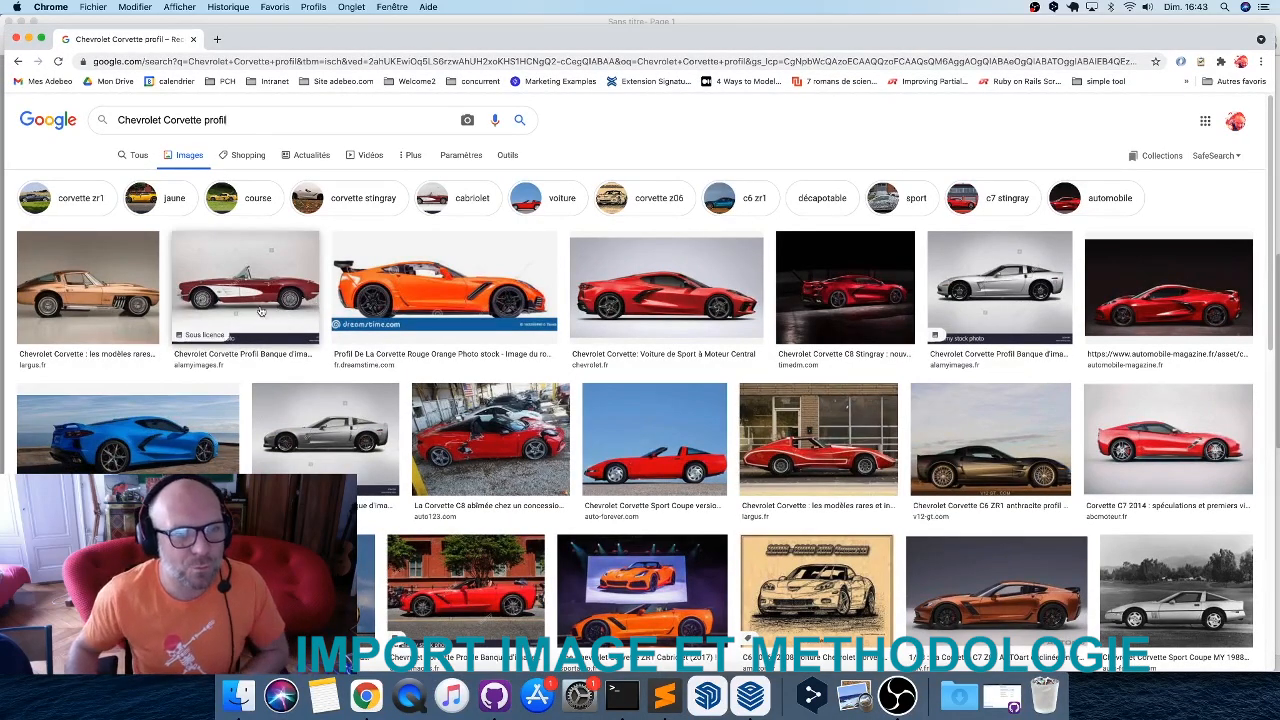
Open the red 1961 Chevrolet Corvette C1 Cabriolet profile photo on Alamy from the image results and download its preview image.
left_click(260, 312)
left_click(932, 355)
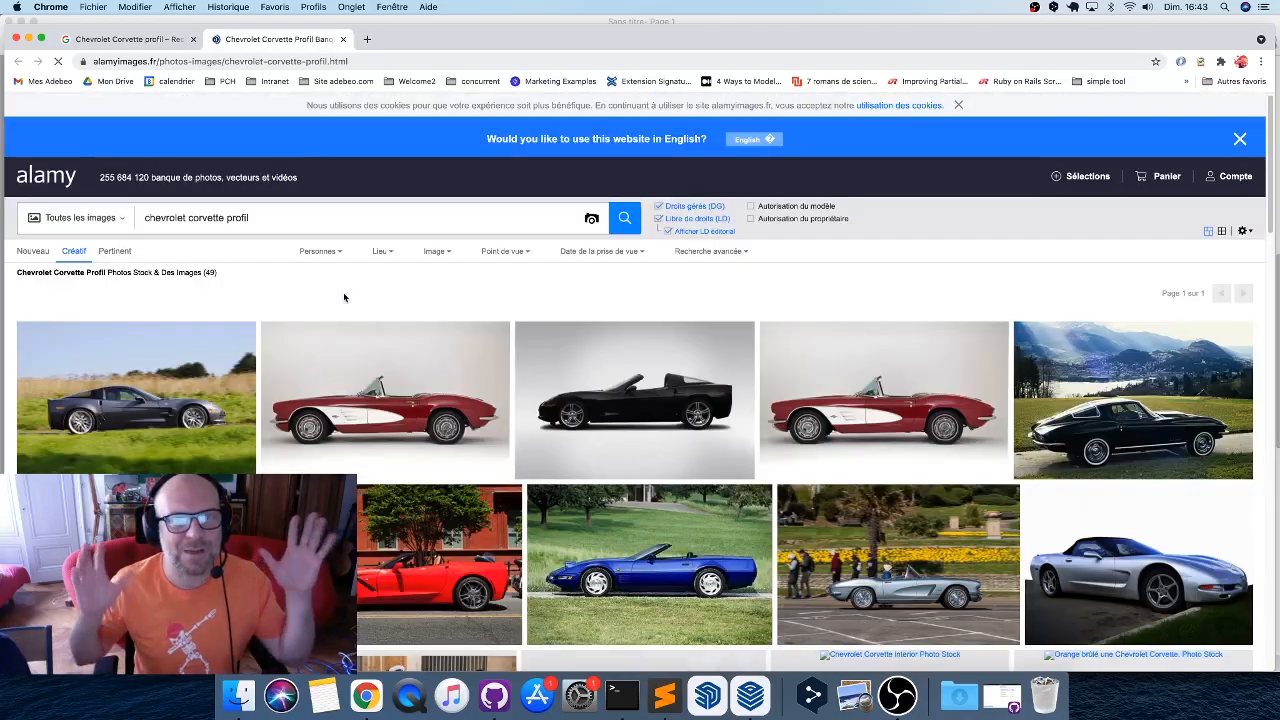
left_click(380, 378)
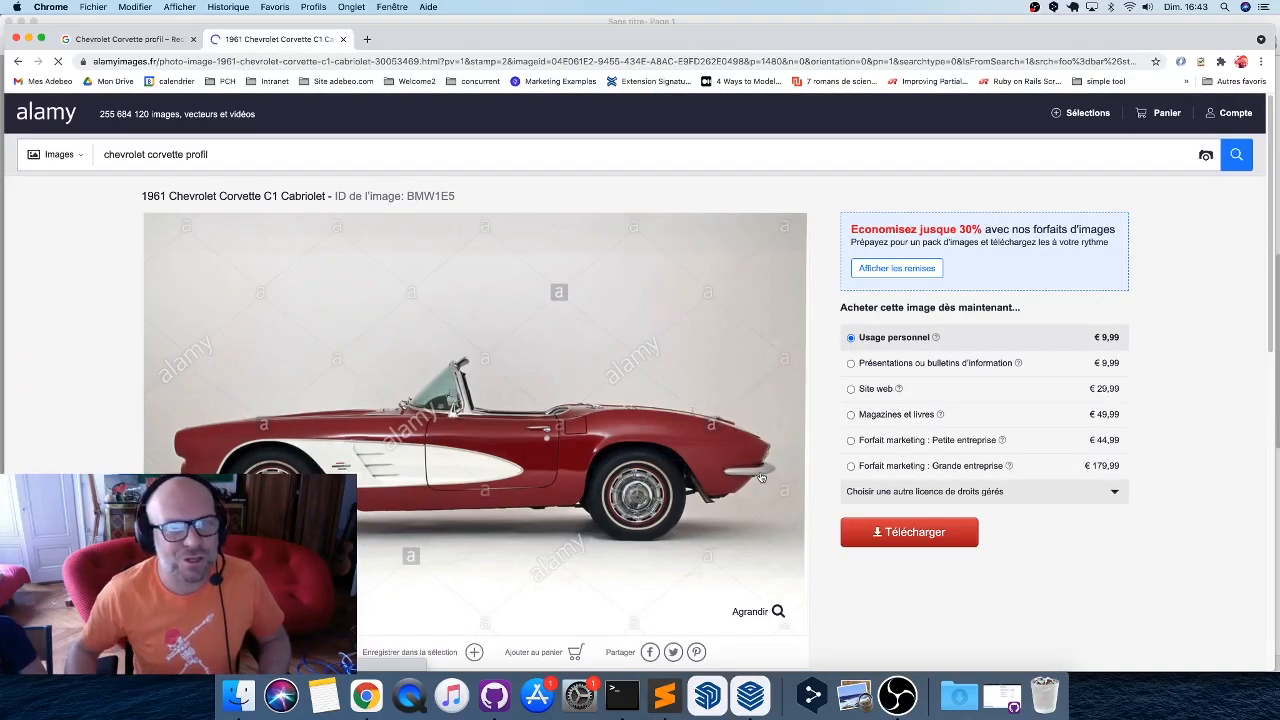
left_click_drag(168, 194, 227, 196)
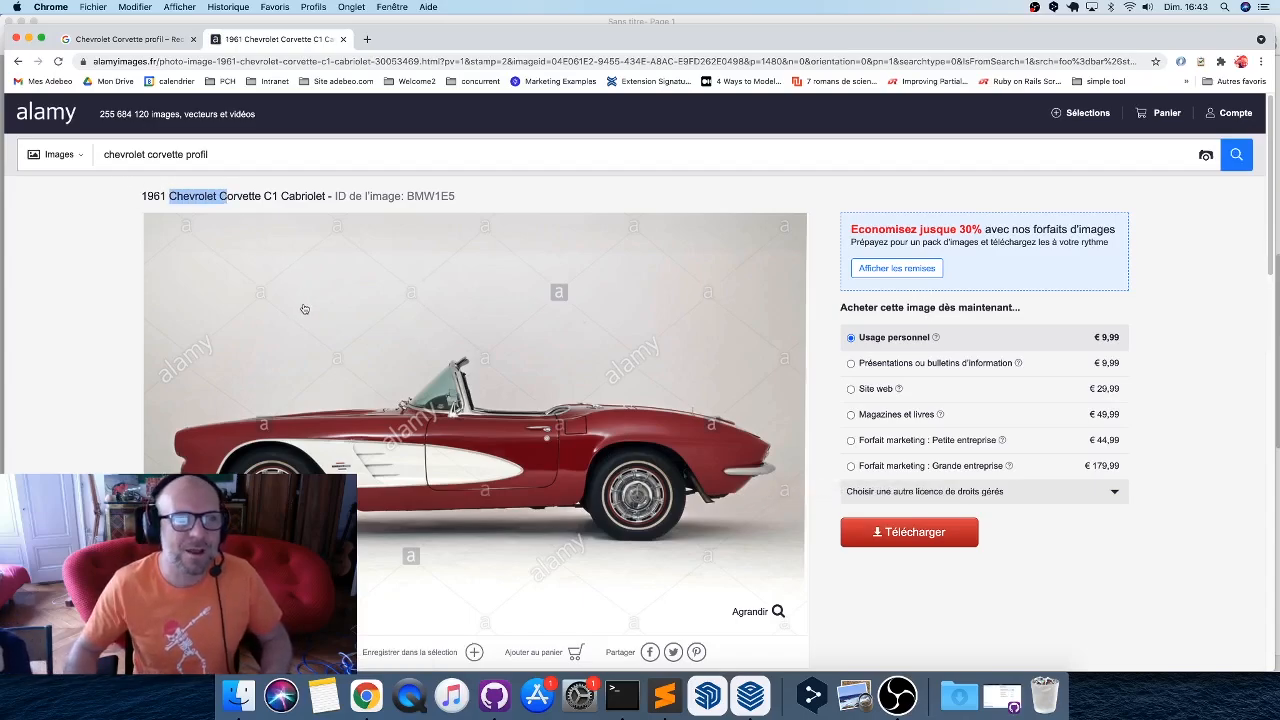
left_click(74, 347)
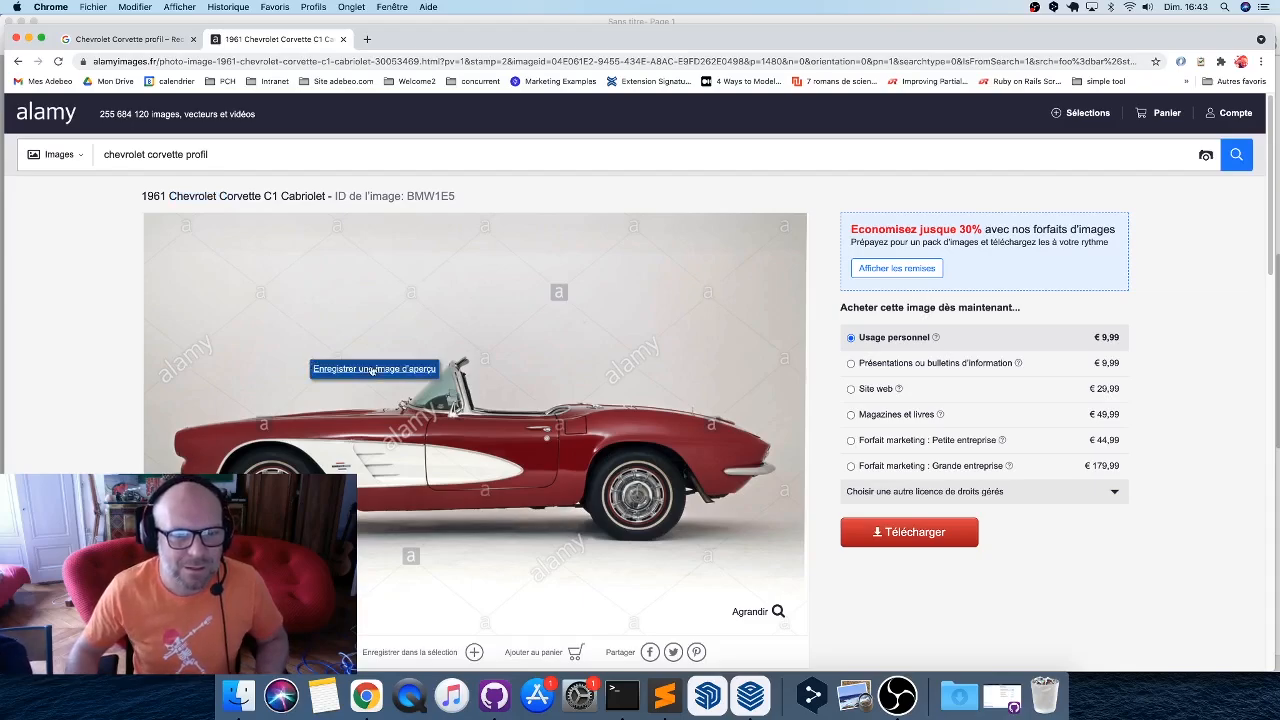
left_click(379, 370)
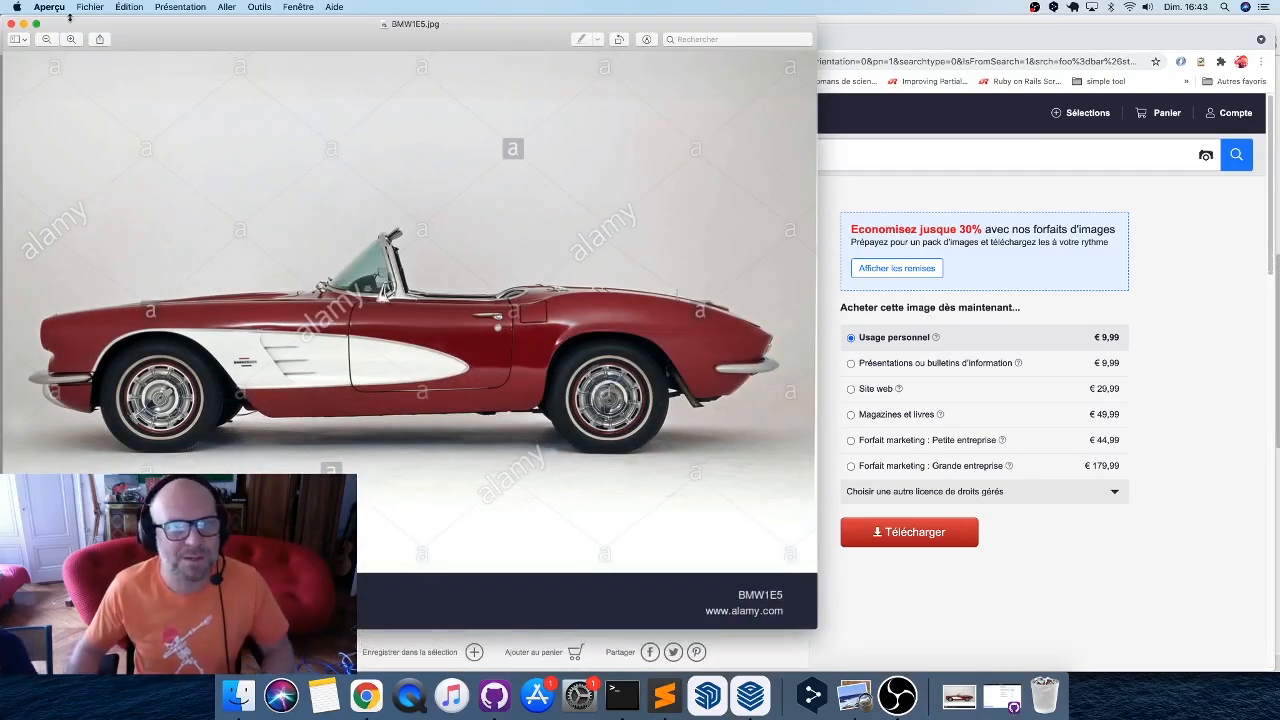
Clear the browser and image preview windows out of the way and return to the blank LayOut document.
left_click_drag(936, 43, 1279, 212)
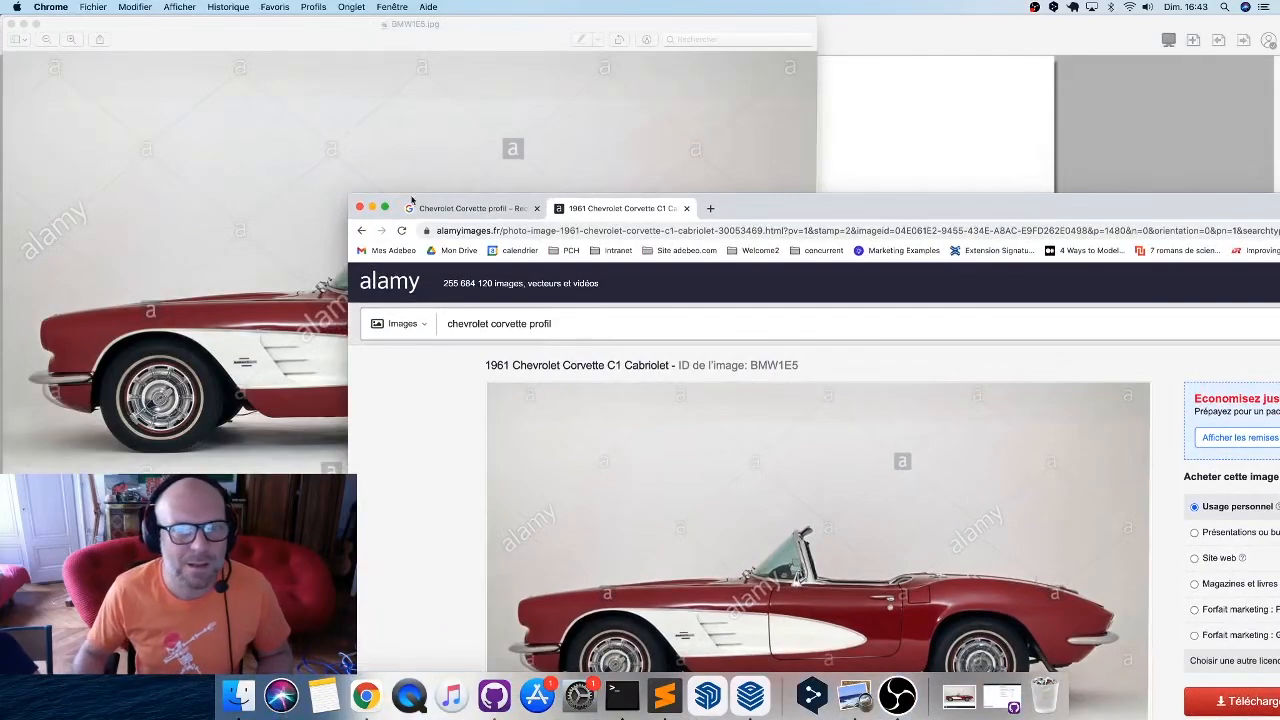
left_click(370, 208)
left_click(929, 200)
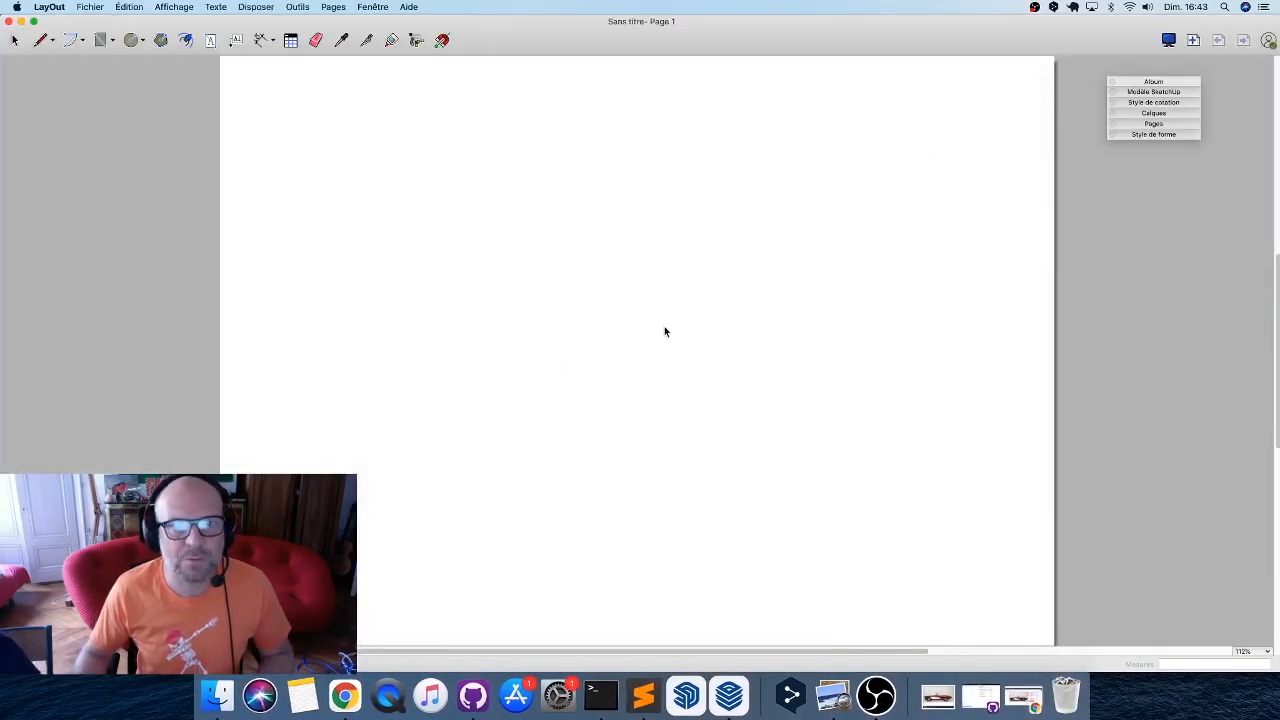
Rename the layer below Par défaut as chevrolet.
left_click(1153, 113)
left_click(1026, 157)
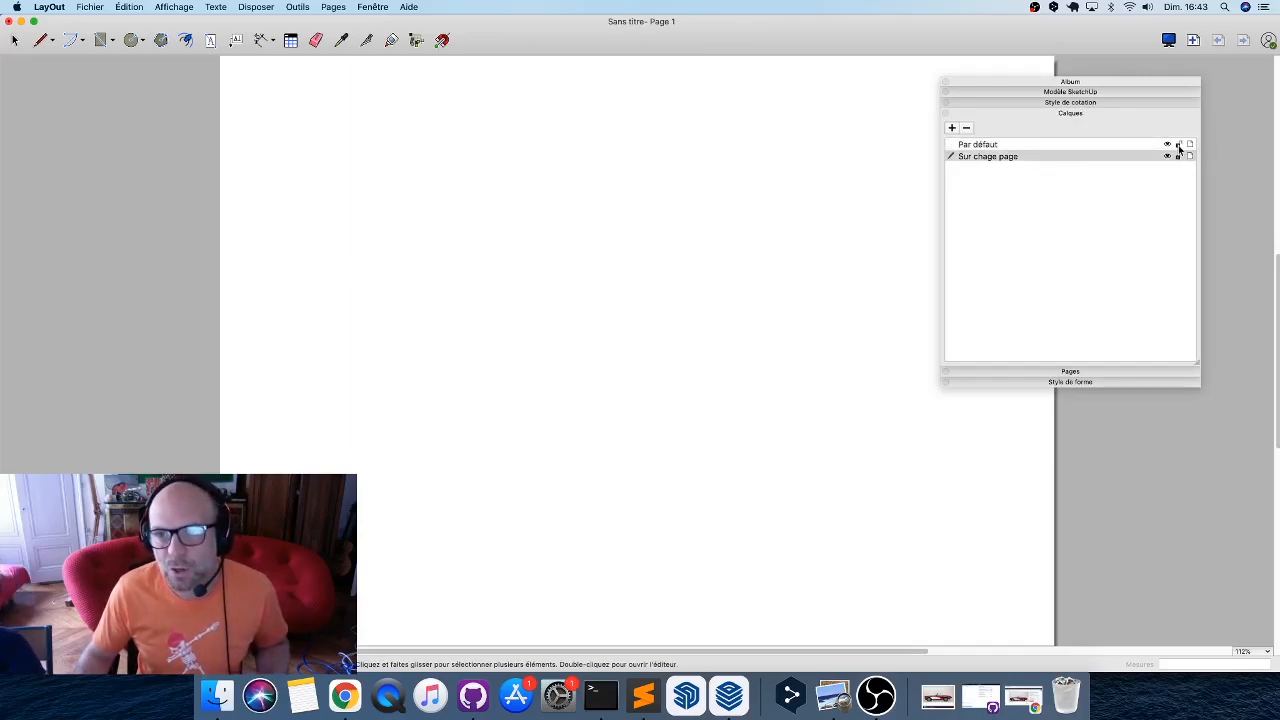
double_click(969, 156)
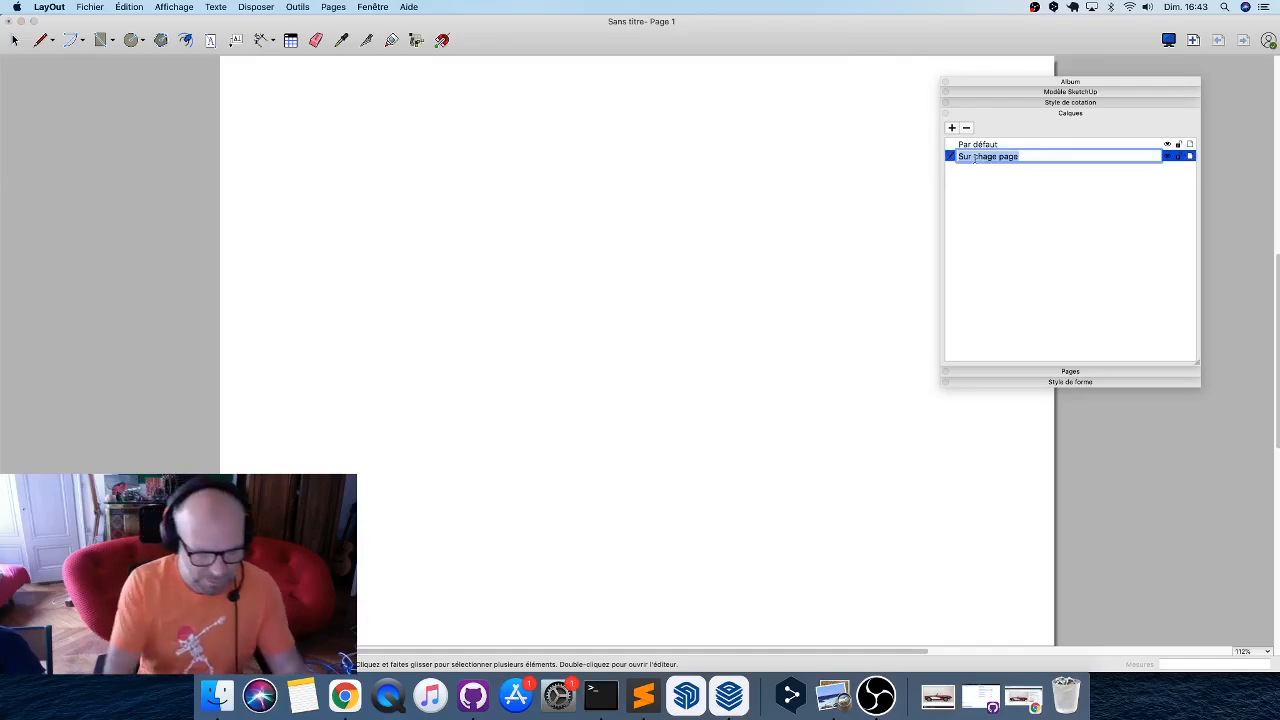
type("chevrolet")
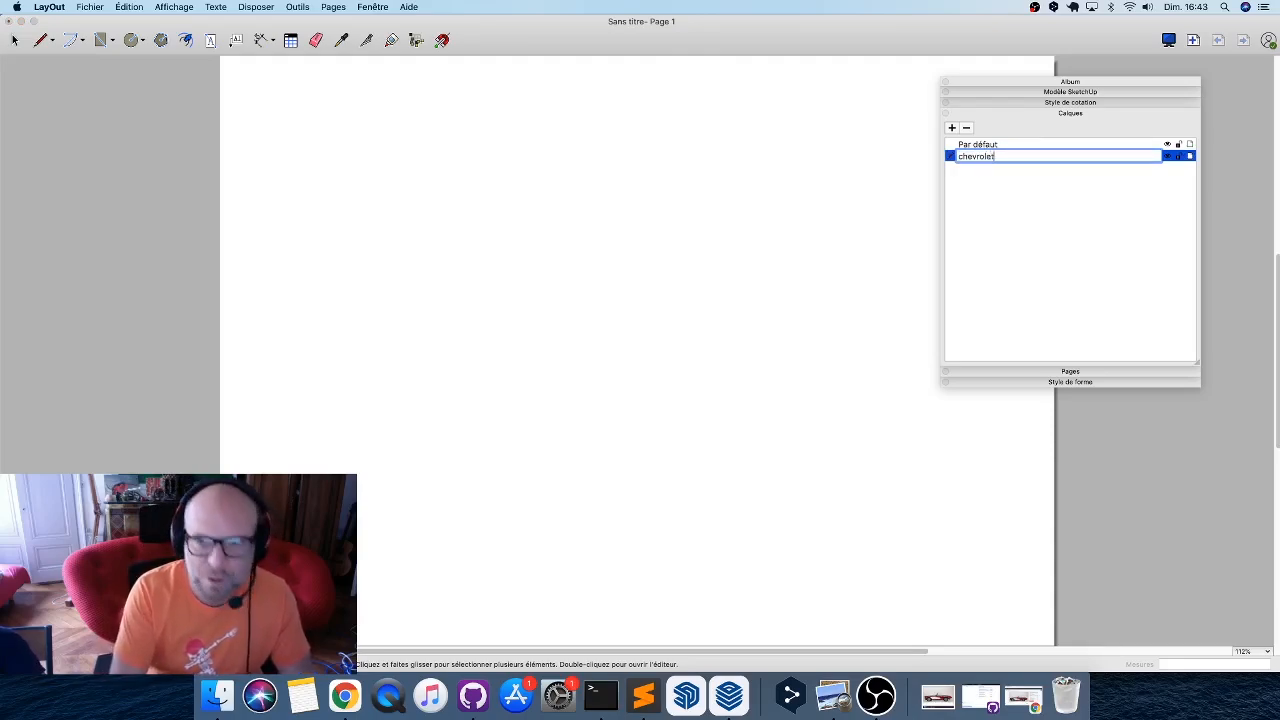
key("Return")
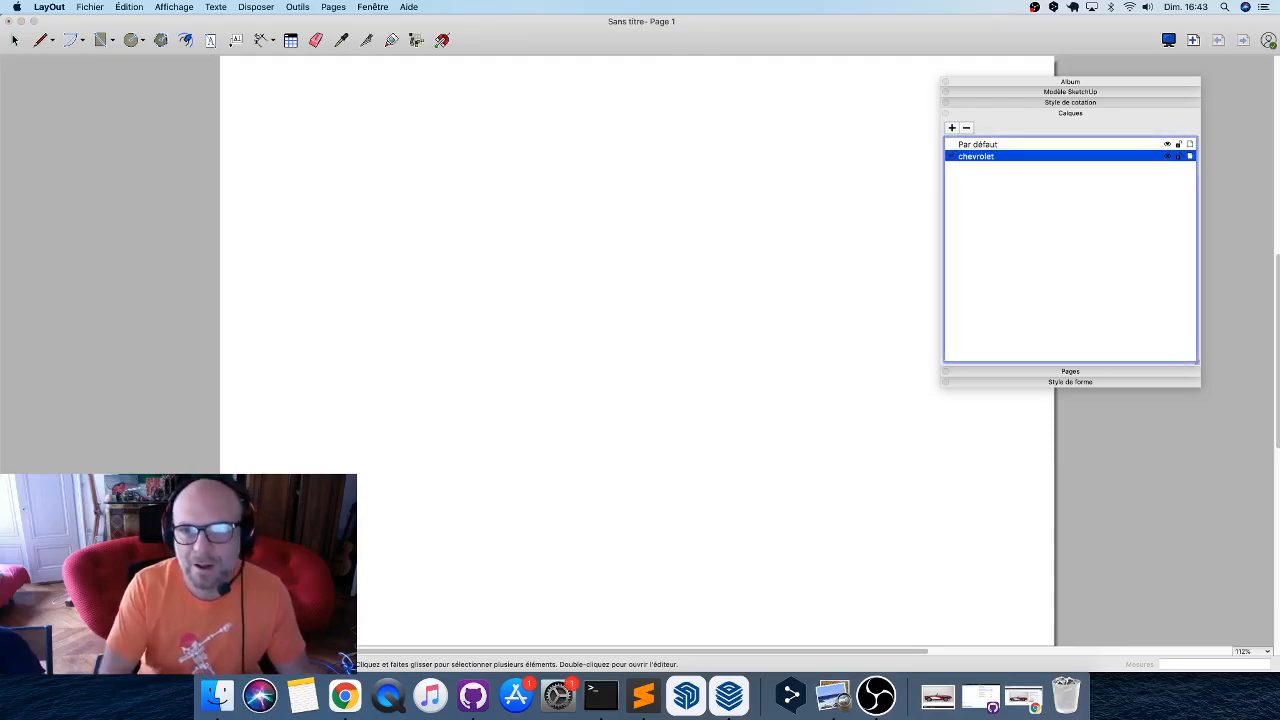
Insert the image BMW1E5.jpg from the Téléchargements folder into the page.
left_click(278, 224)
scroll(260, 354, "down", 3)
left_click(89, 7)
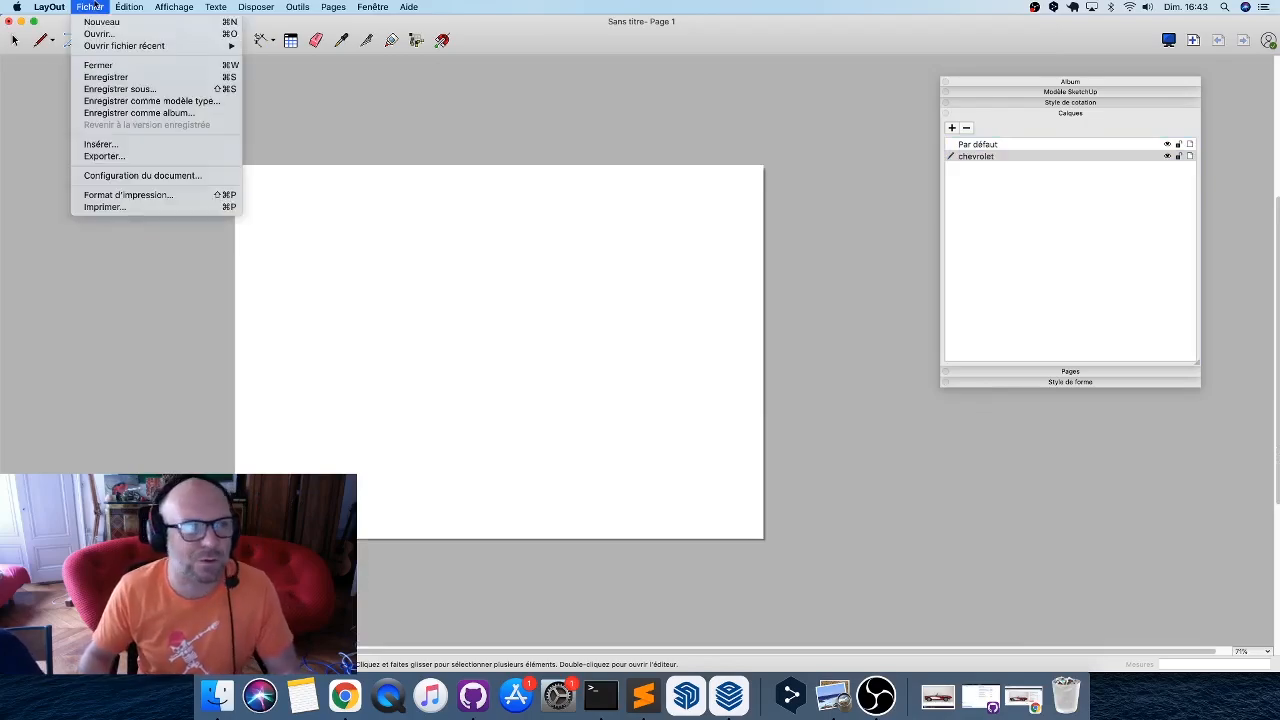
left_click(100, 144)
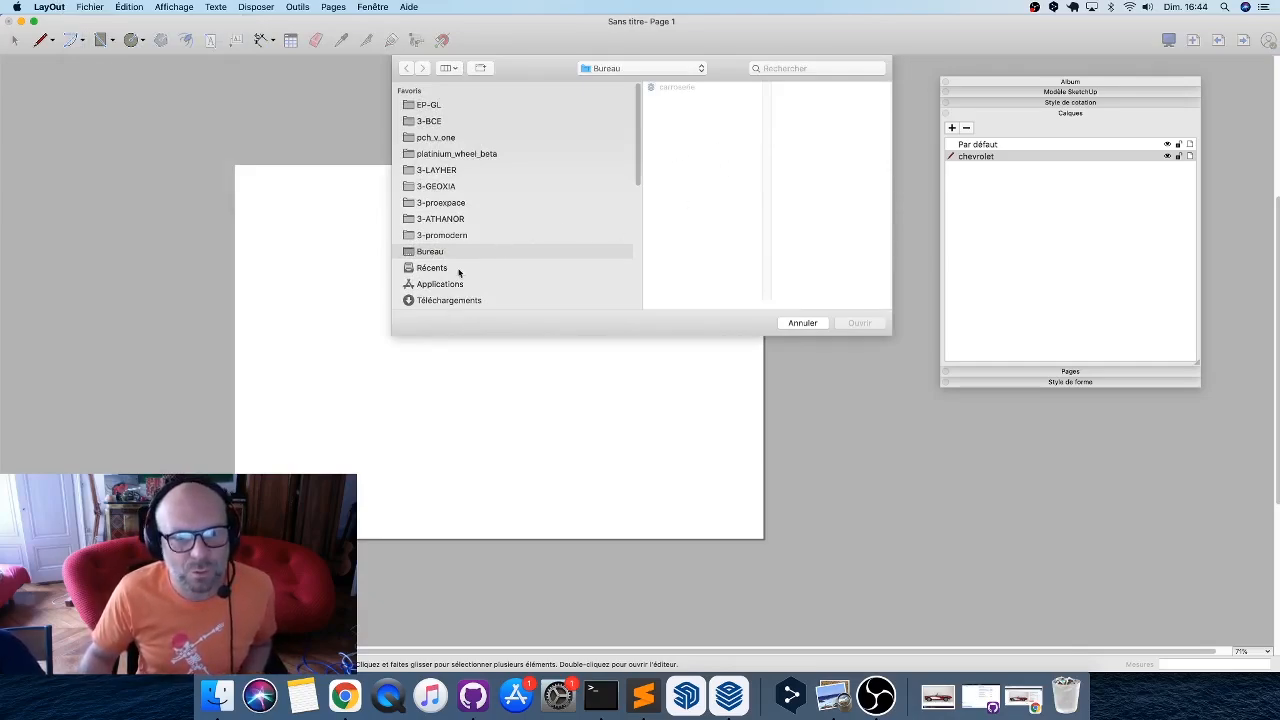
left_click(464, 301)
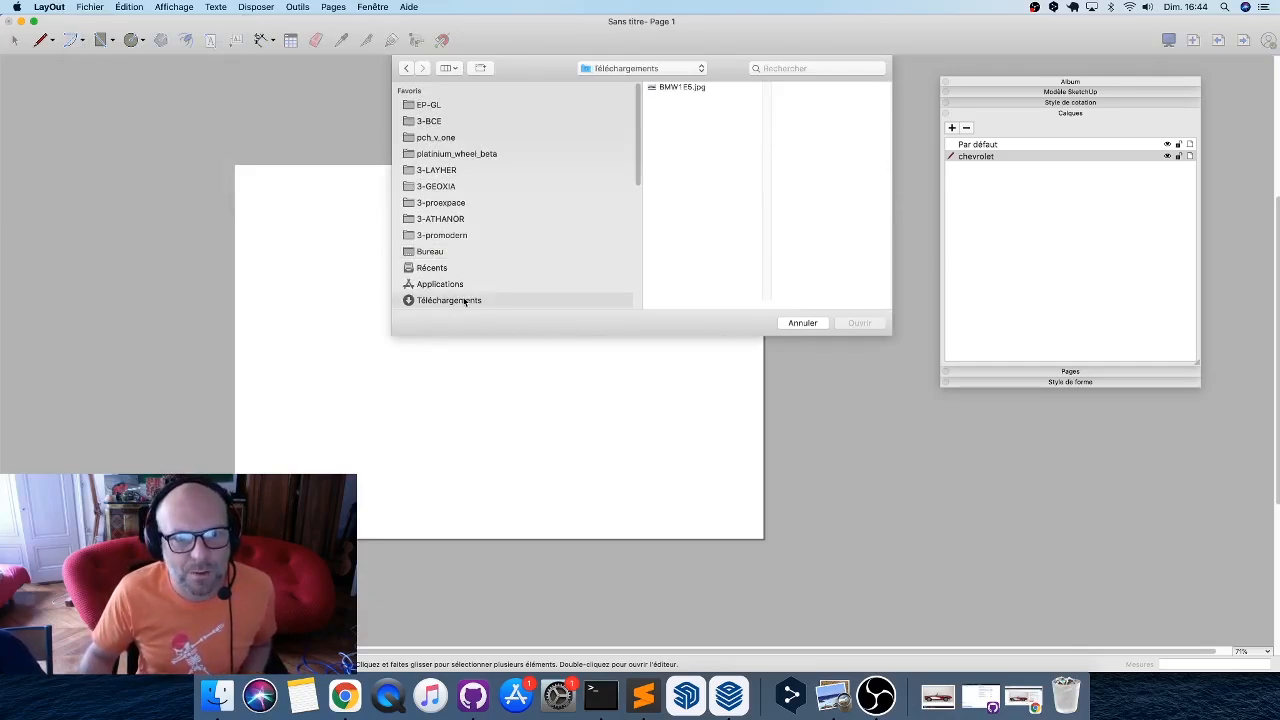
left_click(683, 88)
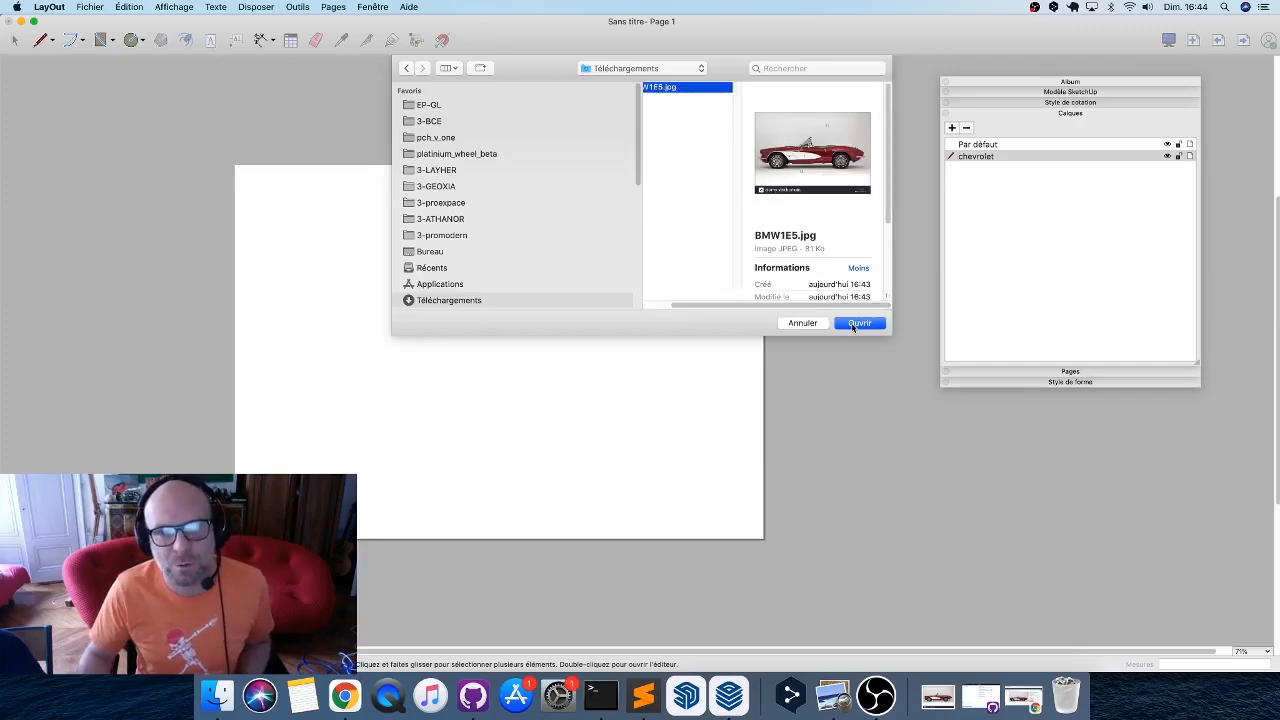
left_click(859, 323)
Align the car photo with the page's upper-left corner and scale it up to fill the whole page.
left_click_drag(628, 364, 447, 341)
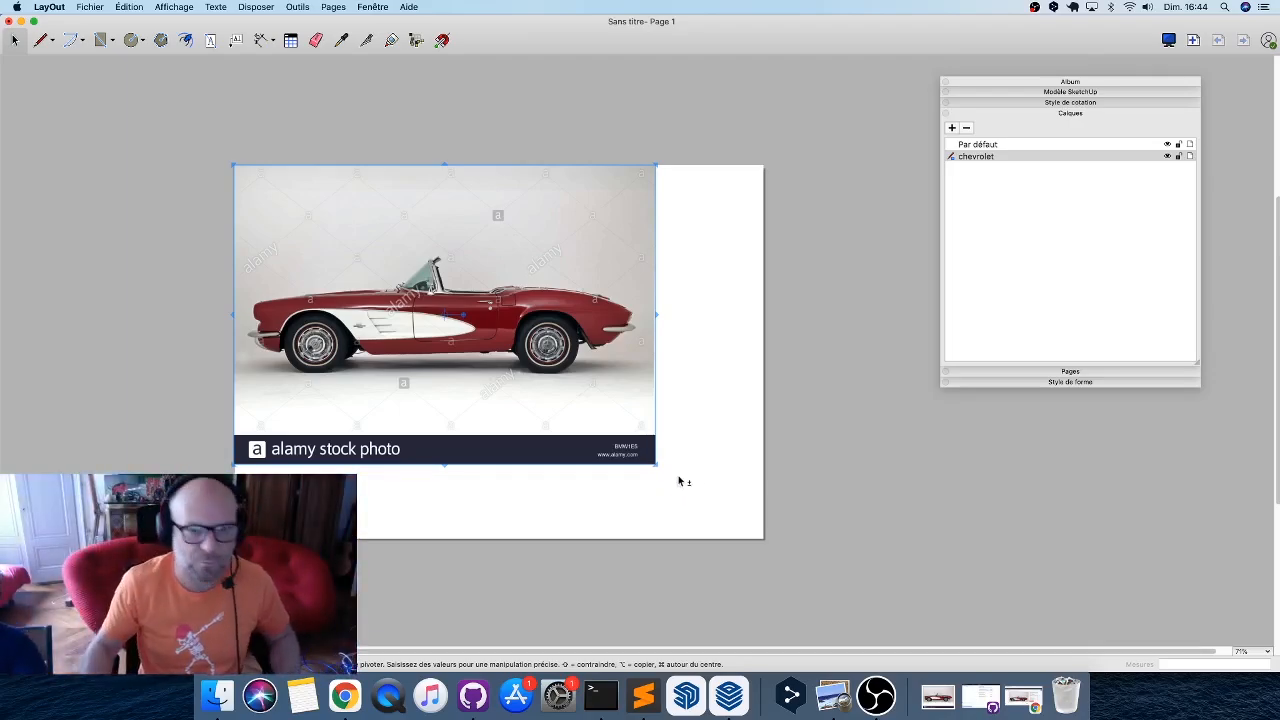
left_click_drag(655, 464, 763, 540)
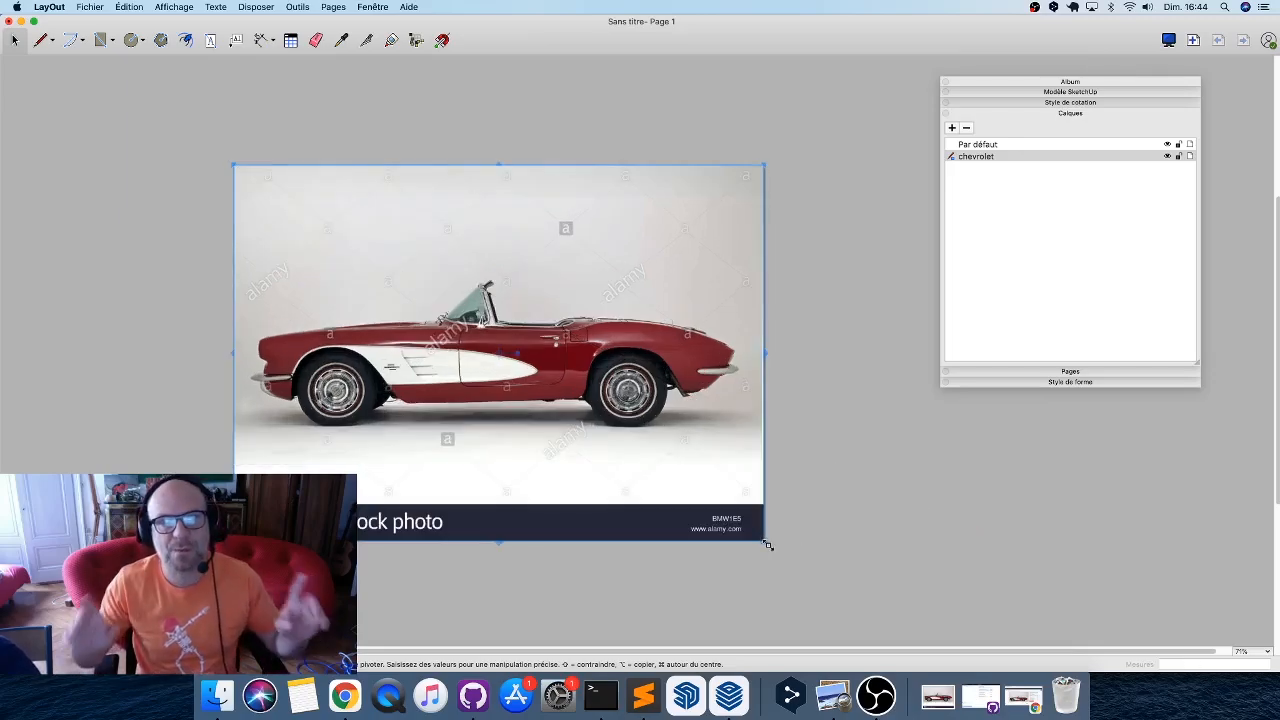
left_click(862, 481)
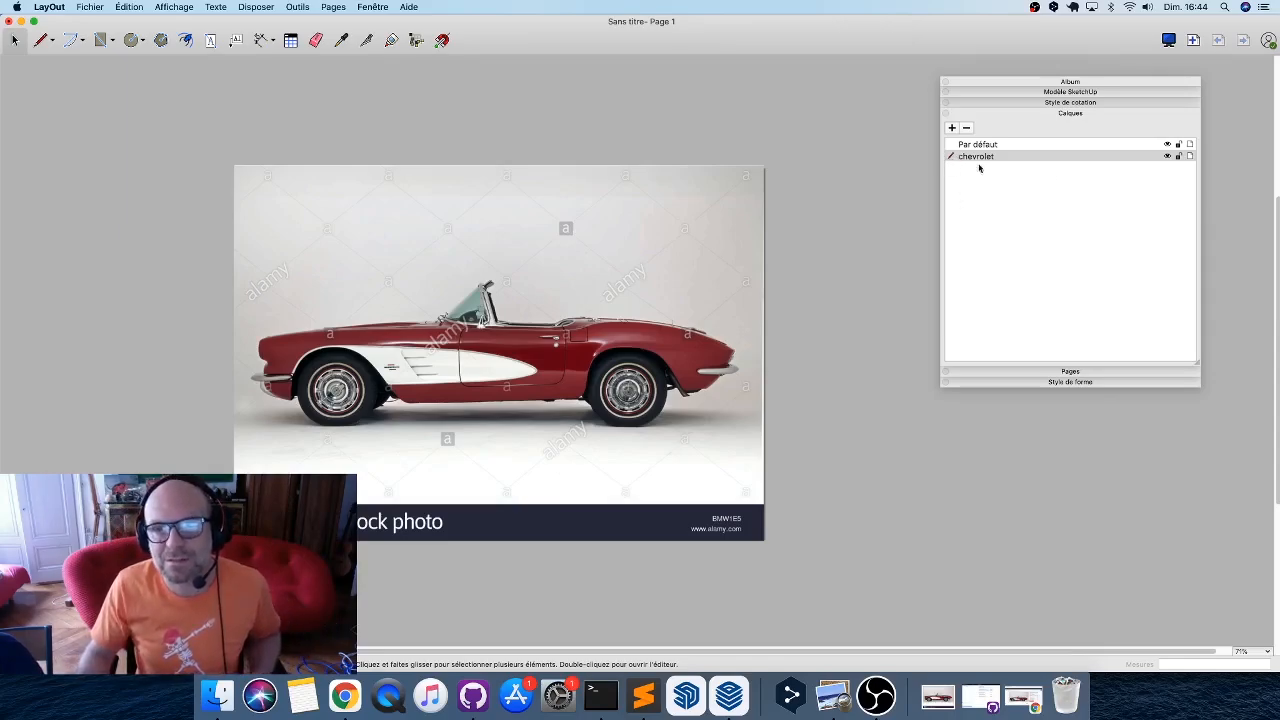
Lock the chevrolet layer and add a new layer above Par défaut.
left_click(1179, 157)
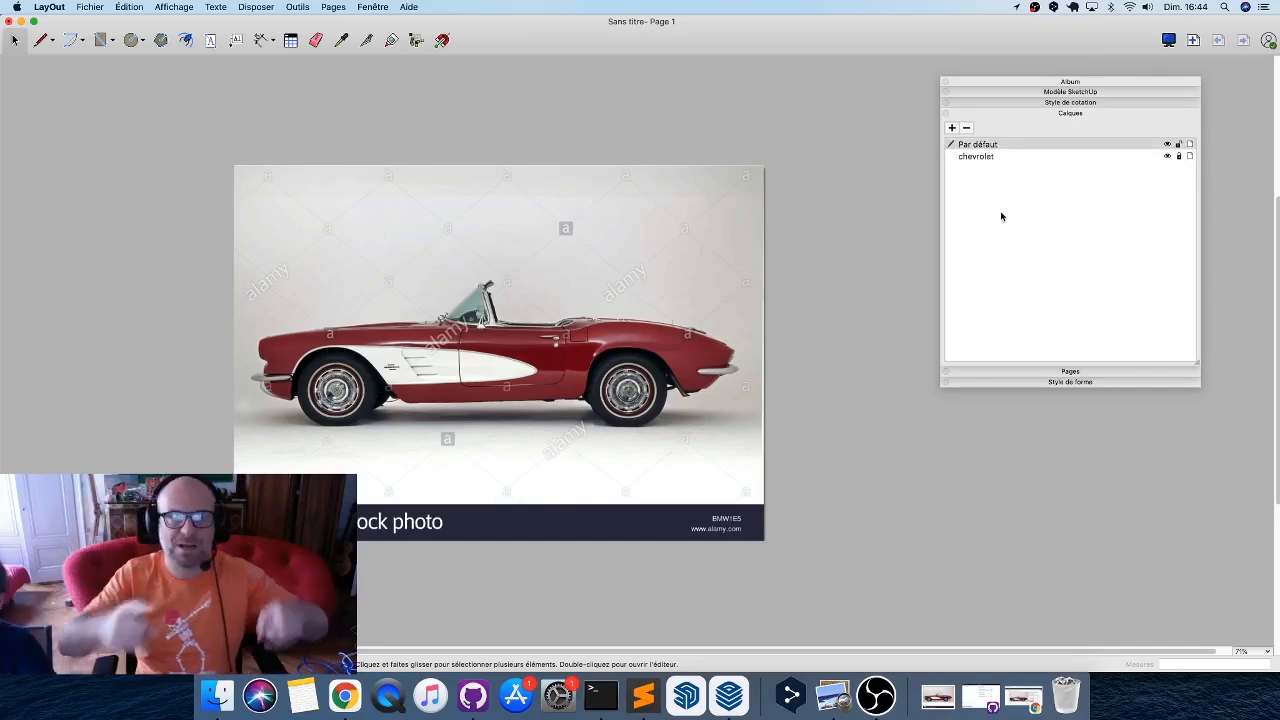
left_click(952, 128)
Rename the Par défaut layer as cadre.
double_click(991, 157)
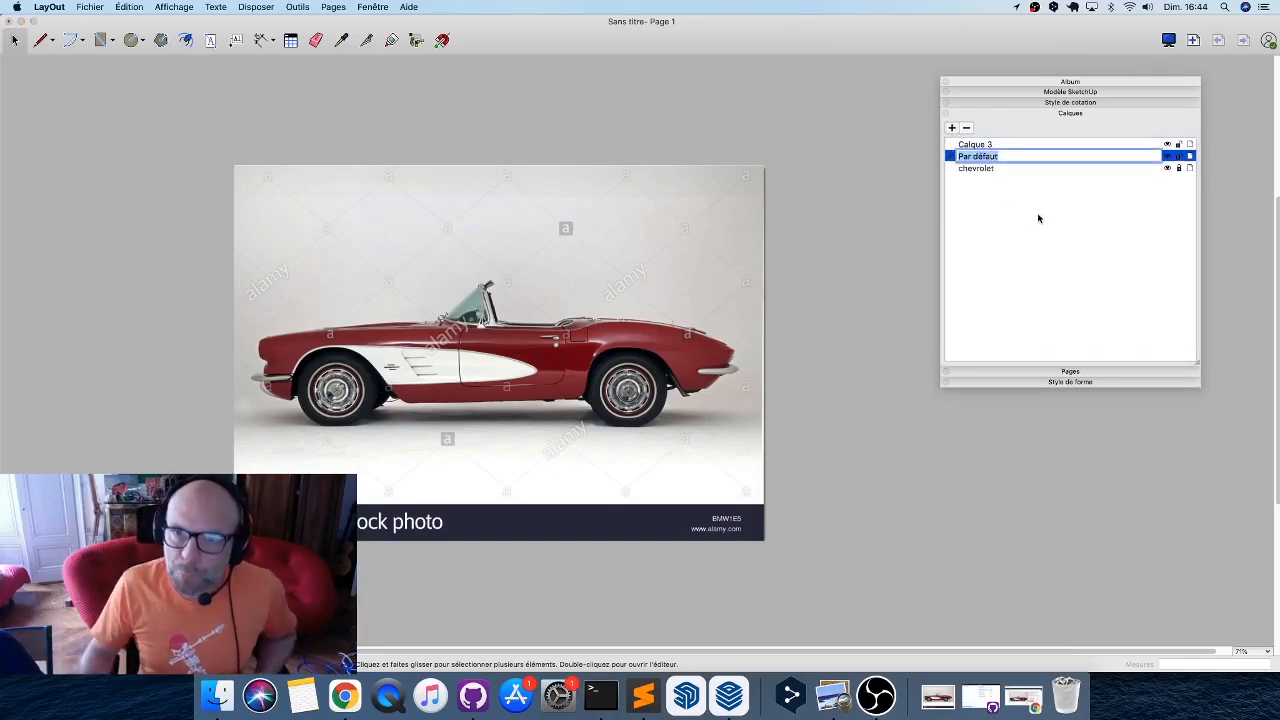
type("ad")
key("BackSpace")
key("BackSpace")
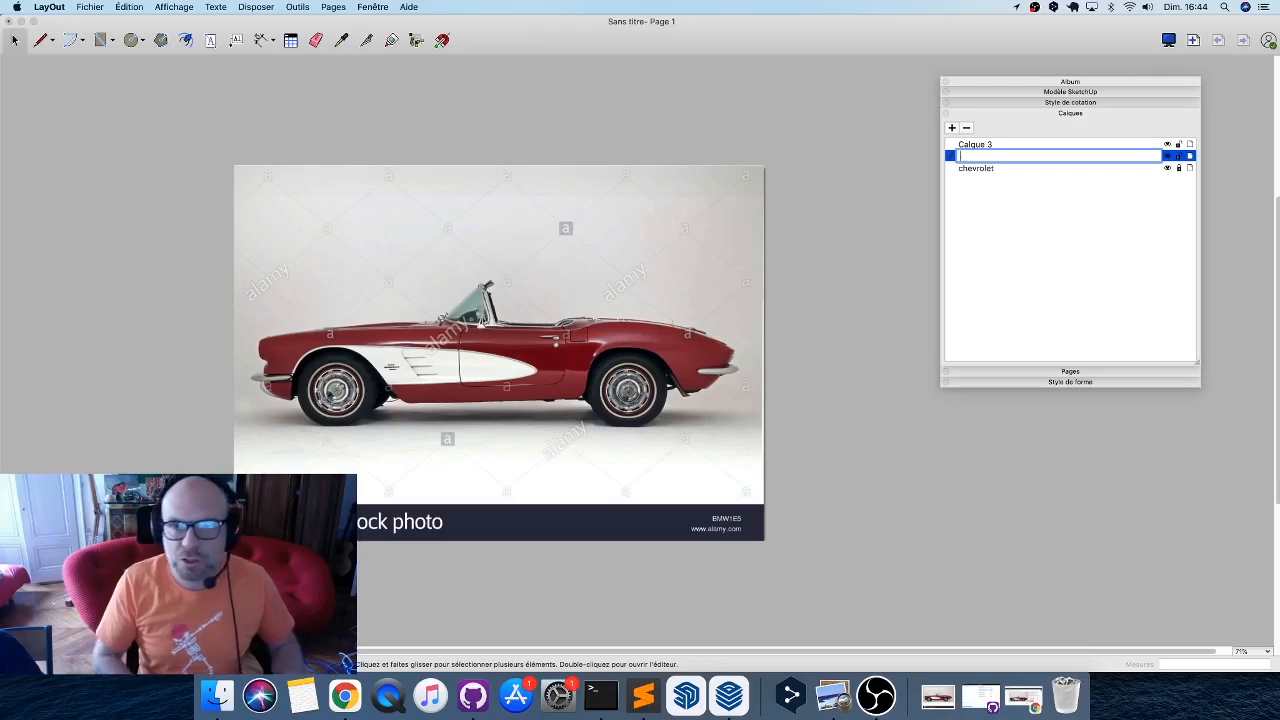
type("cadre")
key("Return")
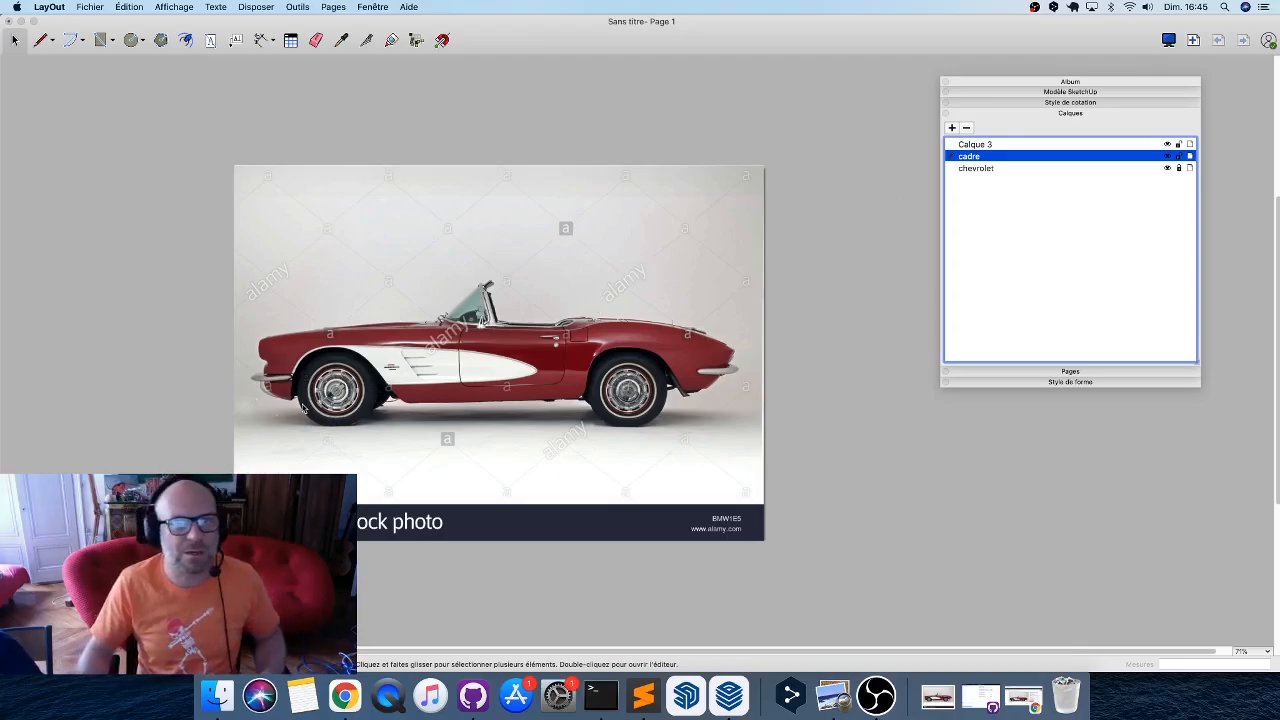
Start a Line tool outline at the body's lower corner ahead of the front wheel, tracing the lower front edge up to below the bumper.
left_click(659, 325)
left_click_drag(418, 428, 546, 474)
mouse_move(609, 471)
left_mouse_down()
mouse_move(823, 597)
mouse_move(698, 476)
left_mouse_up()
scroll(380, 385, "up", 3)
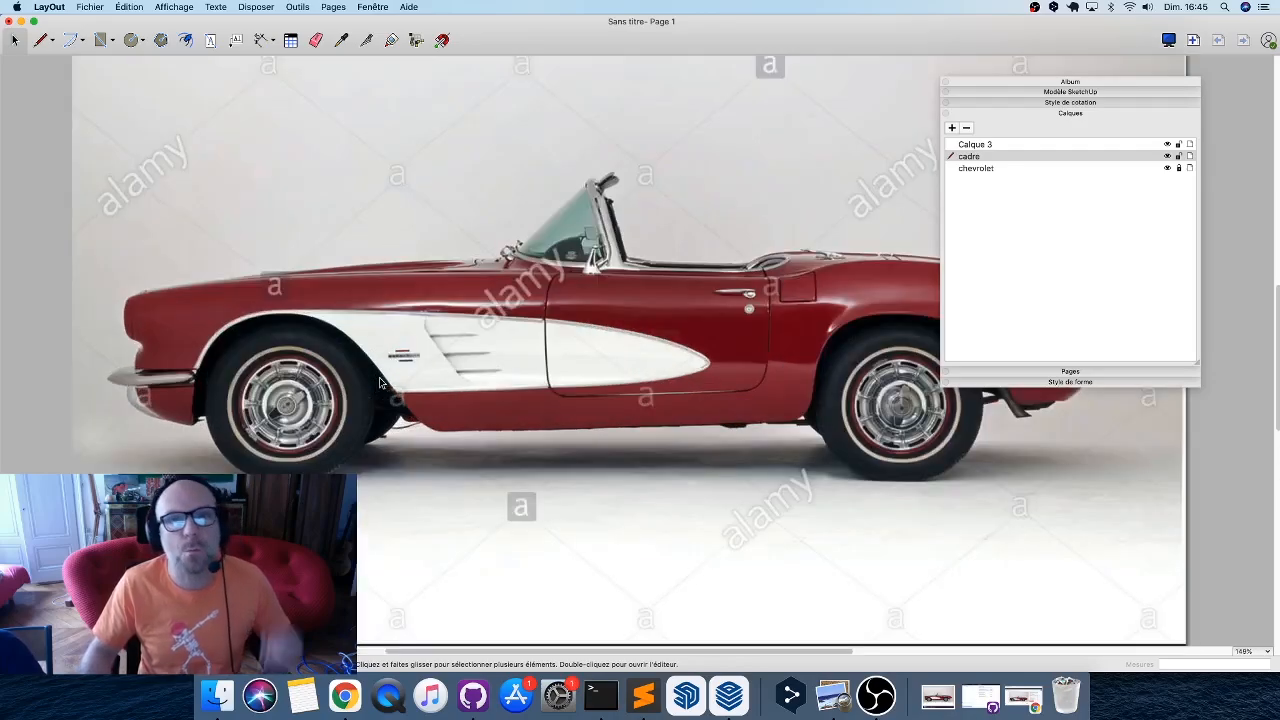
scroll(182, 369, "down", 3)
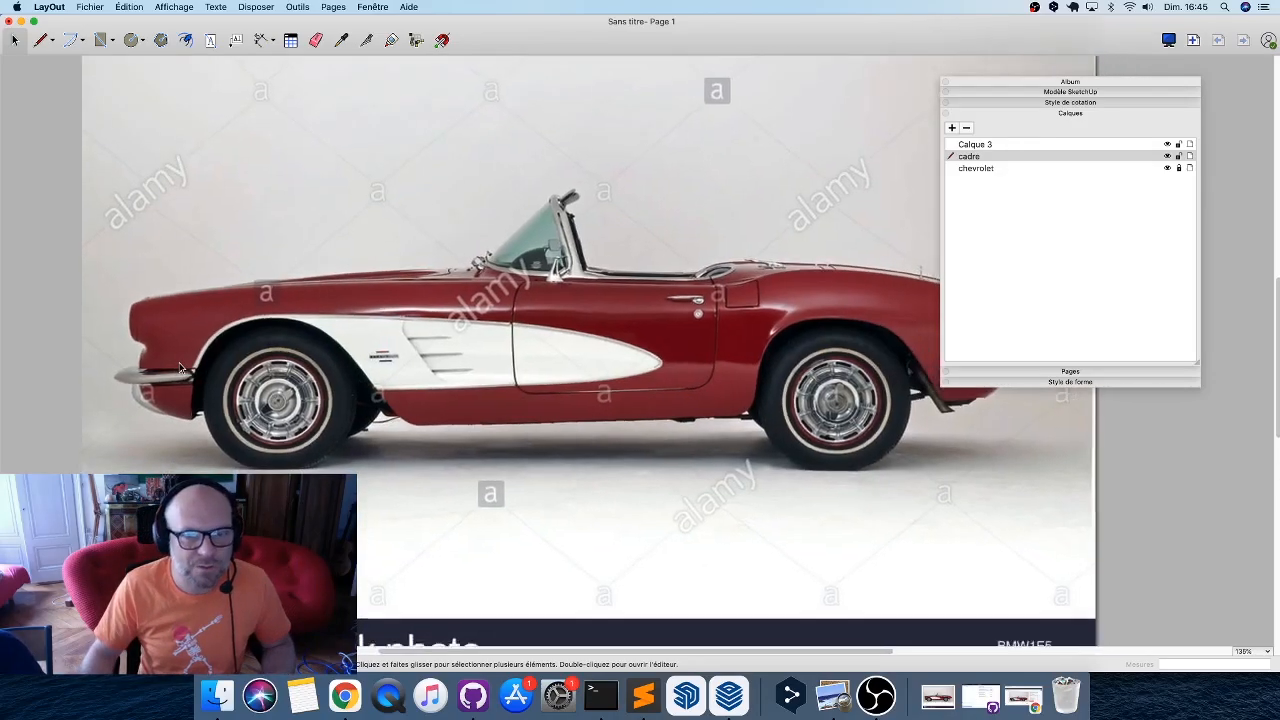
scroll(190, 371, "up", 5)
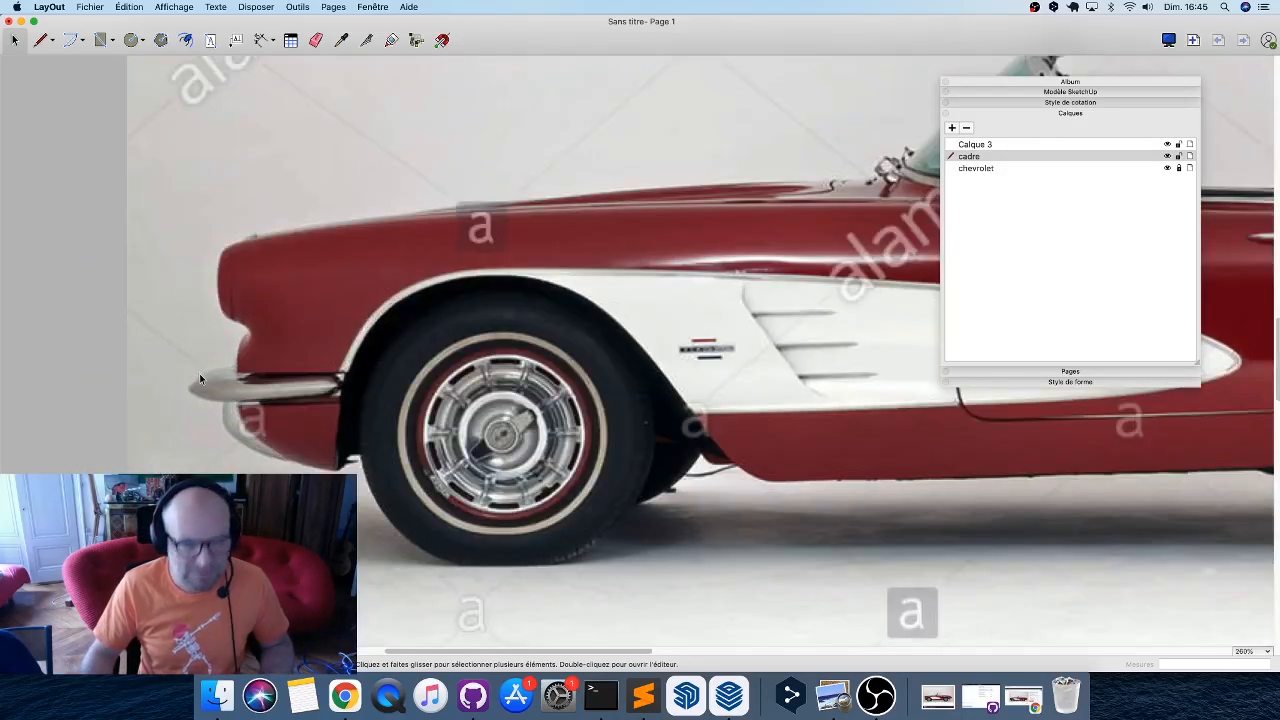
key("l")
scroll(346, 470, "up", 3)
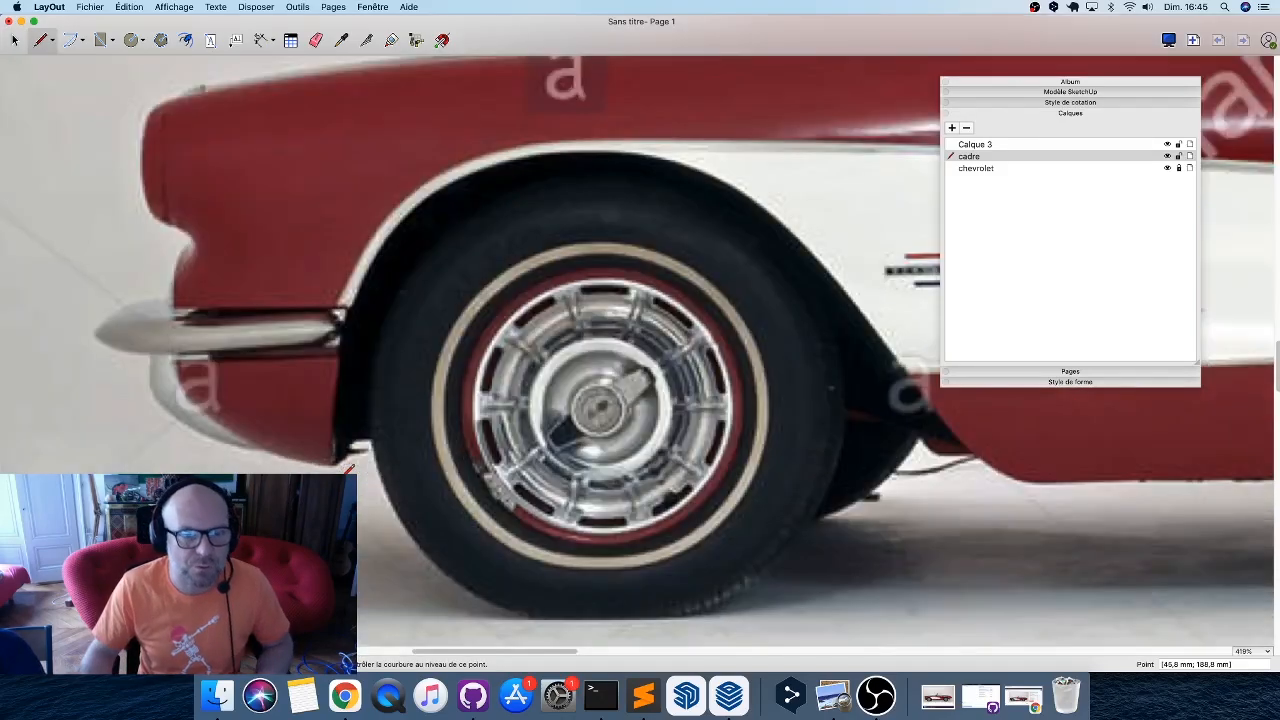
scroll(350, 468, "up", 3)
left_click(322, 457)
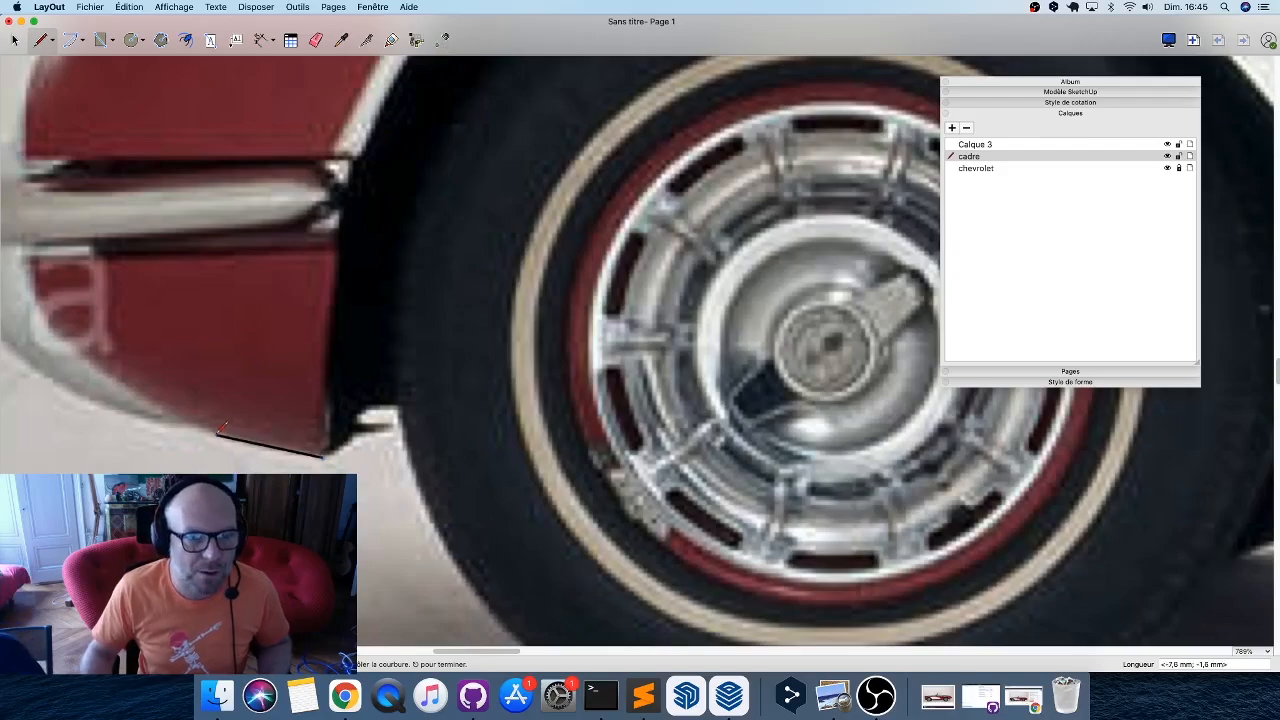
left_click(180, 425)
middle_click_drag(138, 380, 315, 432)
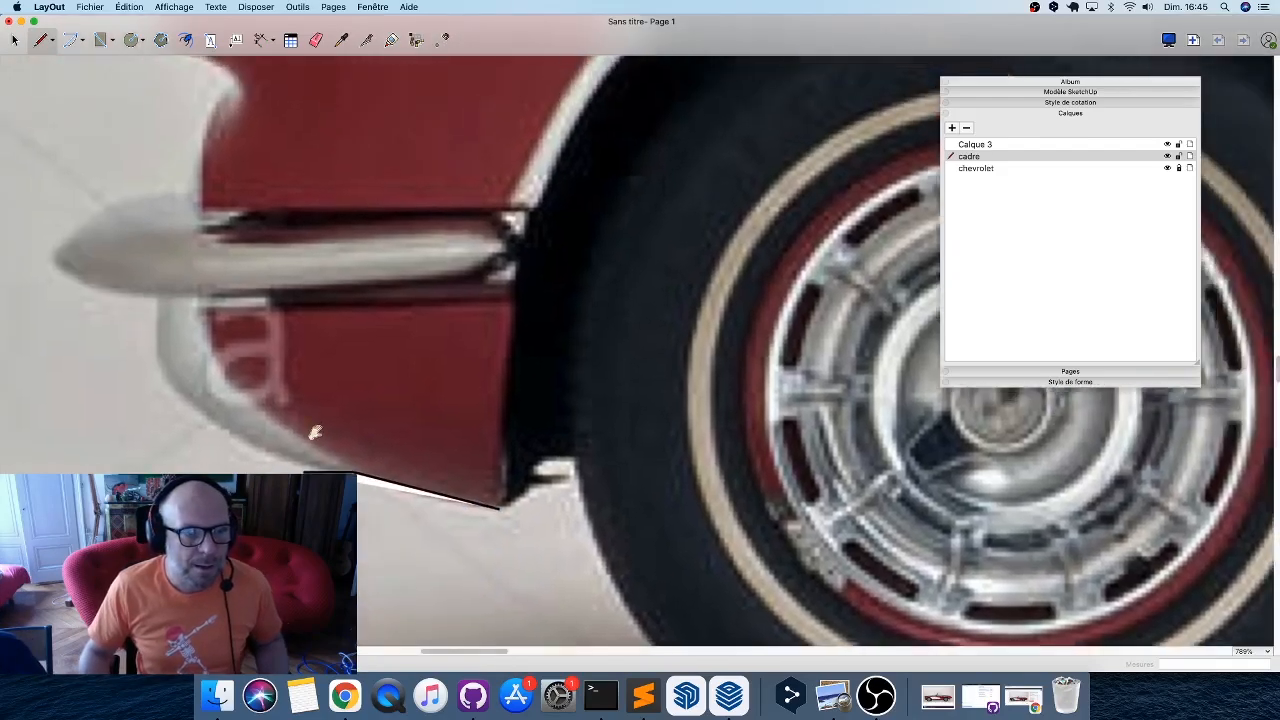
scroll(315, 432, "up", 2)
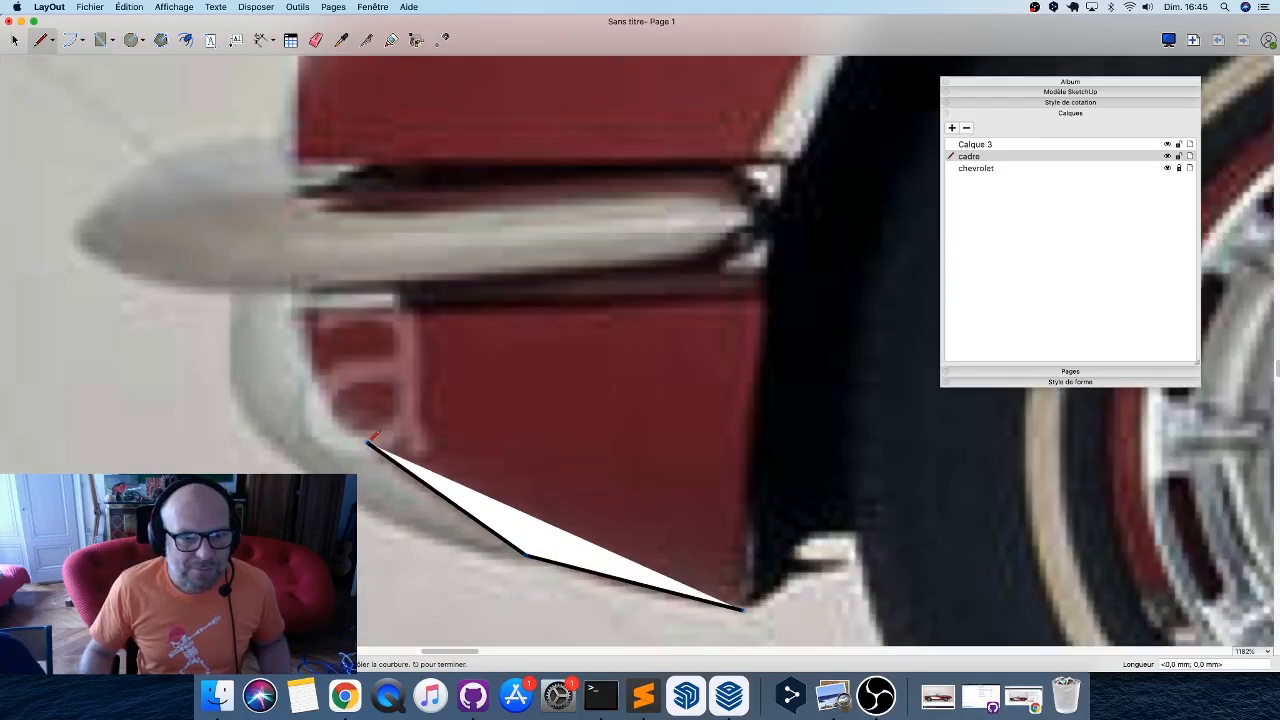
left_click(300, 343)
Continue the outline up past the front bumper and around the notch between the bumper and the car's nose.
middle_click_drag(300, 311, 334, 561)
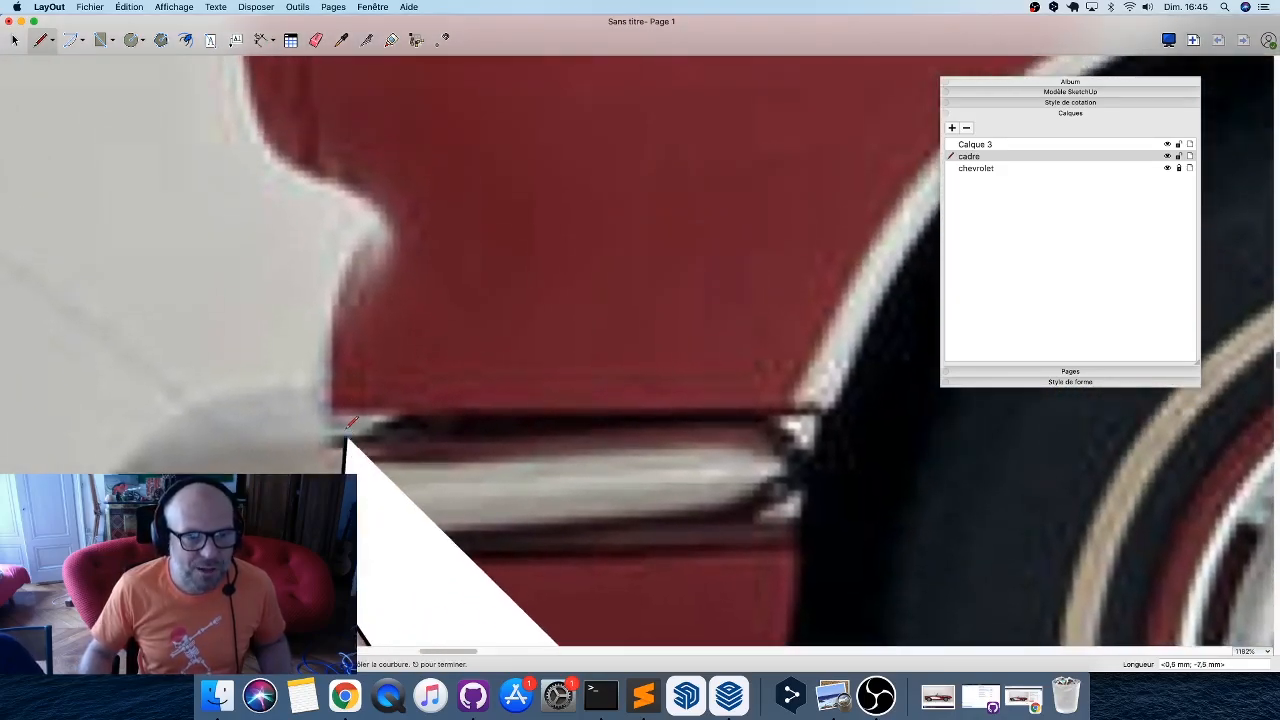
left_click(336, 318)
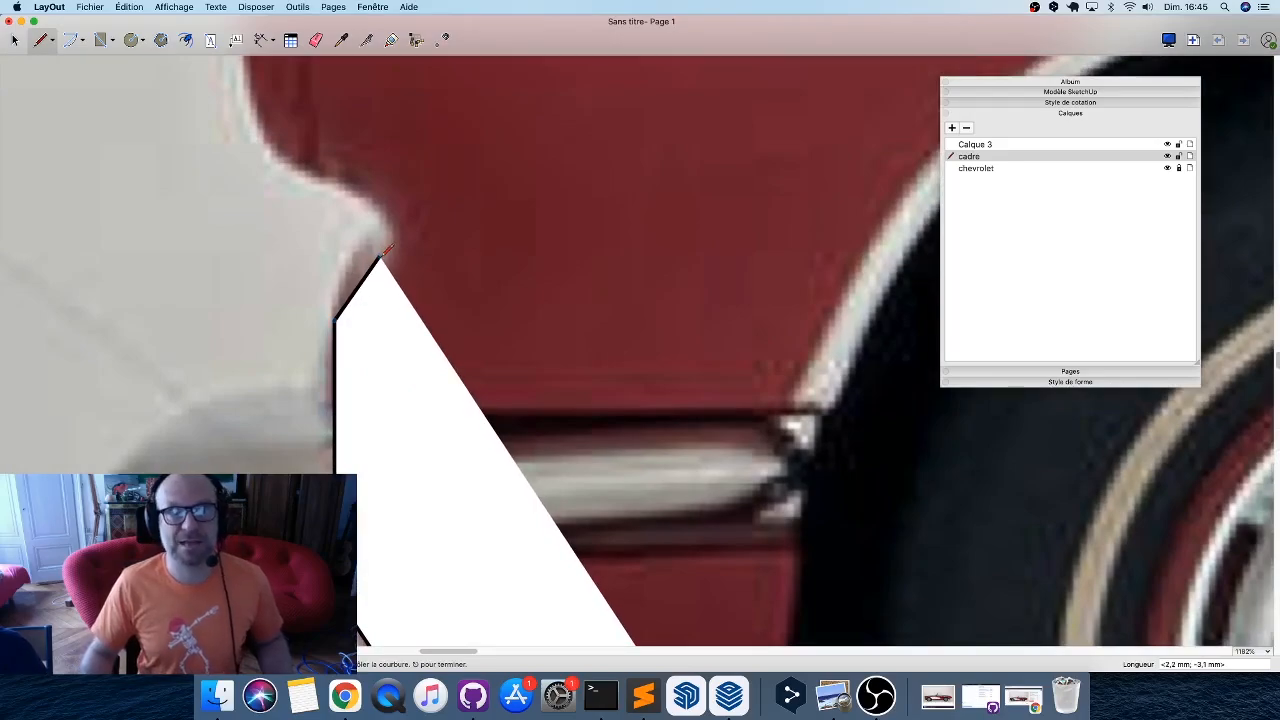
left_click(375, 256)
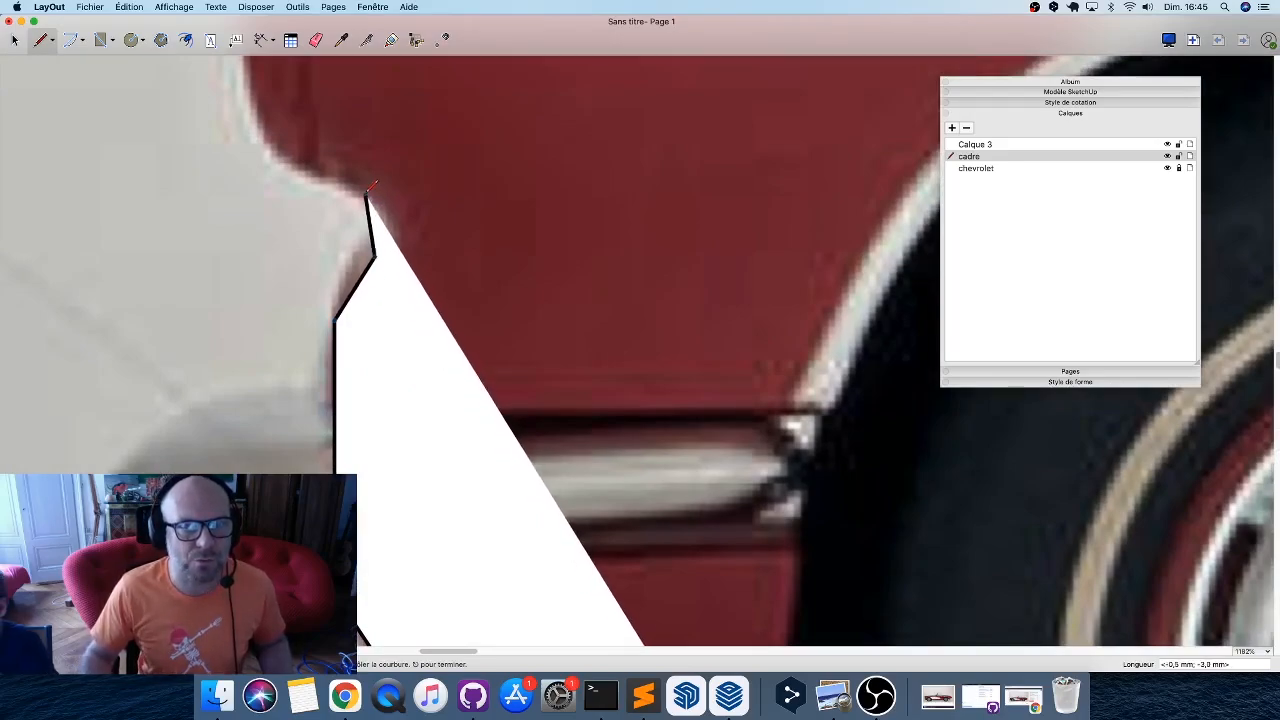
left_click(378, 204)
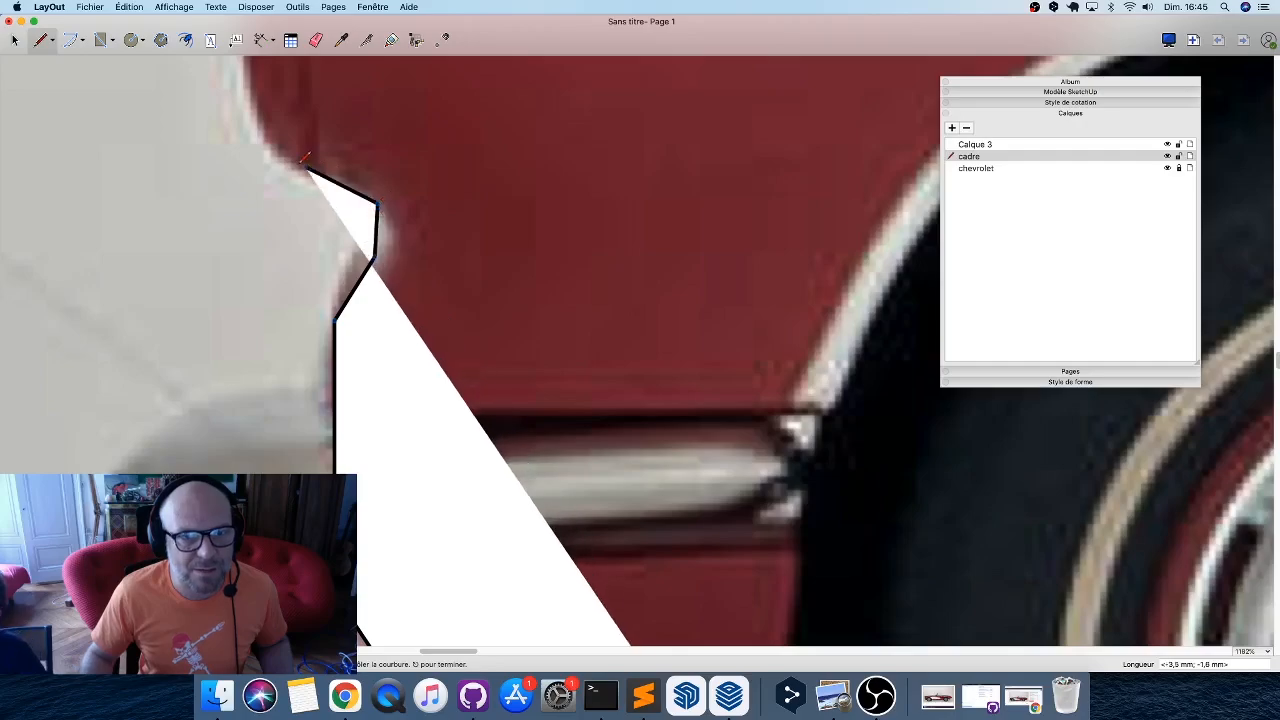
left_click(291, 164)
Trace the front edge of the nose from the notch up to the start of the rounded upper corner.
mouse_move(401, 197)
middle_mouse_down()
mouse_move(469, 389)
mouse_move(474, 451)
middle_mouse_up()
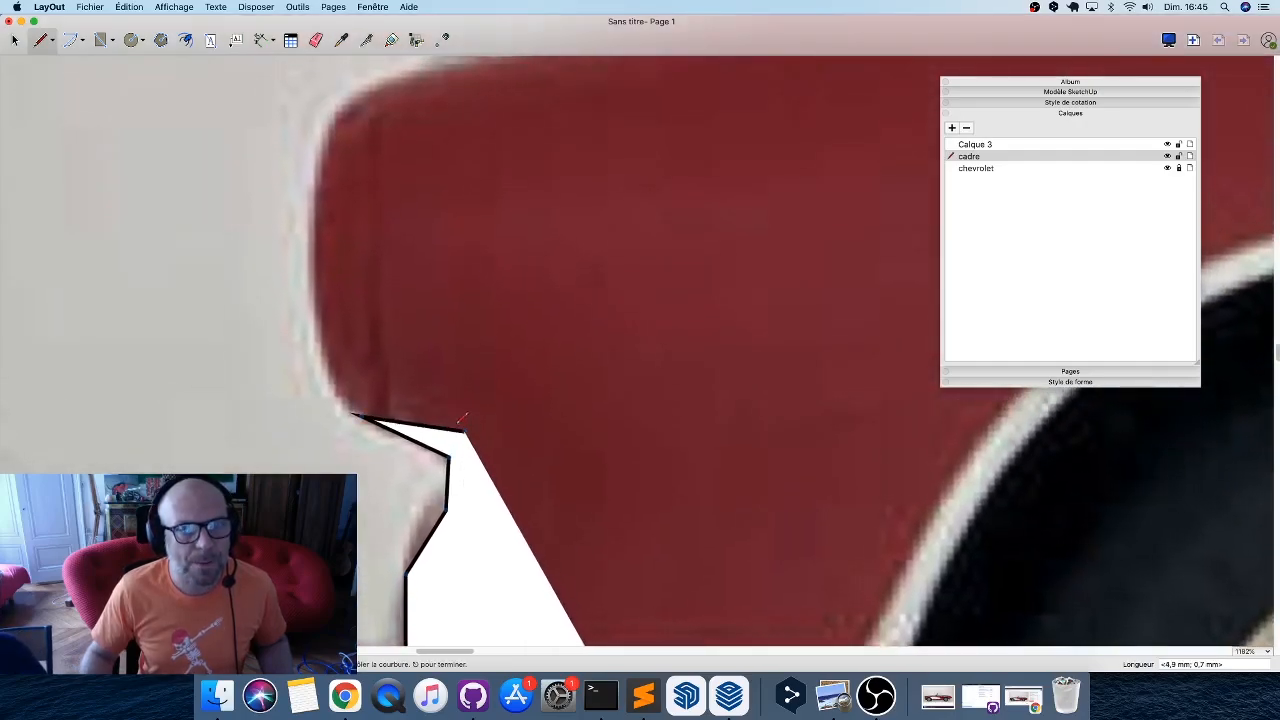
scroll(464, 430, "down", 1)
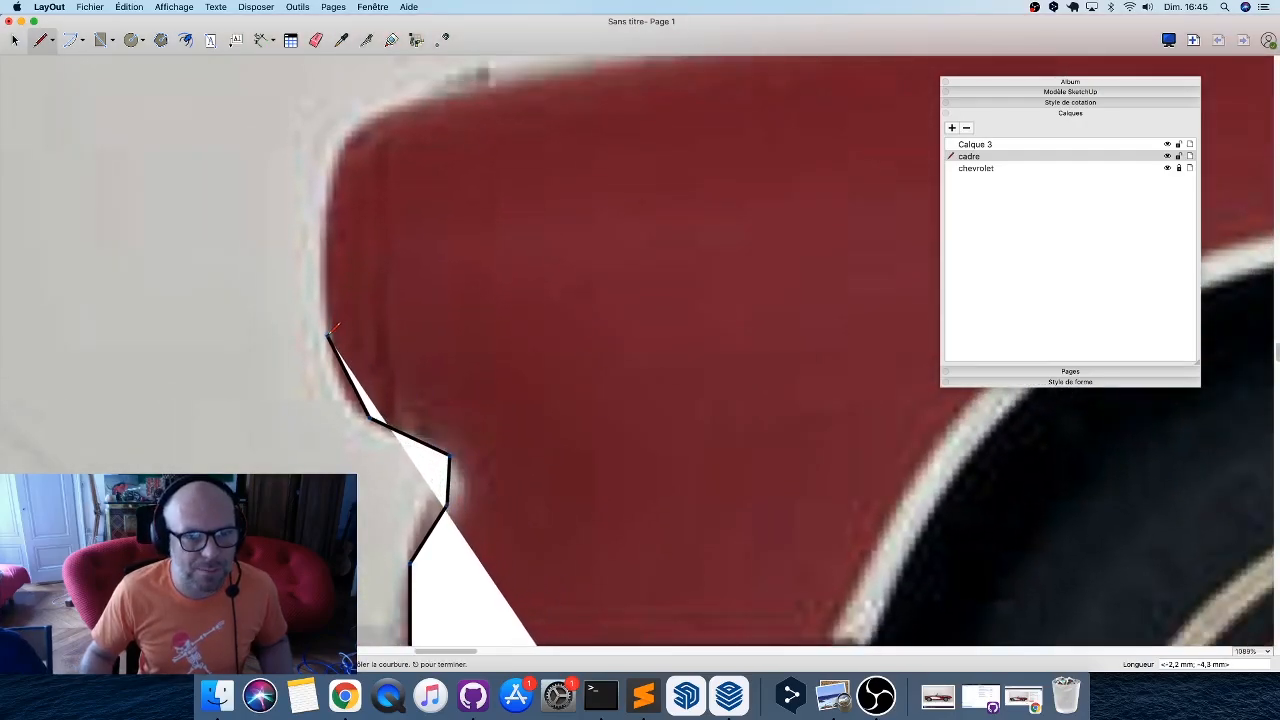
left_click(328, 330)
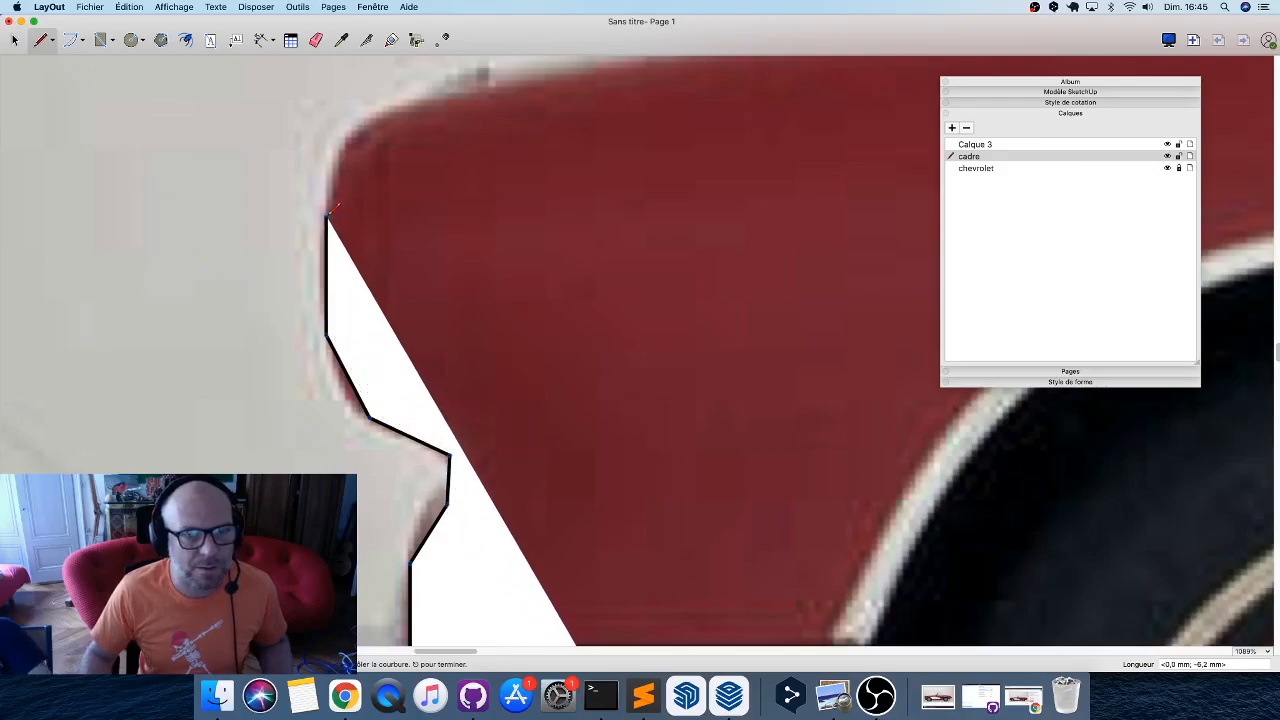
left_click(329, 203)
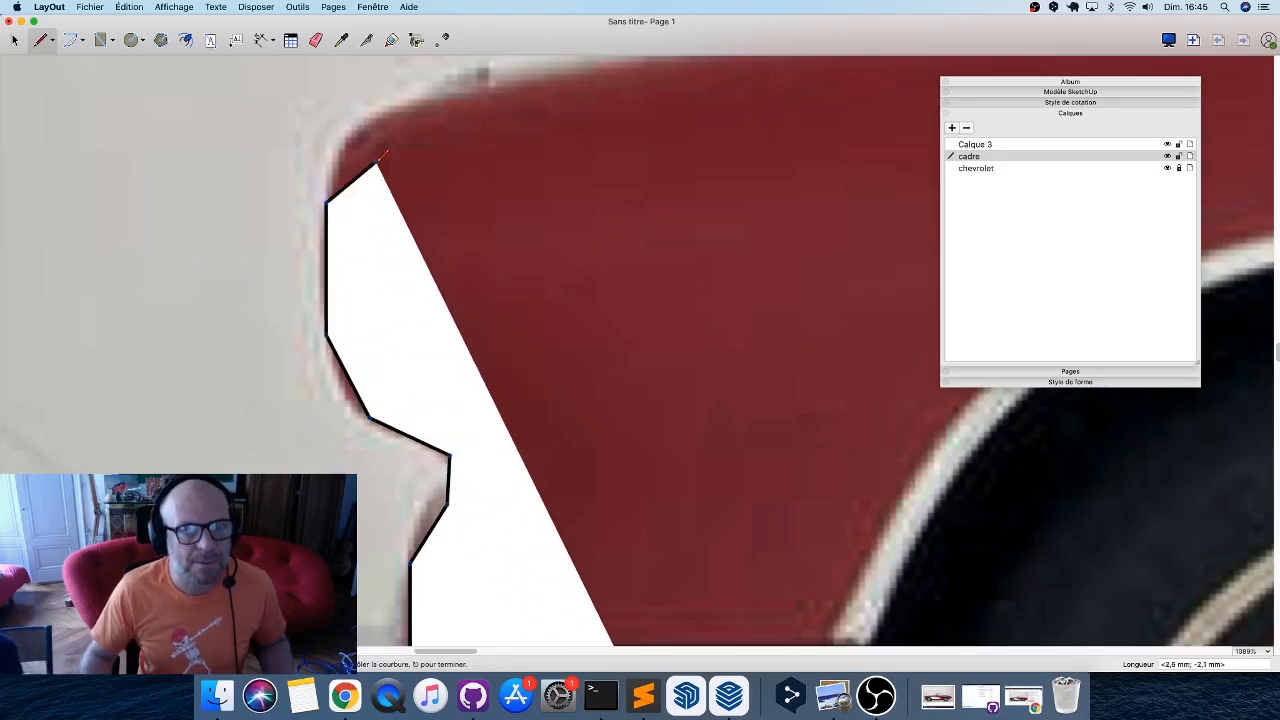
scroll(320, 300, "up", 5)
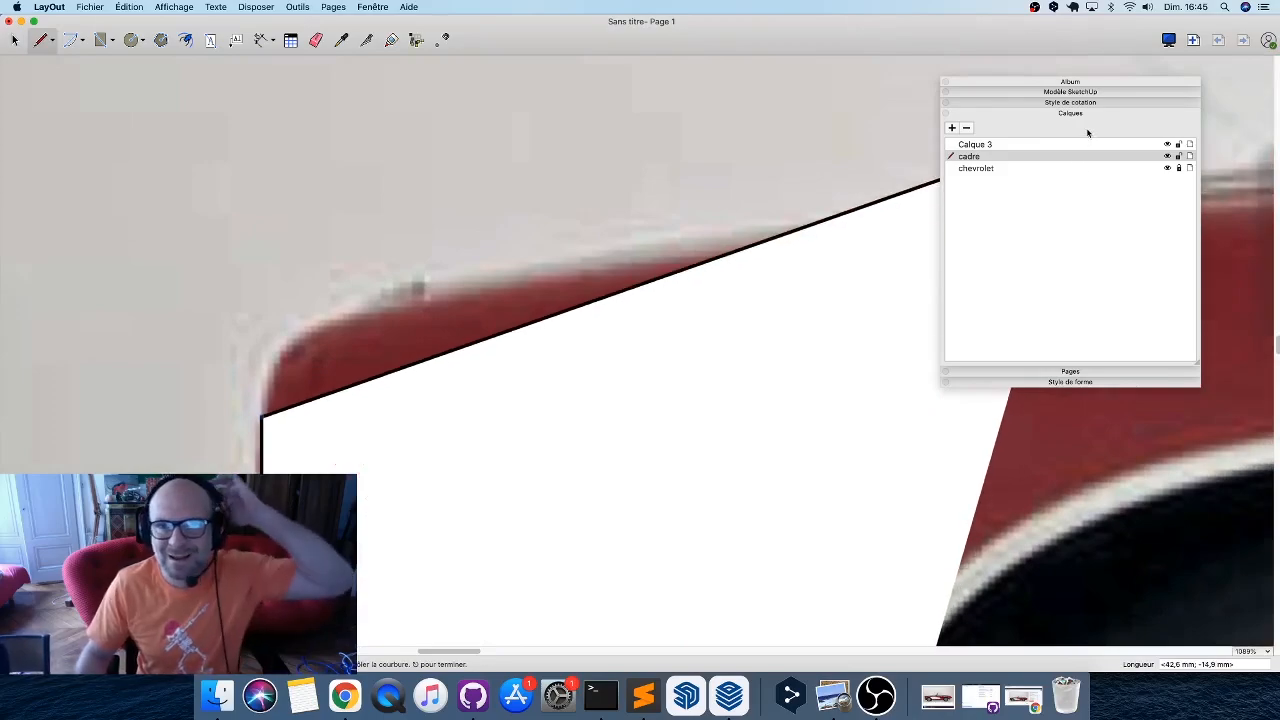
Turn off the shape style's fill so the outline being drawn does not cover the photo.
left_click(1087, 113)
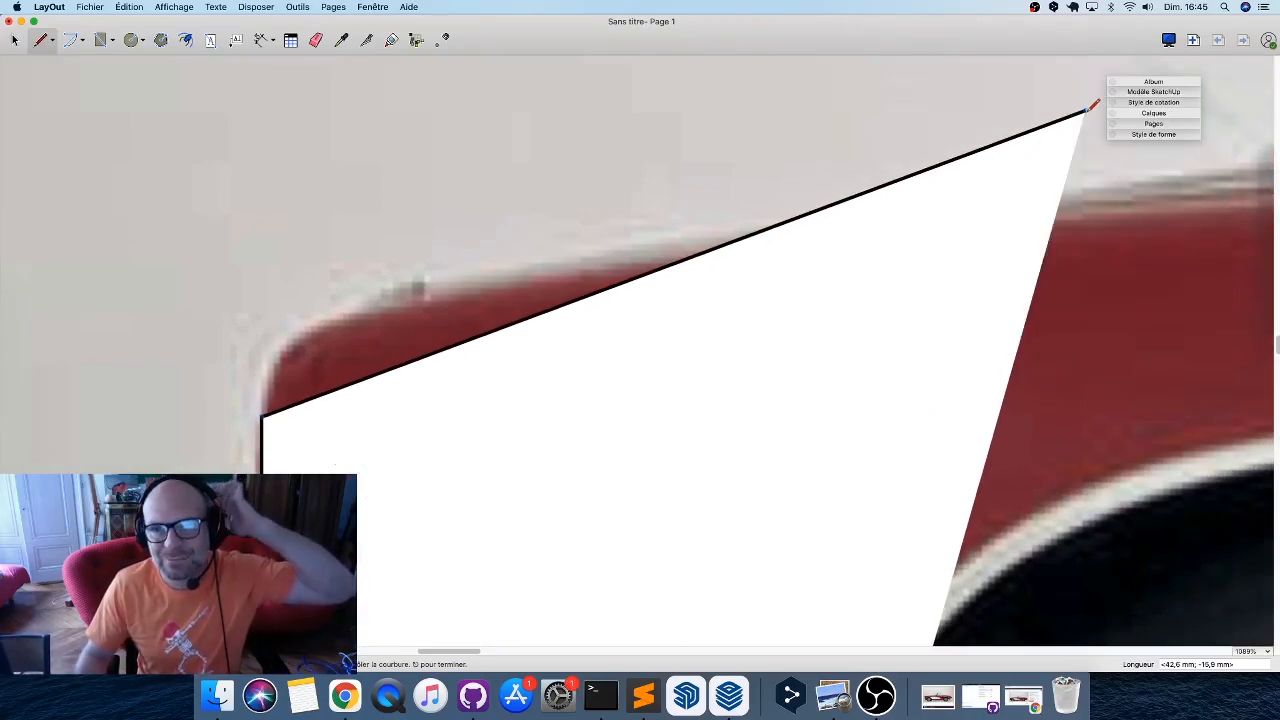
left_click(1153, 134)
scroll(160, 266, "down", 10)
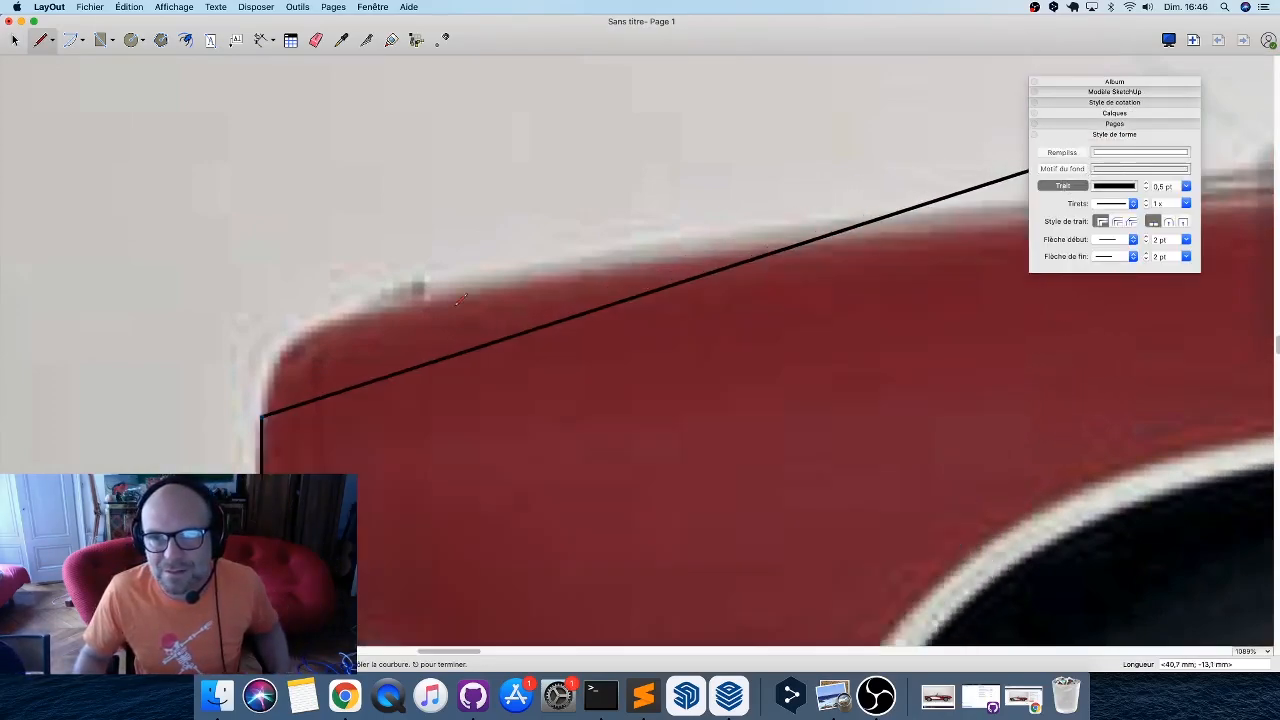
Trace the nose's rounded upper corner and the upper edge of the front fender back to the door.
scroll(443, 410, "up", 10)
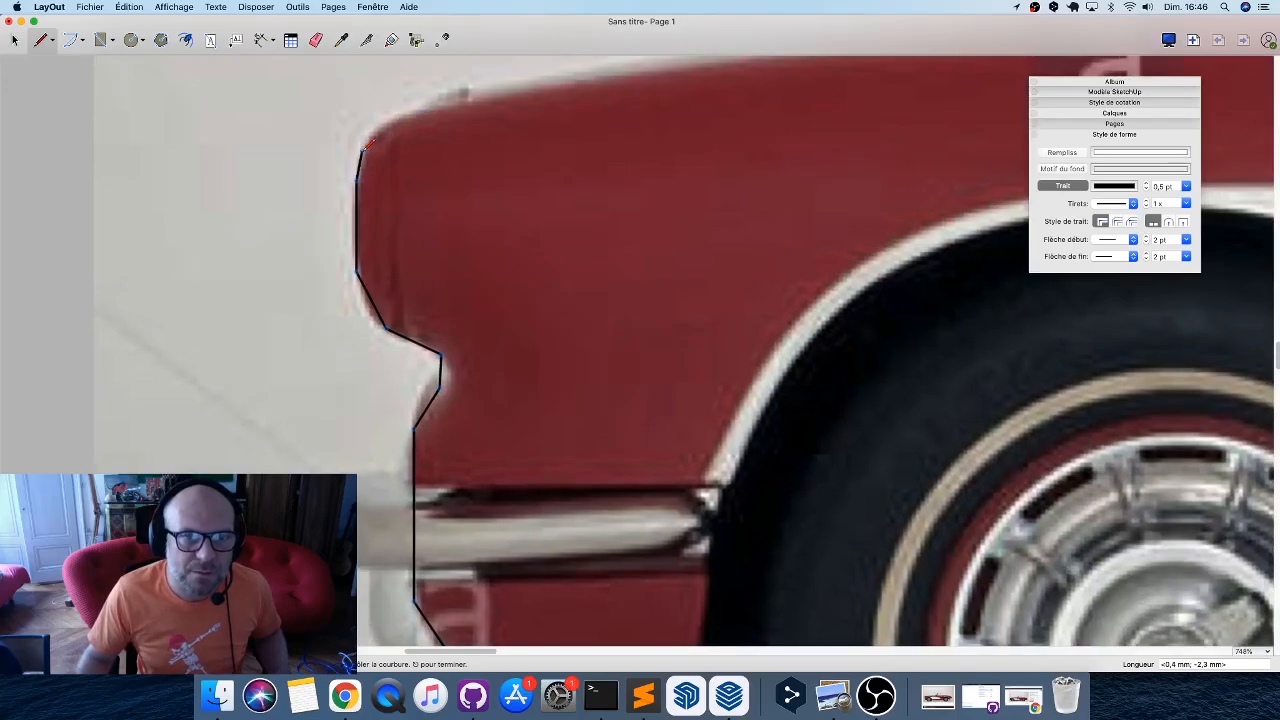
scroll(367, 141, "up", 4)
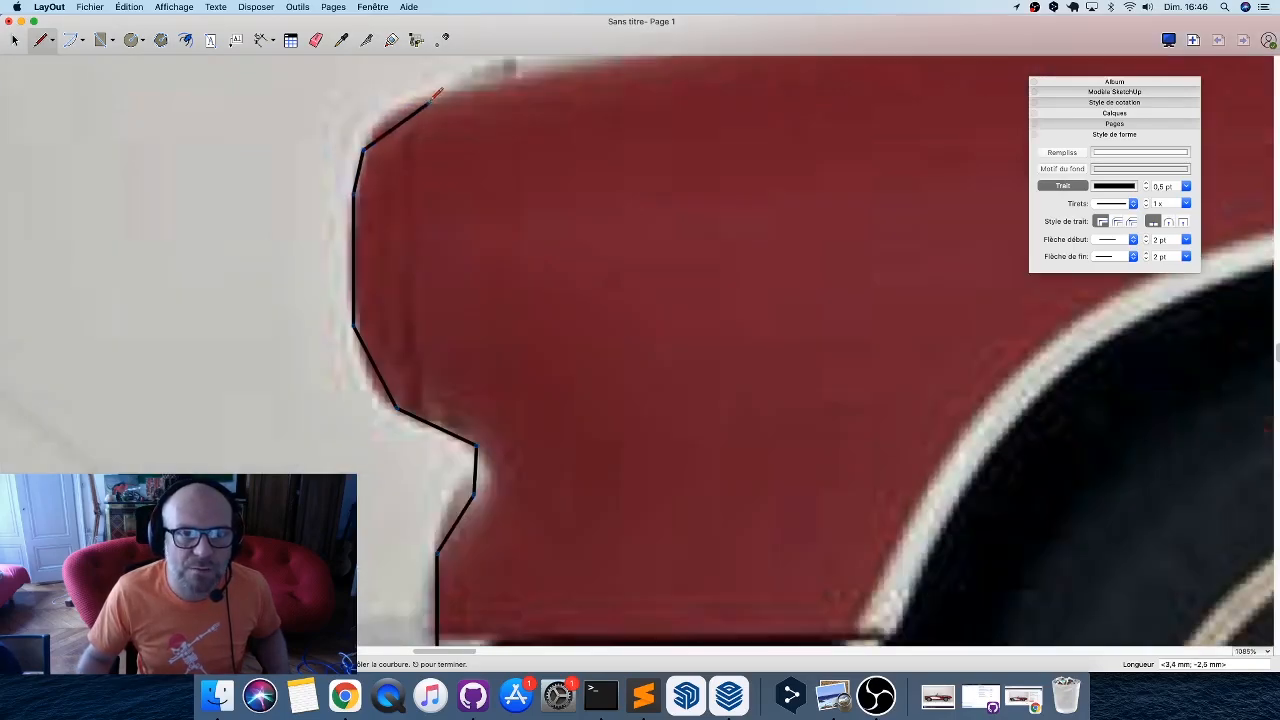
mouse_move(571, 220)
middle_mouse_down()
mouse_move(323, 380)
mouse_move(190, 334)
mouse_move(103, 332)
middle_mouse_up()
scroll(287, 350, "down", 2)
scroll(285, 354, "down", 8)
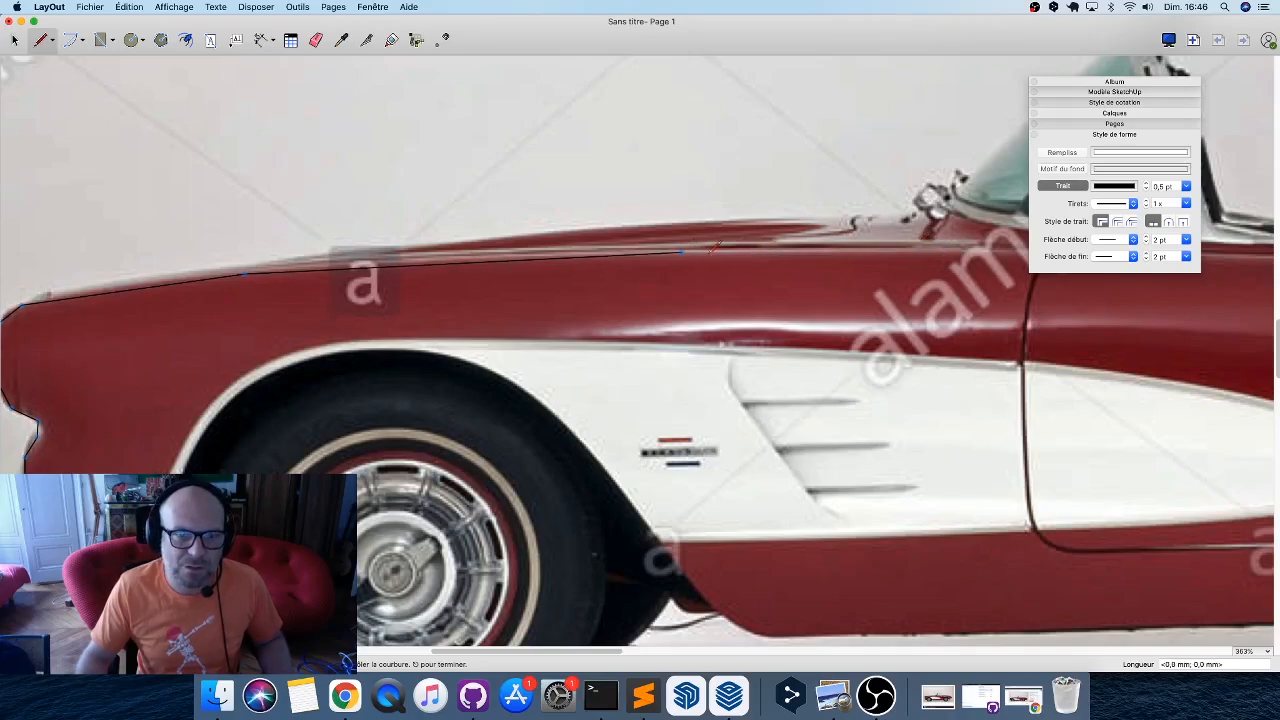
scroll(712, 247, "right", 10)
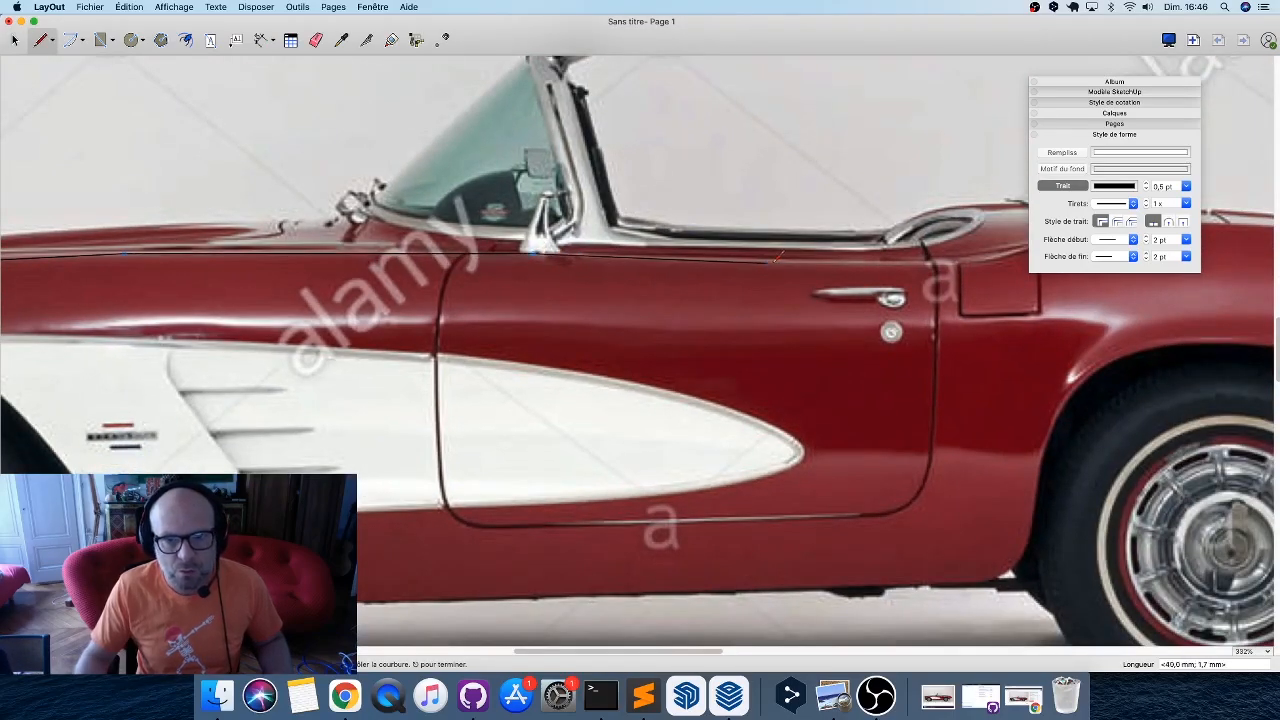
Continue the outline along the door's upper edge and up onto the crest of the rear fender.
left_click(822, 262)
middle_click_drag(822, 262, 437, 295)
scroll(608, 291, "up", 9)
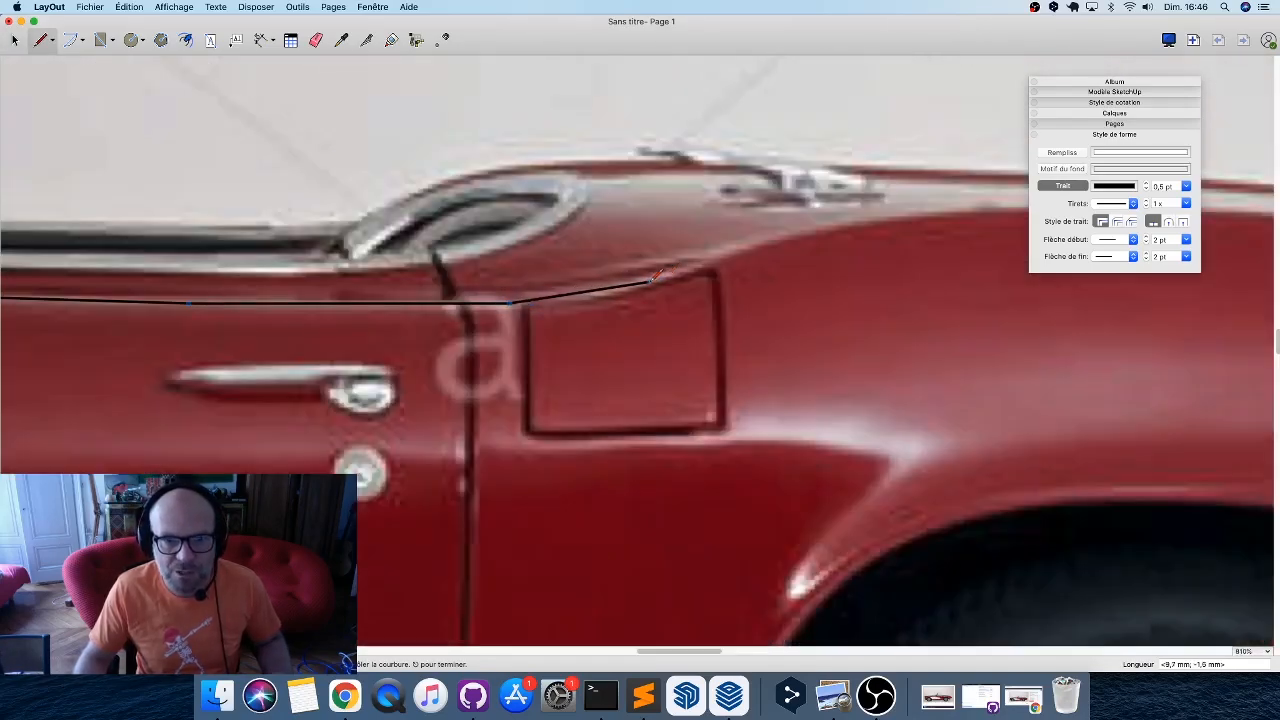
middle_click_drag(782, 262, 466, 318)
left_click(583, 272)
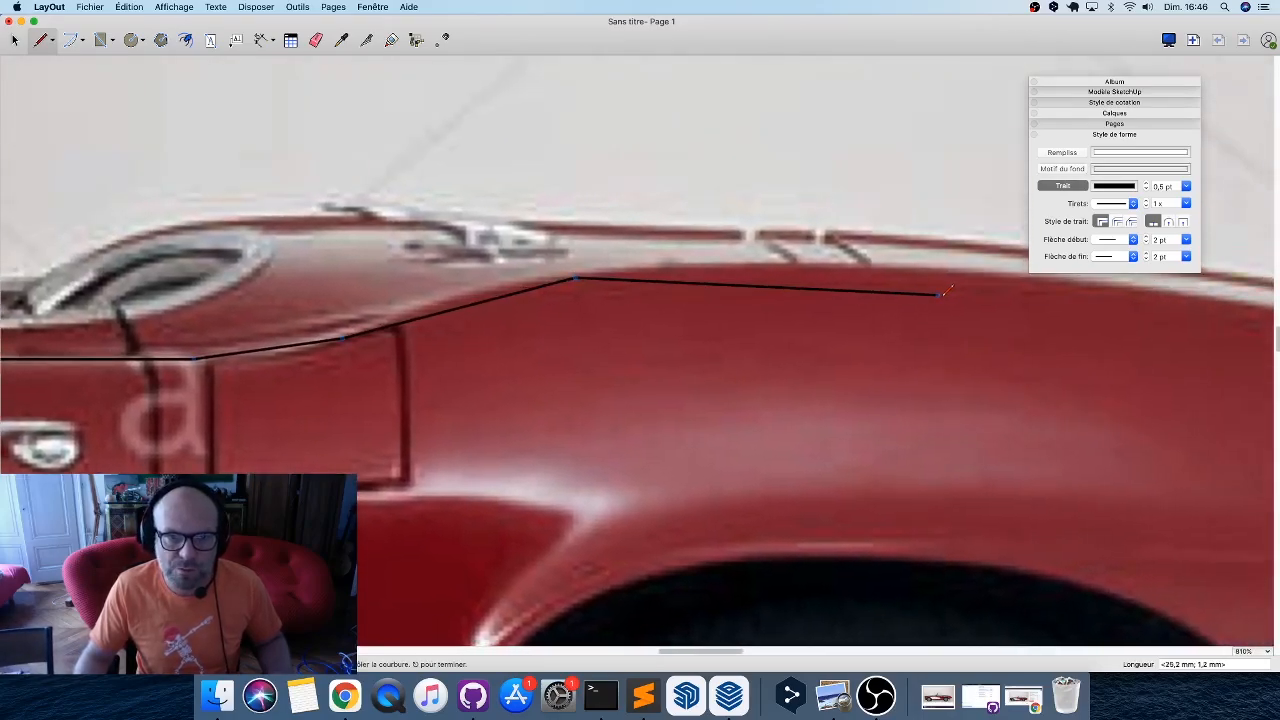
Trace the sloping rear fender down to the tail, past the rear bumper and around the lower rear corner.
middle_click_drag(929, 294, 402, 289)
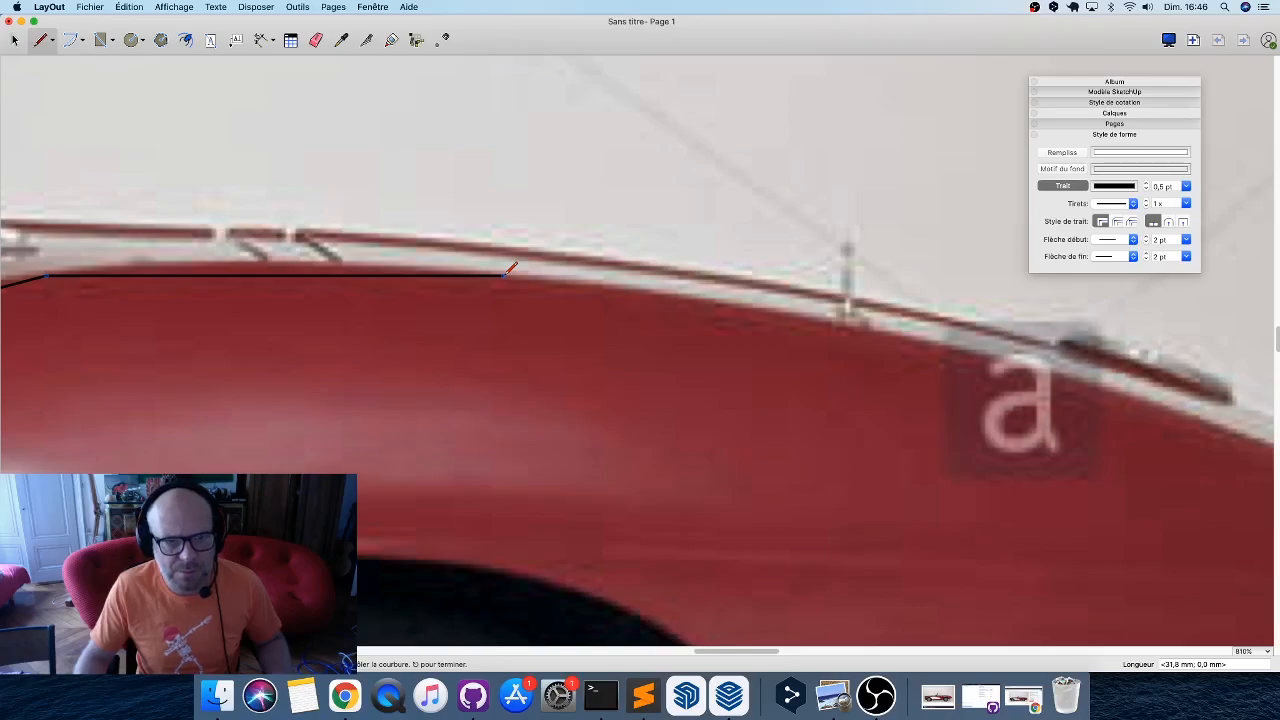
left_click(510, 268)
middle_click_drag(886, 371, 390, 243)
scroll(390, 243, "down", 3)
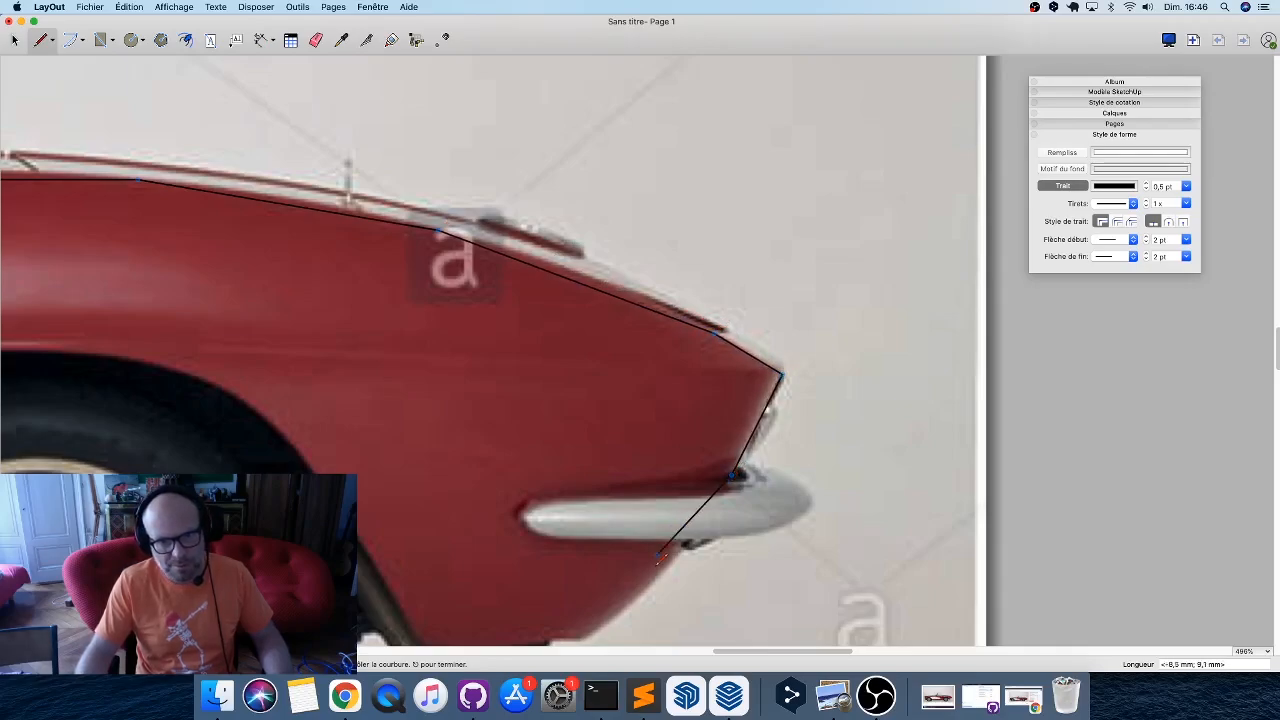
middle_click_drag(729, 562, 865, 318)
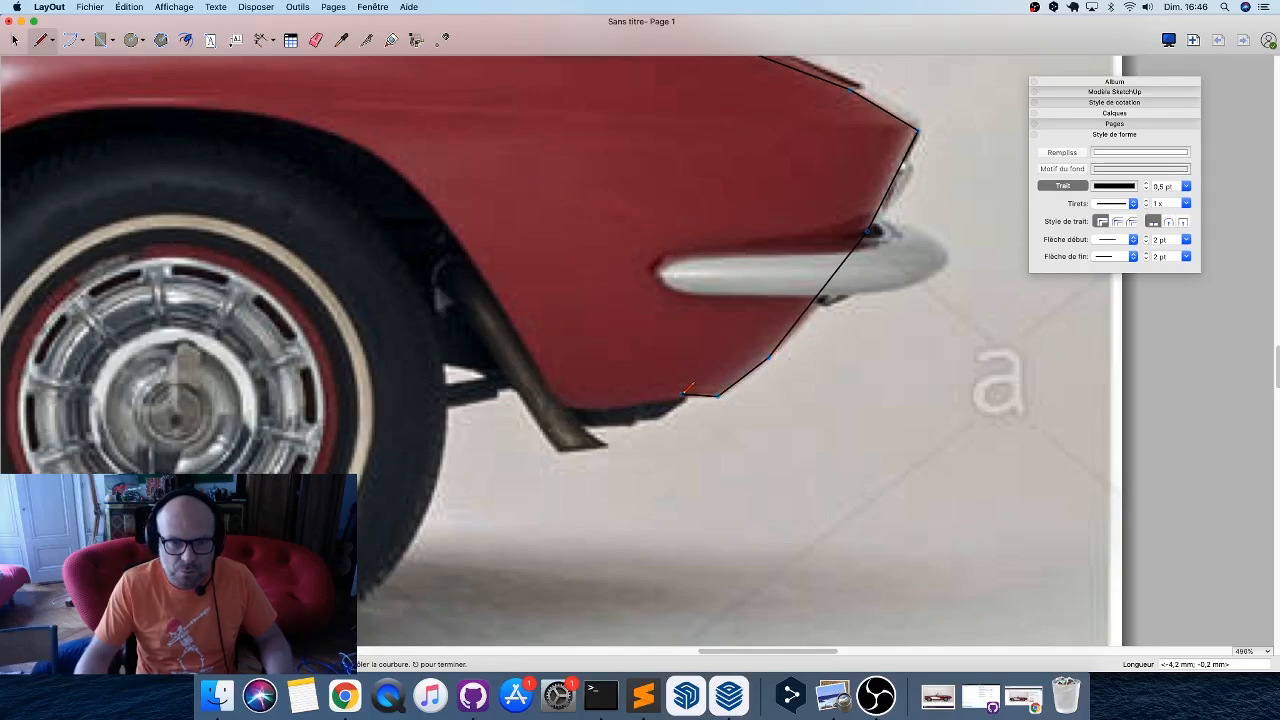
left_click(682, 395)
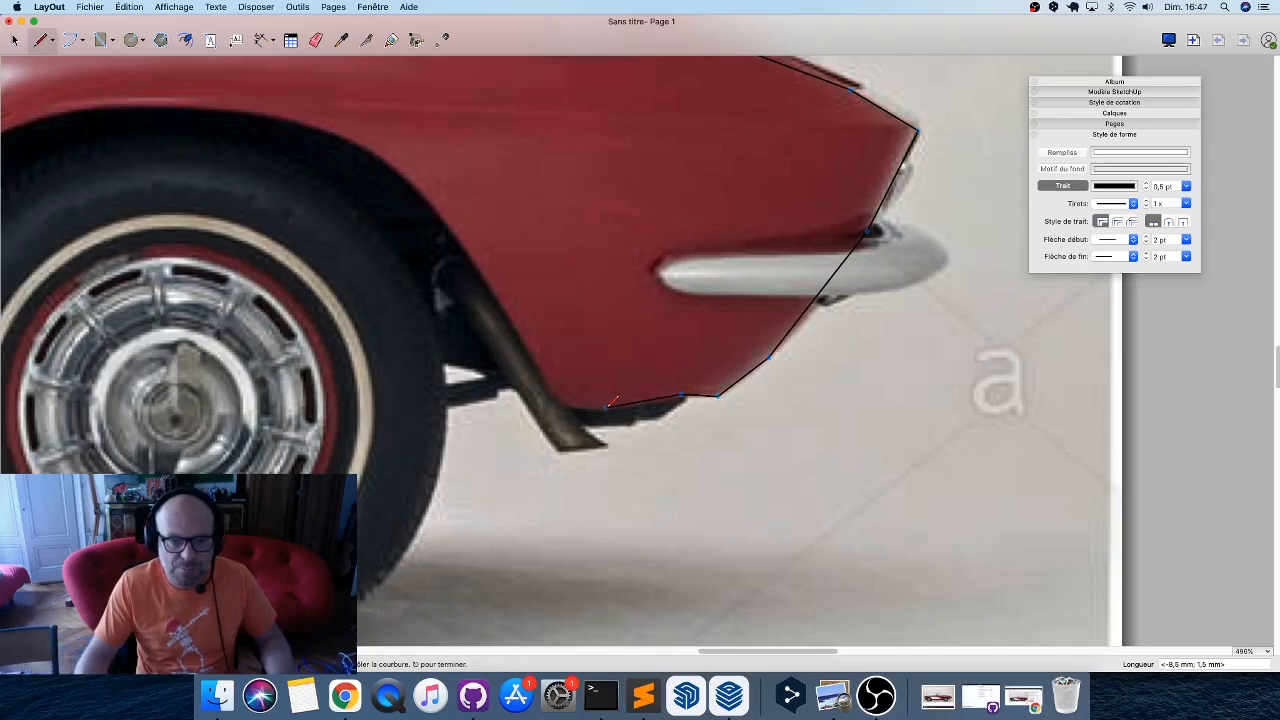
Trace the lower edge behind the rear wheel and follow the rear wheel arch over and down its front side.
middle_click_drag(452, 240, 655, 368)
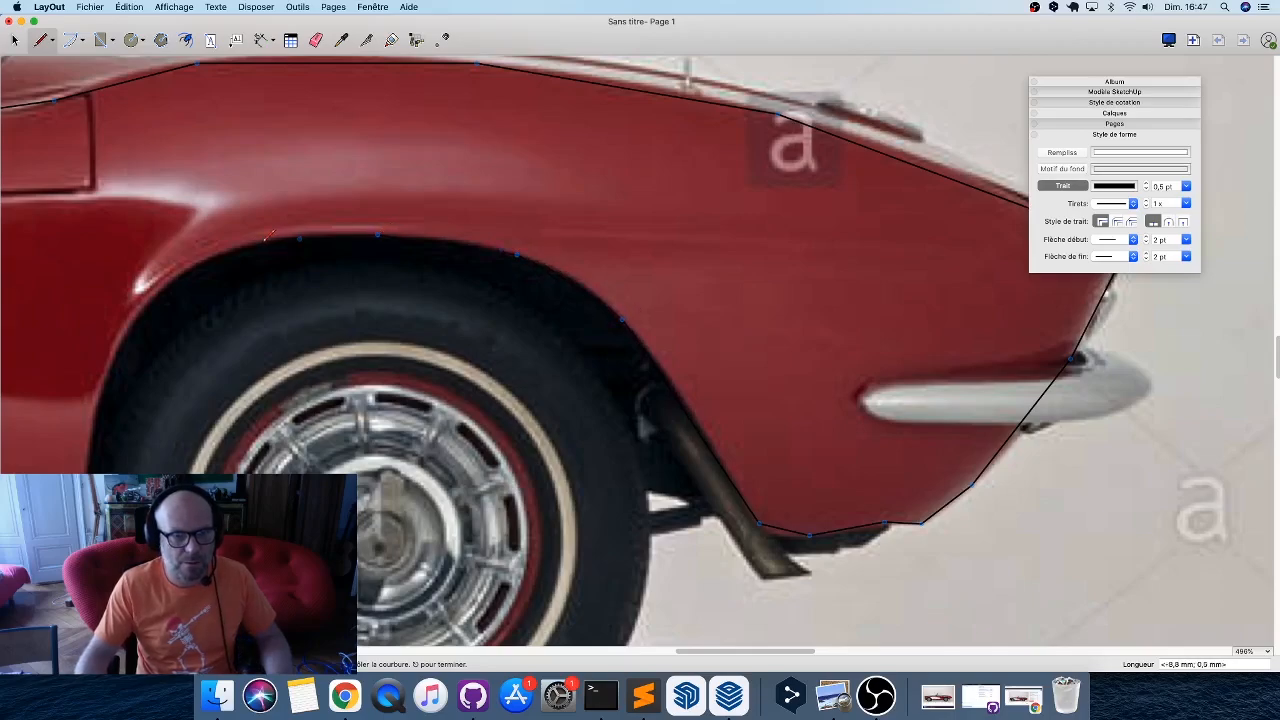
left_click(236, 244)
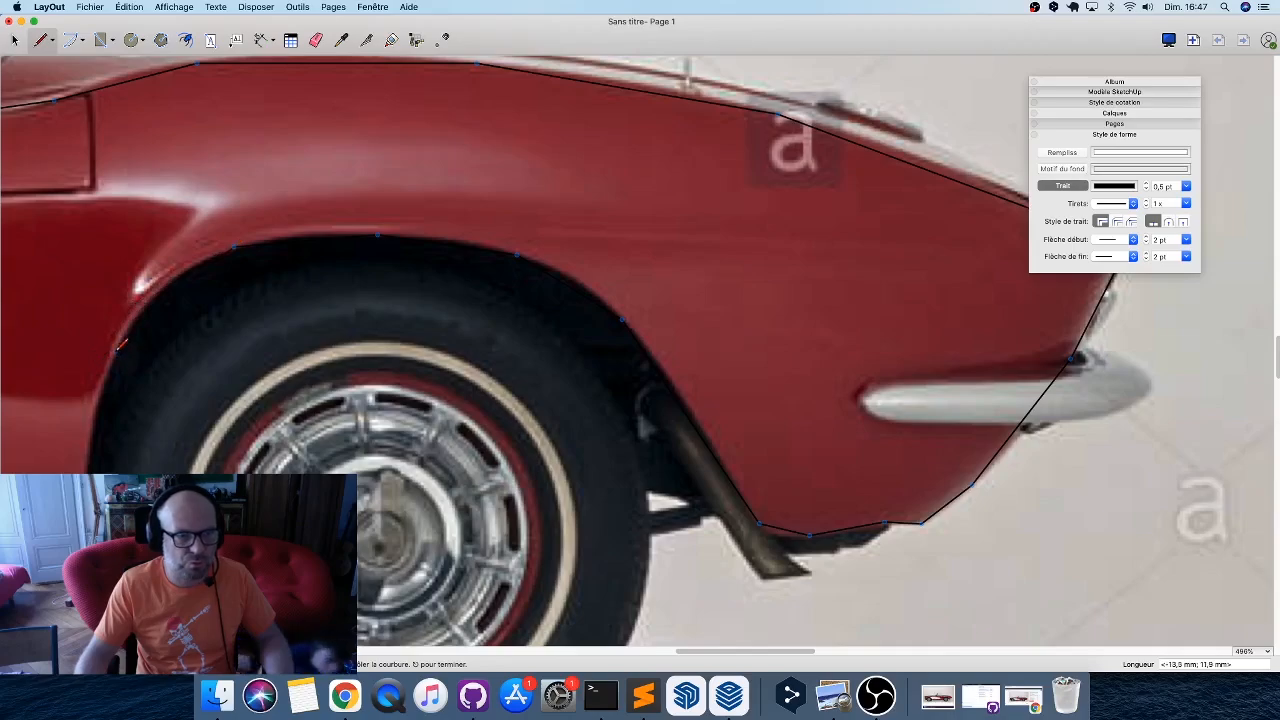
left_click(115, 353)
middle_click_drag(115, 356, 409, 247)
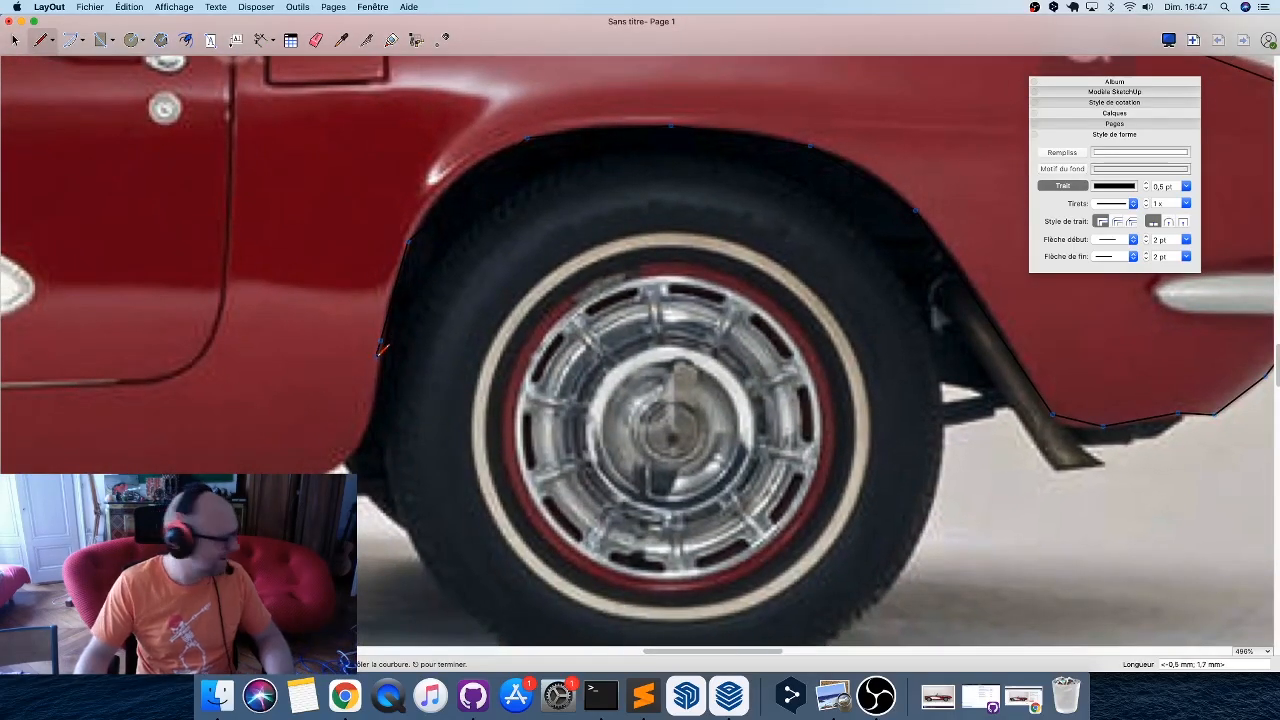
left_click(380, 344)
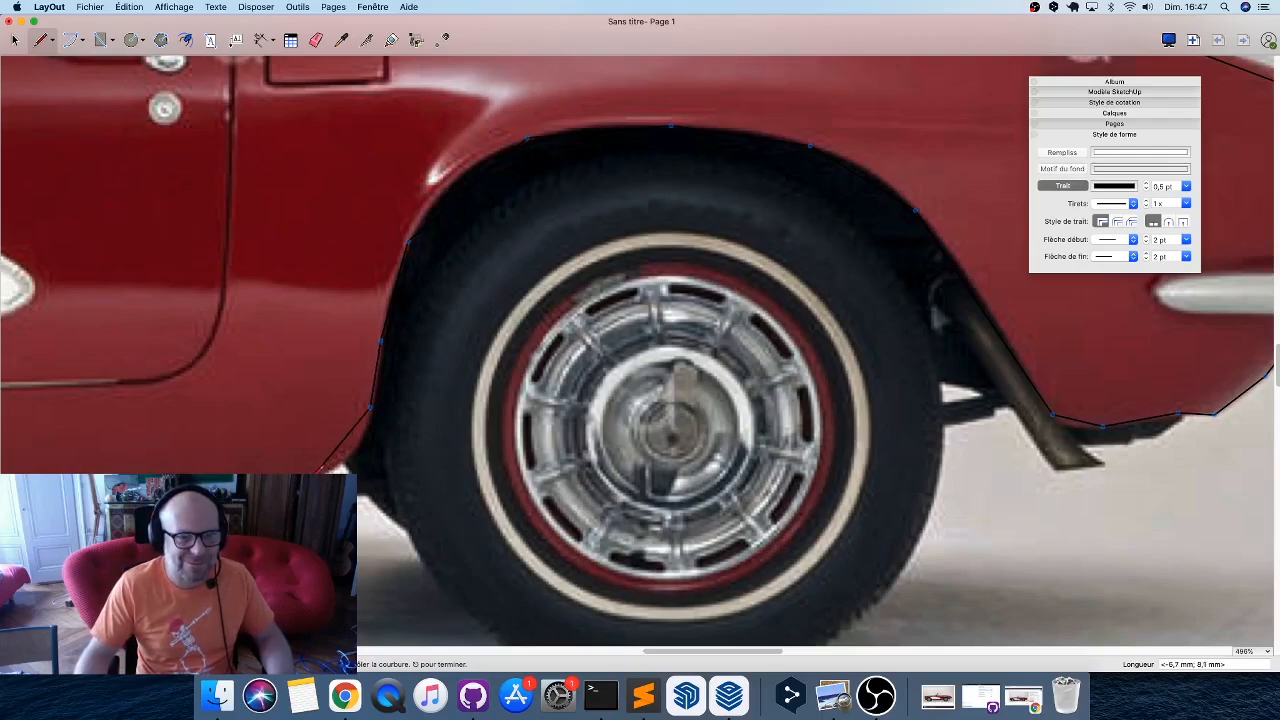
Trace the lower sill forward from the rear wheel and follow the front wheel arch over the tyre.
middle_click_drag(232, 448, 906, 369)
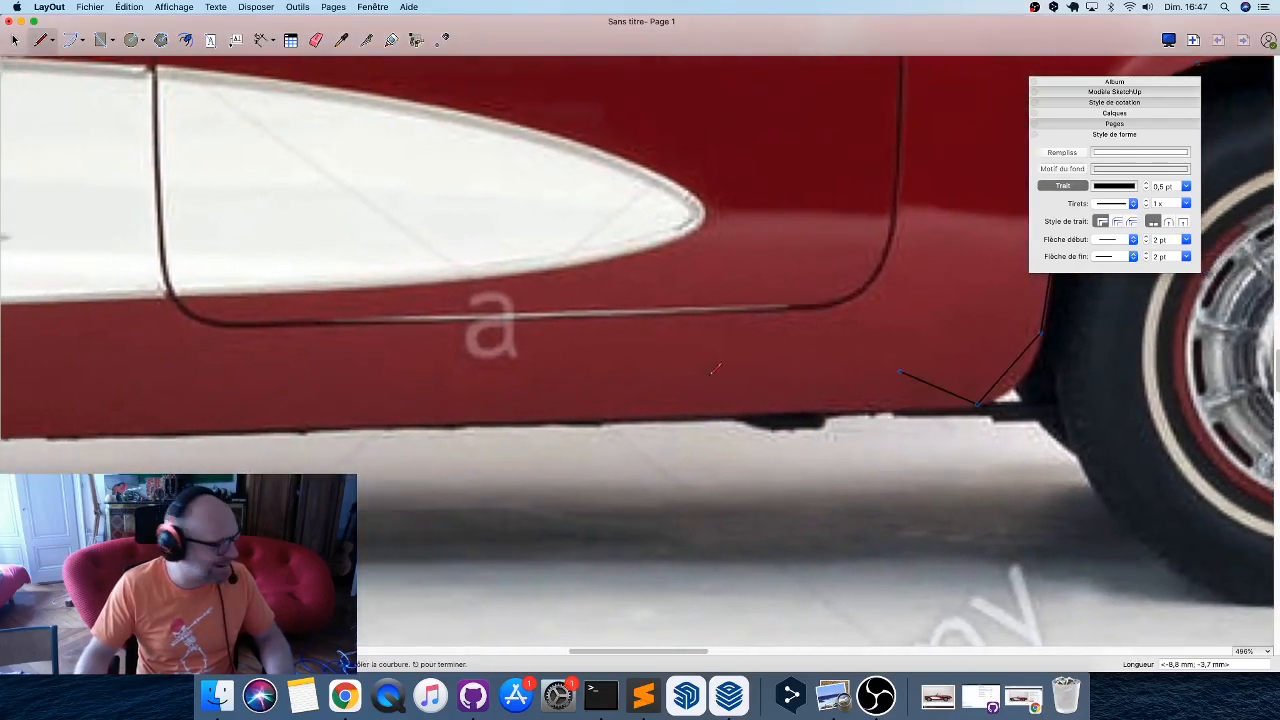
middle_click_drag(338, 396, 850, 366)
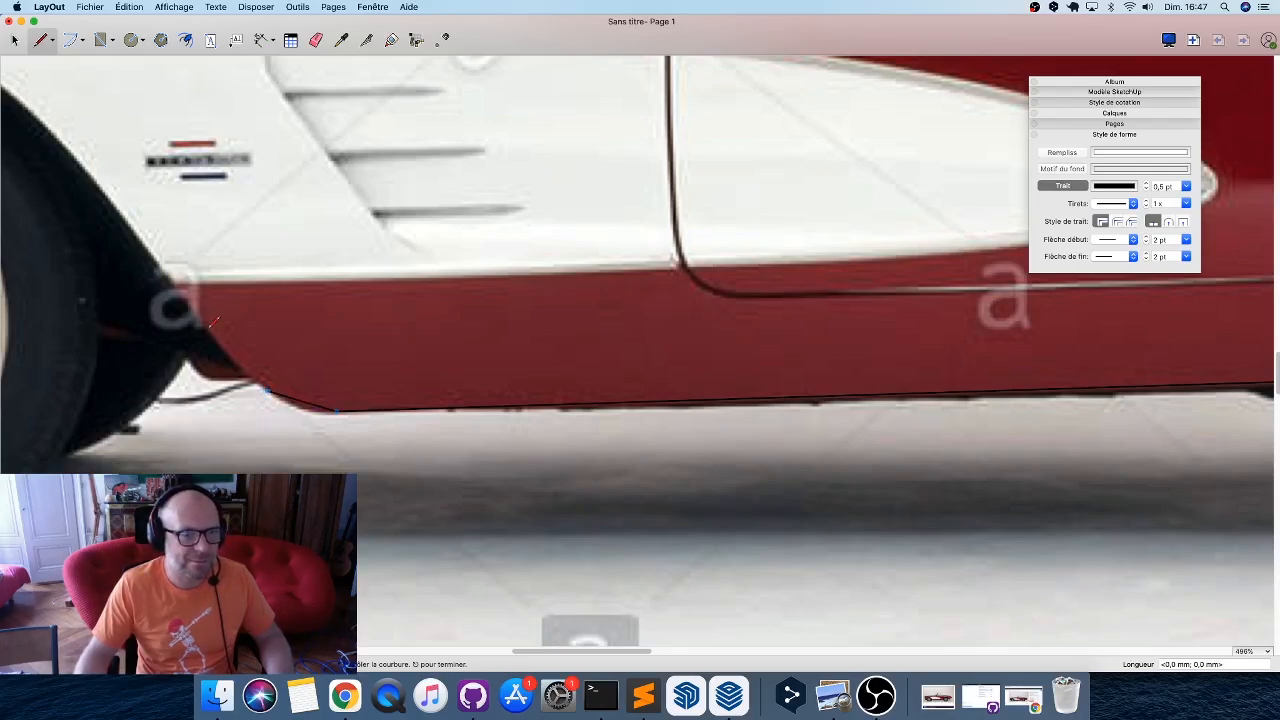
middle_click_drag(172, 281, 793, 528)
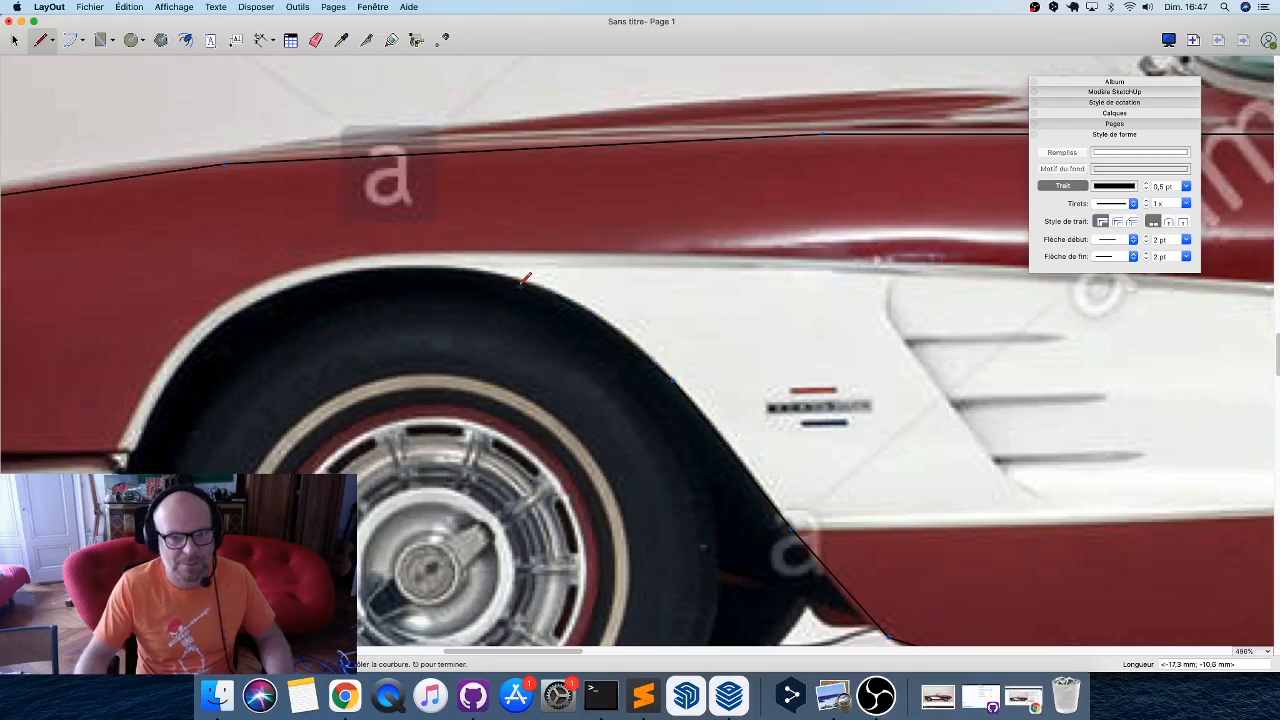
left_click(326, 274)
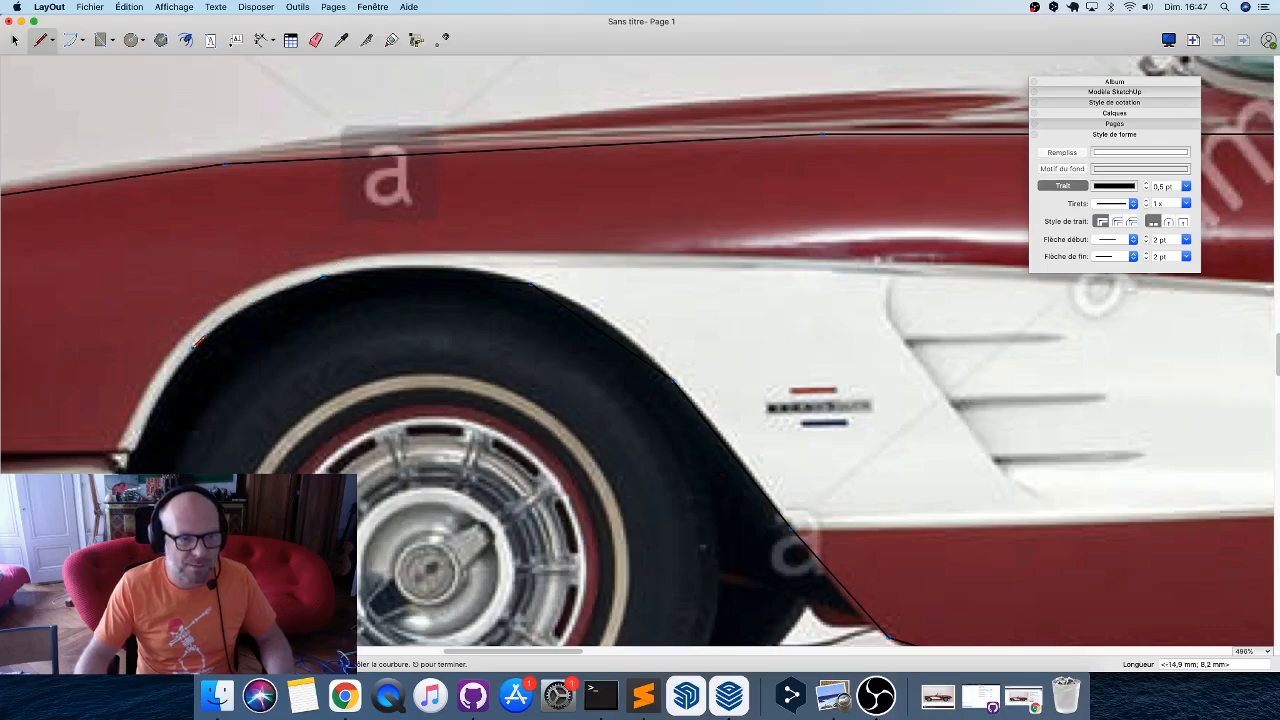
scroll(320, 378, "down", 5)
scroll(320, 378, "left", 5)
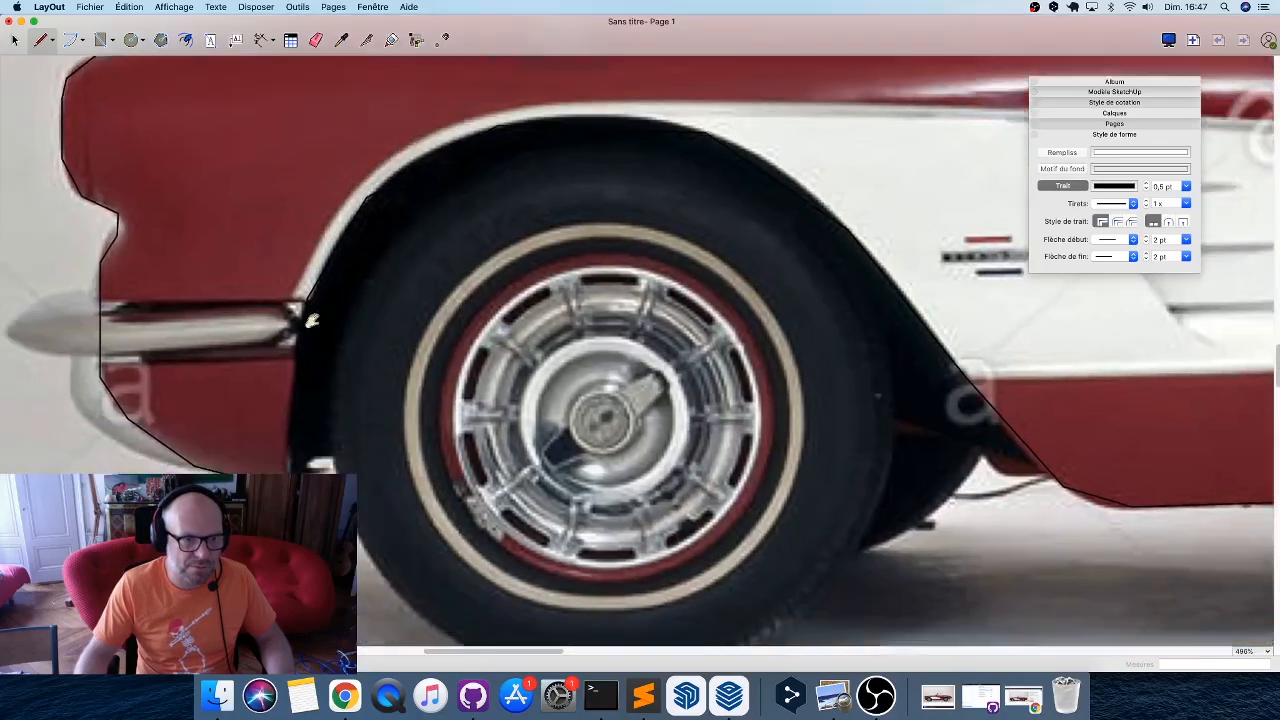
Turn on object snapping, close the outline at its starting corner ahead of the front wheel, and collapse the shape style settings.
left_click(319, 380)
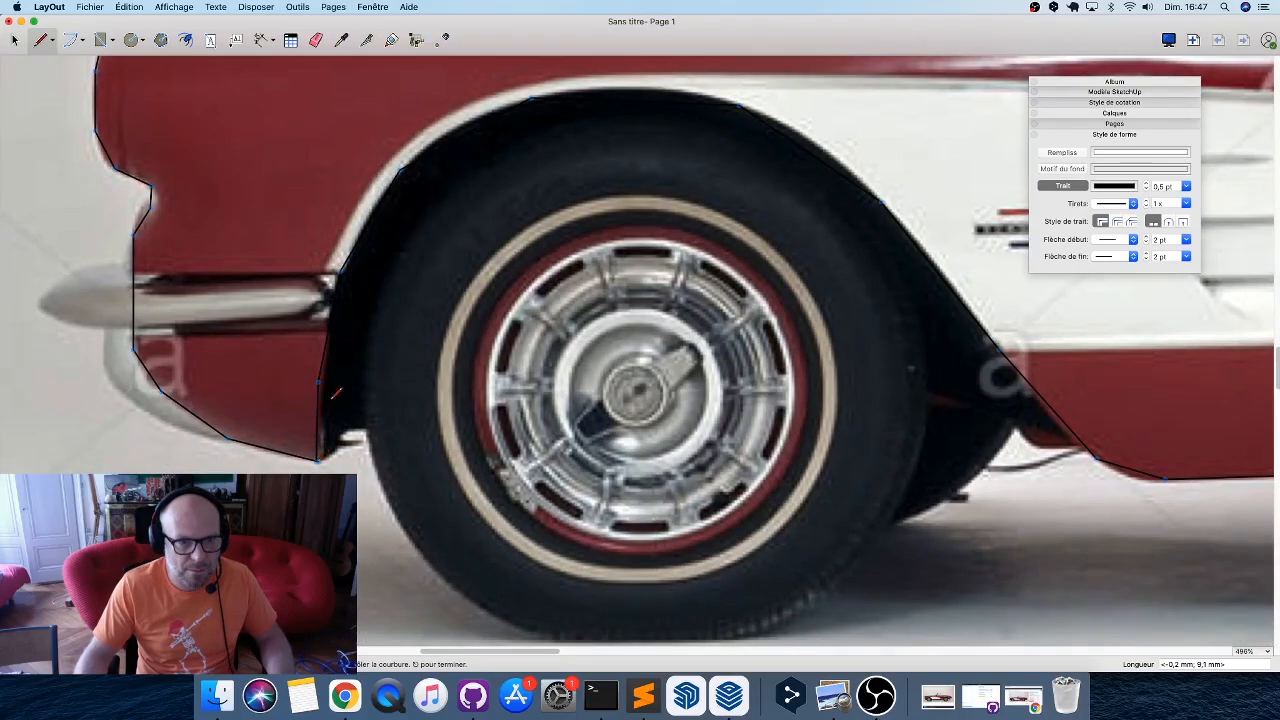
left_click(442, 40)
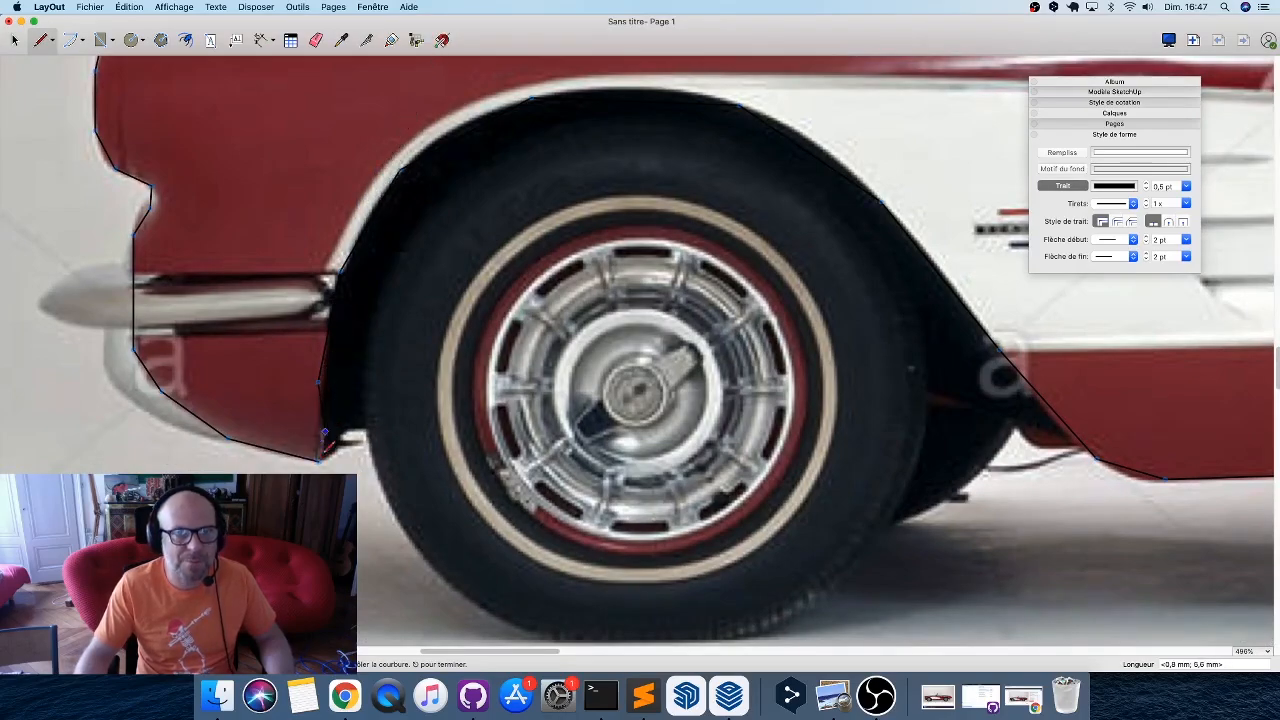
left_click(320, 460)
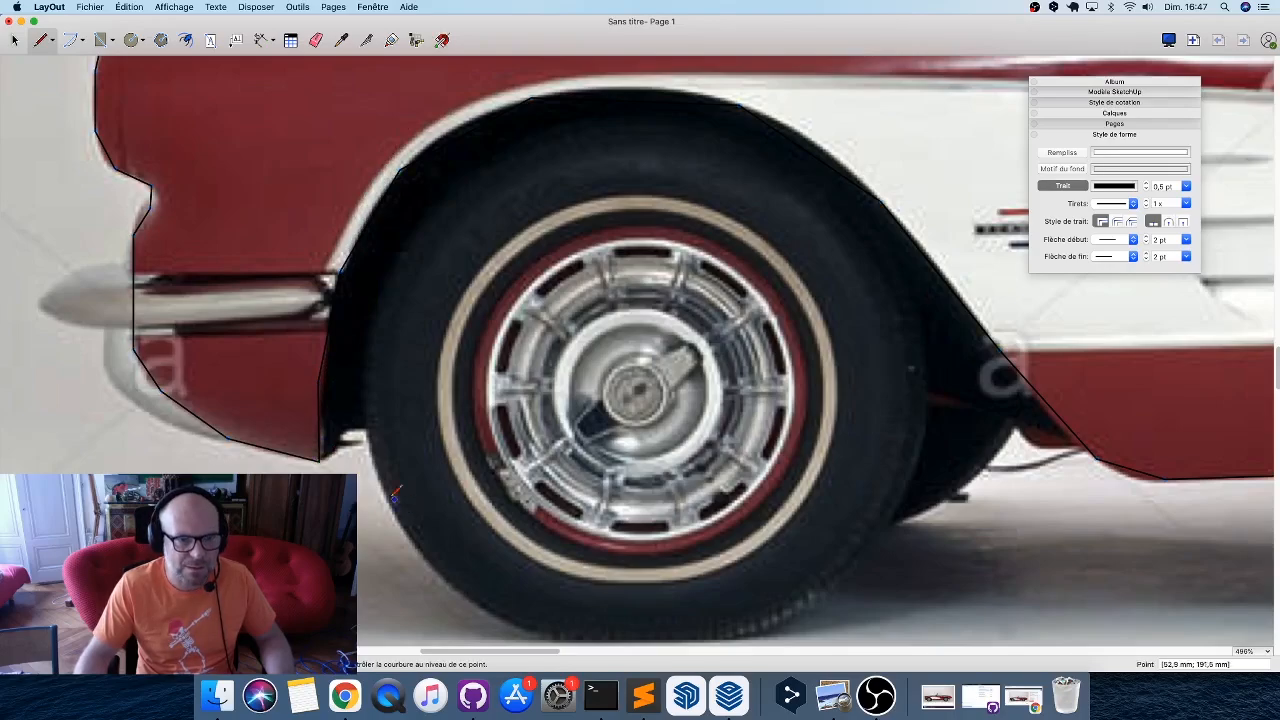
key("space")
scroll(189, 455, "down", 6)
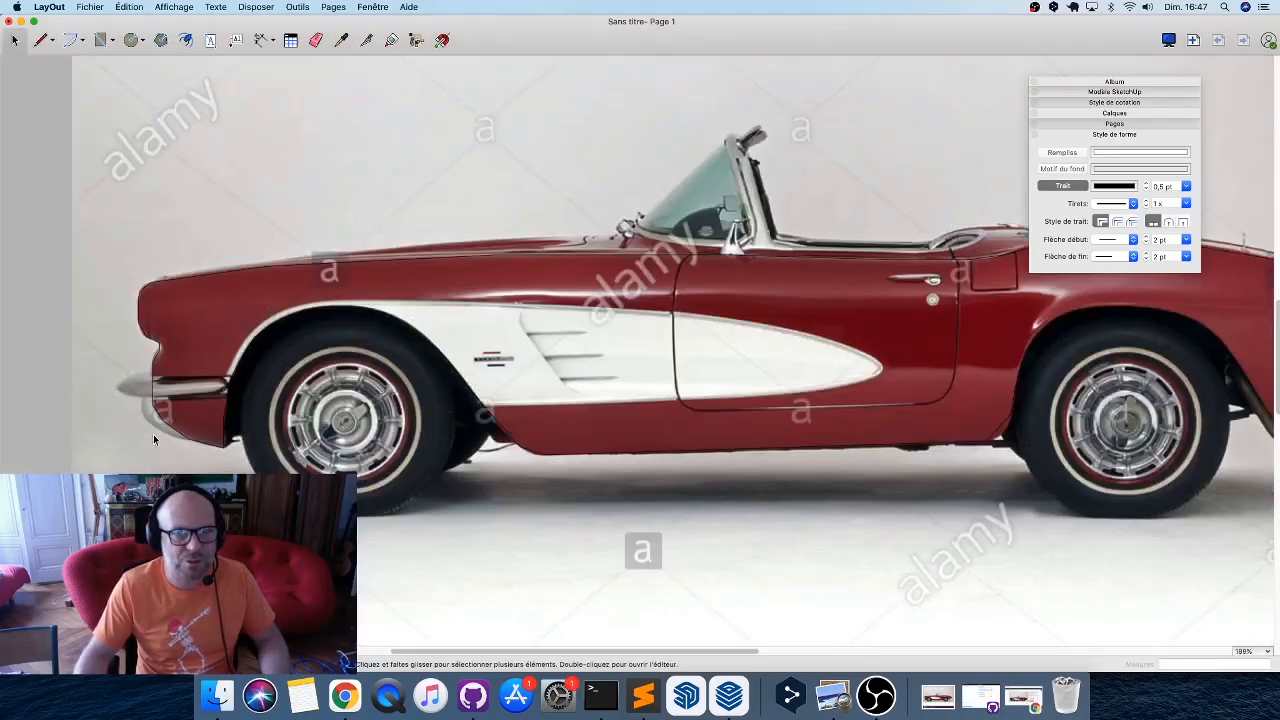
scroll(153, 434, "down", 3)
left_click(1140, 132)
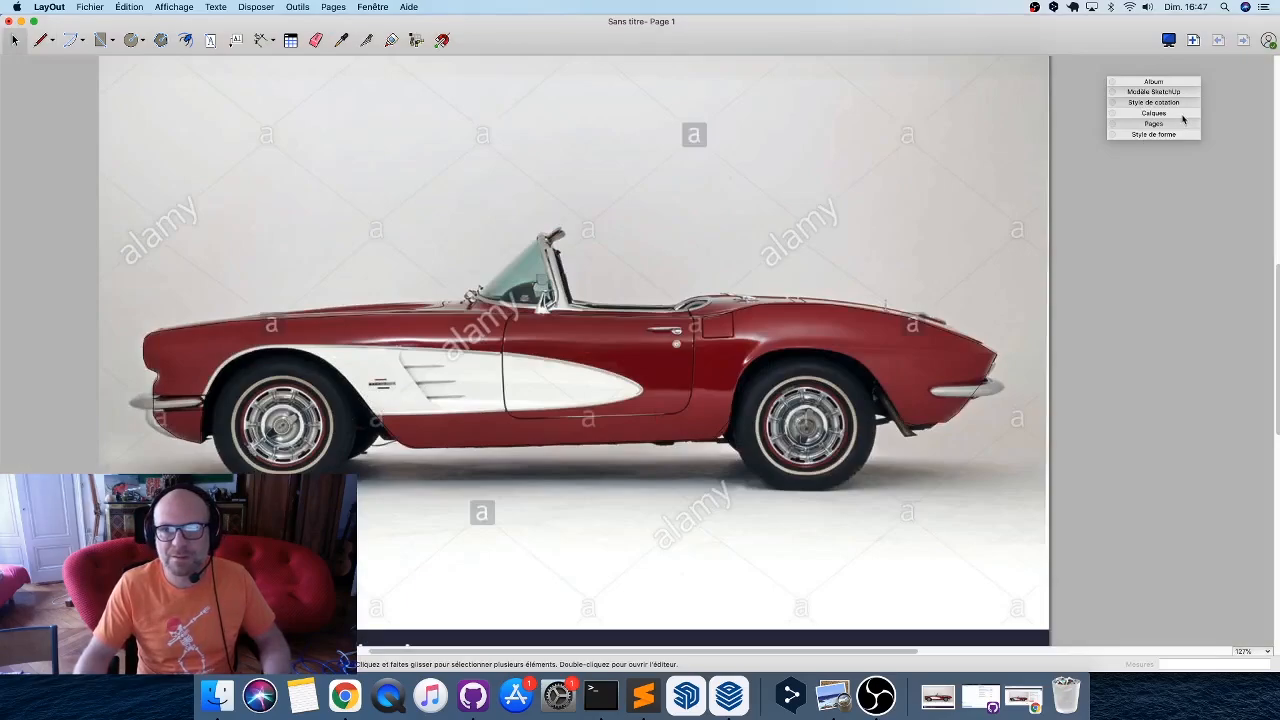
Expand the layer list and toggle the visibility of the chevrolet photo layer to examine the traced outline by itself.
left_click(1182, 115)
left_click(1168, 168)
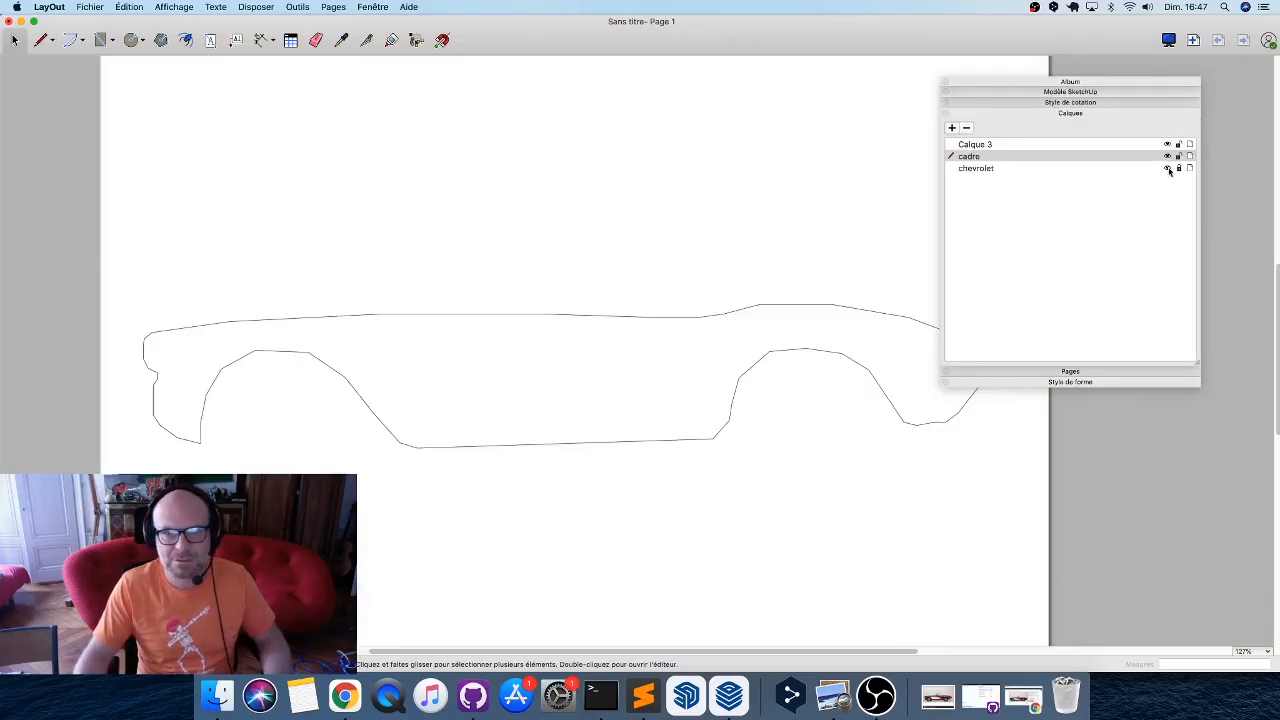
left_click(1168, 168)
left_click(1168, 168)
left_click(1168, 168)
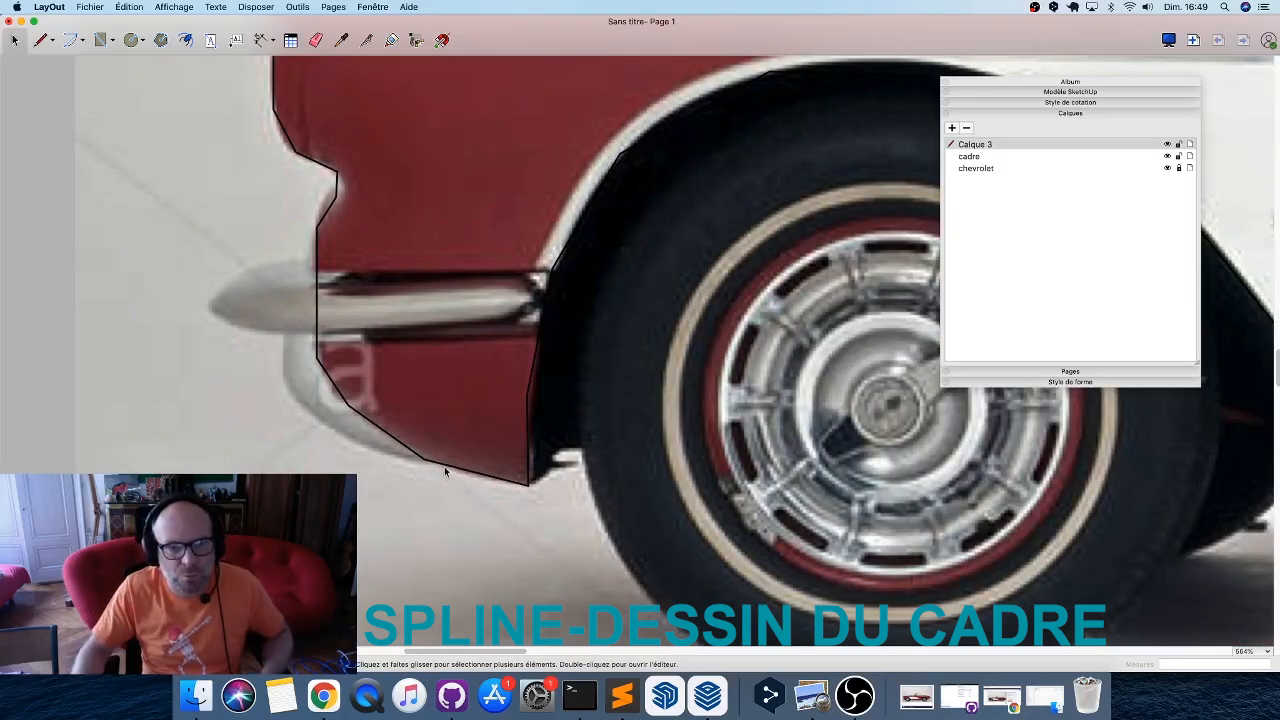
Open the traced body outline for point editing, then hide and reshow the chevrolet layer to check its vertices.
left_click(444, 464)
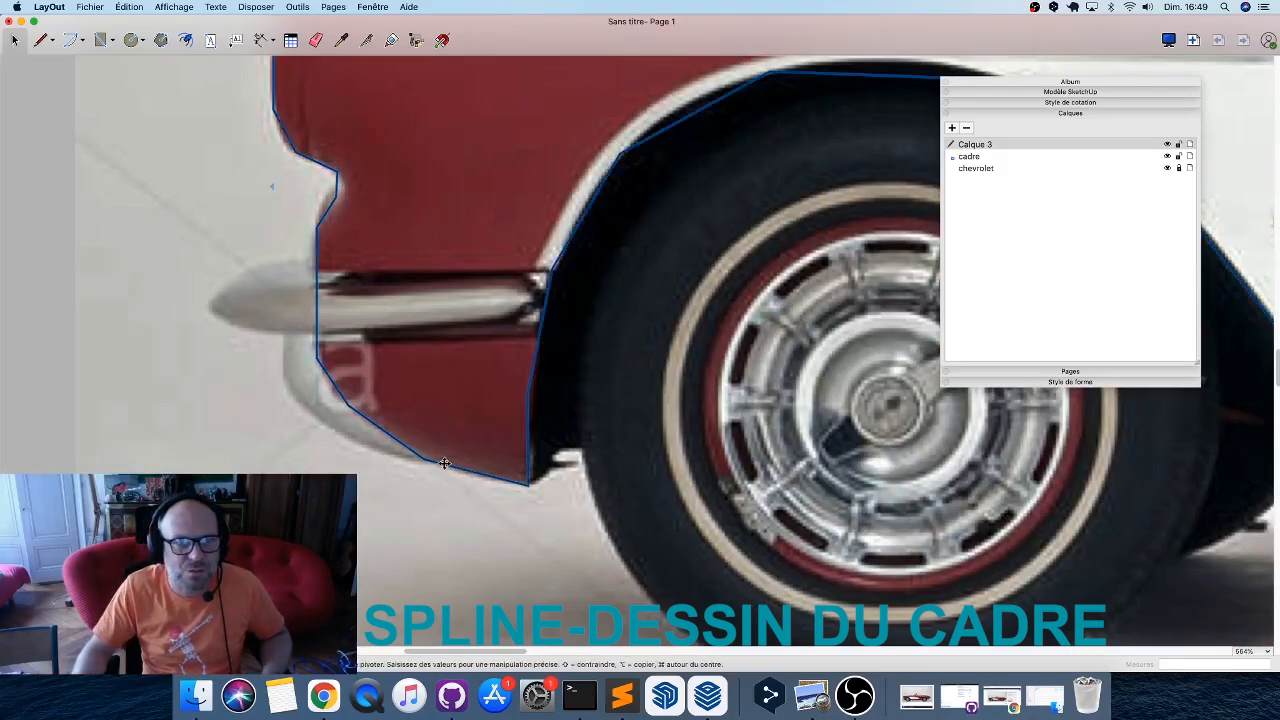
double_click(444, 464)
scroll(414, 501, "down", 3)
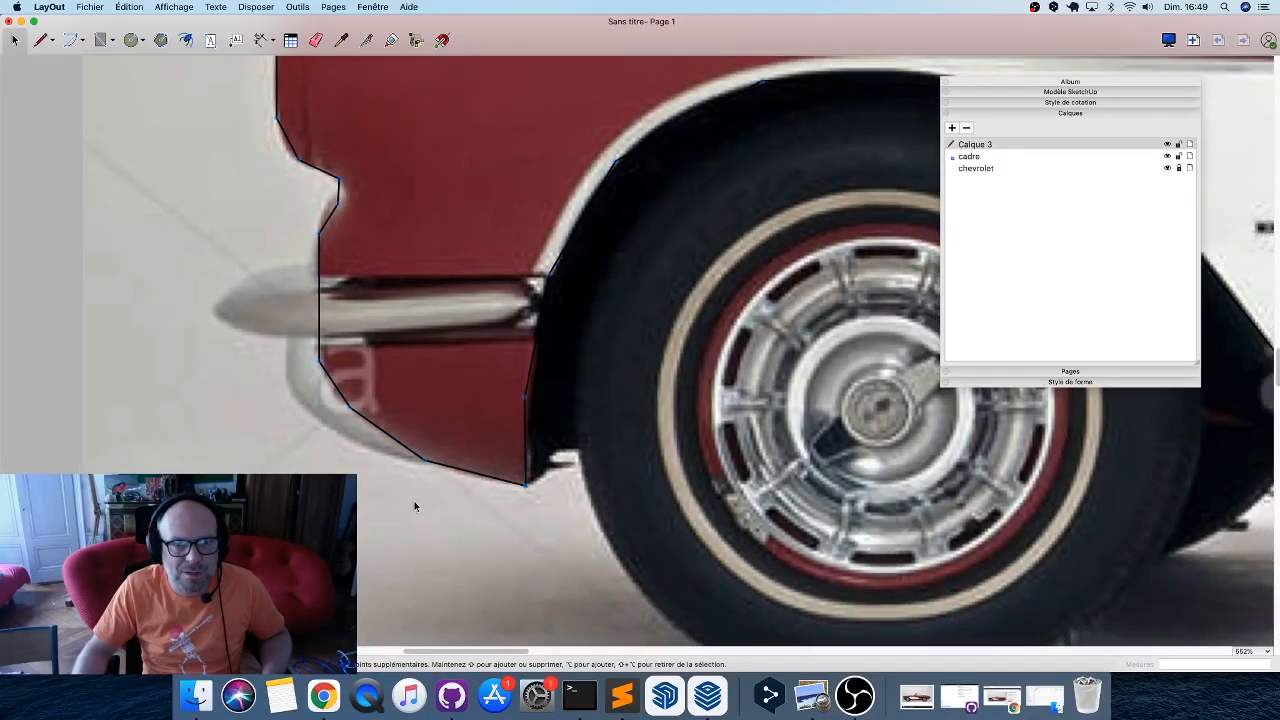
left_click(1166, 169)
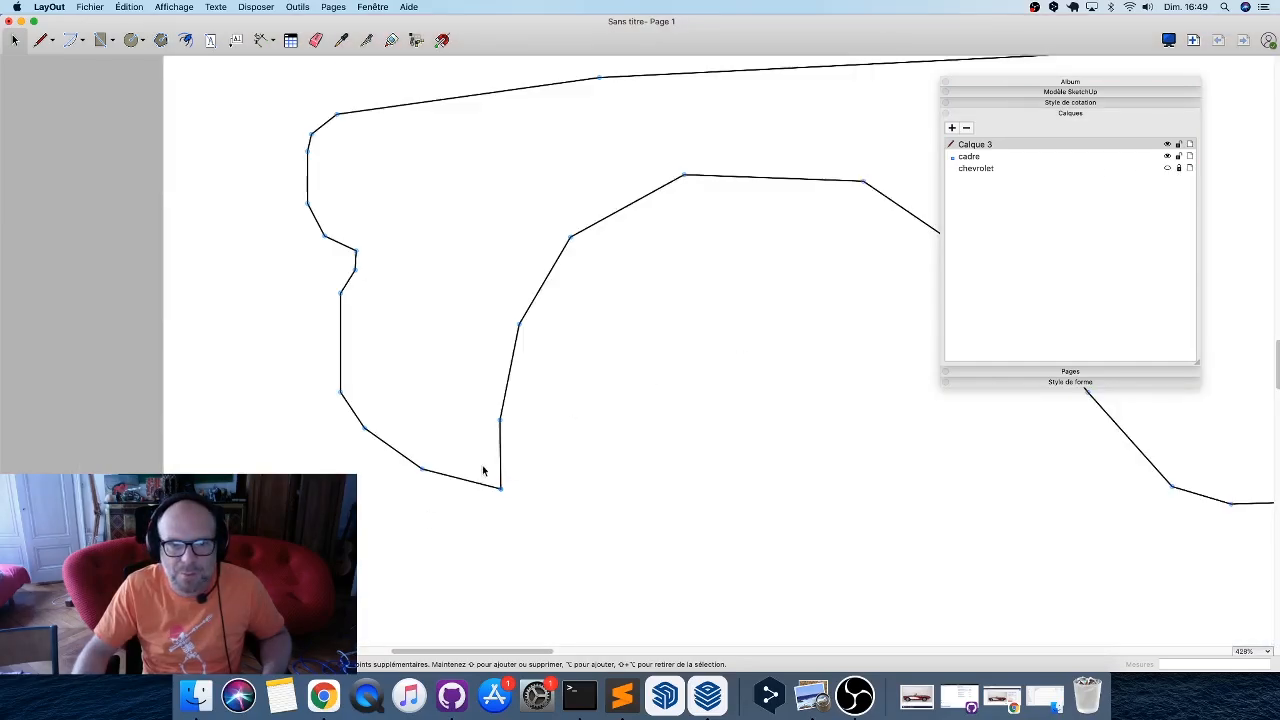
scroll(438, 479, "up", 5)
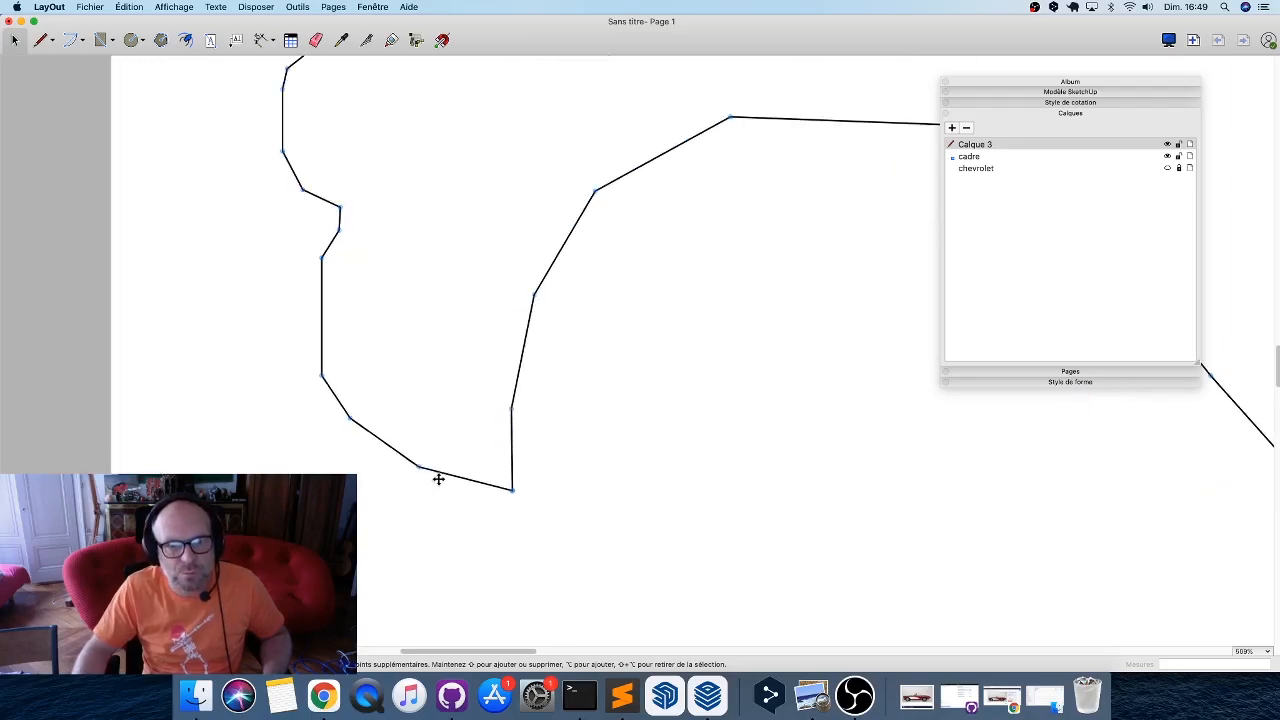
left_click(1168, 168)
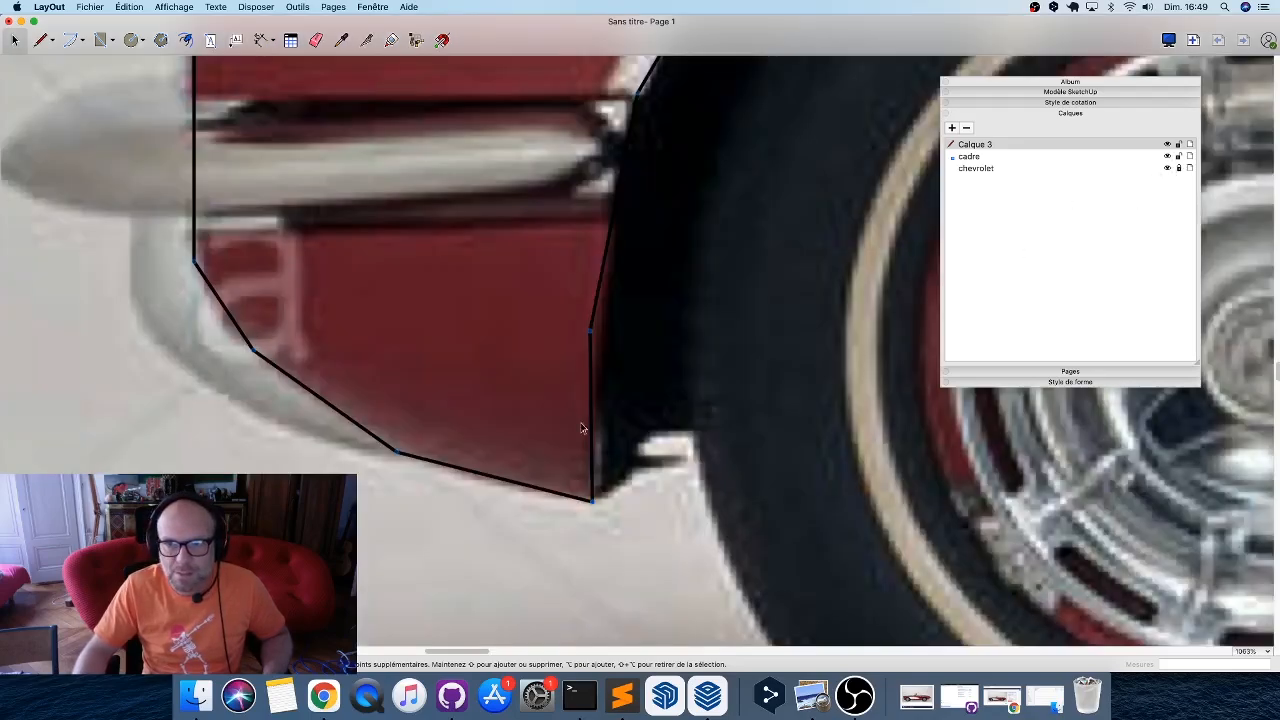
Curve the outline through the vertex on the lower edge below the front bumper, adjusting its handle to follow the bodywork.
scroll(399, 452, "up", 5)
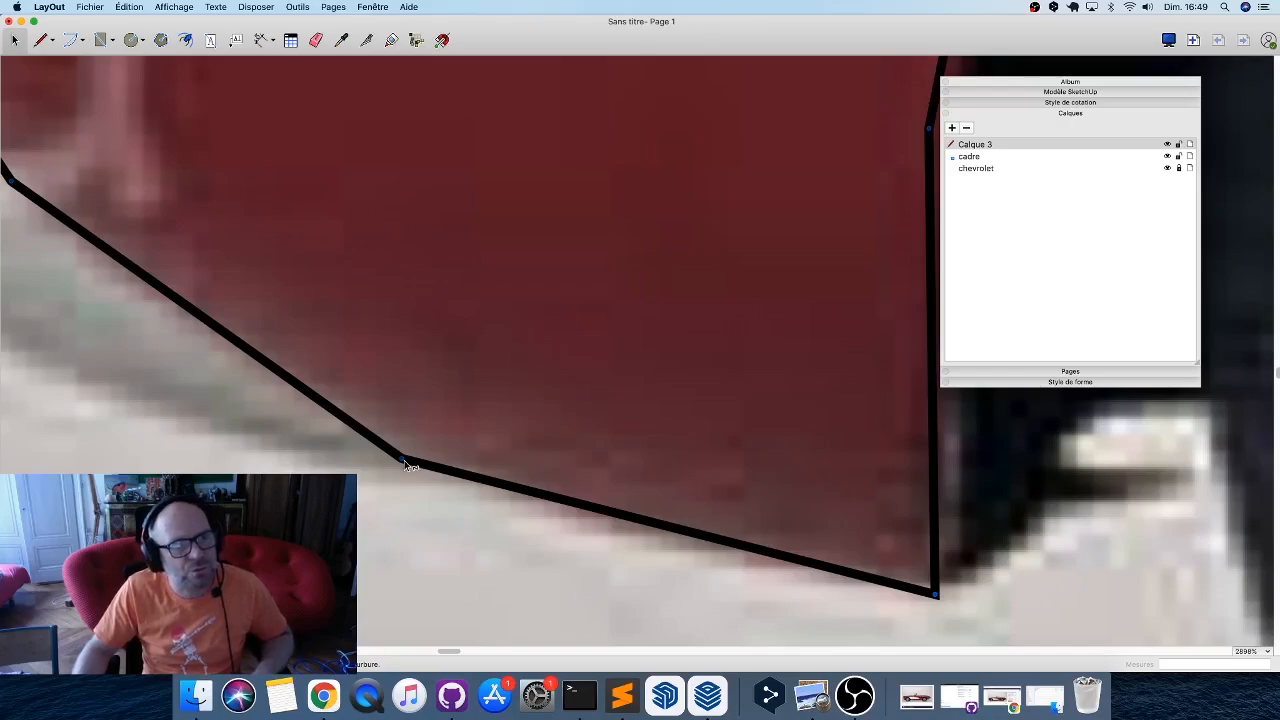
left_click_drag(402, 458, 347, 386)
left_click_drag(396, 338, 110, 295)
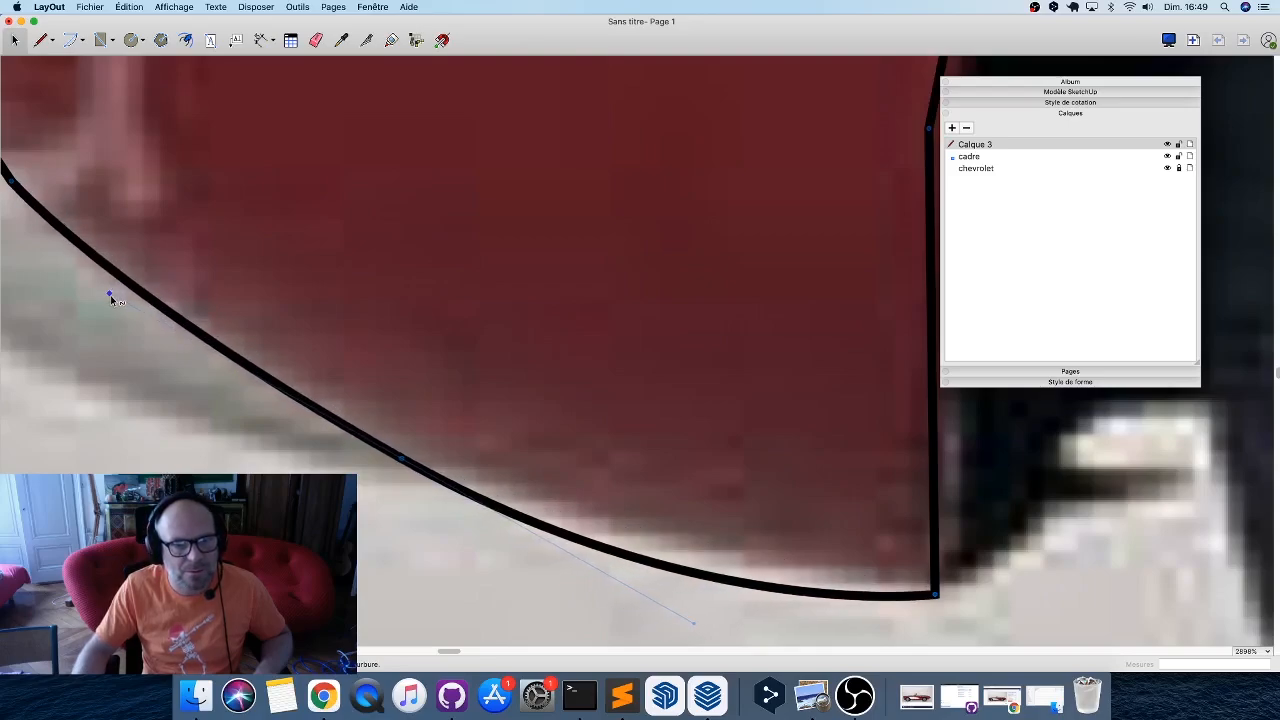
scroll(534, 519, "down", 3)
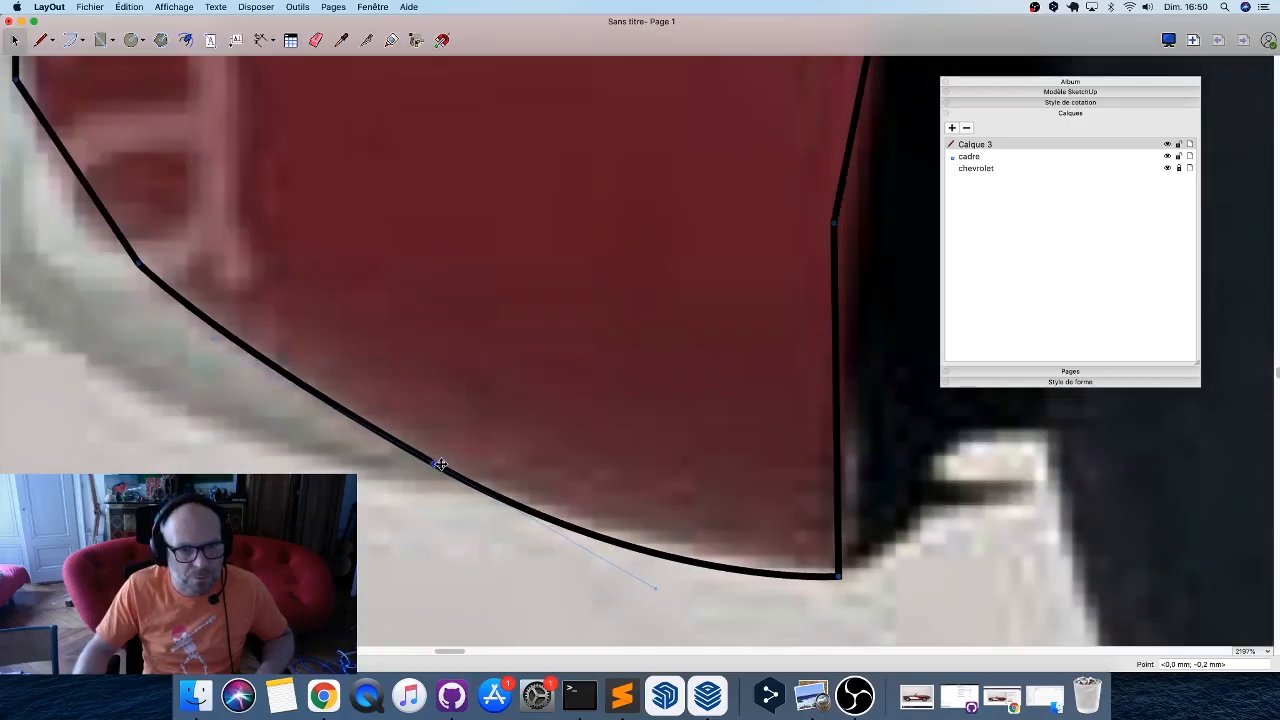
middle_click_drag(380, 508, 440, 543)
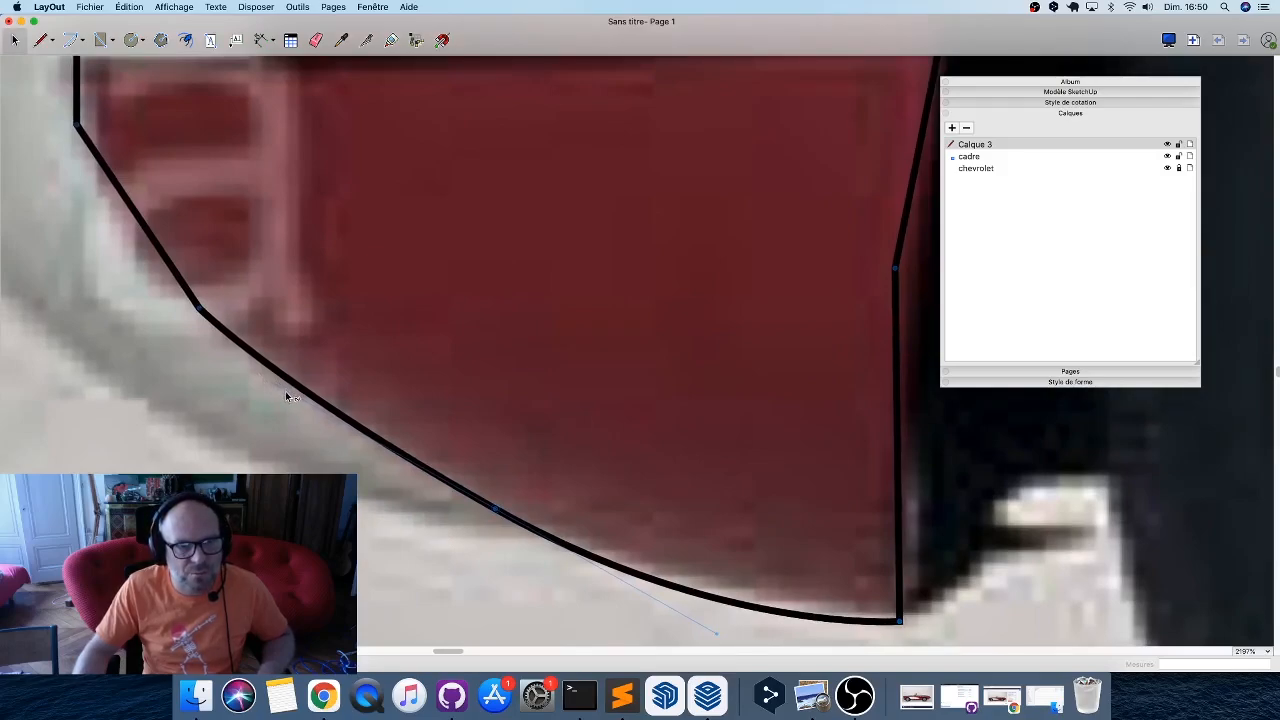
Shorten the forward curve handle on the lower front edge and round the neighbouring vertex below the bumper.
left_click(294, 396, "alt")
left_click_drag(309, 412, 378, 447)
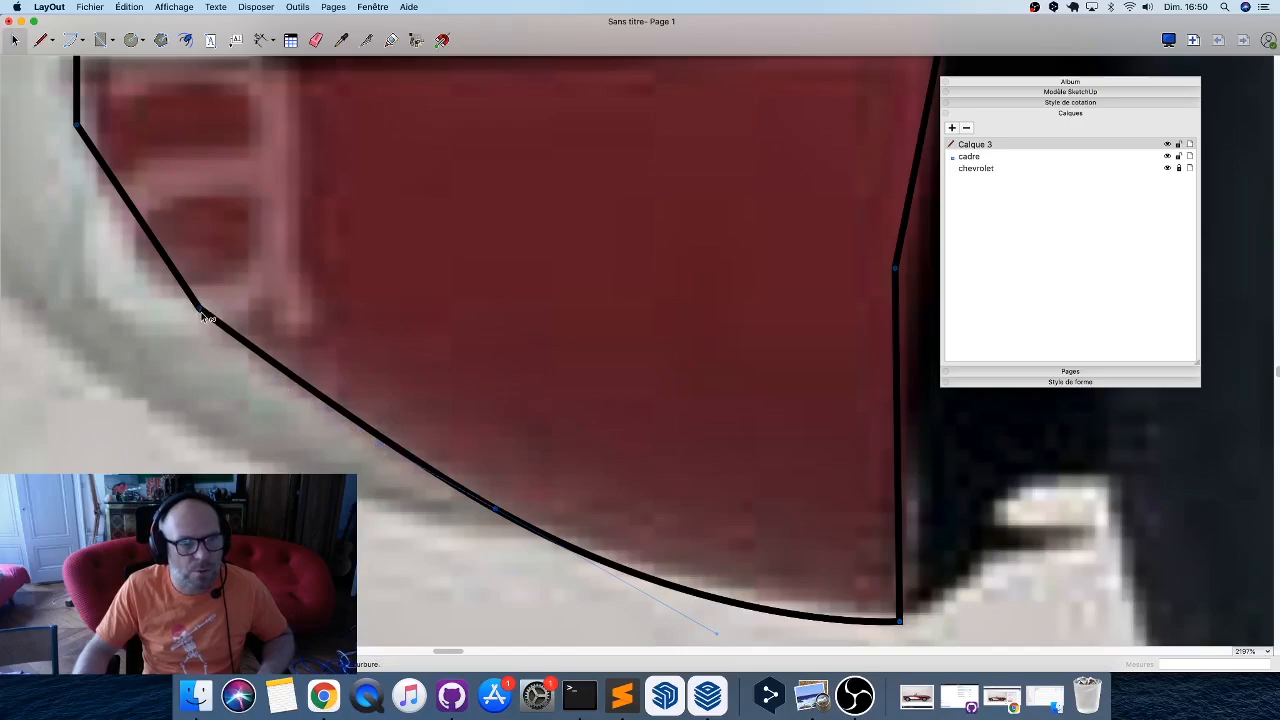
left_click_drag(204, 317, 129, 241)
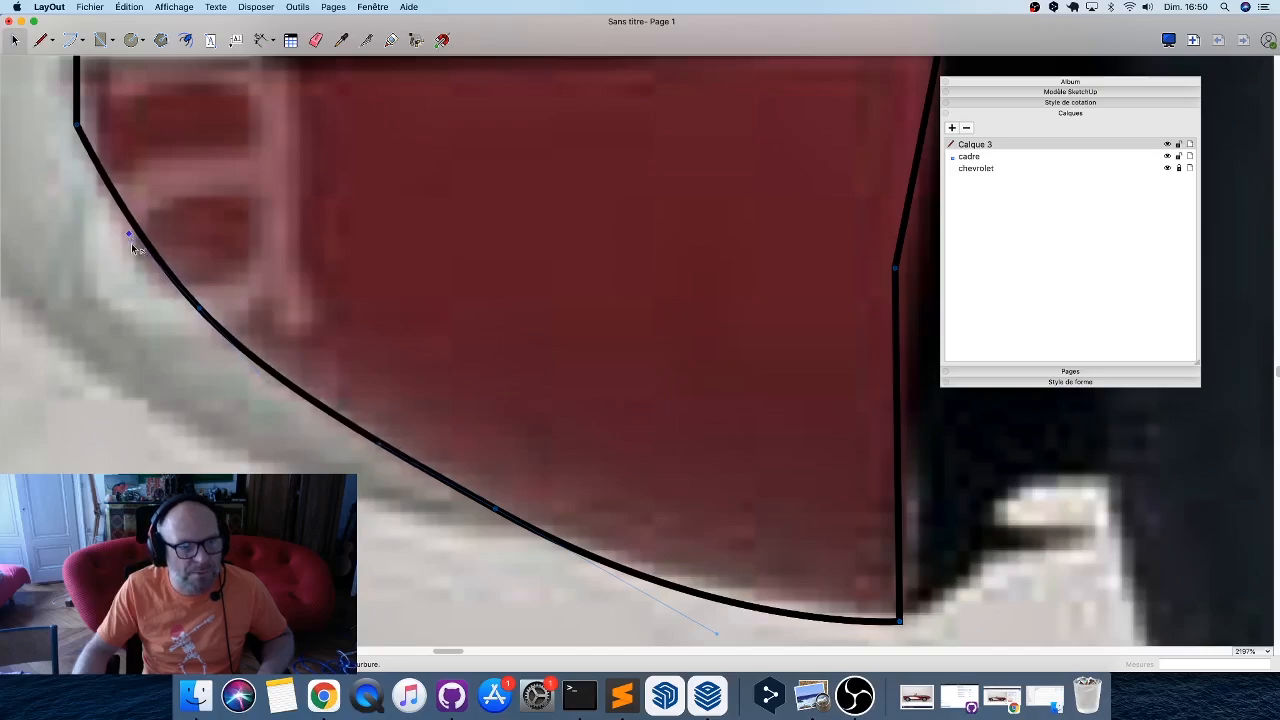
scroll(367, 556, "down", 5)
scroll(367, 555, "down", 2)
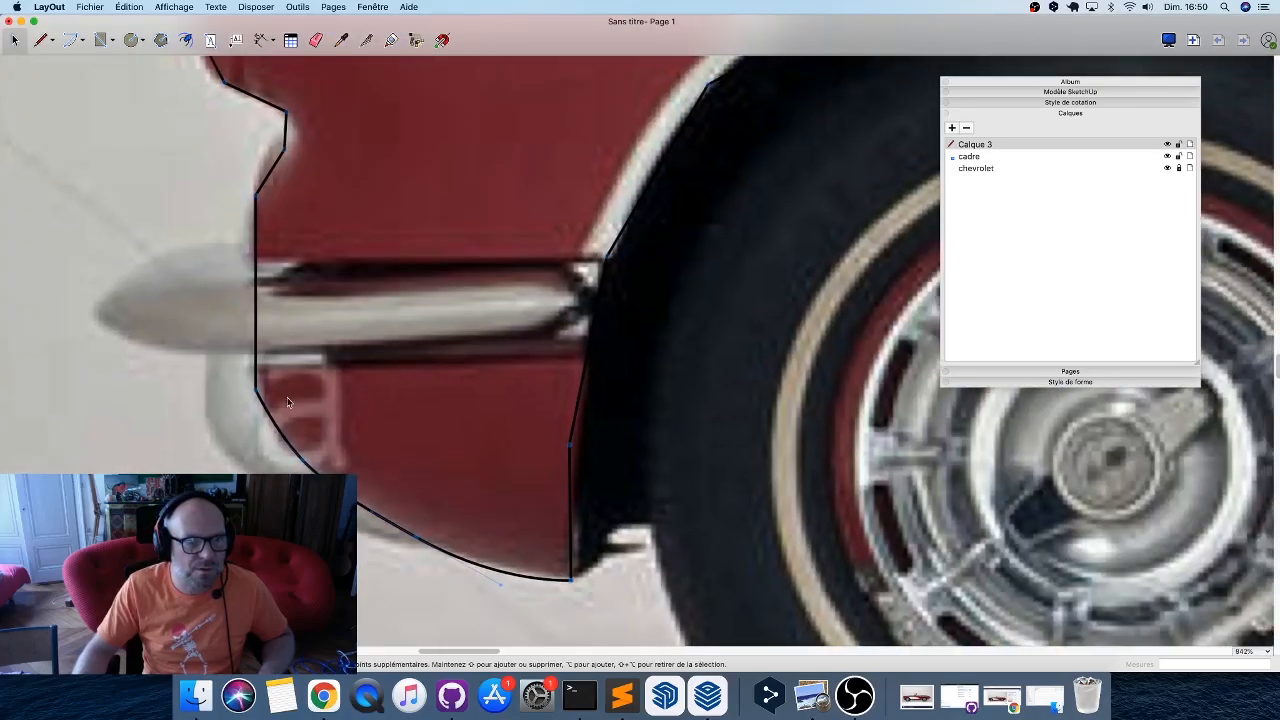
Bow the outline behind the front bumper into a smooth curve, turning off object snapping to fine-tune its upper handle.
left_click_drag(256, 389, 248, 355)
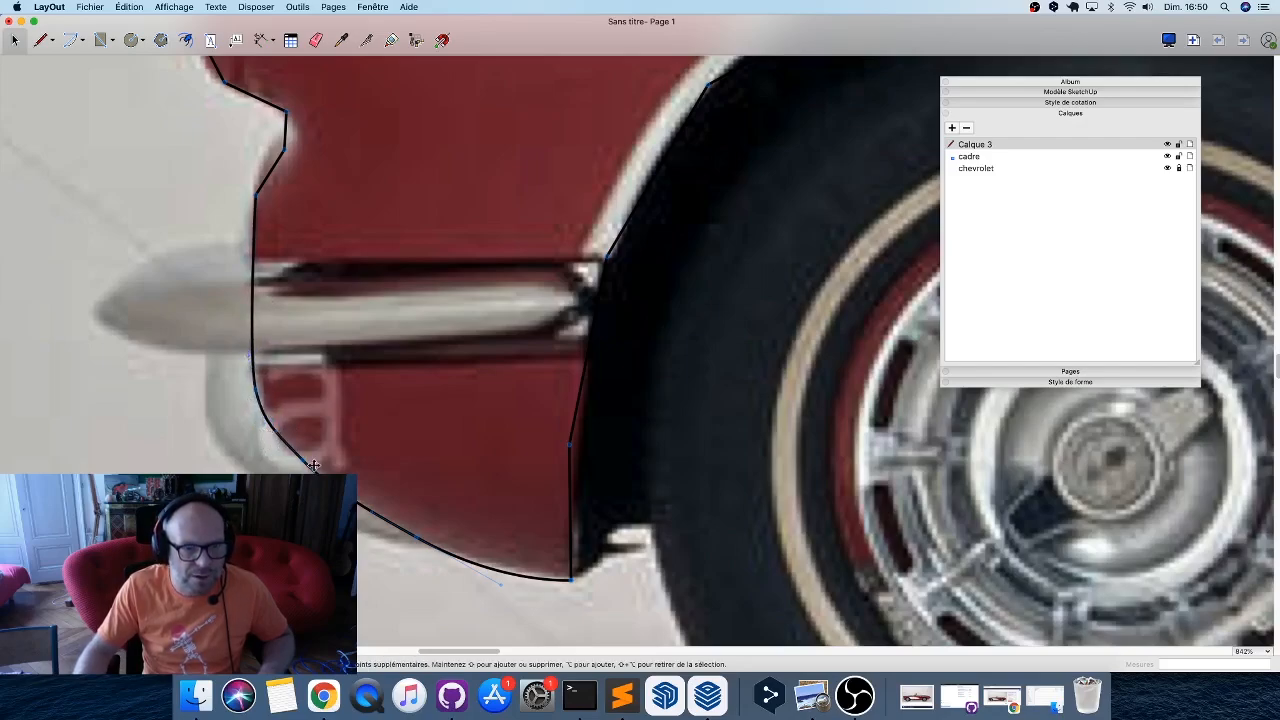
left_click_drag(250, 349, 247, 328)
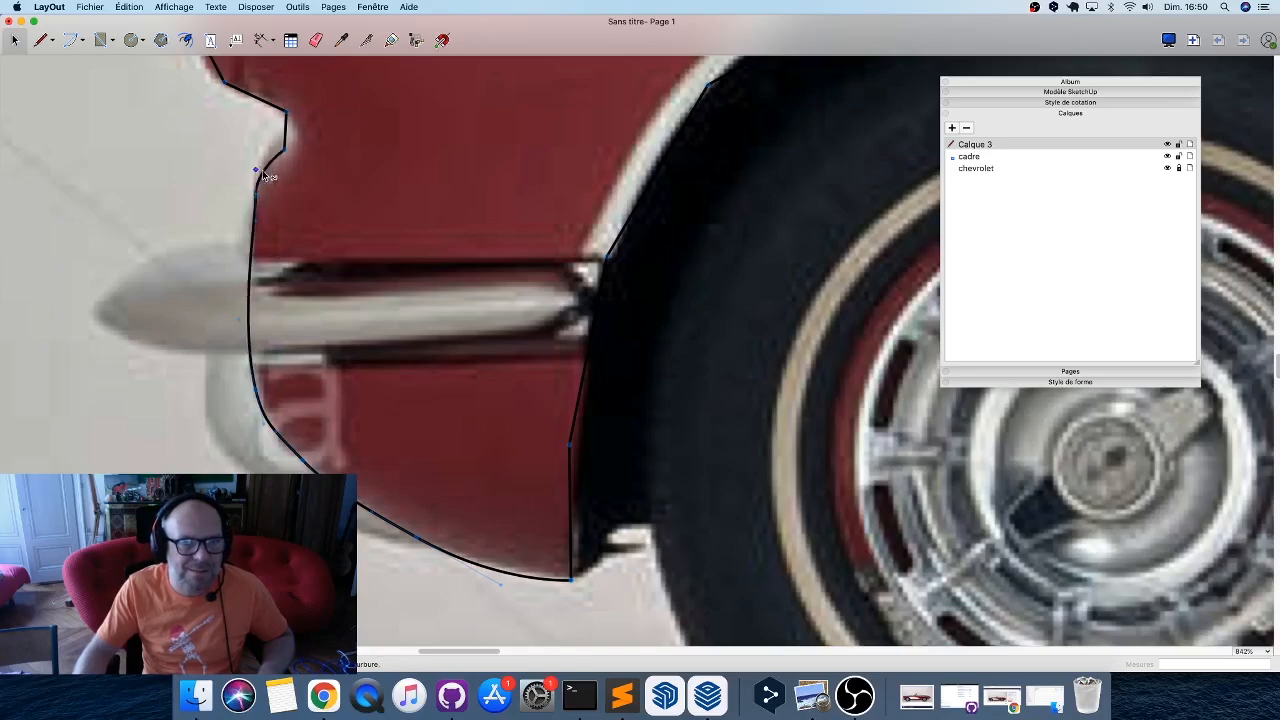
left_click(448, 42)
scroll(250, 171, "up", 2)
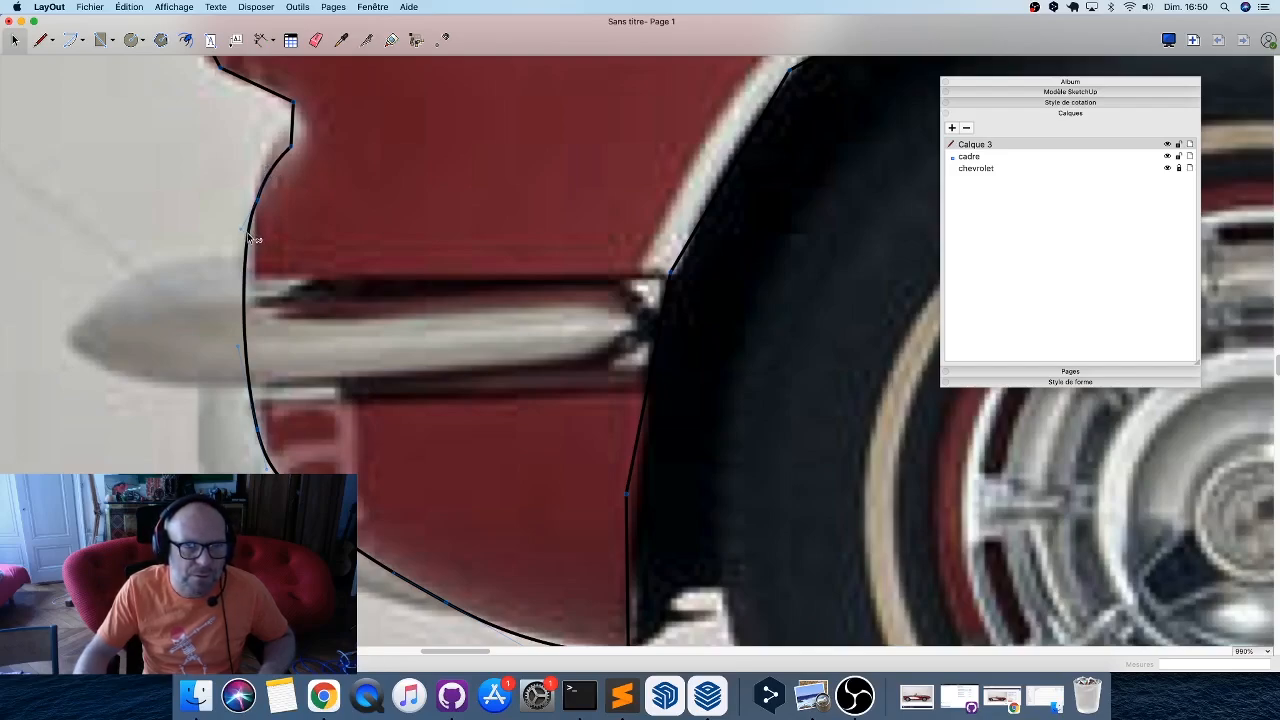
left_click_drag(247, 232, 255, 242)
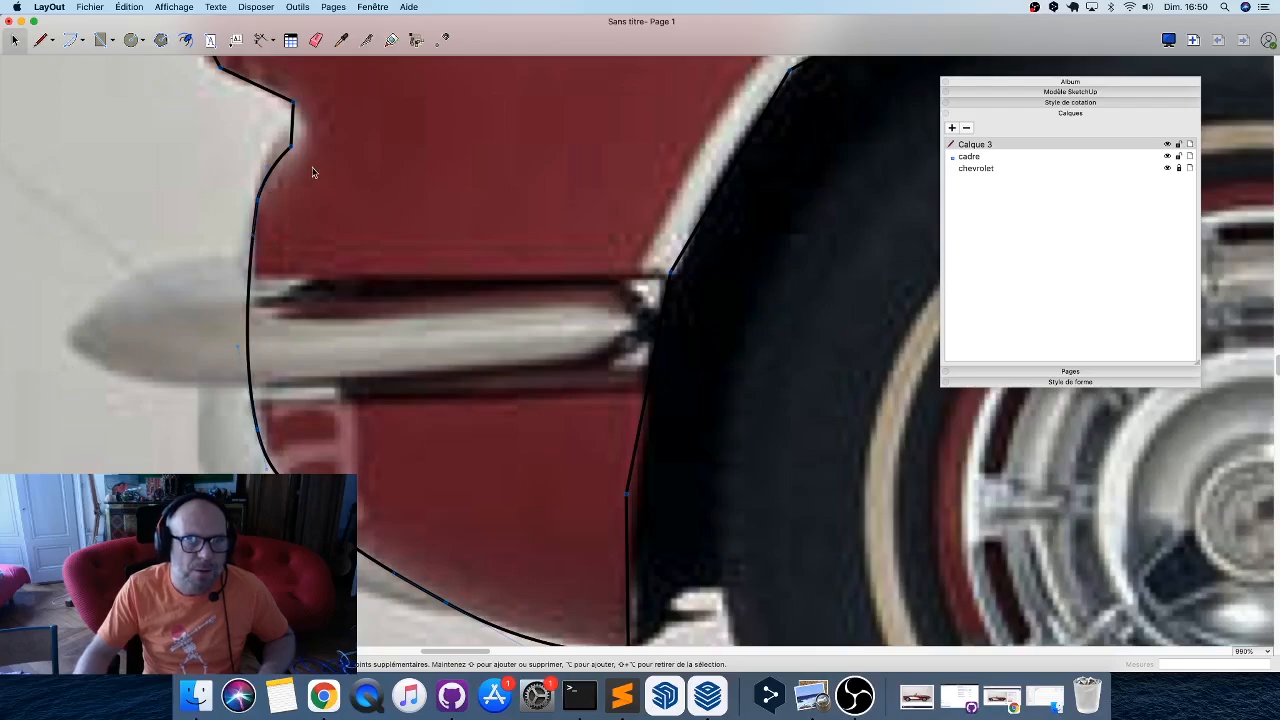
Round the notch above the front bumper and the lower and upper corners of the car's nose.
middle_click_drag(312, 172, 362, 298)
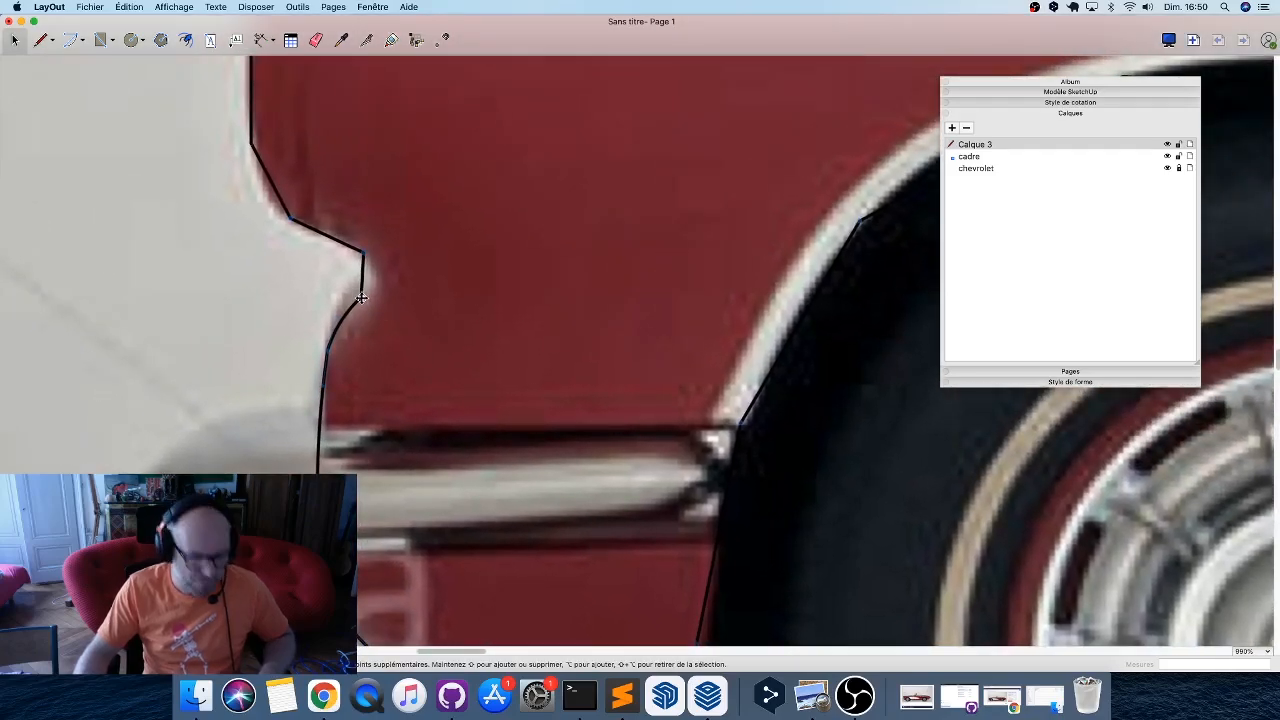
left_click_drag(362, 298, 357, 250)
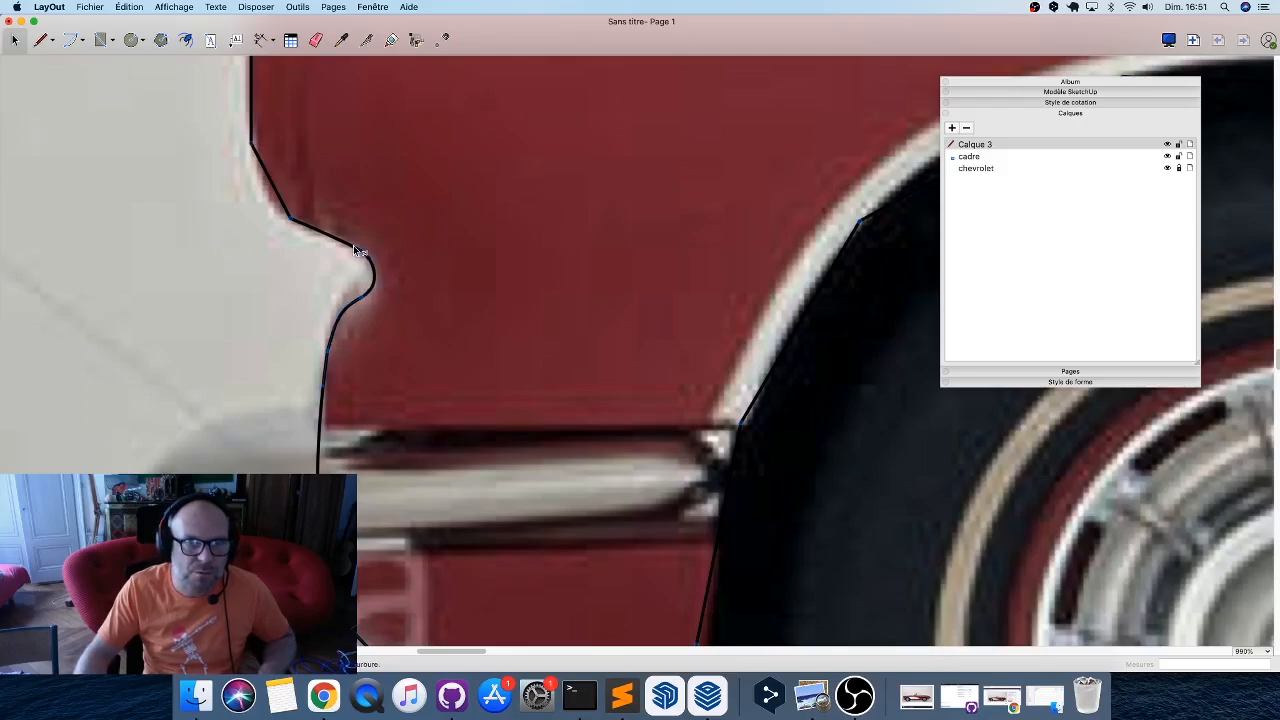
middle_click_drag(330, 200, 560, 409)
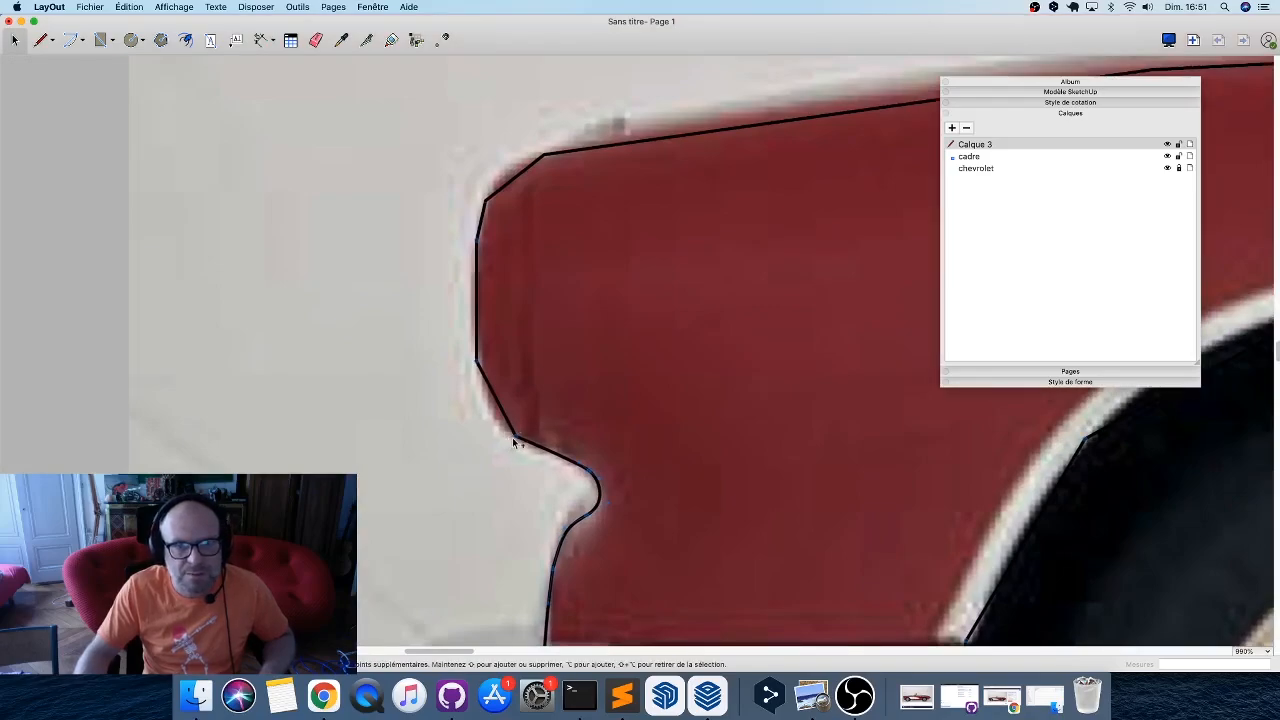
left_click_drag(517, 442, 487, 420)
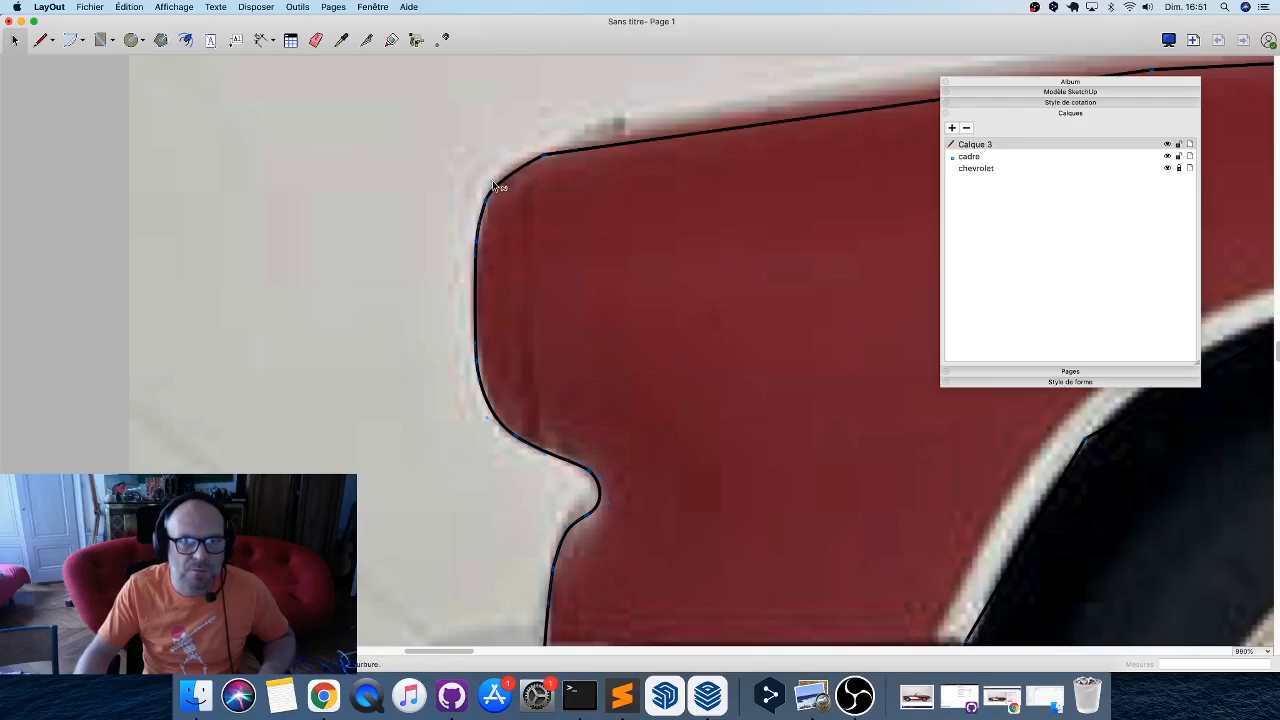
left_click_drag(492, 180, 569, 146)
scroll(287, 318, "down", 5)
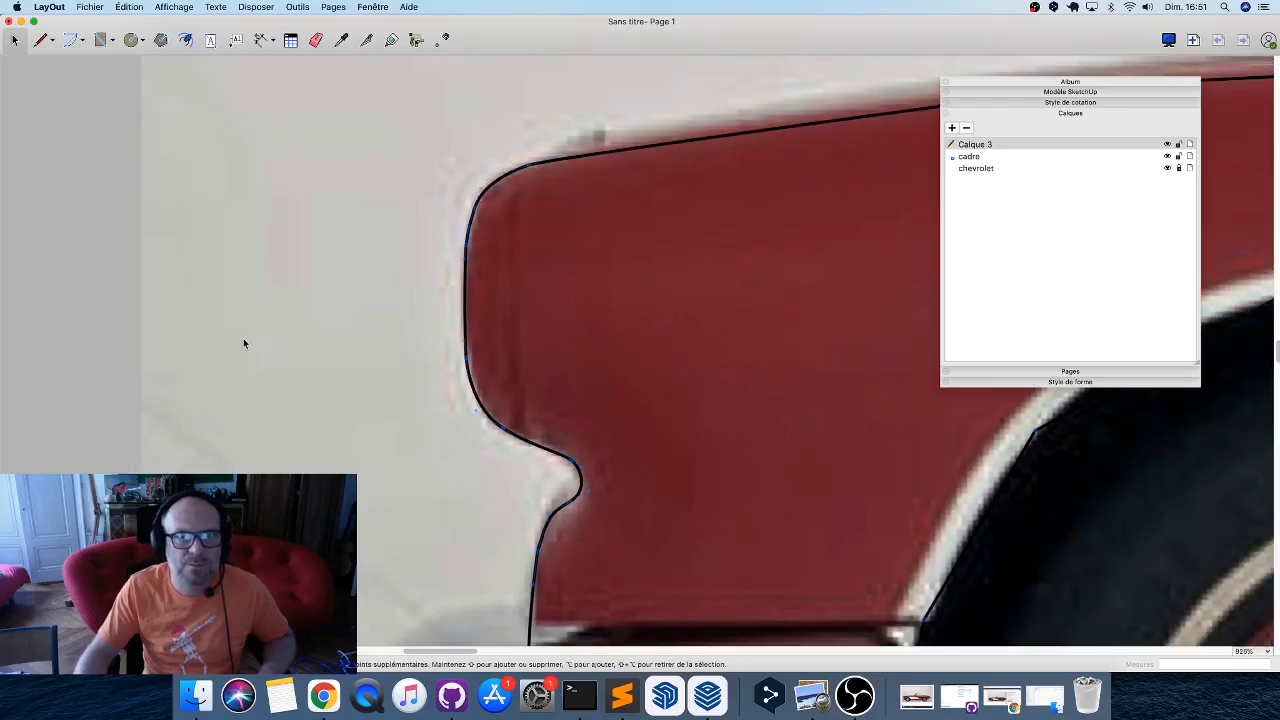
Smooth the hood line by curving its vertices above the front wheel and ahead of the windshield.
scroll(224, 343, "down", 10)
scroll(330, 295, "up", 8)
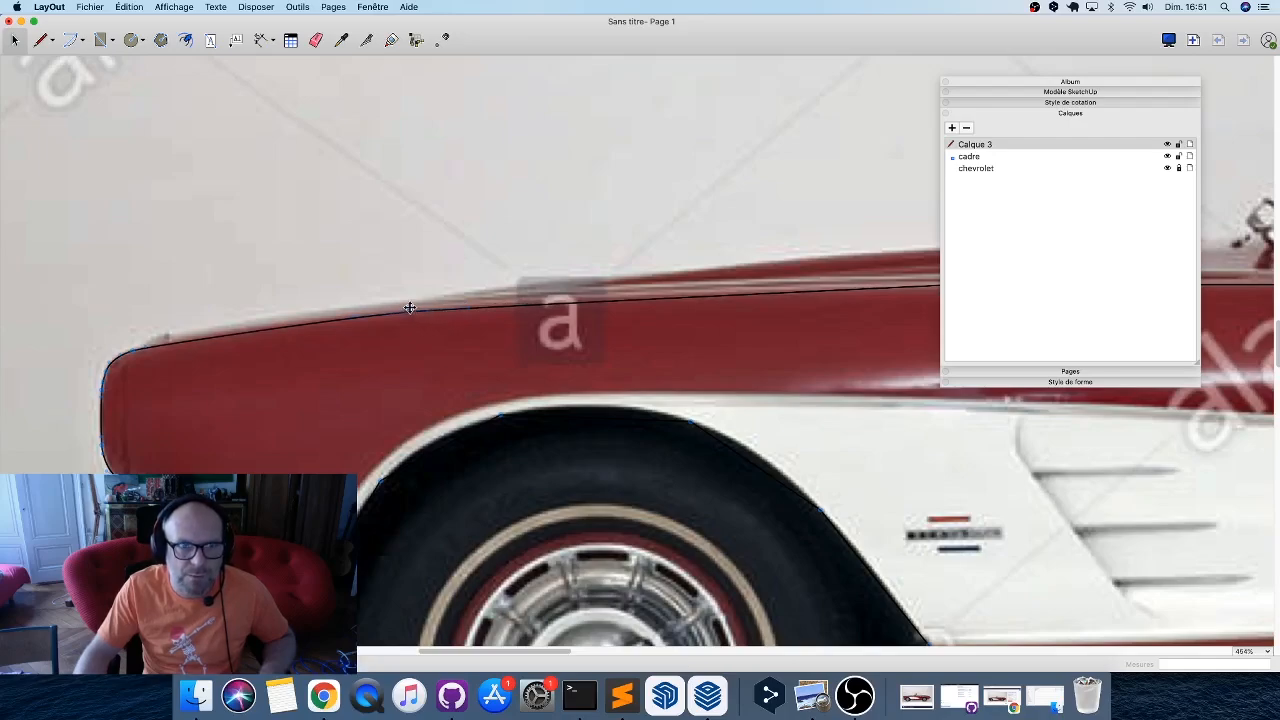
left_click_drag(410, 312, 410, 306)
scroll(190, 392, "down", 5)
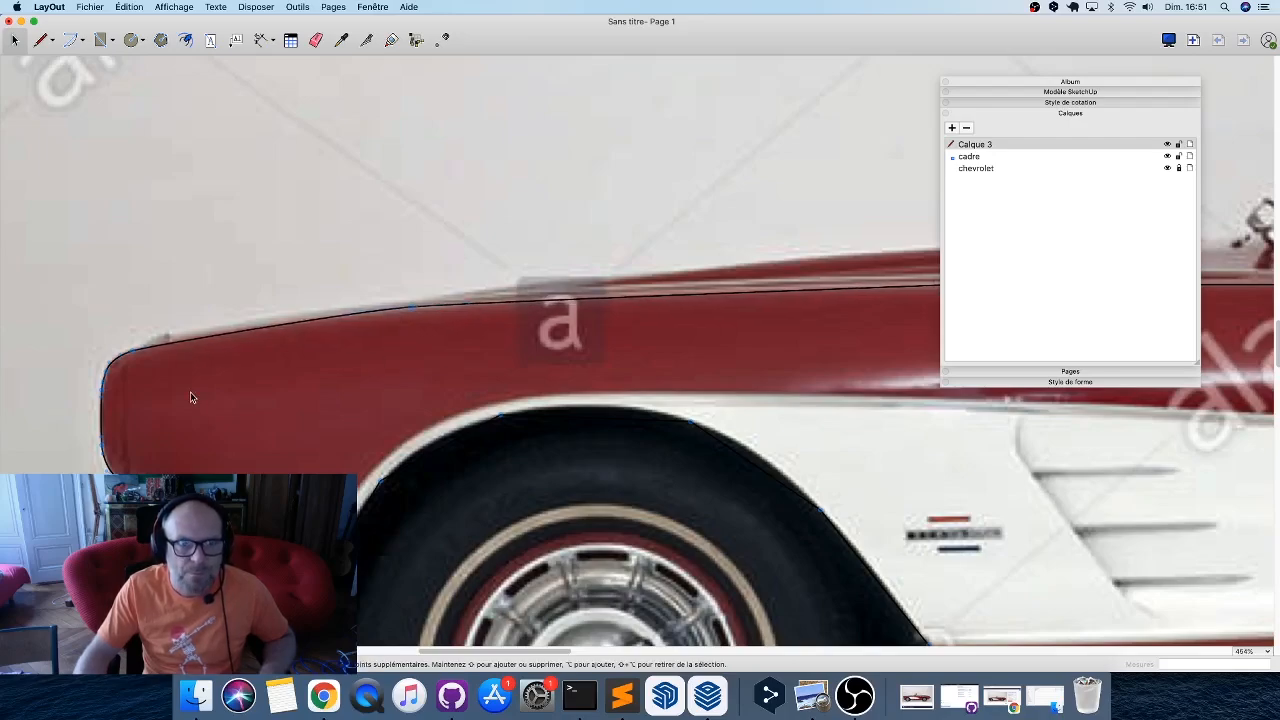
scroll(536, 333, "up", 6)
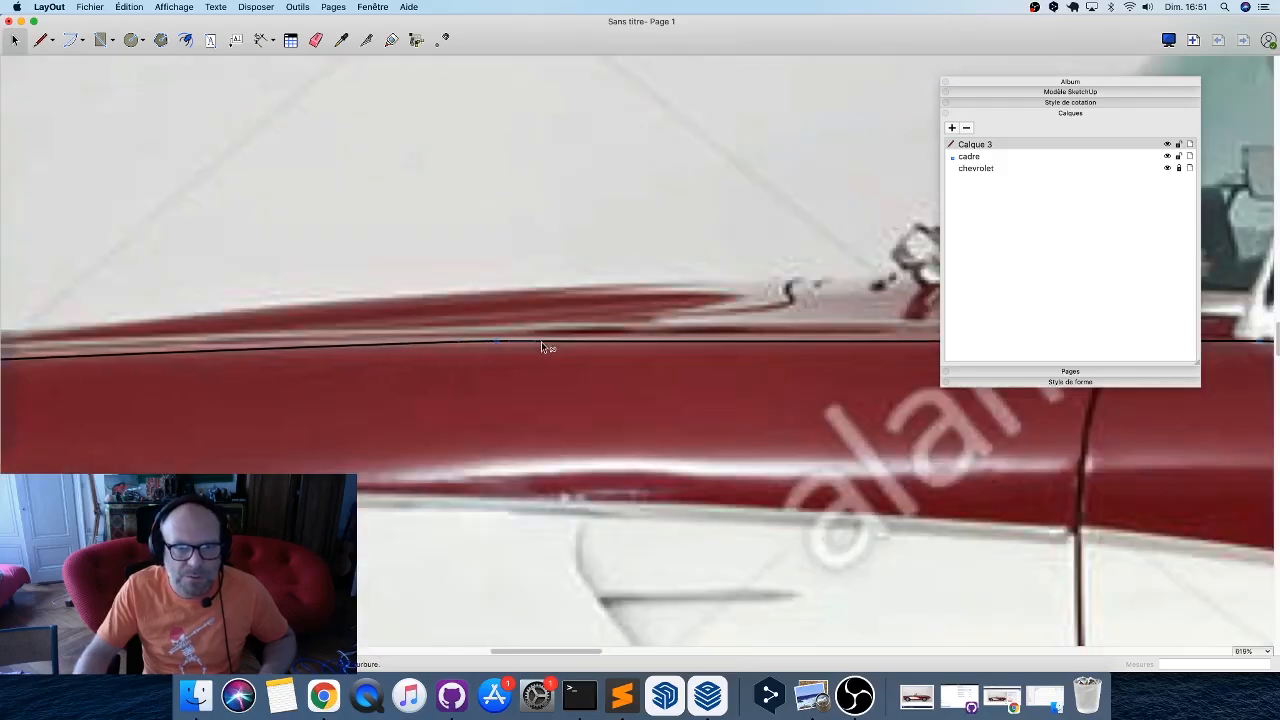
Smooth the outline's vertices along the top of the door, below the side mirror and above the door handle.
scroll(207, 364, "down", 10)
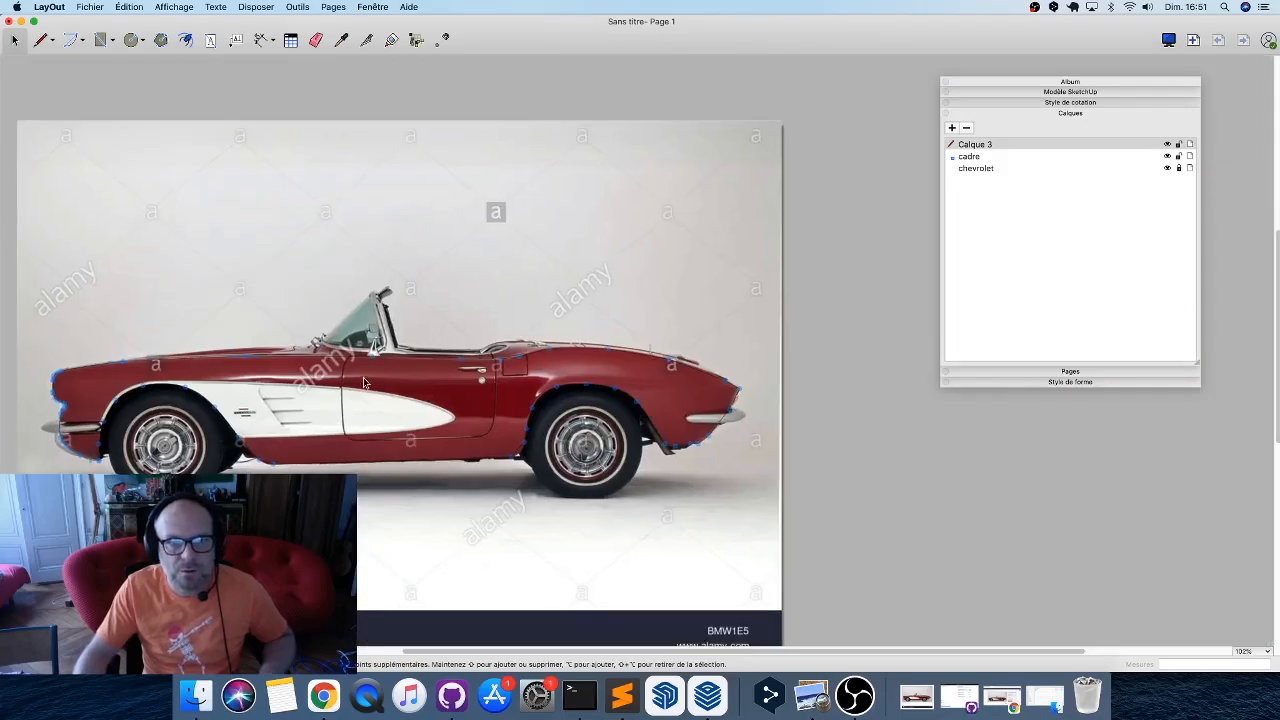
scroll(417, 348, "up", 5)
scroll(417, 348, "up", 5)
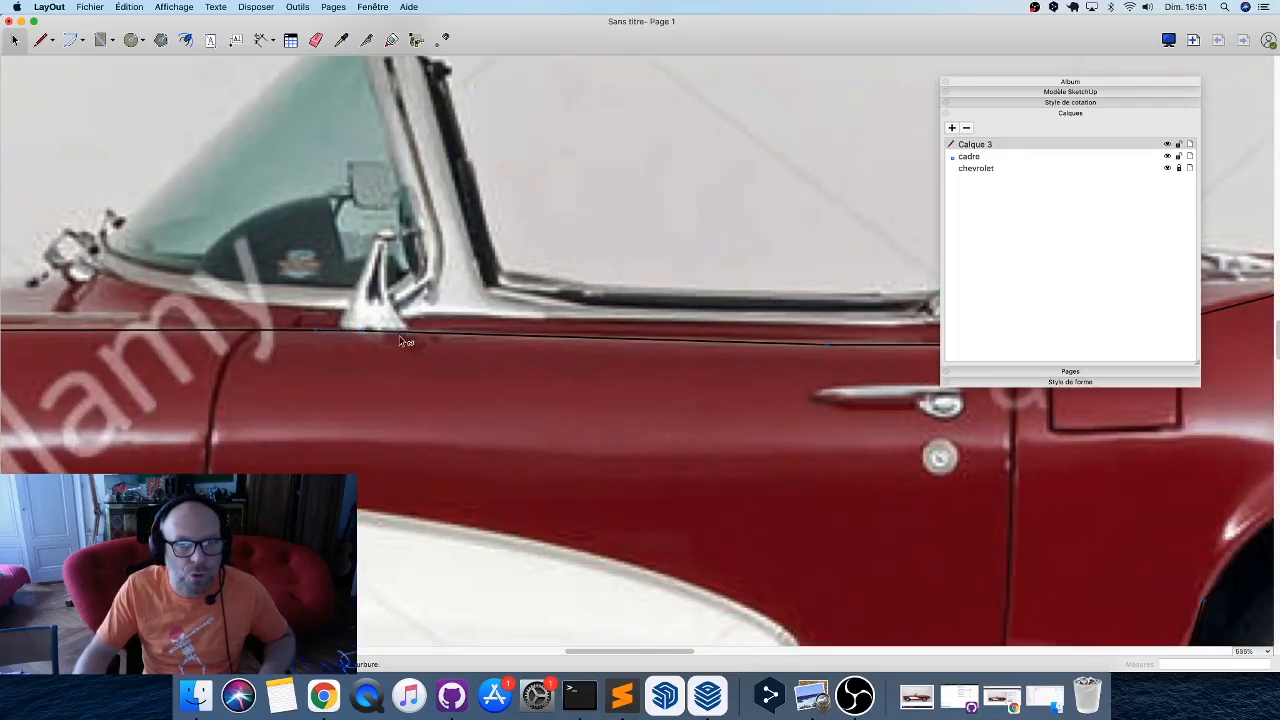
scroll(210, 378, "down", 3)
scroll(627, 396, "up", 4)
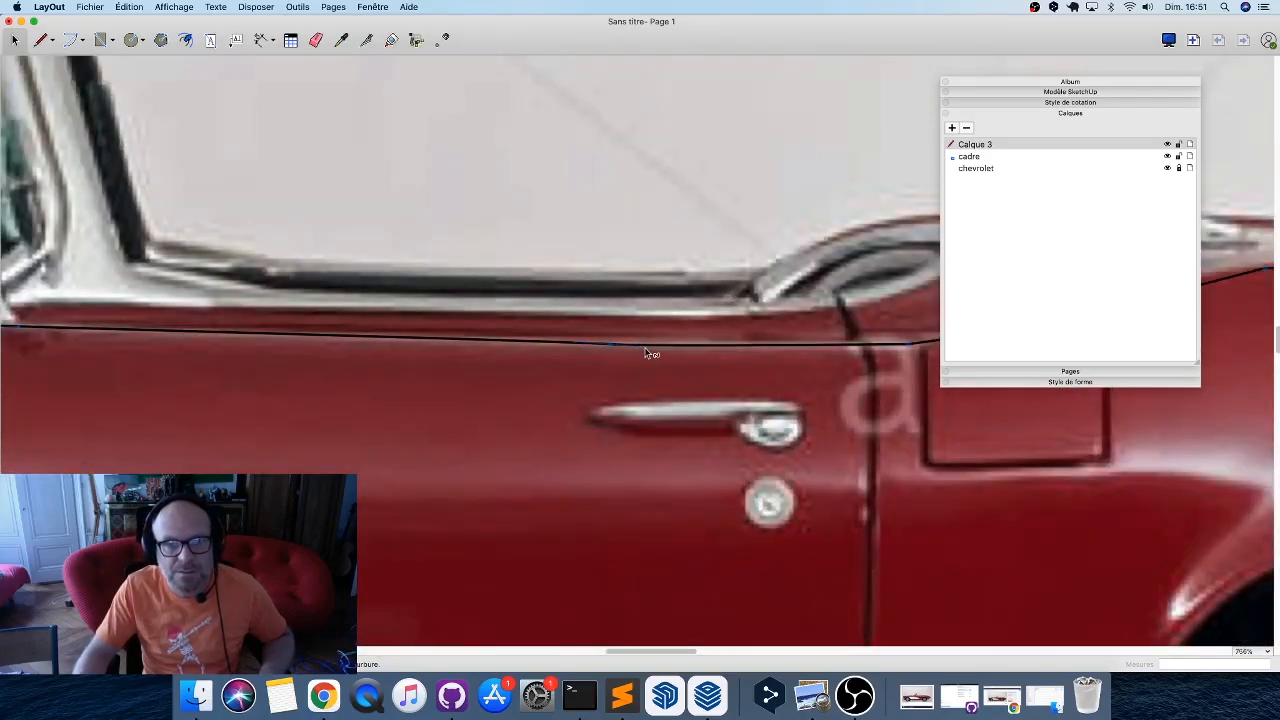
left_click_drag(648, 347, 650, 346, "alt")
scroll(396, 374, "down", 1)
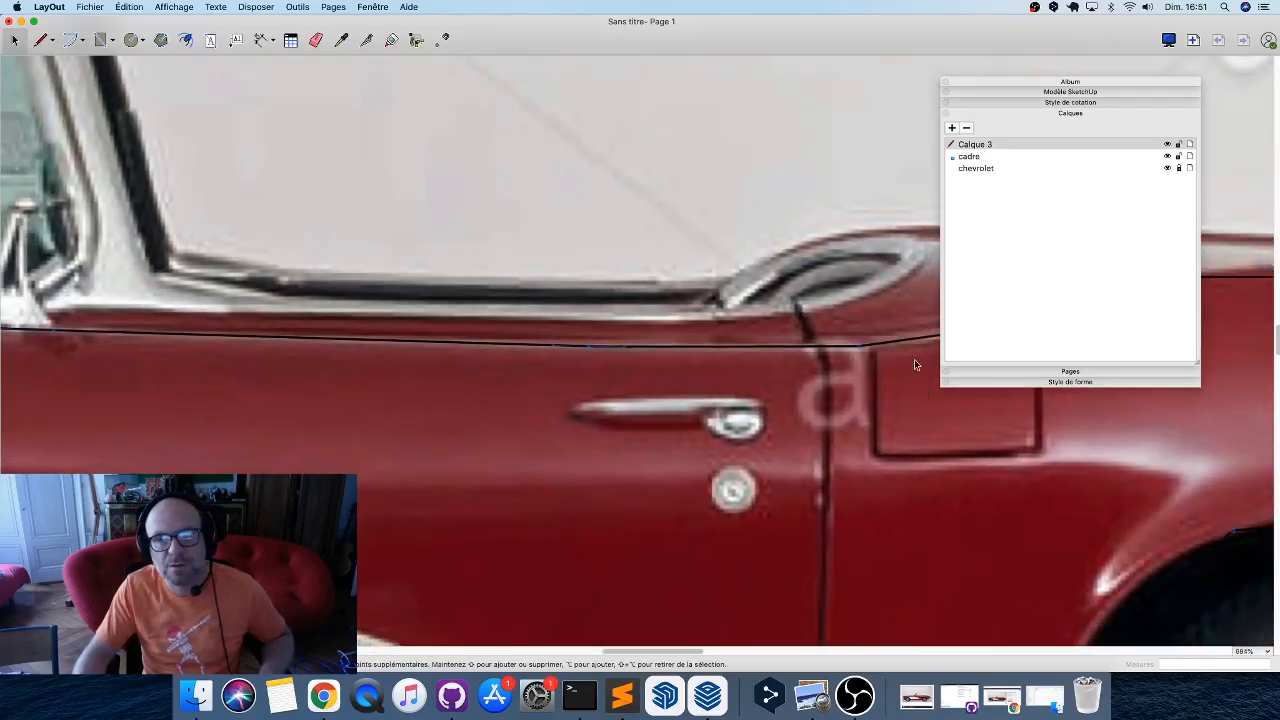
Curve the outline from the rear edge of the door up onto the rear fender, fine-tuning the handles along the rise.
scroll(917, 350, "up", 3)
scroll(880, 346, "up", 1)
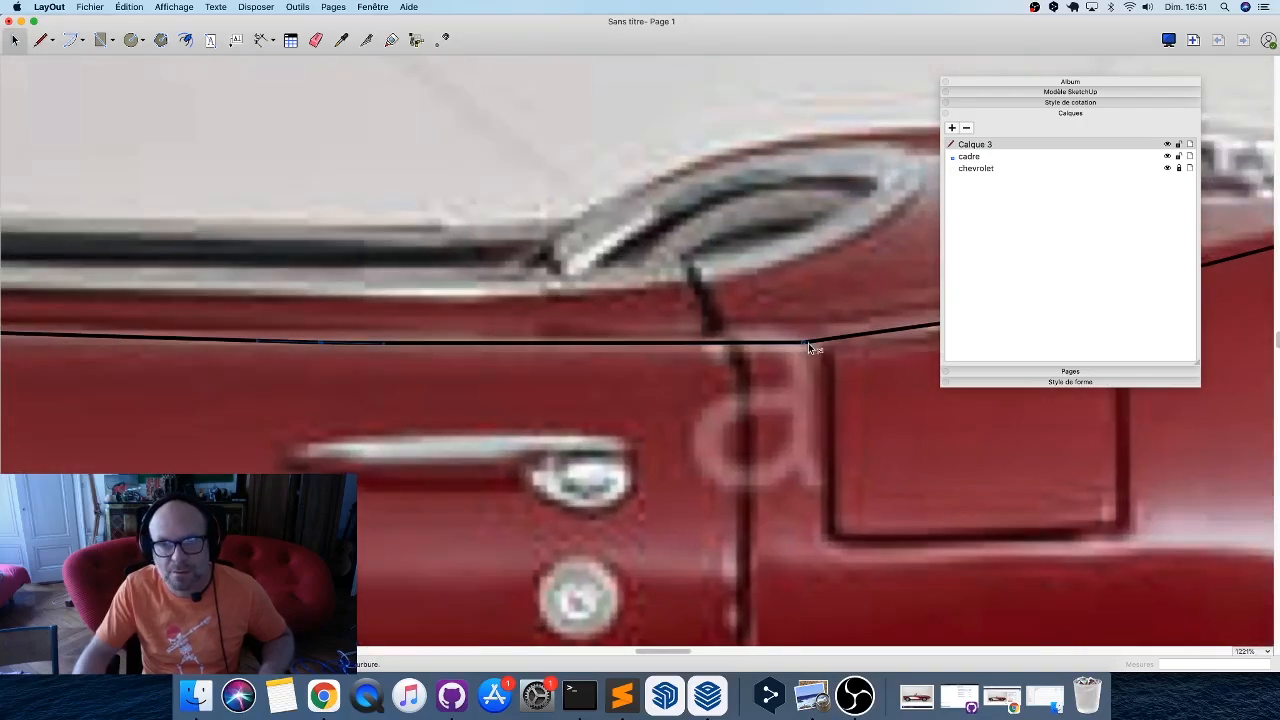
scroll(298, 408, "down", 7)
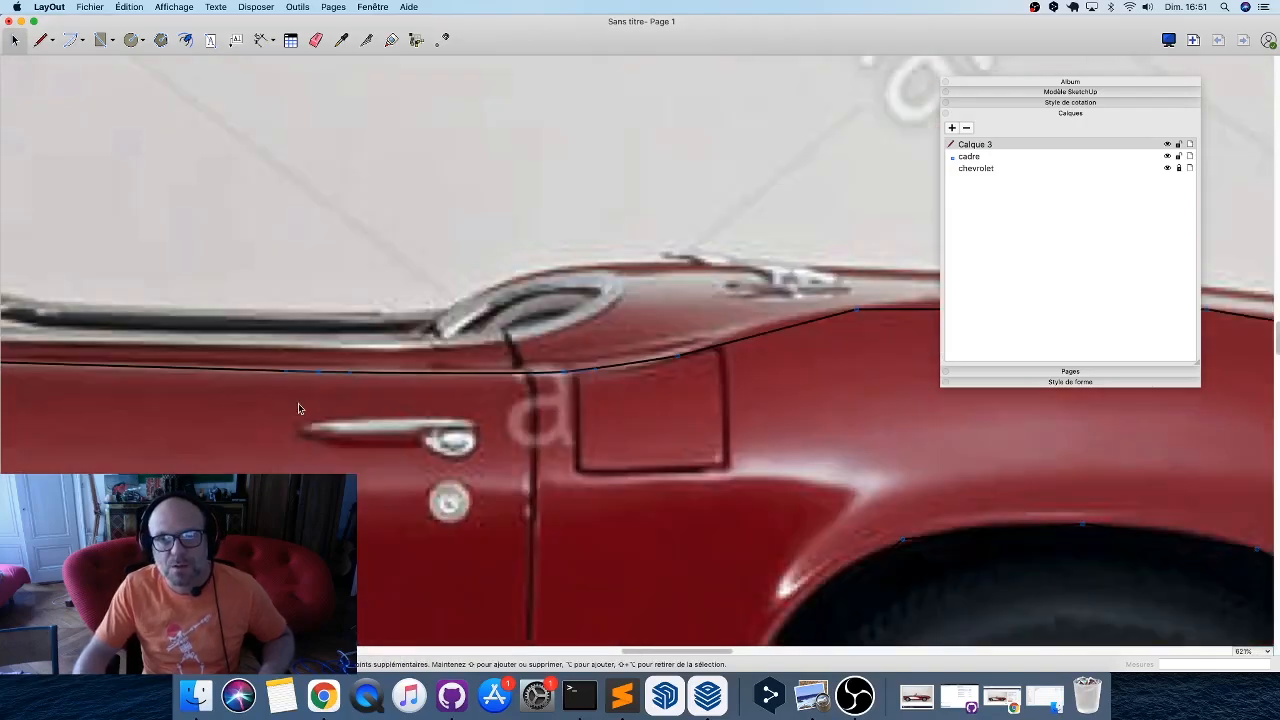
scroll(298, 405, "down", 3)
scroll(502, 400, "up", 4)
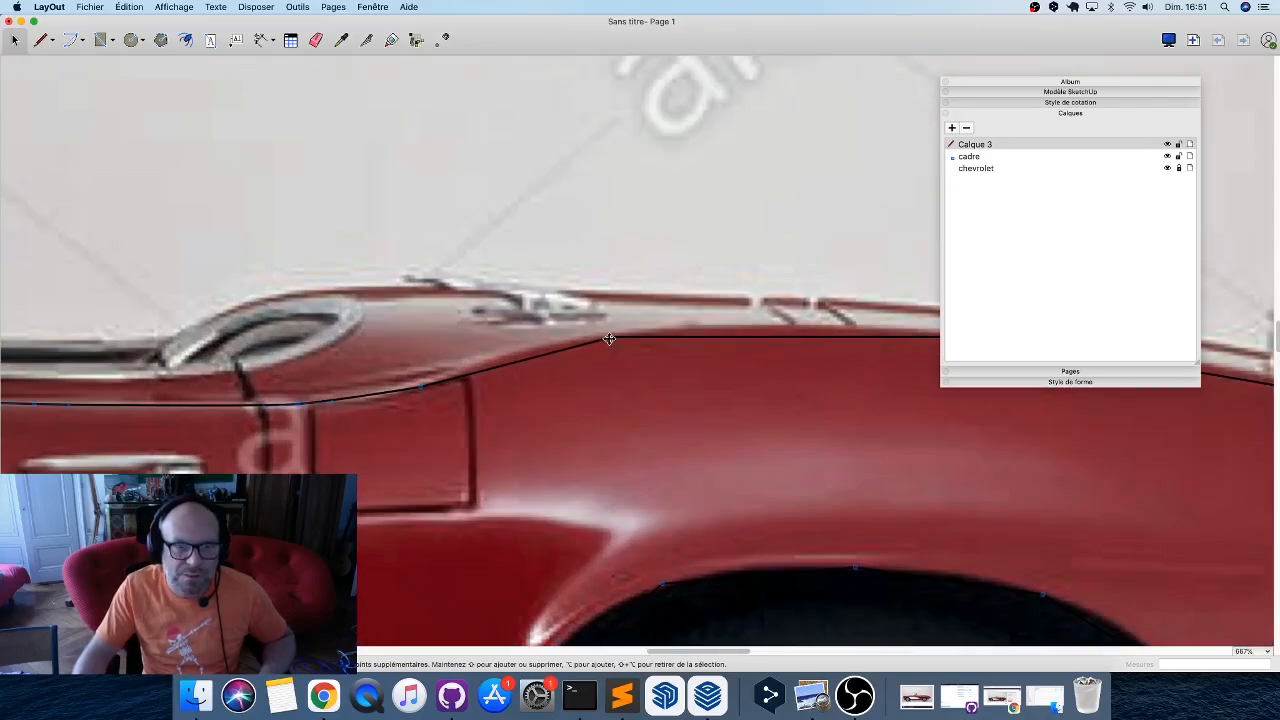
left_click_drag(611, 338, 710, 335)
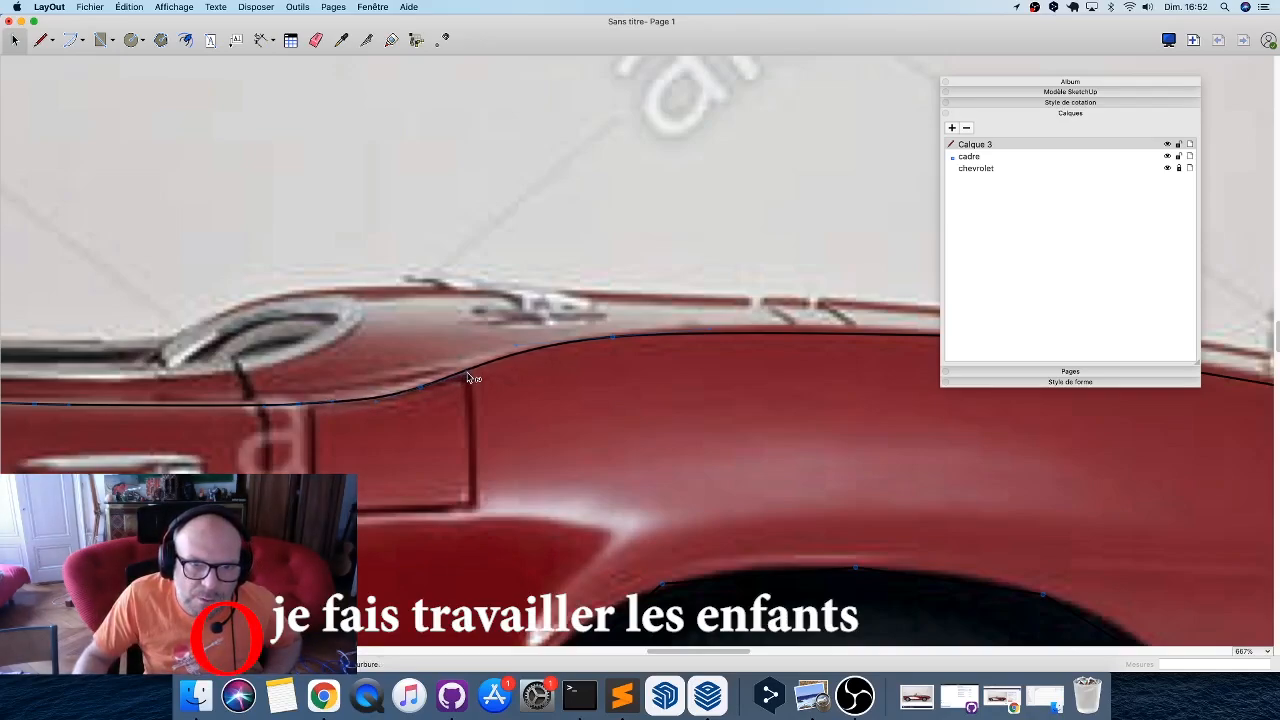
left_click_drag(466, 370, 467, 365)
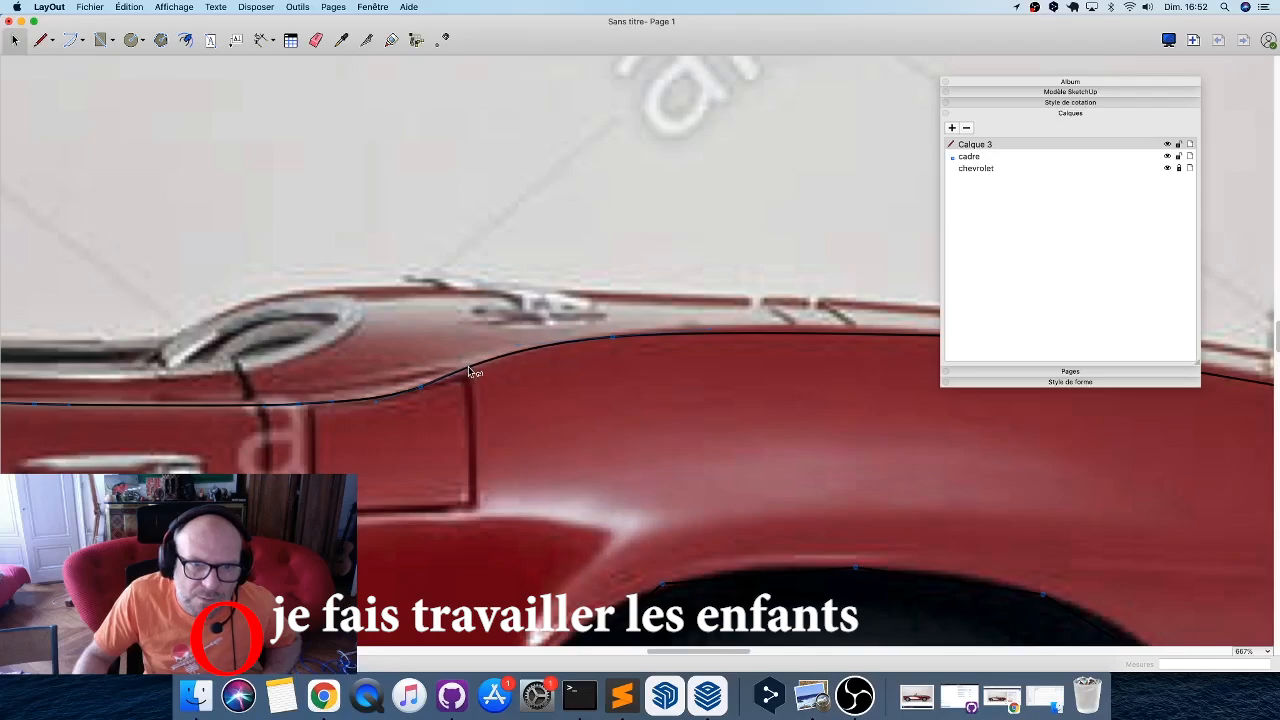
Smooth the outline along the top of the rear fender down to the tail and round the tail's upper corner.
scroll(284, 371, "down", 5)
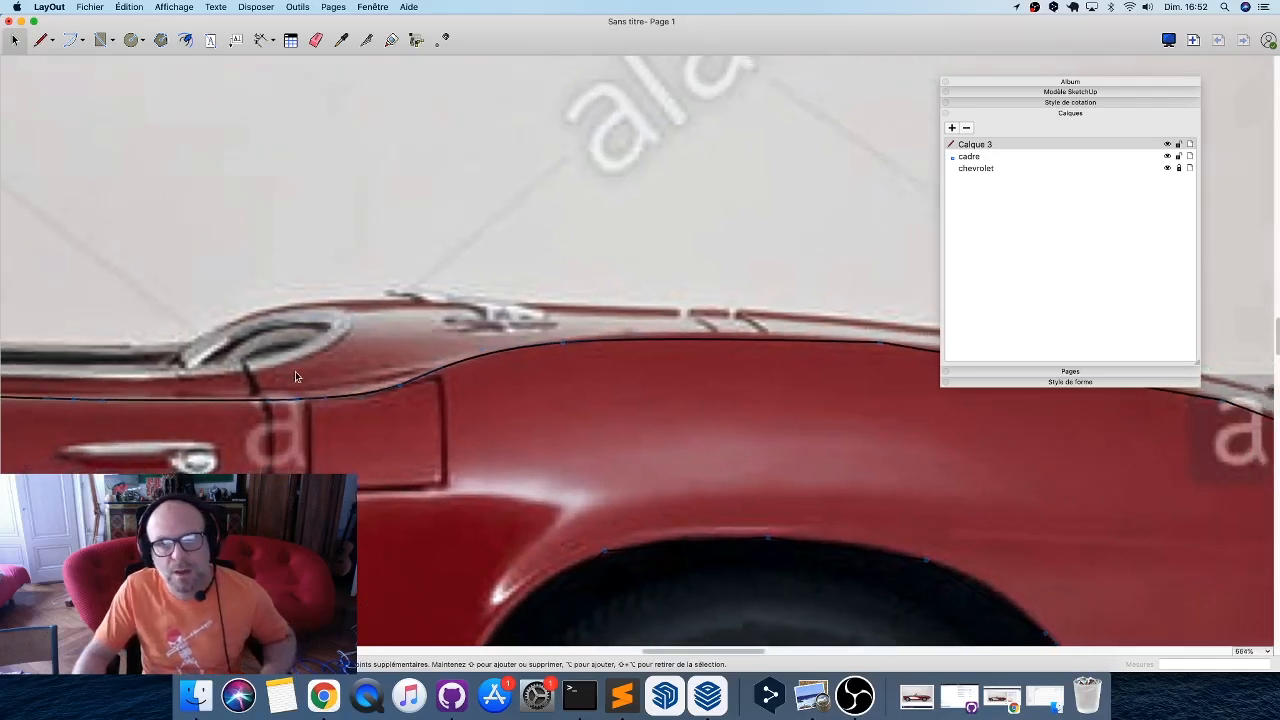
scroll(841, 440, "down", 5)
scroll(778, 385, "up", 8)
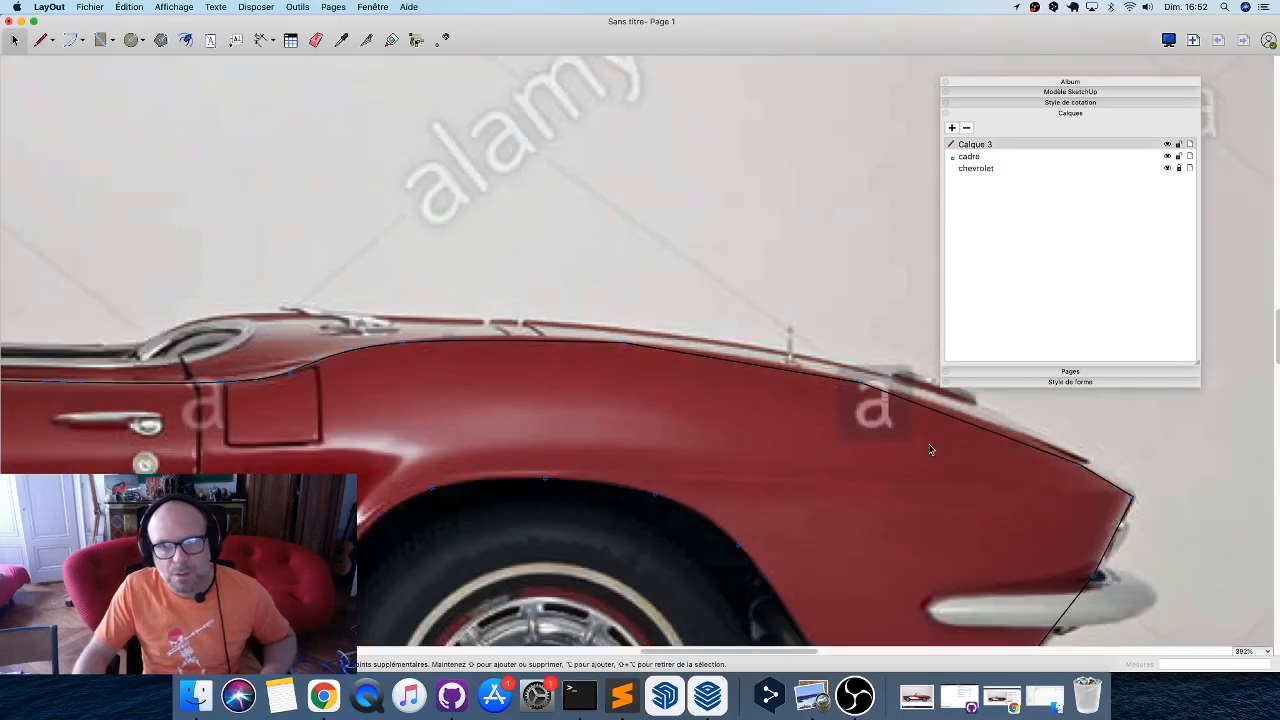
scroll(610, 345, "down", 1)
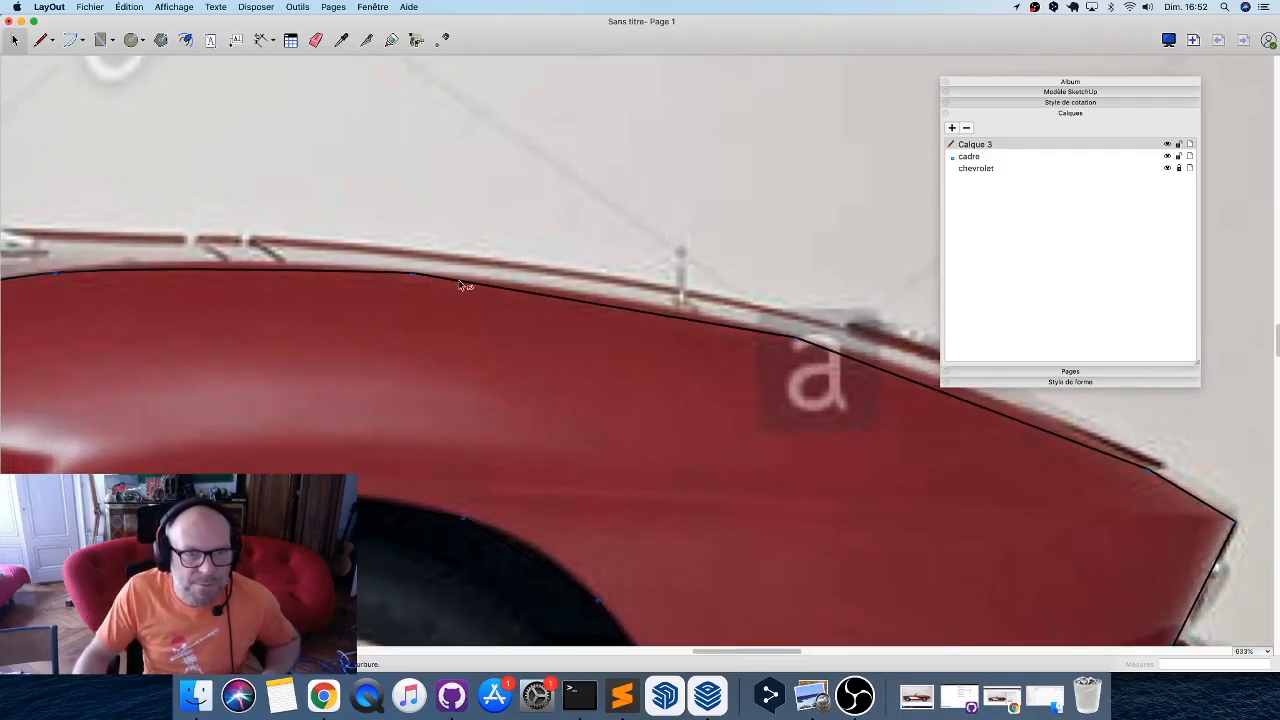
left_click_drag(462, 286, 531, 288)
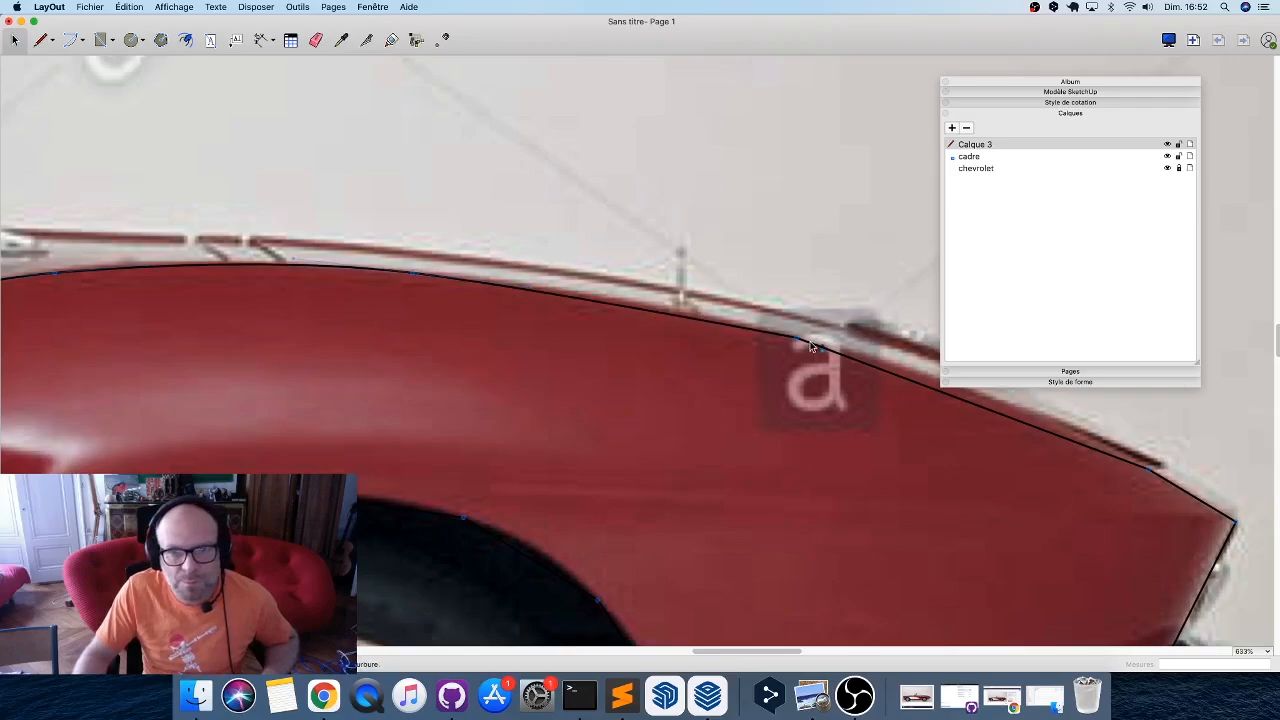
left_click_drag(799, 338, 941, 375)
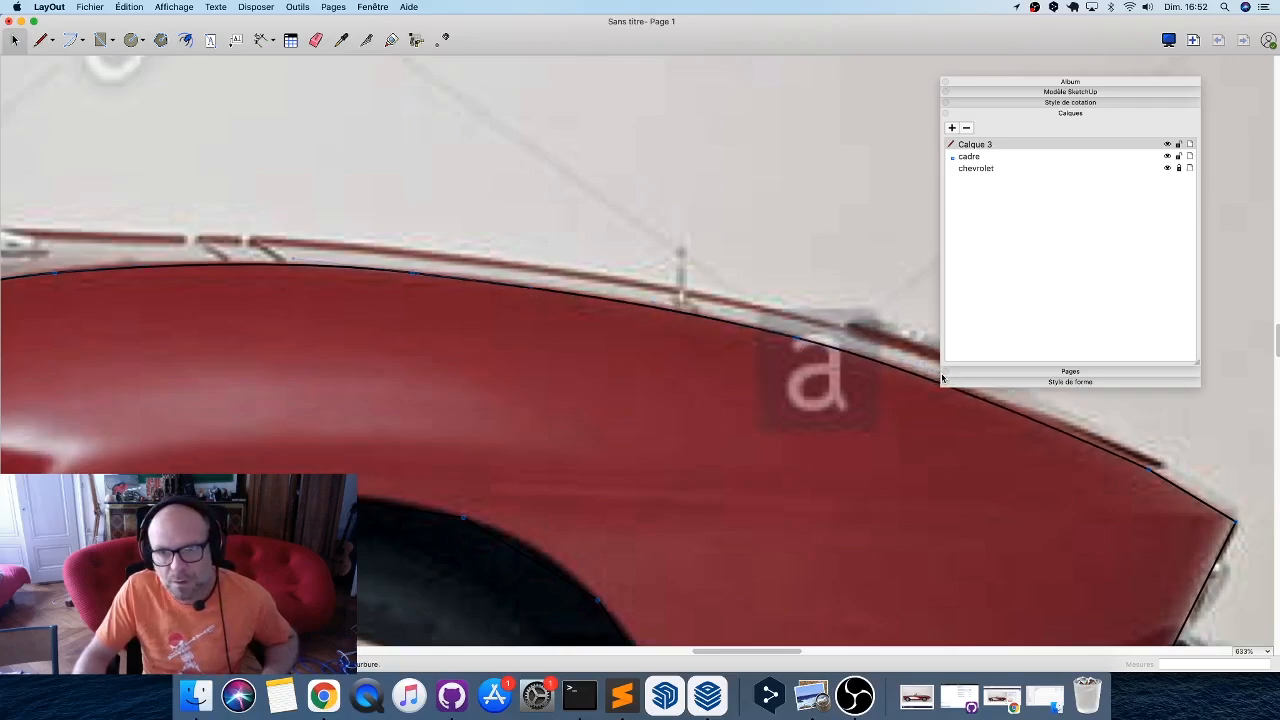
left_click_drag(1149, 470, 1176, 486)
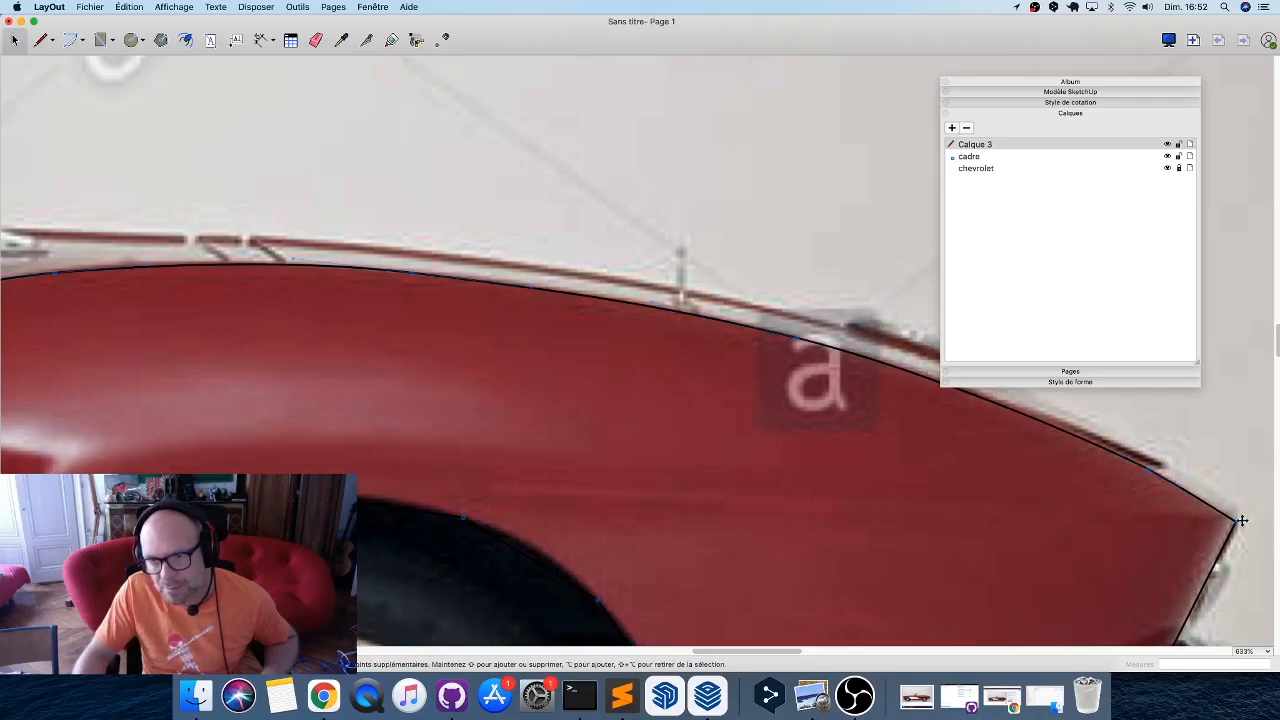
left_click_drag(1238, 540, 1238, 543)
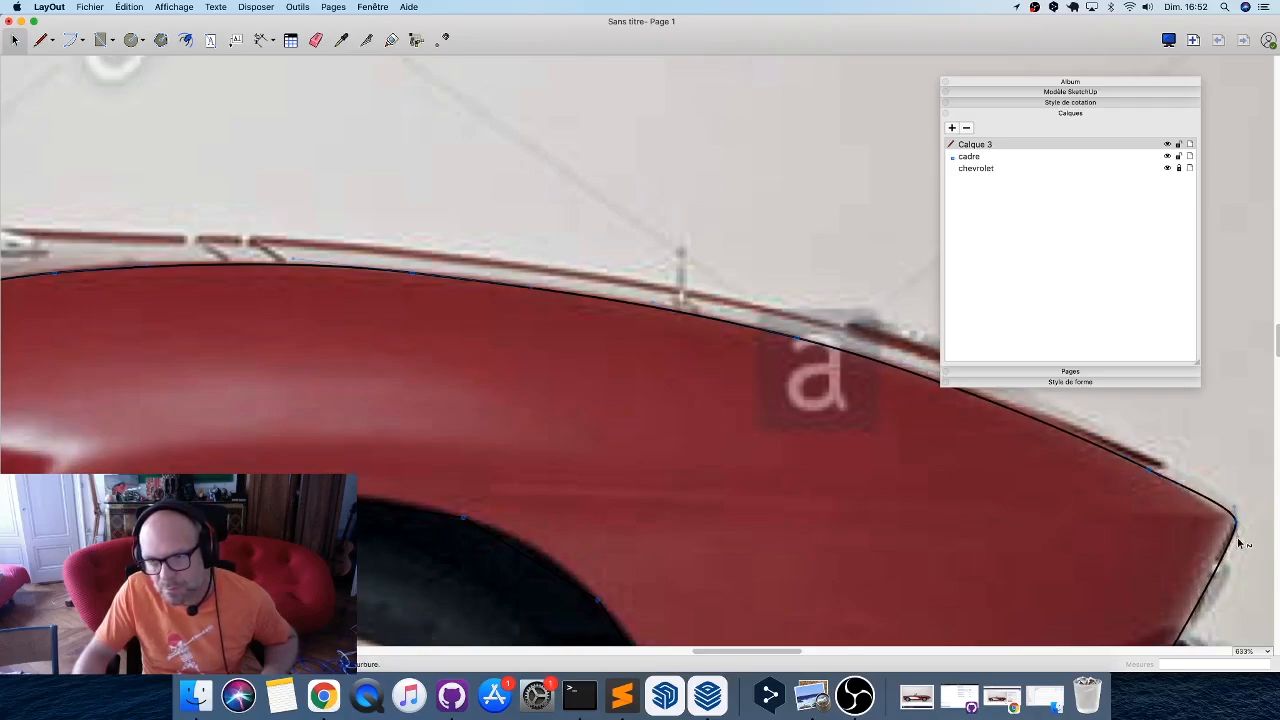
Curve the outline's vertices from the rear bumper around the lower tail to the bottom corner behind the rear wheel.
scroll(748, 464, "down", 2)
middle_click_drag(873, 502, 543, 108)
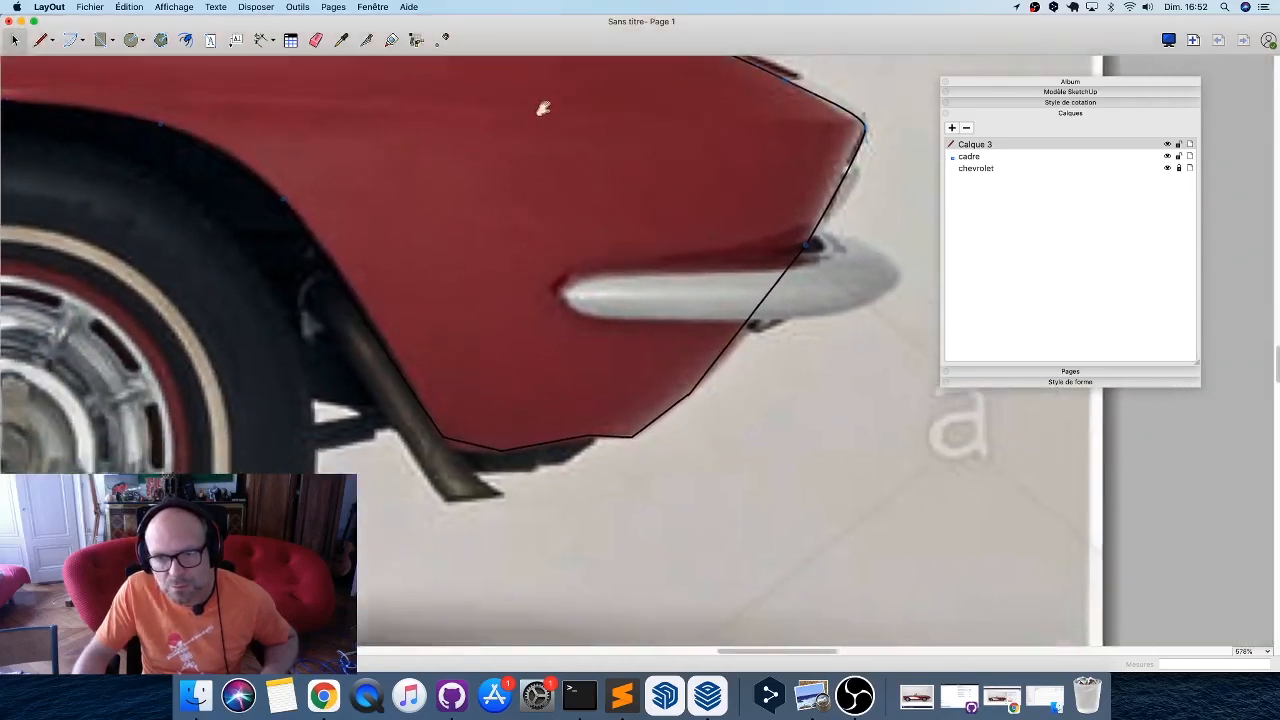
scroll(813, 288, "up", 2)
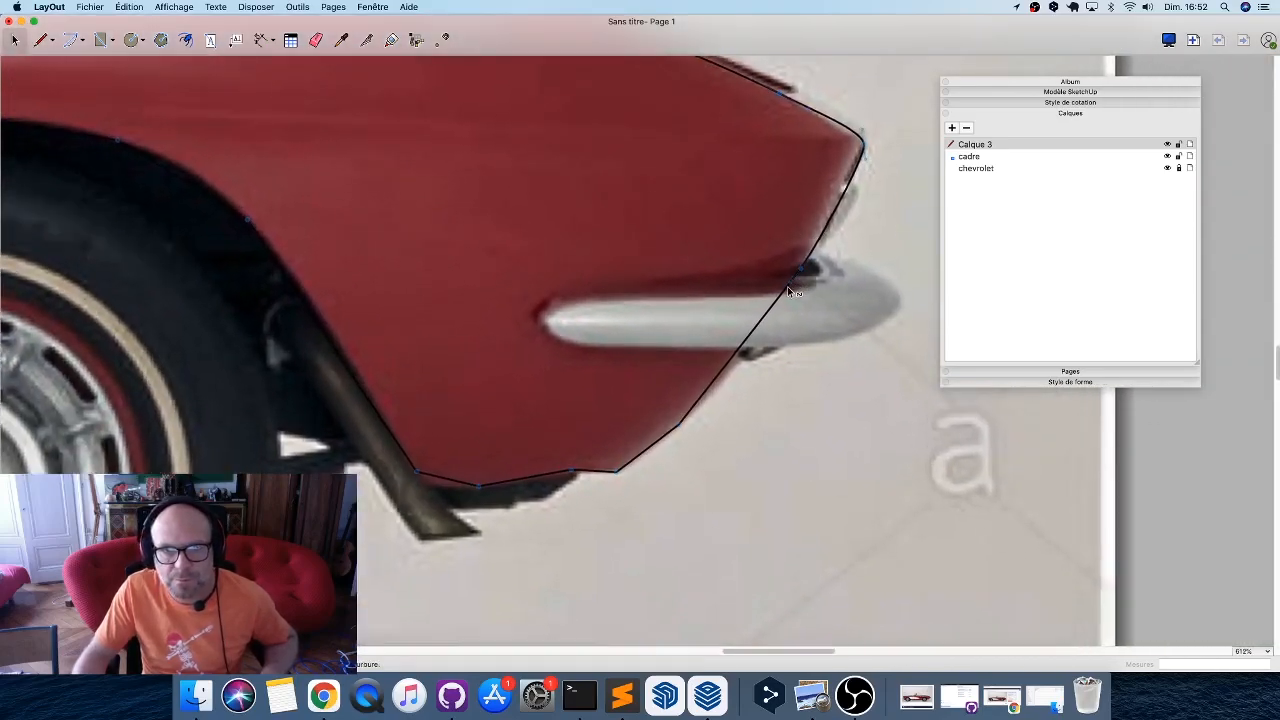
left_click_drag(787, 286, 787, 289)
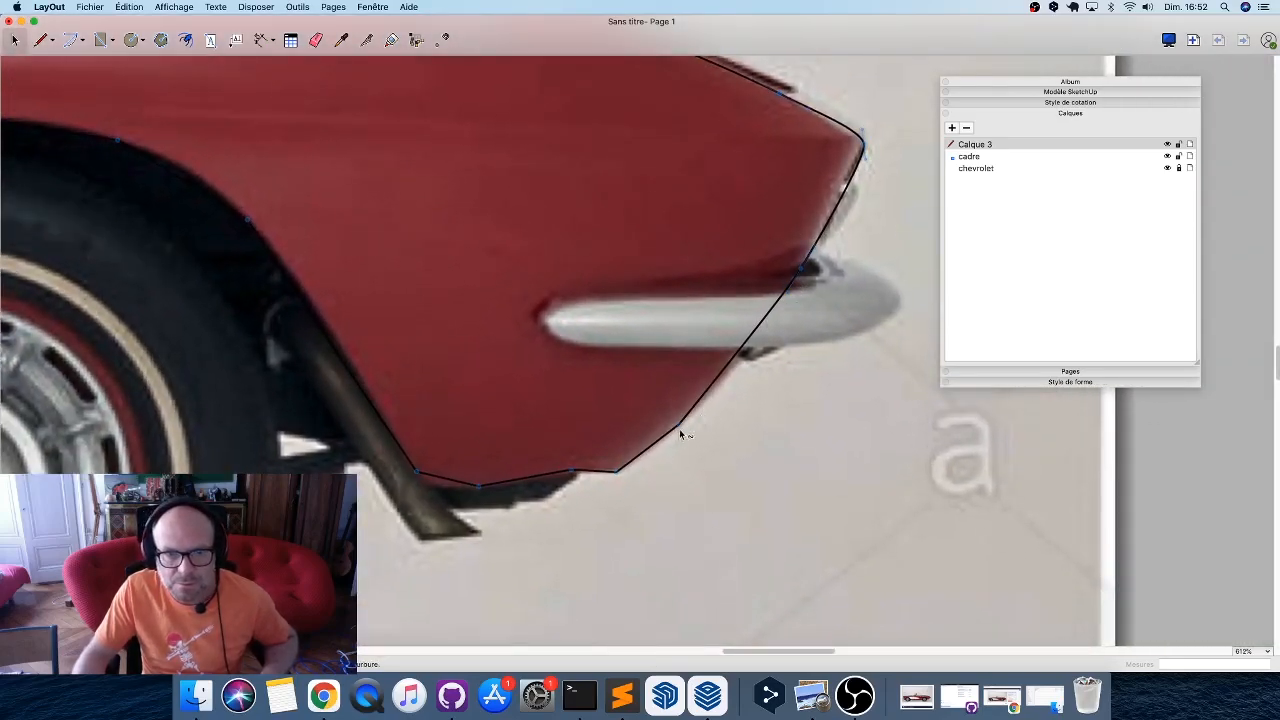
left_click_drag(680, 431, 661, 443)
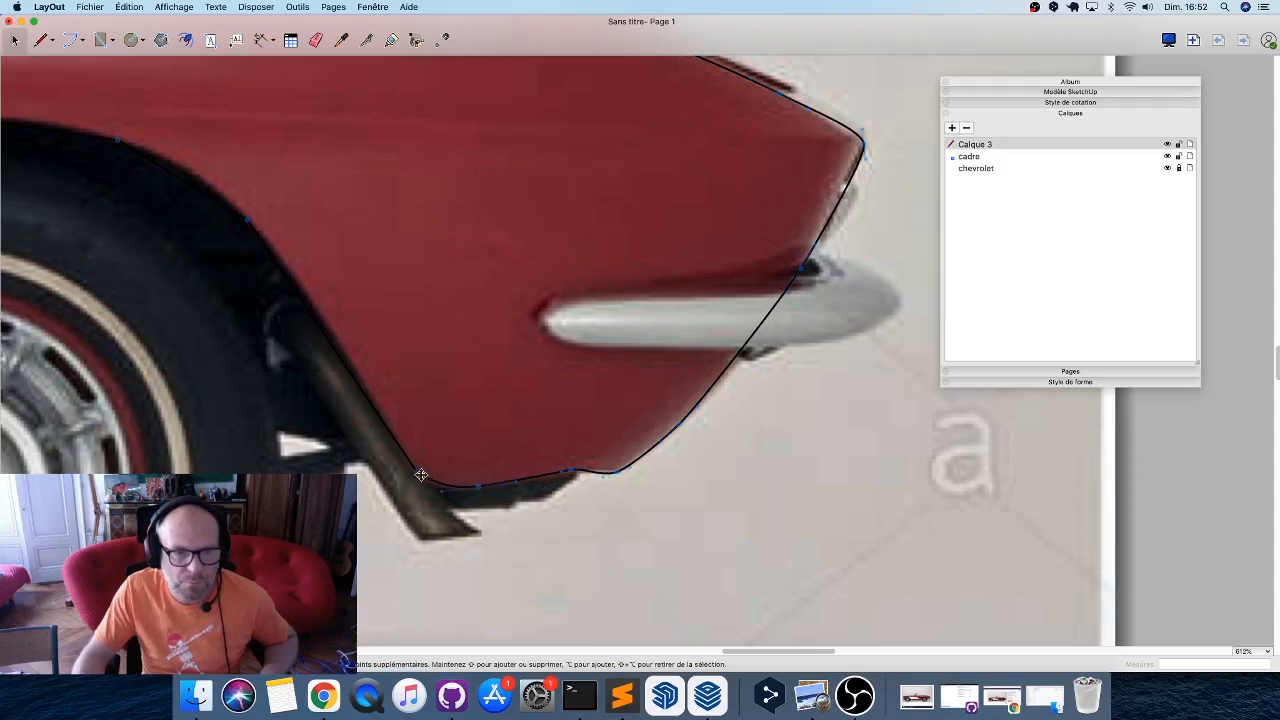
left_click_drag(418, 472, 402, 457)
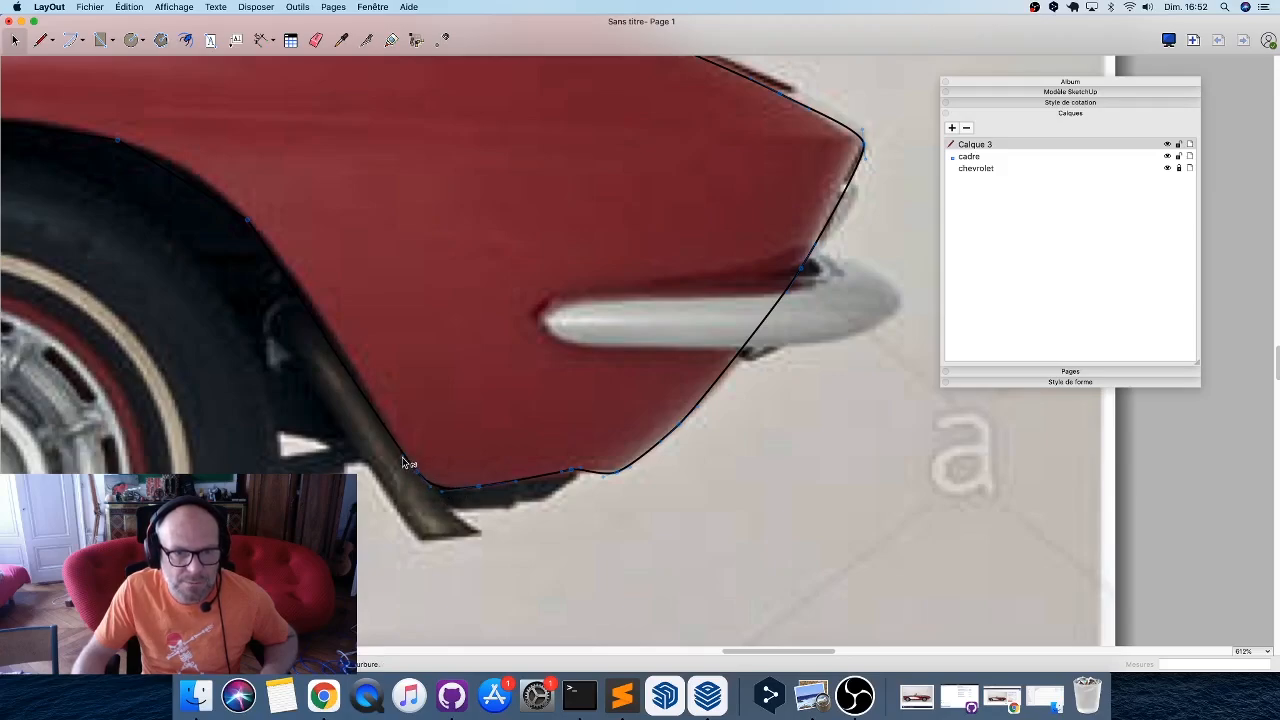
Add a layer named blanche and place it between the cadre and chevrolet layers.
middle_click_drag(410, 358, 900, 645)
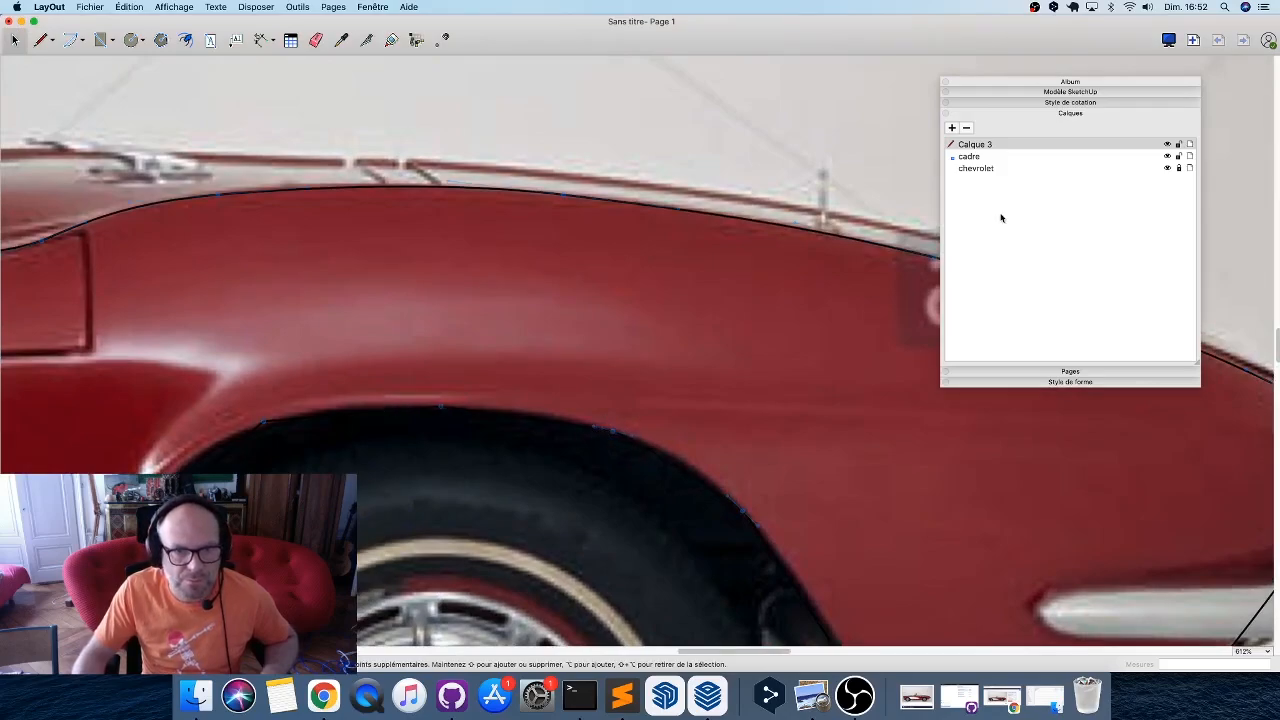
left_click(951, 128)
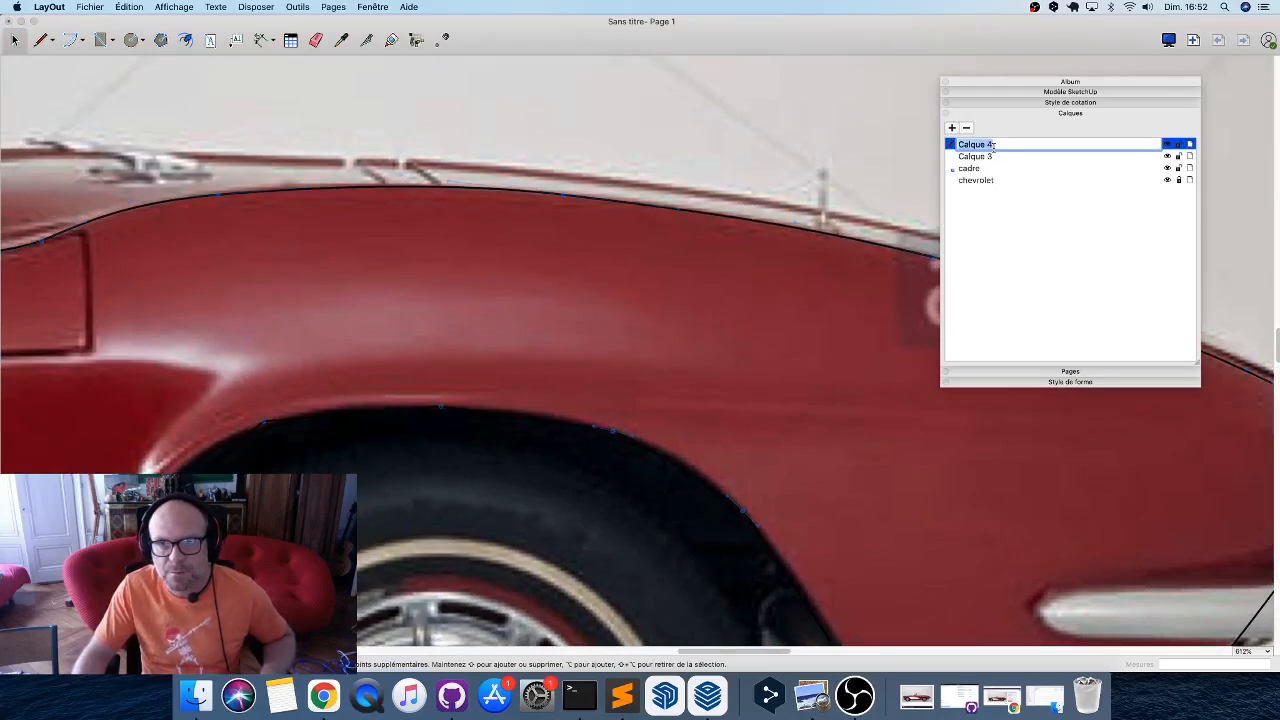
type("blan")
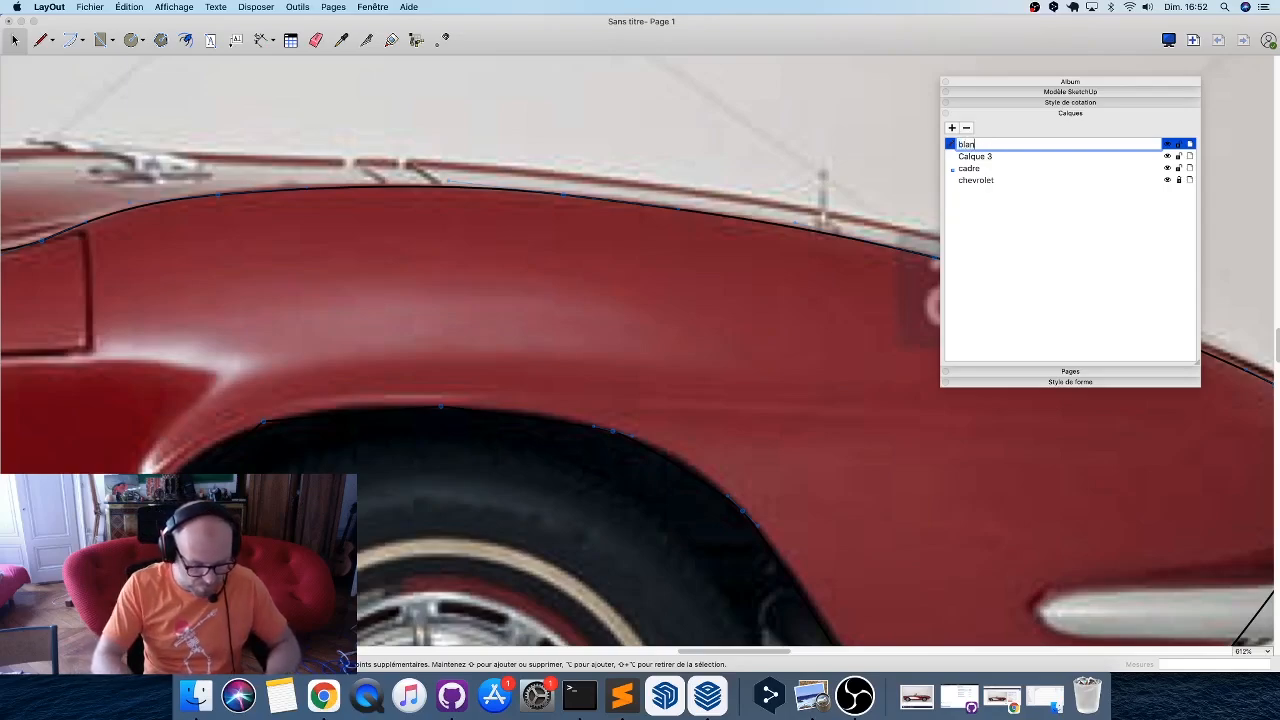
type("ch")
key("Return")
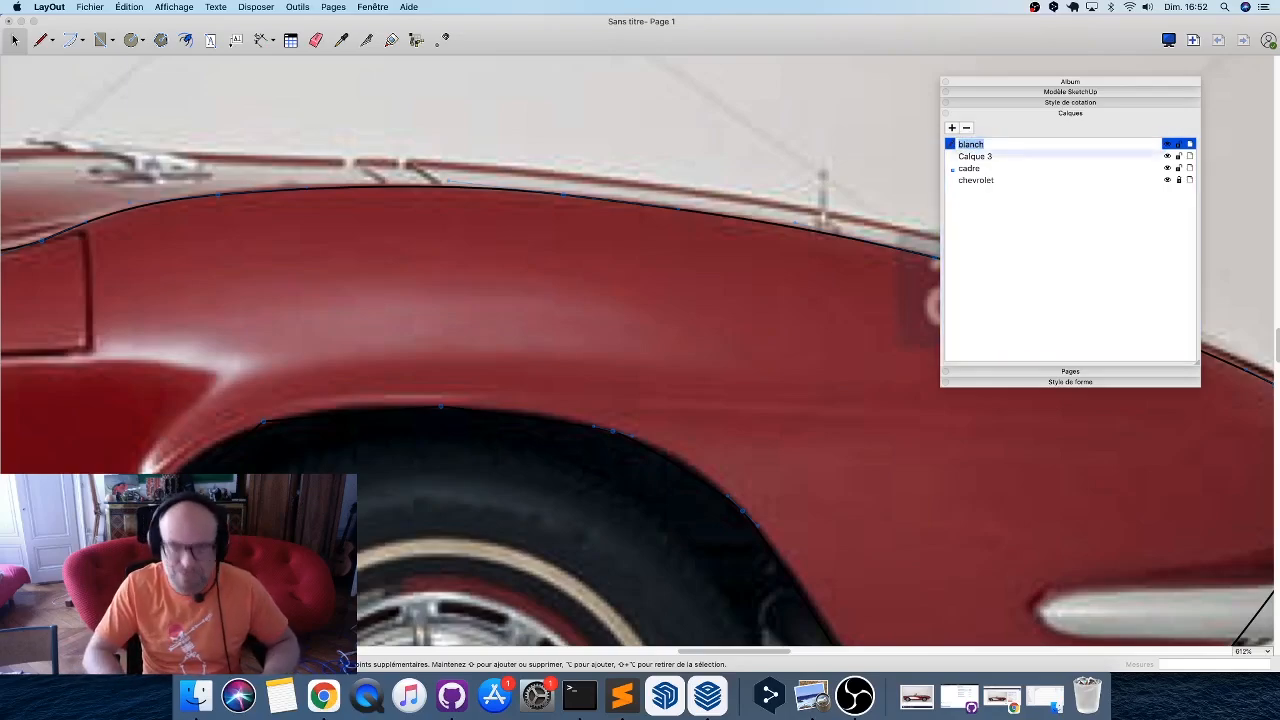
type("e")
left_click_drag(1000, 147, 1007, 177)
Draw a rectangle about 423 by 298 mm covering the whole photo on the blanche layer and select it.
scroll(710, 290, "down", 10)
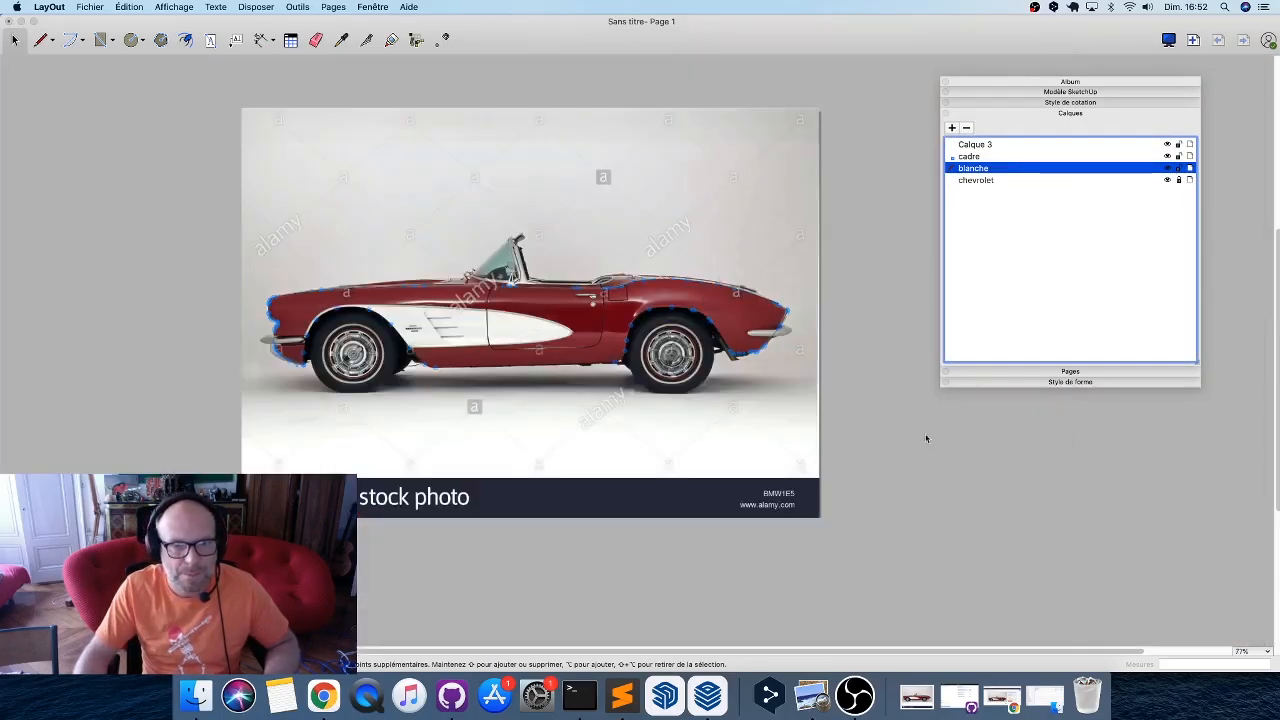
left_click(925, 435)
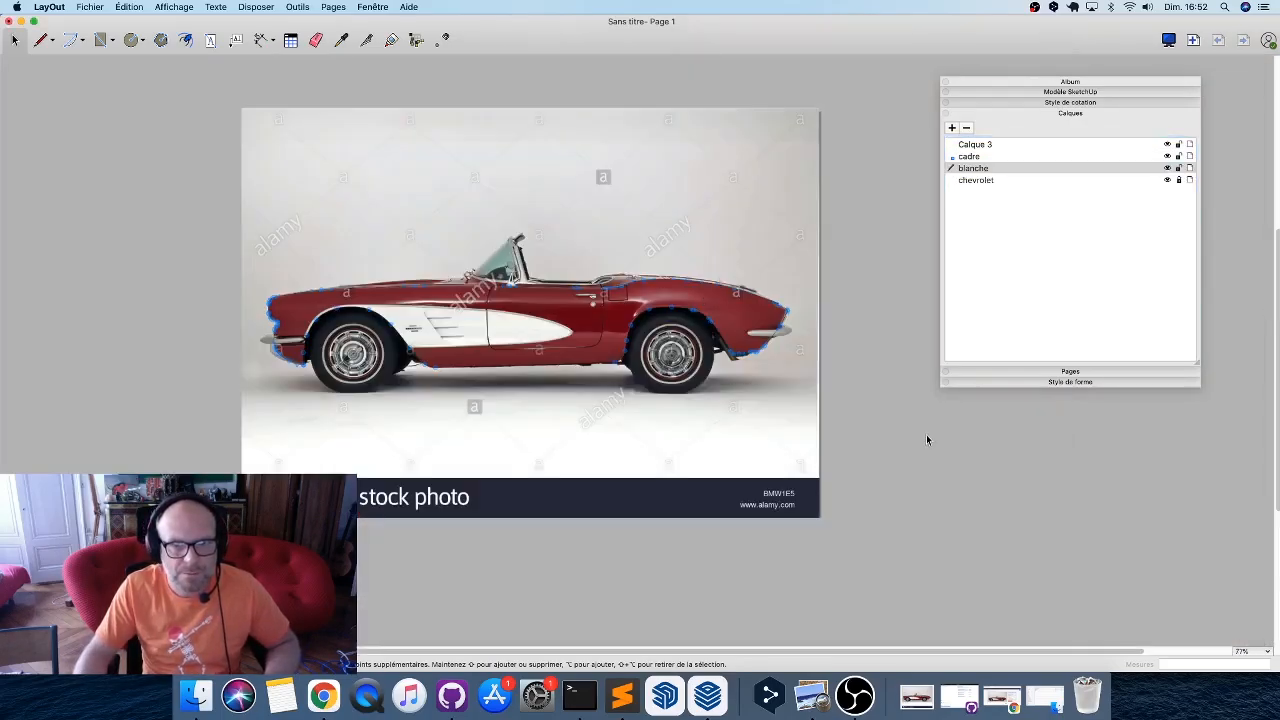
left_click(870, 468)
key("r")
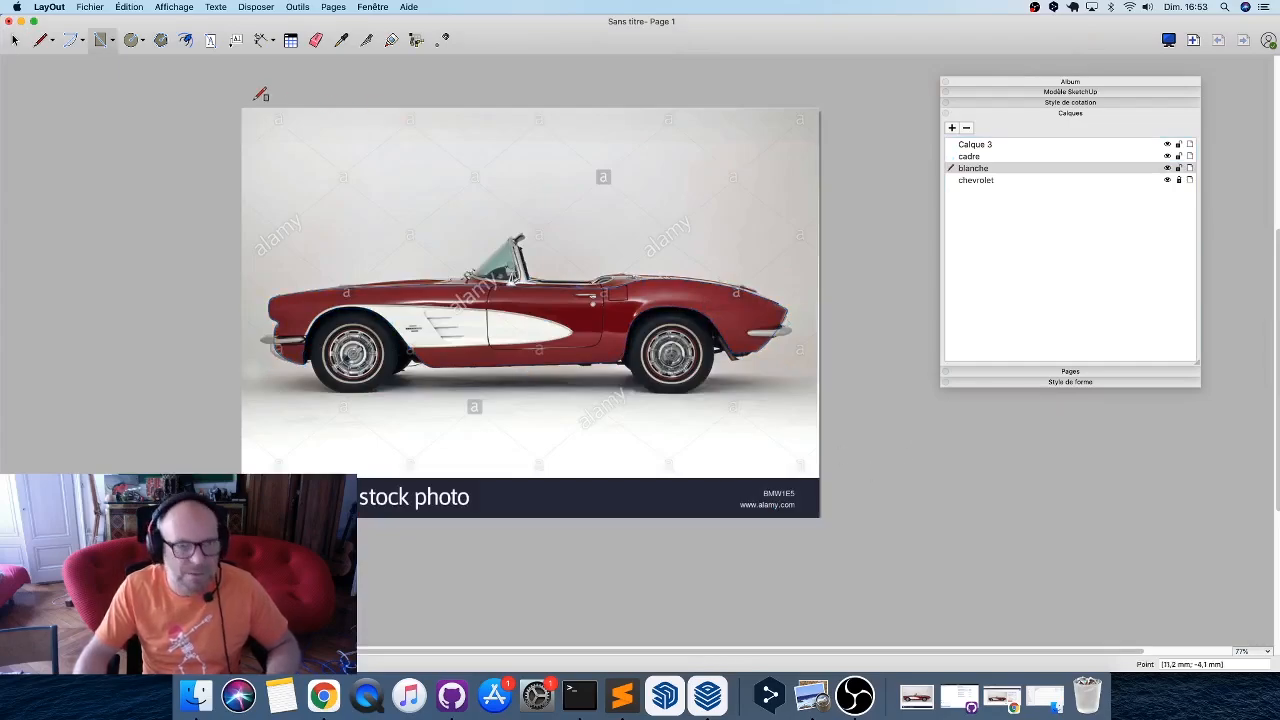
mouse_move(240, 108)
left_mouse_down()
mouse_move(832, 524)
mouse_move(821, 520)
left_mouse_up()
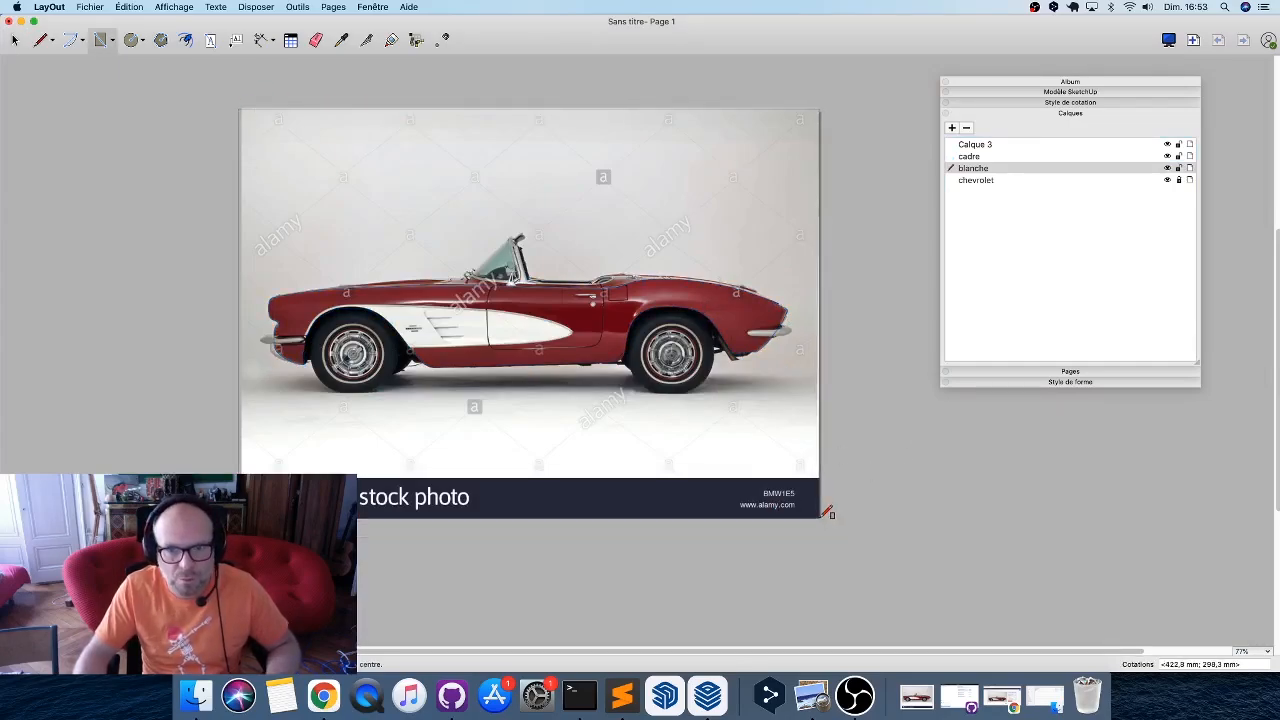
key("space")
left_click(820, 520)
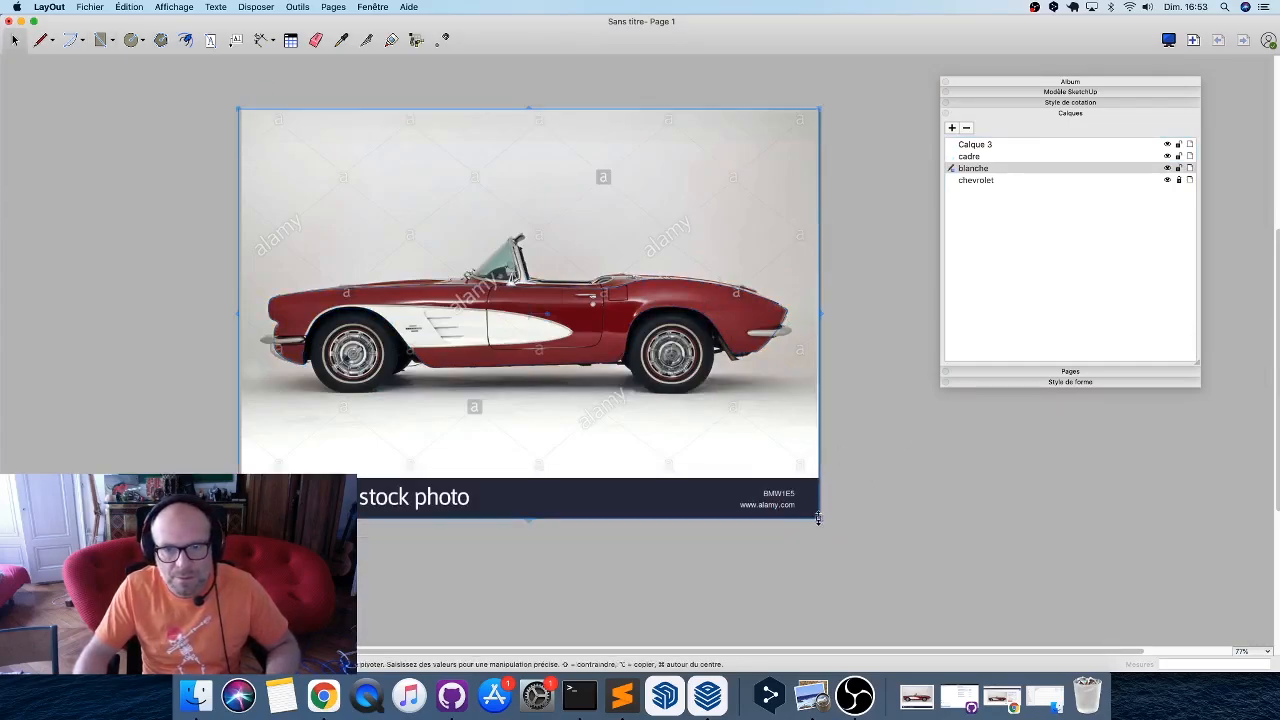
Fill the rectangle with white at 71% opacity and lock the blanche layer.
left_click(1088, 385)
left_click(974, 400)
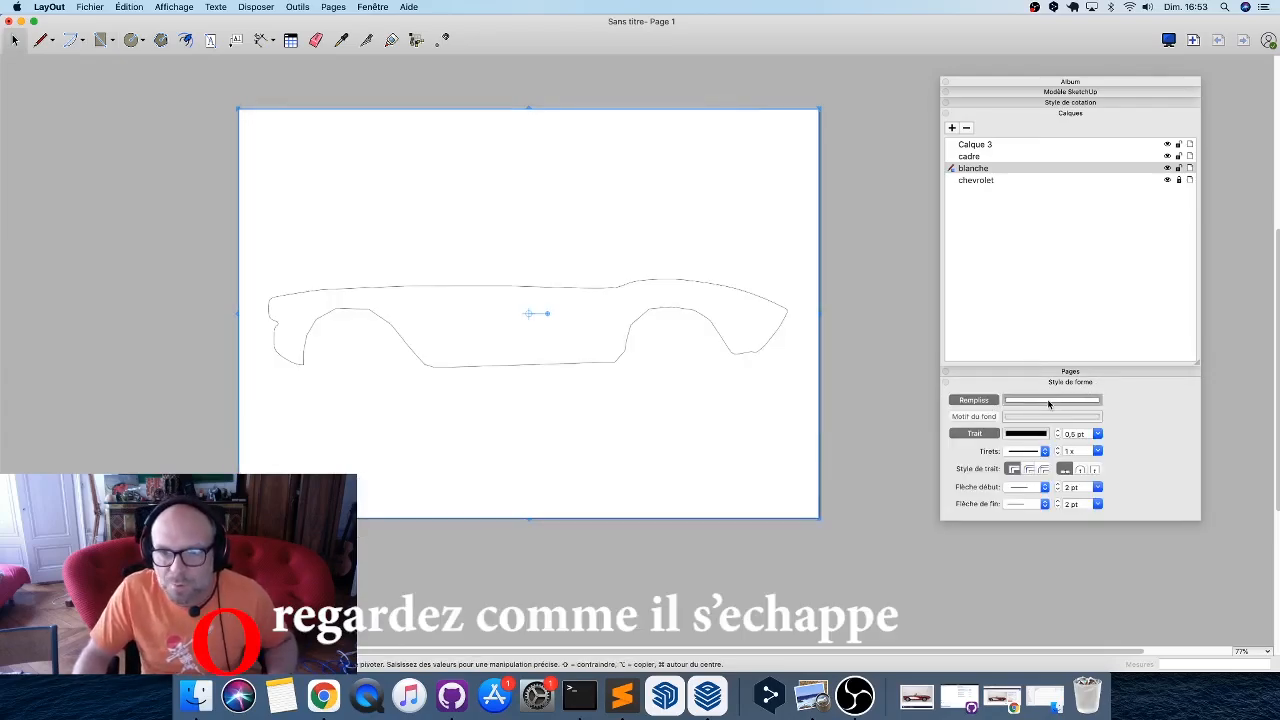
left_click(1048, 401)
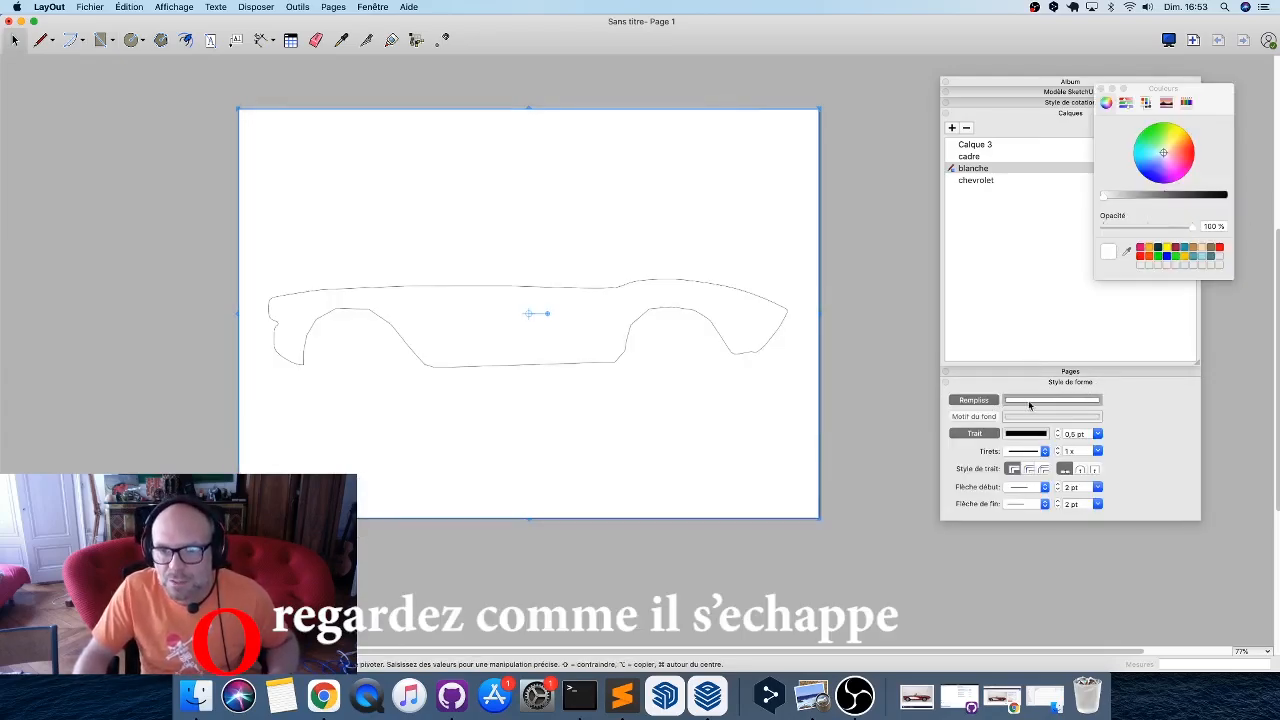
left_click_drag(1191, 233, 1163, 235)
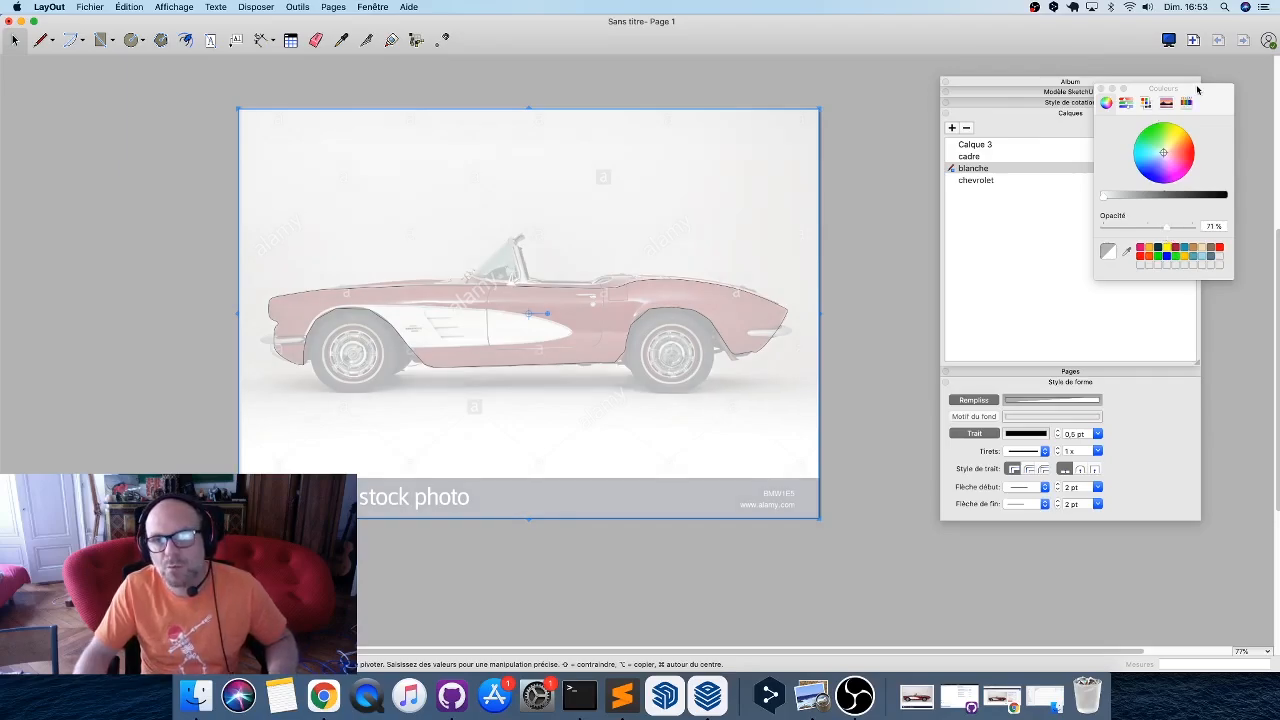
left_click(1069, 191)
left_click(1178, 167)
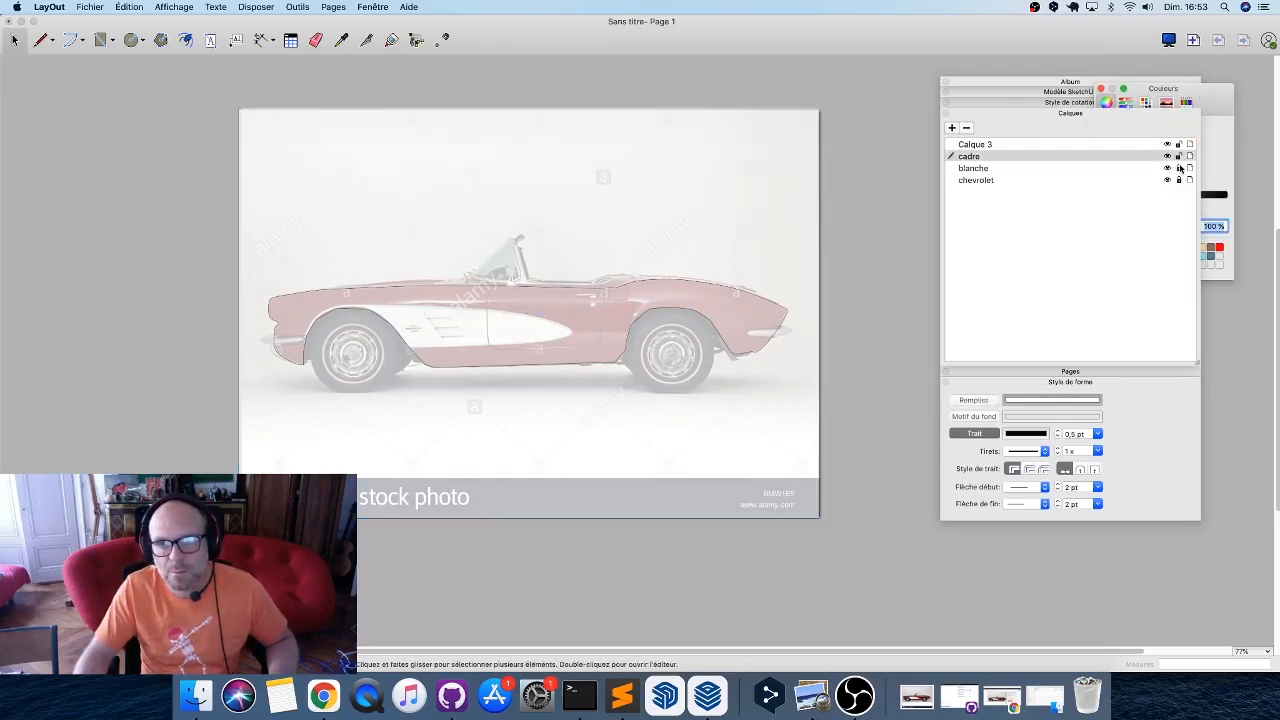
Open the body outline for point editing at the rear wheel arch.
scroll(700, 315, "up", 5)
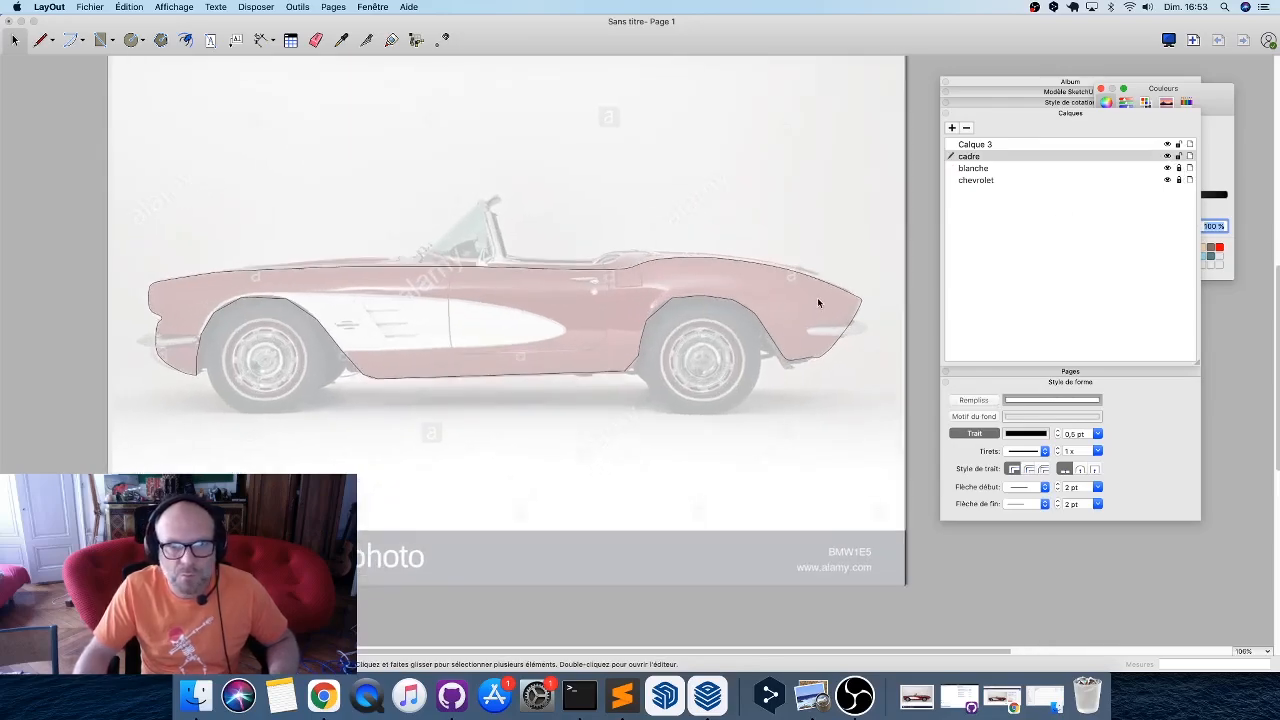
scroll(744, 333, "up", 5)
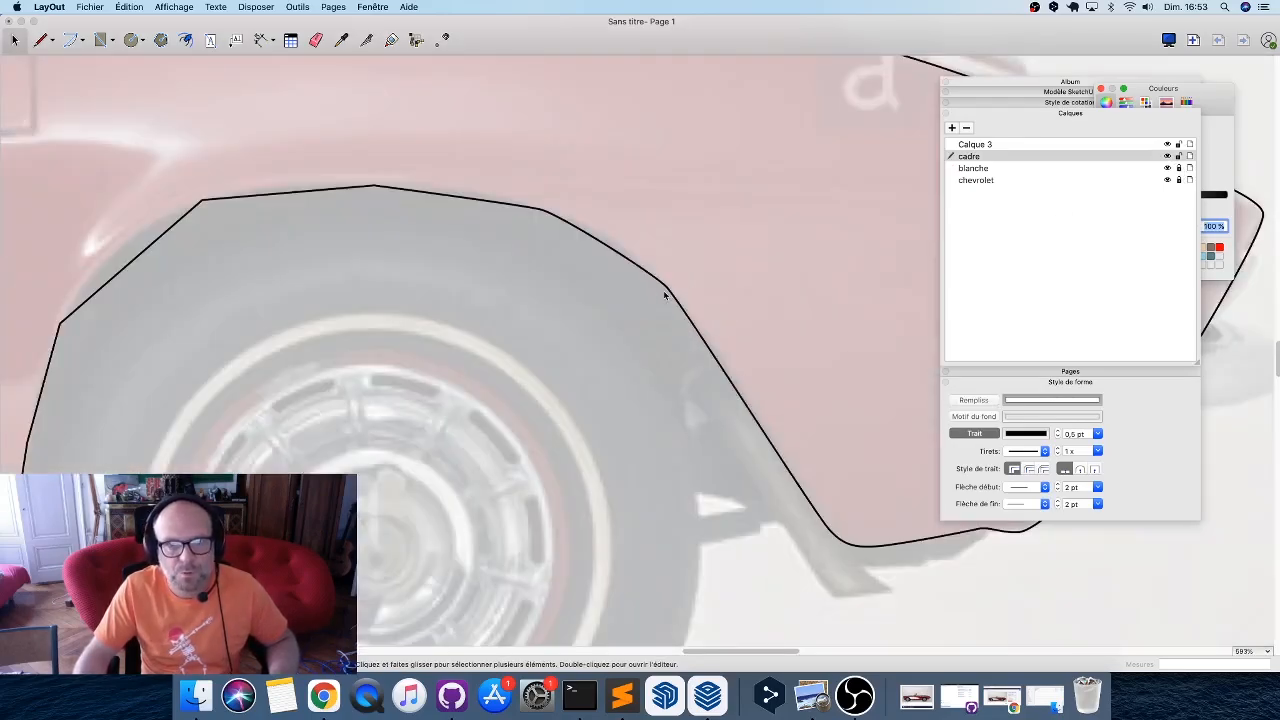
double_click(665, 293)
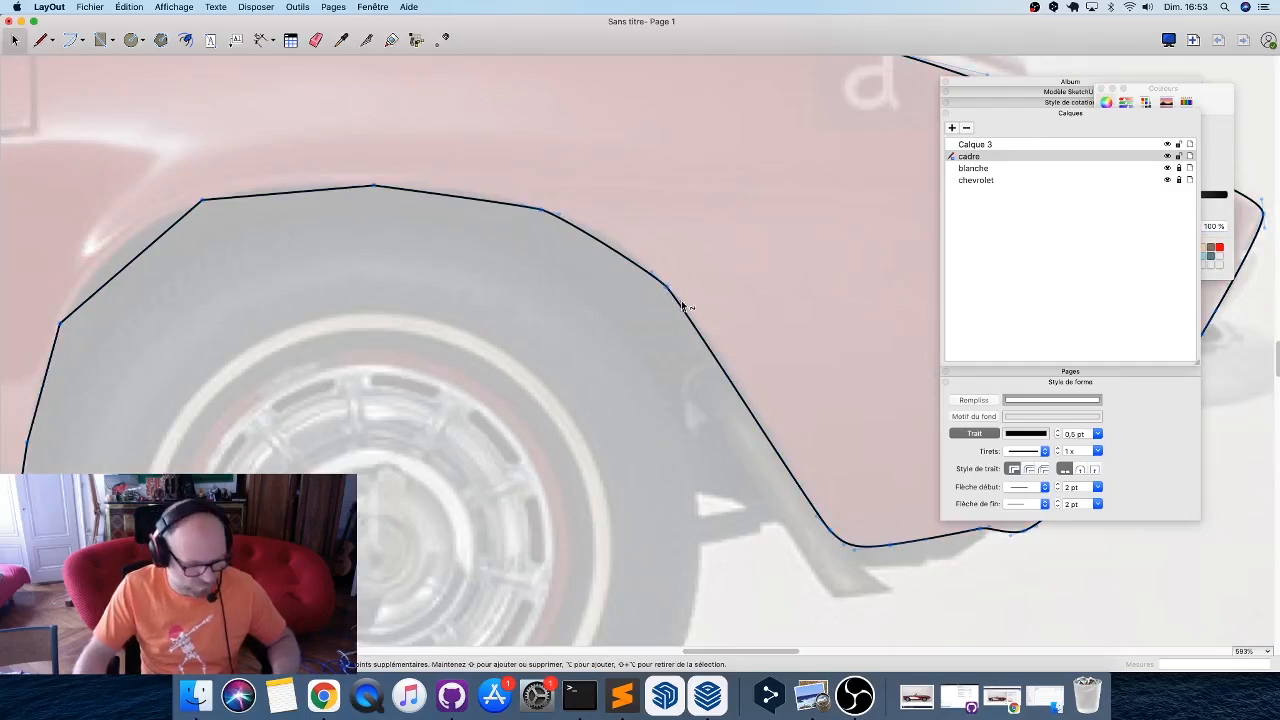
left_click_drag(694, 320, 676, 300)
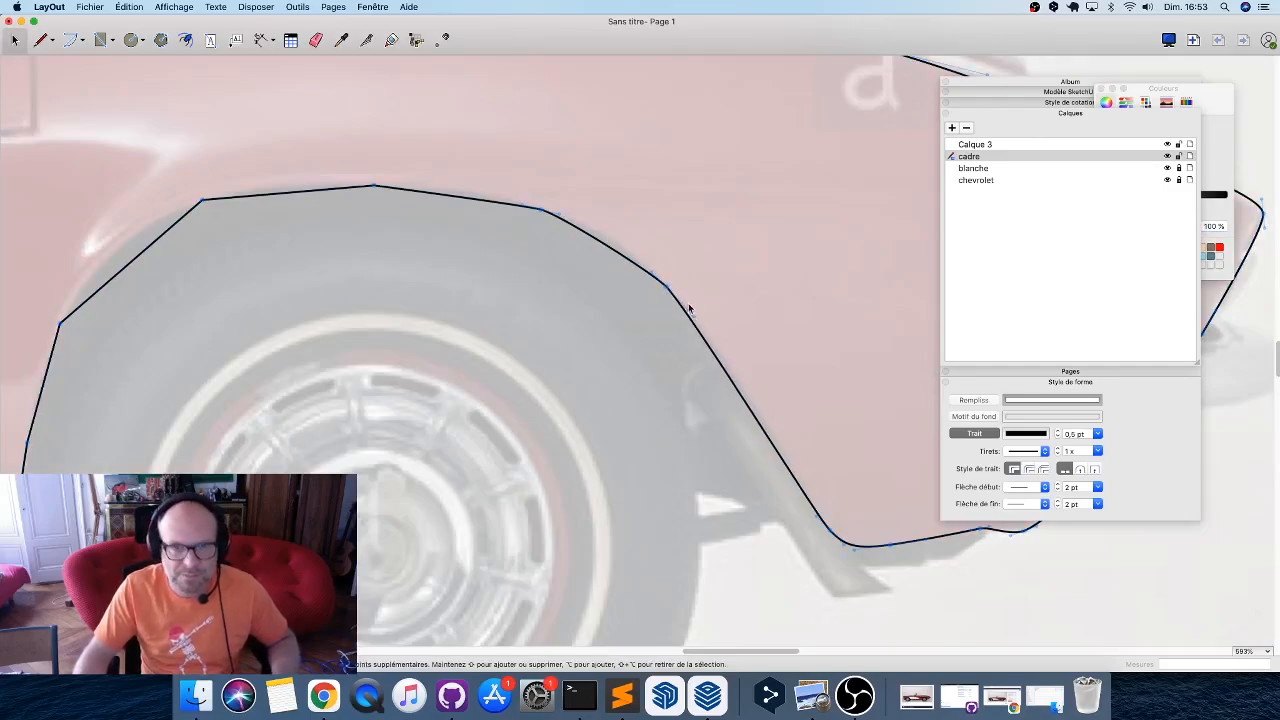
key("super+z")
key("super+z")
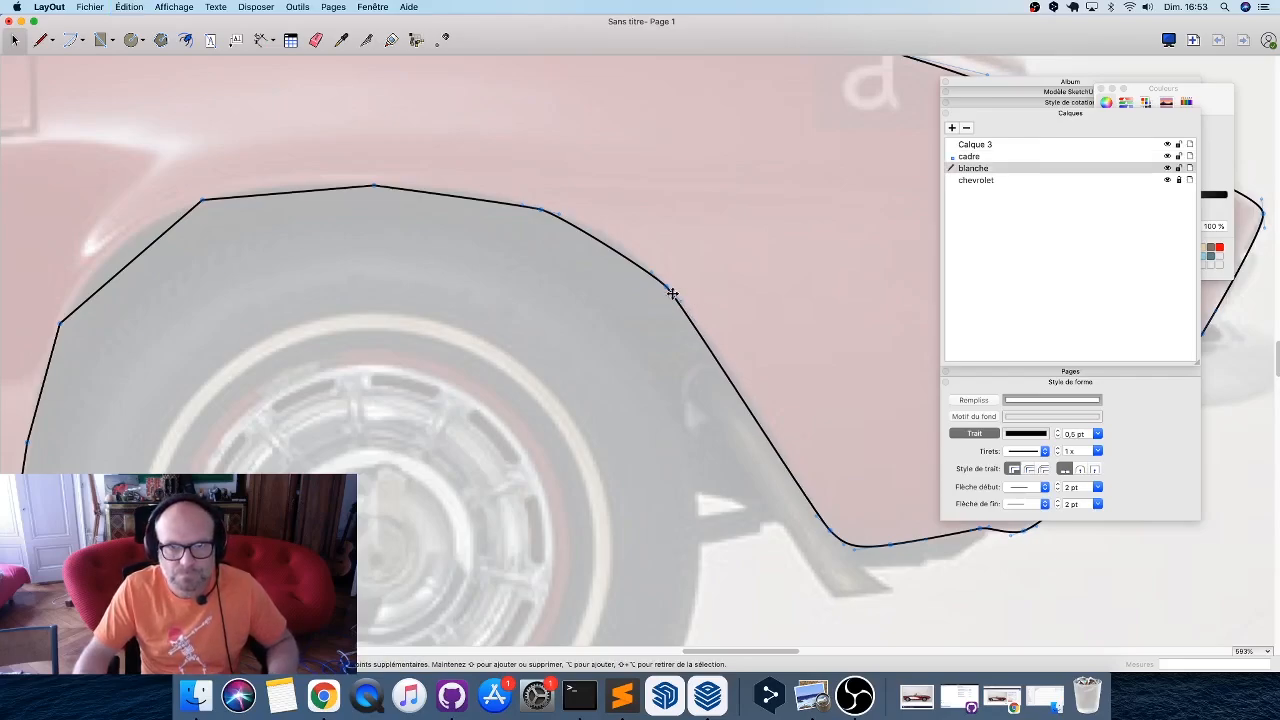
key("super+z")
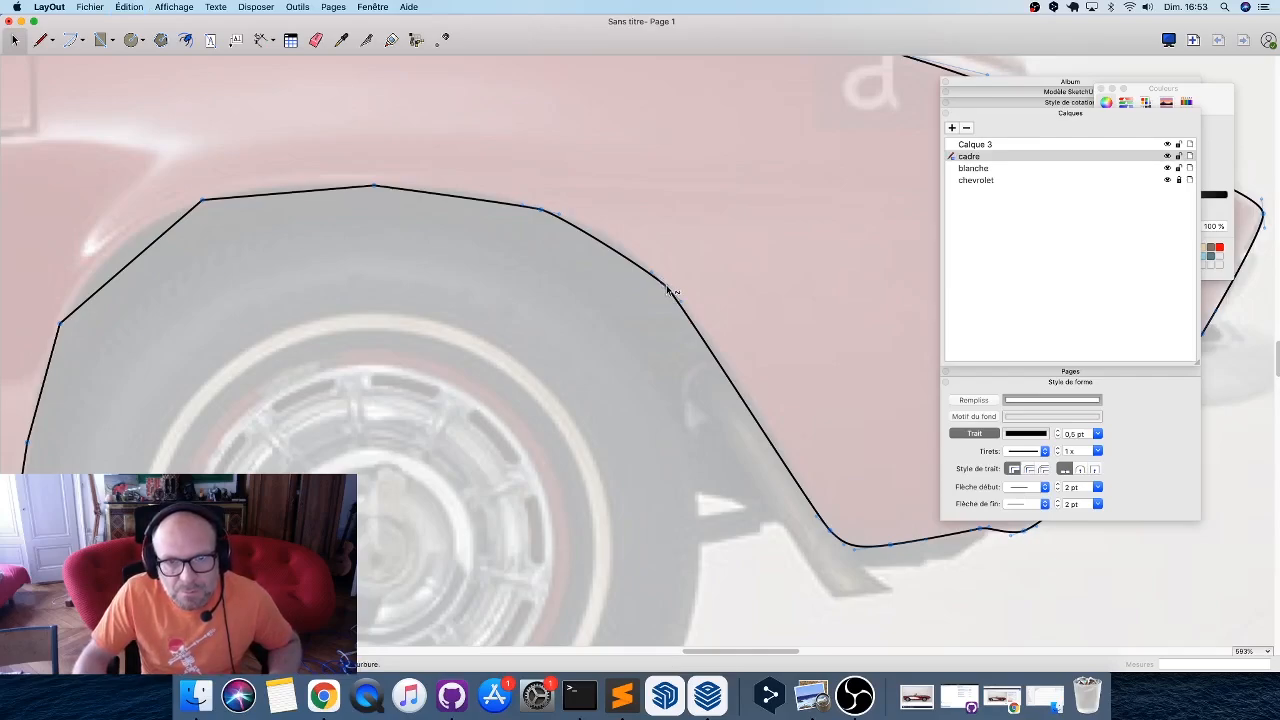
Curve the outline's vertices along the rear half and the top of the rear wheel arch to follow the photo.
left_click_drag(683, 306, 631, 252)
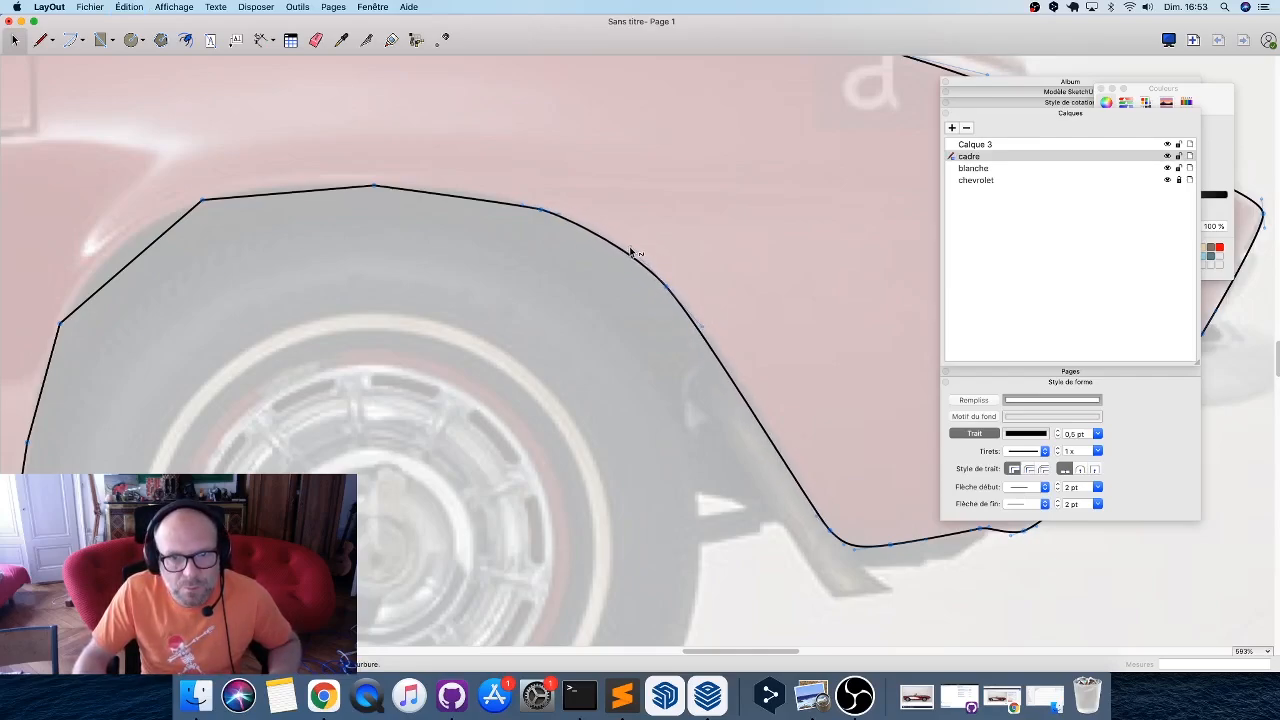
left_click_drag(705, 330, 726, 336)
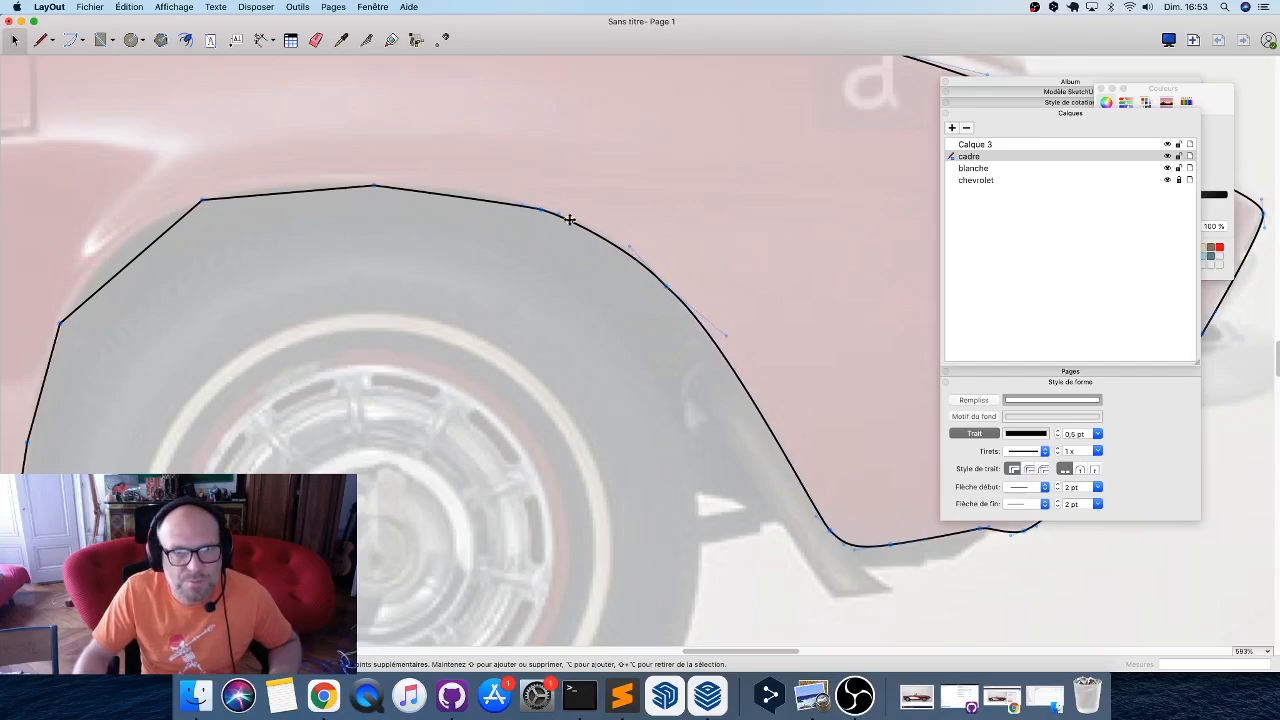
left_click_drag(541, 212, 492, 198)
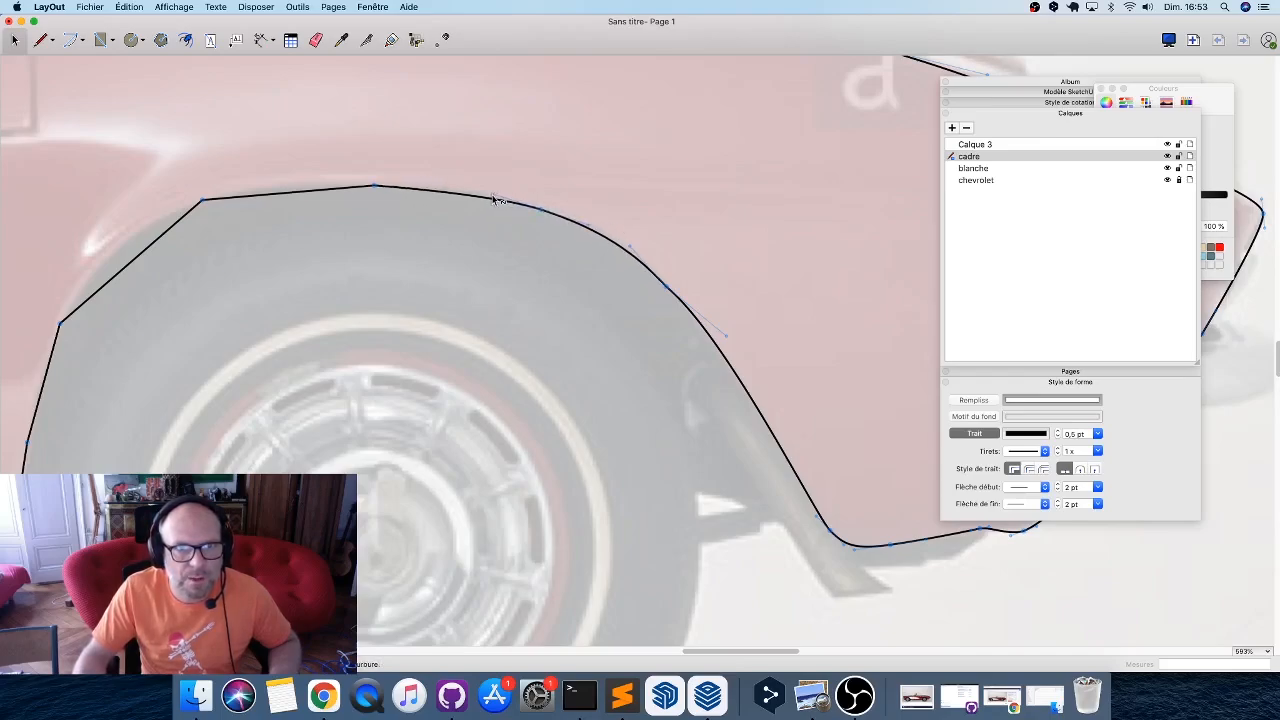
left_click_drag(343, 188, 328, 190)
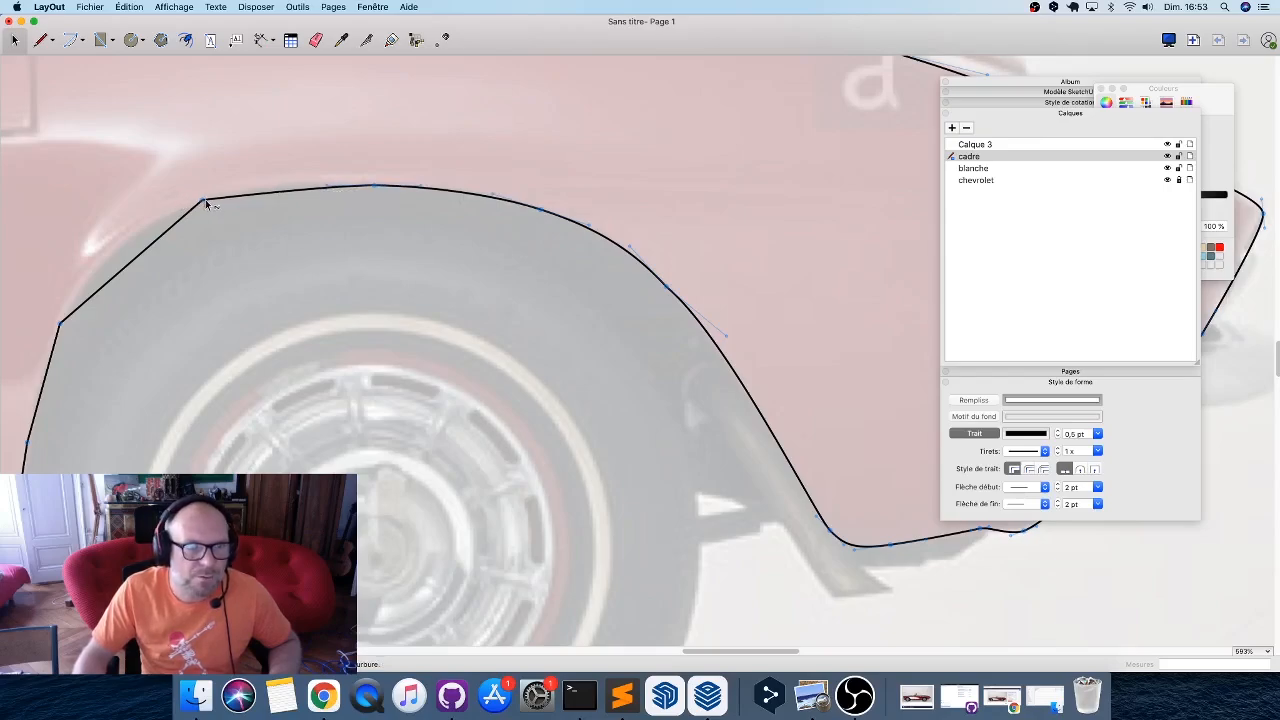
Curve the outline's vertices down the front side of the rear wheel arch to its corner with the sill.
left_click_drag(174, 209, 137, 215)
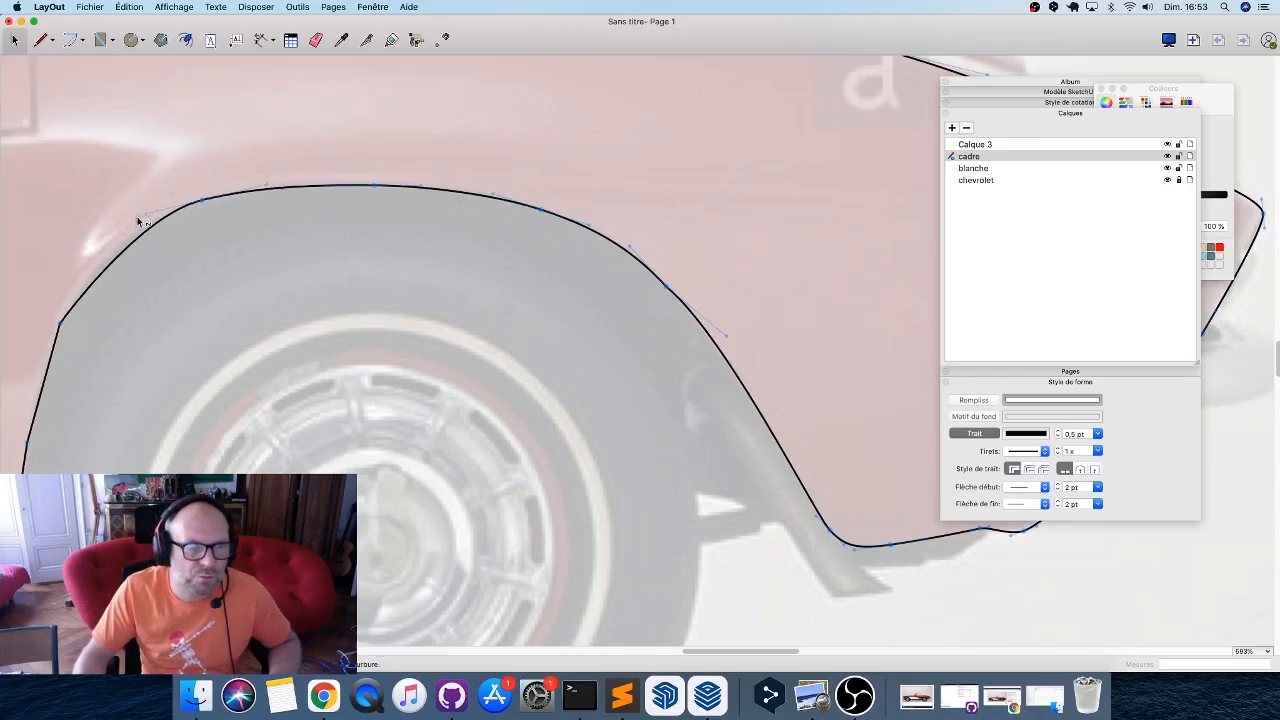
left_click_drag(60, 322, 41, 361, "alt")
middle_click_drag(185, 338, 582, 212)
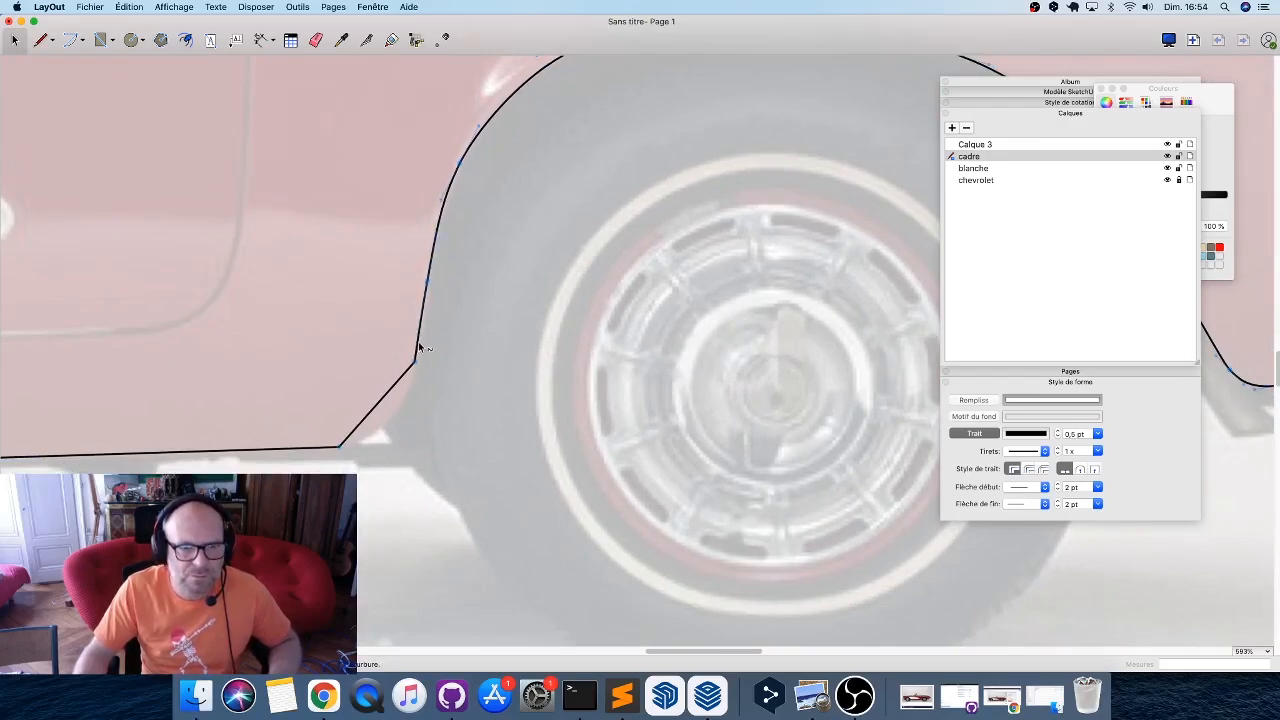
left_click(418, 341)
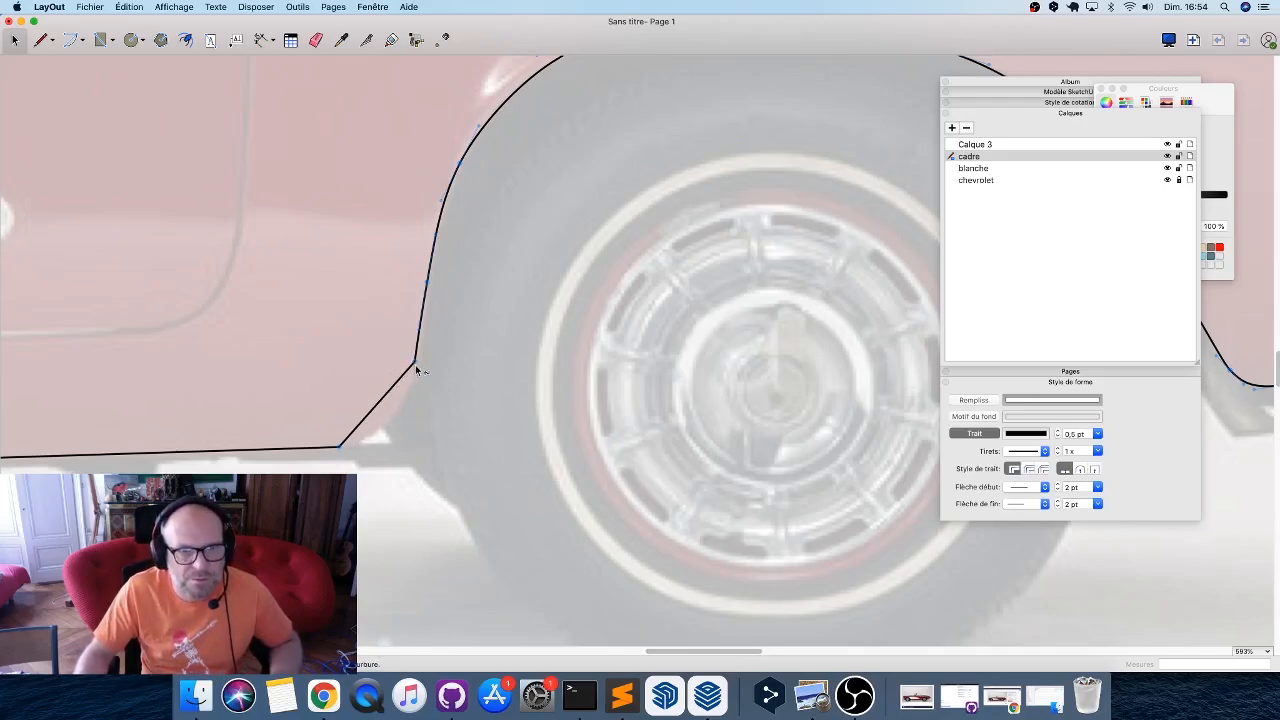
left_click_drag(415, 367, 410, 389)
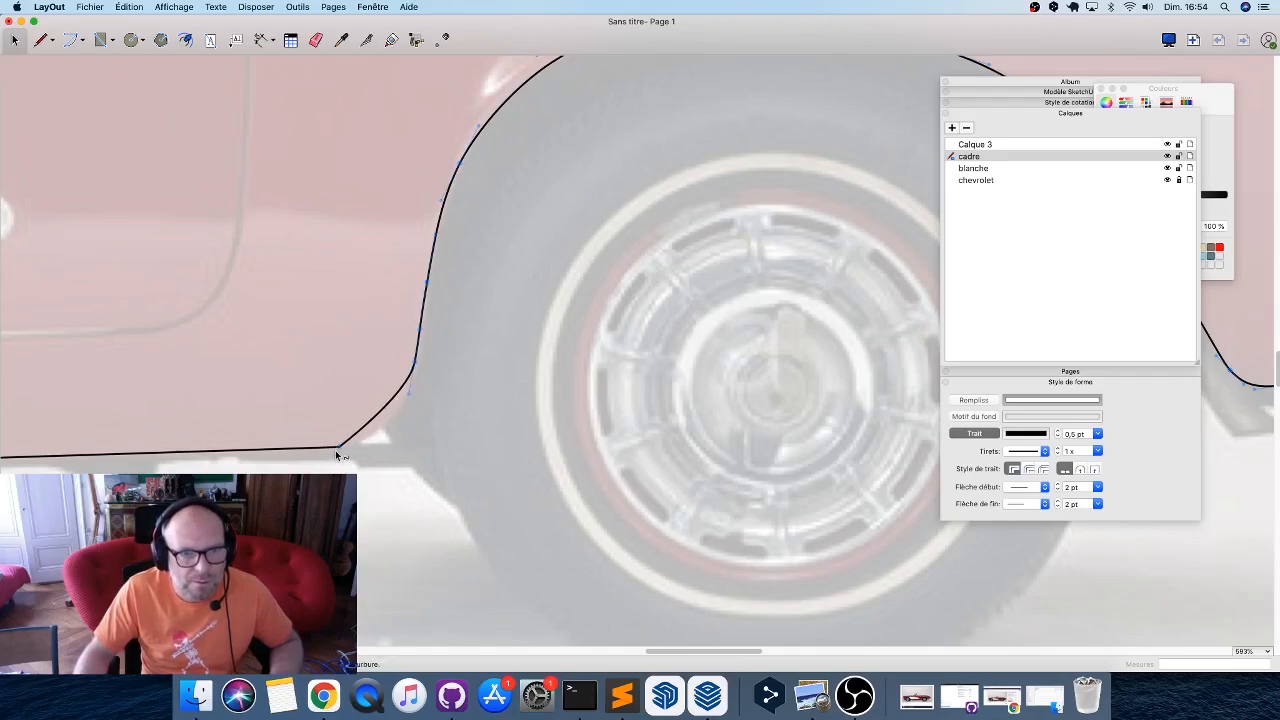
left_click_drag(338, 447, 286, 449)
Round the outline's sill corner behind the front wheel to match the photo.
middle_click_drag(308, 383, 416, 383)
scroll(416, 383, "right", 10)
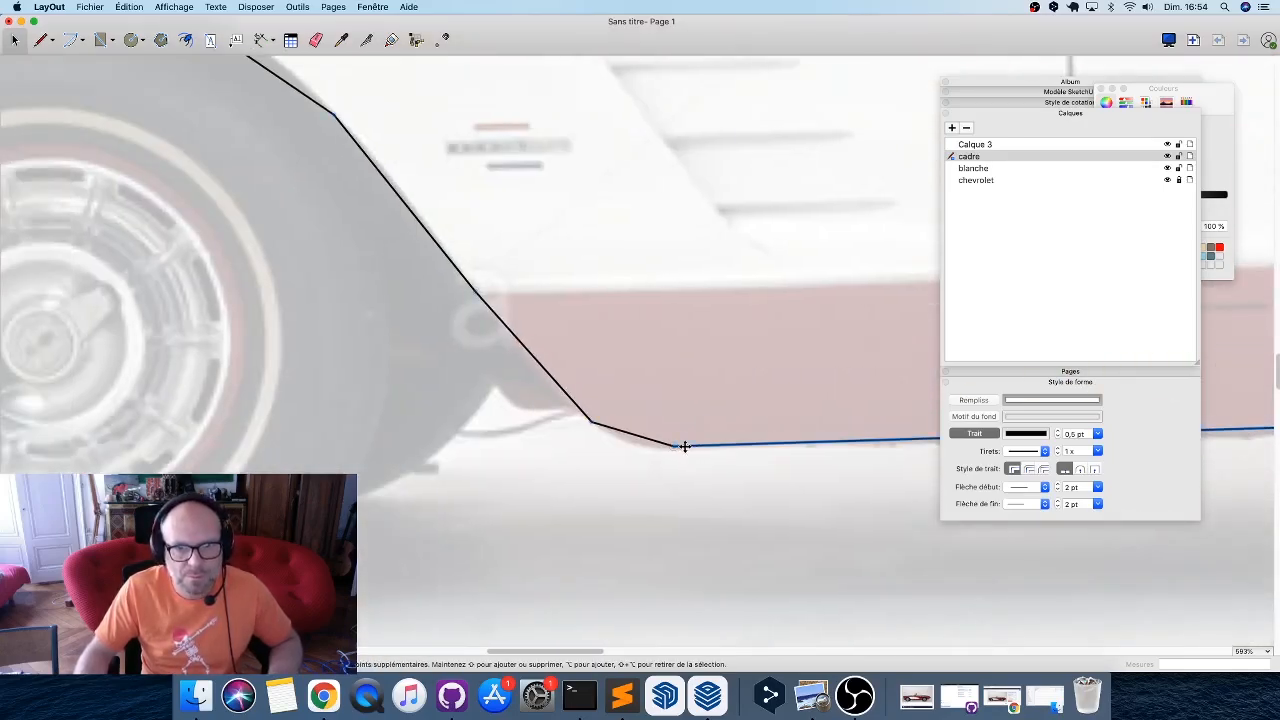
left_click_drag(685, 447, 628, 443)
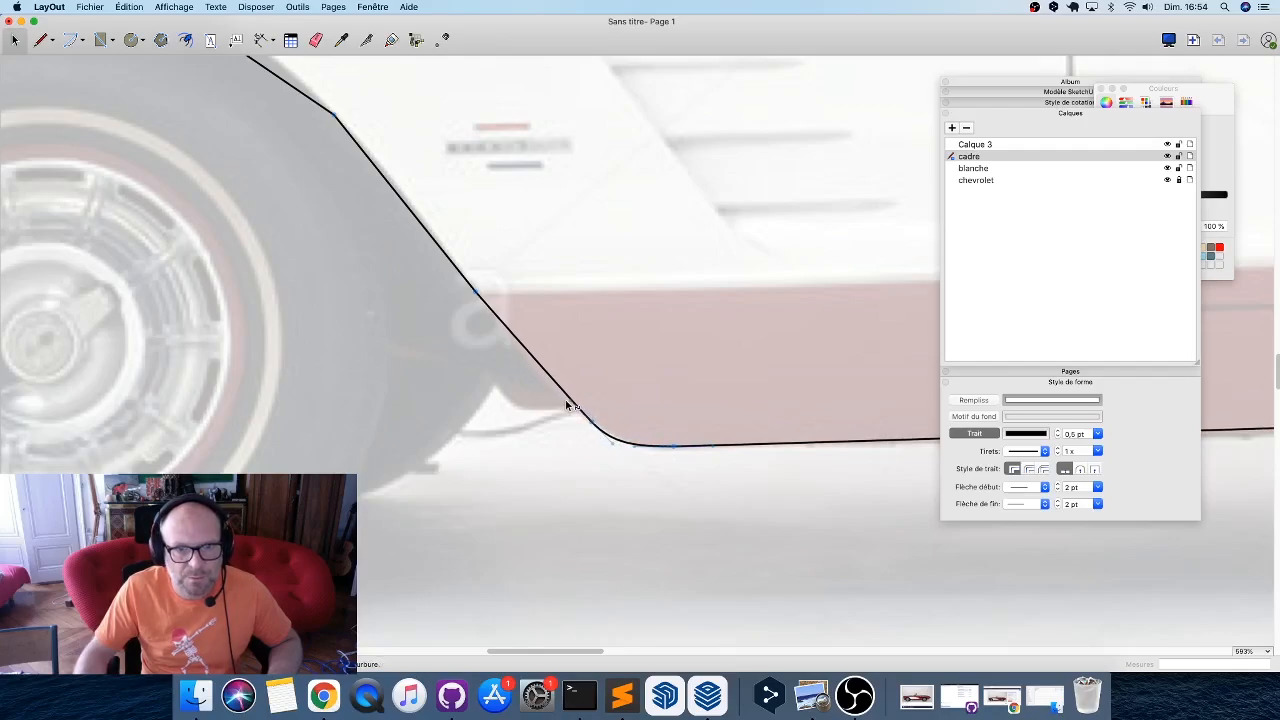
Curve the outline's vertices along the rear side and top of the front wheel arch to follow the photo.
scroll(565, 400, "up", 5)
scroll(565, 400, "left", 5)
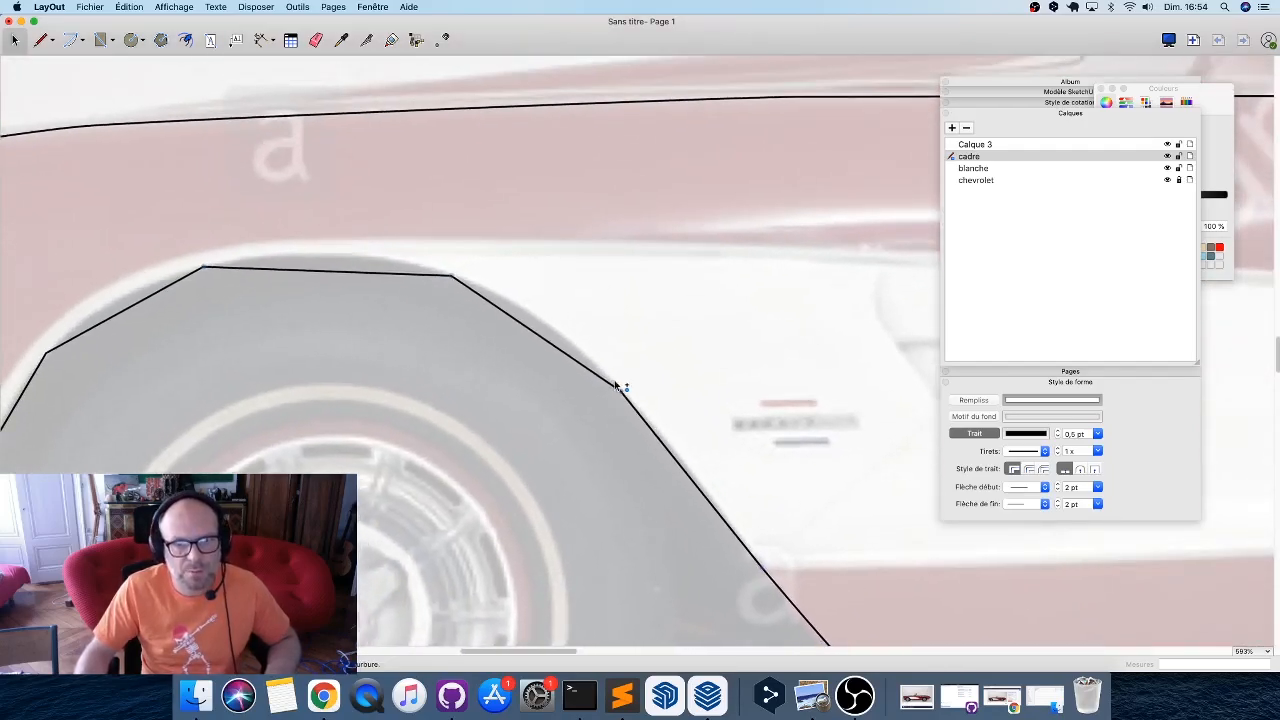
left_click_drag(620, 391, 593, 366)
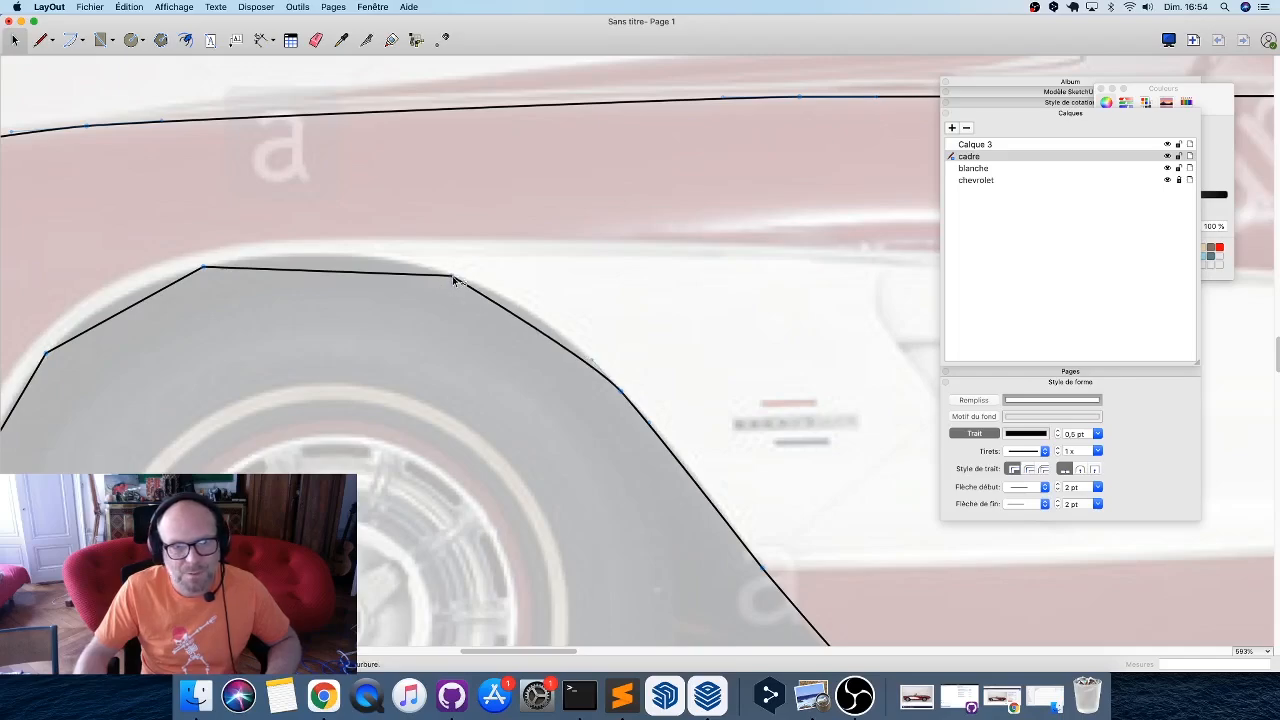
left_click_drag(428, 272, 358, 237)
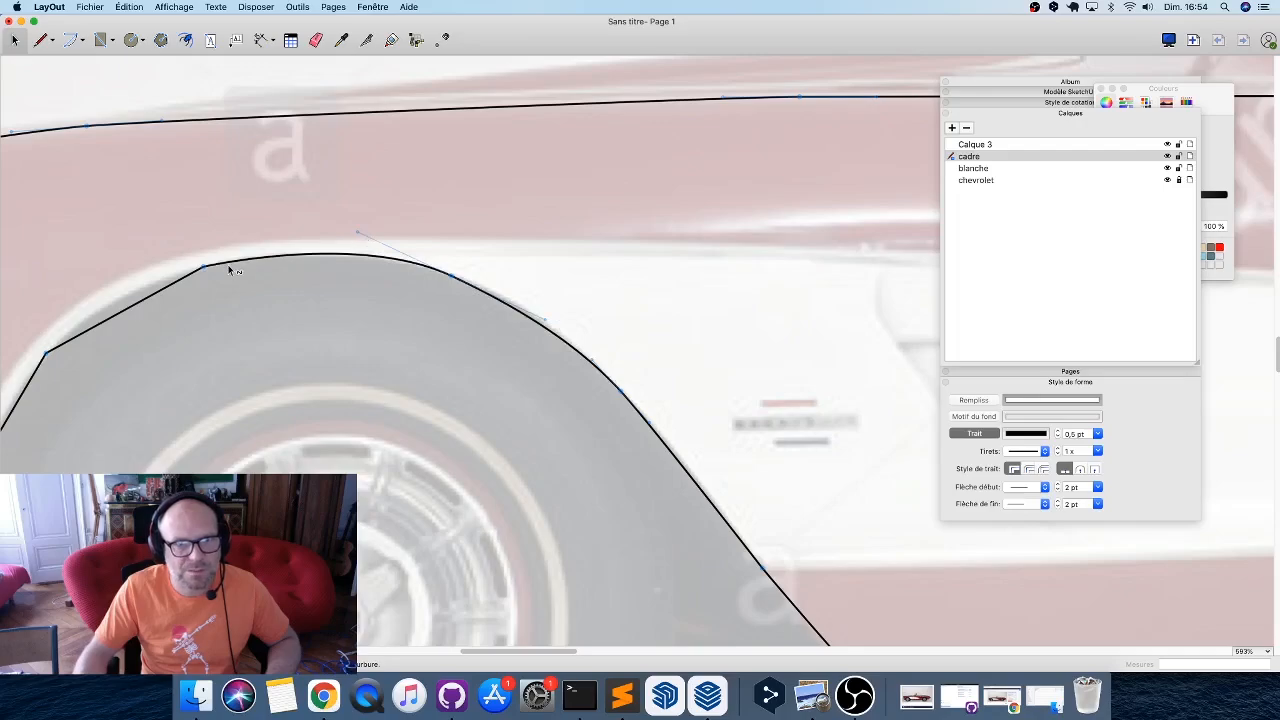
left_click_drag(203, 264, 130, 288)
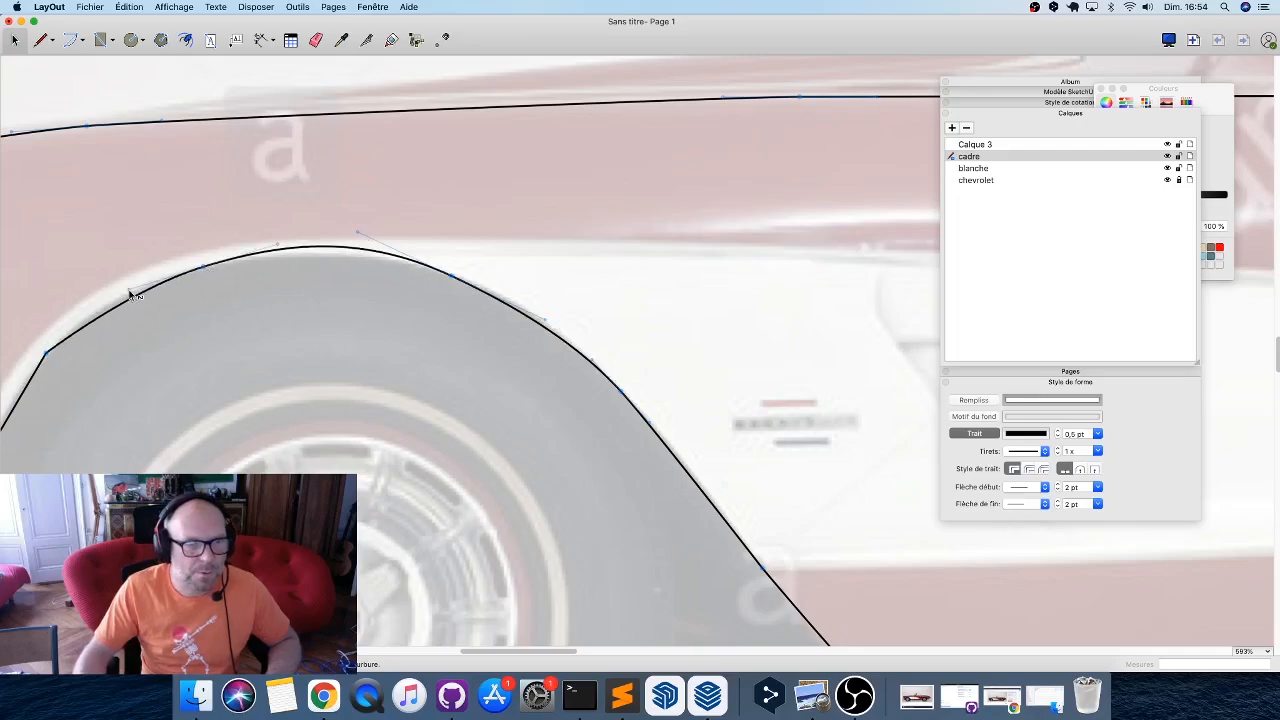
scroll(354, 277, "left", 5)
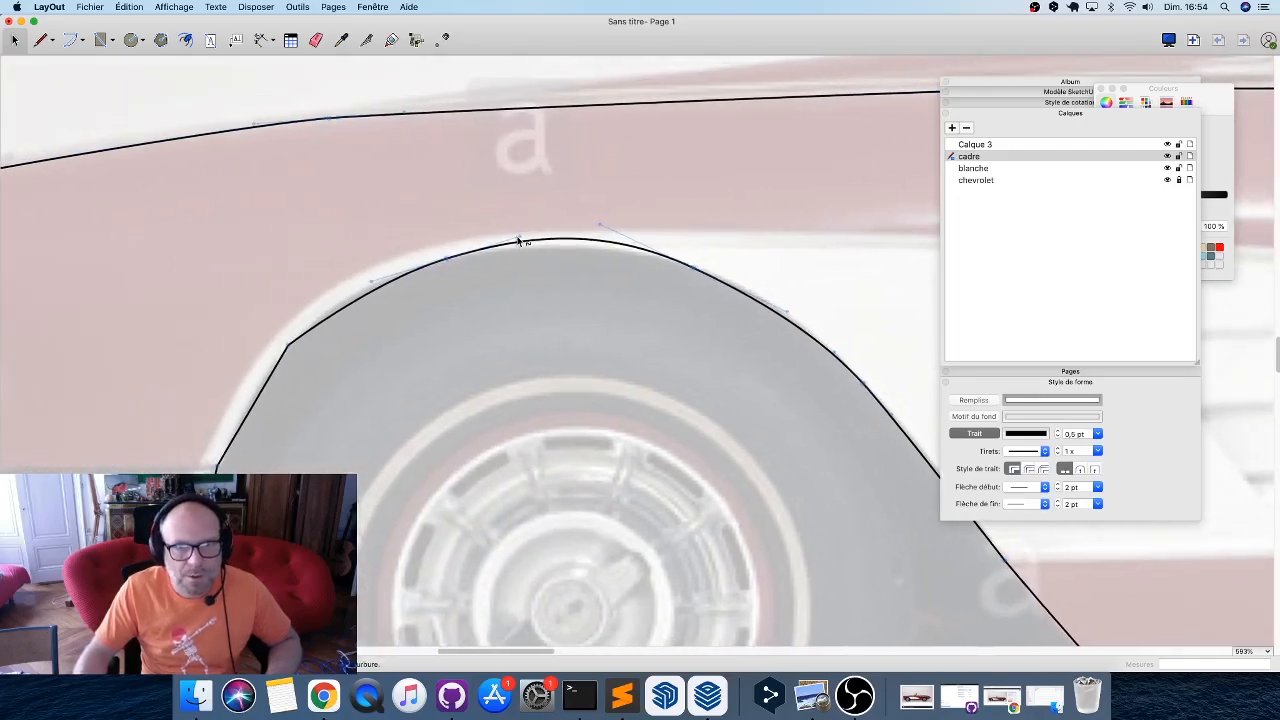
left_click_drag(526, 246, 623, 245)
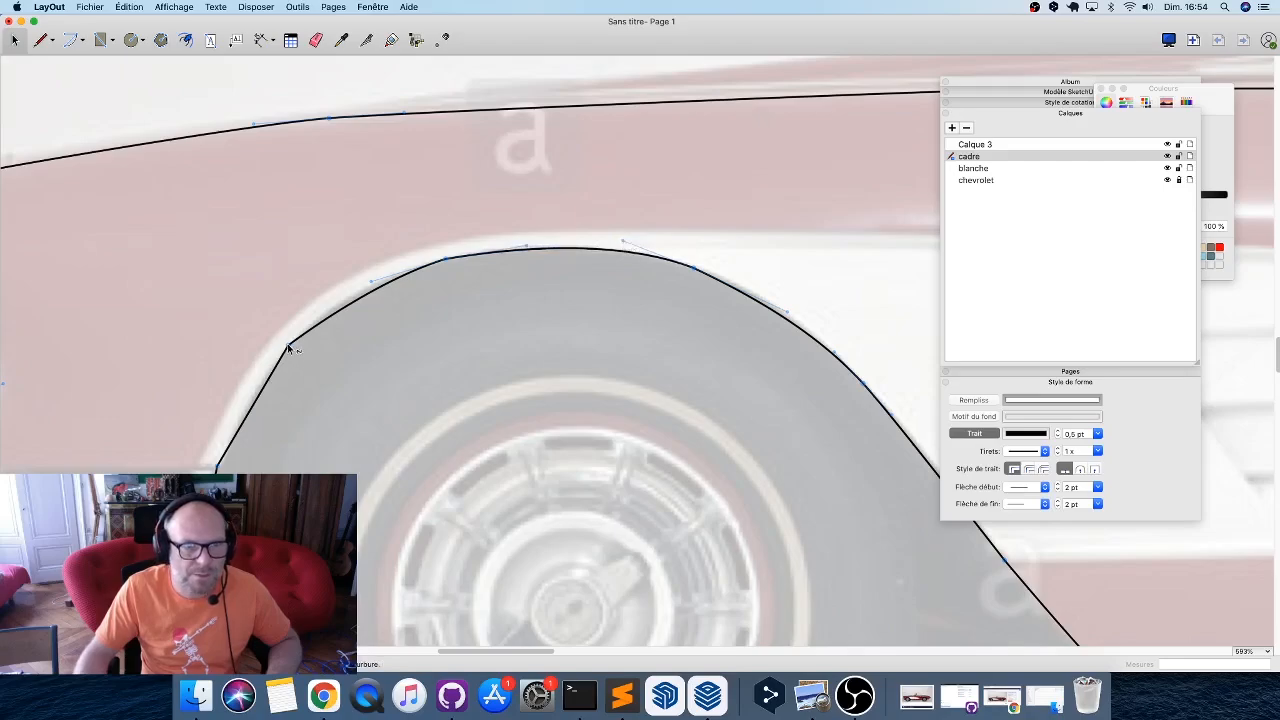
Curve the outline down the front side of the front wheel arch to the lower corner beneath the bumper.
left_click_drag(288, 344, 246, 390)
middle_click_drag(298, 373, 547, 151)
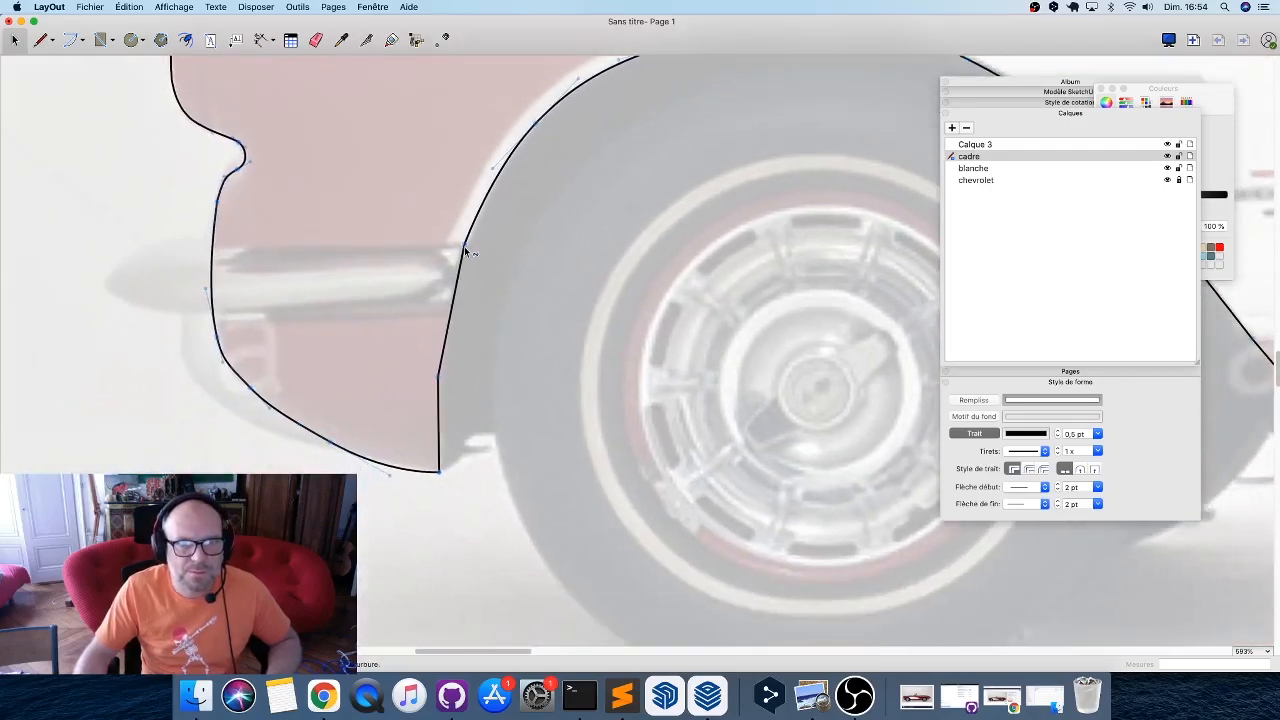
left_click_drag(464, 246, 458, 263)
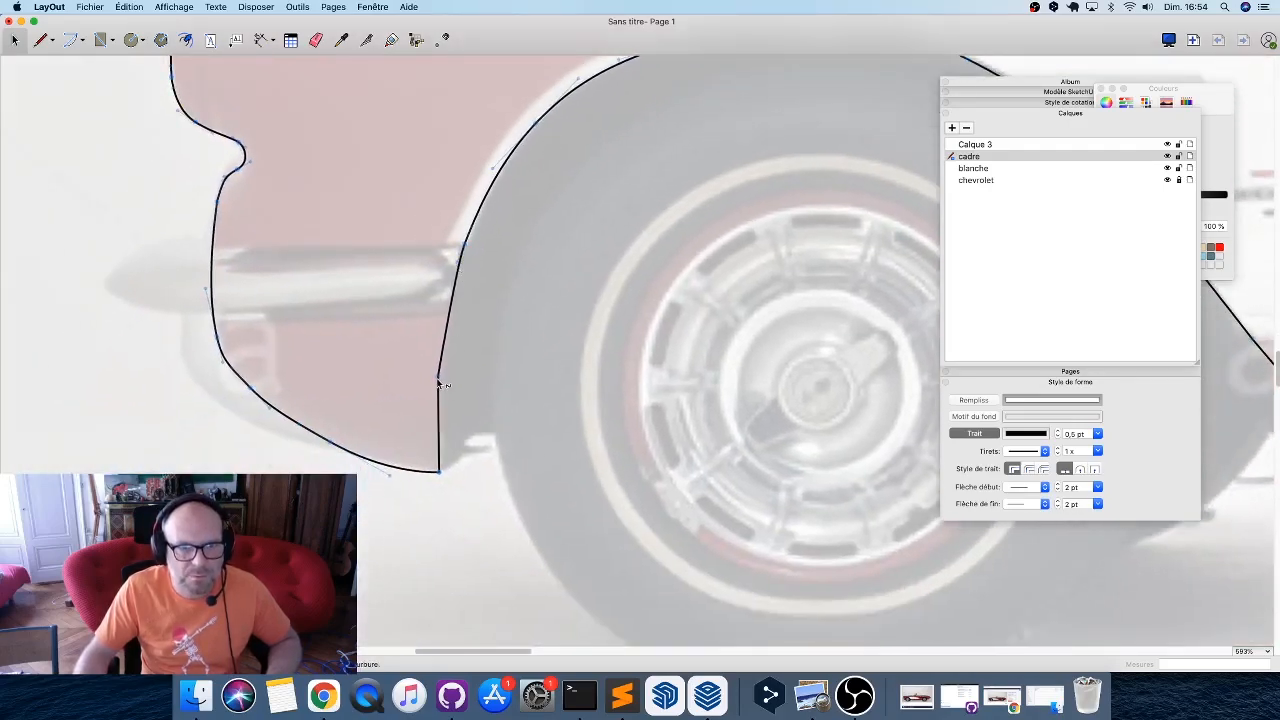
left_click_drag(437, 402, 436, 401)
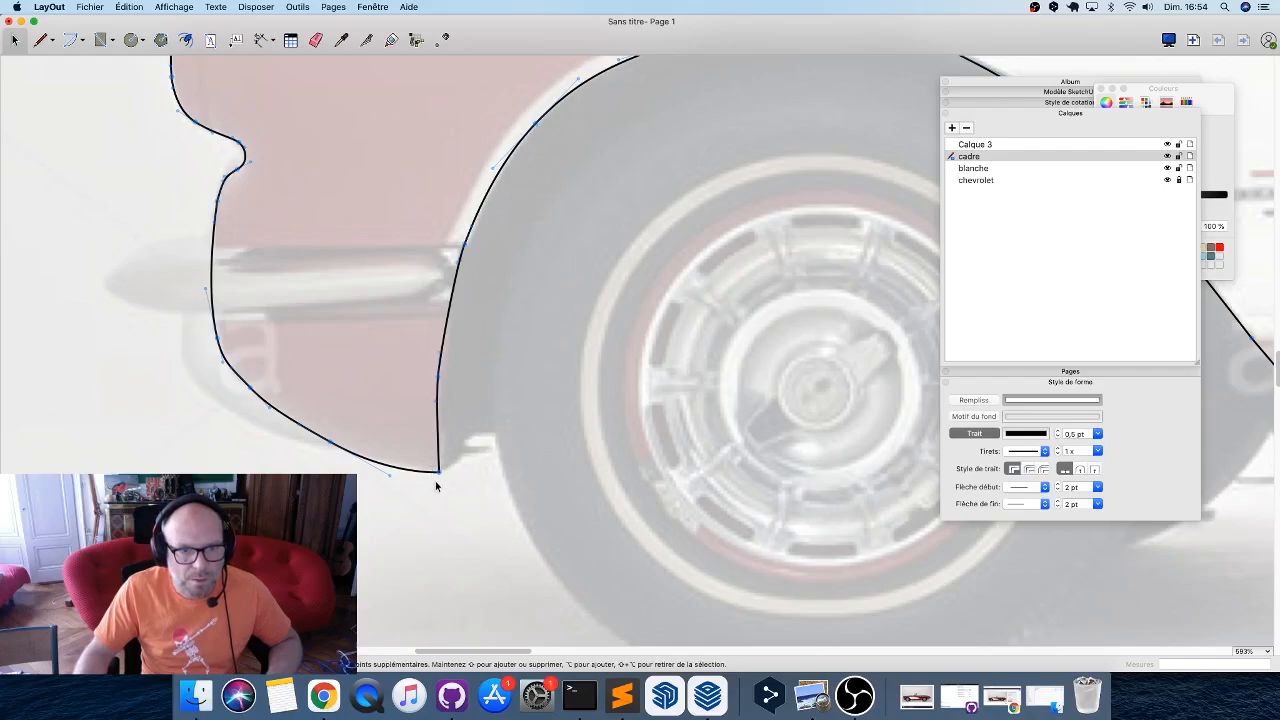
left_click_drag(441, 471, 437, 482)
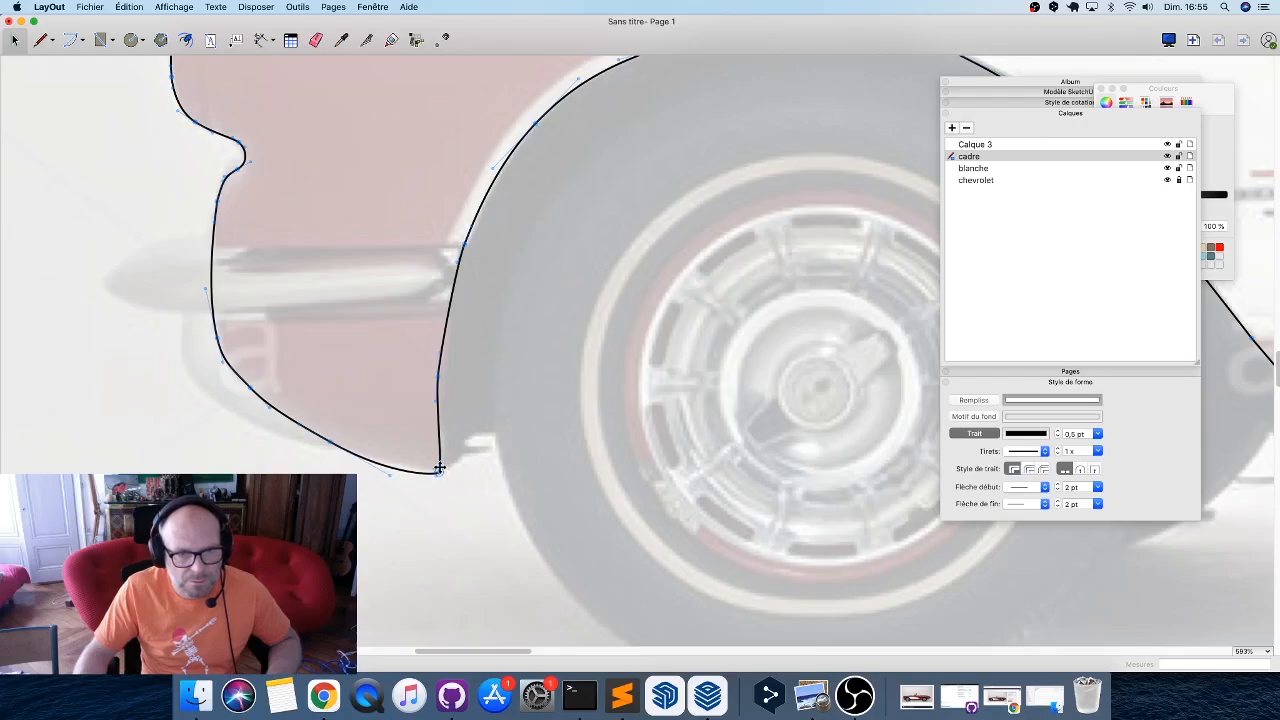
left_click_drag(440, 468, 437, 467)
Try deleting the outline's lower corner vertex ahead of the front wheel.
scroll(437, 467, "up", 1)
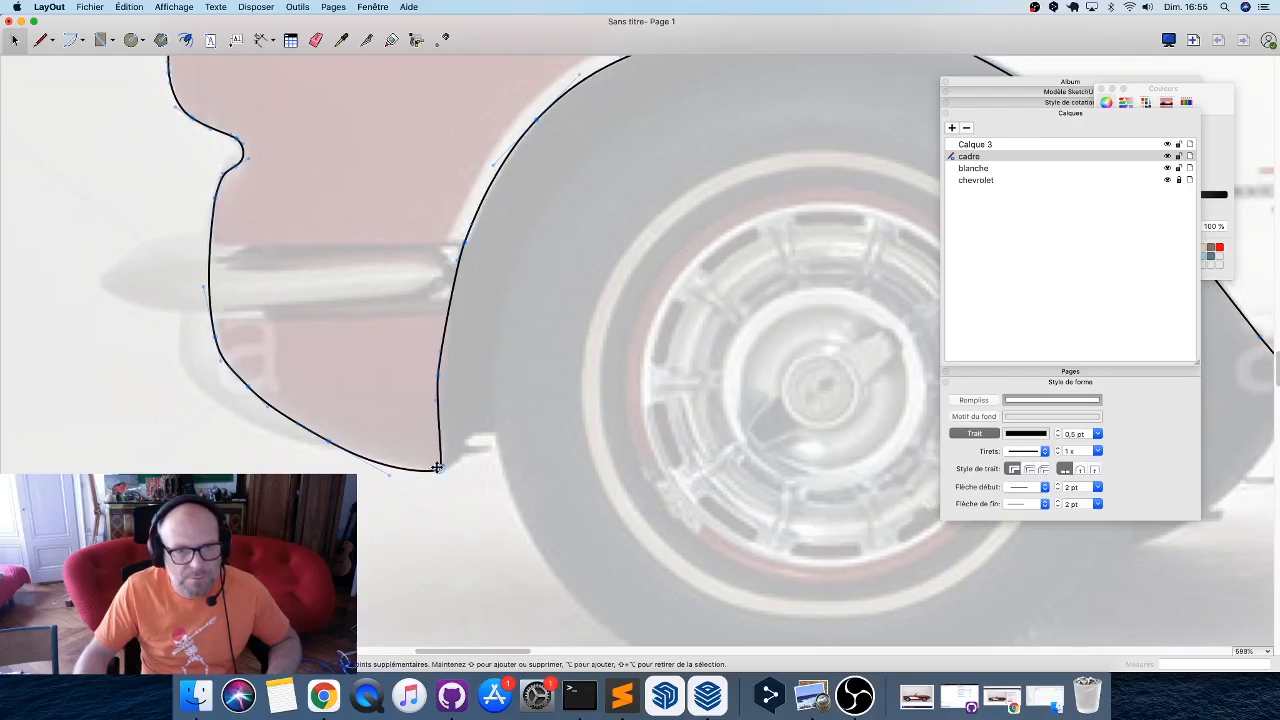
scroll(437, 467, "up", 10)
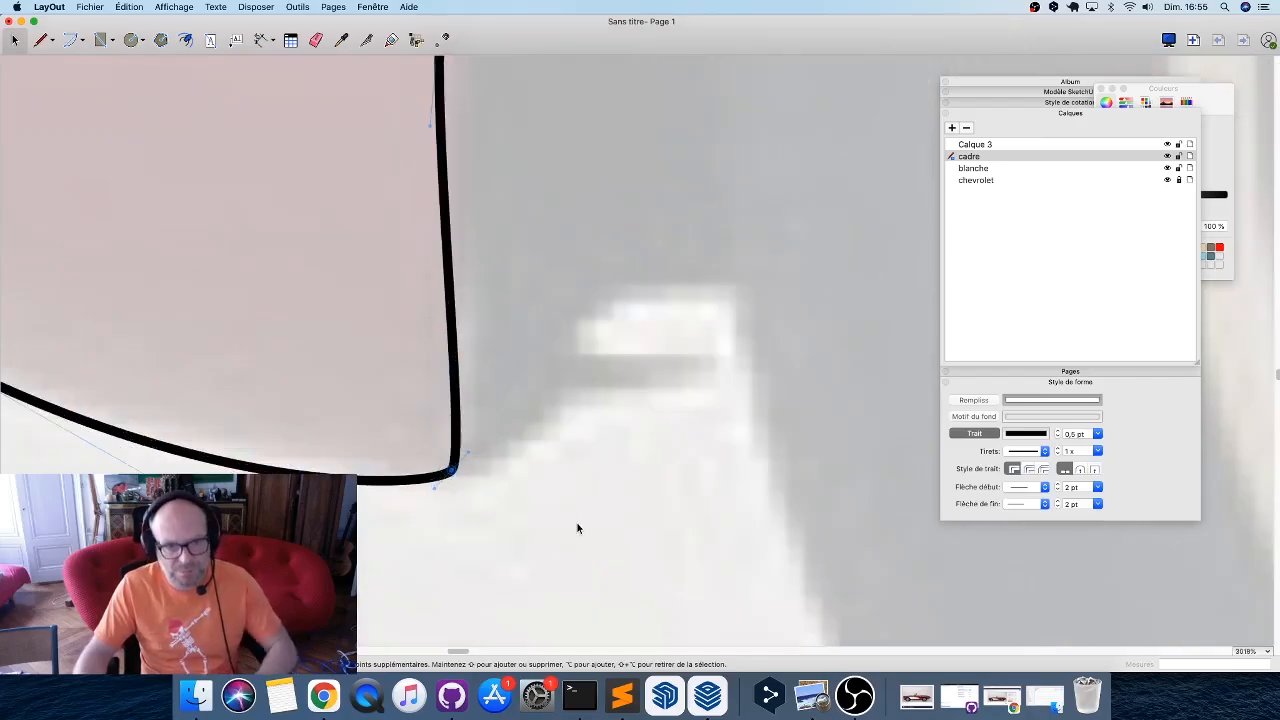
key("Delete")
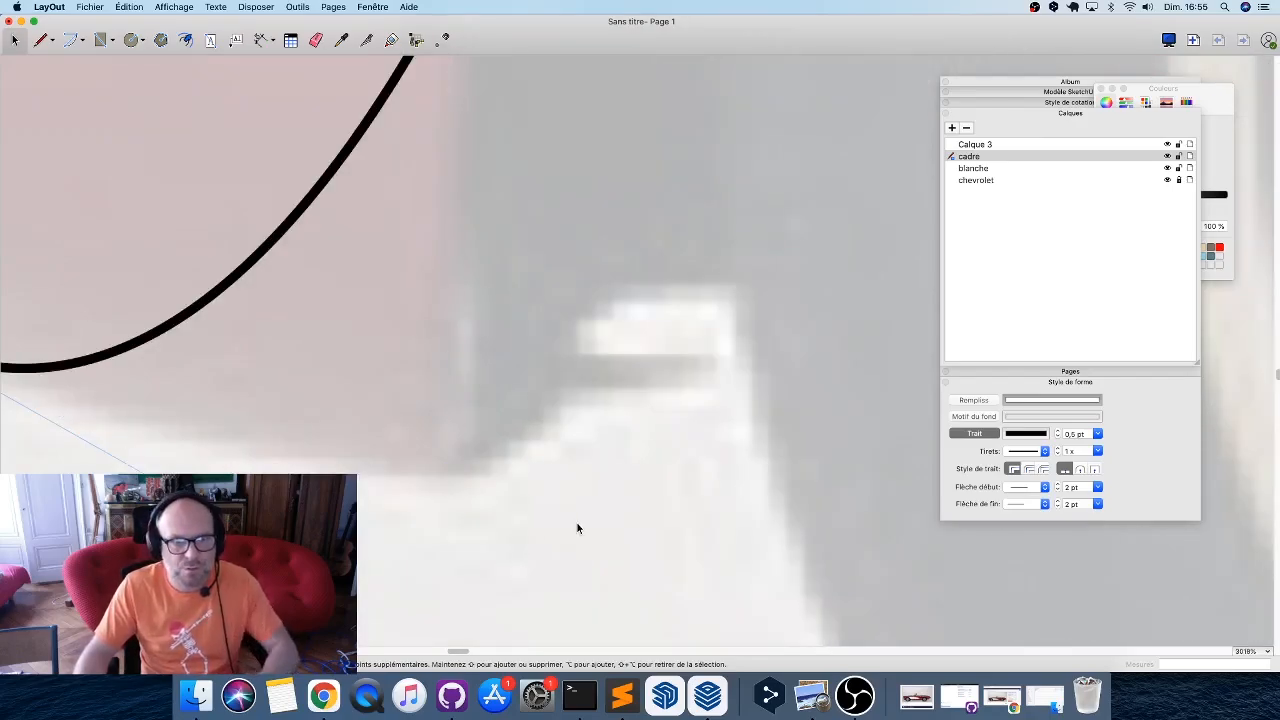
scroll(560, 530, "down", 4)
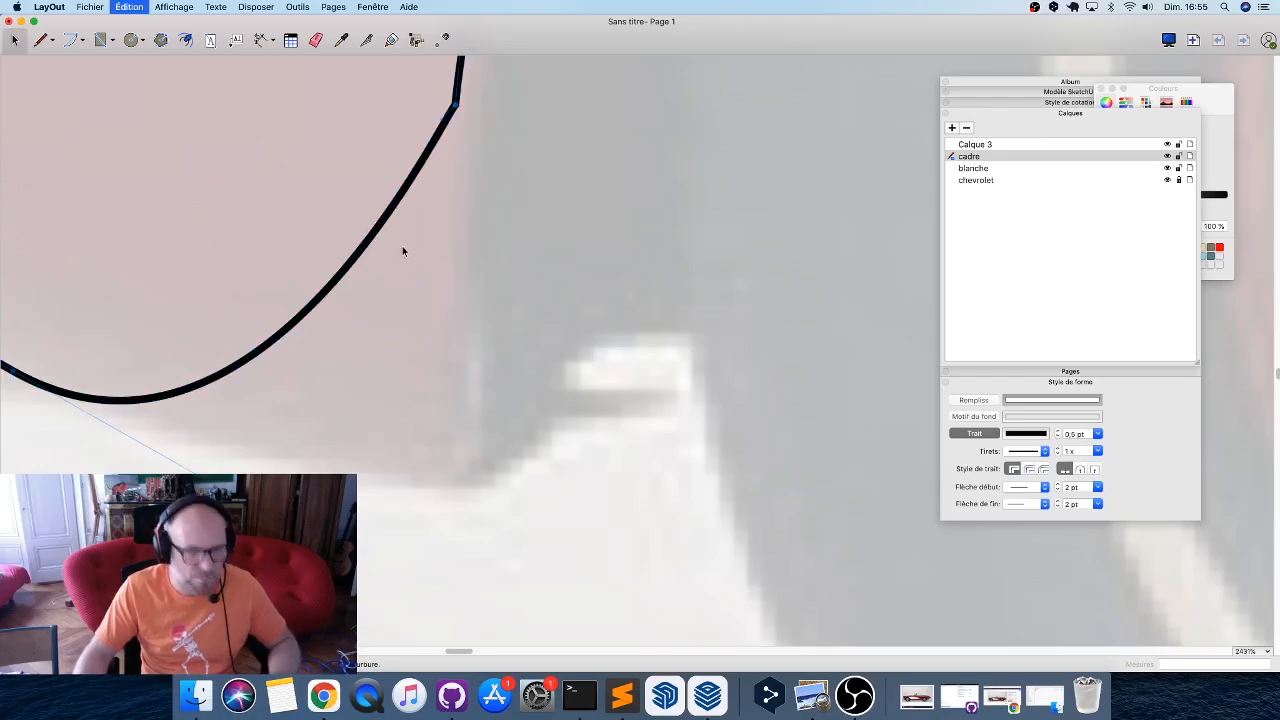
left_click_drag(402, 246, 466, 306)
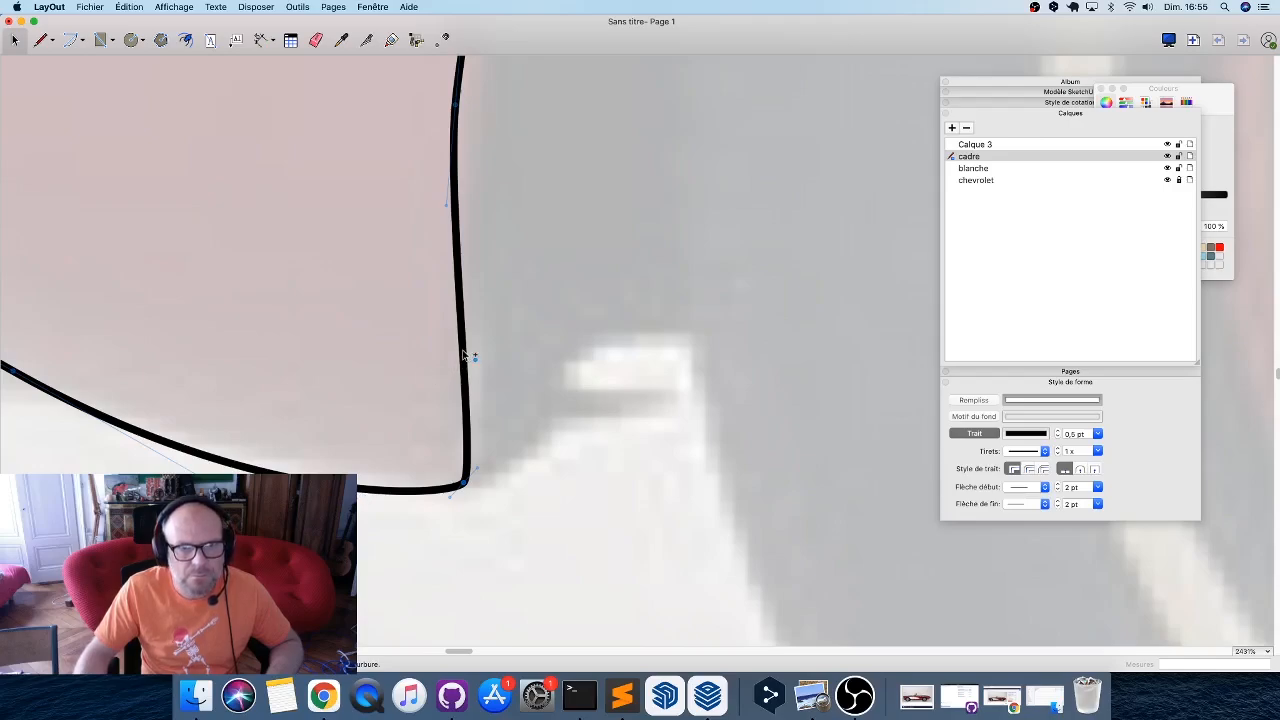
Adjust both curve handles of the lower corner vertex ahead of the front wheel to fit the bodywork.
left_click_drag(478, 466, 498, 443)
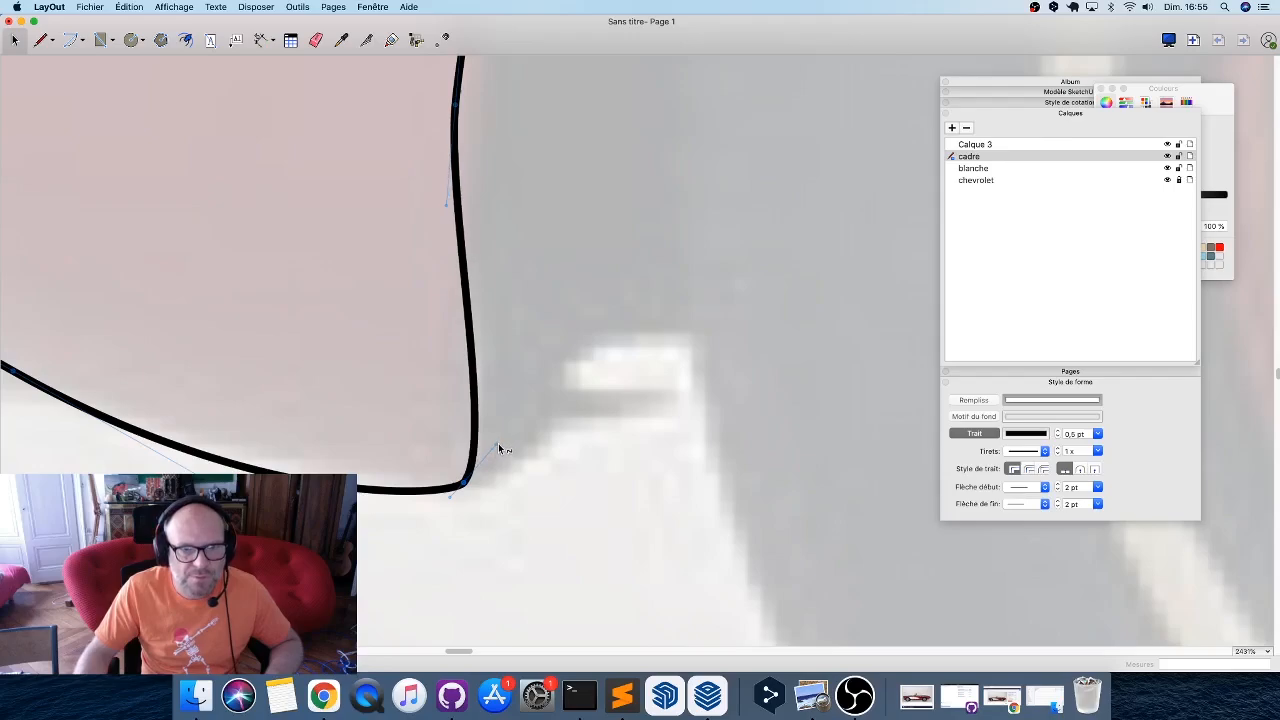
left_click_drag(435, 507, 424, 497)
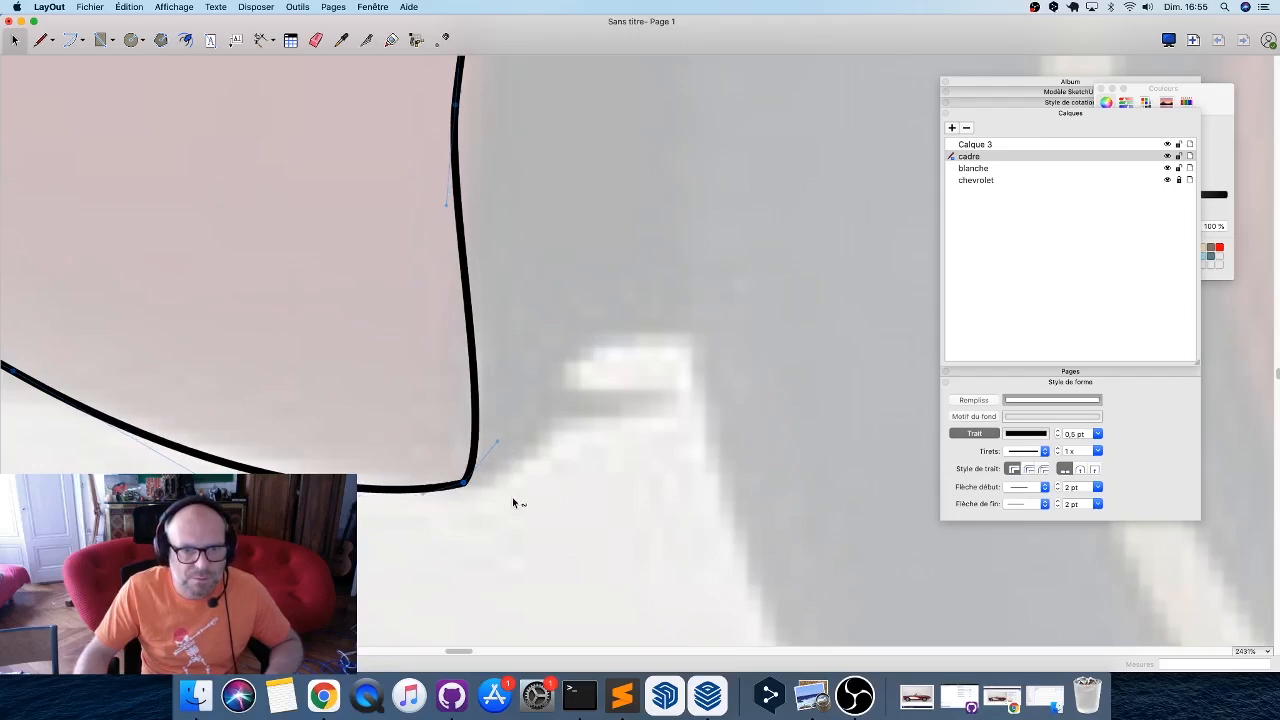
Finish point editing and set the body outline's stroke width to 4 pt.
scroll(441, 464, "down", 10)
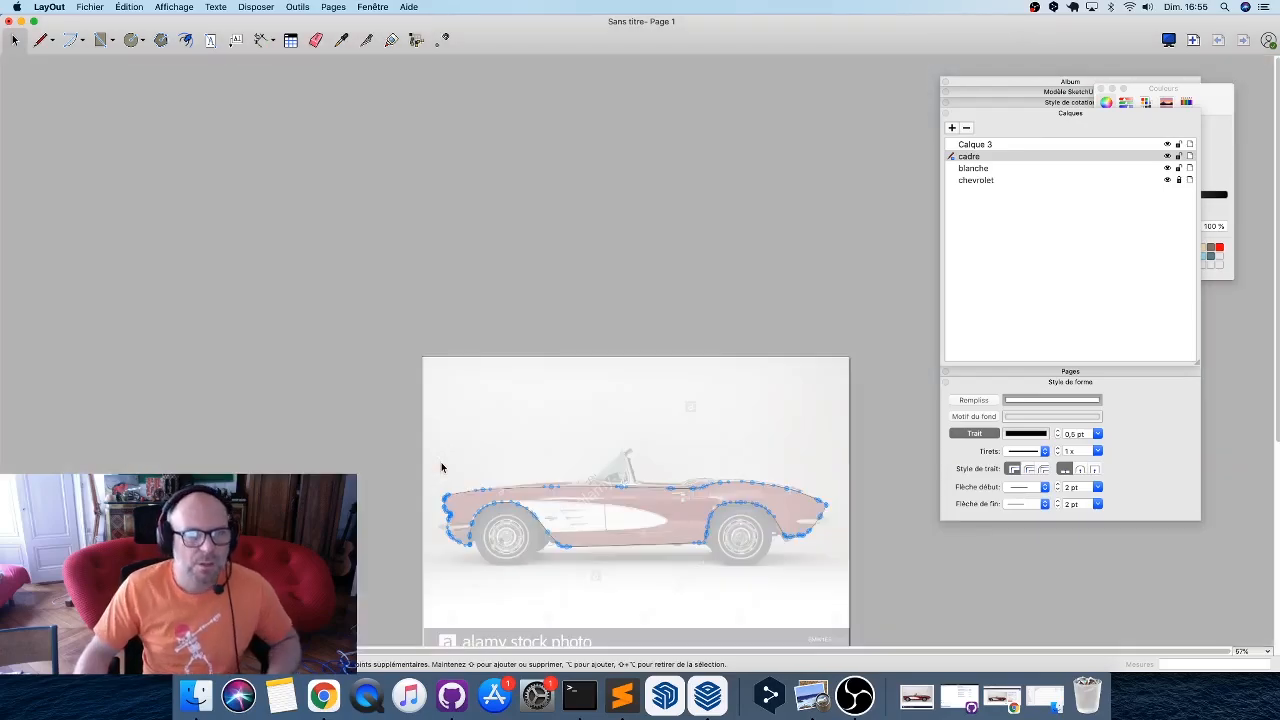
middle_click_drag(638, 566, 585, 482)
left_click(588, 494)
left_click(698, 511)
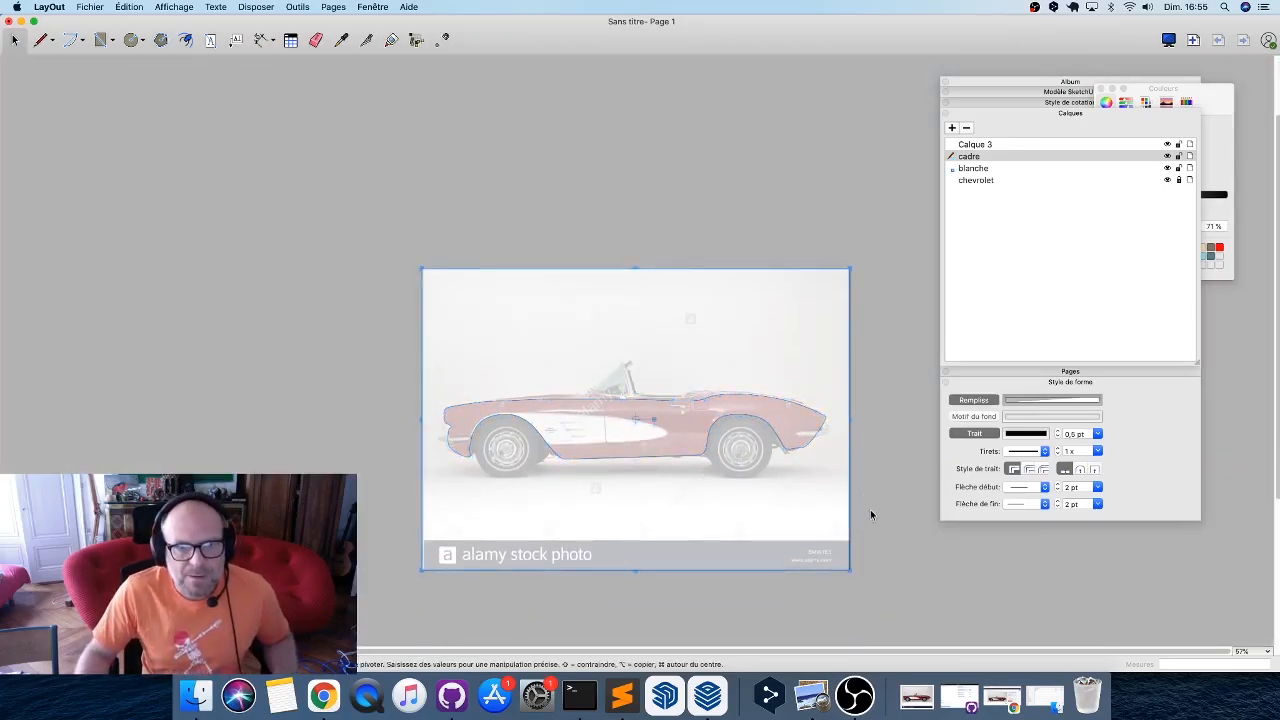
left_click(872, 515)
left_click(820, 432)
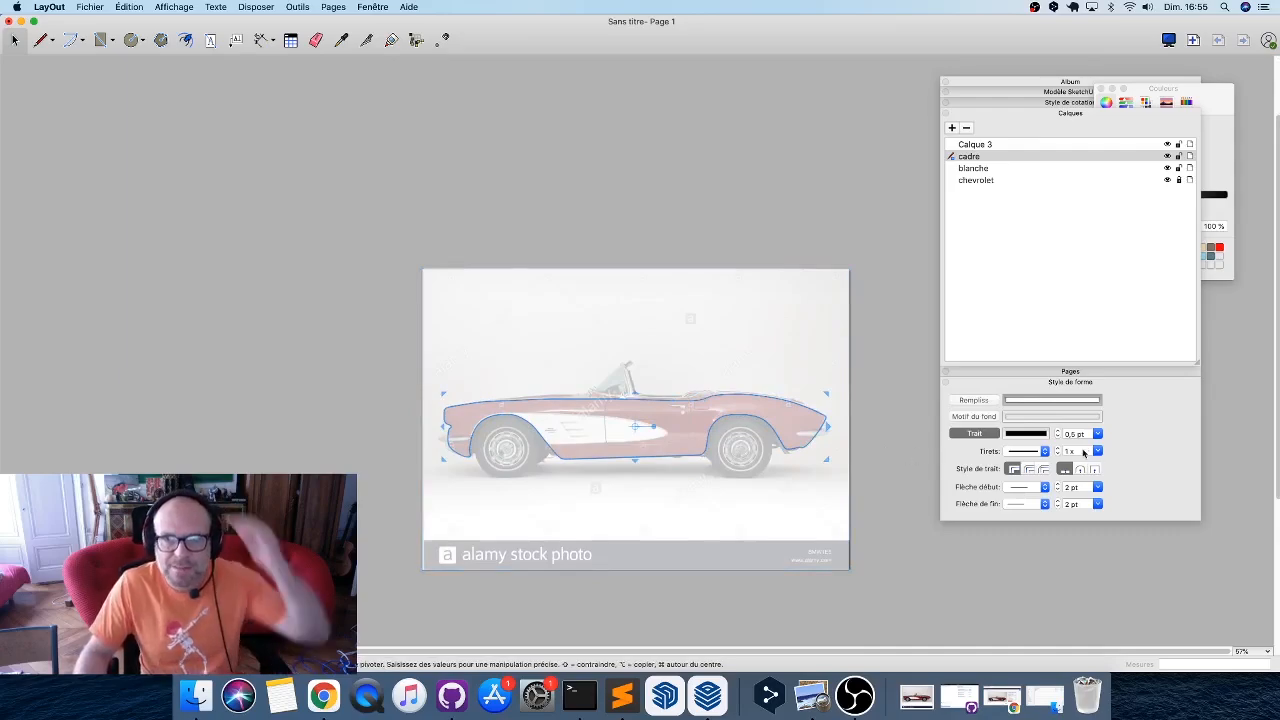
left_click(1073, 434)
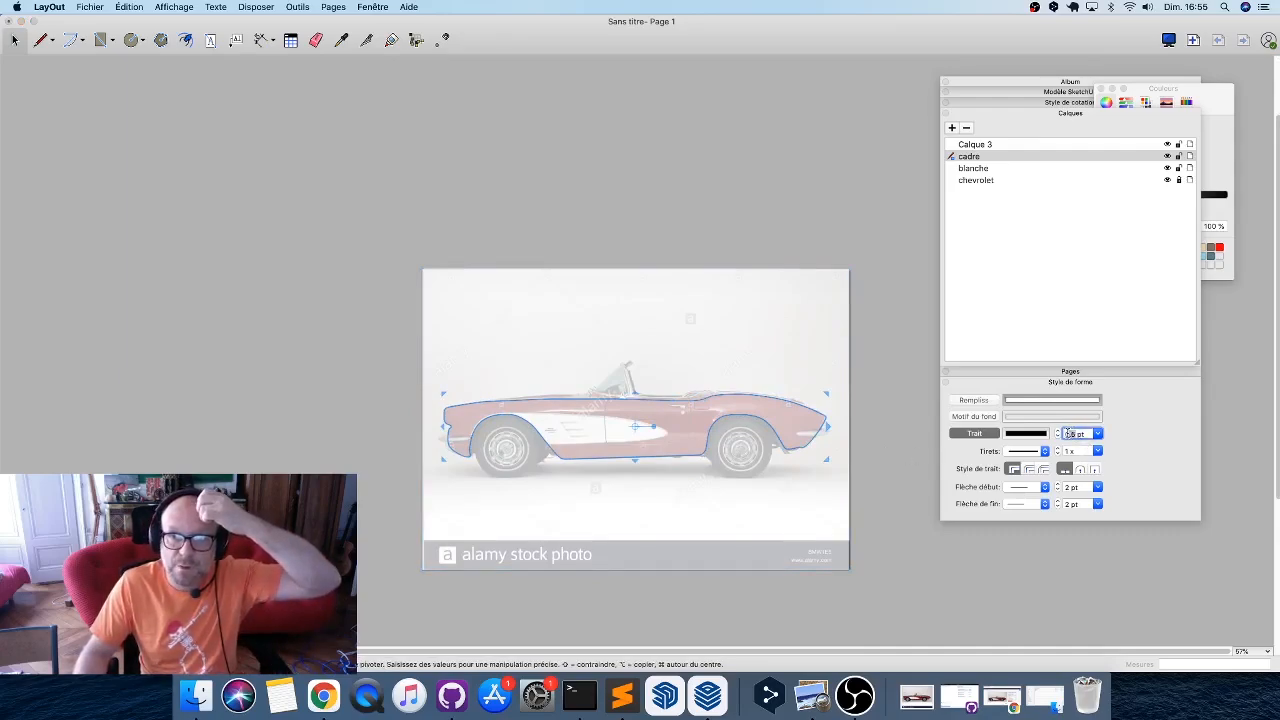
type("4")
key("Return")
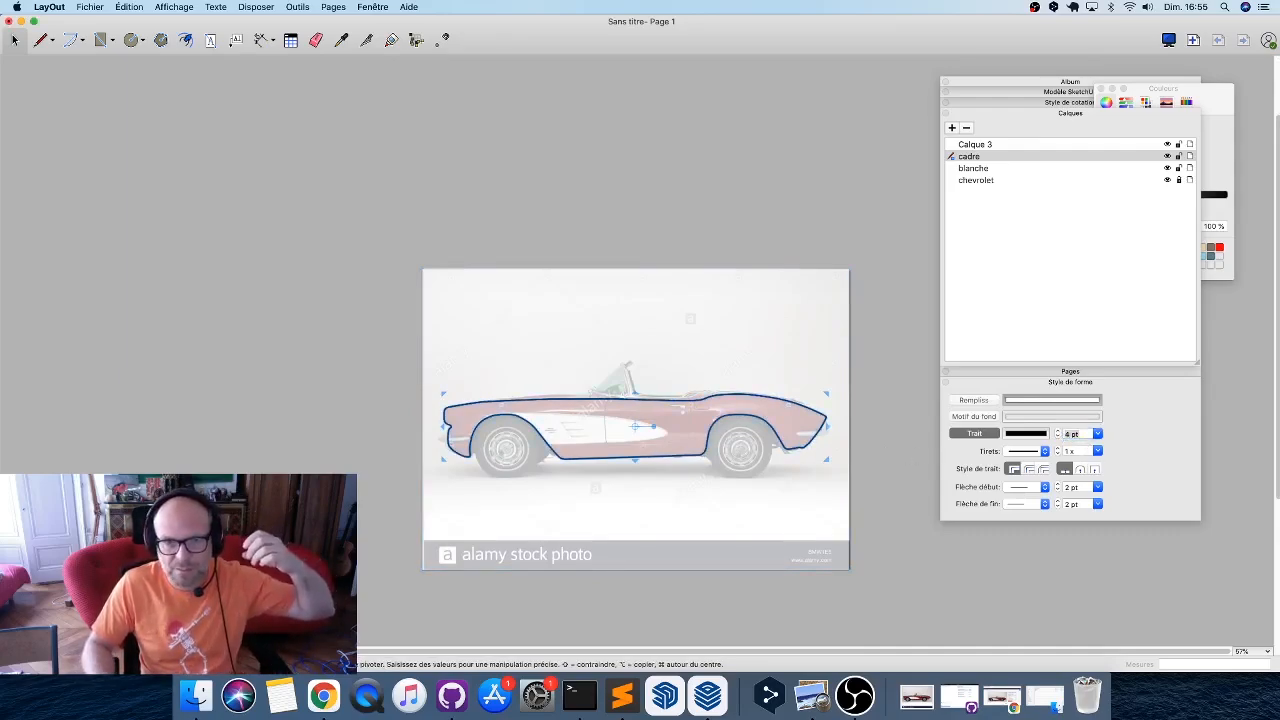
left_click(837, 504)
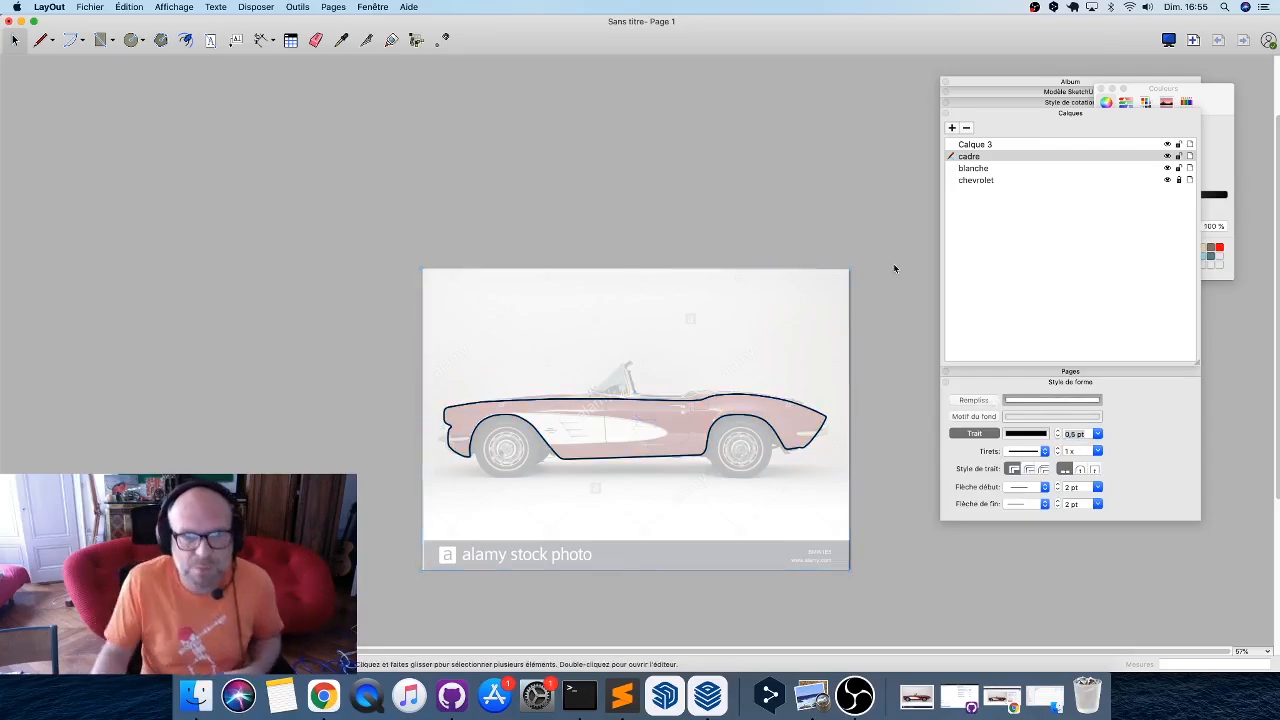
Add a layer named parechoc directly above the cadre layer, and lock the cadre and blanche layers.
scroll(775, 456, "up", 2)
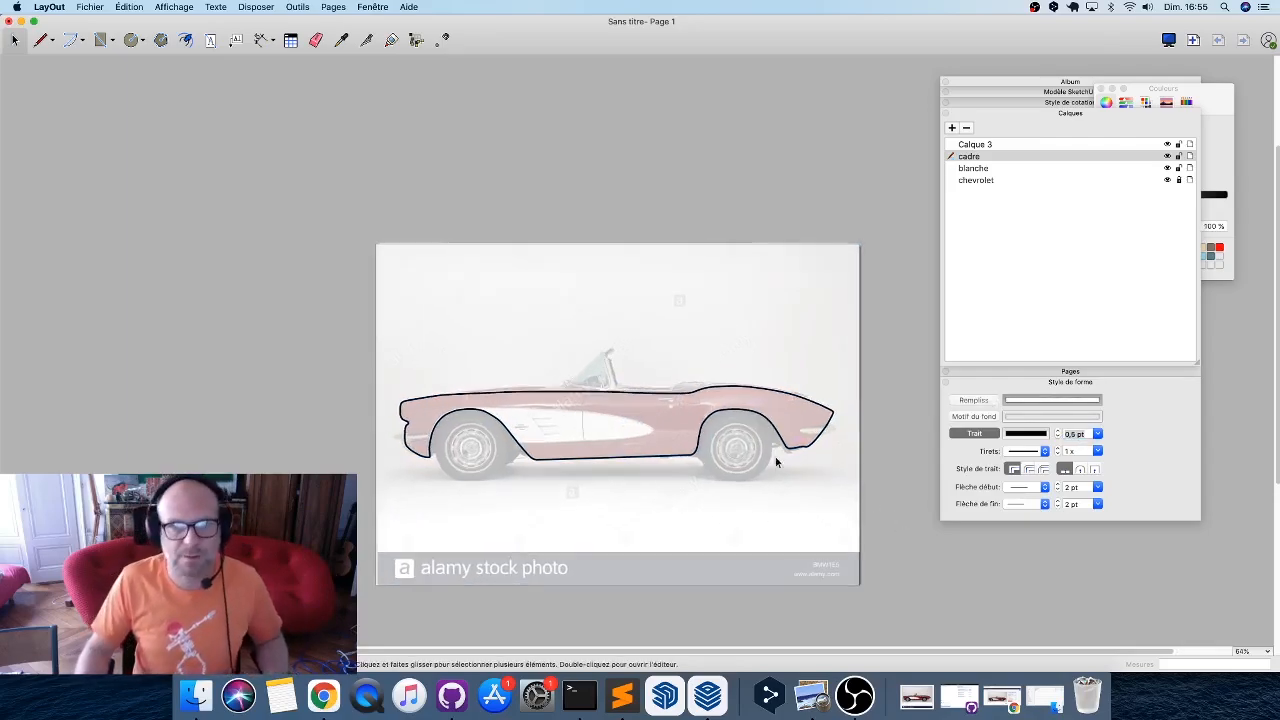
scroll(750, 430, "down", 3)
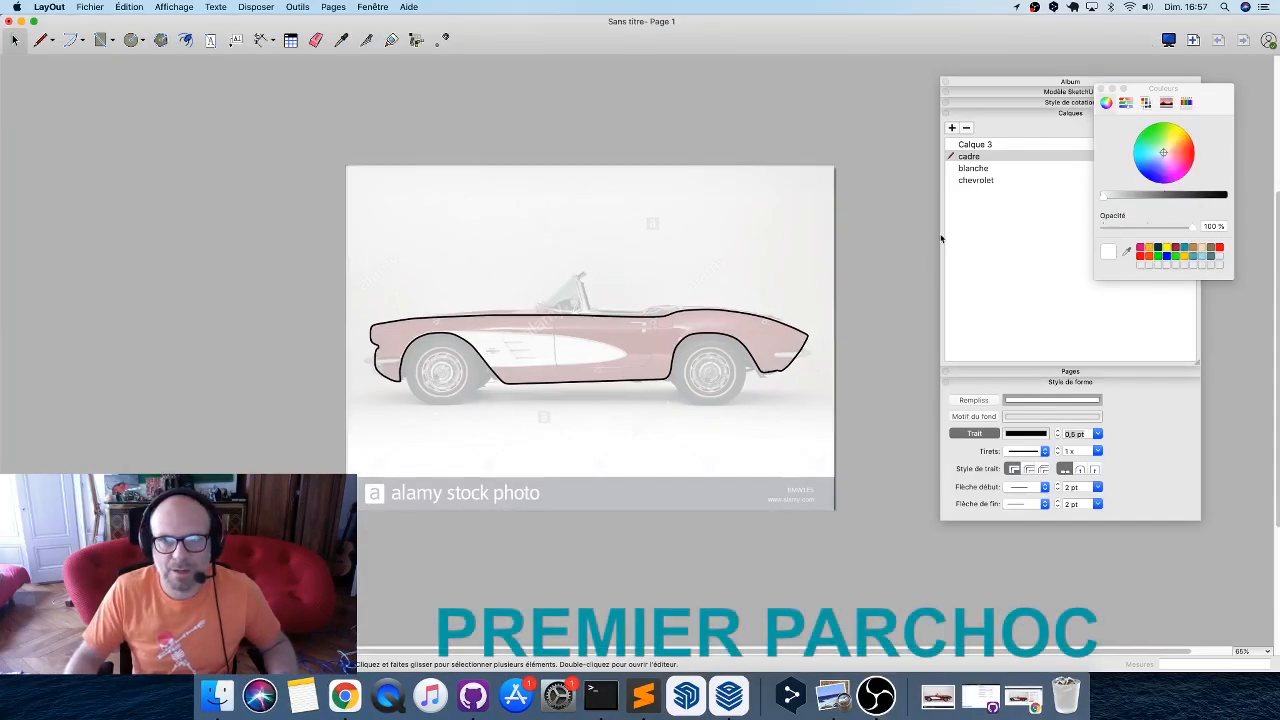
left_click_drag(1061, 85, 937, 110)
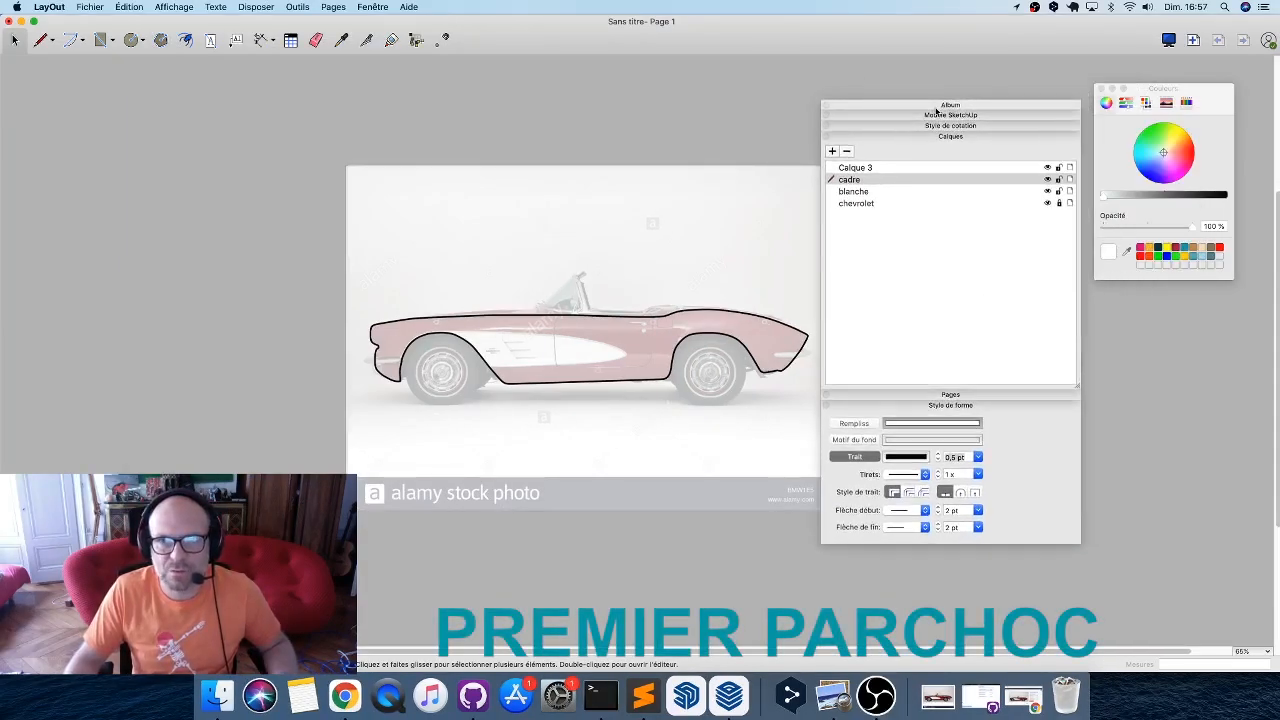
left_click(832, 152)
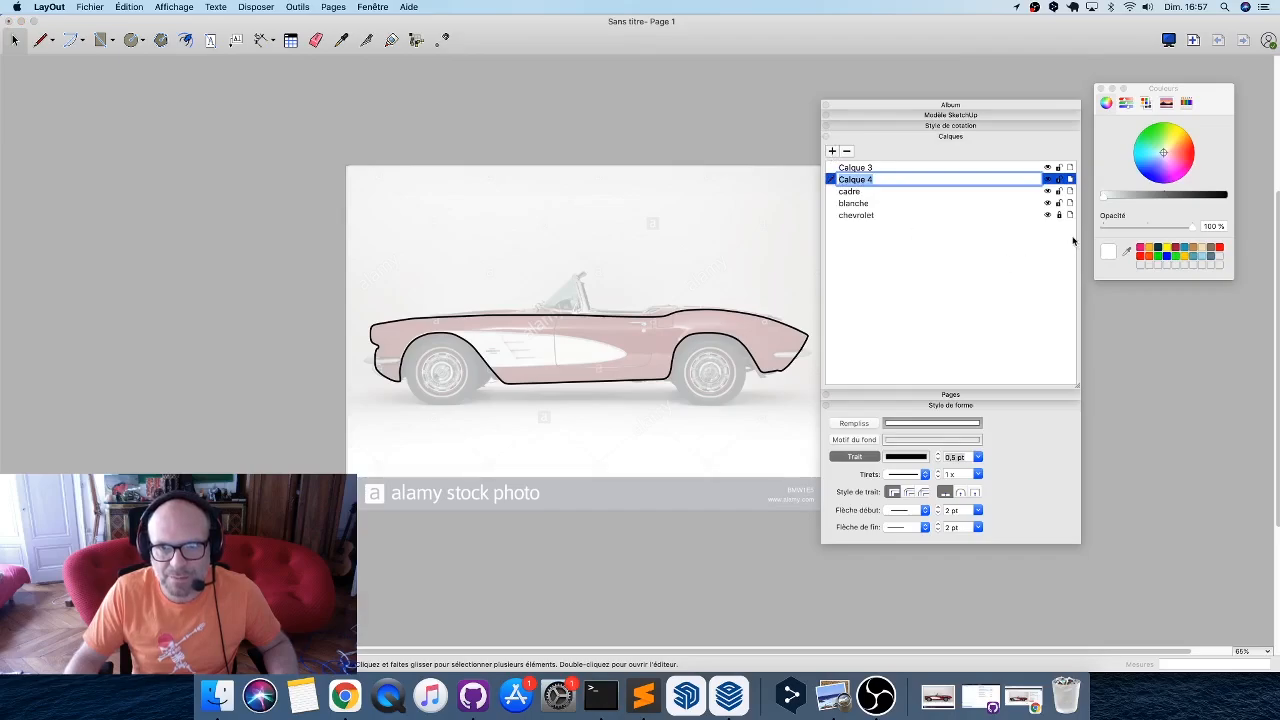
key("Return")
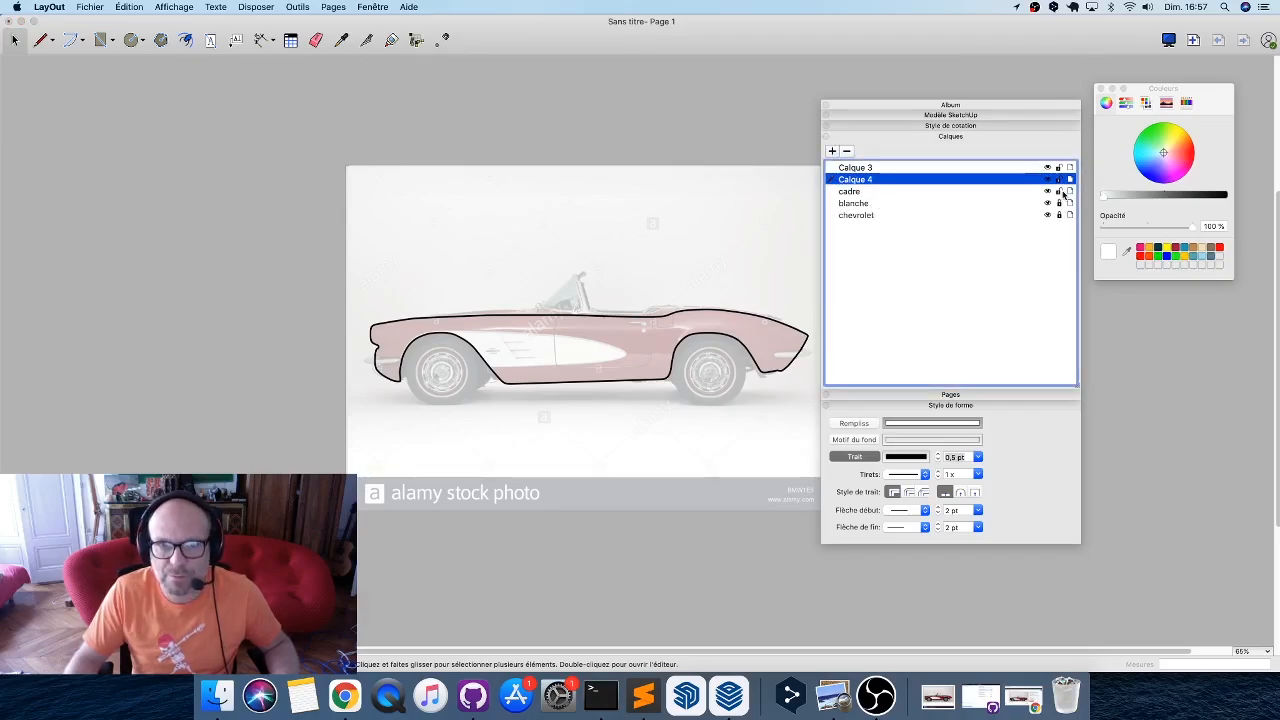
double_click(862, 180)
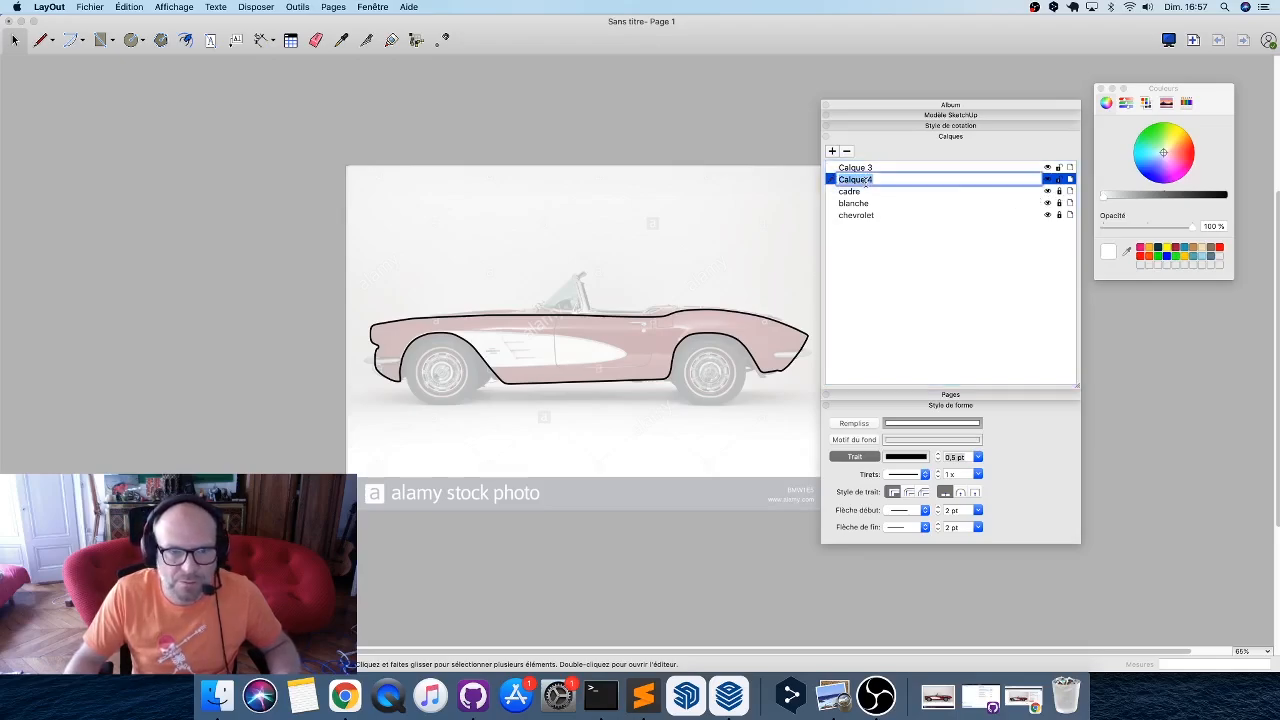
type("parec")
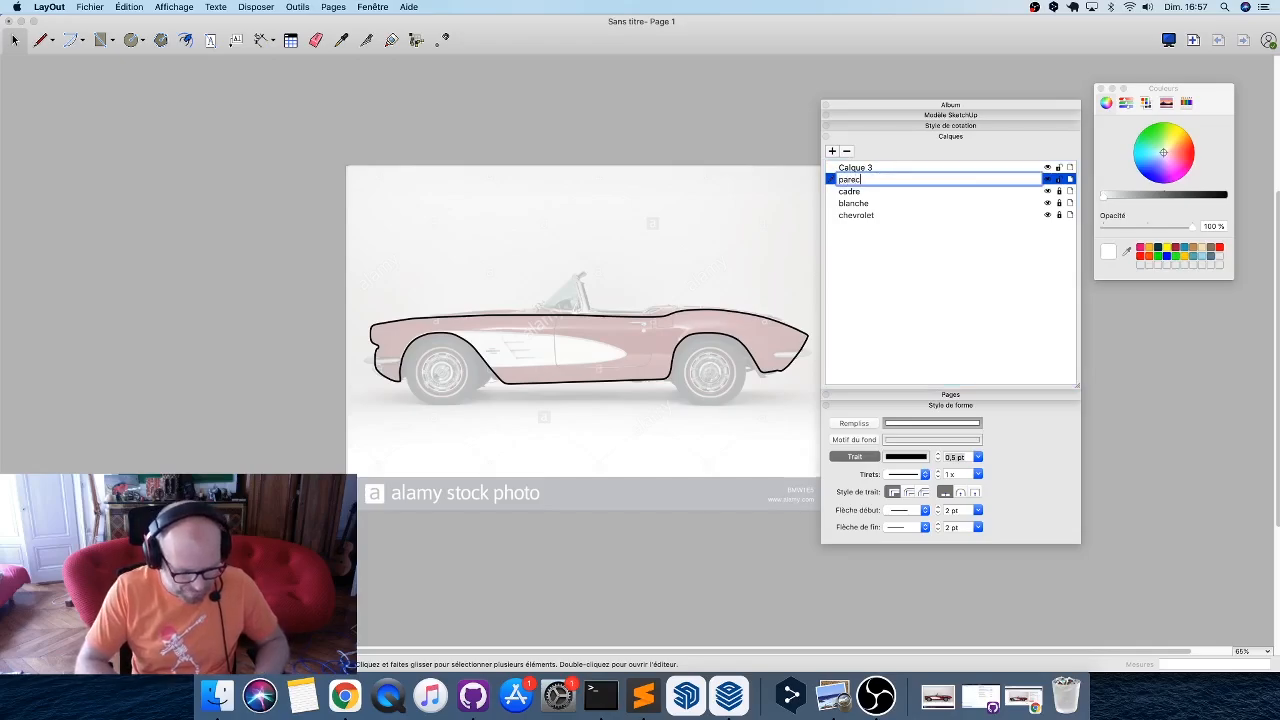
type("hoc")
key("Return")
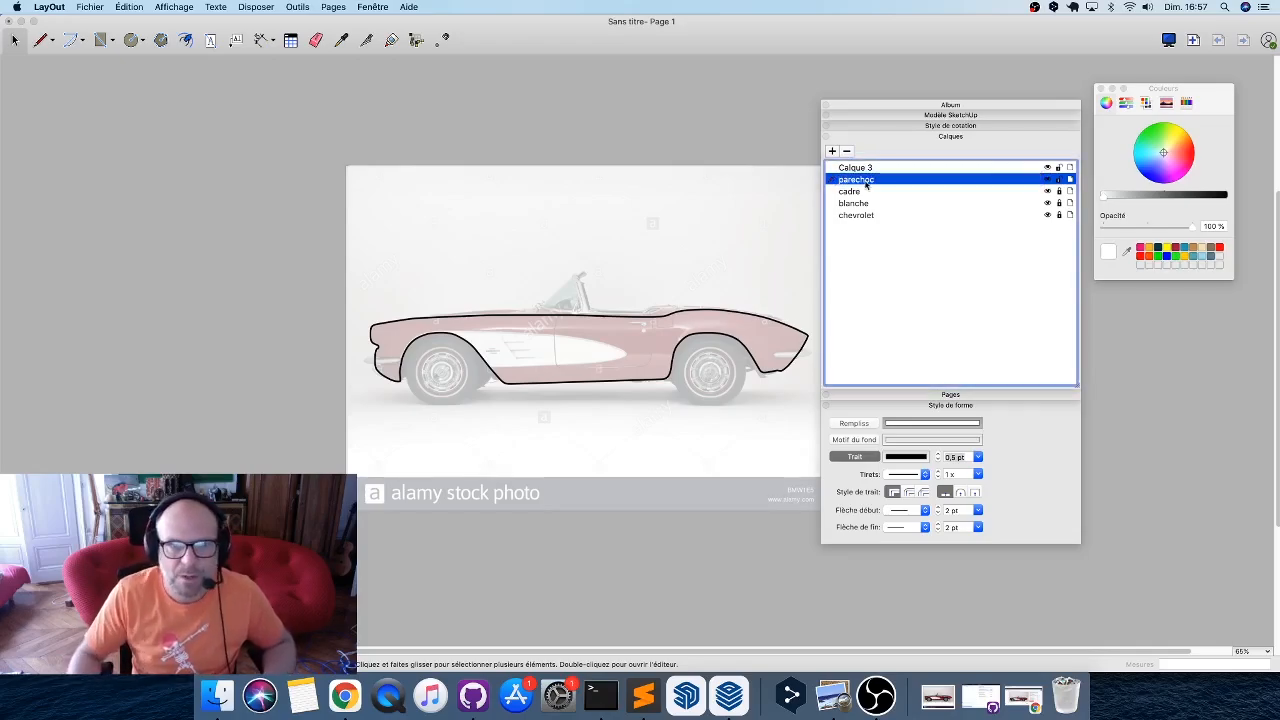
Trace the front bumper on the parechoc layer as a closed outline of straight line segments.
scroll(358, 385, "up", 10)
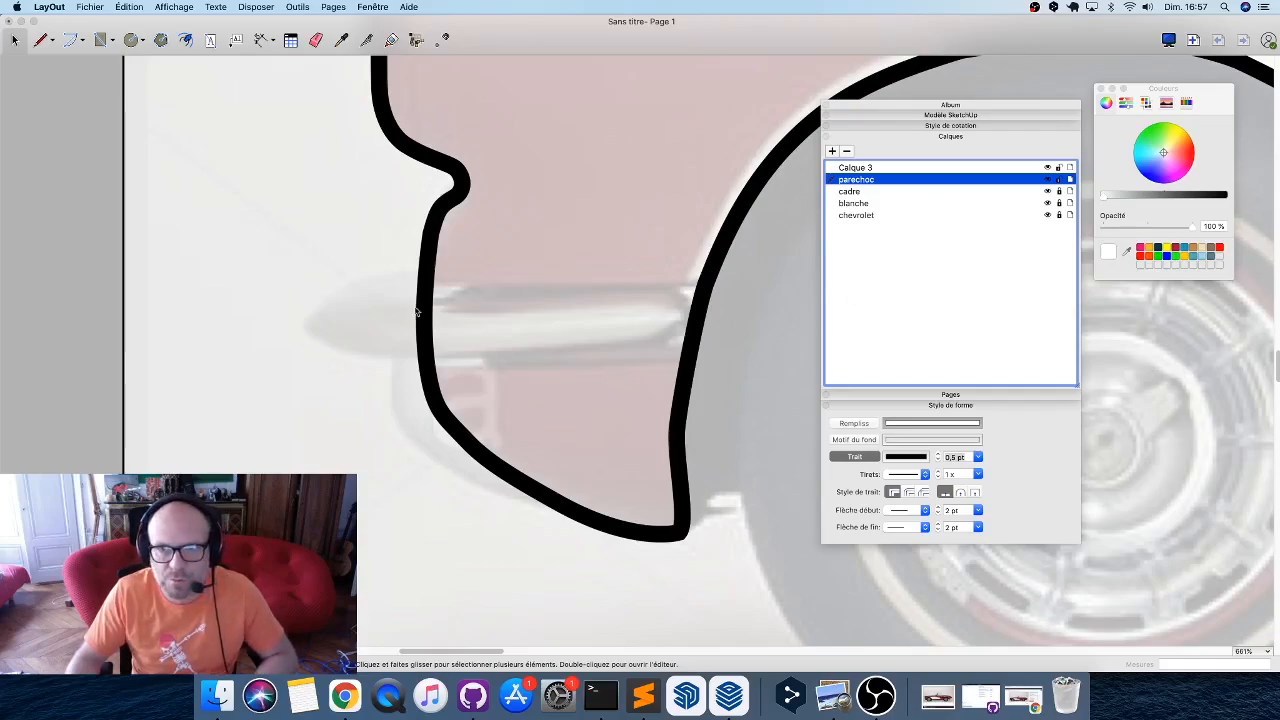
key("l")
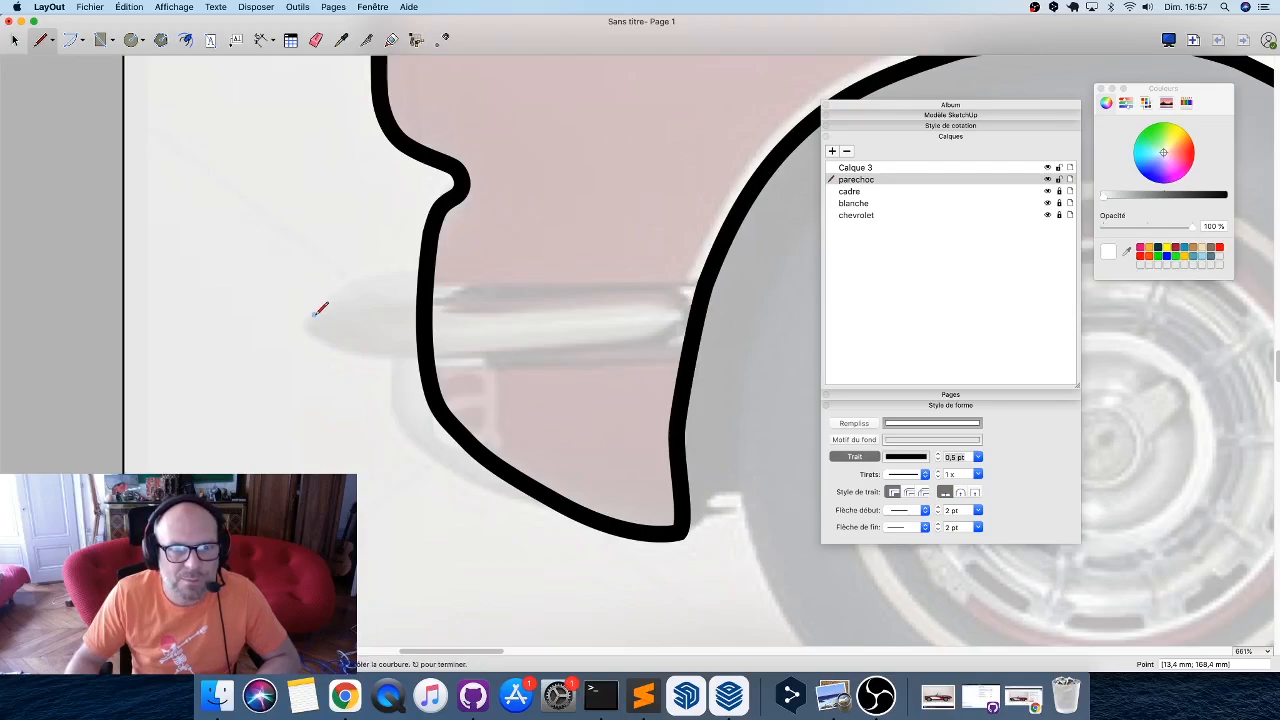
left_click(314, 315)
left_click(388, 288)
left_click(651, 283)
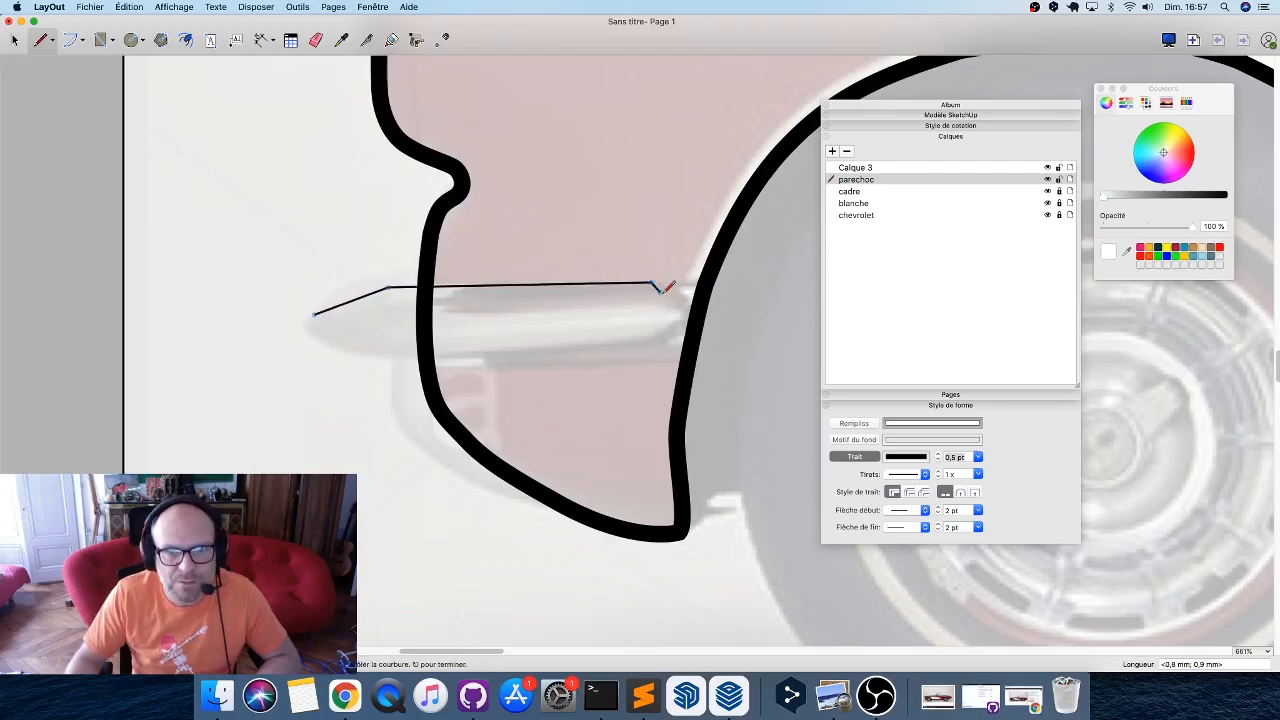
left_click(651, 356)
left_click(403, 357)
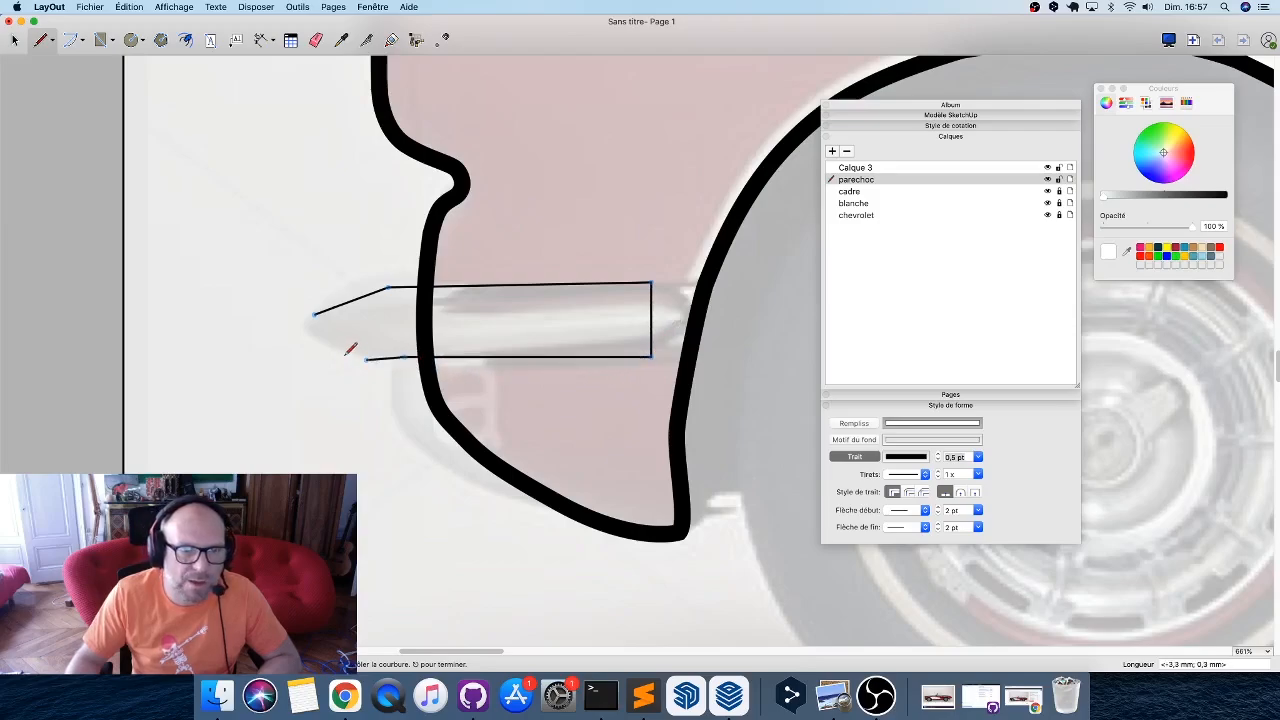
left_click(330, 343)
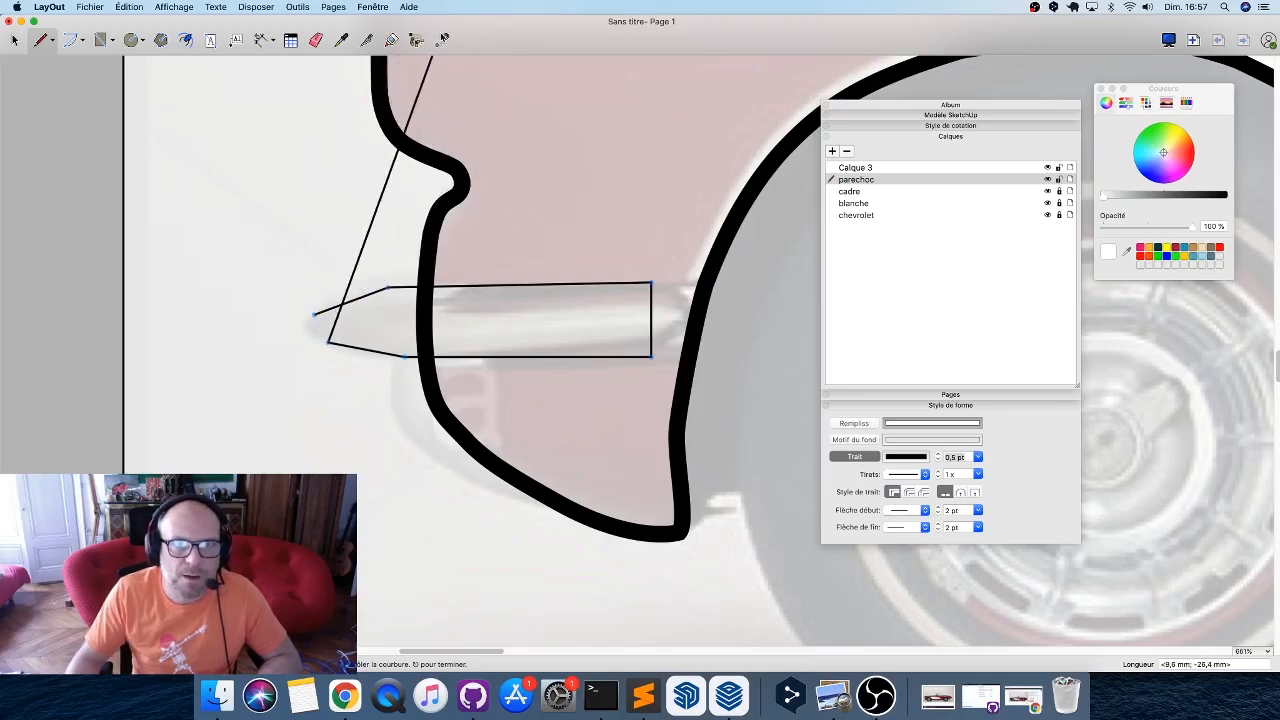
left_click(314, 315)
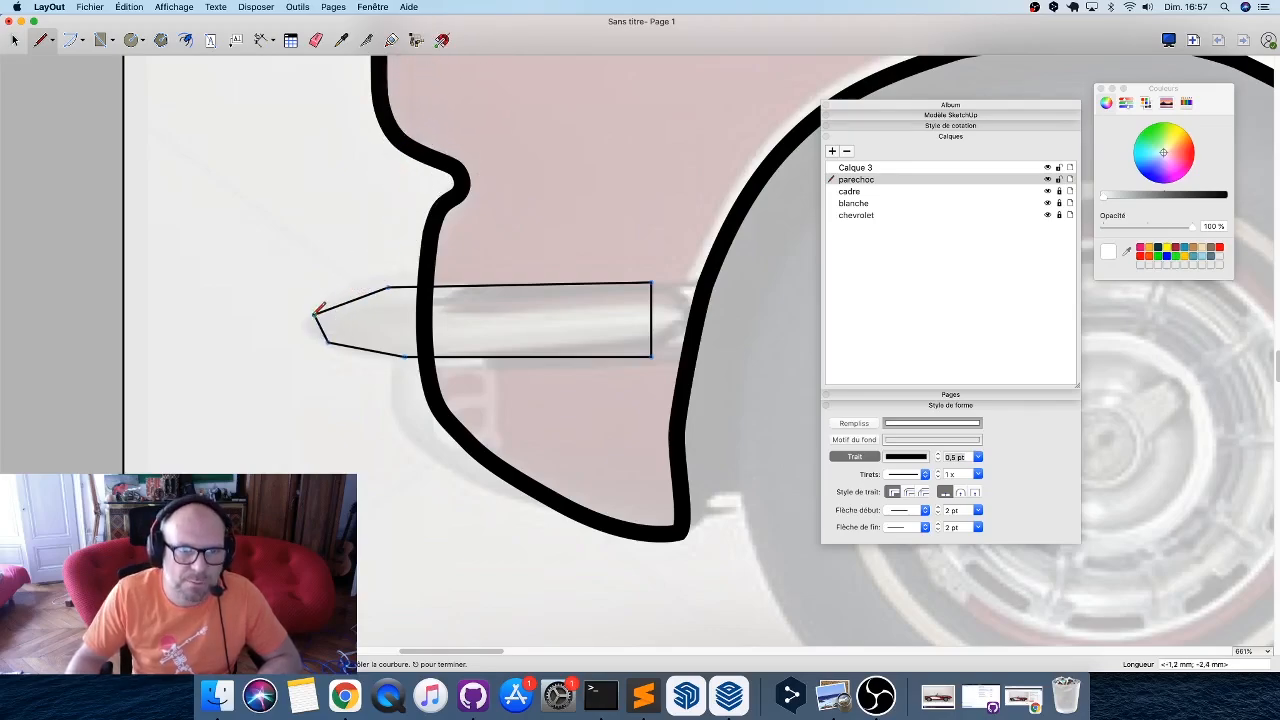
Edit the front bumper outline's vertices to round its pointed front tip and its end near the wheel arch.
key("space")
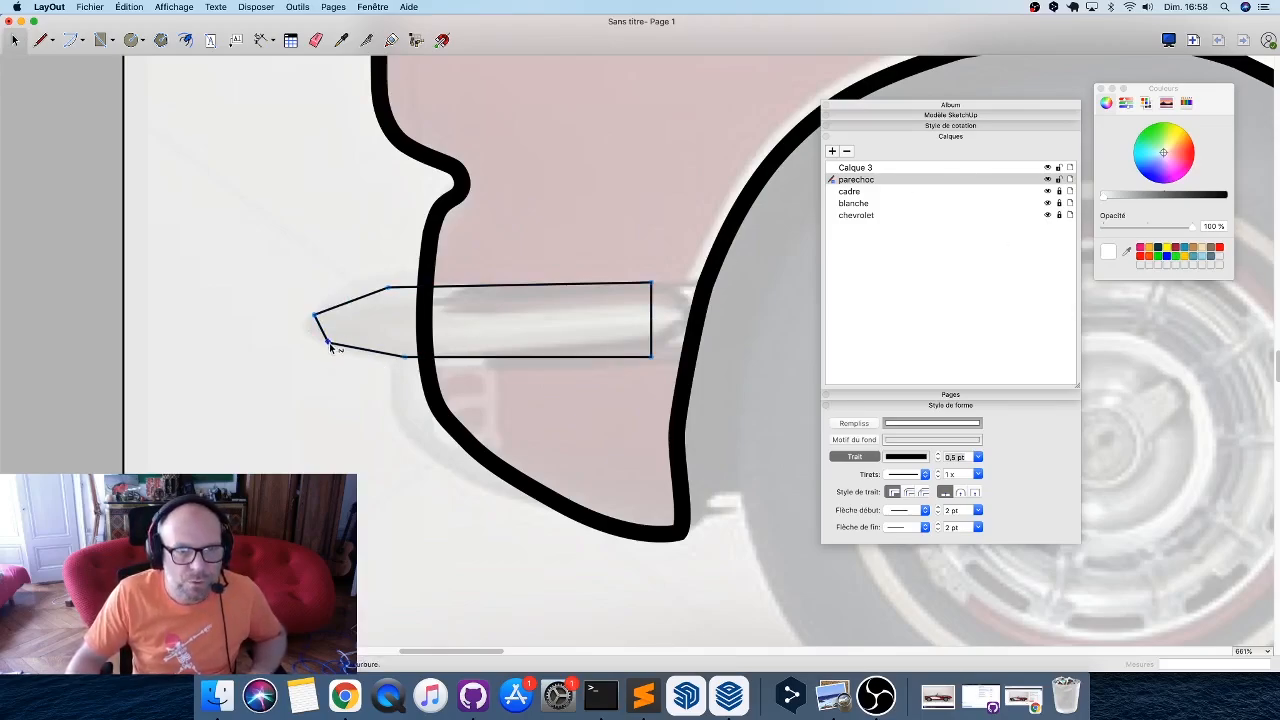
left_click_drag(329, 343, 327, 304)
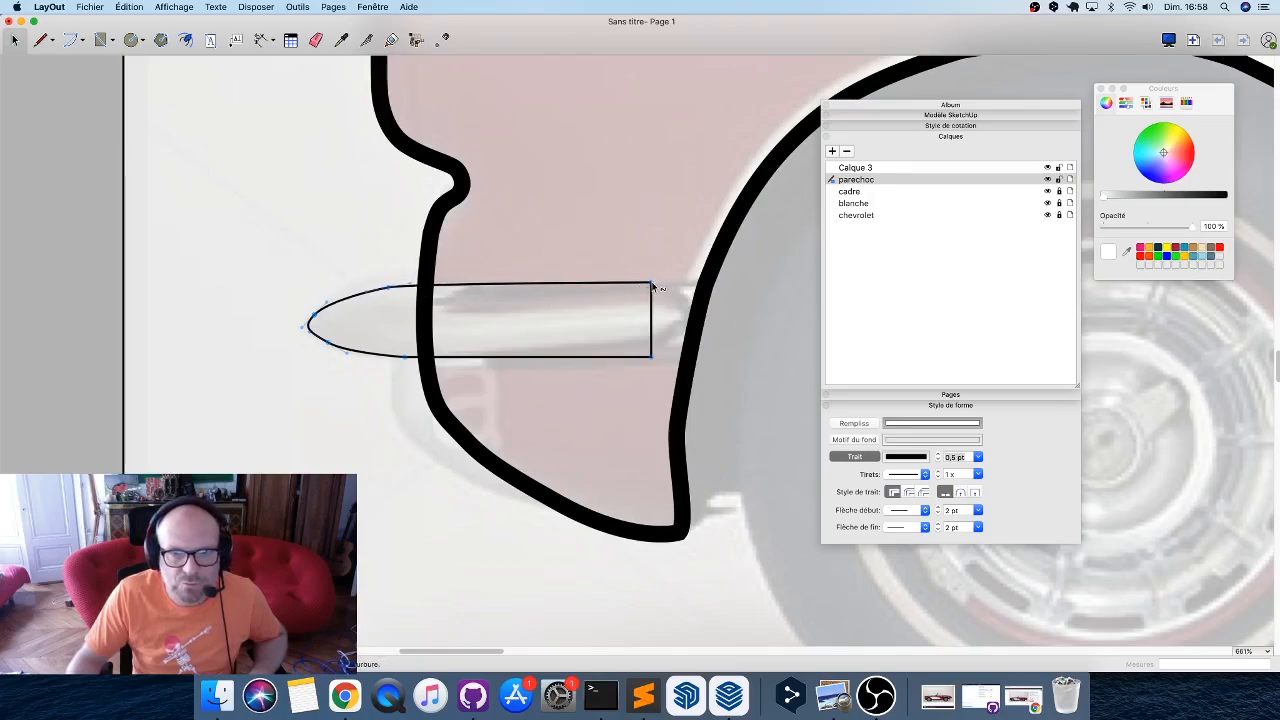
left_click_drag(654, 283, 721, 283)
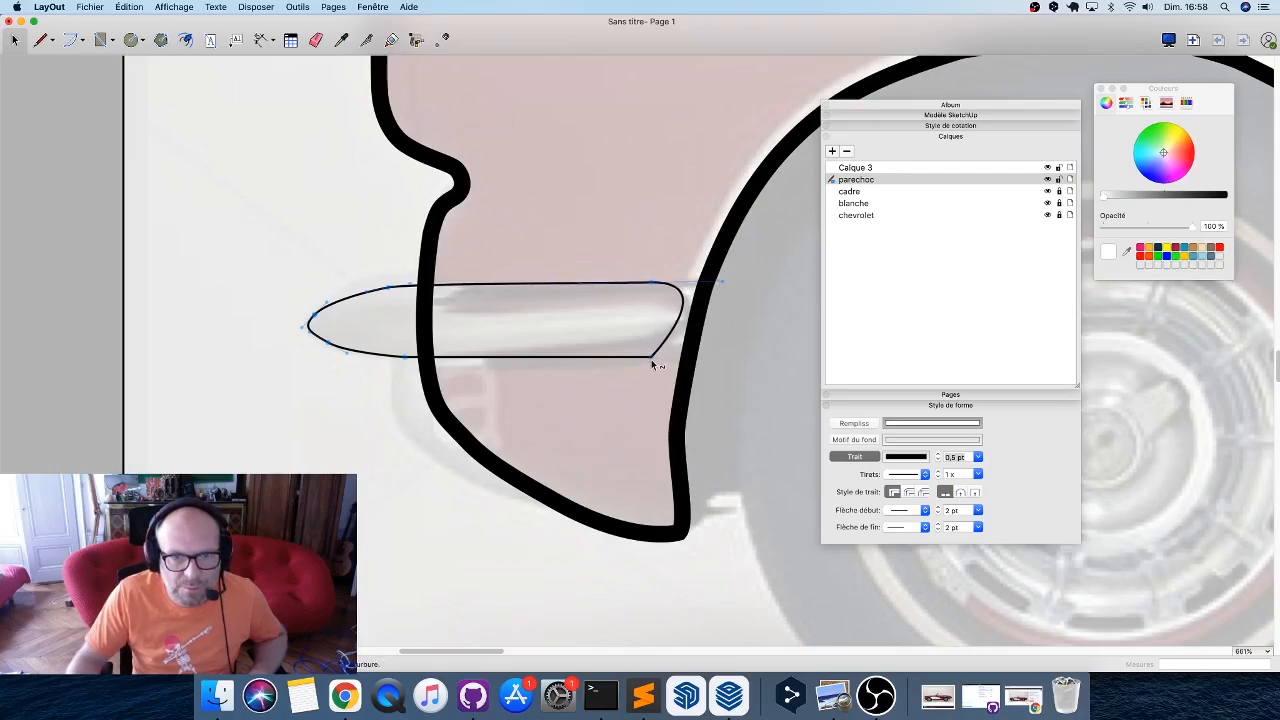
left_click_drag(651, 358, 727, 332)
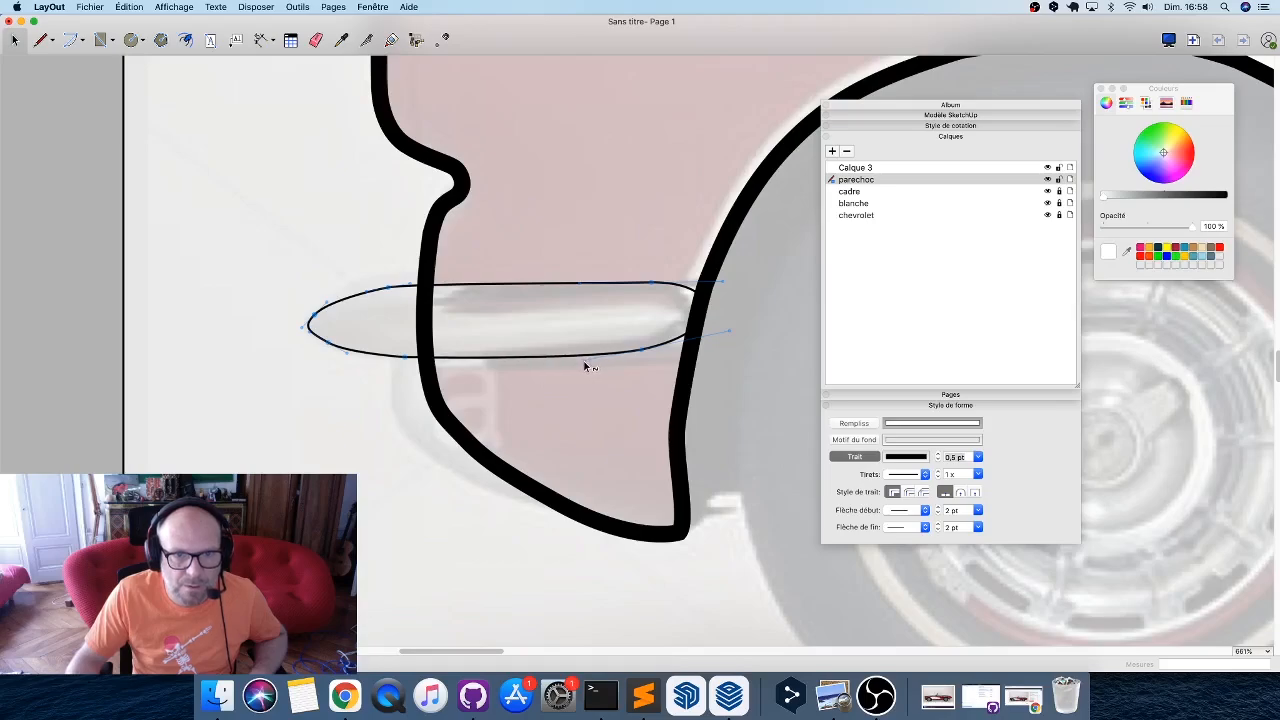
Trace the rear bumper, including the notch where it meets the tail, as a closed outline of straight line segments.
scroll(145, 340, "down", 10)
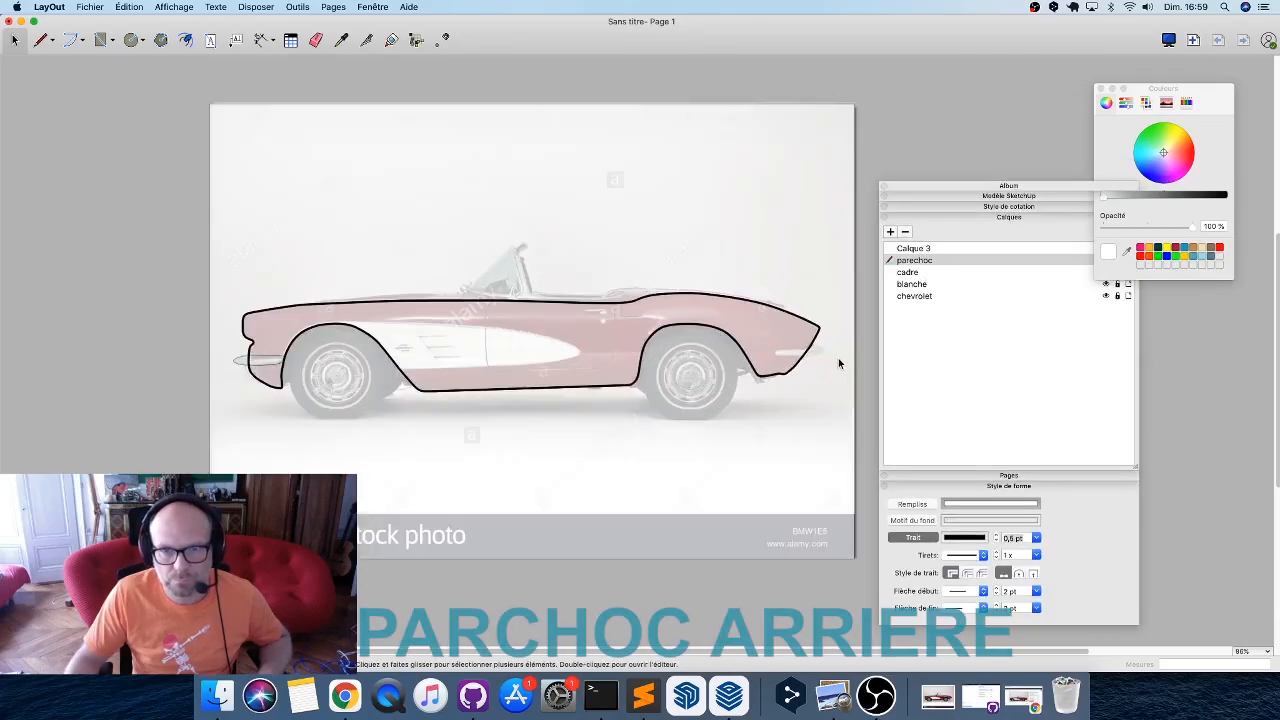
scroll(838, 358, "up", 5)
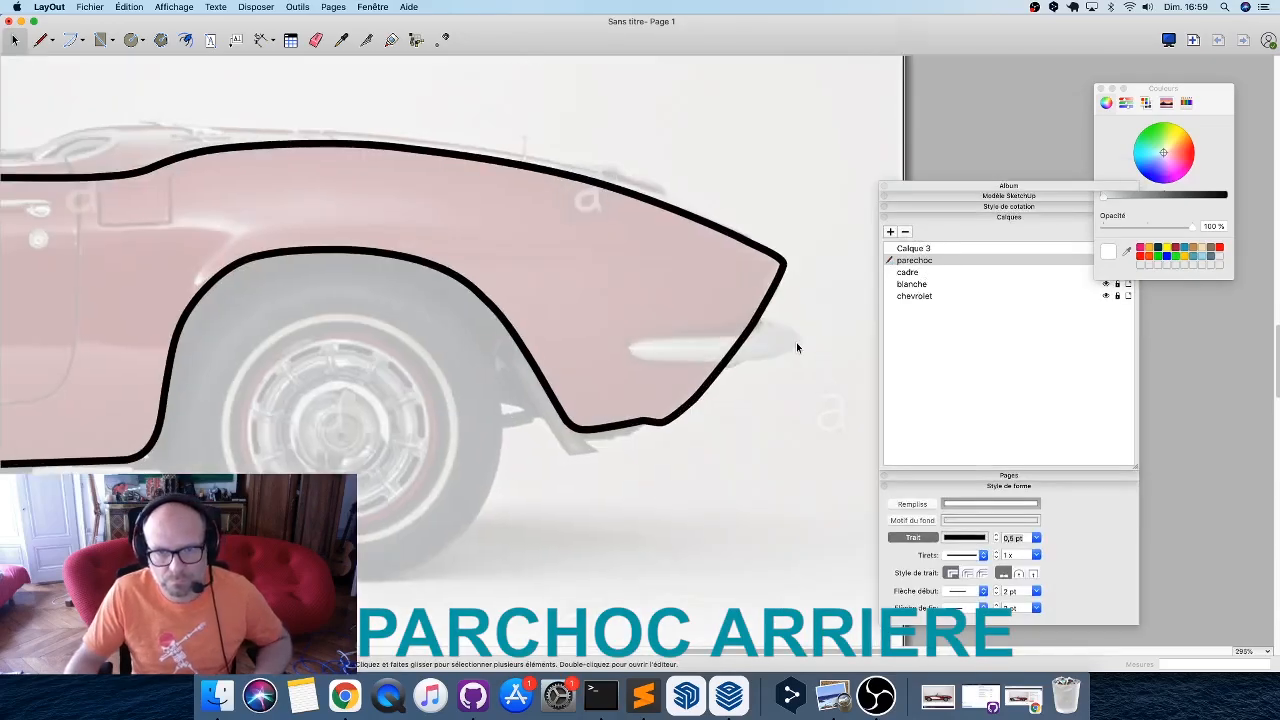
scroll(797, 347, "up", 4)
key("l")
left_click(421, 339)
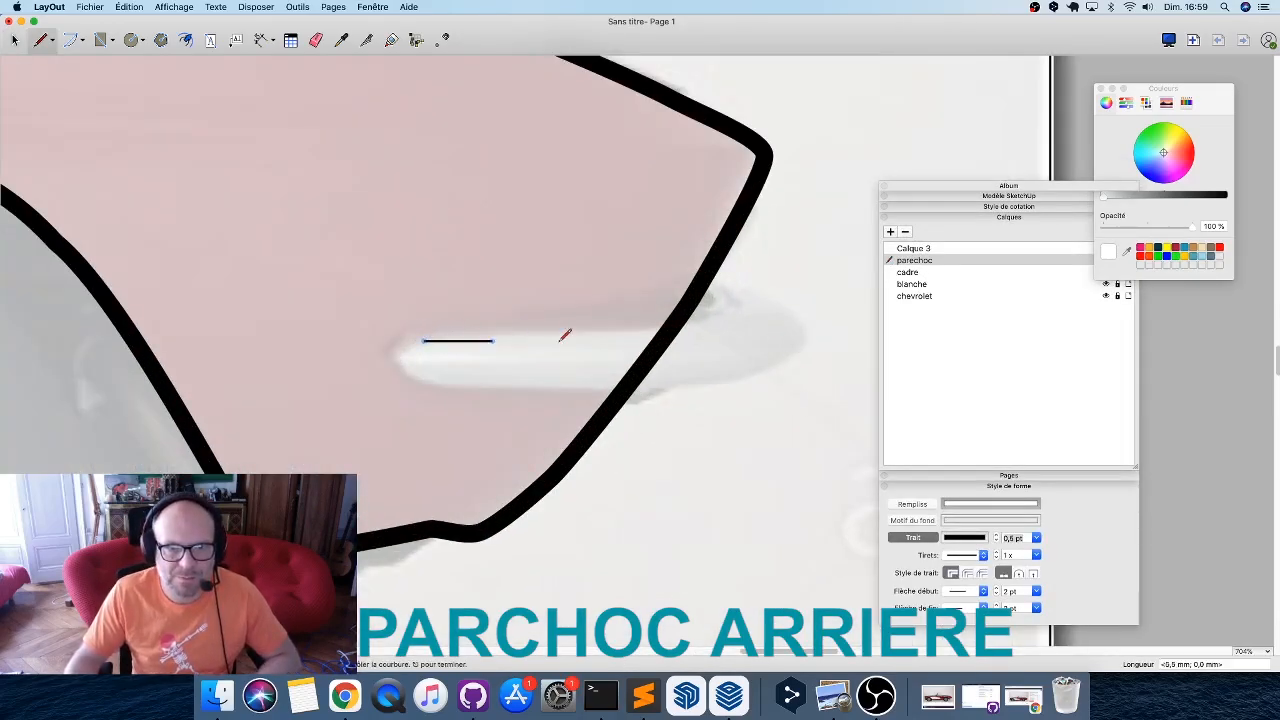
left_click(654, 328)
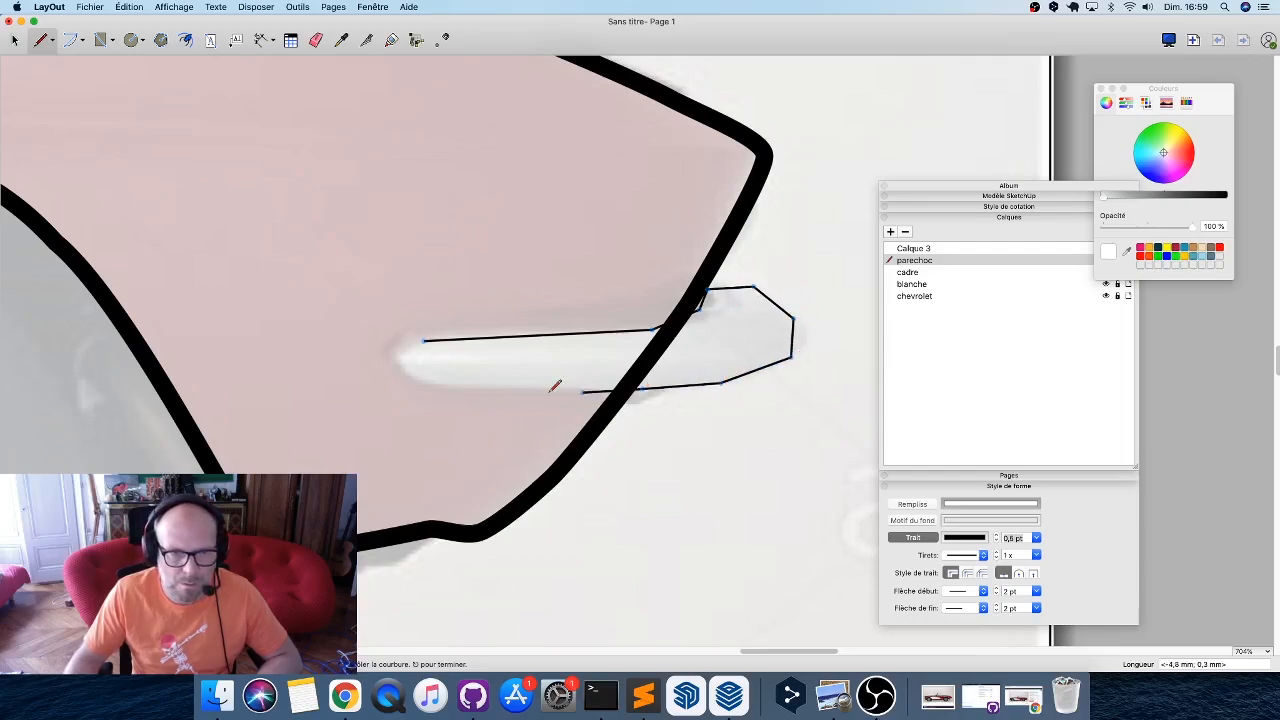
left_click(445, 388)
left_click(397, 366)
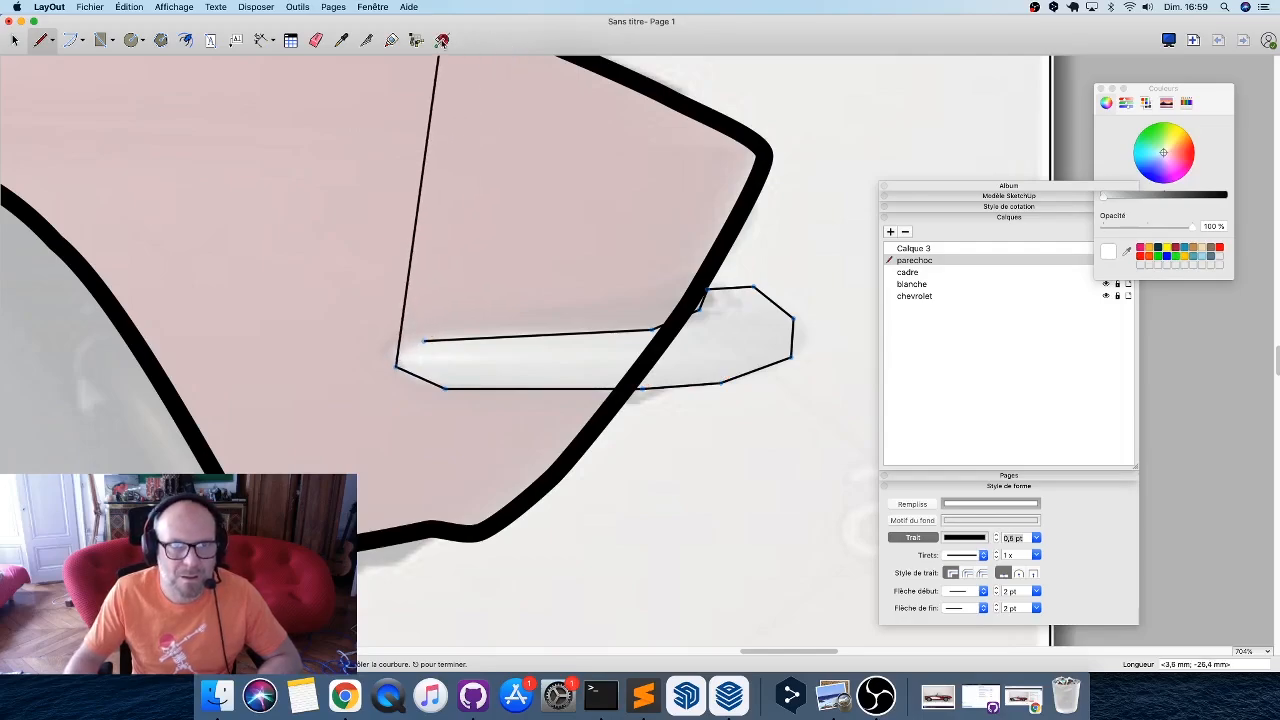
left_click(423, 341)
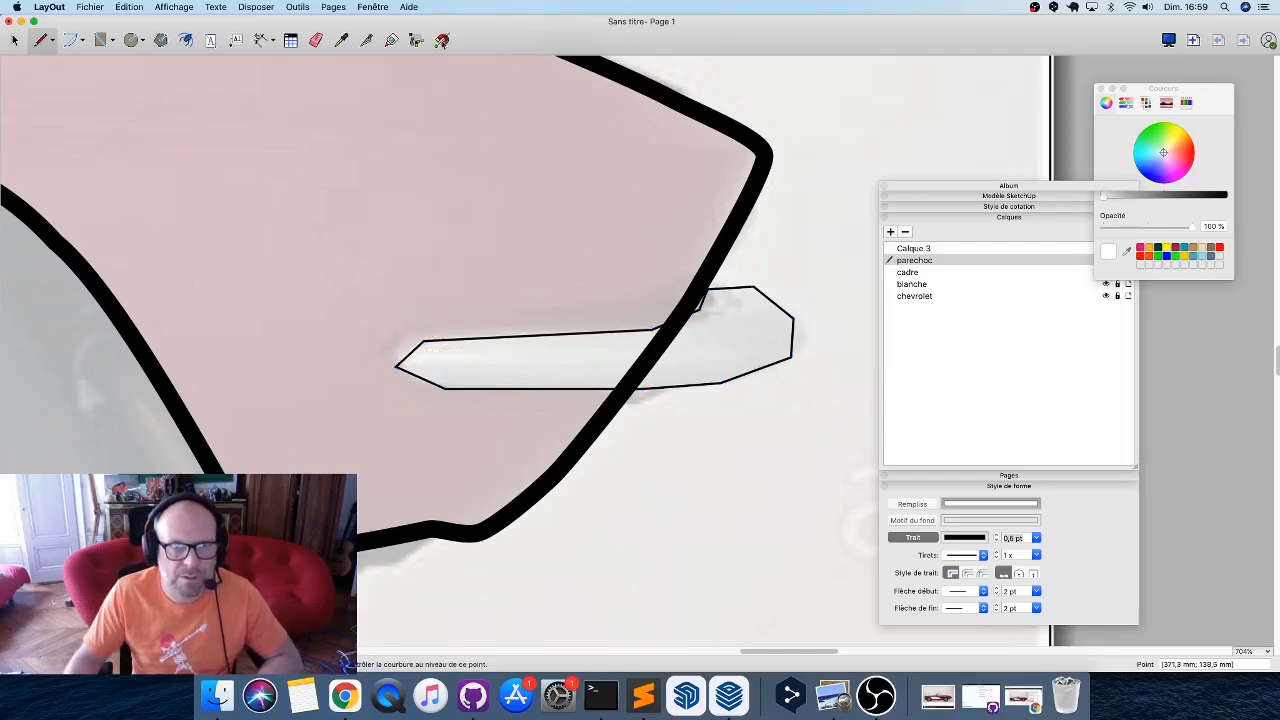
Edit the rear bumper outline's vertices to curve its end on the bodywork, its outer tip and its upper edge.
key("space")
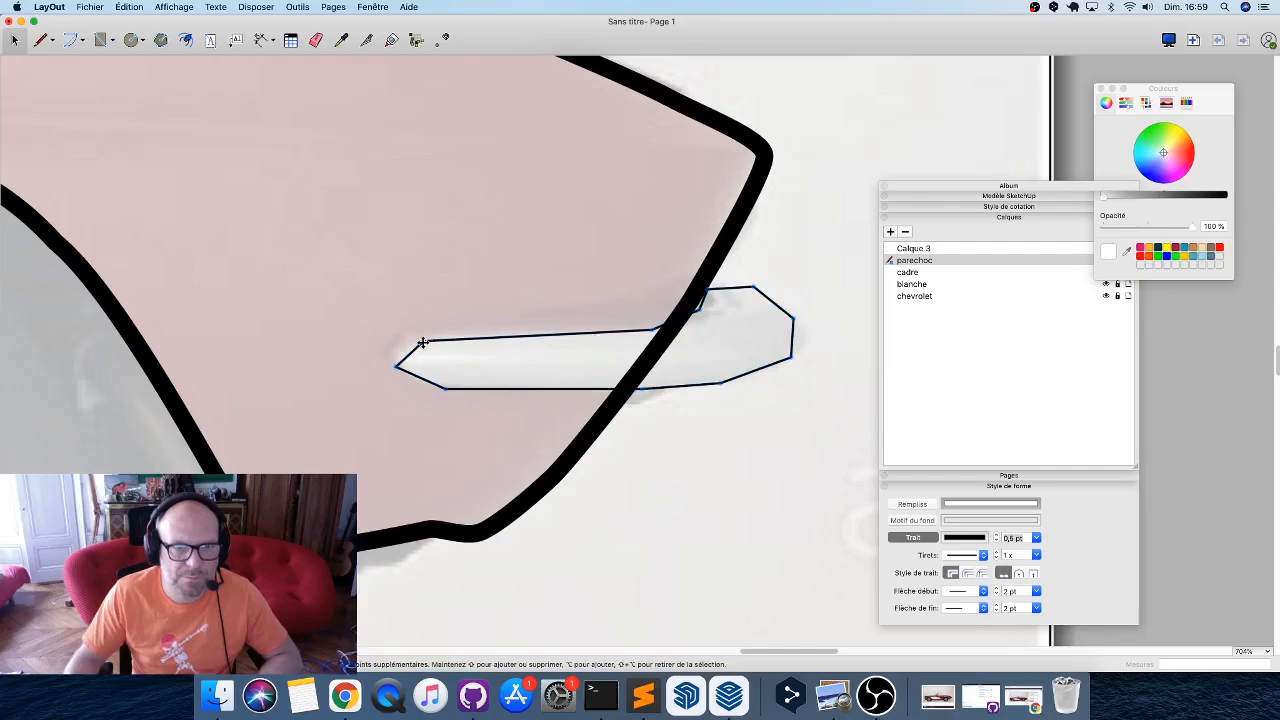
left_click_drag(423, 341, 472, 339, "alt")
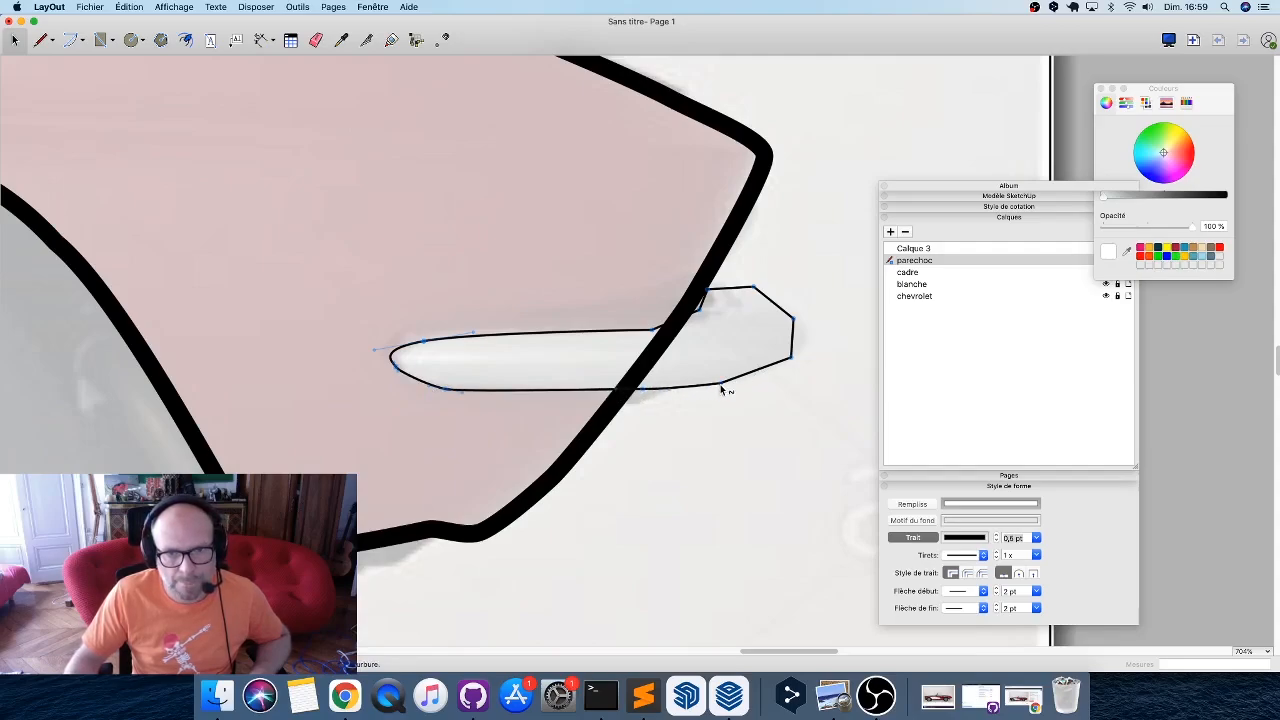
left_click_drag(791, 357, 781, 367)
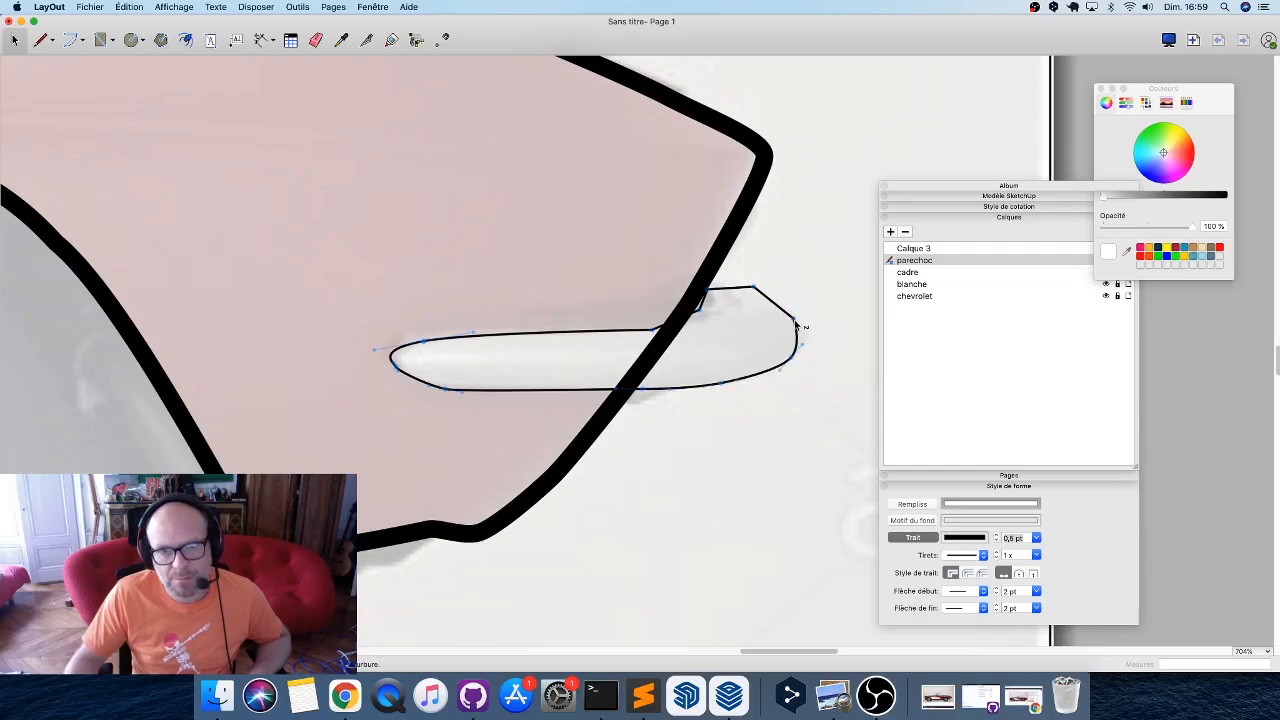
left_click_drag(796, 323, 706, 277)
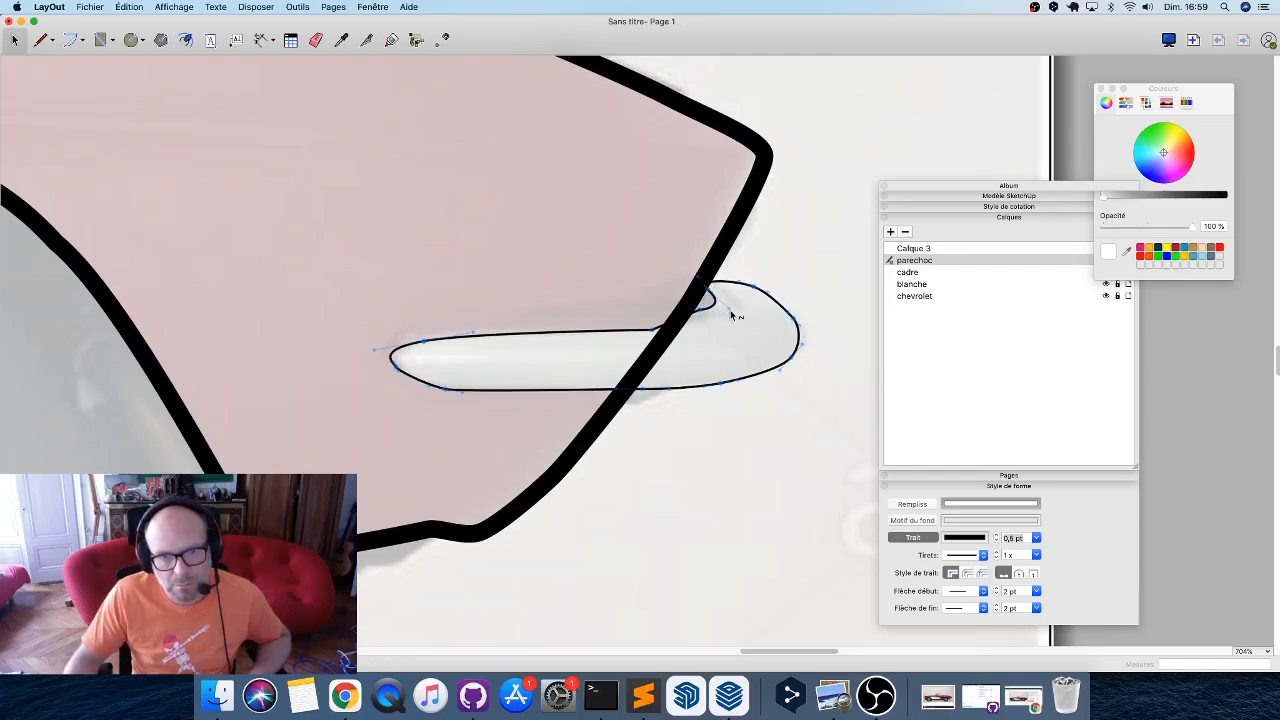
Refine the curve handles at the rear bumper's upper notch to fit the photo, and finish point editing.
left_click_drag(732, 311, 729, 305)
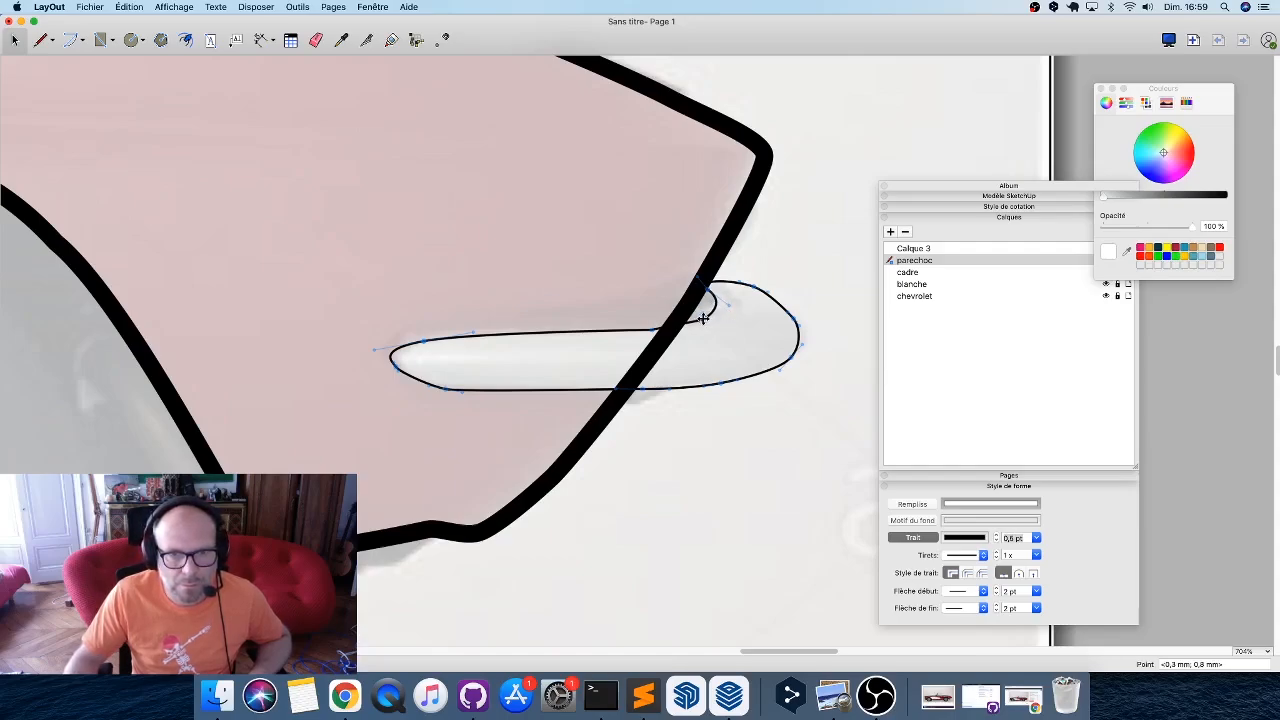
left_click_drag(702, 318, 712, 314)
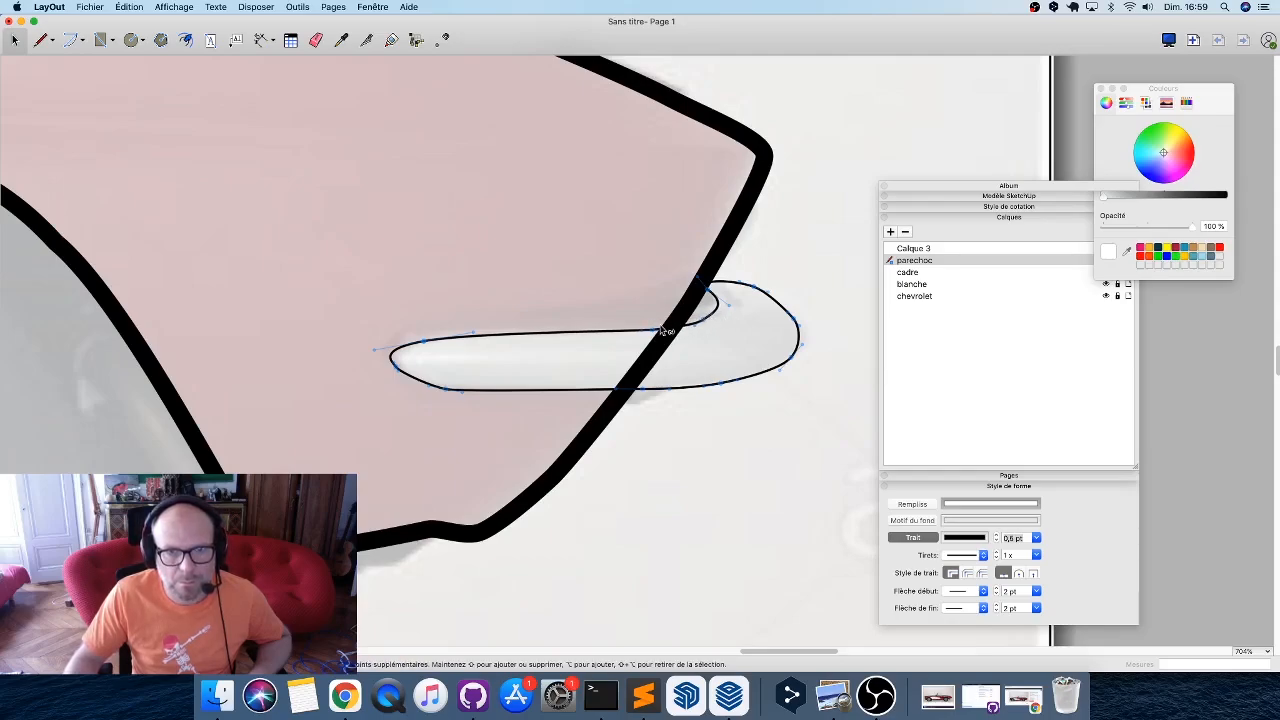
scroll(667, 335, "down", 10)
scroll(789, 223, "down", 5)
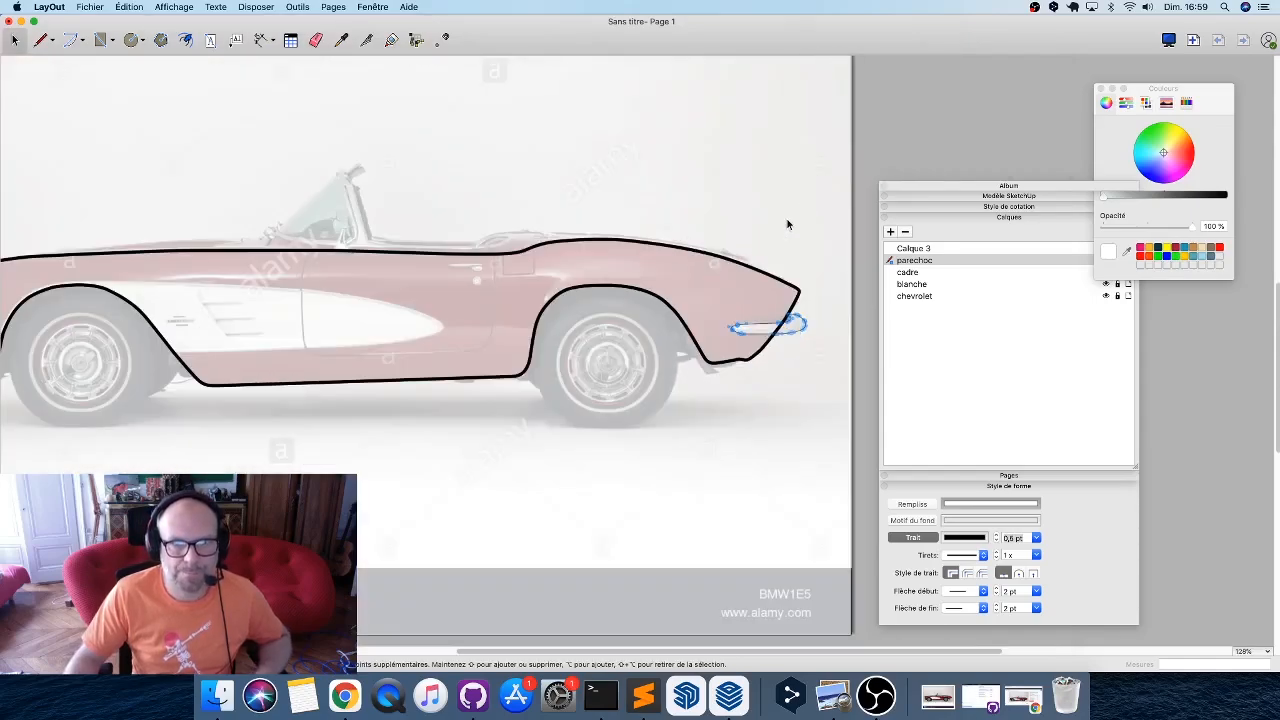
scroll(745, 378, "left", 3)
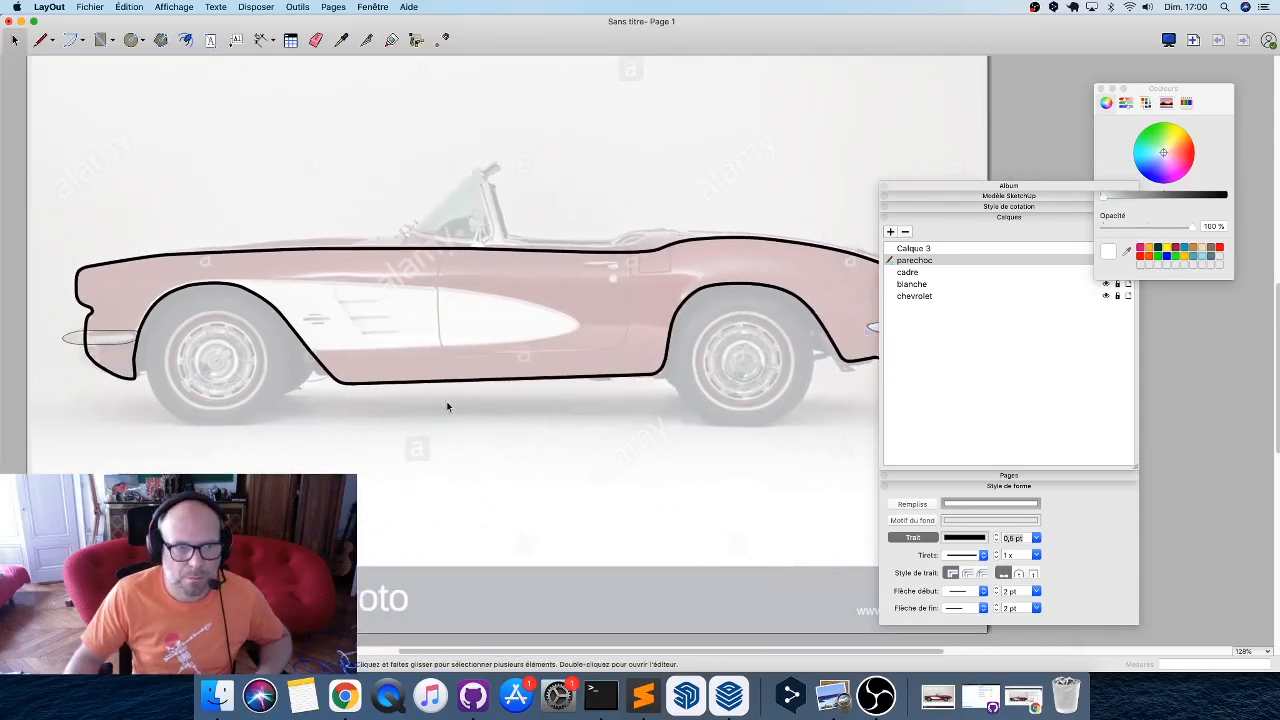
Move the panel stack with the layers and shape style clear of the colours window.
scroll(209, 375, "down", 3)
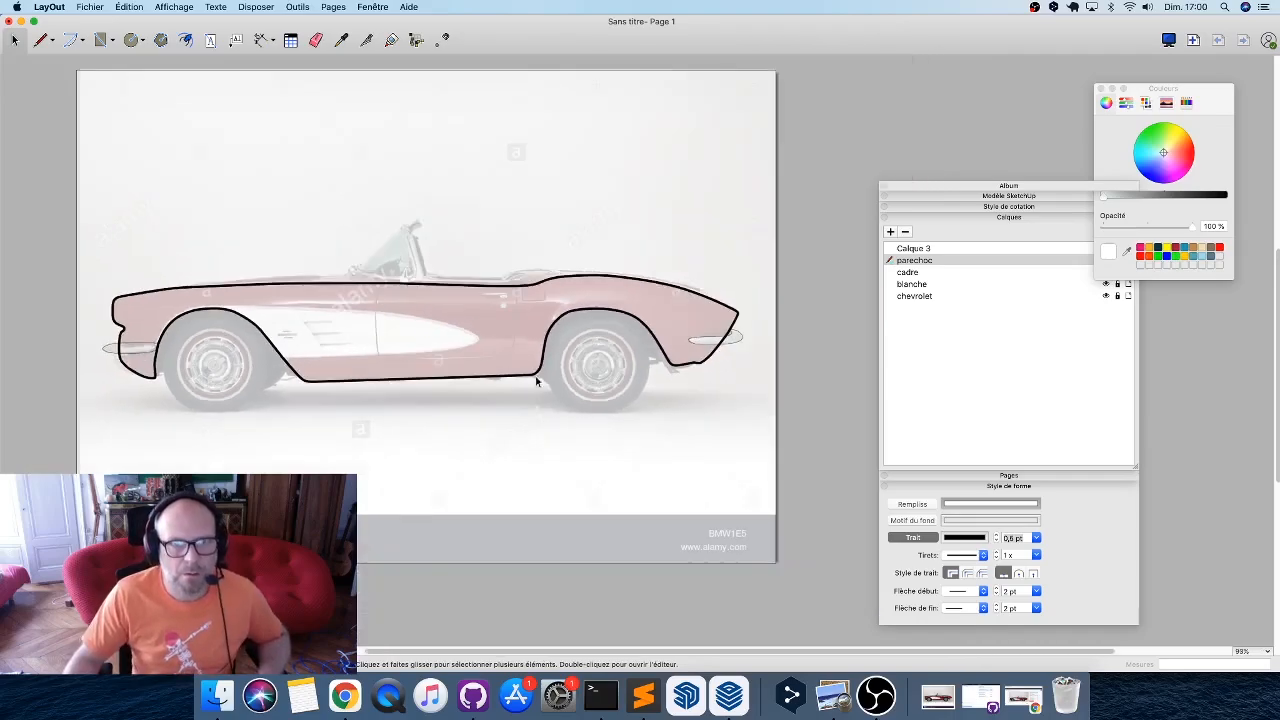
scroll(580, 365, "up", 3)
scroll(692, 363, "up", 3)
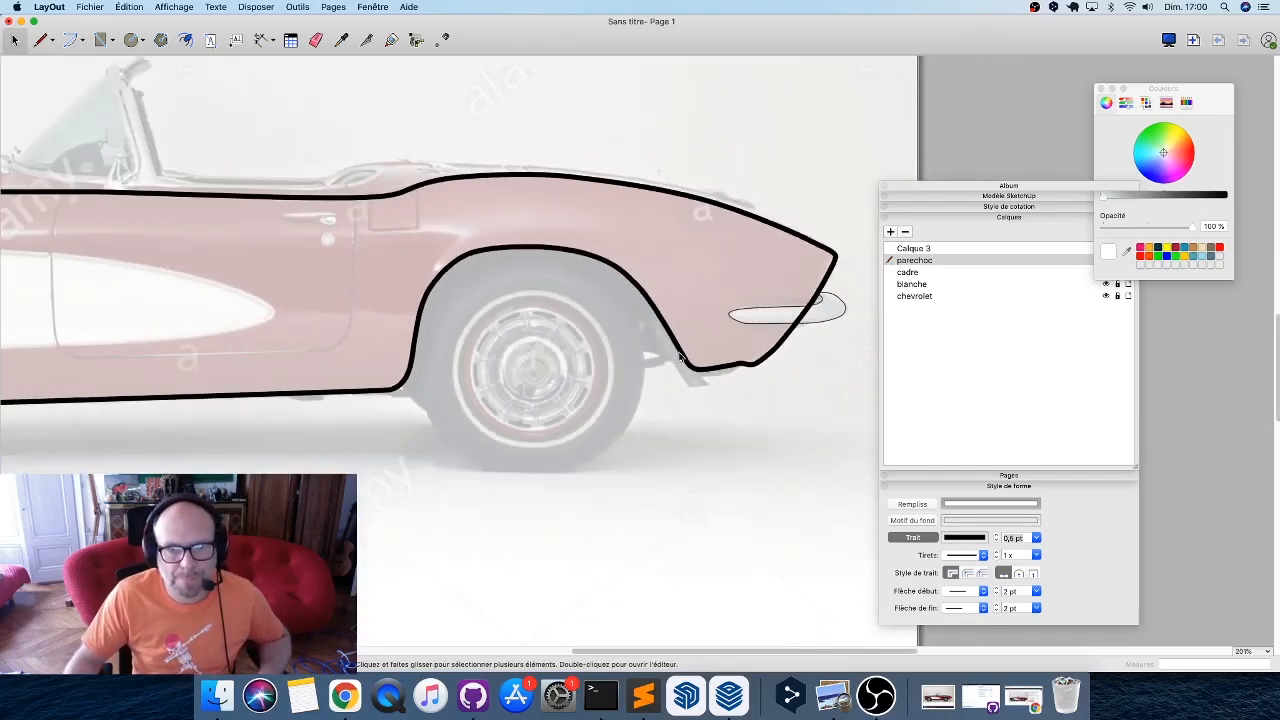
left_click(1033, 355)
left_click_drag(1110, 186, 990, 176)
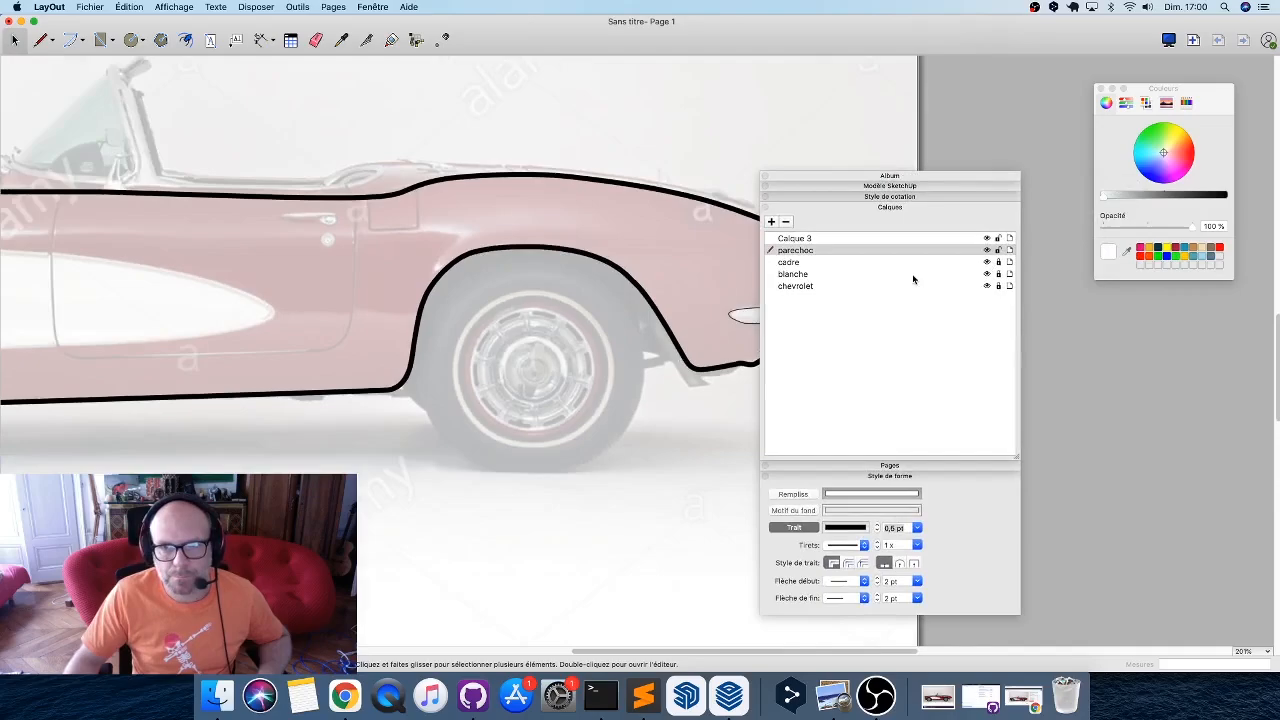
Add a layer named Porte above the parechoc layer, and lock the parechoc layer.
left_click(773, 222)
key("Return")
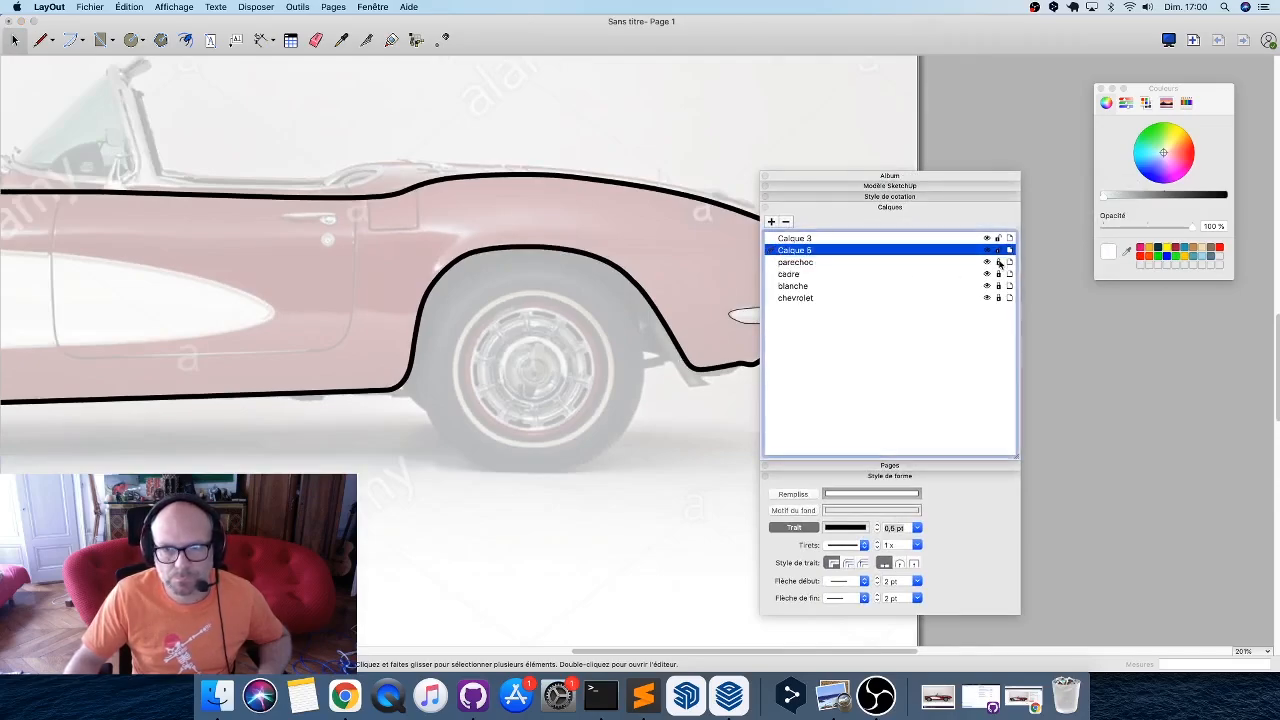
scroll(620, 423, "up", 3)
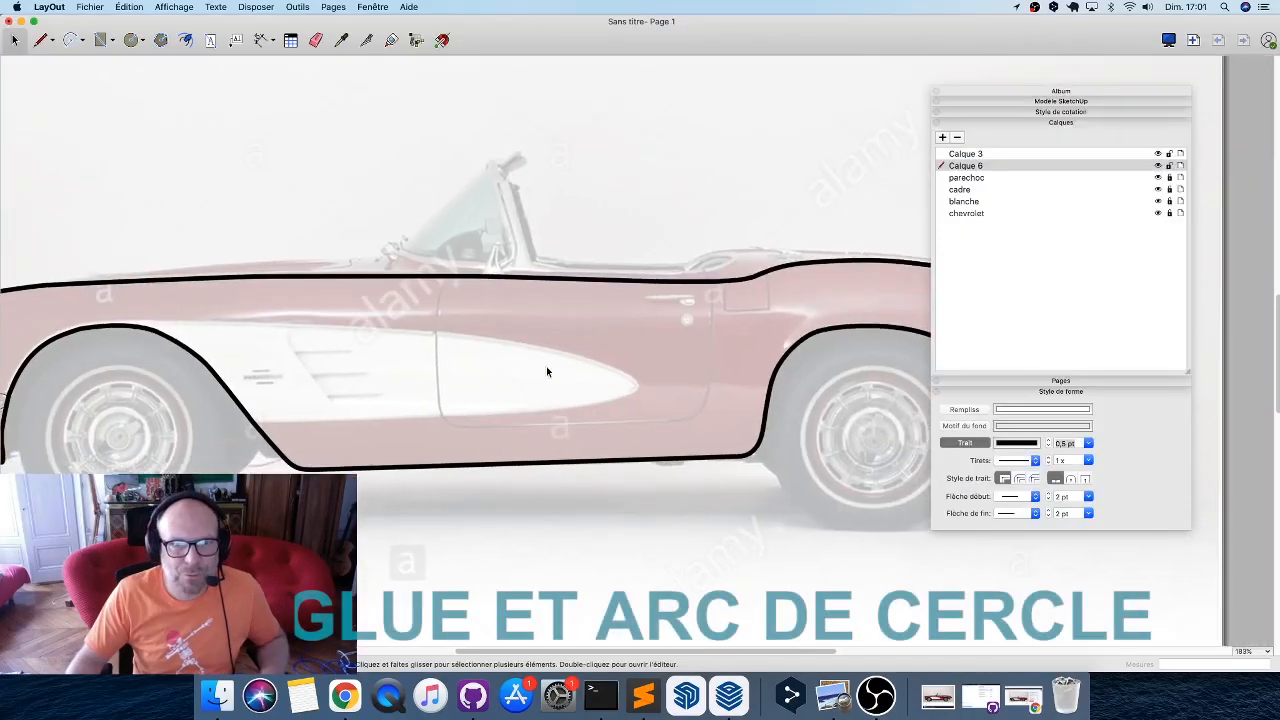
double_click(985, 168)
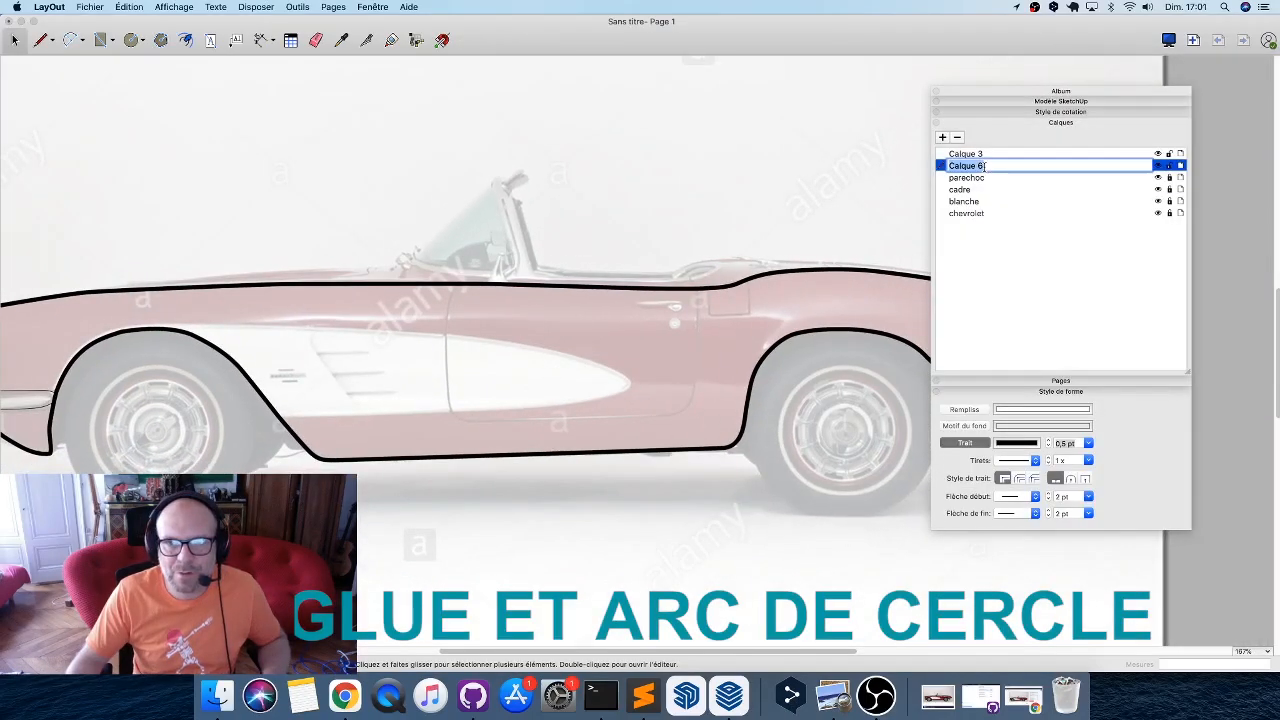
type("porte")
key("Return")
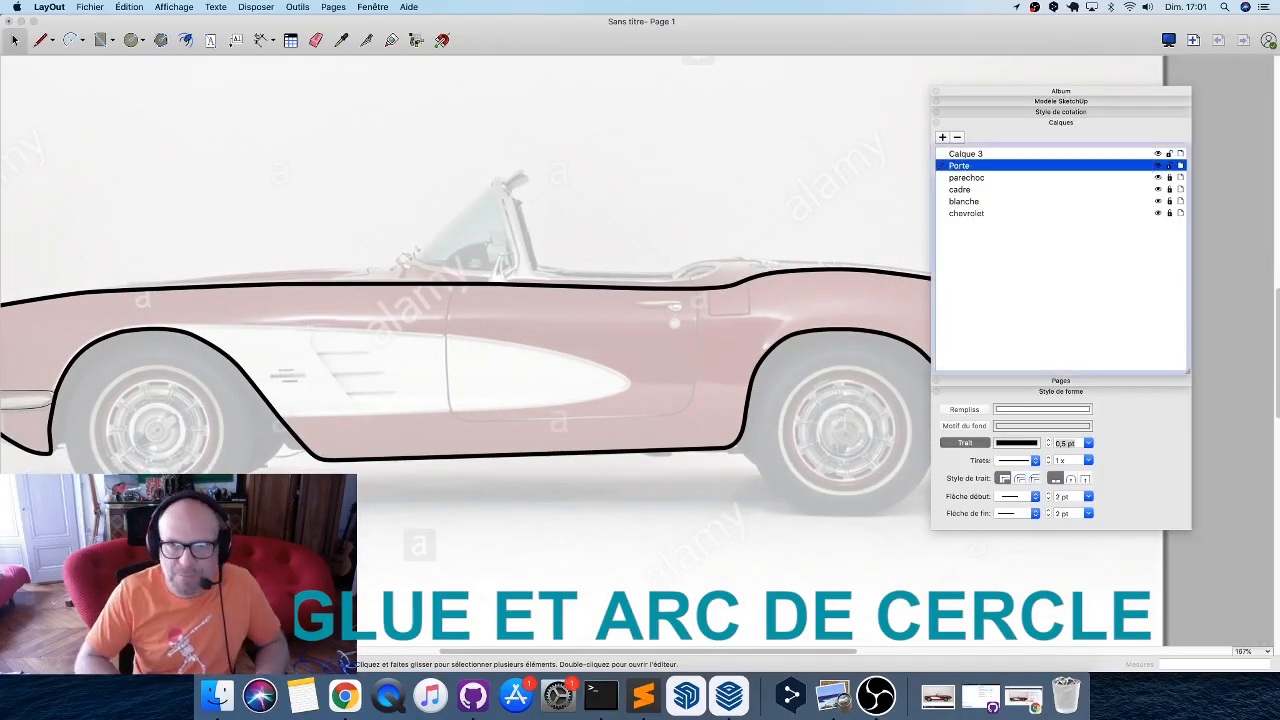
Trace the door's front edge with straight line segments from the body's upper outline down to the lower front corner.
left_click(448, 304)
scroll(450, 310, "up", 10)
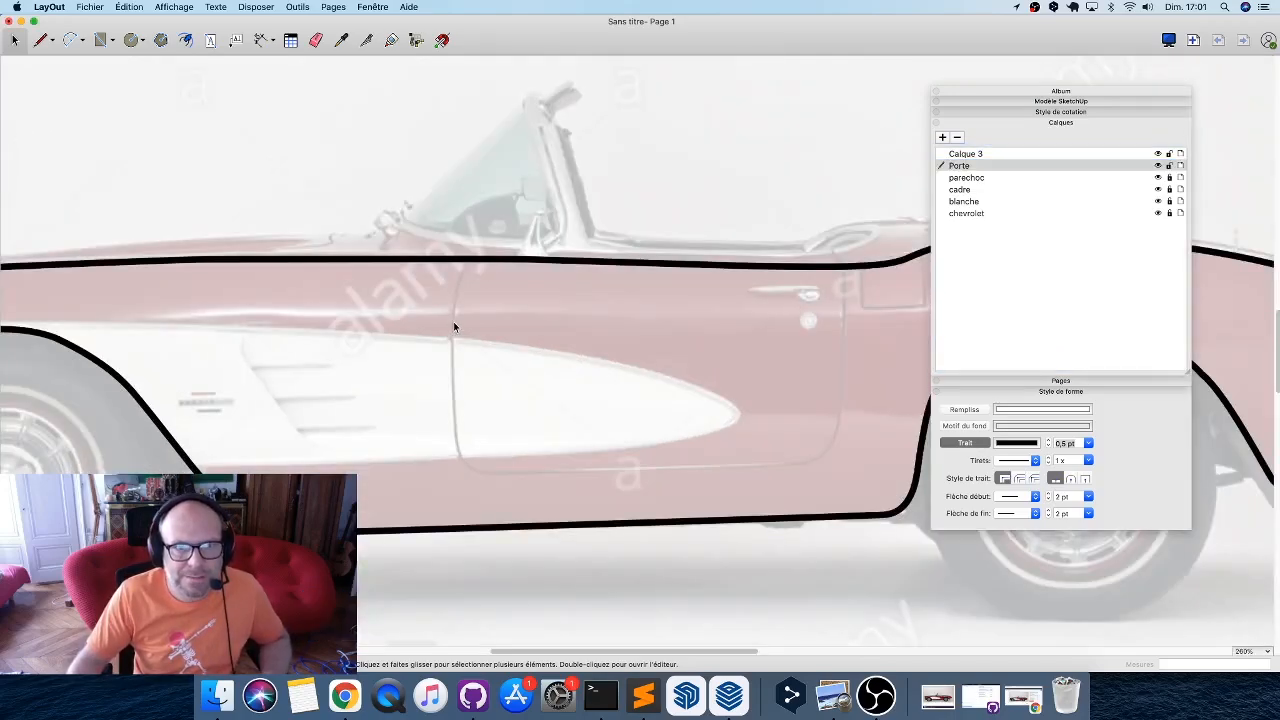
scroll(447, 343, "down", 3)
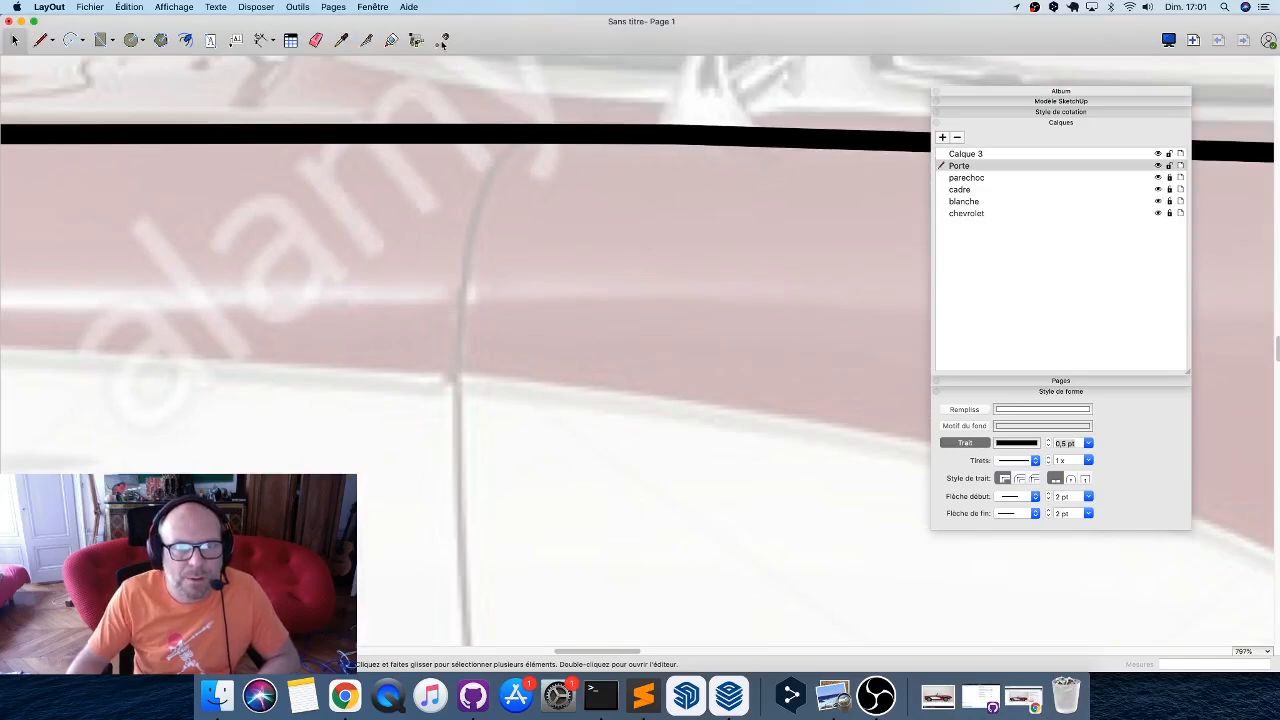
key("l")
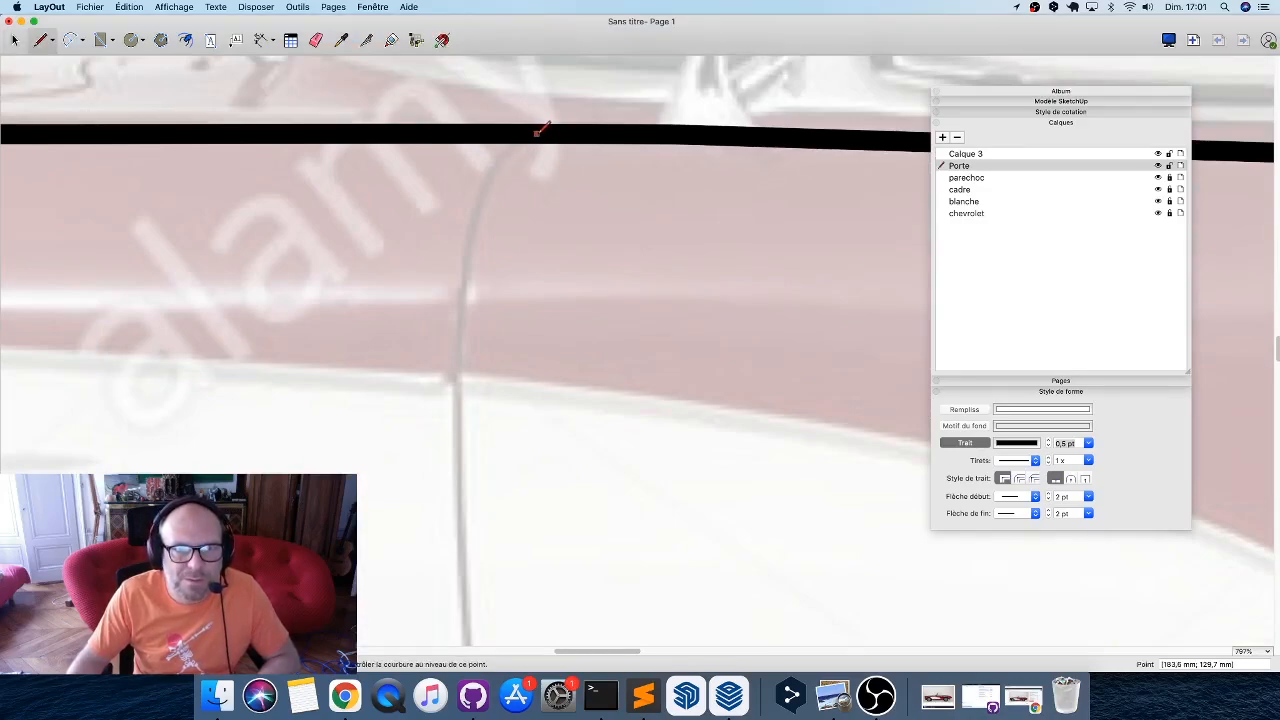
left_click(540, 131)
left_click(483, 187)
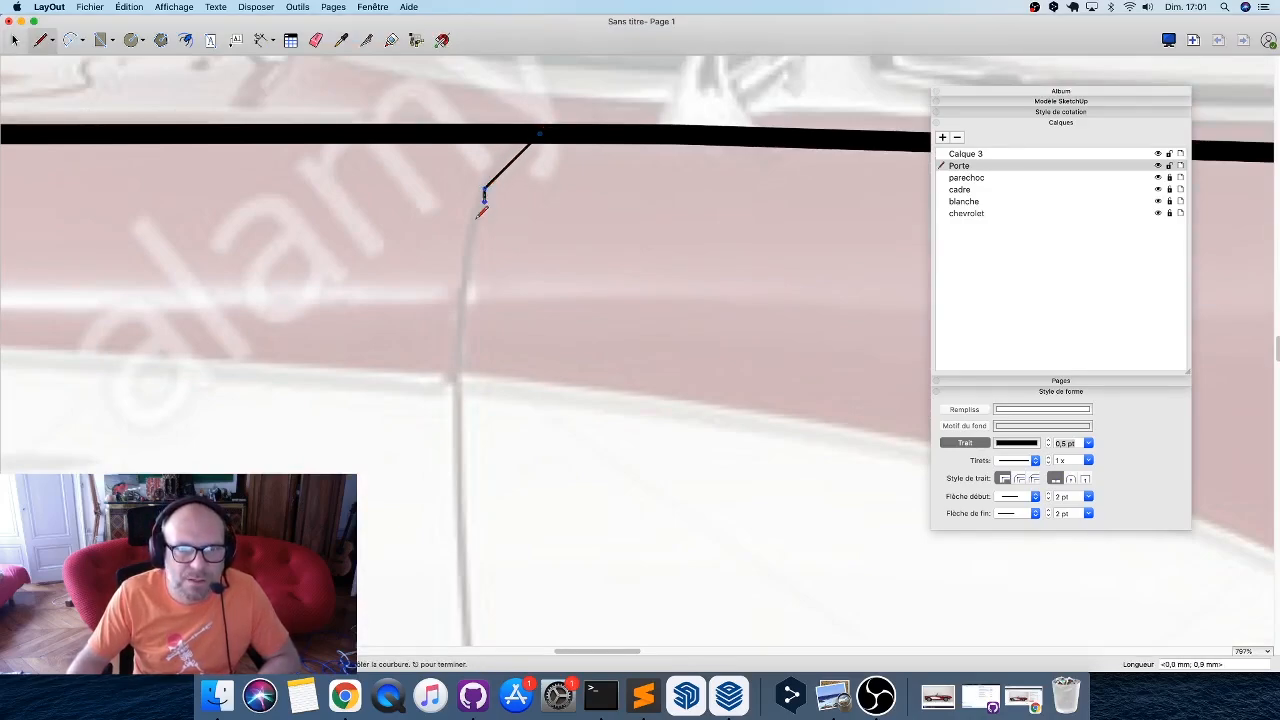
left_click(457, 412)
middle_click_drag(473, 470, 419, 204)
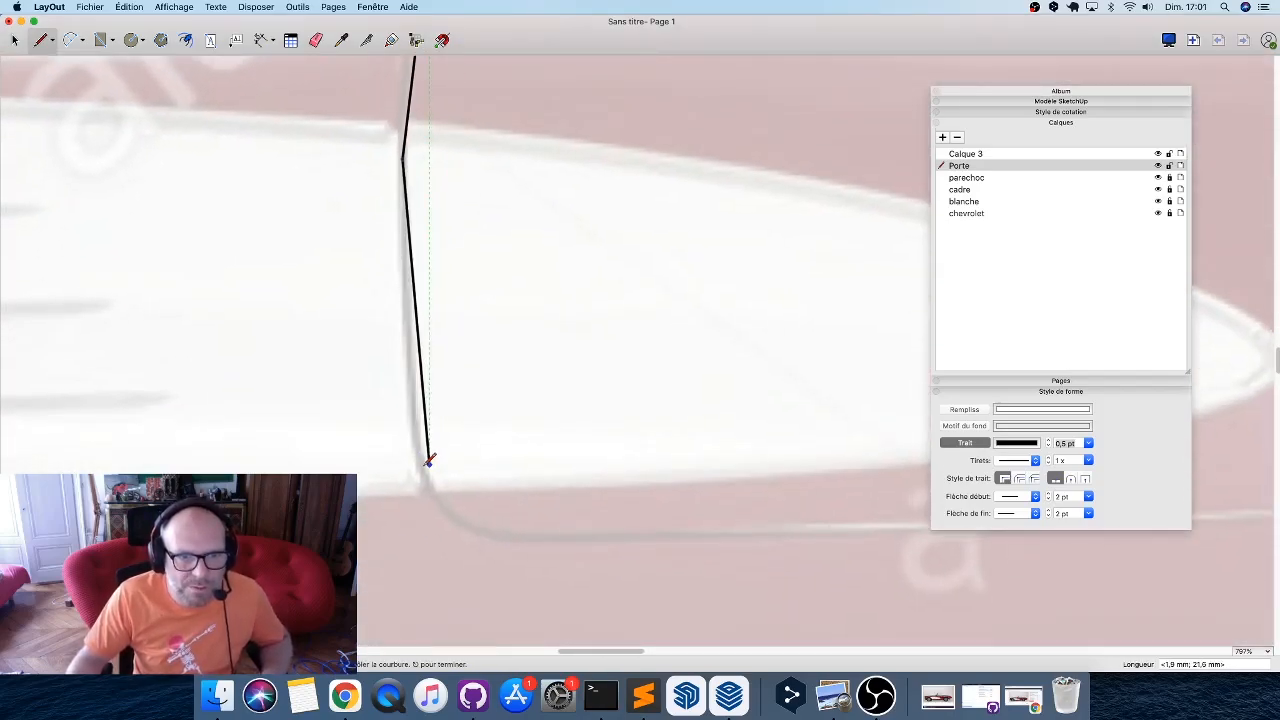
Draw an arc about 5 mm wide and high around the door's lower front corner, fitting its curvature to the photo.
key("a")
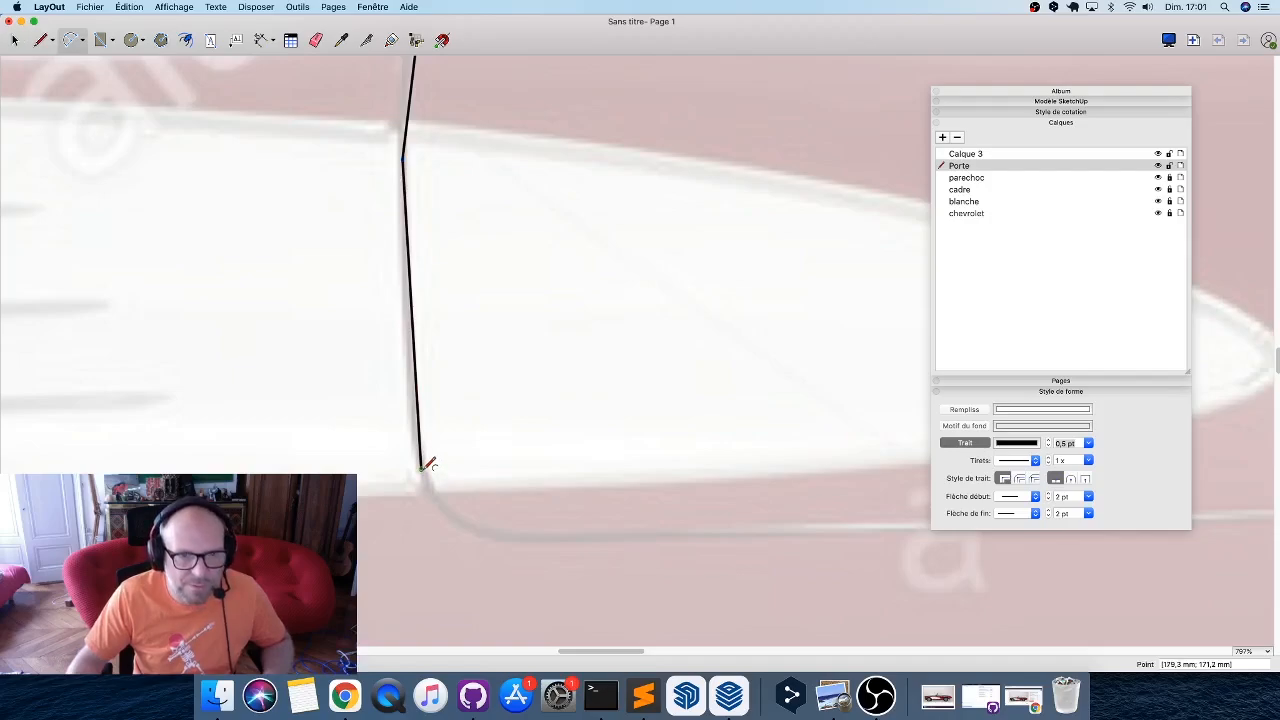
left_click(421, 466)
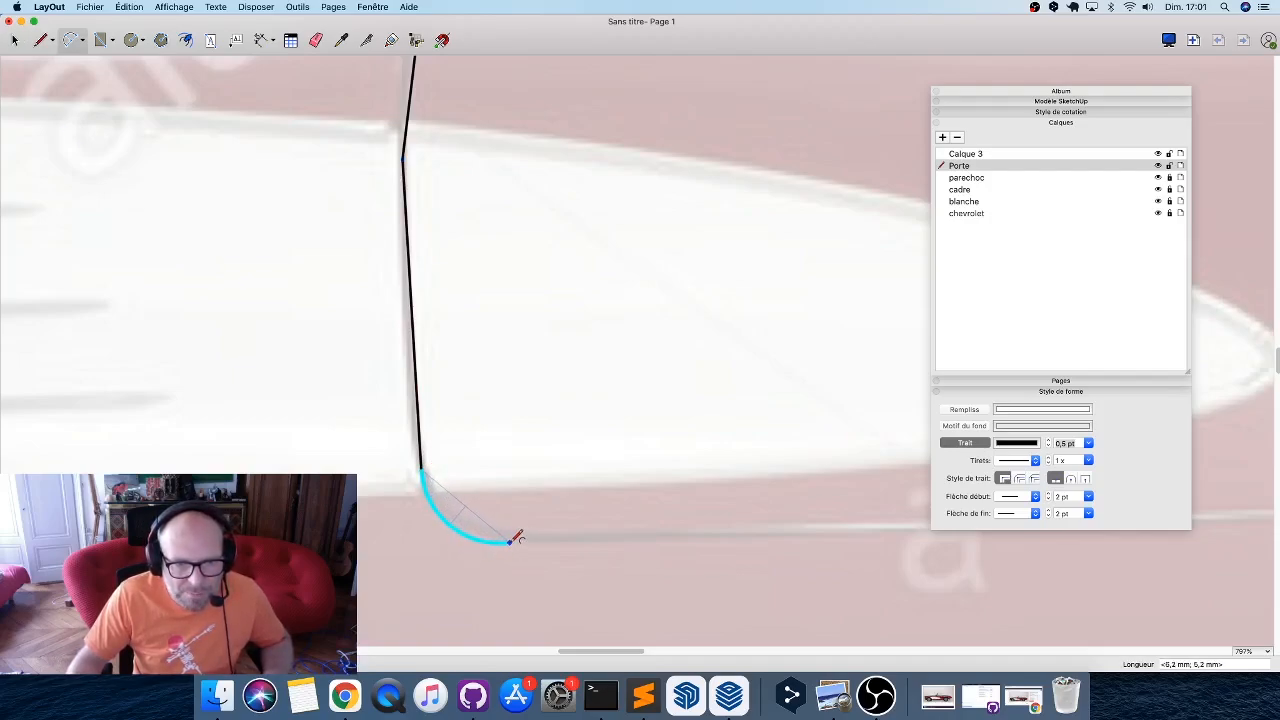
left_click(510, 540)
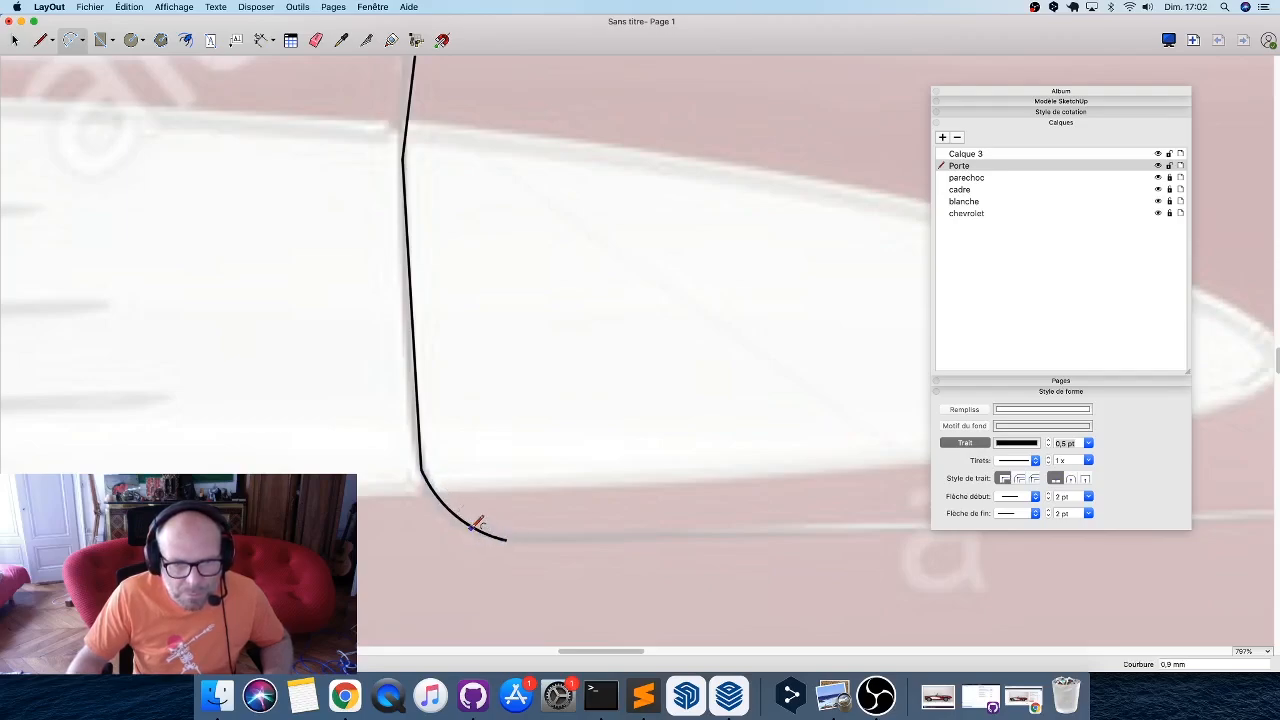
left_click(459, 527)
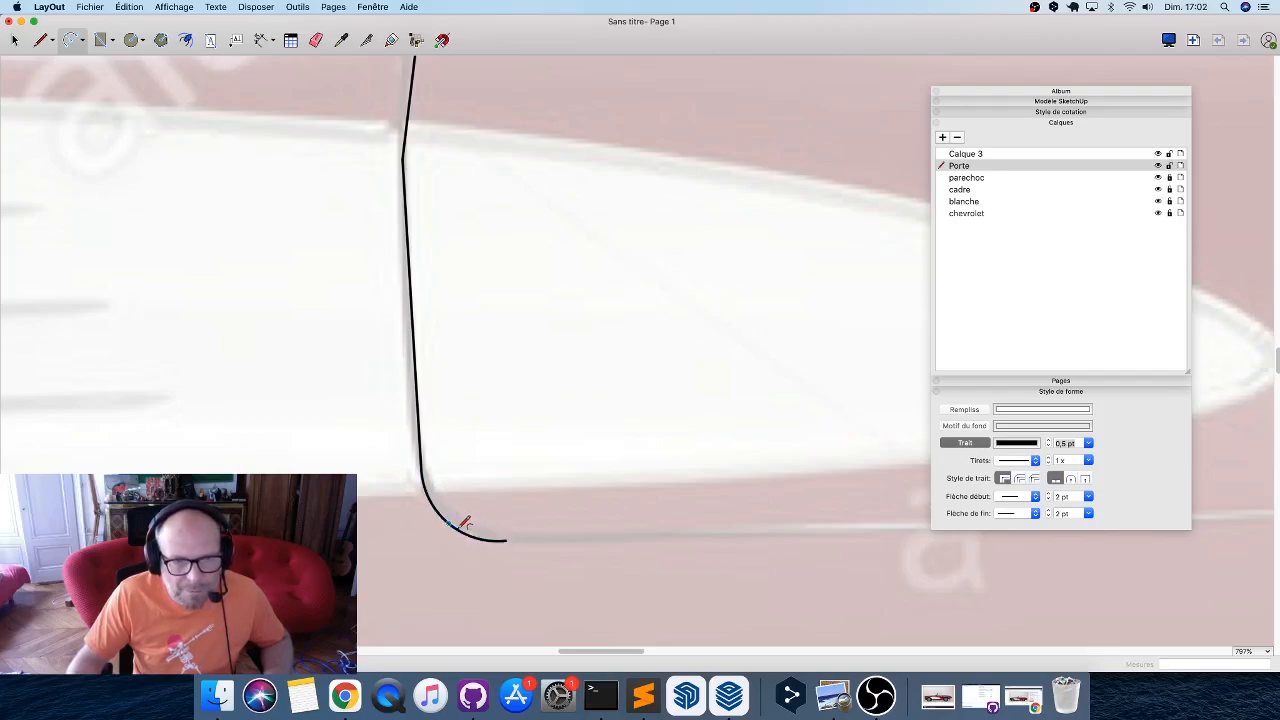
Continue the door outline with a bottom line about 57 mm long and an arc around the lower rear corner.
key("l")
left_click(507, 540)
middle_click_drag(646, 534, 330, 532)
scroll(514, 491, "down", 3)
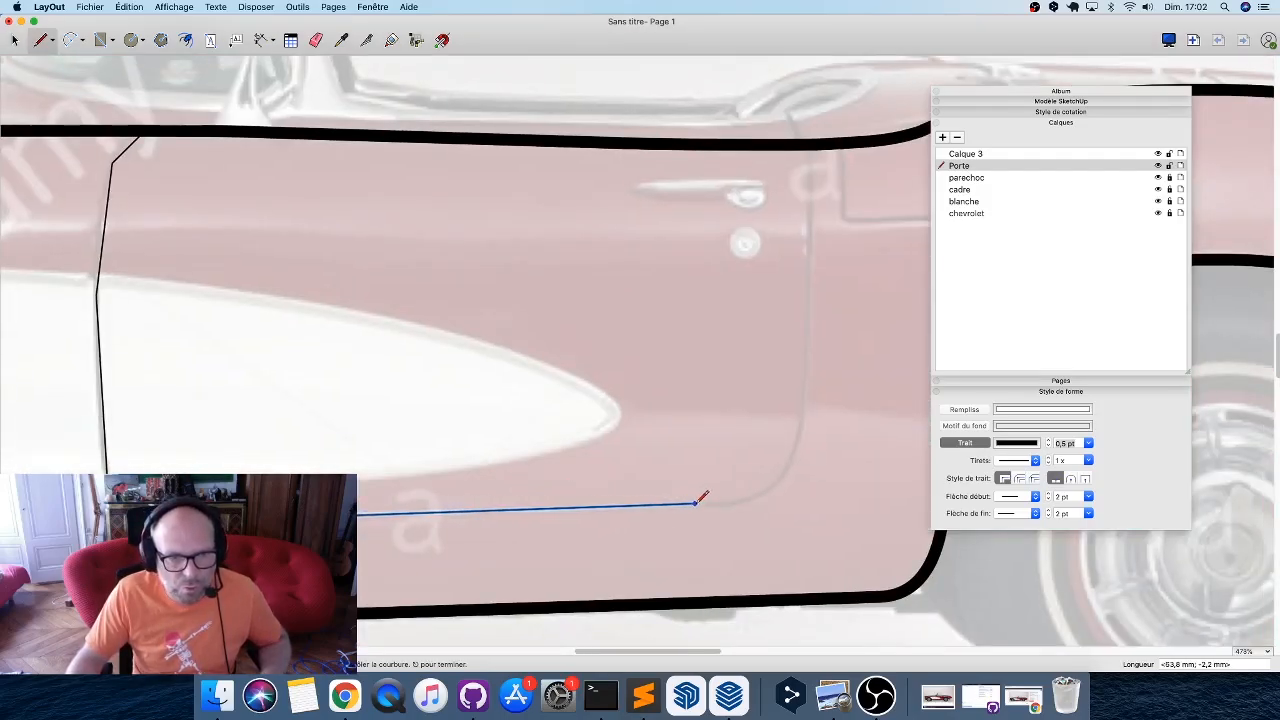
scroll(720, 497, "up", 2)
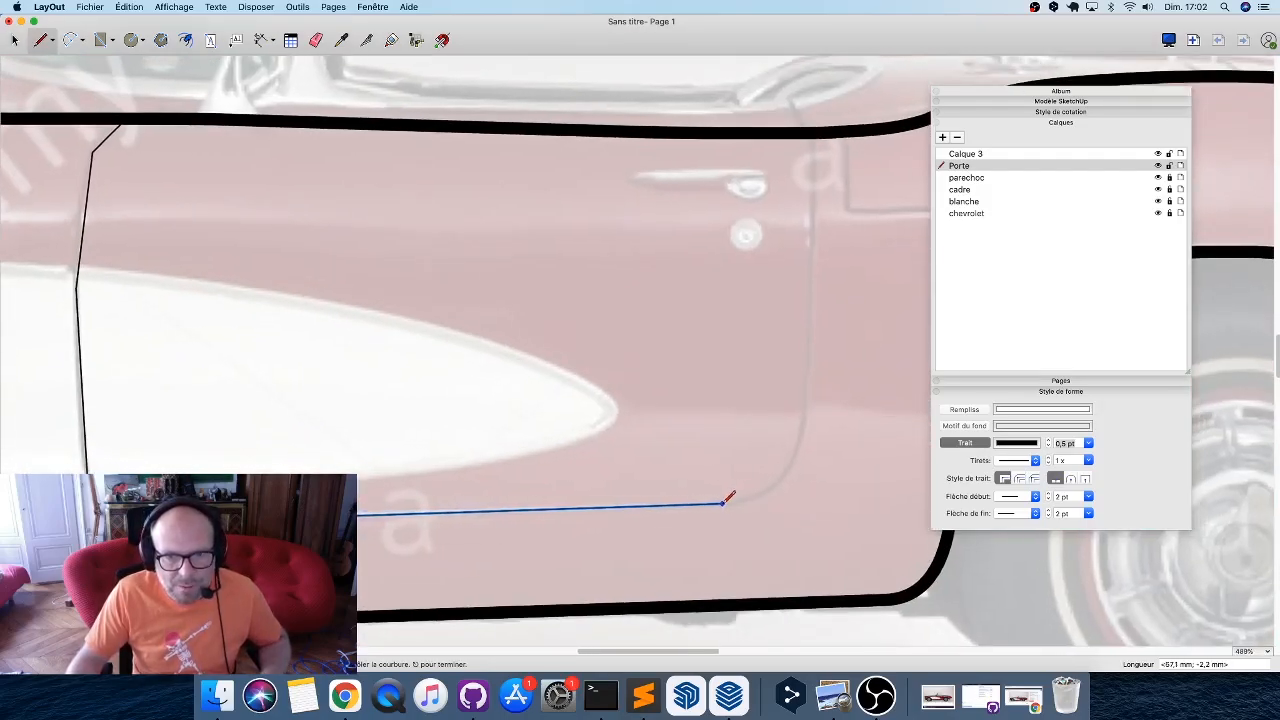
key("a")
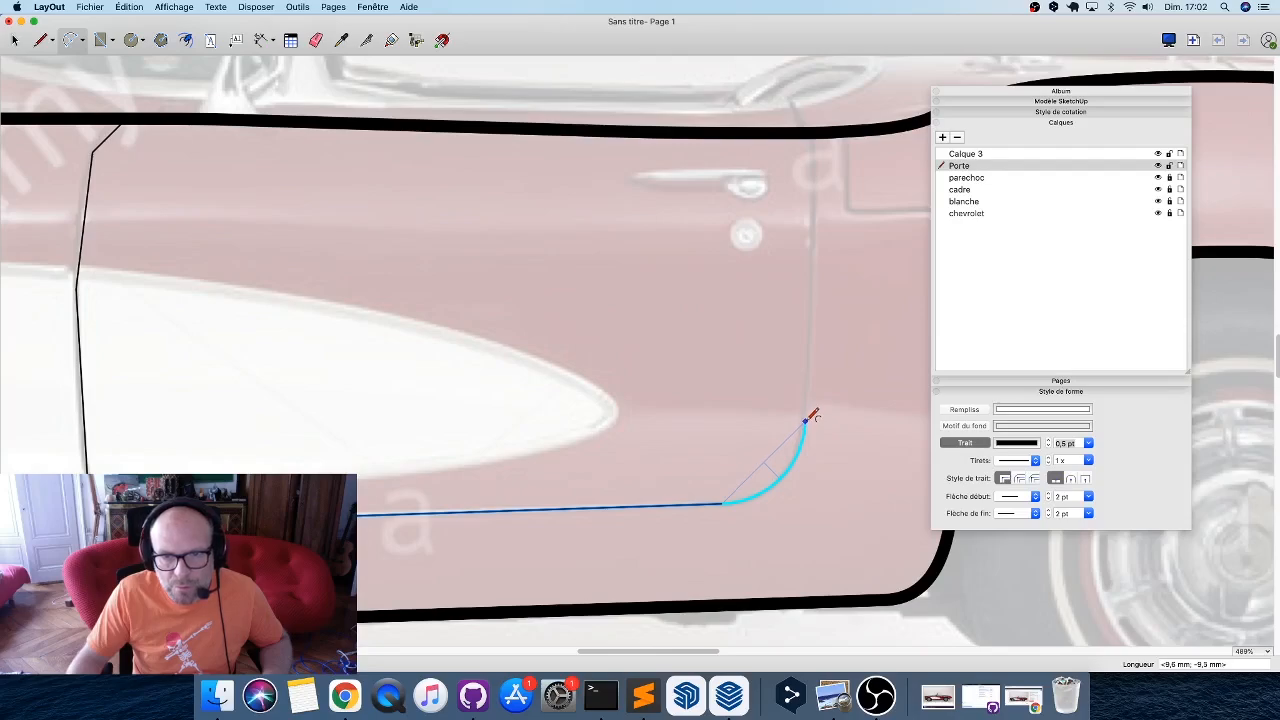
left_click(805, 424)
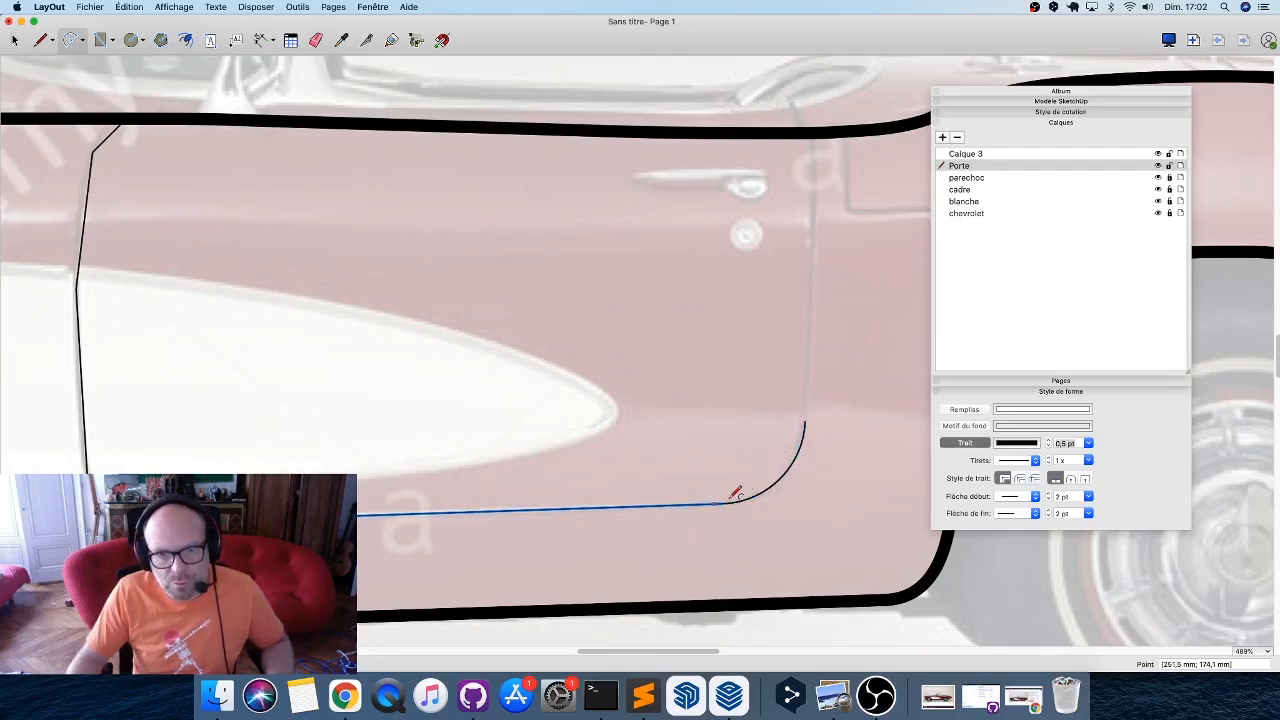
Trace the door's rear edge about 31 mm upward, and angle the last segment forward across the body's upper outline.
key("l")
left_click(805, 422)
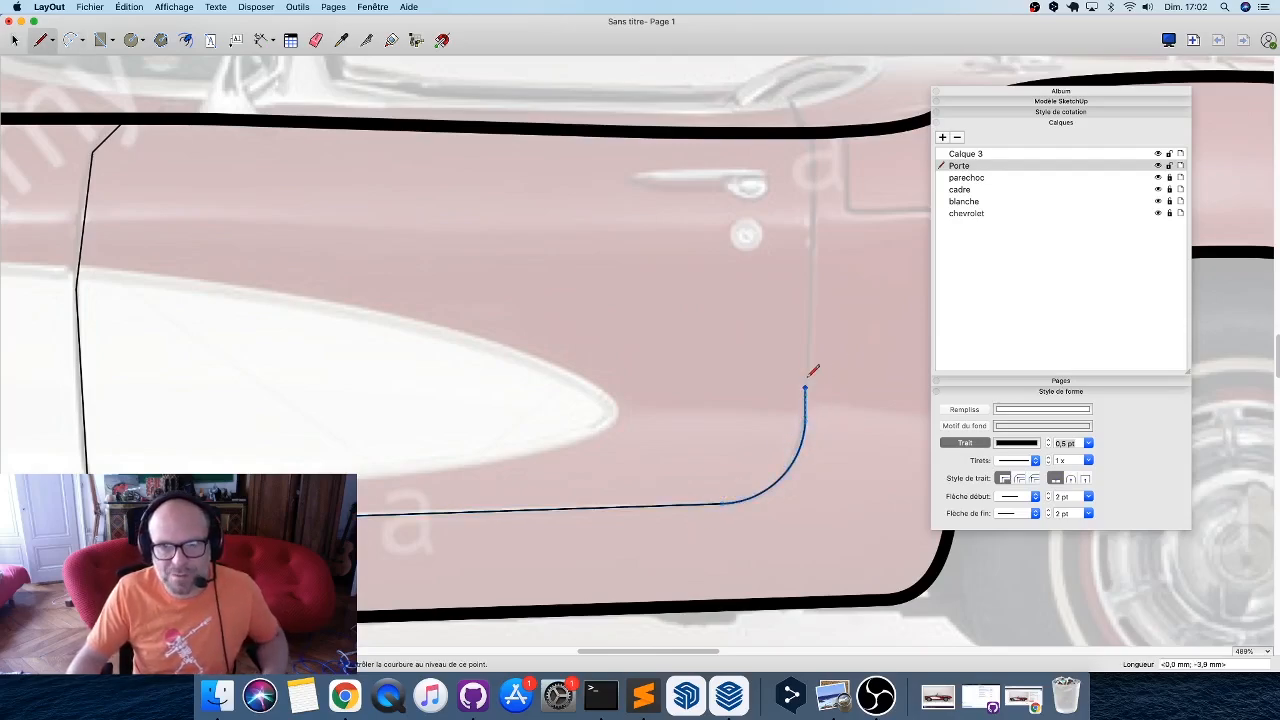
scroll(813, 144, "up", 5)
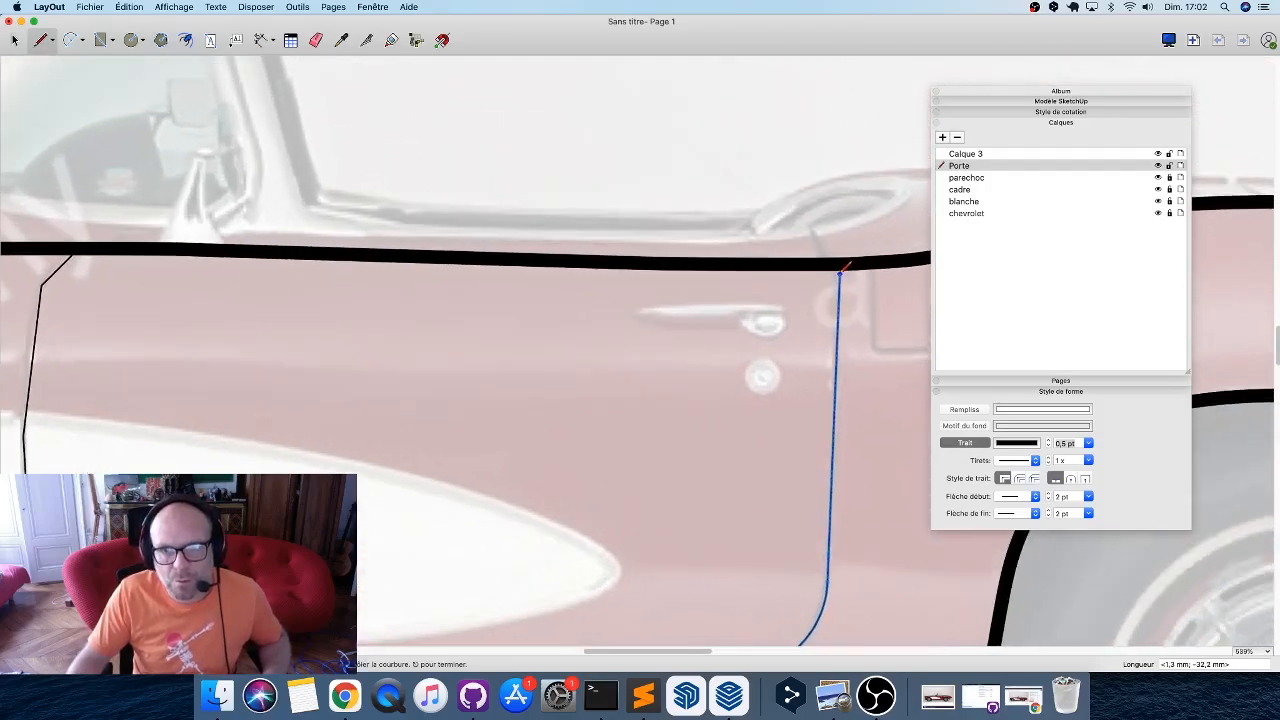
scroll(840, 282, "up", 8)
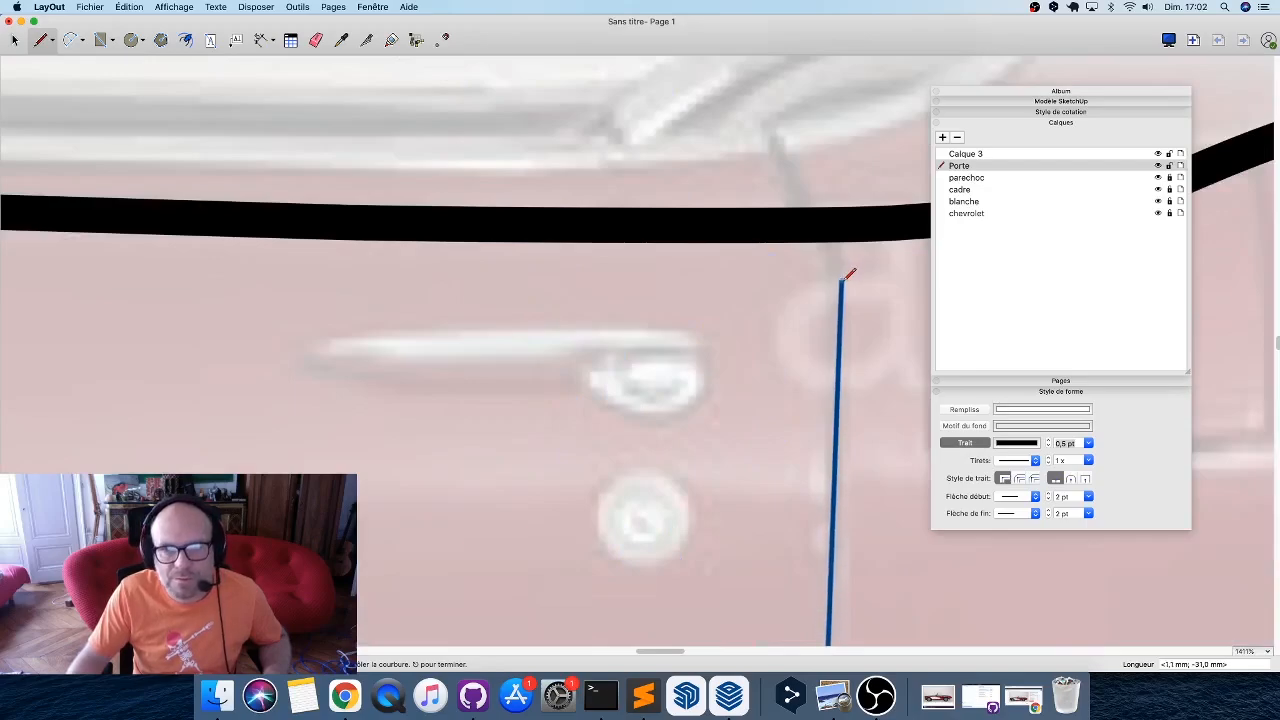
left_click(840, 280)
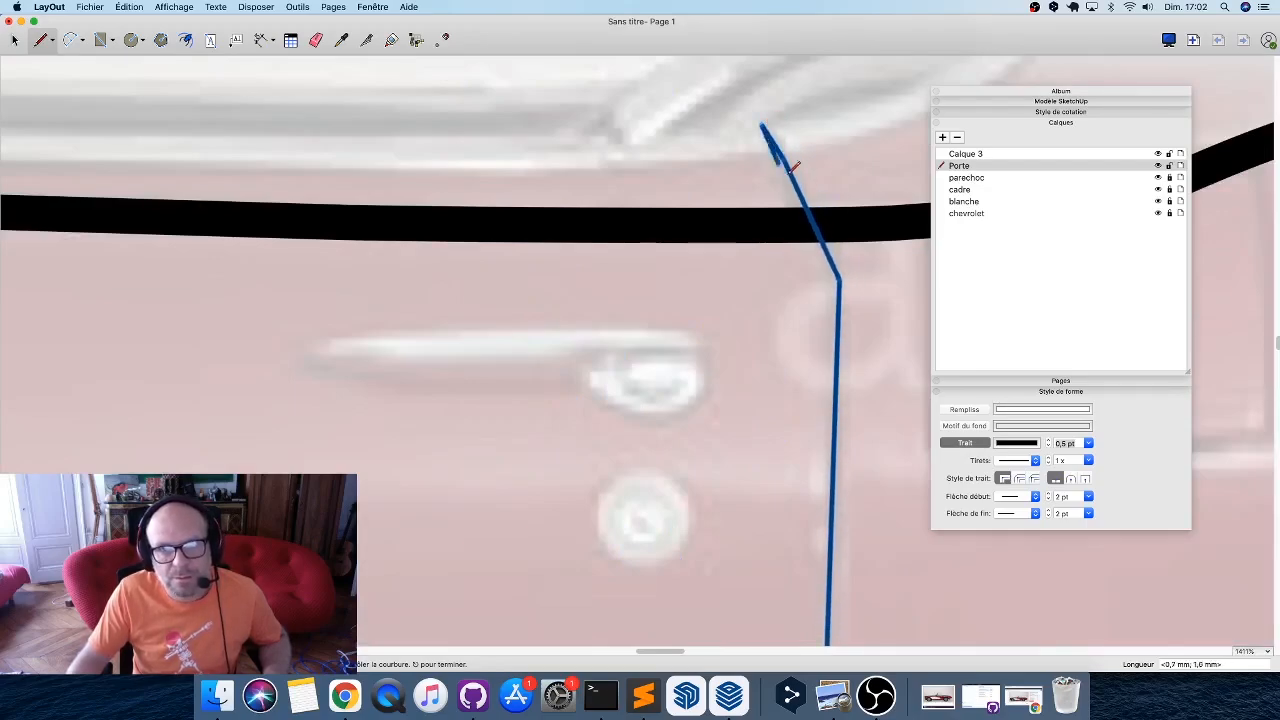
Resume the door outline from its upper front end, and hide the cadre layer that covers the photo there.
scroll(768, 130, "down", 15)
scroll(675, 180, "up", 12)
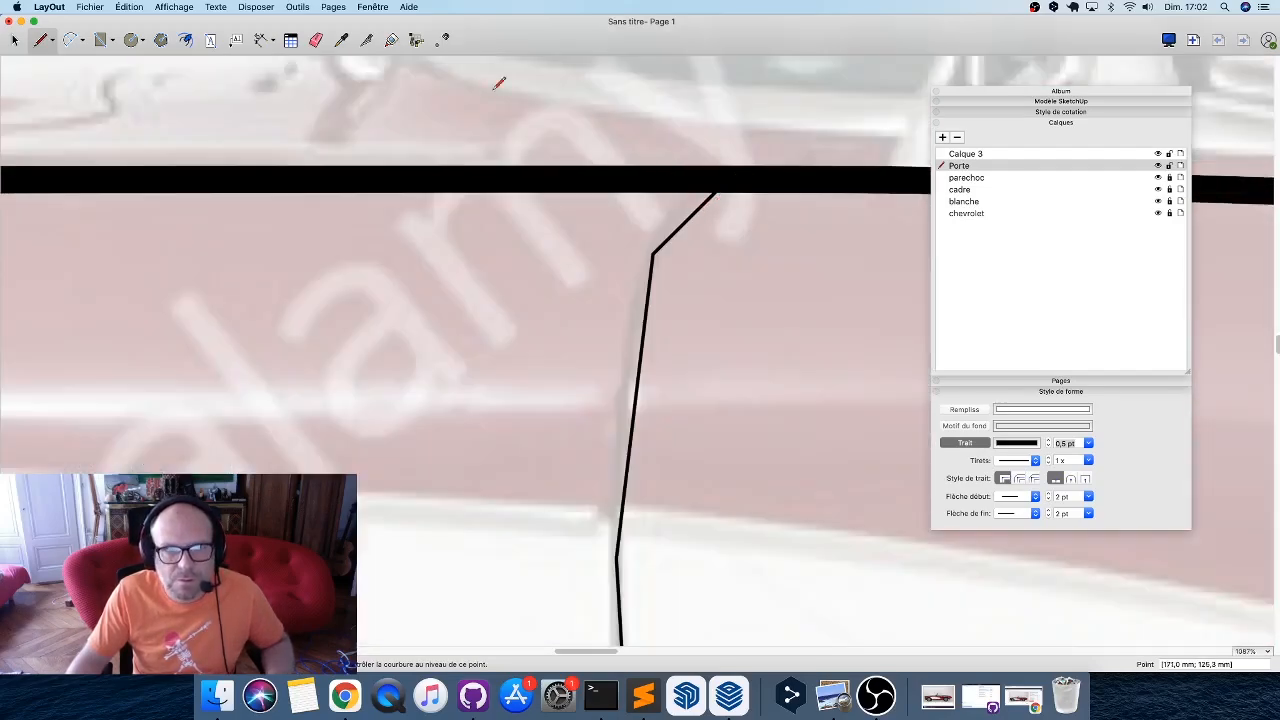
left_click(1157, 190)
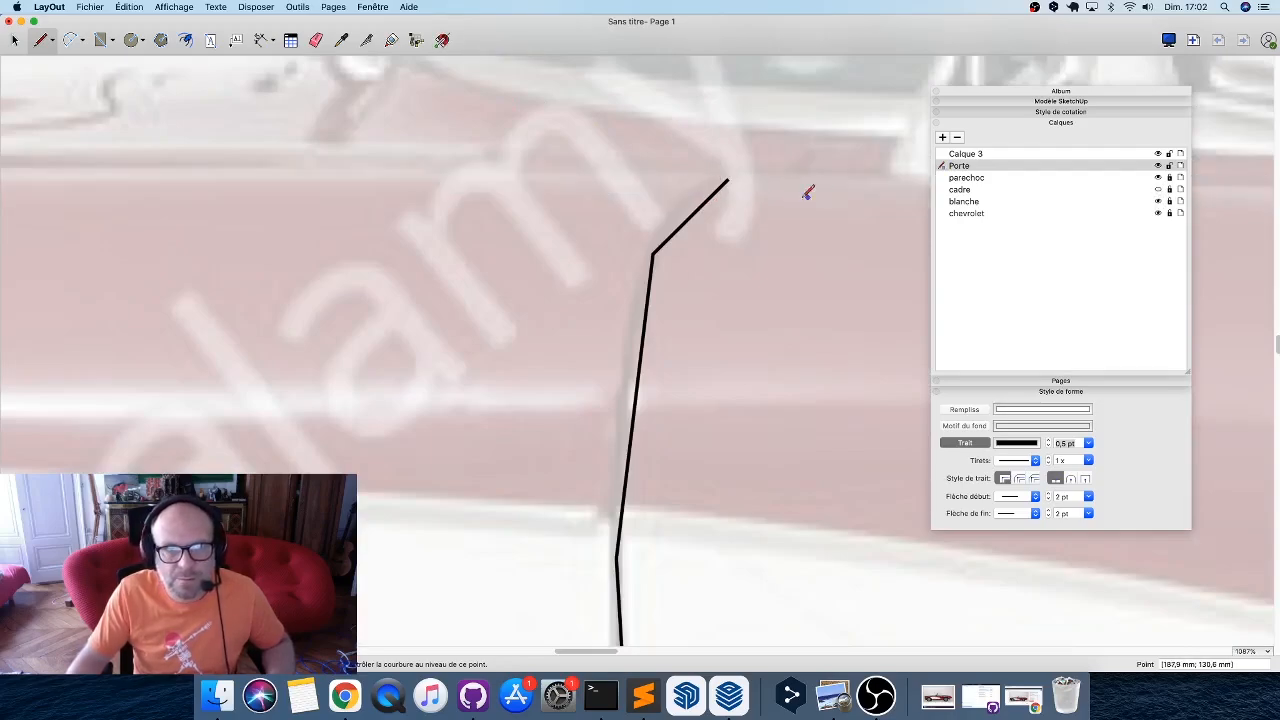
left_click(1158, 189)
mouse_move(840, 195)
middle_mouse_down()
mouse_move(566, 325)
mouse_move(343, 368)
middle_mouse_up()
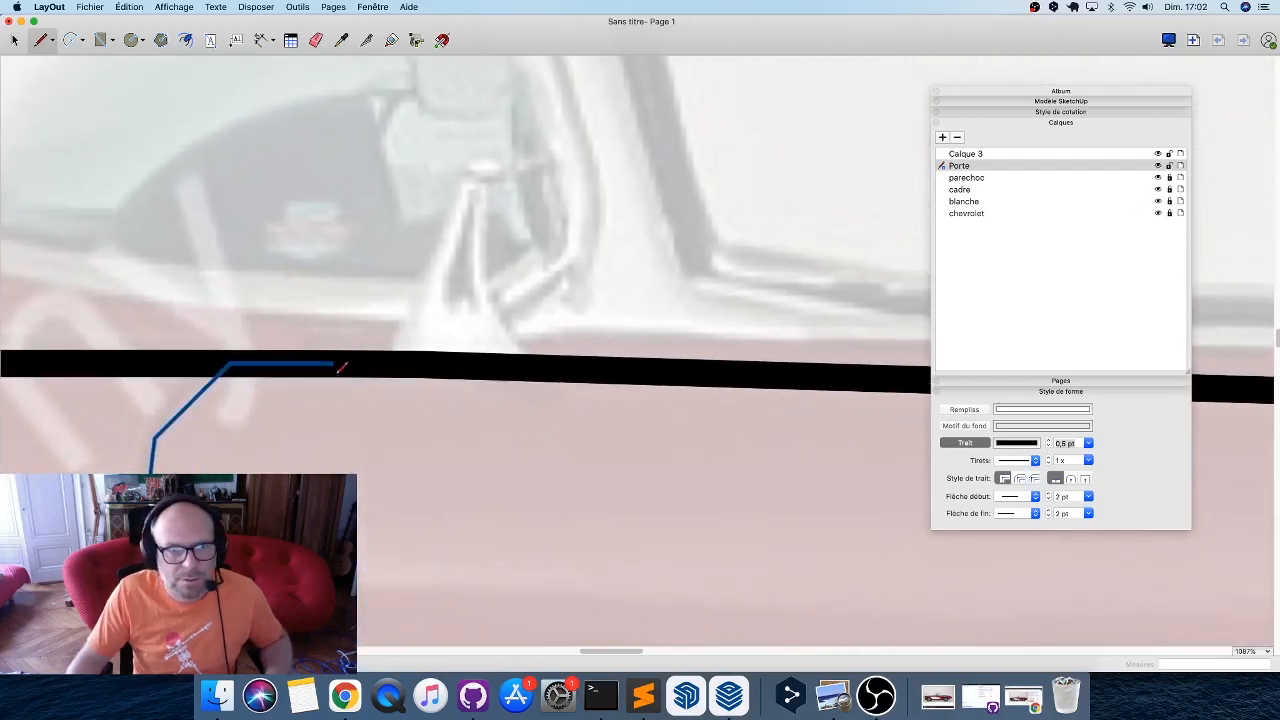
scroll(338, 330, "down", 2)
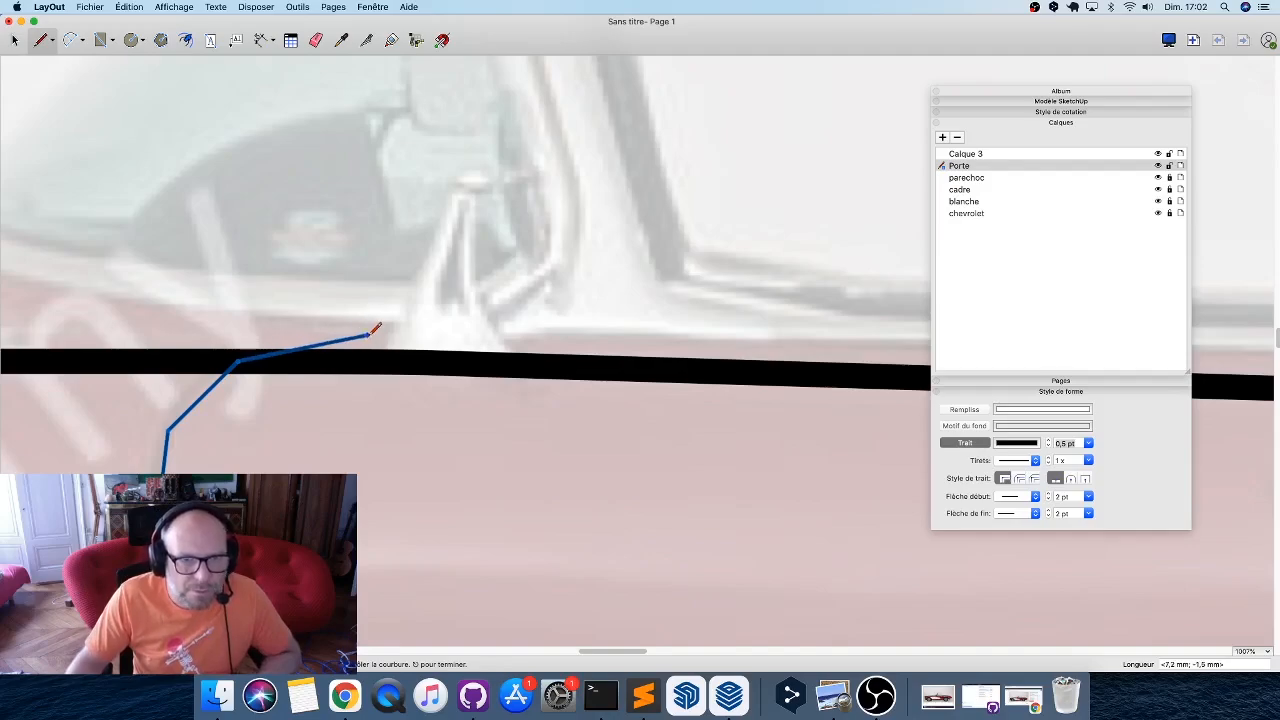
scroll(345, 358, "down", 5)
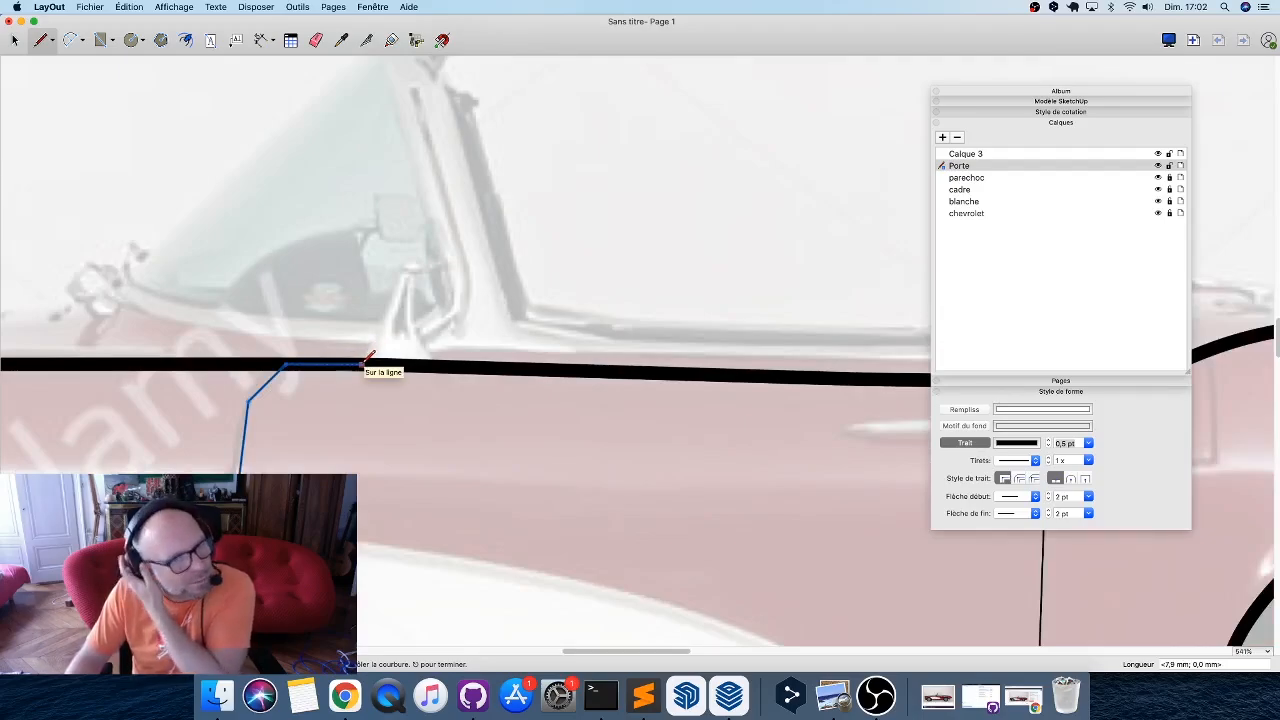
left_click(1158, 189)
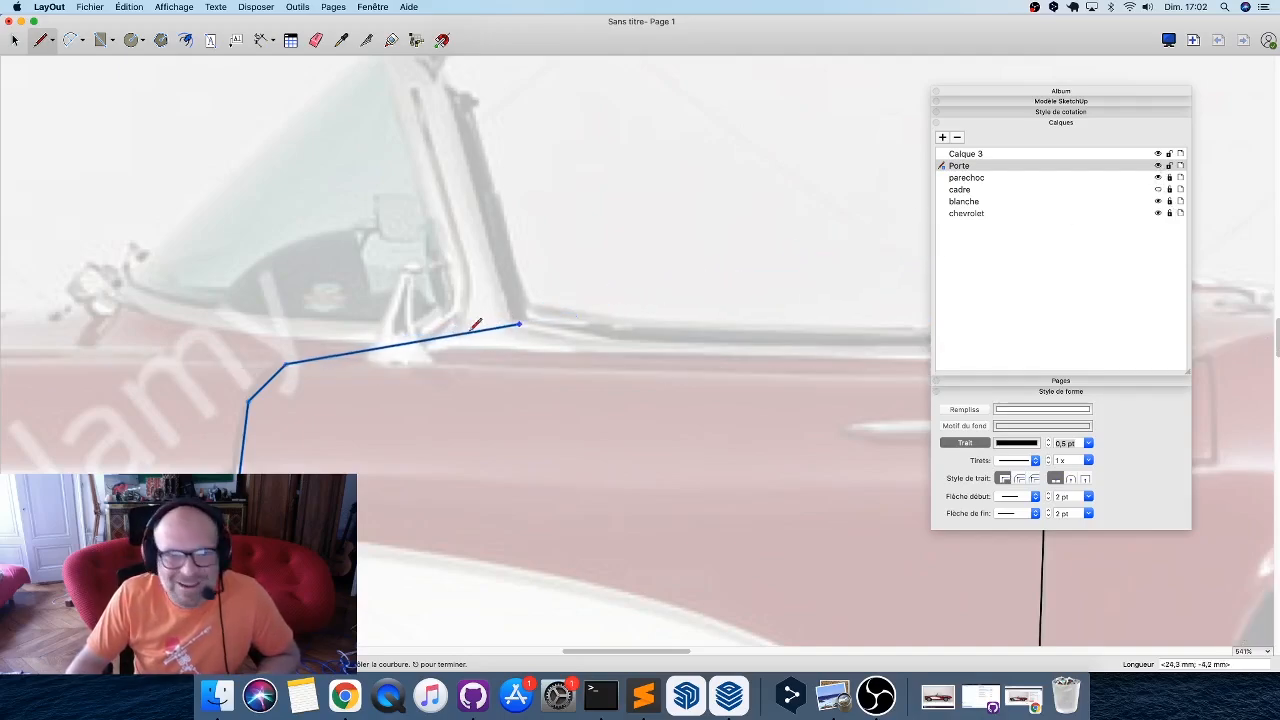
Extend the door's upper front end with a short, nearly horizontal segment and a short upward one below the windscreen.
left_click(287, 363)
scroll(329, 345, "up", 3)
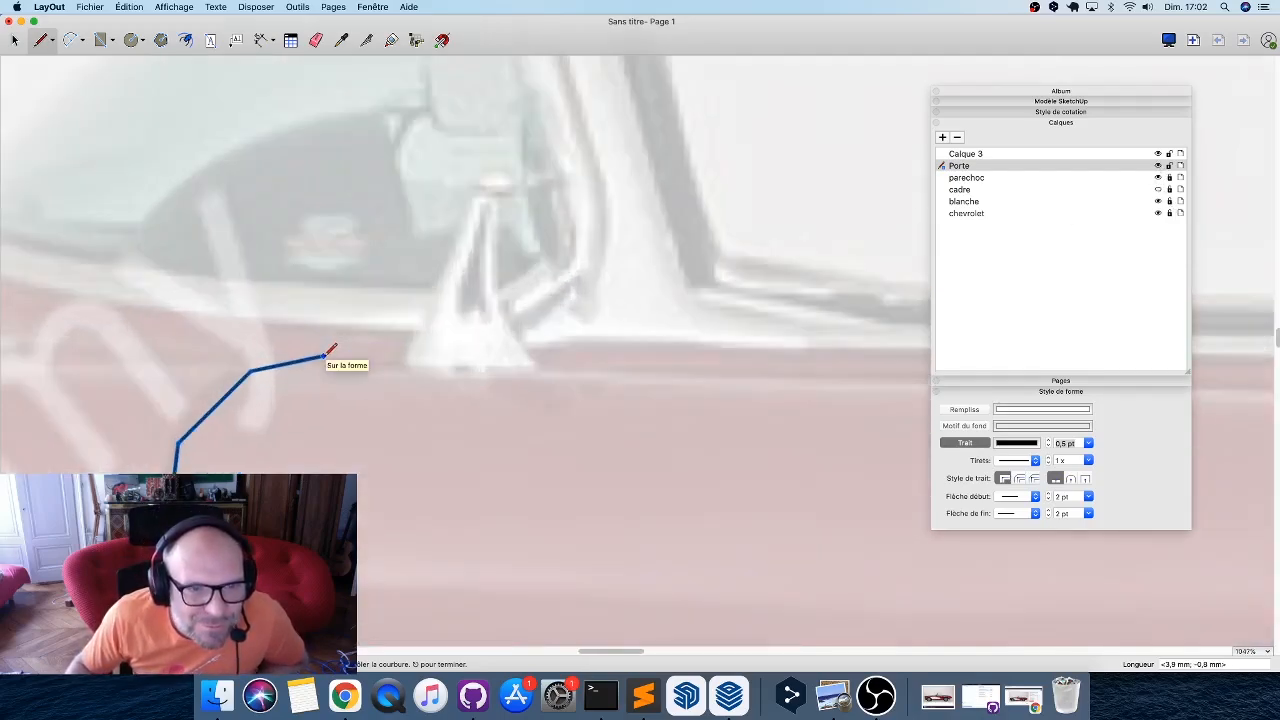
left_click(323, 356)
left_click(340, 326)
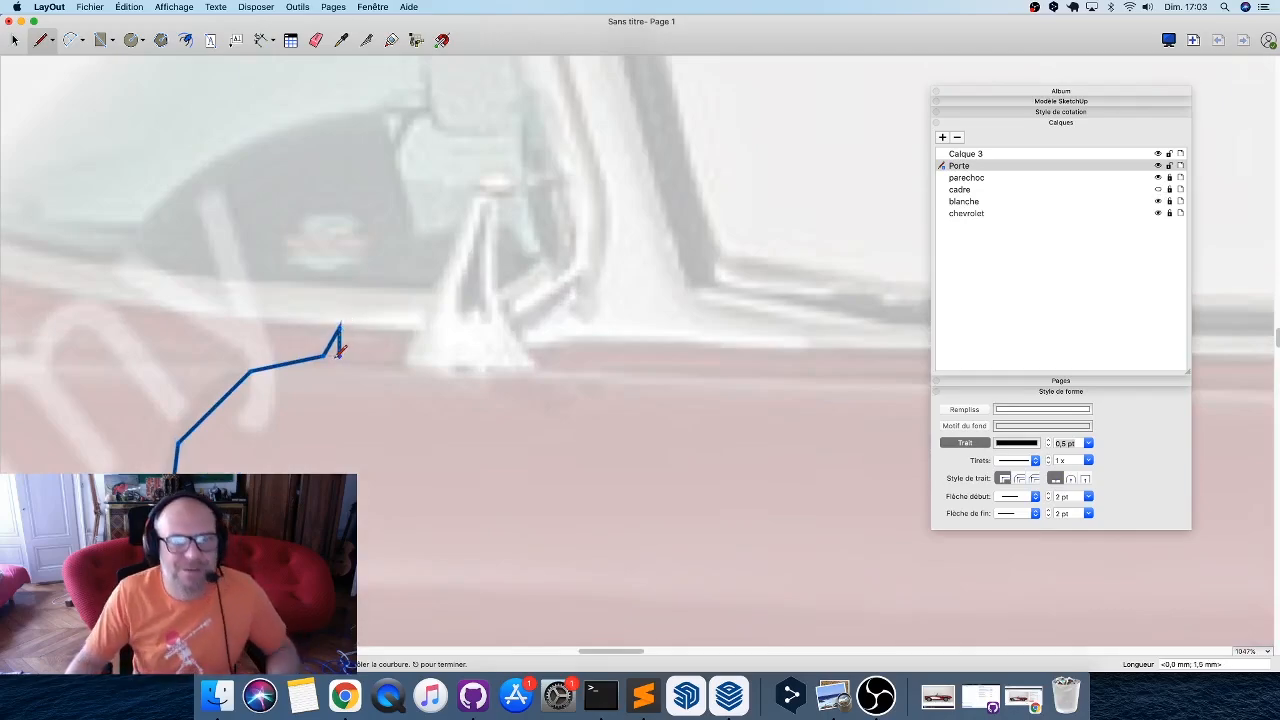
scroll(338, 350, "down", 2)
scroll(334, 356, "down", 2)
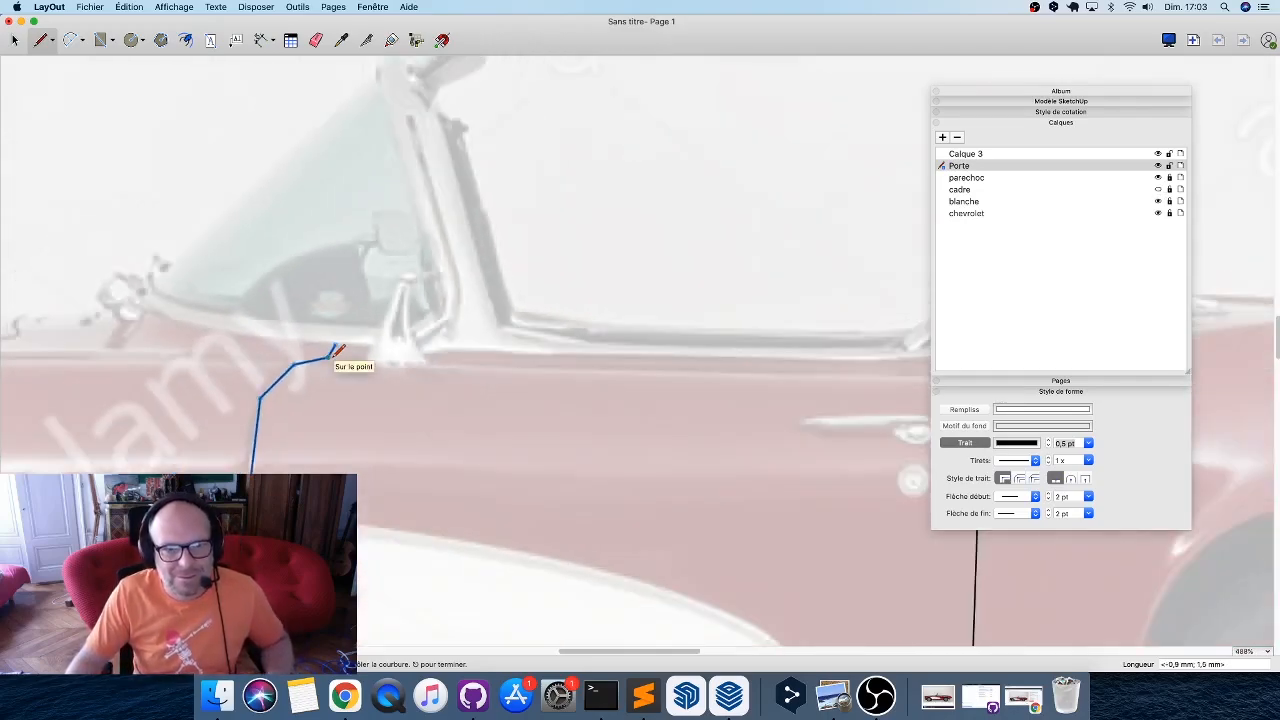
middle_click_drag(334, 356, 388, 218)
key("space")
Finish the door outline and bend its angular upper front corner into a smooth curve matching the photo.
double_click(360, 218)
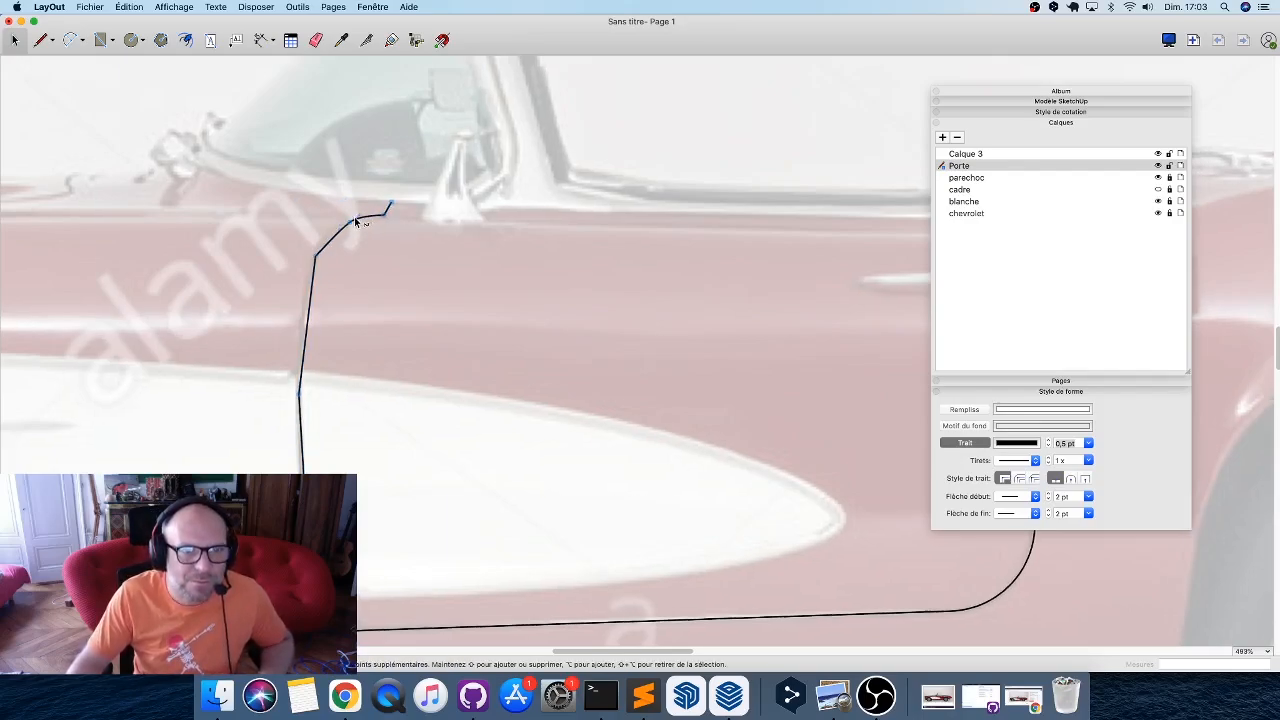
scroll(354, 216, "up", 3)
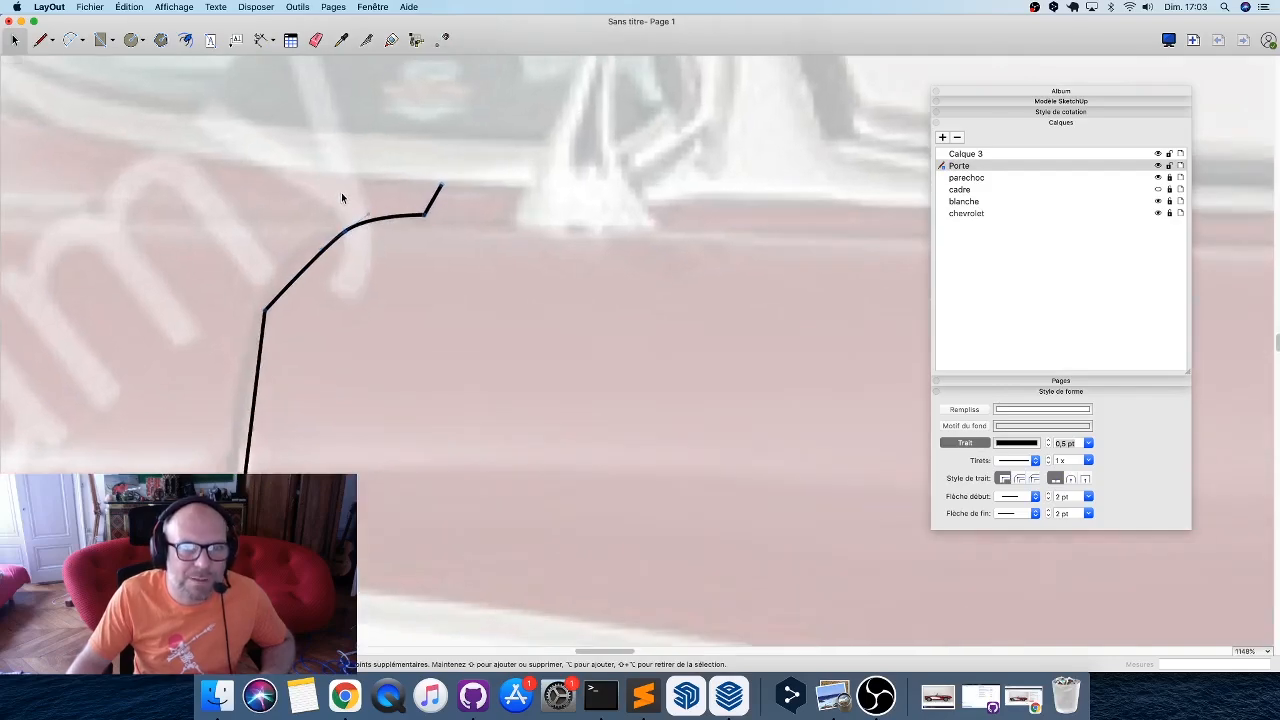
scroll(343, 194, "up", 4)
left_click_drag(348, 275, 430, 243)
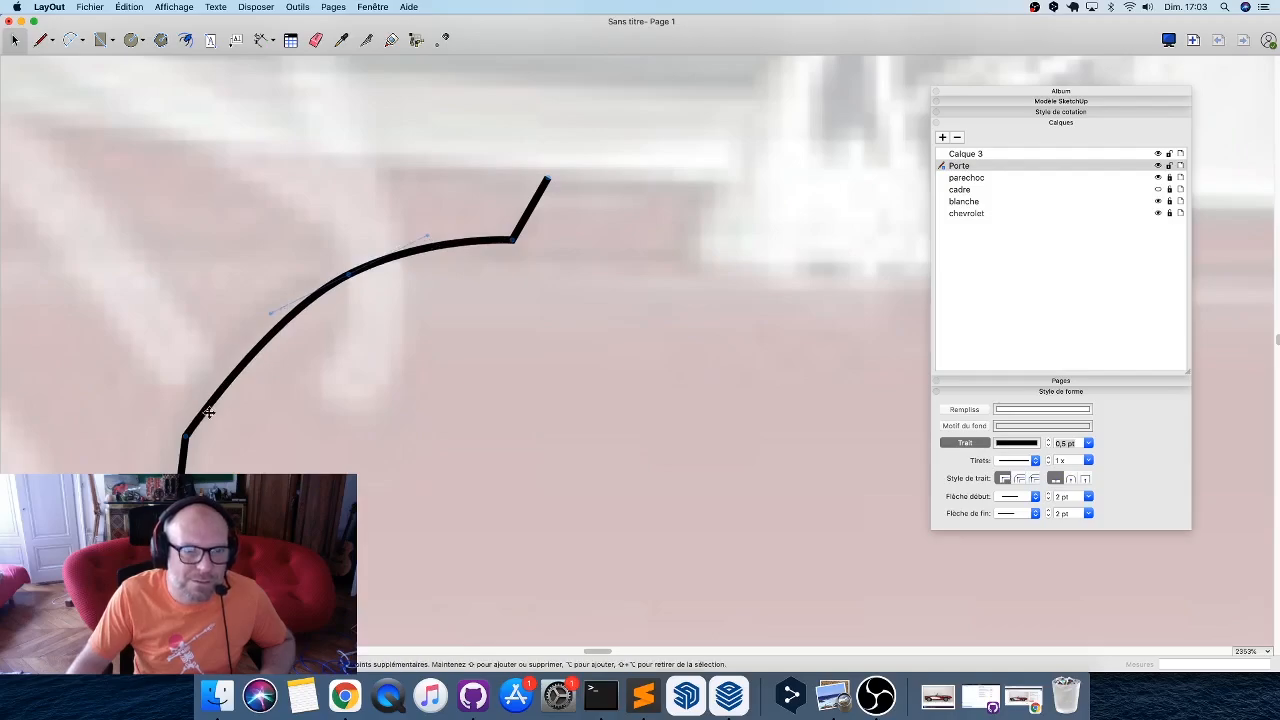
left_click_drag(185, 452, 230, 352)
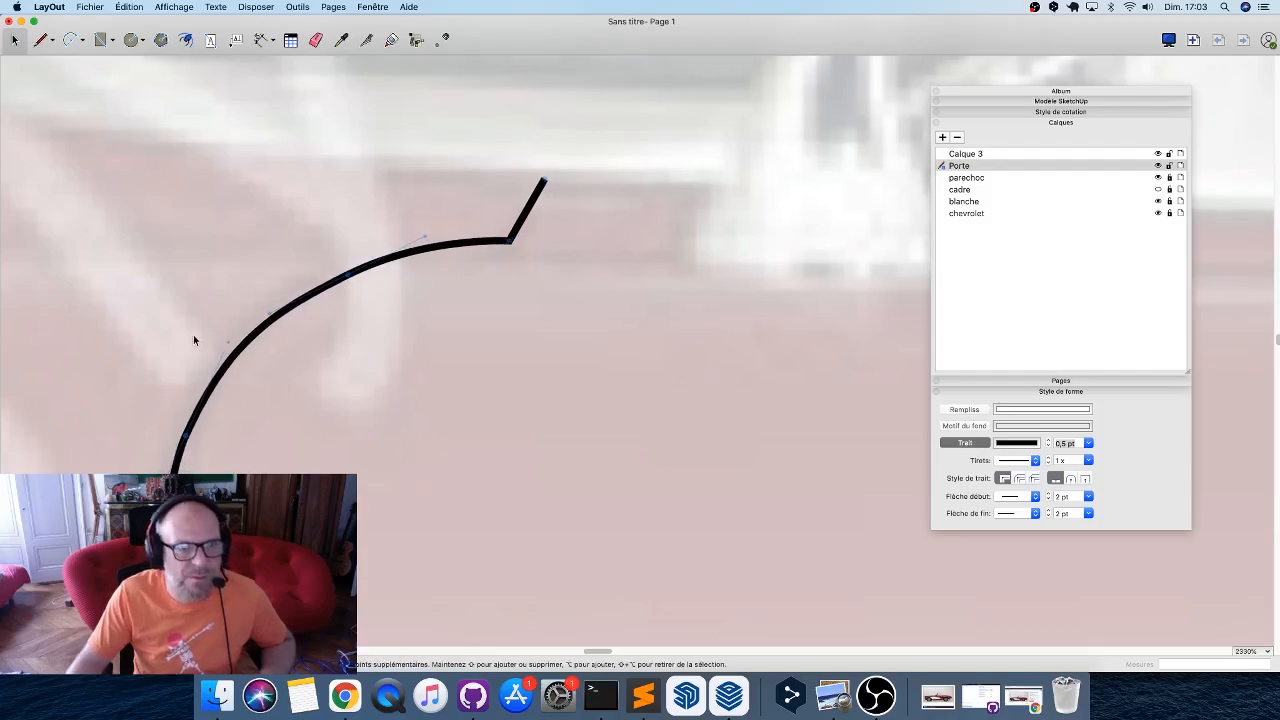
Smooth the door outline along the front edge and round its upper rear corner to follow the door gap.
scroll(194, 337, "down", 6)
scroll(308, 328, "down", 5)
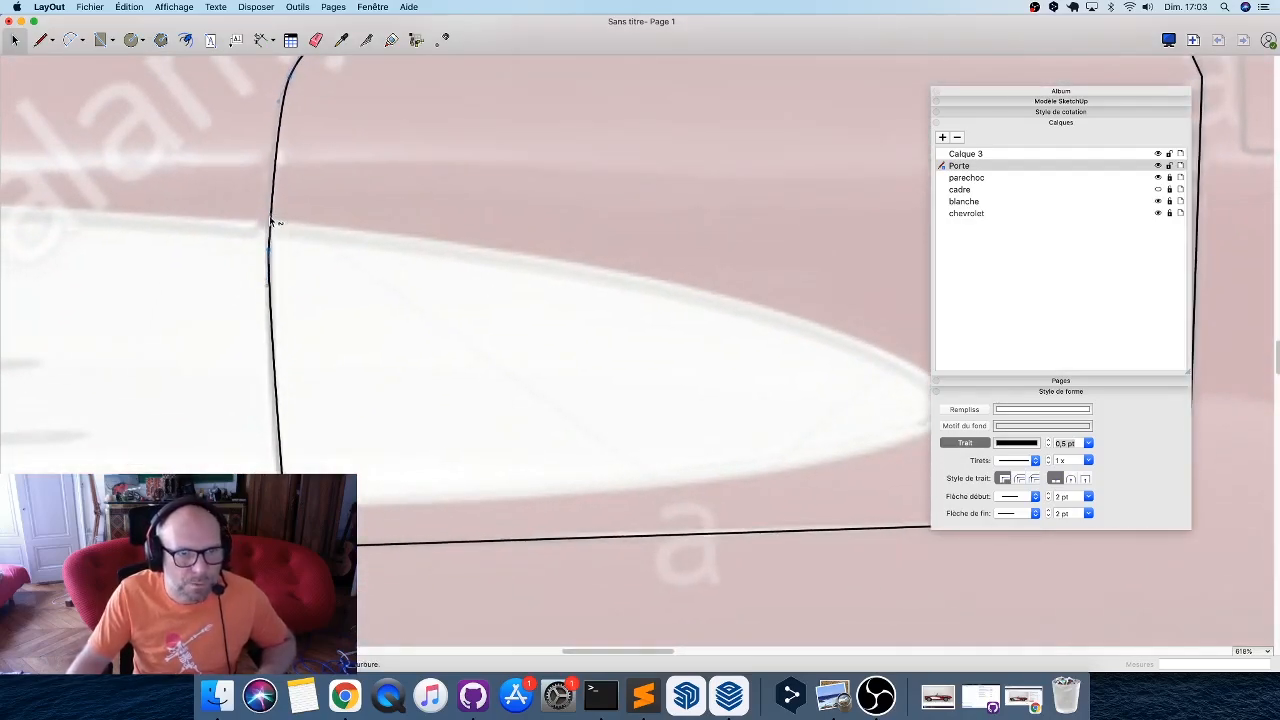
scroll(389, 509, "right", 5)
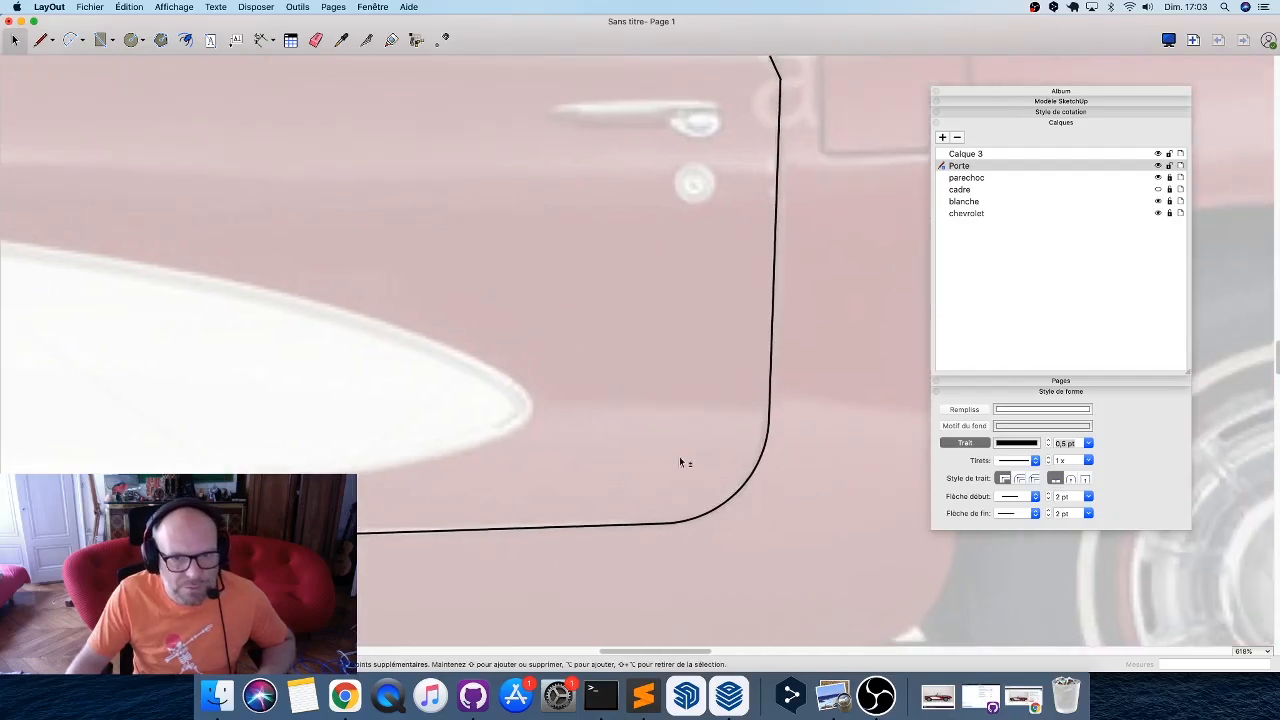
scroll(680, 462, "right", 3)
scroll(592, 545, "up", 5)
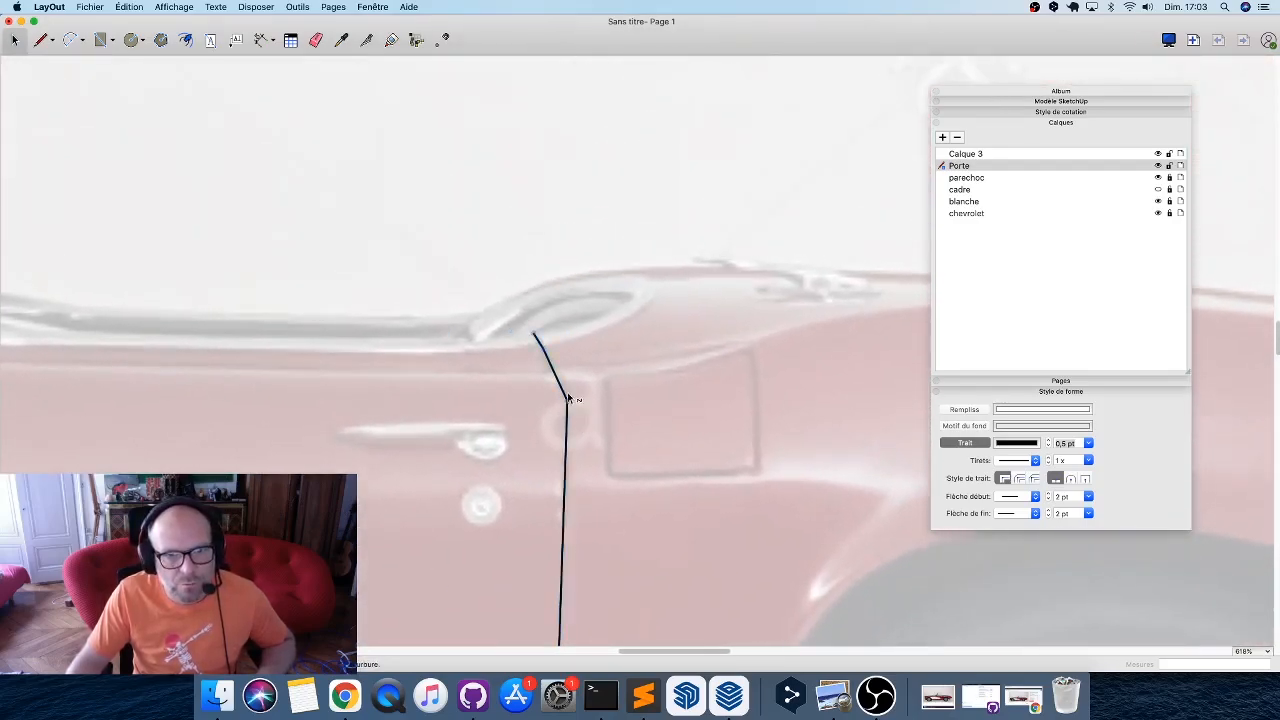
left_click_drag(567, 399, 563, 364, "alt")
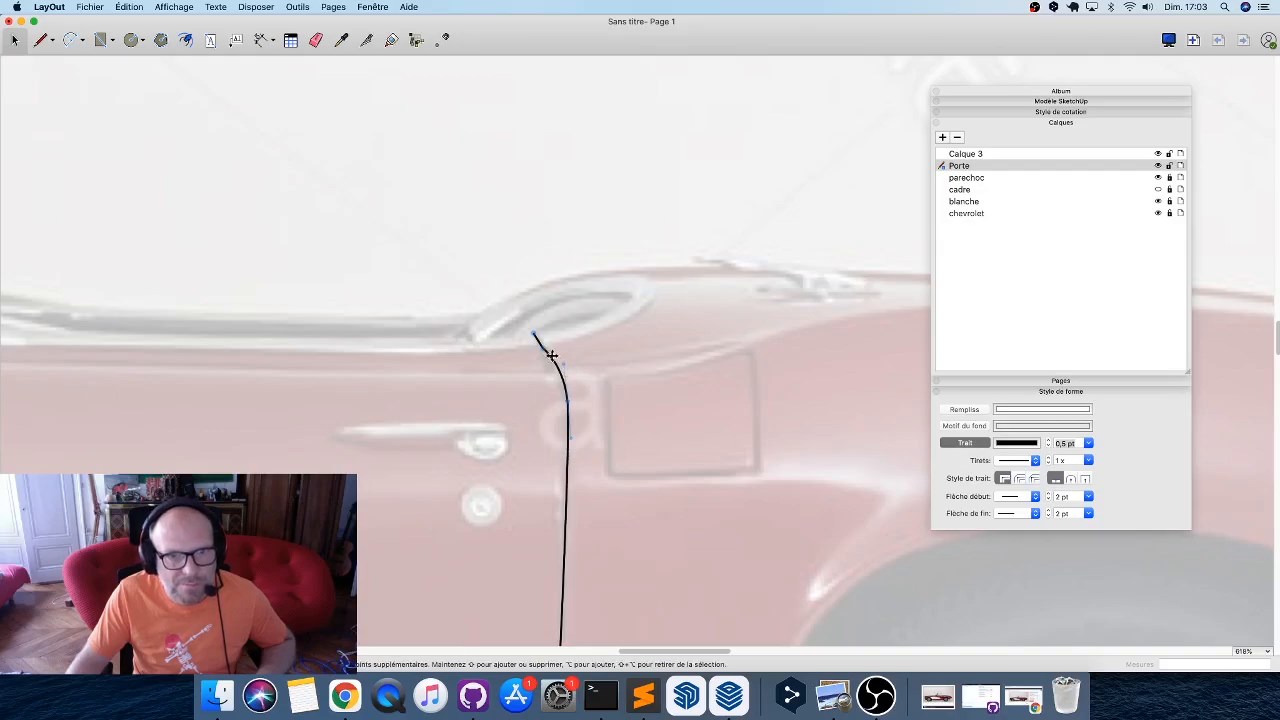
scroll(551, 355, "down", 6)
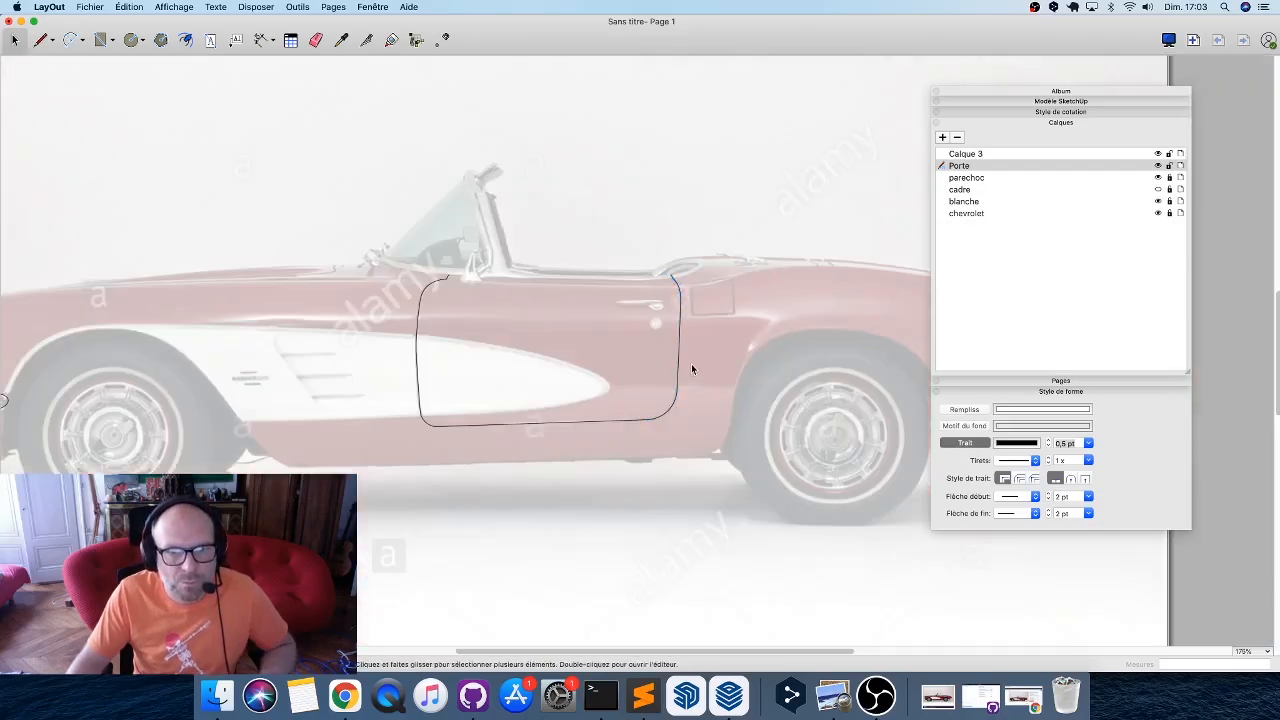
Join the door's separate front, bottom and rear segments into one continuous outline.
left_click(678, 366)
left_click(618, 421)
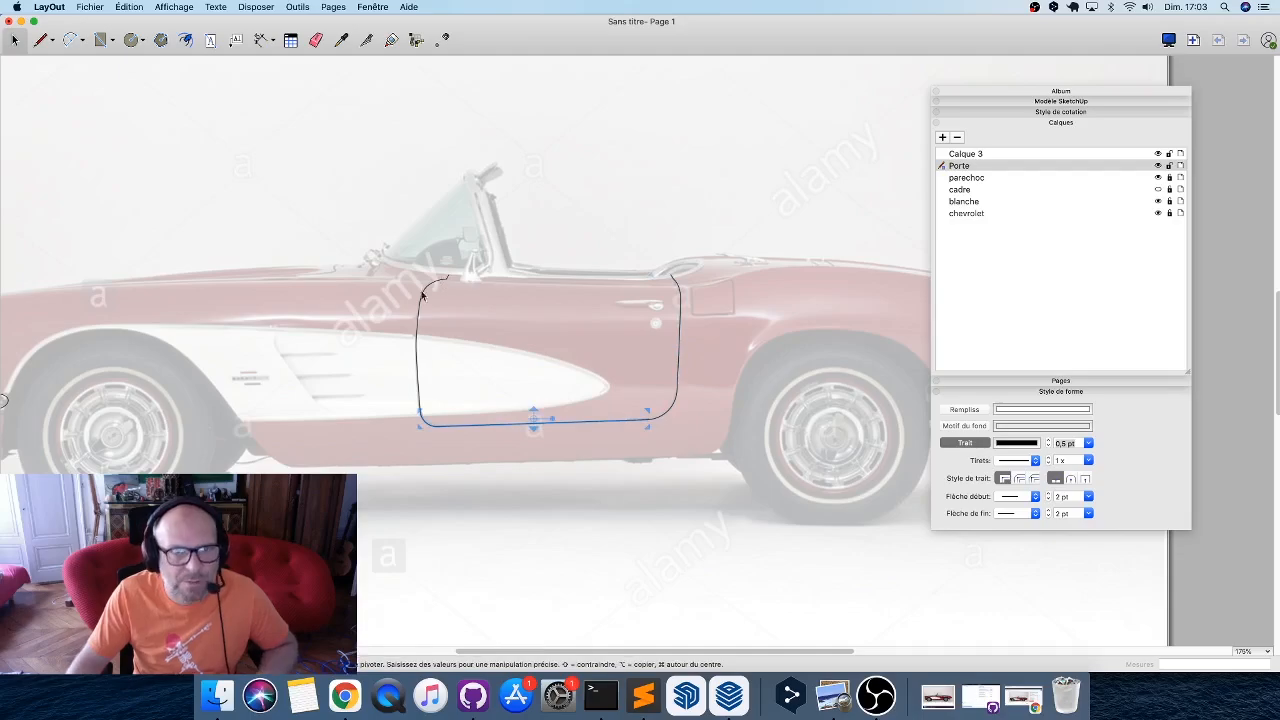
left_click(391, 39)
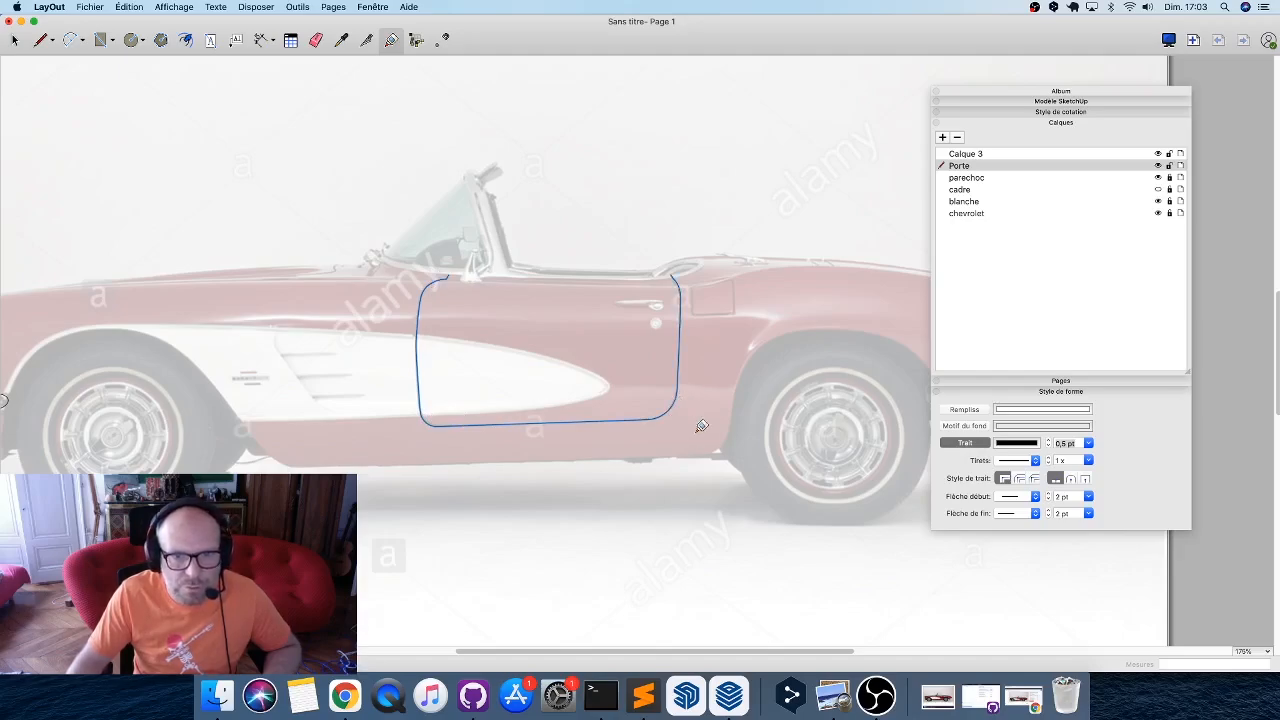
key("space")
left_click(676, 287)
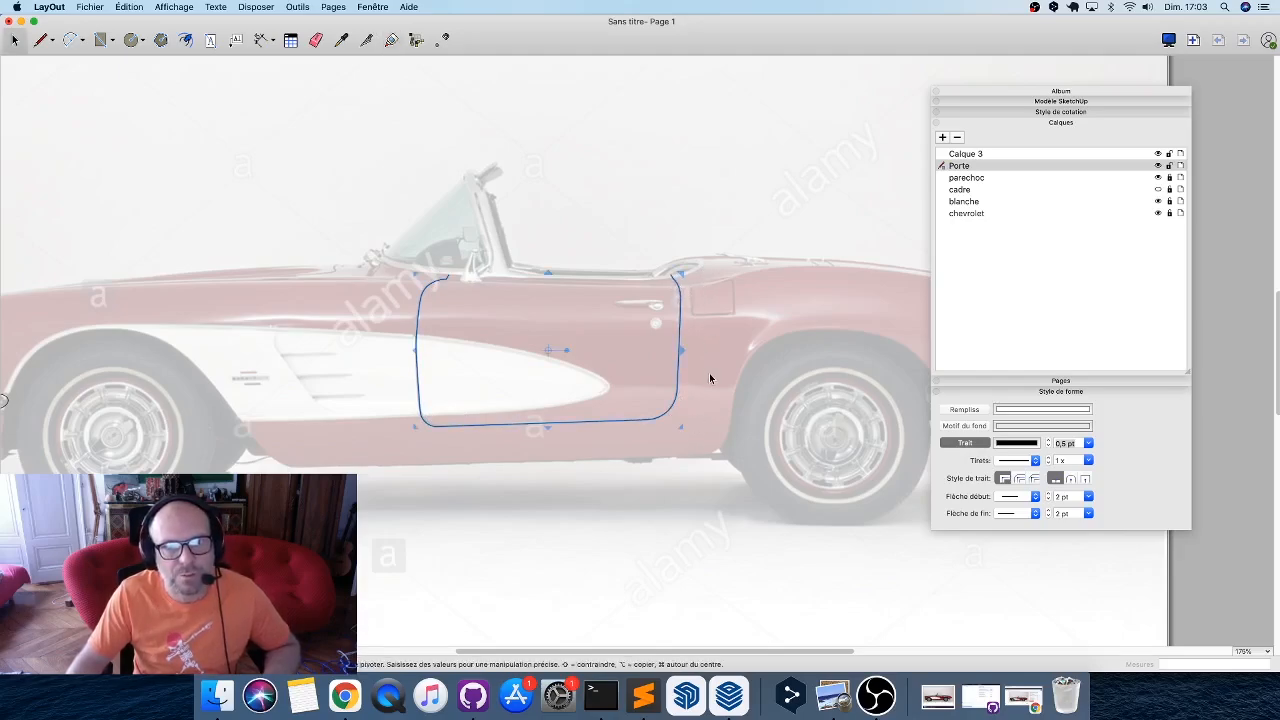
left_click(620, 192)
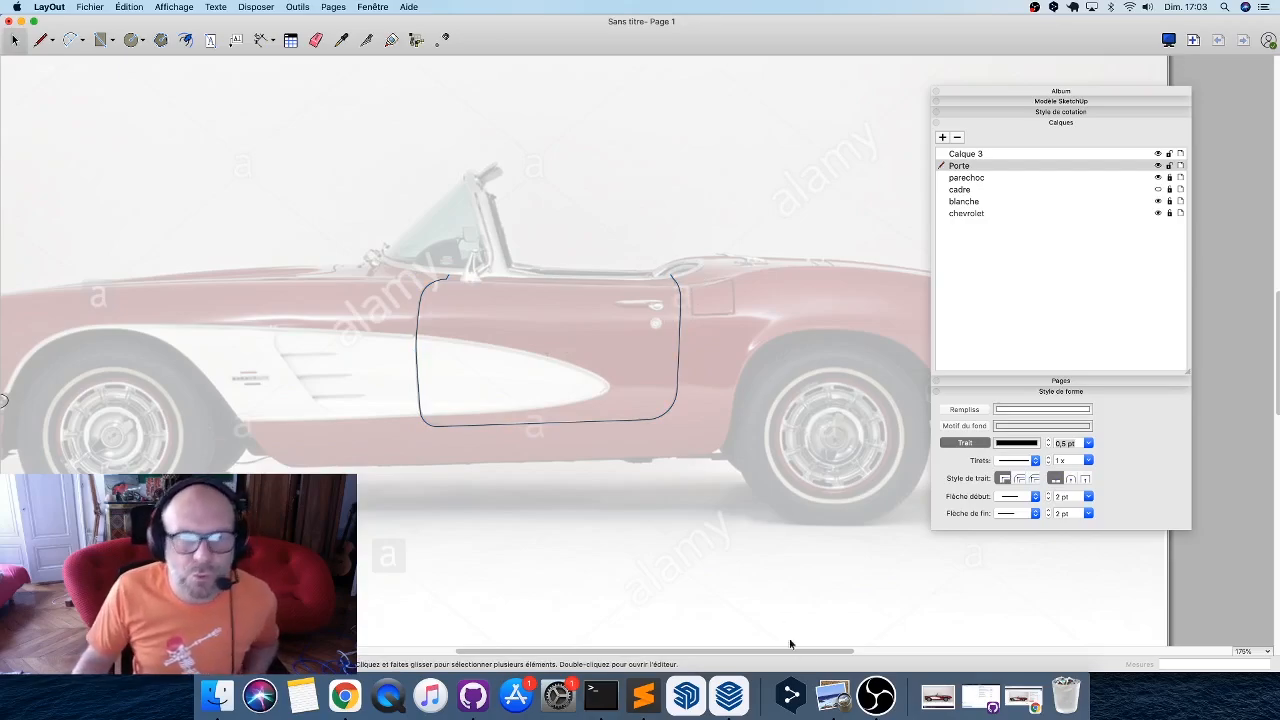
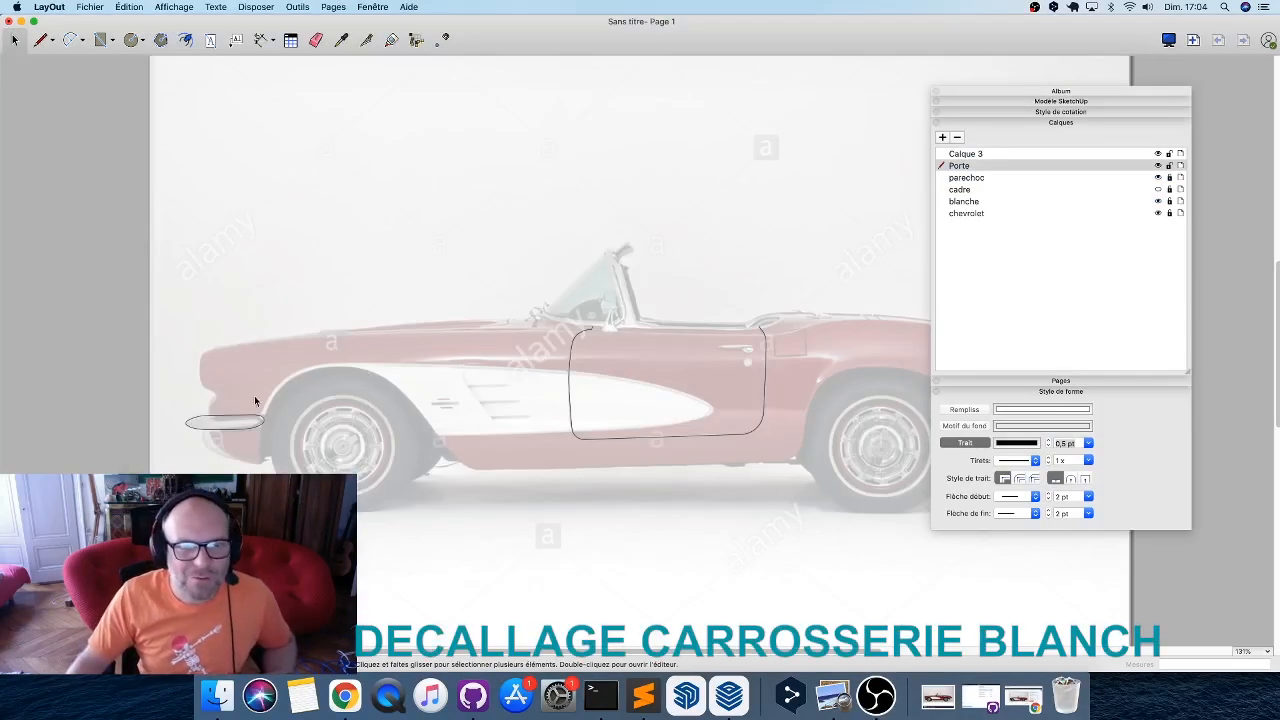
Show and unlock the cadre layer, copy the thick body outline, and lock the layer again.
left_click(1158, 190)
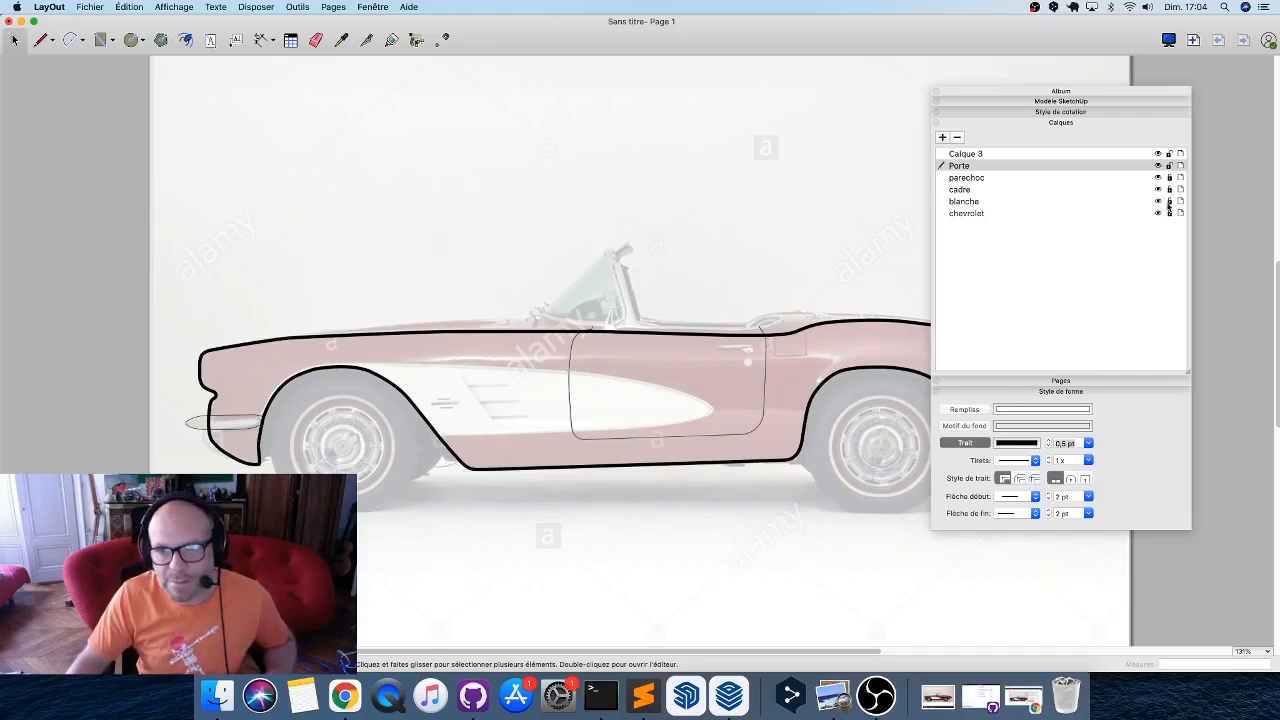
left_click(582, 467)
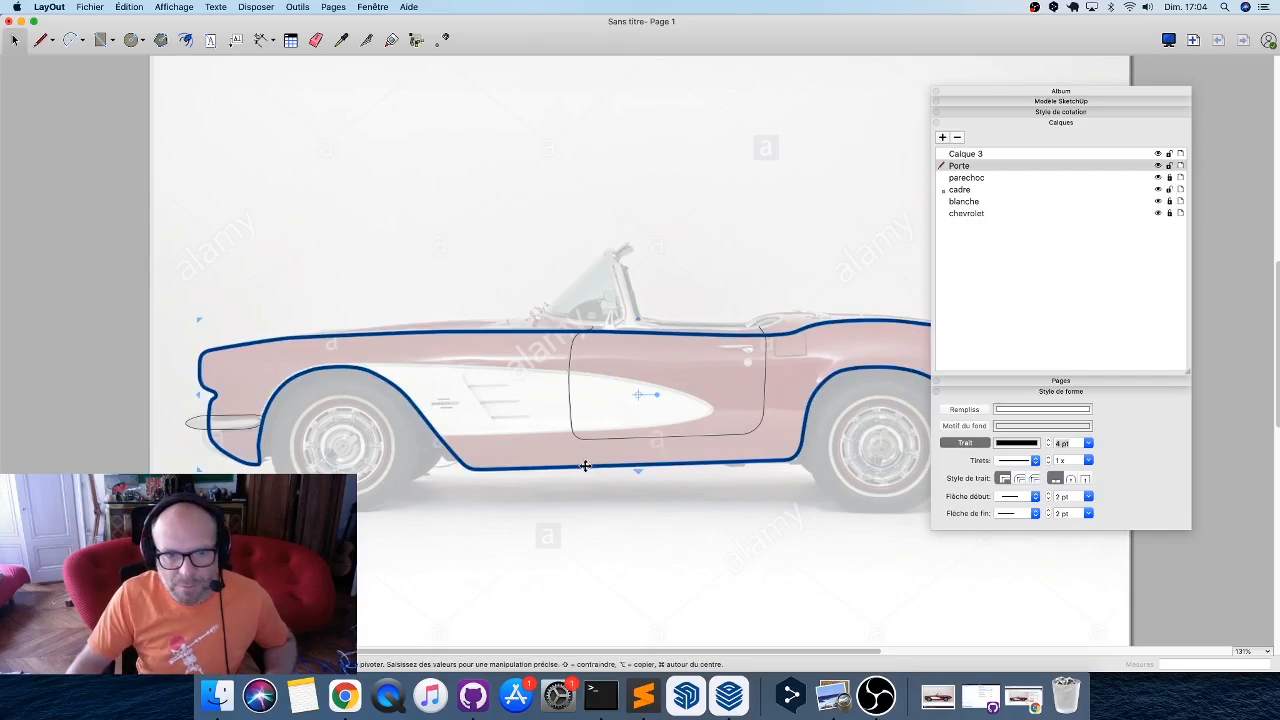
key("super+c")
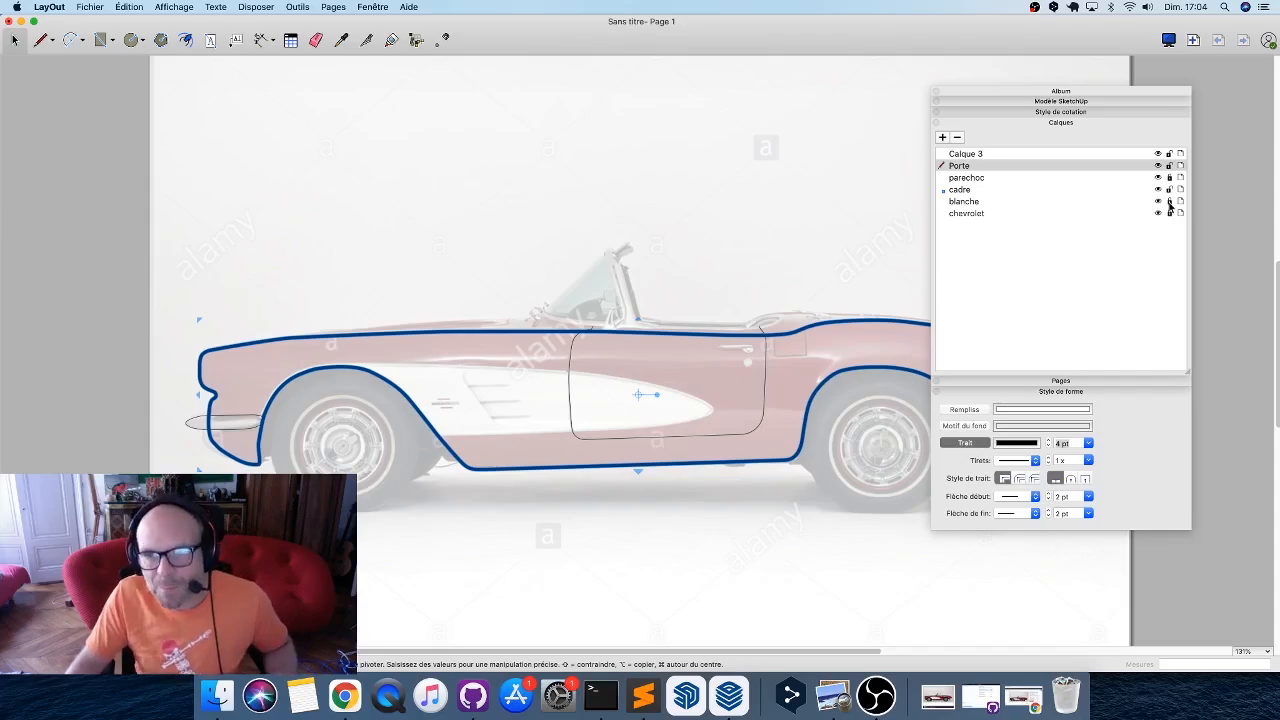
left_click(1170, 190)
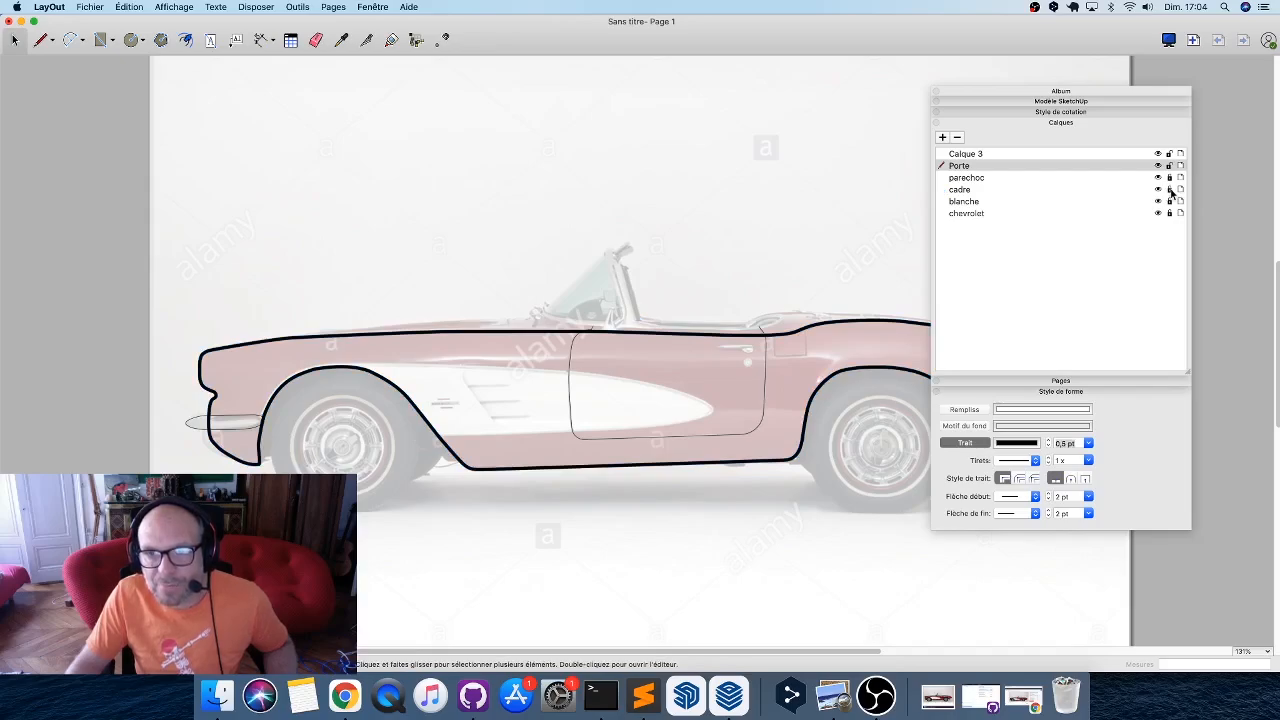
Add a new layer and place it between the parechoc and cadre layers.
left_click(995, 178)
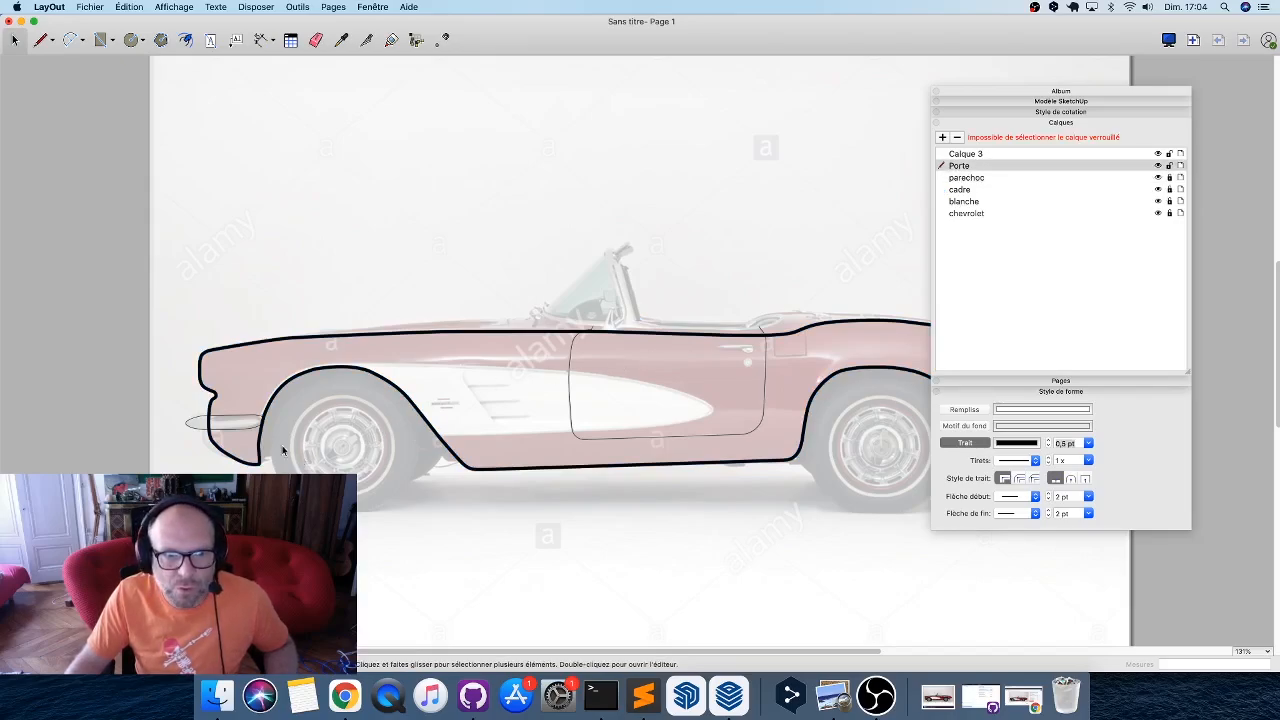
left_click(968, 190)
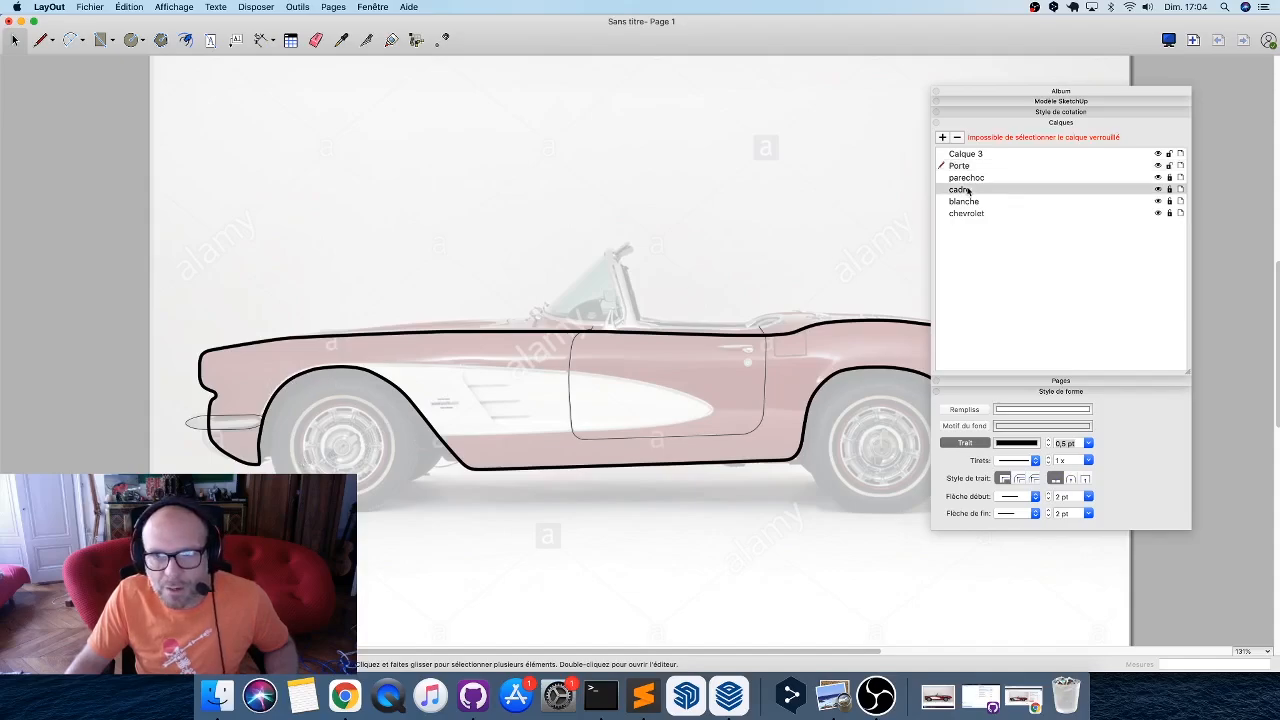
left_click(942, 138)
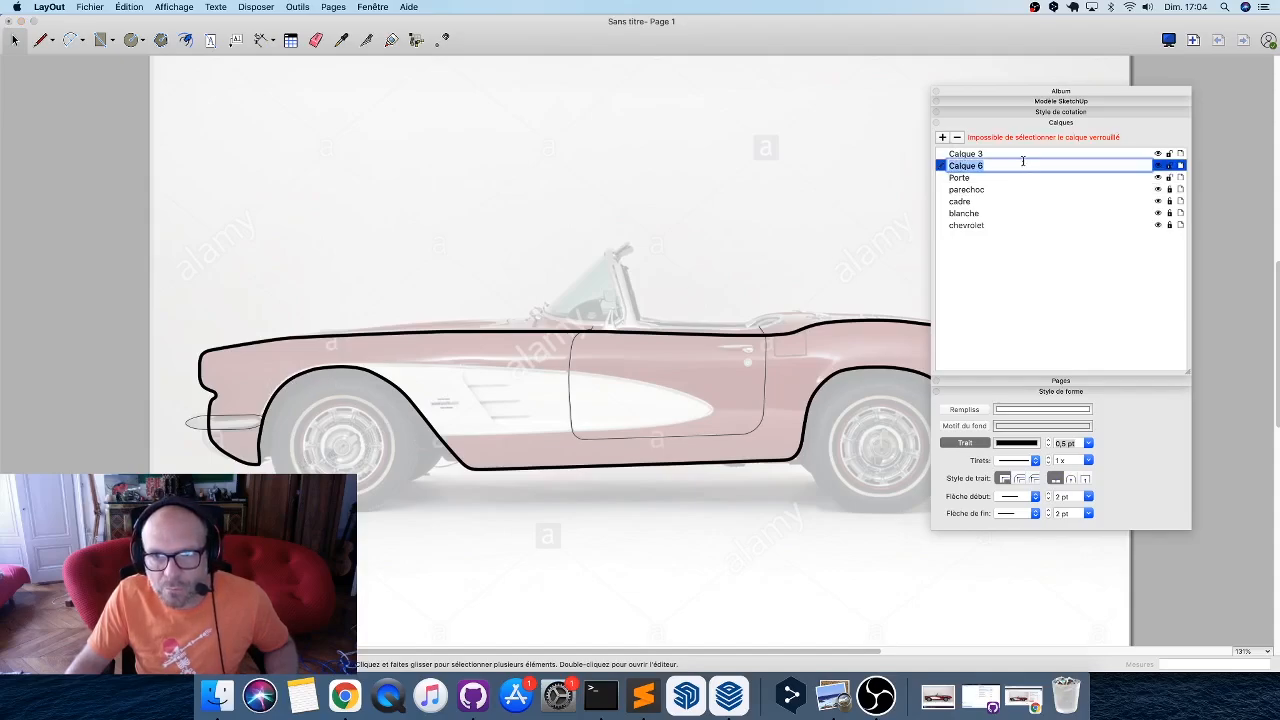
key("Return")
left_click(988, 166)
left_click_drag(988, 166, 990, 196)
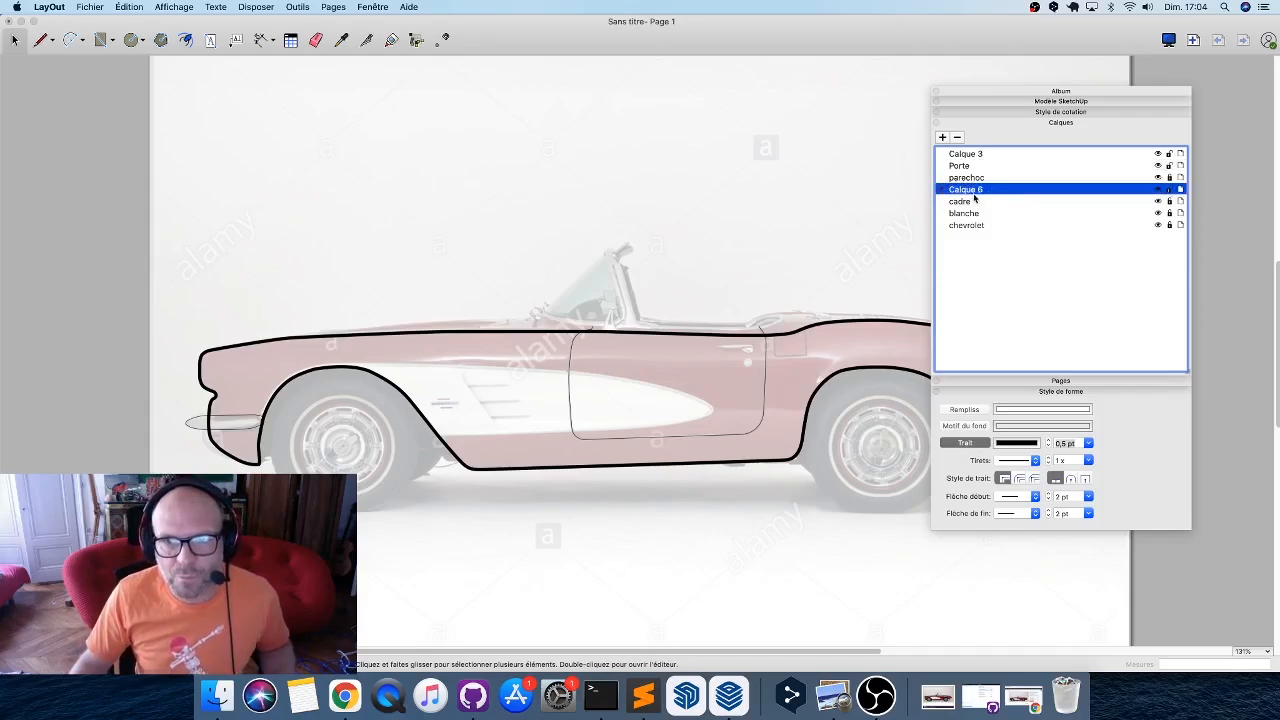
Rename the new layer above cadre as "carroserie blanche".
double_click(974, 192)
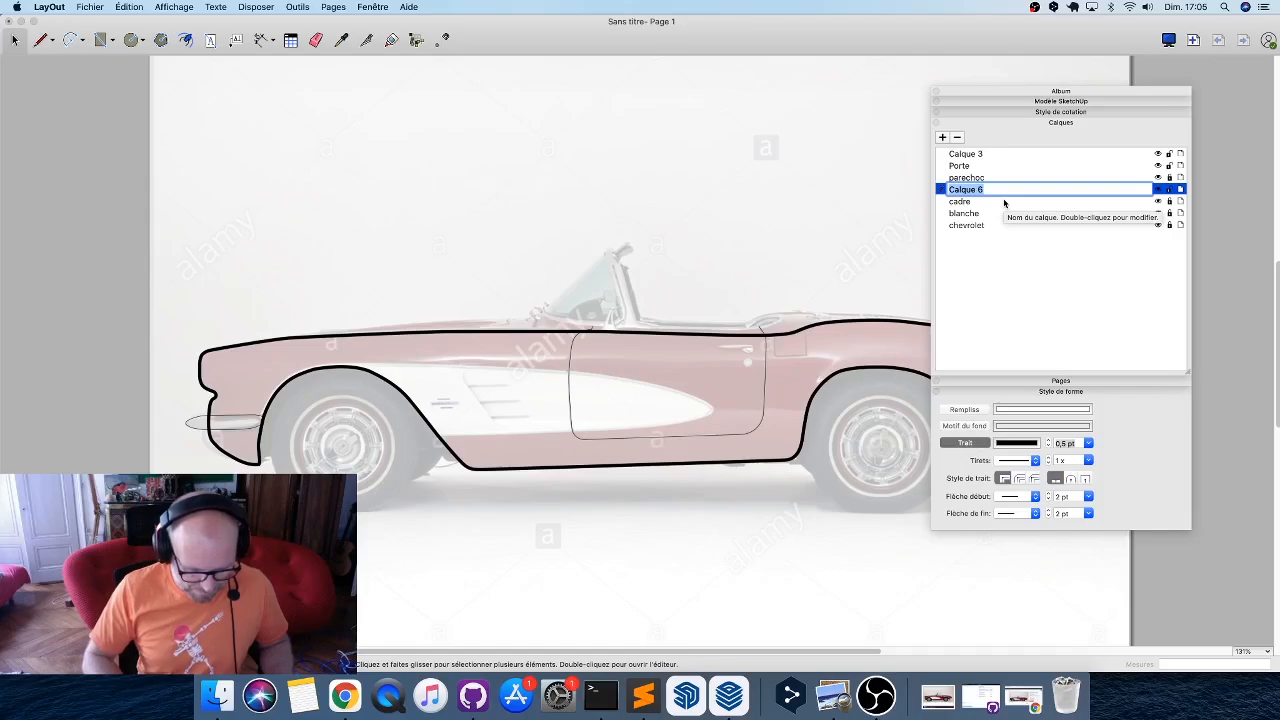
type("ca")
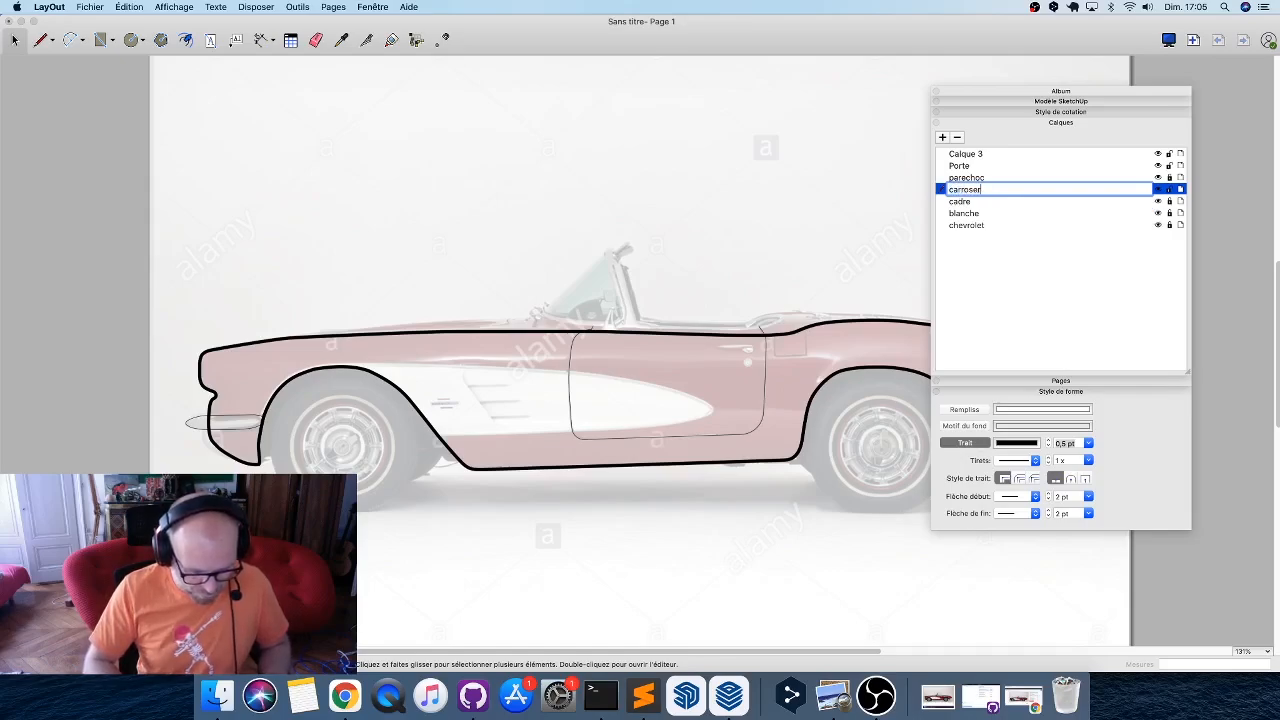
type("rrosserie blanche")
key("Return")
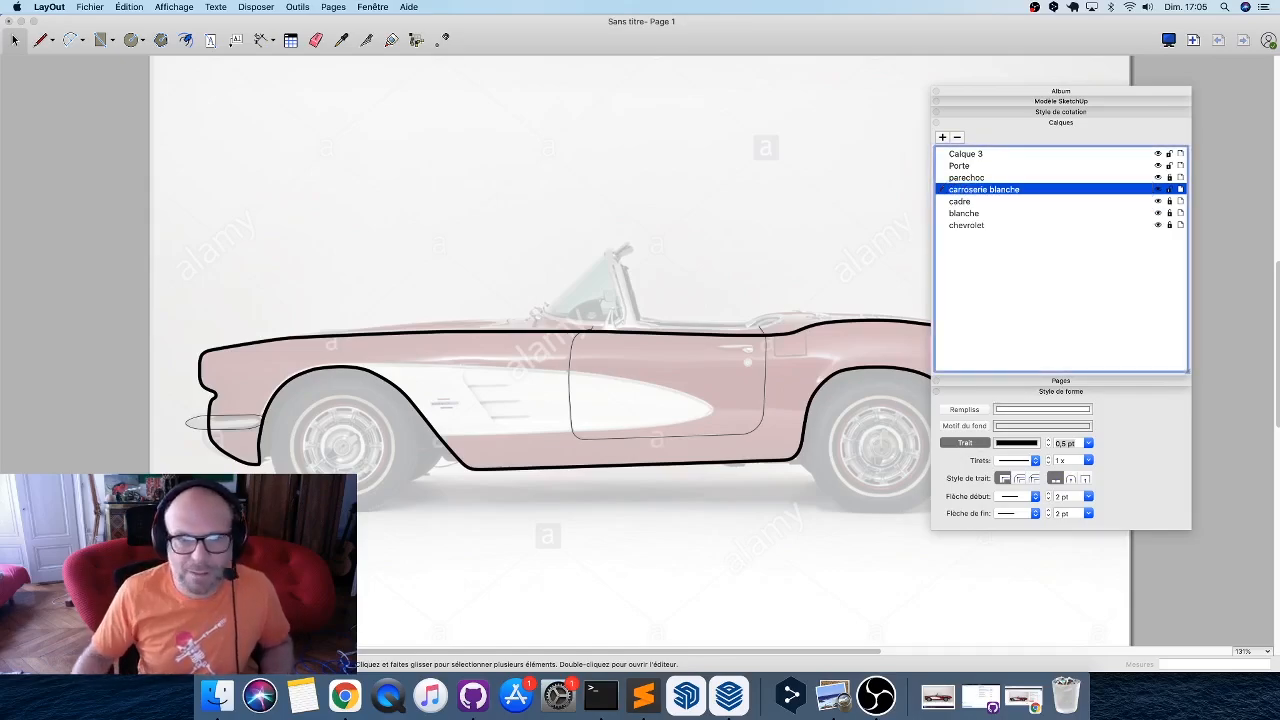
Paste the copied body outline onto the carroserie blanche layer.
left_click(237, 147)
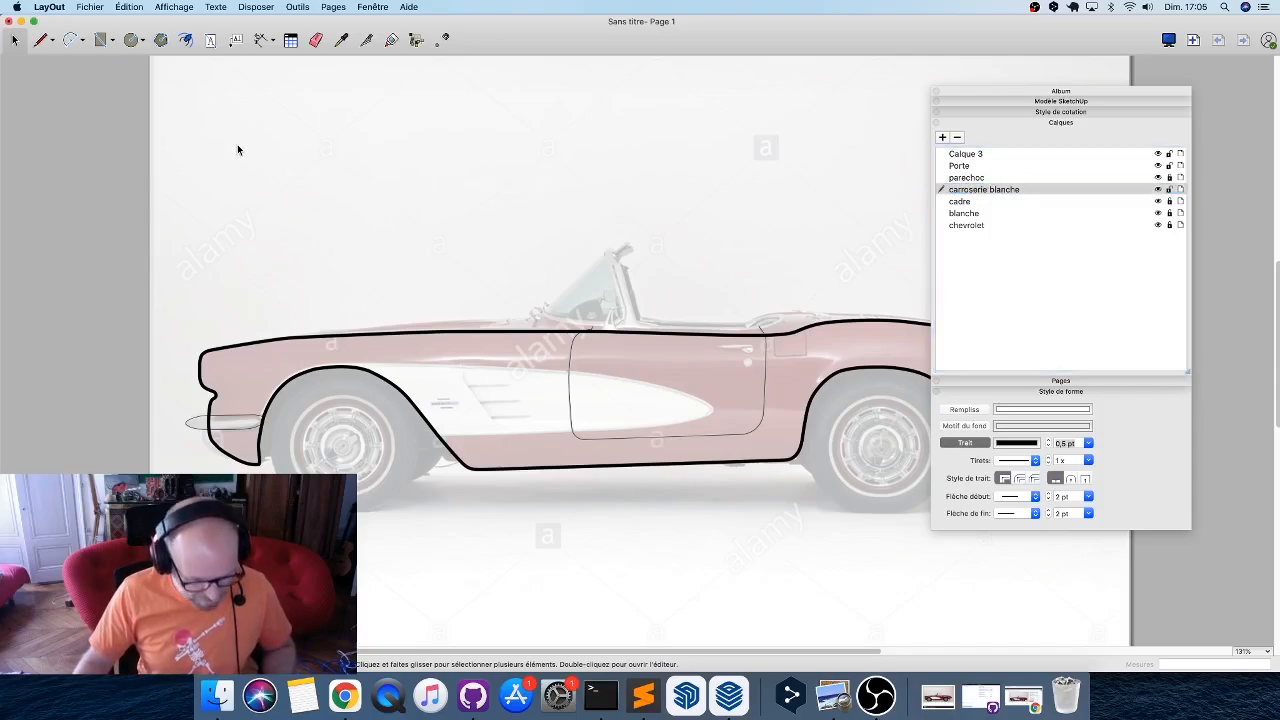
key("super+v")
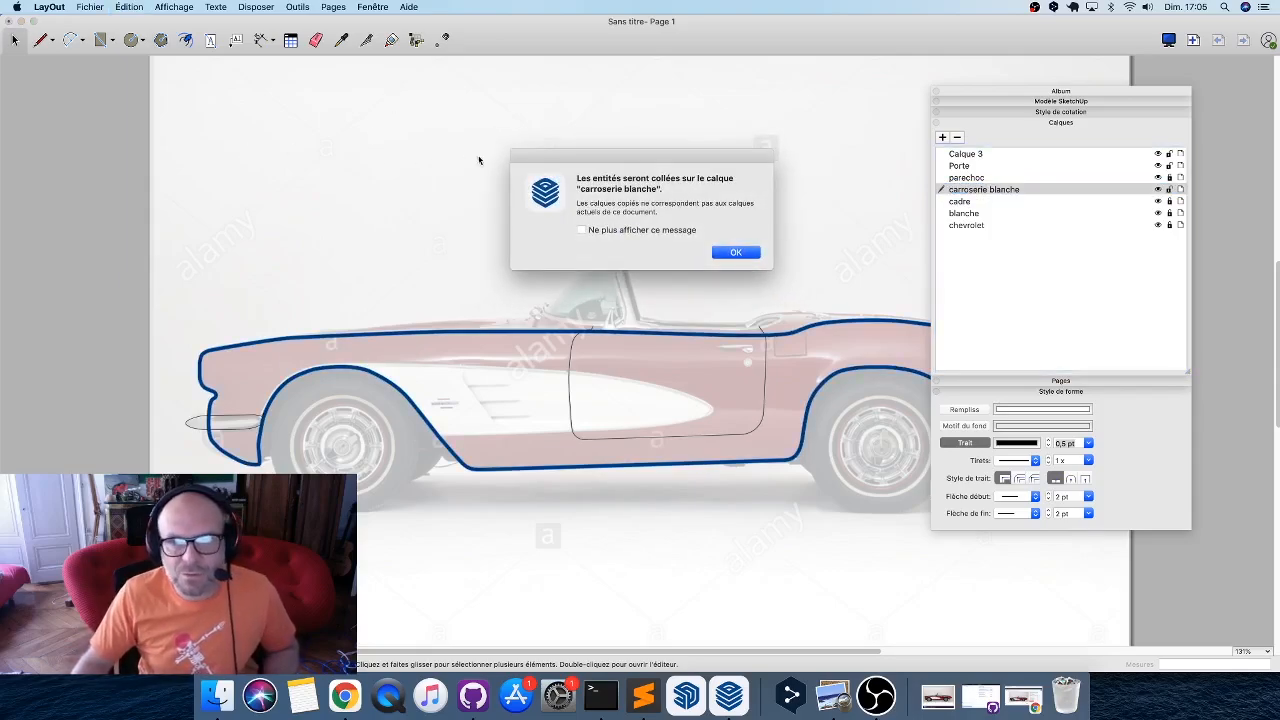
left_click(745, 252)
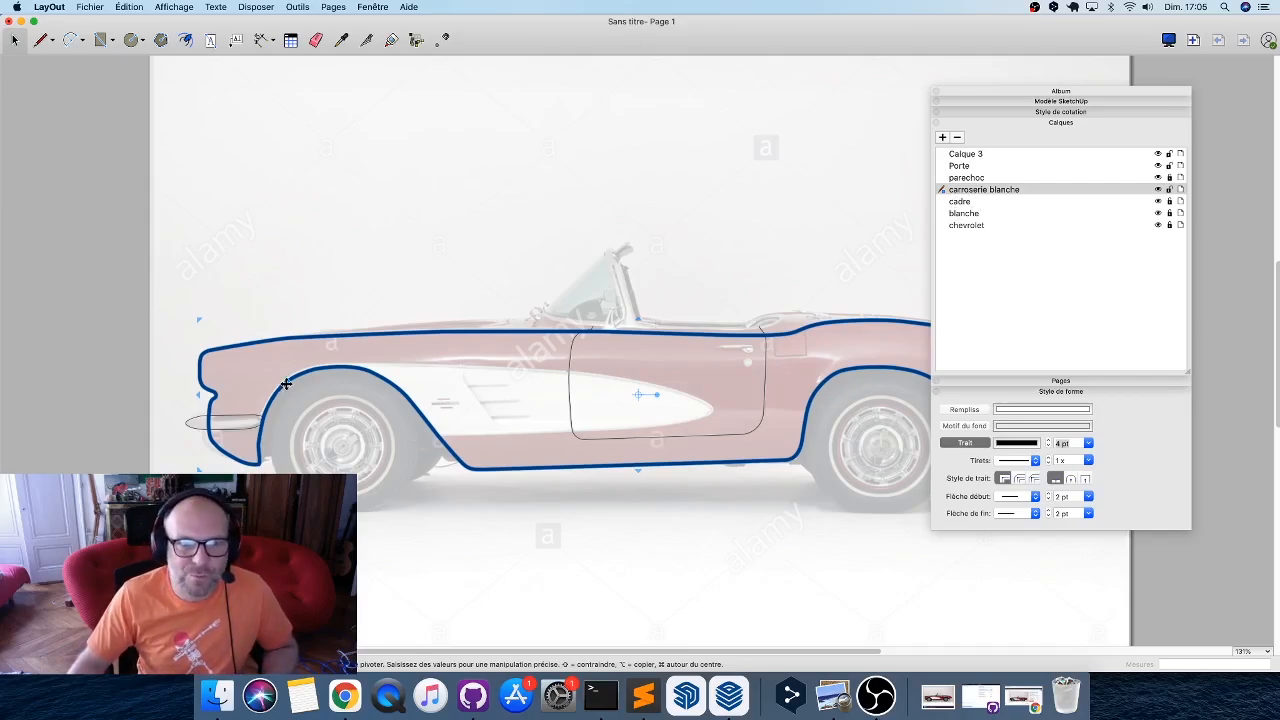
Split the pasted outline at both ends of the front wheel arch, delete everything except the arch, and hide the cadre layer.
scroll(290, 380, "up", 3)
scroll(290, 380, "up", 1)
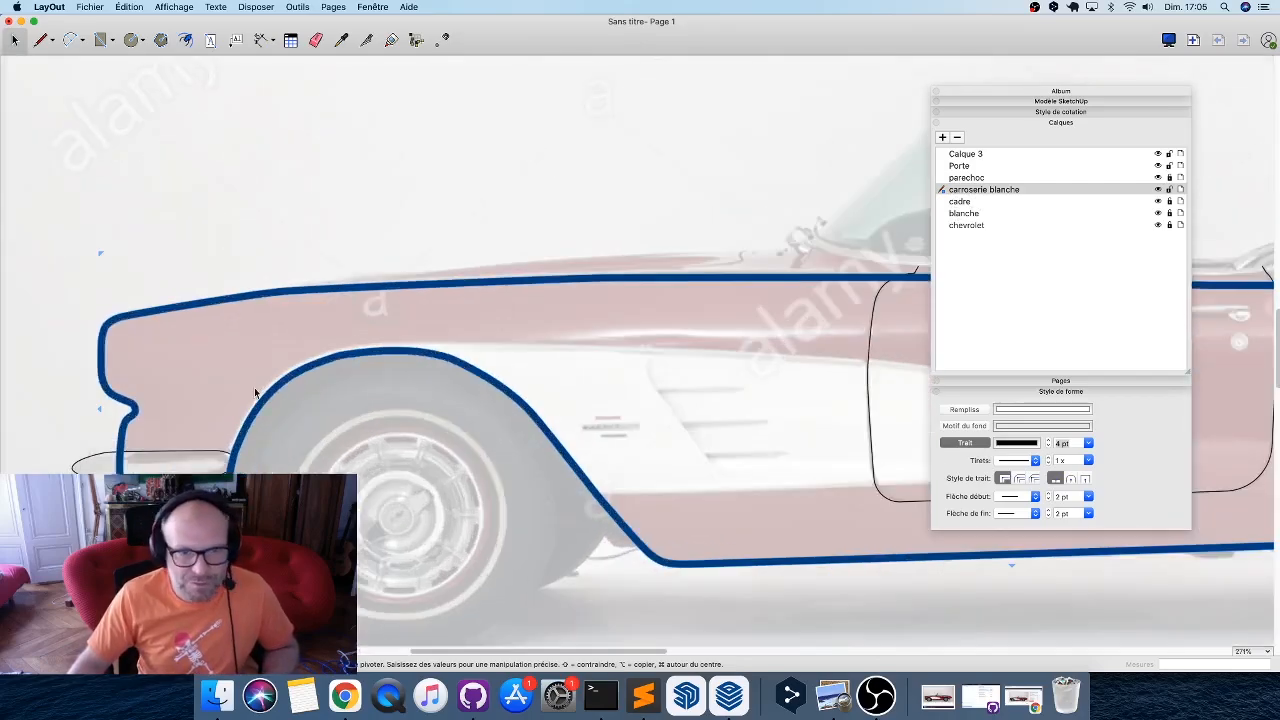
scroll(240, 430, "up", 2)
scroll(233, 444, "up", 1)
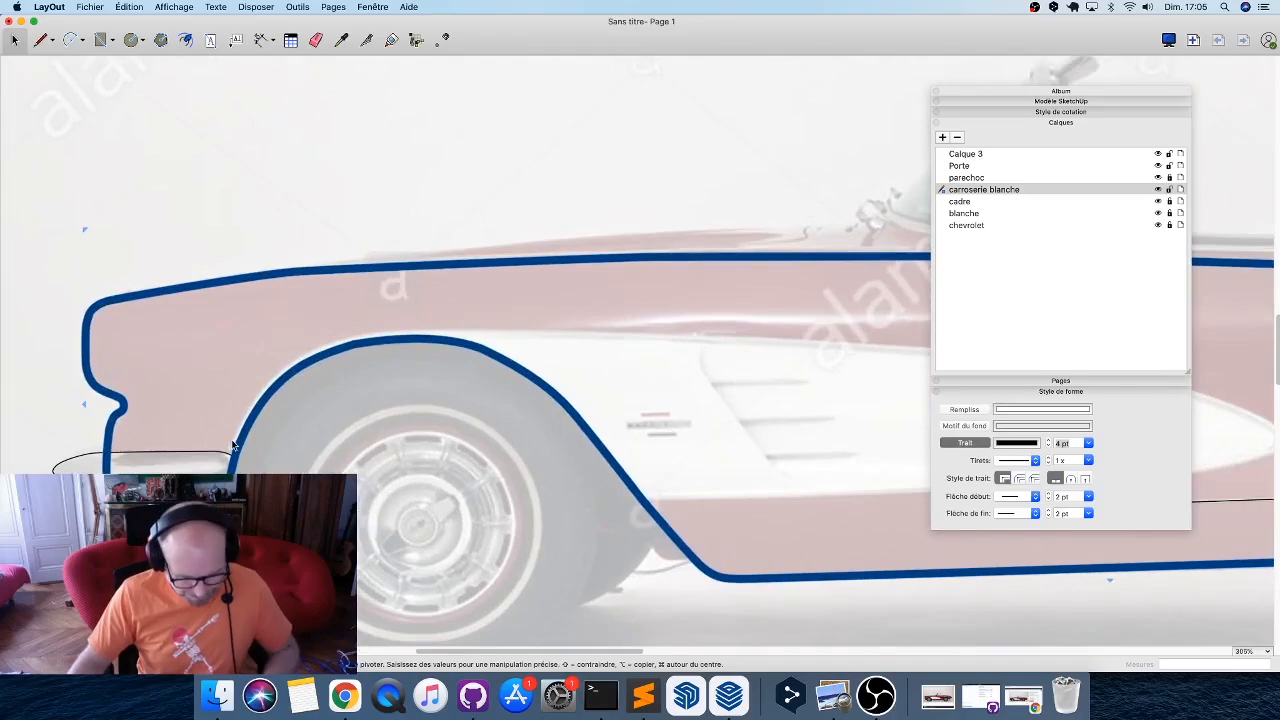
left_click(367, 43)
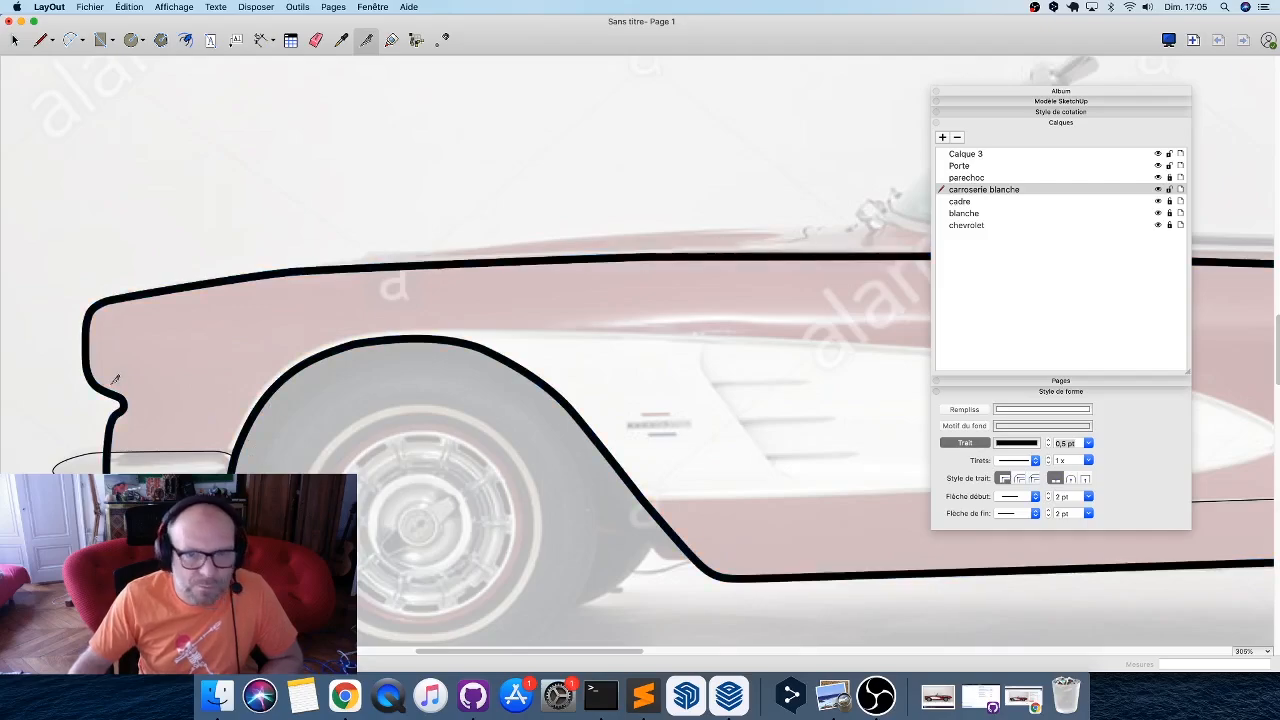
scroll(116, 381, "down", 1)
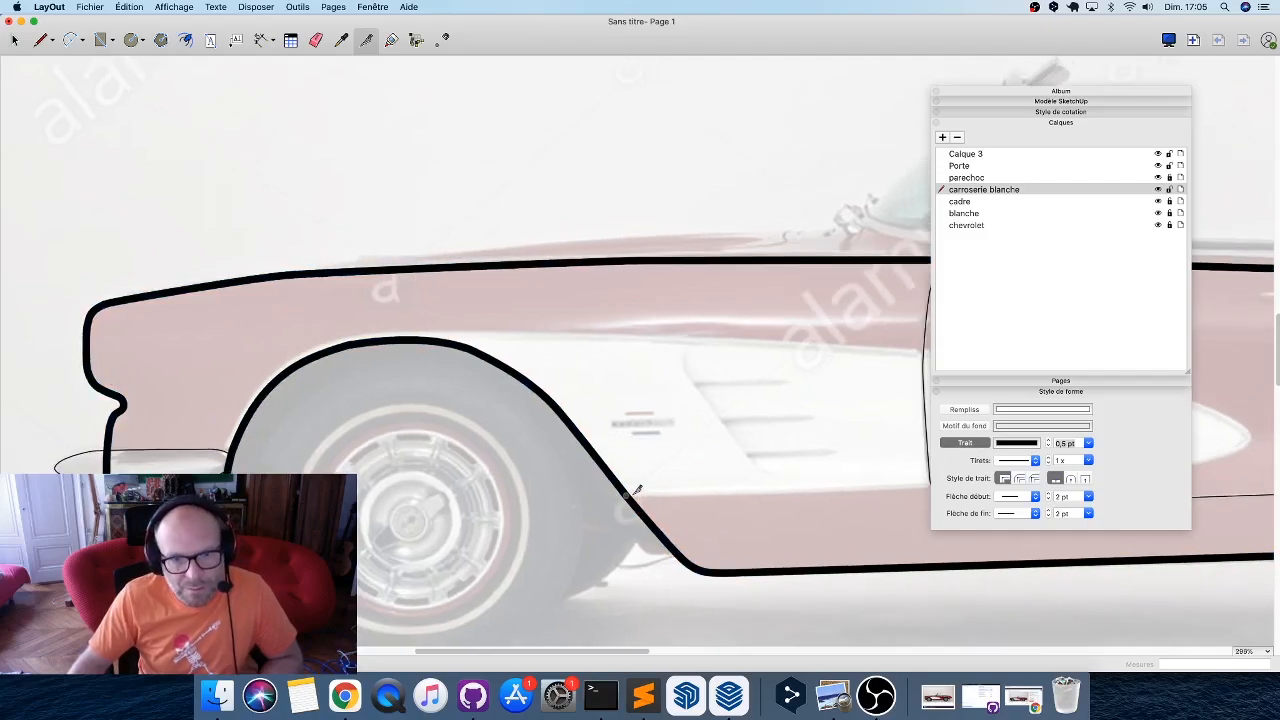
key("space")
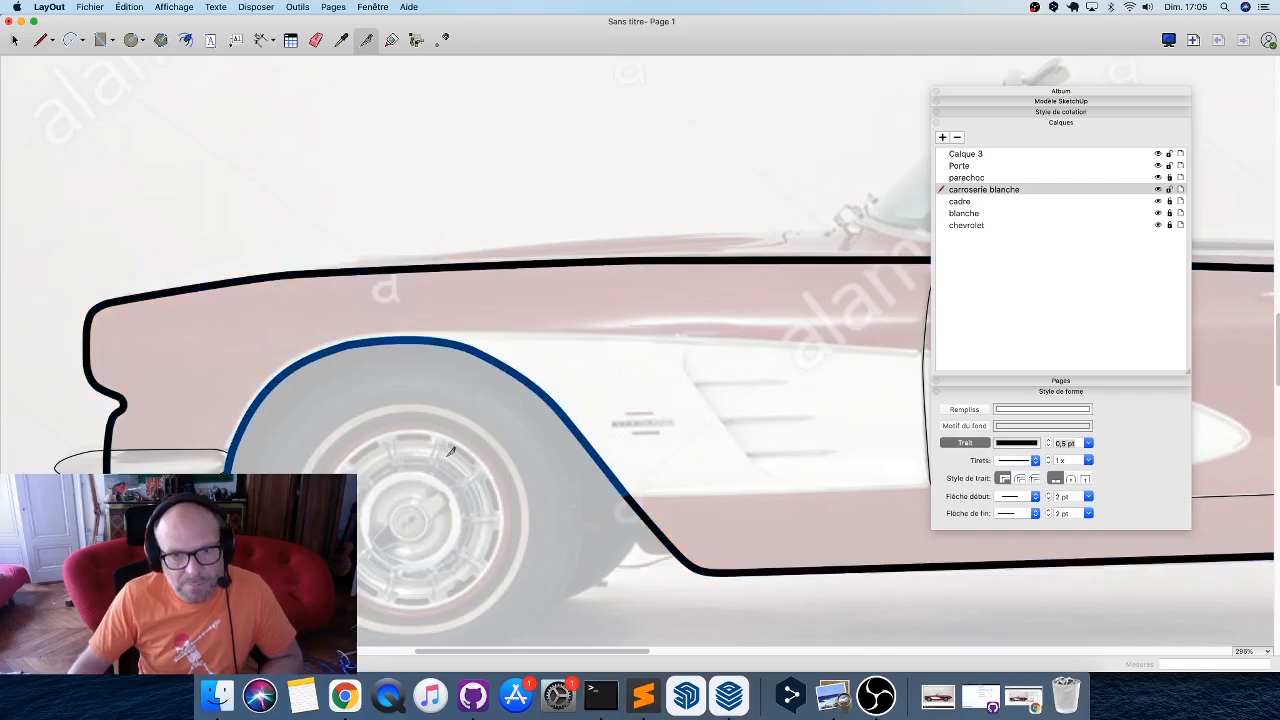
scroll(597, 520, "down", 1)
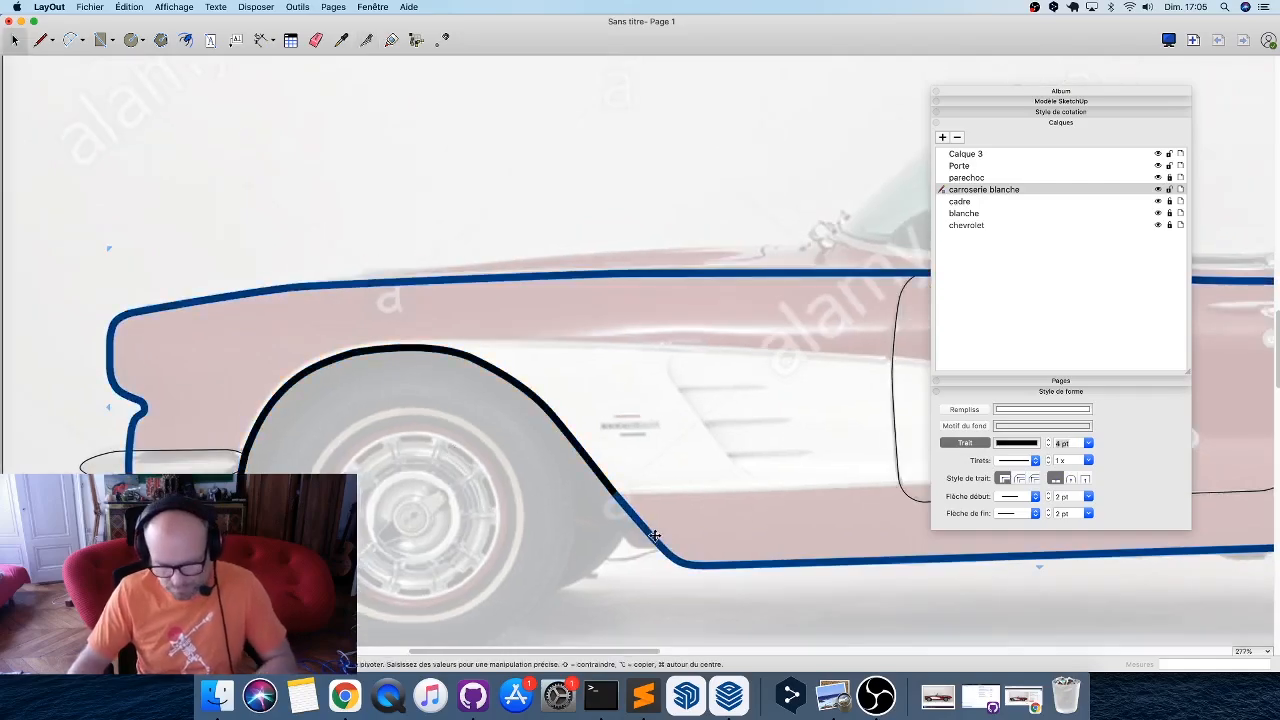
left_click(1158, 202)
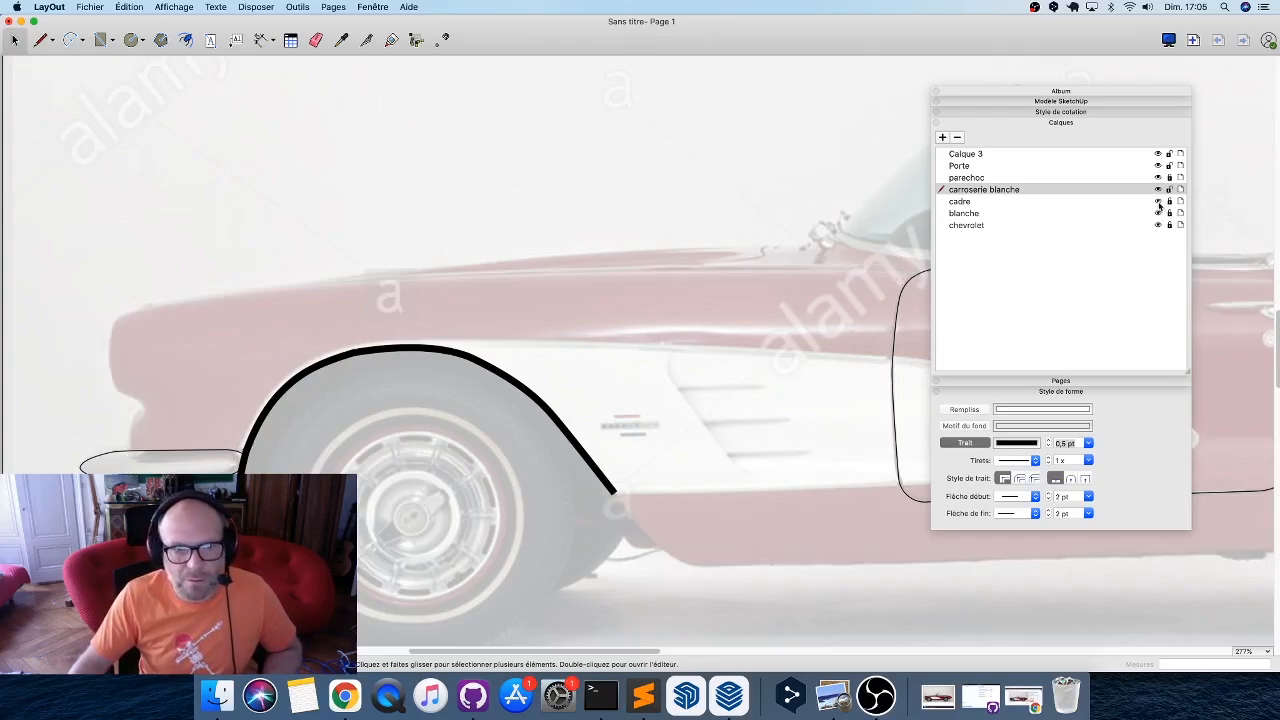
Keep the cadre layer hidden and set the front wheel arch's stroke width to 1 pt.
left_click(1158, 202)
left_click(1158, 202)
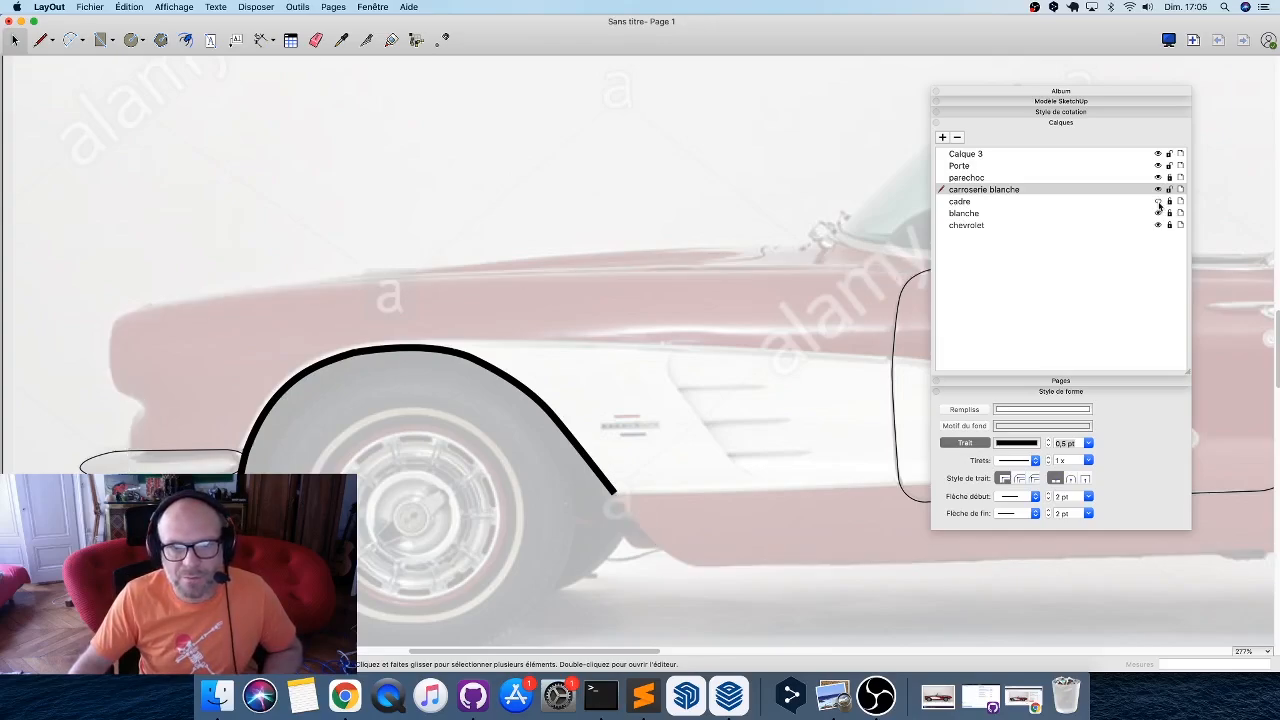
left_click(257, 422)
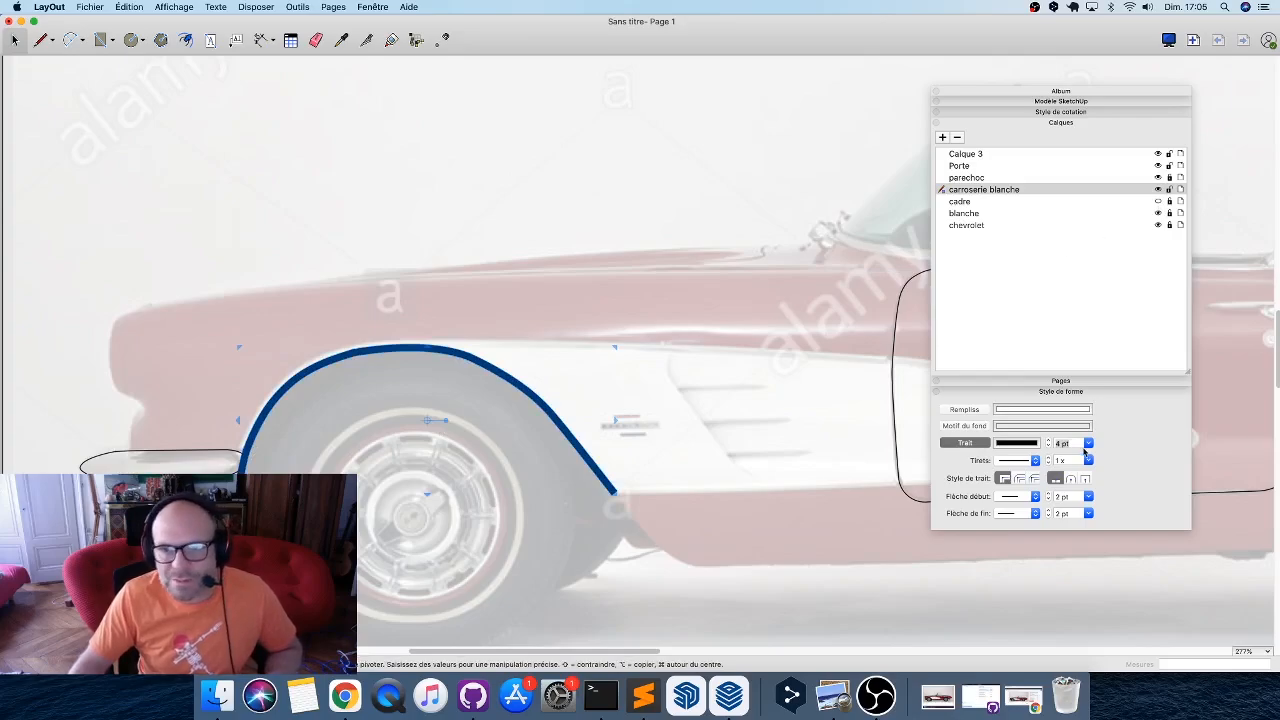
left_click(1058, 444)
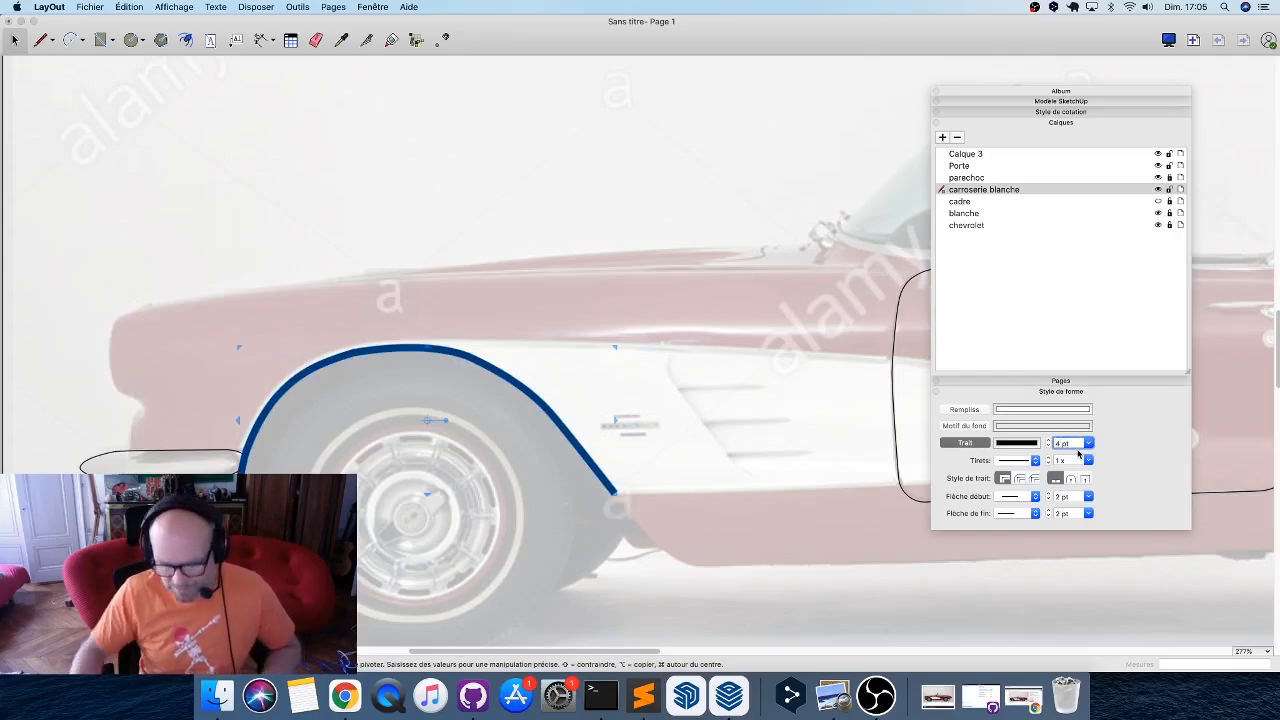
type("1")
key("Return")
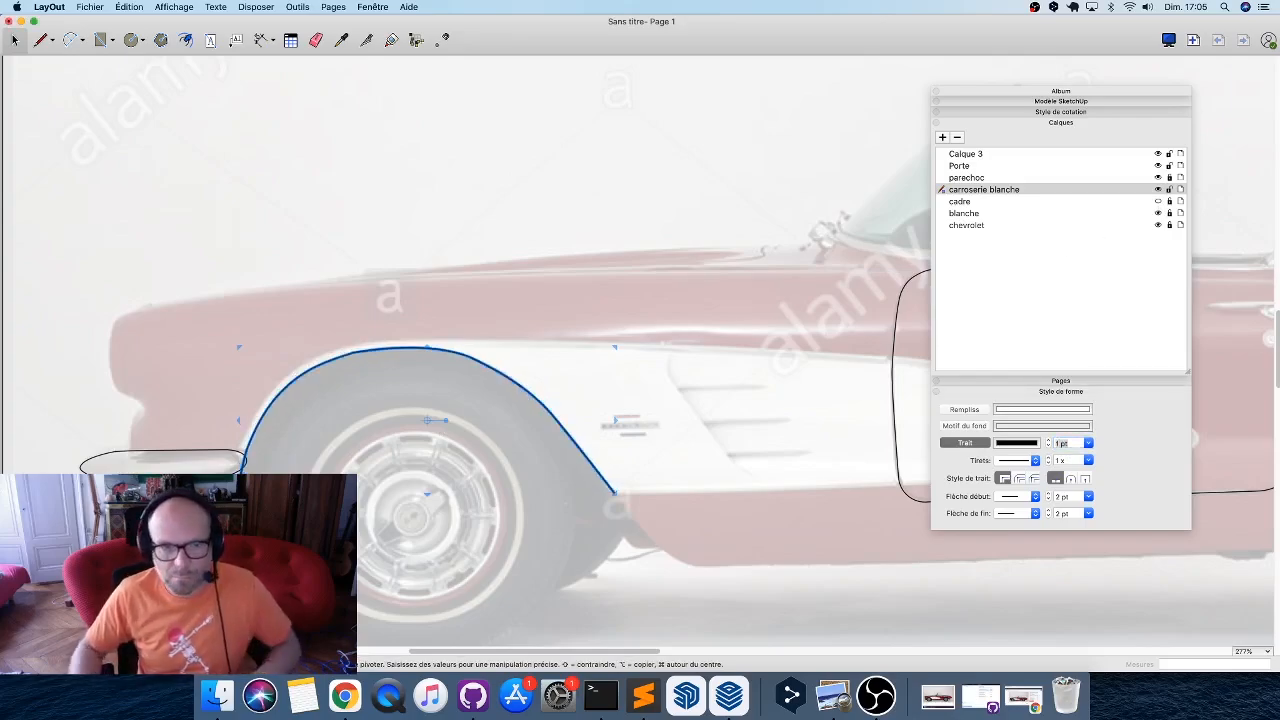
Offset the front wheel arch outward by about 1.5 mm.
left_click(186, 39)
left_click(307, 357)
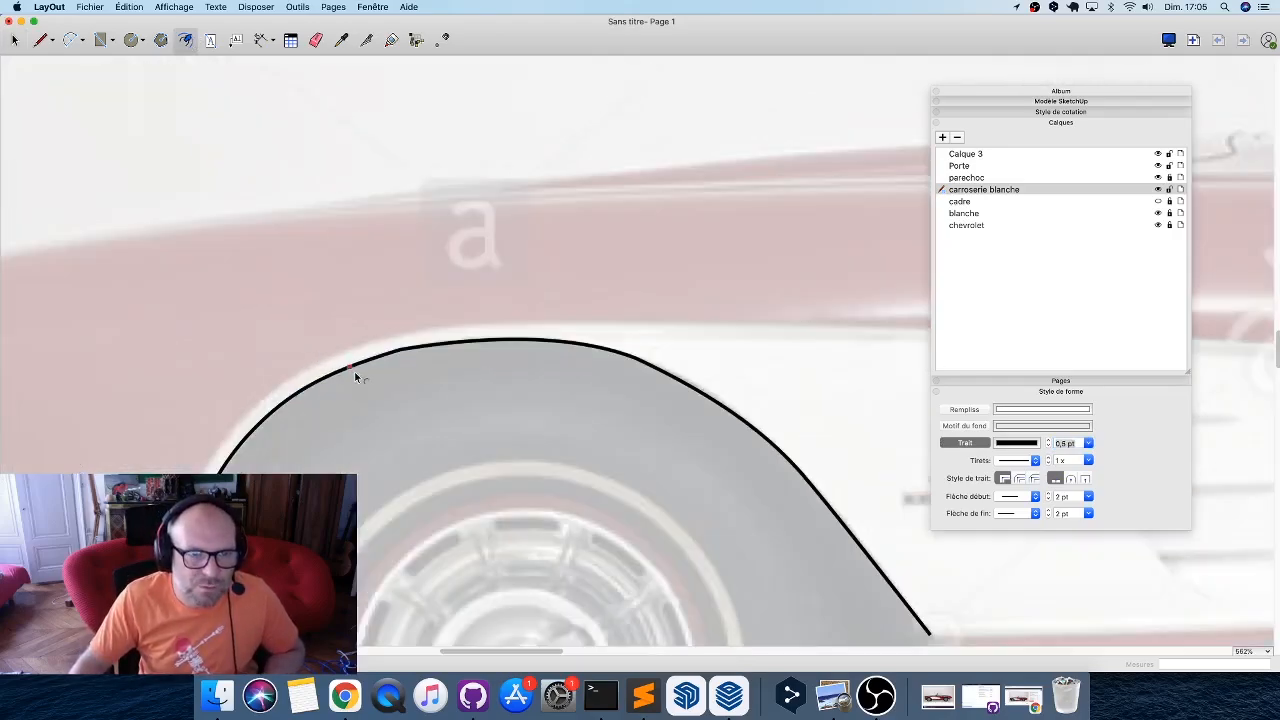
left_click(355, 368)
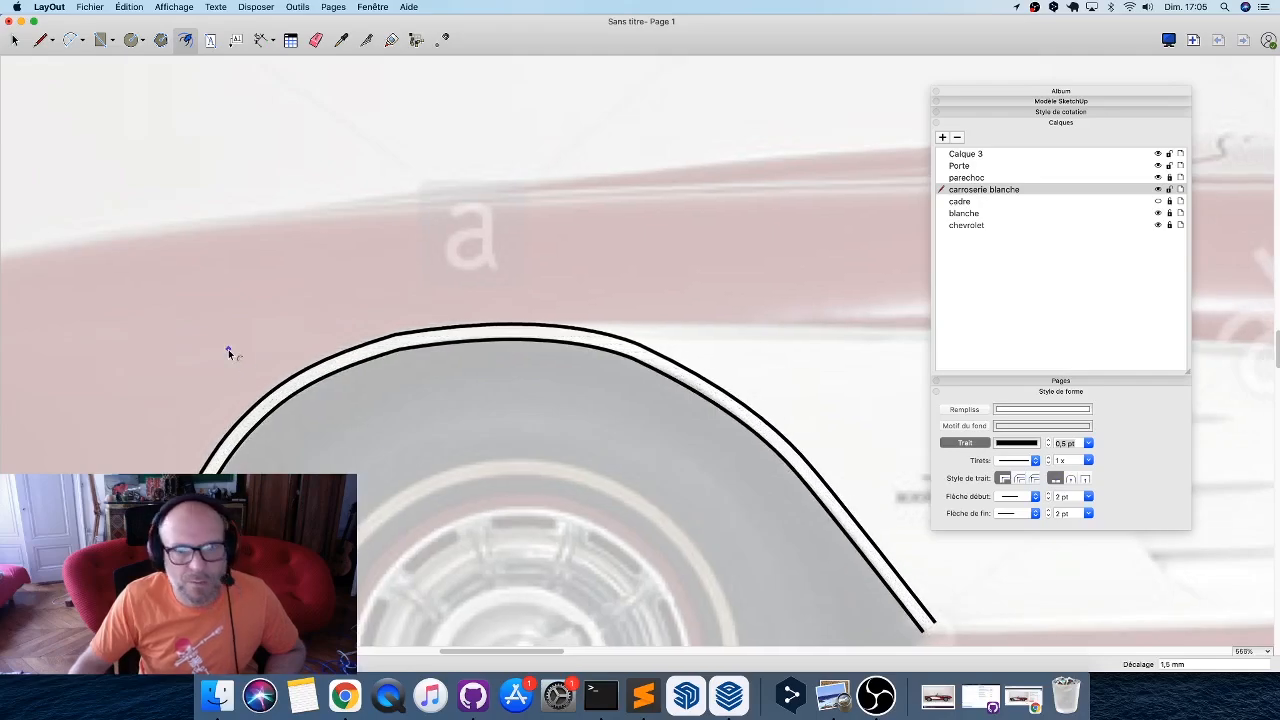
scroll(228, 350, "down", 1)
scroll(228, 349, "down", 1)
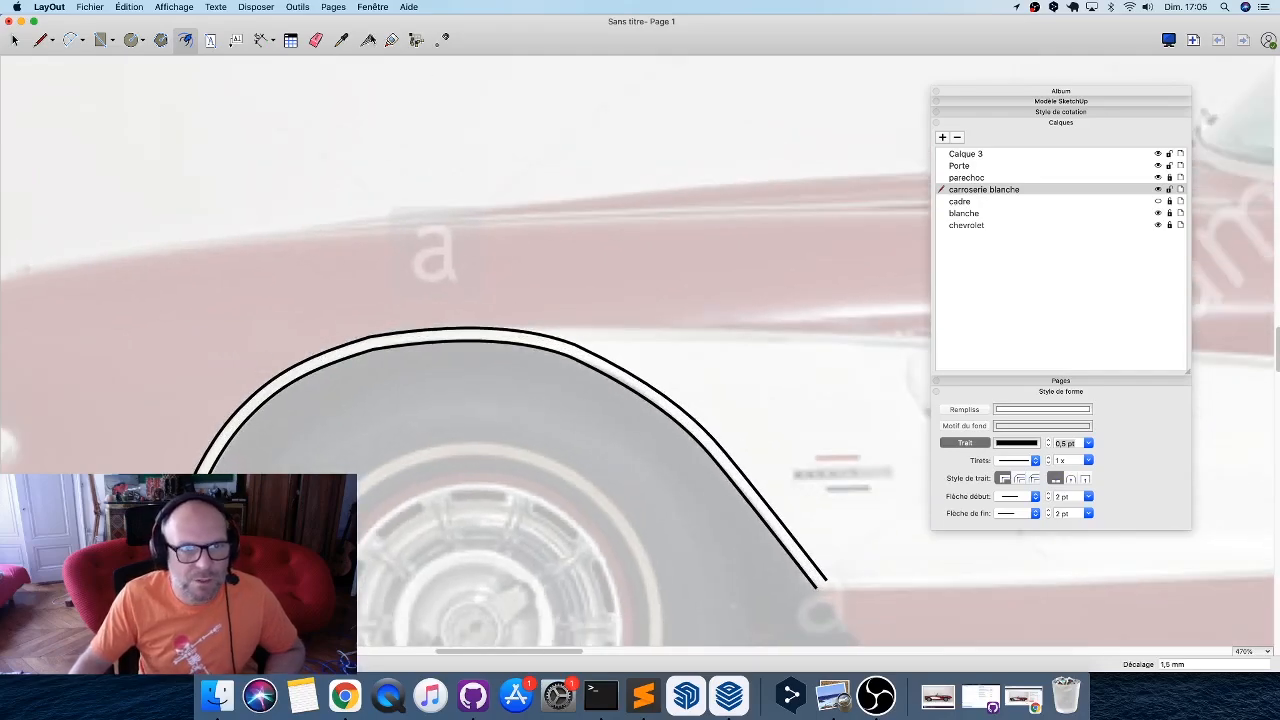
Split the offset arch at its highest point and erase the portion behind it.
left_click(367, 40)
left_click(474, 322)
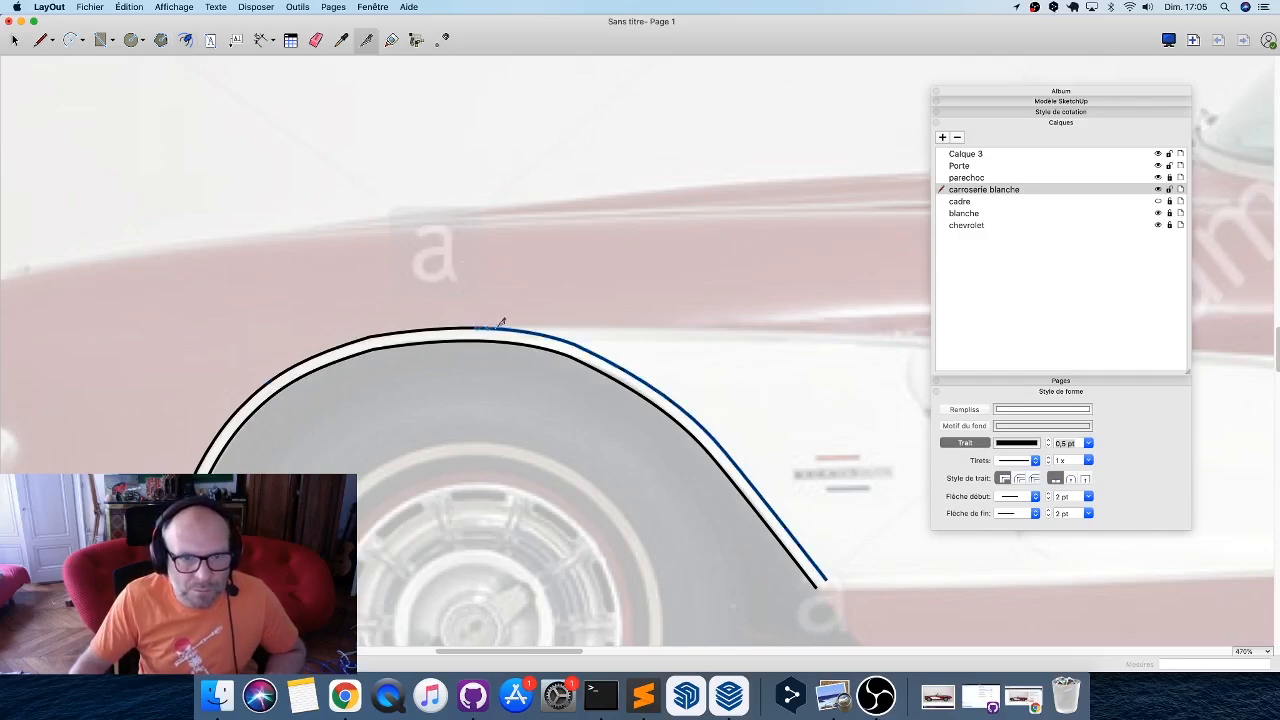
key("space")
key("e")
left_click(548, 334)
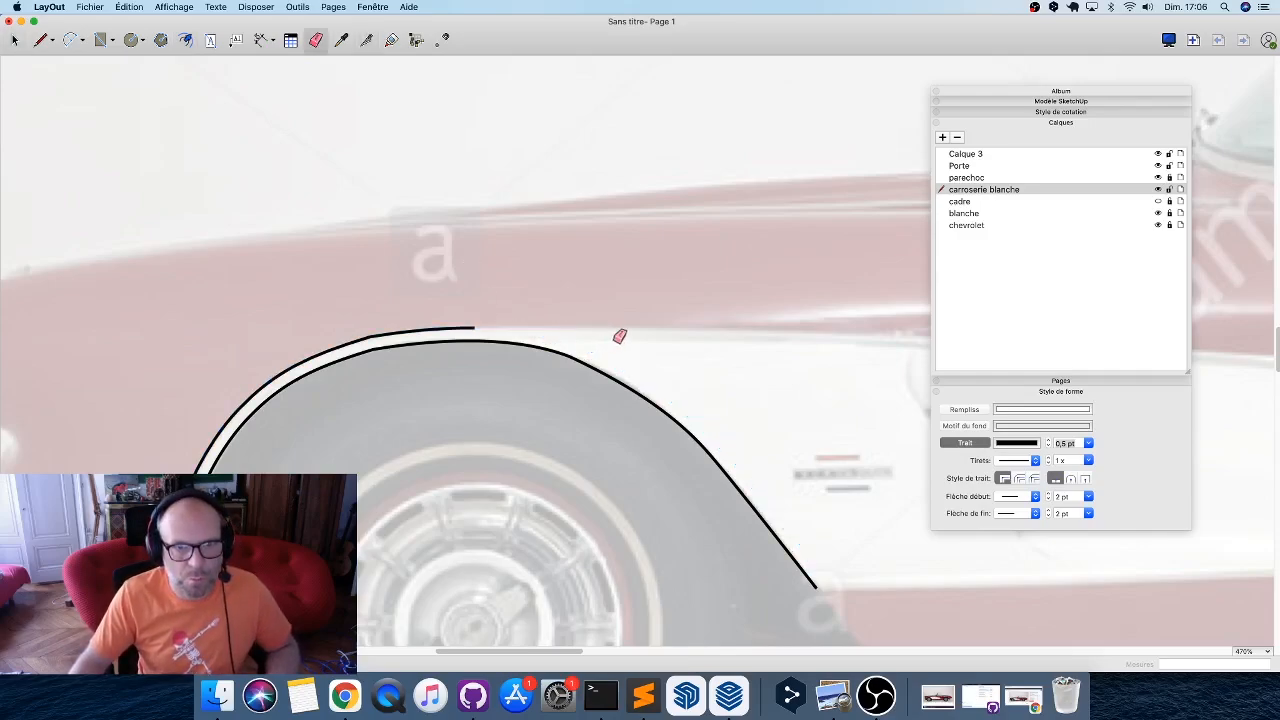
With object snap on, draw the white panel's upper edge from the offset arch's cut end along the photo to the pointed tip in the door.
key("l")
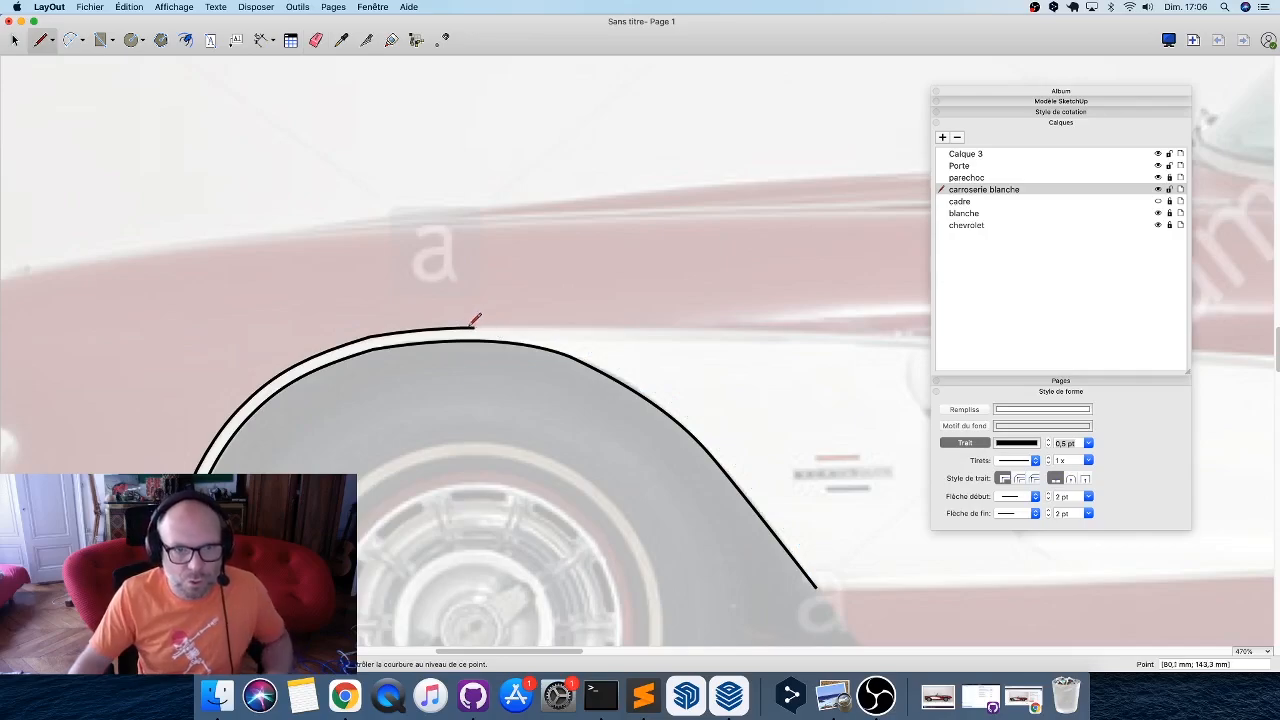
left_click(443, 40)
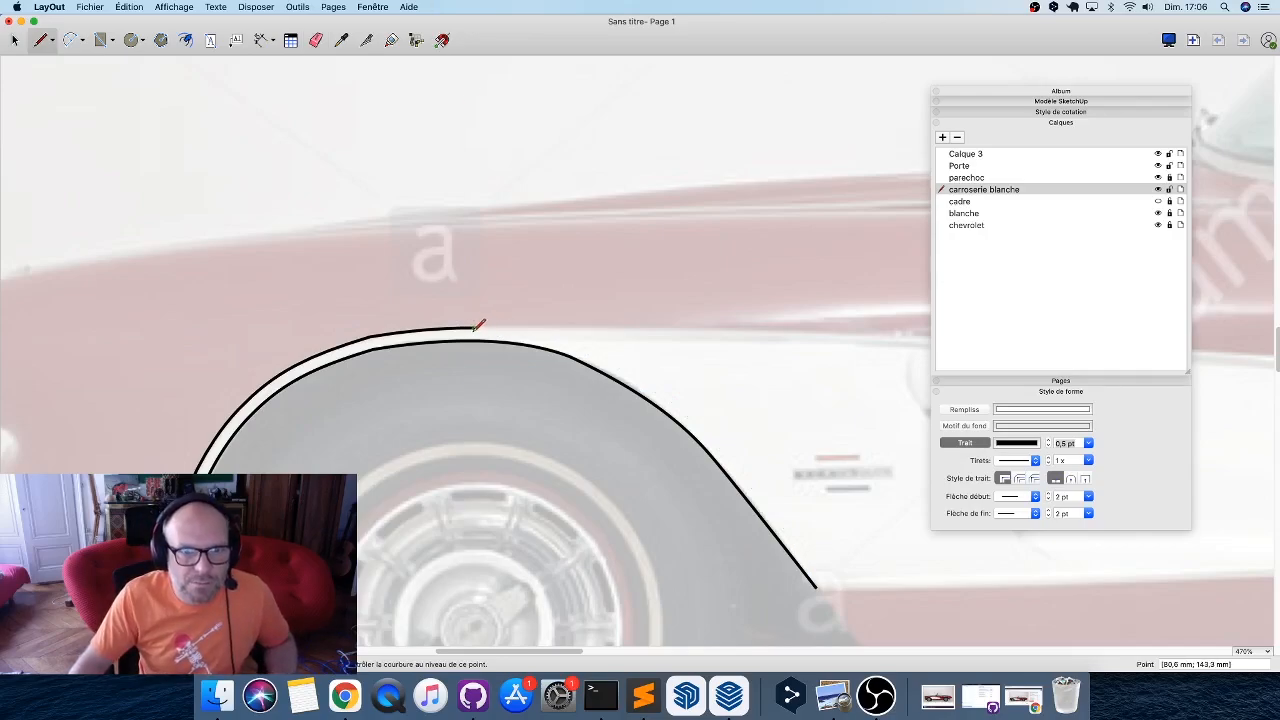
left_click(475, 328)
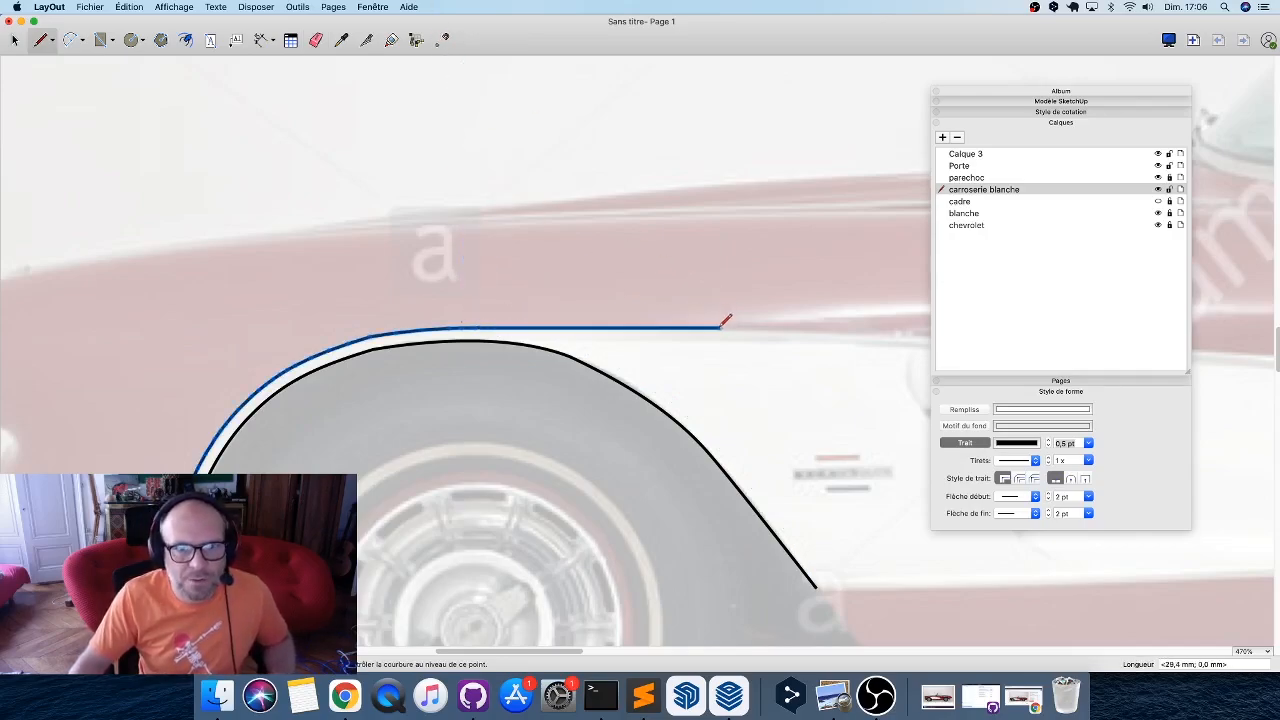
middle_click_drag(723, 320, 160, 245)
scroll(170, 250, "down", 3)
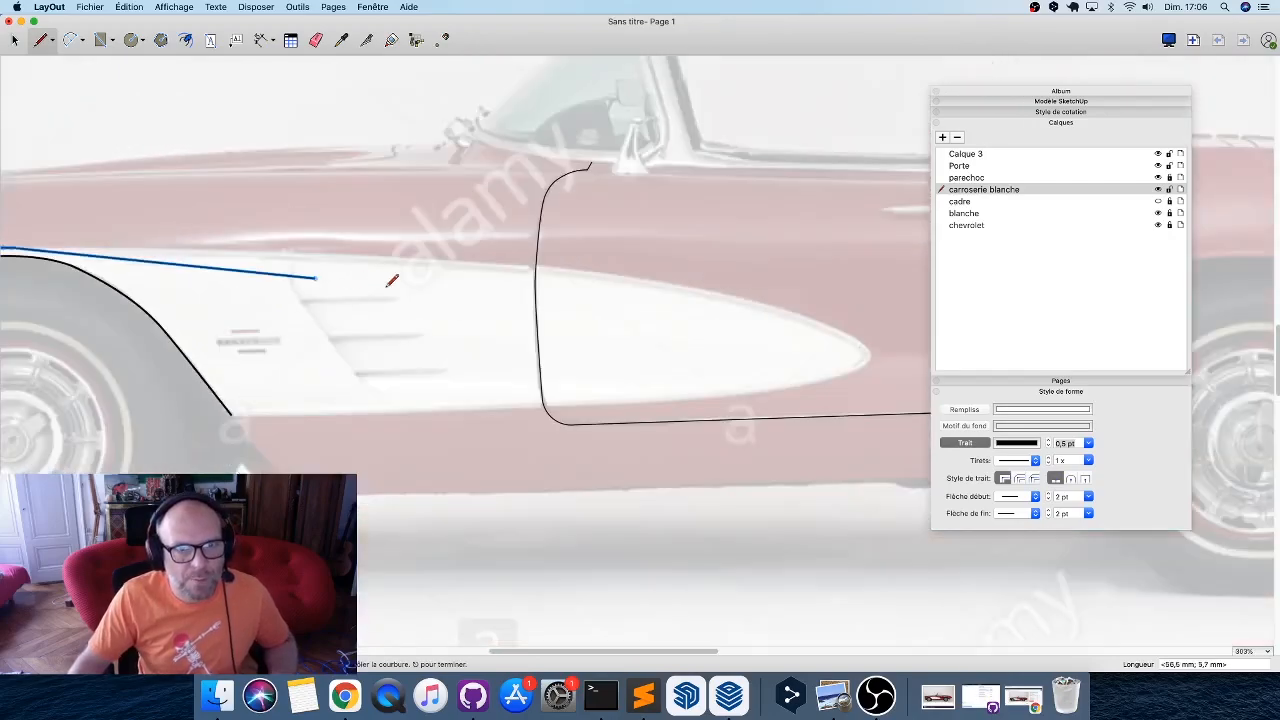
left_click(518, 267)
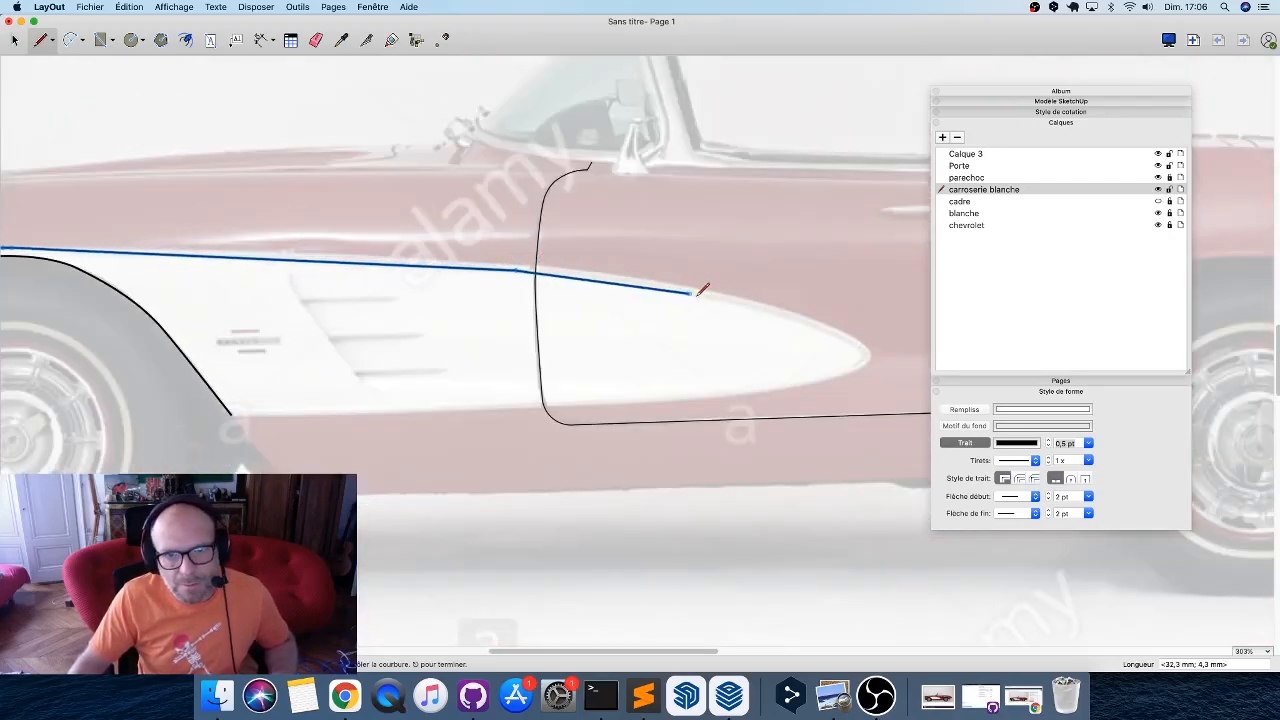
left_click(762, 307)
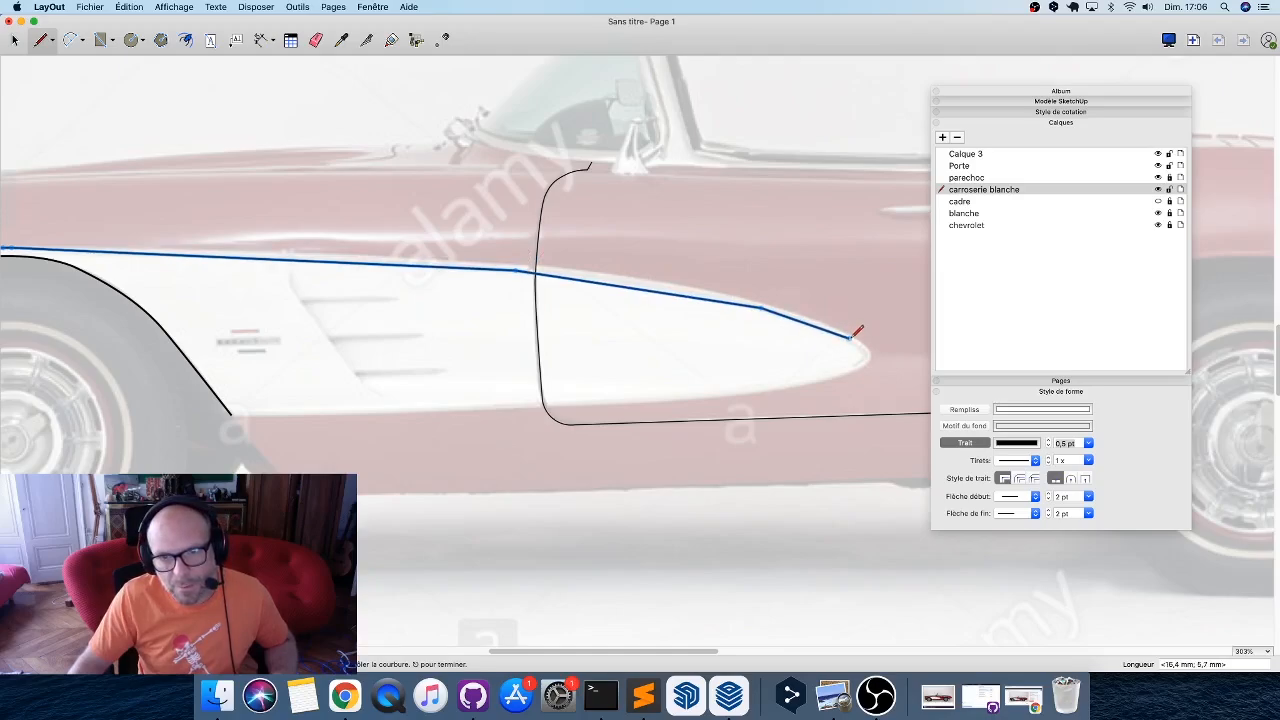
left_click(850, 338)
Continue the outline around the panel's tip and along its lower edge to the rear end of the wheel arch.
left_click(855, 372)
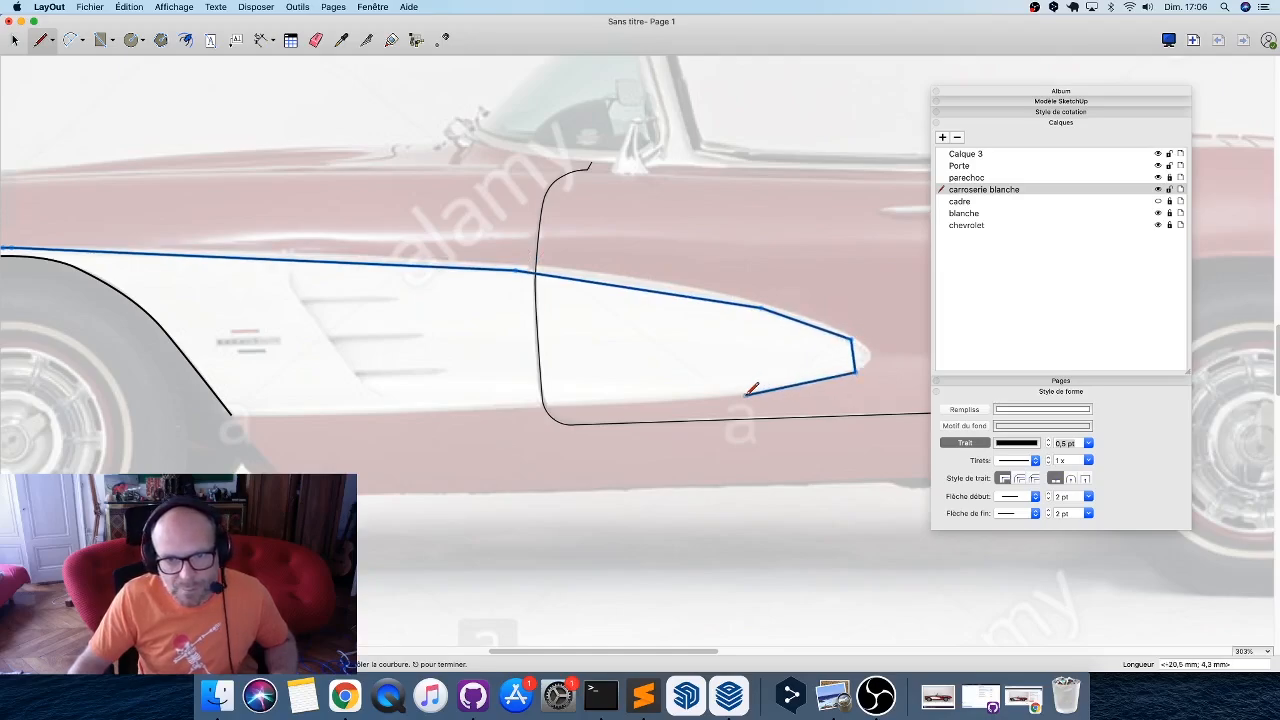
left_click(743, 394)
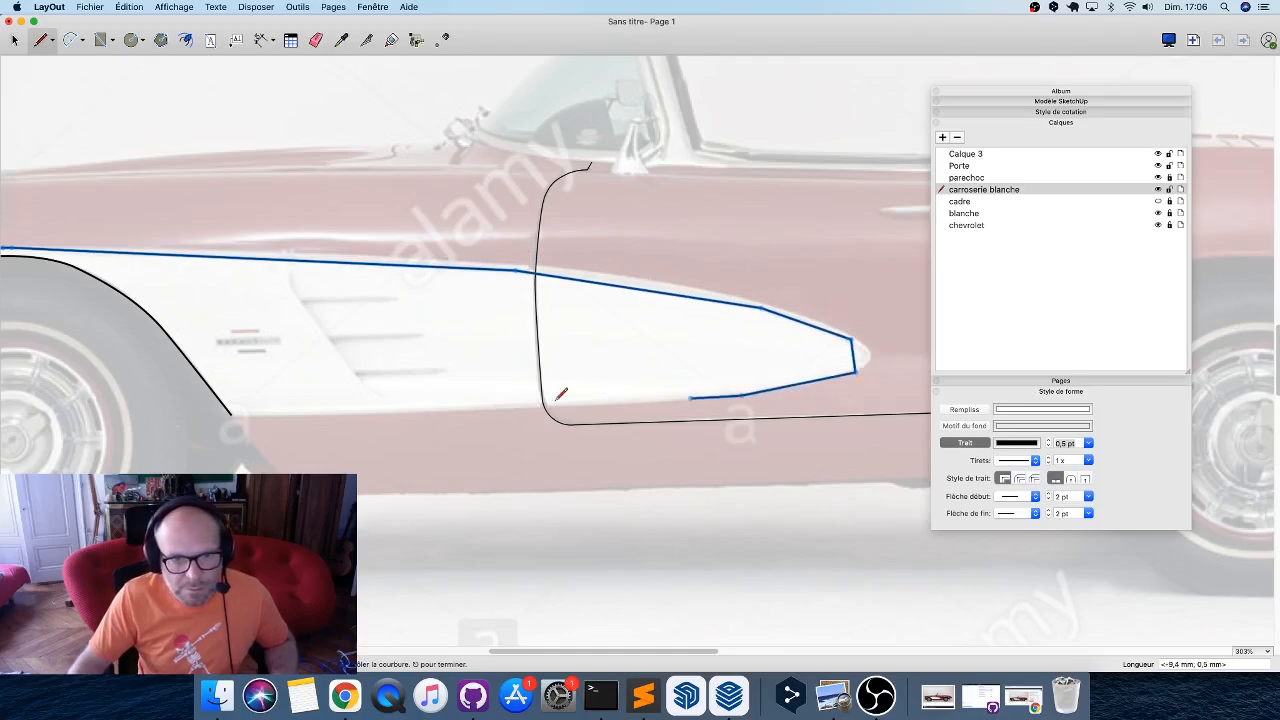
left_click(384, 411)
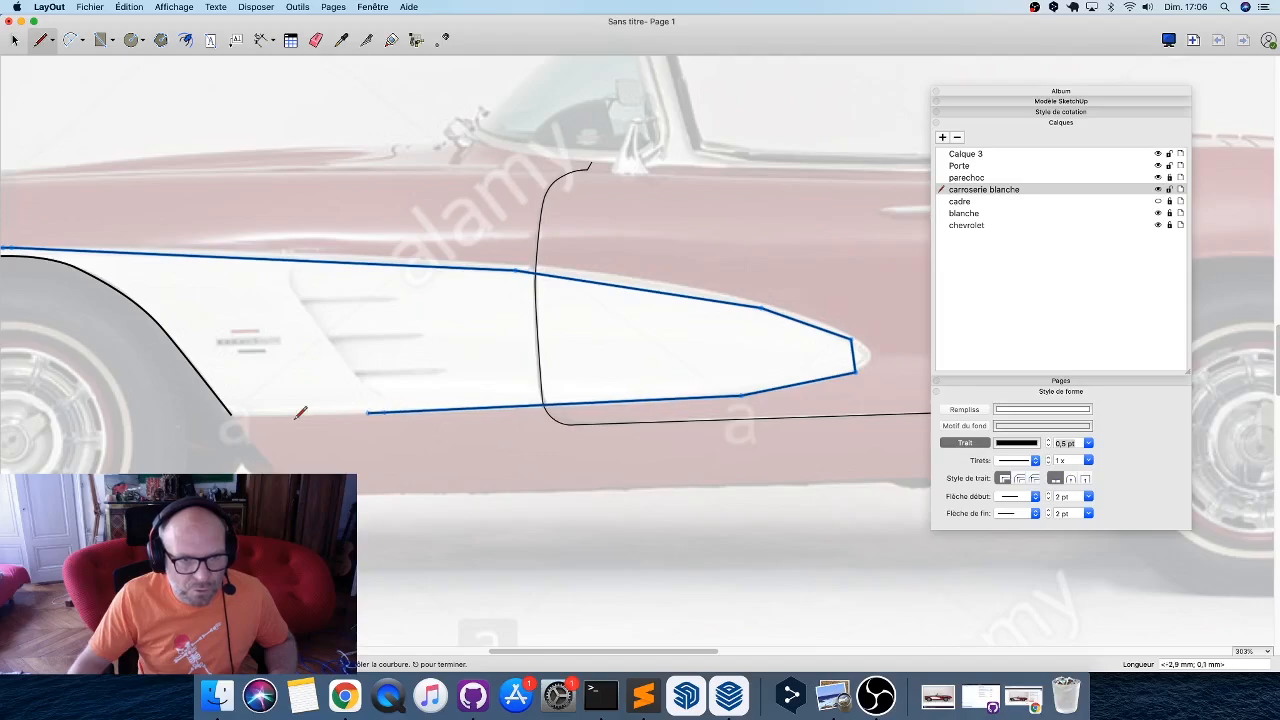
left_click(231, 409)
Close the front end of the narrow arch strip near the bumper with a short rounded segment between both arch curves.
scroll(245, 380, "left", 5)
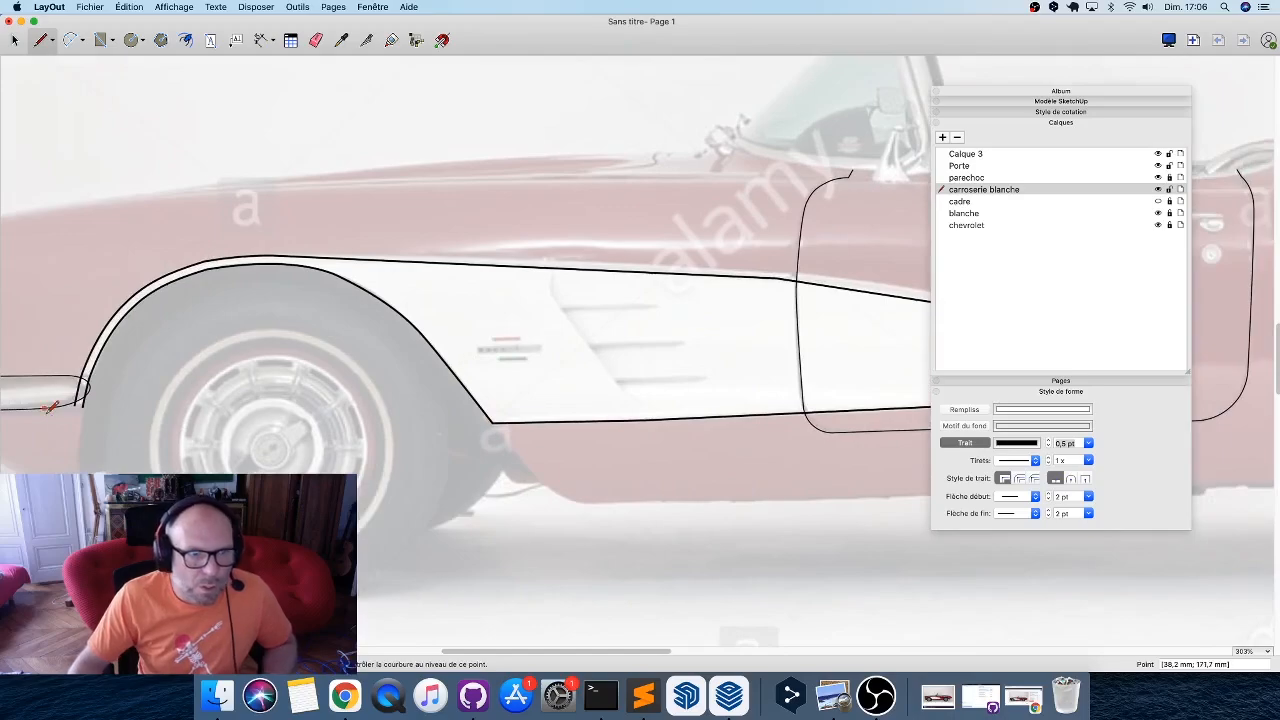
scroll(48, 411, "up", 5)
left_click(157, 384)
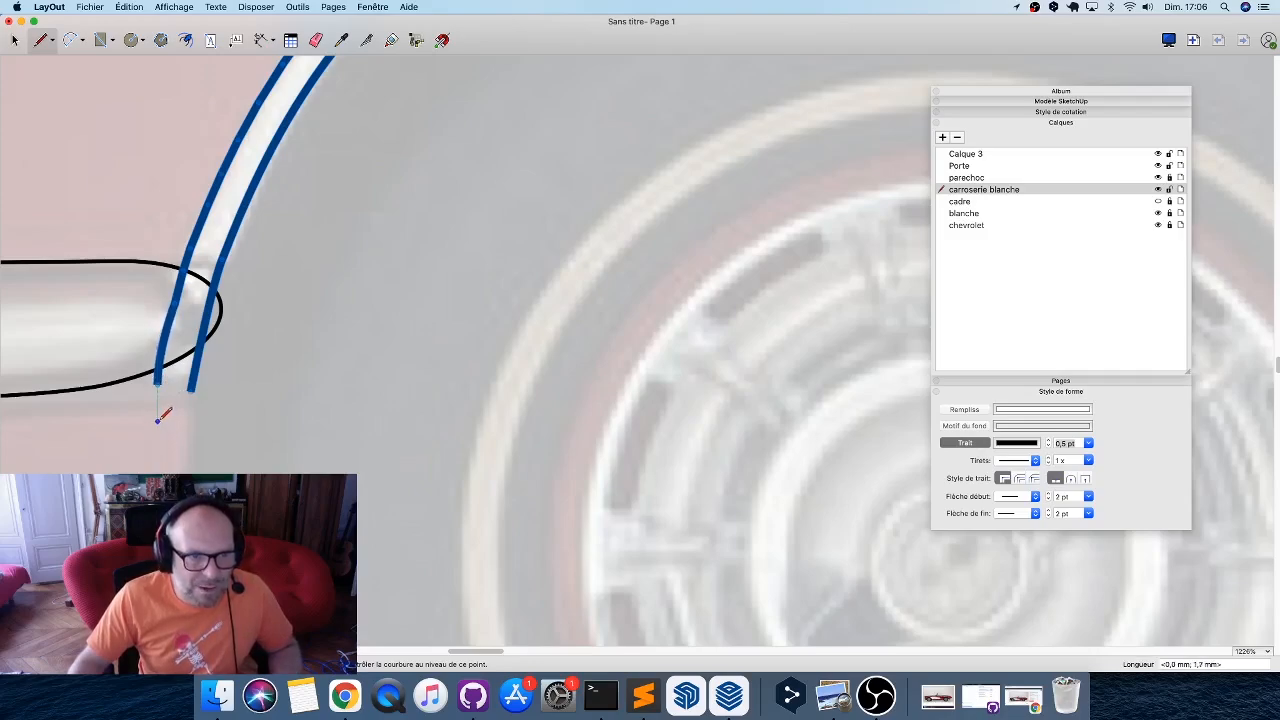
left_click_drag(157, 421, 156, 419)
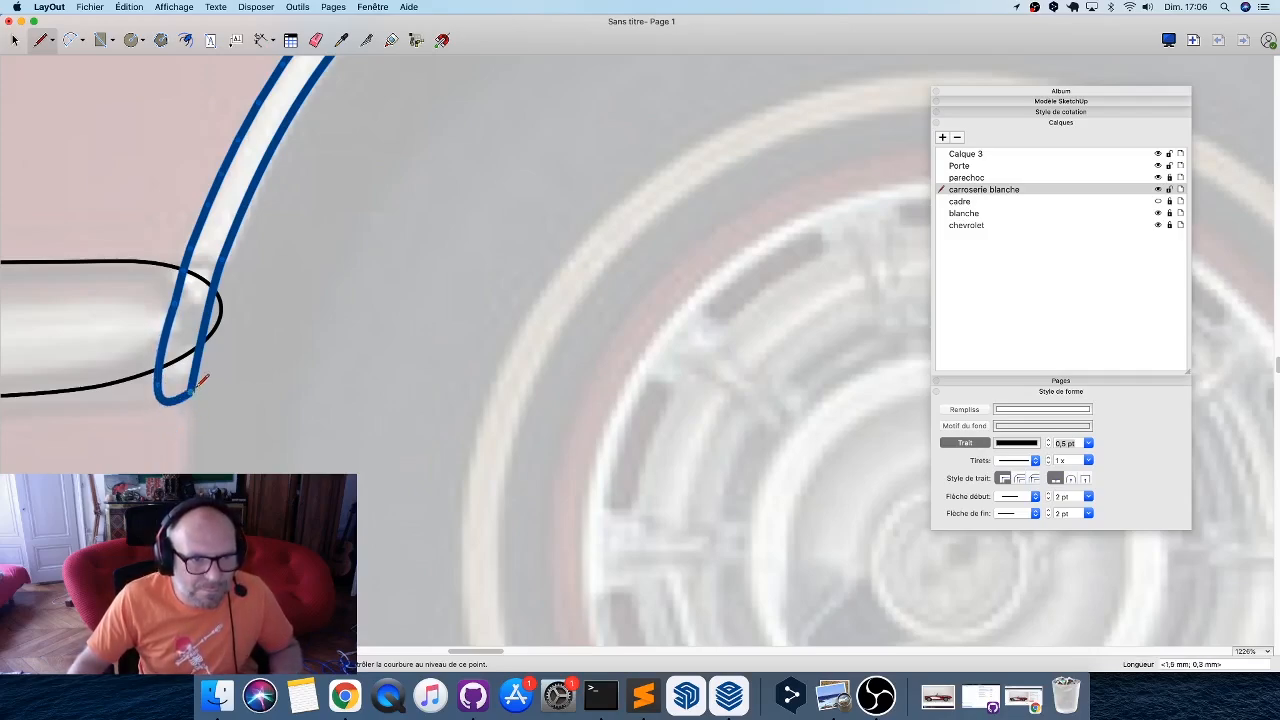
left_click(196, 387)
scroll(142, 438, "down", 1)
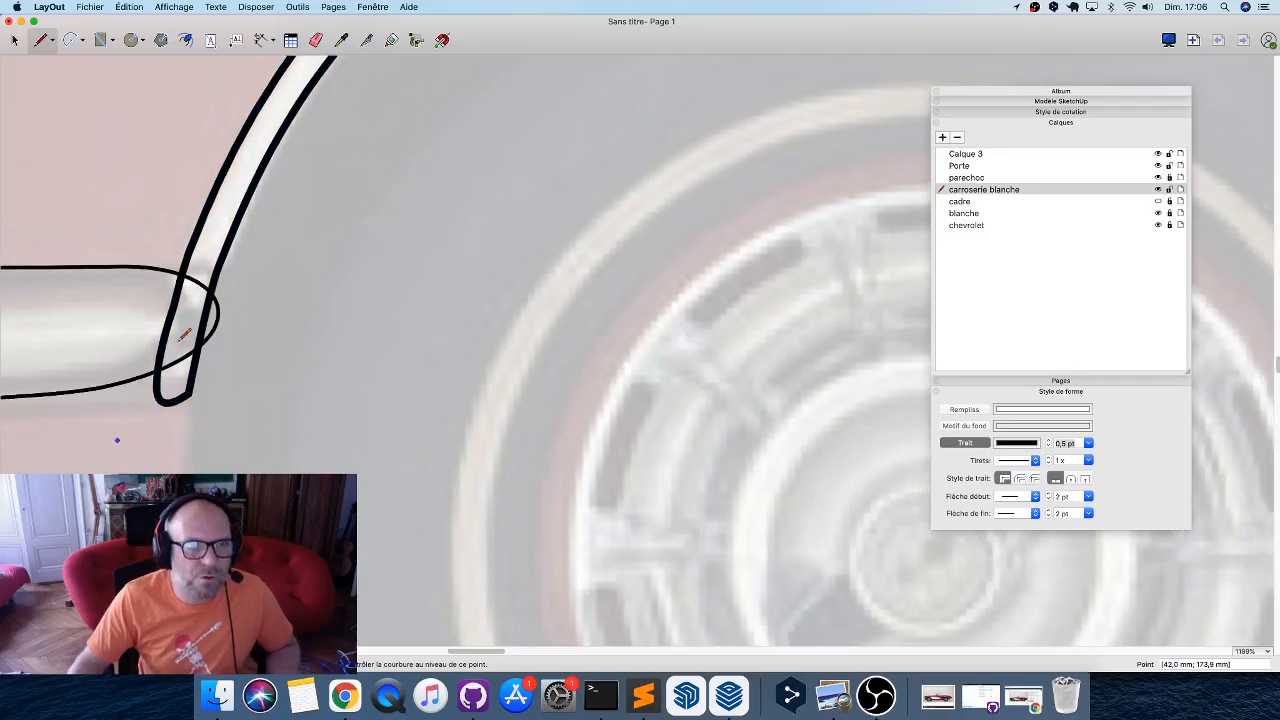
Join the white panel's connected segments into a single outline with the Join tool.
left_click(392, 40)
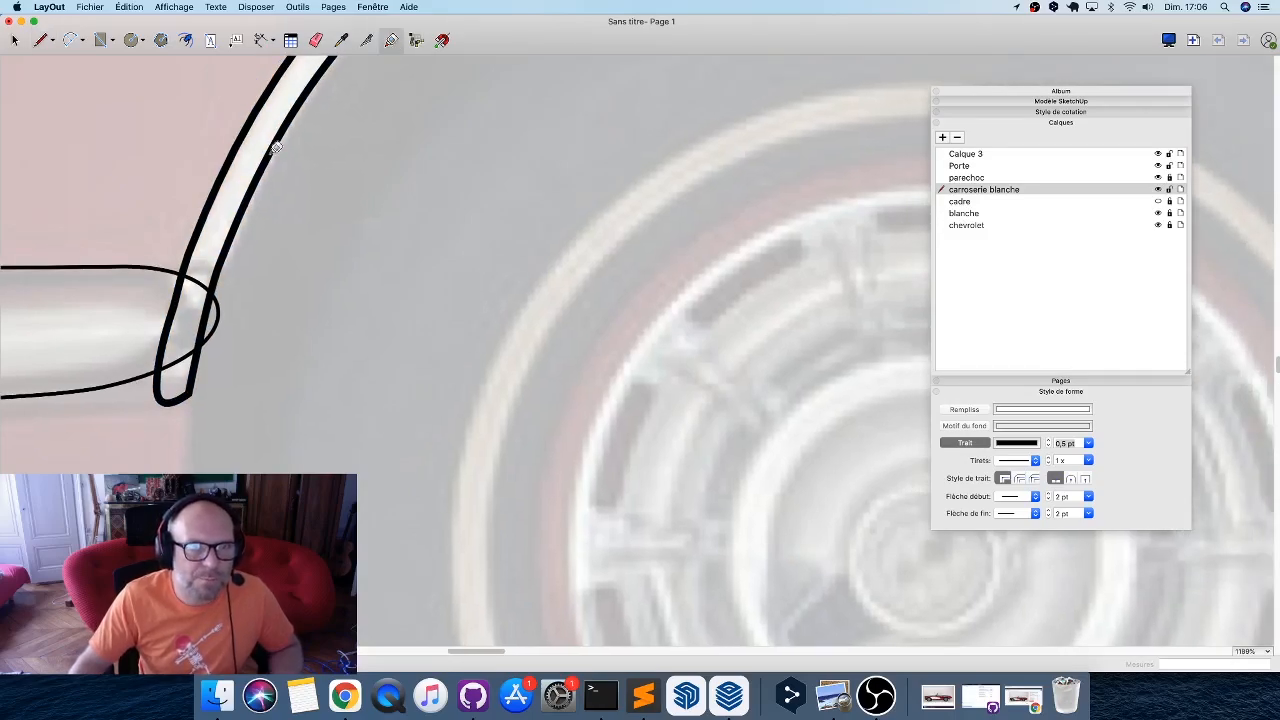
left_click(268, 158)
scroll(126, 286, "down", 10)
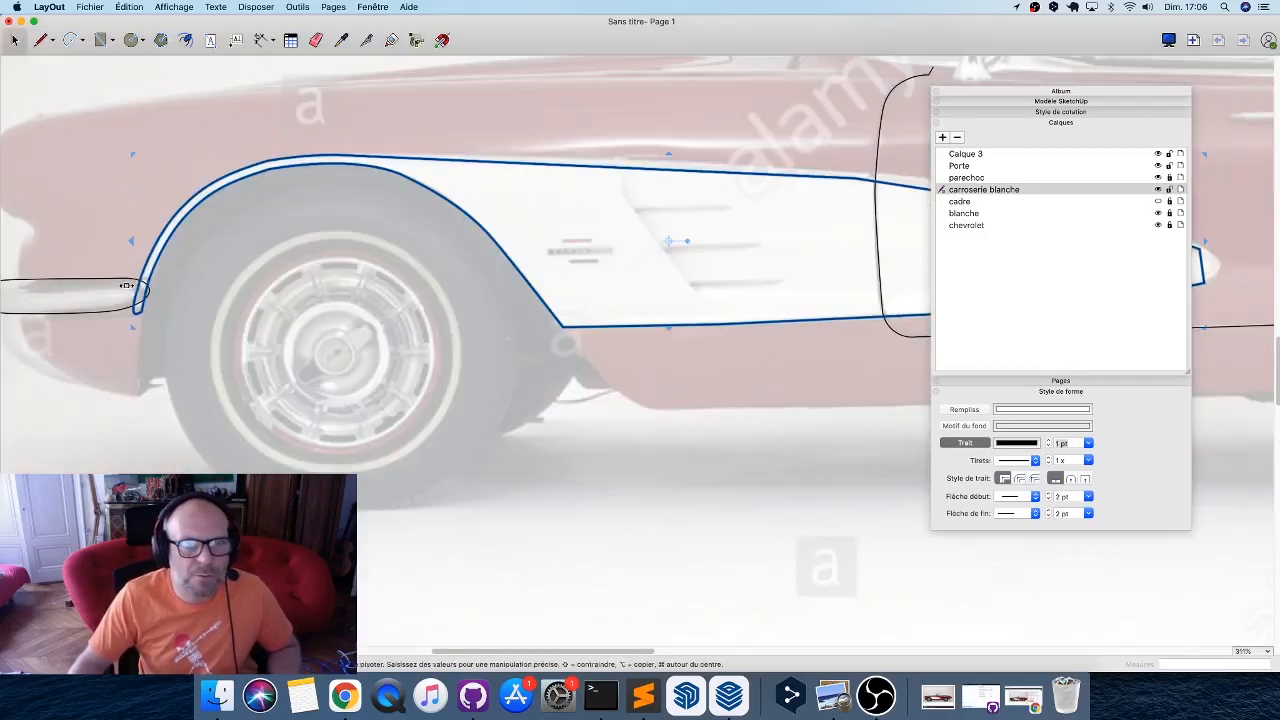
scroll(126, 286, "up", 1)
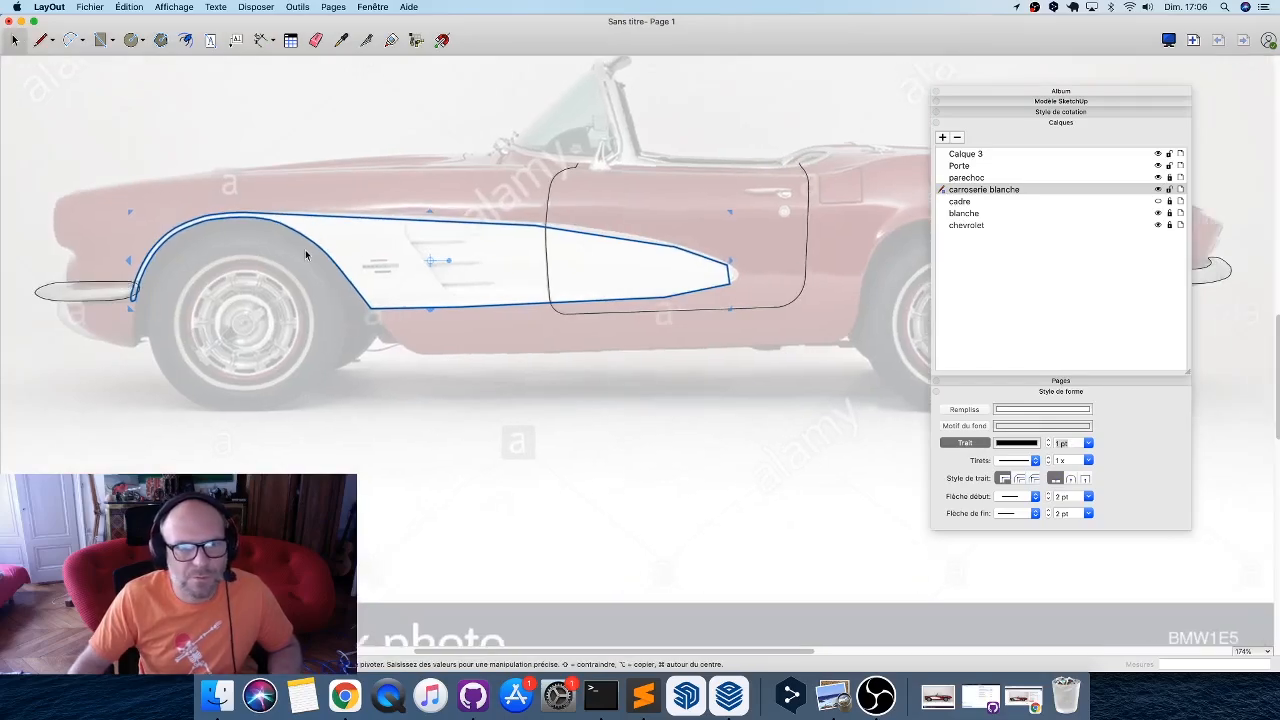
Edit the white panel outline's points, shifting them and pulling curve handles so the upper edge follows the photo smoothly across the door.
double_click(352, 216)
scroll(546, 225, "up", 3)
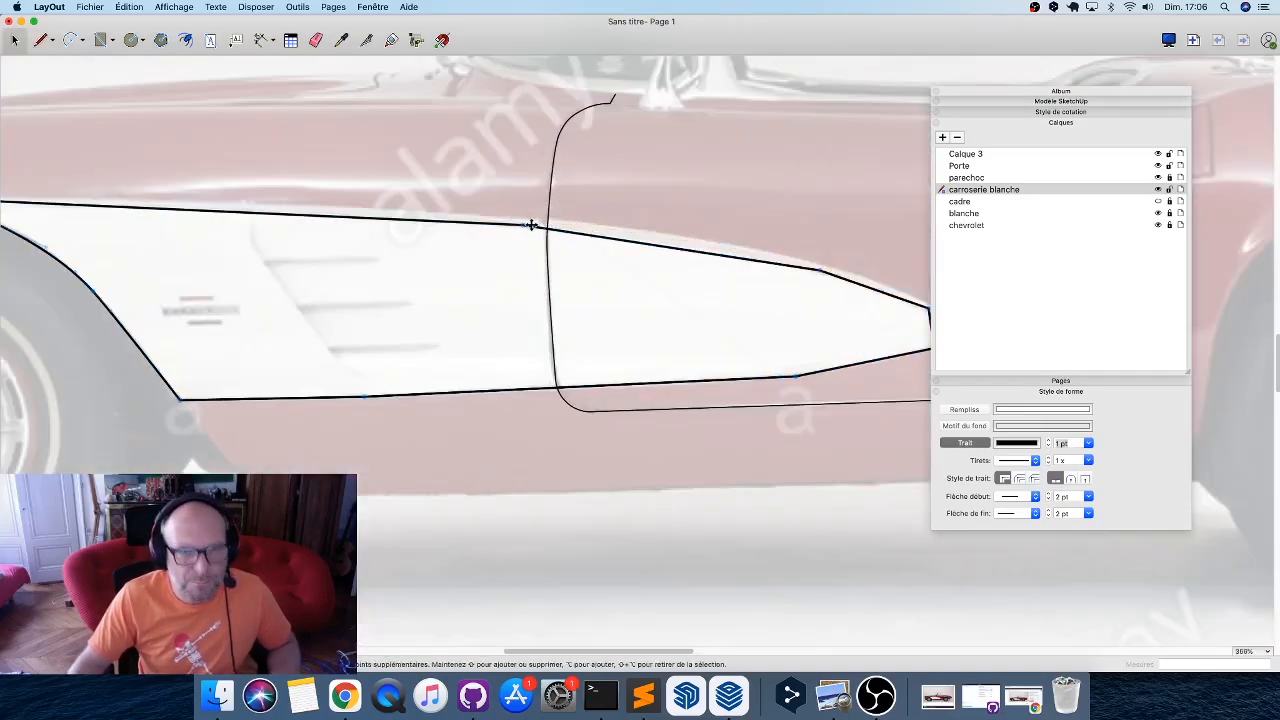
mouse_move(524, 226)
left_mouse_down("alt")
mouse_move(568, 229)
mouse_move(457, 220)
mouse_move(525, 218)
left_mouse_up("alt")
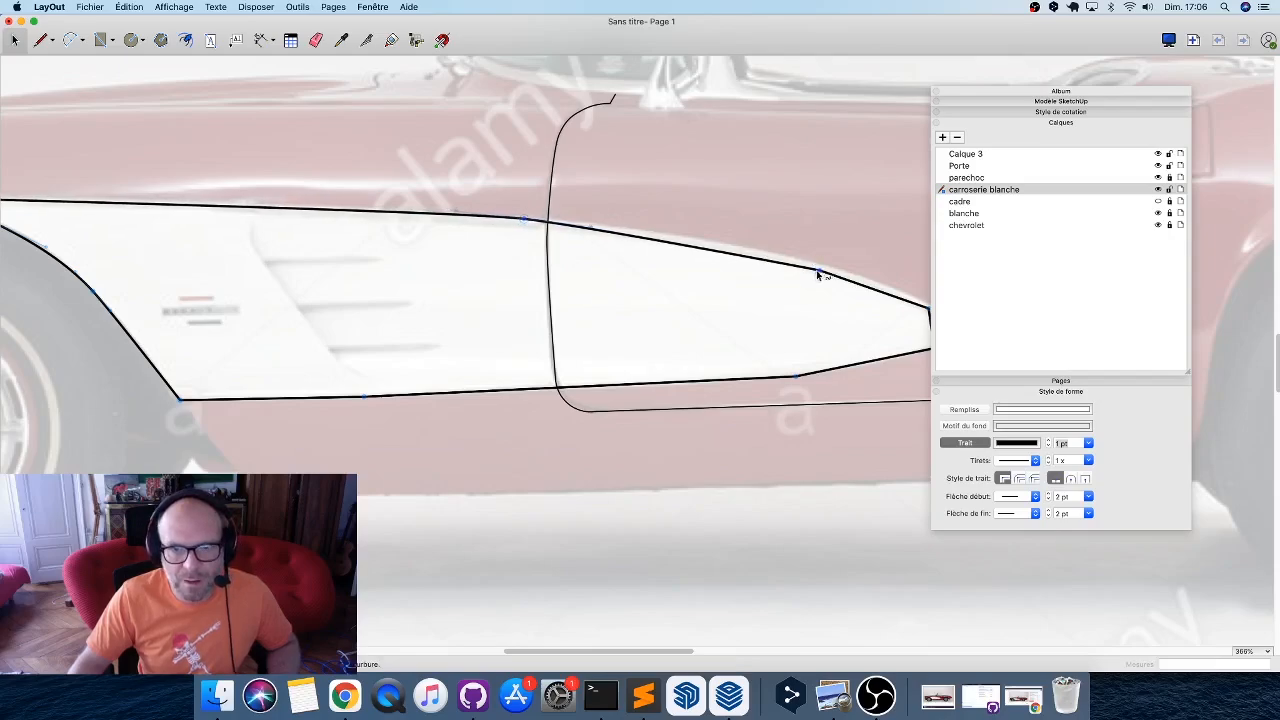
left_click_drag(820, 270, 721, 242, "alt")
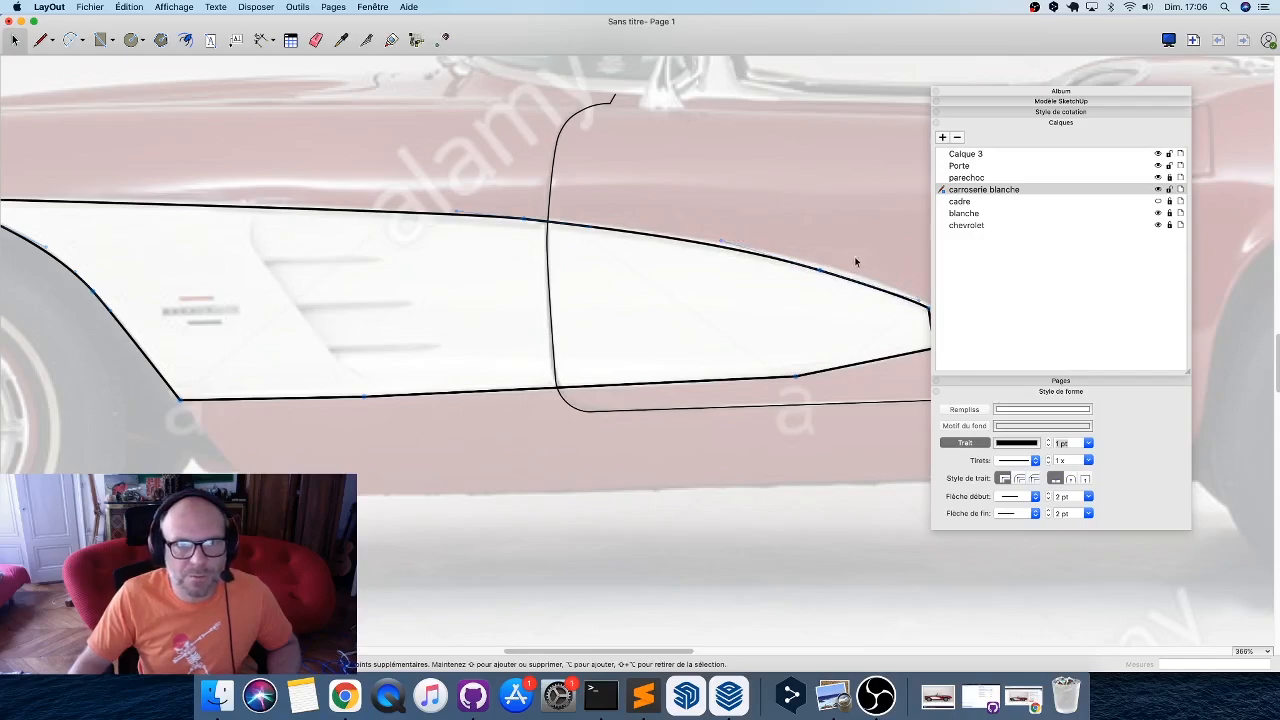
left_click_drag(820, 276, 728, 250, "alt")
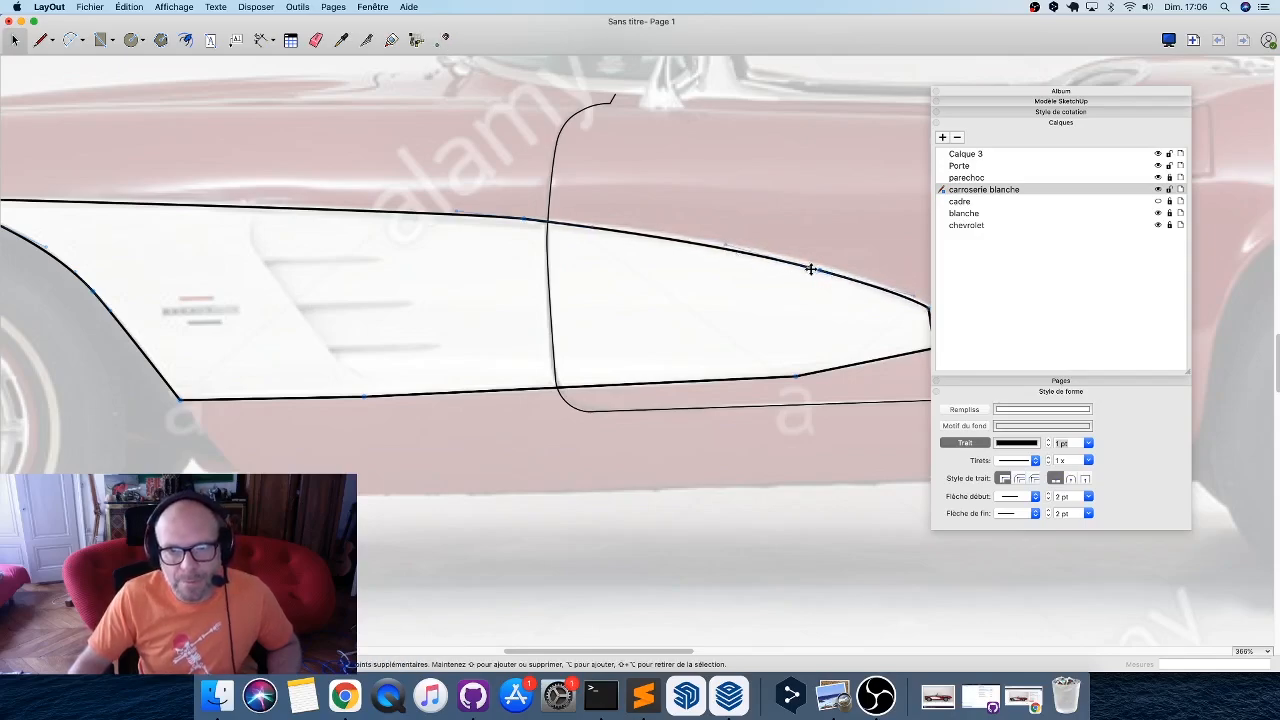
left_click_drag(820, 270, 823, 266)
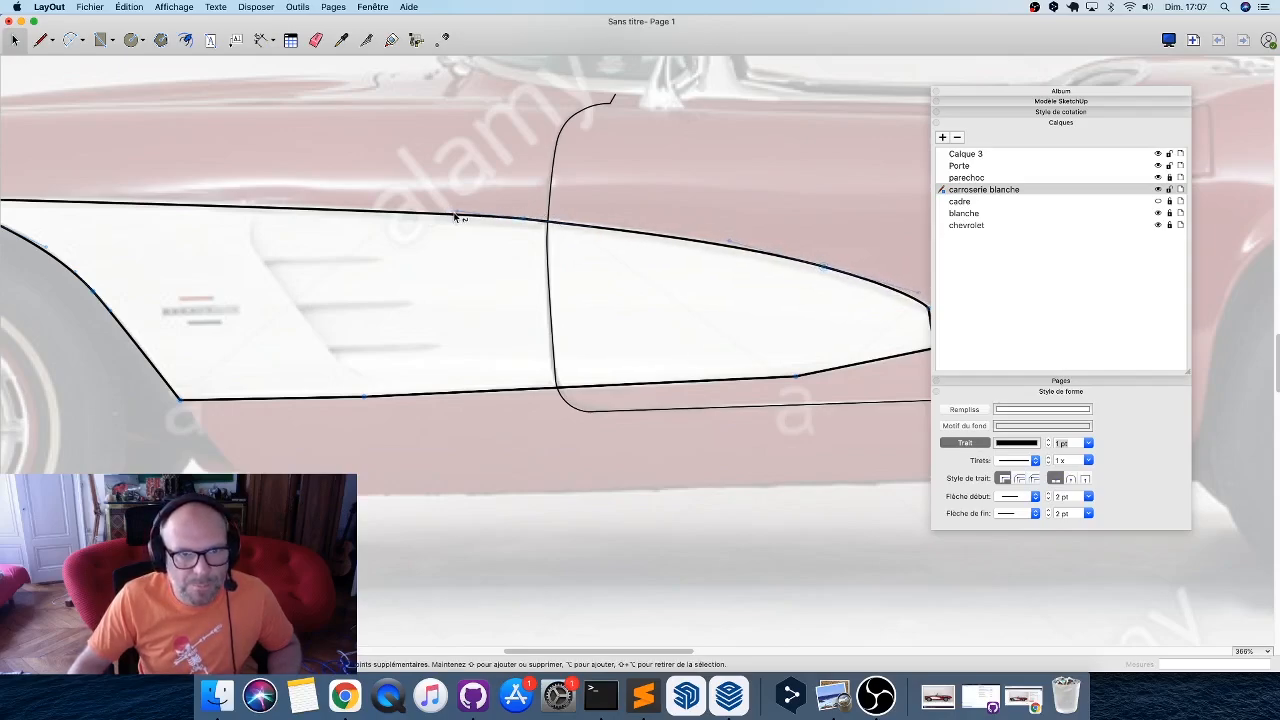
left_click_drag(523, 219, 436, 215)
Reopen the outline for point editing and adjust the curve handle behind the wheel arch's top to smooth the inner curve.
scroll(425, 226, "left", 10)
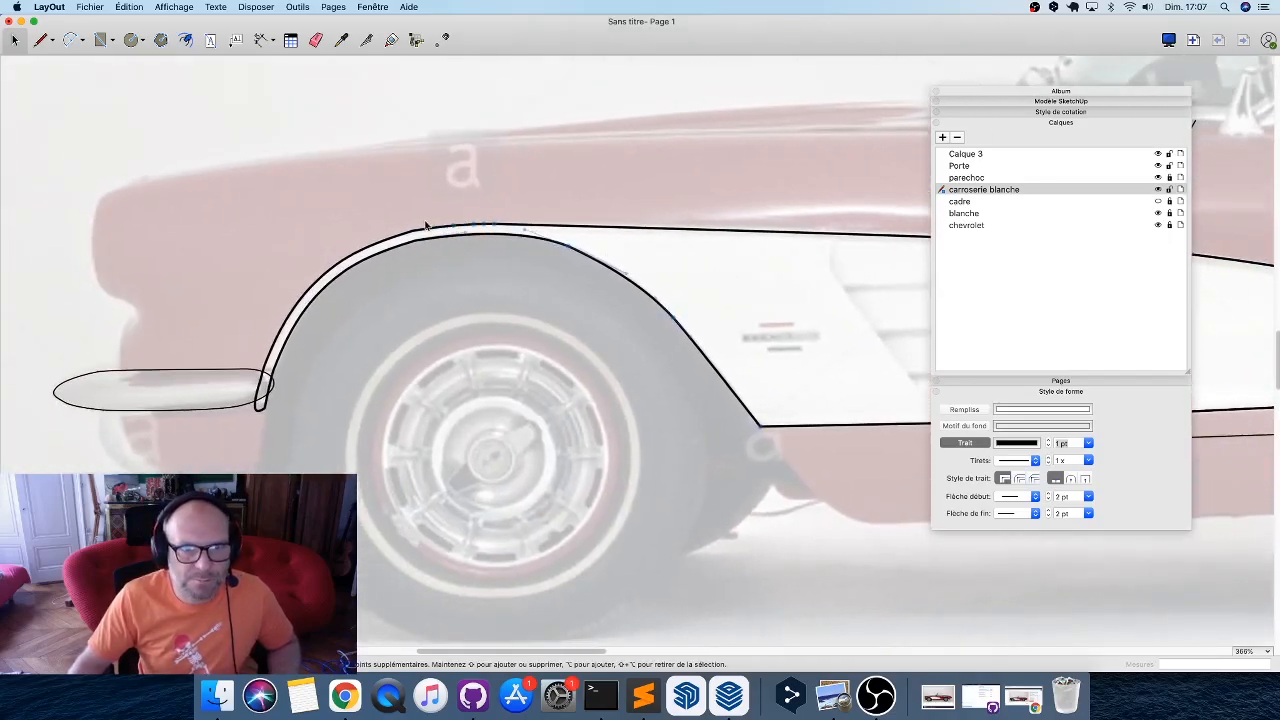
scroll(425, 226, "up", 3)
left_click(703, 260)
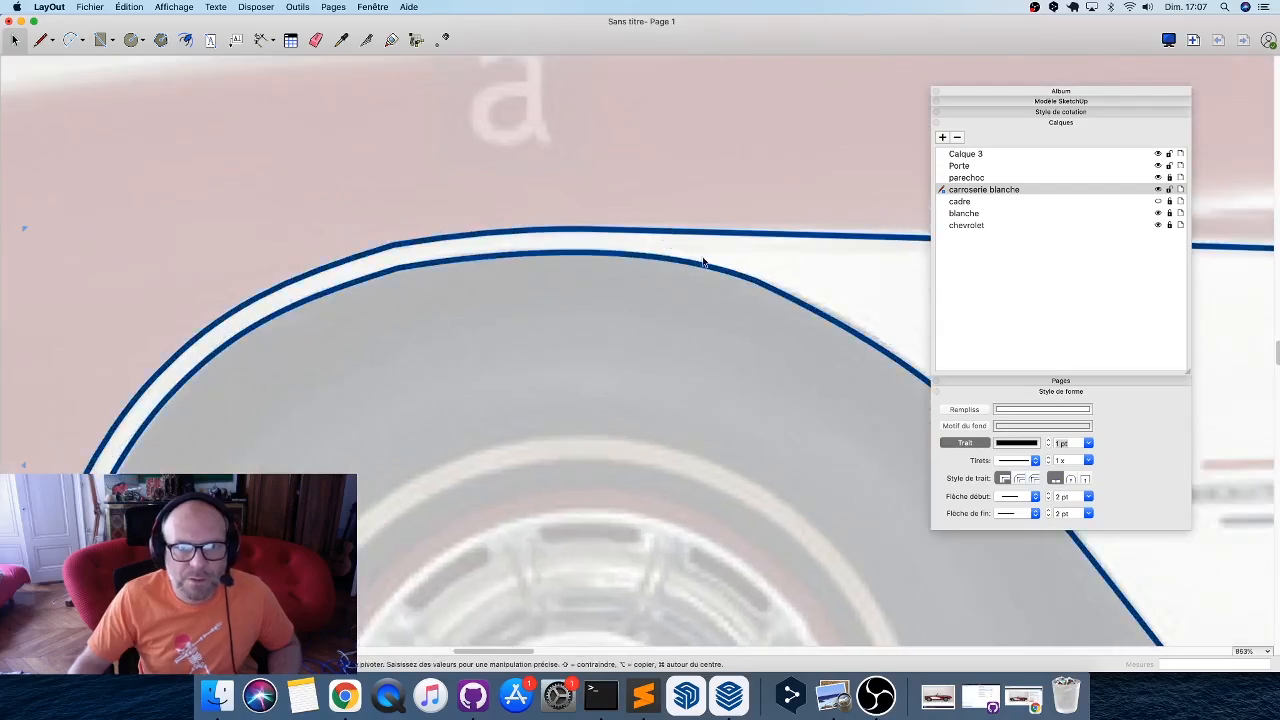
left_click_drag(604, 228, 604, 228)
double_click(604, 228)
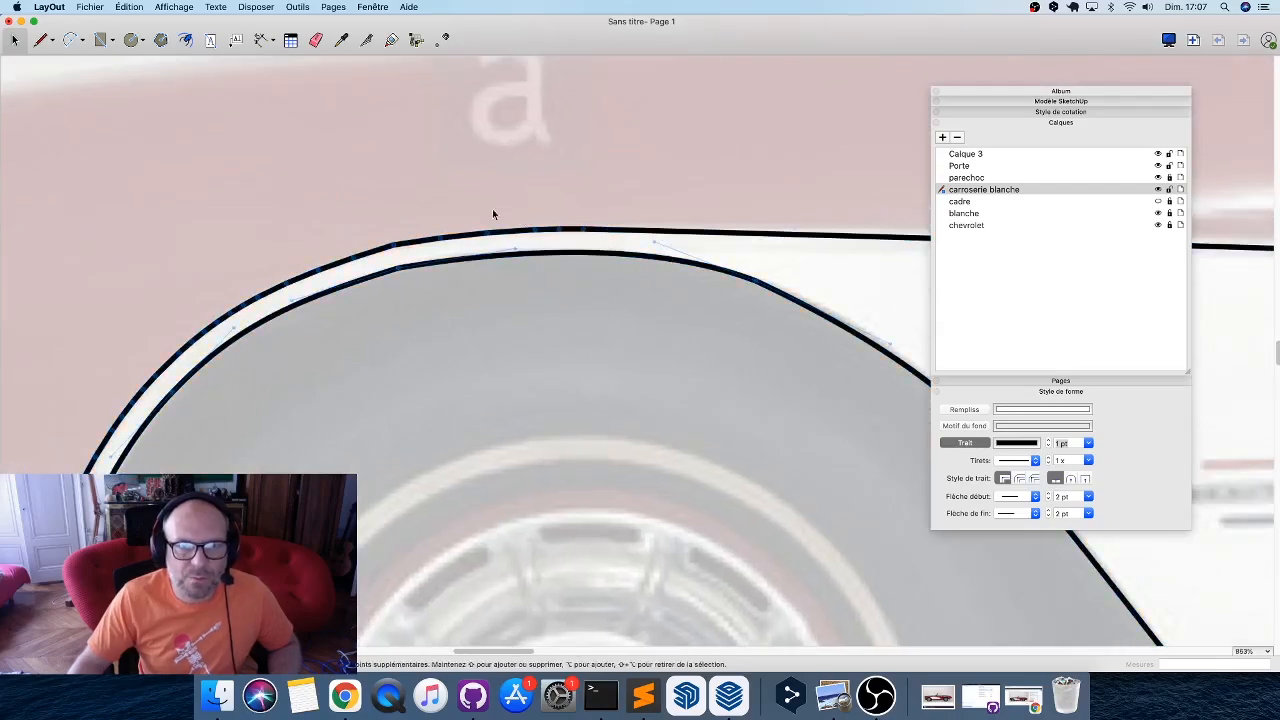
scroll(531, 234, "down", 1)
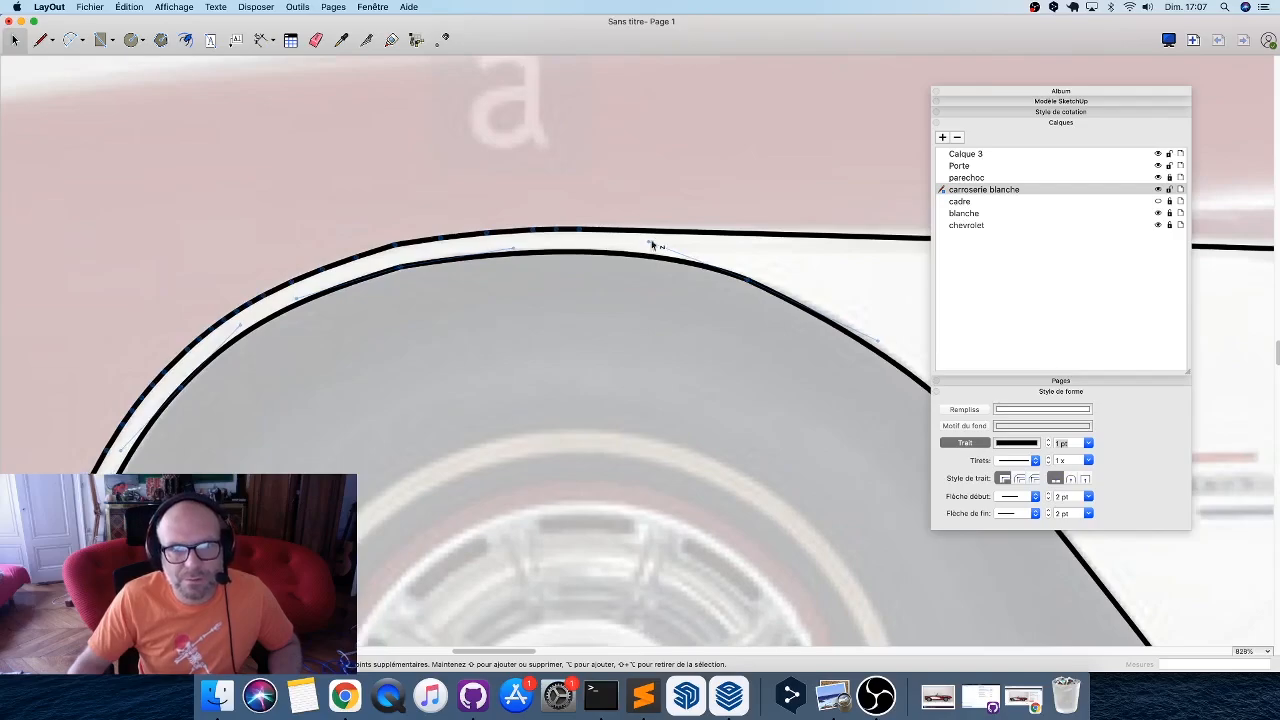
left_click_drag(751, 286, 835, 318)
scroll(424, 235, "down", 1)
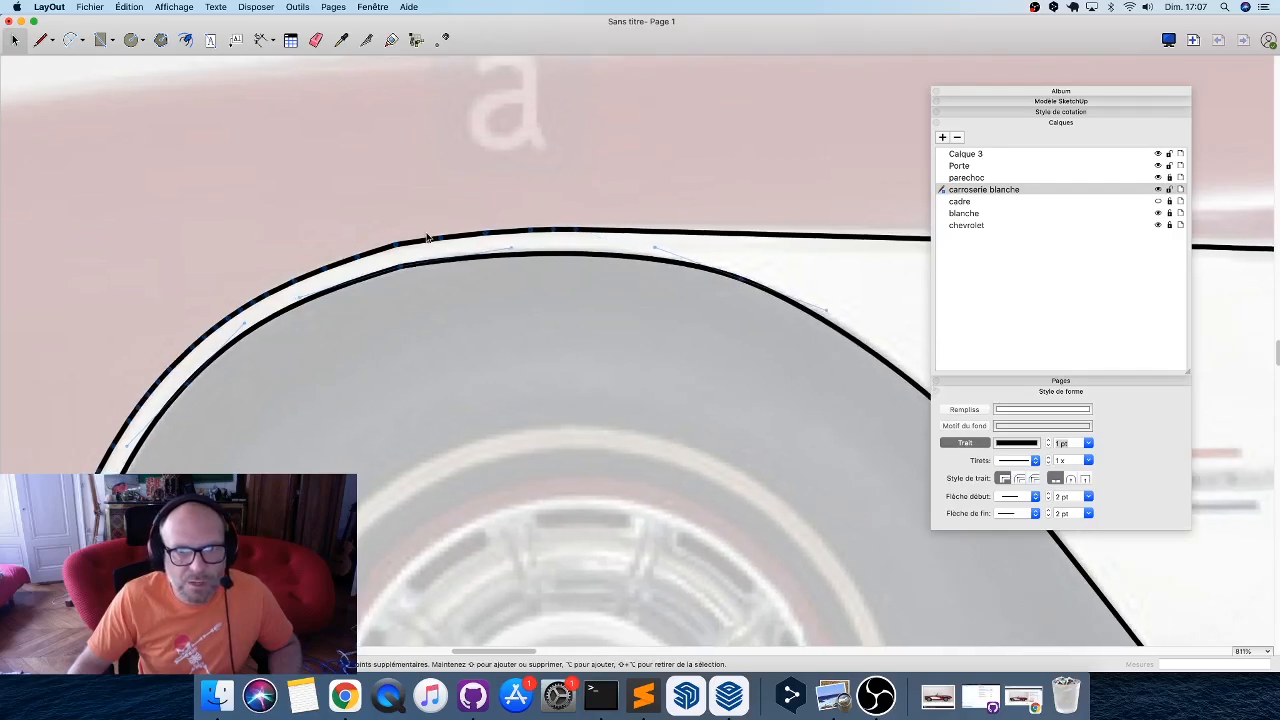
Undo the last curve handle adjustment on the white panel's inner wheel-arch curve.
key("super+z")
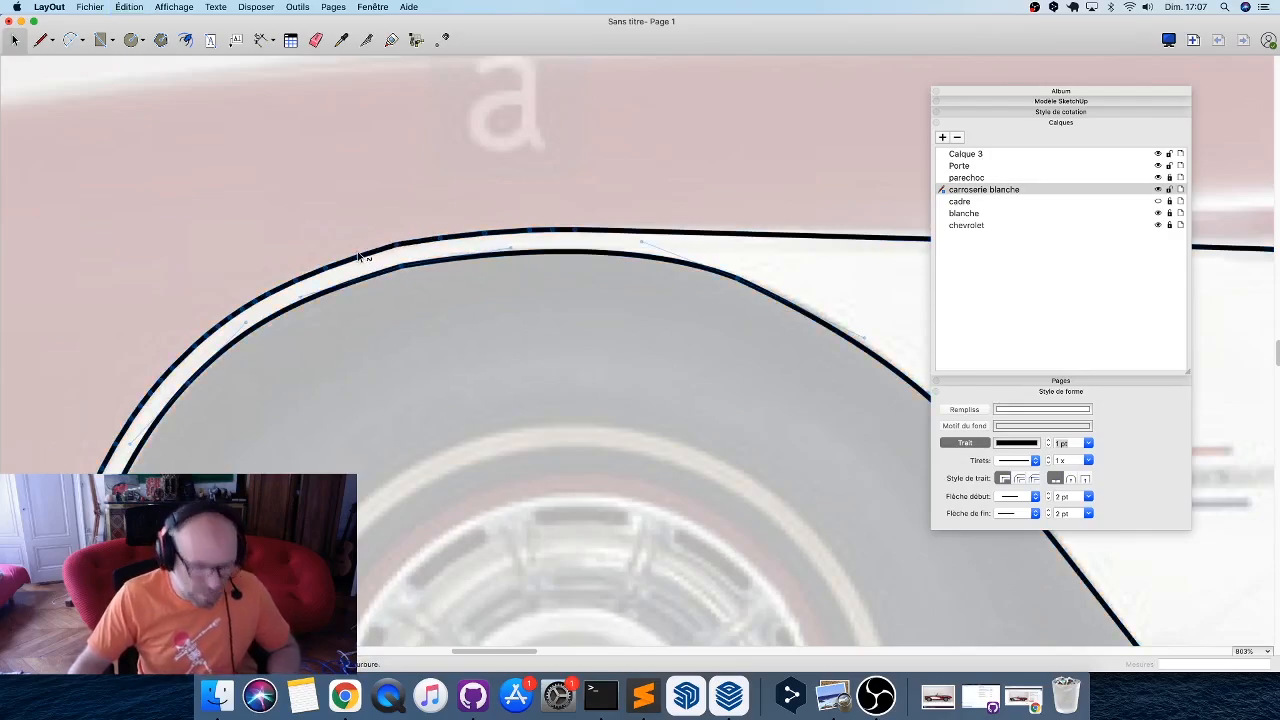
scroll(393, 226, "down", 5)
scroll(393, 226, "left", 3)
scroll(213, 330, "down", 3)
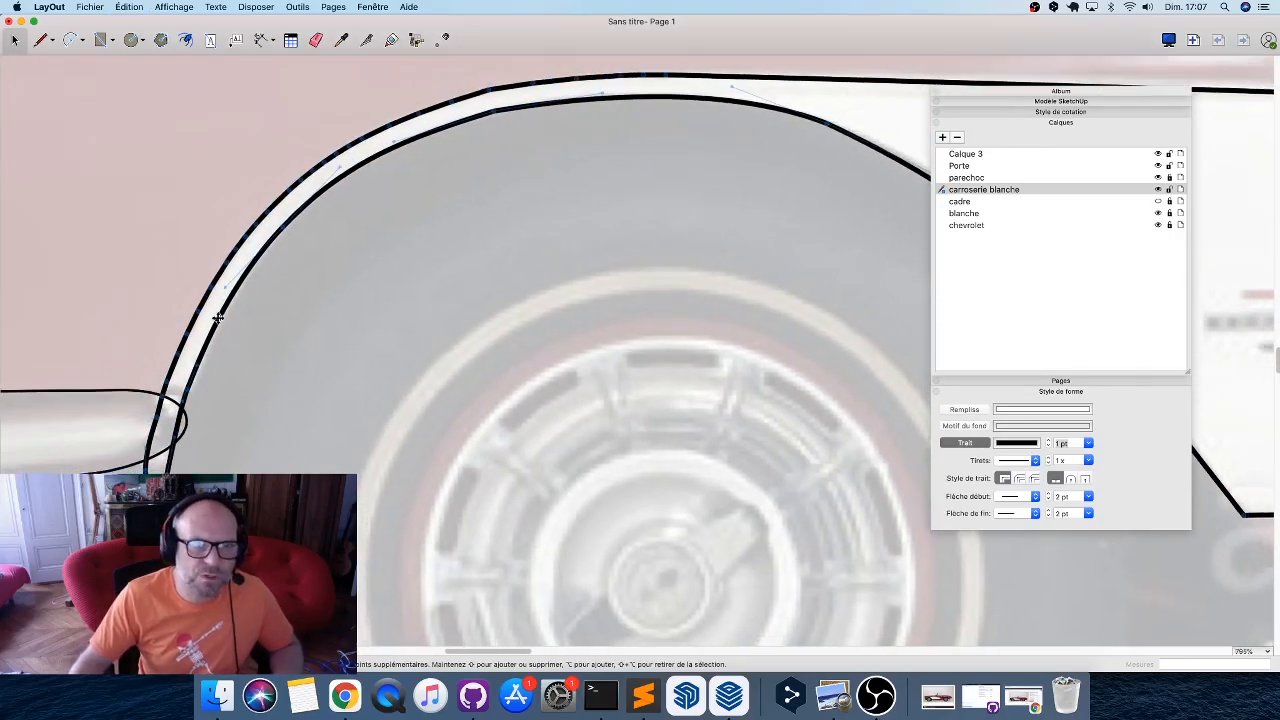
mouse_move(517, 303)
middle_mouse_down()
mouse_move(15, 189)
mouse_move(80, 394)
middle_mouse_up()
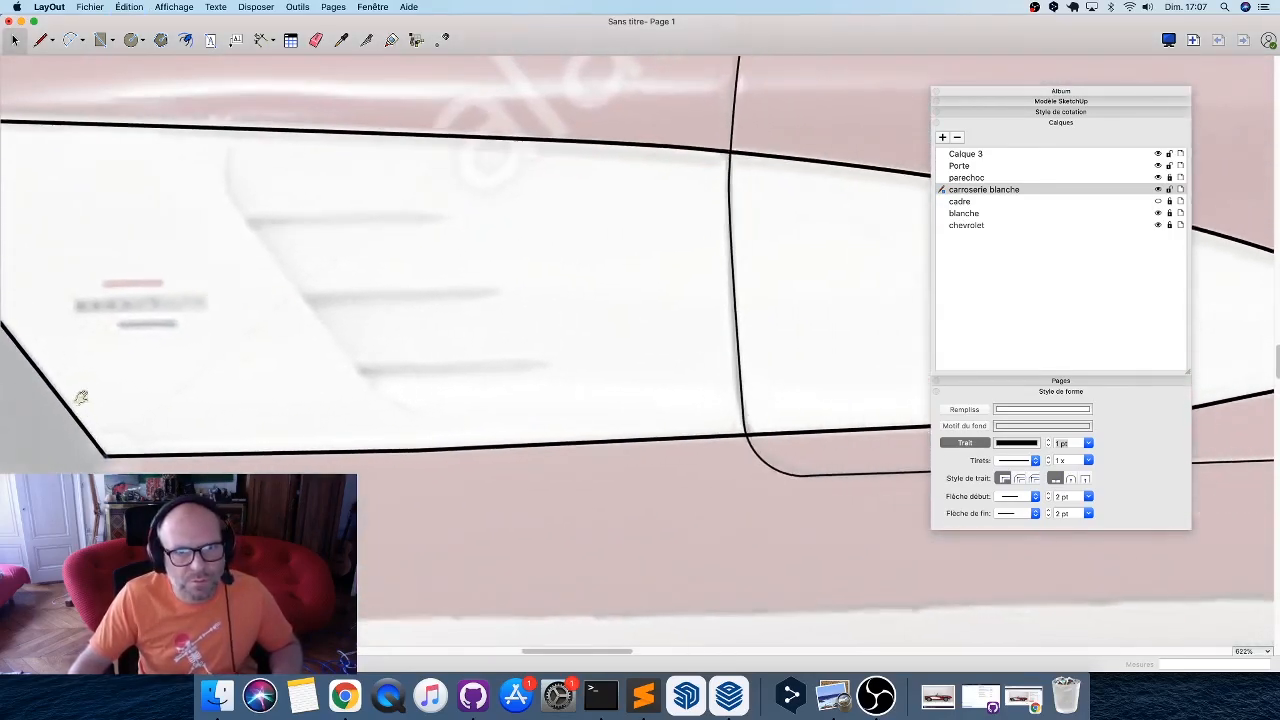
Join the white panel's lower-edge segments to the rest of its outline with the Join tool and reopen it for point editing.
mouse_move(635, 358)
middle_mouse_down()
mouse_move(460, 357)
mouse_move(578, 340)
middle_mouse_up()
left_click(426, 420)
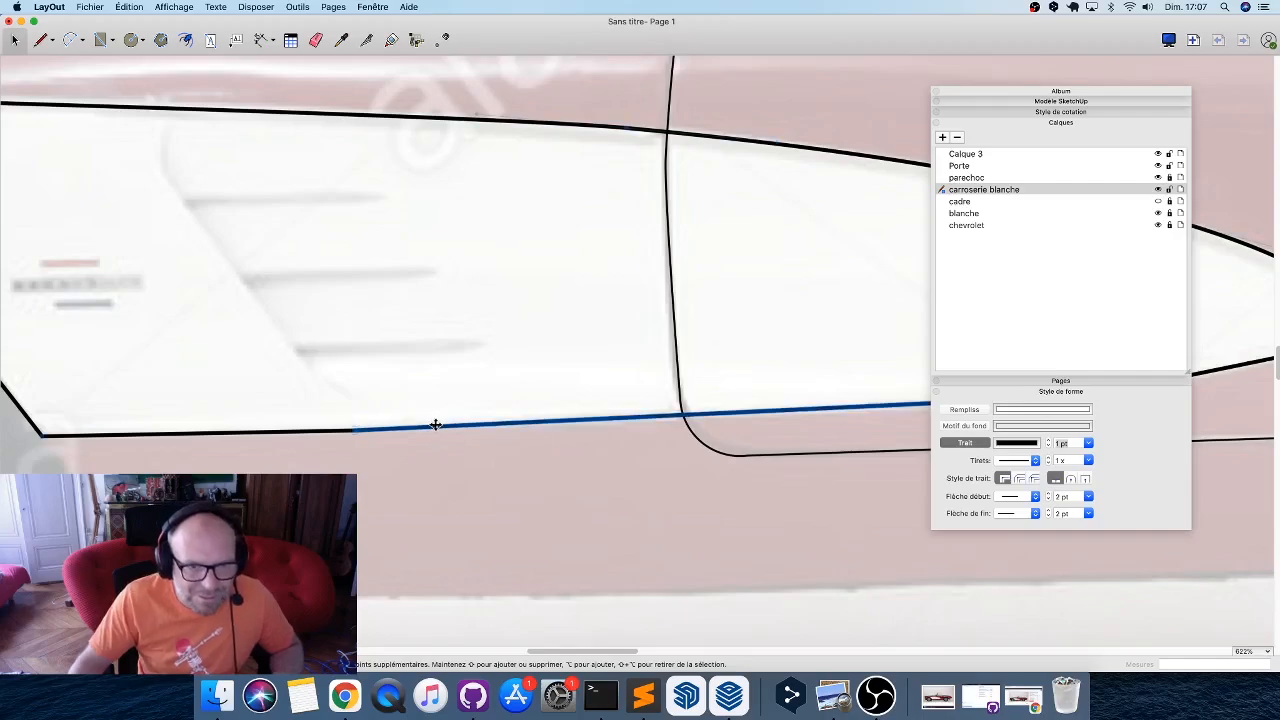
left_click(391, 40)
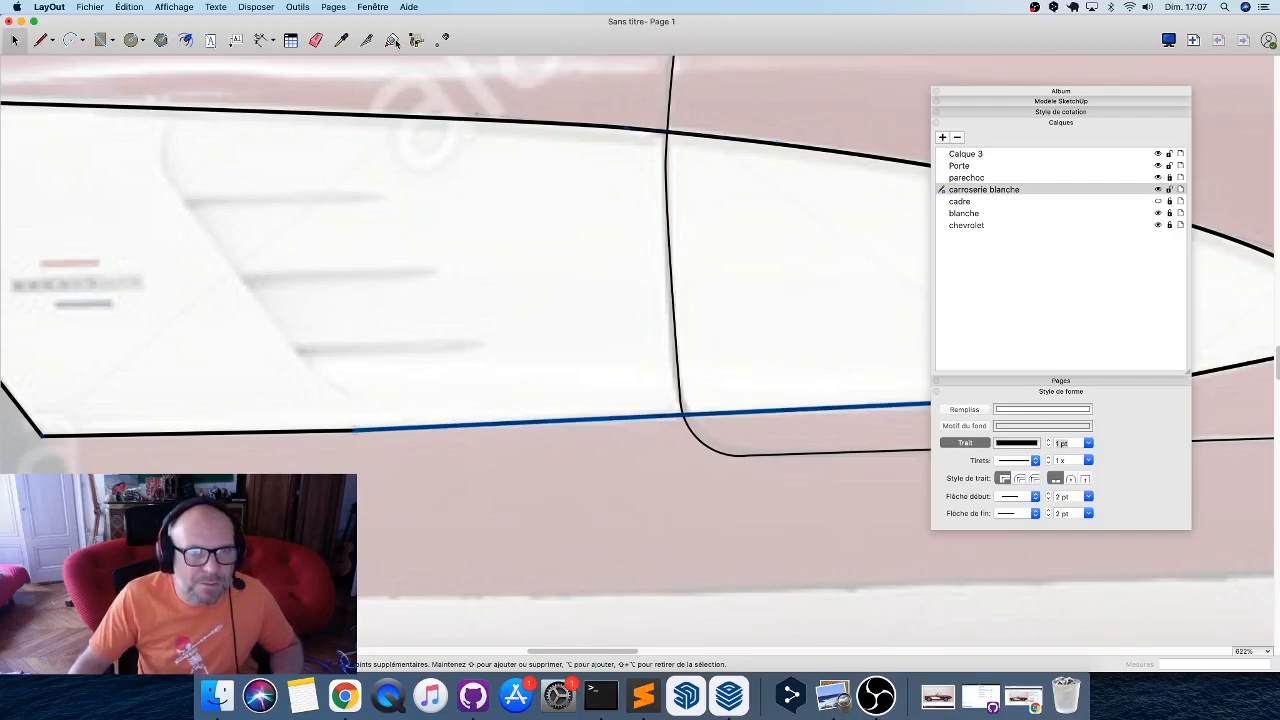
left_click(358, 425)
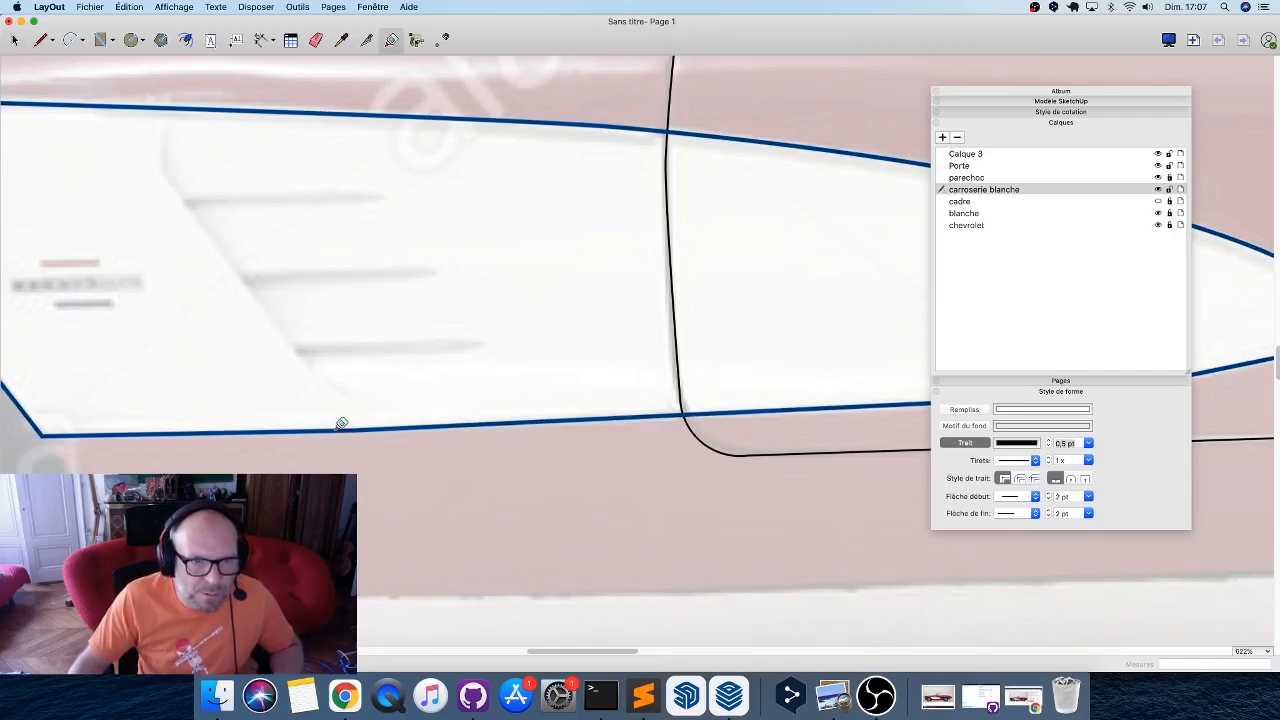
left_click(340, 428)
key("space")
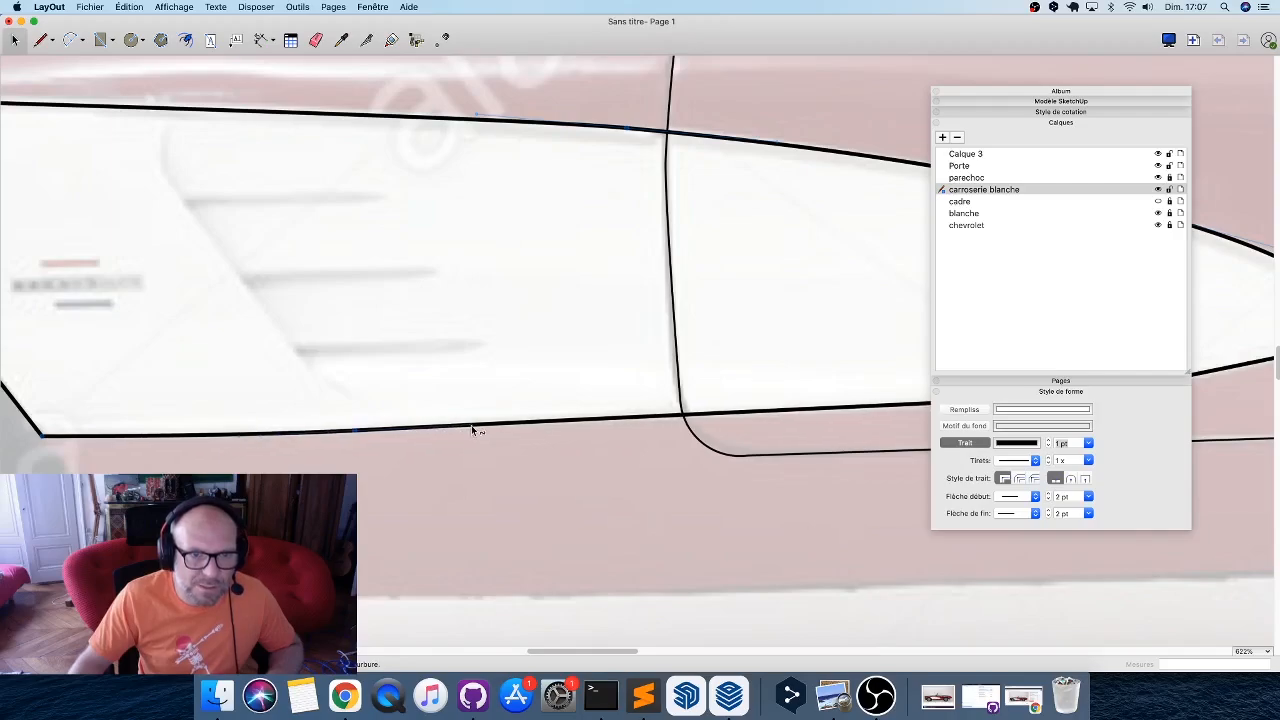
Pull curve handles out of the corner points on the lower edge and at the rear tip's lower end to round the outline.
scroll(197, 453, "down", 1)
scroll(197, 449, "down", 6)
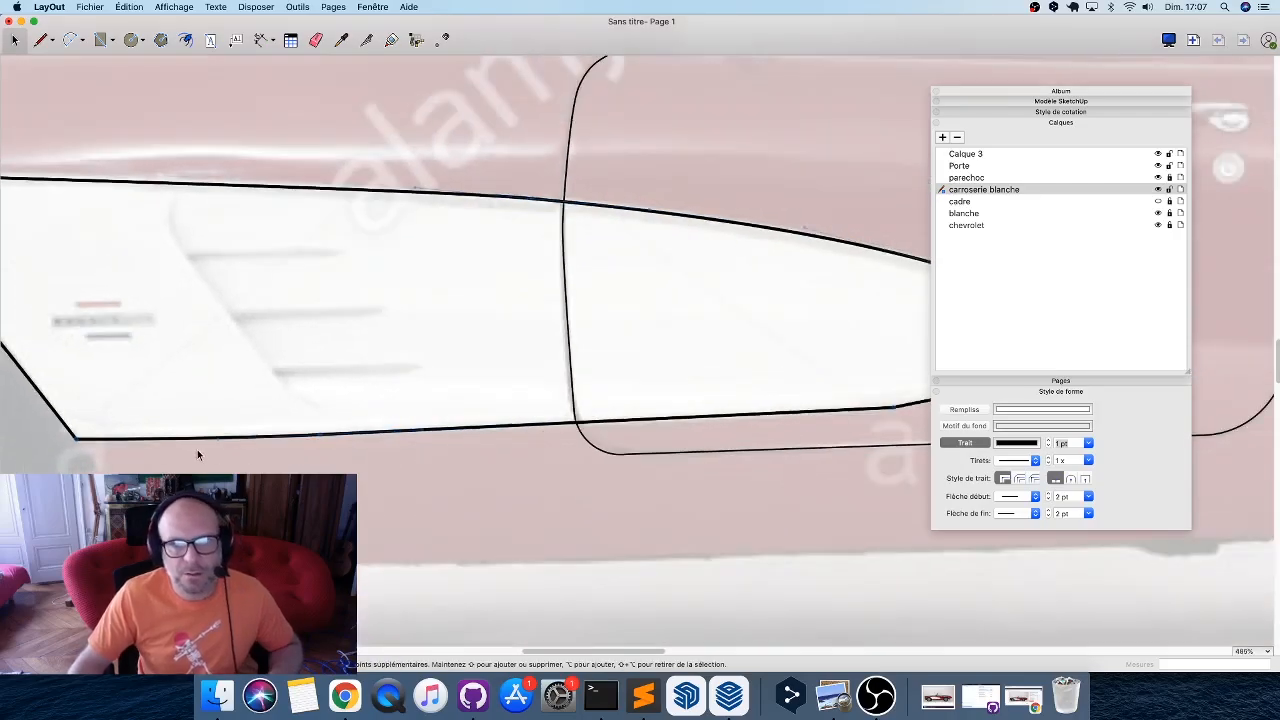
scroll(850, 403, "up", 8)
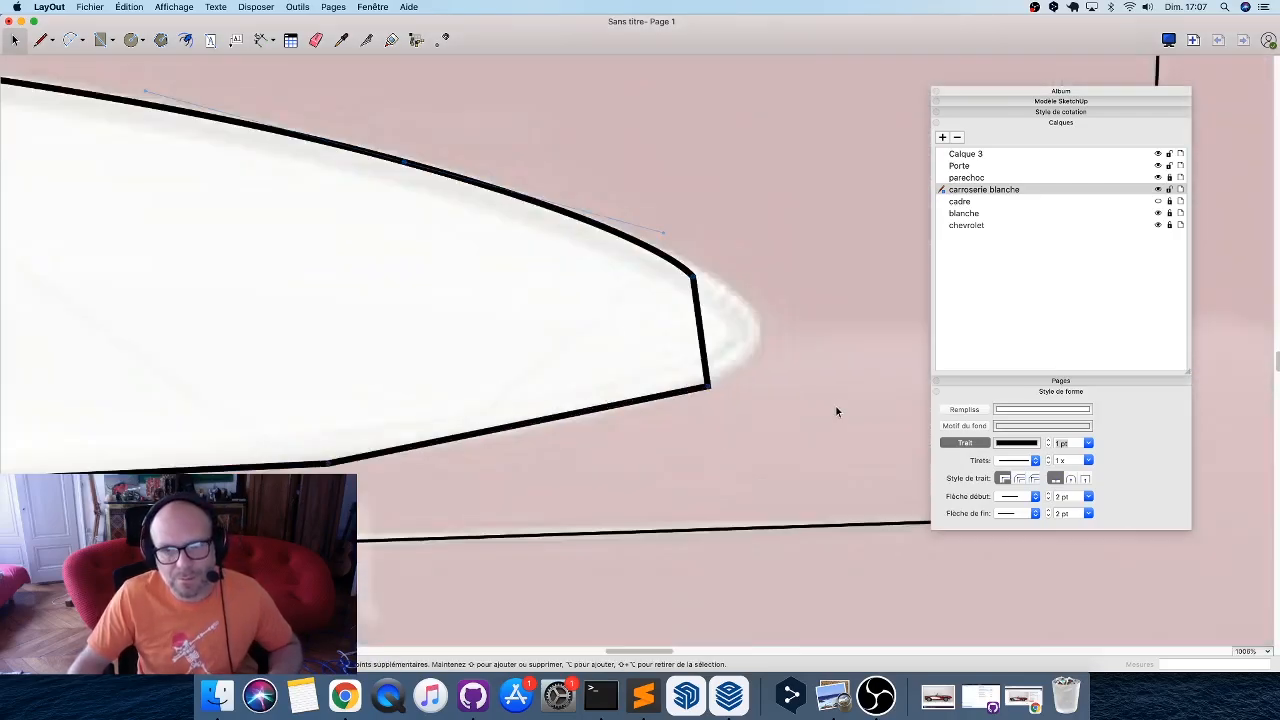
left_click_drag(329, 464, 607, 416, "alt")
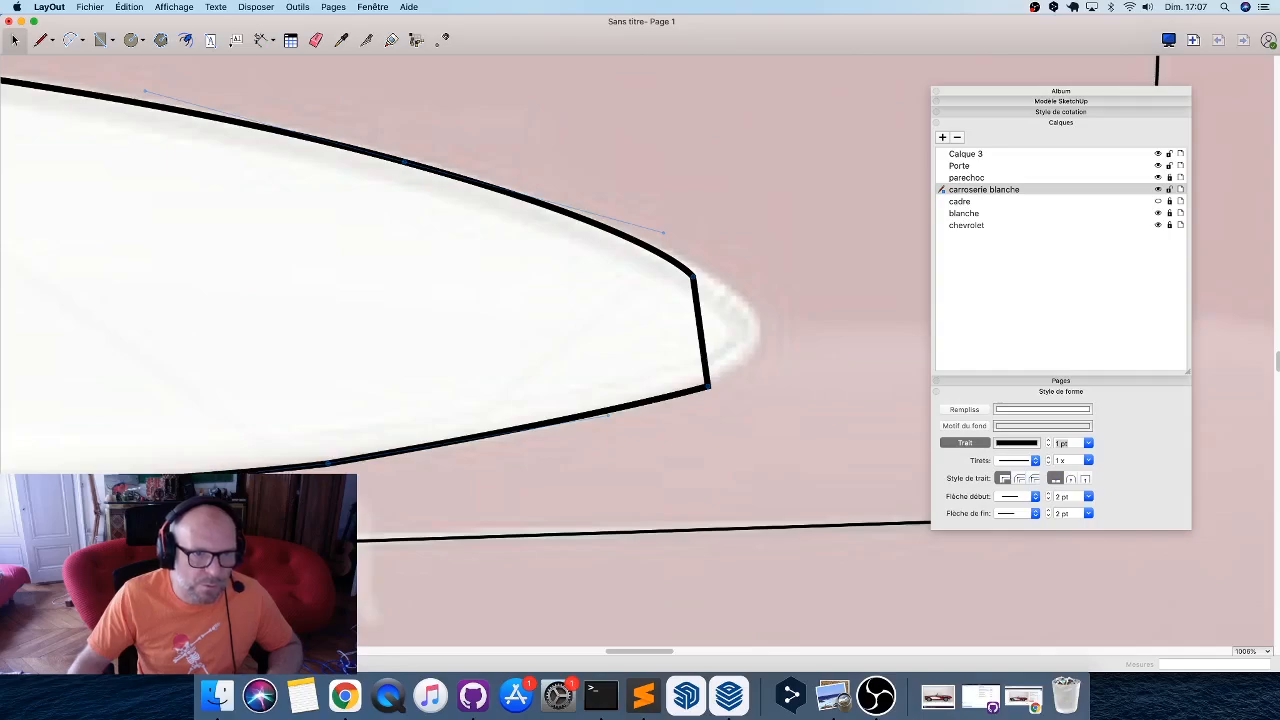
left_click_drag(708, 393, 795, 331, "alt")
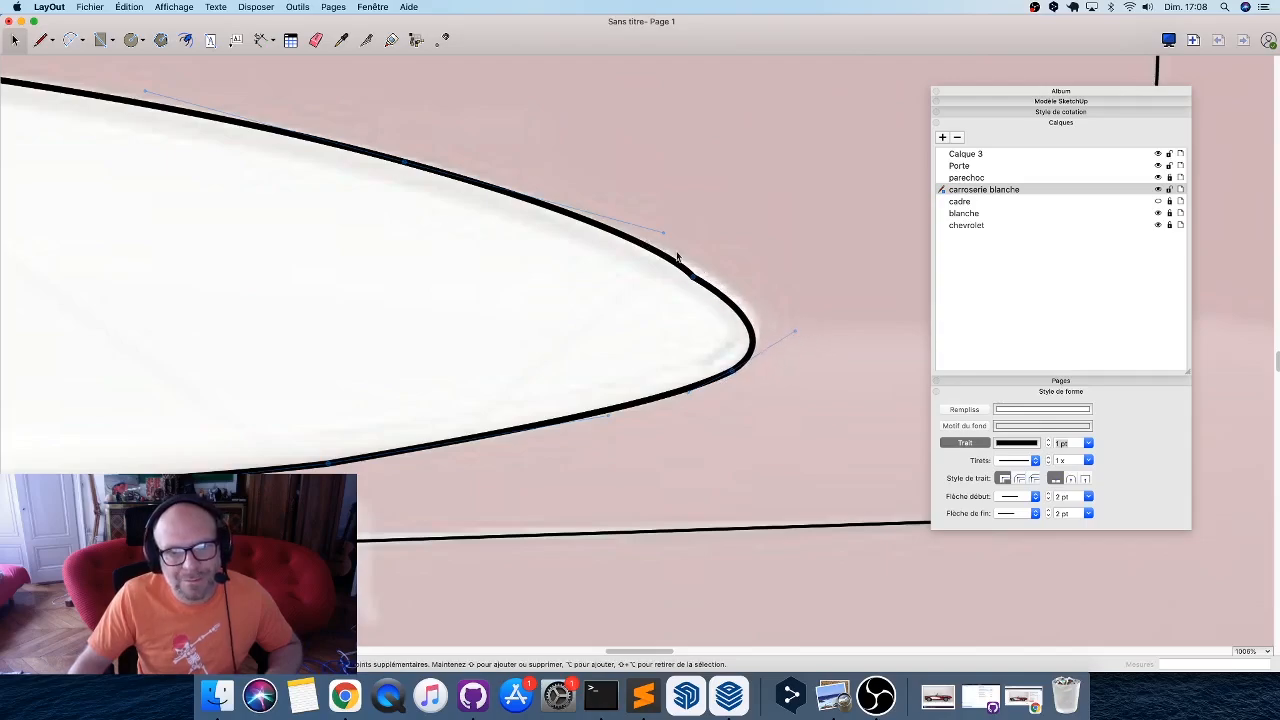
Reposition the points and curve handles at the white panel's rear tip so it follows the rounded end in the photo.
mouse_move(693, 277)
left_mouse_down("super")
mouse_move(677, 257)
mouse_move(666, 263)
mouse_move(690, 272)
left_mouse_up("super")
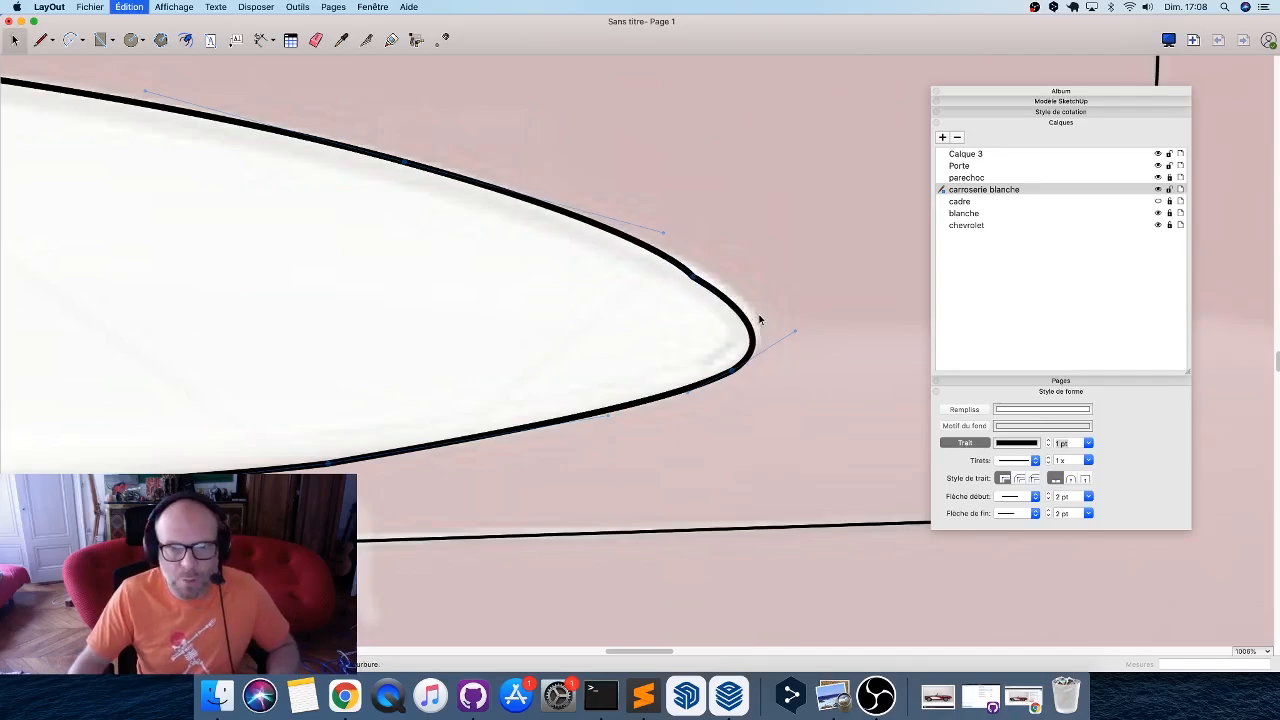
left_click_drag(760, 320, 741, 322)
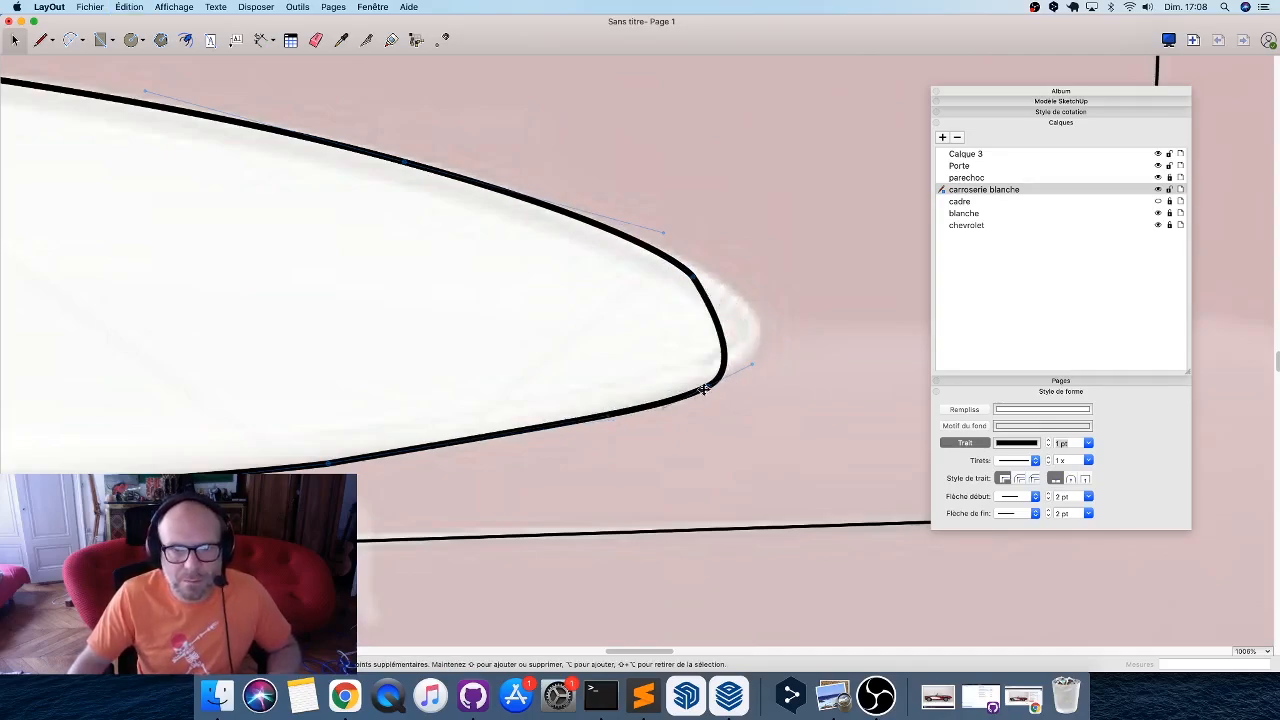
left_click_drag(704, 389, 711, 376)
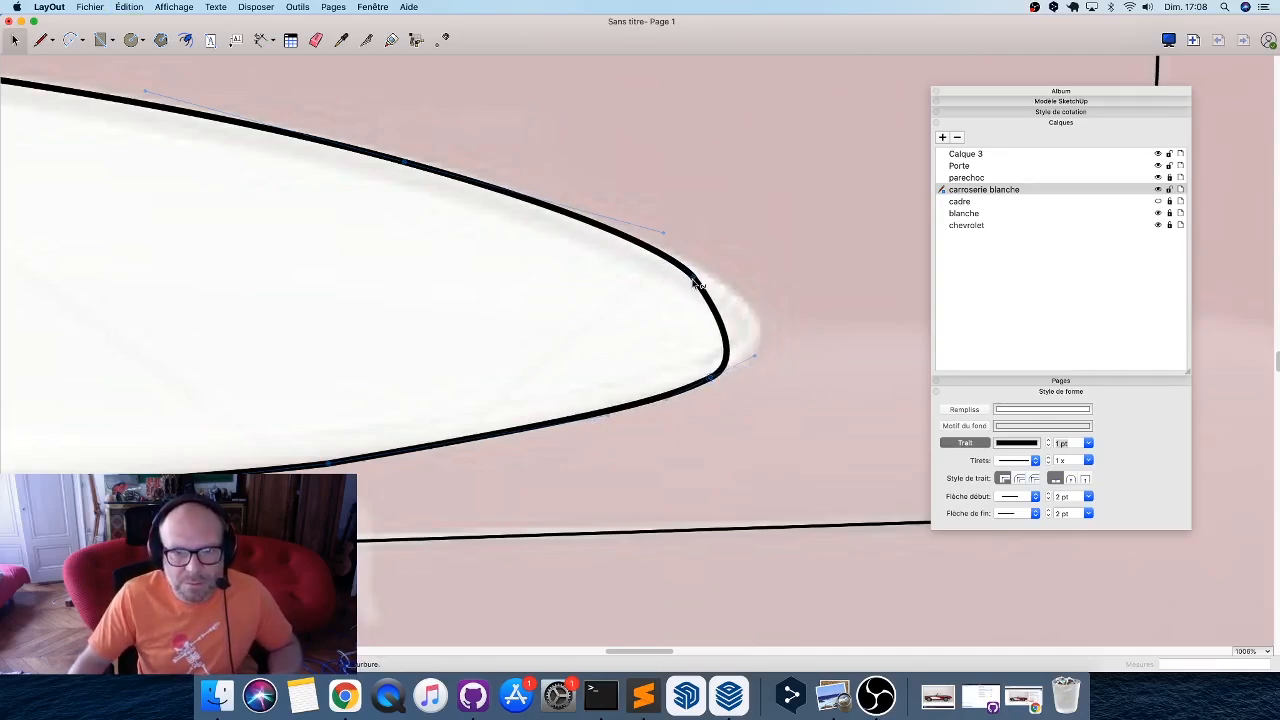
left_click_drag(693, 280, 670, 256, "super")
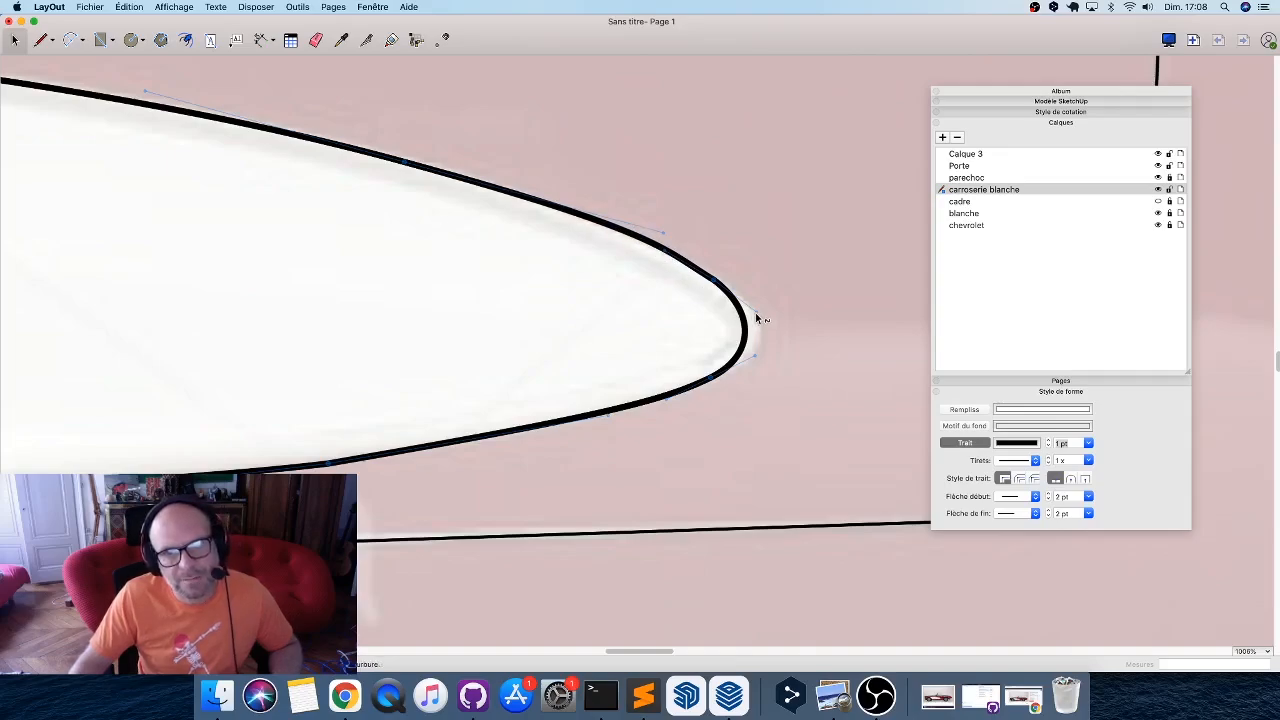
mouse_move(755, 312)
left_mouse_down()
mouse_move(784, 330)
mouse_move(776, 319)
left_mouse_up()
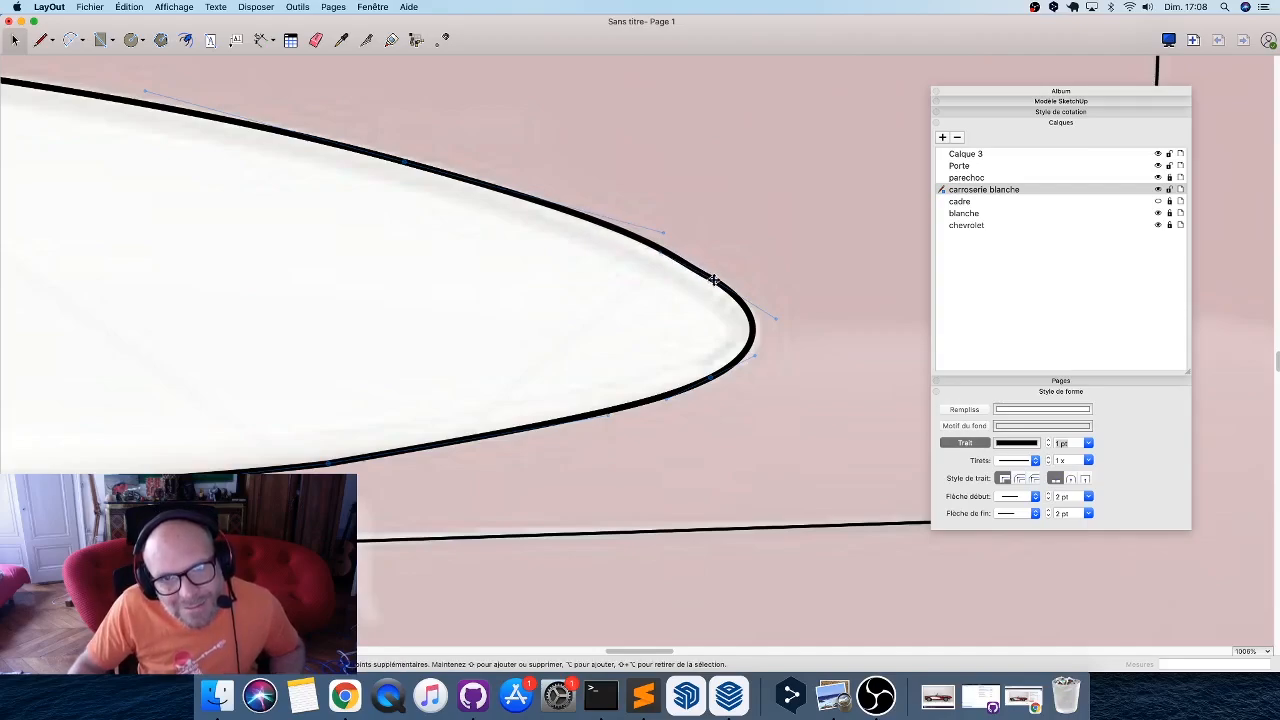
left_click_drag(722, 280, 720, 281)
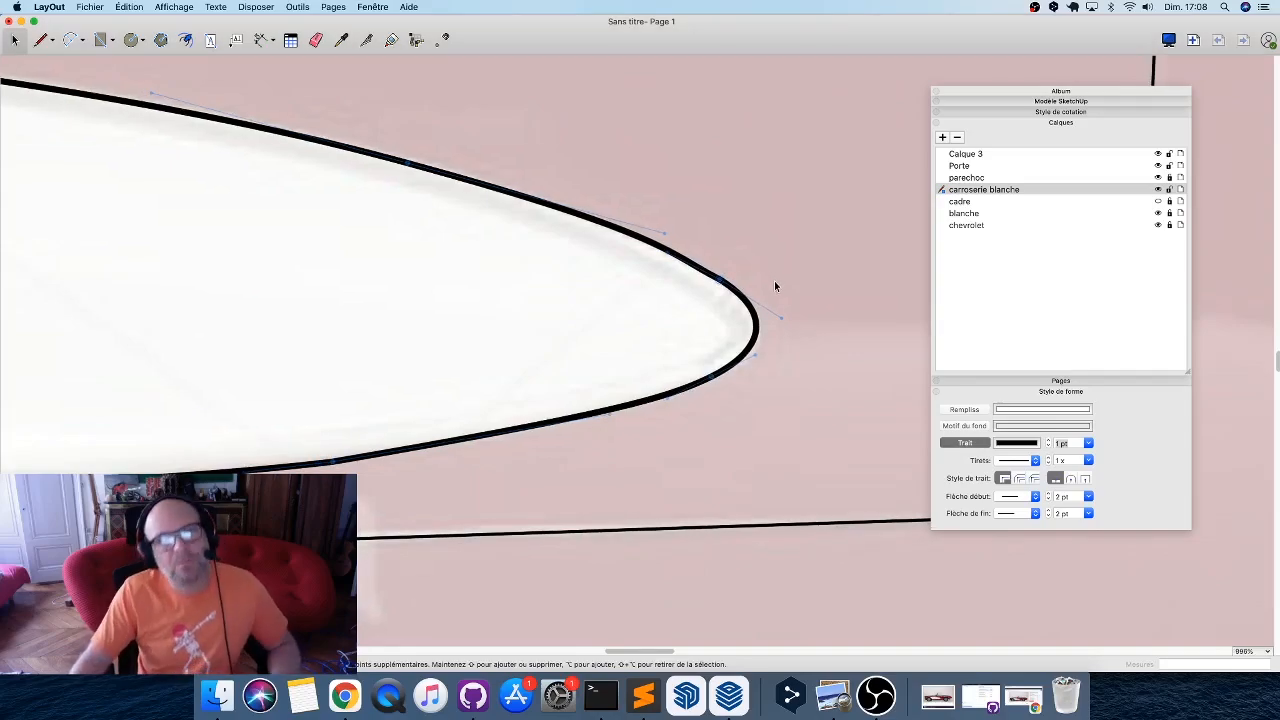
Finish editing the white panel outline and make the cadre layer visible.
scroll(774, 282, "down", 3)
scroll(778, 290, "down", 5)
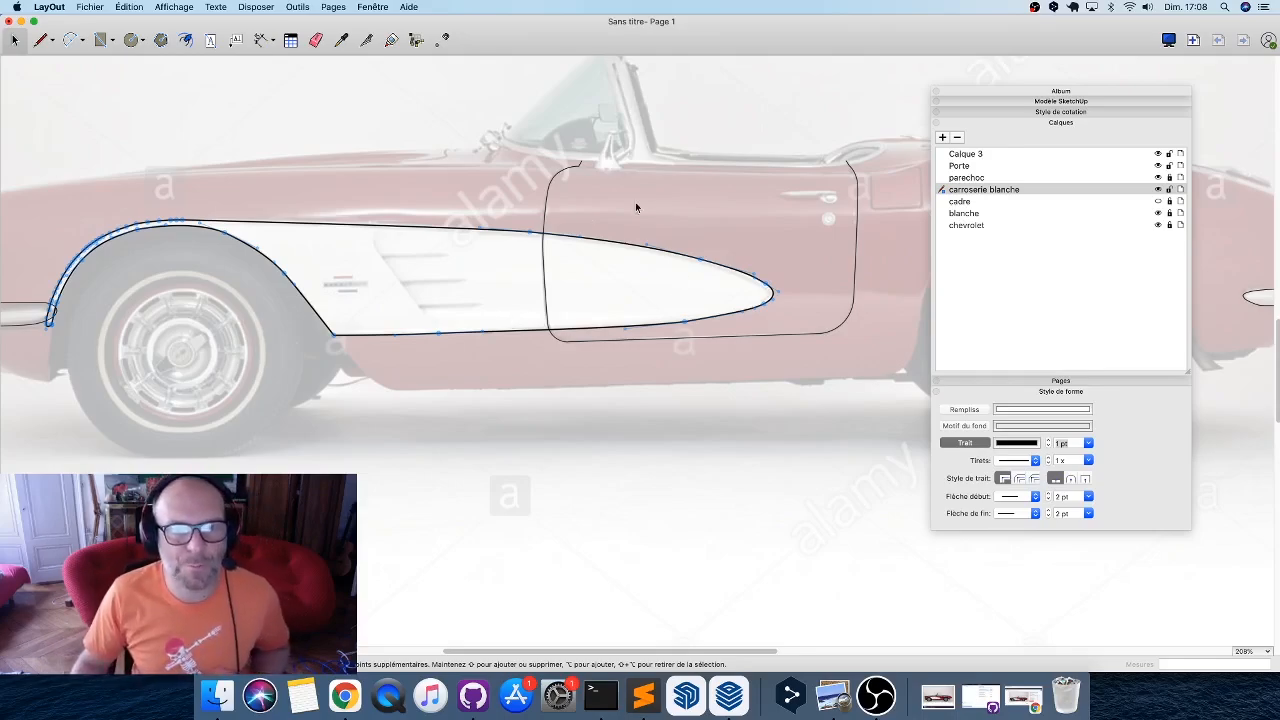
left_click(546, 449)
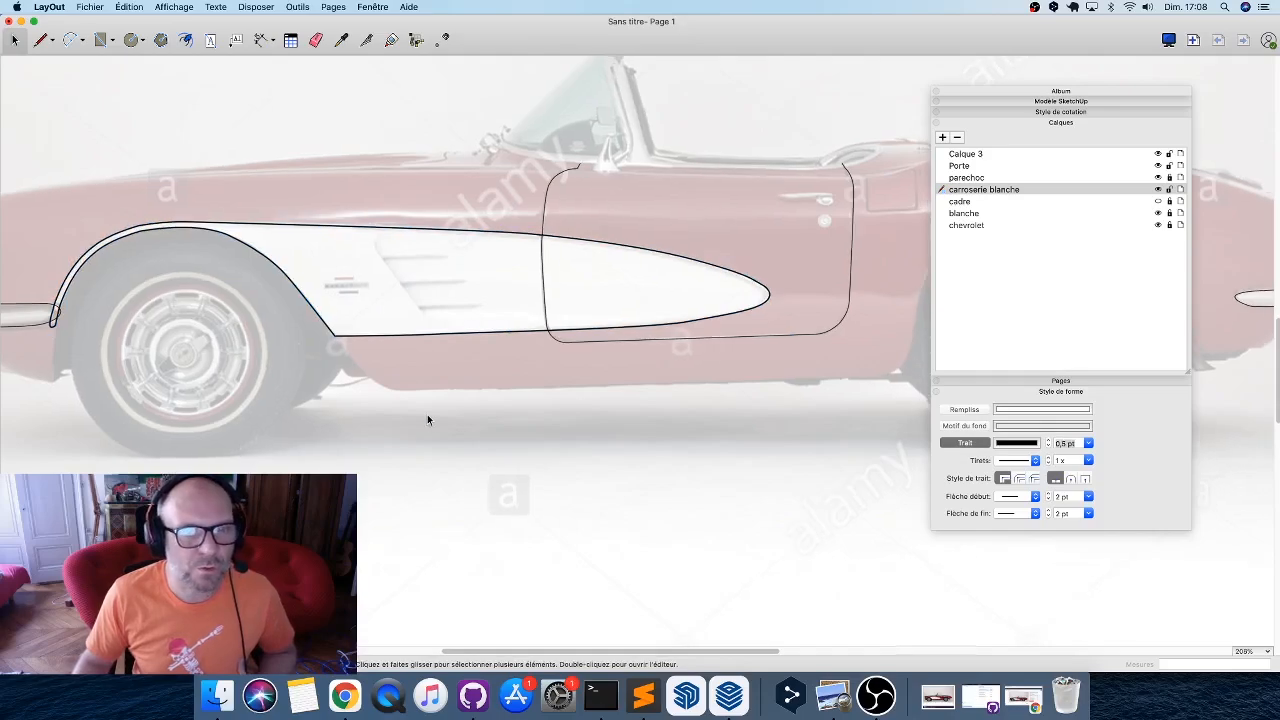
scroll(427, 414, "down", 2)
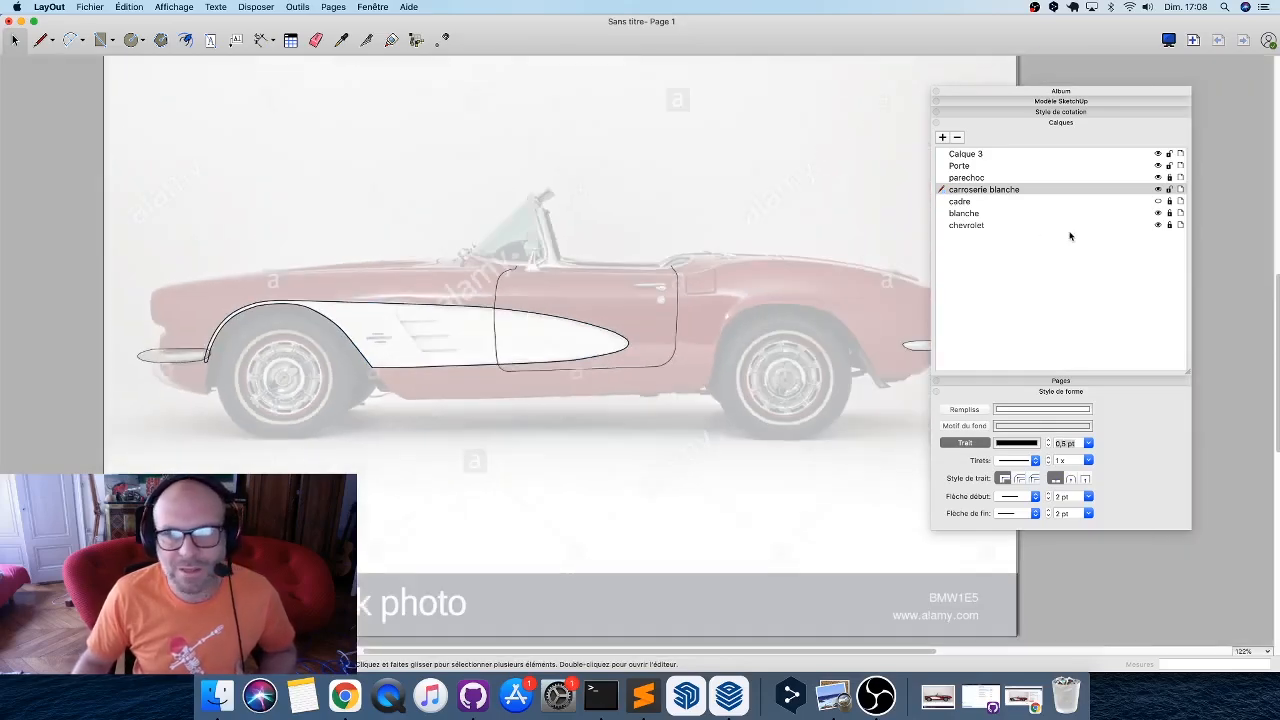
left_click(1158, 201)
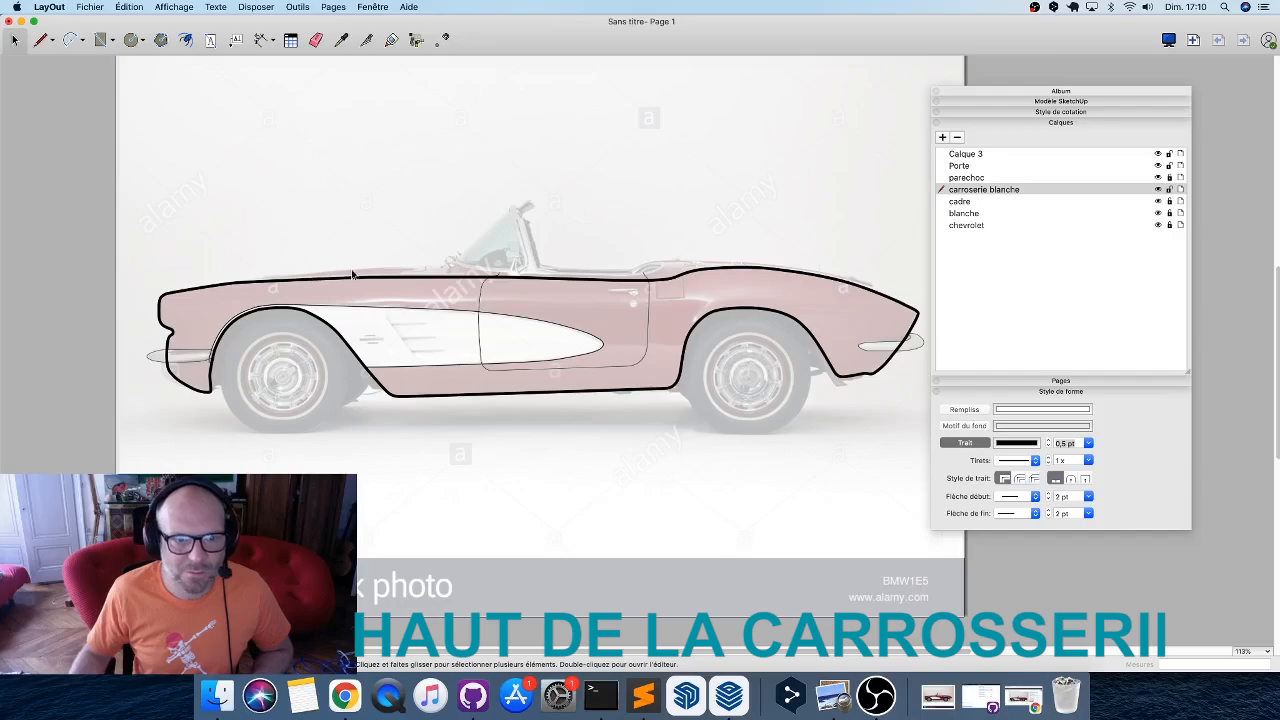
Add a layer named carrosserie avant and move it above the parechoc layer.
left_click(942, 136)
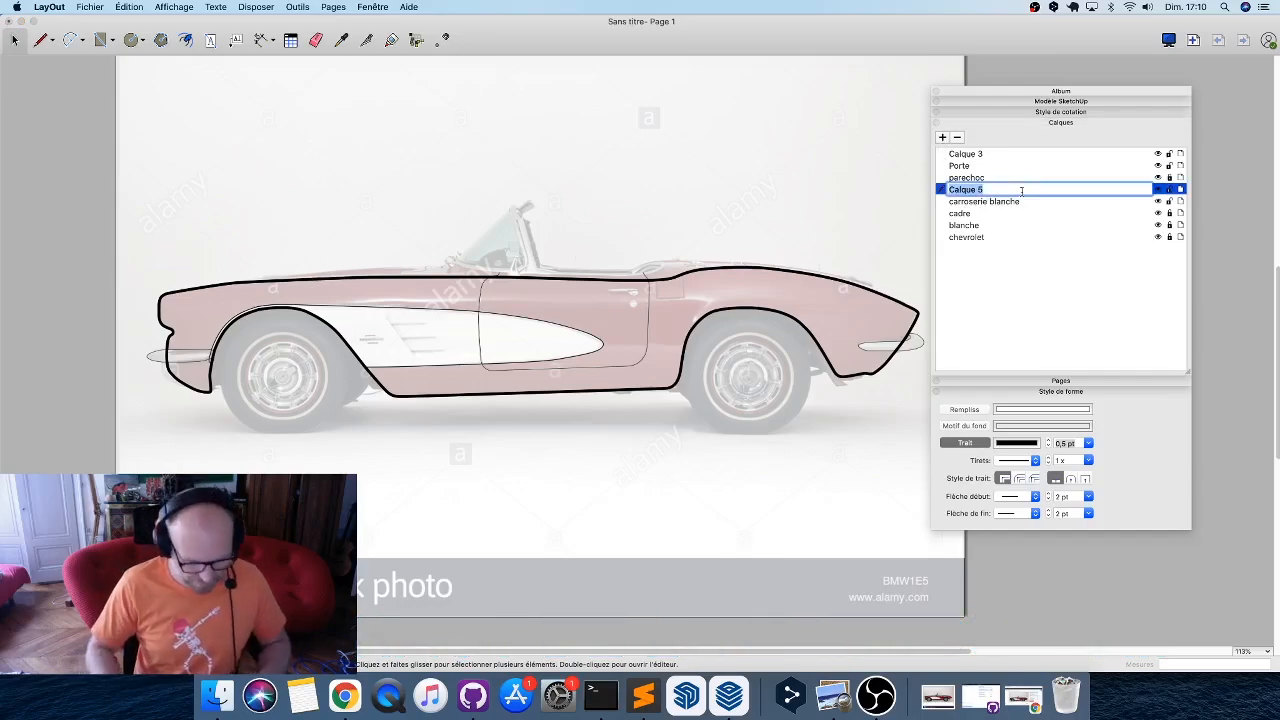
type("carrosserie avant")
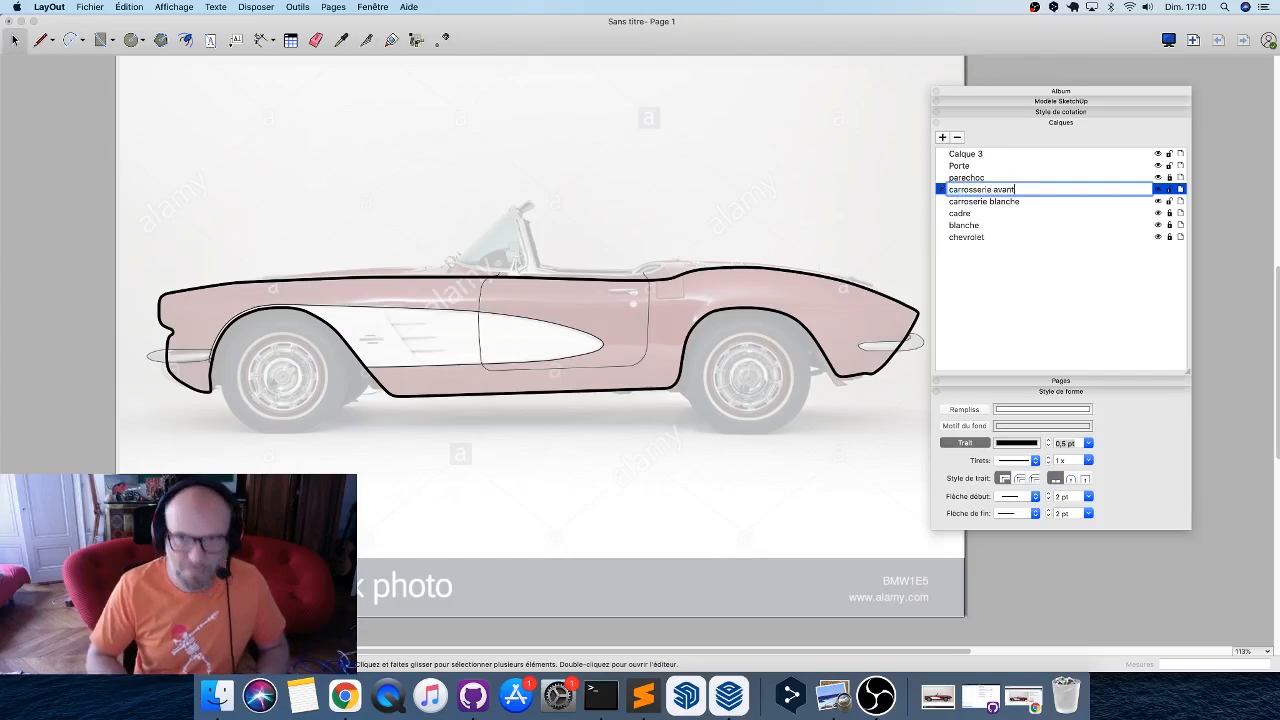
key("Return")
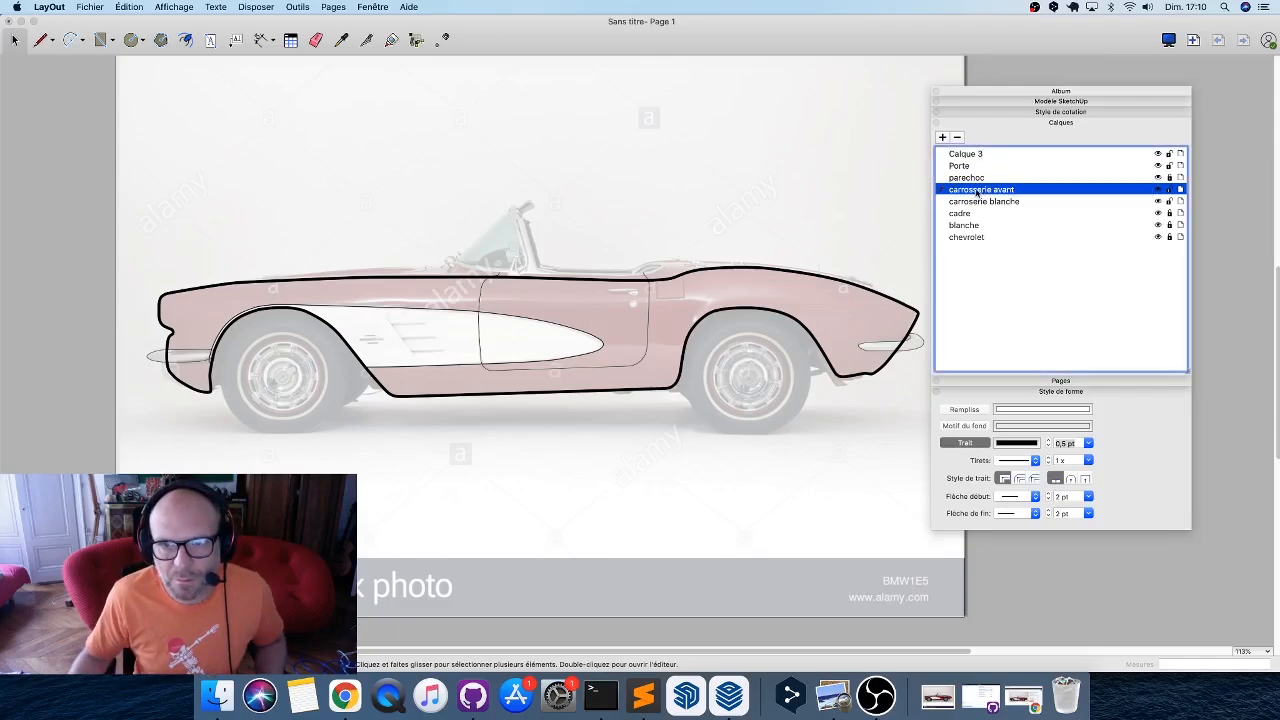
left_click_drag(978, 192, 979, 176)
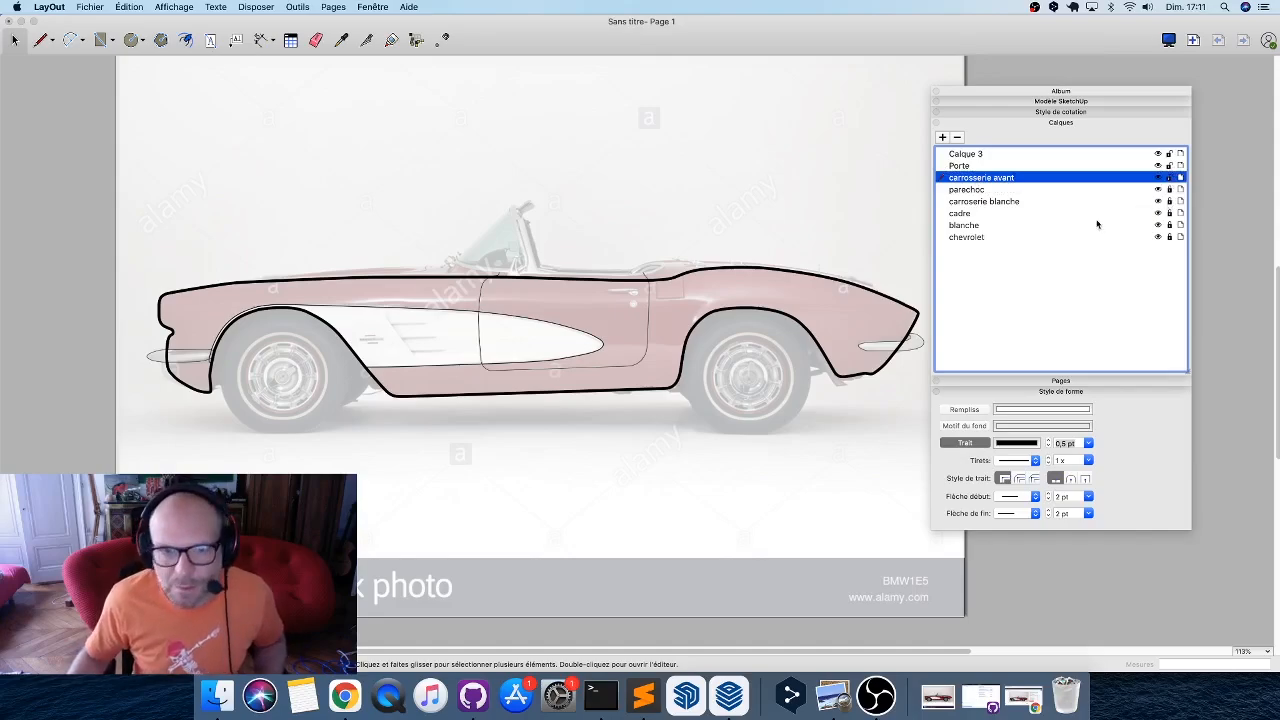
scroll(163, 294, "up", 5)
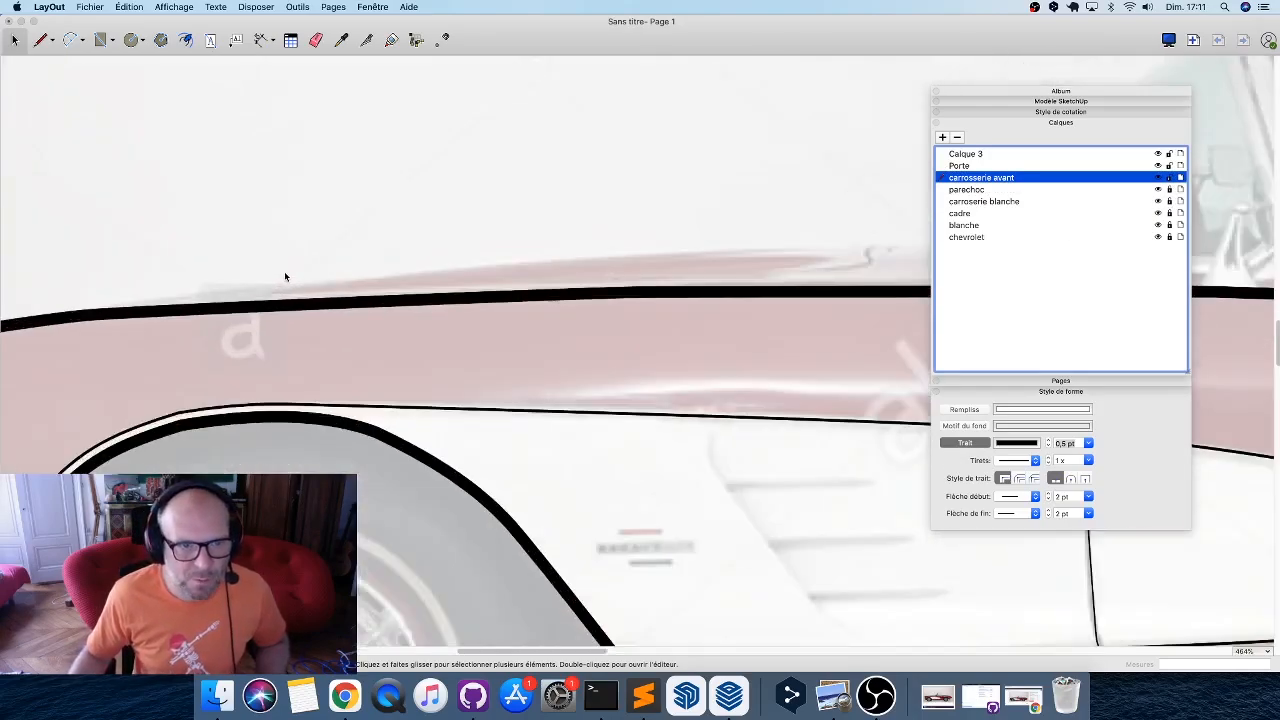
Turn on object snapping for work on the car's upper body line.
left_click(447, 39)
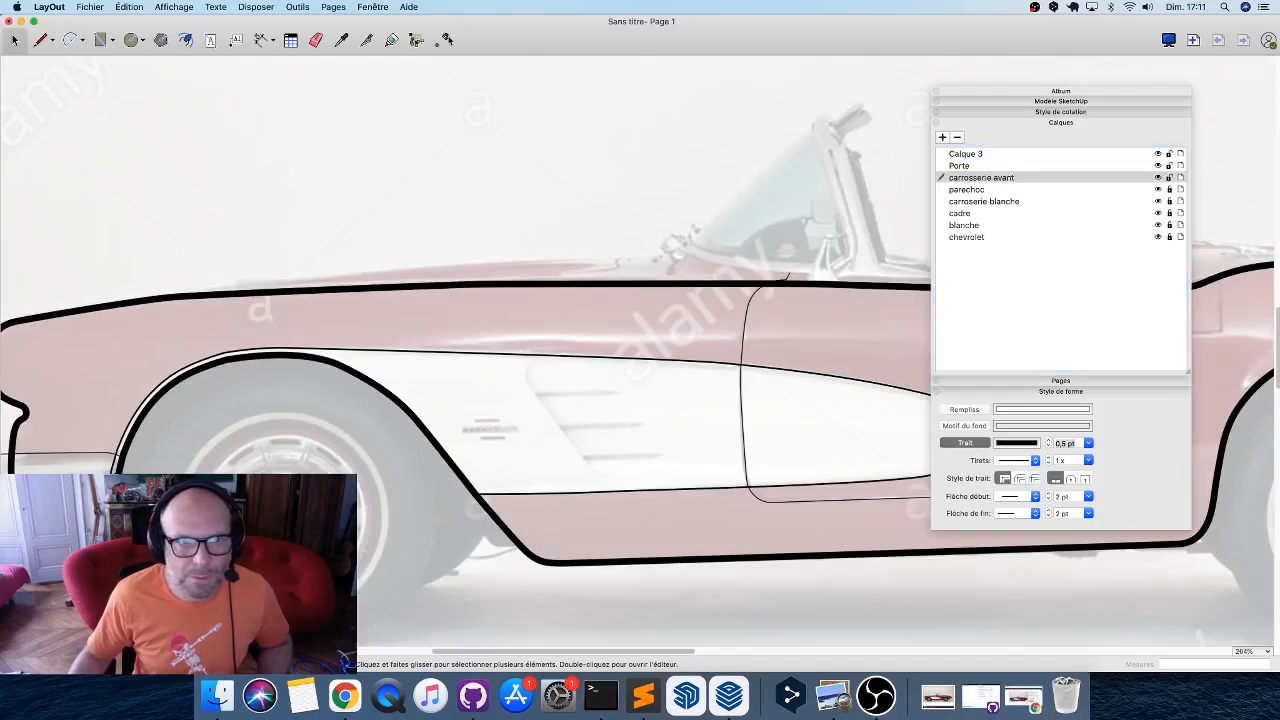
key("l")
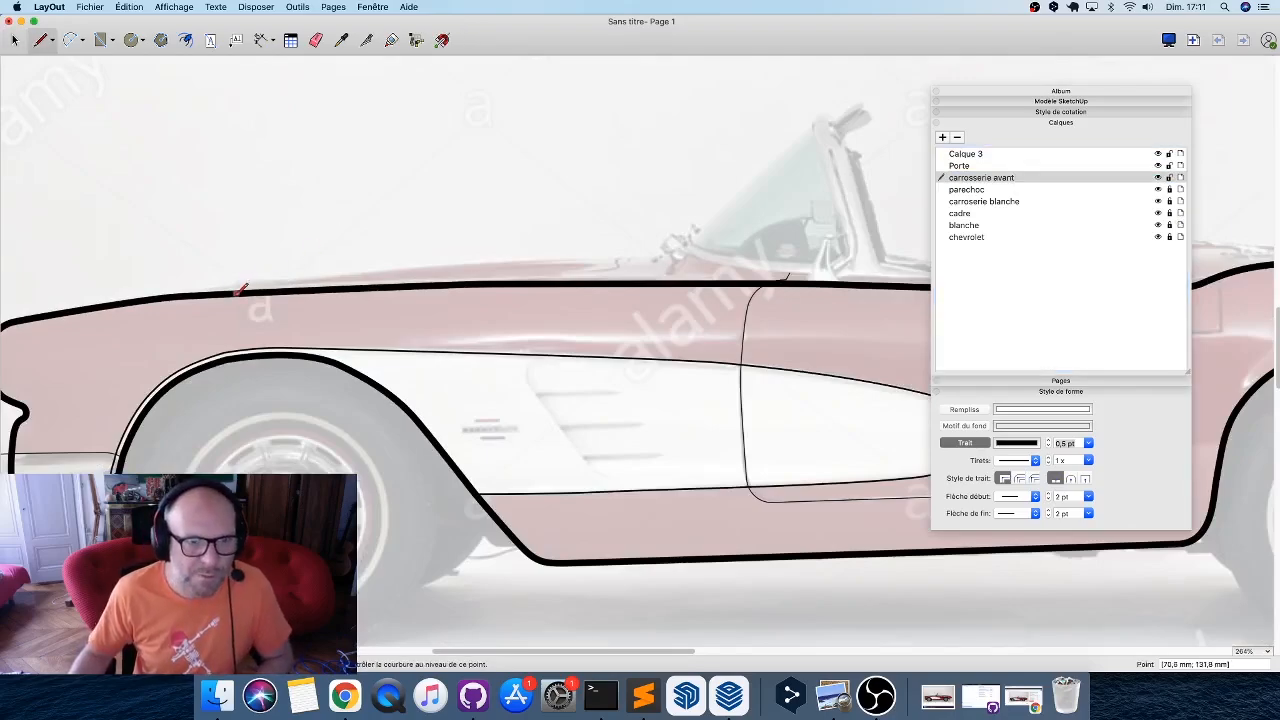
scroll(271, 248, "down", 2)
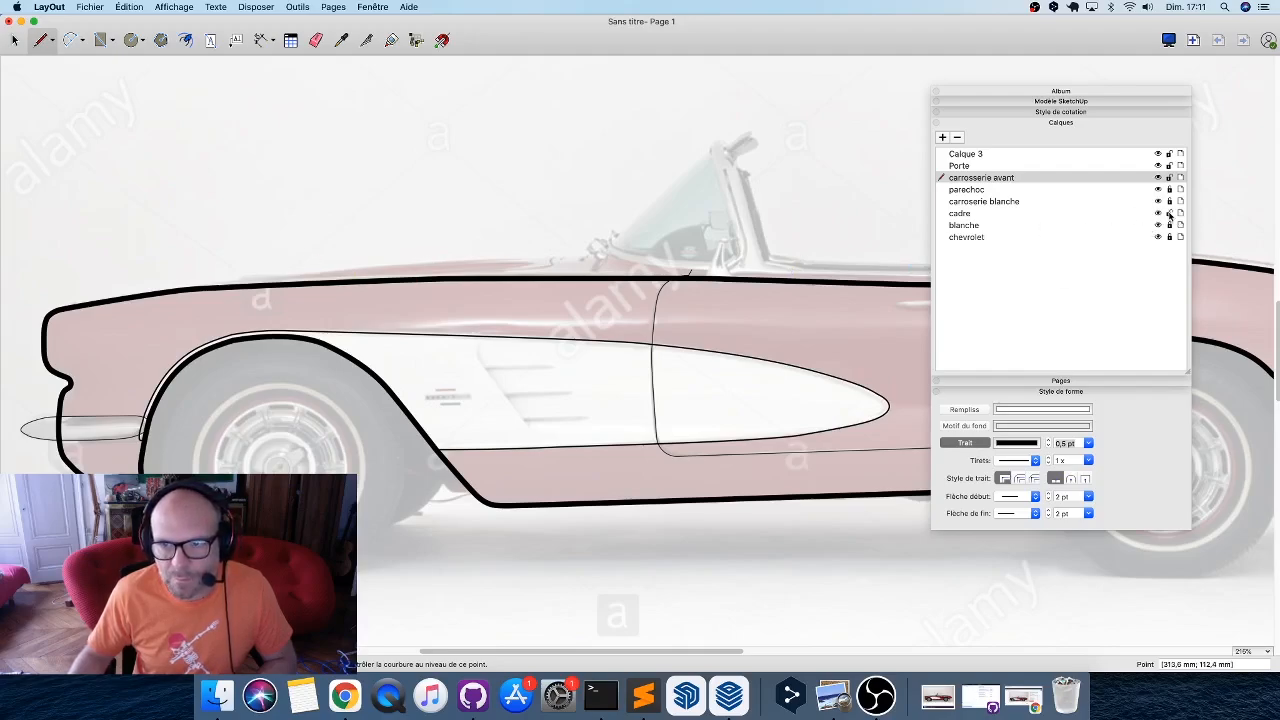
Copy the car outline from the unlocked "cadre" layer, relock it, and paste the copy in place on the "carrosserie avant" layer.
left_click(976, 215)
key("space")
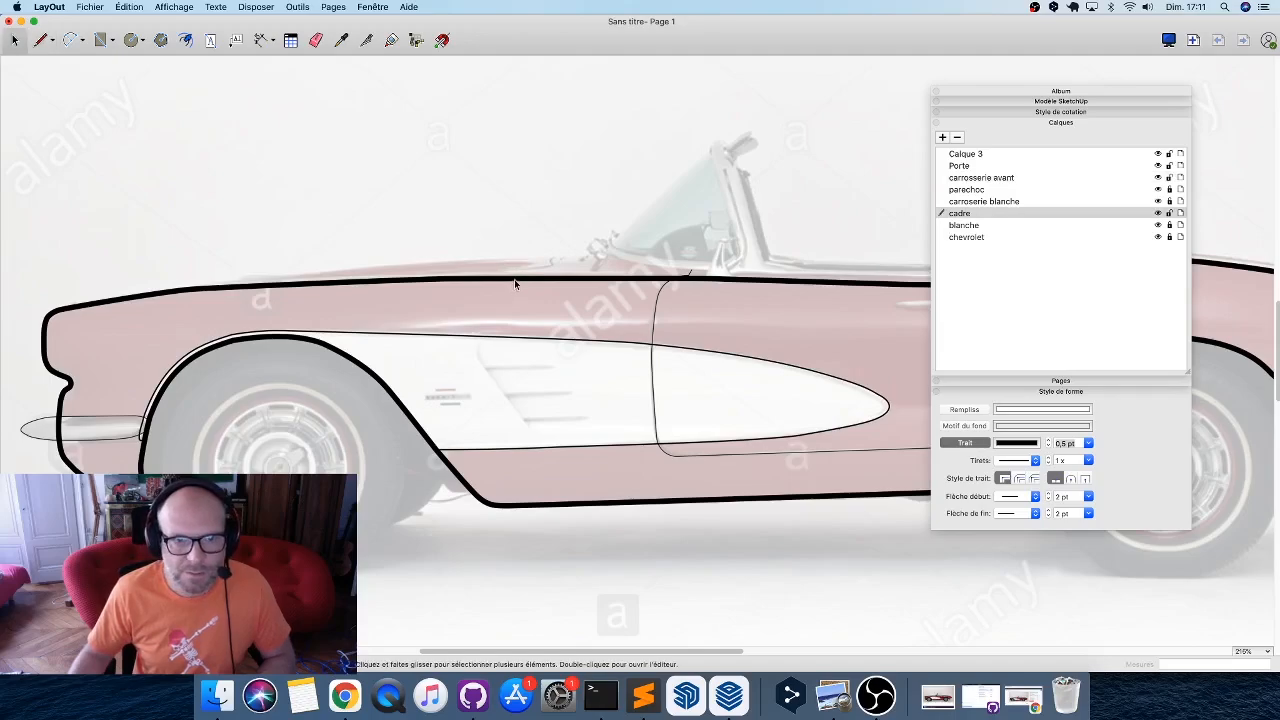
left_click(520, 283)
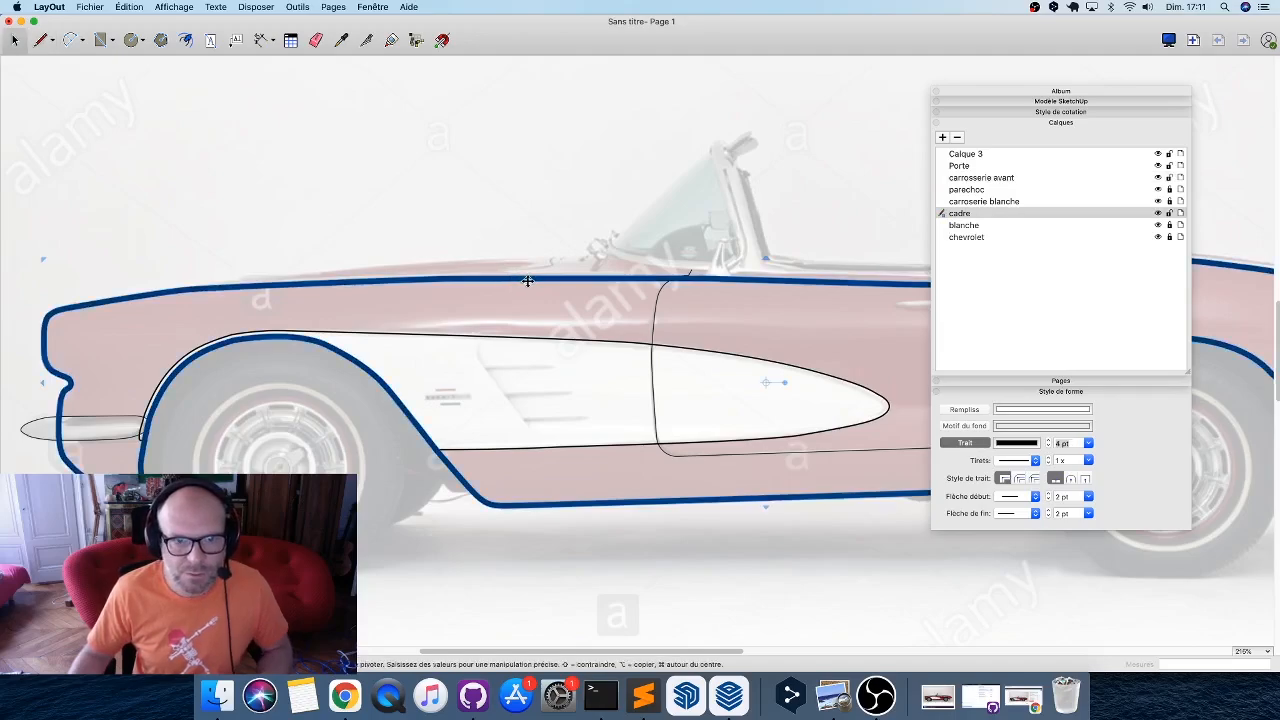
left_click(1170, 214)
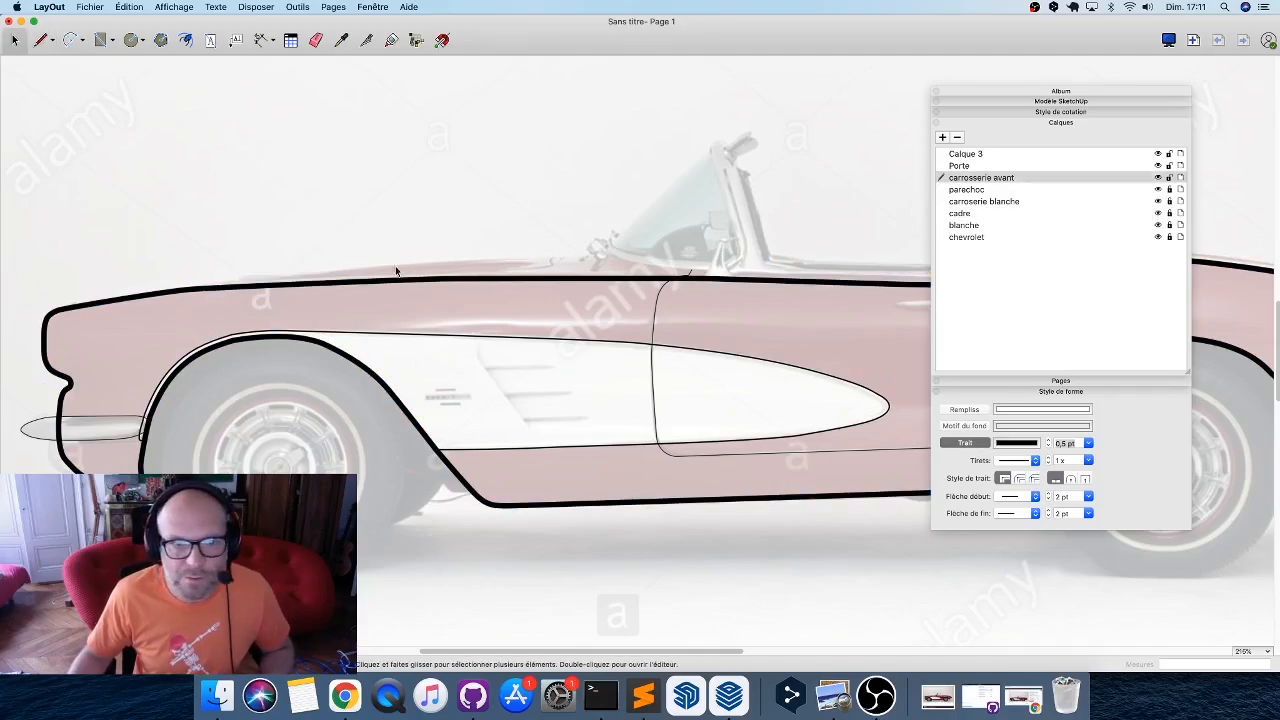
left_click(352, 276)
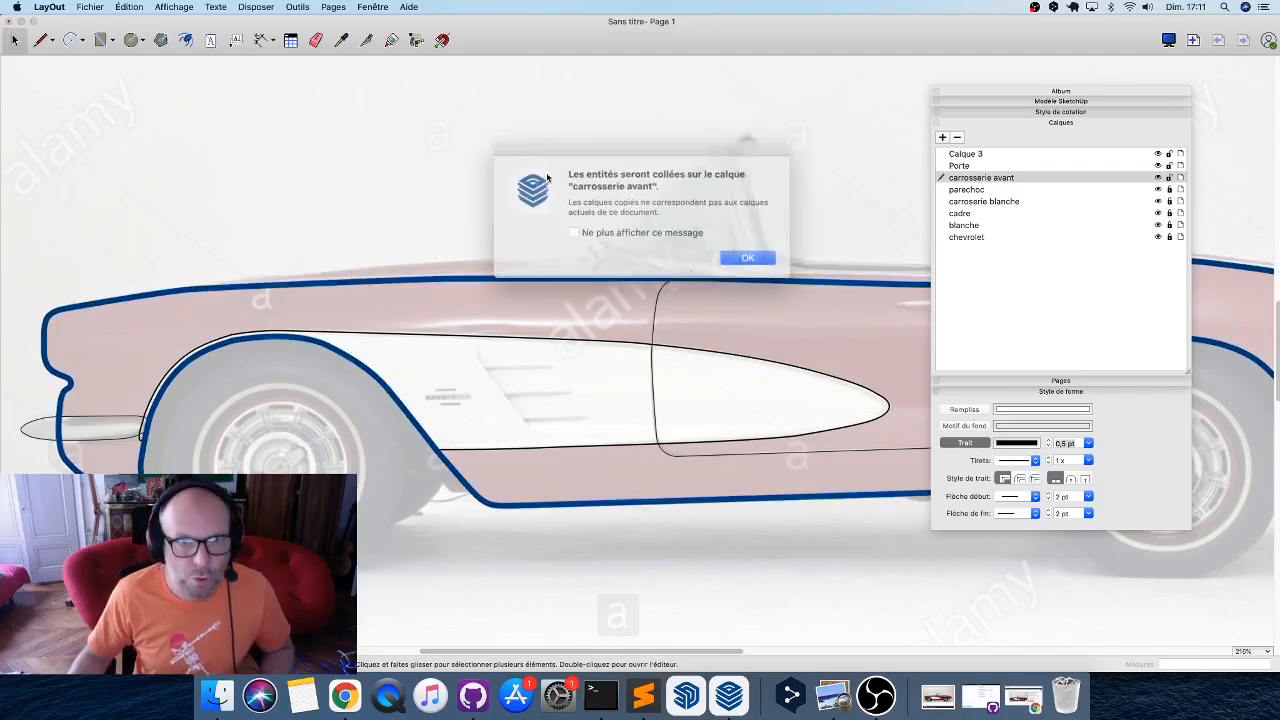
left_click(742, 252)
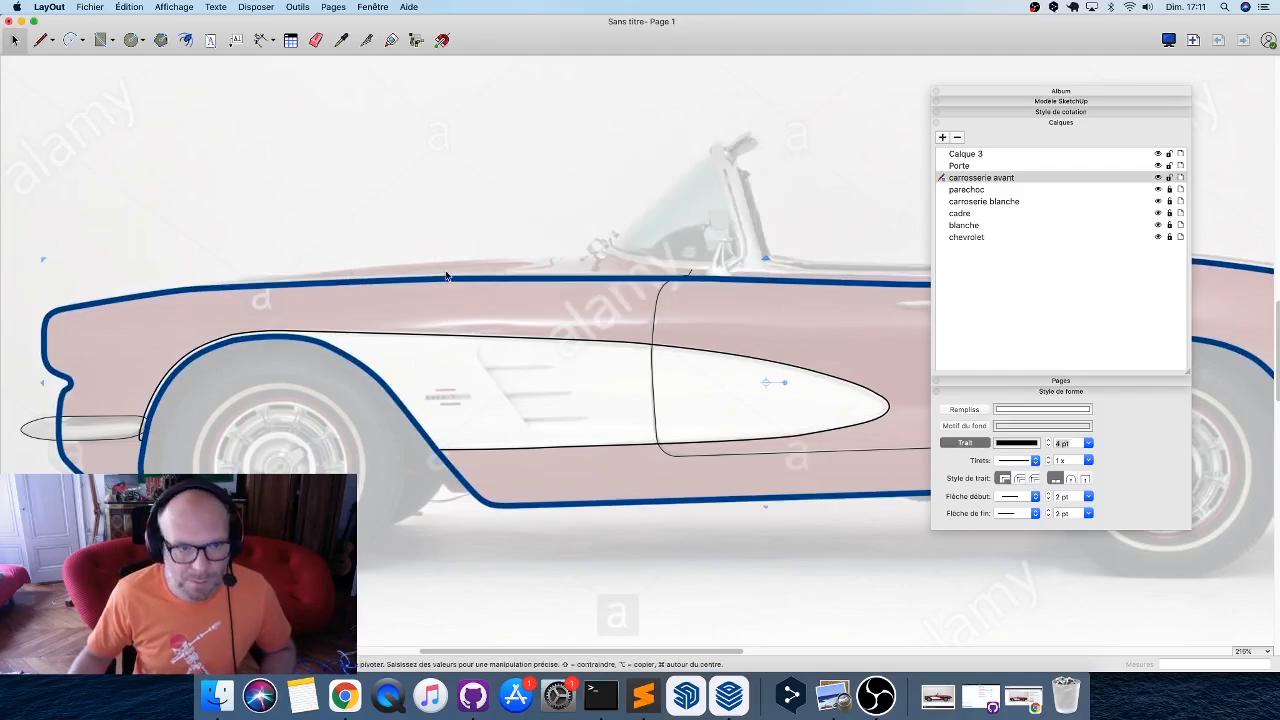
Split the pasted car outline on its upper edge at the front of the hood and above the rear wheel.
left_click(366, 40)
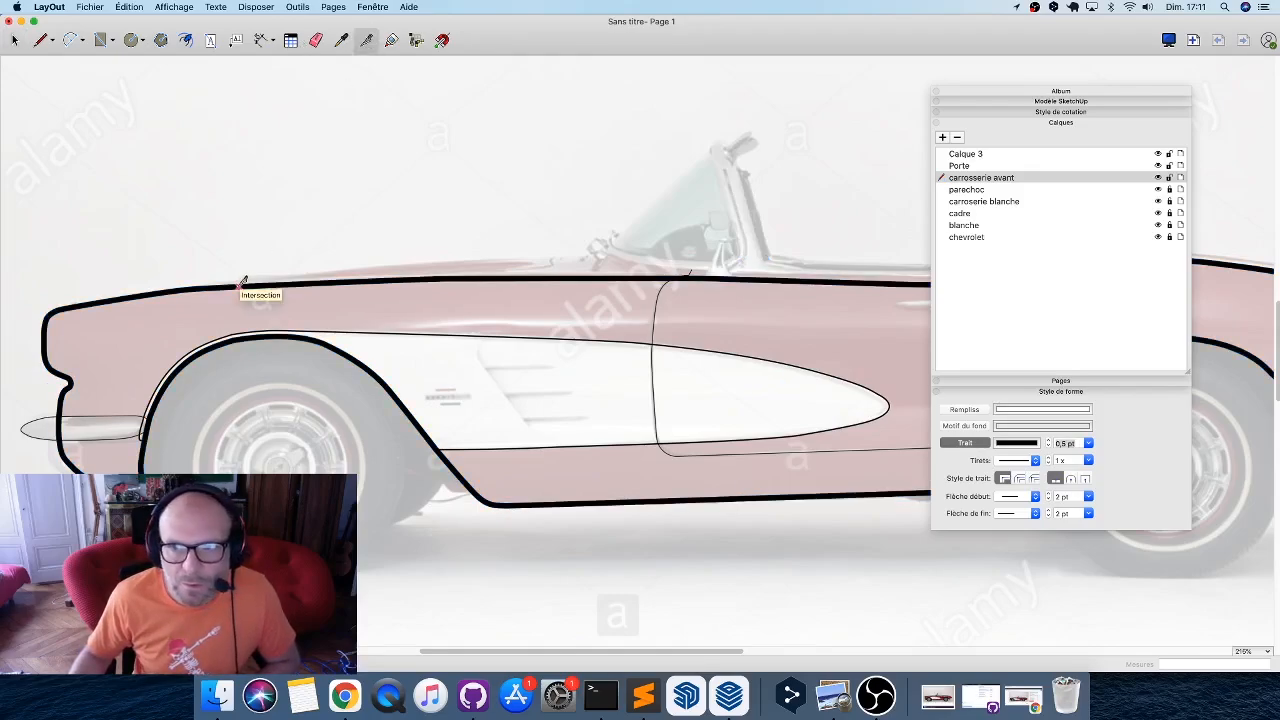
left_click(240, 282)
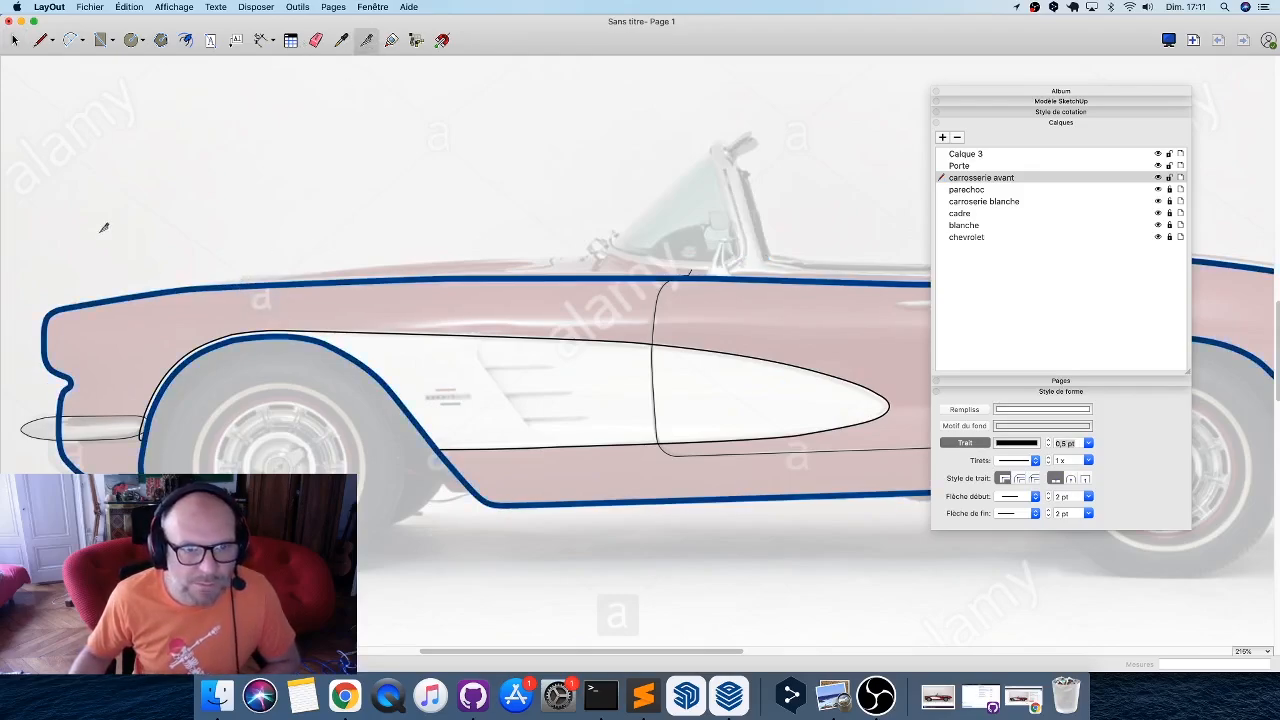
scroll(103, 228, "down", 5)
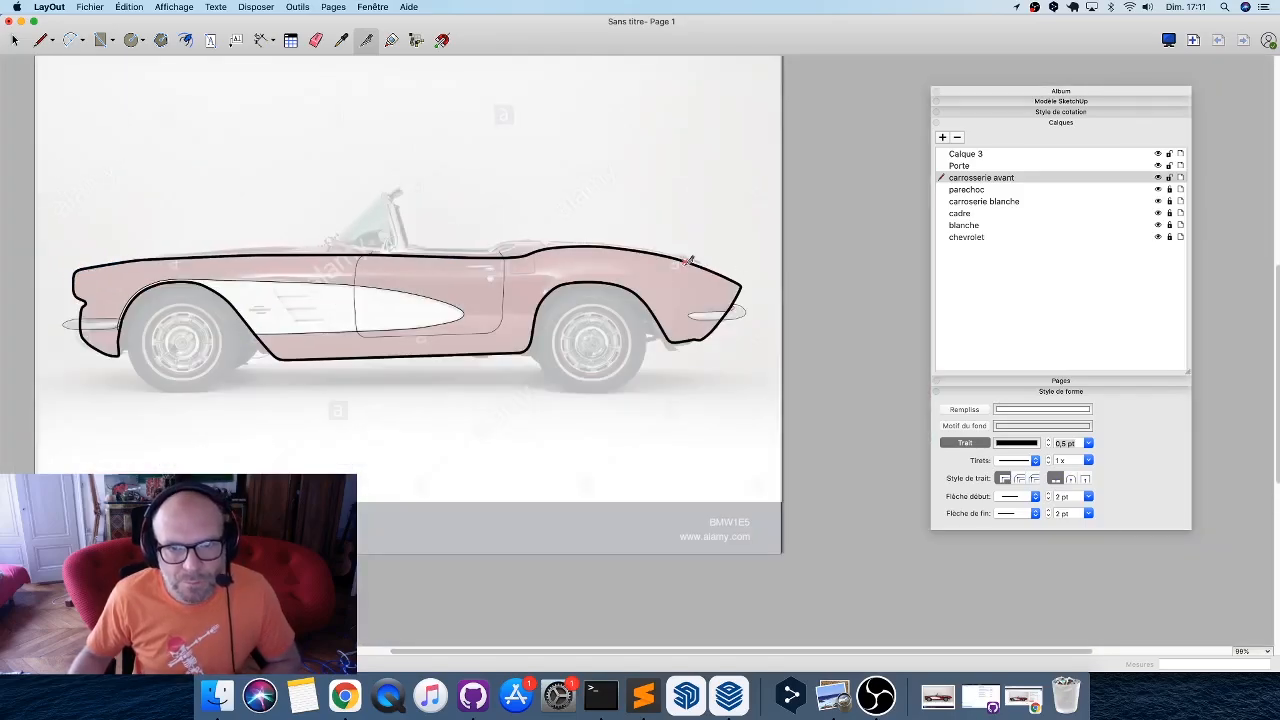
scroll(688, 260, "up", 4)
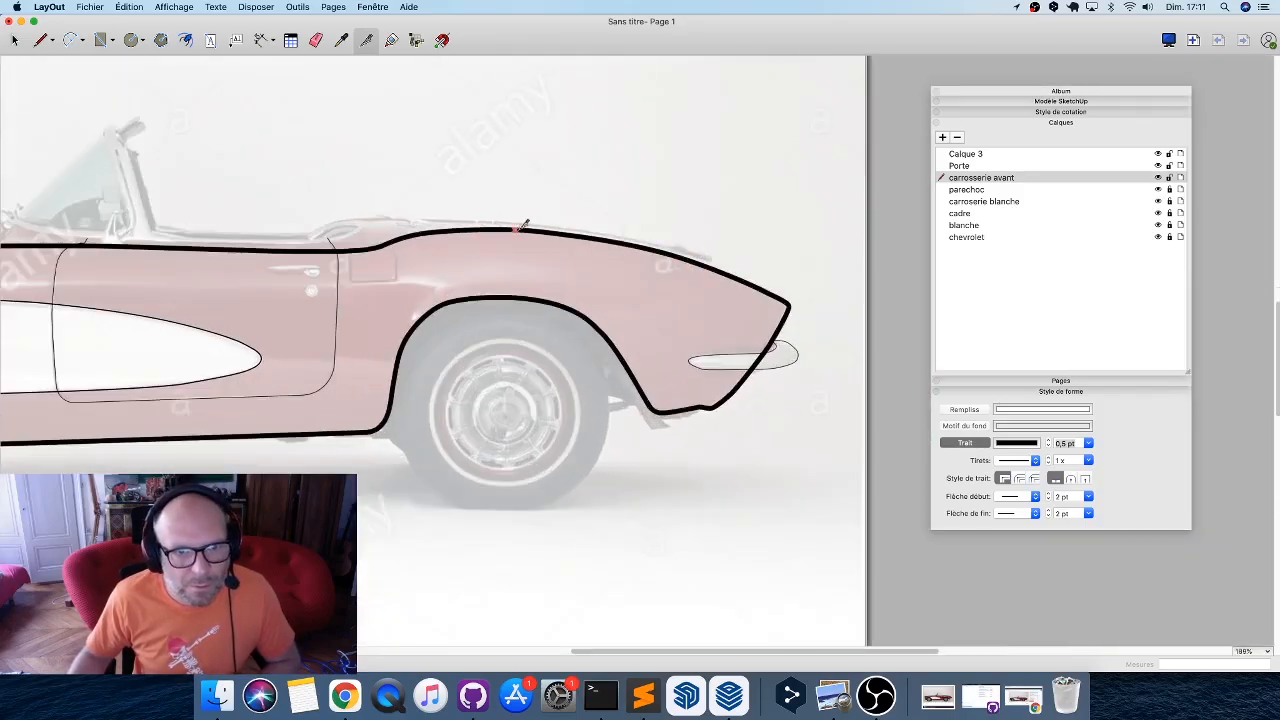
left_click(521, 231)
scroll(600, 186, "down", 1)
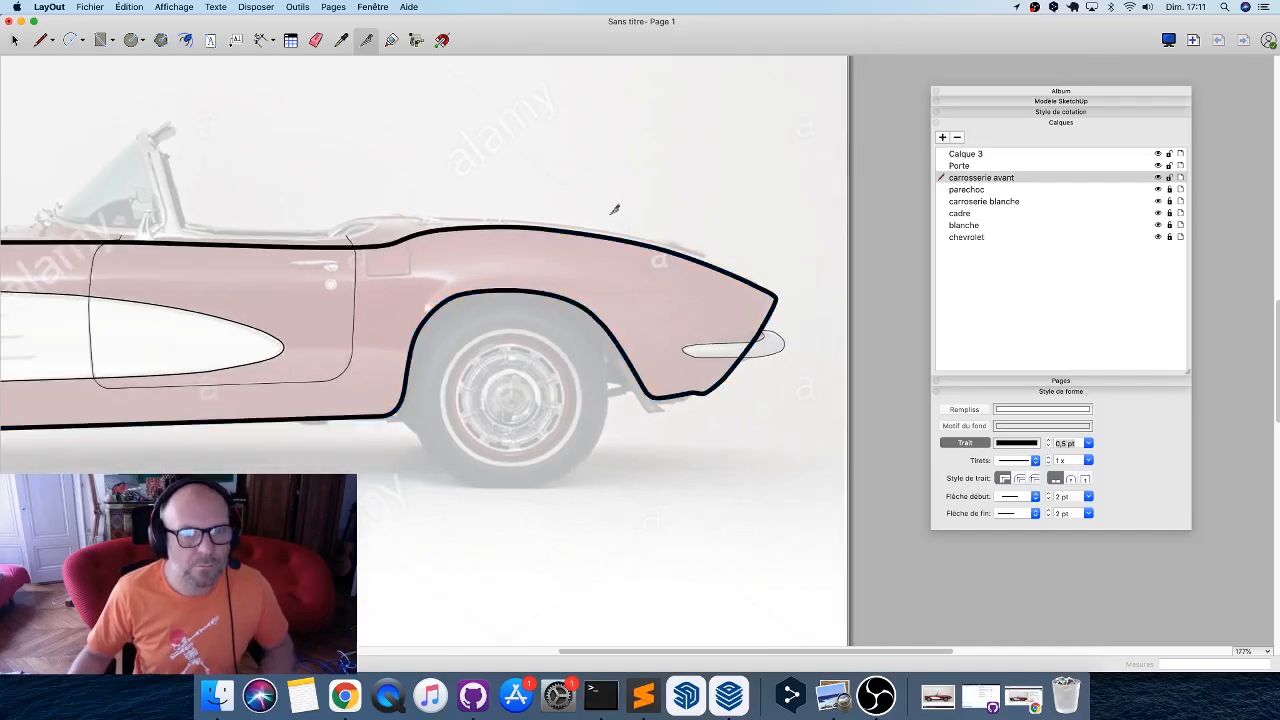
Delete the unneeded part of the split outline, keeping the upper body line, and hide the "cadre" layer.
scroll(612, 212, "up", 1)
key("space")
left_click(614, 244)
key("Escape")
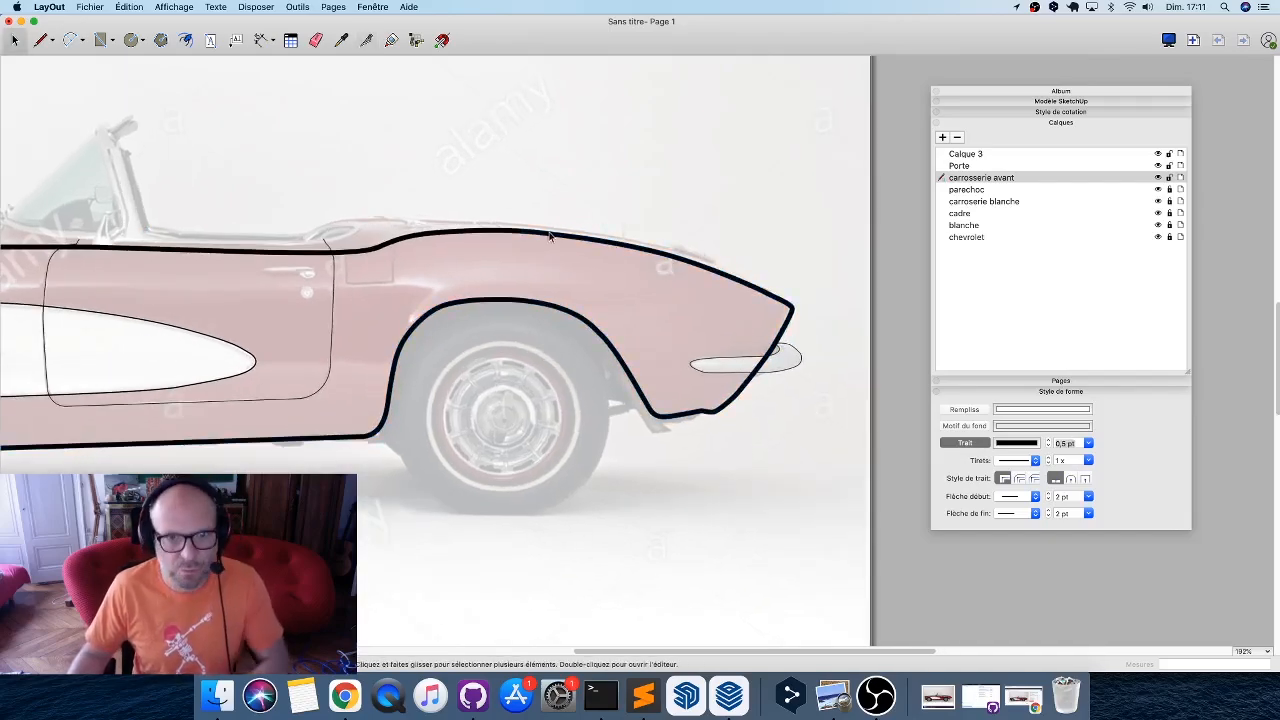
left_click(1159, 214)
scroll(697, 327, "left", 10)
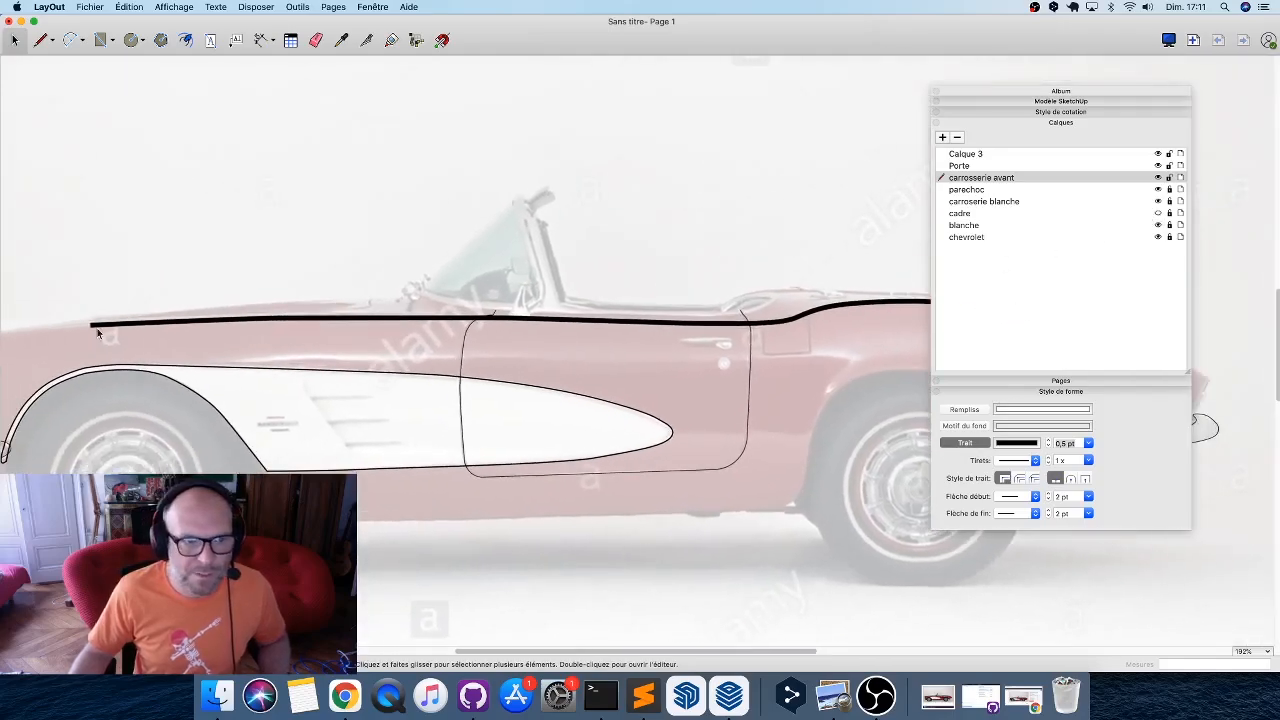
Set the stroke width of the remaining upper body line to 1 pt.
left_click(140, 324)
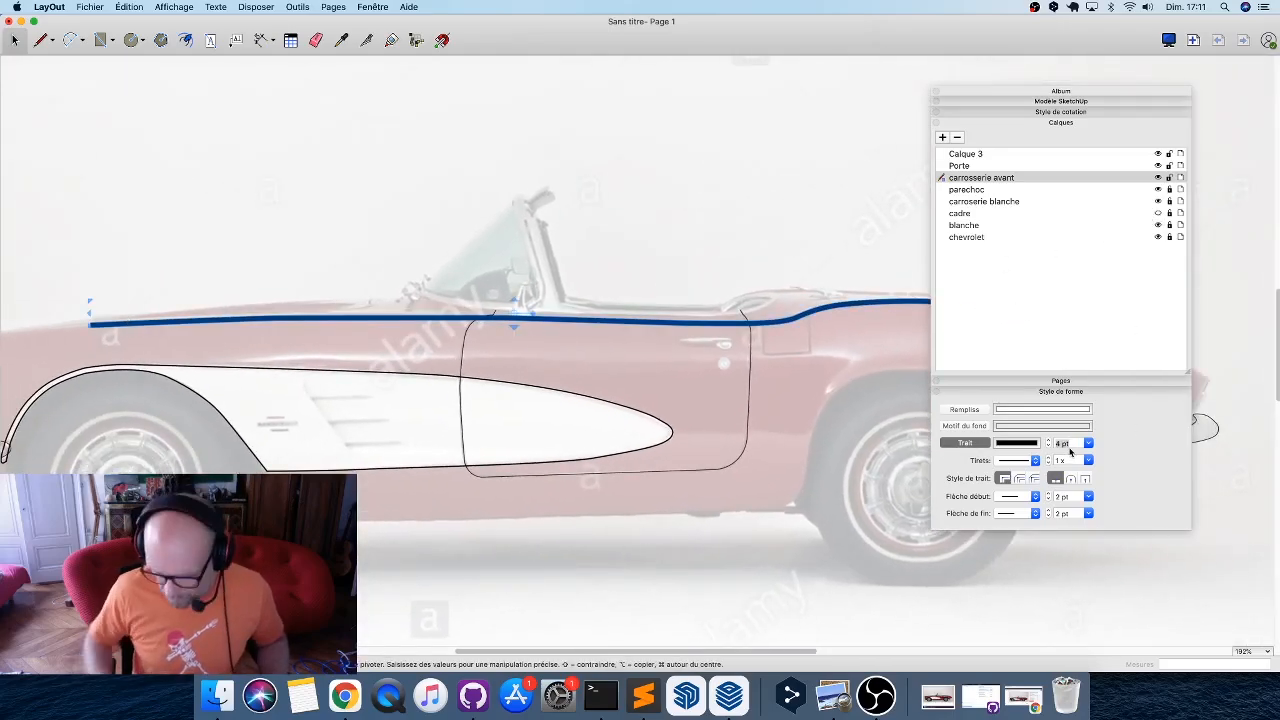
key("Return")
left_click(1067, 446)
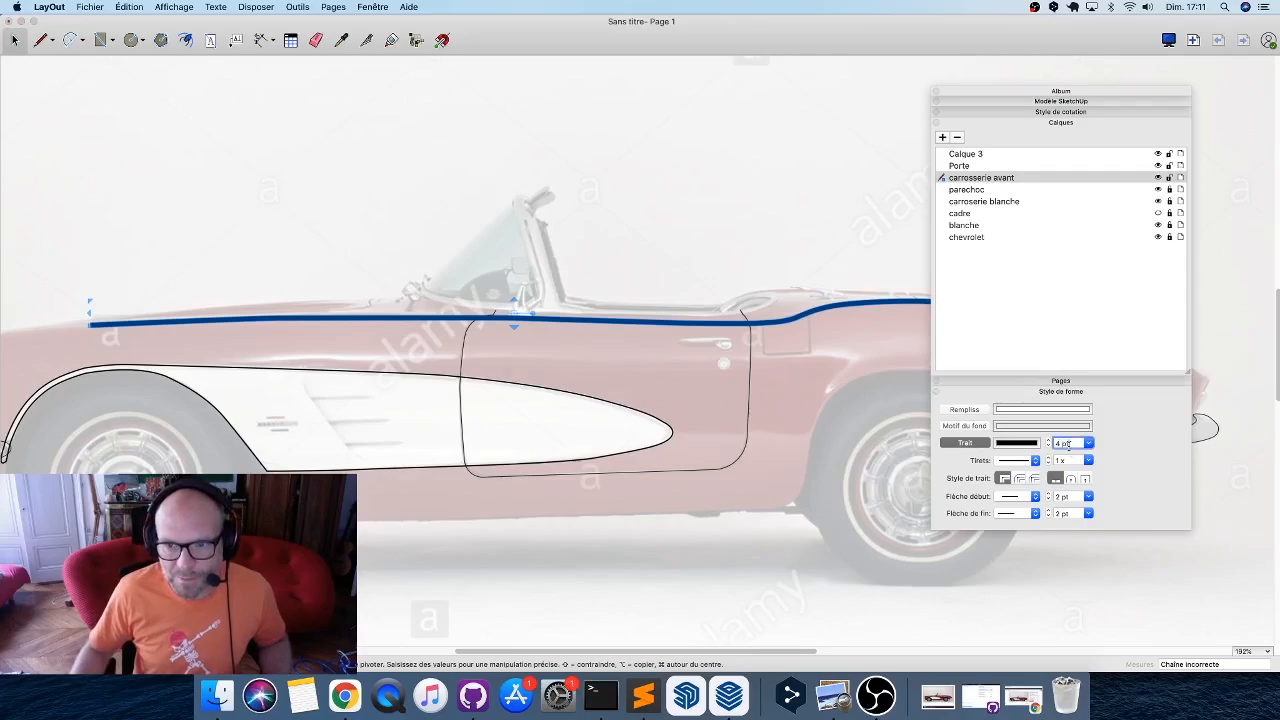
type("1")
key("Return")
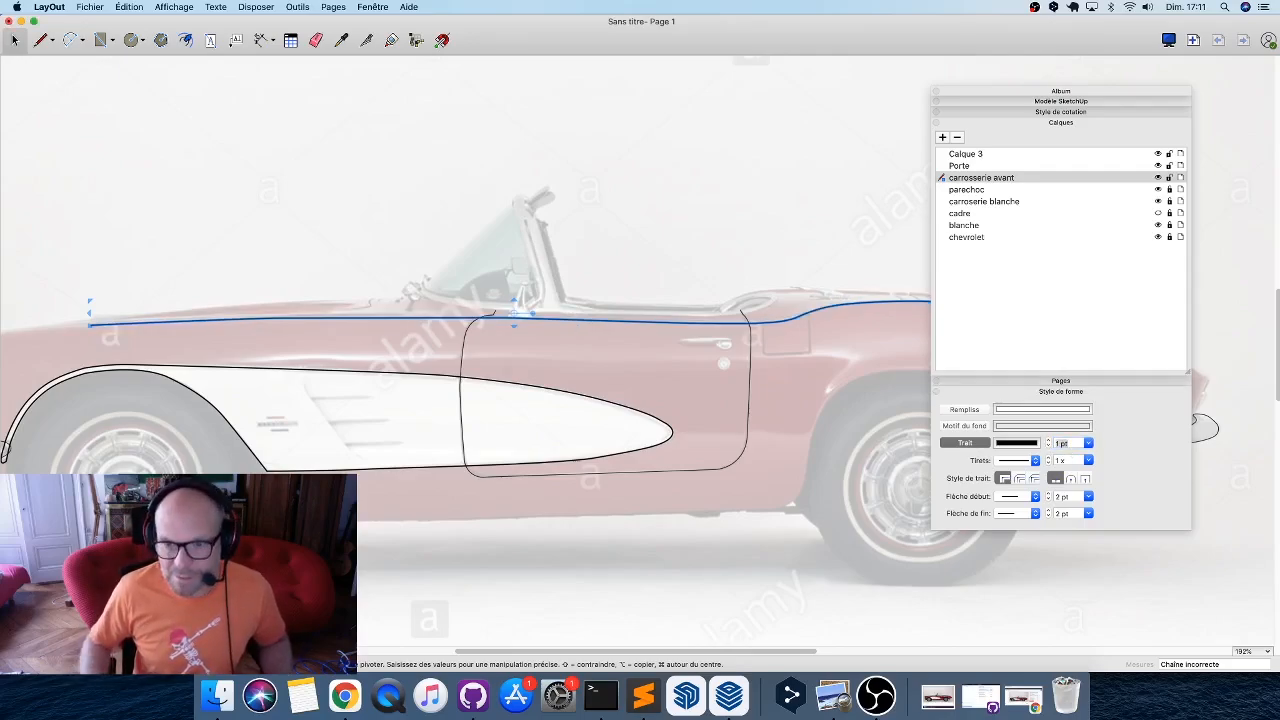
Trace a line from the front end of the upper body line along the hood and up to the peak before the windshield.
key("l")
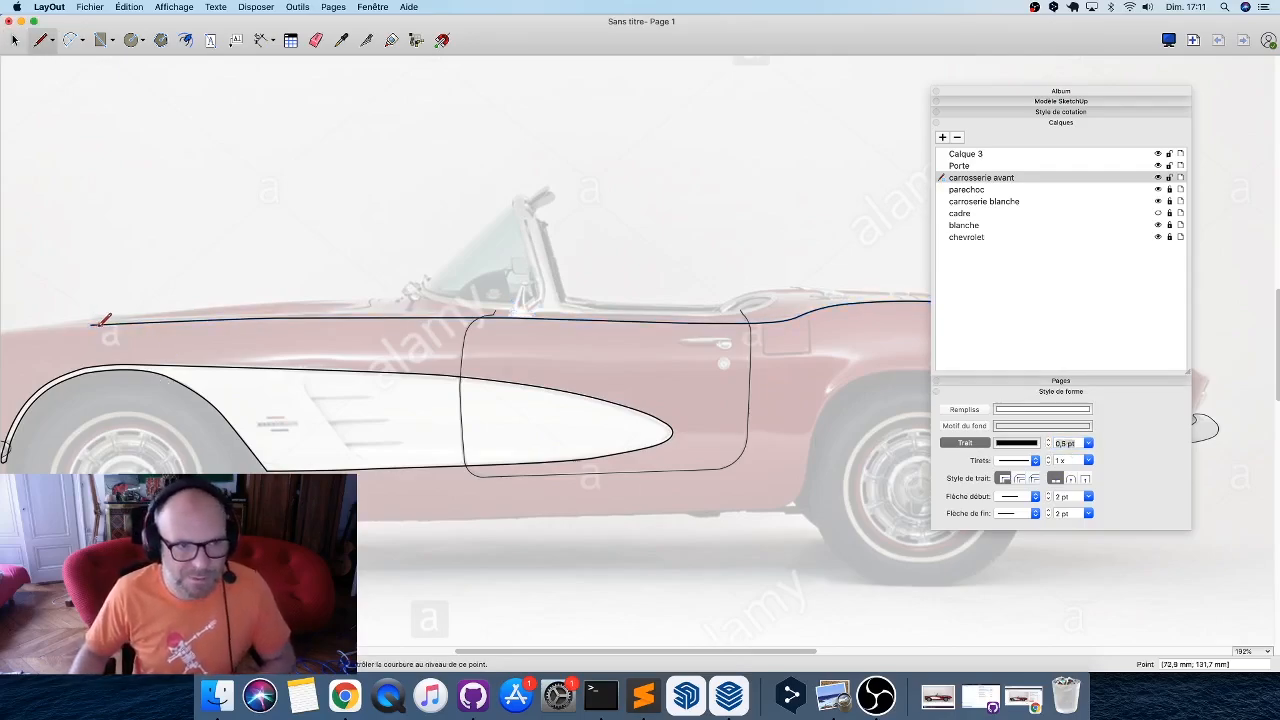
left_click(92, 323)
scroll(155, 309, "up", 2)
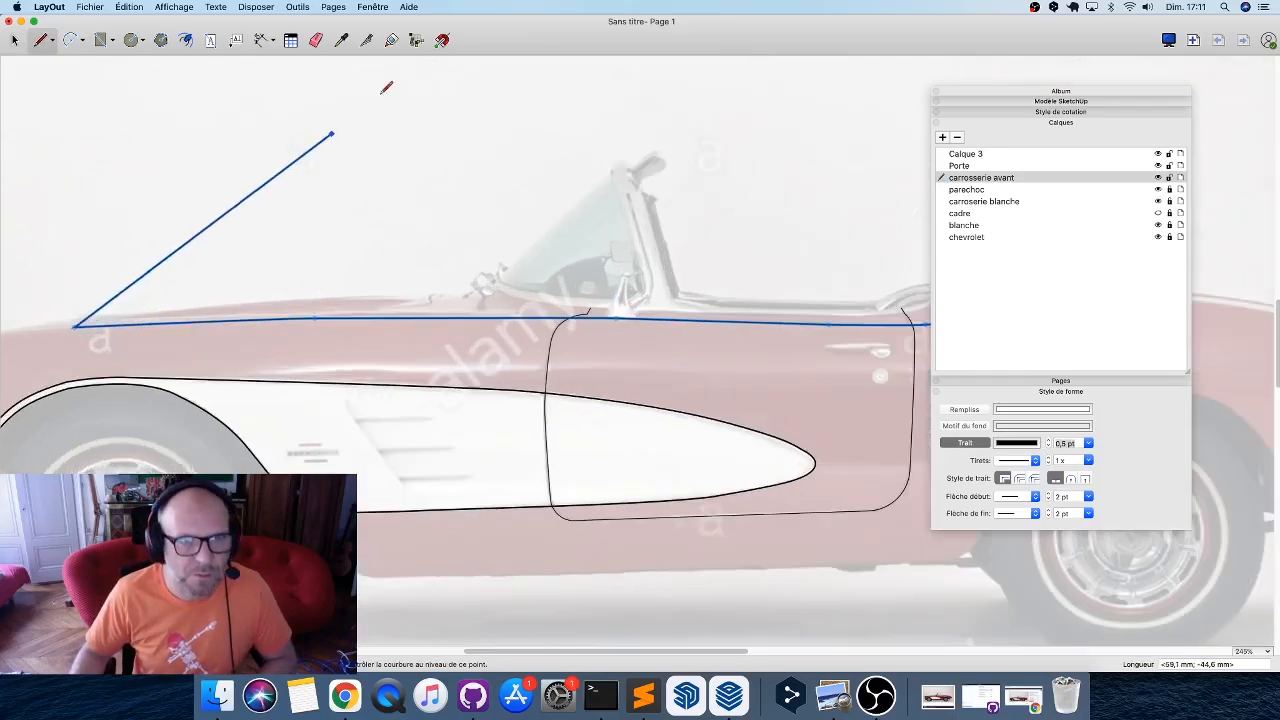
scroll(444, 265, "up", 6)
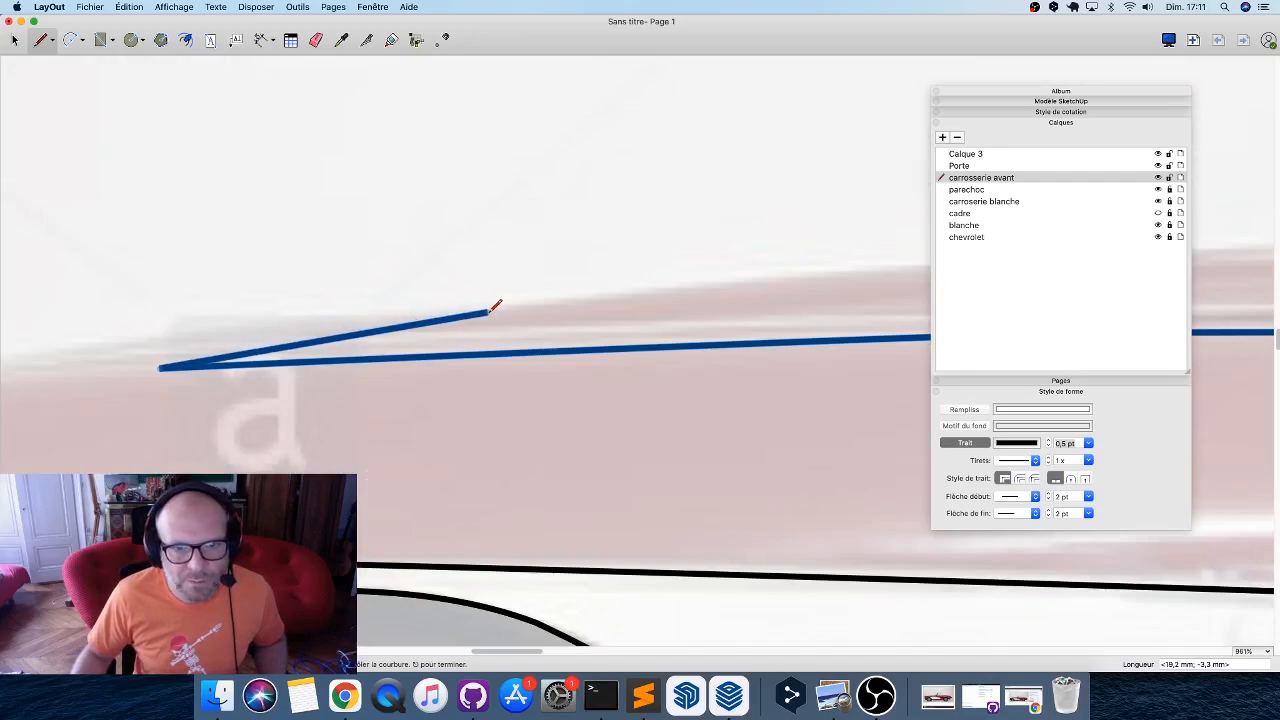
left_click(490, 310)
scroll(665, 298, "down", 3)
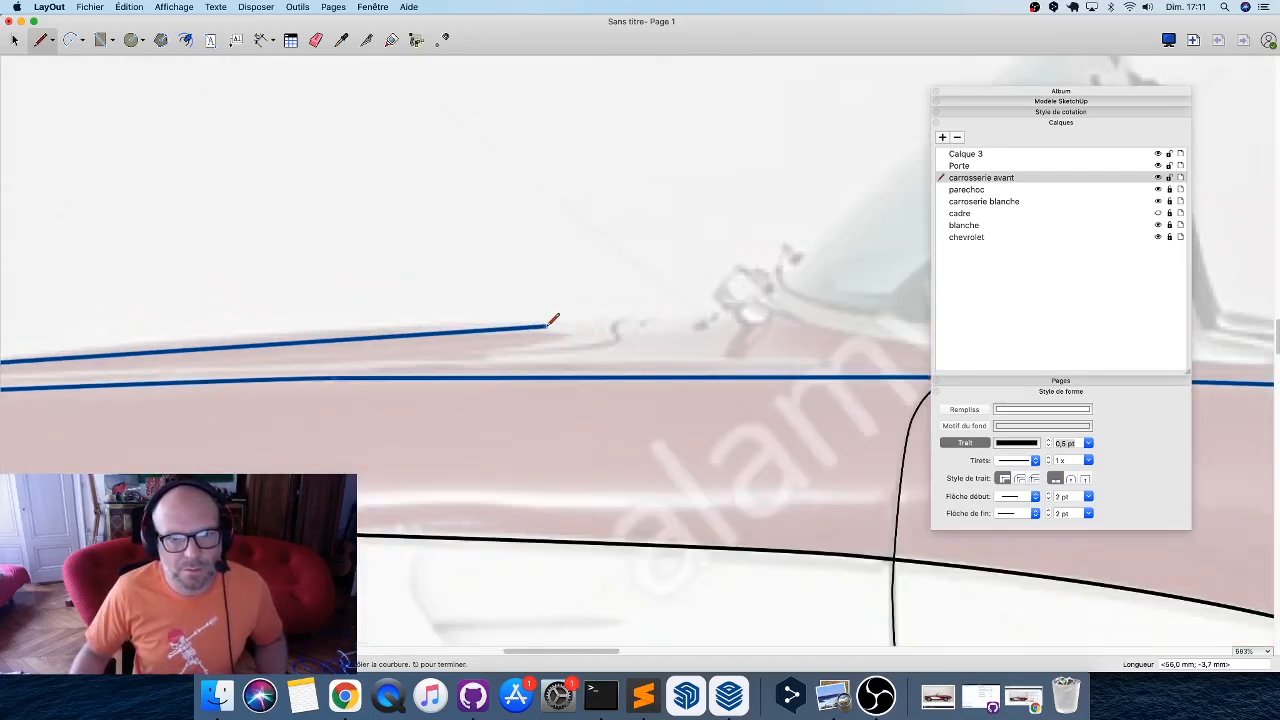
left_click(703, 313)
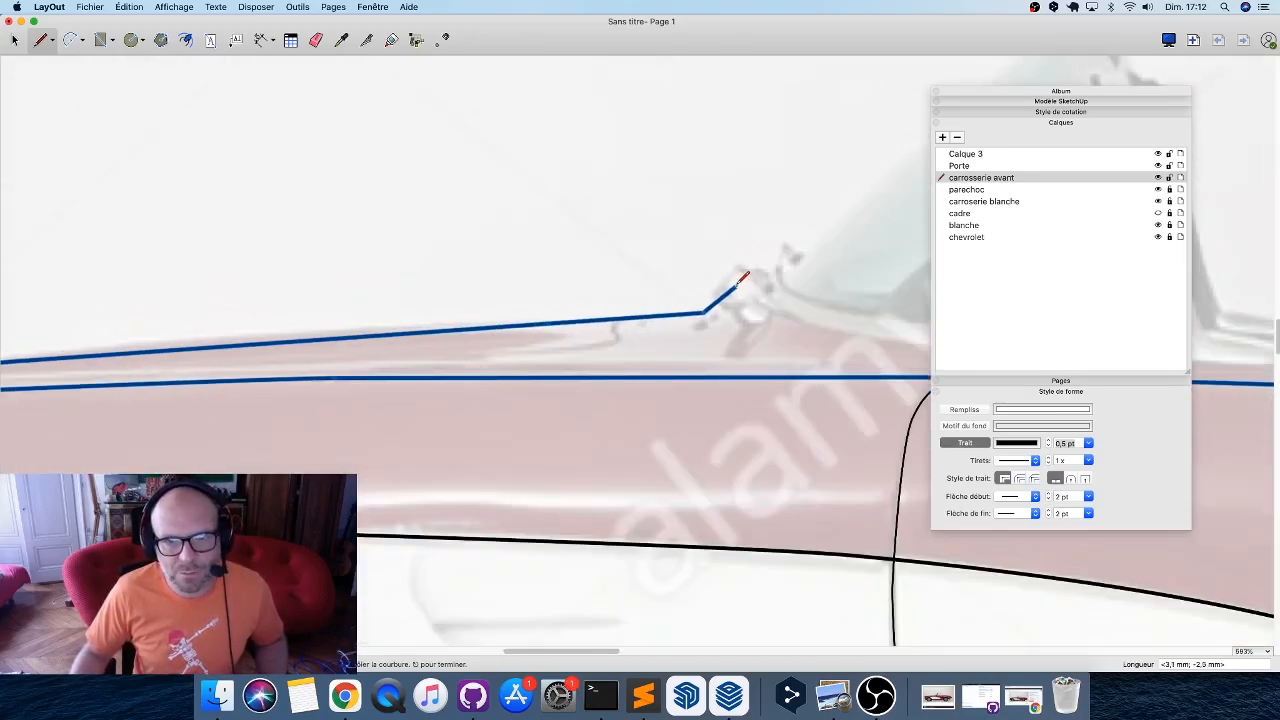
left_click(745, 265)
Continue the traced line down along the windshield base and across the top edge of the door.
scroll(745, 268, "right", 5)
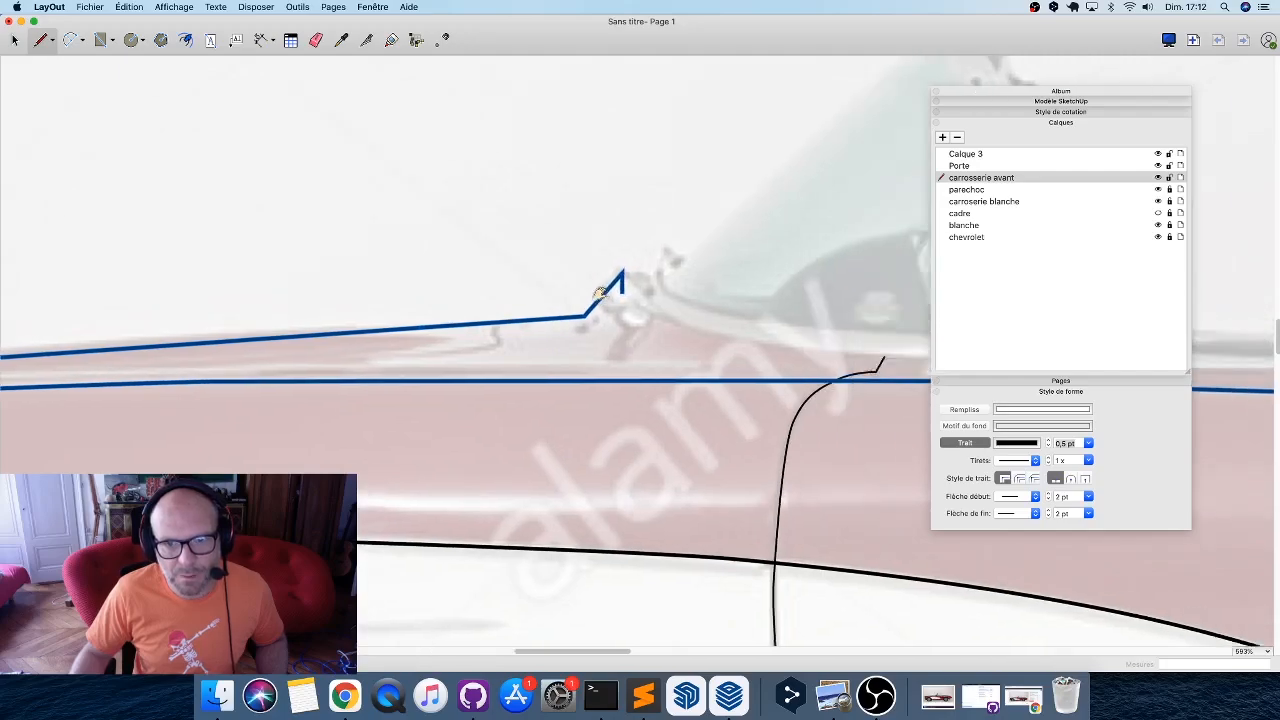
left_click(420, 292)
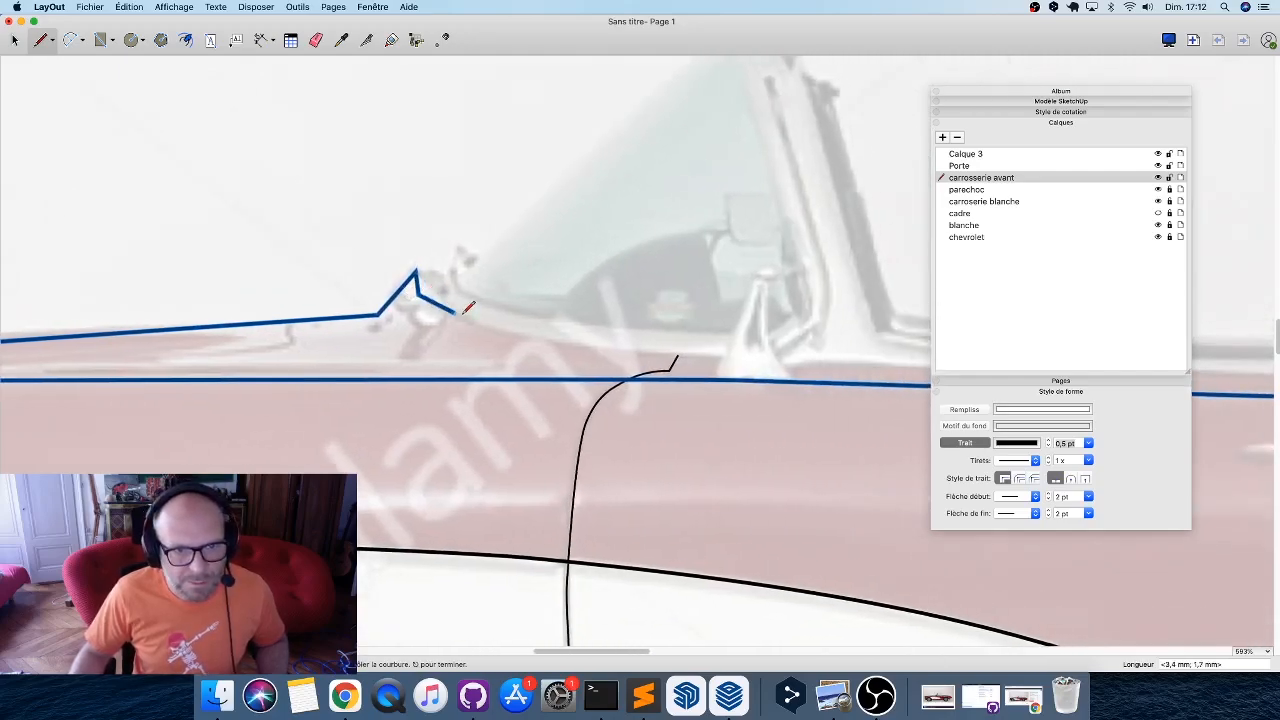
left_click(464, 313)
left_click(617, 342)
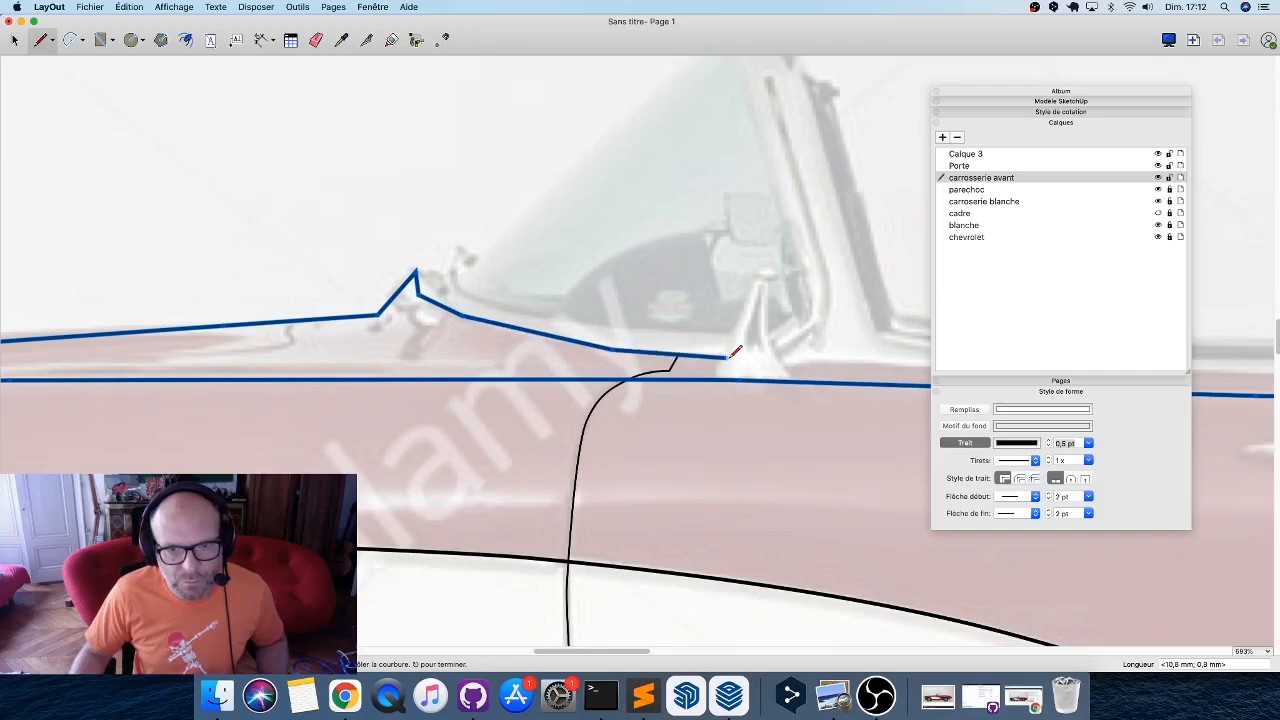
mouse_move(730, 350)
middle_mouse_down()
mouse_move(258, 353)
mouse_move(138, 370)
middle_mouse_up()
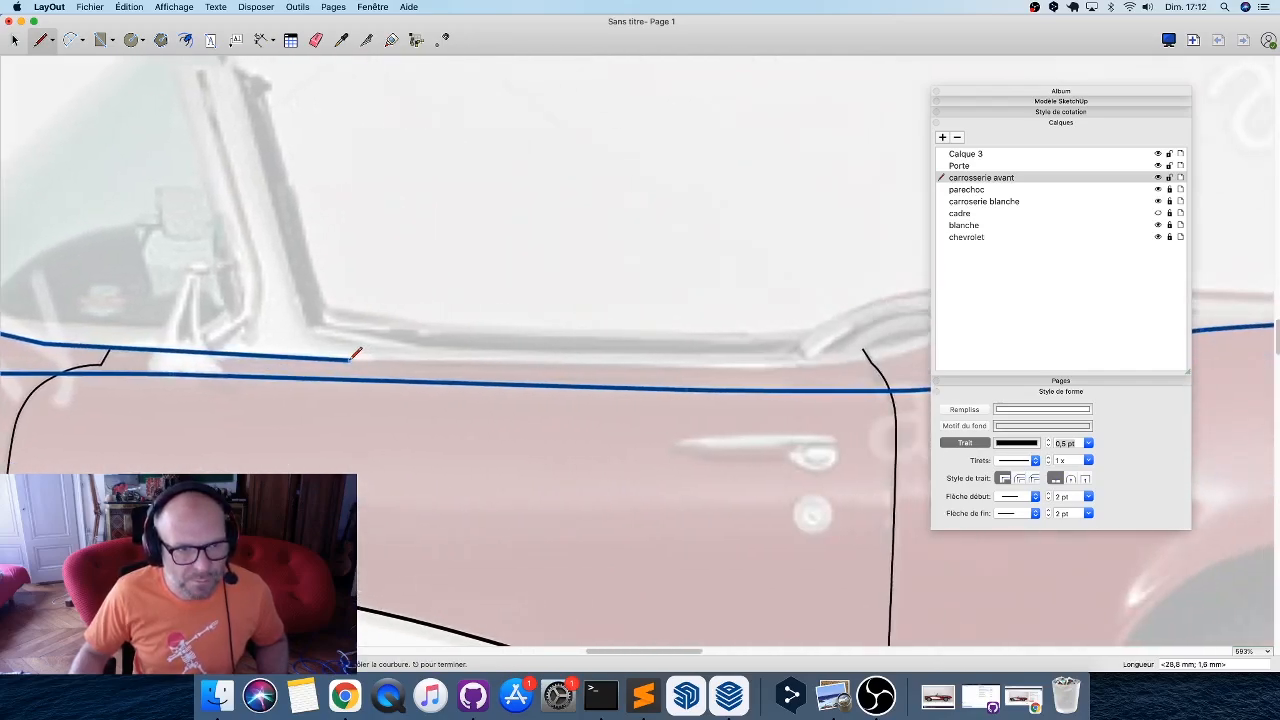
left_click(766, 367)
Continue the traced line around the rear cockpit corner, forward along its upper edge, and back onto the rear deck.
middle_click_drag(843, 368, 235, 455)
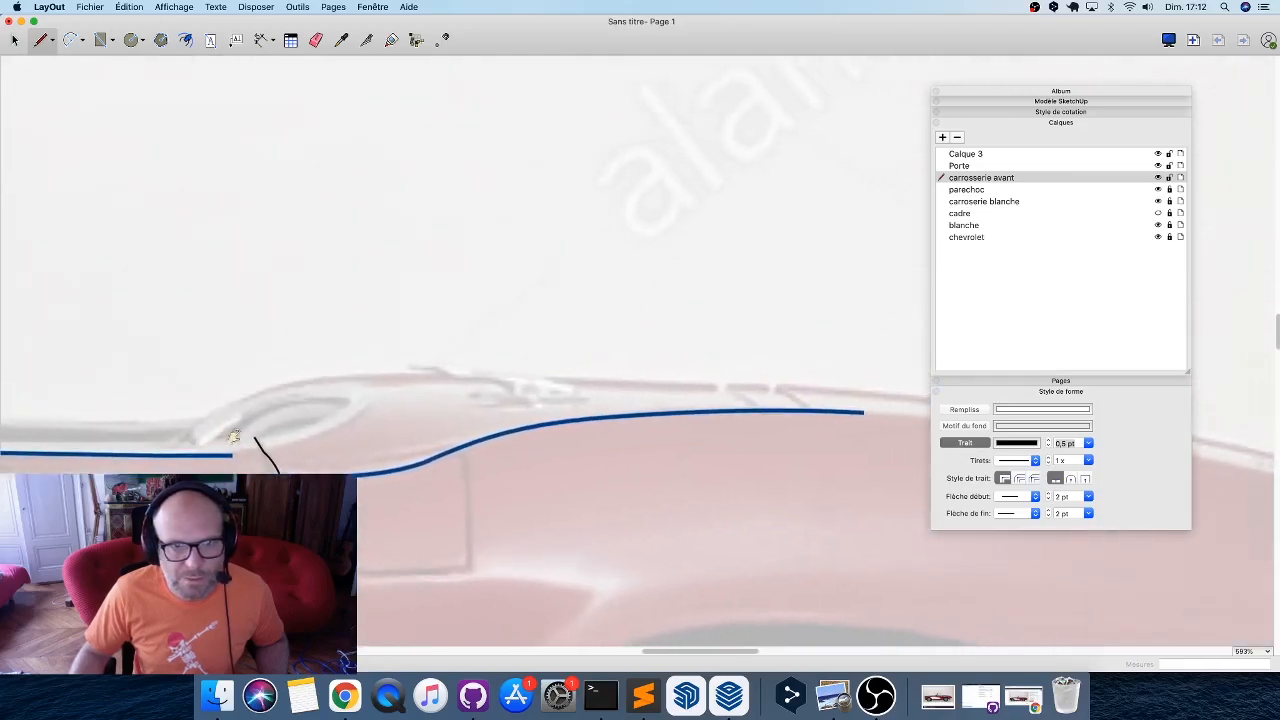
left_click(320, 436)
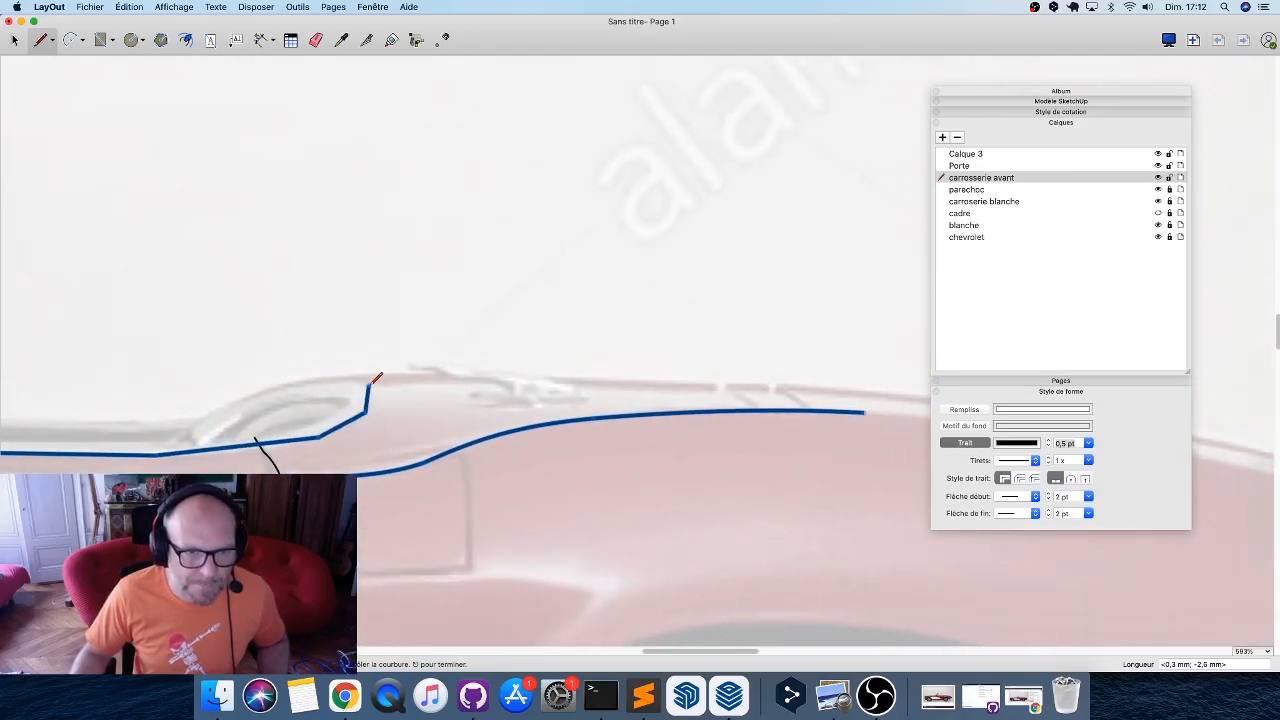
left_click(289, 384)
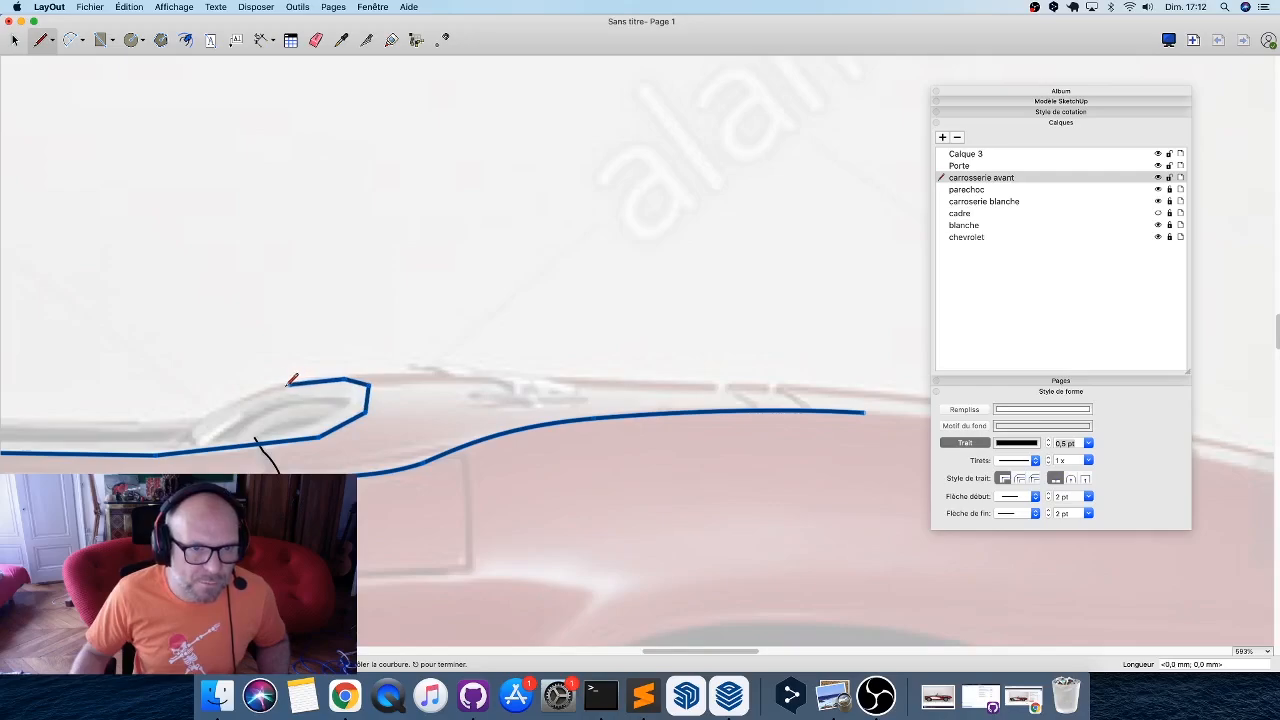
left_click(390, 372)
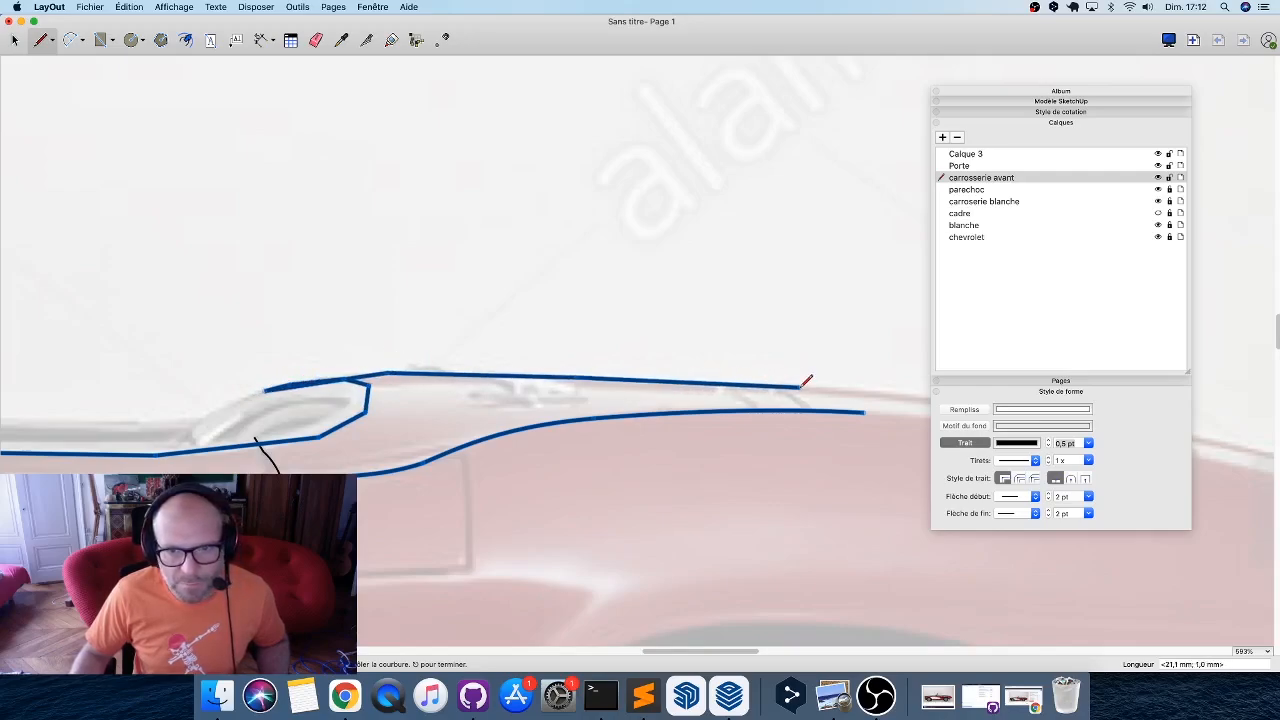
Extend the traced line along the rear deck to its rear tip and back to the end of the upper body line.
middle_click_drag(800, 387, 365, 378)
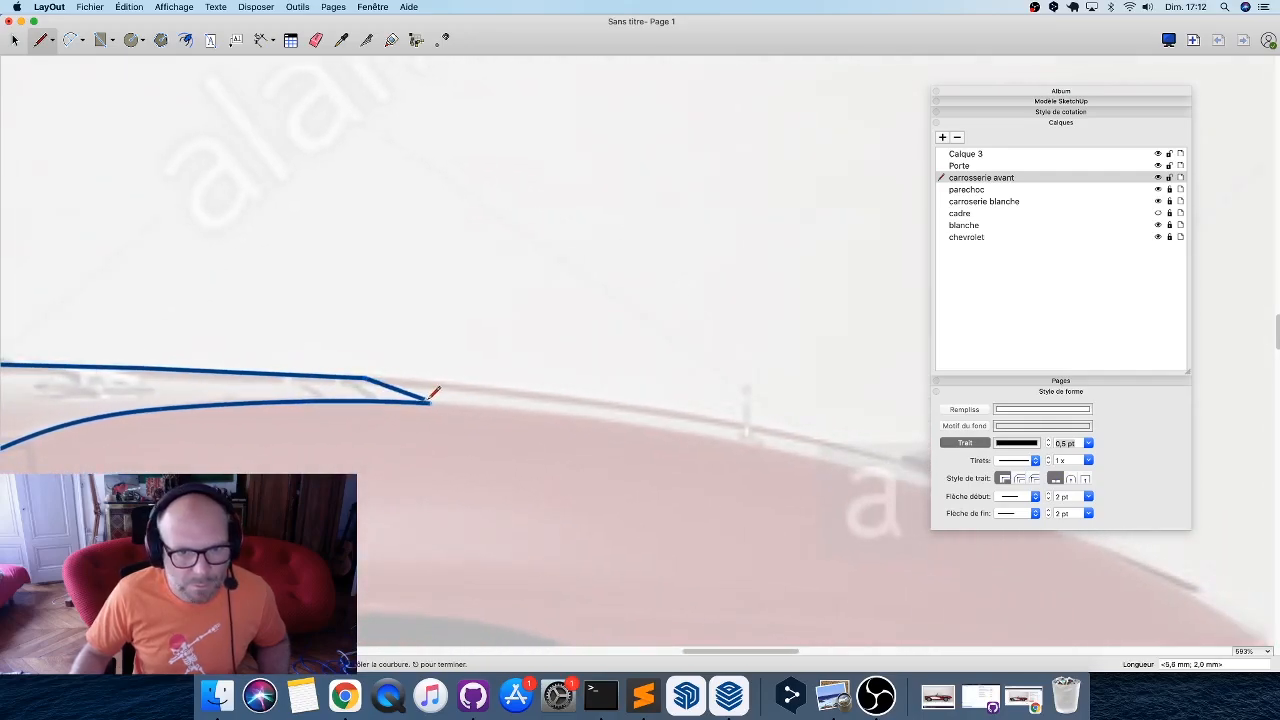
scroll(300, 370, "down", 10)
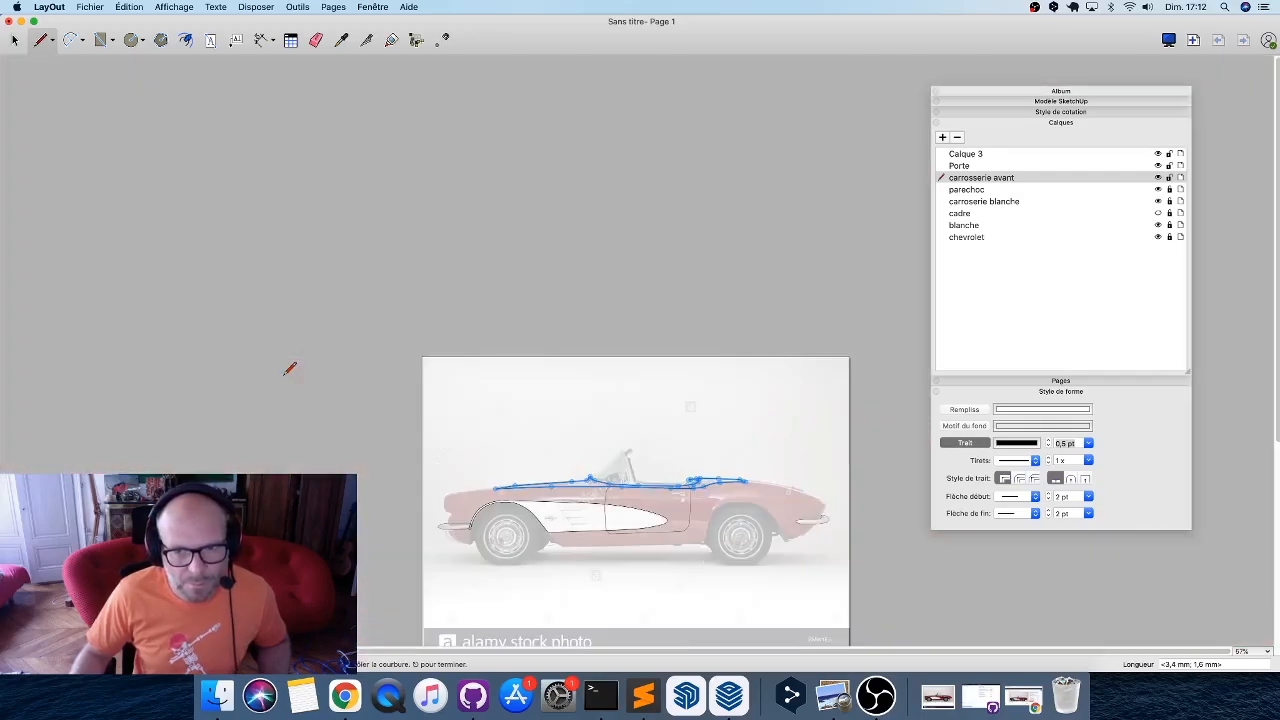
scroll(773, 443, "up", 6)
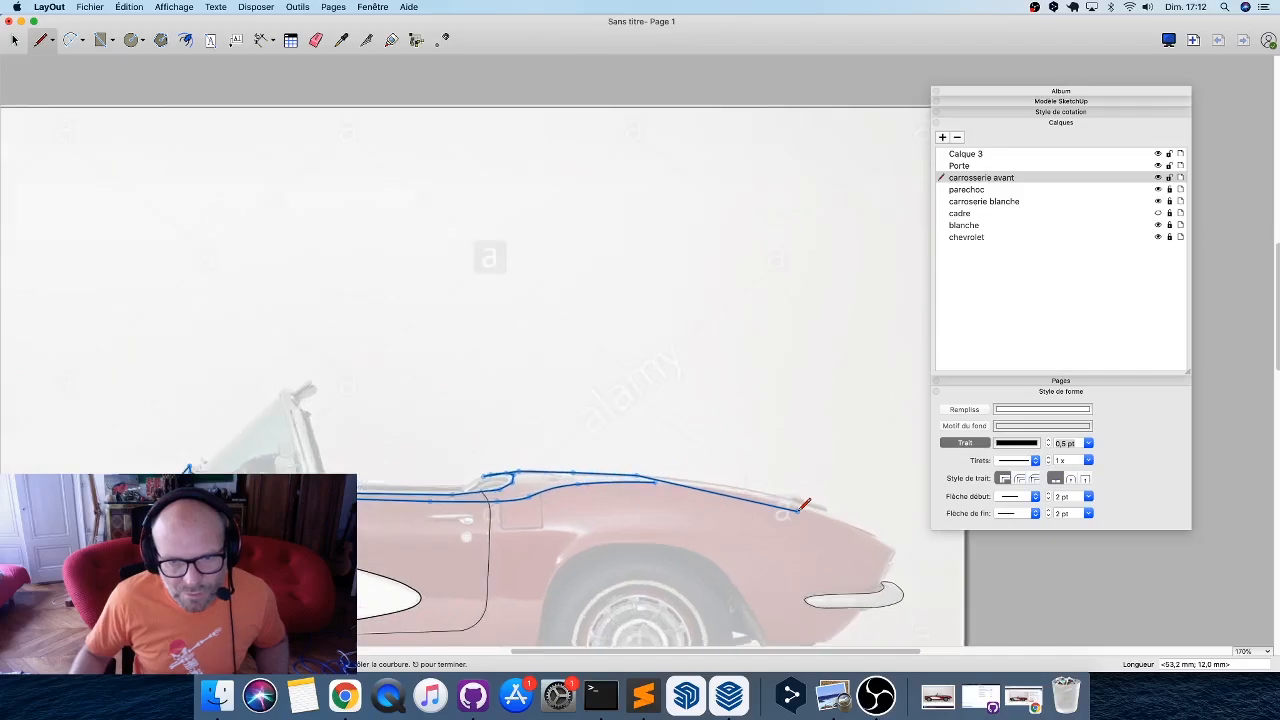
scroll(700, 475, "up", 3)
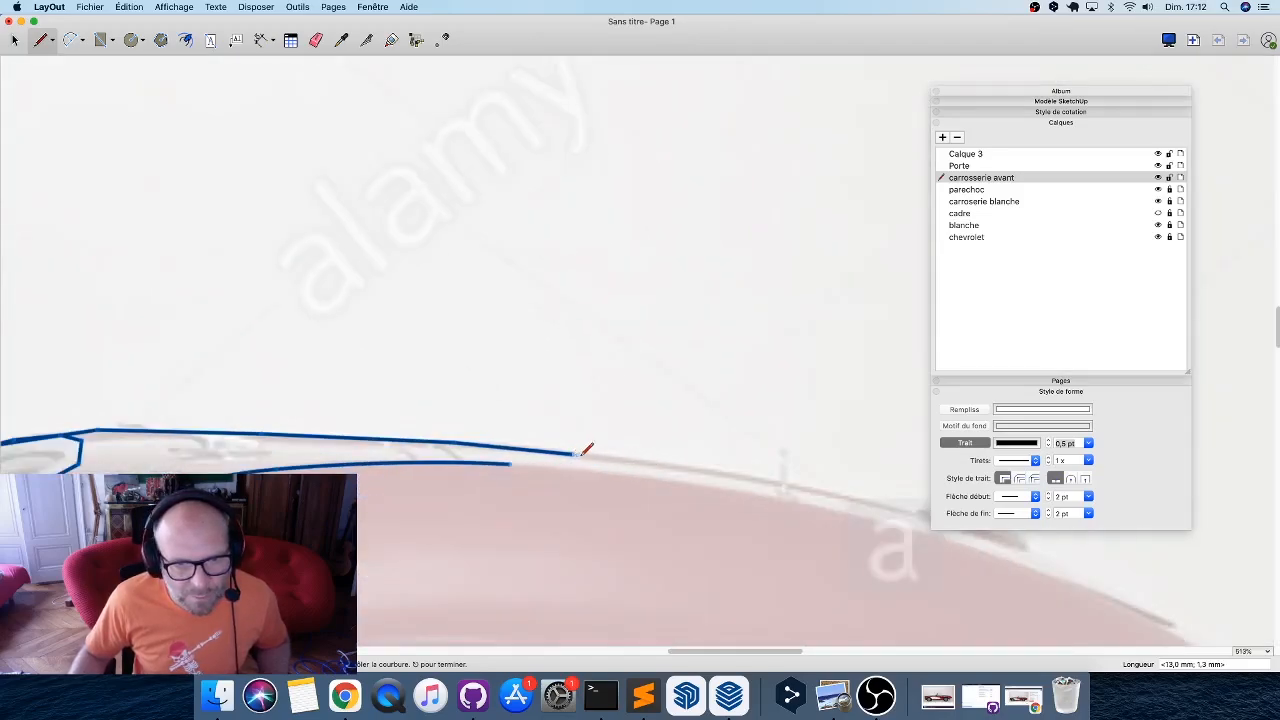
left_click(660, 477)
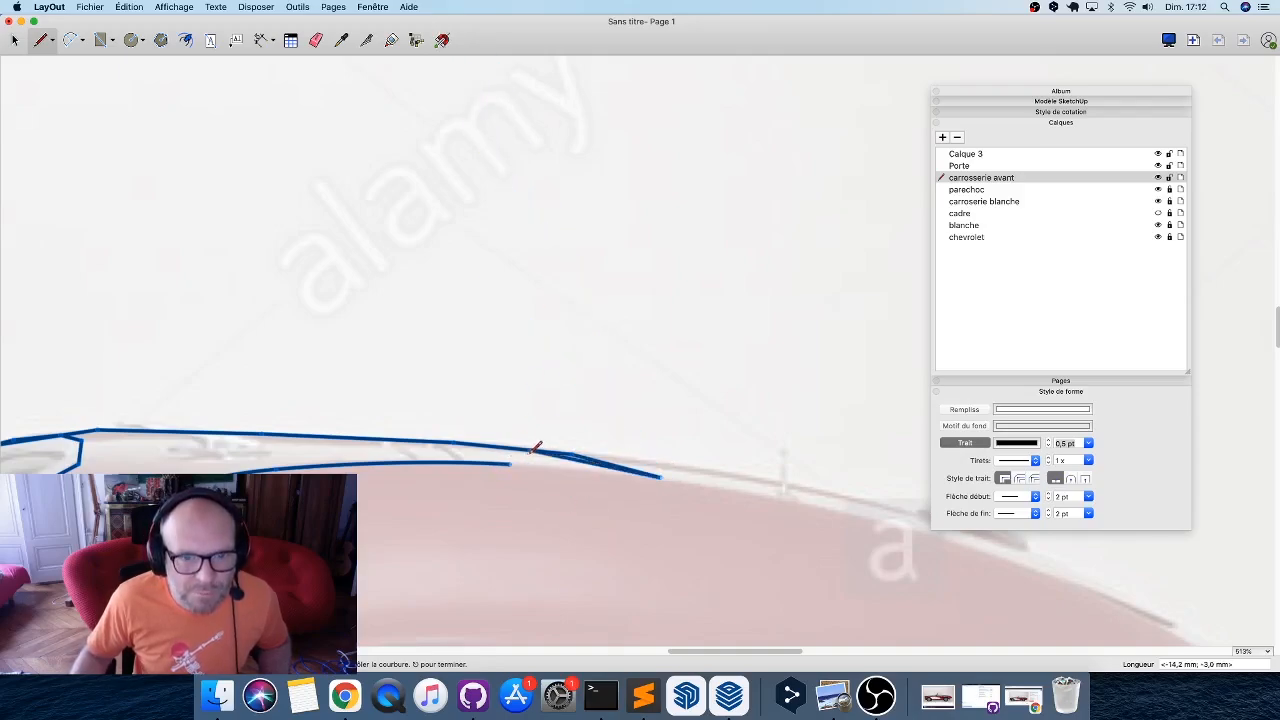
scroll(674, 389, "down", 10)
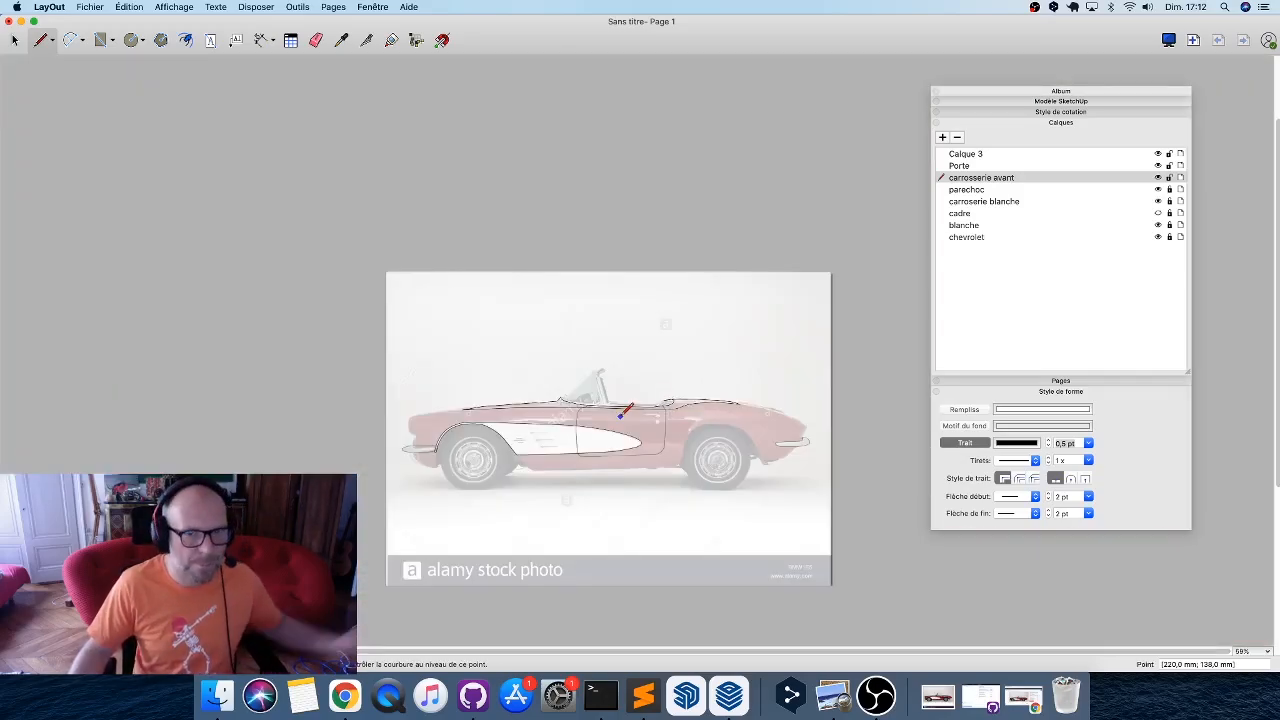
Open the traced outline for point editing and curve its first hood point to follow the hood's edge.
left_click(877, 697)
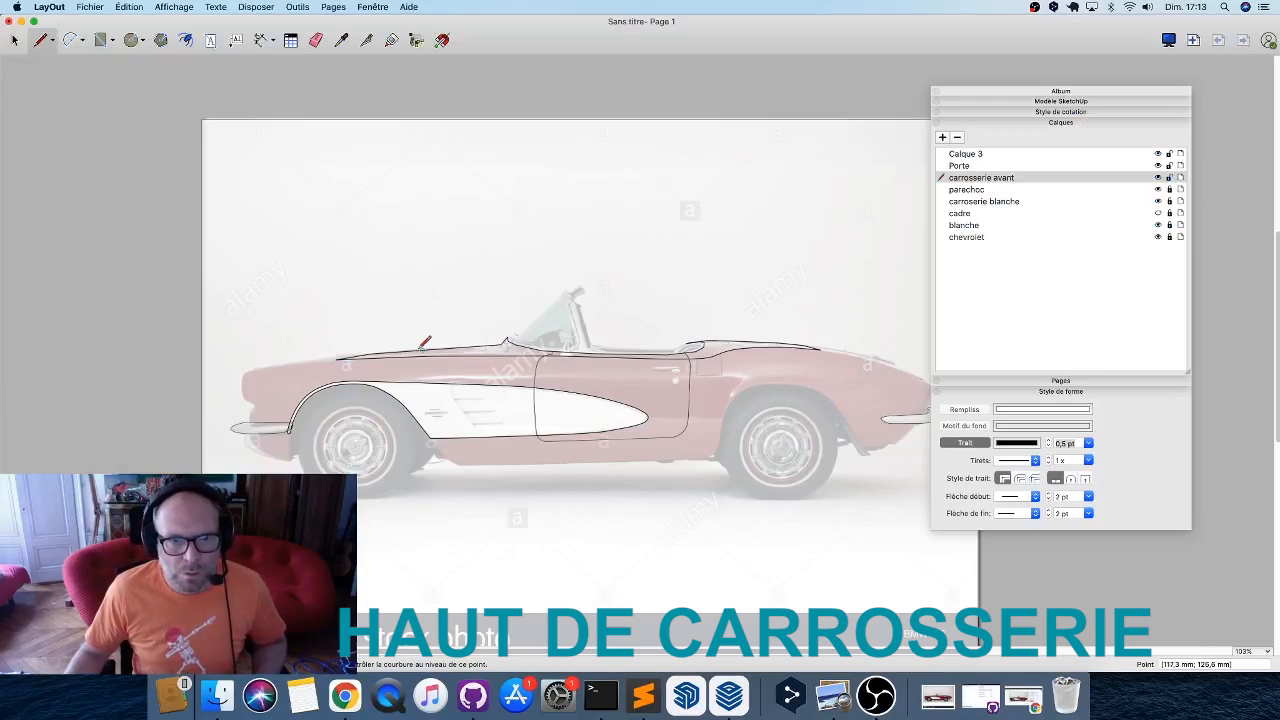
scroll(425, 342, "up", 10)
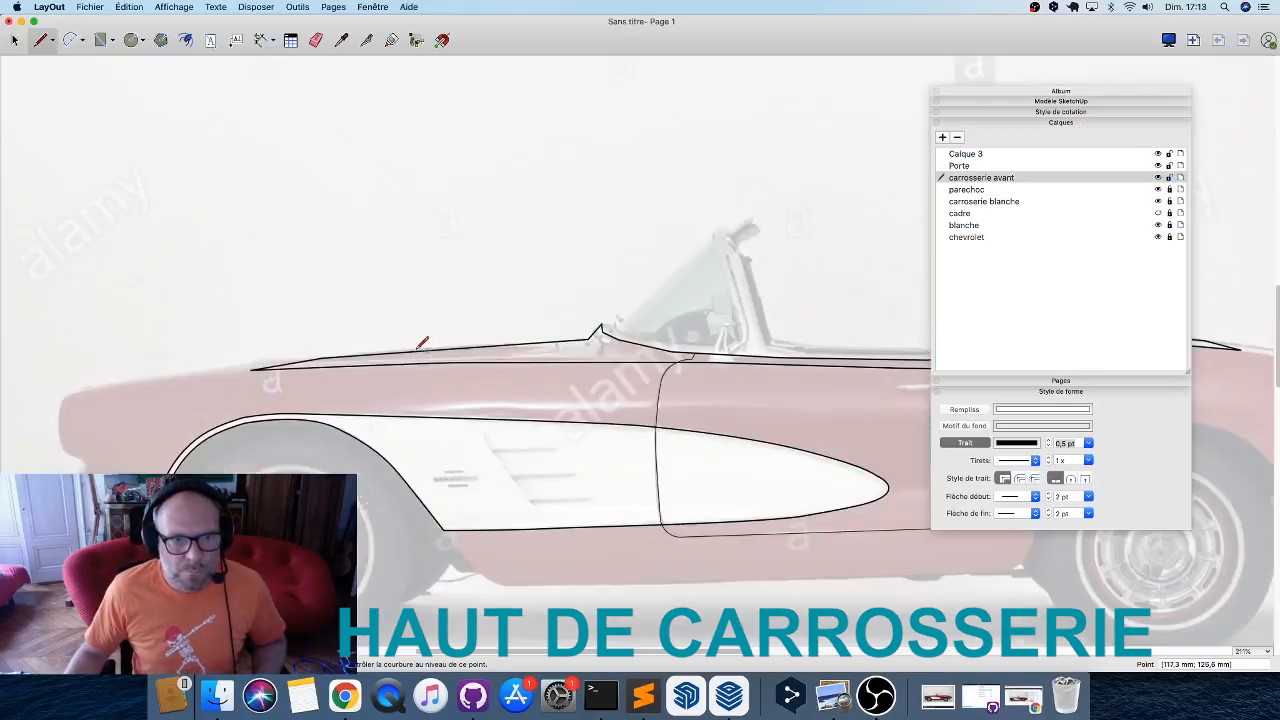
middle_click_drag(347, 347, 601, 304)
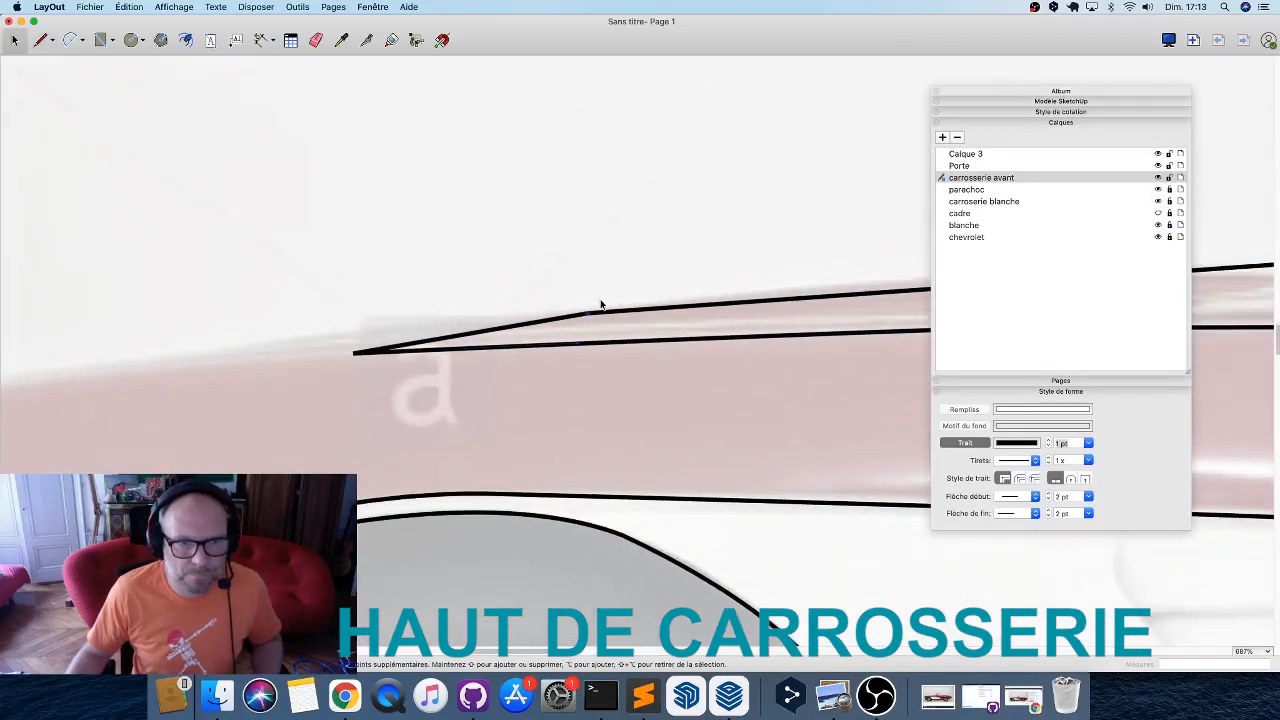
double_click(612, 310)
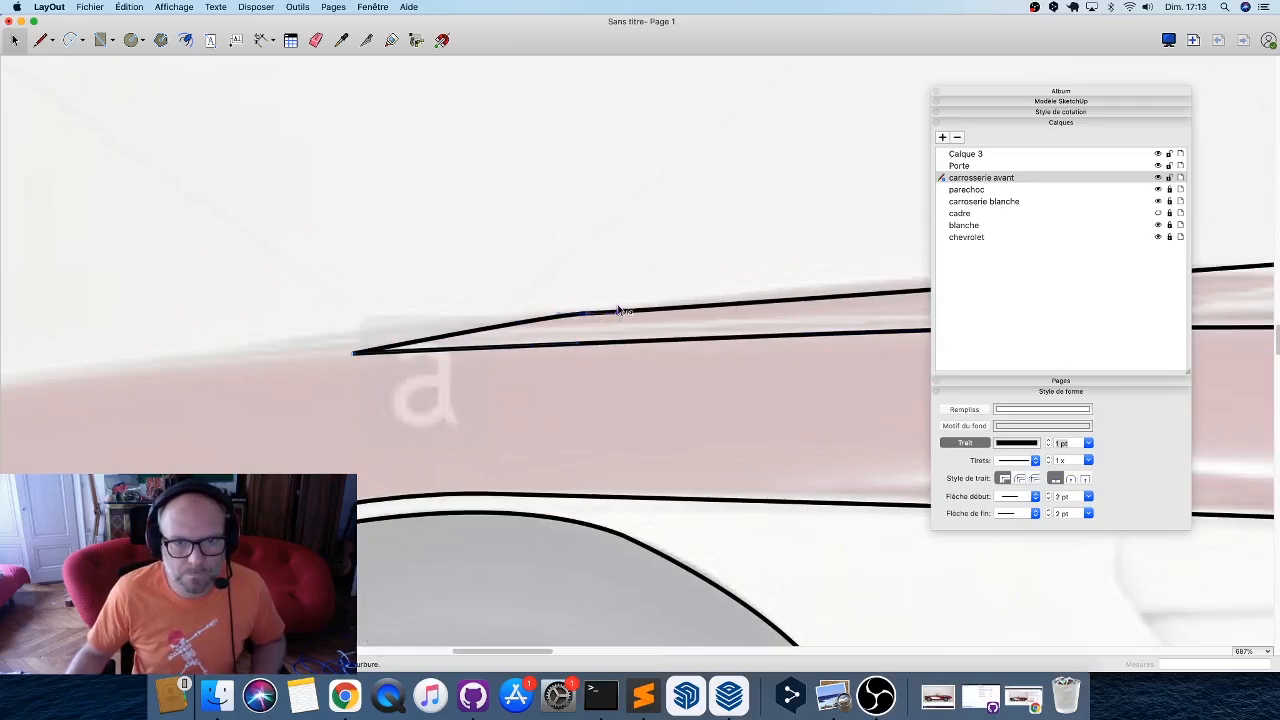
left_click_drag(623, 305, 629, 309)
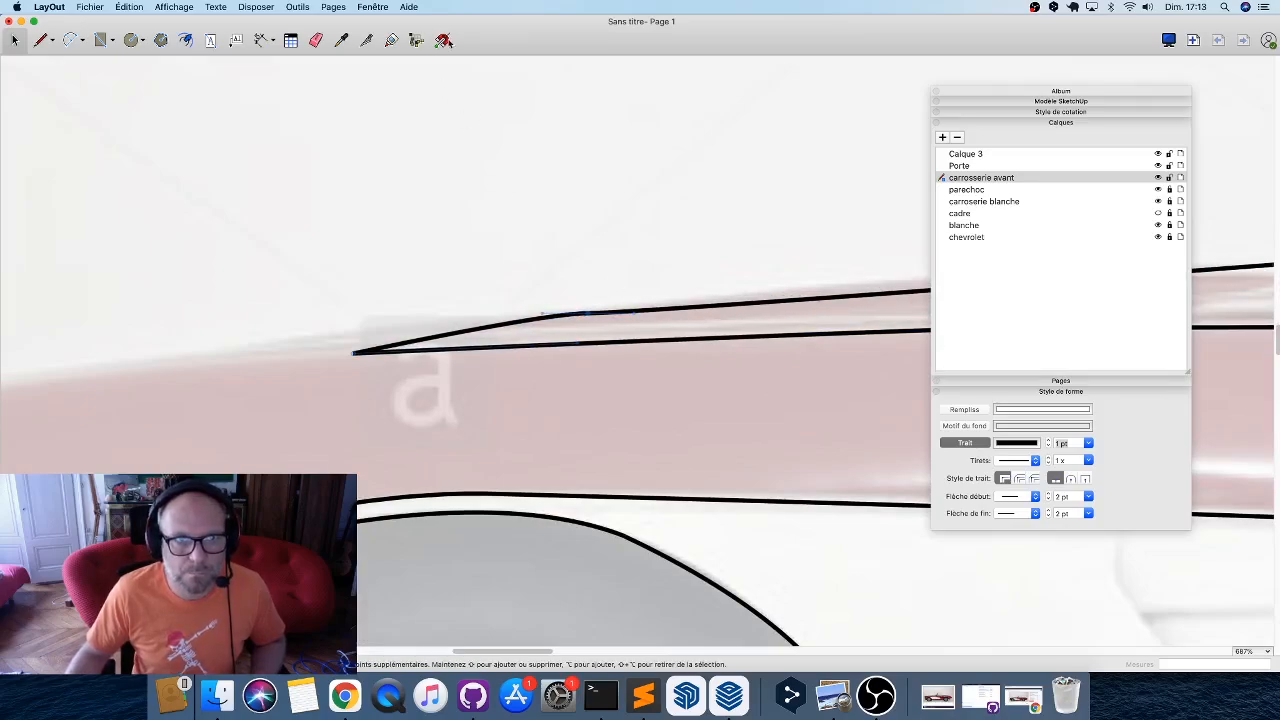
scroll(546, 320, "up", 3)
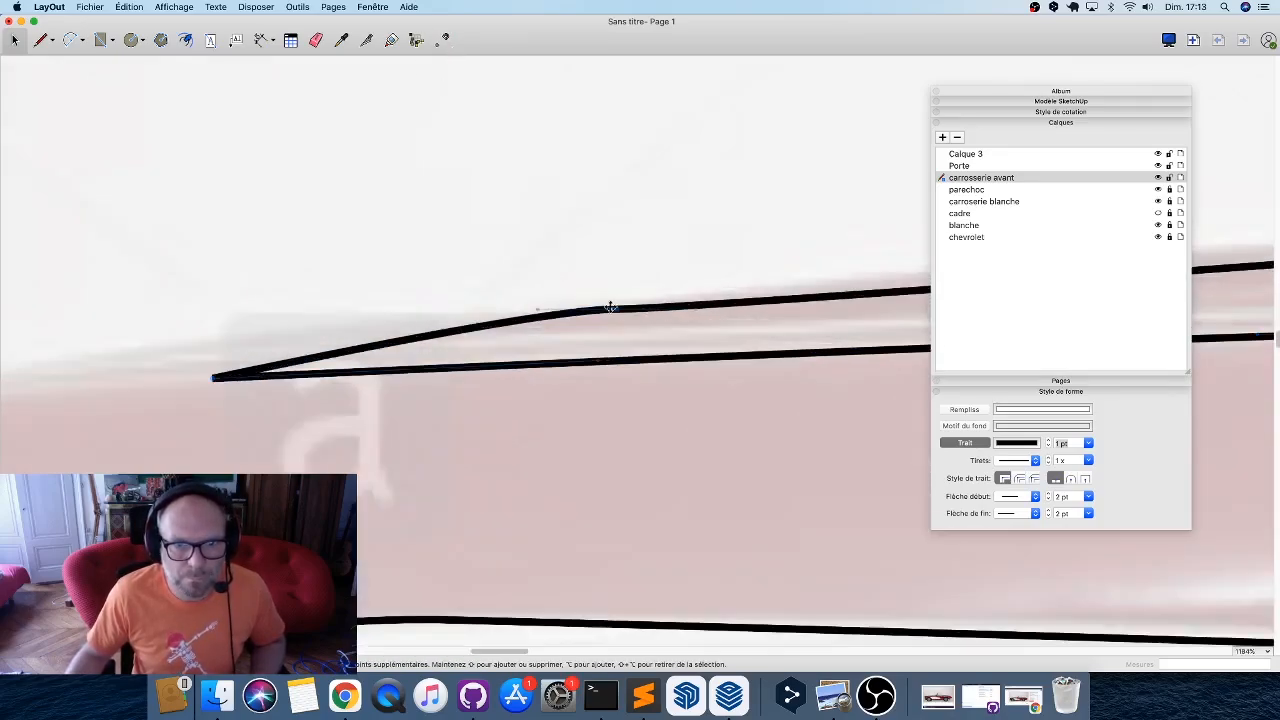
left_click_drag(610, 306, 699, 306)
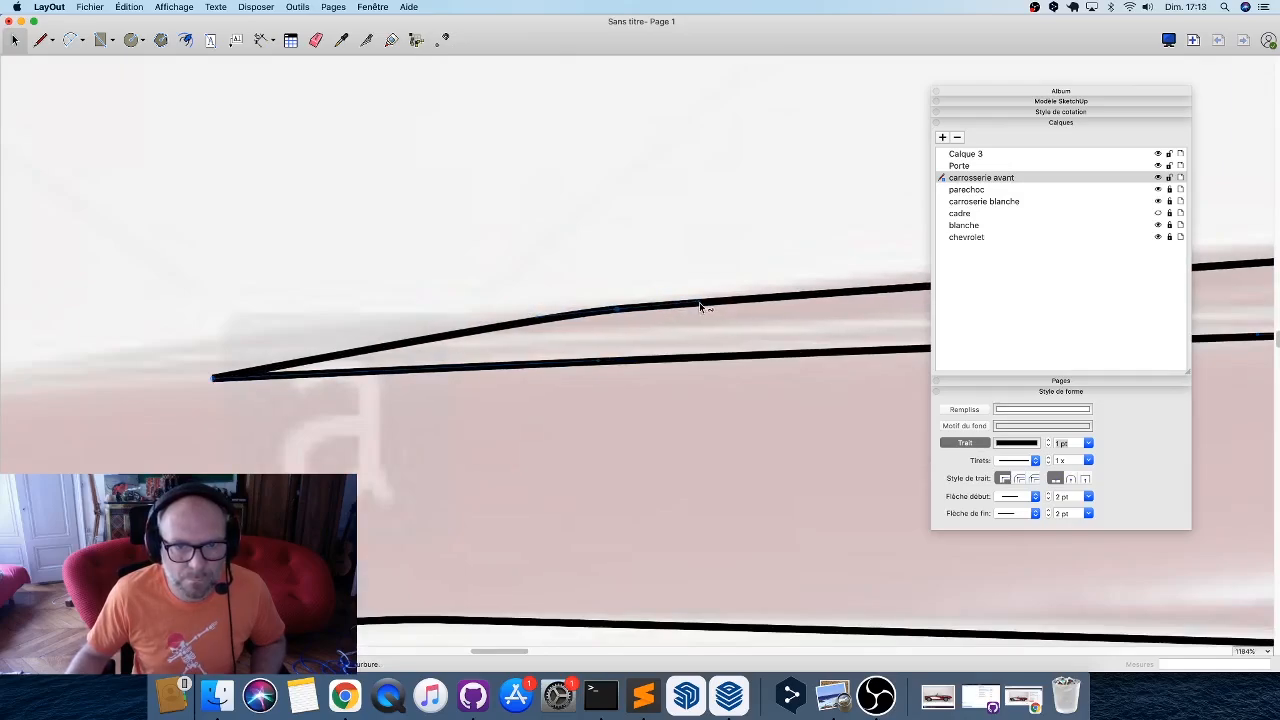
scroll(118, 341, "down", 10)
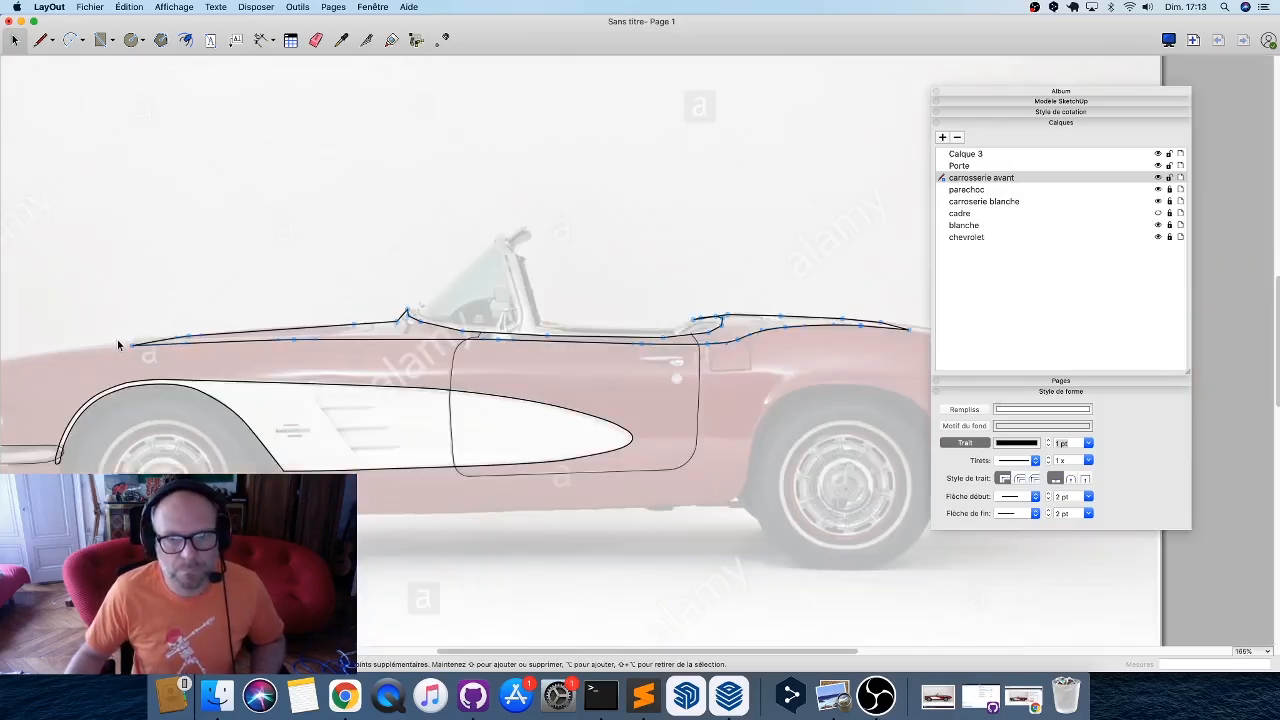
Curve the outline's points on both sides of the peak before the windshield.
scroll(405, 326, "up", 8)
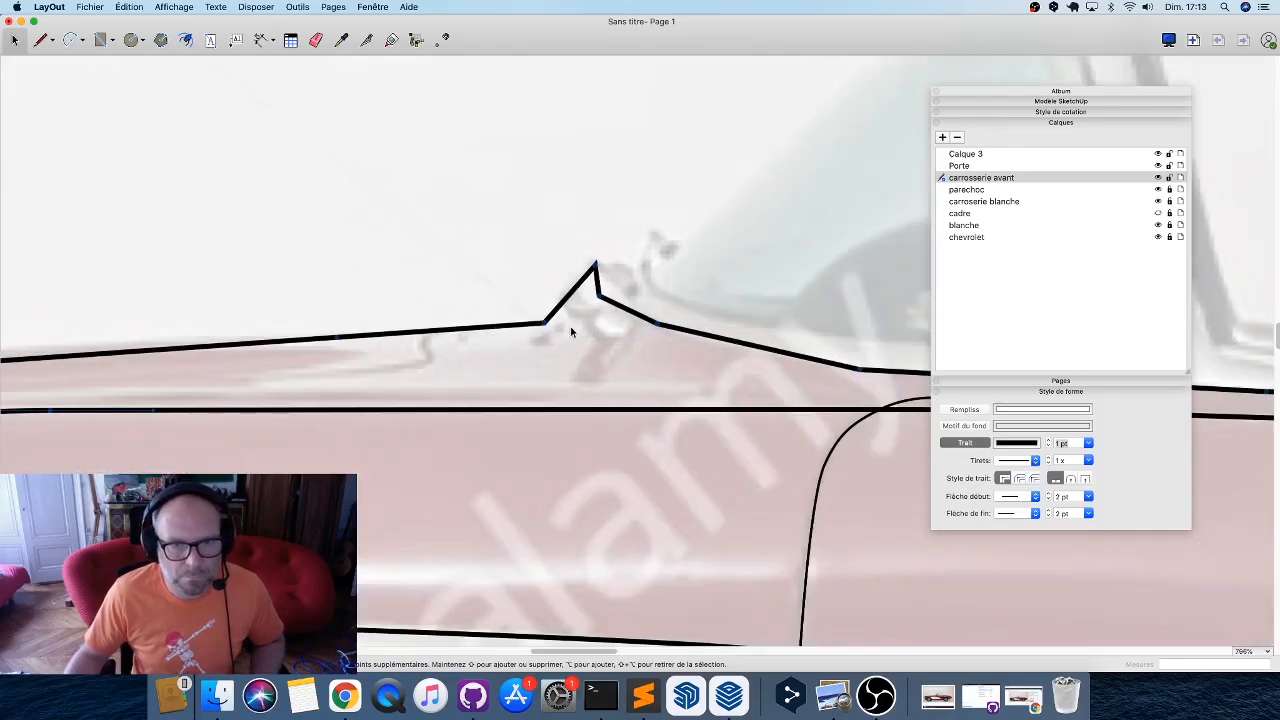
left_click_drag(563, 312, 571, 291)
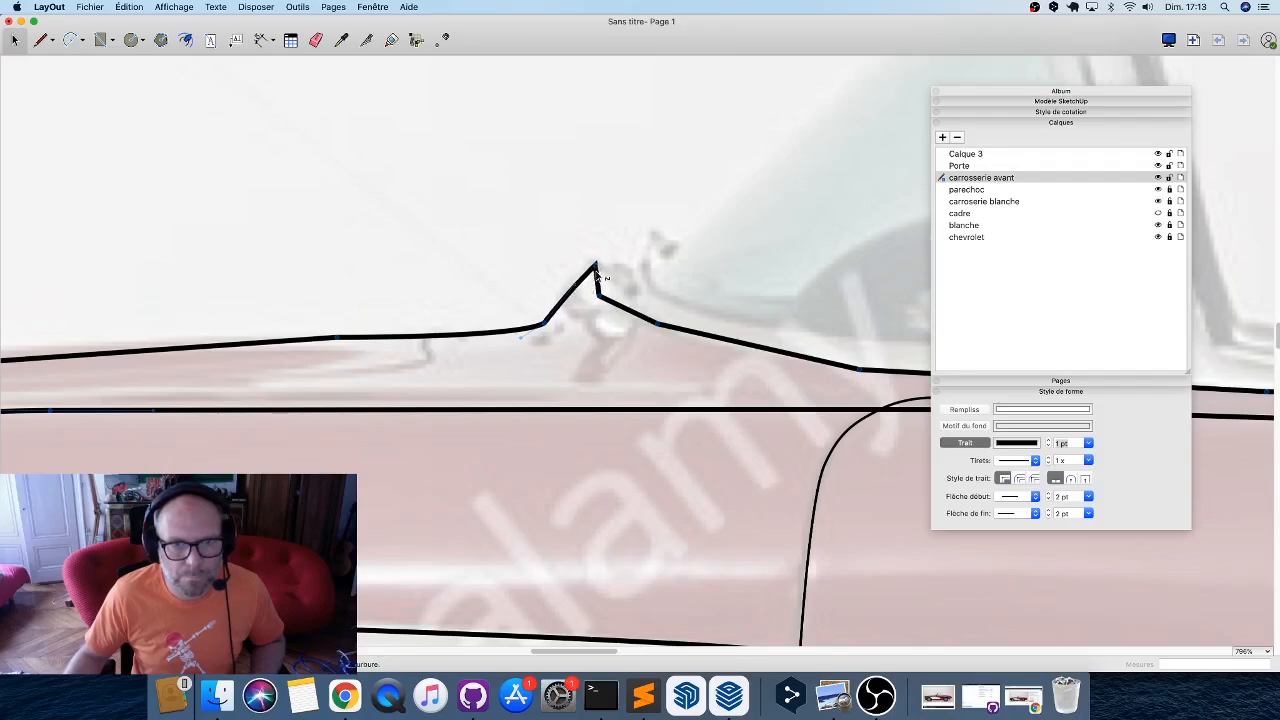
left_click_drag(602, 300, 611, 312)
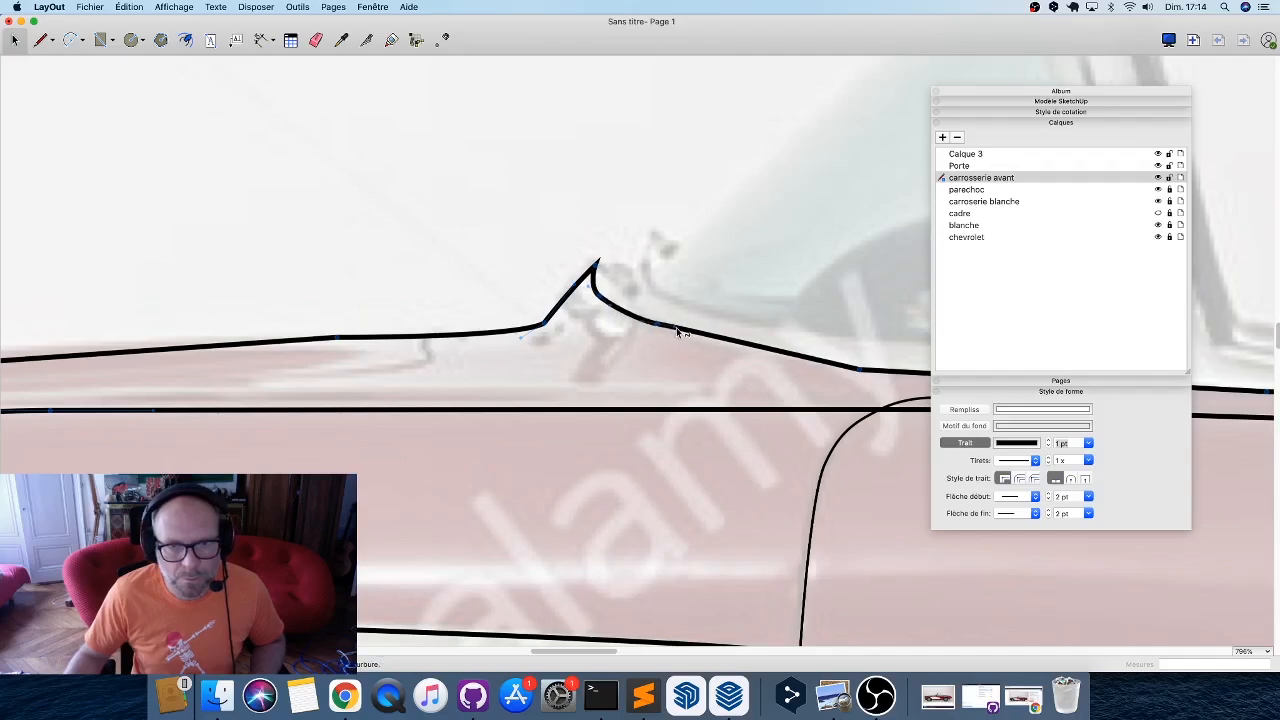
Curve the outline from the rear end of the door's top edge around the rear cockpit corner.
scroll(680, 342, "right", 10)
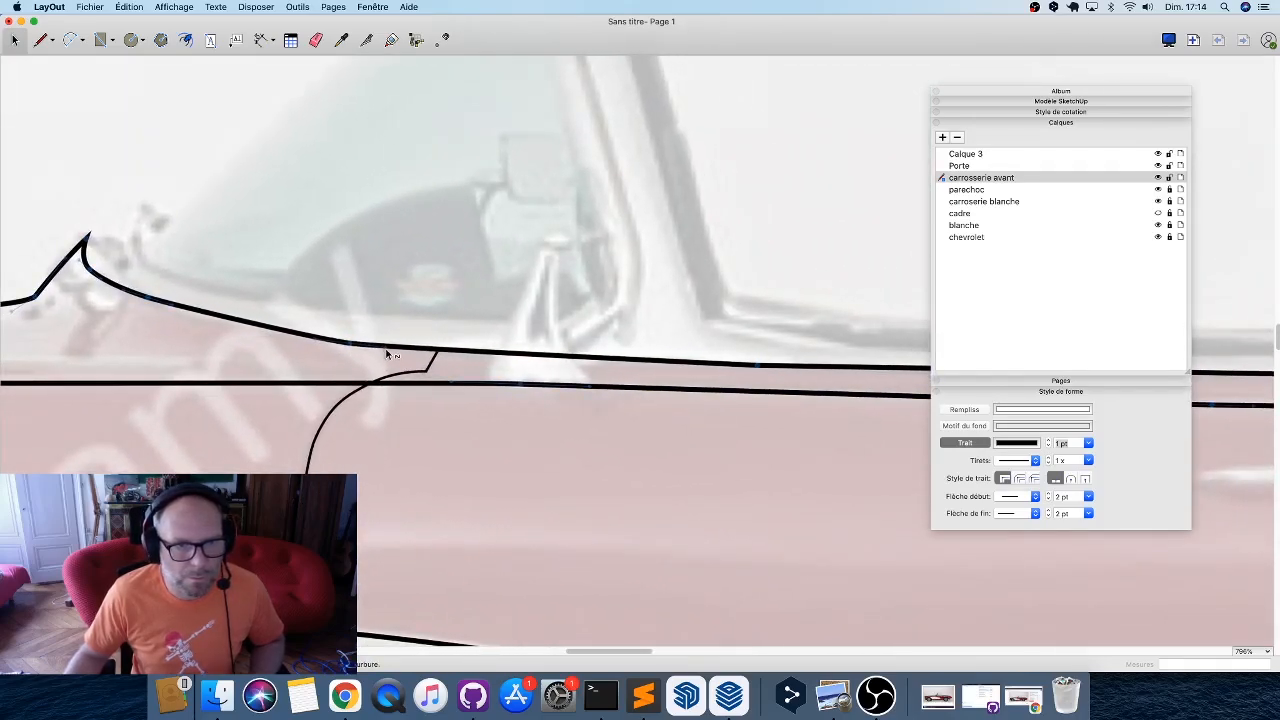
scroll(400, 350, "right", 9)
scroll(571, 356, "right", 8)
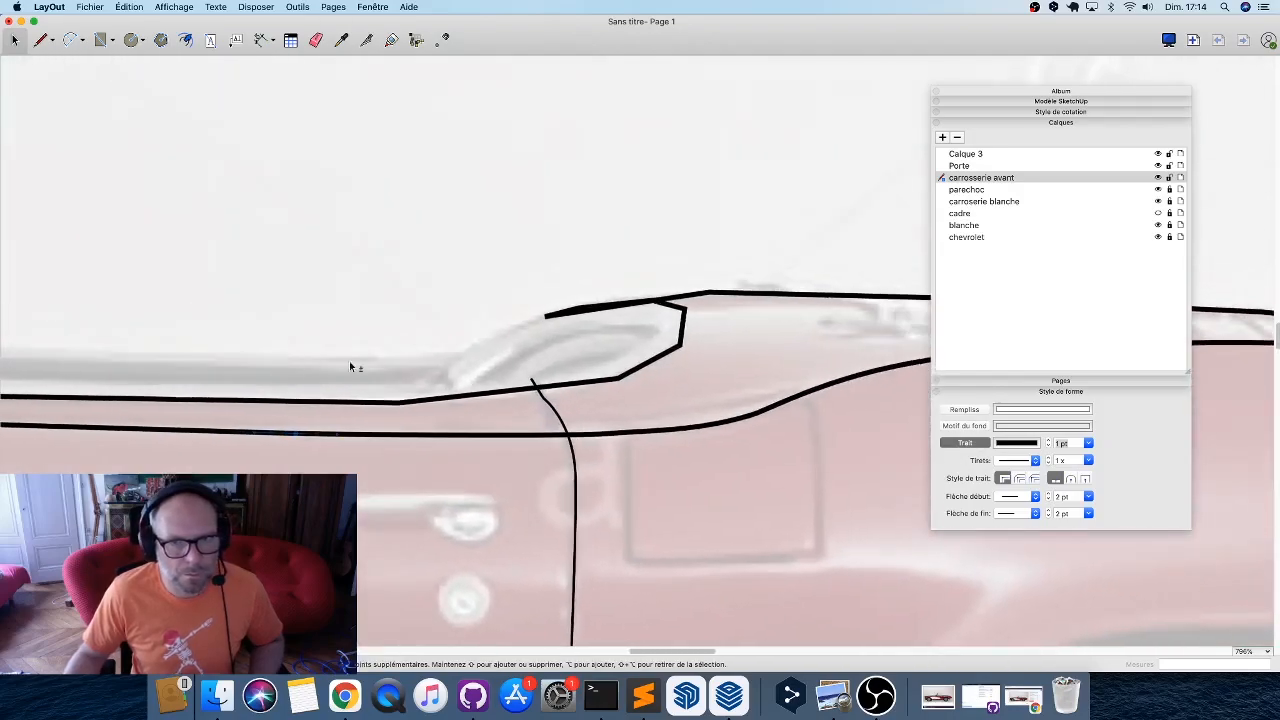
double_click(420, 404)
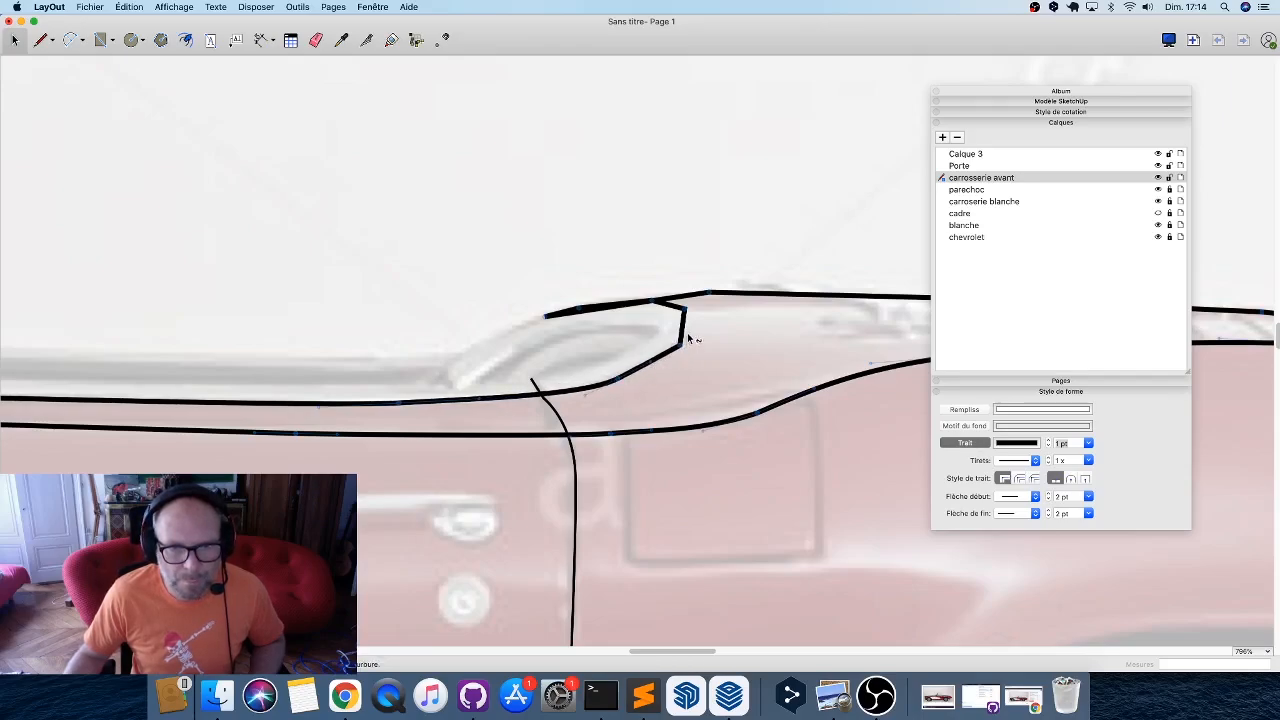
left_click_drag(688, 340, 681, 309)
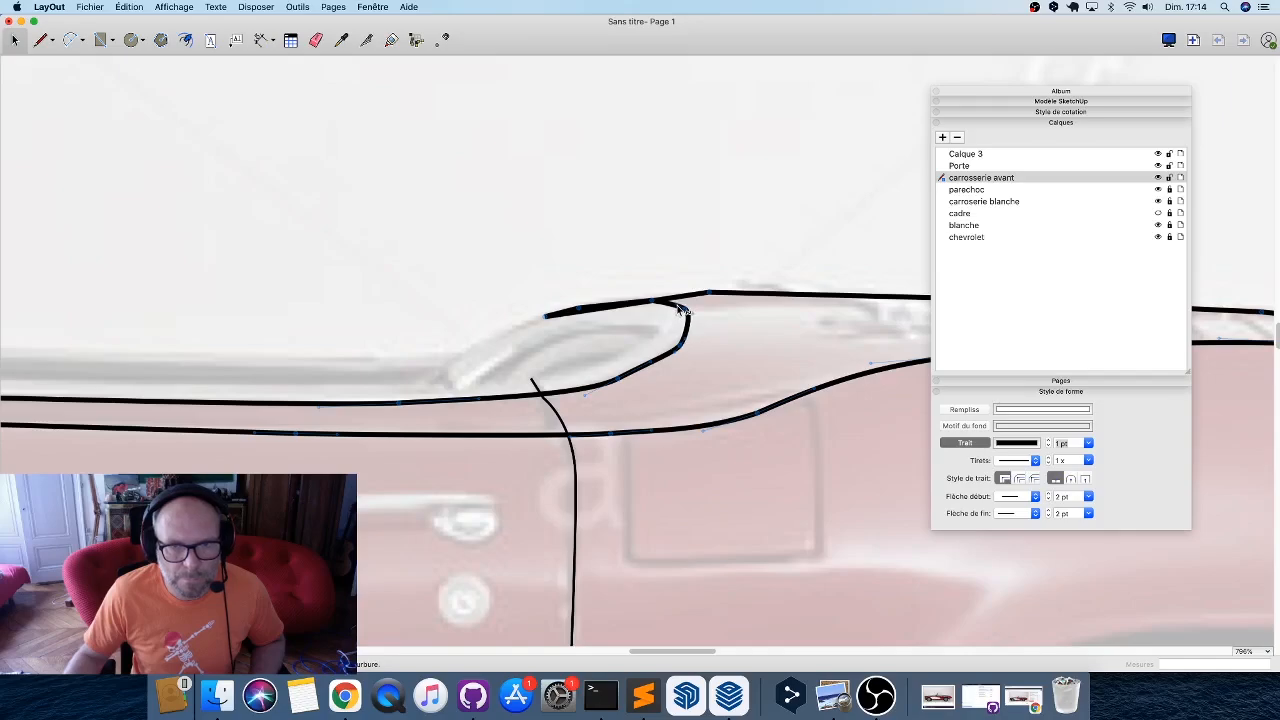
Smooth the outline along the cockpit's upper rear edge and curve its transition into the rear deck.
scroll(687, 312, "up", 5)
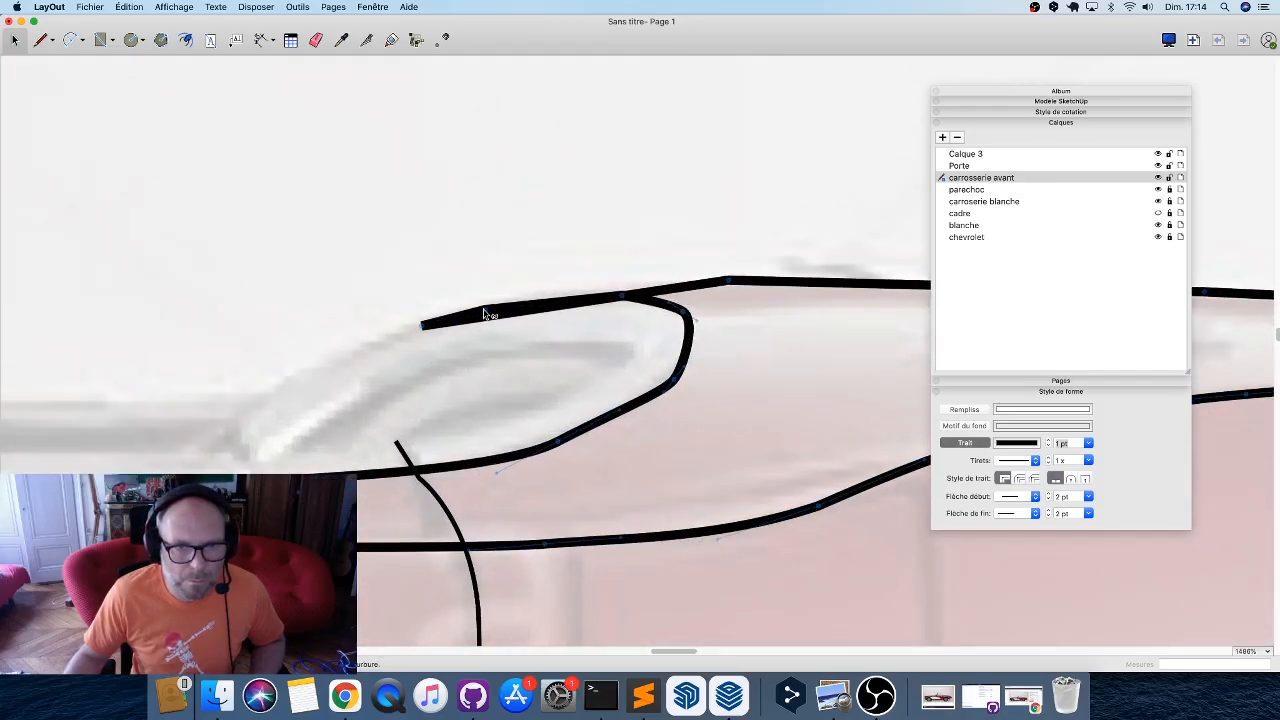
left_click_drag(514, 309, 453, 317)
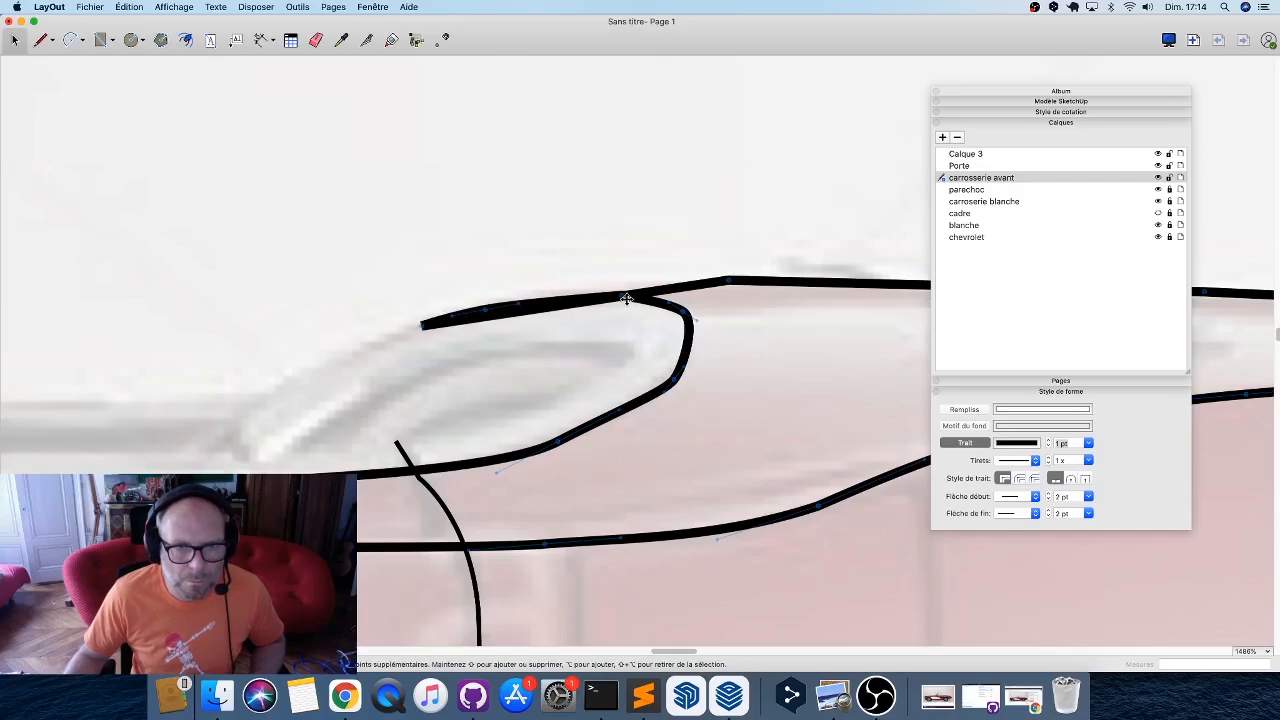
mouse_move(619, 296)
left_mouse_down()
mouse_move(615, 285)
mouse_move(615, 307)
mouse_move(620, 297)
left_mouse_up()
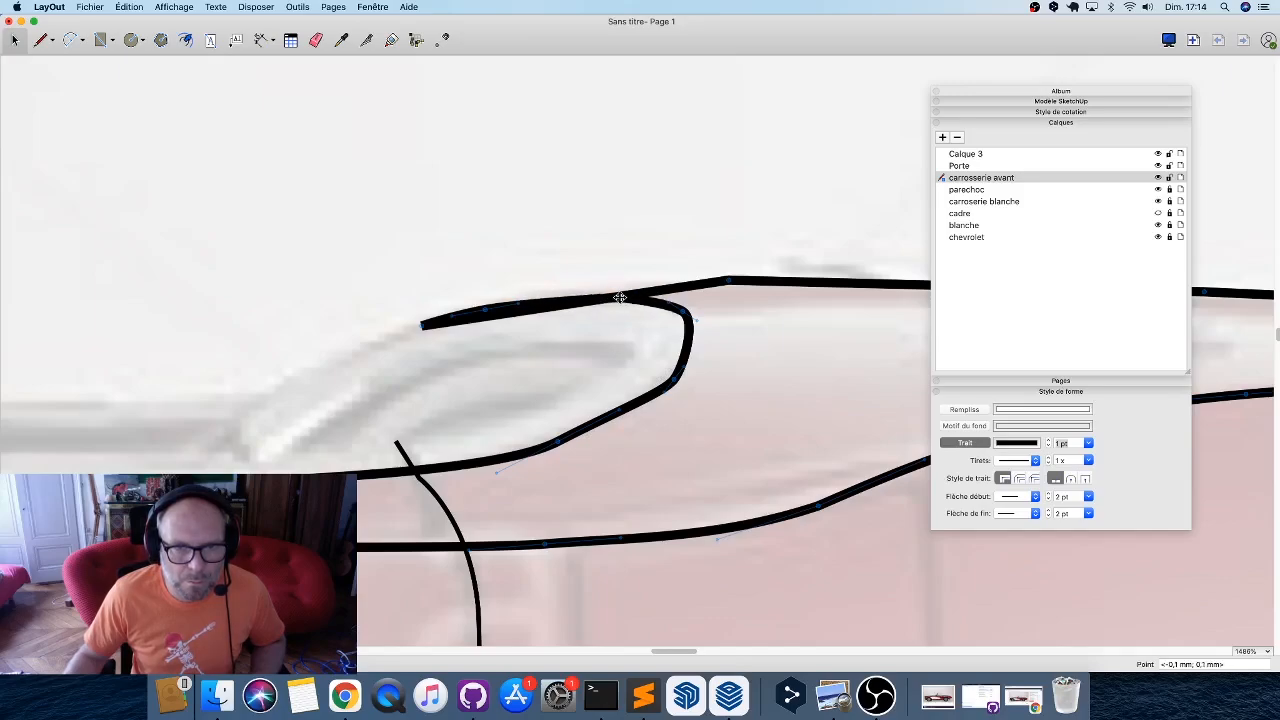
left_click_drag(727, 281, 877, 284)
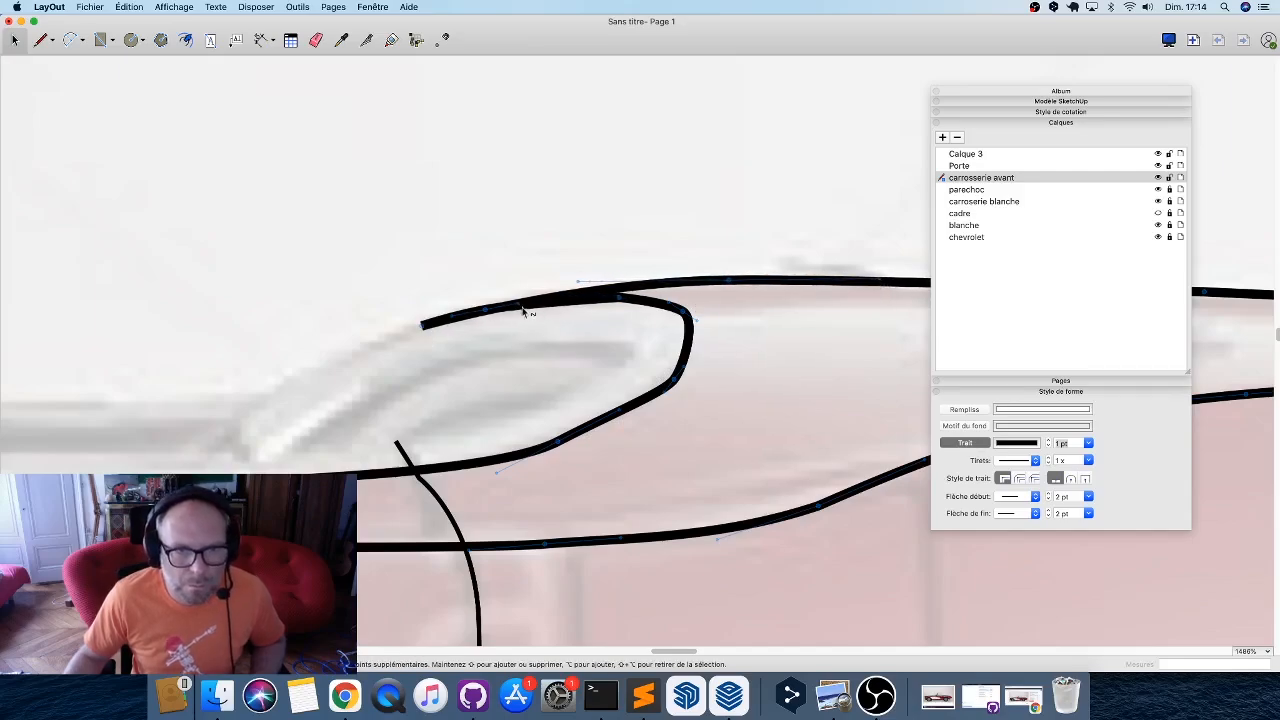
left_click_drag(579, 284, 521, 282)
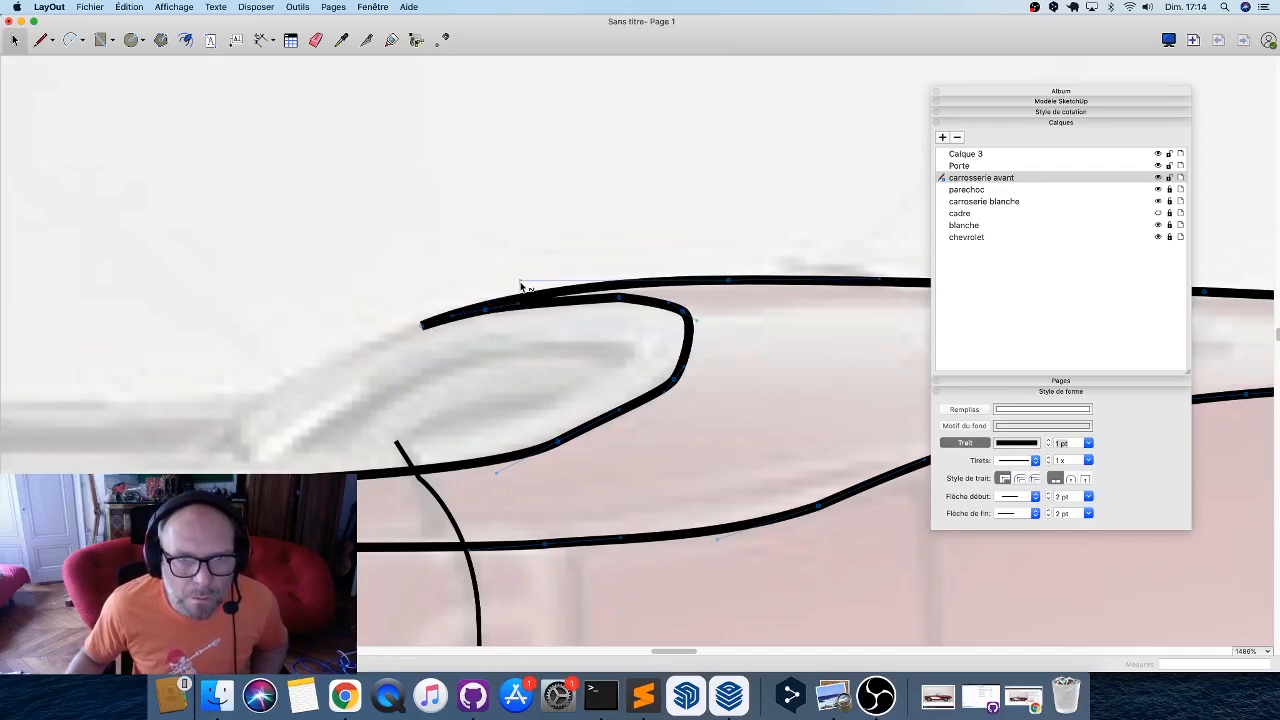
Refine the curvature at the top and lower part of the rounded rear cockpit corner.
middle_click_drag(684, 318, 331, 368)
scroll(270, 352, "up", 3)
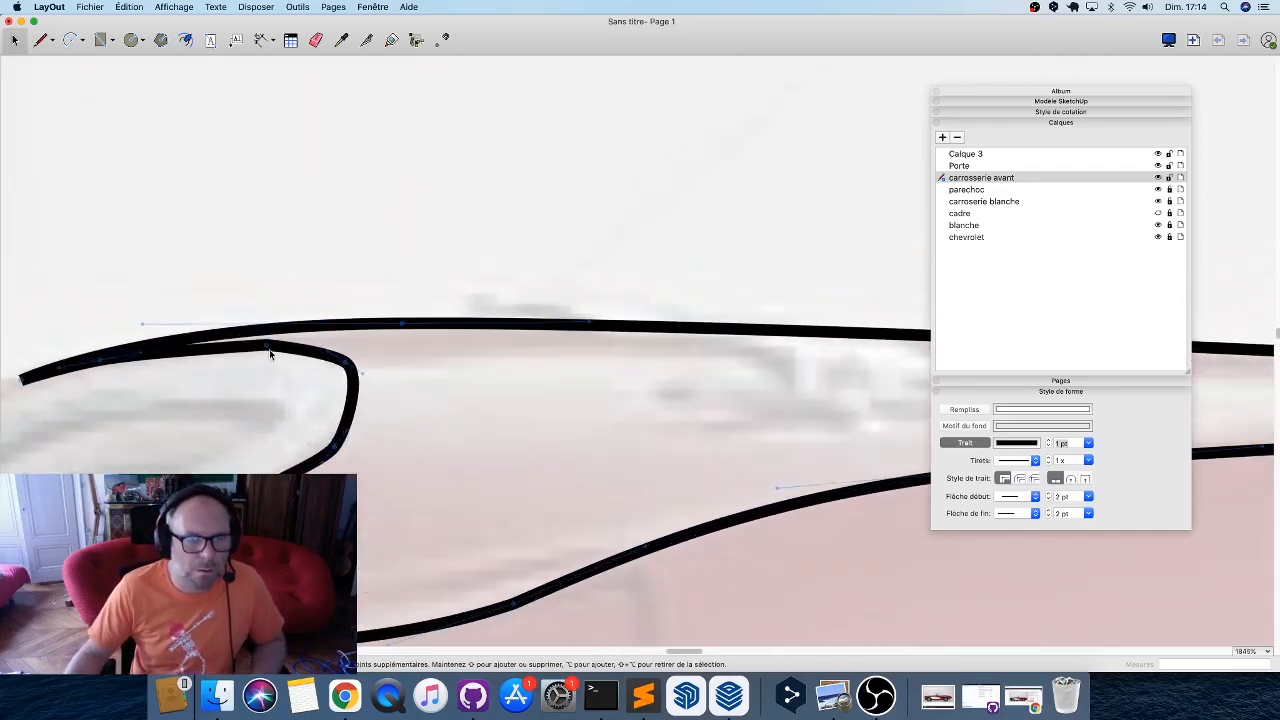
left_click_drag(296, 350, 230, 346)
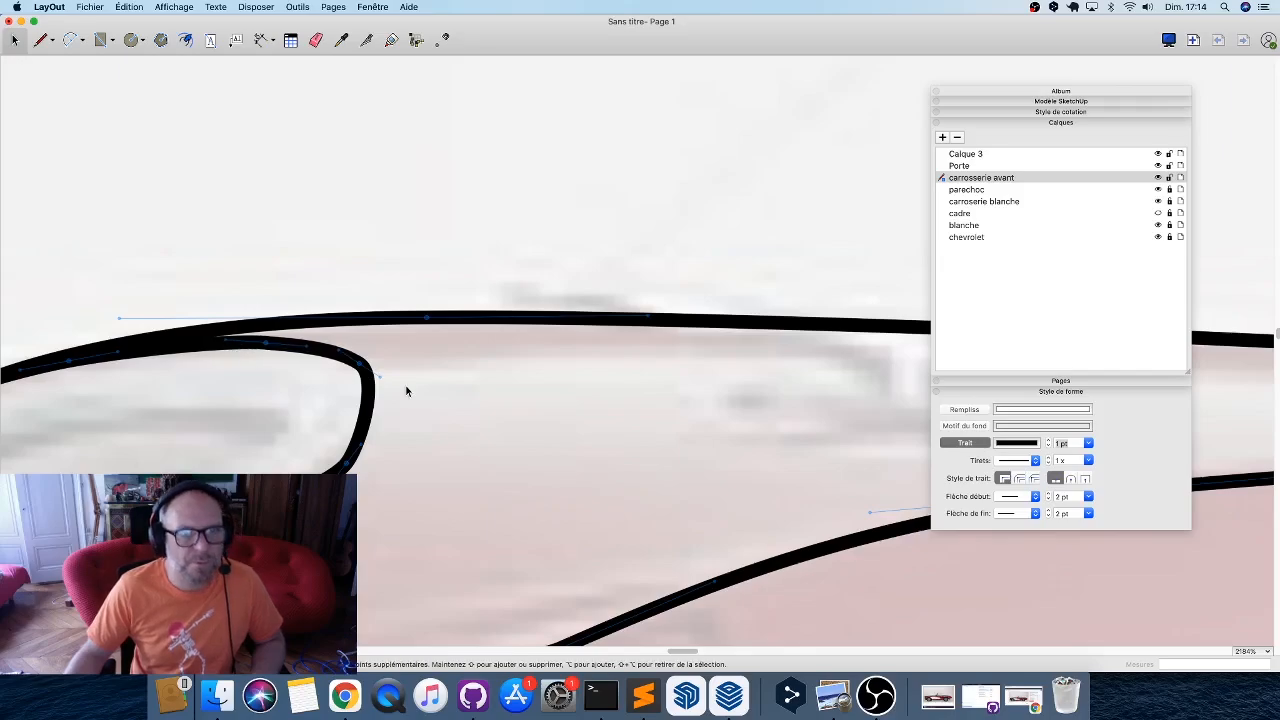
scroll(403, 390, "down", 2)
scroll(312, 480, "up", 1)
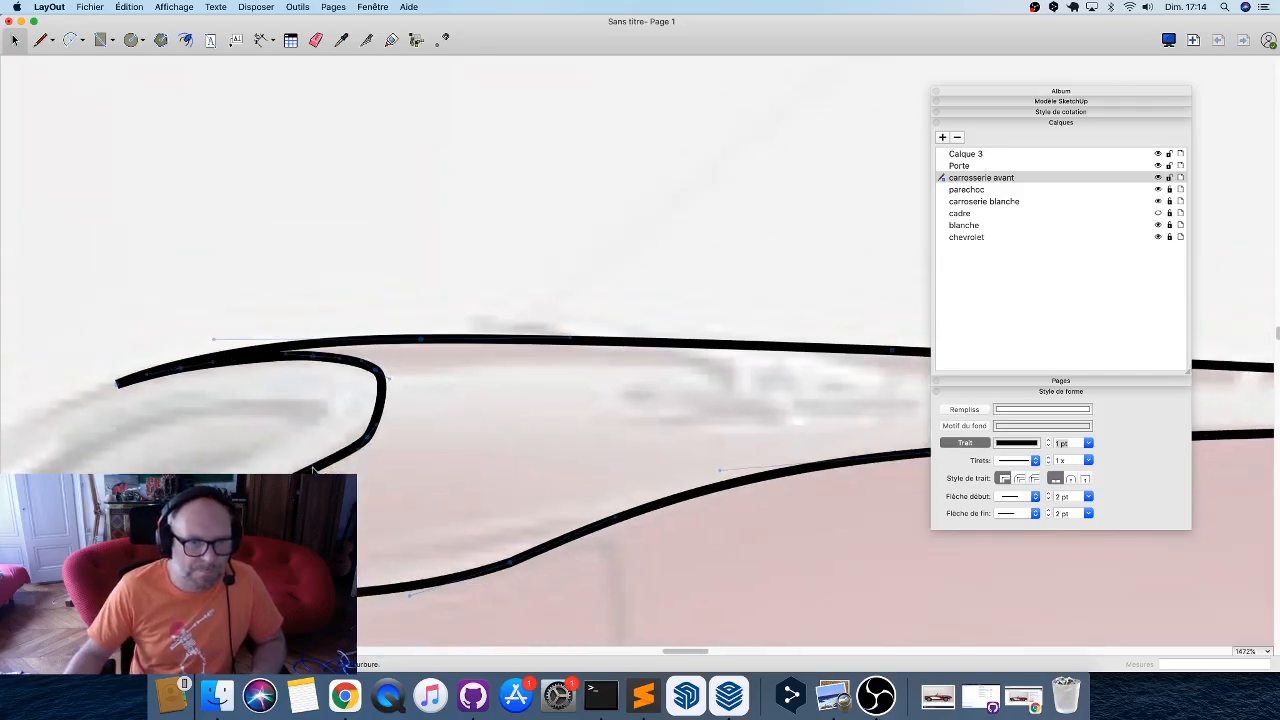
left_click_drag(313, 470, 305, 482)
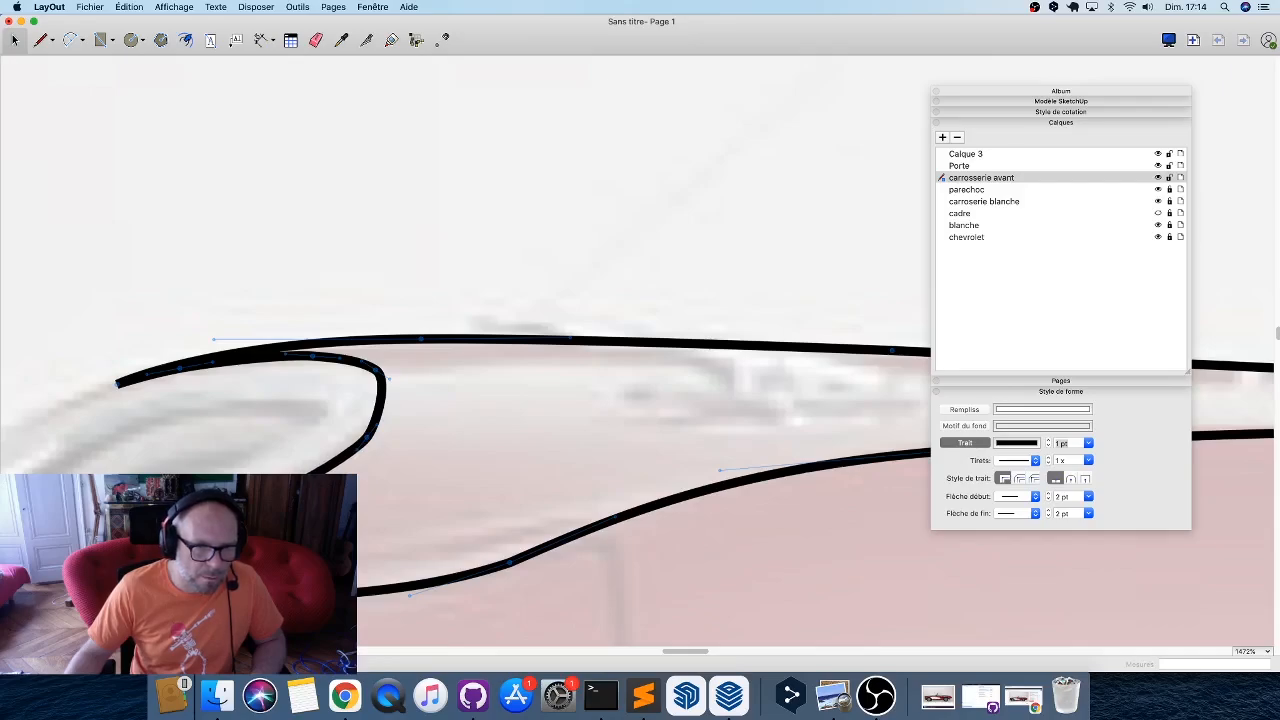
scroll(282, 485, "down", 3)
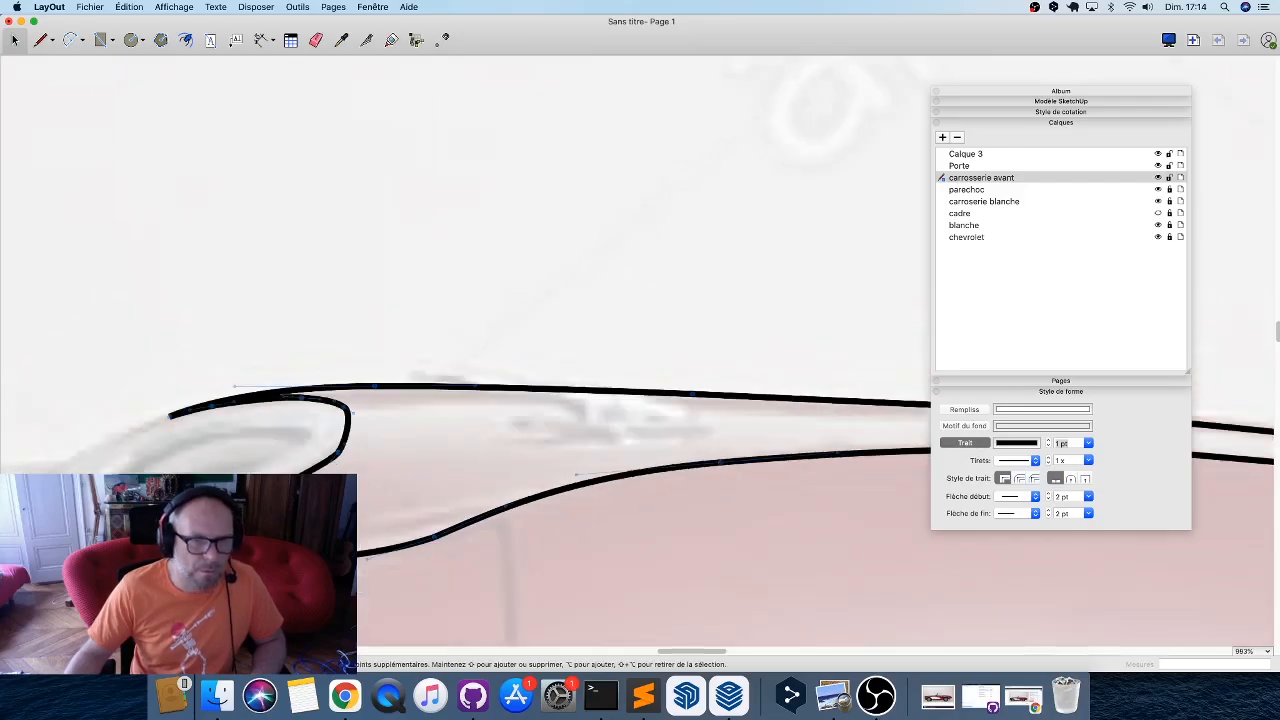
Curve the upper edge of the bodywork outline where it slopes down to its rear tip on the rear deck.
middle_click_drag(720, 450, 335, 455)
middle_click_drag(643, 448, 217, 413)
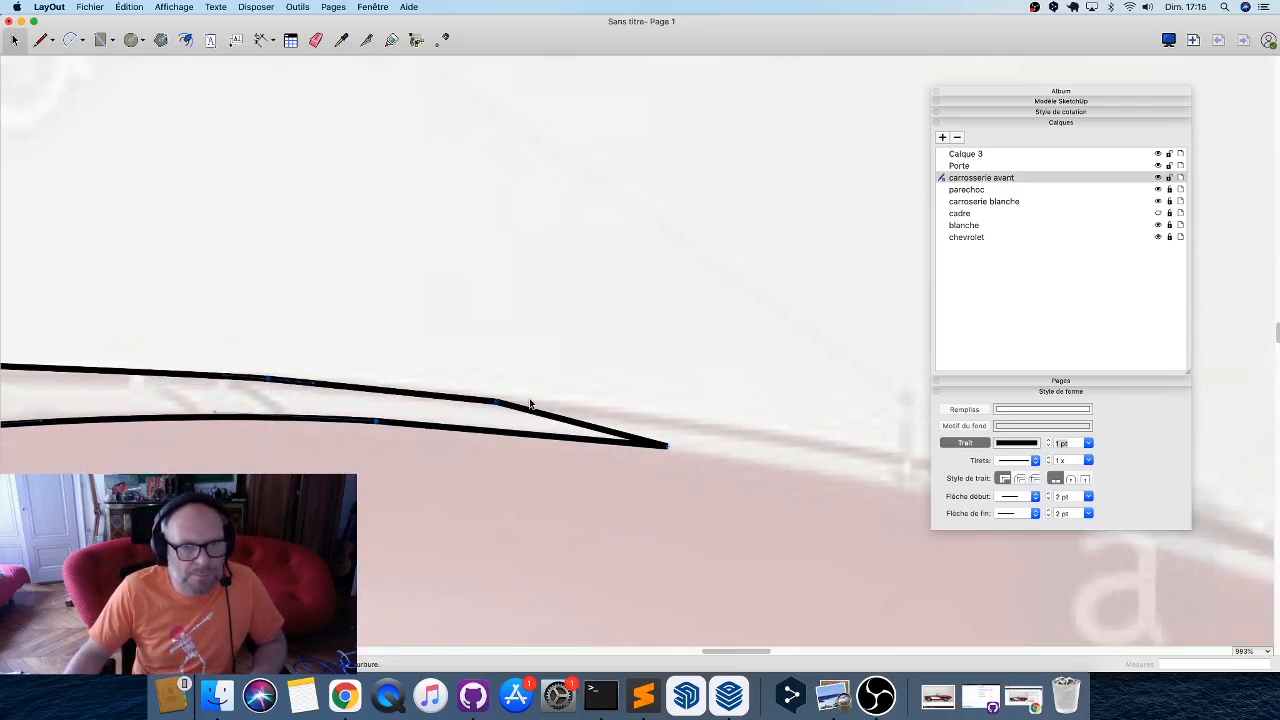
left_click_drag(492, 400, 548, 410, "super")
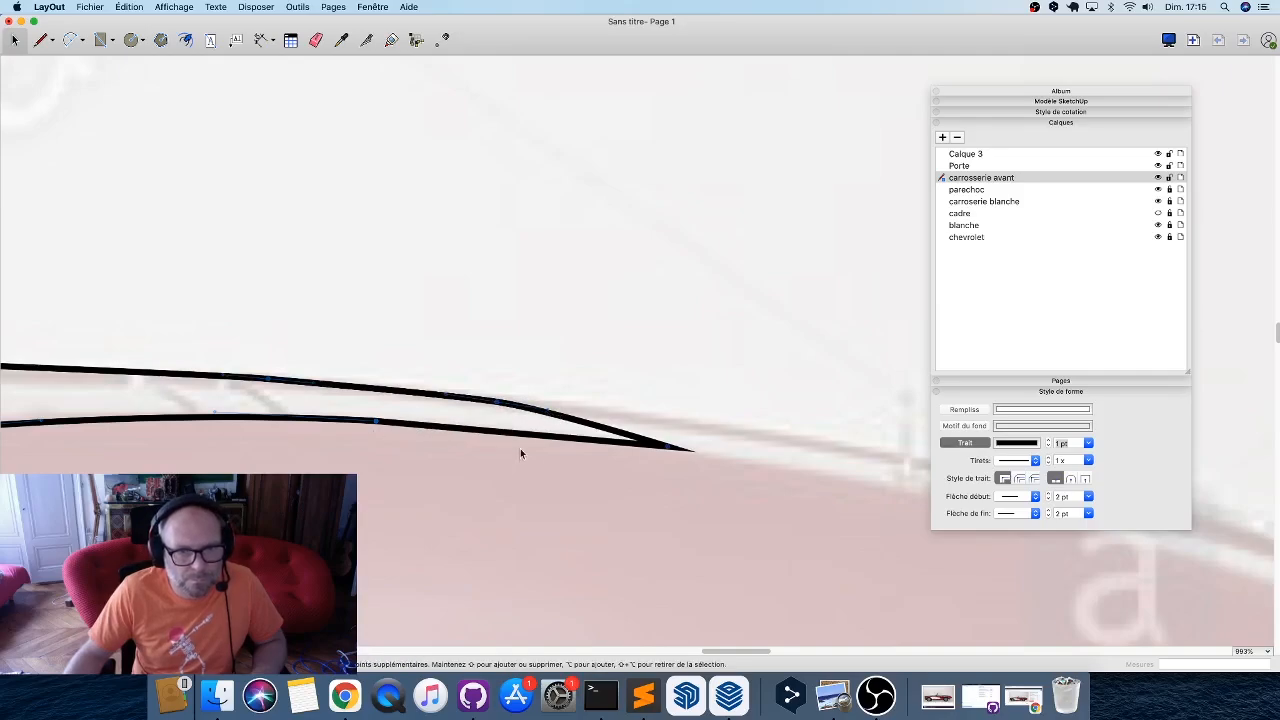
scroll(573, 452, "down", 2)
scroll(643, 450, "left", 5, "shift")
scroll(650, 452, "down", 6)
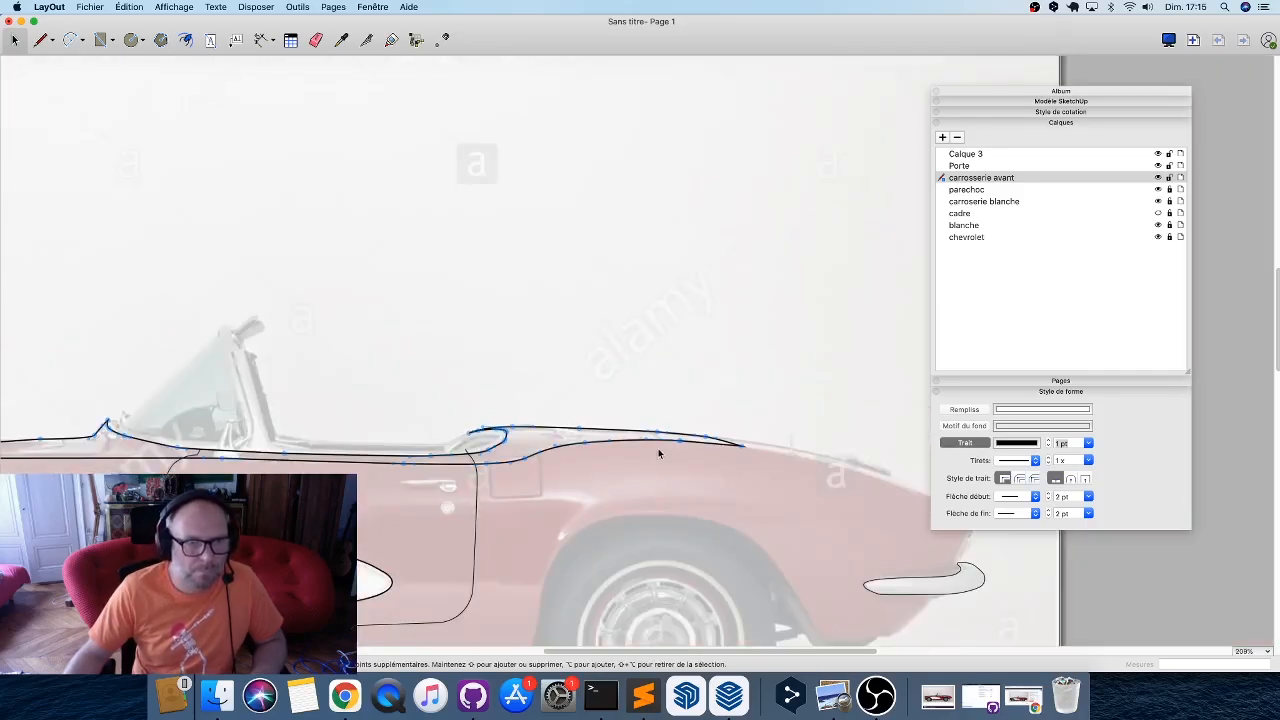
scroll(485, 459, "right", 3, "shift")
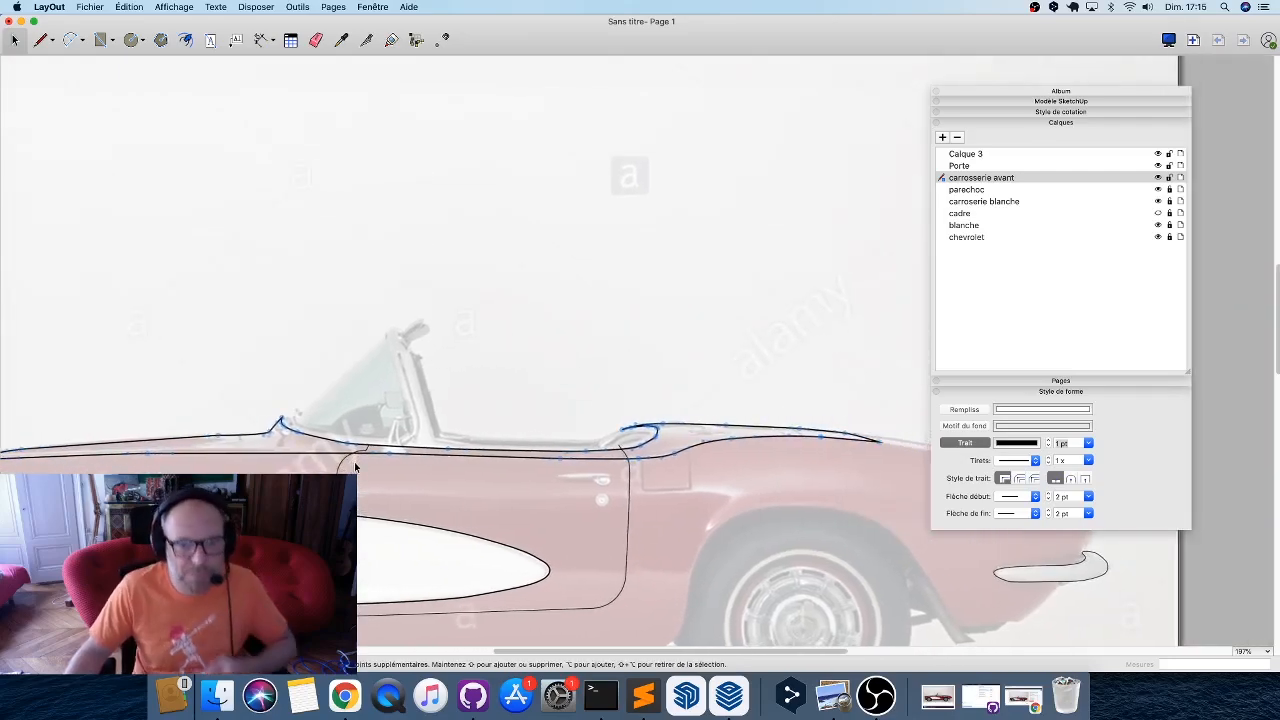
scroll(475, 431, "down", 1)
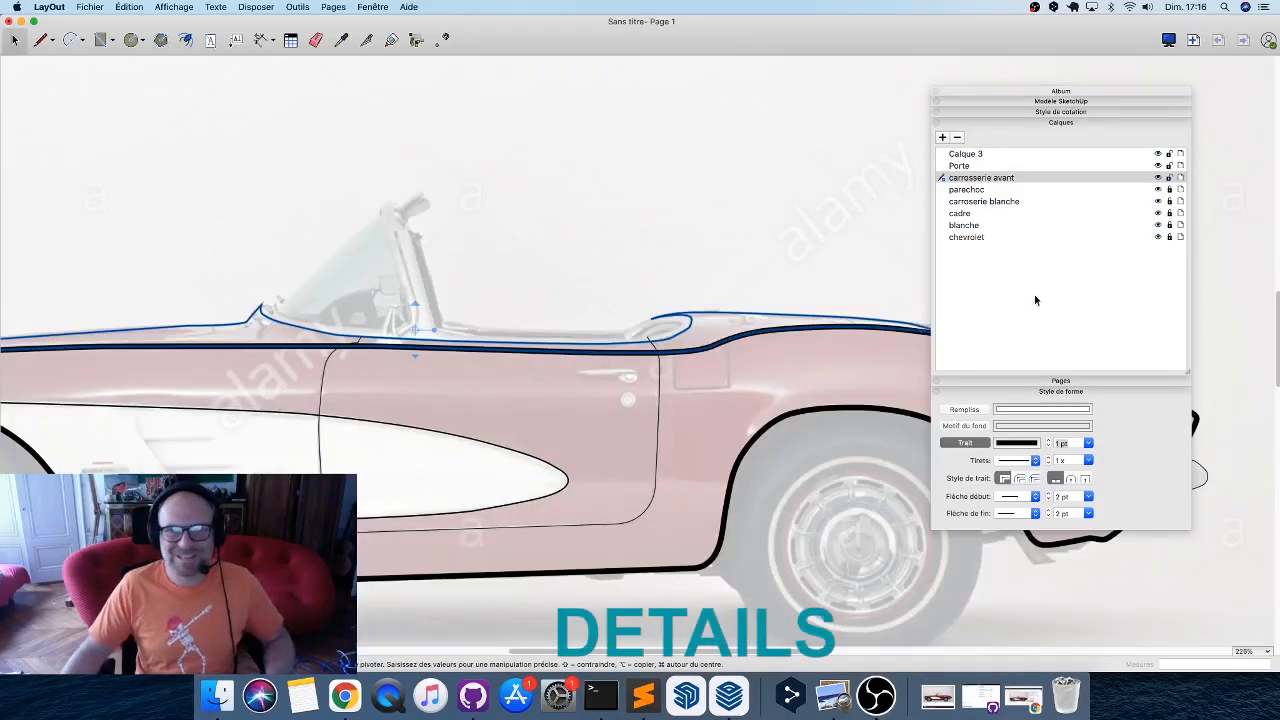
Add a new layer named "Metal parebrise" above the "carrosserie avant" layer.
left_click(942, 138)
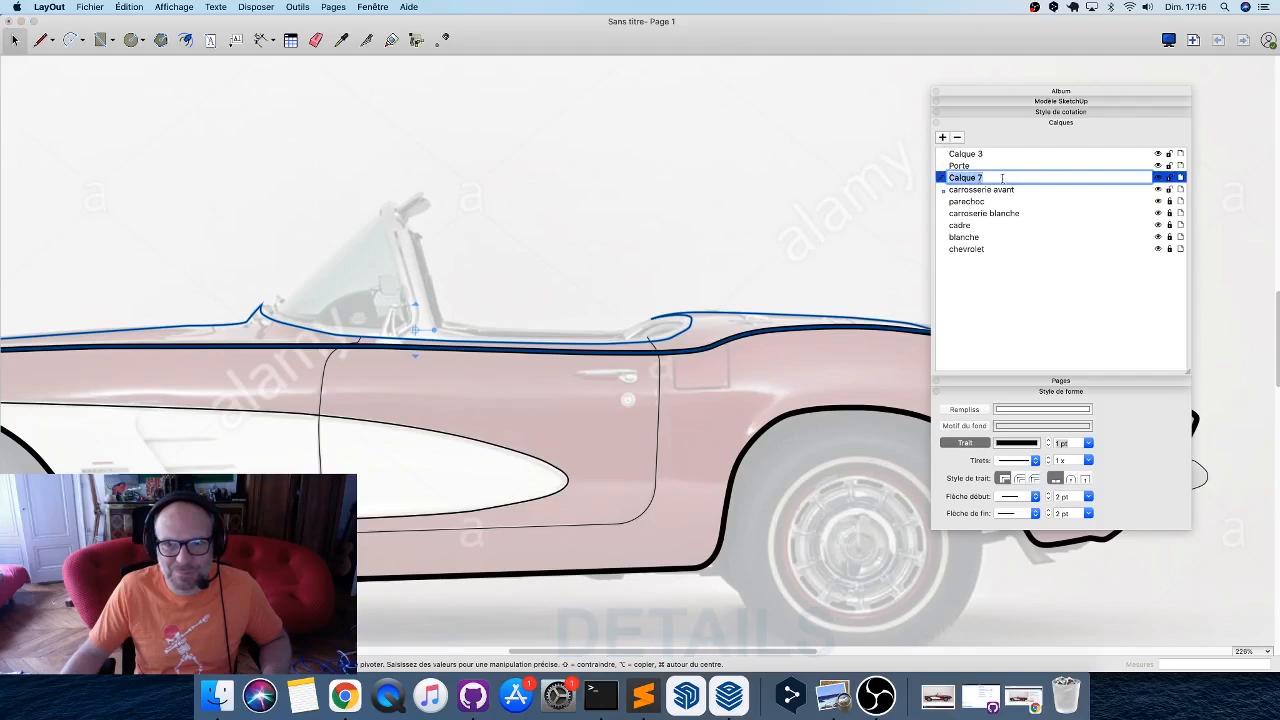
type("Metal")
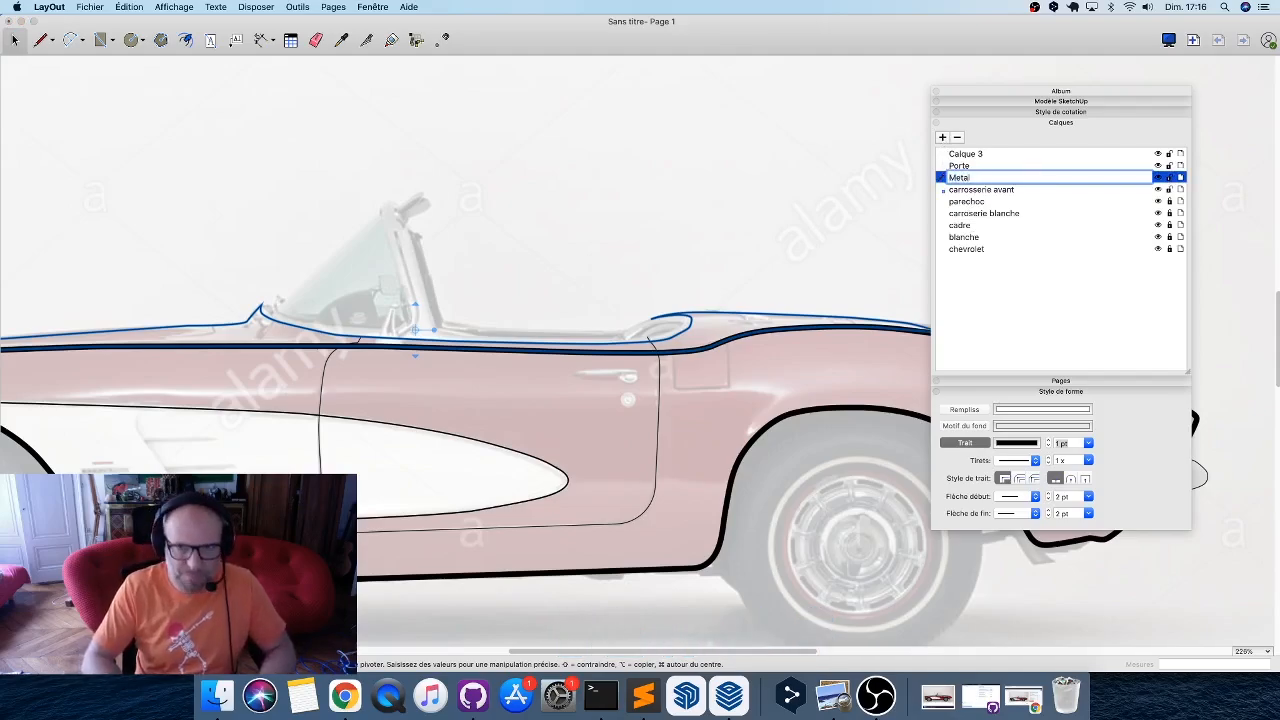
type(" parebrise")
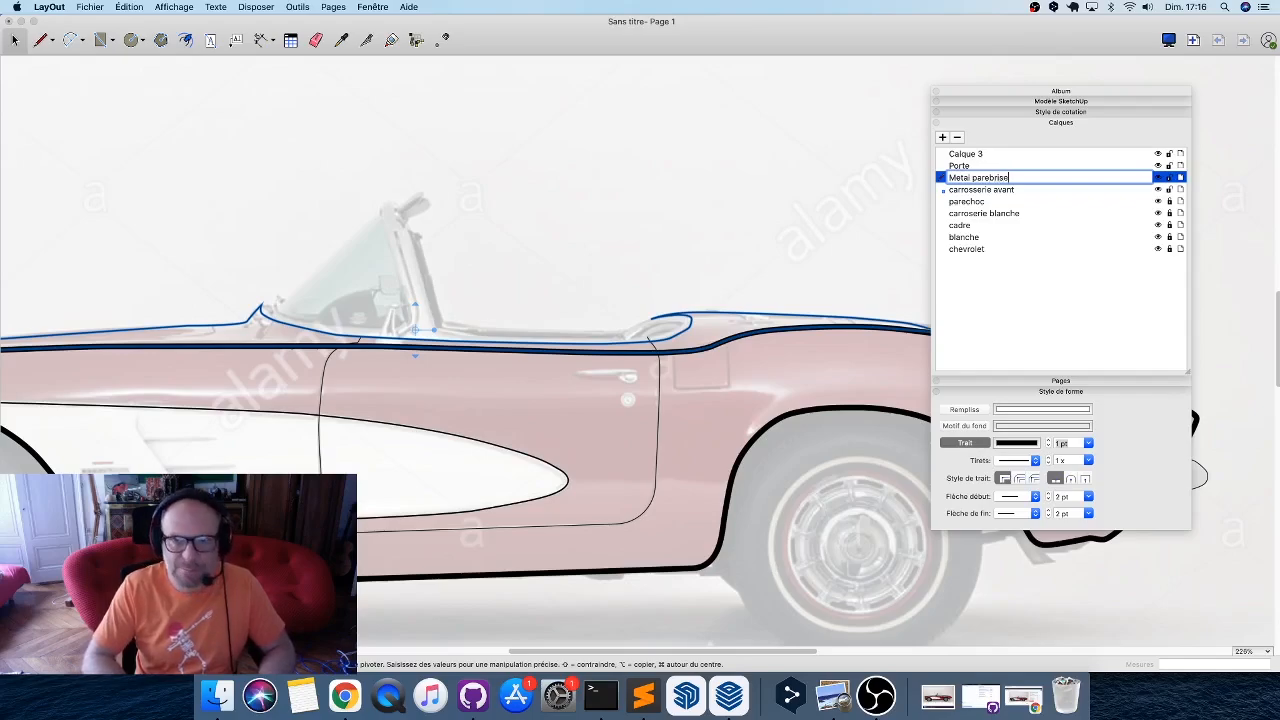
key("Return")
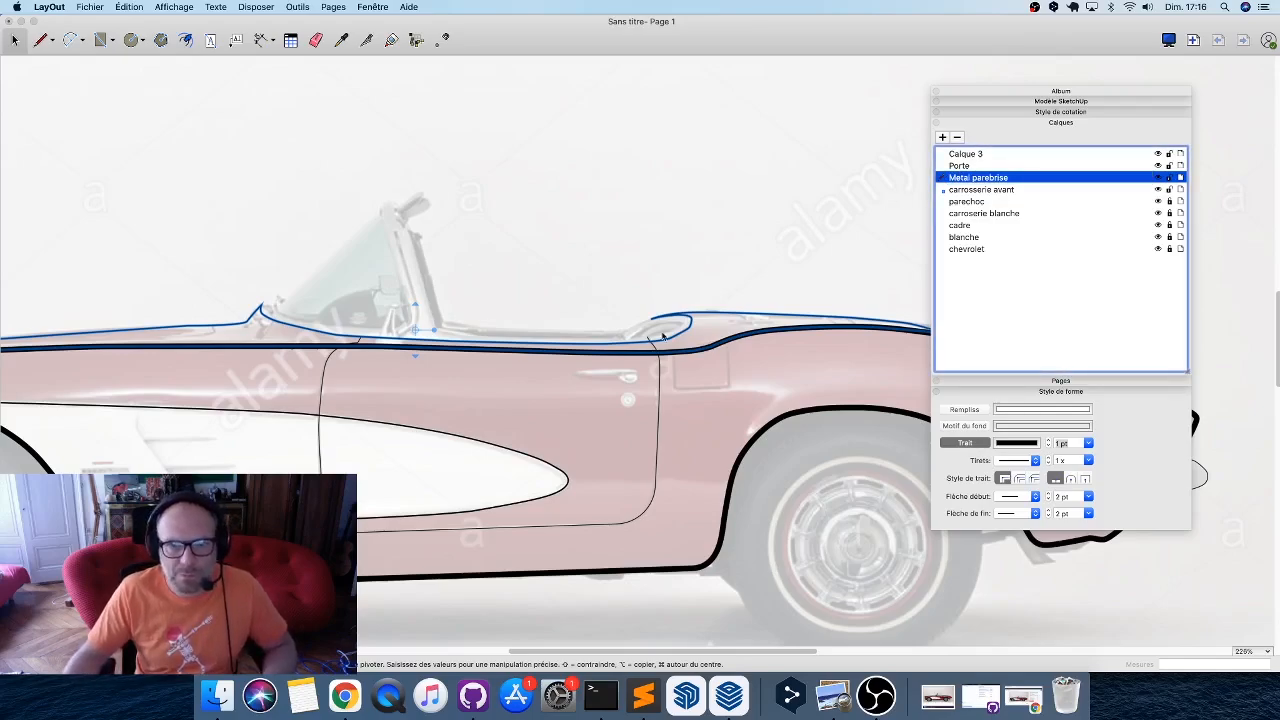
Copy the bodywork outline onto the "Metal parebrise" layer, locking and hiding the "carrosserie avant" layer.
left_click(678, 337)
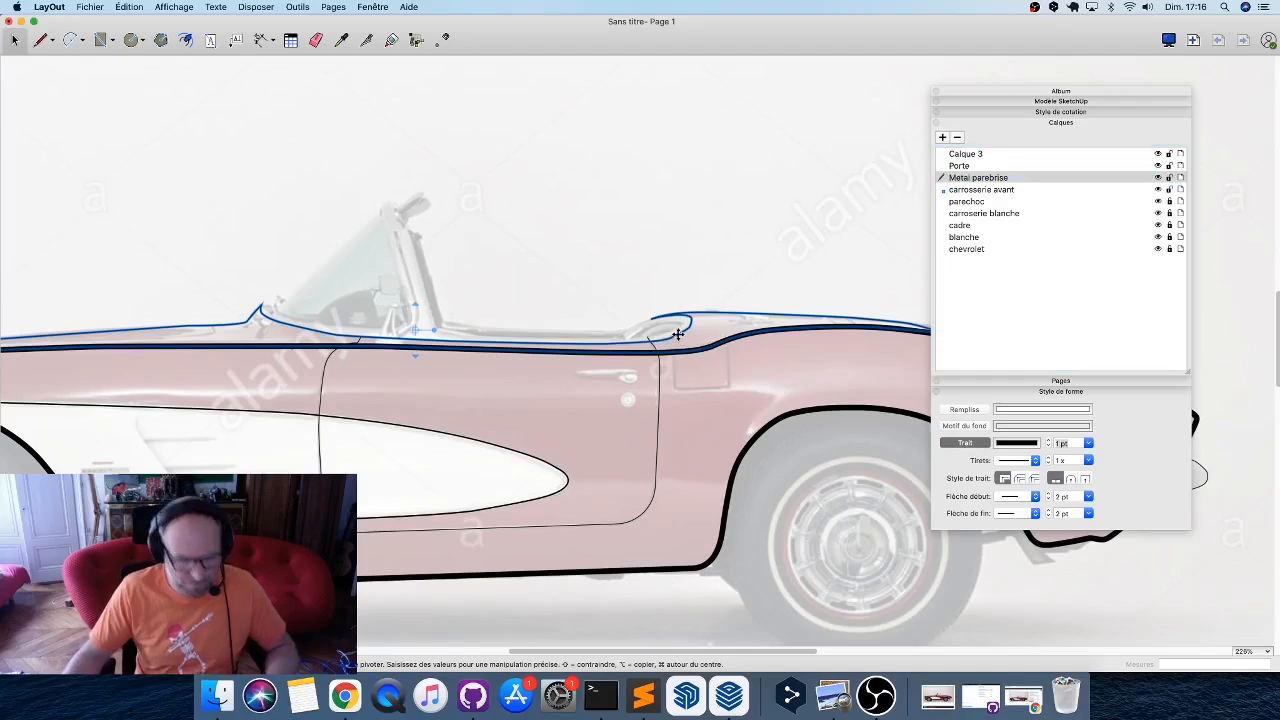
left_click(1170, 190)
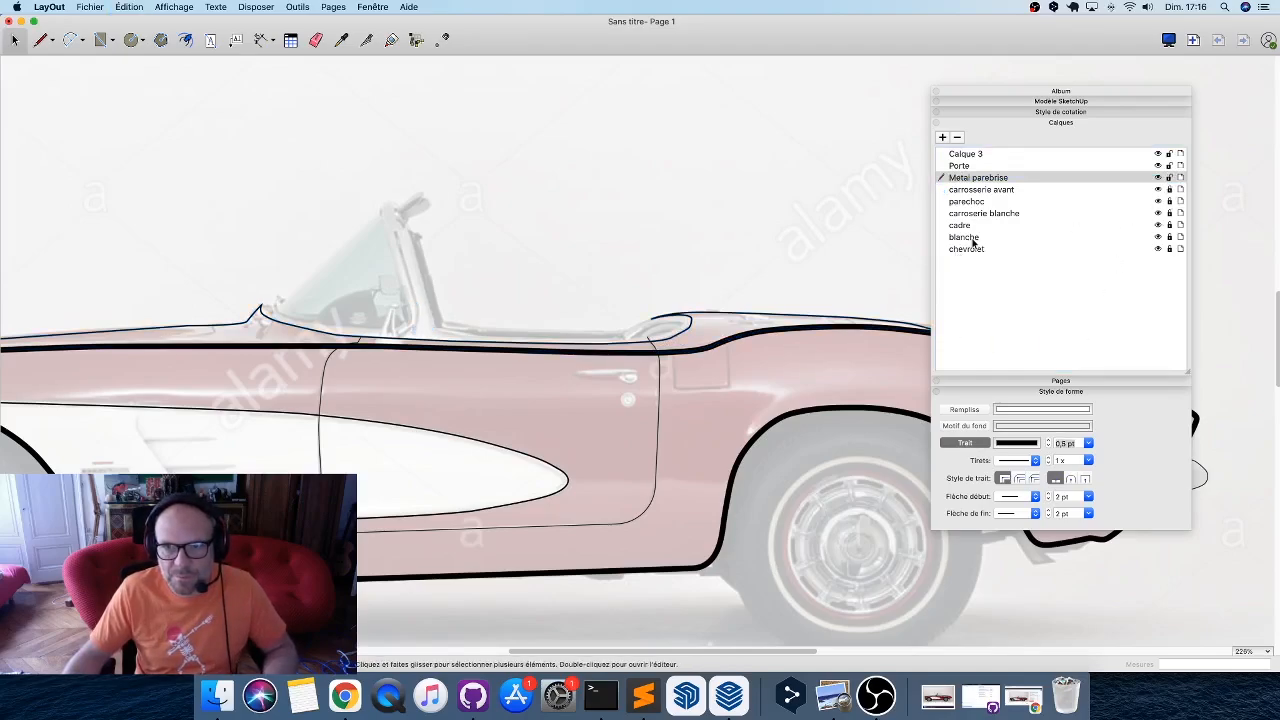
key("super+v")
left_click(740, 255)
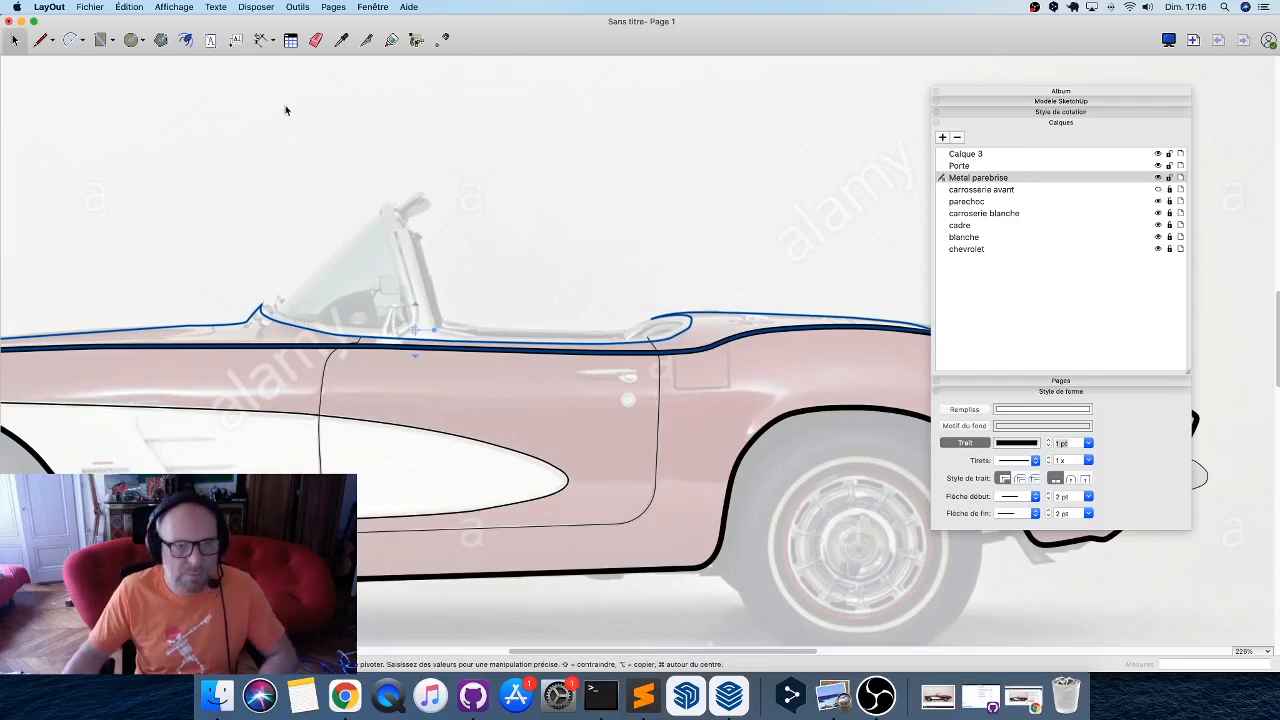
Split the copied outline at both ends of the cockpit edge and delete everything except that cockpit curve.
left_click(366, 39)
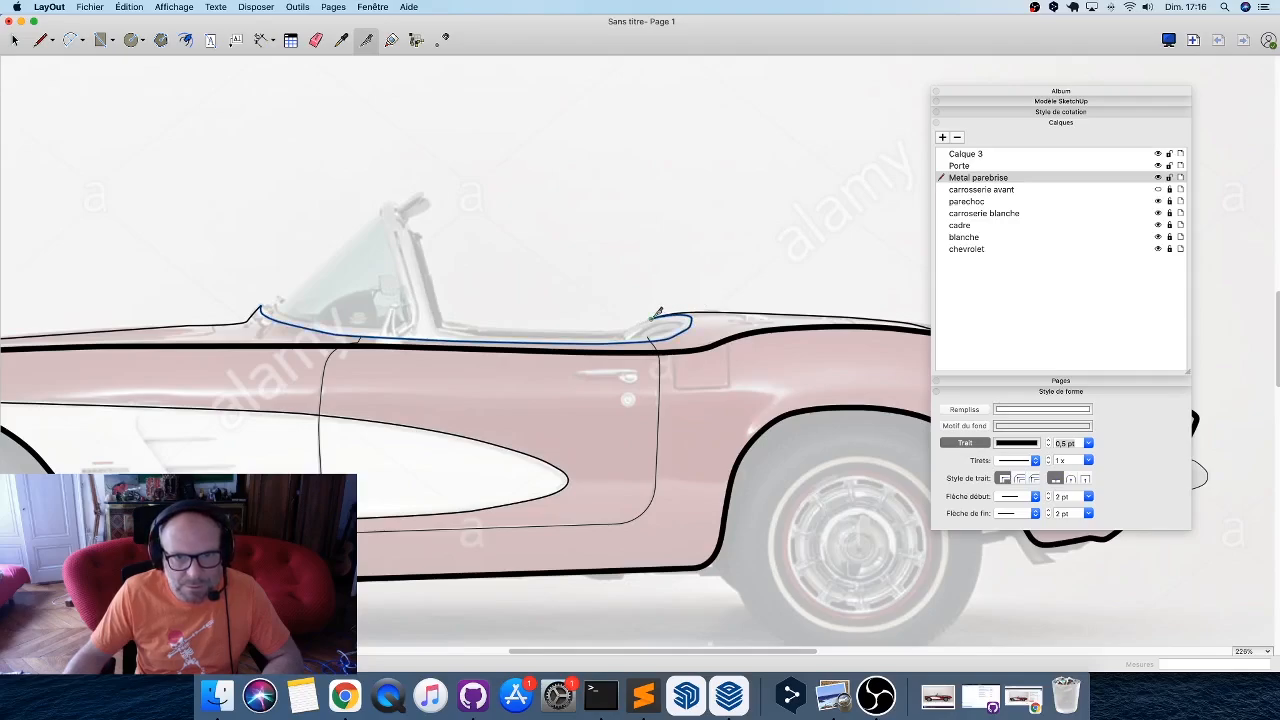
key("space")
left_click(740, 314)
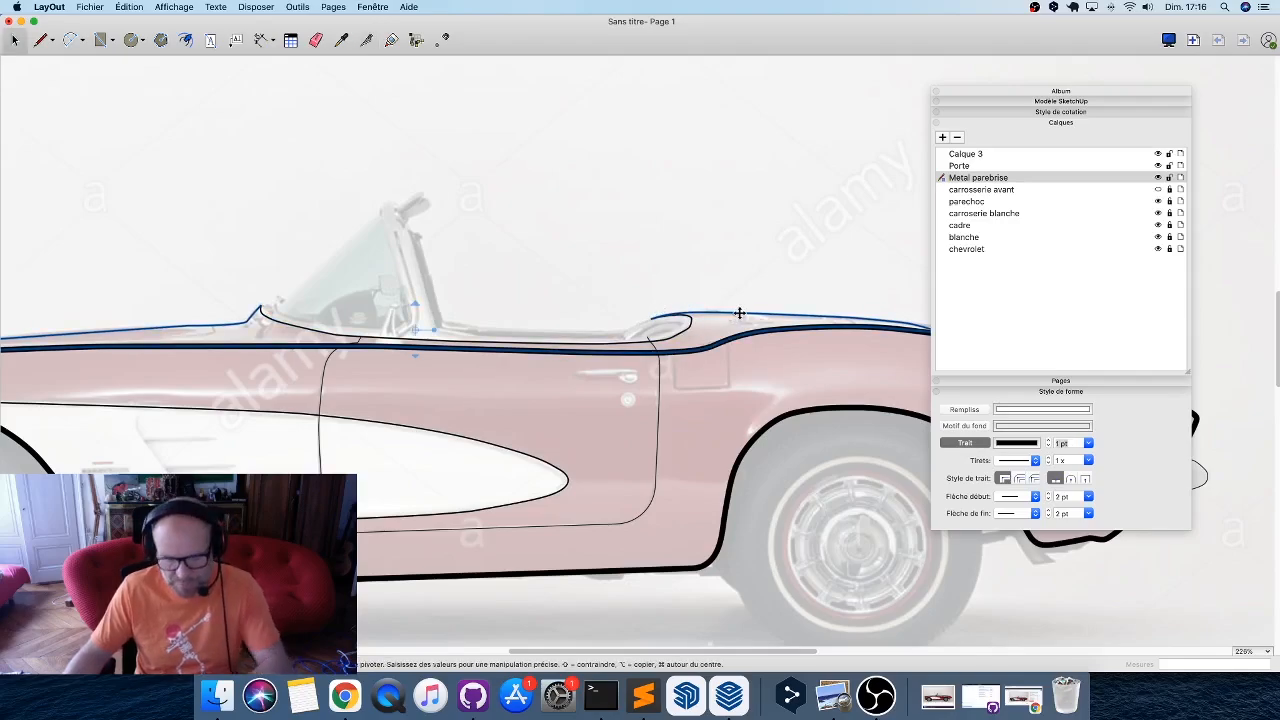
key("Delete")
scroll(286, 331, "up", 3)
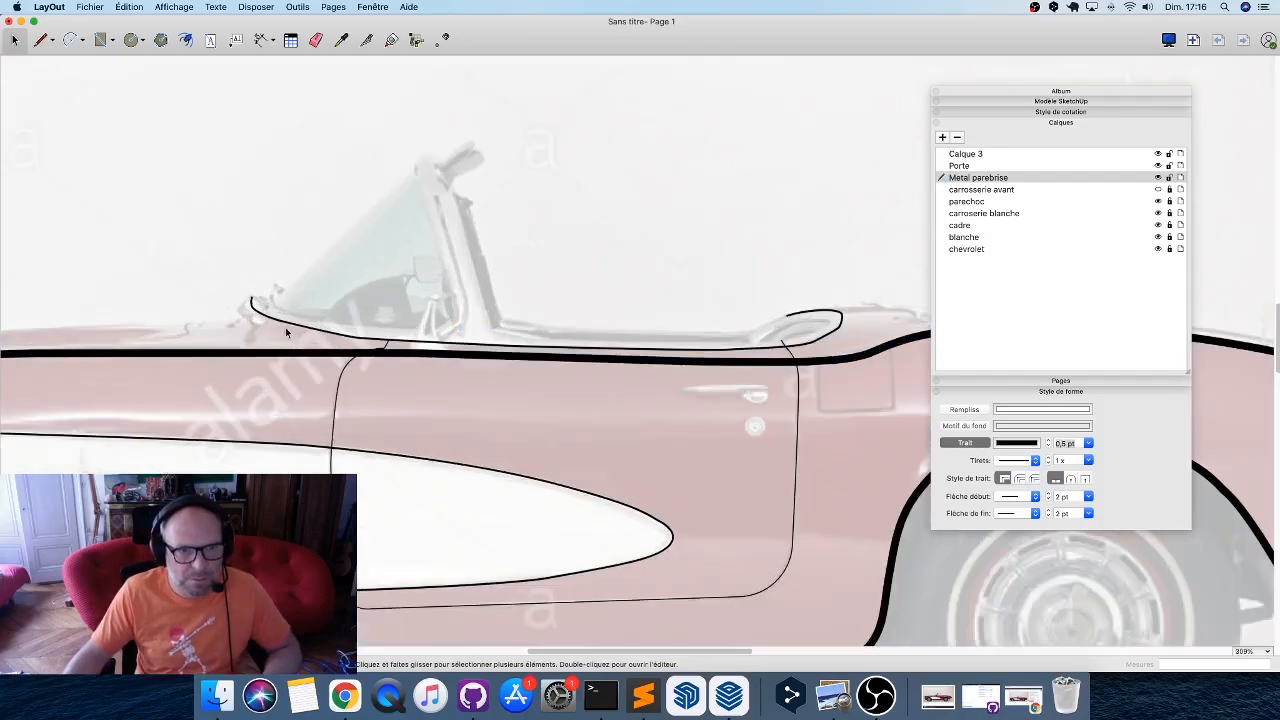
Offset the cockpit curve inward by about 1.4 mm to form a narrow strip.
key("f")
left_click(307, 328)
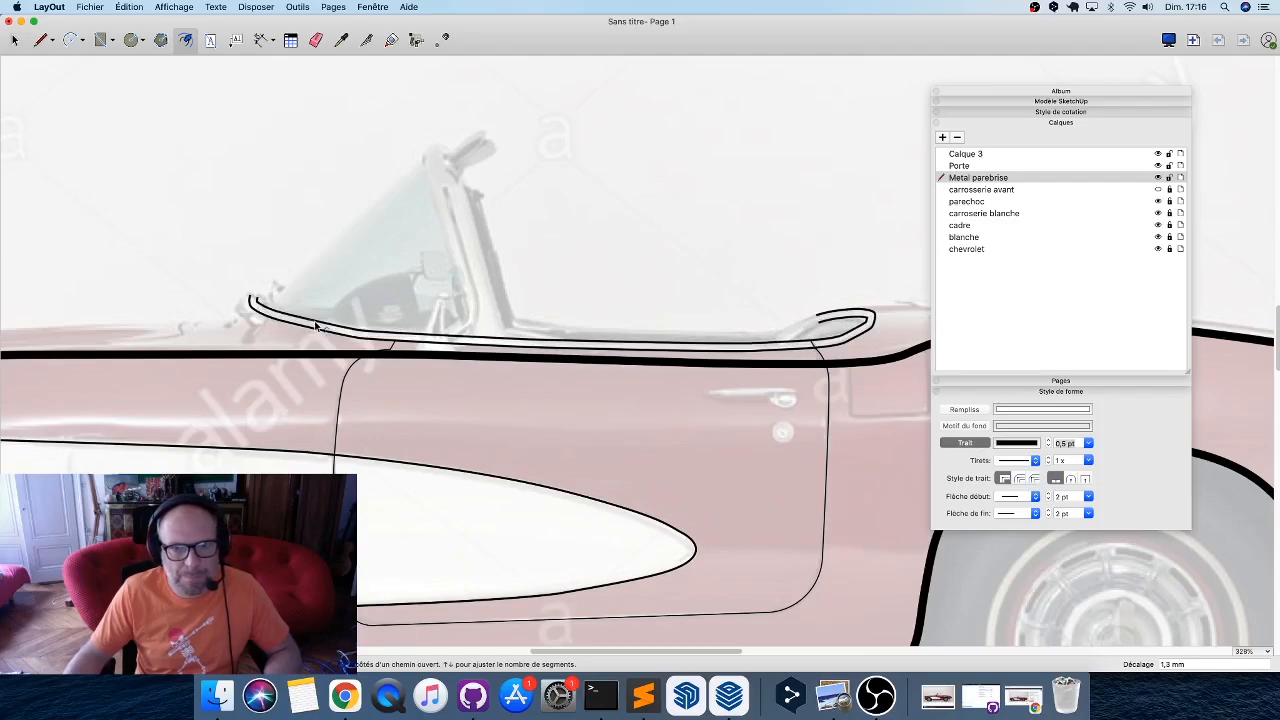
key("Escape")
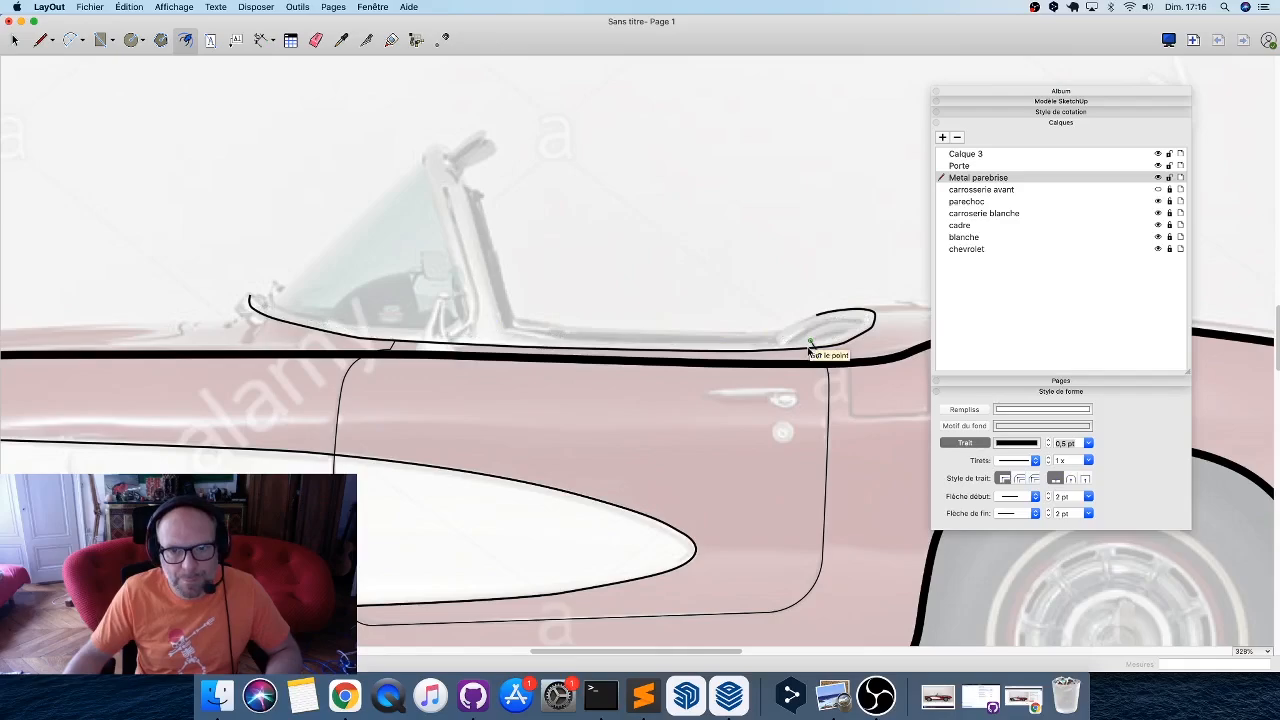
left_click(812, 348)
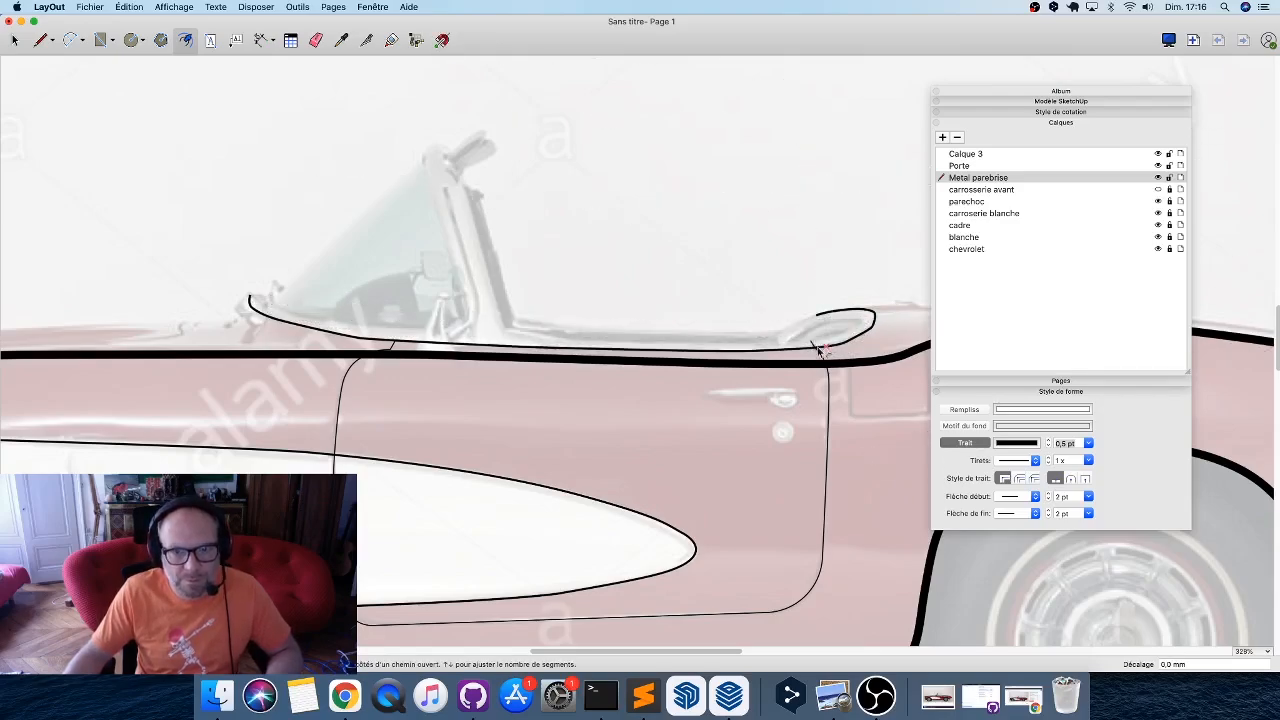
left_click(810, 346)
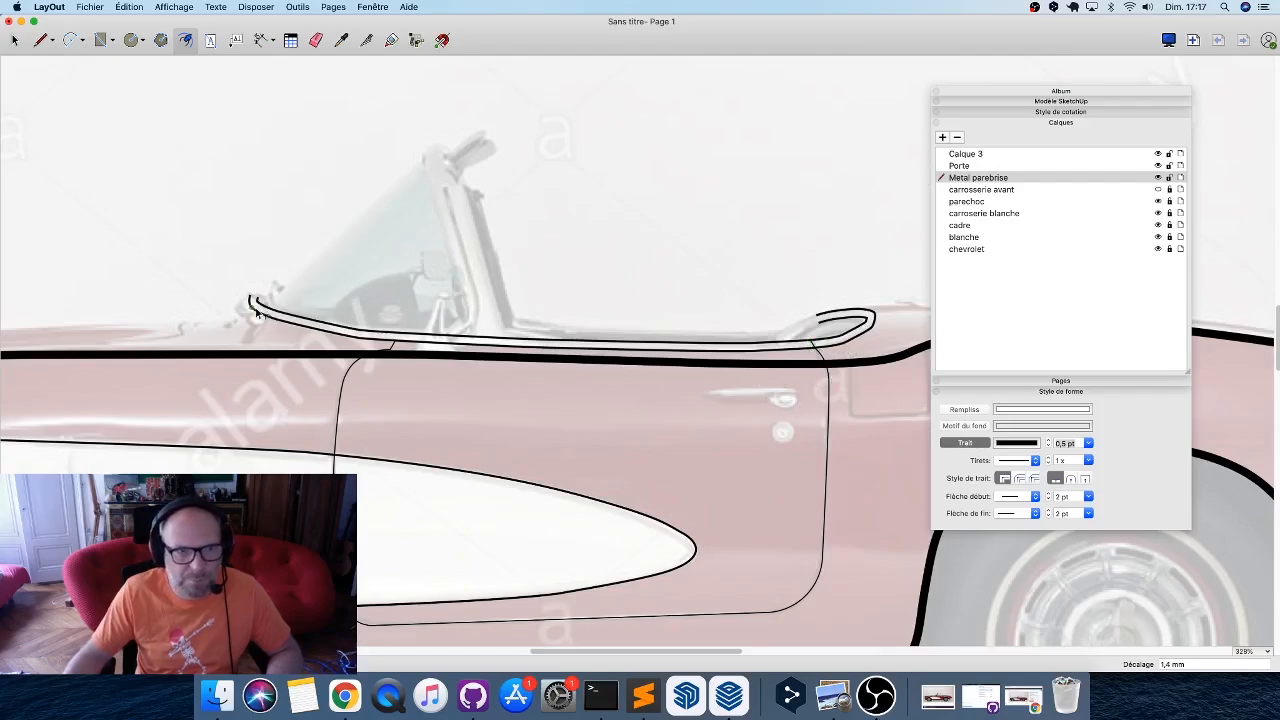
Try to close the strip's front end with a straight segment and undo it.
key("l")
scroll(260, 305, "up", 5)
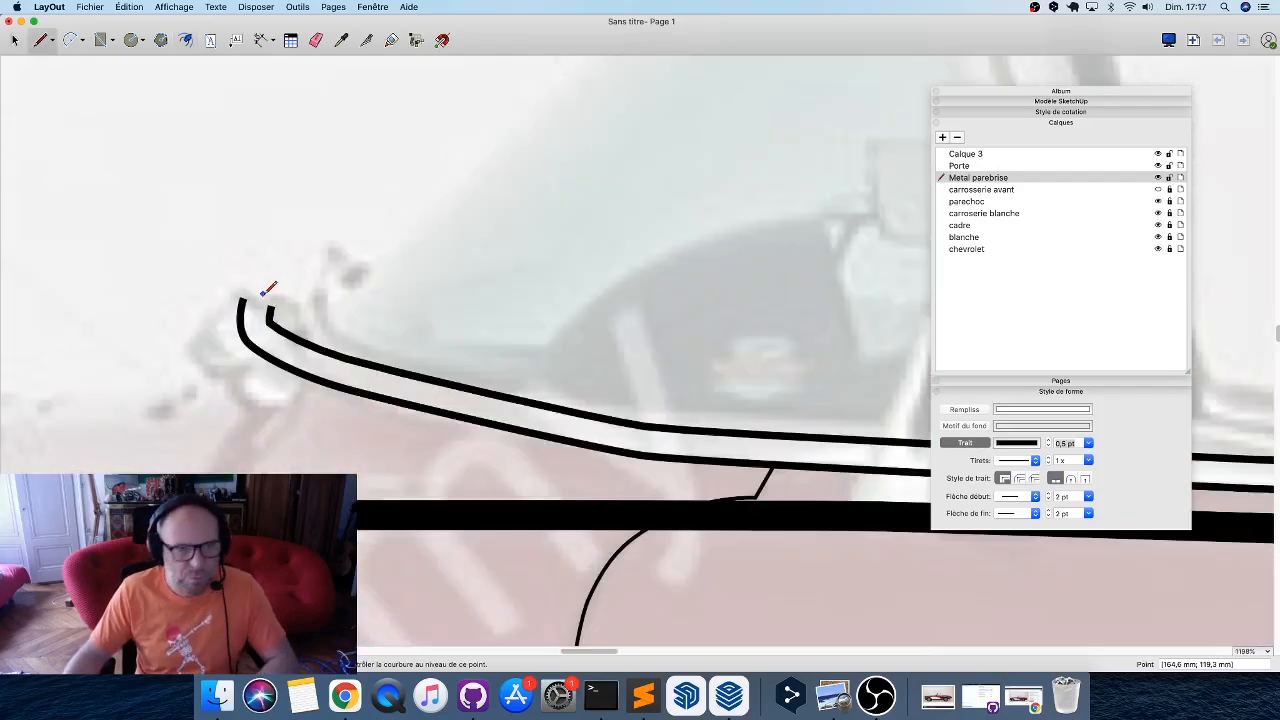
left_click(246, 296)
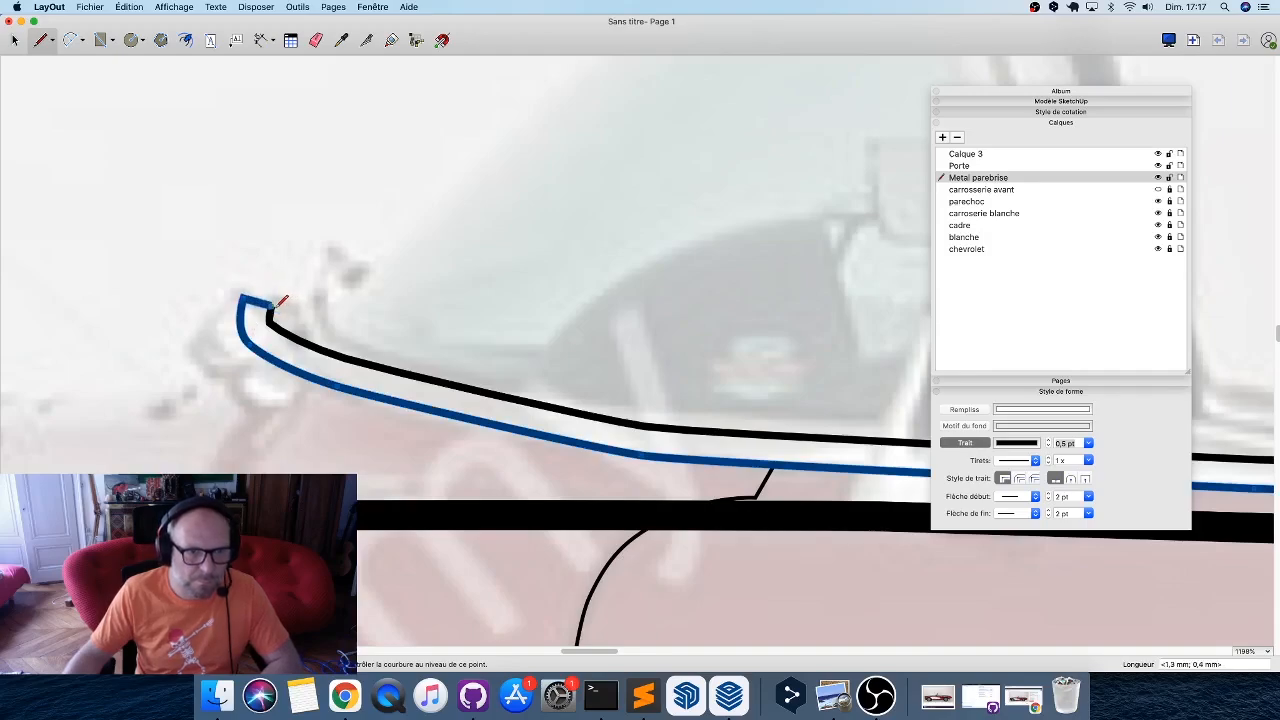
left_click(268, 312)
key("Escape")
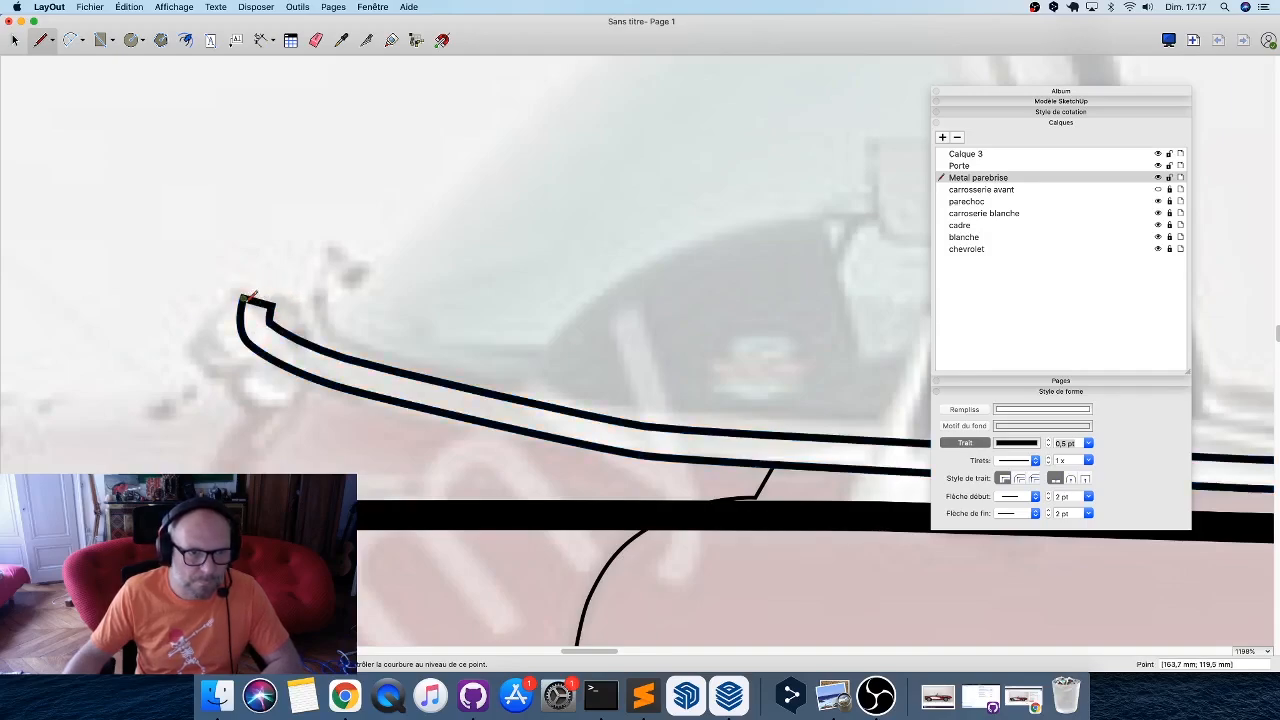
key("super+z")
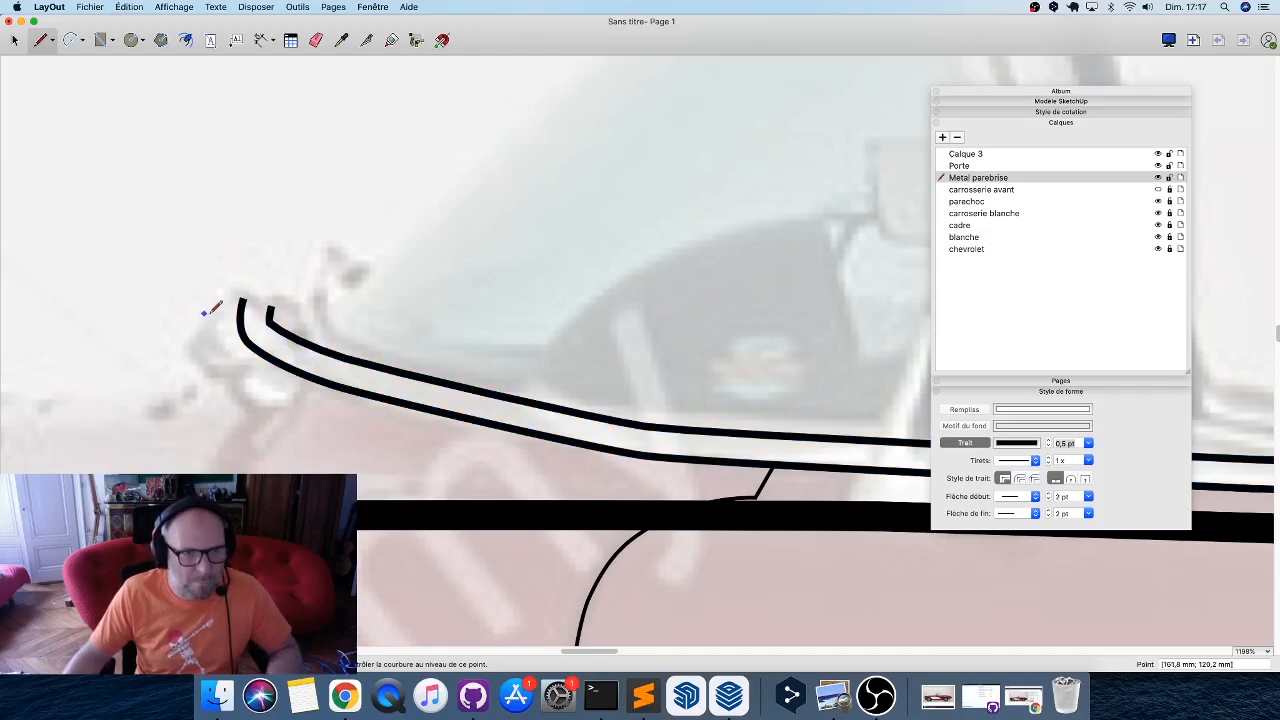
Close the strip's front end with an arc between the two curves and match its line style to theirs.
key("a")
left_click(257, 300)
left_click(243, 297)
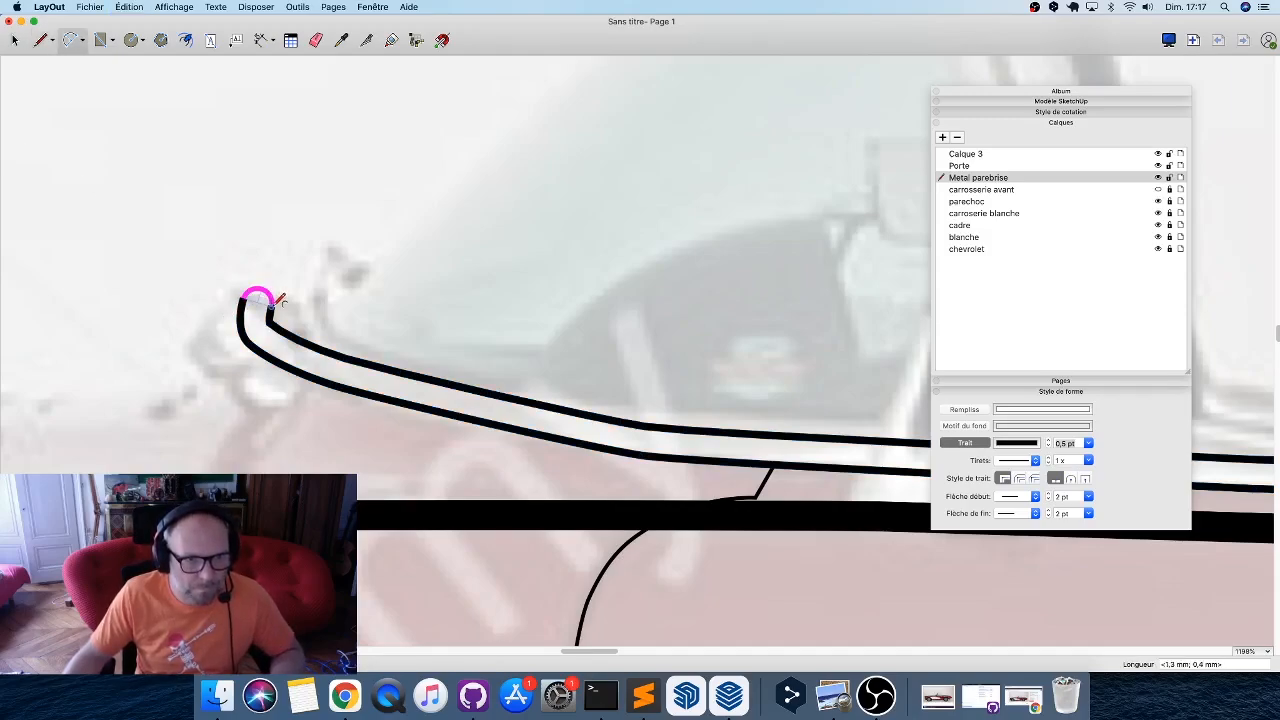
left_click(280, 302)
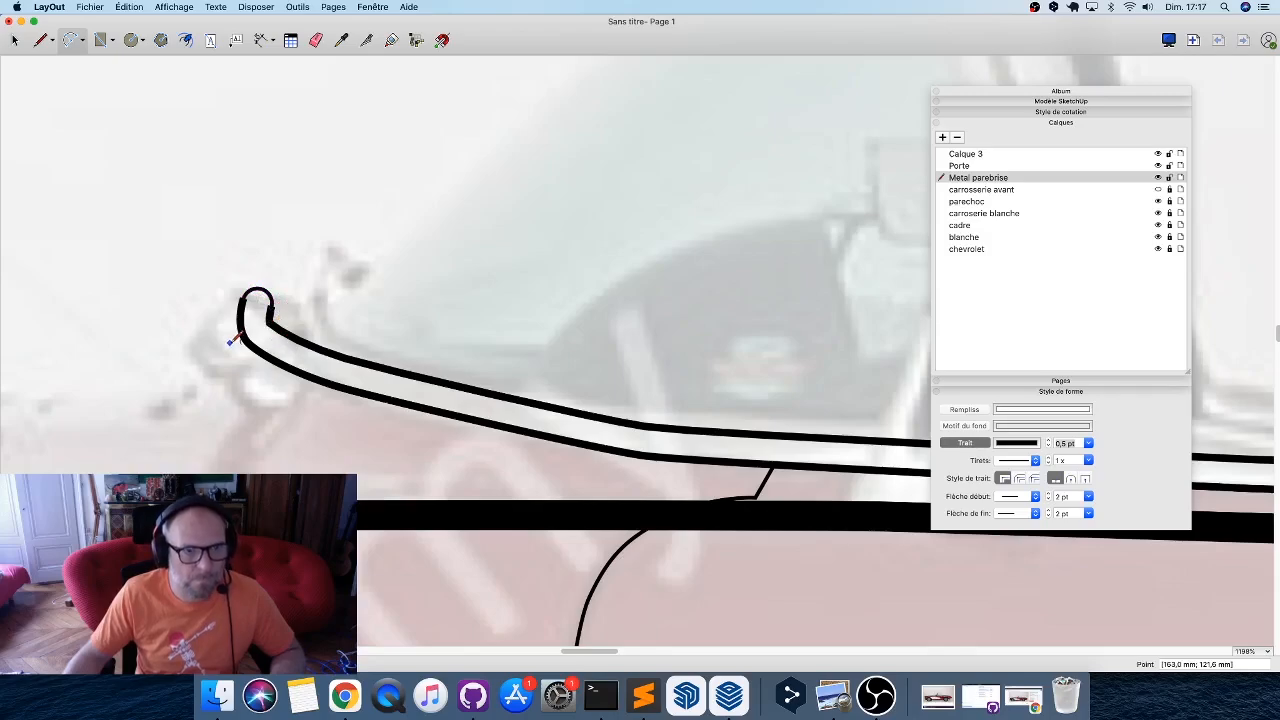
left_click(341, 40)
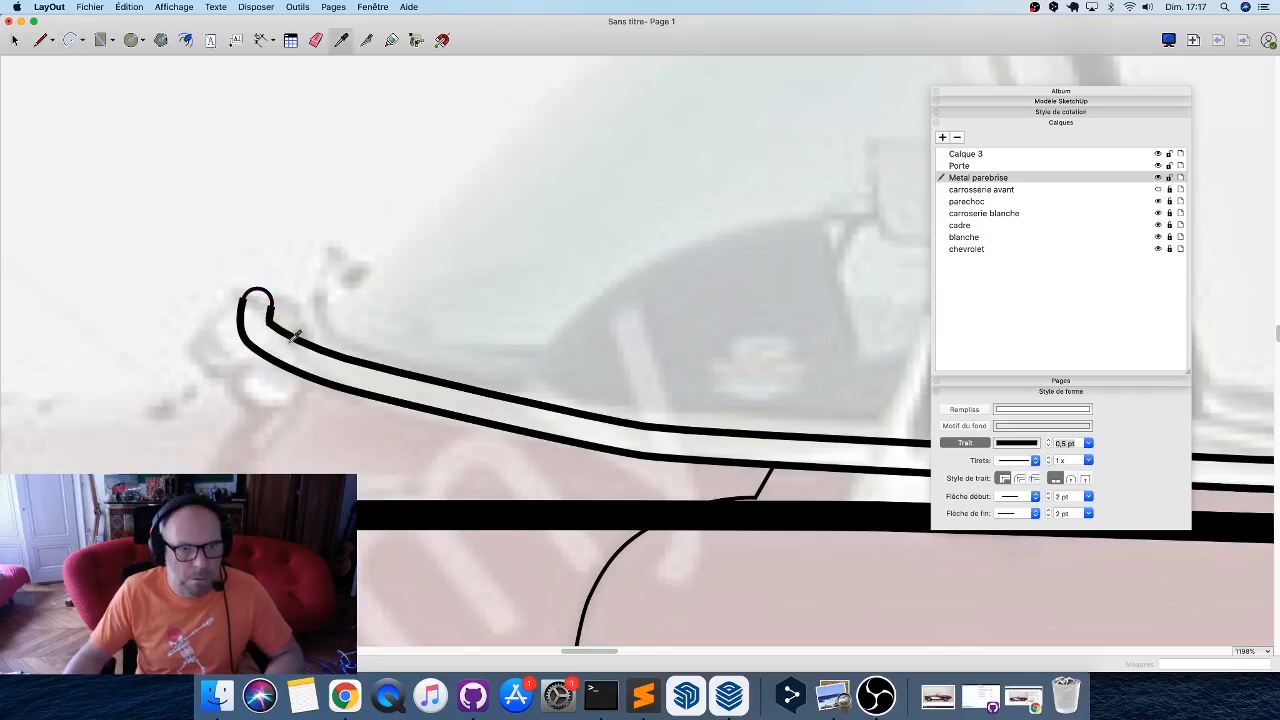
left_click(258, 288)
Extend the inner curve's open rear end with a curved segment running forward and down to the strip's lower section.
scroll(214, 310, "down", 5)
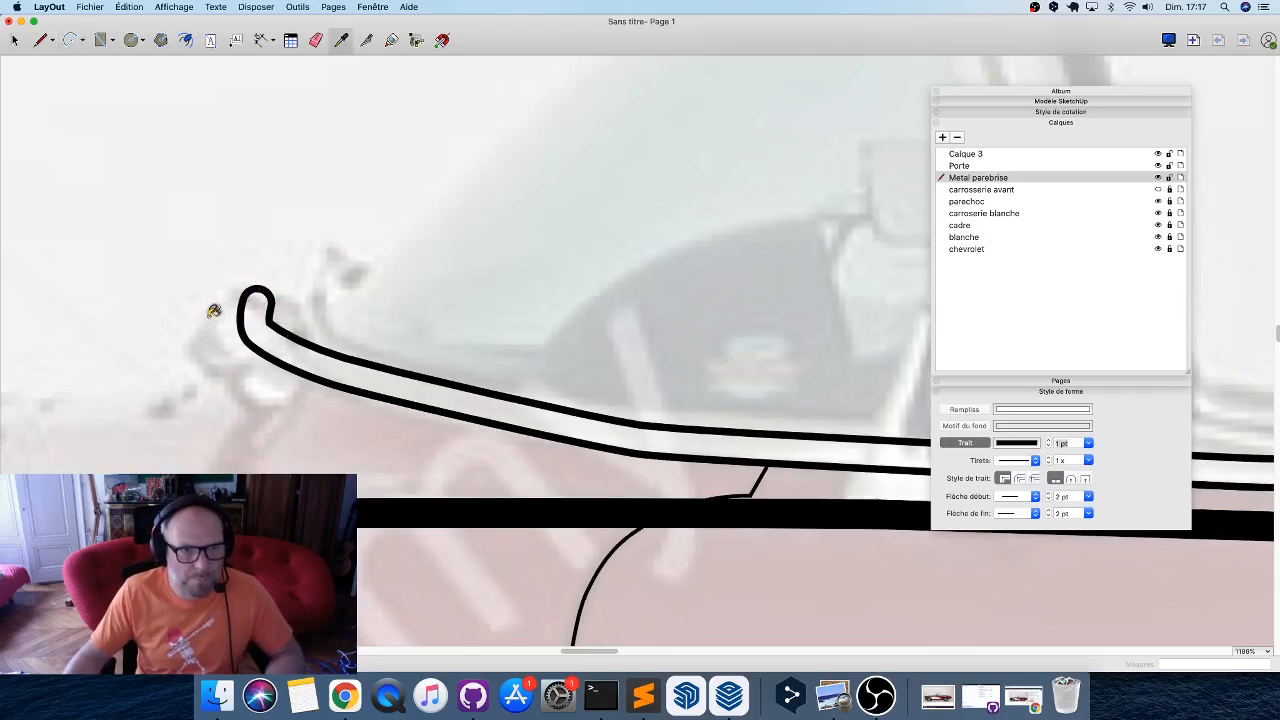
middle_click_drag(920, 318, 560, 348)
middle_click_drag(620, 391, 611, 398)
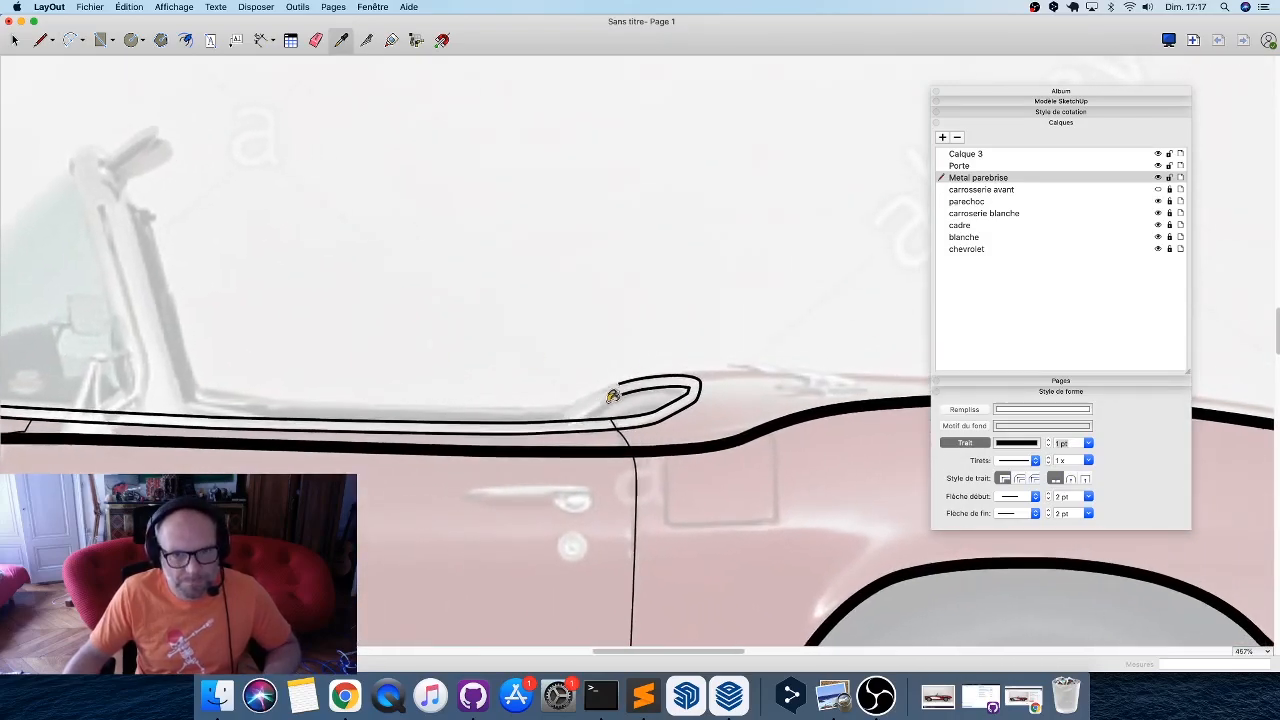
scroll(610, 402, "up", 3)
scroll(610, 402, "up", 1)
key("l")
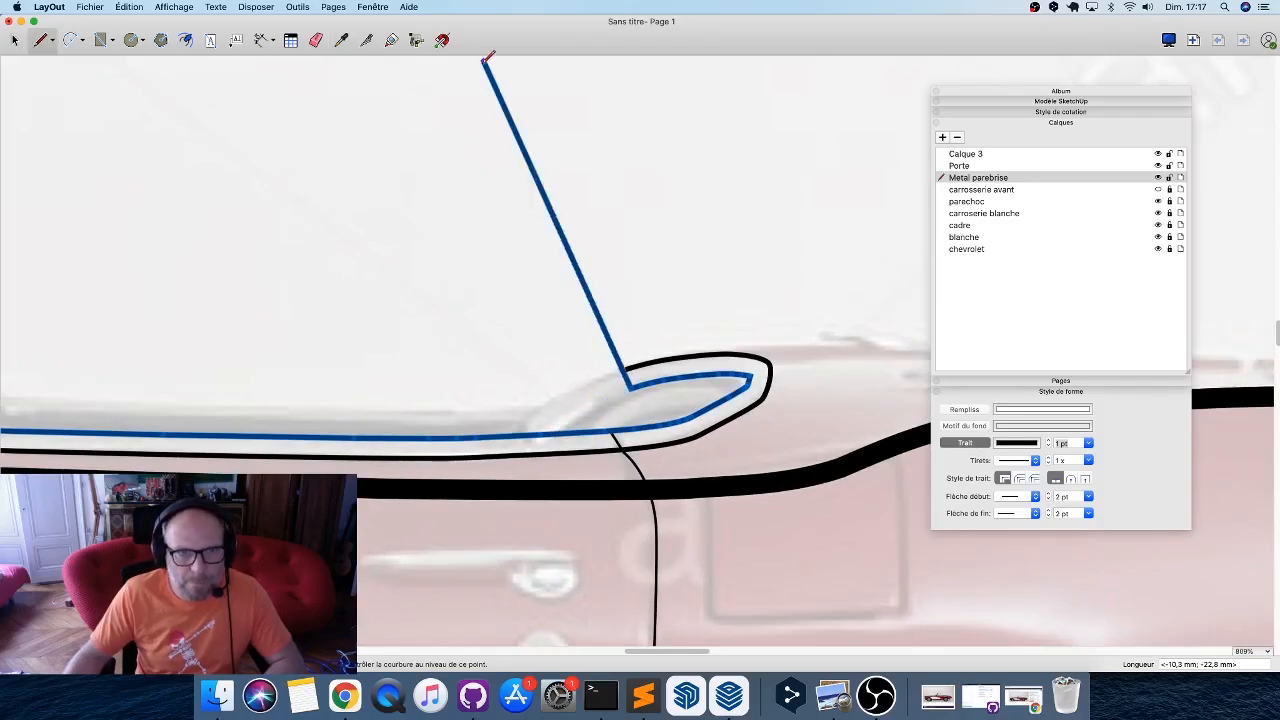
scroll(590, 402, "up", 3)
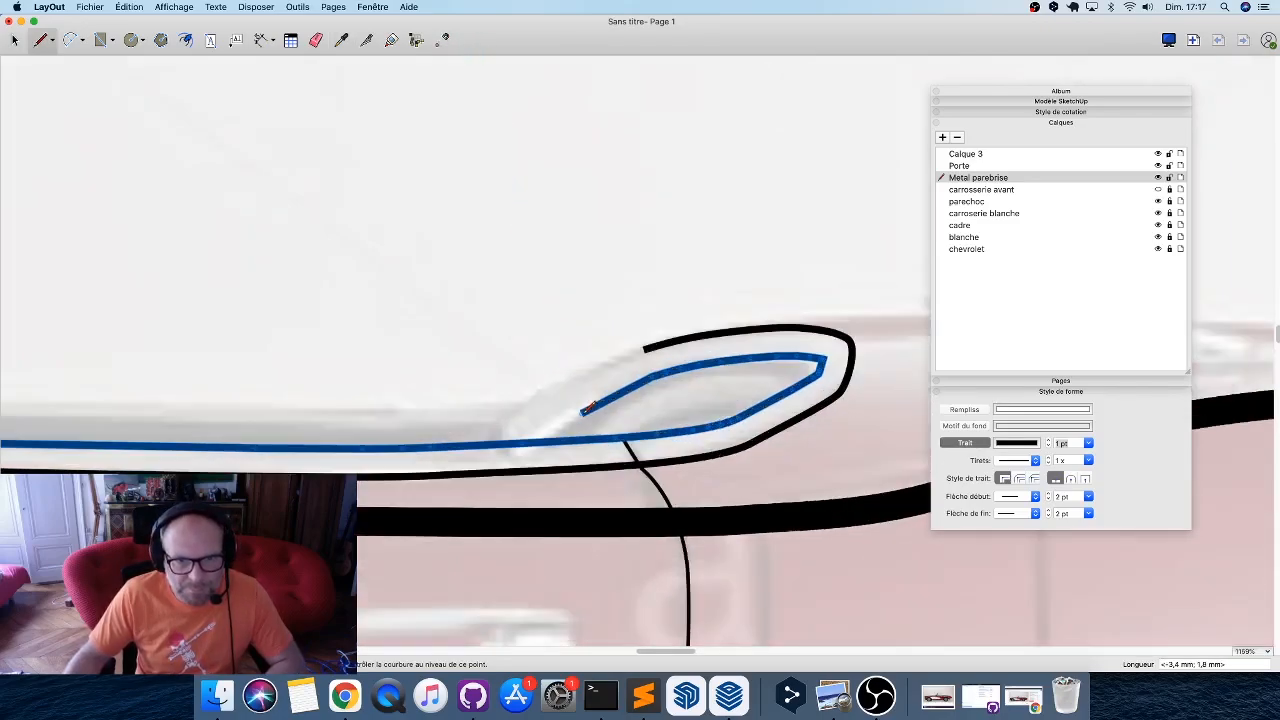
scroll(583, 410, "up", 5)
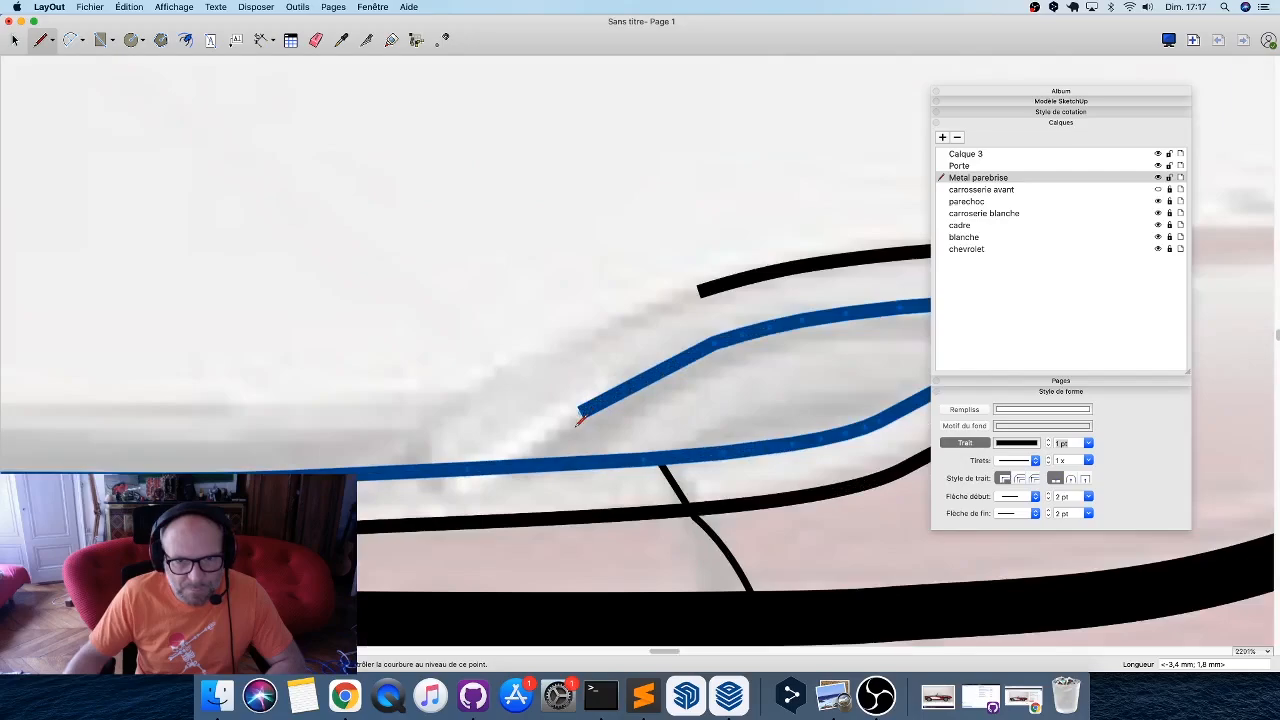
left_click(502, 457)
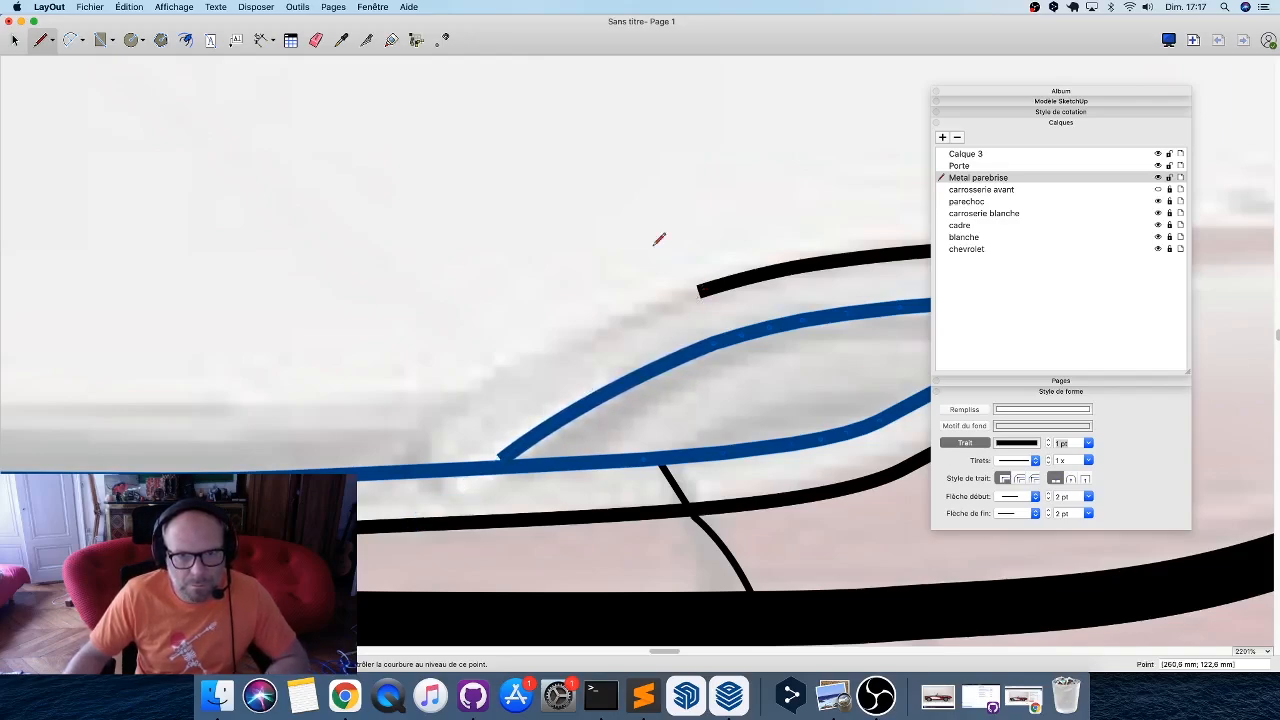
Extend the outer curve's open end with a curved segment down to the strip's upper line and connect it to the inner curve's end.
left_click(702, 288)
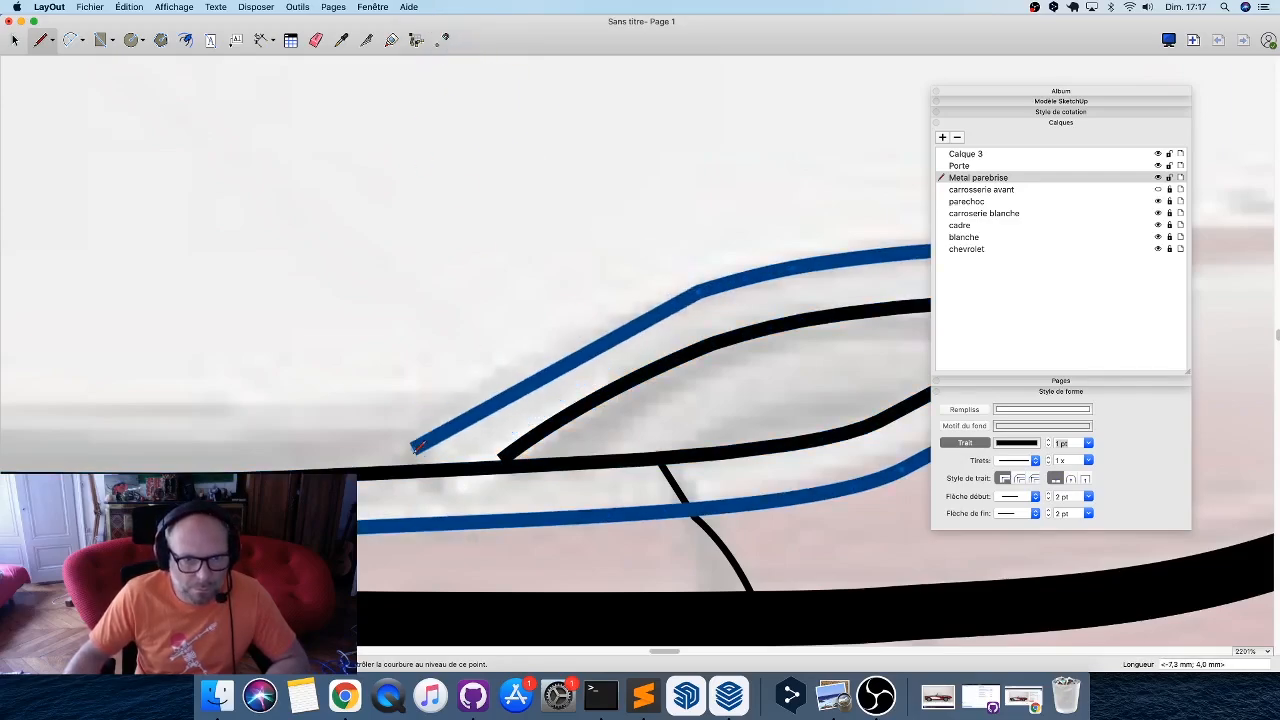
mouse_move(380, 500)
left_mouse_down()
mouse_move(356, 512)
mouse_move(517, 449)
mouse_move(502, 456)
left_mouse_up()
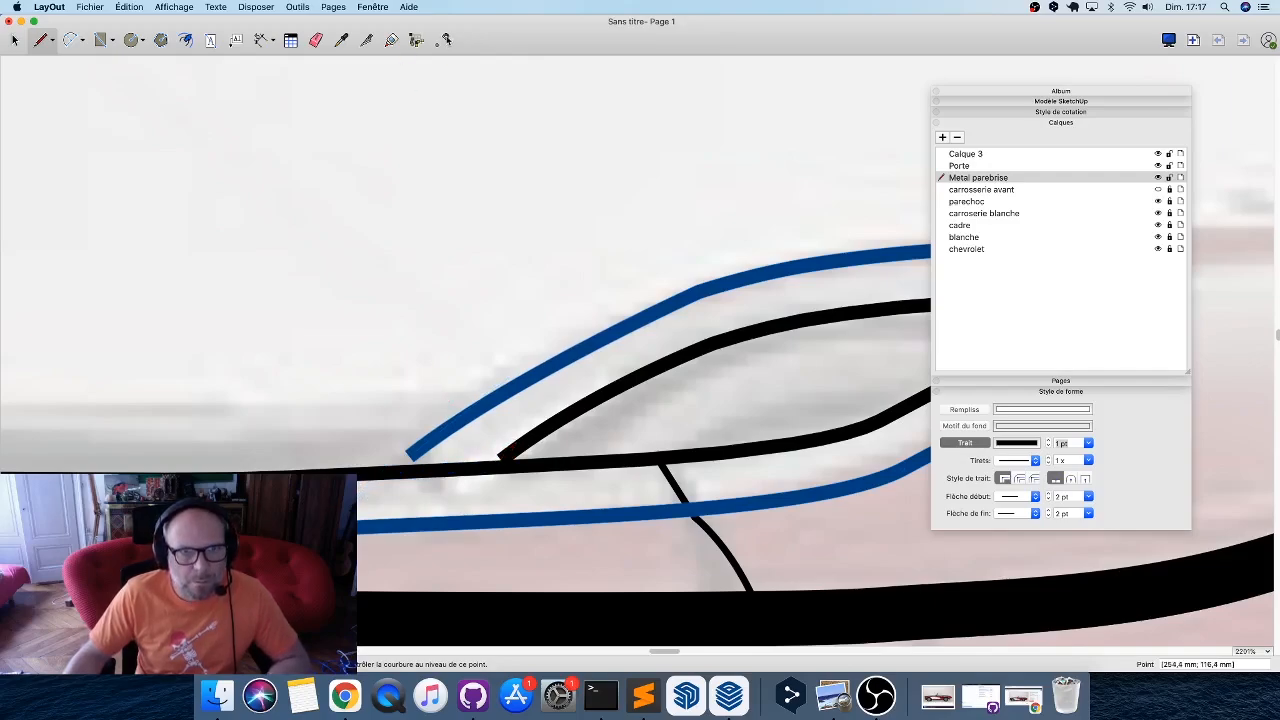
left_click_drag(412, 450, 503, 460)
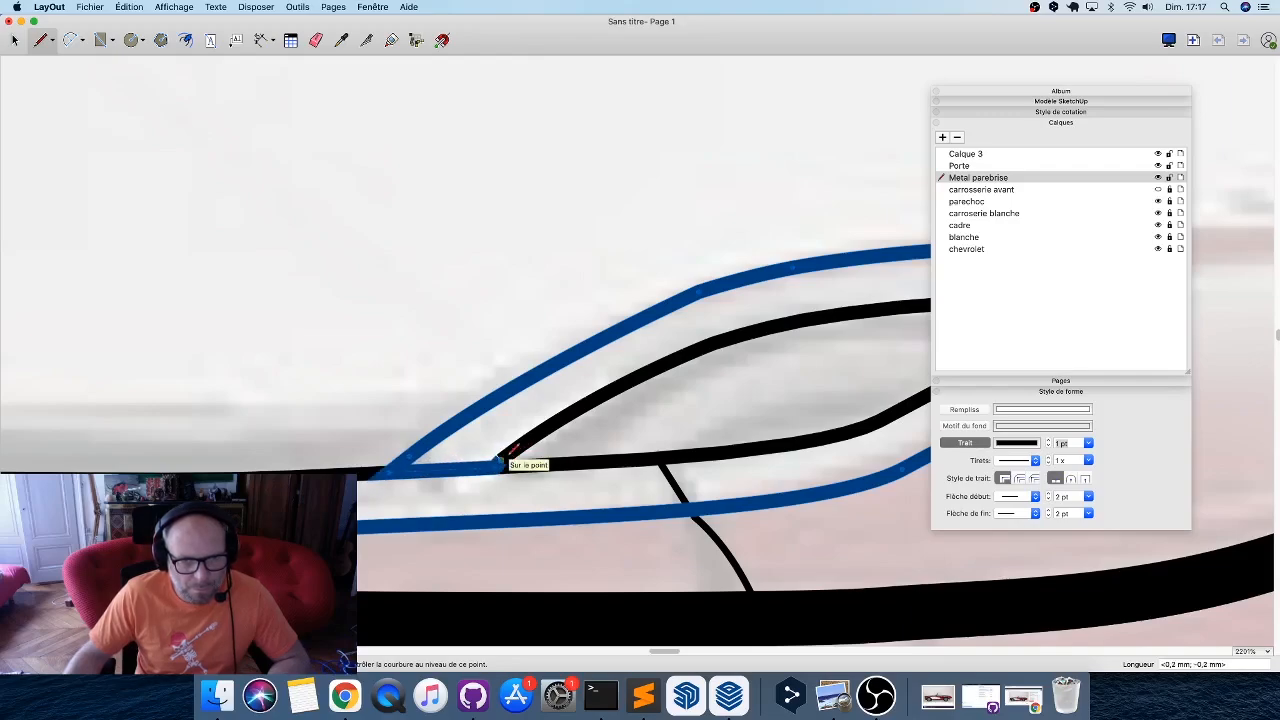
double_click(505, 458)
scroll(538, 371, "down", 2)
scroll(541, 372, "down", 6)
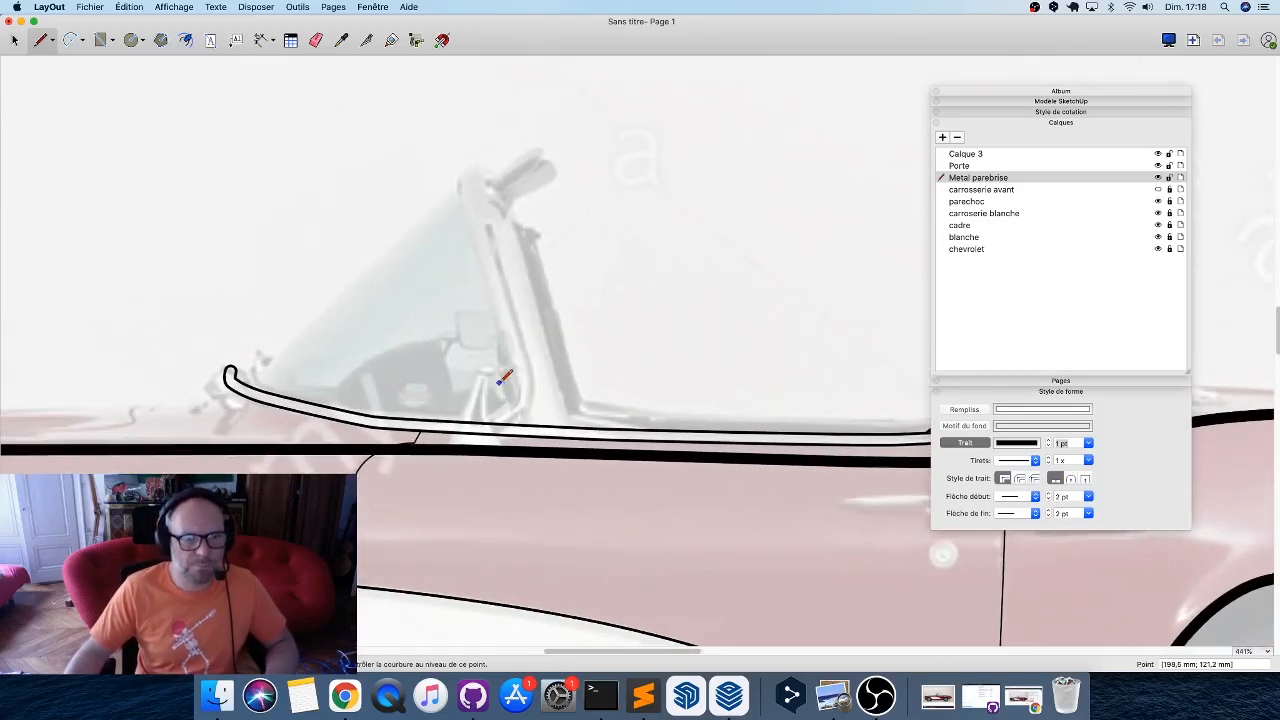
scroll(521, 416, "up", 4)
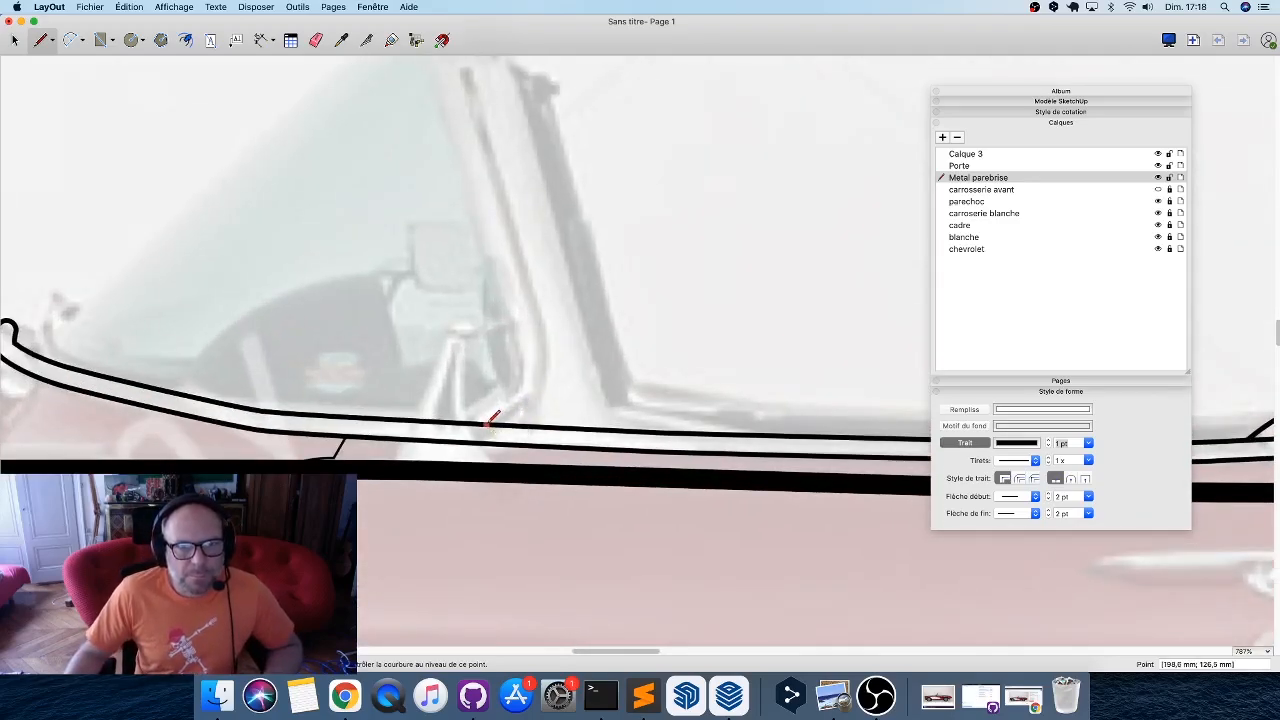
left_click(488, 424)
left_click(522, 406)
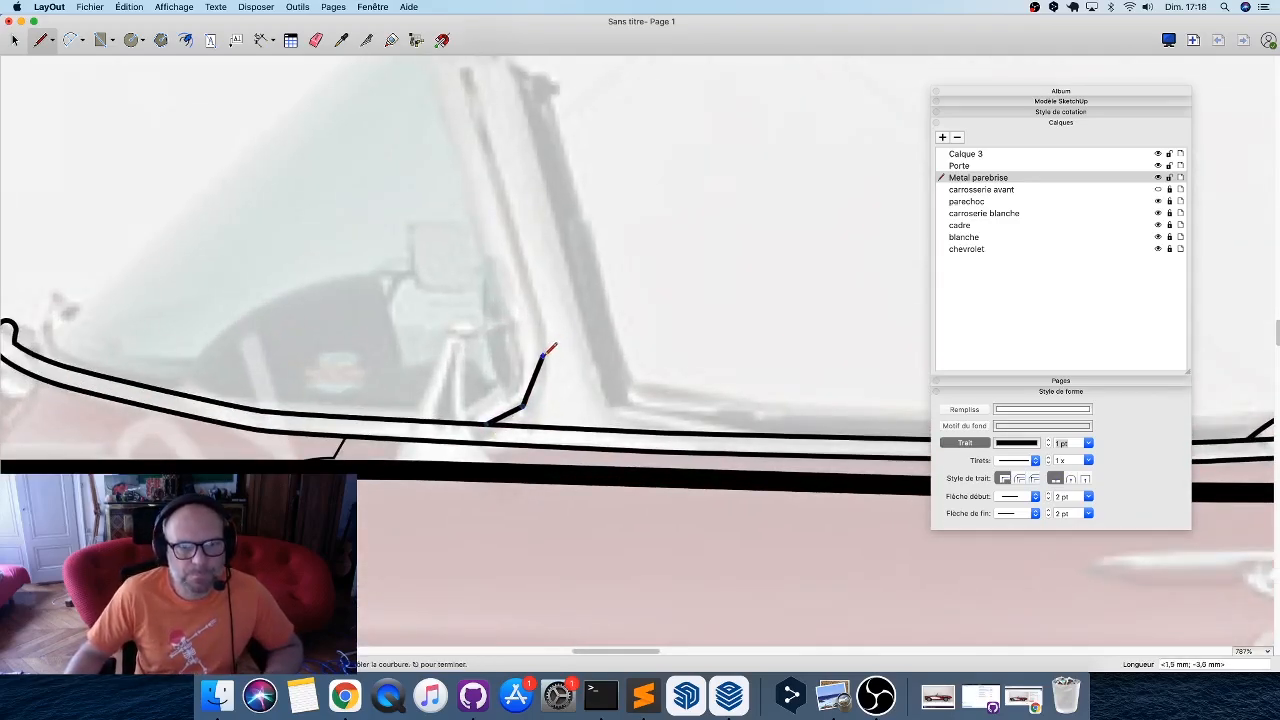
scroll(520, 300, "up", 5)
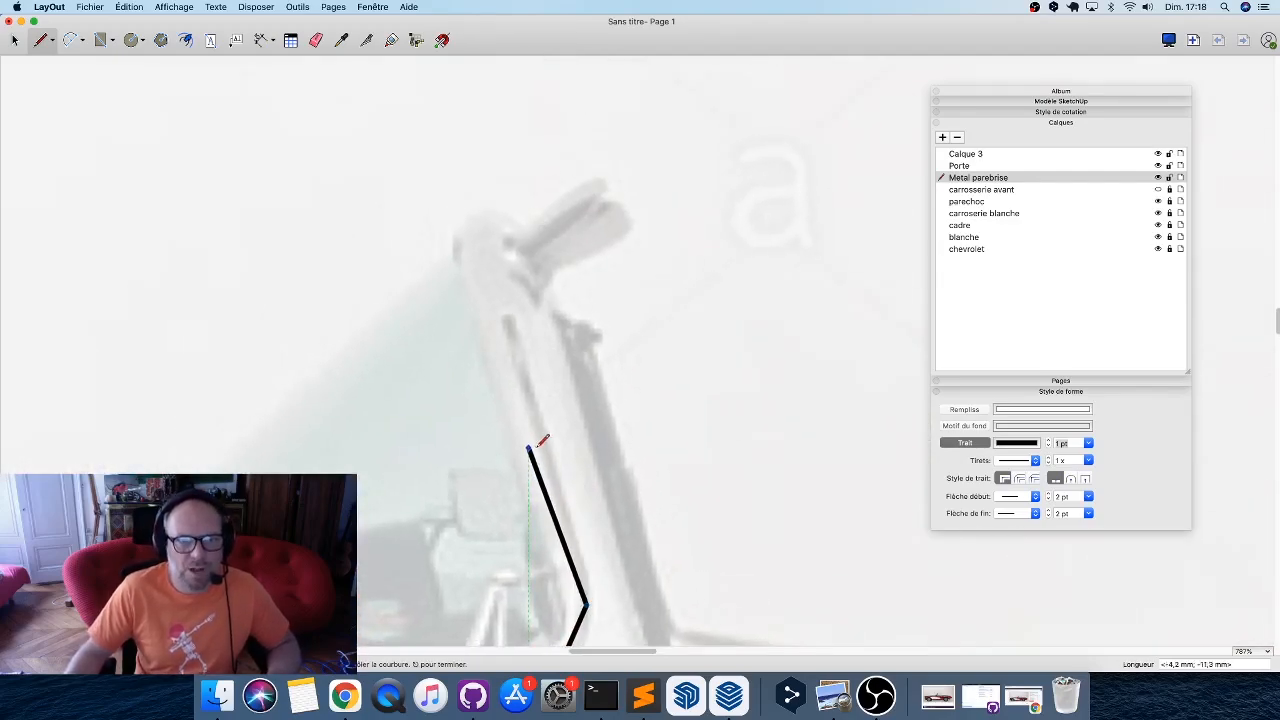
scroll(550, 450, "down", 5)
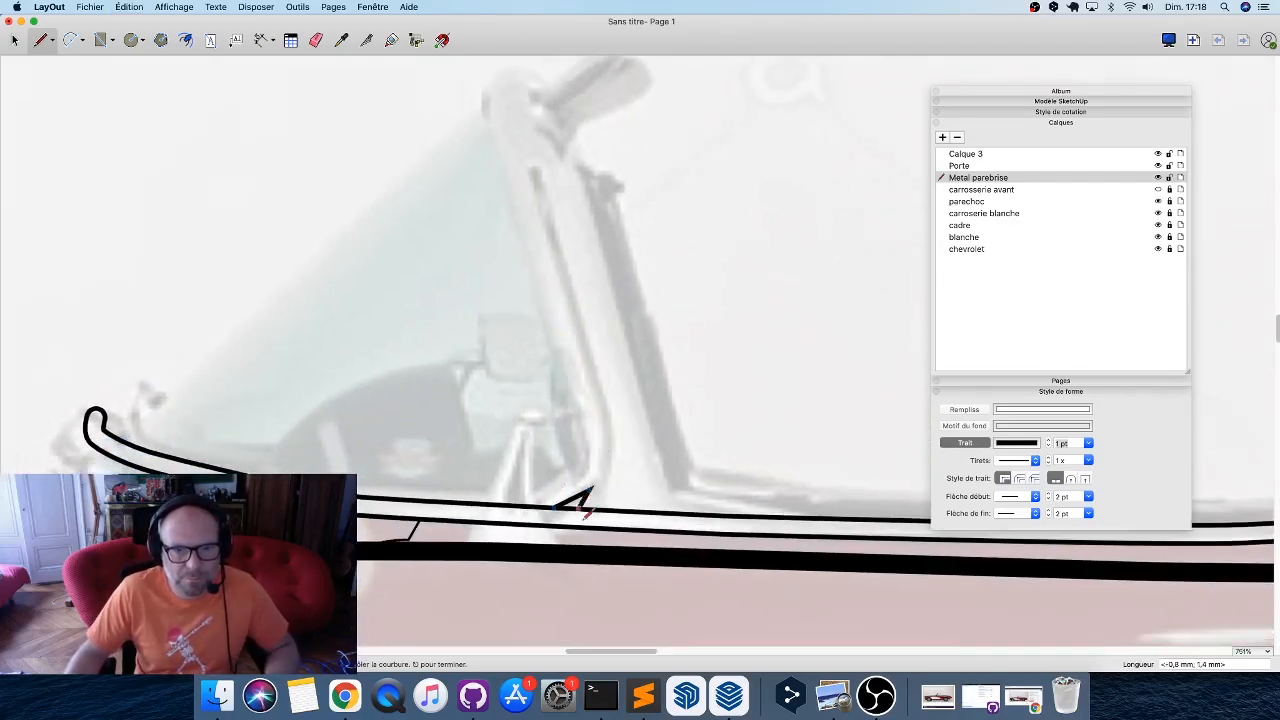
Trace the windshield pillar's front edge with straight segments from the strip's upper line to the pillar's top.
left_click(563, 507)
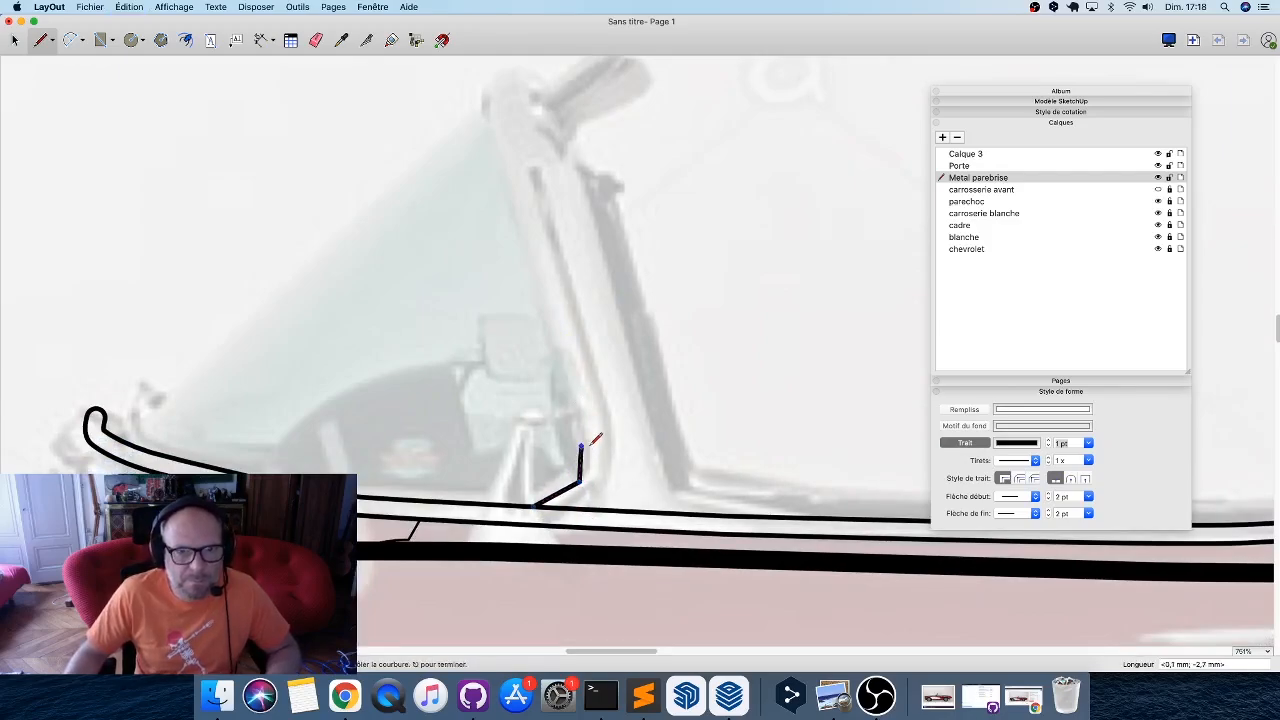
left_click(581, 447)
left_click(532, 292)
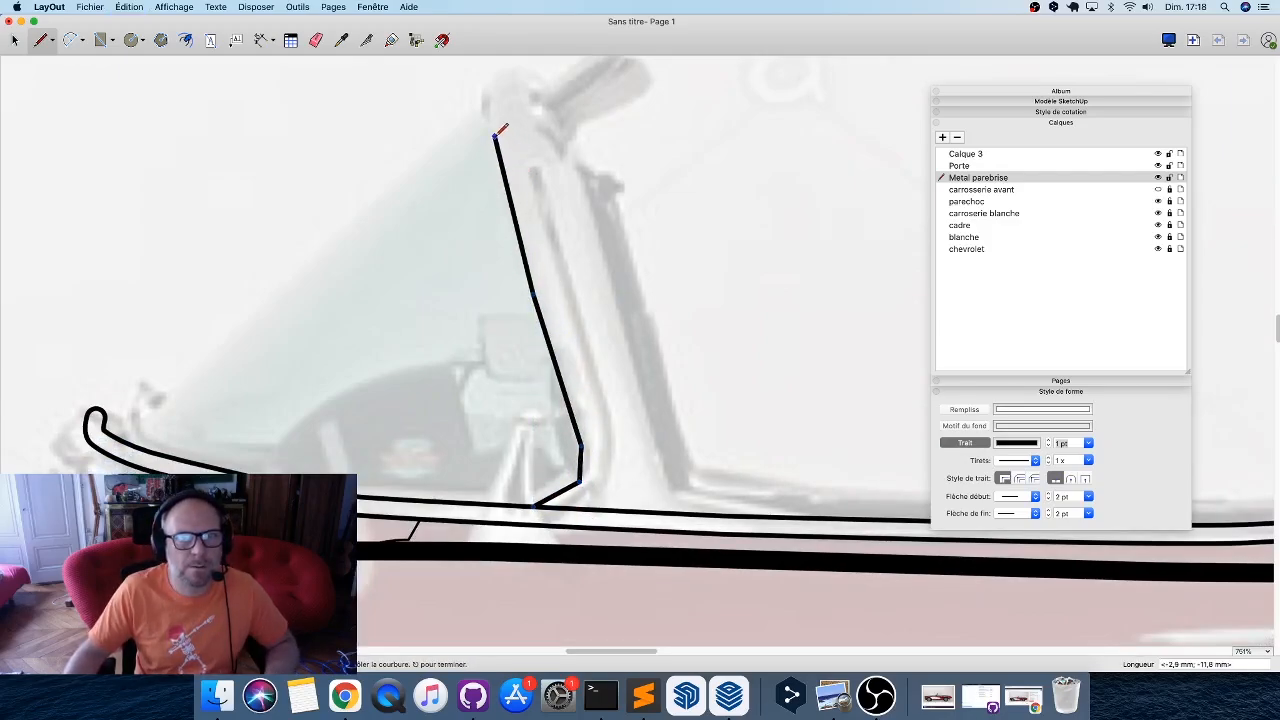
left_click(495, 135)
scroll(493, 130, "up", 3)
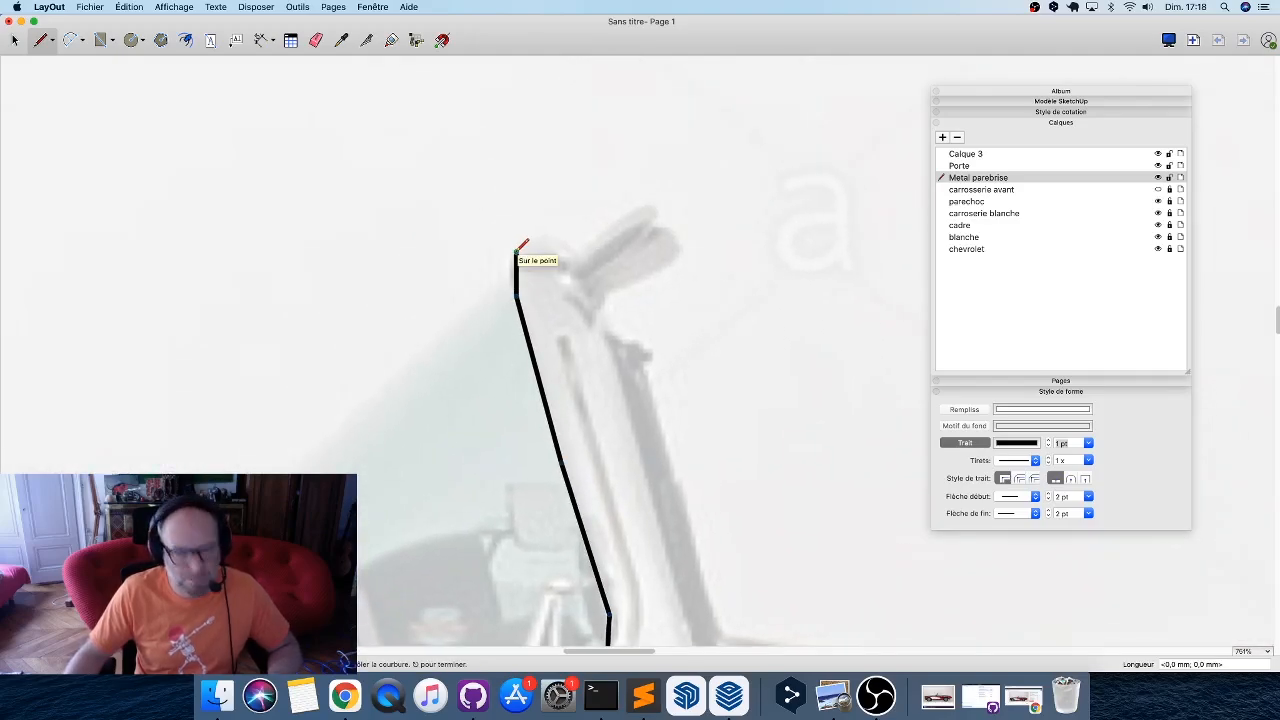
key("a")
left_click(517, 250)
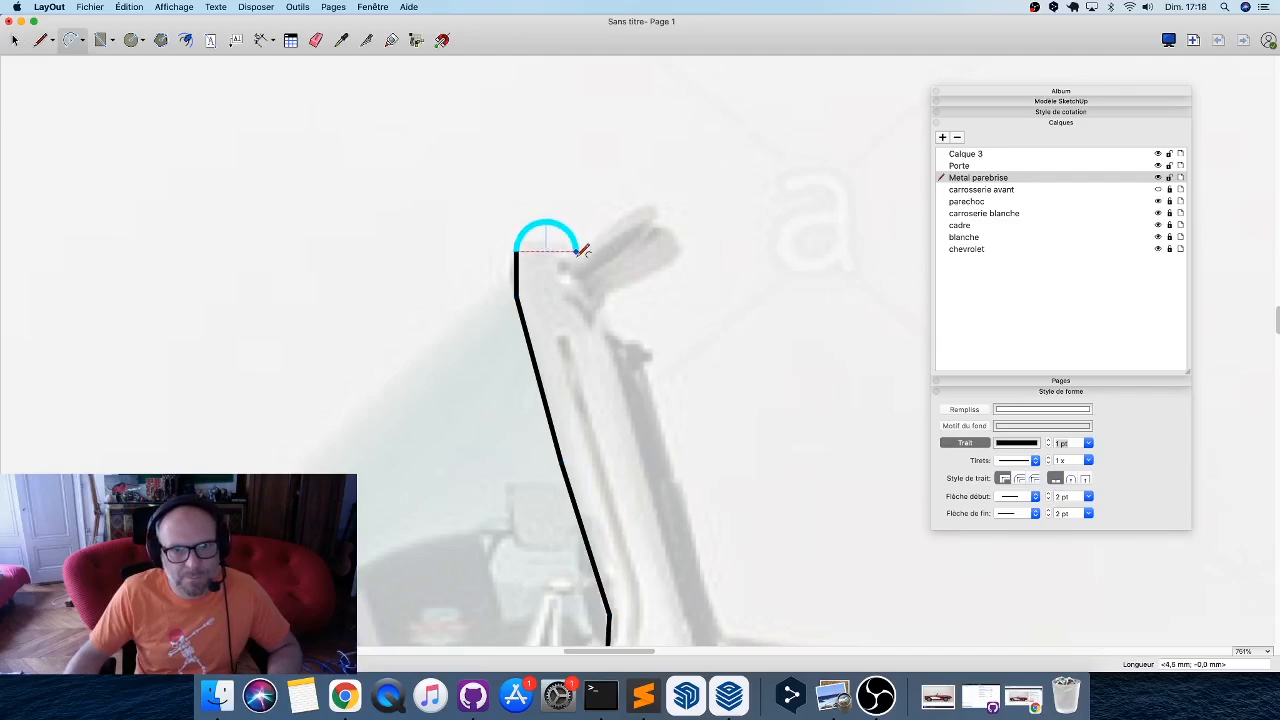
left_click(580, 250)
scroll(548, 238, "up", 10)
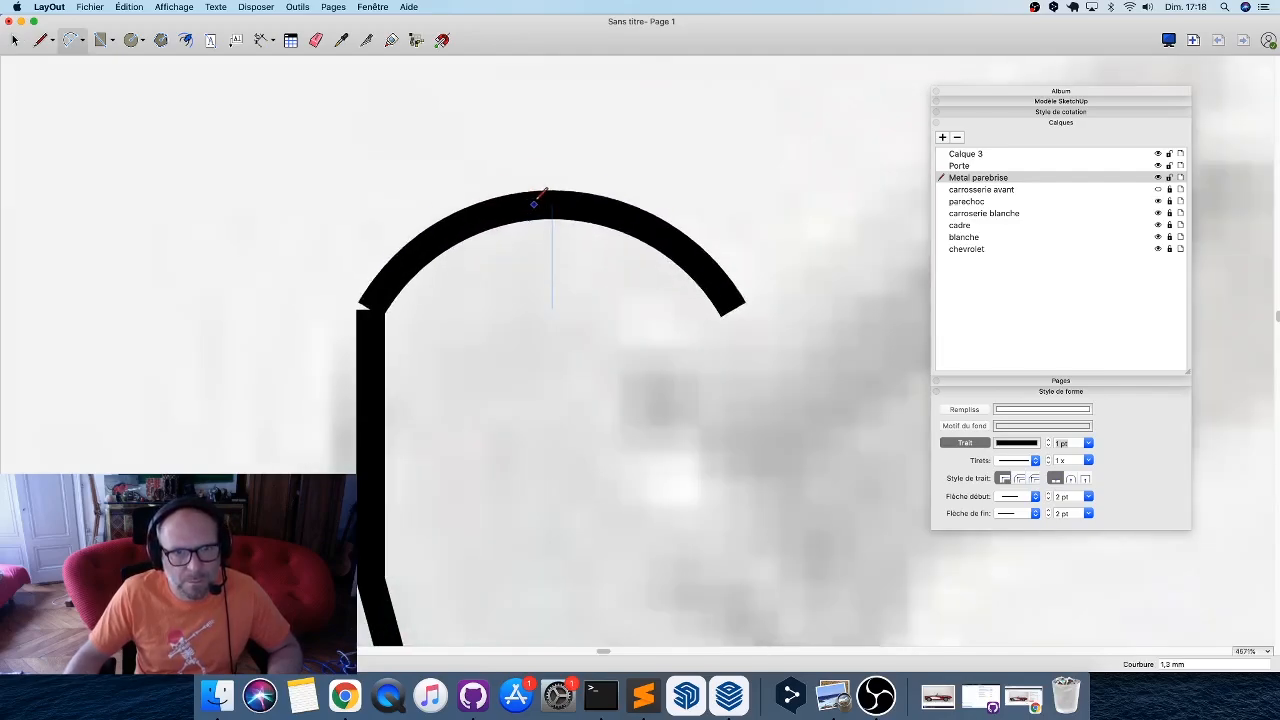
key("Escape")
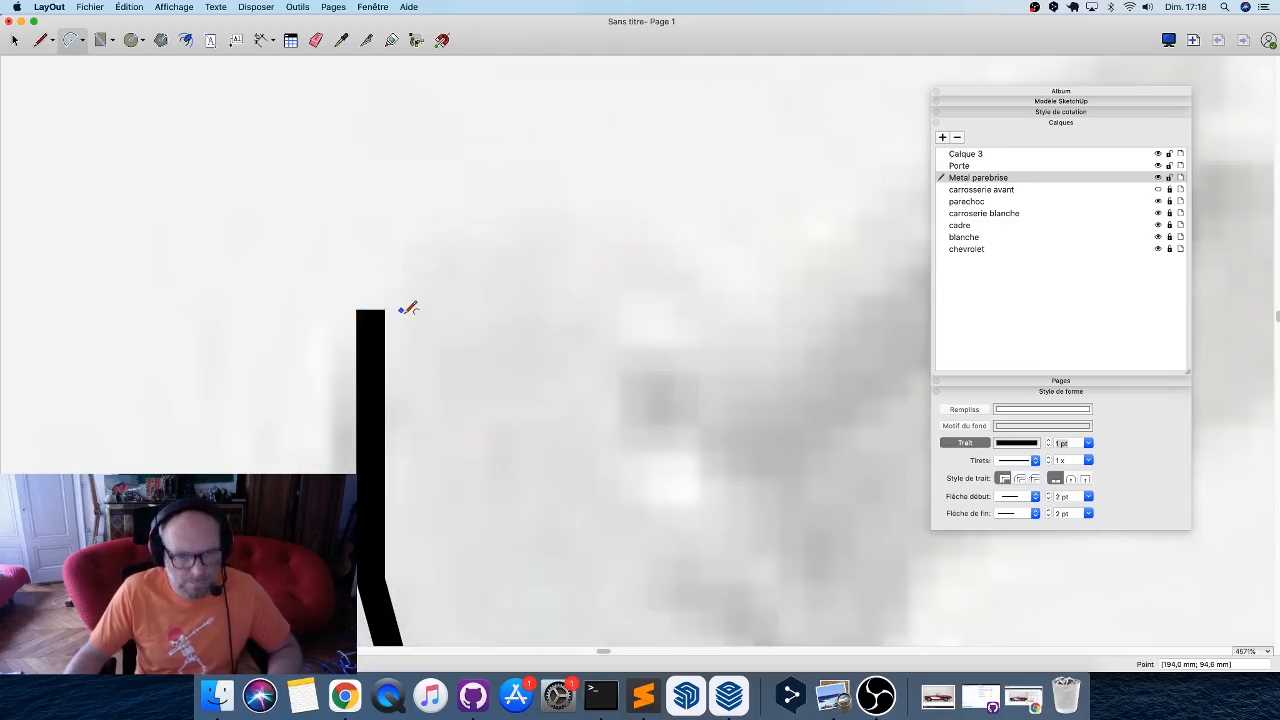
Continue the pillar outline over its top with short angled segments that follow the rounded head in the photo.
key("l")
left_click(371, 310)
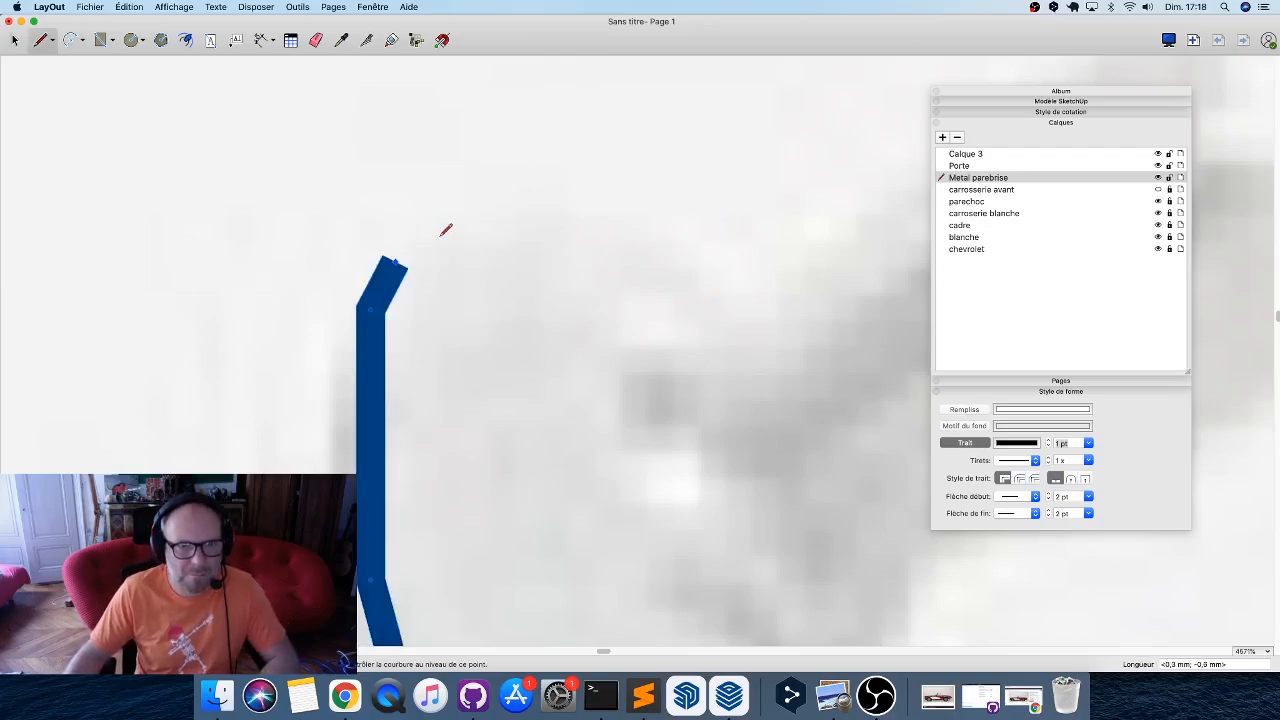
scroll(394, 278, "down", 2)
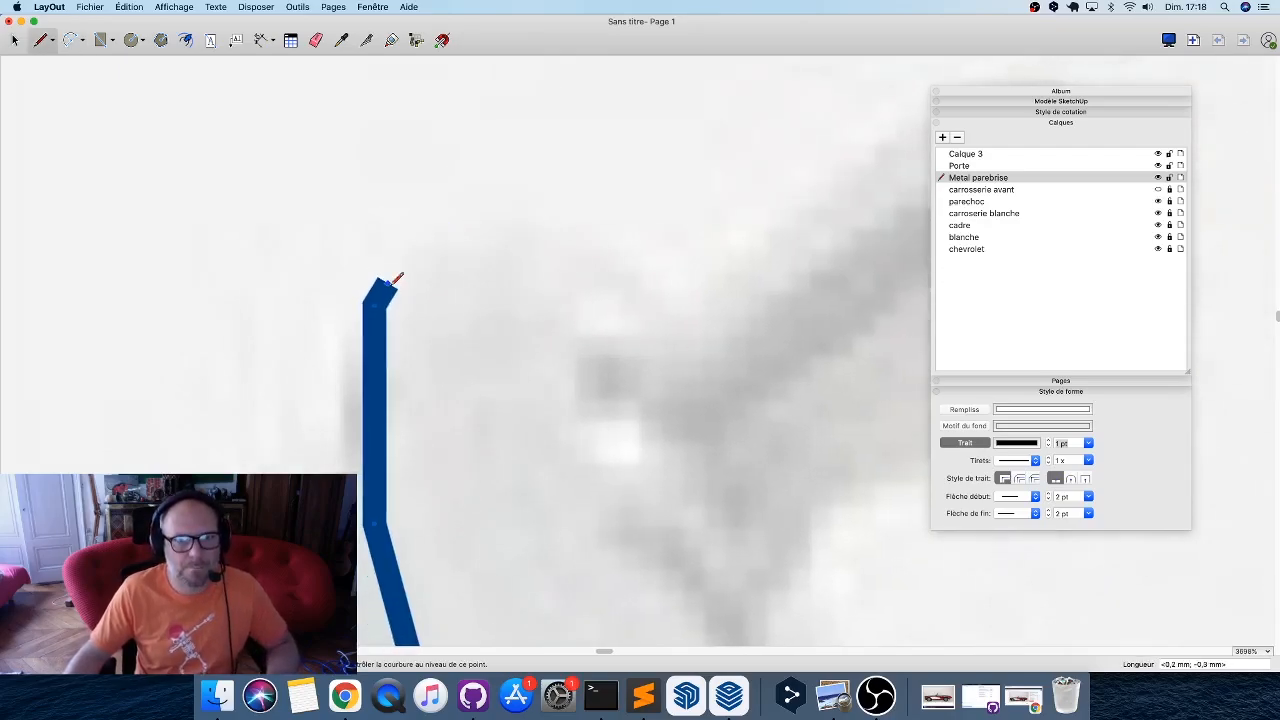
scroll(396, 278, "down", 2)
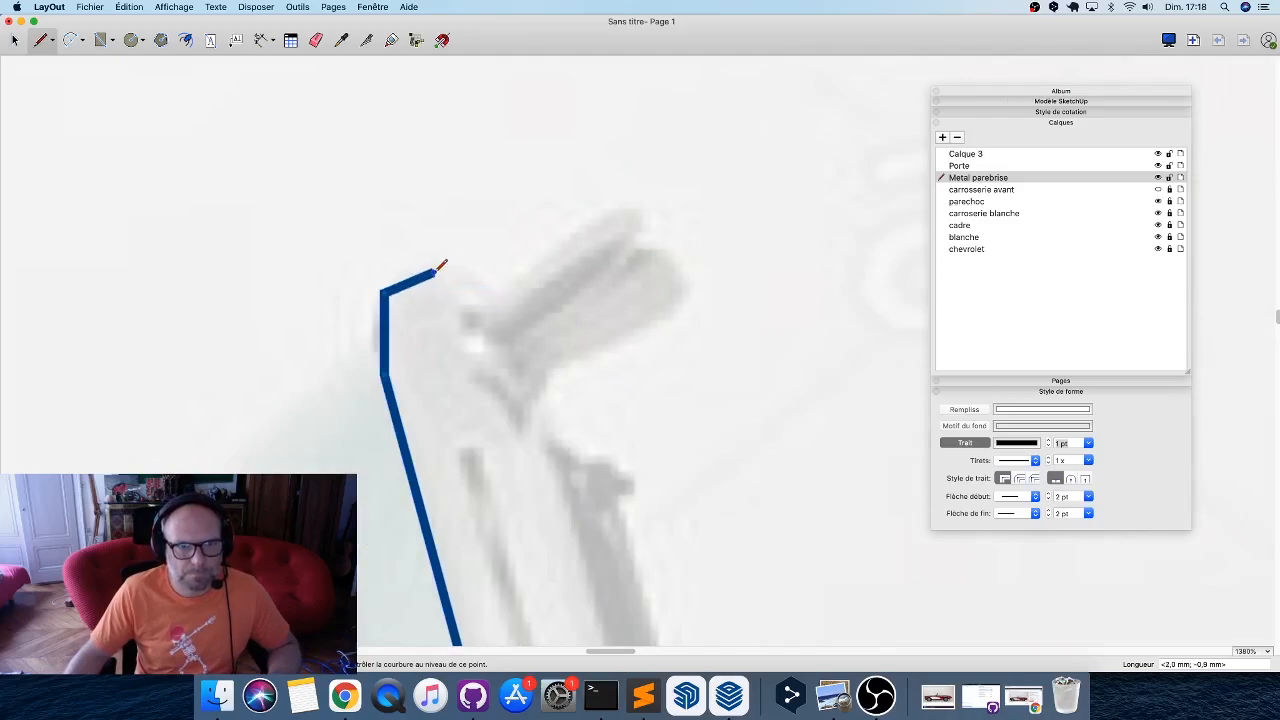
left_click(436, 266)
left_click(503, 297)
Run the outline down the pillar's rear edge and flare it rearward onto the strip's upper line.
scroll(457, 165, "down", 2)
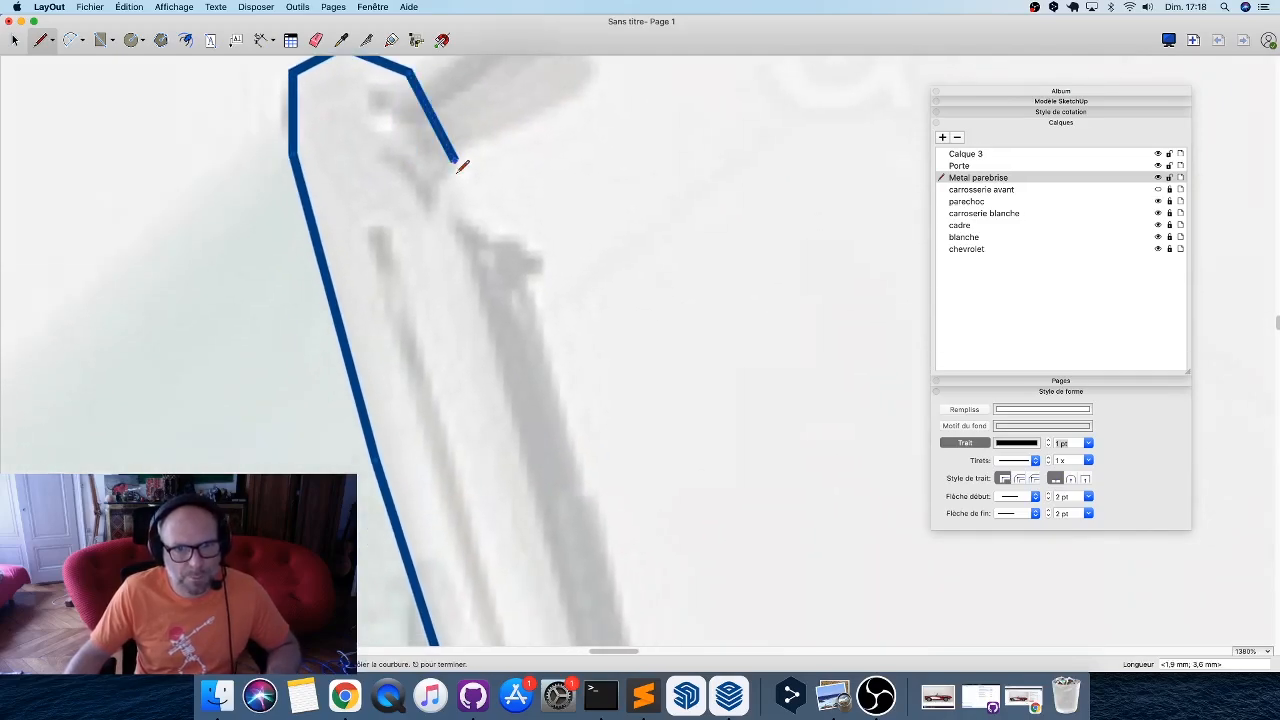
scroll(463, 177, "down", 2)
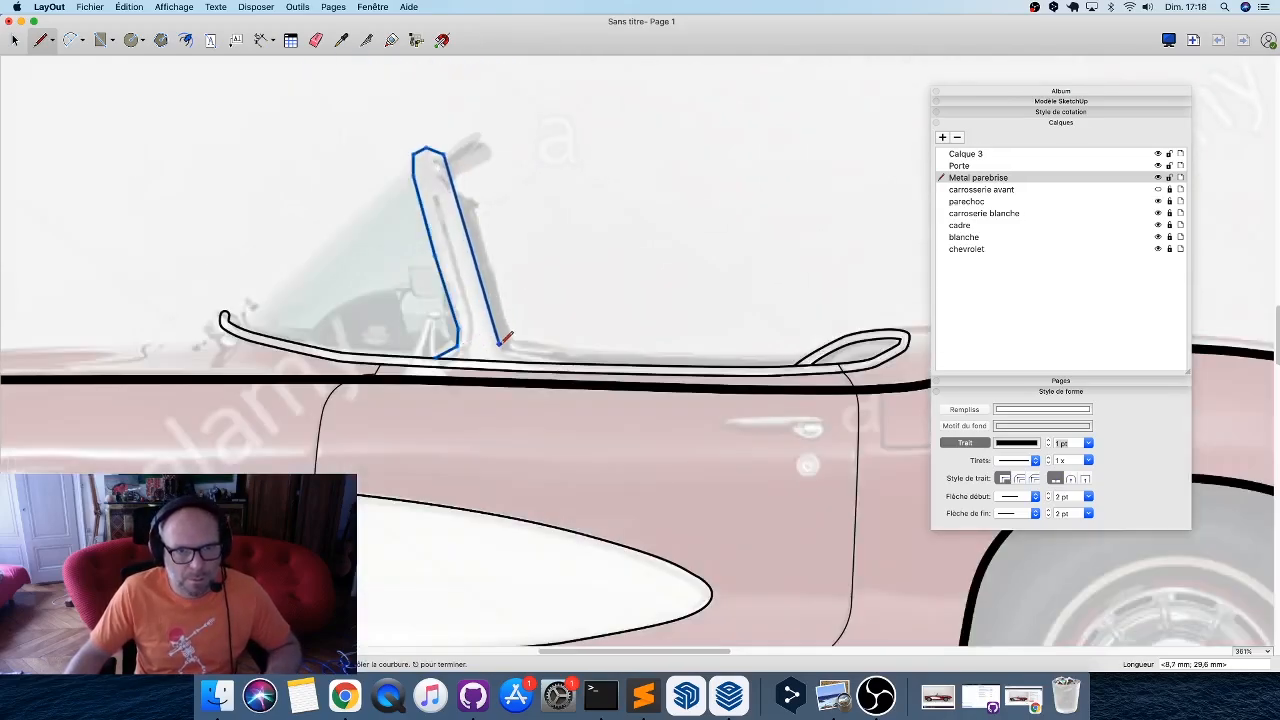
left_click(559, 364)
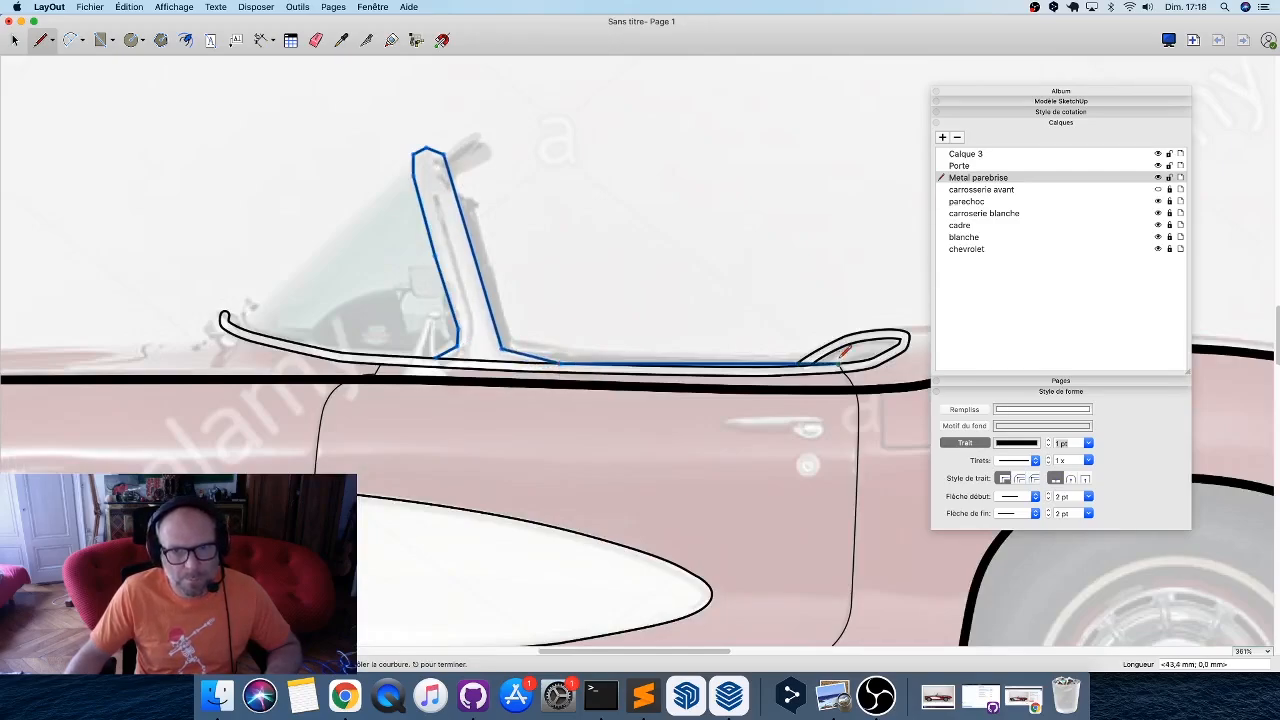
key("Escape")
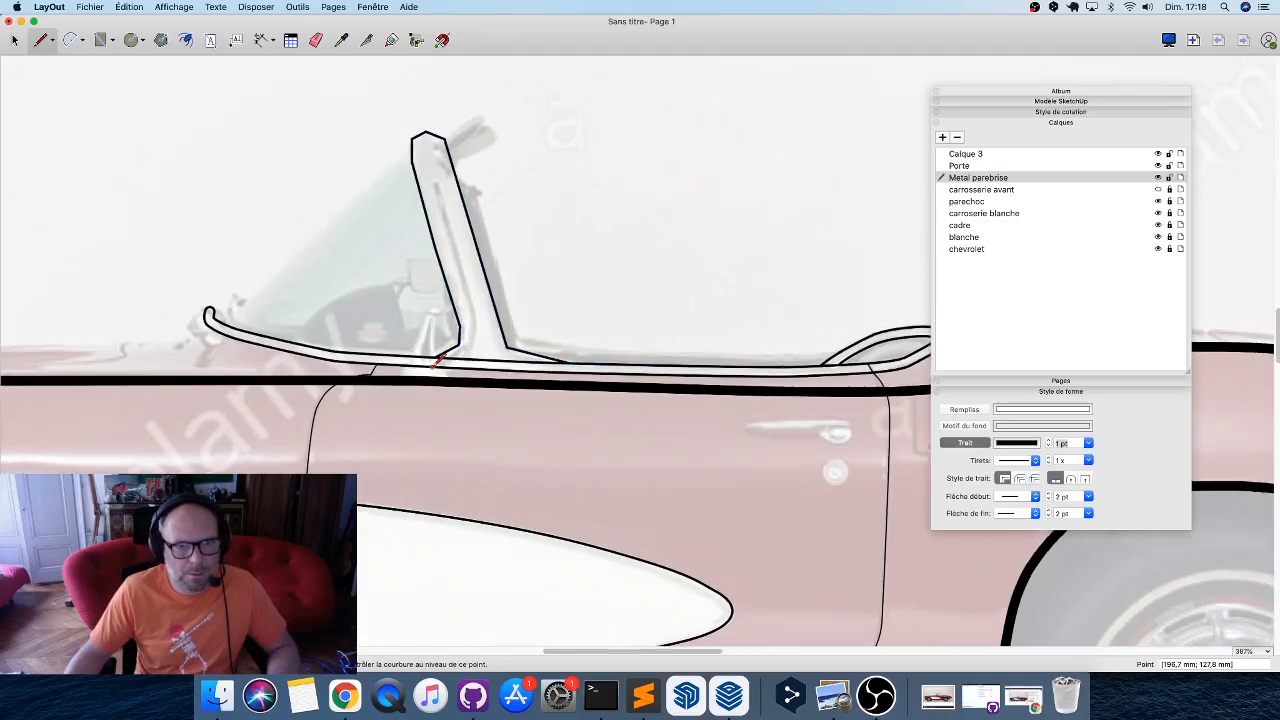
Split the strip's upper line where the pillar outline meets it and erase the portion between the two pillar edges.
scroll(459, 363, "up", 4)
left_click(366, 40)
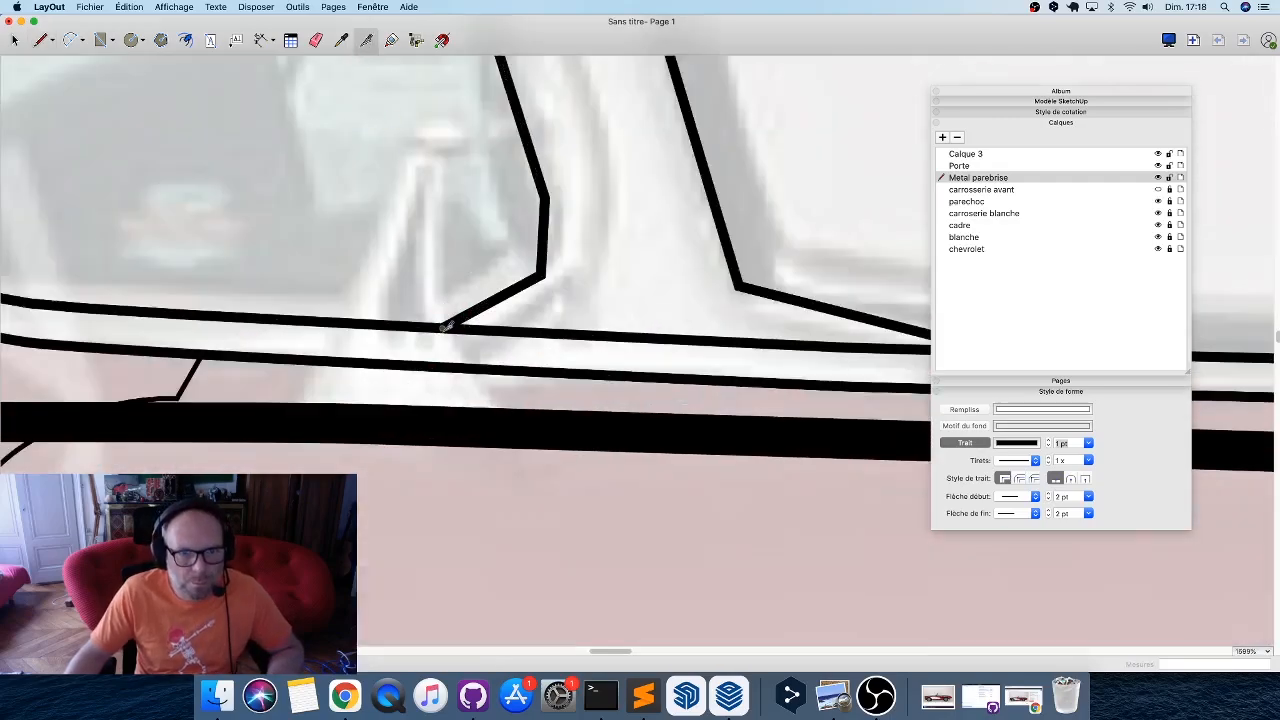
scroll(440, 302, "down", 3)
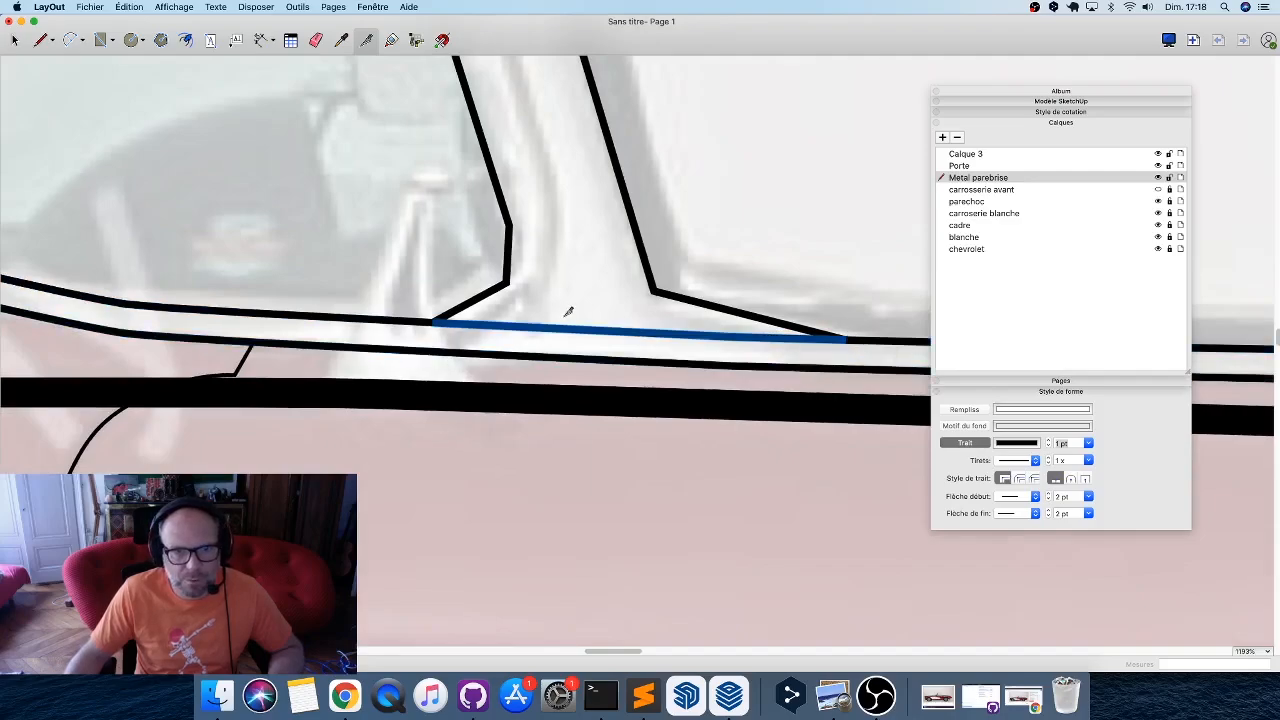
key("e")
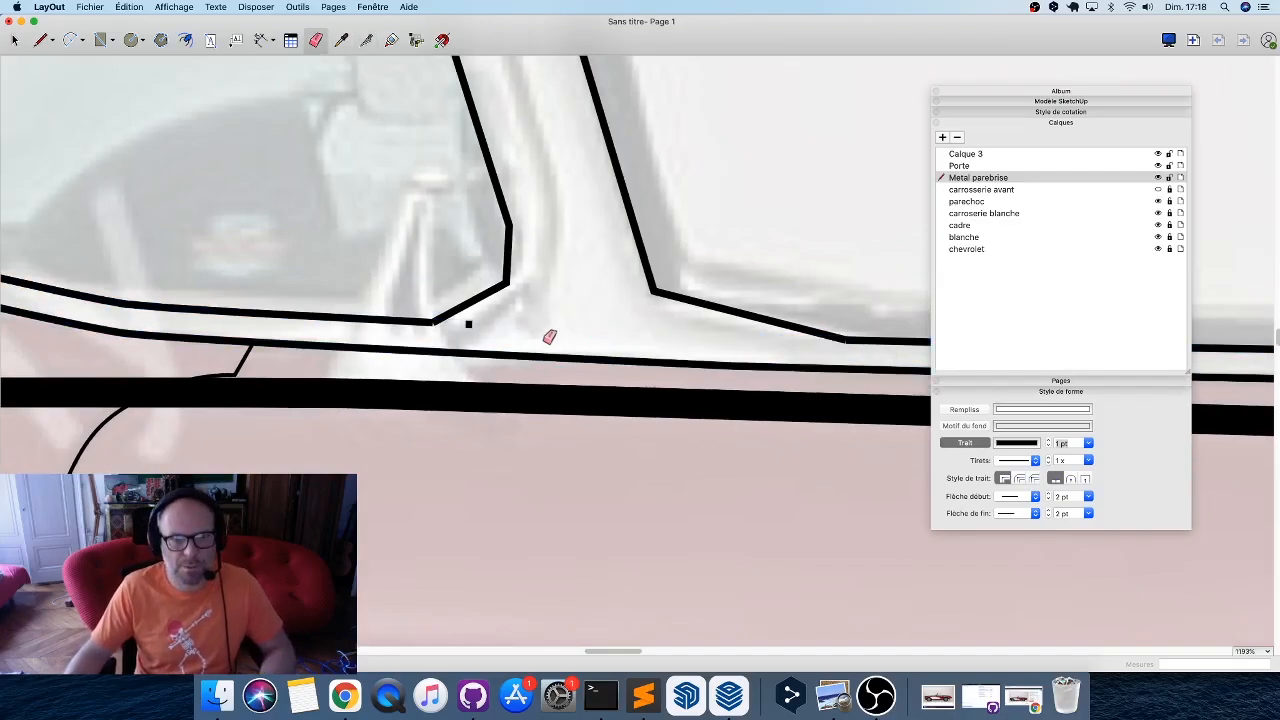
Join the pillar outline with the strip's upper line in front of and behind it into one continuous path.
scroll(514, 337, "down", 2)
scroll(502, 328, "up", 4)
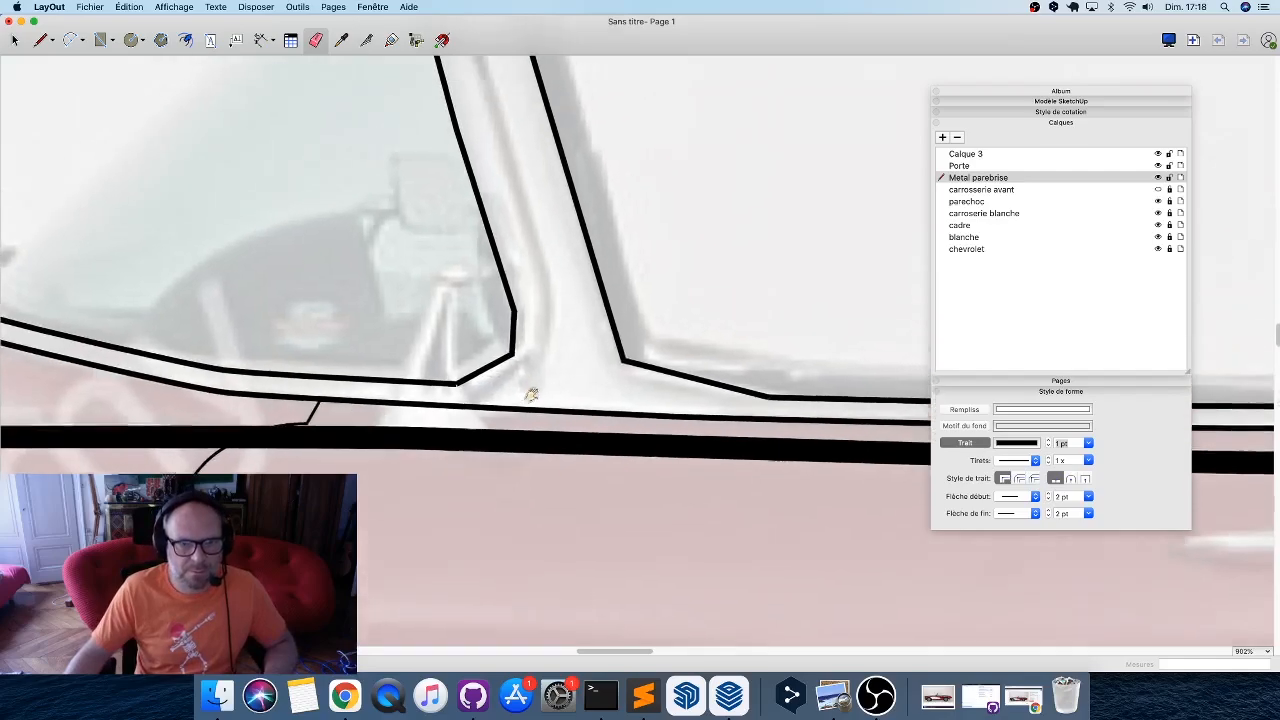
left_click(392, 41)
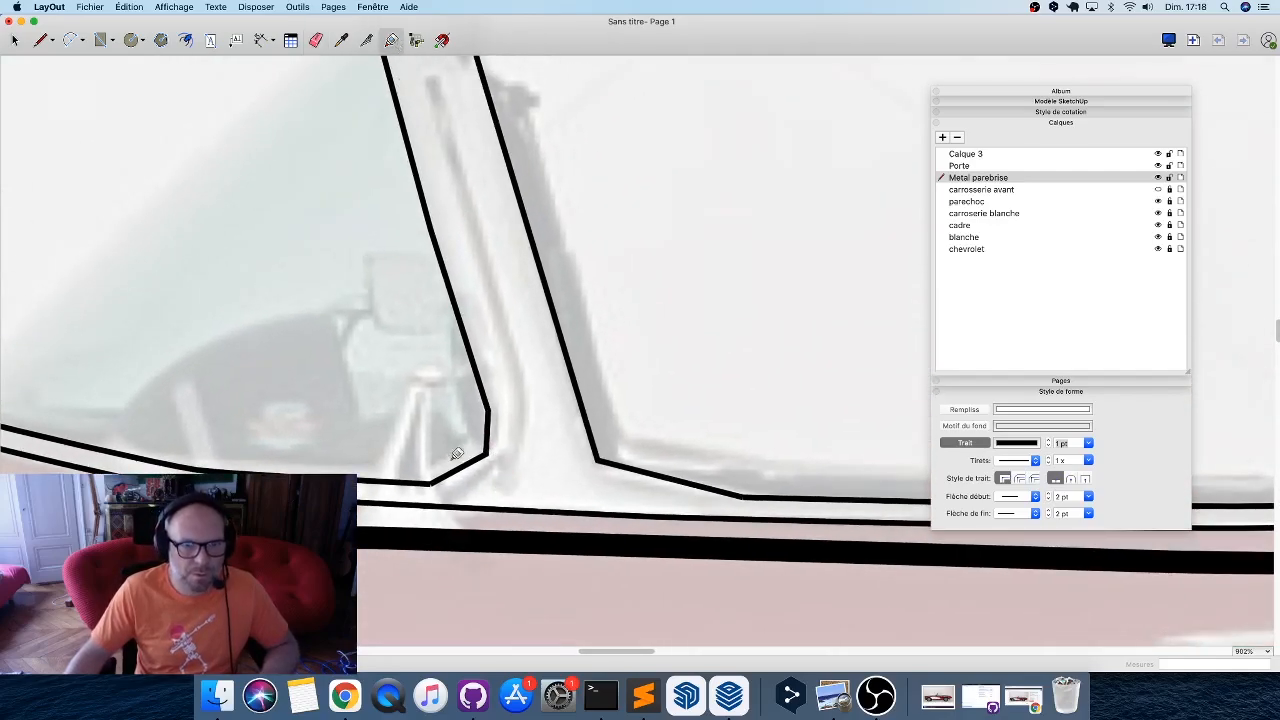
left_click(405, 484)
scroll(448, 462, "down", 5)
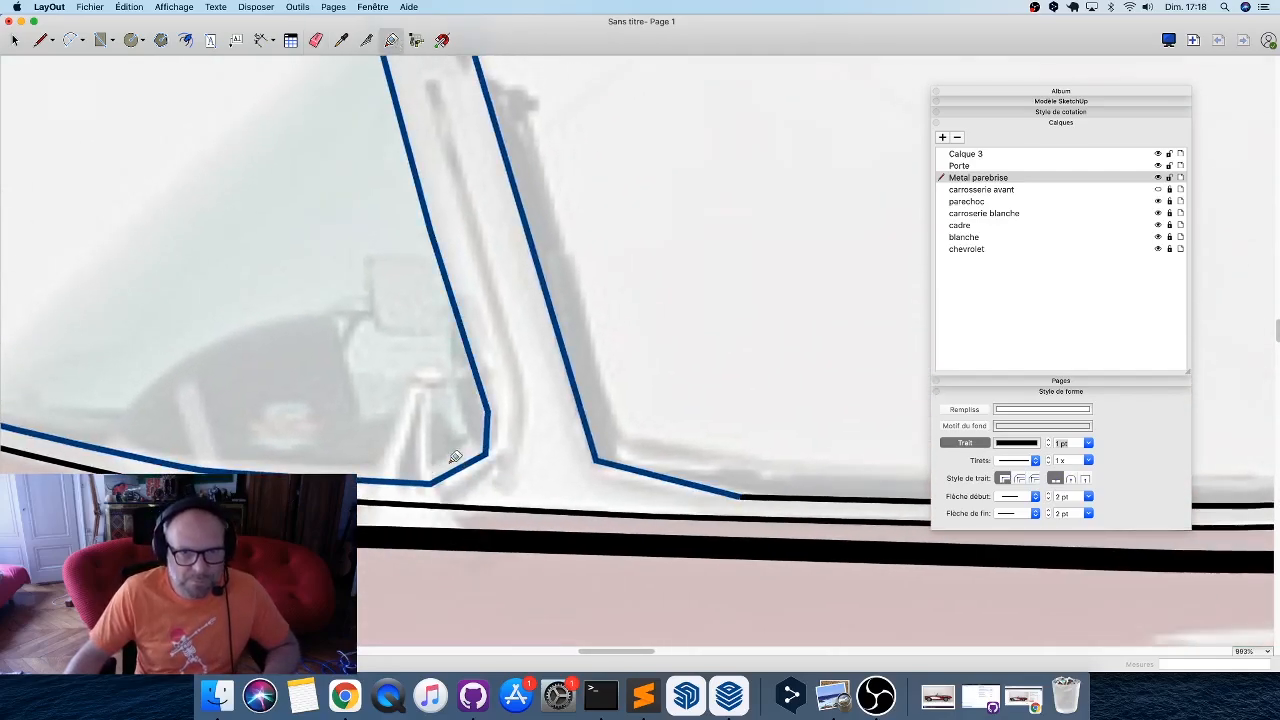
left_click(707, 484)
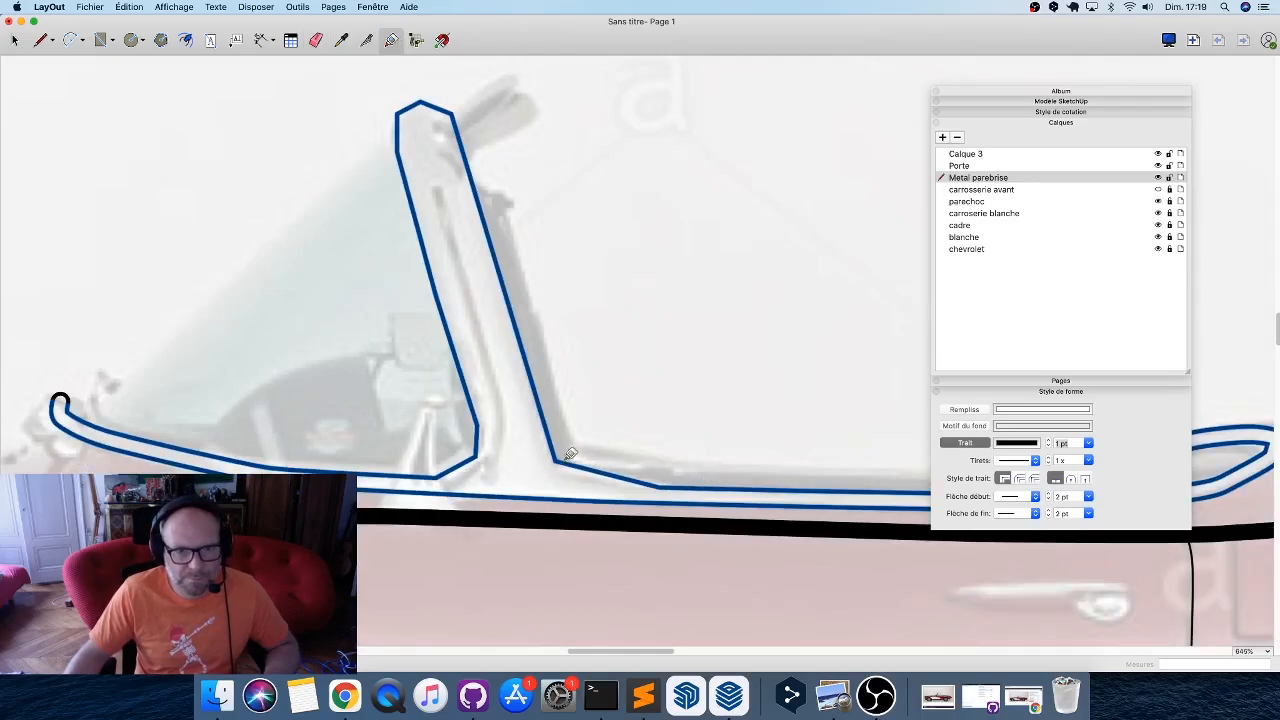
Draw a second line behind the pillar from near the top of its rear edge to its base, about 28 mm down.
scroll(481, 455, "down", 6)
middle_click_drag(543, 431, 366, 442)
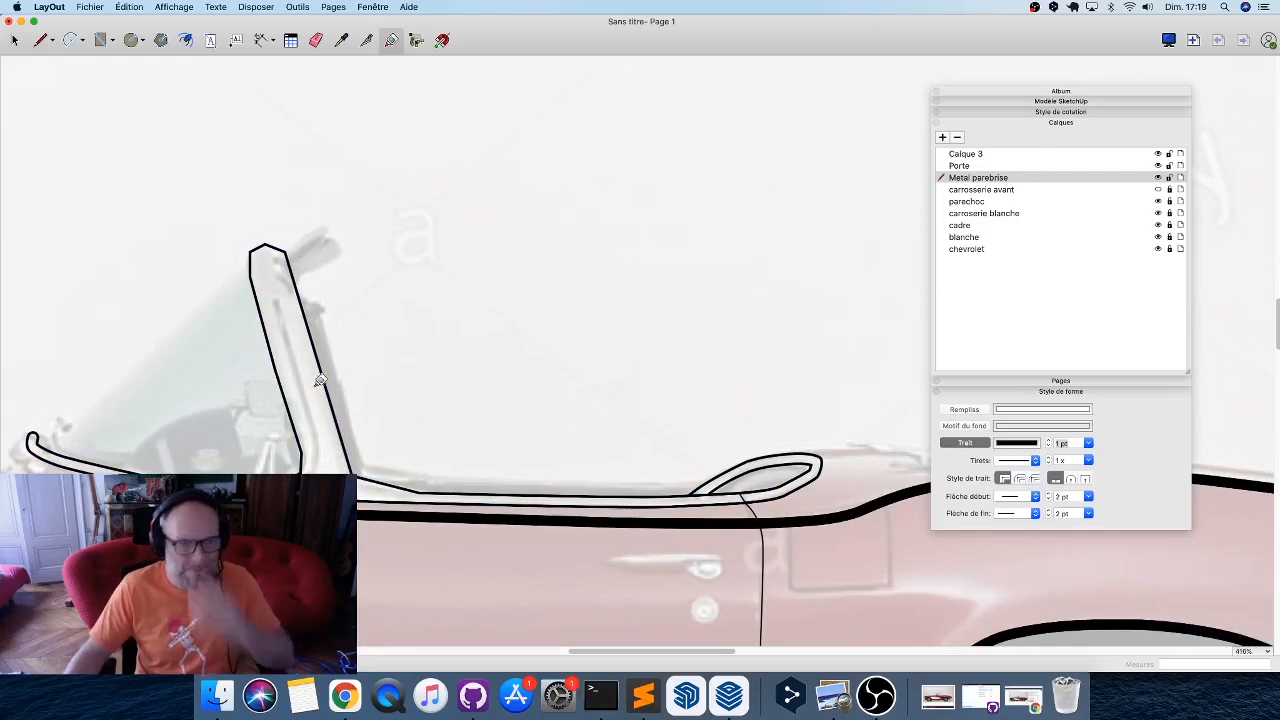
key("l")
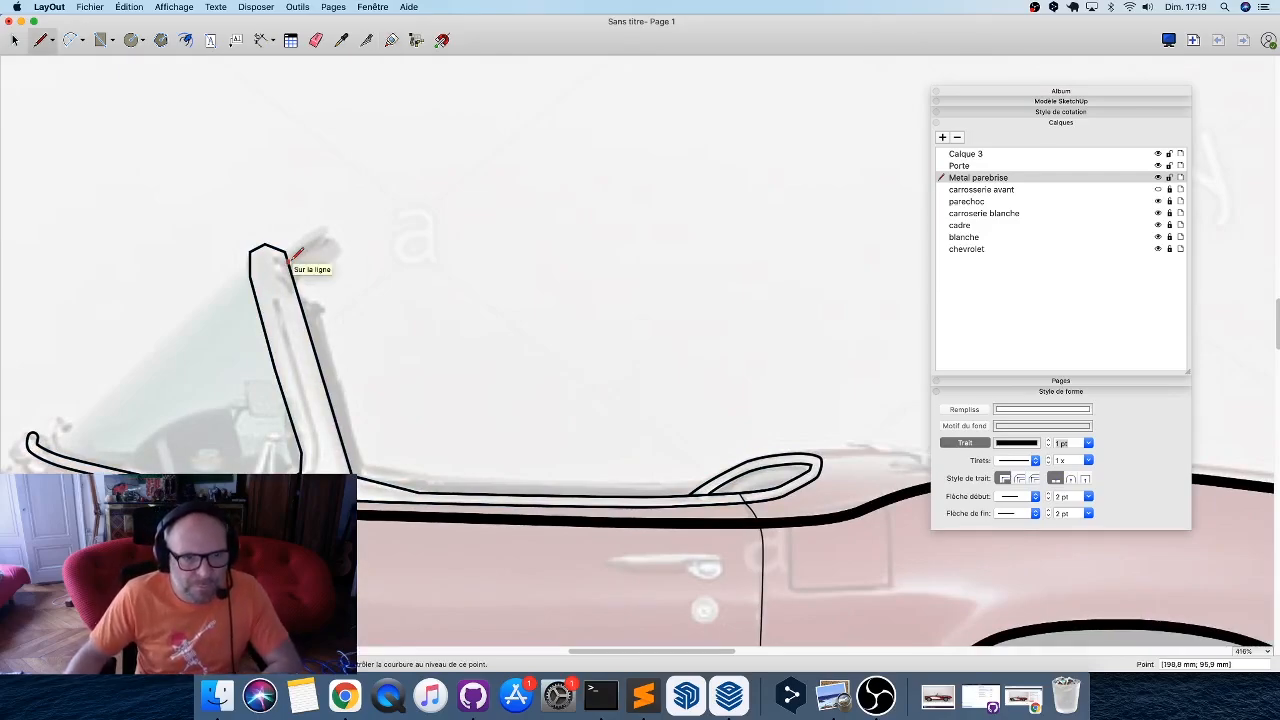
left_click(288, 257)
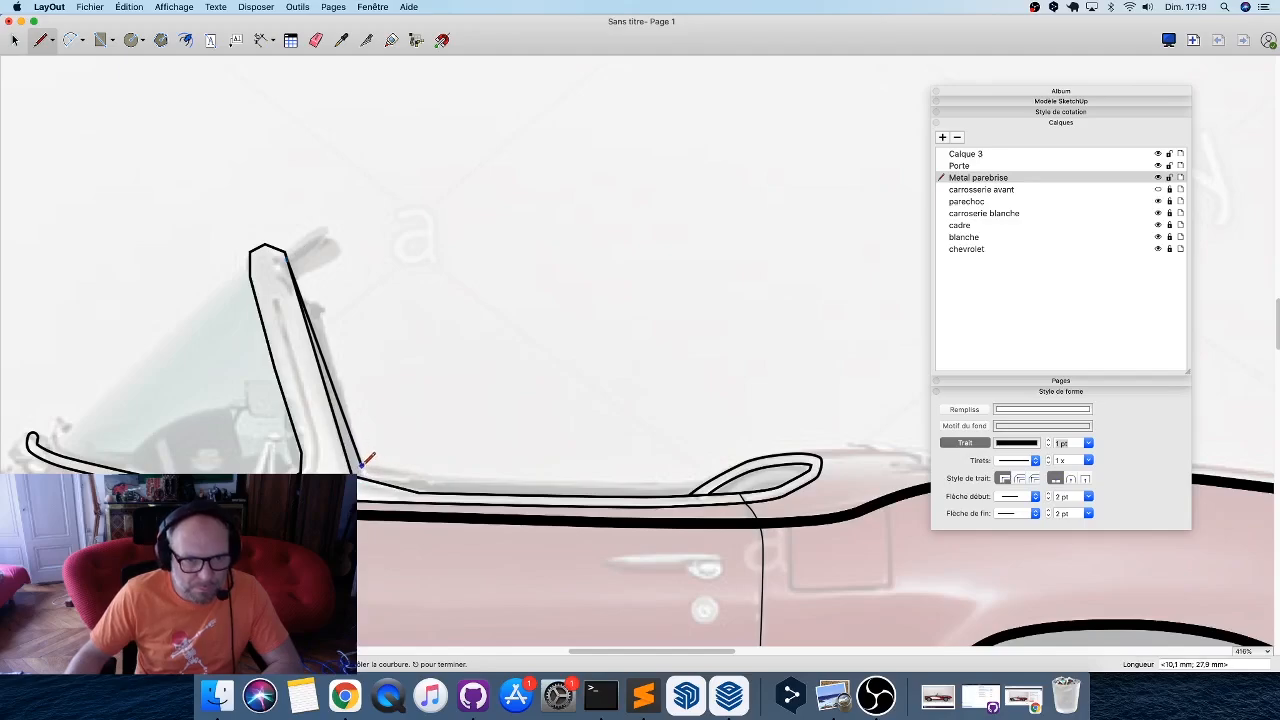
left_click(362, 463)
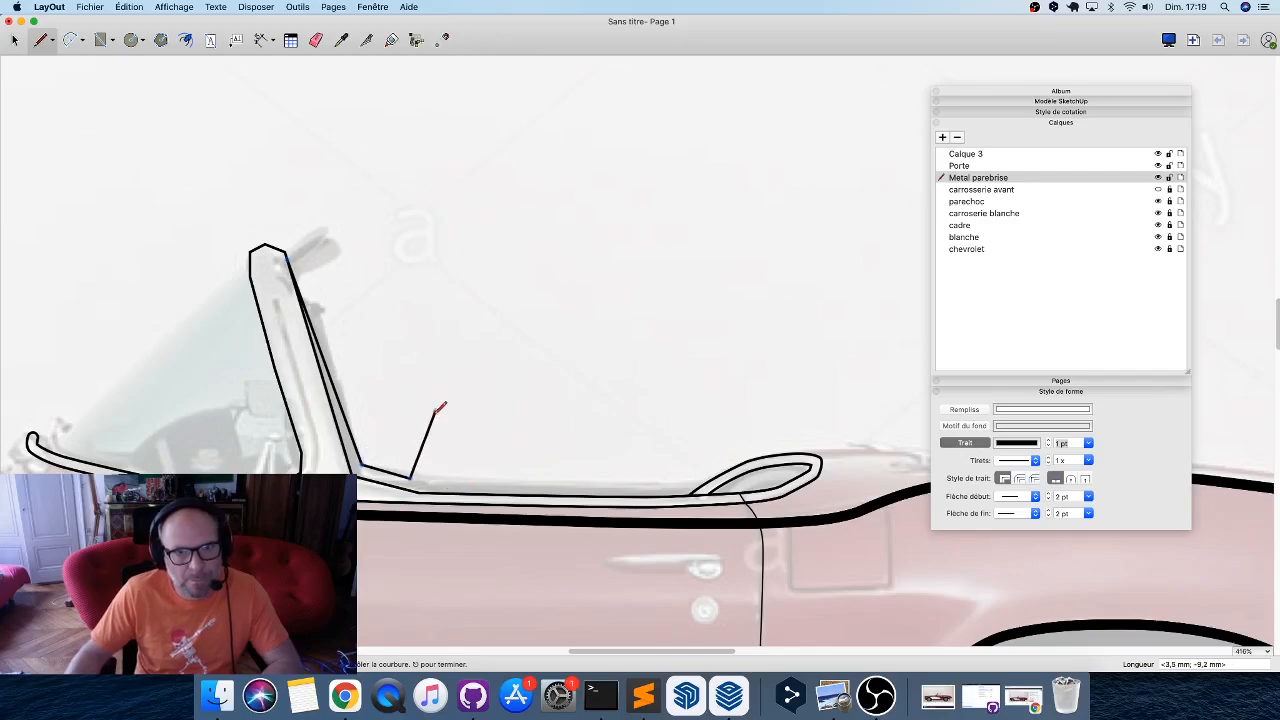
Continue the second line down past the pillar's base and rearward above the strip to meet the rear loop's outer curve.
scroll(436, 412, "up", 5)
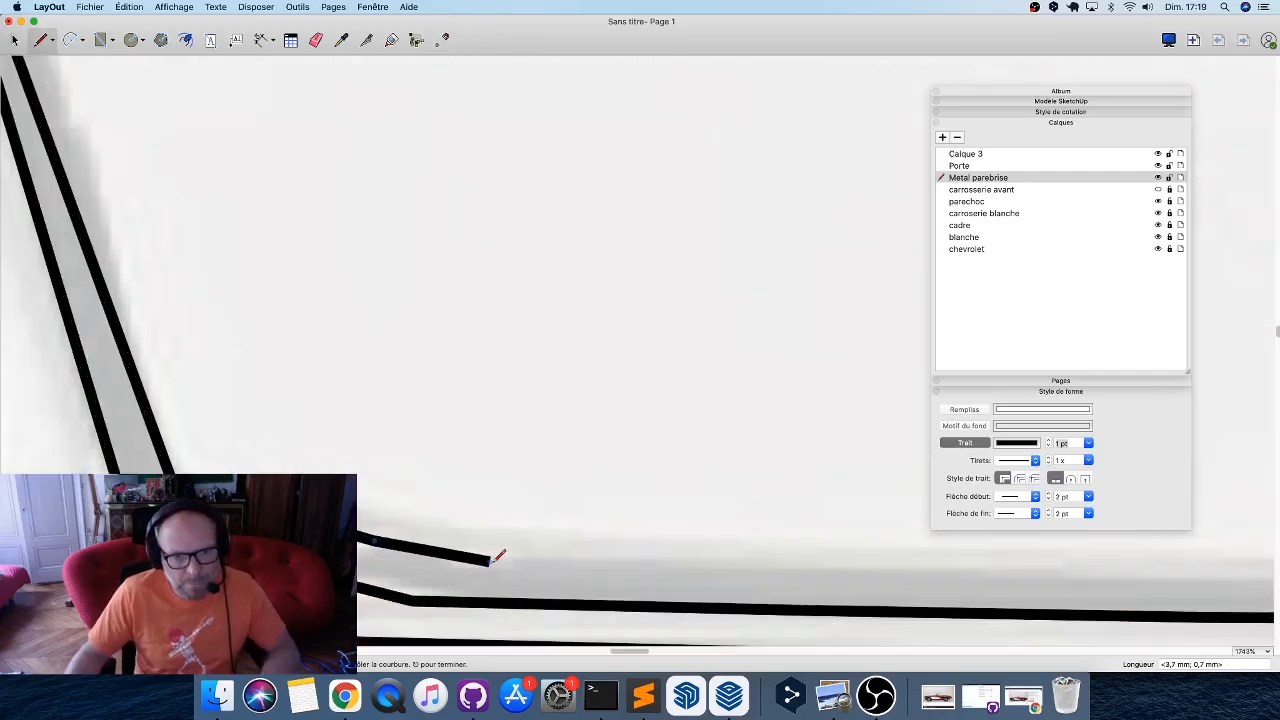
left_click(490, 563)
middle_click_drag(653, 560, 50, 426)
scroll(50, 426, "down", 1)
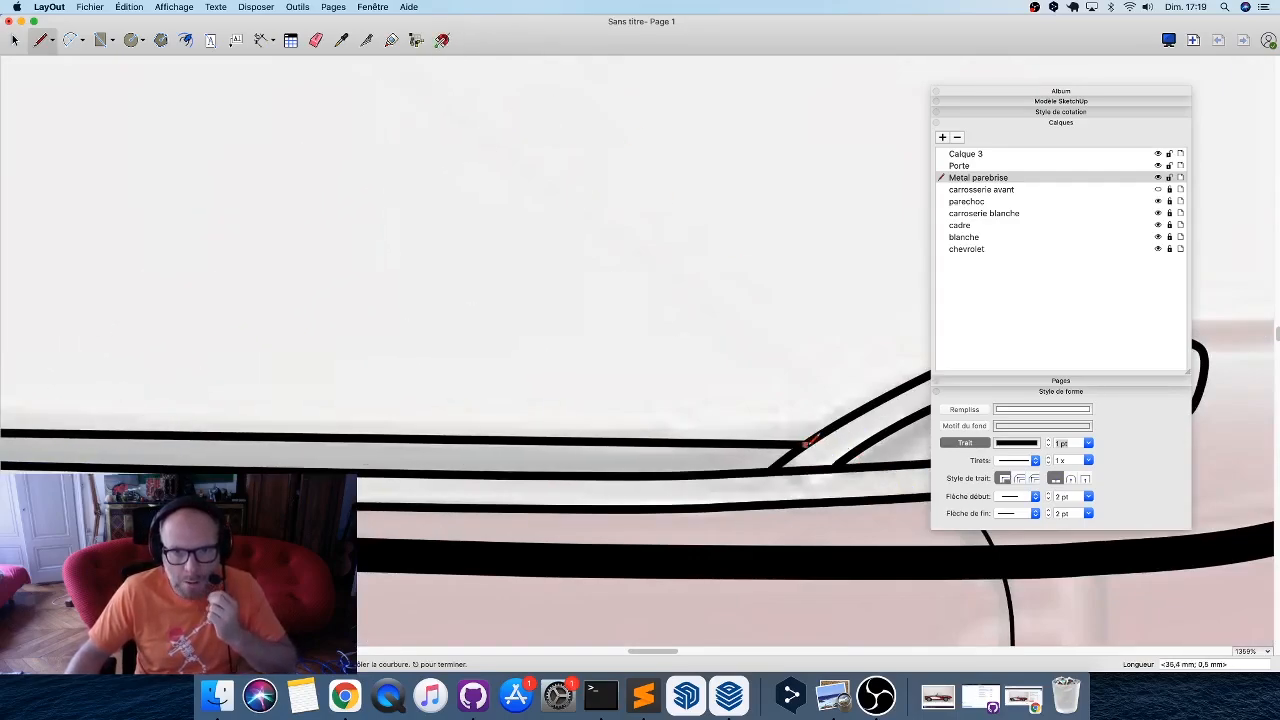
scroll(794, 343, "down", 10)
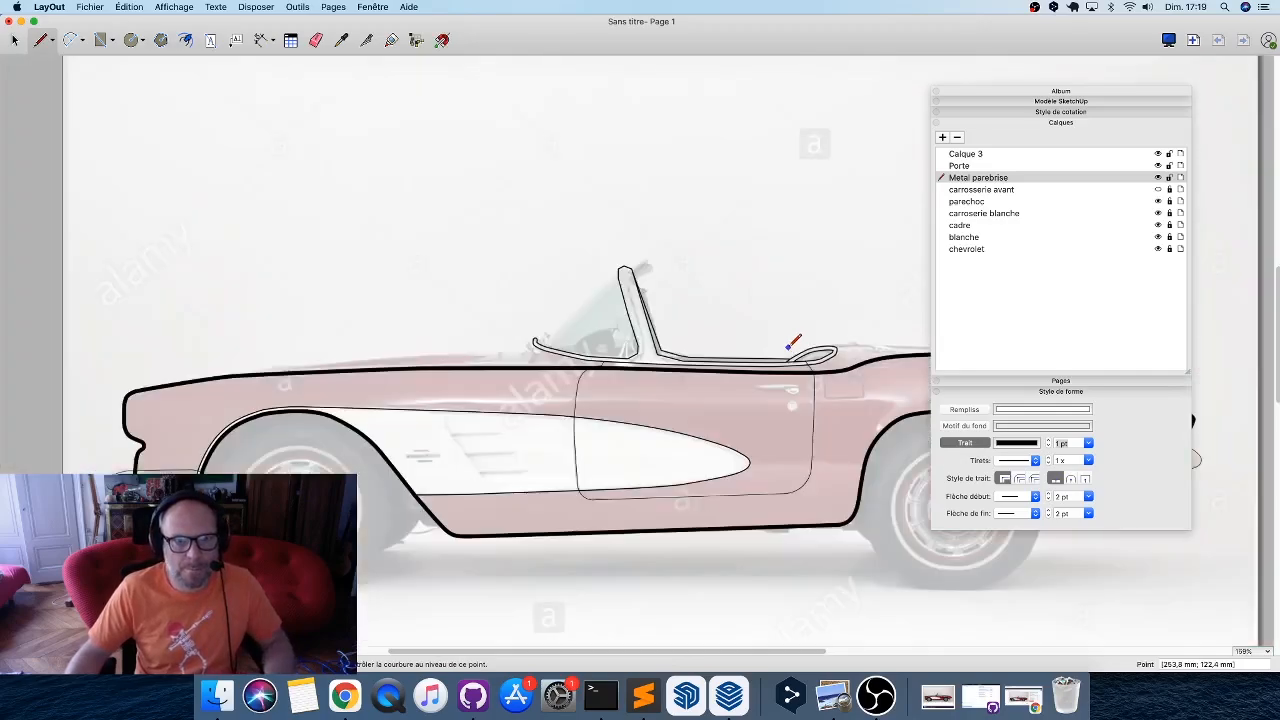
Smooth the bends in the trim strip's lower and upper lines ahead of the windshield pillar by reshaping their curve points.
scroll(806, 381, "up", 8)
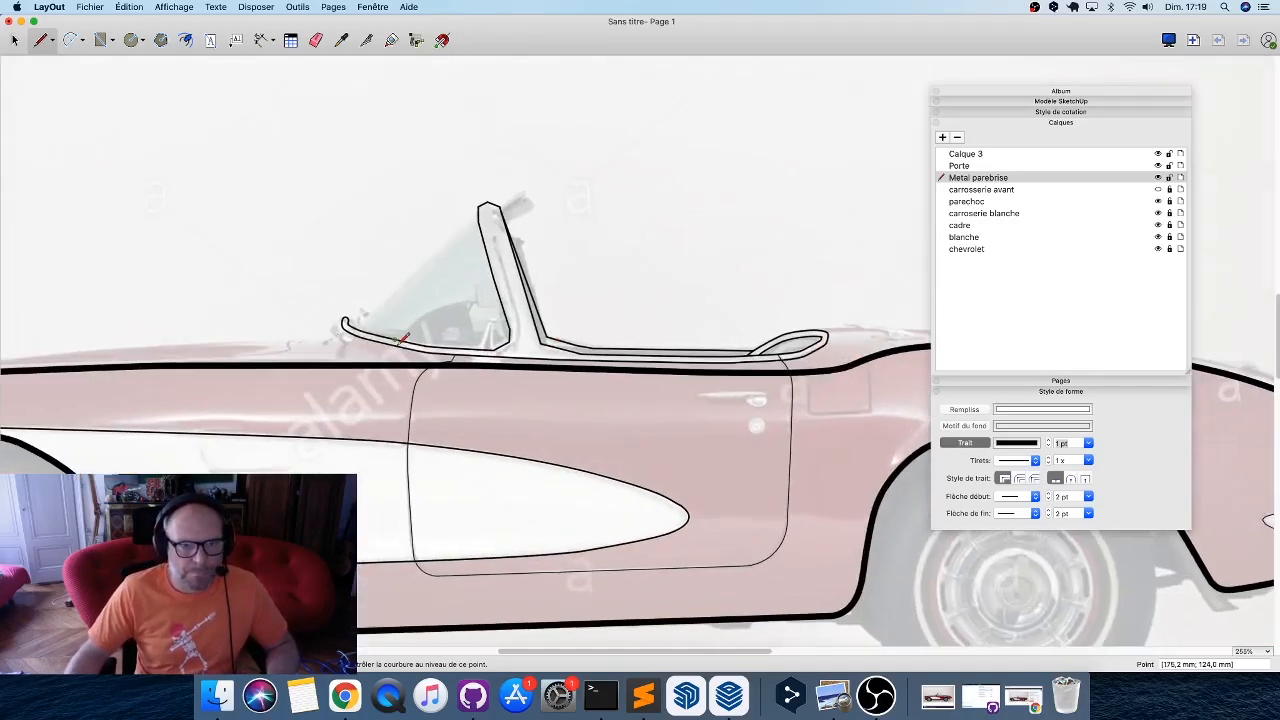
key("space")
left_click(513, 346)
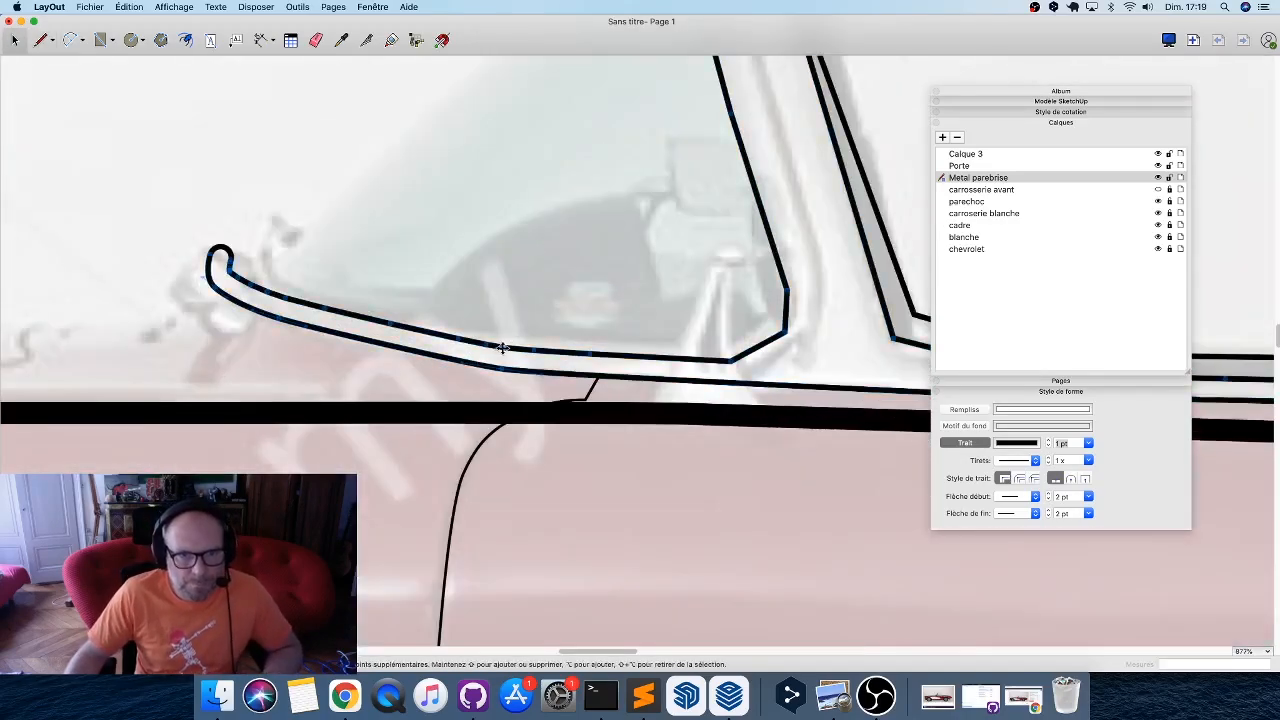
scroll(502, 347, "up", 3)
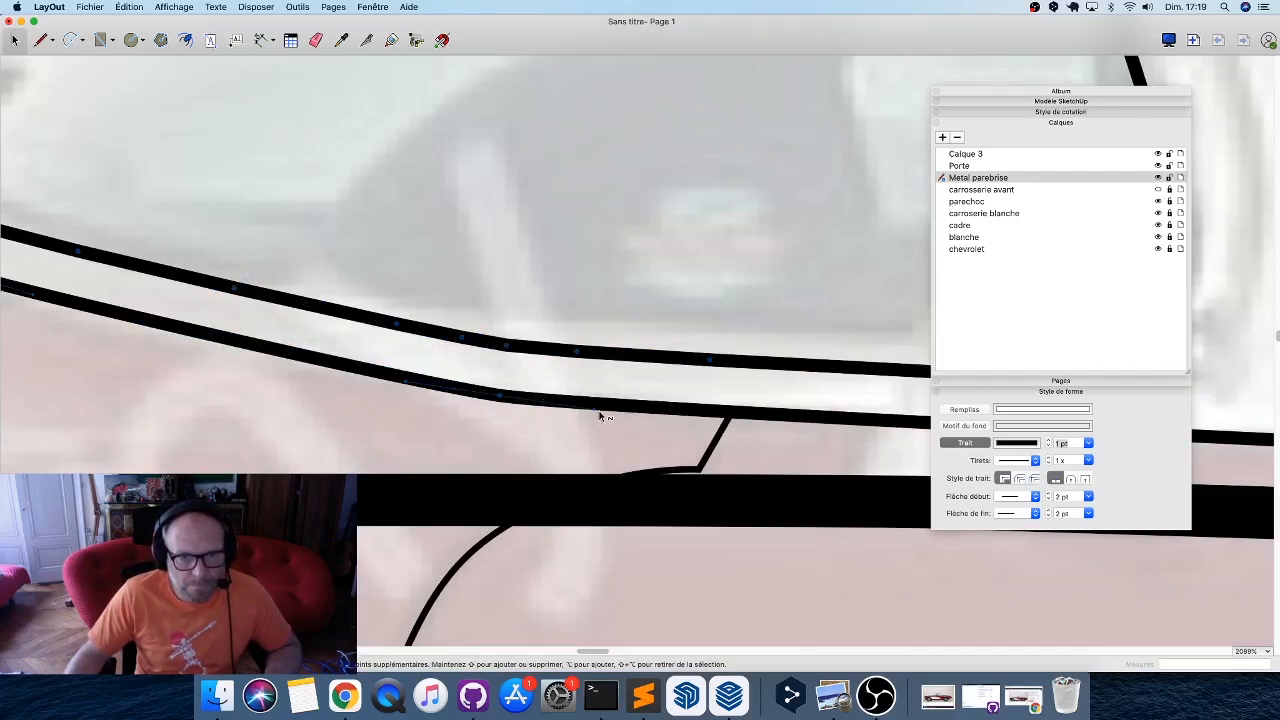
mouse_move(594, 411)
left_mouse_down()
mouse_move(625, 416)
mouse_move(607, 411)
mouse_move(654, 445)
mouse_move(697, 434)
left_mouse_up()
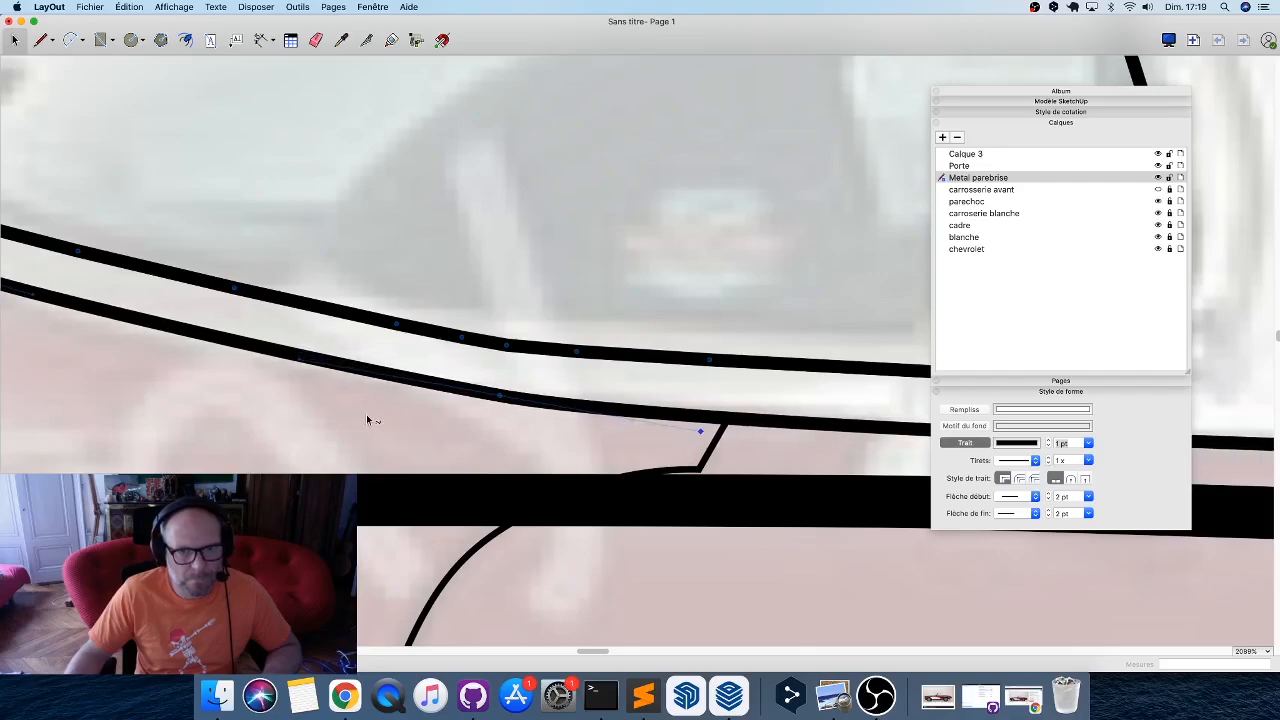
scroll(349, 418, "down", 2)
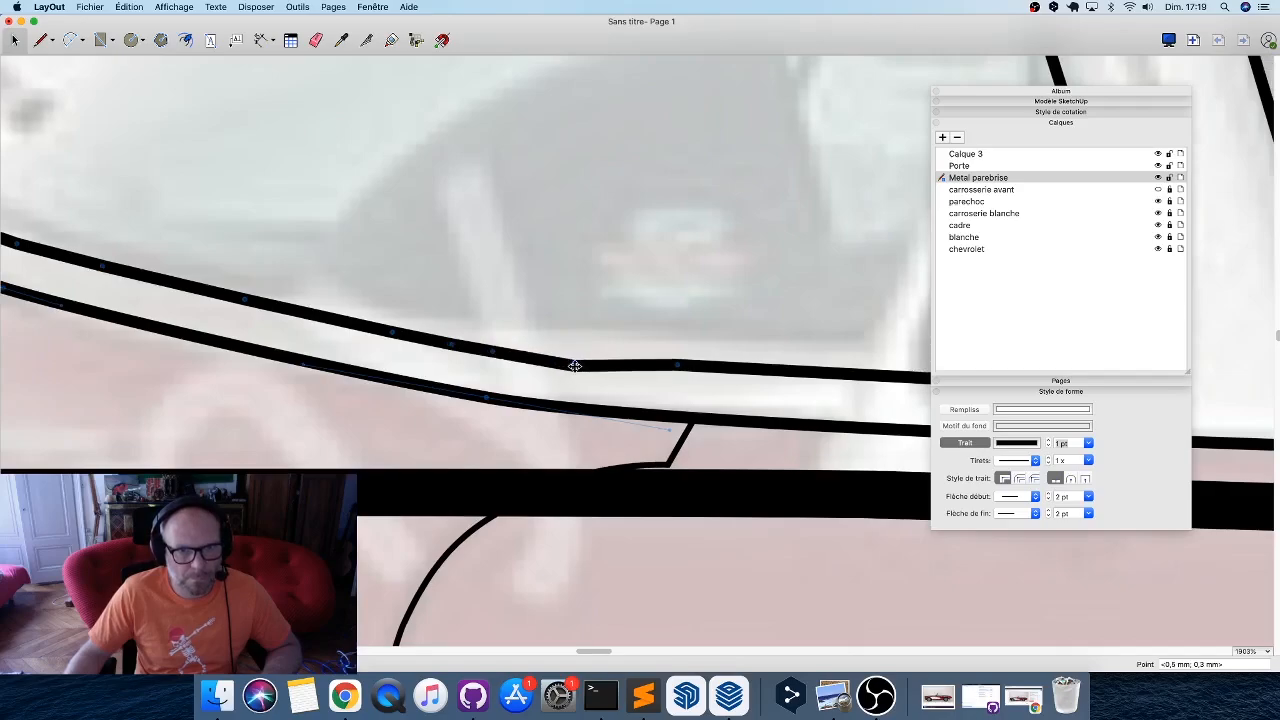
scroll(436, 371, "down", 10)
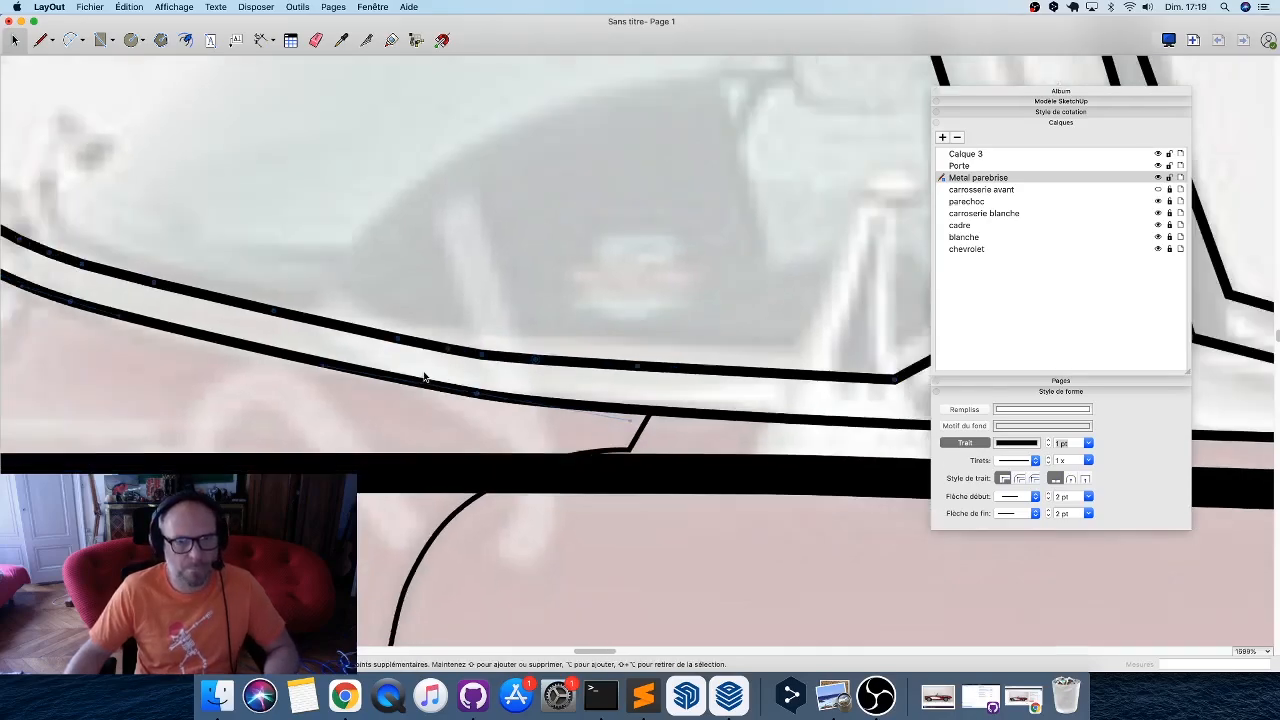
scroll(583, 348, "down", 2)
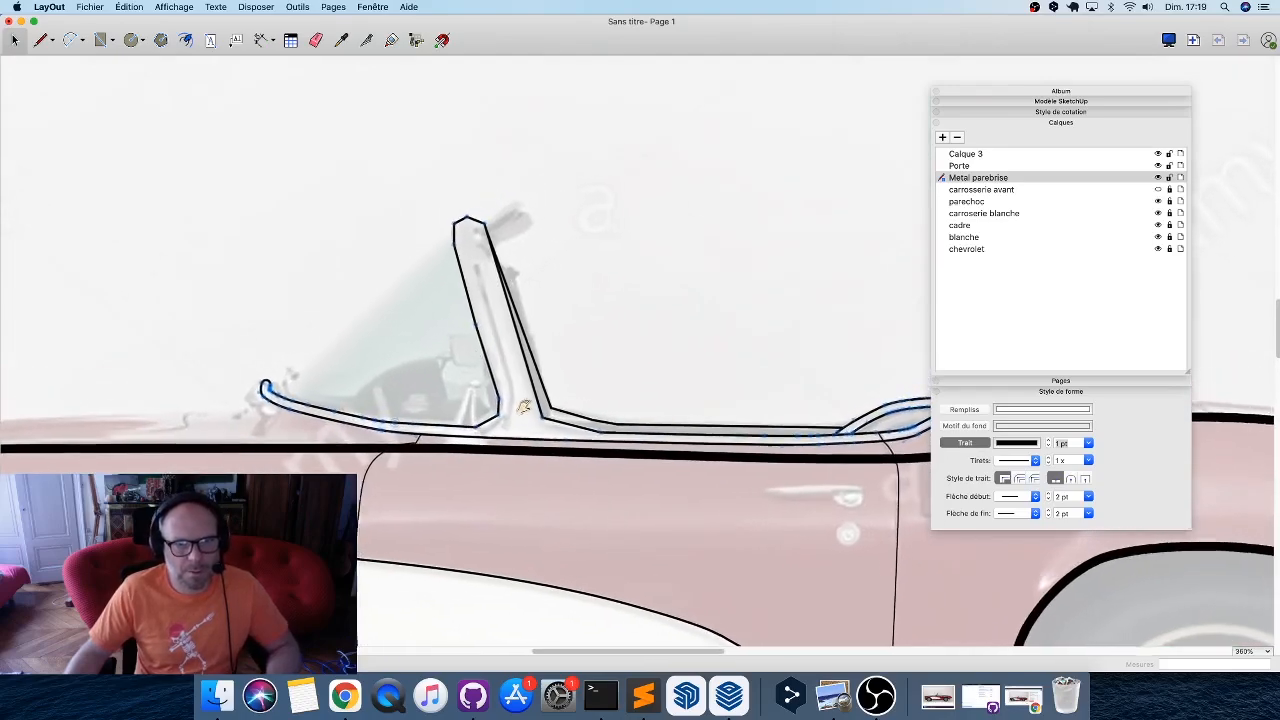
Round the corner where the pillar's front edge meets the strip's upper line into a smooth curve.
scroll(458, 443, "up", 6)
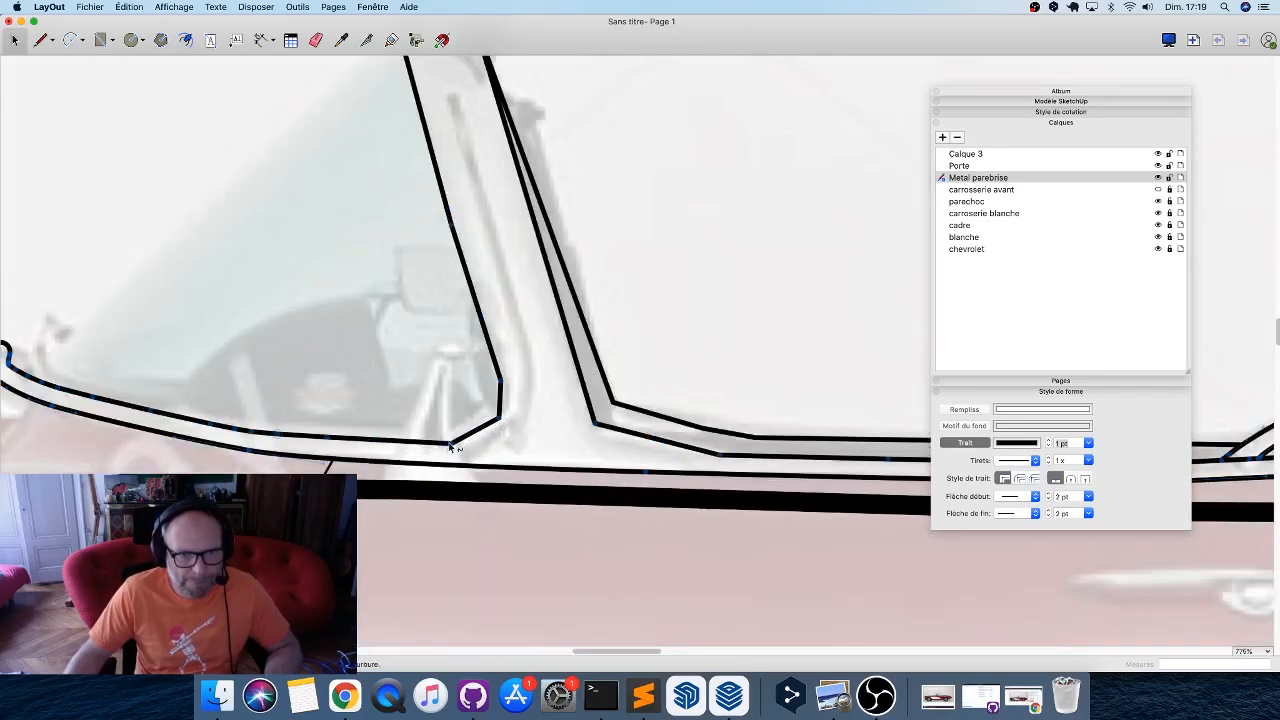
left_click_drag(452, 442, 497, 421, "alt")
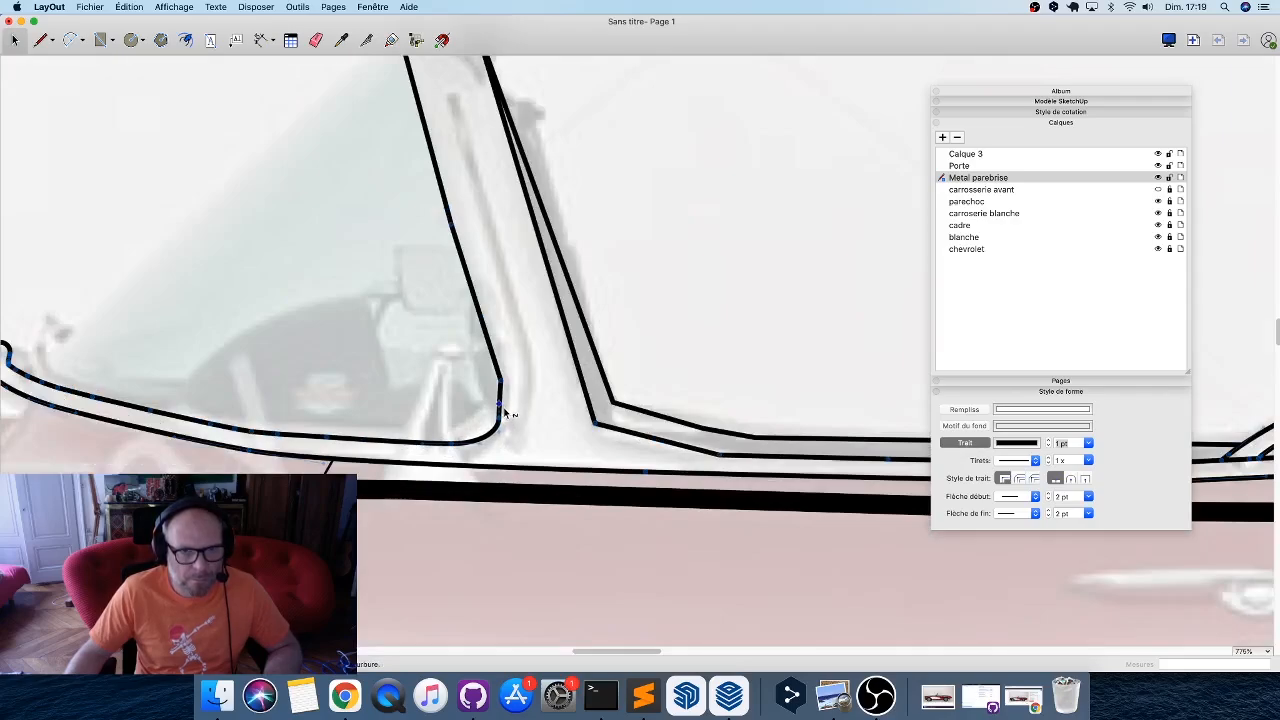
scroll(503, 410, "up", 2)
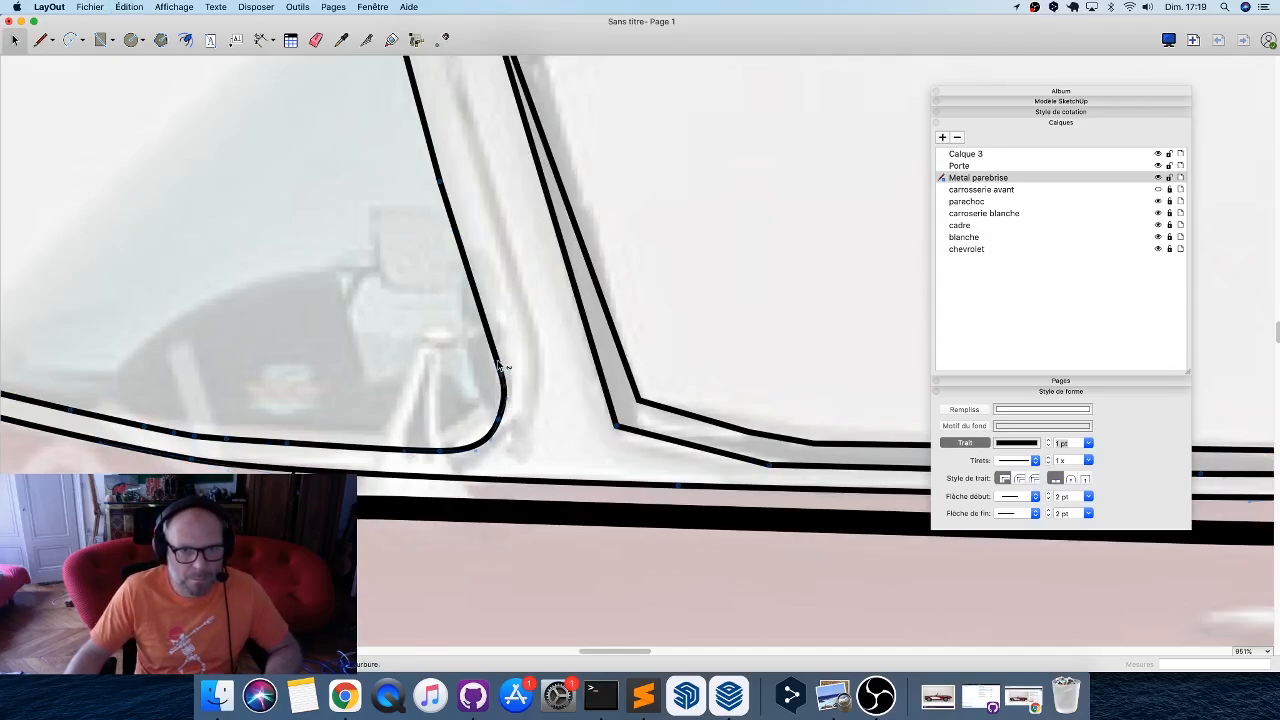
Round the top of the windshield pillar outline and adjust the curvature at its rear top corner.
middle_click_drag(520, 360, 640, 678)
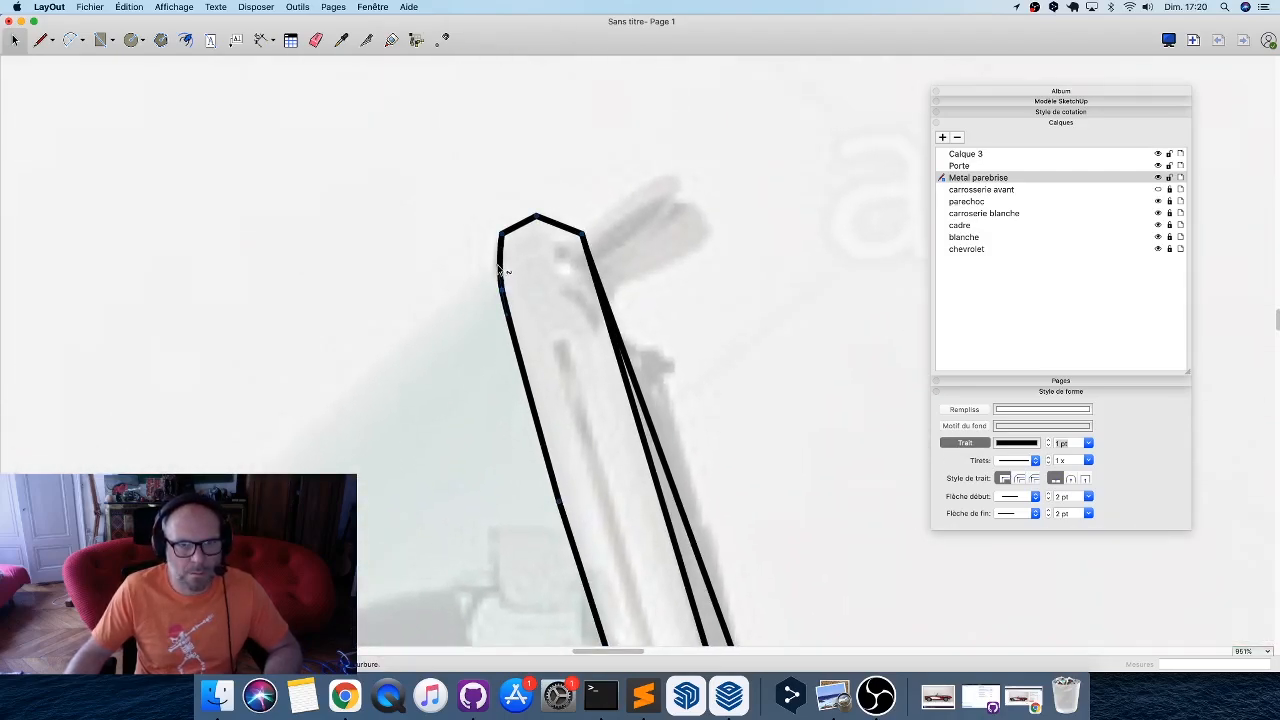
left_click_drag(515, 219, 516, 218, "super")
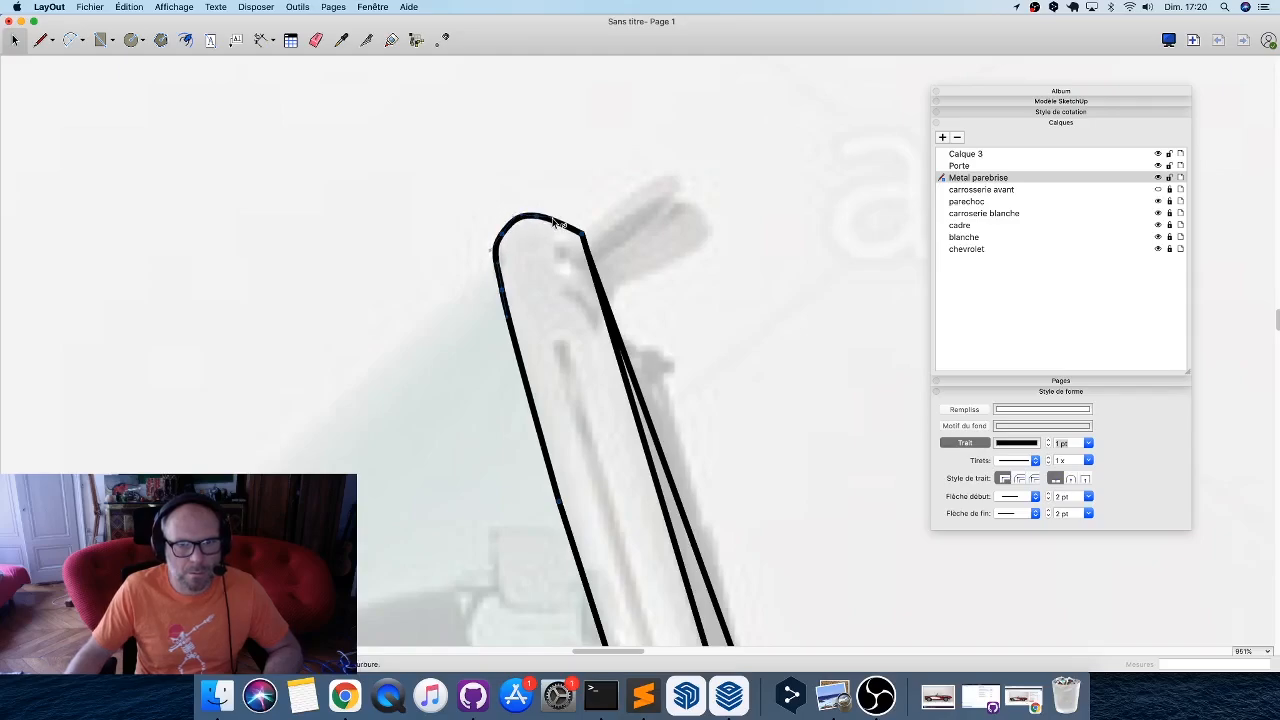
left_click_drag(589, 241, 594, 247)
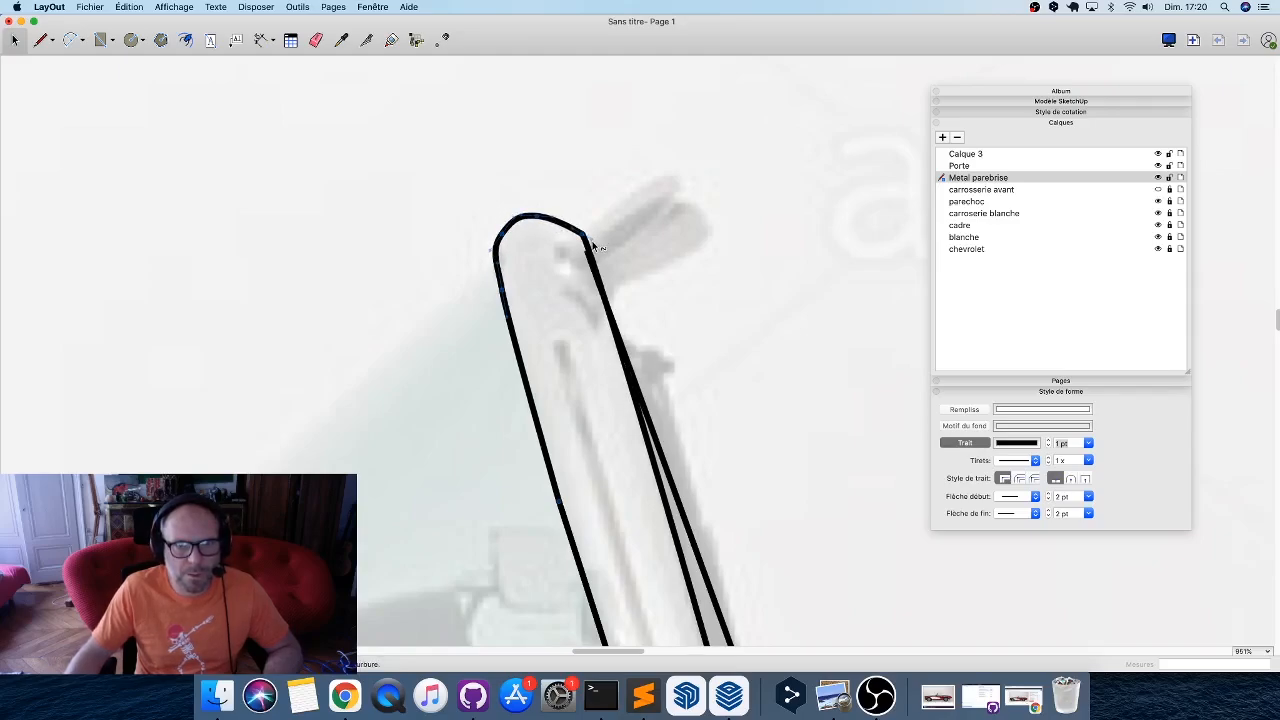
Curve the strip's upper line where it leaves the pillar's rear base and flattens toward the back.
scroll(581, 295, "down", 10)
scroll(581, 295, "right", 5)
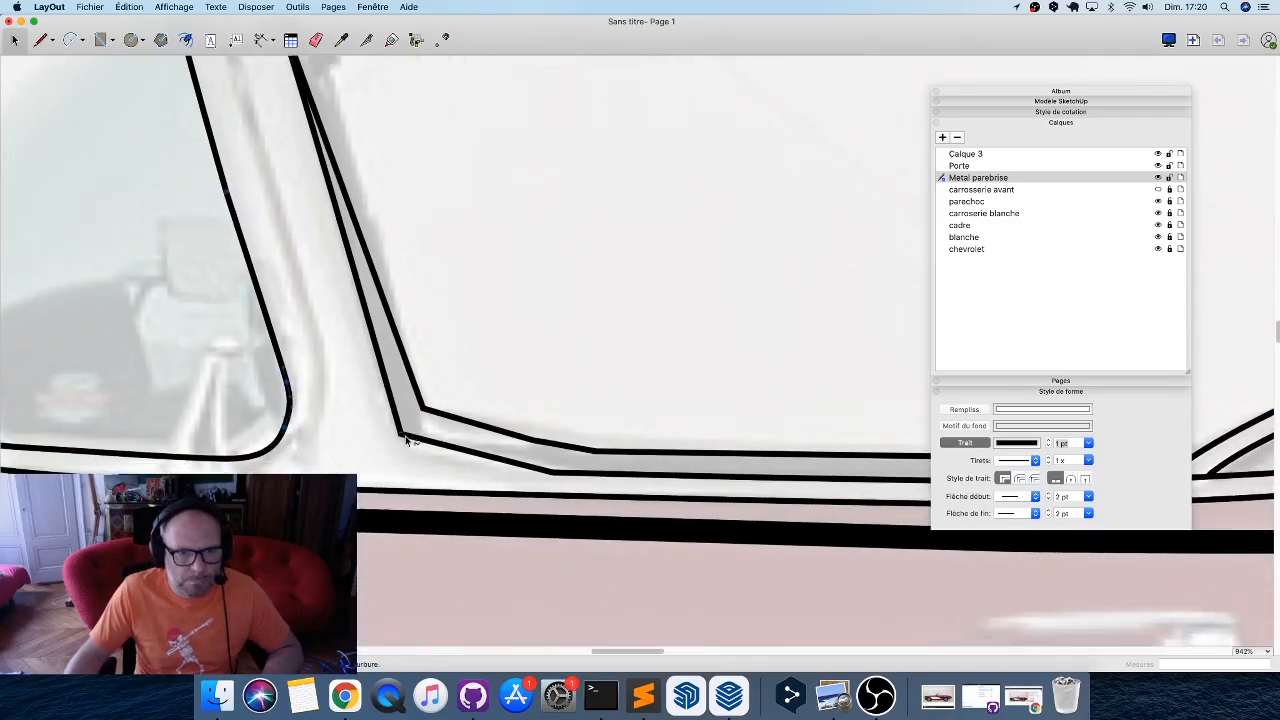
left_click_drag(405, 437, 410, 439)
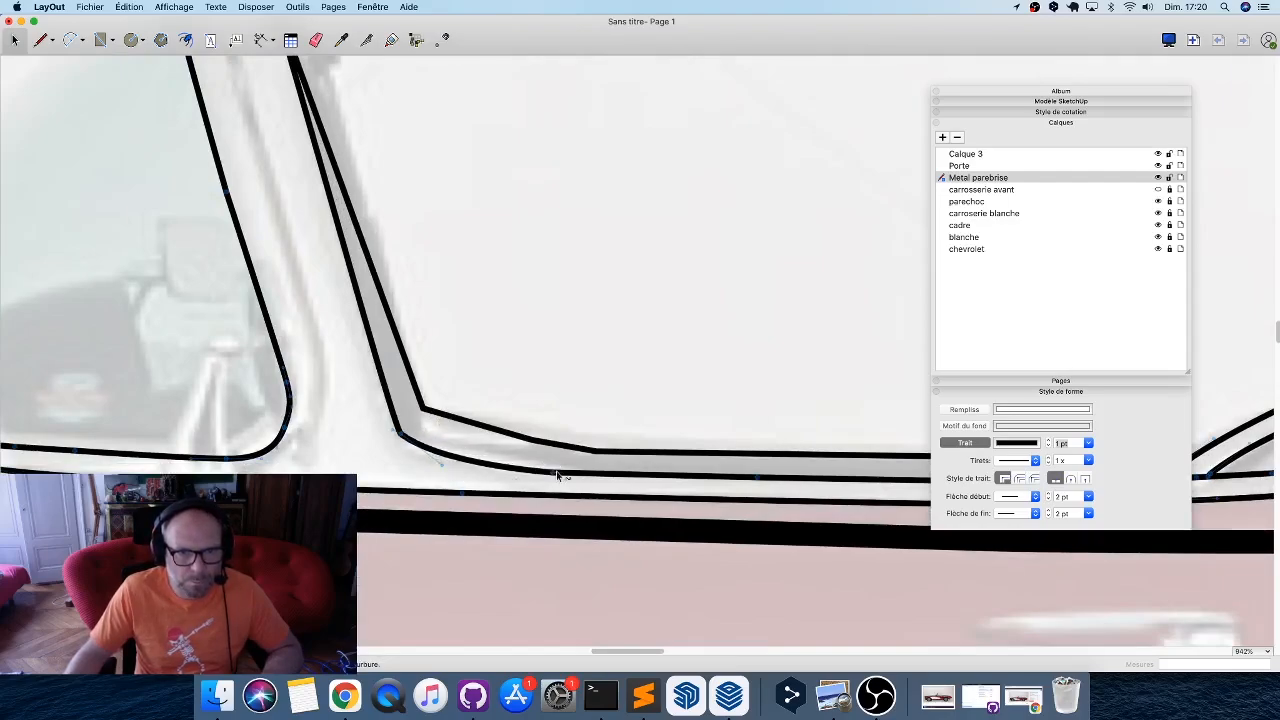
left_click_drag(599, 475, 573, 478)
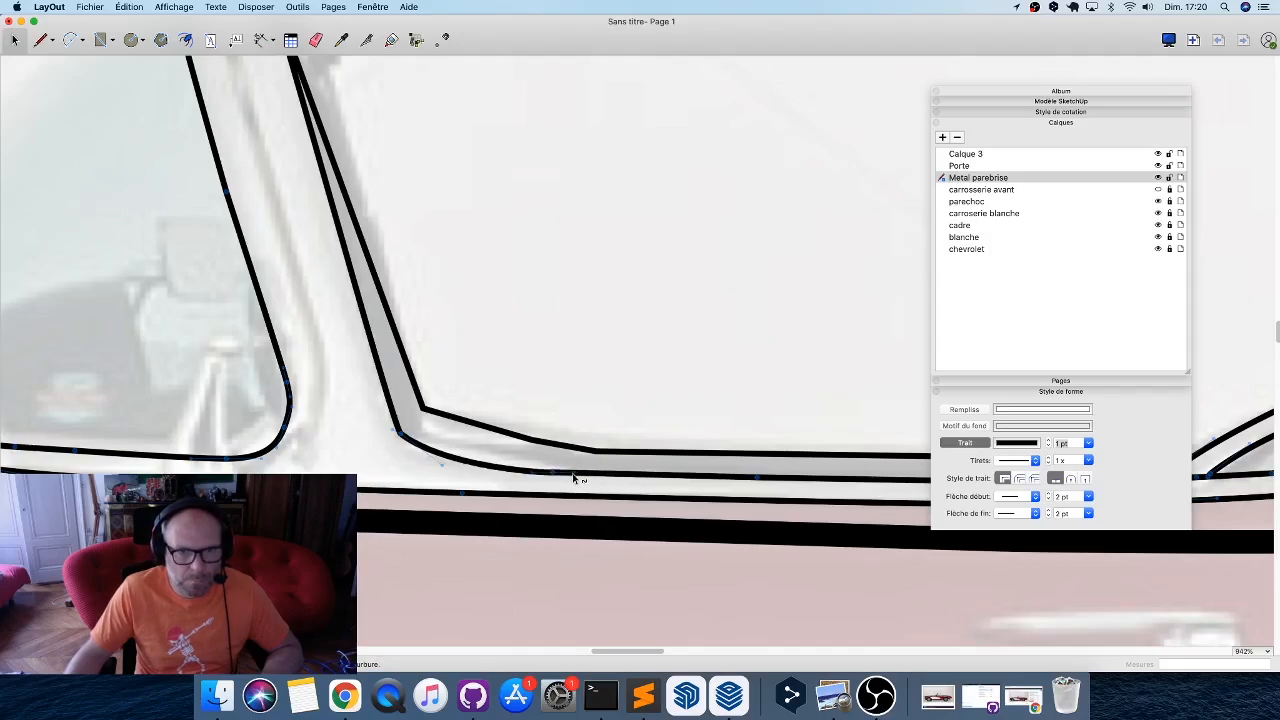
Curve the second line behind the pillar where it turns rearward above the strip, matching the curve below it.
middle_click_drag(652, 453, 172, 431)
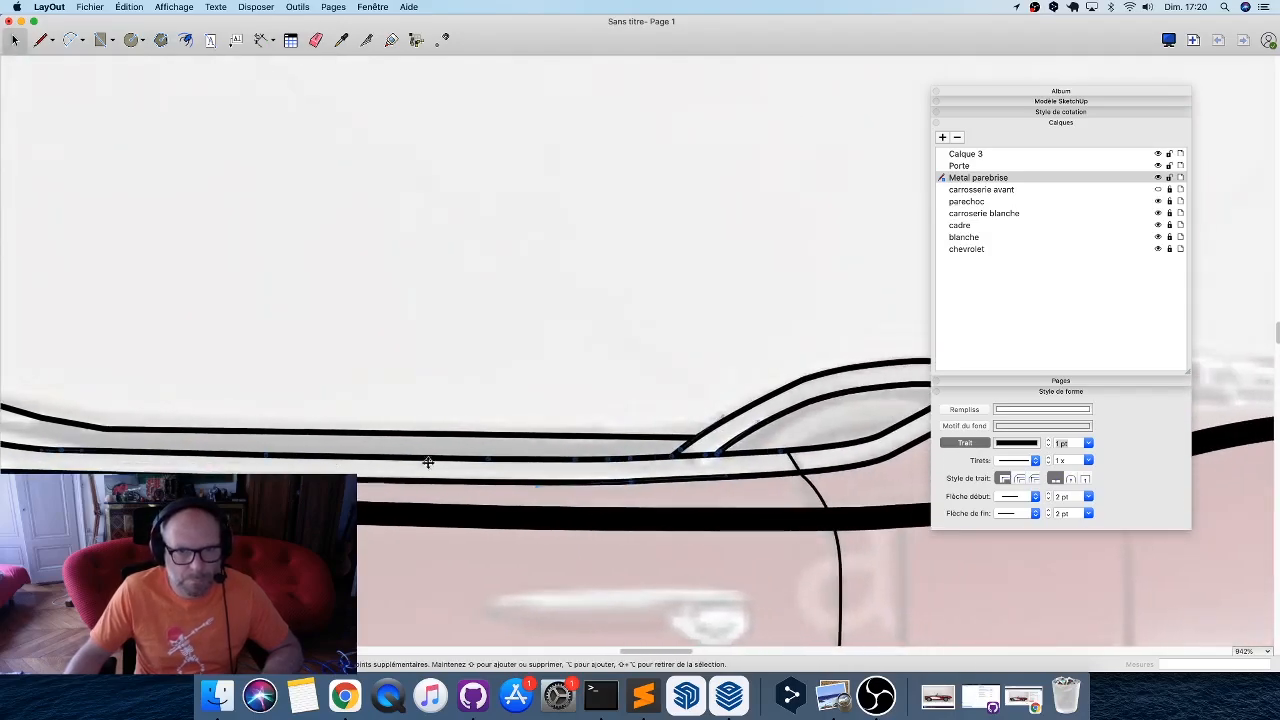
middle_click_drag(429, 460, 694, 505)
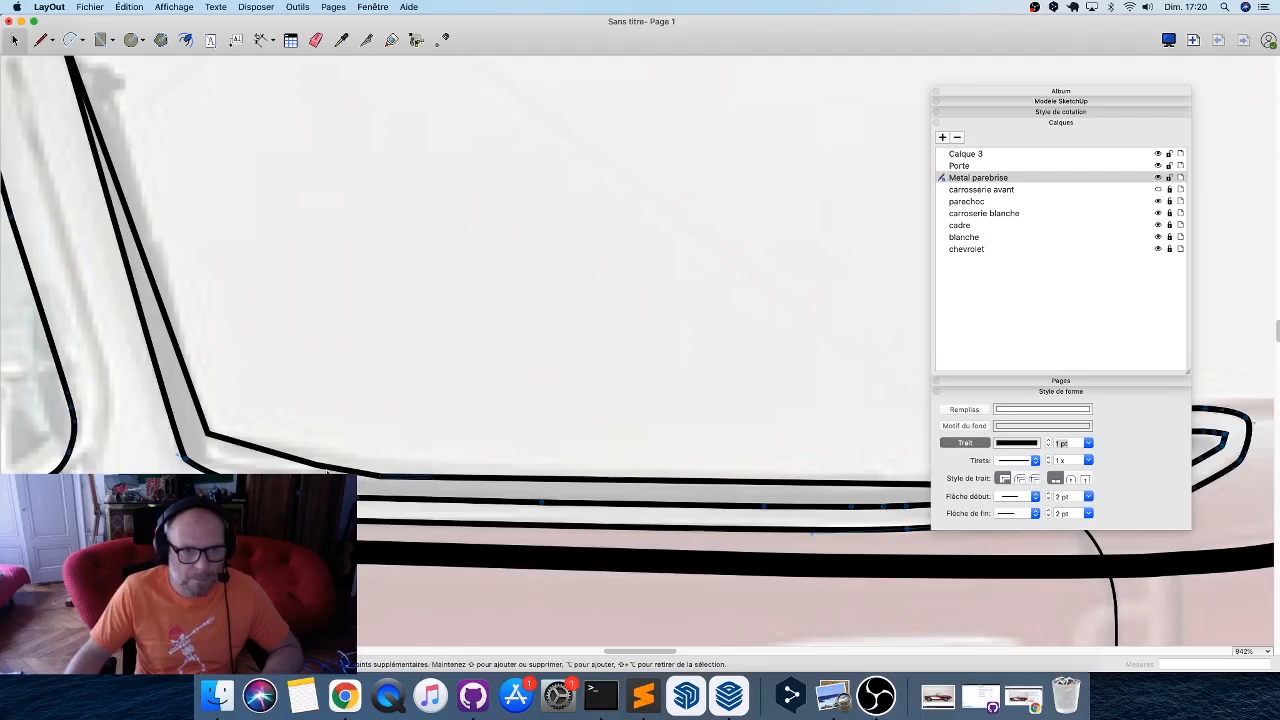
left_click(271, 451)
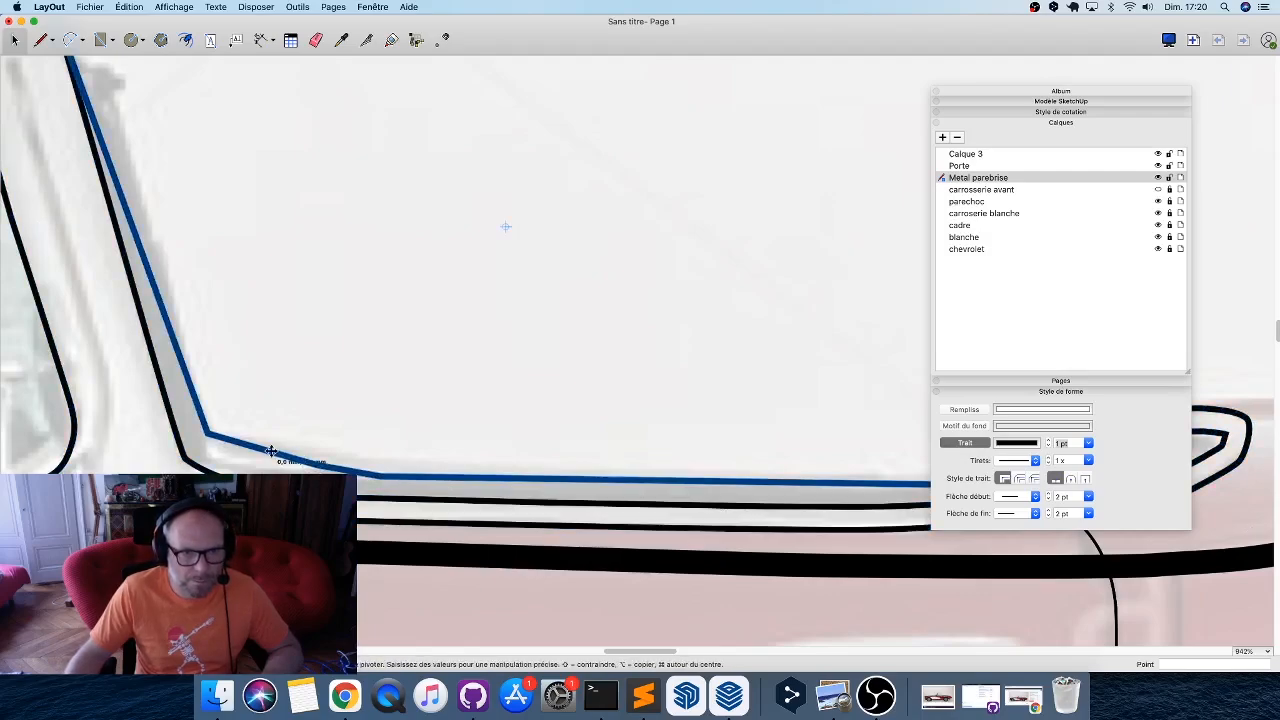
left_click(389, 478)
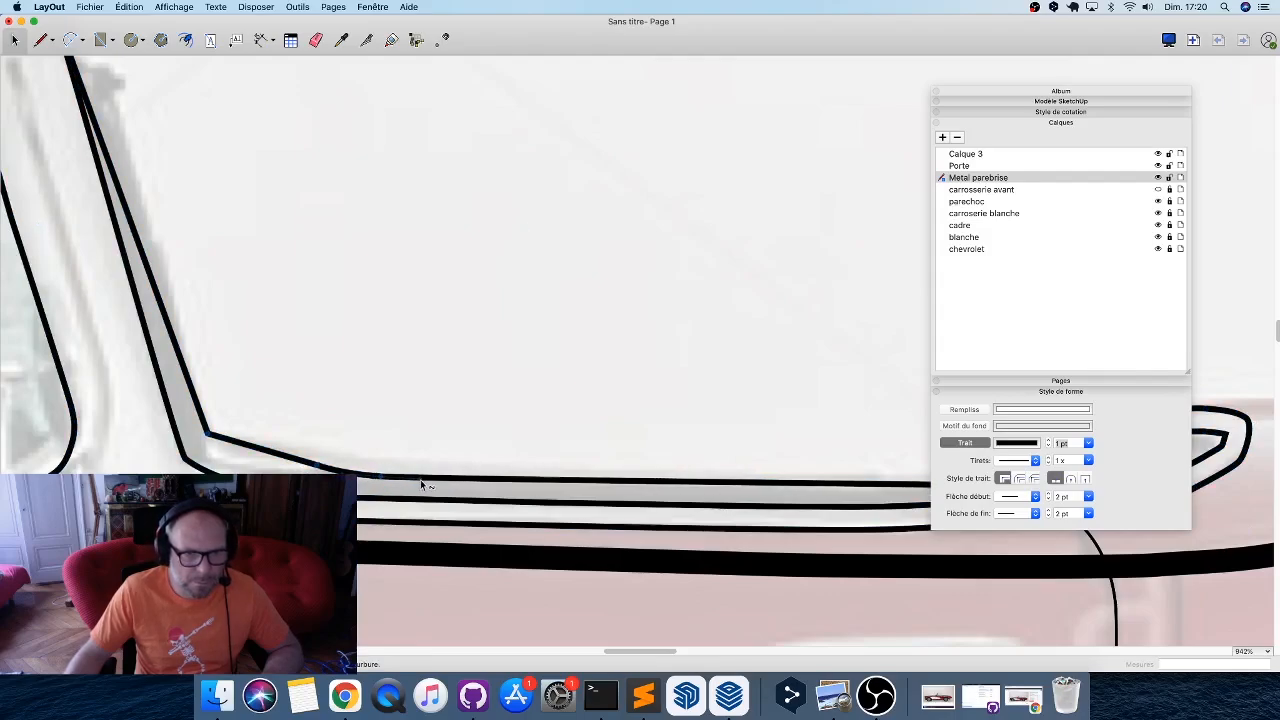
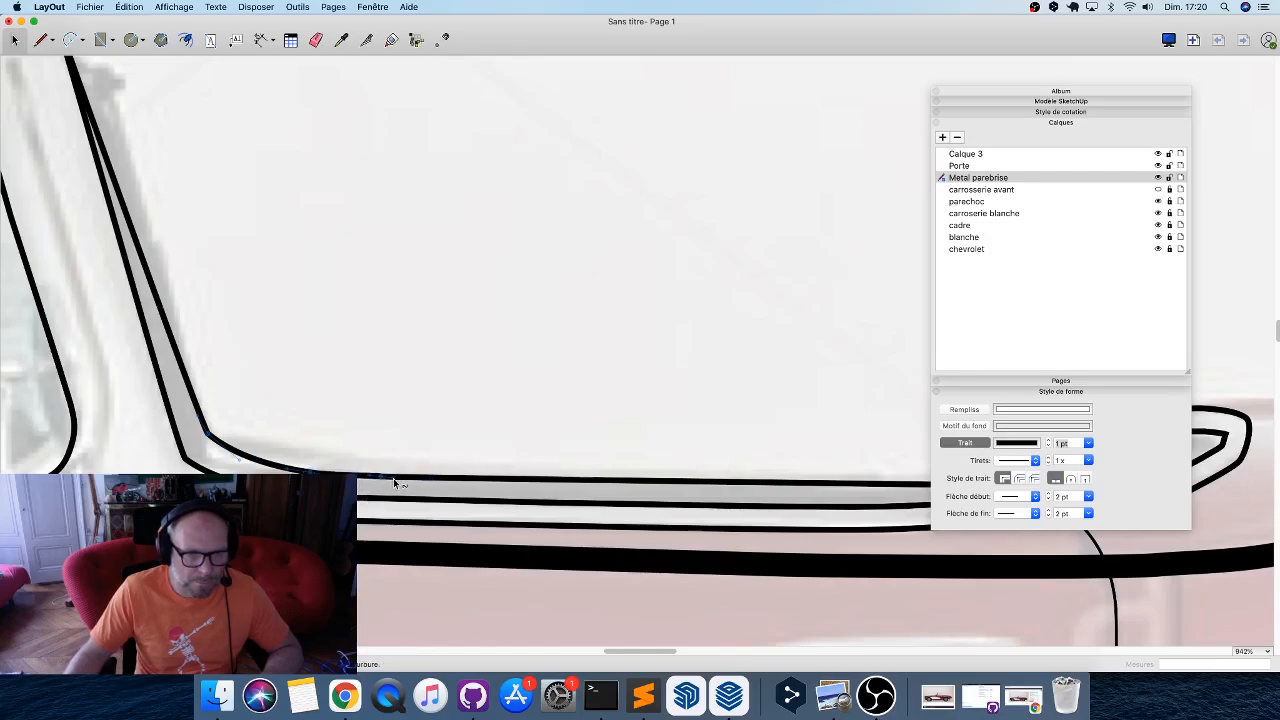
Make the "carrosserie avant" layer visible again.
scroll(300, 475, "down", 3)
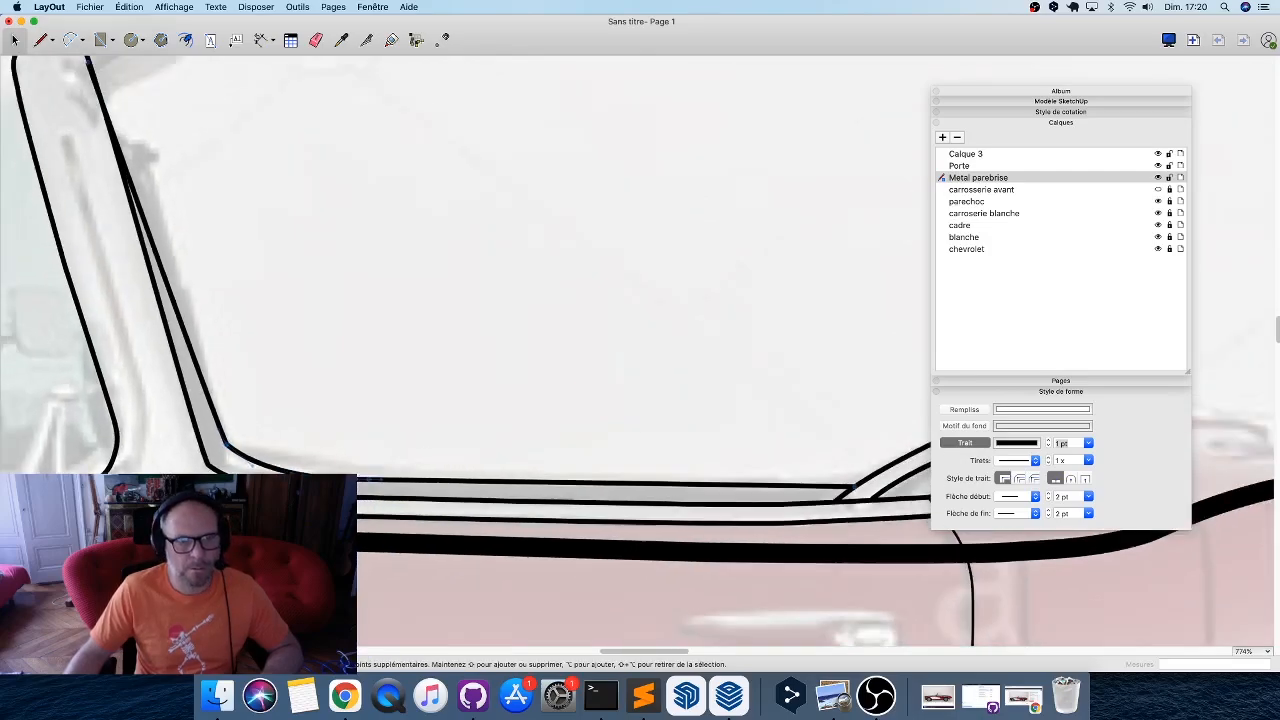
scroll(201, 463, "down", 5)
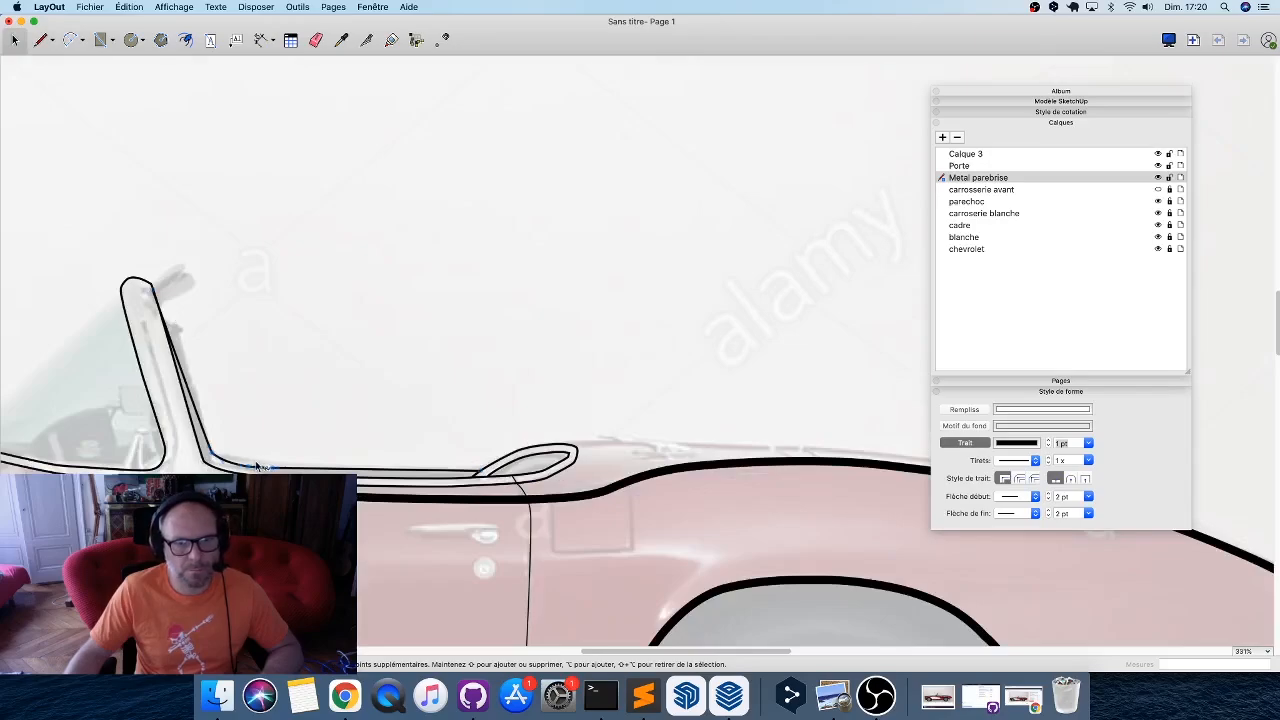
middle_click_drag(242, 450, 393, 451)
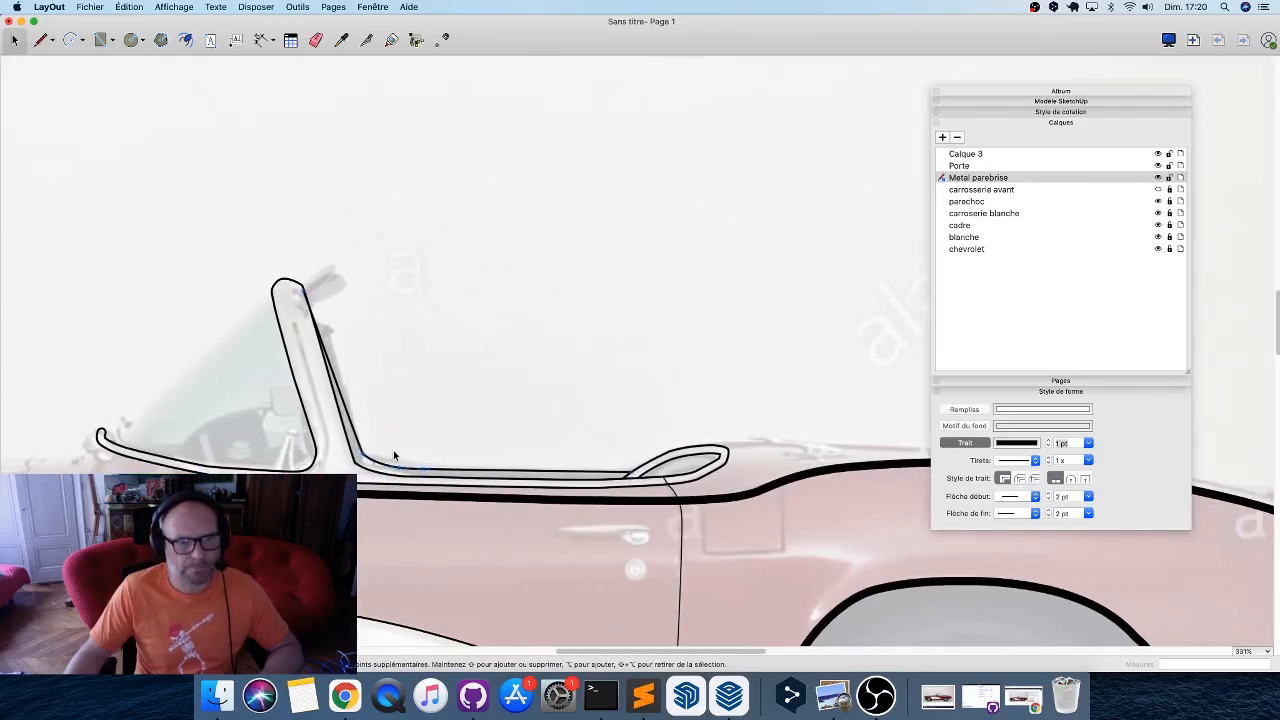
scroll(430, 455, "down", 5)
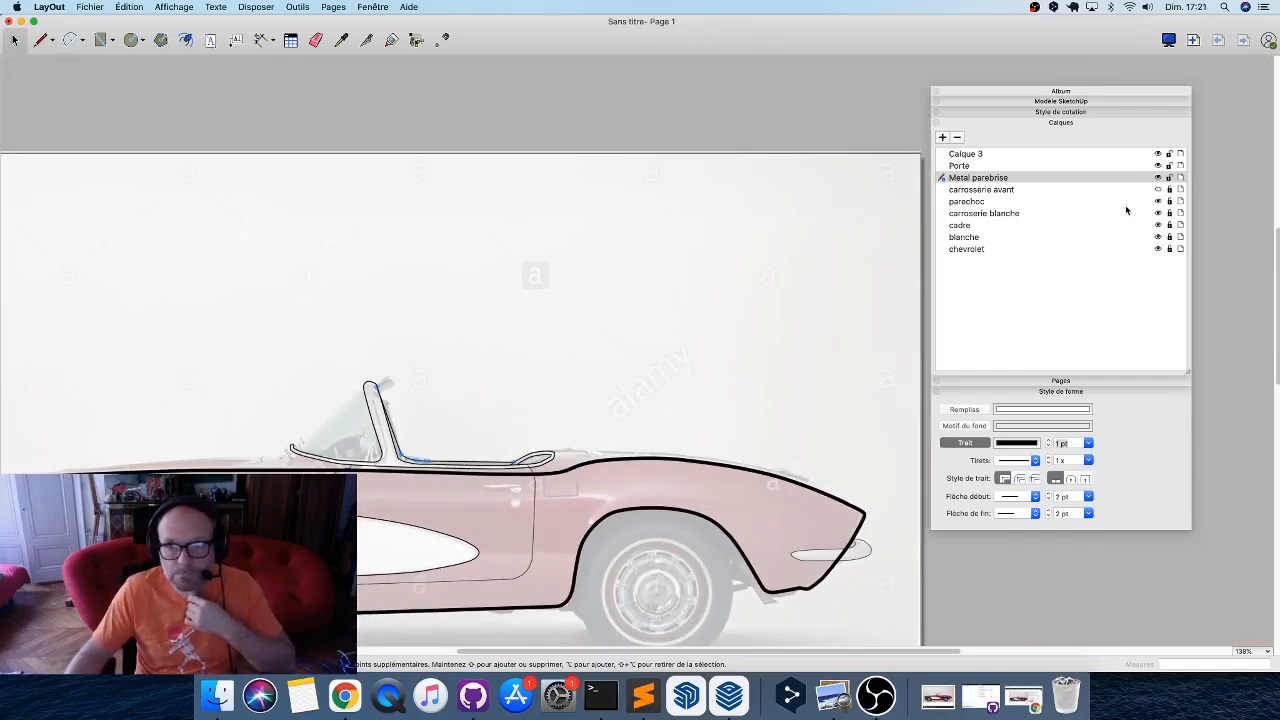
left_click(1158, 189)
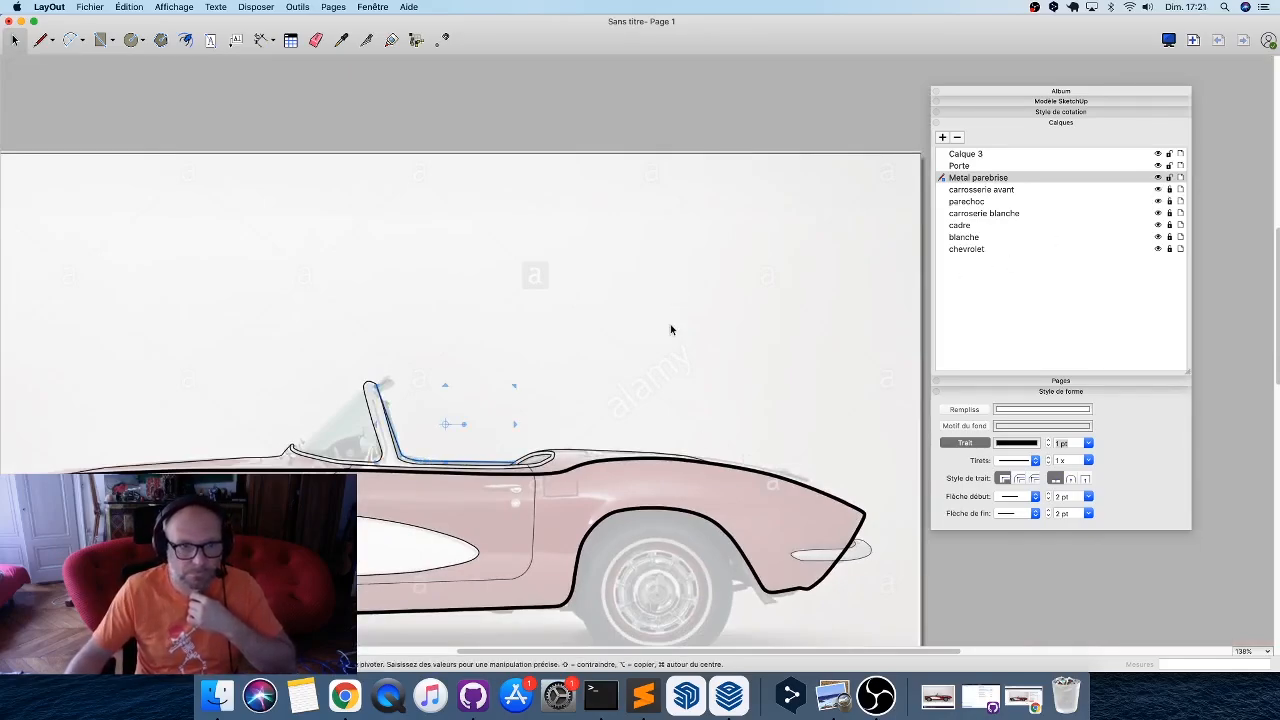
Add a new layer named "aeration" and place it between the "parechoc" and "carroserie blanche" layers.
scroll(670, 324, "down", 3)
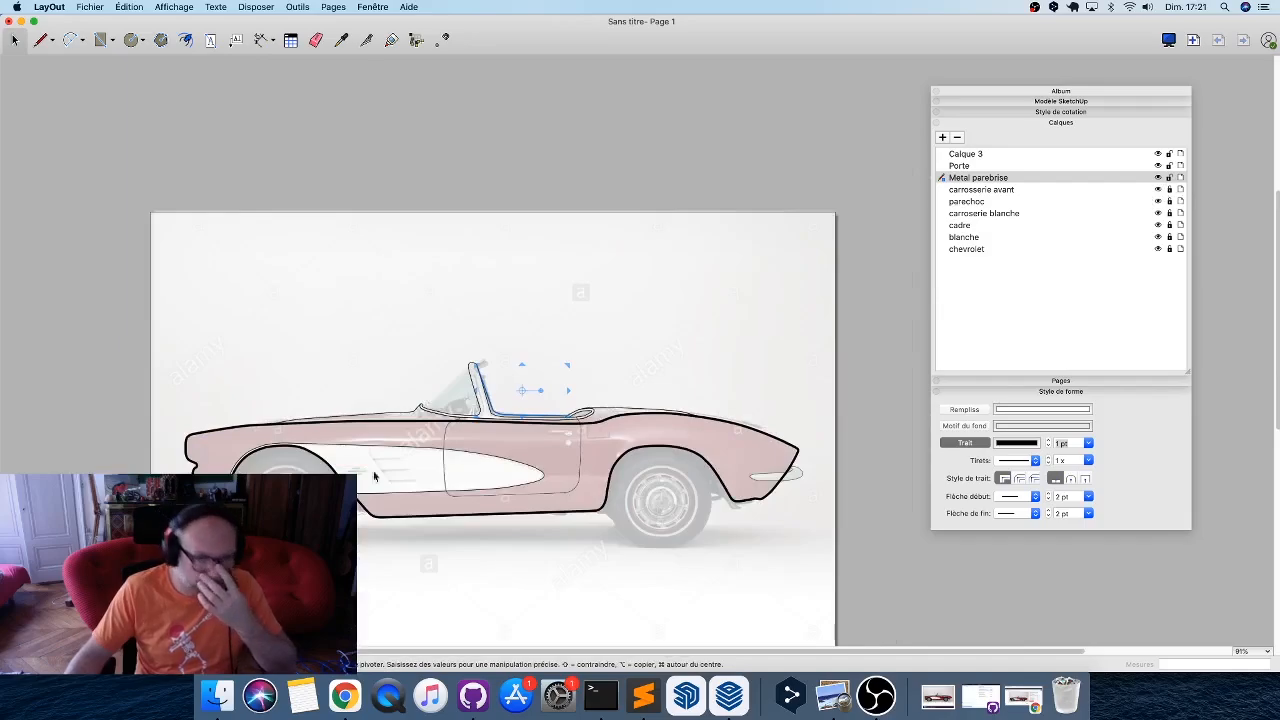
scroll(376, 476, "up", 5)
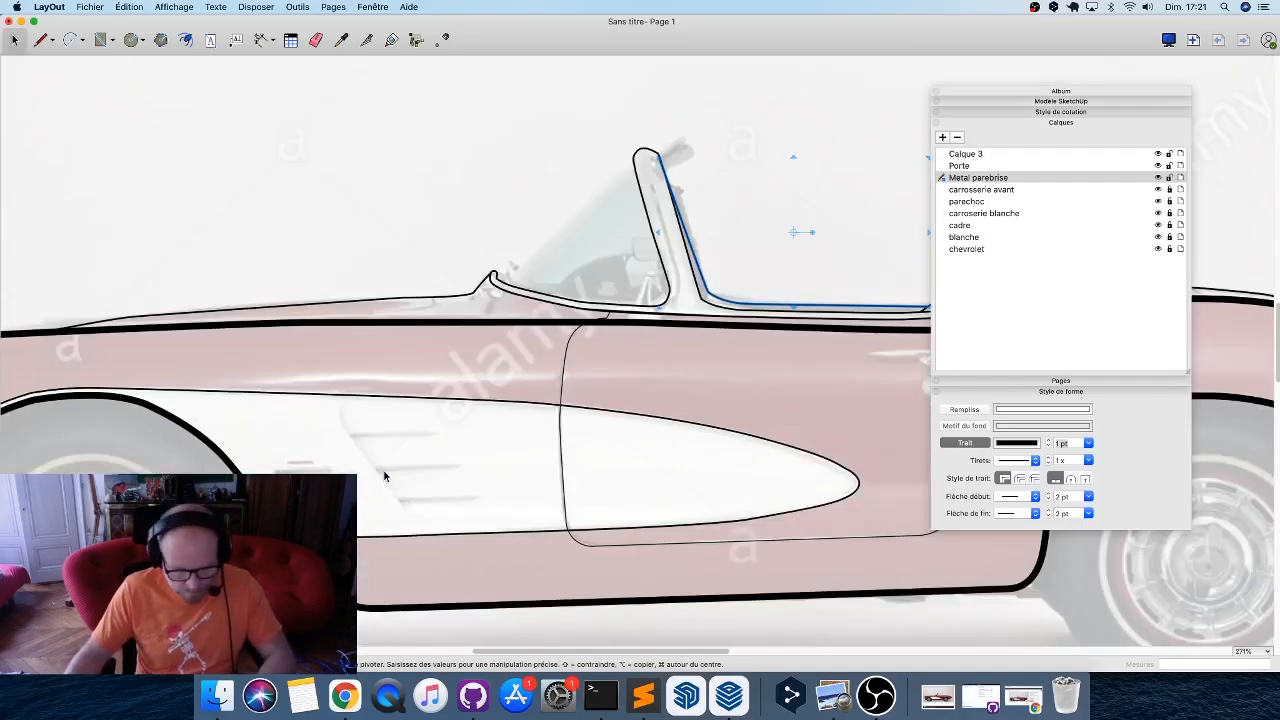
scroll(363, 462, "up", 2)
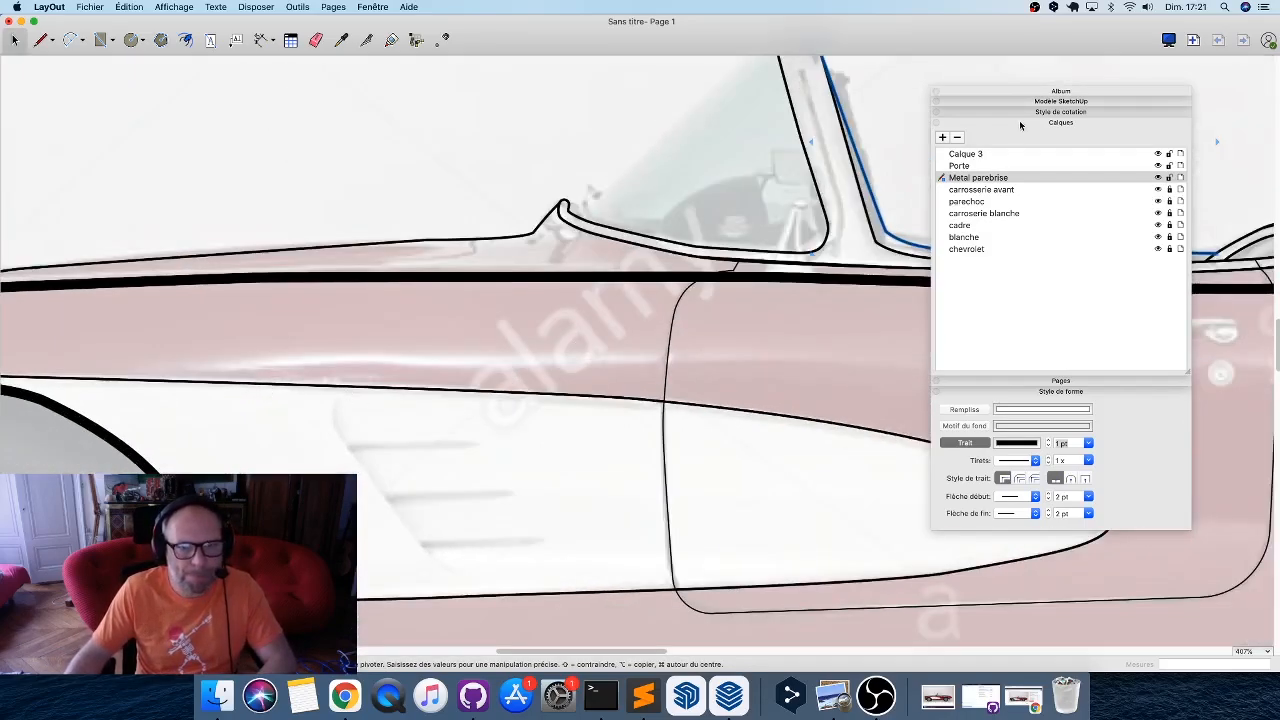
left_click(942, 137)
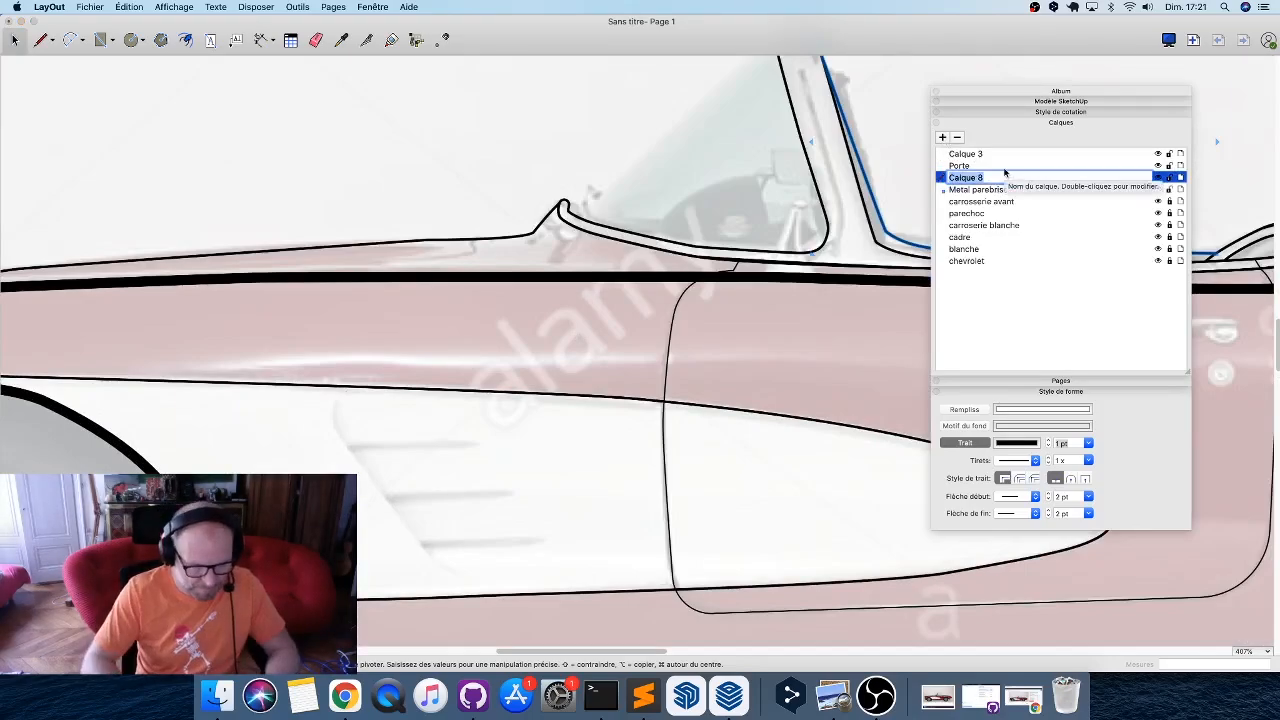
type("a")
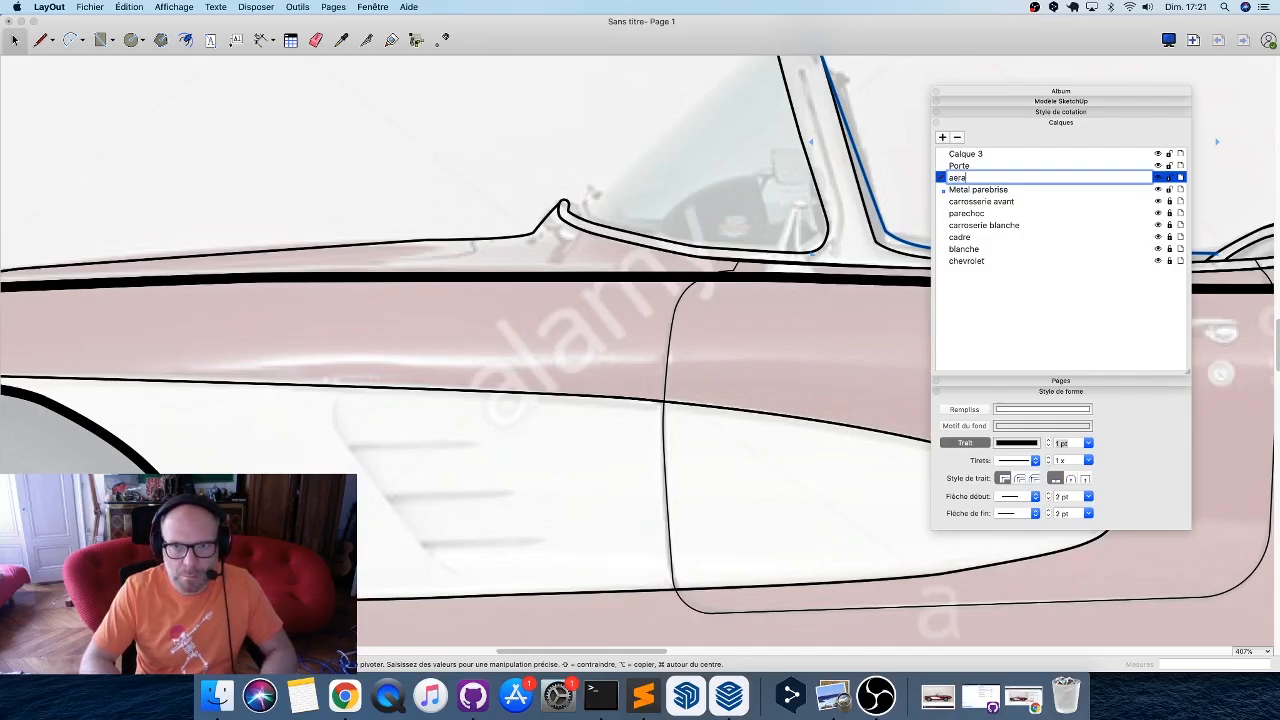
type("reation")
key("Return")
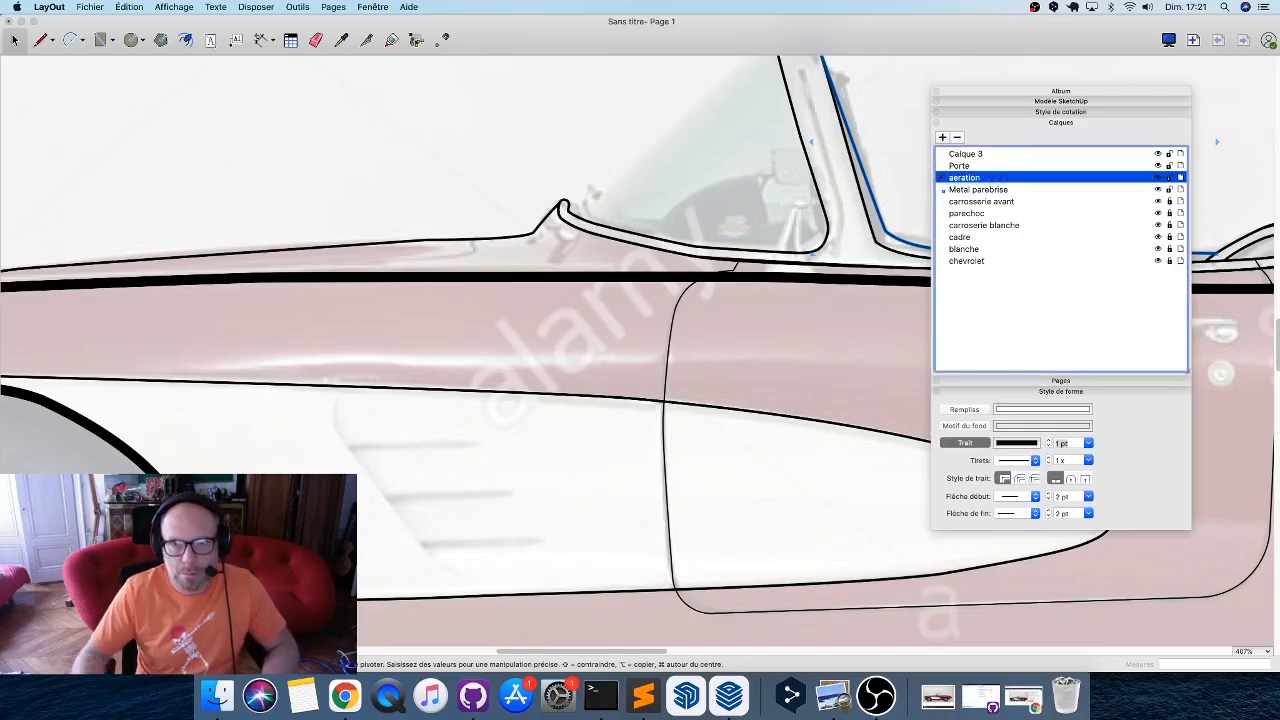
left_click(1158, 178)
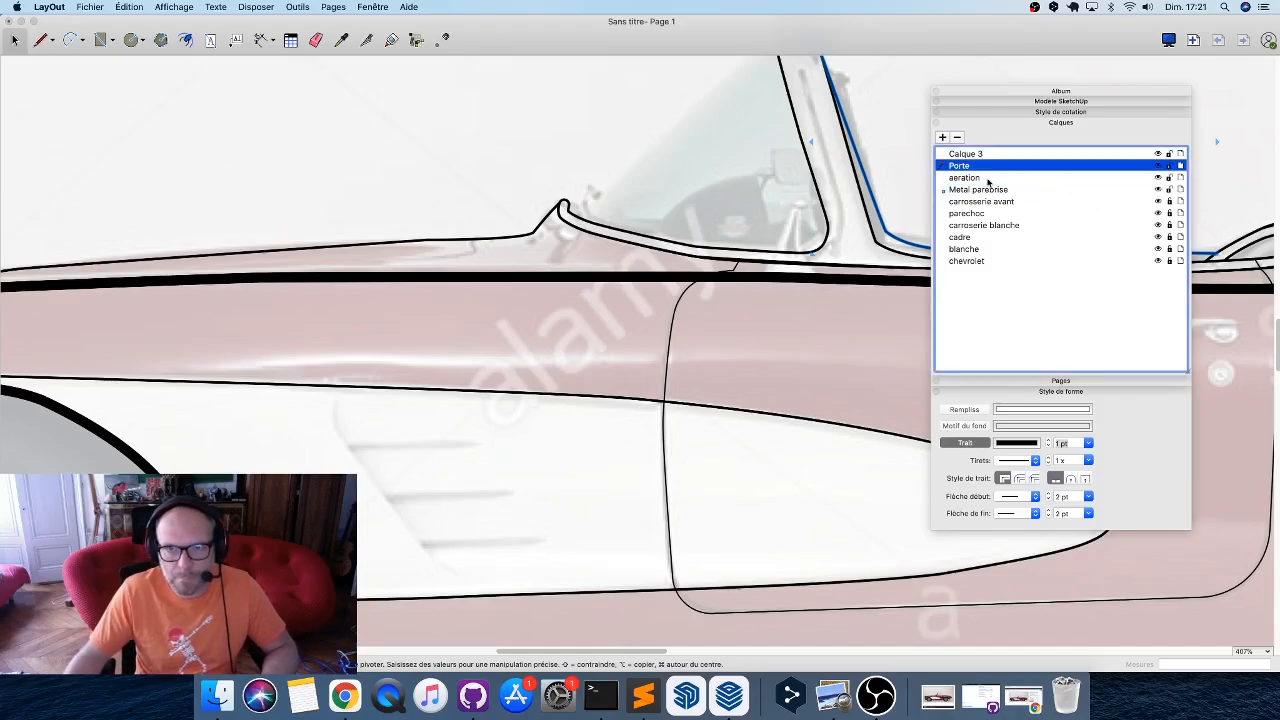
left_click_drag(988, 180, 972, 213)
middle_click_drag(363, 443, 470, 354)
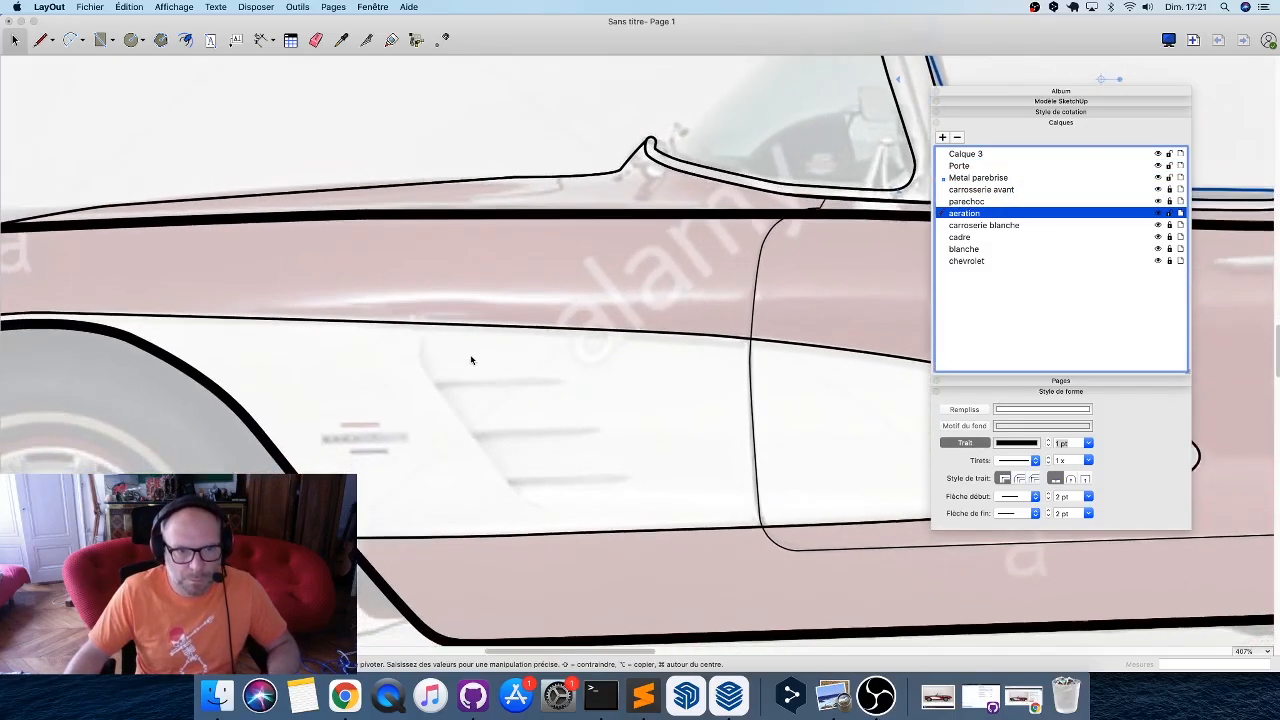
scroll(428, 384, "up", 2)
key("l")
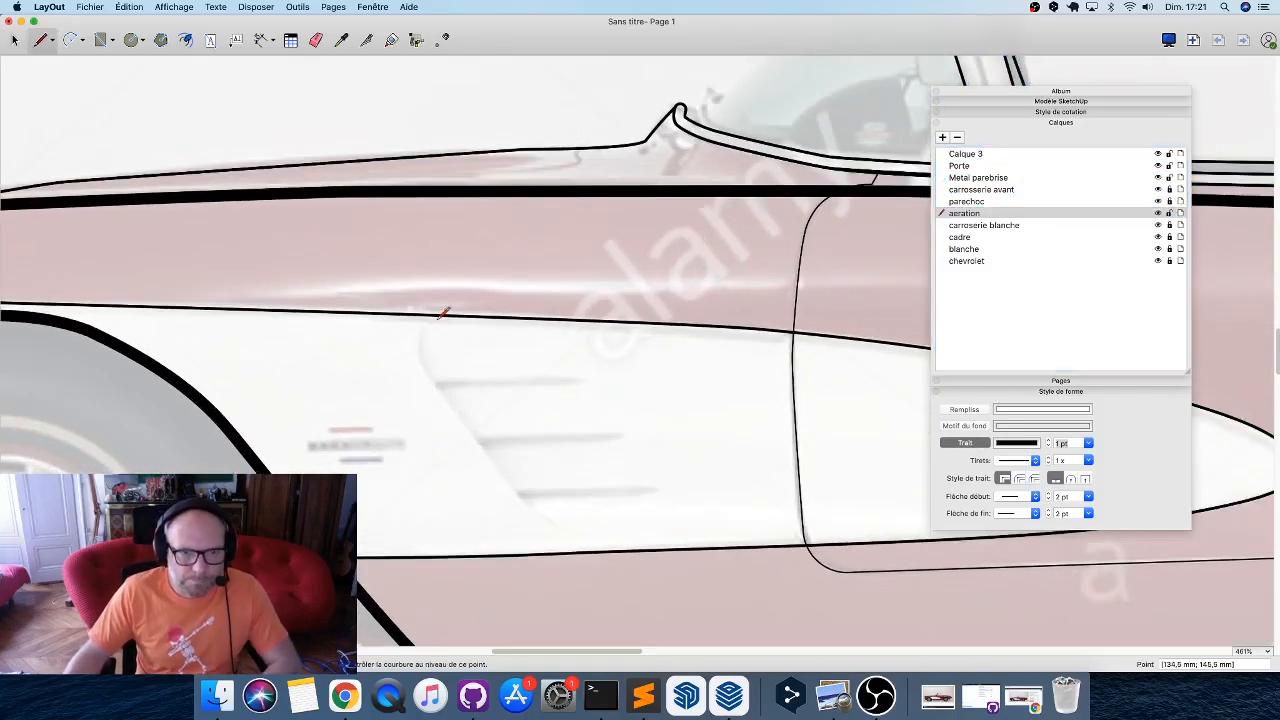
left_click(432, 318)
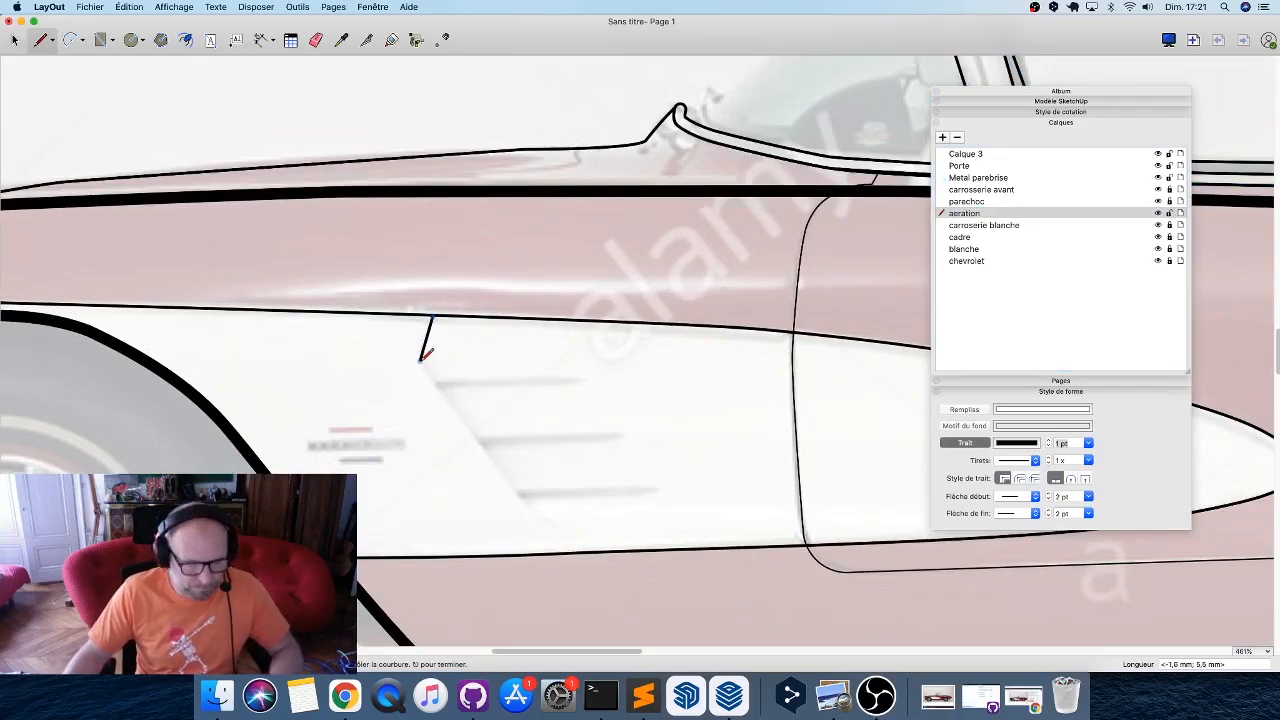
key("a")
left_click(433, 321)
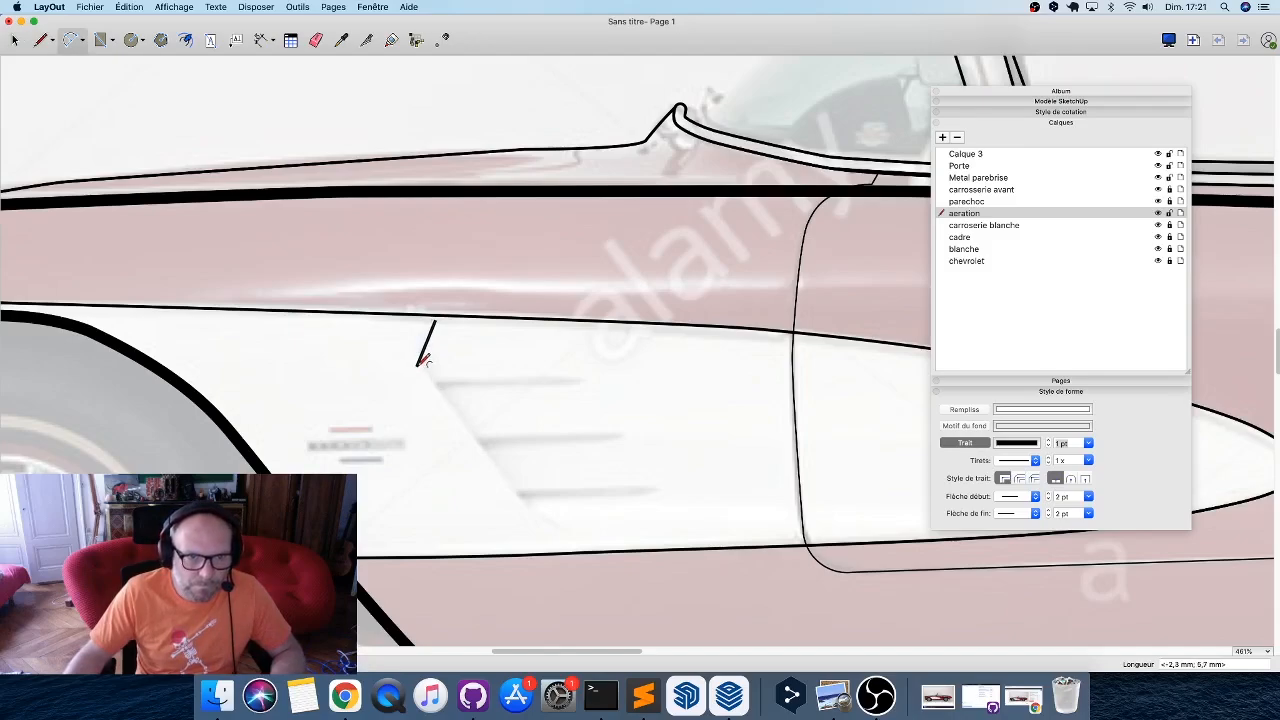
left_click(415, 365)
key("Escape")
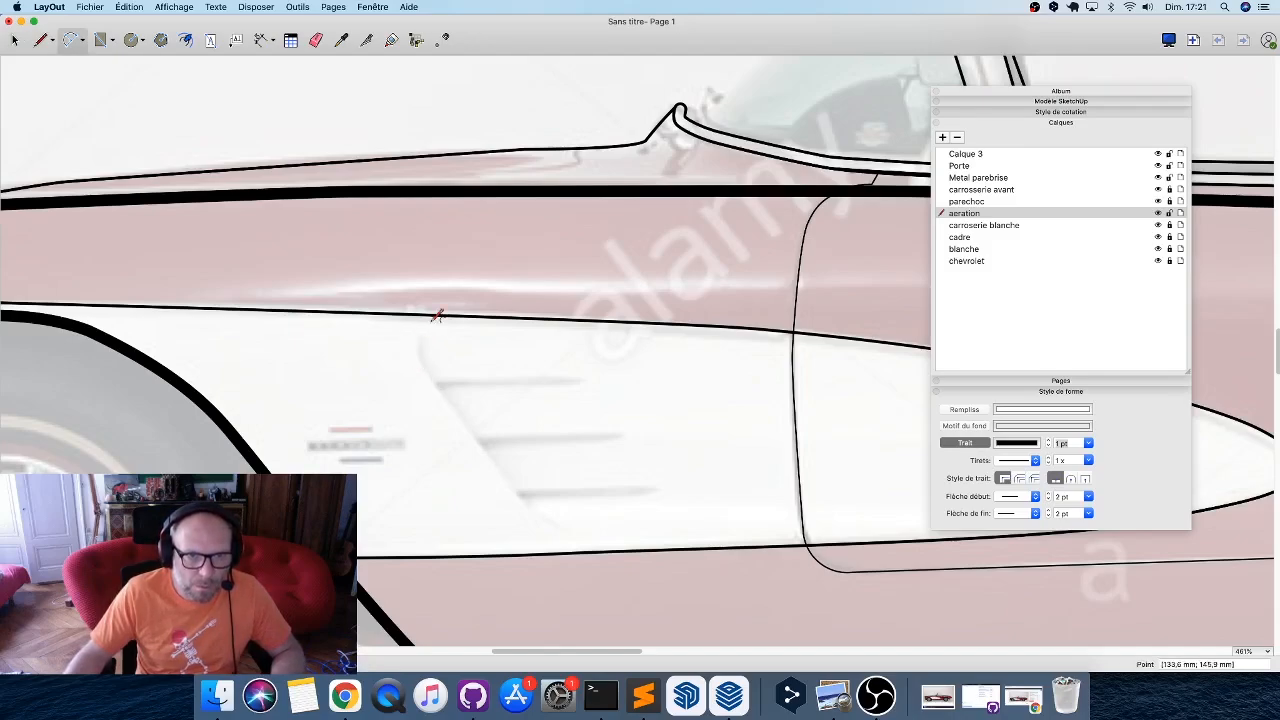
Turn on object snapping and draw an arc bulging about 1.3 mm forward for the vent's upper front corner, starting on the white panel's upper edge.
left_click(446, 41)
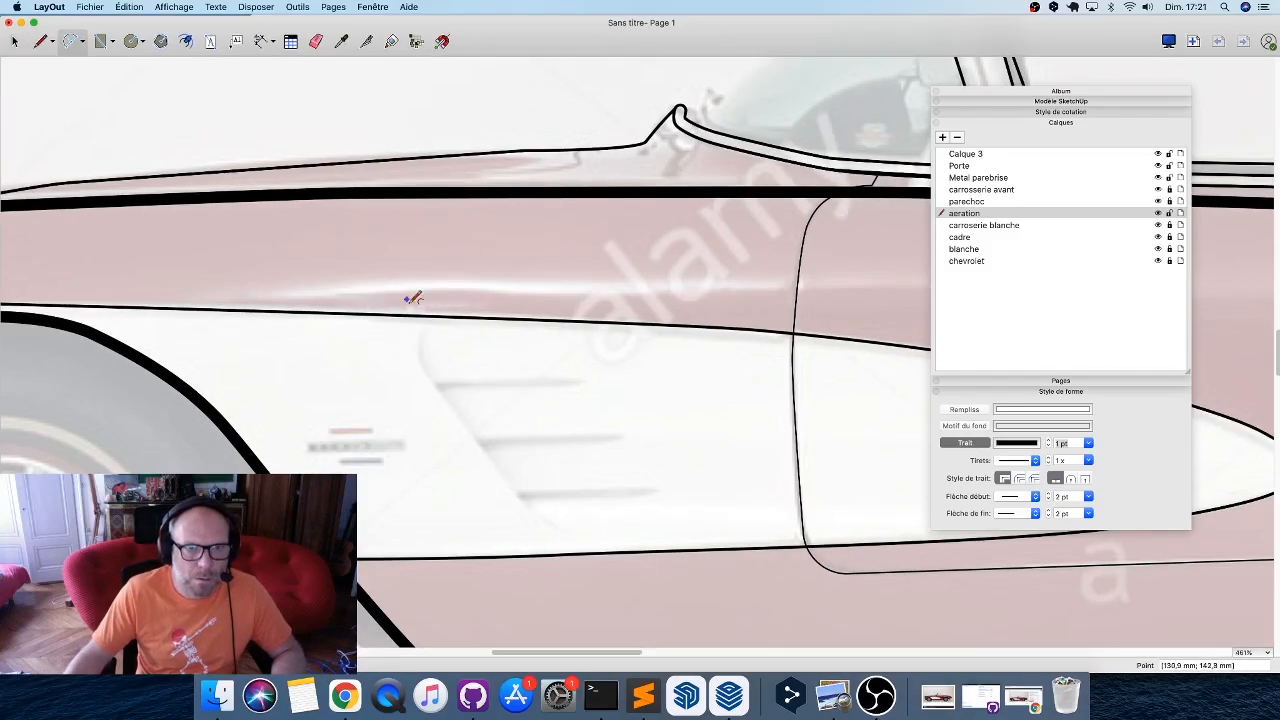
left_click(444, 318)
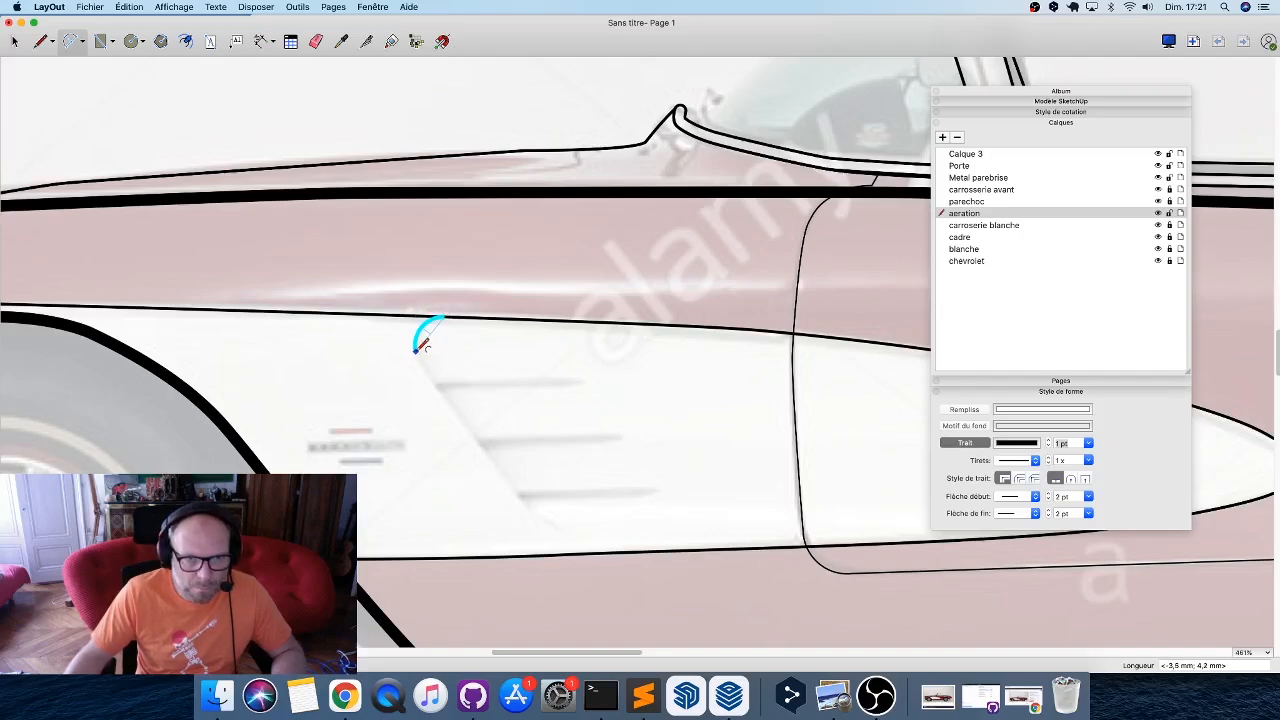
scroll(416, 349, "up", 6)
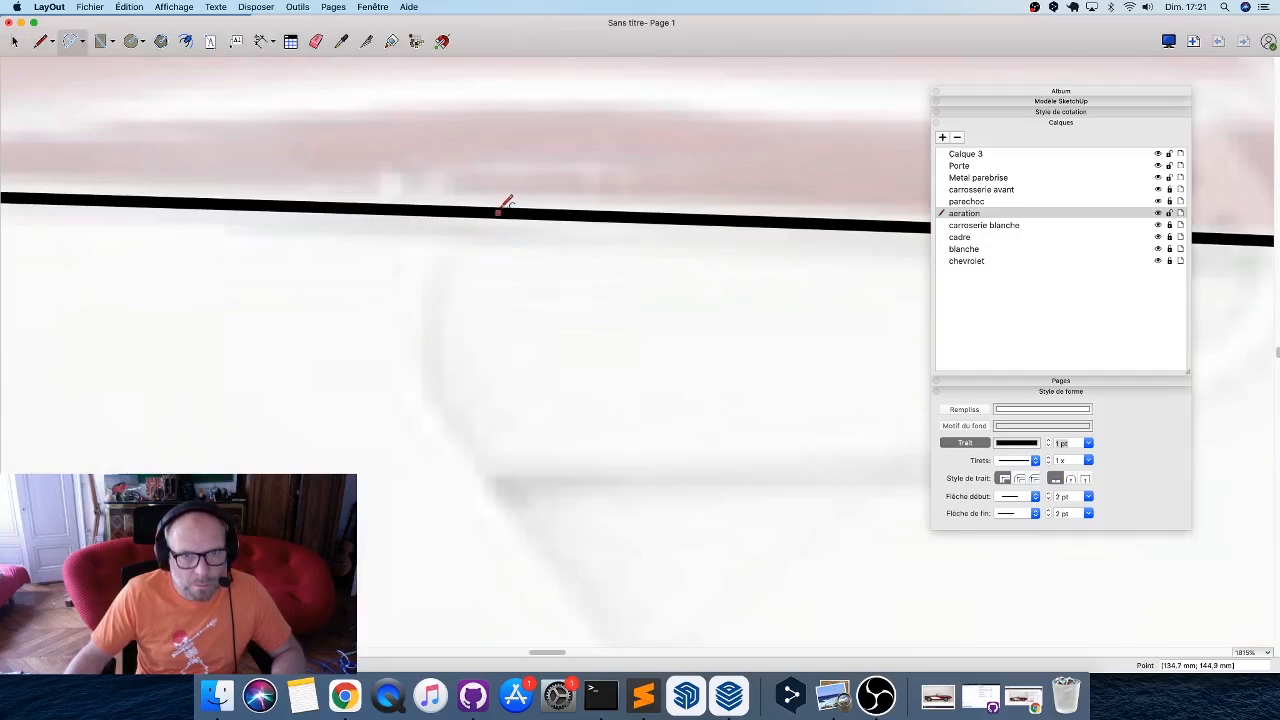
left_click(428, 380)
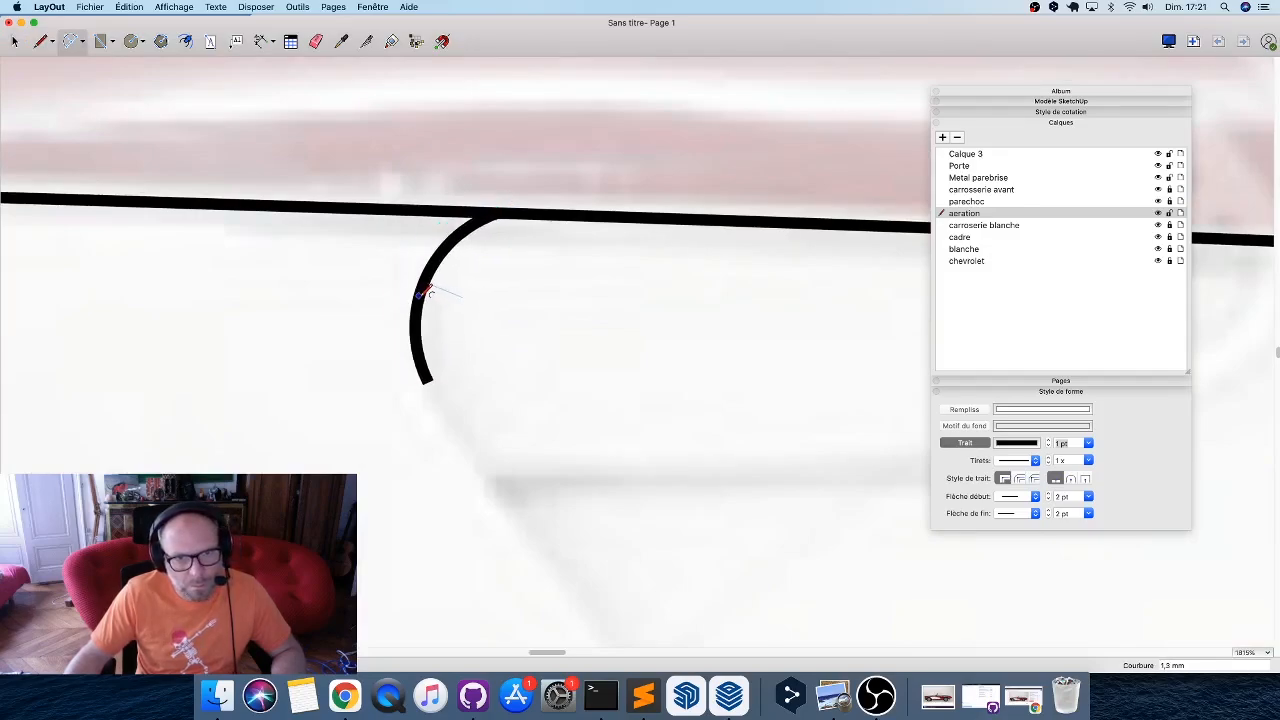
left_click(420, 293)
Trace the vent's slanted front edge from the arc's end to just below the lowest louver, about 14 by 19 mm, ending with a short flatter segment.
middle_click_drag(476, 384, 275, 188)
scroll(279, 199, "down", 1)
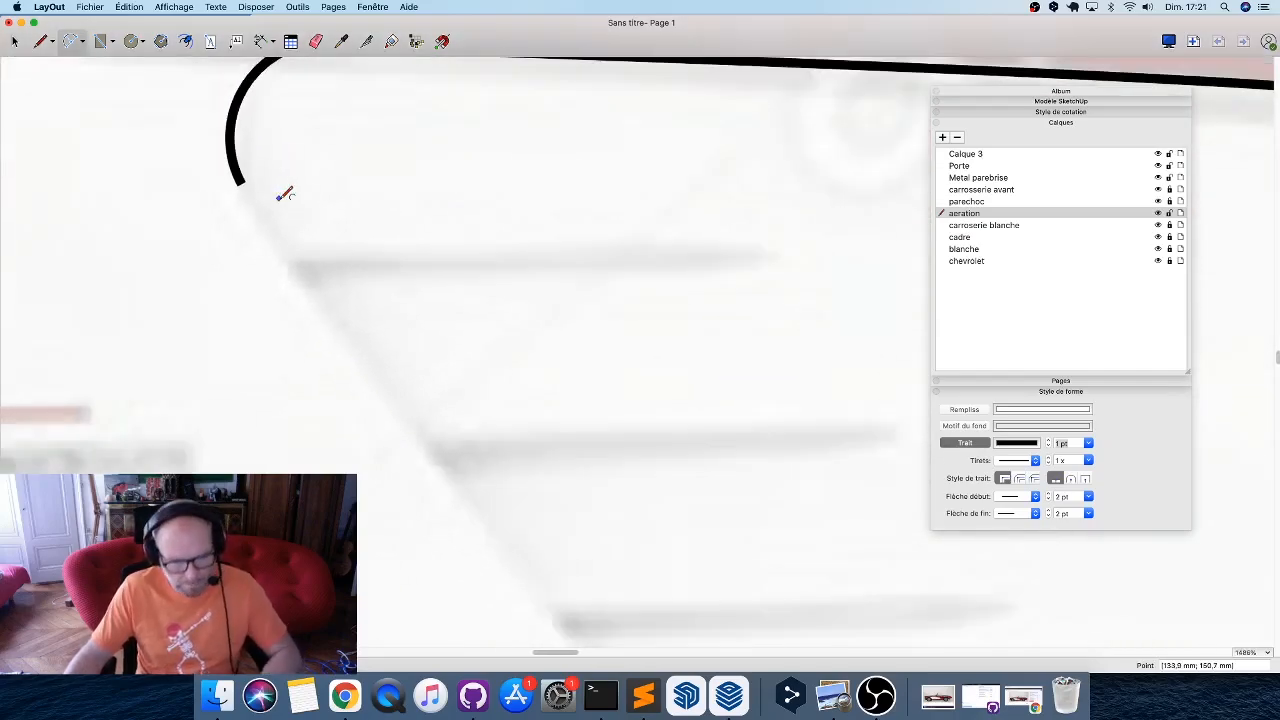
scroll(279, 199, "down", 1)
key("l")
left_click(245, 186)
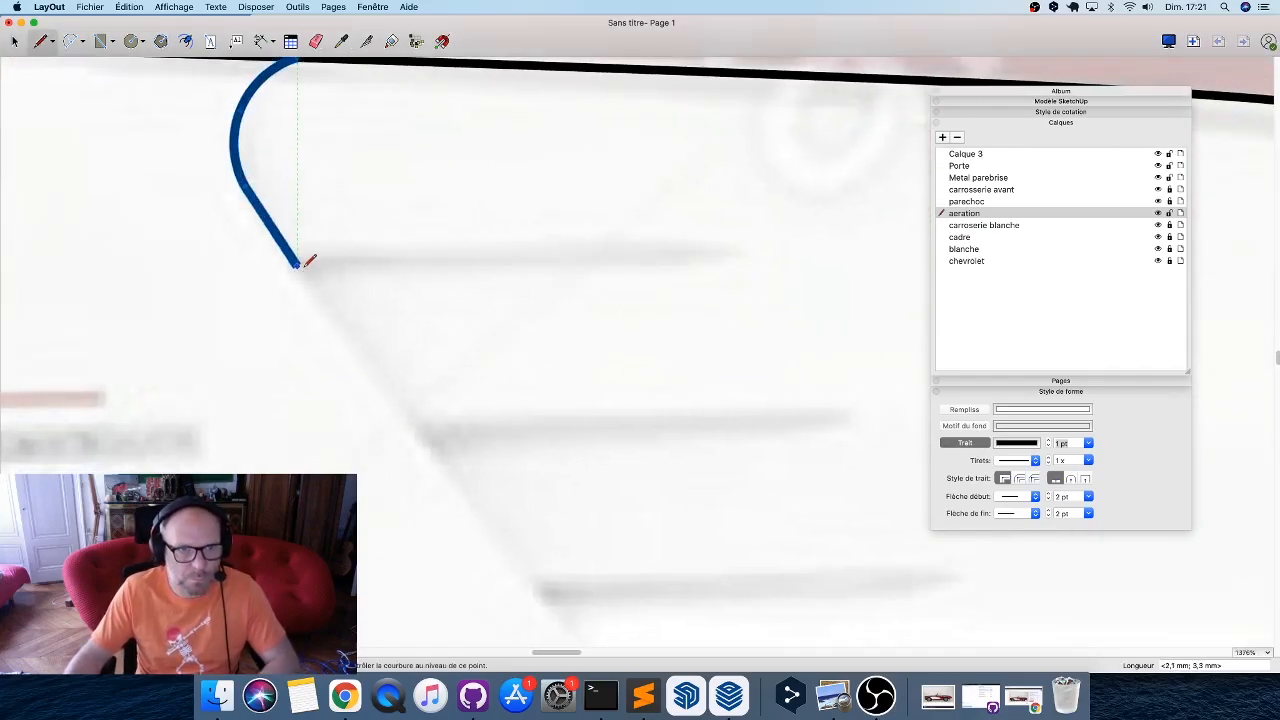
scroll(305, 262, "down", 4)
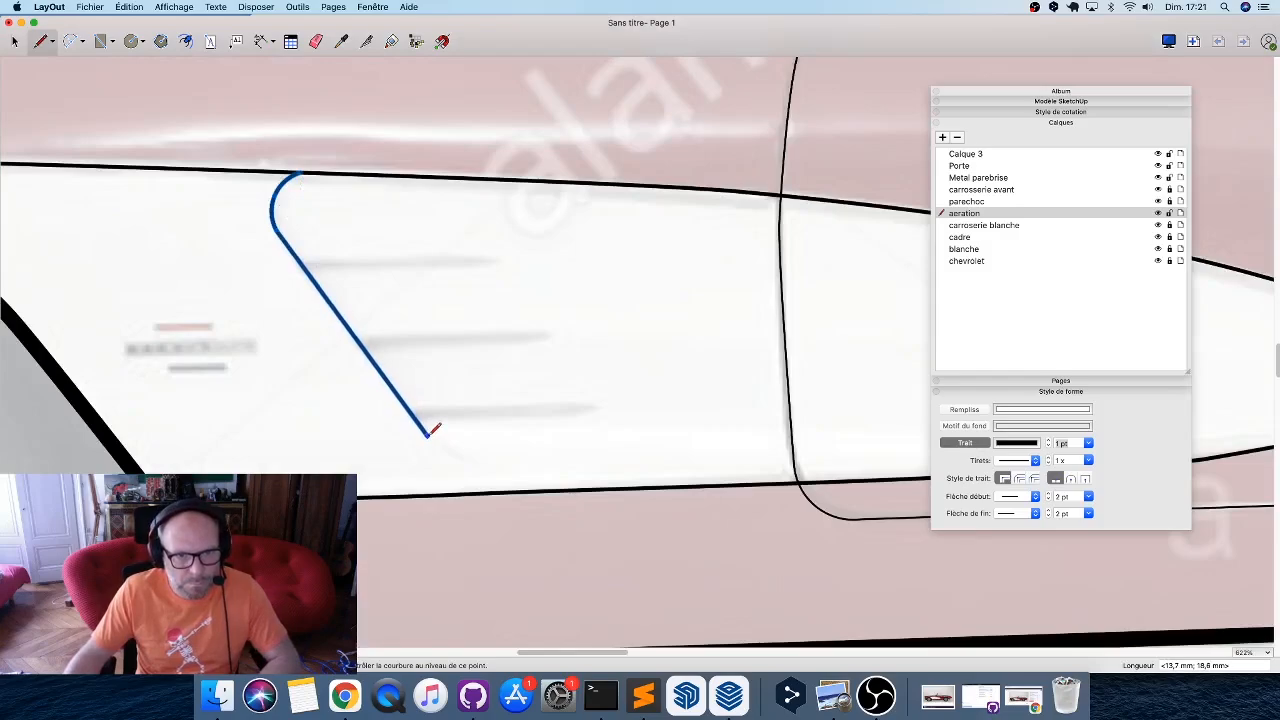
left_click(429, 433)
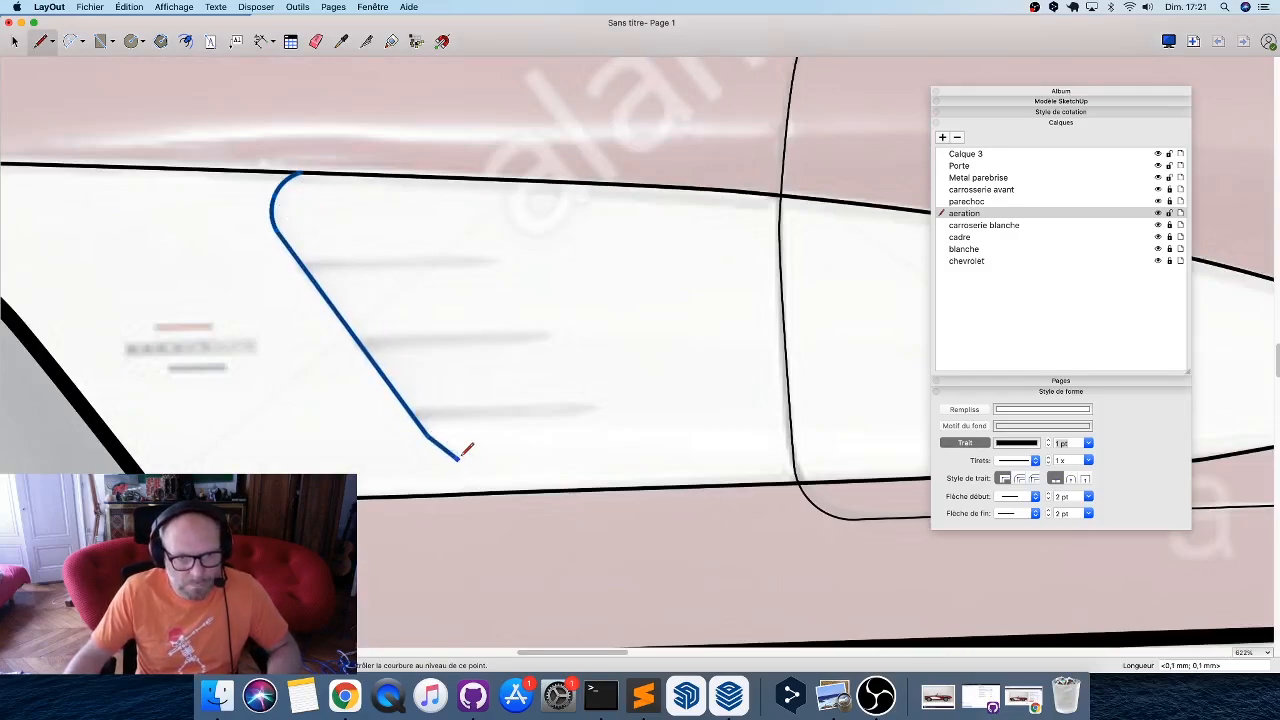
scroll(457, 456, "up", 7)
key("space")
Try to reshape the vent outline's lower end by moving its endpoint and pulling a curve handle at the corner, undoing both attempts.
double_click(463, 470)
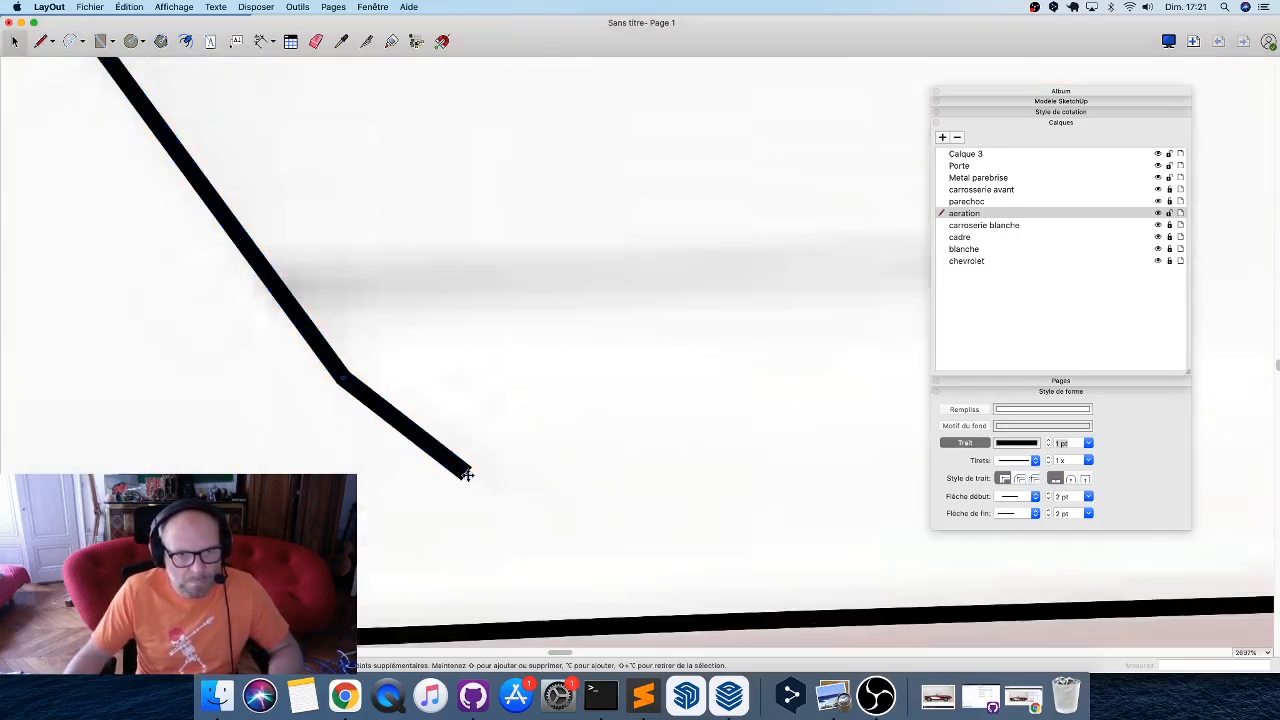
left_click_drag(463, 467, 558, 465)
key("super+z")
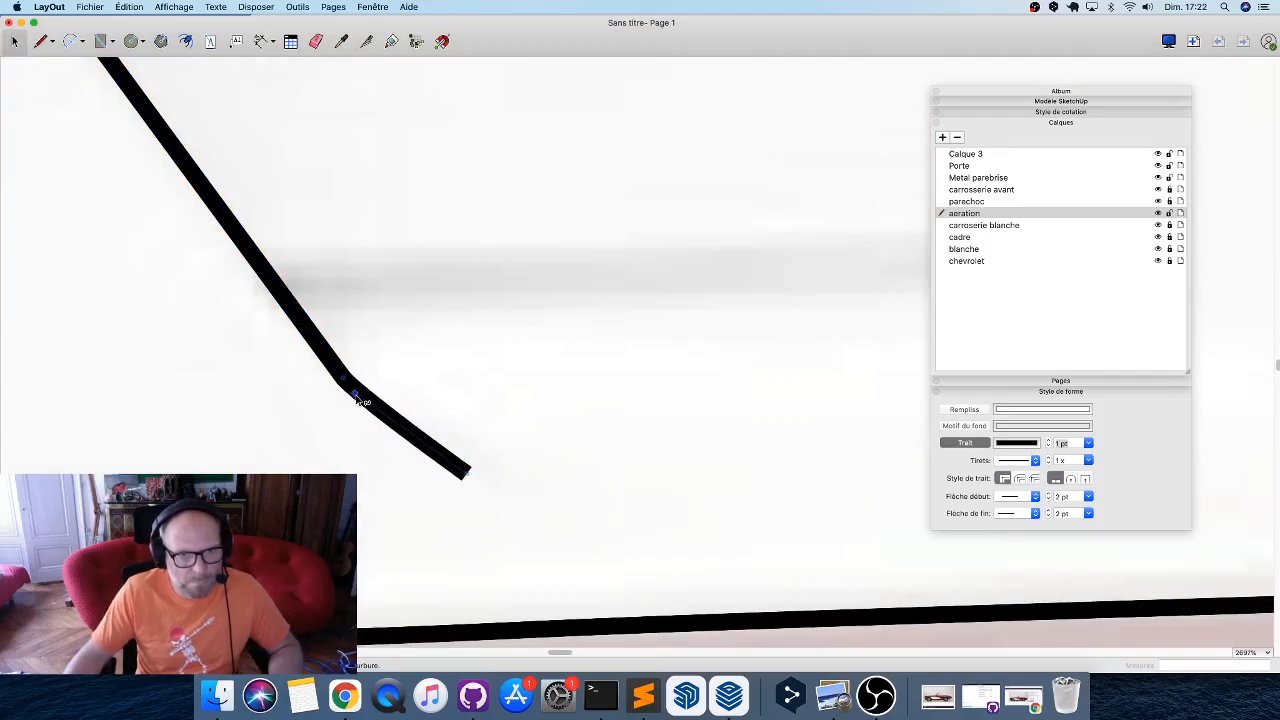
left_click_drag(353, 395, 273, 374)
left_click(291, 380)
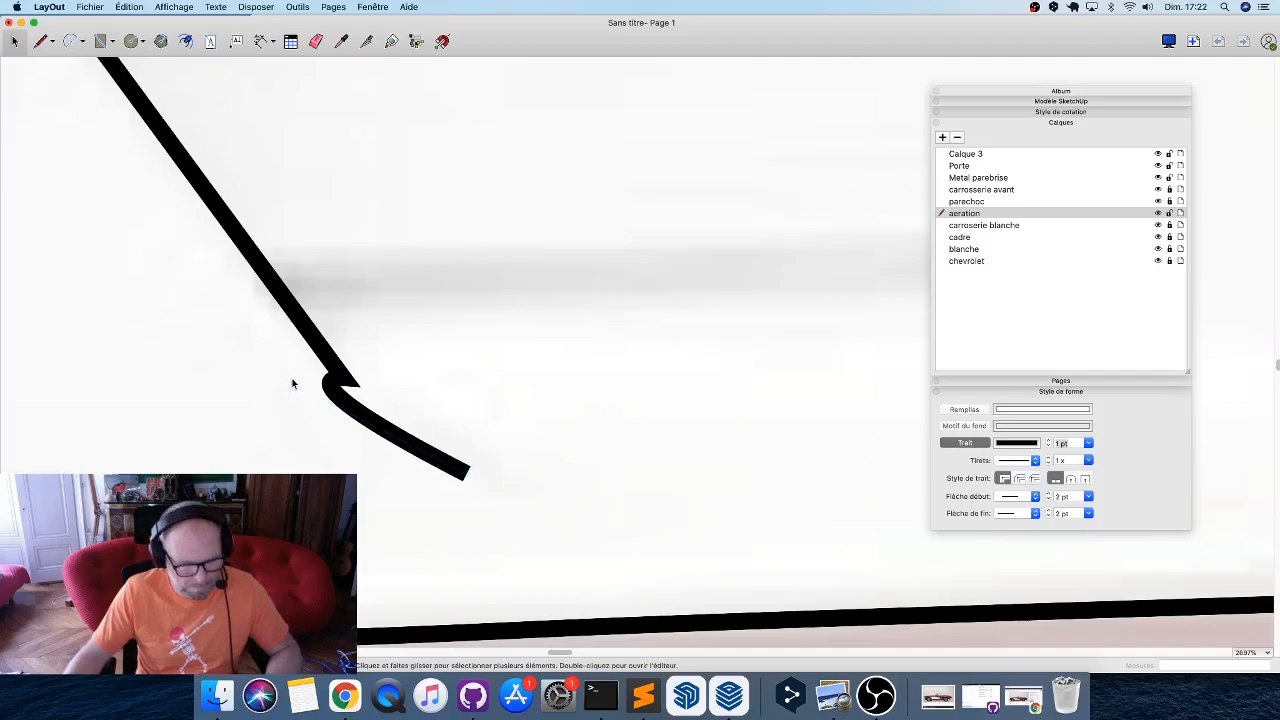
key("super+z")
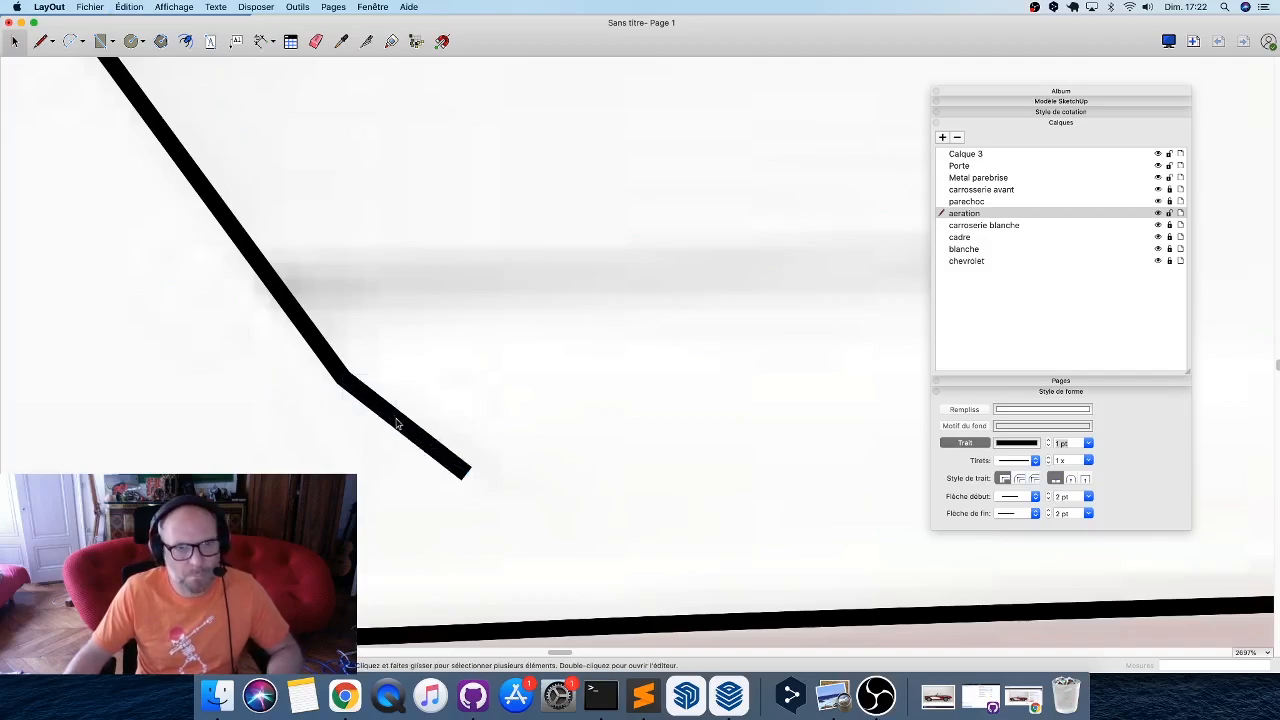
Smooth the lower corner of the vent outline into a curve running from the slanted edge into the short end segment.
left_click(343, 382)
double_click(343, 379)
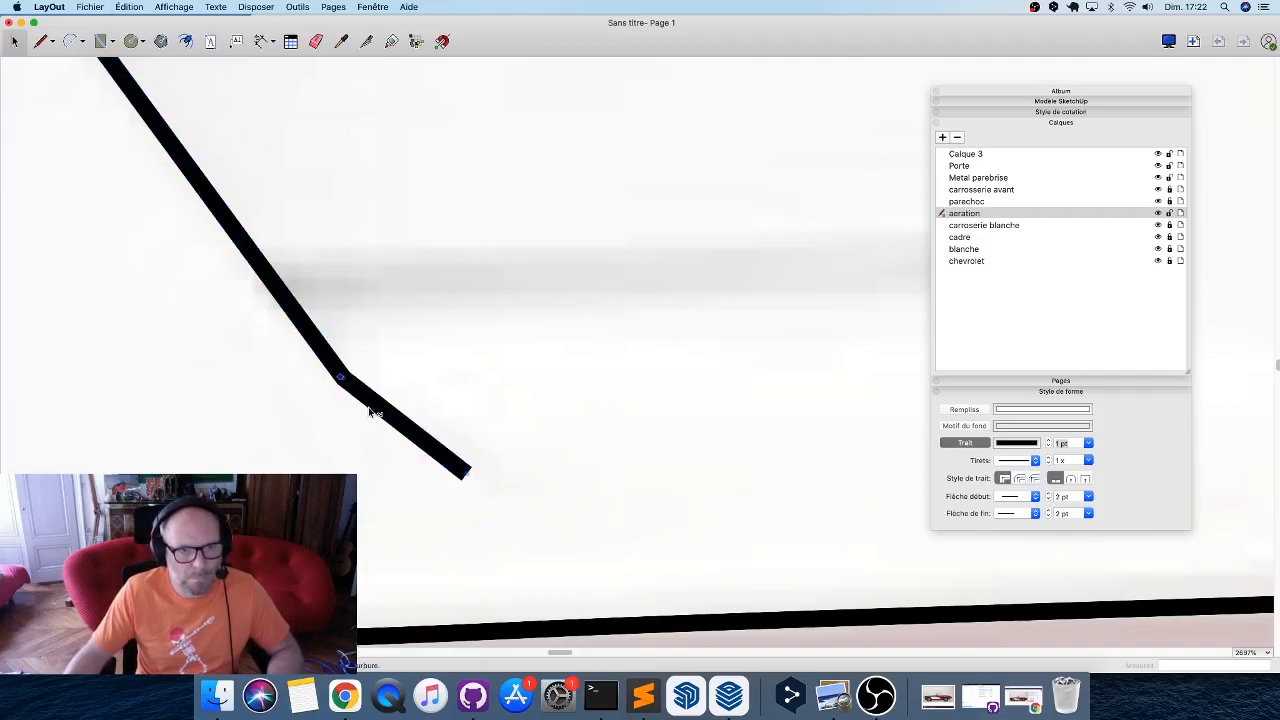
left_click_drag(370, 412, 393, 442)
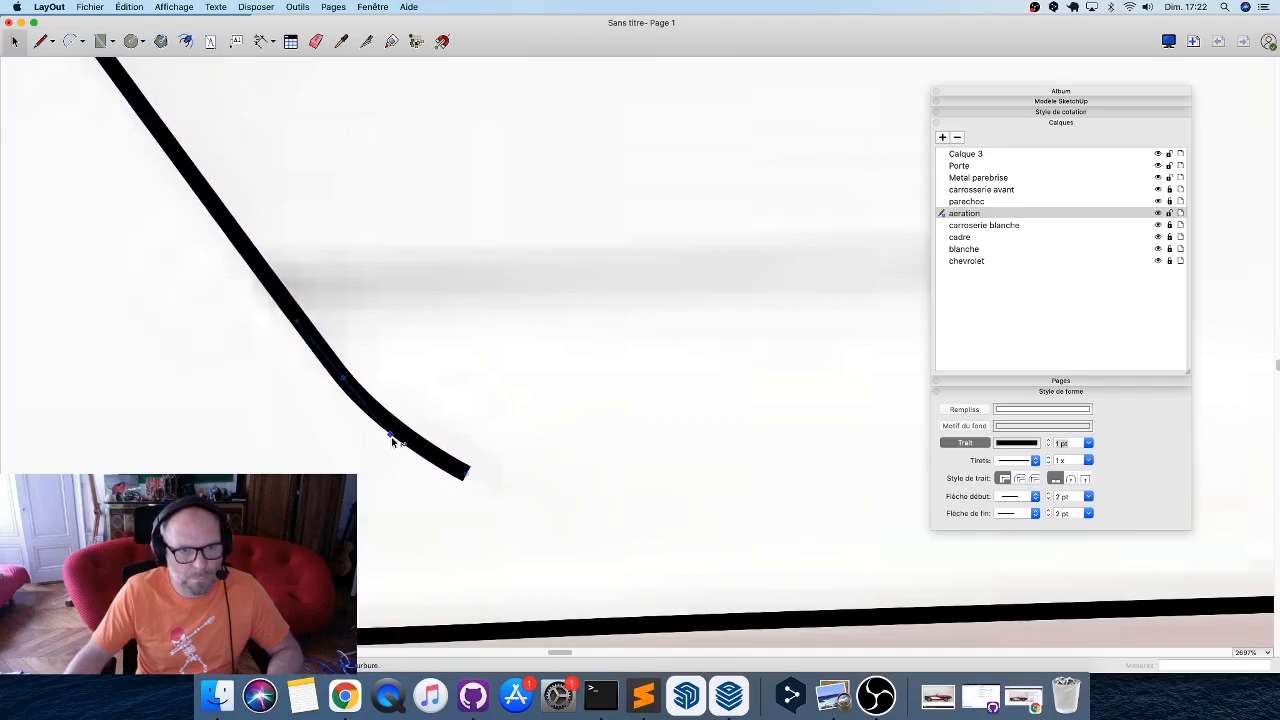
Draw the lowest louver as a slightly rising line about 17 mm long, running rearward from the vent's slanted edge.
scroll(365, 445, "down", 5)
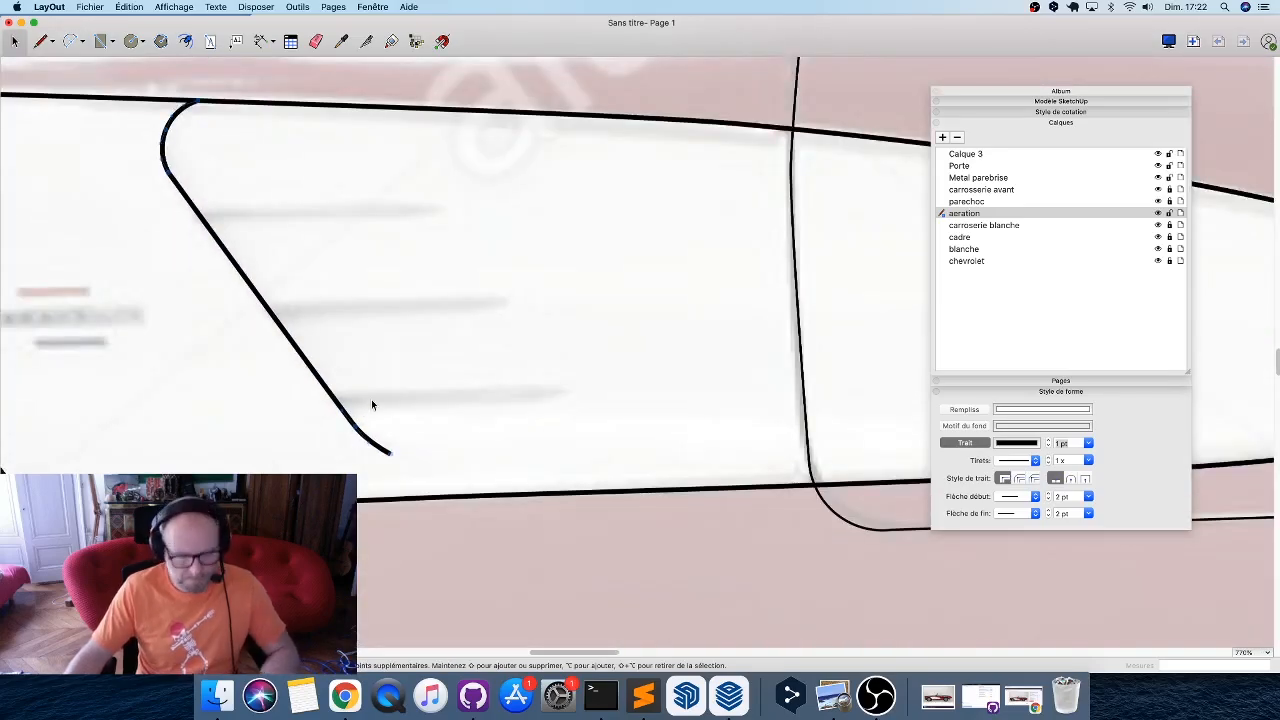
key("l")
left_click(338, 391)
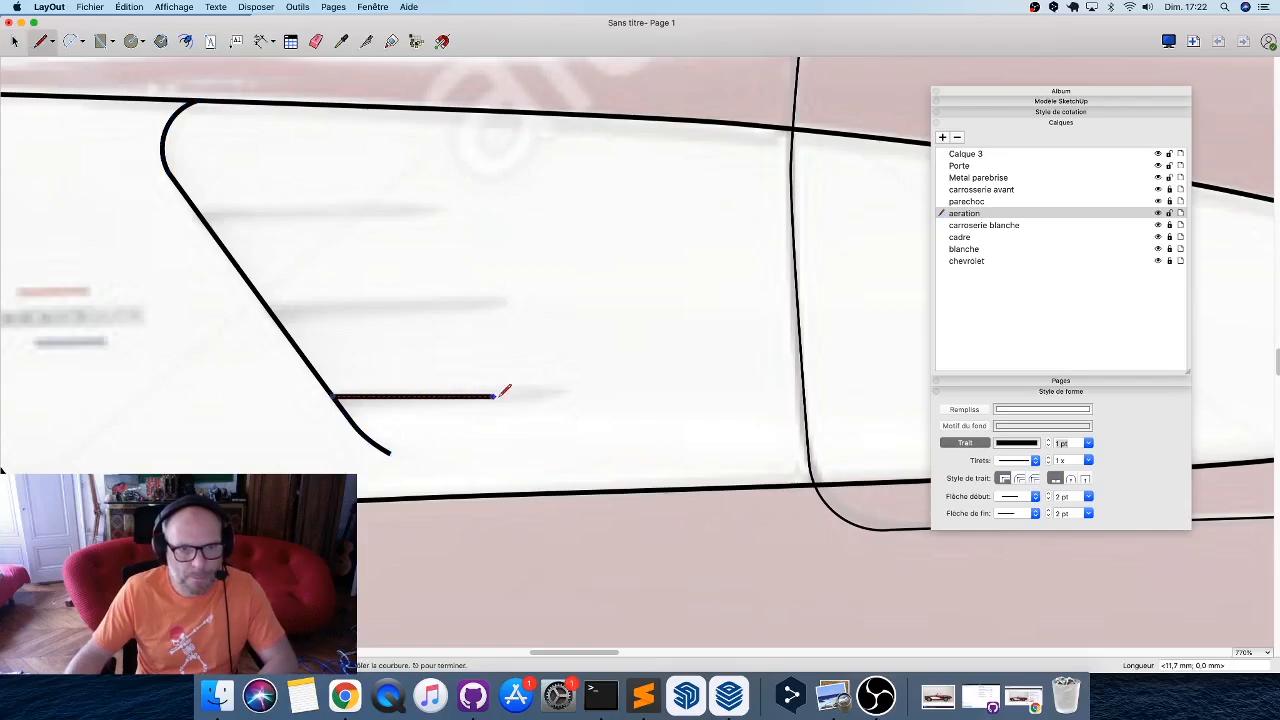
scroll(570, 386, "up", 3)
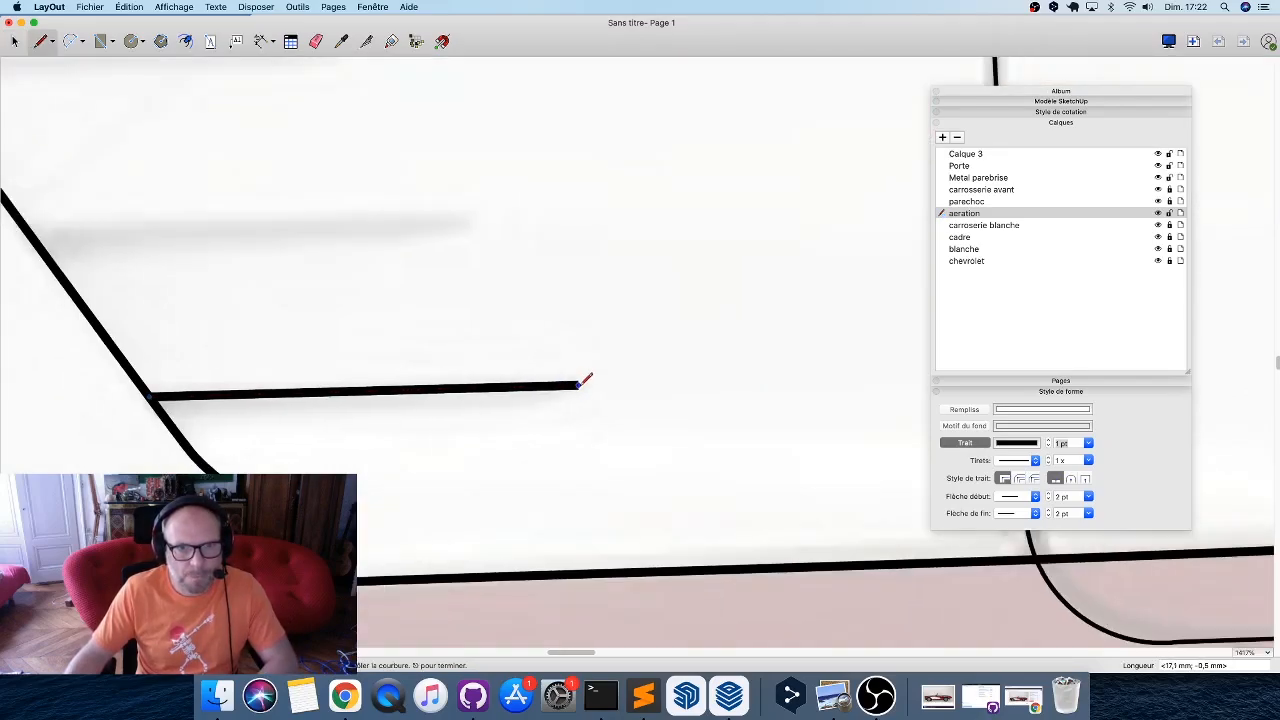
scroll(588, 380, "down", 2)
scroll(588, 380, "down", 5)
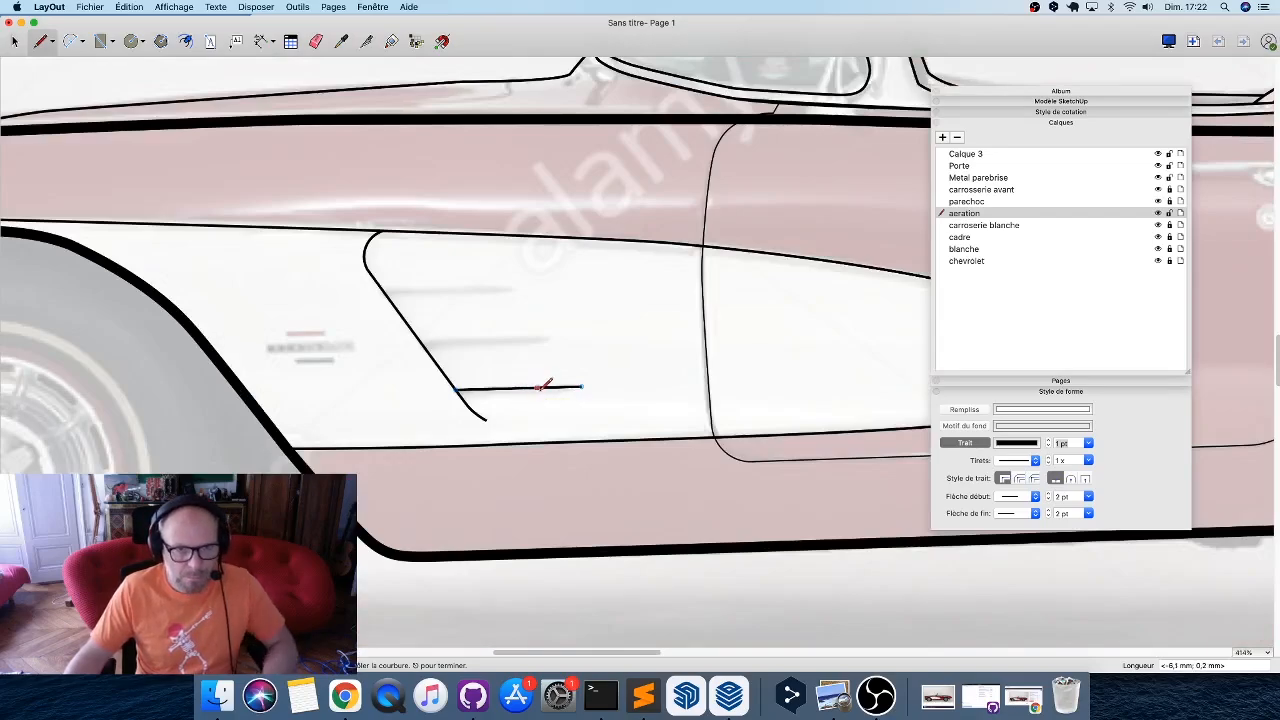
Copy the lowest louver line onto the uppermost louver and divide the copy distance with /2 to place the middle louver.
key("space")
left_click(546, 388)
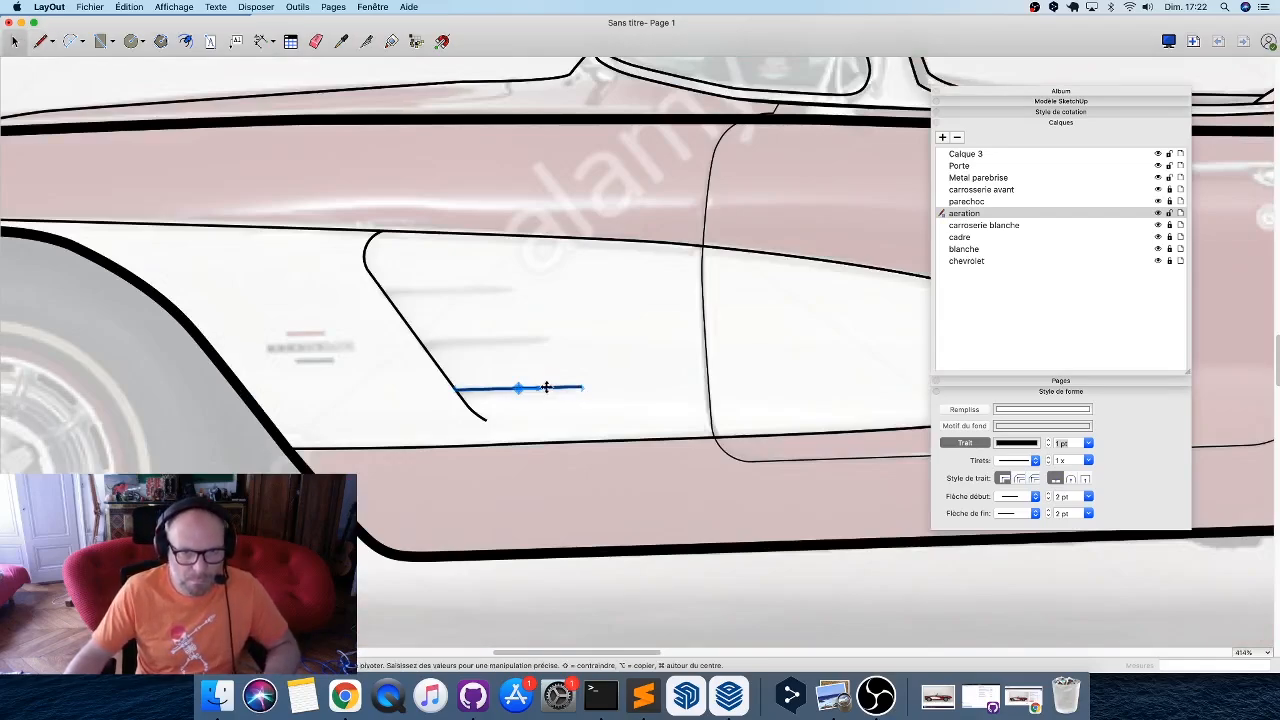
left_click_drag(555, 388, 488, 288)
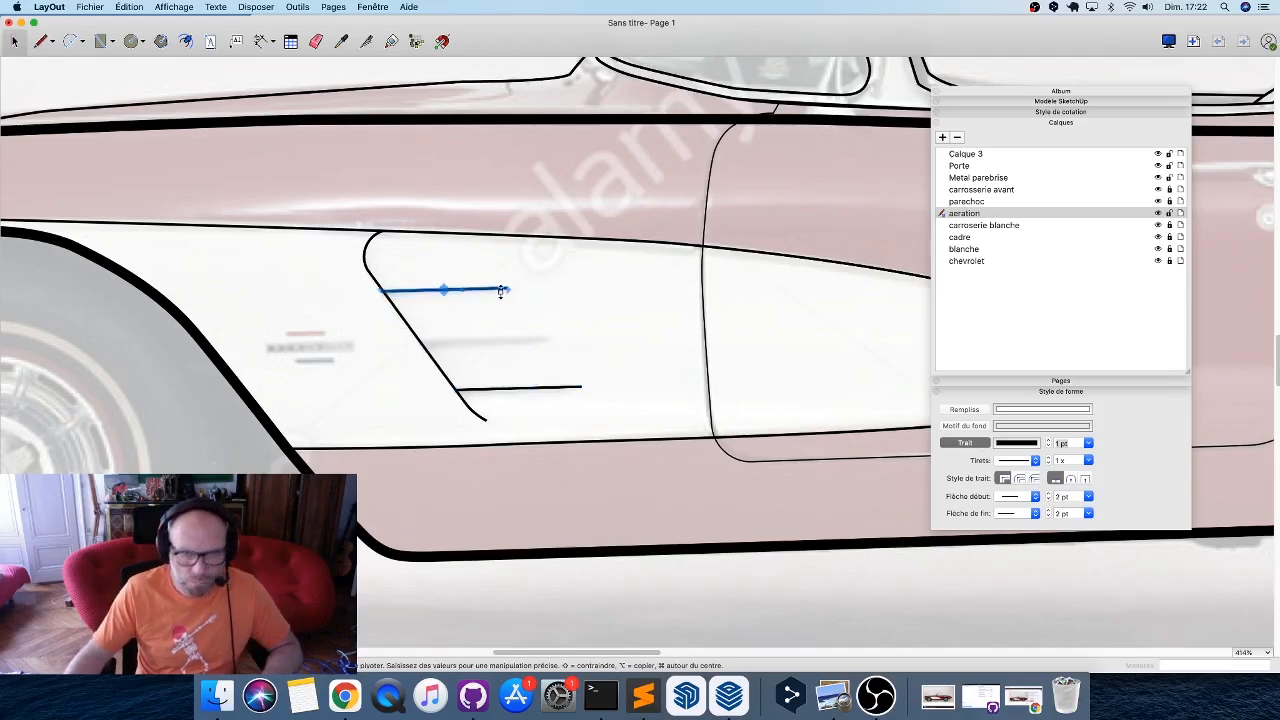
type("/2")
key("Return")
left_click(617, 349)
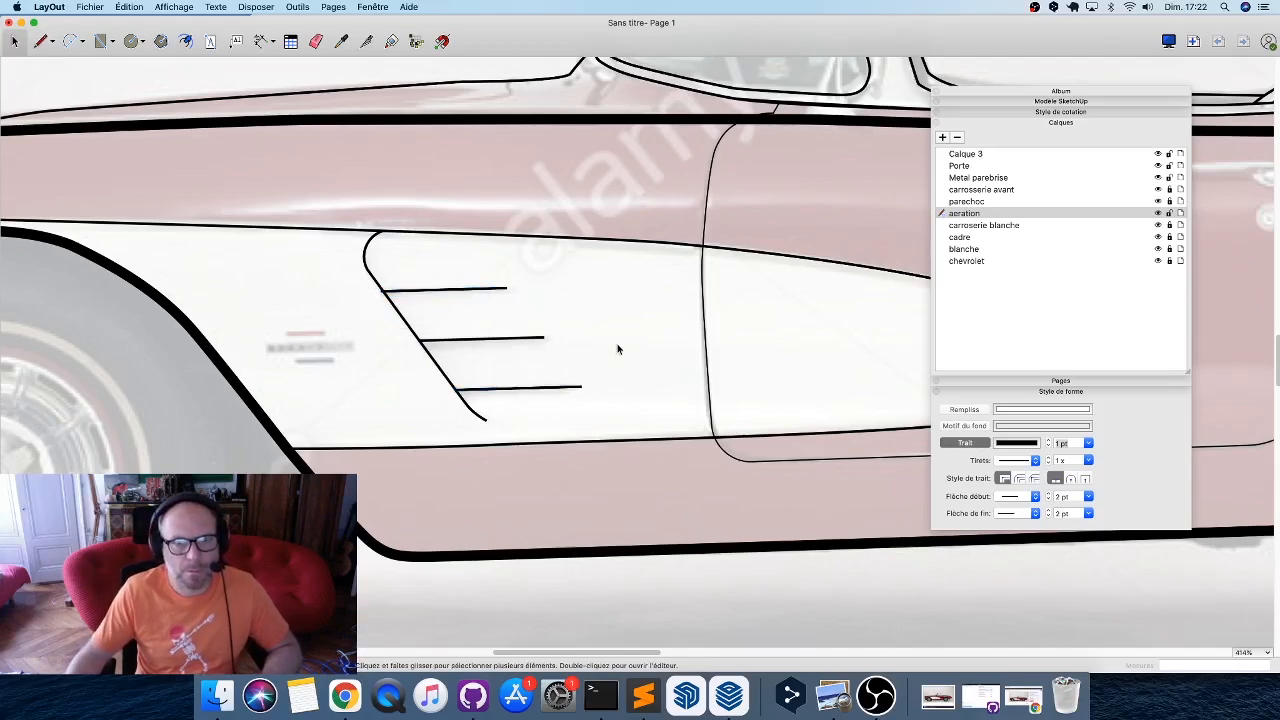
Save the drawing in LayOut format in the "Bureau" folder under the name "car".
scroll(512, 346, "down", 5)
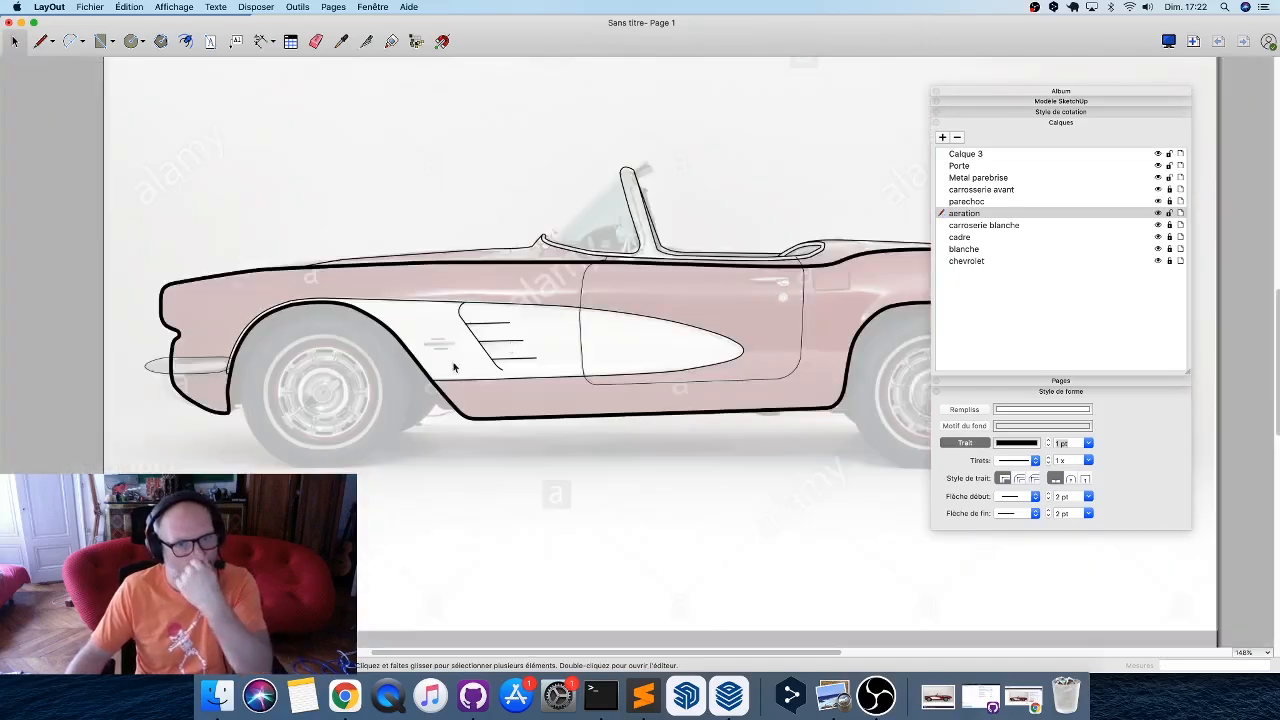
scroll(453, 368, "down", 3)
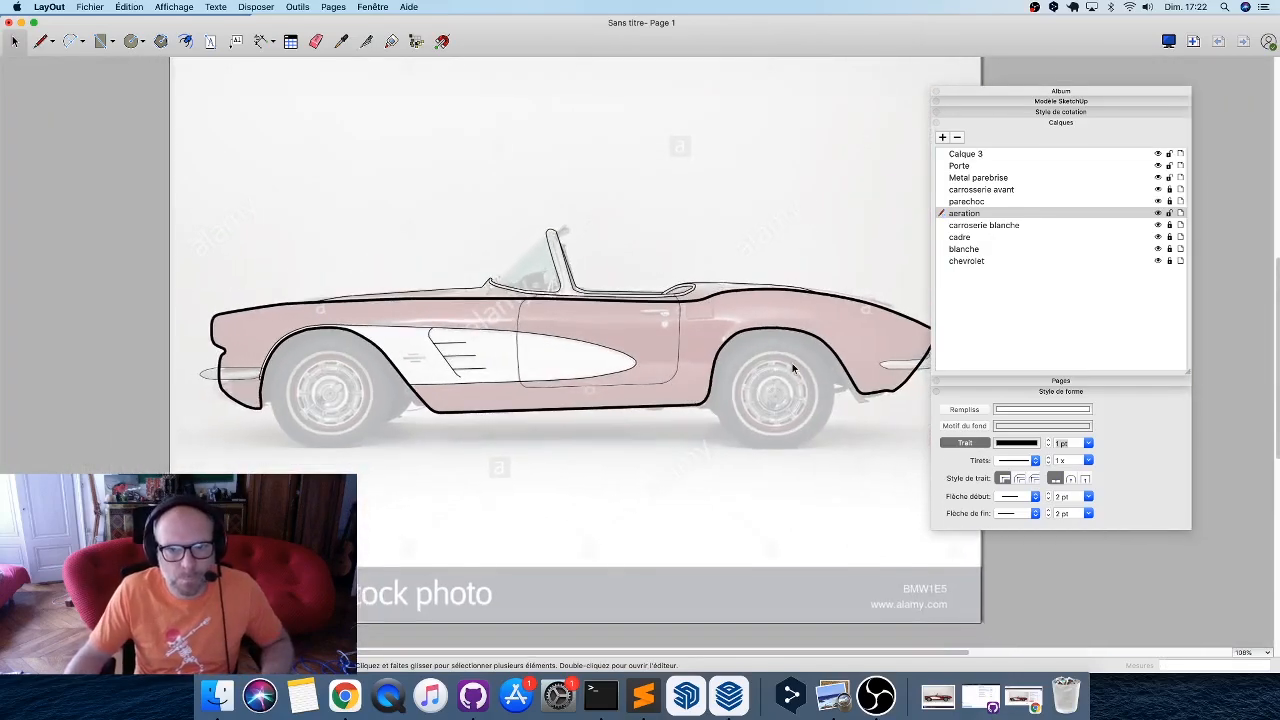
middle_click_drag(792, 363, 635, 381)
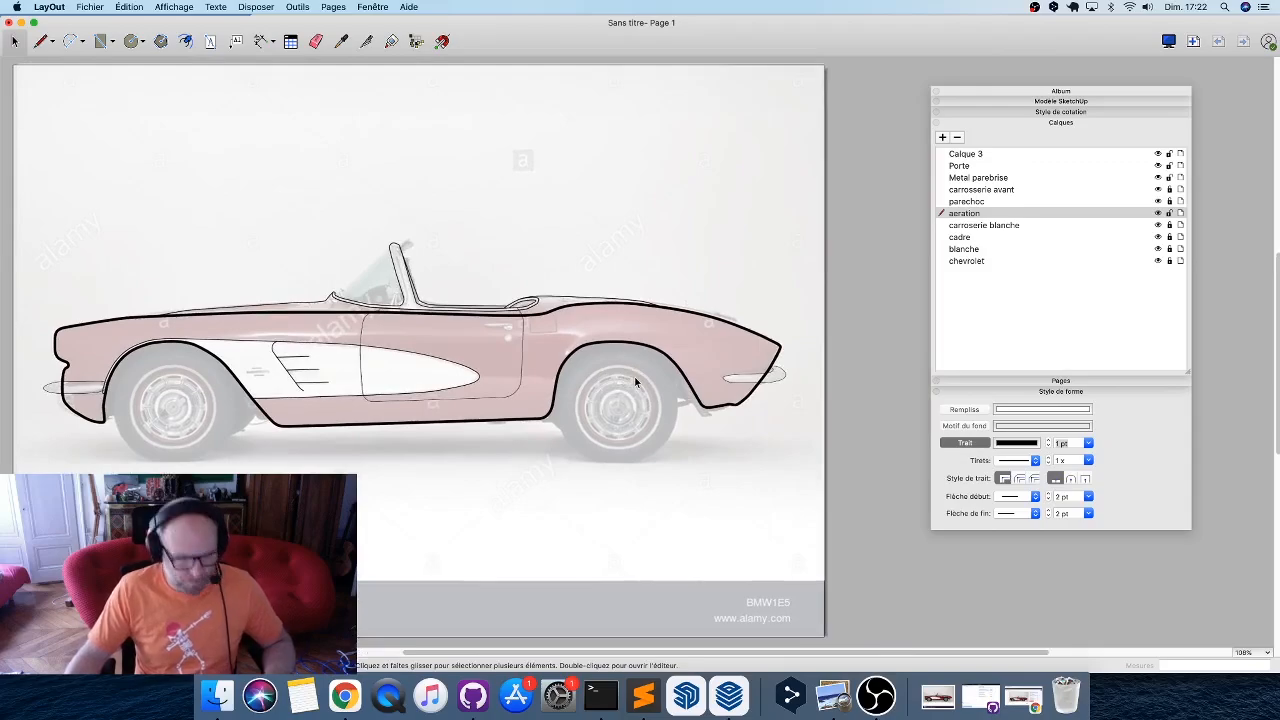
key("super+s")
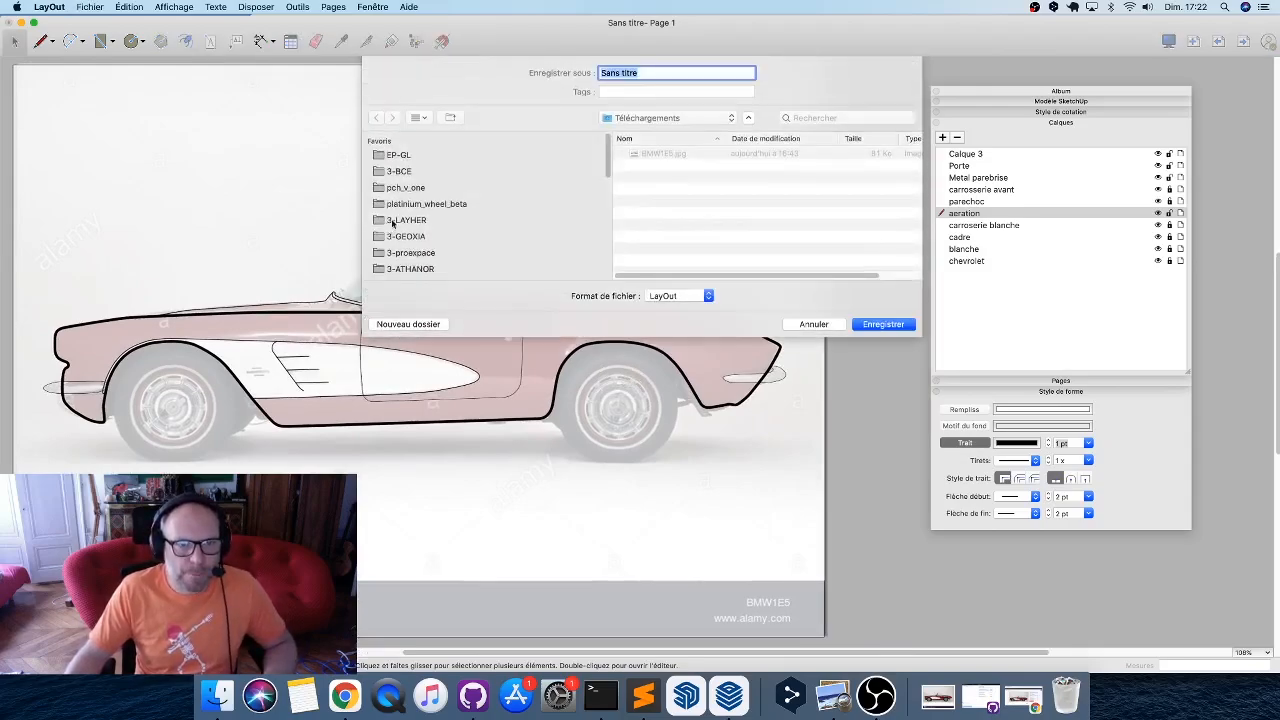
scroll(420, 218, "down", 3)
left_click(419, 176)
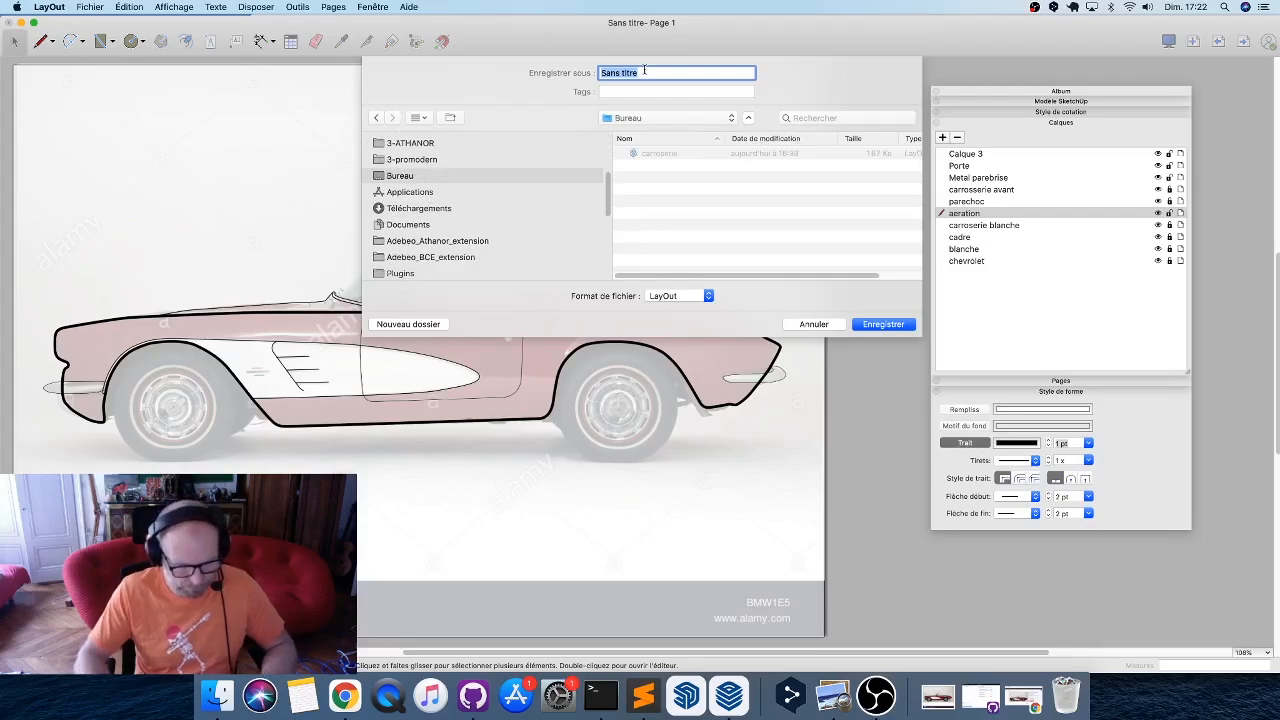
type("car")
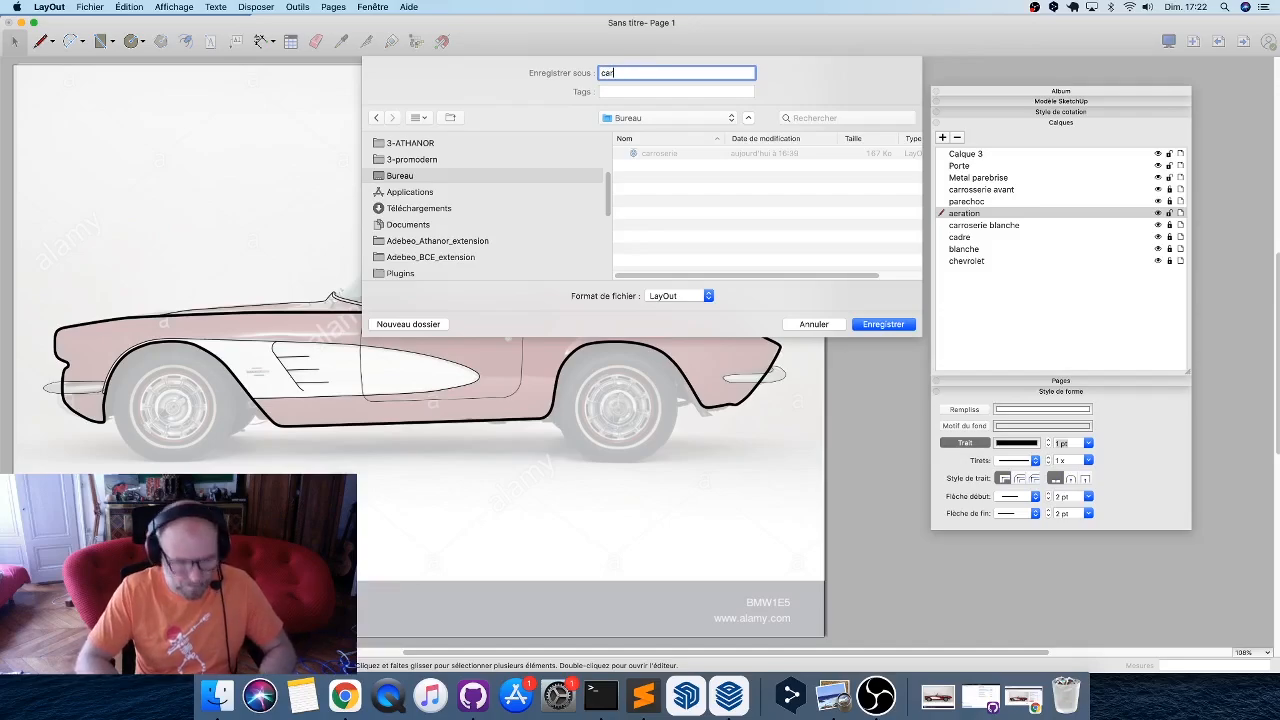
key("Return")
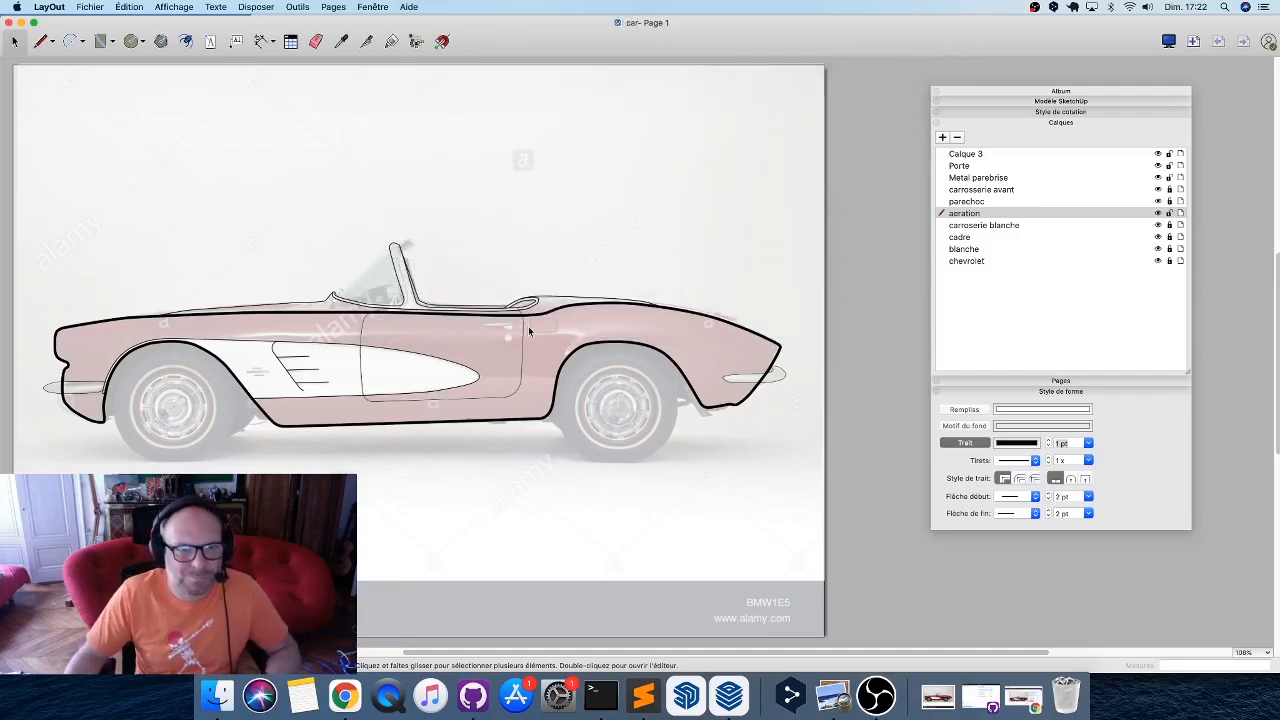
Add a layer named "parebrise" and place it directly beneath "Metal parebrise" in the layer order.
scroll(351, 270, "up", 10)
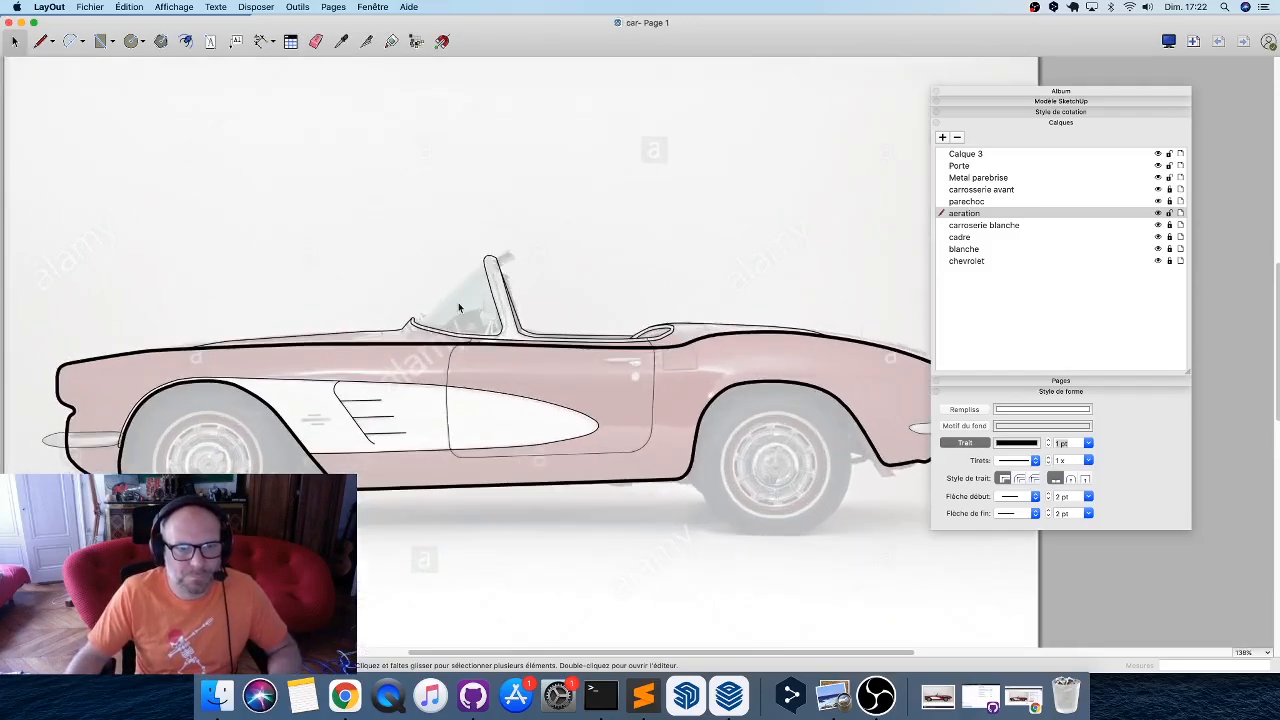
key("l")
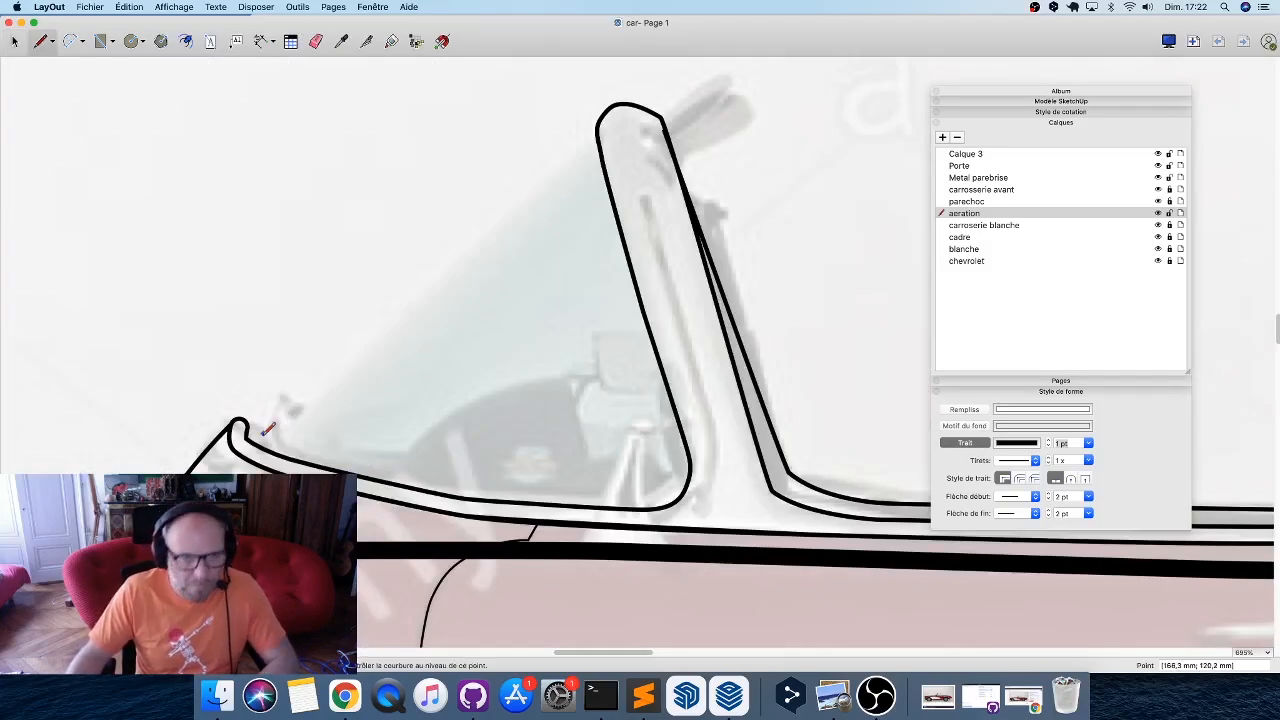
left_click(967, 168)
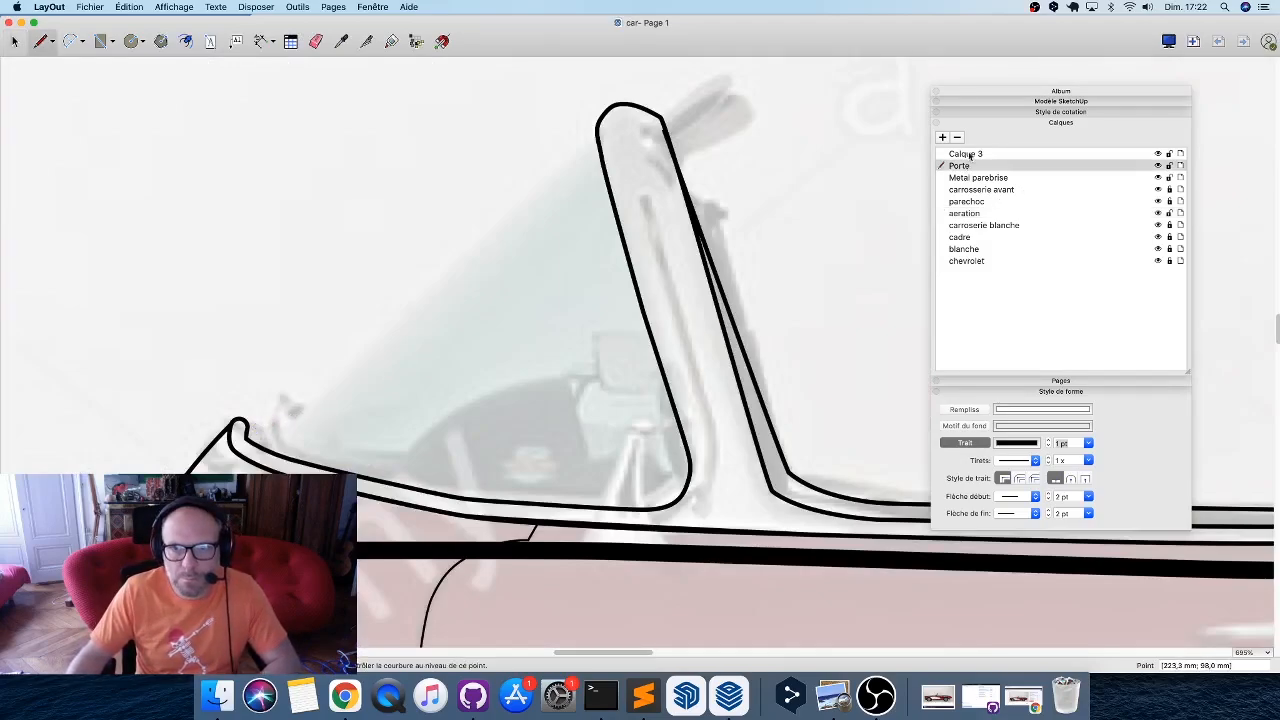
left_click(942, 137)
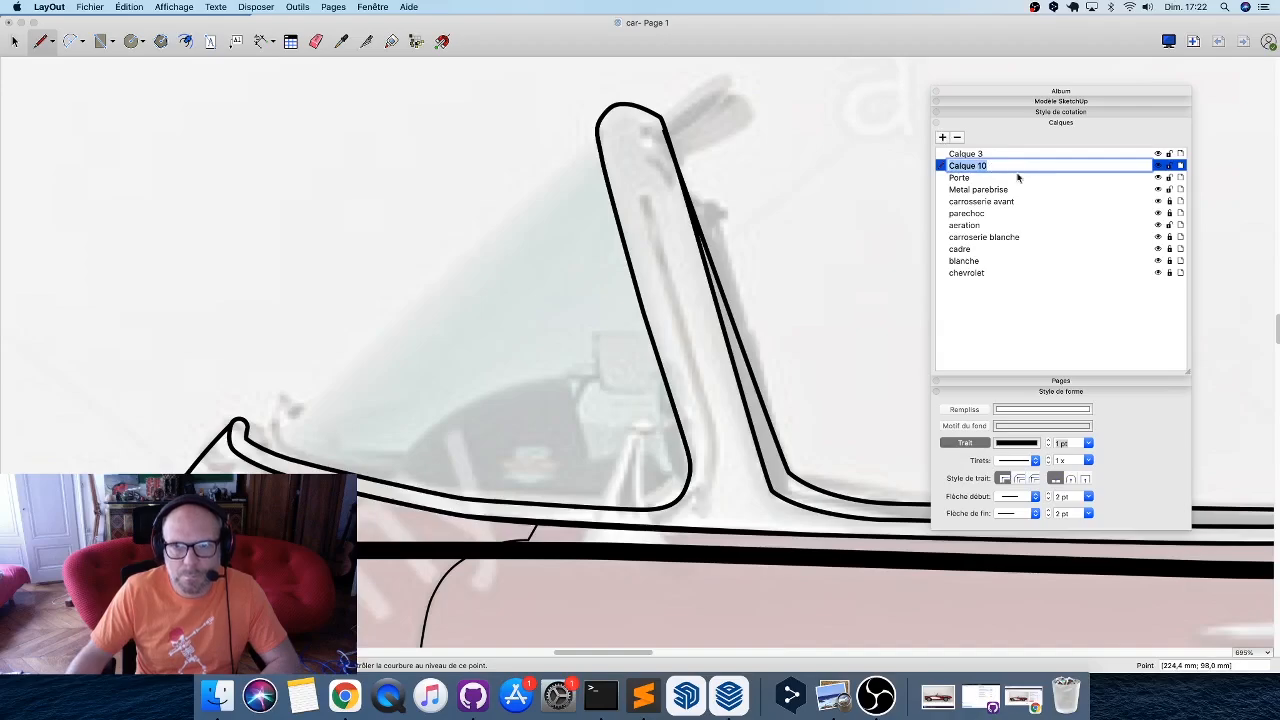
type("parebrise")
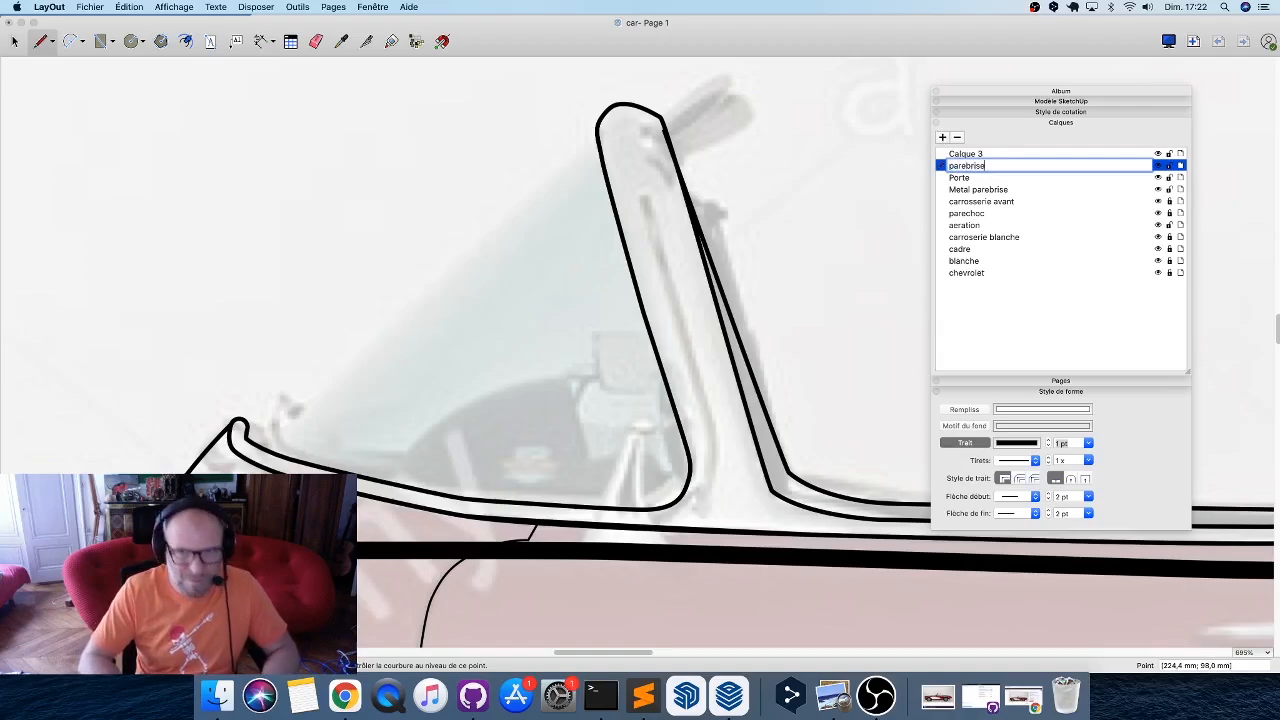
key("Return")
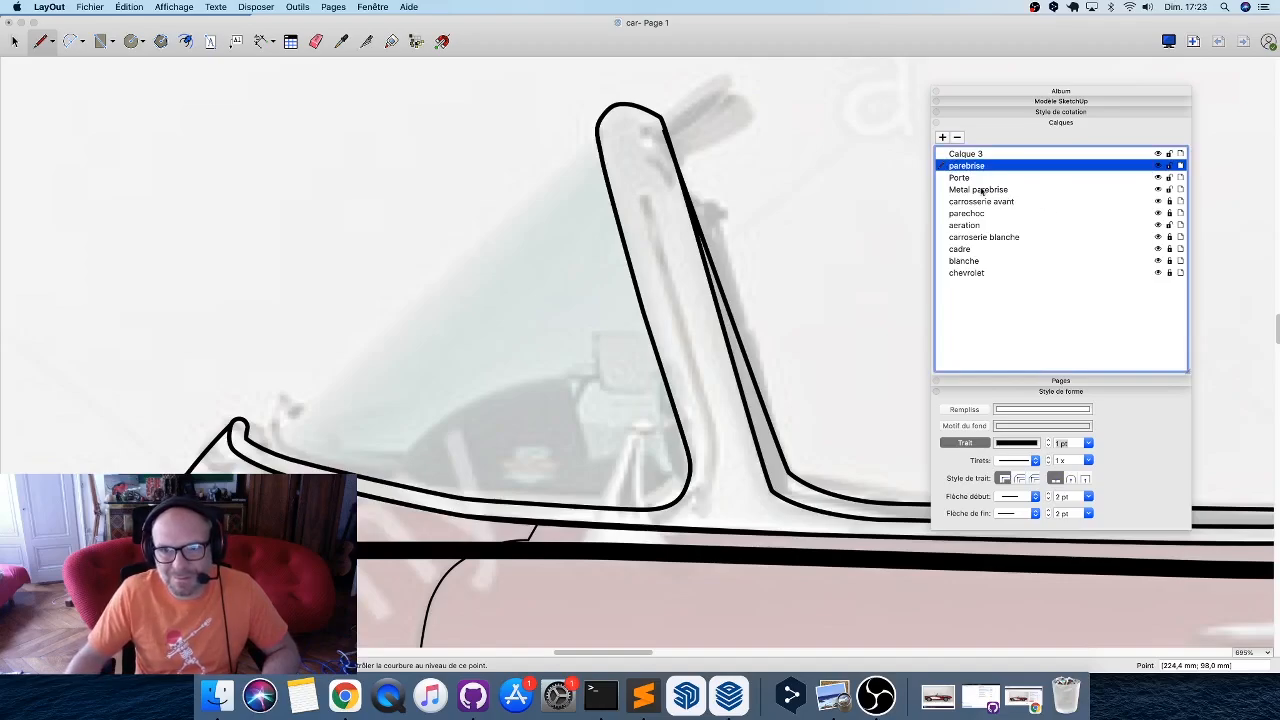
left_click_drag(966, 172, 966, 200)
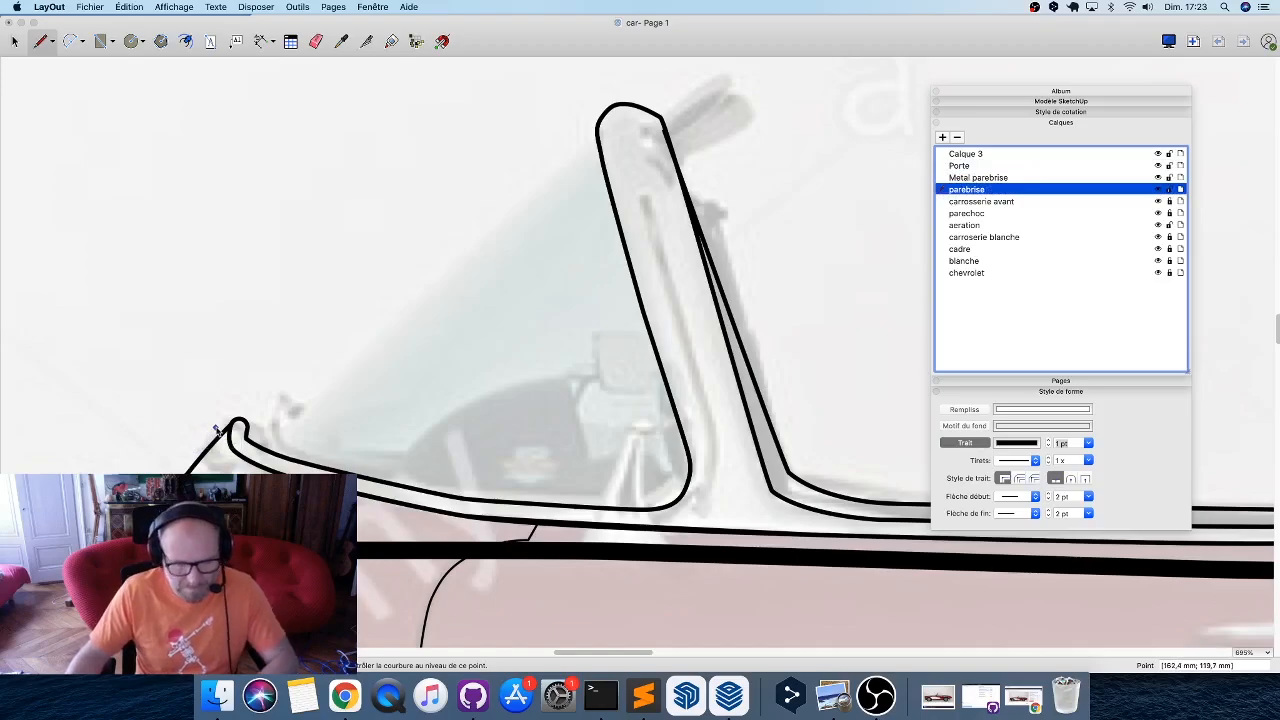
Draw the windshield glass's slanted front edge as a straight line from the frame's lower front tip to its upper end.
left_click(240, 427)
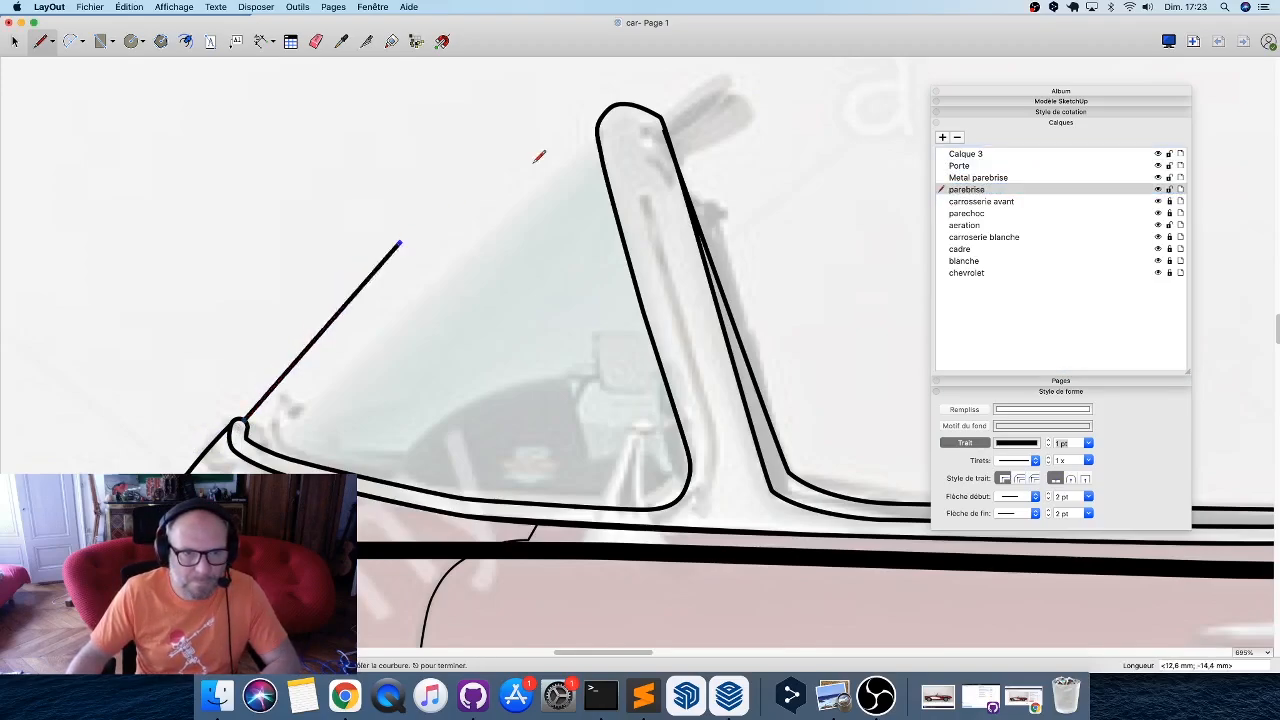
left_click(596, 128)
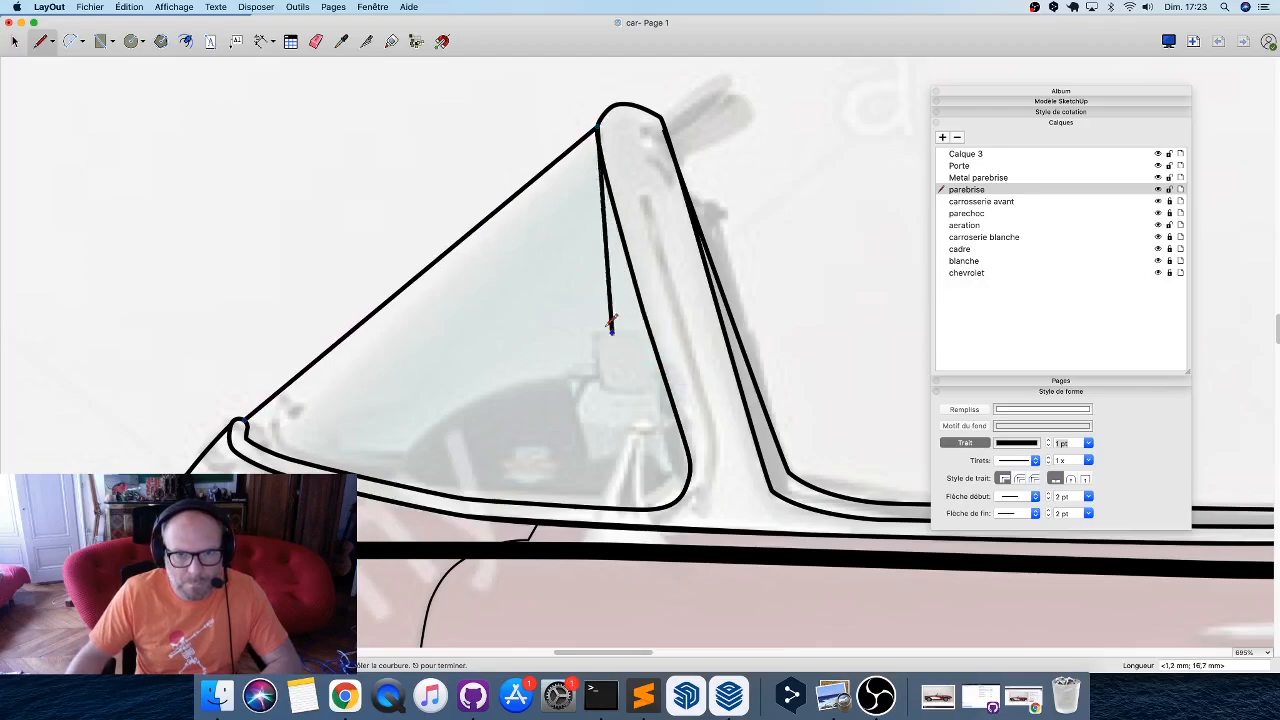
key("space")
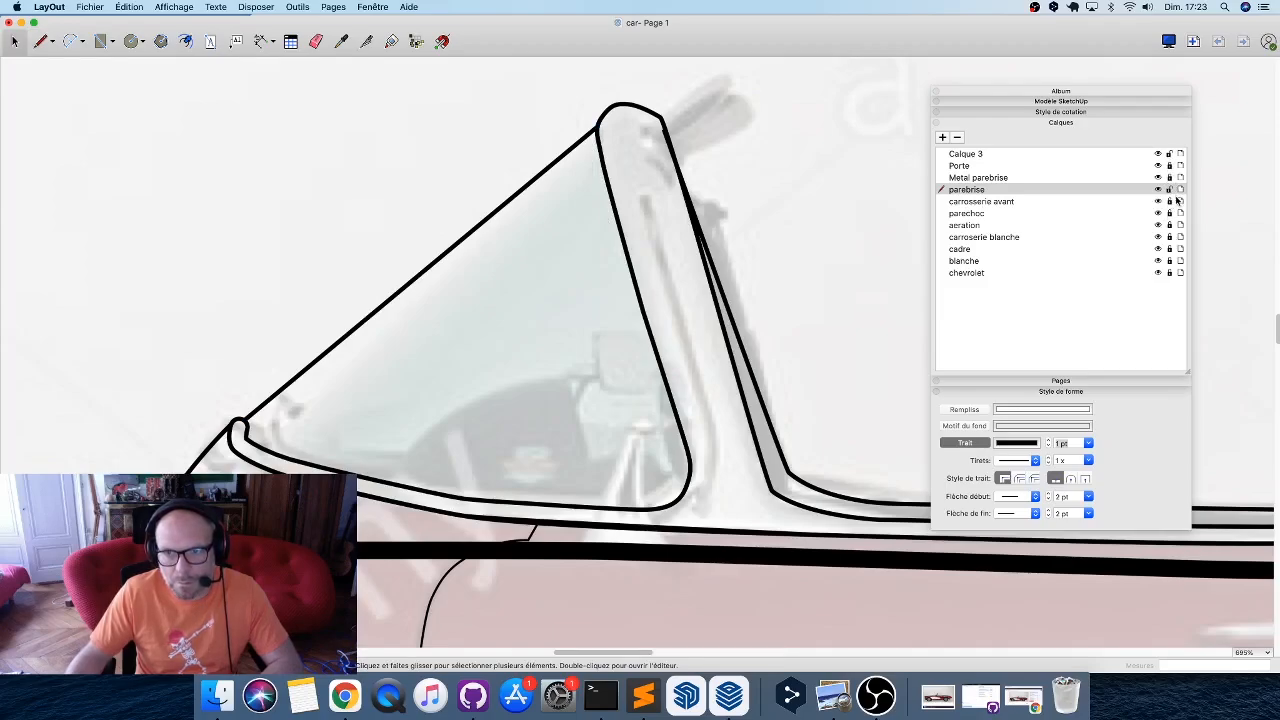
Copy the windshield frame outline, lock the "Metal parebrise" layer and paste the outline in place on the "parebrise" layer.
left_click(627, 267)
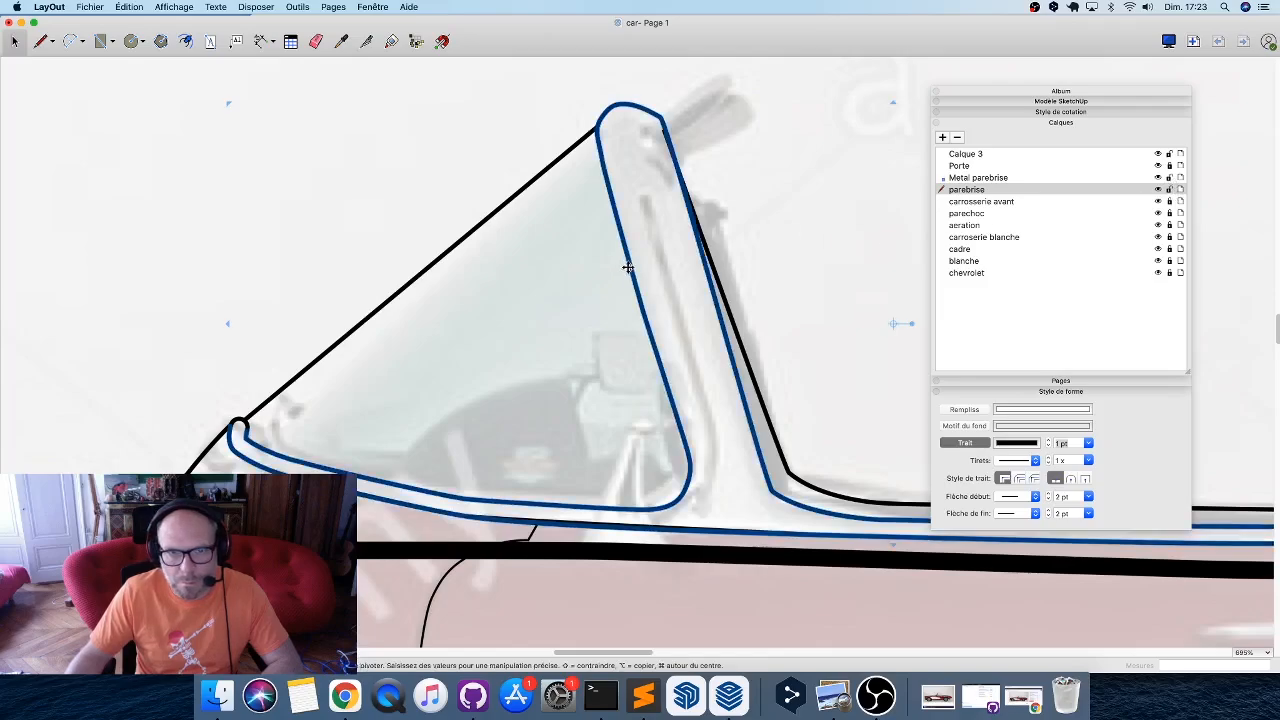
key("super+c")
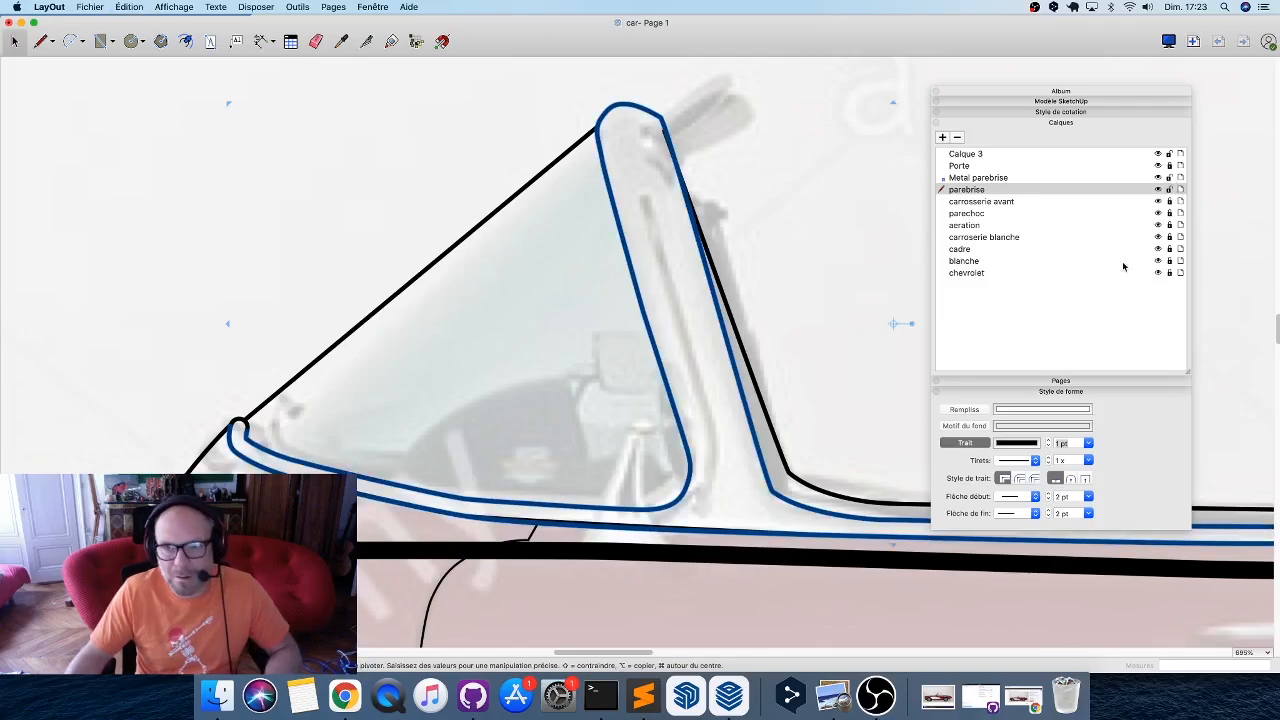
left_click(1170, 189)
key("super+v")
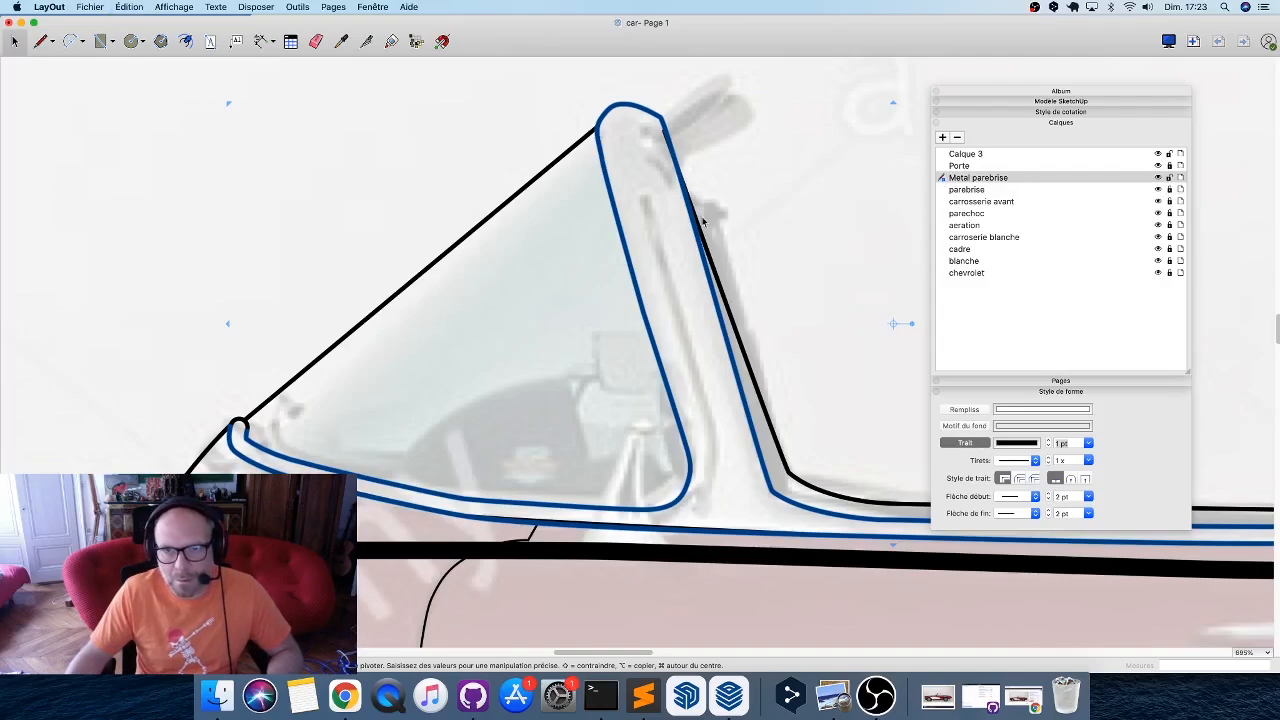
key("super+x")
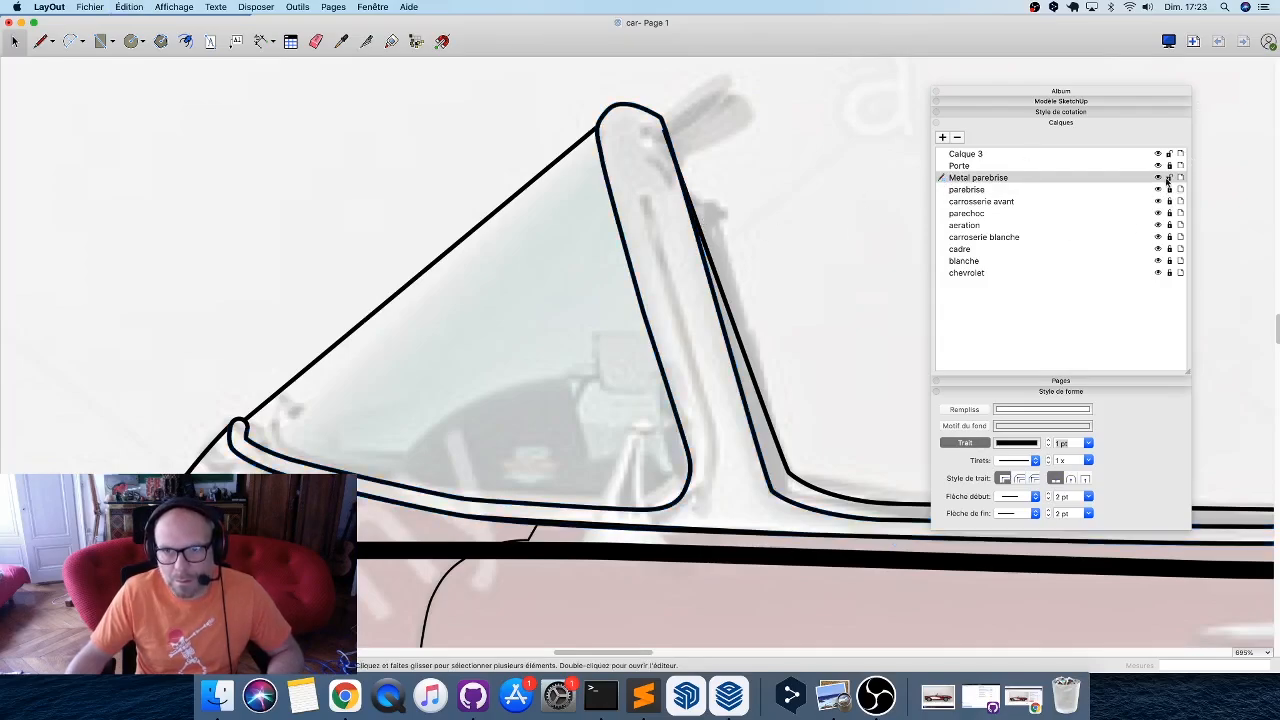
left_click(1169, 179)
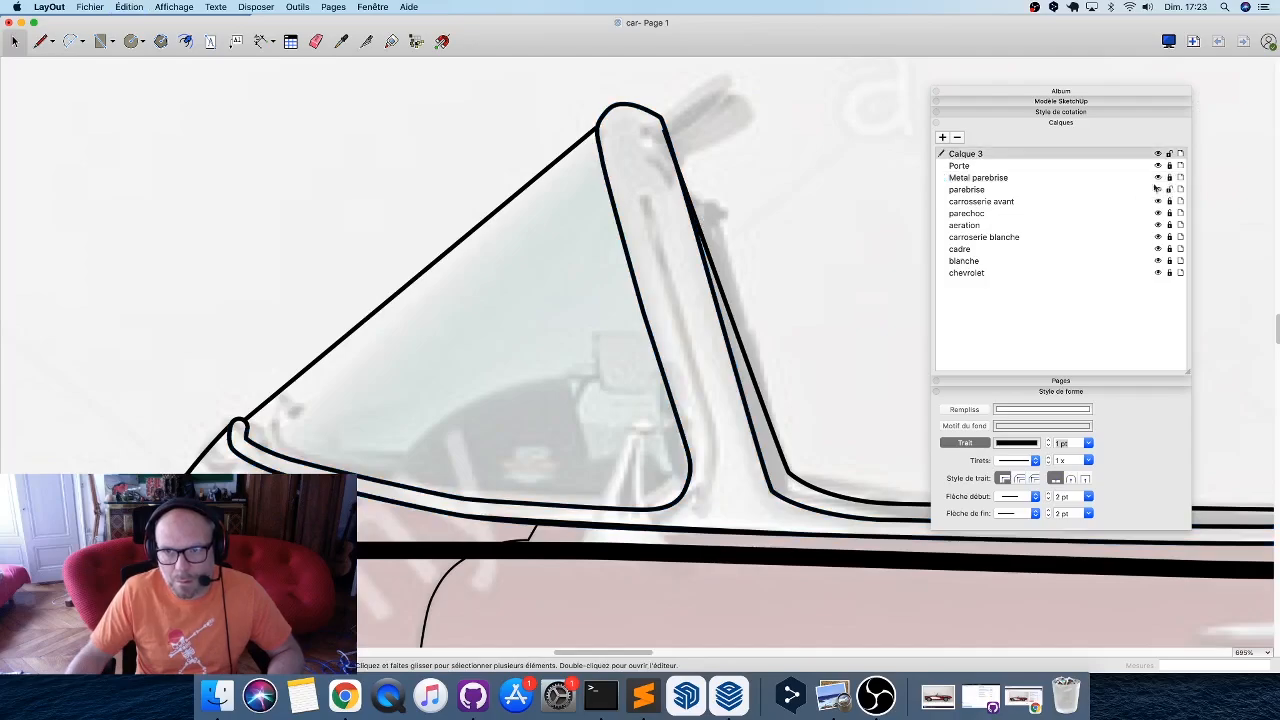
left_click(1016, 190)
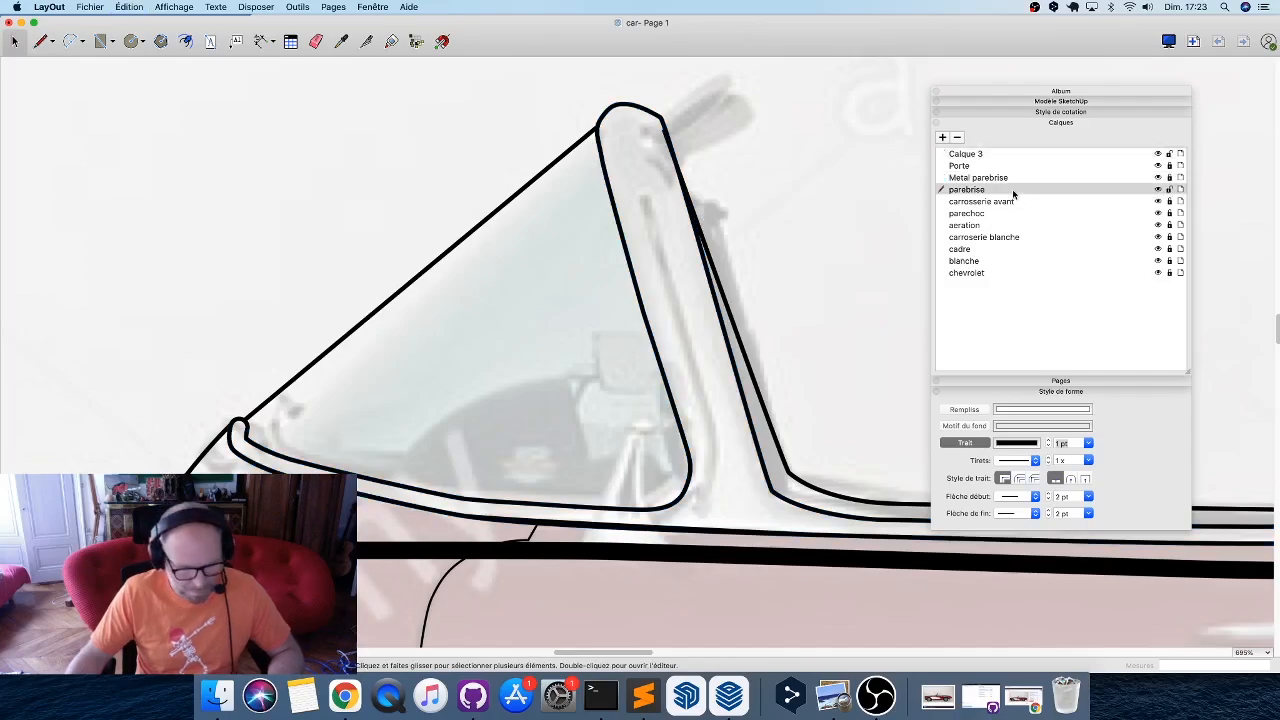
key("super+v")
left_click(737, 252)
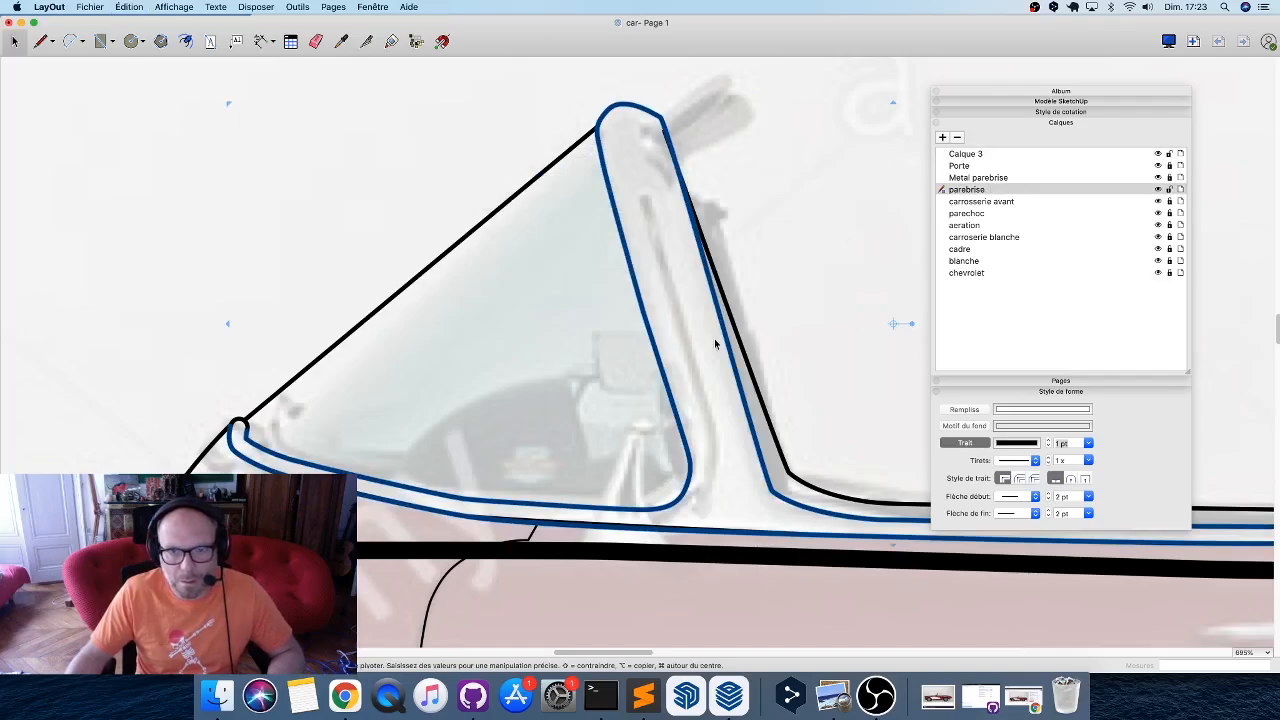
Split the pasted frame outline at the glass's two corners and delete the part that does not border the glass.
left_click(367, 43)
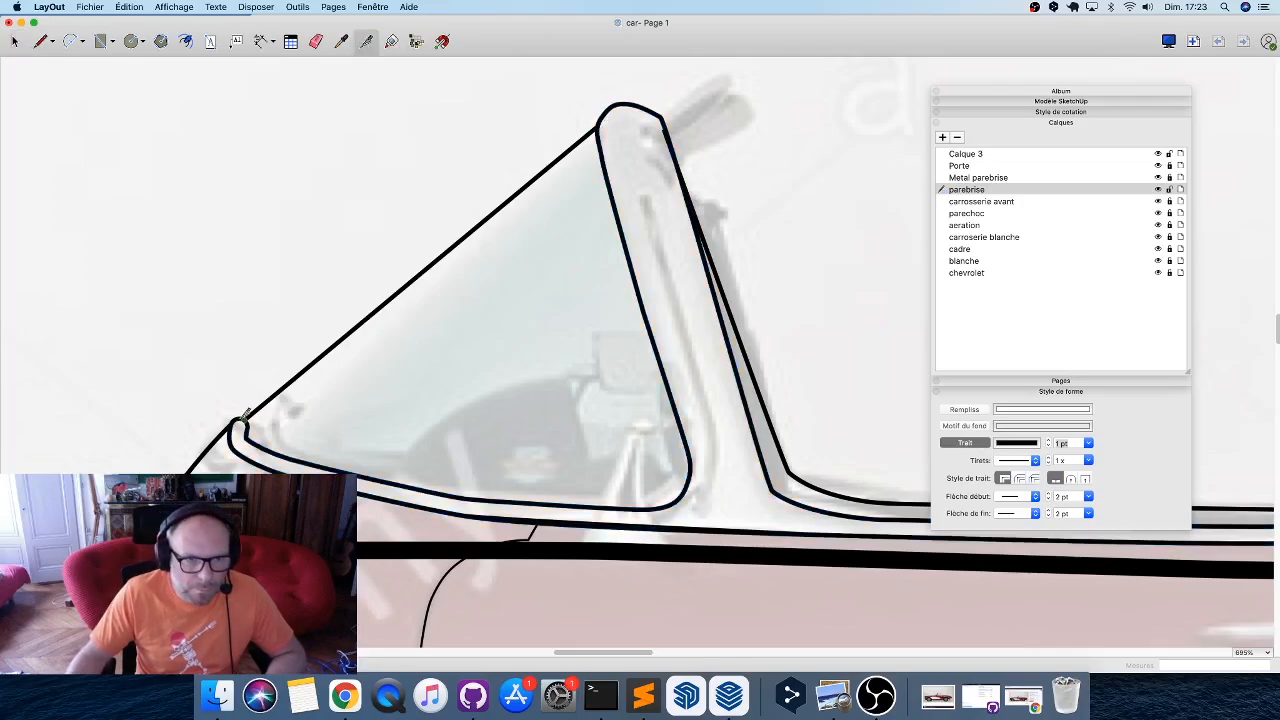
key("space")
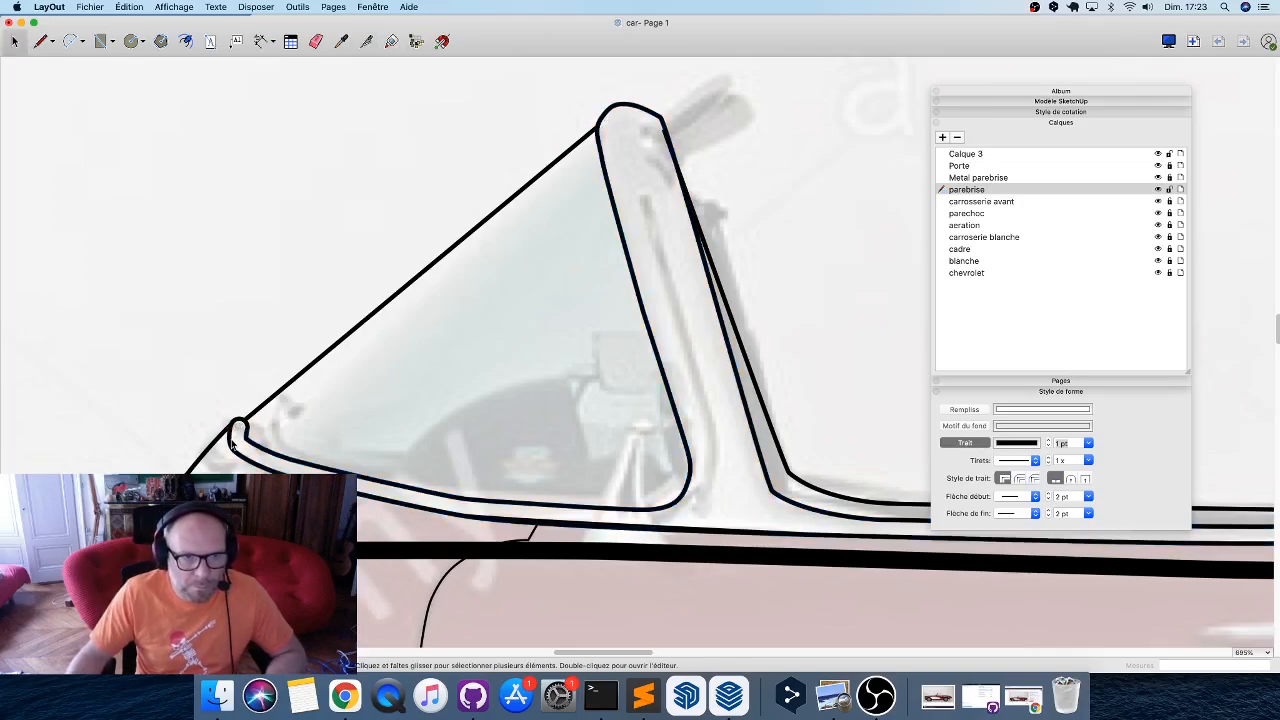
left_click(232, 453)
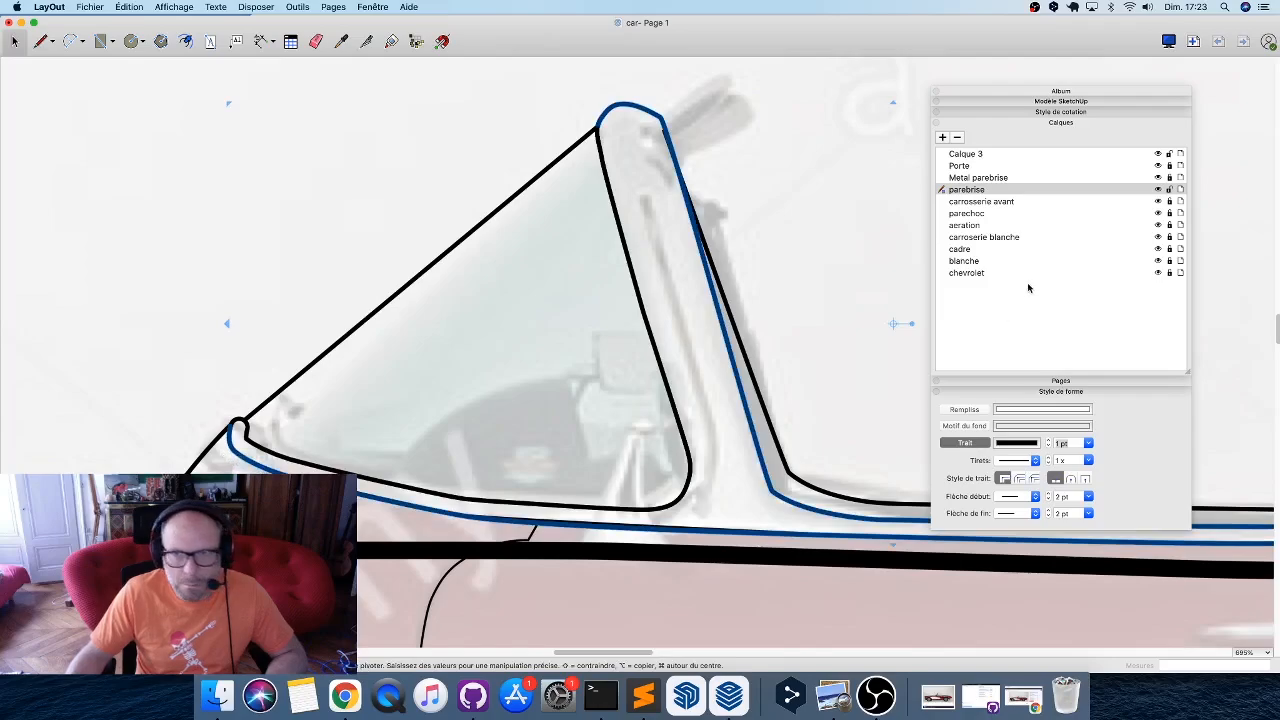
left_click(828, 318)
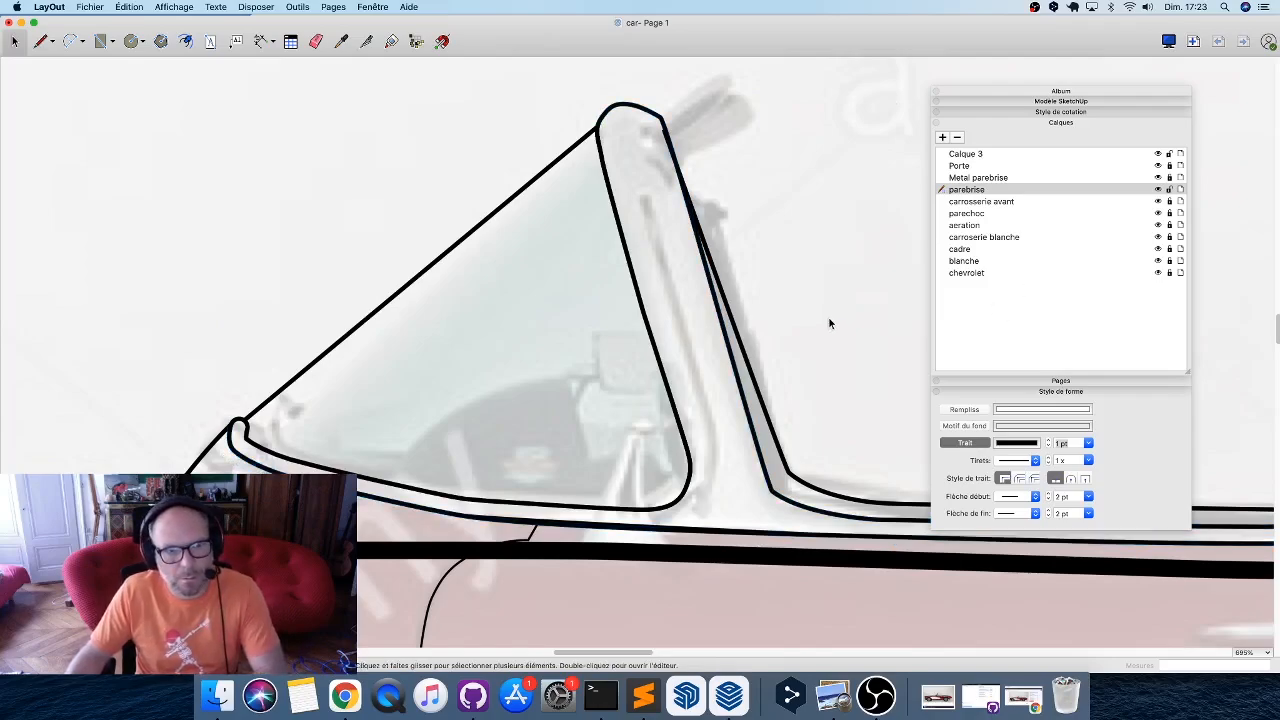
Hide the "Metal parebrise" layer and move the slanted line's lower end onto the front end of the curved glass edge.
left_click(1158, 177)
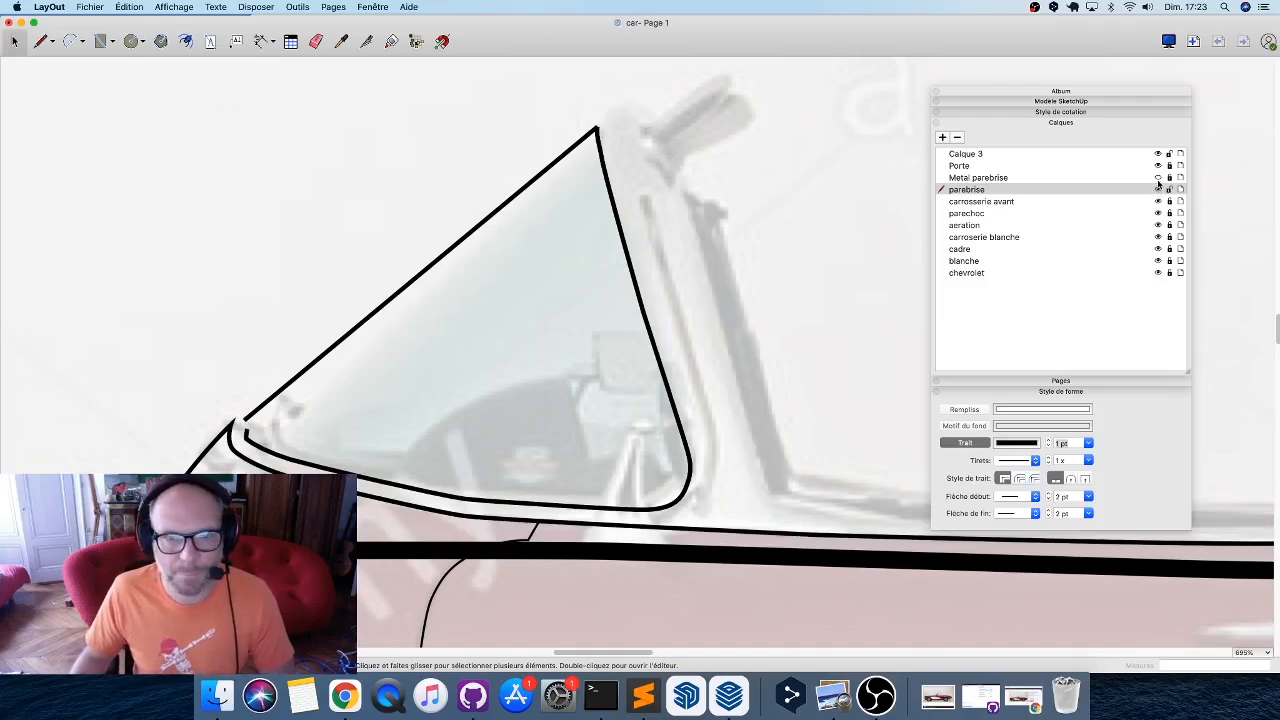
scroll(243, 426, "up", 5)
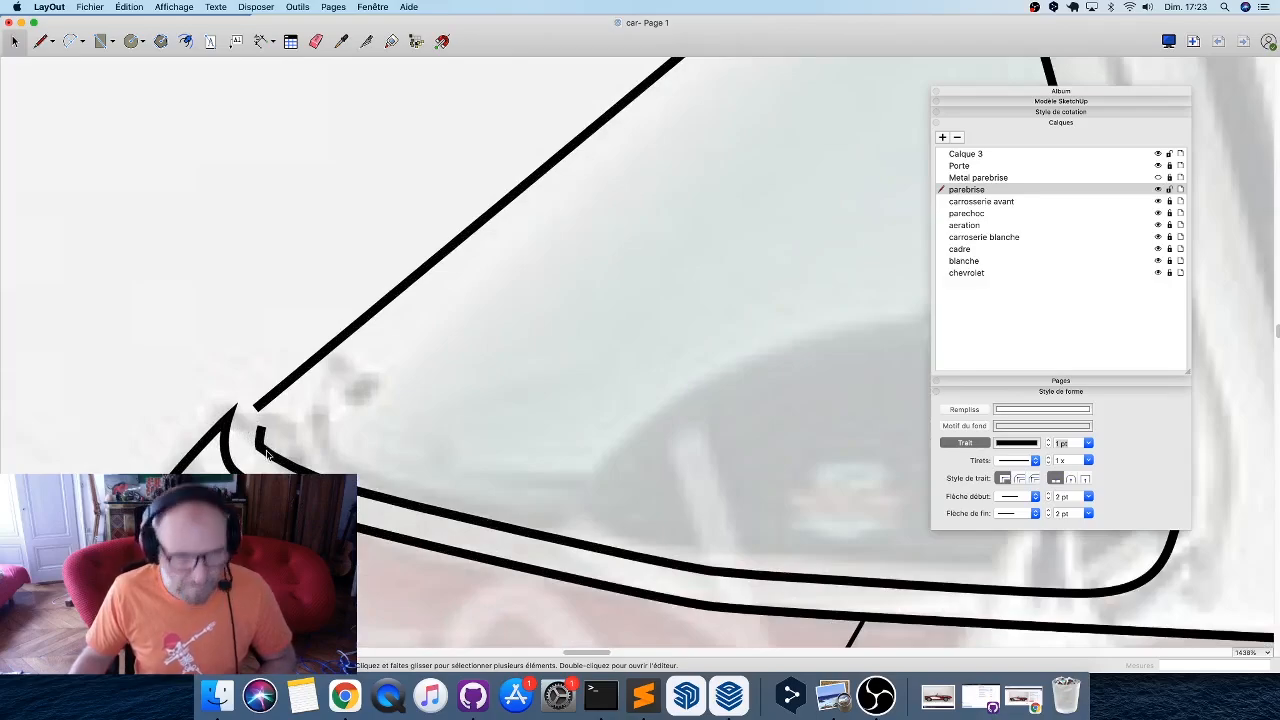
left_click(260, 430)
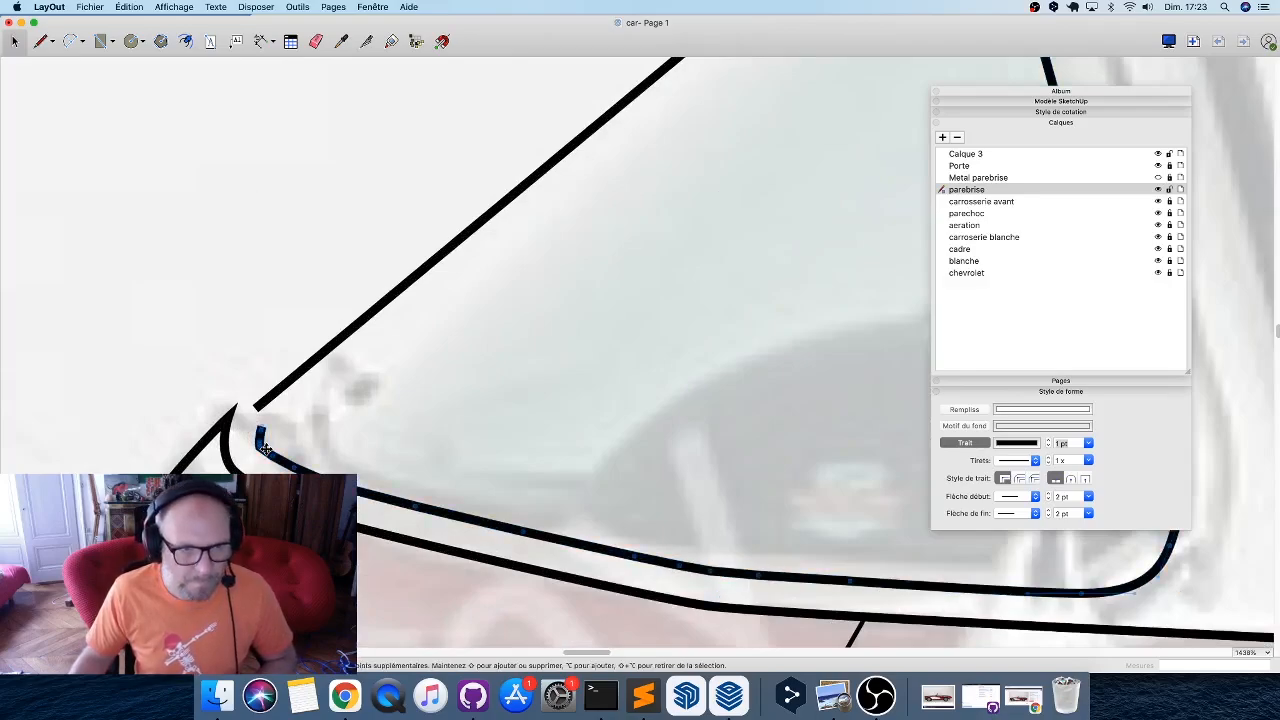
left_click(291, 381)
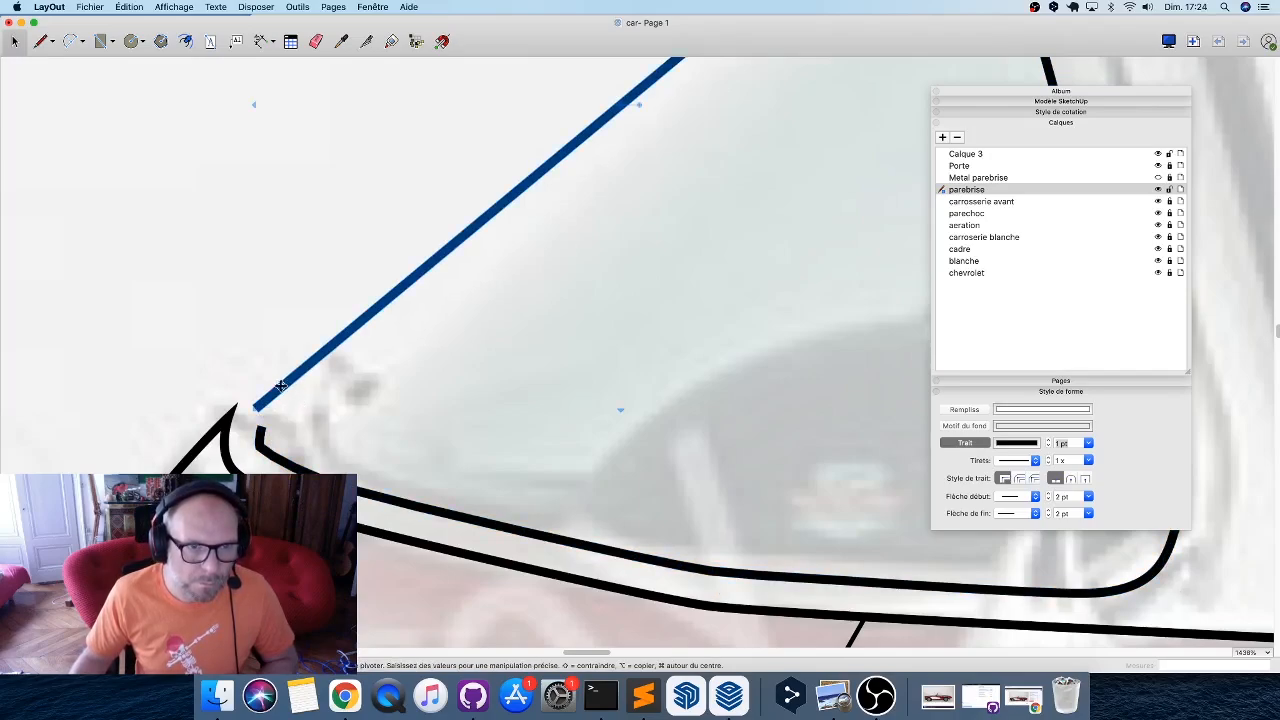
double_click(275, 391)
left_click_drag(257, 408, 262, 427)
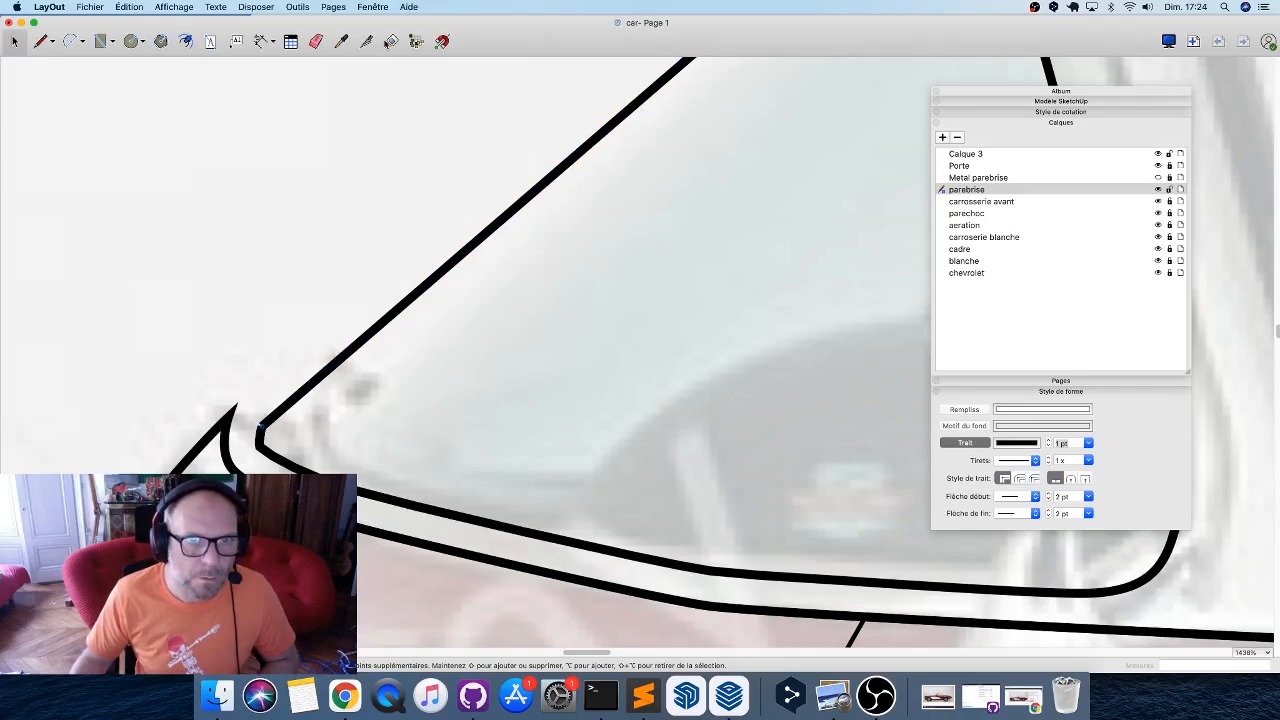
Join the slanted line and the curved edge into one glass outline, and show the "Metal parebrise" layer again.
left_click(391, 41)
left_click(329, 366)
left_click(288, 453)
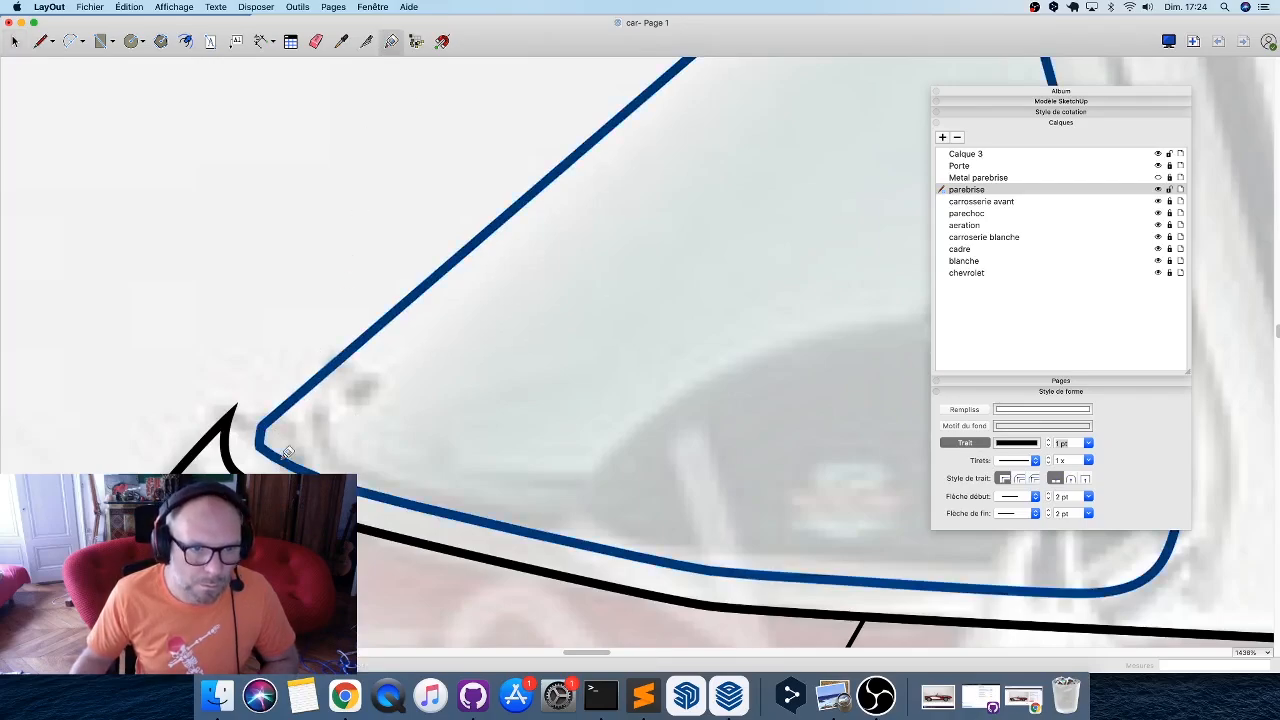
scroll(169, 331, "down", 5)
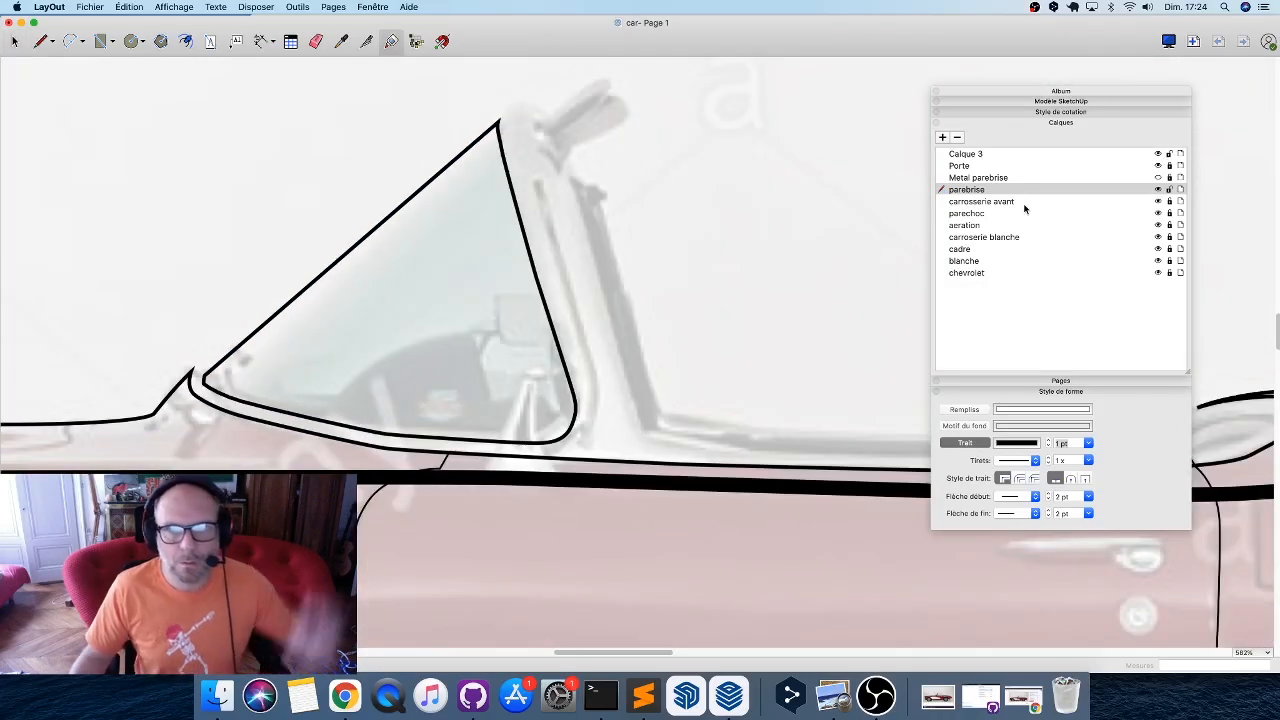
left_click(1158, 177)
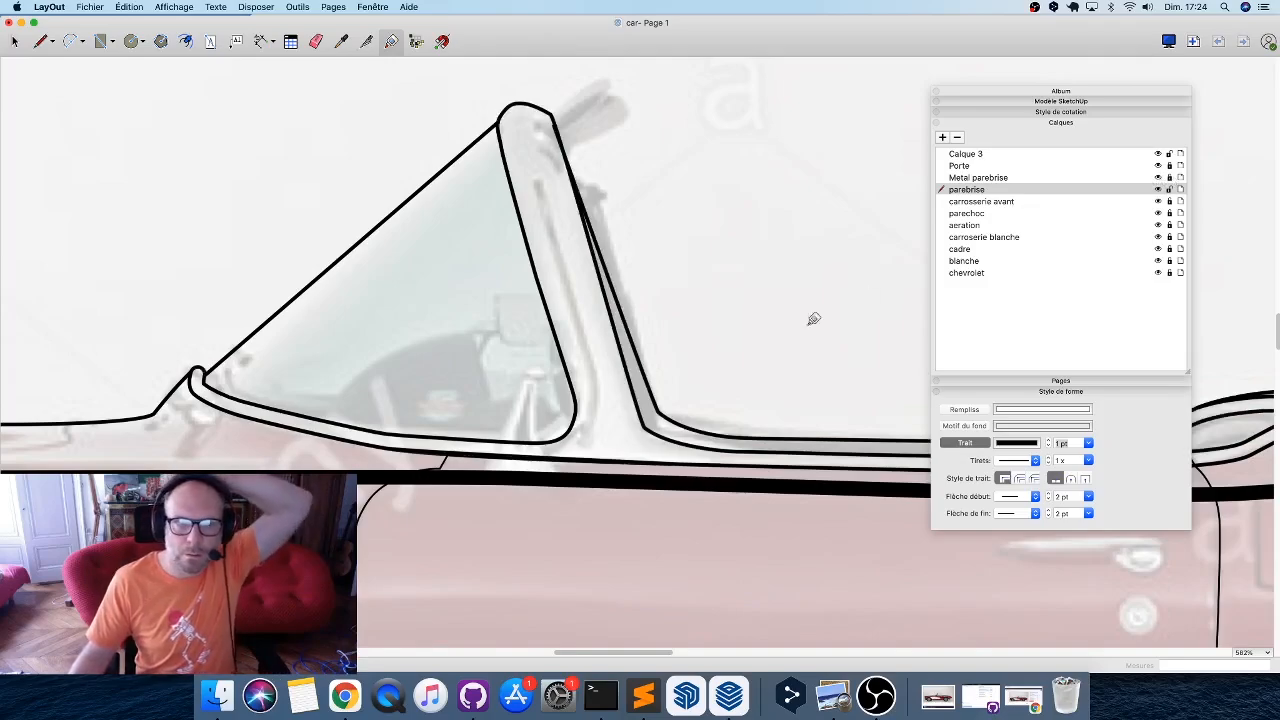
scroll(532, 372, "down", 3)
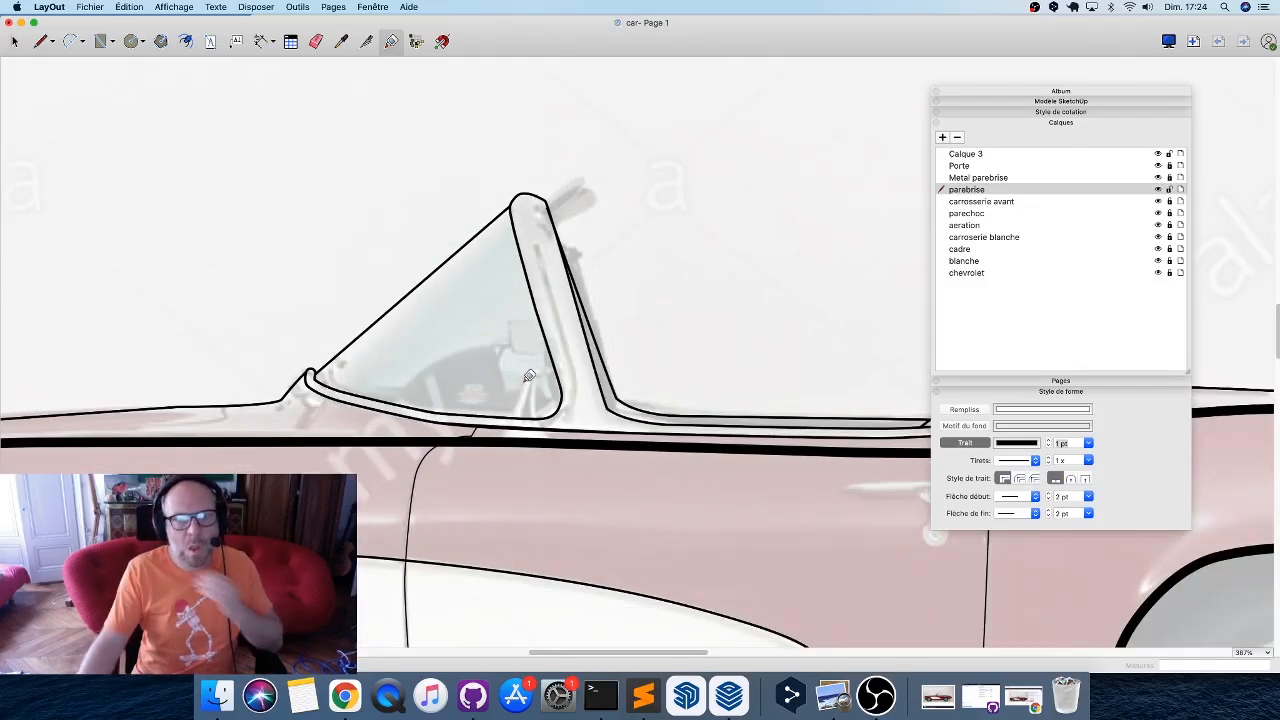
Add a layer named "tableau de bord" directly above the "parebrise" layer.
left_click(942, 137)
type("tableau de bord")
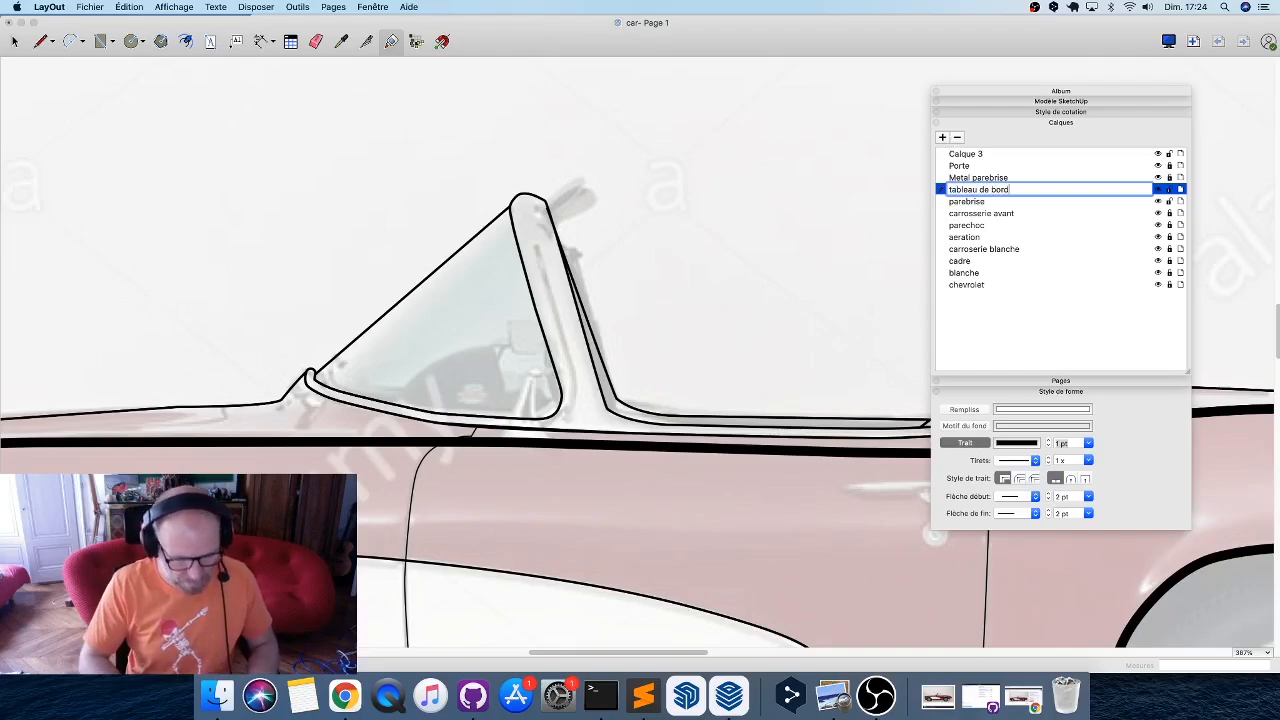
key("Return")
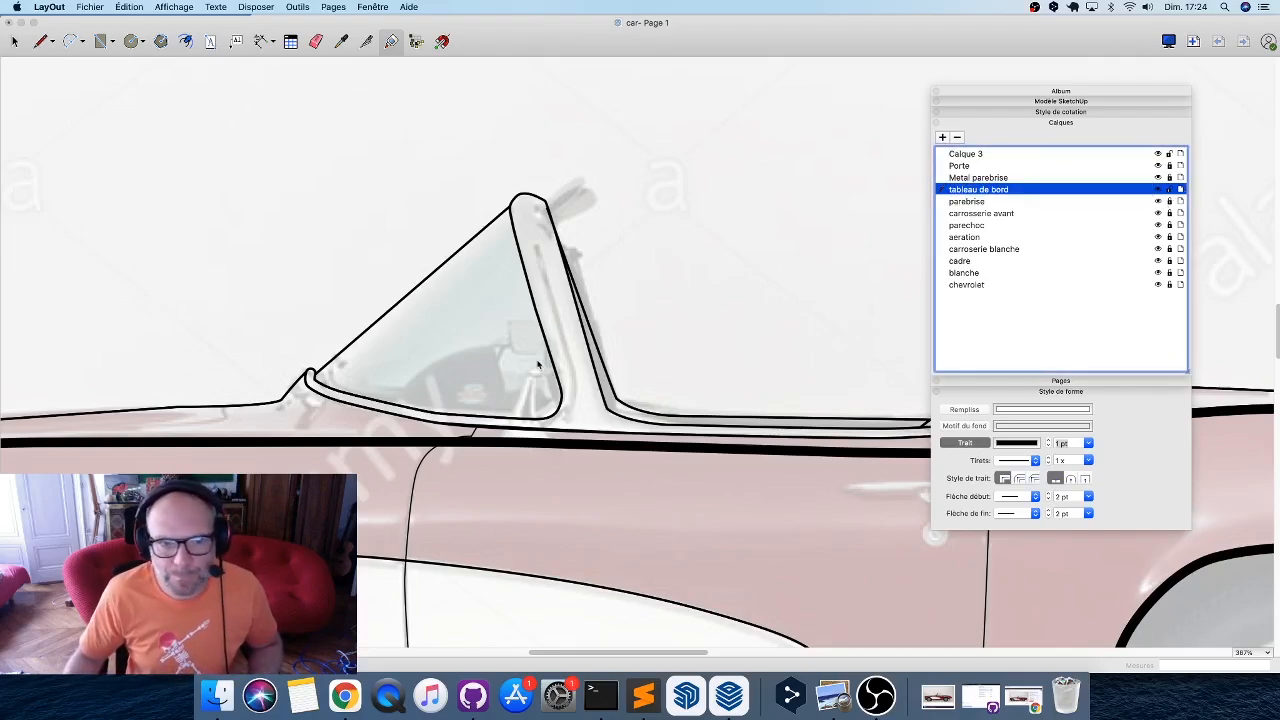
Trace the dashboard seen through the glass with straight Line segments, from its front end over the raised top and down the rear face.
scroll(400, 390, "up", 1)
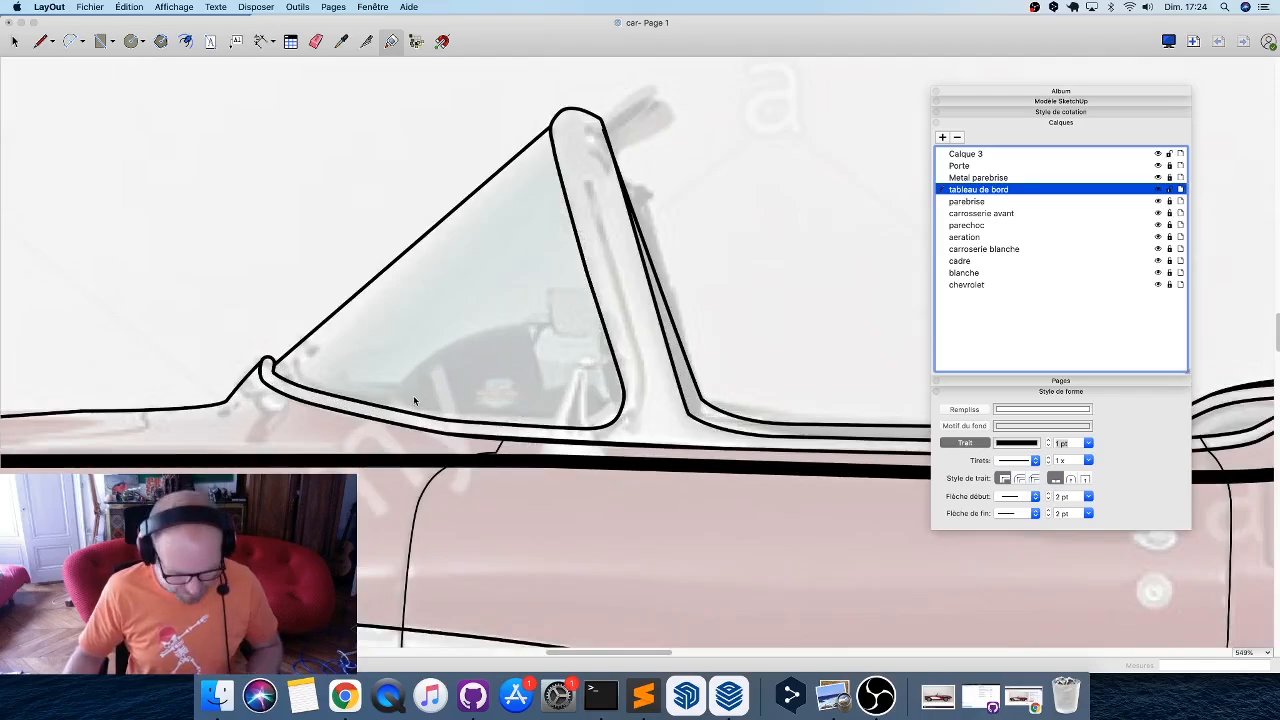
key("l")
scroll(413, 395, "up", 2)
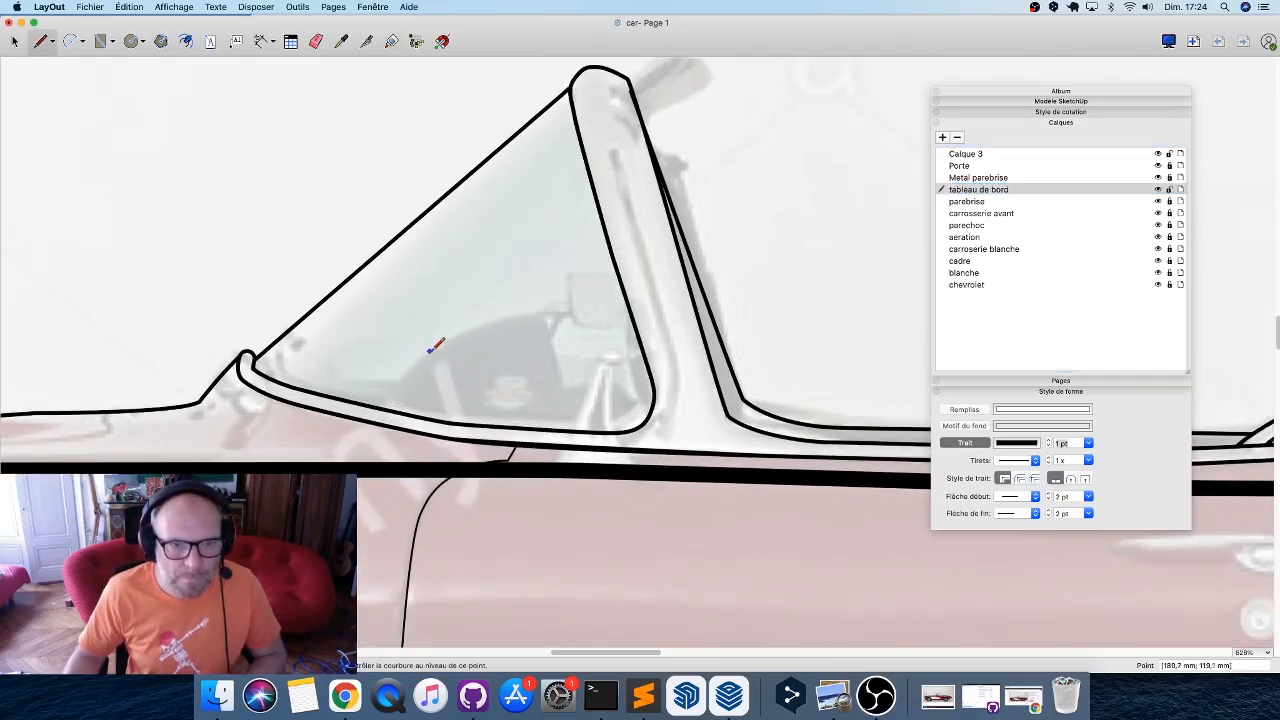
left_click(391, 392)
left_click(420, 355)
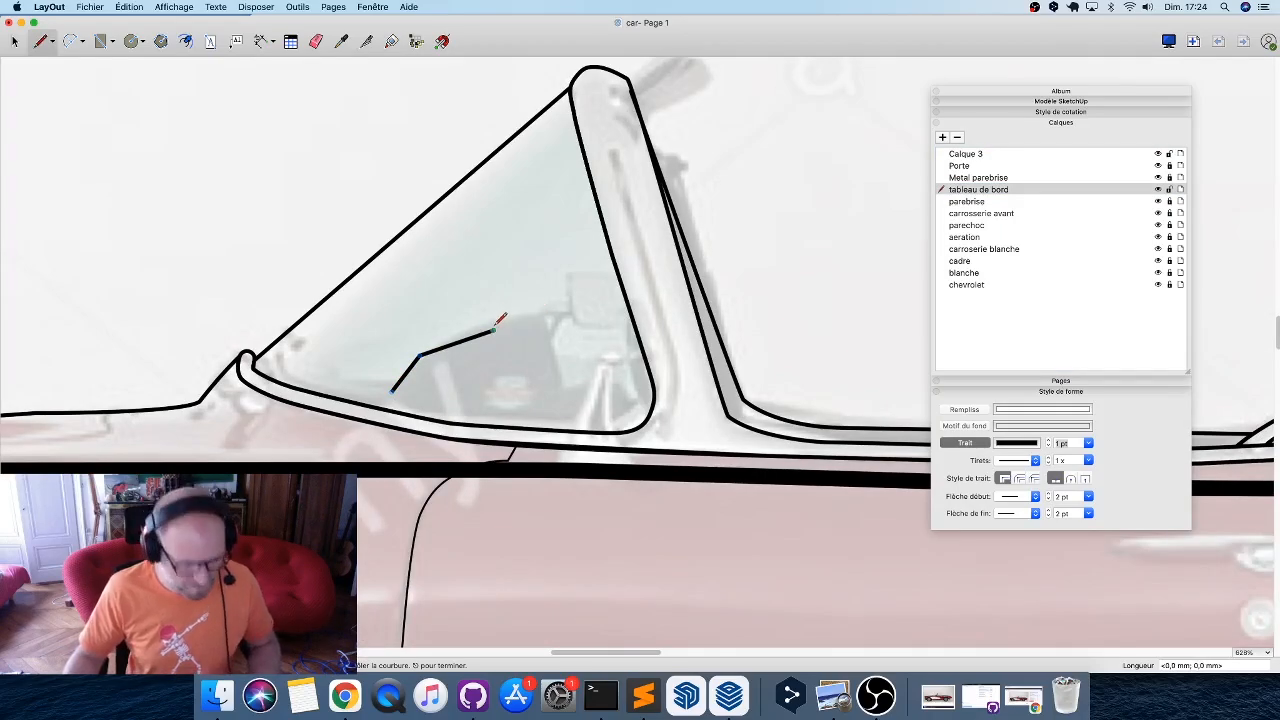
key("super+z")
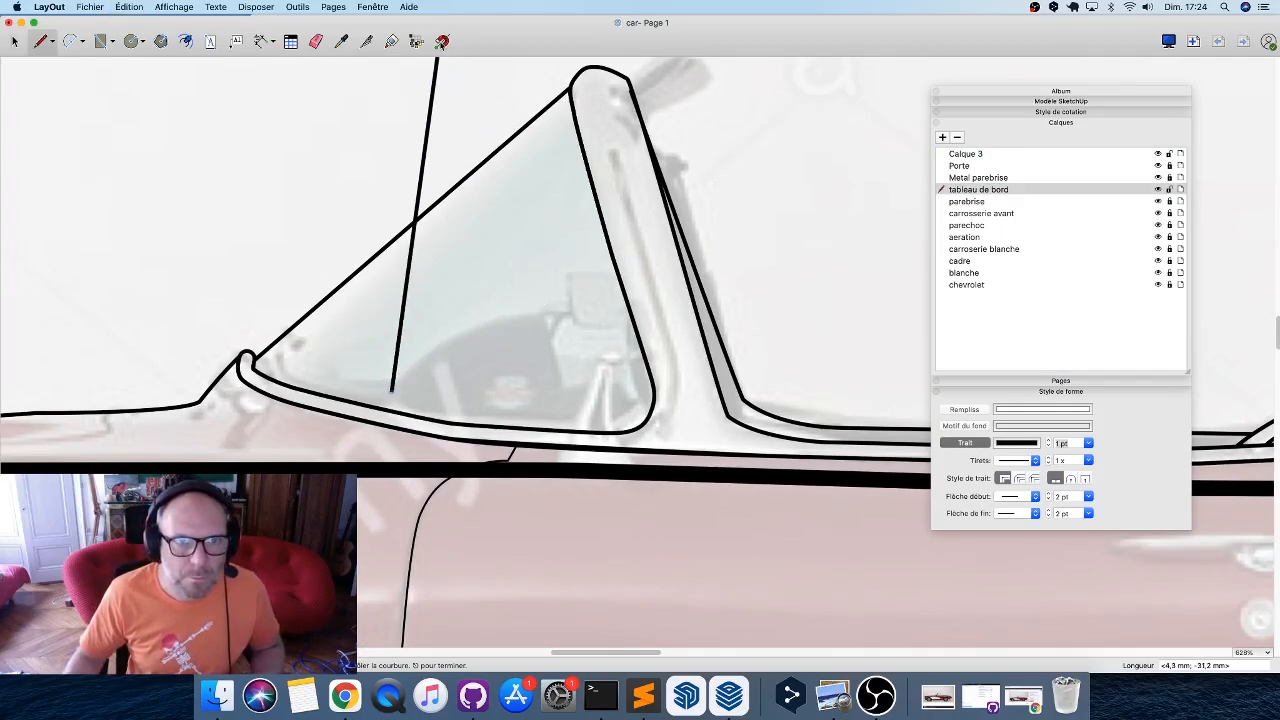
scroll(405, 350, "up", 6)
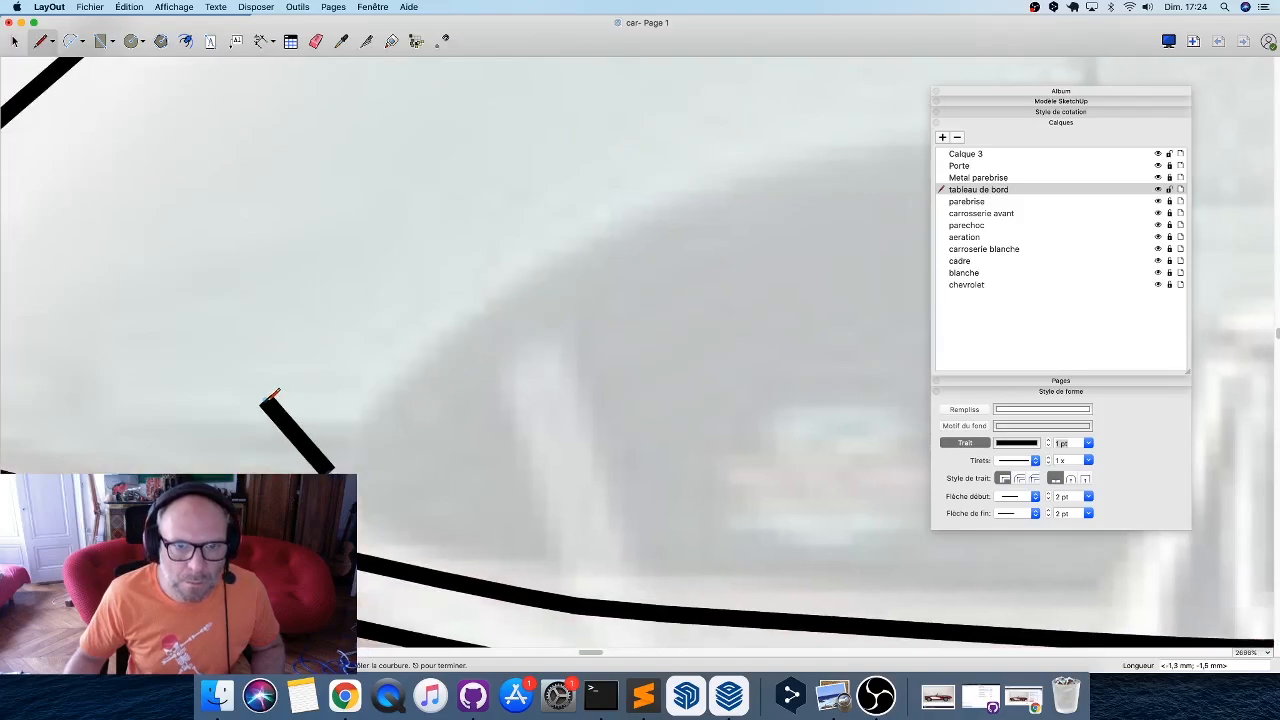
scroll(274, 396, "down", 5)
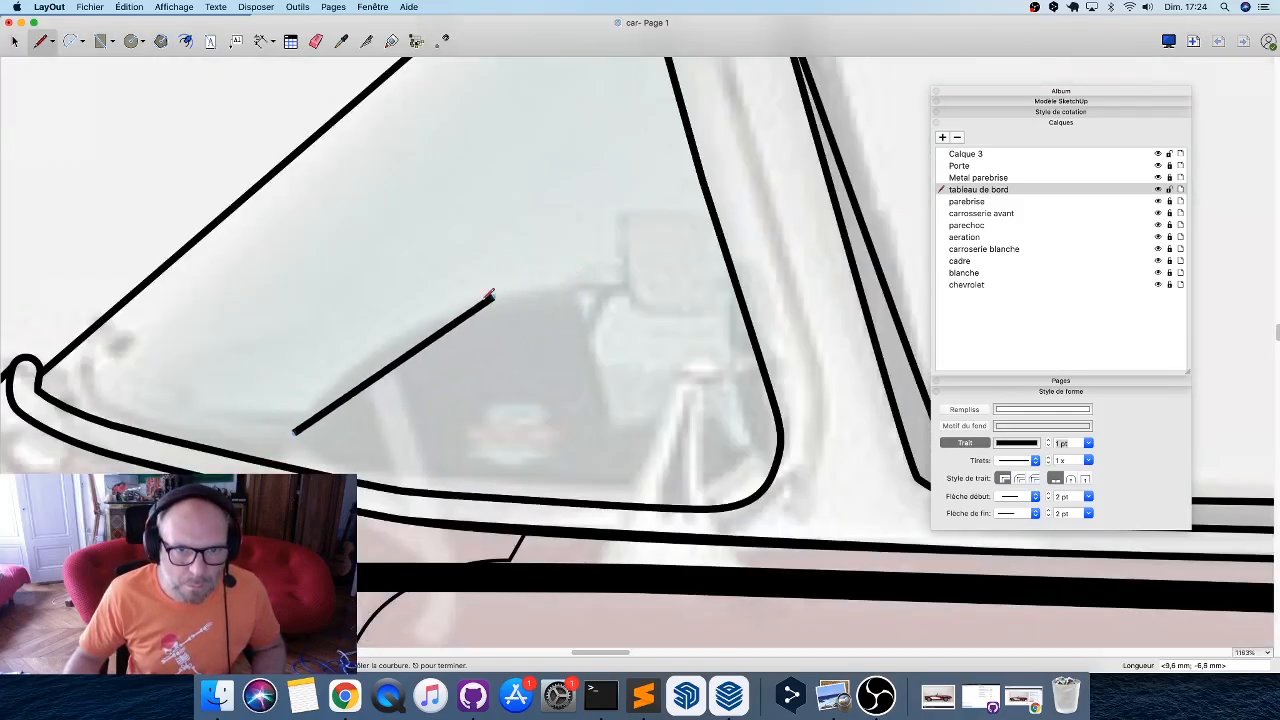
left_click(407, 333)
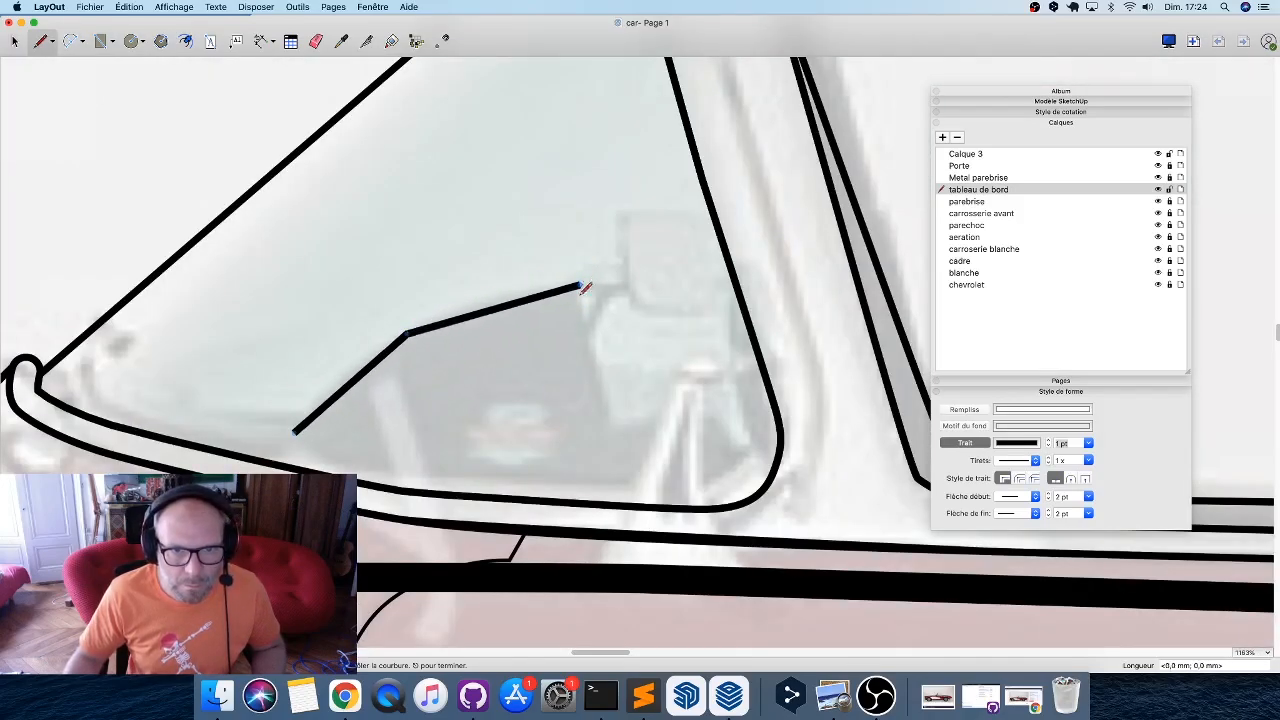
left_click(580, 287)
left_click(615, 423)
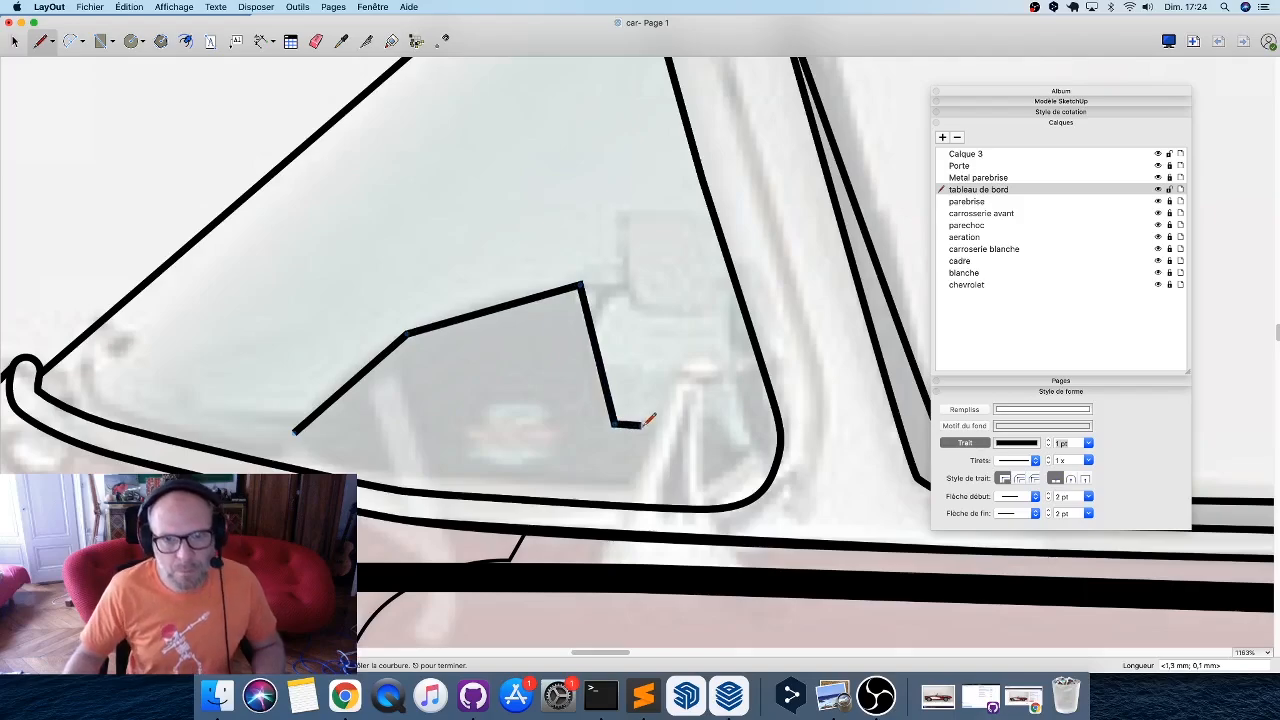
Continue the dashboard outline over its low rear part, follow the glass's lower edge forward, and close it at the starting point.
left_click(716, 418)
left_click(745, 470)
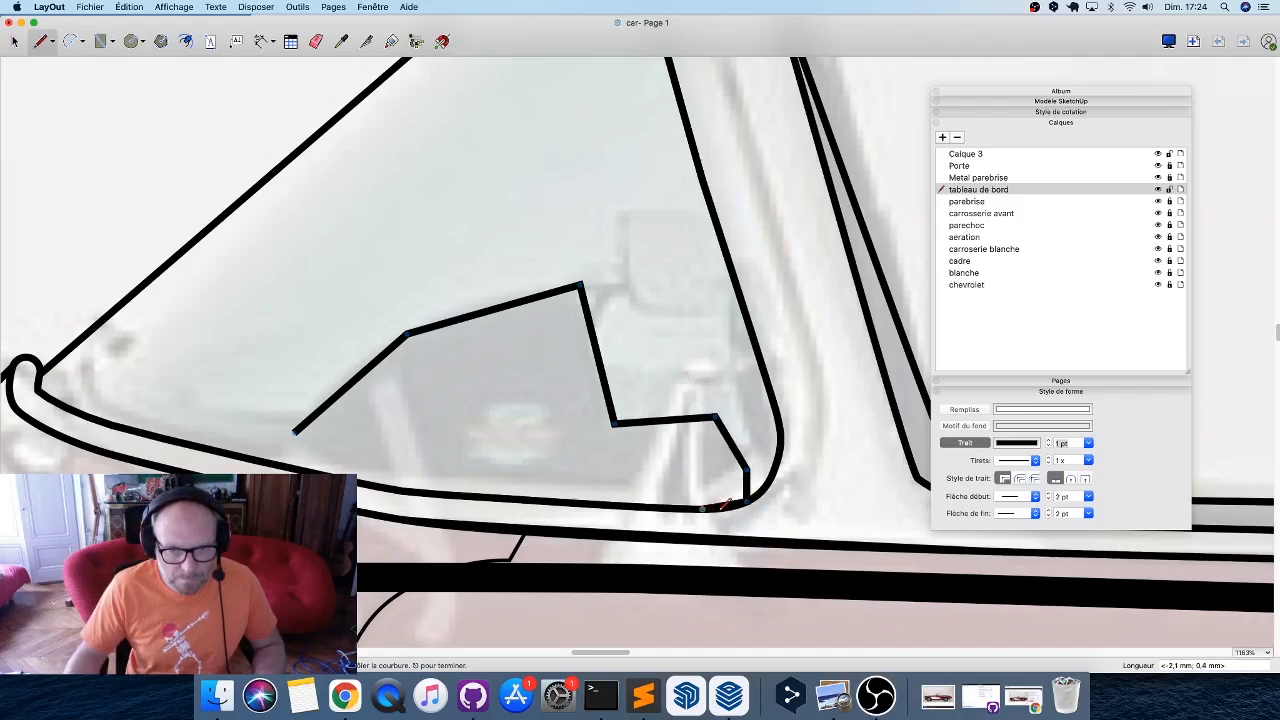
left_click(562, 500)
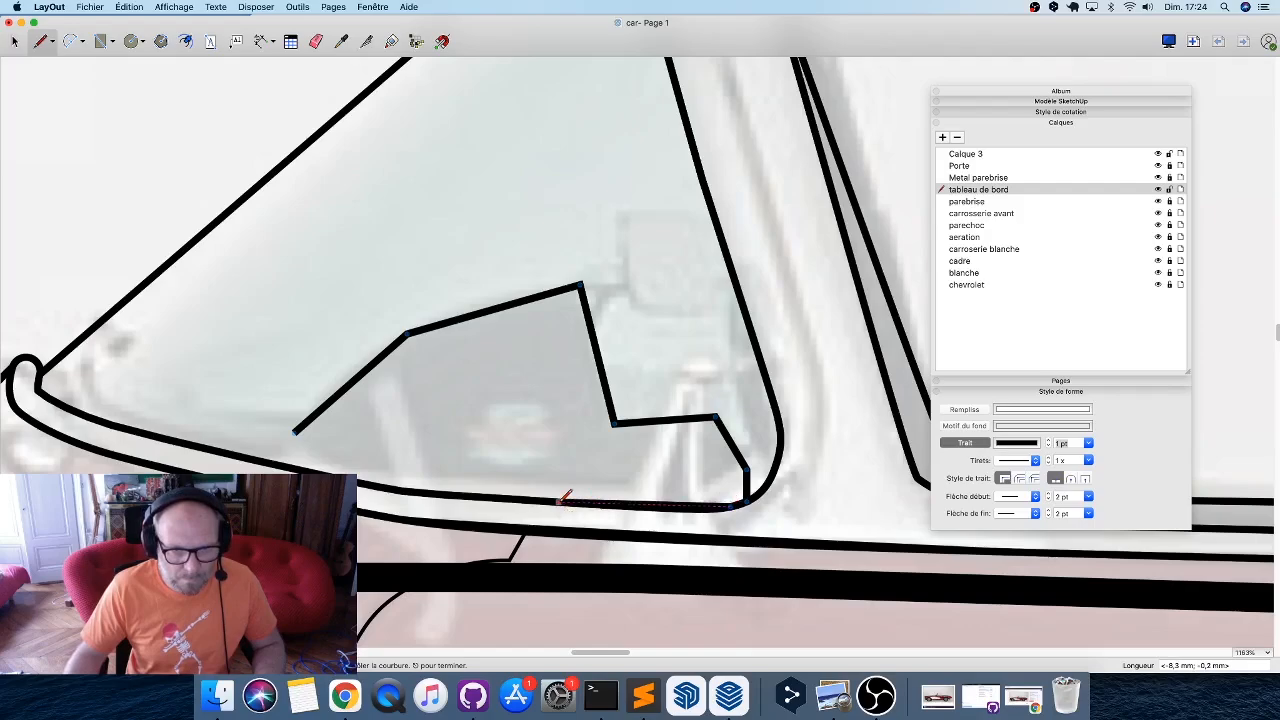
left_click(411, 489)
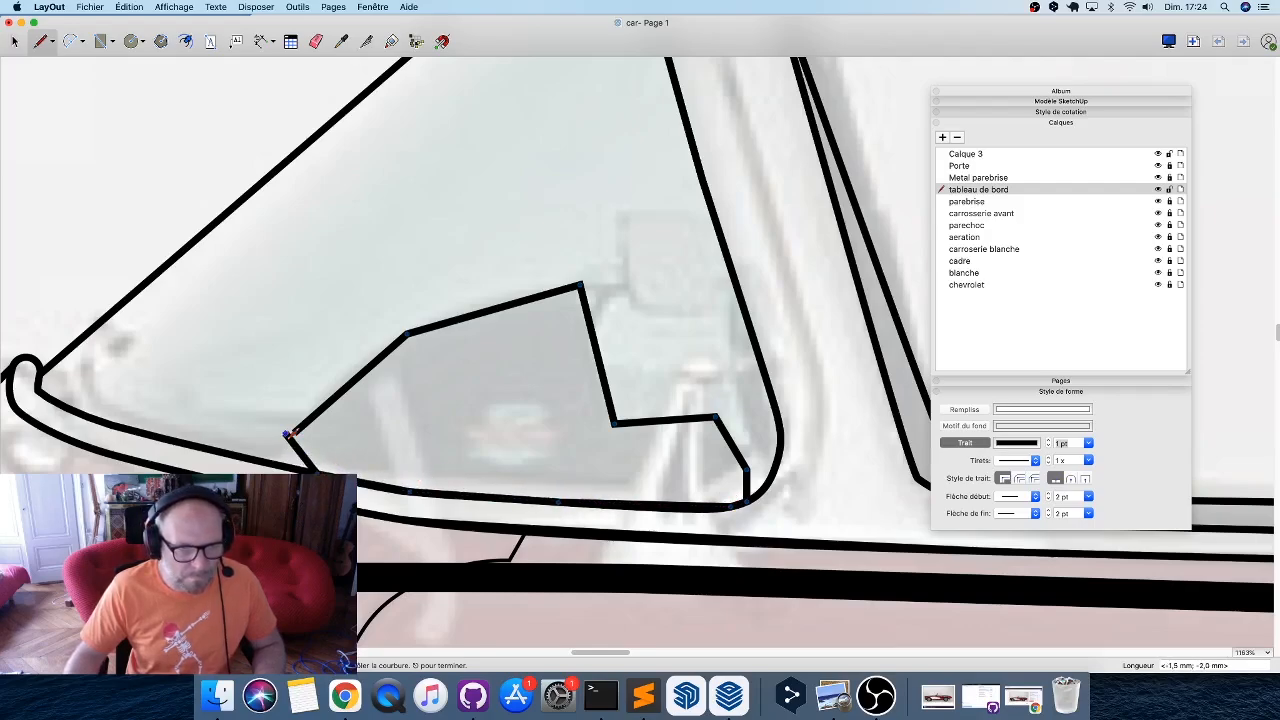
left_click(290, 465)
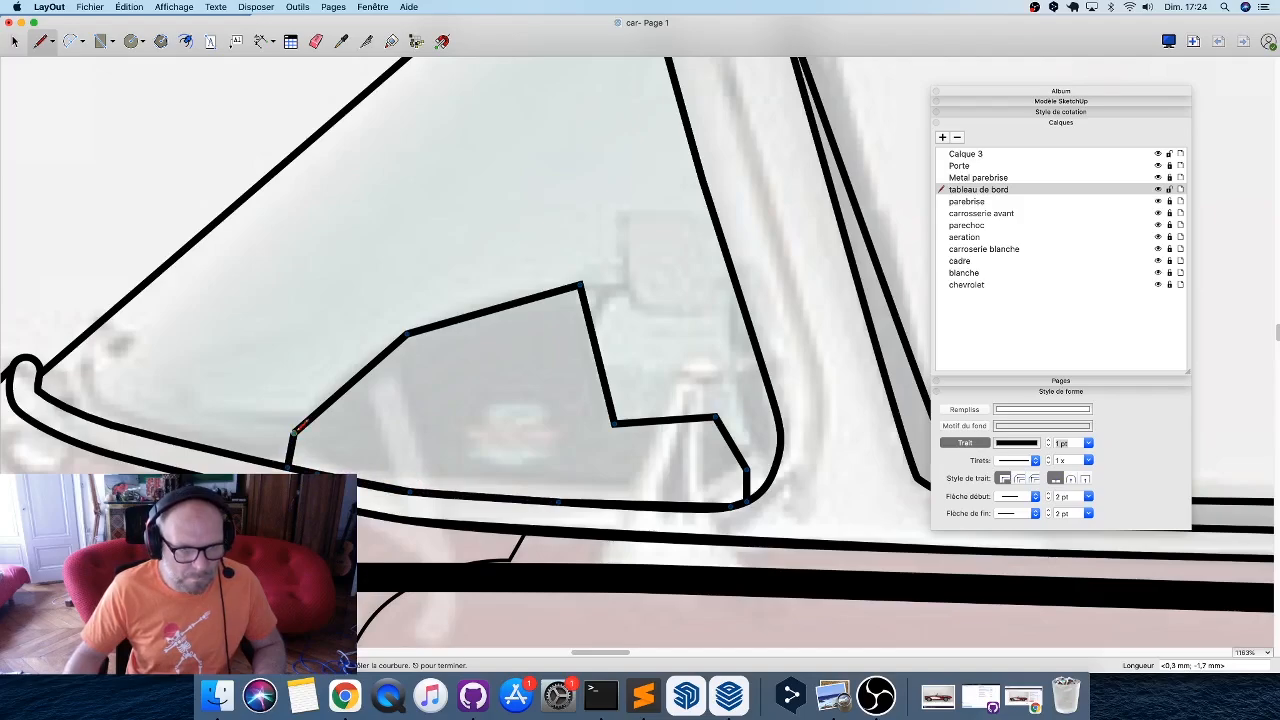
left_click(295, 430)
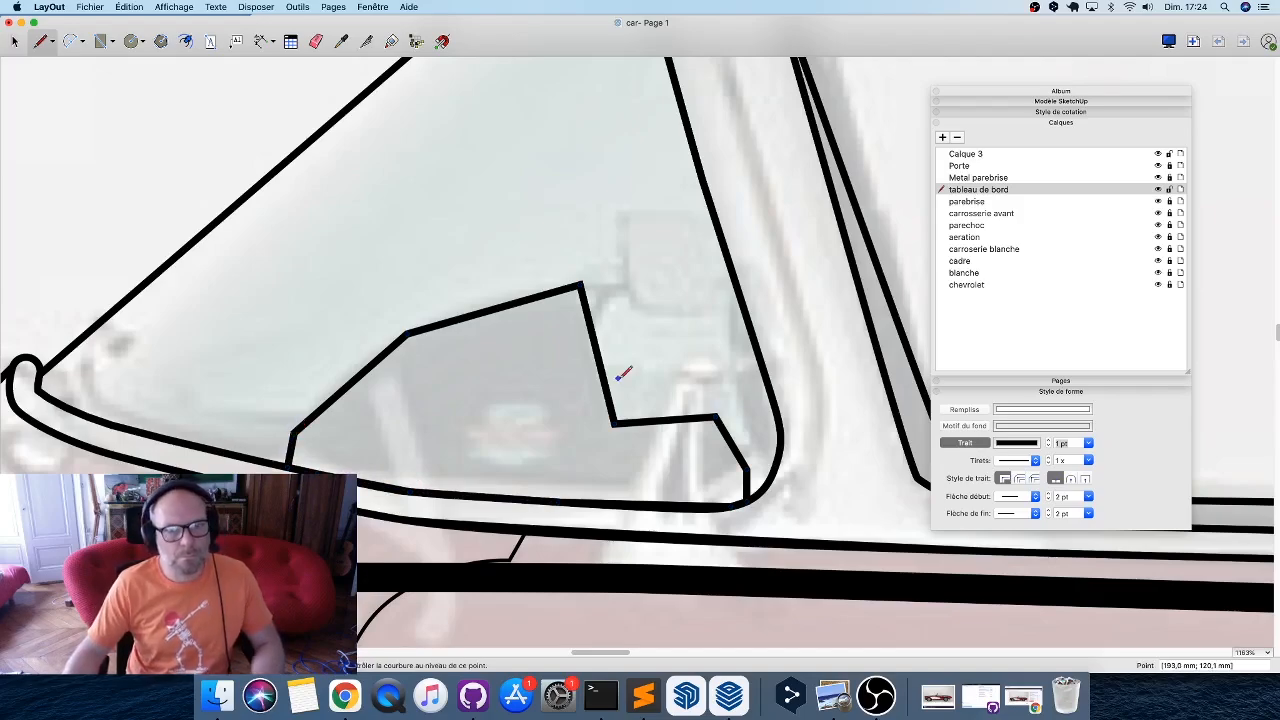
Bend the dashboard outline's front and top into a smooth arc, and round its peak, notch and rear corners to match the photo.
key("space")
left_click_drag(409, 332, 472, 306)
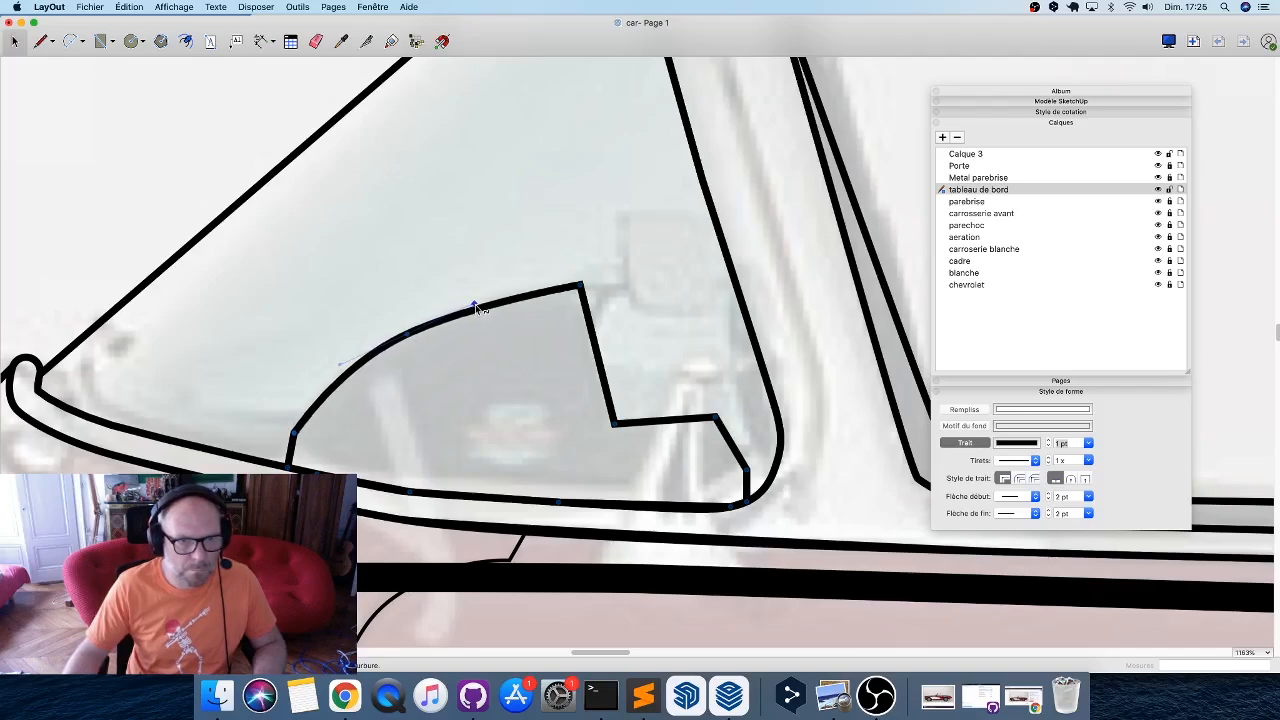
left_click_drag(293, 432, 300, 414)
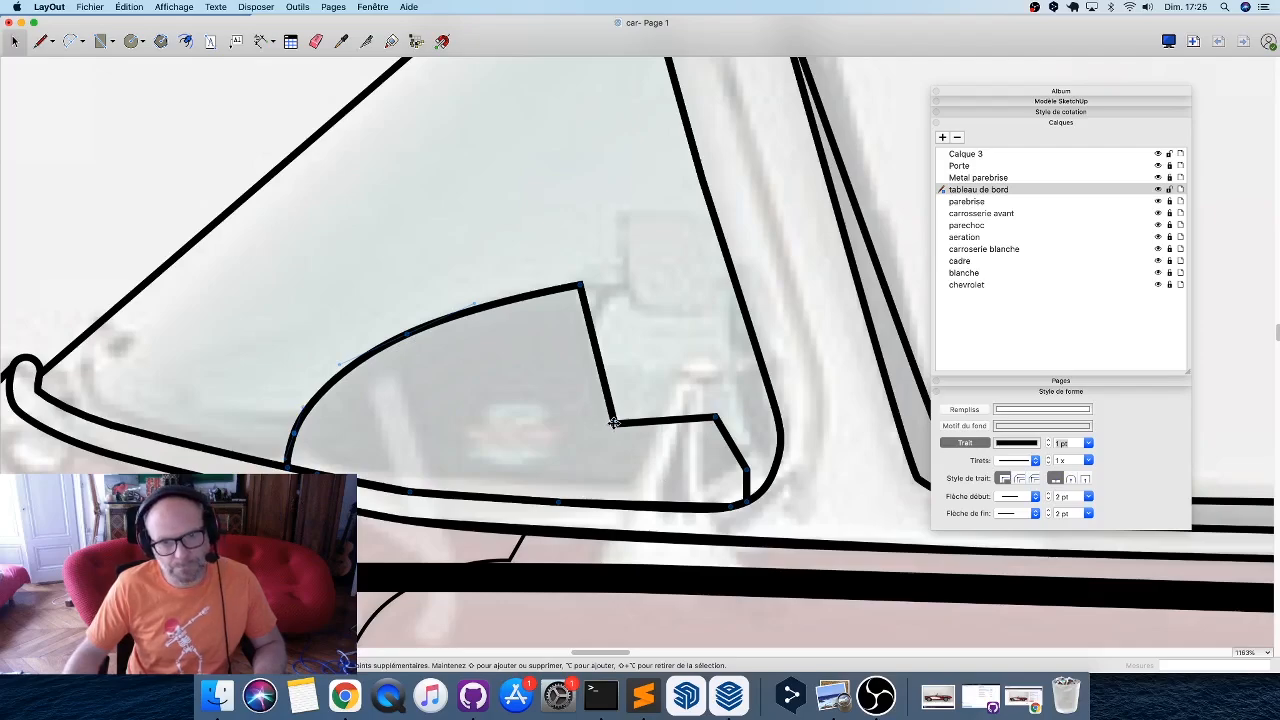
left_click_drag(614, 423, 634, 440)
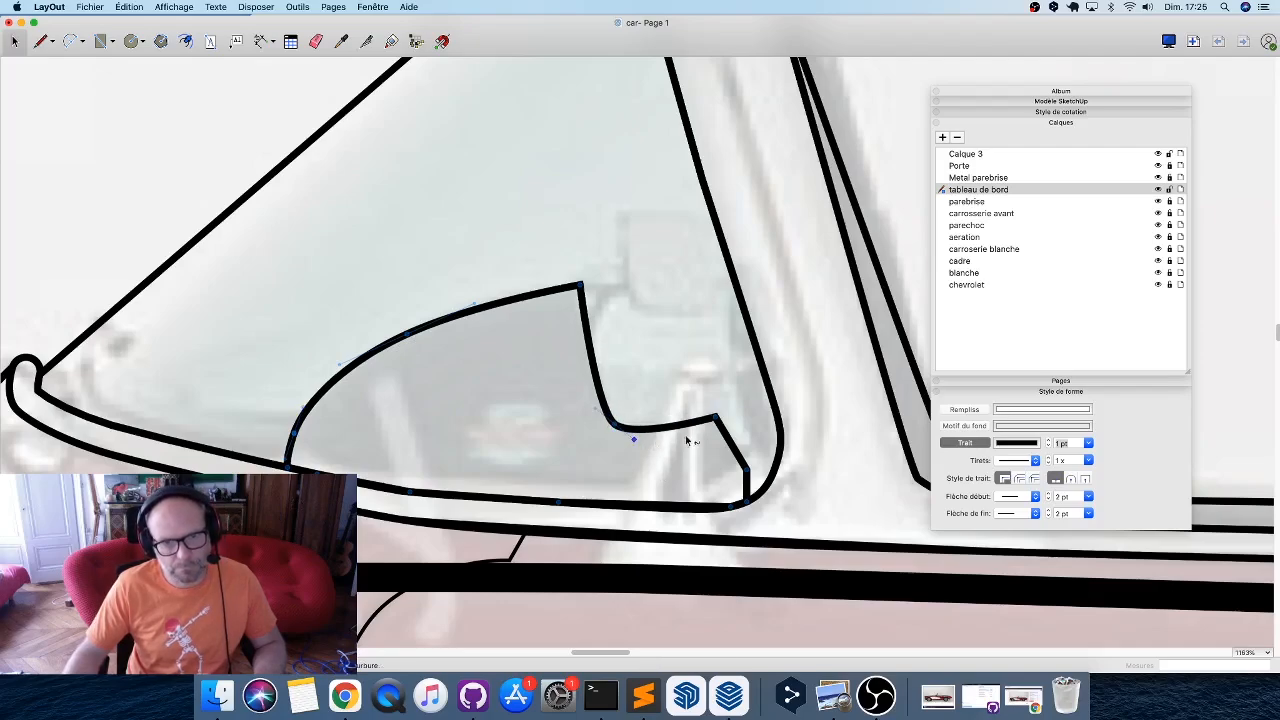
left_click_drag(716, 418, 733, 433)
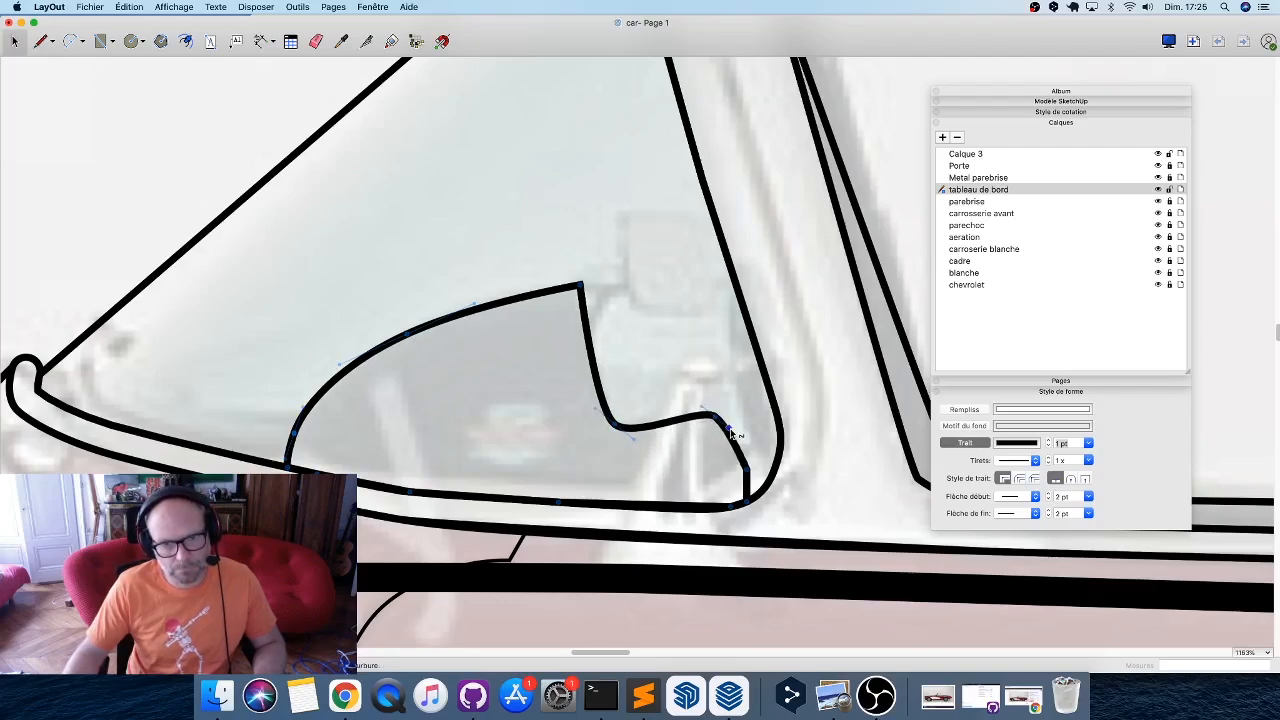
left_click_drag(749, 481, 751, 485)
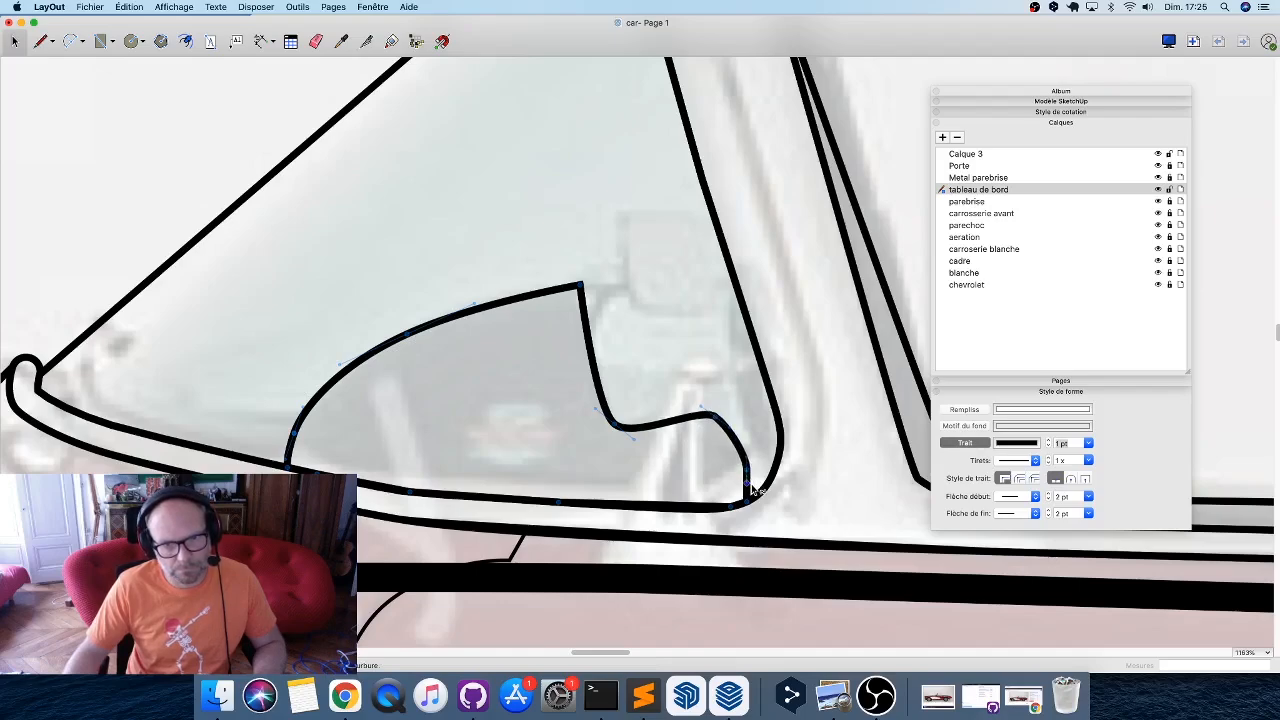
left_click_drag(589, 289, 592, 298)
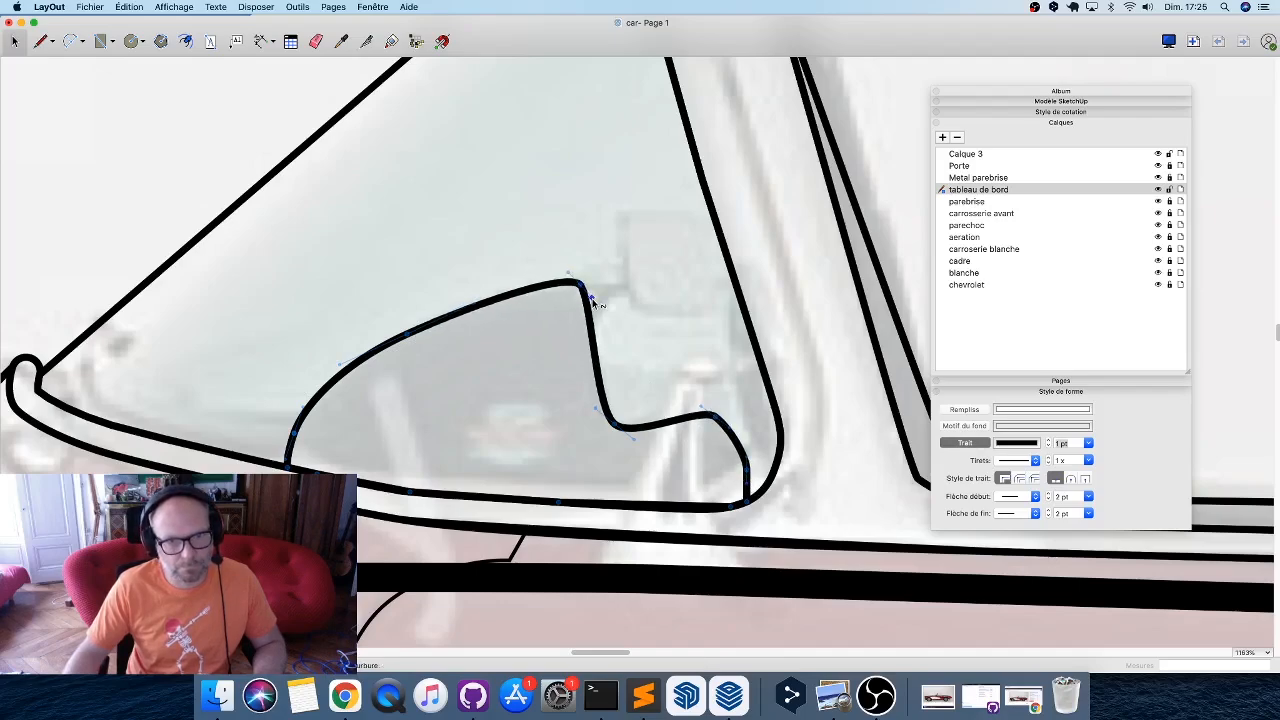
Move the "tableau de bord" layer directly below the "parebrise" layer and deselect the dashboard outline.
scroll(548, 412, "down", 3)
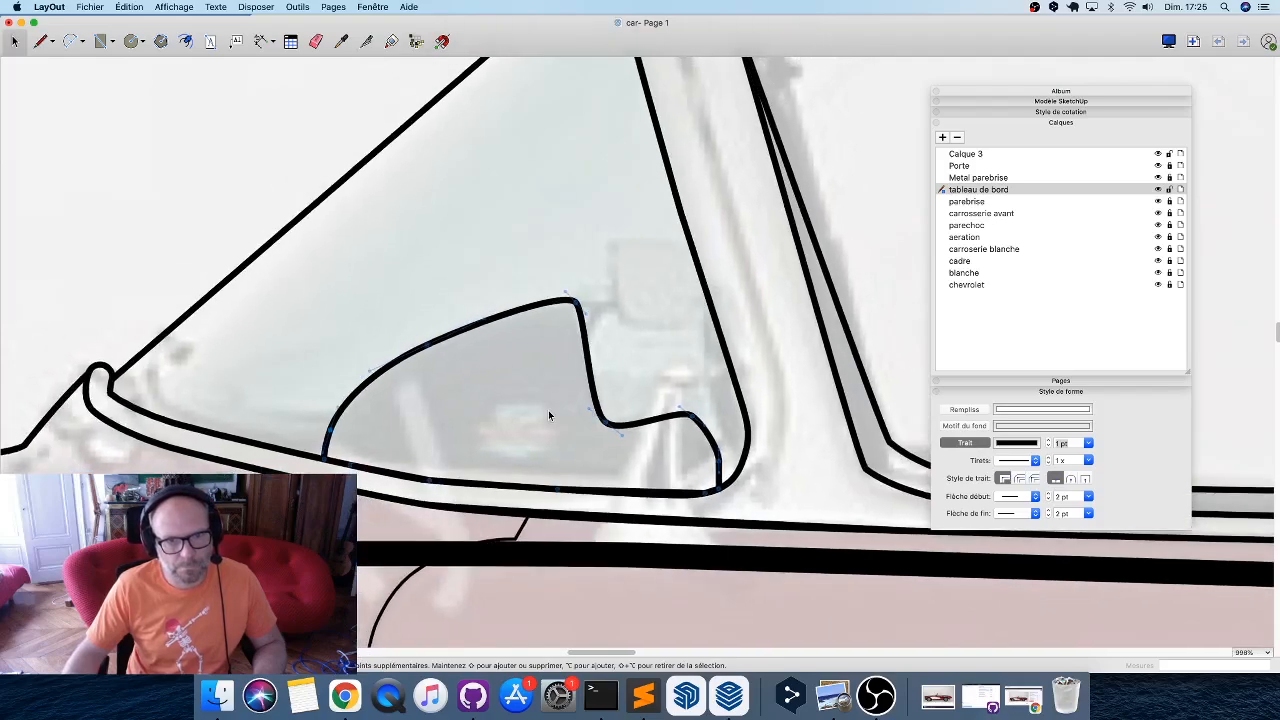
scroll(548, 413, "down", 4)
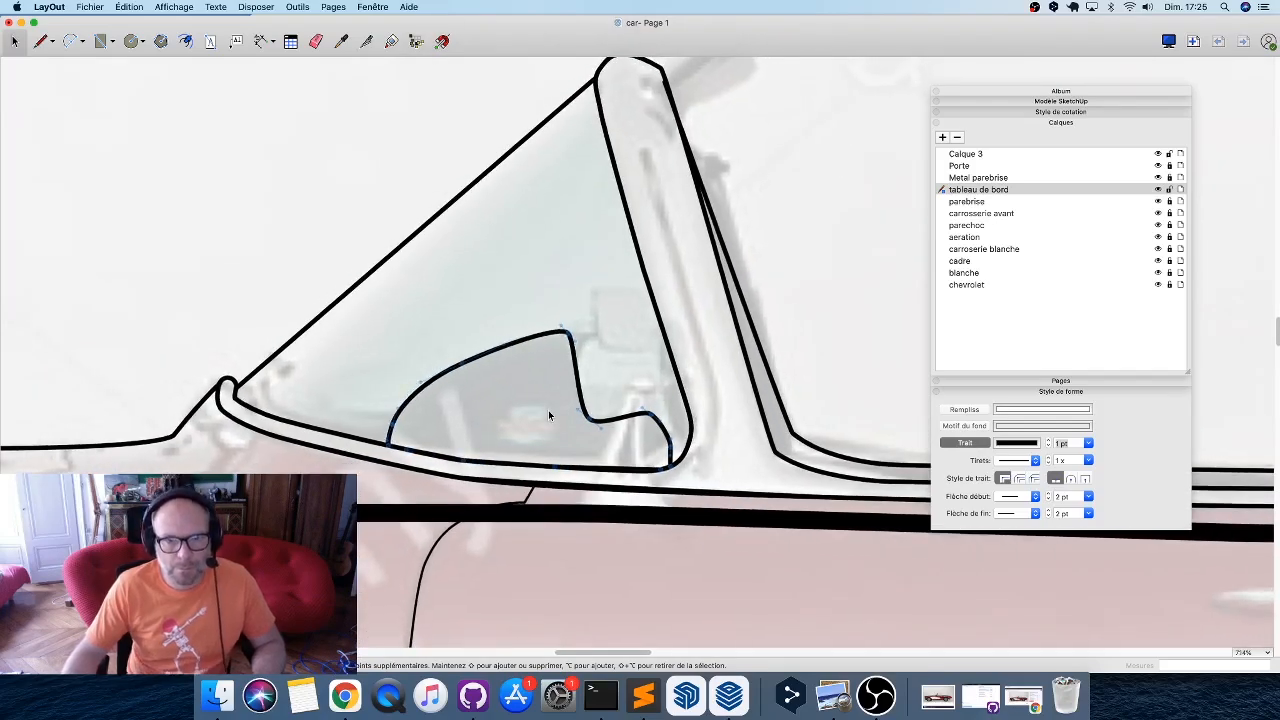
left_click(500, 397)
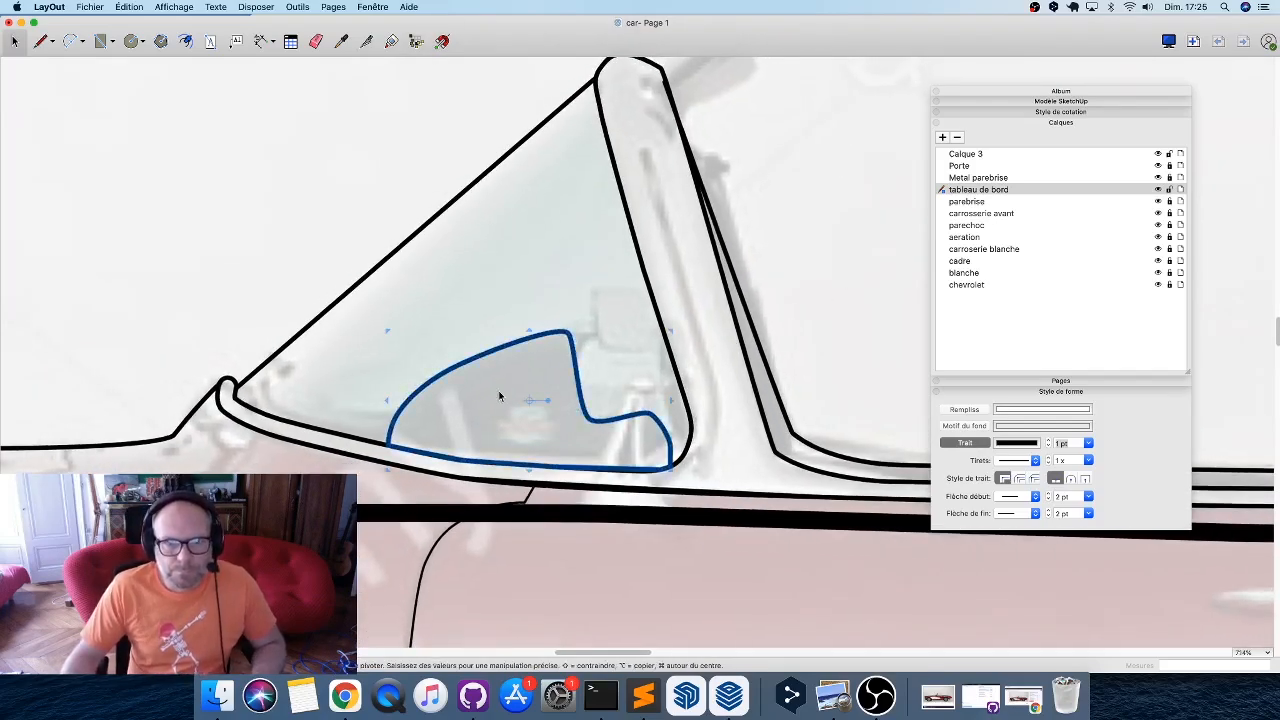
scroll(495, 397, "down", 3)
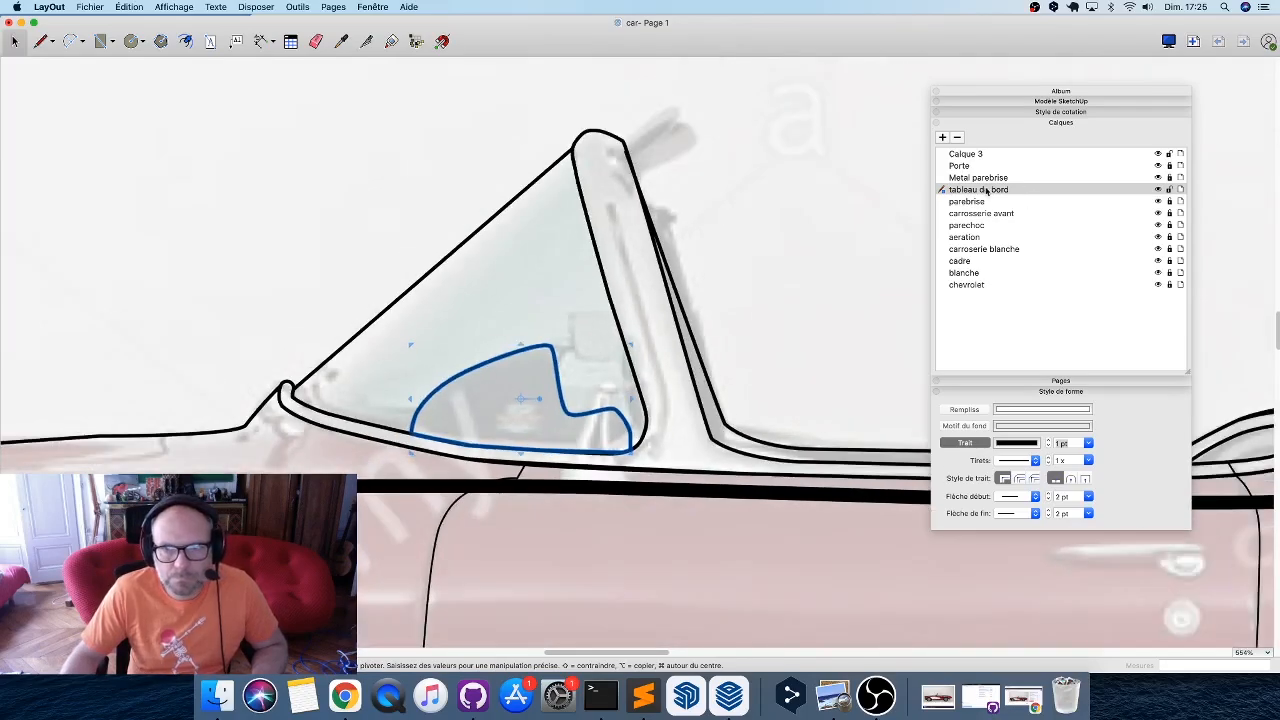
left_click_drag(986, 193, 983, 209)
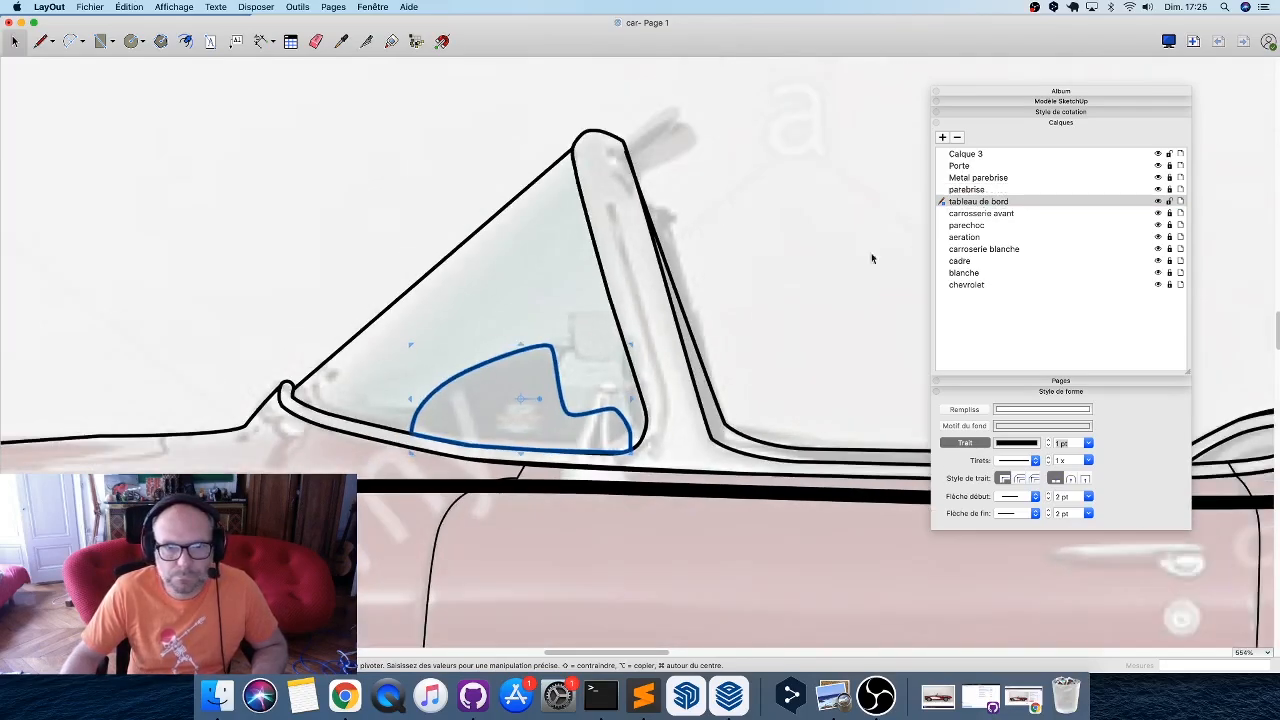
left_click(753, 292)
scroll(724, 306, "down", 10)
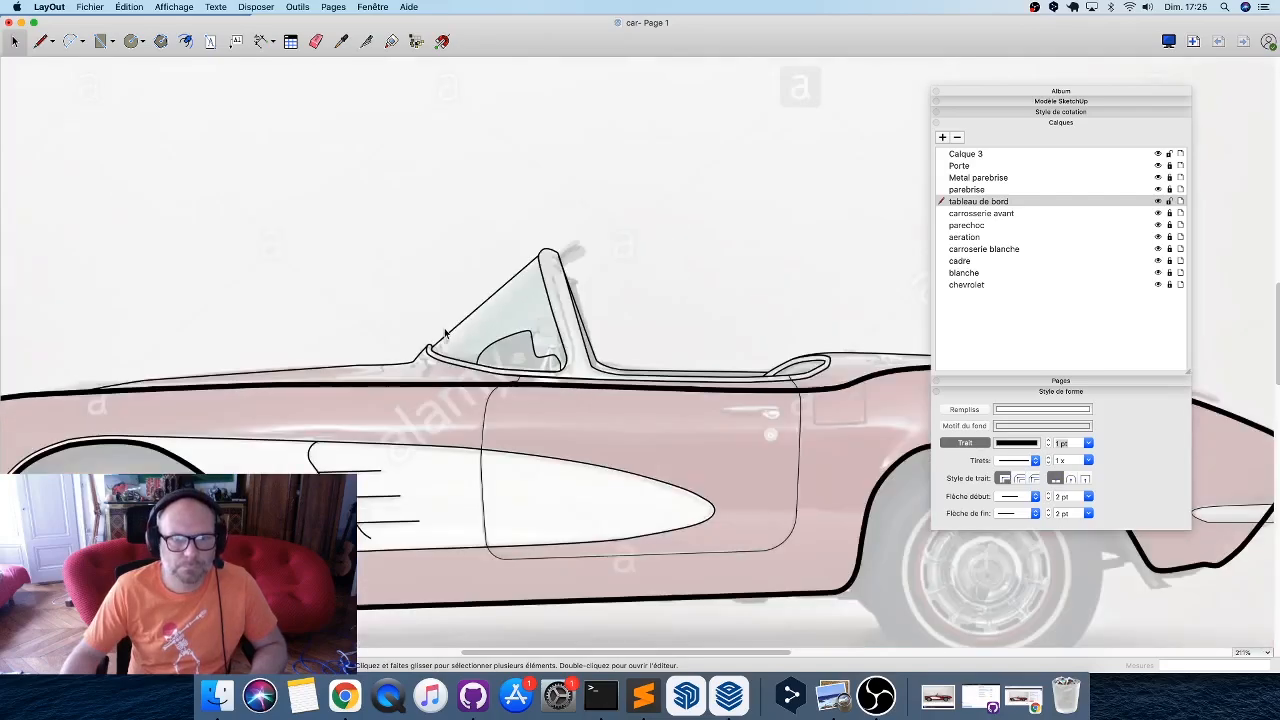
Add a layer named "retroviseur" between the "parebrise" and "tableau de bord" layers.
mouse_move(696, 364)
middle_mouse_down()
mouse_move(565, 340)
mouse_move(684, 381)
middle_mouse_up()
scroll(668, 280, "up", 10)
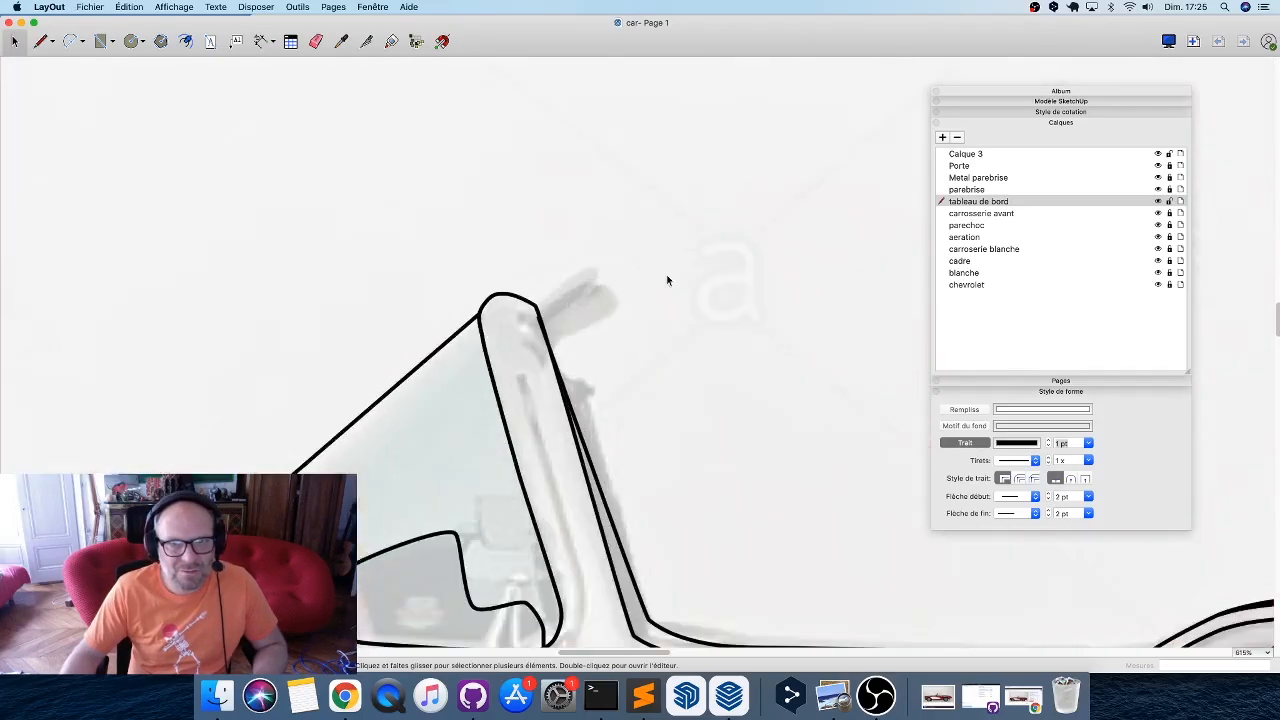
left_click(943, 137)
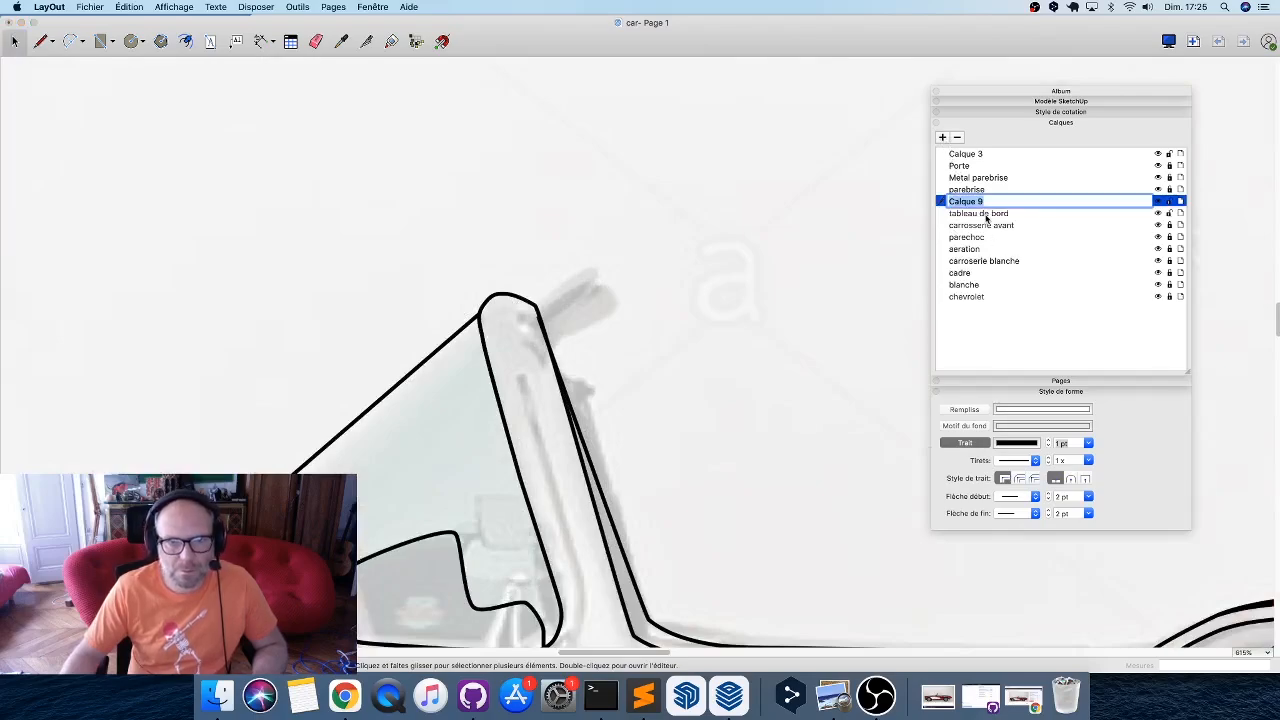
type("retr")
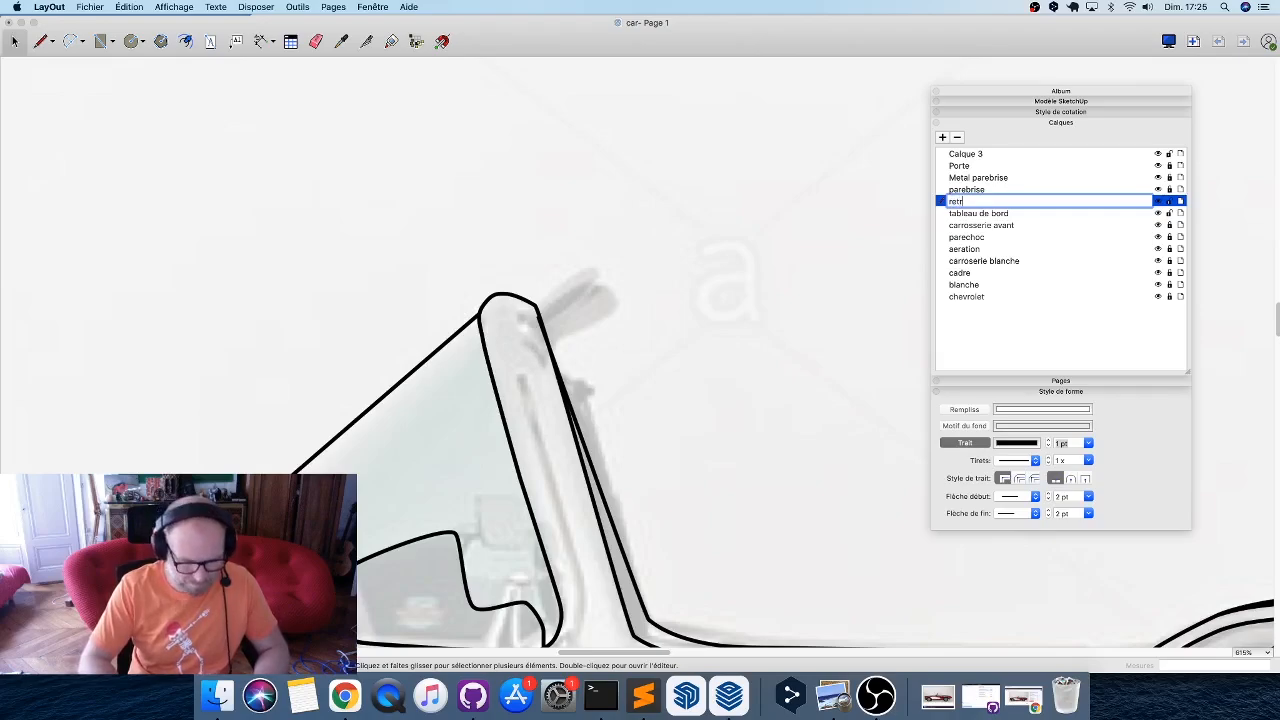
type("oviseur")
key("Return")
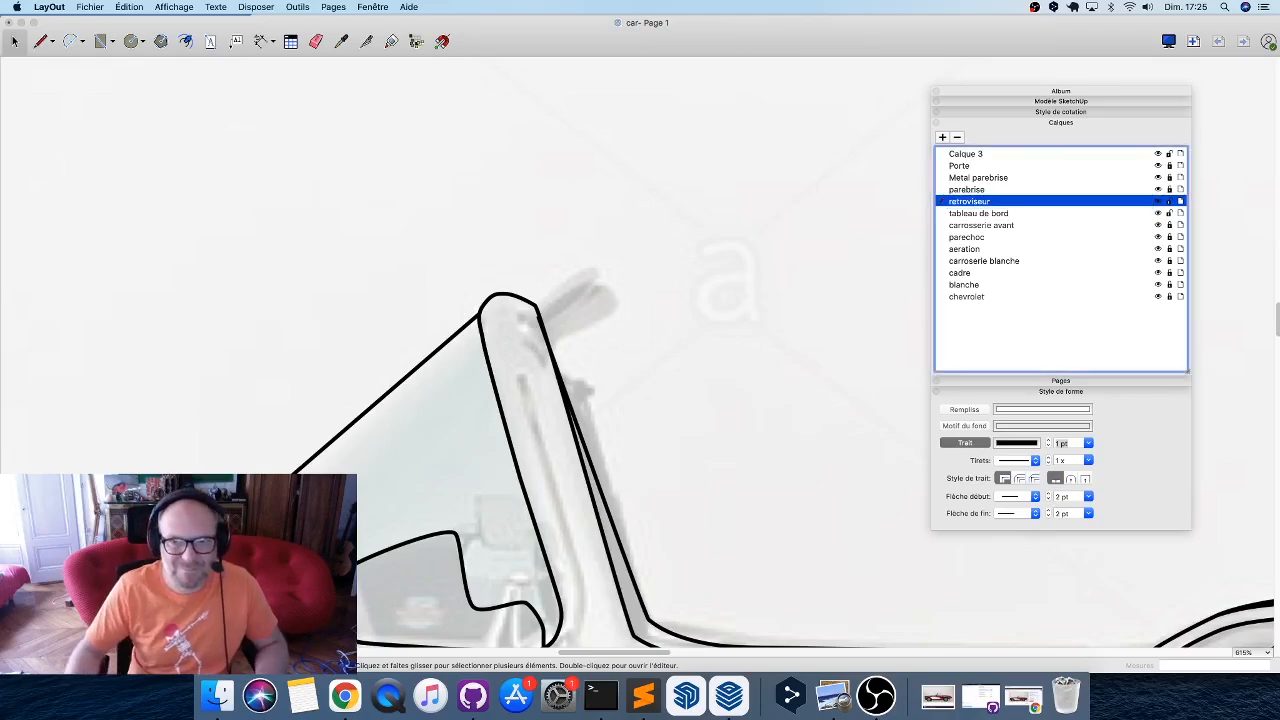
Trace the side mirror as a closed, pointed straight-sided outline at the windshield's lower rear corner, with the "cadre" layer hidden.
scroll(703, 349, "down", 2)
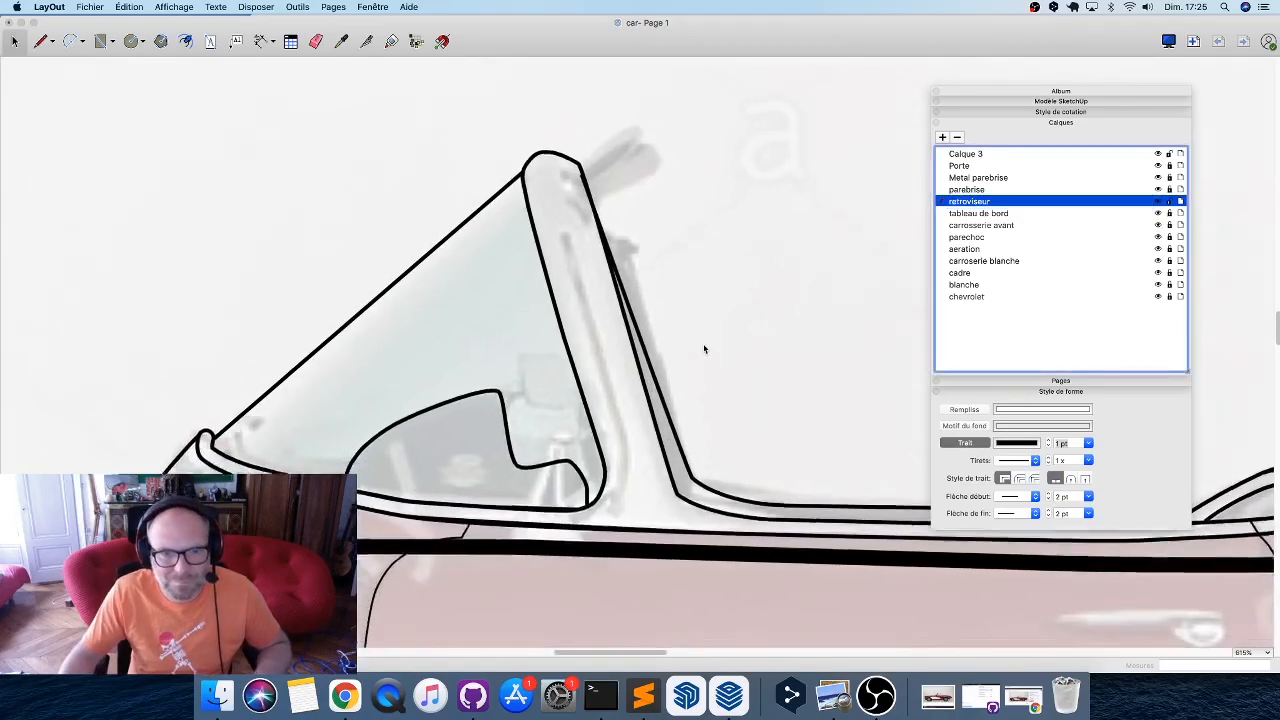
scroll(613, 416, "up", 6)
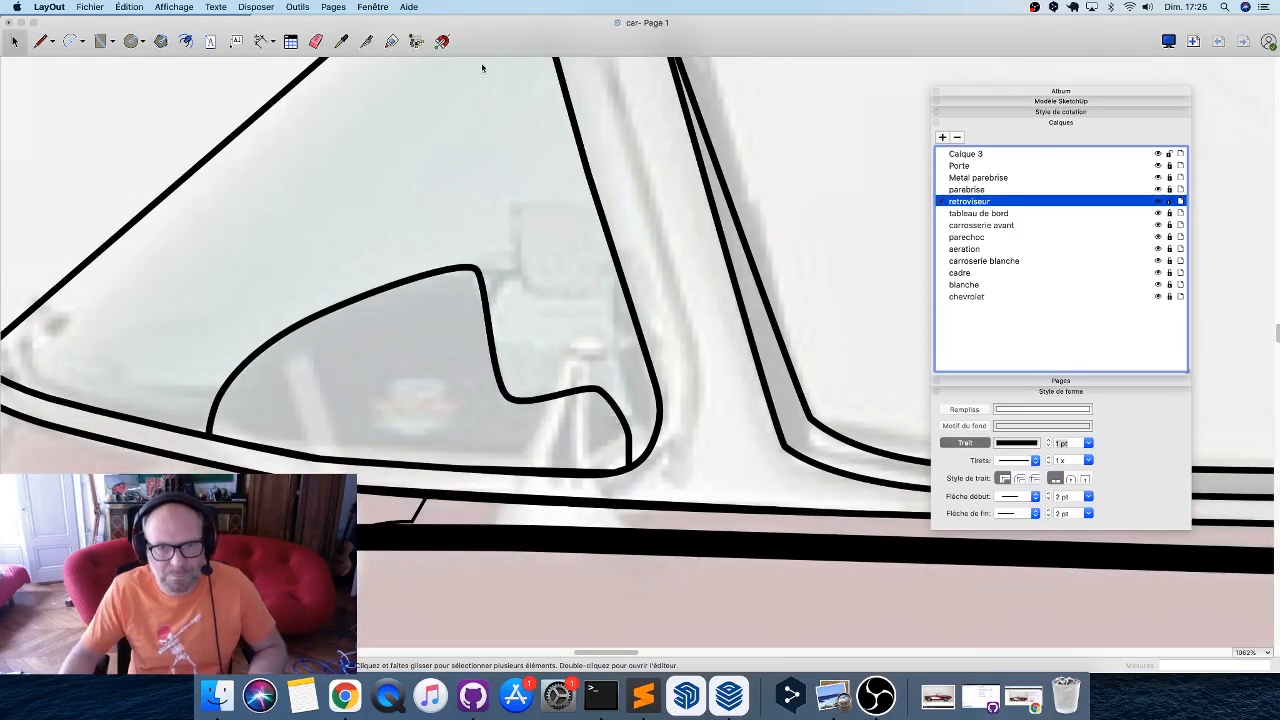
left_click(436, 48)
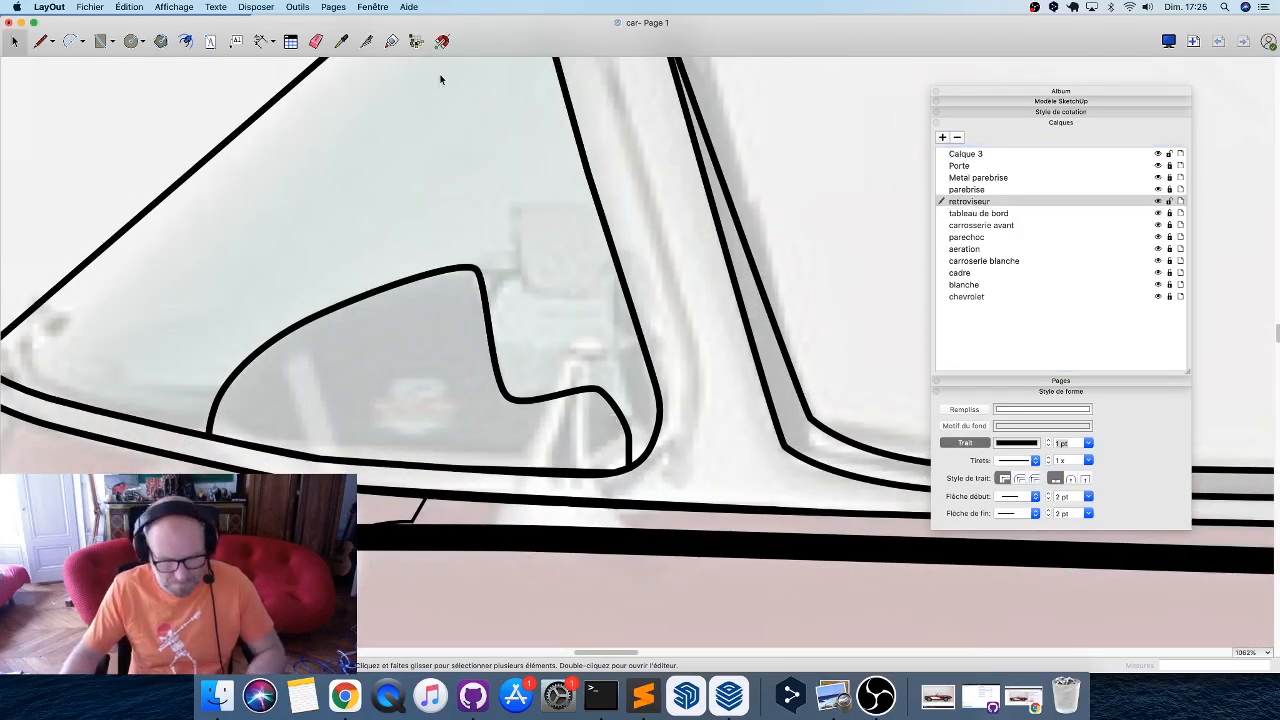
key("l")
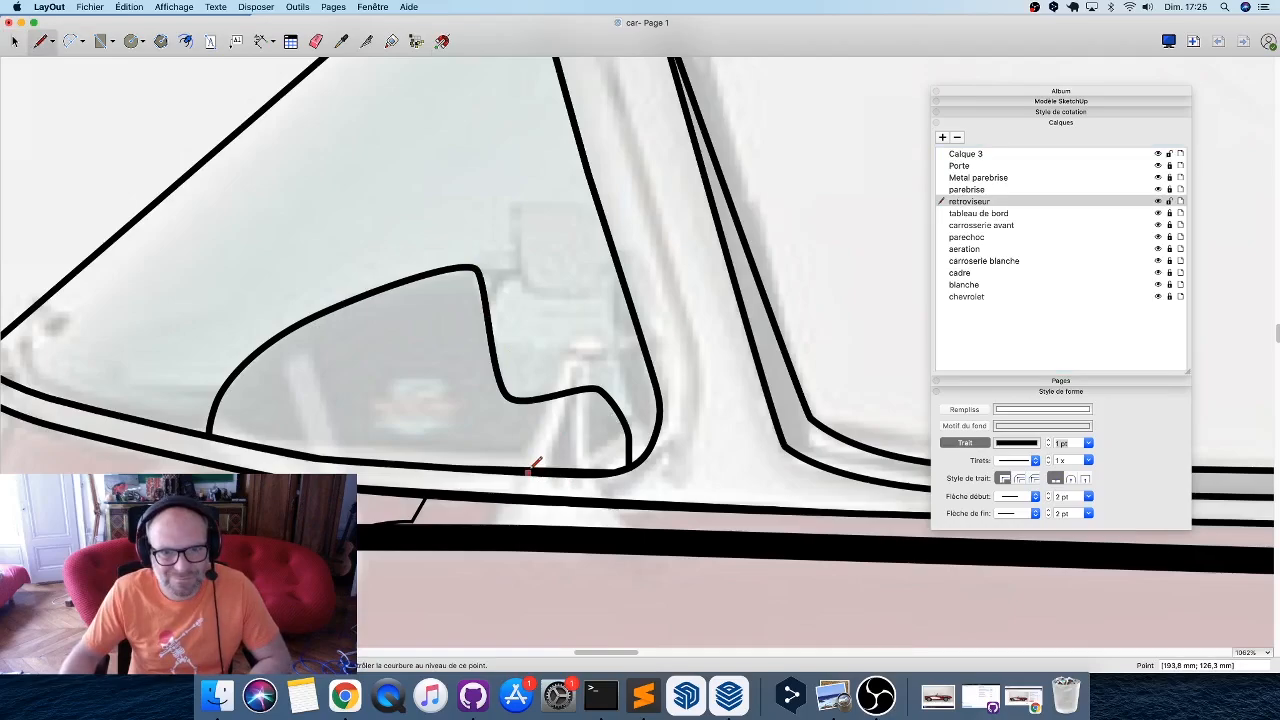
left_click(530, 470)
left_click(585, 330)
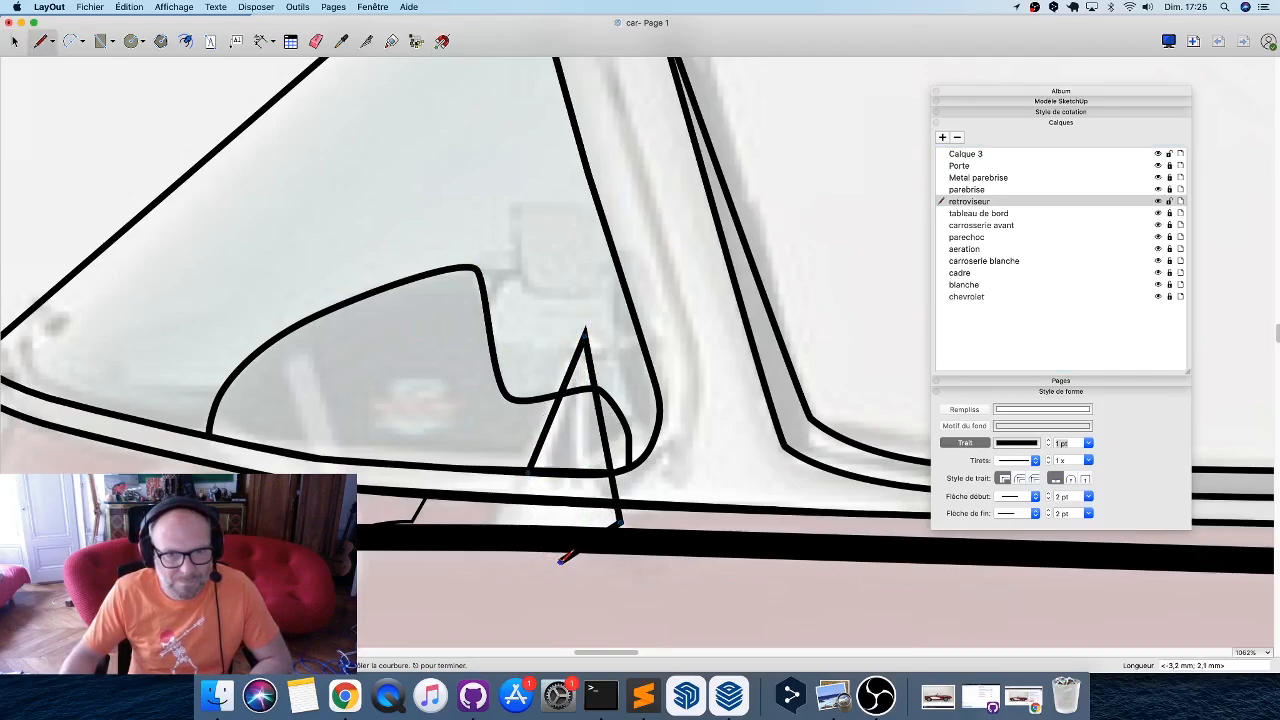
left_click(1158, 273)
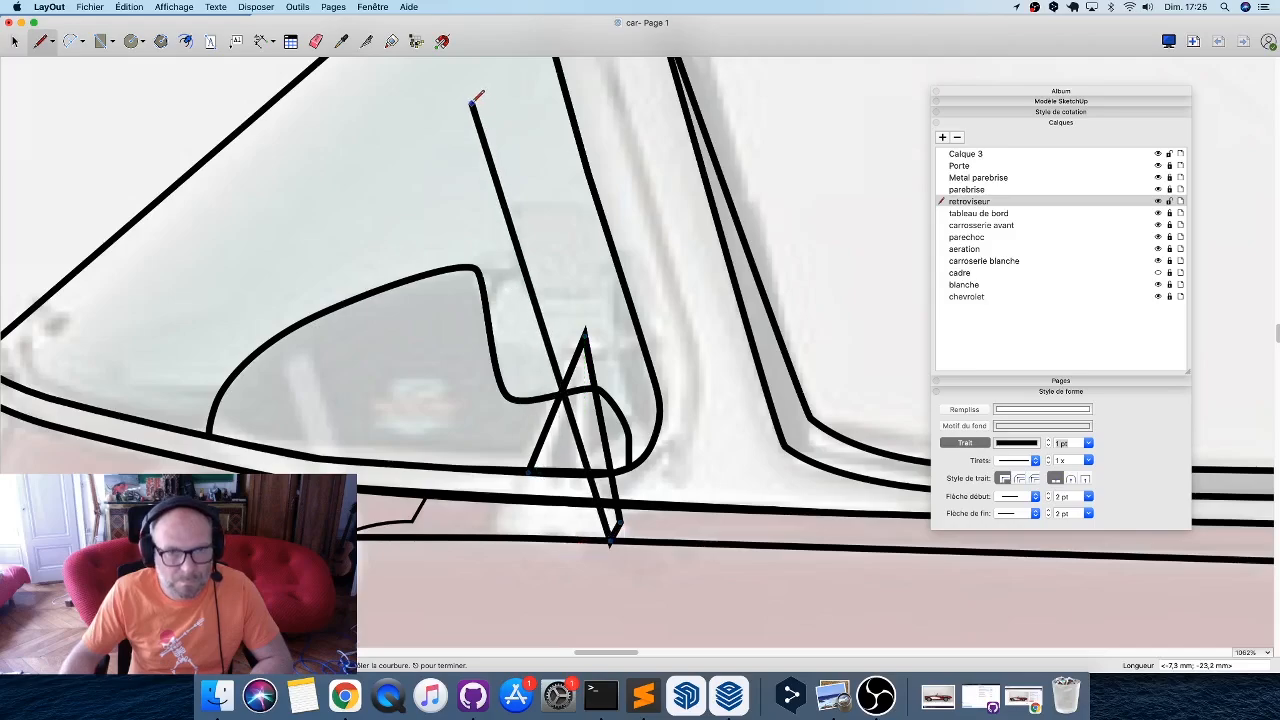
left_click(555, 551)
left_click(510, 515)
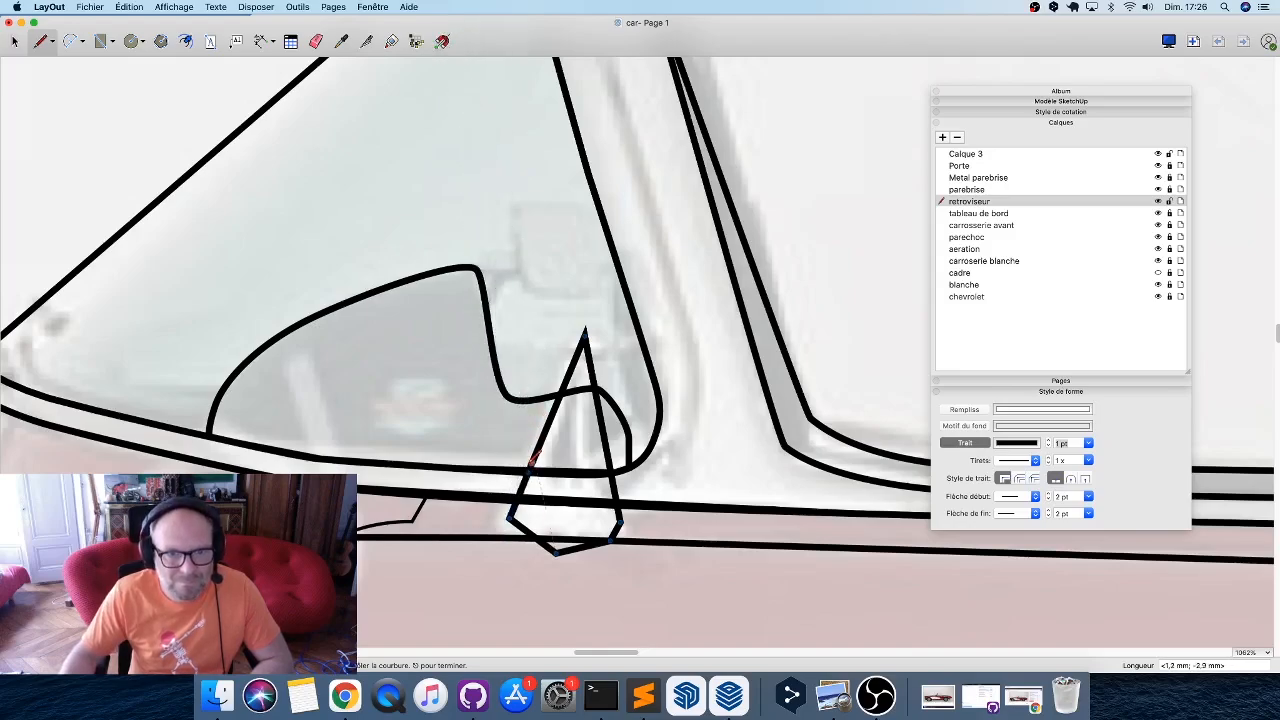
left_click(528, 472)
key("space")
Round the mirror outline's lower corners and pointed tip into smooth curves that follow the photo.
double_click(533, 536)
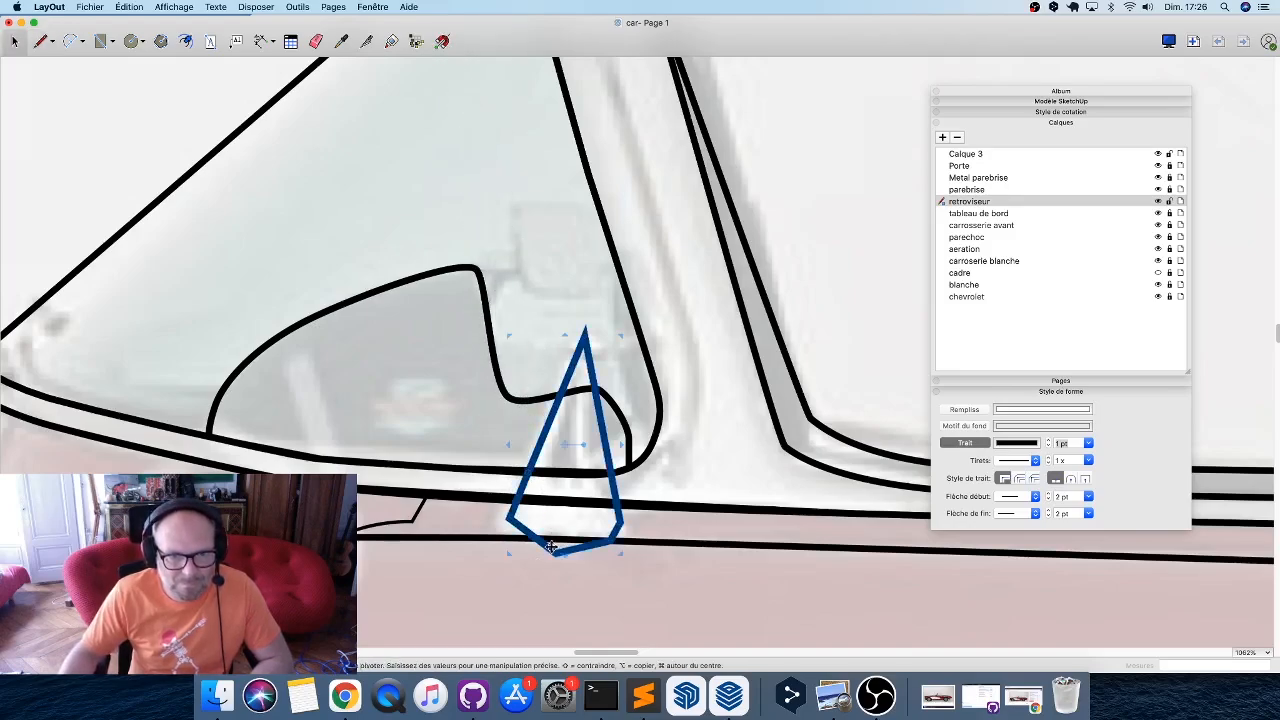
mouse_move(509, 517)
left_mouse_down()
mouse_move(510, 490)
mouse_move(517, 524)
left_mouse_up()
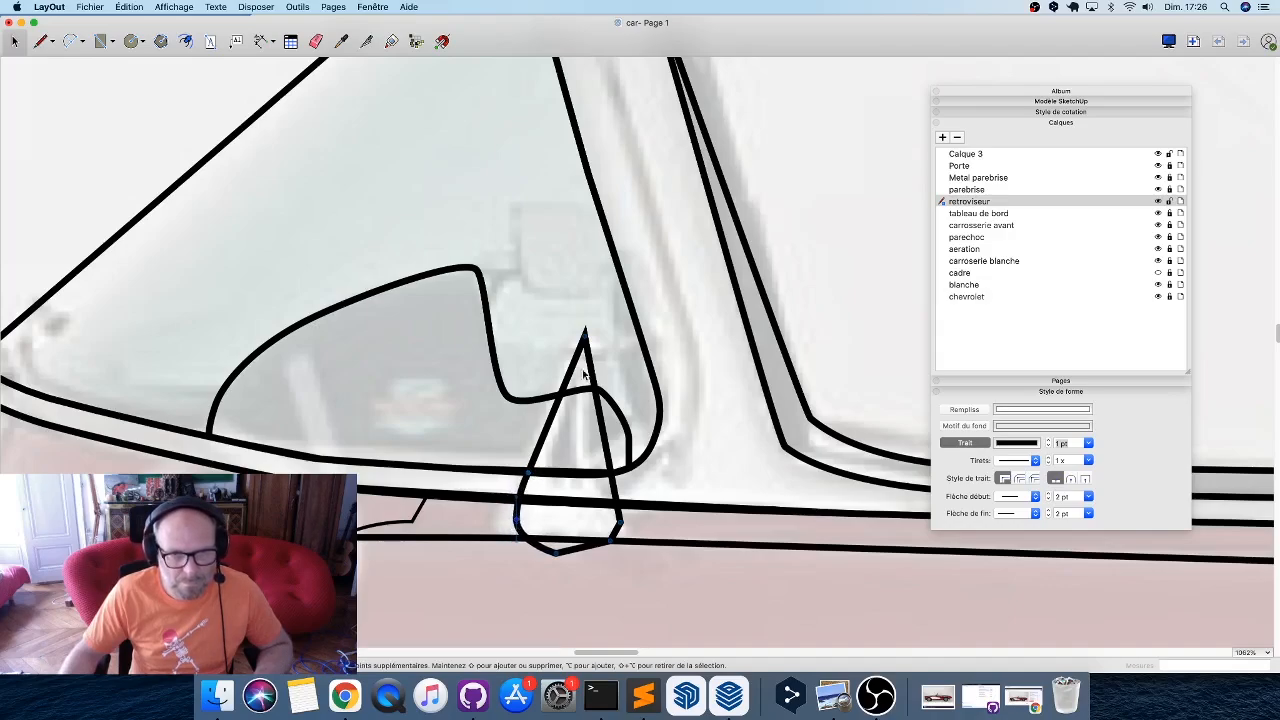
left_click_drag(617, 522, 597, 553)
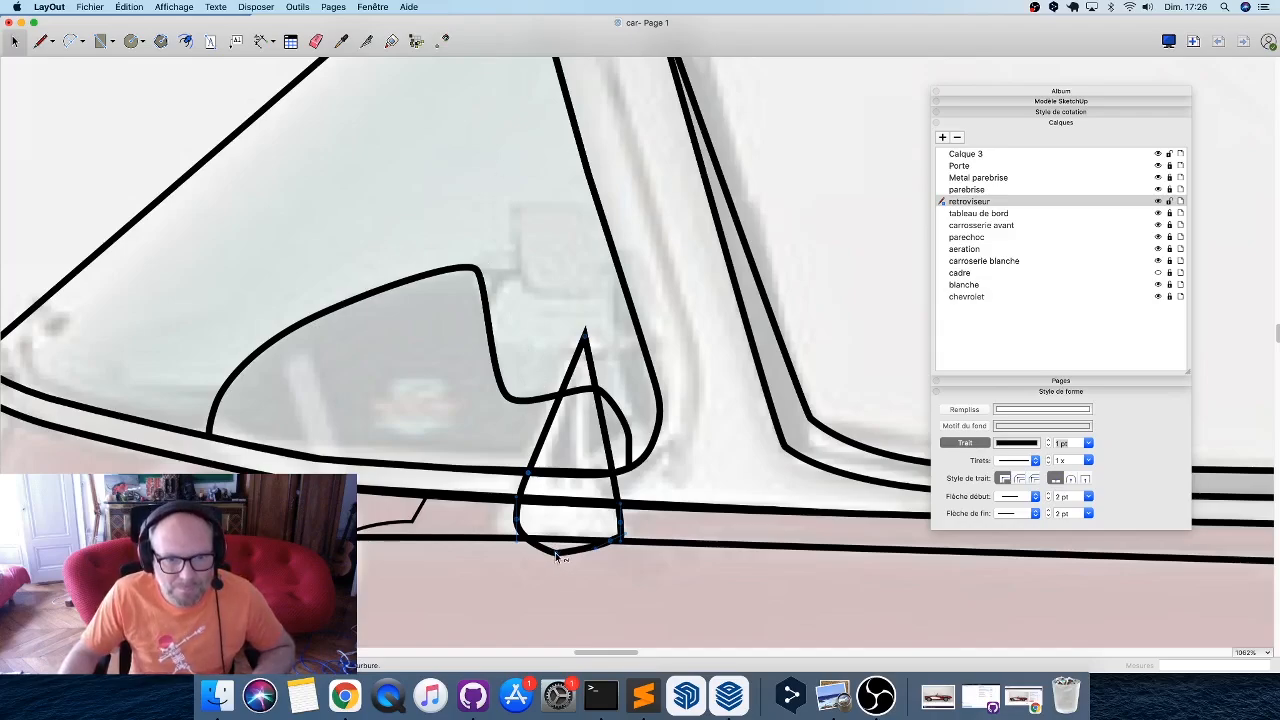
left_click_drag(560, 557, 539, 554)
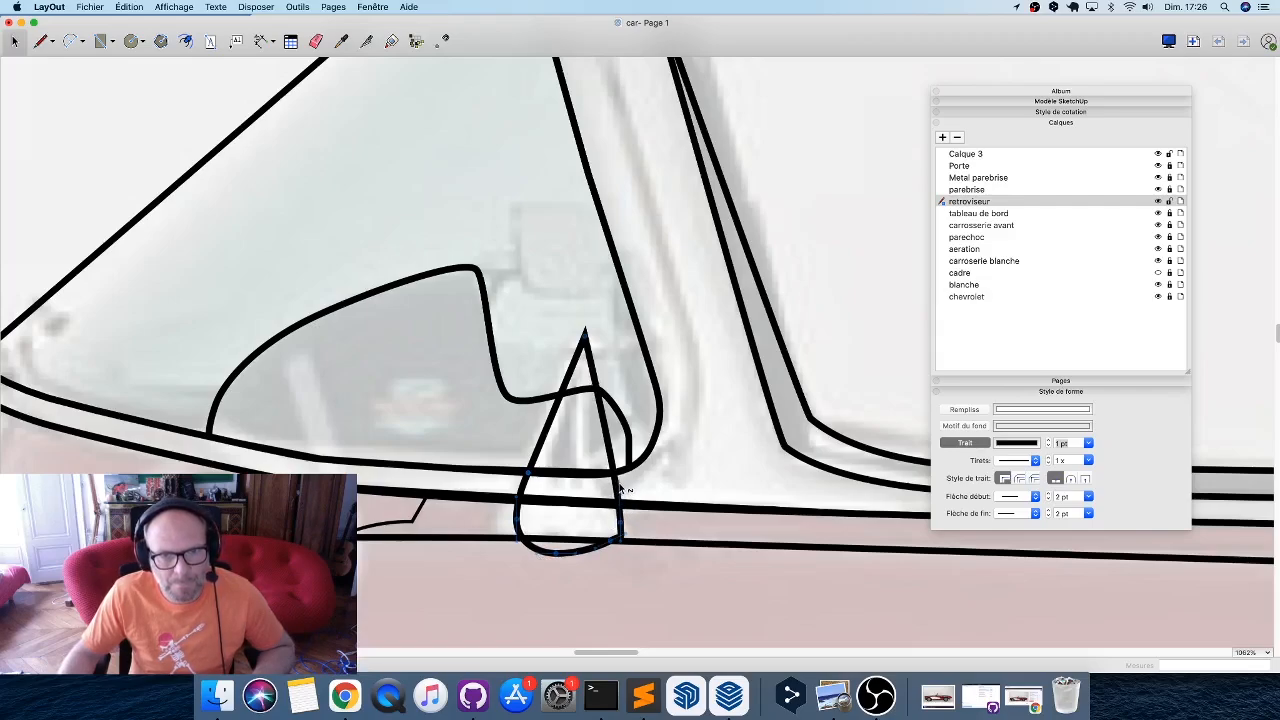
left_click_drag(585, 331, 603, 339)
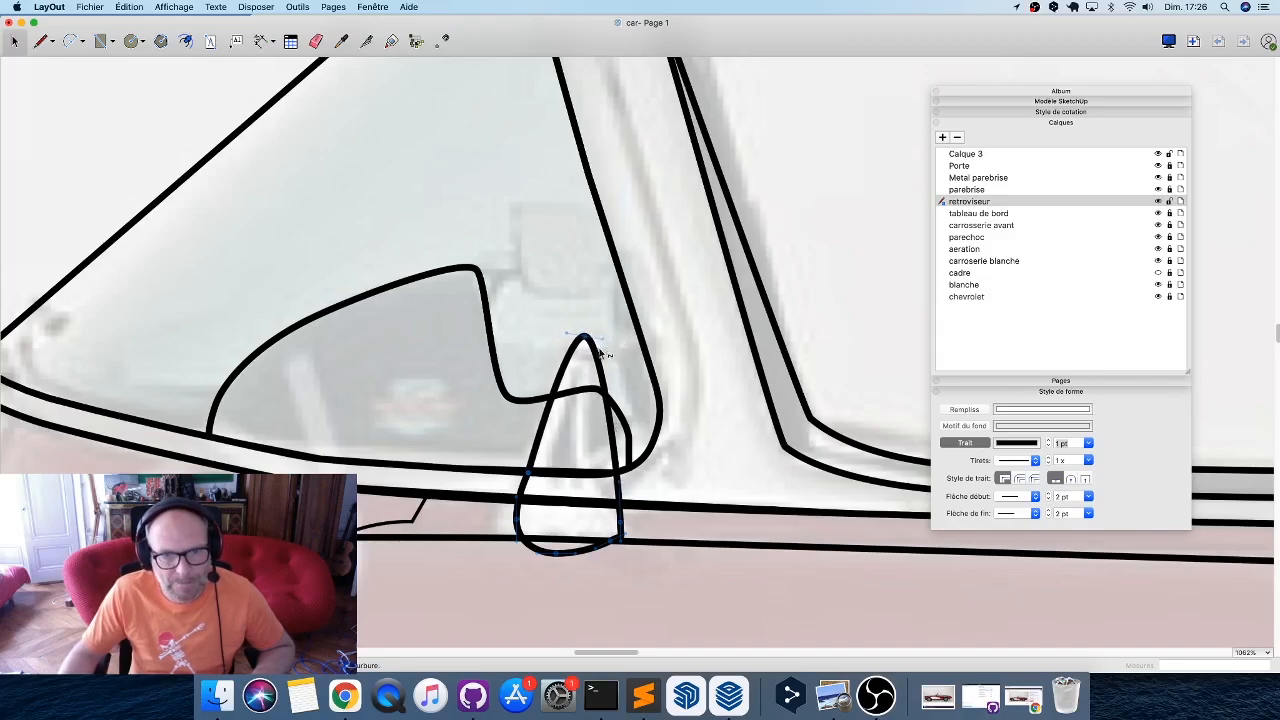
left_click(675, 636)
Deselect the mirror and add a layer named "parsoleil" between the "parebrise" and "retroviseur" layers.
scroll(510, 563, "down", 1)
scroll(493, 560, "down", 5)
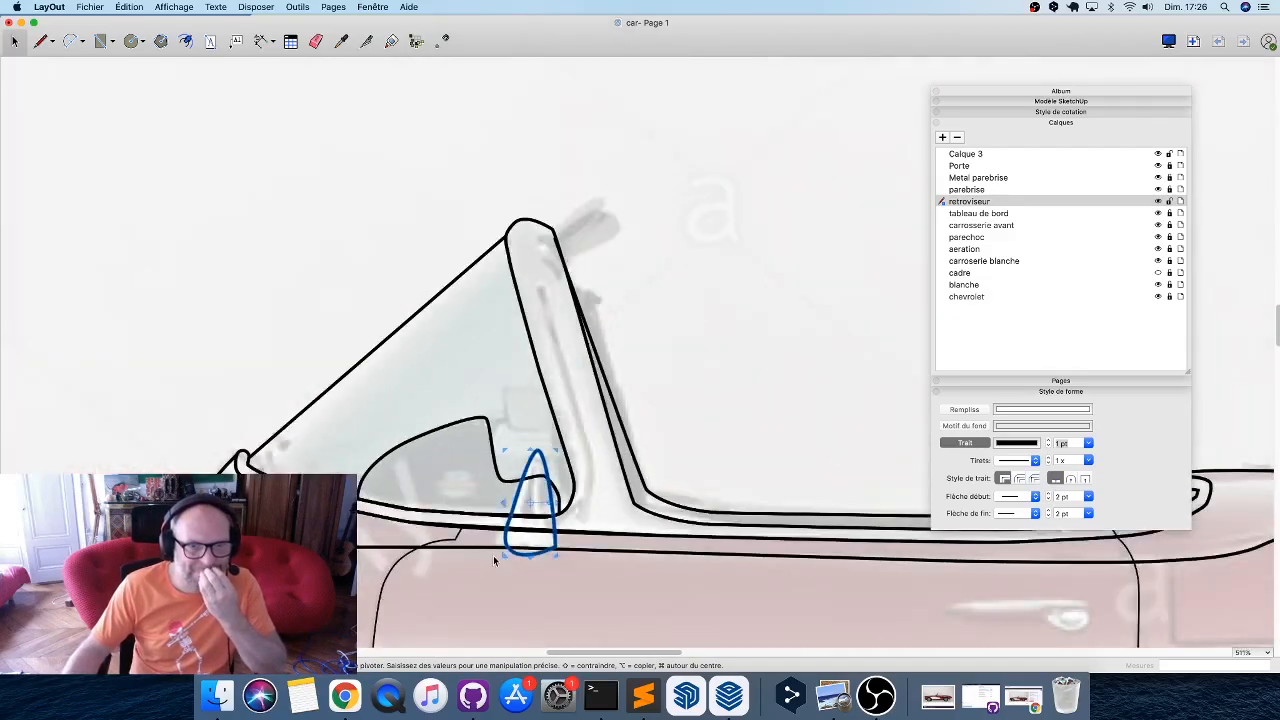
scroll(562, 264, "up", 3)
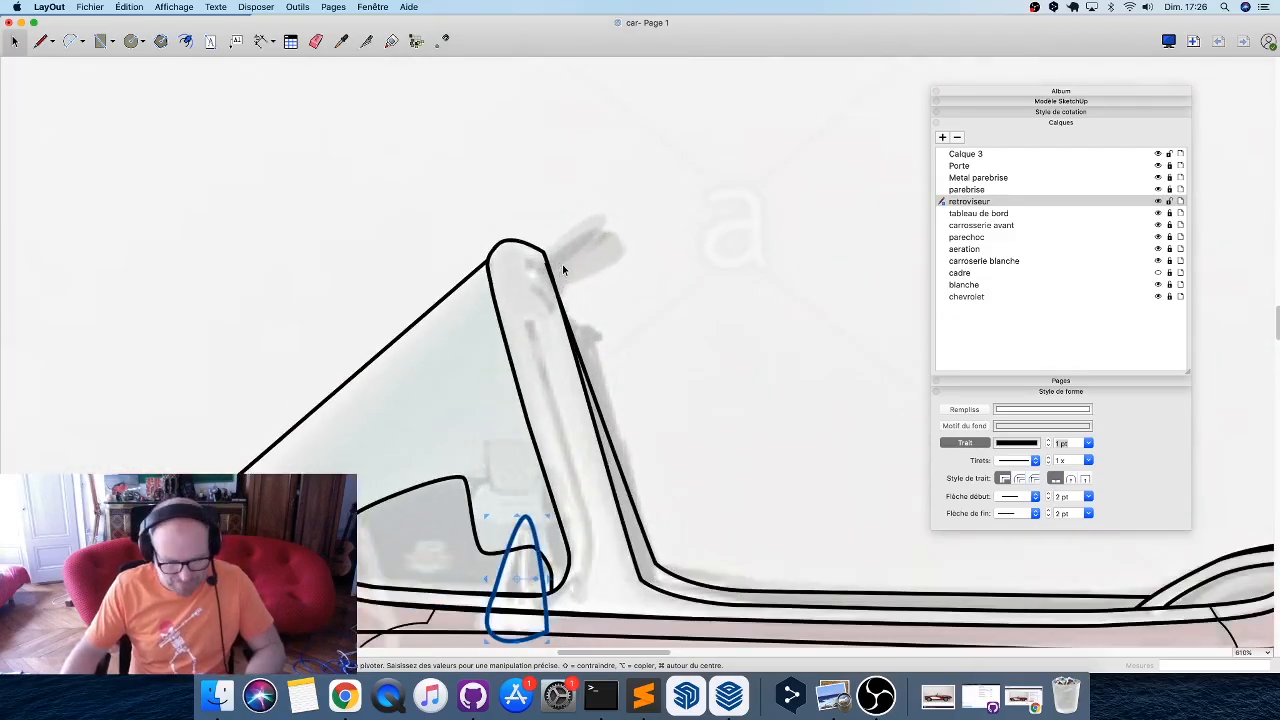
scroll(562, 268, "up", 1)
left_click(1016, 343)
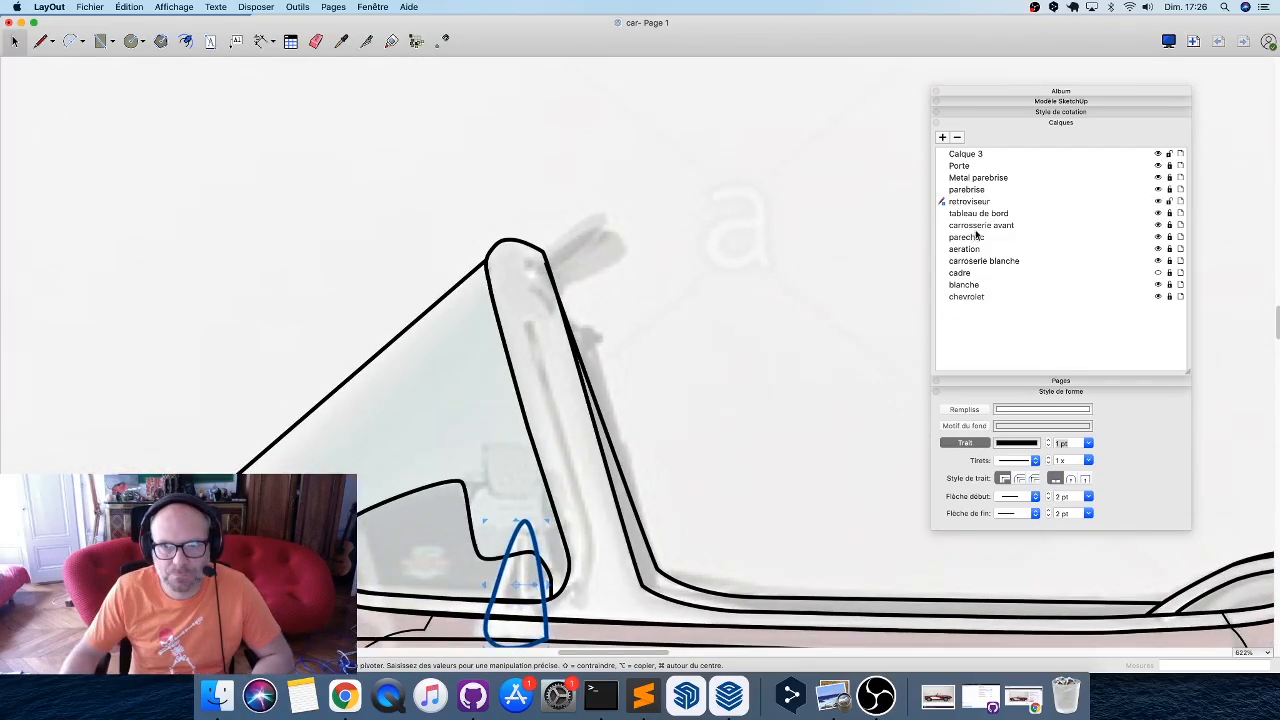
left_click(943, 138)
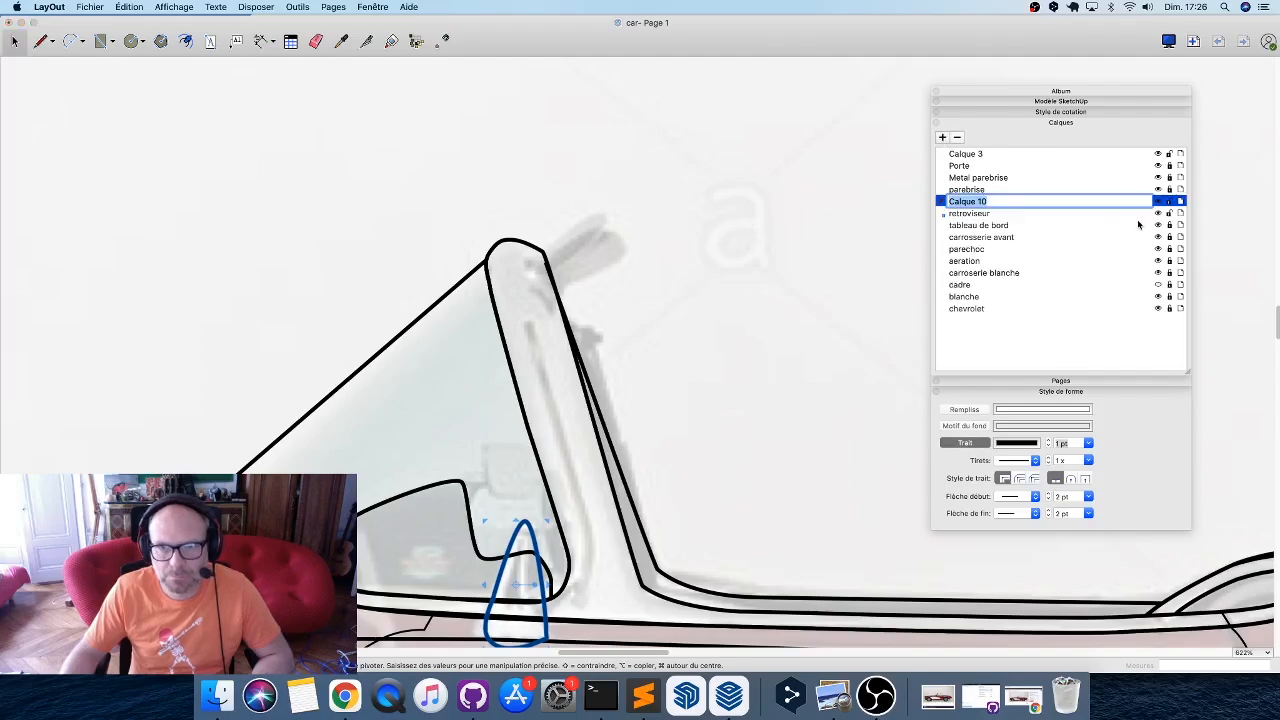
key("Return")
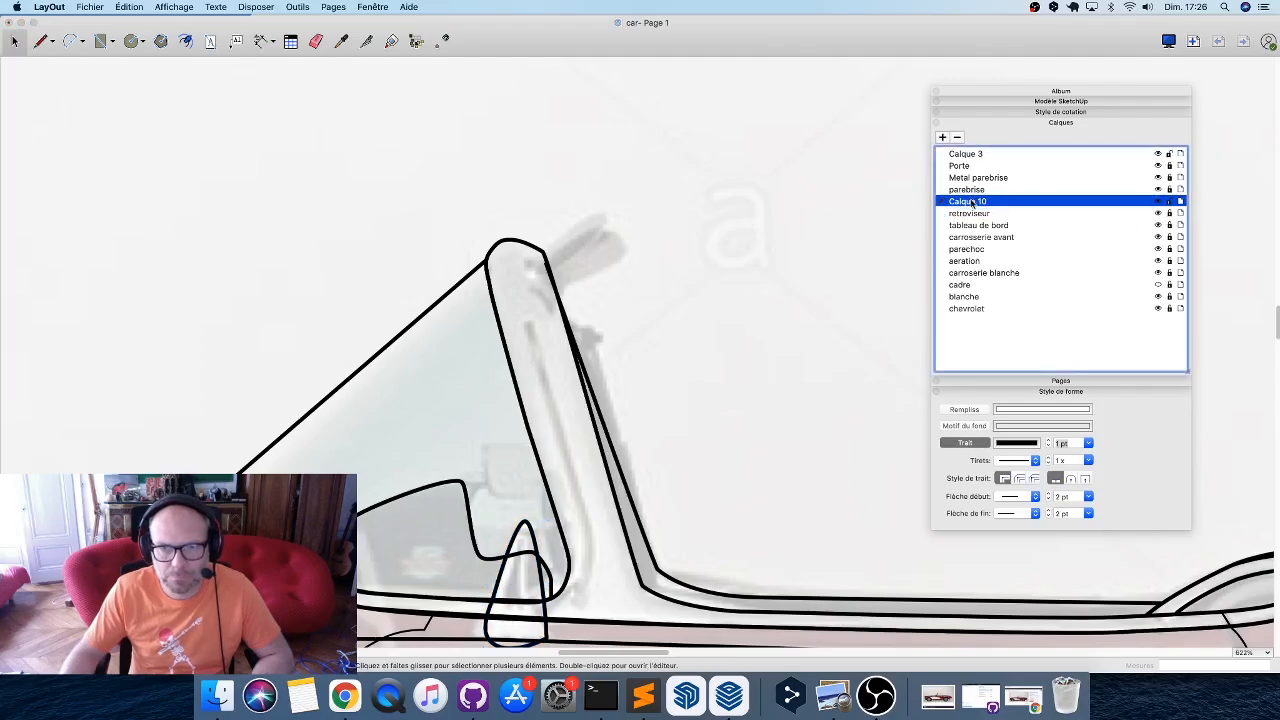
double_click(971, 203)
type("parsoleil")
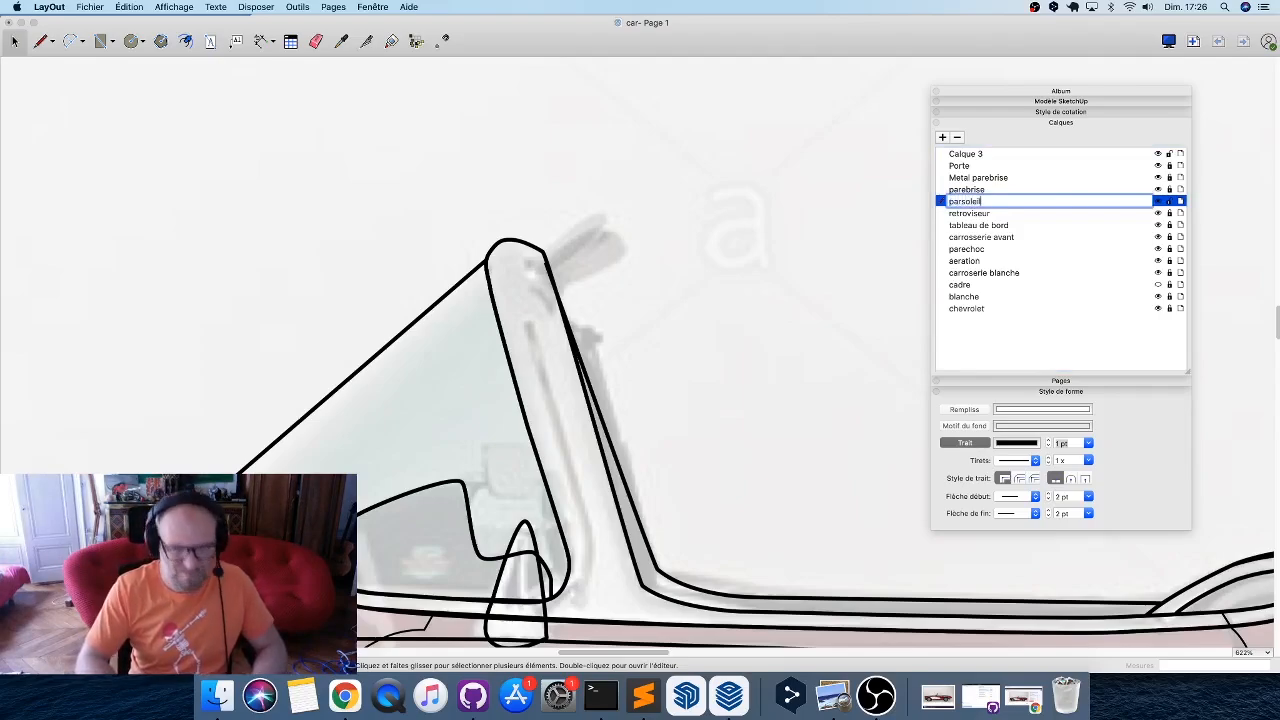
key("Return")
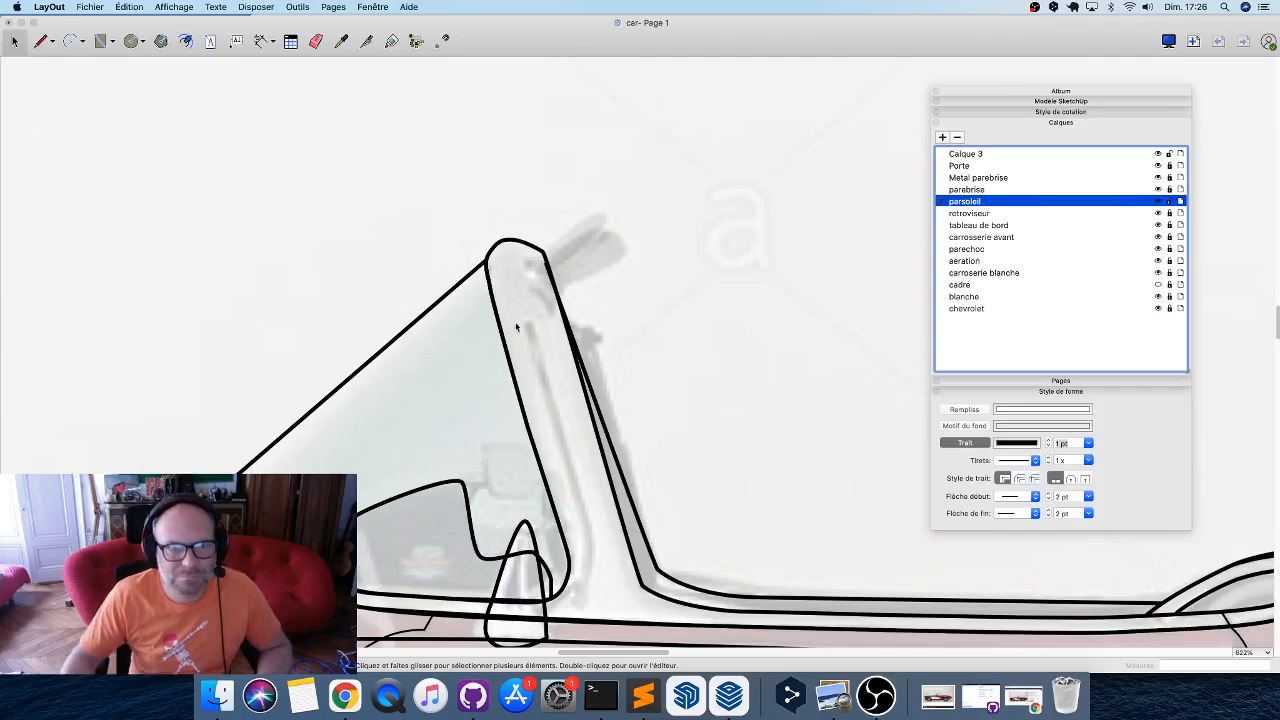
Draw a circle at the sun visor atop the windshield frame and reshape it into a narrow ellipse tilted up toward the rear.
key("l")
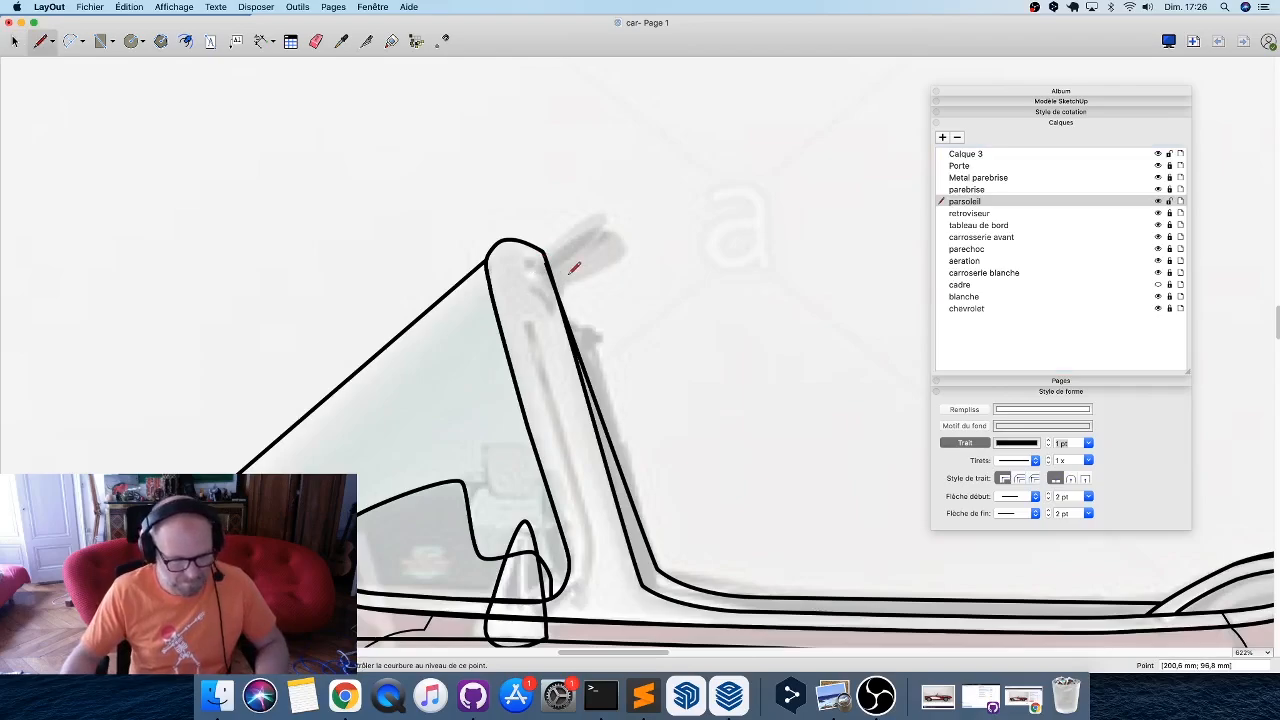
key("c")
left_click(561, 245)
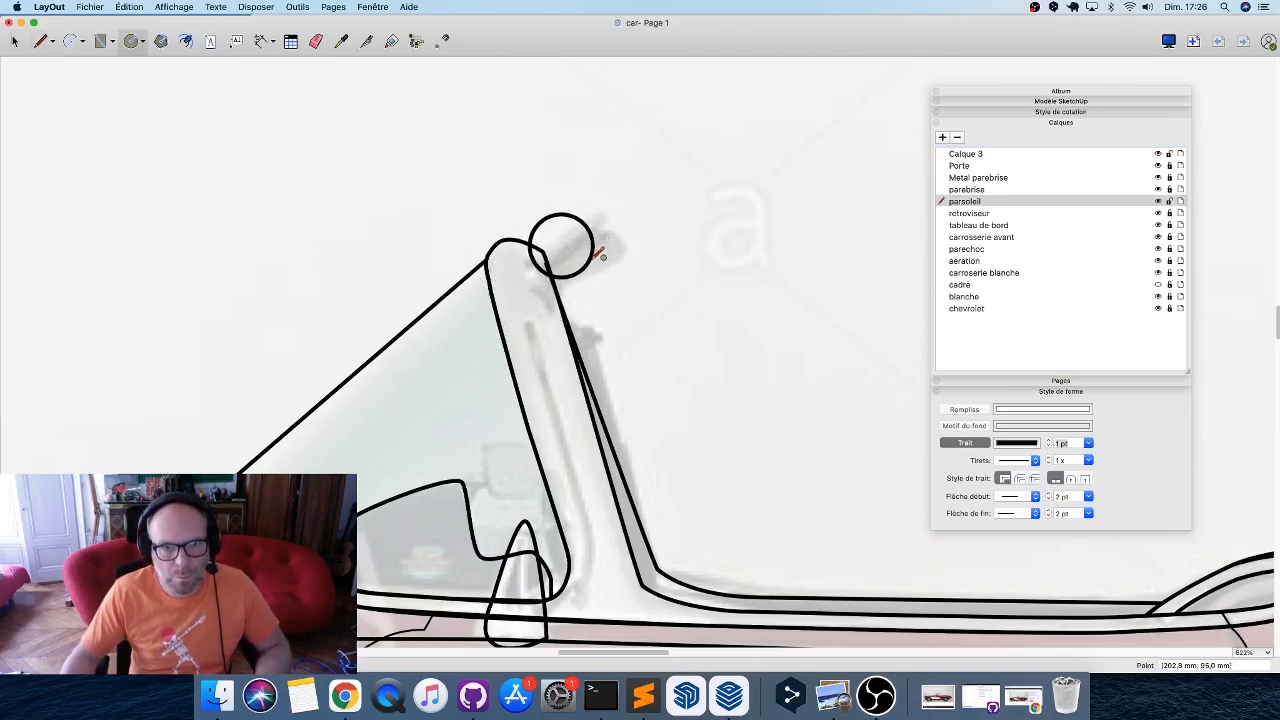
left_click(595, 246)
key("space")
left_click_drag(592, 283, 586, 204)
left_click_drag(574, 217, 614, 220)
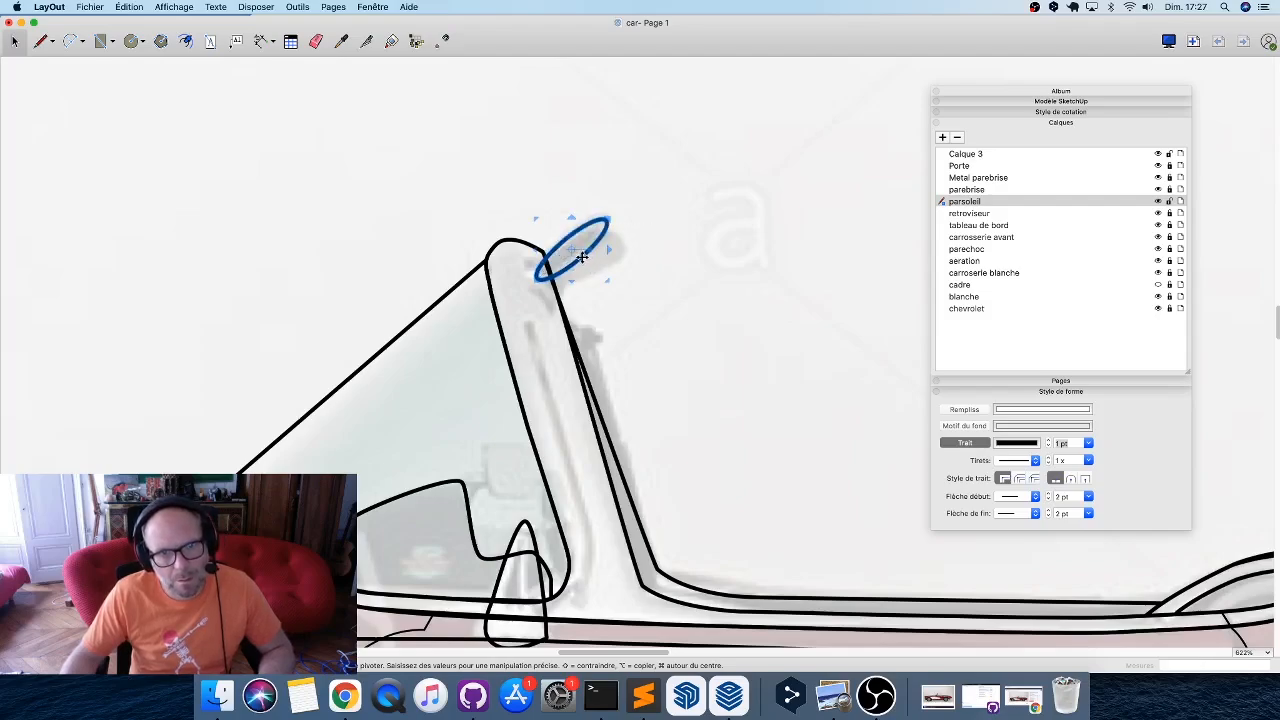
left_click(559, 269)
Lock the "parsoleil" layer and show the "cadre" layer again.
scroll(527, 255, "down", 5)
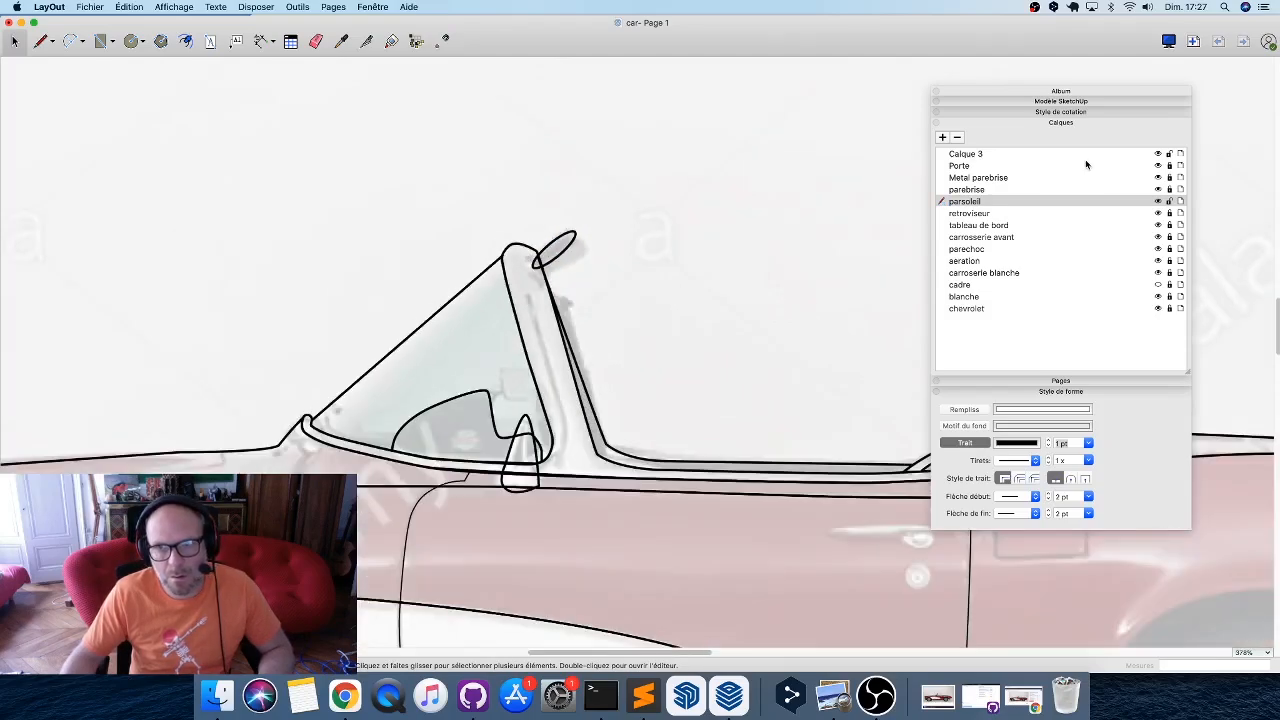
left_click(1170, 202)
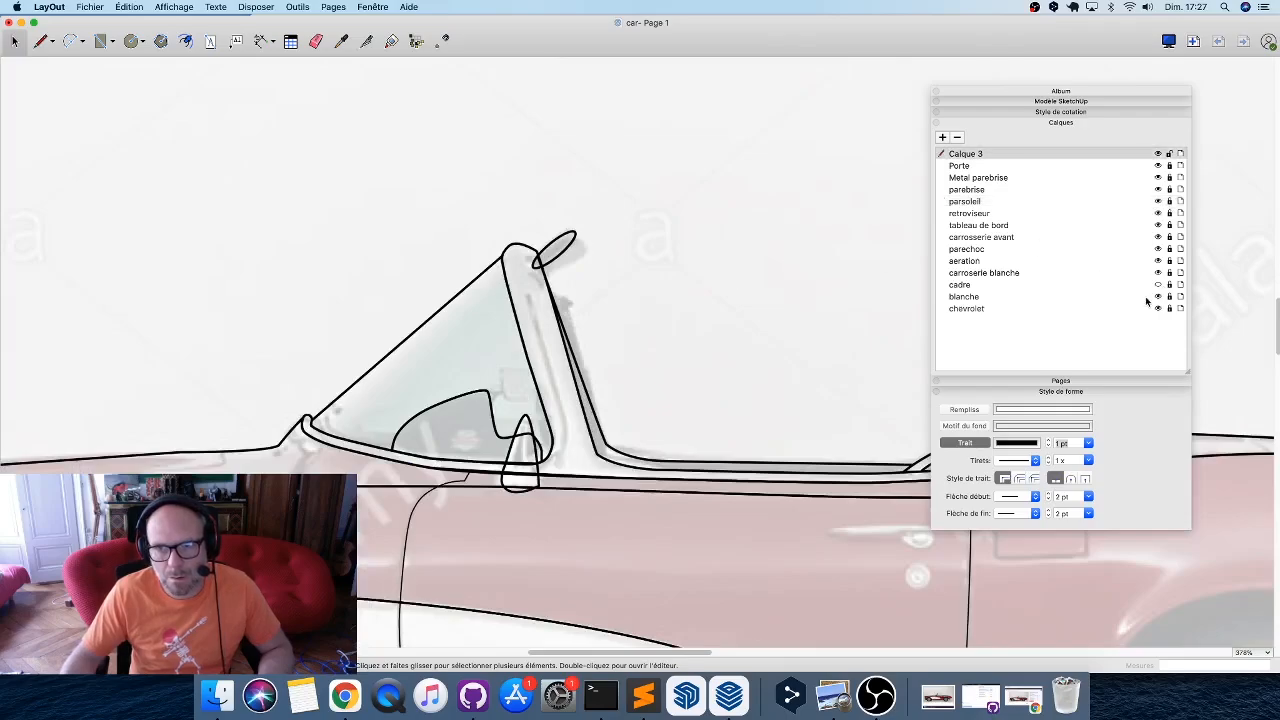
scroll(586, 271, "down", 10)
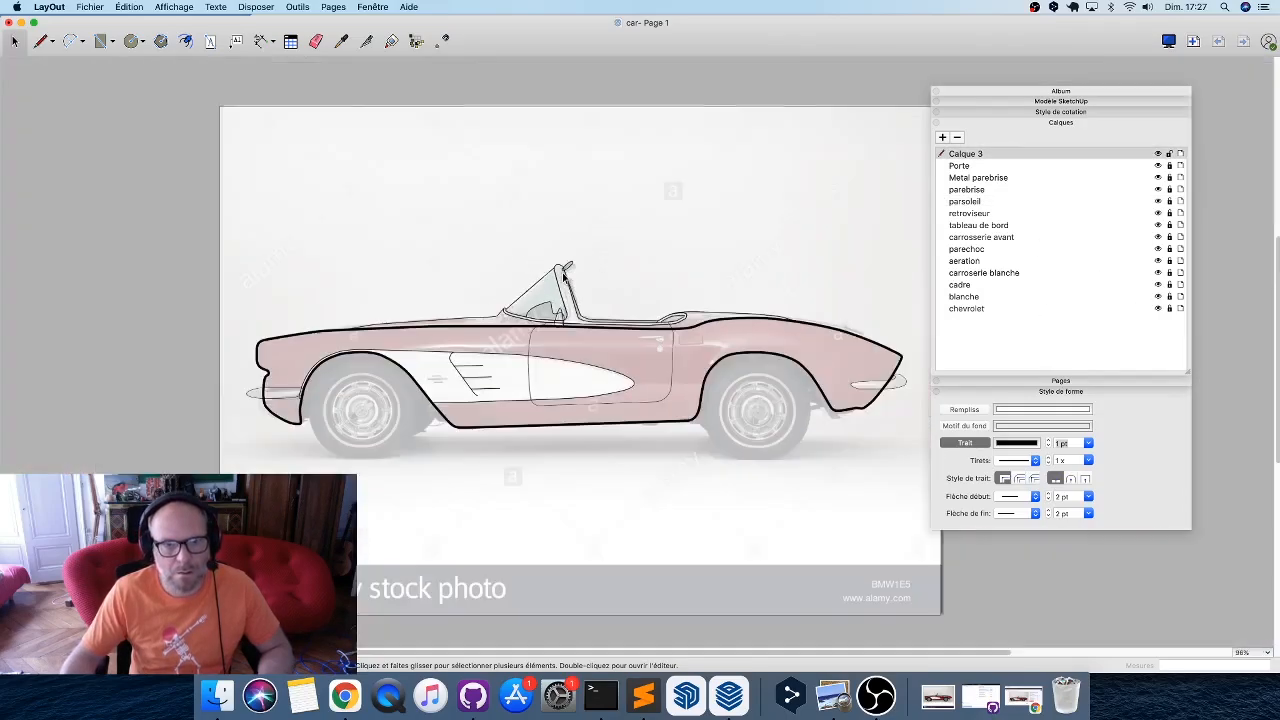
scroll(636, 332, "up", 2)
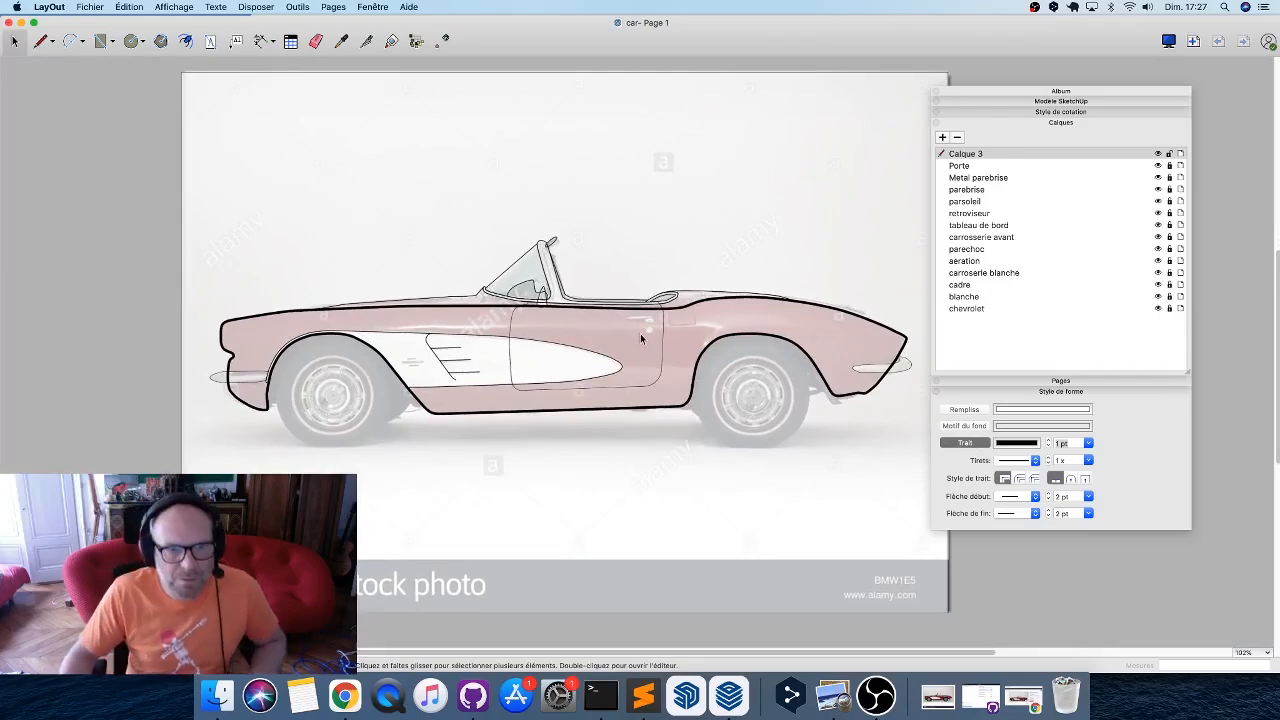
Add a new layer and move it between the "carroserie blanche" and "cadre" layers.
scroll(647, 336, "up", 6)
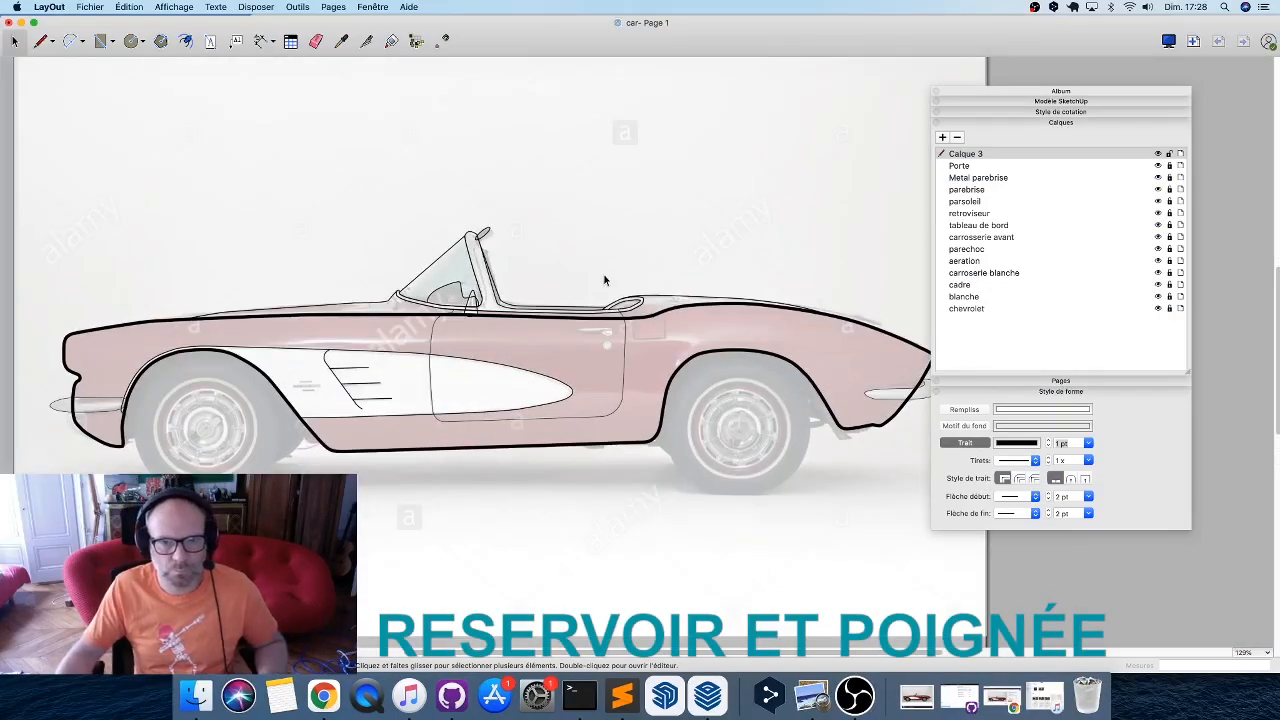
scroll(727, 374, "up", 6)
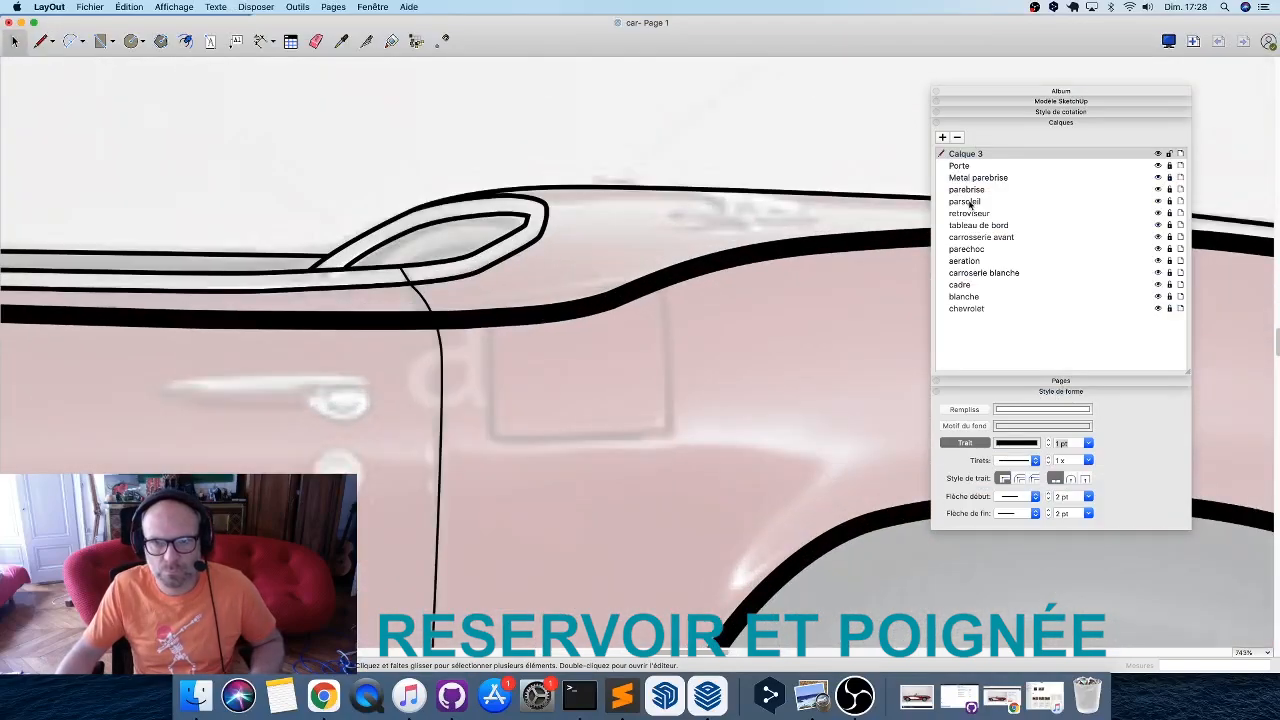
left_click(943, 137)
left_click(957, 154)
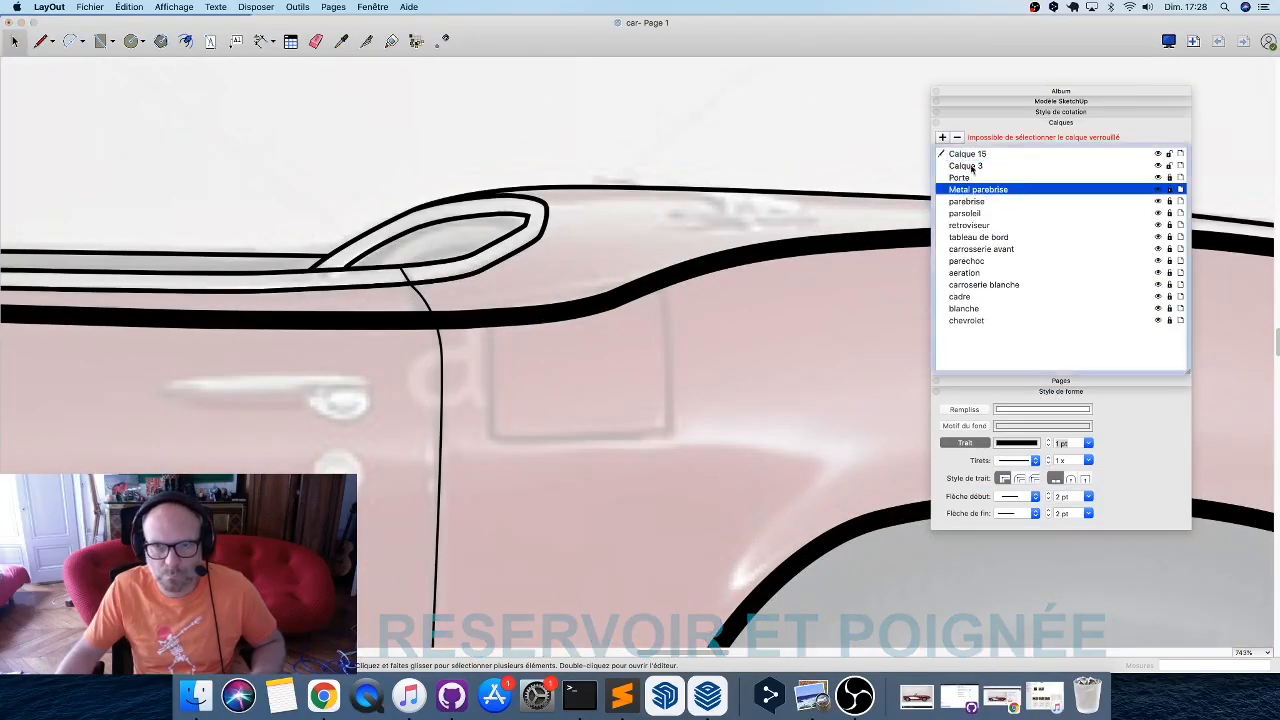
left_click_drag(972, 158, 983, 285)
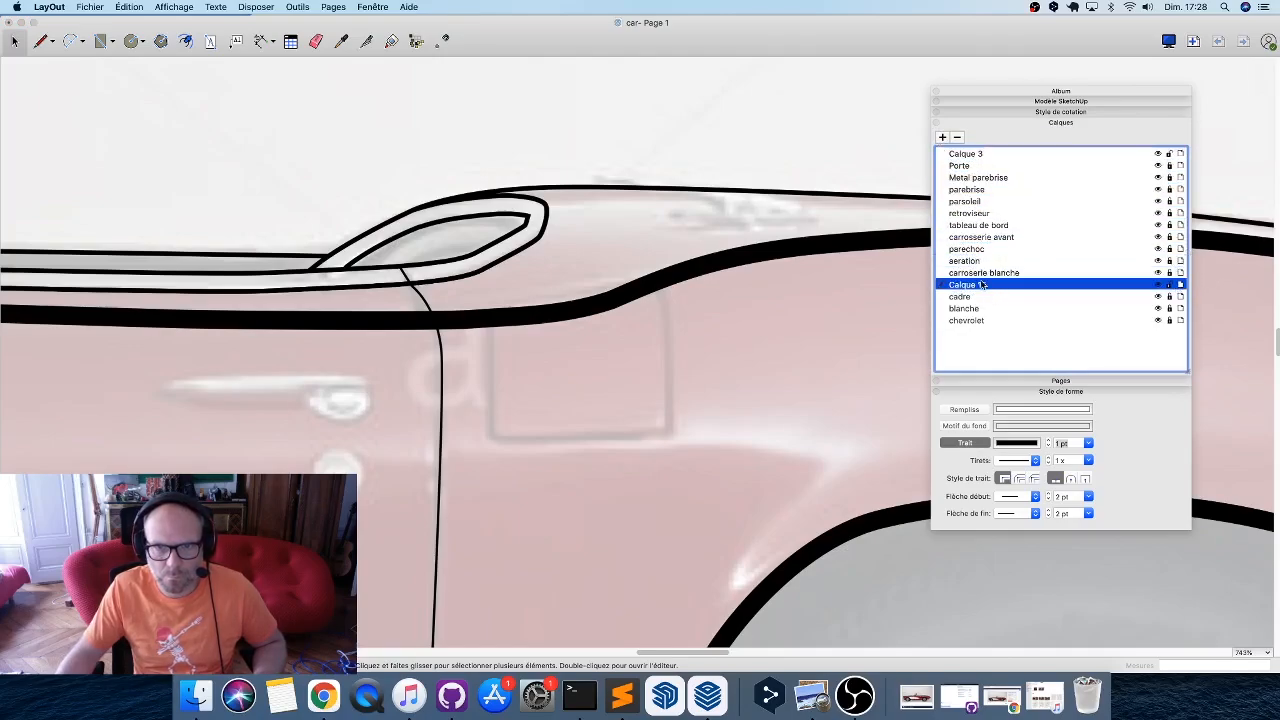
Rename the new layer below "carroserie blanche" as "reservoir".
double_click(982, 284)
left_click(1017, 312)
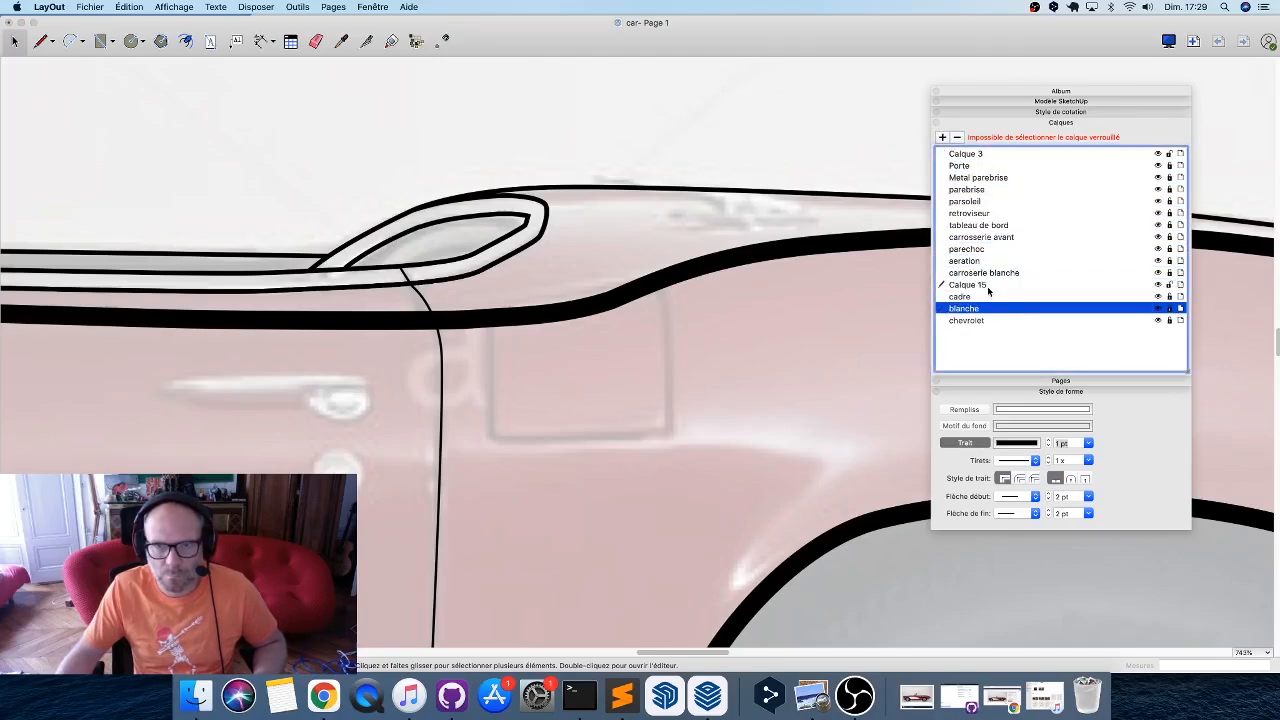
left_click(987, 285)
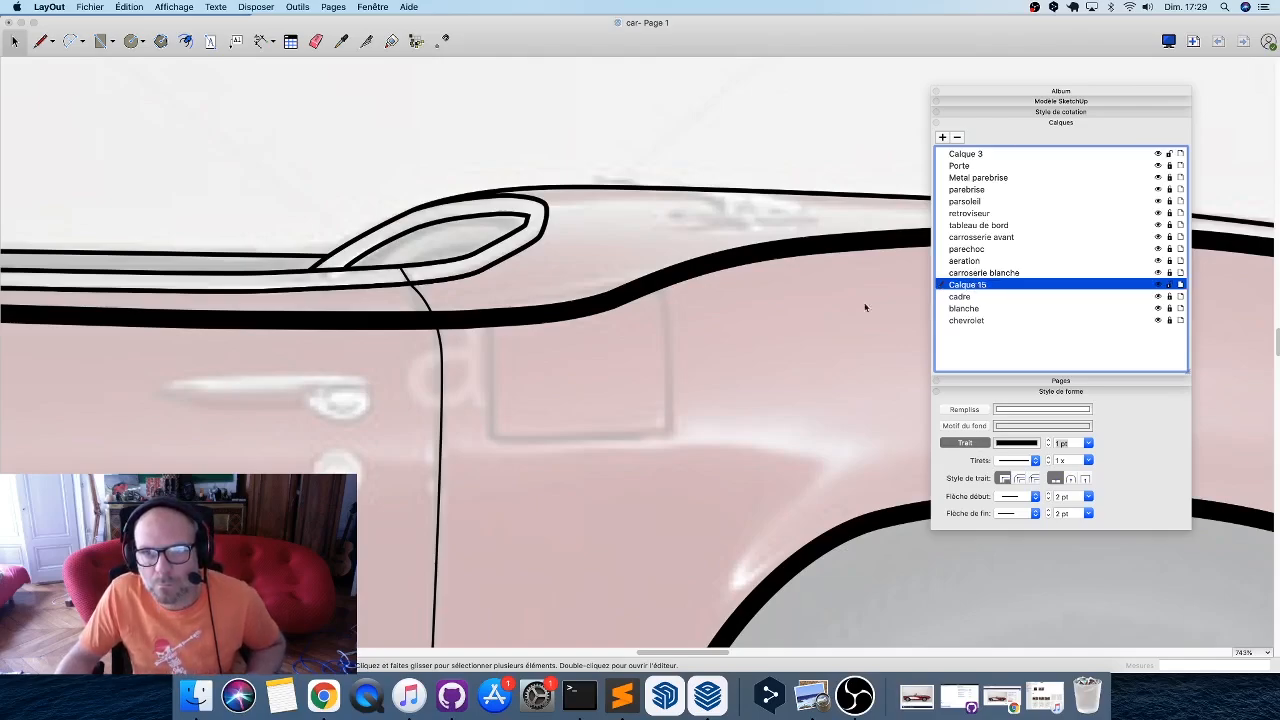
double_click(987, 287)
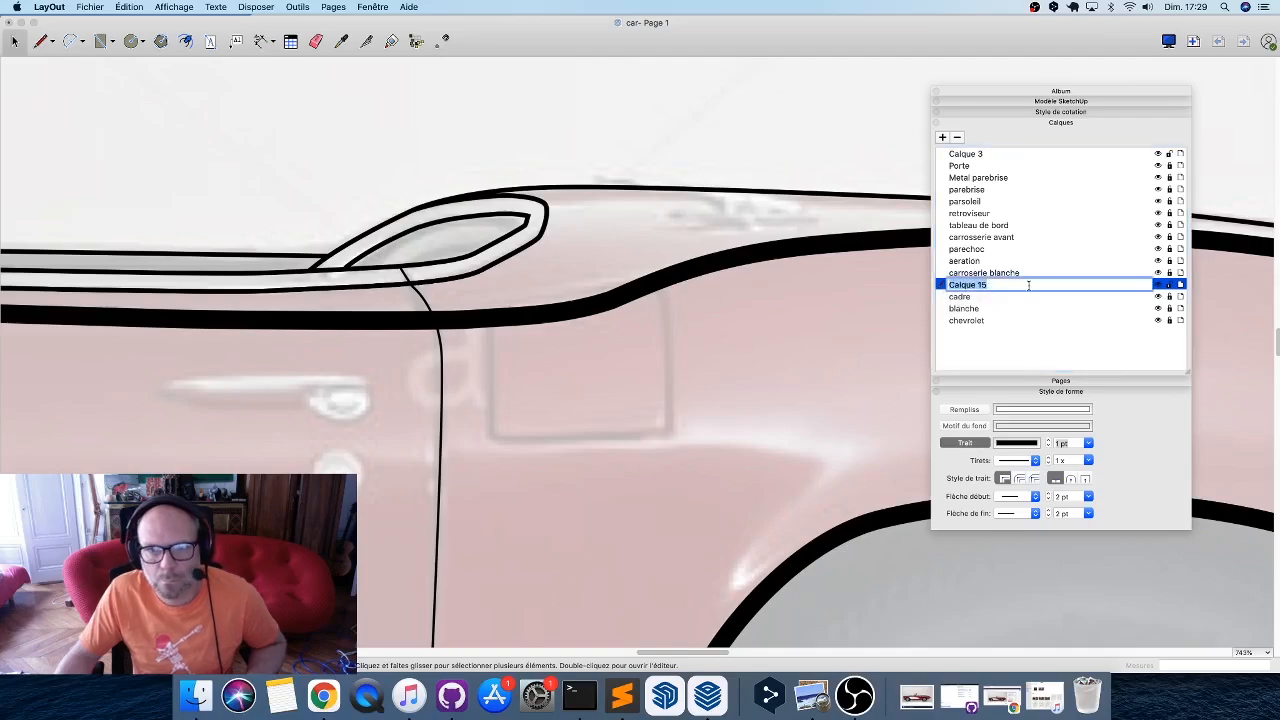
type("reservoir")
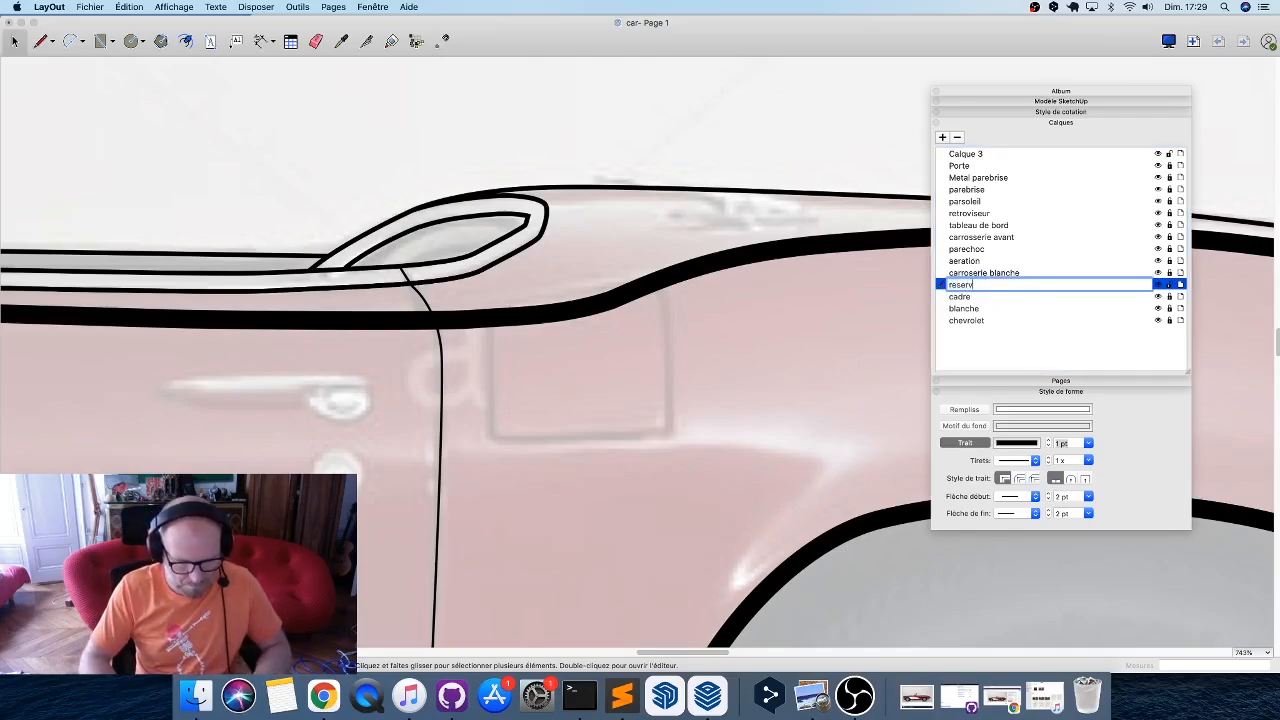
key("Return")
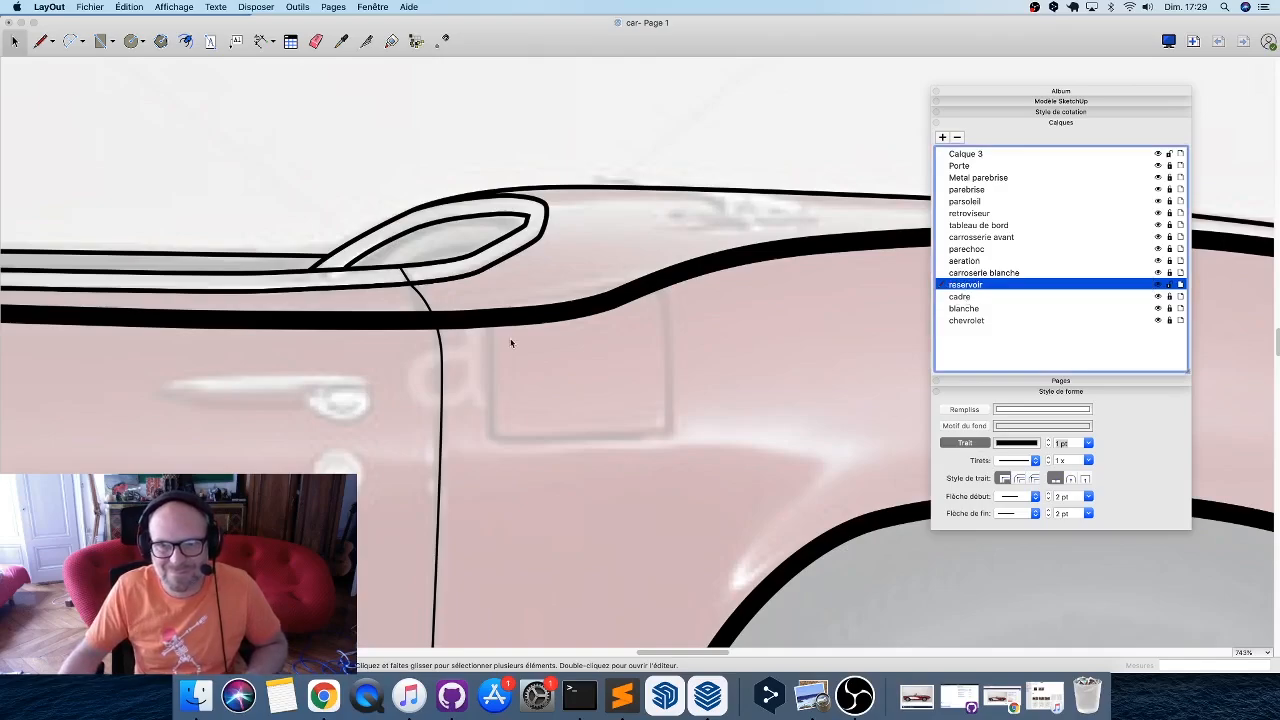
Trace the fuel-tank flap's front and lower edges with straight lines on the "reservoir" layer, cutting both lower corners.
left_click(579, 388)
key("l")
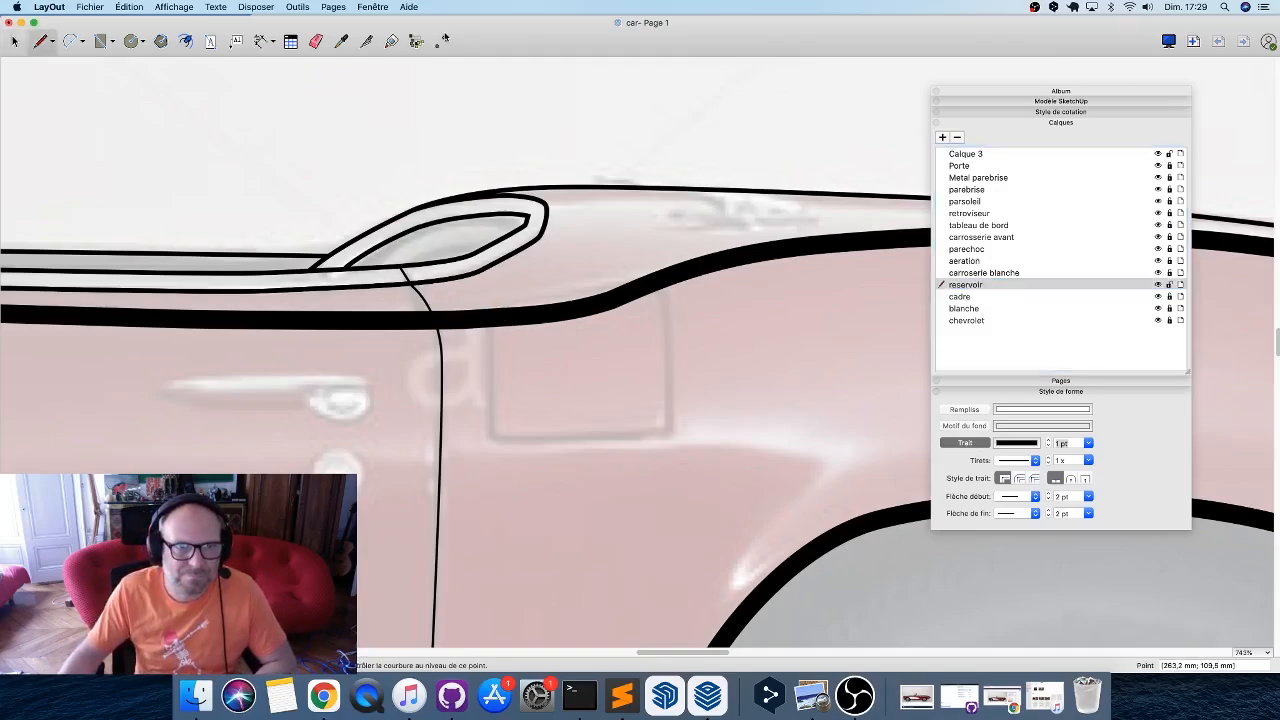
left_click(489, 317)
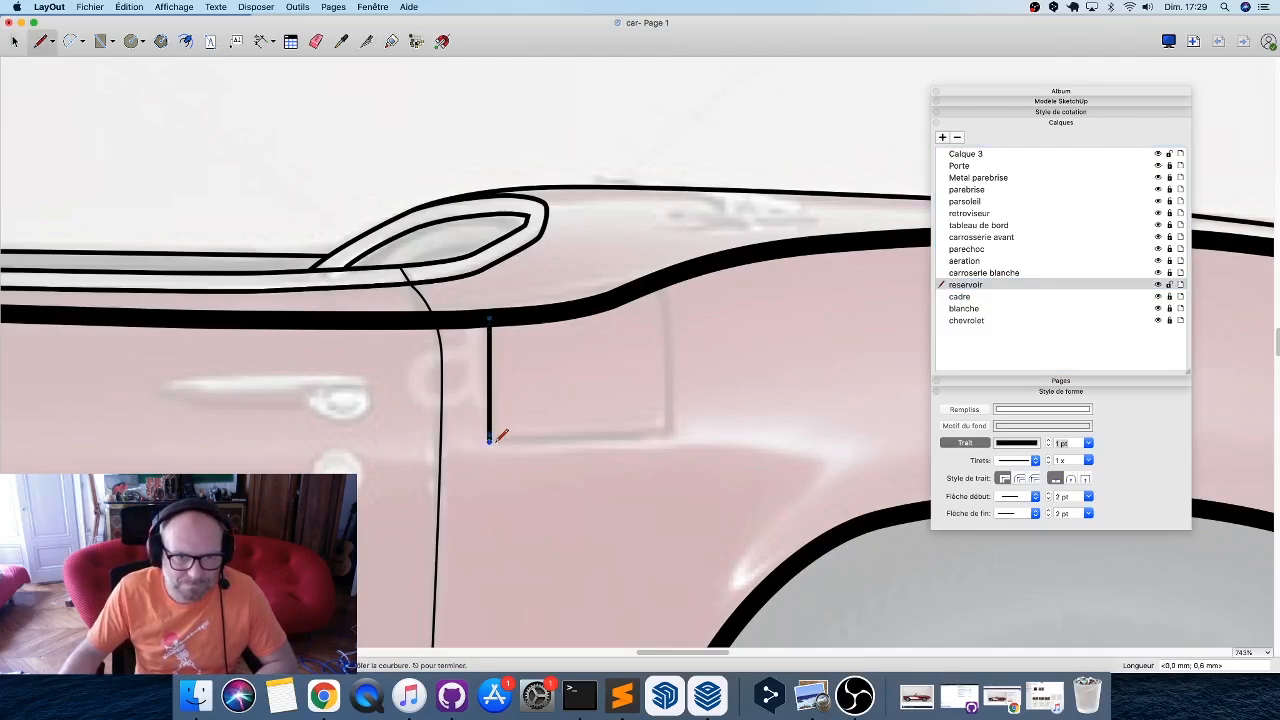
scroll(490, 438, "up", 3)
scroll(490, 438, "down", 10)
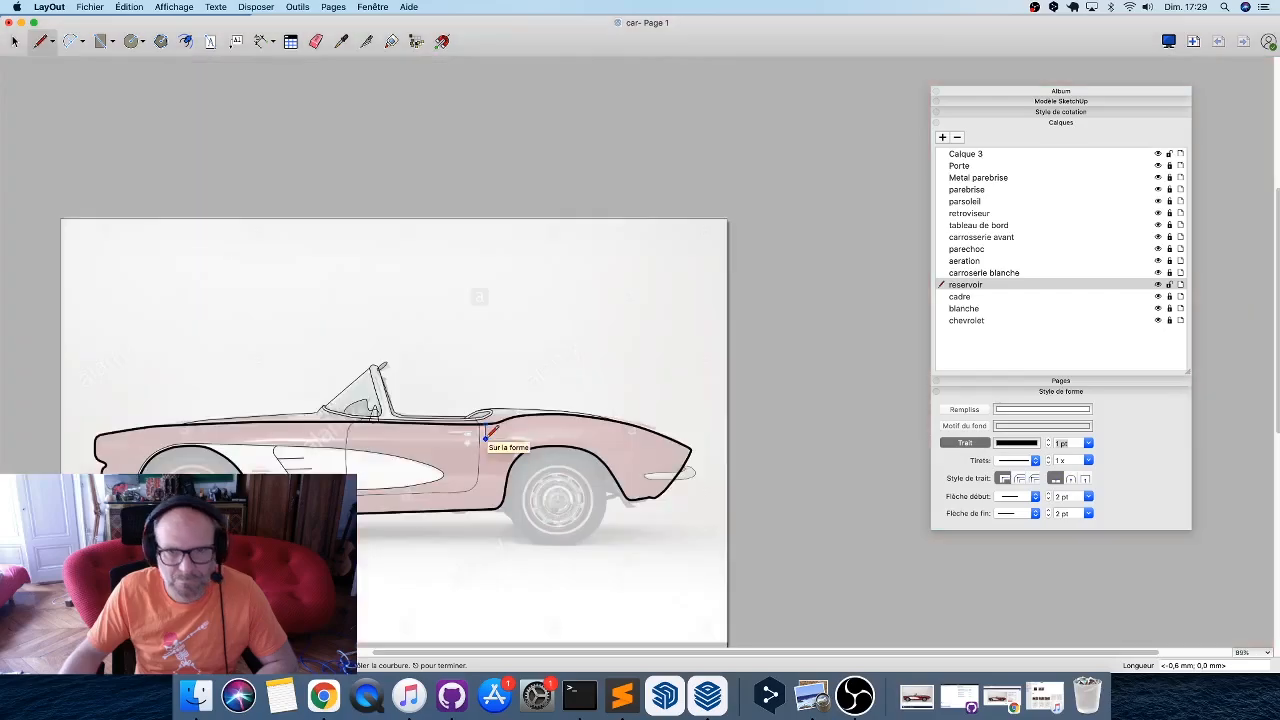
left_click(486, 437)
scroll(480, 438, "up", 12)
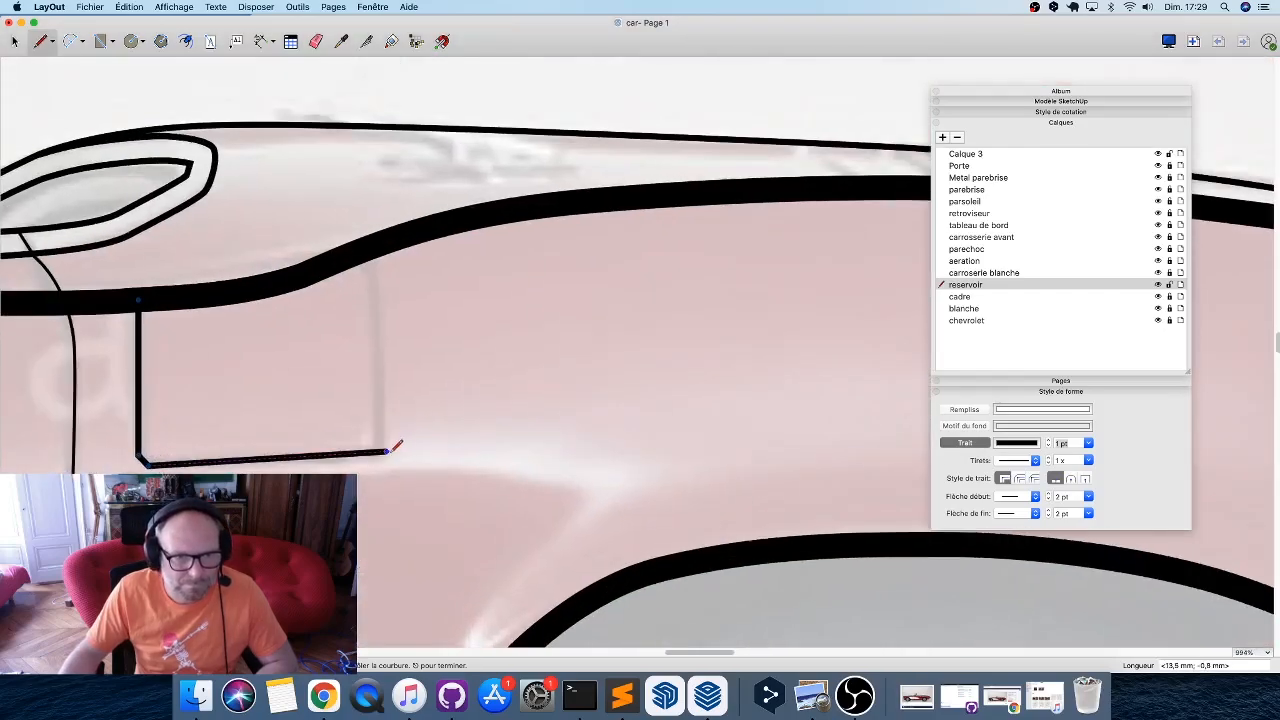
scroll(580, 364, "up", 5)
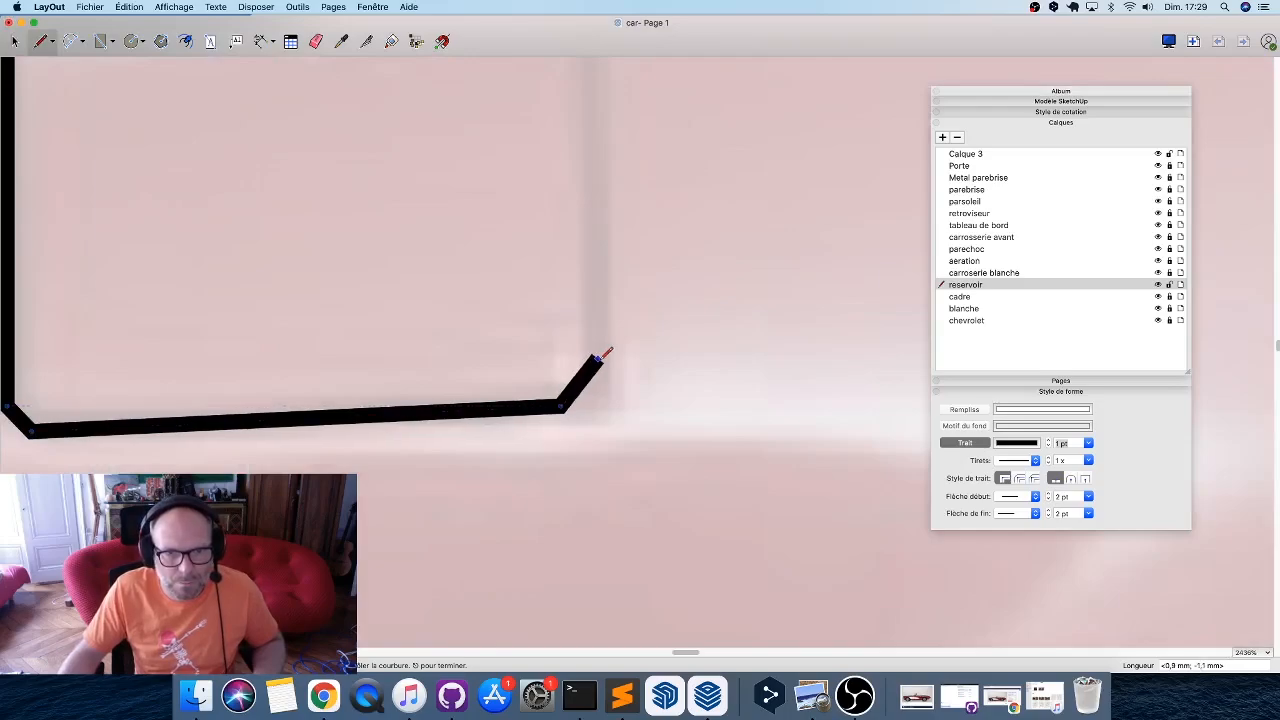
Continue the flap outline up its rear edge to the thick body line and close it along that line.
left_click(597, 358)
middle_click_drag(599, 258, 633, 504)
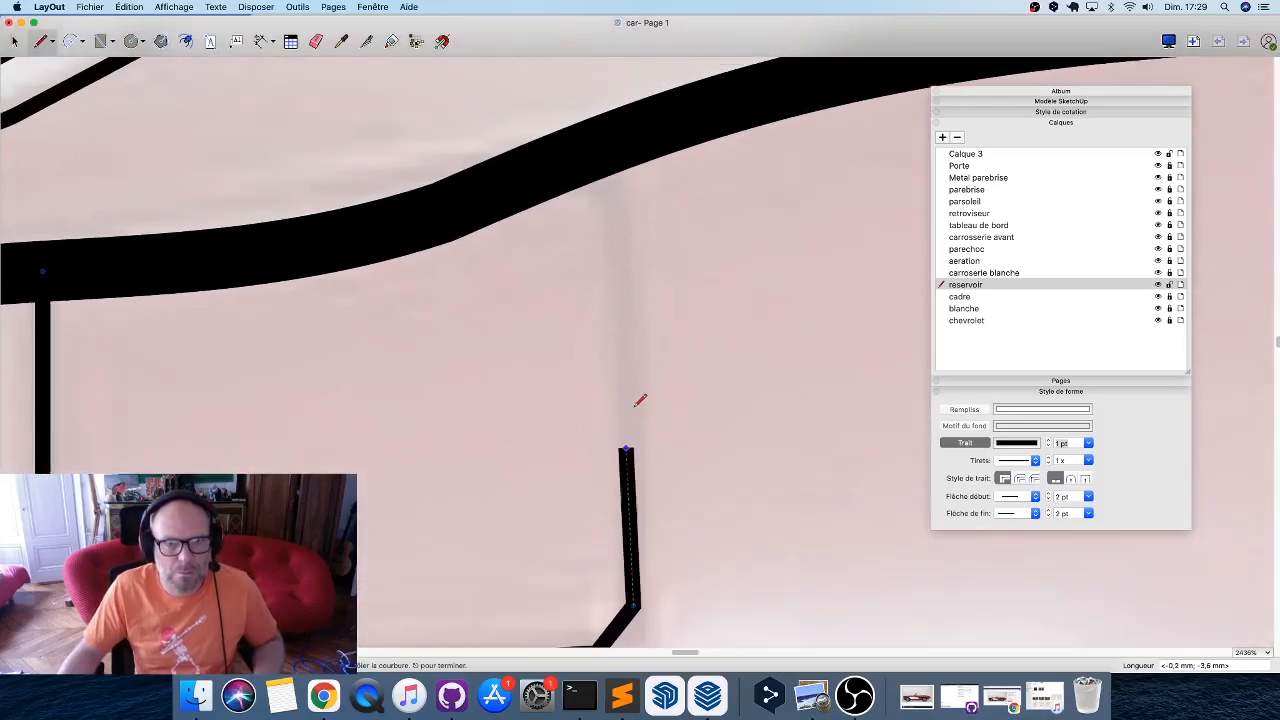
left_click(613, 212)
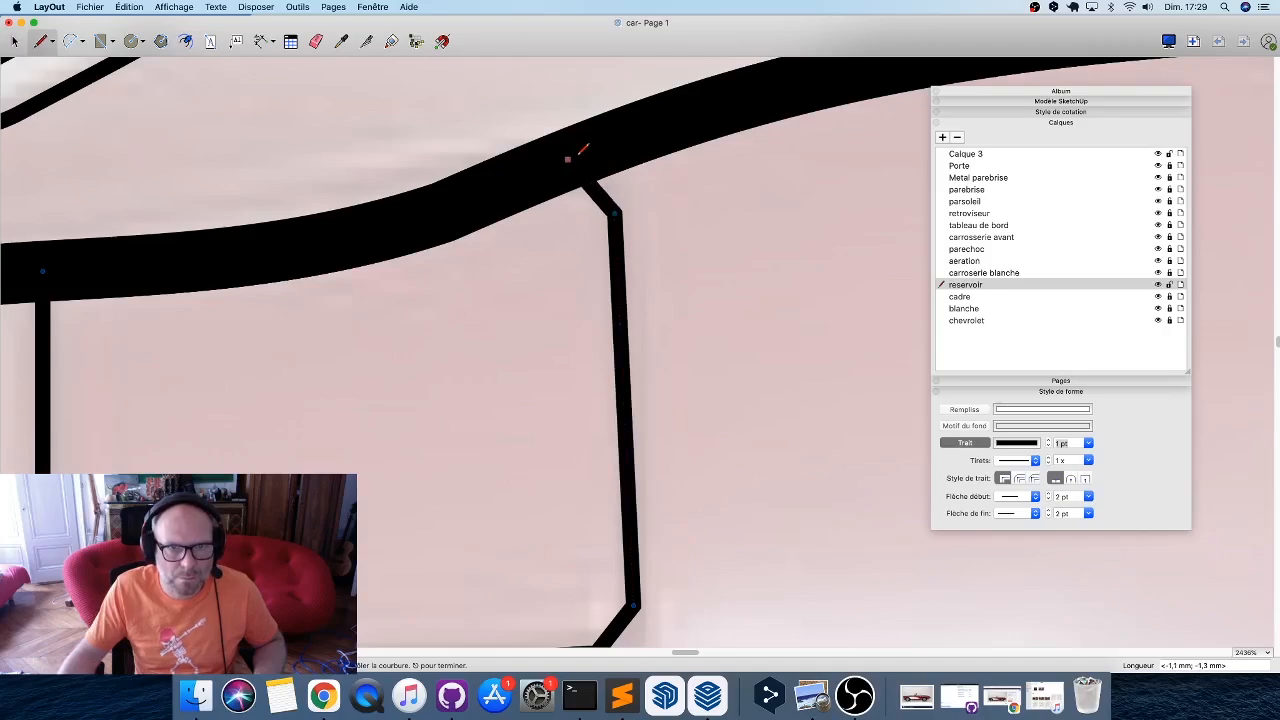
left_click(577, 155)
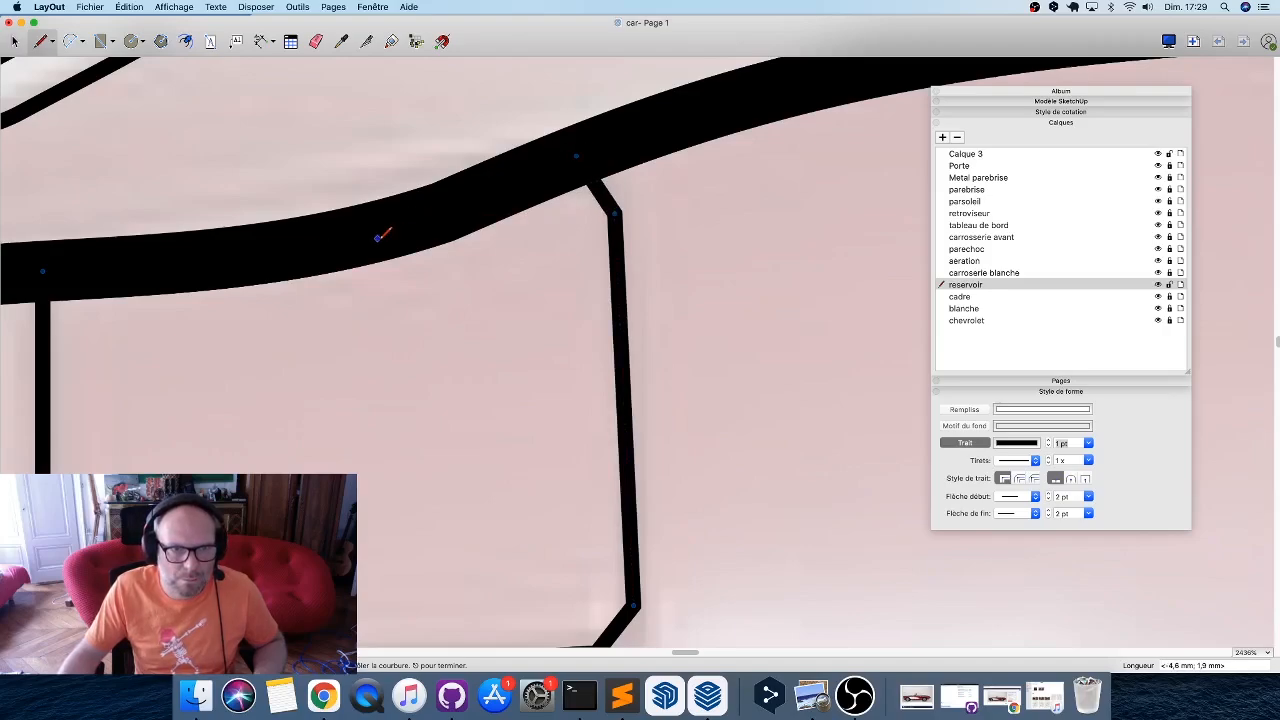
left_click_drag(268, 255, 240, 258)
left_click(42, 270)
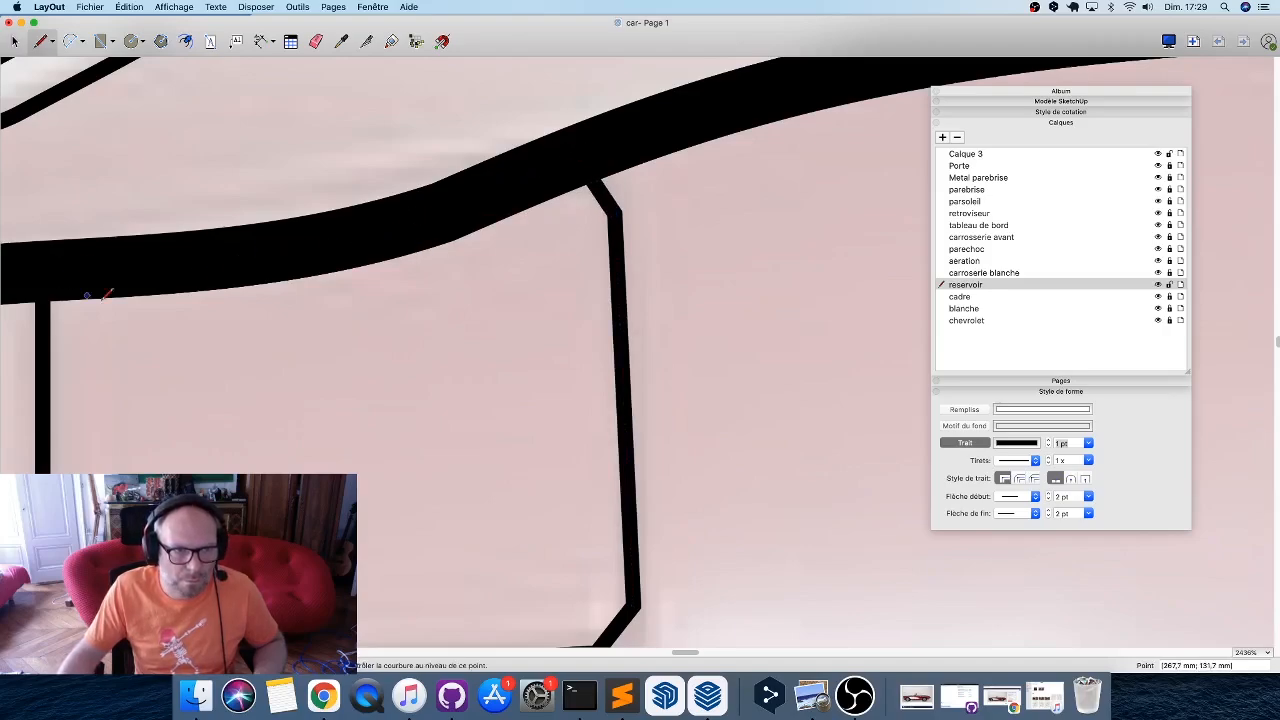
Edit the flap outline's points to round its lower corners and upper rear corner.
middle_click_drag(128, 308, 408, 233)
scroll(380, 345, "down", 1)
key("space")
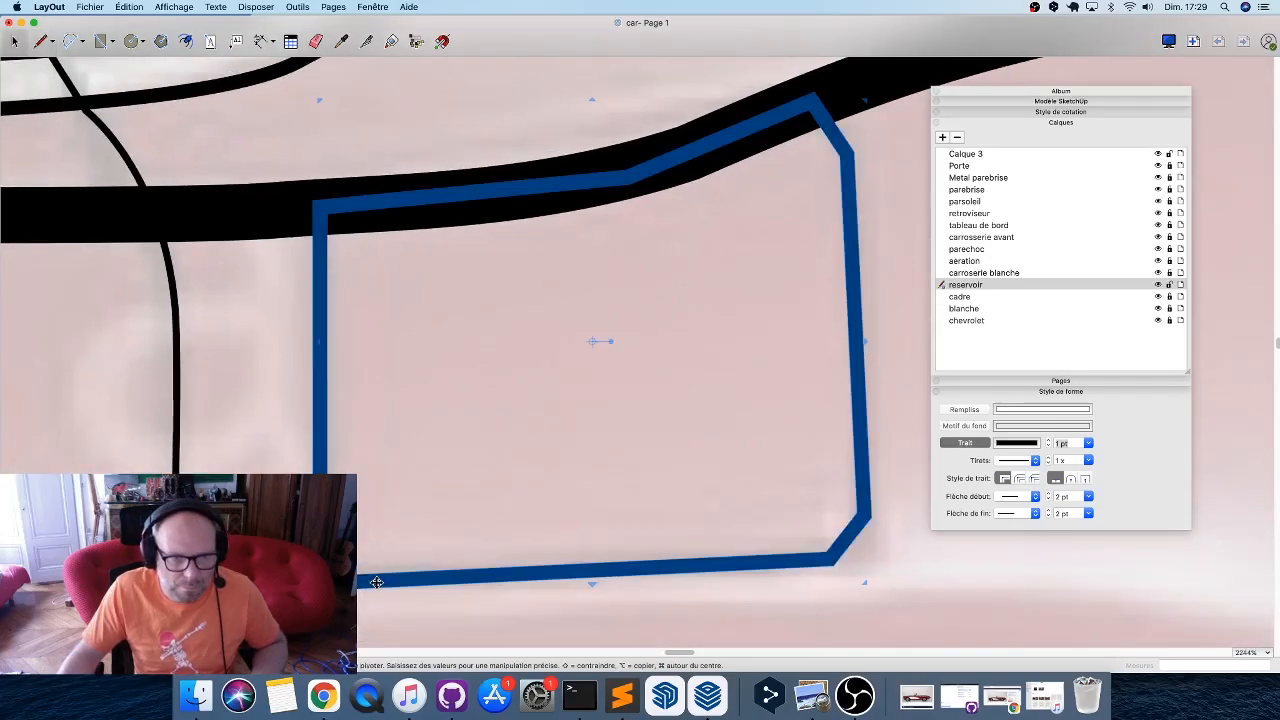
double_click(362, 583)
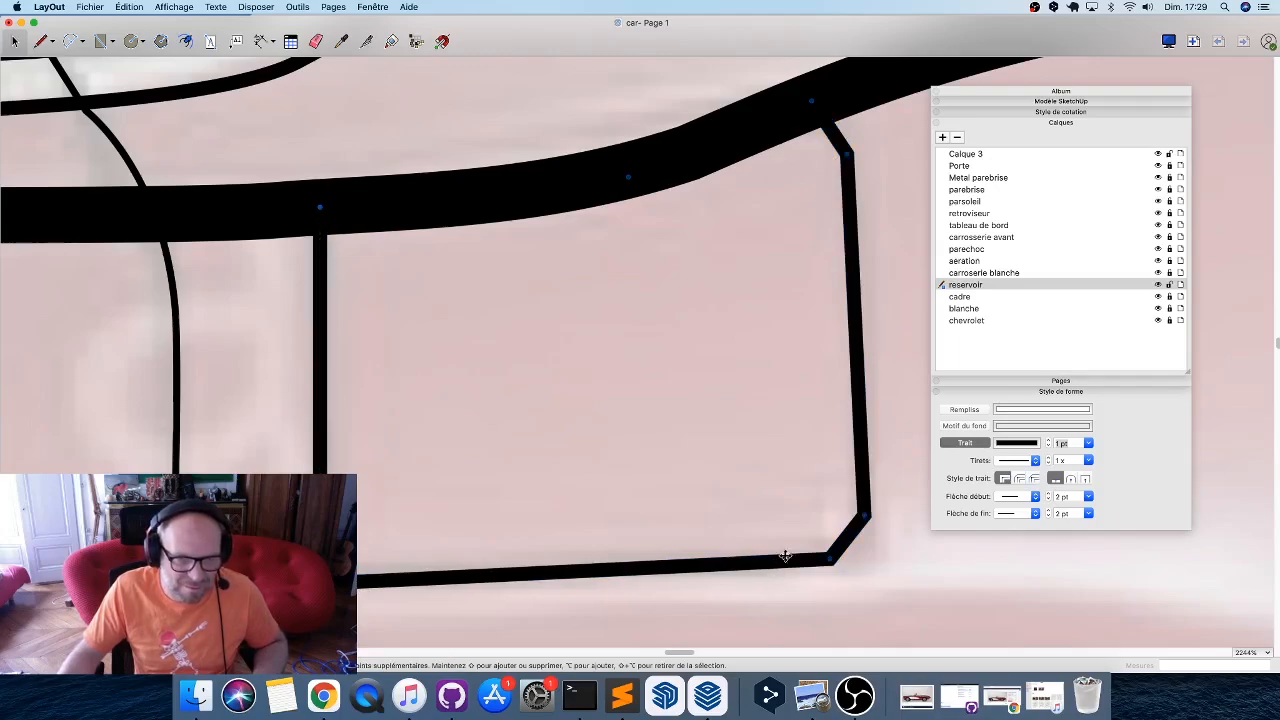
left_click_drag(840, 562, 869, 486)
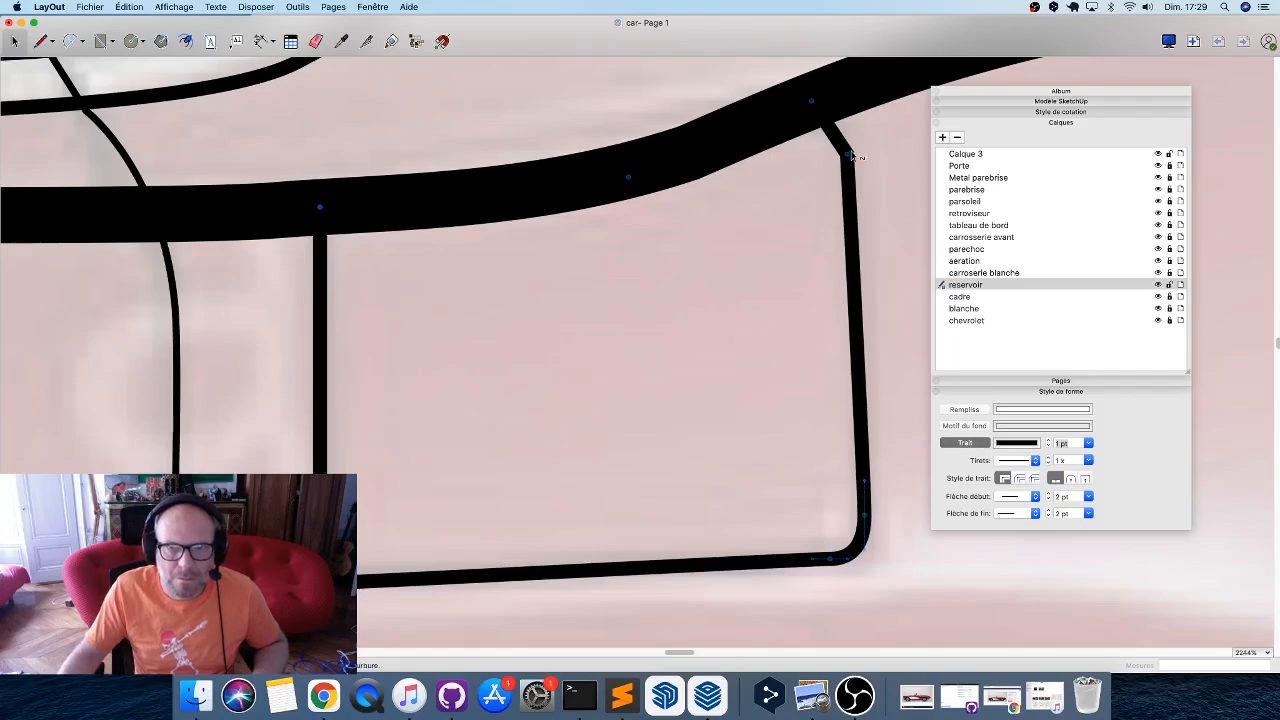
left_click_drag(847, 152, 840, 140)
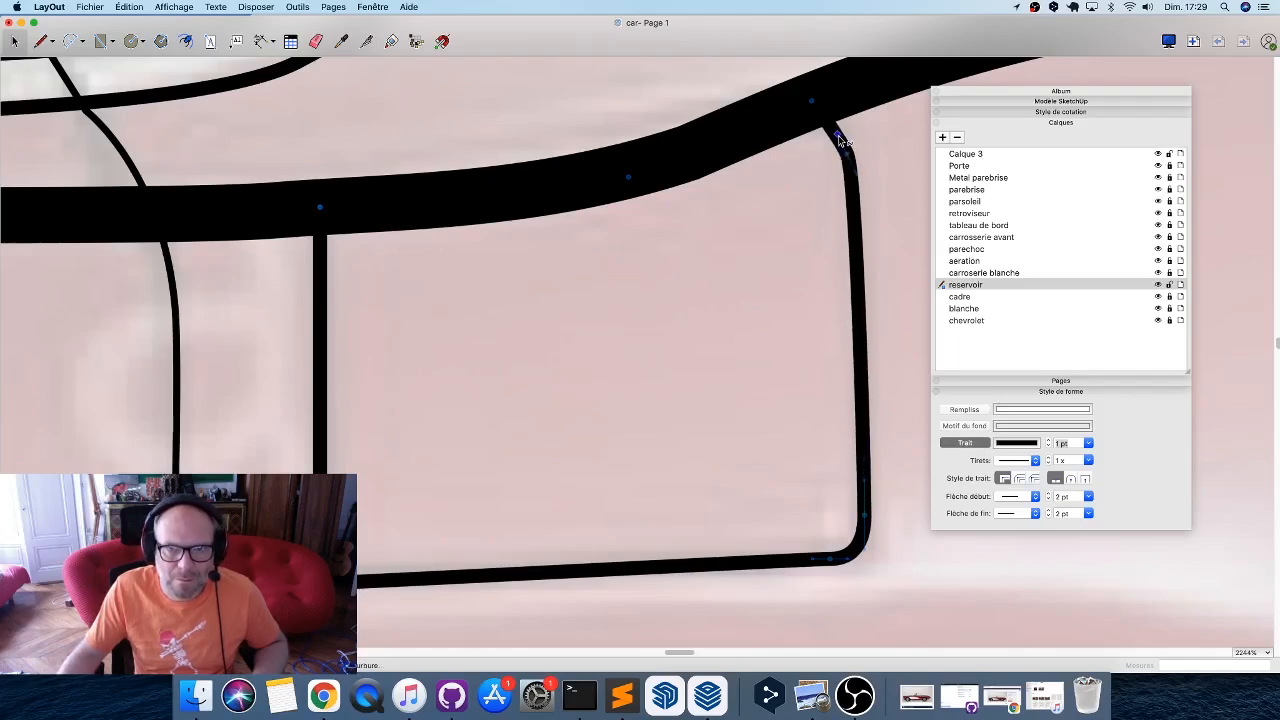
scroll(597, 342, "down", 10)
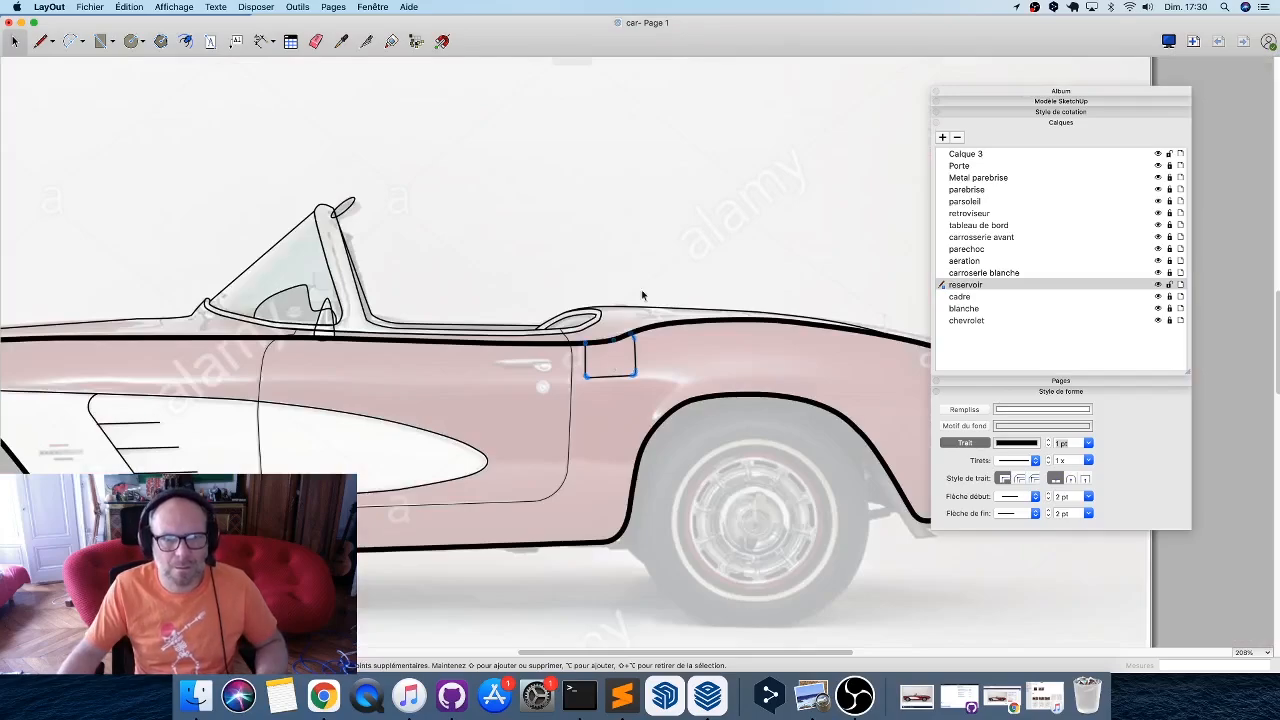
left_click(692, 250)
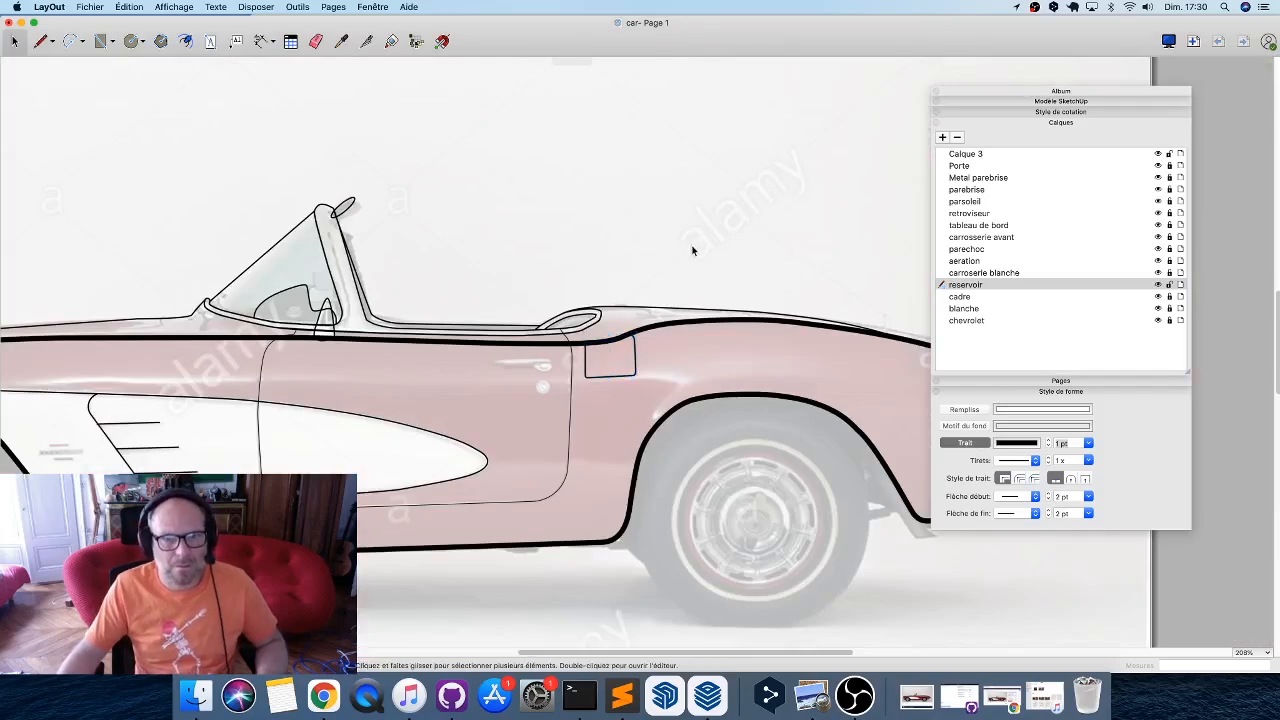
Sample the door outline's 0.5 pt stroke style and apply it to the fuel-tank flap outline.
scroll(670, 290, "down", 1)
mouse_move(597, 388)
middle_mouse_down()
mouse_move(744, 386)
mouse_move(762, 362)
middle_mouse_up()
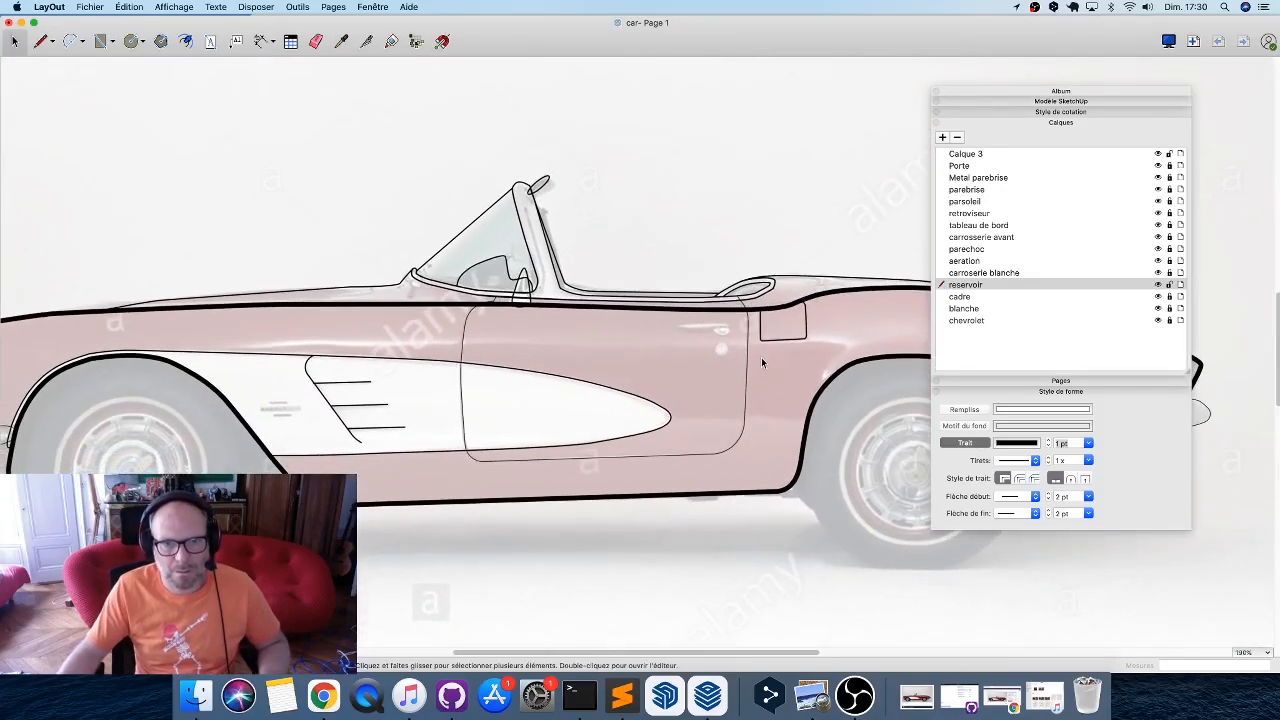
key("s")
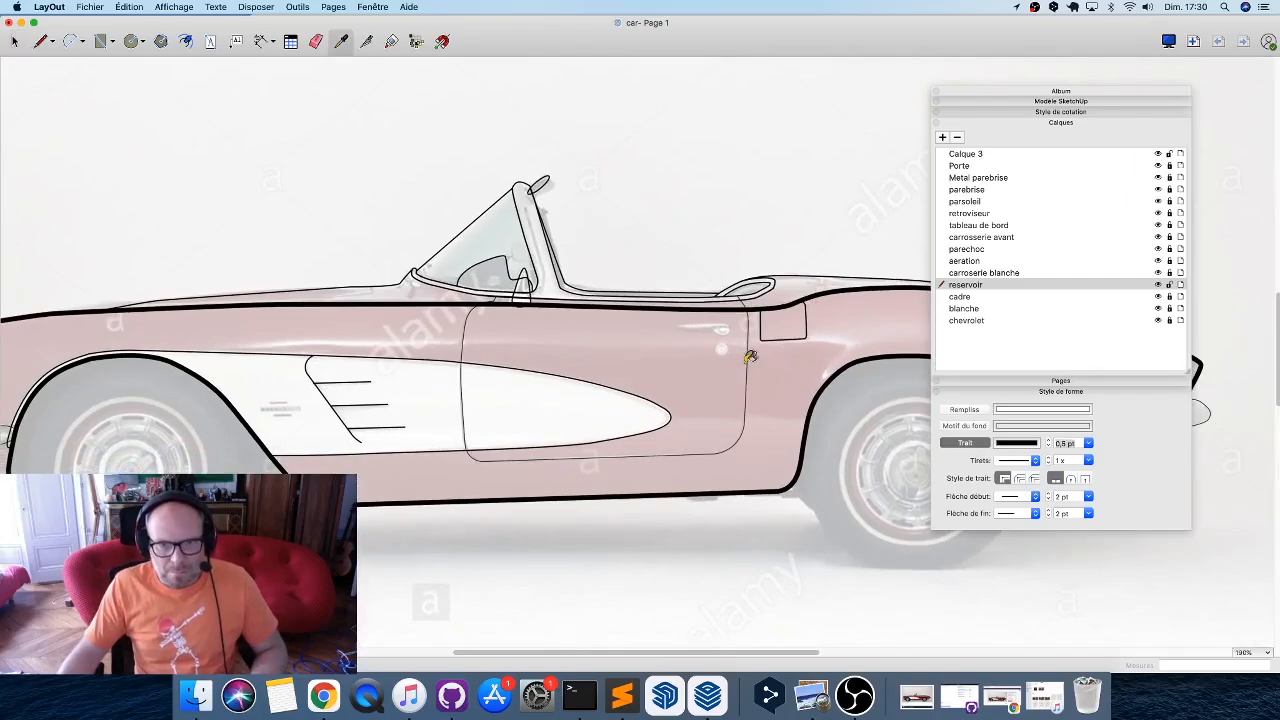
left_click(772, 338)
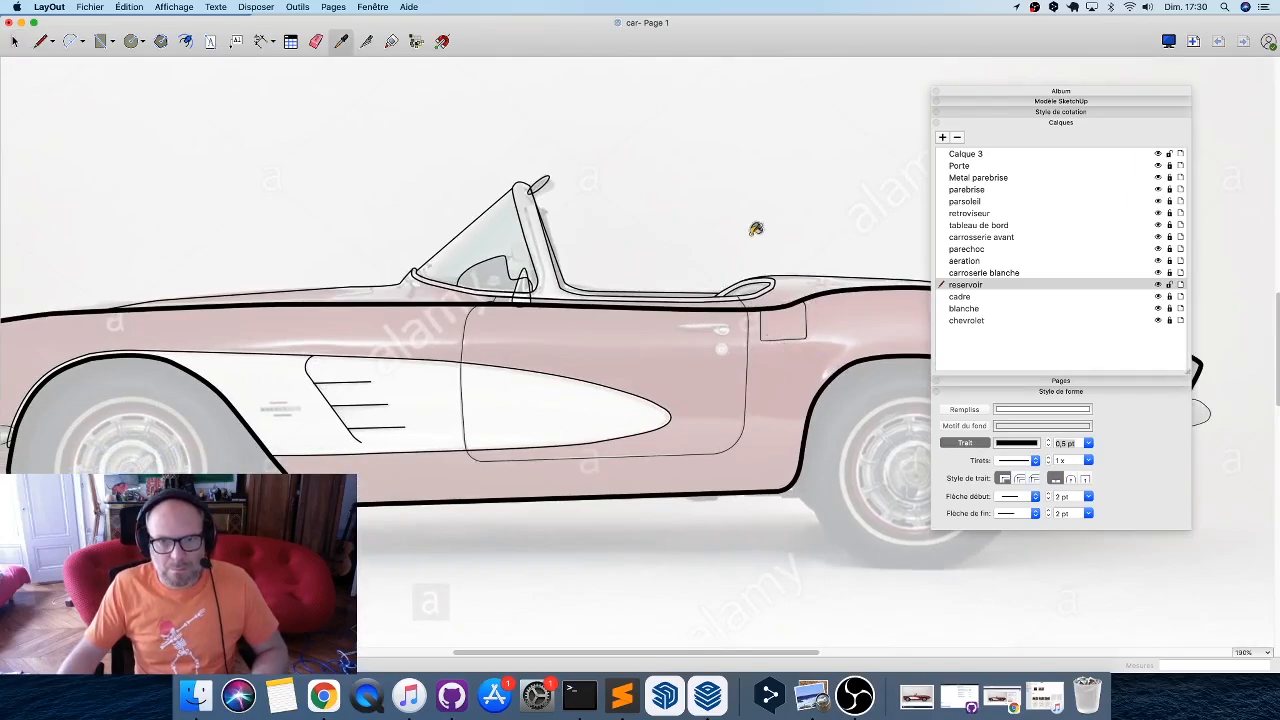
key("space")
scroll(525, 283, "down", 1)
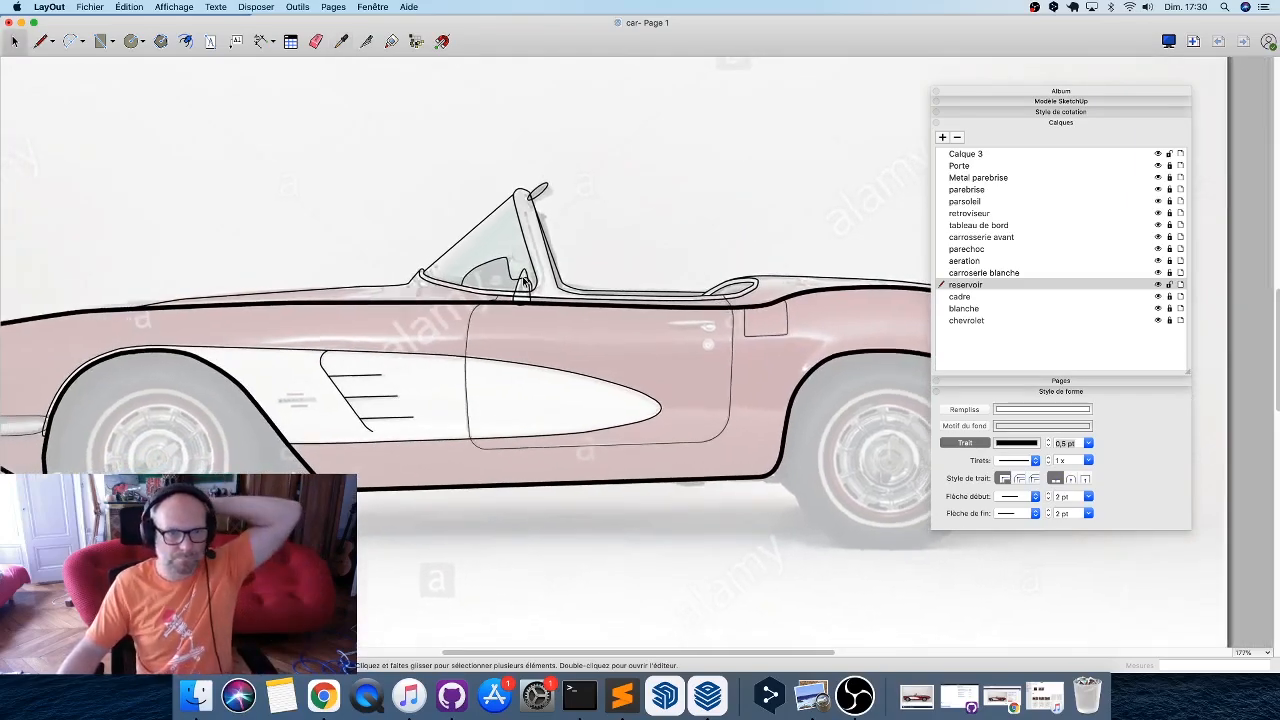
Draw a closed, pointed polygon with straight lines around the door handle's long bar.
scroll(528, 316, "up", 2)
scroll(733, 332, "up", 2)
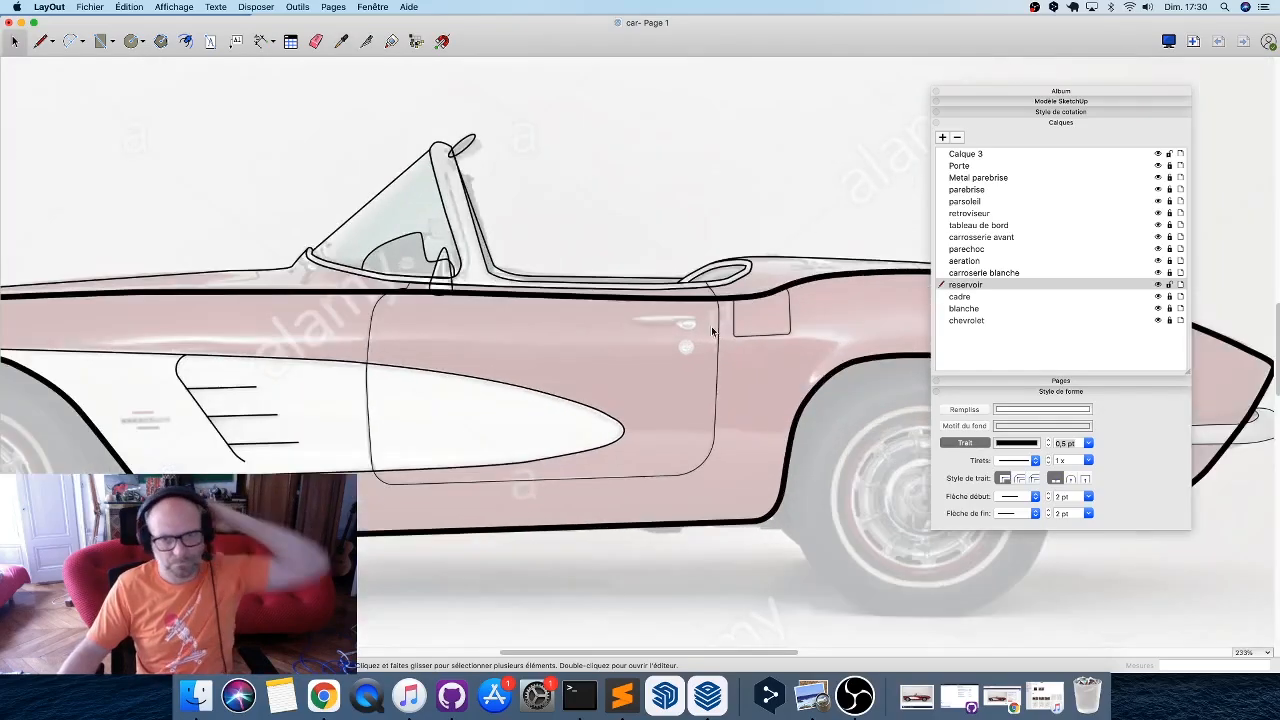
scroll(590, 302, "up", 5)
scroll(529, 297, "up", 5)
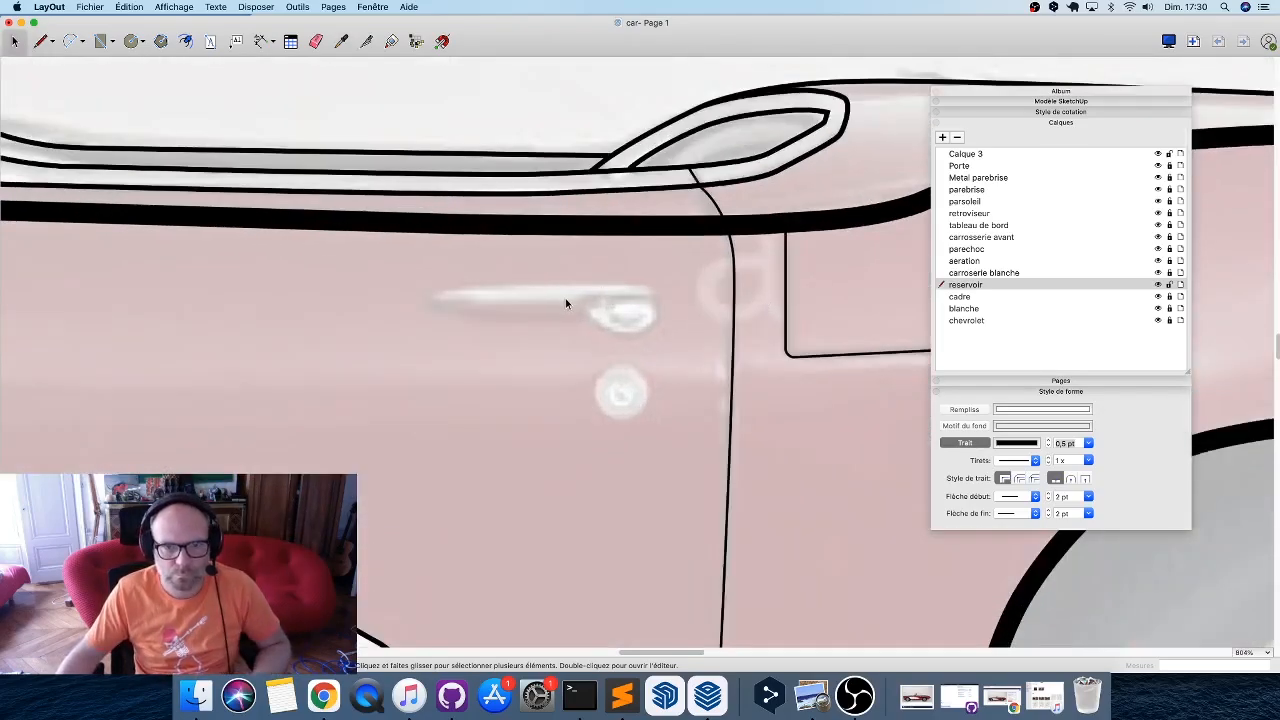
key("l")
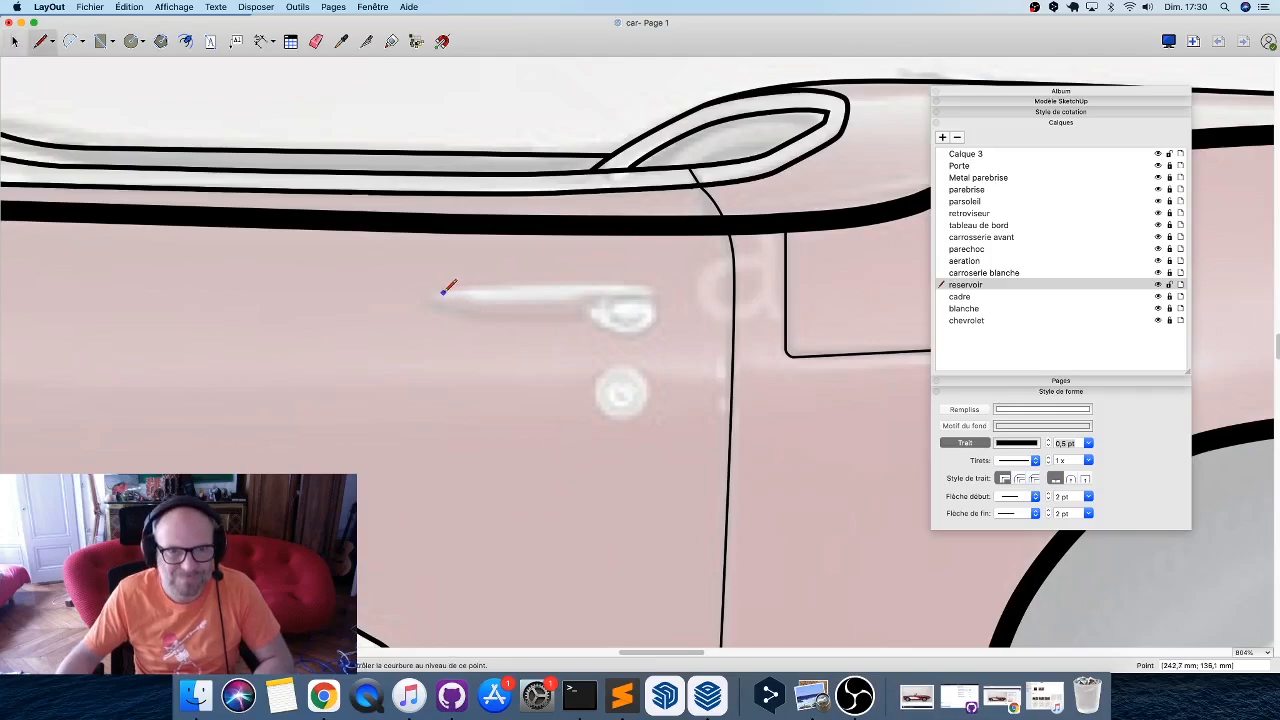
left_click(429, 293)
scroll(491, 277, "up", 1)
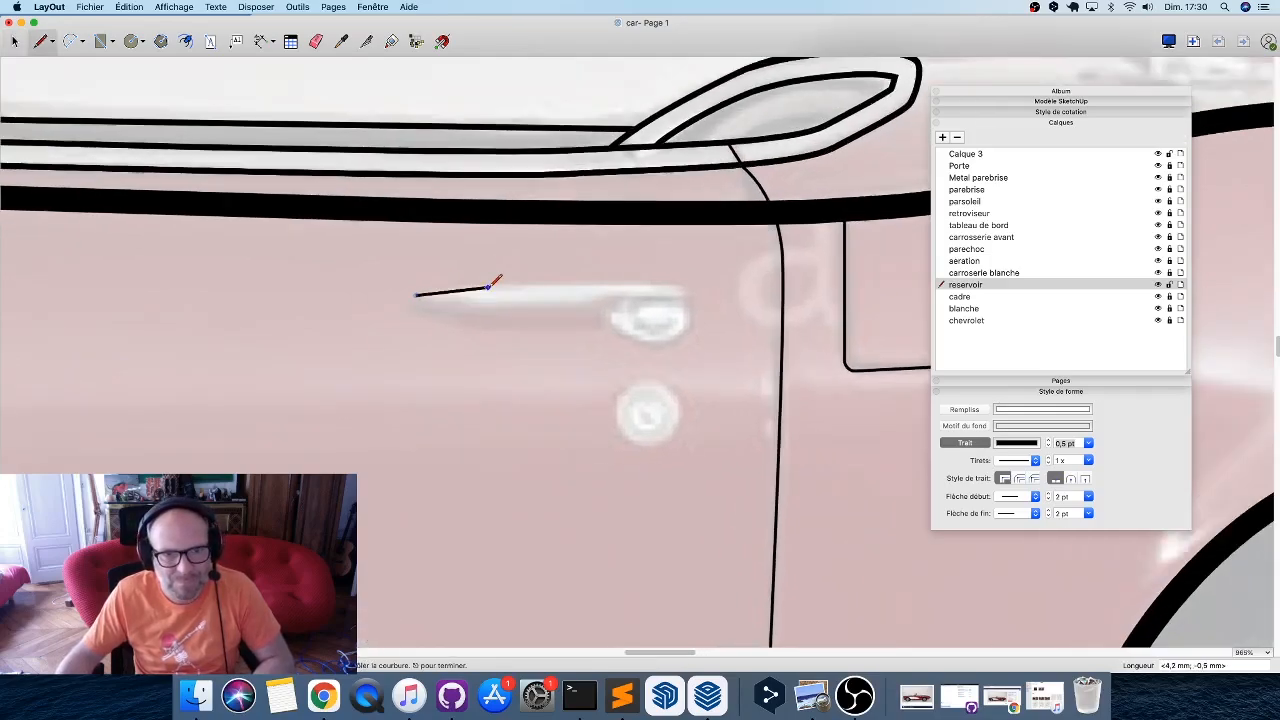
left_click(552, 281)
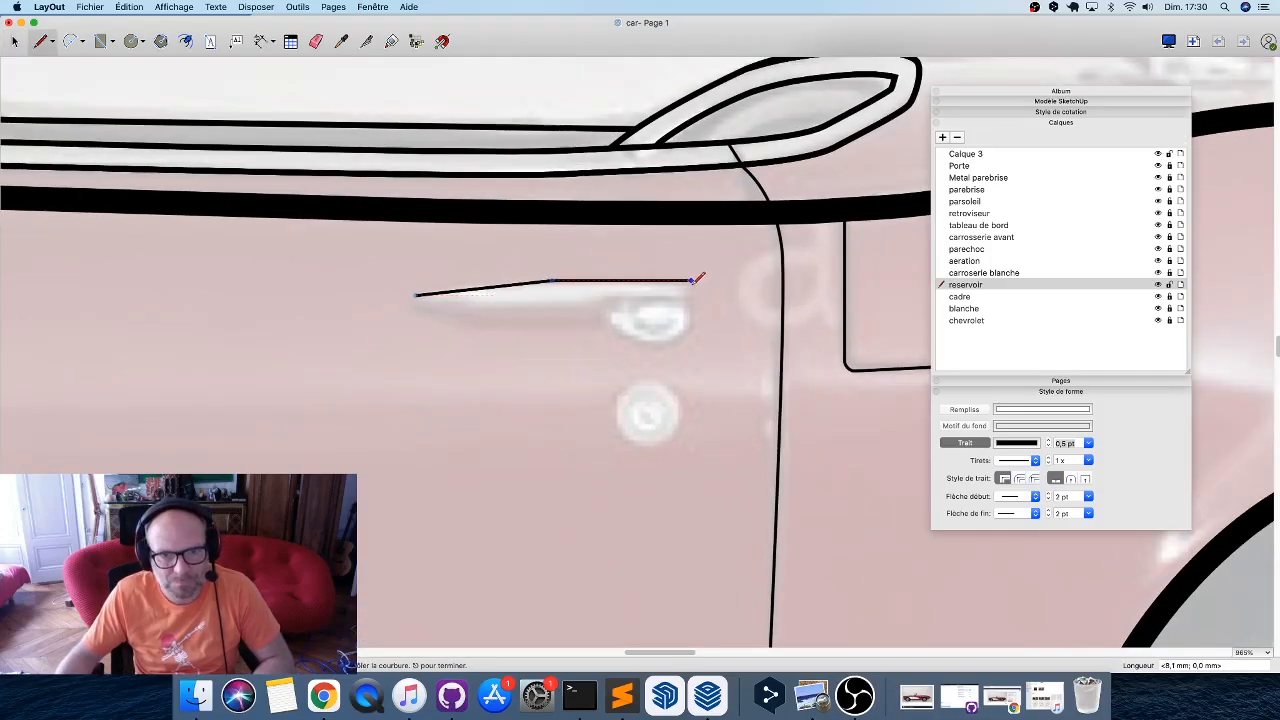
scroll(691, 288, "up", 1)
left_click(692, 288)
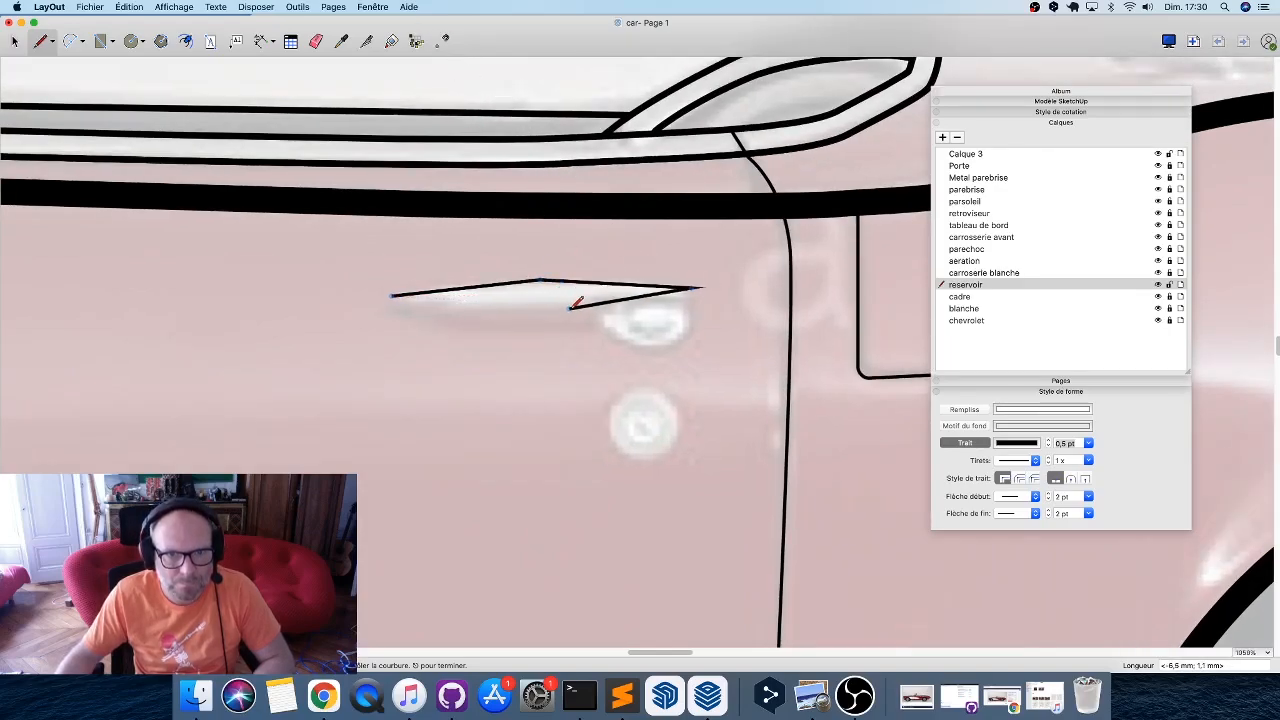
left_click(572, 307)
left_click(501, 309)
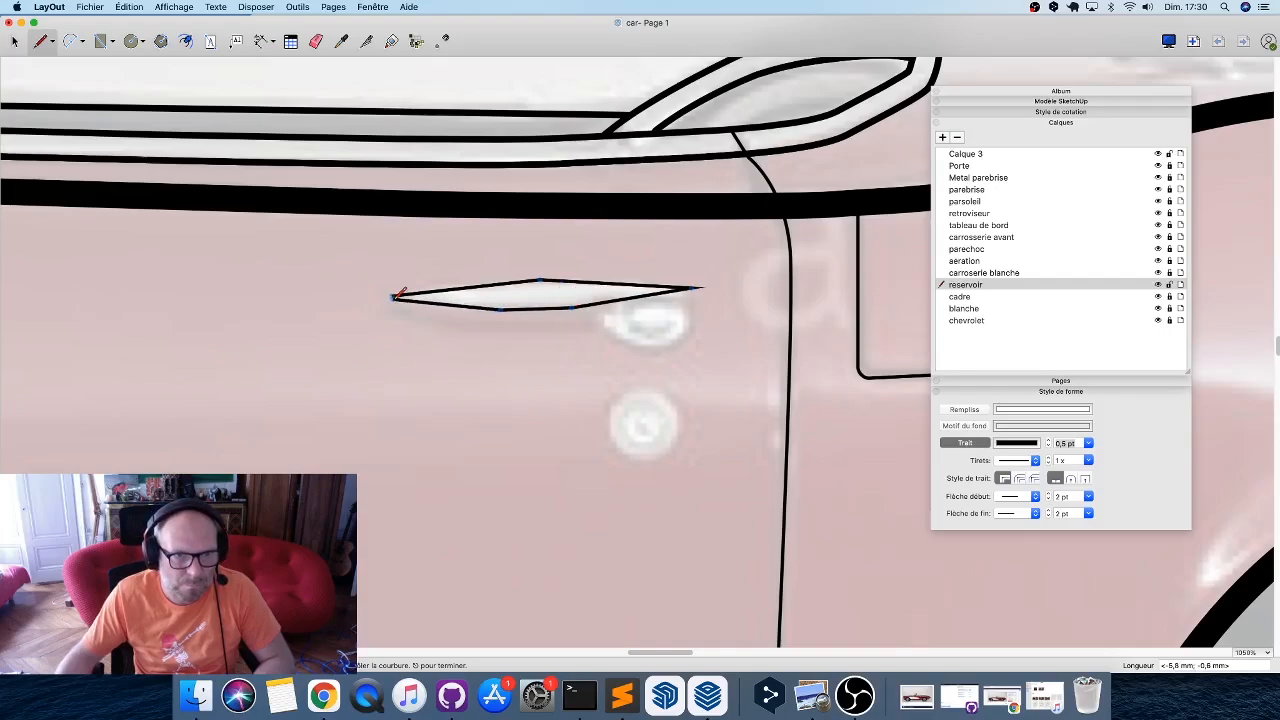
left_click(392, 295)
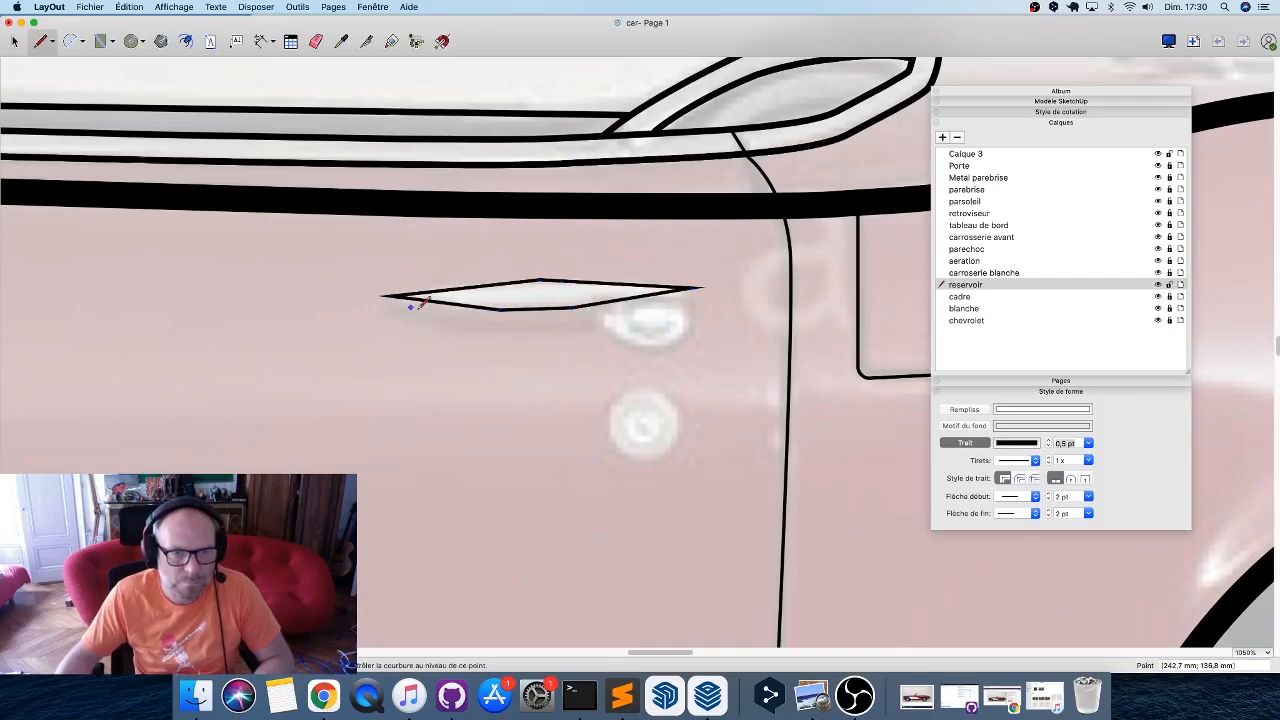
Curve the door handle polygon's points so it becomes a slim, rounded elliptical shape.
key("space")
double_click(501, 309)
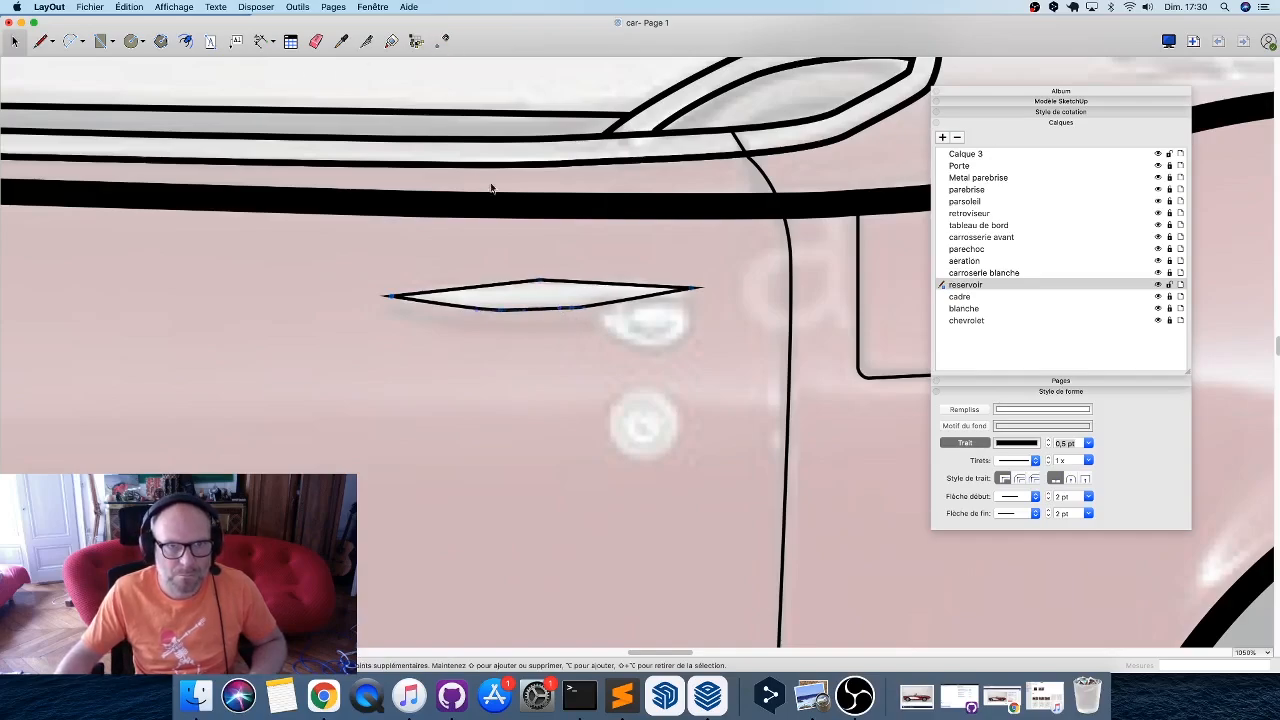
left_click_drag(525, 284, 604, 284)
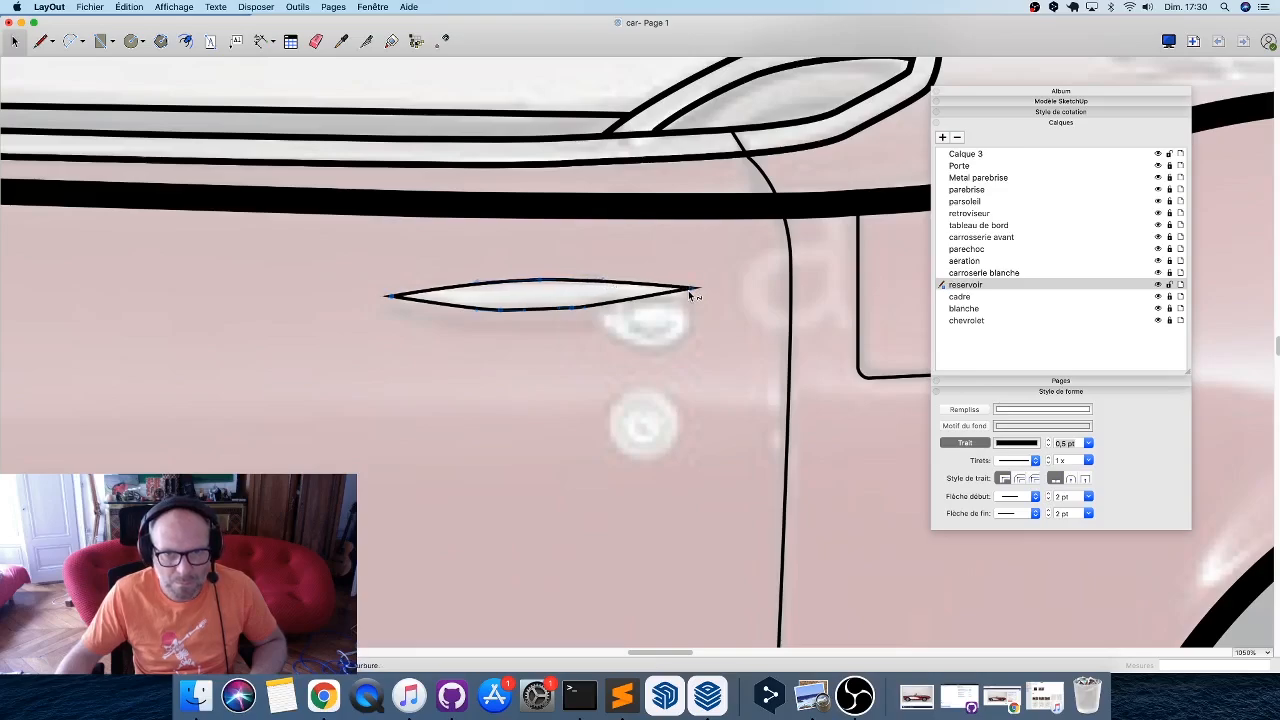
left_click_drag(690, 296, 688, 305)
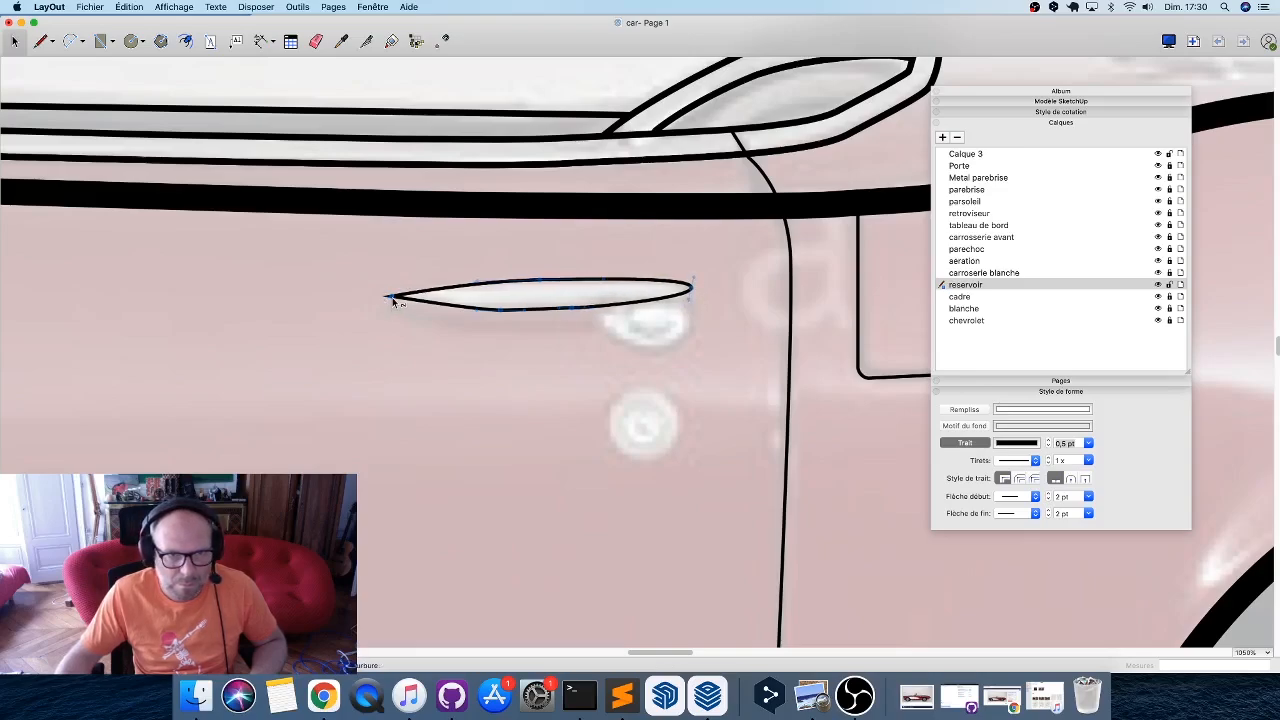
left_click_drag(389, 296, 390, 290)
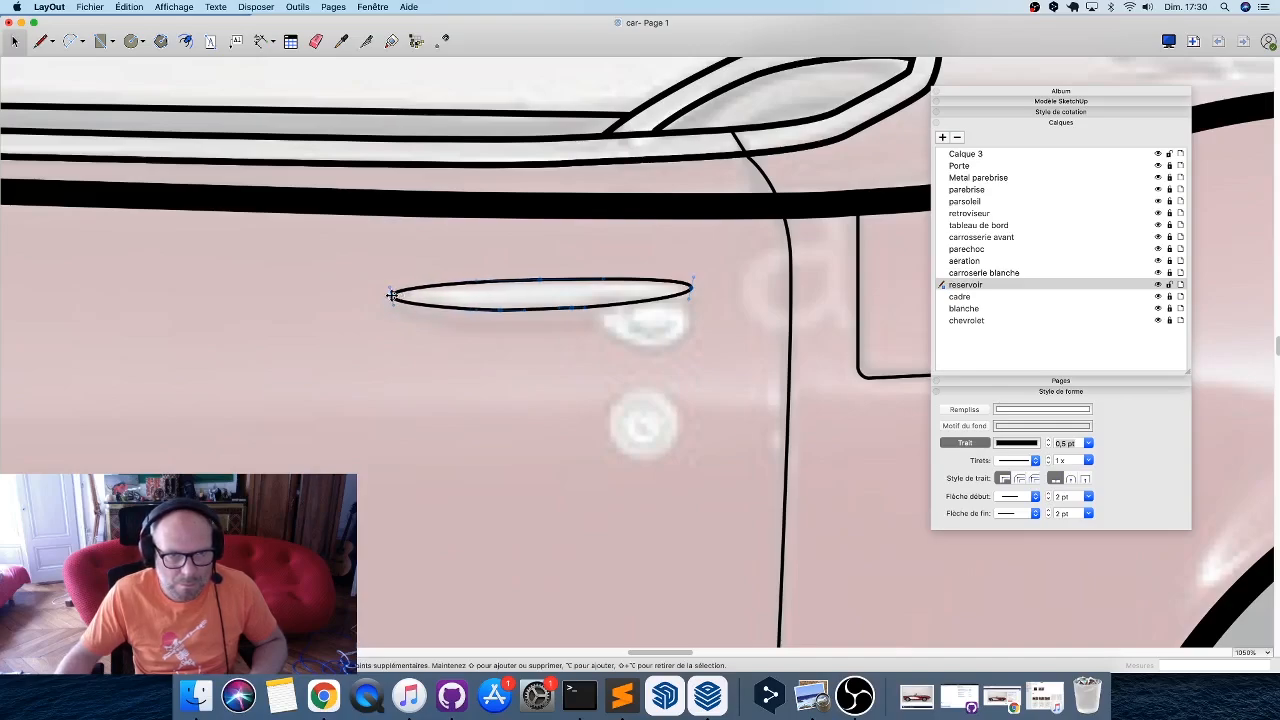
key("Escape")
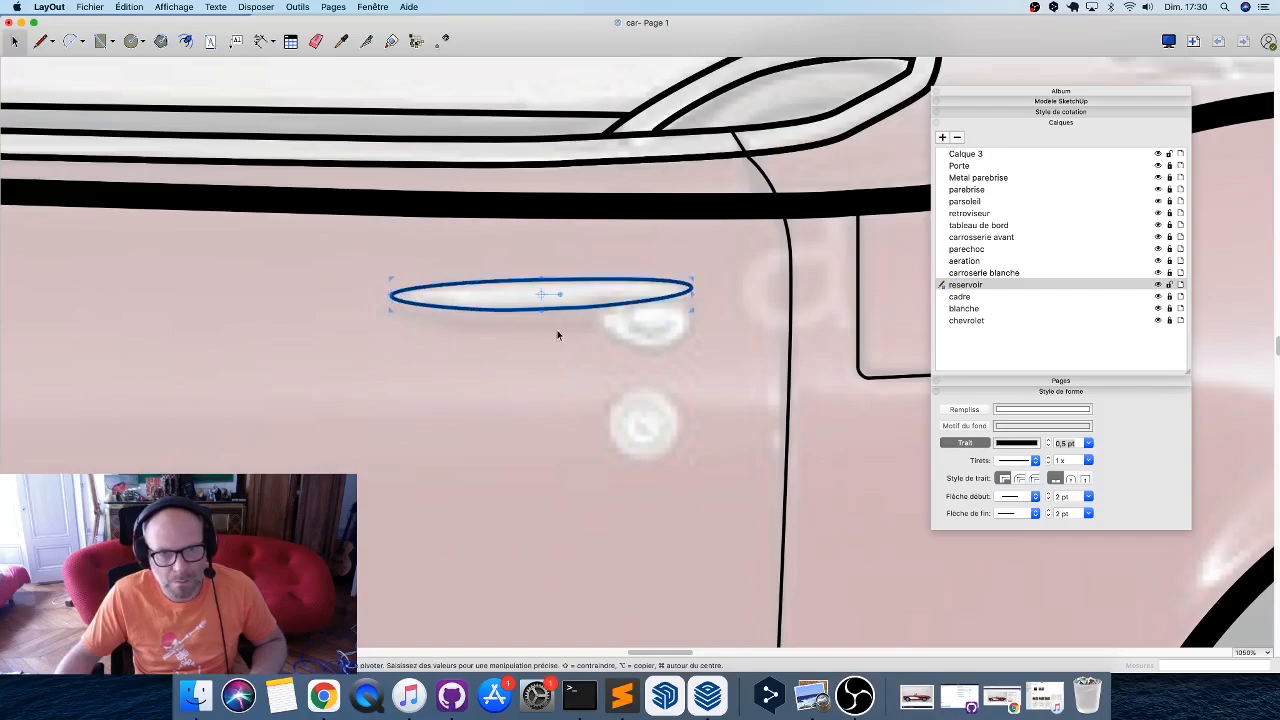
key("Escape")
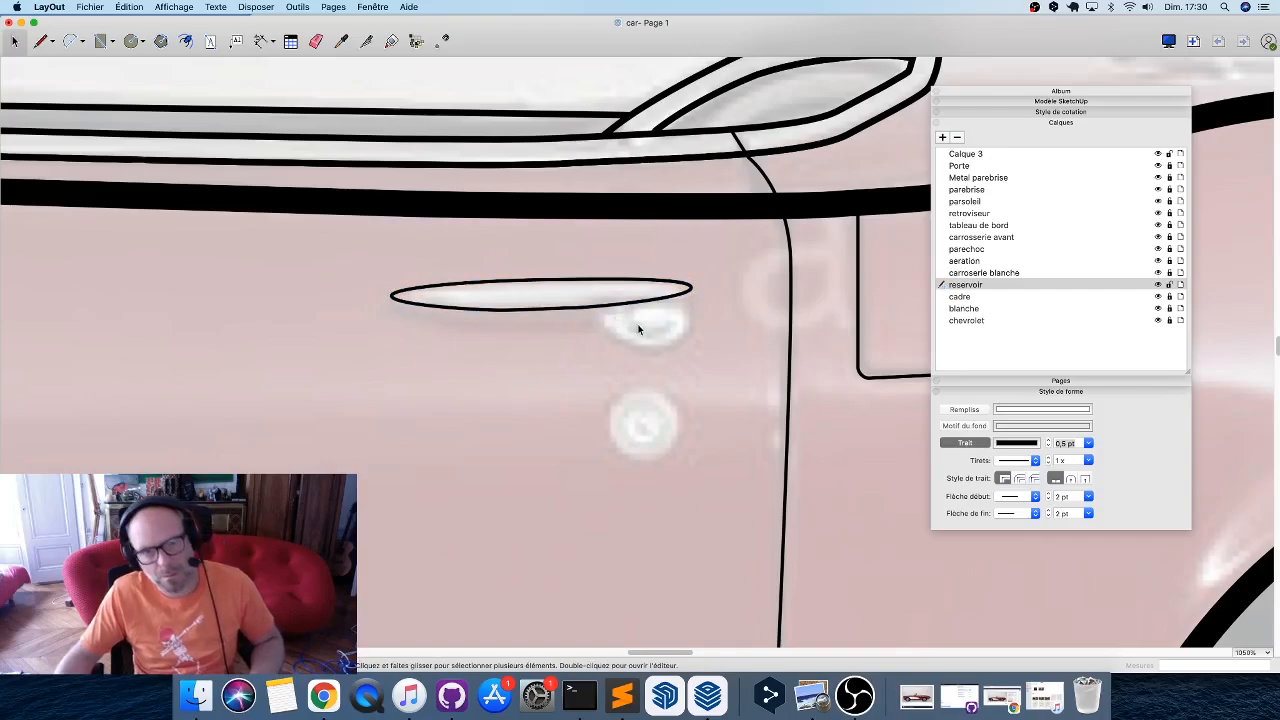
Start a circle at the rounded push-button part beneath the door handle's rear end.
key("c")
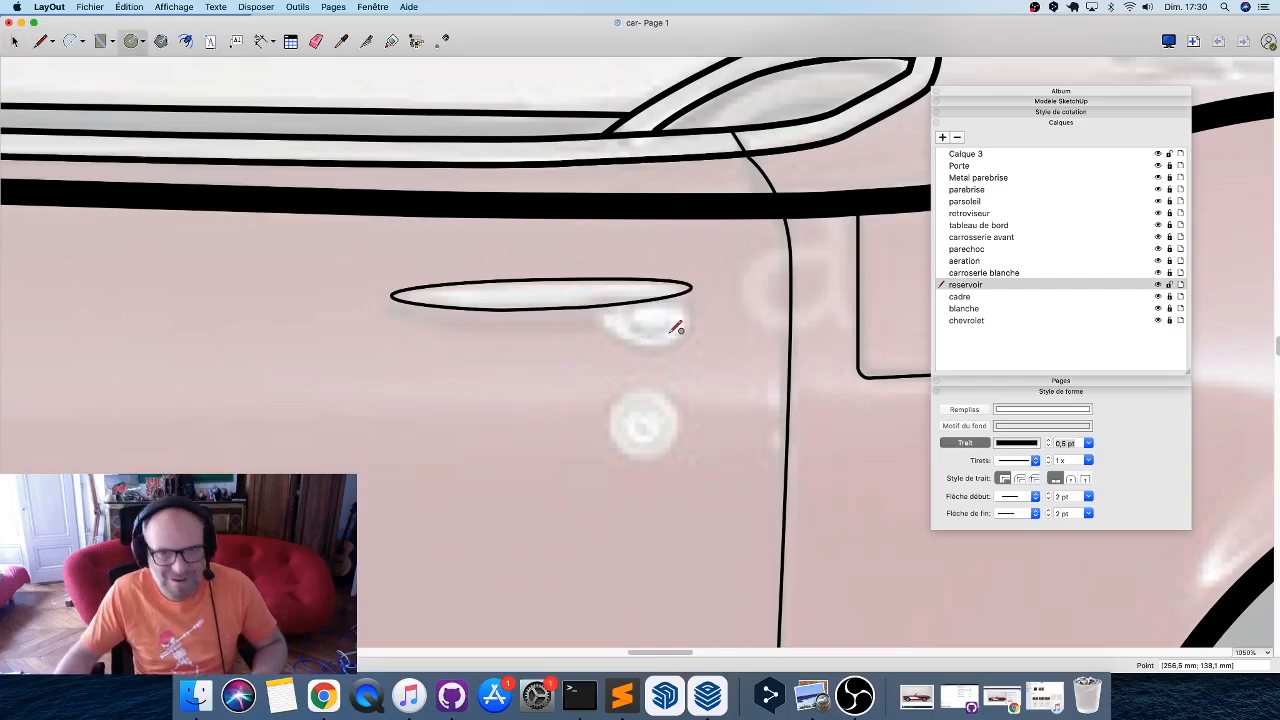
Draw an ellipse over the push button just below the long door handle.
mouse_move(648, 317)
left_mouse_down()
mouse_move(703, 313)
mouse_move(651, 314)
mouse_move(680, 340)
left_mouse_up()
key("space")
left_click(652, 363)
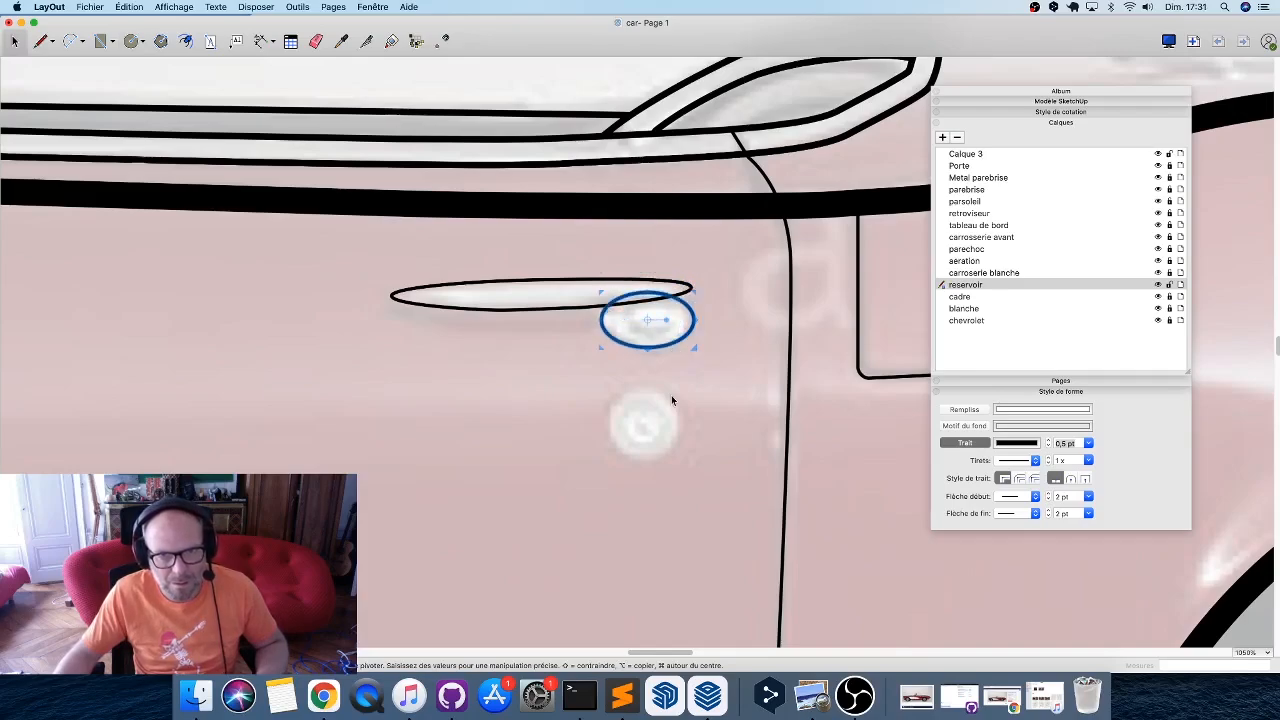
Bring the long door handle ellipse to the front of the stacking order.
right_click(556, 306)
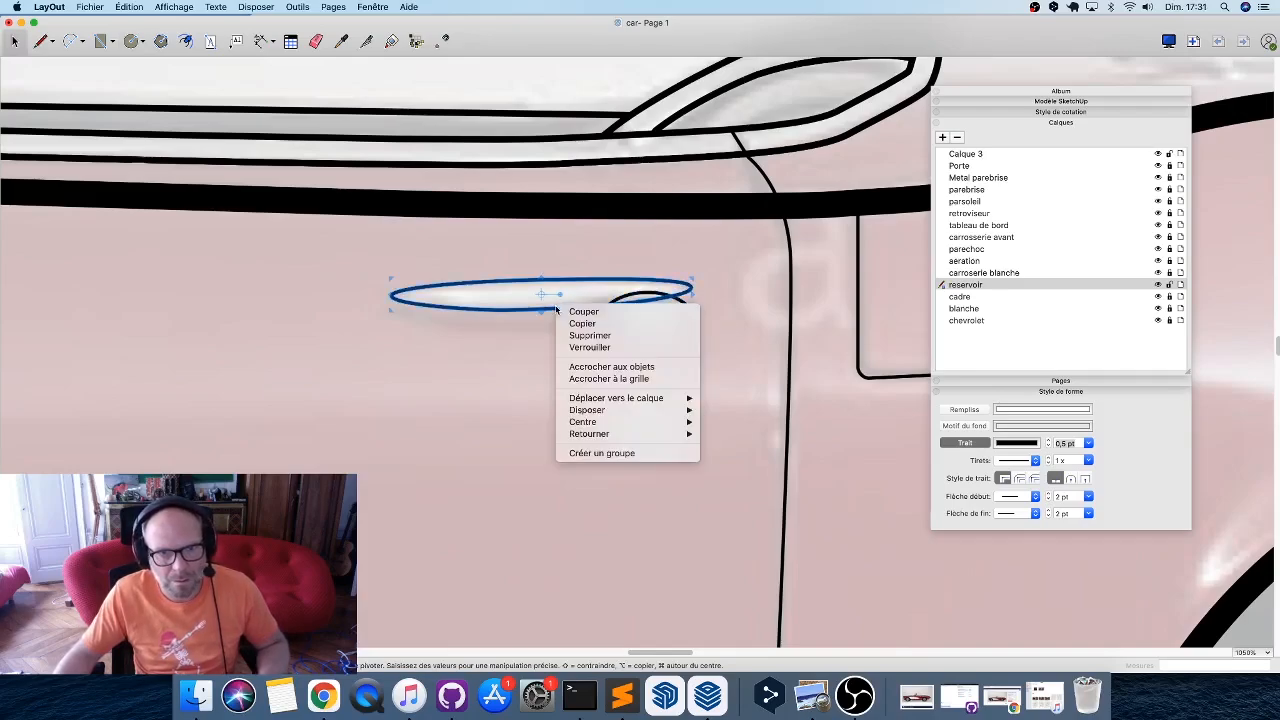
mouse_move(640, 410)
left_click(720, 411)
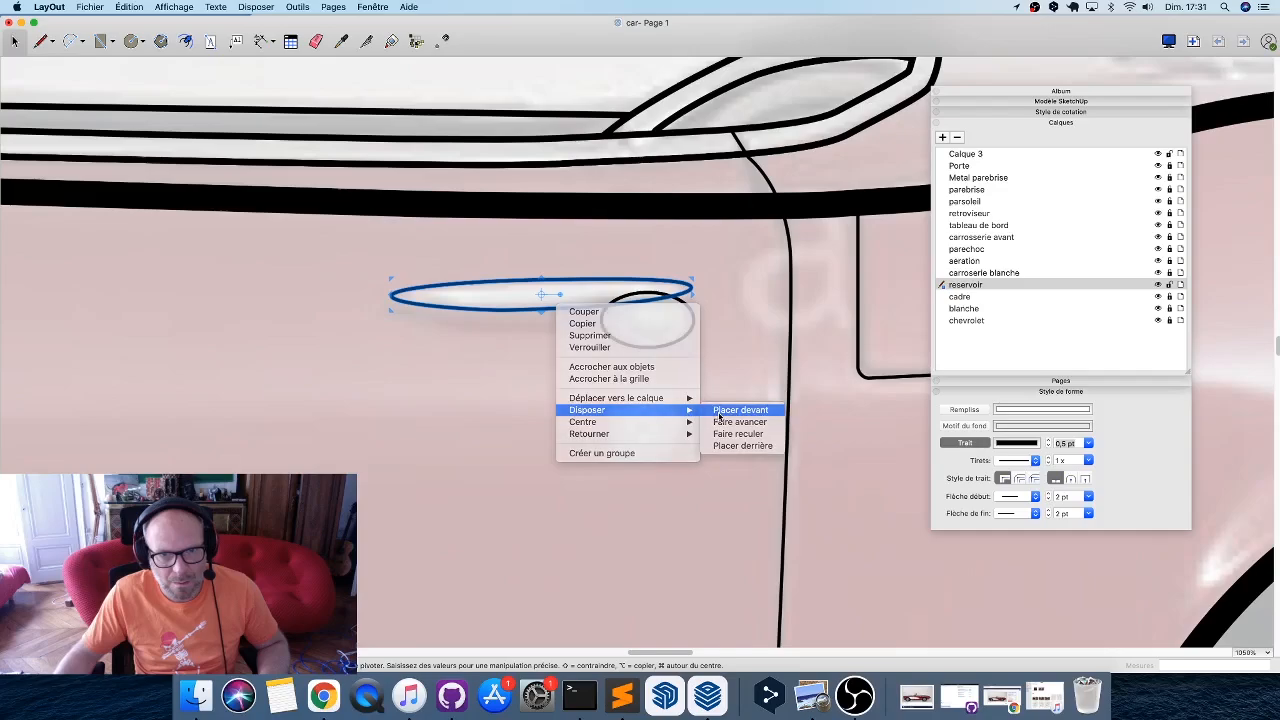
left_click(654, 415)
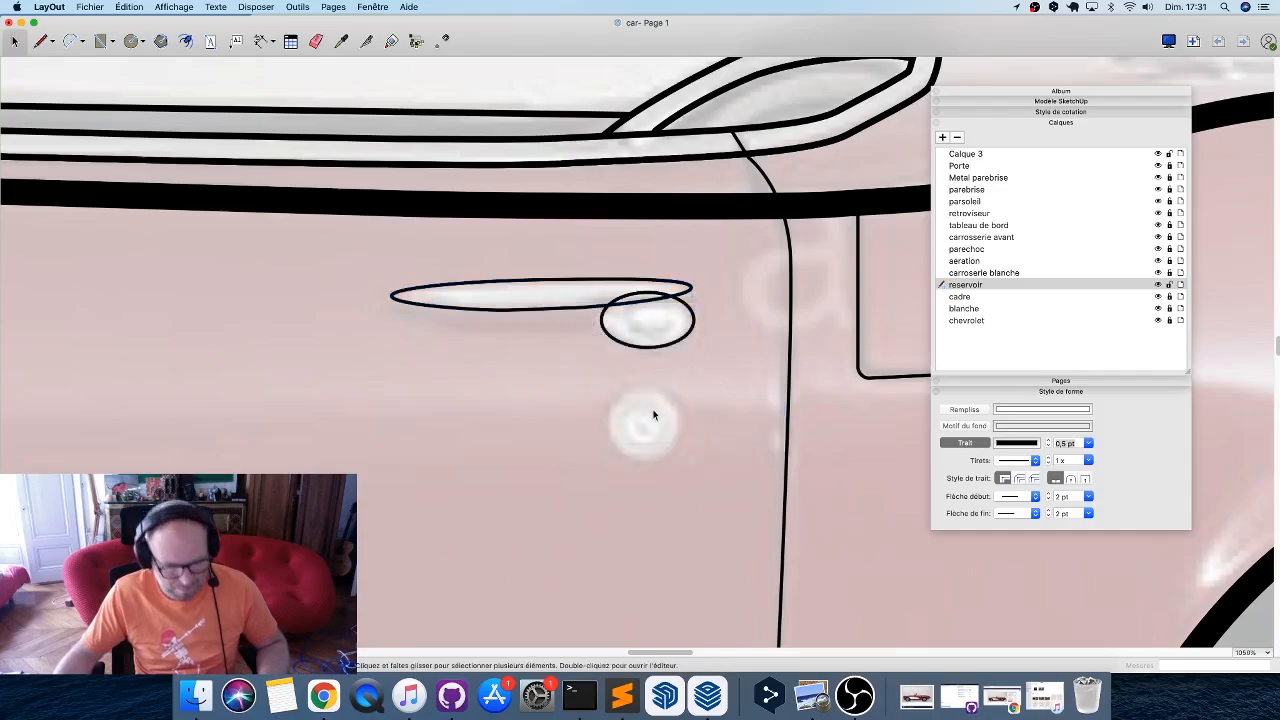
Draw a circle around the door lock and offset it inward twice, by about 0.7 mm and about 0.9 mm.
key("c")
left_click_drag(643, 427, 691, 427)
key("o")
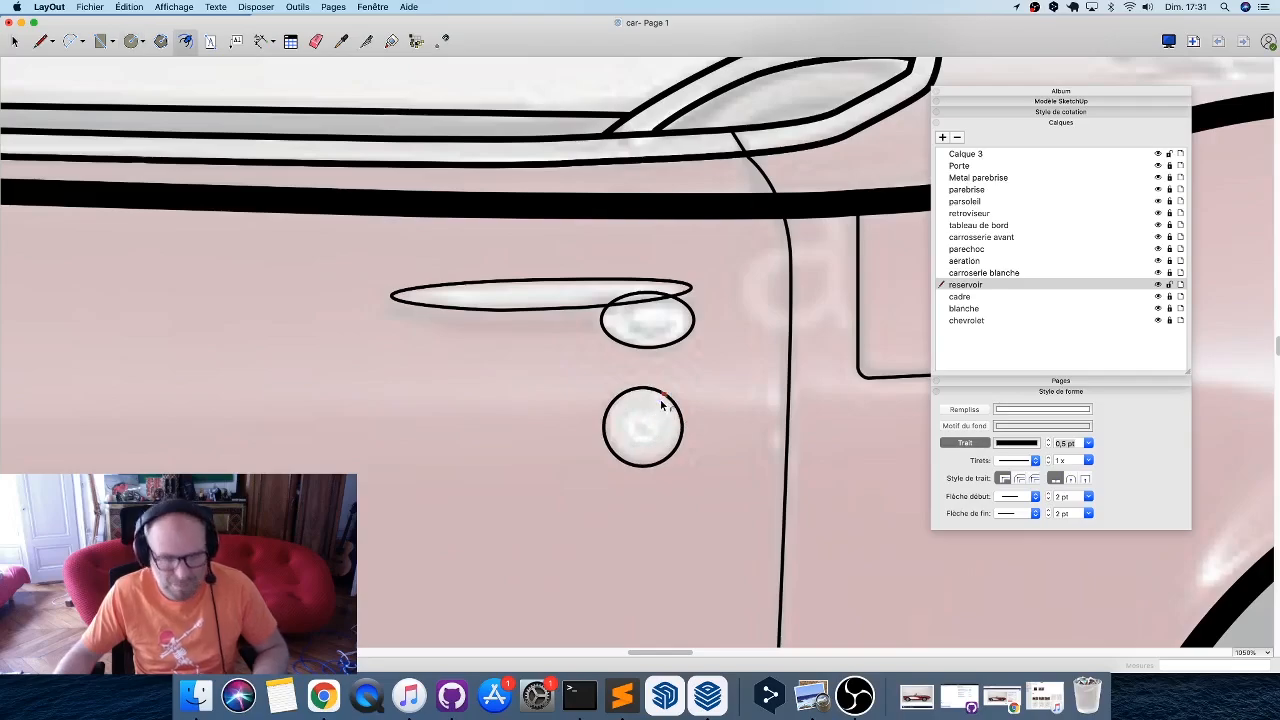
left_click(662, 401)
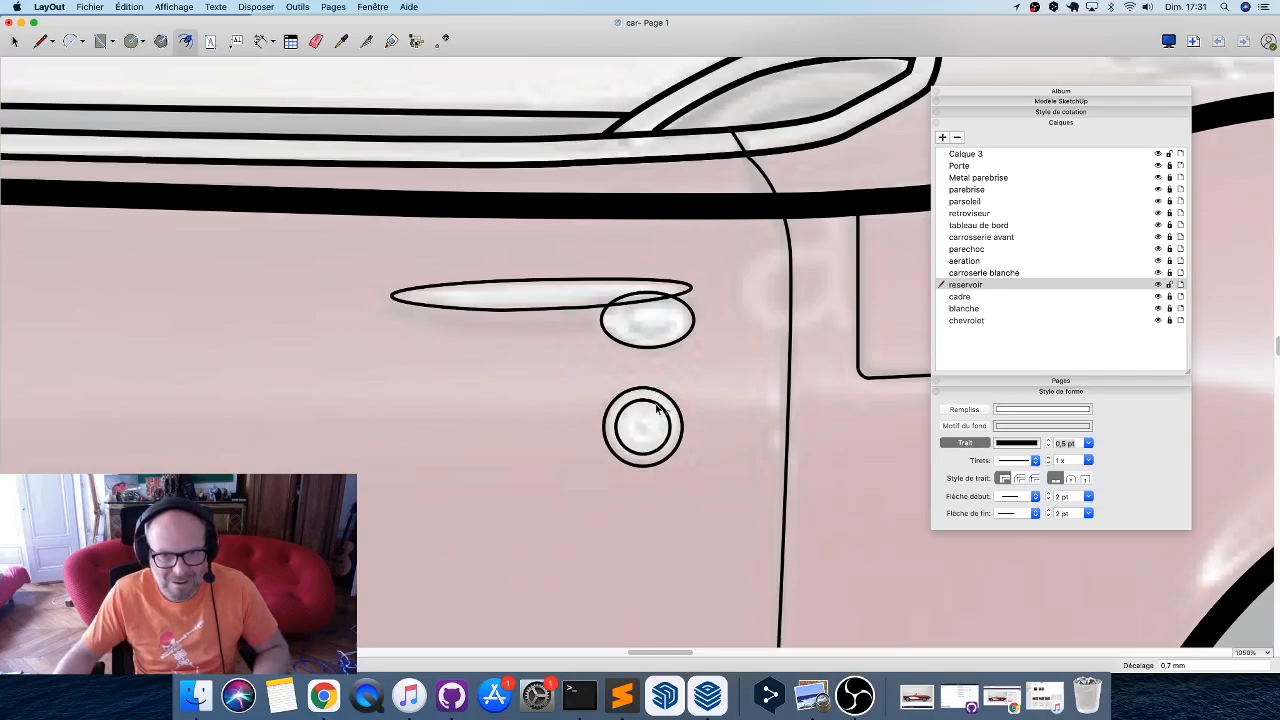
left_click(653, 405)
left_click(647, 416)
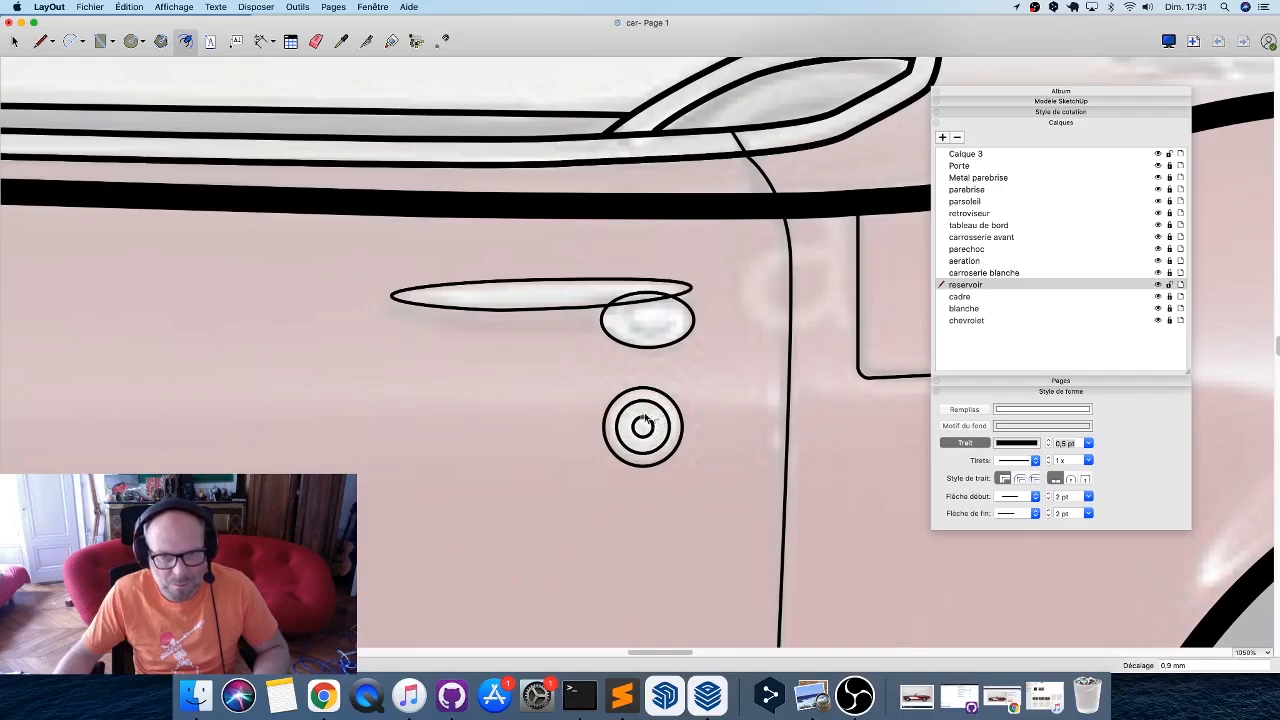
scroll(608, 376, "down", 1)
key("space")
scroll(608, 377, "down", 15)
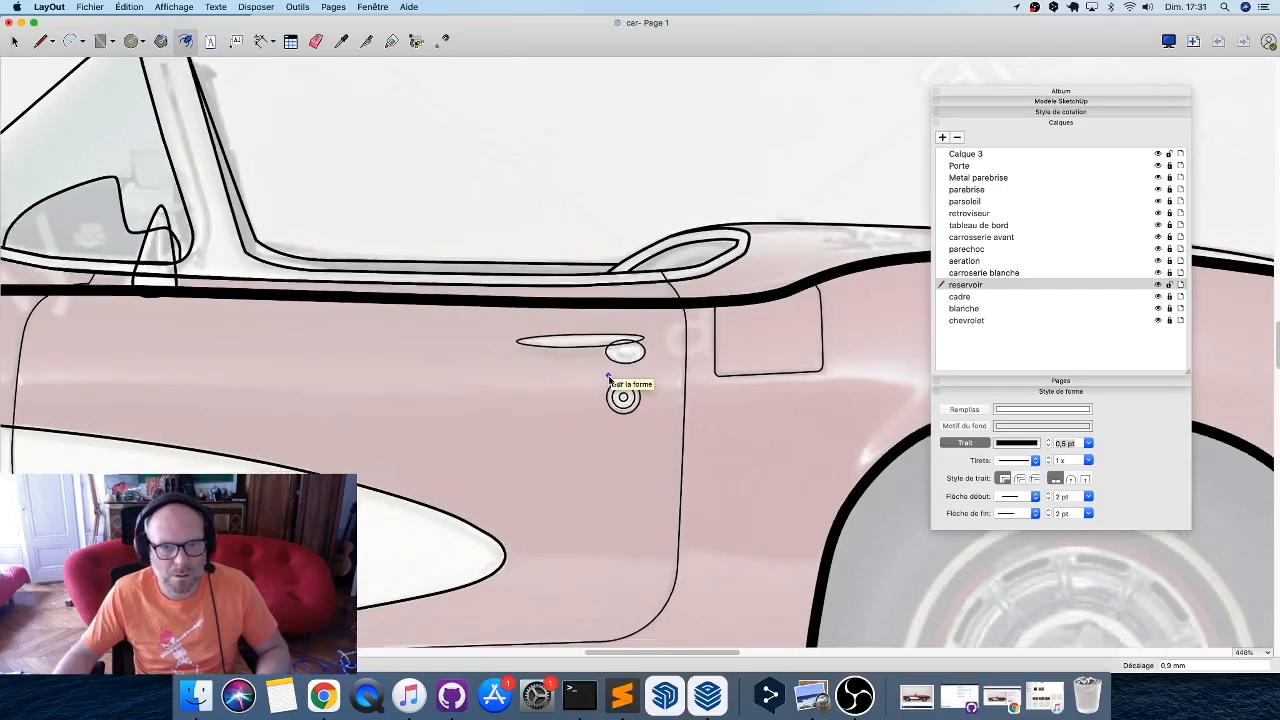
Add a layer named "roue" and place it between the cadre and blanche layers.
scroll(566, 403, "up", 1)
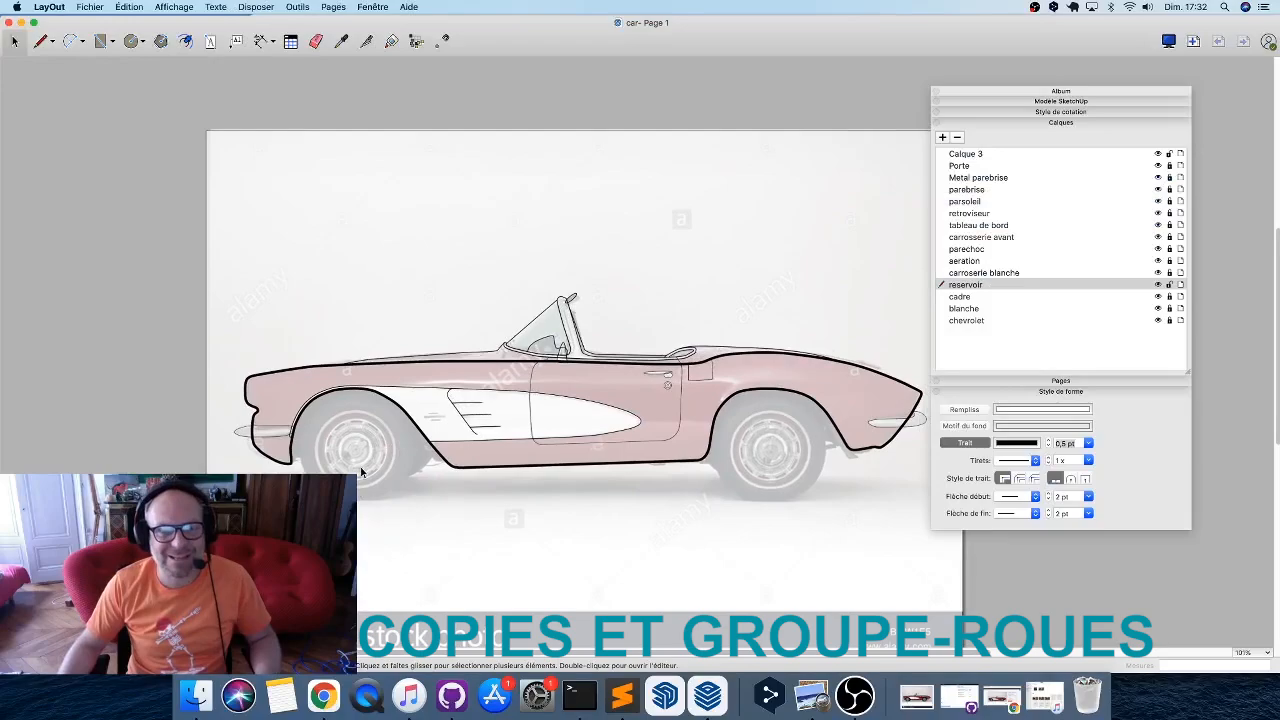
scroll(362, 472, "up", 10)
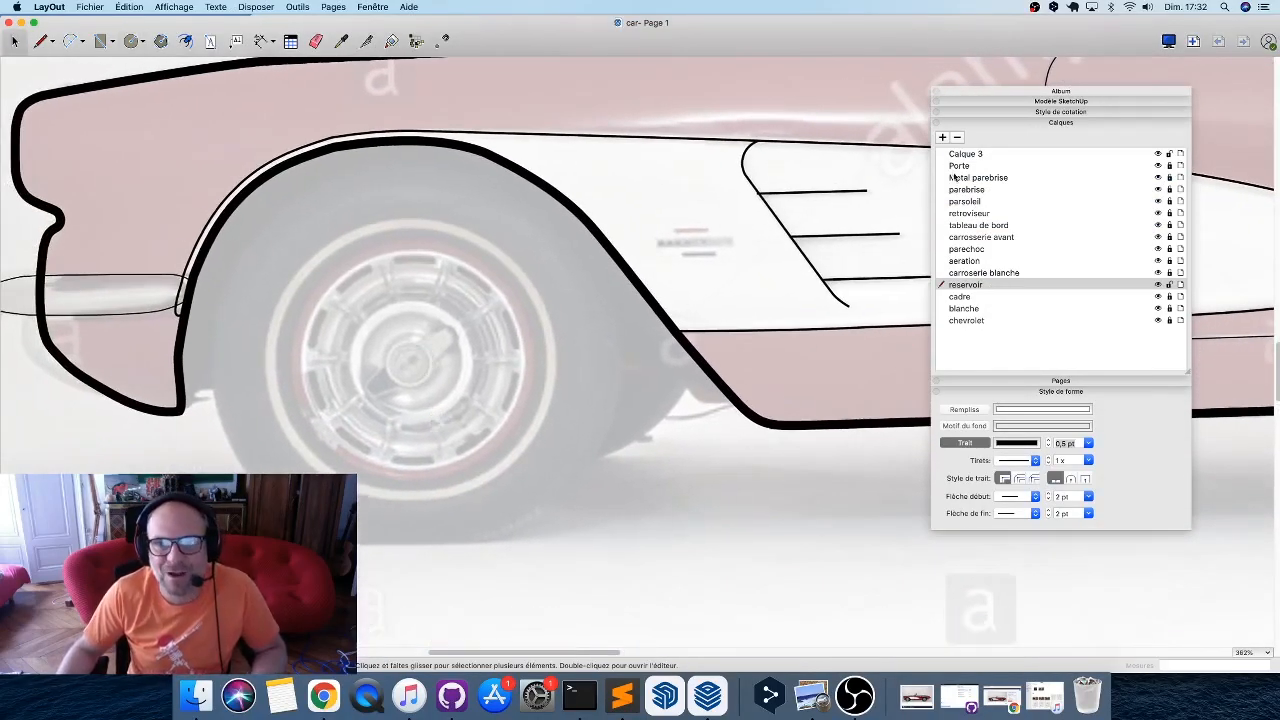
left_click(942, 137)
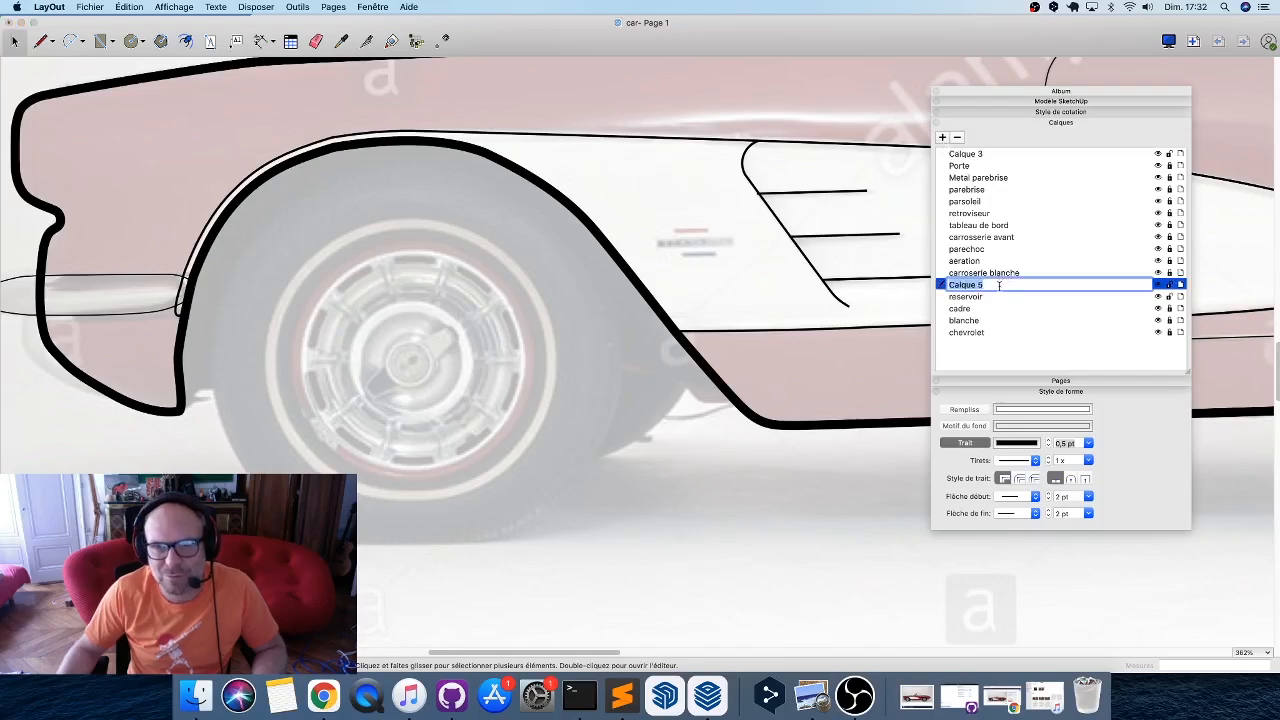
type("roue")
key("Return")
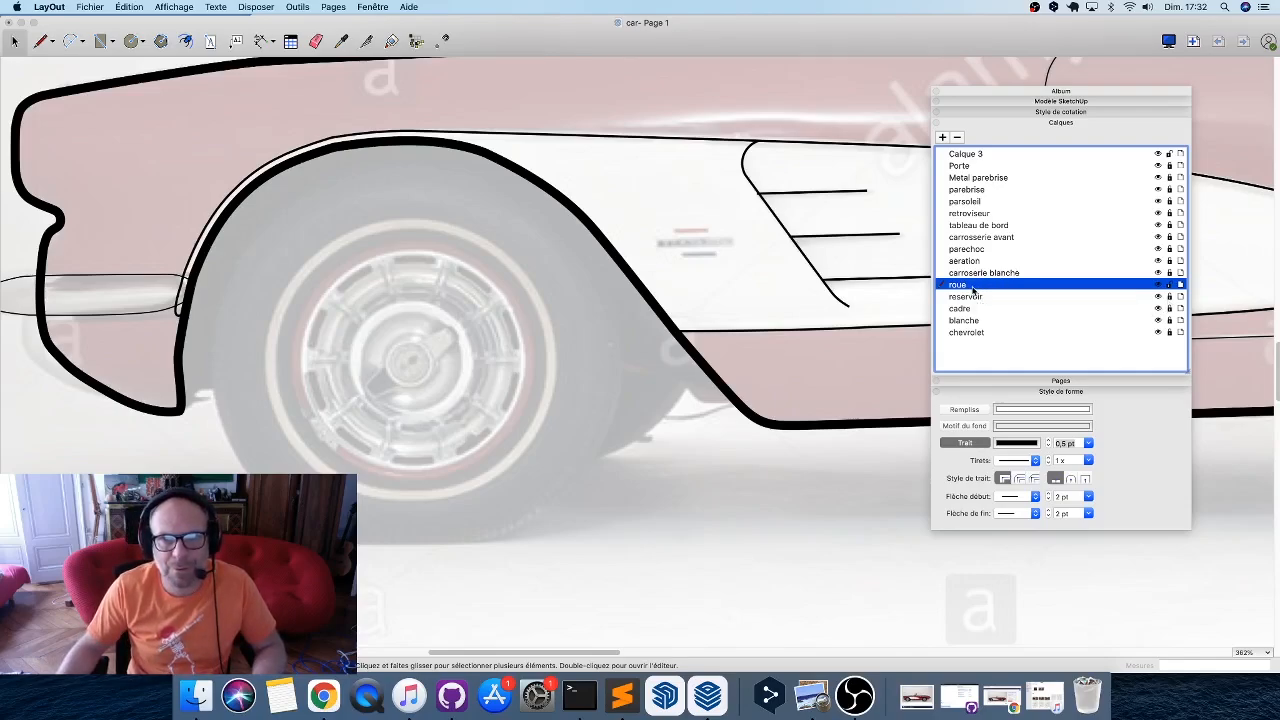
left_click_drag(973, 289, 976, 319)
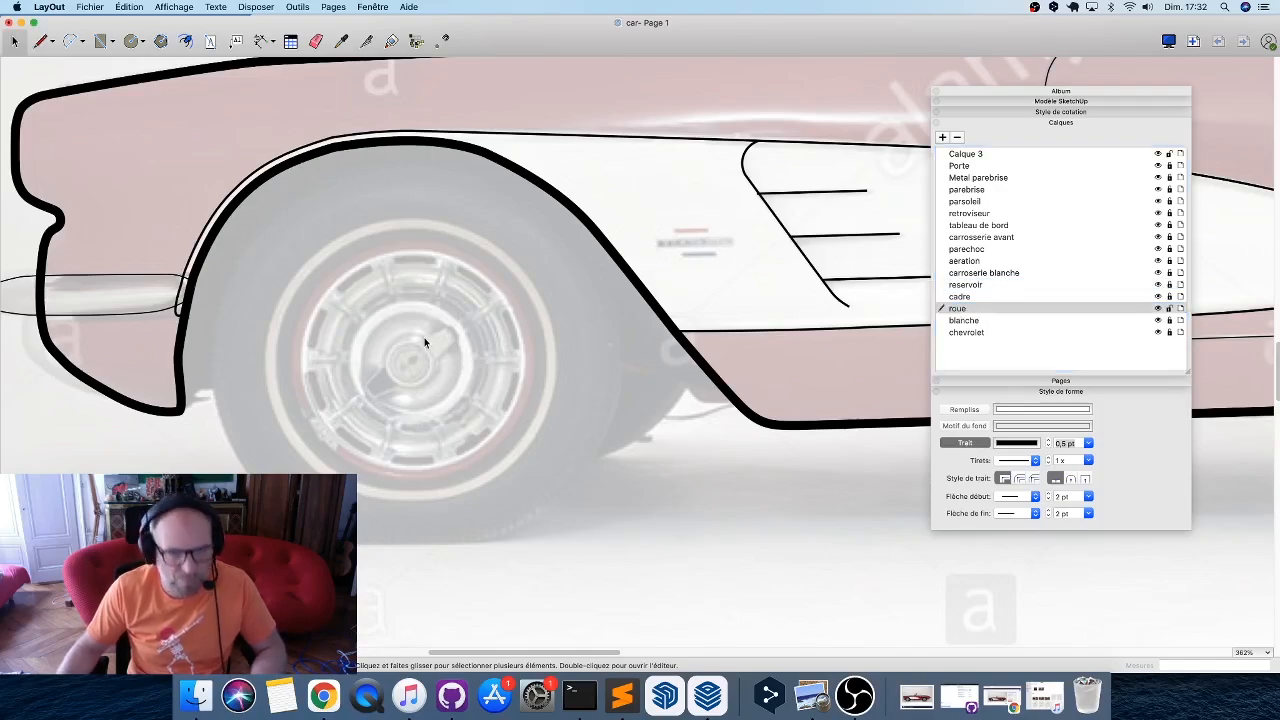
Draw the front tyre's outer circle from the wheel centre with a radius of about 32.1 mm.
key("c")
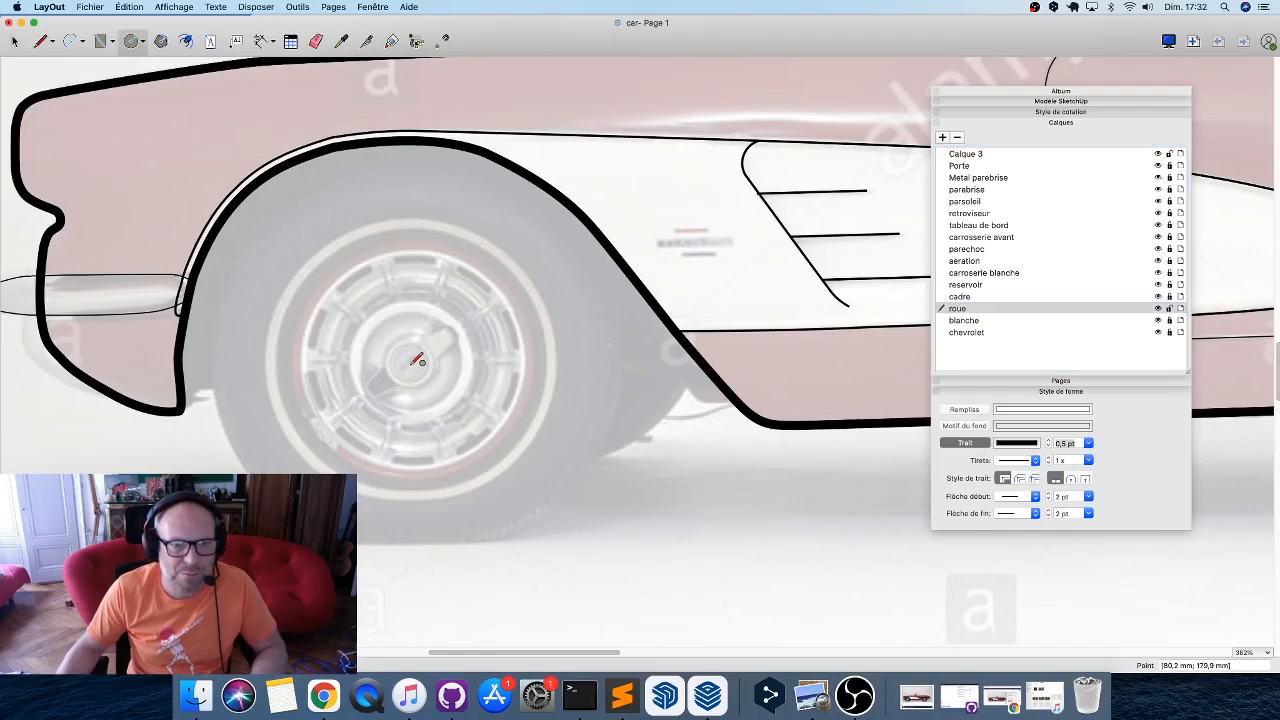
left_click(417, 359)
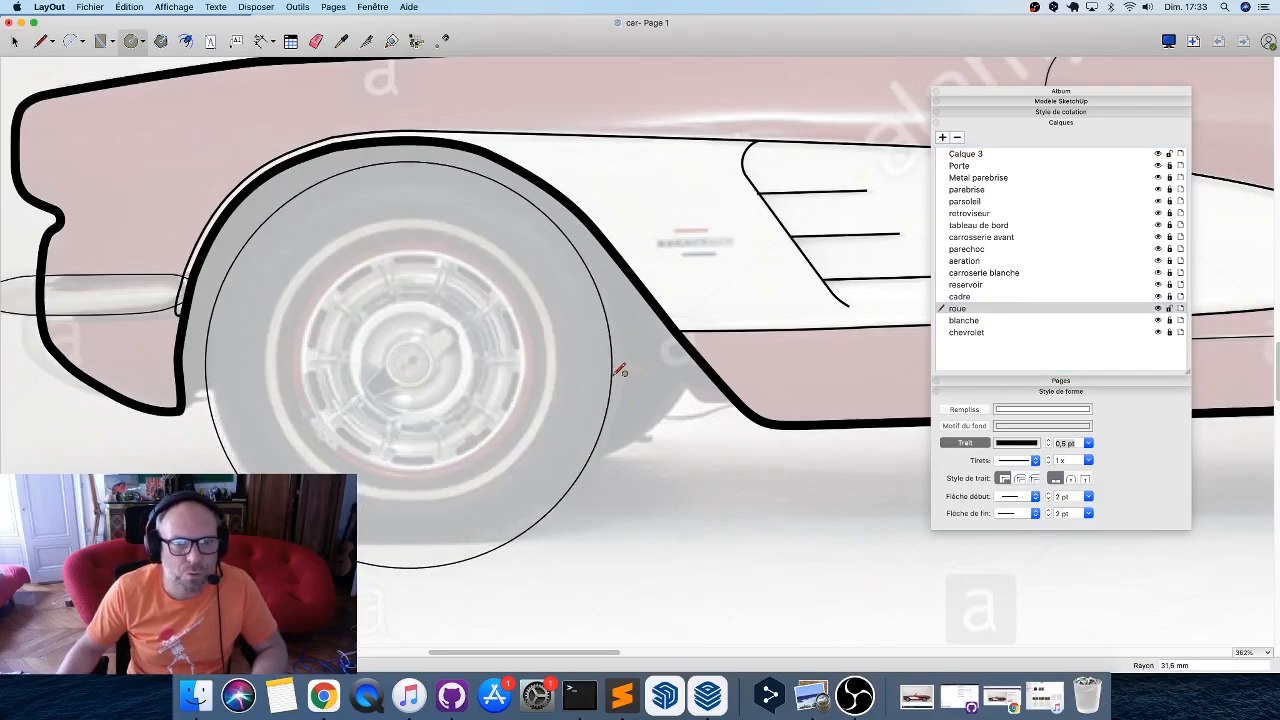
key("Escape")
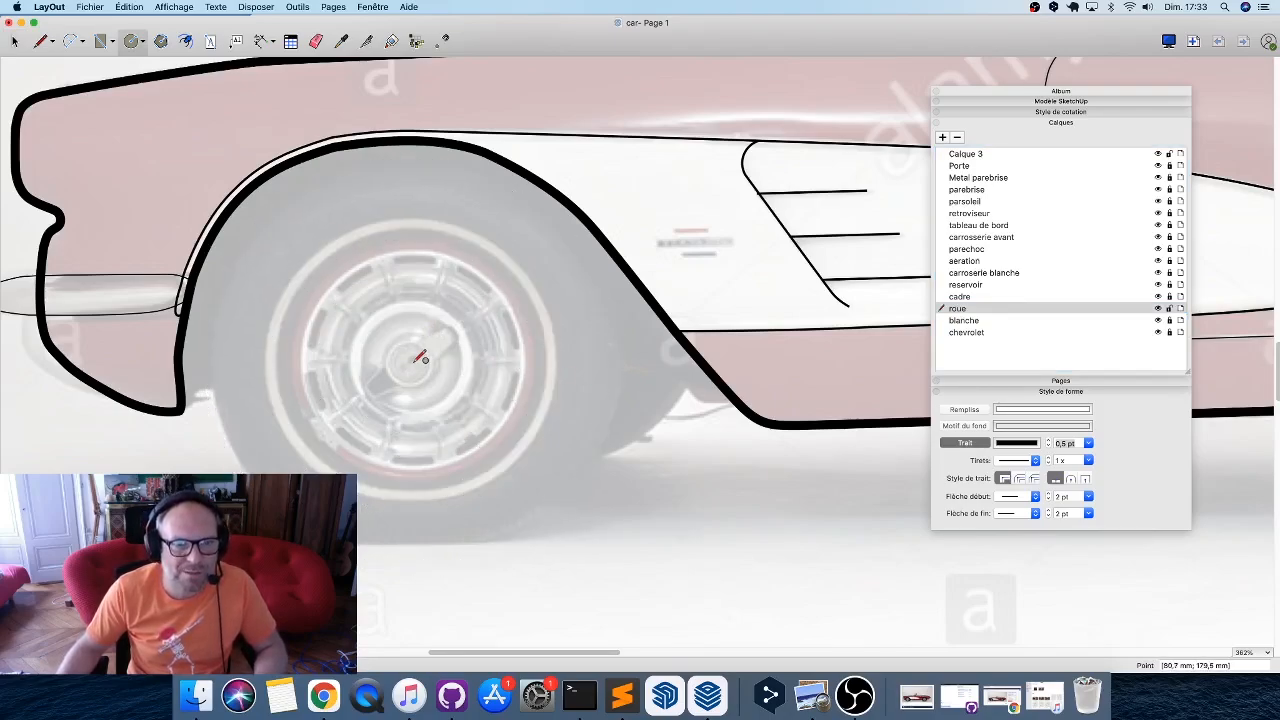
left_click(414, 360)
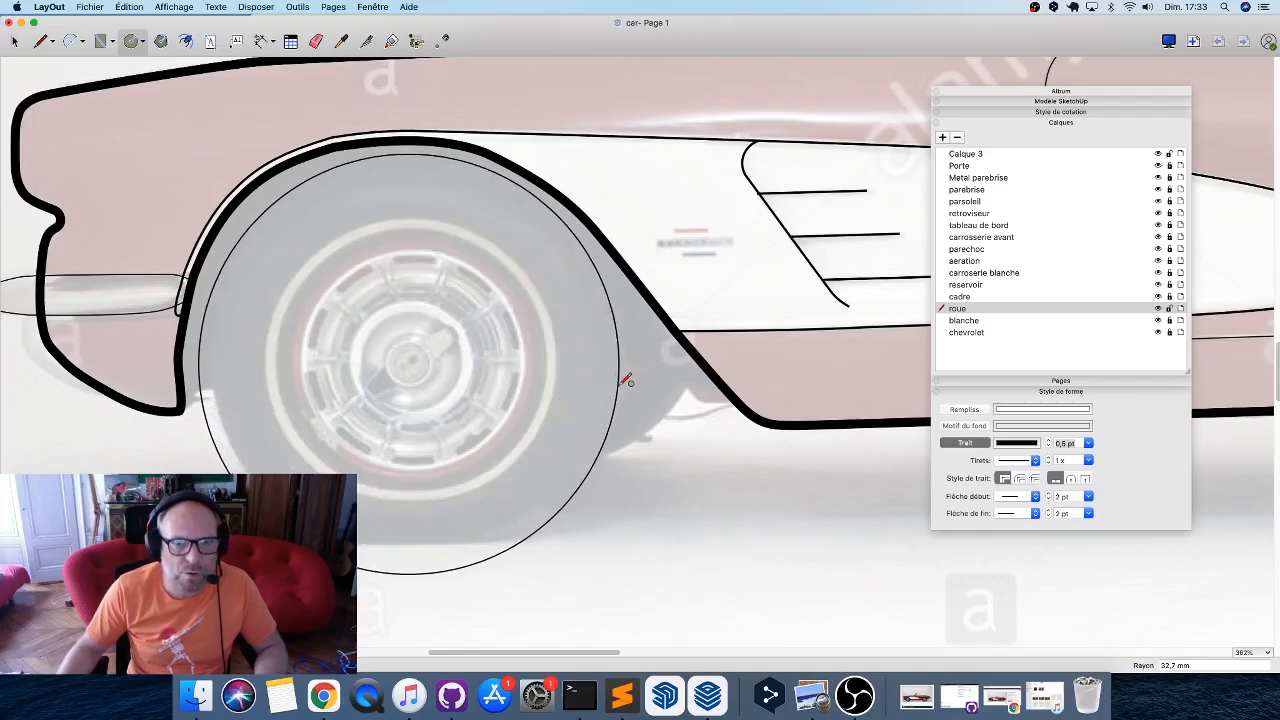
key("Escape")
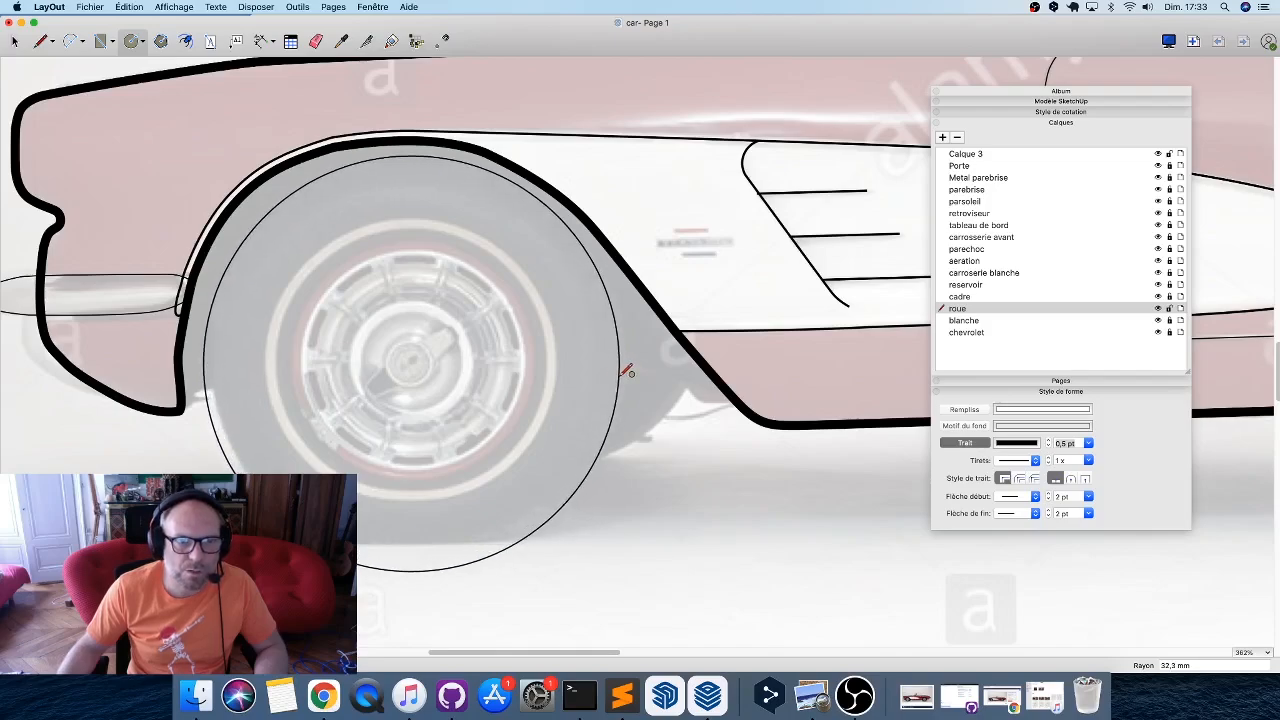
left_click(628, 372)
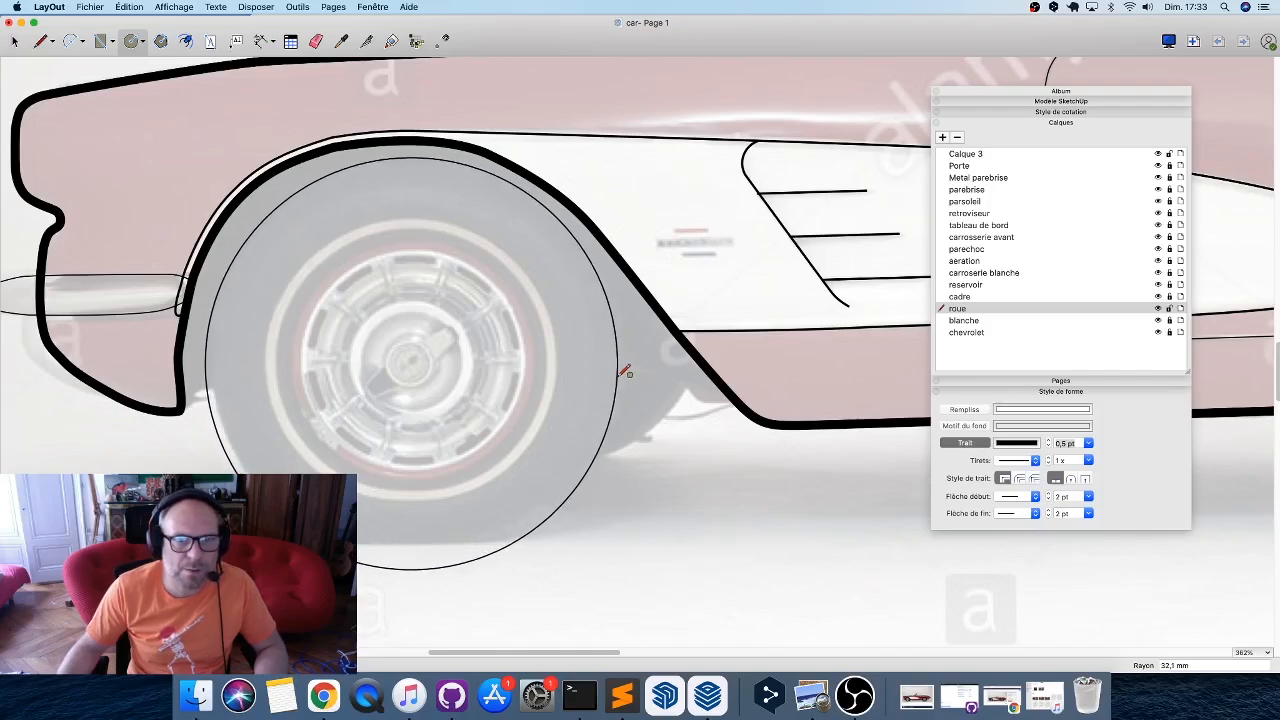
Turn on object snapping and draw a second tyre circle from the same centre, about 30.5 mm in radius.
left_click(416, 361)
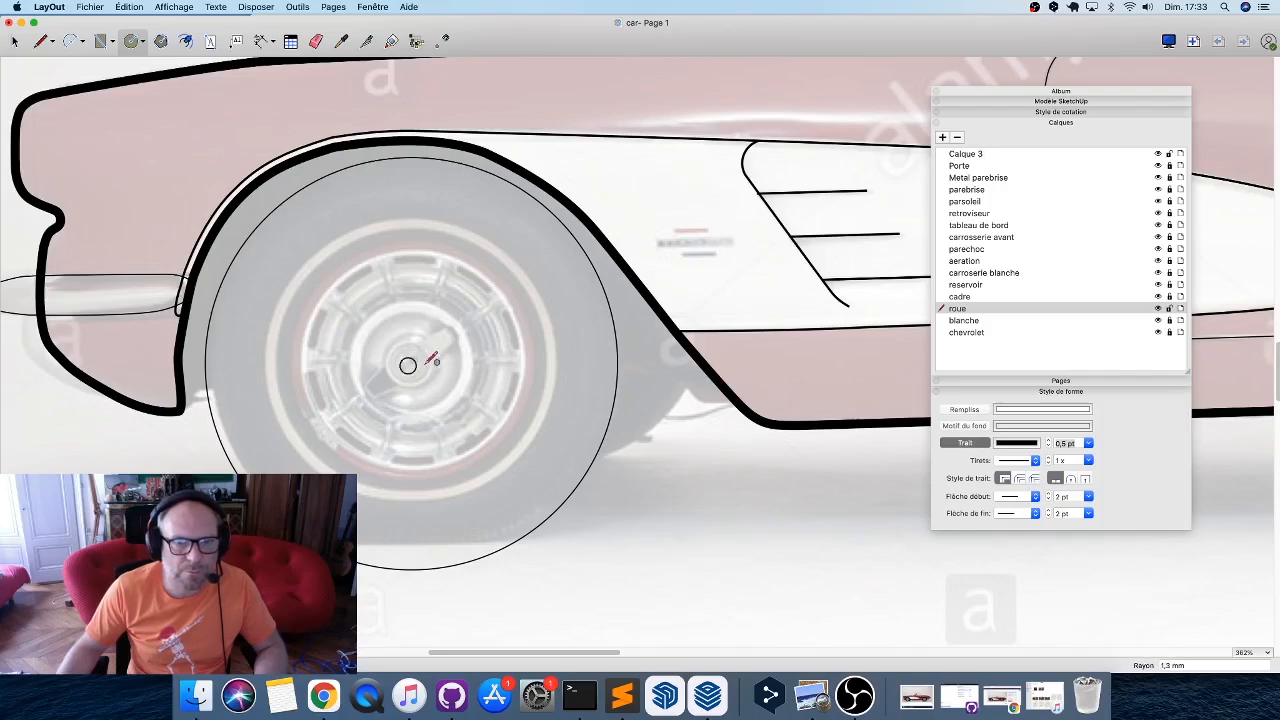
left_click(617, 365)
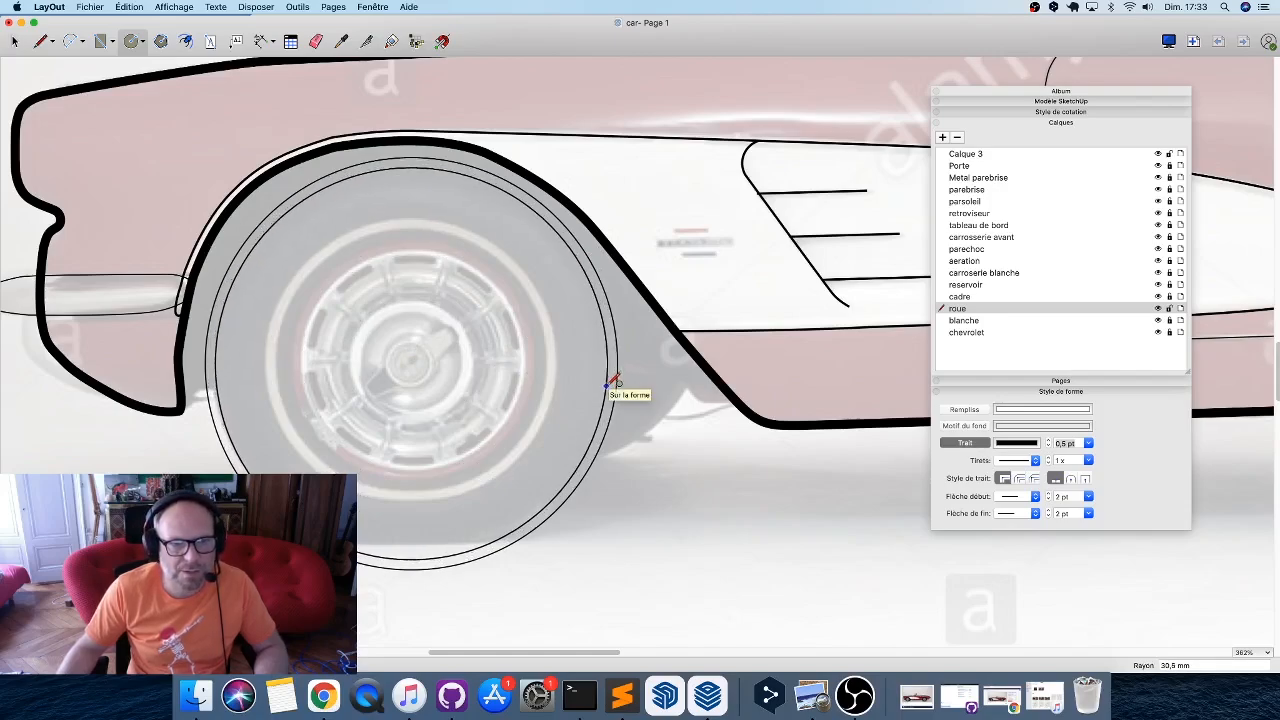
left_click(612, 384)
Draw two concentric circles along the outer and inner edges of the front tyre's white band.
left_click(414, 363)
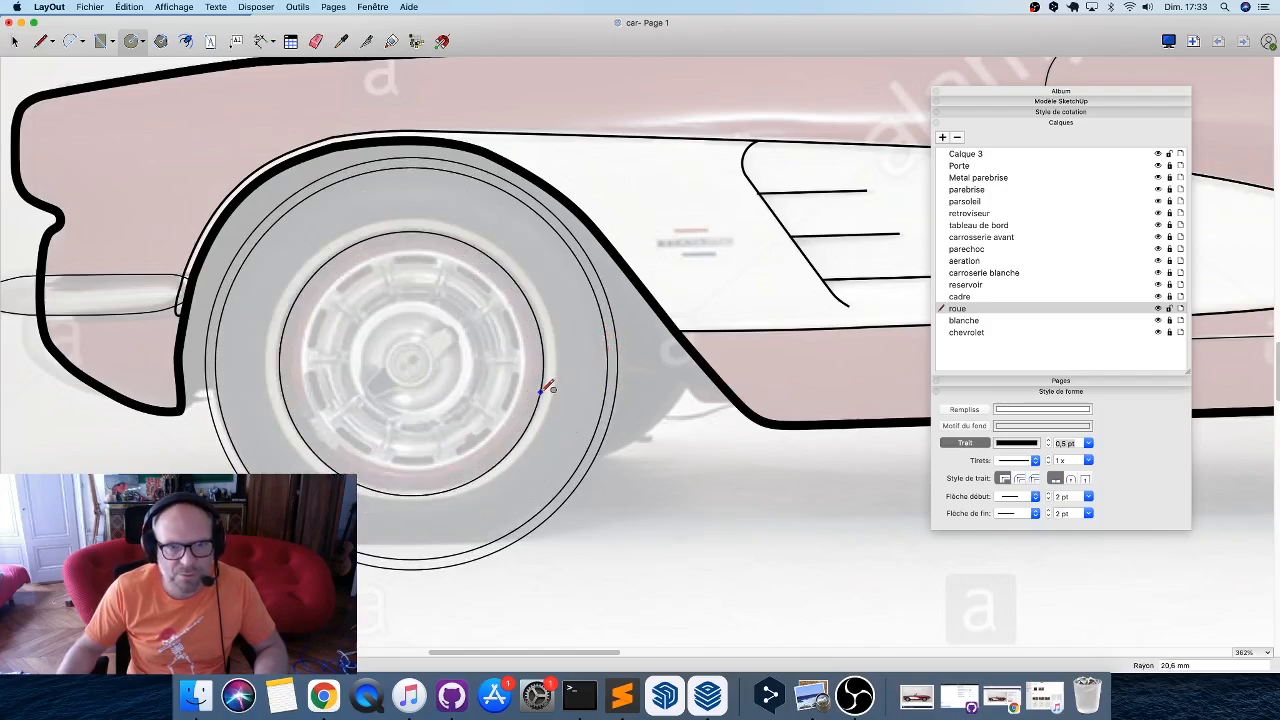
left_click(555, 388)
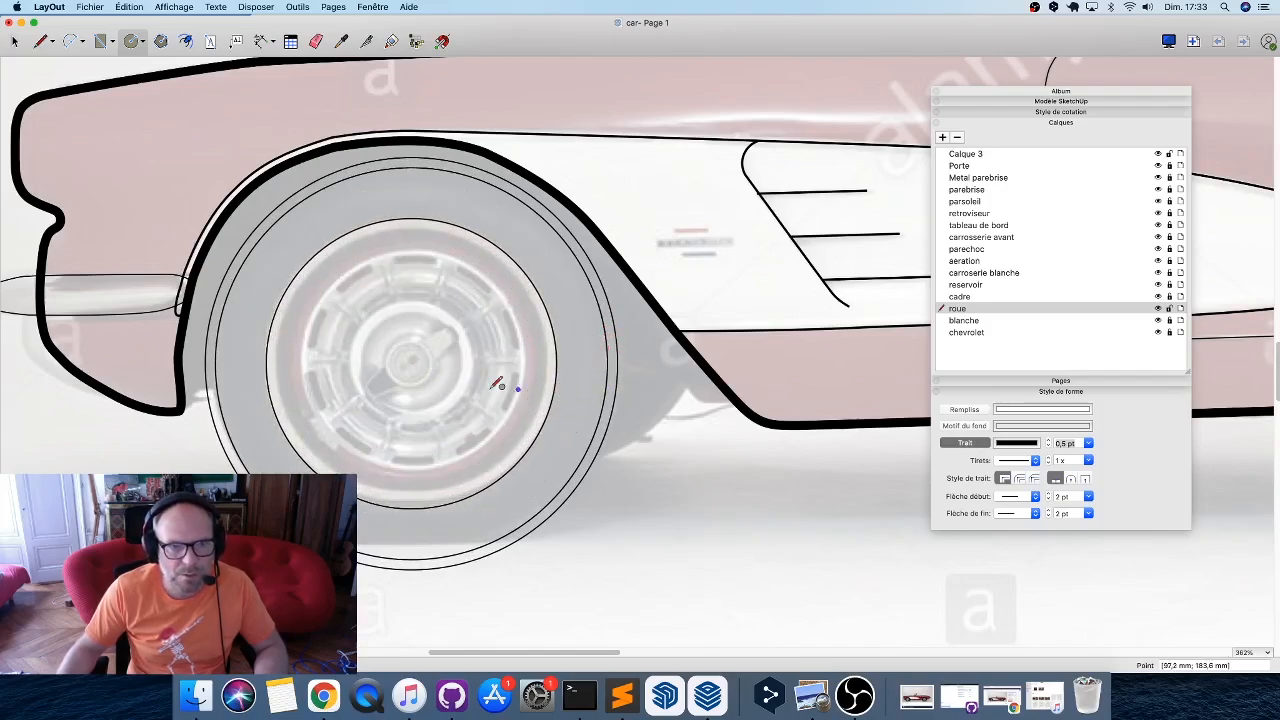
left_click(414, 364)
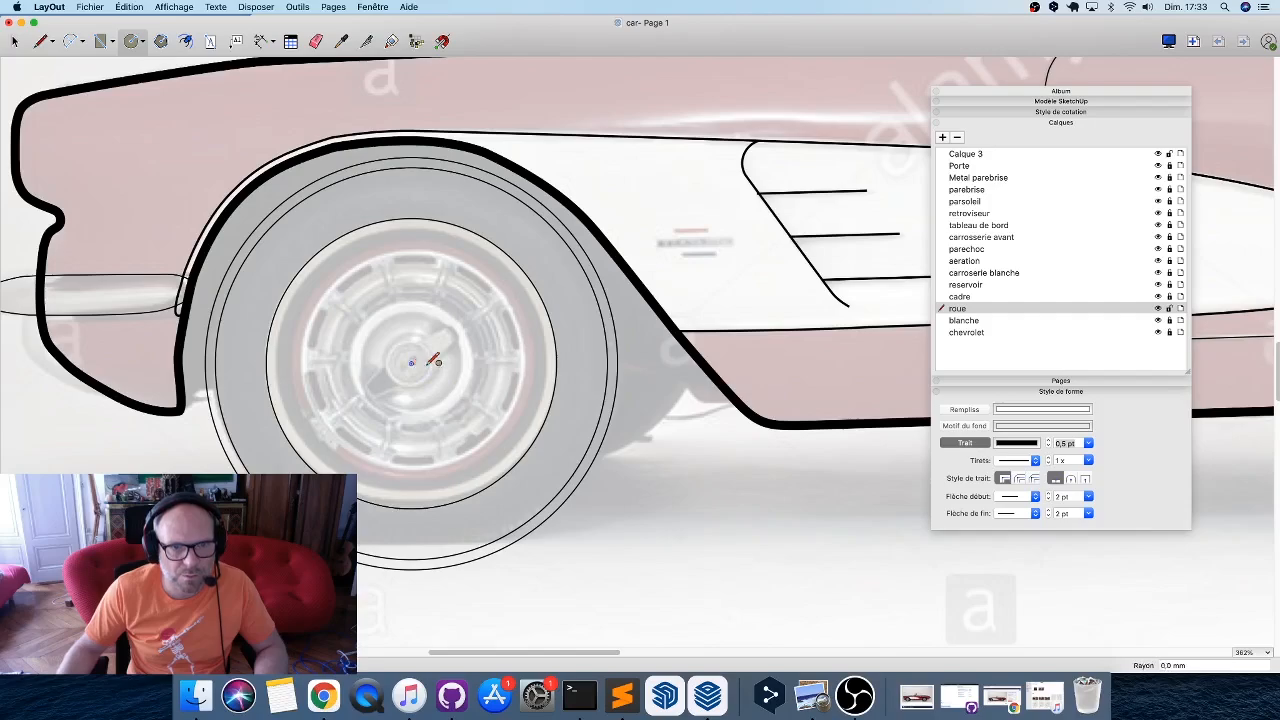
left_click(553, 368)
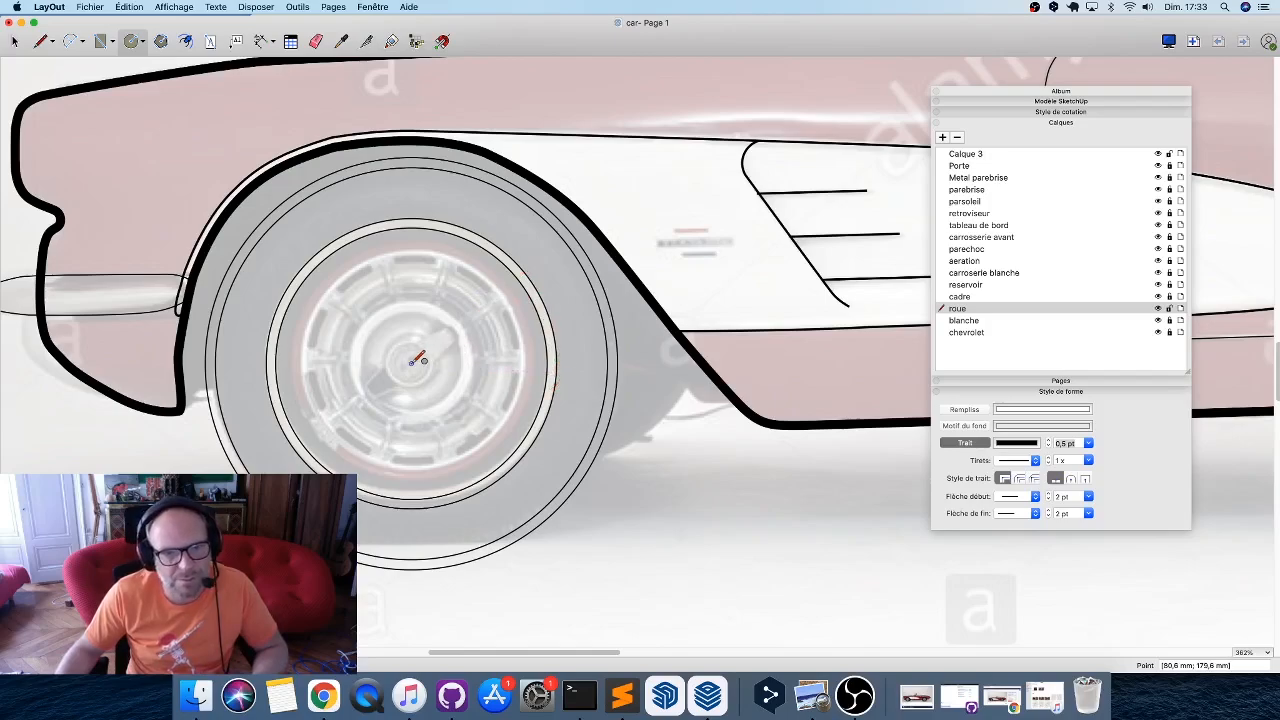
Draw two concentric circles bounding the red rim band inside the white band, the inner one about 17.3 mm in radius.
left_click(411, 362)
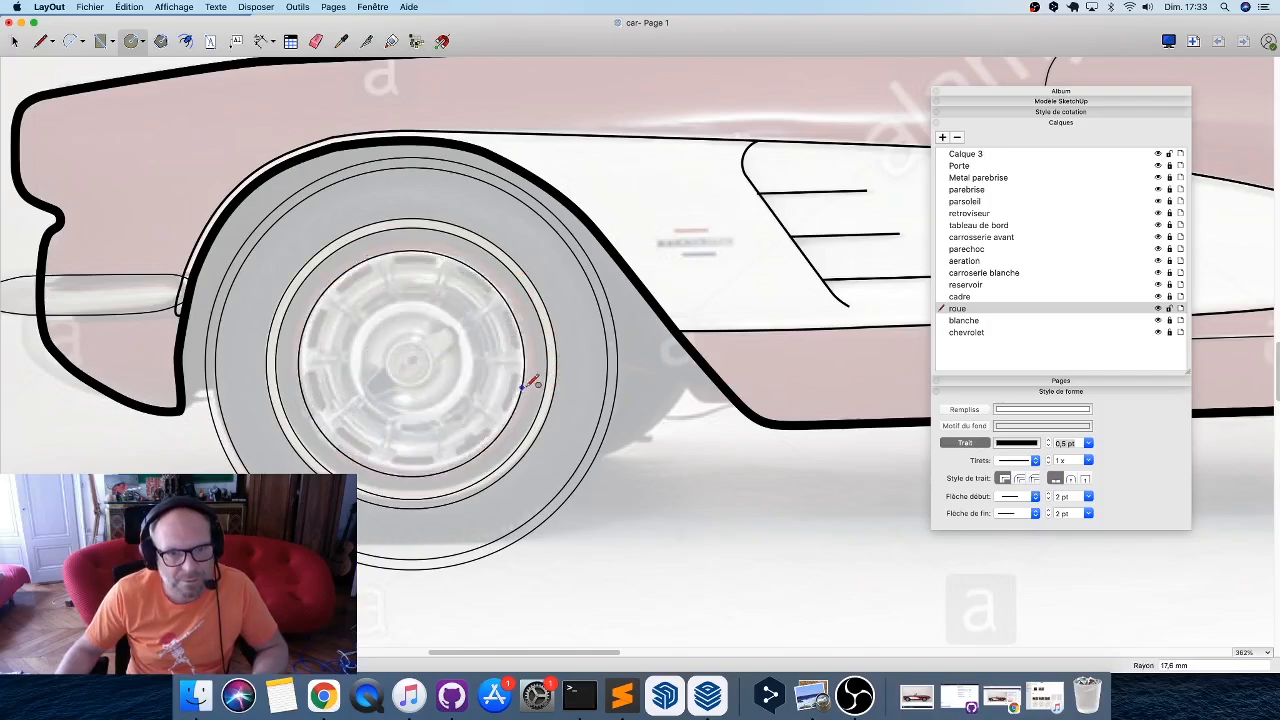
left_click(412, 362)
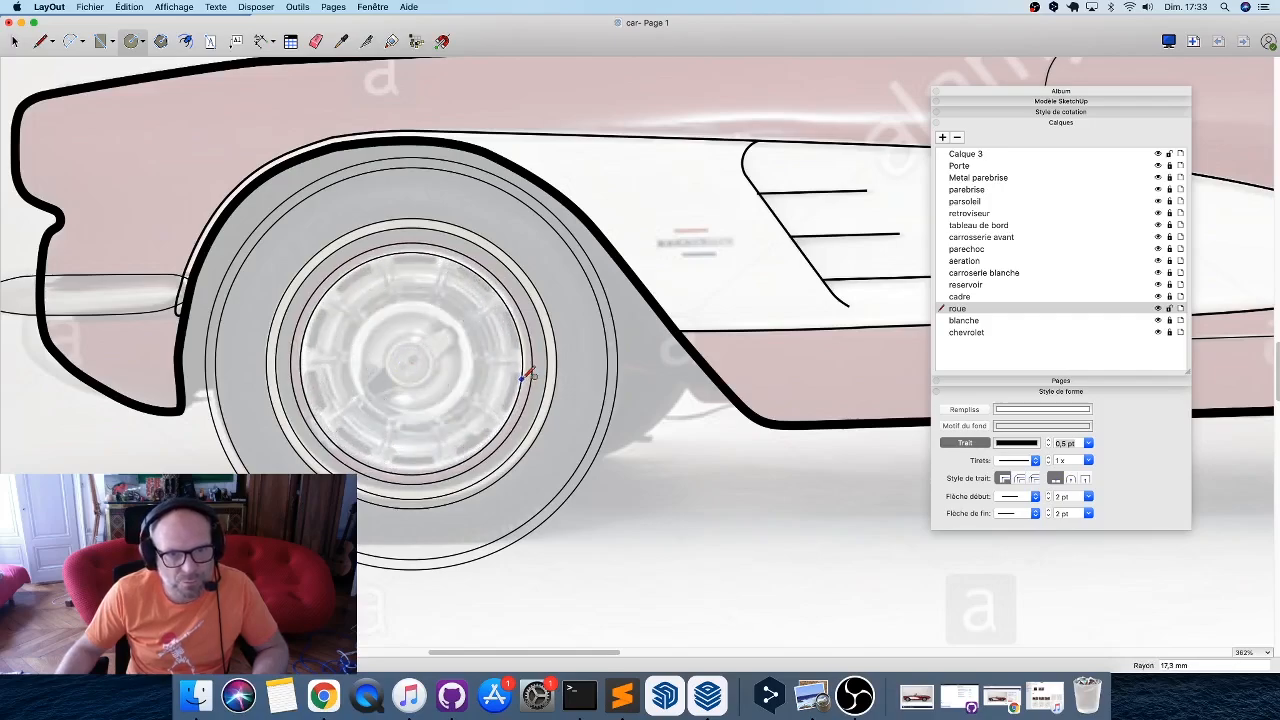
left_click(530, 374)
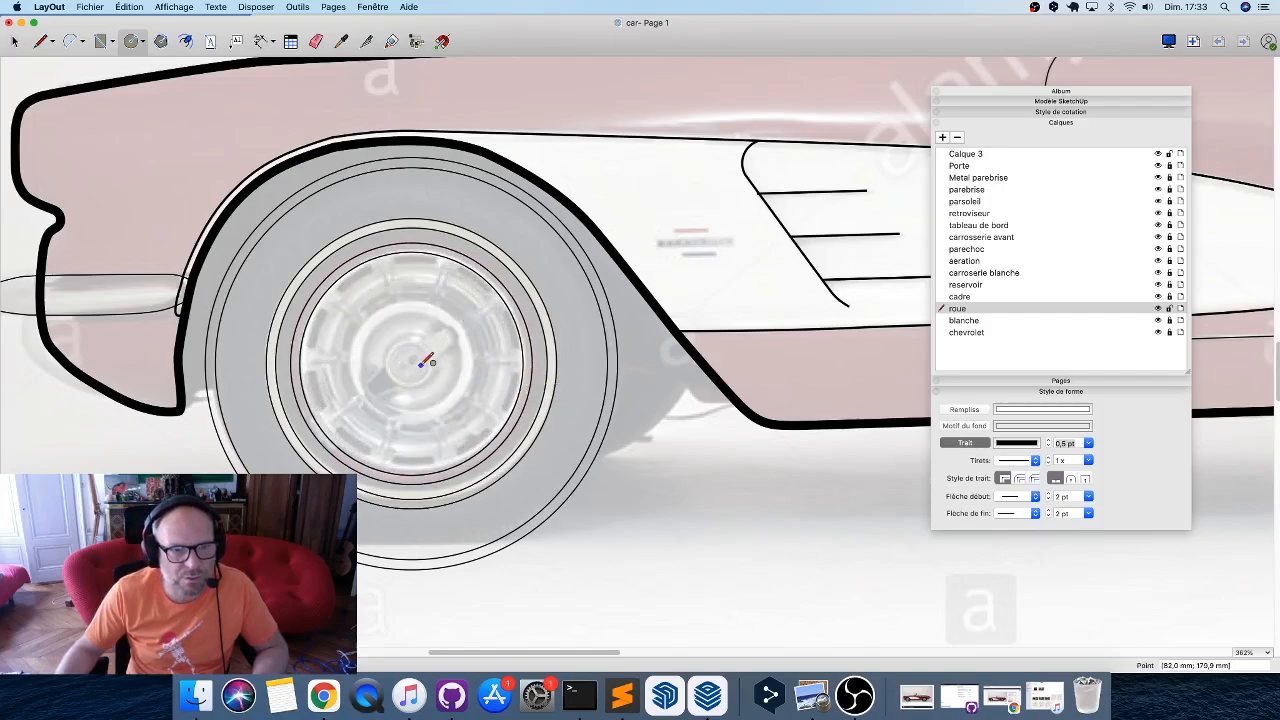
left_click(412, 362)
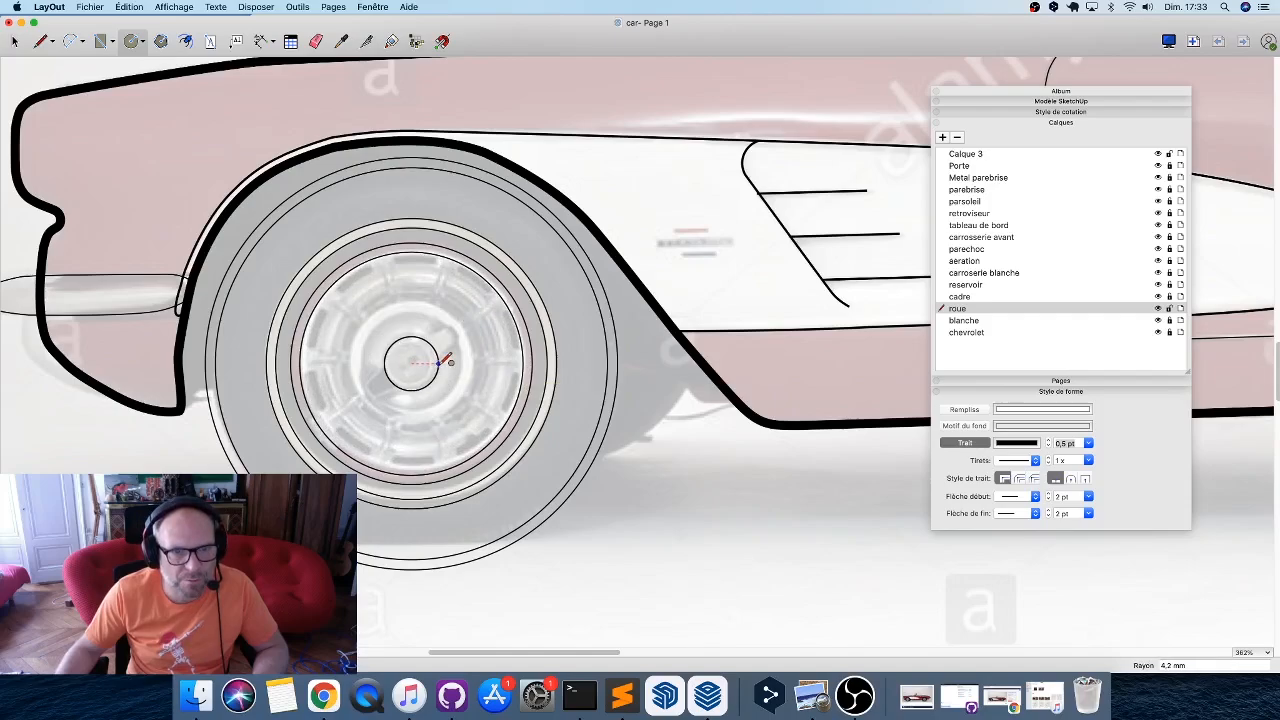
left_click(437, 363)
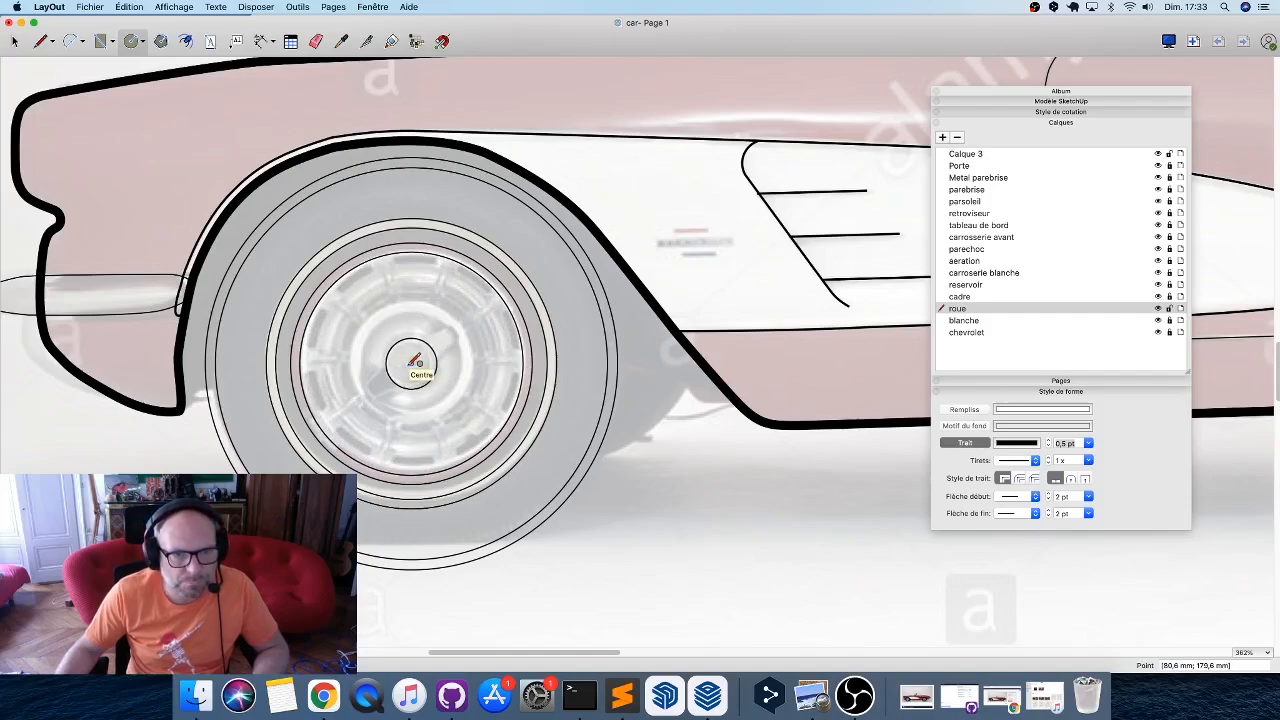
key("super+z")
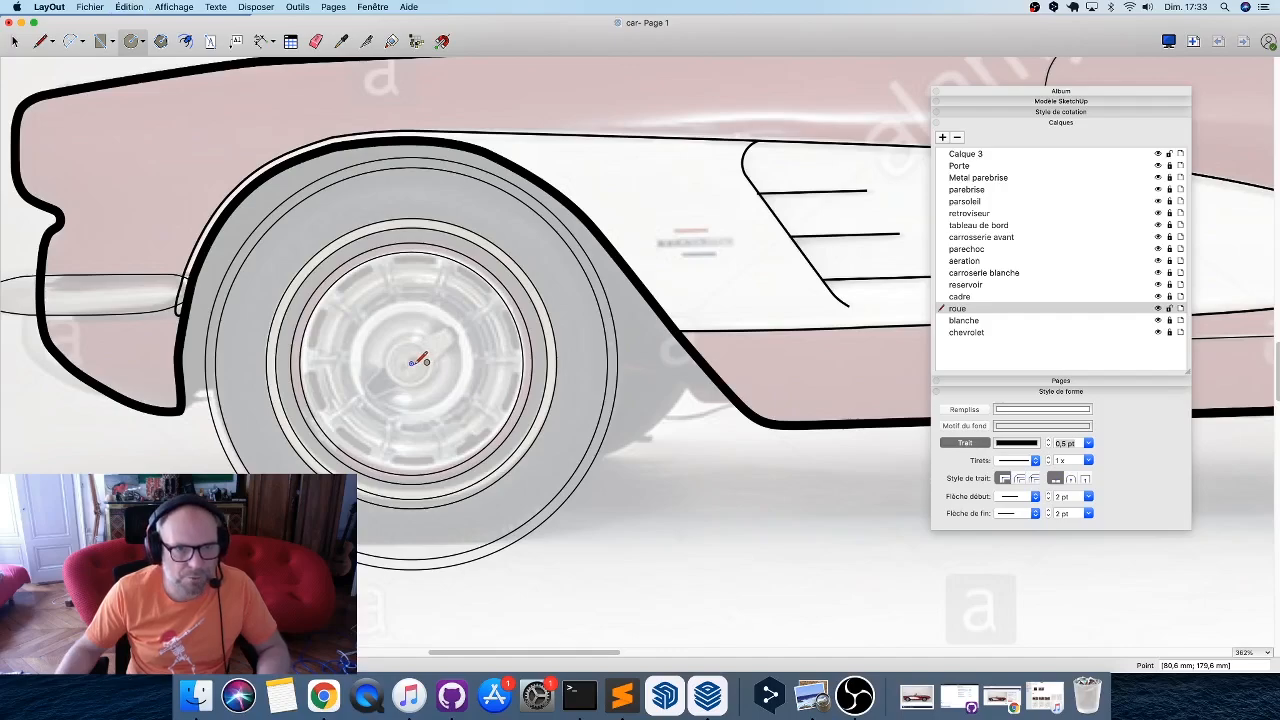
Draw three more concentric circles over the hubcap, with the innermost hub circle about 3.9 mm in radius.
left_click(412, 362)
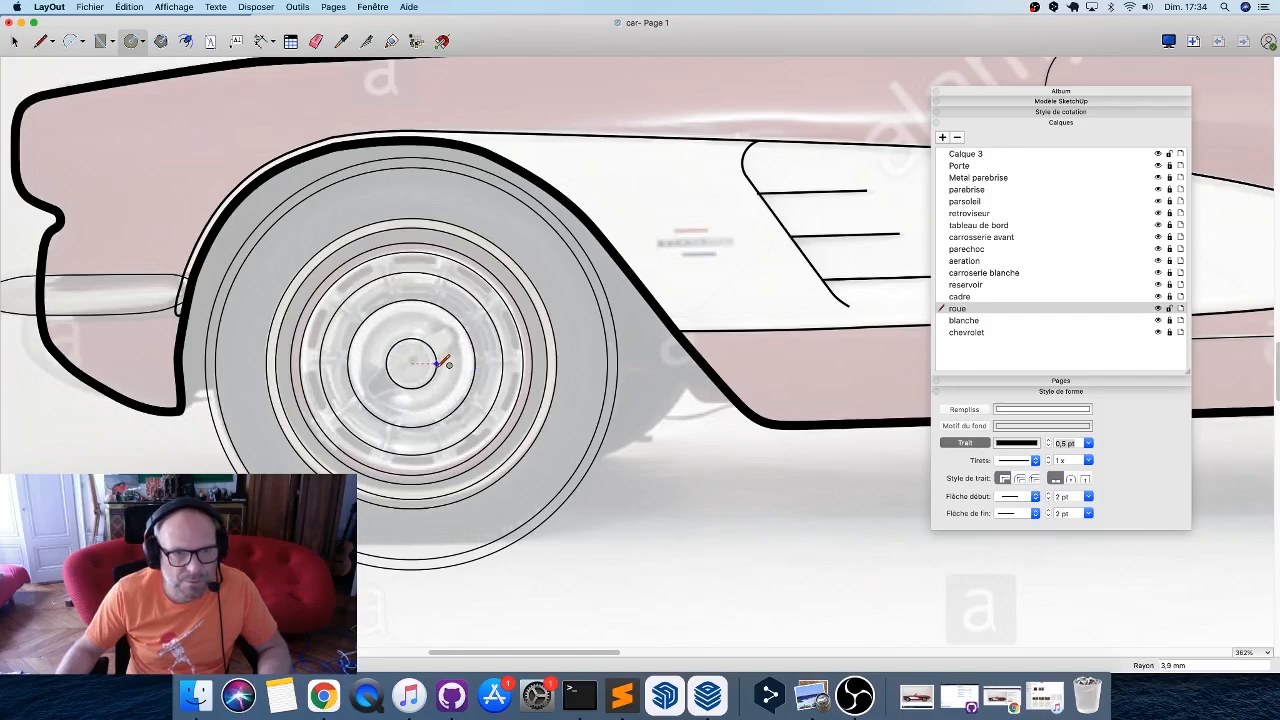
left_click(438, 363)
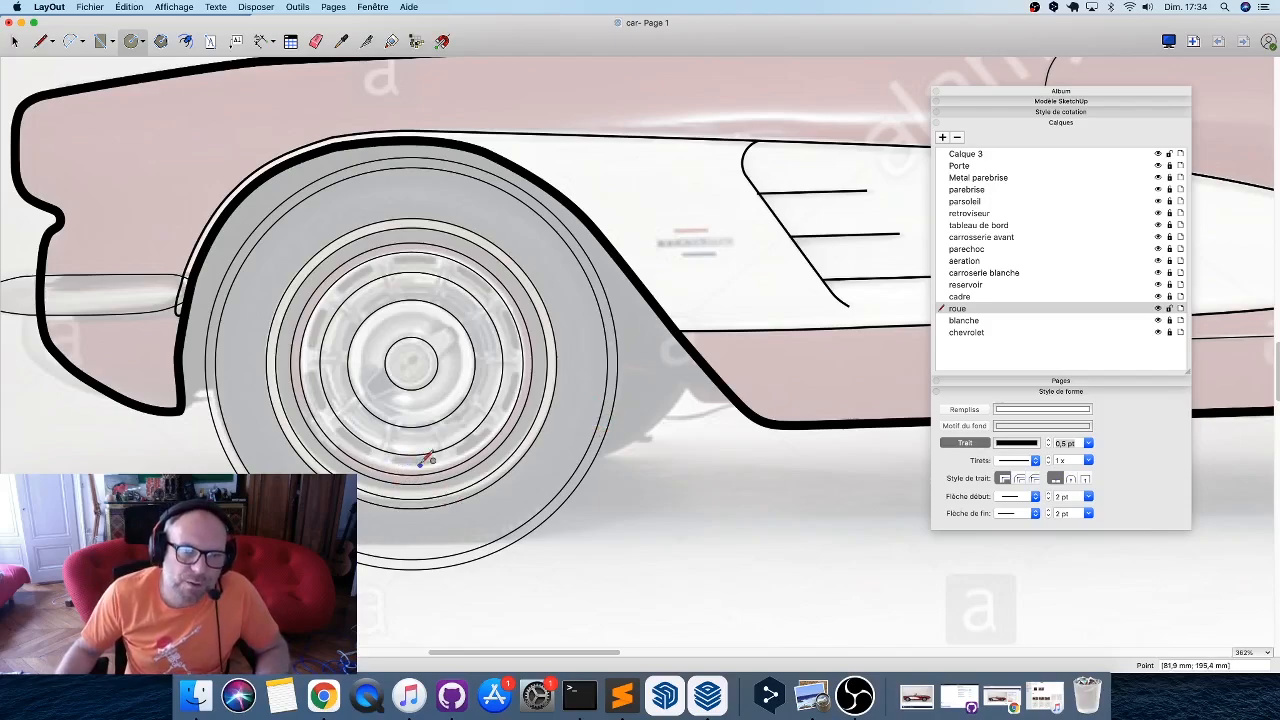
Draw a closed trapezoid over the dark slot at the bottom of the hubcap, with a top edge about 4.7 mm long.
scroll(421, 462, "up", 6)
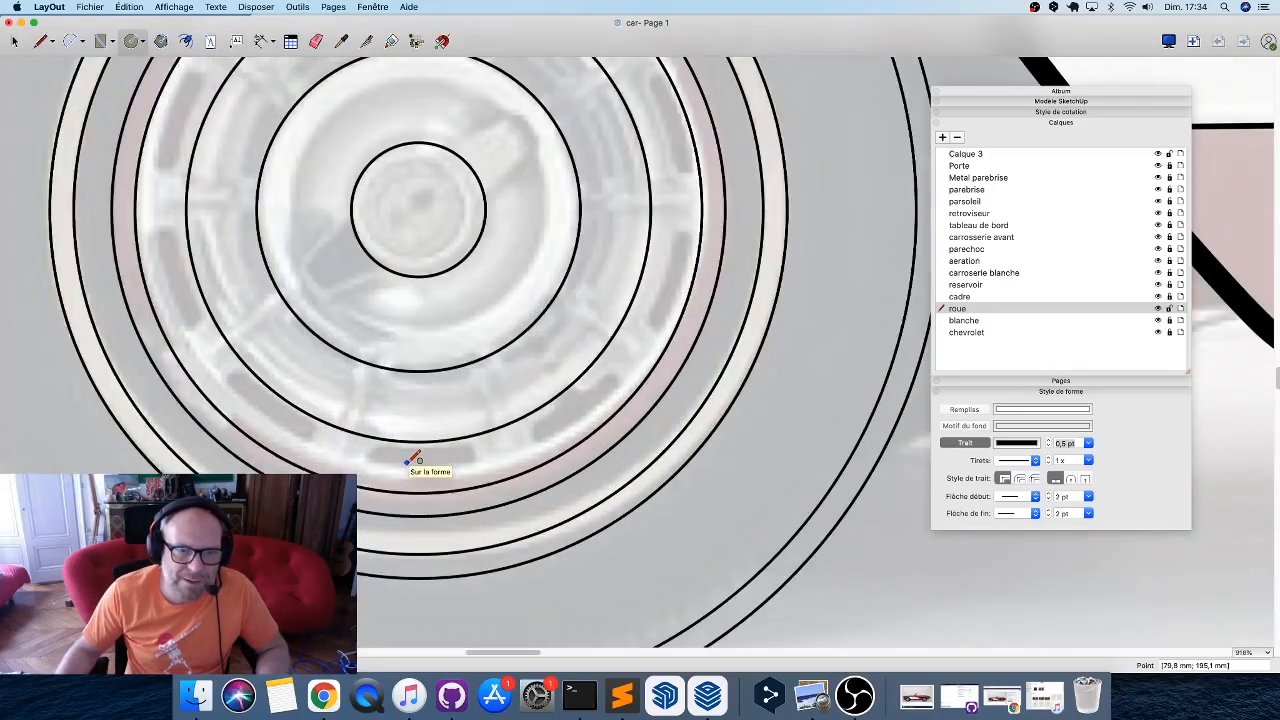
scroll(413, 460, "up", 3)
key("l")
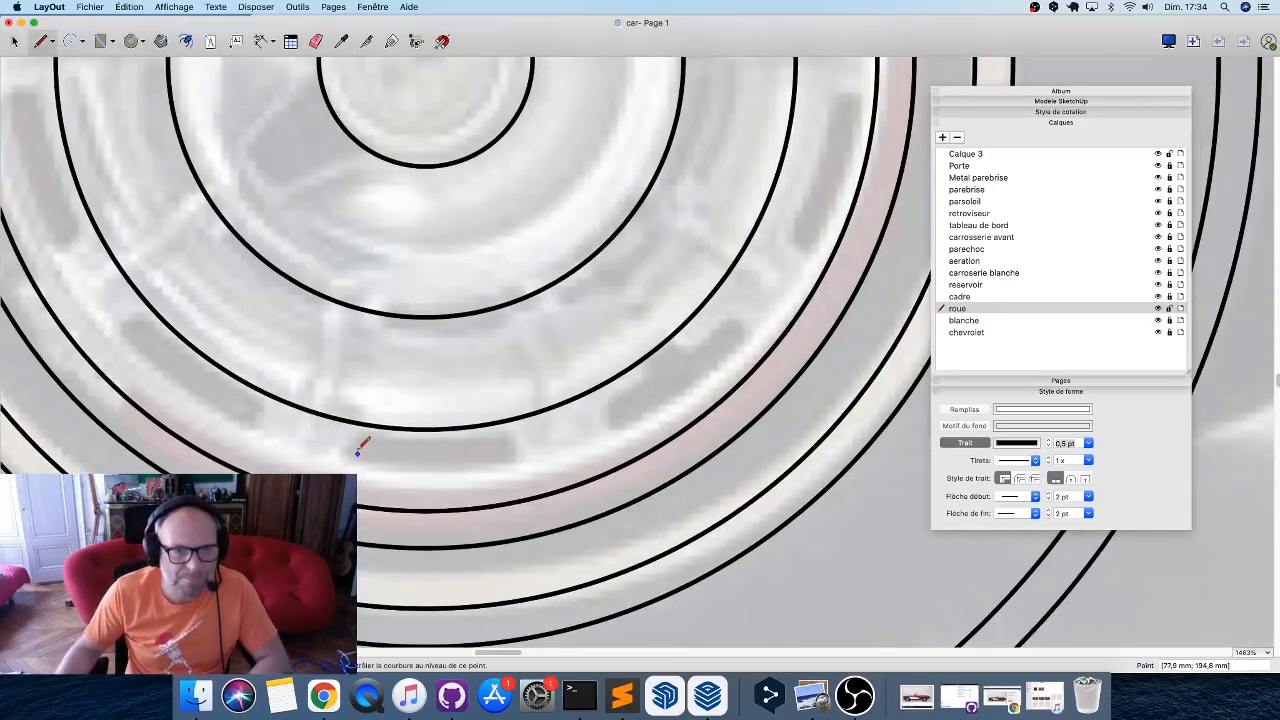
left_click(357, 444)
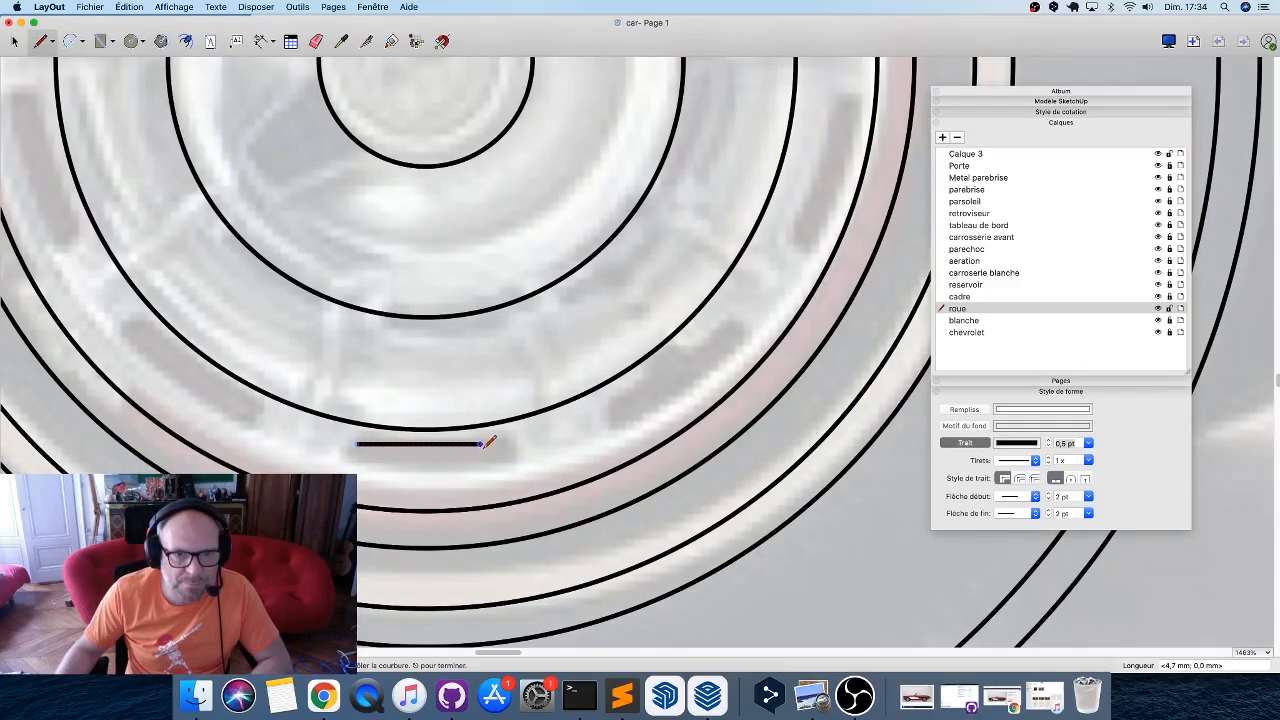
left_click(484, 444)
left_click(508, 466)
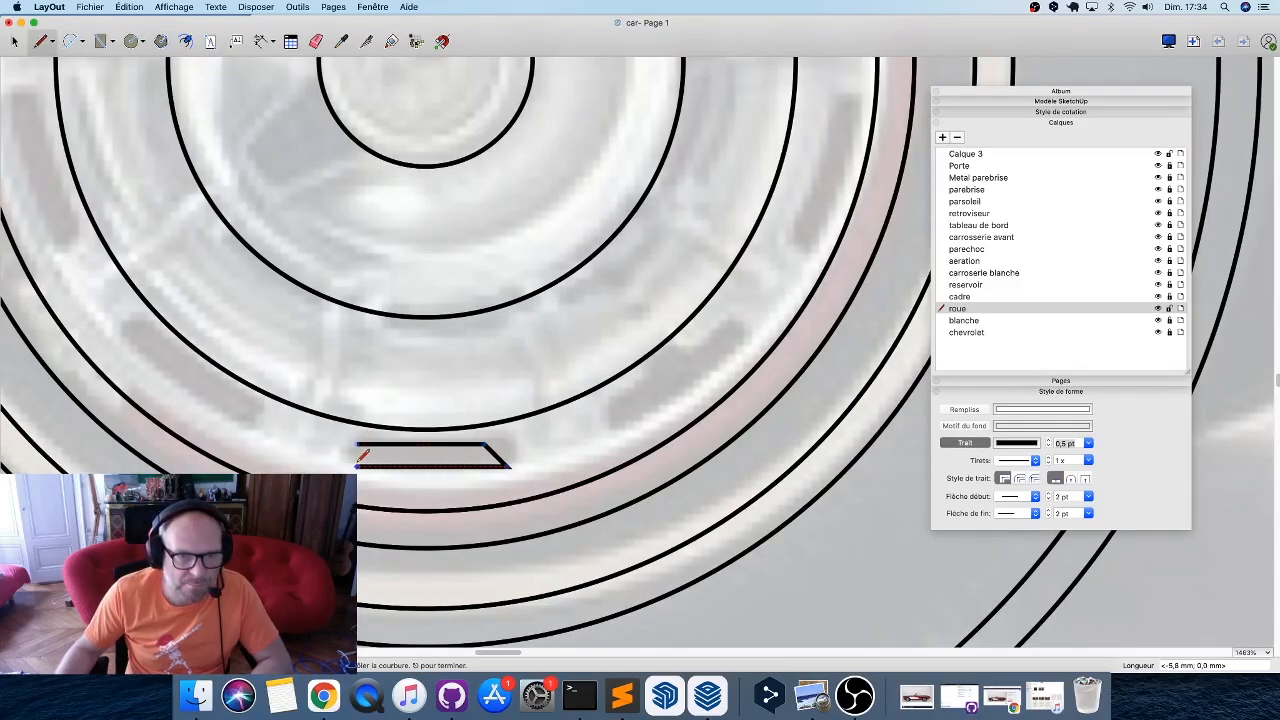
left_click(341, 466)
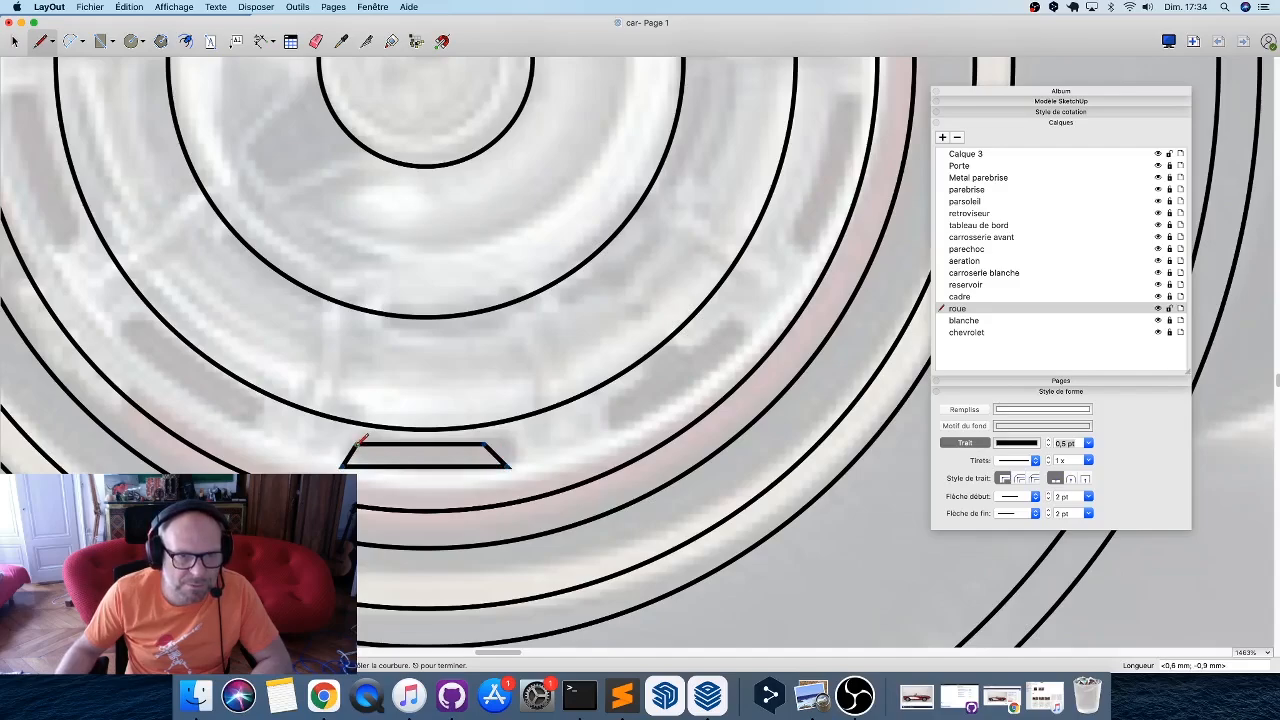
left_click(356, 444)
key("space")
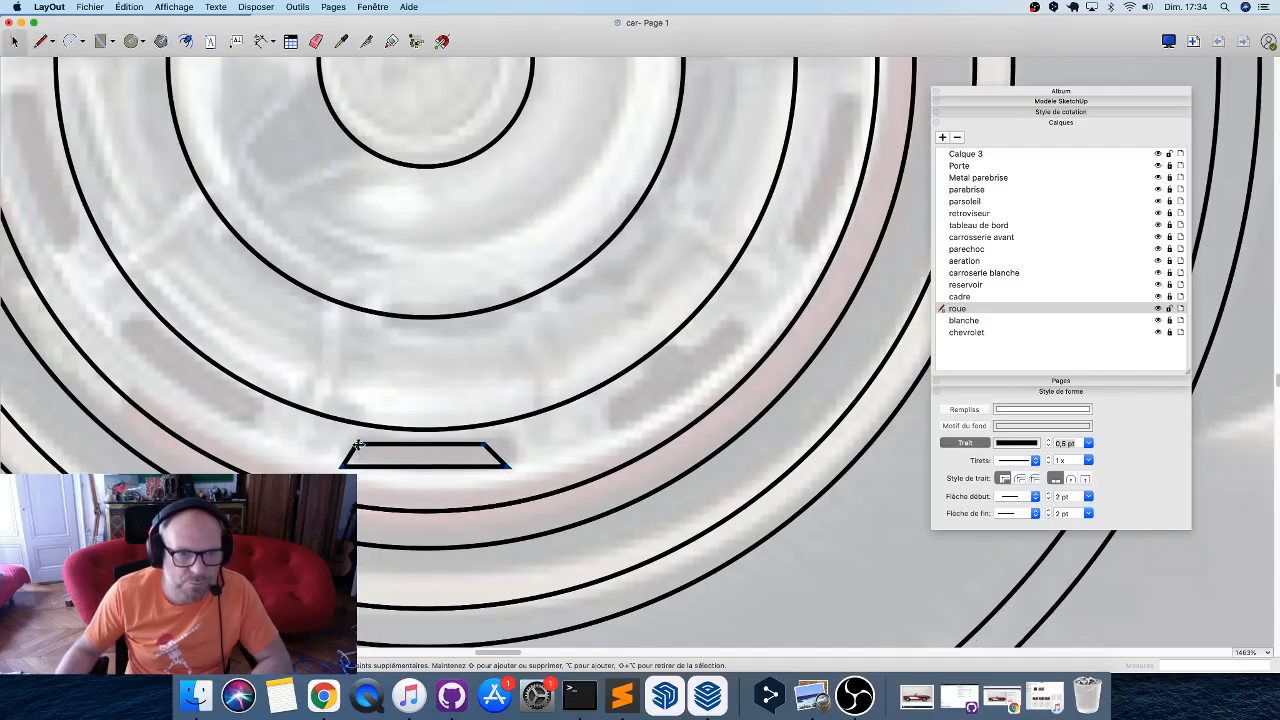
Adjust the corner points of the slot trapezoid and round its corners to match the photo.
scroll(357, 443, "up", 5)
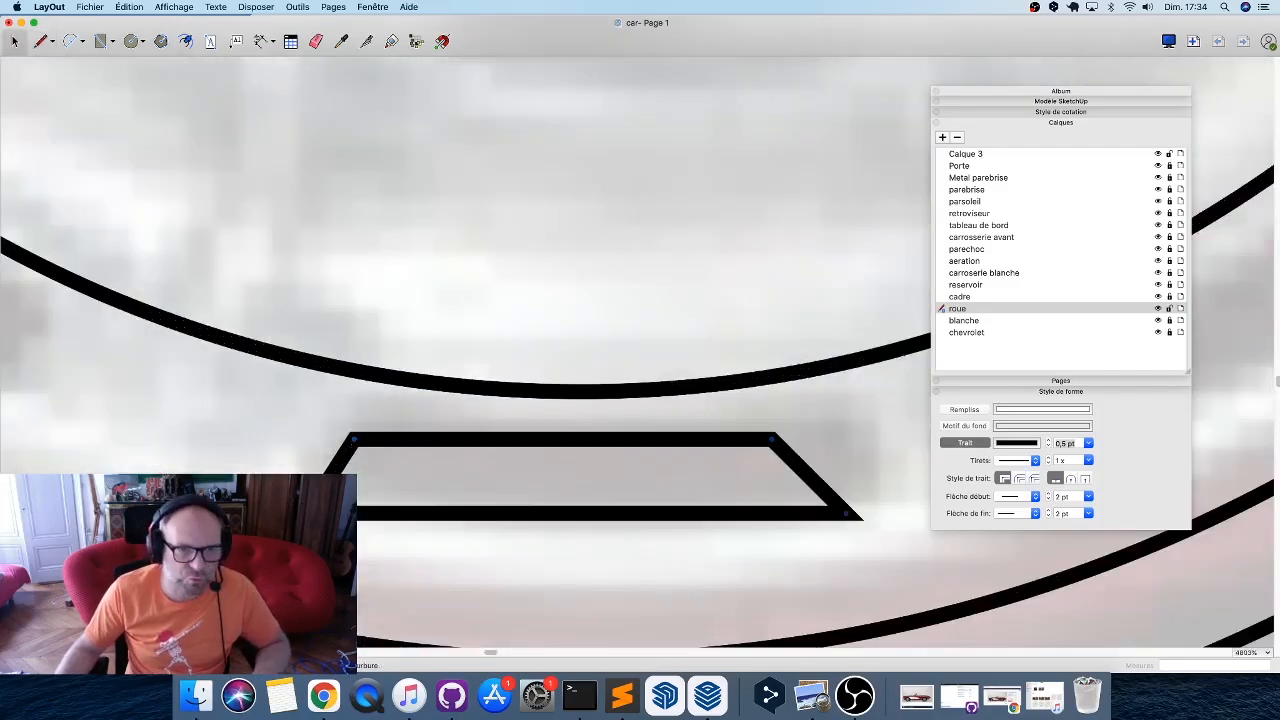
left_click_drag(307, 513, 290, 520)
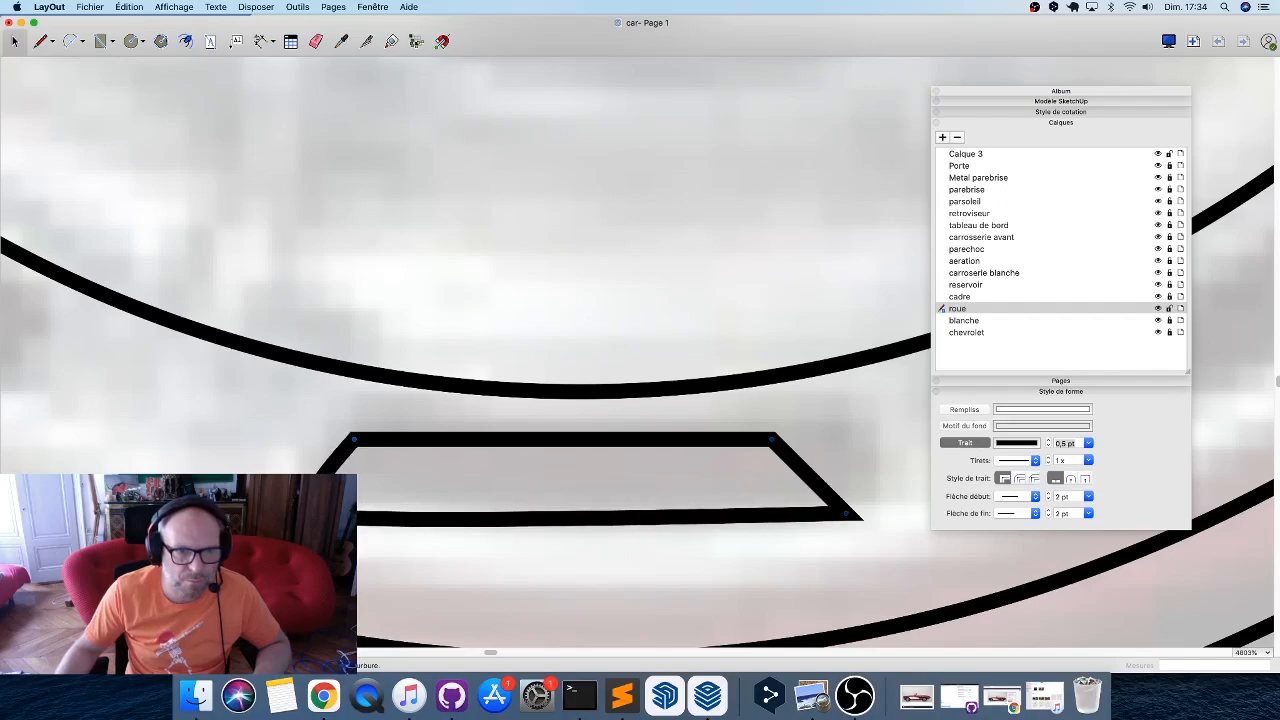
left_click_drag(848, 514, 838, 539, "alt")
left_click_drag(777, 442, 785, 445, "alt")
left_click_drag(343, 447, 382, 440, "alt")
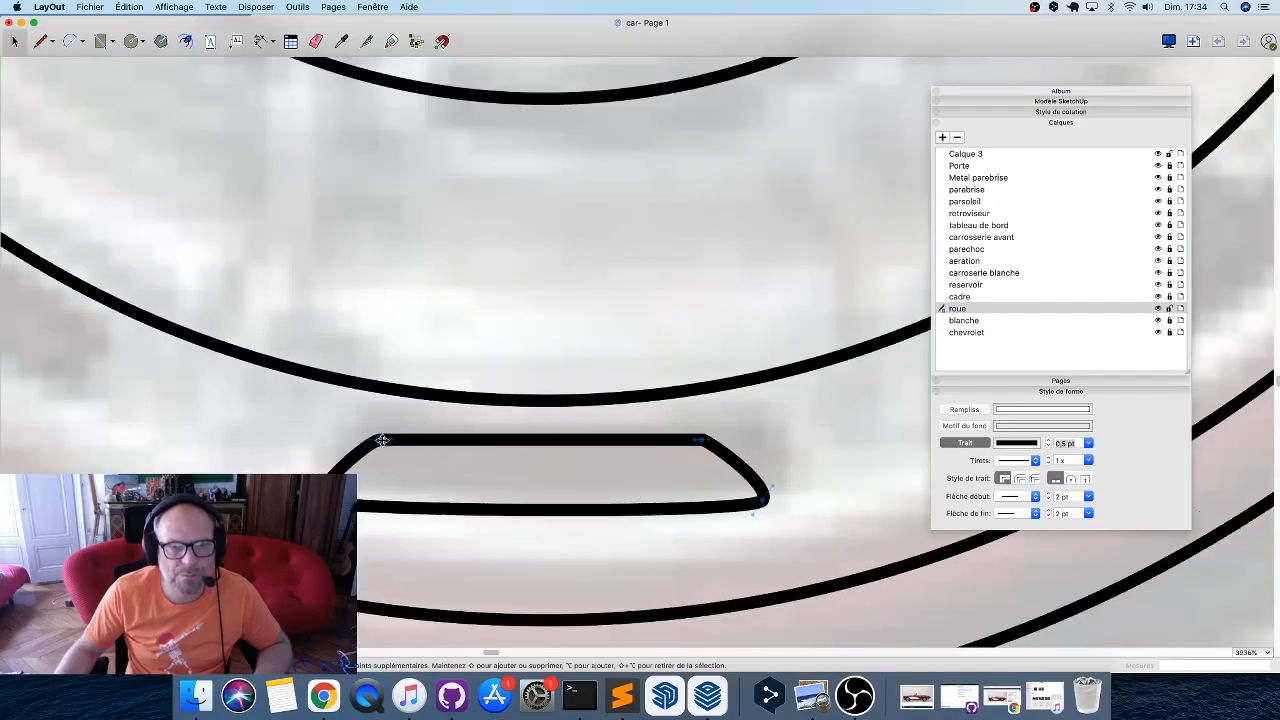
Trace the outer edge of the bent spoke beside the bottom slot, from the outer hubcap ring inward past the middle circle.
scroll(382, 440, "down", 2)
scroll(382, 440, "down", 3)
scroll(382, 440, "down", 4)
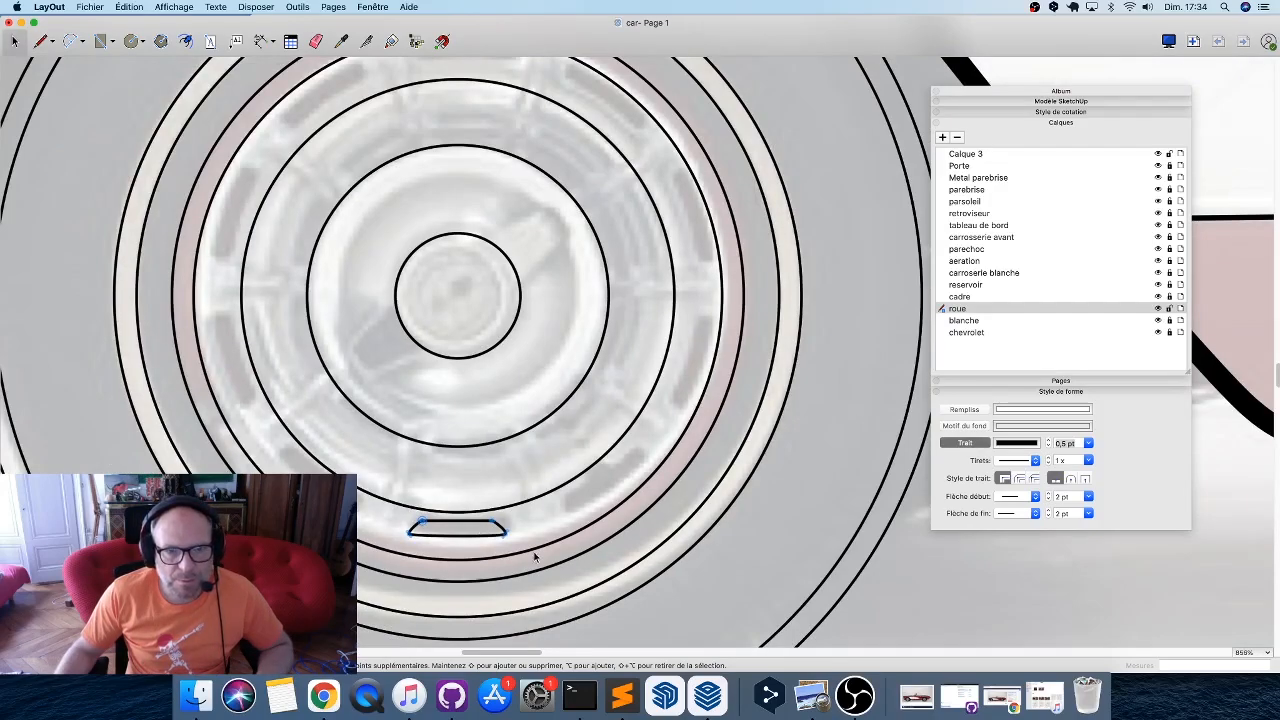
scroll(506, 502, "down", 4)
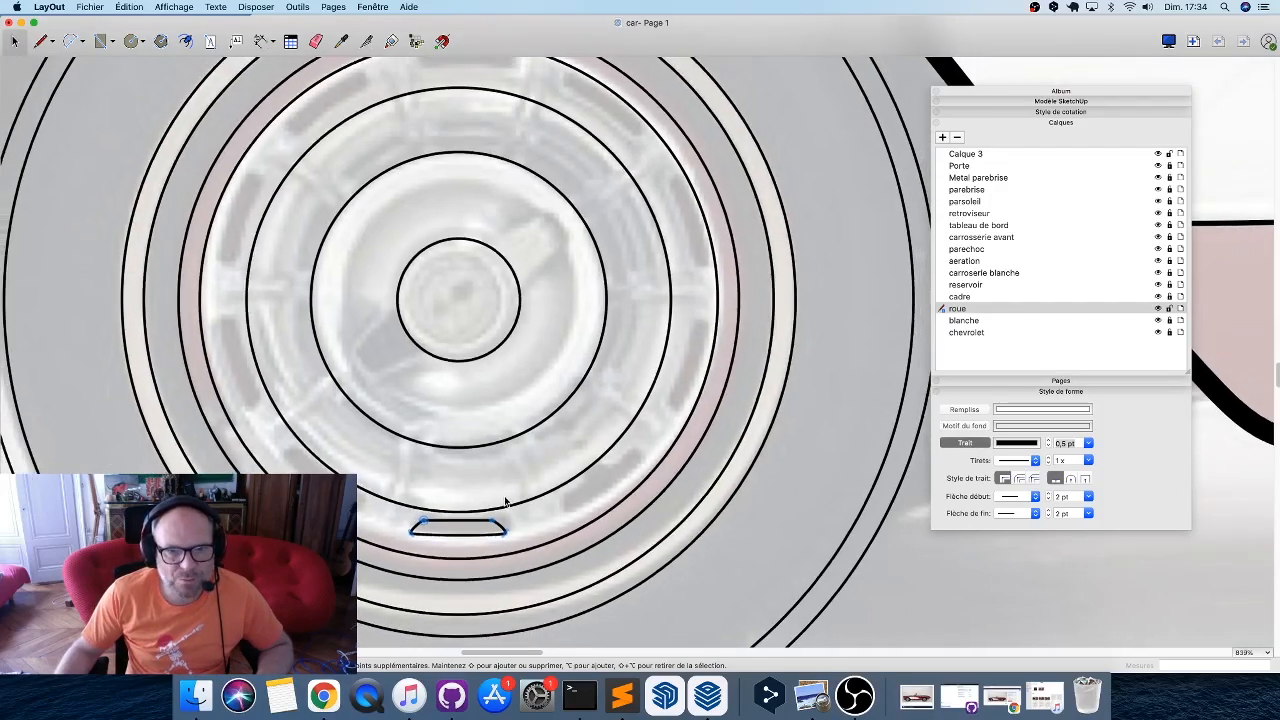
scroll(506, 502, "down", 3)
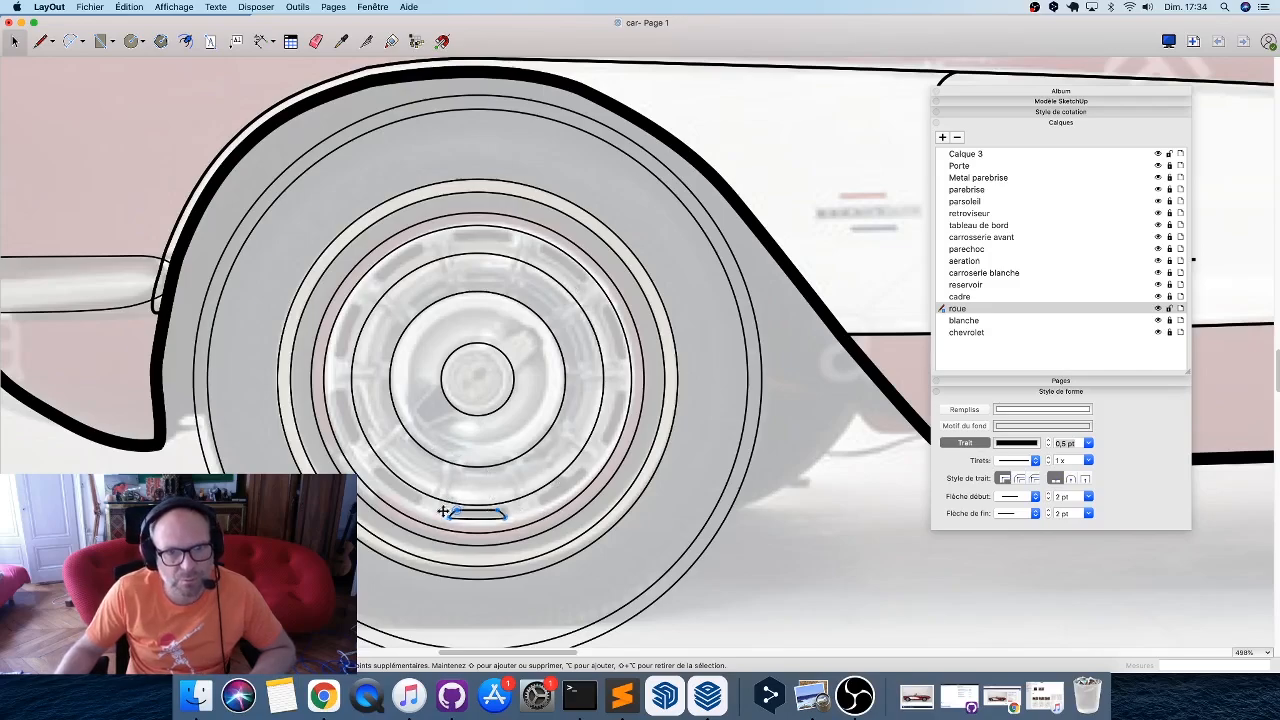
scroll(443, 511, "up", 5)
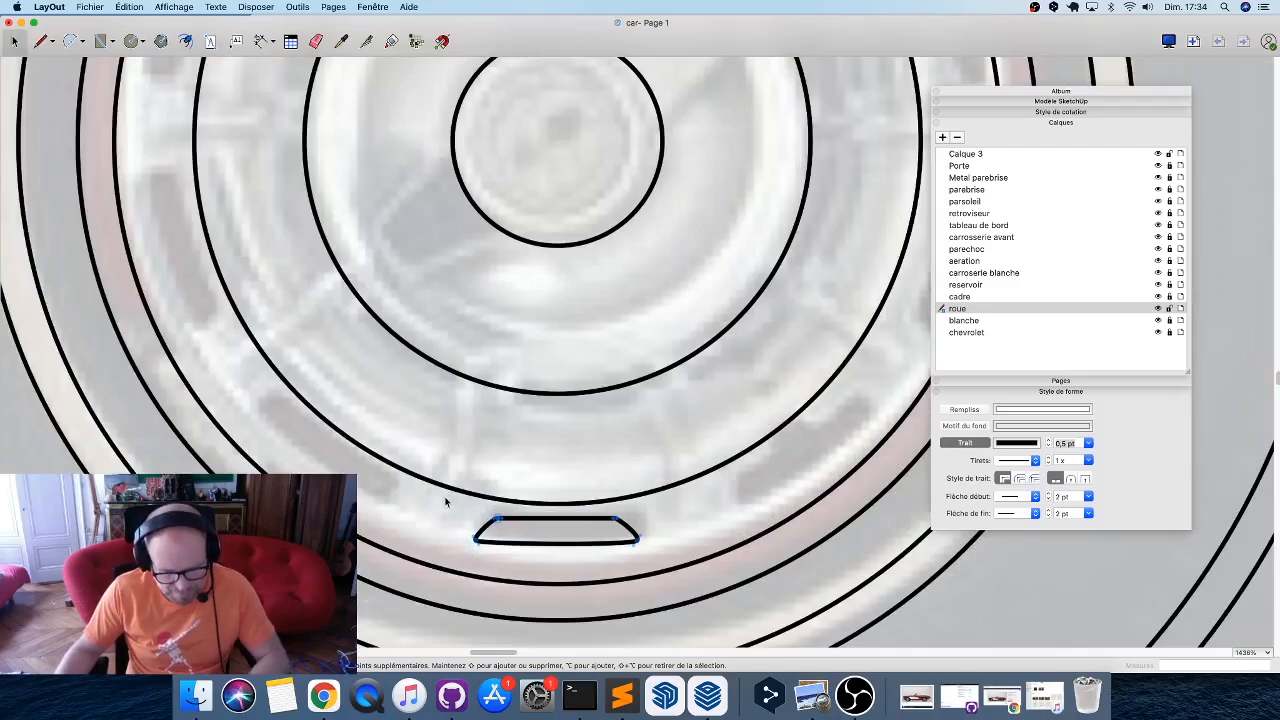
key("l")
left_click(425, 502)
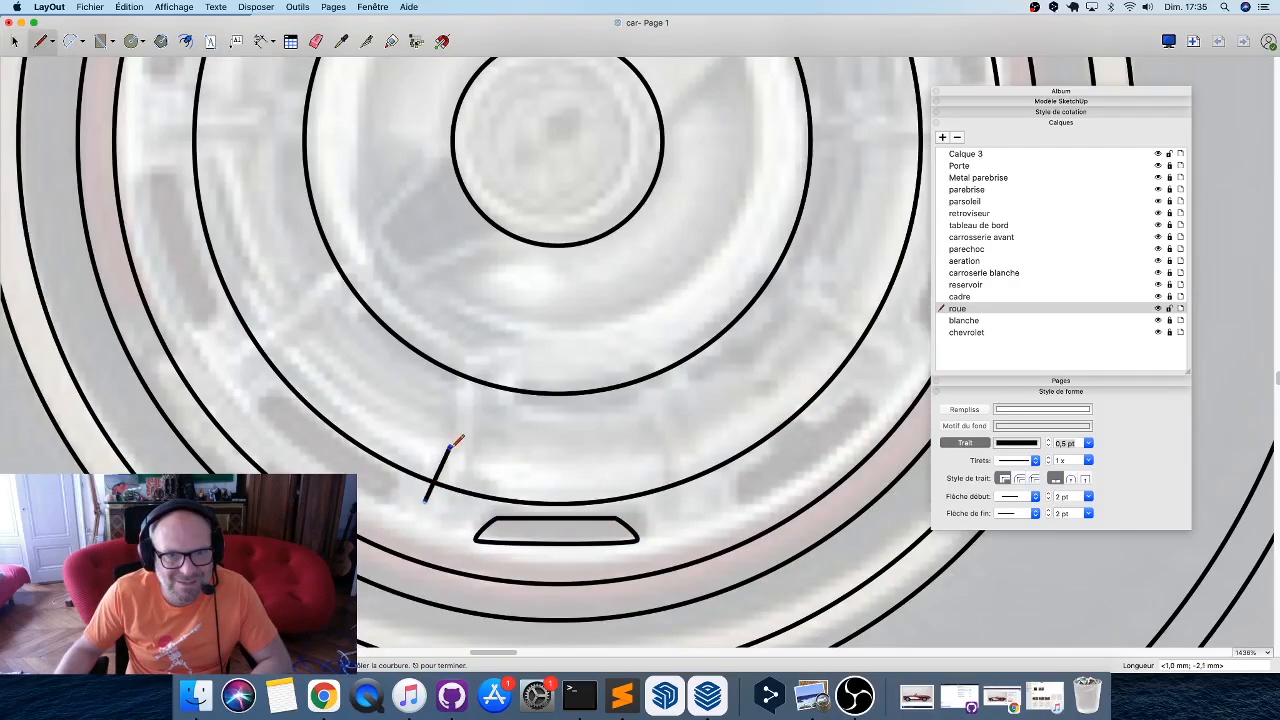
left_click(450, 445)
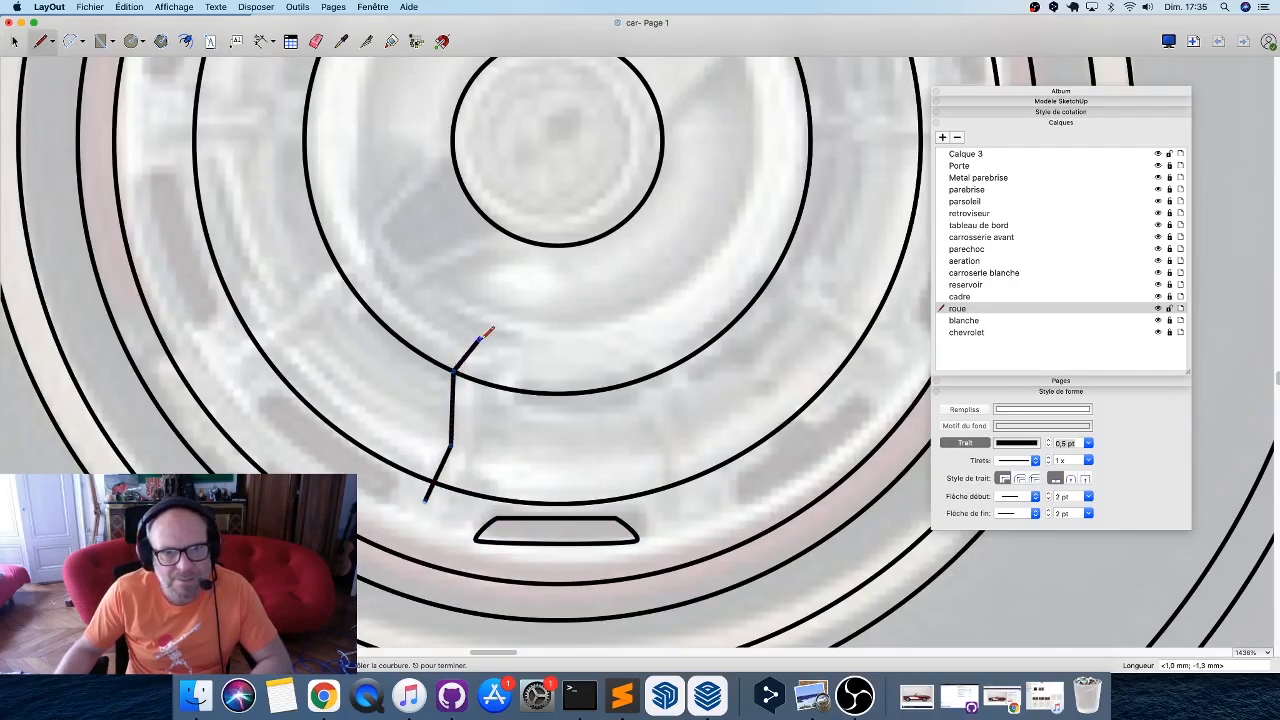
left_click(492, 329)
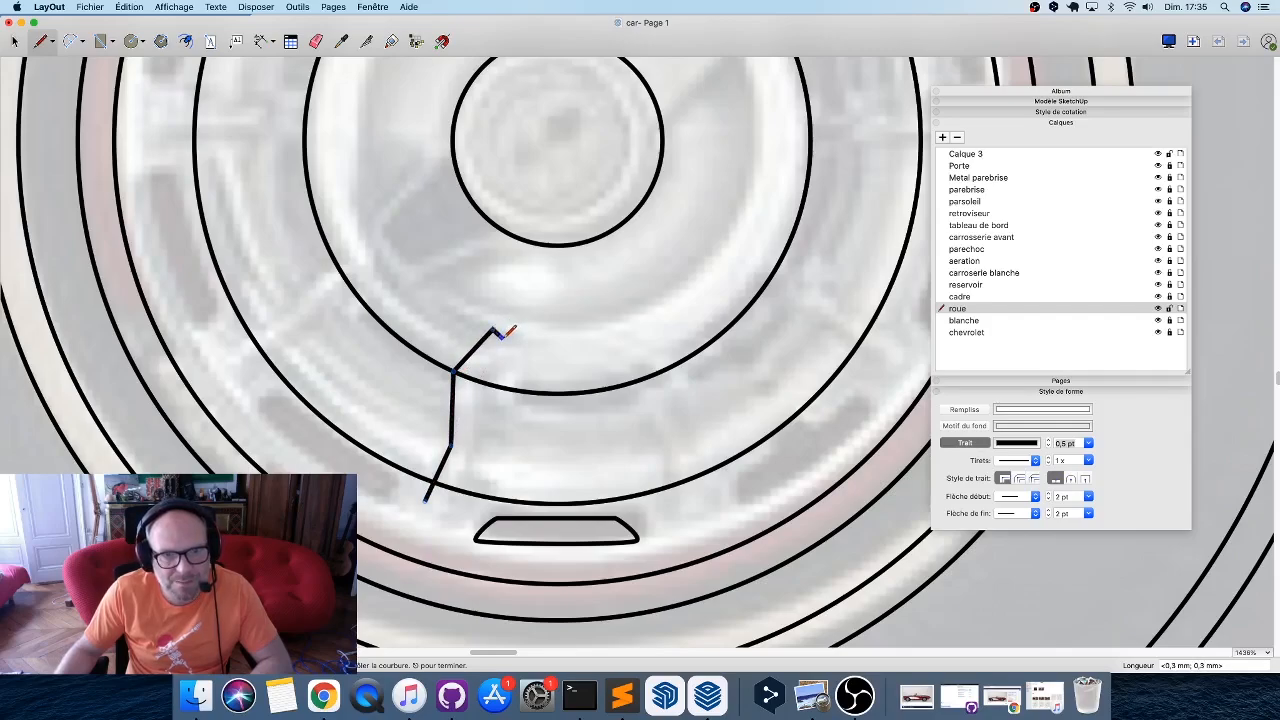
Trace the spoke's narrow inner tip and its opposite edge back outward, closing the outline at its starting point.
scroll(508, 328, "up", 3)
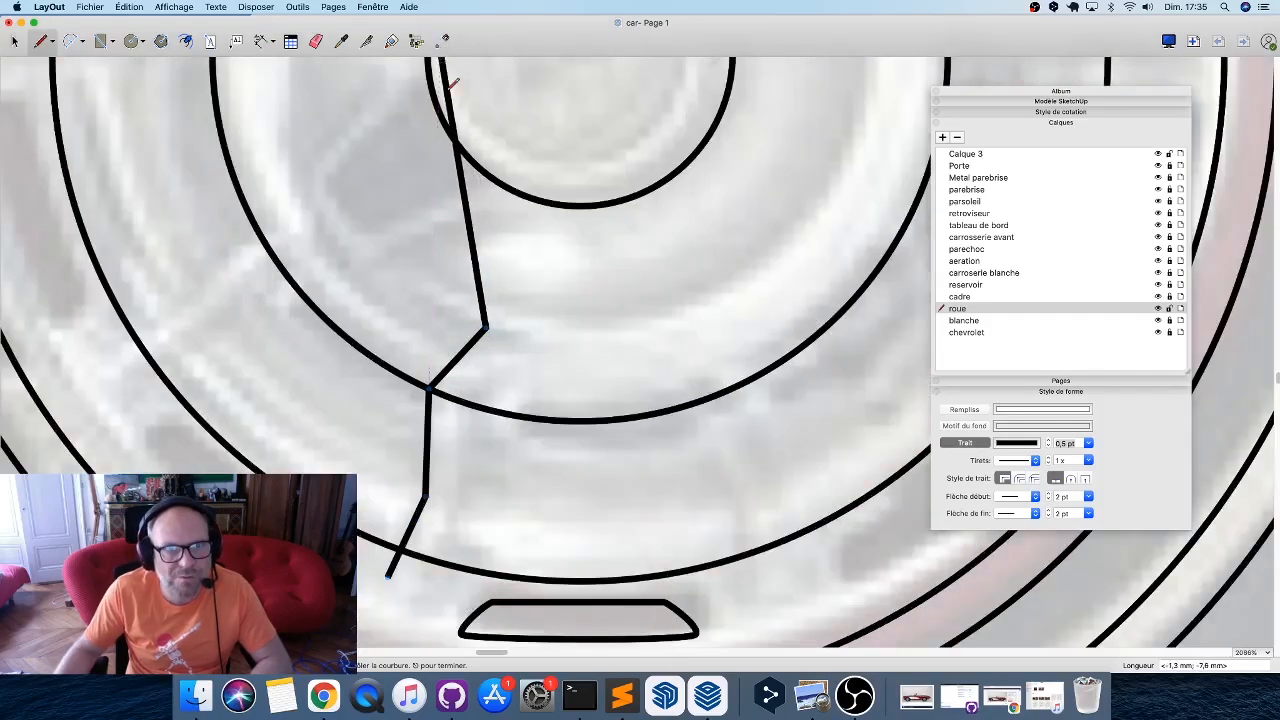
scroll(508, 327, "up", 2)
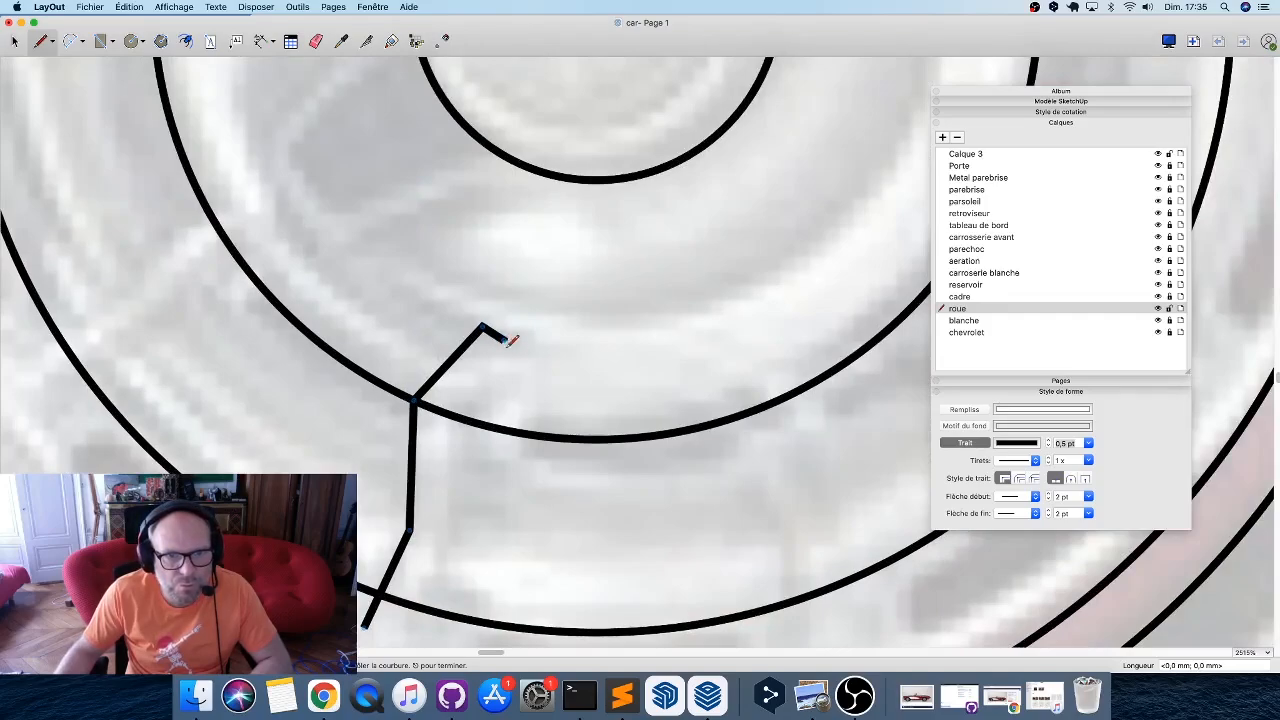
left_click(505, 340)
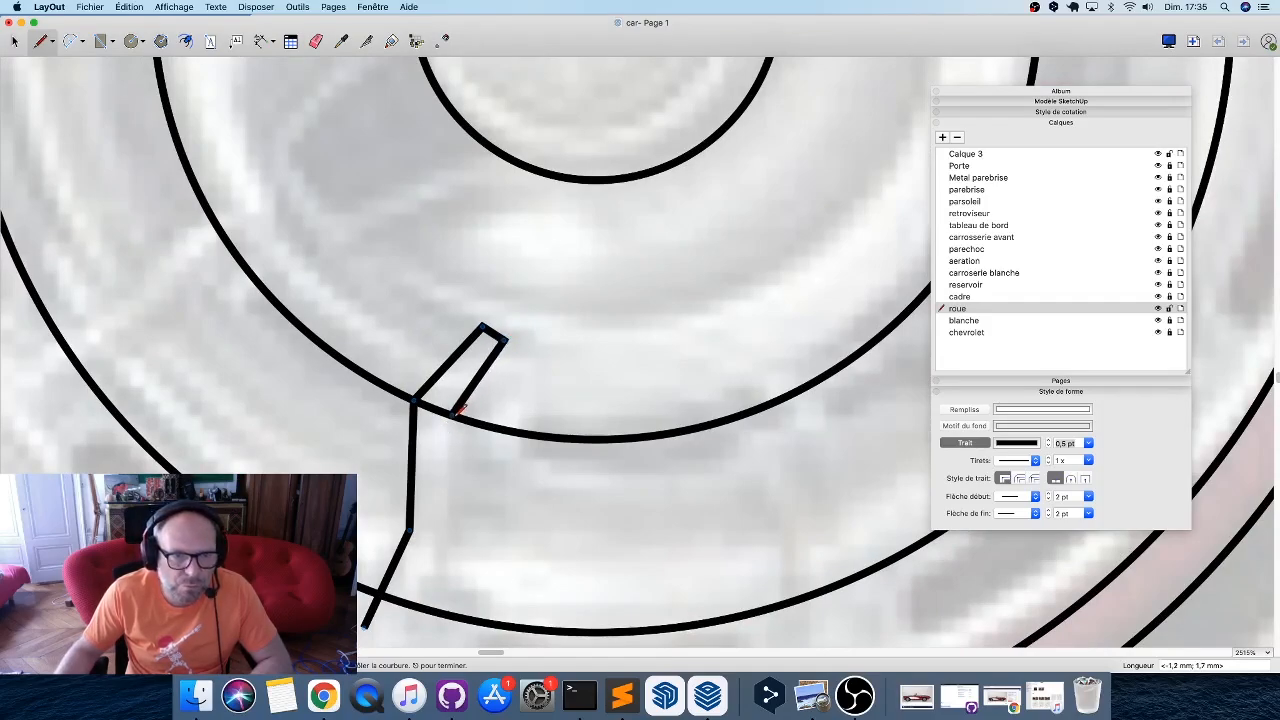
left_click(452, 415)
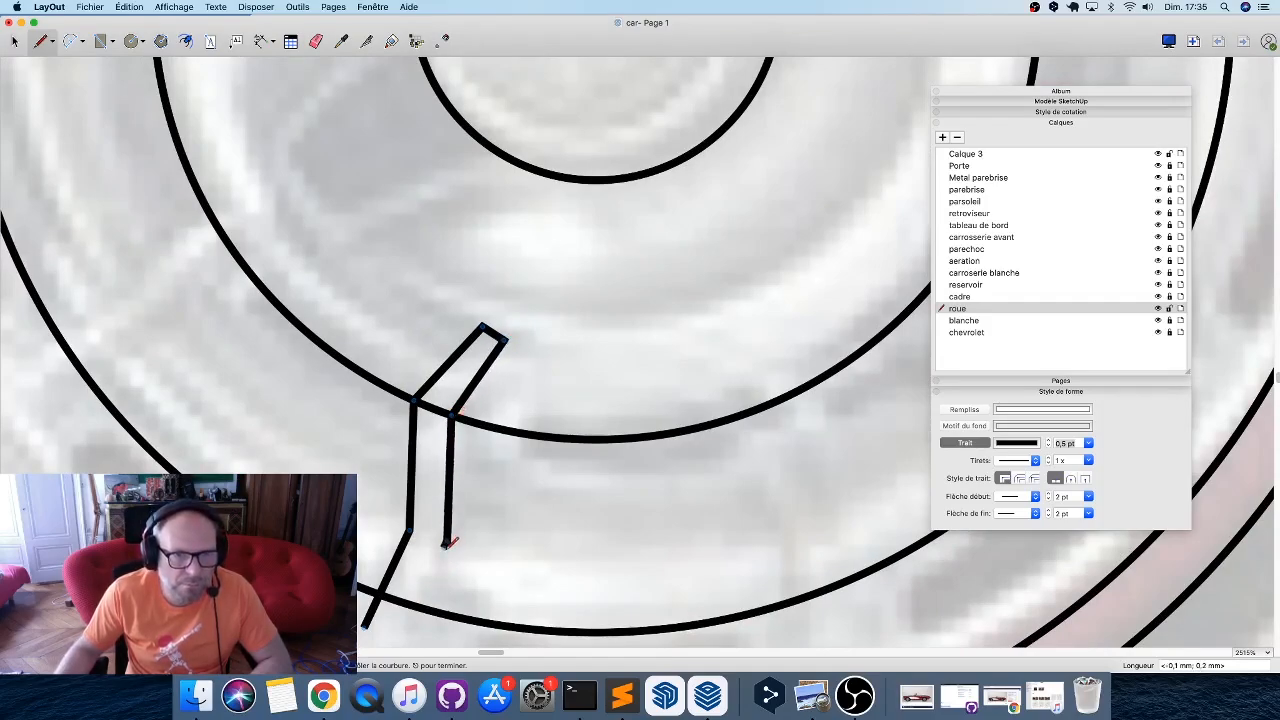
scroll(447, 548, "down", 1)
scroll(442, 550, "down", 1)
middle_click_drag(442, 550, 506, 350)
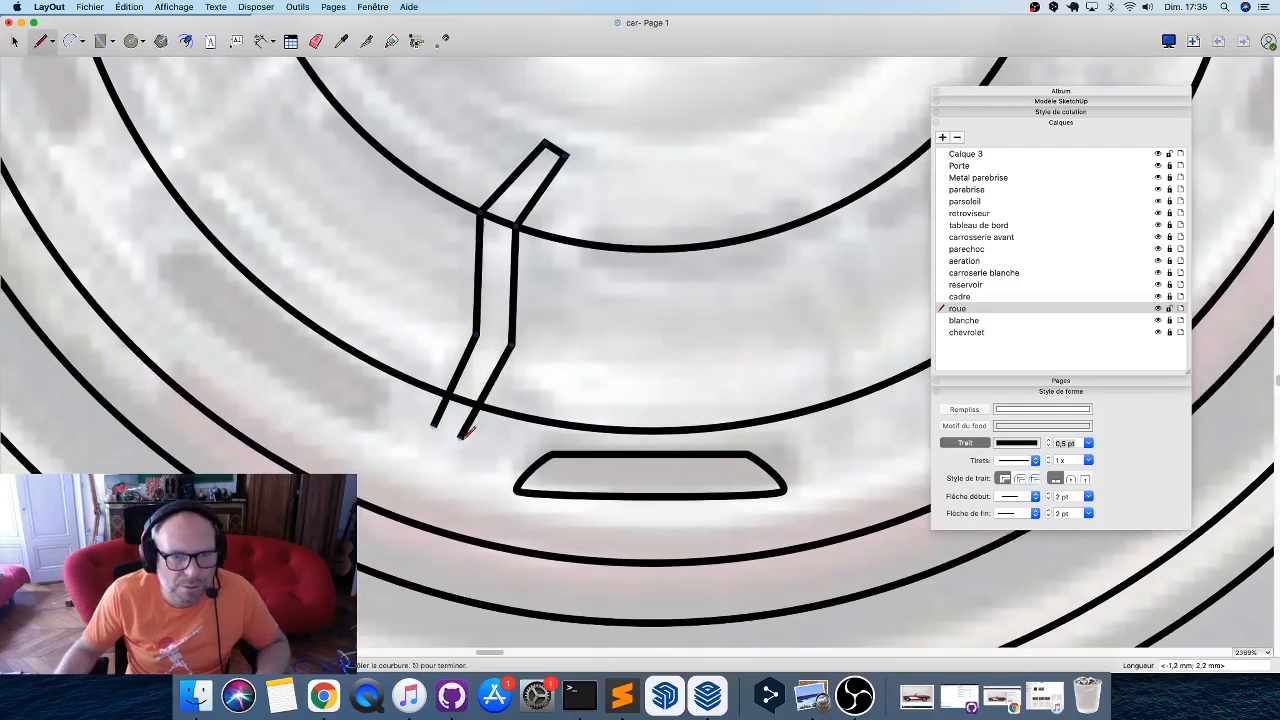
left_click(458, 446)
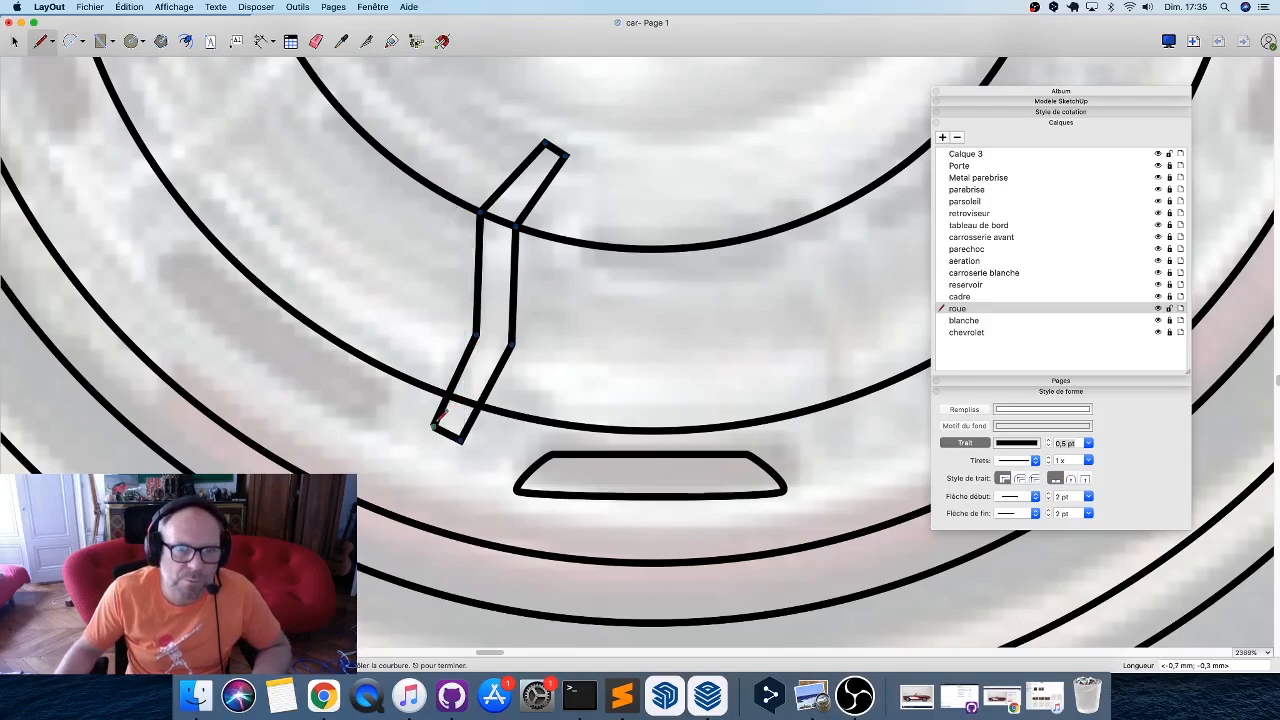
left_click(434, 425)
key("space")
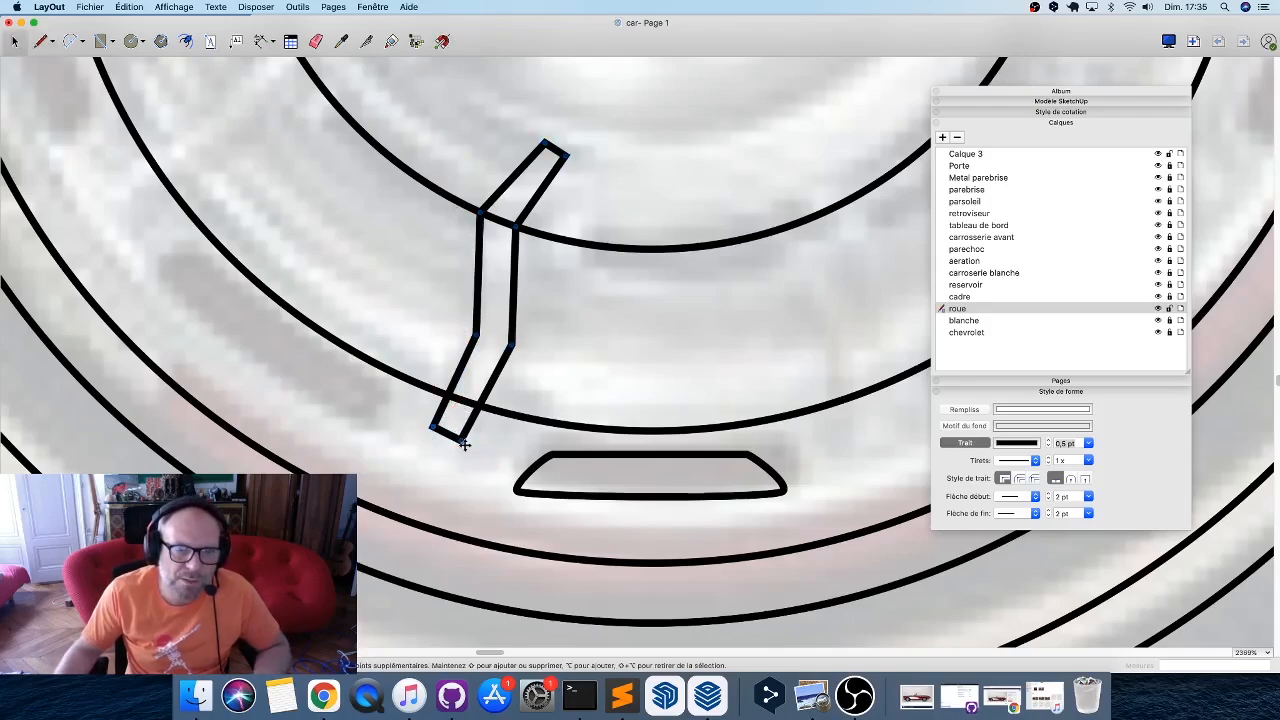
Round both ends of the spoke outline by curving its end points.
left_click_drag(459, 455, 442, 420)
mouse_move(546, 146)
left_mouse_down()
mouse_move(557, 129)
mouse_move(557, 140)
left_mouse_up()
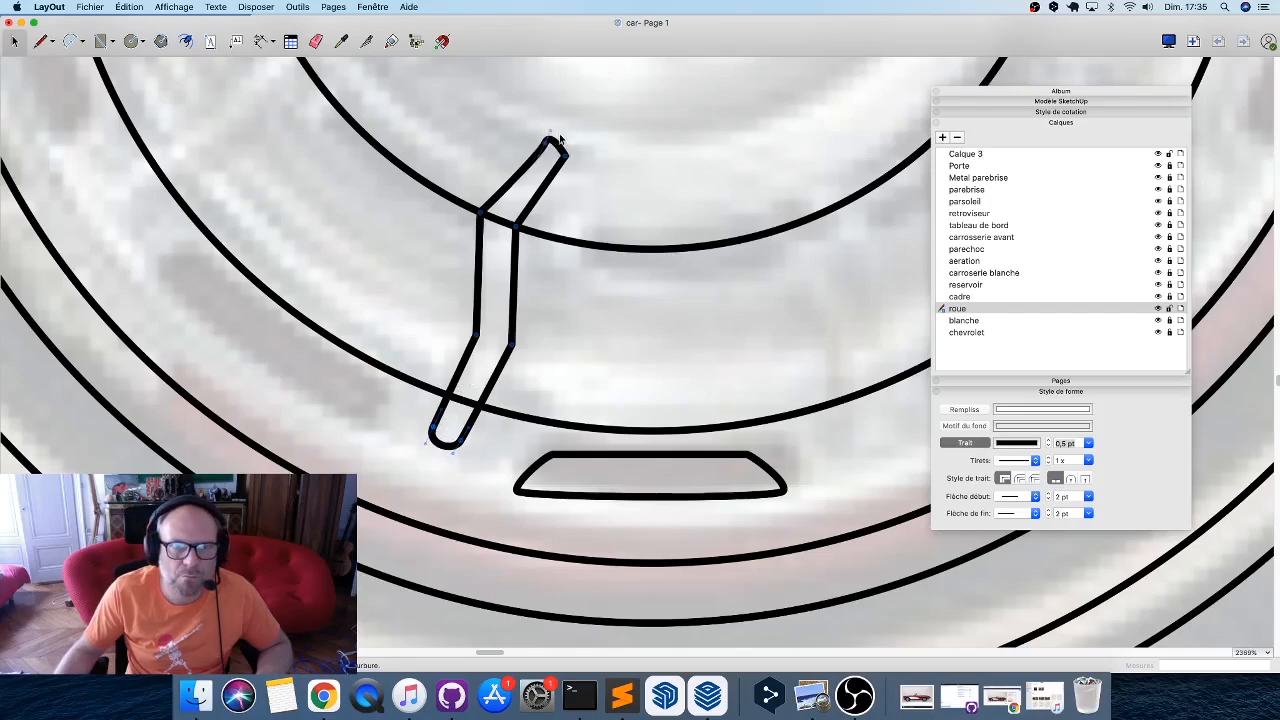
scroll(560, 140, "up", 5)
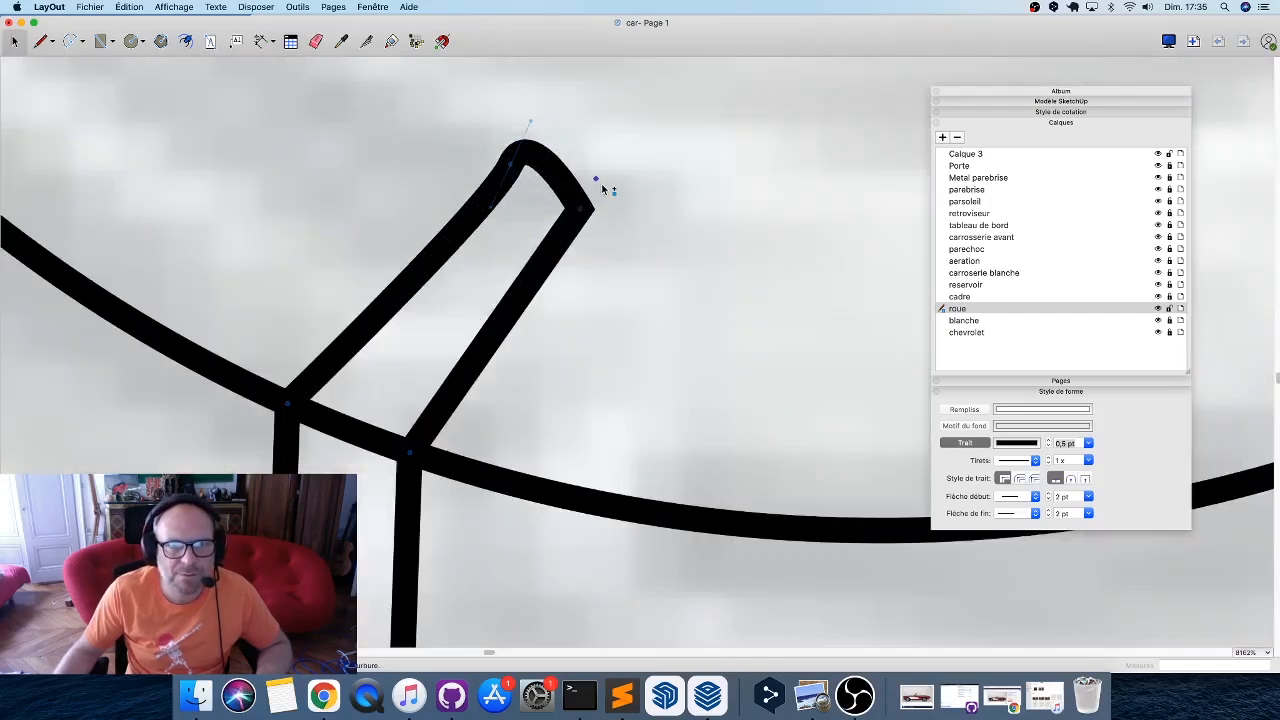
left_click_drag(583, 212, 571, 244)
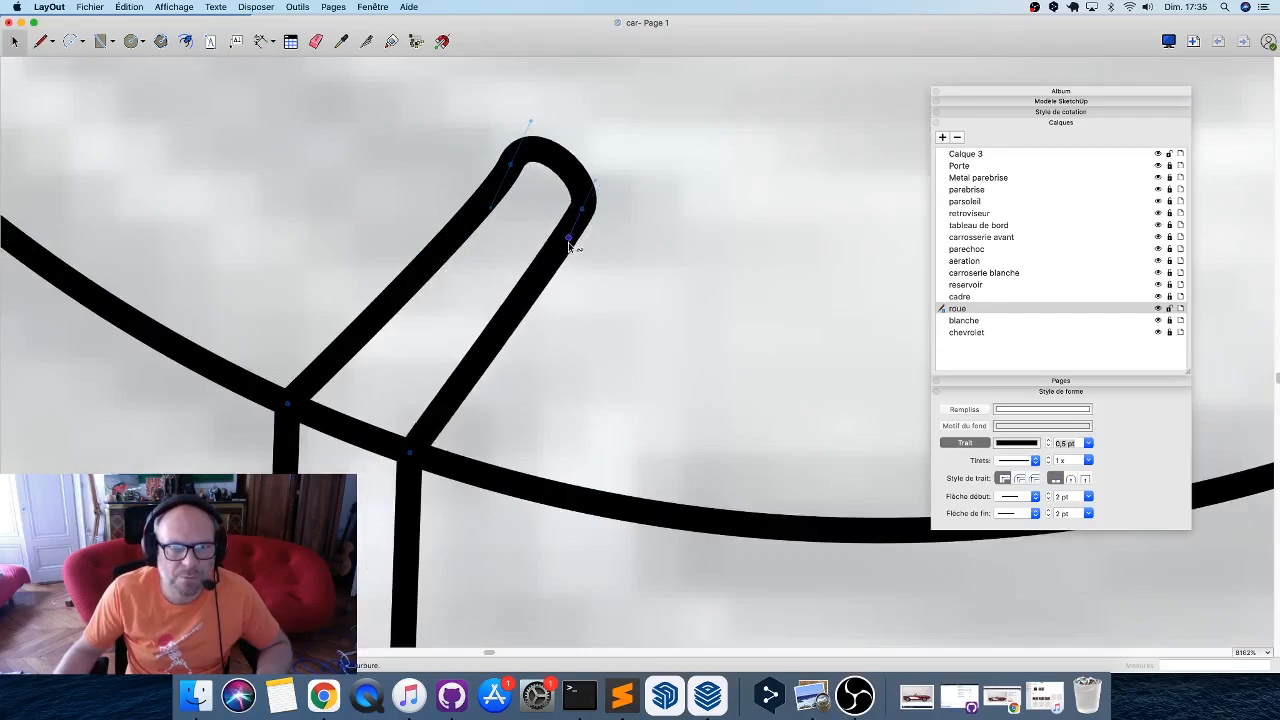
left_click(492, 212)
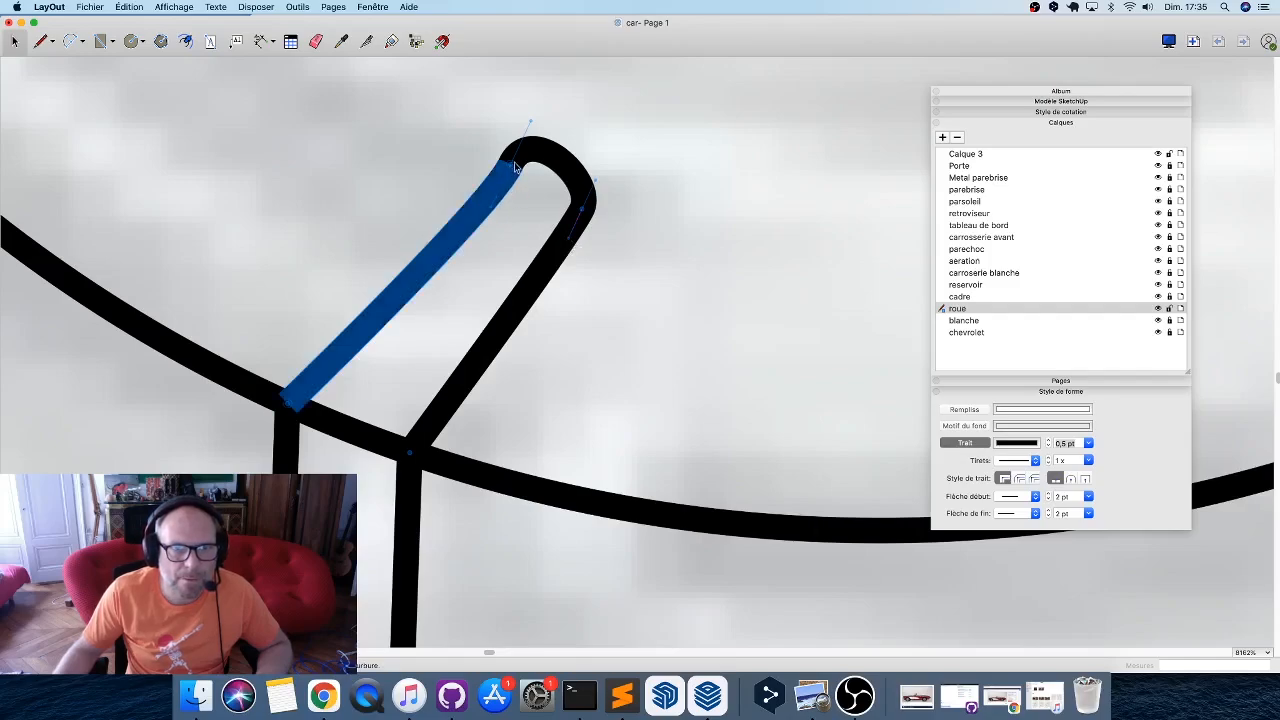
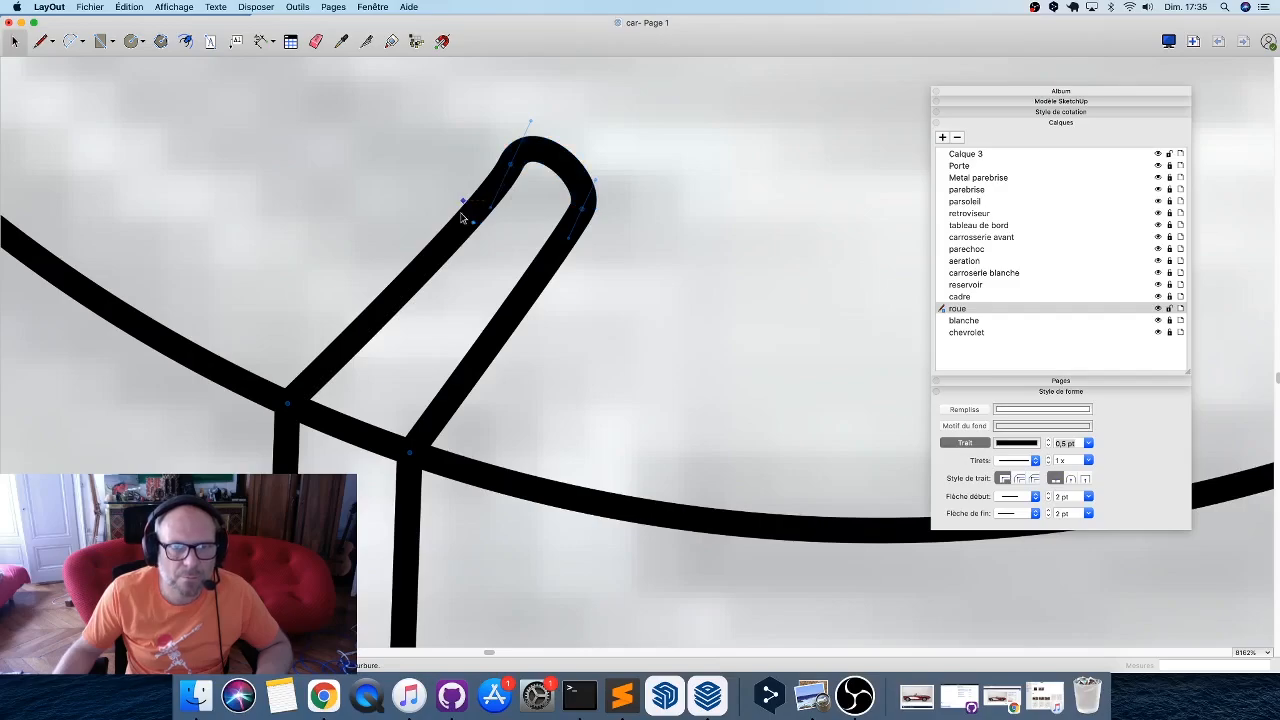
scroll(434, 180, "down", 3)
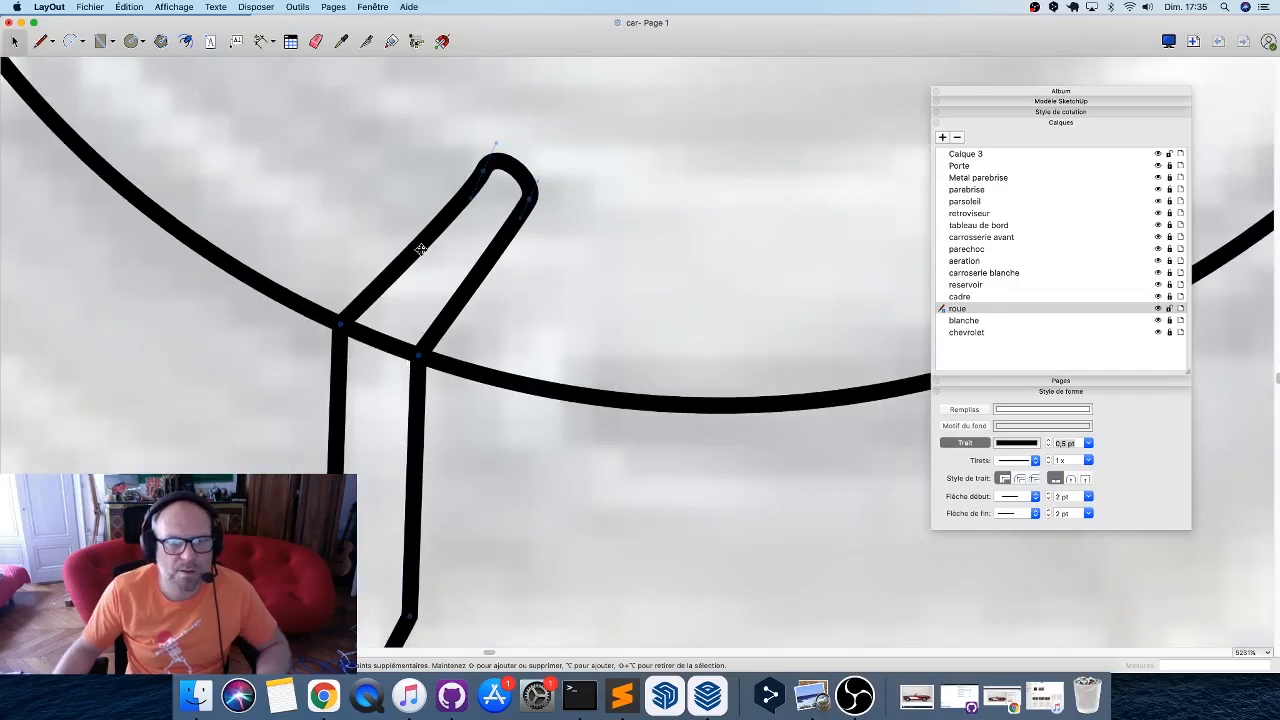
Smooth the spoke outline's bends at the middle circle and near the outer ring into soft curves on both edges.
left_click_drag(343, 322, 356, 295, "alt")
left_click_drag(426, 343, 408, 386, "alt")
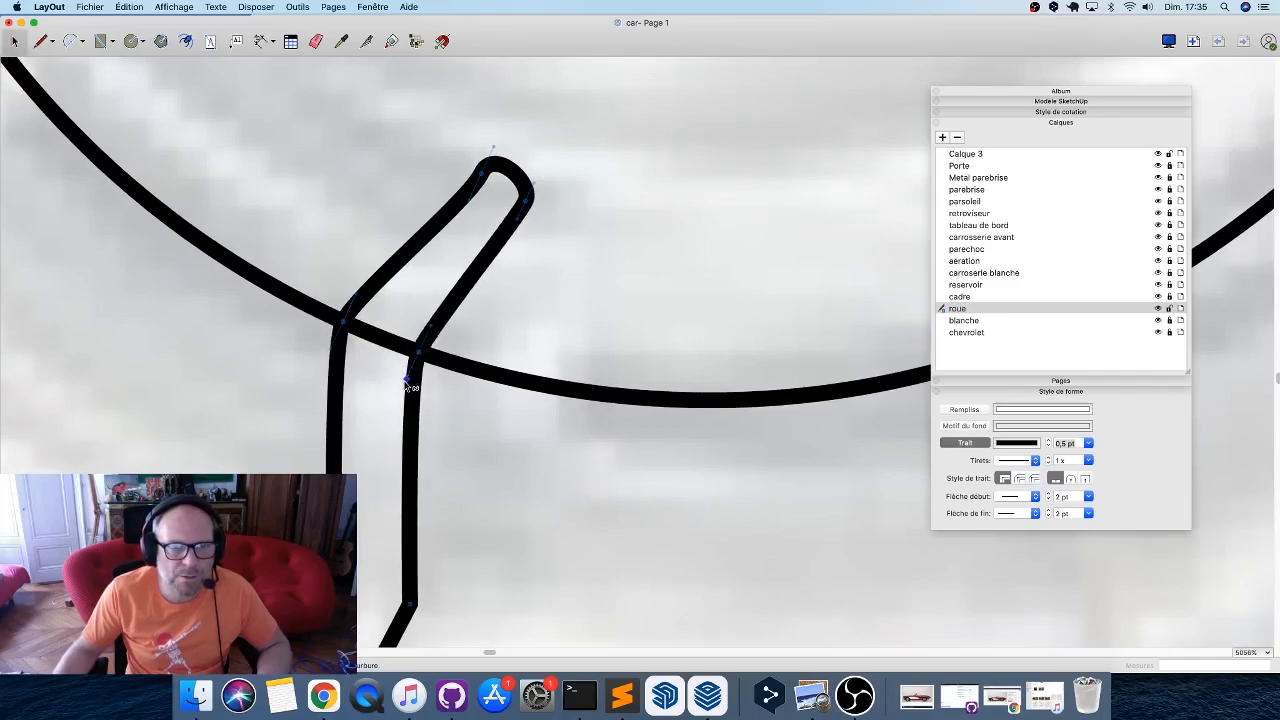
scroll(395, 298, "down", 1)
middle_click_drag(450, 462, 520, 204)
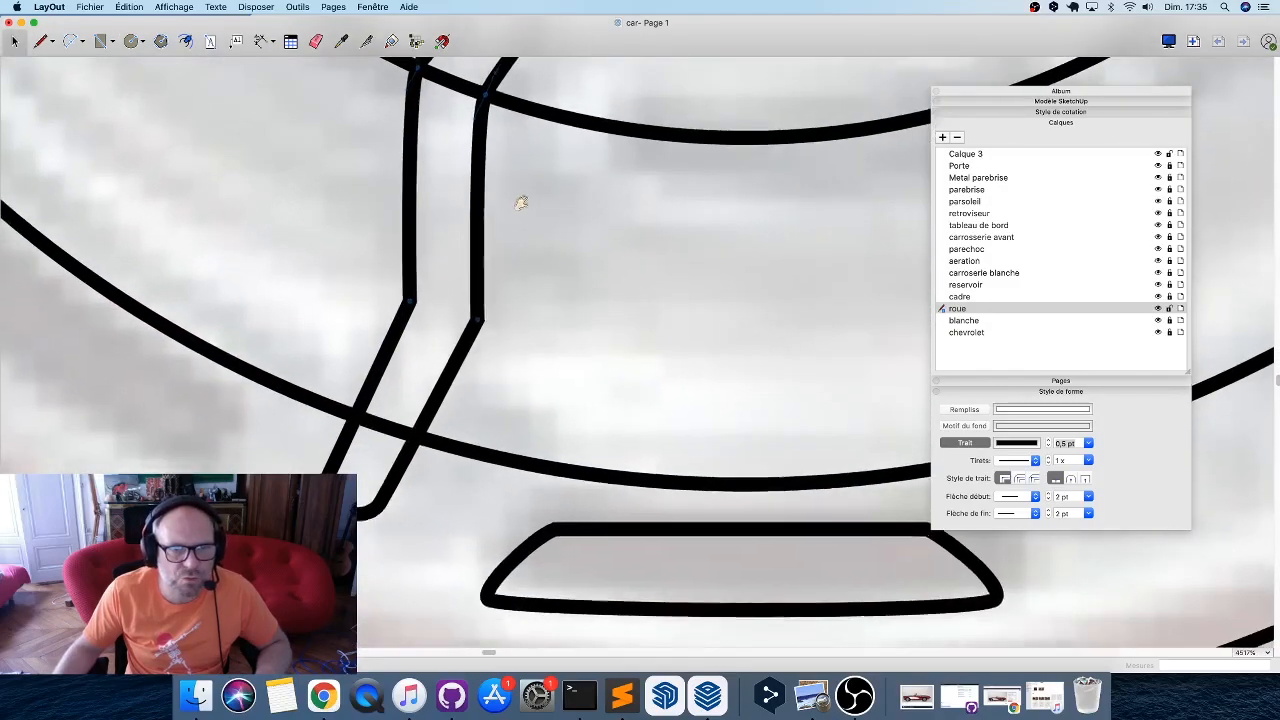
left_click_drag(413, 301, 411, 266, "alt")
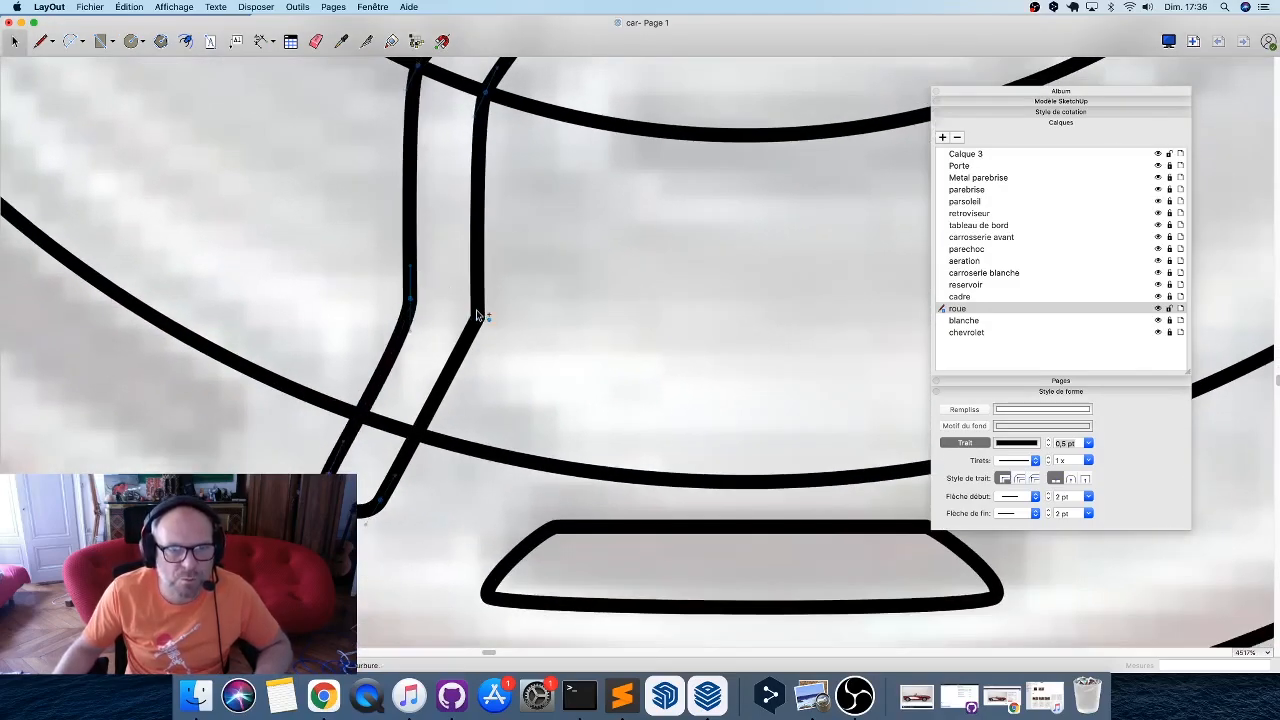
left_click_drag(478, 317, 469, 343, "alt")
key("super+z")
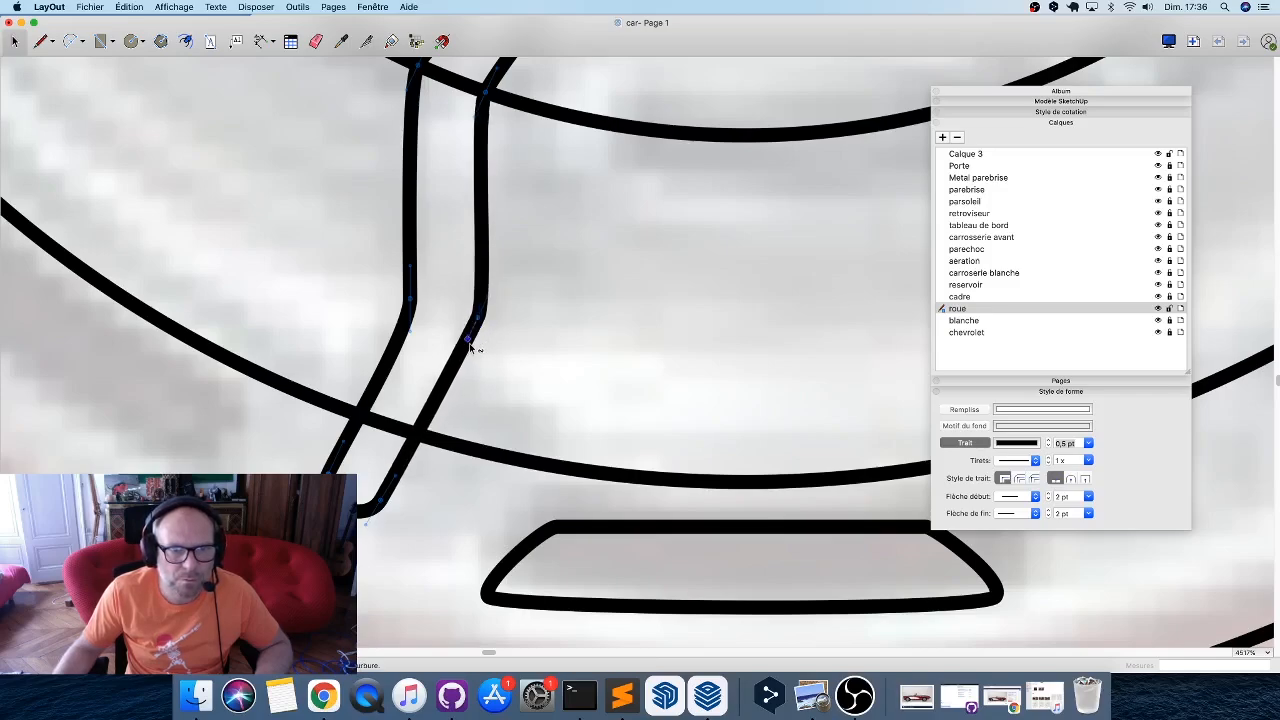
Group the bent spoke outline together with the trapezoidal slot at the bottom of the hubcap.
scroll(382, 350, "down", 5)
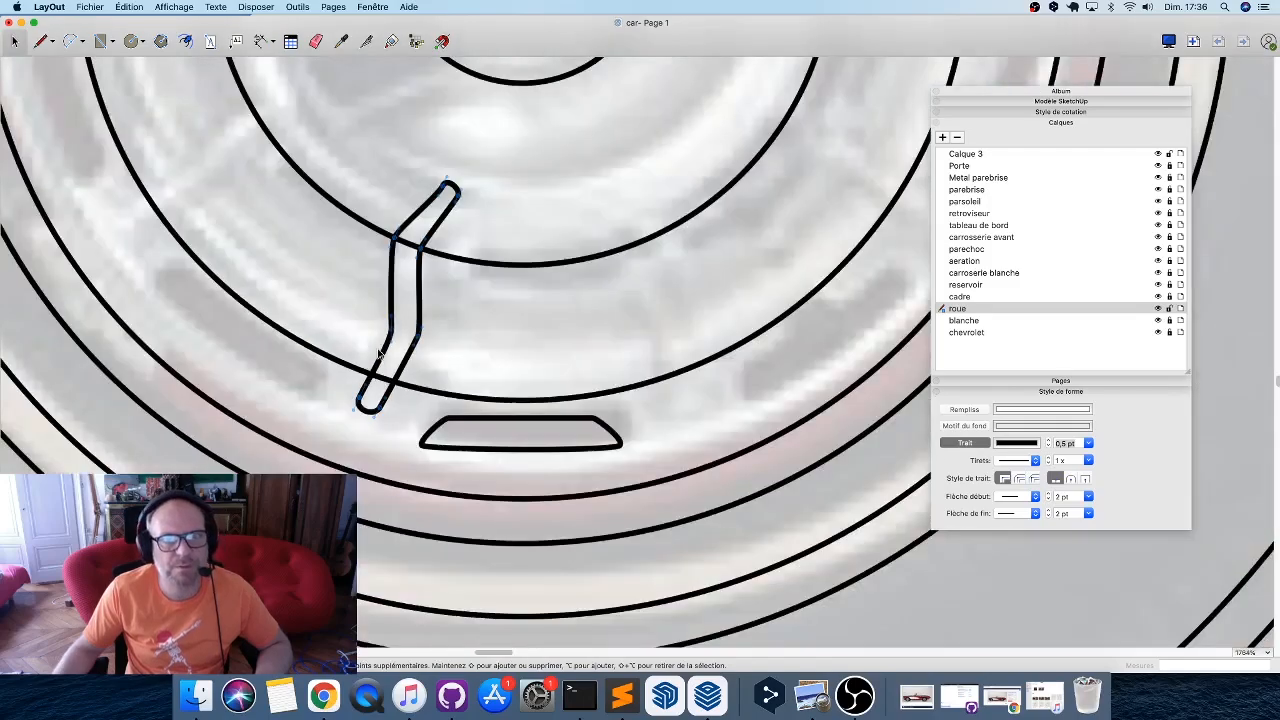
key("Escape")
left_click(478, 420)
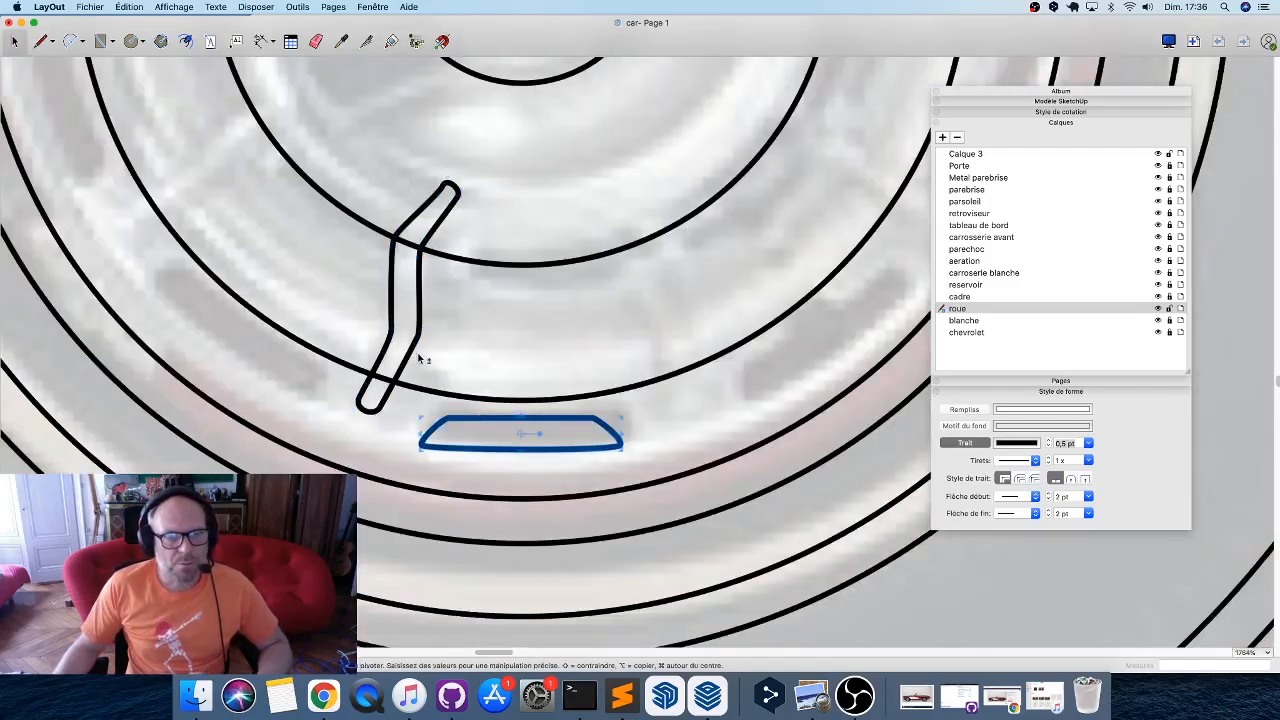
left_click(416, 350, "shift")
scroll(422, 382, "down", 6)
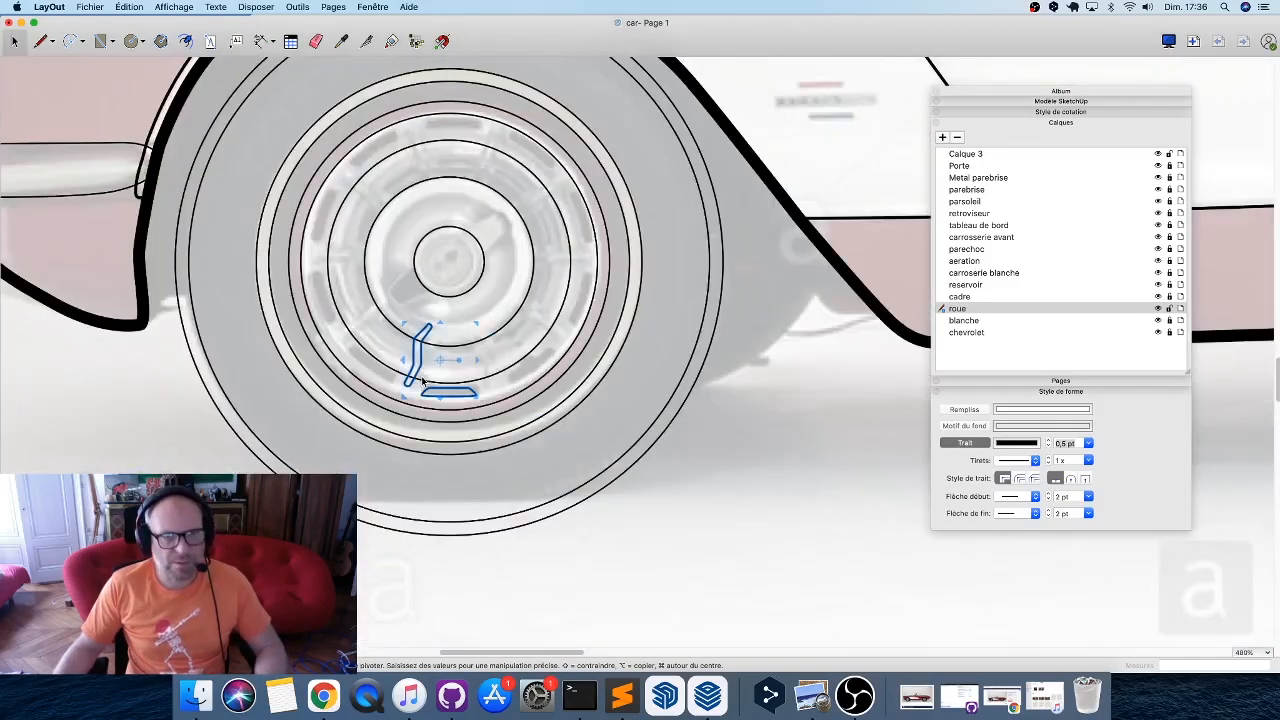
scroll(430, 380, "up", 5)
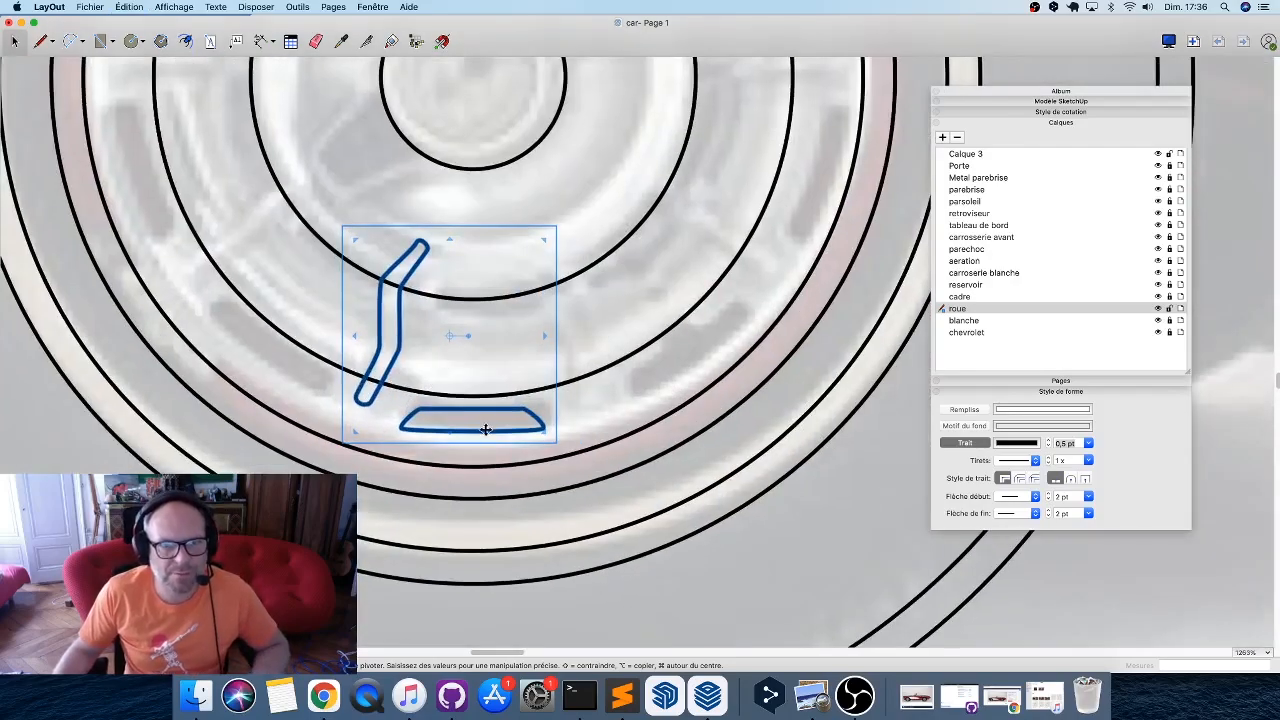
Open the group for editing and fill the trapezoidal slot with solid black.
double_click(487, 410)
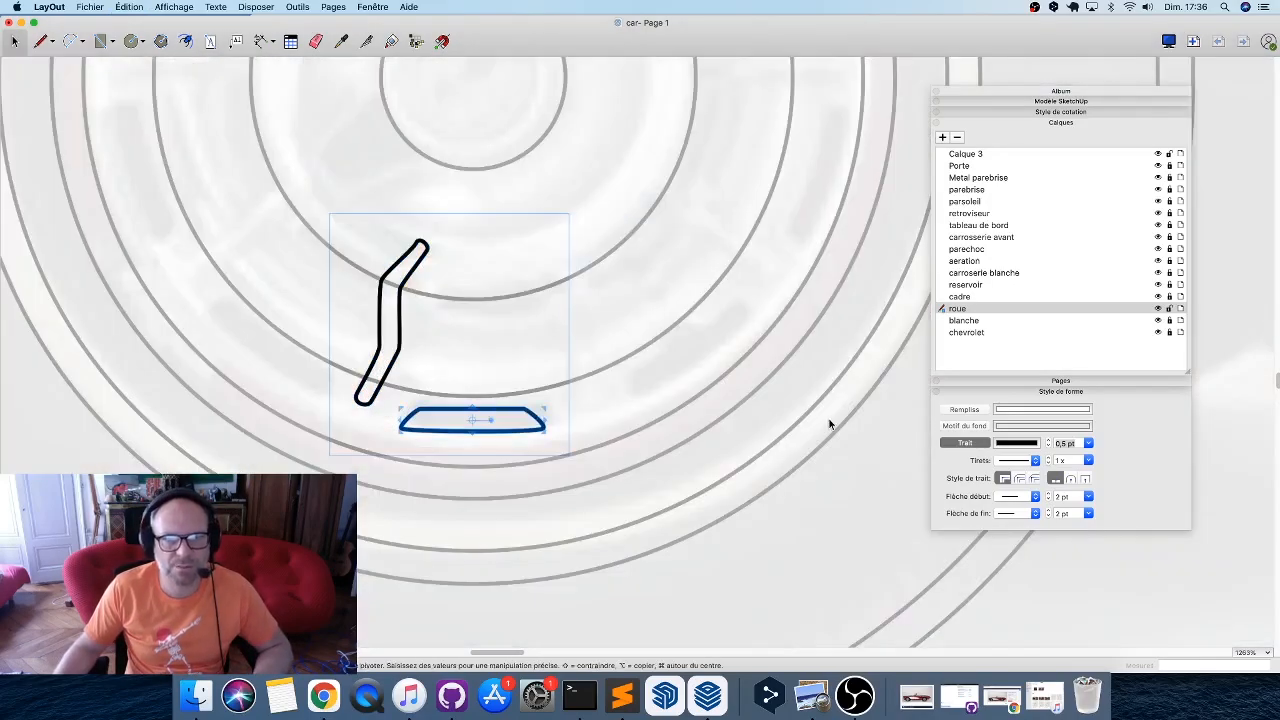
left_click(964, 409)
left_click(1023, 411)
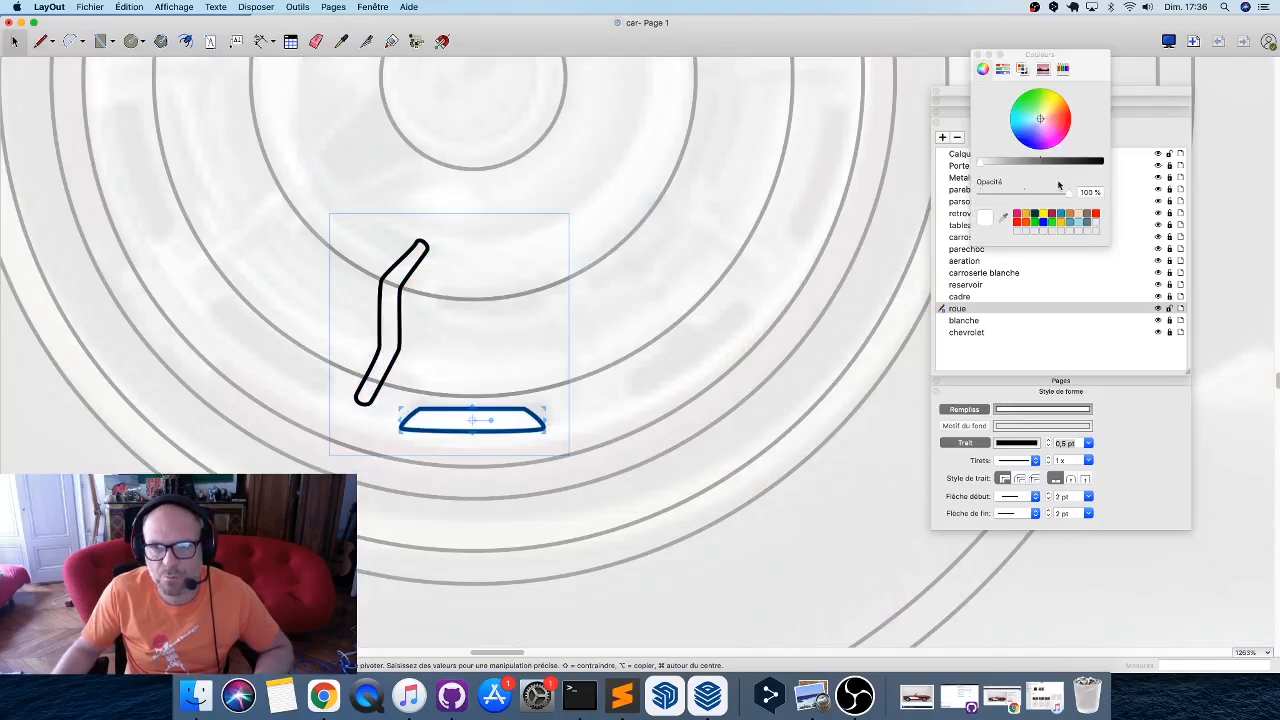
left_click_drag(1061, 161, 1138, 160)
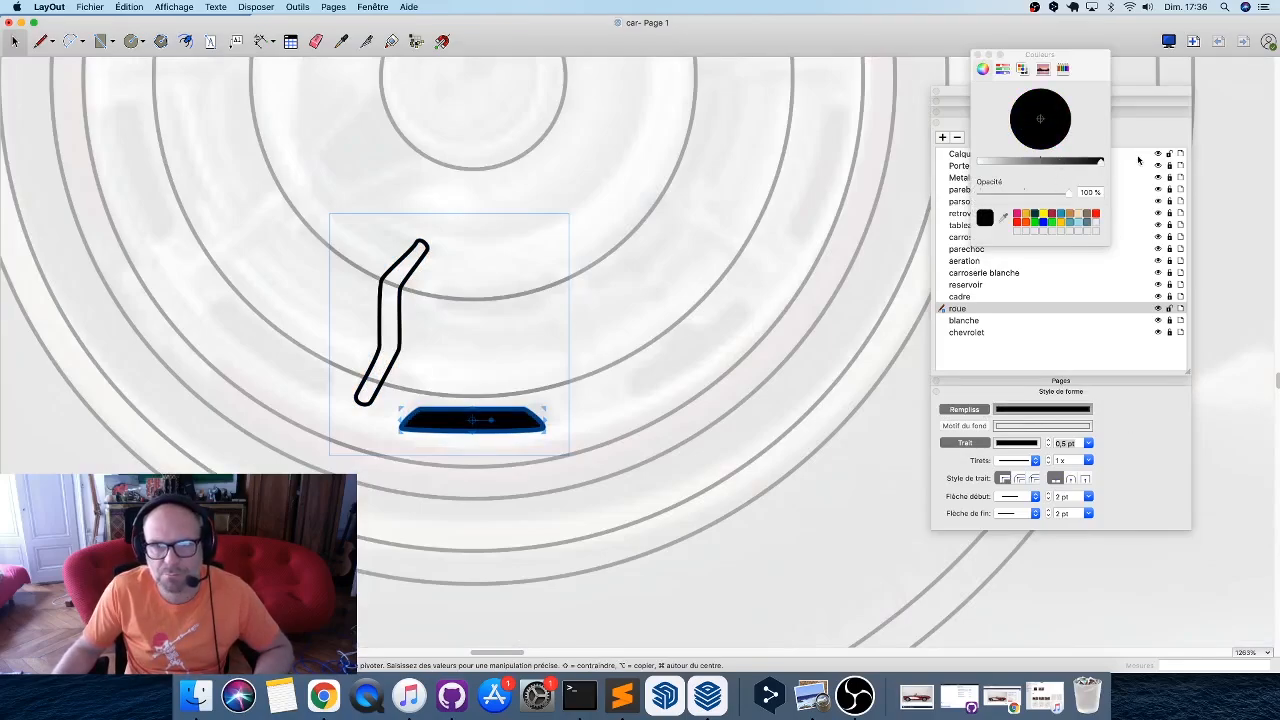
Give the bent spoke a dark grey outline and a medium grey fill, and finish editing the group.
left_click(398, 344)
middle_click_drag(657, 289, 734, 397)
left_click(1000, 442)
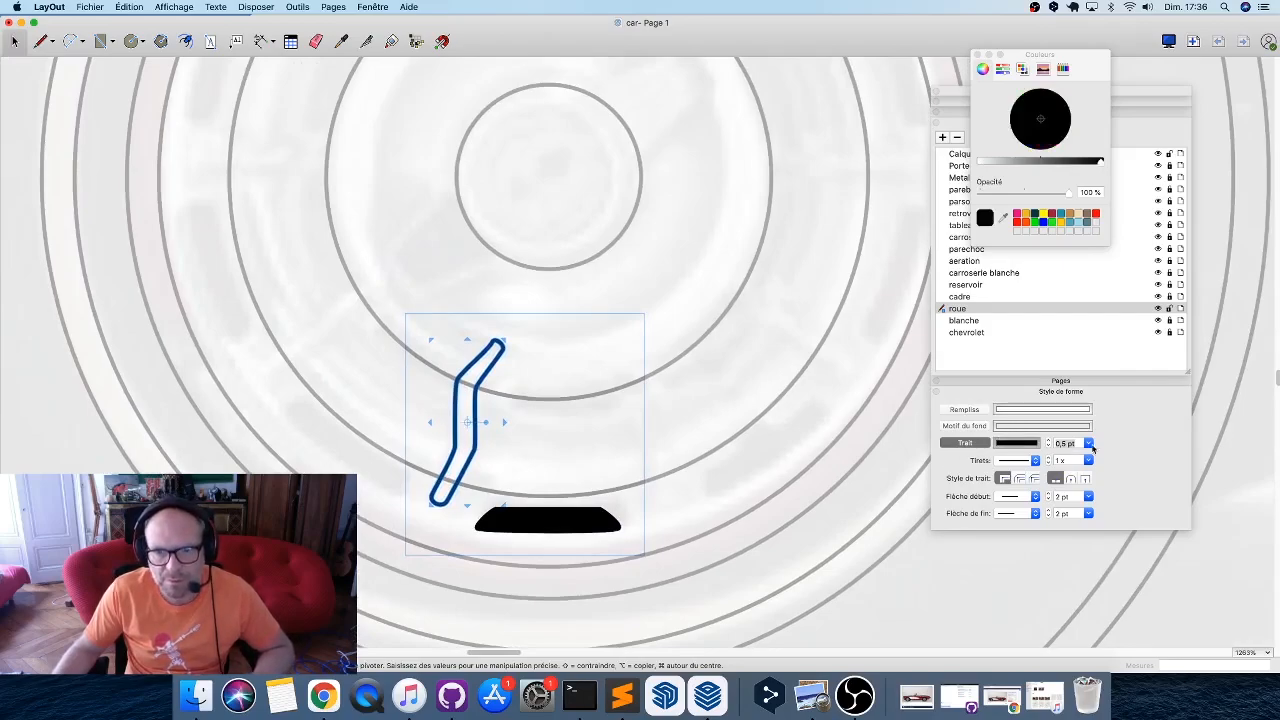
left_click_drag(1104, 166, 1055, 165)
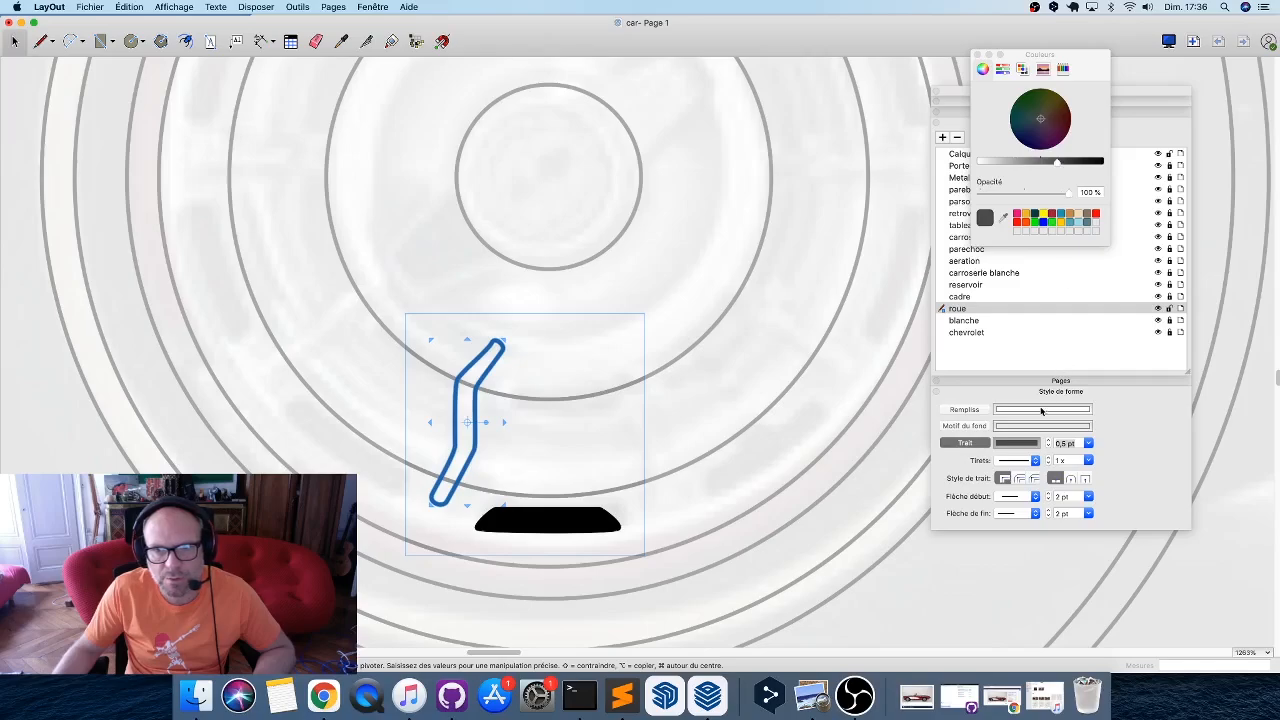
left_click(1081, 230)
left_click_drag(993, 163, 1030, 166)
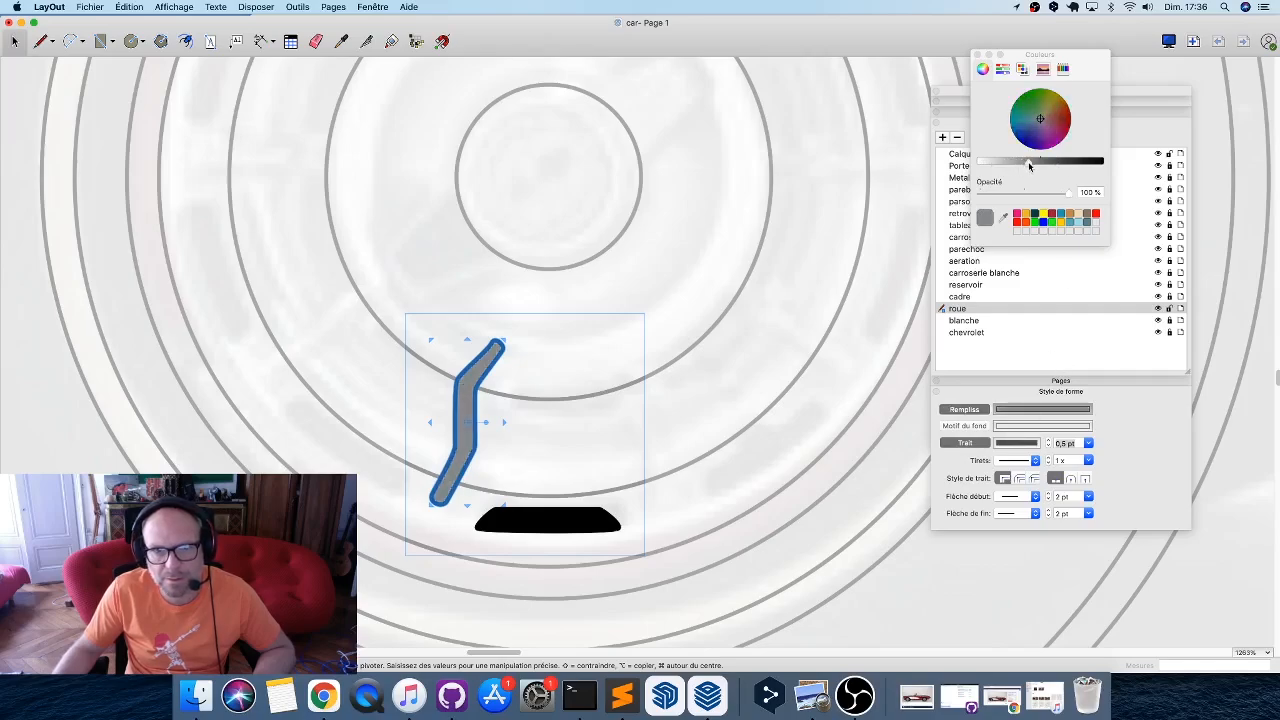
left_click(583, 440)
left_click(691, 514)
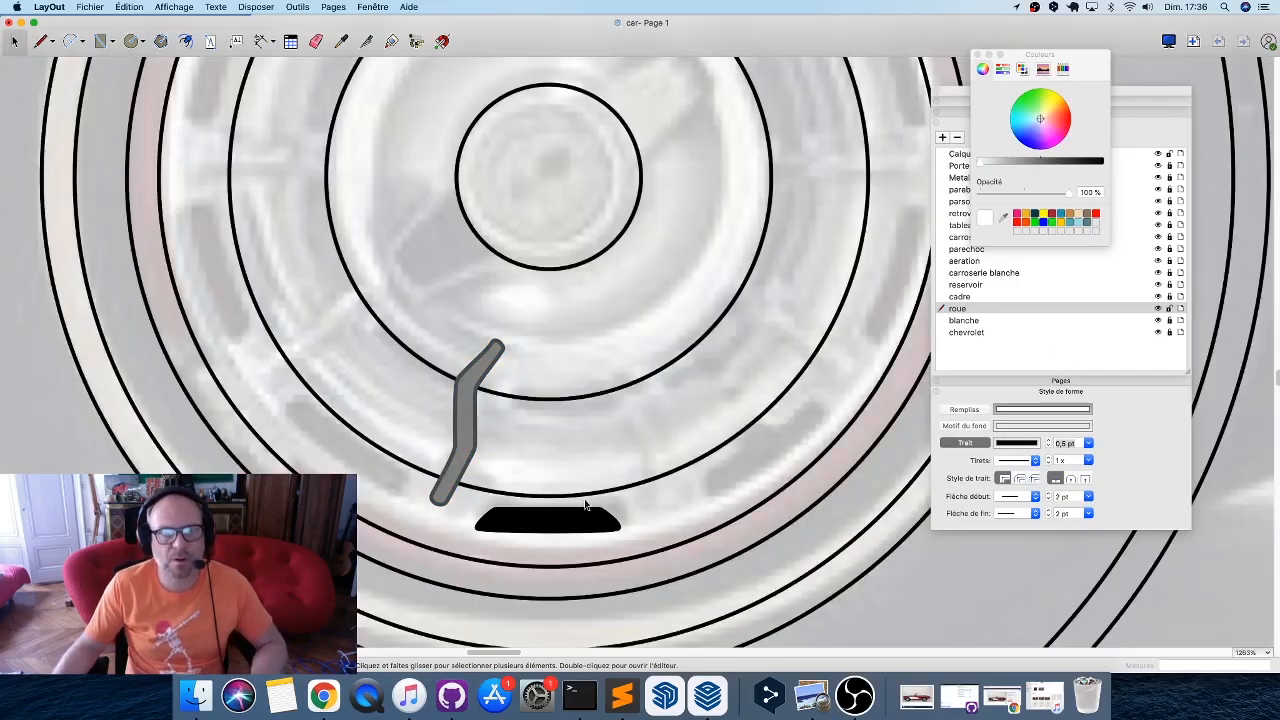
Try to repeat the spoke-and-slot group around the wheel with seven rotated copies about the hub centre.
left_click(563, 527)
scroll(563, 527, "down", 1)
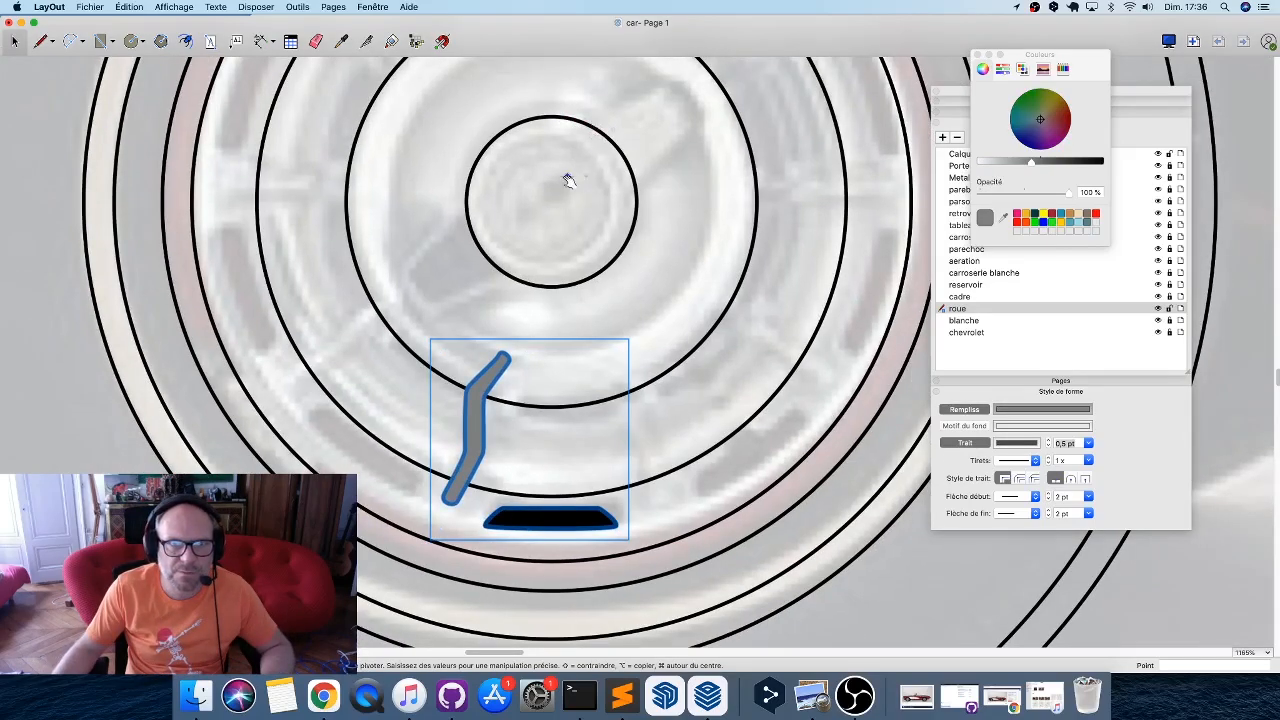
left_click_drag(555, 204, 552, 202)
scroll(485, 317, "down", 4)
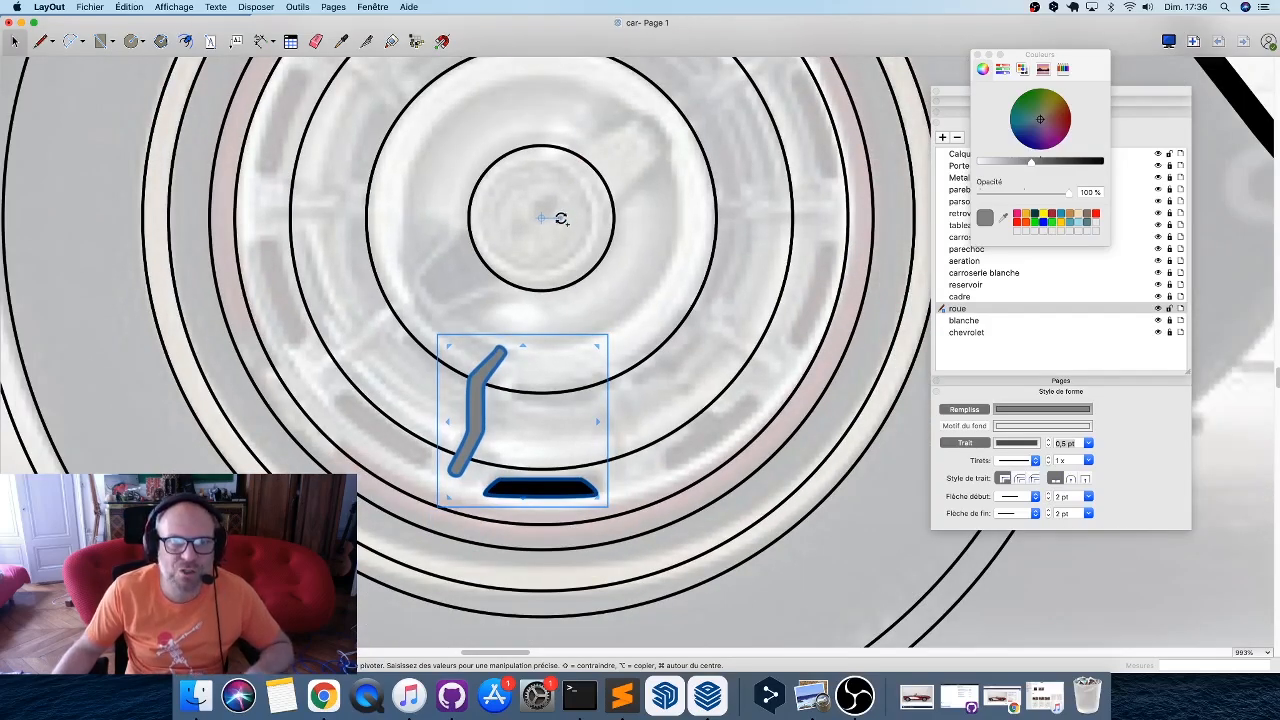
left_click_drag(561, 218, 568, 197)
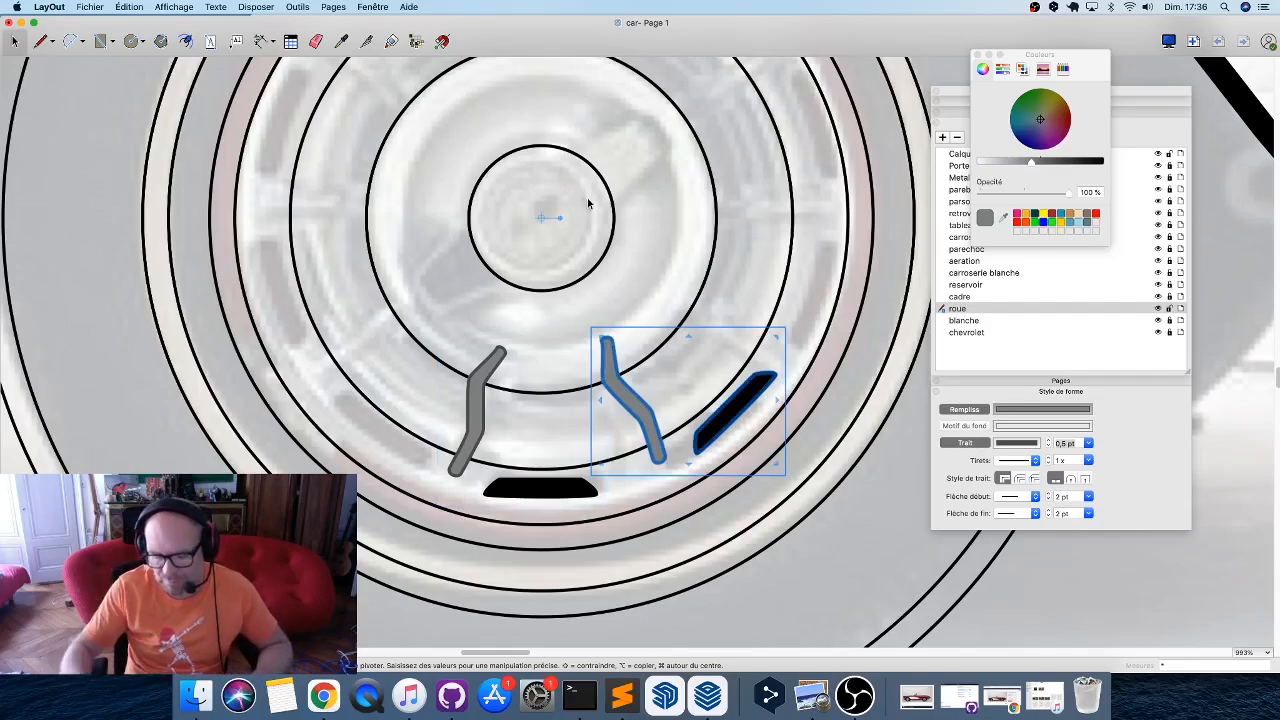
key("Return")
scroll(529, 318, "down", 3)
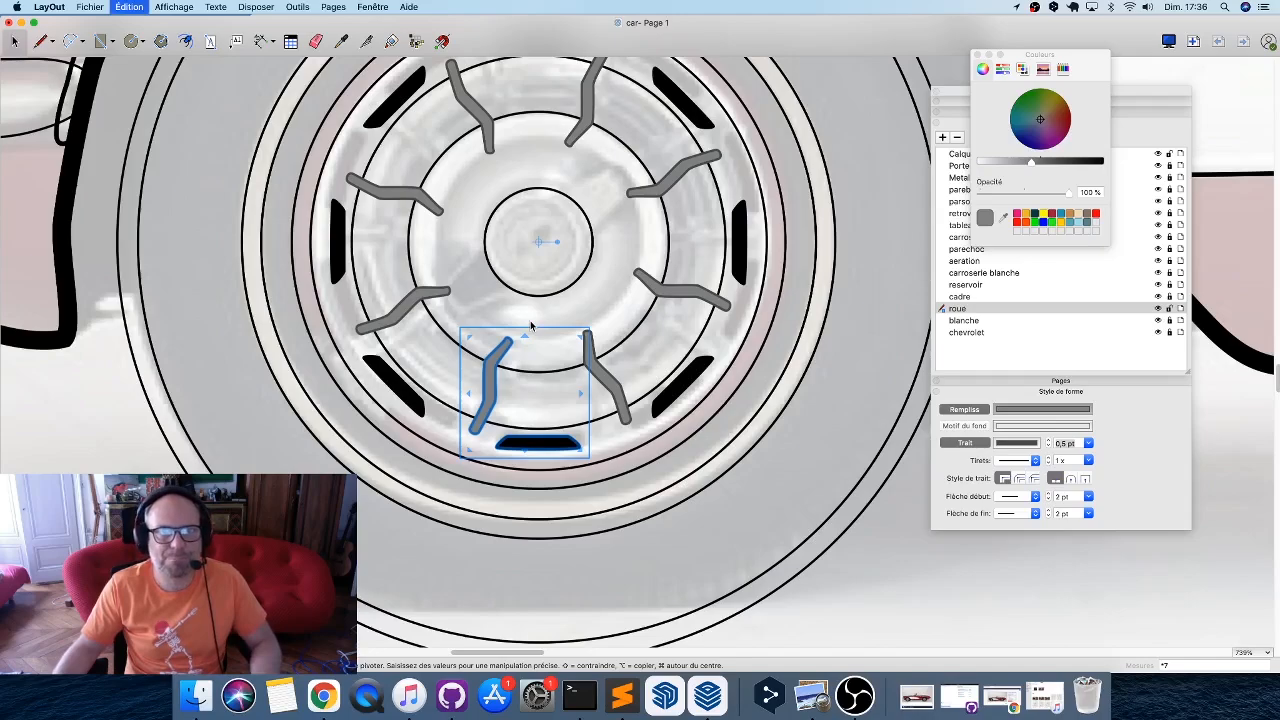
key("super+z")
Draw a small circle inside the group, centred above the black slot between the two hubcap rings.
scroll(551, 430, "up", 3)
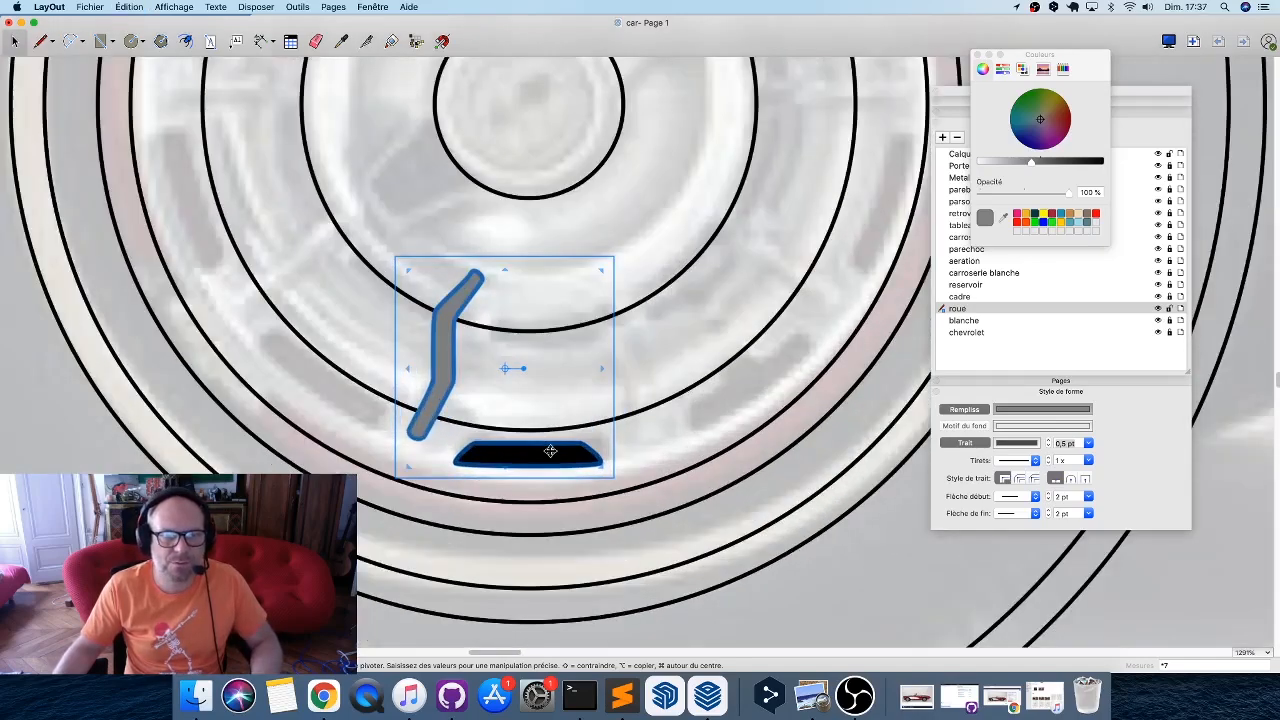
double_click(549, 455)
scroll(489, 391, "up", 3)
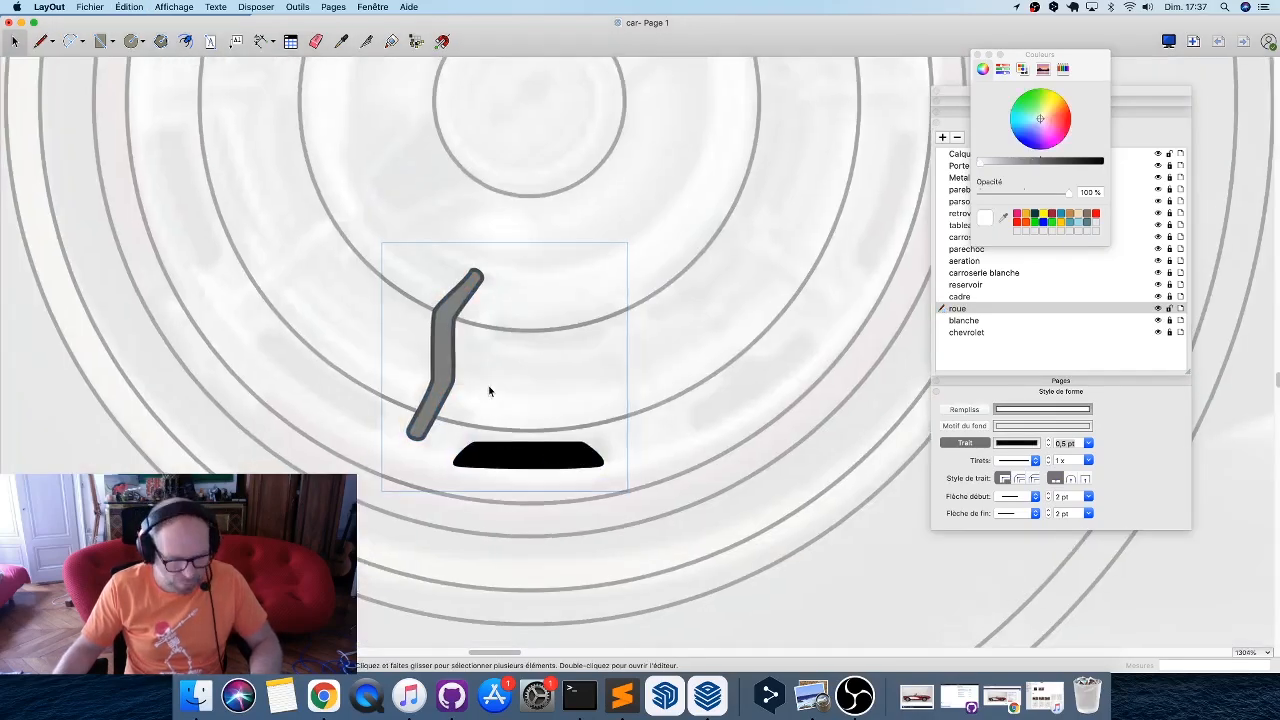
key("b")
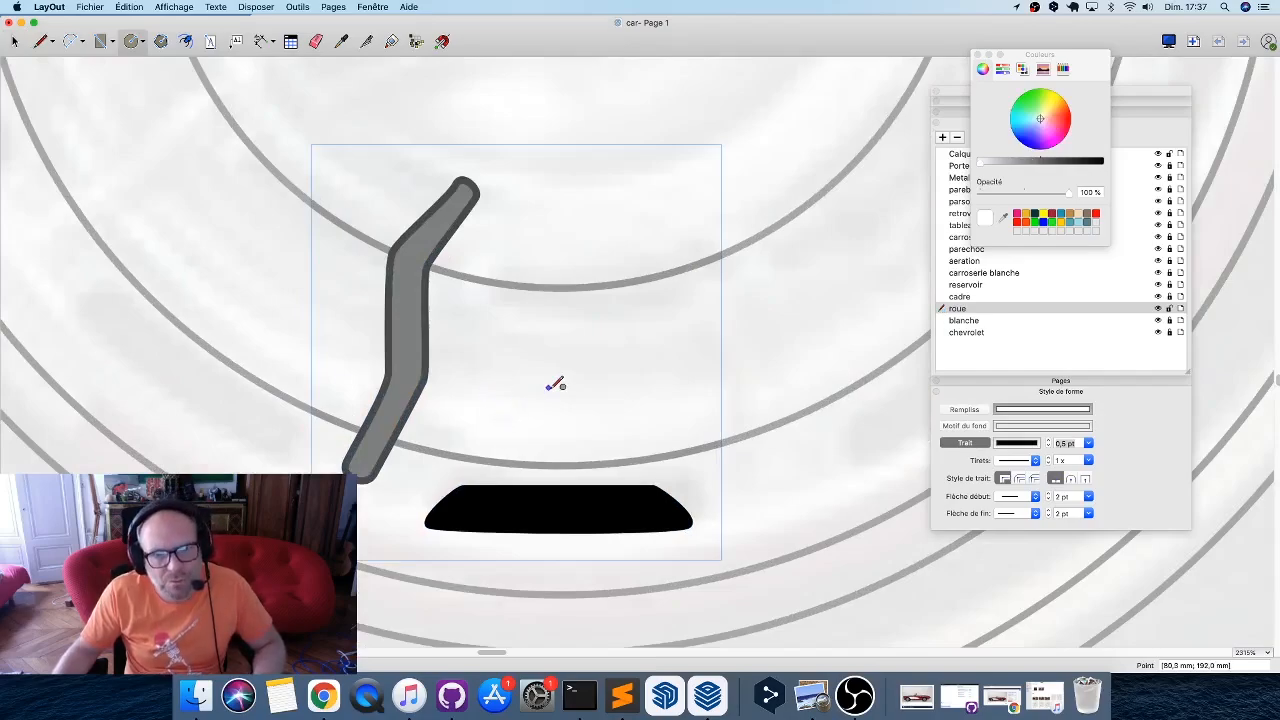
key("c")
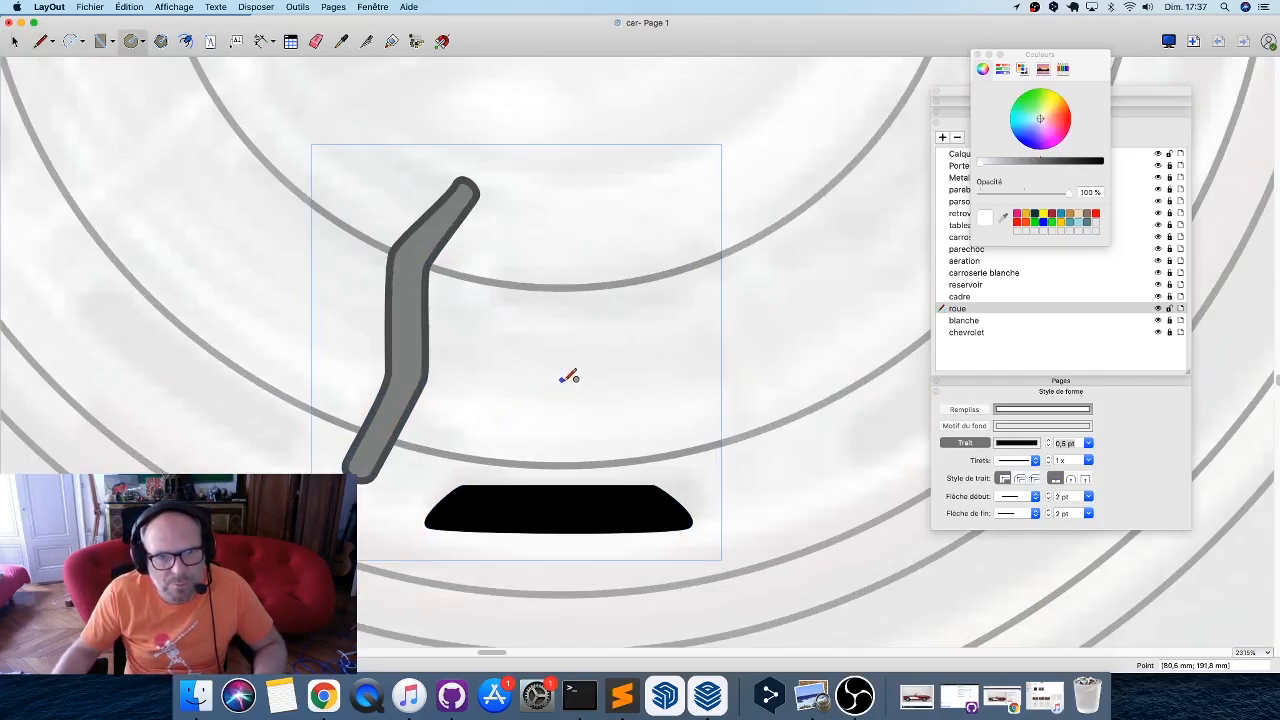
left_click_drag(559, 383, 582, 381)
key("space")
left_click(580, 382)
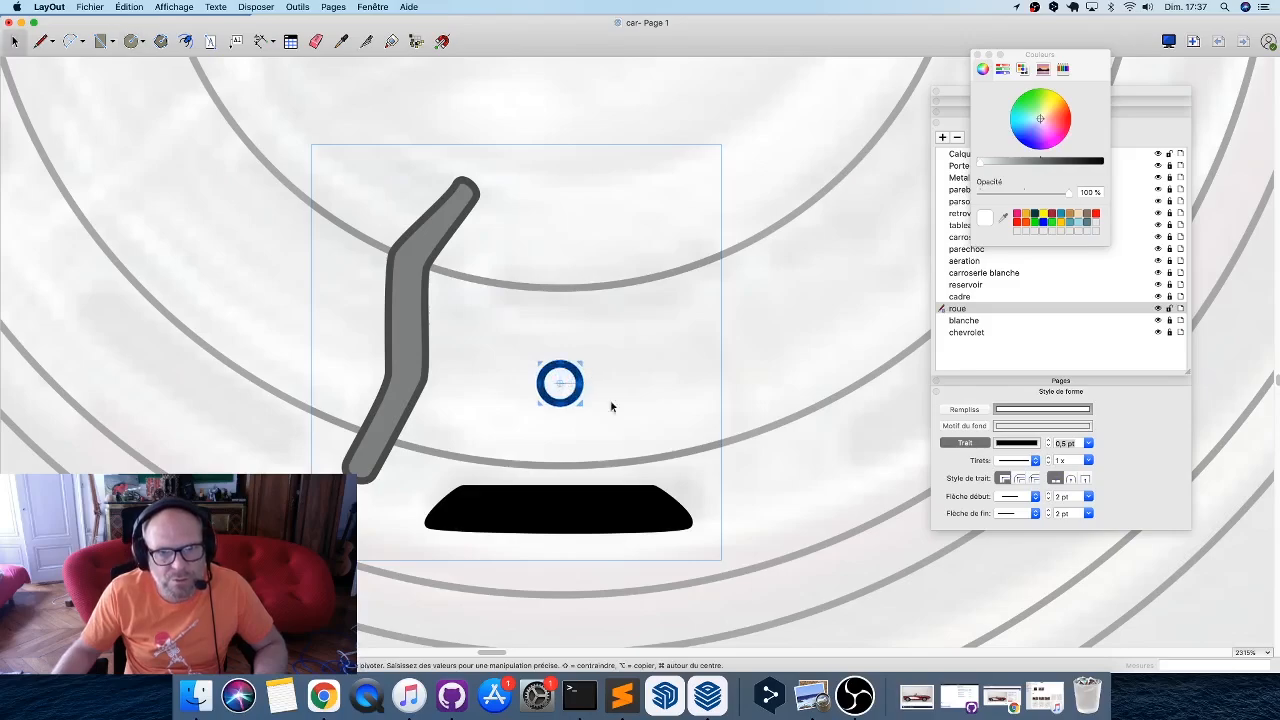
Fill the small circle above the slot with solid black and finish editing the group.
left_click(965, 409)
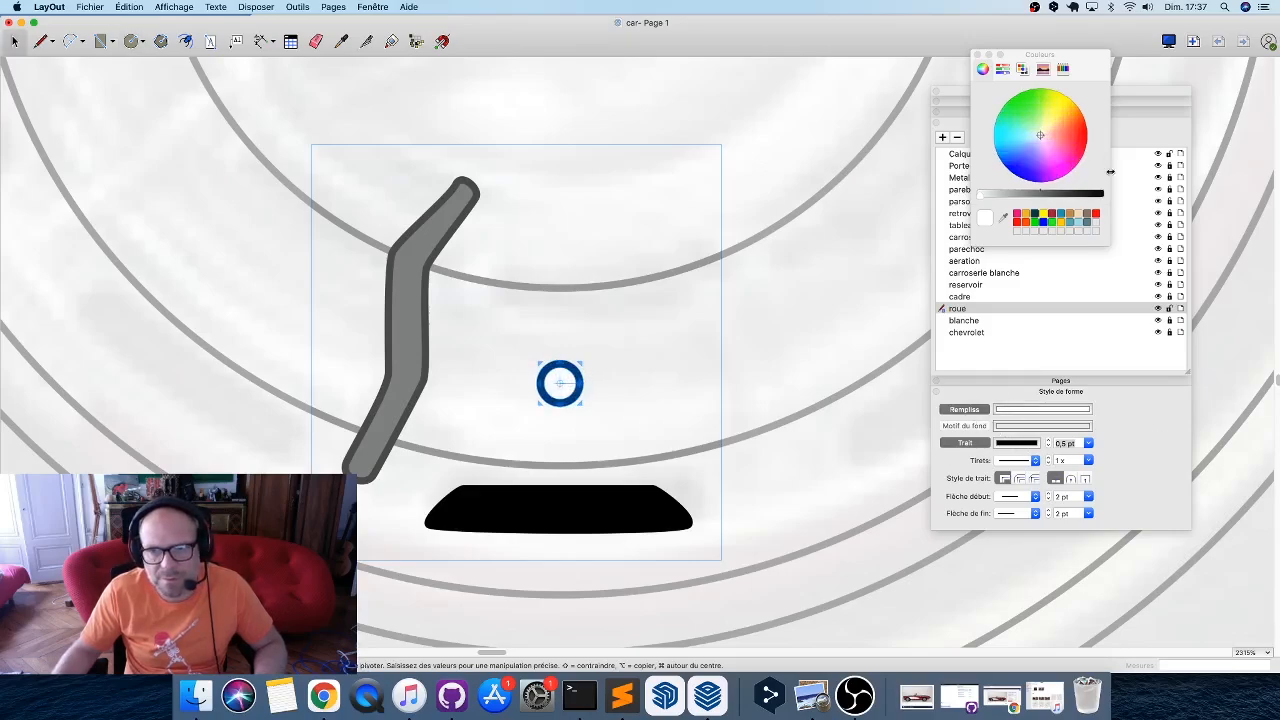
left_click(1099, 193)
left_click(645, 413)
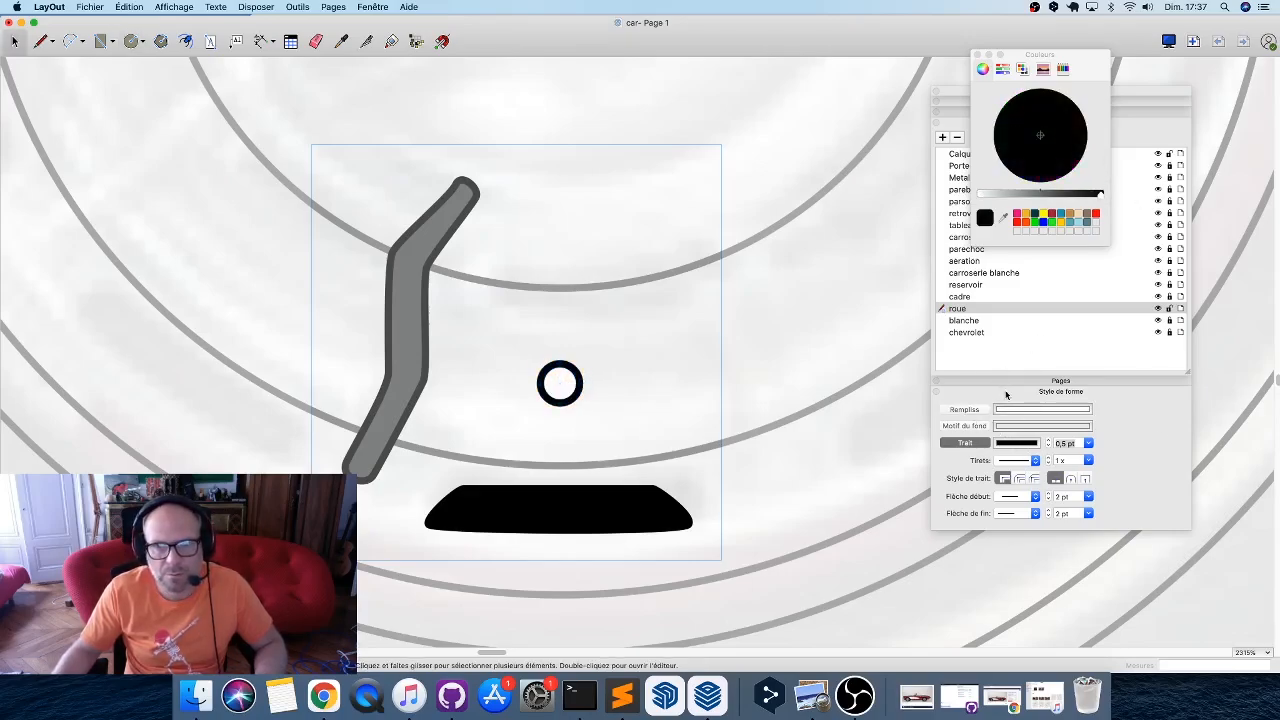
left_click(965, 409)
left_click(1099, 161)
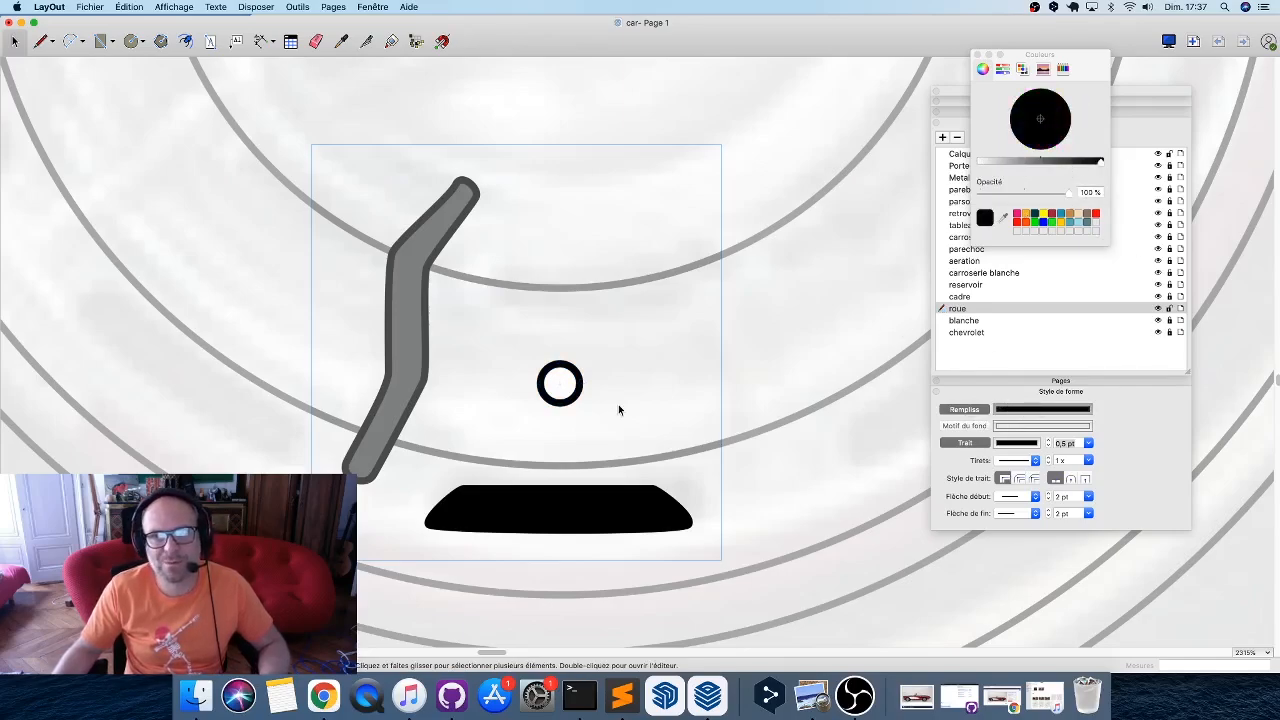
left_click(584, 386)
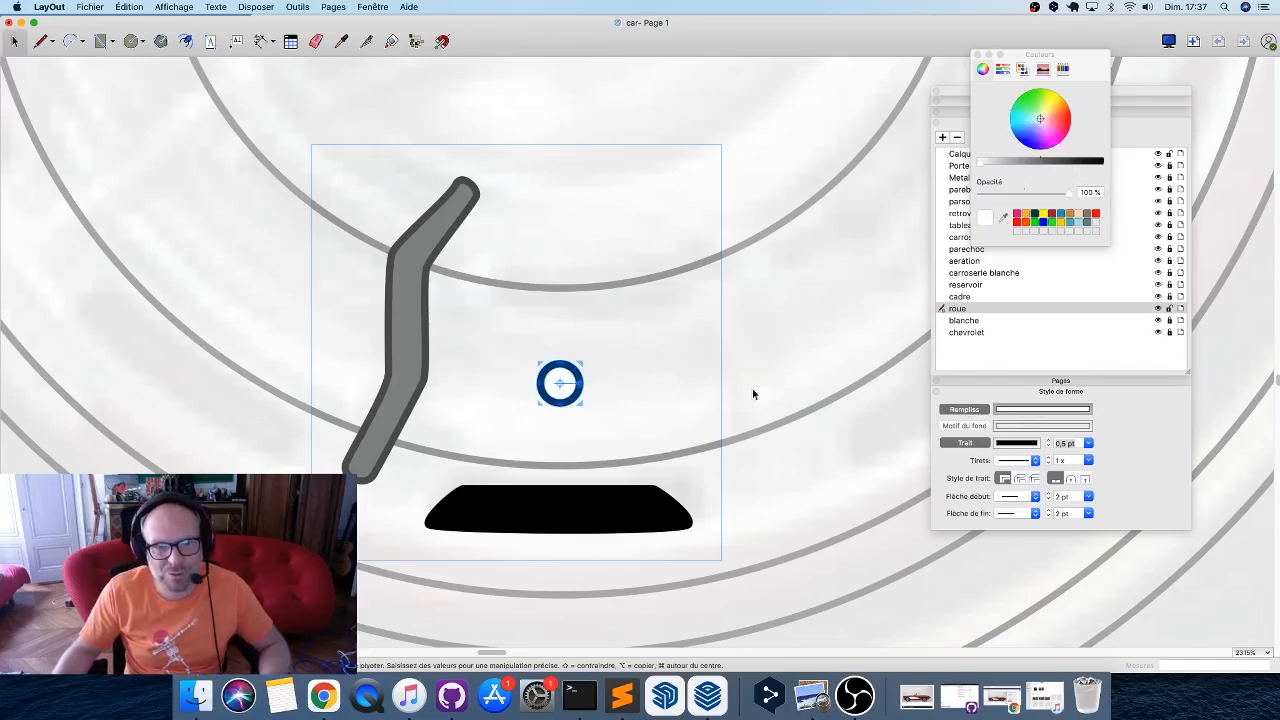
left_click(1020, 409)
left_click(1093, 194)
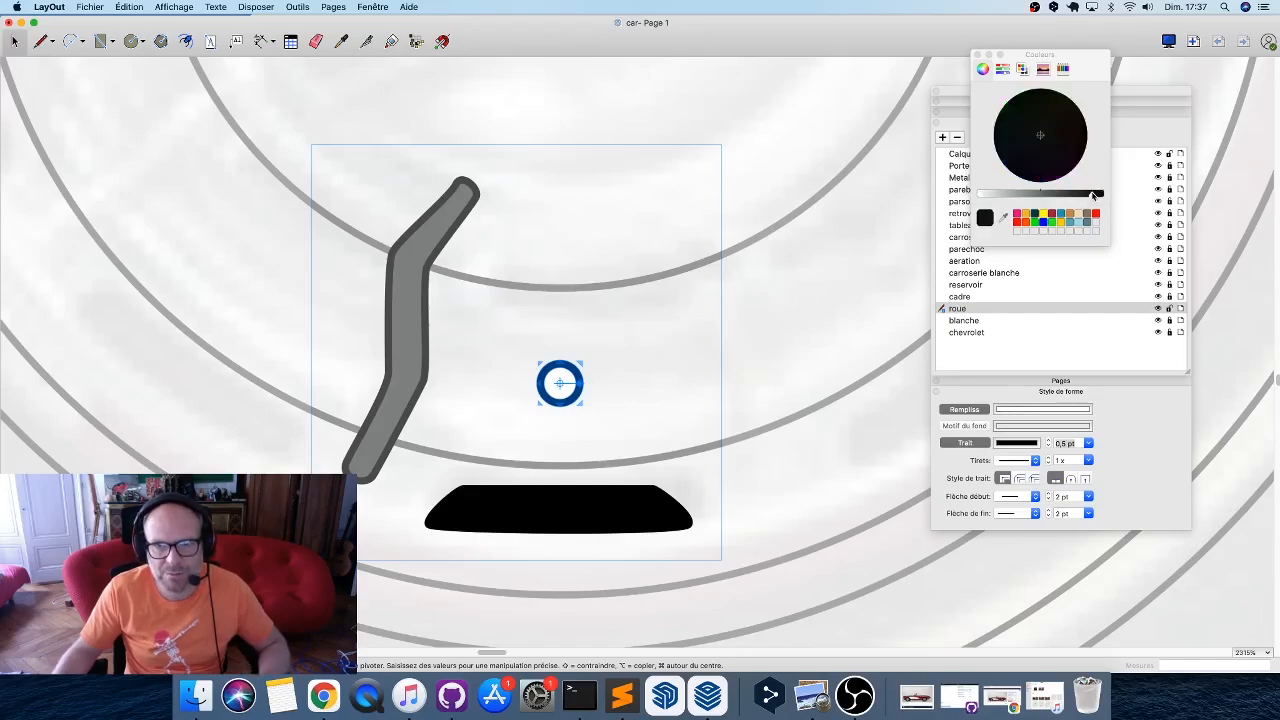
mouse_move(1093, 194)
left_mouse_down()
mouse_move(1010, 194)
mouse_move(1101, 194)
left_mouse_up()
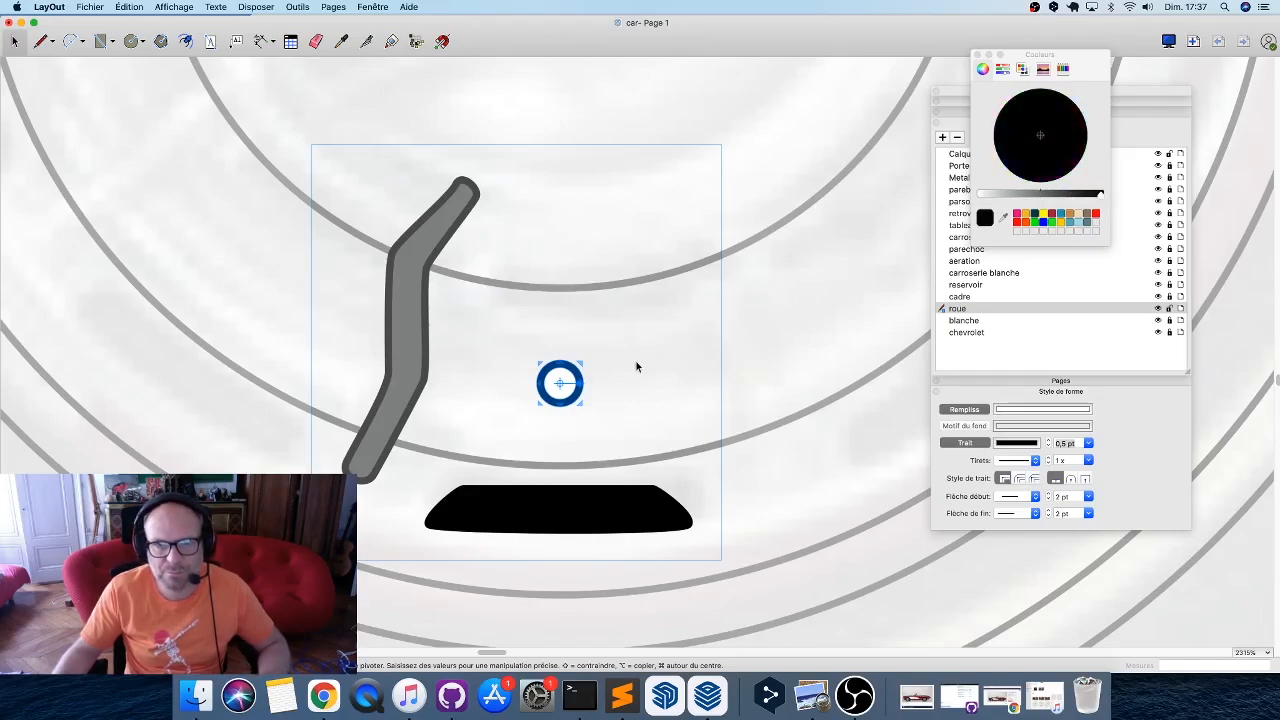
left_click(592, 414)
left_click(572, 401)
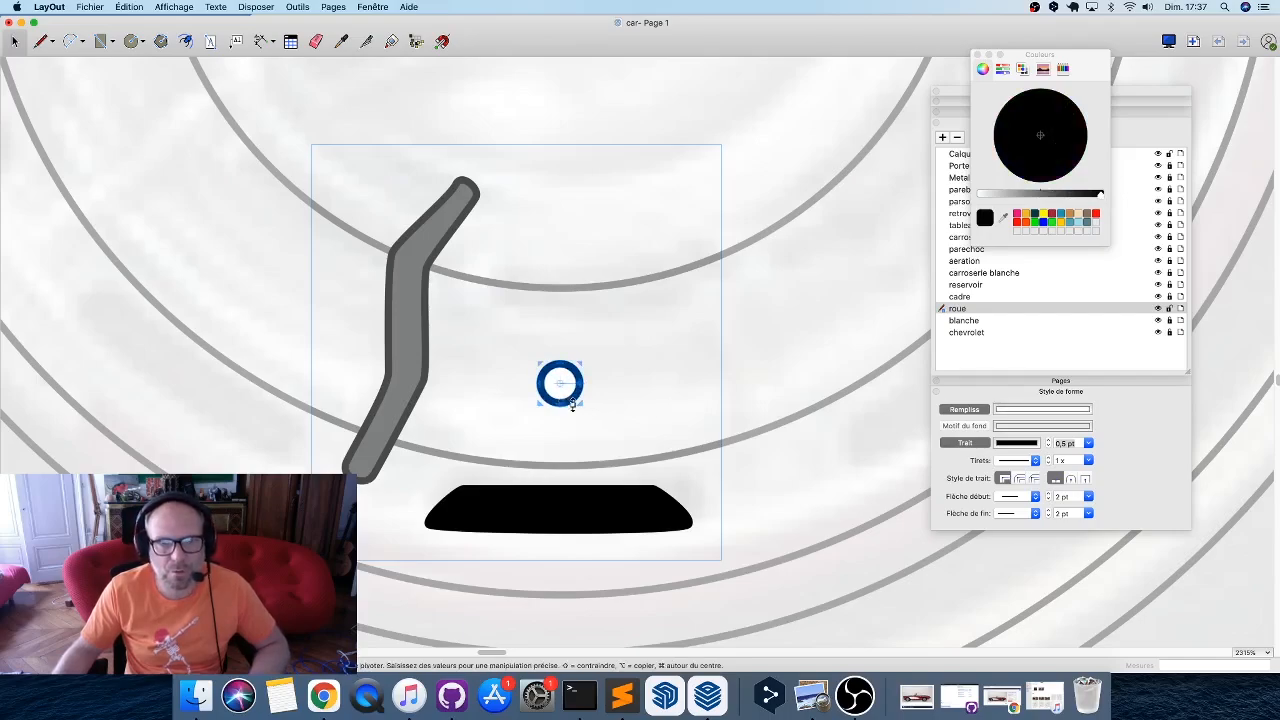
left_click(1014, 411)
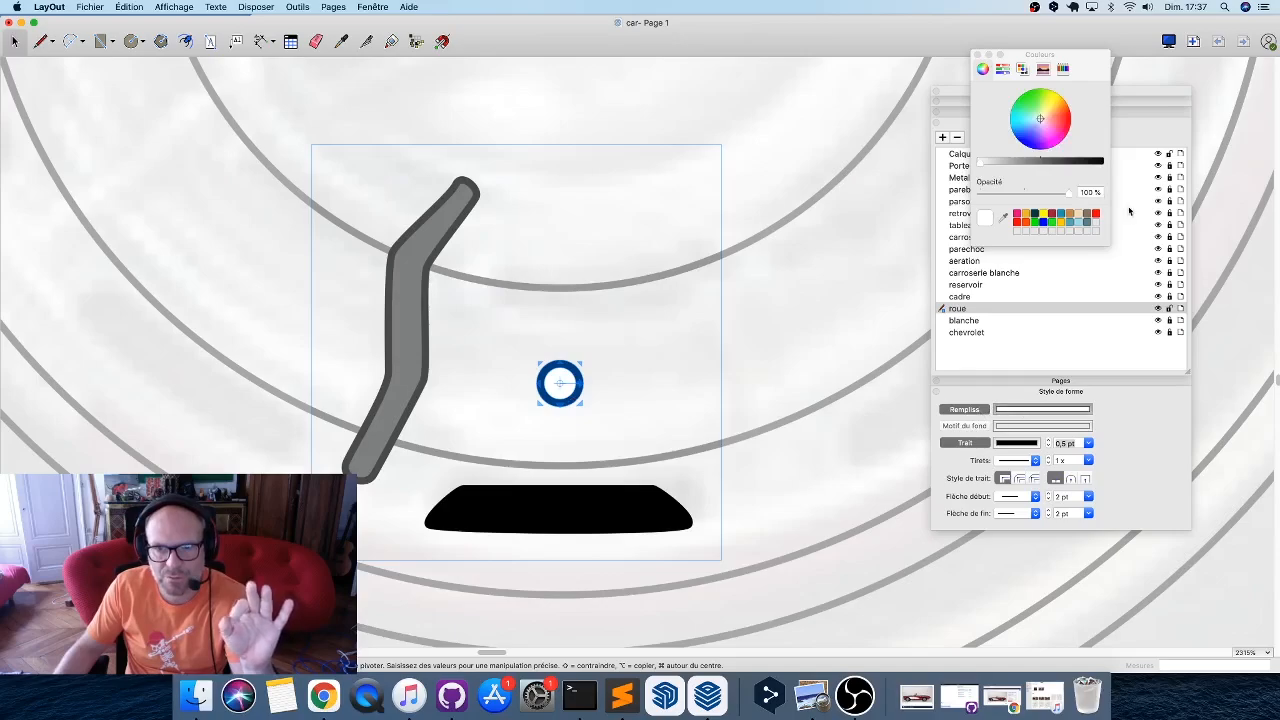
left_click_drag(1077, 165, 1104, 163)
left_click(721, 380)
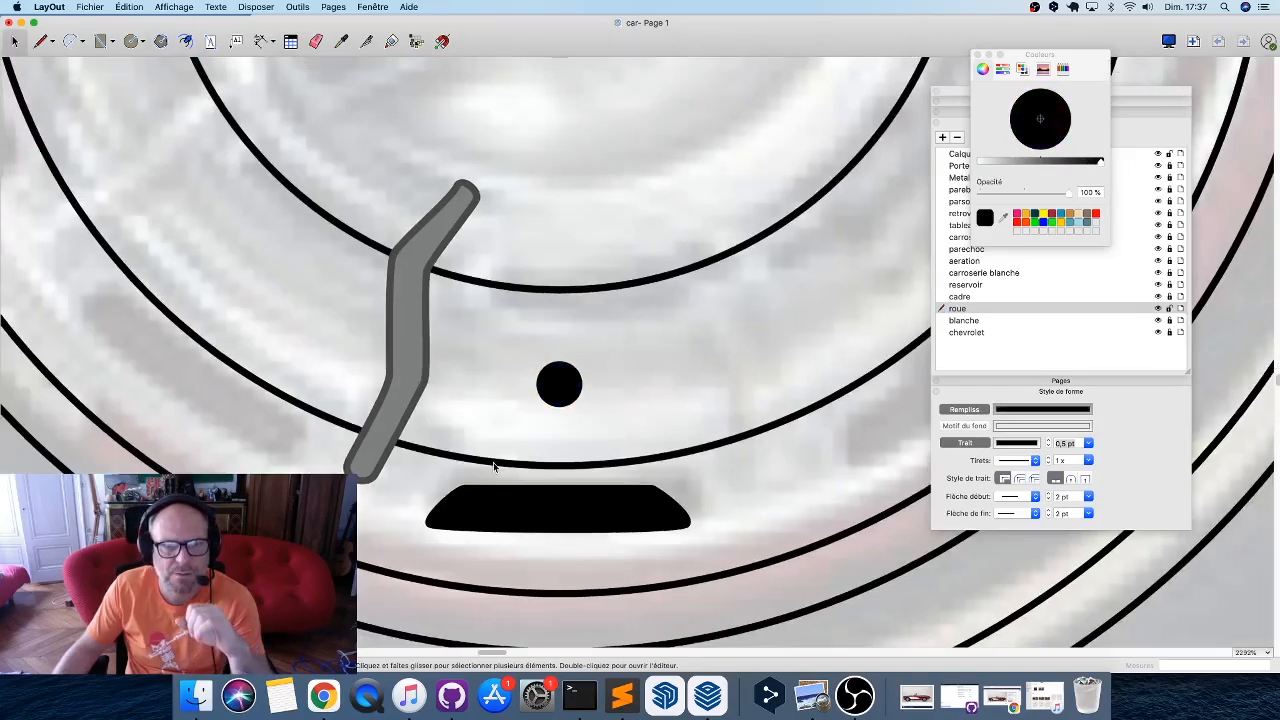
Add two smaller black circles inside the group, one on each side slightly above the existing circle.
scroll(493, 462, "down", 2)
scroll(493, 462, "down", 1)
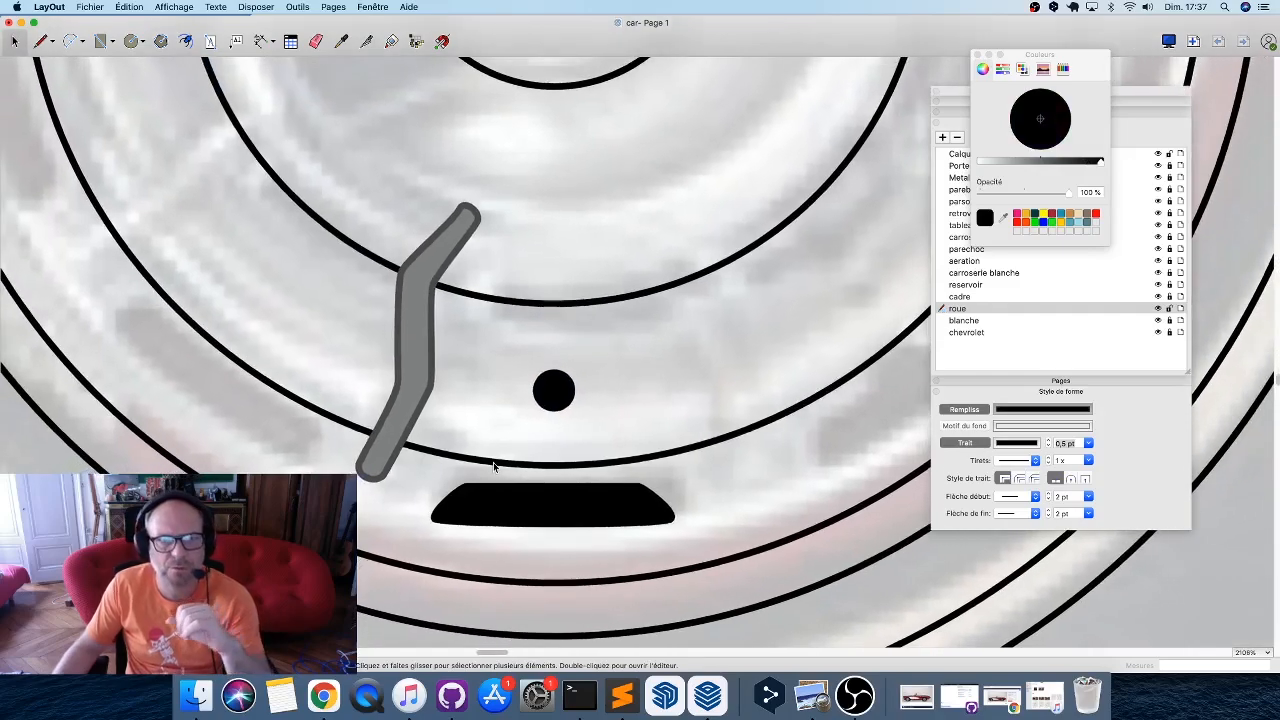
left_click(553, 387)
double_click(569, 403)
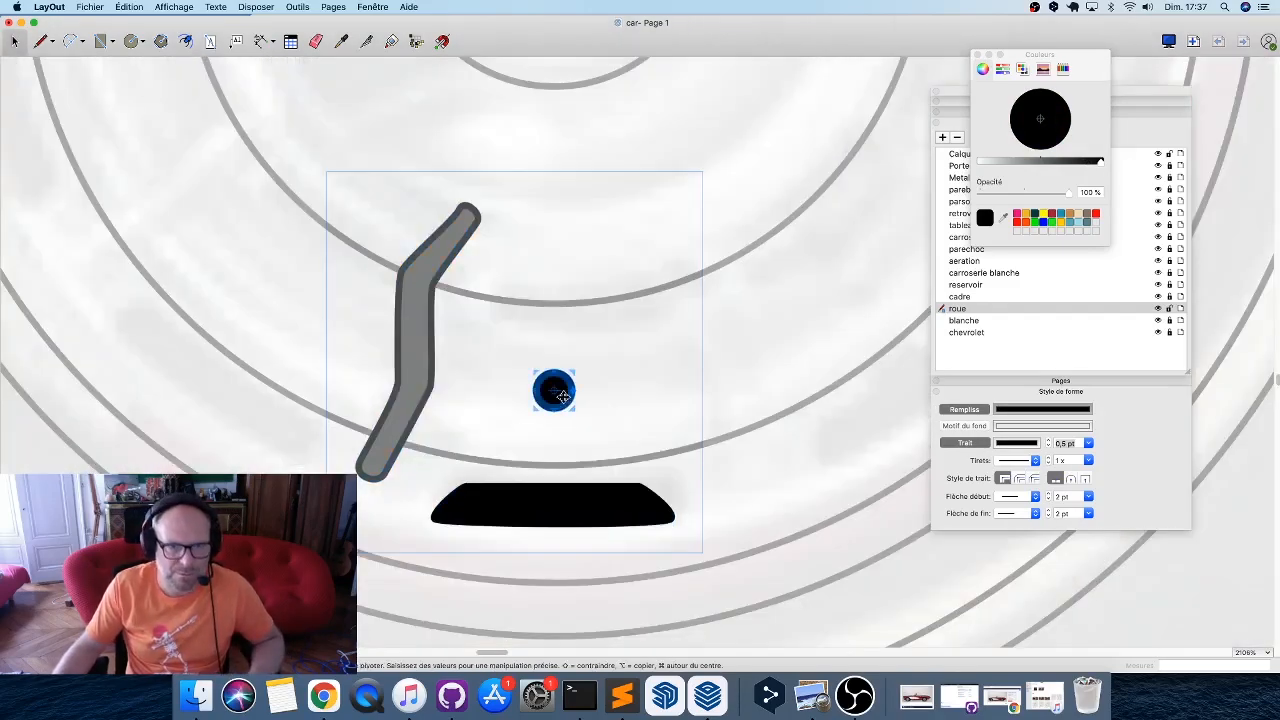
left_click_drag(566, 400, 597, 364)
left_click(480, 451)
left_click(500, 372)
scroll(463, 414, "down", 5)
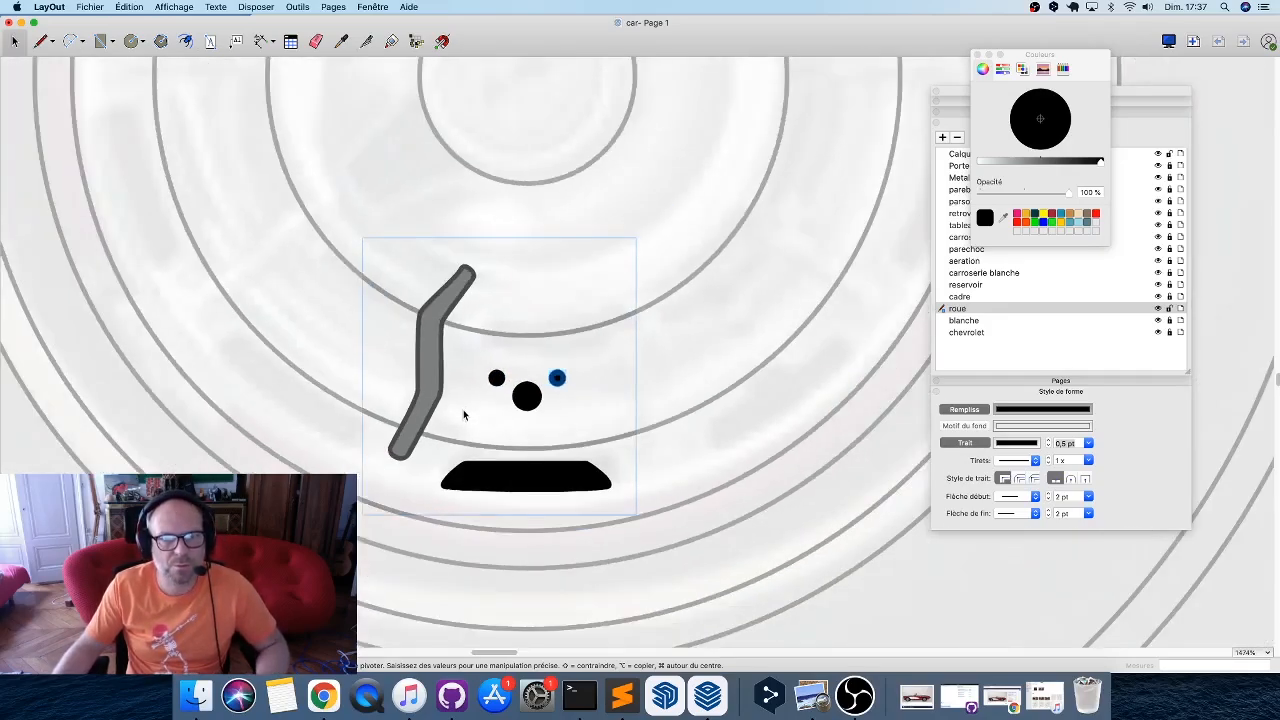
key("Escape")
Move the group's rotation centre to the hub centre and make seven rotated copies evenly around the wheel.
left_click(505, 402)
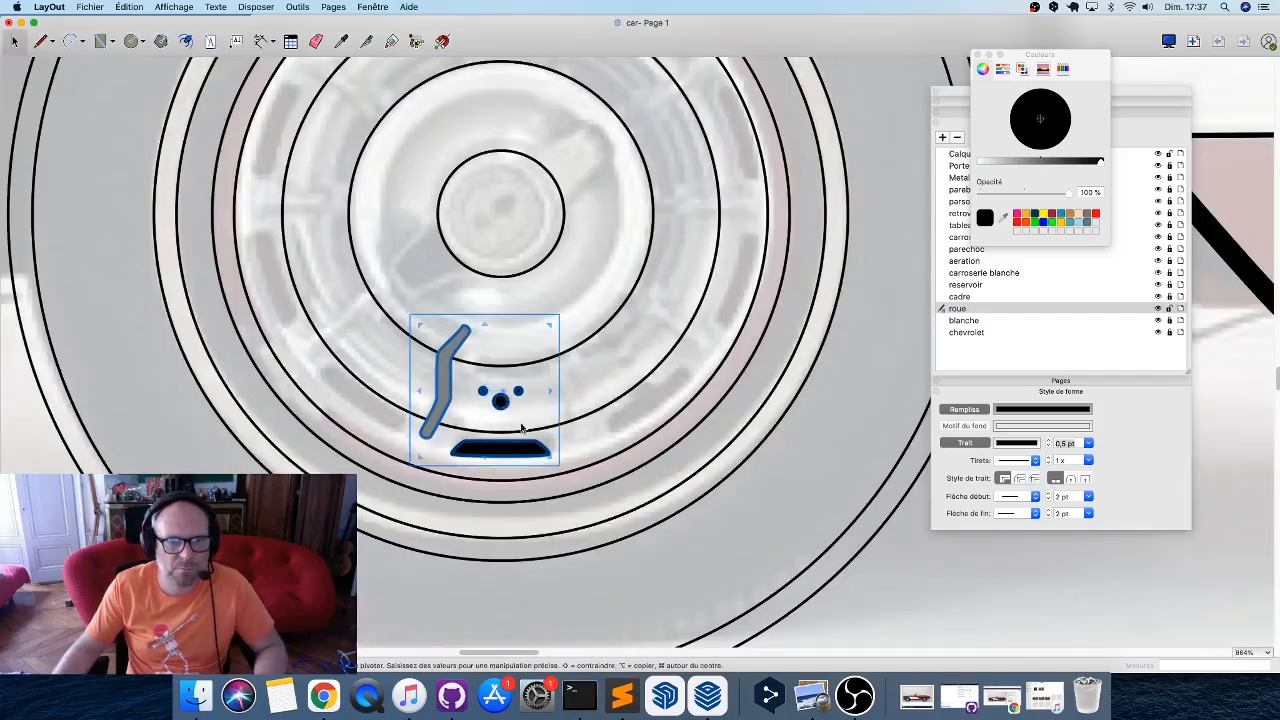
left_click_drag(490, 394, 536, 204)
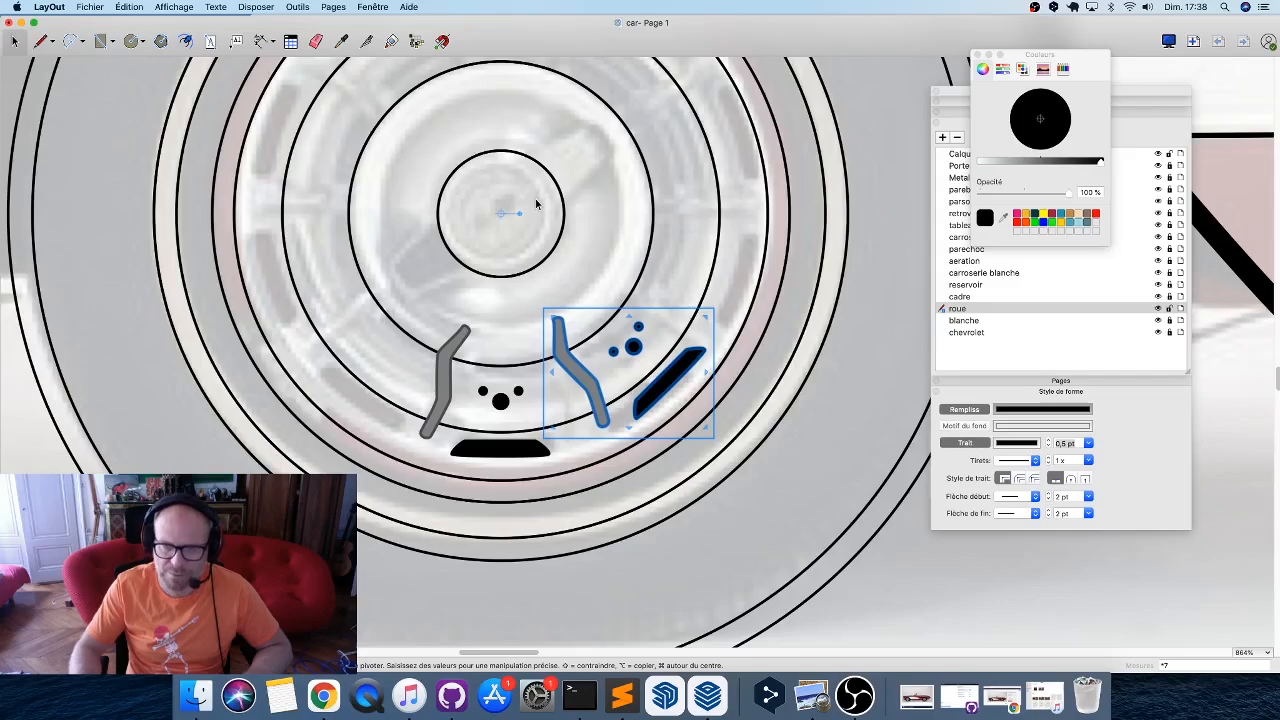
key("Return")
key("space")
scroll(448, 365, "down", 5)
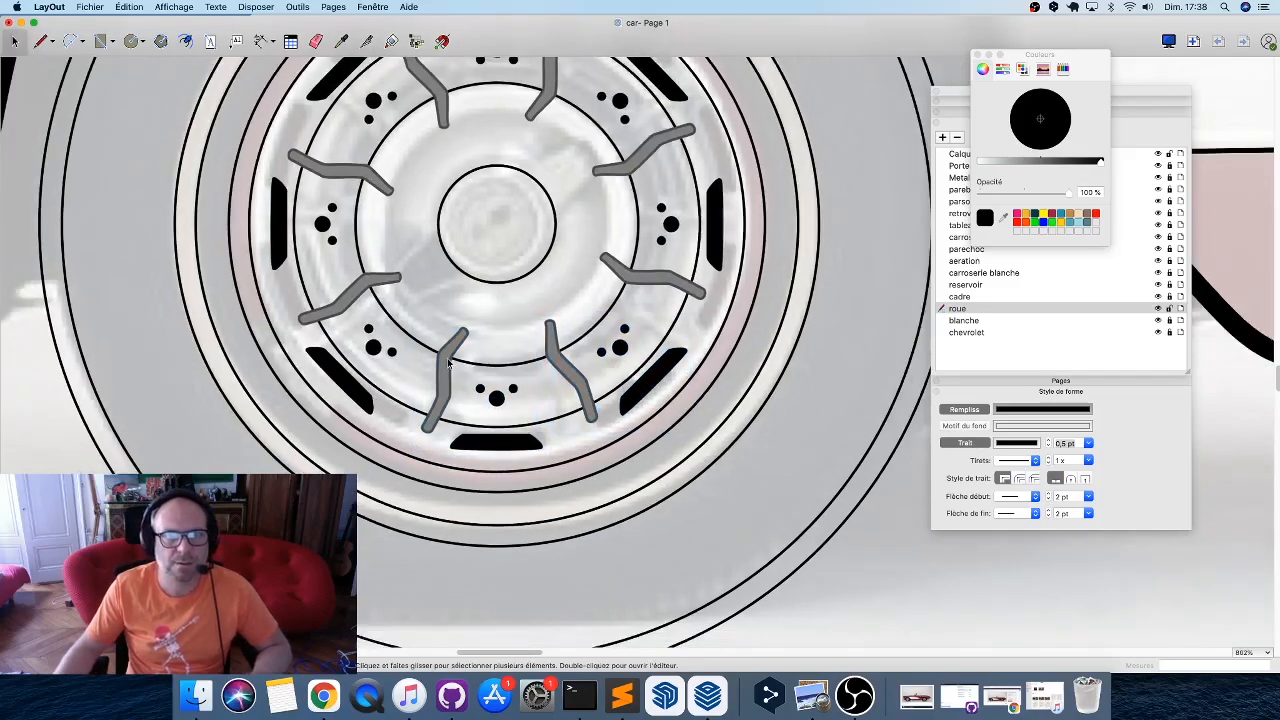
Select all the shapes of the front wheel and combine them into one group.
scroll(448, 365, "down", 2)
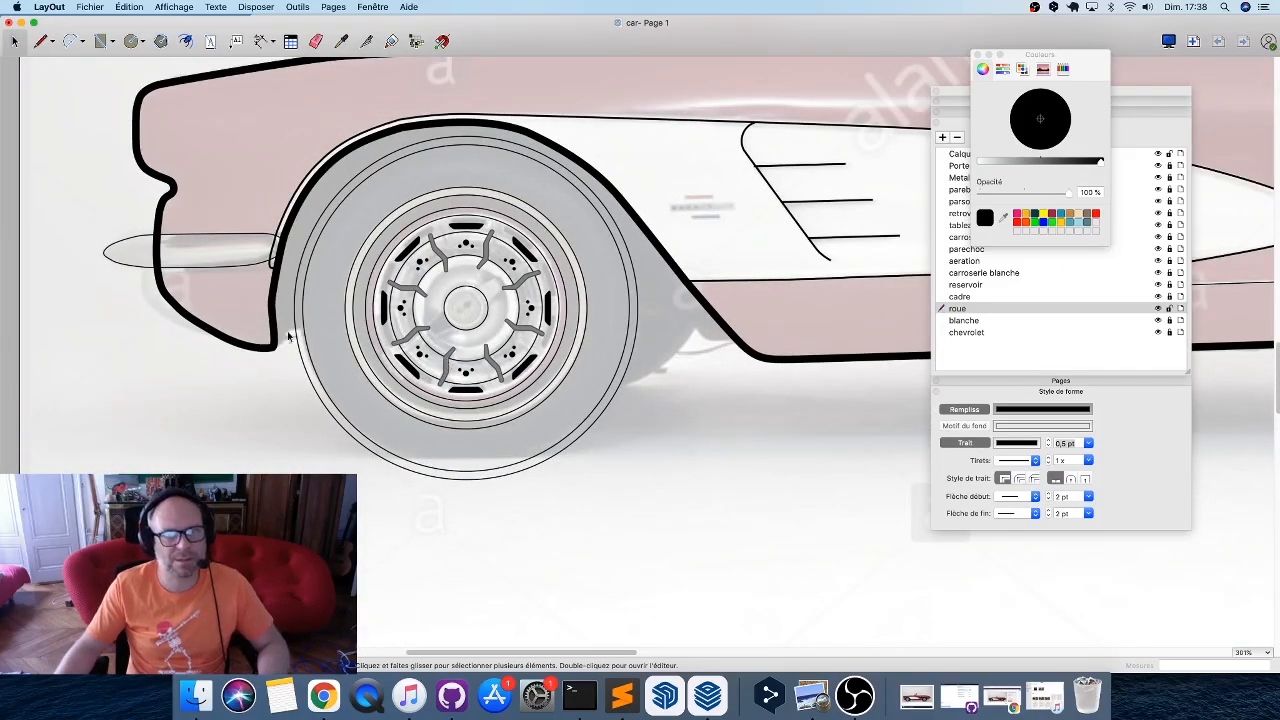
left_click_drag(258, 526, 680, 106)
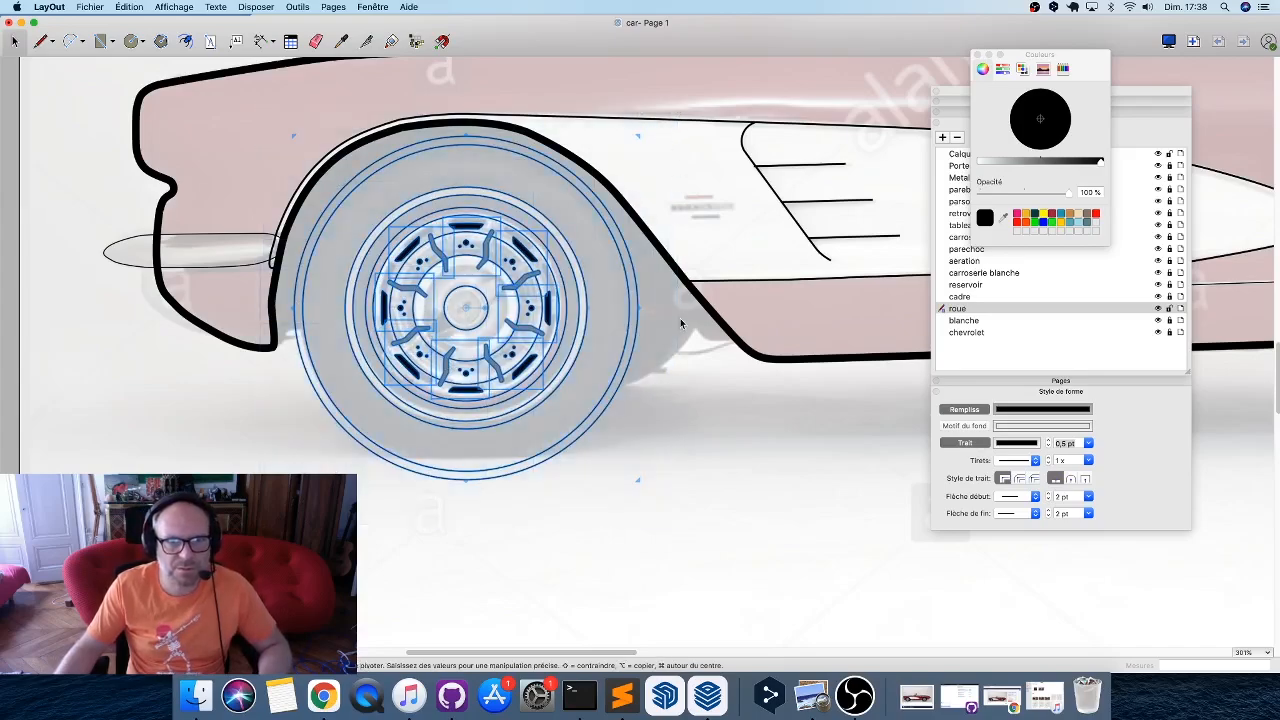
key("super+g")
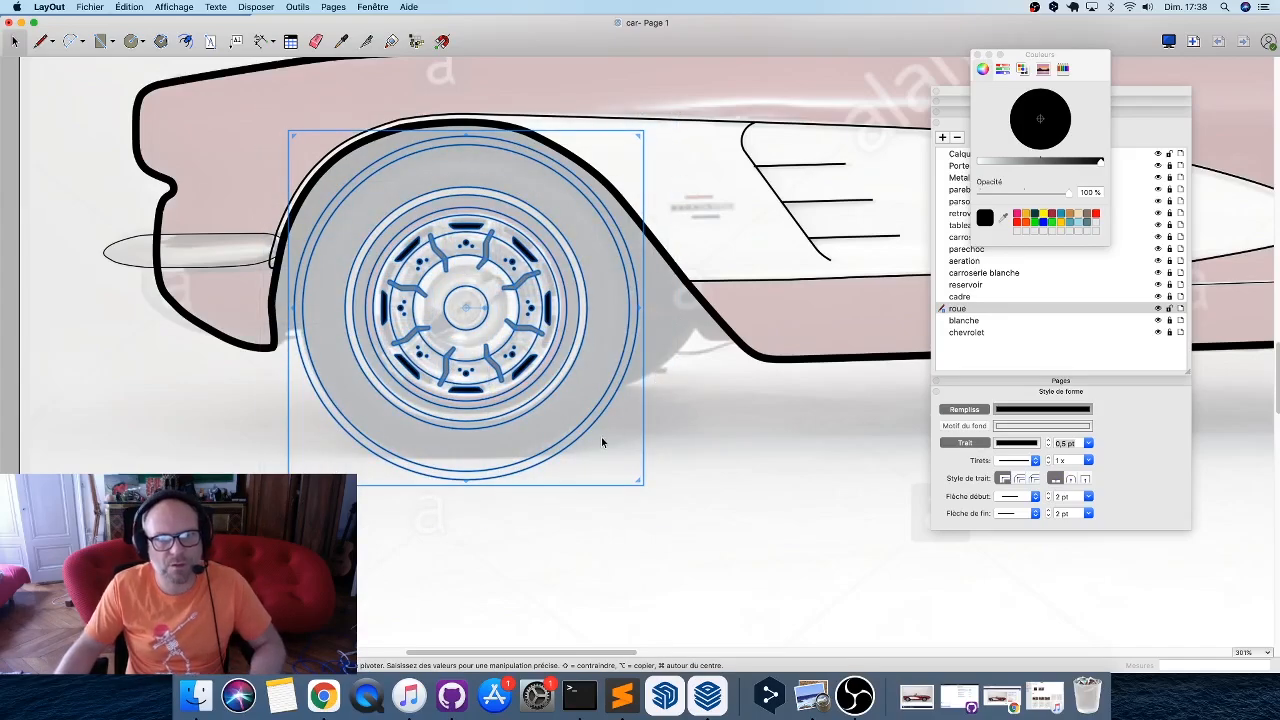
Inside the wheel group, fill the outermost tyre circle with solid black and the circle just inside it with very dark grey.
double_click(586, 432)
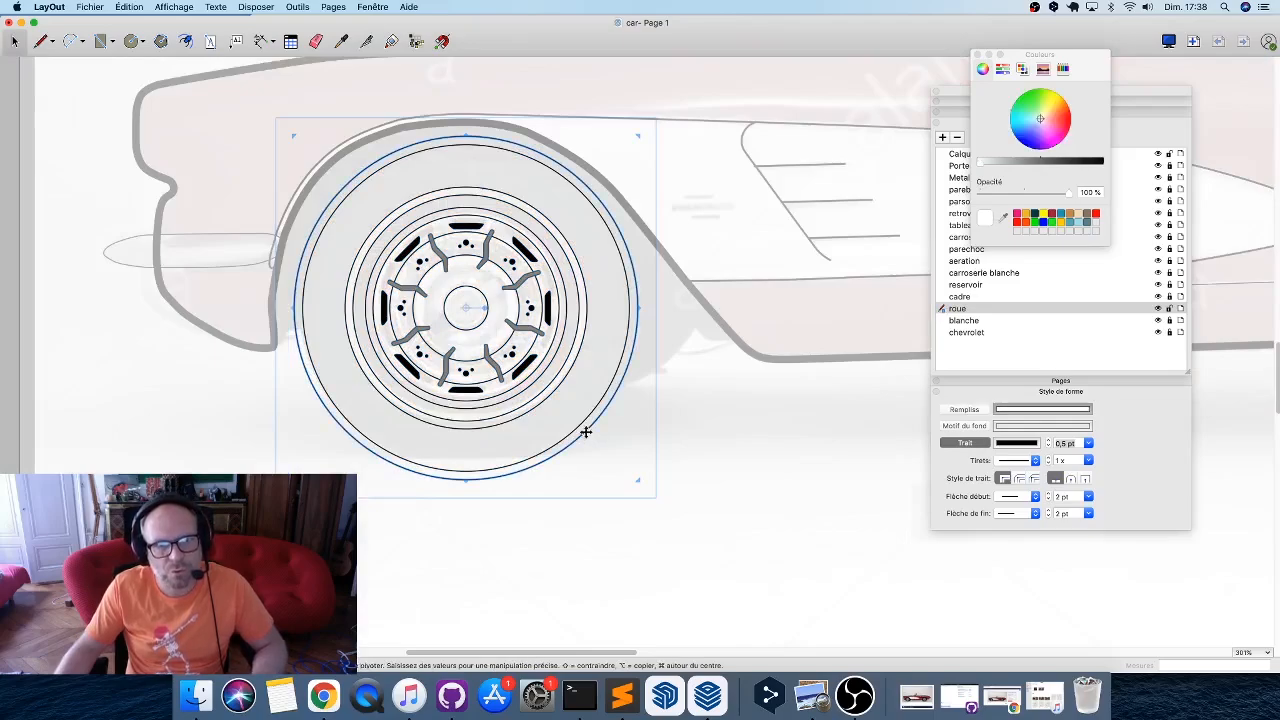
left_click(1084, 162)
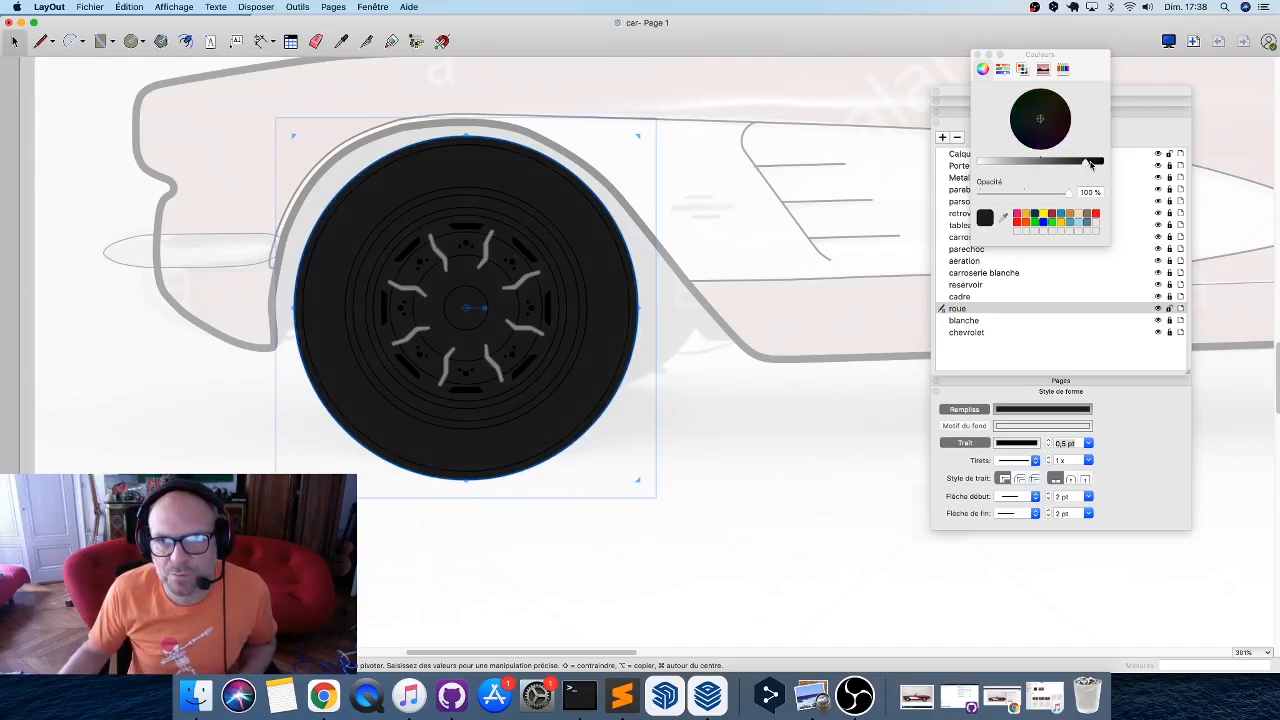
left_click_drag(1094, 164, 1104, 166)
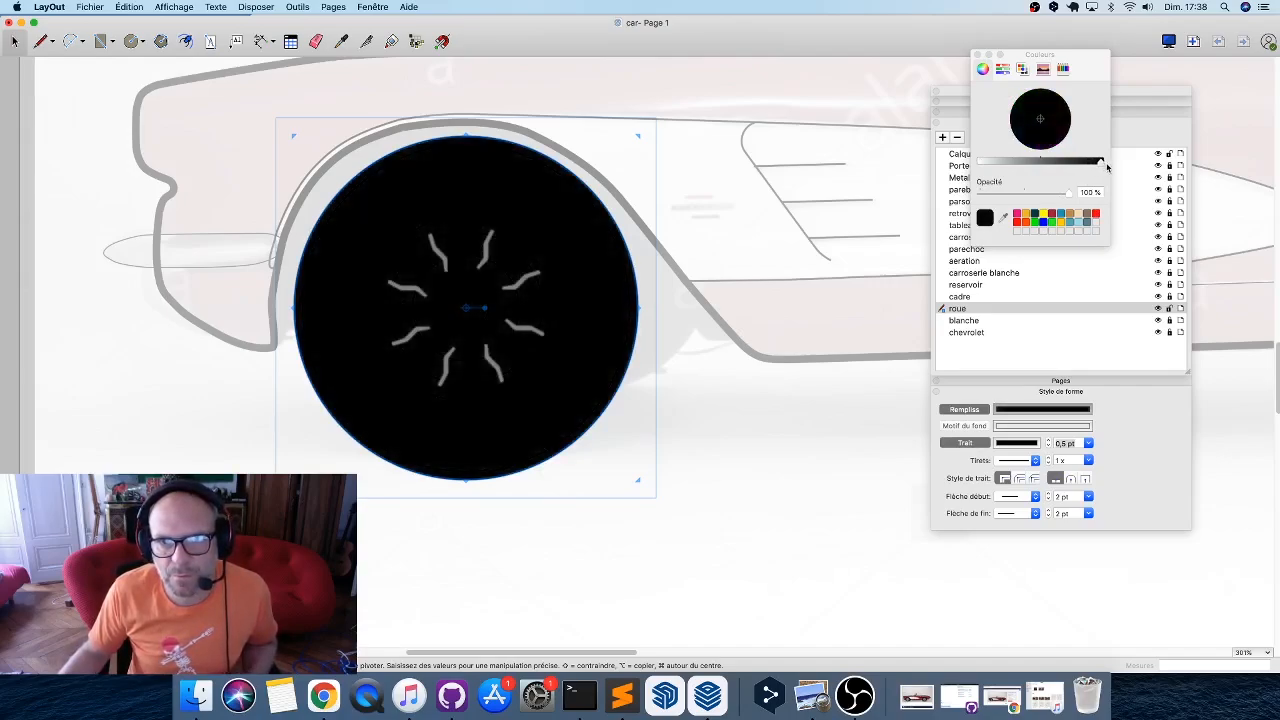
left_click(579, 427)
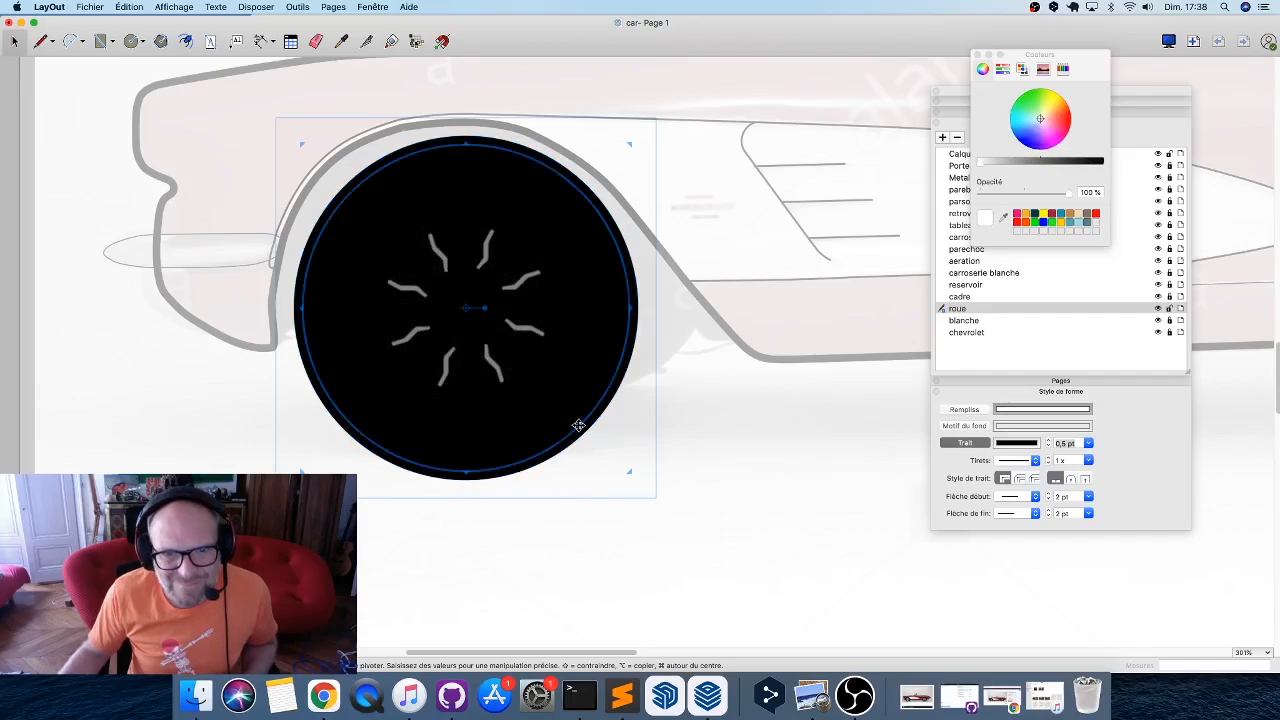
left_click_drag(985, 162, 1073, 174)
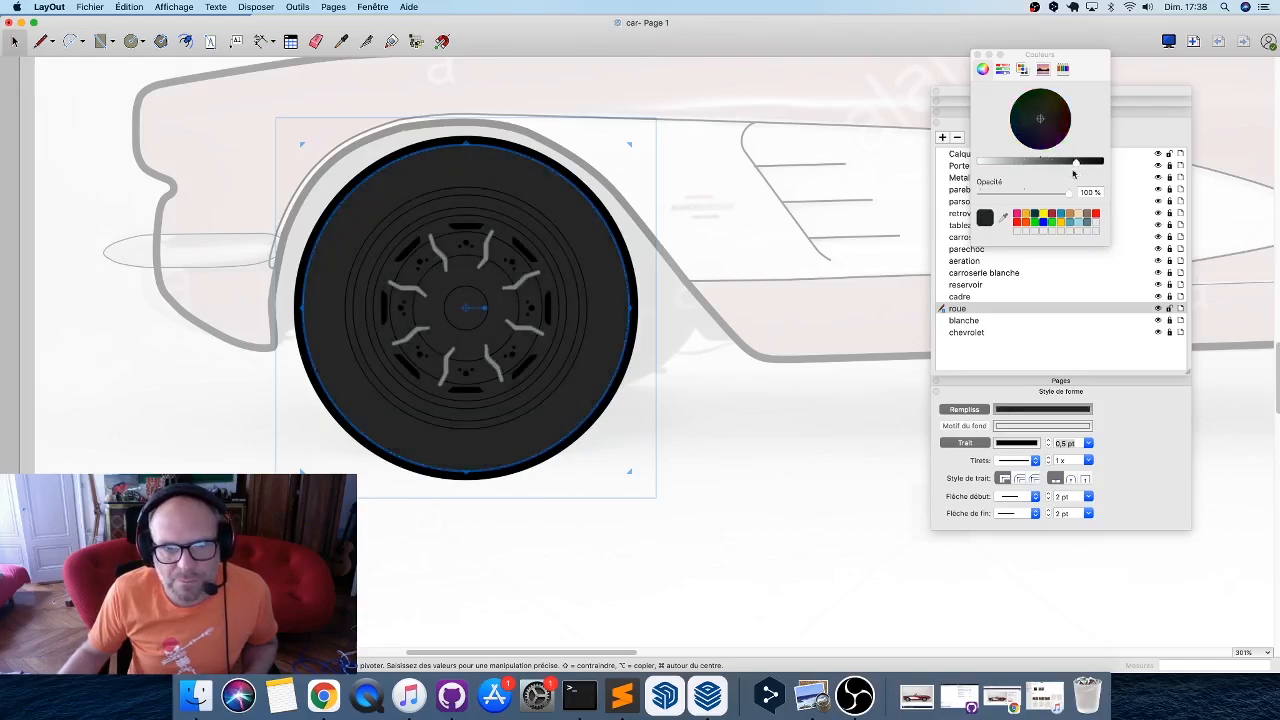
Fill the circle at the tyre's inner edge with red and the next smaller circle with light grey.
left_click(555, 388)
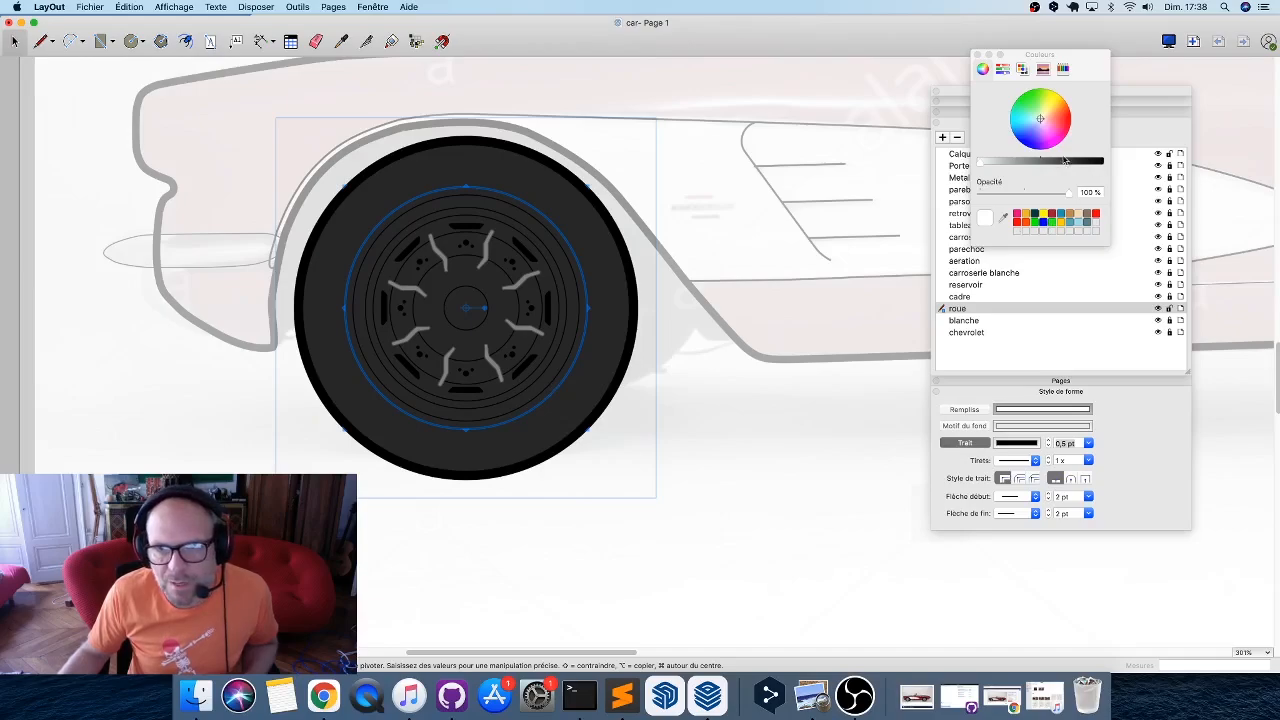
left_click(1096, 216)
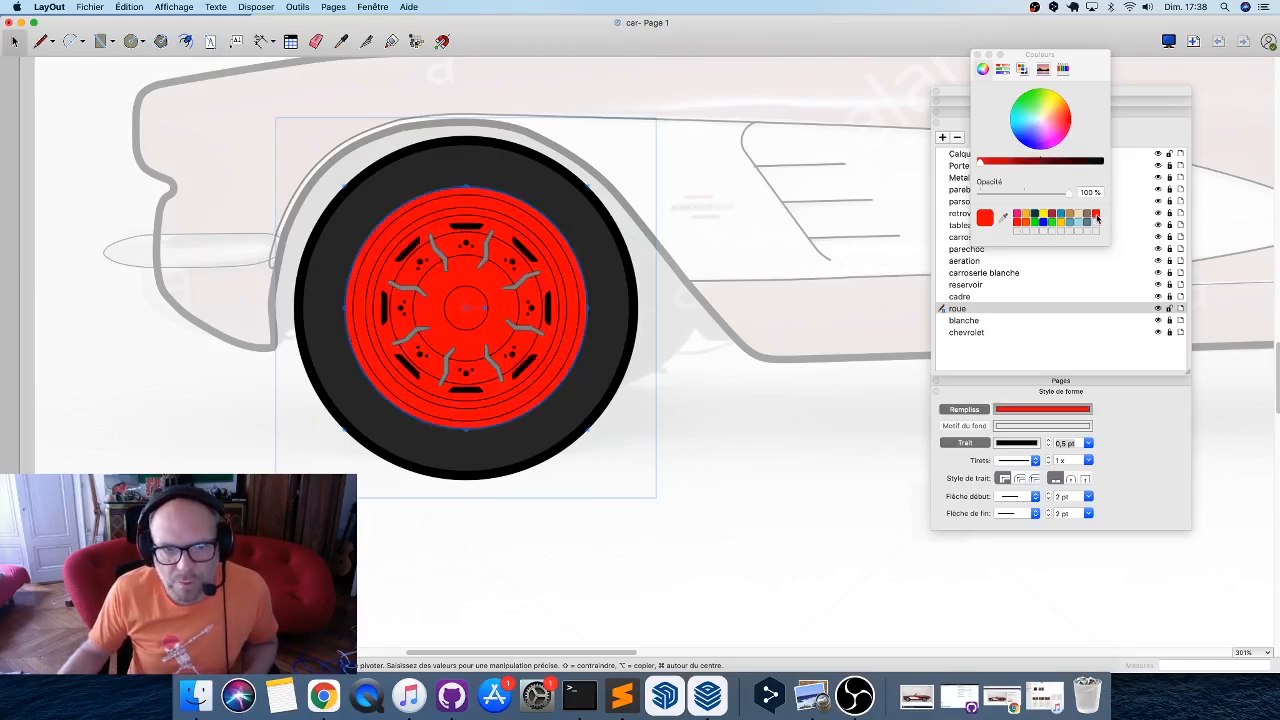
left_click(561, 370)
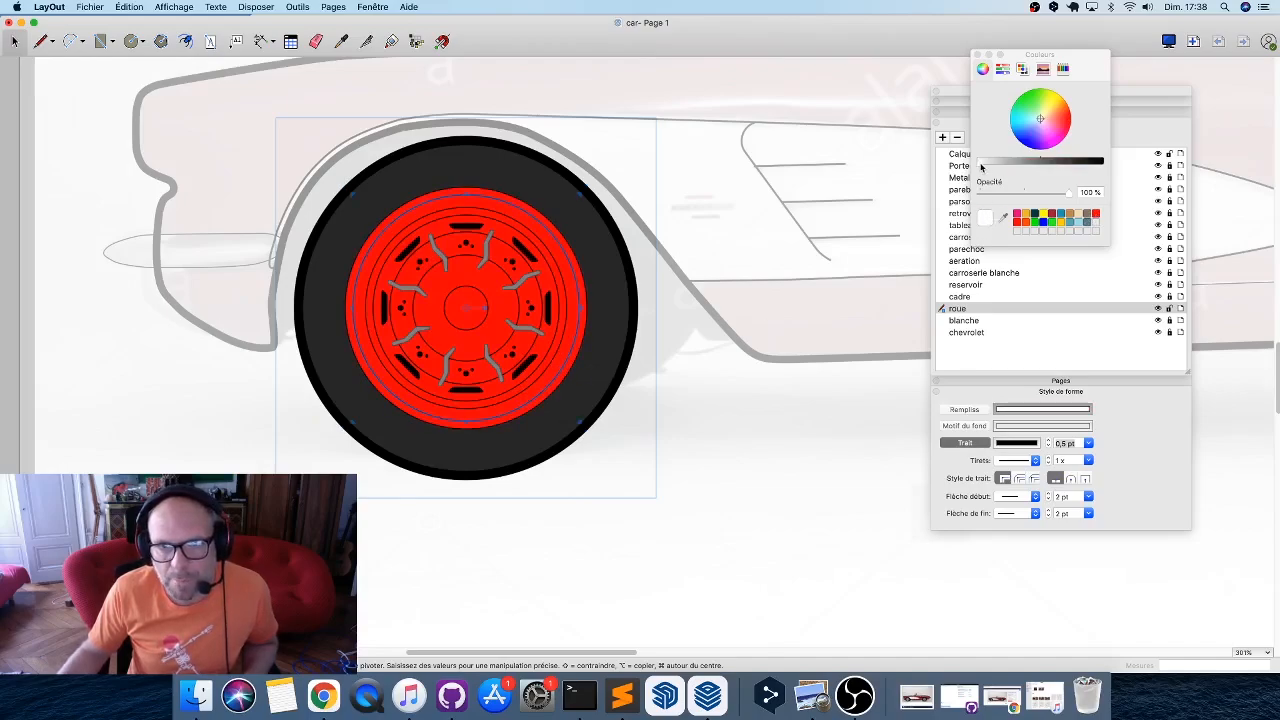
left_click_drag(982, 167, 962, 172)
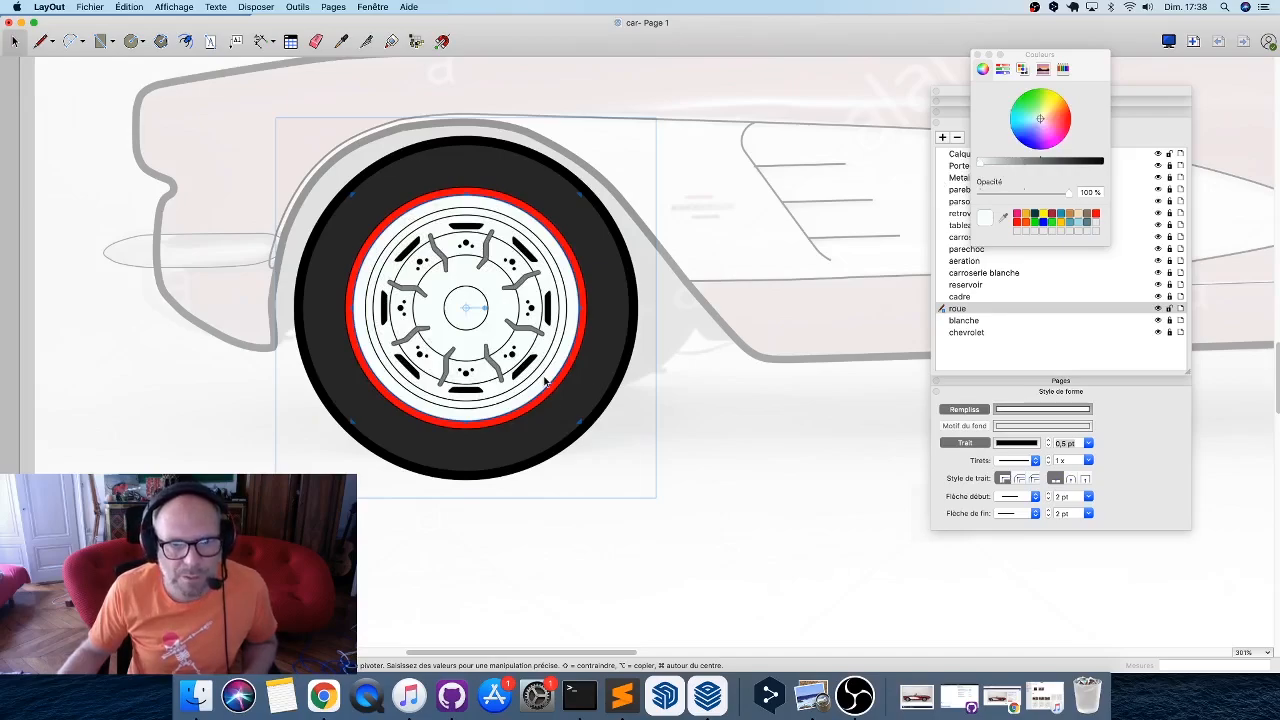
scroll(515, 591, "down", 8)
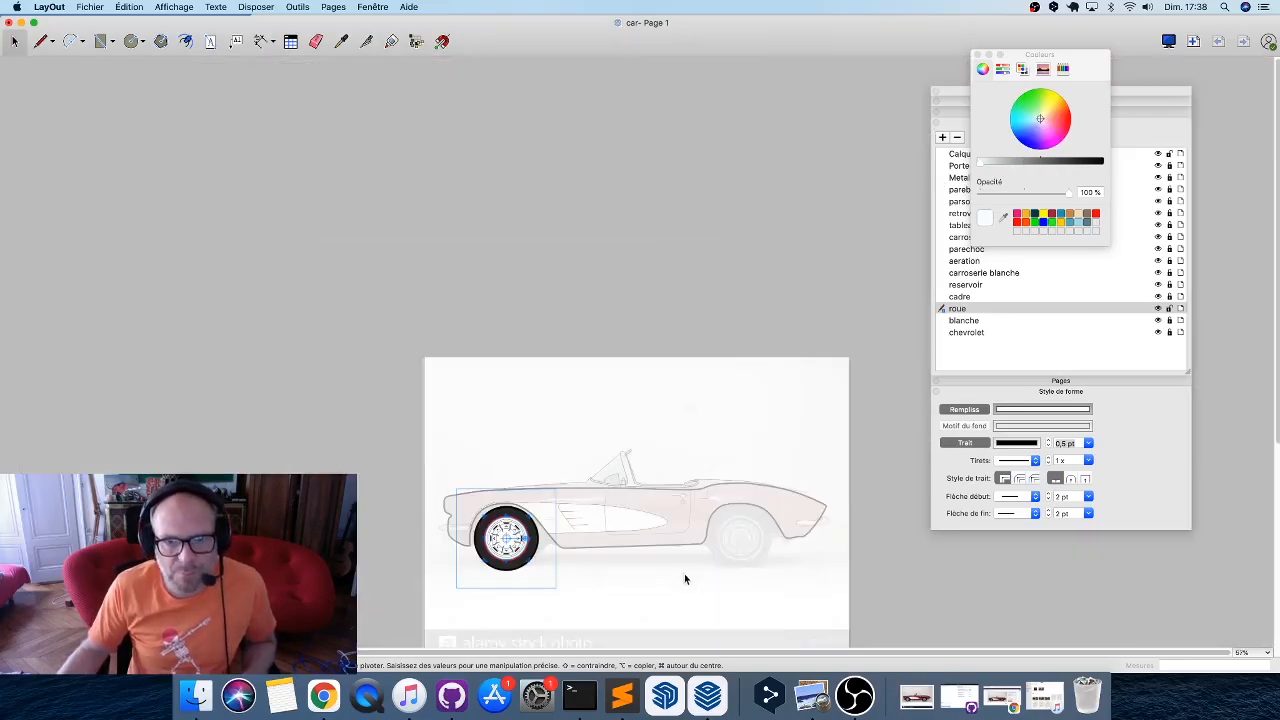
scroll(778, 559, "up", 5)
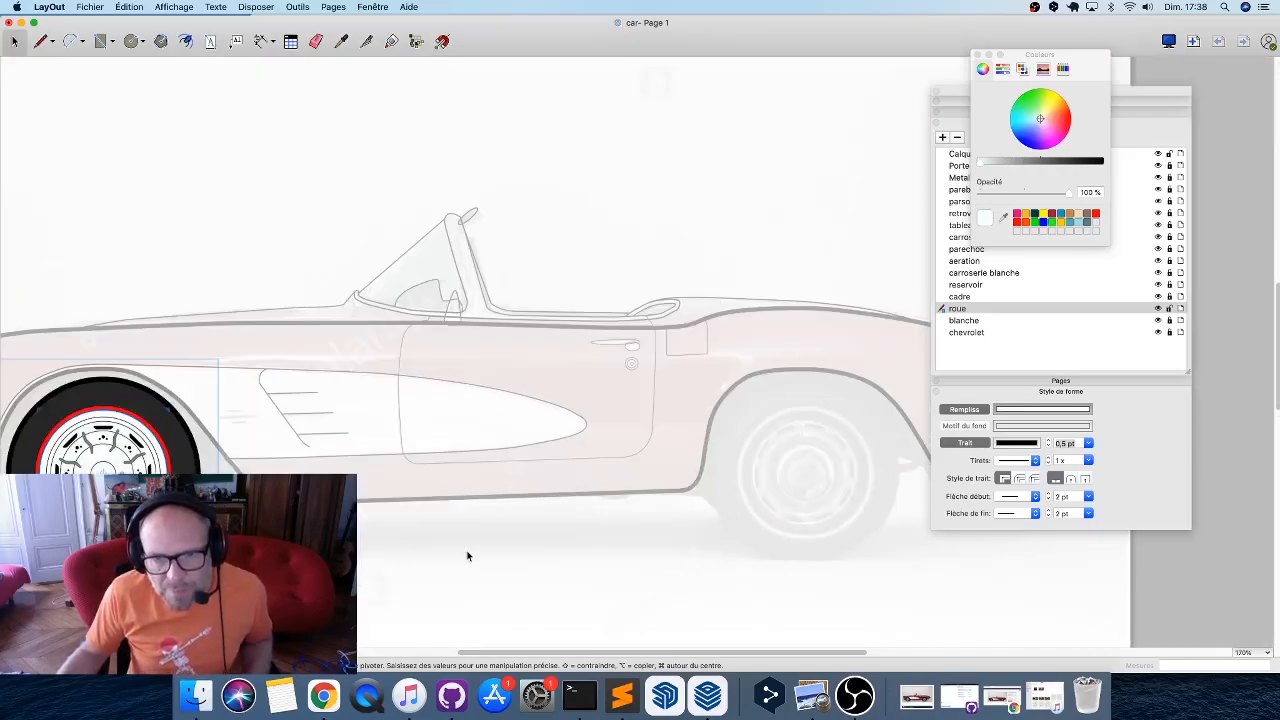
scroll(395, 537, "up", 5)
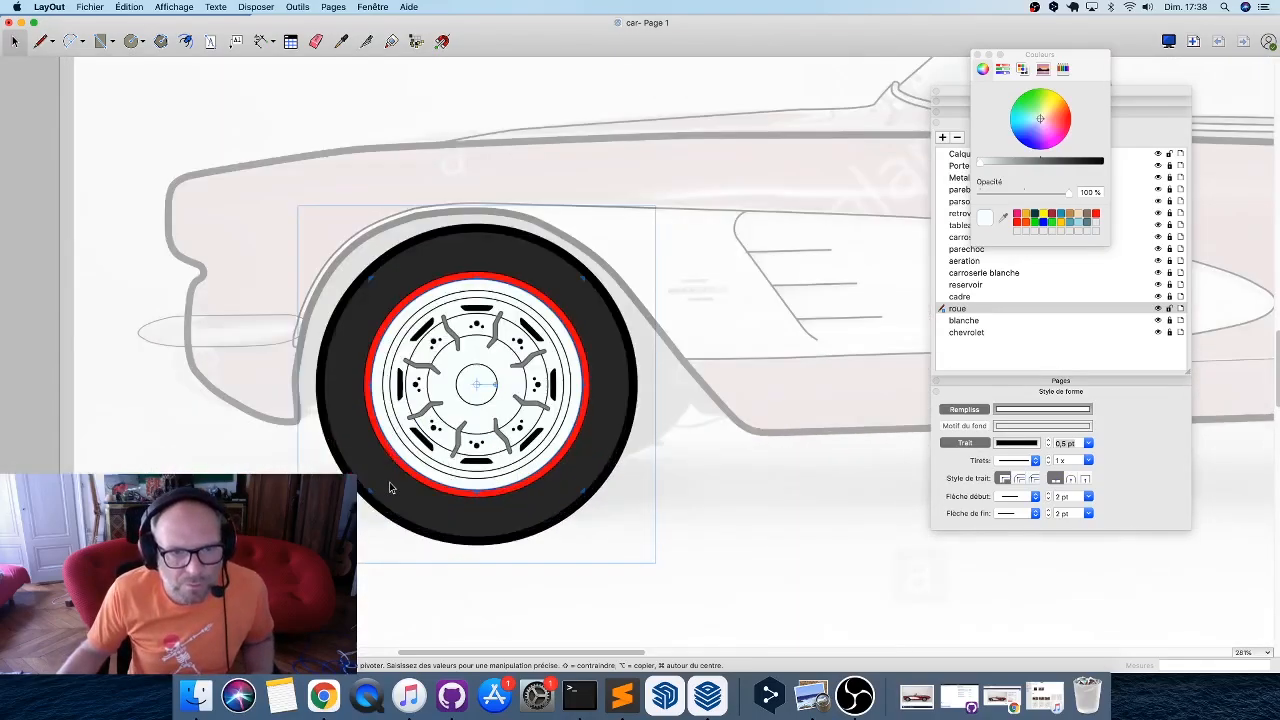
scroll(507, 472, "up", 2)
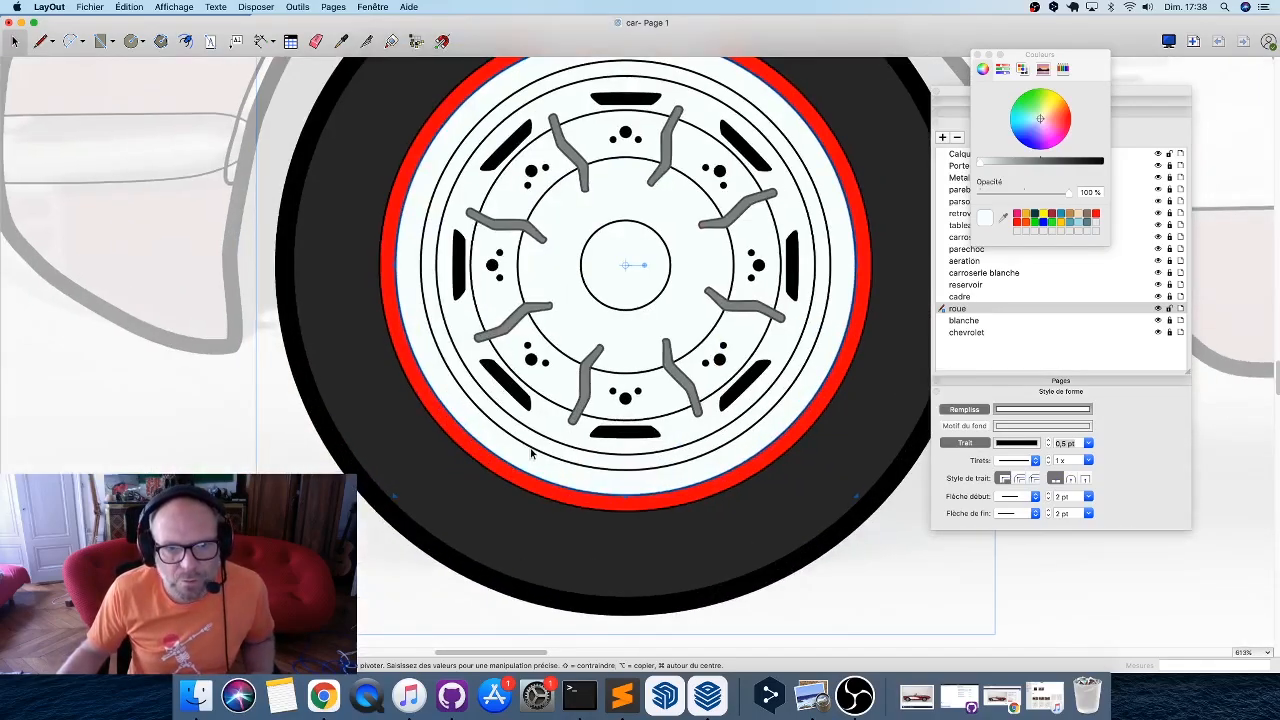
left_click(990, 162)
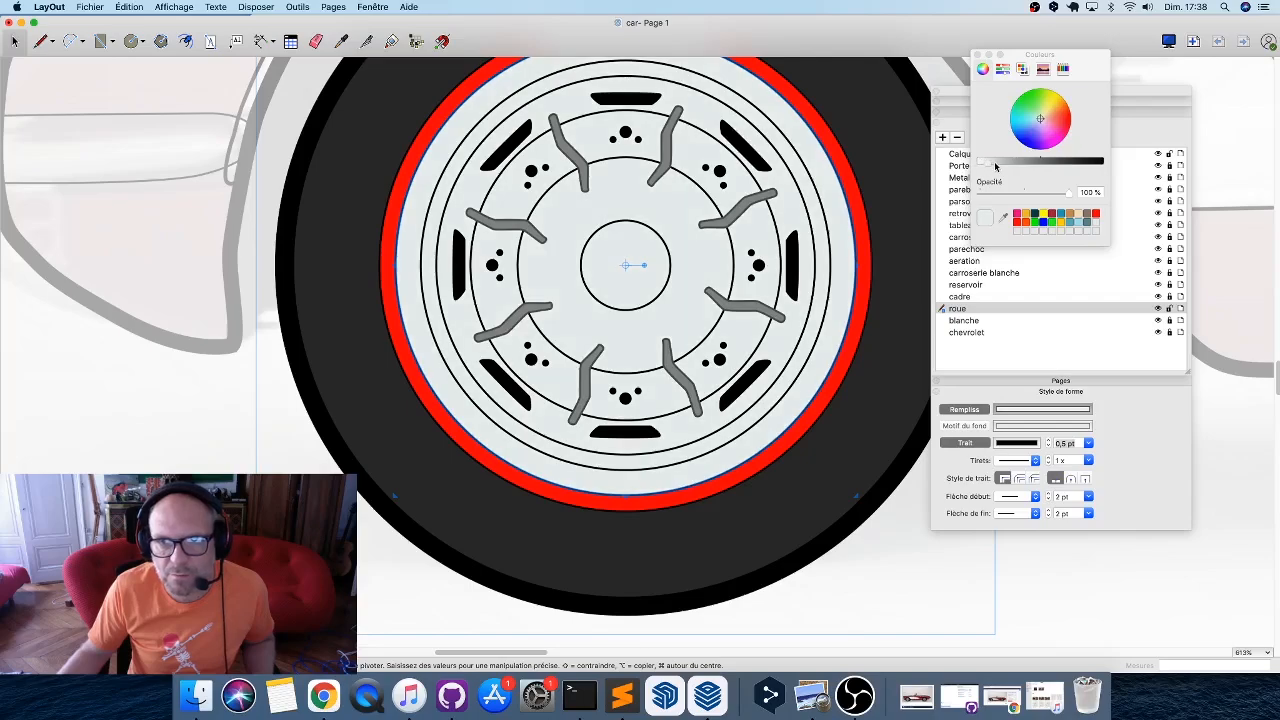
Fill the next rim circle inward with medium grey and the circle enclosing the black slots with near-white.
left_click(557, 458)
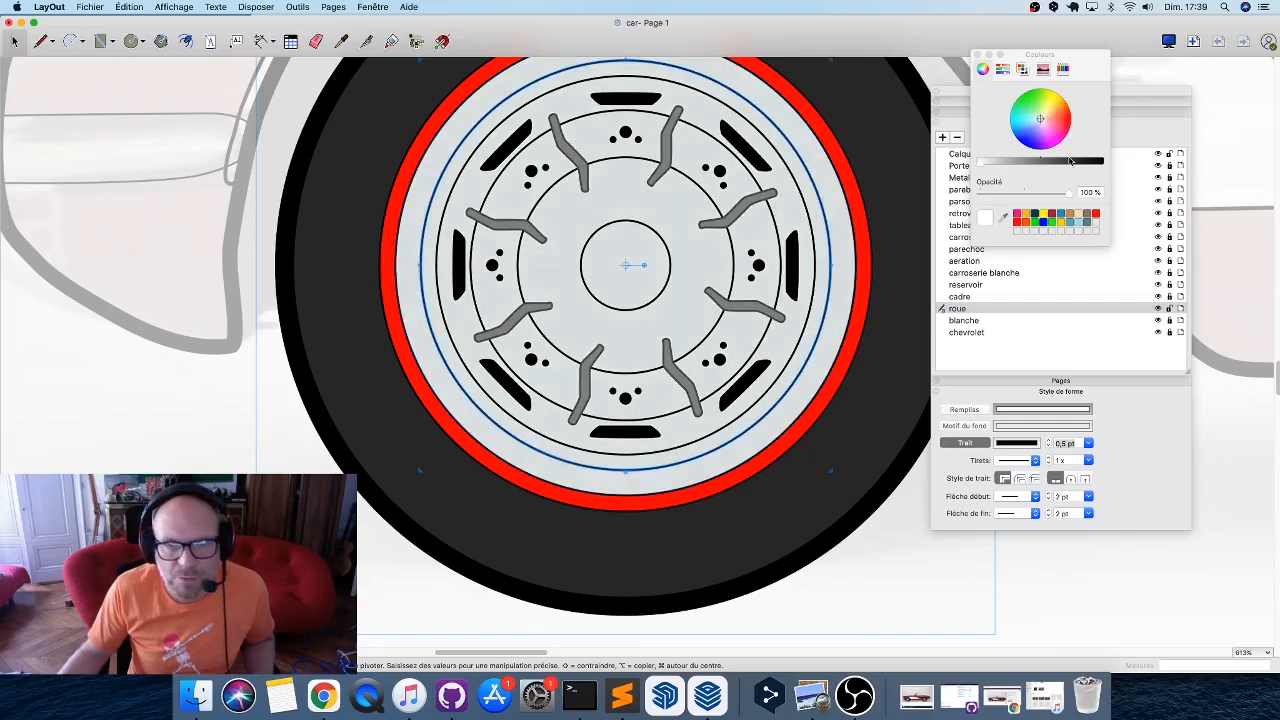
left_click_drag(976, 166, 1031, 167)
left_click(538, 428)
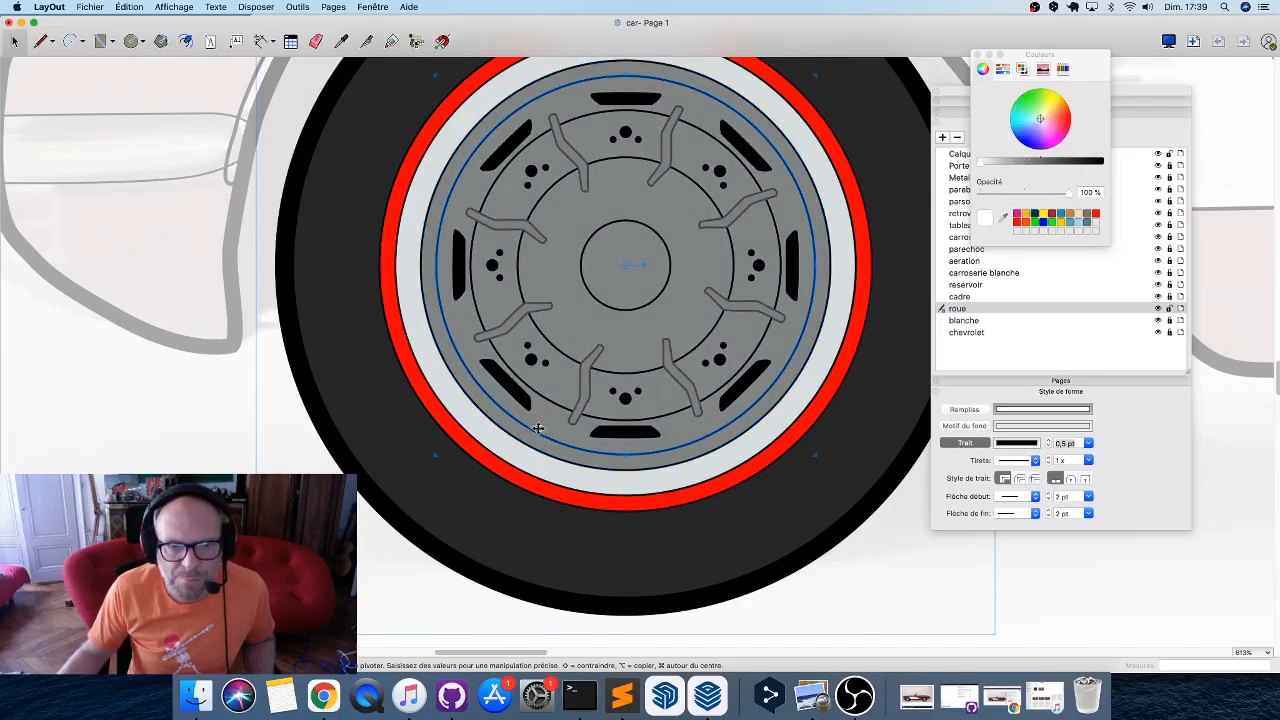
left_click_drag(976, 170, 981, 167)
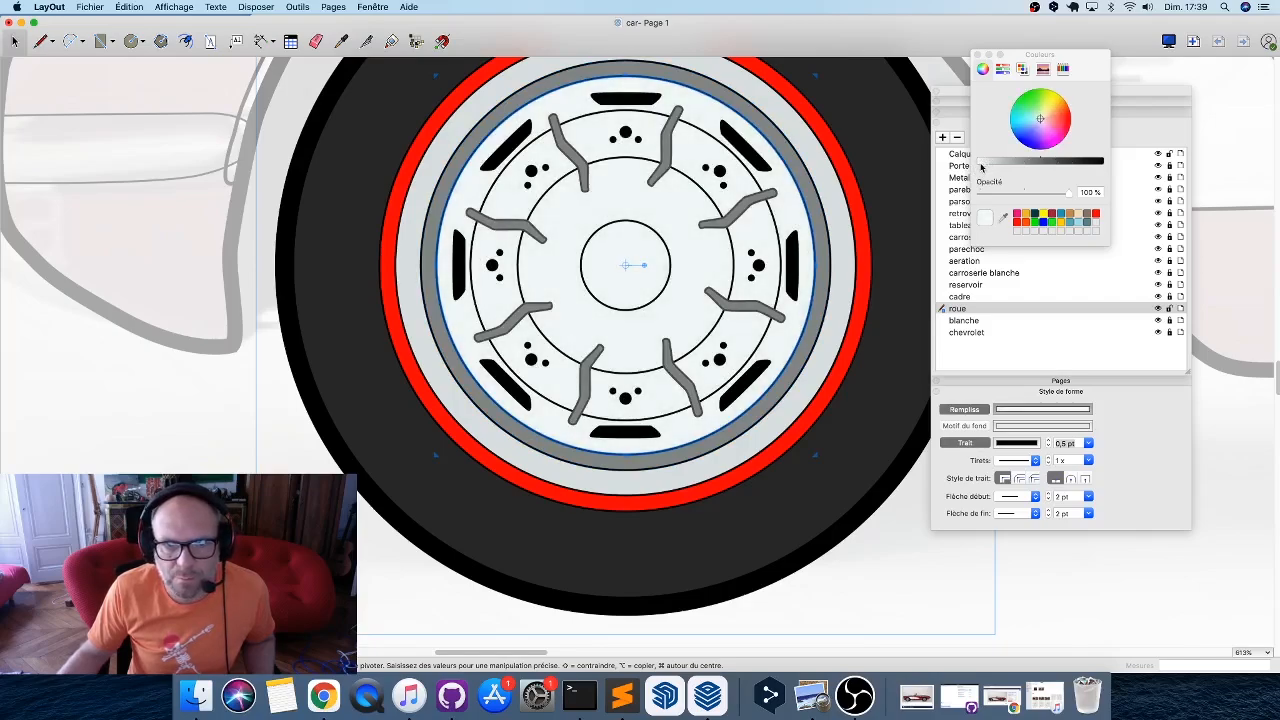
Fill the hubcap circle behind the small black holes with light grey and the disc inside it with near-white.
left_click(518, 385)
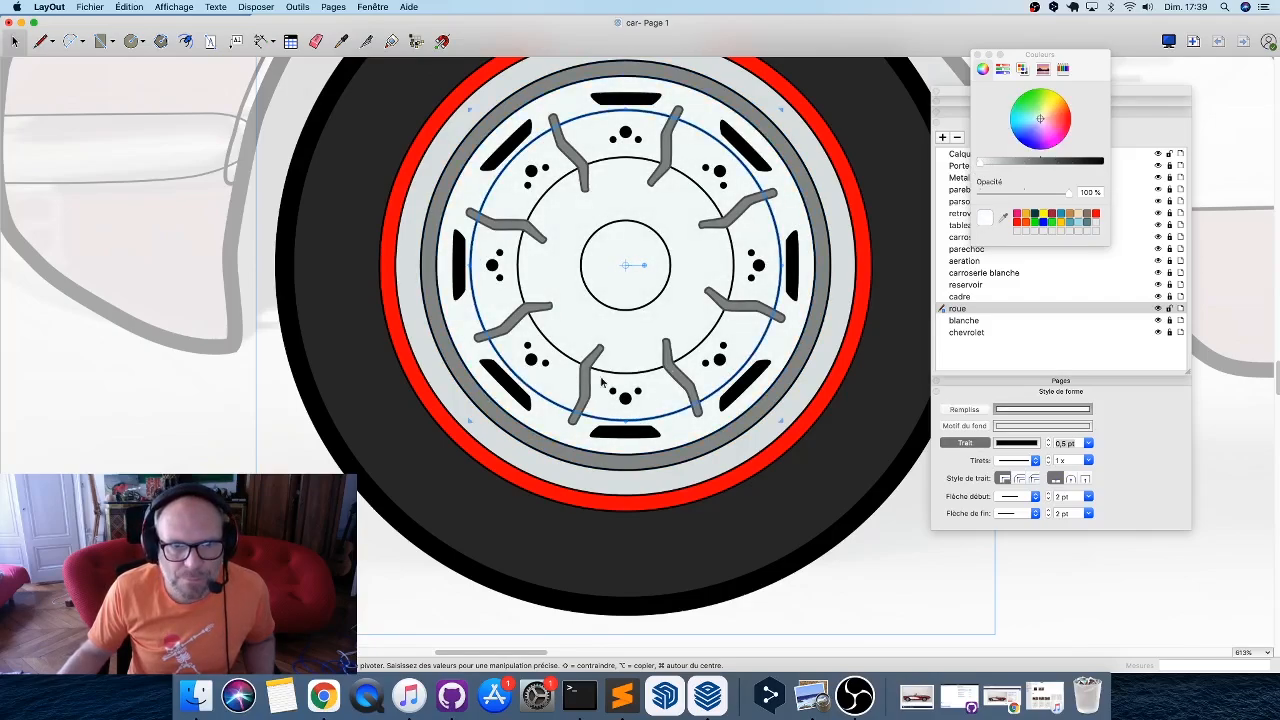
left_click(984, 165)
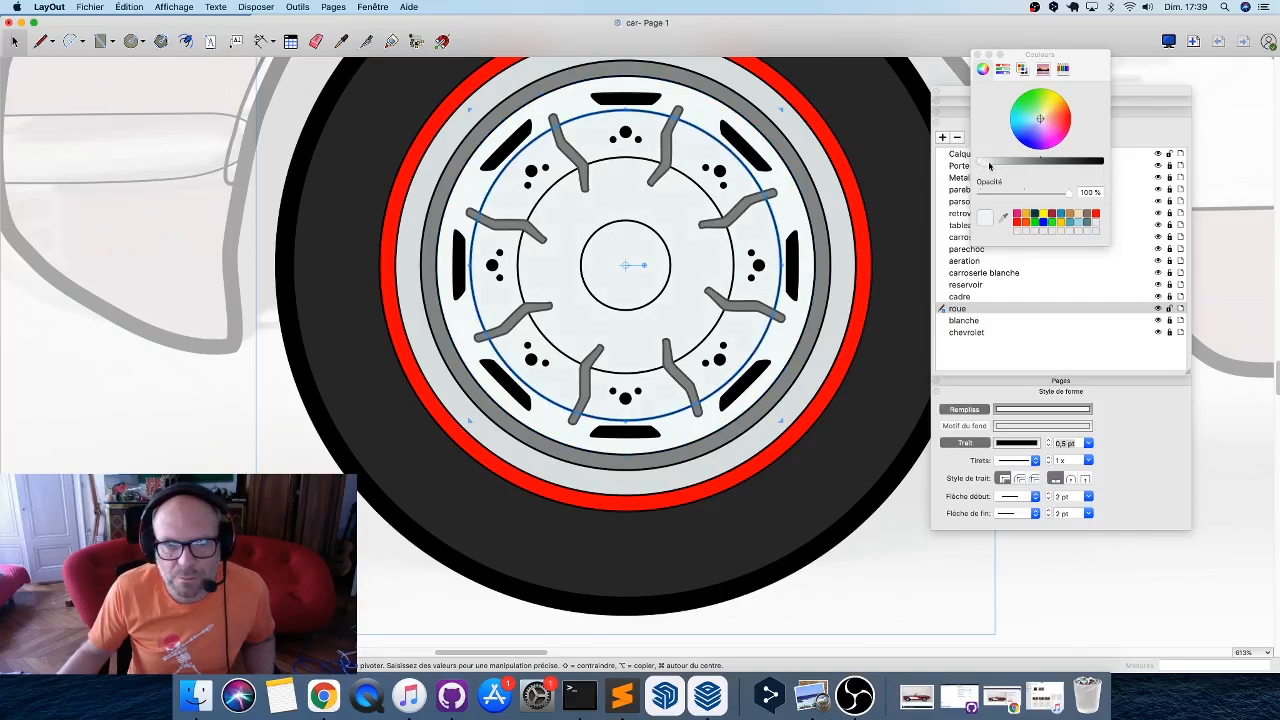
left_click_drag(989, 165, 991, 165)
left_click(558, 344)
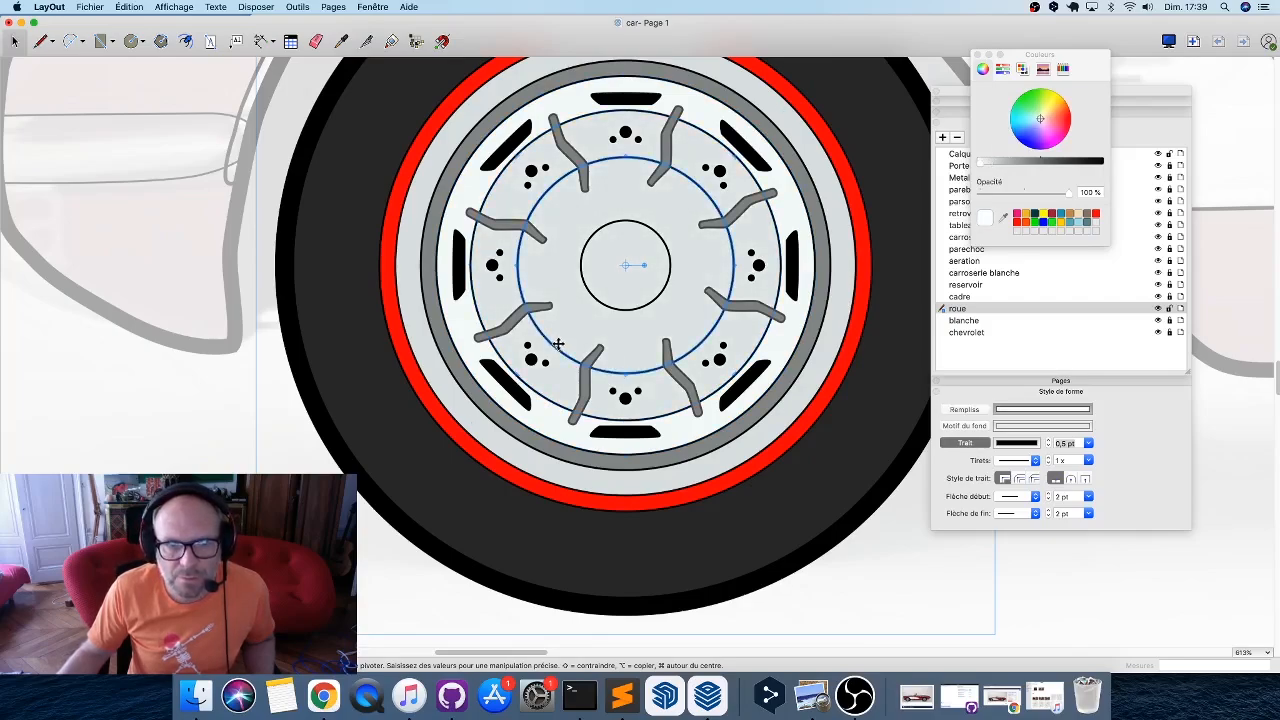
left_click_drag(980, 166, 973, 168)
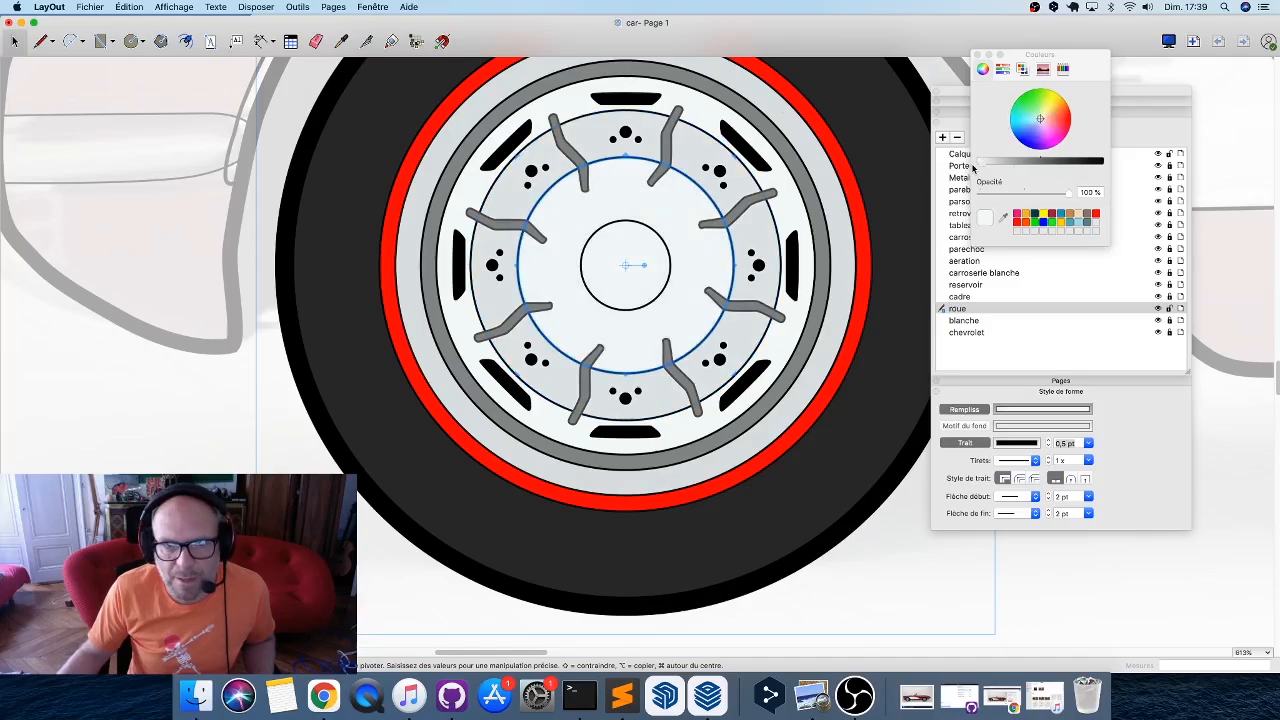
Fill the central hub circle with mid-light grey and finish editing the wheel group.
left_click(659, 295)
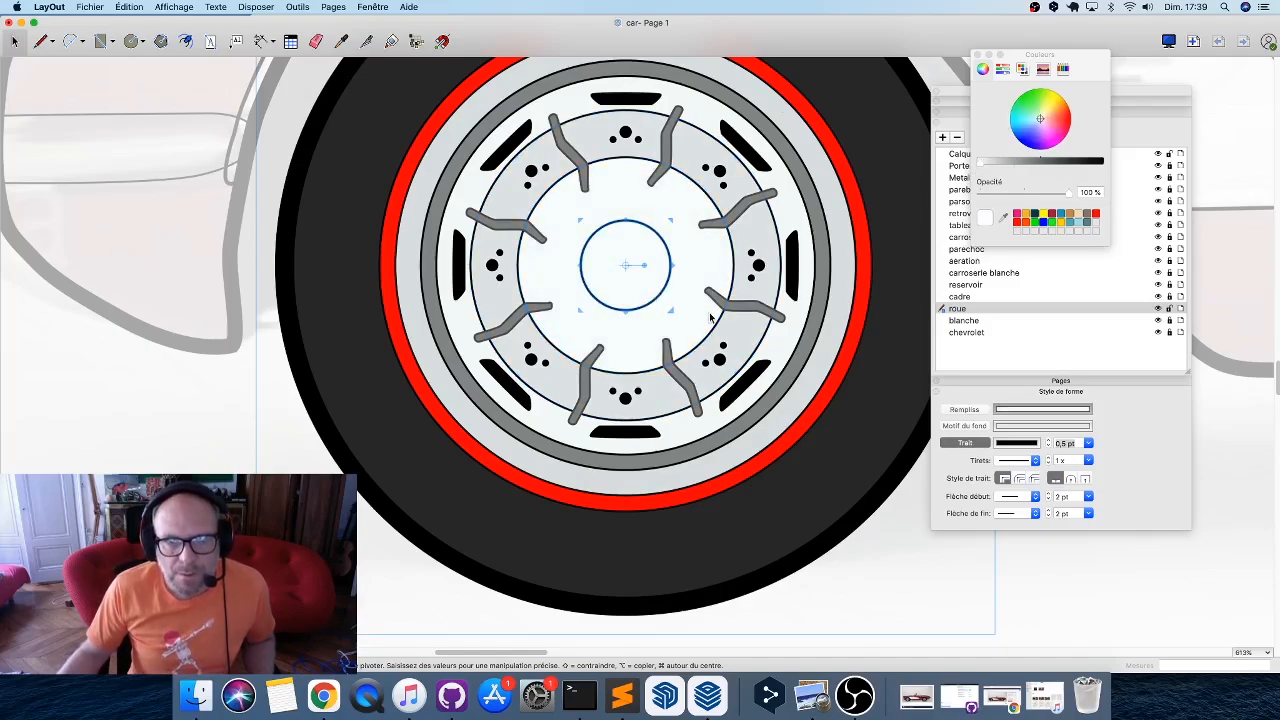
left_click_drag(978, 168, 1009, 166)
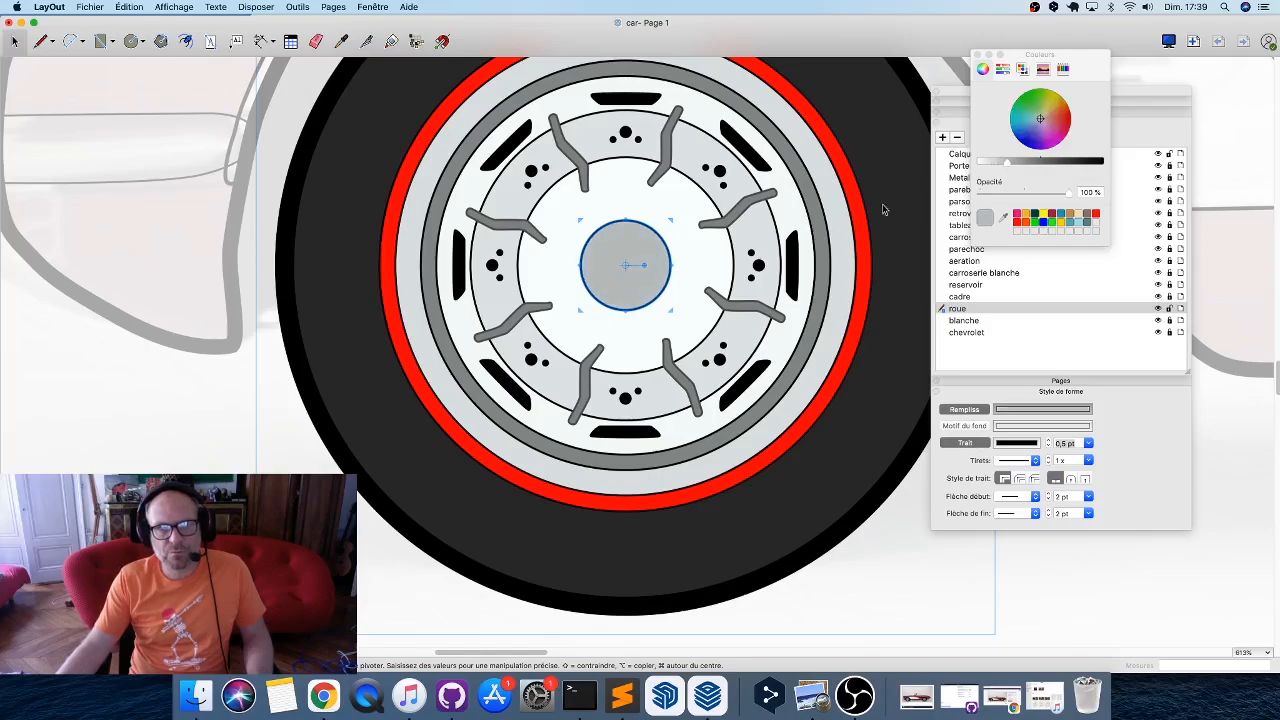
scroll(615, 310, "up", 2)
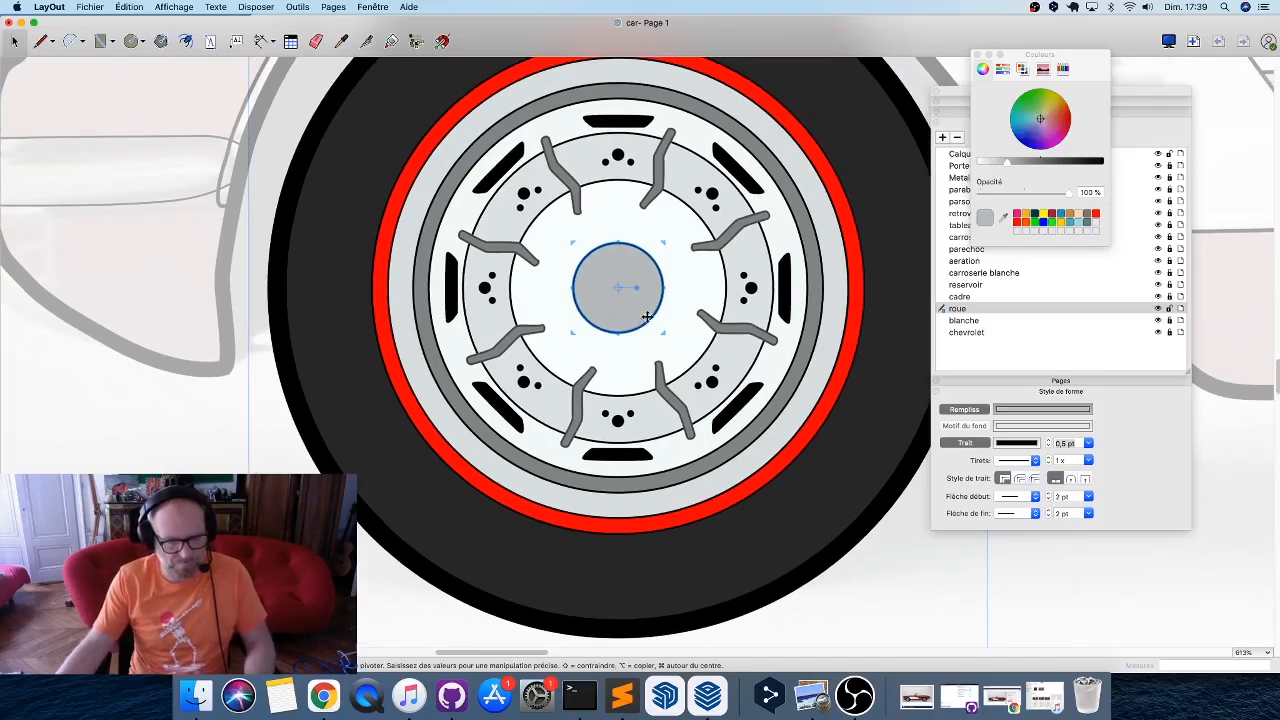
scroll(430, 324, "down", 6)
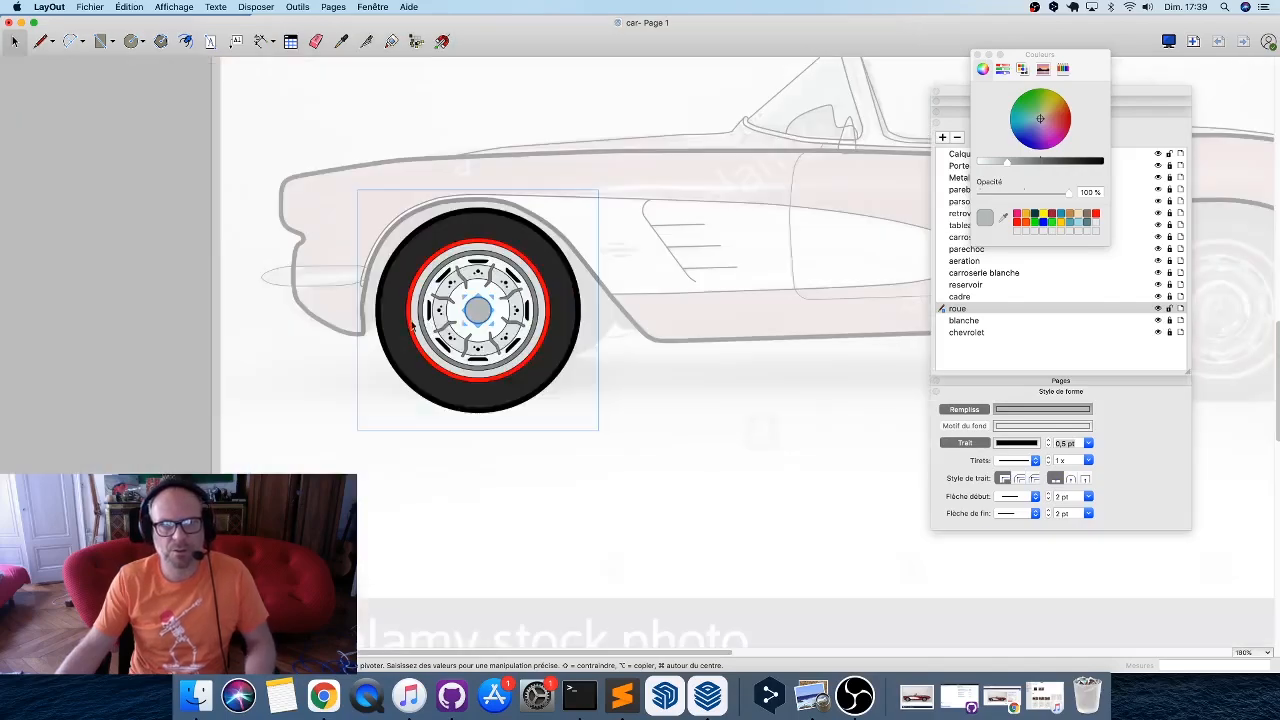
middle_click_drag(687, 336, 113, 327)
scroll(655, 329, "up", 4)
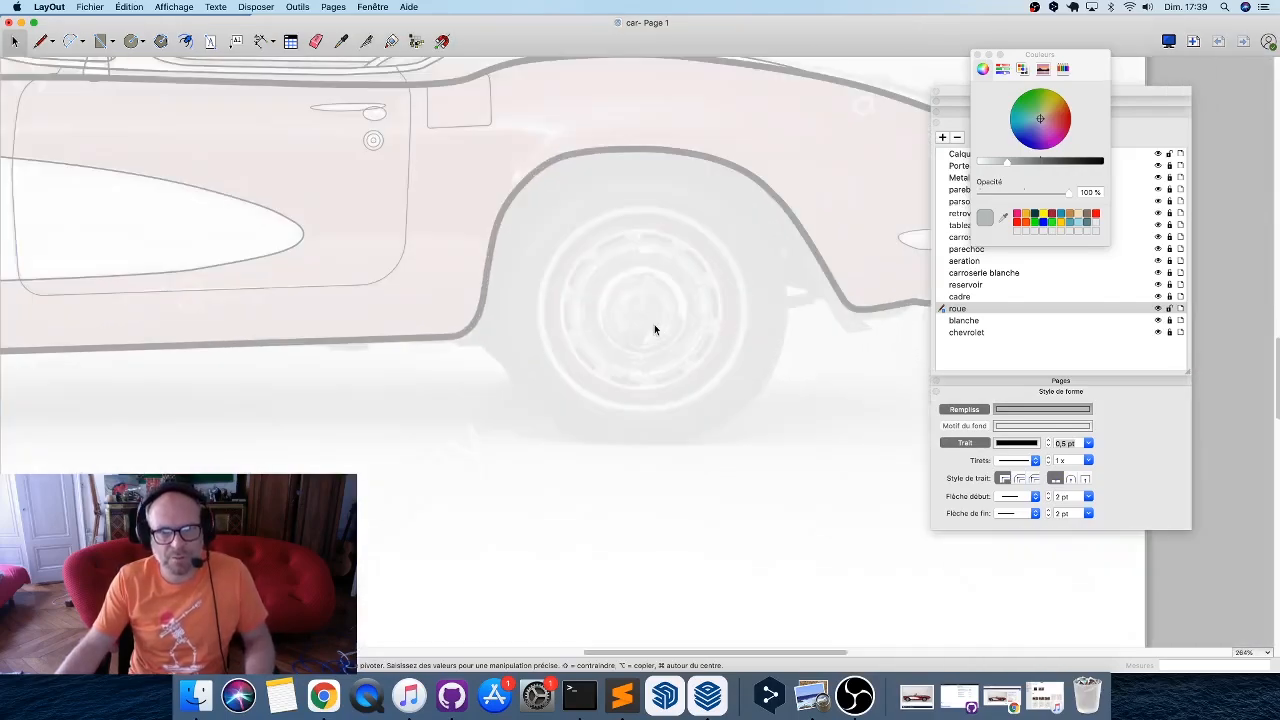
scroll(654, 324, "down", 6)
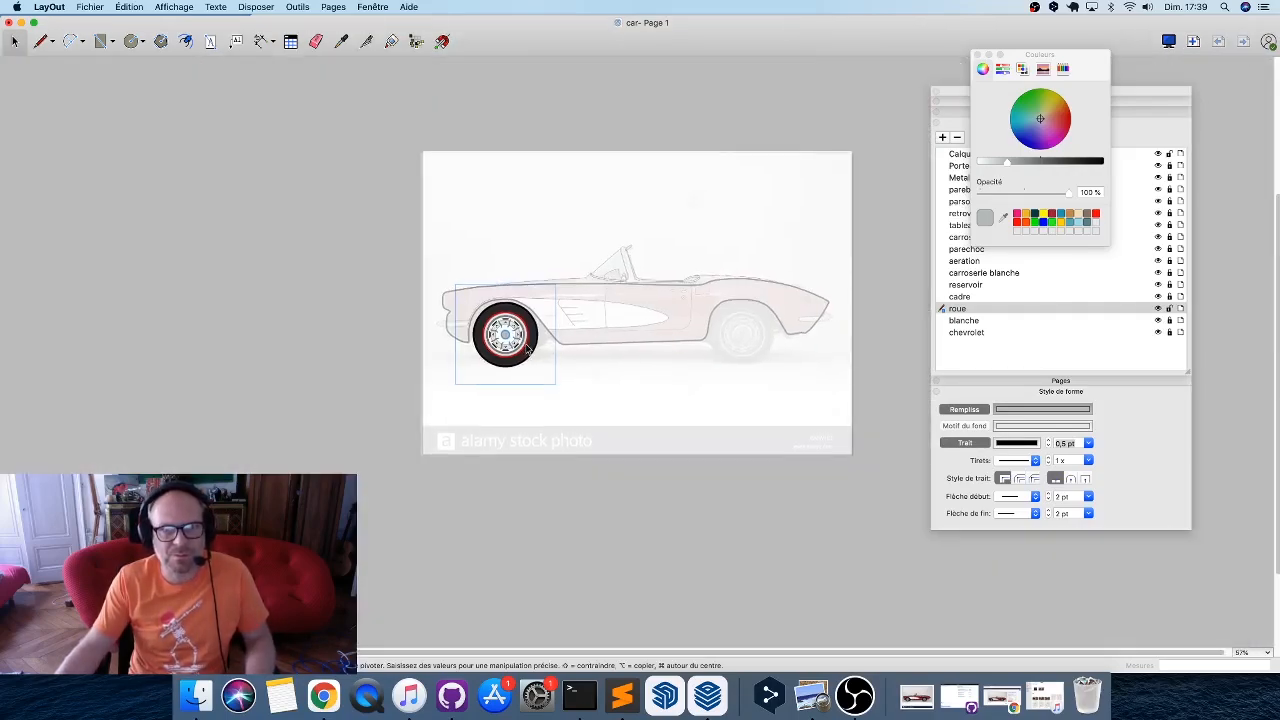
scroll(647, 400, "up", 4)
left_click(637, 456)
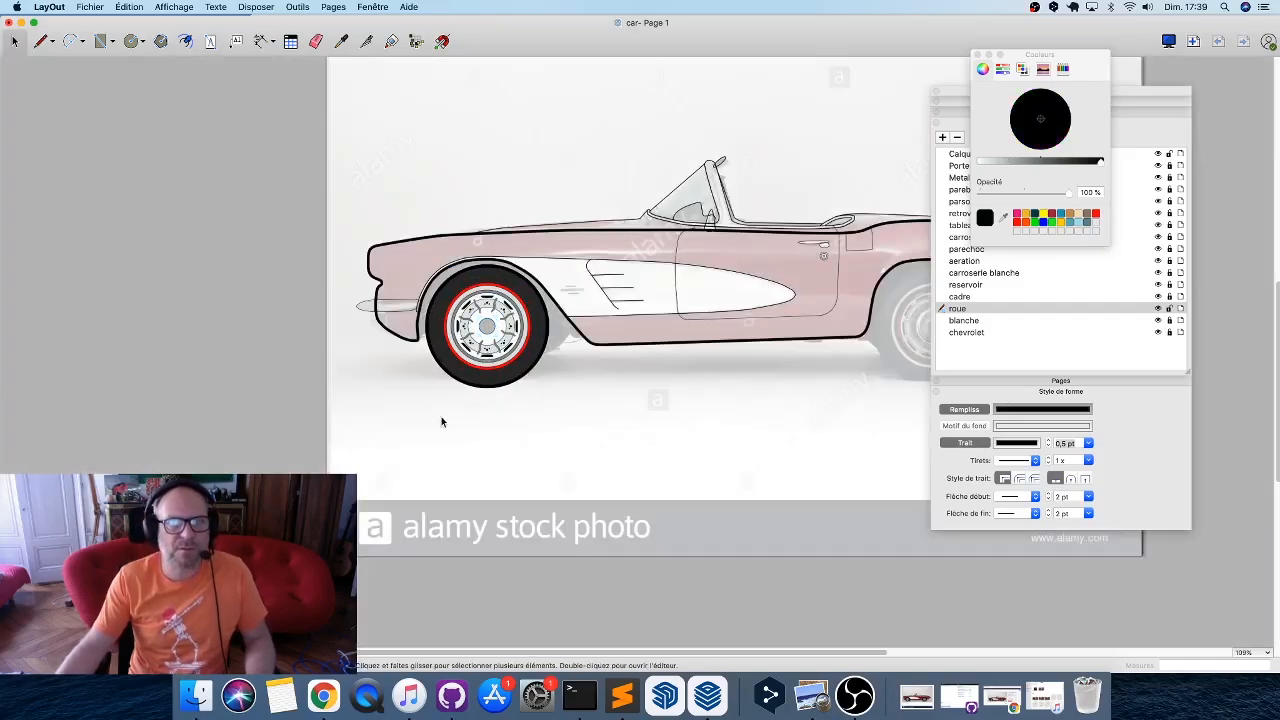
Copy the finished front wheel group horizontally onto the car's rear wheel and deselect it.
scroll(520, 345, "up", 3)
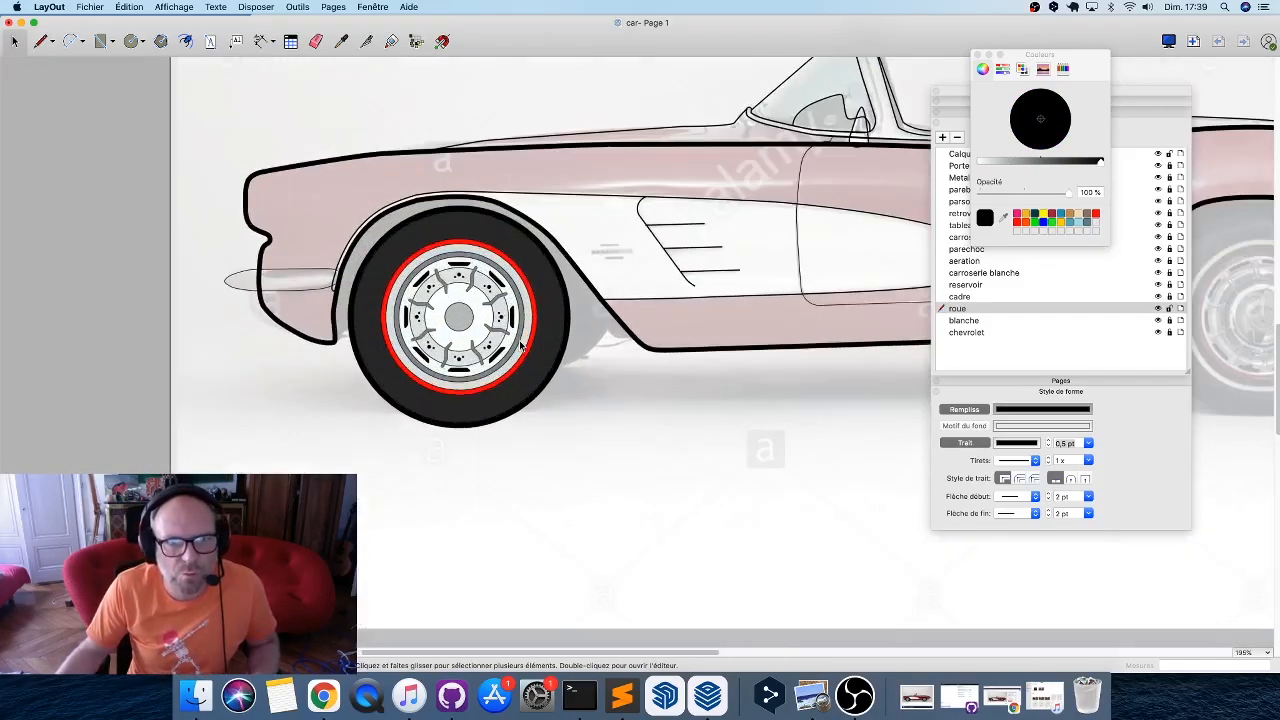
scroll(485, 345, "down", 3)
left_click(497, 347)
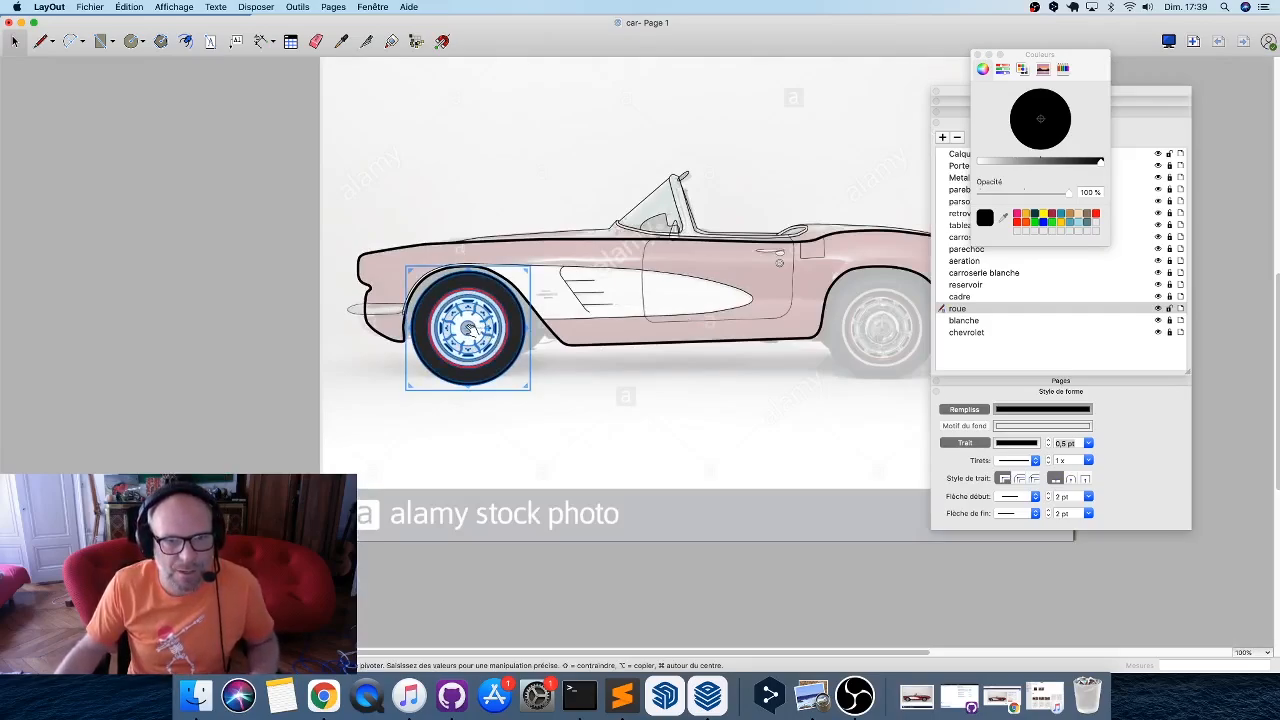
left_click_drag(476, 341, 888, 342, "alt")
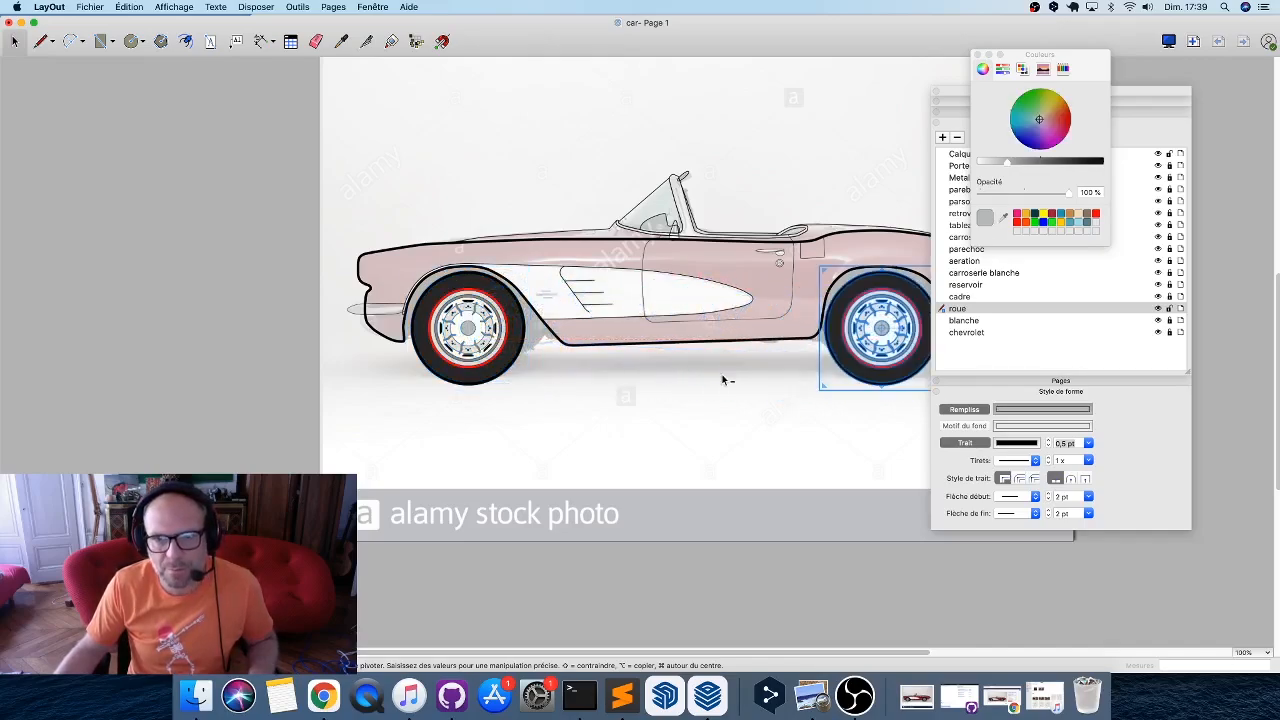
middle_click_drag(726, 374, 605, 374)
left_click(689, 445)
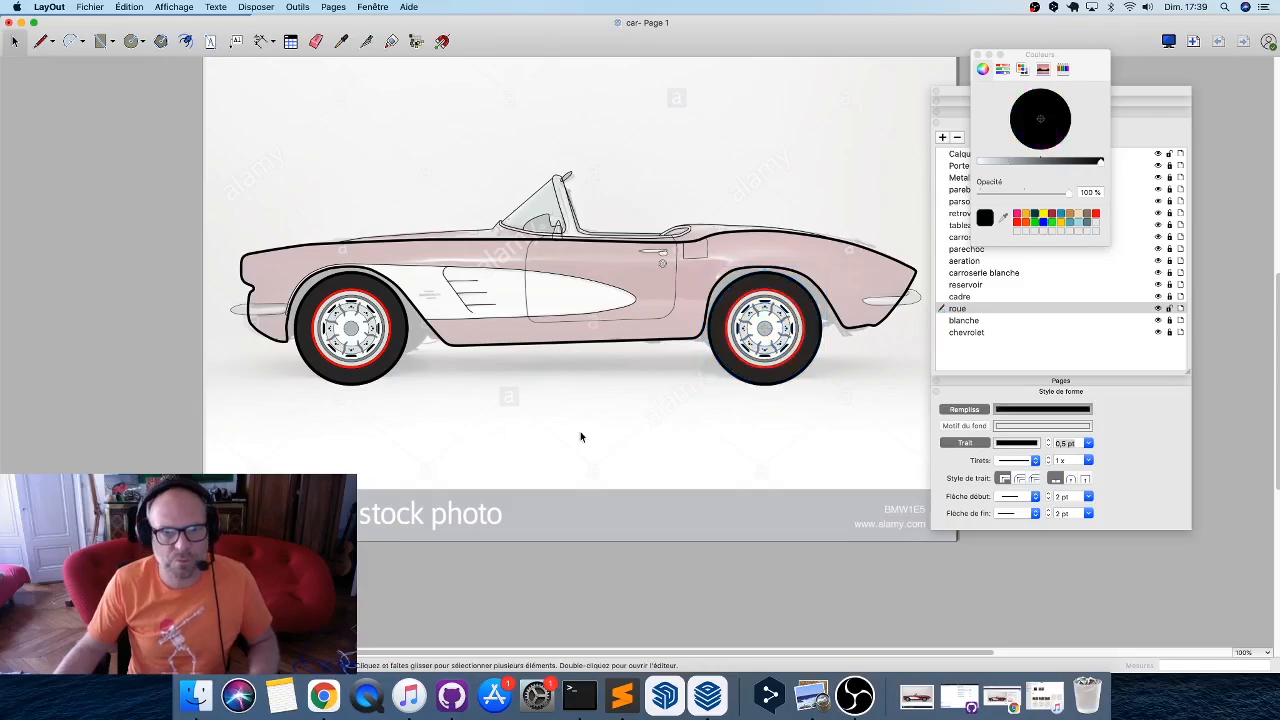
Hide the chevrolet photo layer to check the traced drawing with both wheels, and show the photo again.
scroll(575, 438, "down", 1)
scroll(572, 439, "down", 5)
scroll(774, 367, "up", 7)
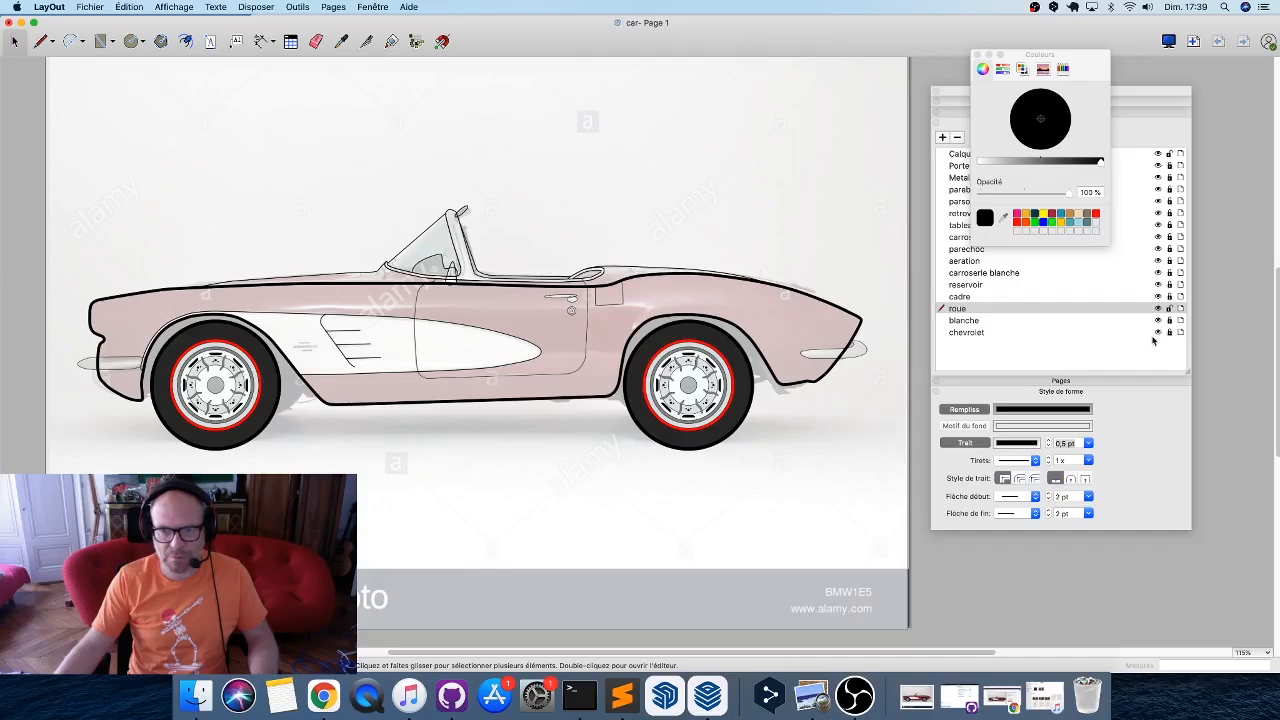
left_click(1158, 334)
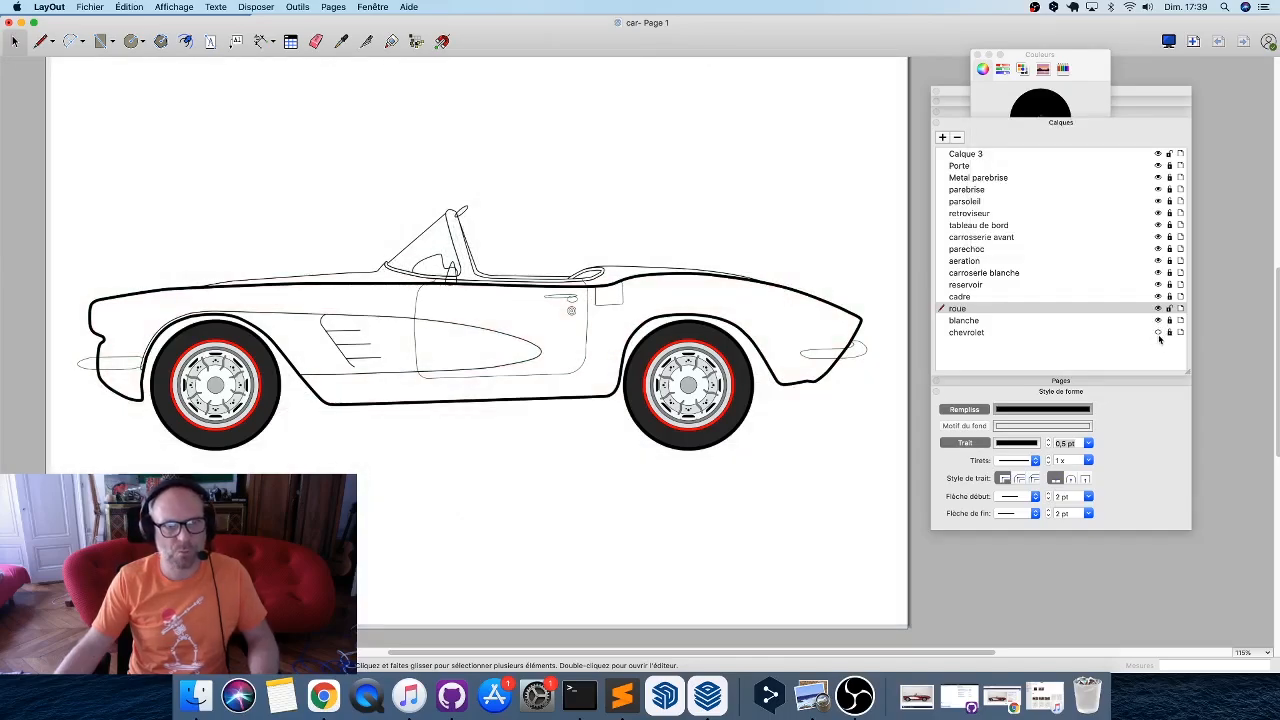
left_click(1158, 334)
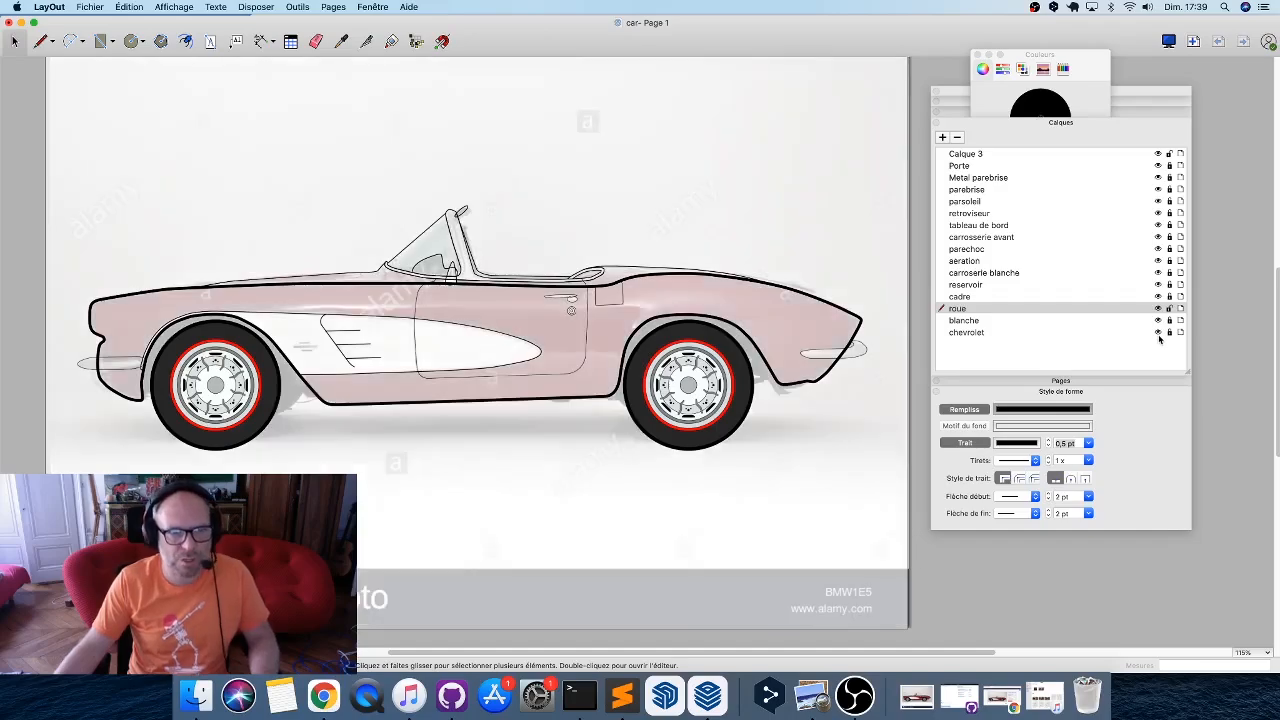
scroll(780, 380, "left", 3)
scroll(780, 383, "up", 5)
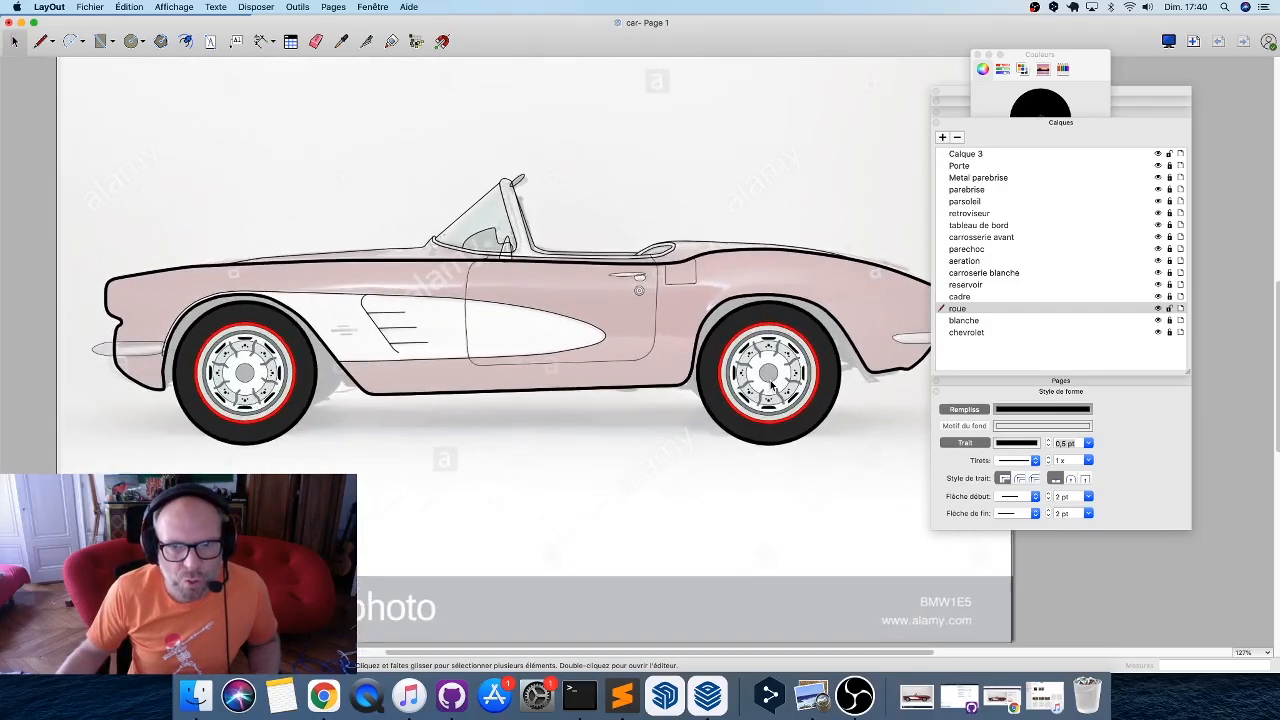
scroll(812, 413, "down", 4)
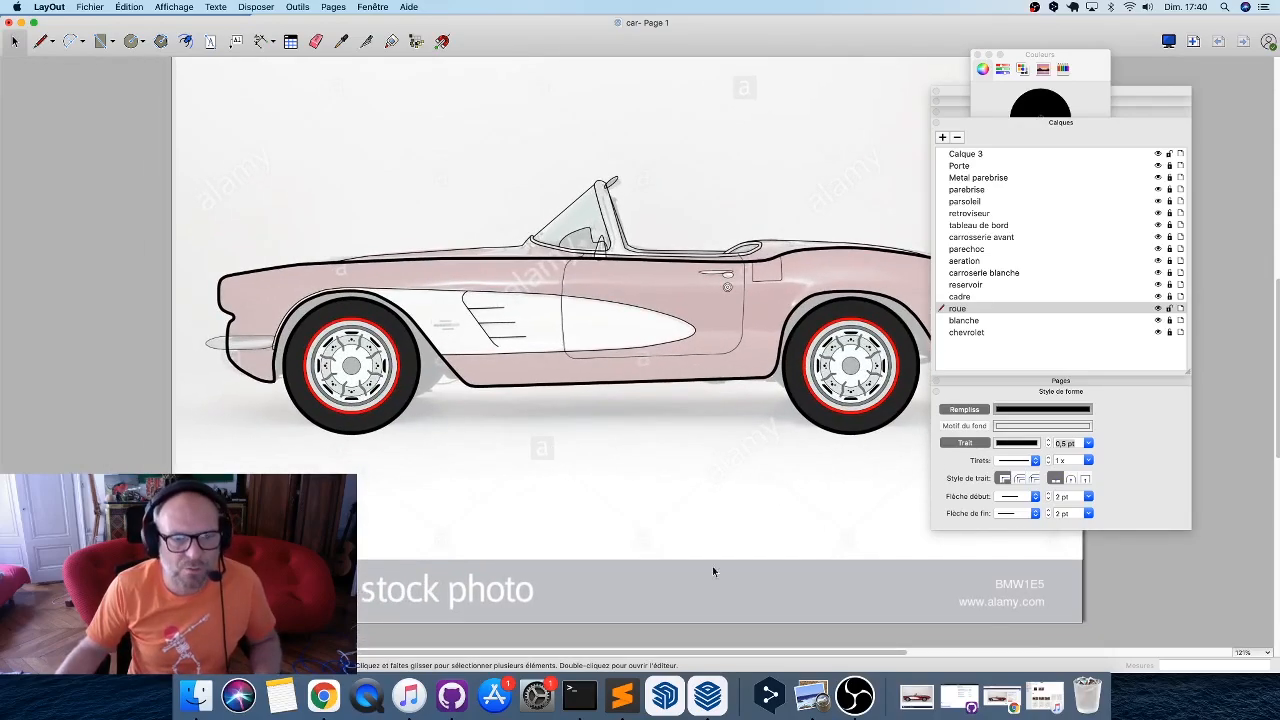
Add a layer directly beneath the roue layer and name it "oûbre moteur".
scroll(345, 385, "up", 10)
scroll(352, 402, "down", 3)
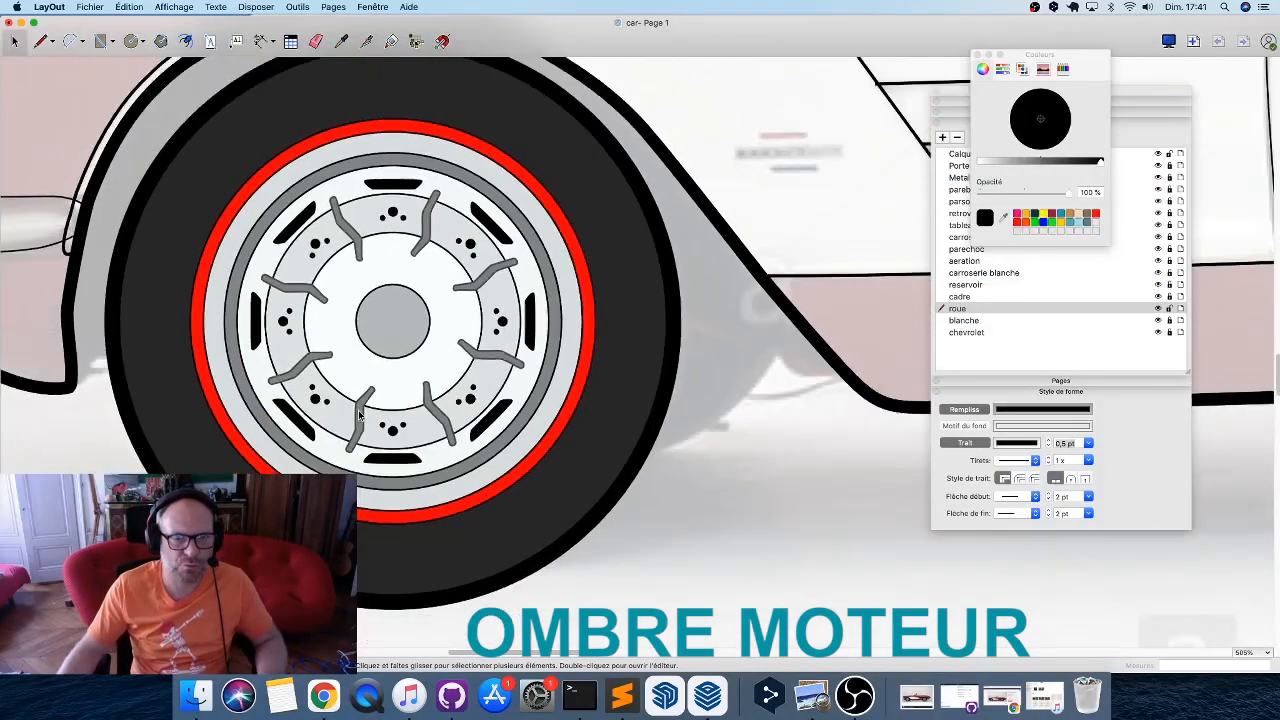
scroll(360, 415, "down", 3)
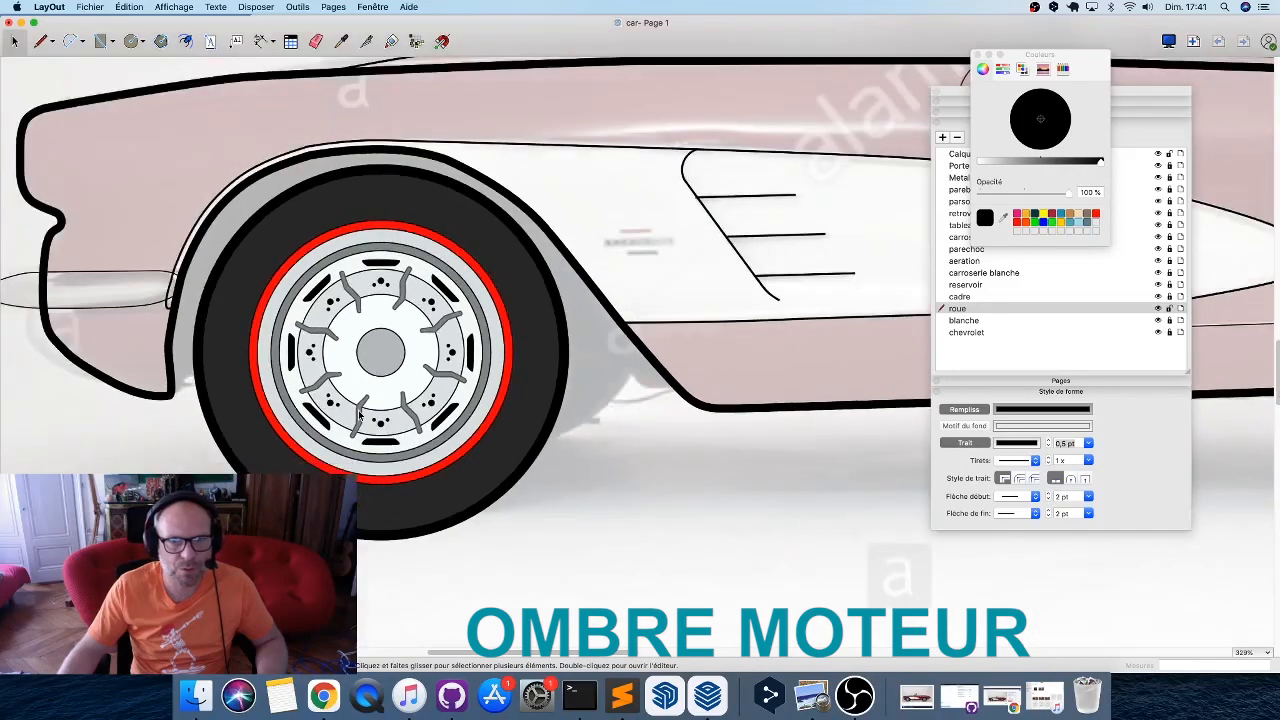
middle_click_drag(355, 408, 378, 471)
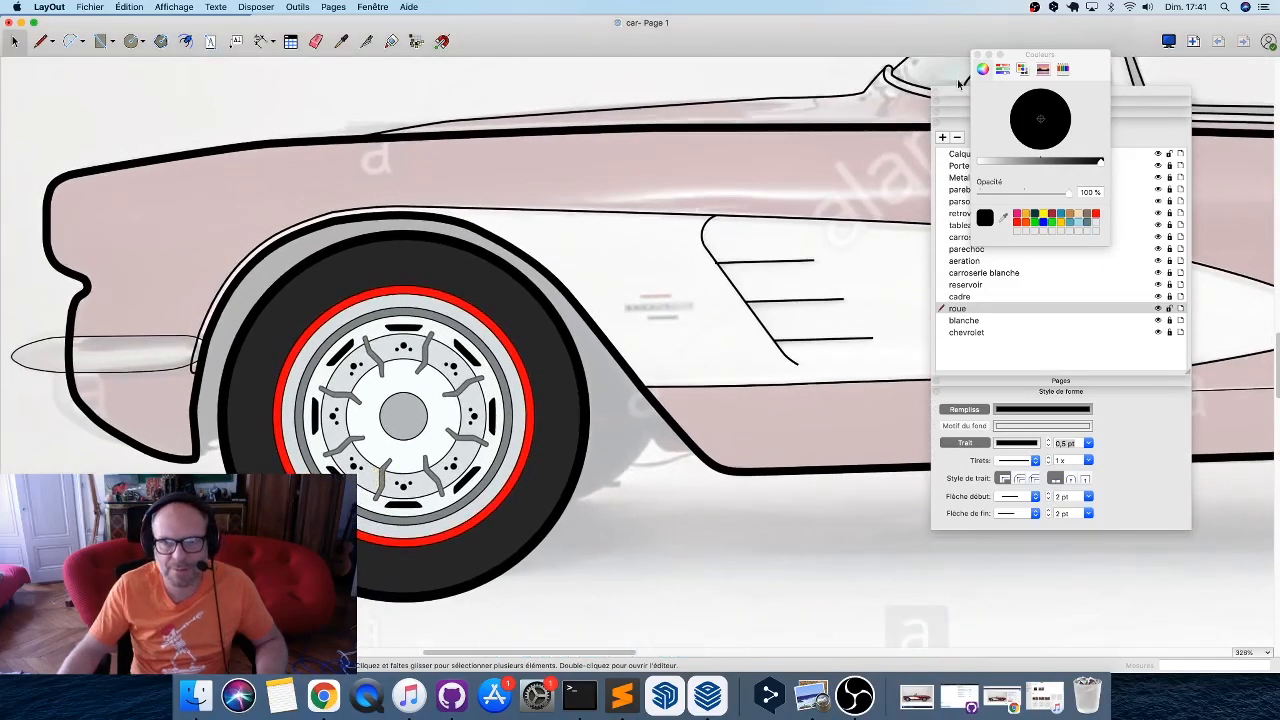
left_click_drag(950, 92, 834, 114)
left_click(830, 160)
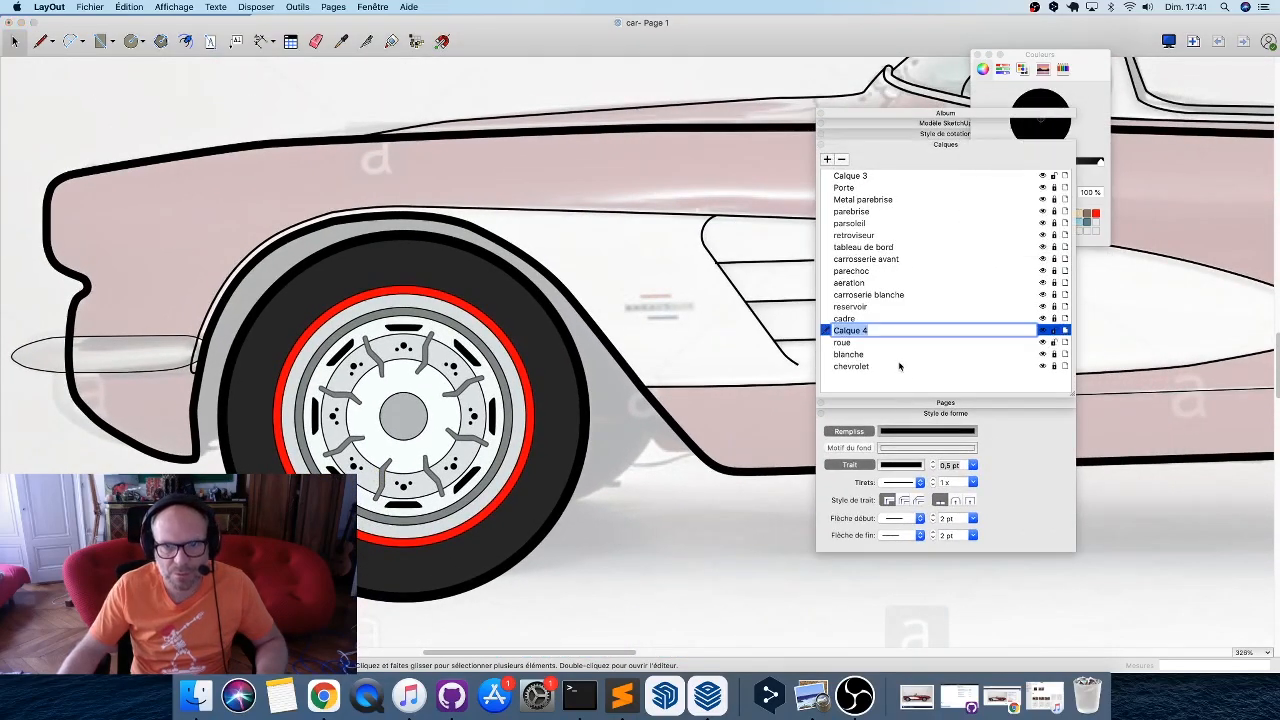
left_click_drag(858, 332, 855, 346)
double_click(850, 342)
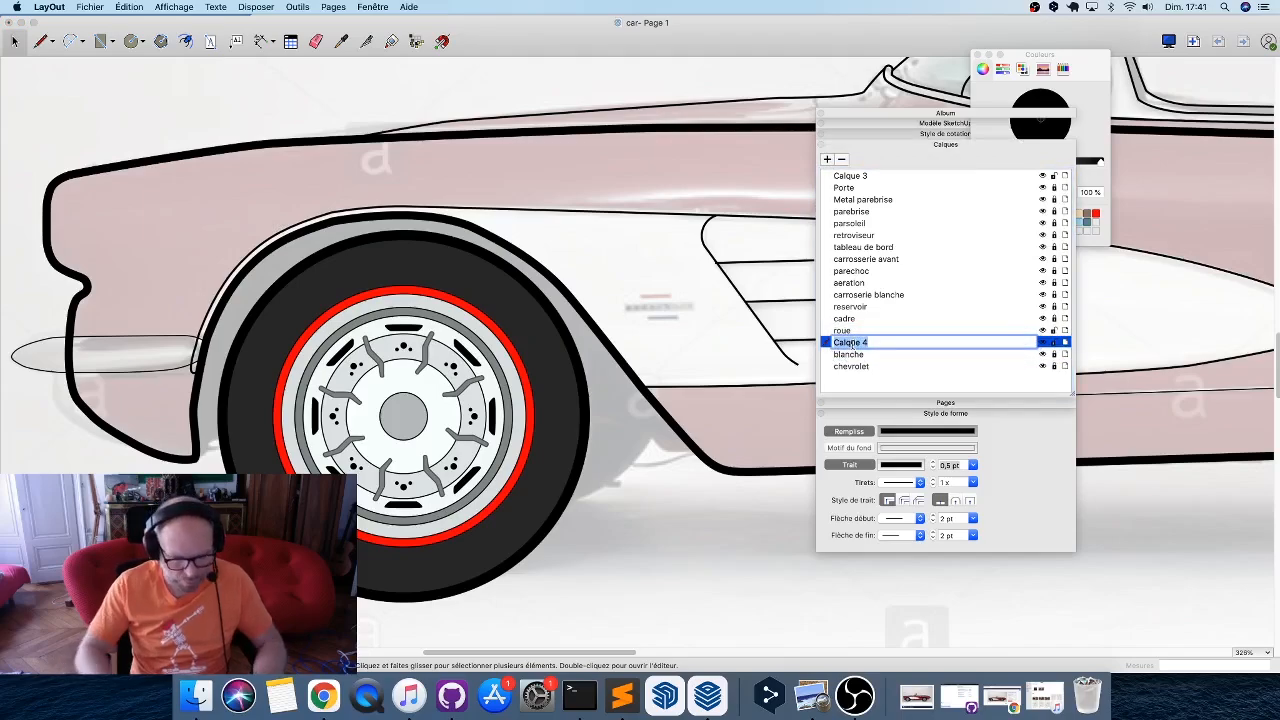
type("ombre moteur")
key("Return")
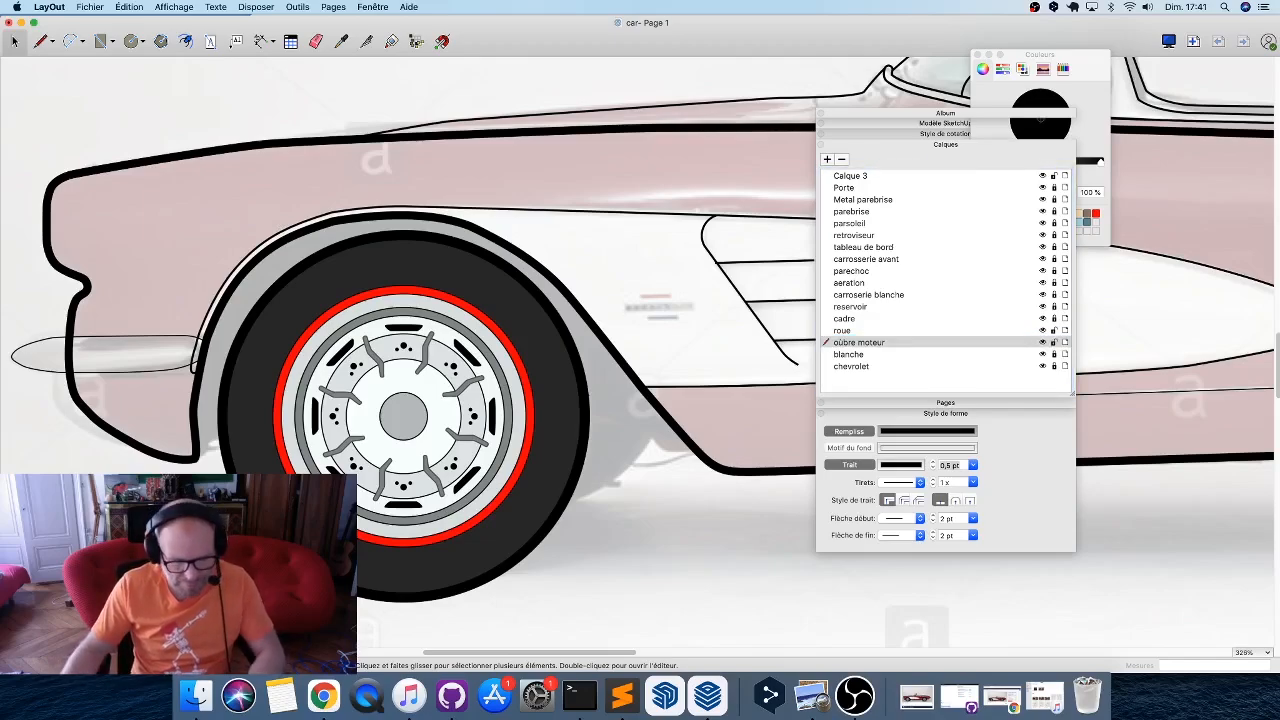
Draw two connected arcs along the shadow edge between the front wheel arch's lower front end and the tyre.
key("l")
left_click(200, 445)
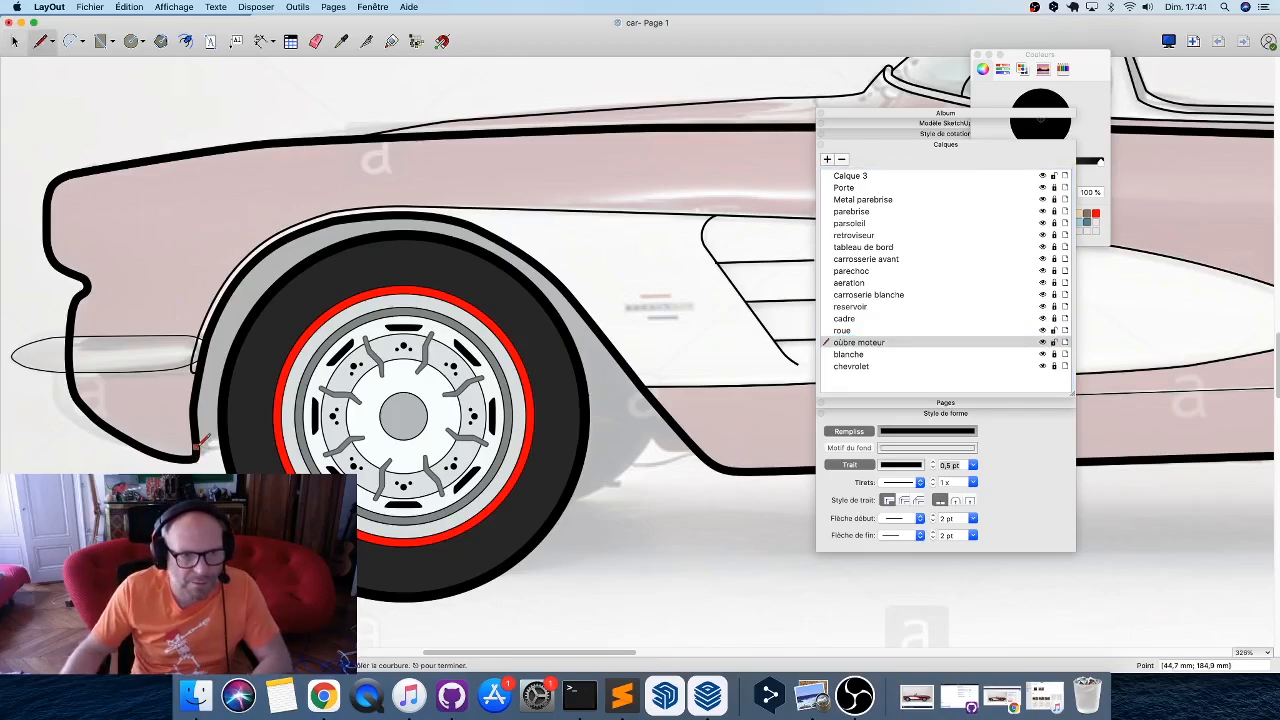
scroll(200, 445, "up", 5)
scroll(200, 445, "up", 2)
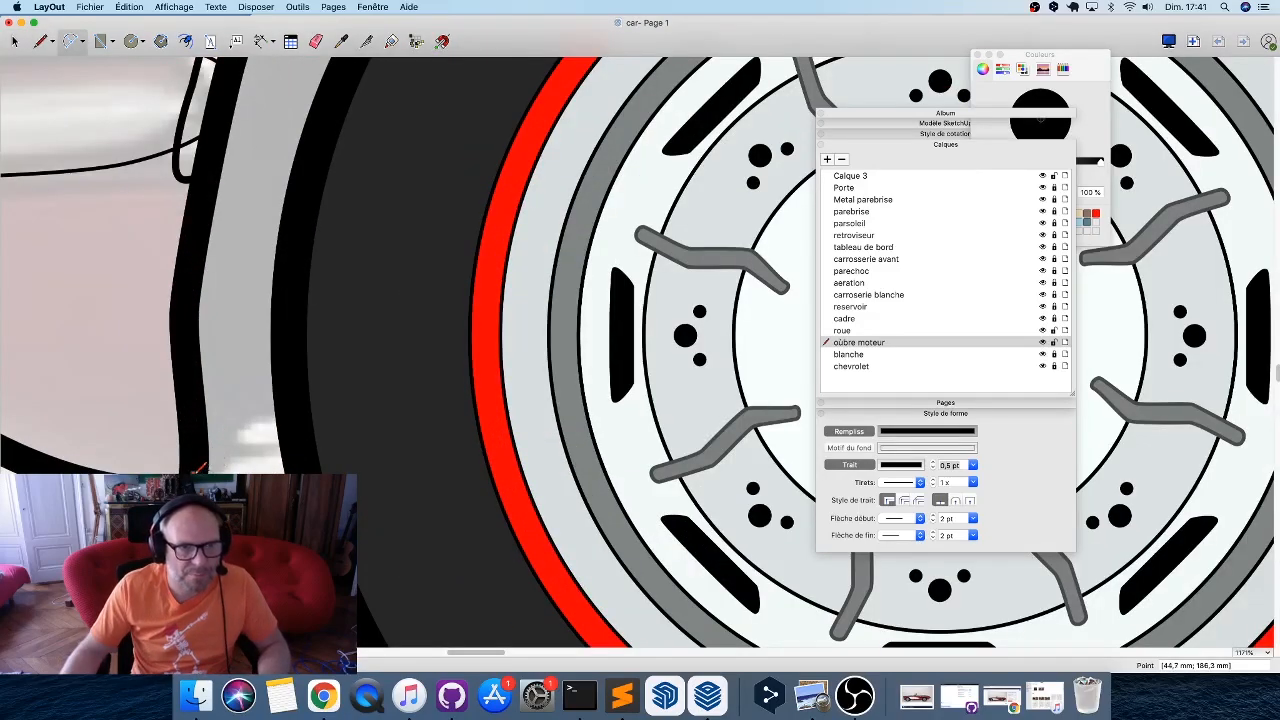
left_click(196, 473)
left_click(246, 428)
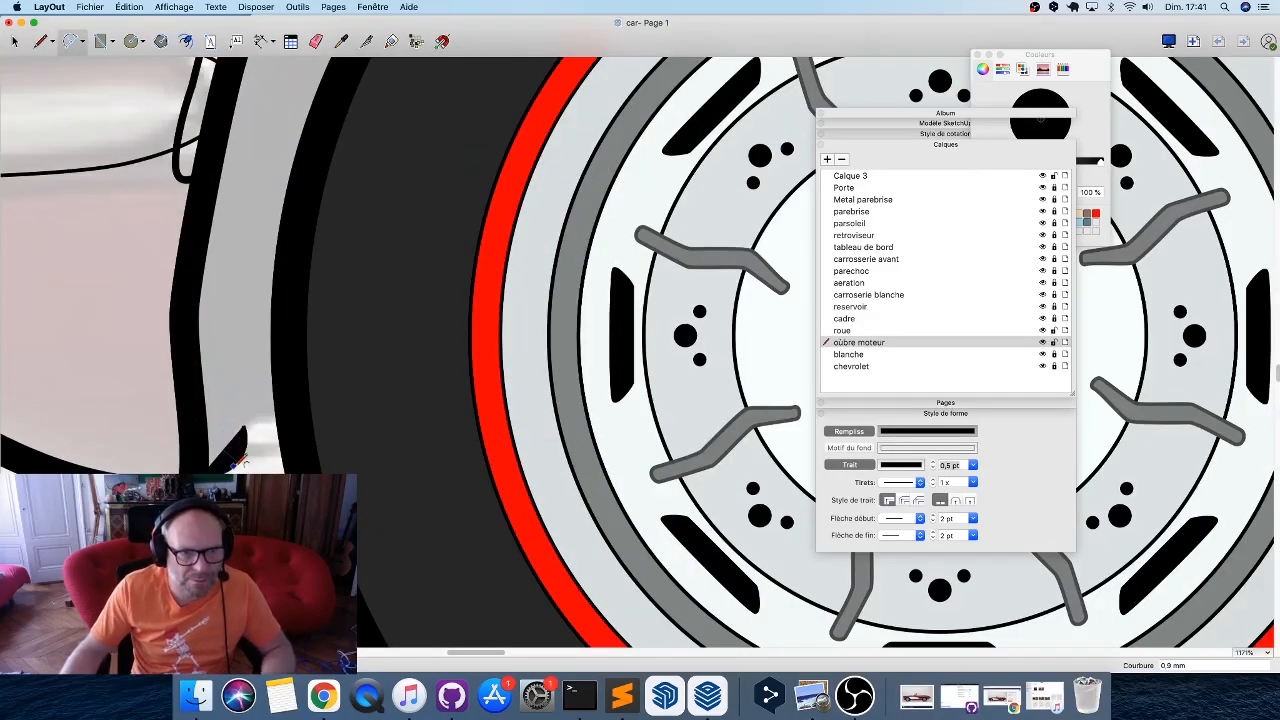
left_click(238, 460)
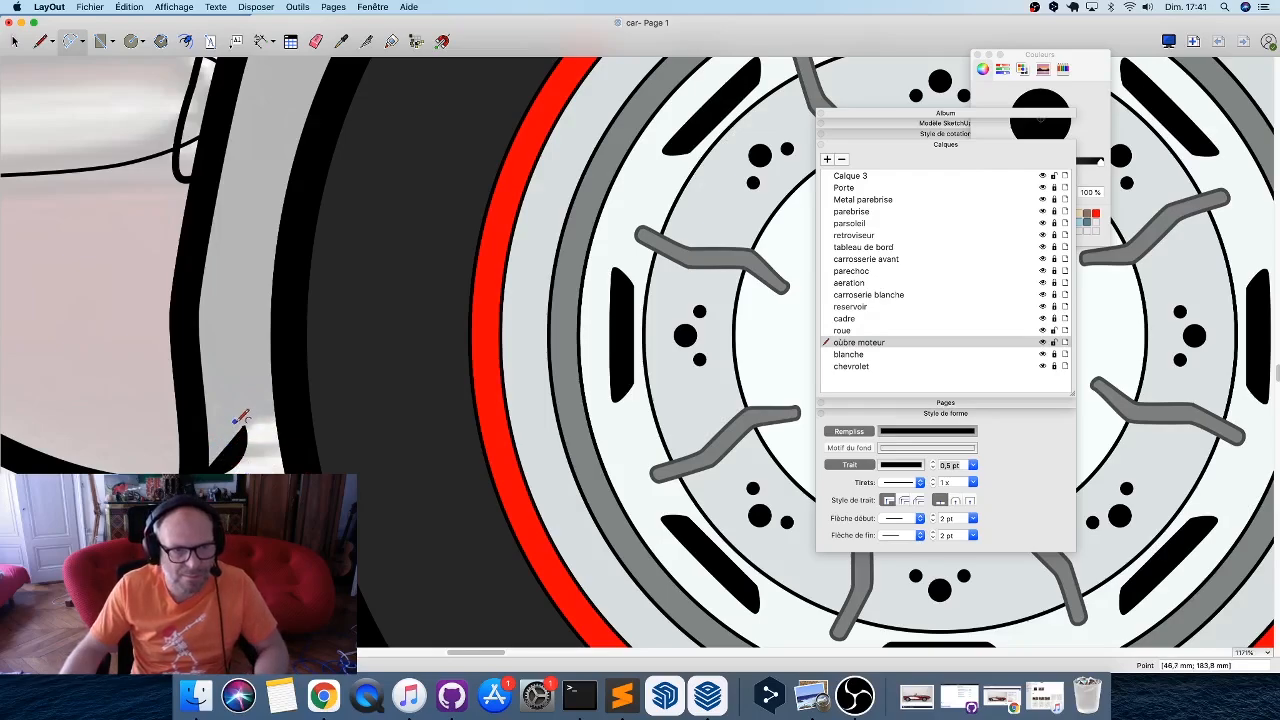
left_click(243, 428)
left_click(290, 416)
left_click(283, 412)
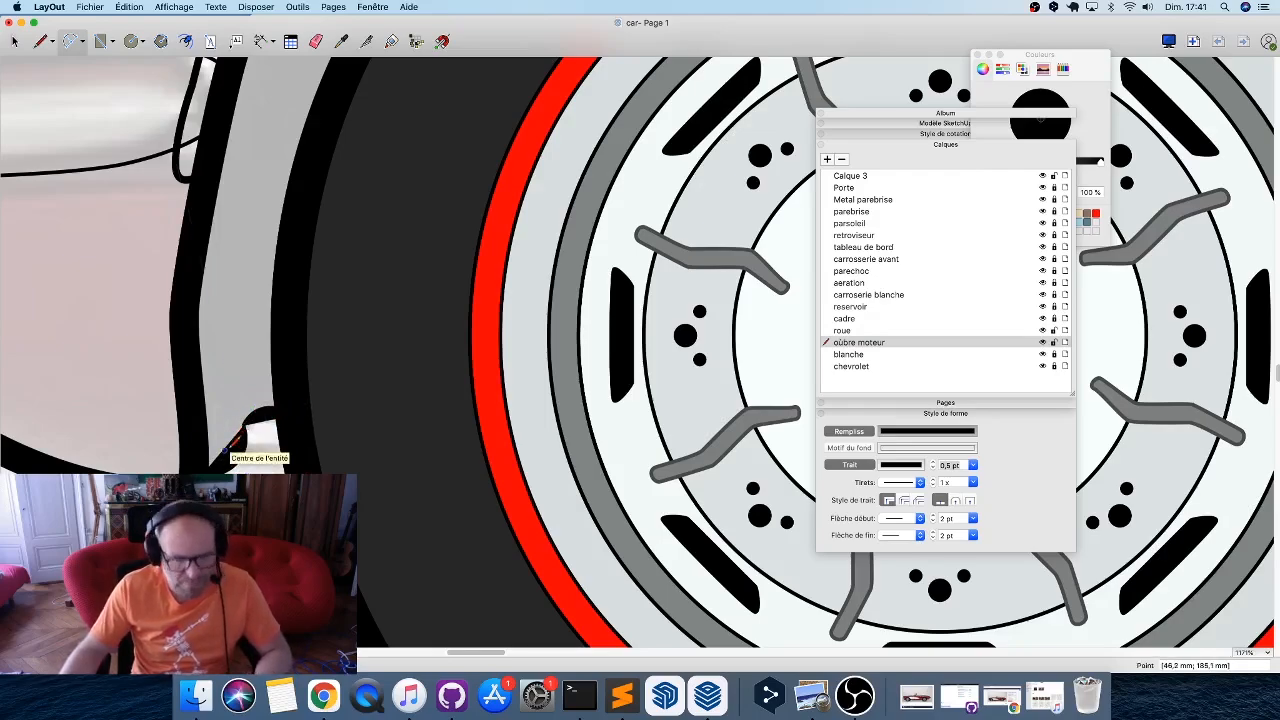
left_click(240, 442)
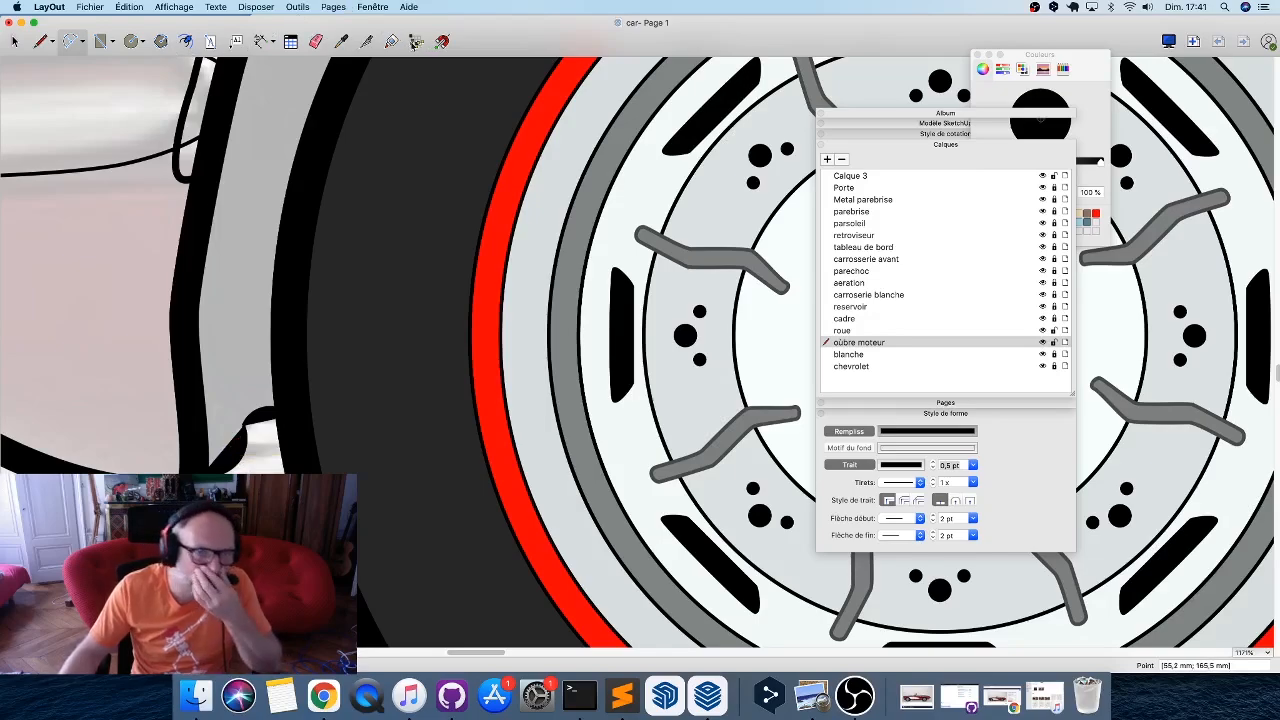
Join the two small arcs into a single path, remove their fill and deselect the path.
left_click(391, 41)
left_click(268, 410)
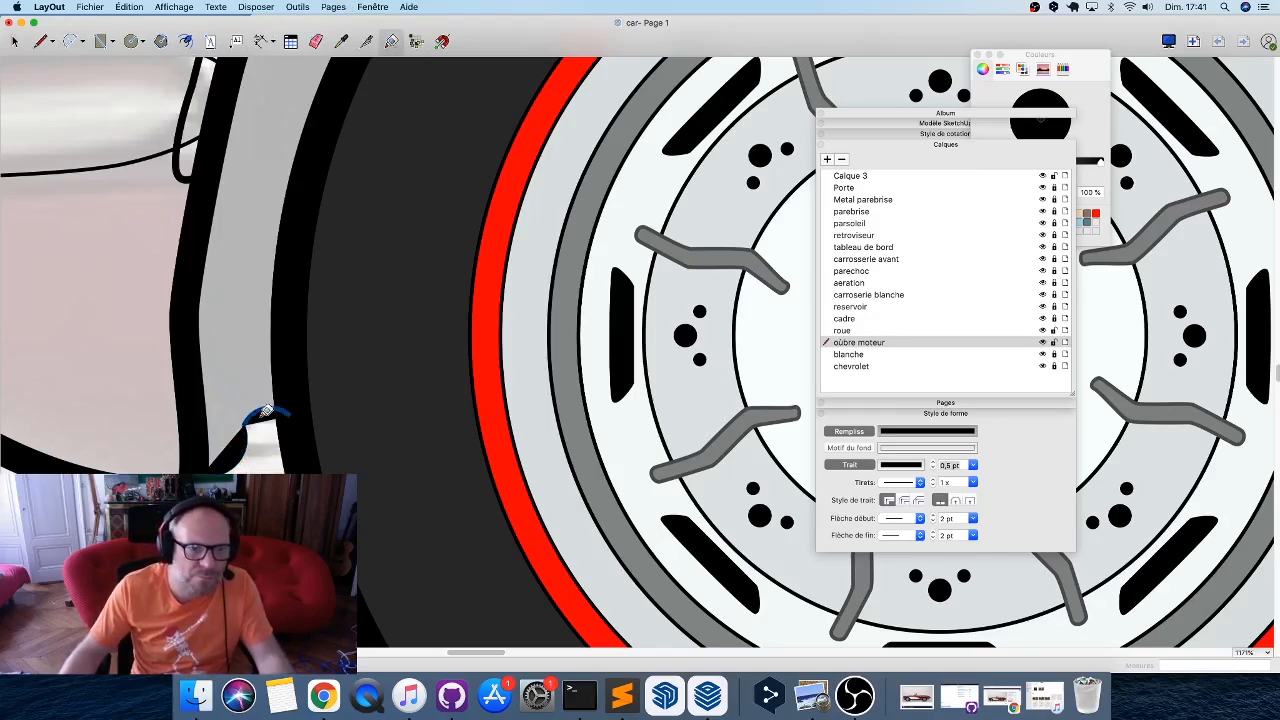
left_click(850, 431)
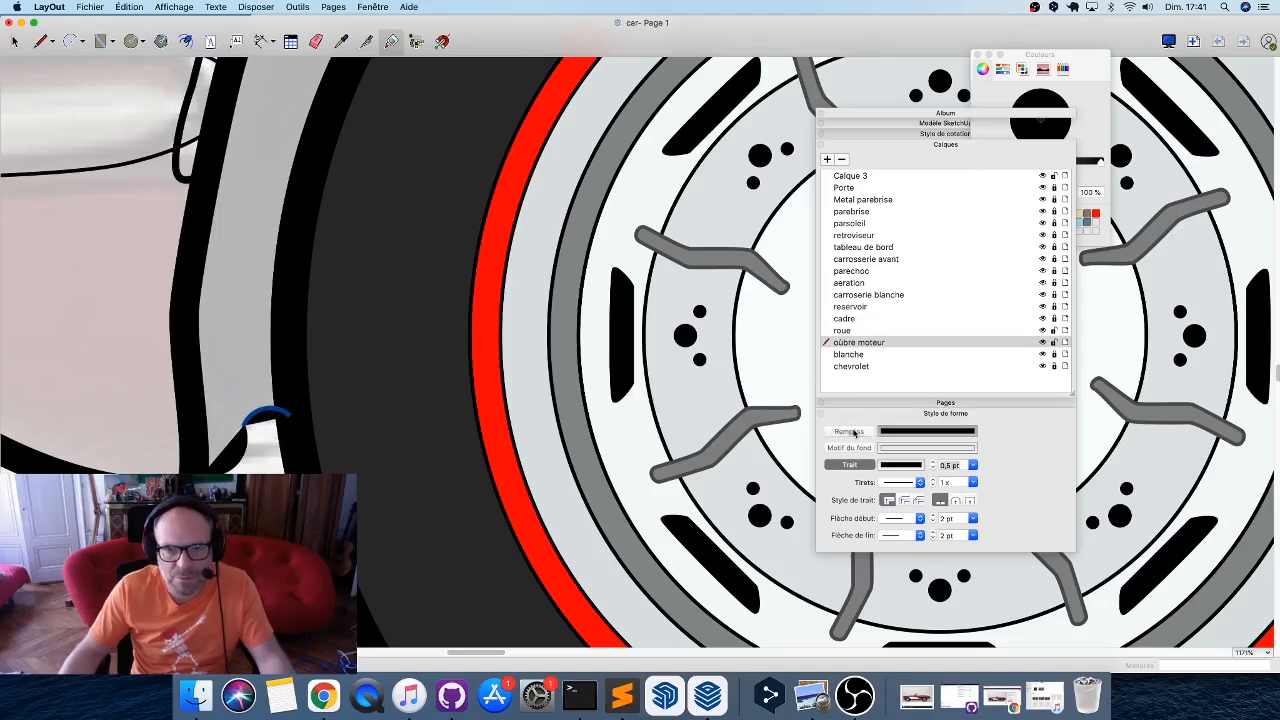
left_click(250, 446)
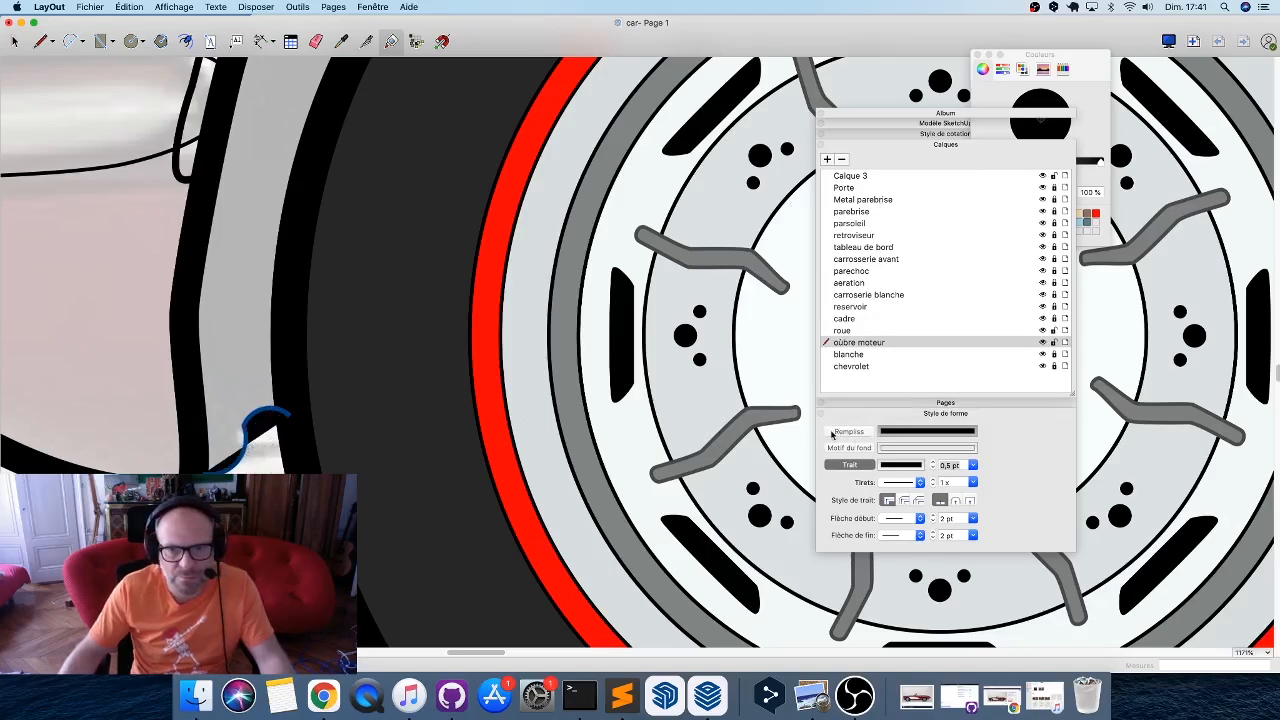
left_click(850, 431)
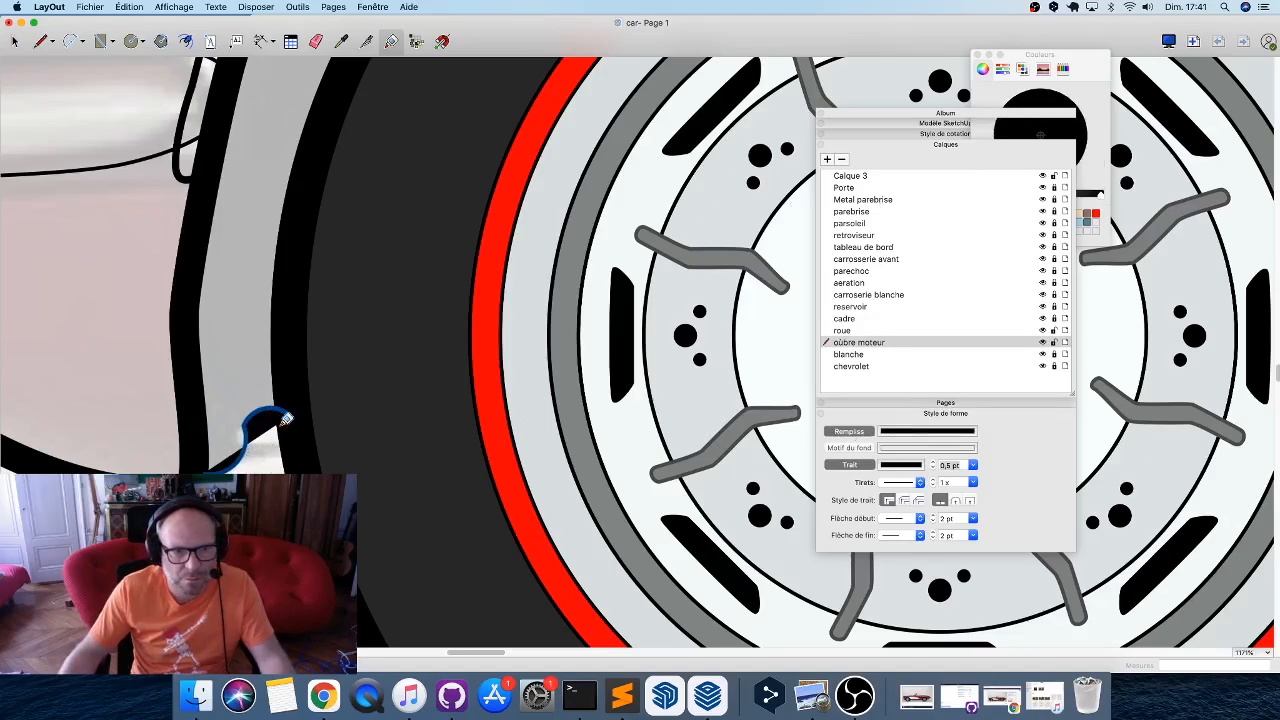
left_click(14, 41)
left_click(252, 424)
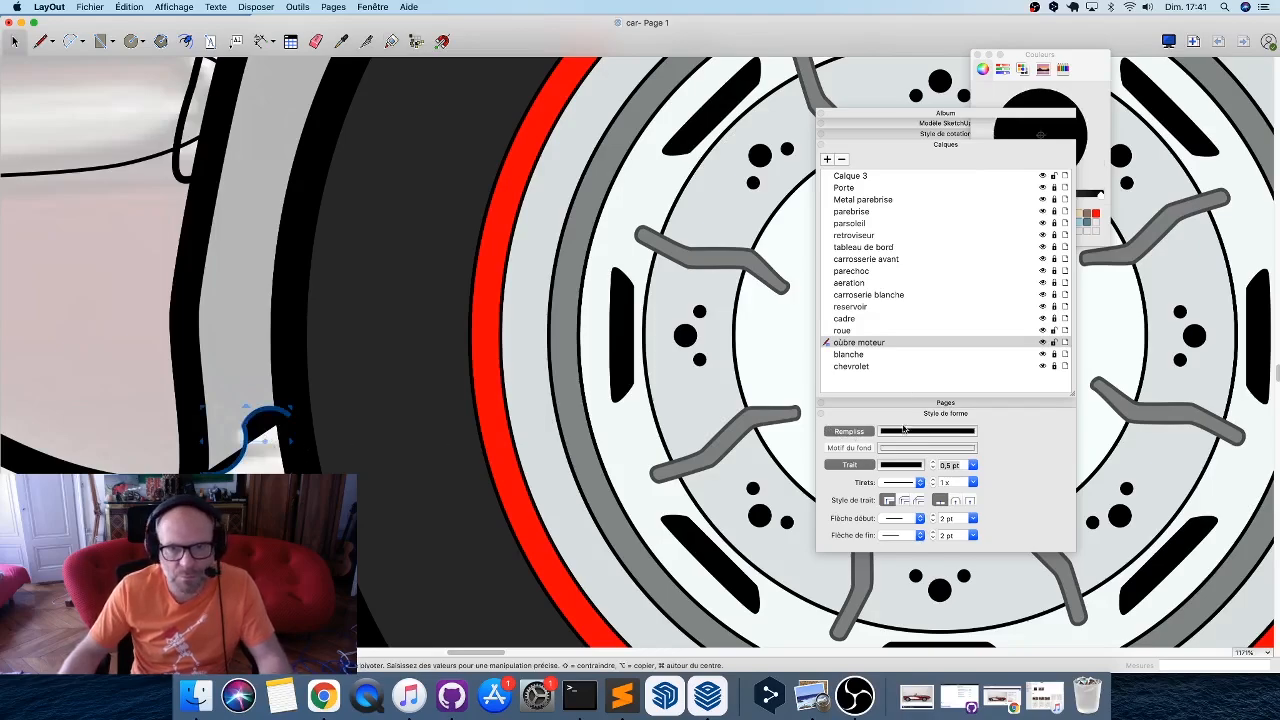
left_click(400, 539)
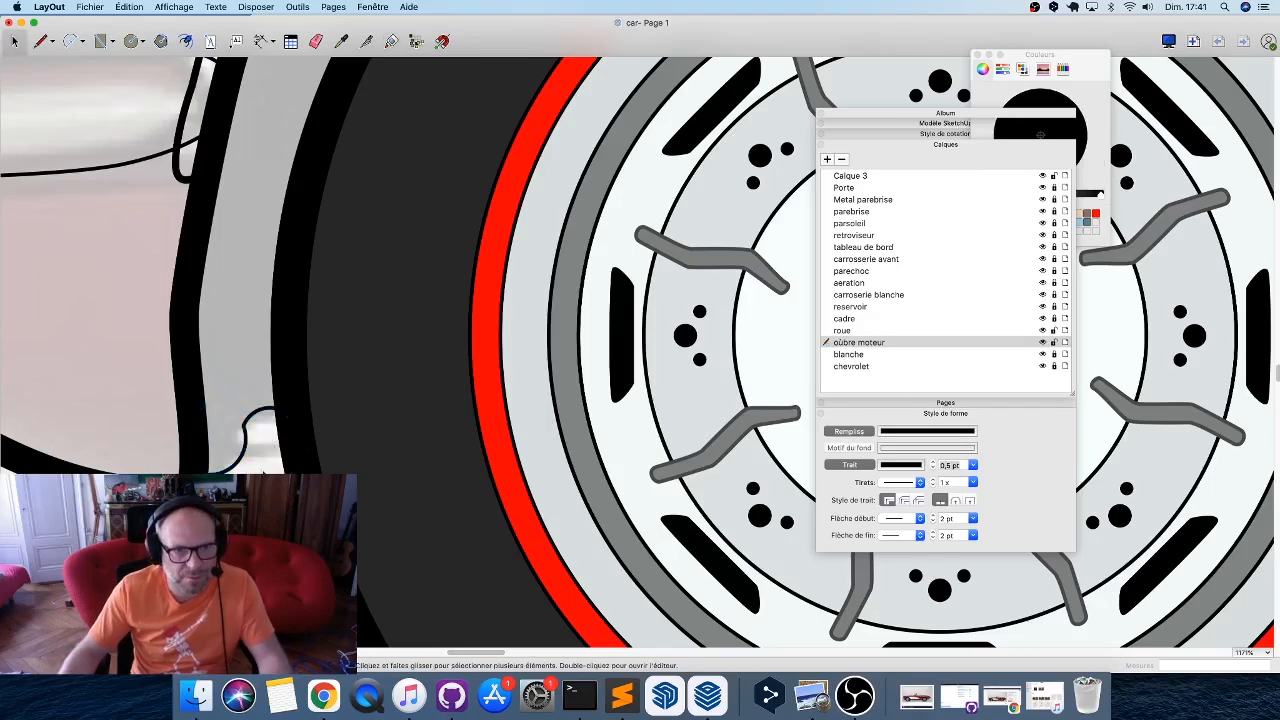
Correct the new shadow layer's name to "ombre moteur".
scroll(197, 441, "down", 3)
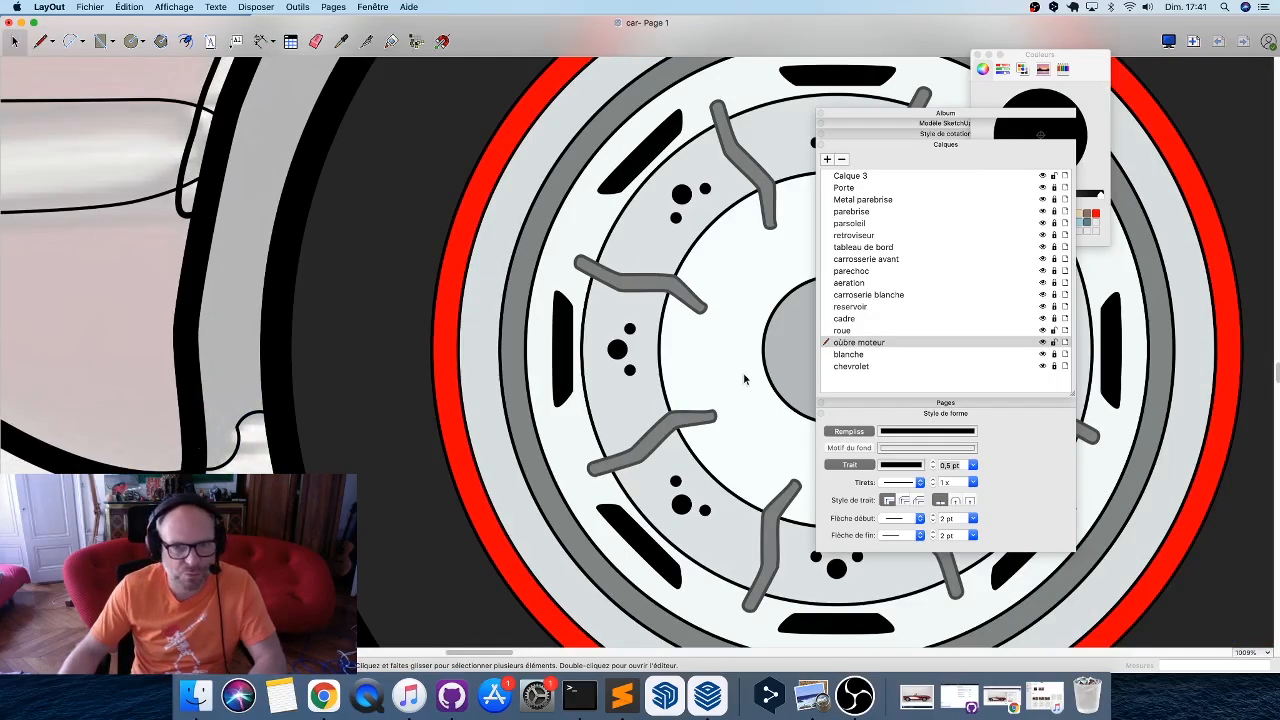
double_click(838, 343)
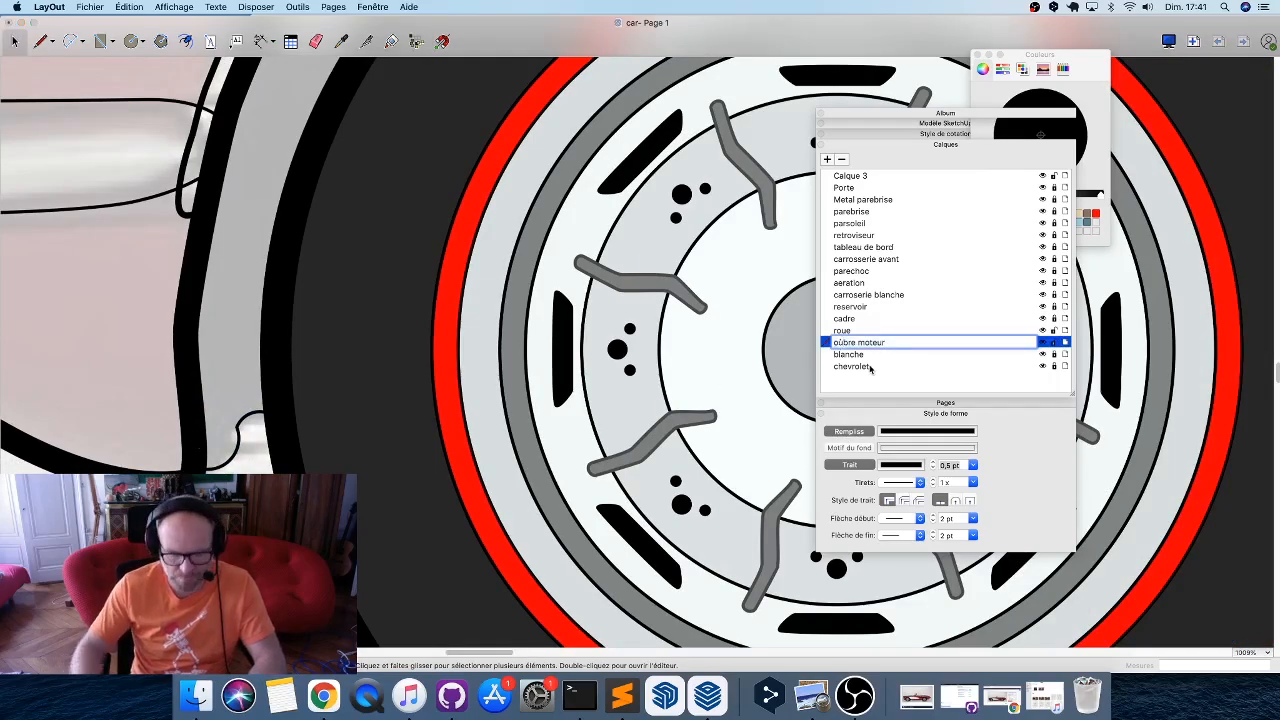
type("ombre")
key("Return")
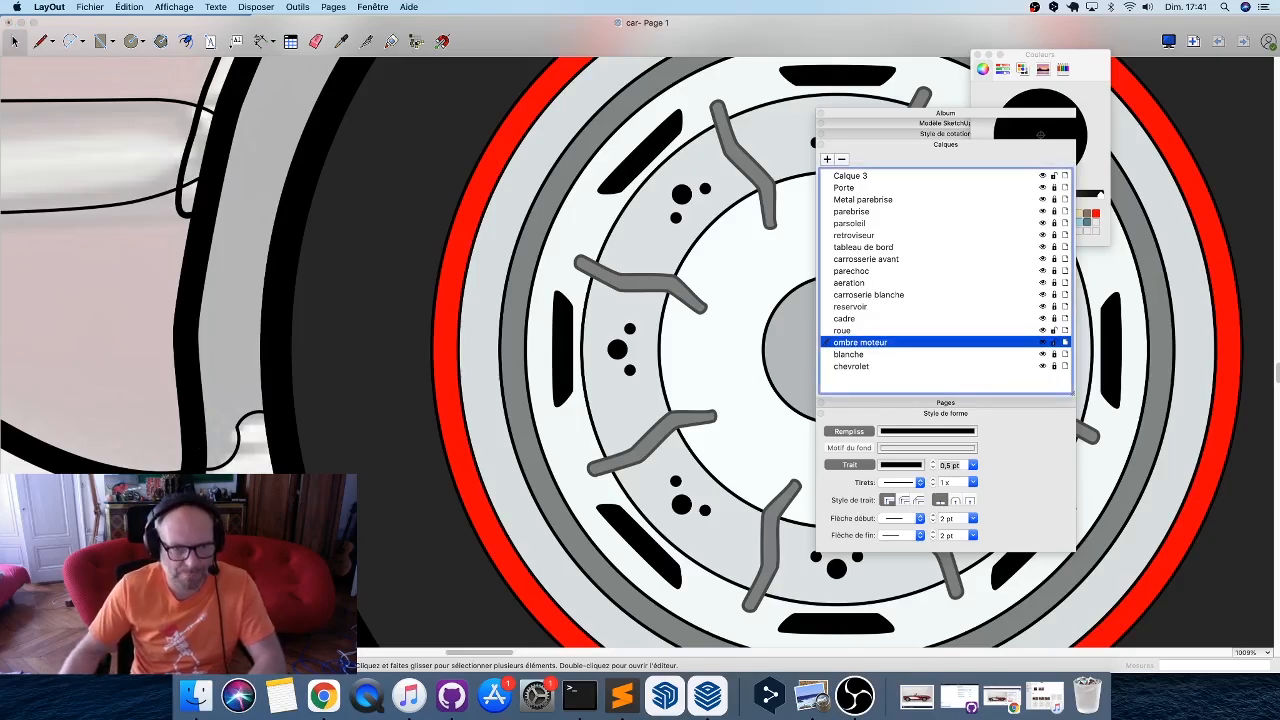
Extend the shadow outline with straight segments from the arc path's front end, over the front wheel arch to the sill behind it.
key("l")
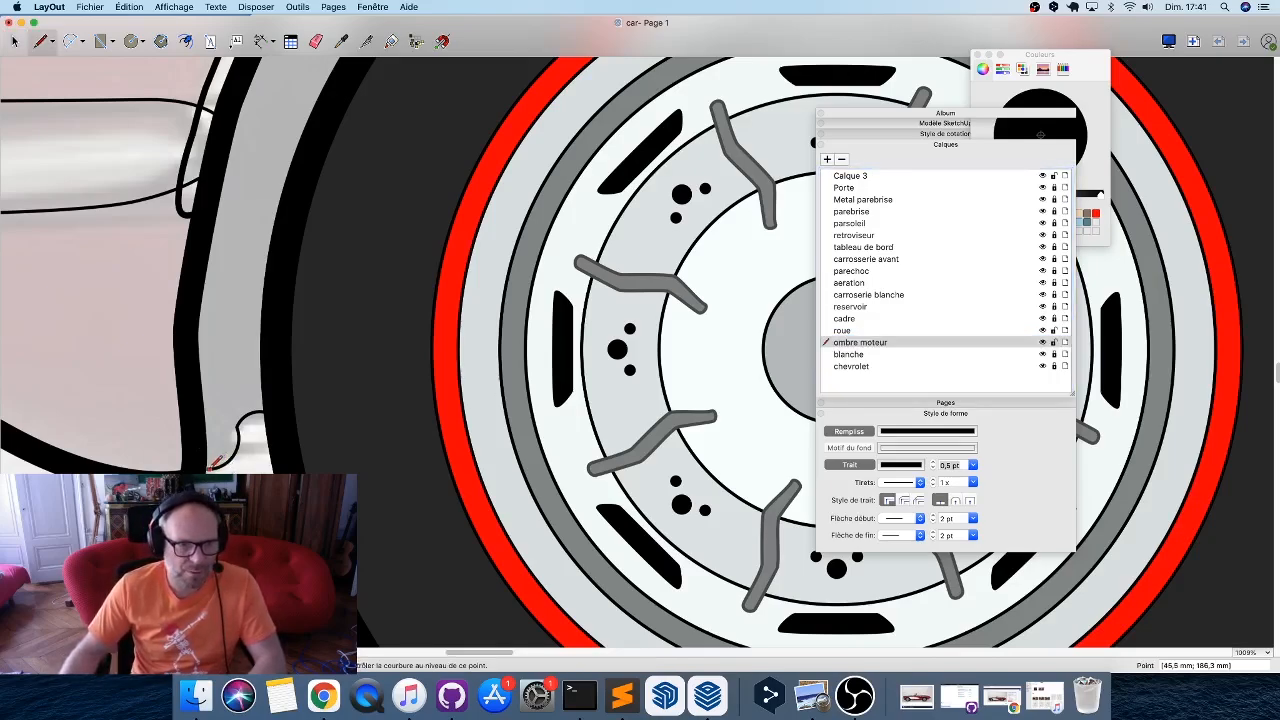
left_click(205, 465)
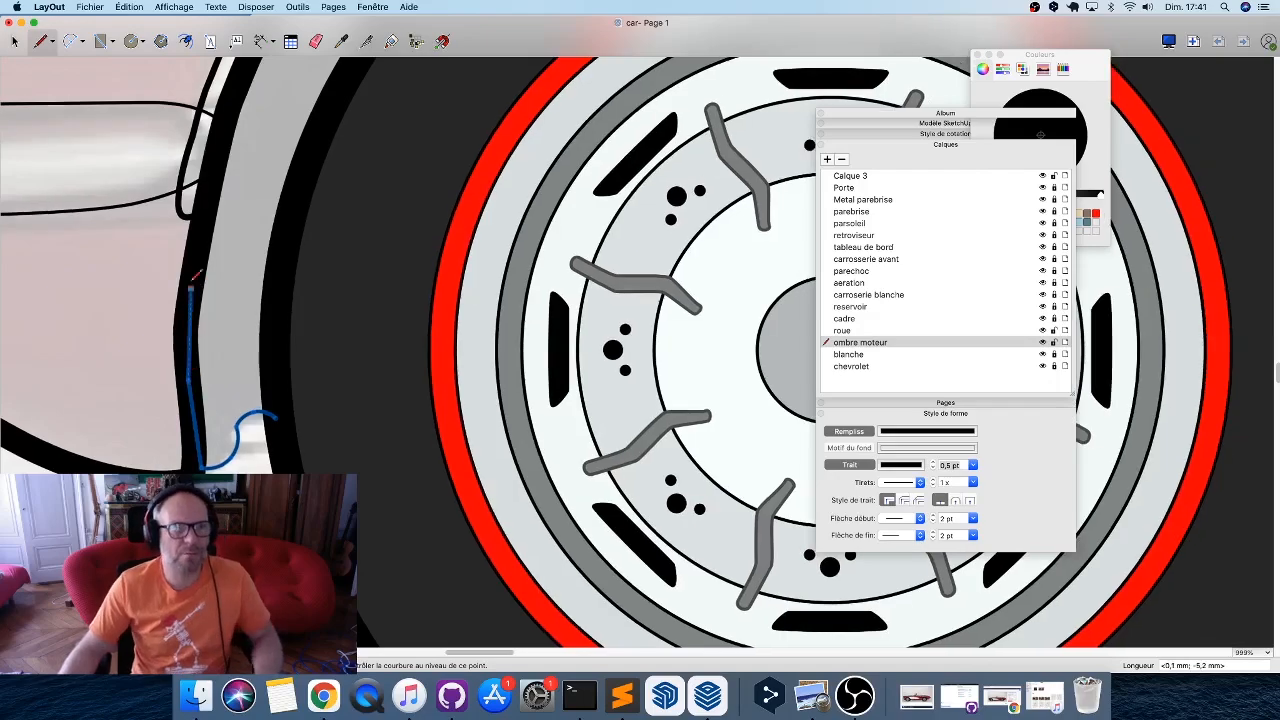
scroll(190, 262, "down", 10)
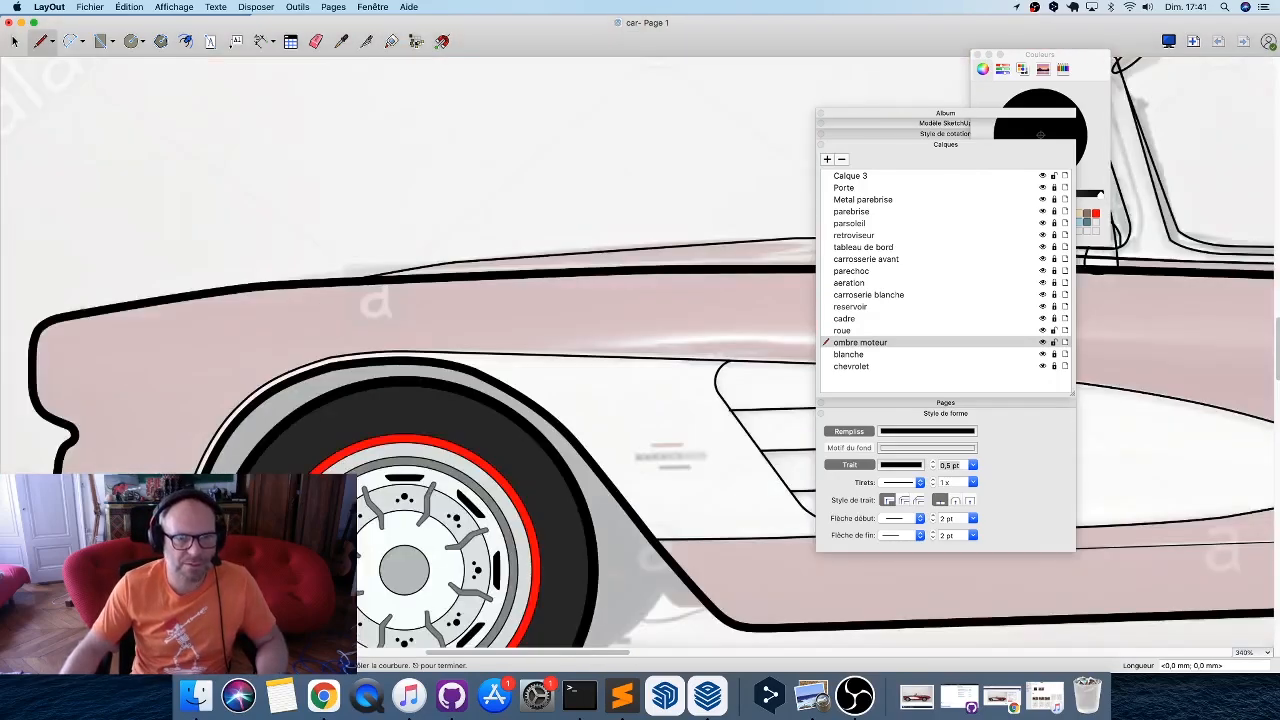
left_click(208, 391)
left_click(311, 355)
left_click(432, 342)
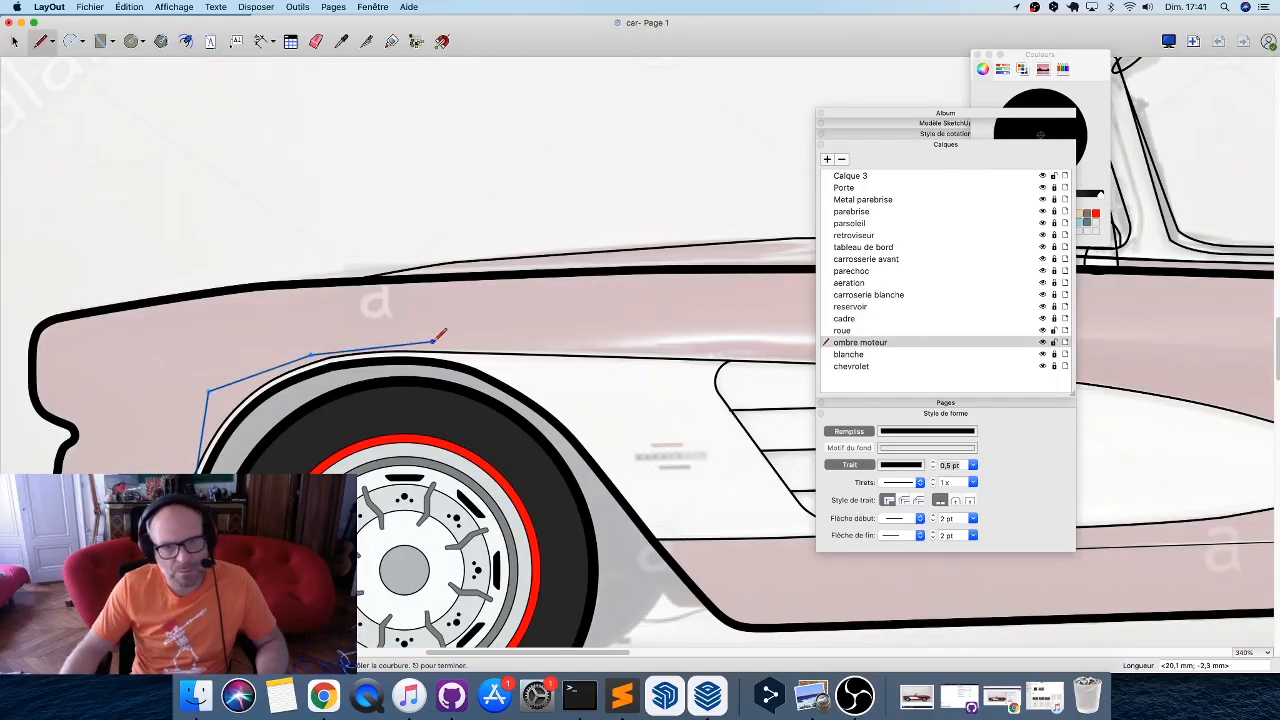
left_click(616, 405)
left_click(743, 555)
left_click(743, 625)
Continue the front shadow outline from the sill along the ragged lower shadow edge, with a curved dip and a pointed peak.
scroll(729, 600, "up", 6)
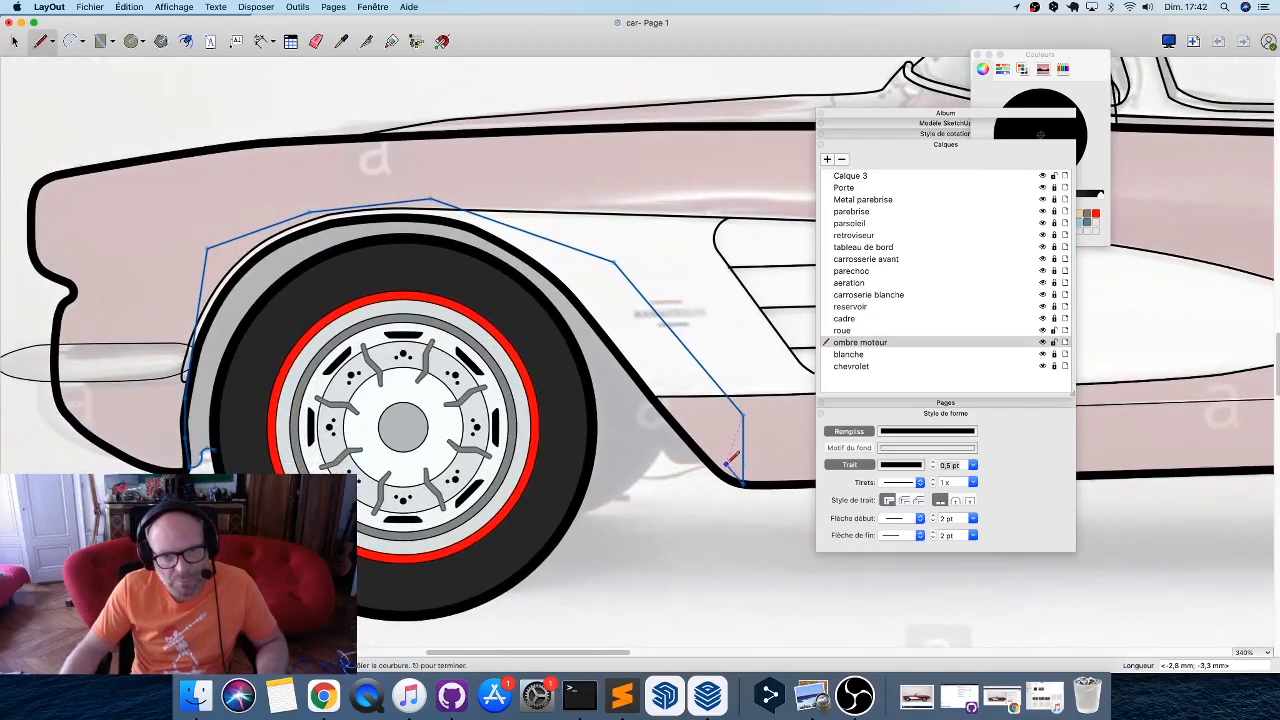
scroll(733, 457, "up", 4)
left_click(632, 440)
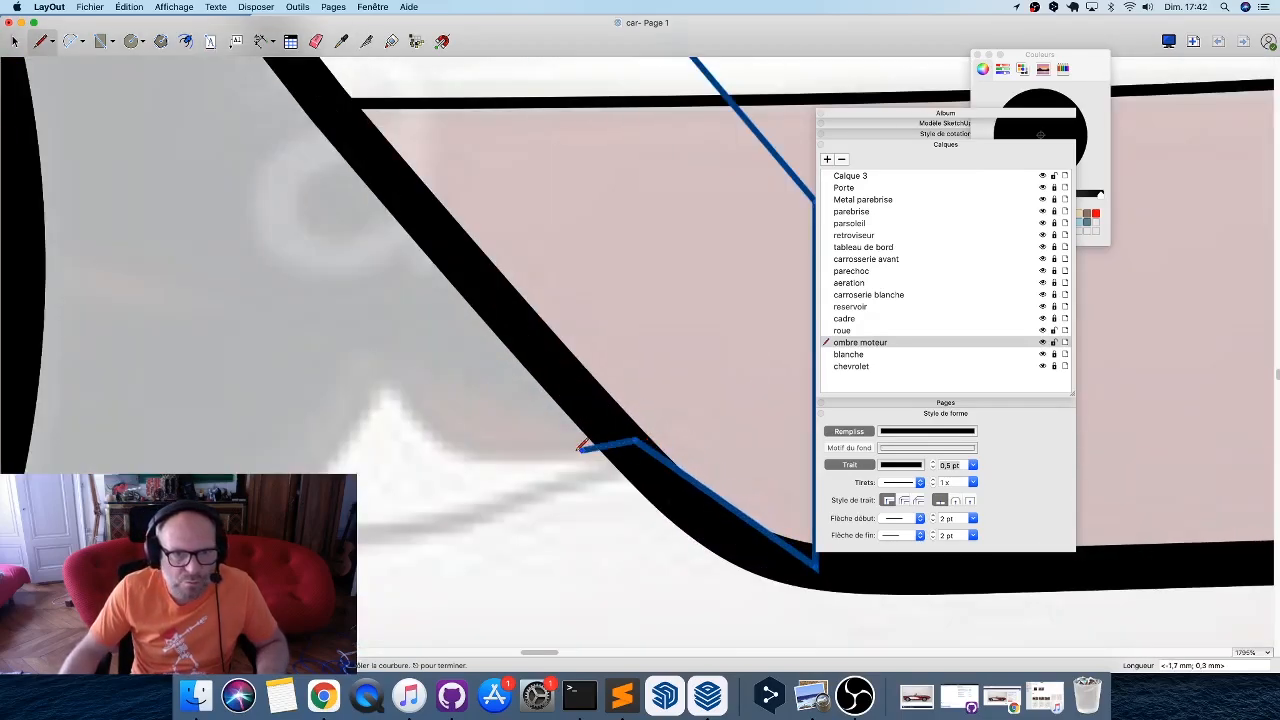
left_click(570, 454)
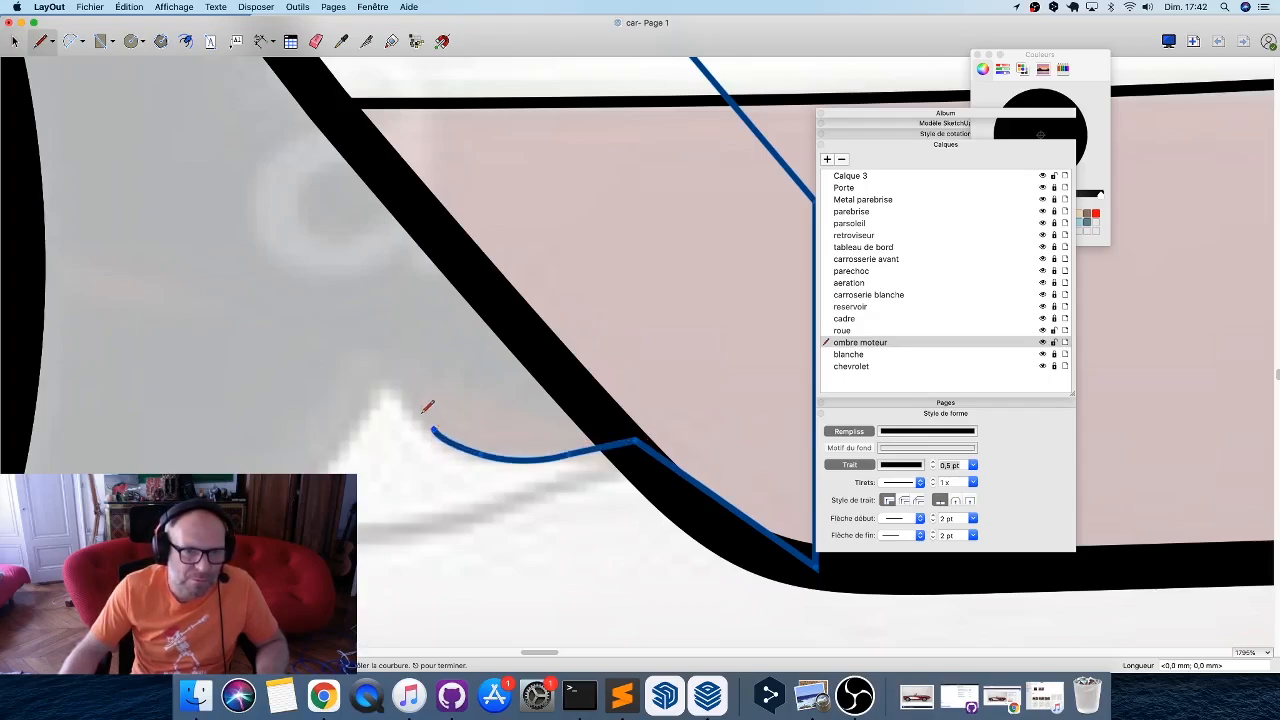
left_click(386, 388)
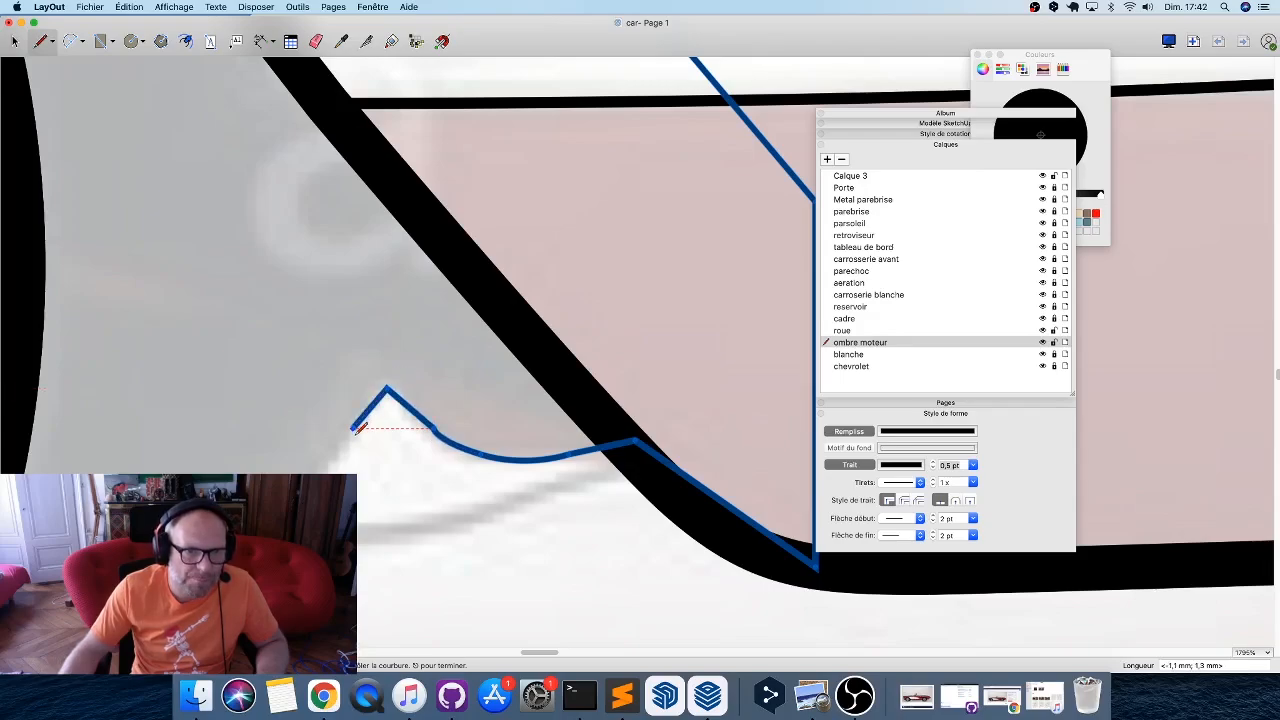
left_click(353, 430)
middle_click_drag(358, 428, 686, 243)
scroll(608, 328, "down", 1)
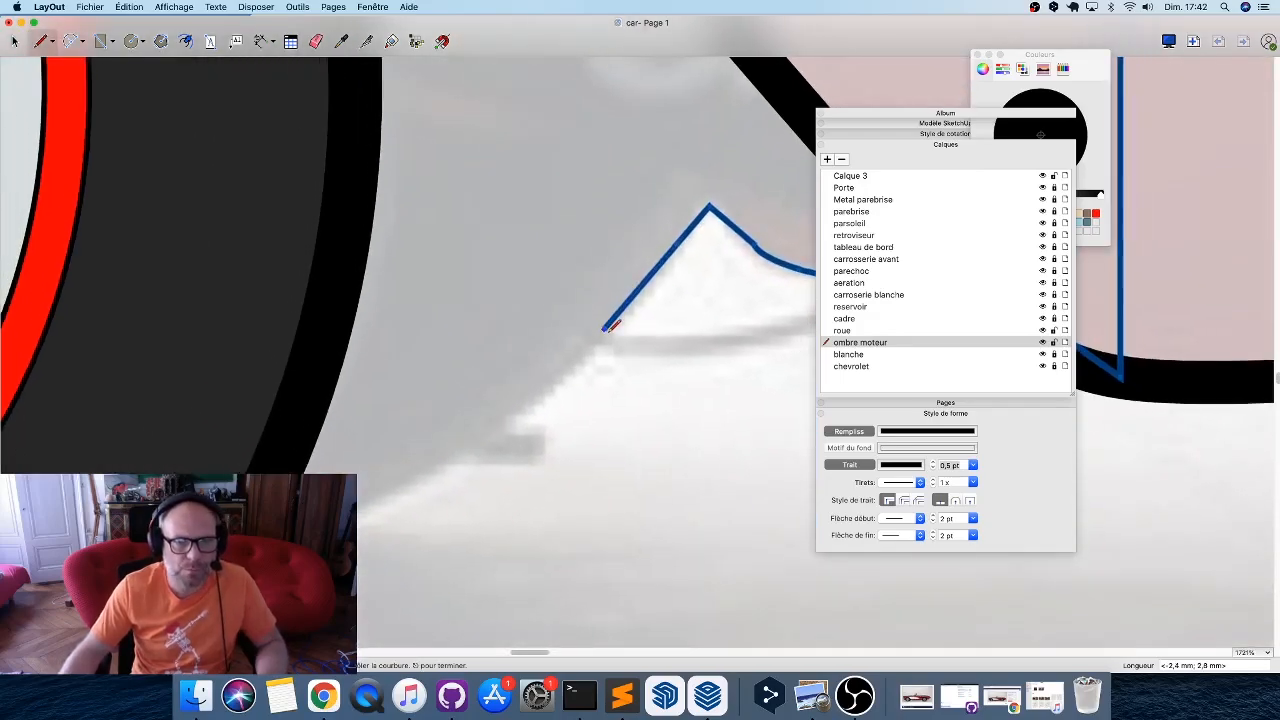
Draw an arc along the shadow's lower edge from the pointed peak down to the back of the front tyre.
key("a")
left_click(677, 244)
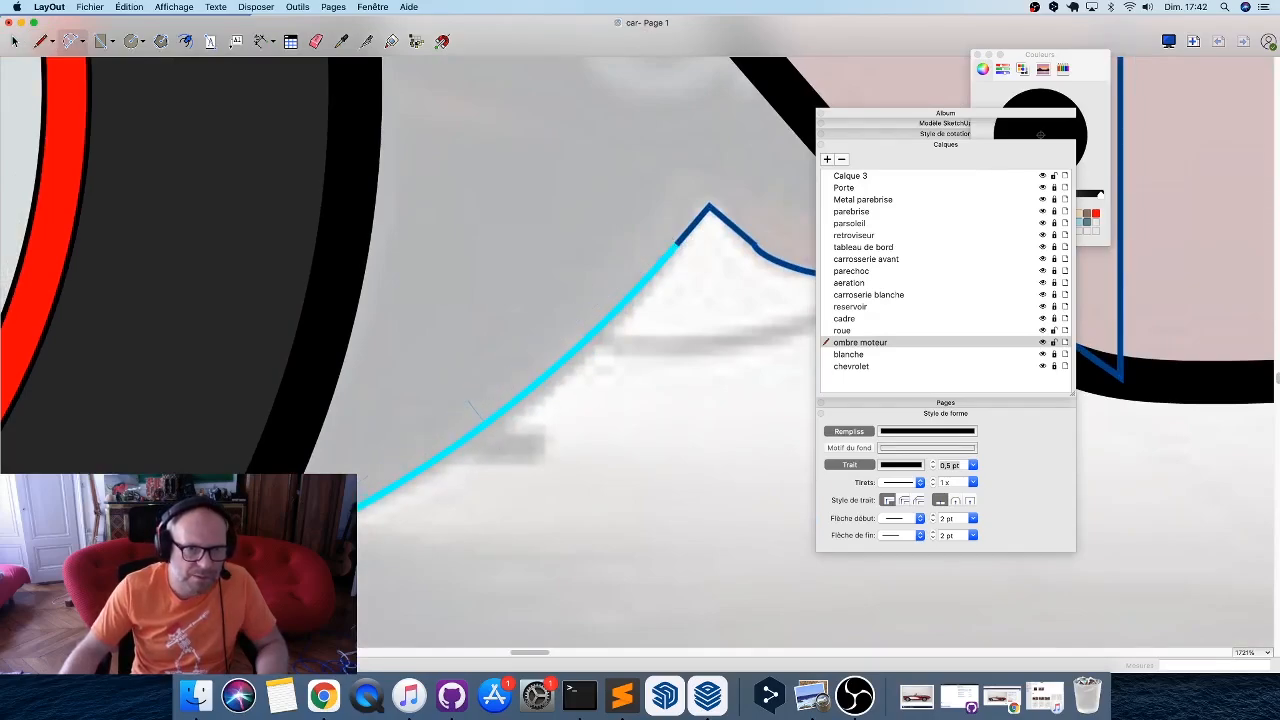
left_click(360, 505)
scroll(286, 543, "down", 8)
middle_click_drag(319, 487, 677, 433)
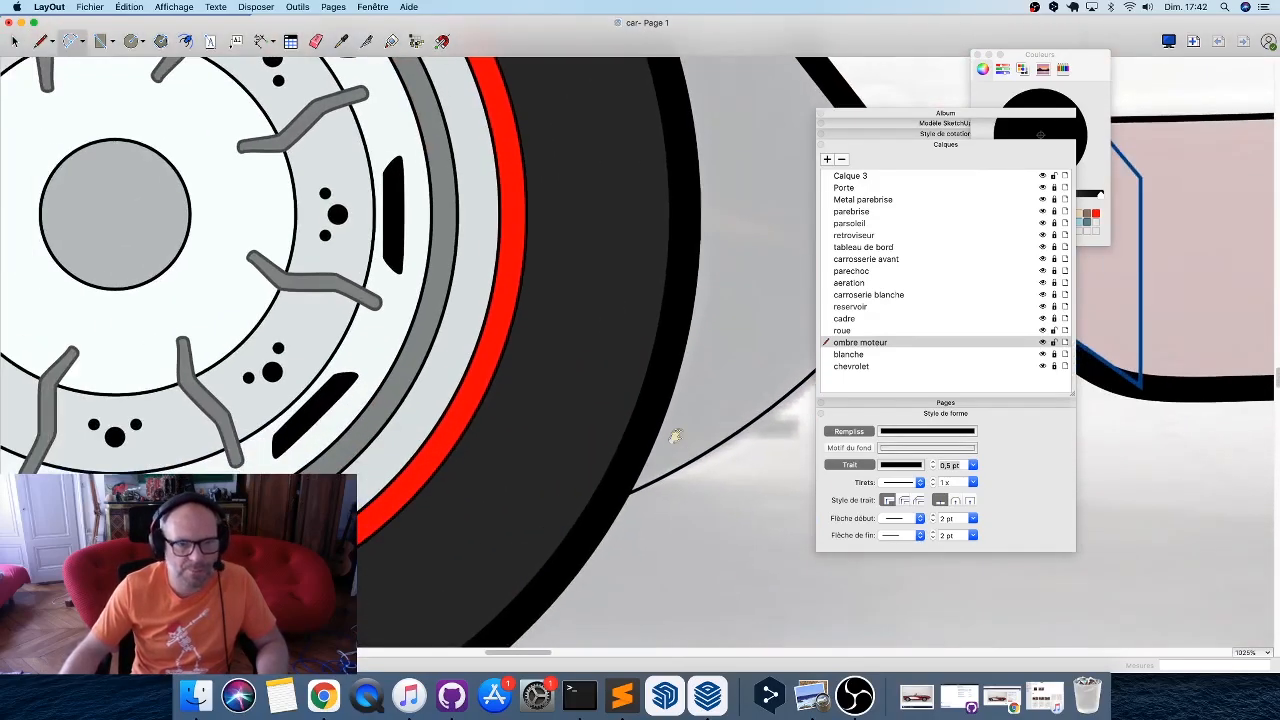
Close the front shadow outline with a straight line across the front wheel from the new arc's end to the outline's start.
key("l")
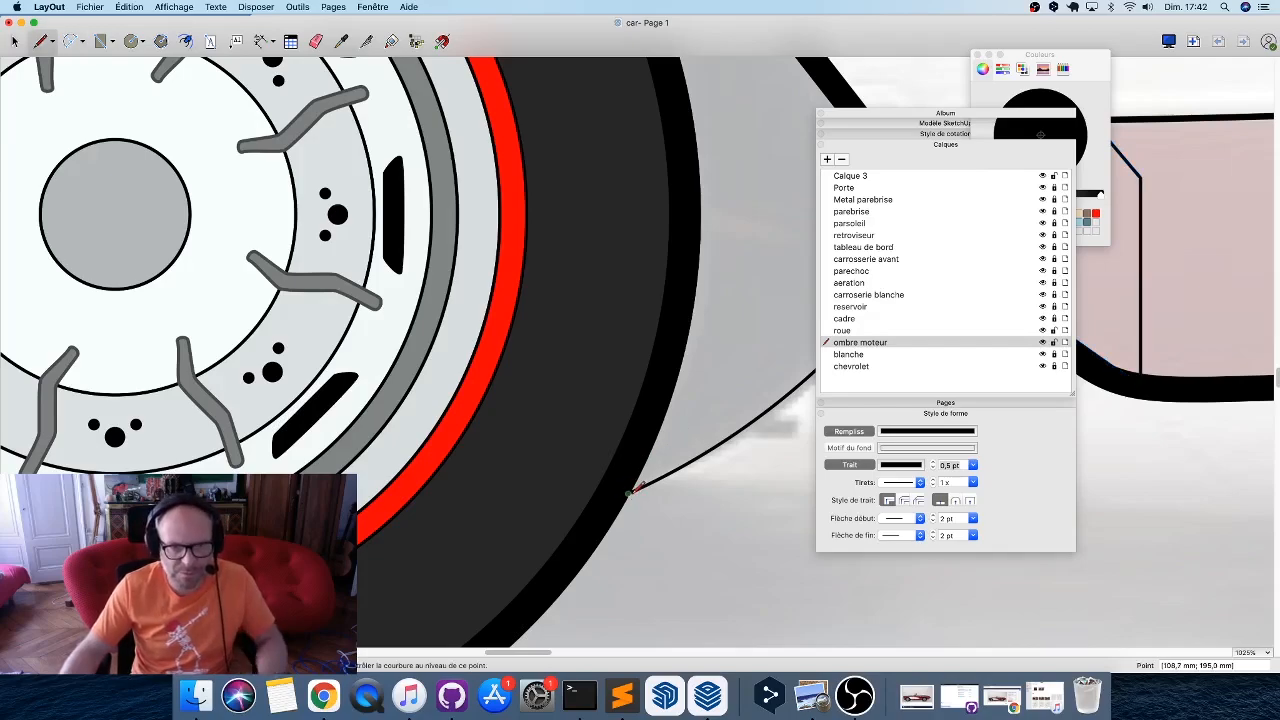
left_click(629, 494)
middle_click_drag(461, 481, 881, 450)
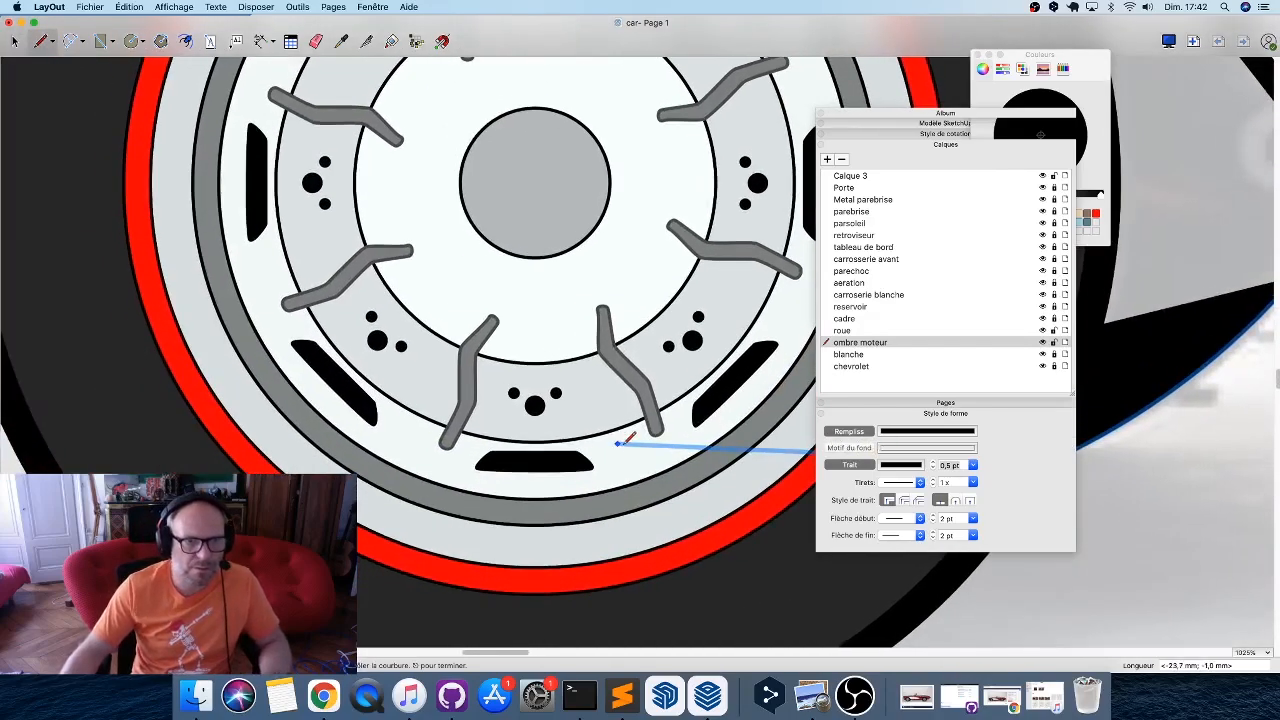
scroll(623, 444, "down", 15)
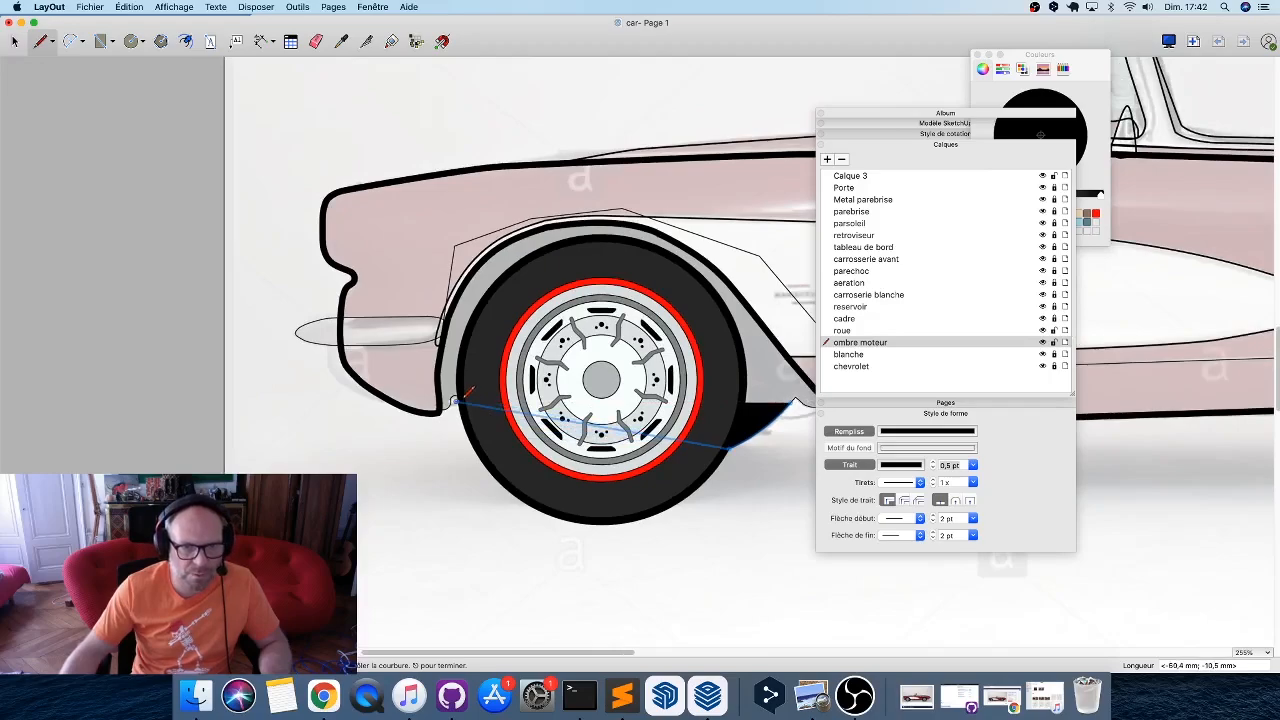
left_click(466, 393)
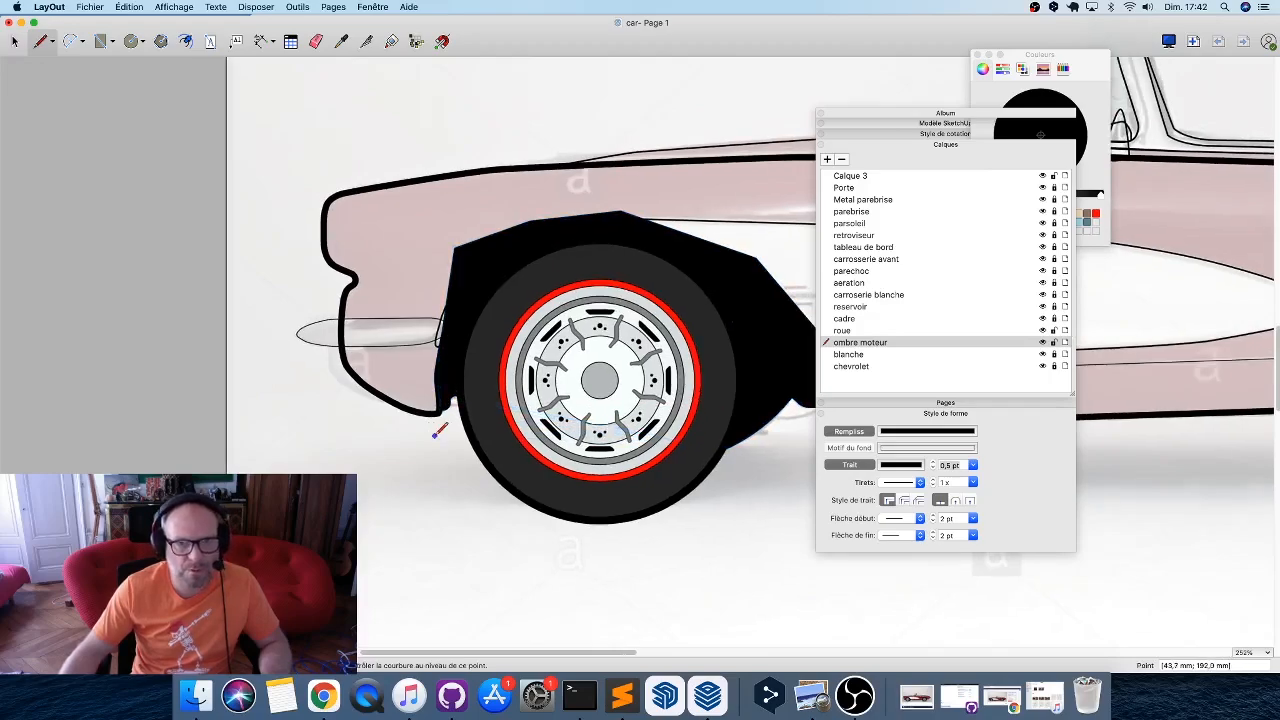
Draw an arc along the shadow edge from the front side of the rear tyre up to the sill's corner.
scroll(440, 432, "down", 2)
scroll(434, 436, "down", 5)
middle_click_drag(630, 433, 160, 462)
scroll(592, 432, "up", 6)
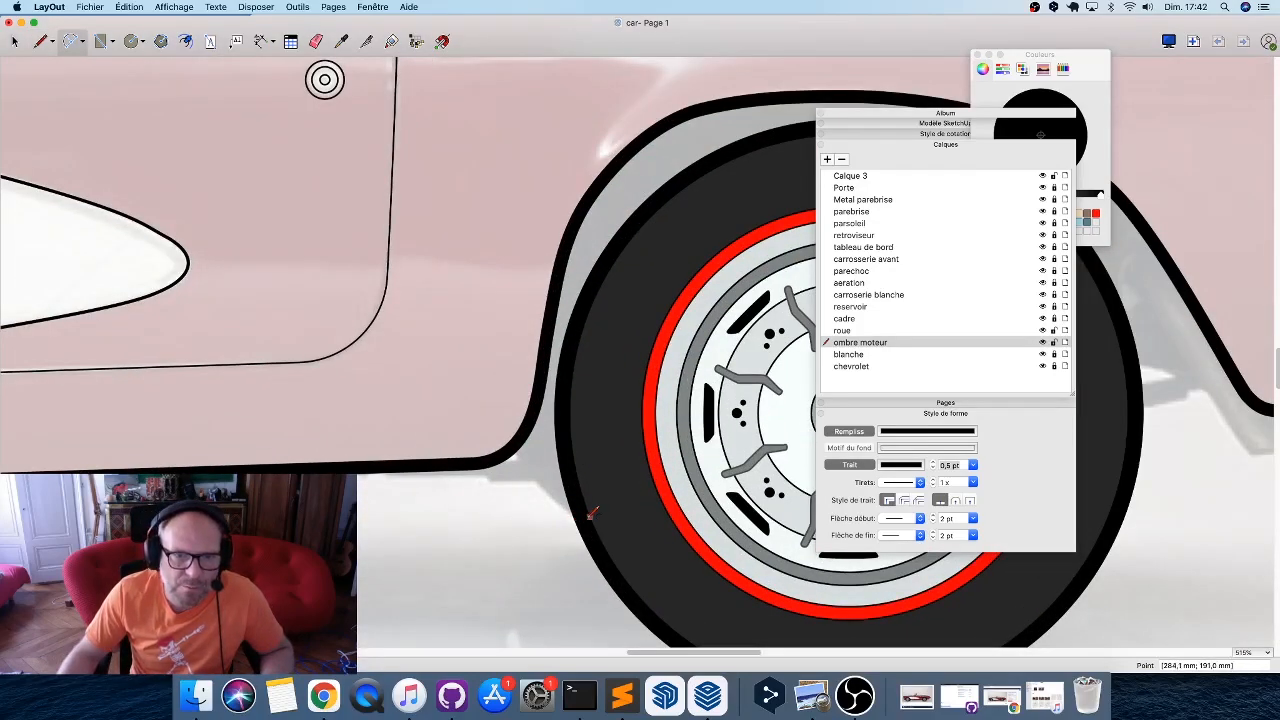
left_click(576, 520)
left_click(507, 440)
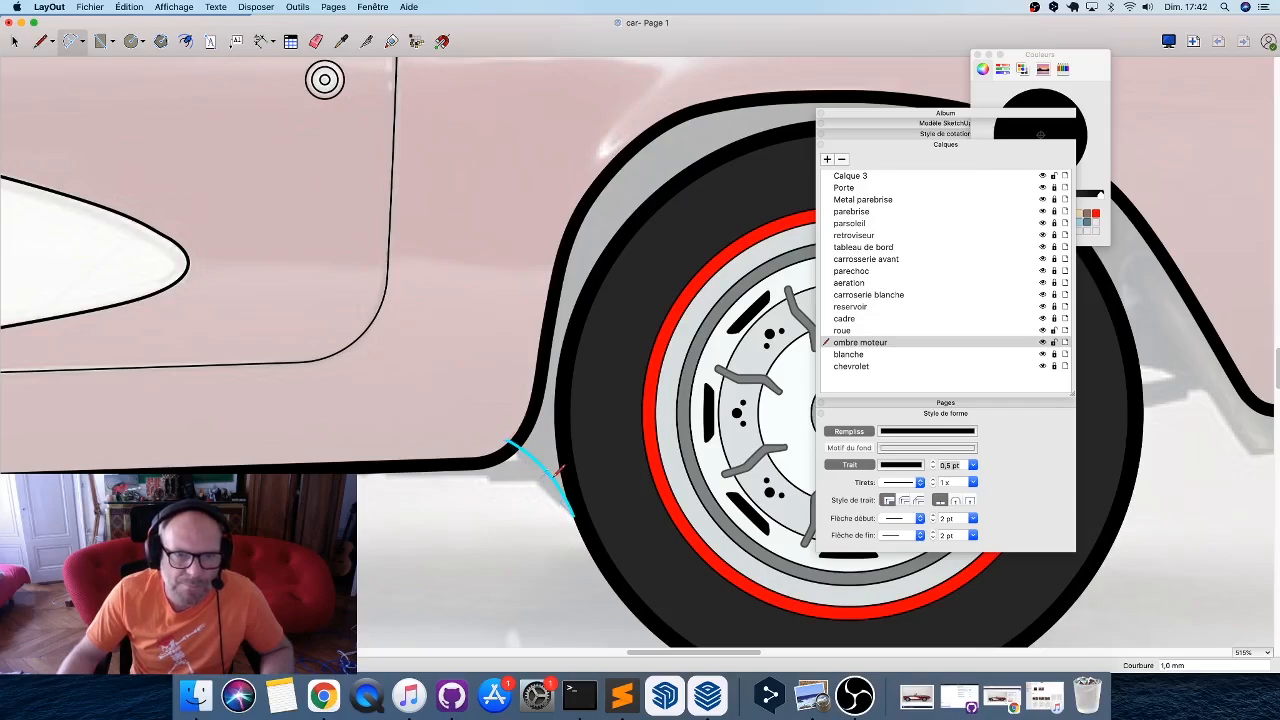
scroll(541, 484, "up", 4)
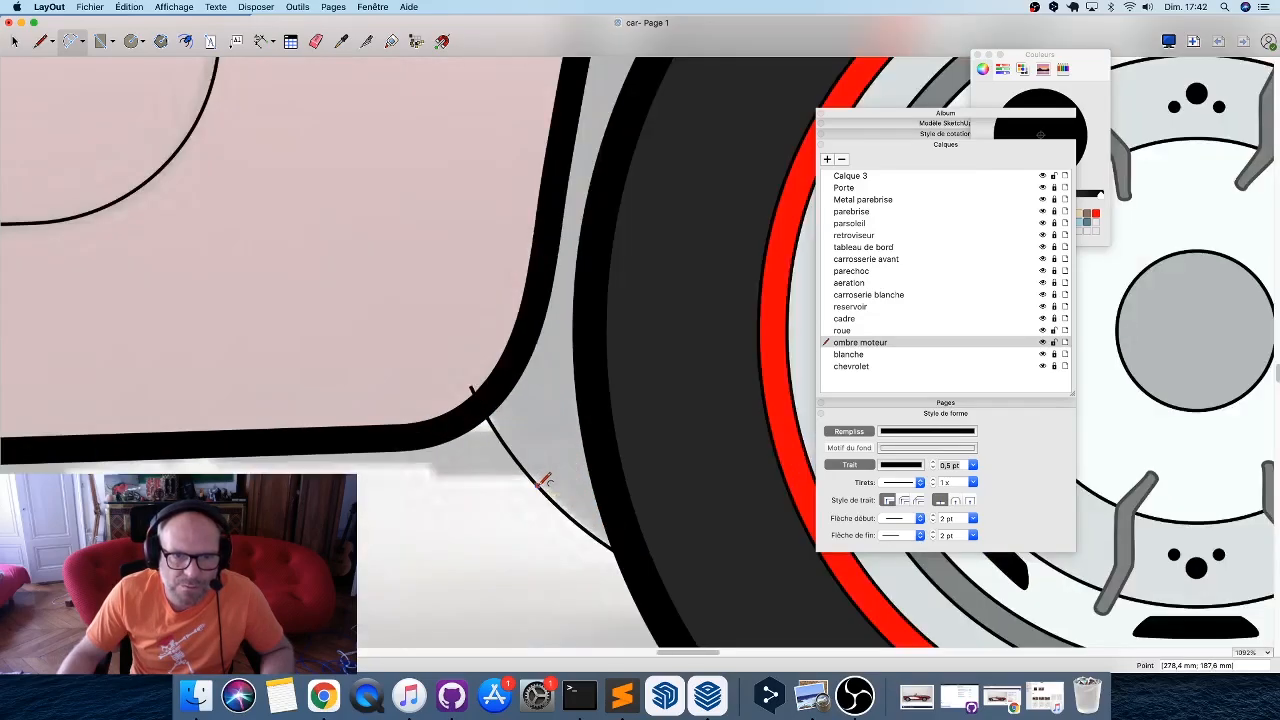
Extend the arc with straight segments from its sill end over the rear wheel arch to the lower corner of the rear bodywork.
key("l")
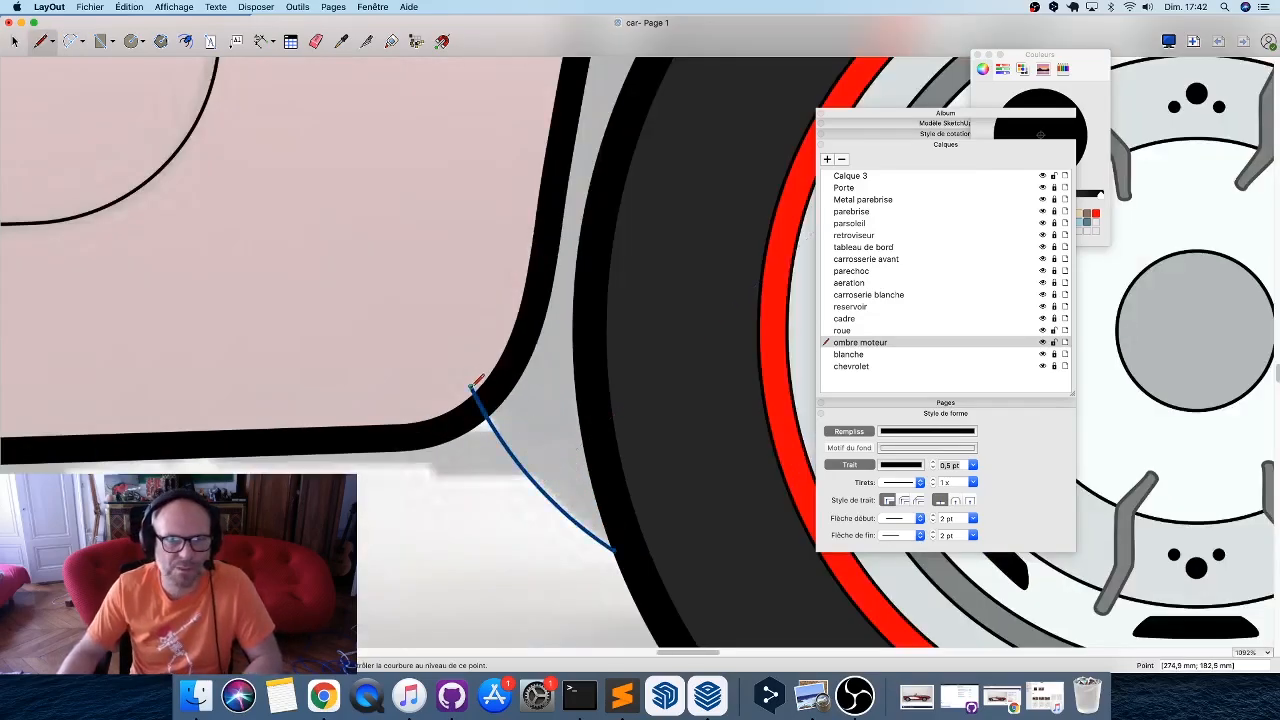
left_click(471, 387)
scroll(412, 473, "down", 1)
scroll(412, 470, "down", 7)
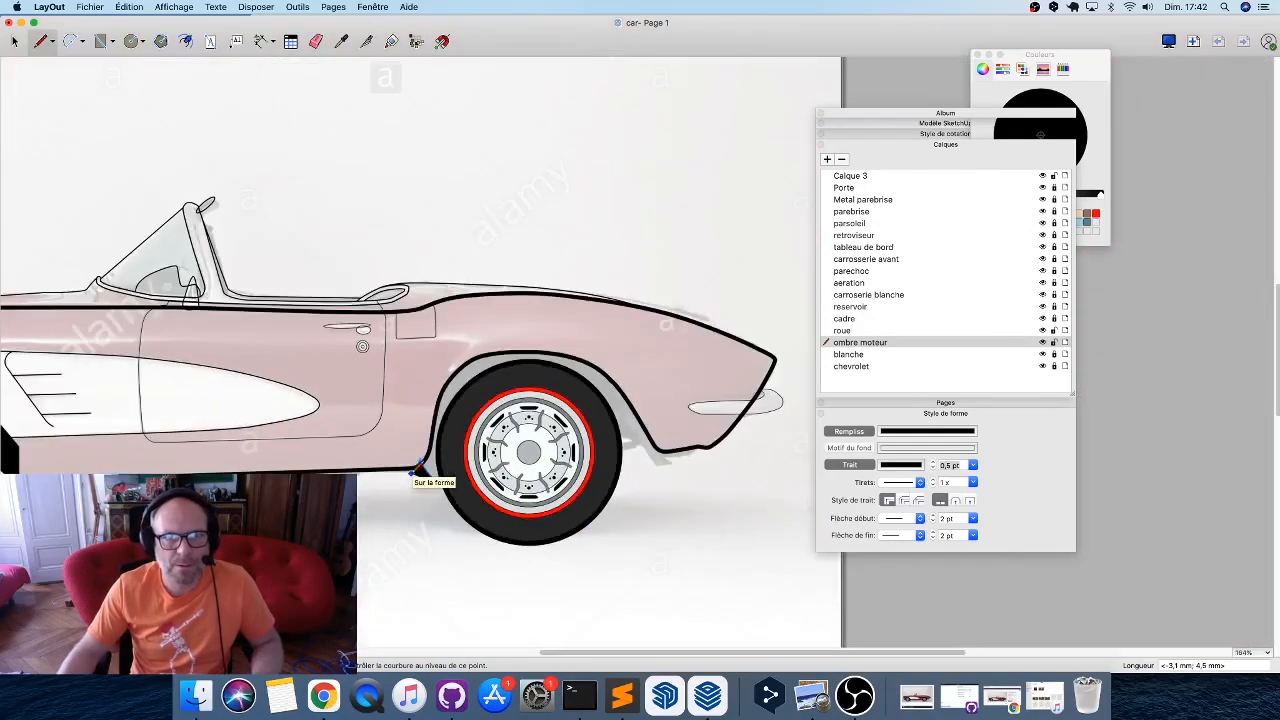
left_click(442, 369)
left_click(538, 335)
left_click(620, 355)
left_click(690, 408)
left_click(704, 447)
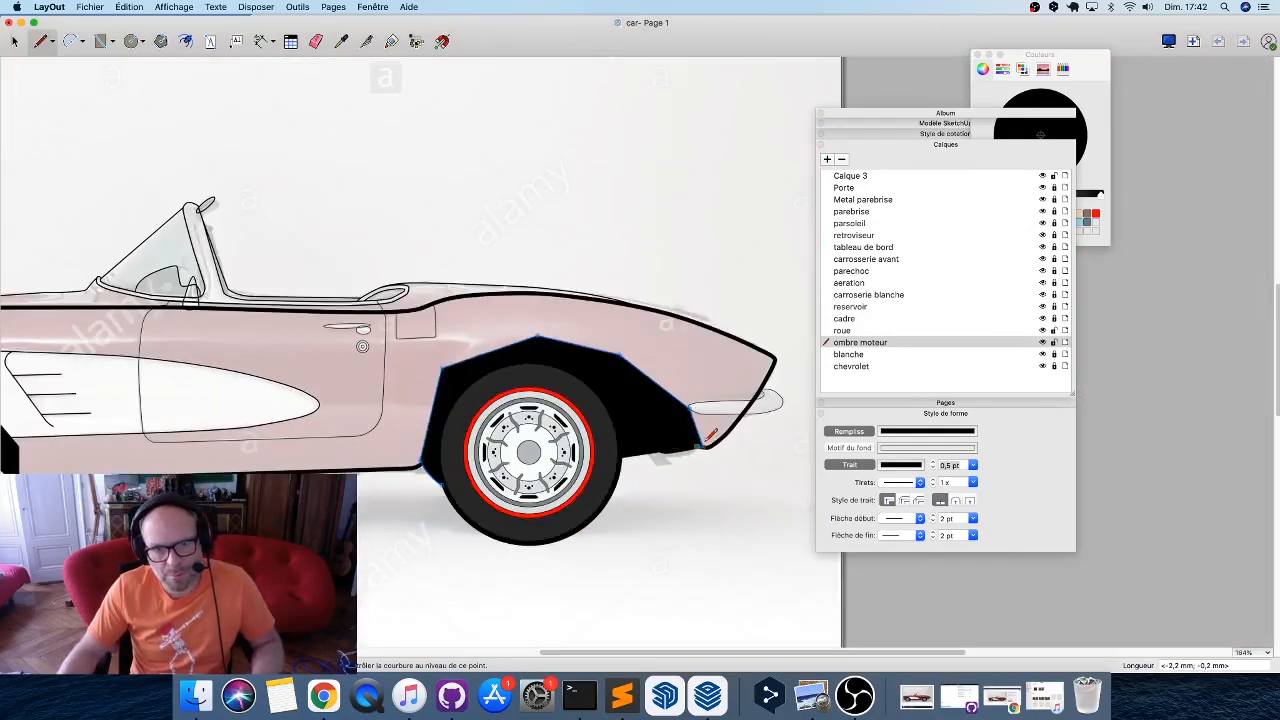
Trace the shadow edge beneath the rear bodywork with short straight segments and a small wave-shaped curve.
scroll(700, 446, "up", 3)
scroll(704, 447, "up", 4)
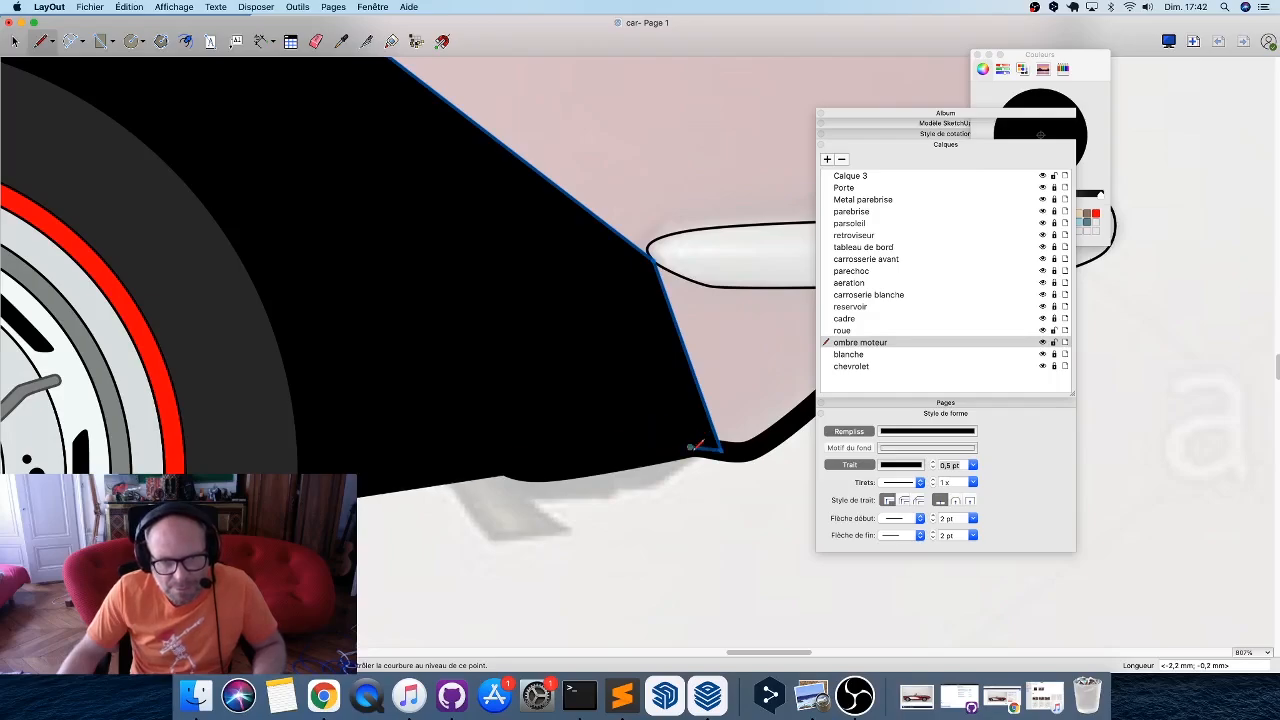
left_click(649, 488)
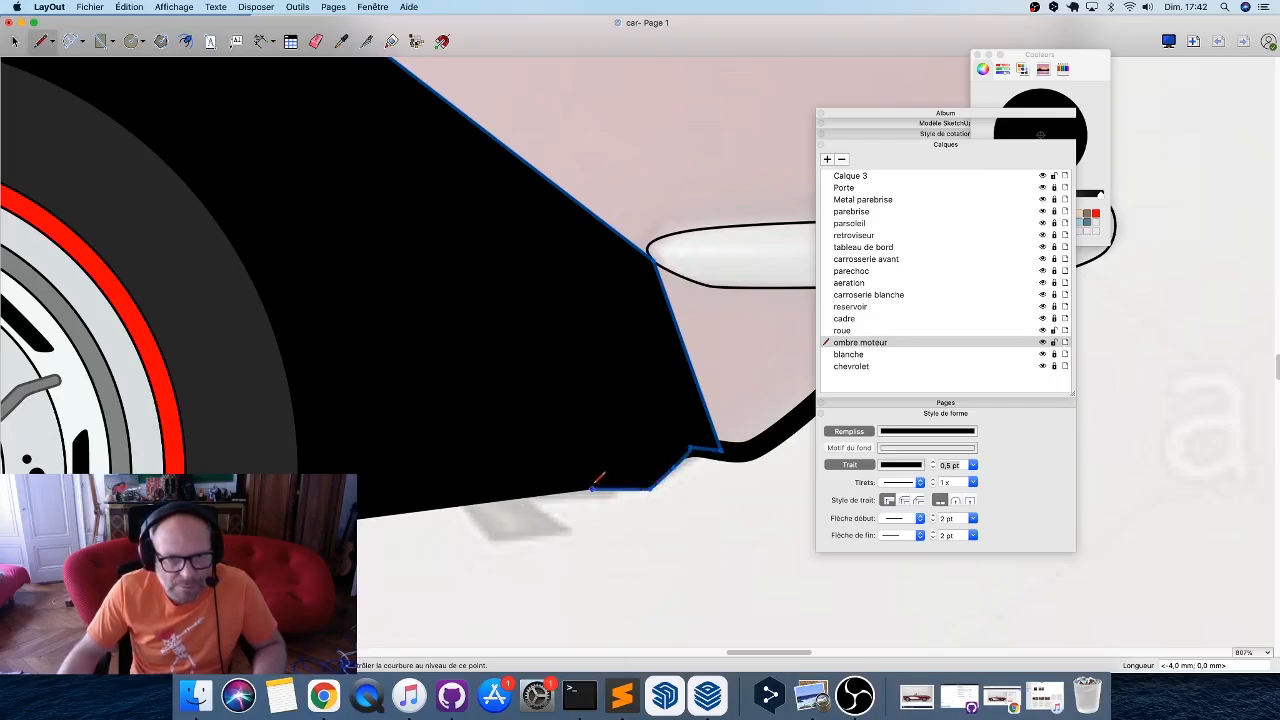
left_click_drag(601, 490, 594, 503)
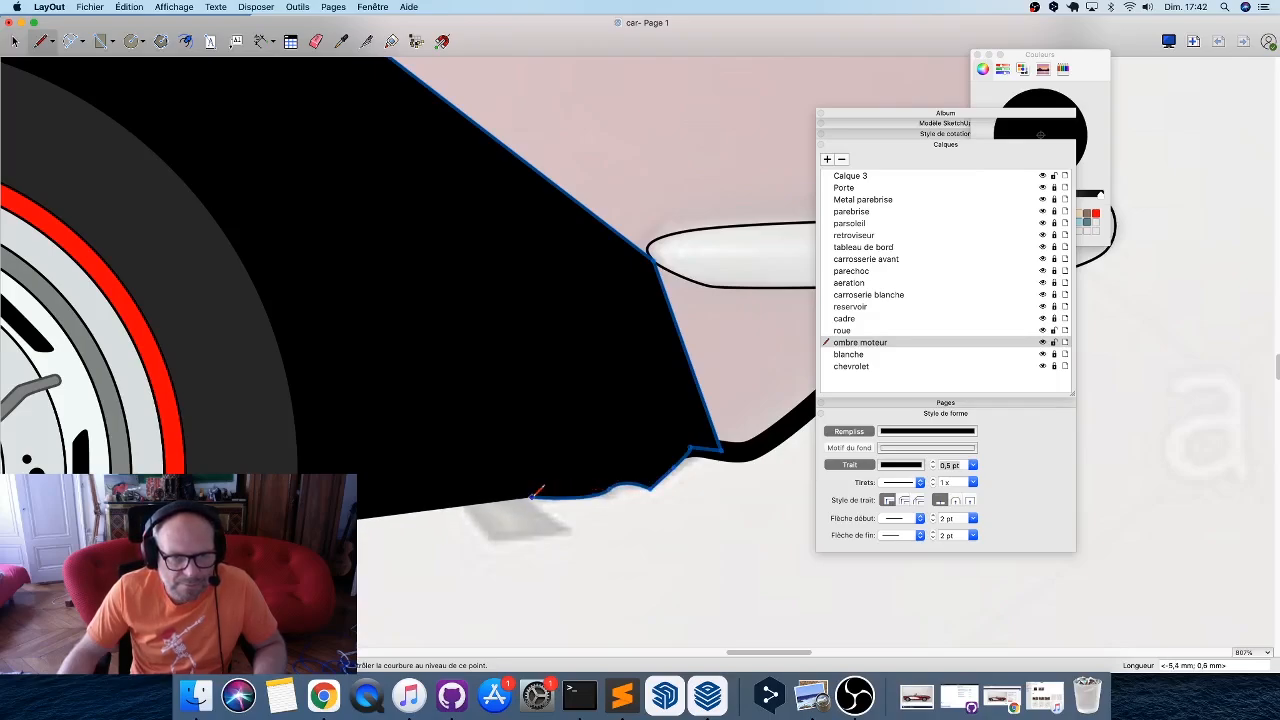
left_click(531, 496)
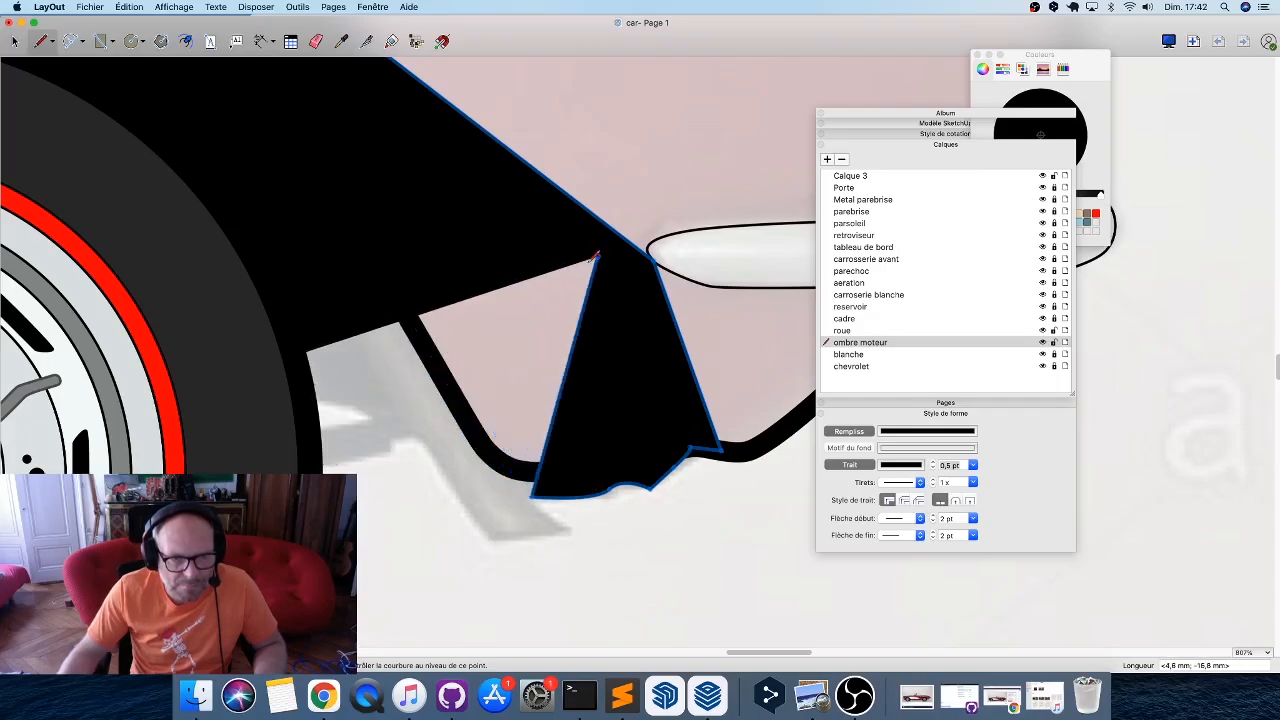
Continue the outline around the pointed shadow tip and over the rounded bump to the back of the rear tyre.
left_click(576, 532)
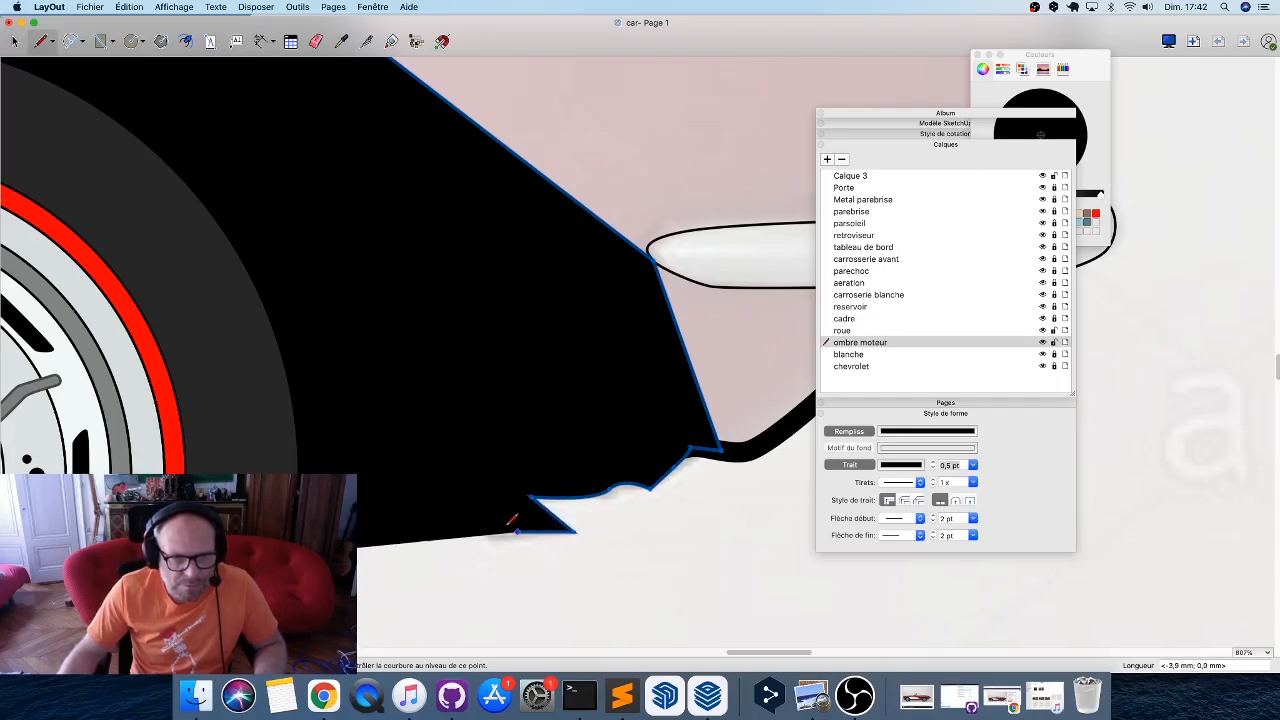
left_click(490, 528)
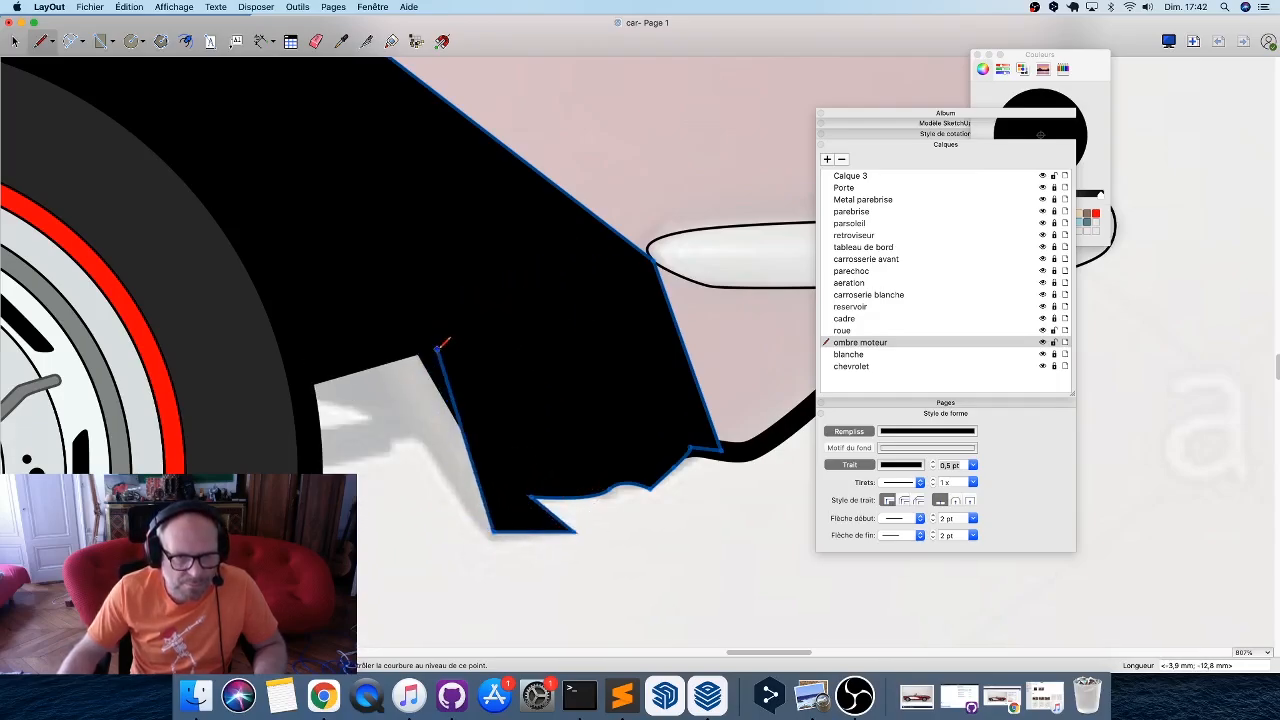
left_click(425, 442)
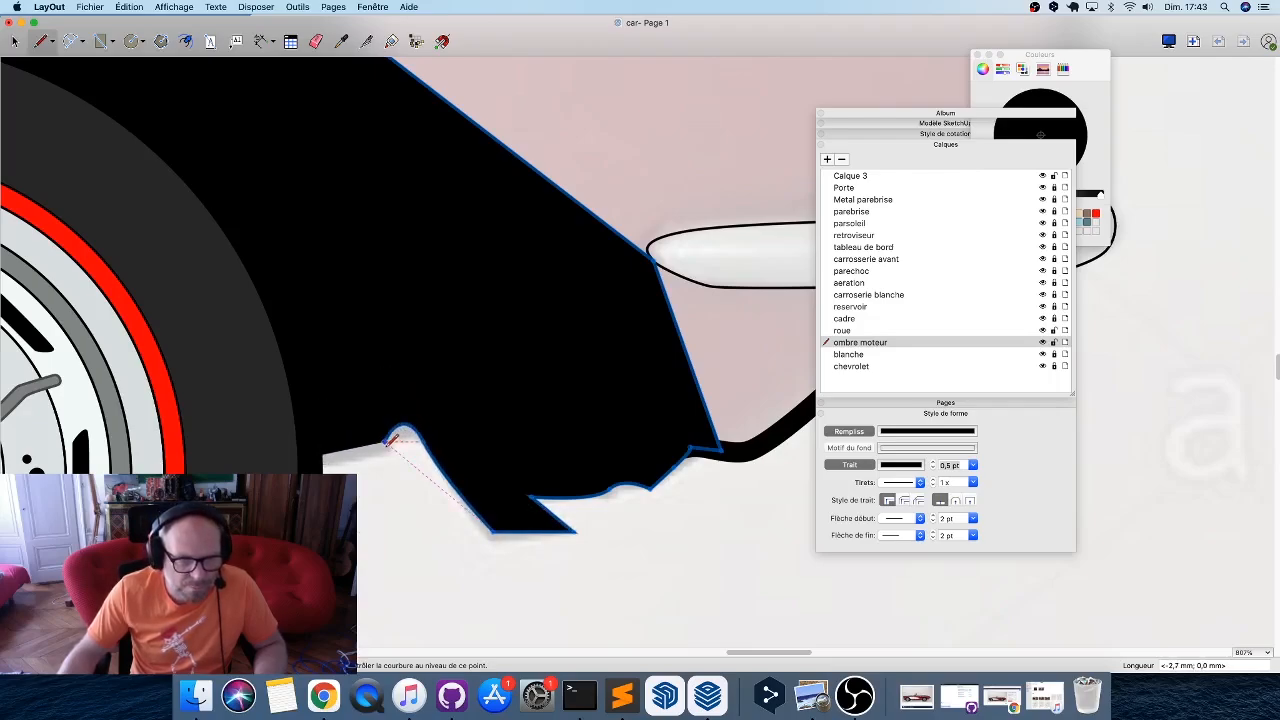
left_click_drag(390, 428, 323, 448)
left_click(314, 452)
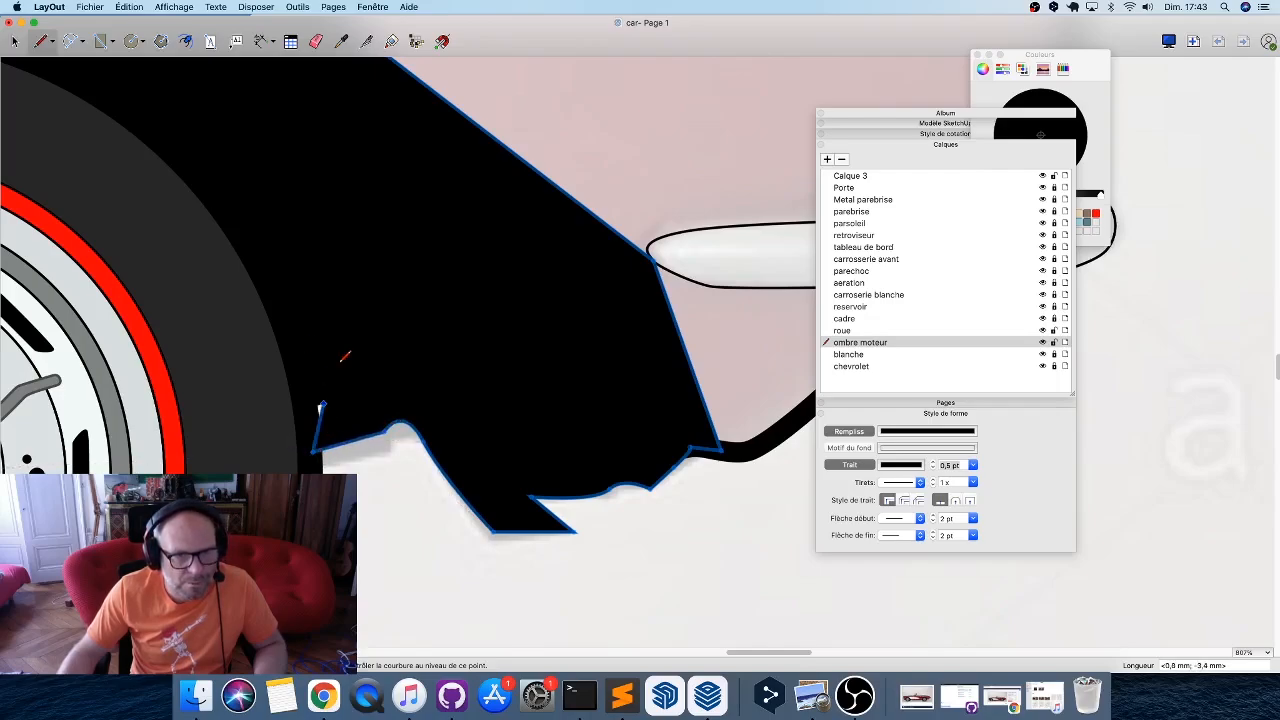
left_click(312, 365)
Close the rear shadow outline with a straight line across the rear wheel to its starting point and leave the line tool.
middle_click_drag(312, 365, 690, 402)
scroll(690, 402, "down", 3)
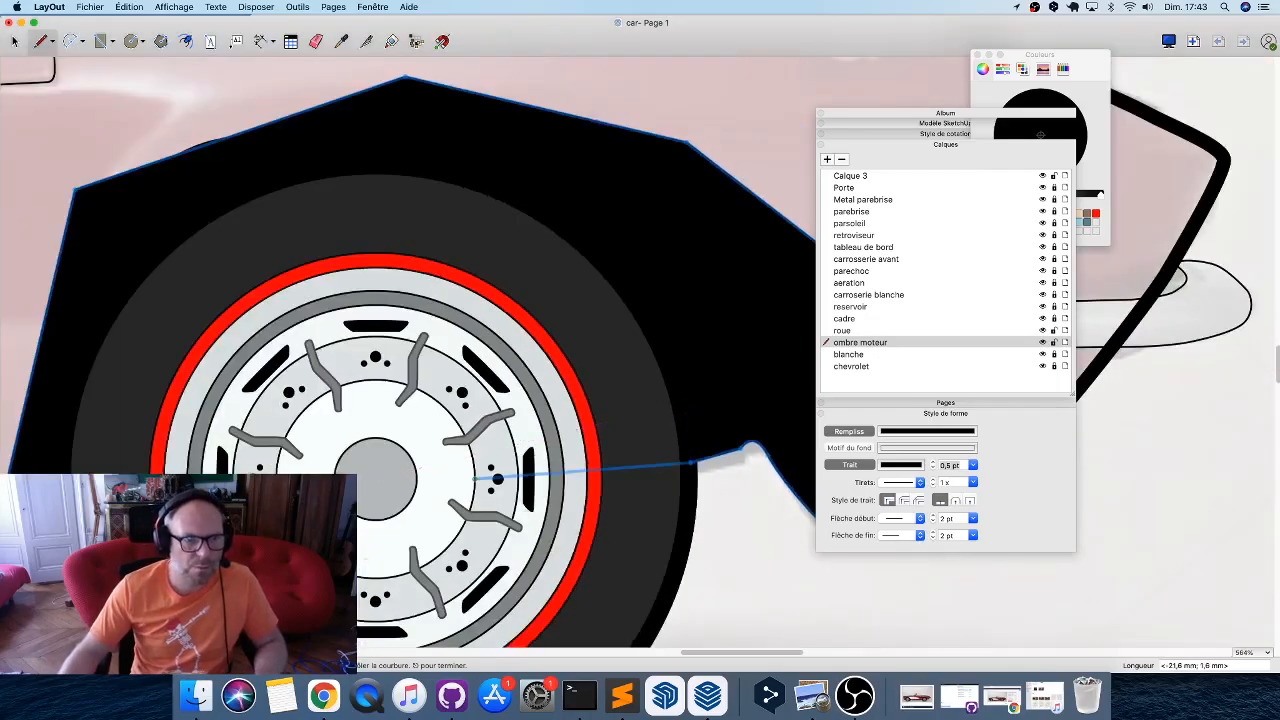
middle_click_drag(197, 499, 485, 246)
scroll(485, 246, "down", 1)
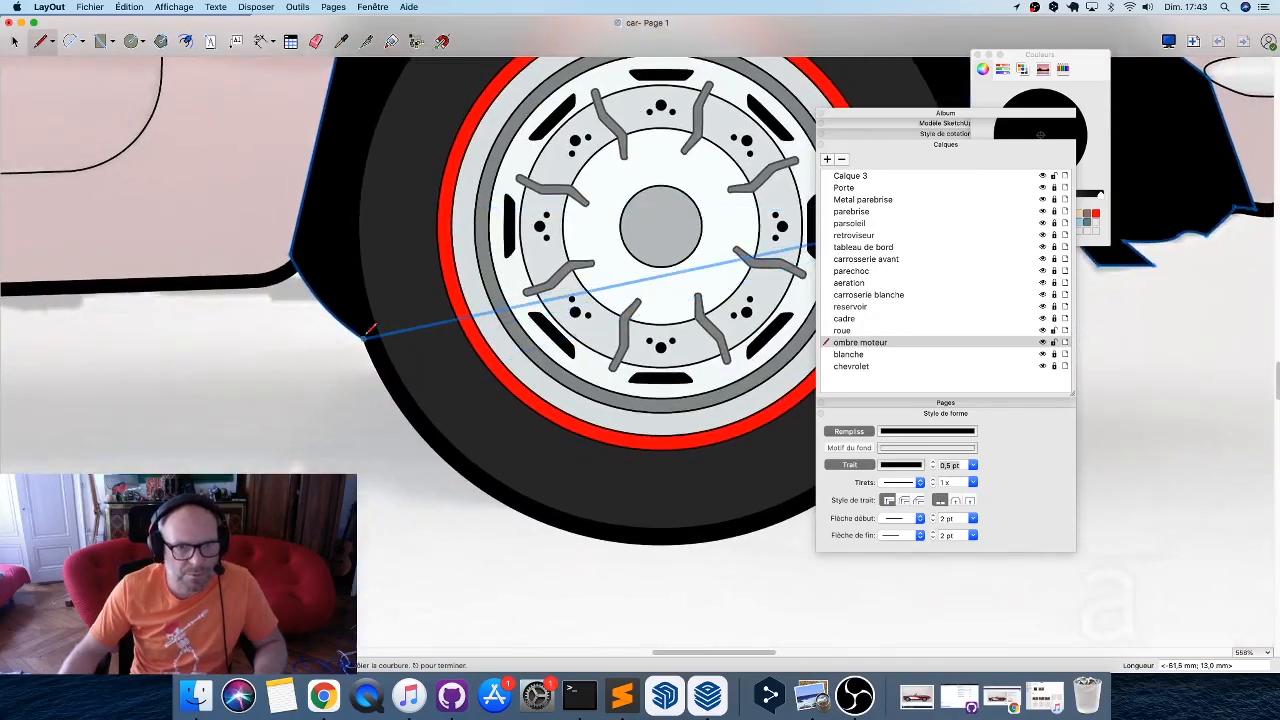
left_click(364, 338)
key("space")
scroll(366, 460, "down", 15)
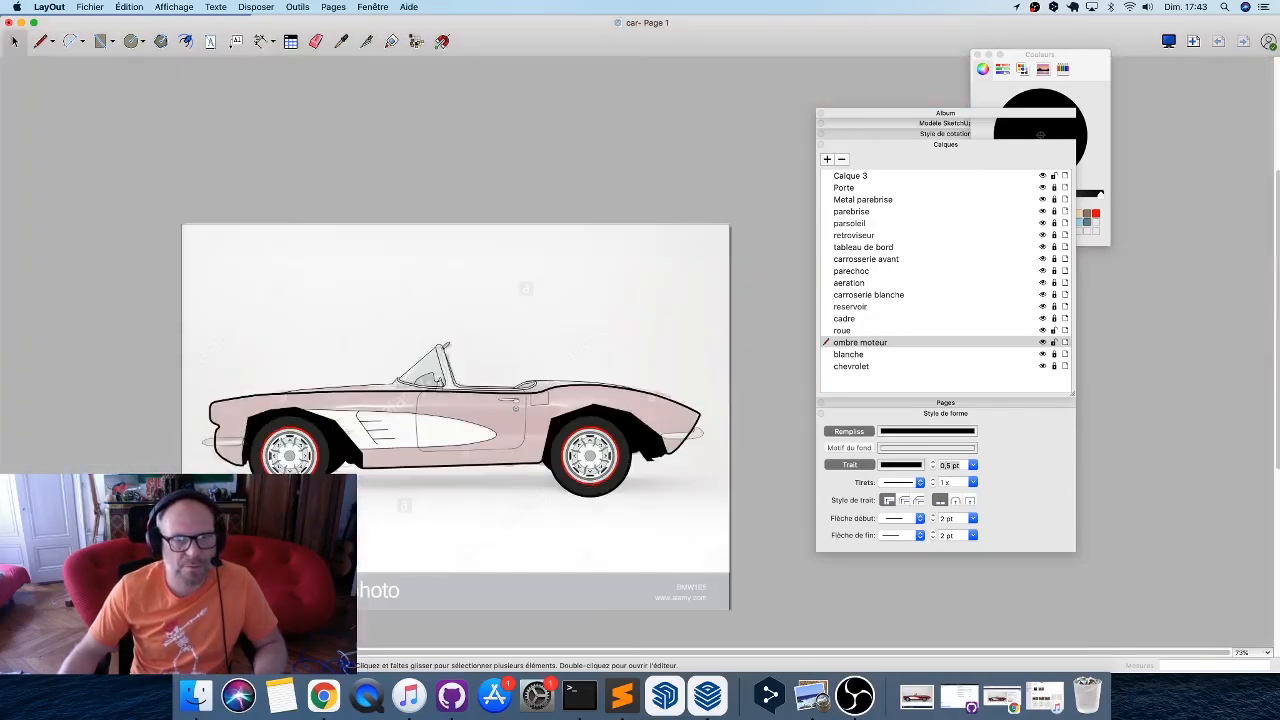
left_click(648, 445)
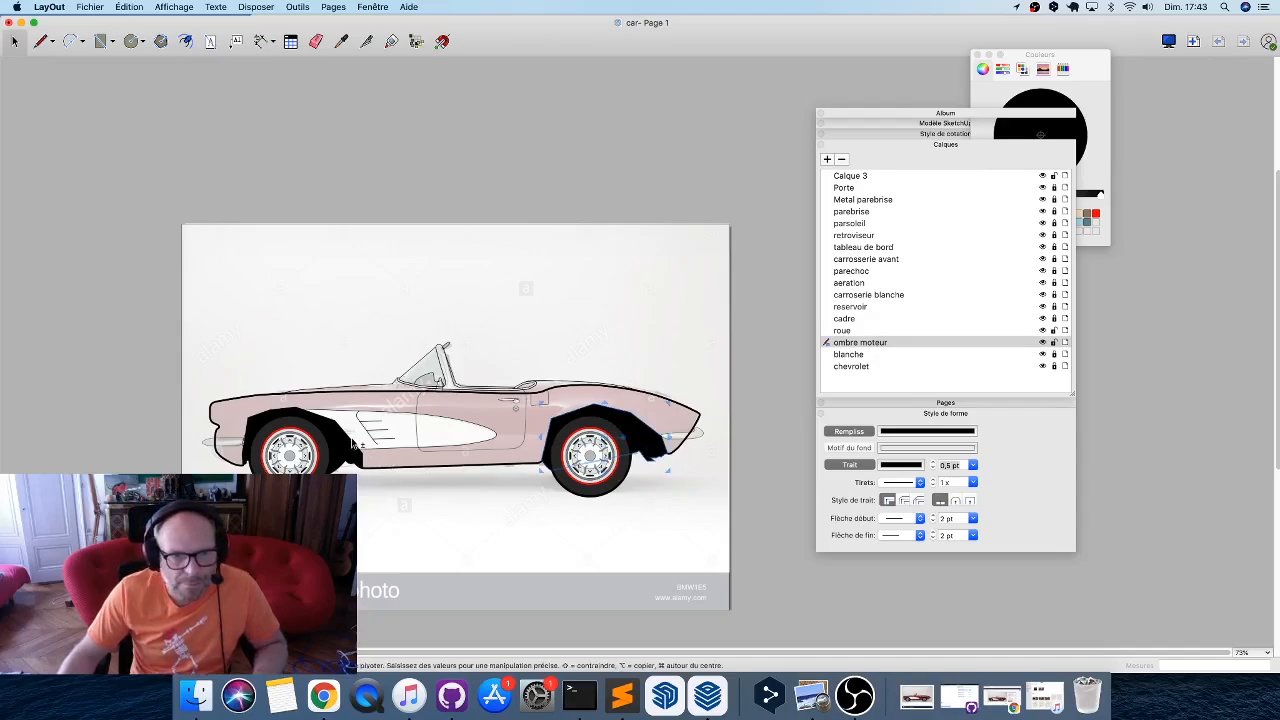
left_click(362, 459)
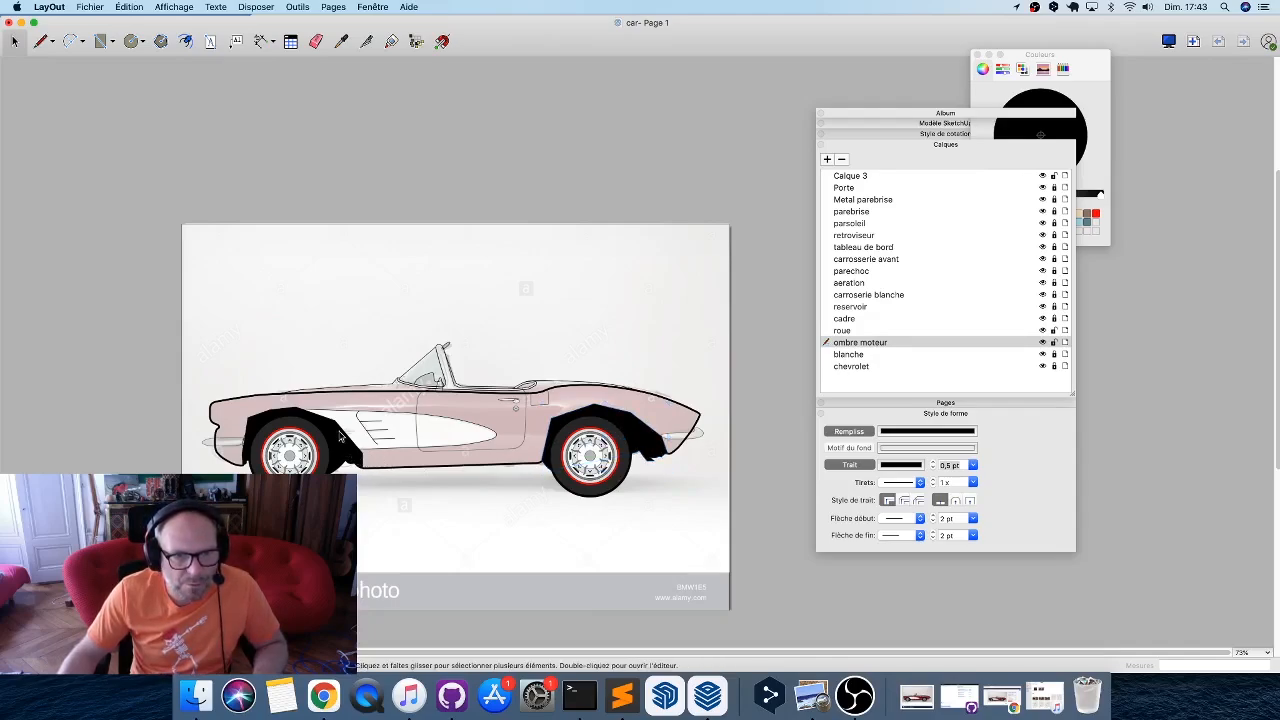
left_click(340, 436)
left_click(600, 425)
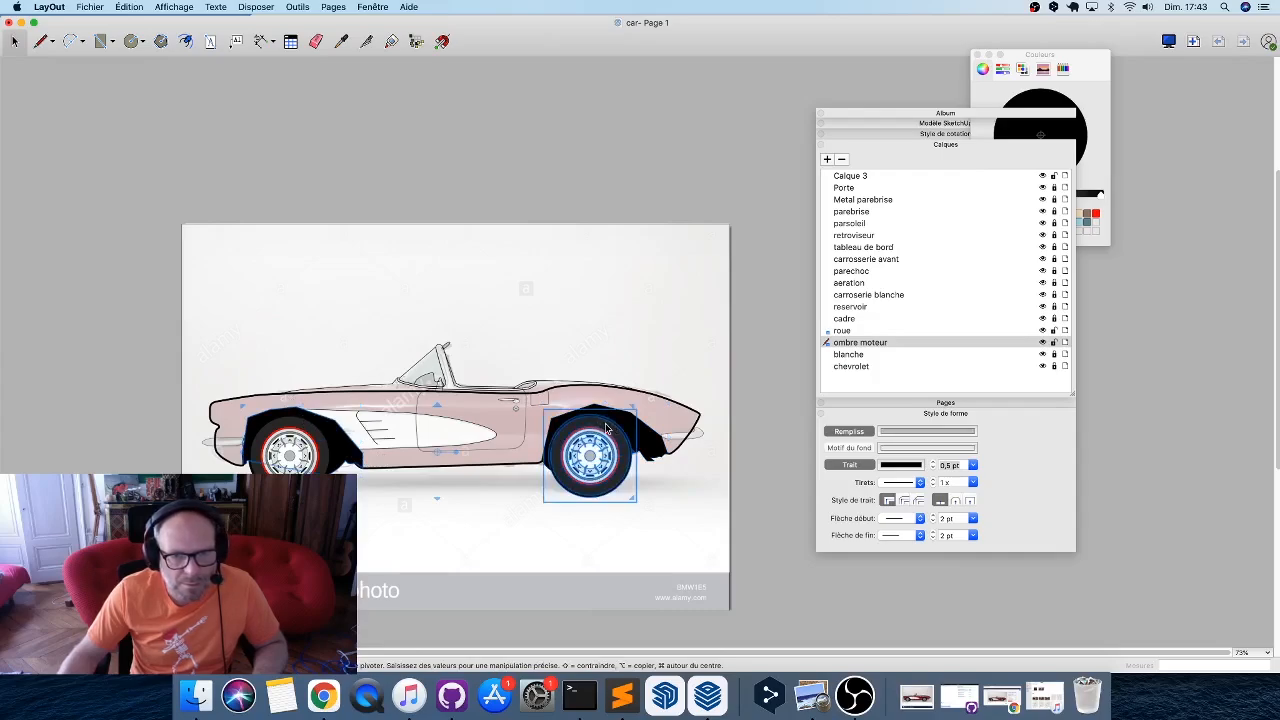
left_click(655, 447)
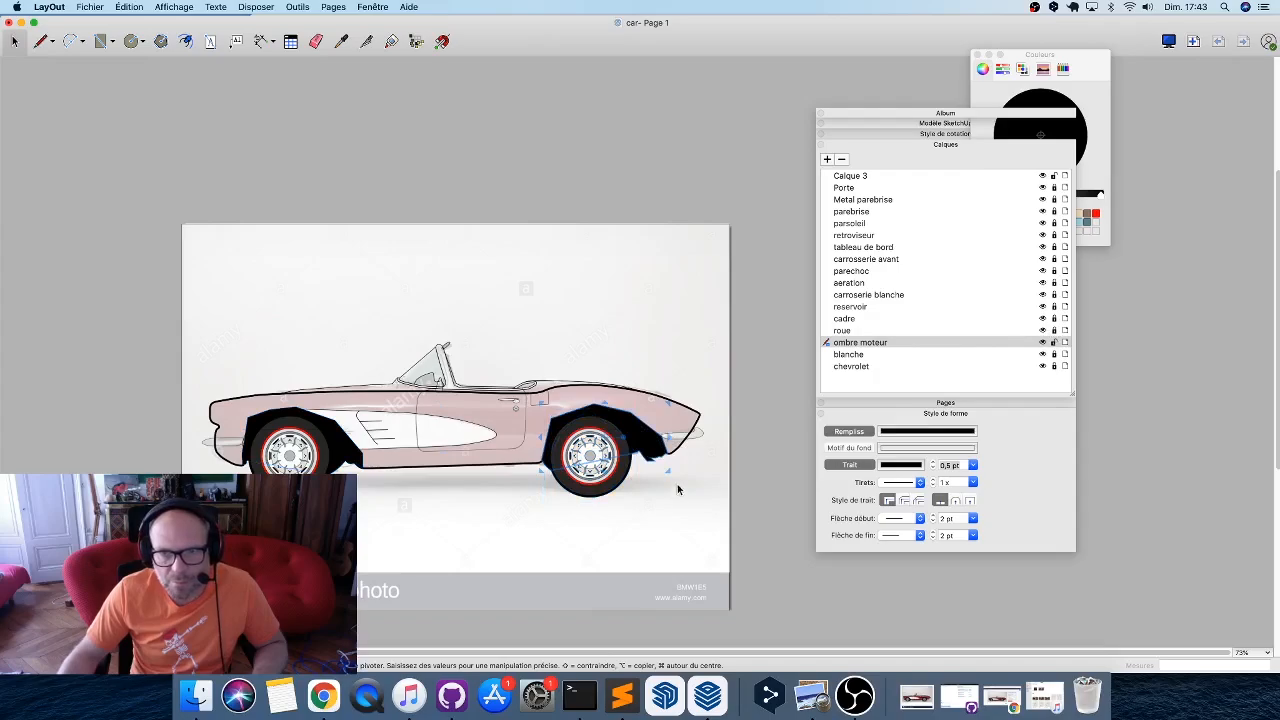
left_click(689, 546)
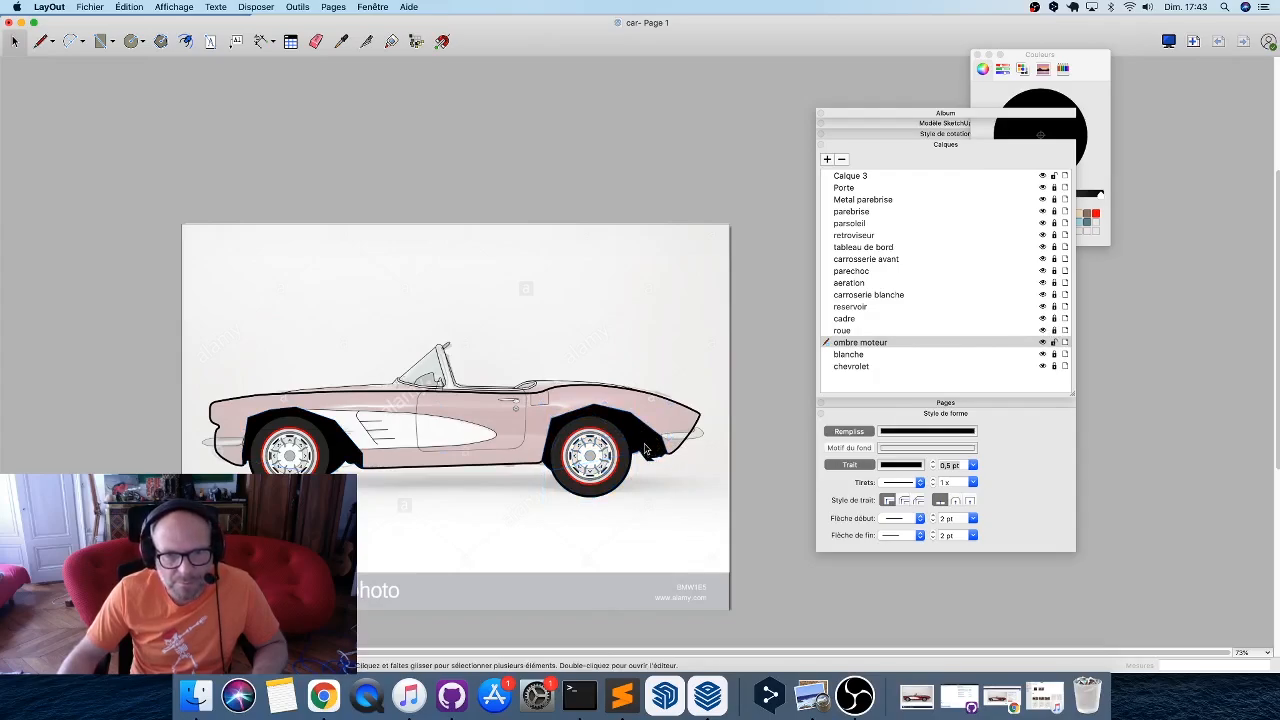
Select both engine shadow shapes around the wheels and change their fill to dark grey.
left_click(647, 451)
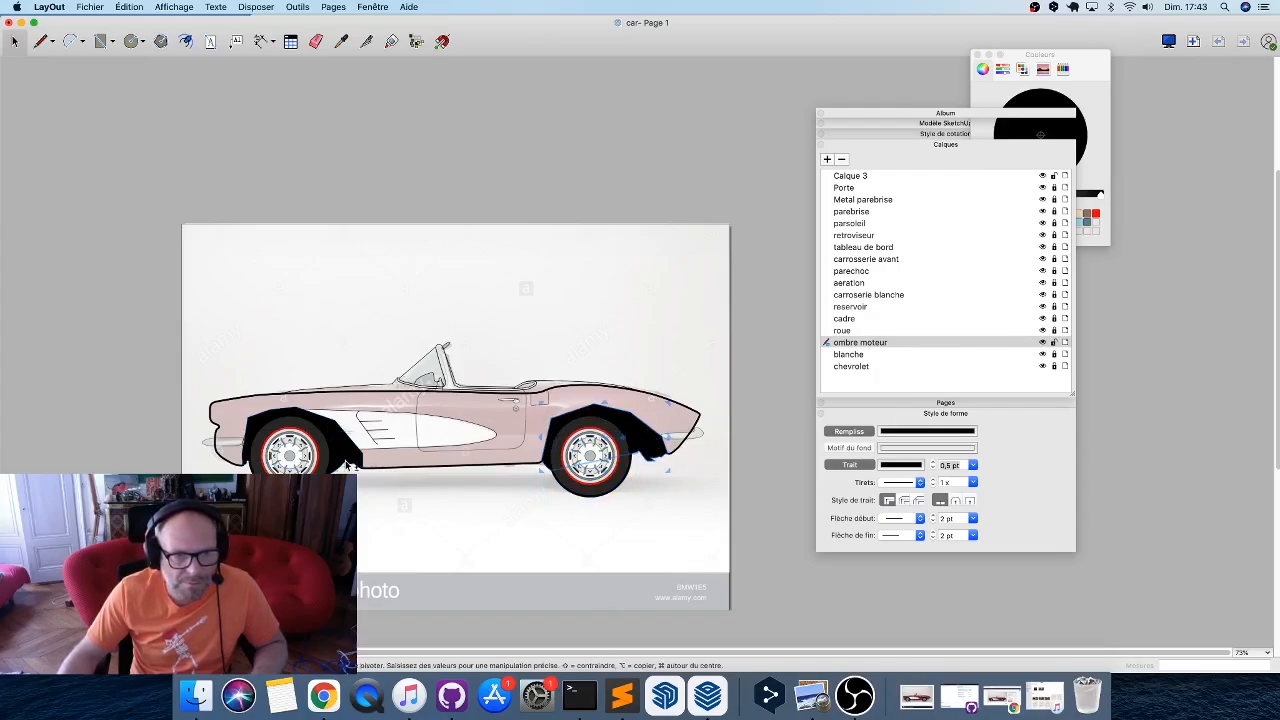
left_click(349, 466)
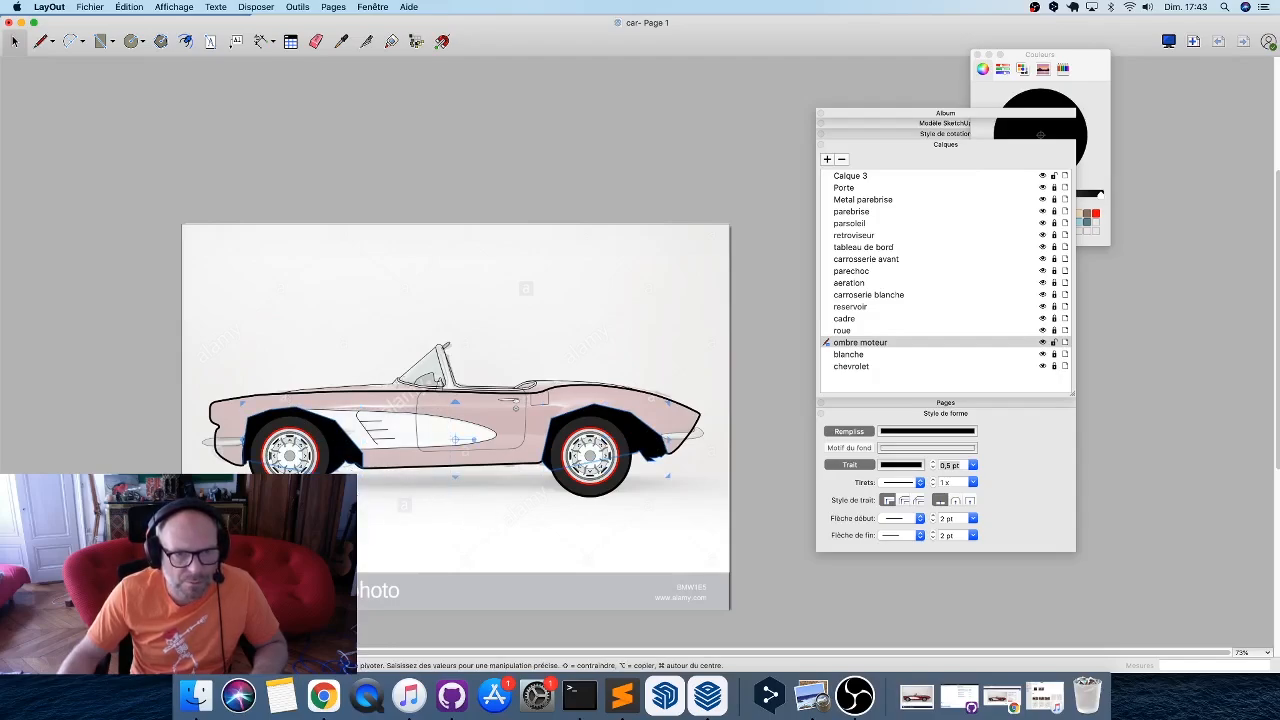
left_click_drag(356, 445, 345, 266)
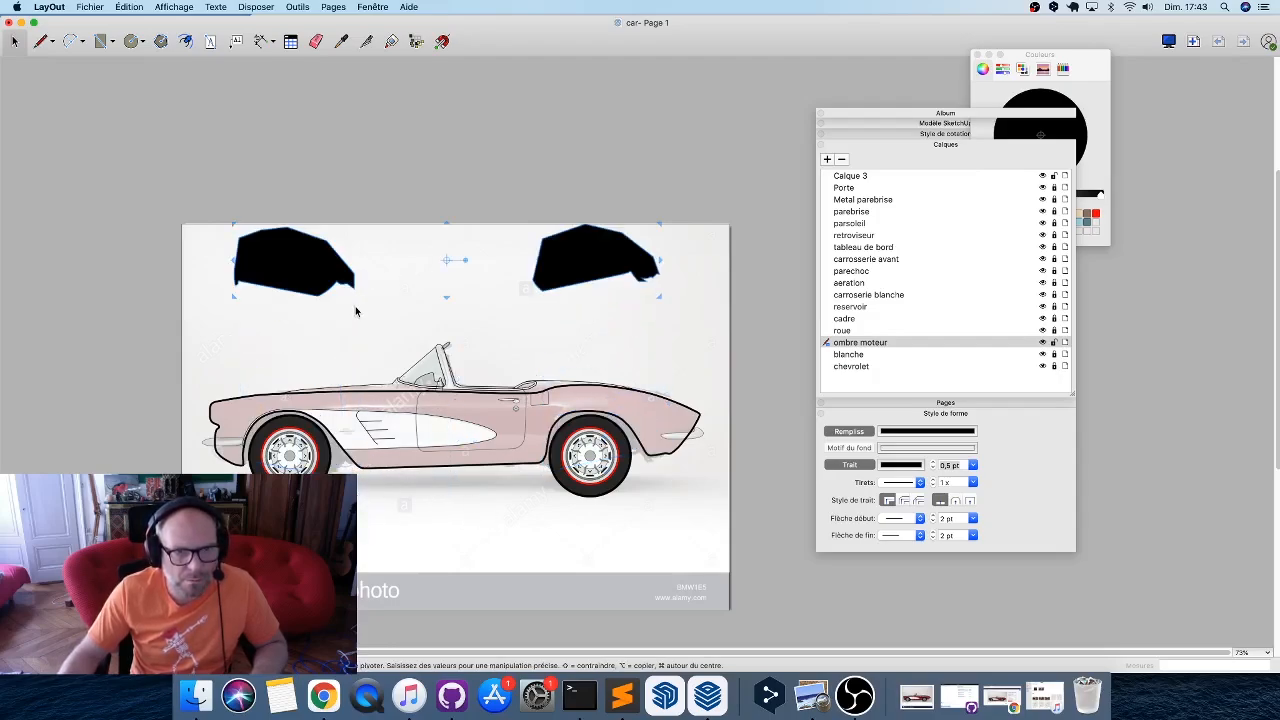
key("super+z")
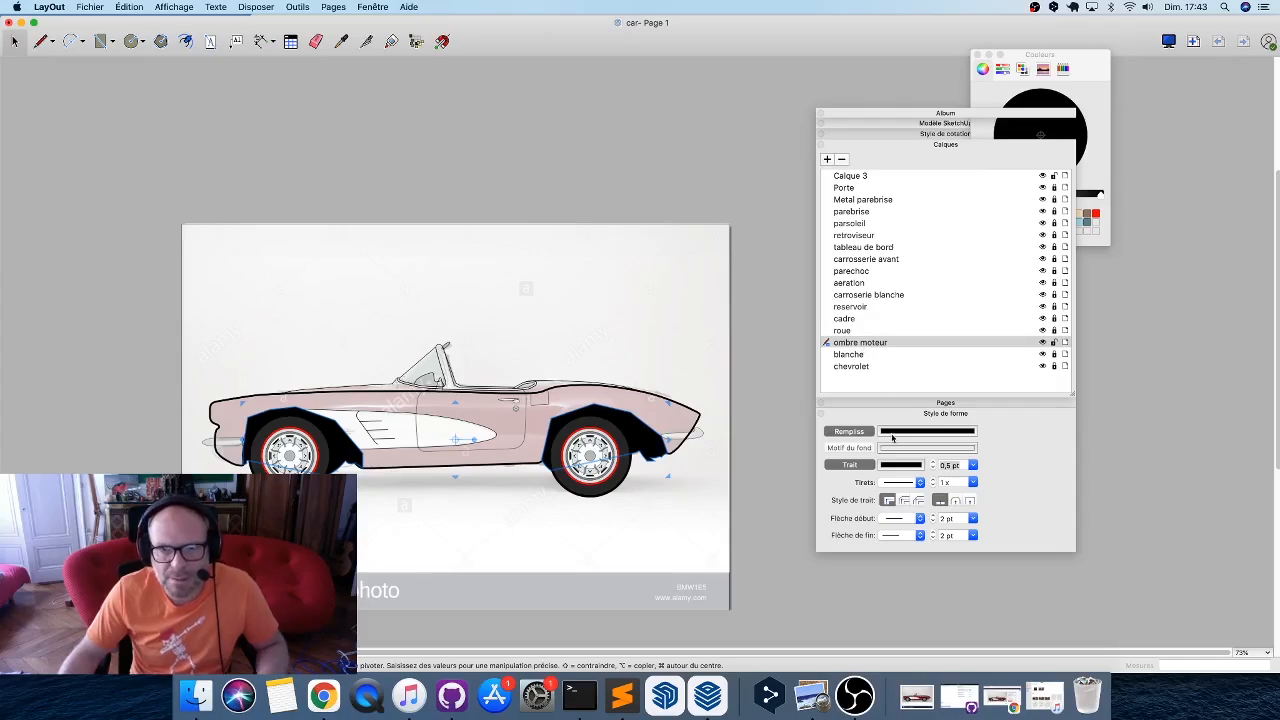
left_click_drag(1090, 74, 1180, 134)
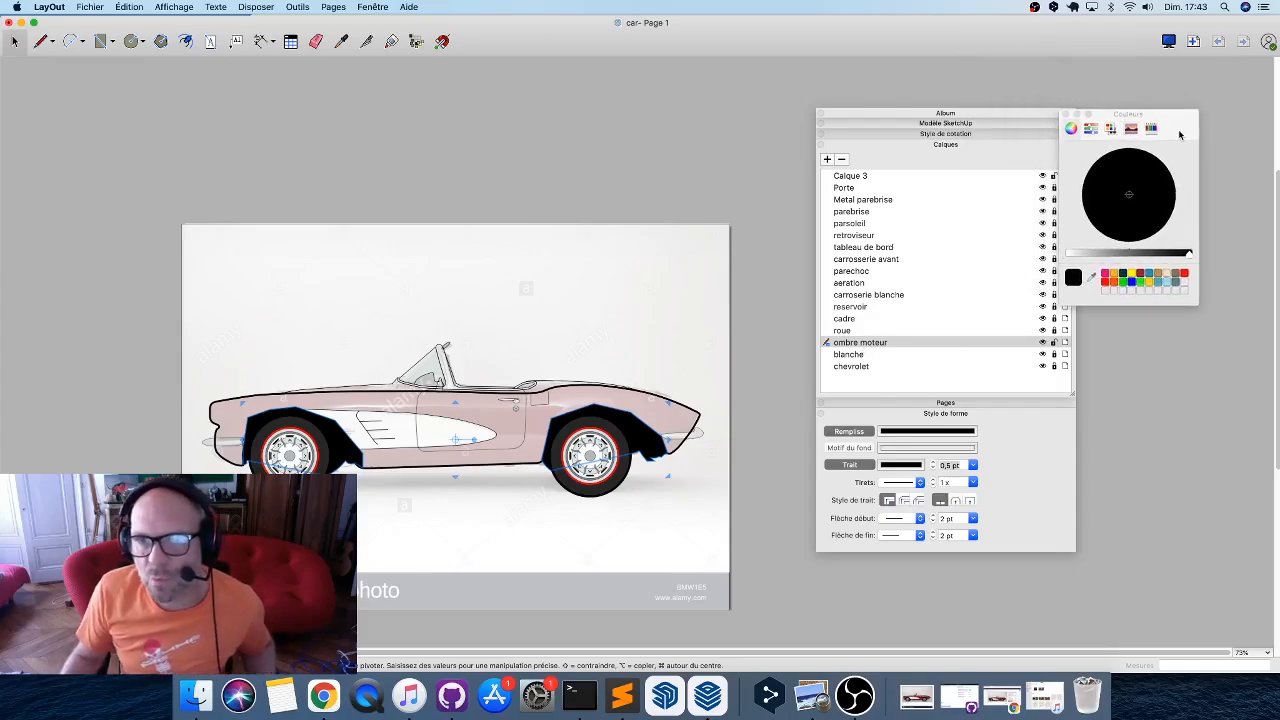
left_click_drag(1166, 251, 1106, 254)
left_click(926, 432)
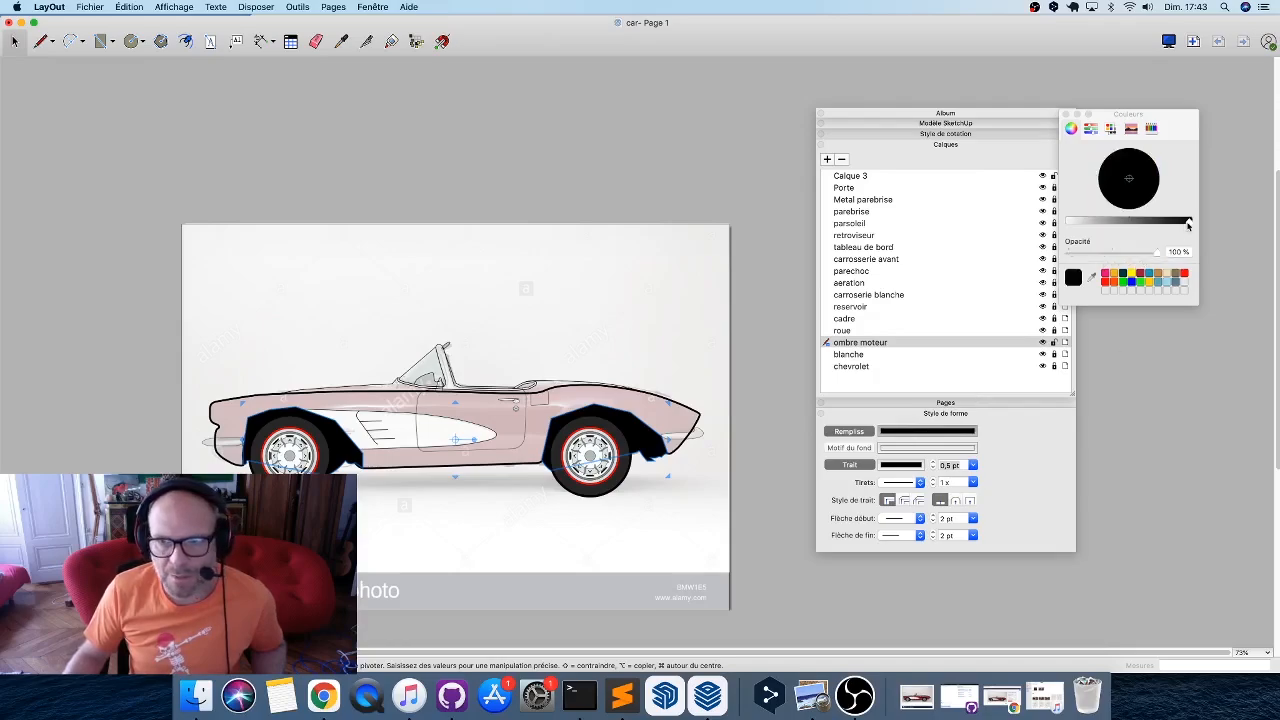
left_click_drag(1188, 225, 1154, 231)
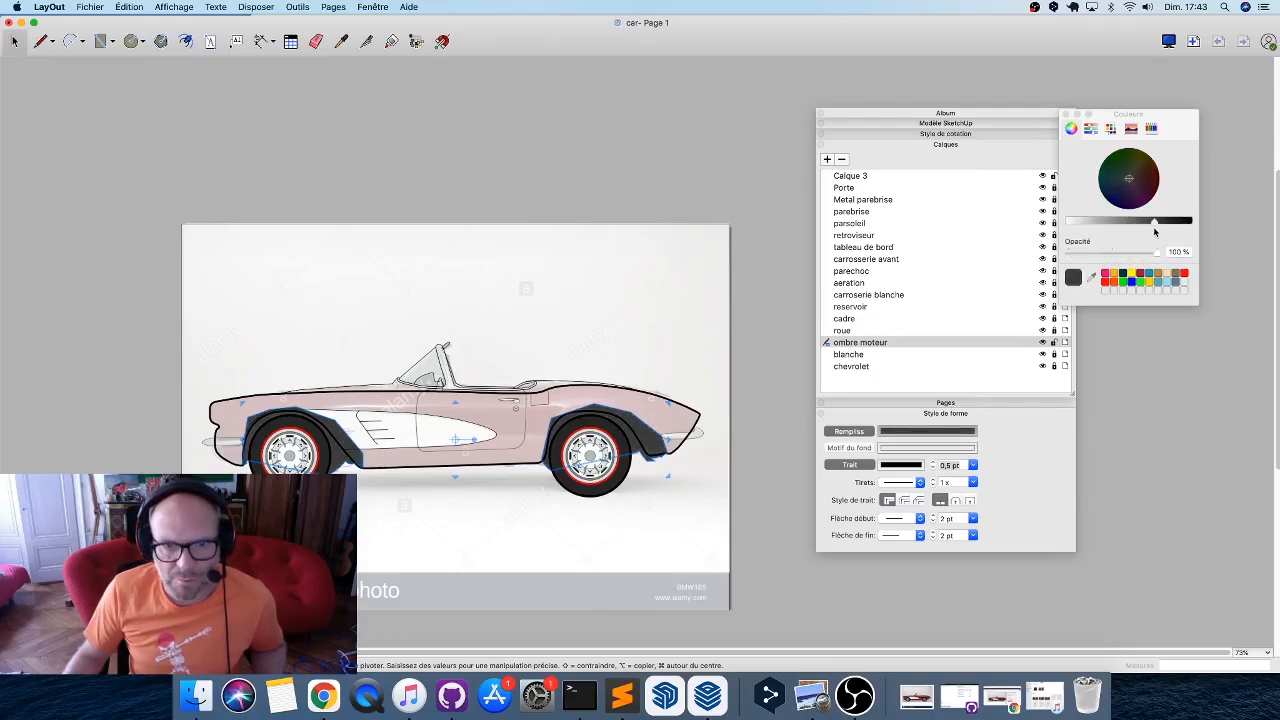
left_click(534, 189)
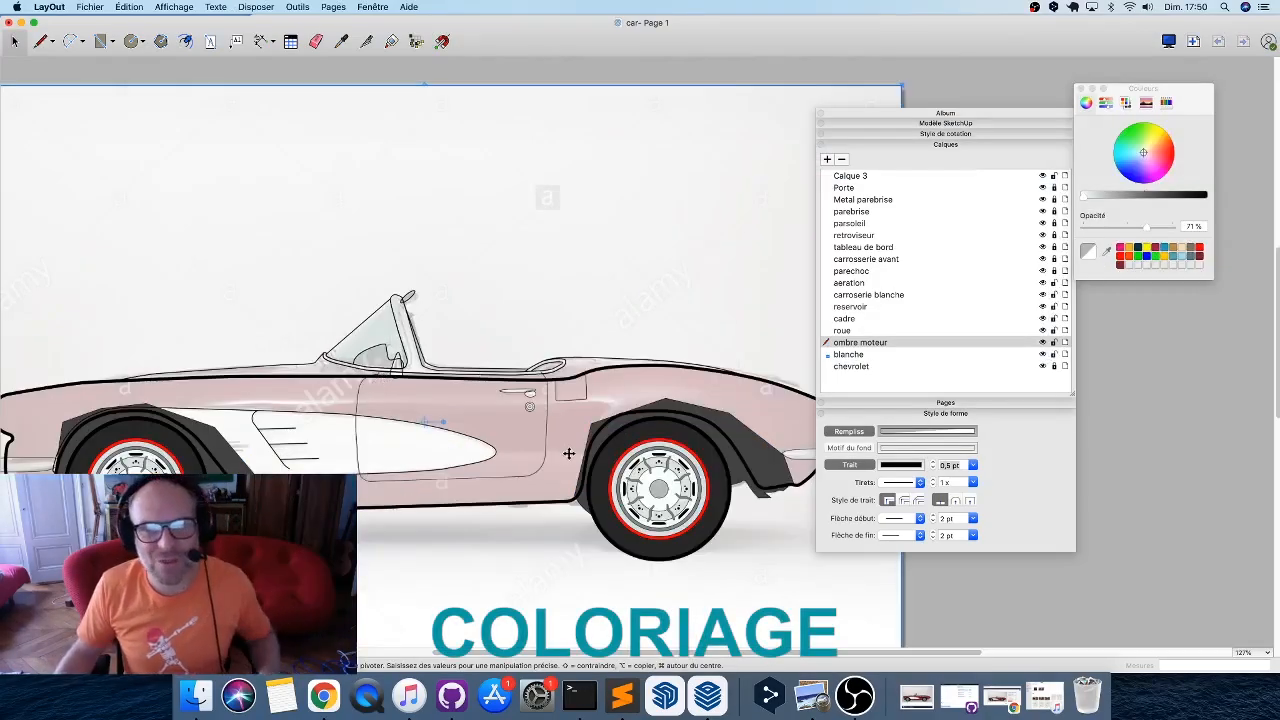
Hide the blanche layer so the reference photo shows in its full colours.
scroll(453, 452, "down", 5)
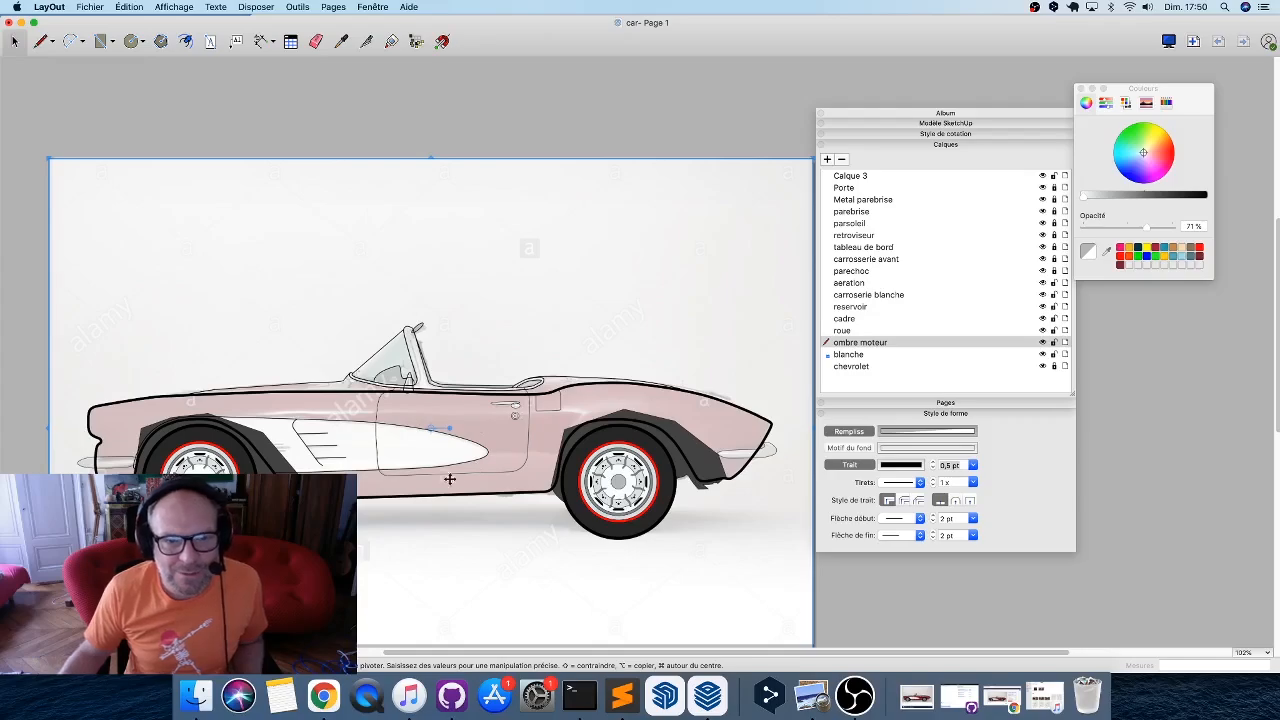
left_click(1042, 354)
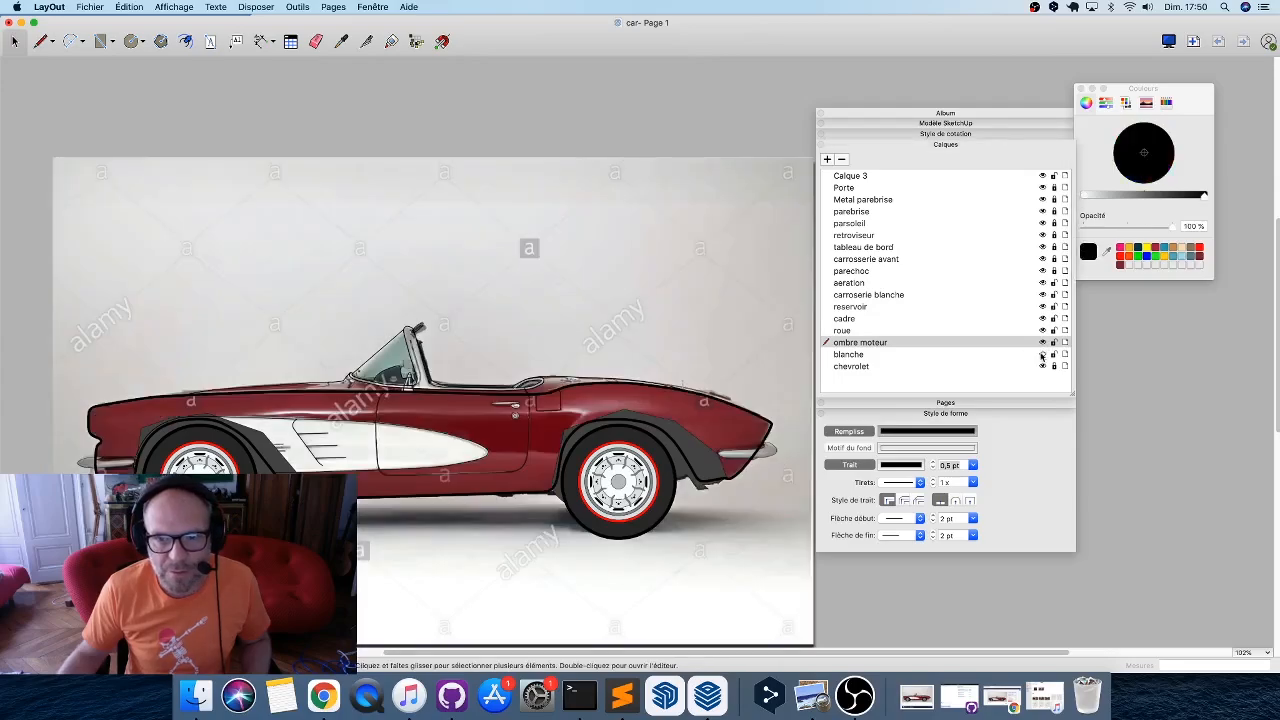
left_click(897, 356)
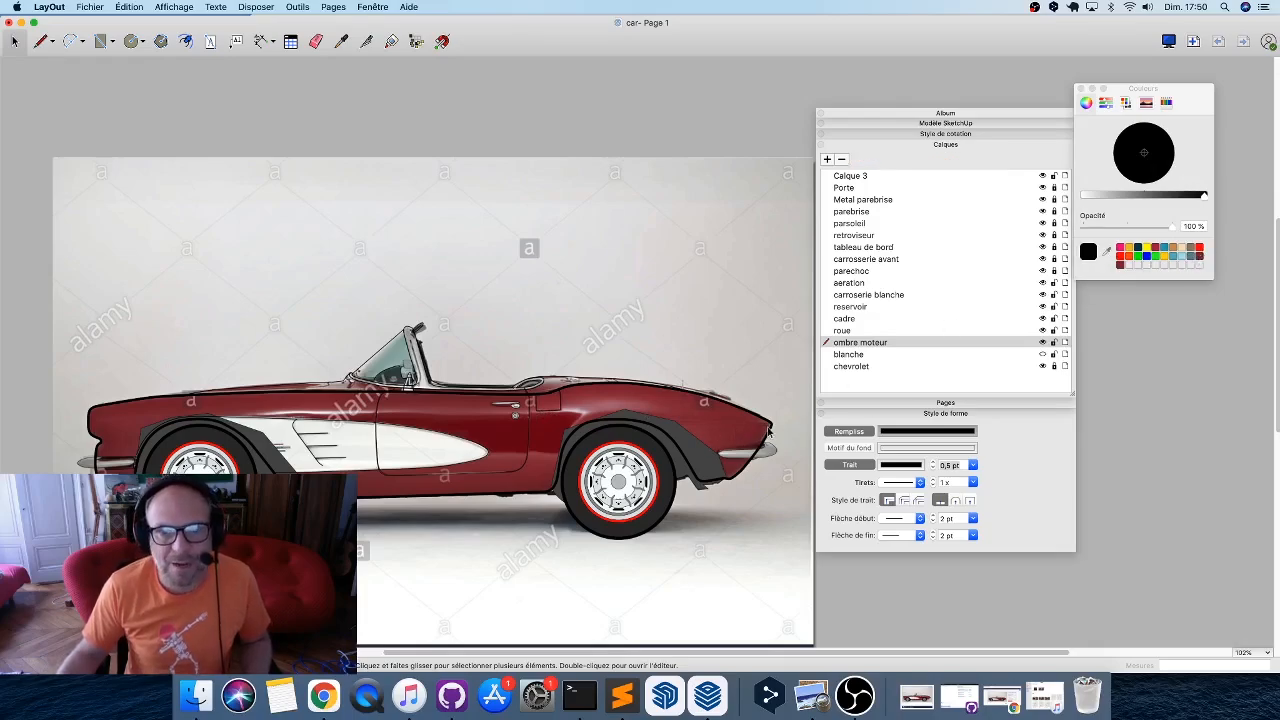
Make the cadre layer active and fill the car body outline with dark red.
left_click(769, 425)
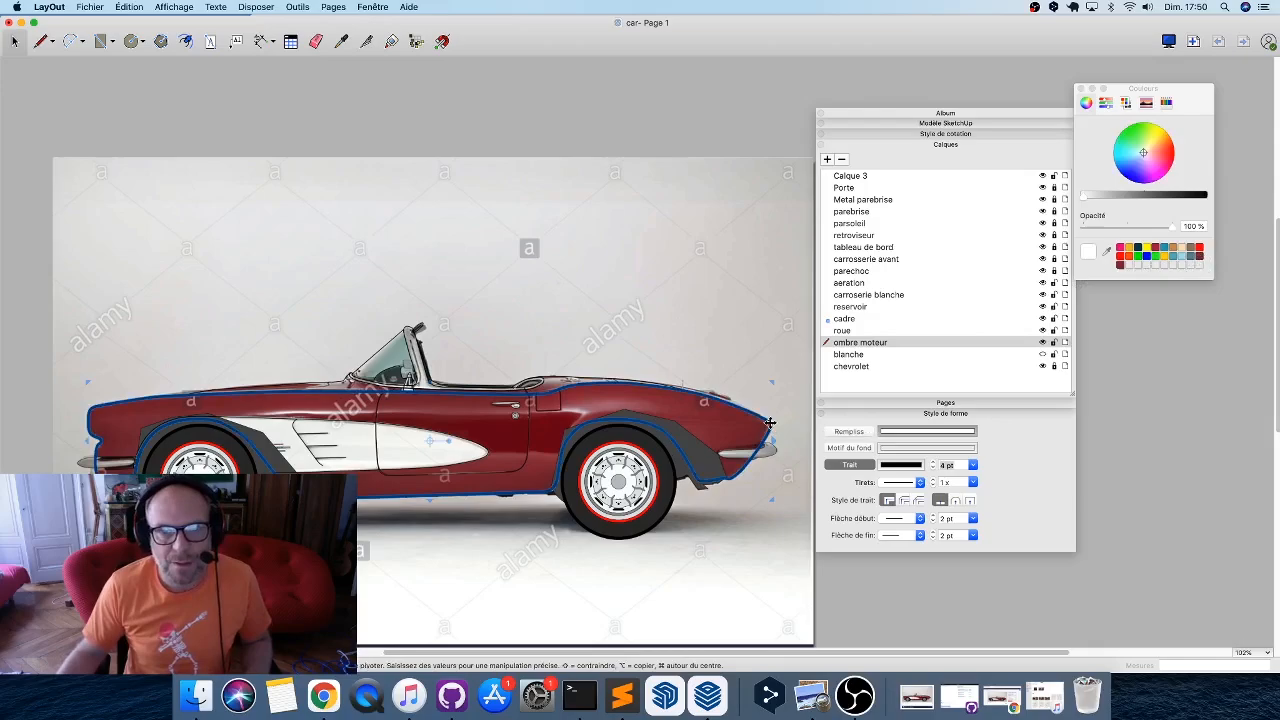
left_click(855, 319)
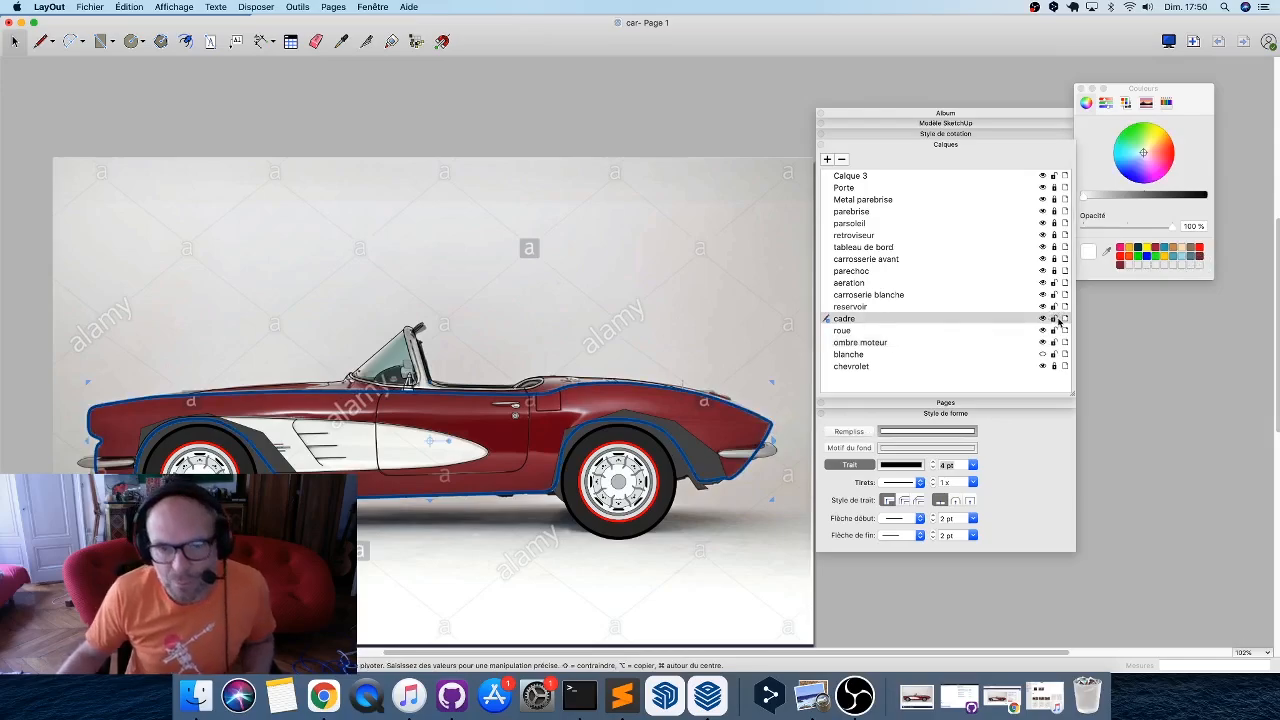
left_click(848, 433)
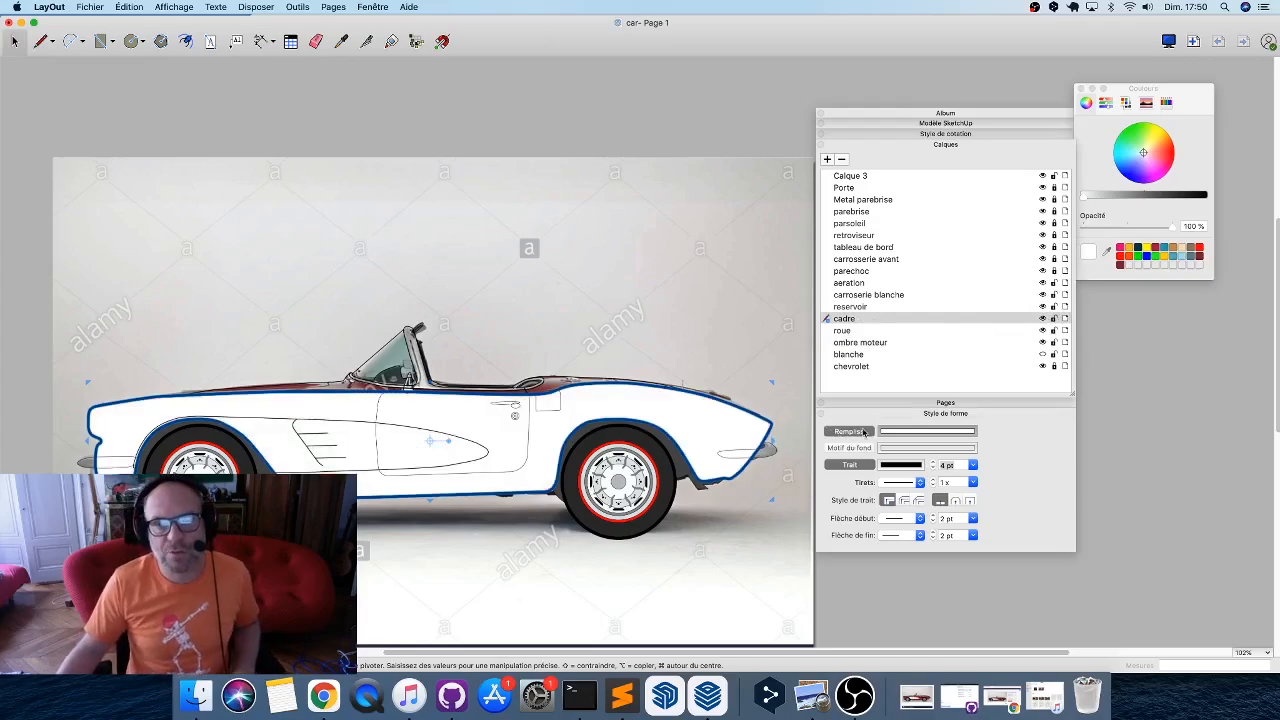
left_click(1199, 256)
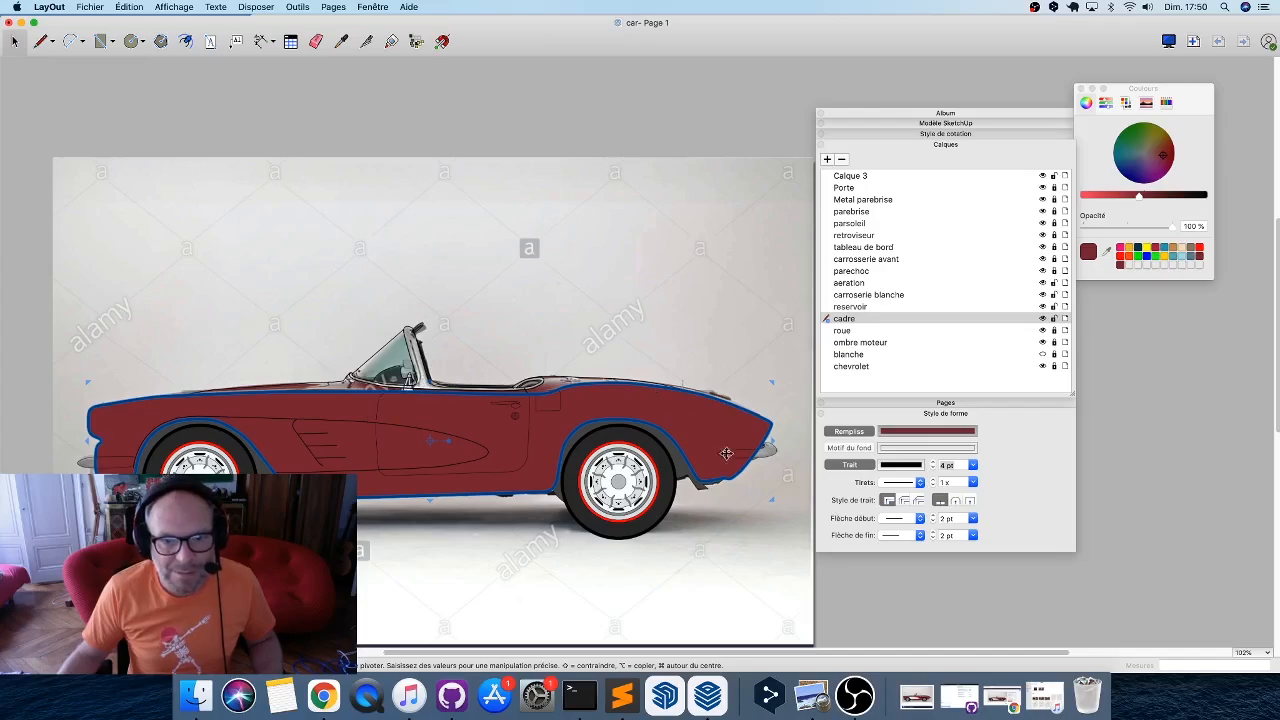
Lock the cadre layer and make the reservoir layer active.
left_click(898, 310)
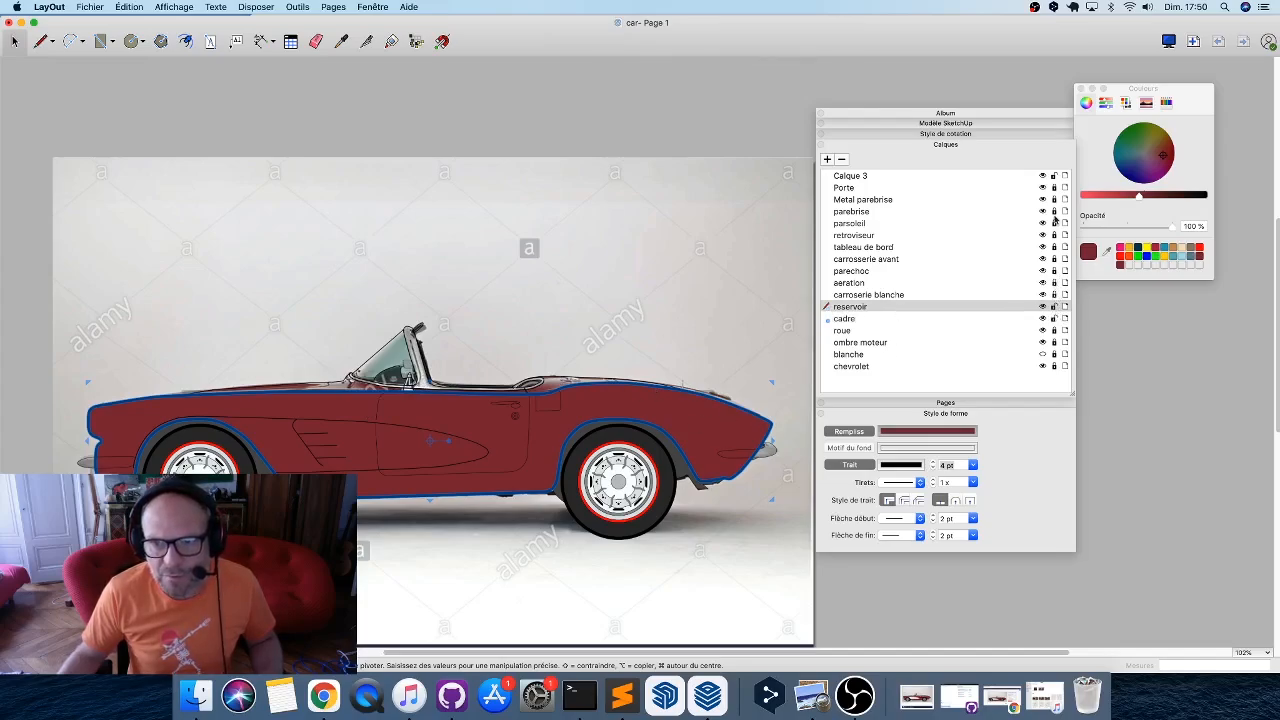
left_click(1006, 319)
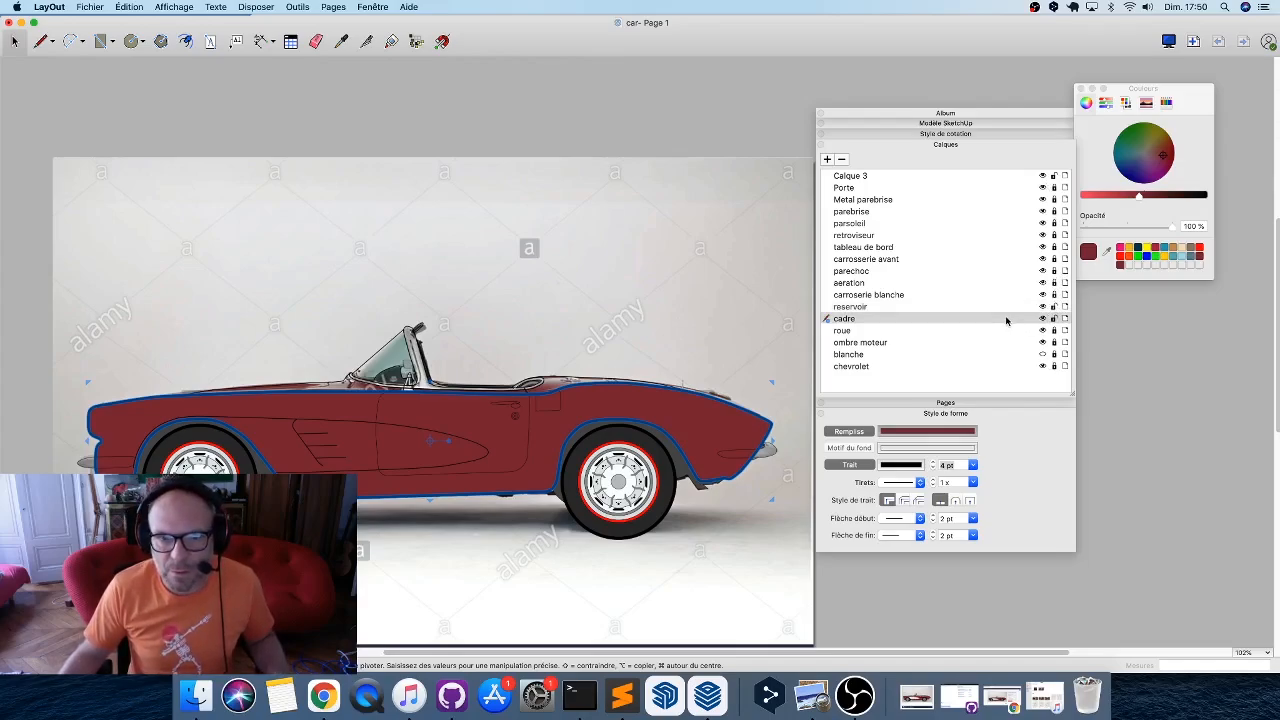
left_click(943, 309)
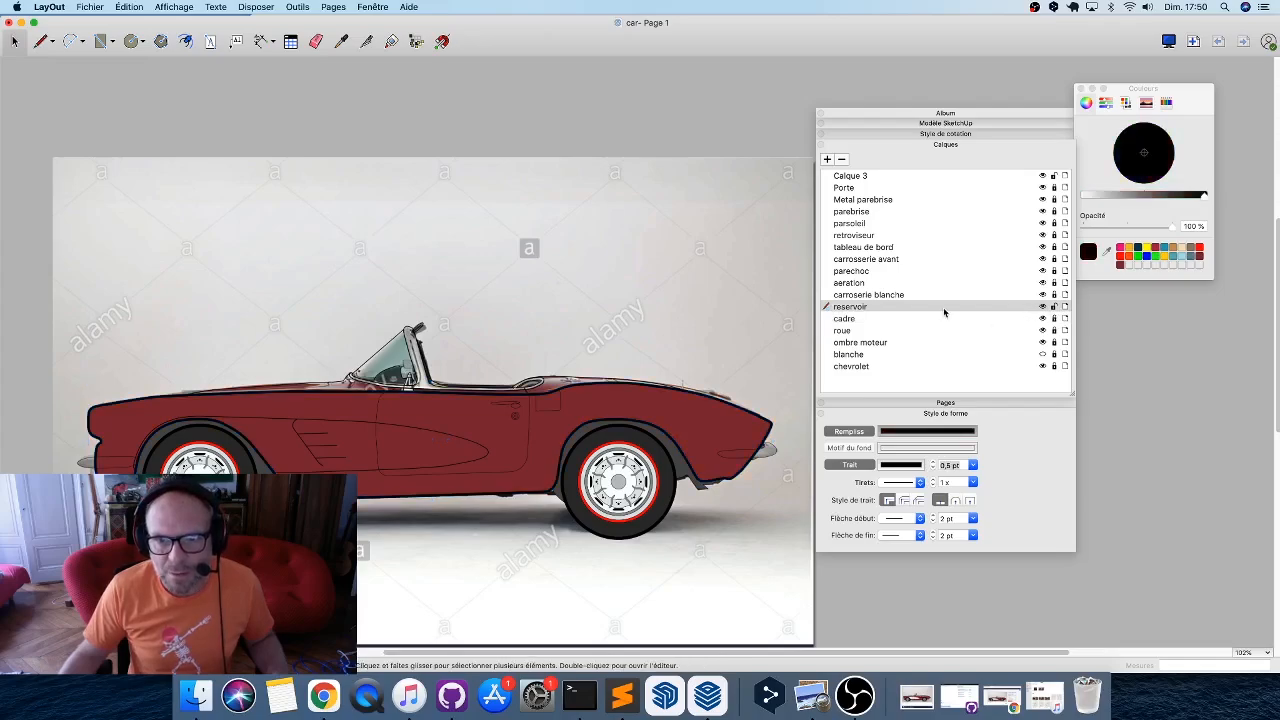
Turn on the fill of the elongated door handle shape and set it to a very light blue.
scroll(515, 421, "up", 5)
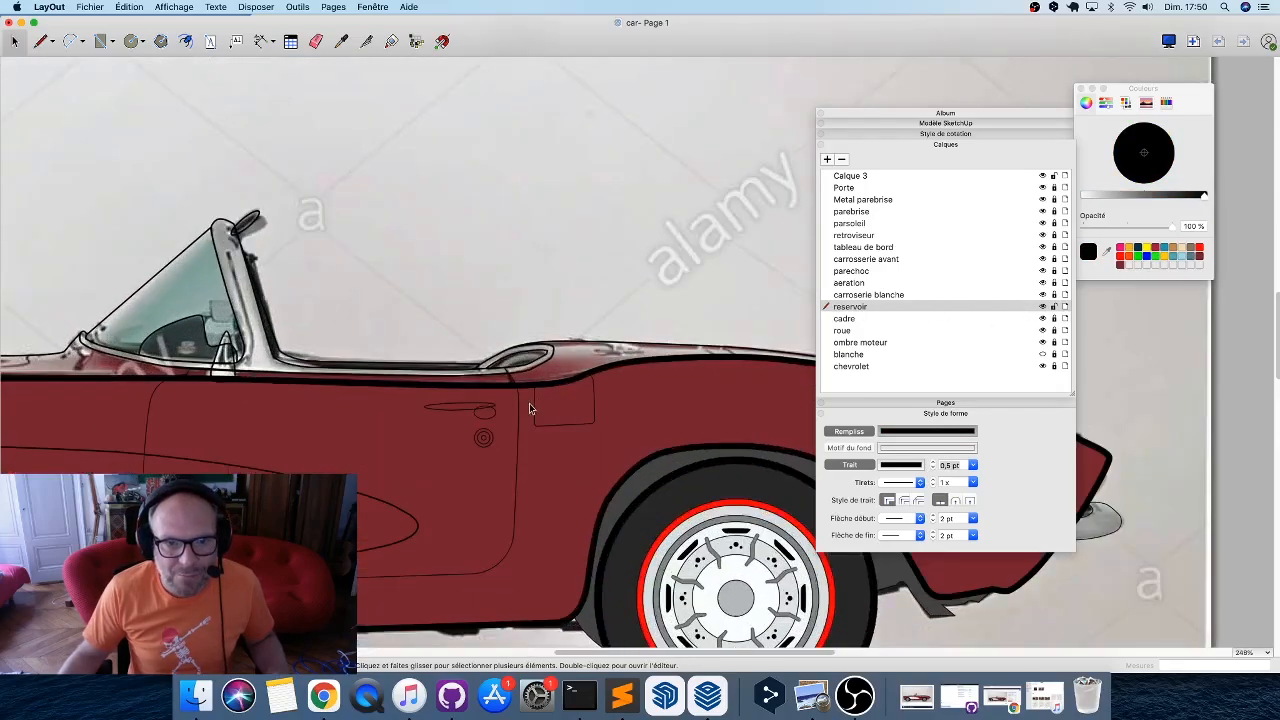
left_click(529, 403)
left_click(485, 408)
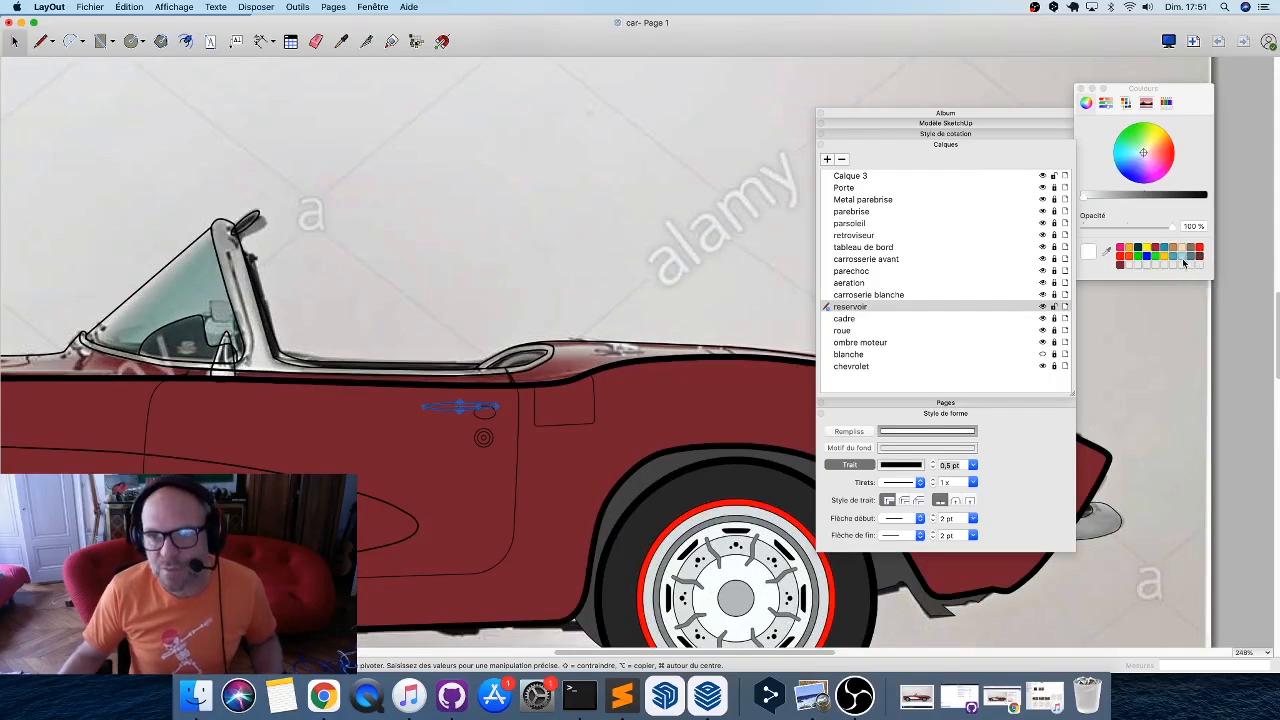
left_click(1141, 154)
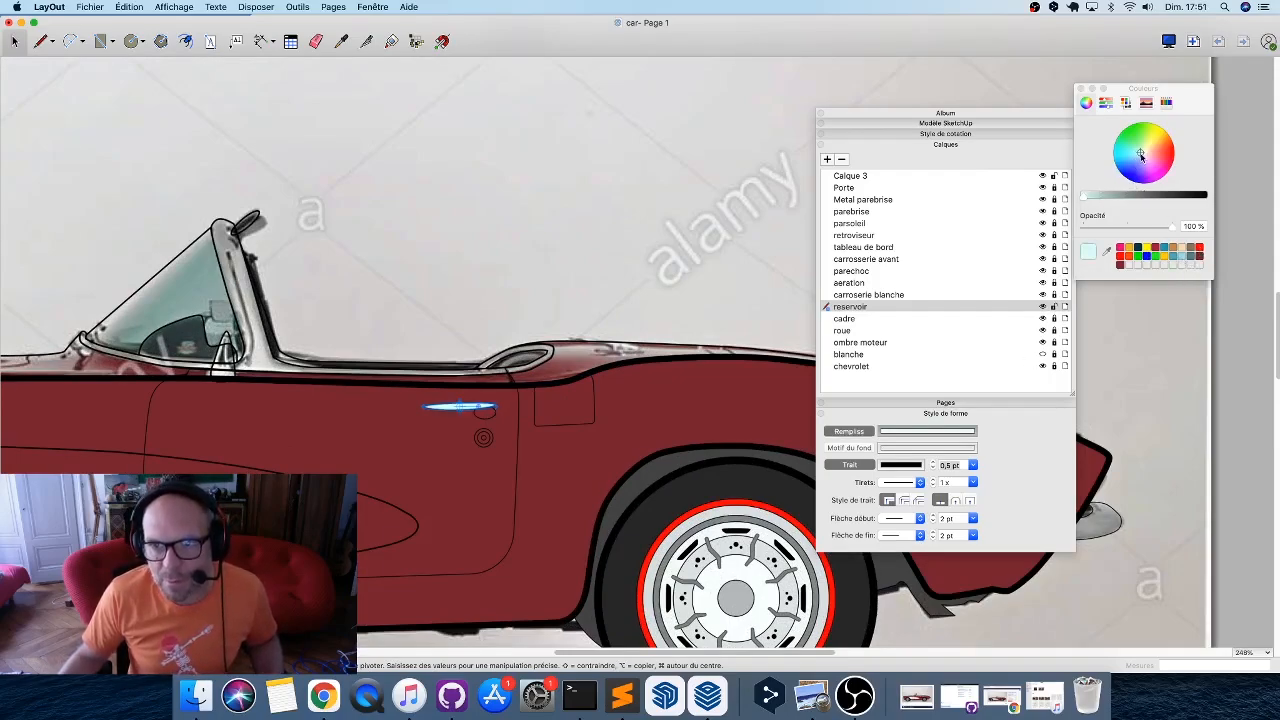
left_click_drag(1141, 155, 1142, 160)
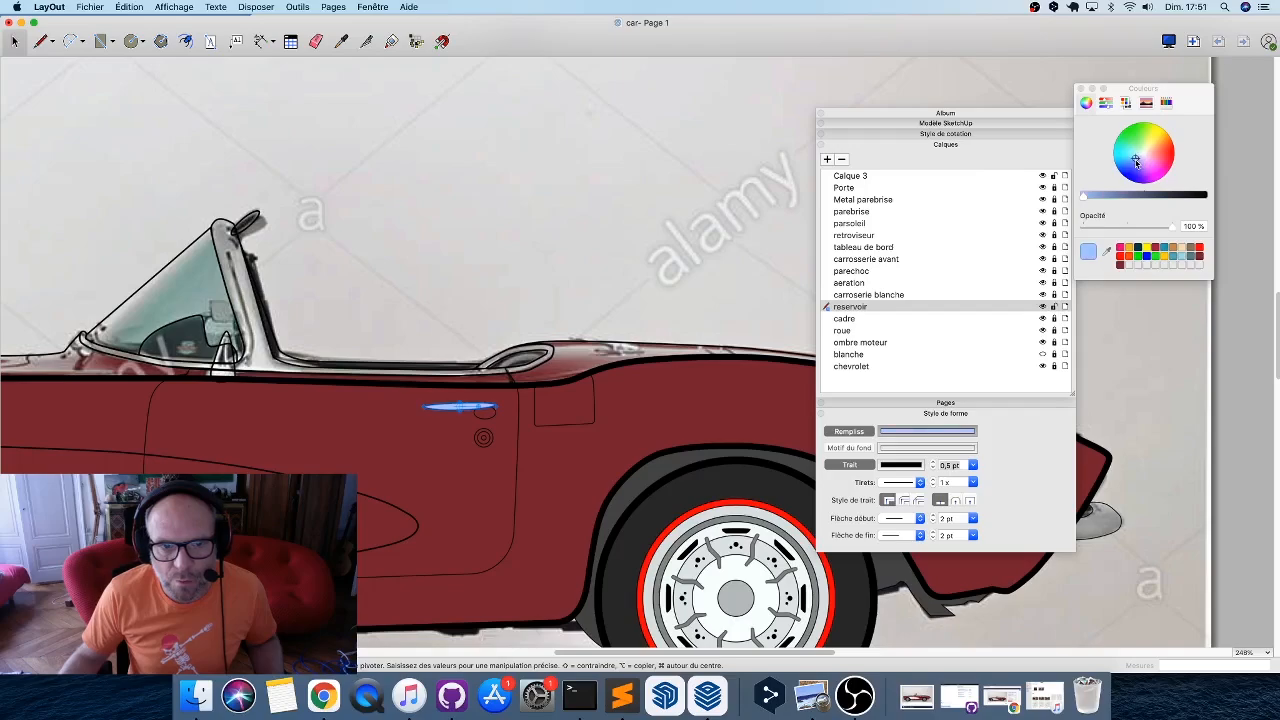
left_click_drag(1135, 162, 1141, 157)
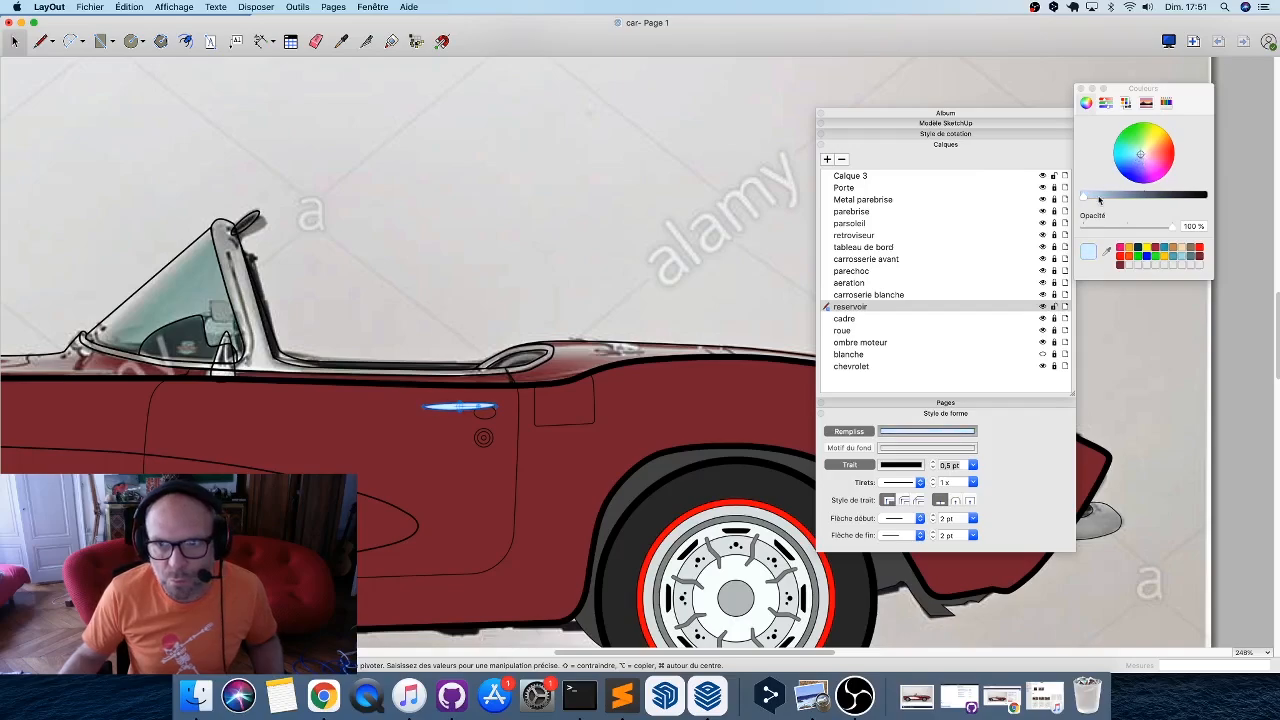
Copy the handle's light blue style onto the small oval beneath it and the circles of the door lock.
left_click(484, 436)
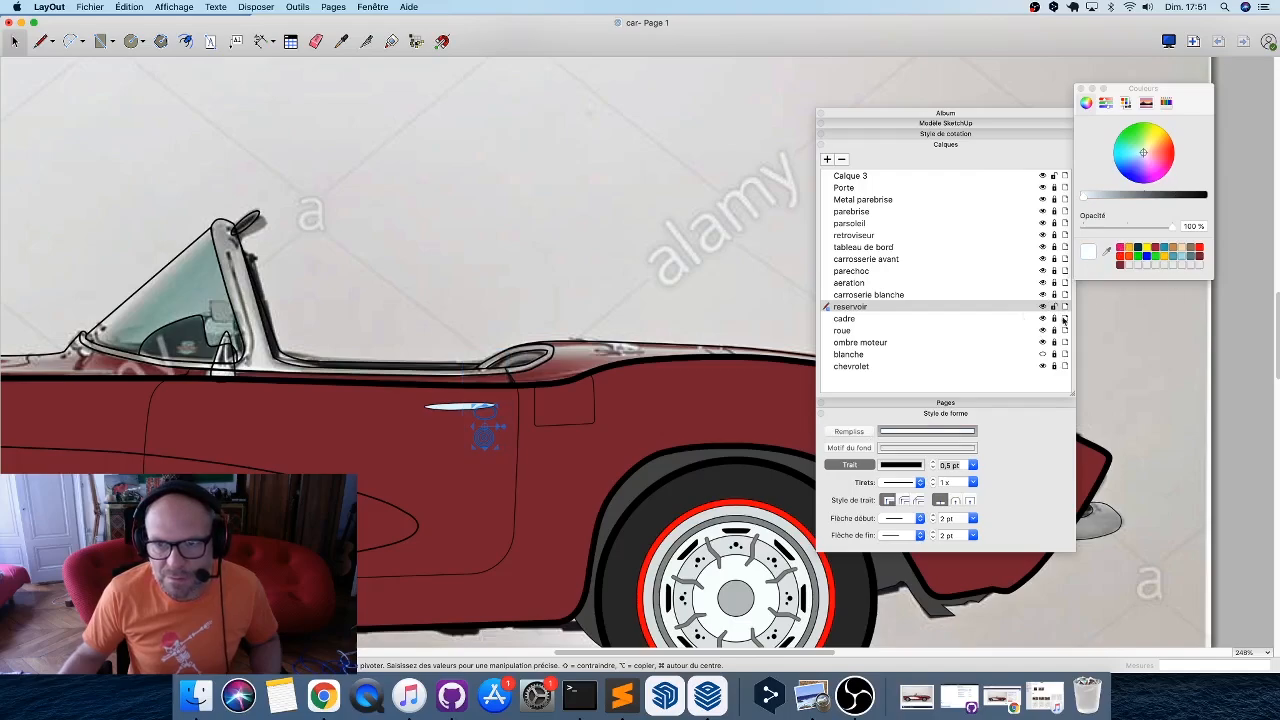
key("b")
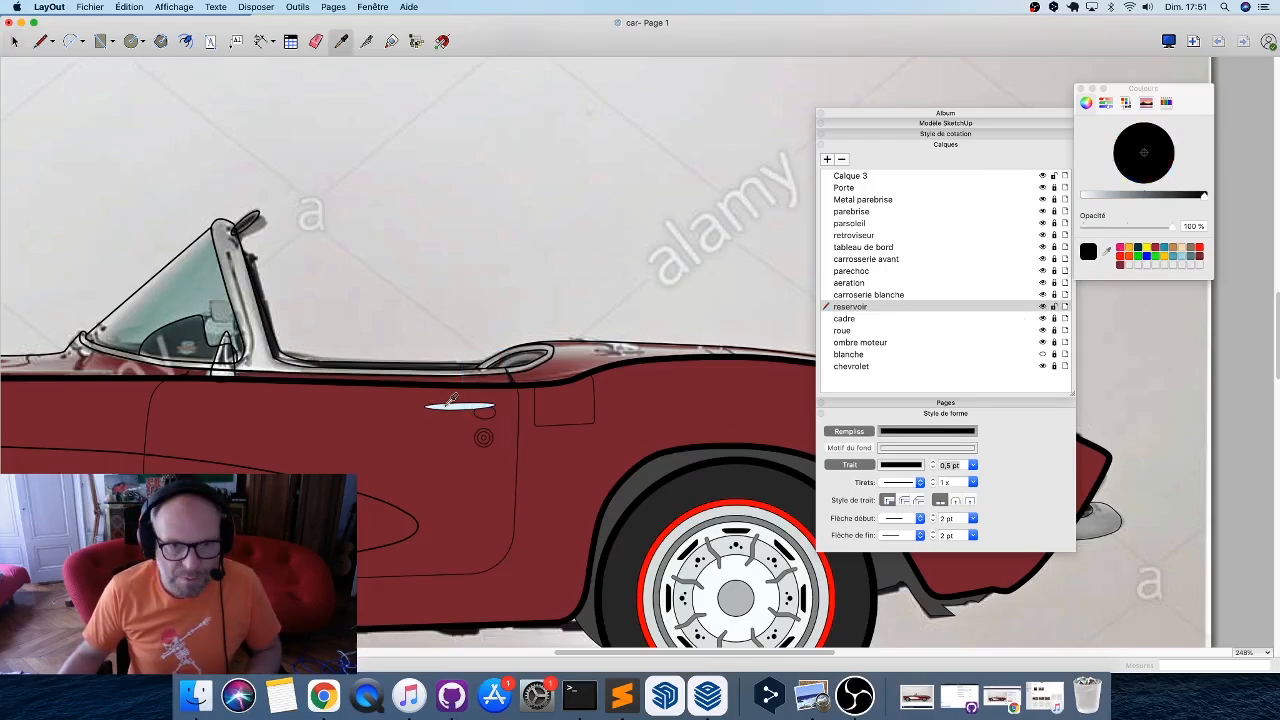
left_click(460, 407)
left_click(482, 413)
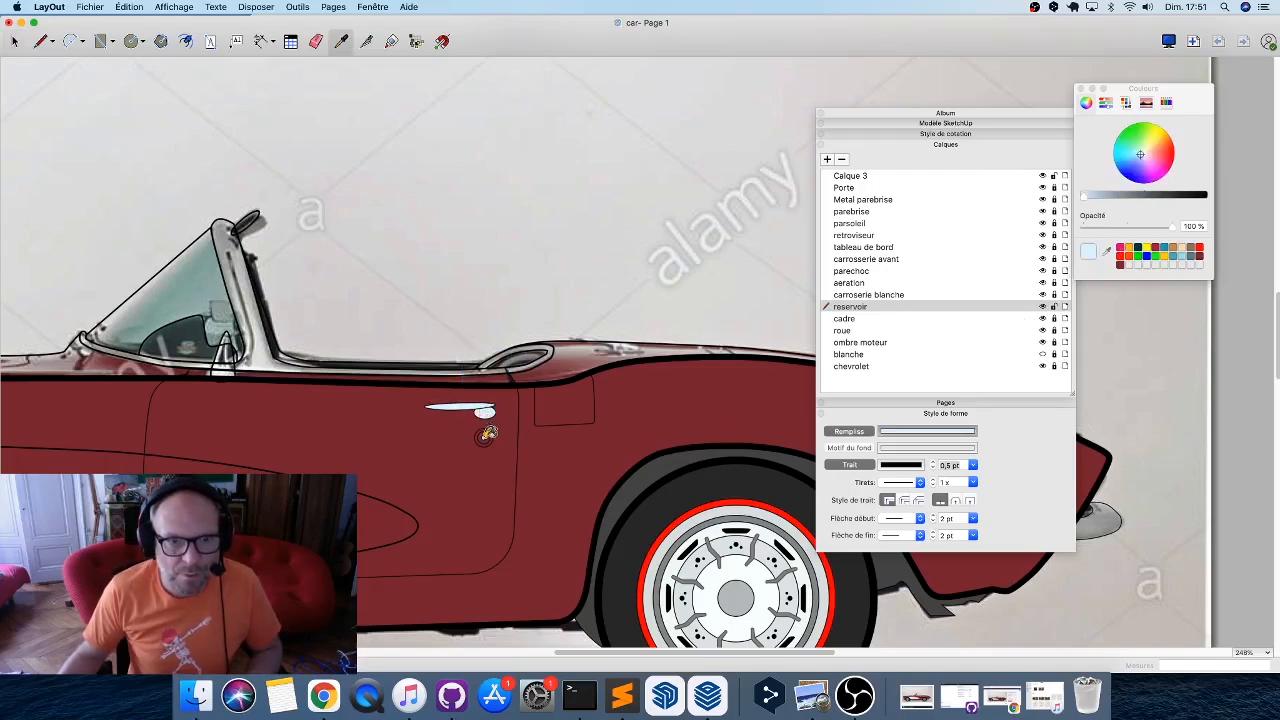
left_click(490, 438)
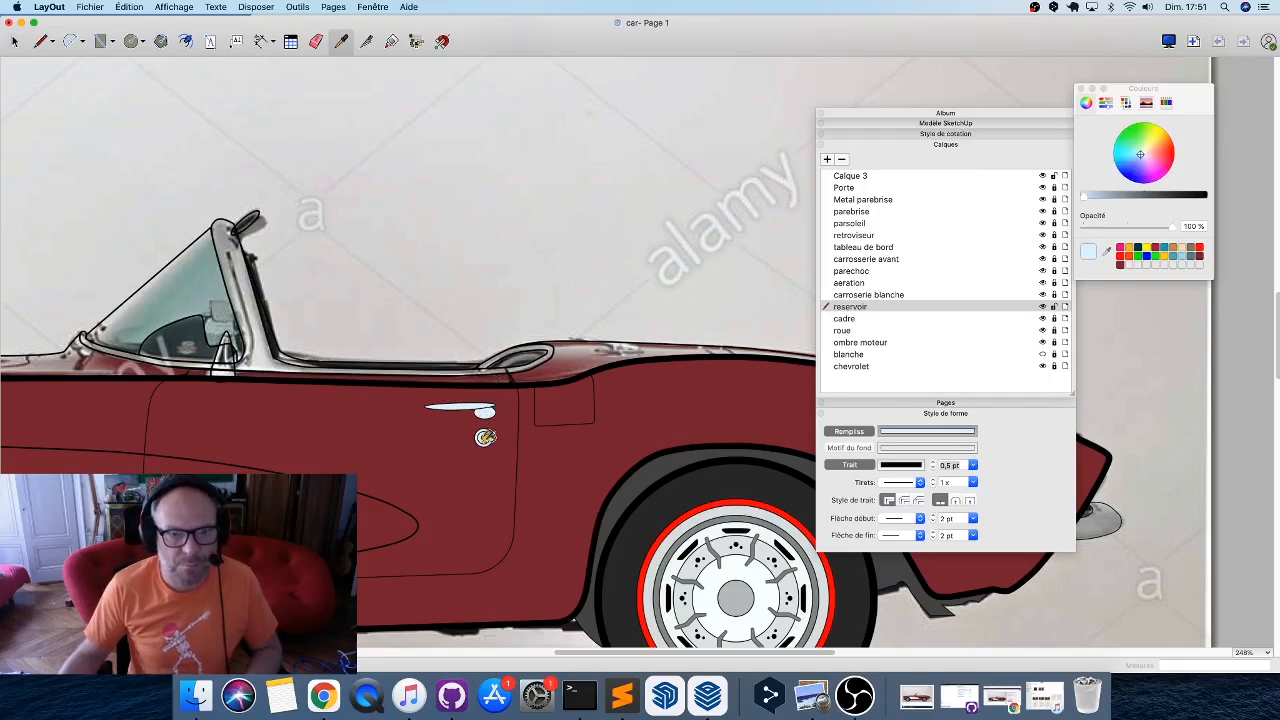
Darken the fill of the door lock's middle circle to a grey-blue.
scroll(508, 408, "down", 4)
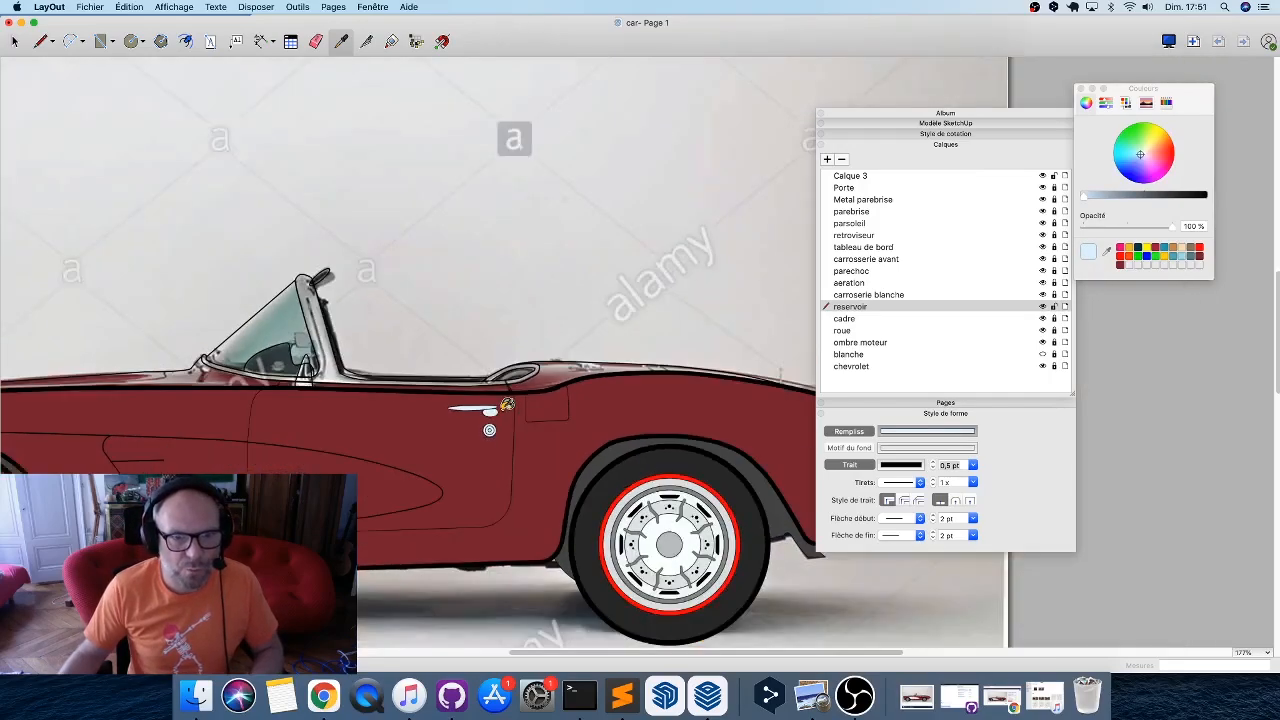
scroll(489, 432, "up", 15)
key("space")
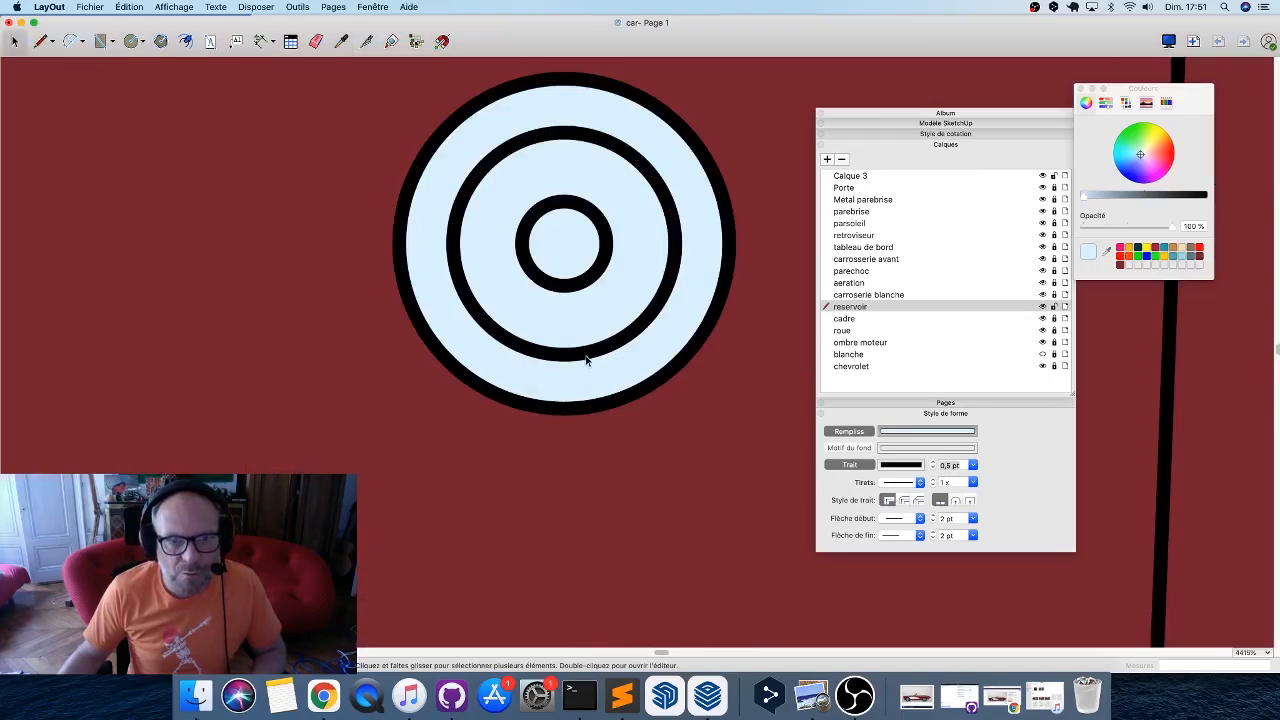
left_click(585, 356)
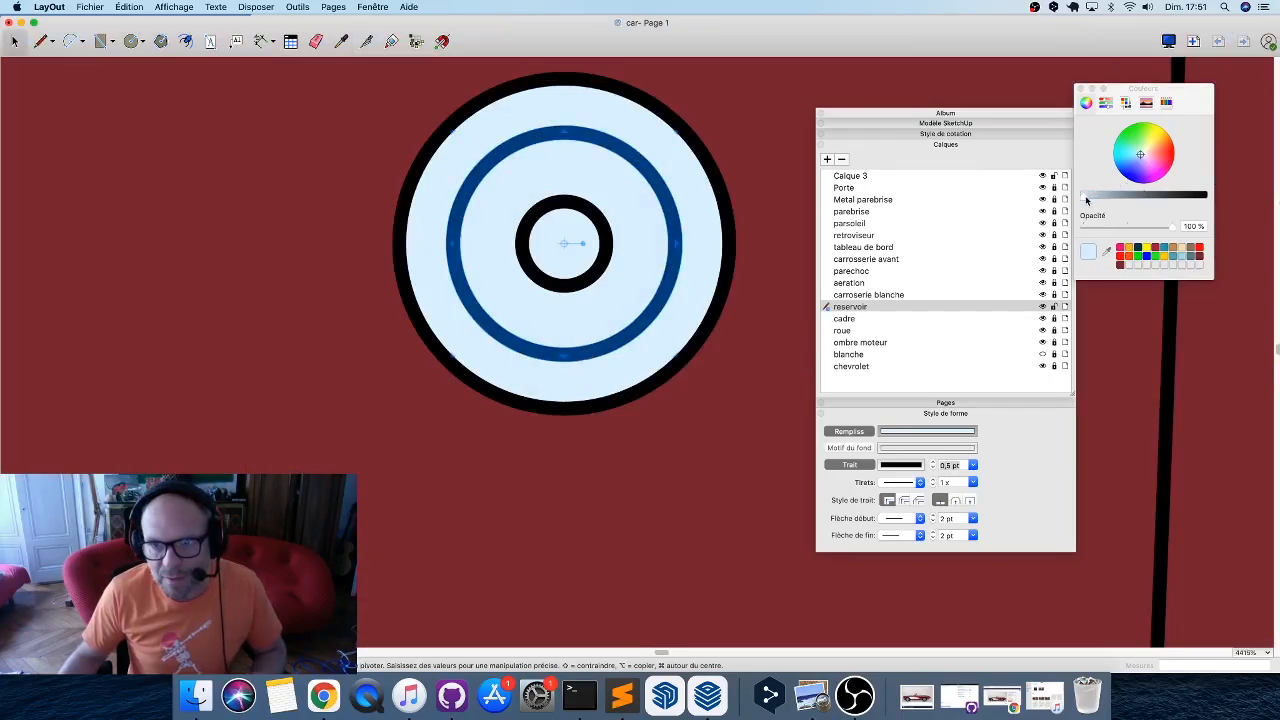
left_click_drag(1086, 200, 1158, 205)
Fill the door lock's innermost circle with dark grey and make its outline near white.
left_click(588, 270)
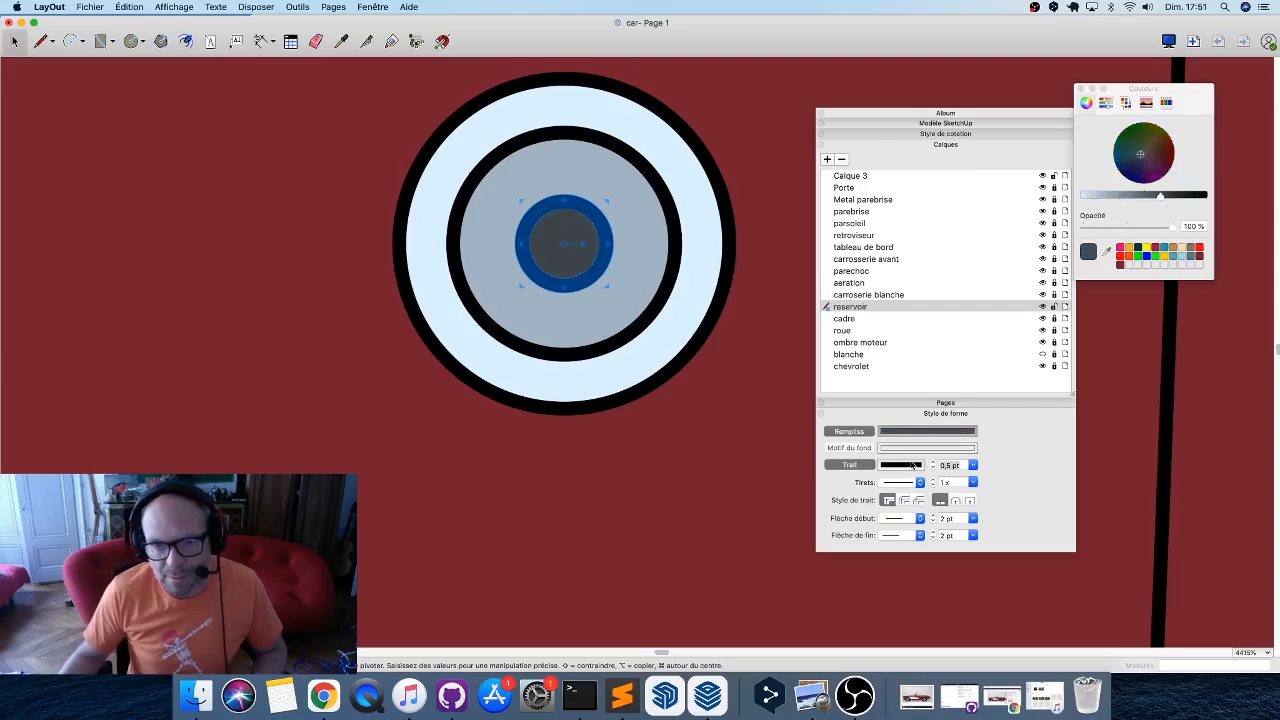
left_click(1205, 196)
left_click_drag(1201, 199, 1086, 205)
left_click(710, 404)
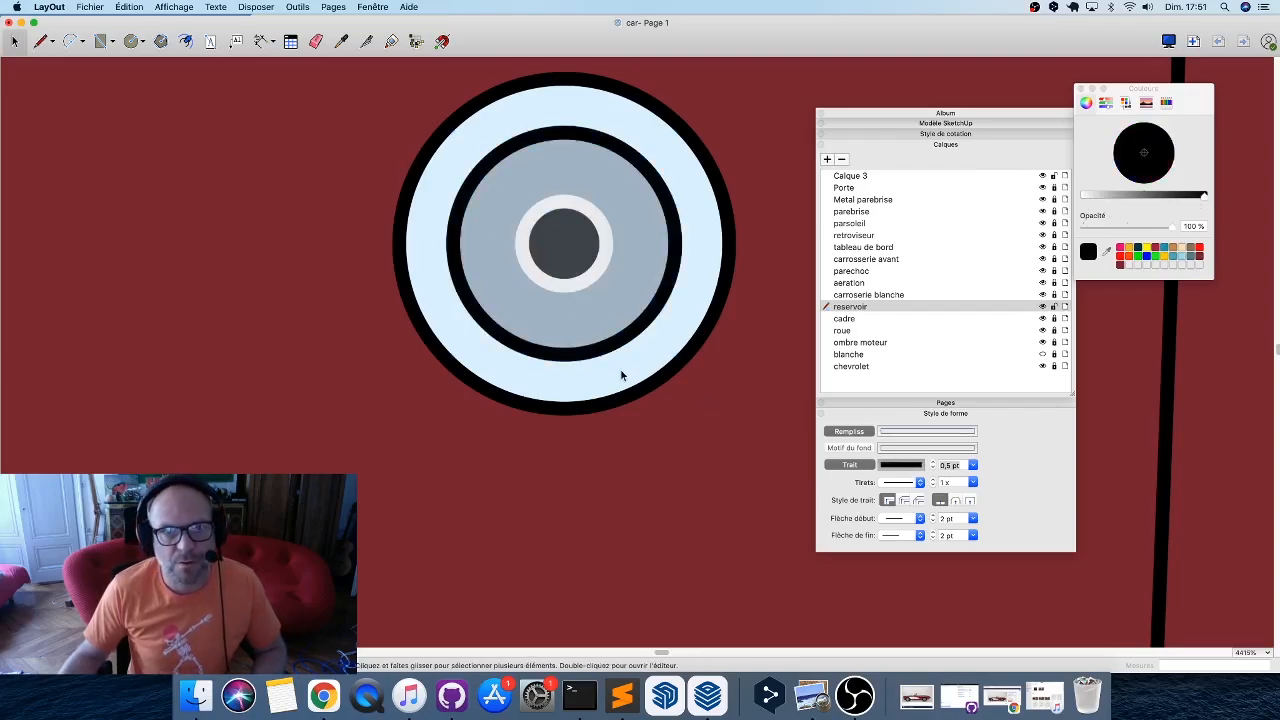
Lock the reservoir layer and make the unlocked carroserie blanche layer active.
scroll(620, 371, "down", 10)
scroll(616, 389, "down", 8)
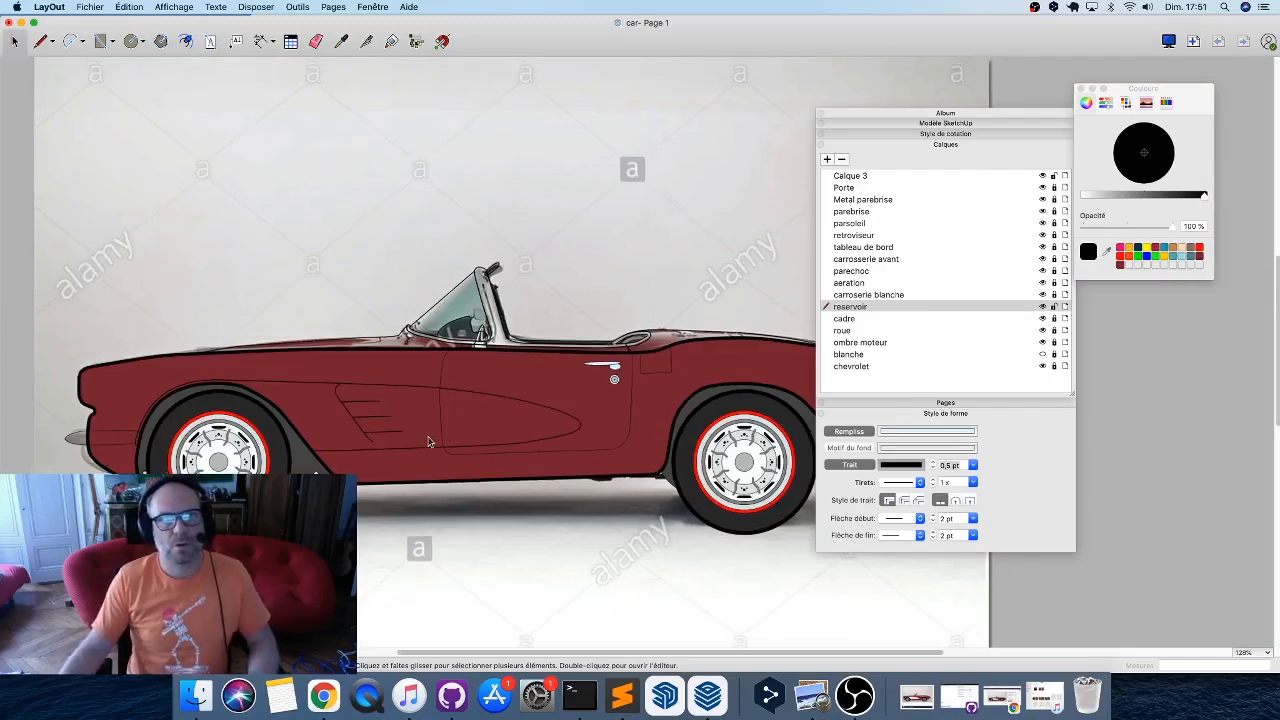
scroll(428, 442, "down", 2)
scroll(736, 398, "up", 2)
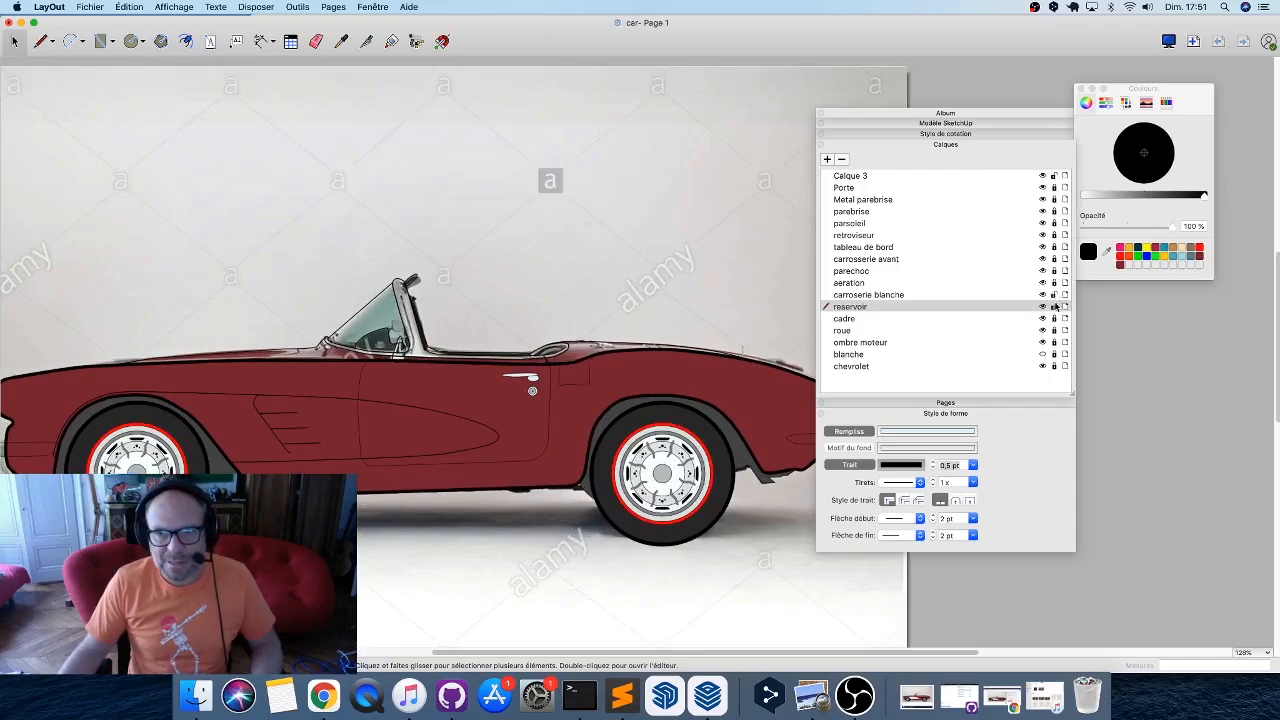
left_click(946, 295)
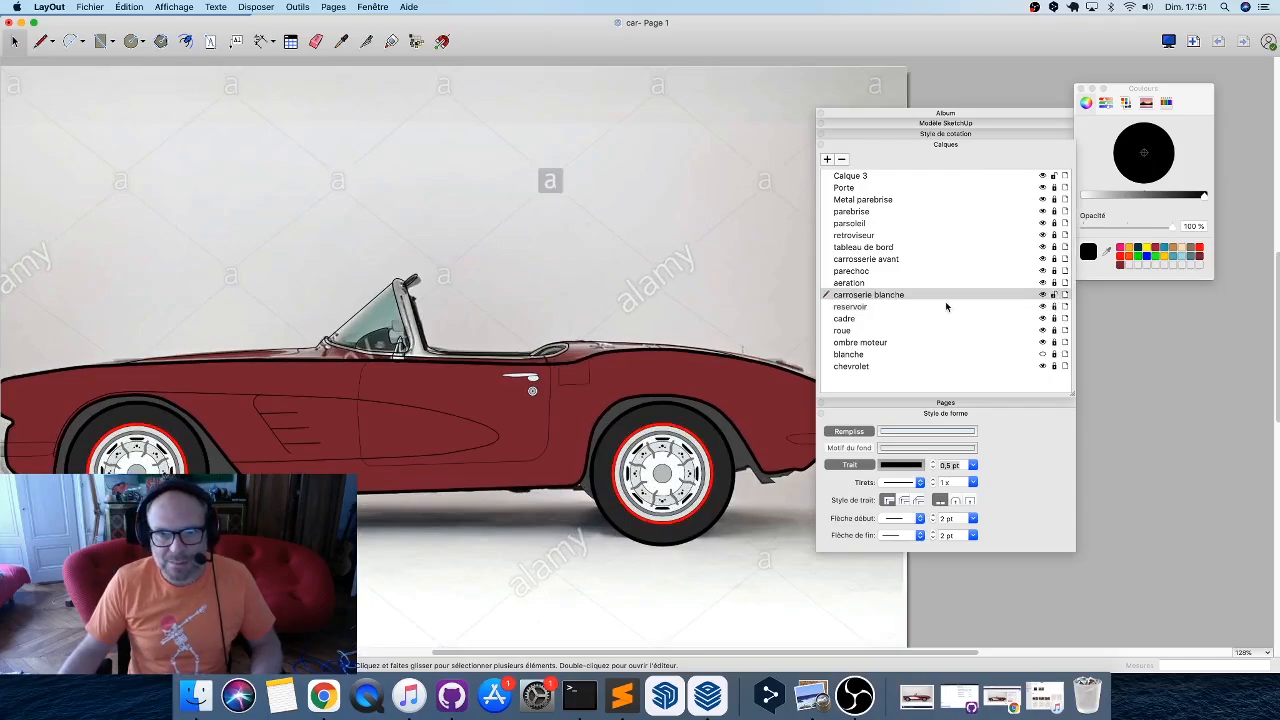
Give the closed side cove outline around the vents a near-white stroke and turn on its white fill.
left_click(405, 413)
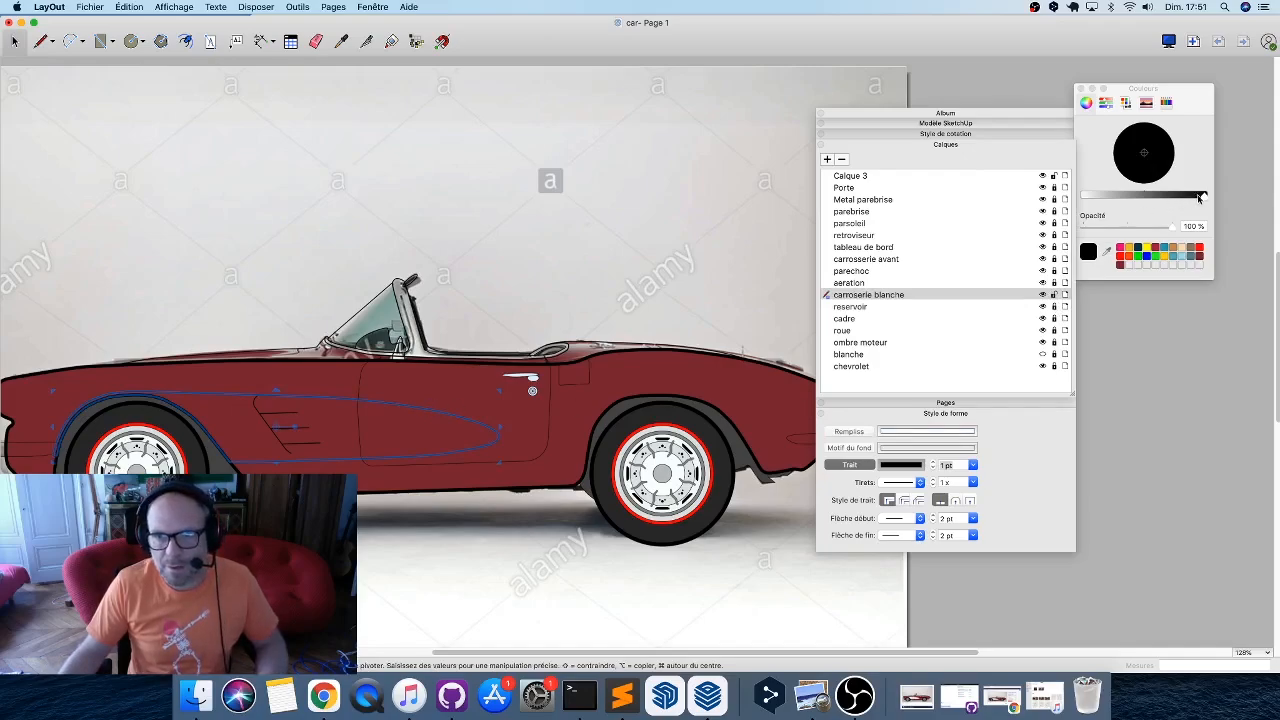
mouse_move(1199, 197)
left_mouse_down()
mouse_move(1080, 199)
mouse_move(1092, 196)
left_mouse_up()
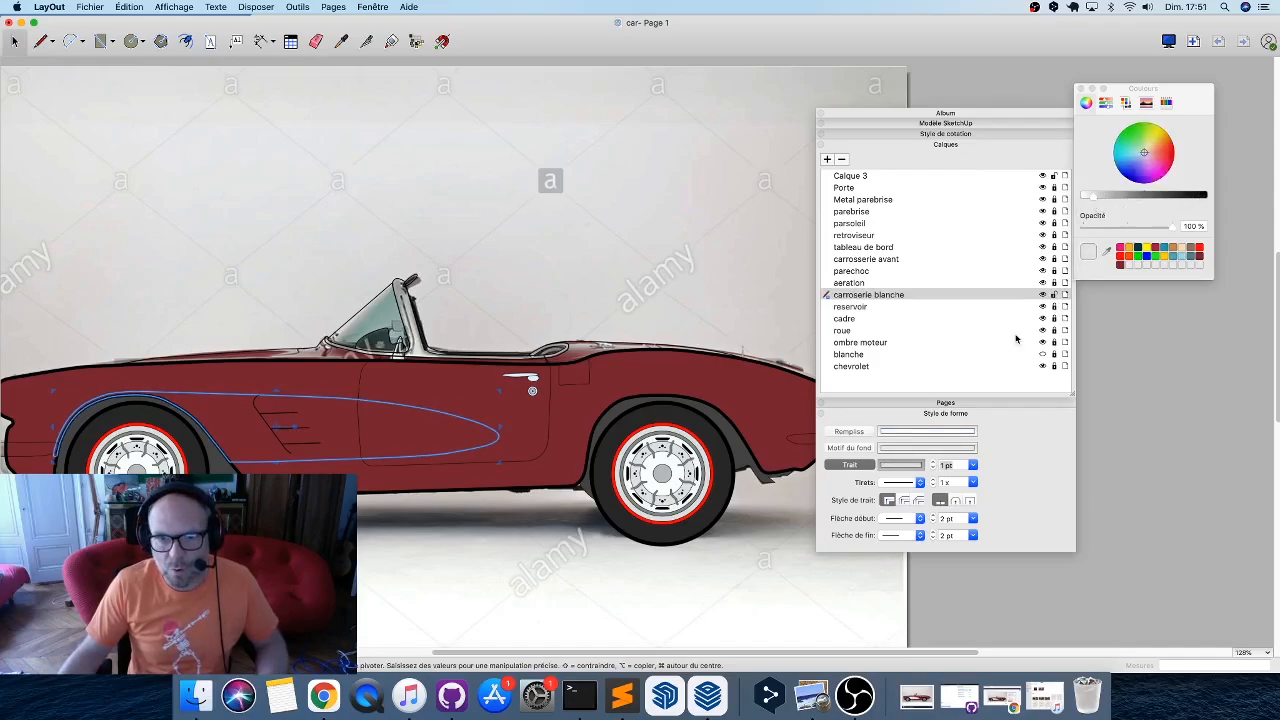
left_click(848, 432)
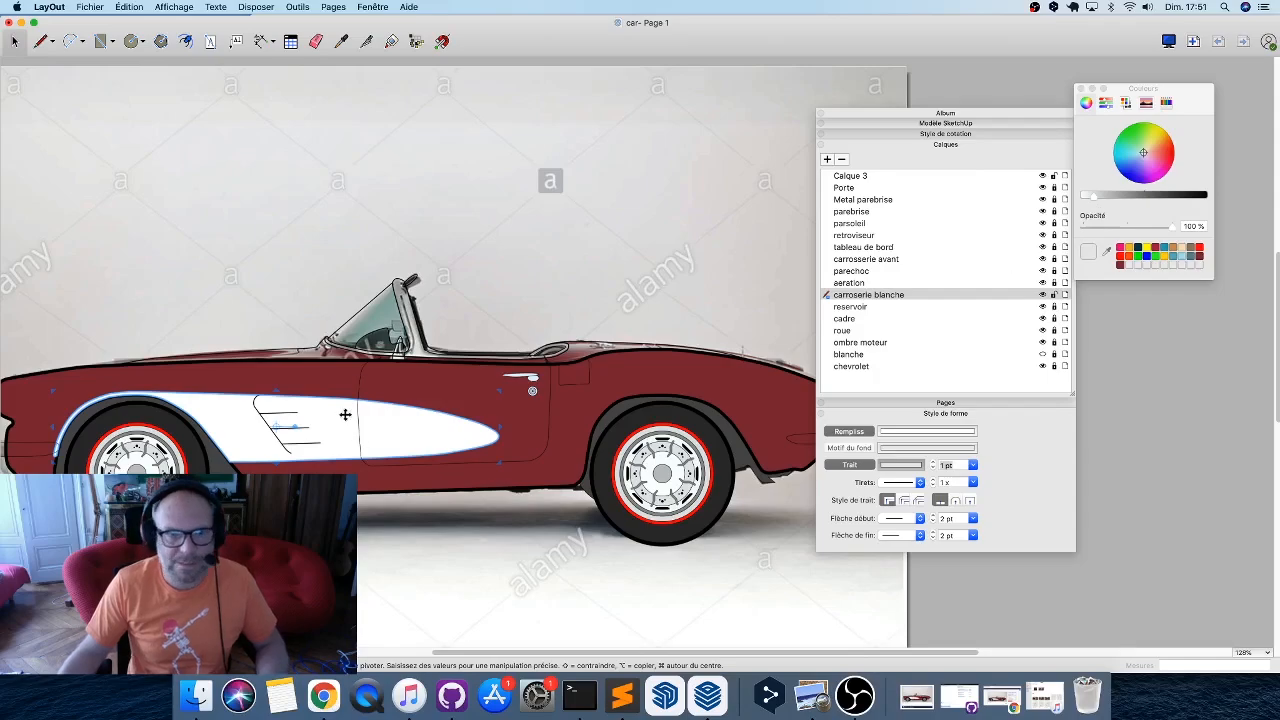
scroll(244, 417, "up", 5)
scroll(527, 399, "down", 3)
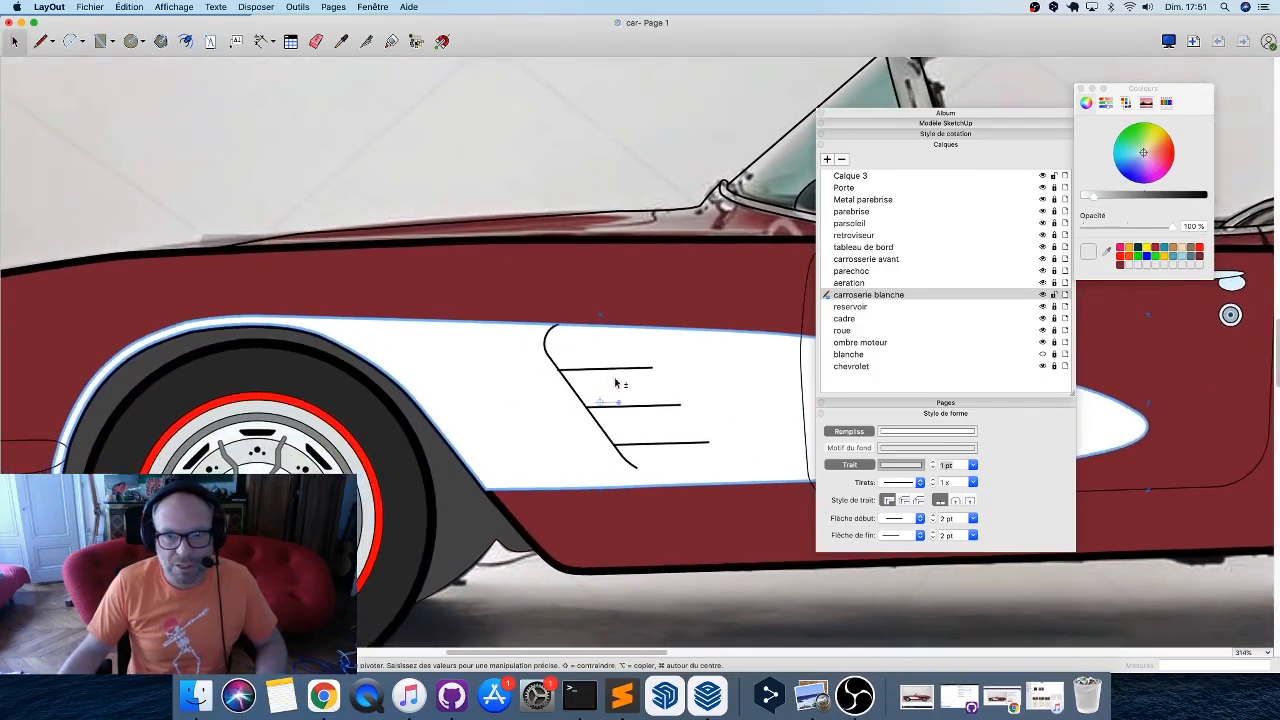
middle_click_drag(560, 389, 340, 401)
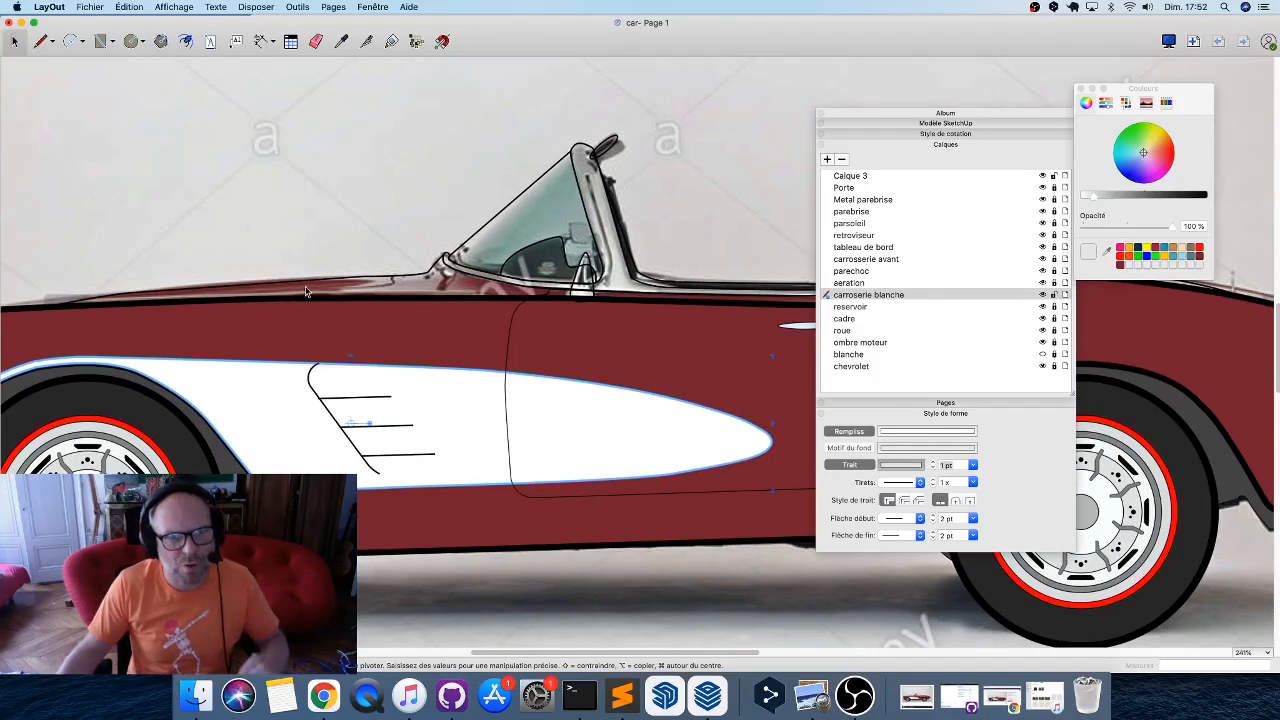
Lock the carroserie blanche layer, make the unlocked aeration layer active and group the side vent lines.
mouse_move(272, 228)
left_mouse_down()
mouse_move(372, 402)
mouse_move(459, 513)
left_mouse_up()
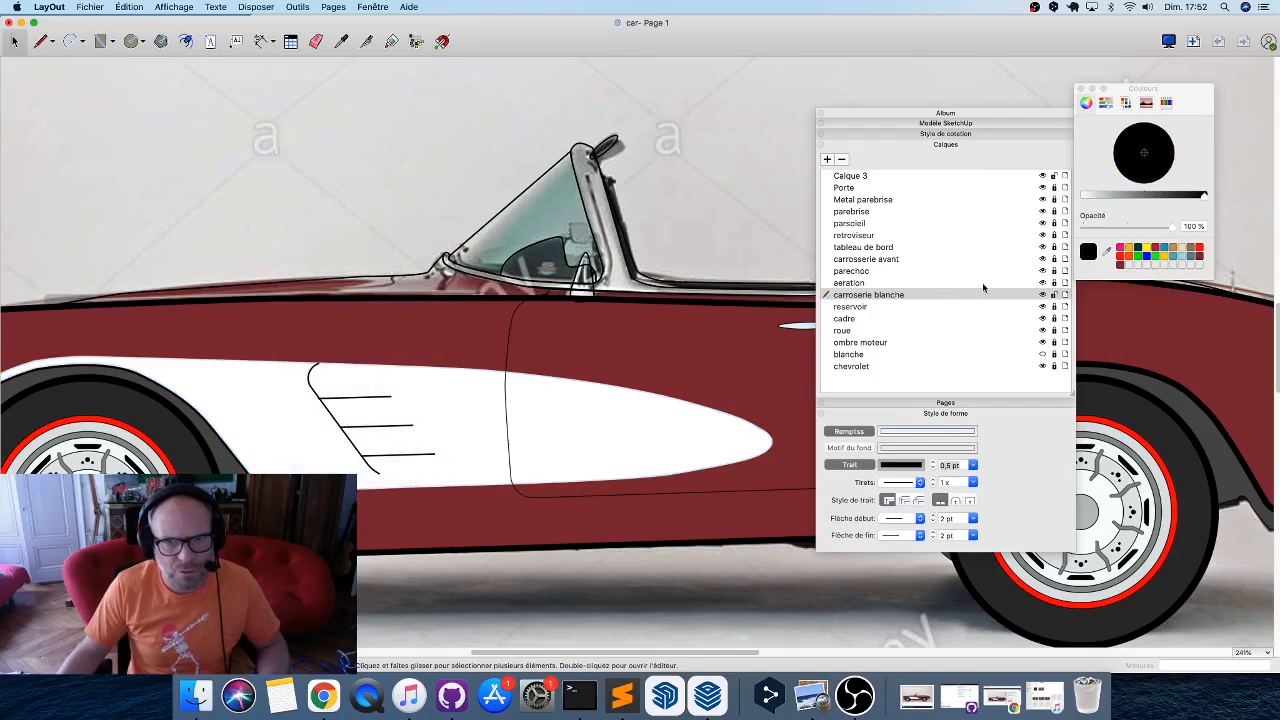
left_click(1054, 295)
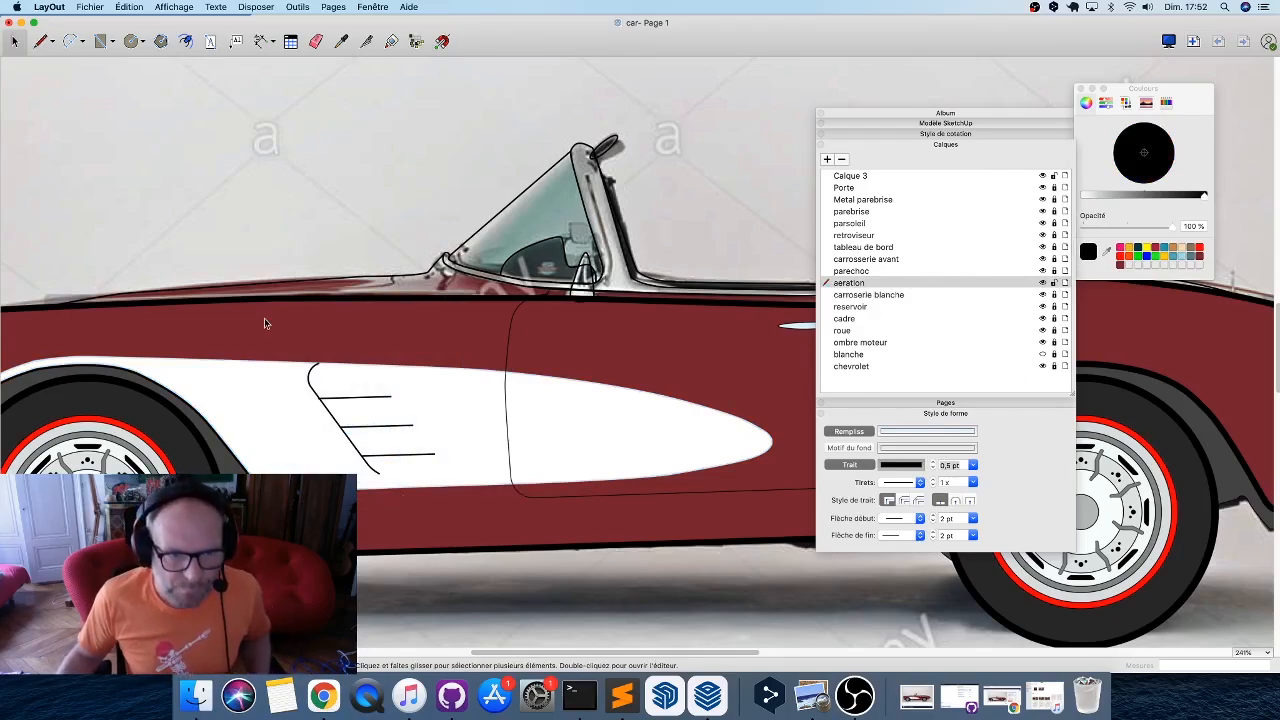
left_click_drag(265, 323, 410, 470)
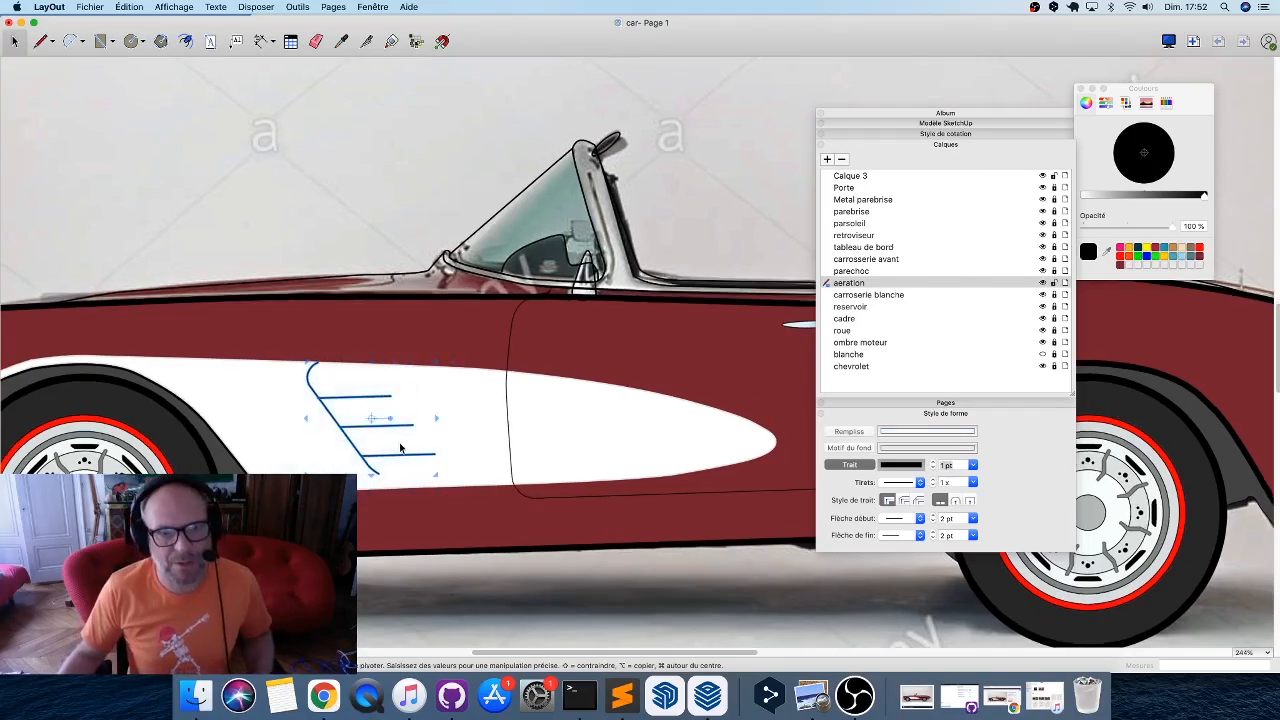
scroll(405, 446, "up", 3)
right_click(399, 415)
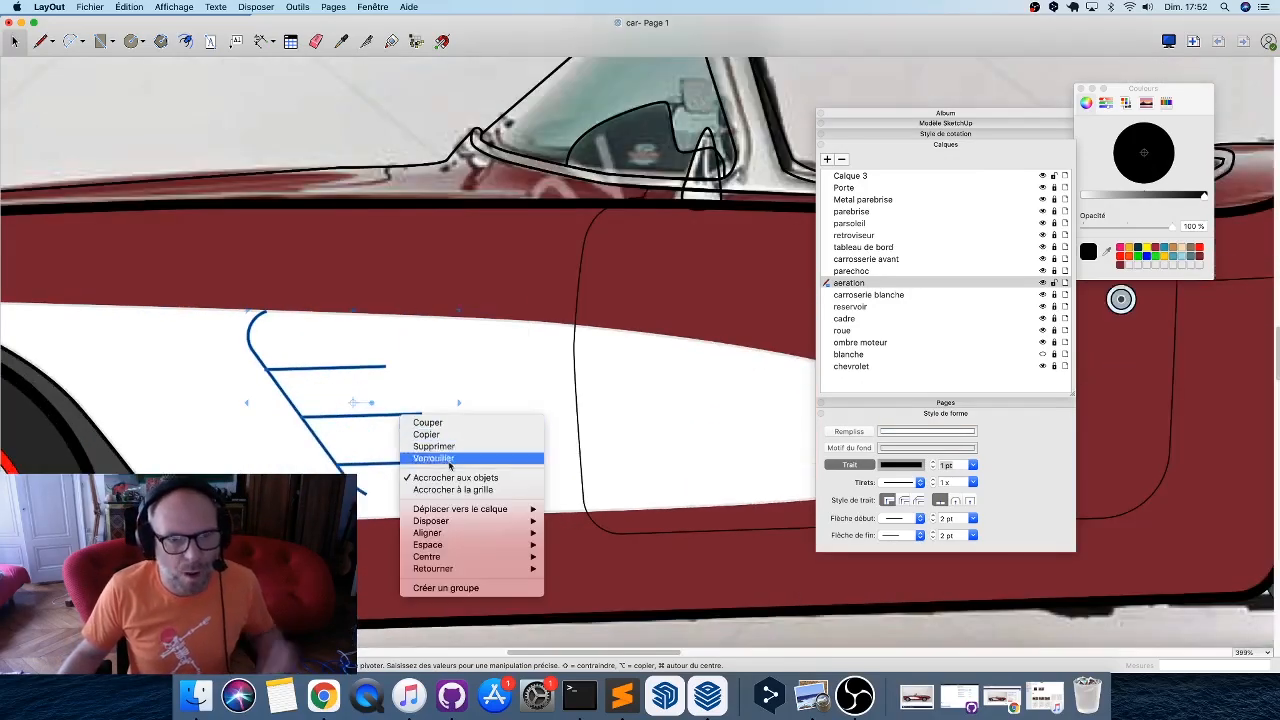
left_click(474, 588)
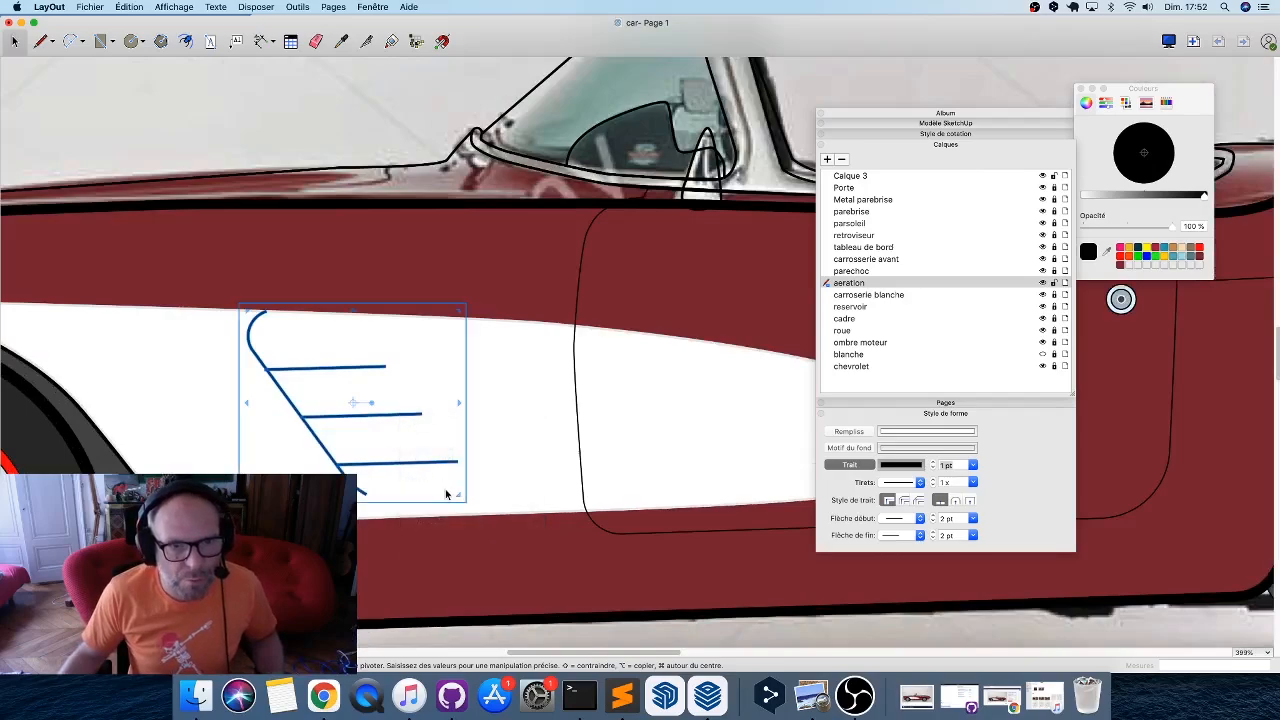
left_click(367, 396)
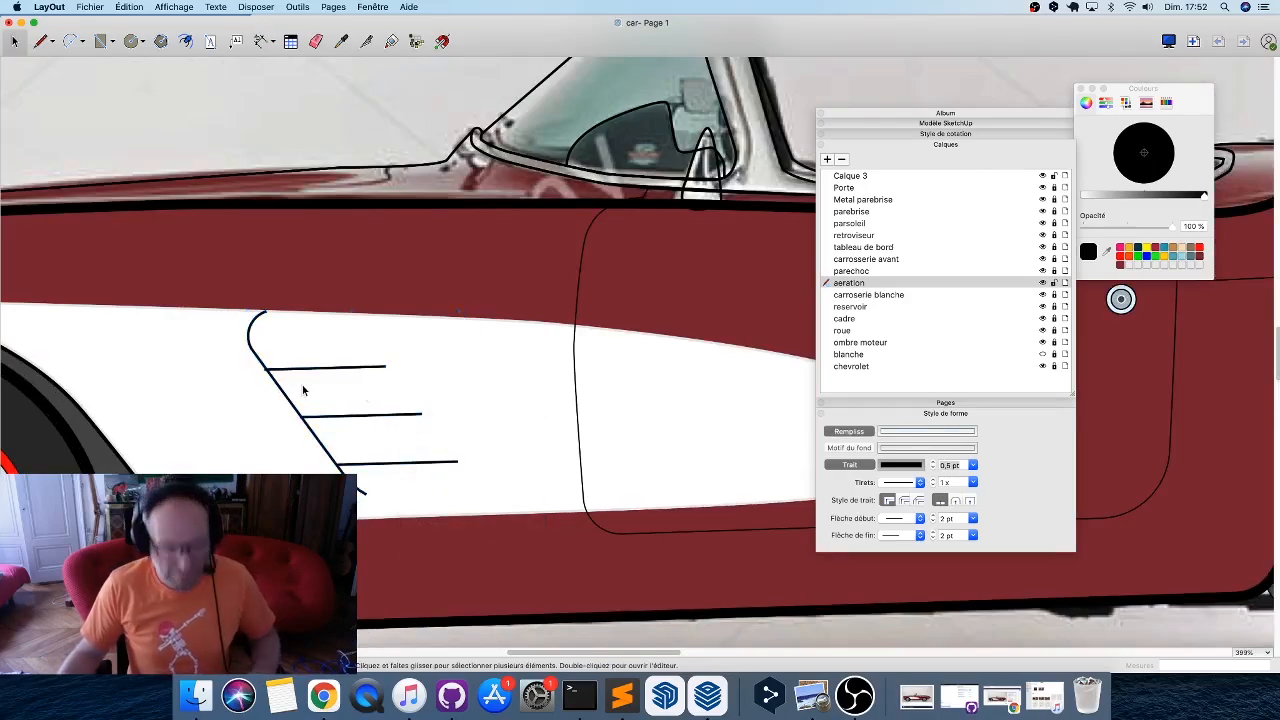
Draw a closed four-sided strip about 17 mm long directly beneath the uppermost vent line, ending in a slanted edge.
scroll(304, 390, "up", 2)
key("l")
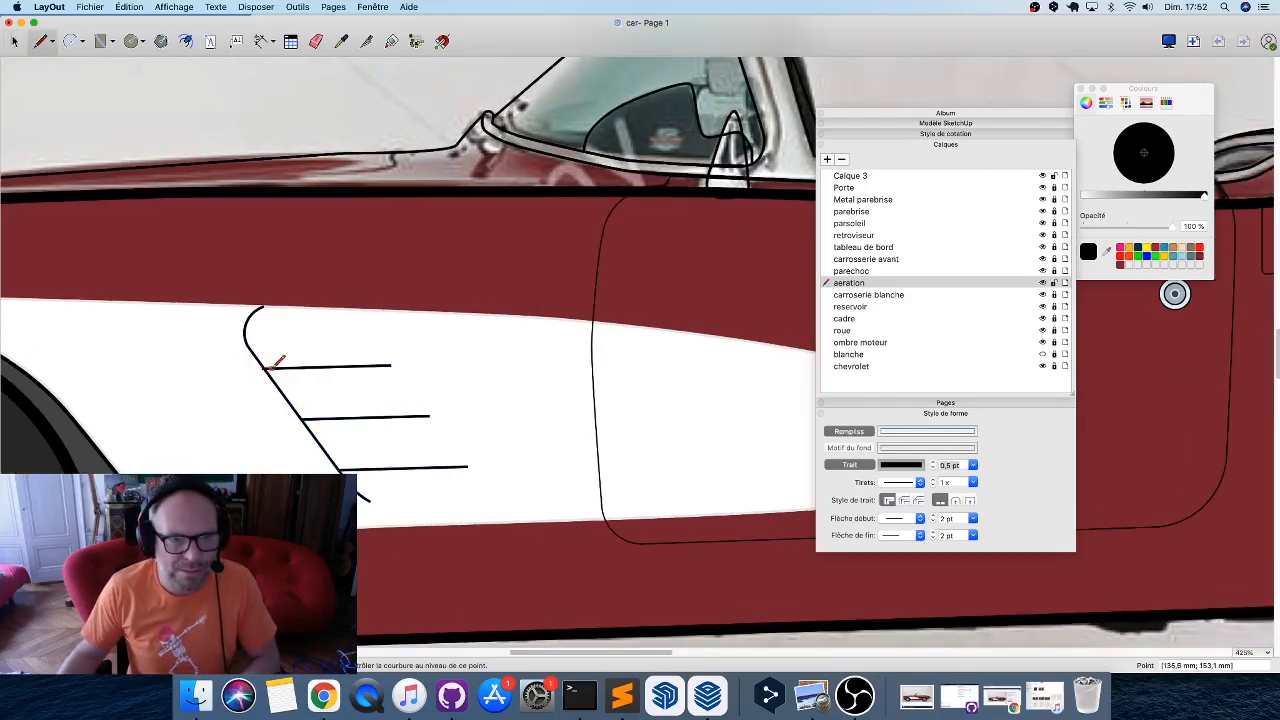
left_click(263, 368)
left_click(392, 365)
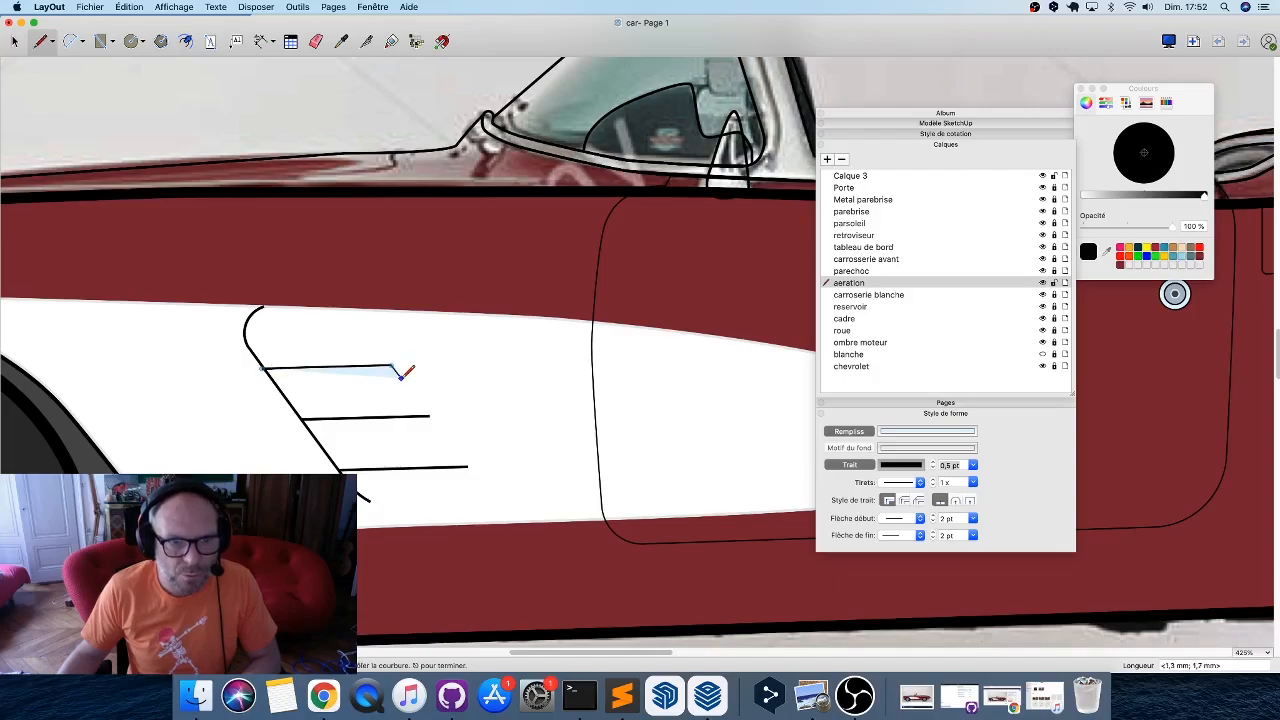
left_click(402, 377)
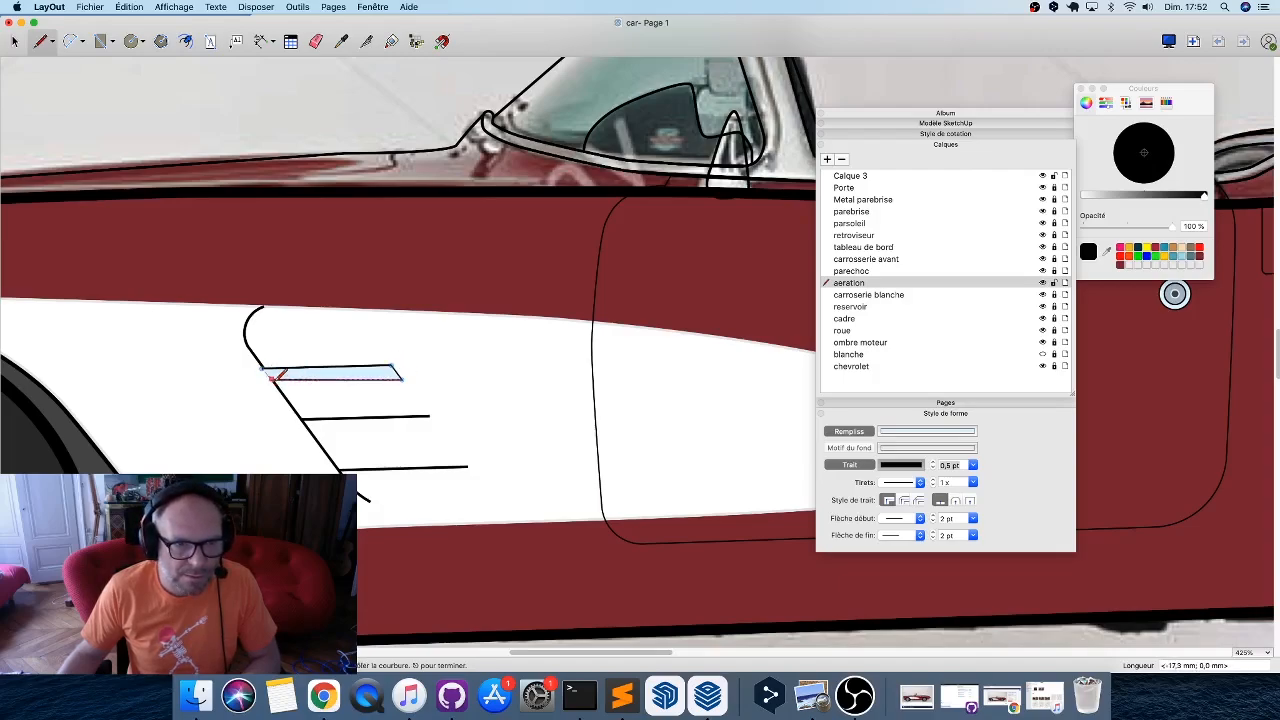
left_click(272, 379)
left_click(263, 368)
key("space")
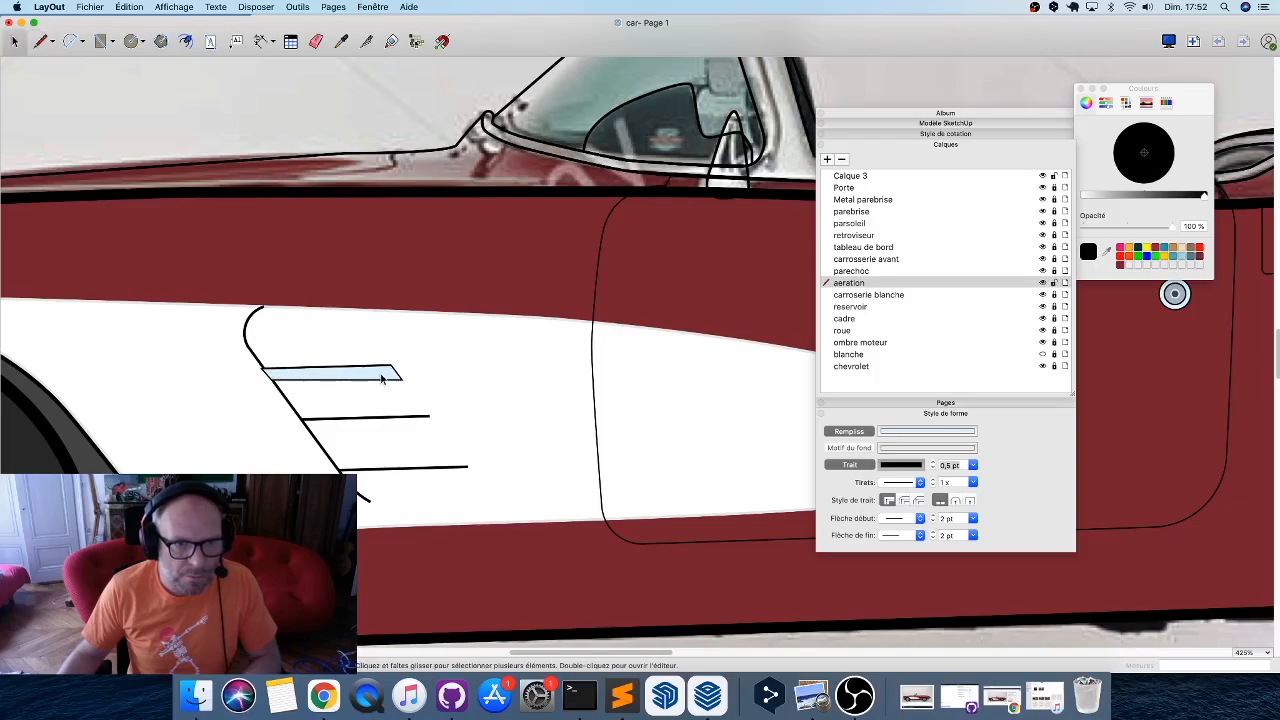
Raise the strip's lower outer corner slightly and remove the strip's stroke.
scroll(392, 380, "up", 4)
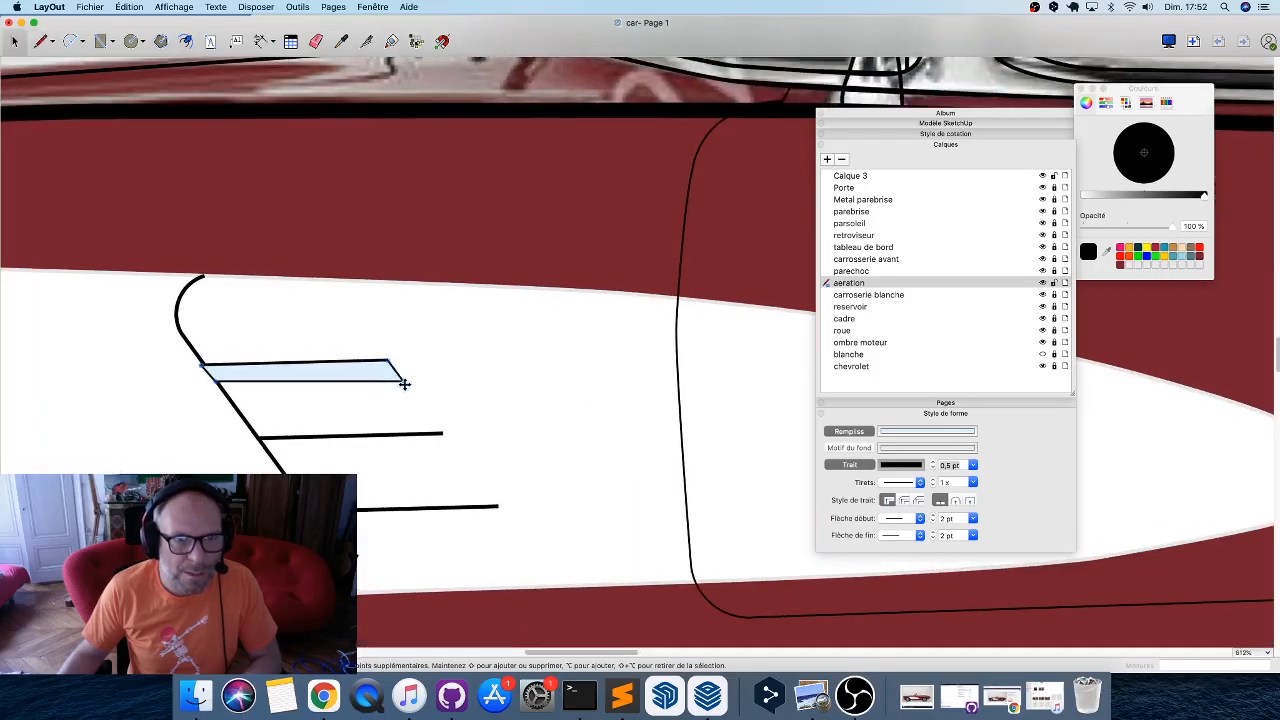
left_click_drag(400, 380, 399, 376)
left_click(858, 465)
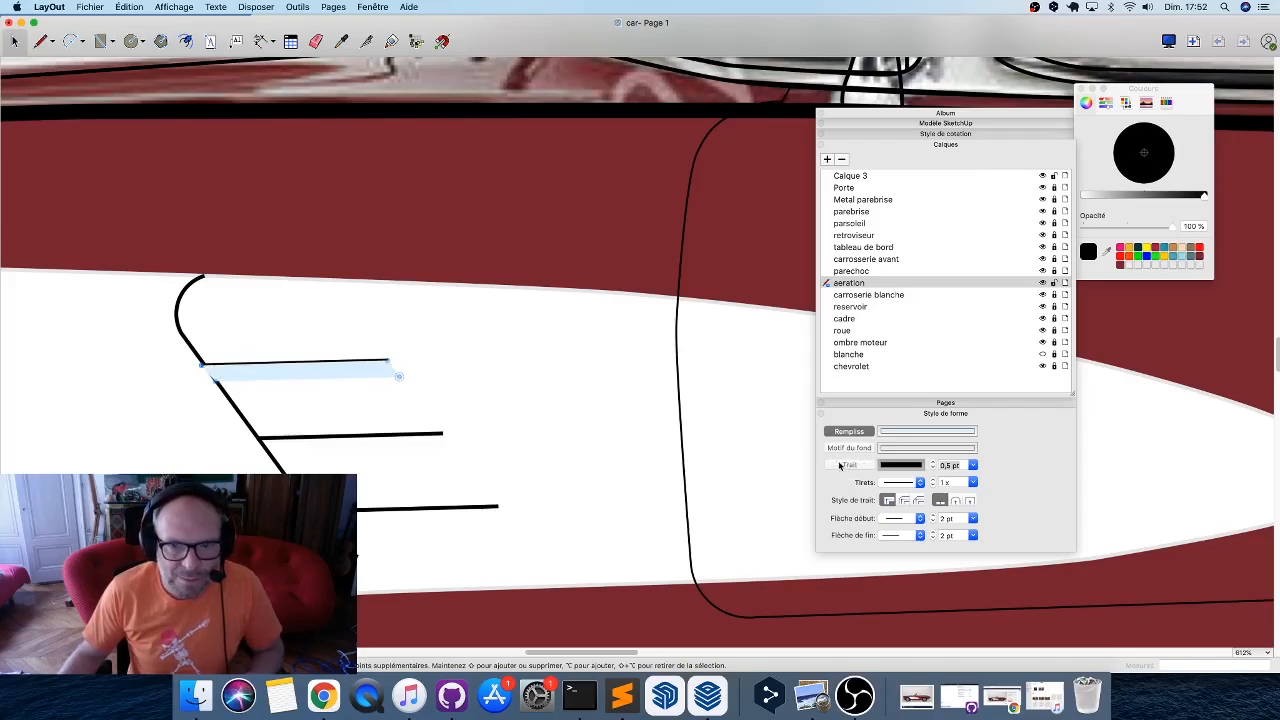
Send the light blue strip behind the vent line group.
right_click(362, 370)
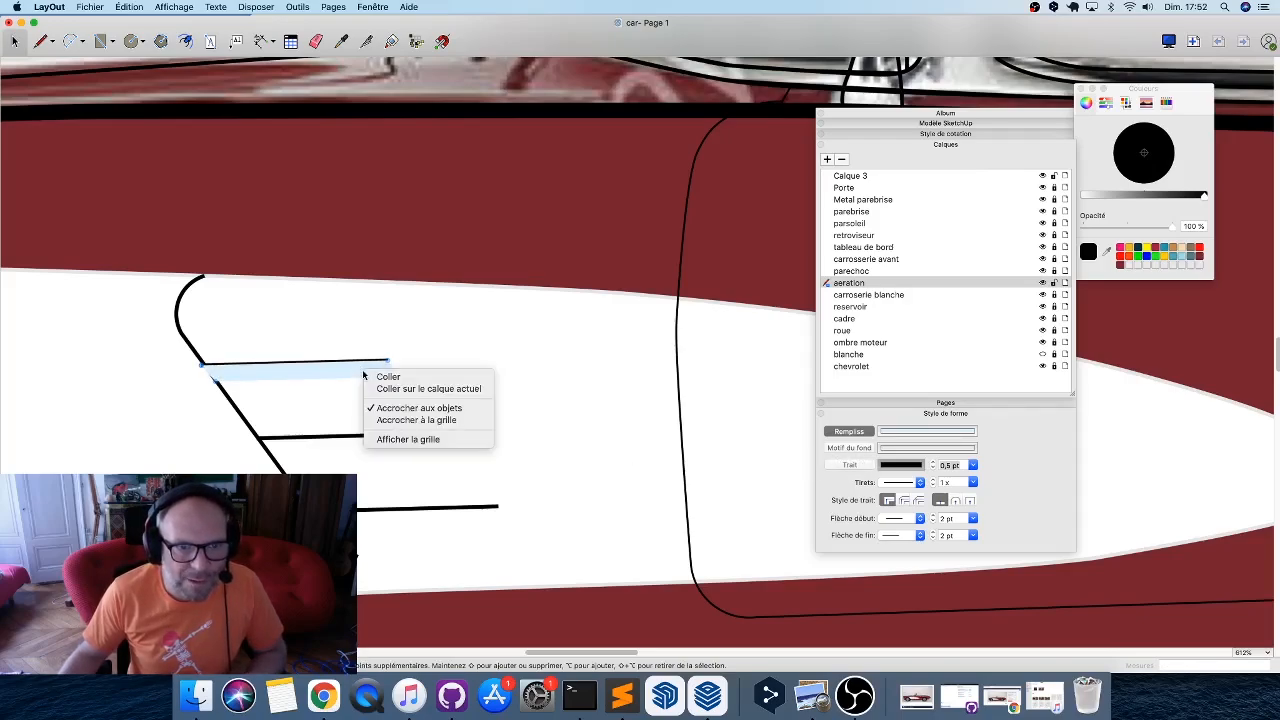
left_click(320, 374)
left_click(320, 374)
left_click(332, 370)
right_click(332, 370)
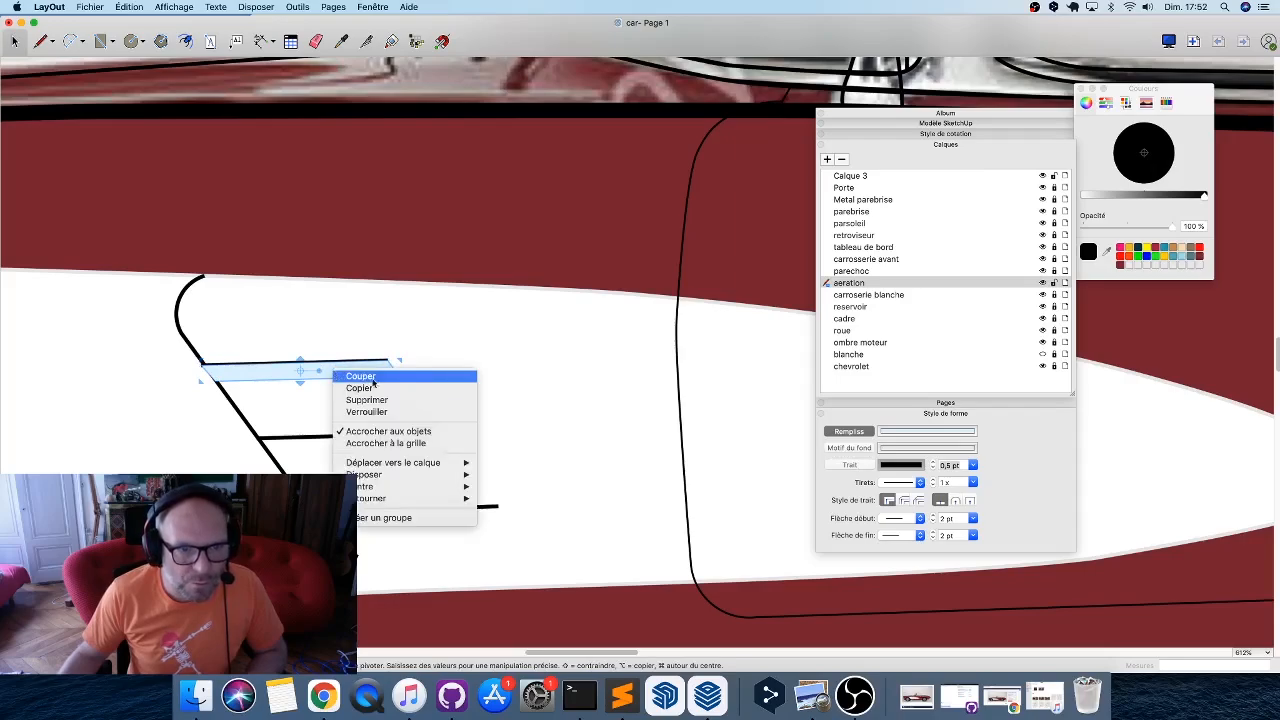
mouse_move(455, 476)
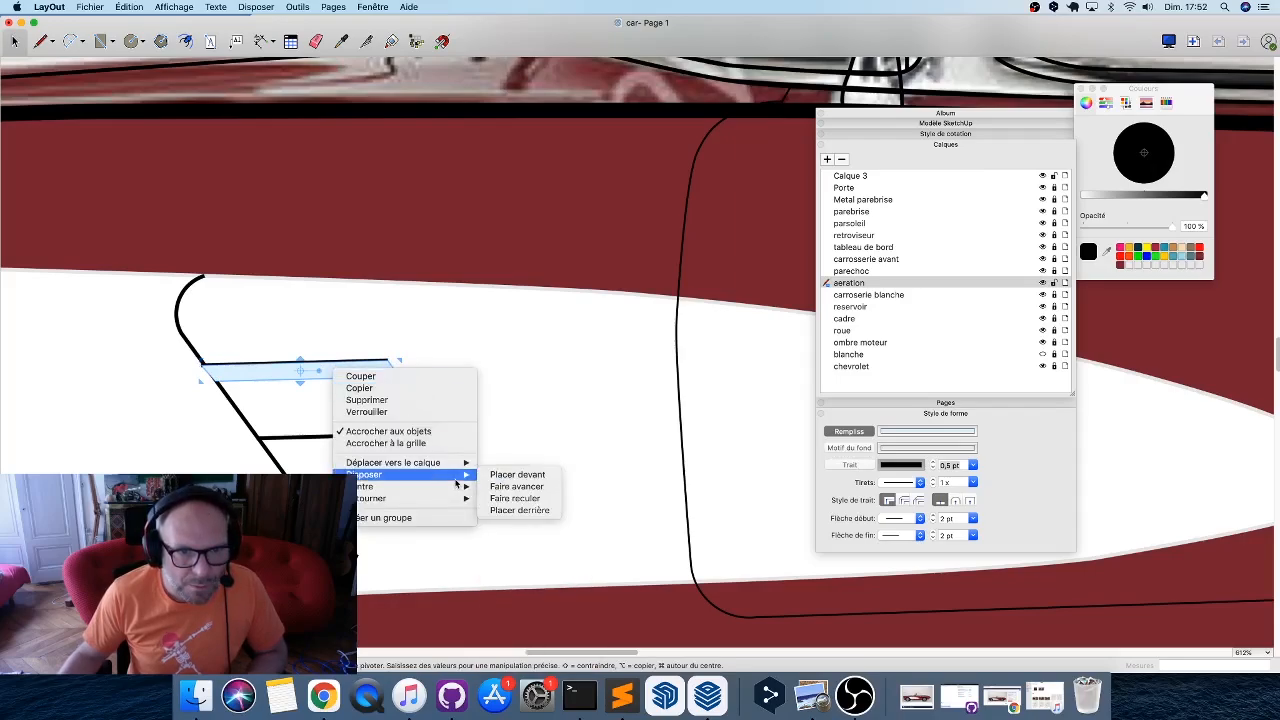
left_click(542, 503)
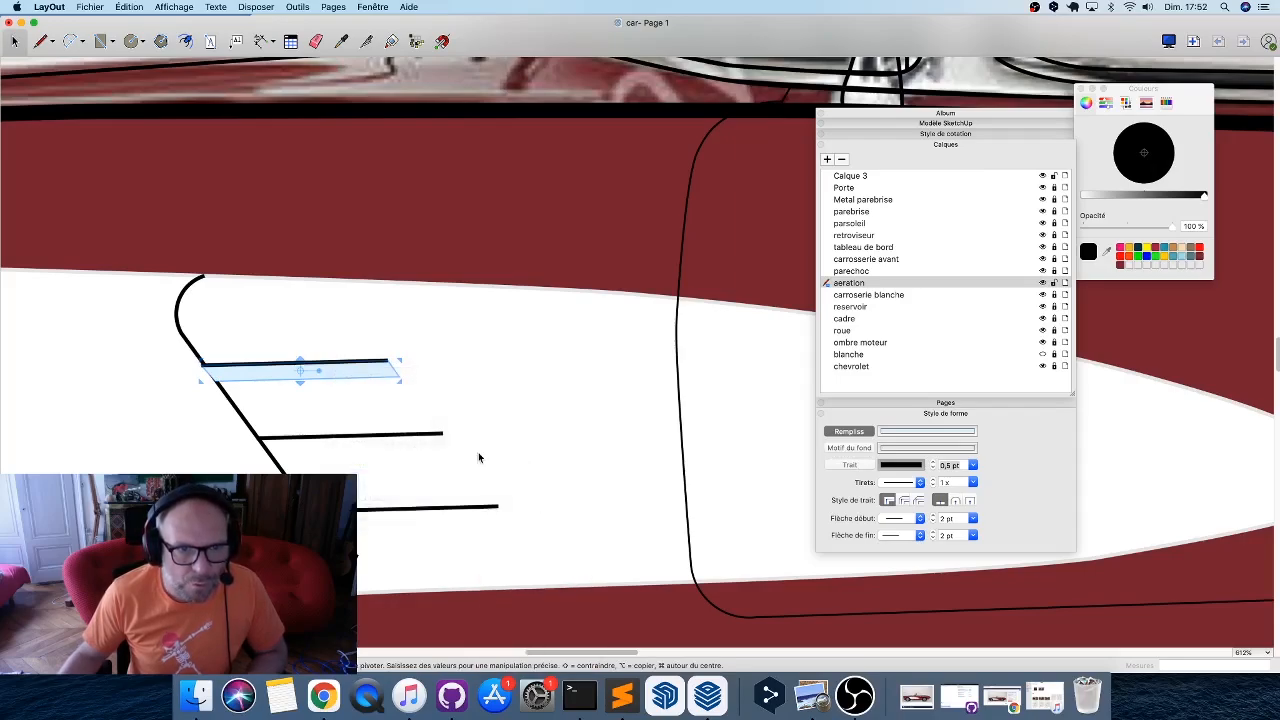
right_click(370, 371)
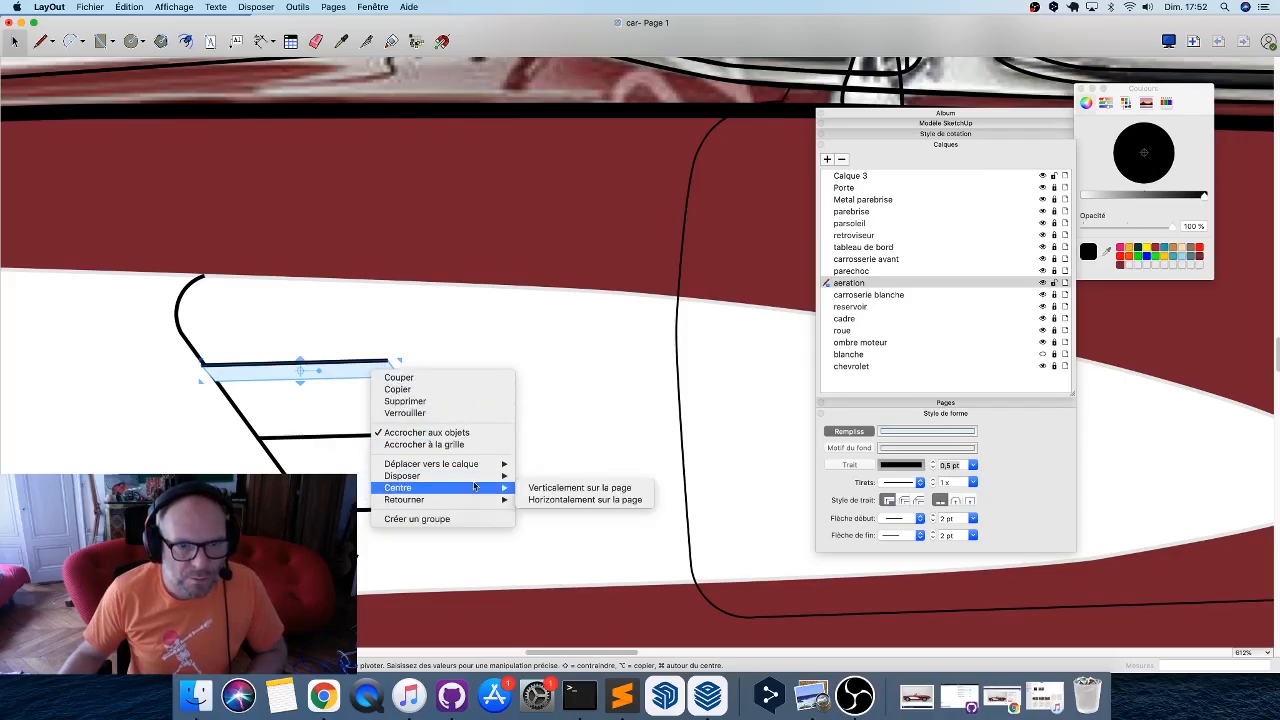
mouse_move(470, 476)
left_click(555, 512)
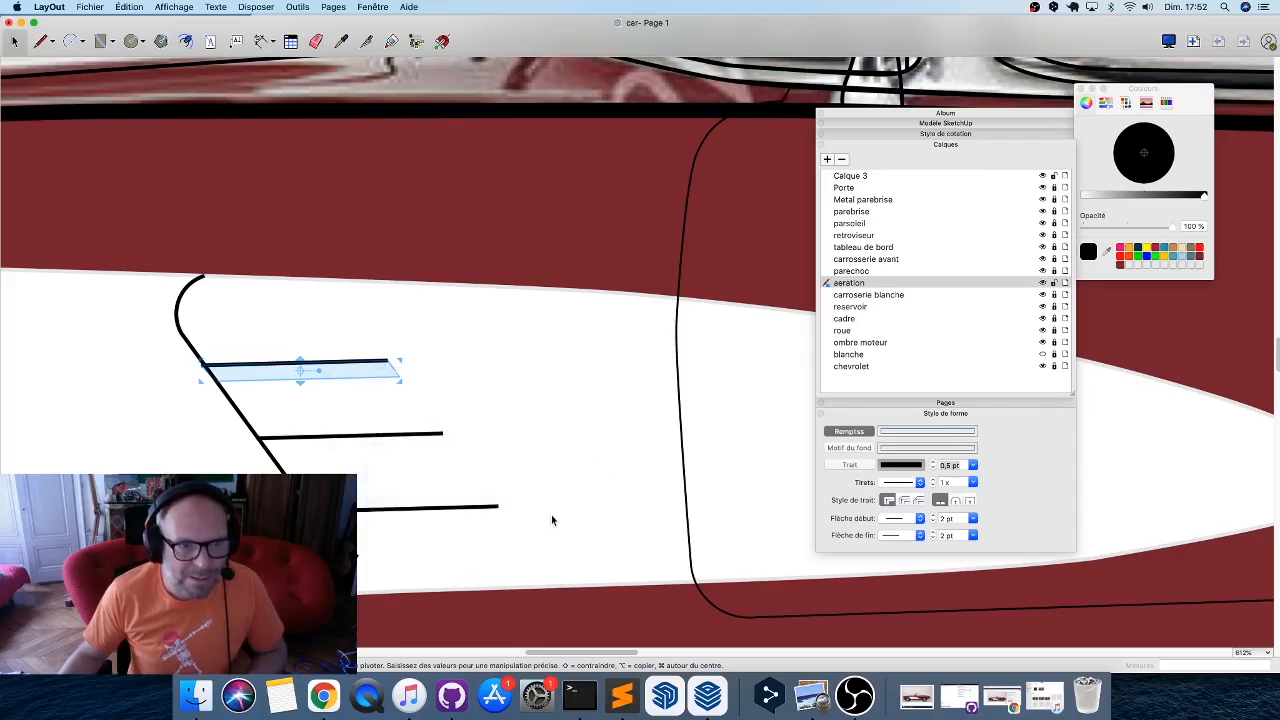
left_click(466, 417)
left_click(322, 370)
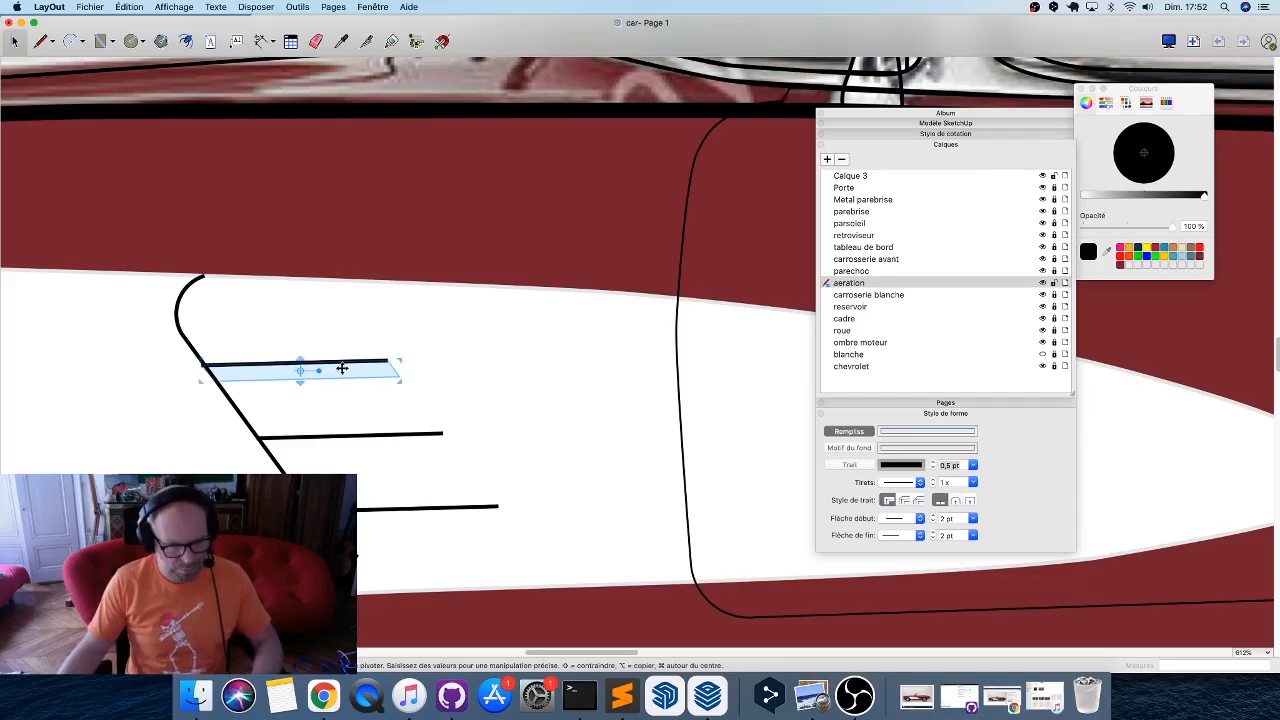
left_click_drag(342, 369, 451, 515)
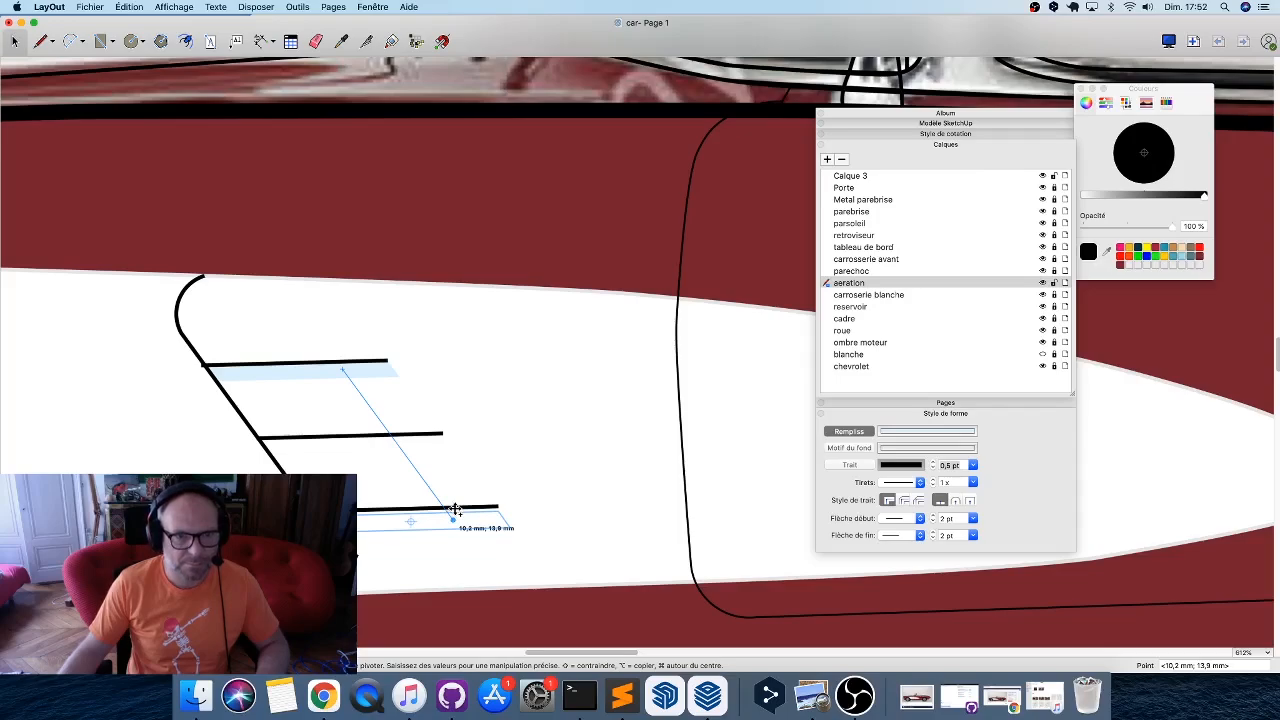
left_click_drag(455, 507, 455, 505, "alt")
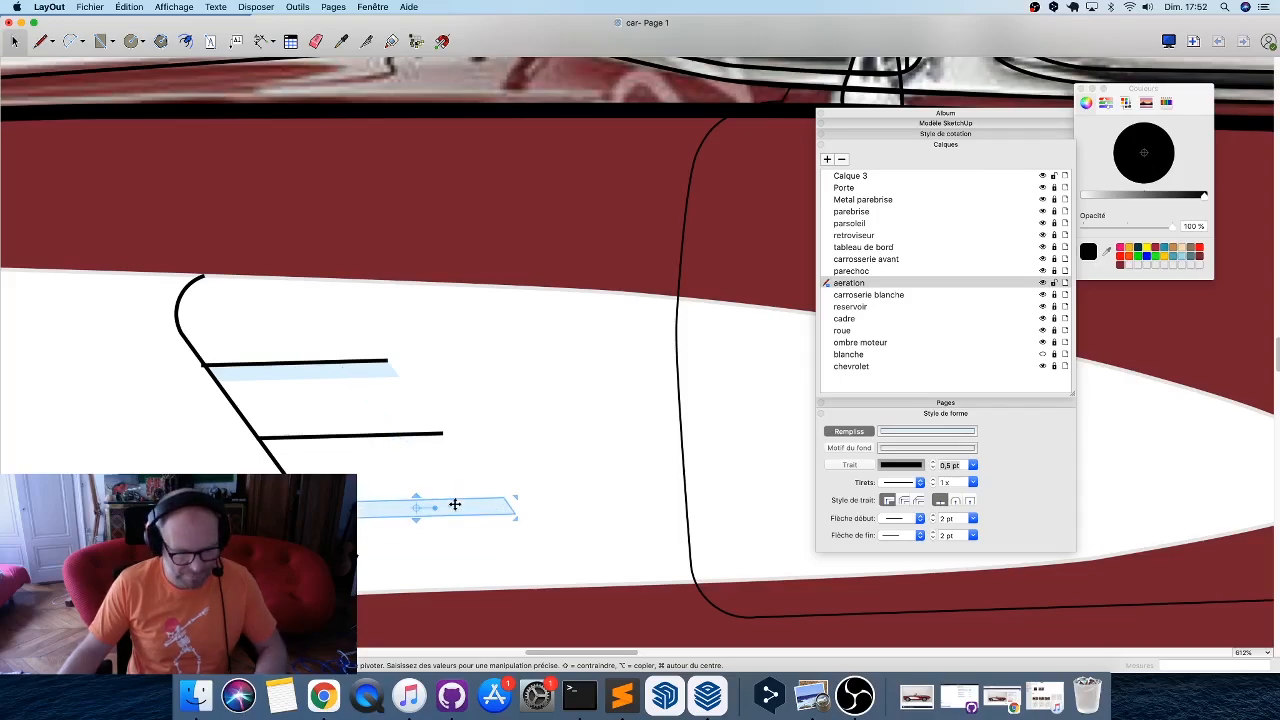
key("super+z")
Copy the strip to just beneath the lowest vent line and divide the copy distance with /2 to fill the middle line.
left_click(287, 372)
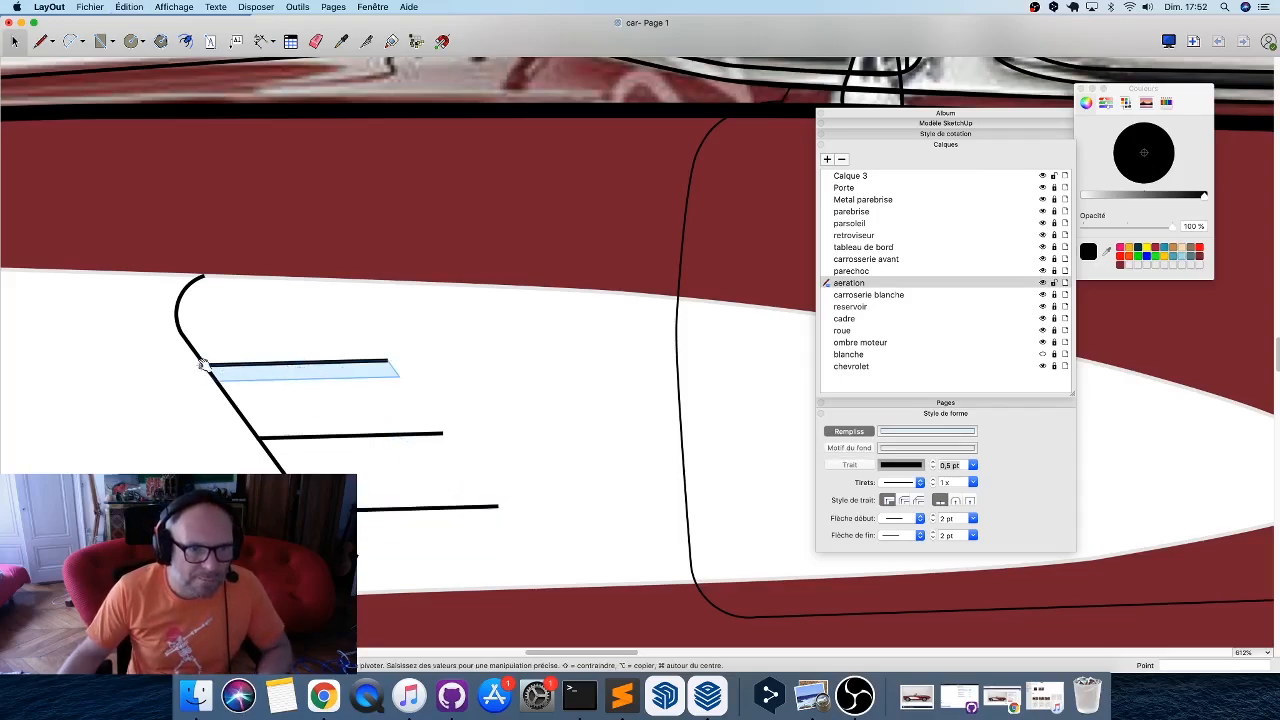
left_click_drag(328, 375, 431, 519)
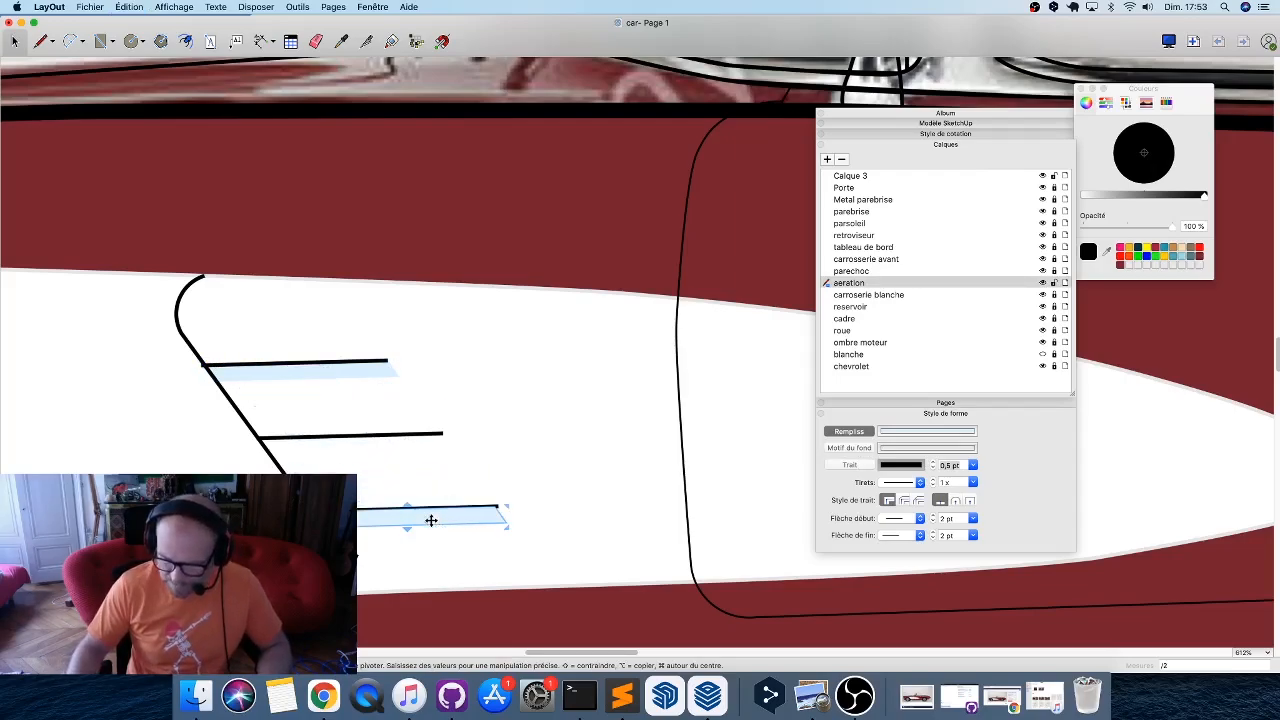
type("/2")
key("Return")
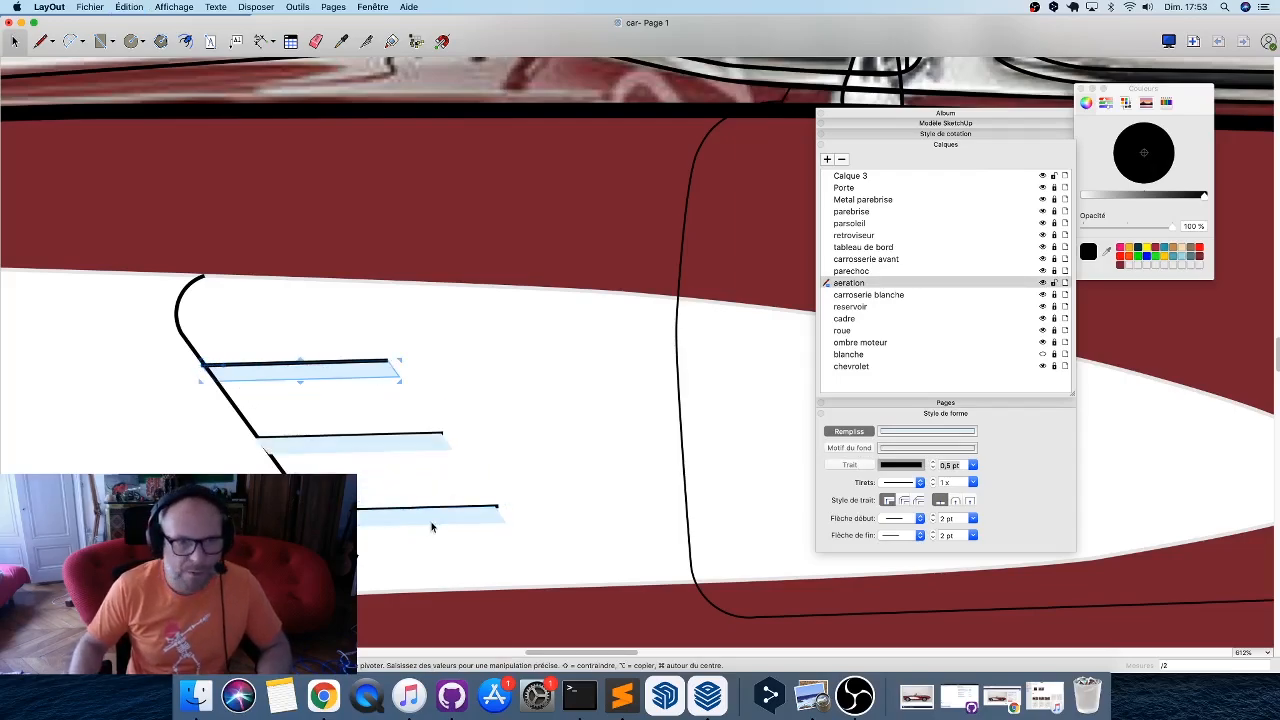
Send the middle and lowest strip copies behind the vent lines.
left_click(400, 440)
left_click(441, 512, "shift")
right_click(441, 500)
mouse_move(545, 594)
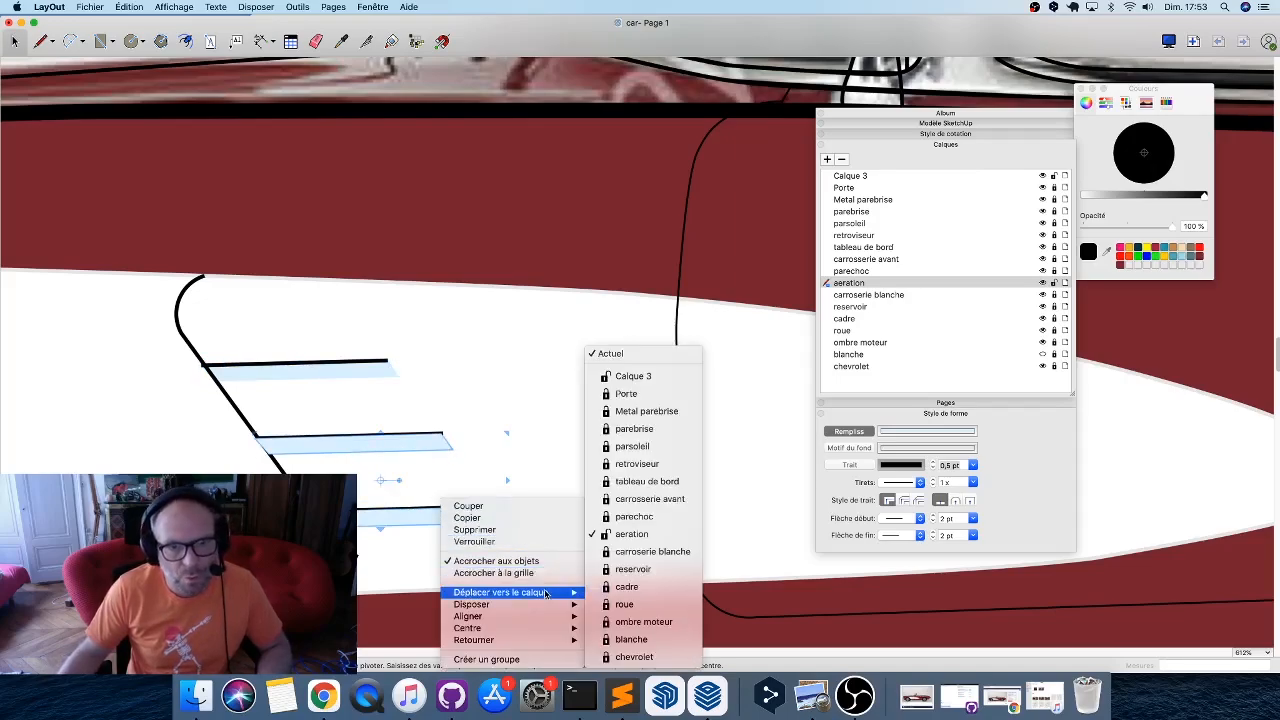
left_click(615, 643)
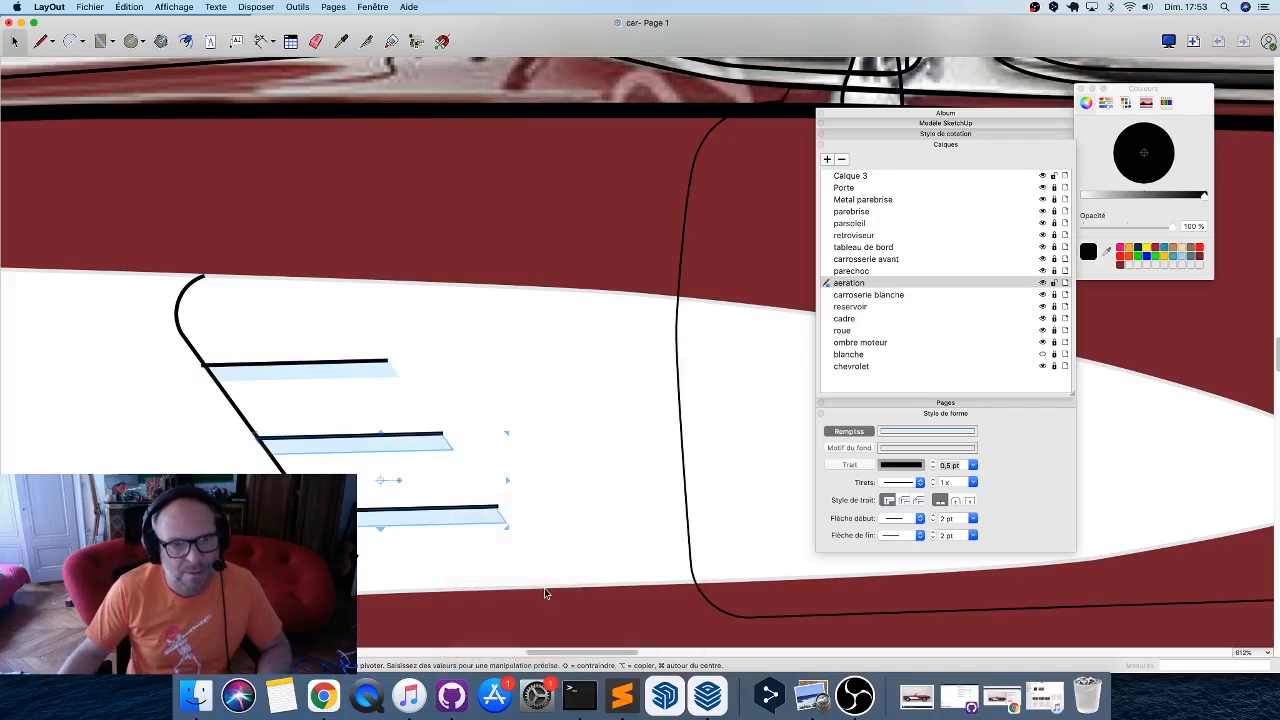
left_click(543, 553)
Taper the lowest strip by moving its lower outer corner up to just beneath the end of its vent line.
scroll(325, 479, "down", 9)
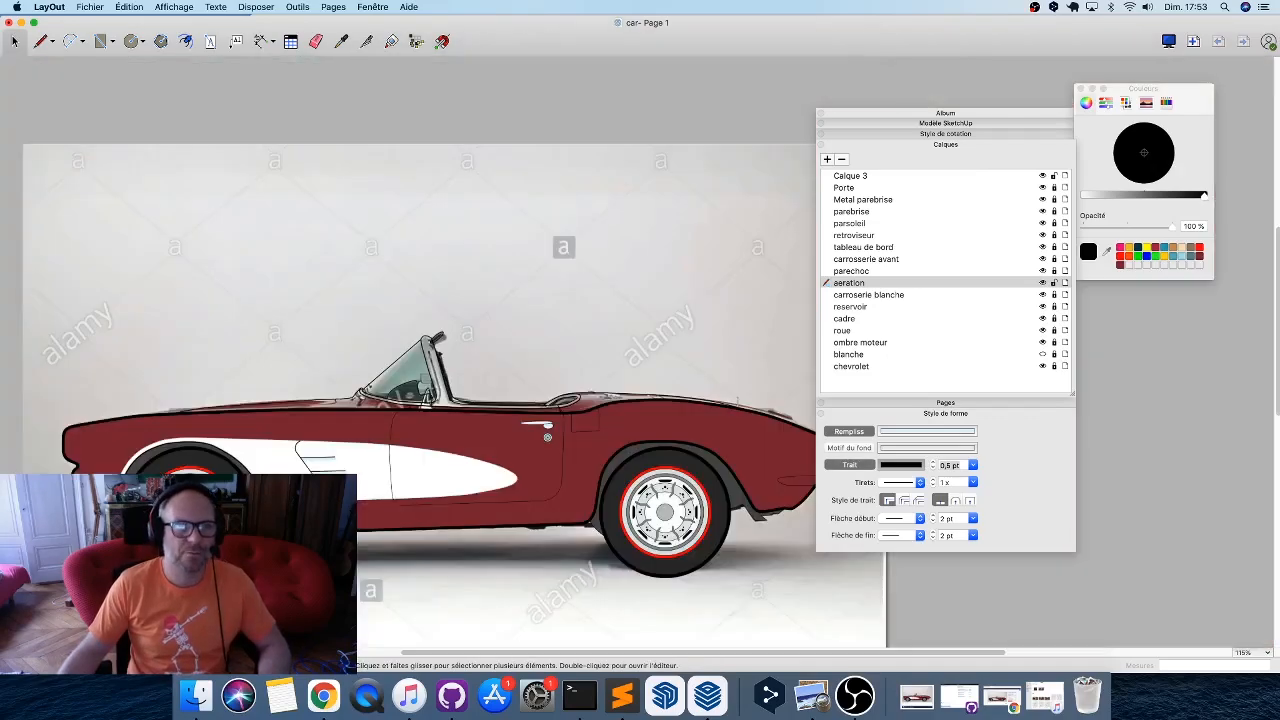
scroll(549, 436, "up", 8)
left_click(463, 510)
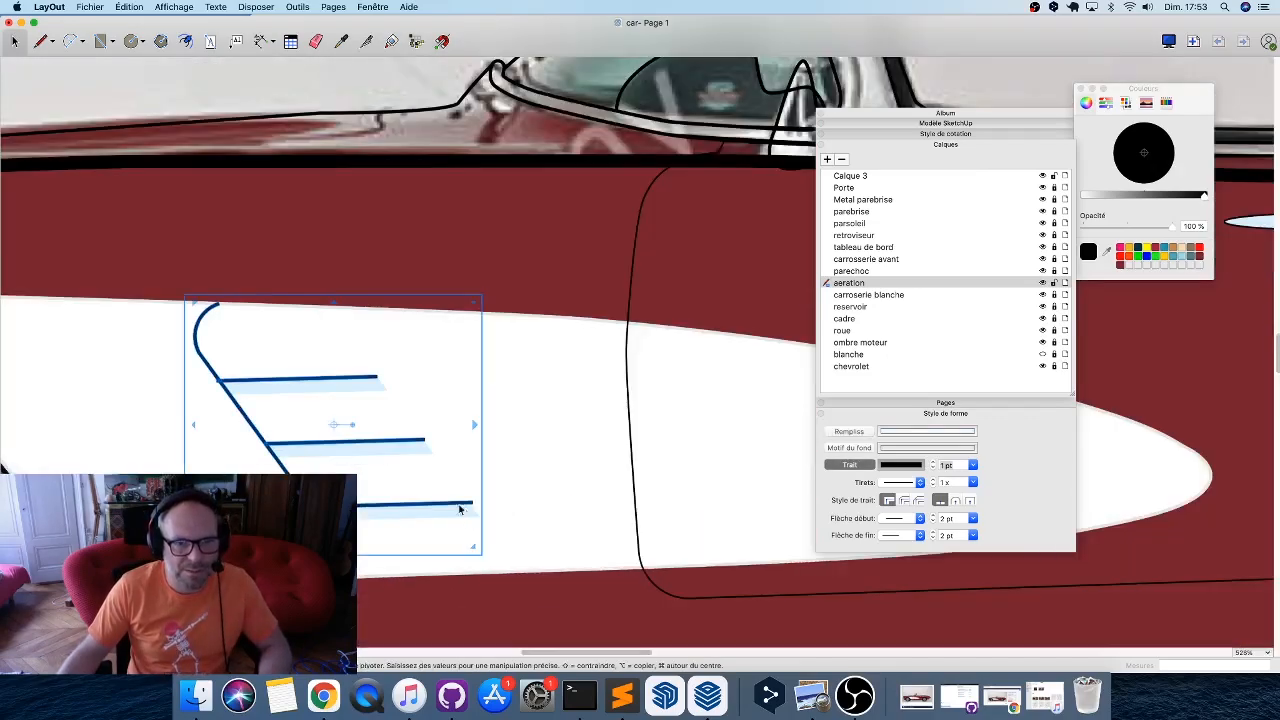
double_click(436, 509)
scroll(436, 509, "up", 5)
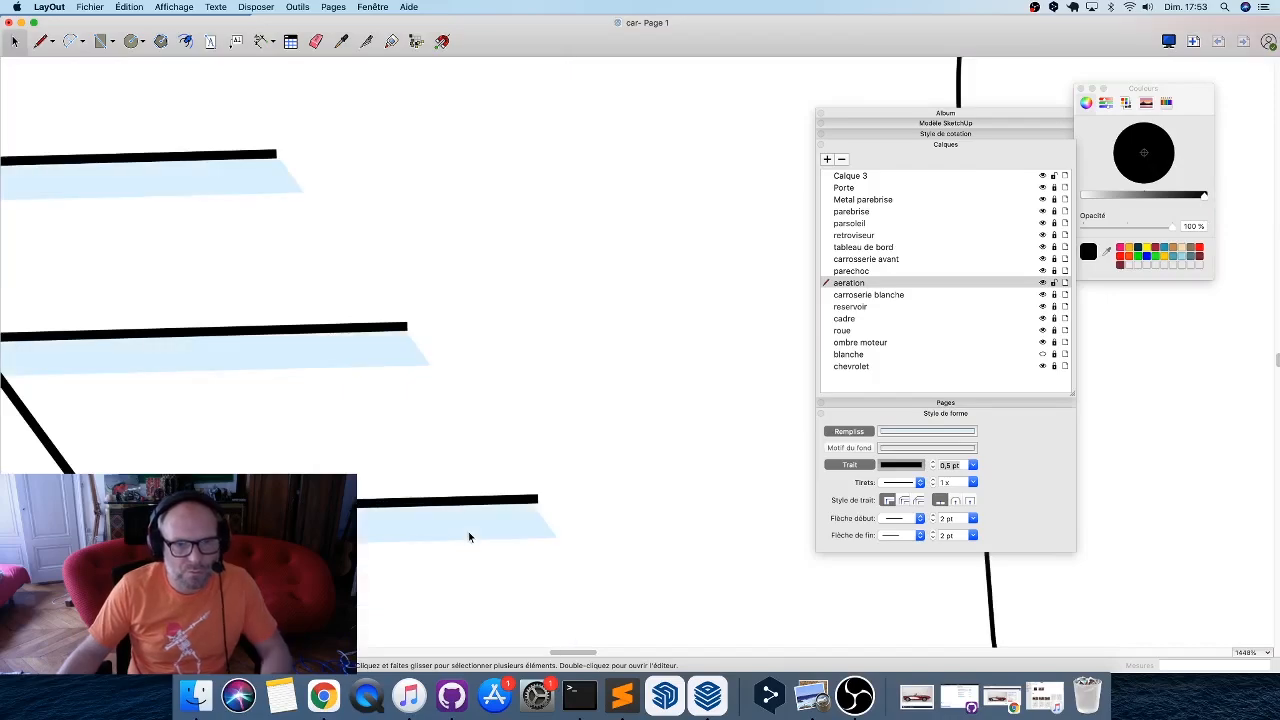
left_click(480, 531)
double_click(494, 531)
left_click_drag(558, 538, 539, 512)
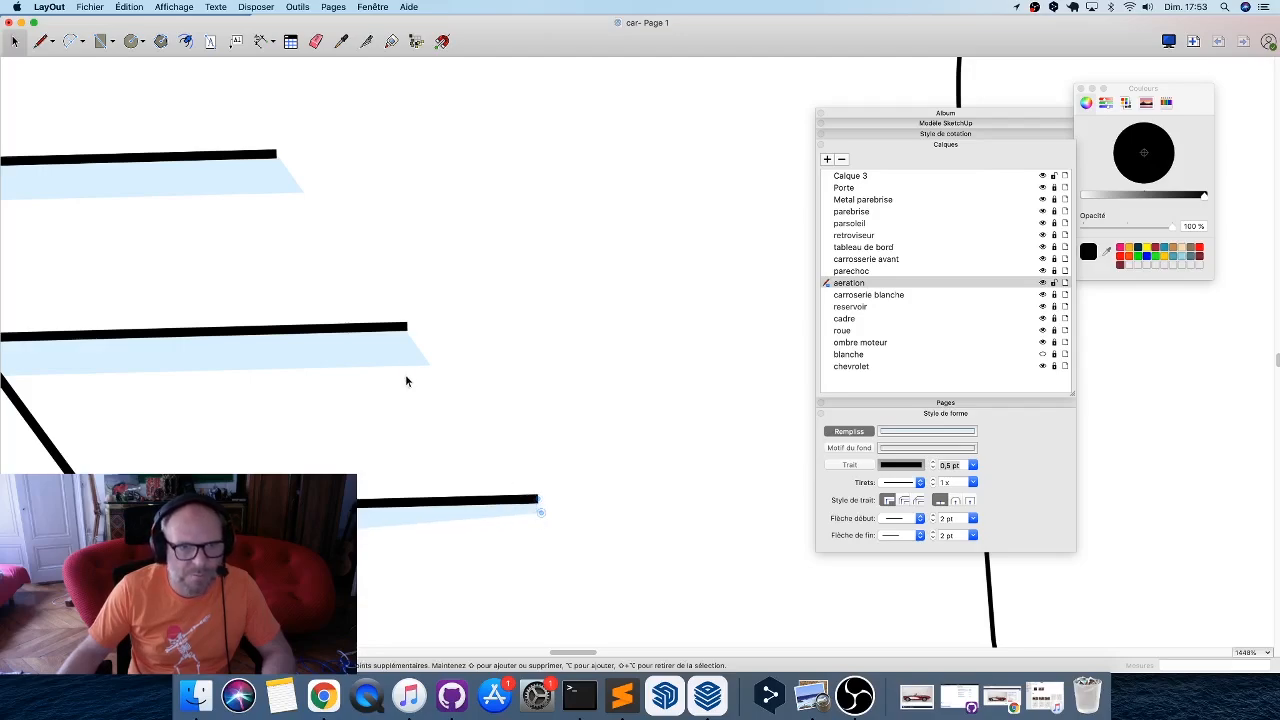
Taper the middle and upper vent strips by moving each one's lower outer corner up to just beneath the end of its vent line.
left_click(406, 350)
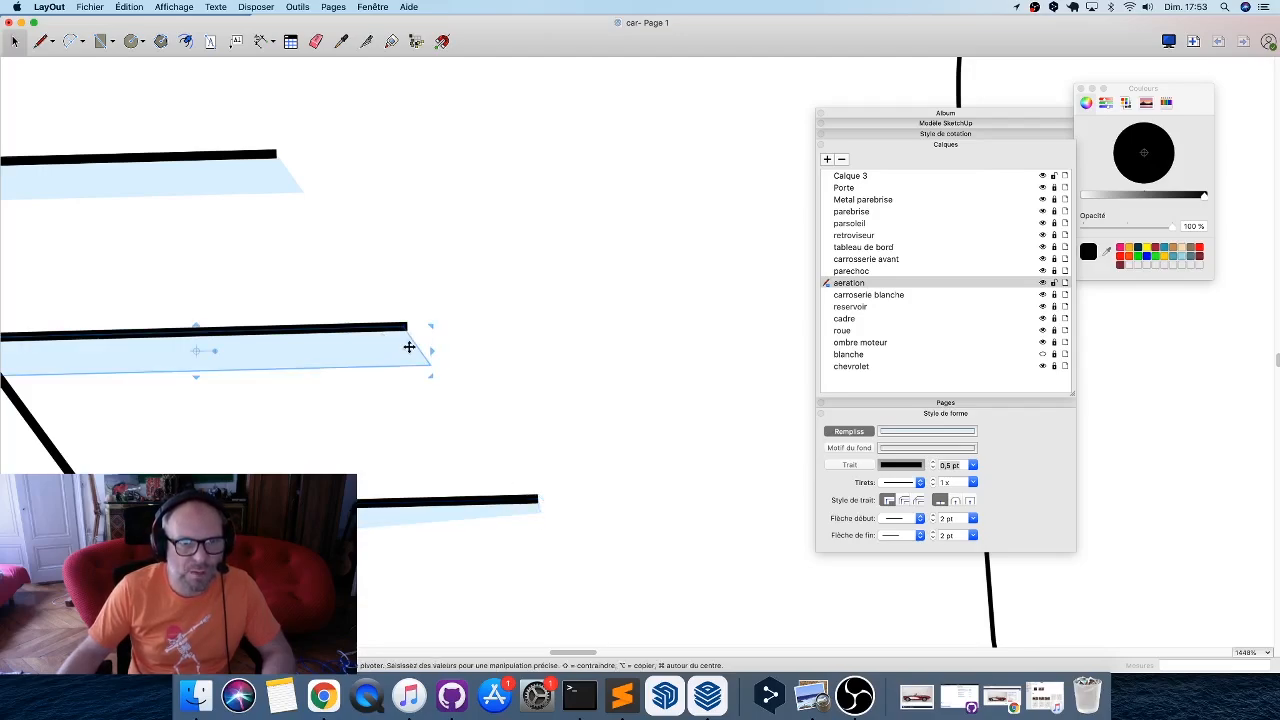
left_click_drag(428, 363, 410, 344)
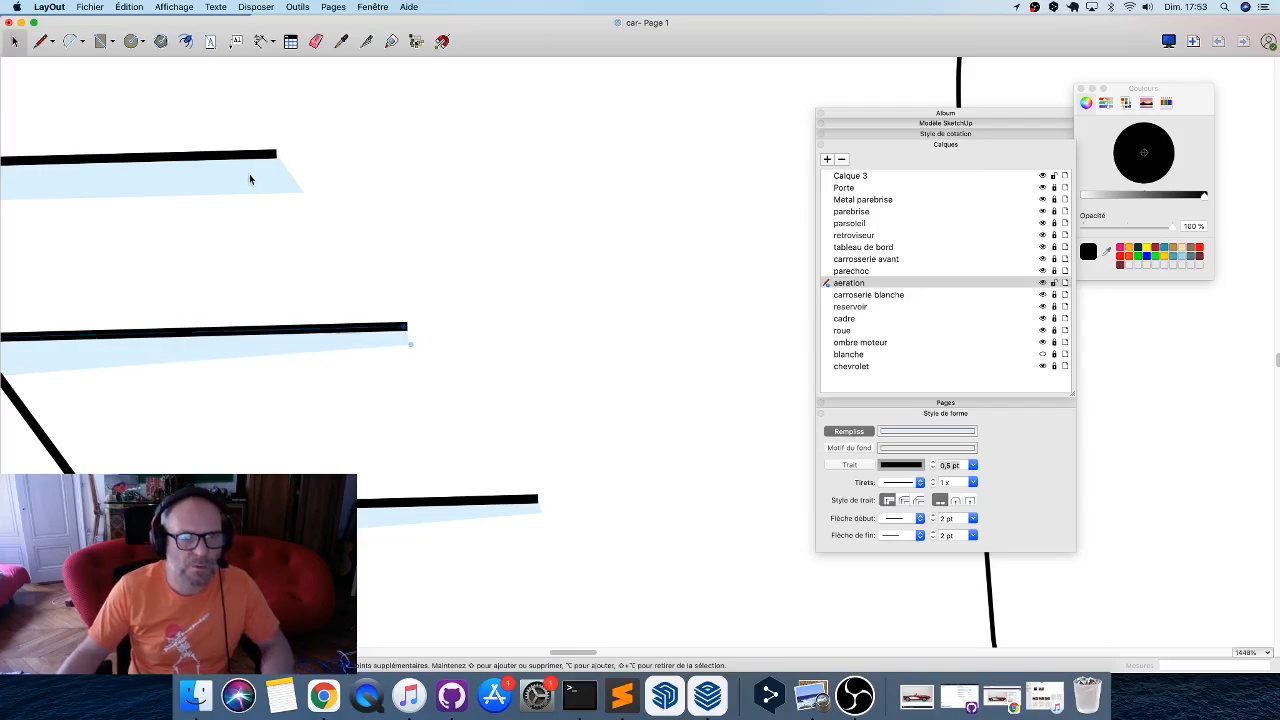
middle_click_drag(240, 180, 643, 308)
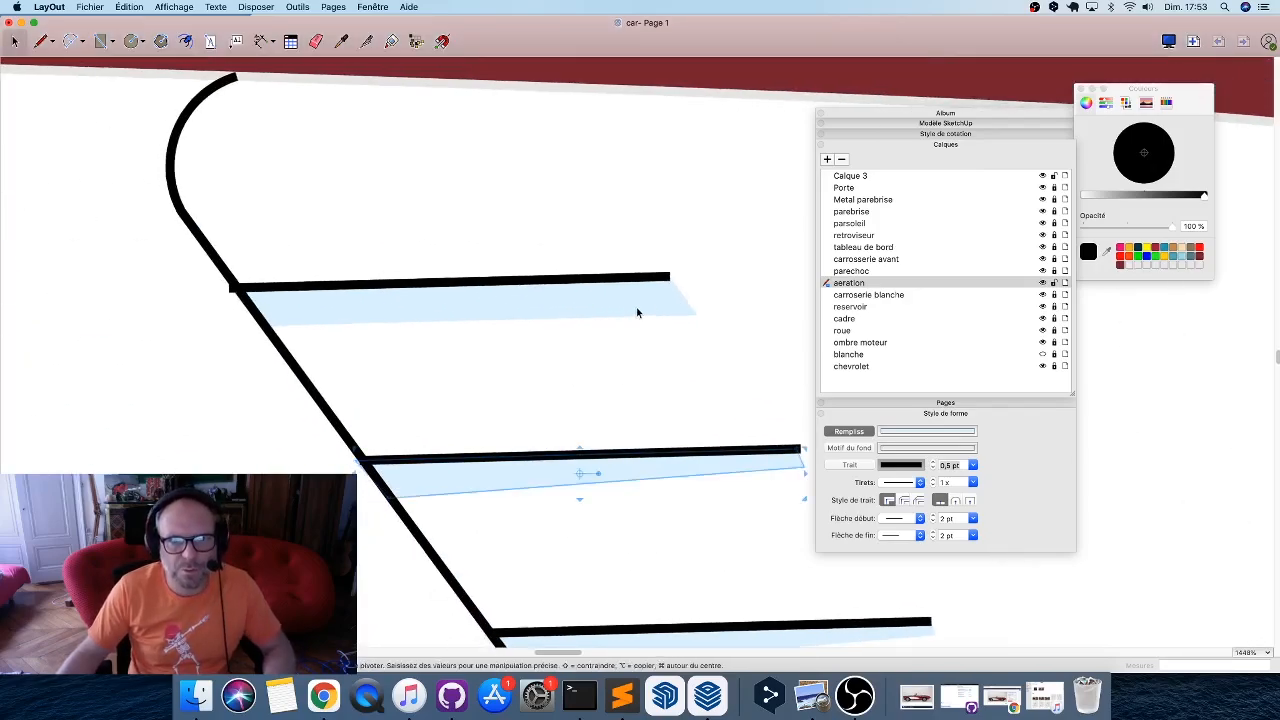
left_click(544, 318)
left_click(543, 317)
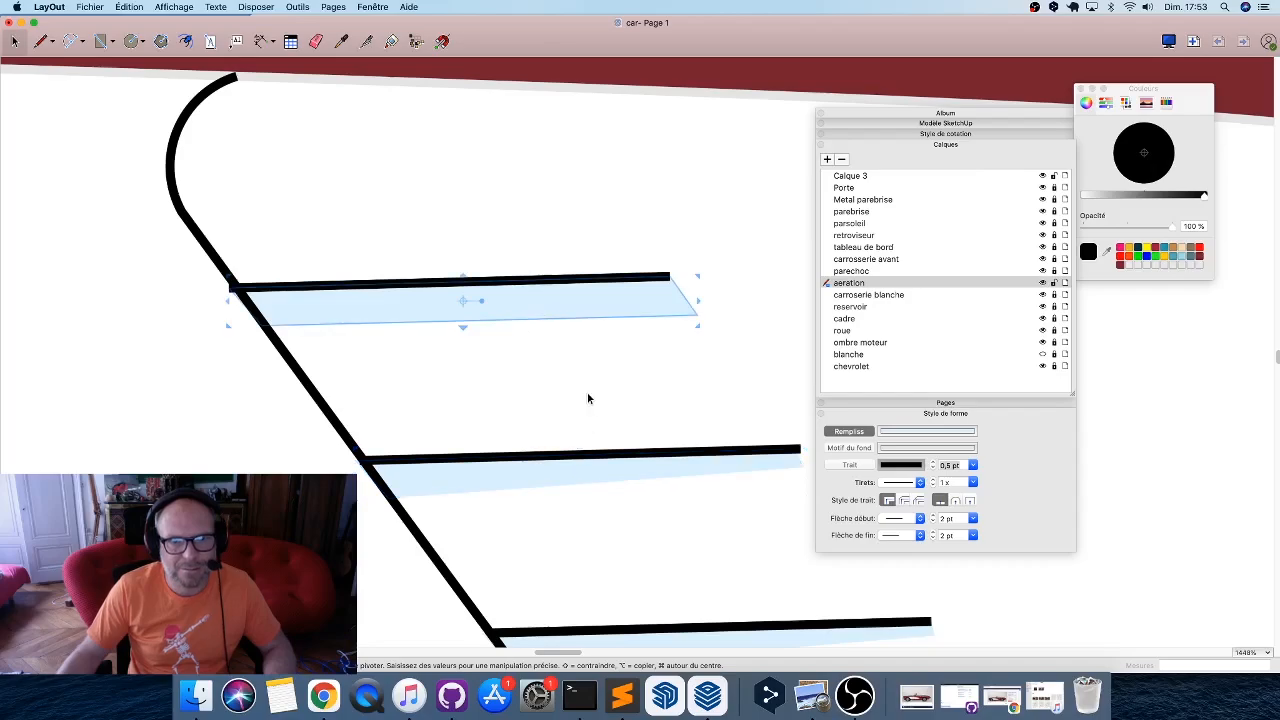
double_click(688, 314)
left_click_drag(690, 316, 666, 292)
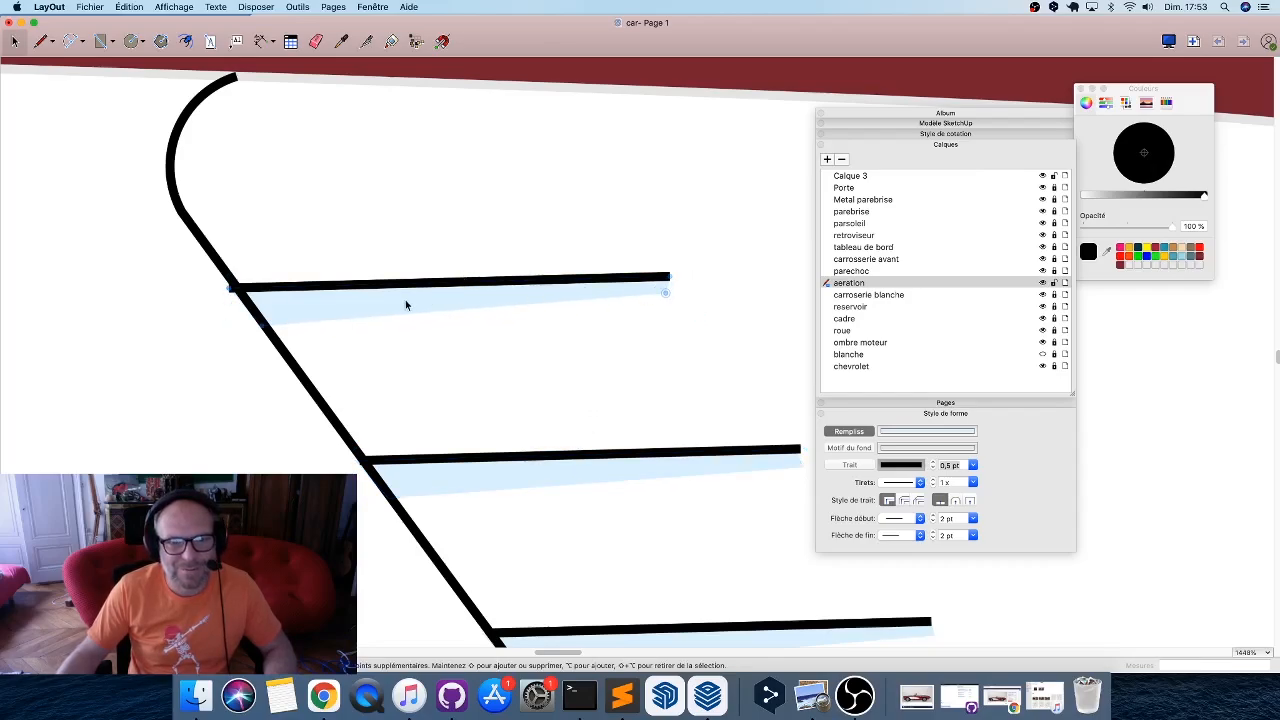
scroll(308, 310, "down", 3)
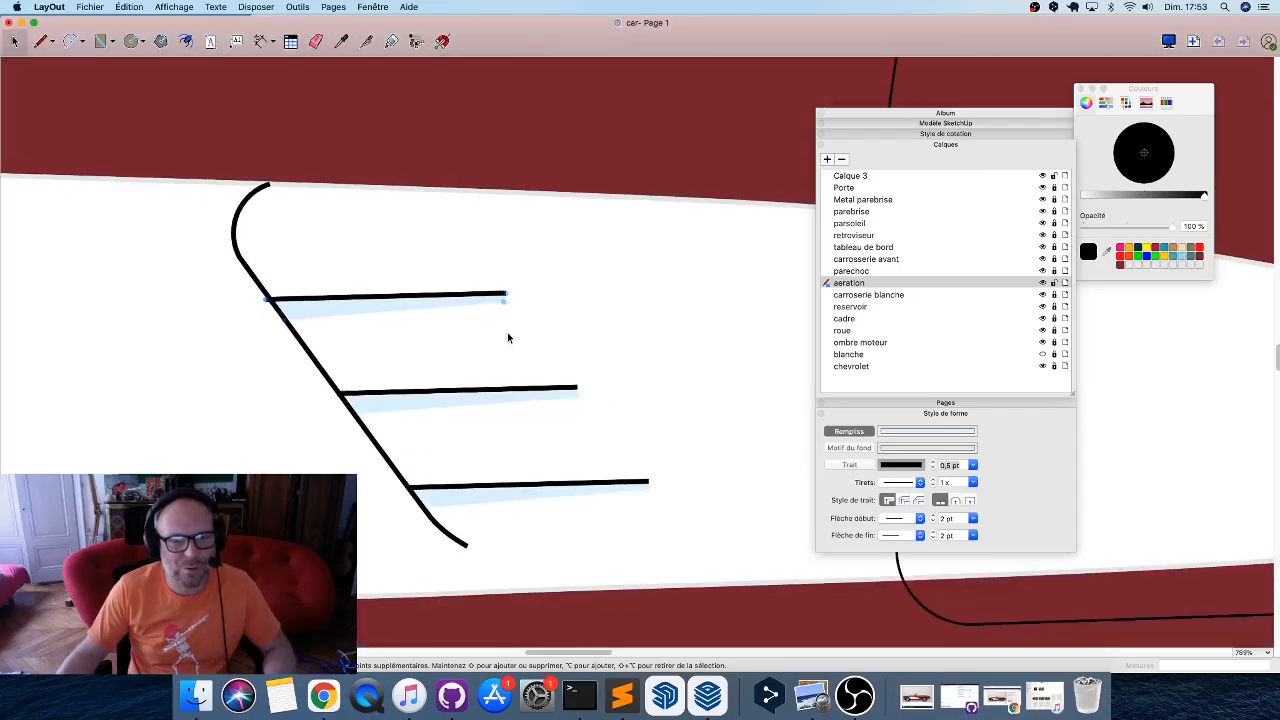
Select all three vent shading strips together and lighten their fill to a very pale, near-white blue.
left_click(314, 310)
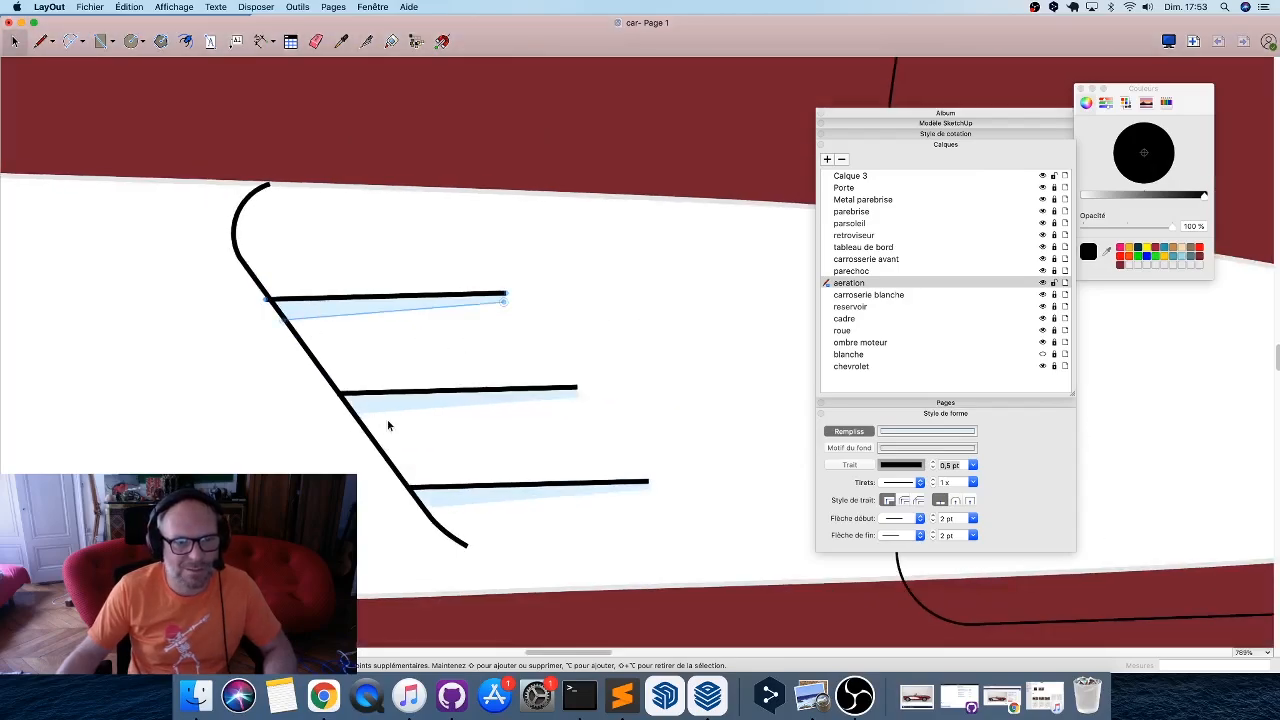
left_click(452, 510)
double_click(449, 500)
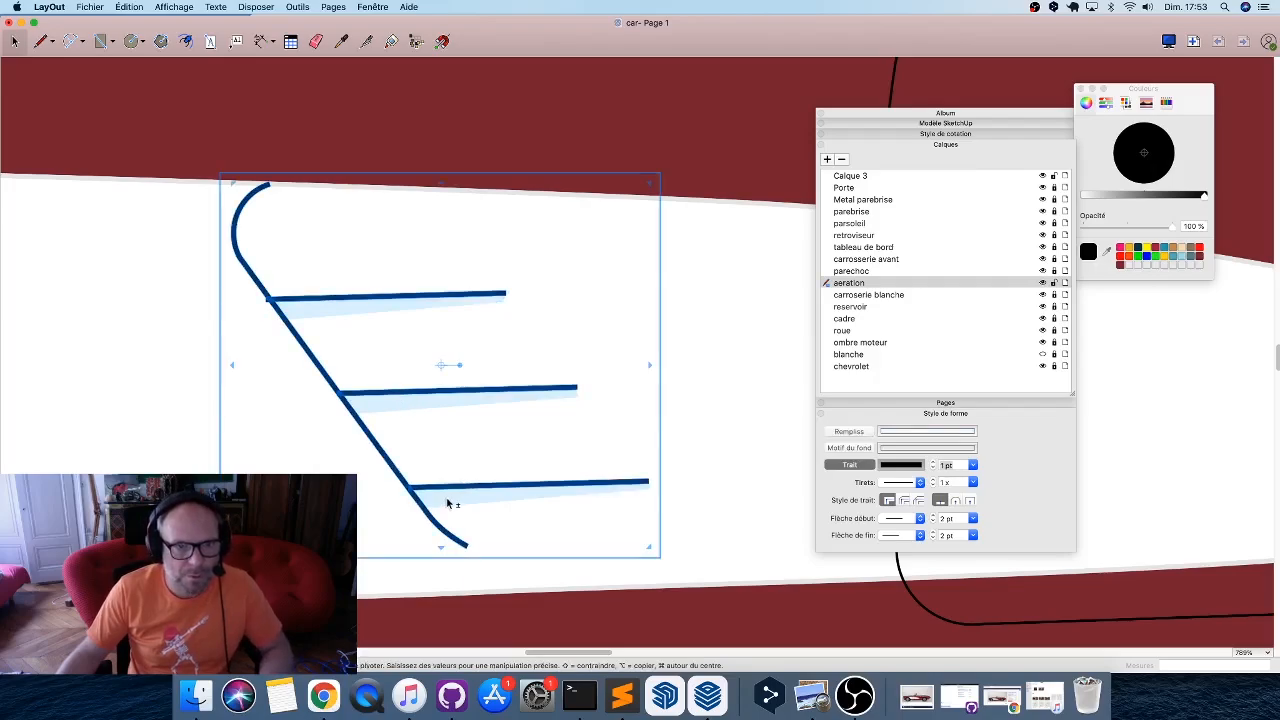
left_click(390, 407, "shift")
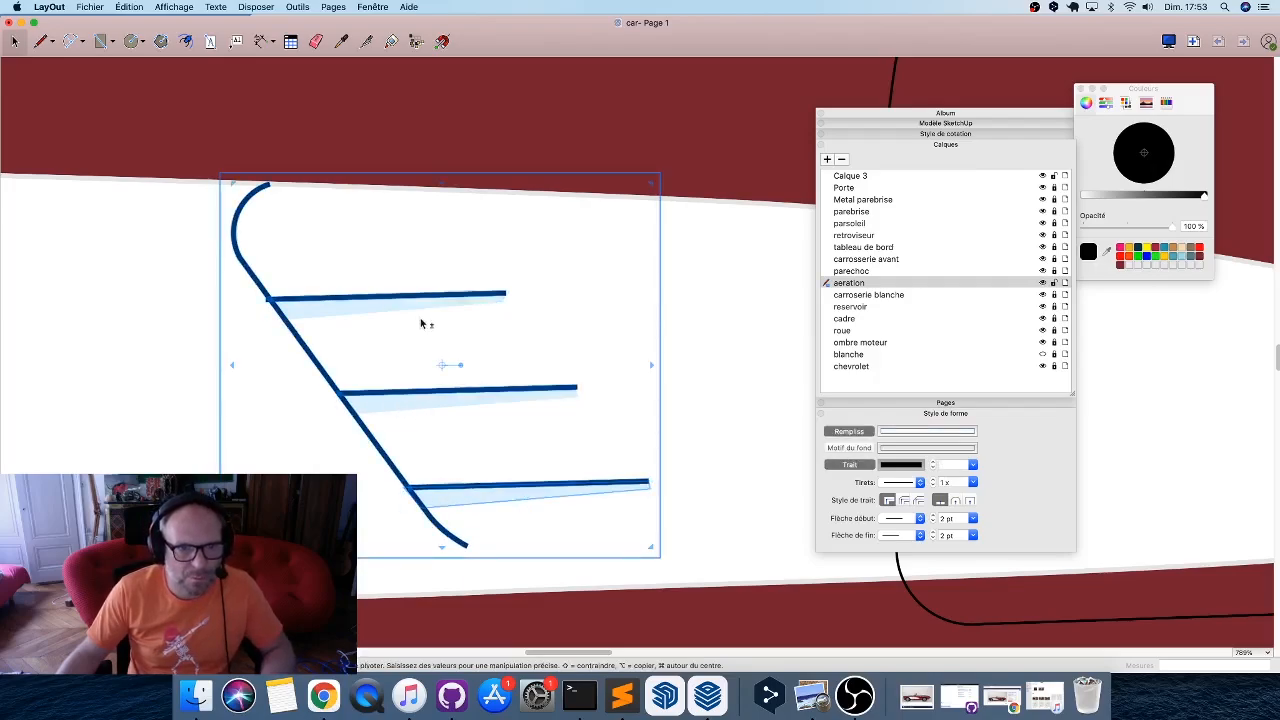
left_click(388, 408)
left_click(358, 318, "shift")
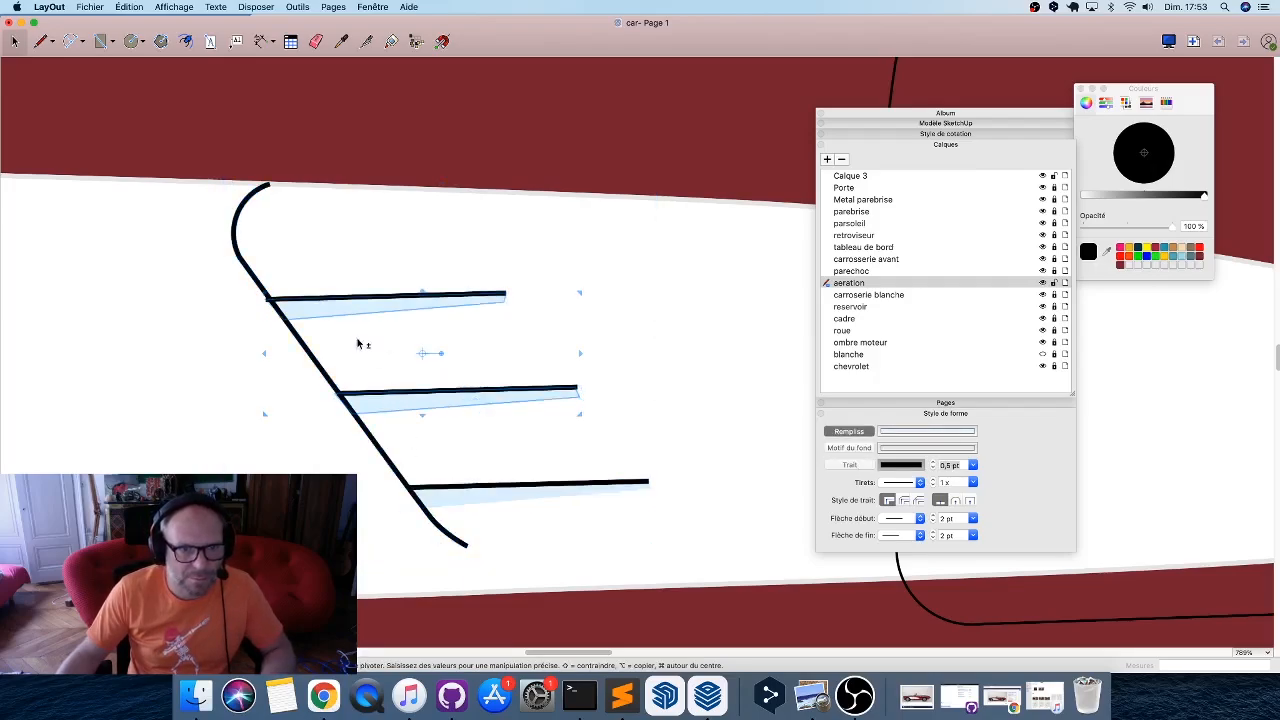
left_click(460, 508, "shift")
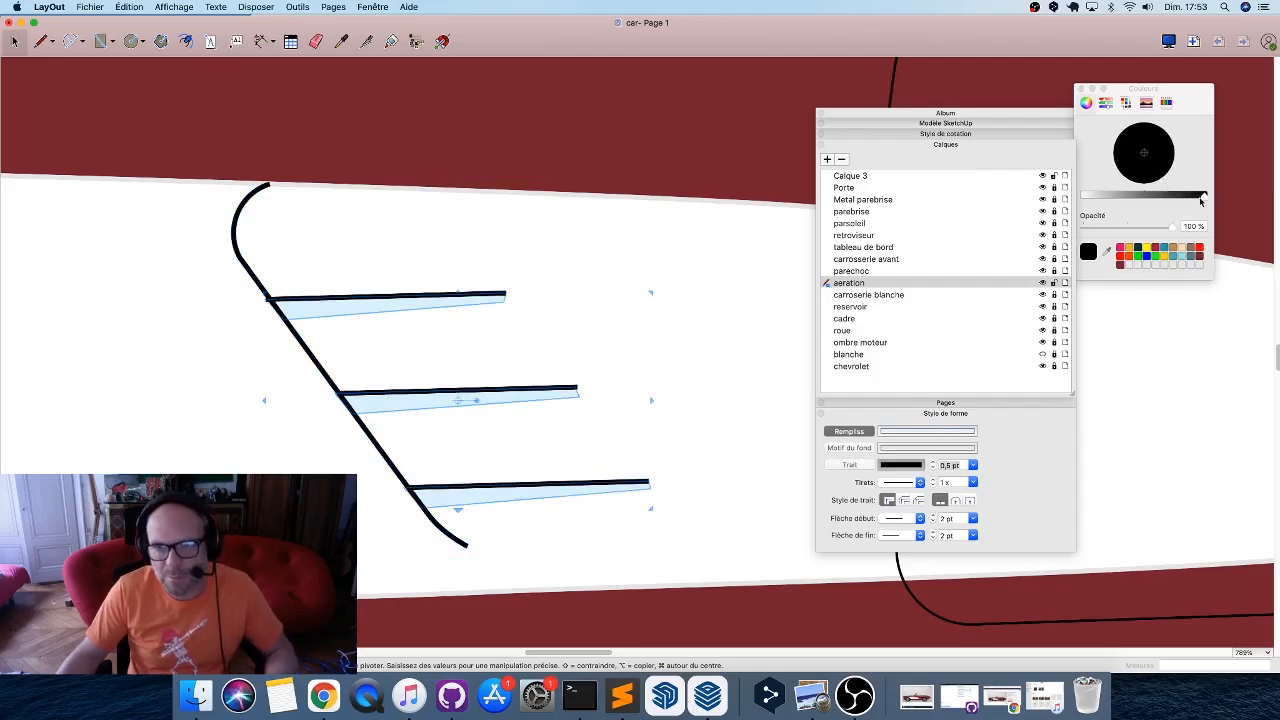
left_click(974, 431)
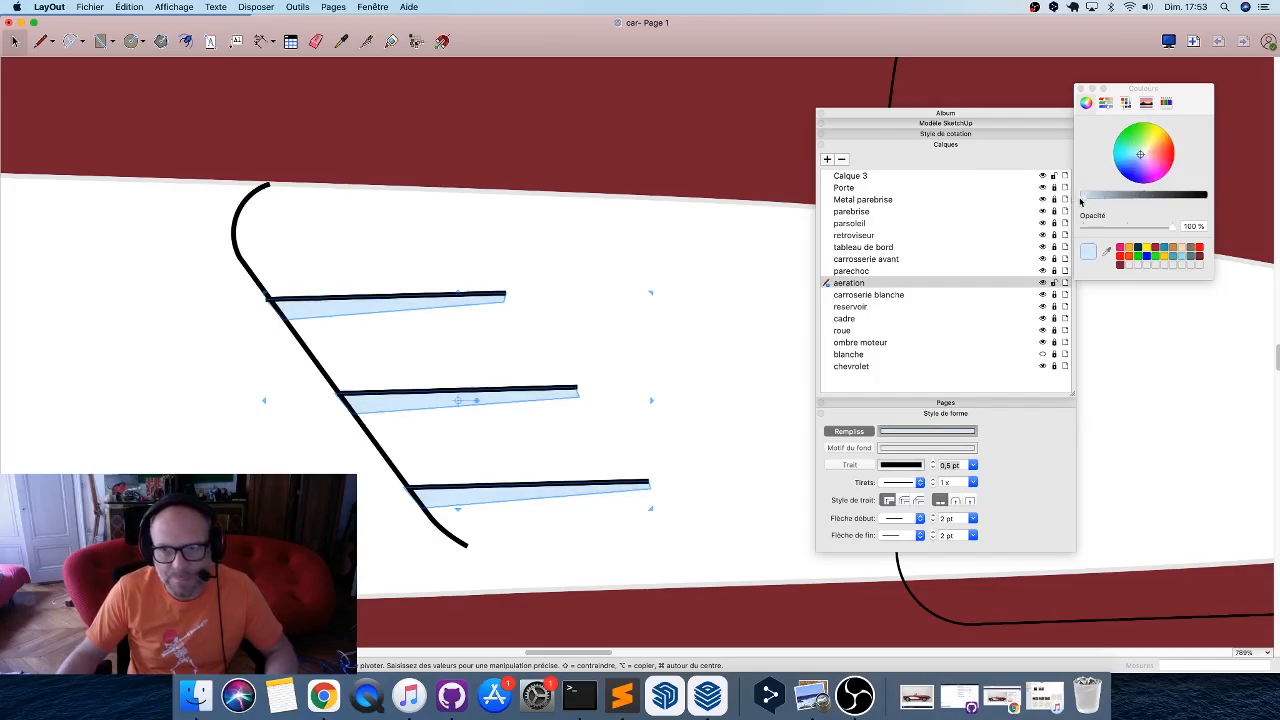
left_click(1142, 154)
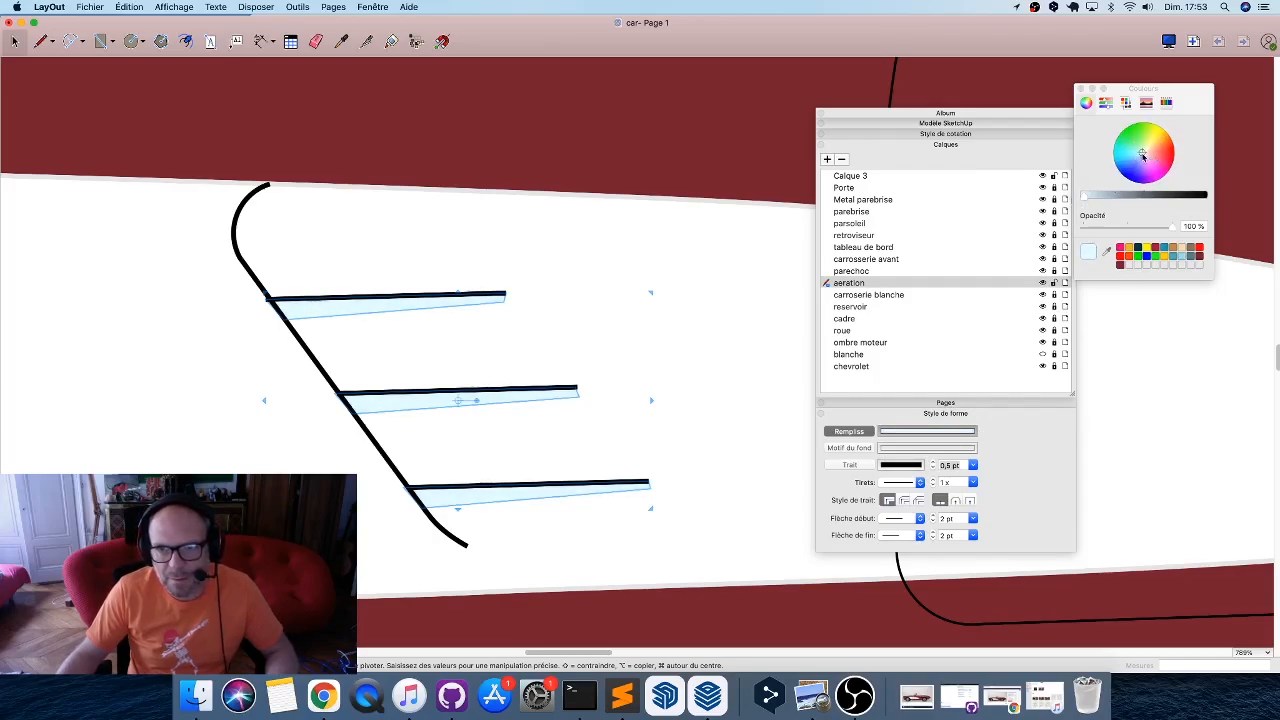
left_click_drag(1144, 156, 1144, 158)
left_click(677, 377)
scroll(443, 366, "down", 5)
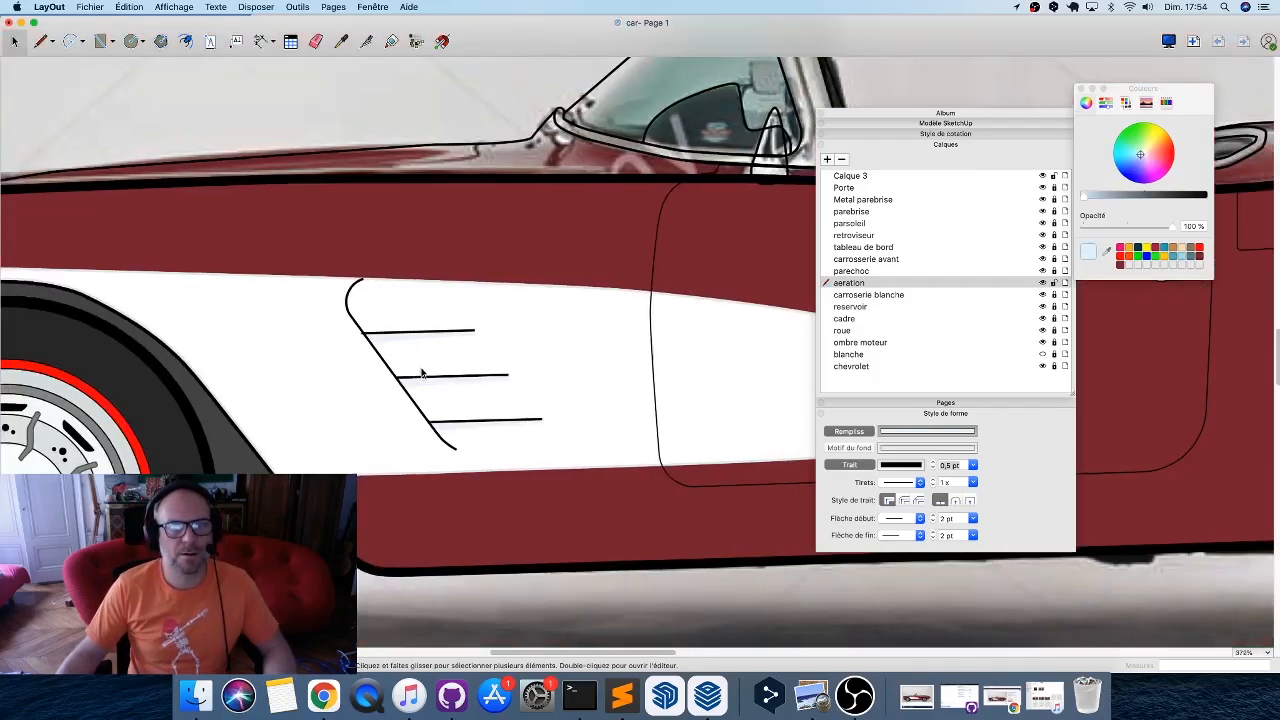
scroll(421, 373, "down", 3)
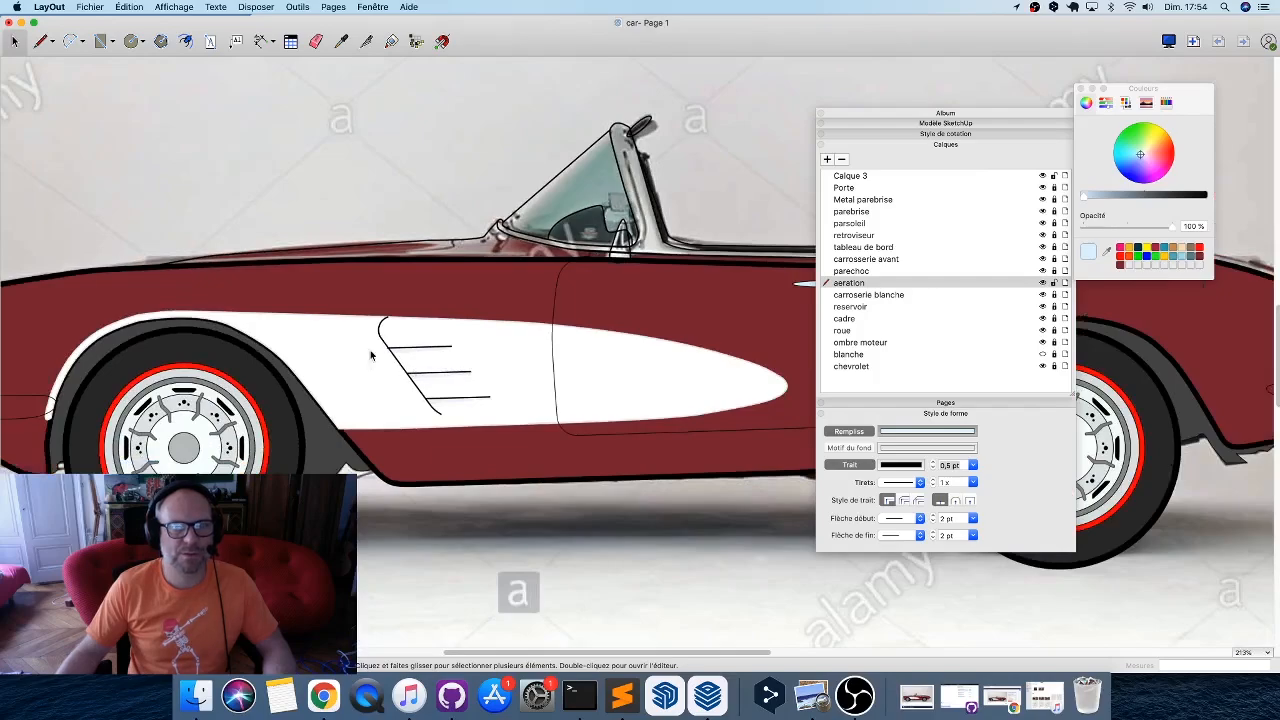
Try to split the upper vent line where it crosses the slanted line and delete the short stub sticking out.
scroll(370, 355, "up", 15)
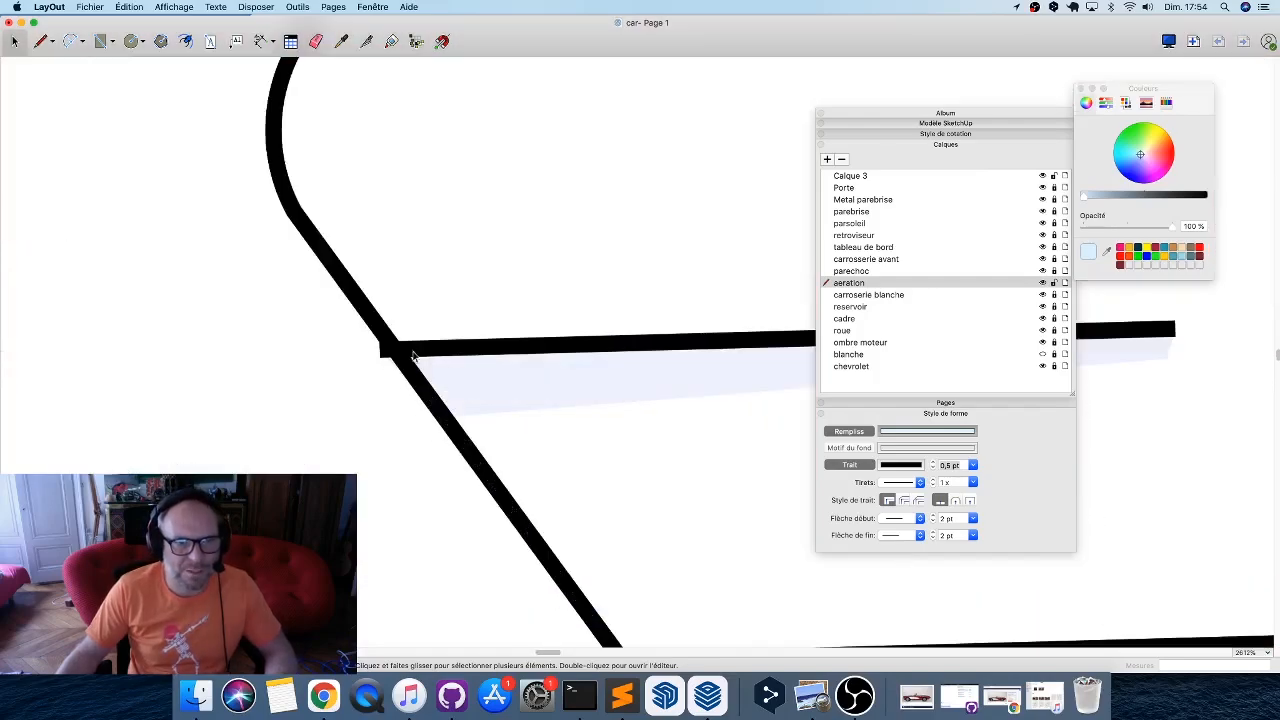
double_click(405, 354)
double_click(443, 351)
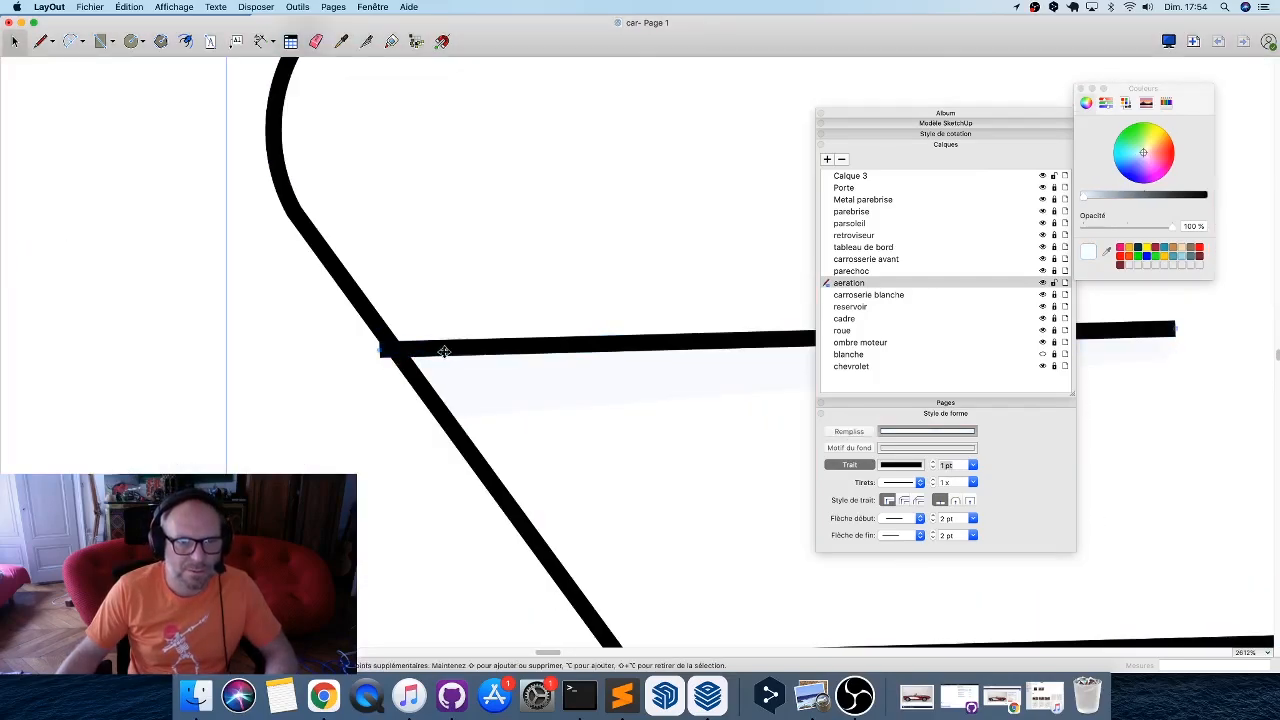
left_click(369, 41)
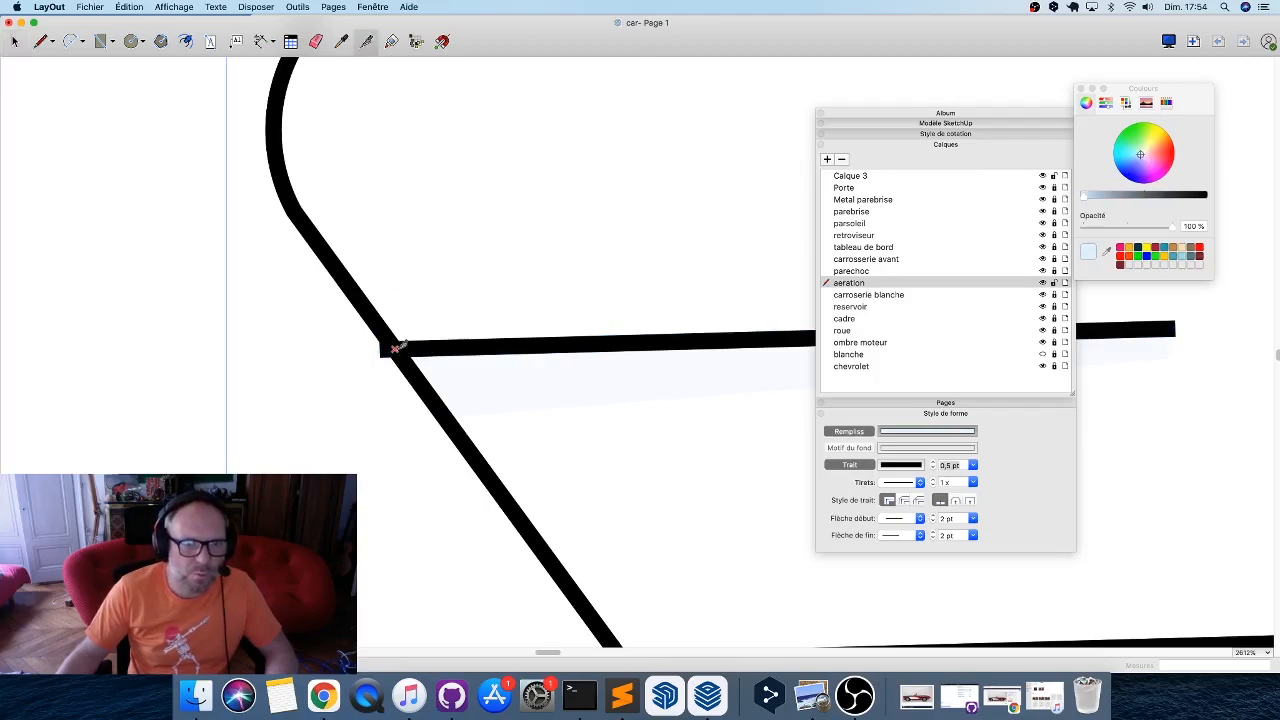
left_click(395, 349)
key("space")
left_click(387, 350)
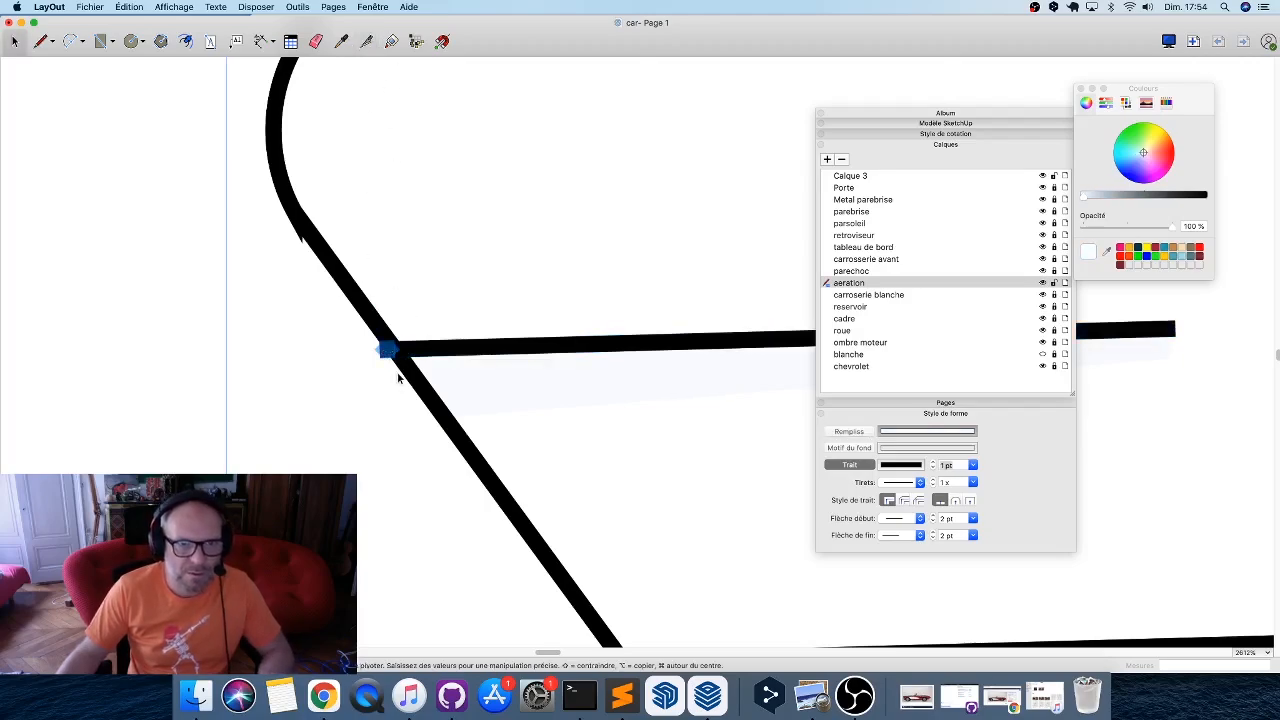
key("Delete")
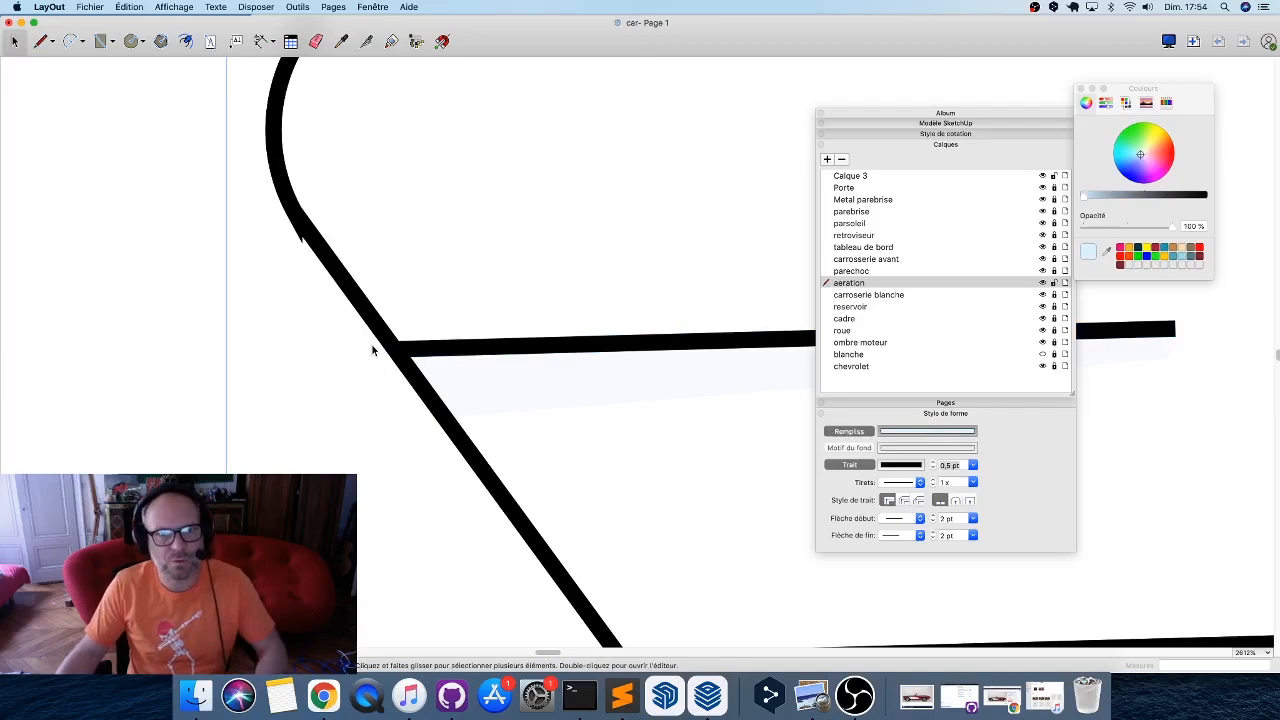
Try to join the split pieces of the slanted vent line back into one line.
left_click(331, 261)
left_click(367, 41)
left_click(396, 41)
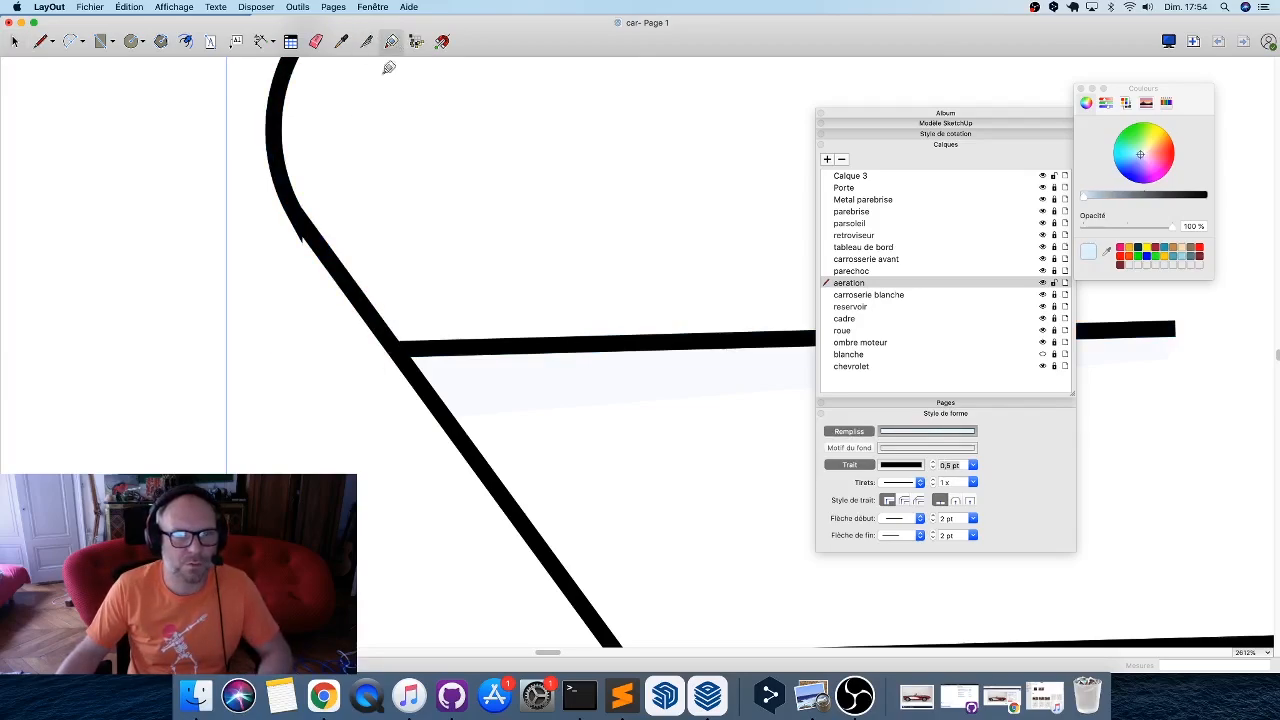
left_click(331, 262)
left_click(410, 359)
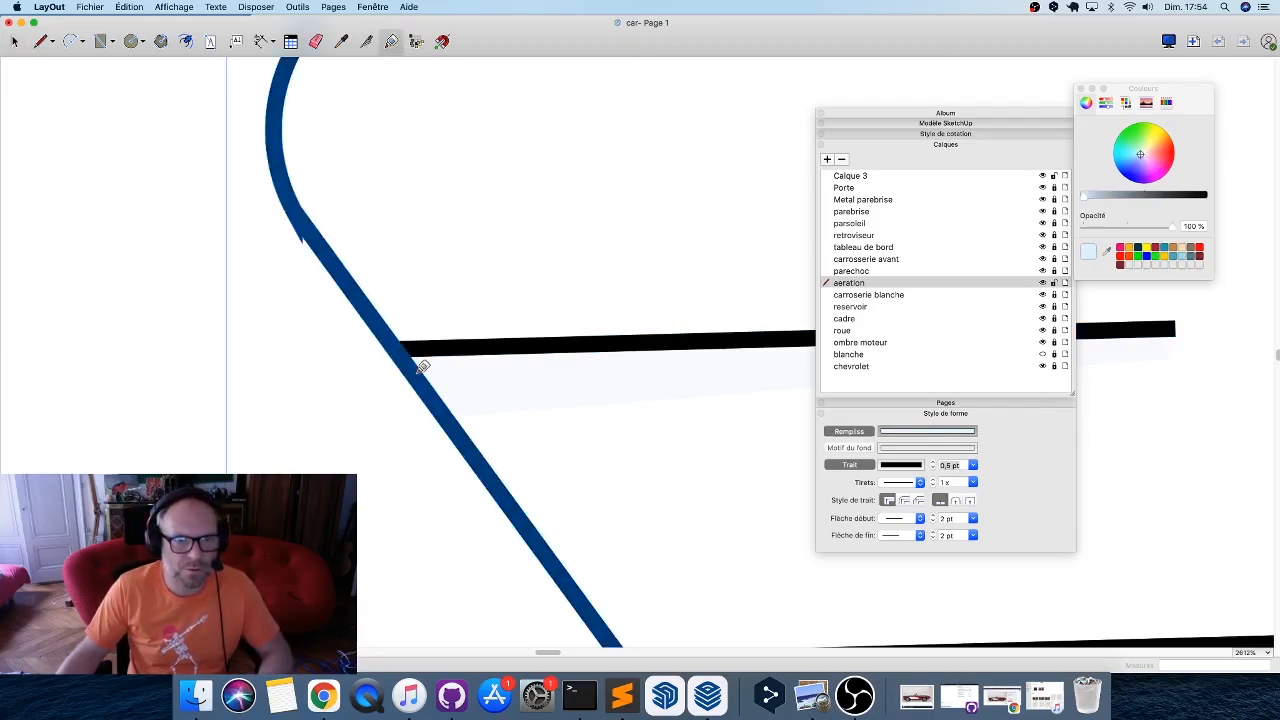
scroll(330, 265, "down", 6)
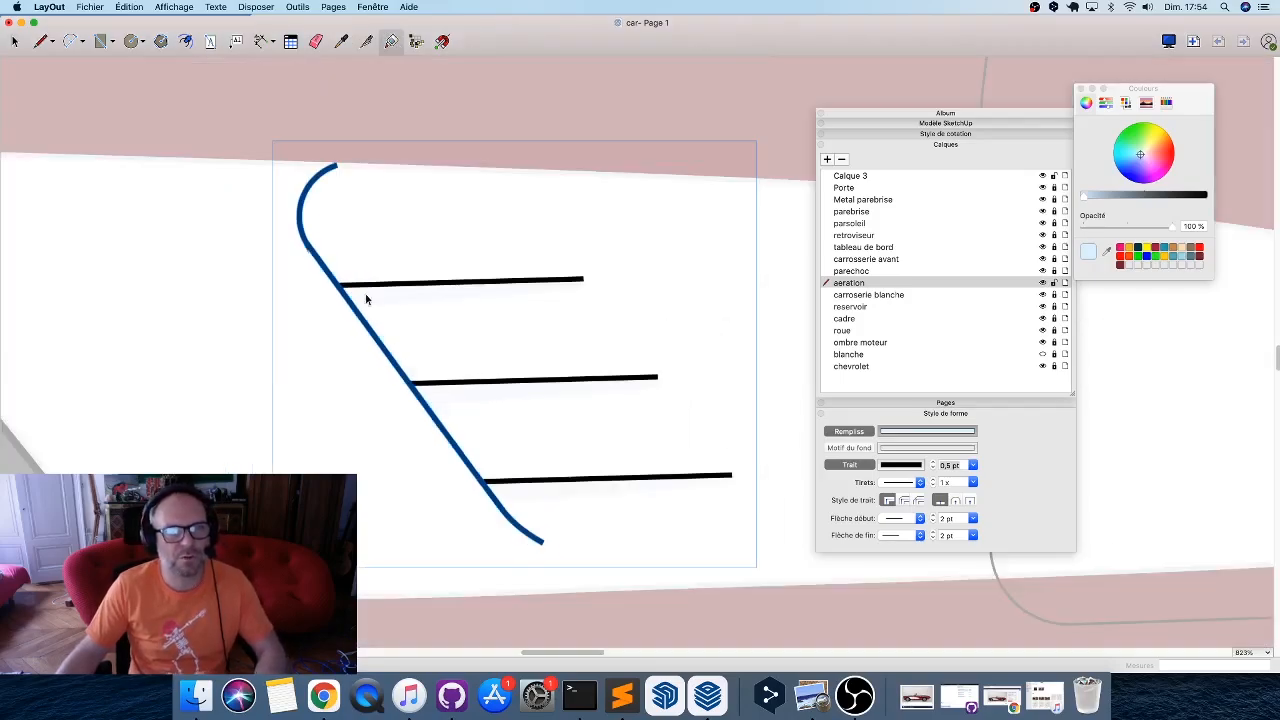
key("space")
scroll(322, 302, "down", 6)
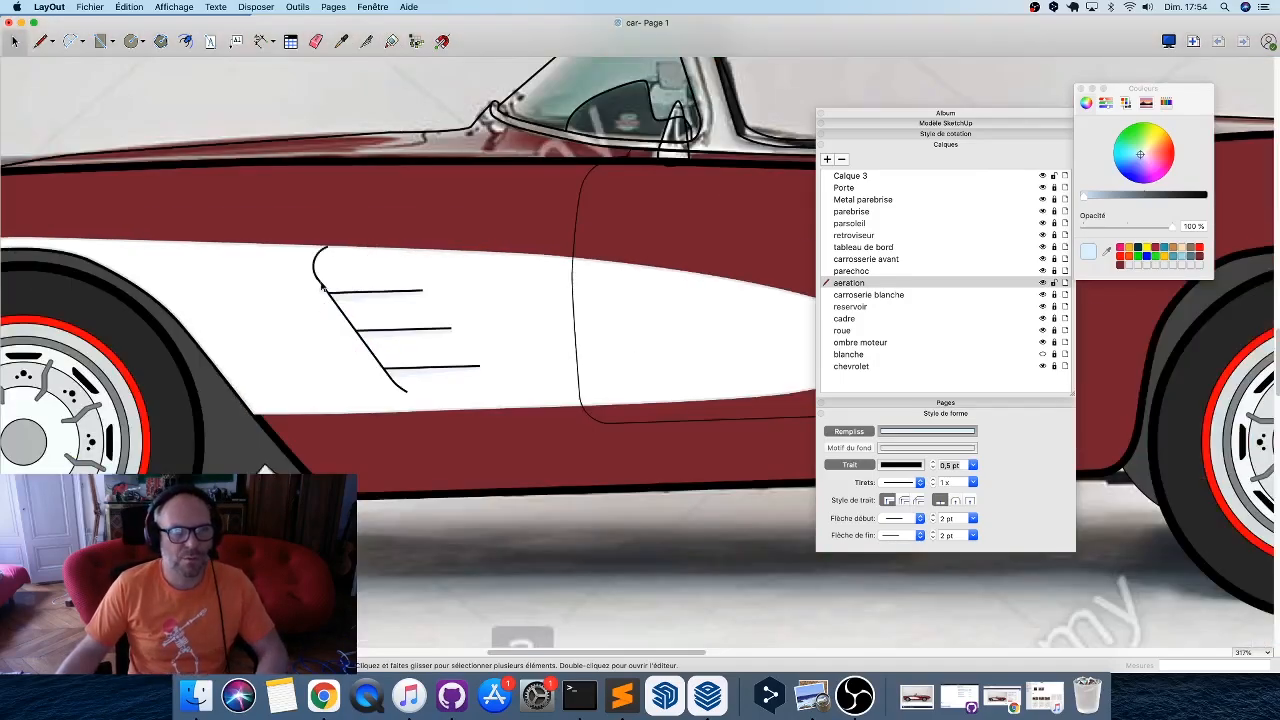
Undo the join, the stub deletion and the split on the vent lines.
scroll(321, 299, "up", 8)
key("super+z")
key("super+z")
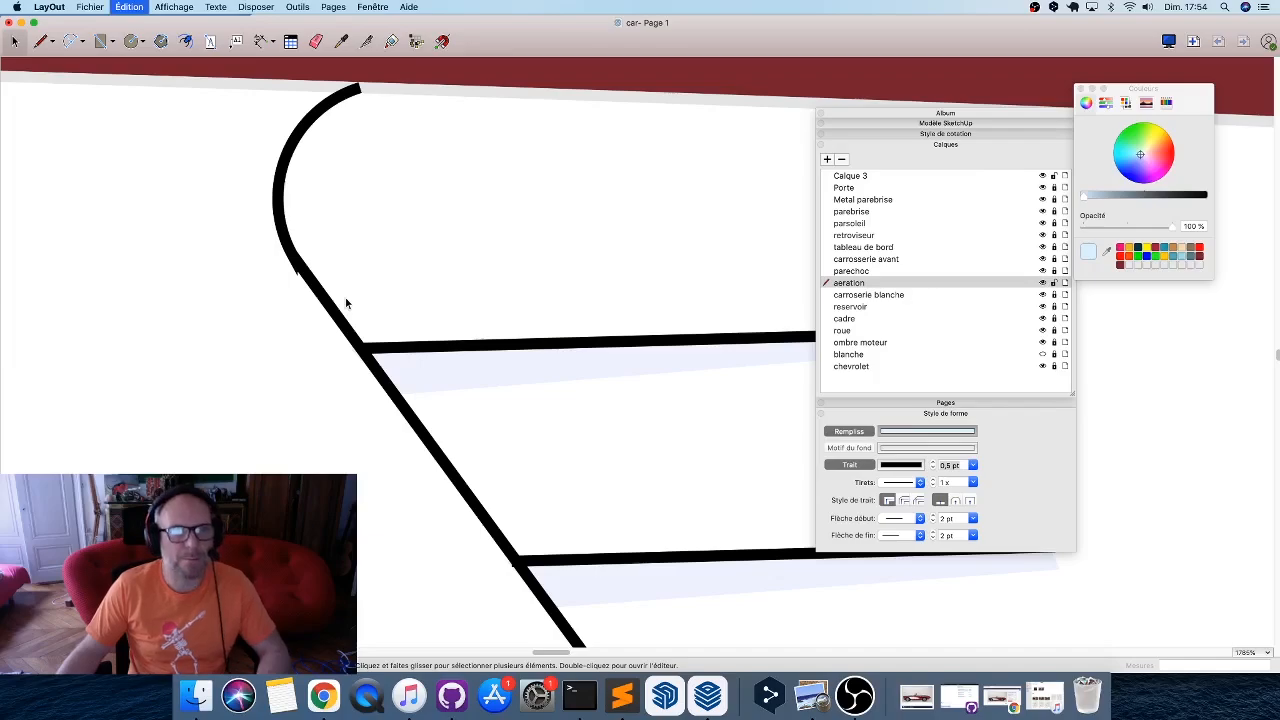
Move the upper vent line's inner endpoint onto the slanted line so that it does not stick out past it.
left_click(388, 350)
double_click(375, 352)
left_click(355, 349)
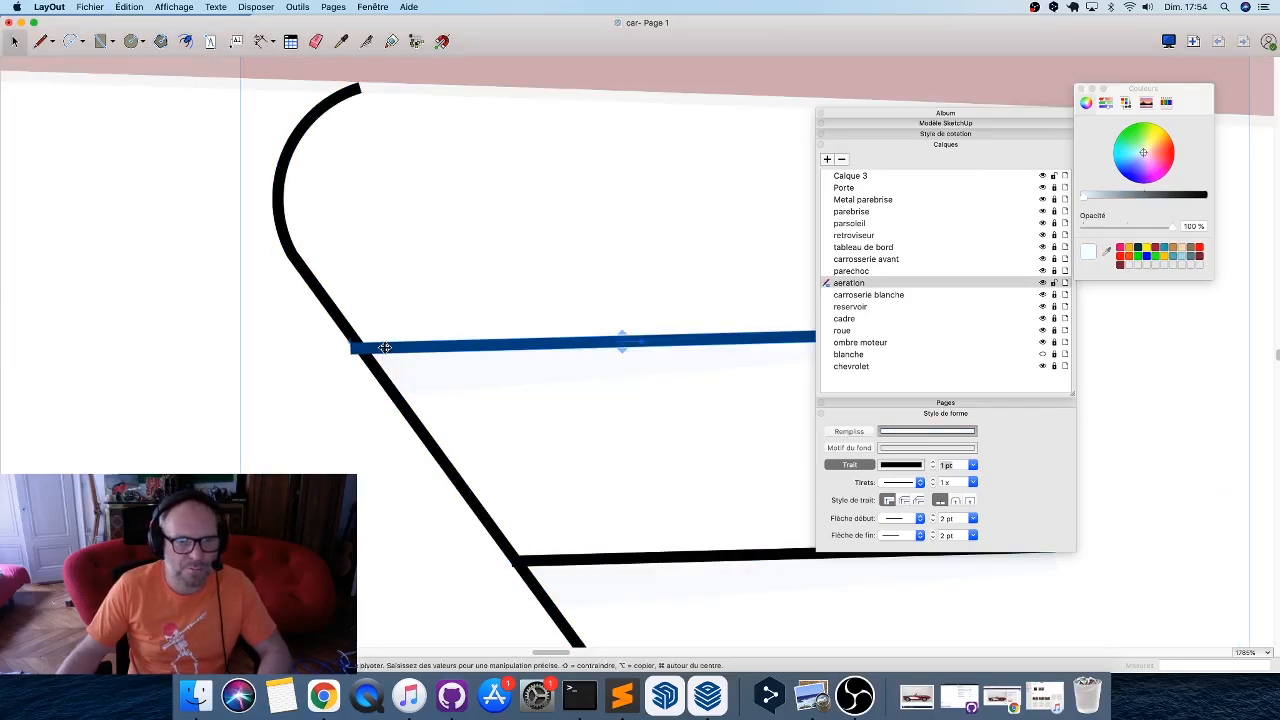
double_click(355, 349)
left_click_drag(357, 349, 366, 352)
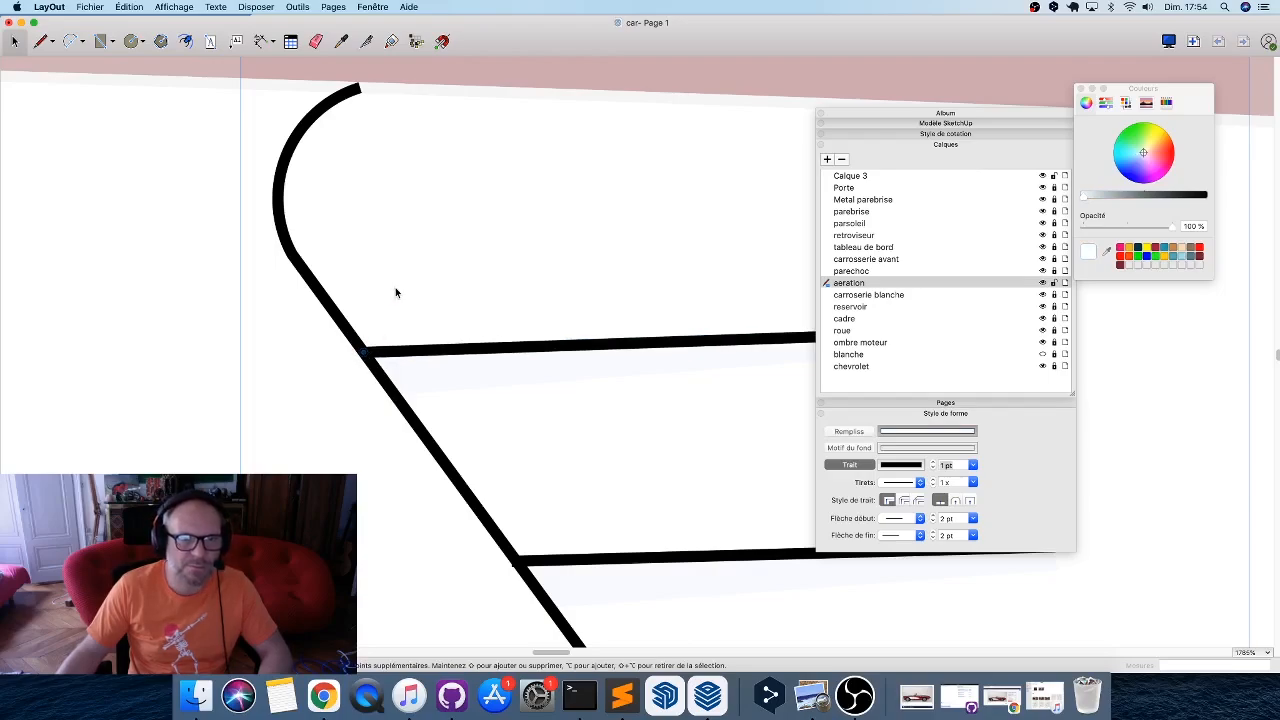
key("a")
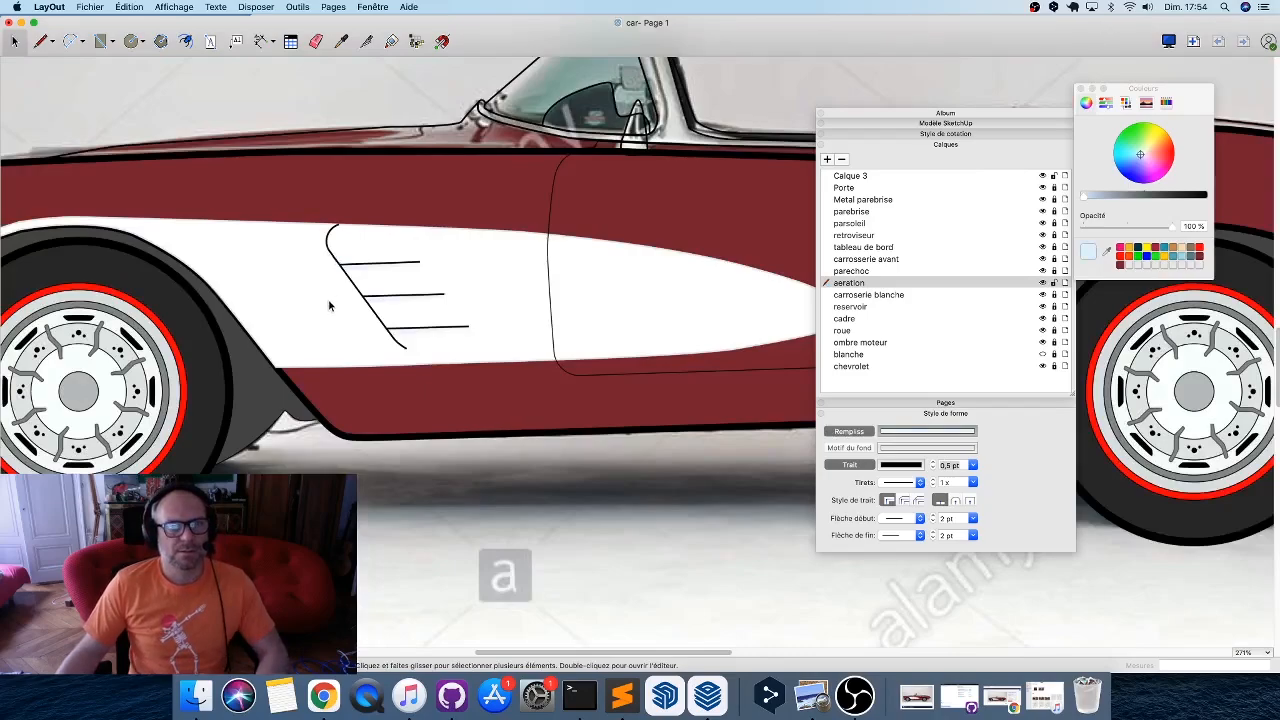
Show the whole car and switch the blanche layer on and off to review the drawing.
scroll(300, 300, "down", 3)
scroll(329, 306, "down", 2)
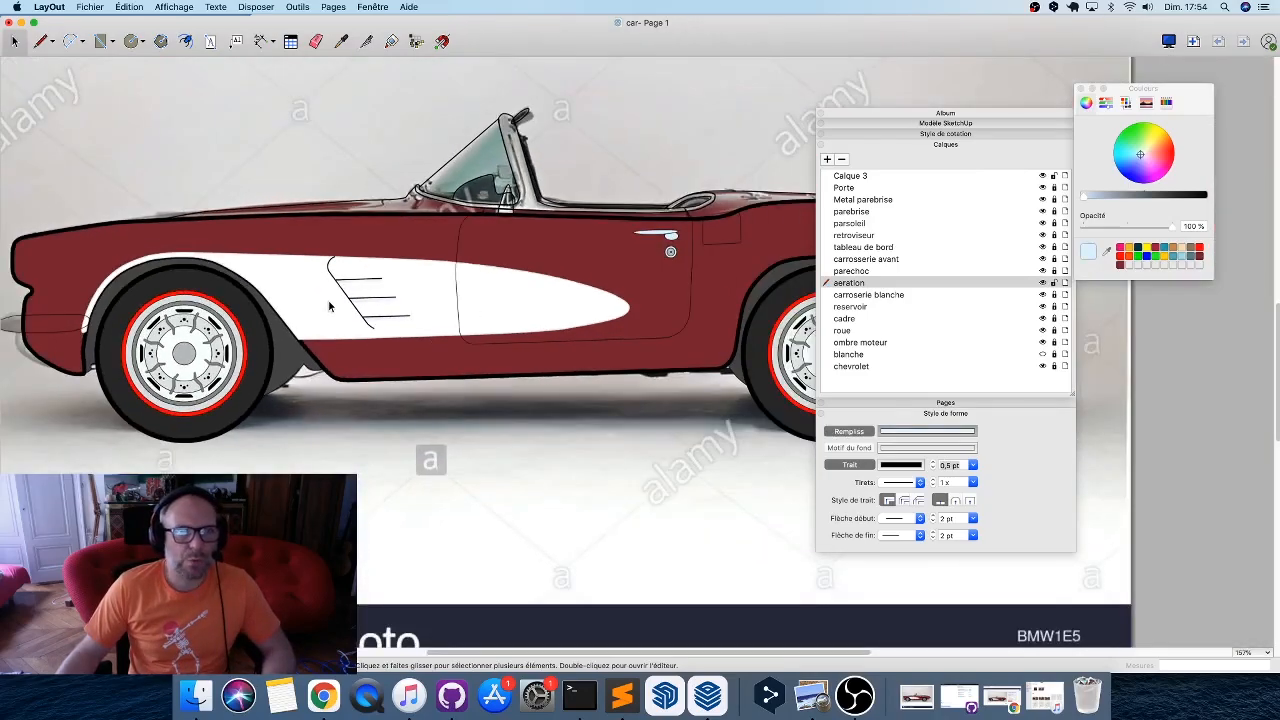
middle_click_drag(329, 306, 357, 354)
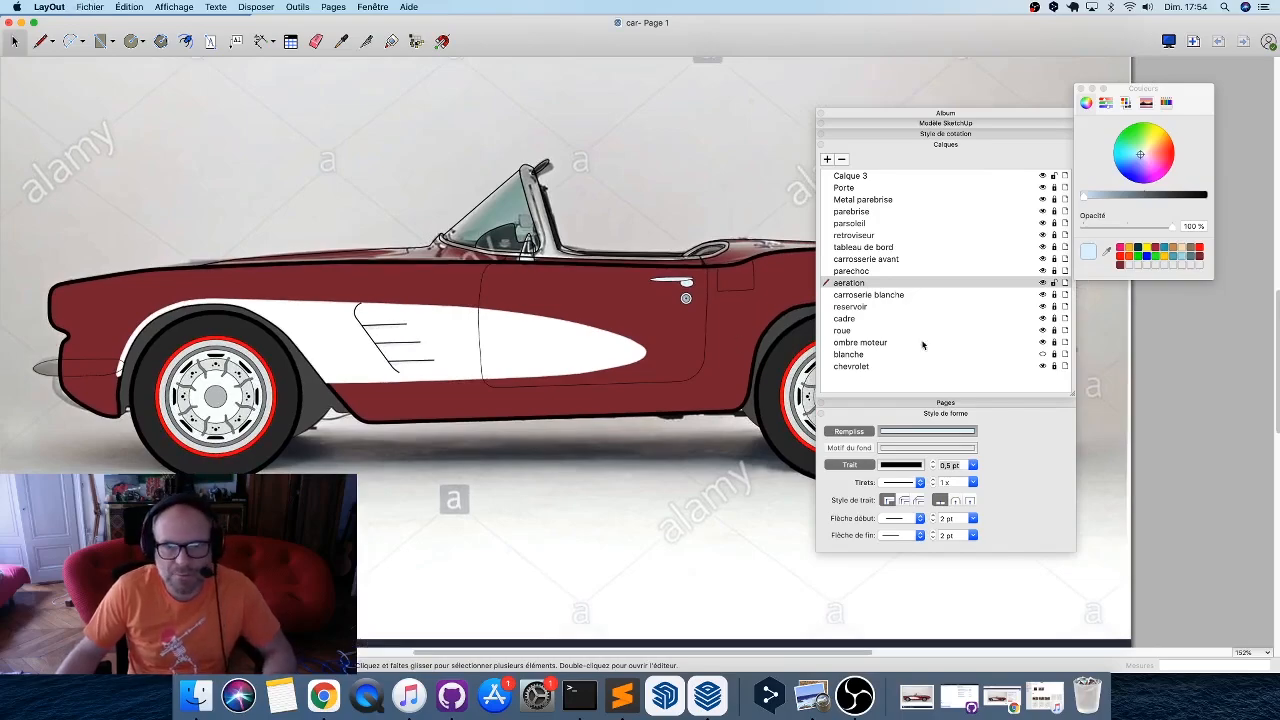
left_click(1043, 354)
left_click(1043, 354)
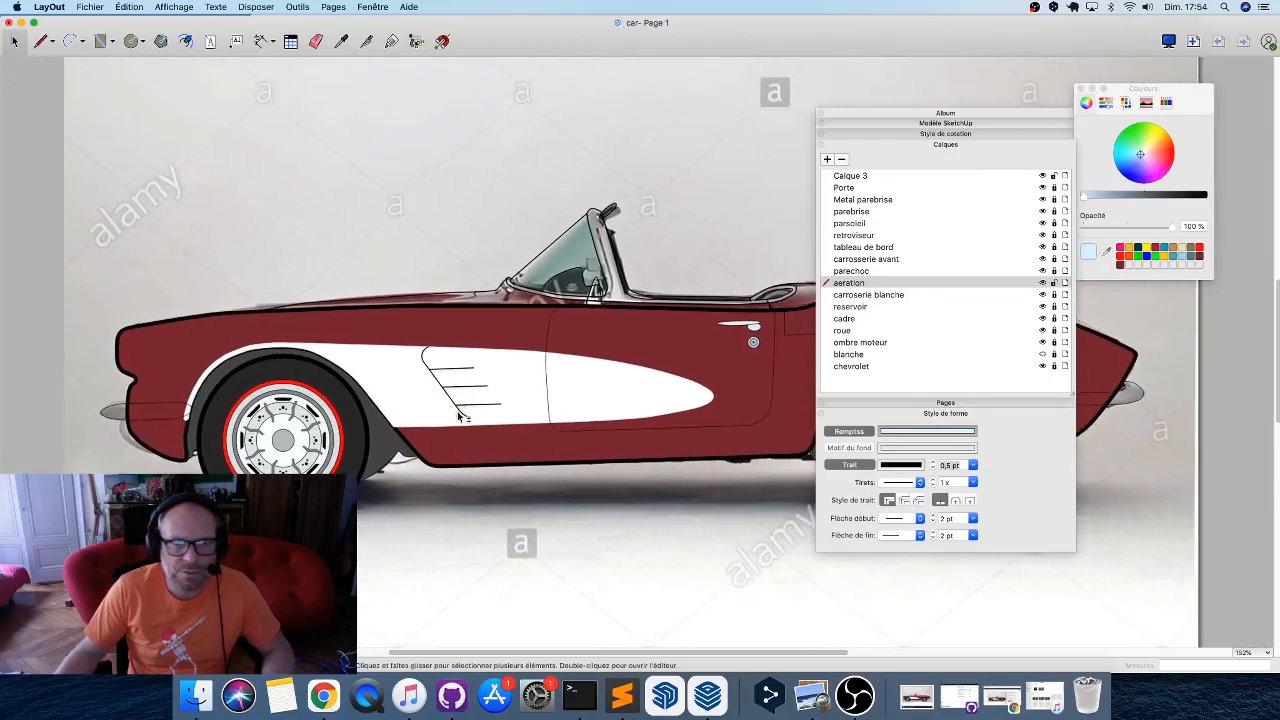
Lock the aeration layer, switch to the unlocked parechoc layer and give the front bumper outline a white fill.
left_click(1054, 284)
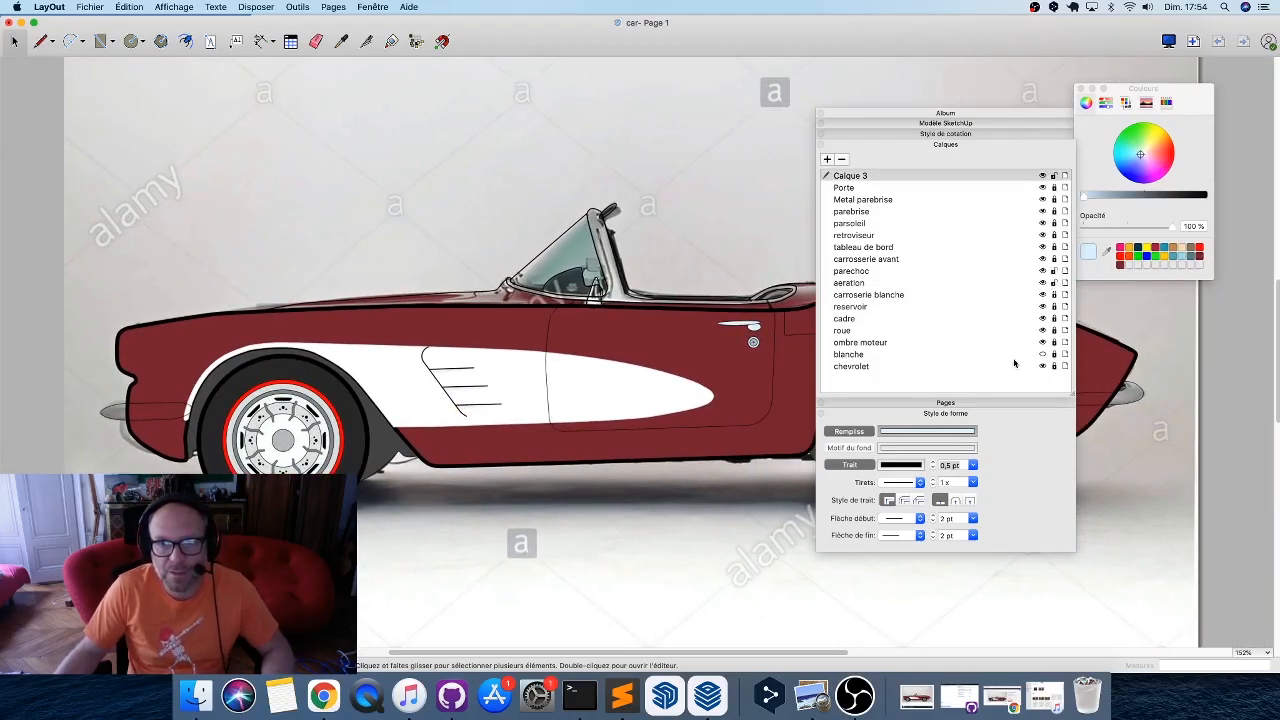
left_click(1005, 271)
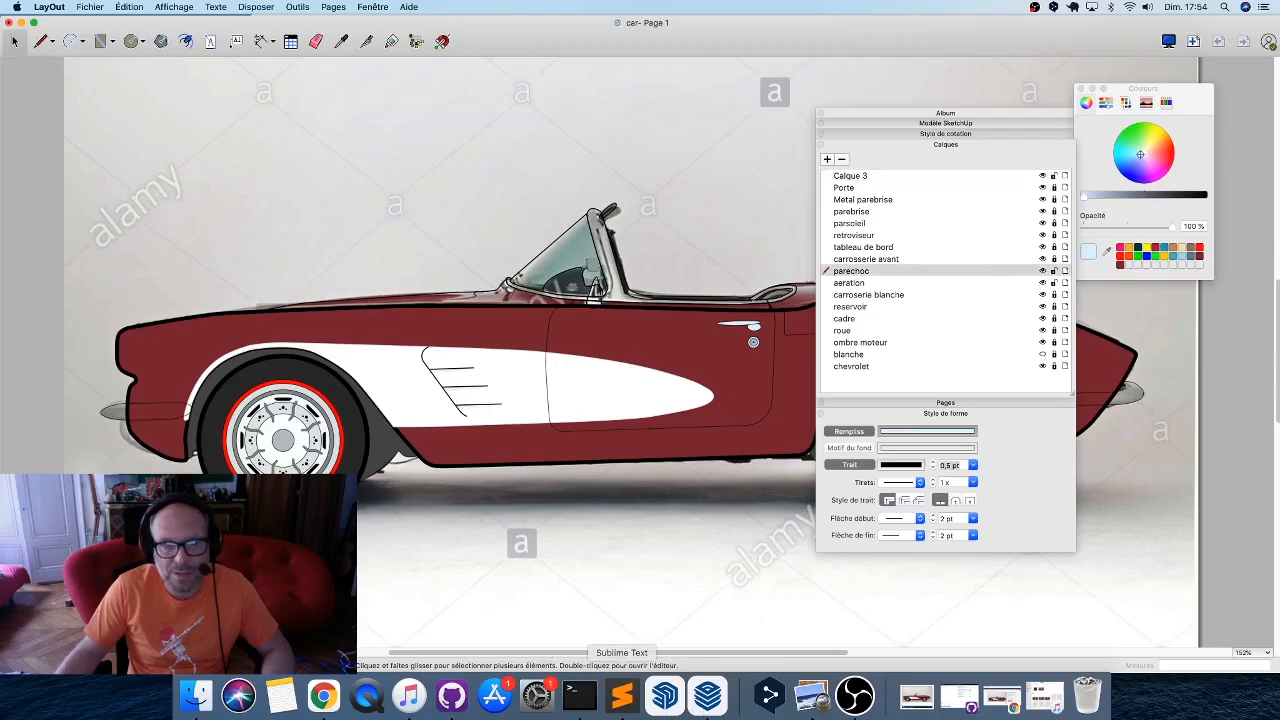
left_click(104, 414)
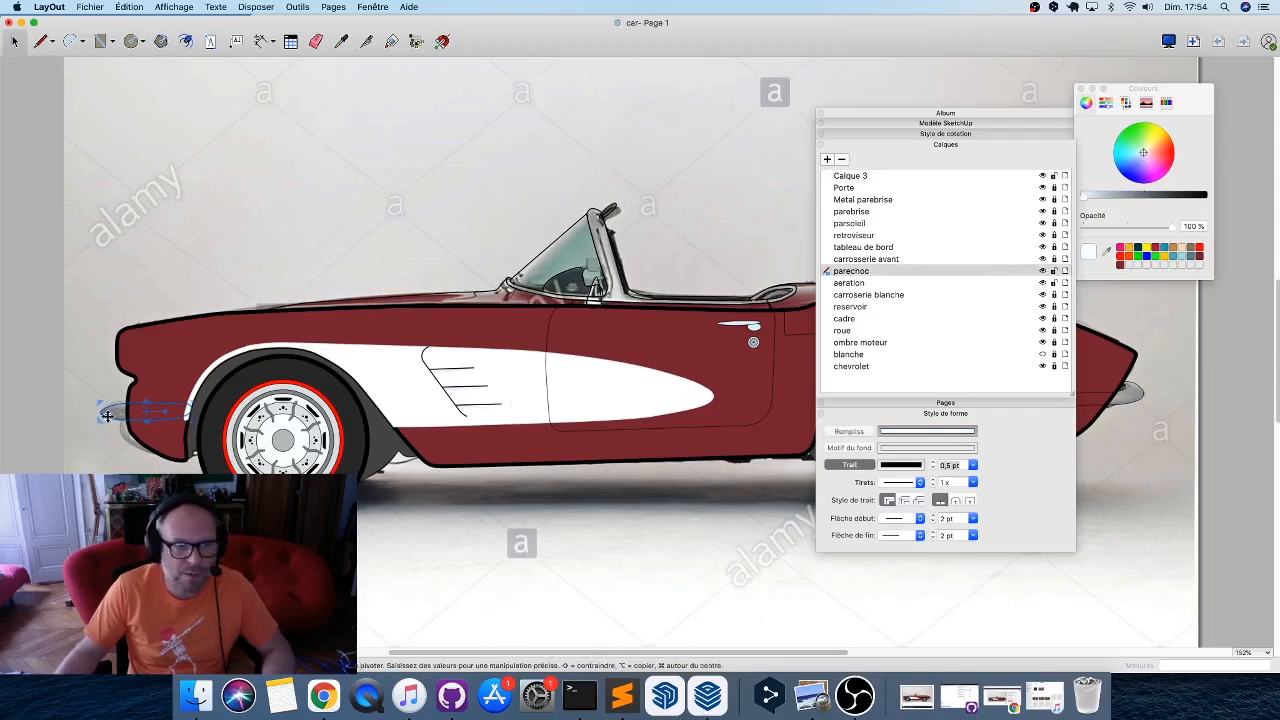
scroll(104, 414, "up", 5)
left_click(845, 431)
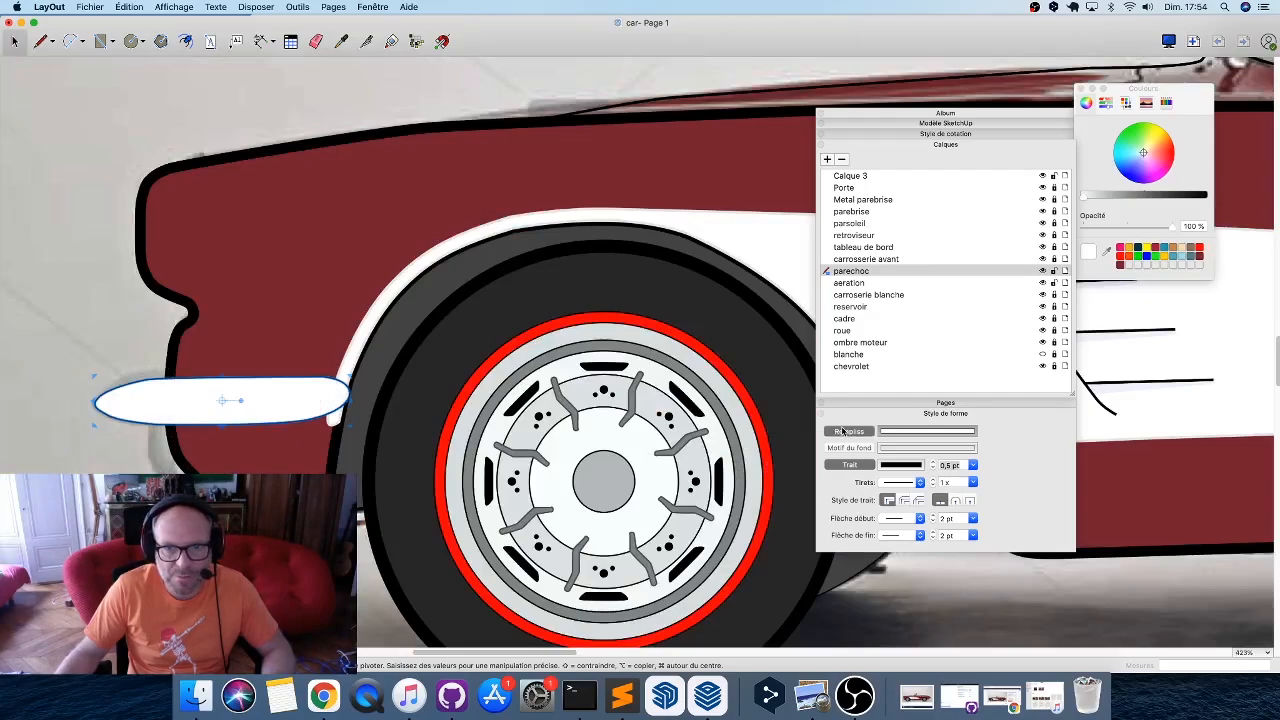
Select the front and rear bumper outlines together and give them a very pale blue fill.
scroll(289, 383, "down", 2)
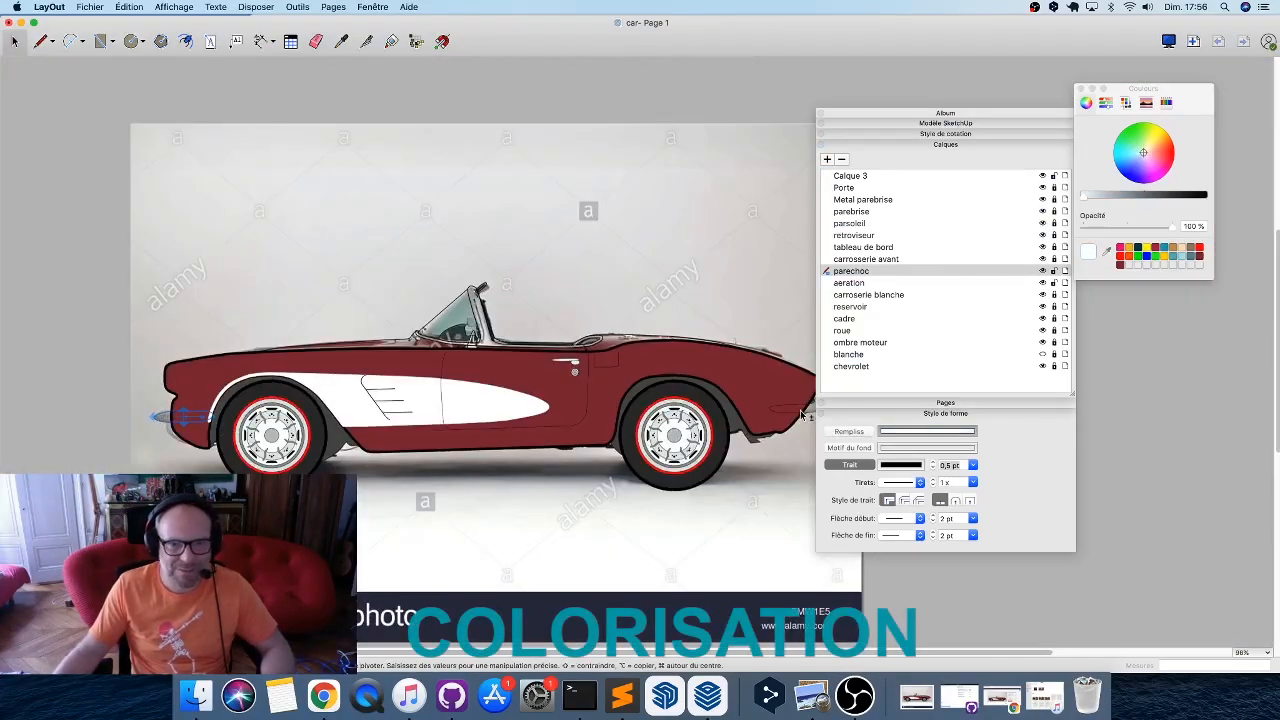
left_click(797, 413, "shift")
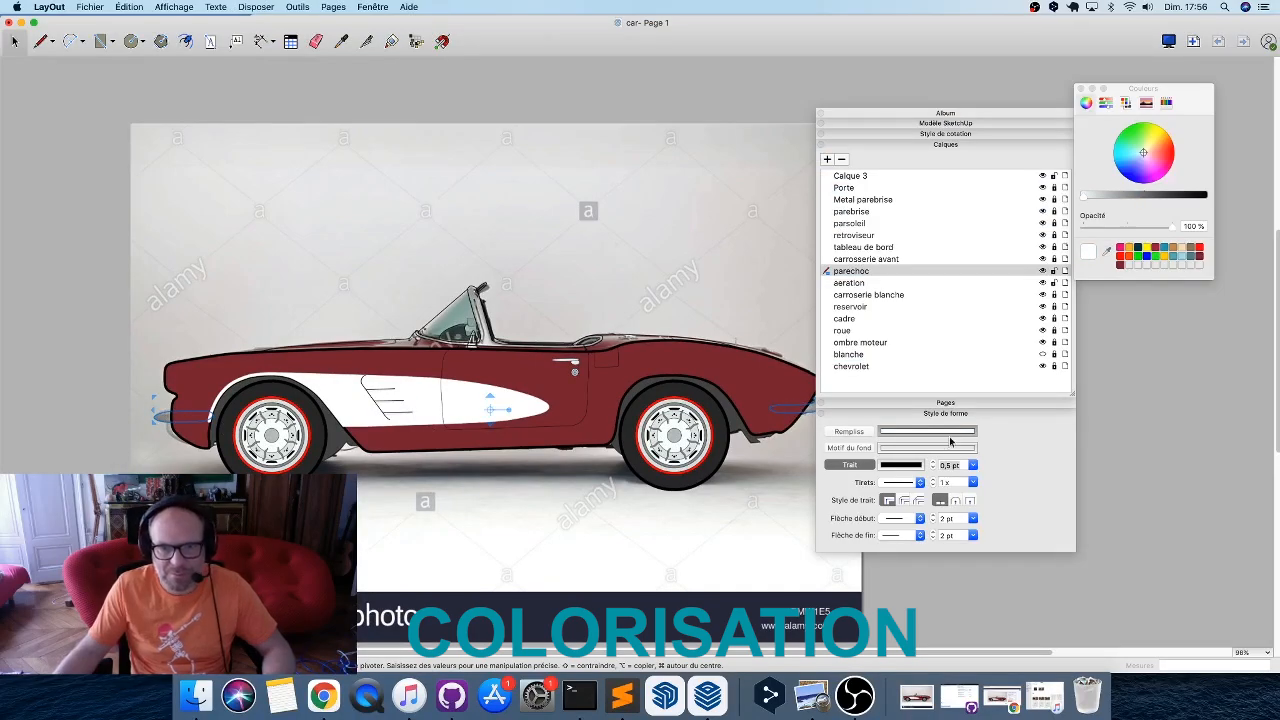
left_click(847, 433)
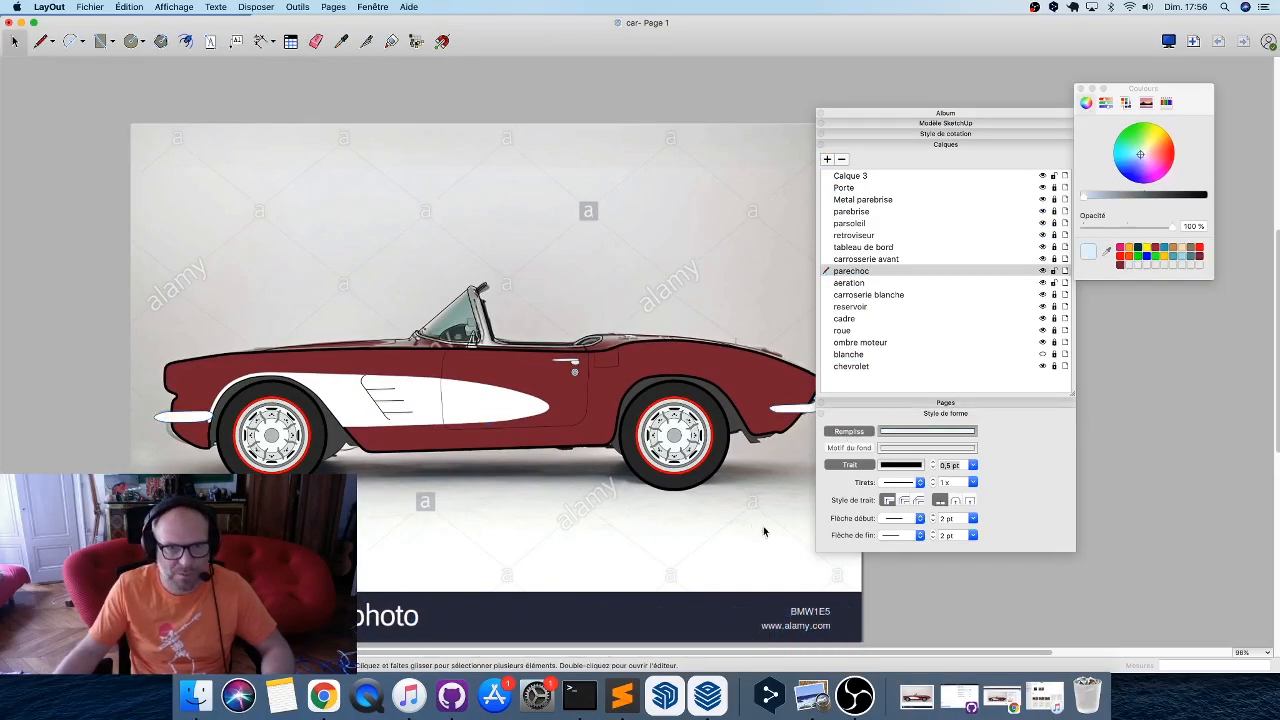
scroll(448, 355, "up", 2)
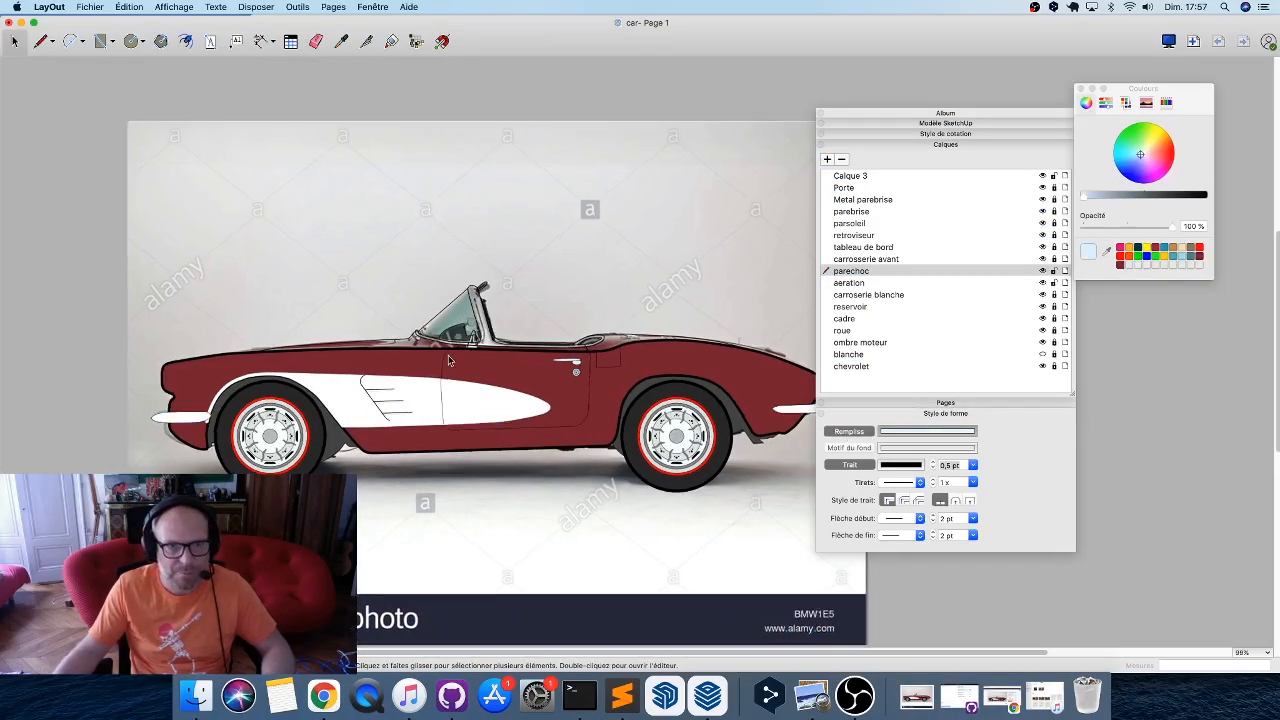
Hide the chevrolet reference photo layer and unlock the carrosserie avant layer.
left_click(1042, 366)
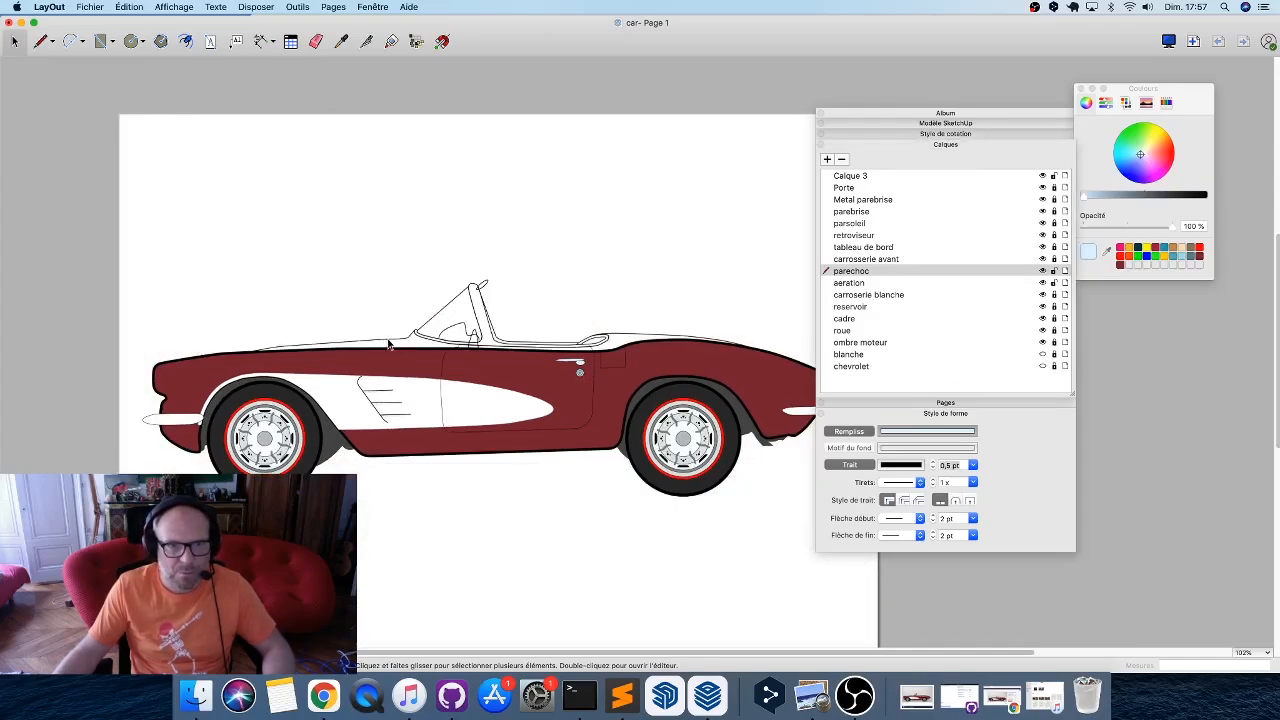
left_click(1064, 261)
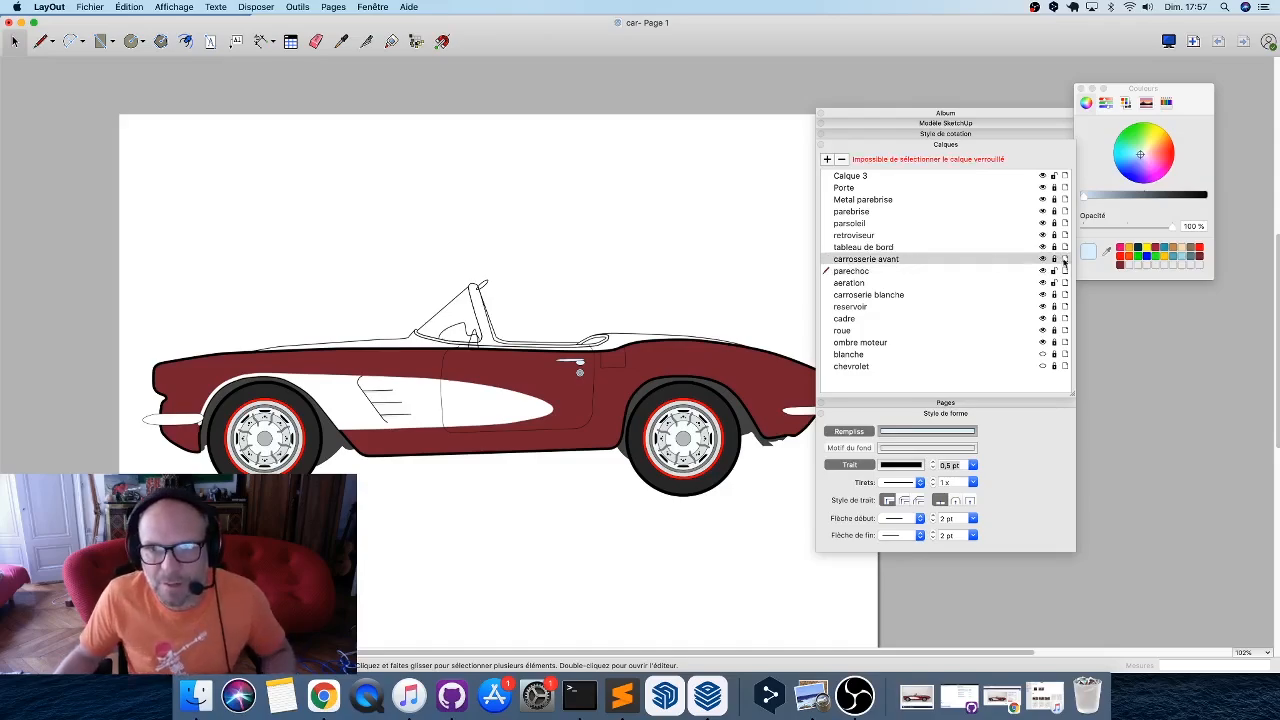
left_click(1046, 274)
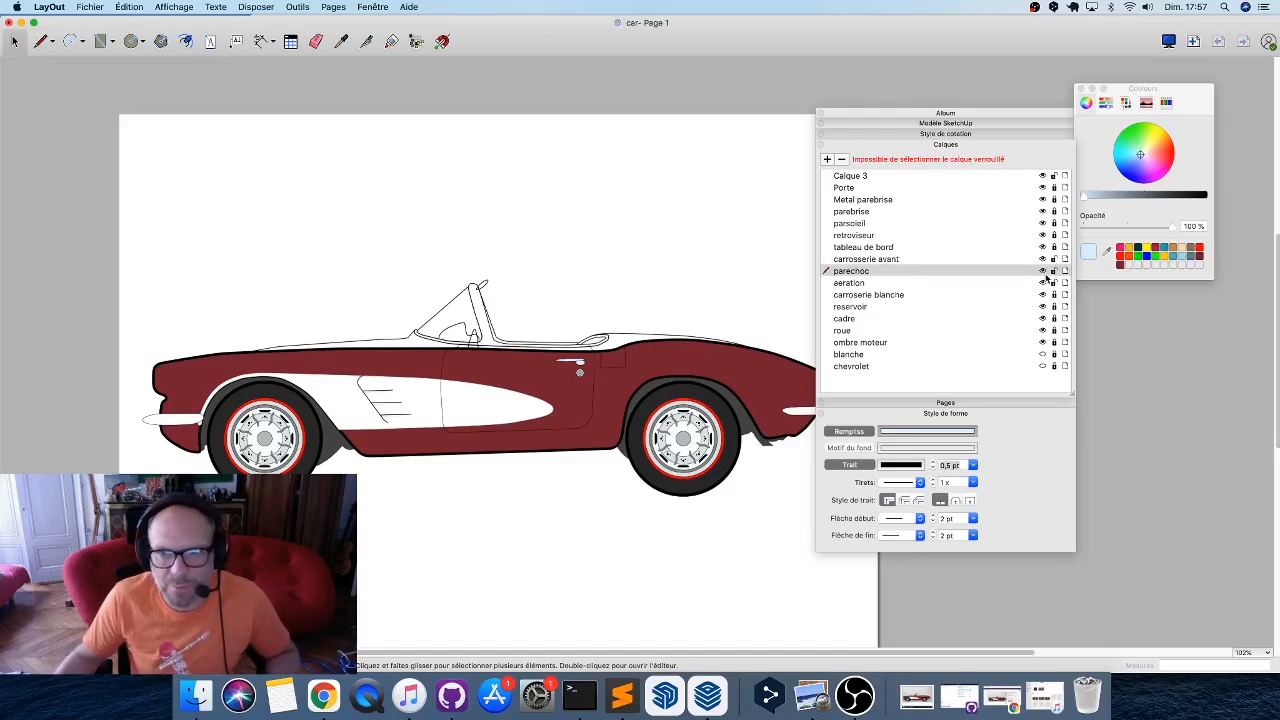
Copy the dark red fill and black outline style of the lower bodywork onto the upper bodwork shape.
left_click(385, 343)
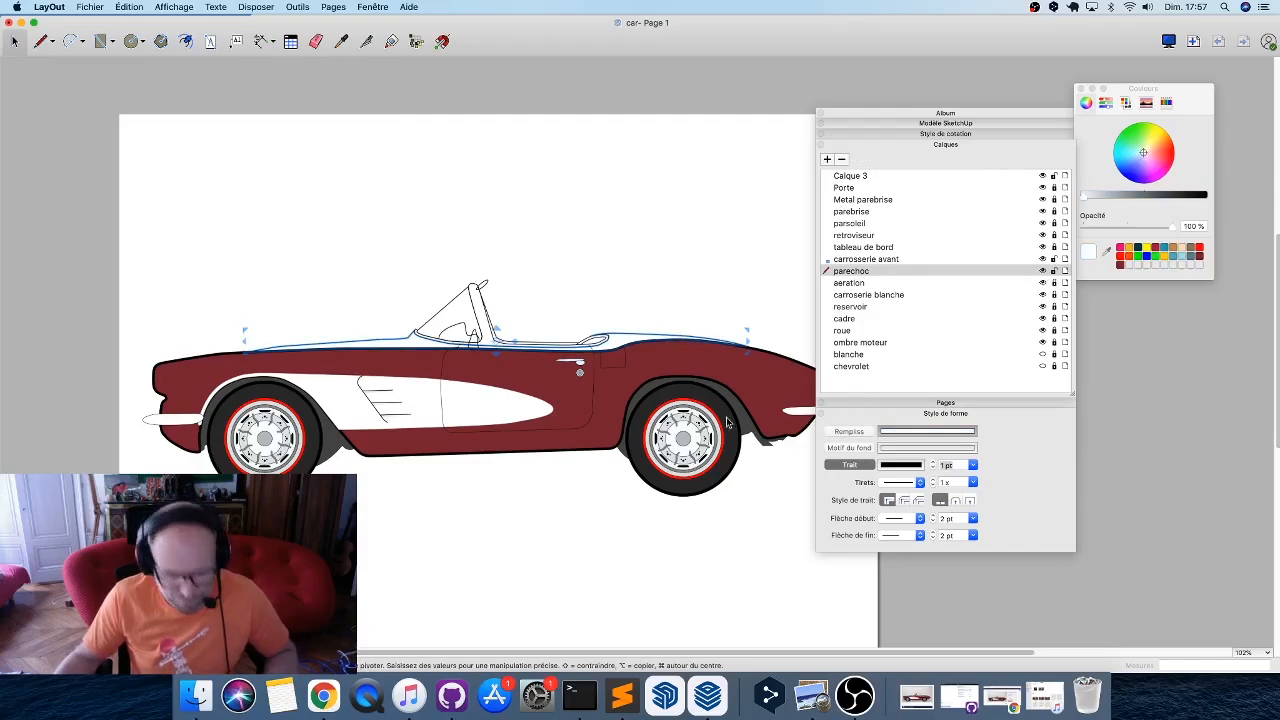
key("b")
left_click(711, 357)
left_click(651, 328)
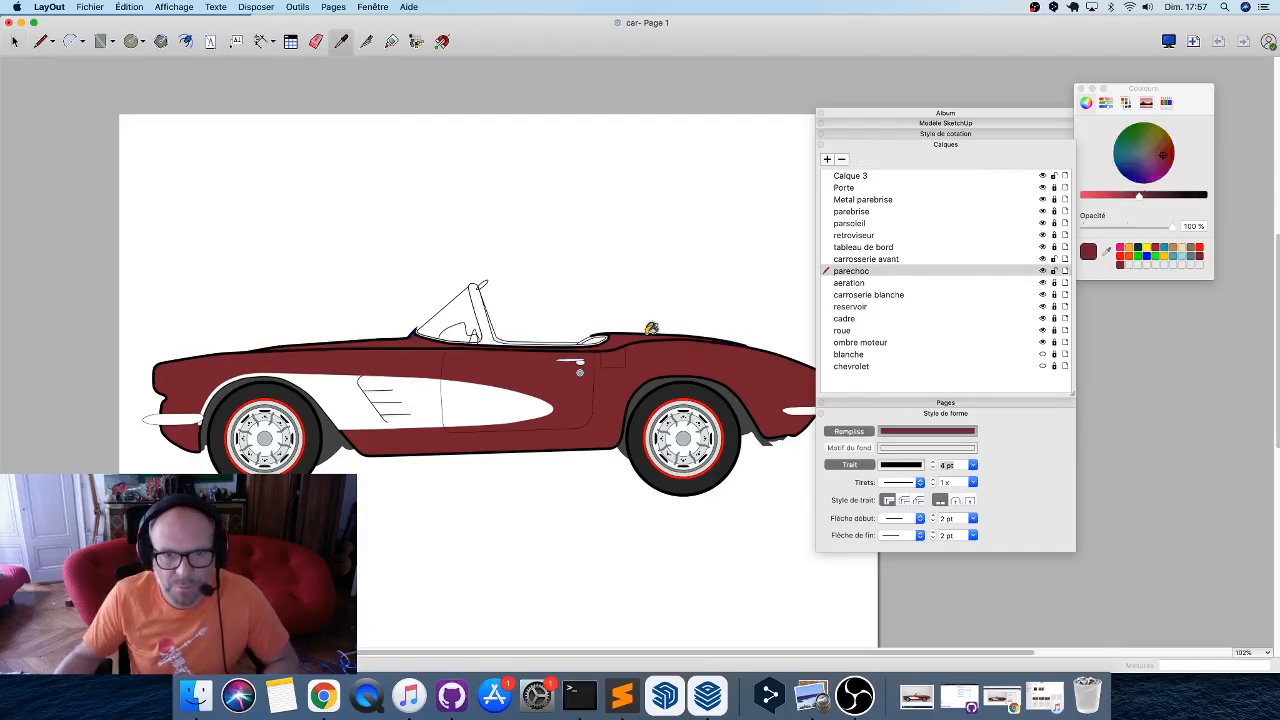
Thin the outline of the upper bodywork shape by setting its stroke width to 1 pt.
key("space")
left_click(647, 341)
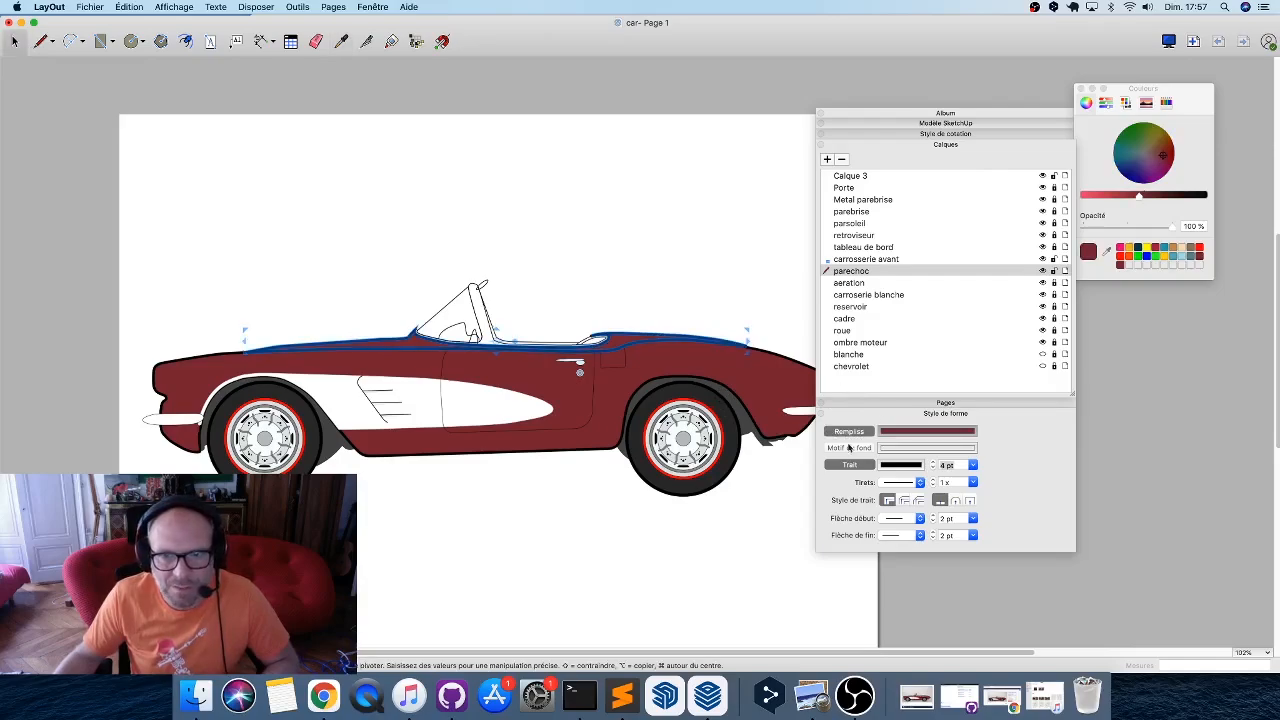
left_click(945, 466)
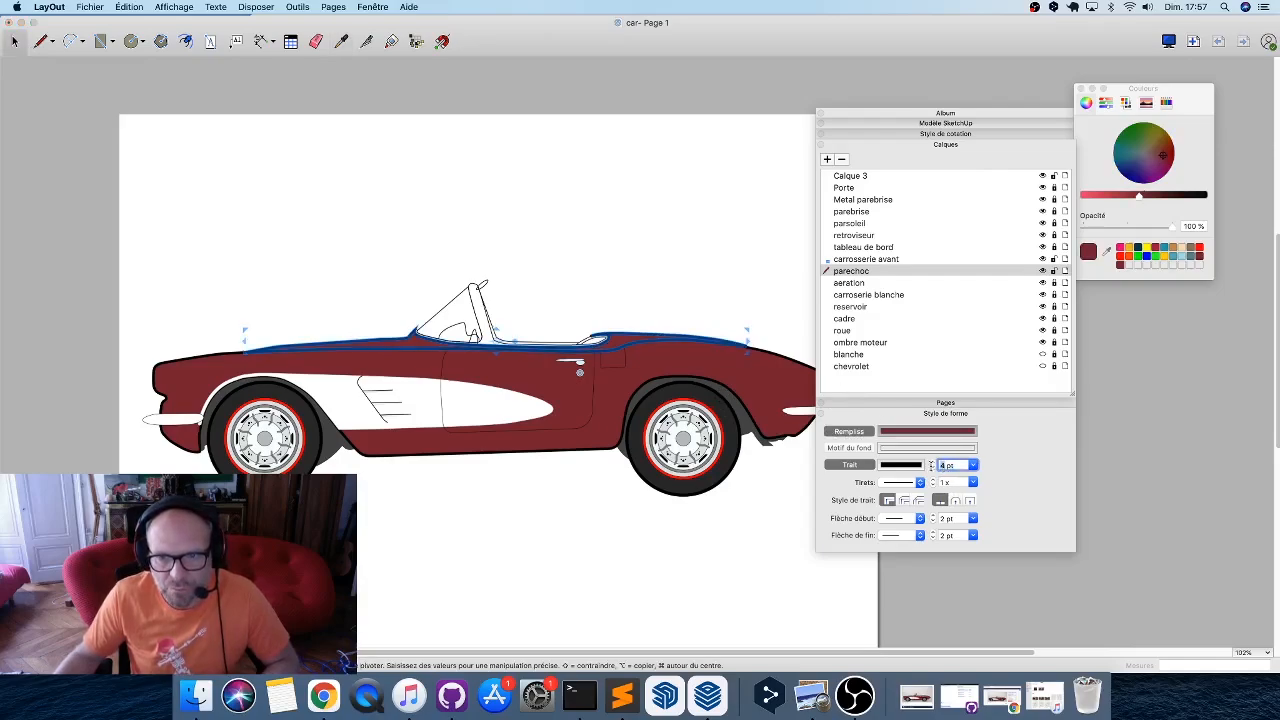
type("2")
key("Return")
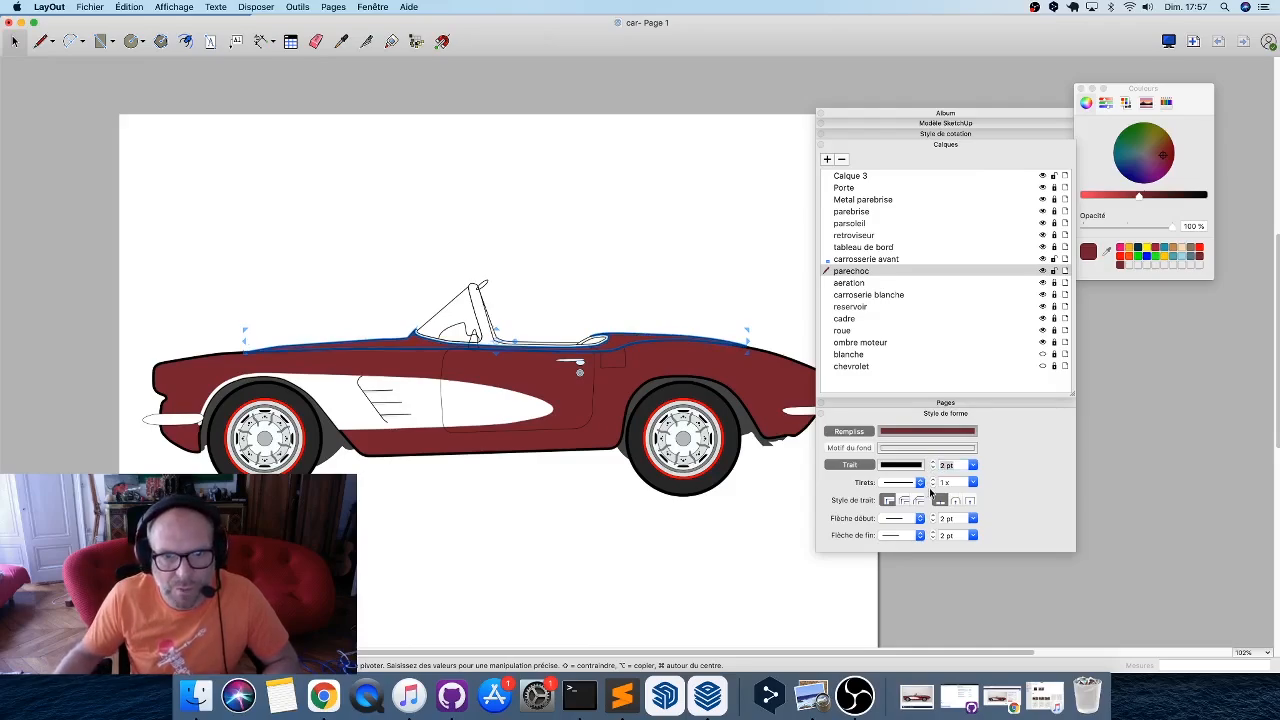
key("Return")
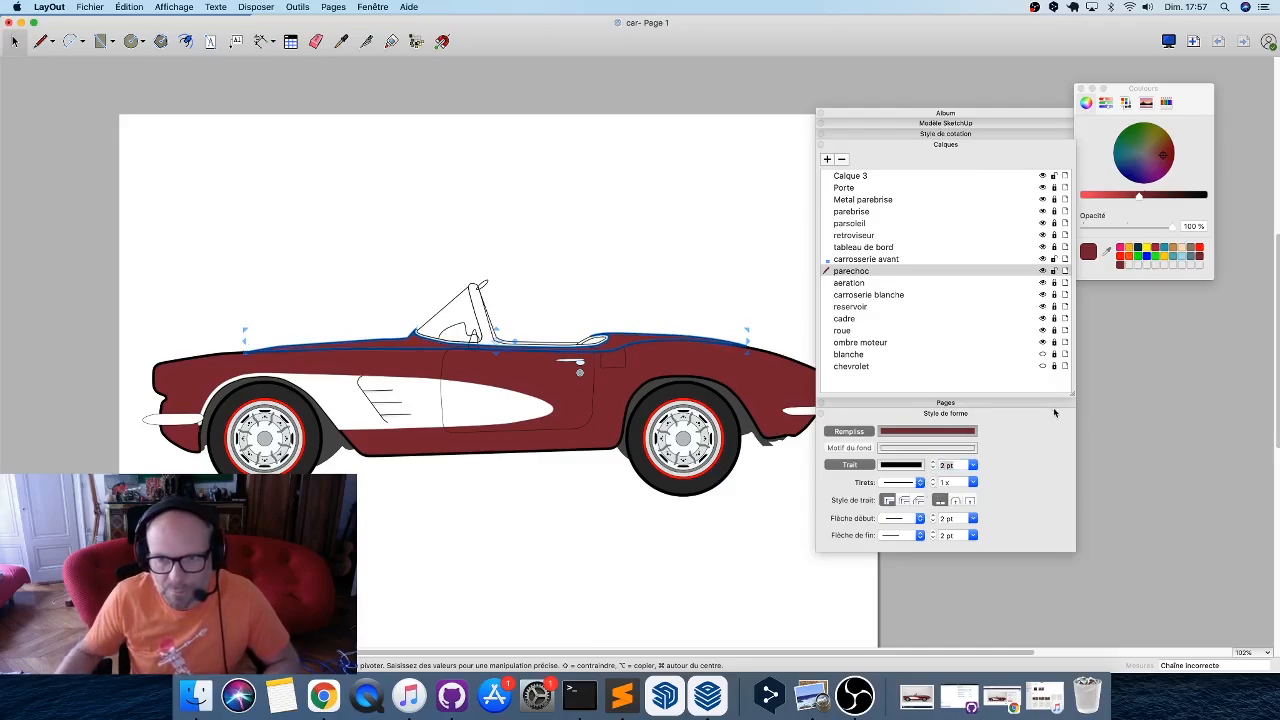
left_click(944, 466)
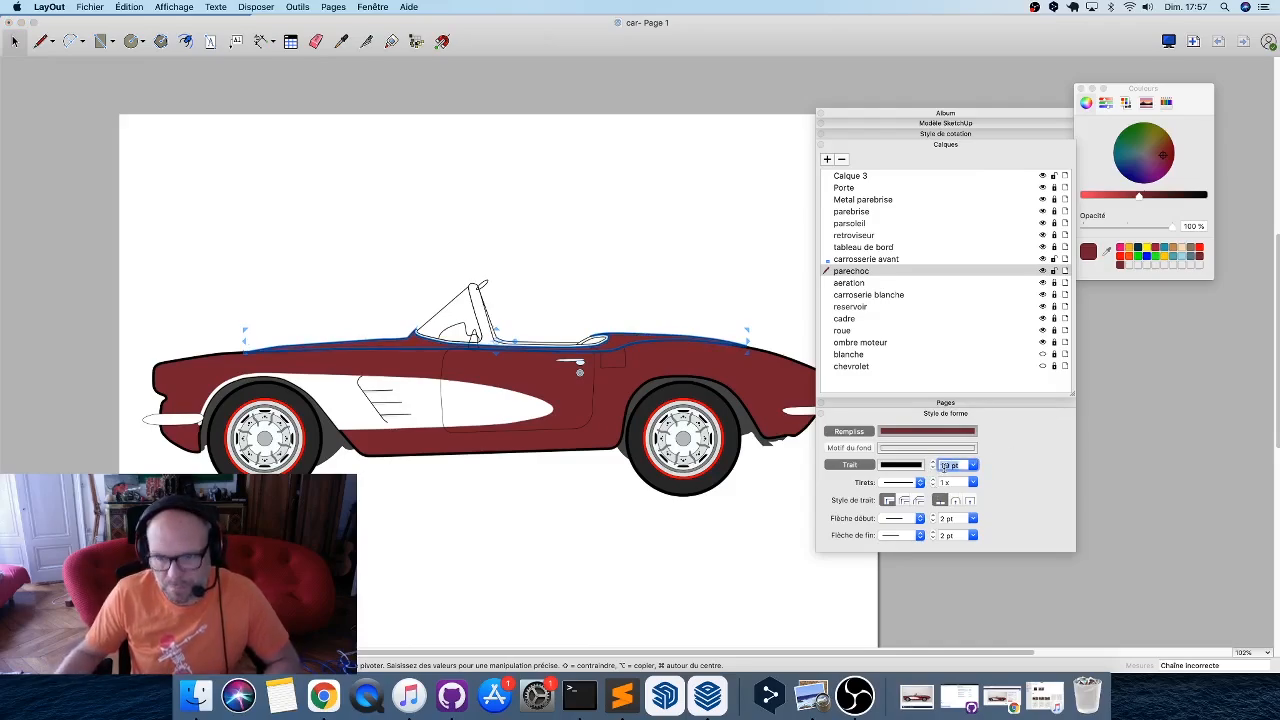
type("1")
key("Return")
left_click(677, 264)
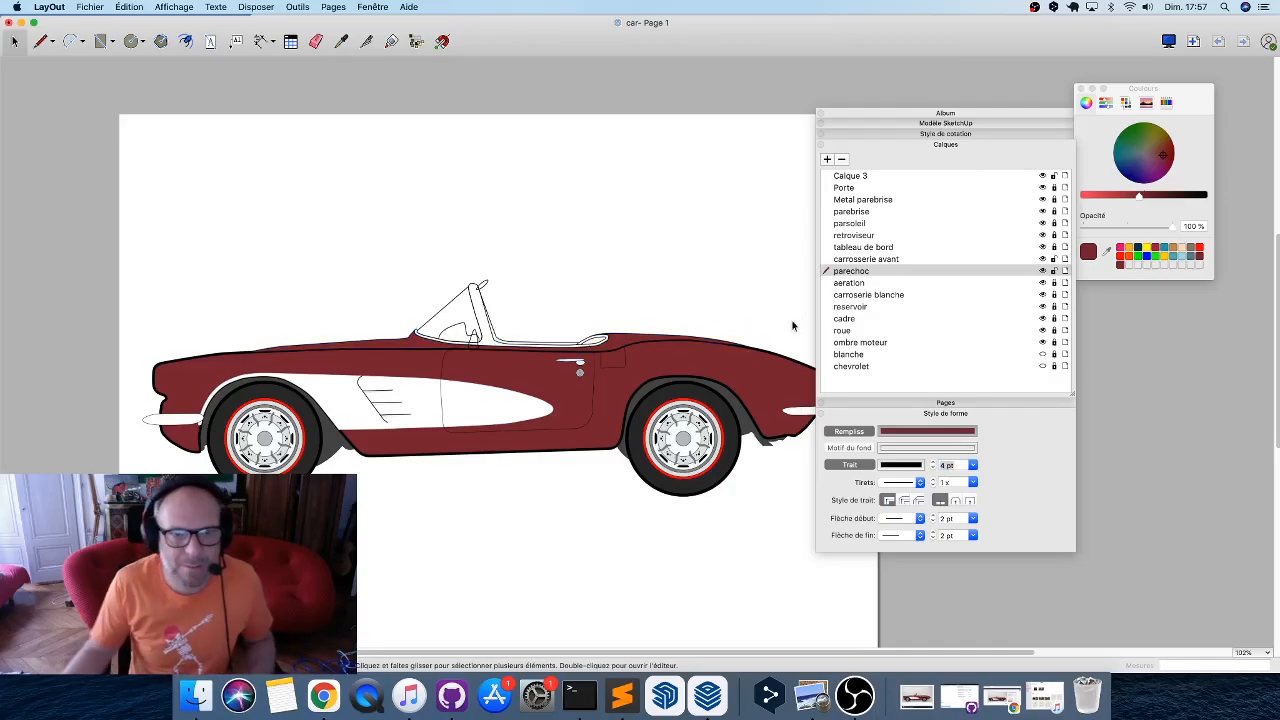
Lock the parechoc layer, unlock the tableau de bord layer and fill the dashboard shape behind the windshield with dark grey.
scroll(488, 326, "up", 1)
scroll(488, 326, "up", 2)
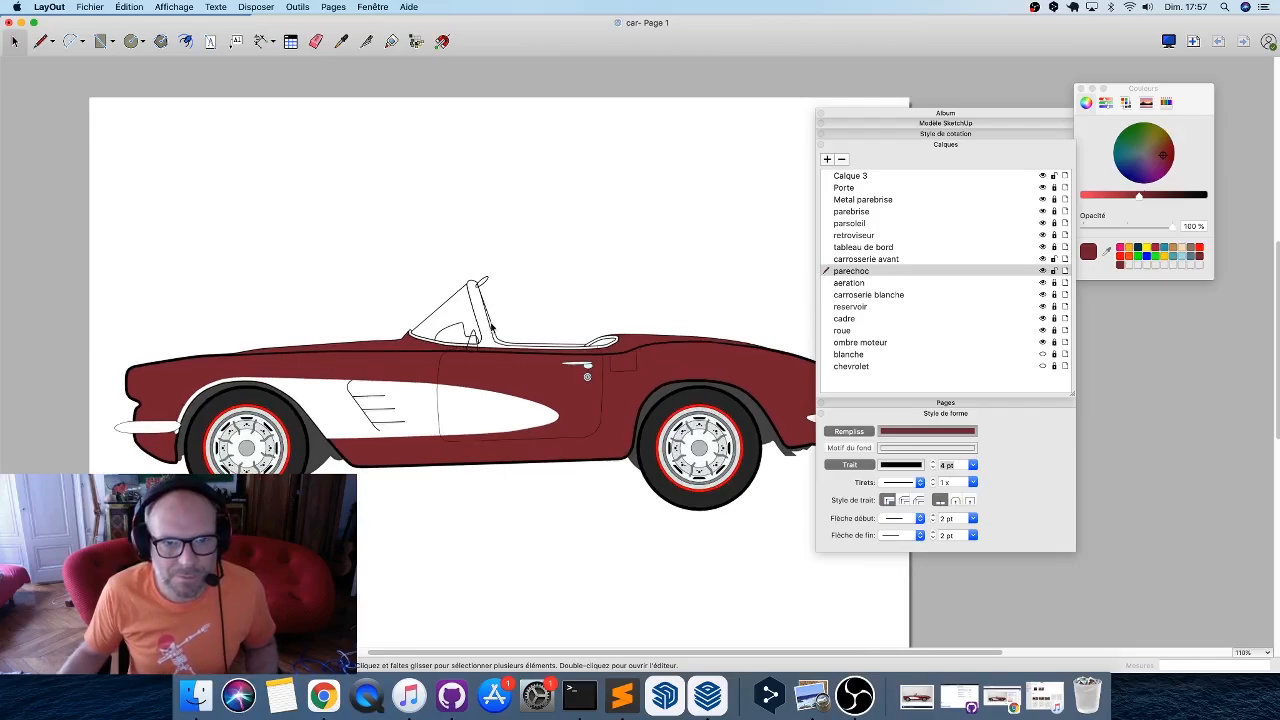
left_click(1055, 271)
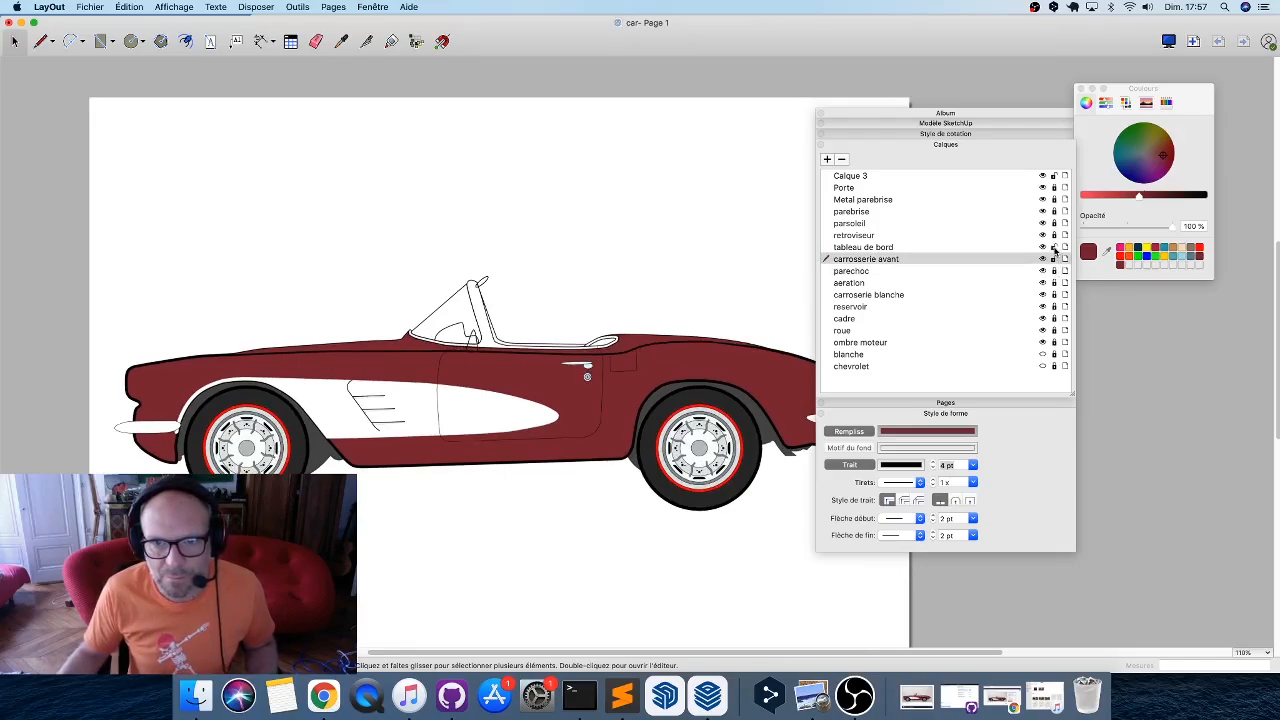
left_click(455, 335)
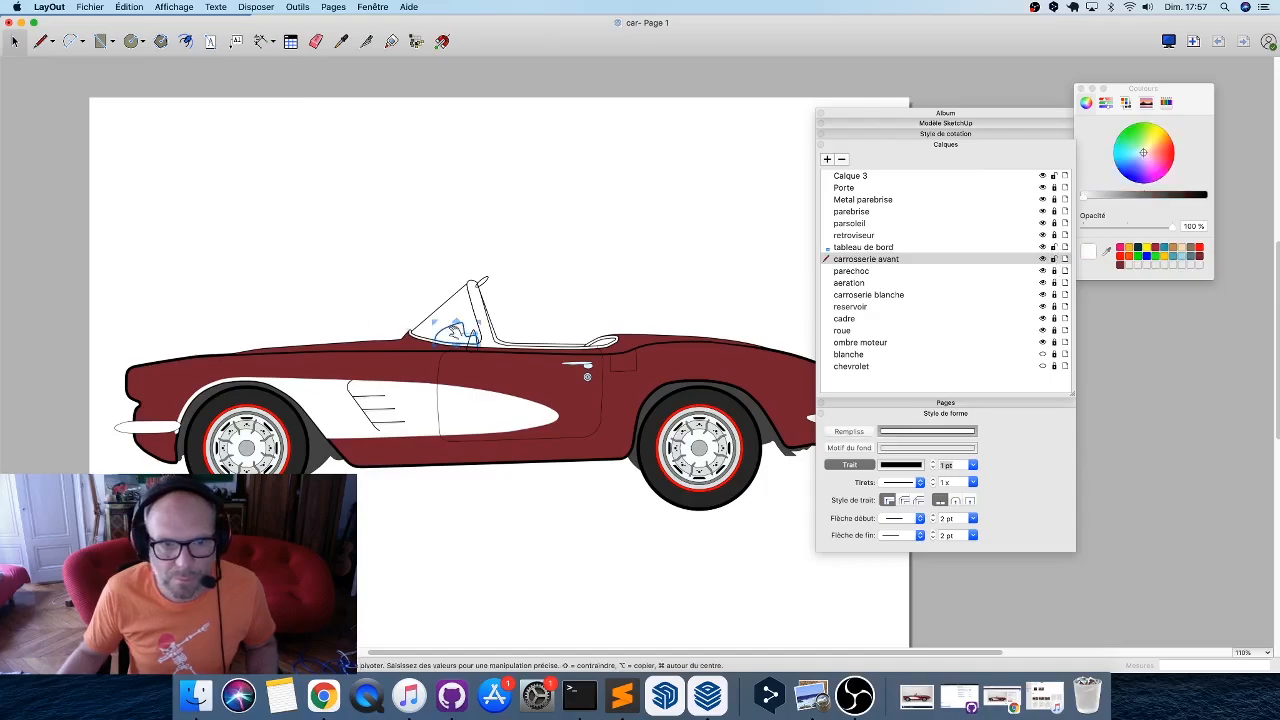
left_click(866, 432)
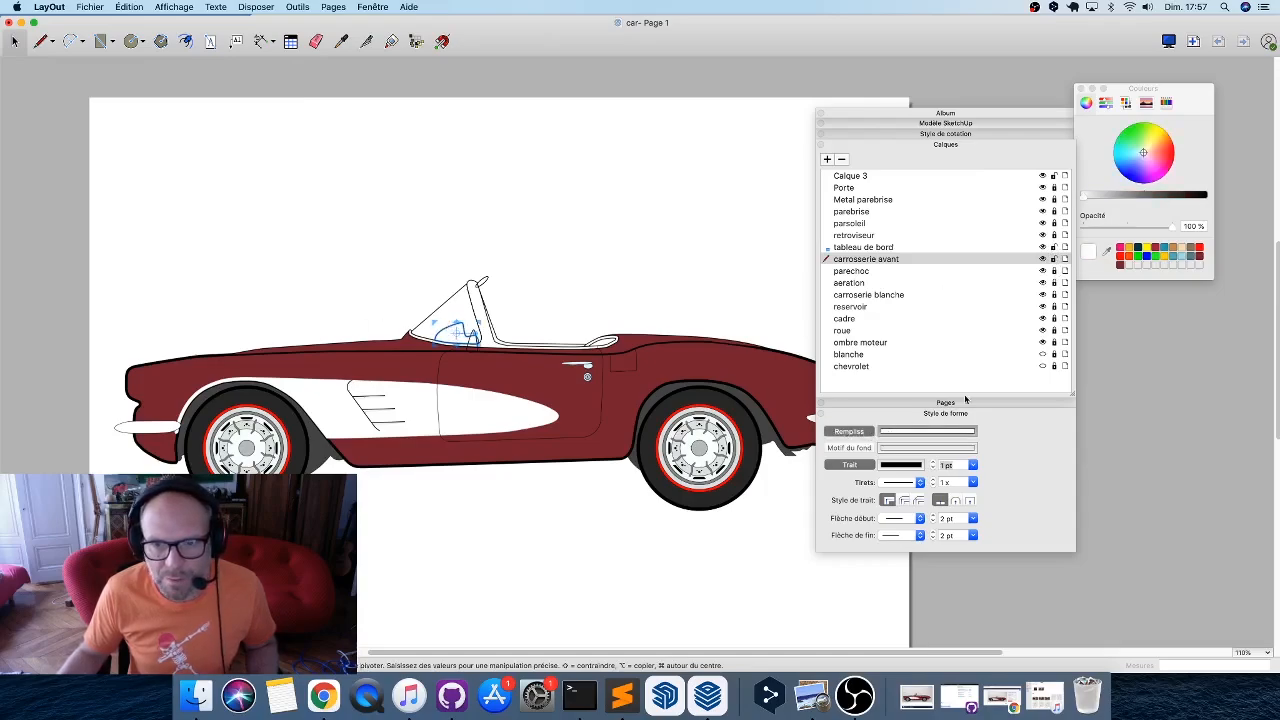
left_click_drag(1166, 196, 1172, 199)
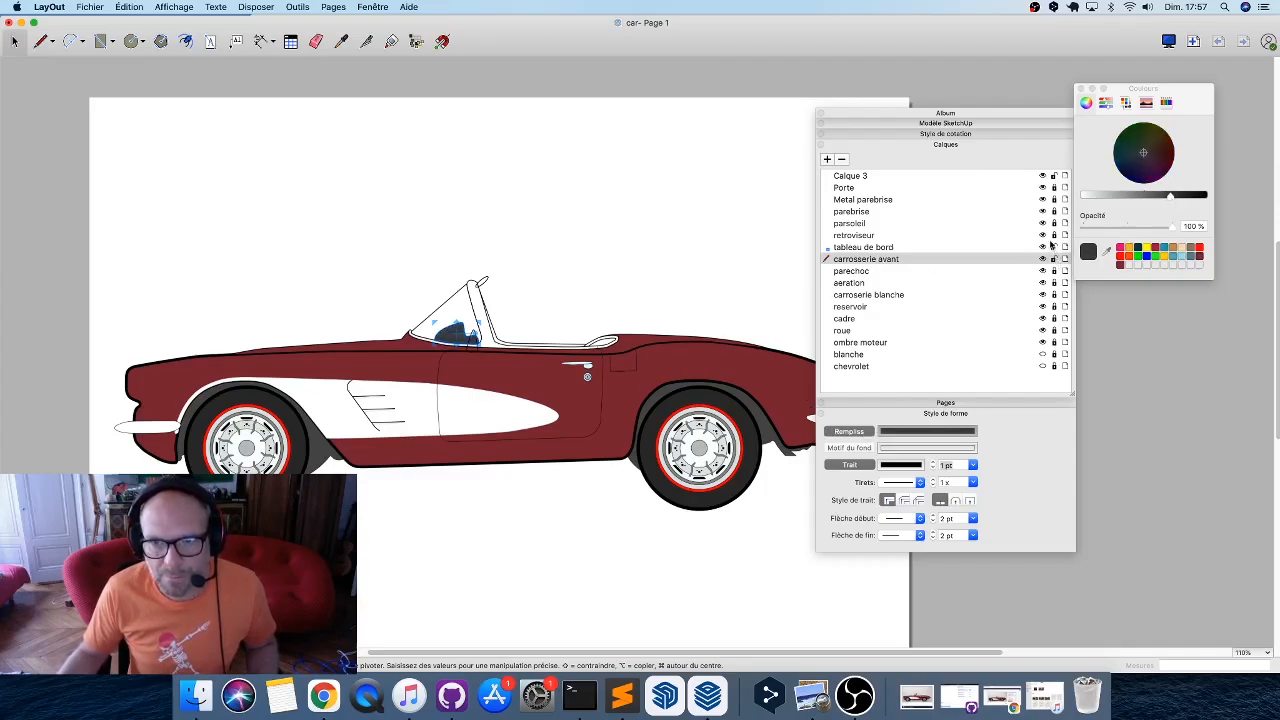
Unlock the retroviseur layer and fill the side mirror shape with a pale blue.
left_click(916, 238)
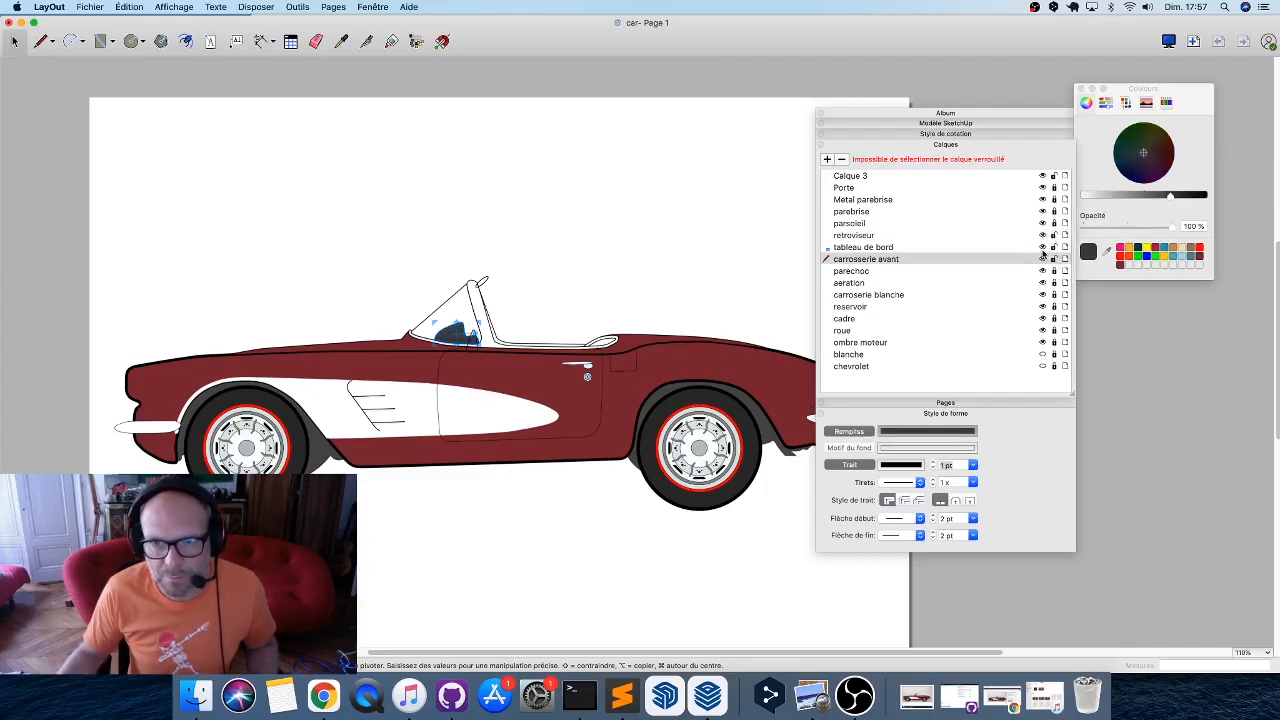
left_click(921, 236)
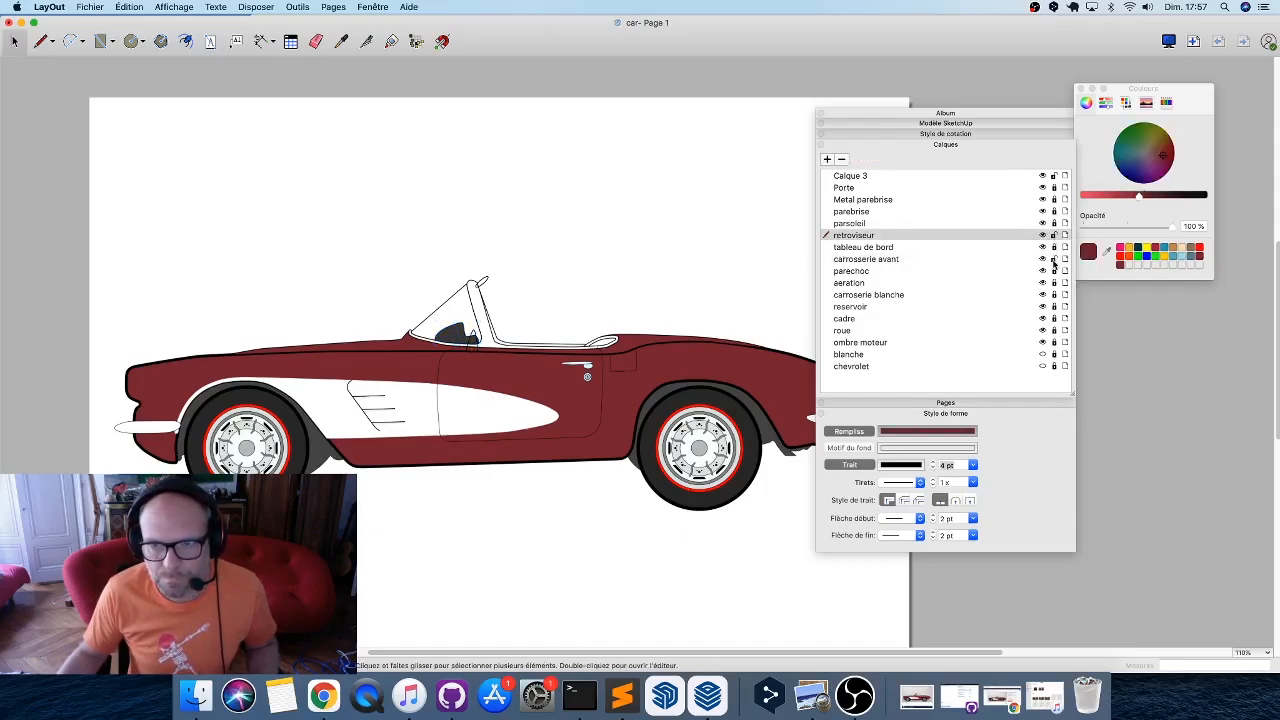
left_click(475, 334)
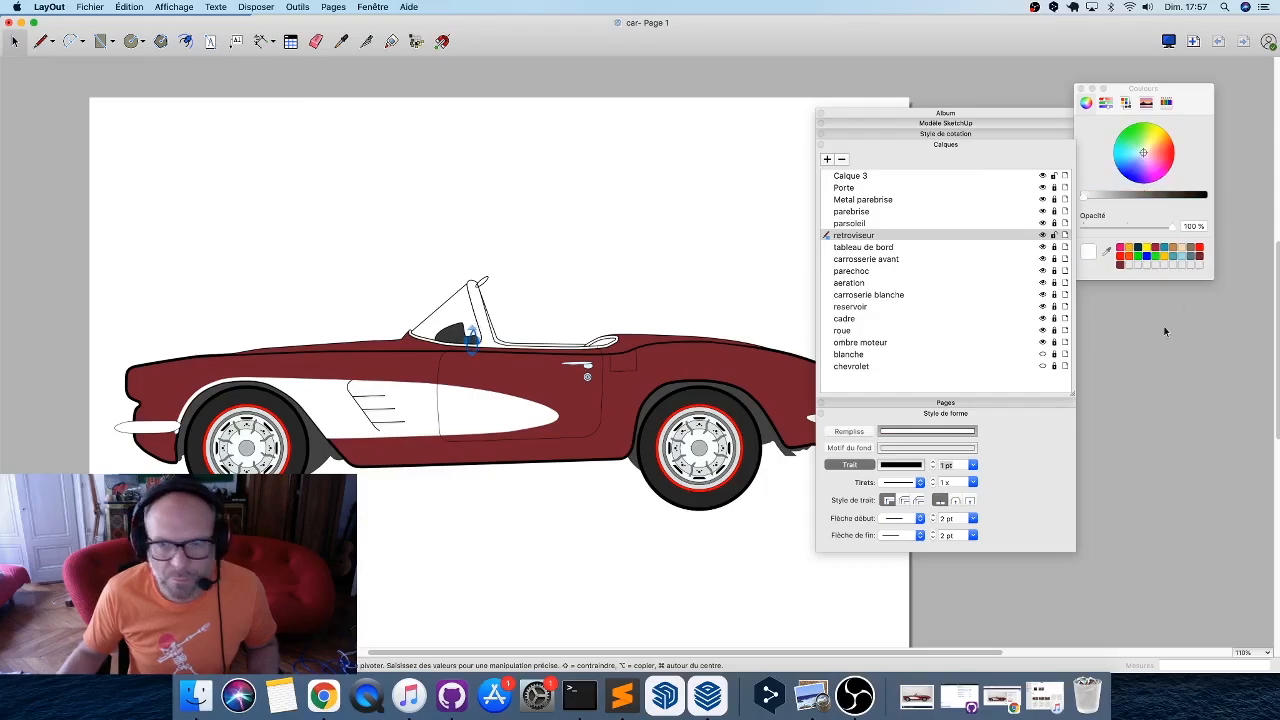
left_click(1186, 258)
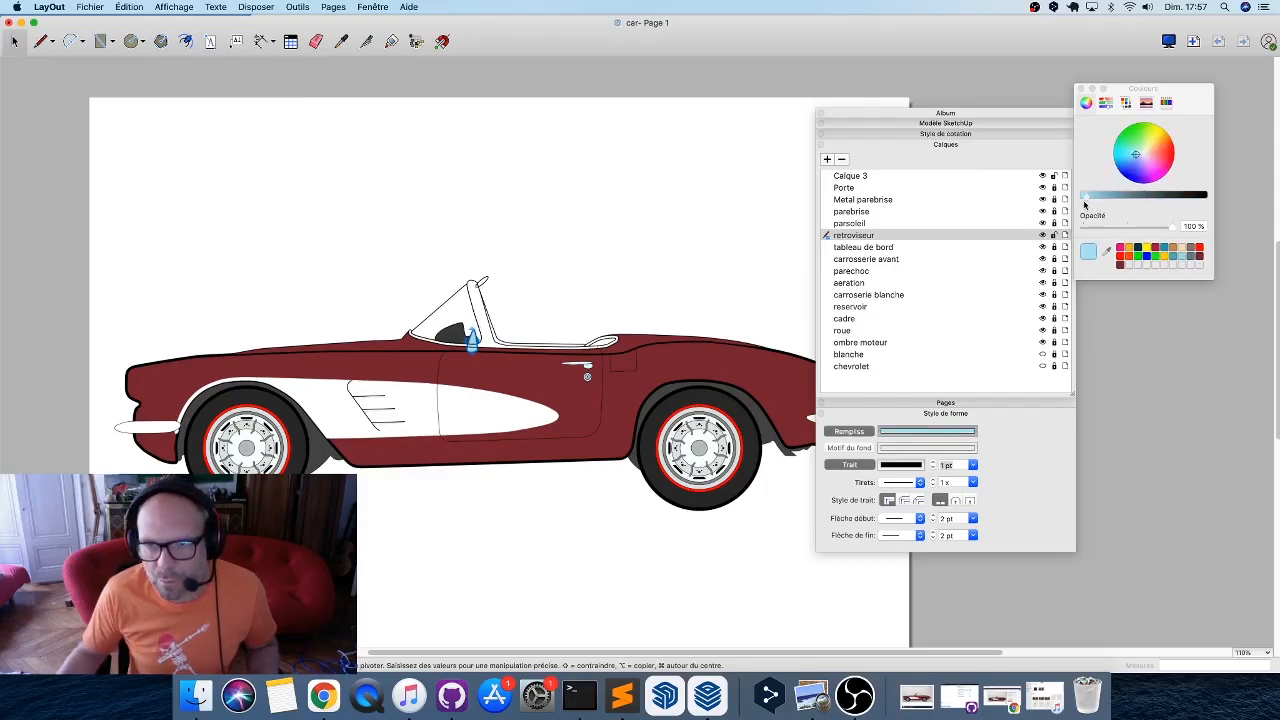
left_click(1137, 156)
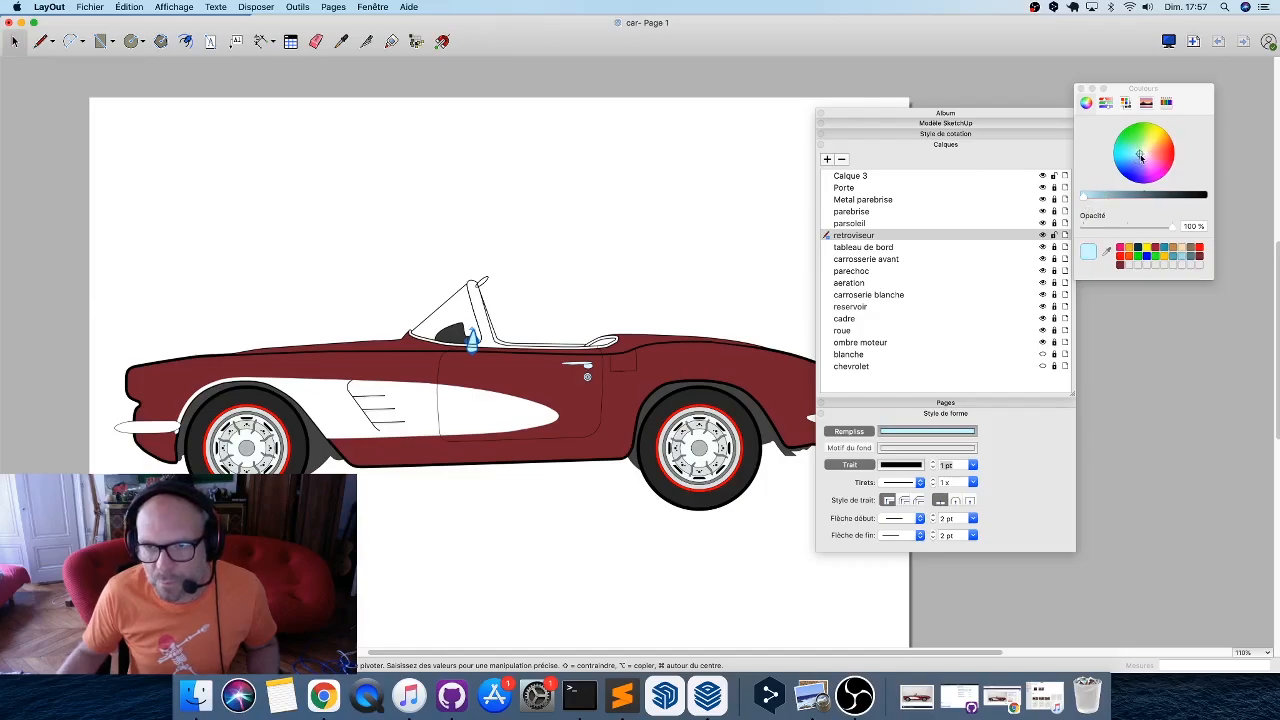
left_click(643, 240)
Unlock the parsoleil layer and fill the sun visor shape atop the windshield with light grey.
scroll(474, 300, "up", 5)
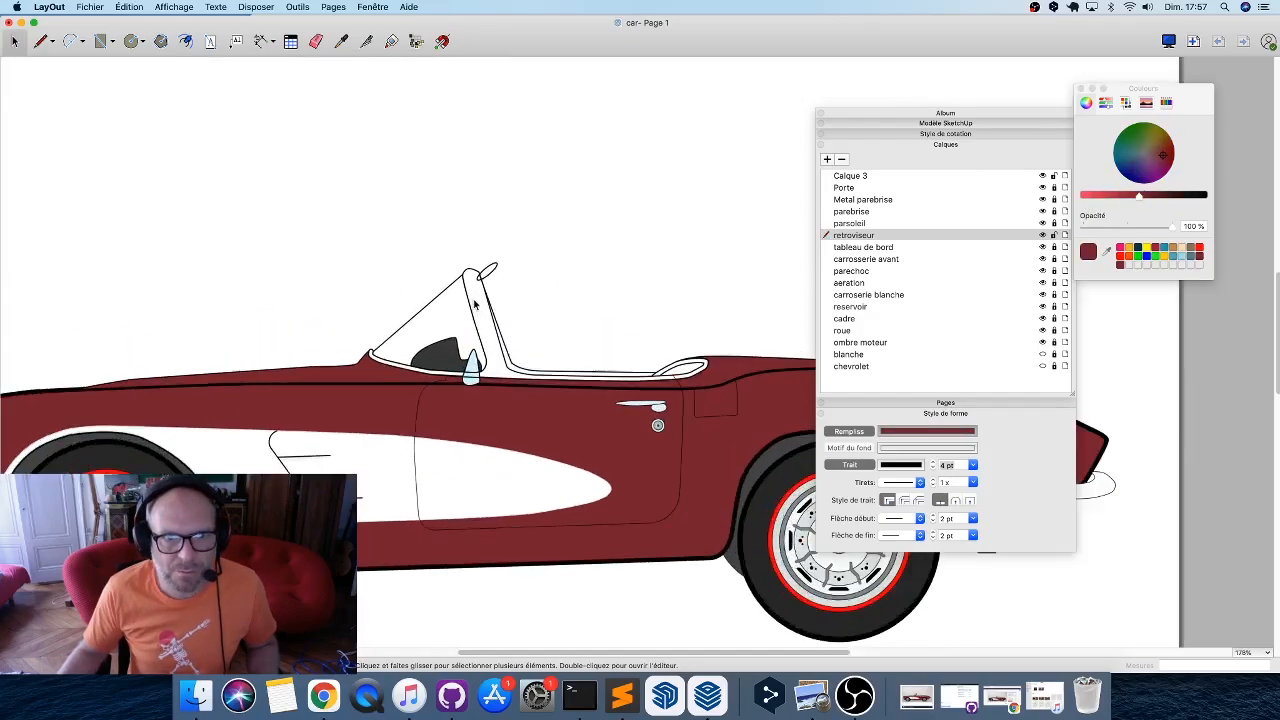
left_click(1055, 235)
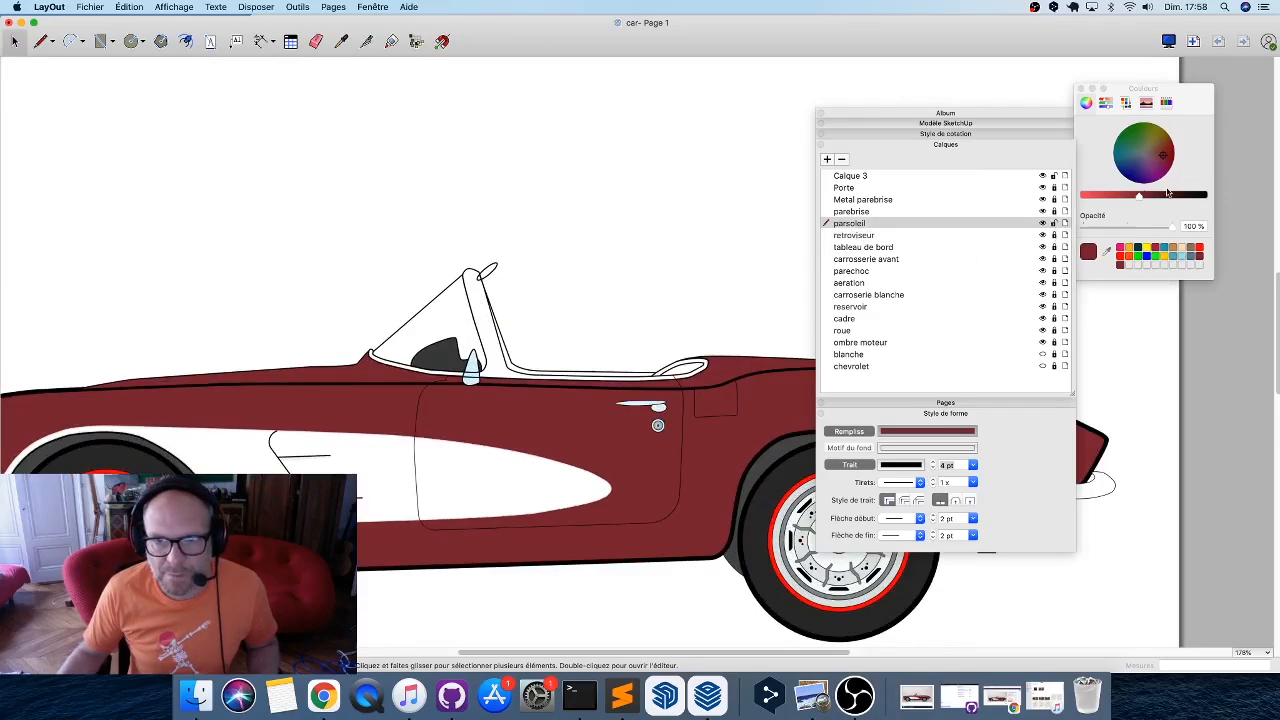
left_click(487, 268)
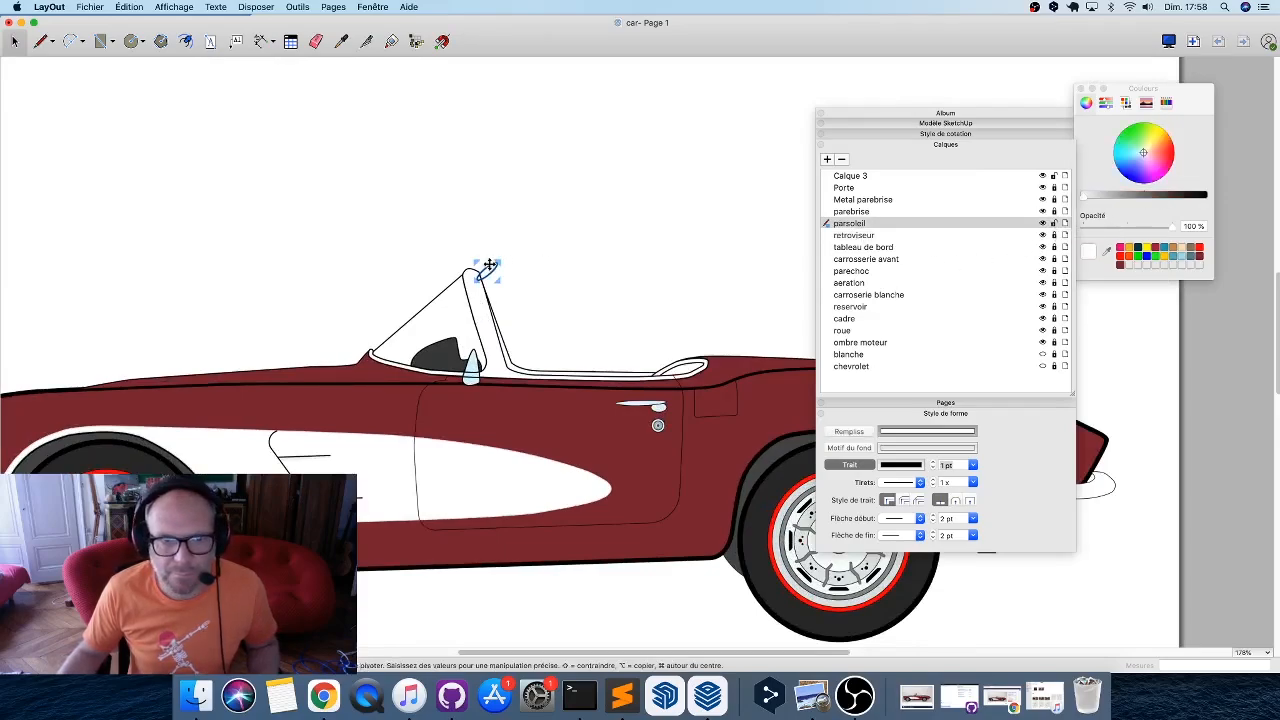
left_click_drag(1080, 199, 1103, 203)
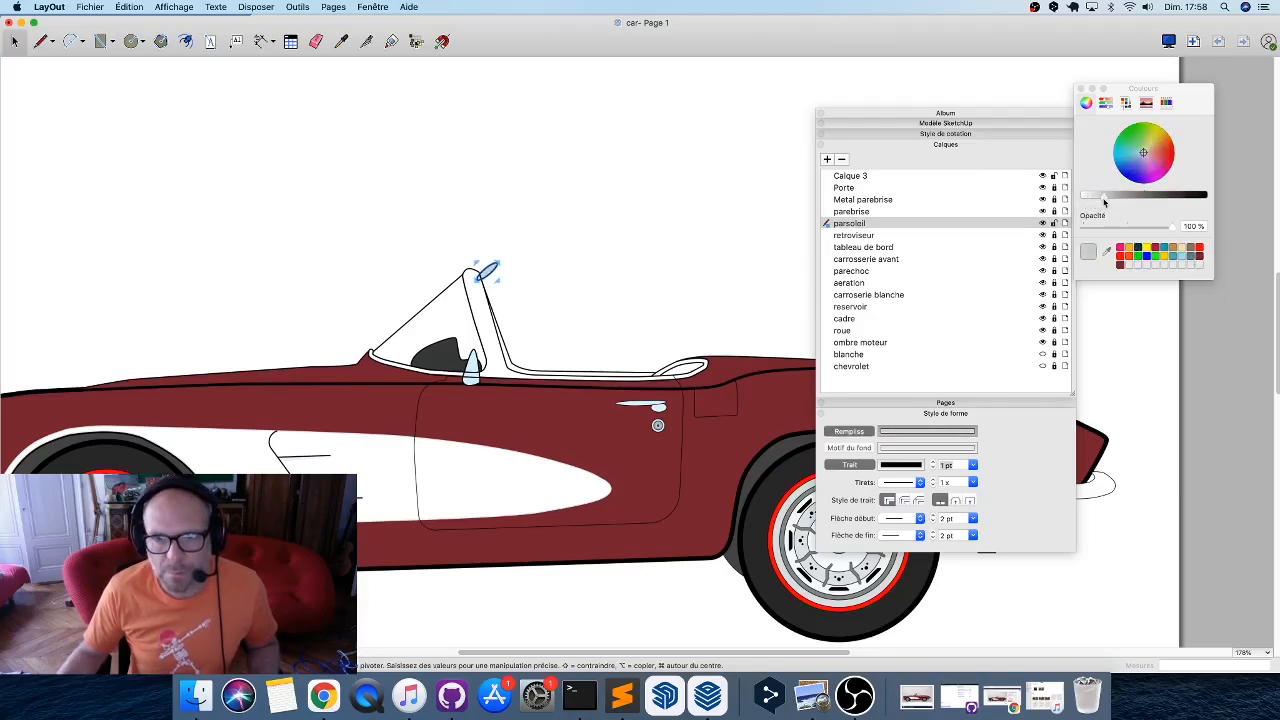
left_click(513, 323)
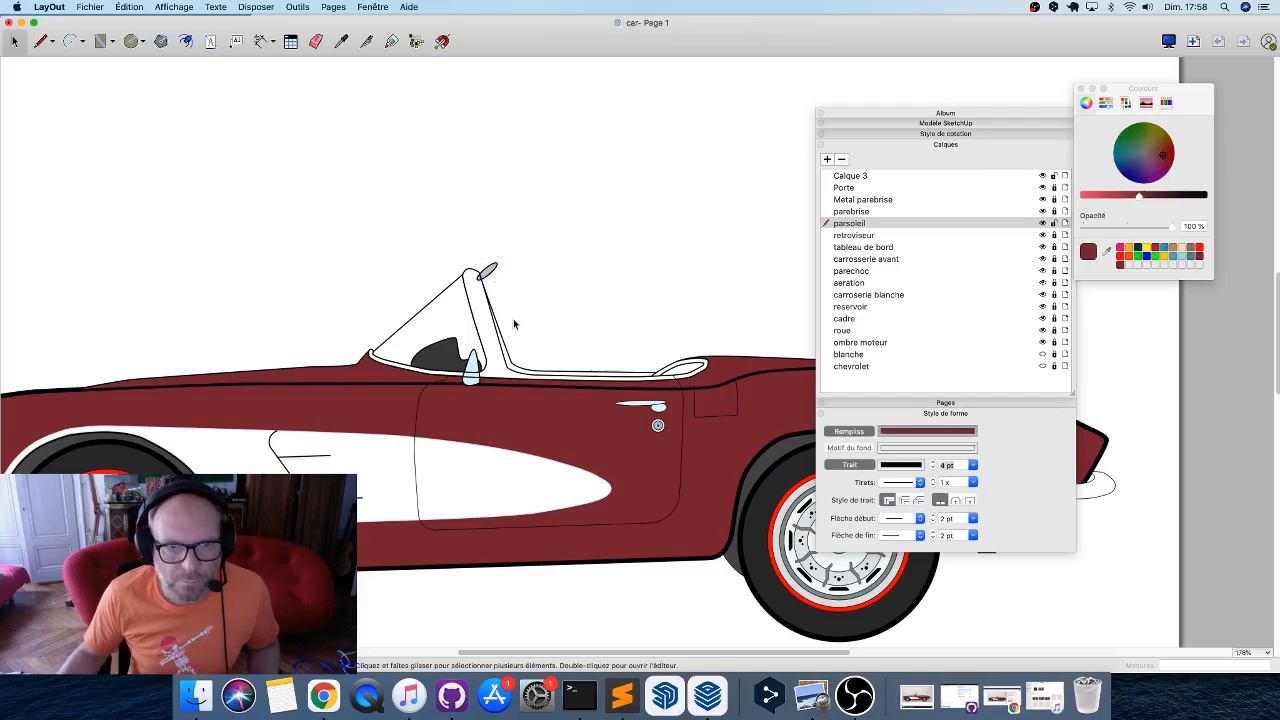
left_click(489, 270)
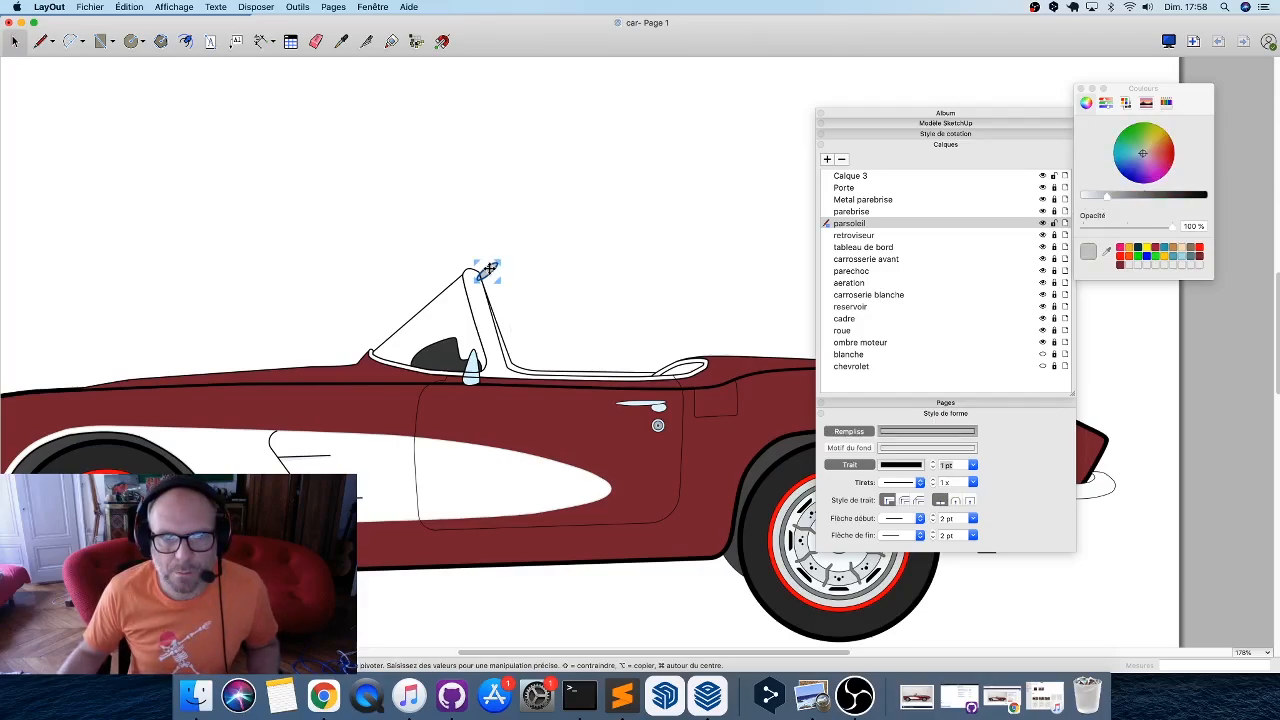
left_click(488, 315)
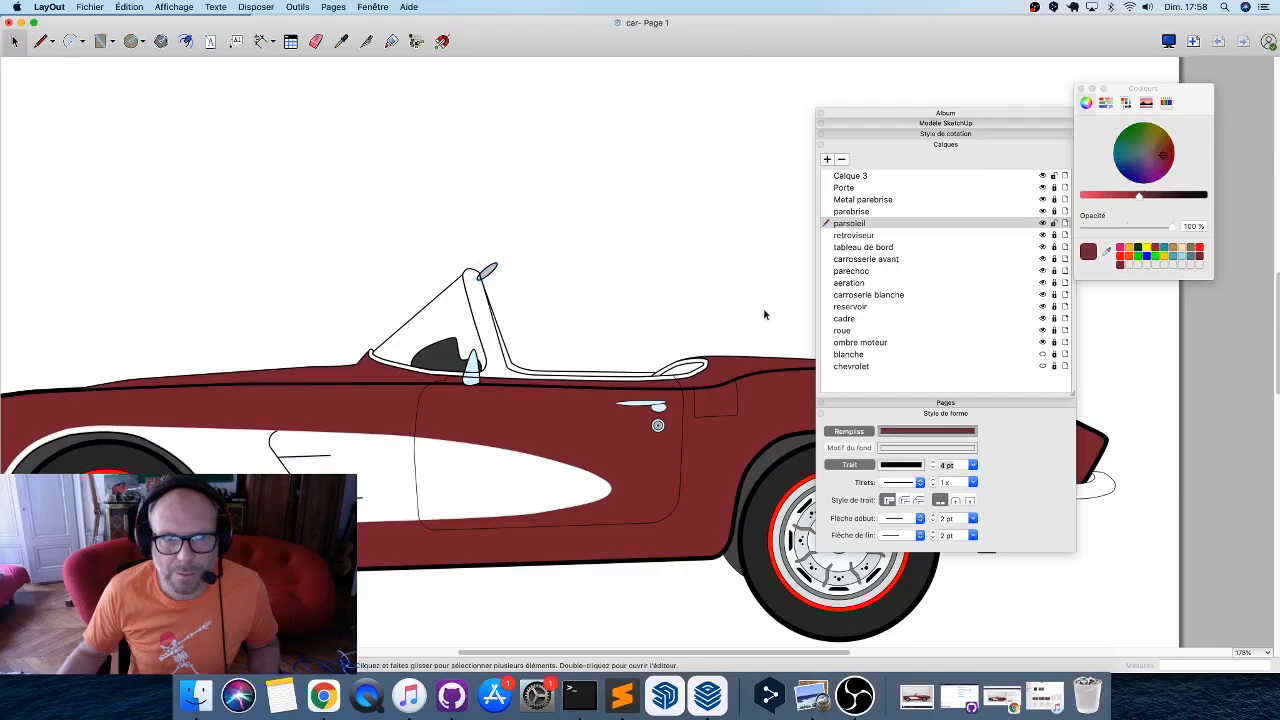
Unlock the parebrise layer and fill the windshield glass with very light grey at about 45% opacity.
left_click(1050, 212)
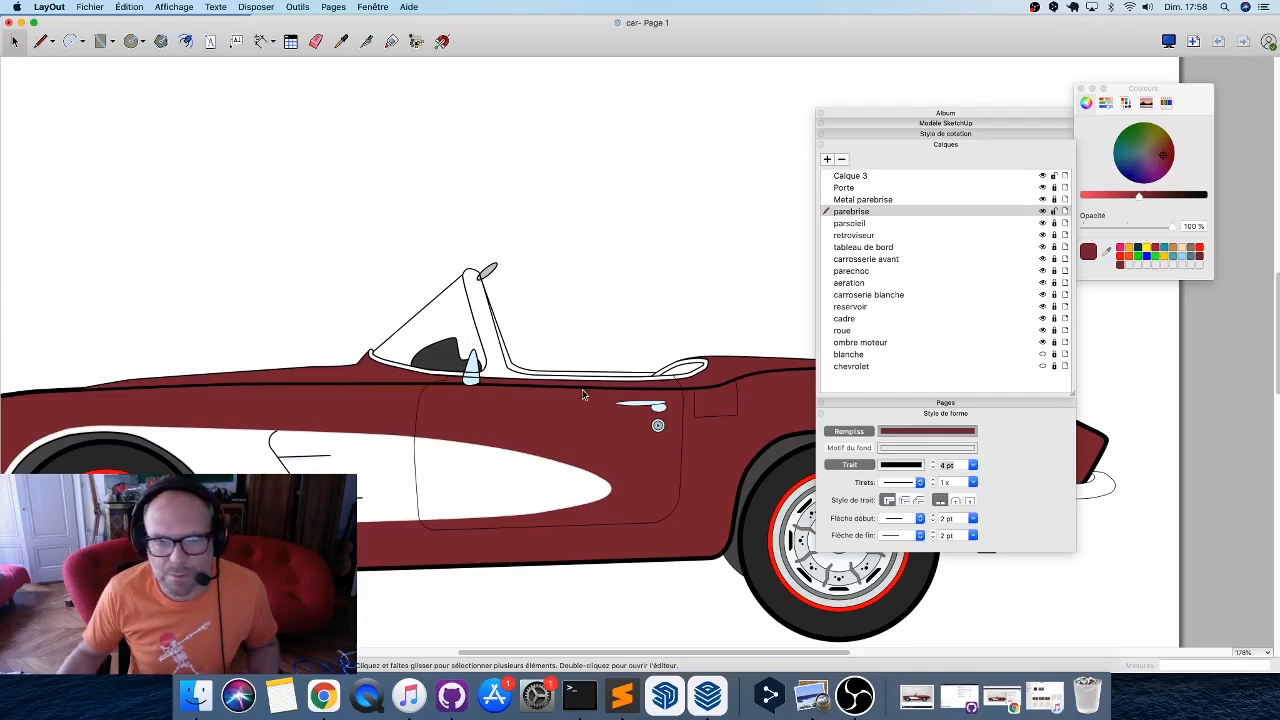
left_click(441, 301)
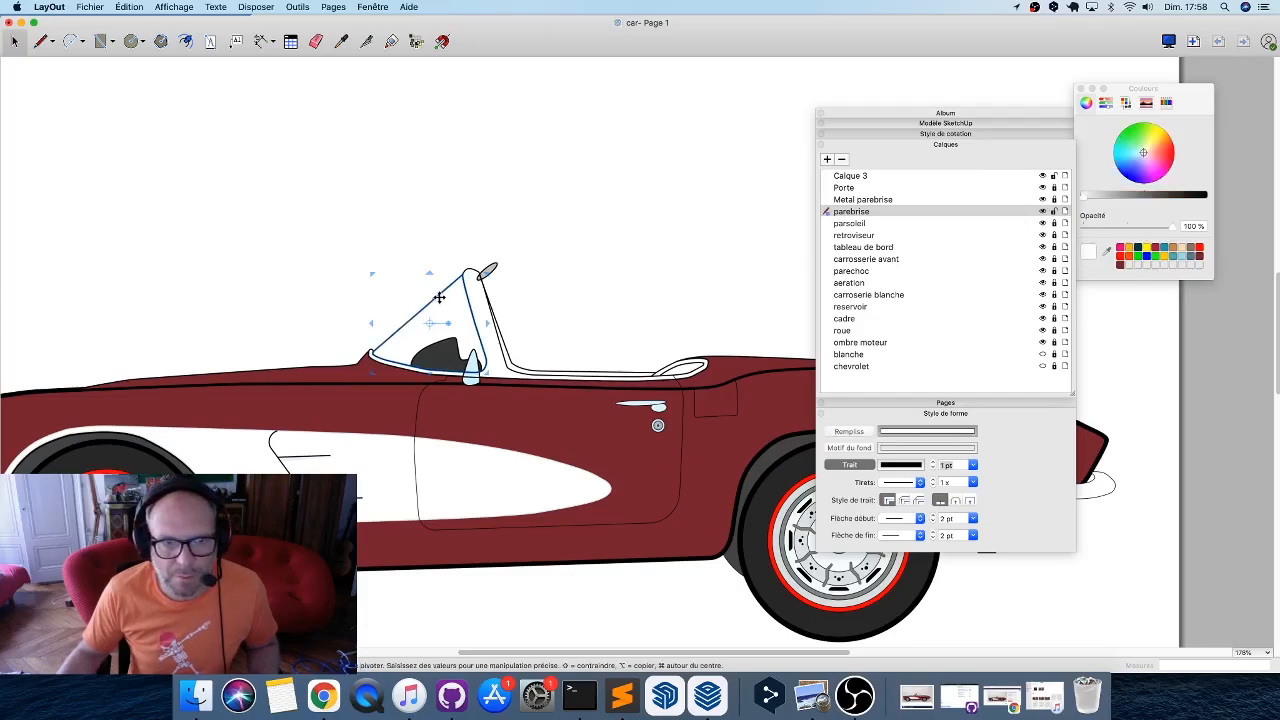
left_click(852, 432)
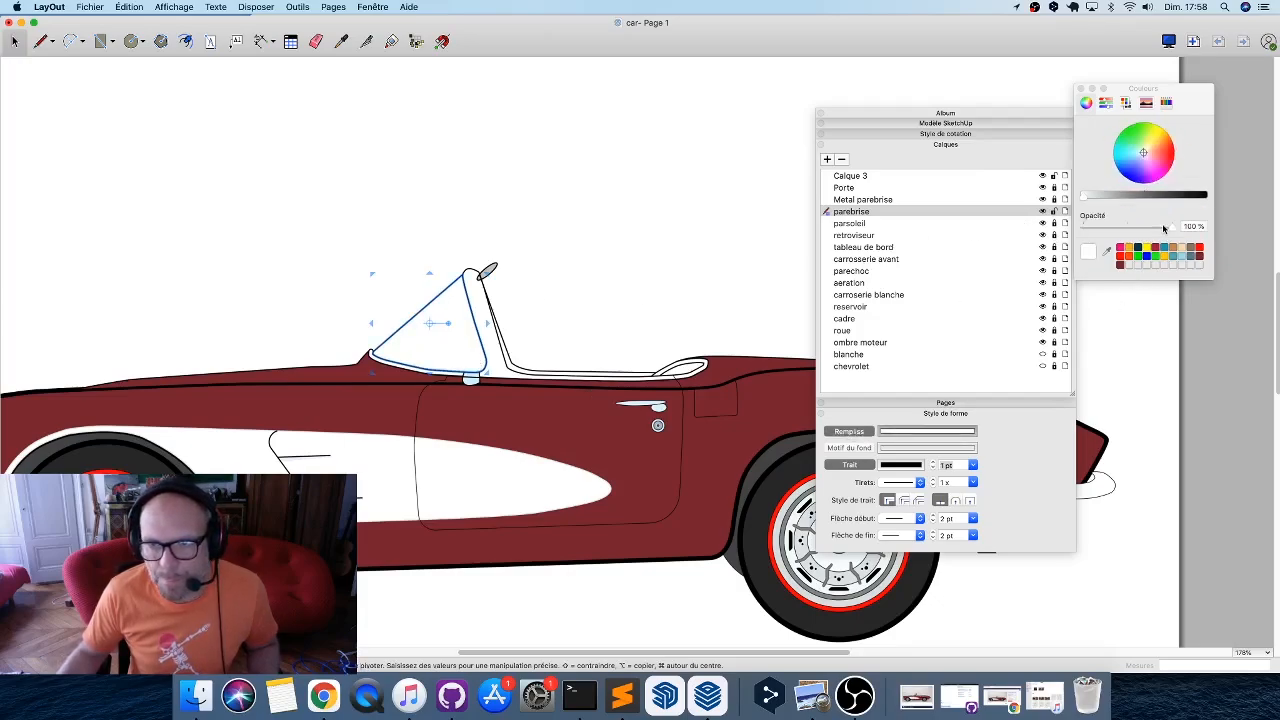
left_click(1092, 198)
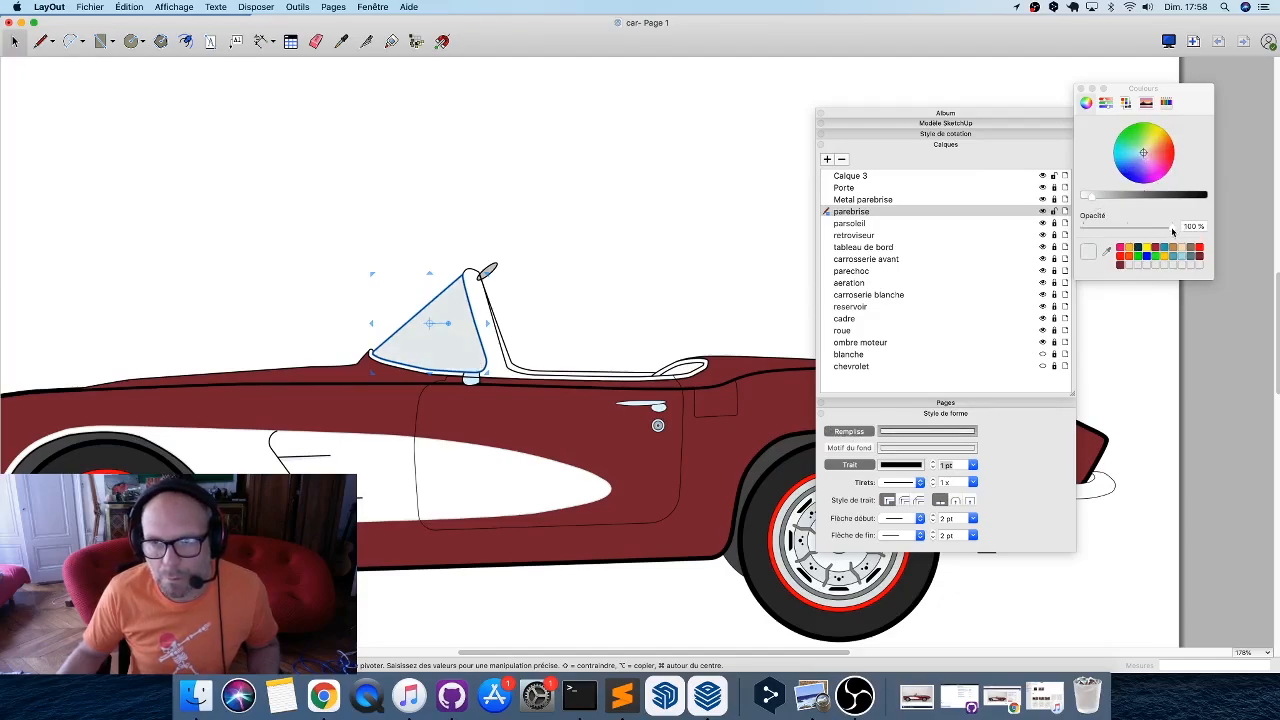
left_click_drag(1172, 232, 1127, 229)
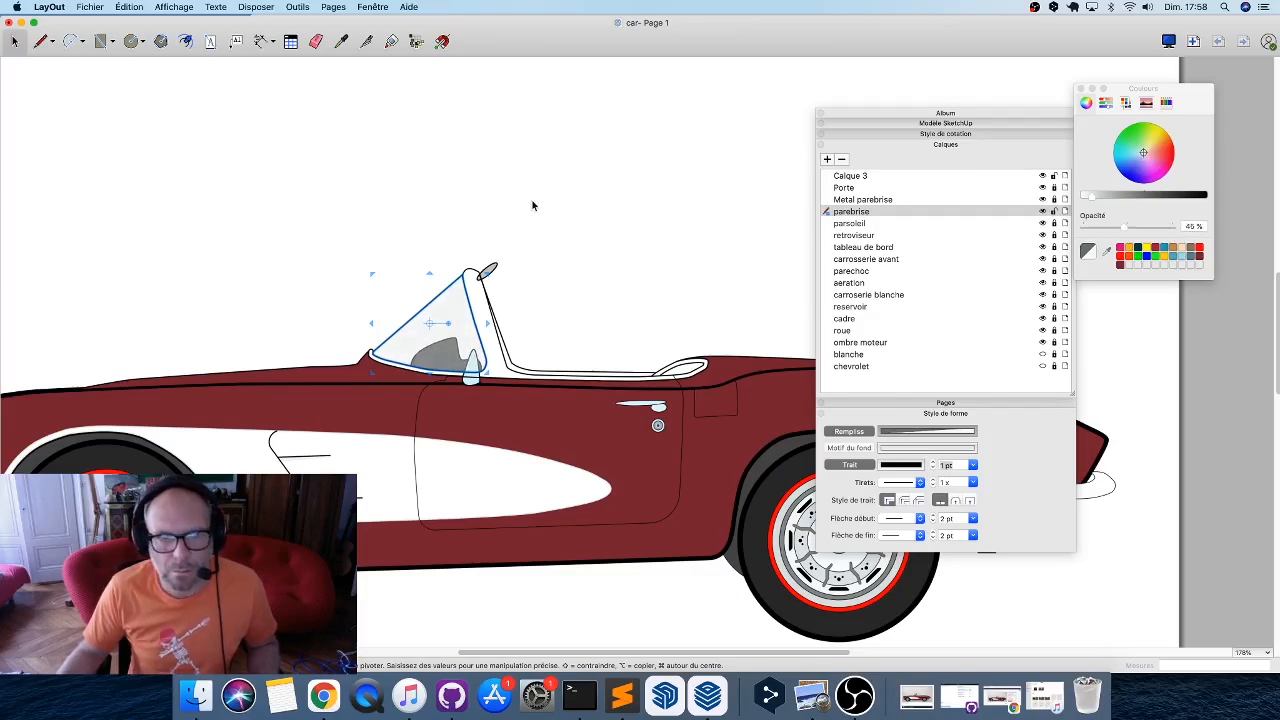
left_click(493, 287)
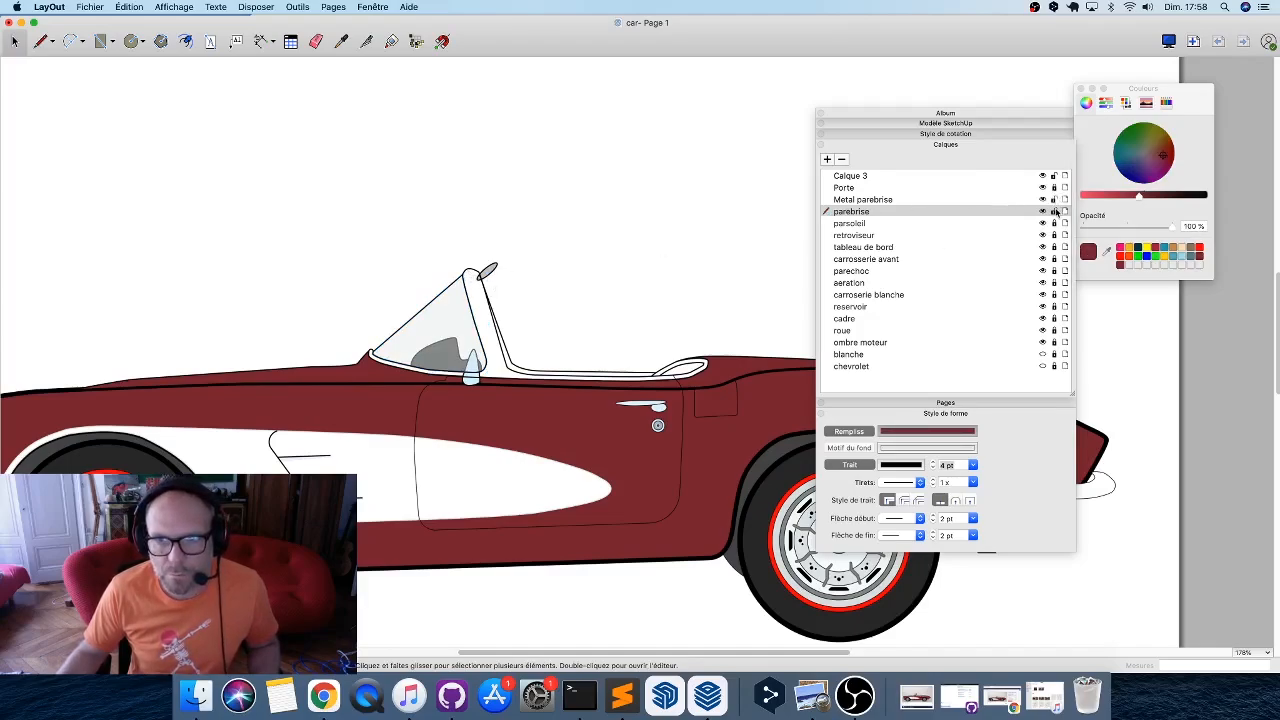
Unlock the Metal parebrise layer and turn on the white fill for the windshield frame and cockpit trim shapes.
left_click(1055, 201)
left_click(484, 286)
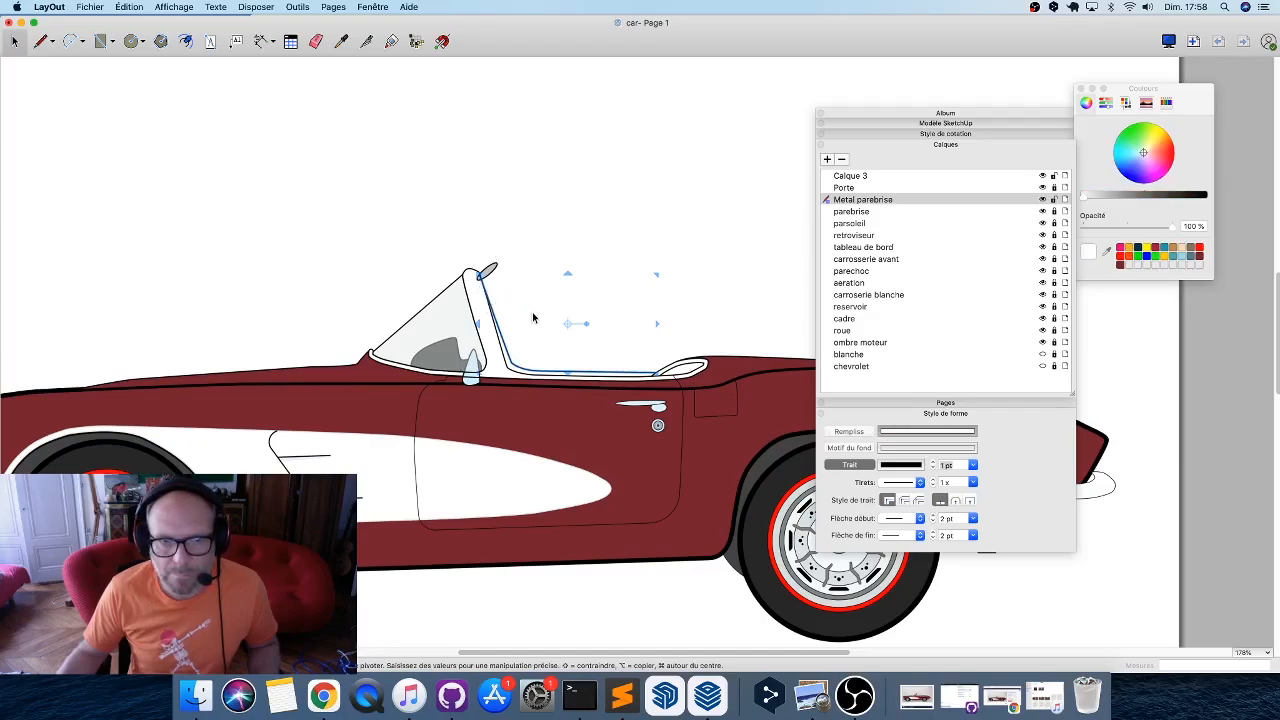
left_click(466, 280, "shift")
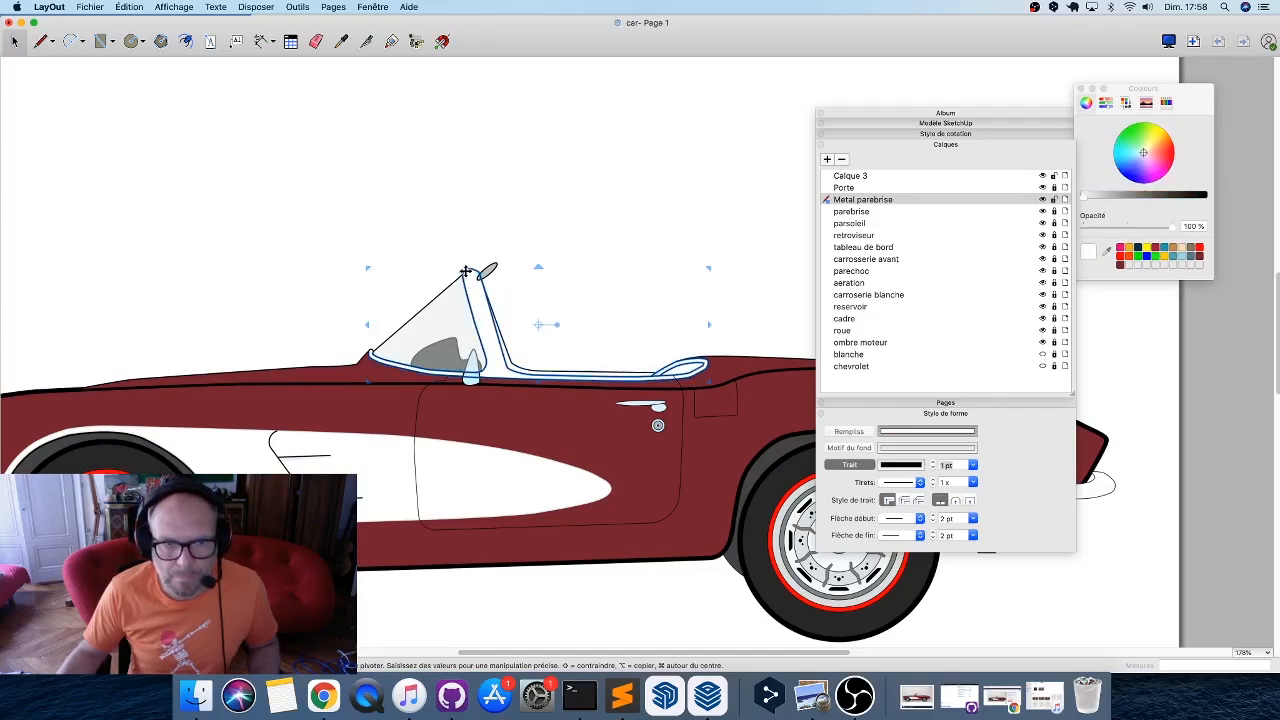
left_click(866, 431)
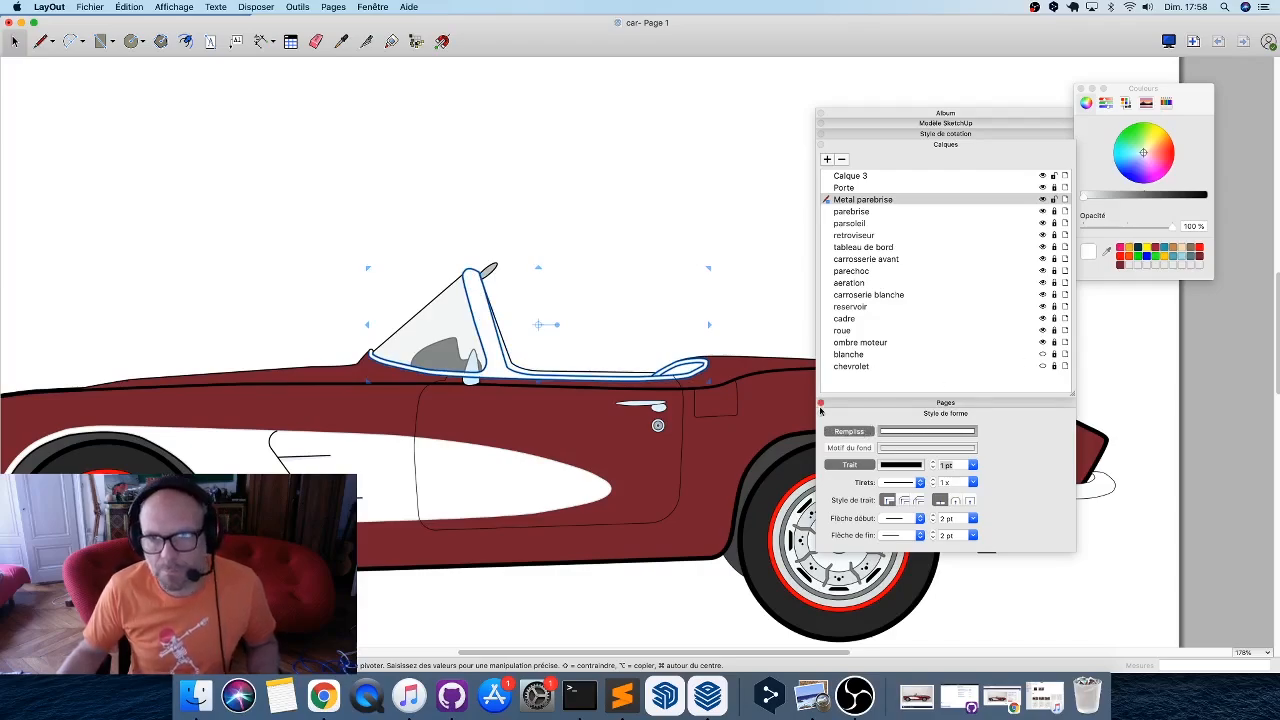
Try to sample the windshield frame's style and change its outline colour to black.
key("b")
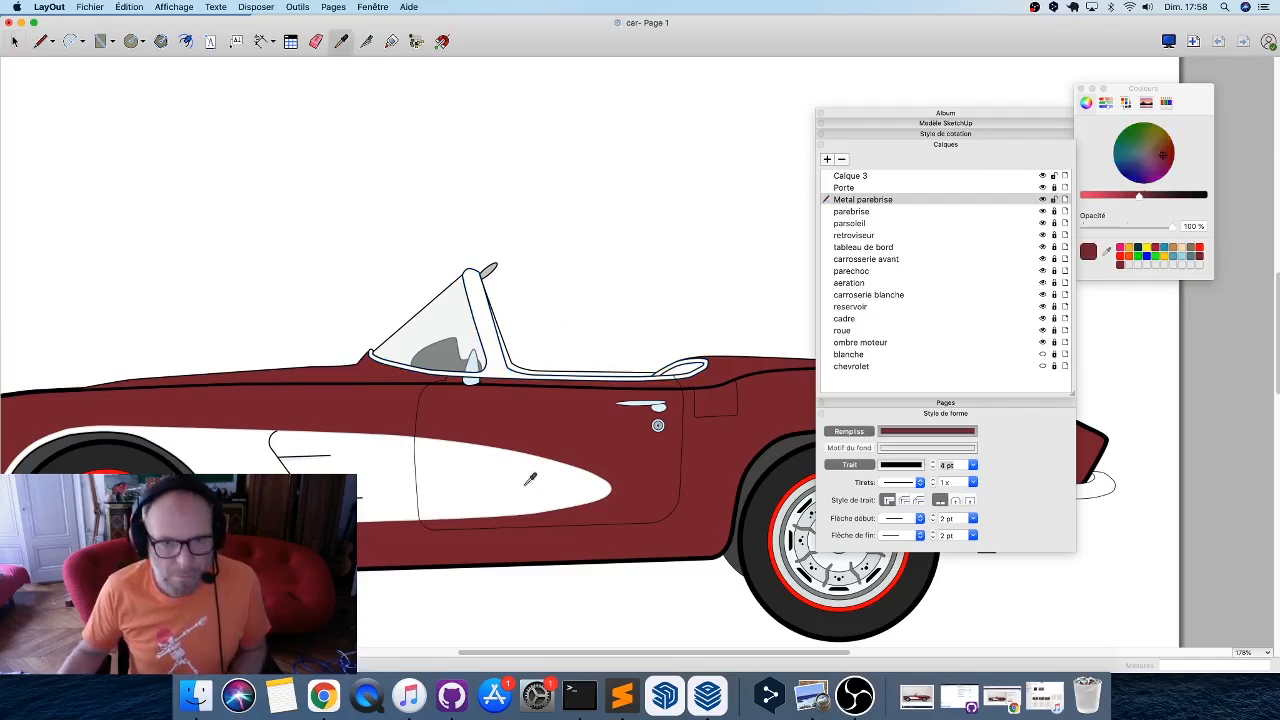
left_click(491, 350)
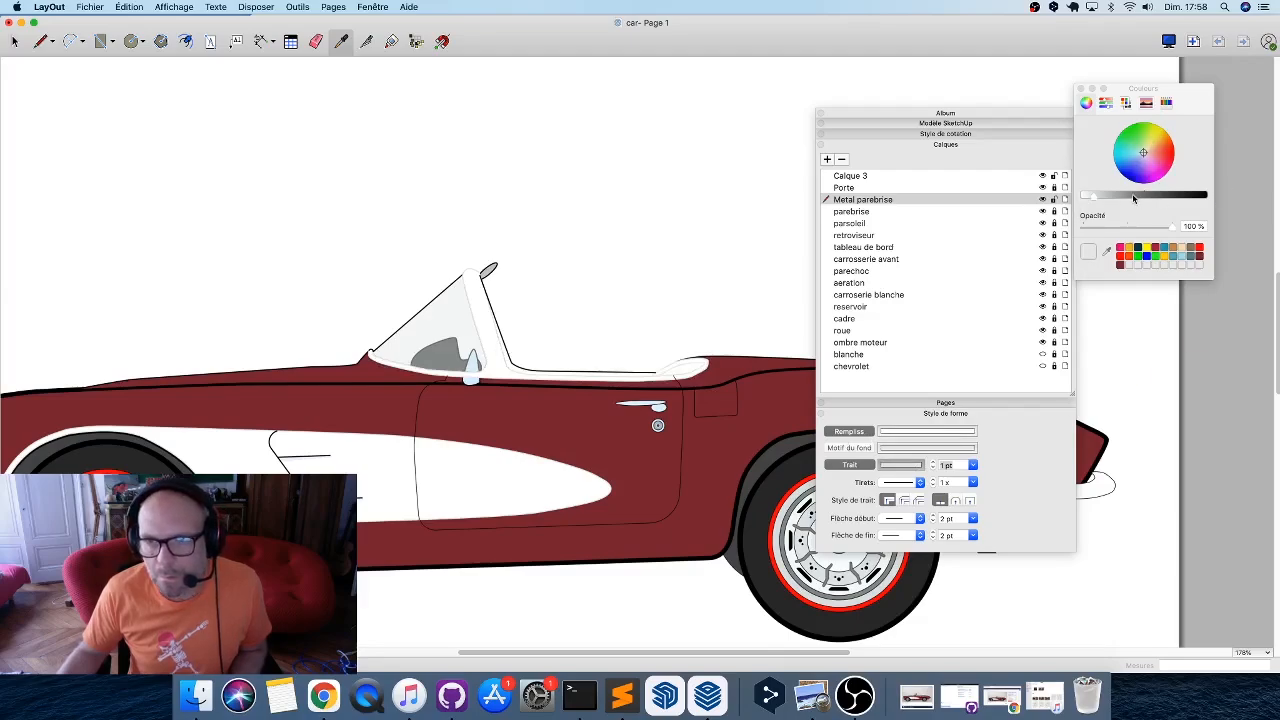
left_click_drag(1140, 196, 1261, 197)
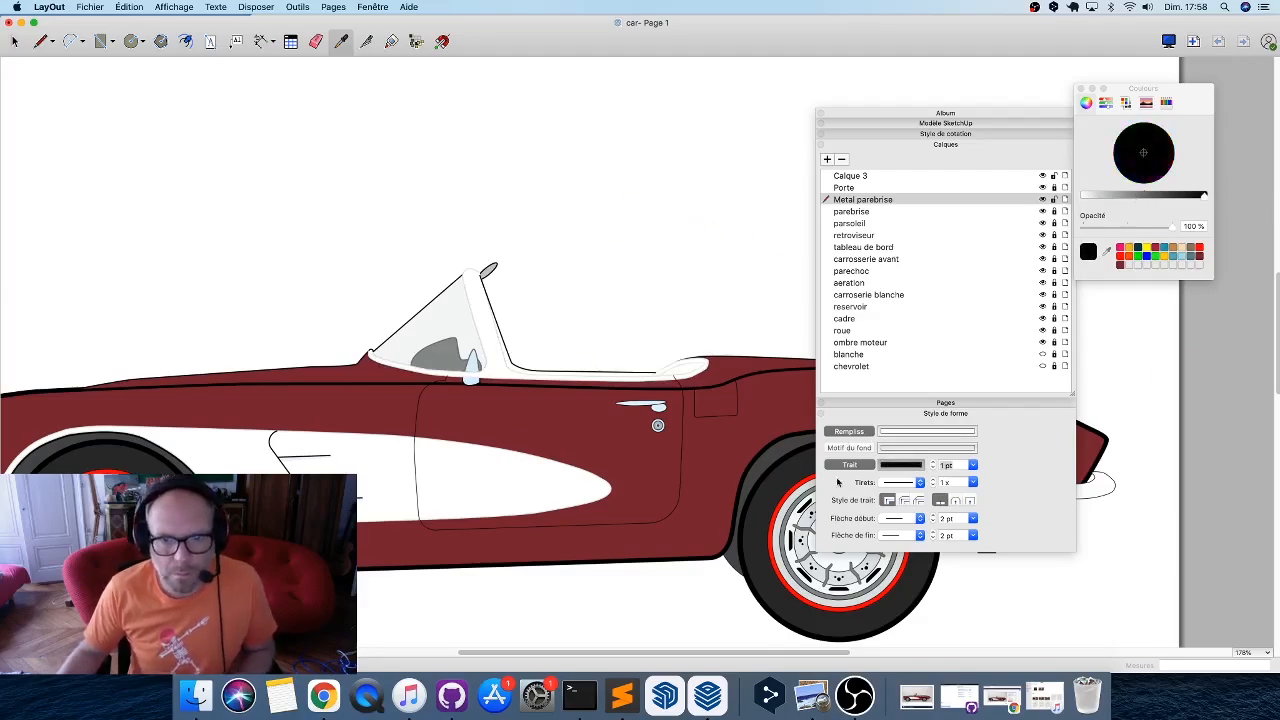
Set the outline colour of the windshield frame and cockpit trim shapes to black.
key("space")
left_click(497, 343)
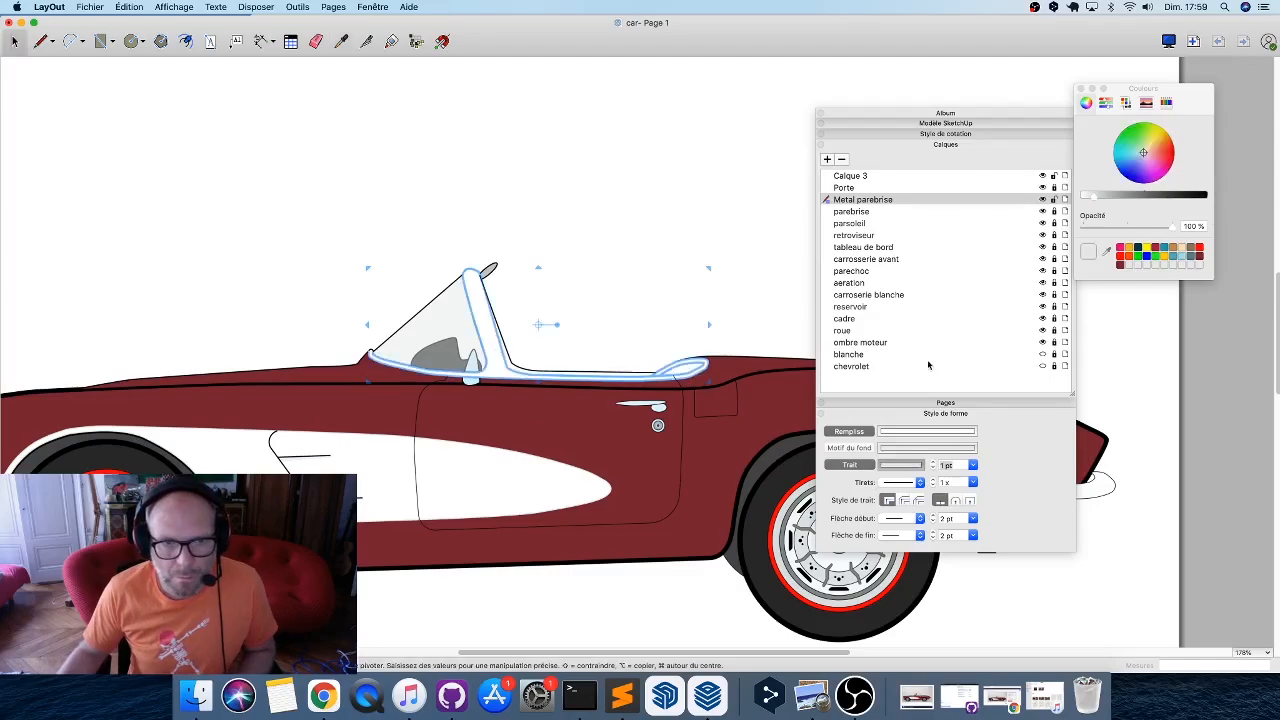
left_click(916, 466)
left_click(1188, 257)
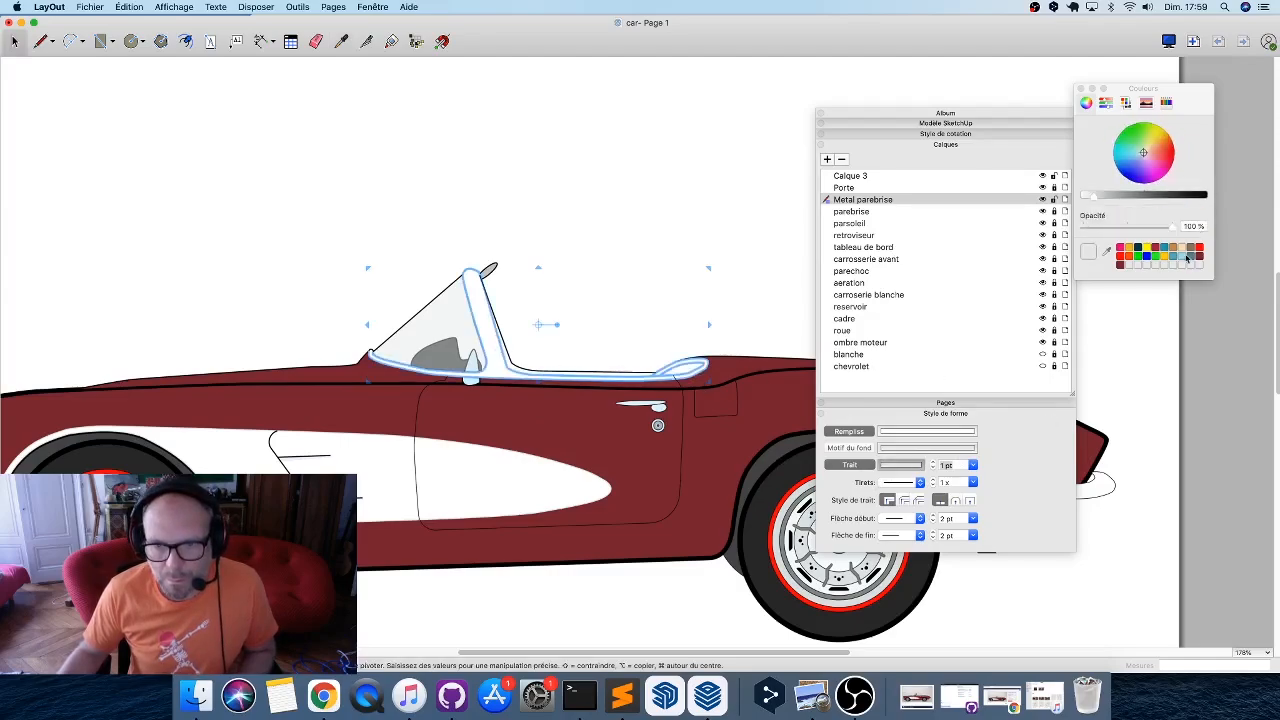
left_click_drag(1112, 197, 1240, 200)
left_click(588, 180)
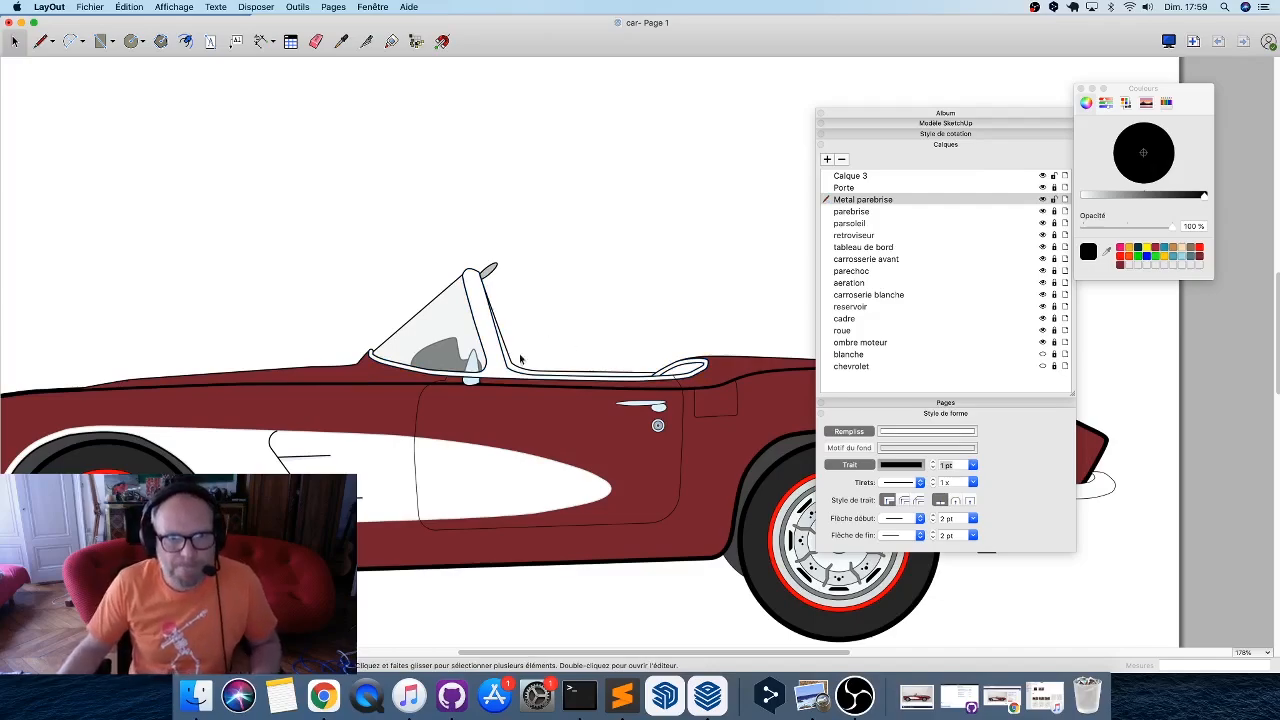
Unlock the retroviseur layer and move it above the Metal parebrise layer in the layer order.
left_click(889, 214)
left_click(897, 237)
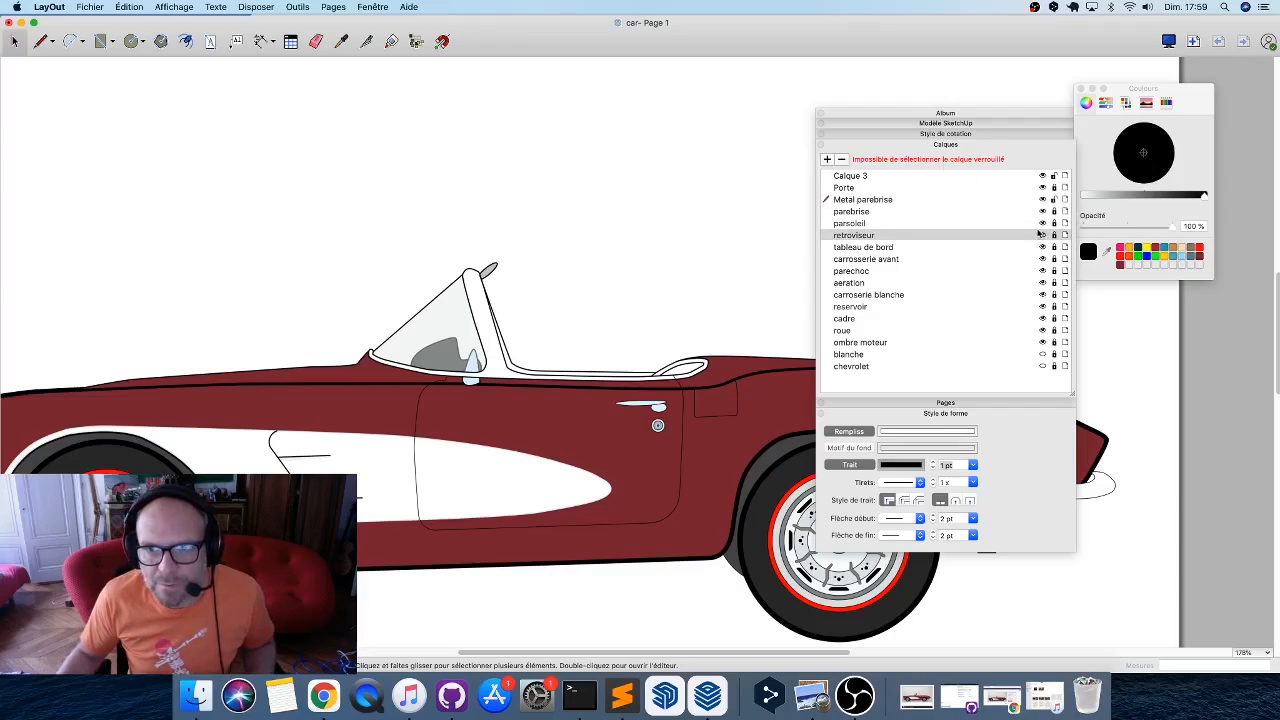
left_click(1056, 236)
left_click(862, 236)
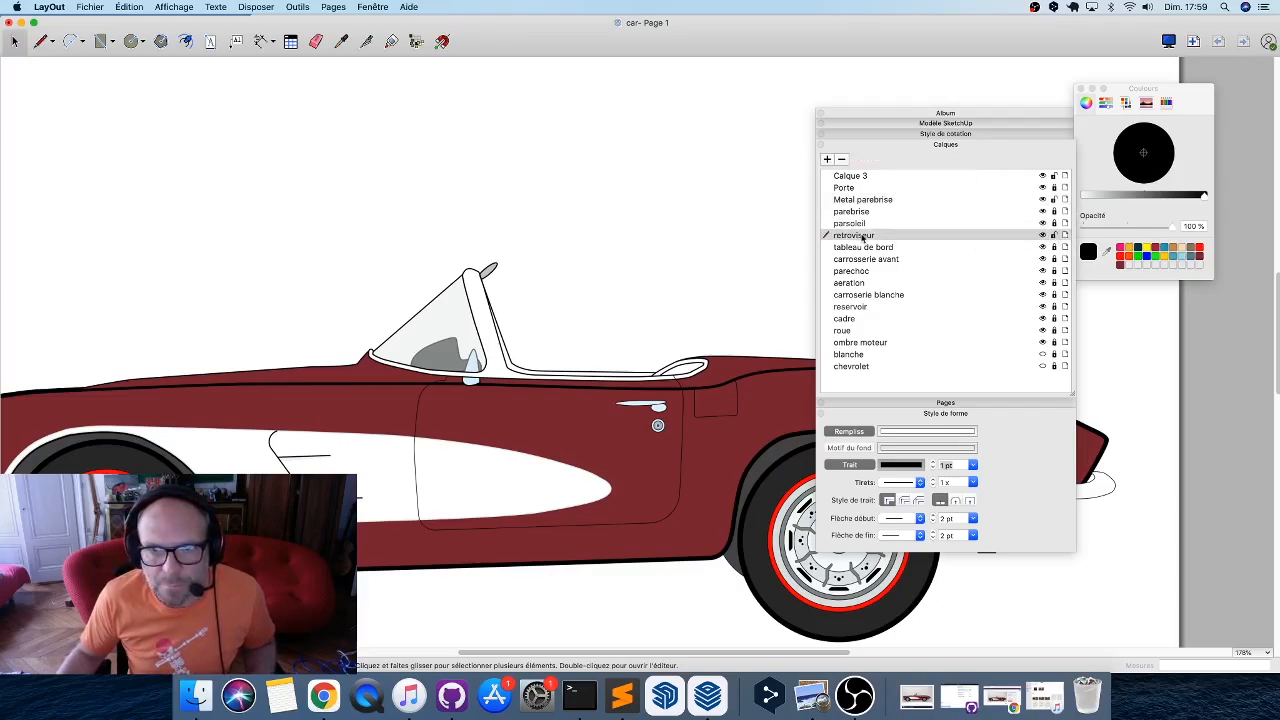
left_click_drag(862, 236, 869, 201)
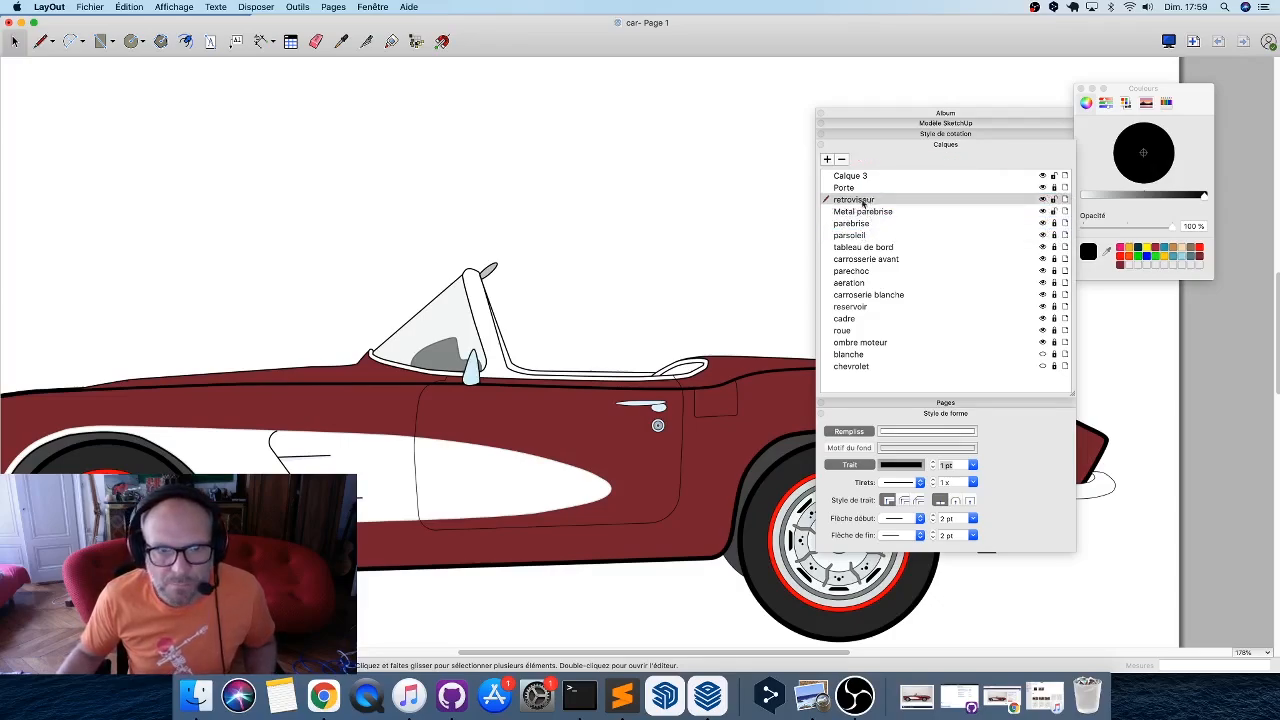
Show the chevrolet layer with the reference photo behind the whole car drawing.
scroll(428, 287, "down", 2)
scroll(428, 287, "down", 1)
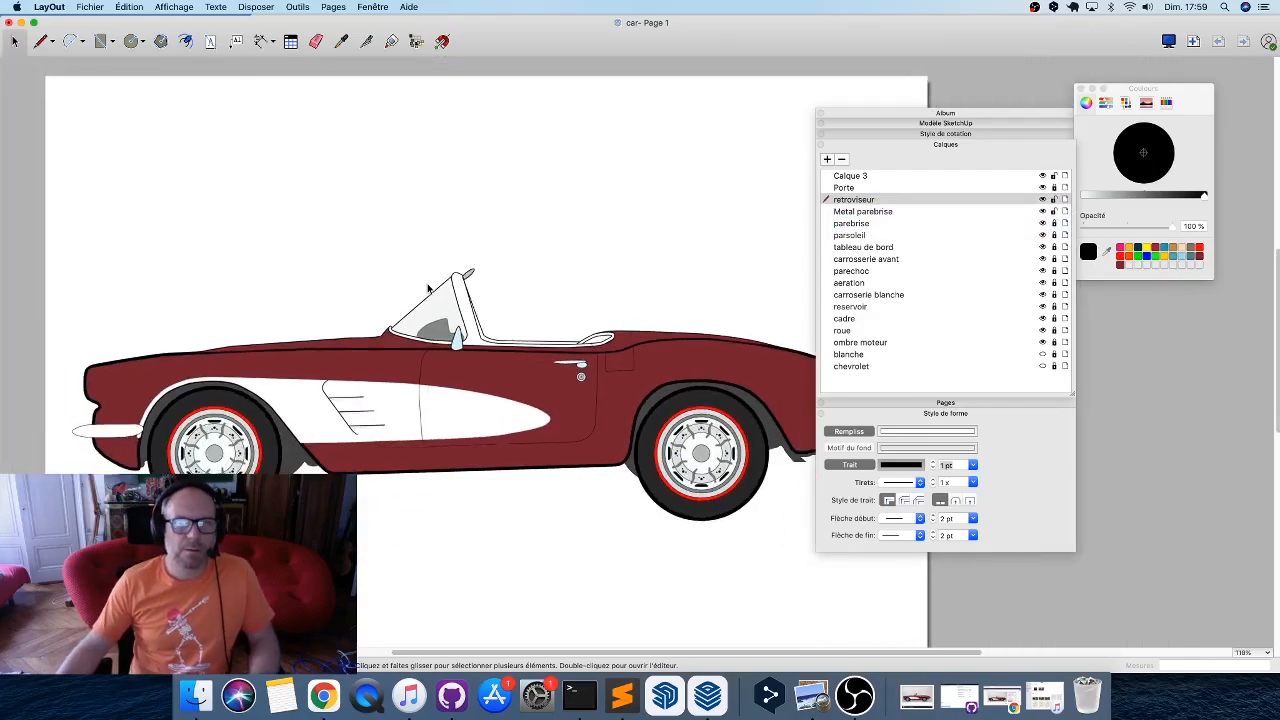
scroll(400, 378, "down", 2)
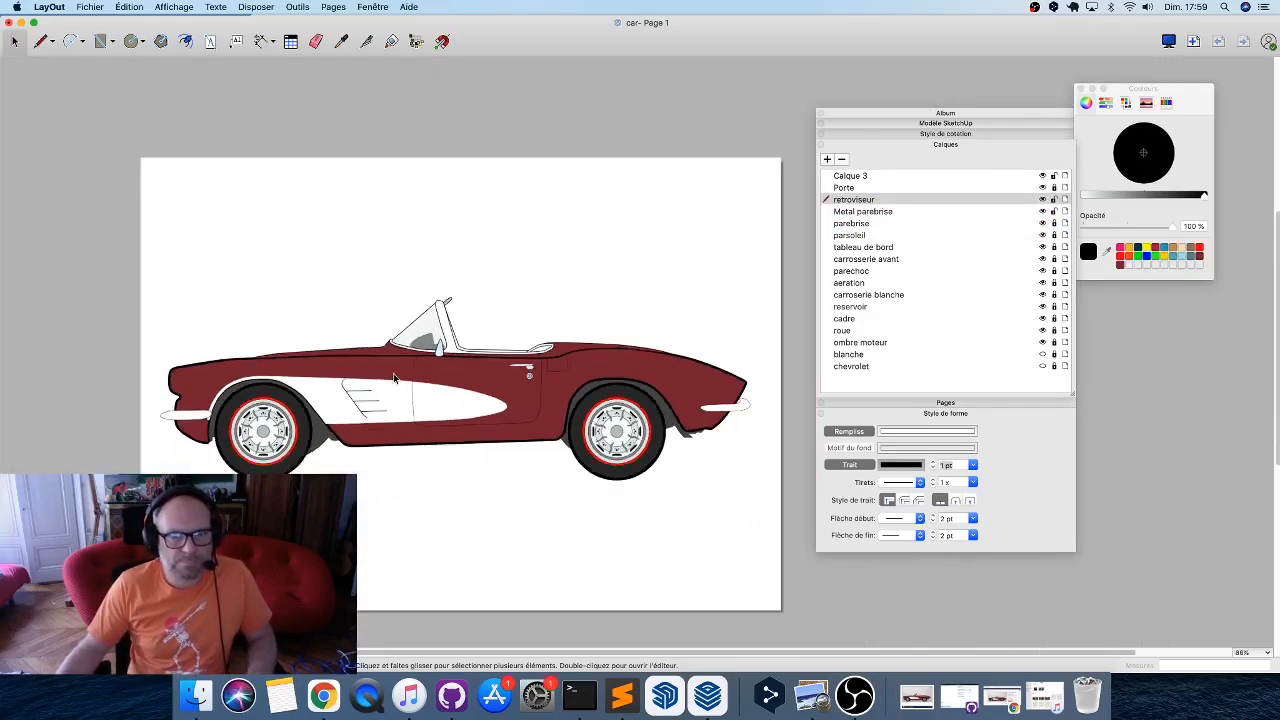
scroll(602, 378, "up", 1)
middle_click_drag(602, 378, 628, 360)
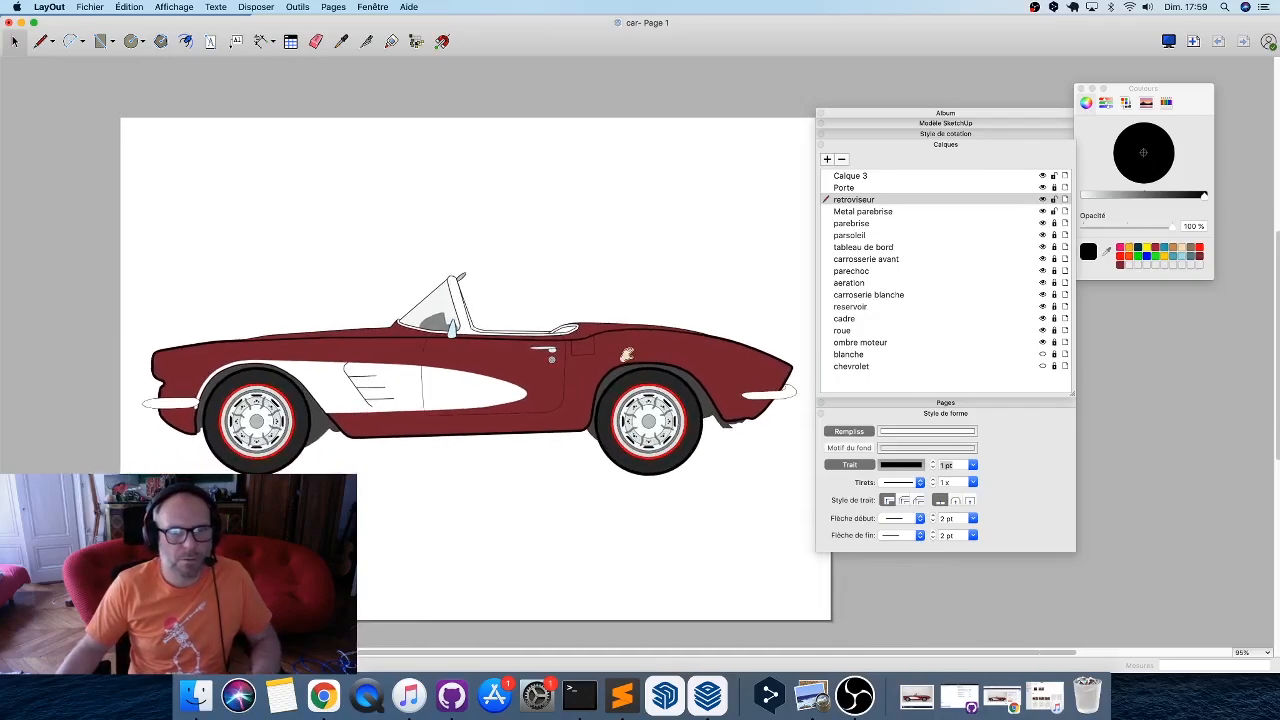
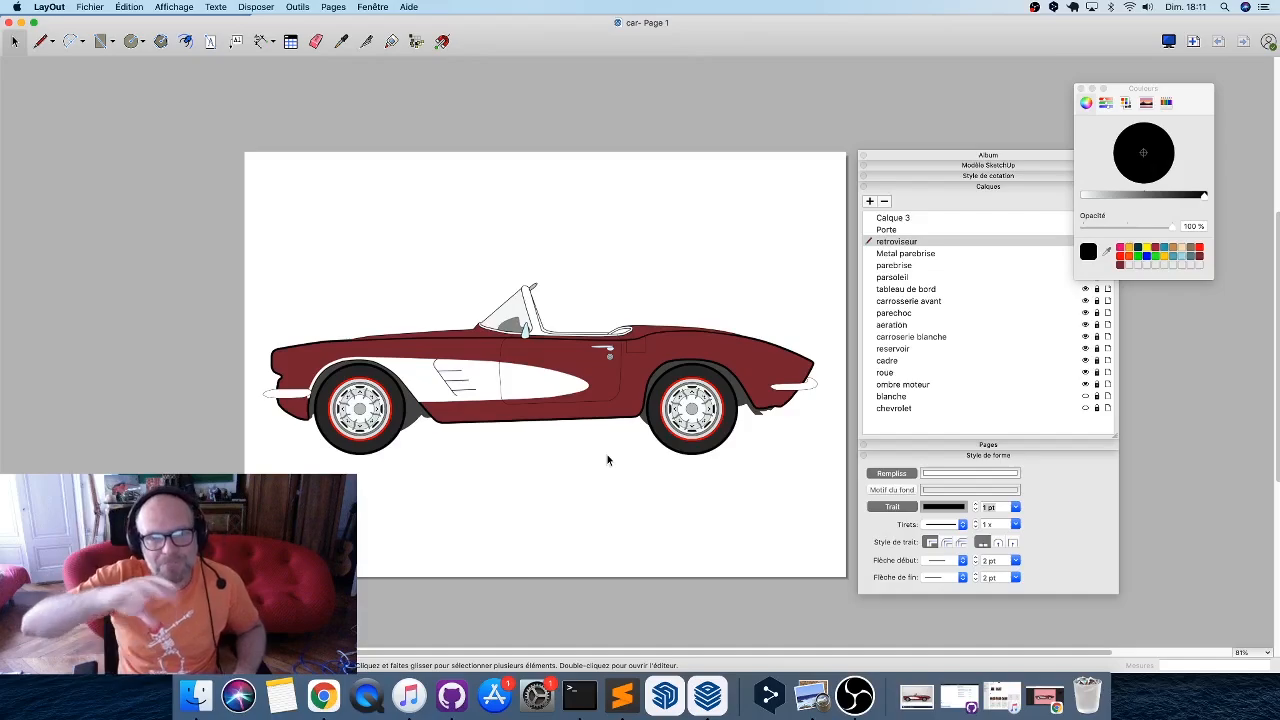
left_click(1087, 408)
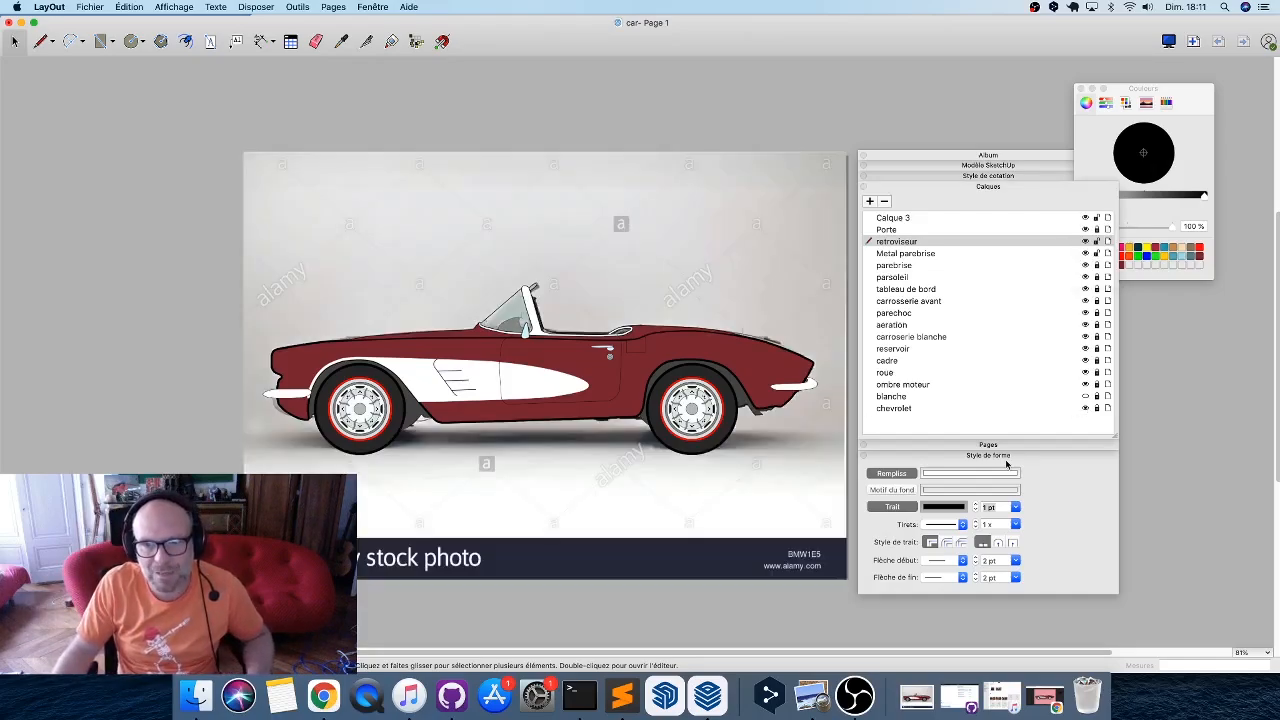
Unlock the chevrolet layer and make it active, and lock the retroviseur and Metal parebrise layers.
left_click(907, 409)
left_click(1098, 409)
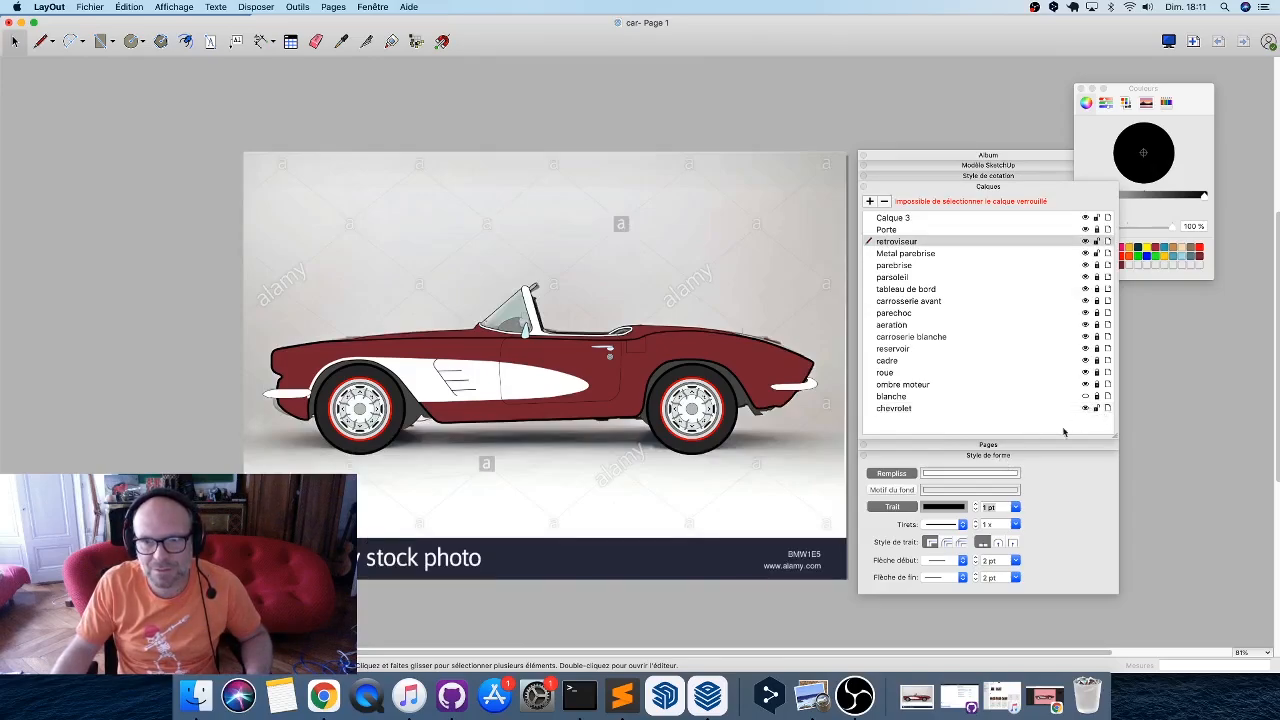
right_click(930, 410)
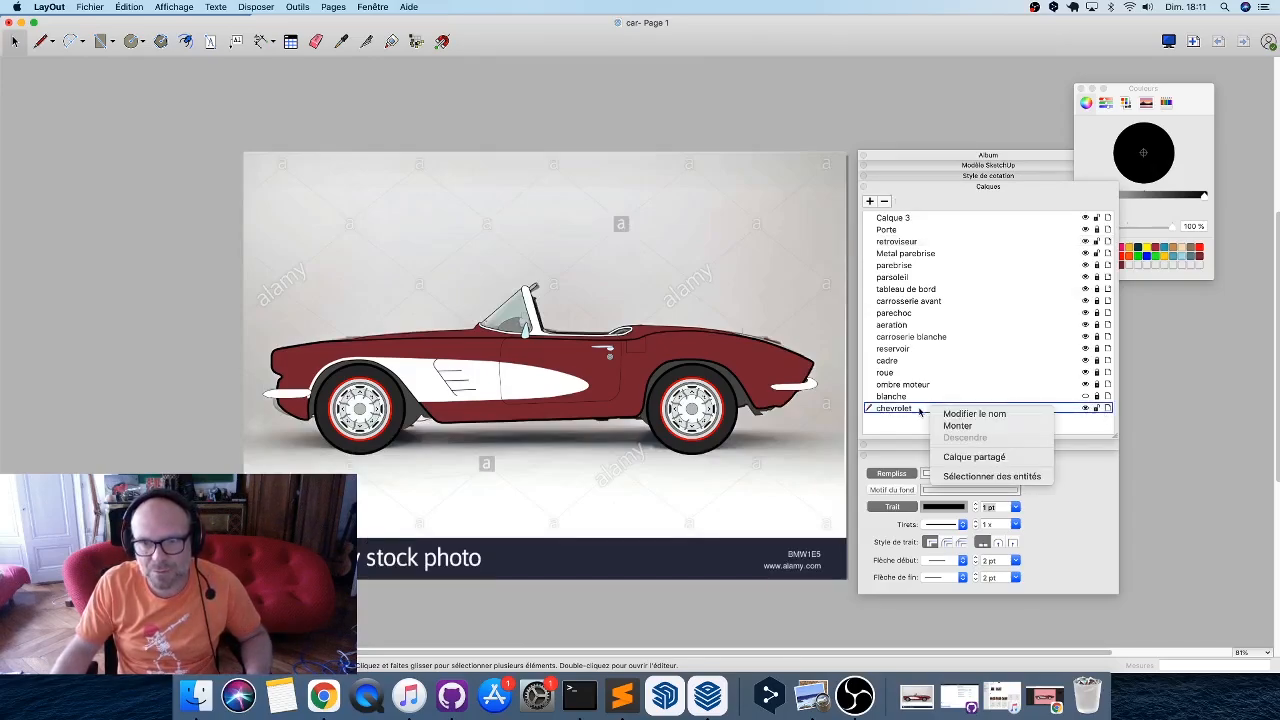
left_click(920, 411)
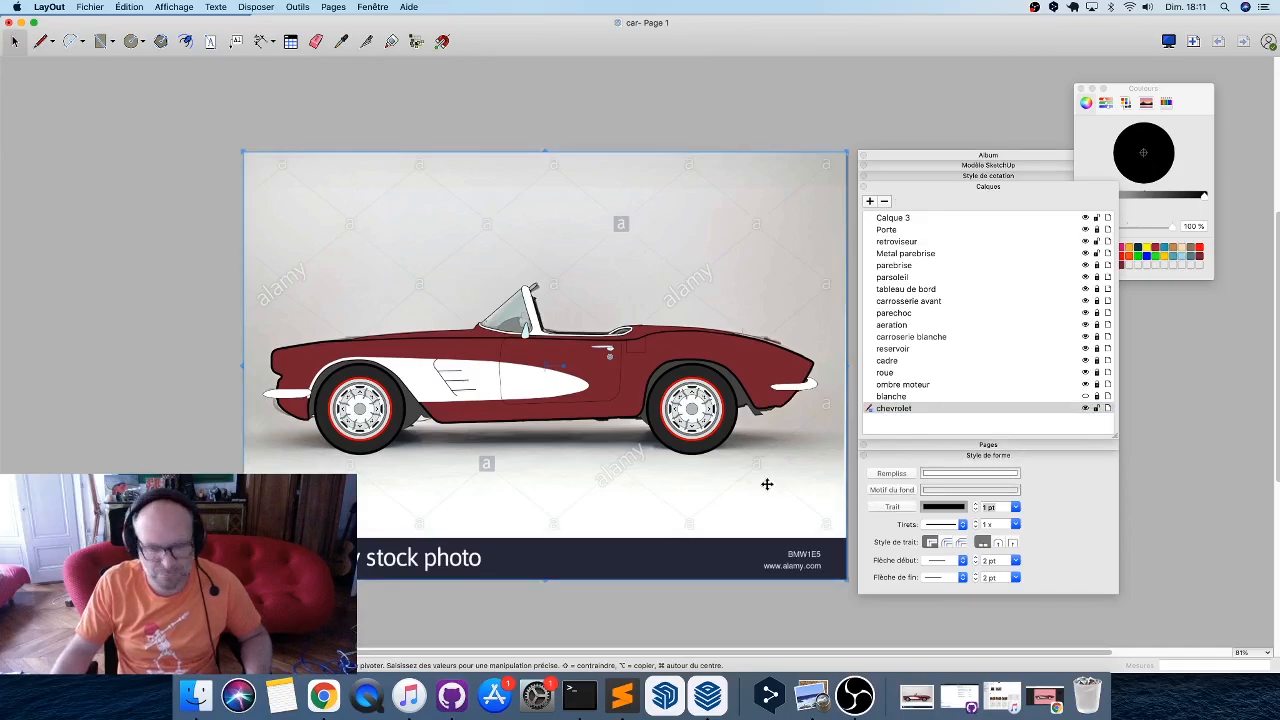
key("super+a")
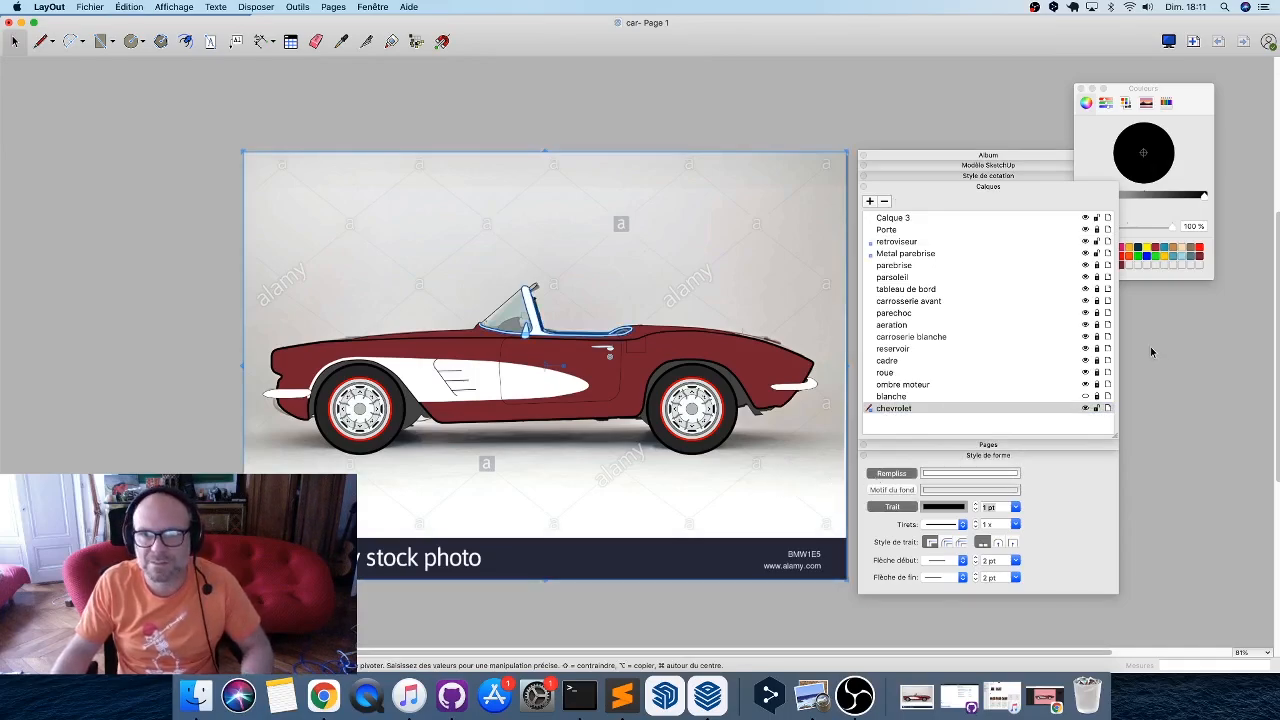
left_click(1096, 241)
left_click(1096, 253)
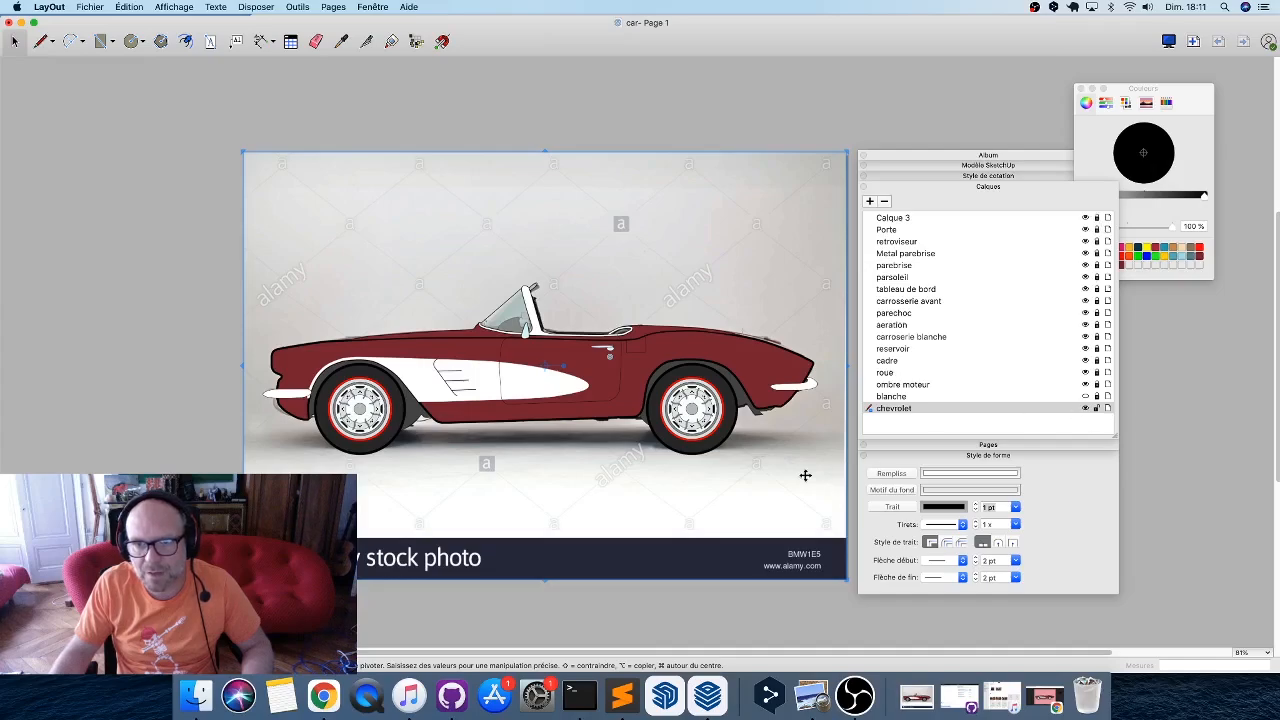
Copy the reference photo, lock the chevrolet layer and paste the photo onto a new layer directly above it.
left_click(300, 612)
left_click(408, 436)
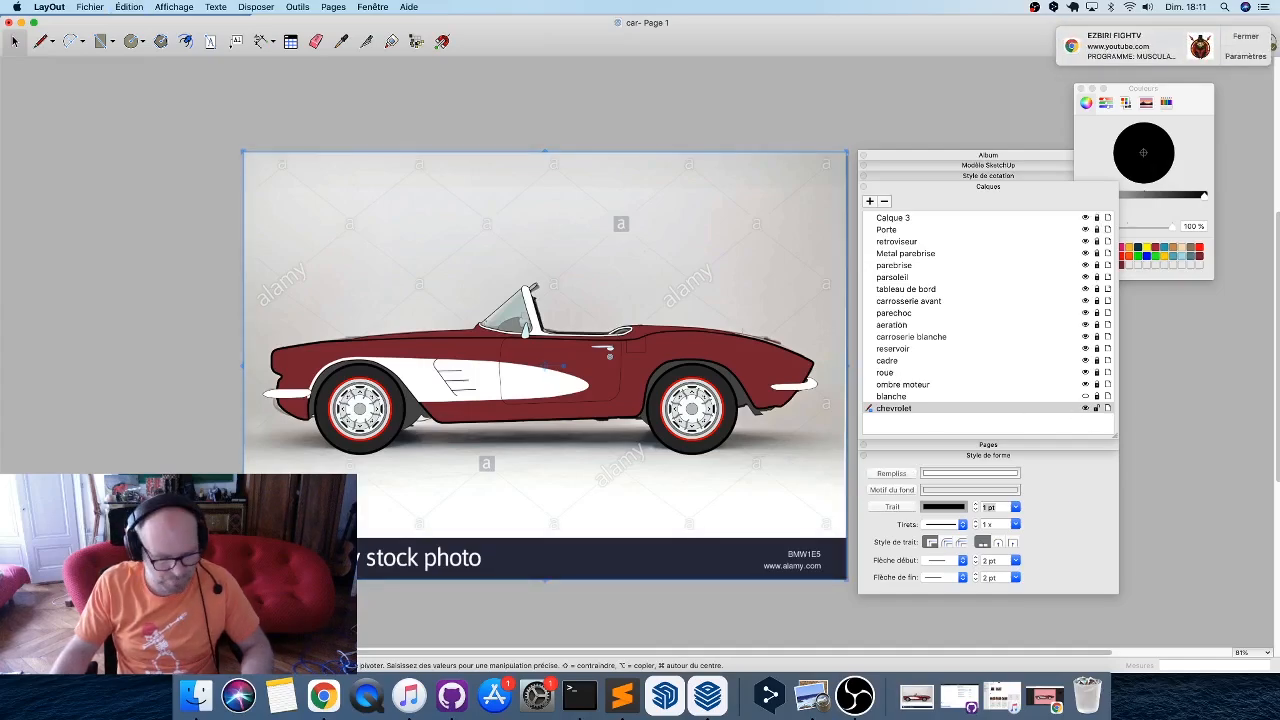
left_click(1247, 38)
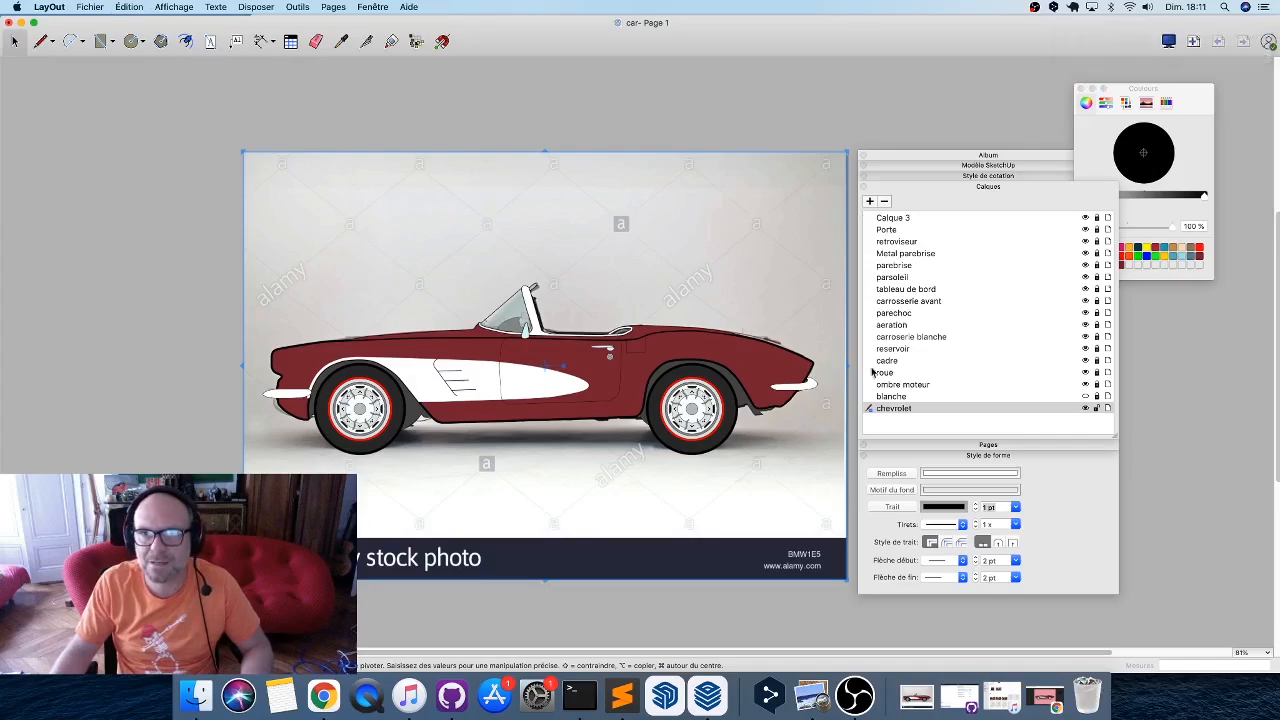
left_click(870, 202)
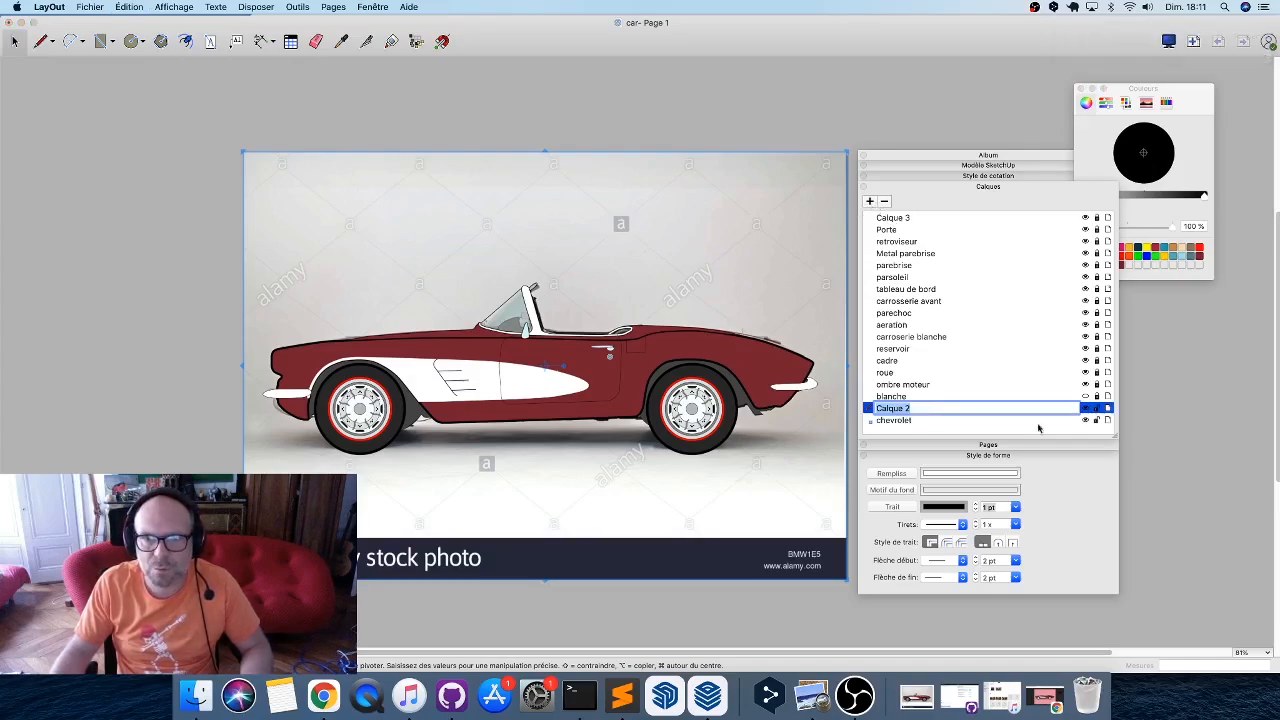
key("Return")
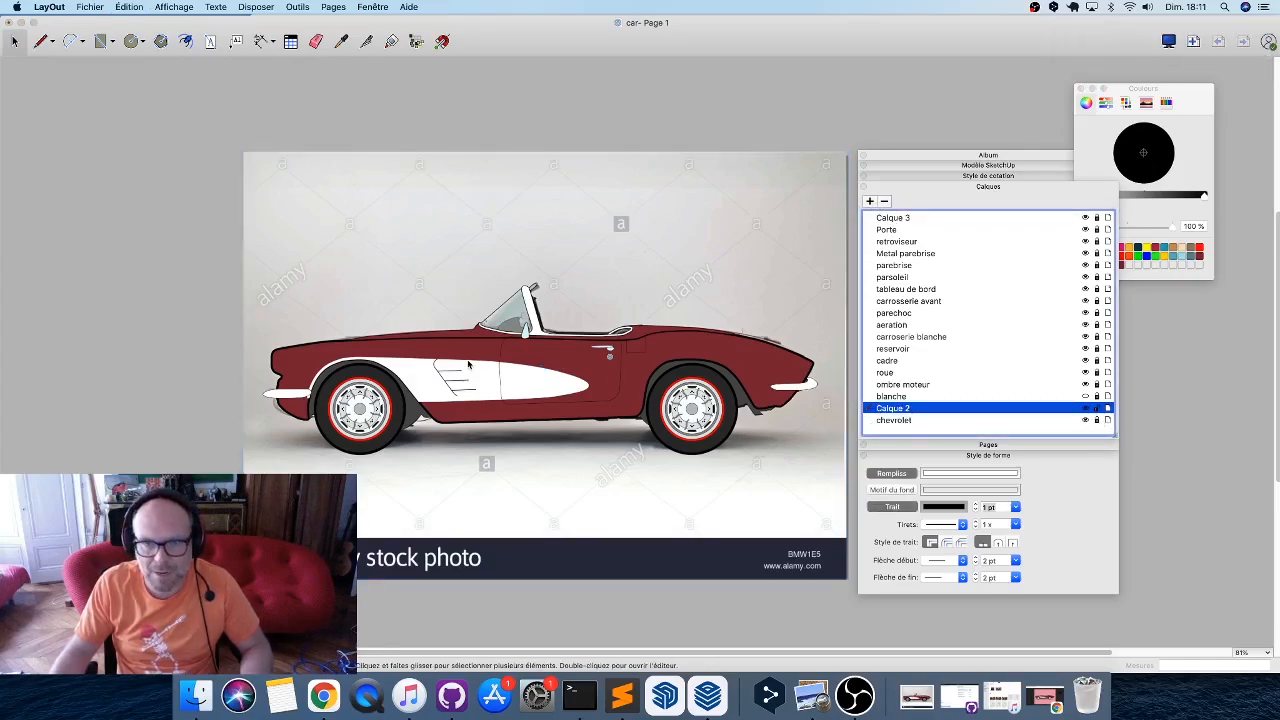
key("super+v")
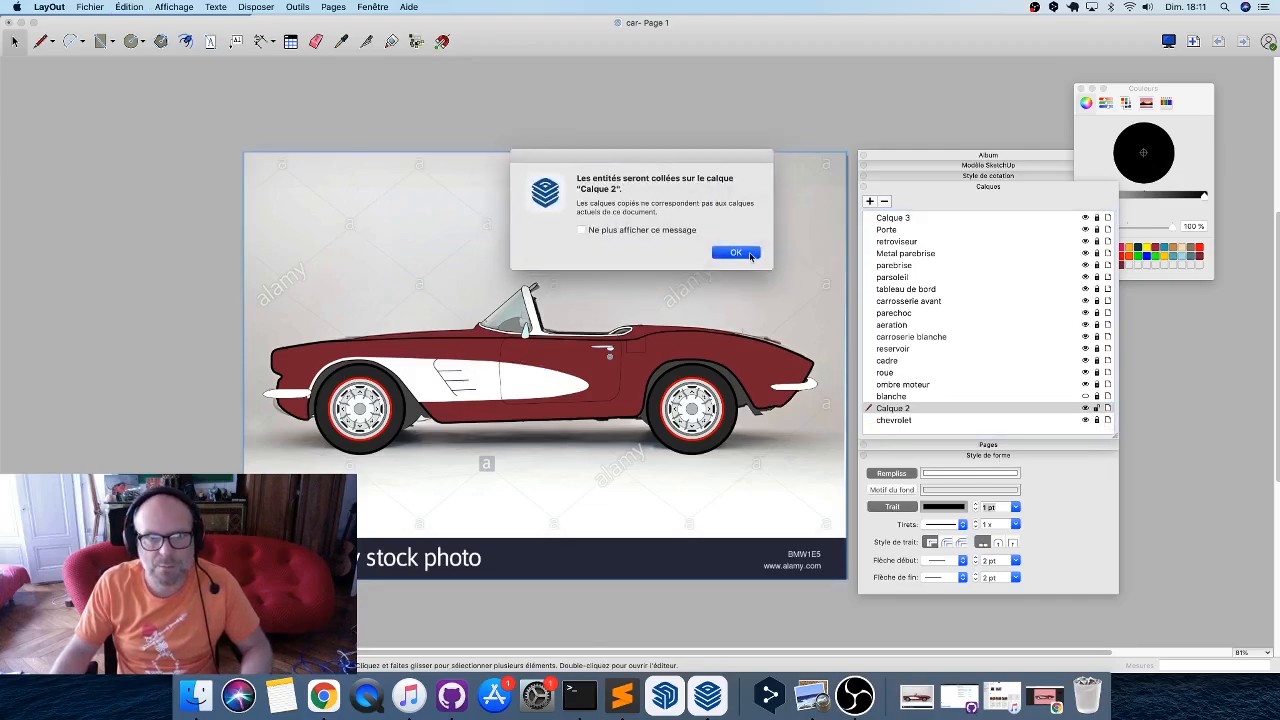
left_click(736, 252)
Move the new photo layer above all other layers and rename it "chevrolet avant".
mouse_move(905, 408)
left_mouse_down()
mouse_move(880, 208)
mouse_move(907, 217)
left_mouse_up()
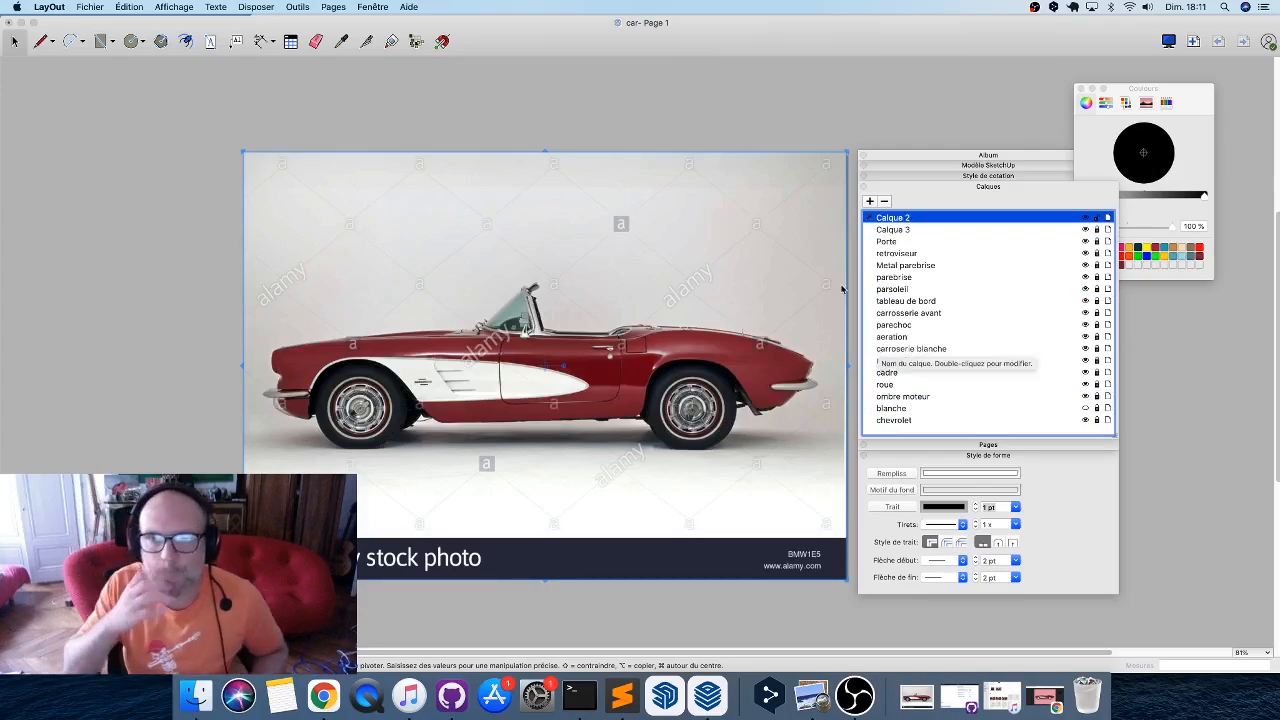
double_click(893, 217)
type("ch")
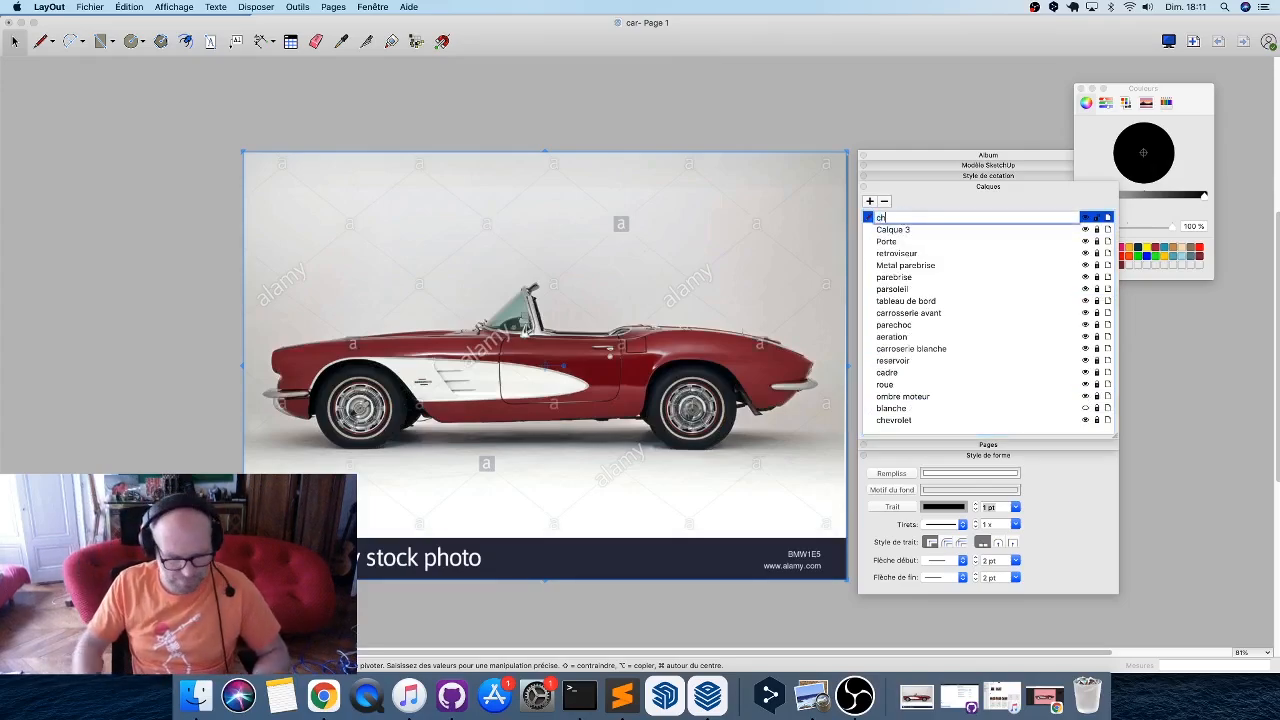
type("evrolet avant")
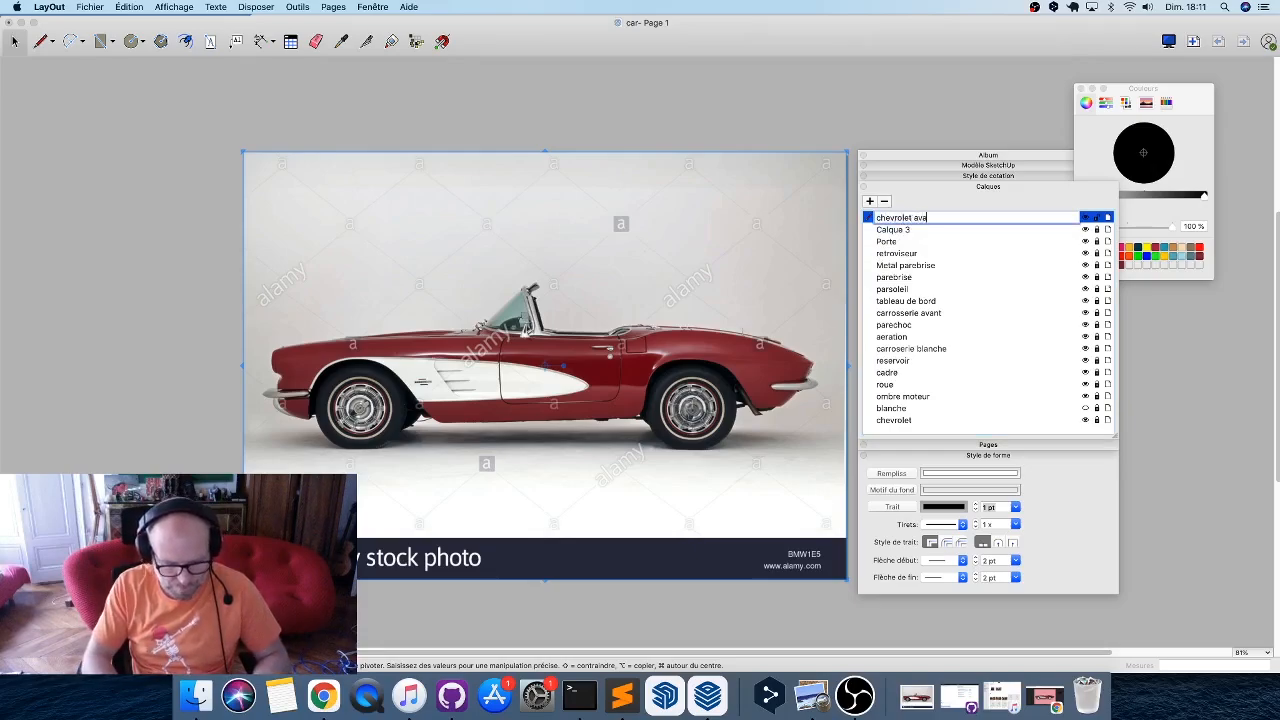
key("Return")
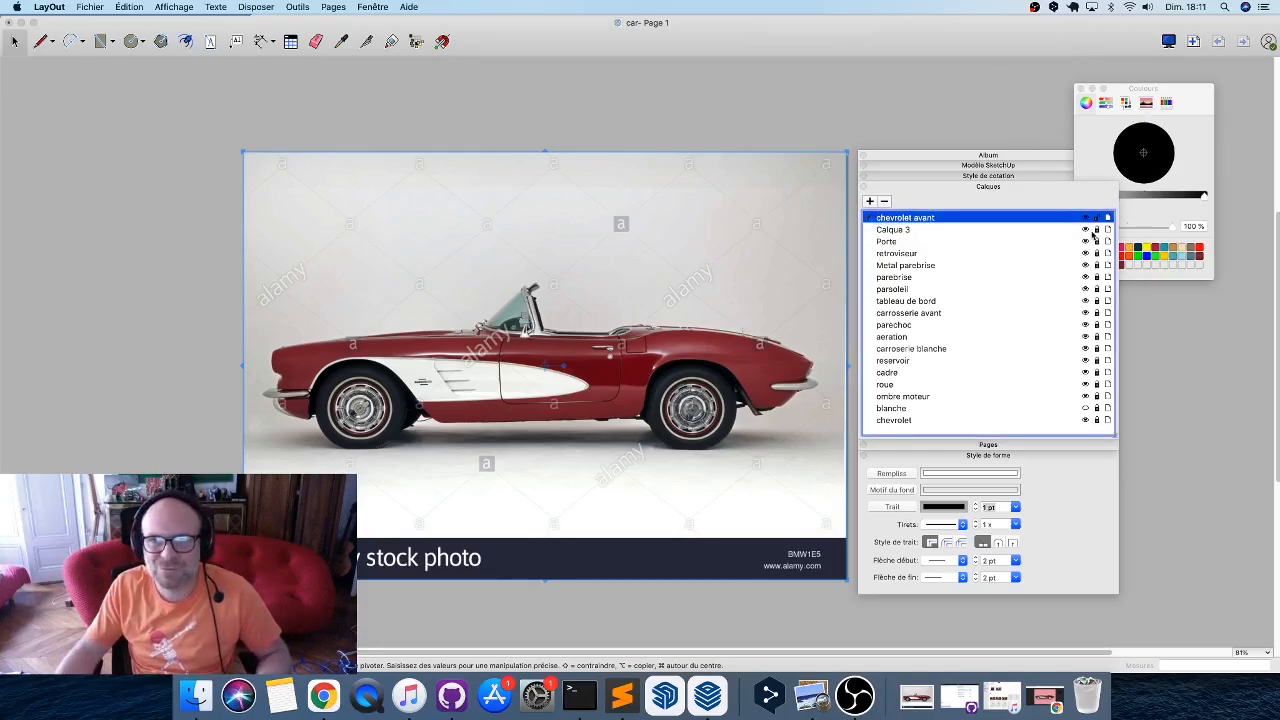
Try to hide the chevrolet avant layer, and move the colour window clear of the layer list.
left_click(1087, 219)
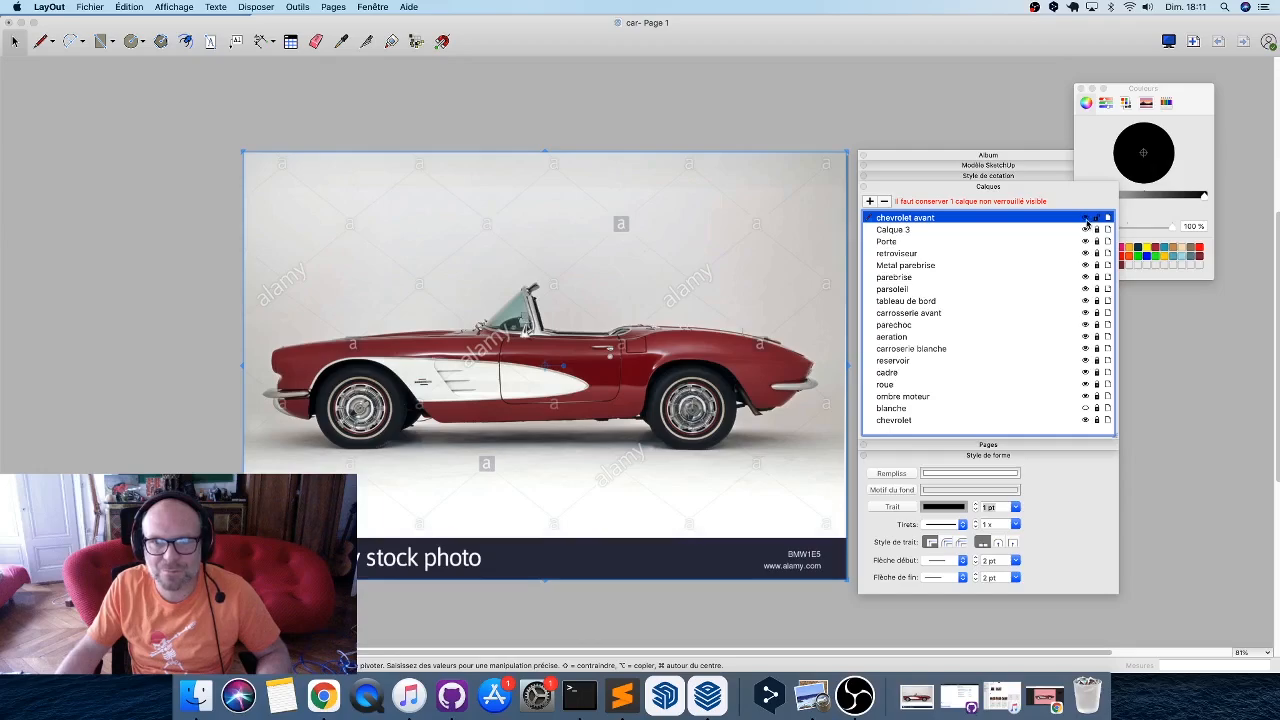
left_click(1086, 408)
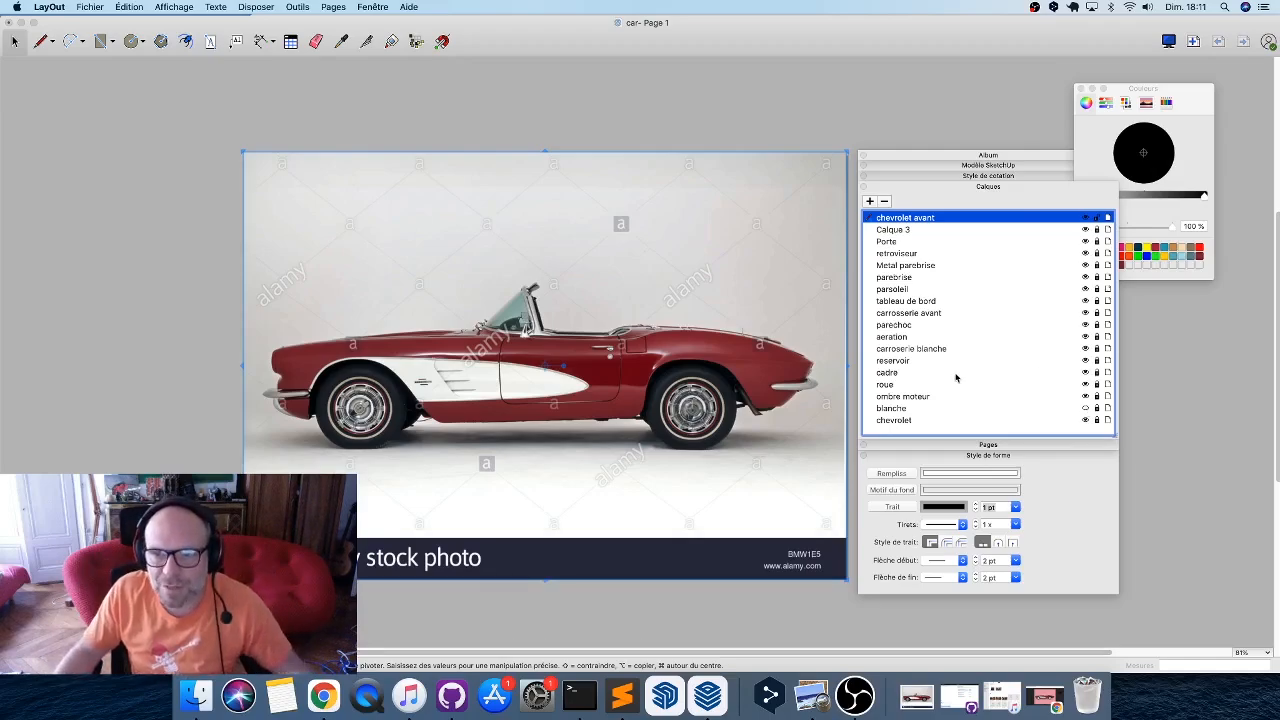
left_click_drag(1180, 129, 1228, 191)
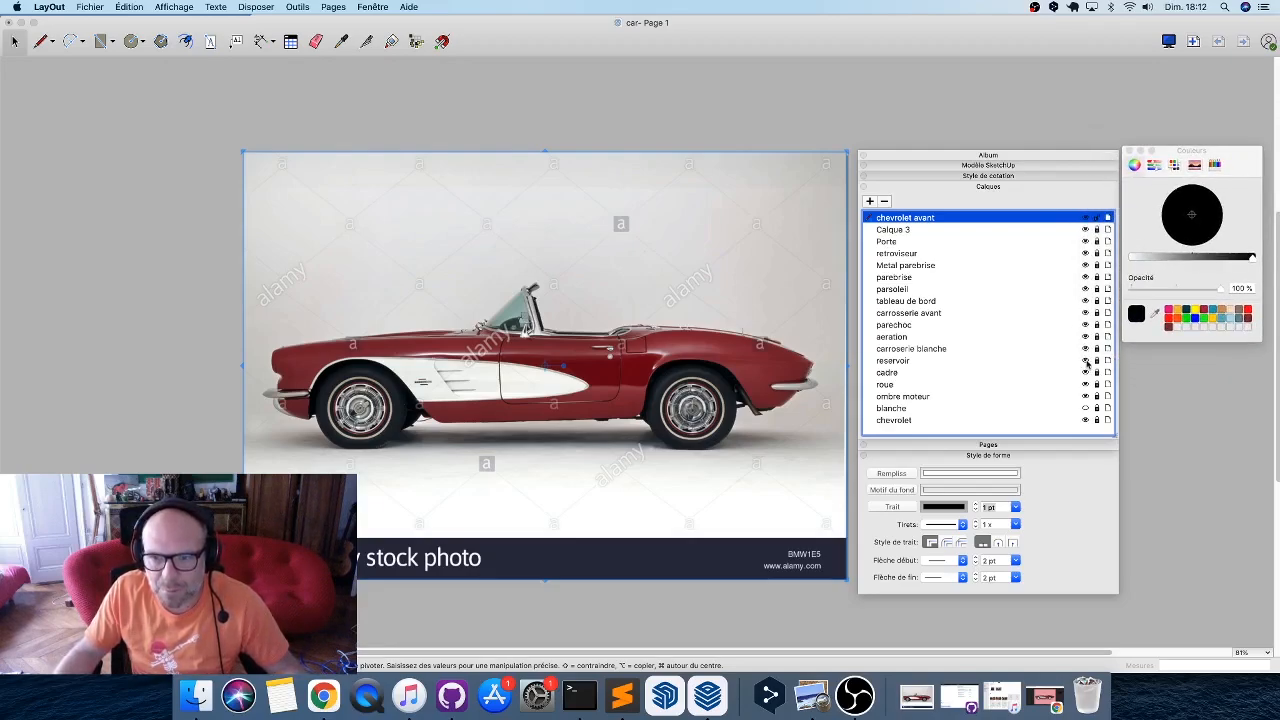
Add a layer named "reflet blanc" and place it between the reservoir and cadre layers.
left_click(869, 201)
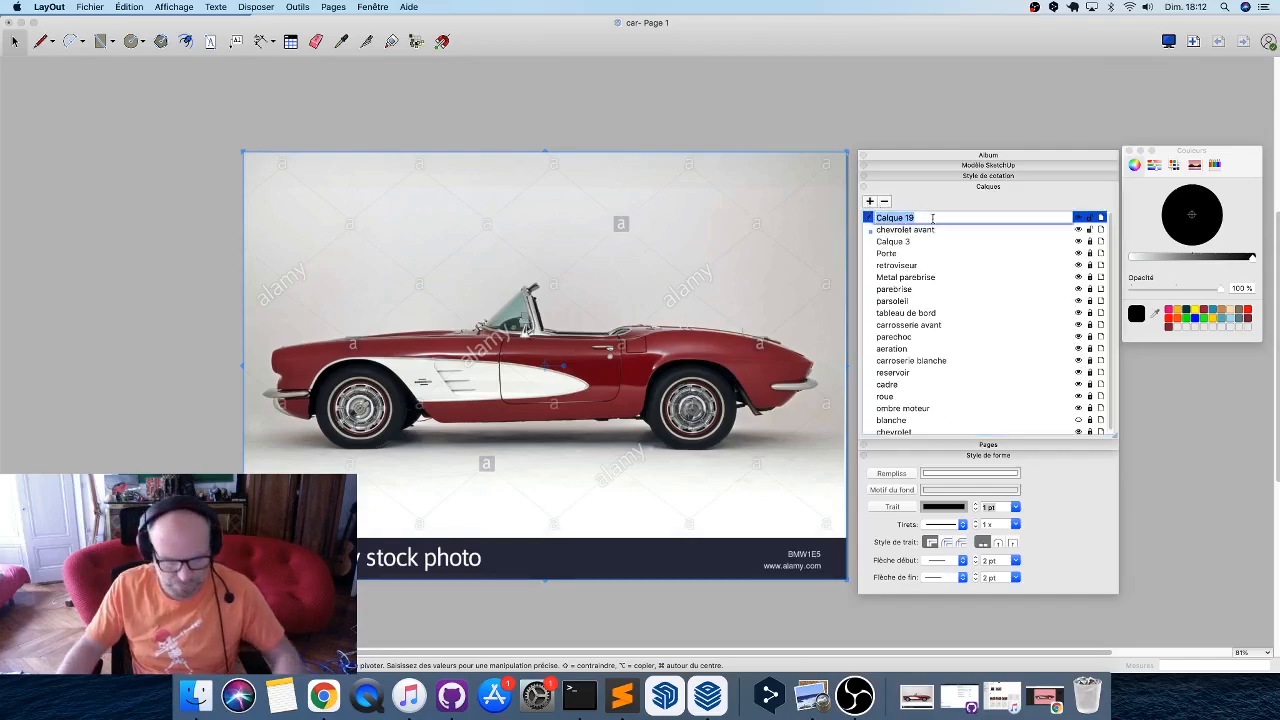
type("ret")
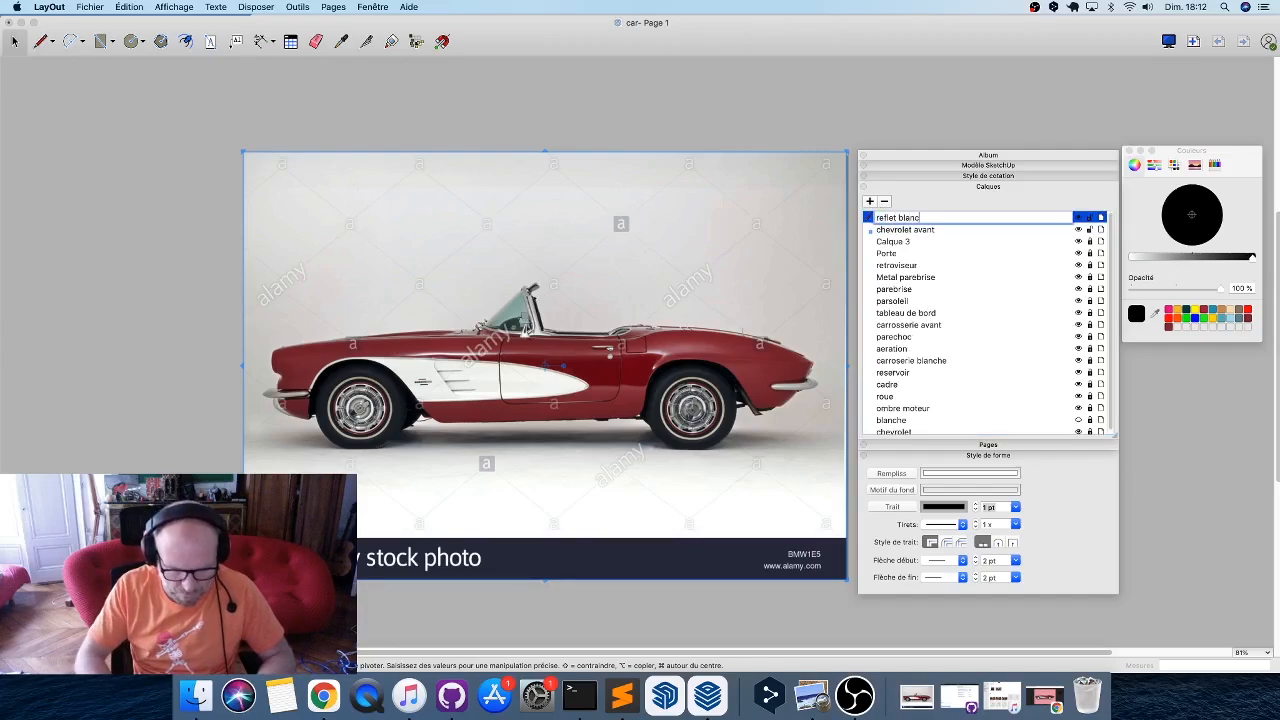
key("Return")
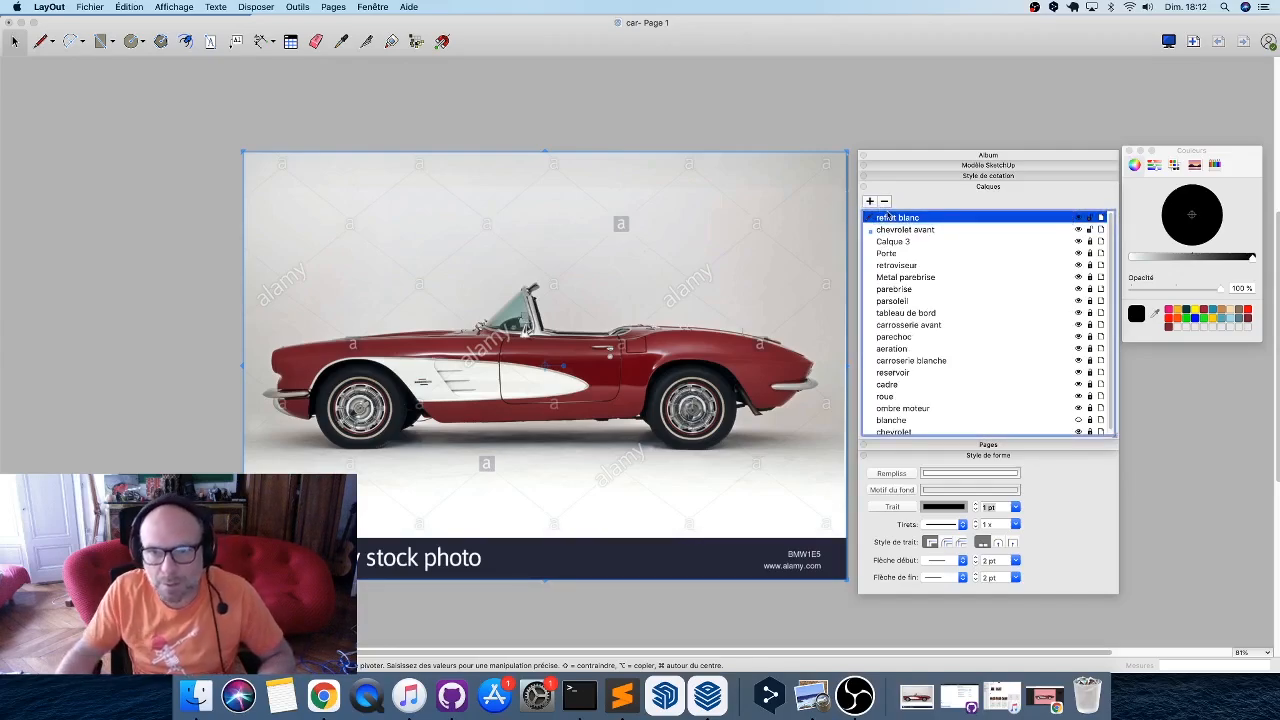
left_click_drag(893, 219, 914, 382)
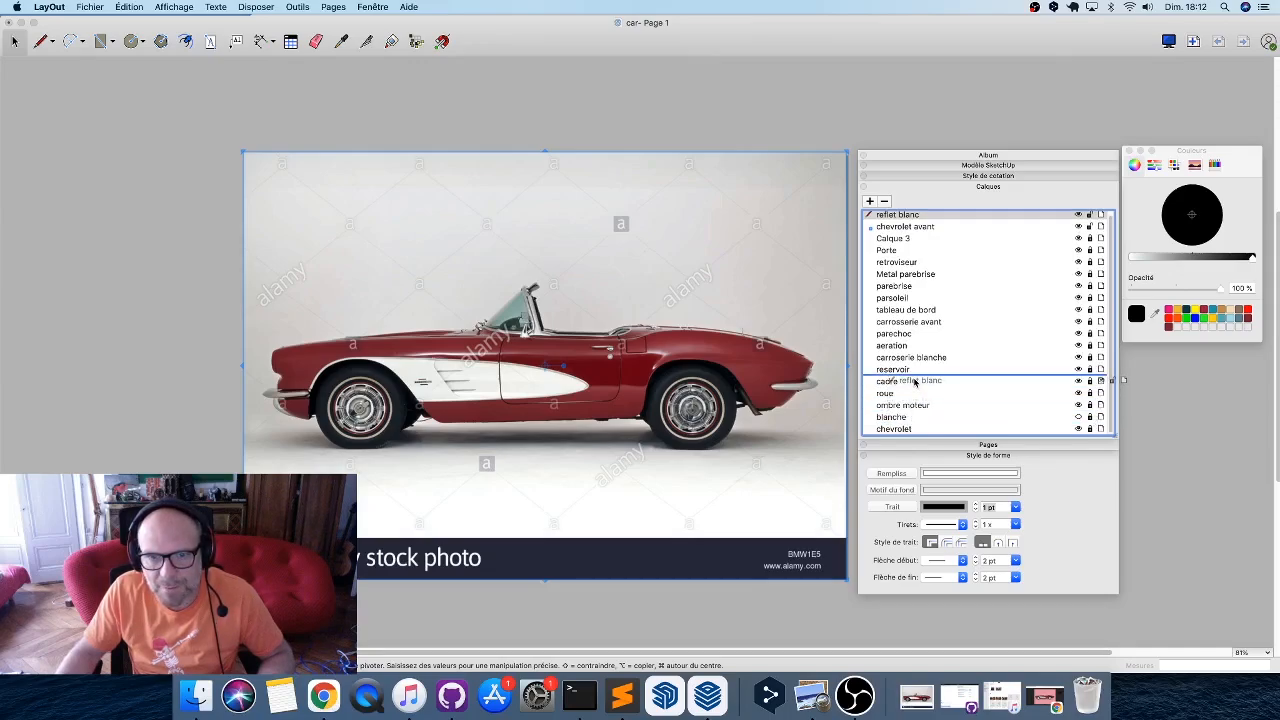
left_click_drag(914, 381, 914, 382)
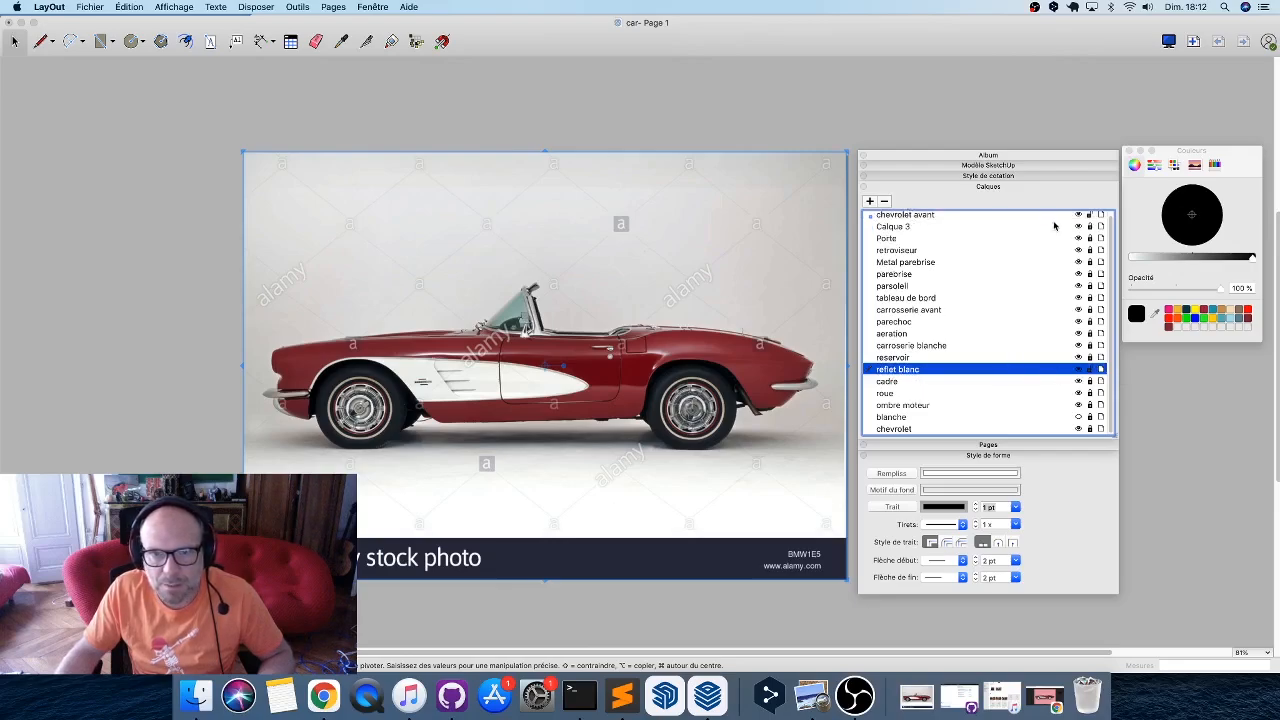
Hide the chevrolet avant layer and enlarge the layer list so that all layers fit.
left_click_drag(1068, 156, 1068, 96)
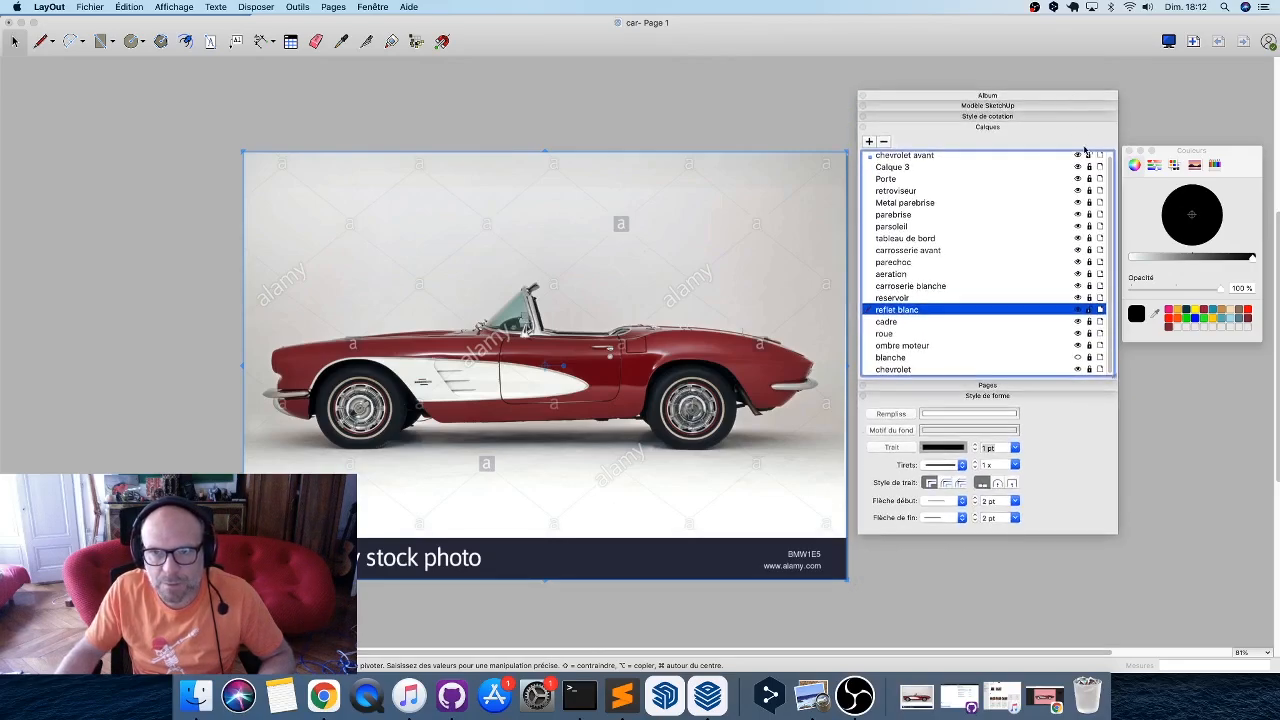
left_click_drag(1116, 378, 1171, 469)
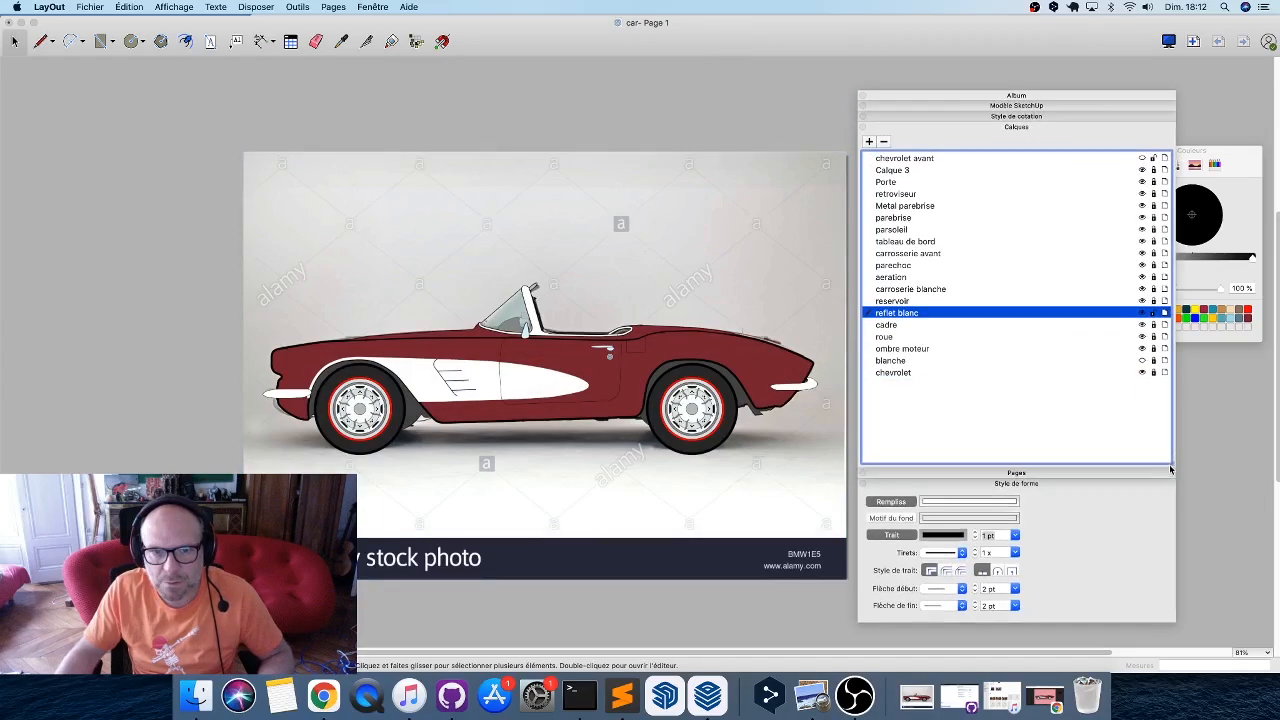
Copy the red body shape from the unlocked cadre layer, relock that layer and paste the copy onto the reflet blanc layer.
left_click(1143, 326)
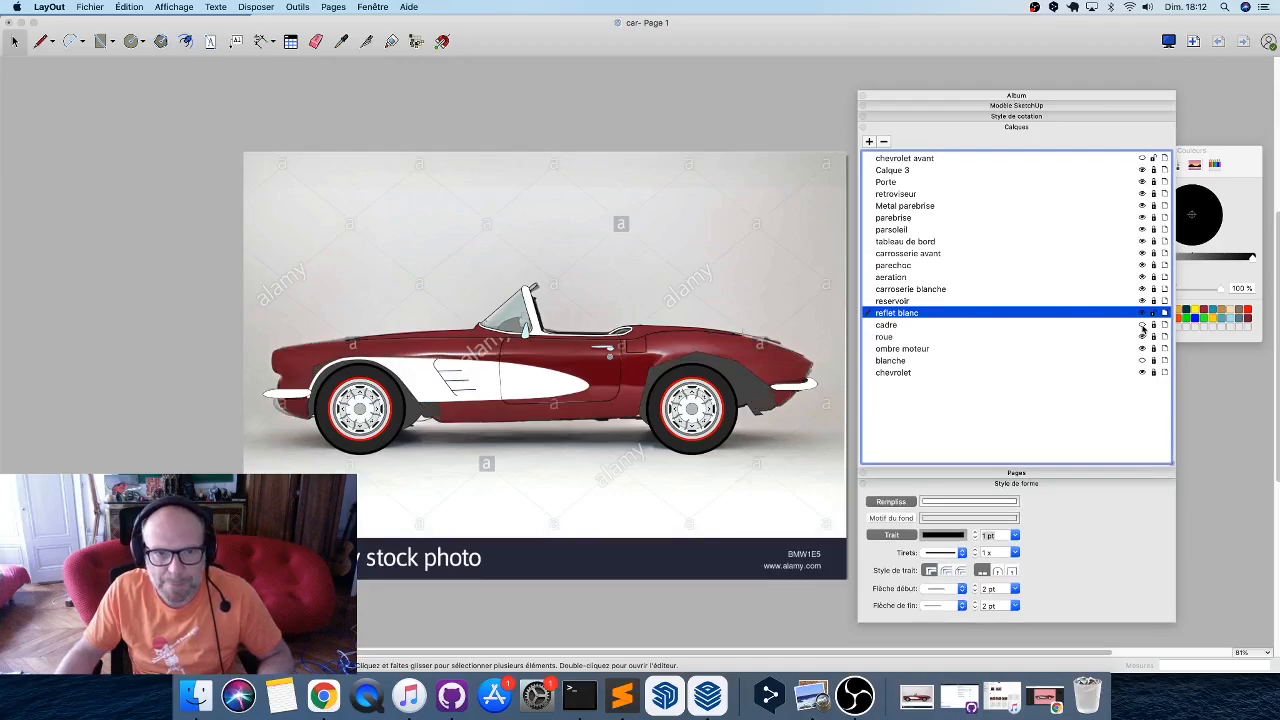
left_click(1143, 327)
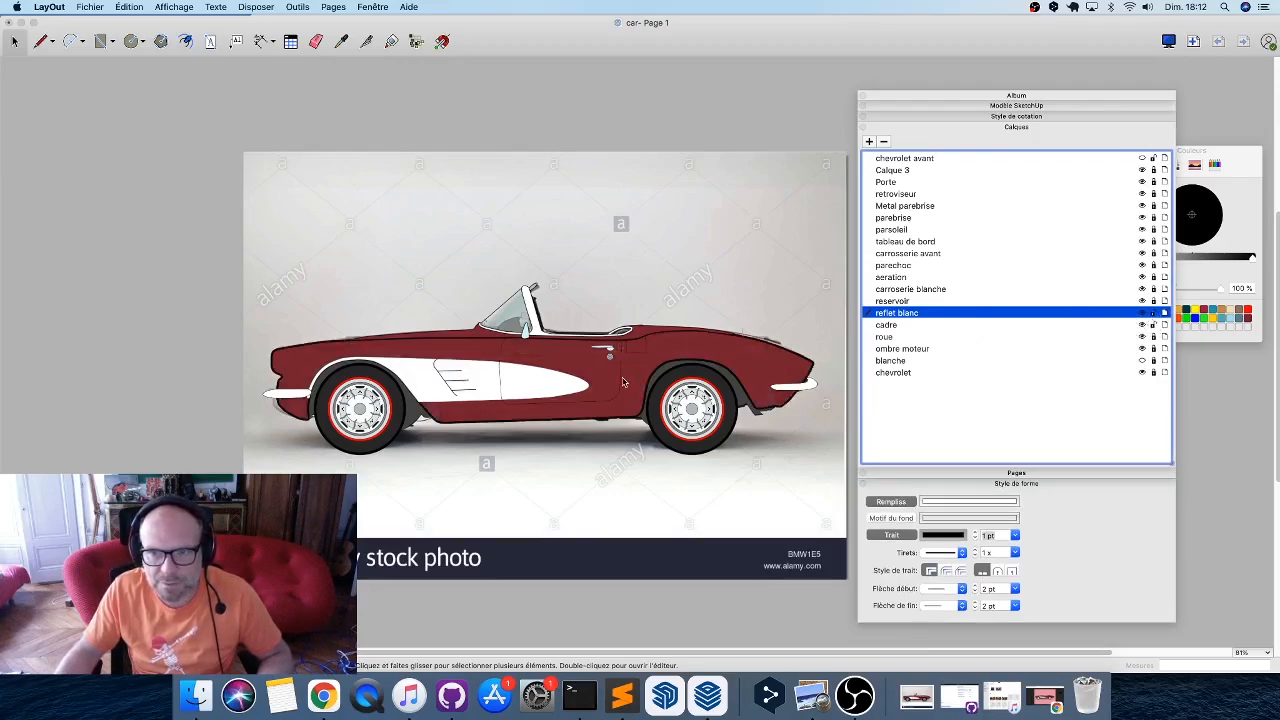
left_click(639, 416)
left_click(640, 416)
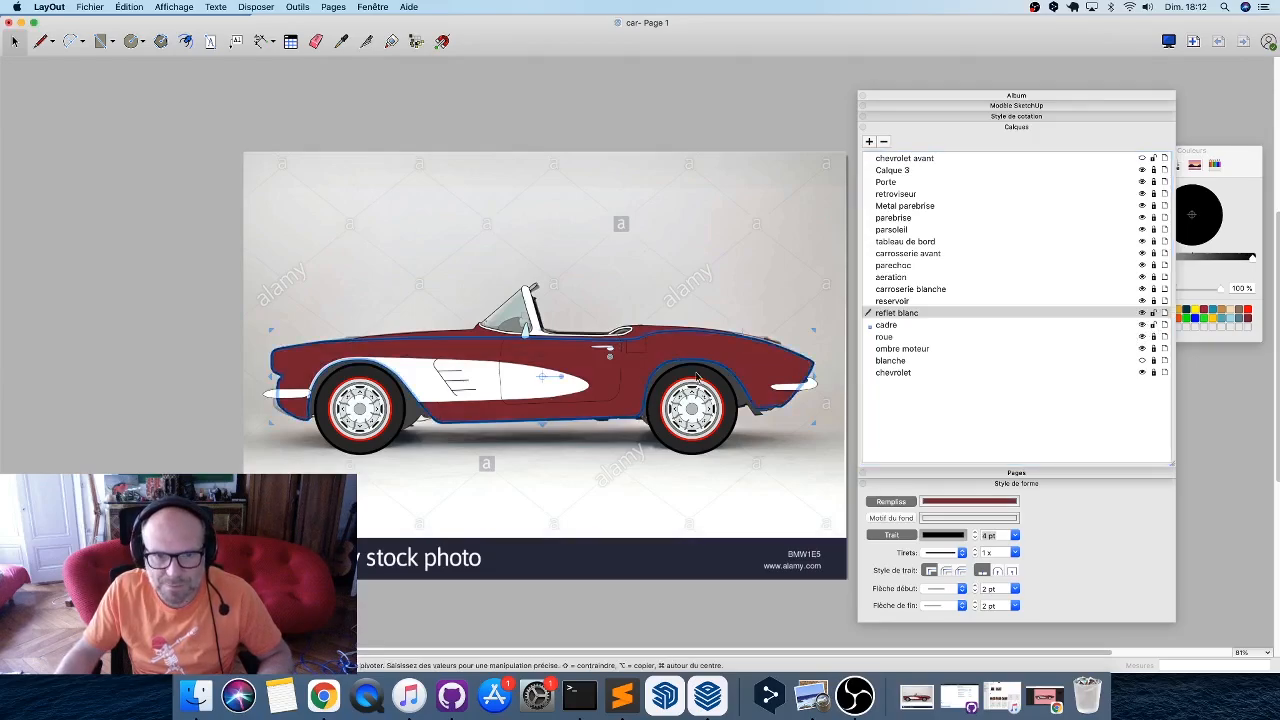
left_click(1153, 326)
key("super+v")
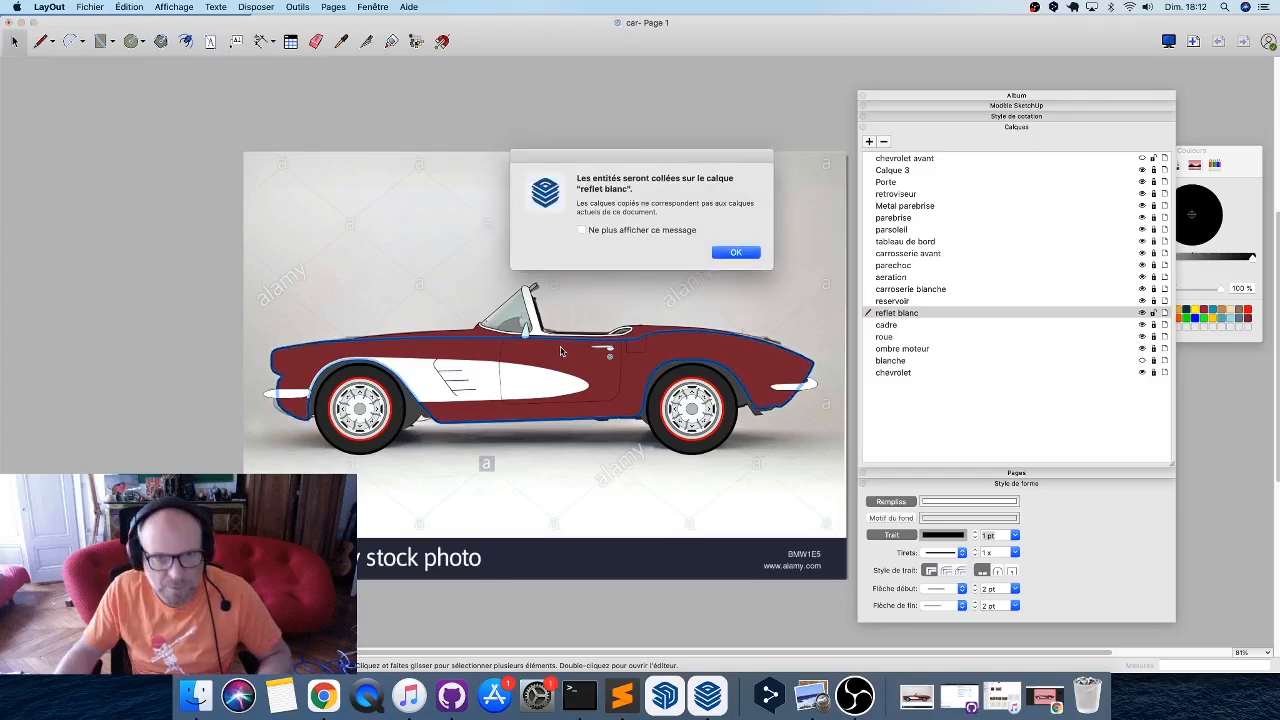
left_click(736, 253)
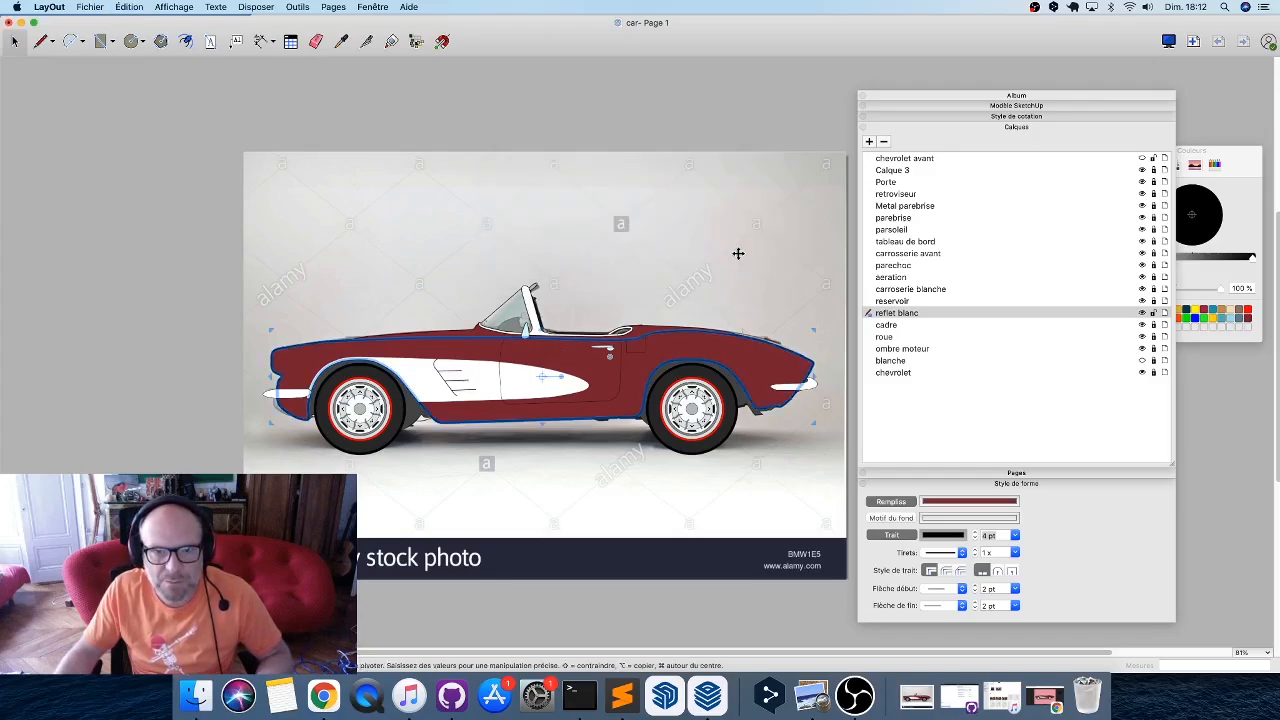
Turn off the fill of the pasted body shape and hide the cadre and carroserie blanche layers.
left_click(901, 505)
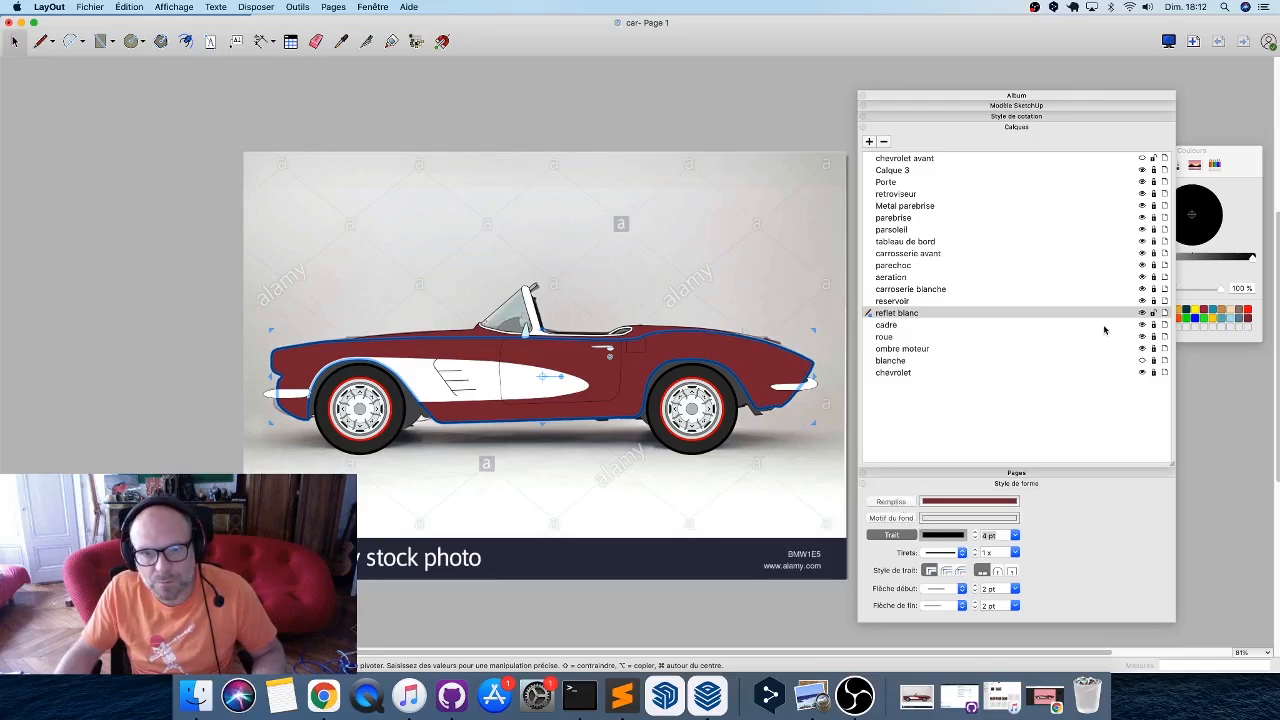
left_click(1142, 325)
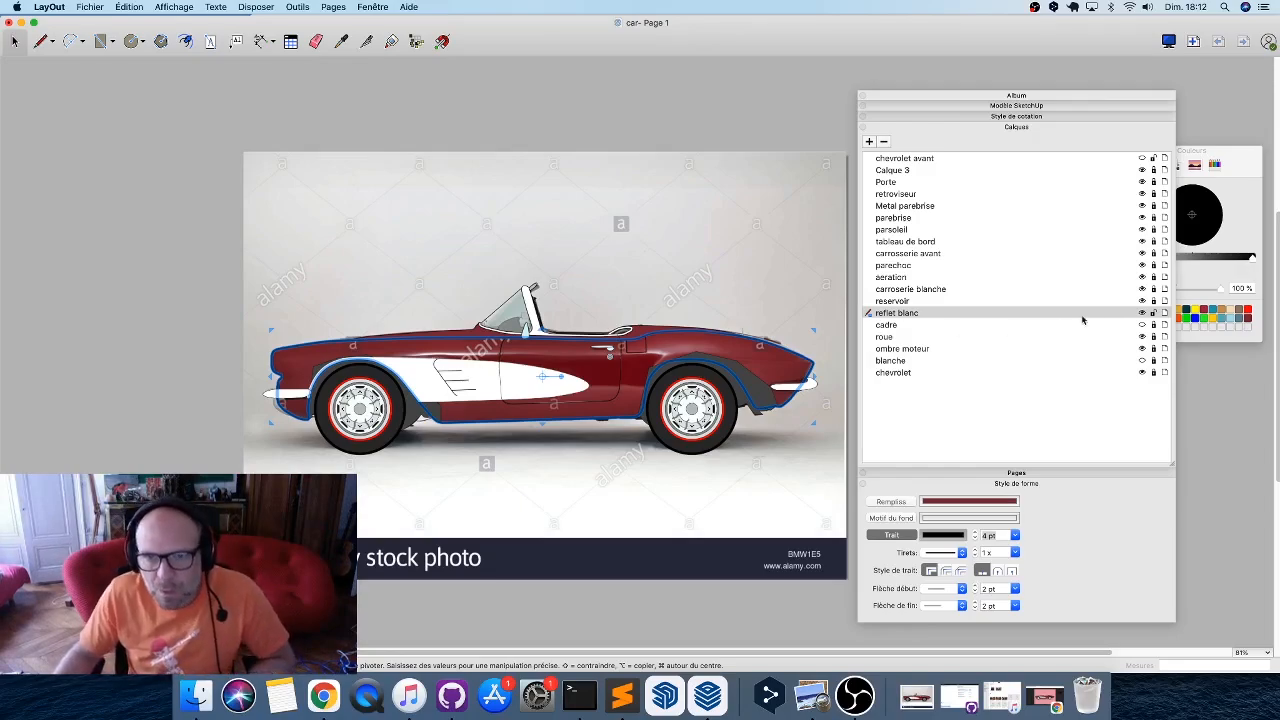
left_click(1142, 290)
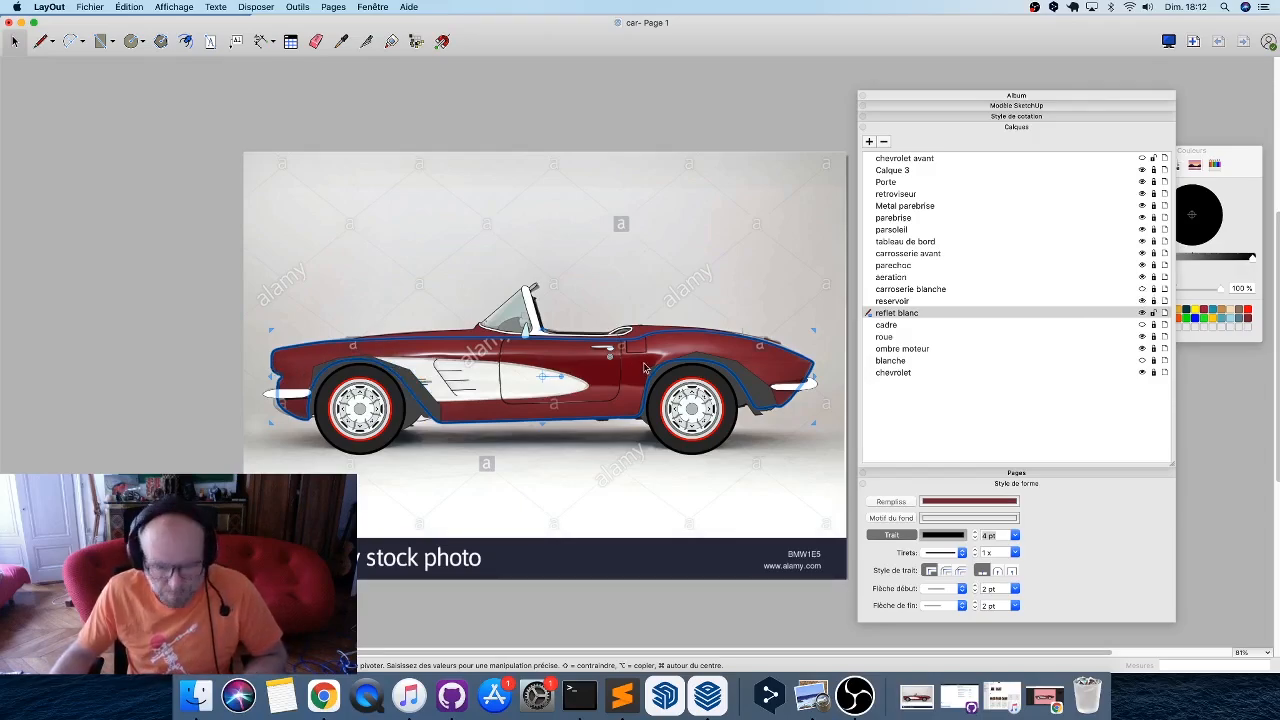
left_click(163, 334)
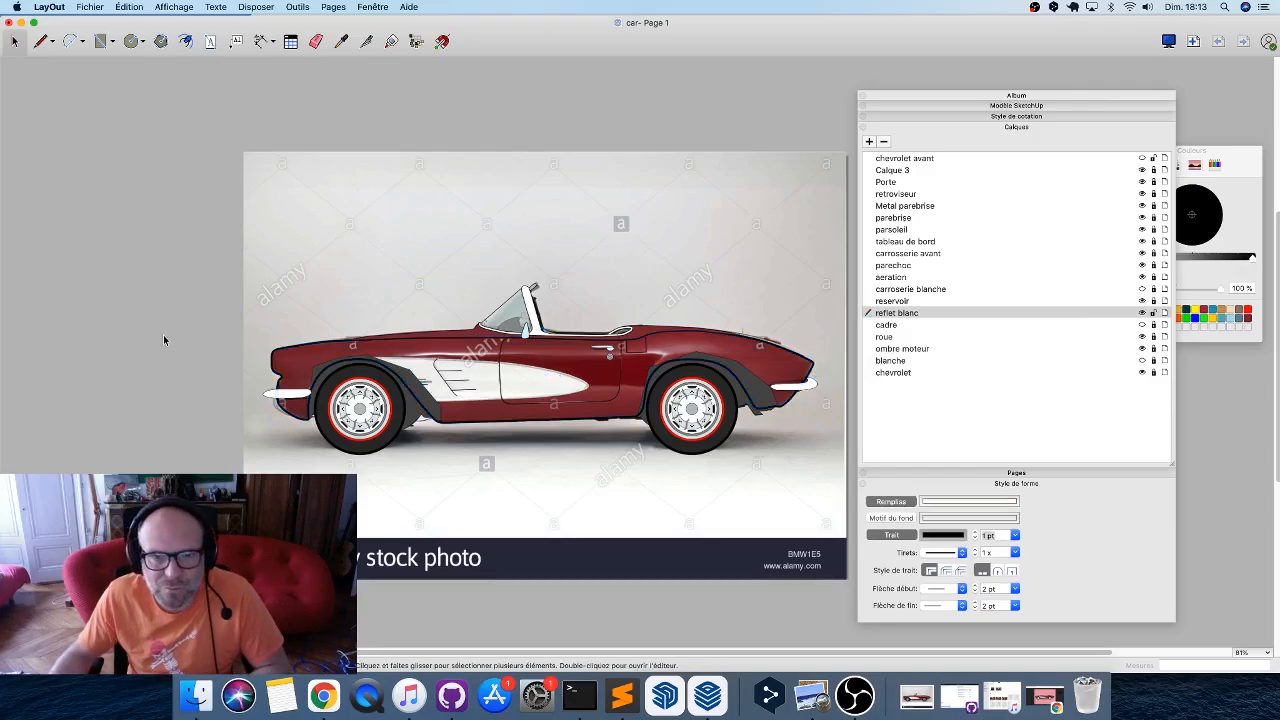
Hide the ombre moteur layer so the photo's wheel arches are uncovered for tracing.
key("l")
scroll(661, 348, "up", 4)
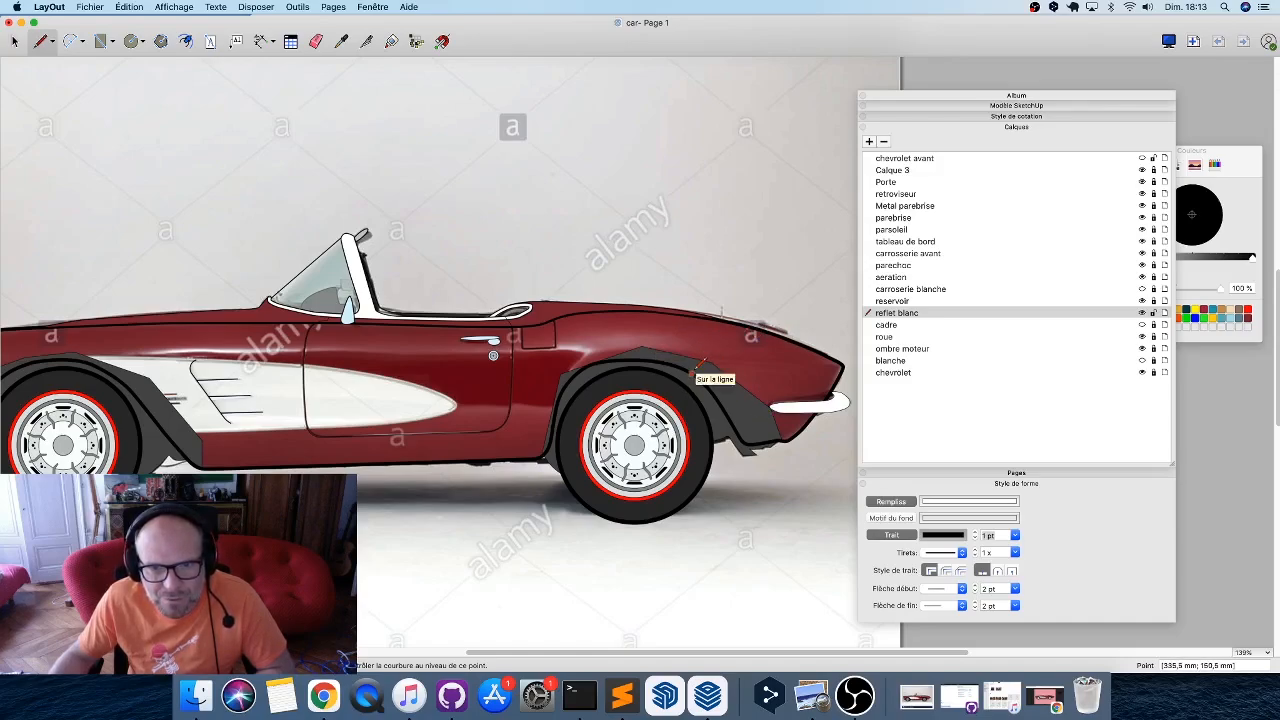
scroll(682, 350, "up", 2)
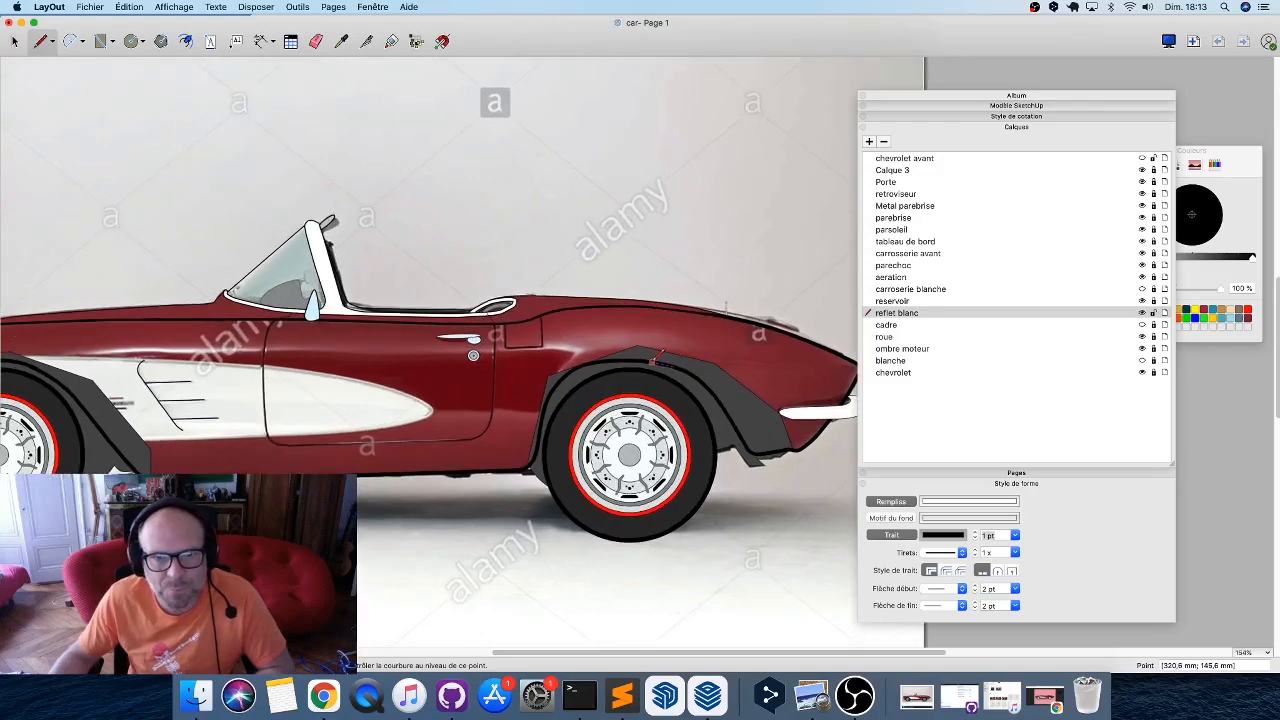
scroll(754, 354, "down", 5)
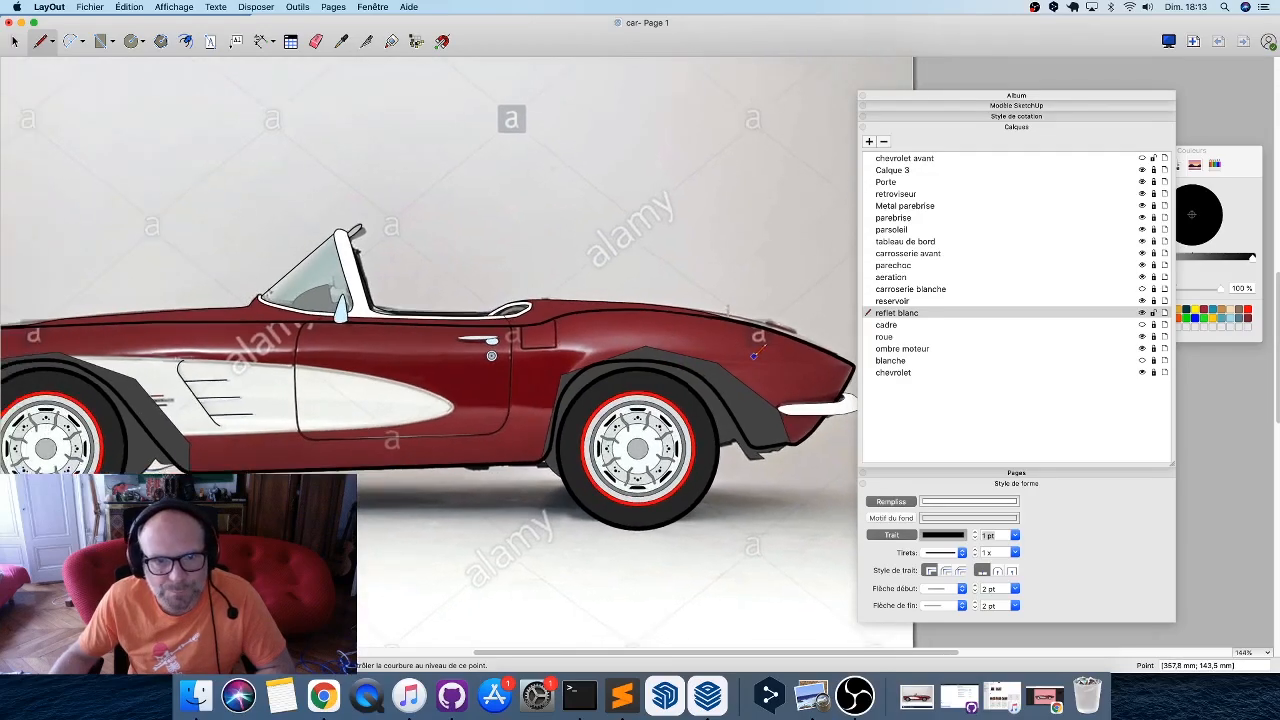
scroll(320, 362, "up", 8)
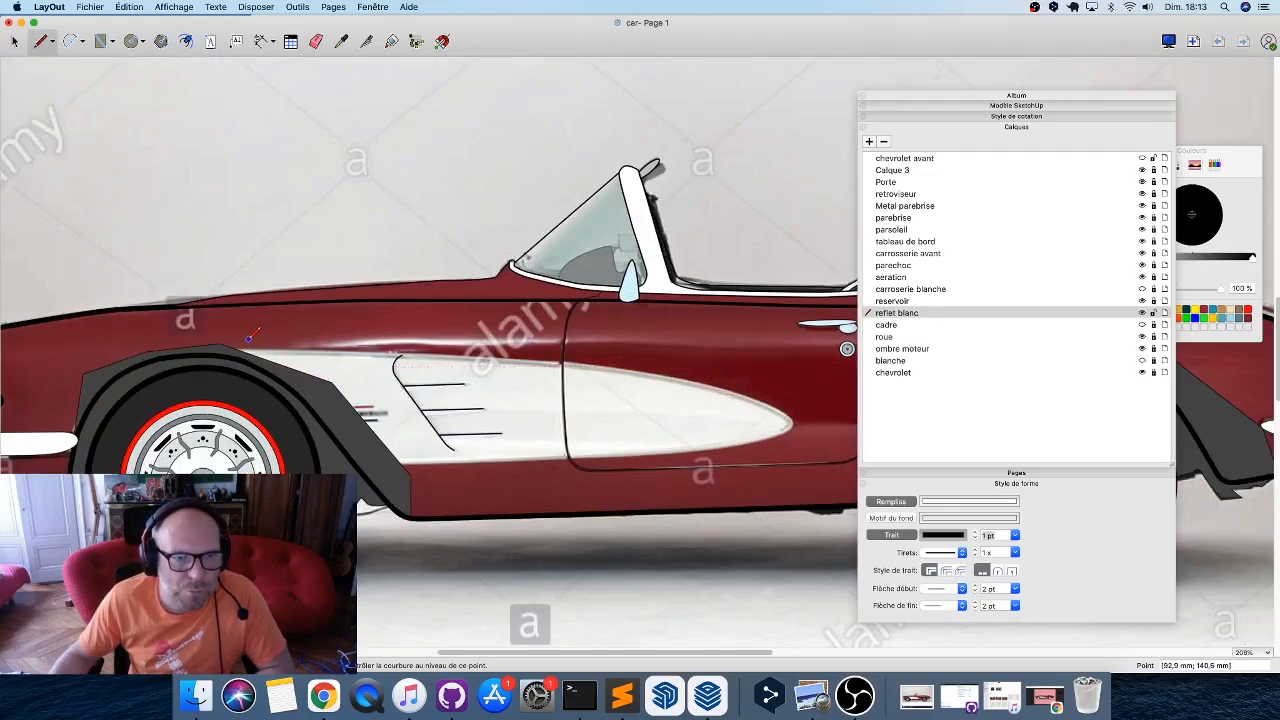
scroll(297, 336, "down", 1)
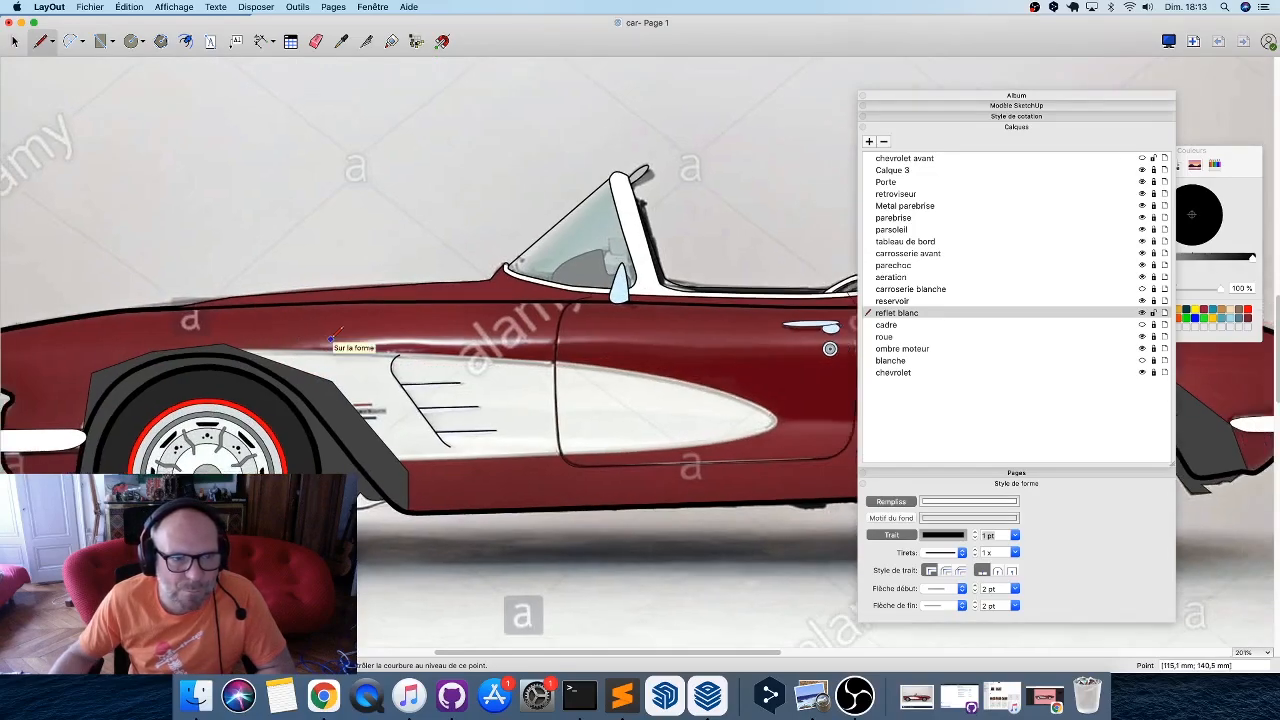
key("space")
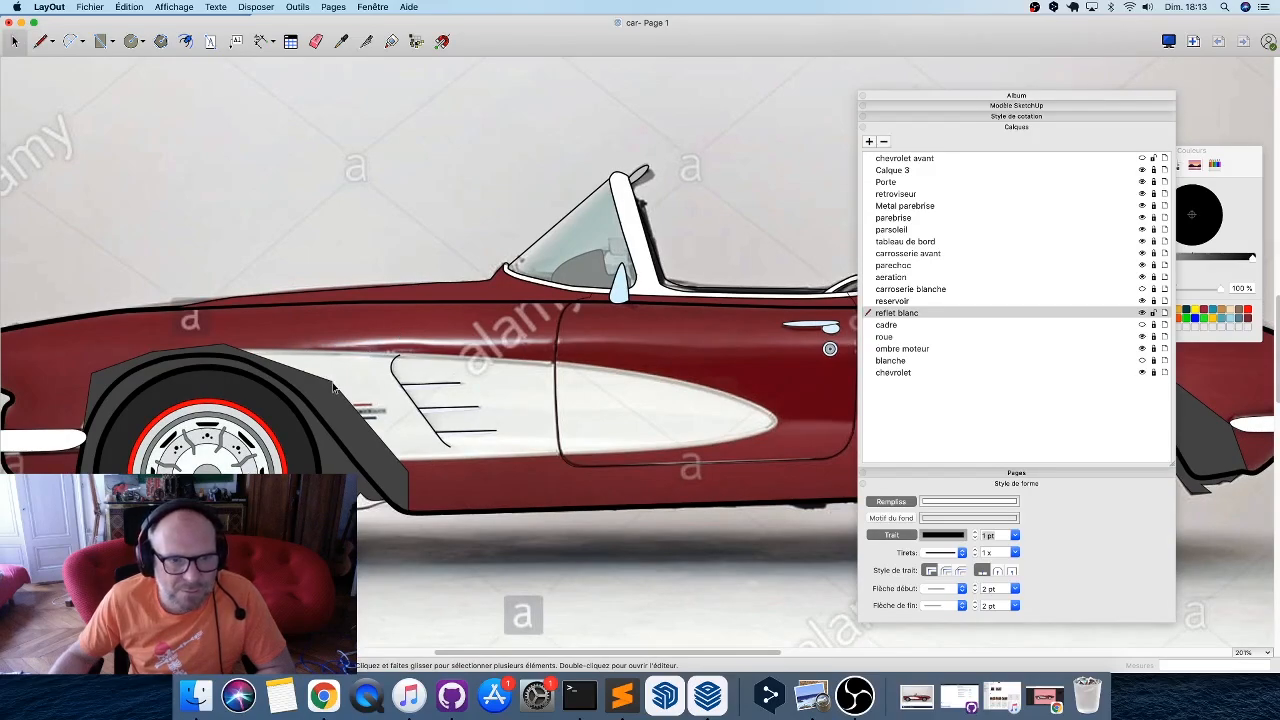
left_click(1142, 350)
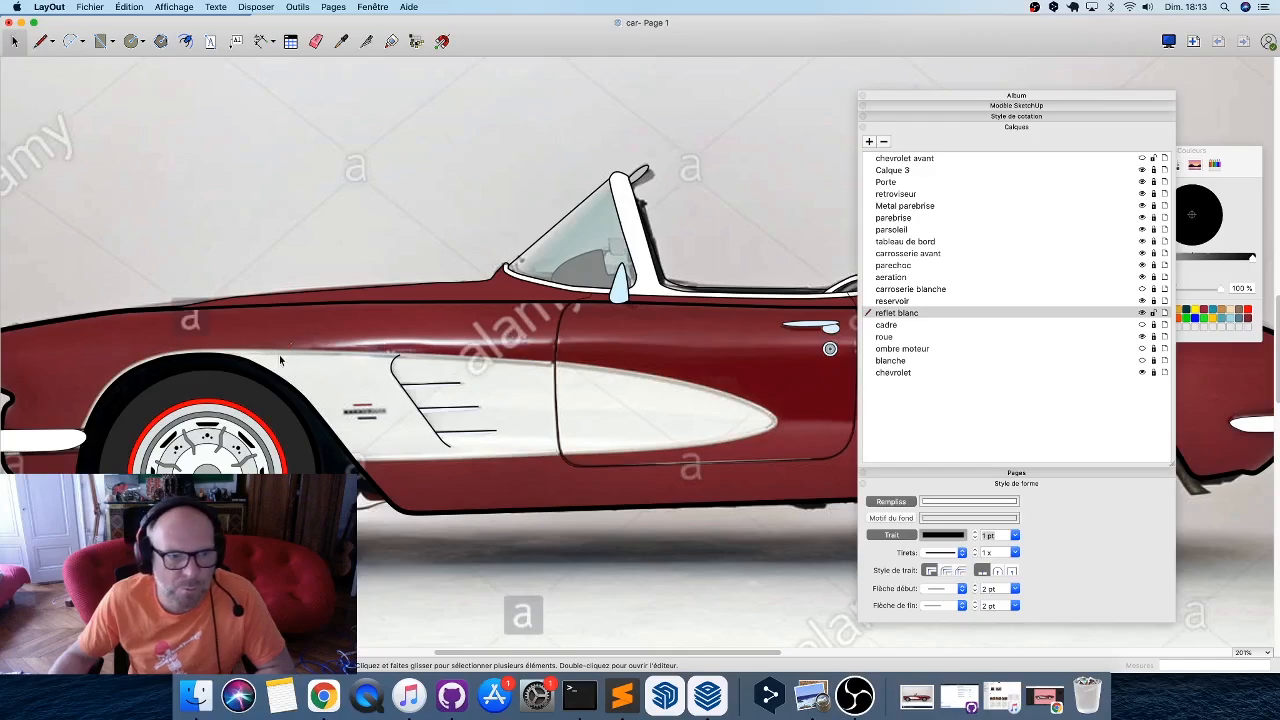
Offset the pasted body outline on the reflet blanc layer inward by about 3.1 mm.
key("l")
key("space")
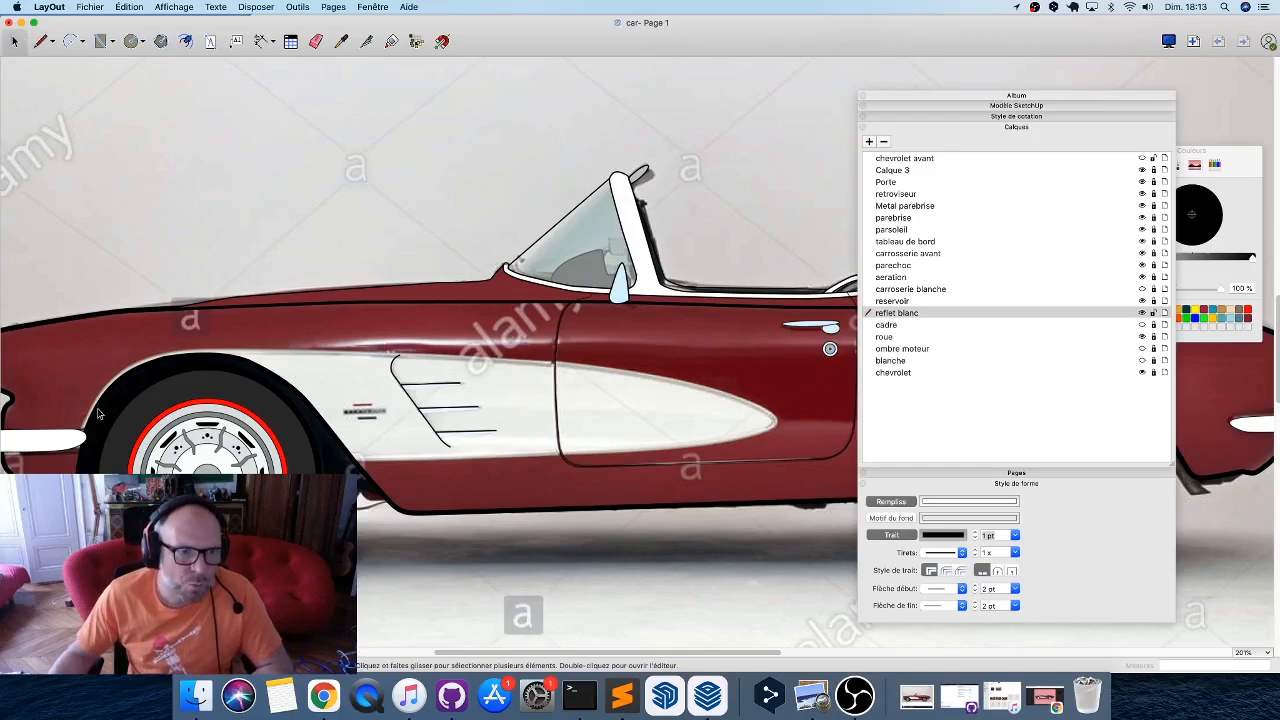
left_click(97, 405)
scroll(95, 405, "down", 5)
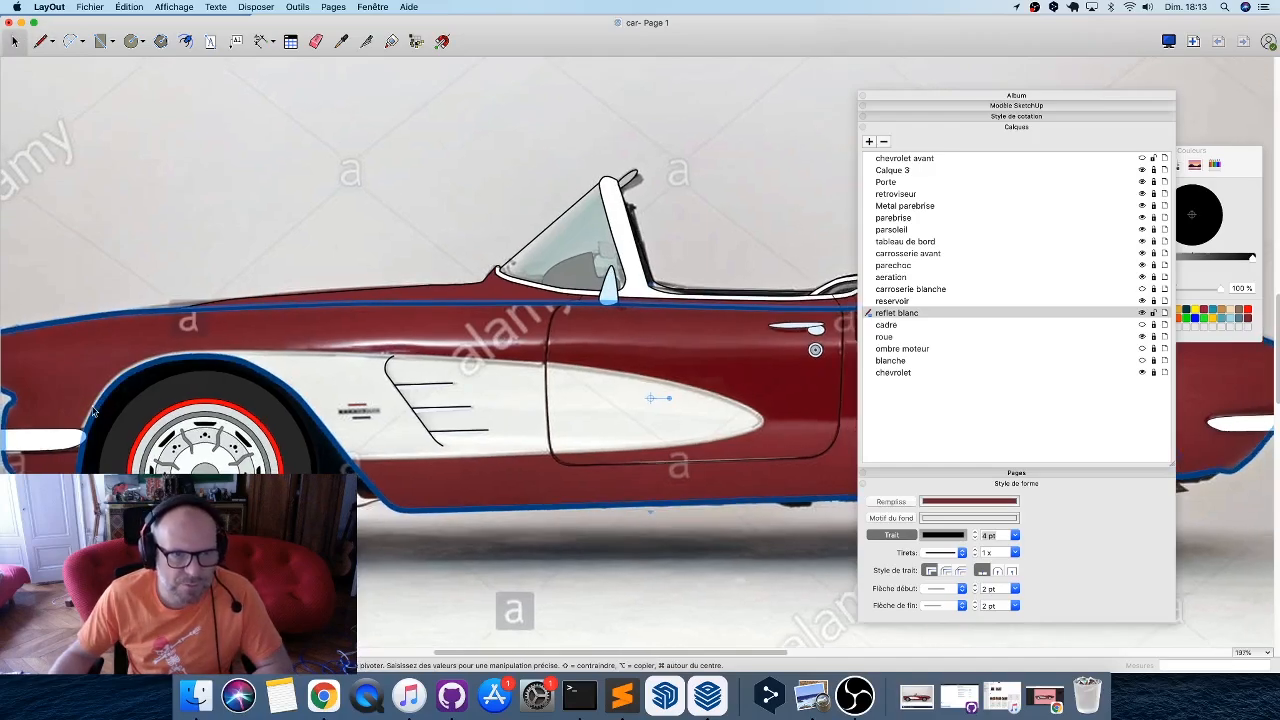
key("l")
scroll(122, 397, "up", 1)
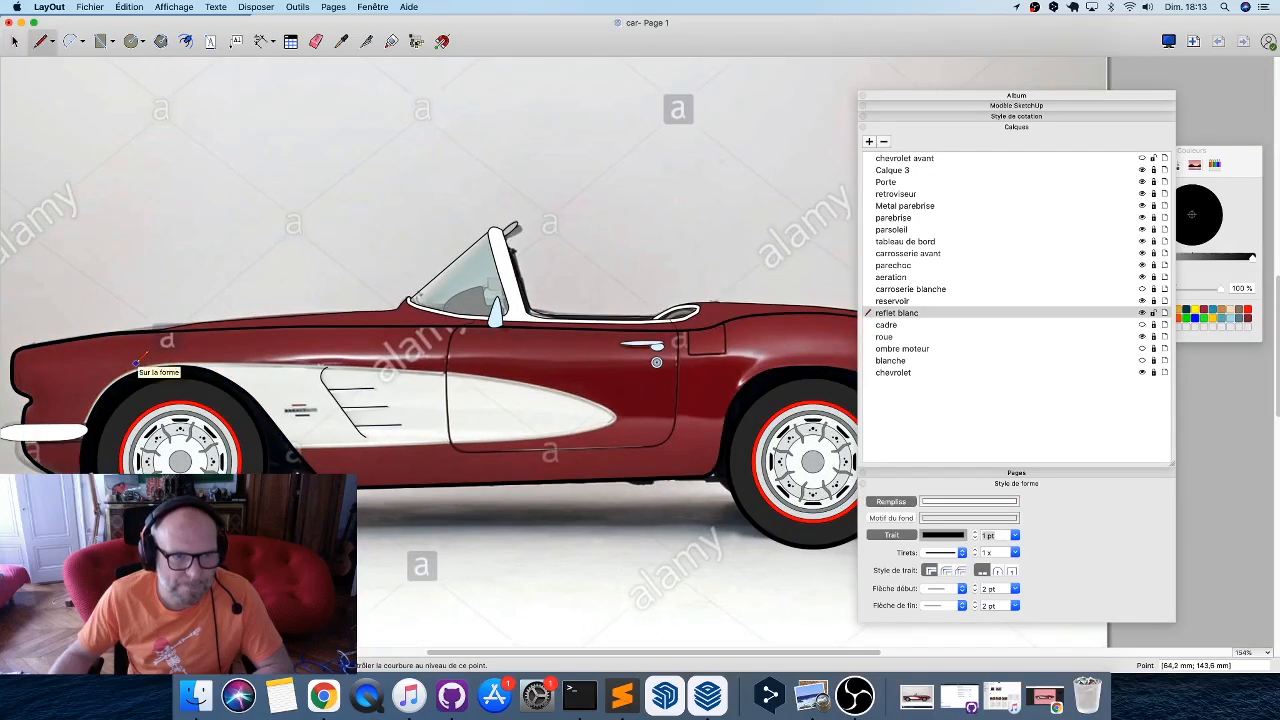
key("space")
left_click(138, 370)
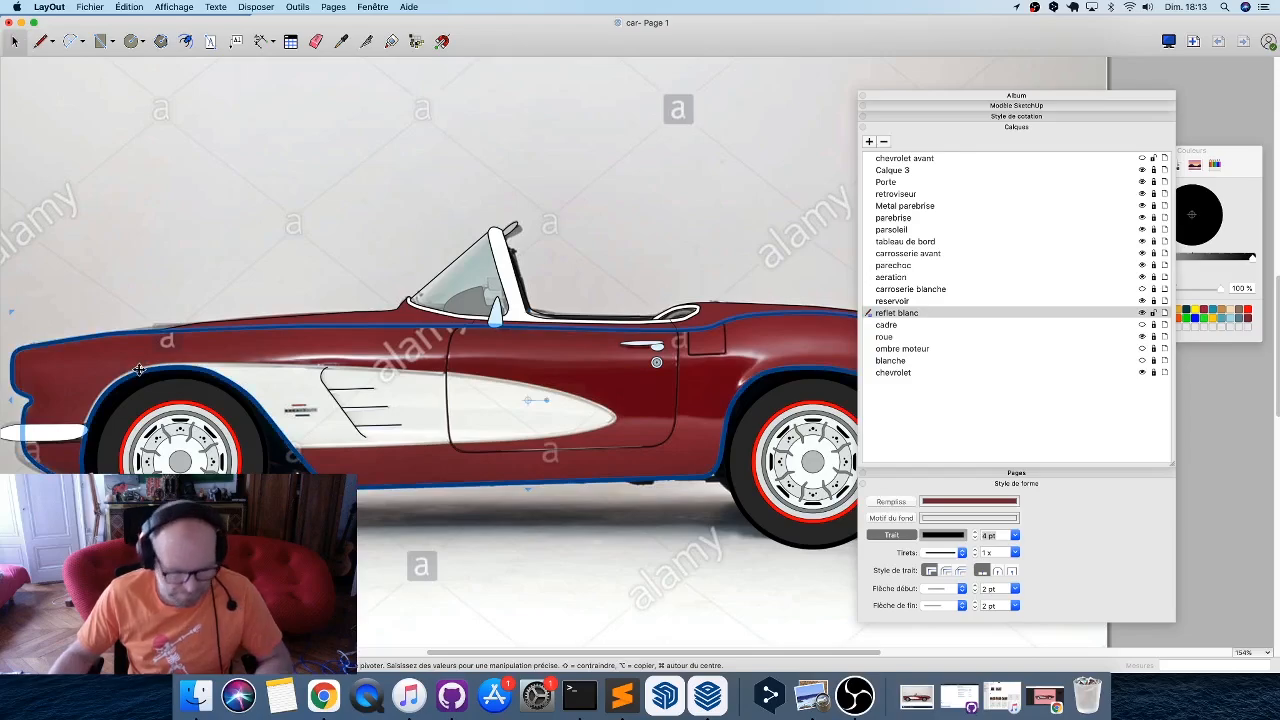
key("f")
left_click(156, 368)
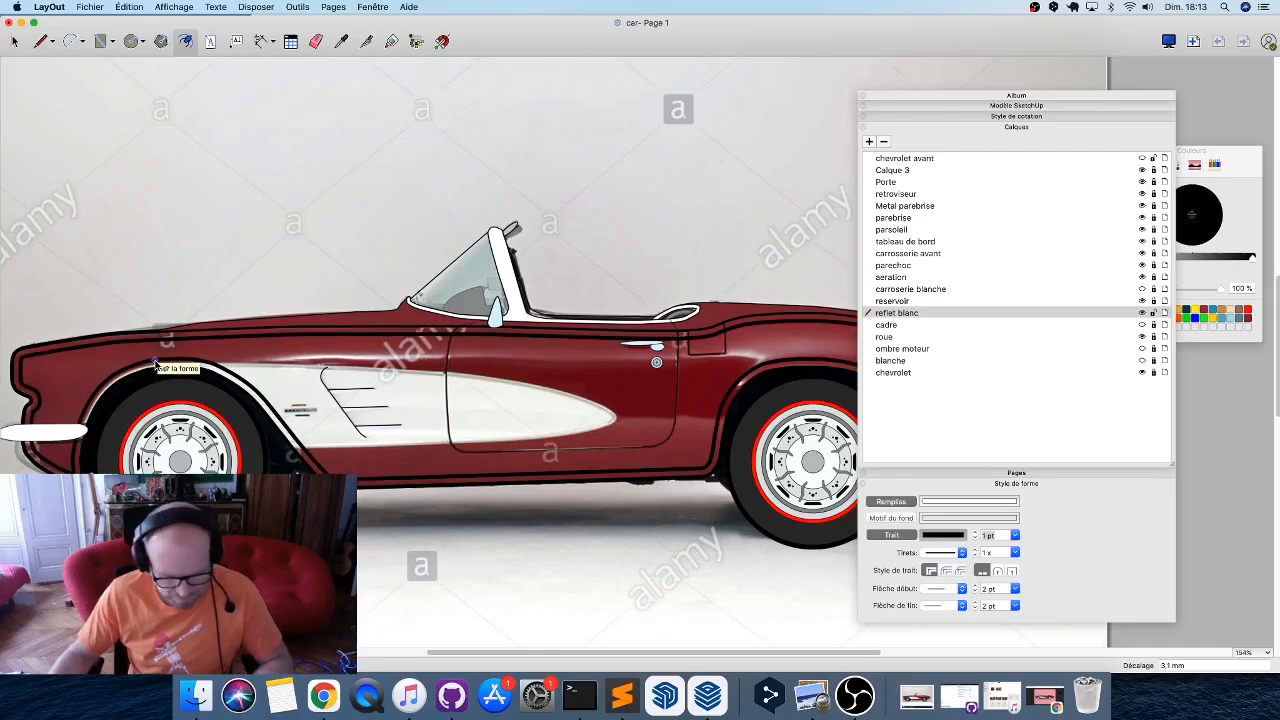
Turn the offset outline into a thin 1 pt line without fill by sampling that style and applying it.
key("s")
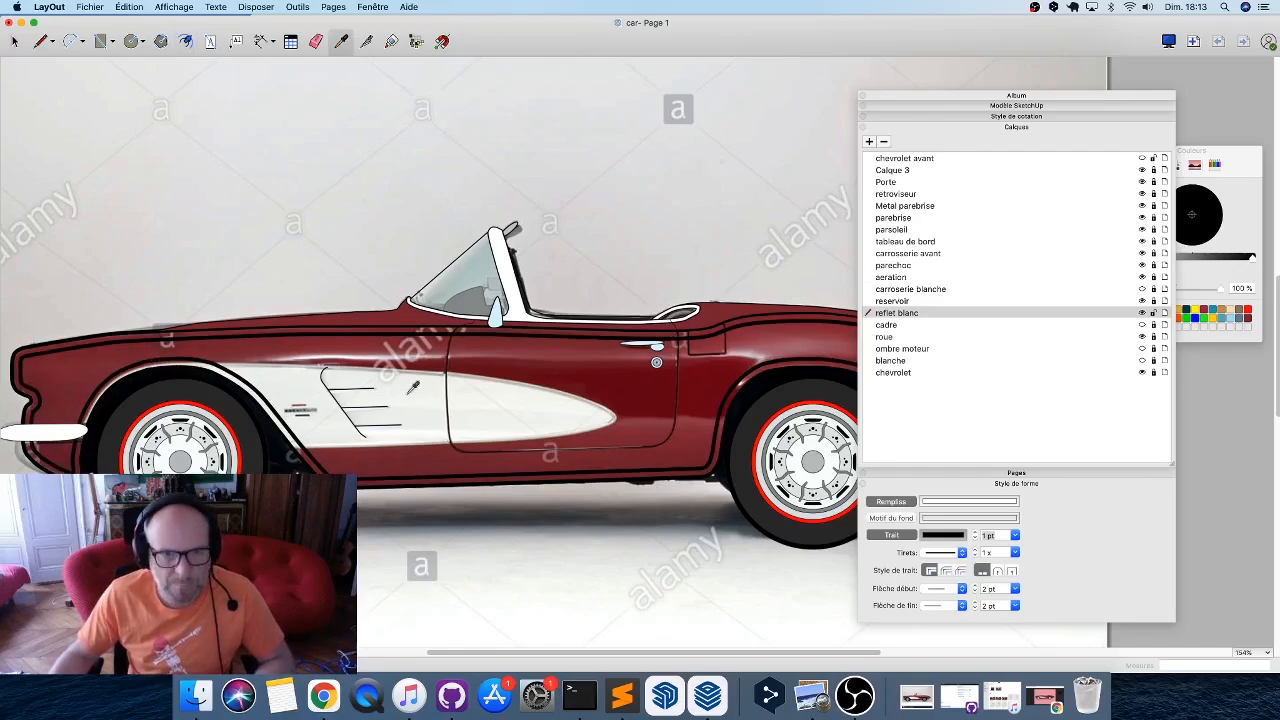
left_click(293, 414)
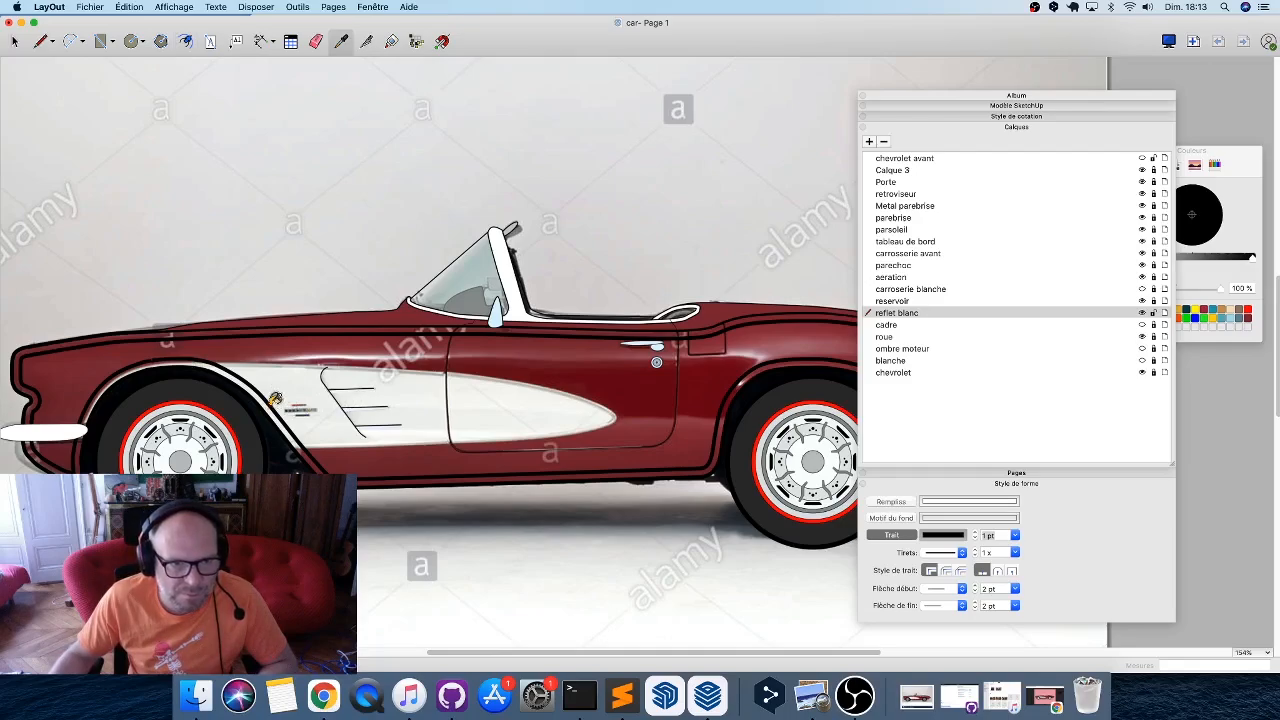
left_click(275, 399)
key("space")
scroll(57, 379, "down", 4)
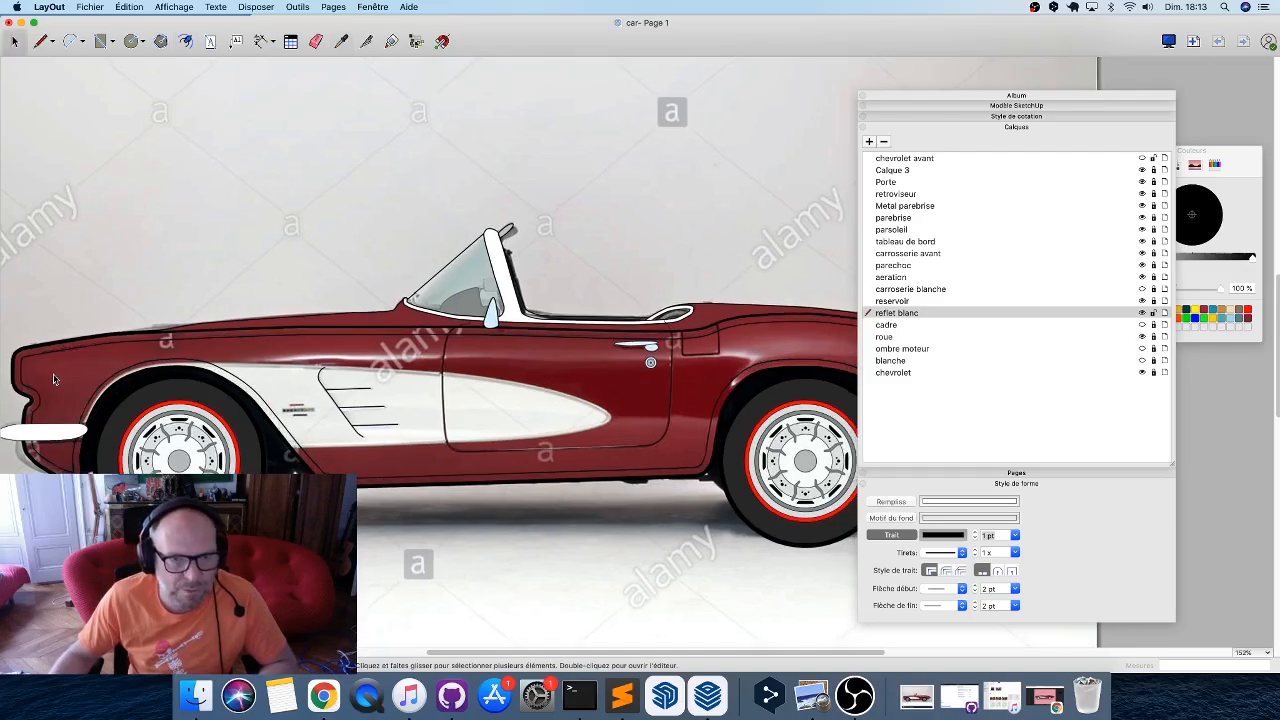
Trace the rear fender reflection from above the rear wheel towards the tail and back along its upper edge to the fuel door.
scroll(698, 387, "up", 5)
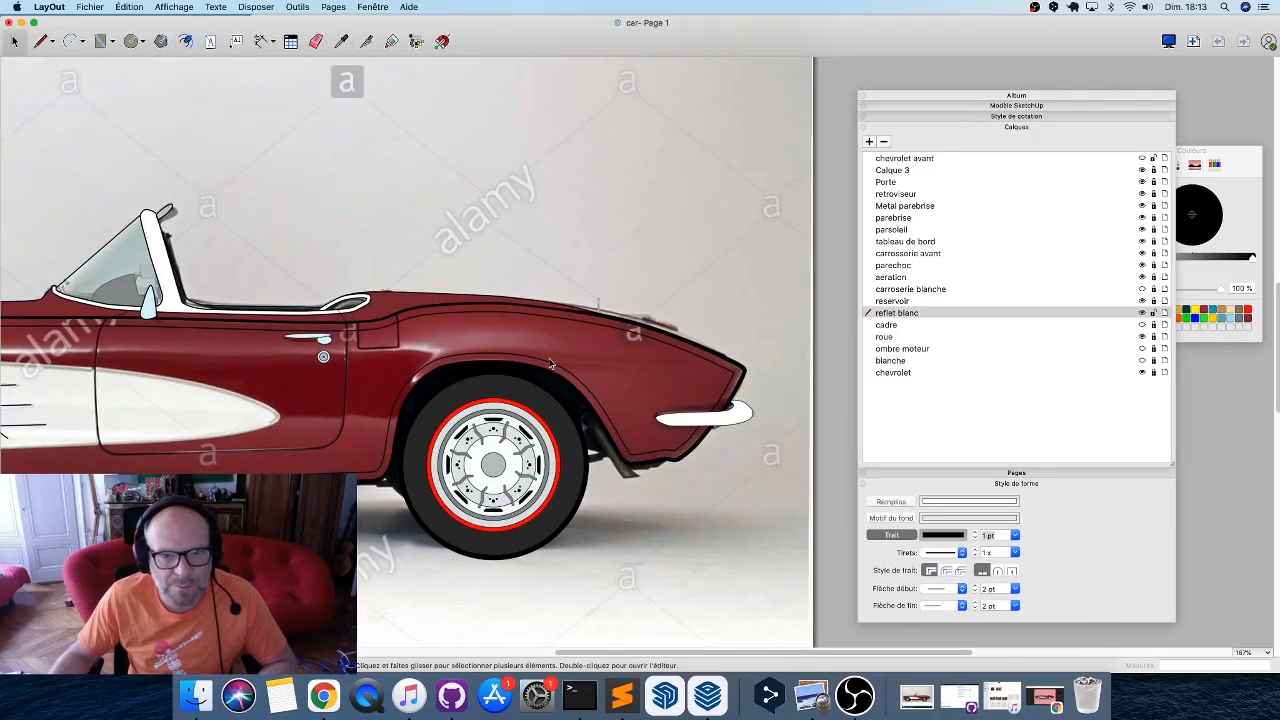
scroll(434, 366, "up", 5)
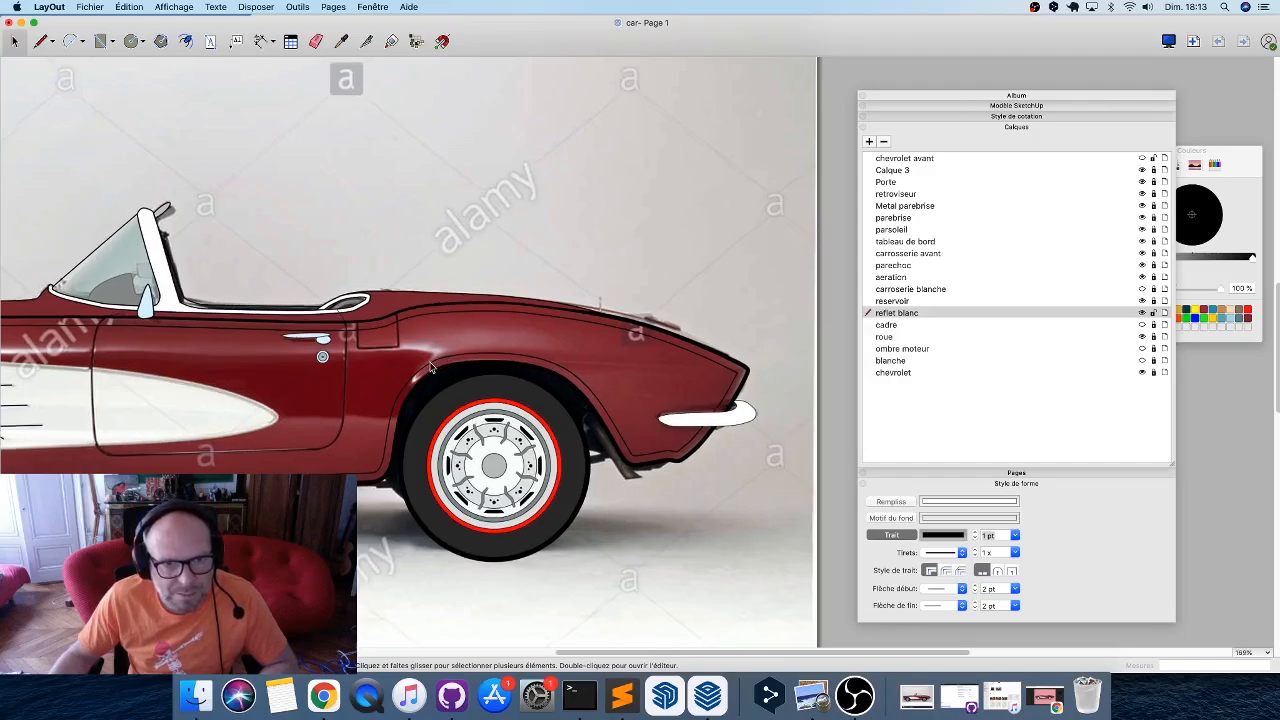
key("l")
left_click(557, 345)
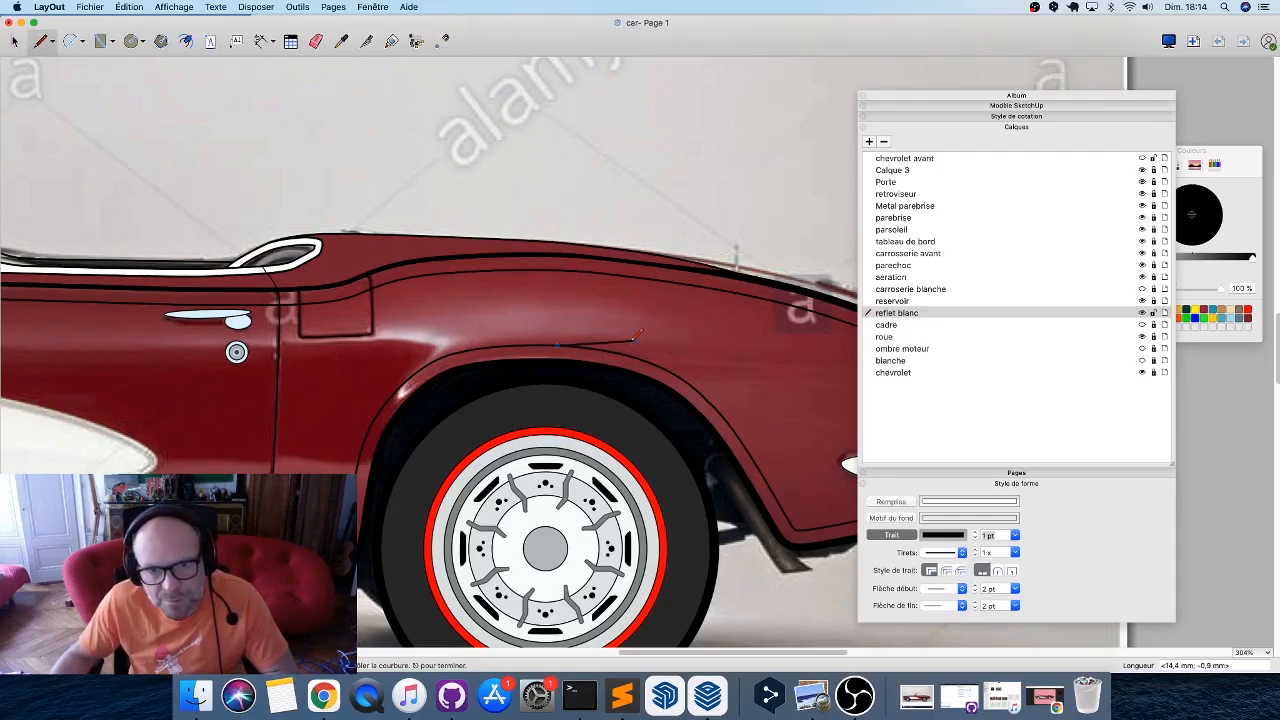
left_click(630, 341)
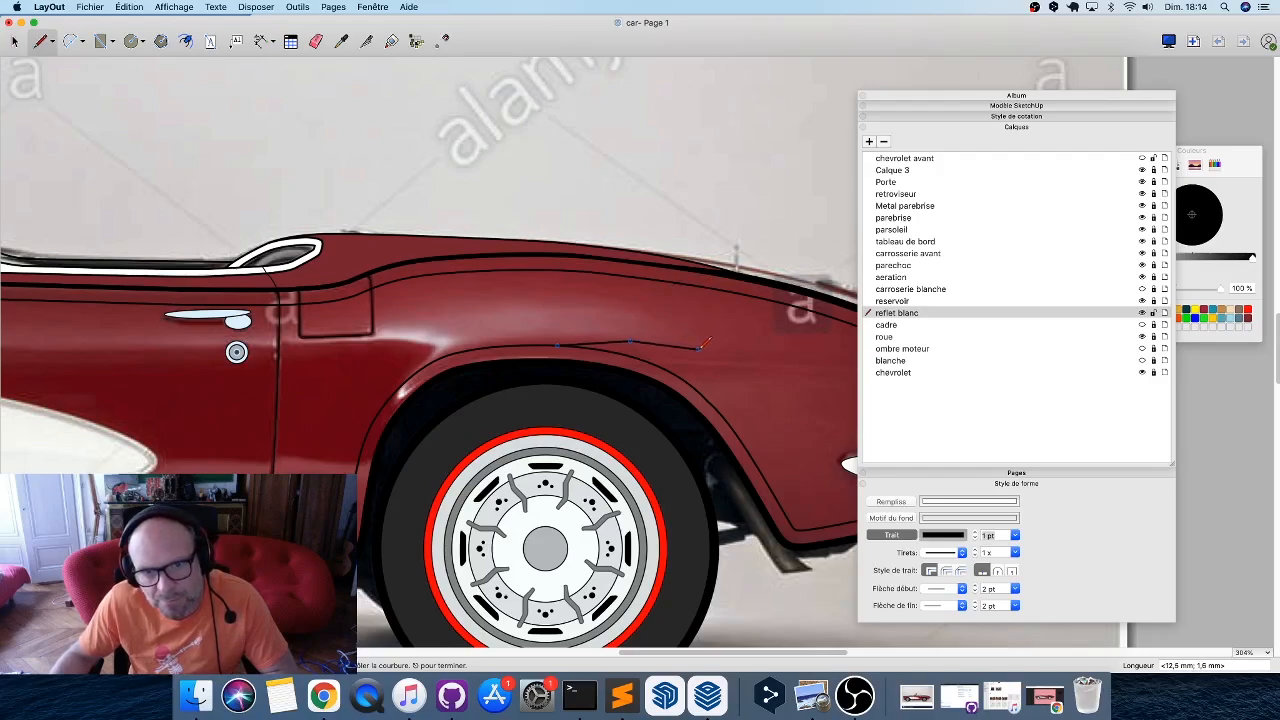
left_click(692, 326)
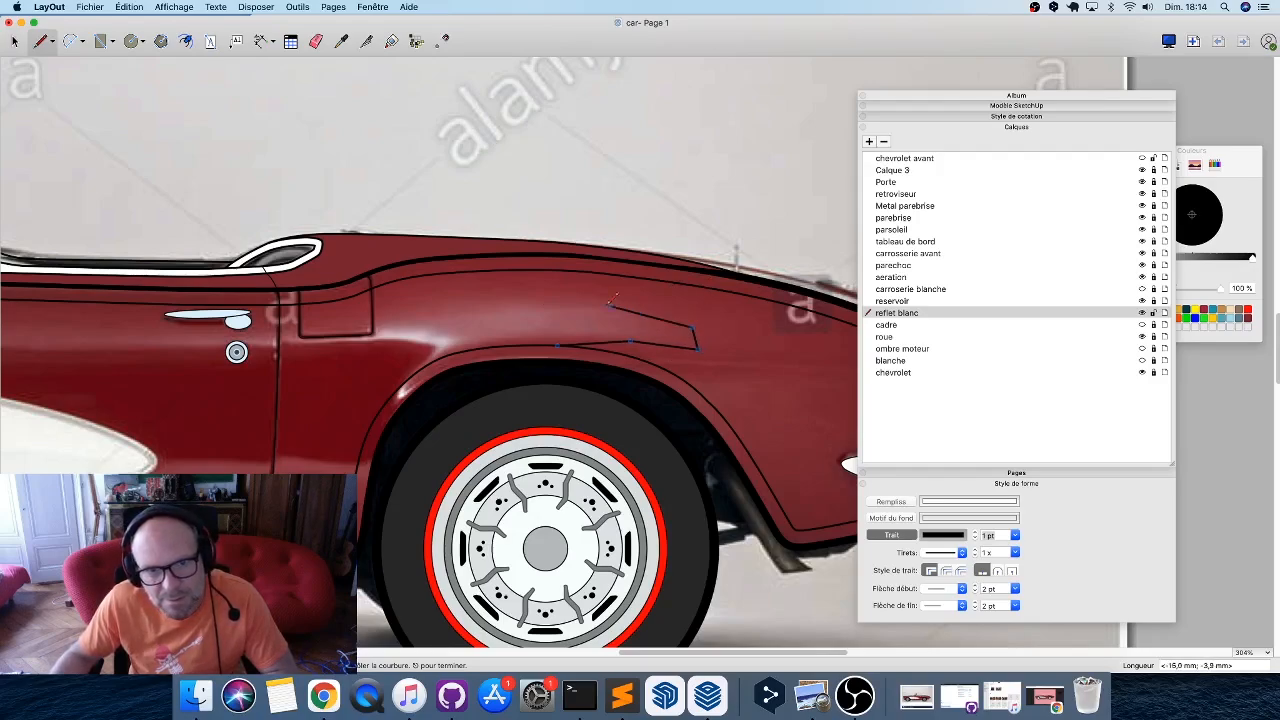
left_click(576, 303)
left_click(469, 304)
left_click(383, 312)
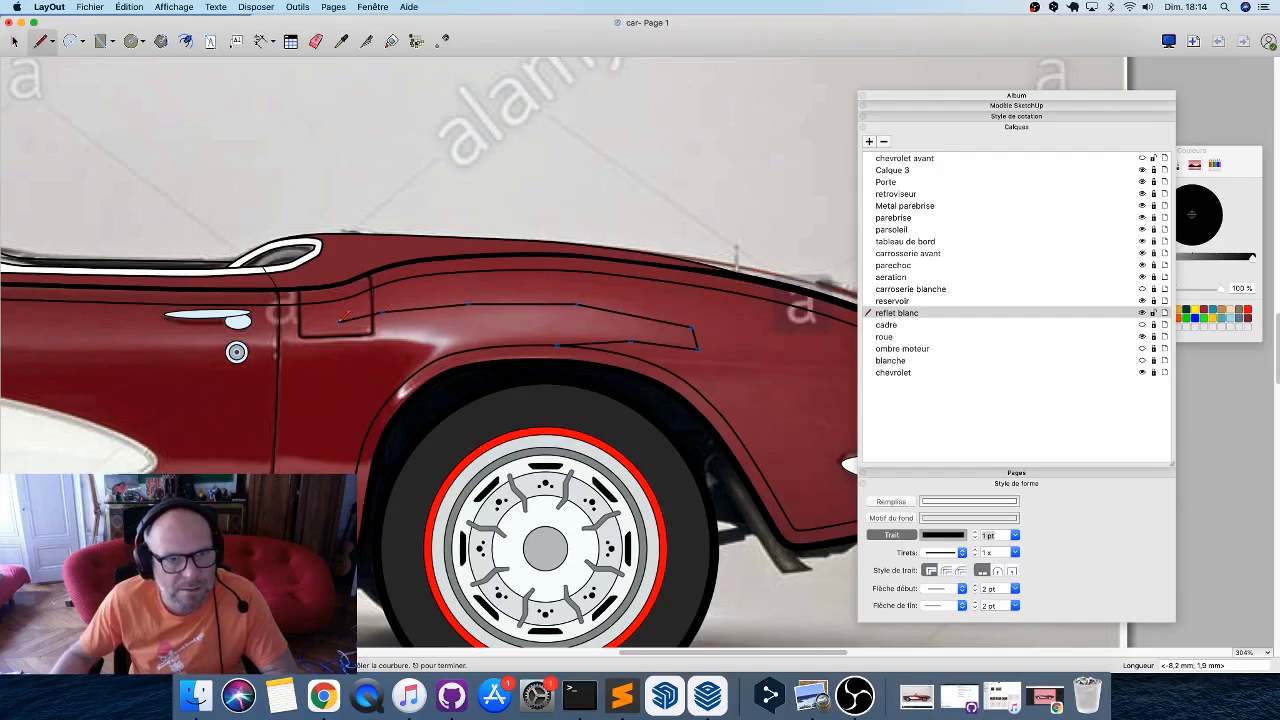
middle_click_drag(364, 309, 392, 320)
scroll(392, 320, "down", 3)
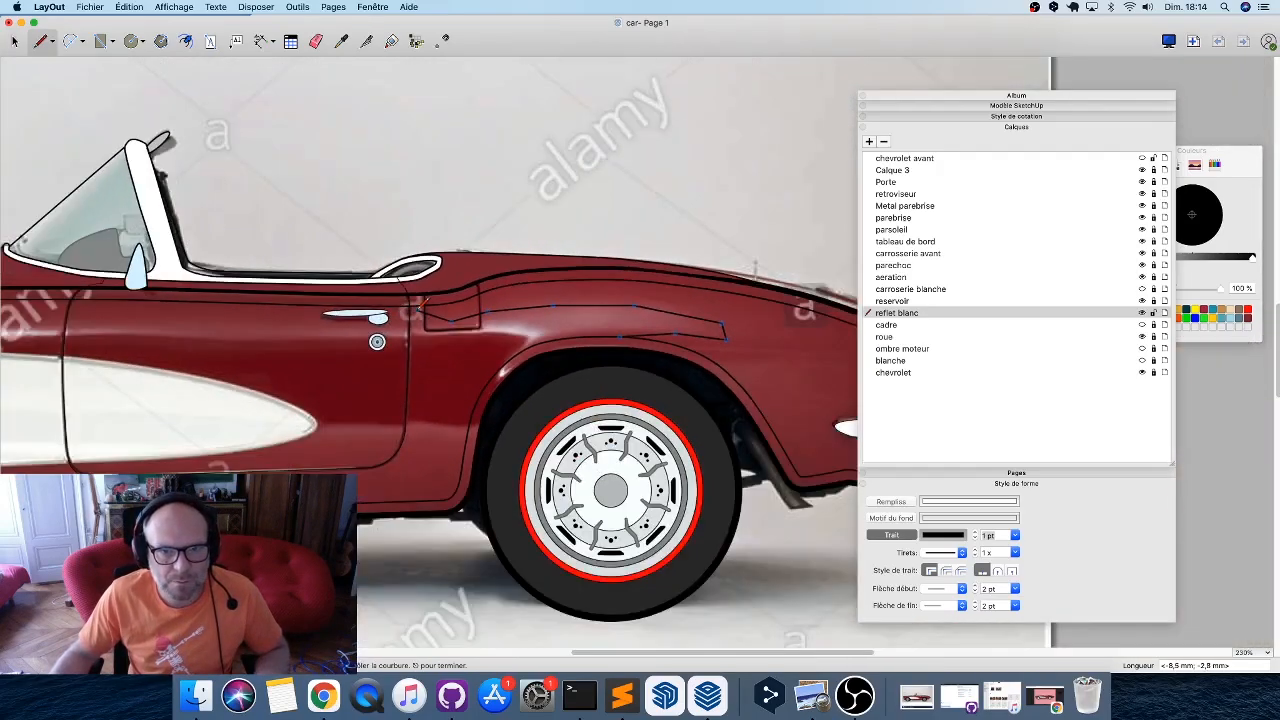
key("space")
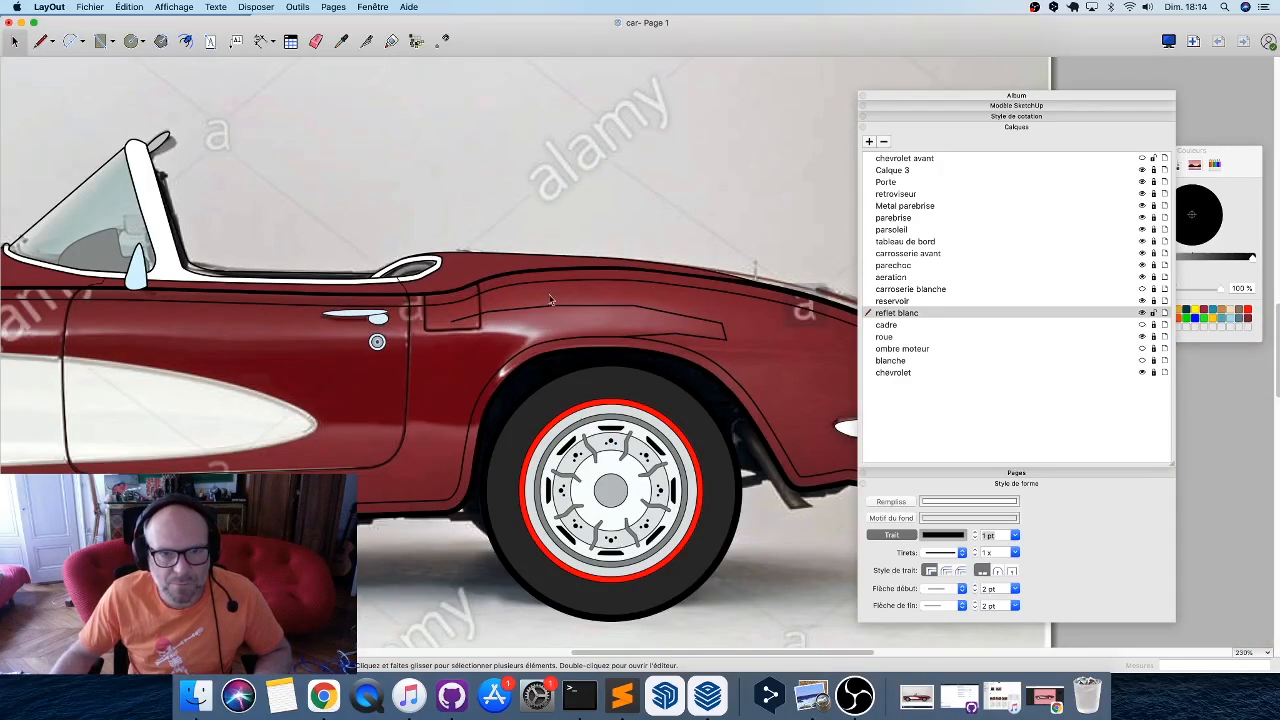
Extend the reflection's upper edge from the fuel door across the driver's door to the front fender.
scroll(560, 305, "left", 5)
key("l")
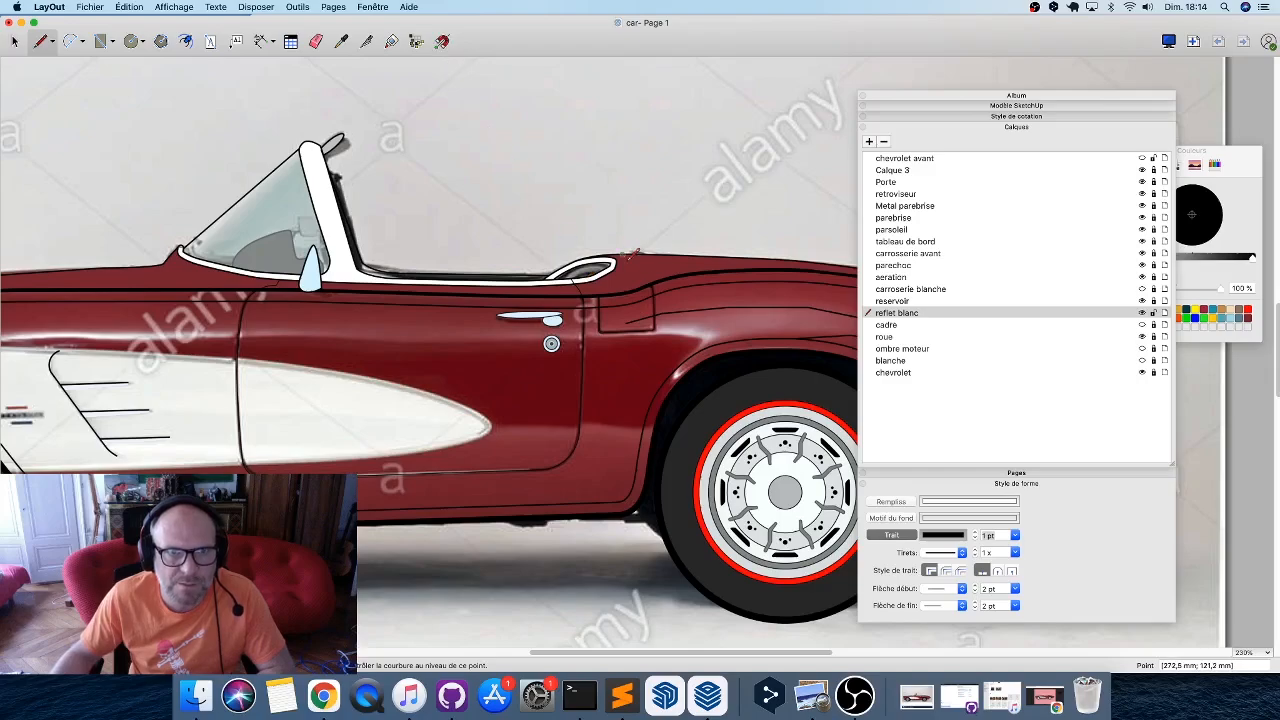
left_click_drag(628, 318, 850, 312)
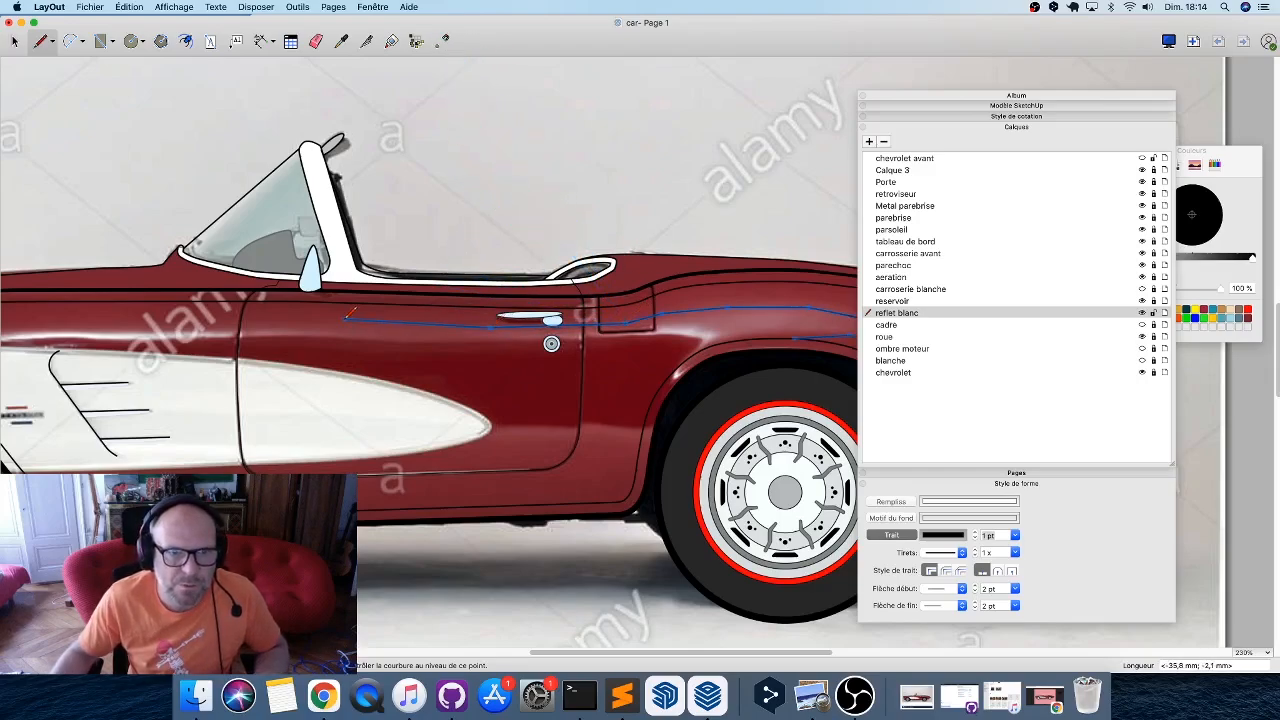
scroll(196, 322, "left", 6)
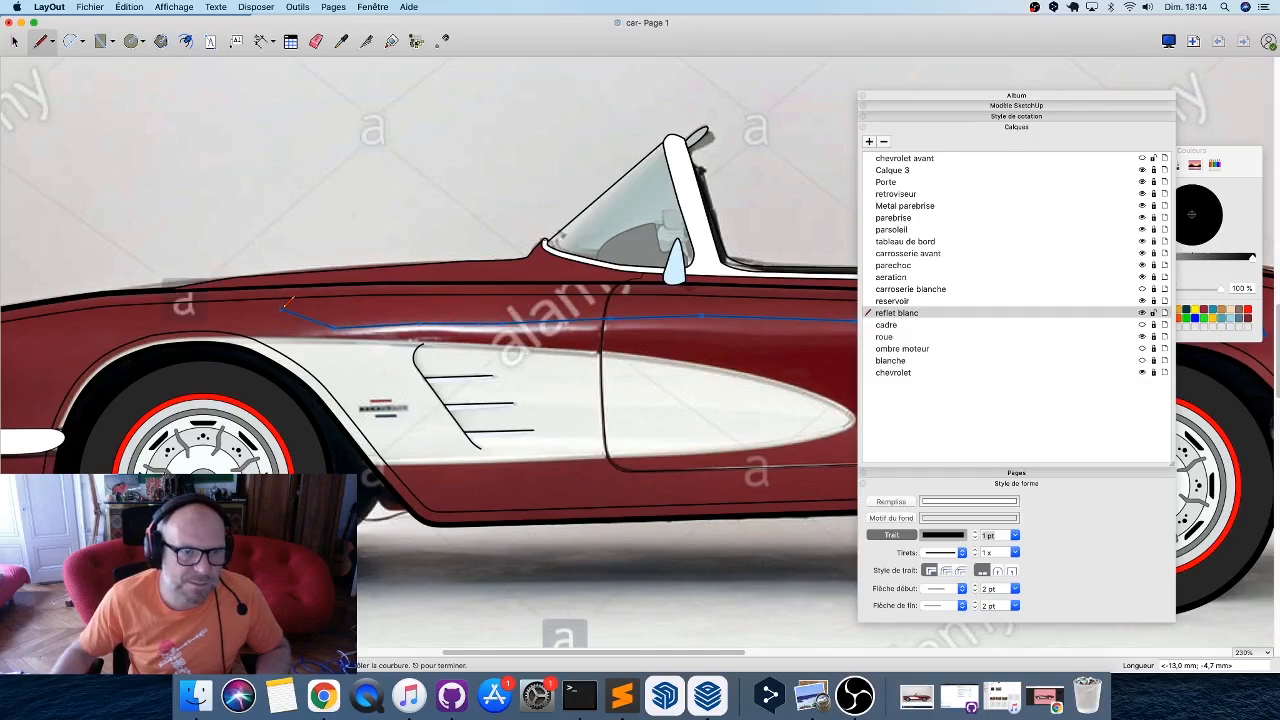
scroll(236, 318, "down", 3)
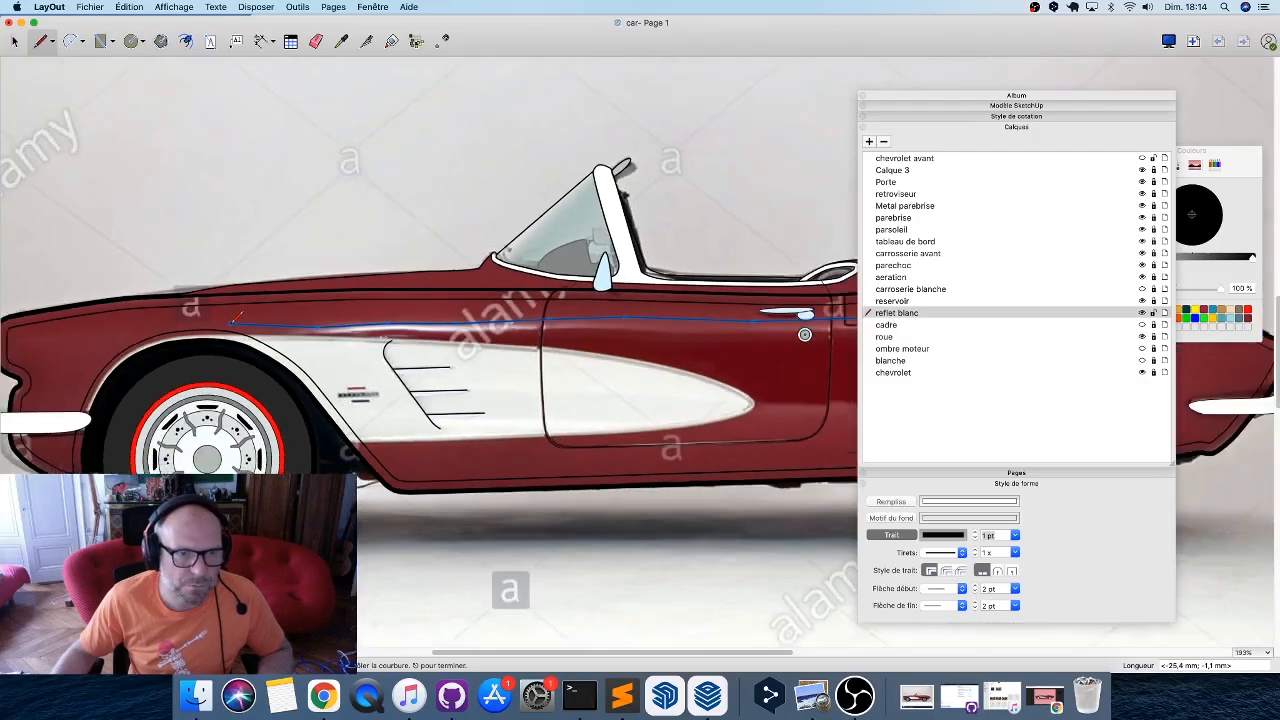
scroll(236, 320, "right", 5)
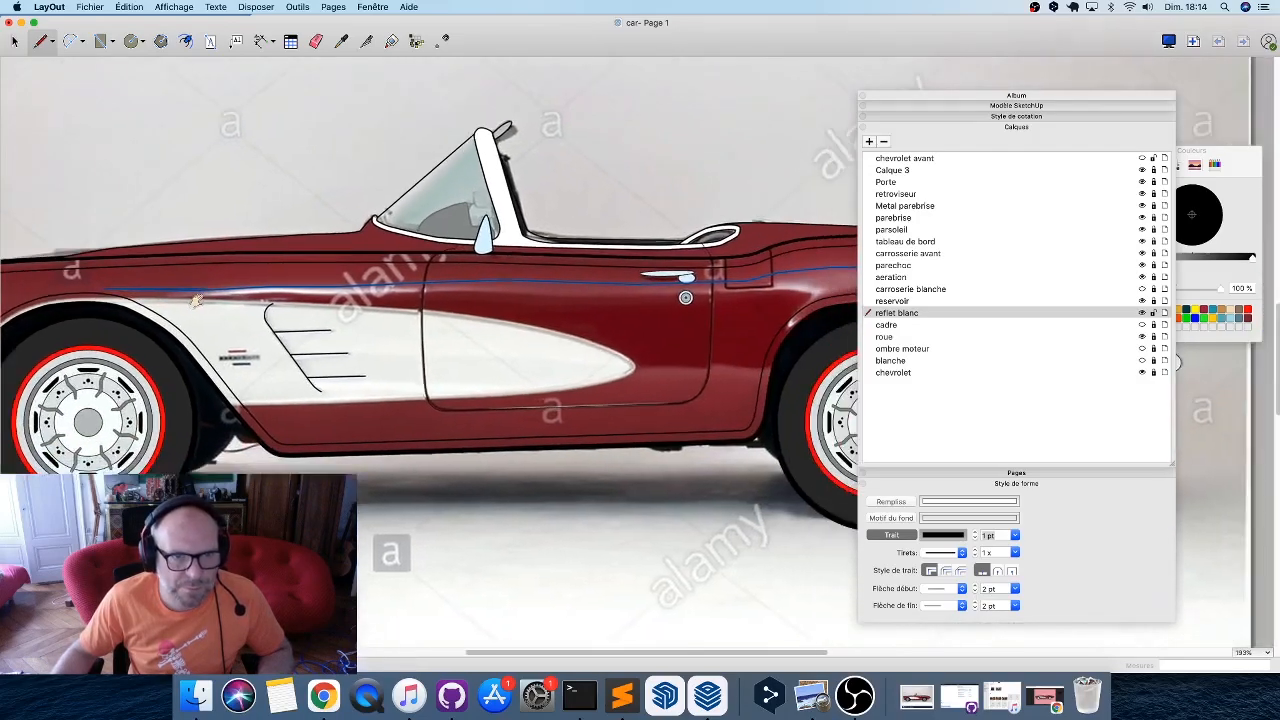
Trace the reflection's lower edge from the front fender back across the door to the rear wheel arch and finish the line.
left_click(120, 281)
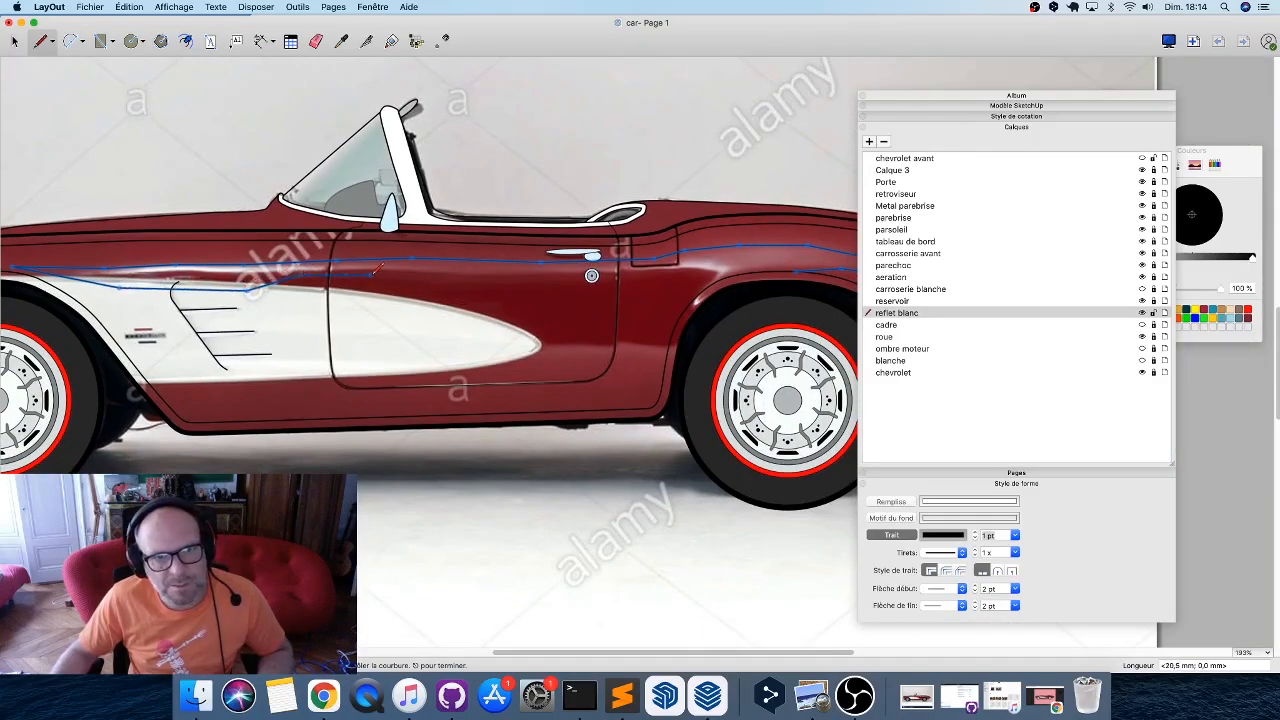
left_click(509, 282)
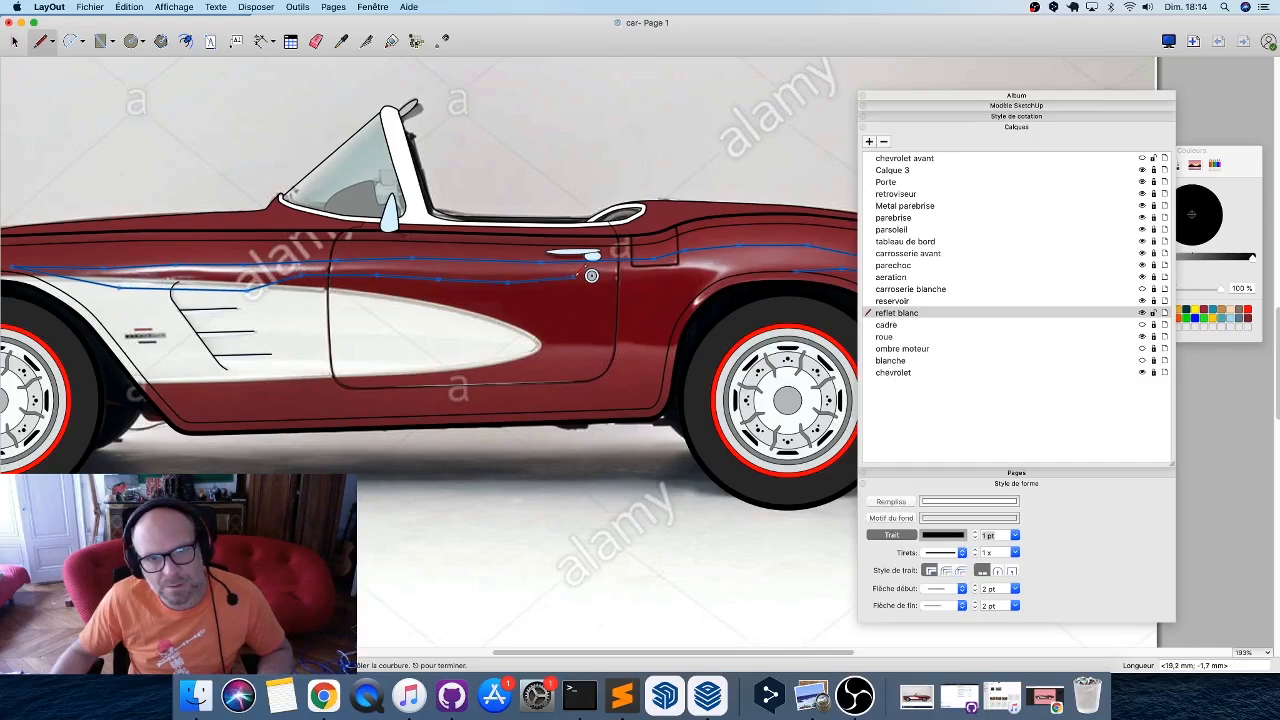
left_click(574, 276)
left_click(681, 267)
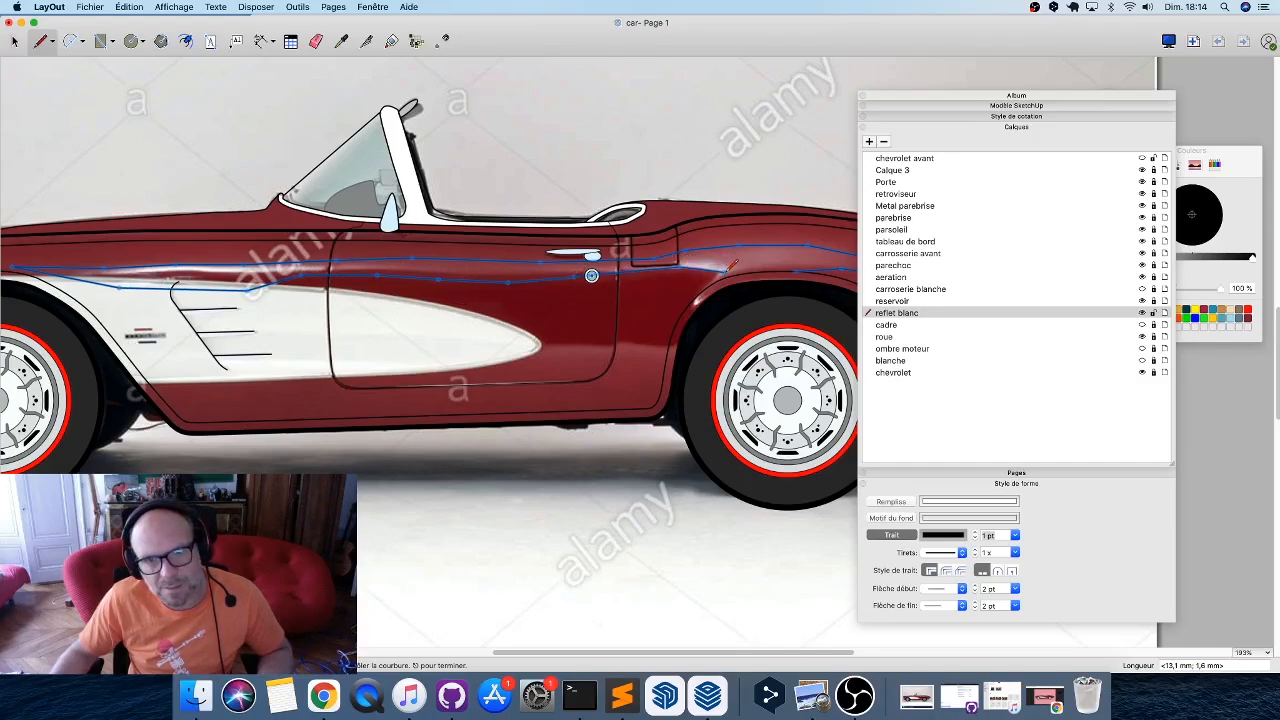
left_click(716, 281)
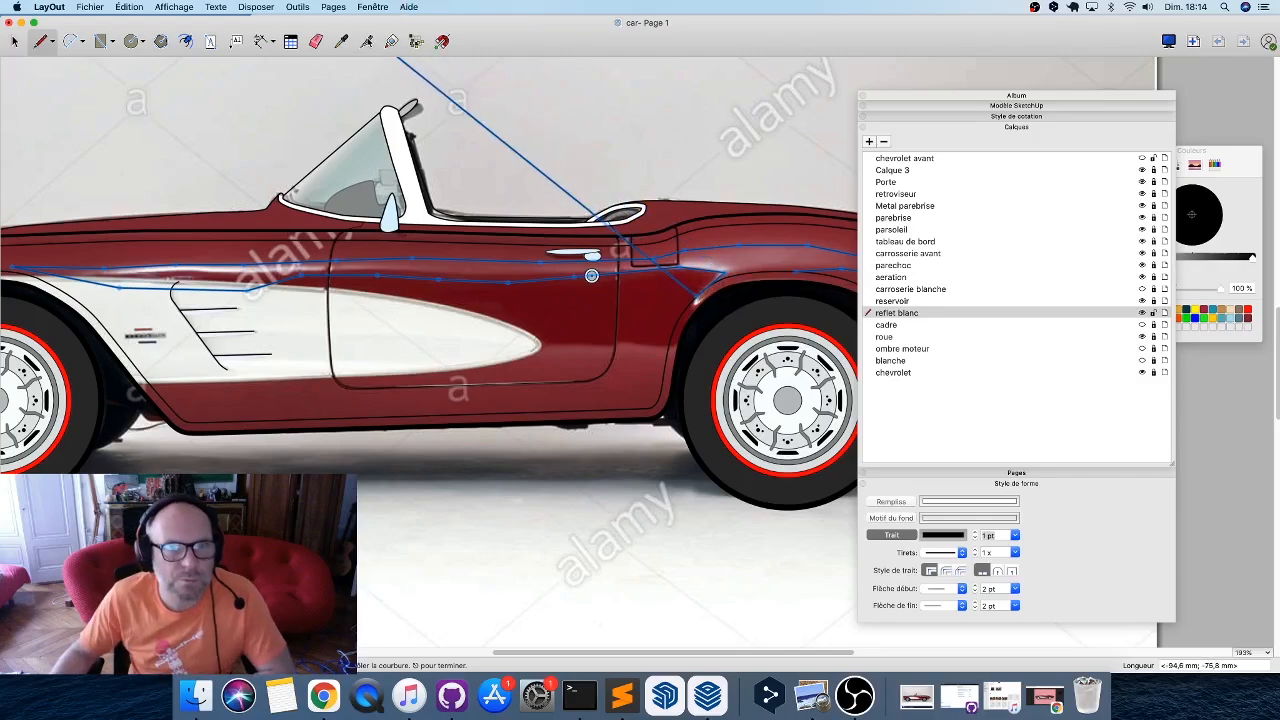
key("Return")
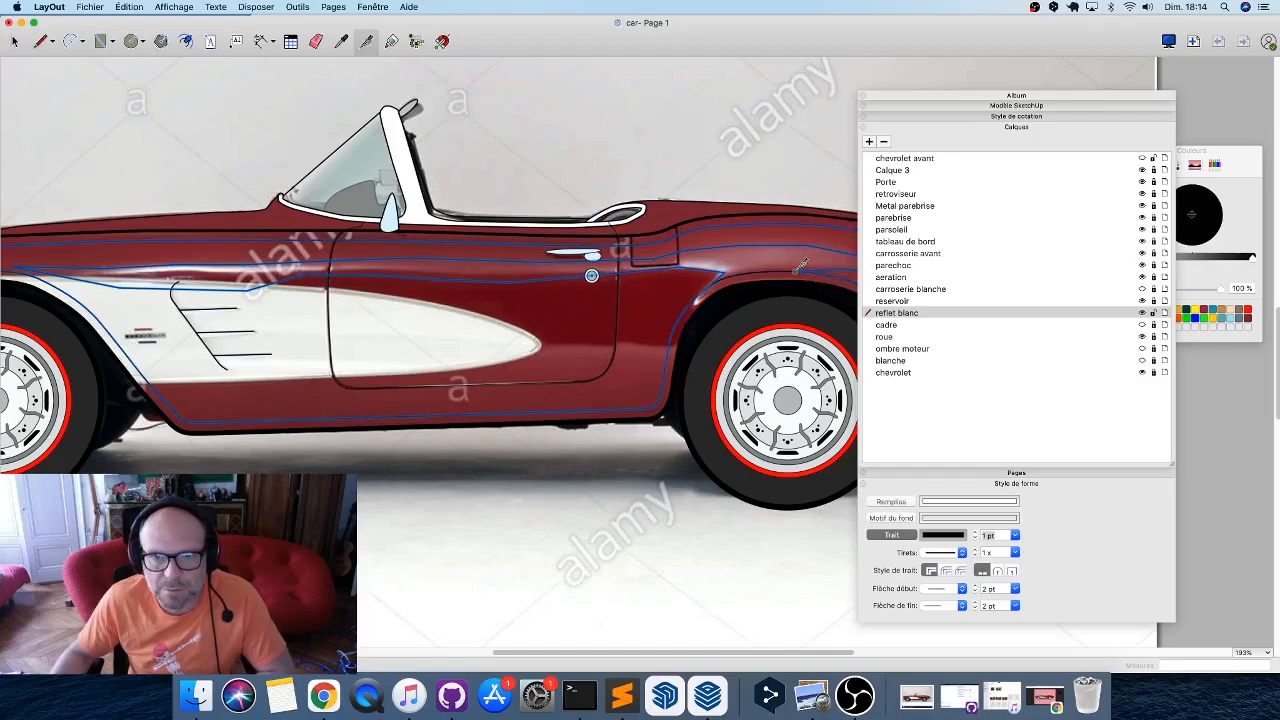
Delete the offset outline and the copied body outline from the reflet blanc layer, and check the remaining reflection against the cadre layer.
key("space")
left_click(684, 311)
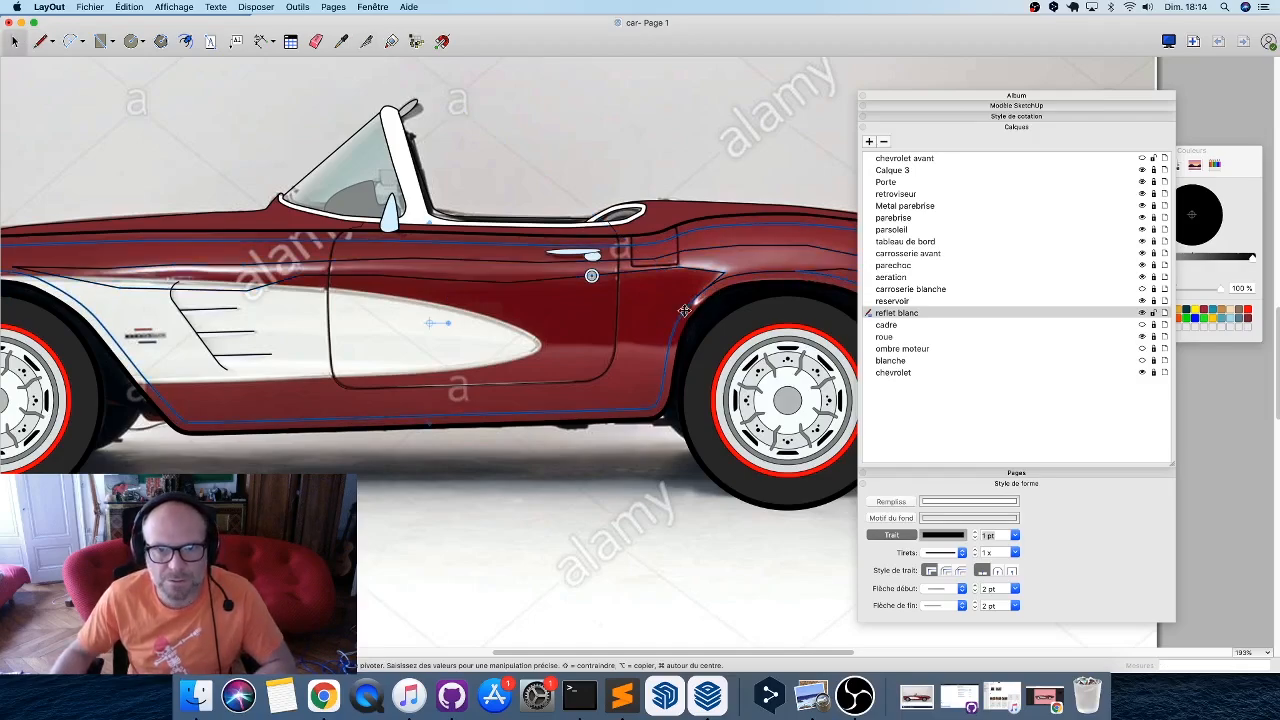
left_click(692, 313)
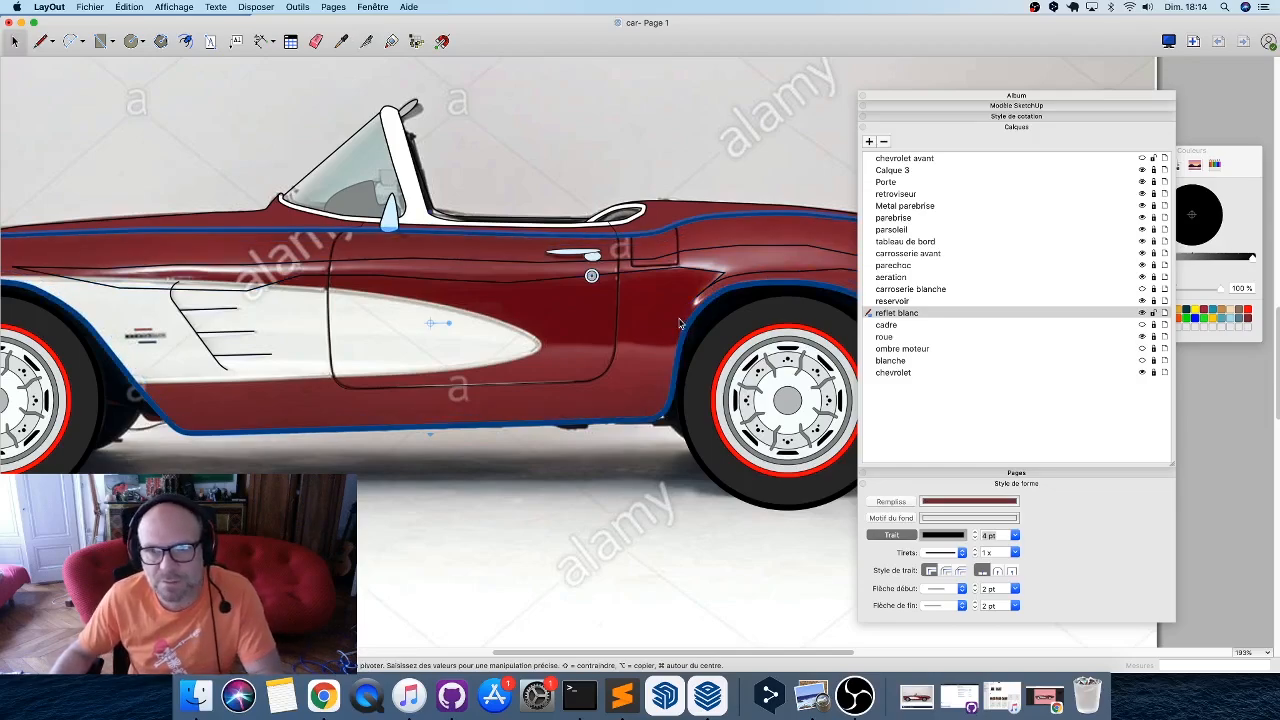
left_click(679, 323)
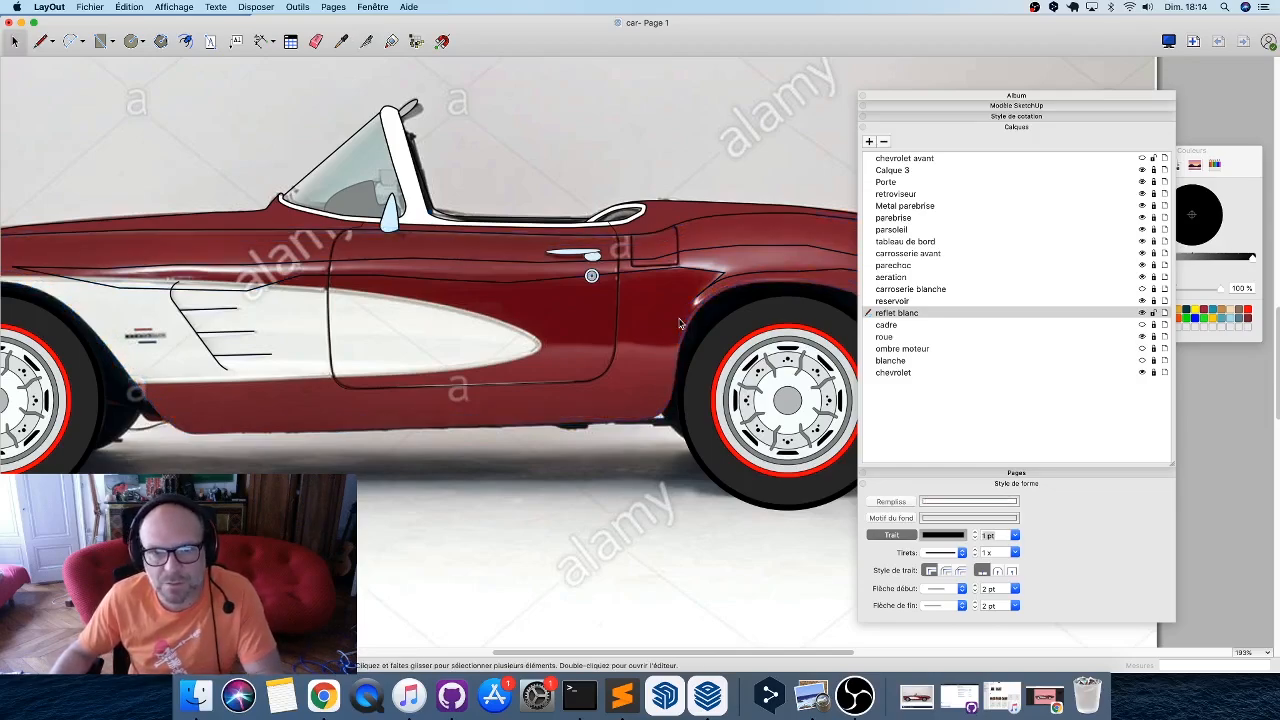
left_click(1143, 325)
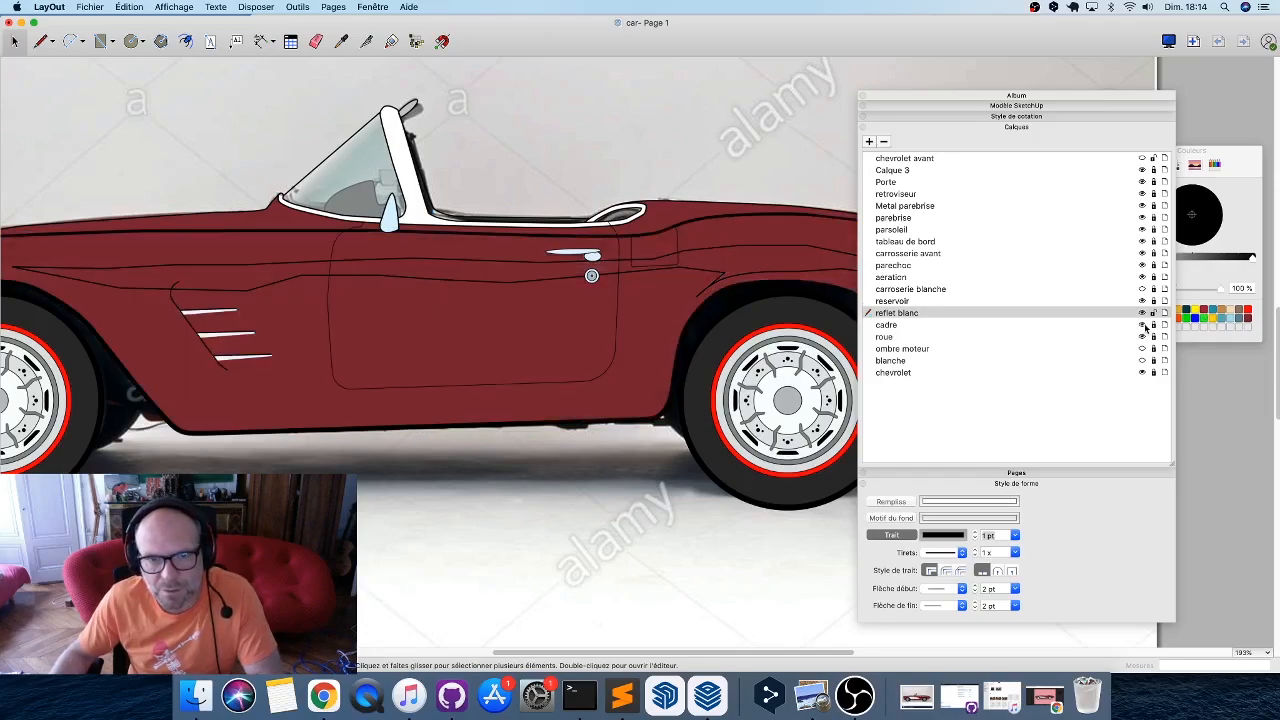
left_click(1143, 325)
Join the traced reflection's line segments along the car's side into one shape with the Join tool.
left_click(714, 275)
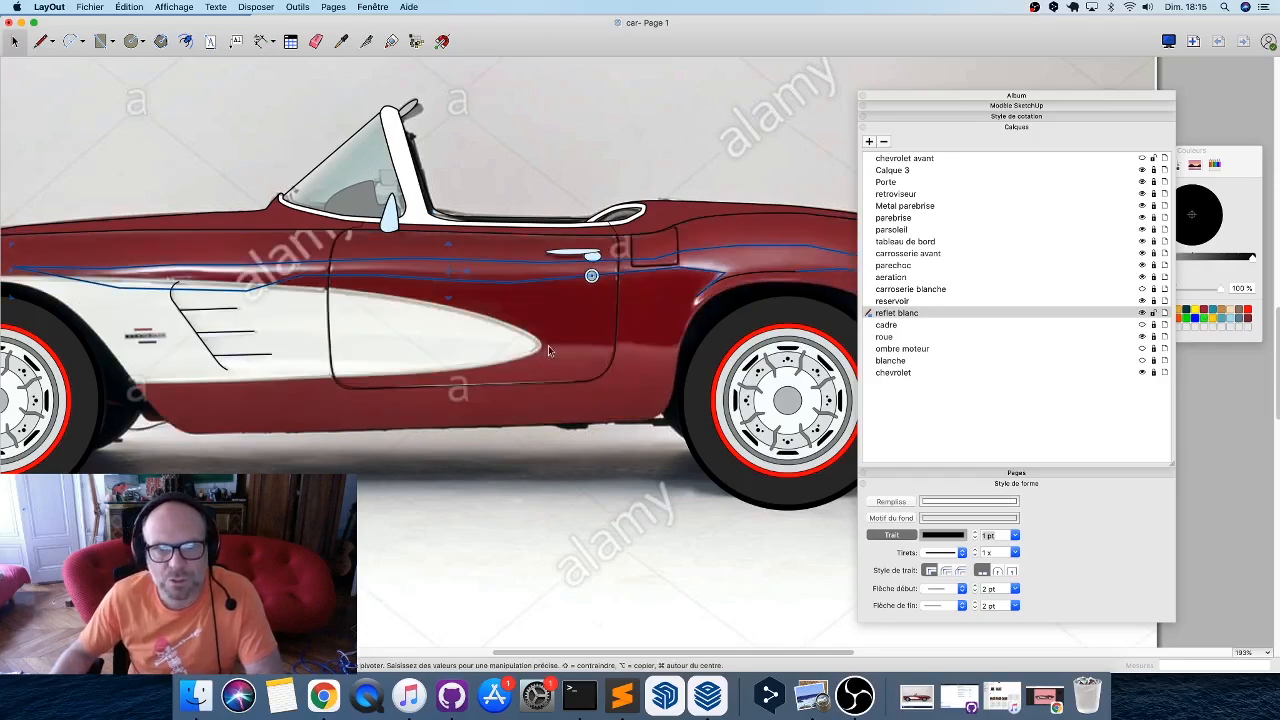
scroll(488, 350, "down", 3)
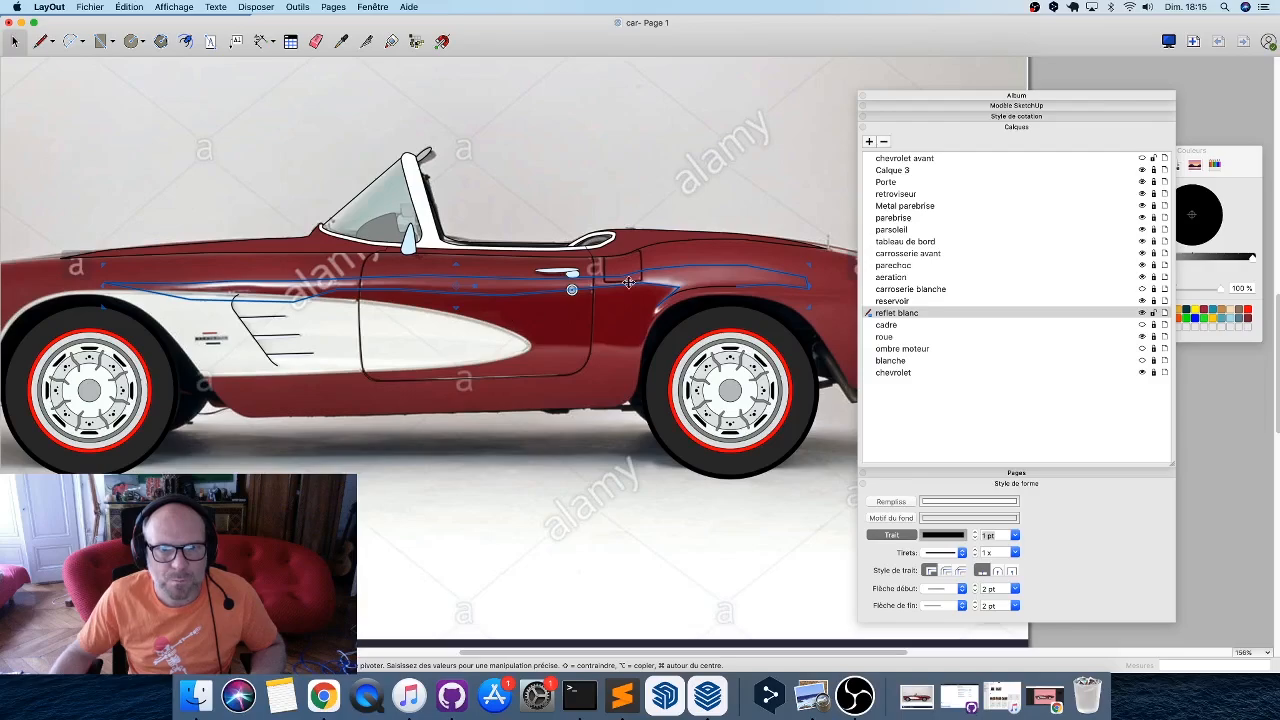
left_click(392, 41)
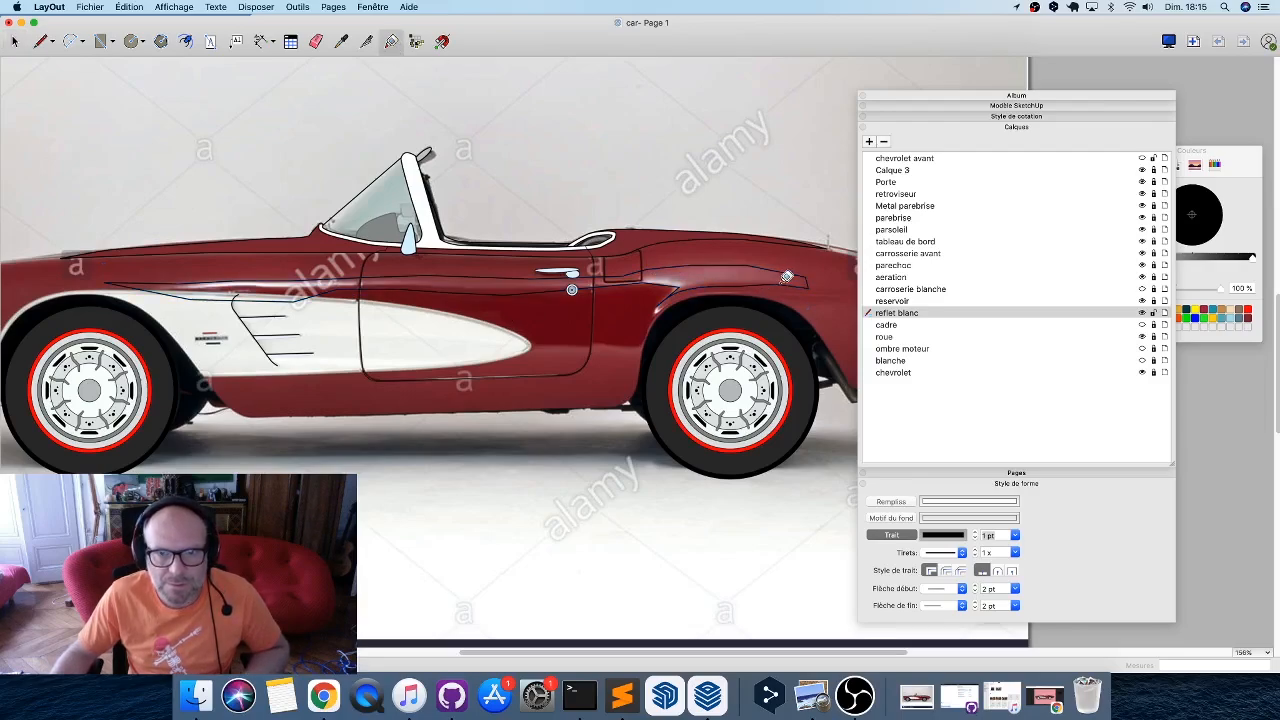
key("space")
Fill the traced side reflection with white at 21% opacity and remove its outline.
left_click(792, 284)
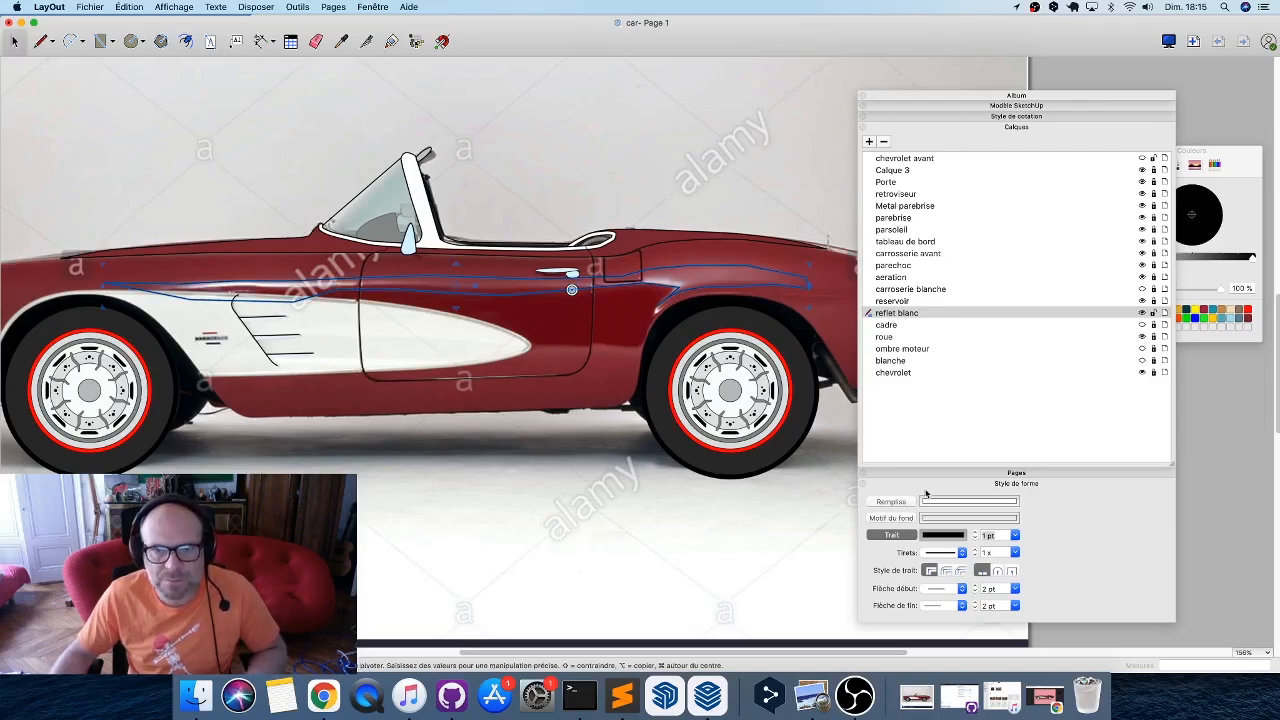
left_click(914, 501)
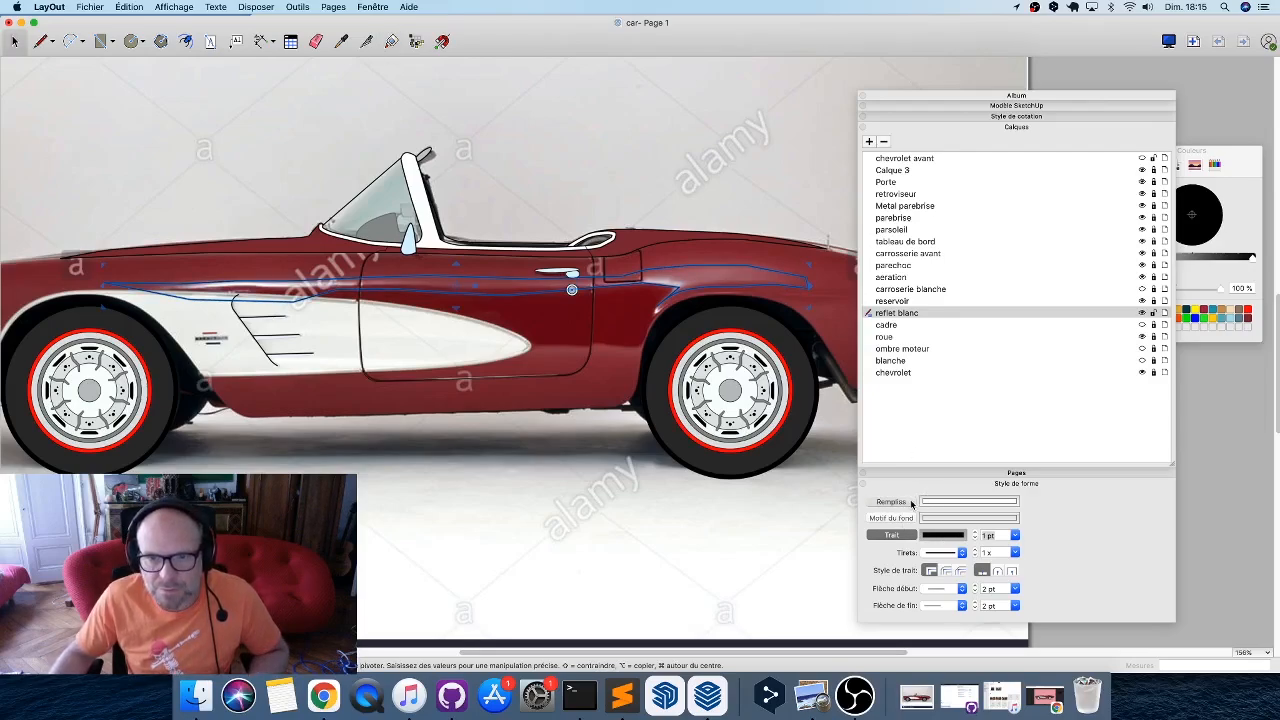
left_click(942, 540)
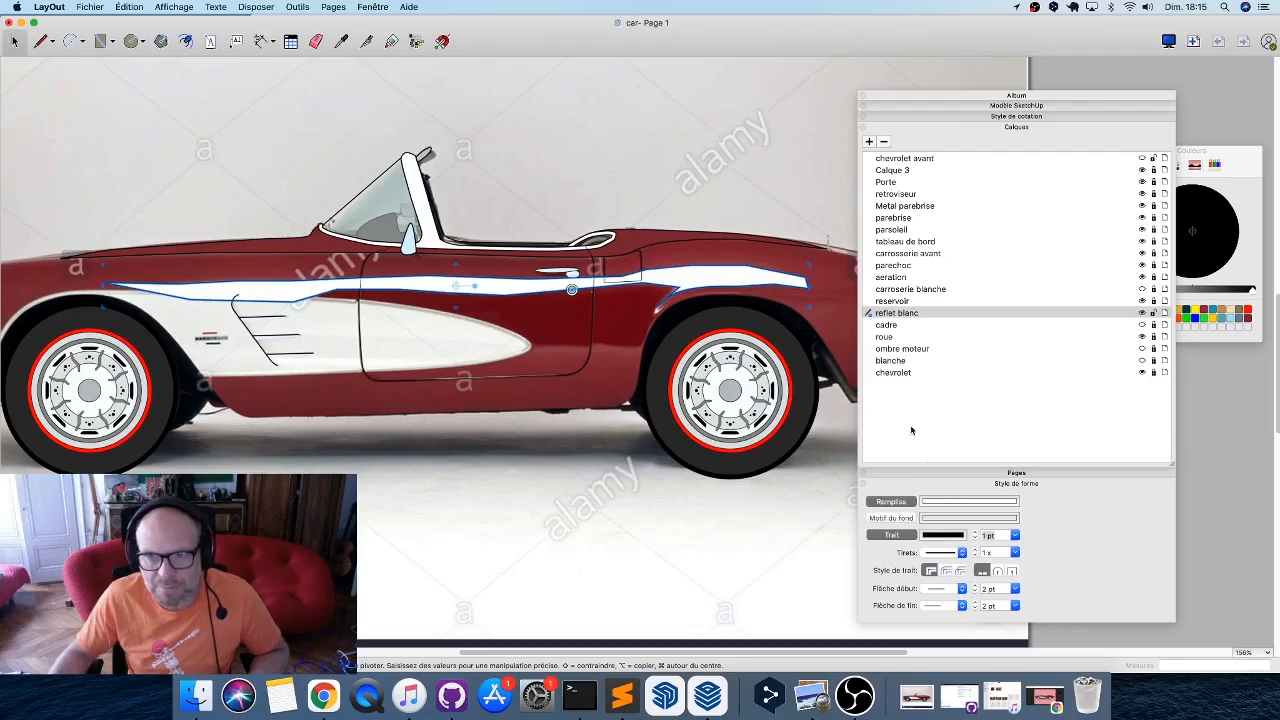
left_click(891, 535)
left_click(969, 501)
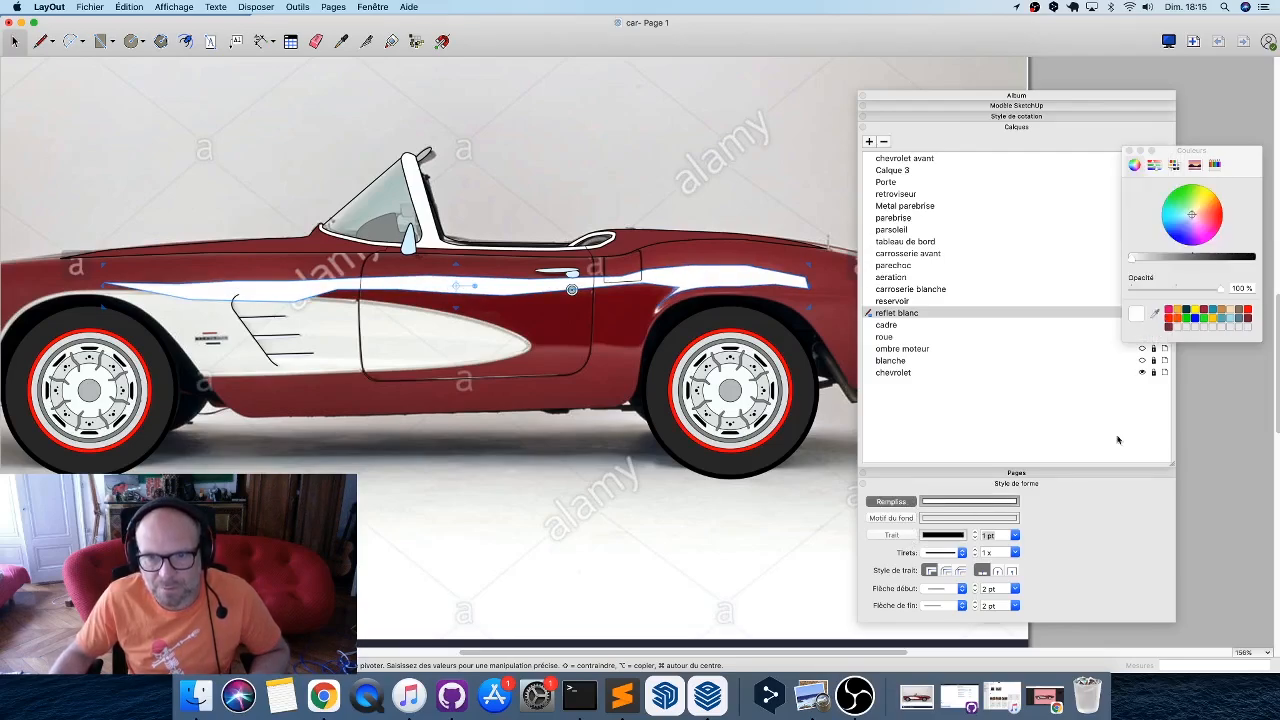
left_click_drag(1219, 291, 1149, 296)
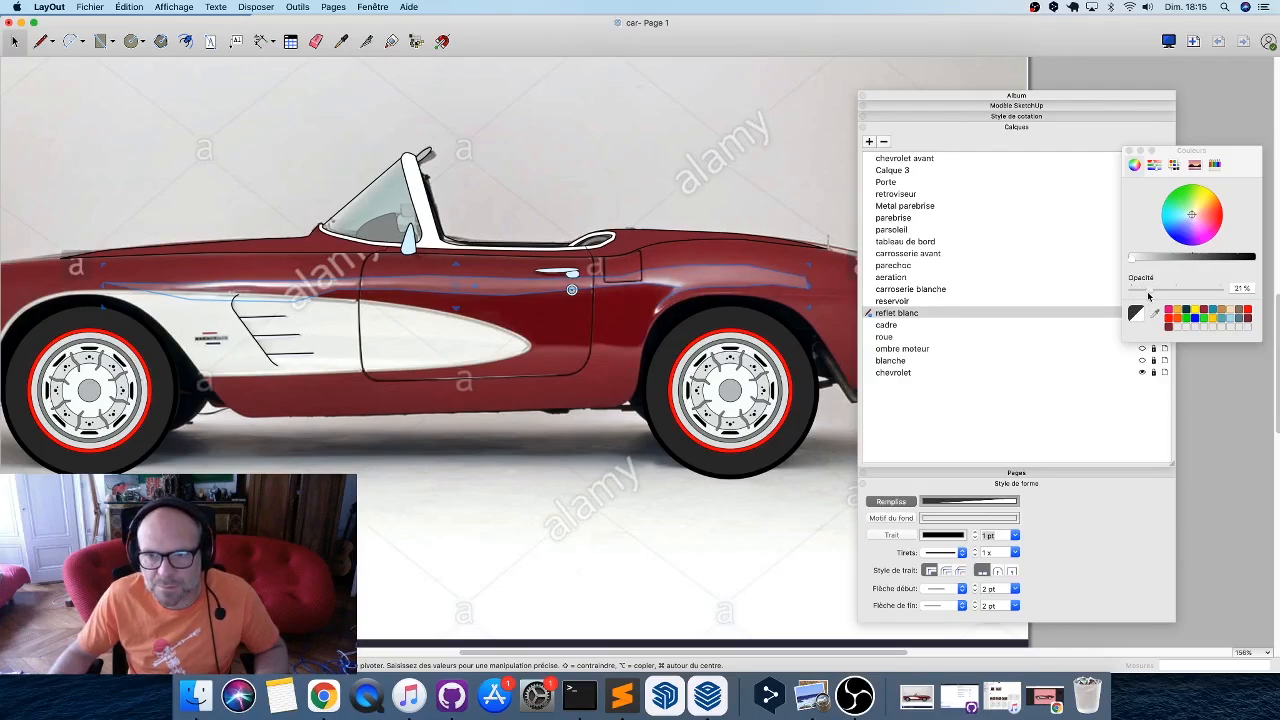
Open the reflection's points for editing and curve its lower edge on the front fender up to the door's front edge.
scroll(498, 329, "down", 2)
scroll(505, 380, "up", 10)
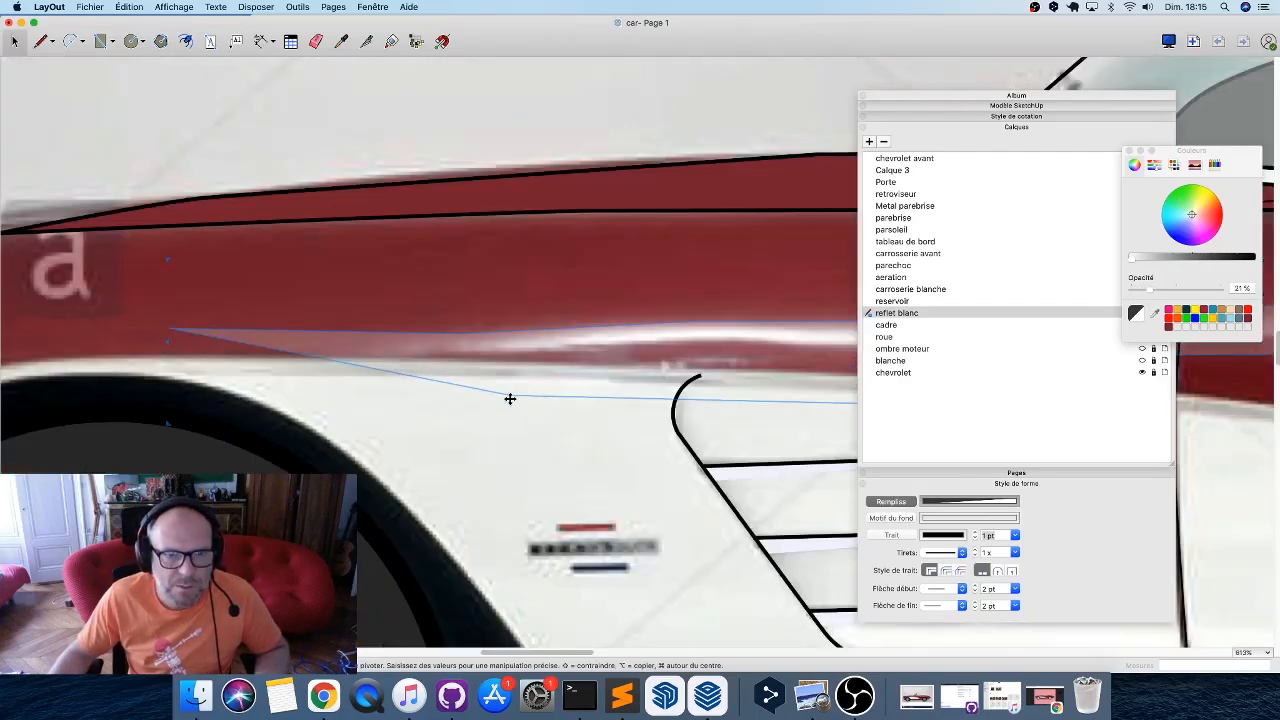
left_click(511, 399)
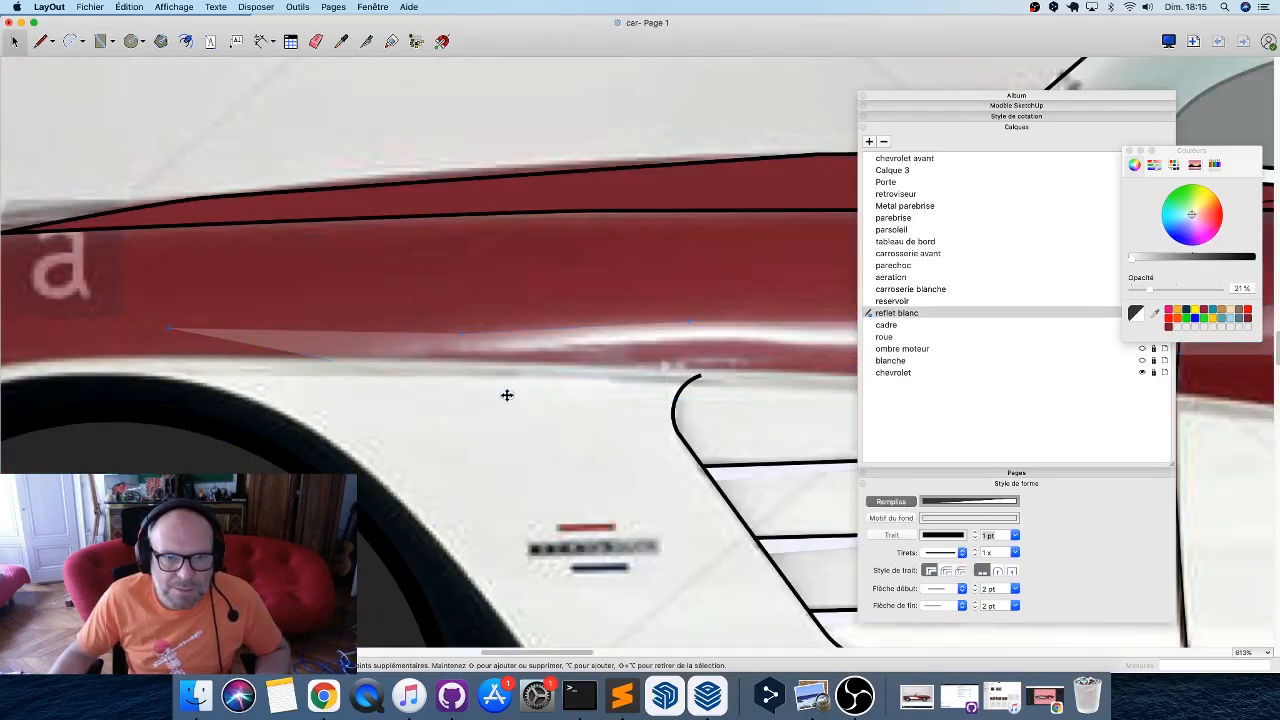
left_click(508, 396)
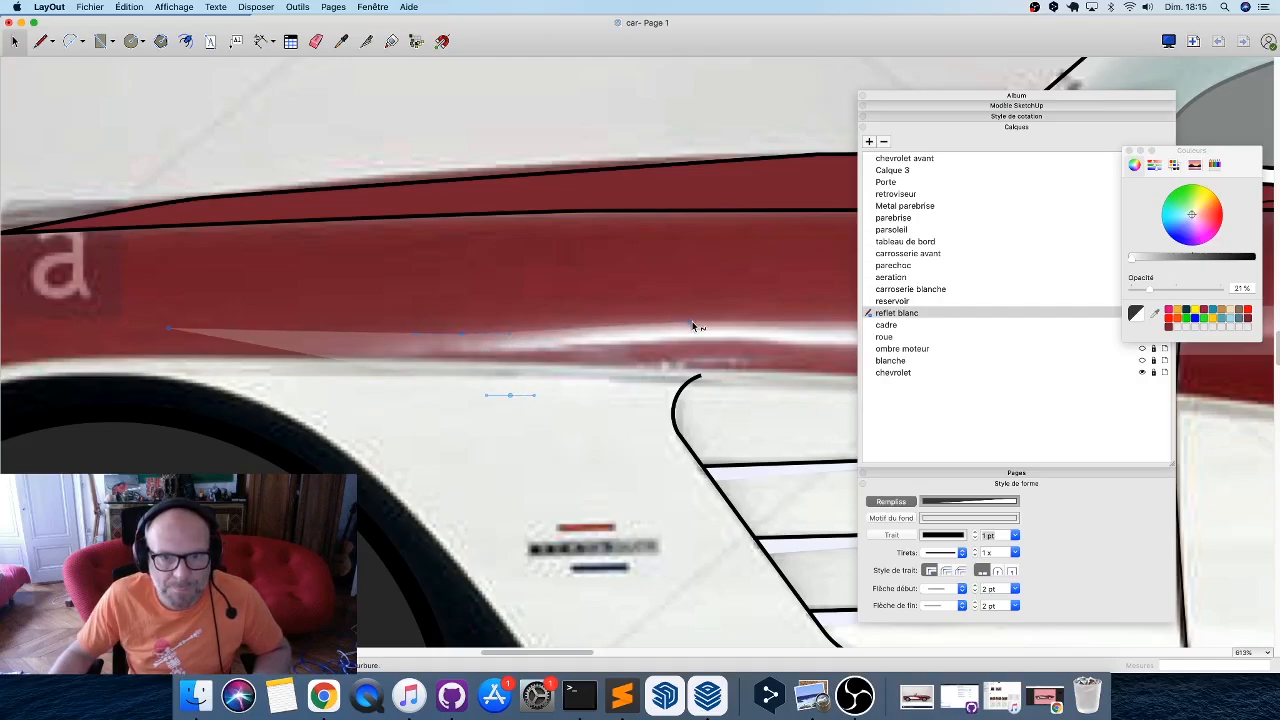
scroll(724, 316, "right", 10)
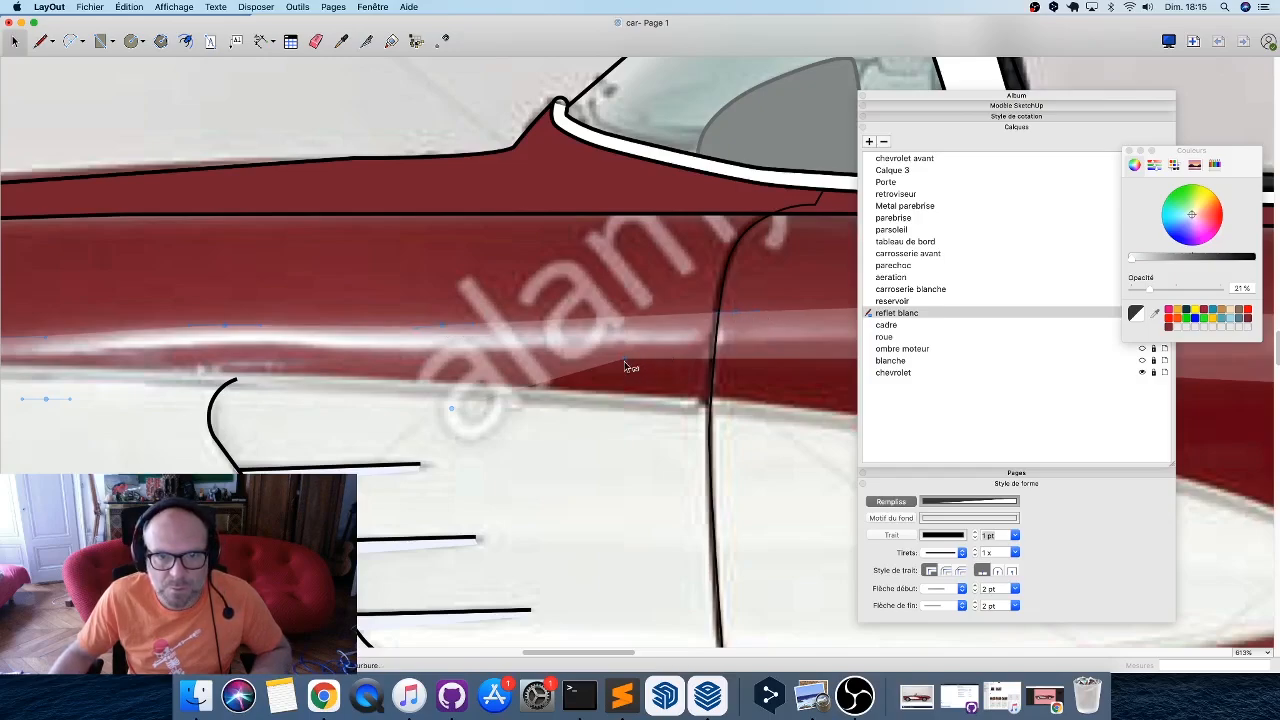
left_click_drag(629, 360, 561, 368, "alt")
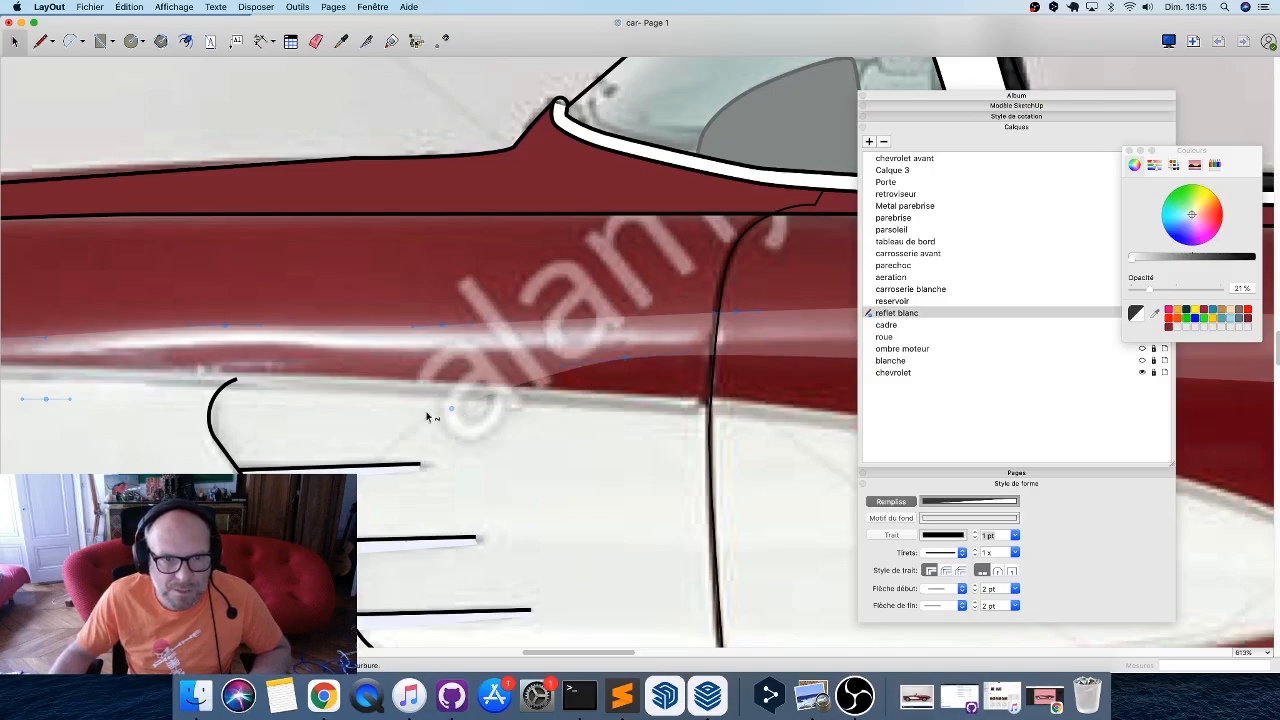
Smooth the reflection's lower edge points across the driver's door towards the door lock and fuel door.
scroll(394, 423, "right", 10)
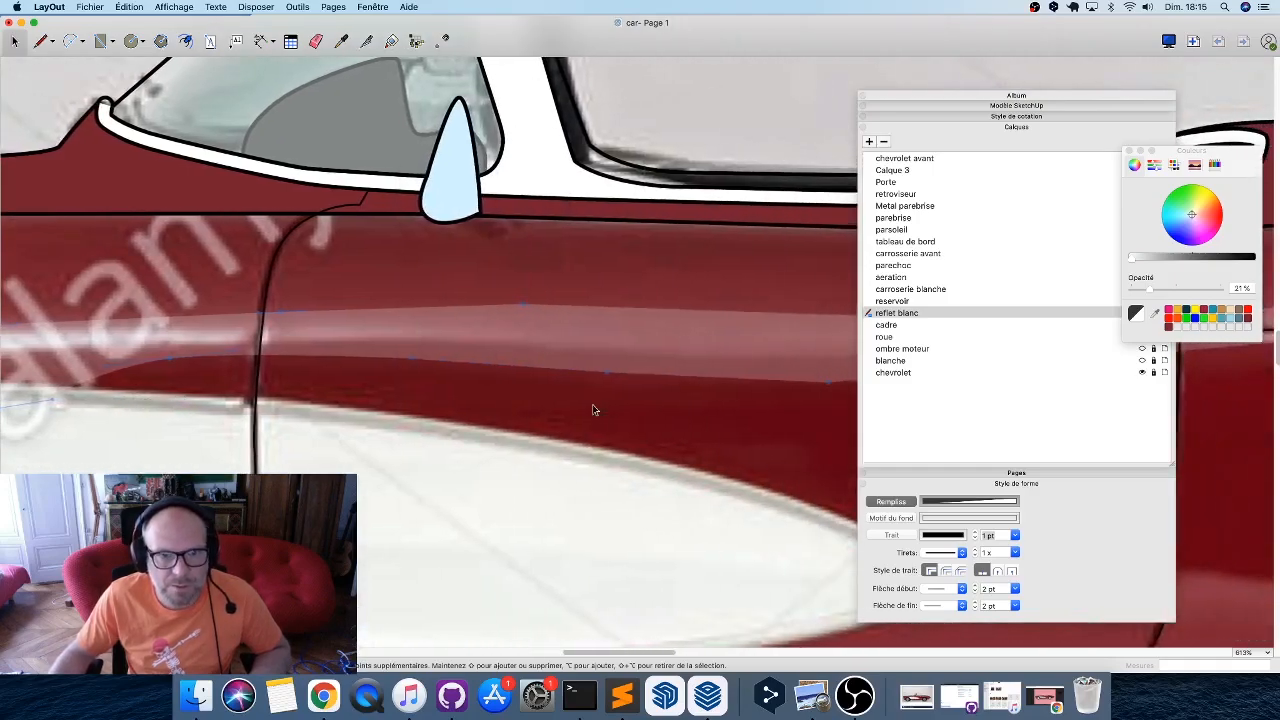
scroll(593, 409, "right", 6)
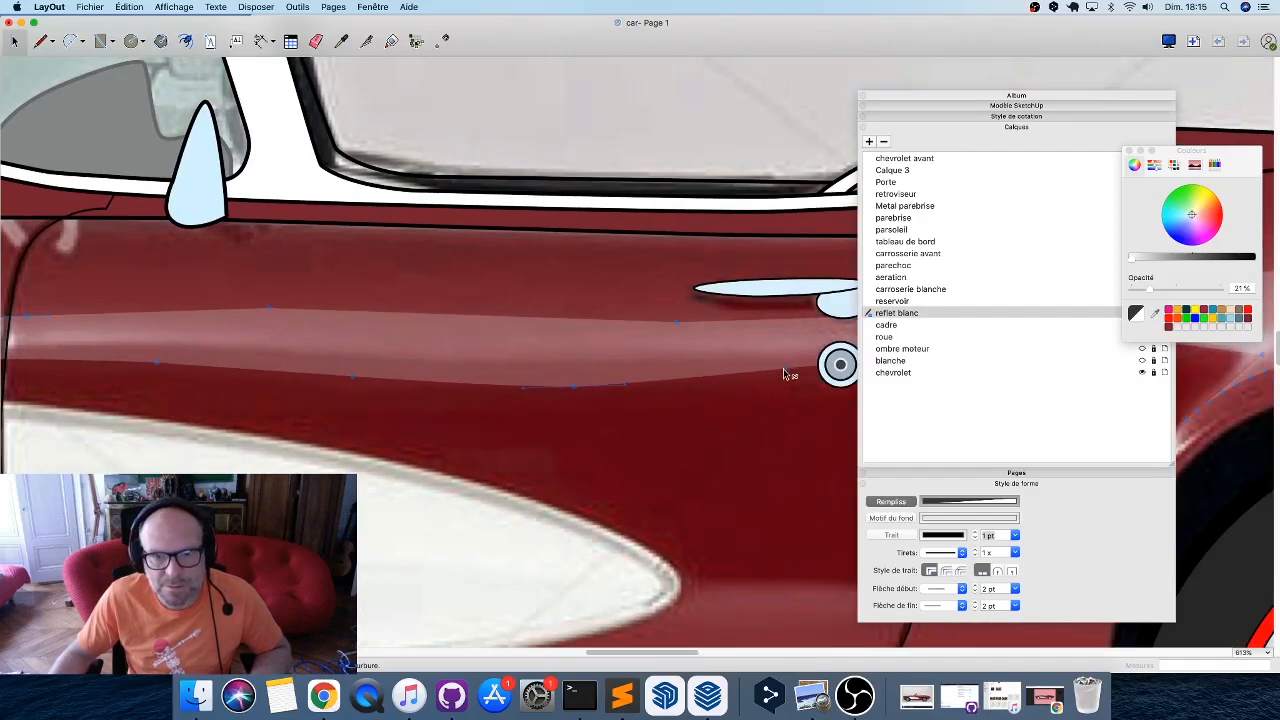
scroll(760, 371, "right", 9)
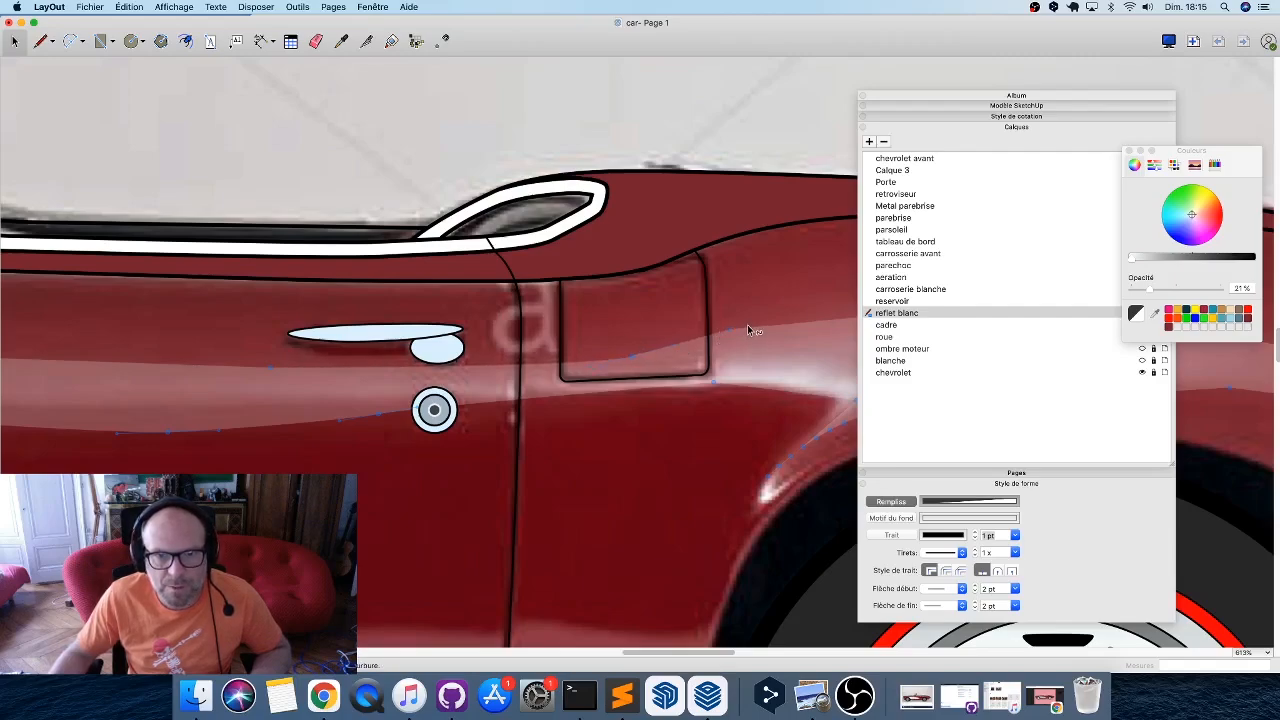
scroll(750, 325, "right", 10)
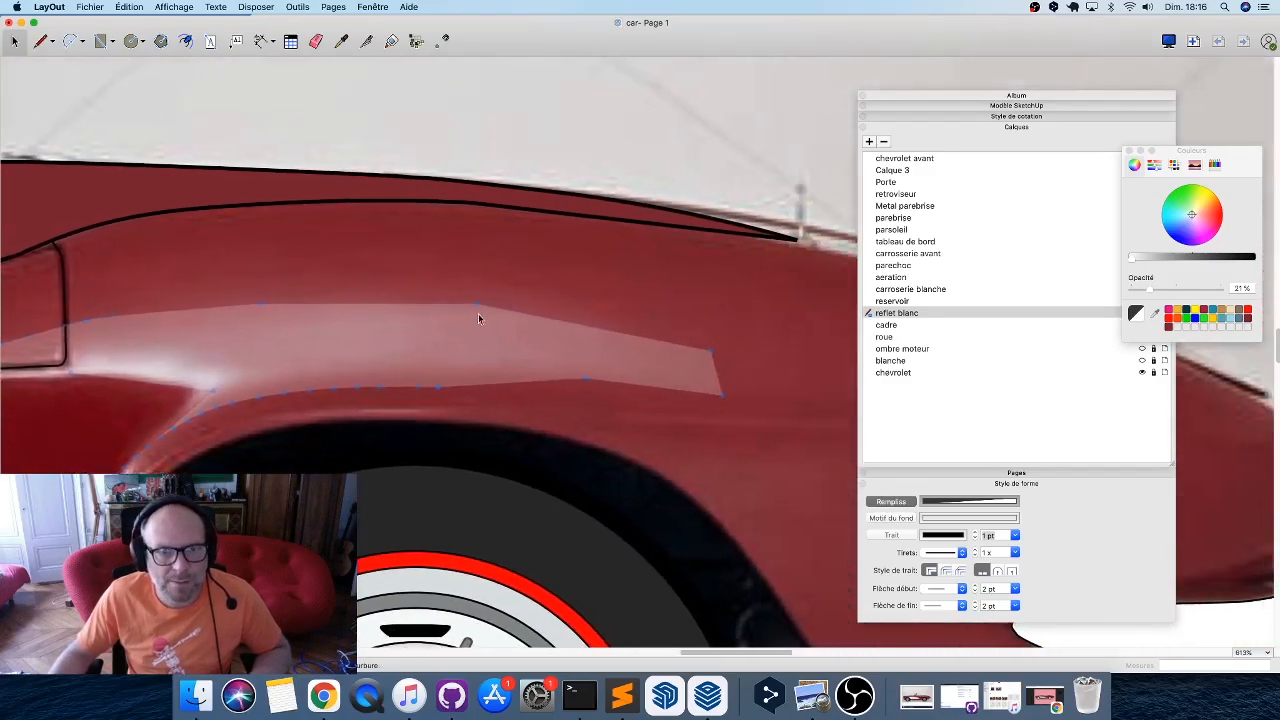
Round the reflection's upper corner, tail end and lower edge above the rear wheel into smooth curves.
left_click_drag(477, 308, 540, 316)
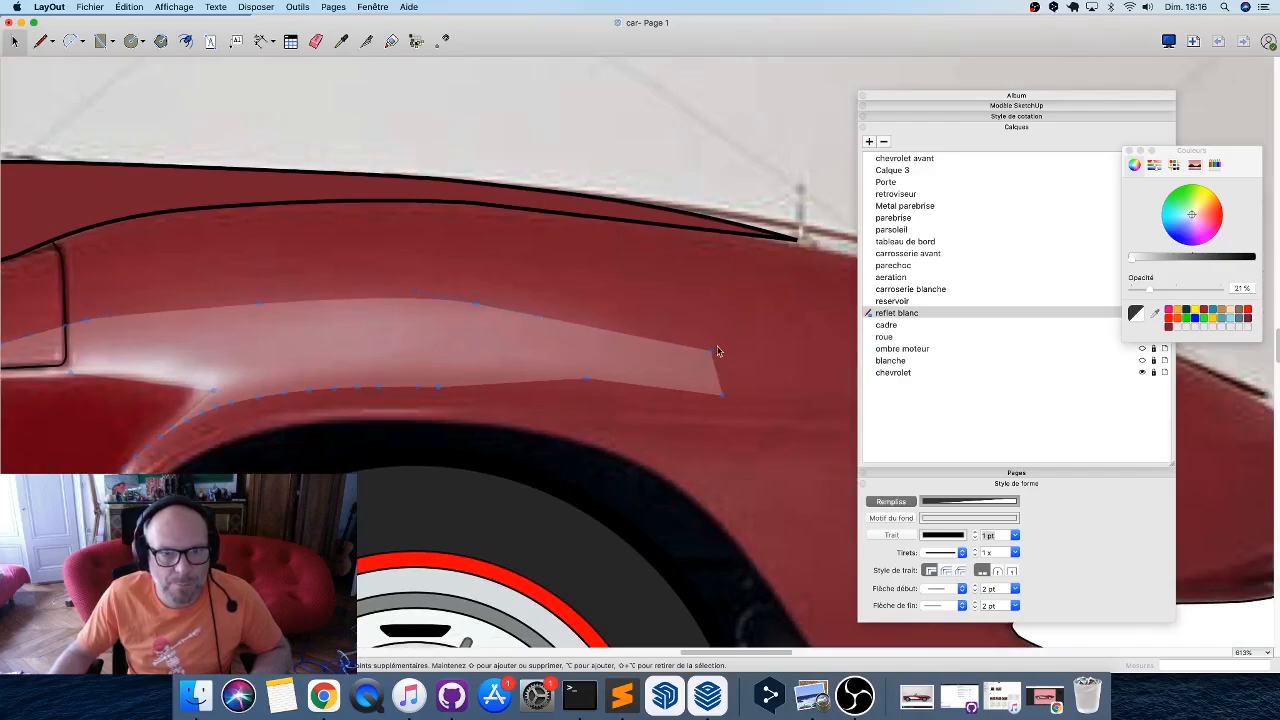
left_click_drag(713, 353, 703, 414)
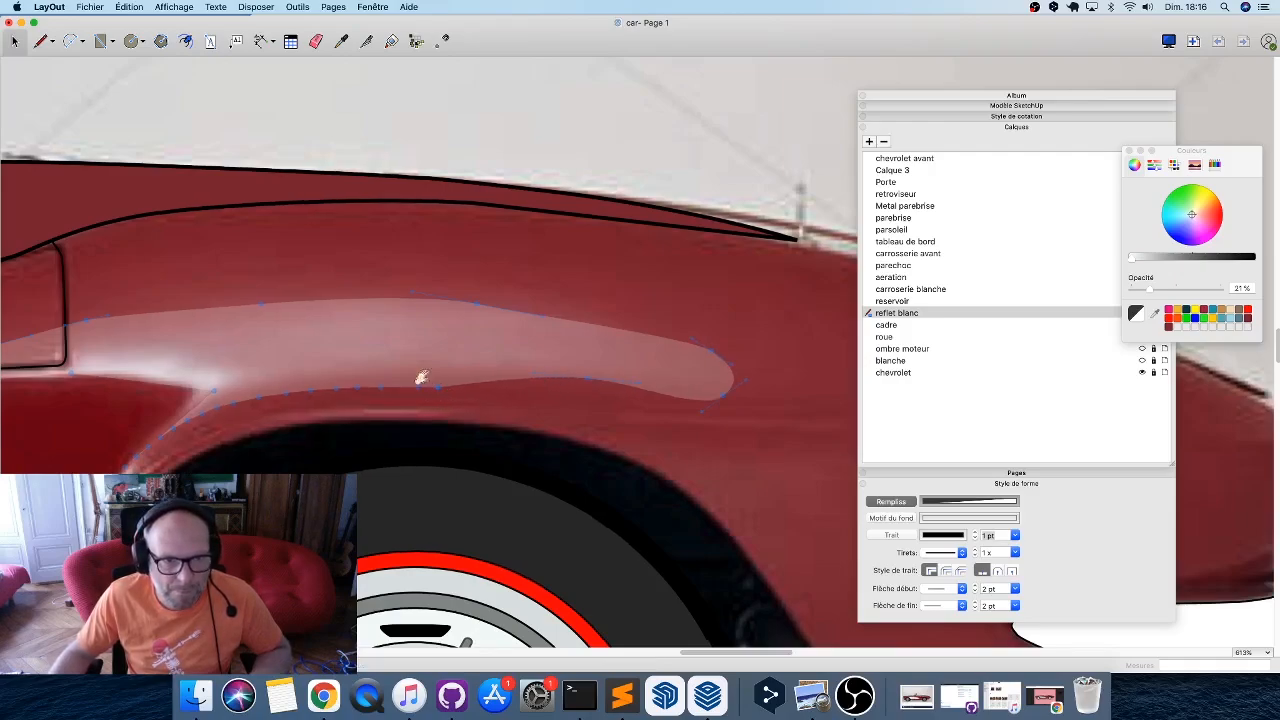
scroll(765, 378, "left", 5)
left_click_drag(599, 388, 607, 371)
Show the cadre layer again and finish editing the reflection's points, with the colour window moved off the layer list.
scroll(606, 375, "left", 15)
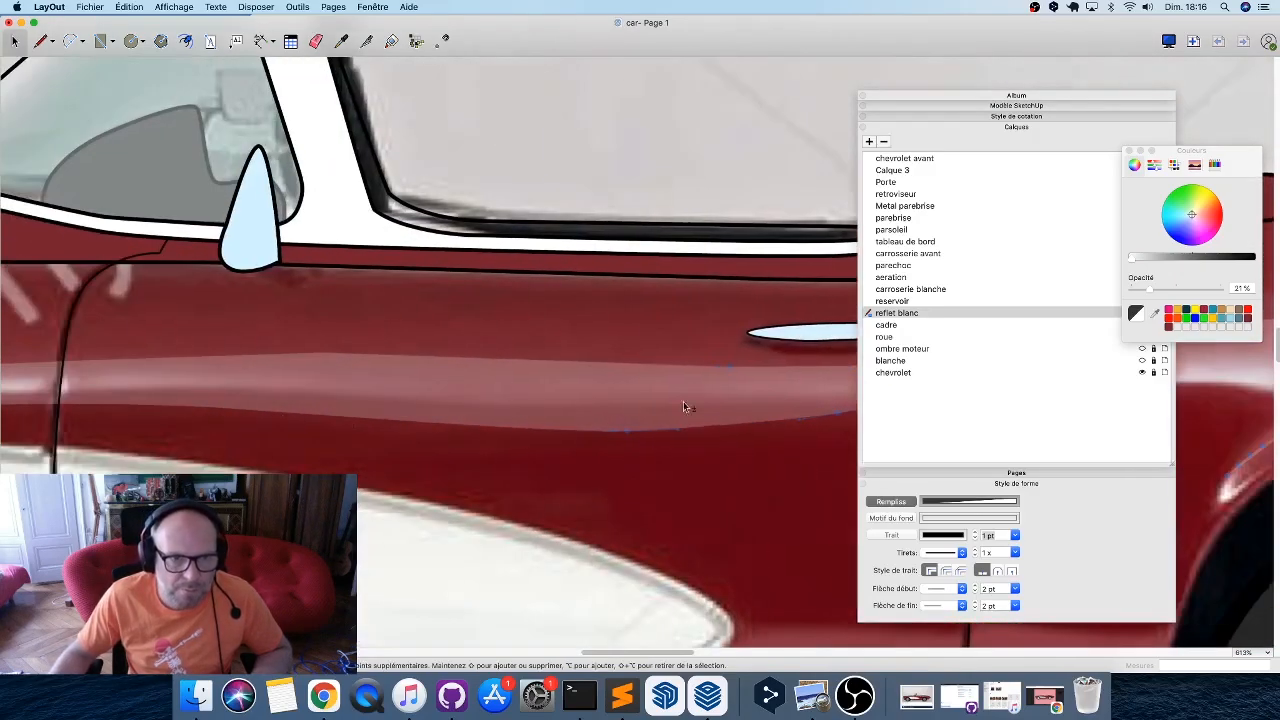
scroll(838, 445, "left", 8)
scroll(838, 445, "down", 4)
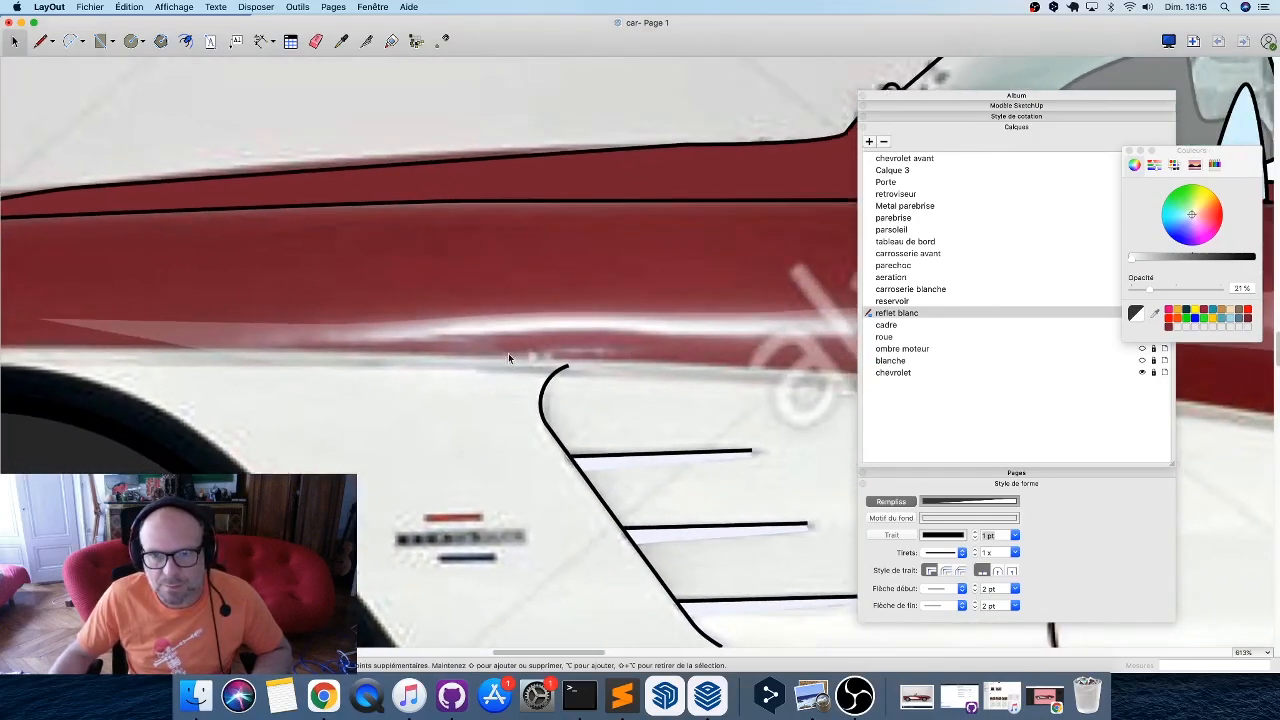
scroll(508, 353, "down", 10)
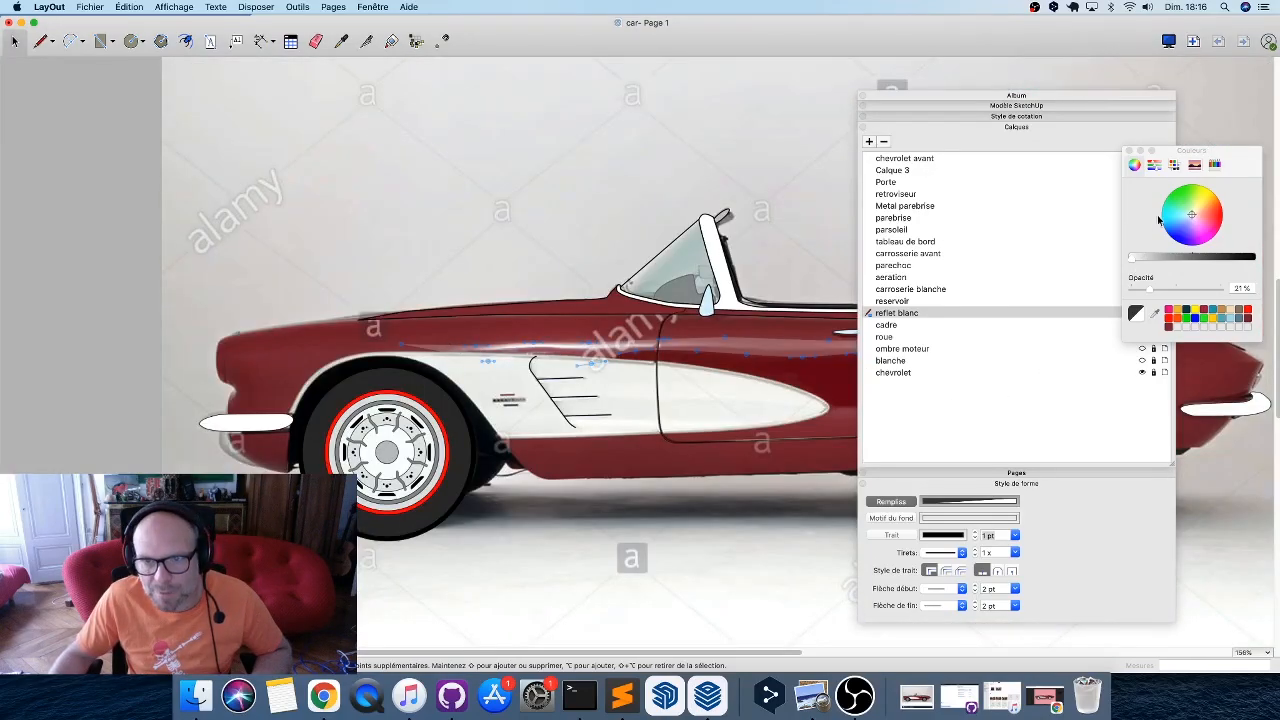
left_click_drag(1210, 150, 1241, 380)
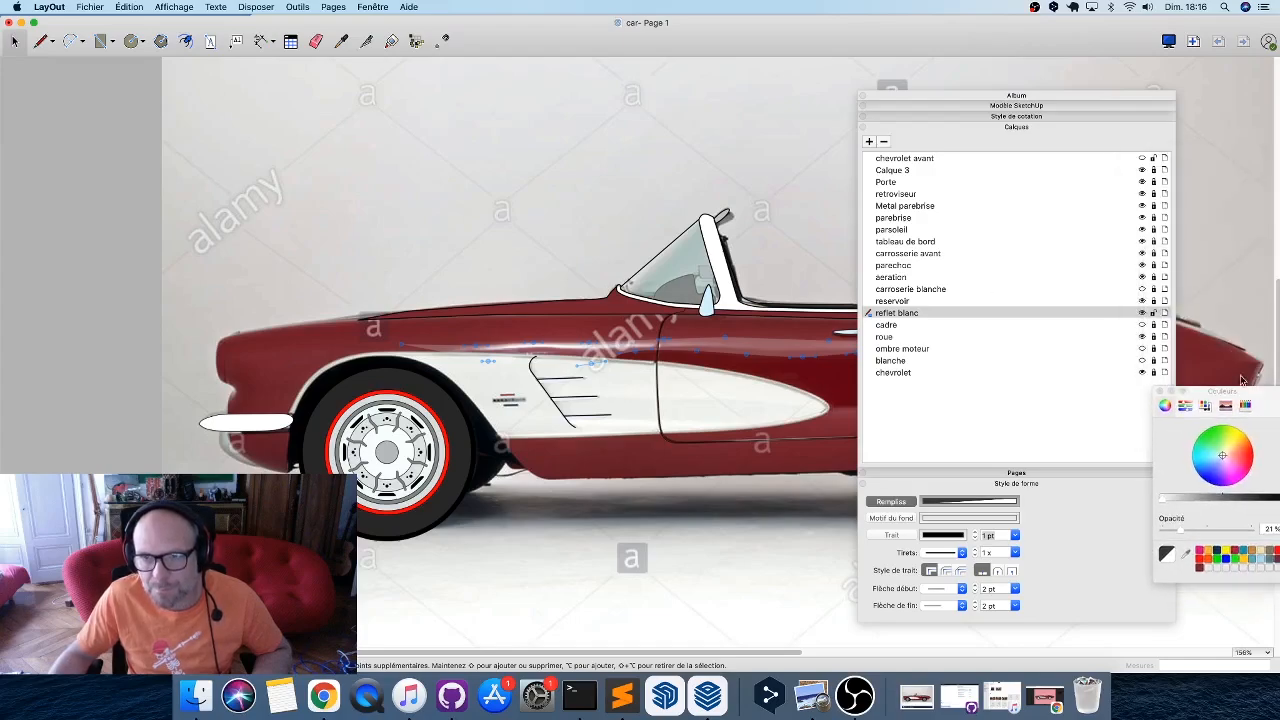
left_click(1143, 325)
scroll(474, 412, "down", 5)
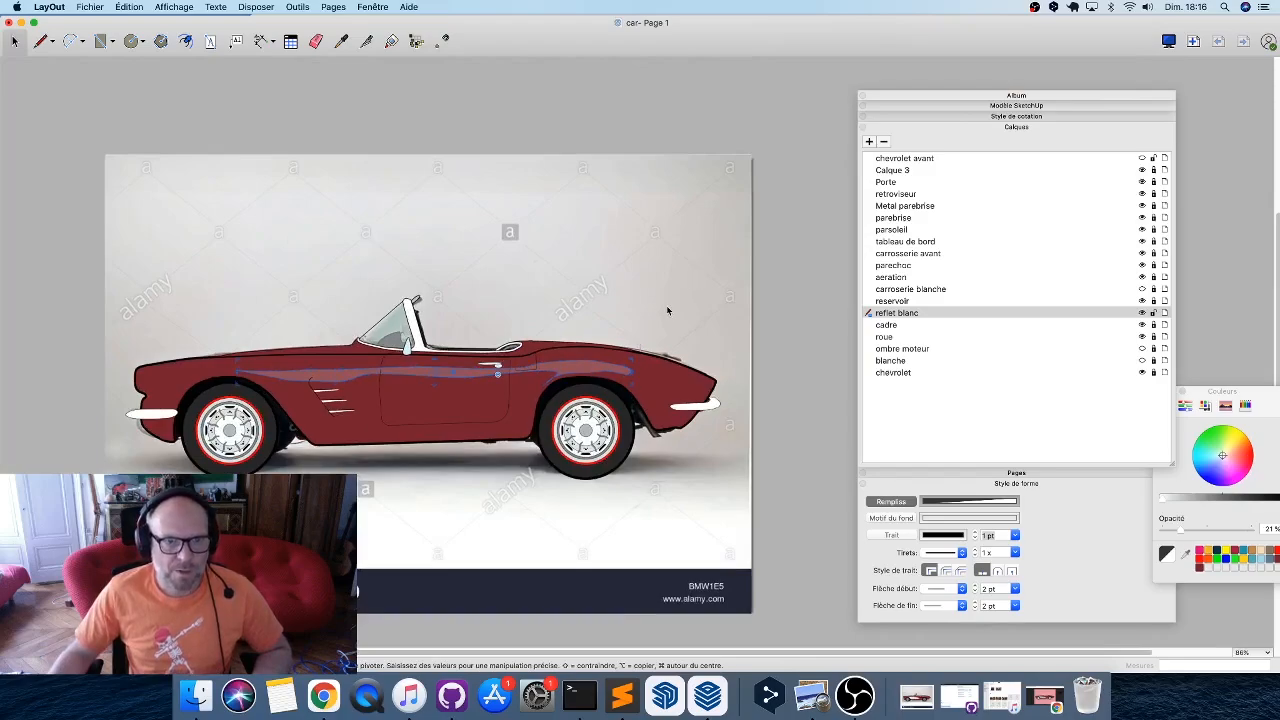
left_click(666, 305)
Draw a closed four-point outline on the front fender between the car's nose and the front wheel arch.
scroll(164, 430, "left", 5)
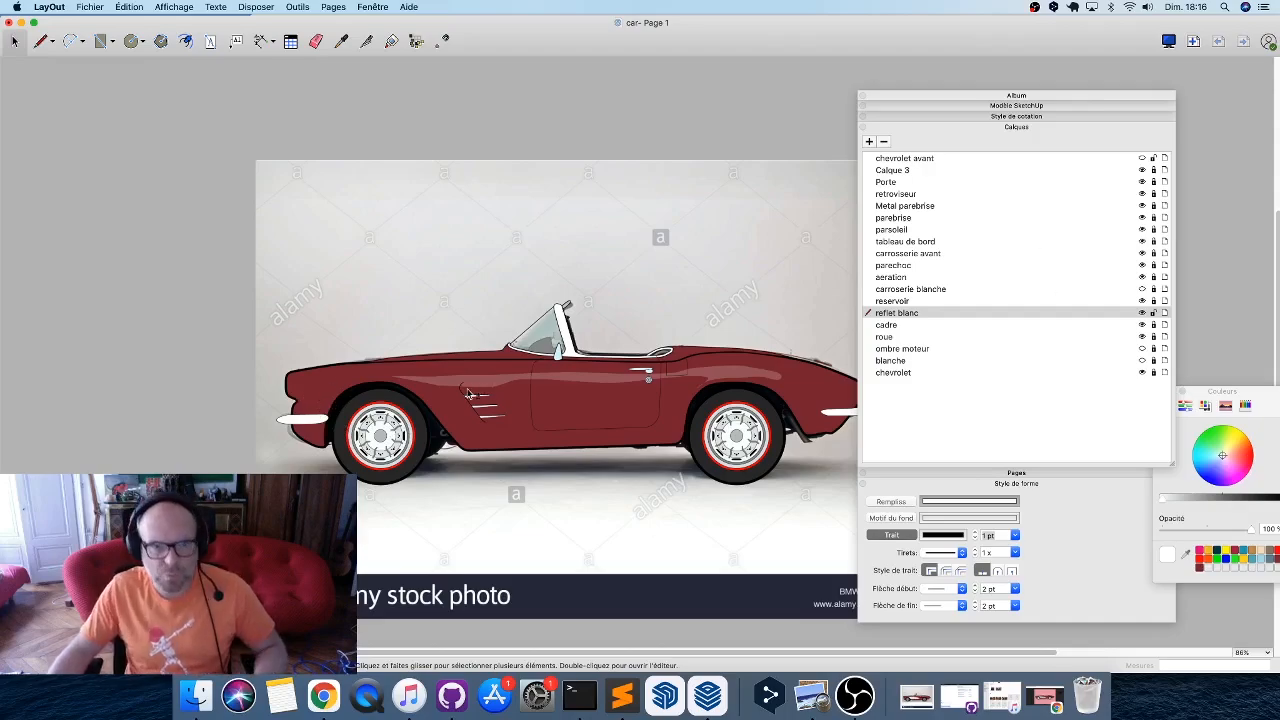
scroll(468, 394, "up", 5)
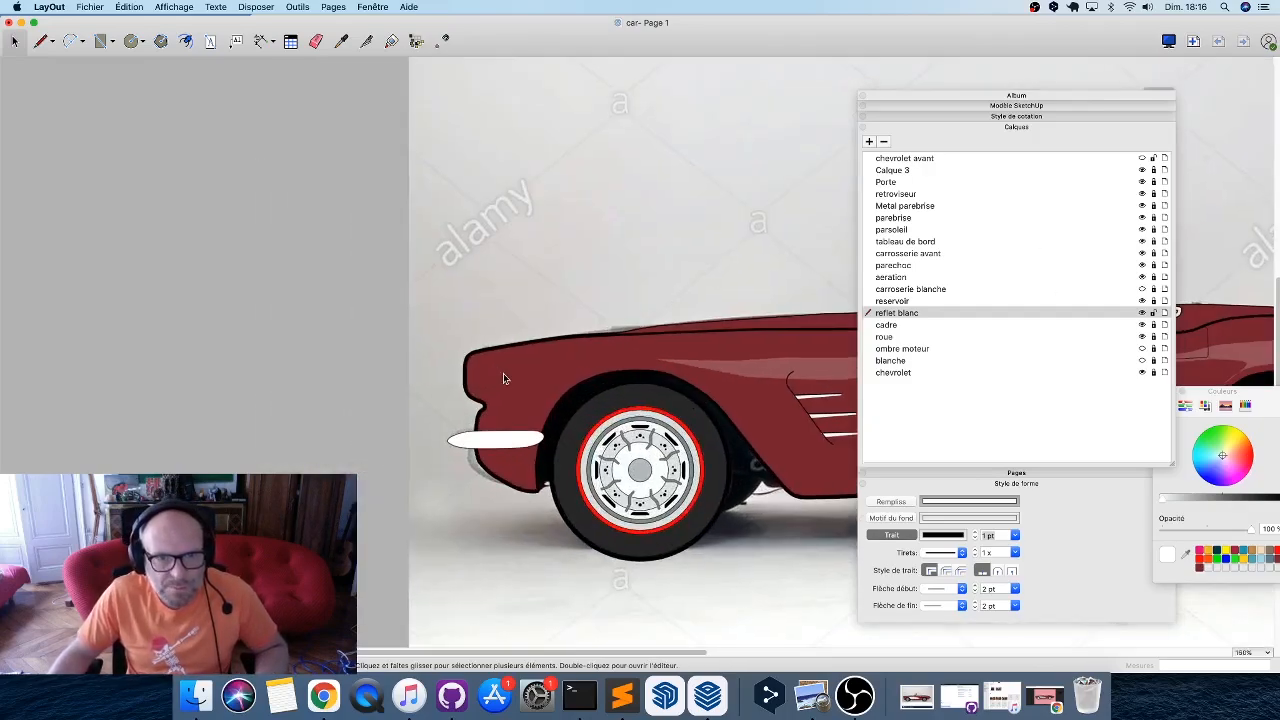
key("l")
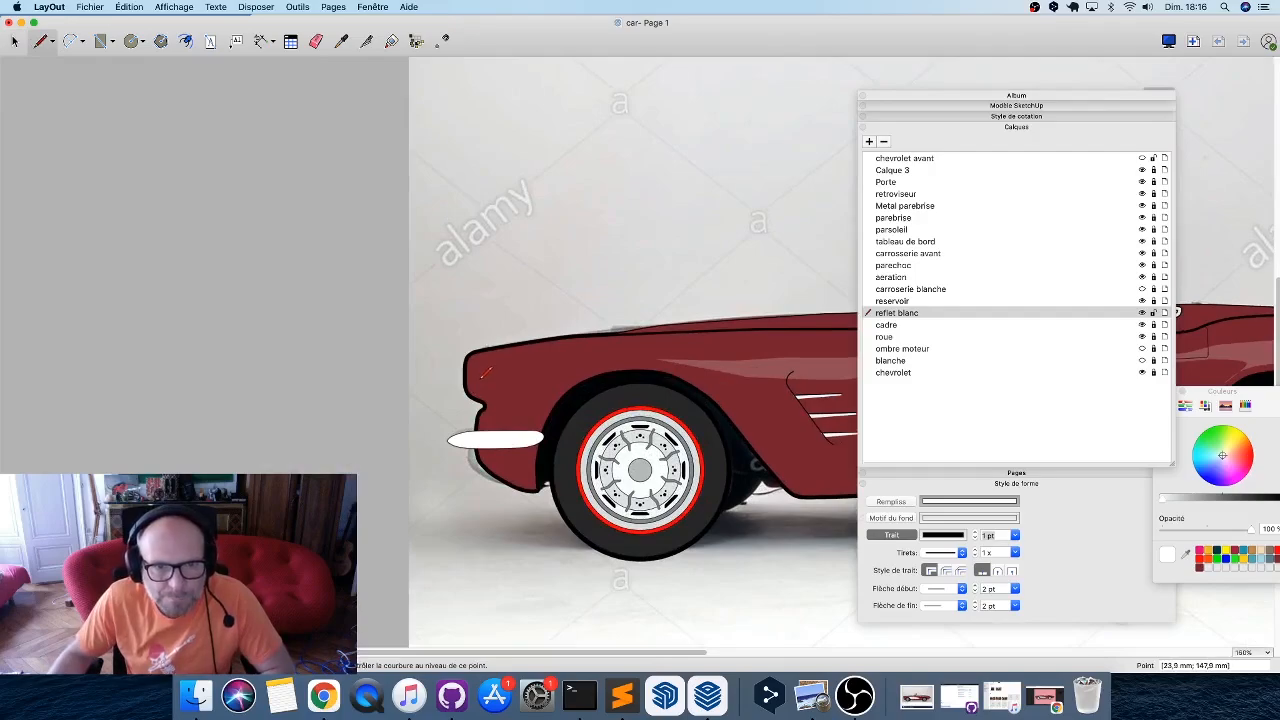
left_click(482, 376)
scroll(557, 378, "up", 2)
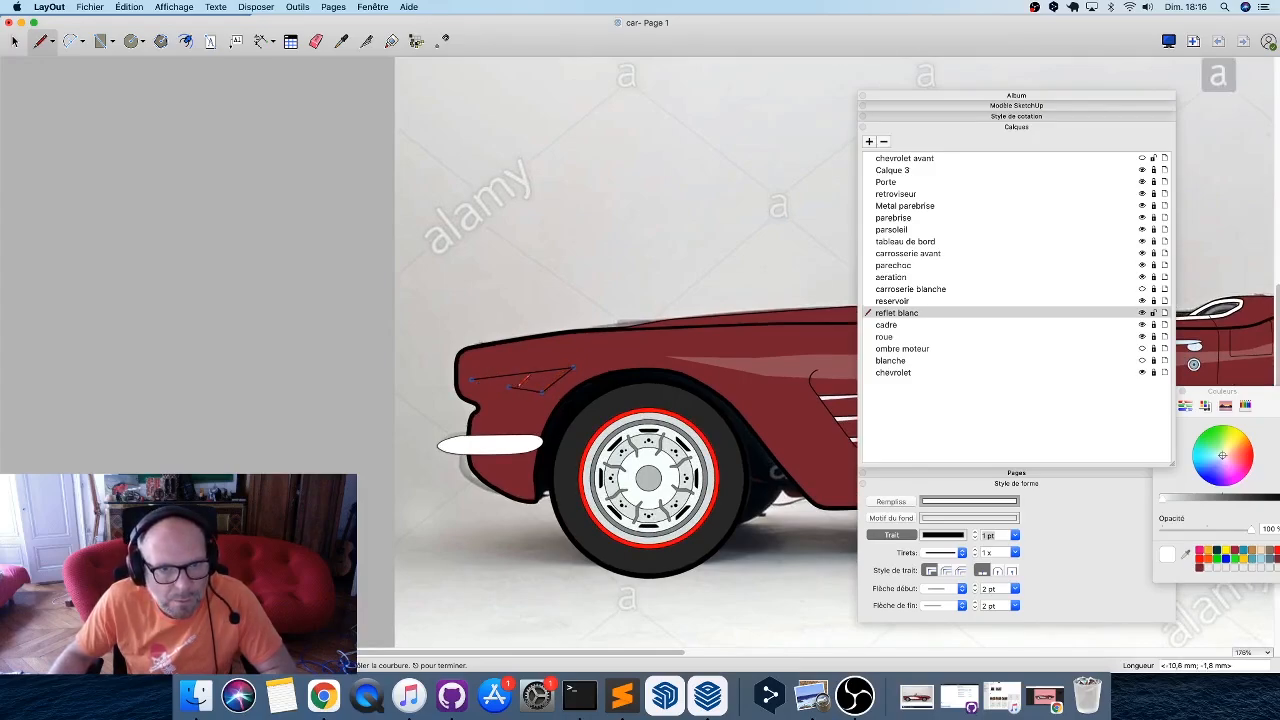
scroll(533, 389, "up", 5)
left_click(540, 392)
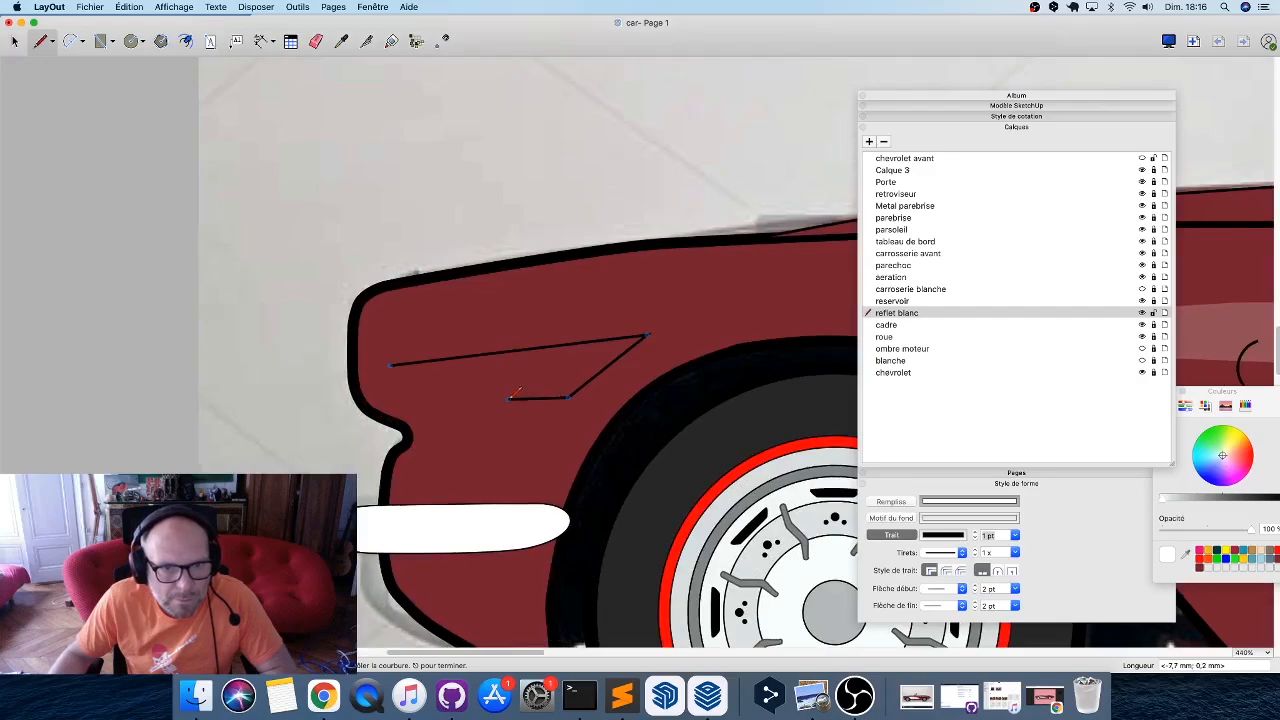
left_click(497, 389)
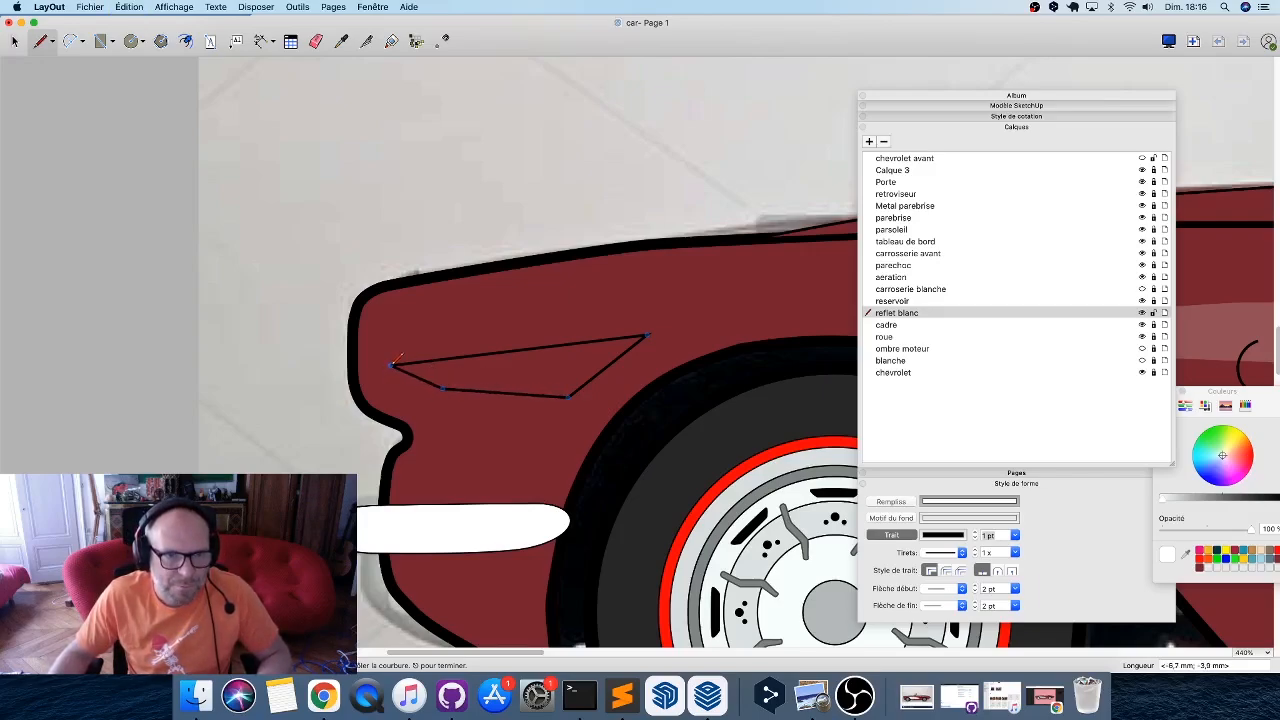
left_click(443, 388)
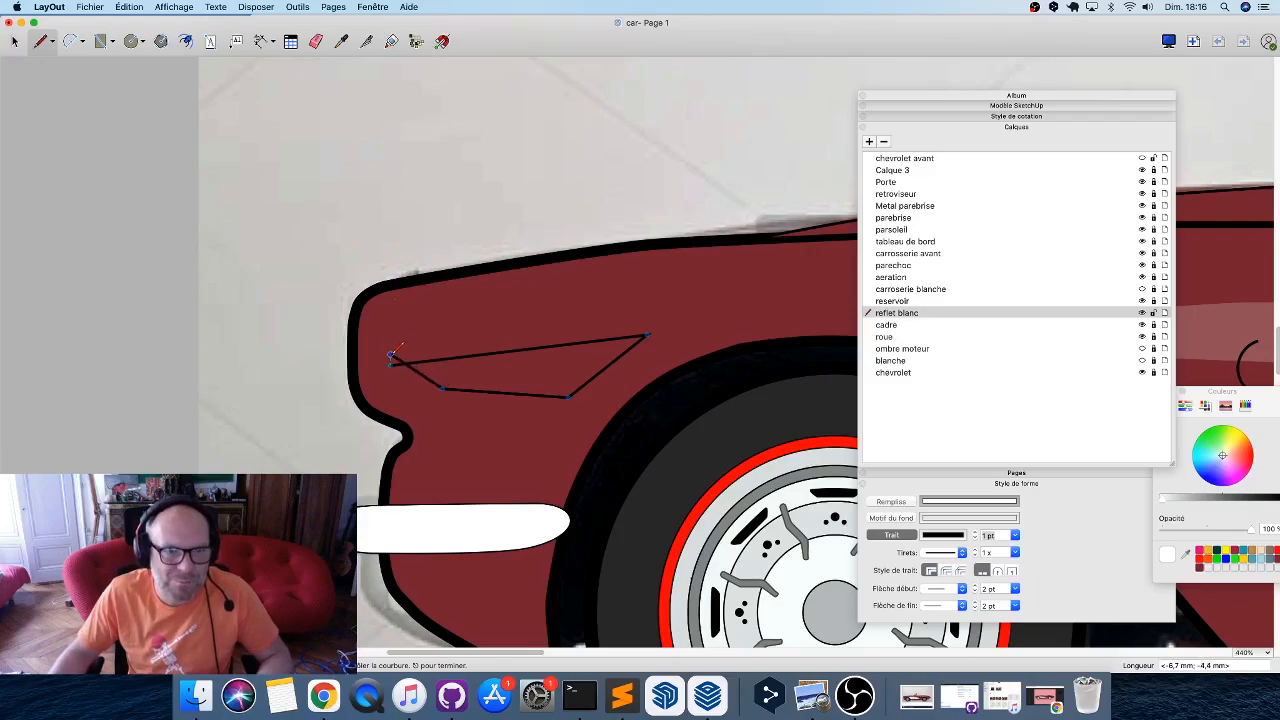
left_click(391, 365)
Curve the fender outline's corners and reshape its rear and lower edges to follow the wheel arch.
key("space")
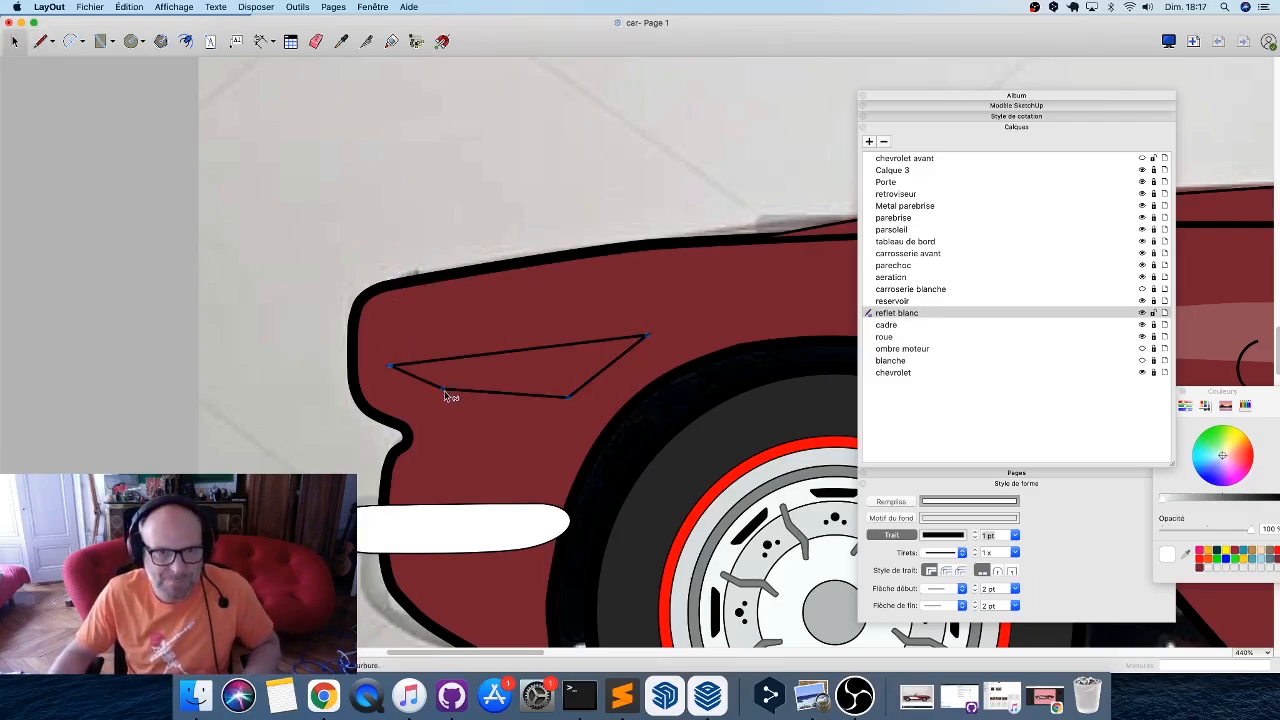
left_click_drag(460, 398, 391, 356)
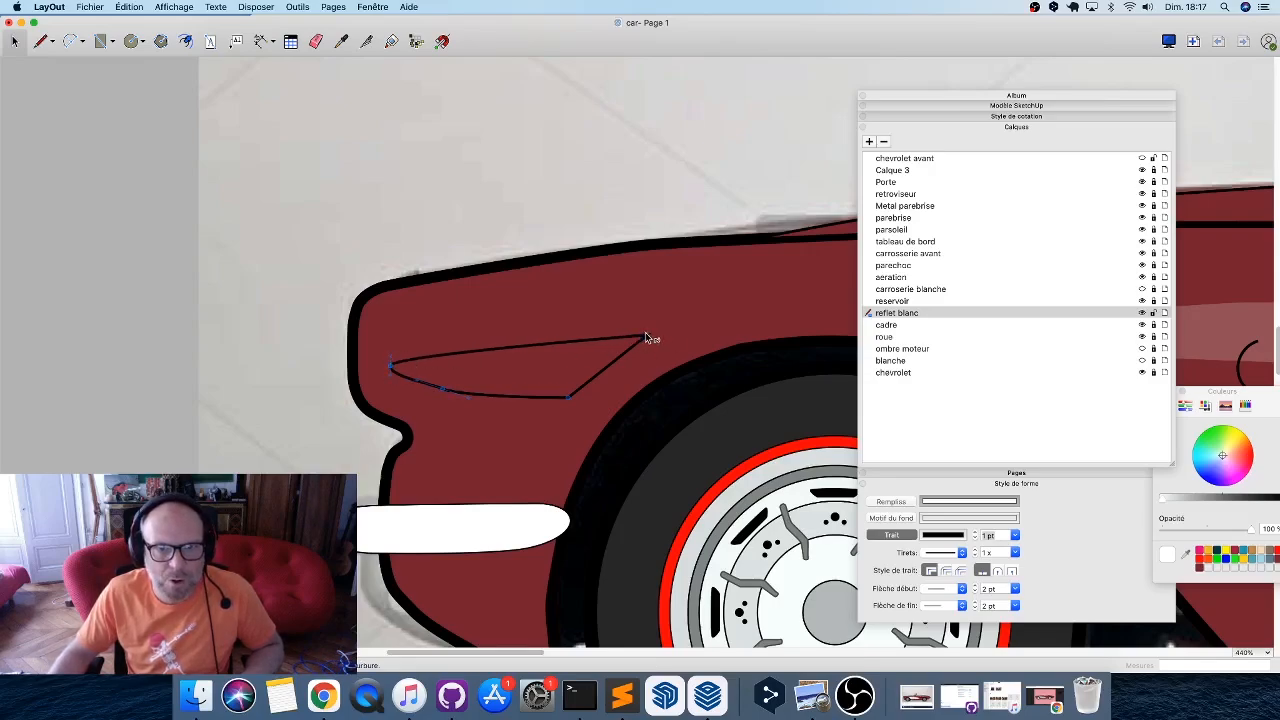
mouse_move(648, 335)
left_mouse_down()
mouse_move(656, 321)
mouse_move(651, 357)
left_mouse_up()
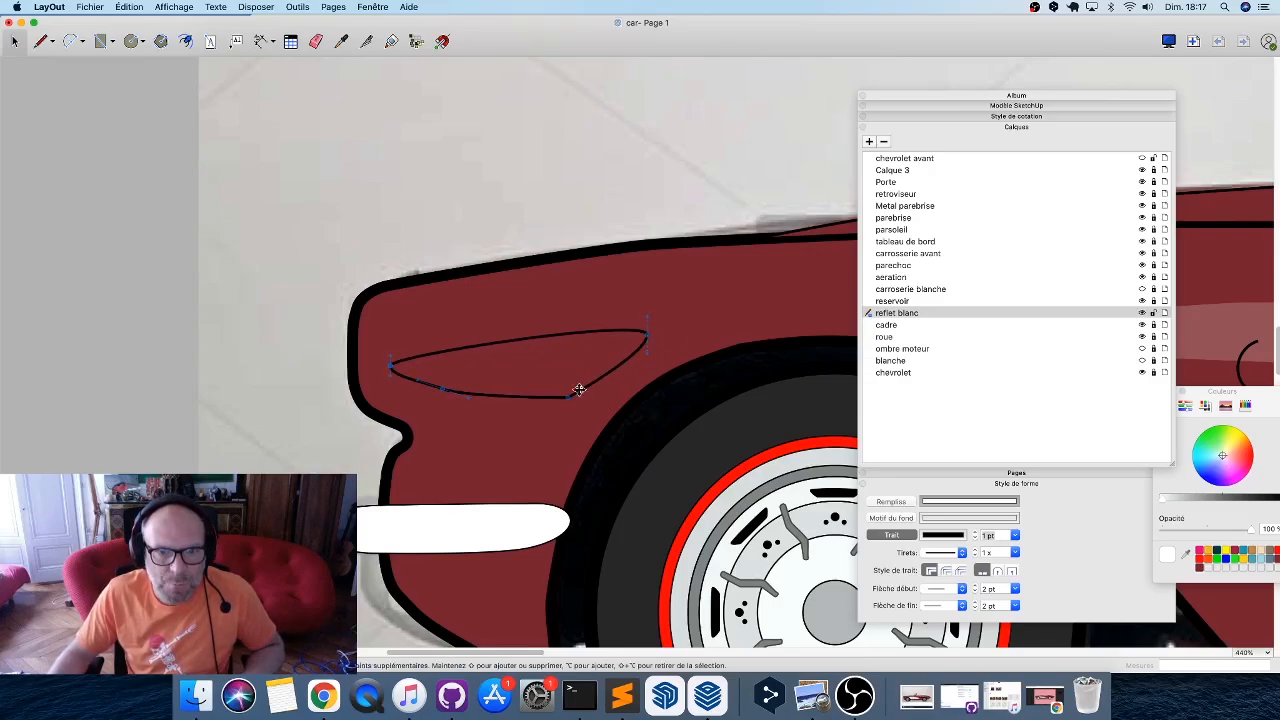
left_click_drag(568, 399, 594, 380)
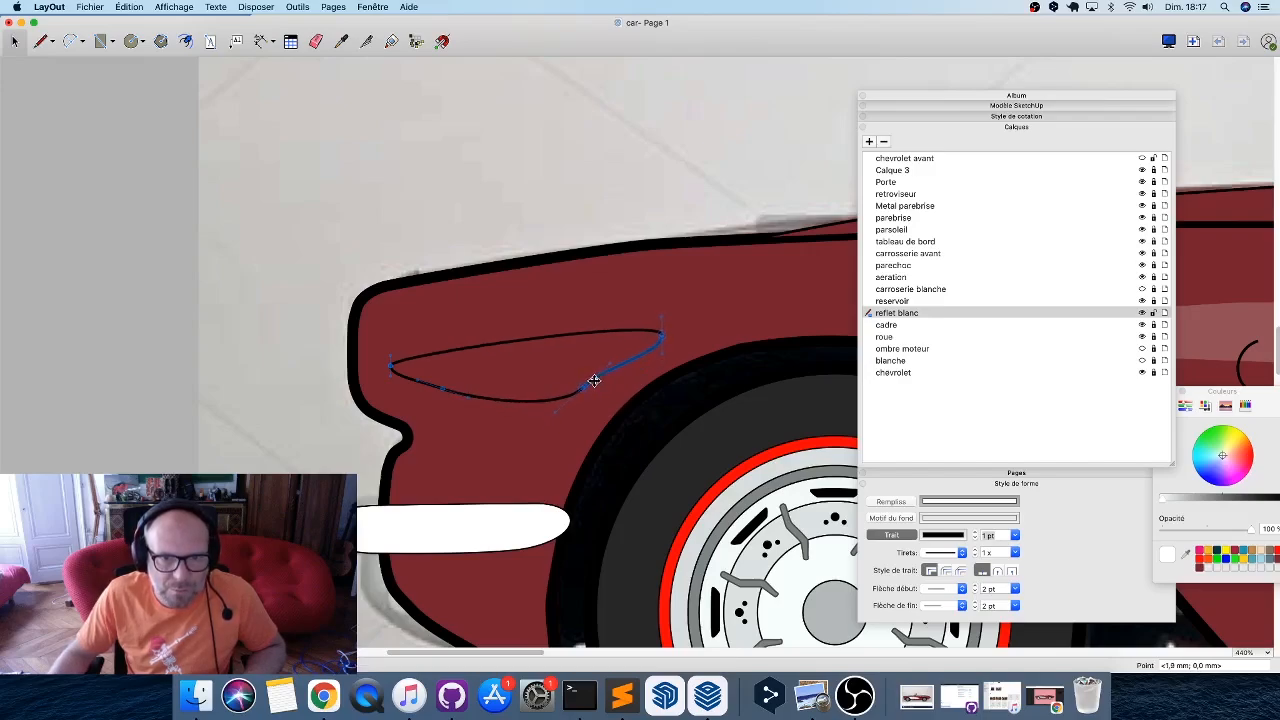
left_click_drag(650, 345, 666, 329)
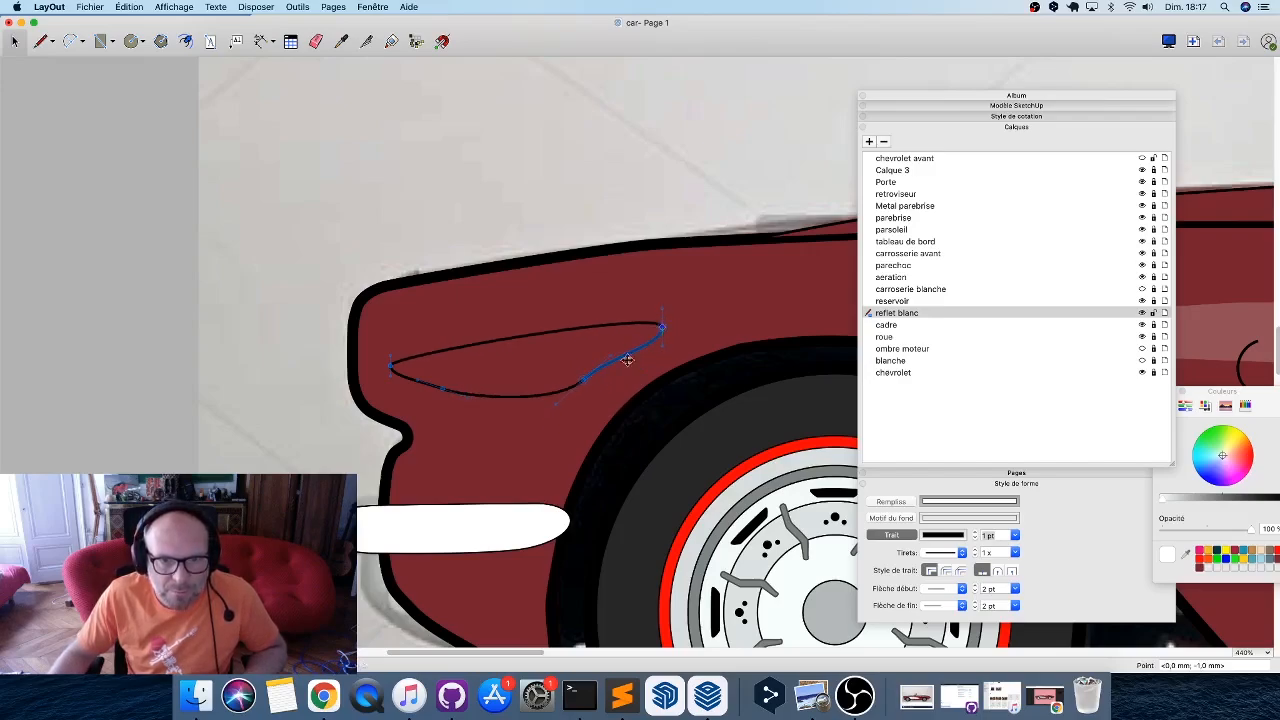
left_click_drag(559, 408, 560, 430)
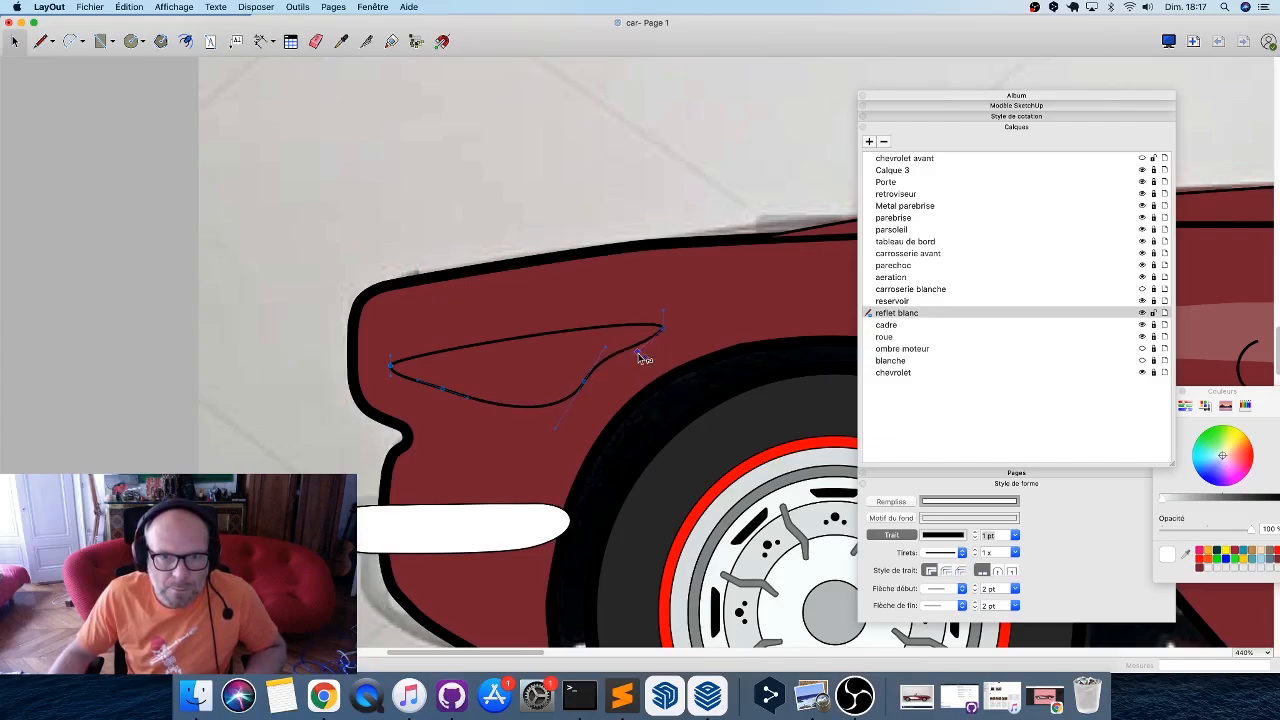
left_click_drag(443, 389, 474, 352)
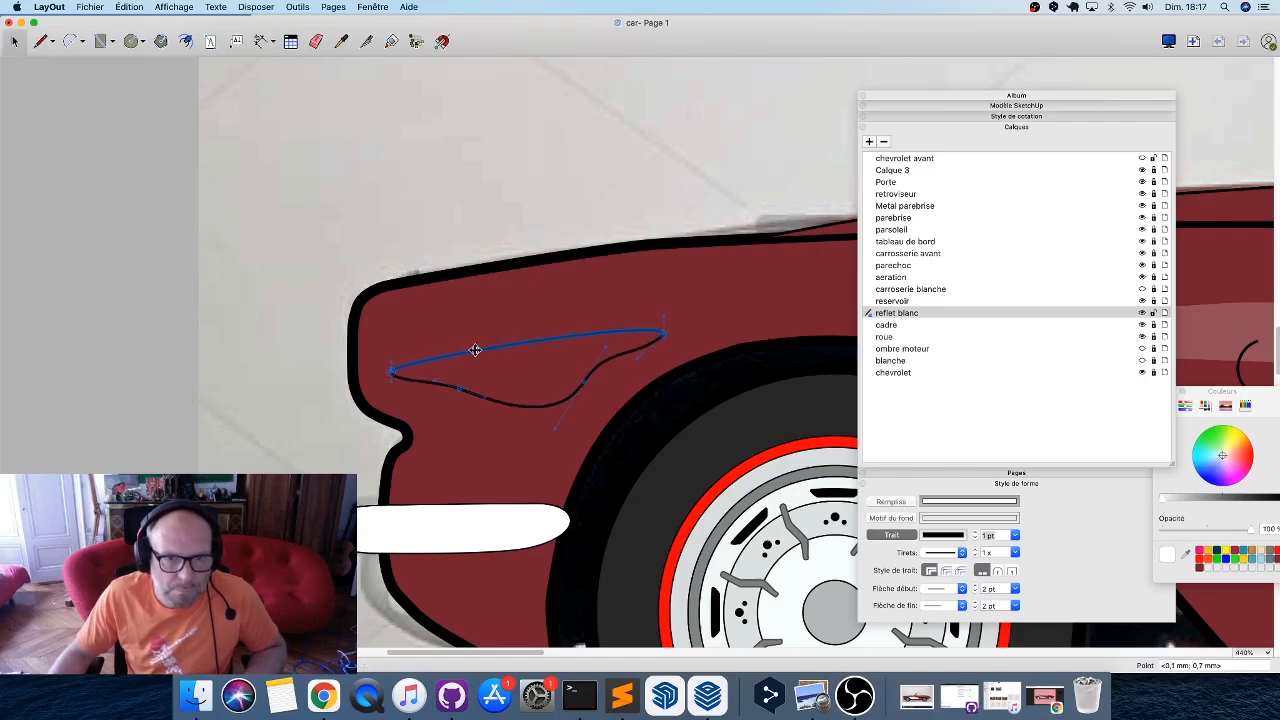
Sample the side reflection's semi-transparent white style and apply it to the new front fender shape.
scroll(278, 353, "down", 5)
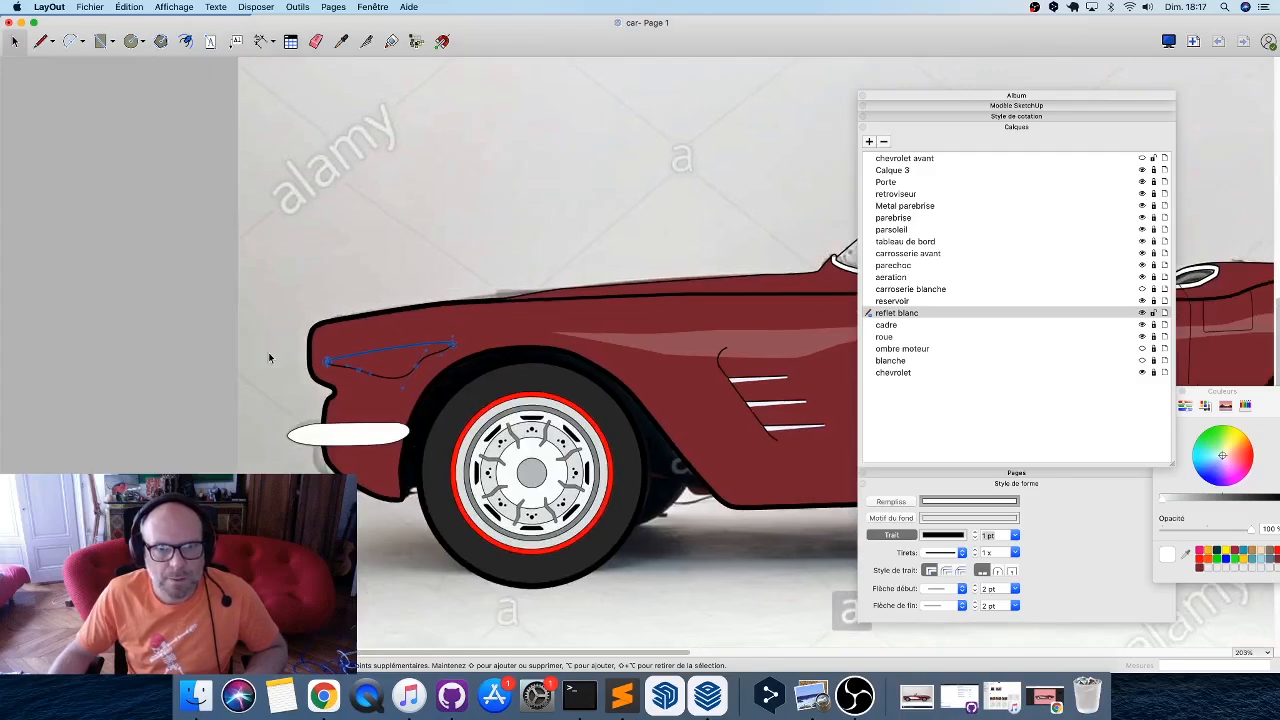
key("s")
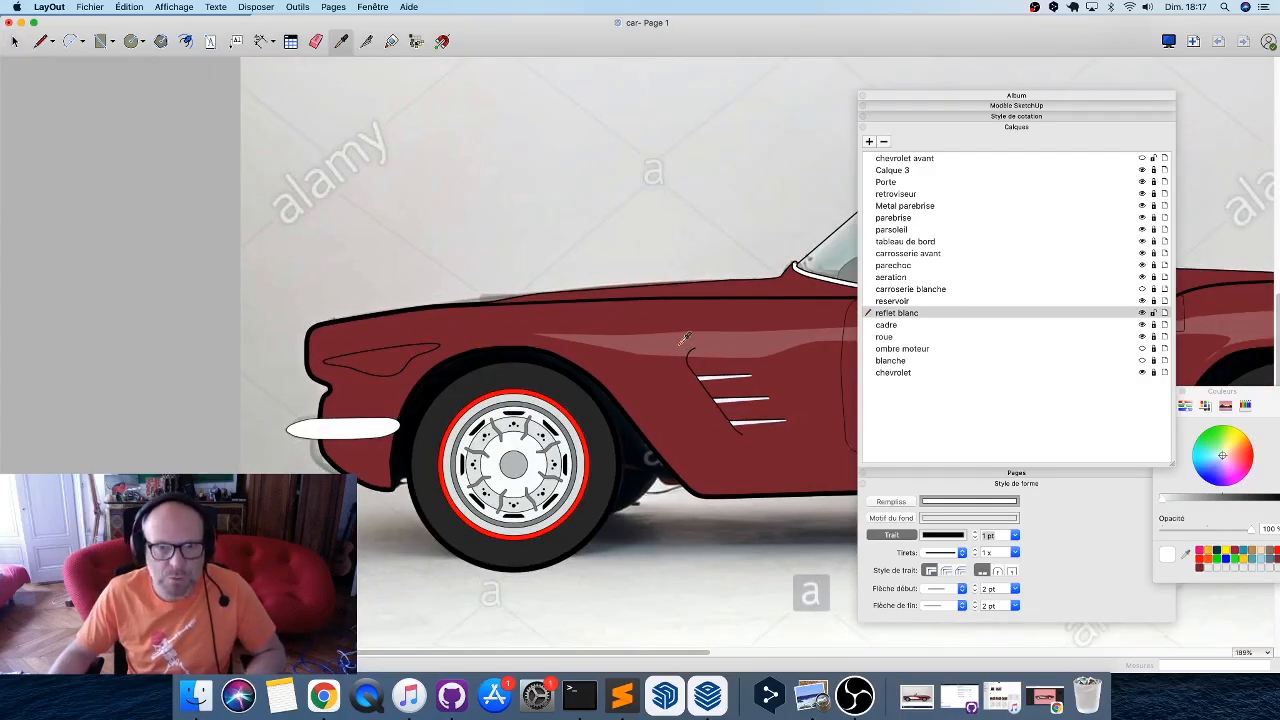
left_click(683, 338)
left_click(432, 346)
scroll(465, 345, "down", 5)
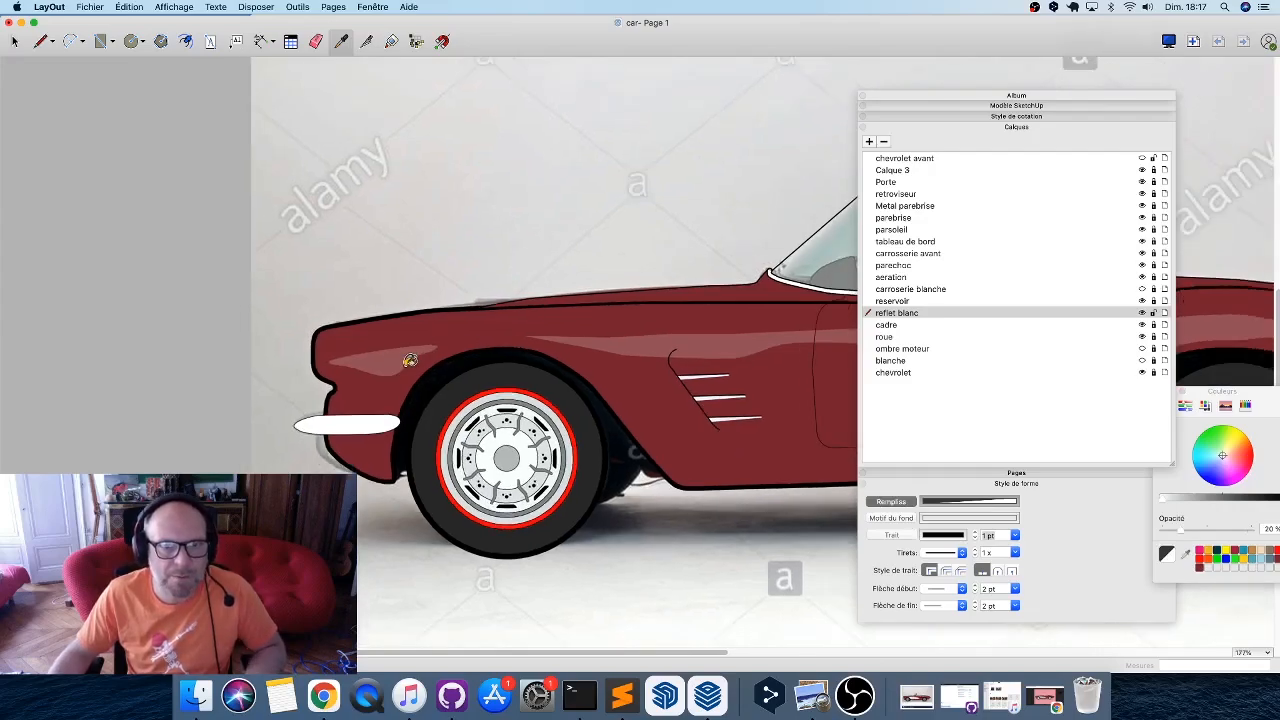
Open the fender reflection's points for editing, dip its upper edge inward and thin its front end.
scroll(390, 366, "up", 6)
key("space")
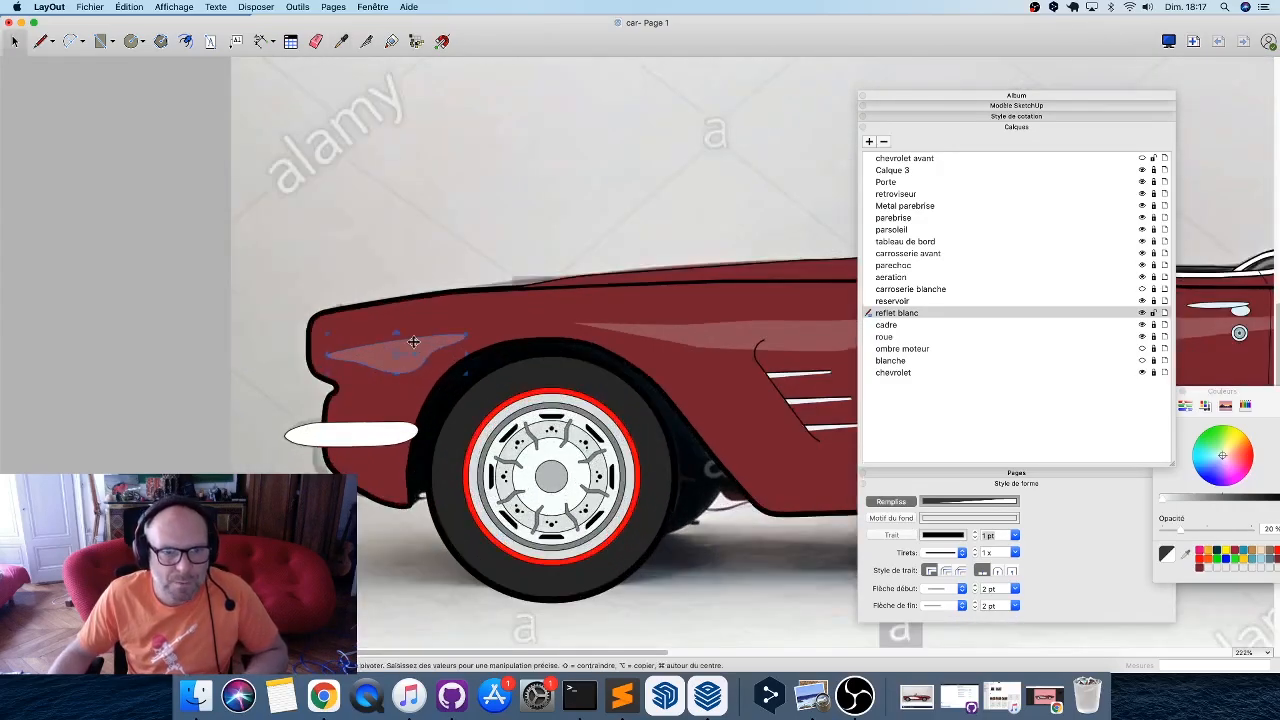
double_click(377, 356)
scroll(376, 356, "up", 4)
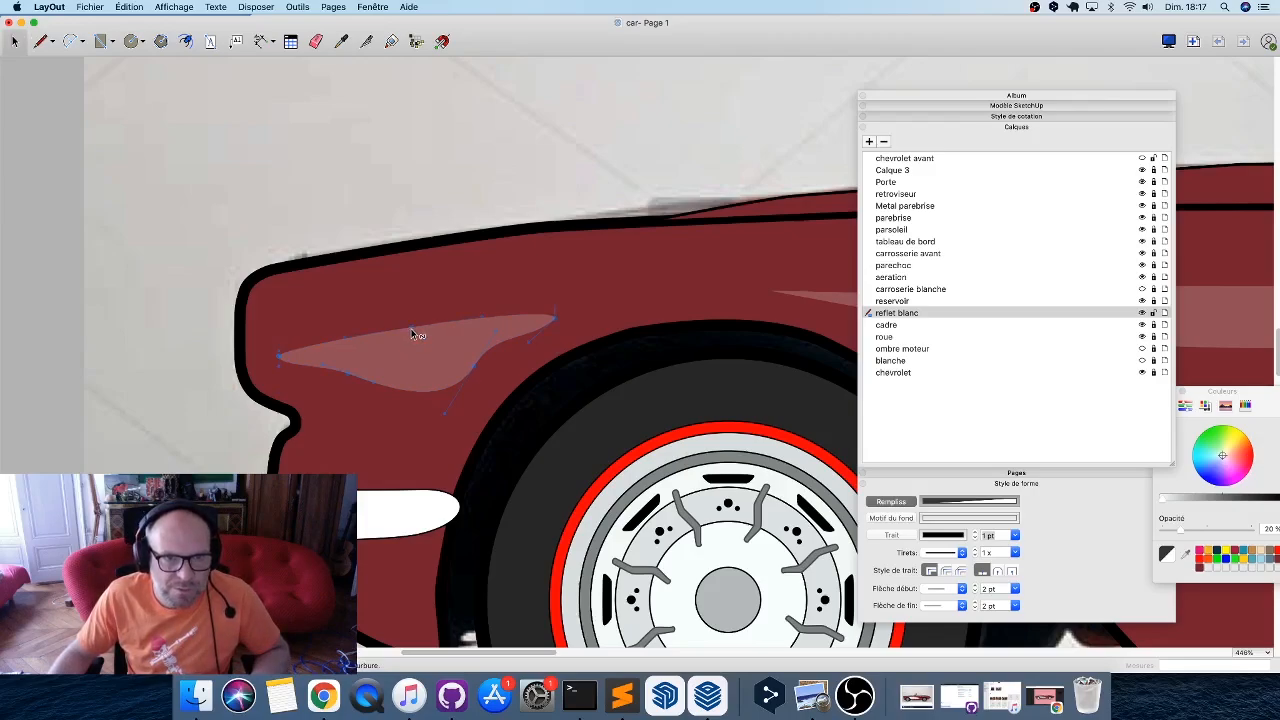
left_click_drag(411, 336, 414, 349)
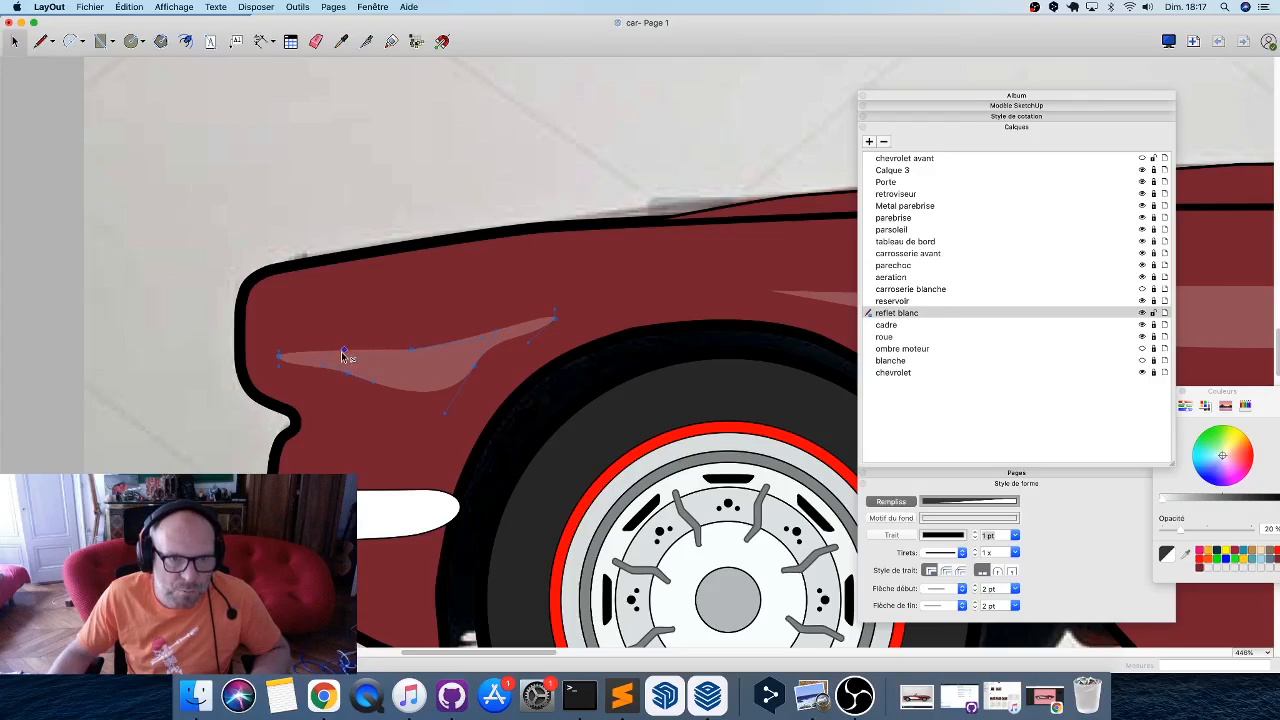
left_click_drag(481, 345, 481, 325)
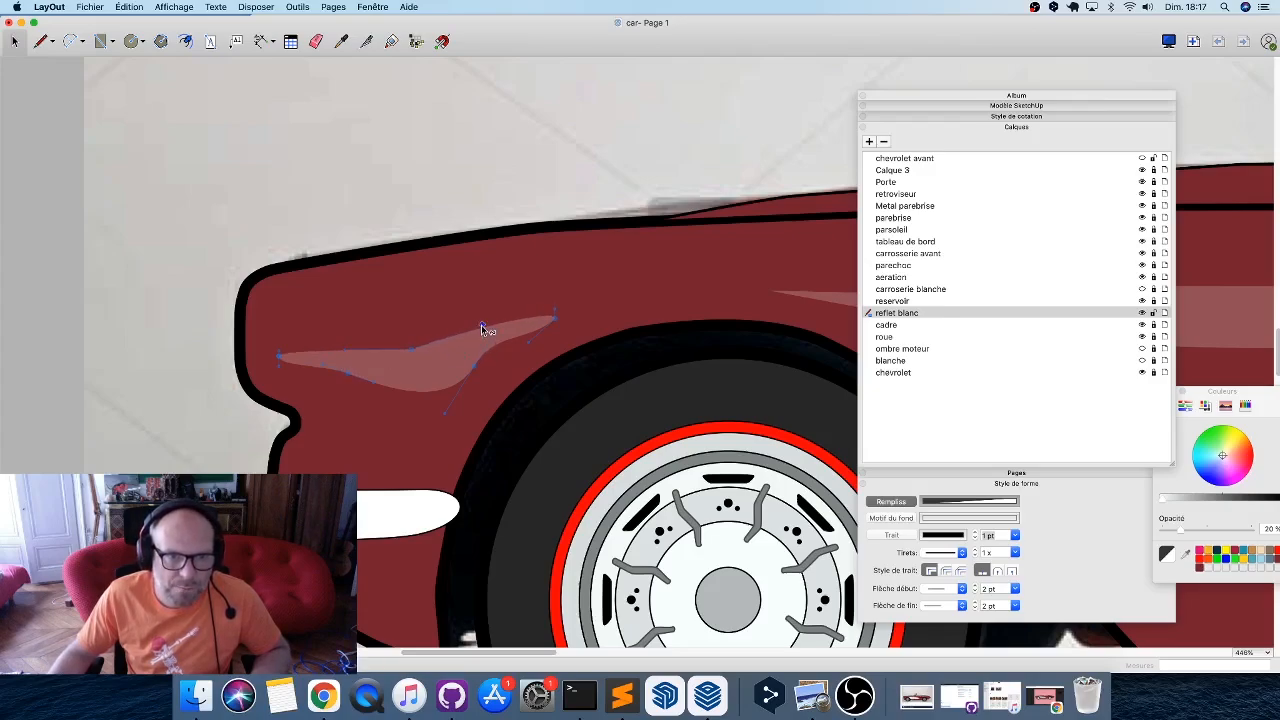
left_click_drag(347, 350, 338, 359)
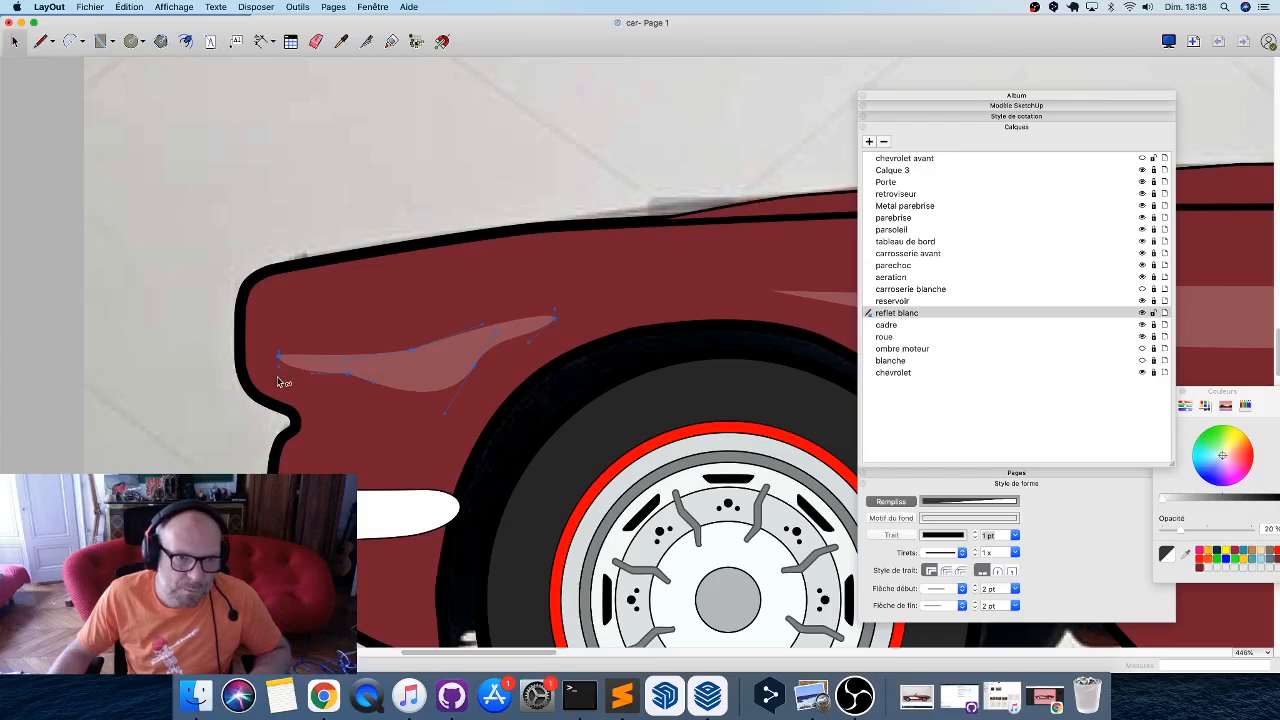
Smooth the fender reflection's lower edge curve just ahead of the front wheel arch.
scroll(277, 381, "down", 10)
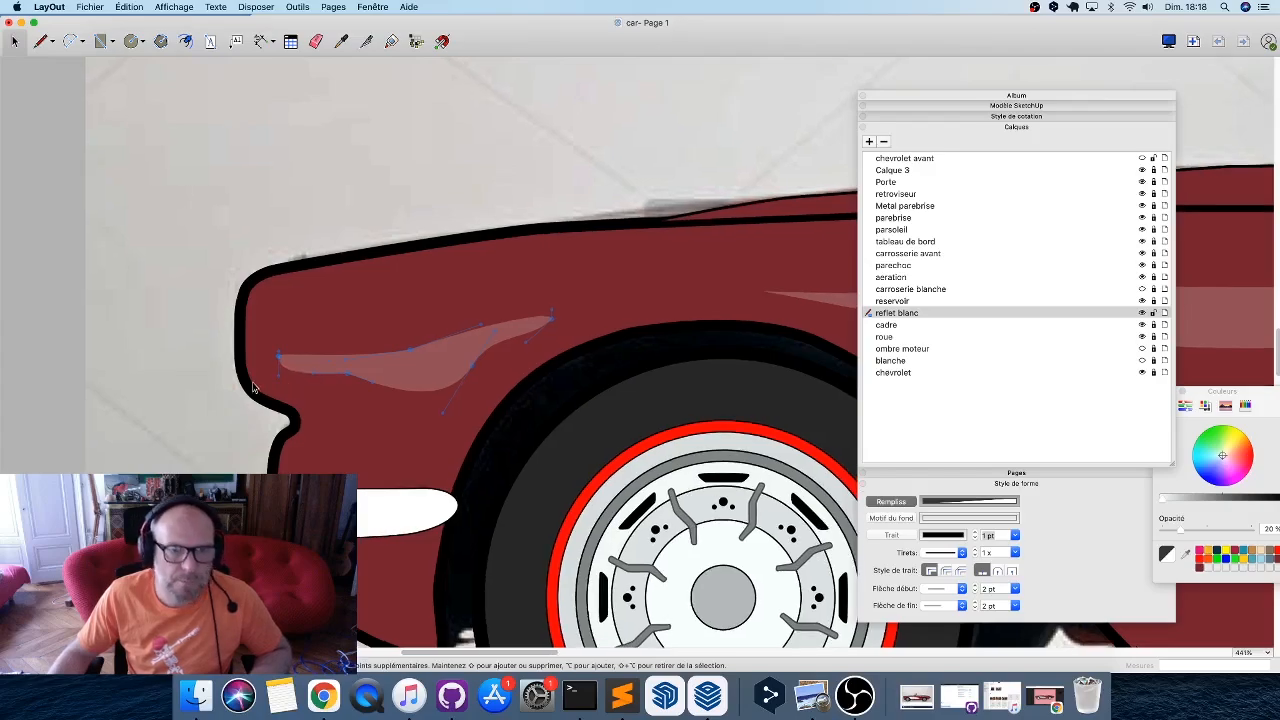
scroll(260, 385, "down", 3)
scroll(303, 237, "down", 5)
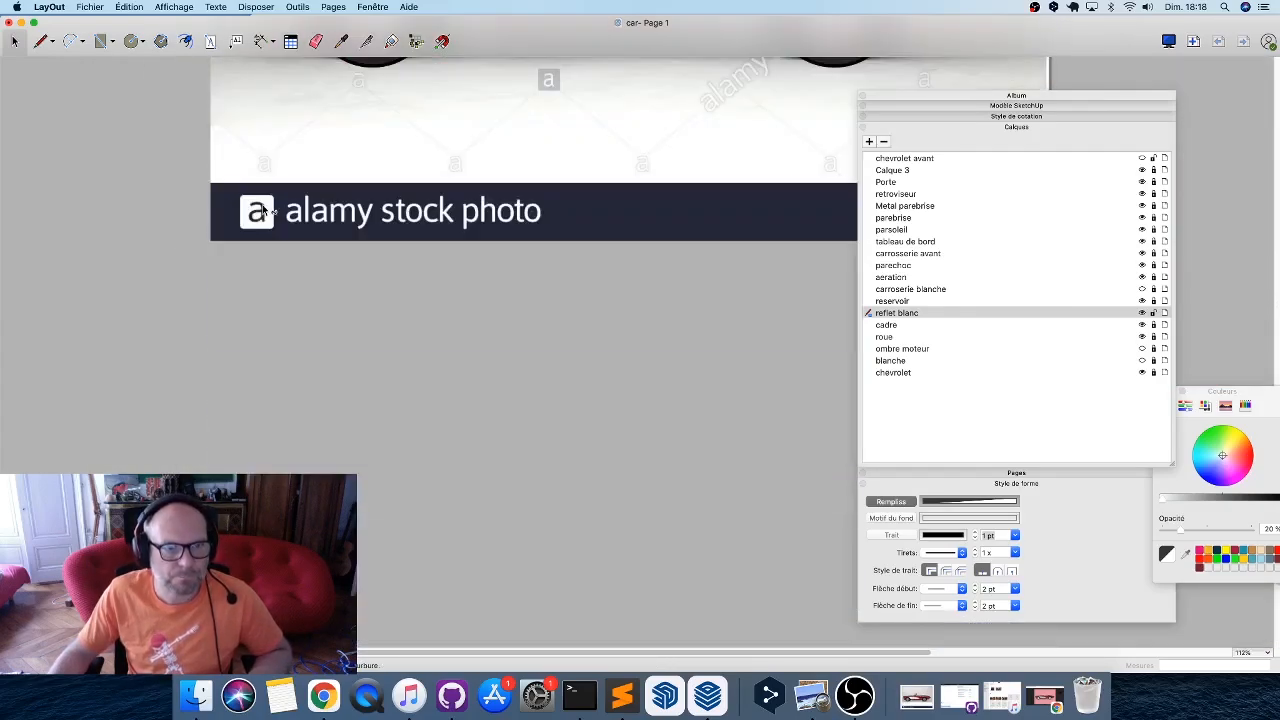
scroll(275, 230, "up", 7)
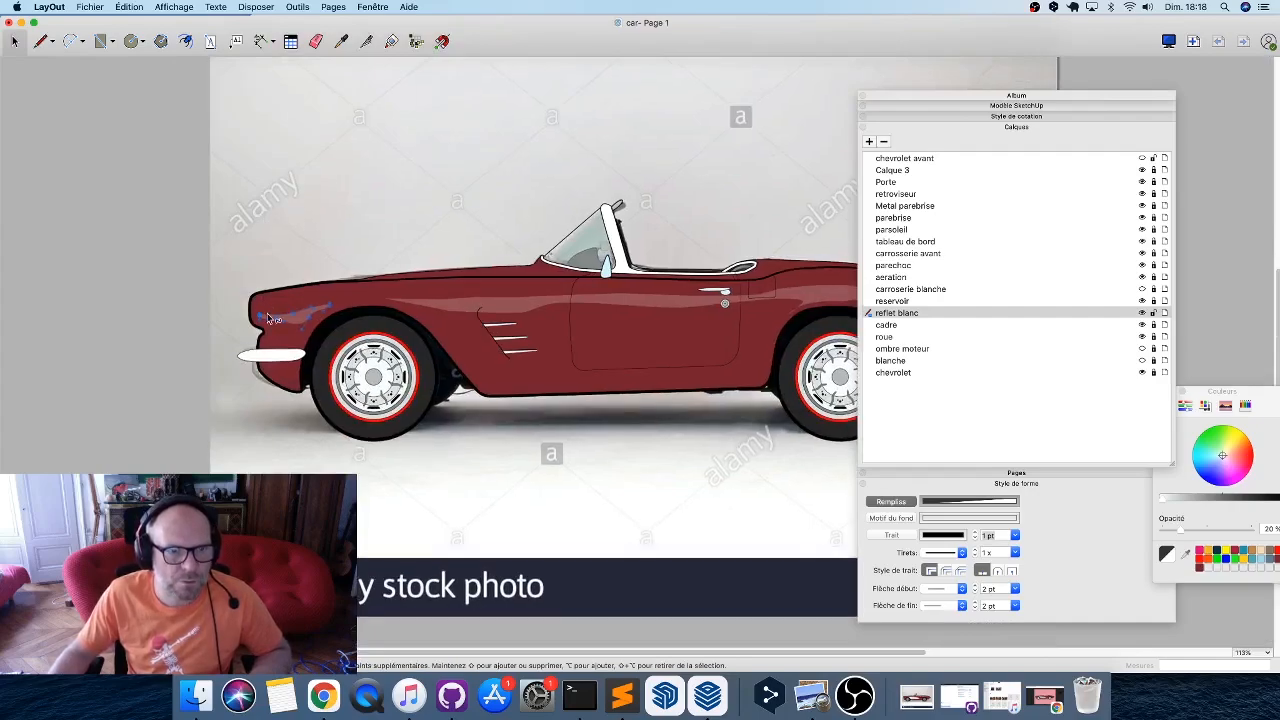
scroll(262, 310, "up", 10)
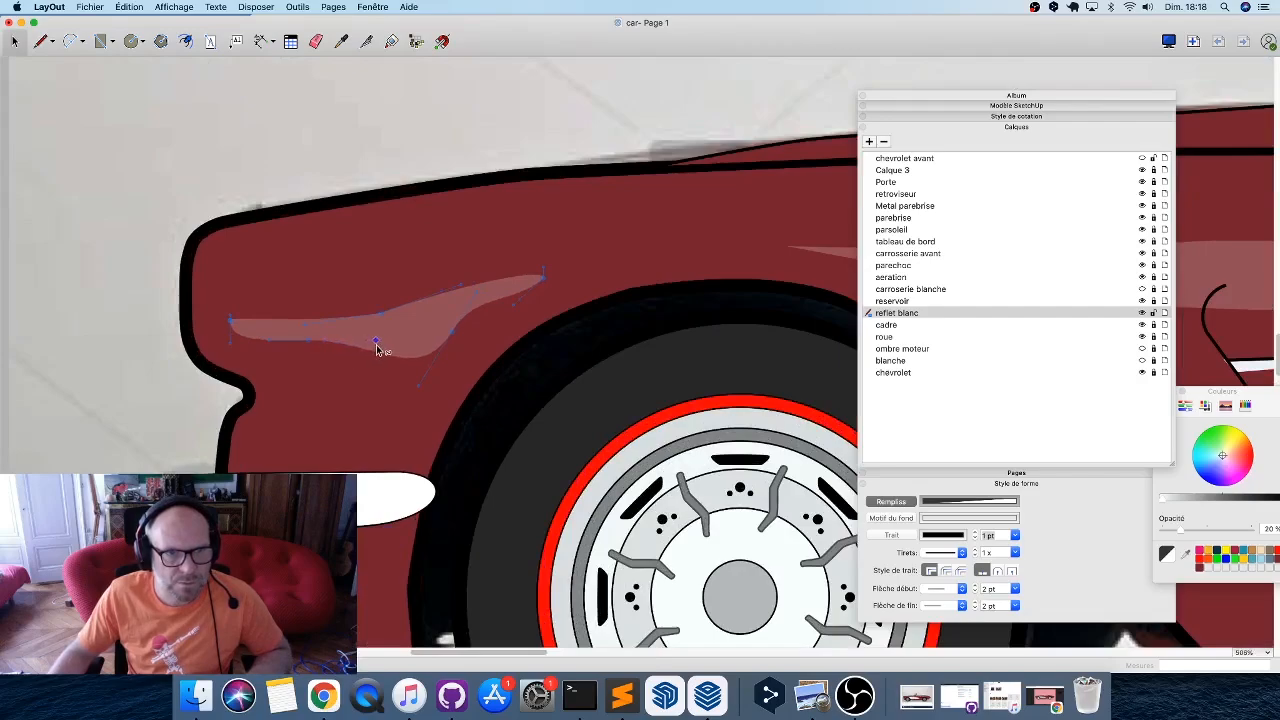
left_click(396, 351)
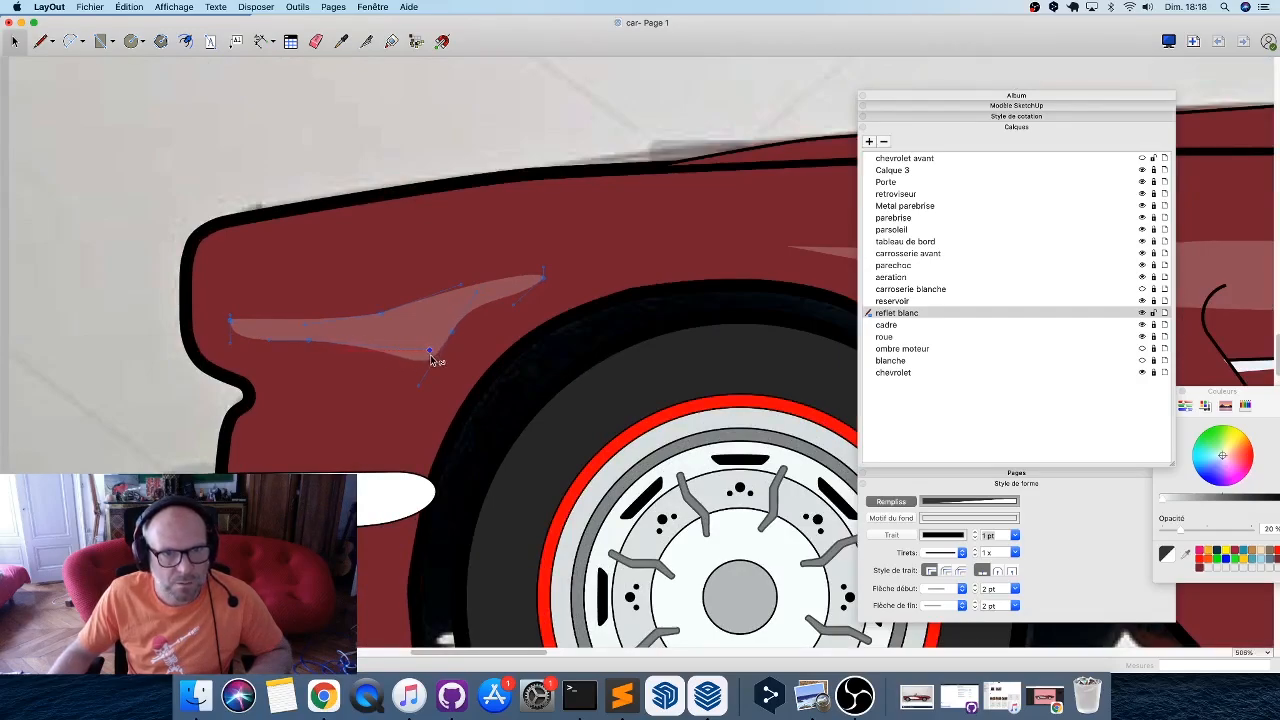
Open the long side reflection's points and smooth its lower edge between the front wheel and the side vent, then finish editing.
scroll(230, 346, "down", 5)
scroll(230, 346, "down", 8)
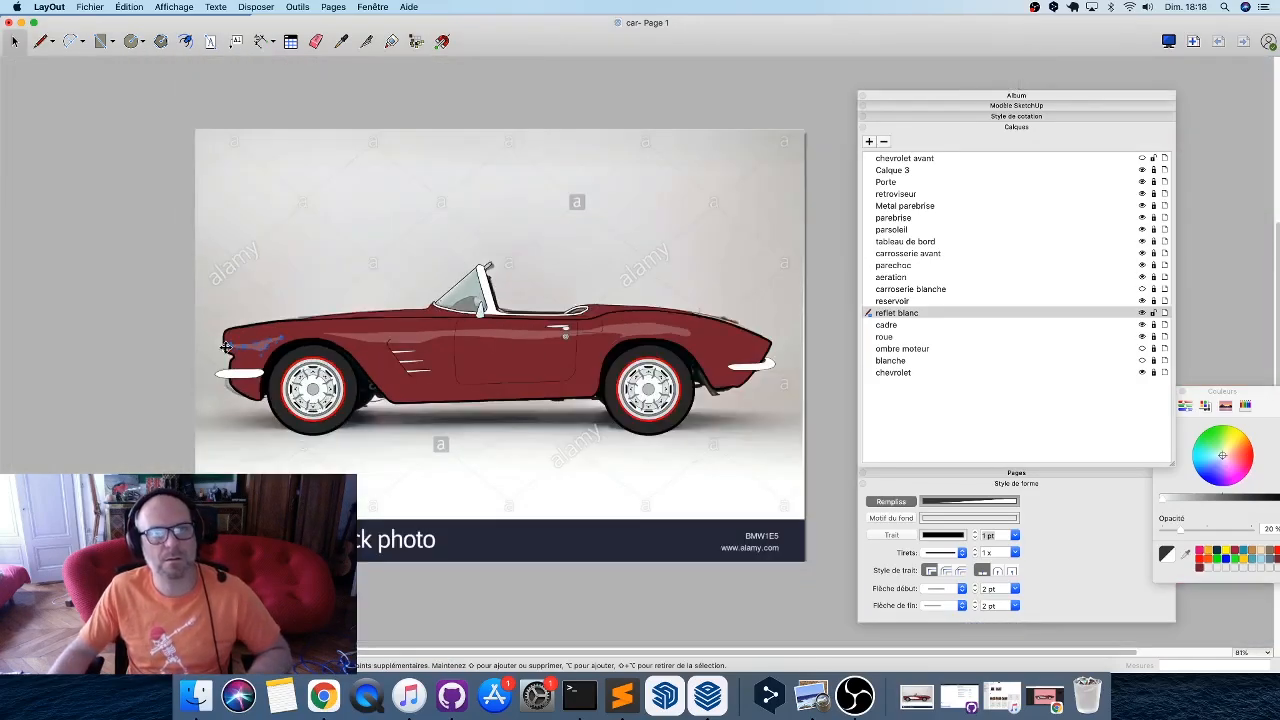
scroll(478, 403, "up", 10)
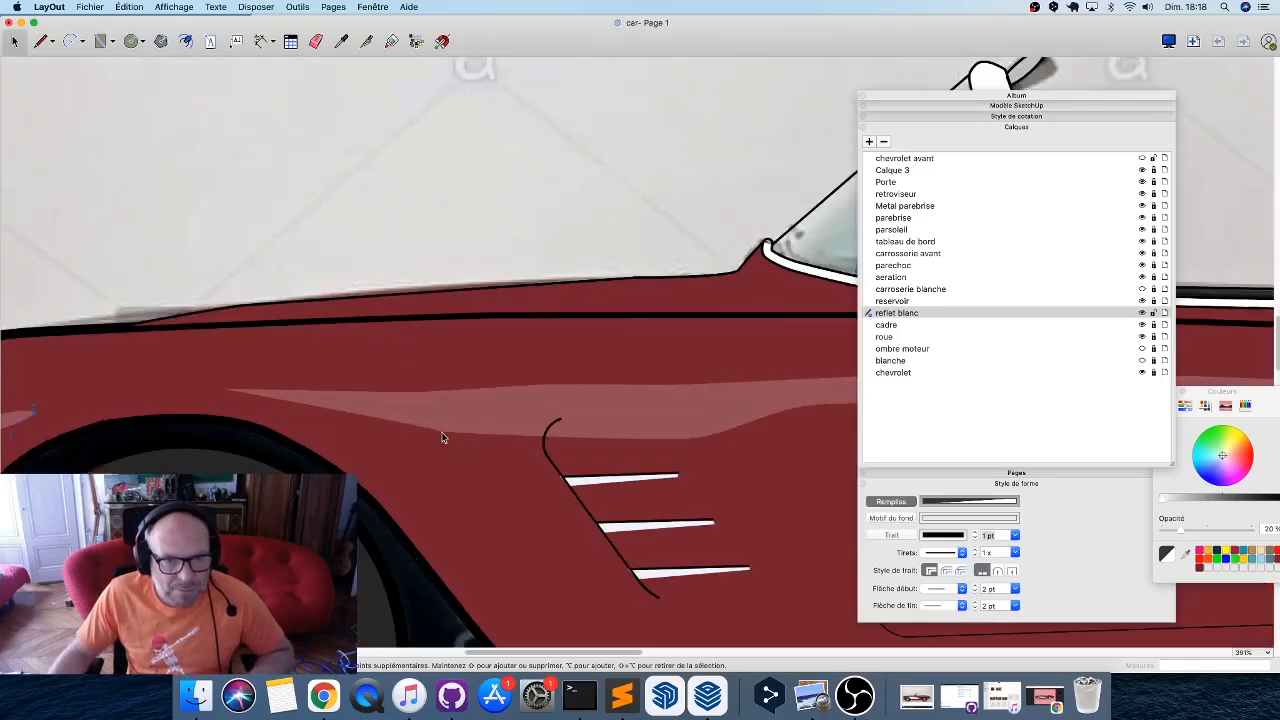
scroll(424, 426, "up", 1)
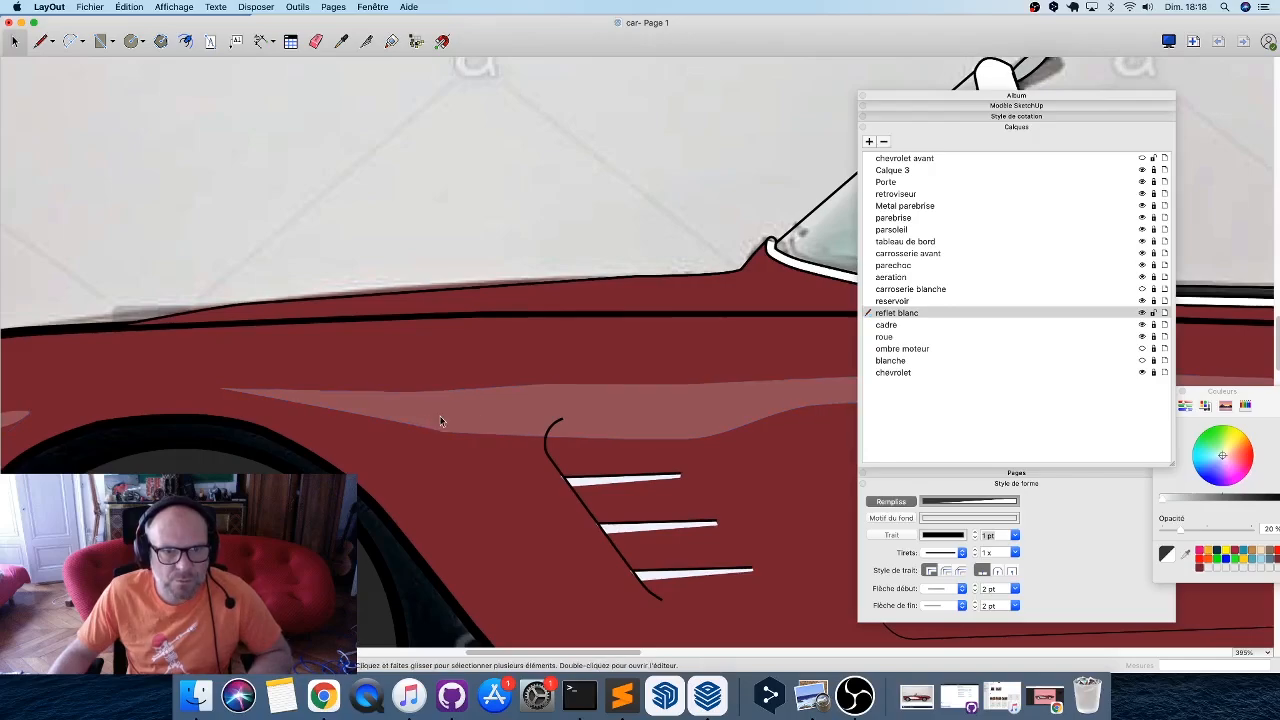
scroll(461, 444, "up", 3)
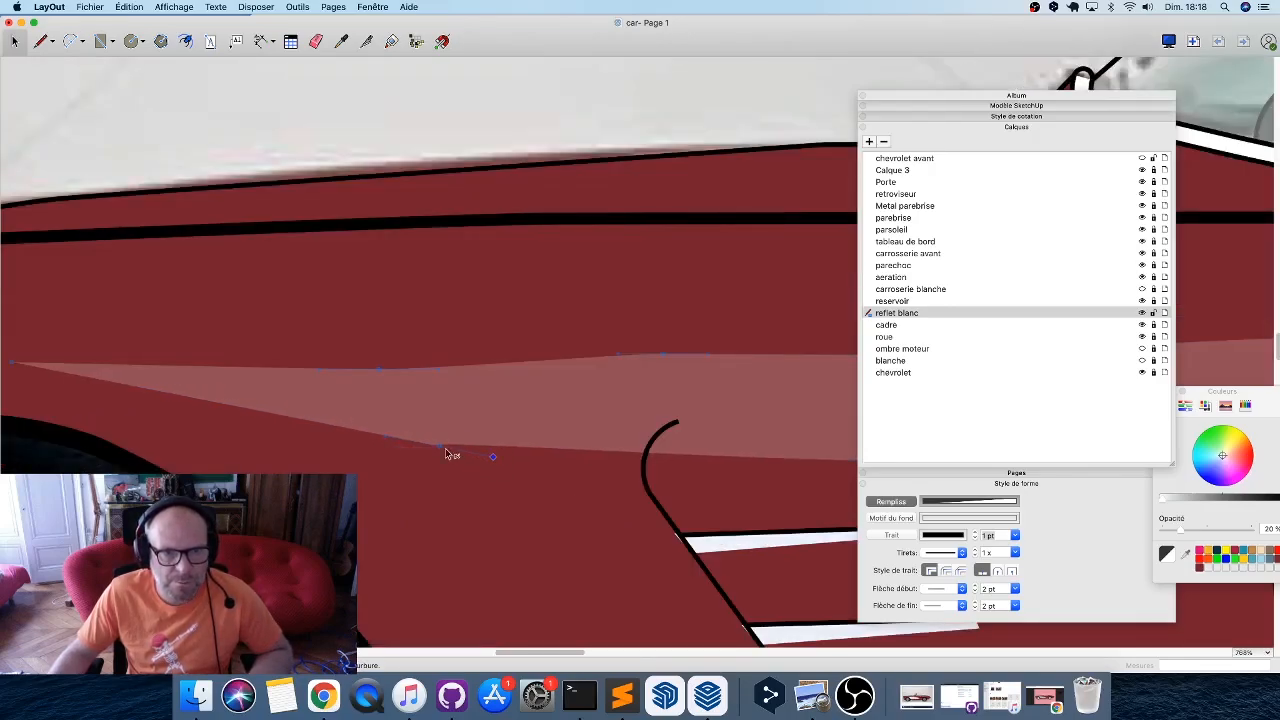
left_click_drag(442, 449, 315, 424)
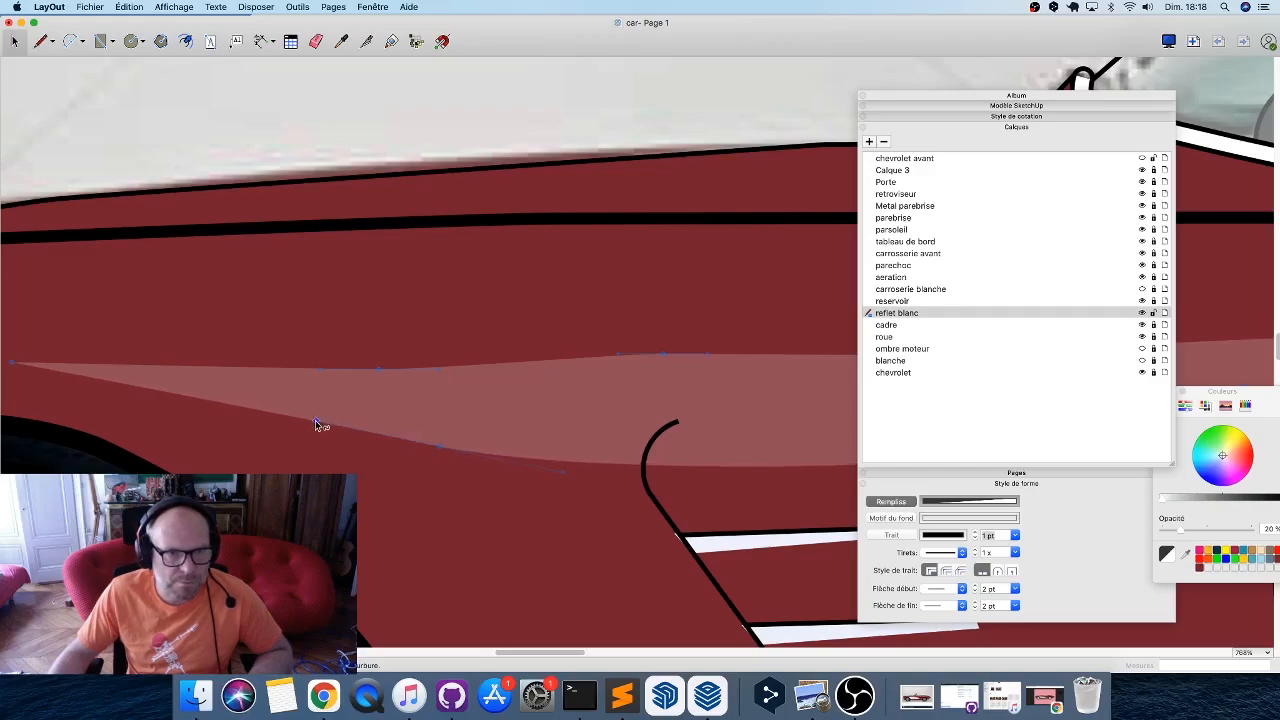
scroll(234, 460, "down", 10)
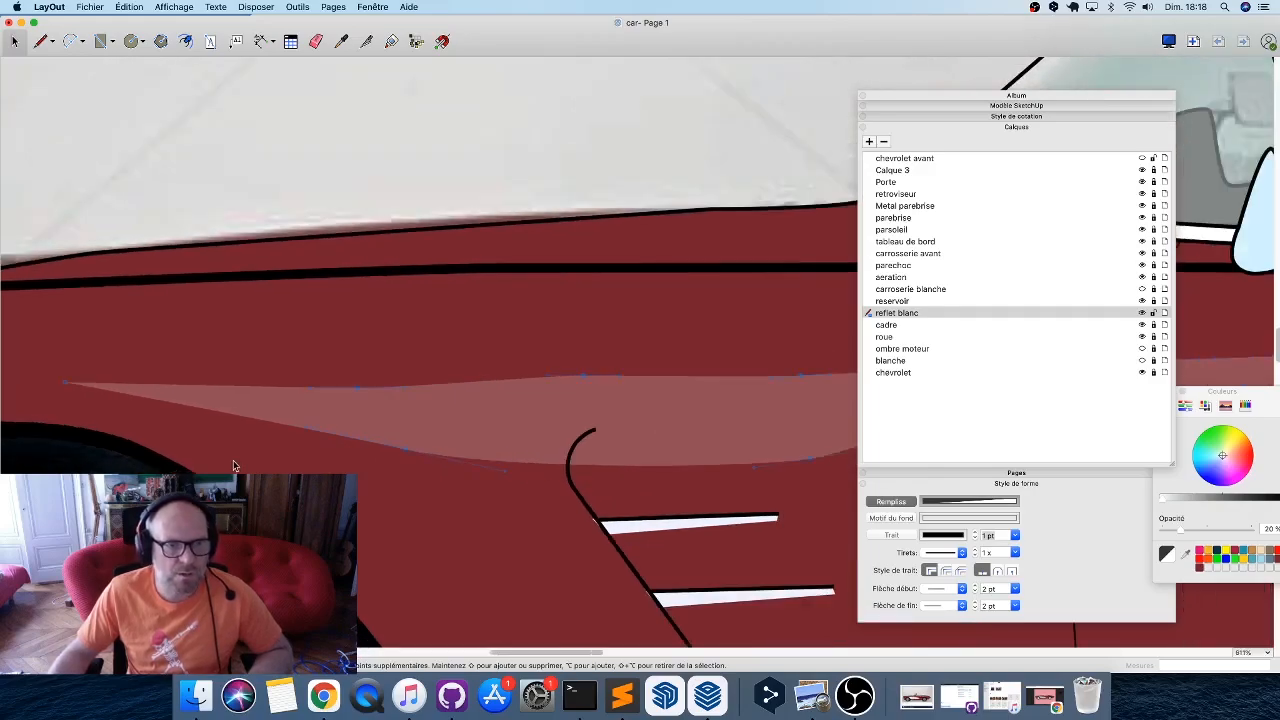
scroll(234, 462, "down", 3)
scroll(457, 454, "up", 2)
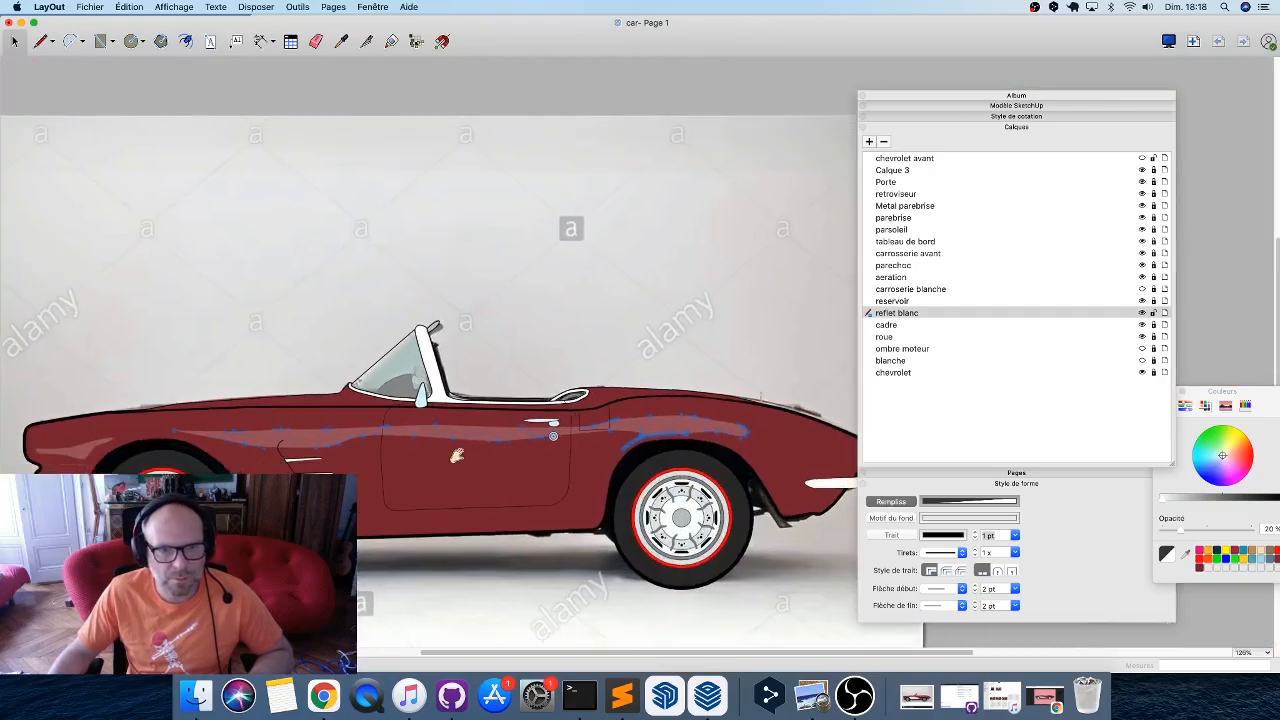
key("Escape")
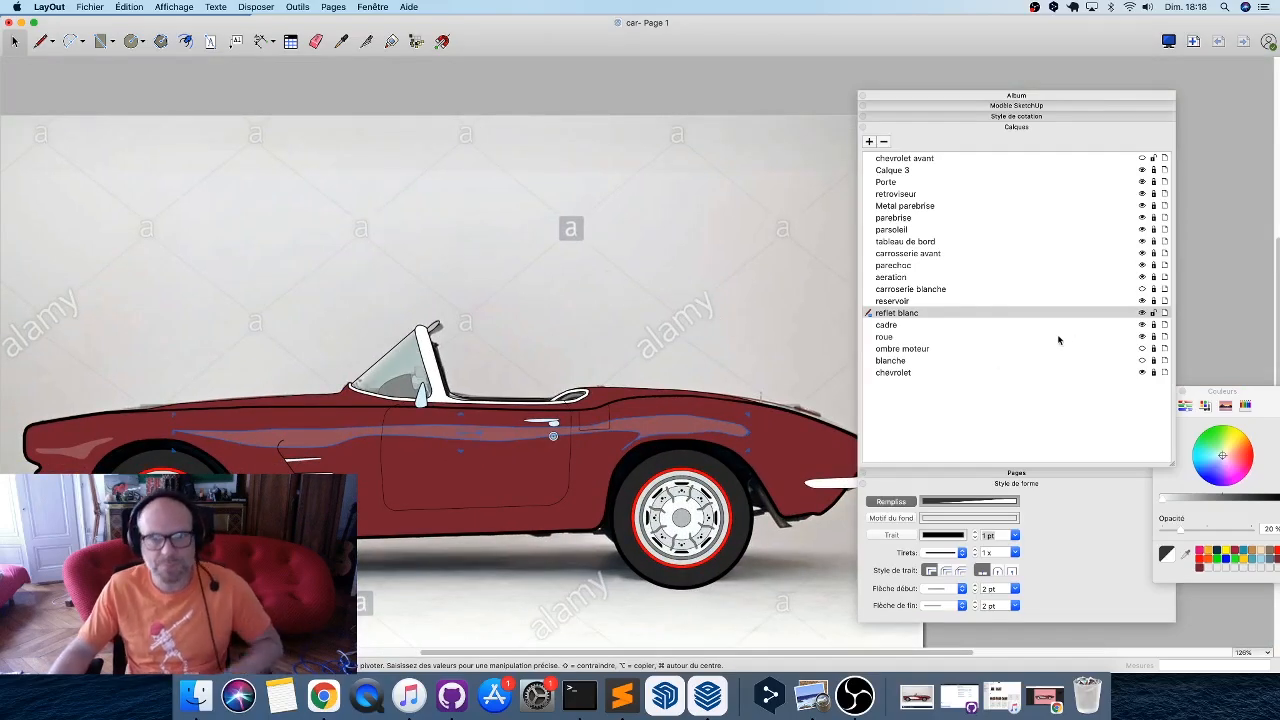
Compare the traced body with the photo's lower side reflection by hiding the cadre layer, then show the layer again.
left_click(1142, 325)
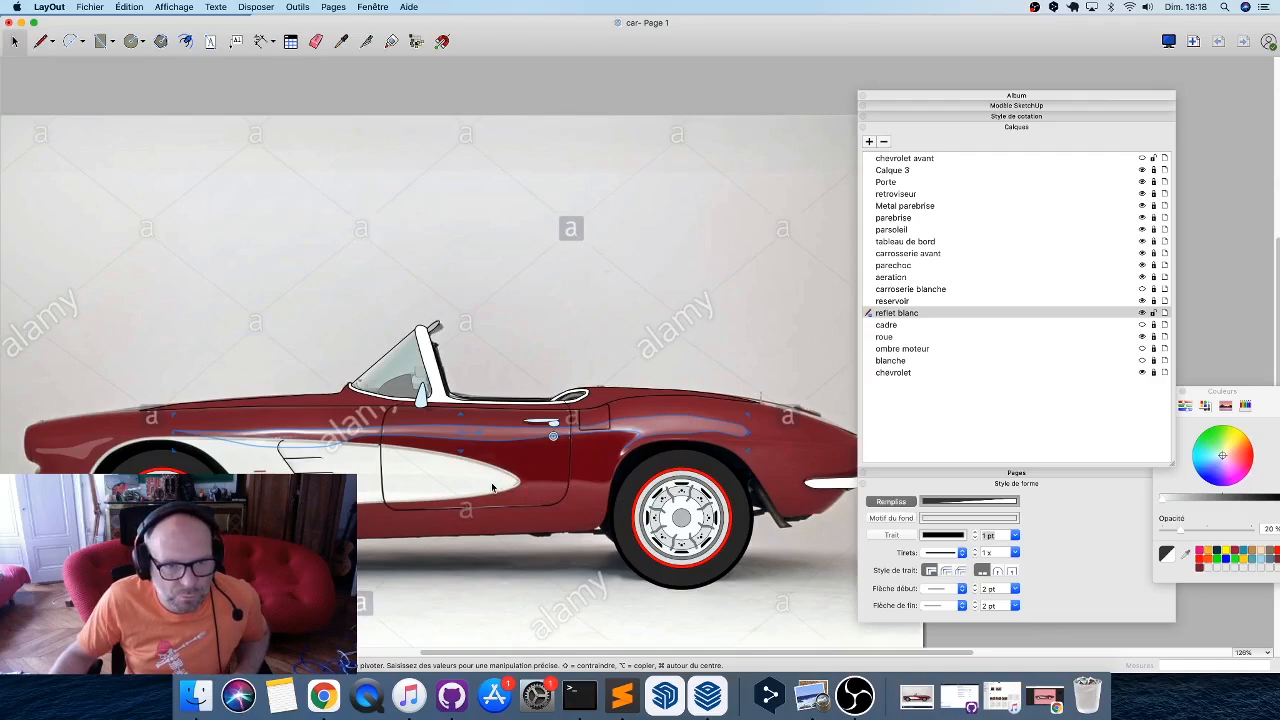
middle_click_drag(602, 503, 681, 418)
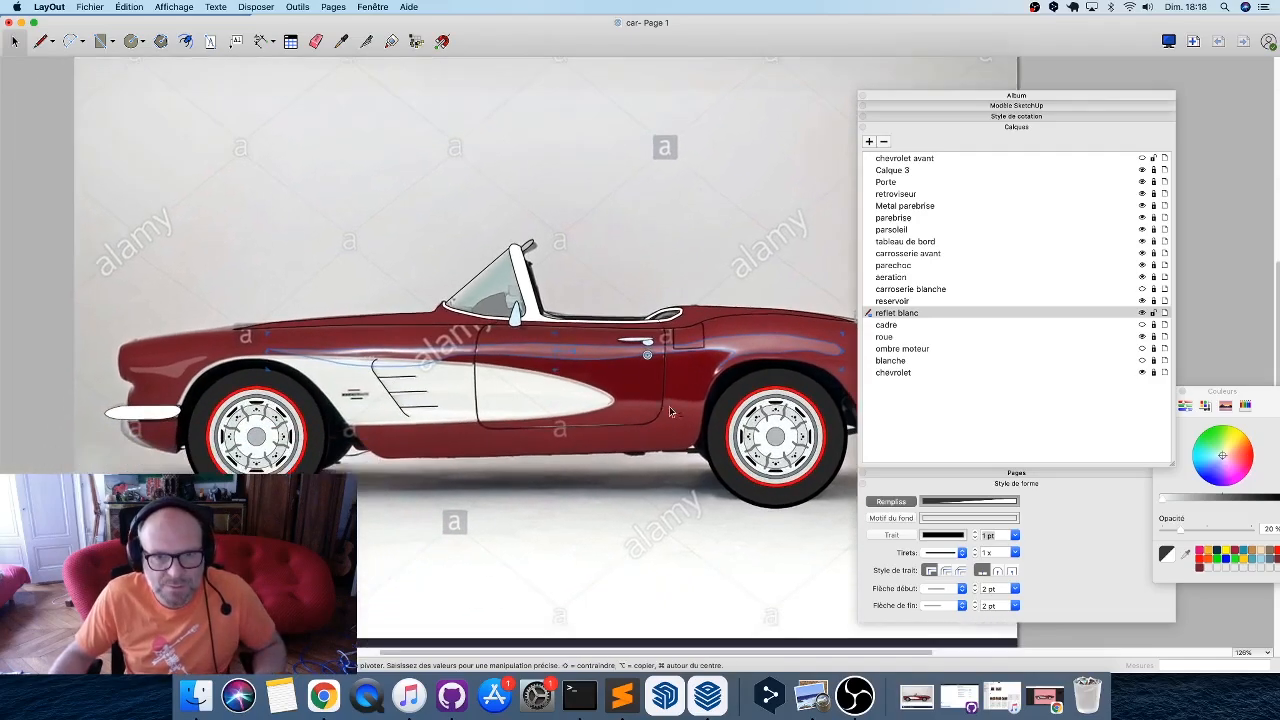
scroll(683, 421, "up", 5)
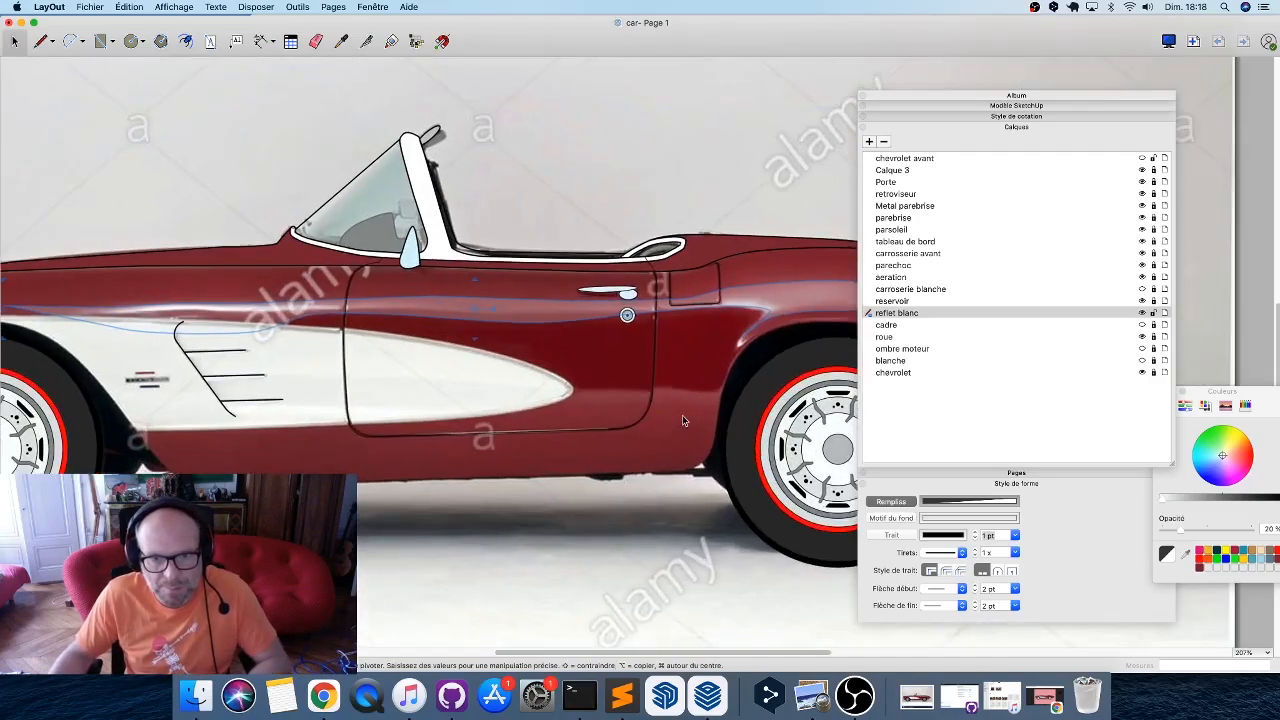
left_click(1143, 329)
left_click(1034, 336)
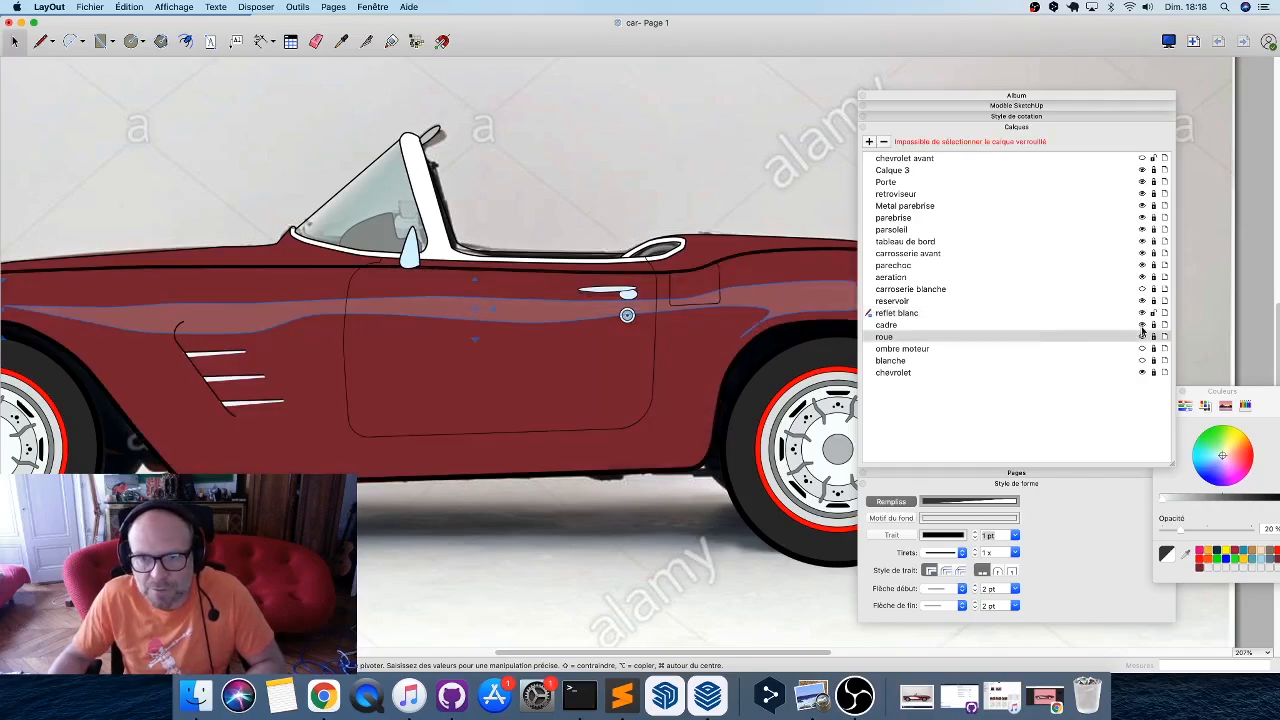
Unlock the cadre layer, copy the red body shape, relock the layer, paste the copy onto reflet blanc and turn off its fill.
left_click(1155, 327)
left_click(695, 474)
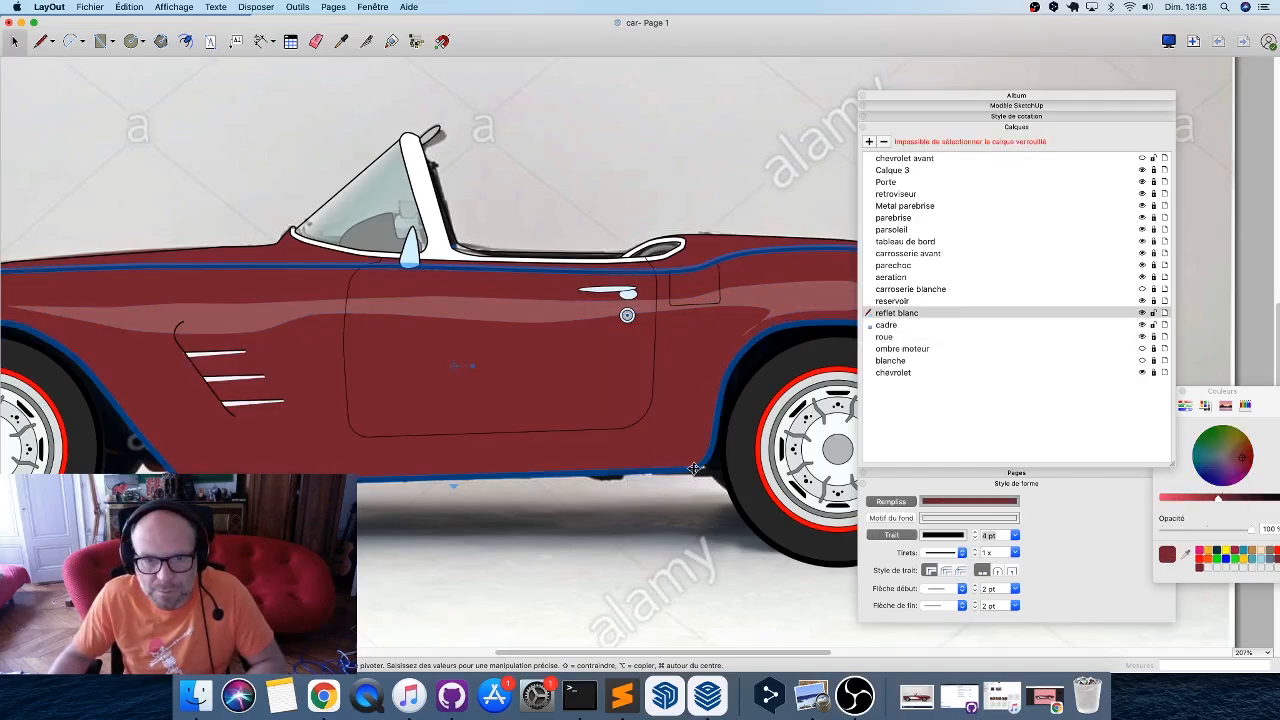
left_click(1155, 326)
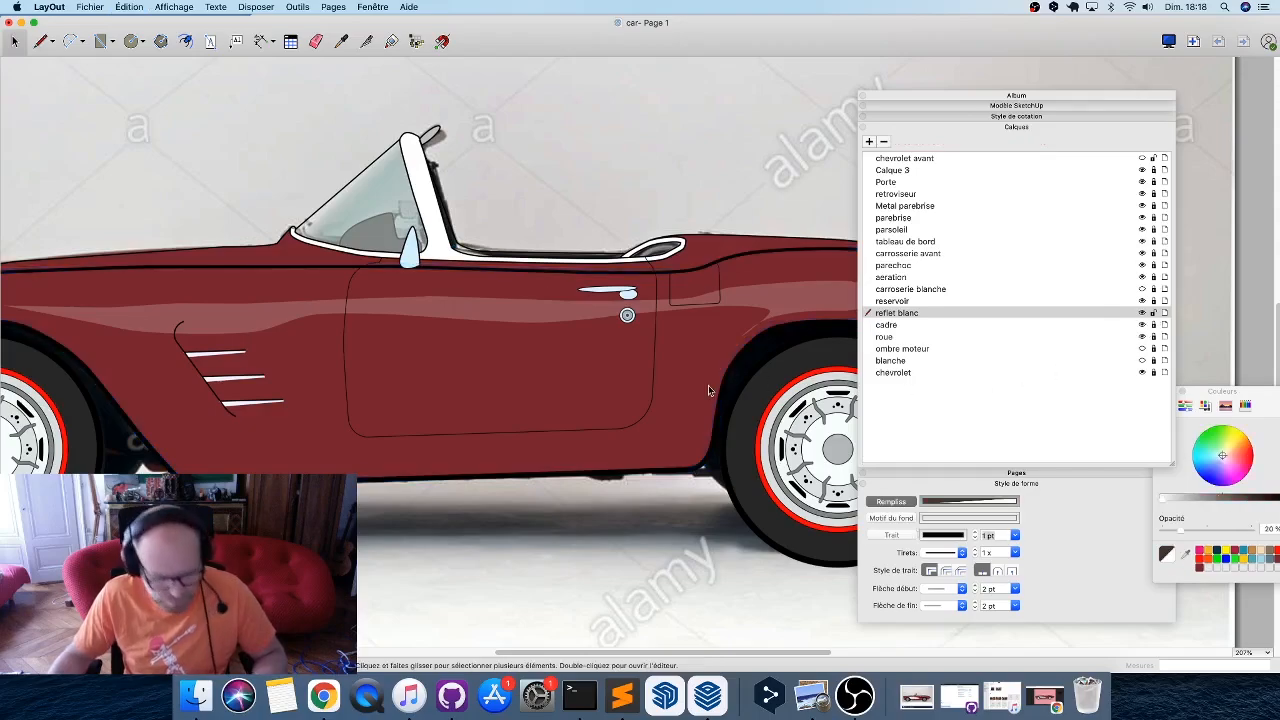
key("super+v")
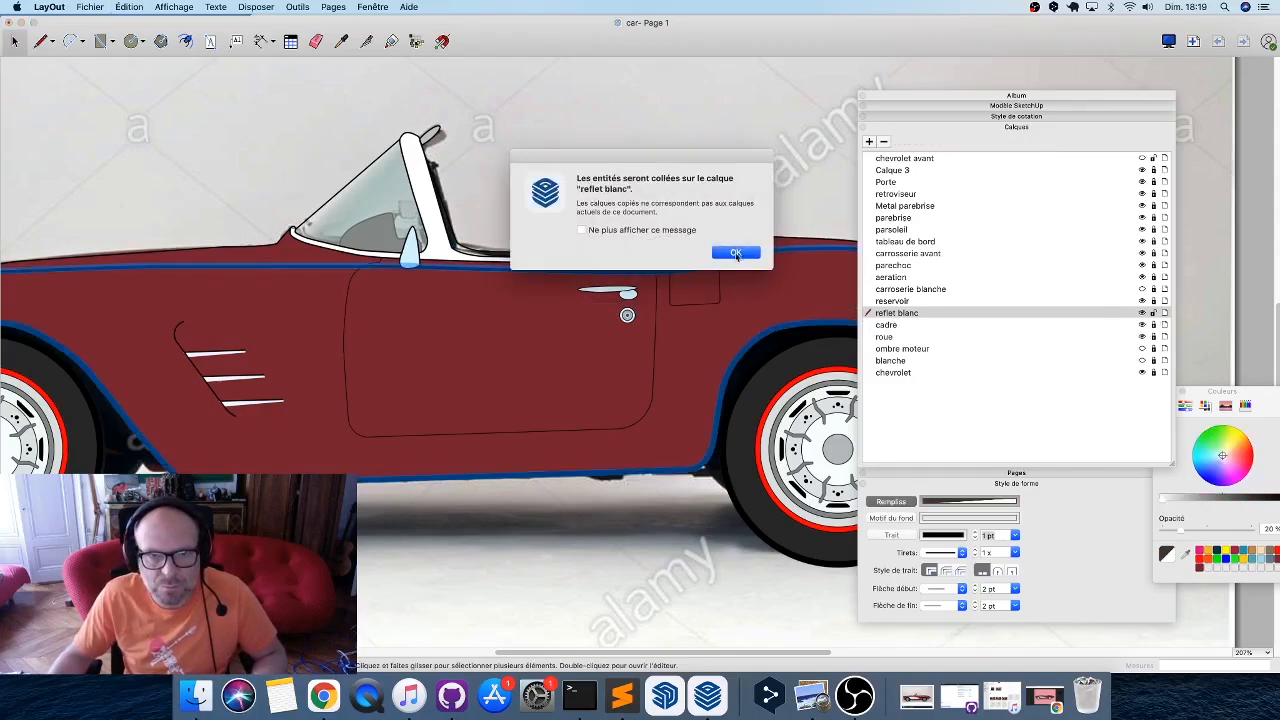
left_click(736, 254)
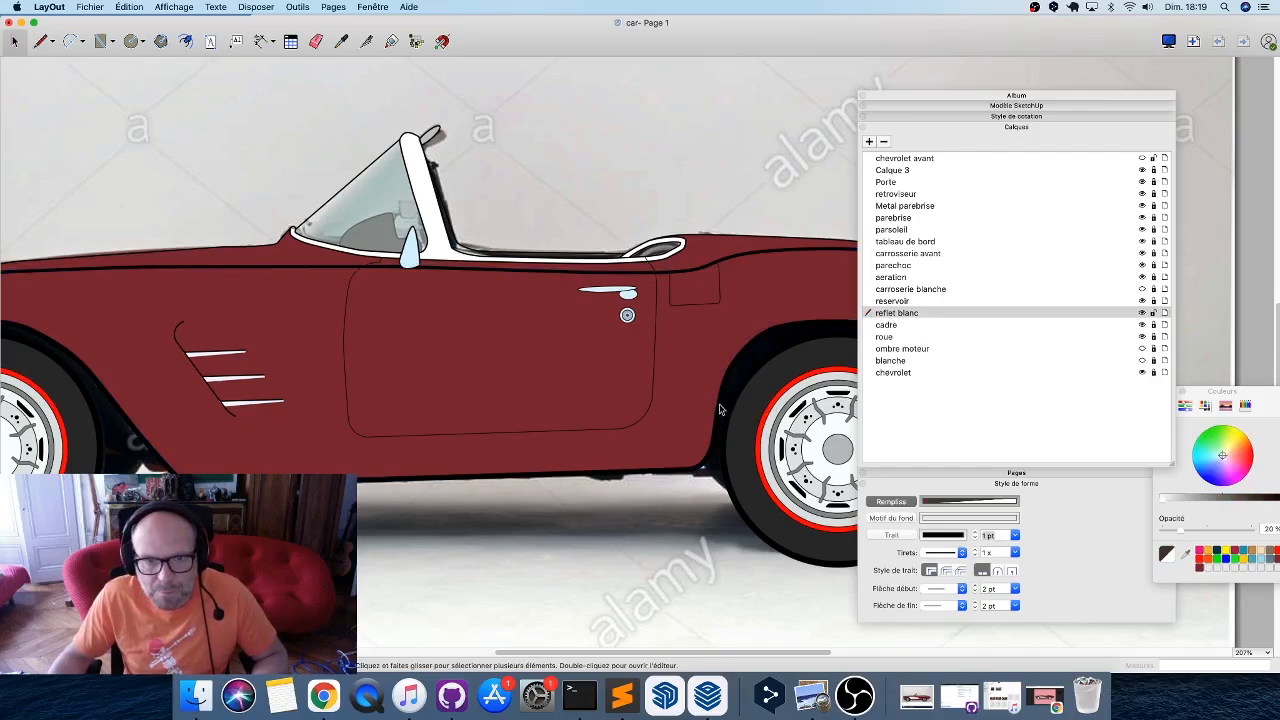
left_click(896, 504)
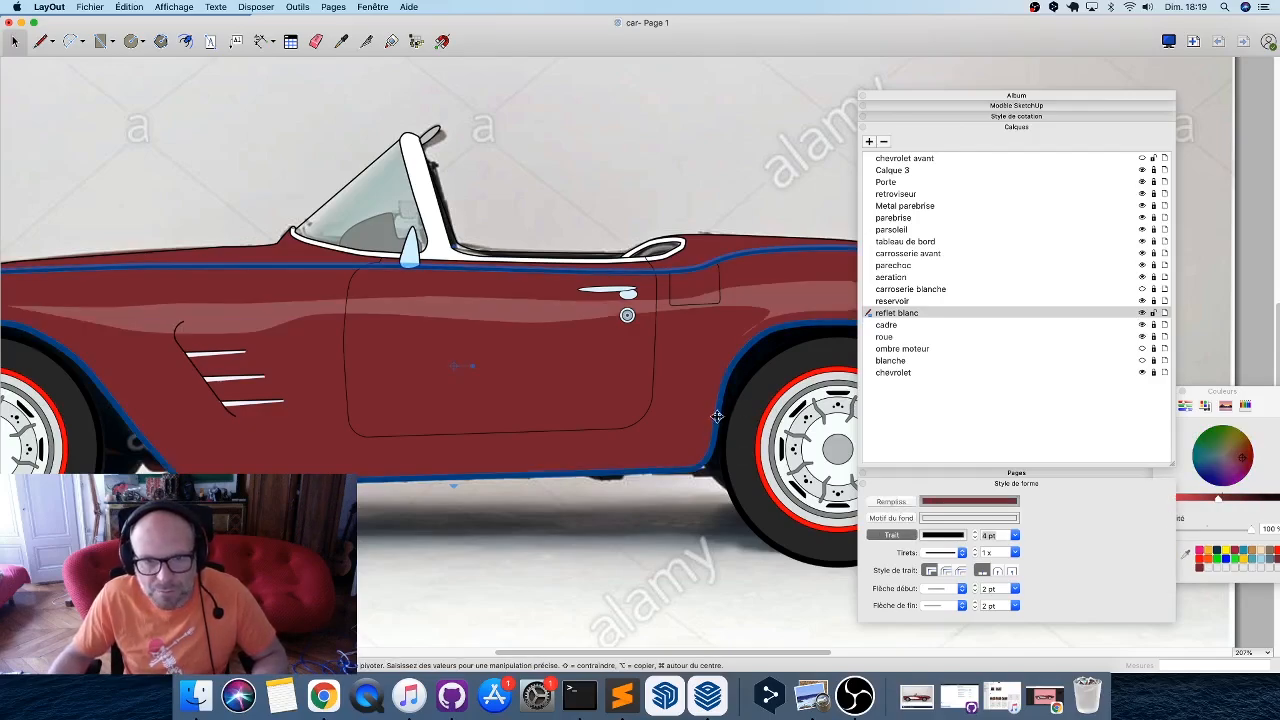
Hide the cadre layer and trace the lower reflection's upper edge from the rear wheel arch across the door to the front wheel arch.
left_click(1142, 326)
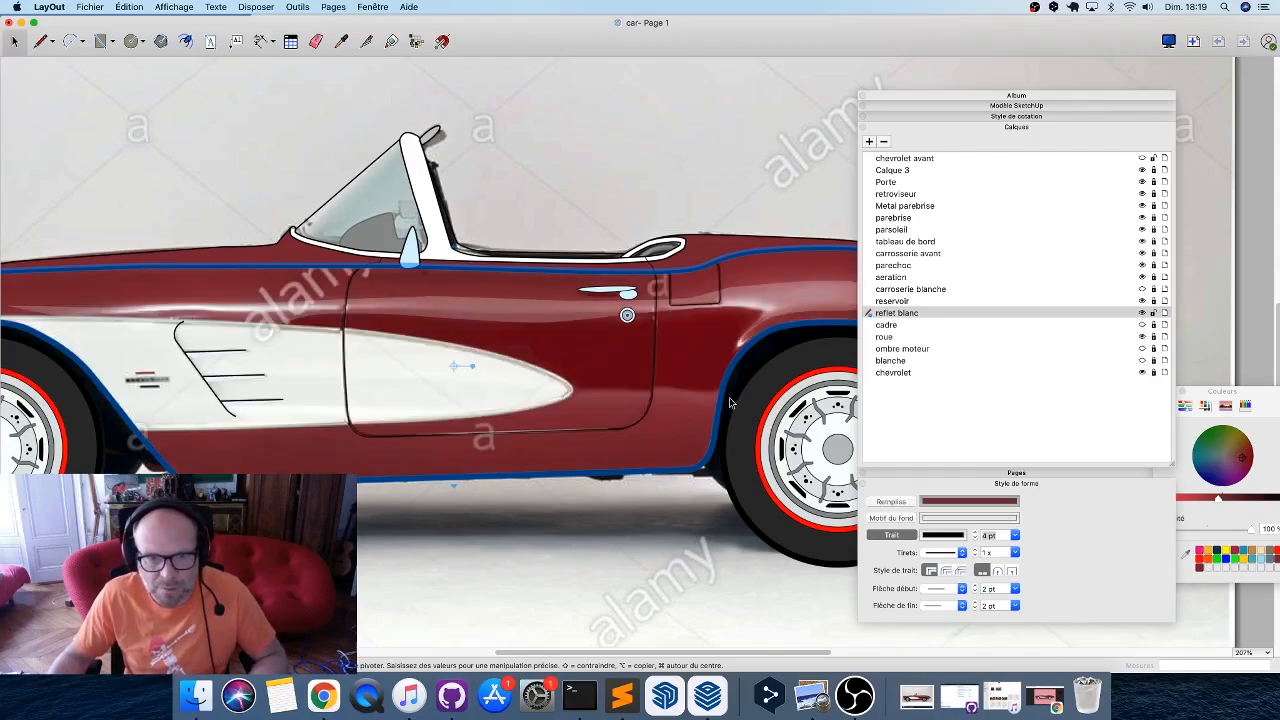
key("l")
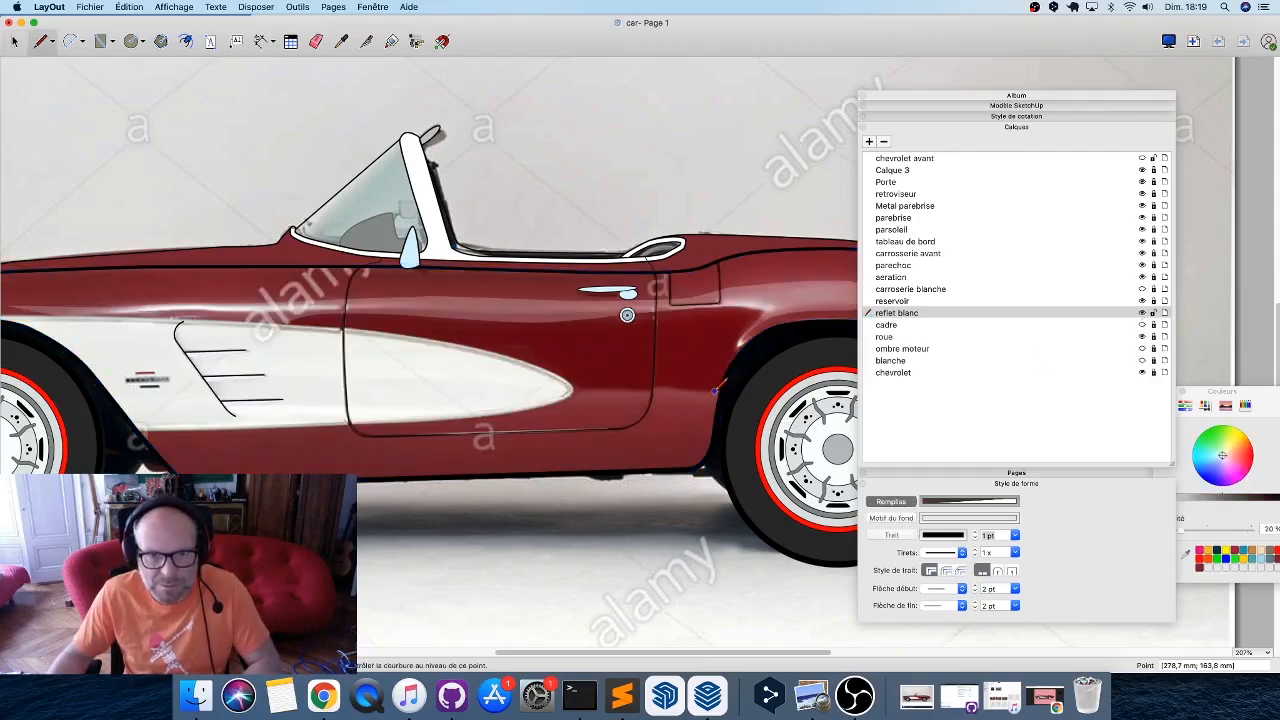
left_click(715, 390)
scroll(716, 388, "up", 4)
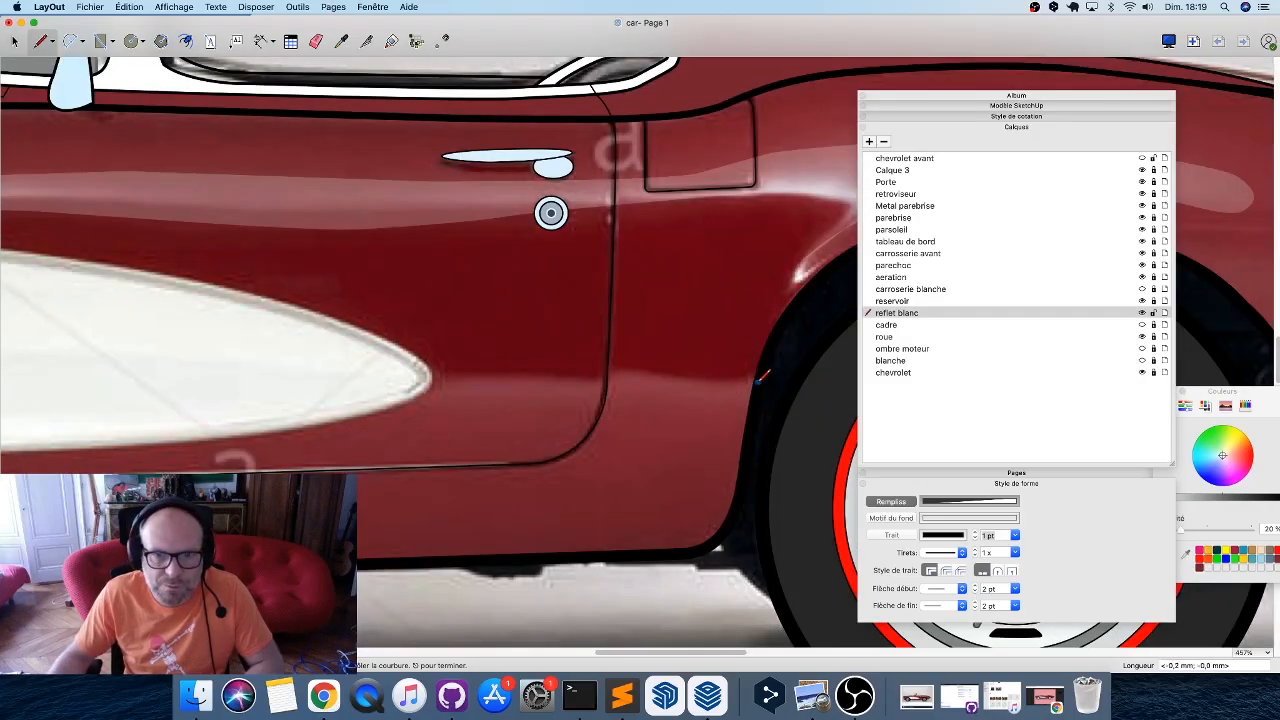
left_click(701, 395)
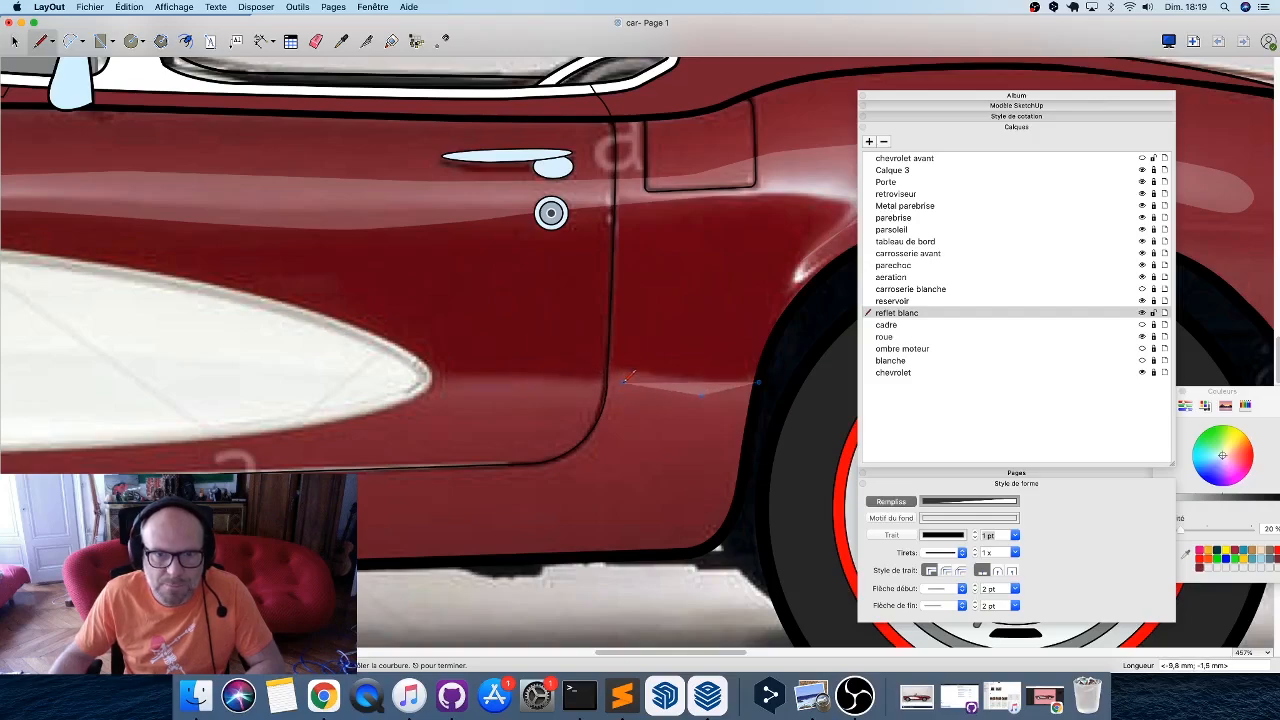
left_click(621, 381)
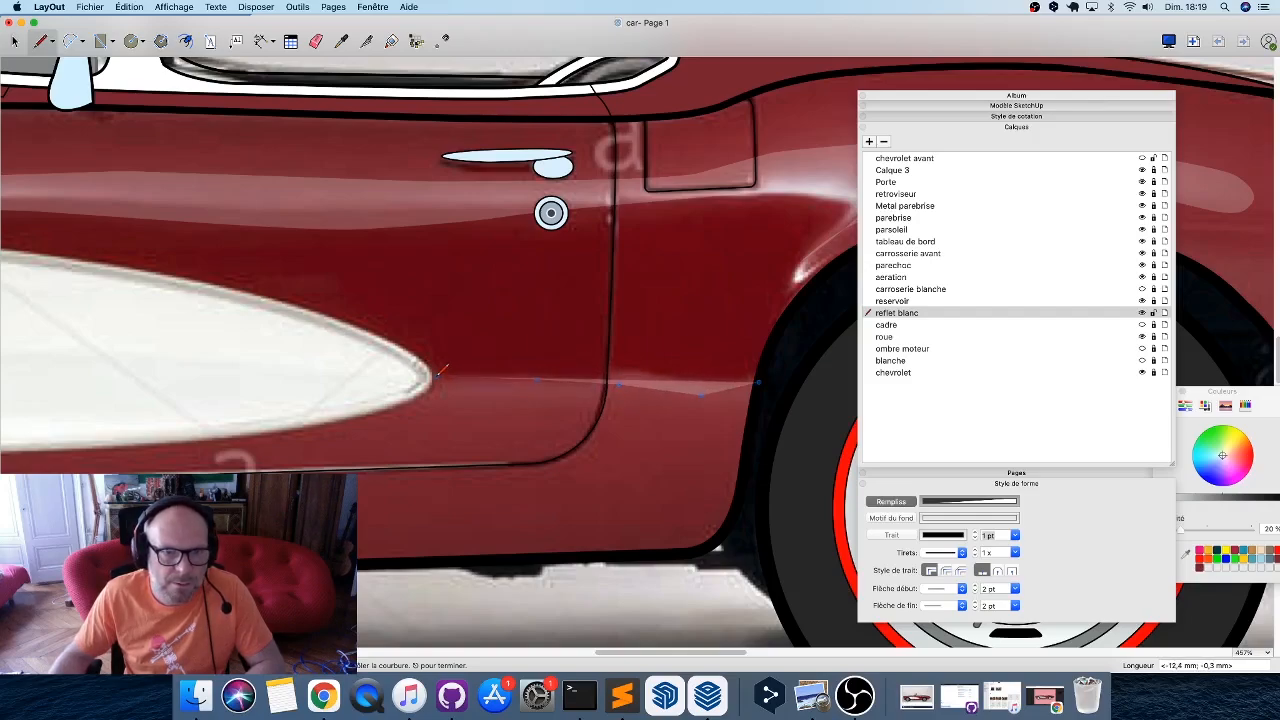
left_click(430, 370)
scroll(110, 349, "left", 15)
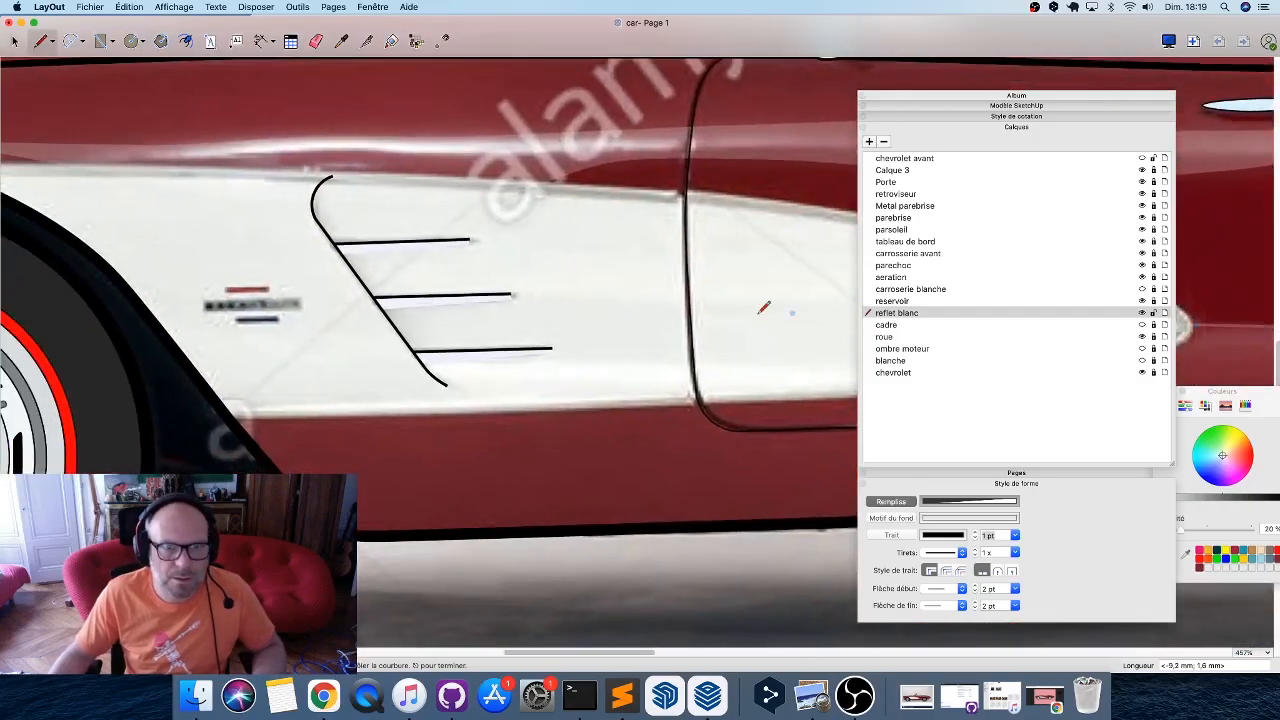
left_click(578, 295)
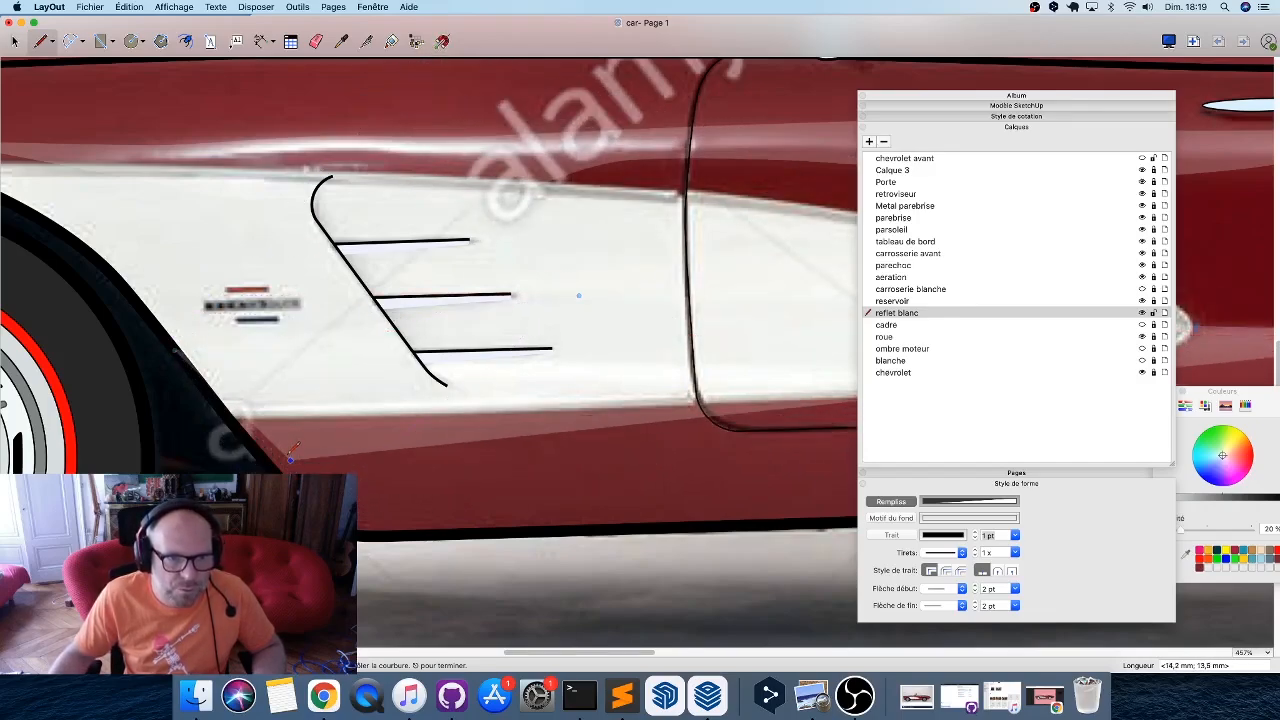
key("space")
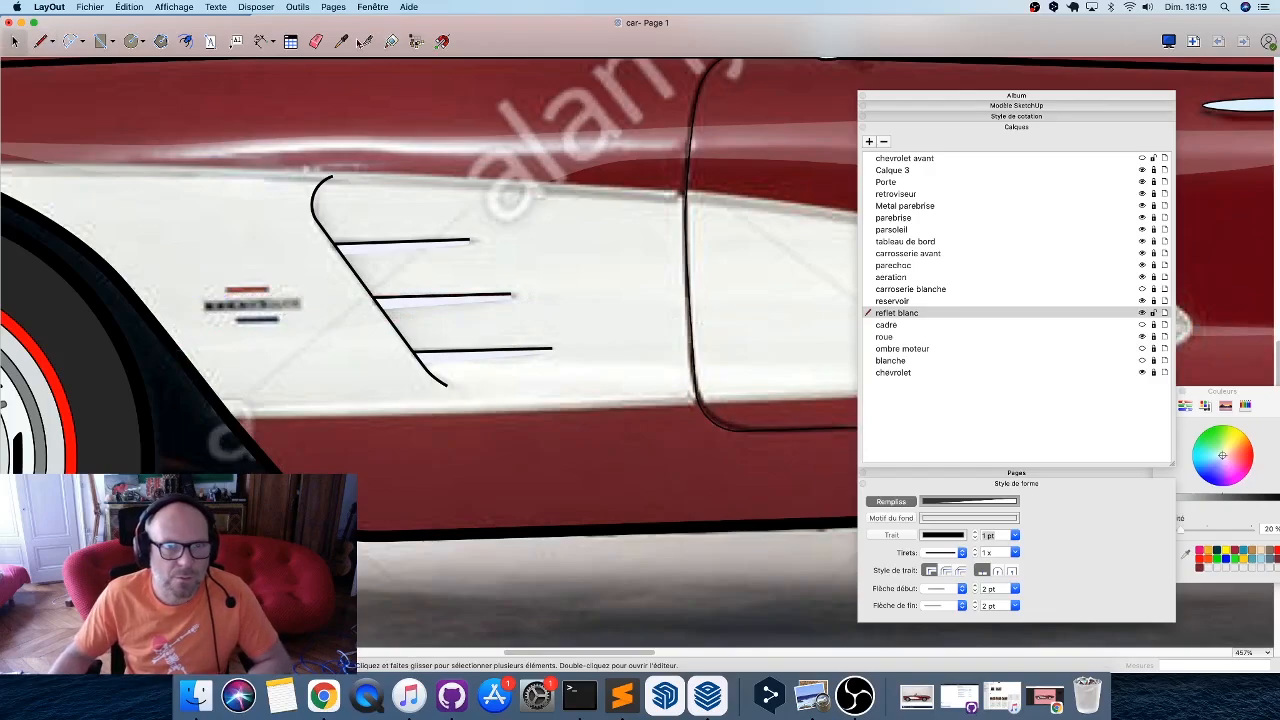
Hide the chevrolet photo layer and turn on the stroke of the newly traced reflection line.
left_click(358, 42)
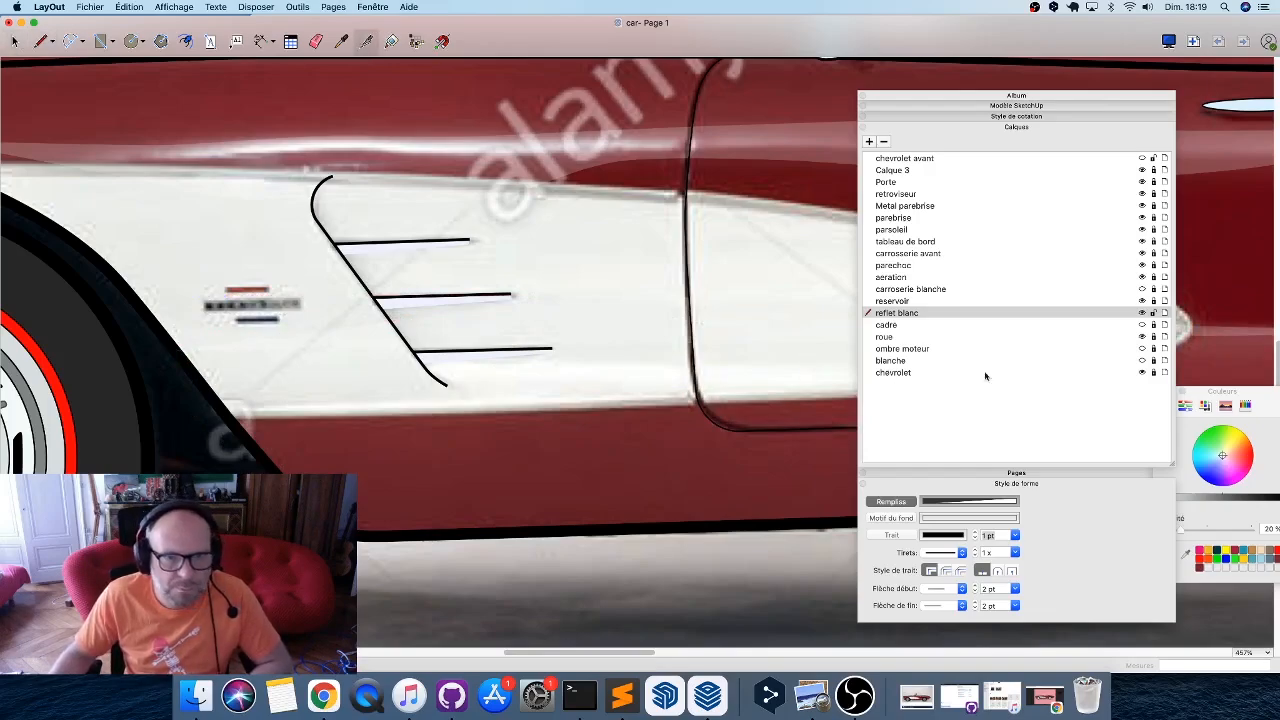
left_click(1142, 372)
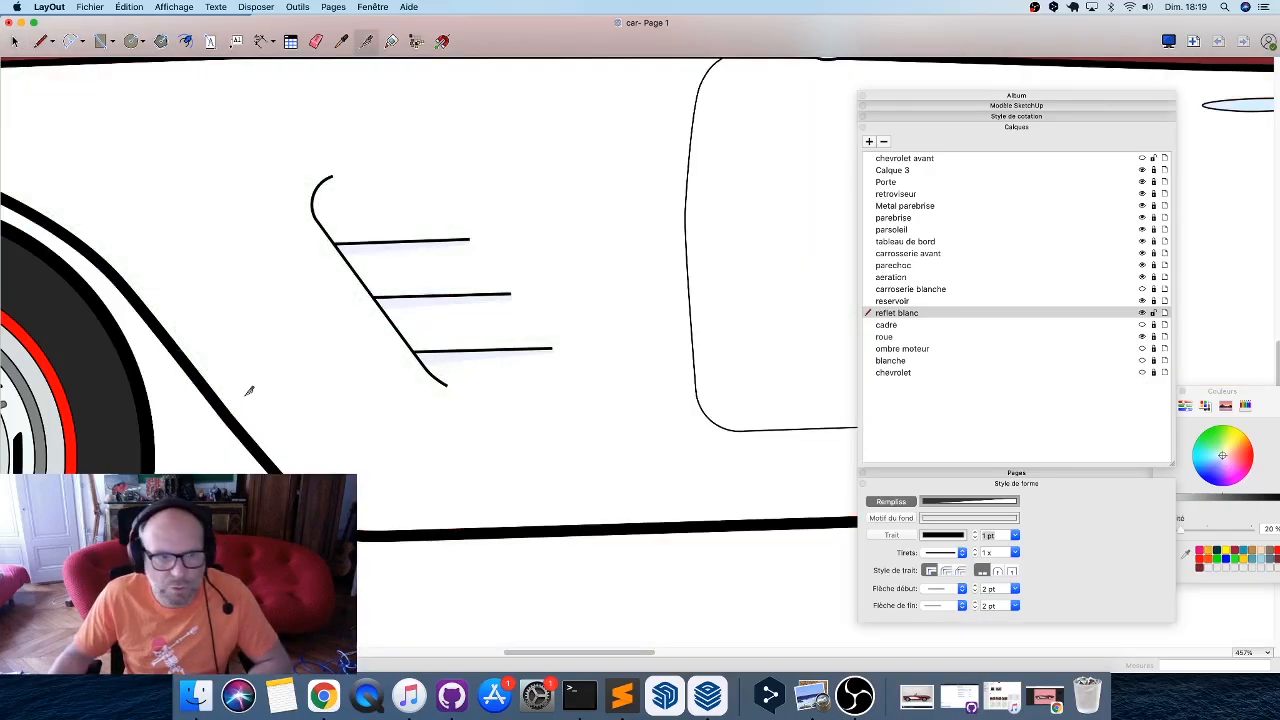
key("space")
left_click(623, 317)
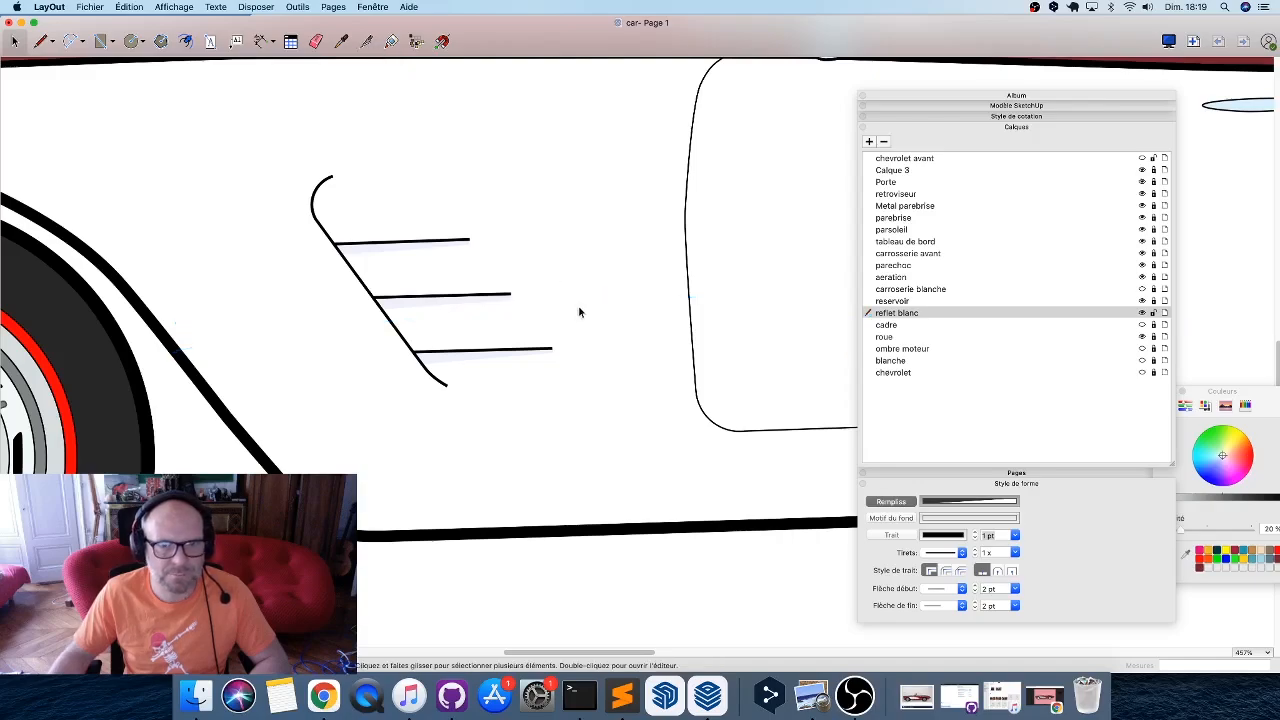
left_click(891, 535)
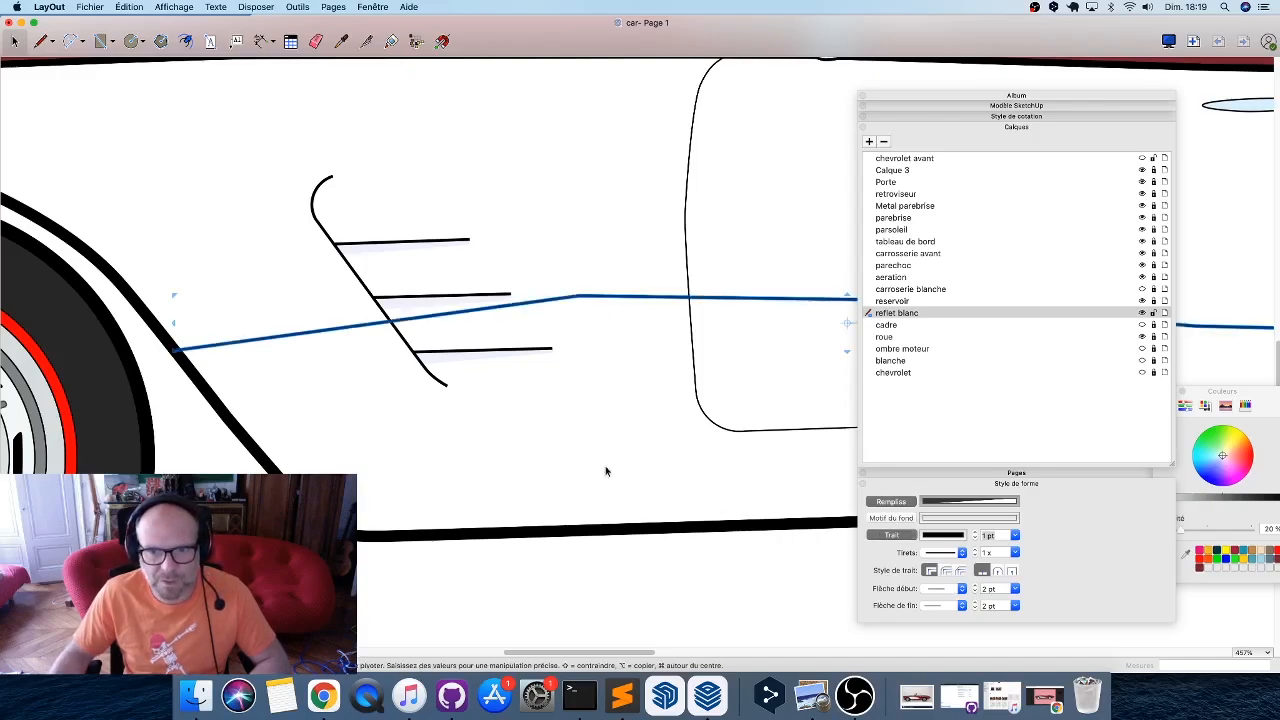
Split the copied body outline where the traced line meets both wheel arches and delete the part above the line.
left_click(365, 43)
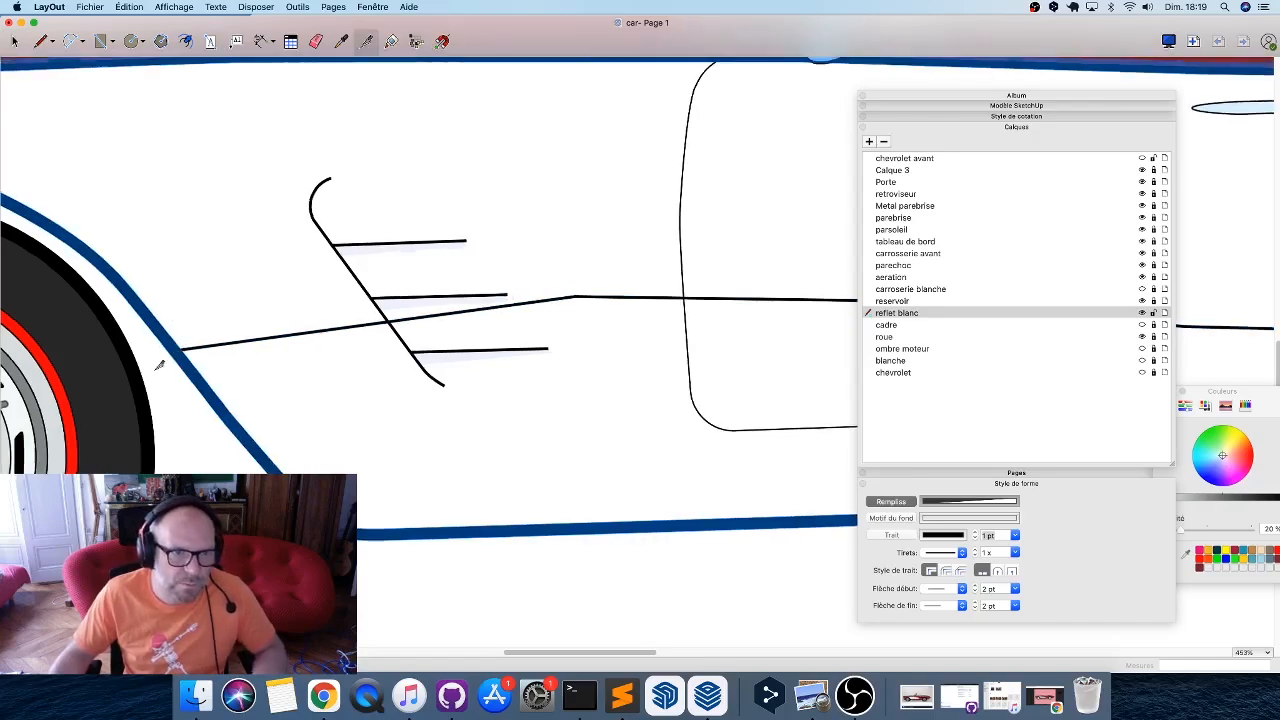
scroll(160, 366, "down", 10)
scroll(514, 352, "up", 5)
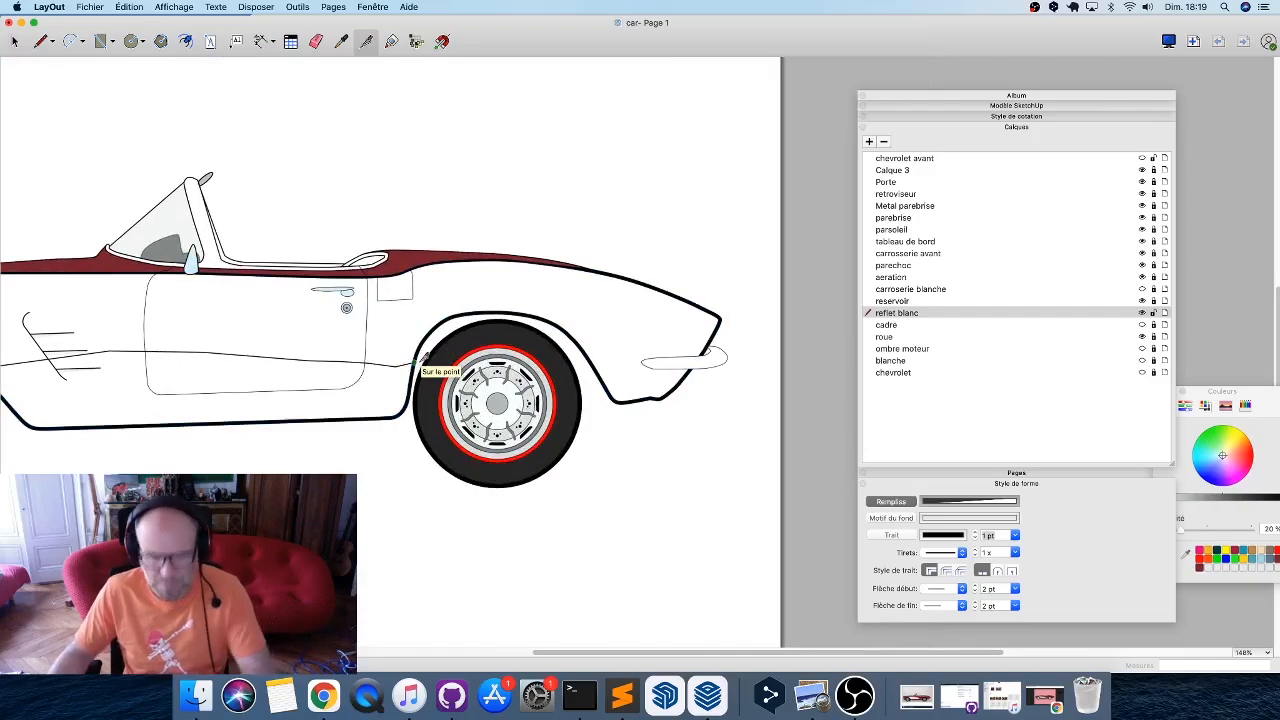
key("space")
left_click(429, 336)
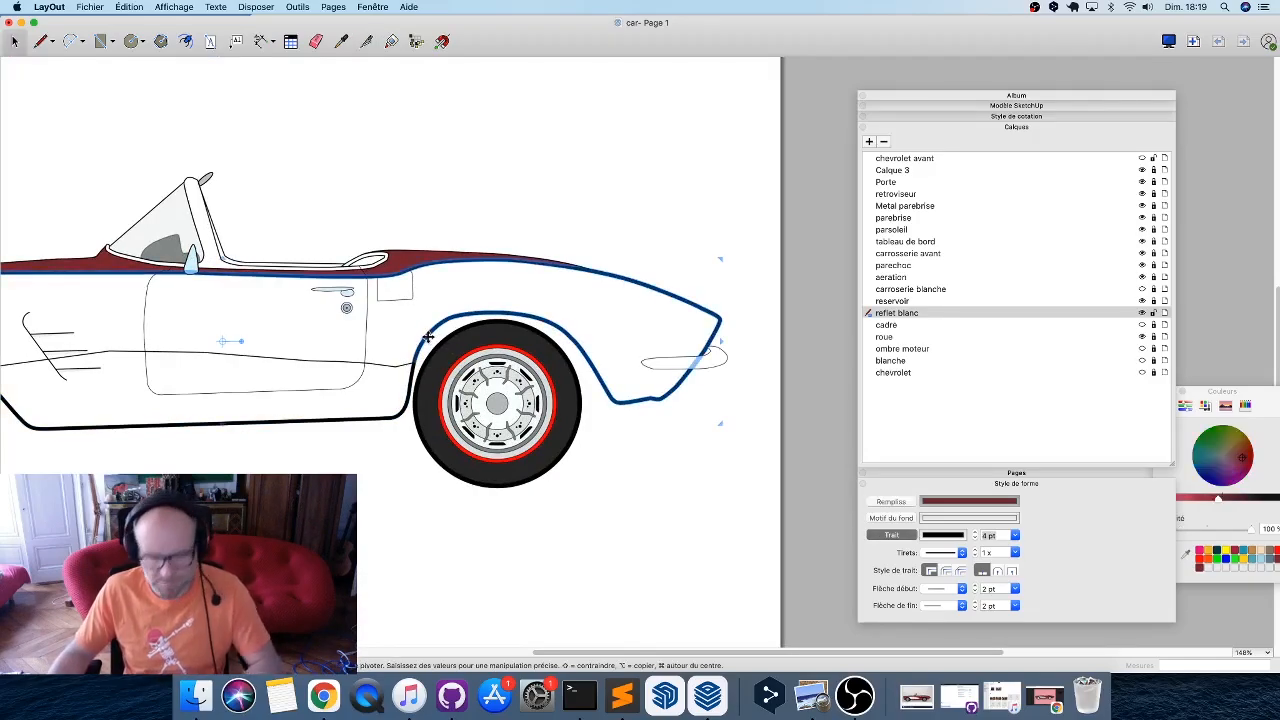
key("Delete")
Join the traced line with the remaining lower body outline into one closed reflection shape and show the cadre layer again.
left_click(391, 41)
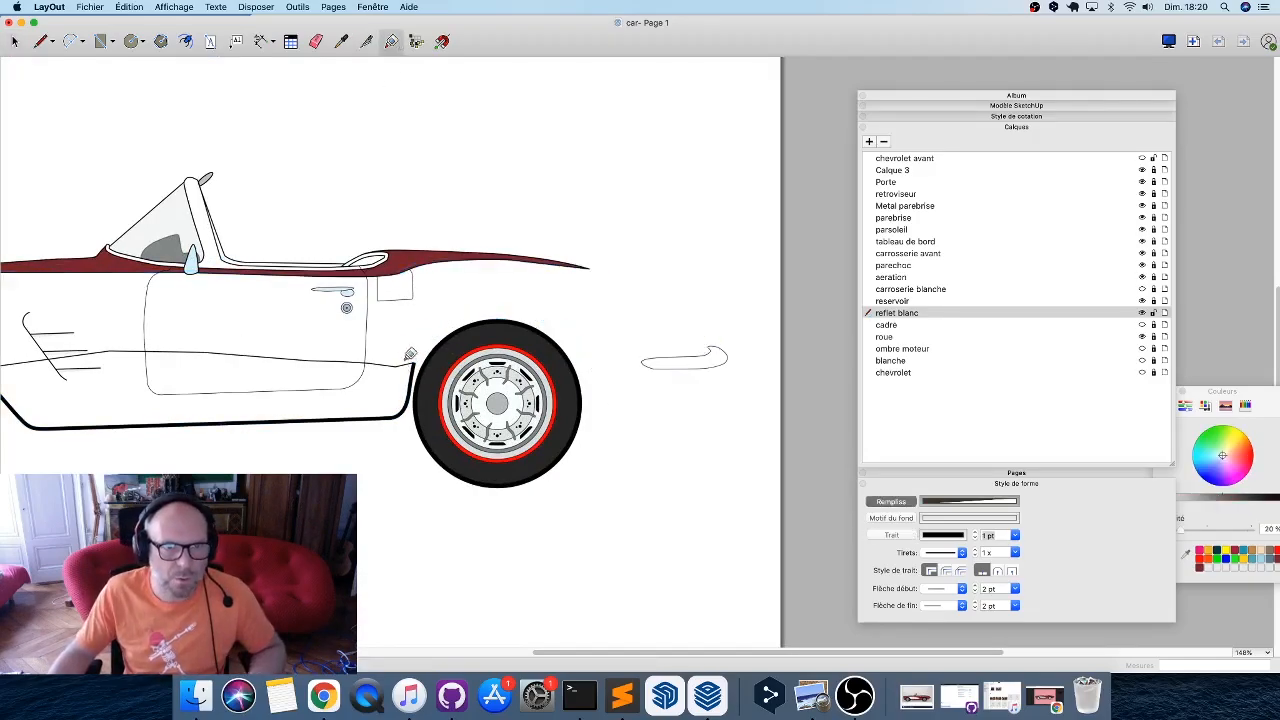
scroll(500, 400, "left", 5)
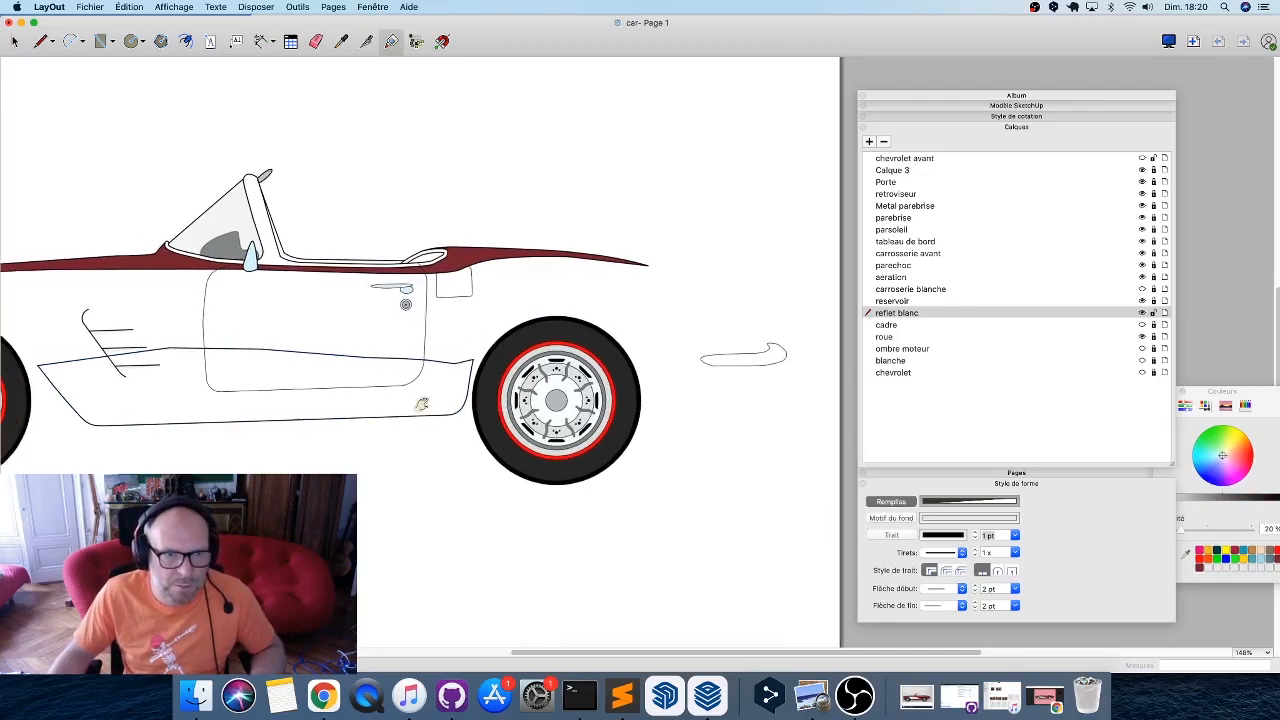
left_click(1141, 325)
key("space")
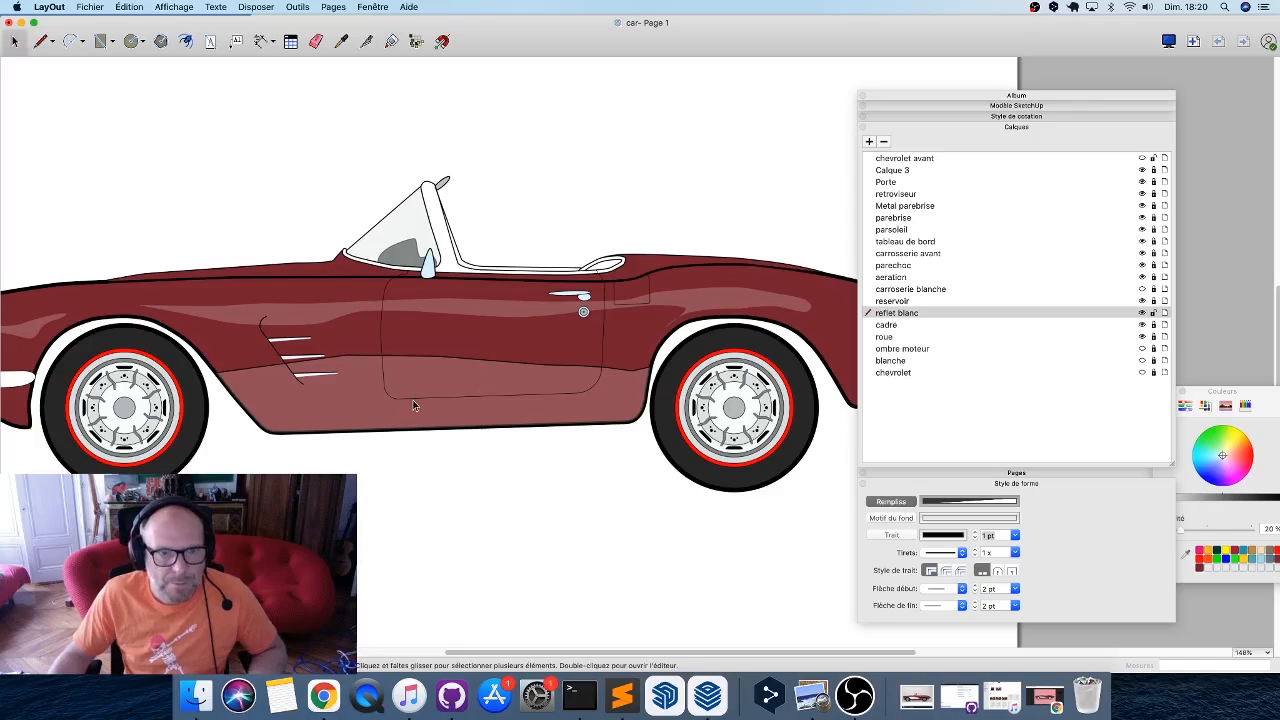
Set the lower reflection shape's stroke width to 0.25 pt and deselect it.
left_click(638, 407)
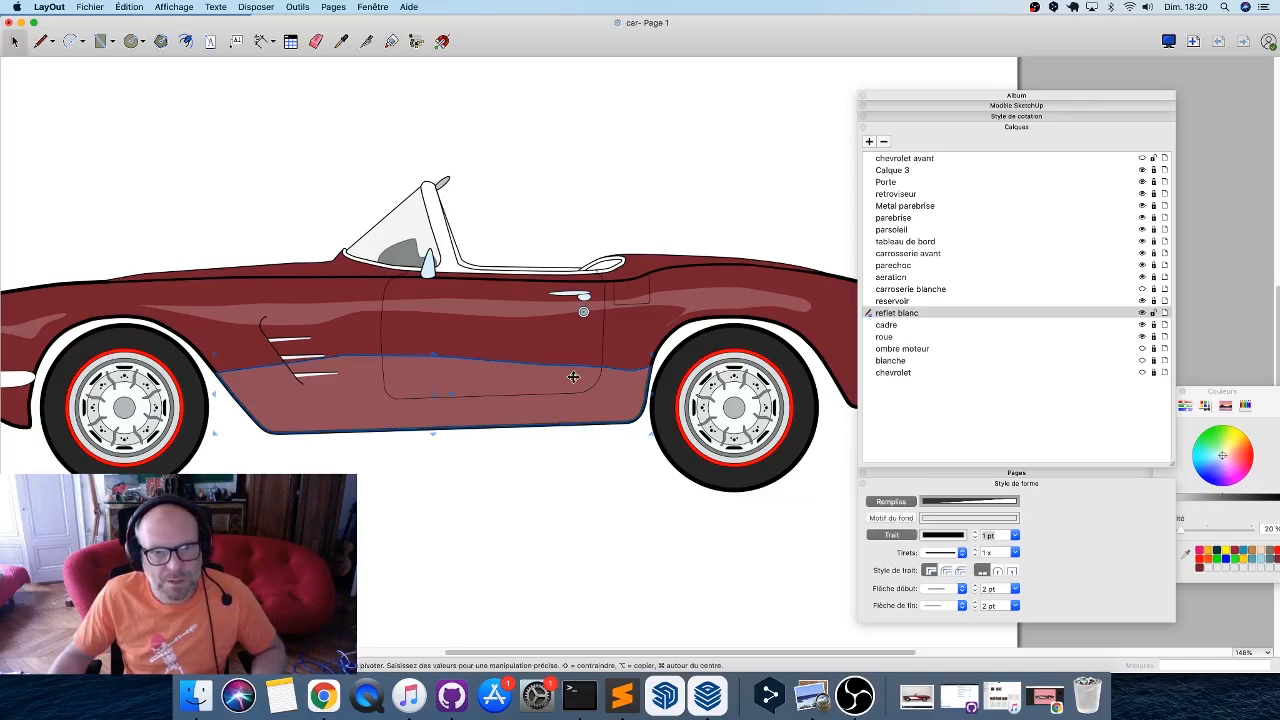
left_click(994, 537)
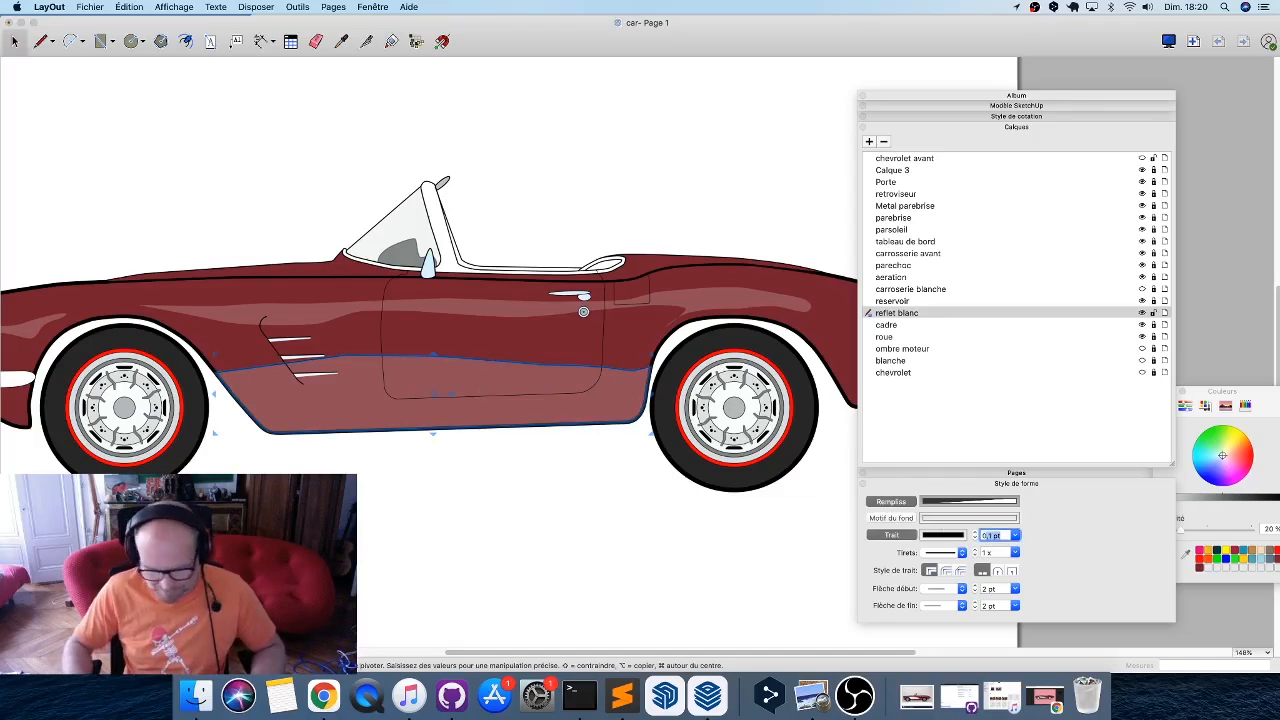
key("Return")
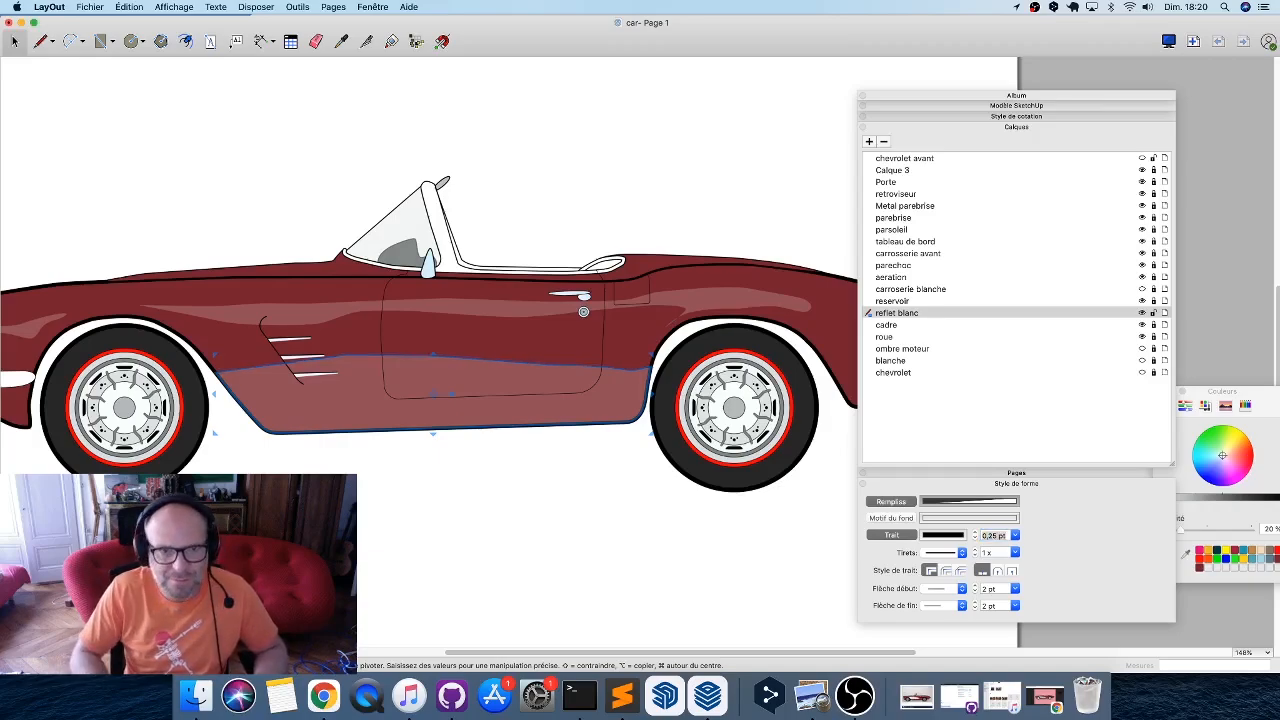
left_click(549, 500)
scroll(538, 478, "down", 3)
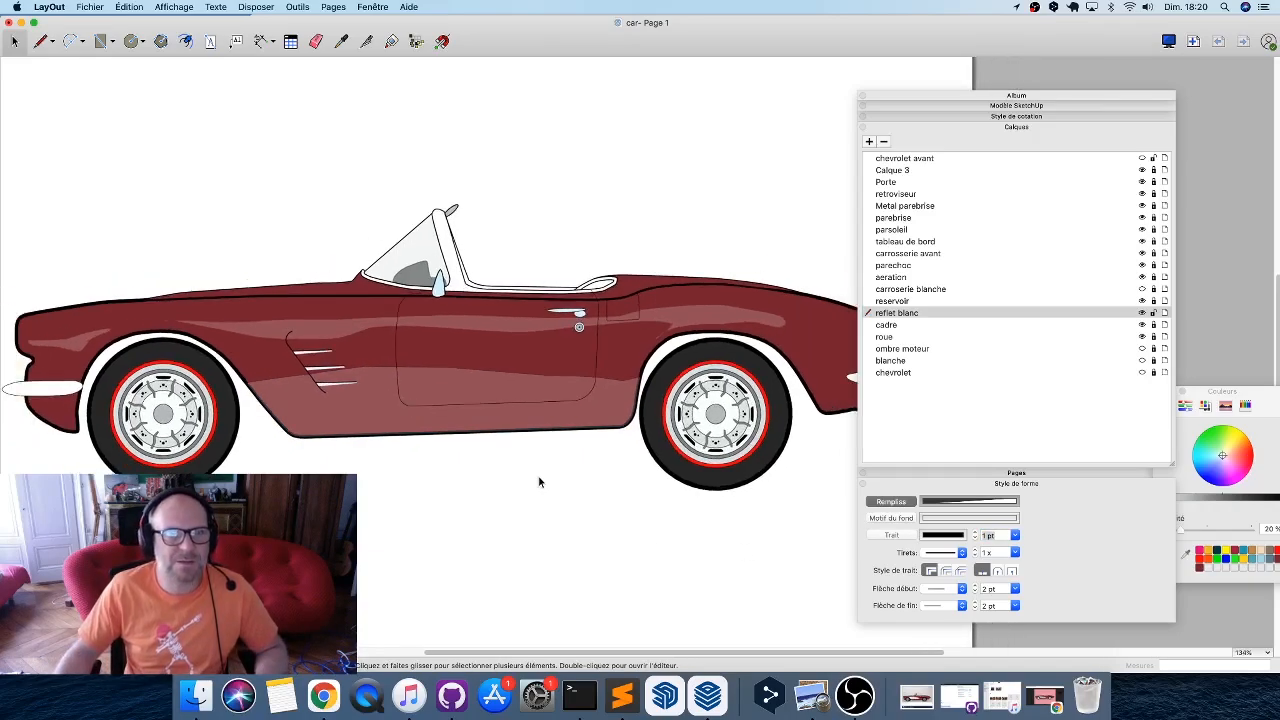
scroll(538, 480, "down", 2)
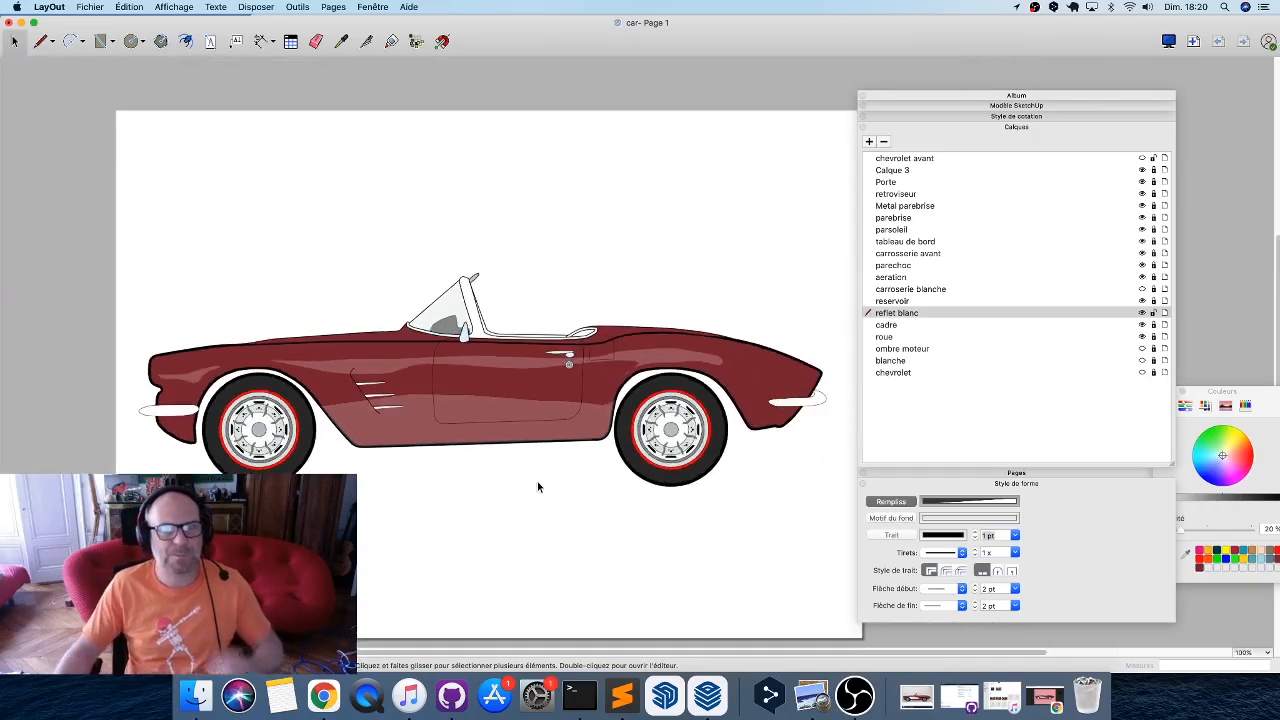
Reshape the upper edge of the lower body reflection into a gentle wave by moving its curve points near the air vents and door.
left_click(446, 404)
scroll(406, 407, "up", 10)
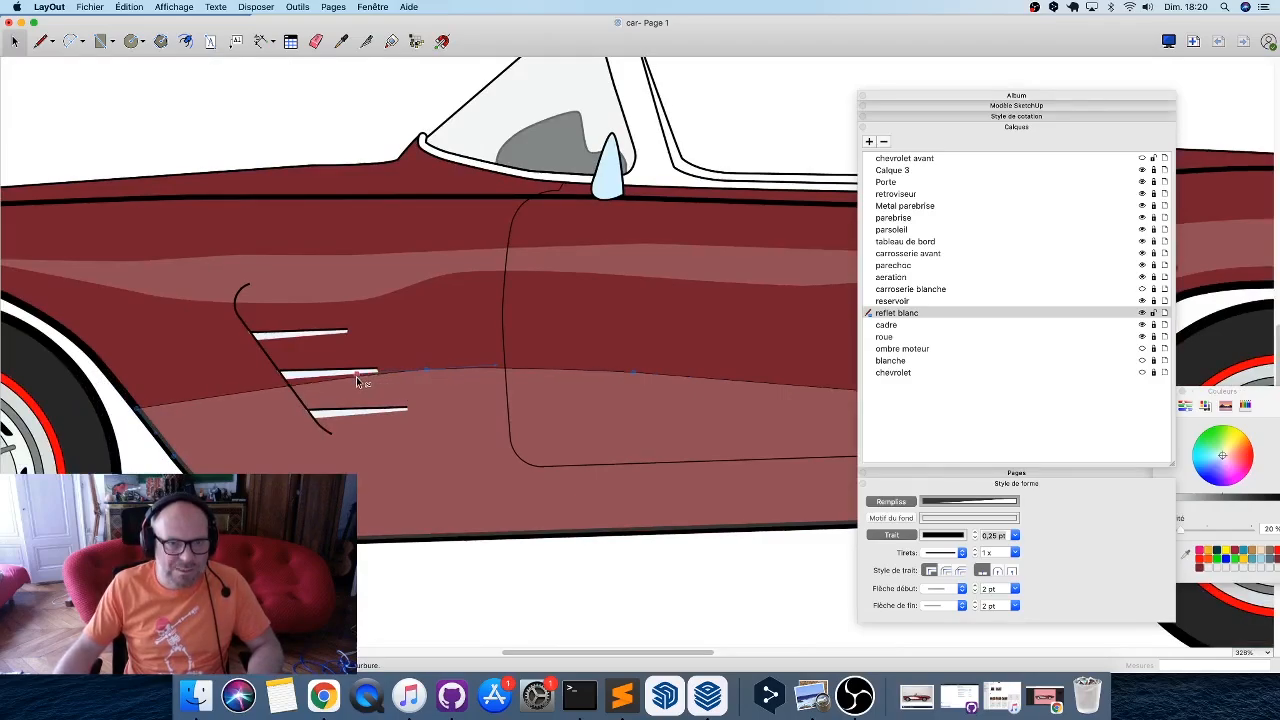
left_click_drag(423, 374, 427, 389)
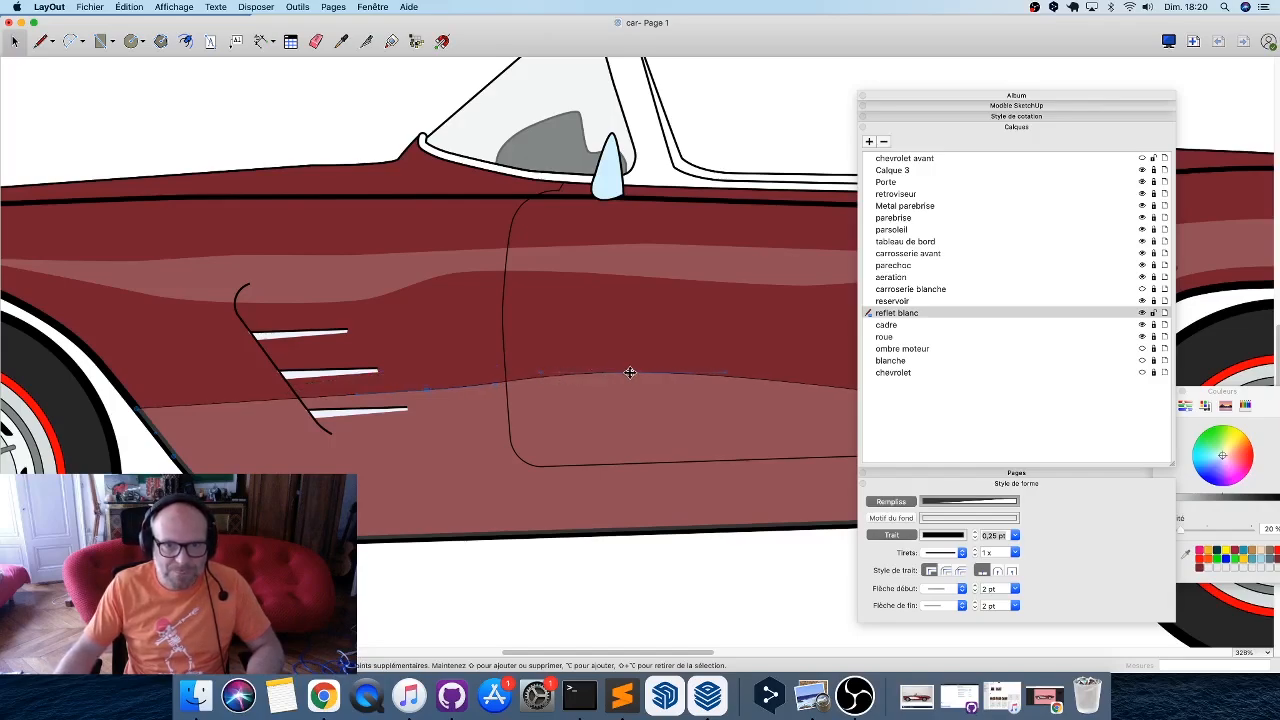
left_click_drag(631, 371, 670, 406)
scroll(594, 371, "right", 8)
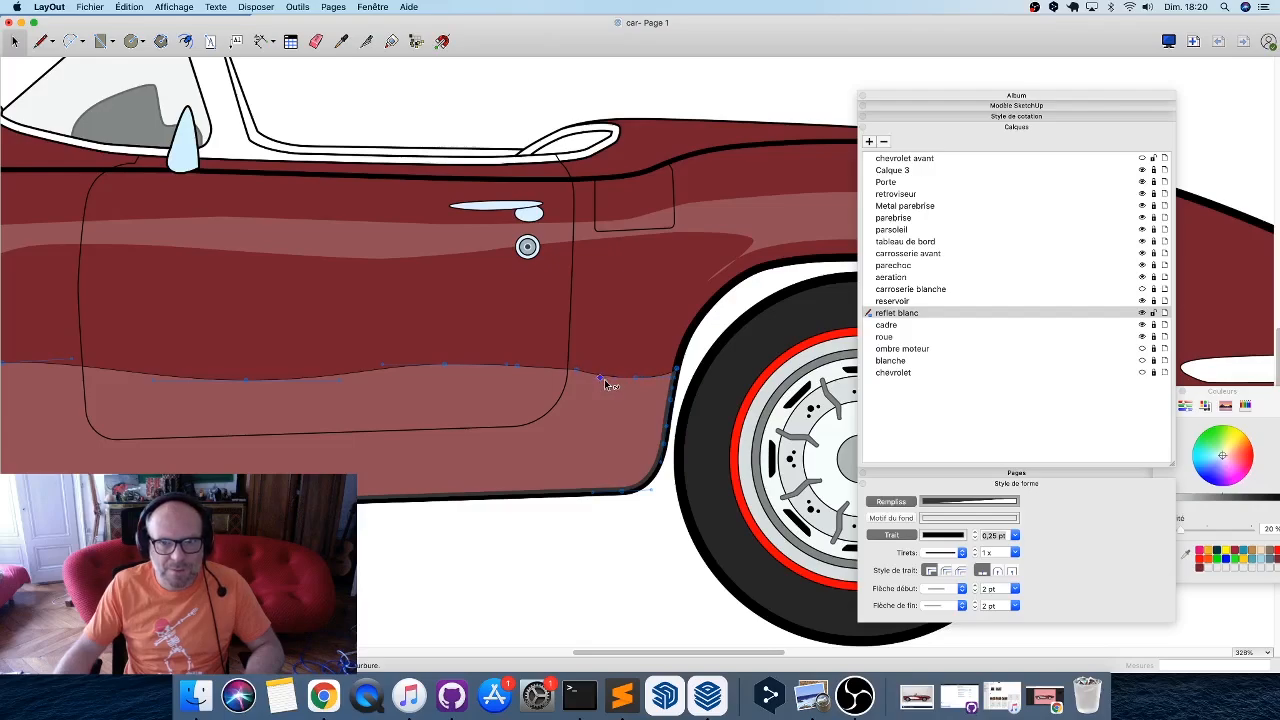
Finish editing the lower reflection and show the carroserie blanche and ombre moteur layers.
left_click(1142, 289)
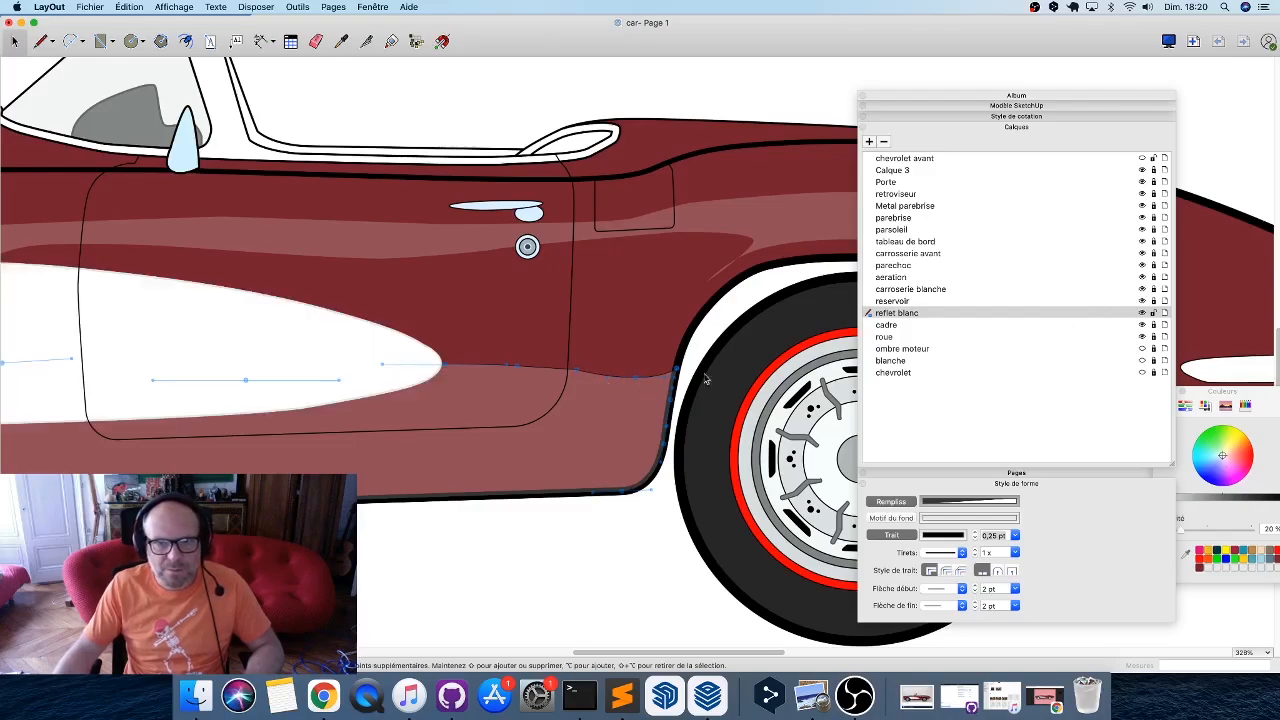
scroll(549, 360, "down", 5)
middle_click_drag(482, 378, 634, 400)
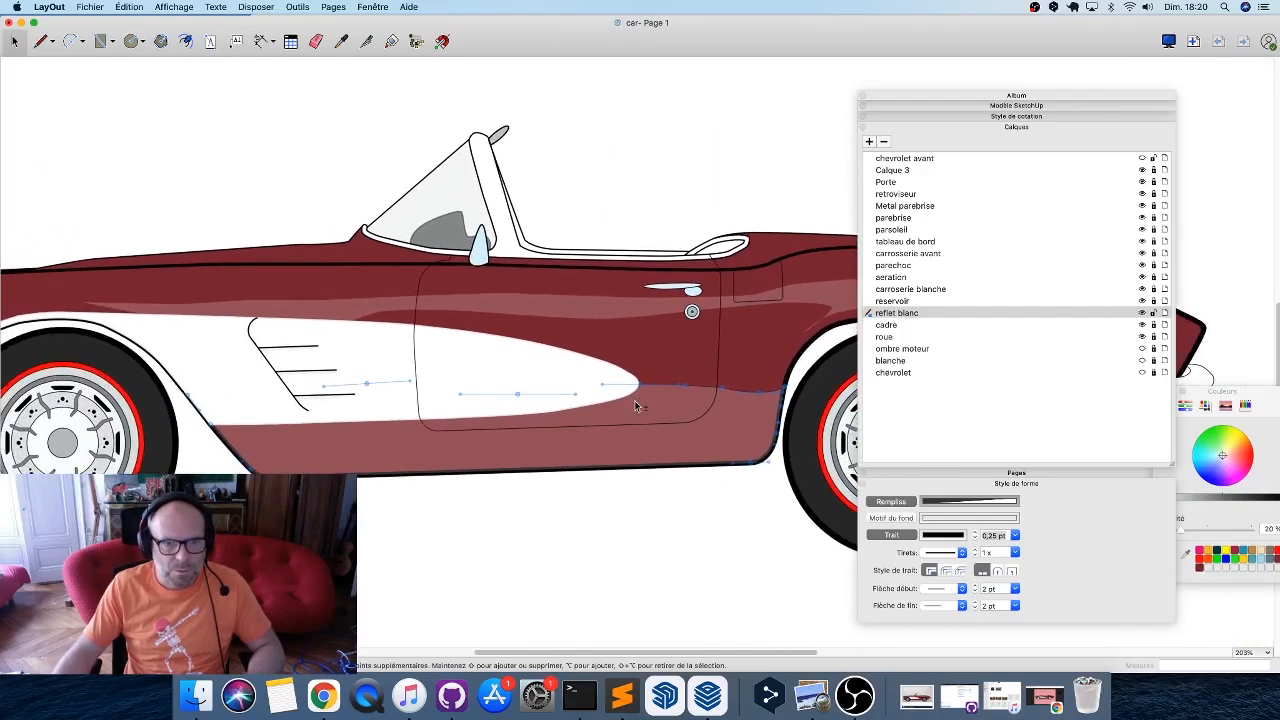
left_click(397, 502)
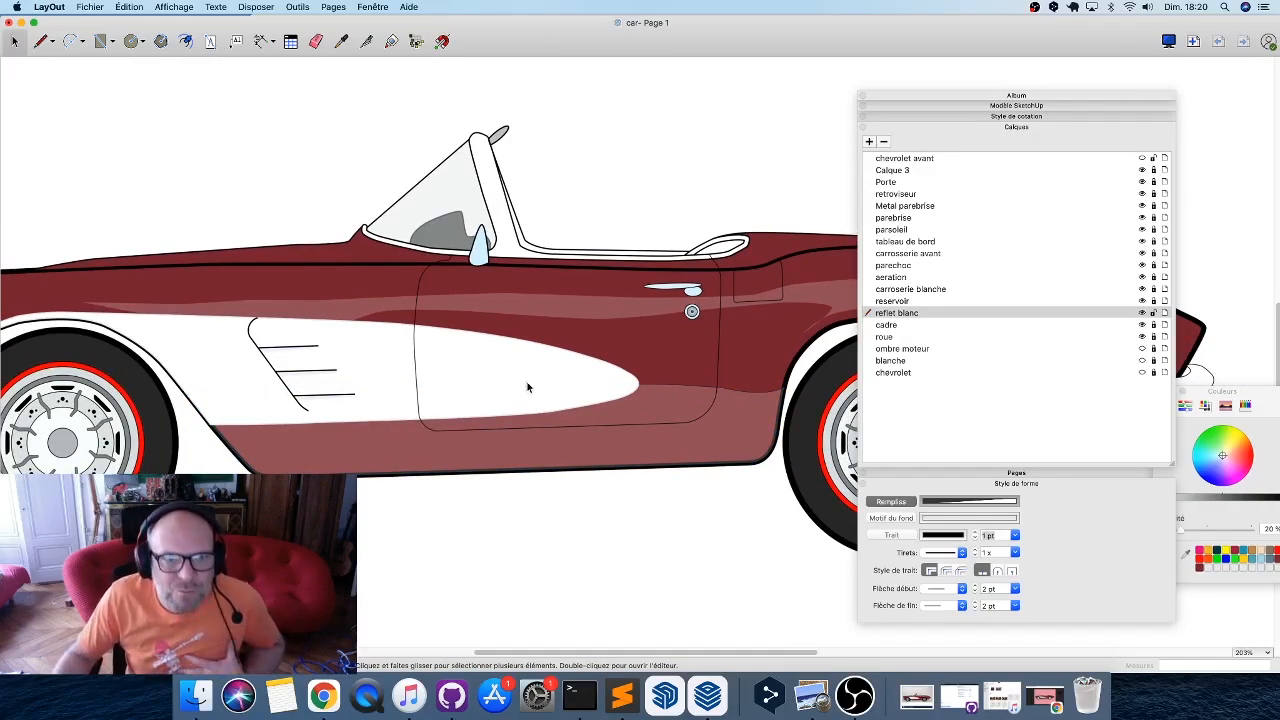
scroll(588, 423, "down", 2)
scroll(598, 411, "down", 1)
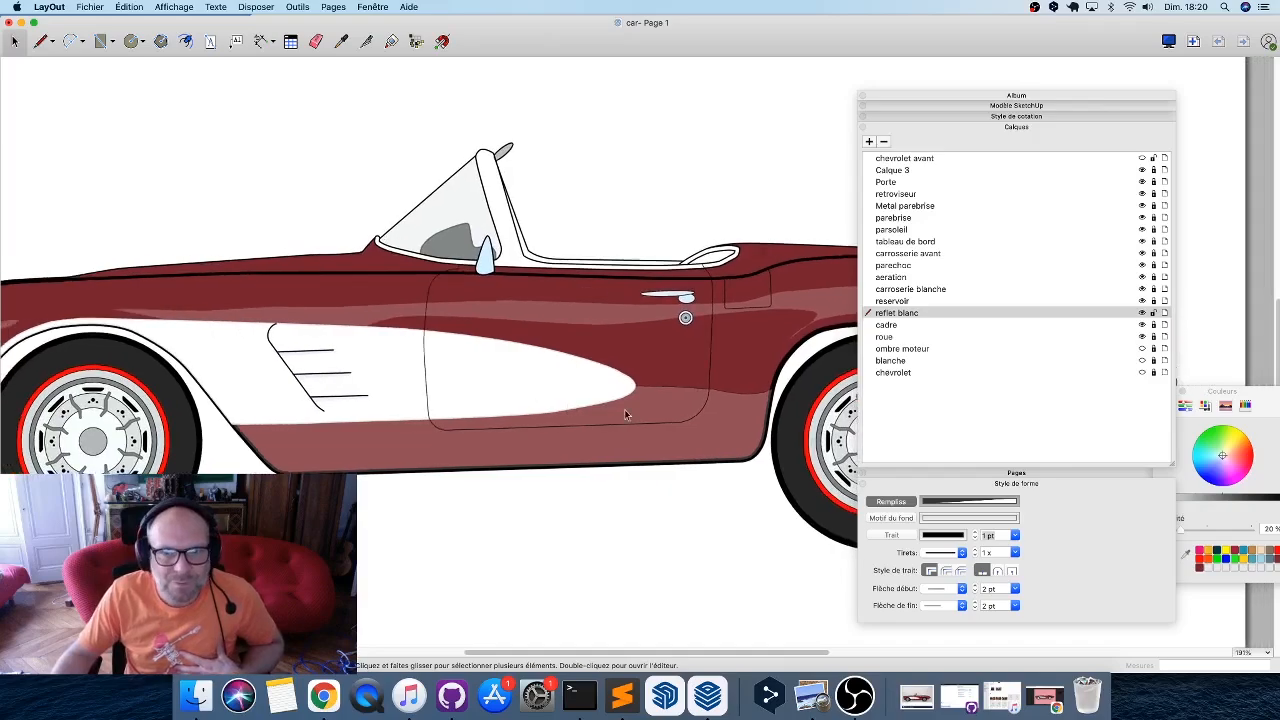
left_click(1142, 348)
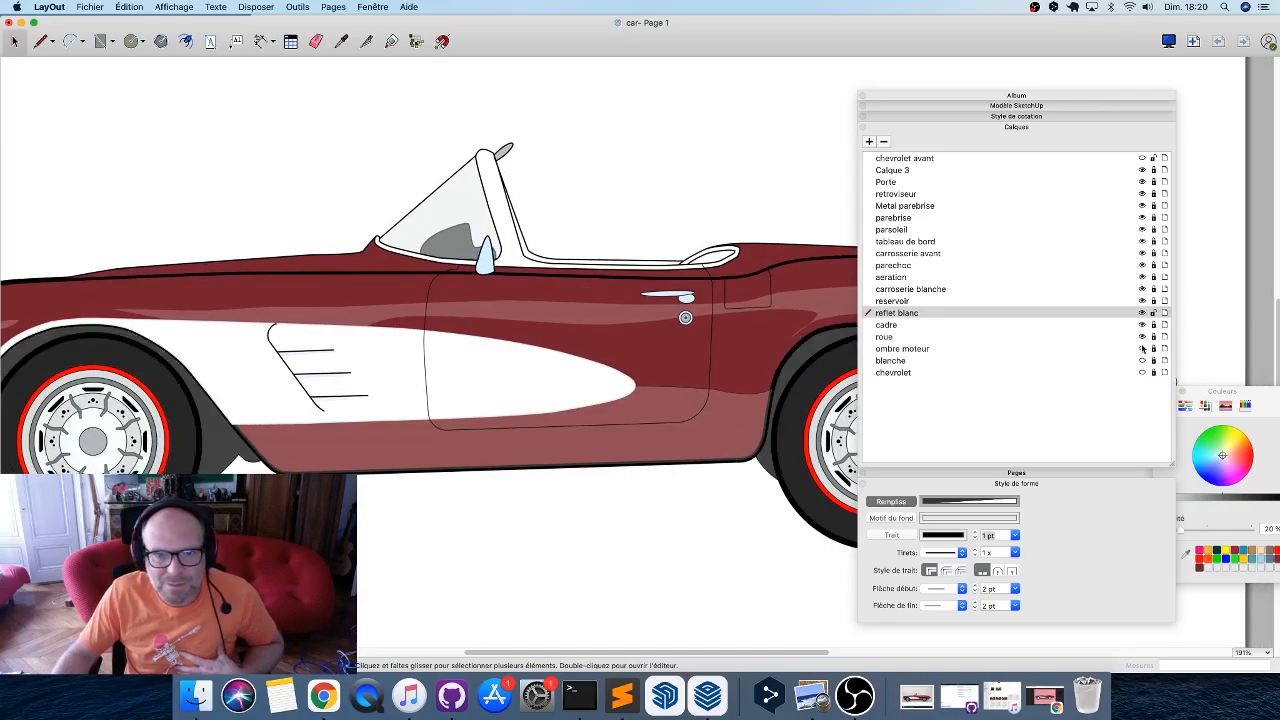
scroll(478, 487, "down", 5)
scroll(478, 487, "up", 5)
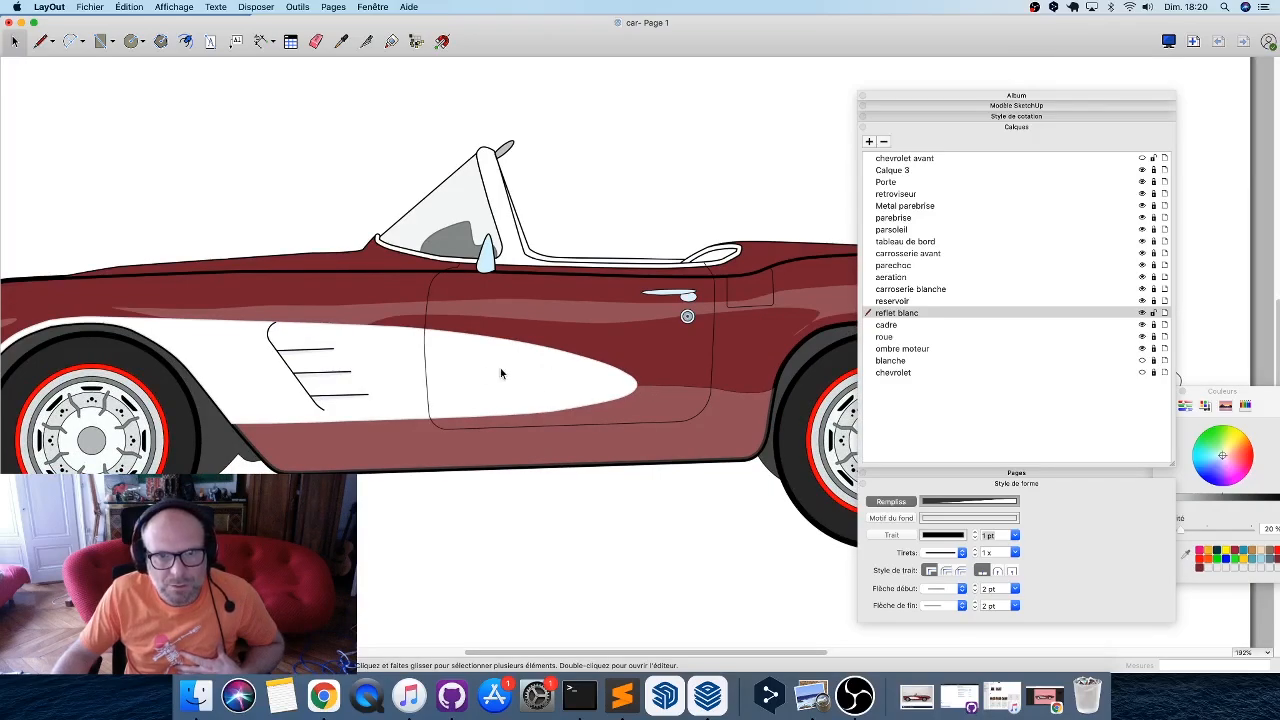
Unlock and activate the carroserie blanche layer and tint its white side panel a very light grey.
left_click(985, 291)
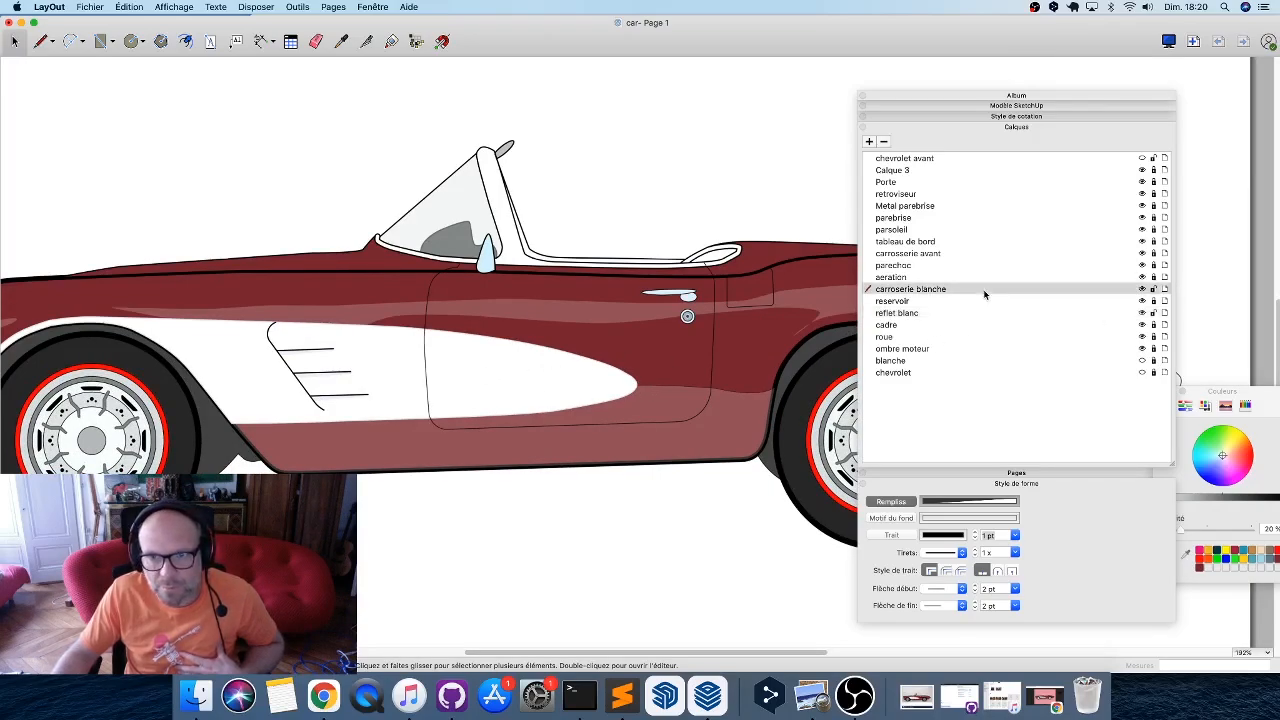
left_click_drag(1268, 393, 1202, 331)
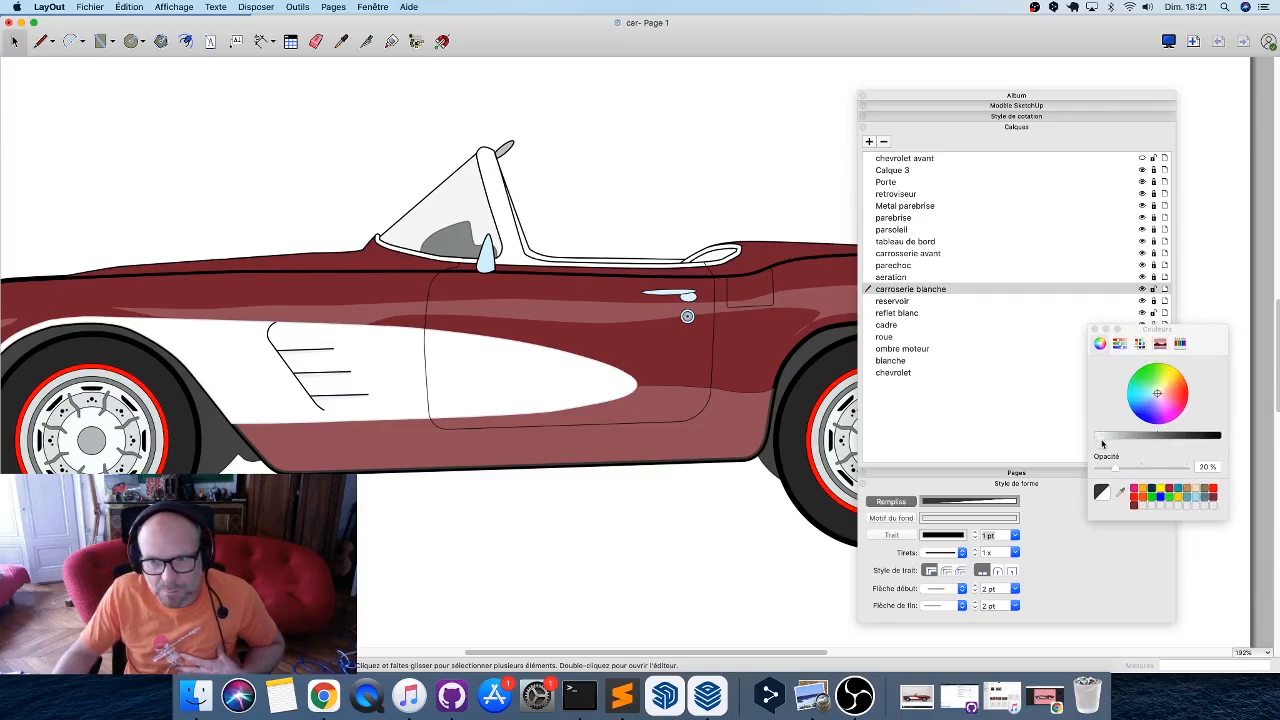
left_click(576, 365)
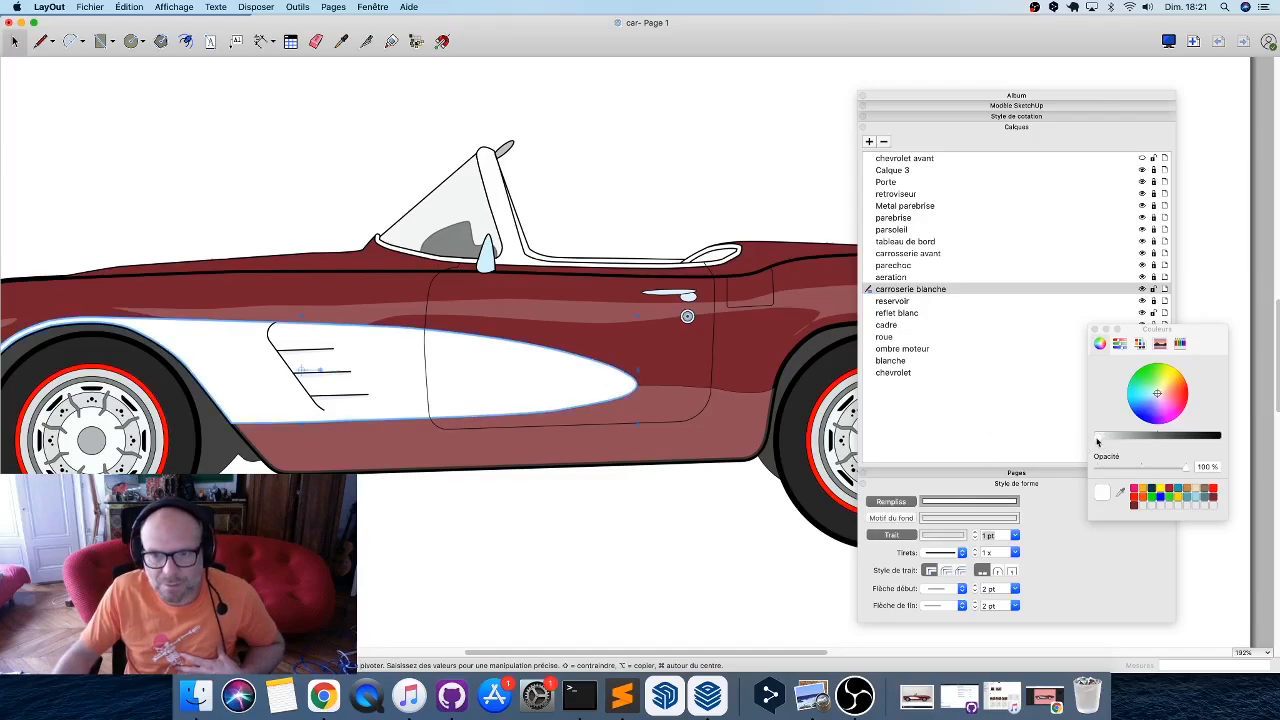
mouse_move(1097, 442)
left_mouse_down()
mouse_move(1157, 436)
mouse_move(1100, 437)
left_mouse_up()
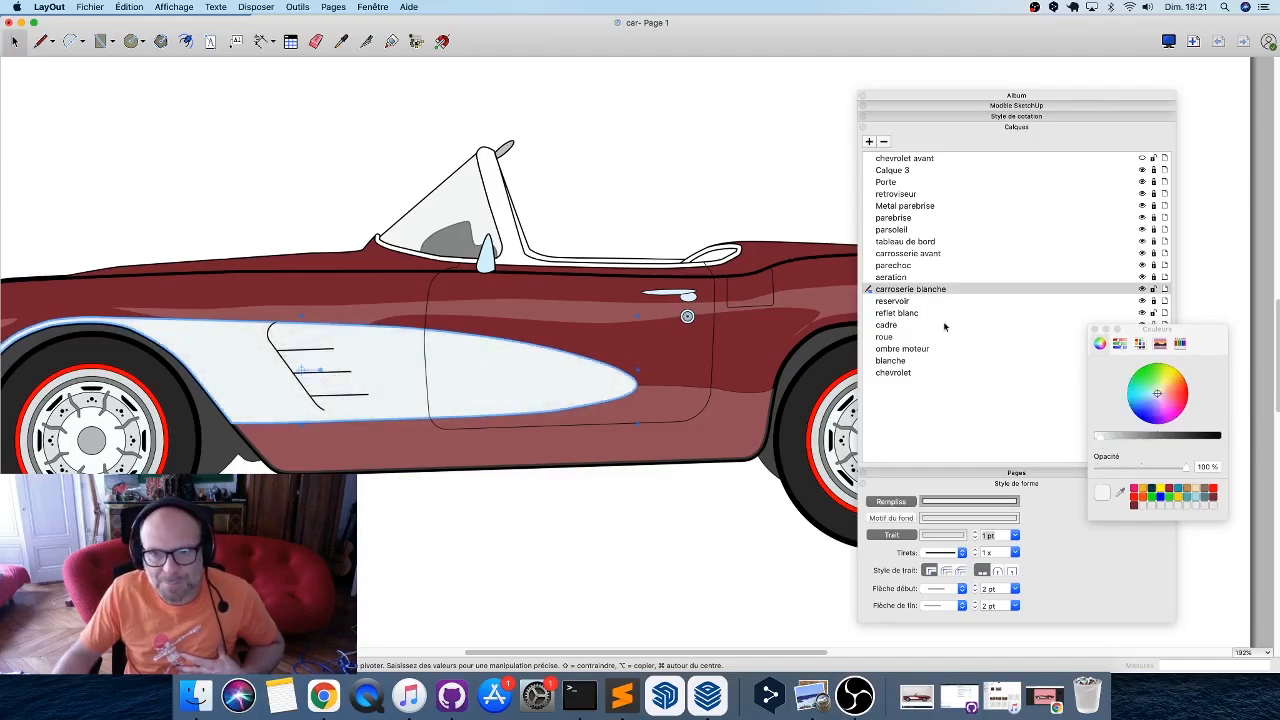
Move the reflet blanc layer above the carroserie blanche layer in the layer order.
left_click(918, 312)
left_click_drag(911, 316, 914, 292)
left_click(1218, 393)
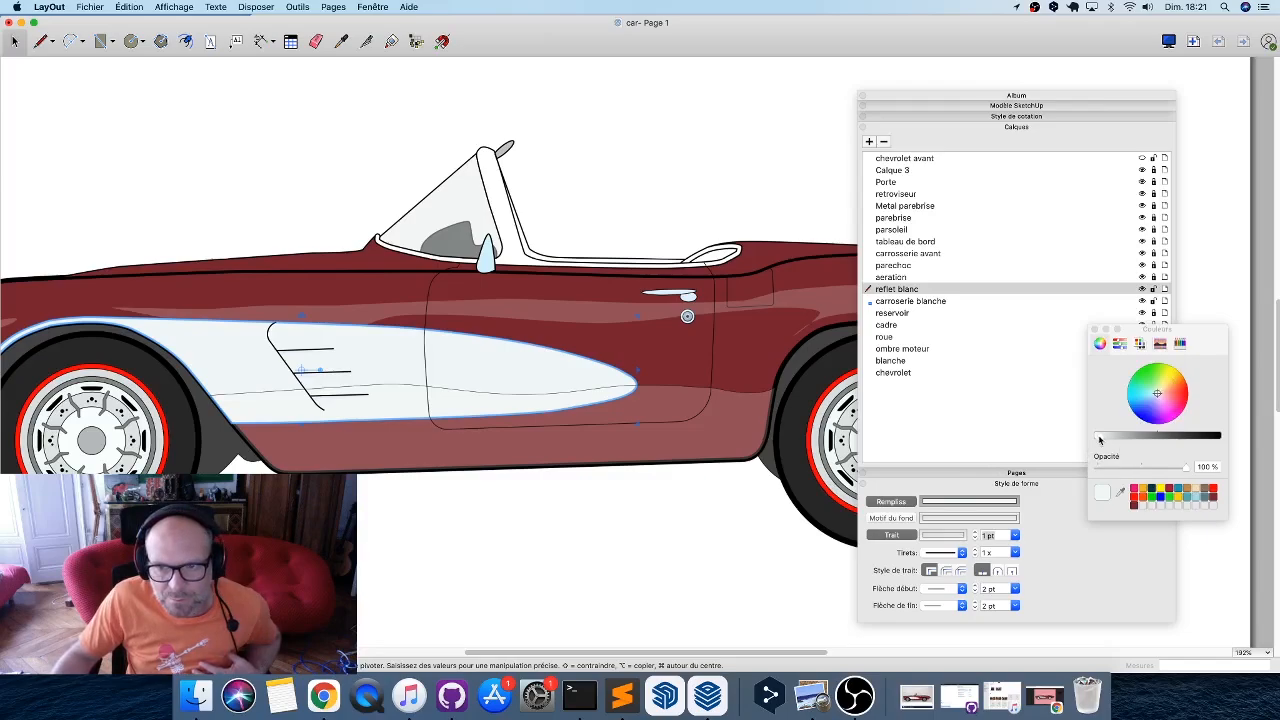
Darken the fill of the white side panel to a light grey so the reflection stands out on it.
mouse_move(1100, 440)
left_mouse_down()
mouse_move(1182, 440)
mouse_move(1109, 447)
left_mouse_up()
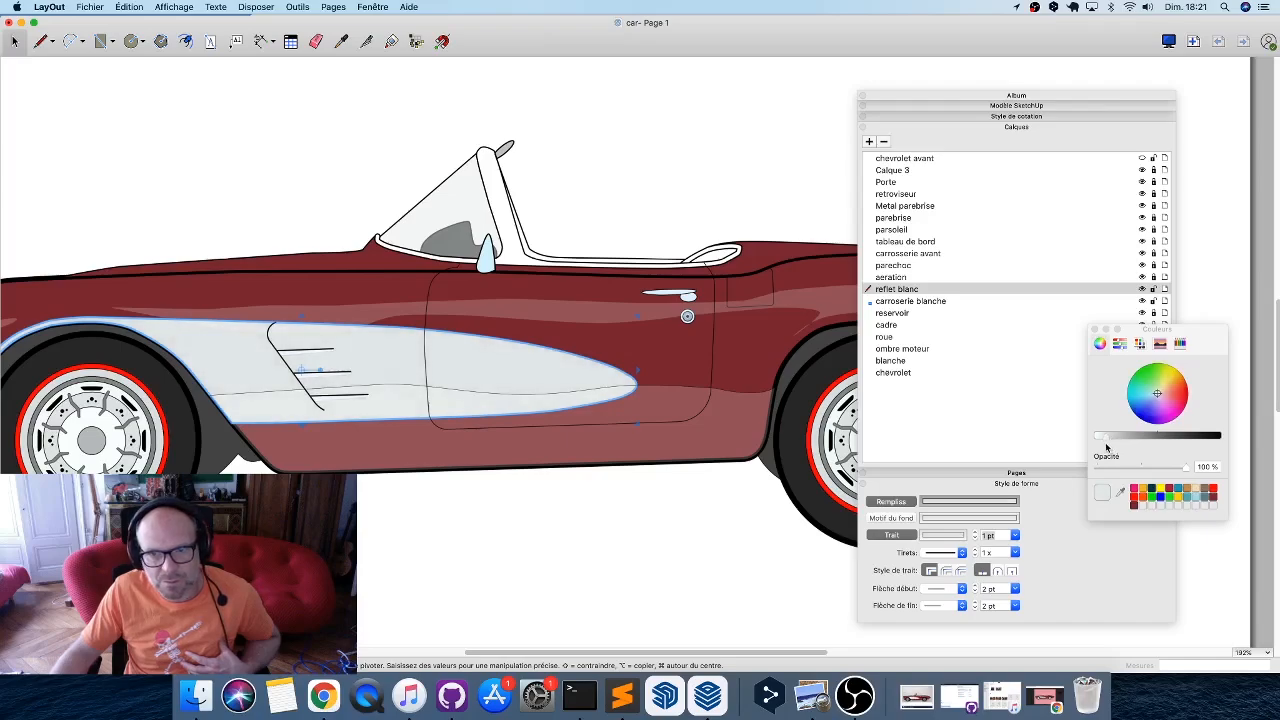
left_click(598, 578)
scroll(618, 578, "down", 2)
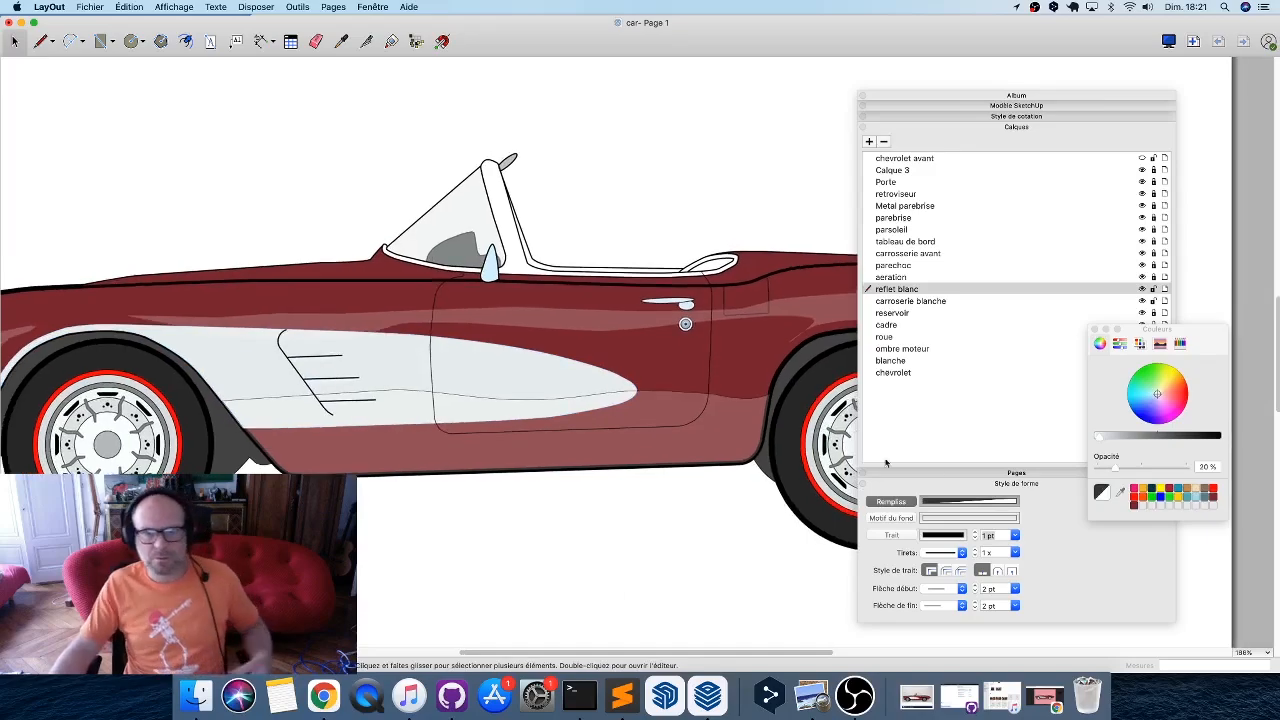
left_click(483, 353)
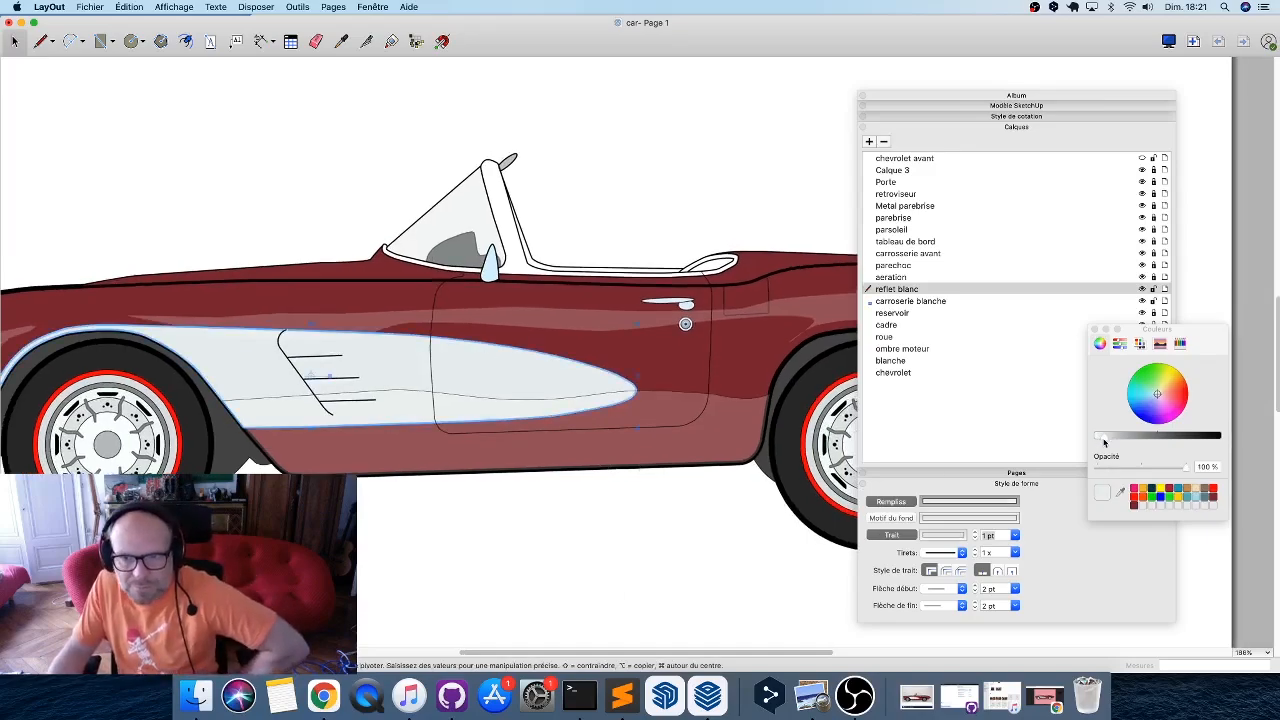
left_click_drag(1106, 441, 1114, 442)
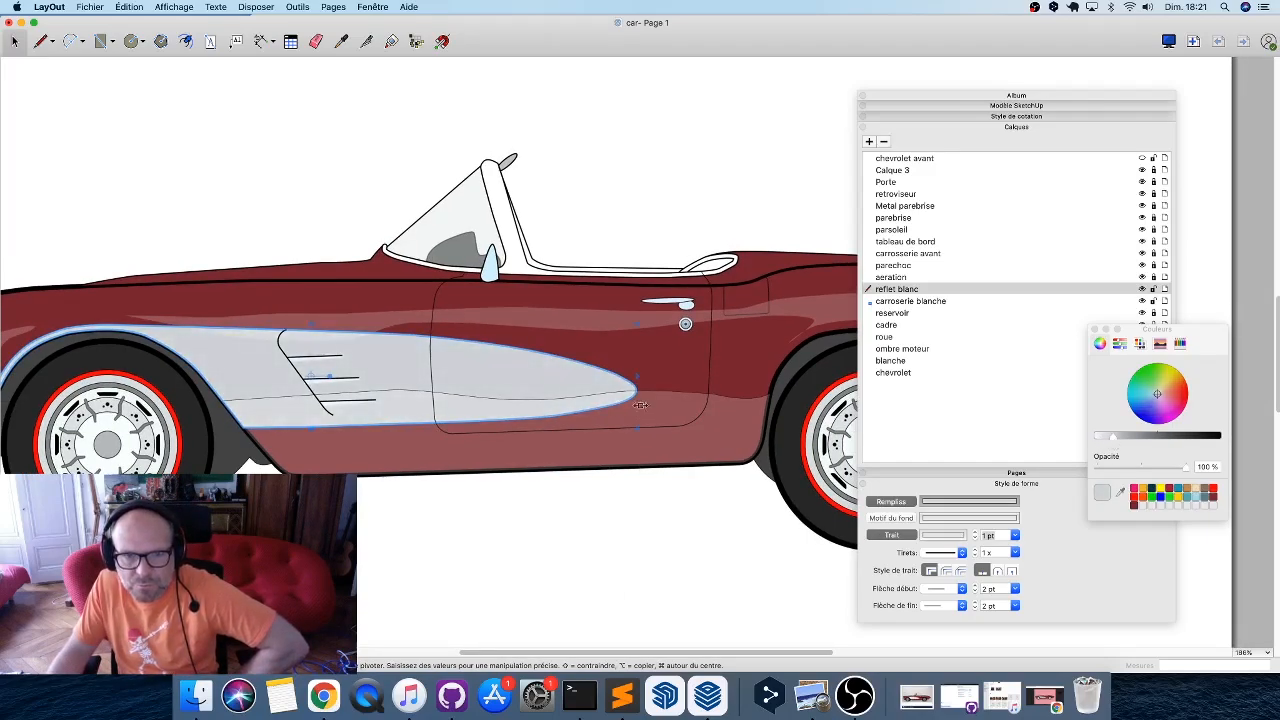
Raise the fill opacity of the lower body reflection to 36 % and deselect it.
left_click(650, 404)
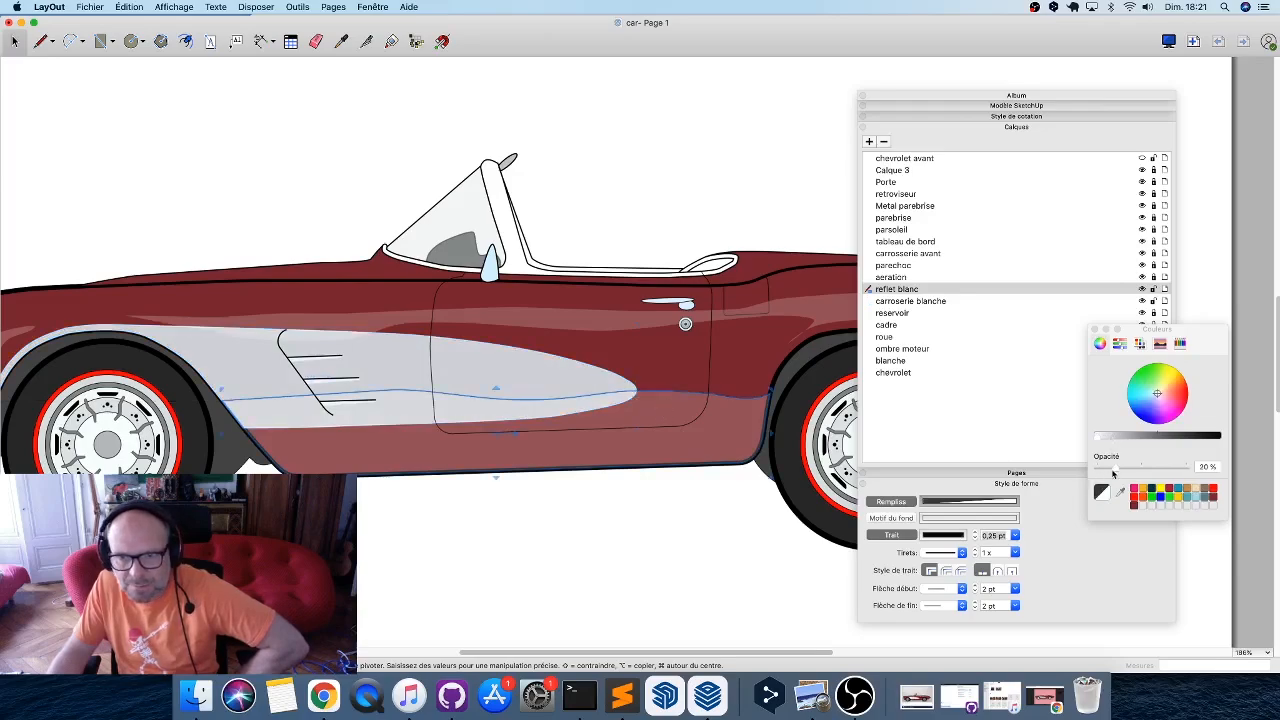
left_click_drag(1113, 472, 1132, 472)
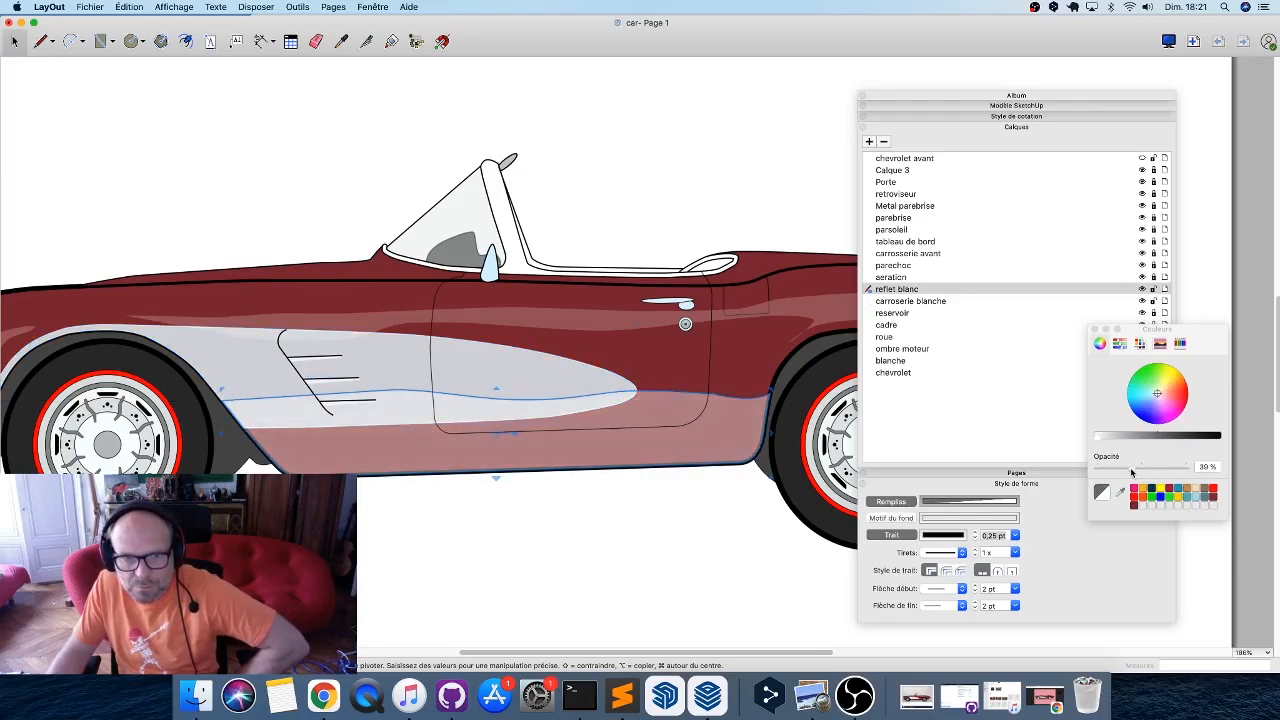
left_click(663, 537)
Turn off the stroke of the lower body reflection shape and deselect it.
scroll(623, 560, "down", 5)
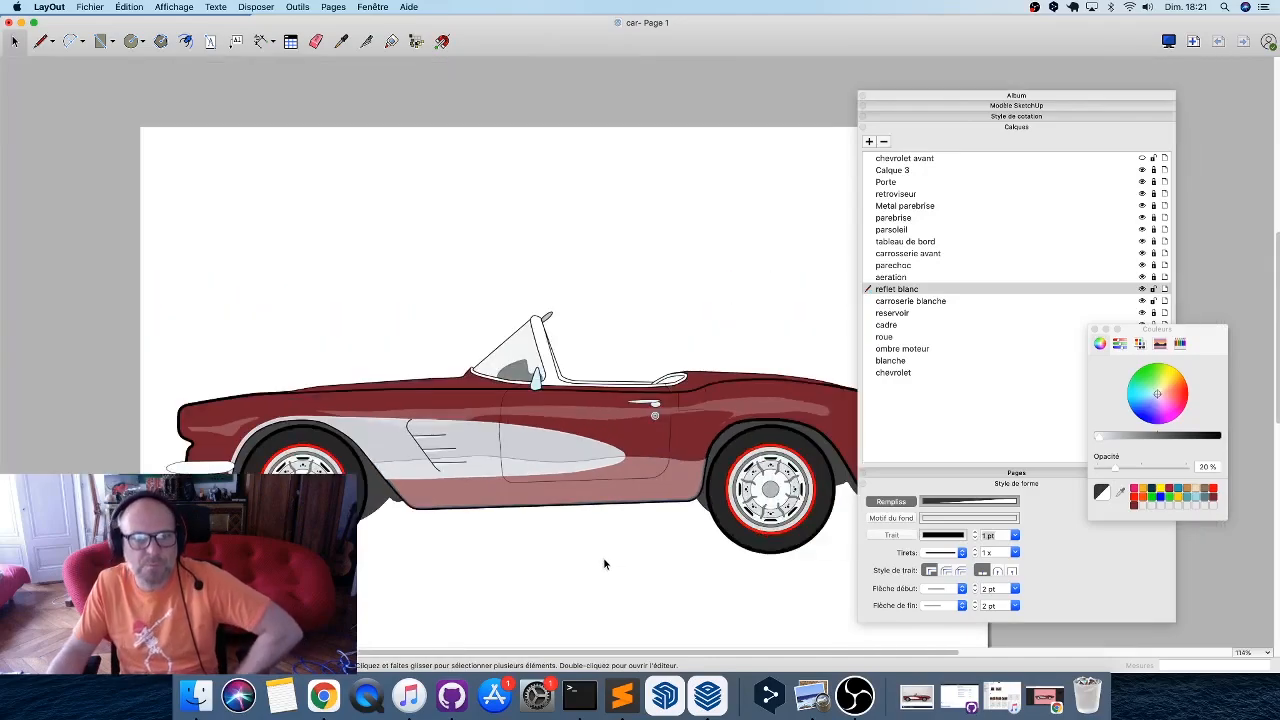
scroll(603, 564, "down", 3)
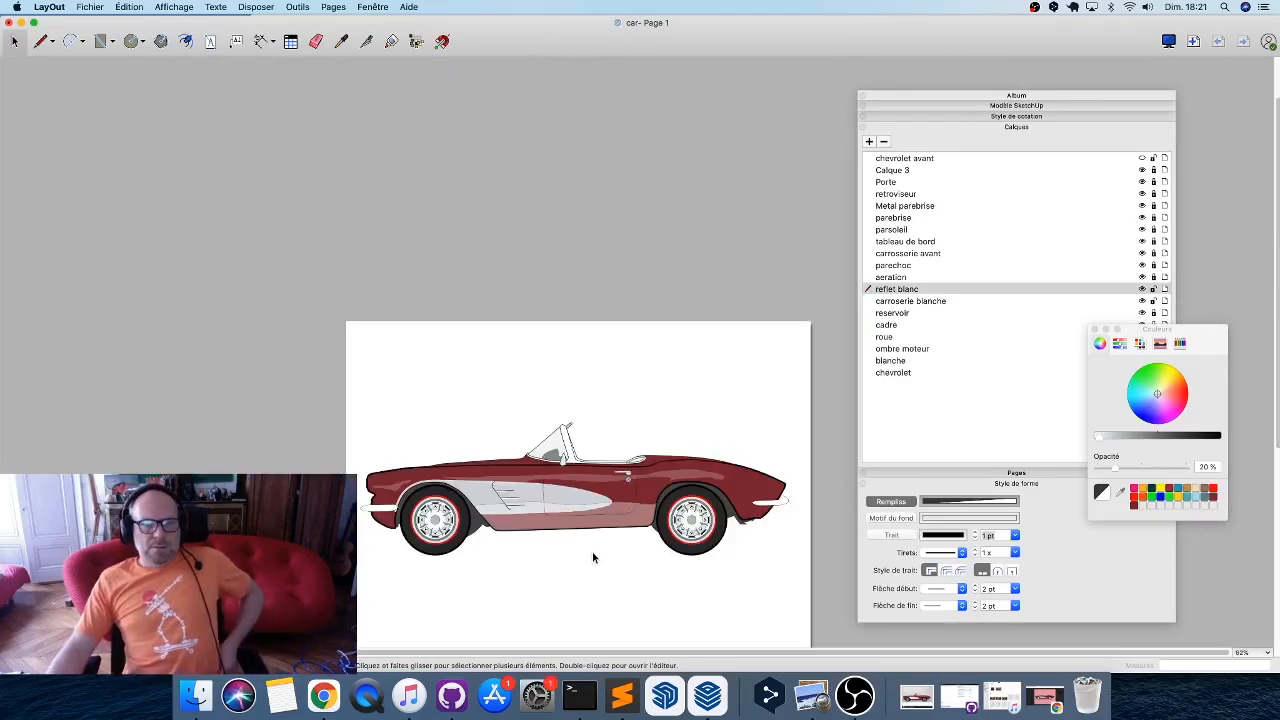
scroll(593, 559, "up", 2)
scroll(566, 540, "up", 1)
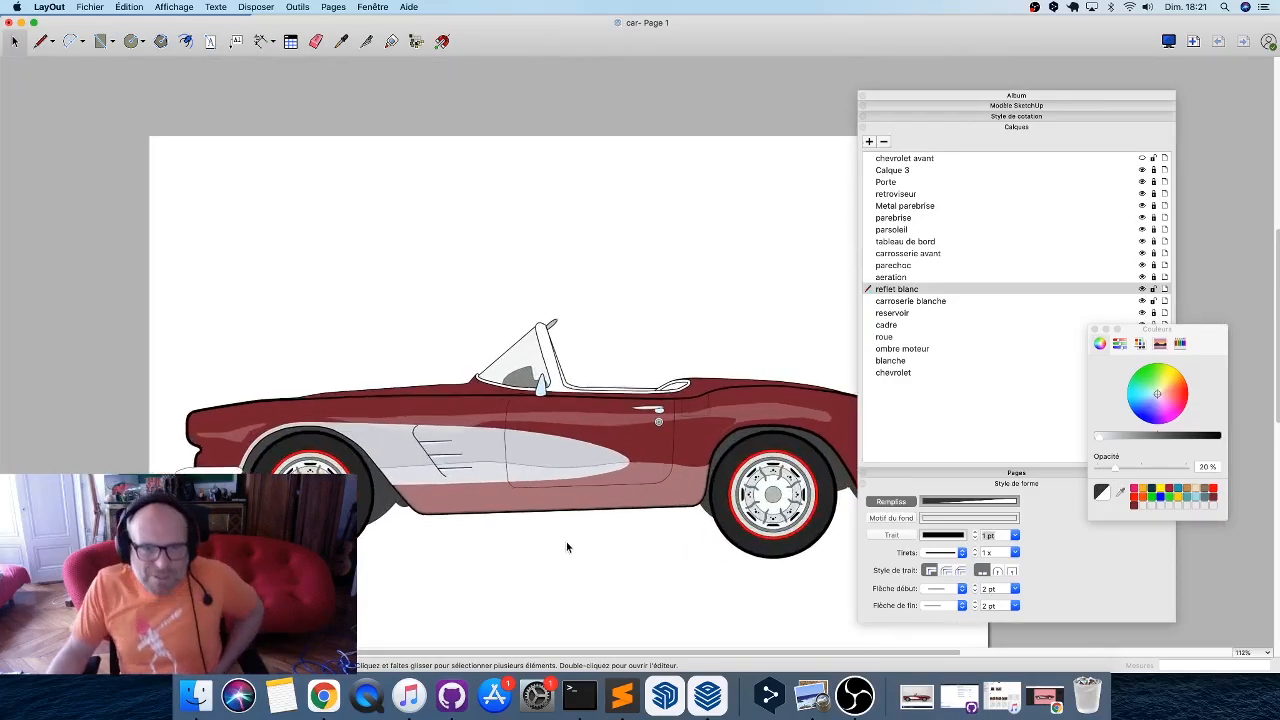
left_click(474, 469)
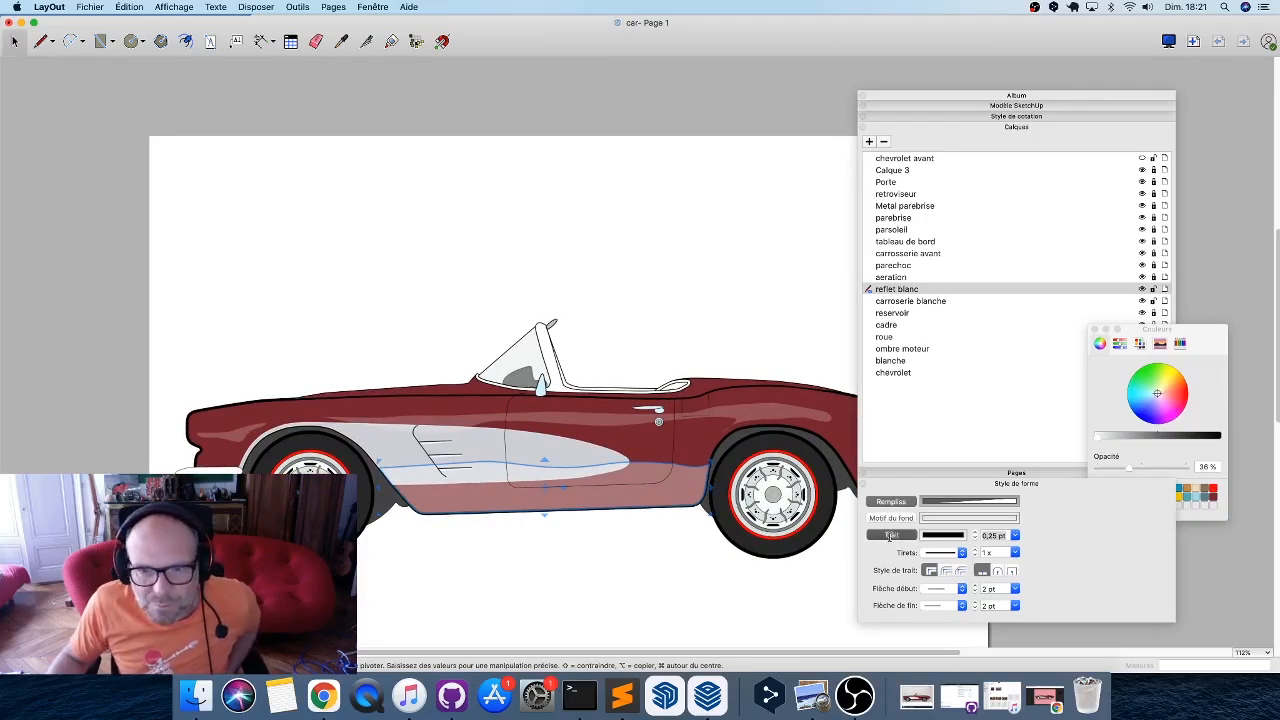
left_click(533, 589)
scroll(564, 568, "down", 2)
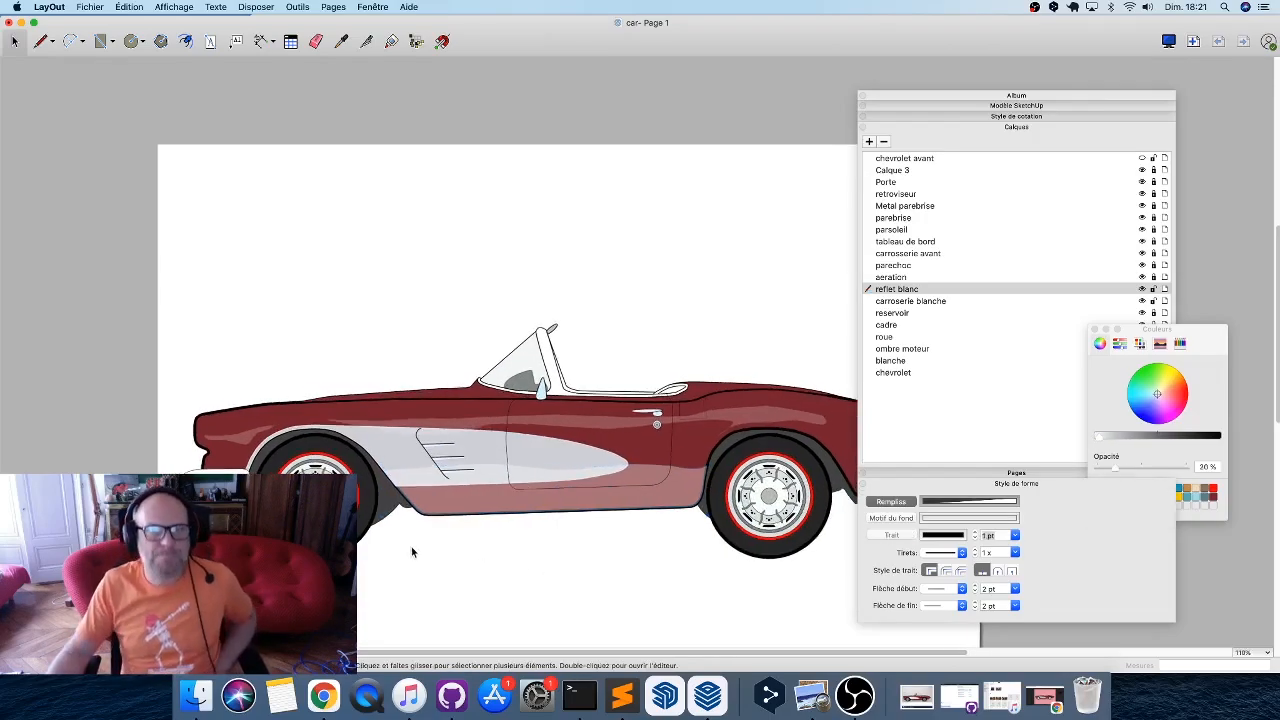
Draw a closed reflection shape below the front bumper, with a curved upper edge and following the body outline back to the wheel arch.
scroll(449, 482, "up", 8)
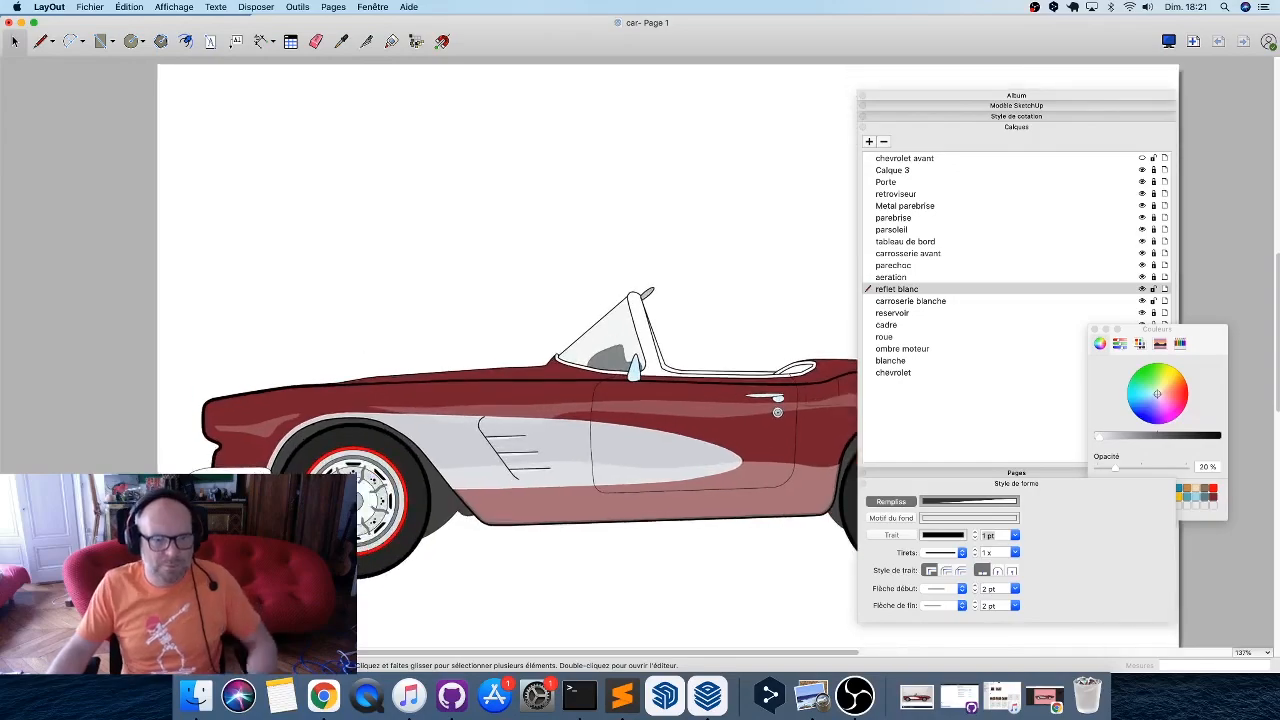
scroll(449, 482, "up", 5)
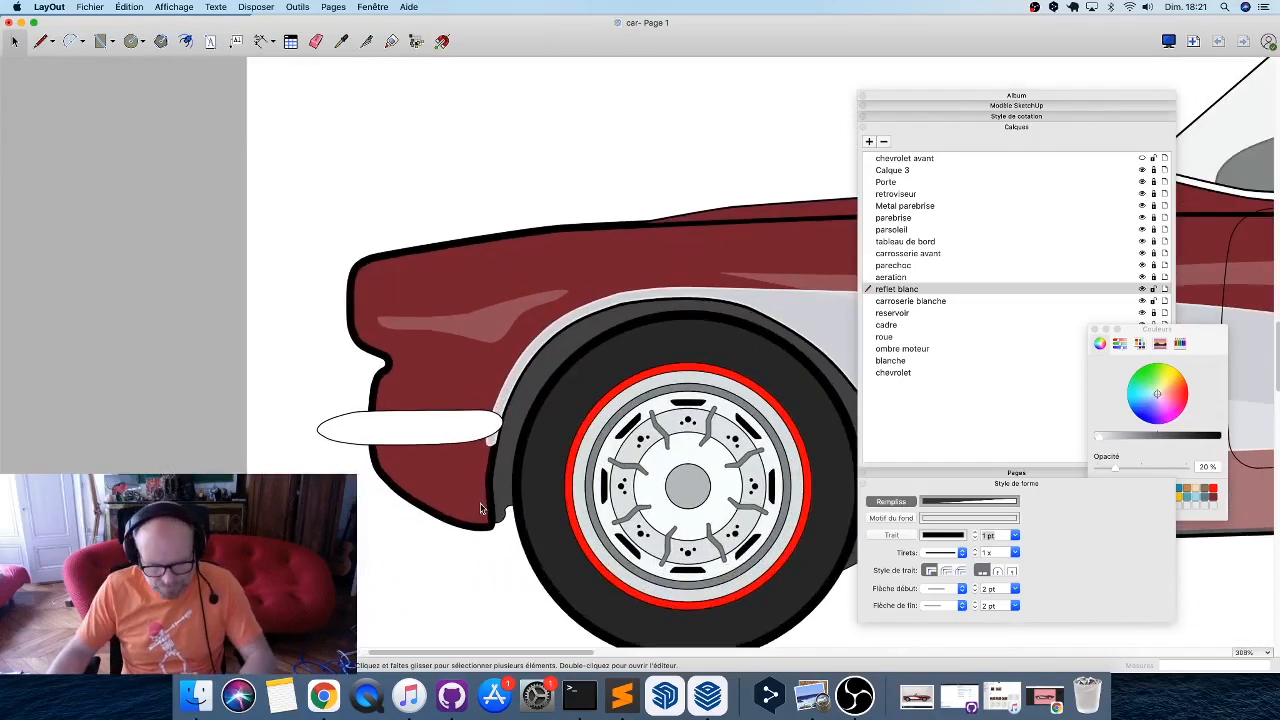
key("l")
left_click(489, 478)
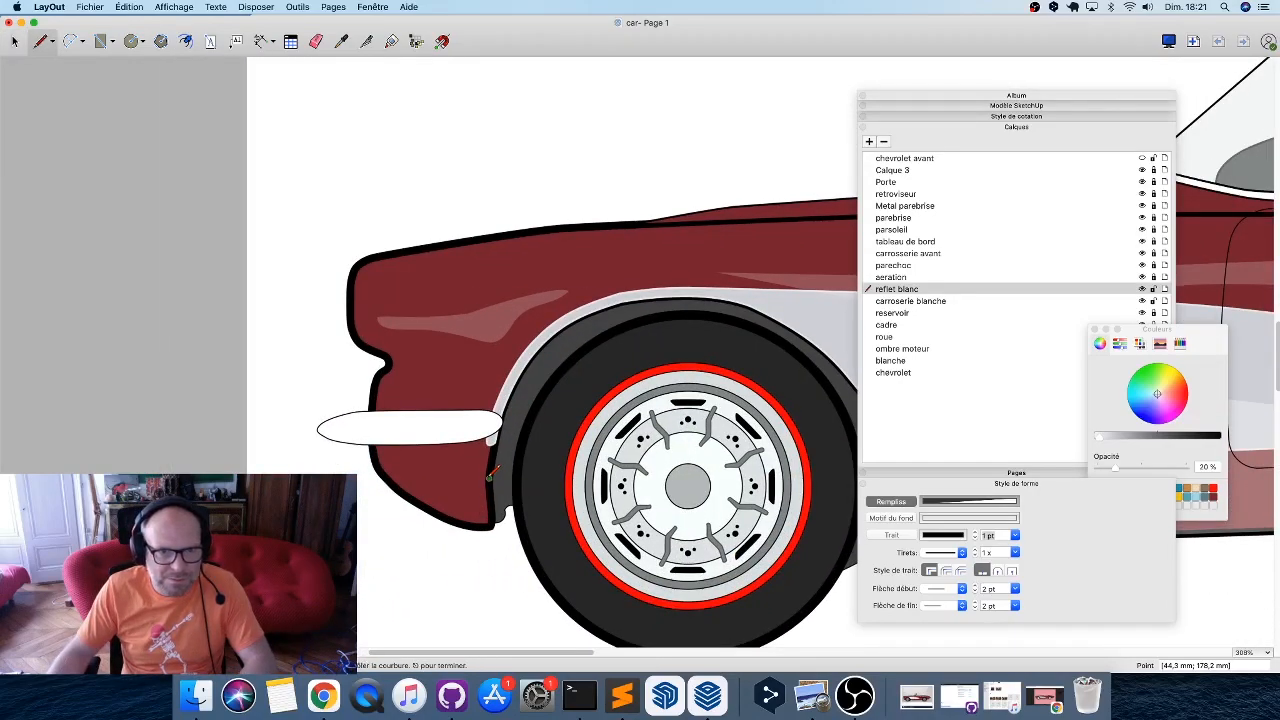
scroll(459, 478, "up", 2)
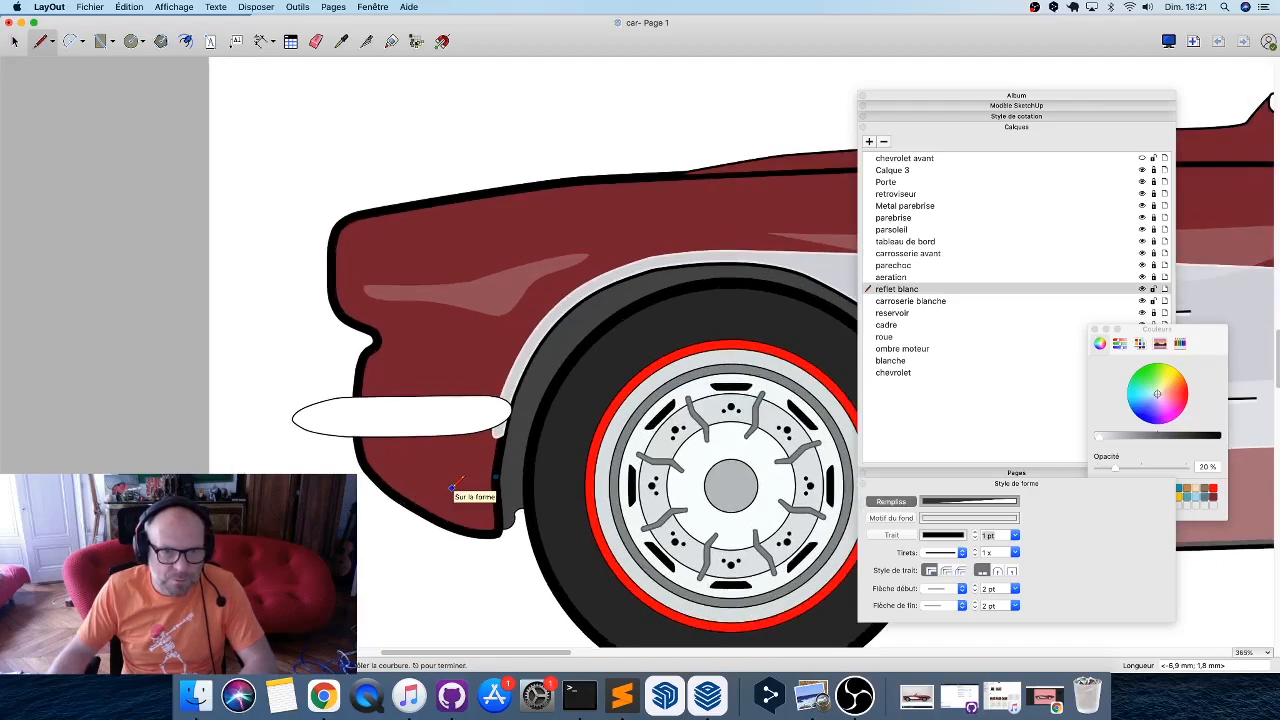
left_click(383, 476)
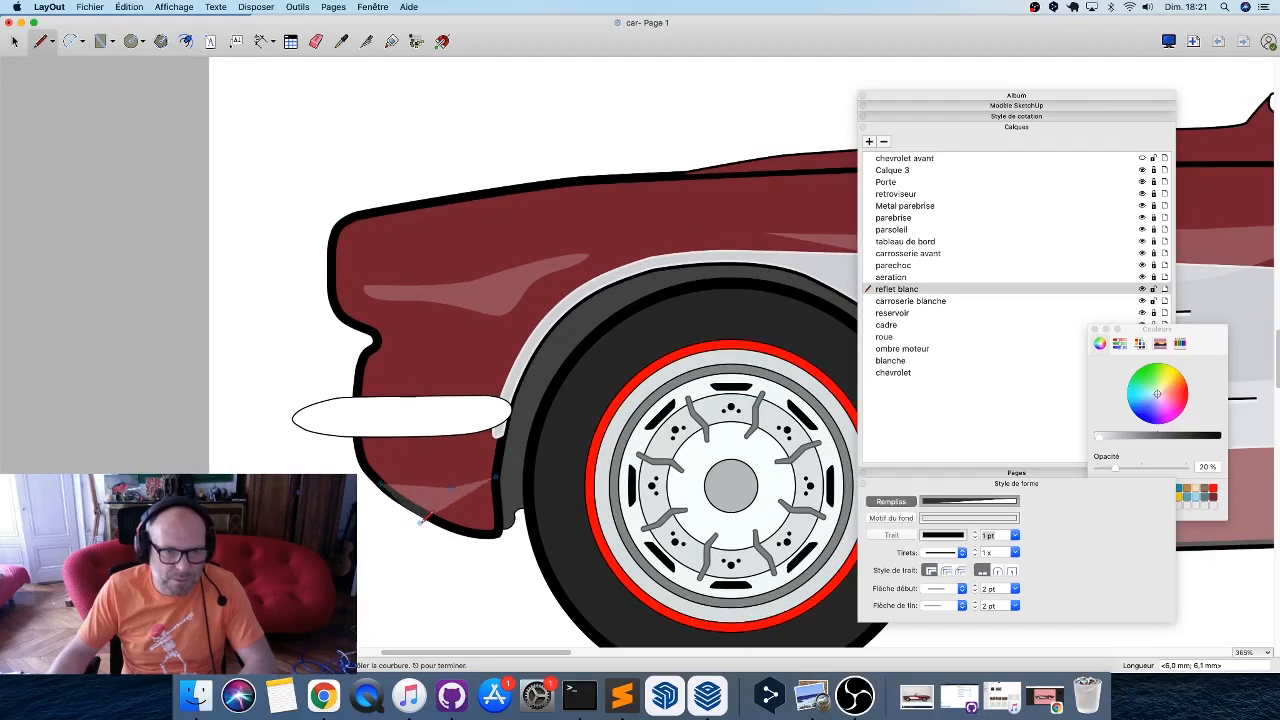
left_click(431, 516)
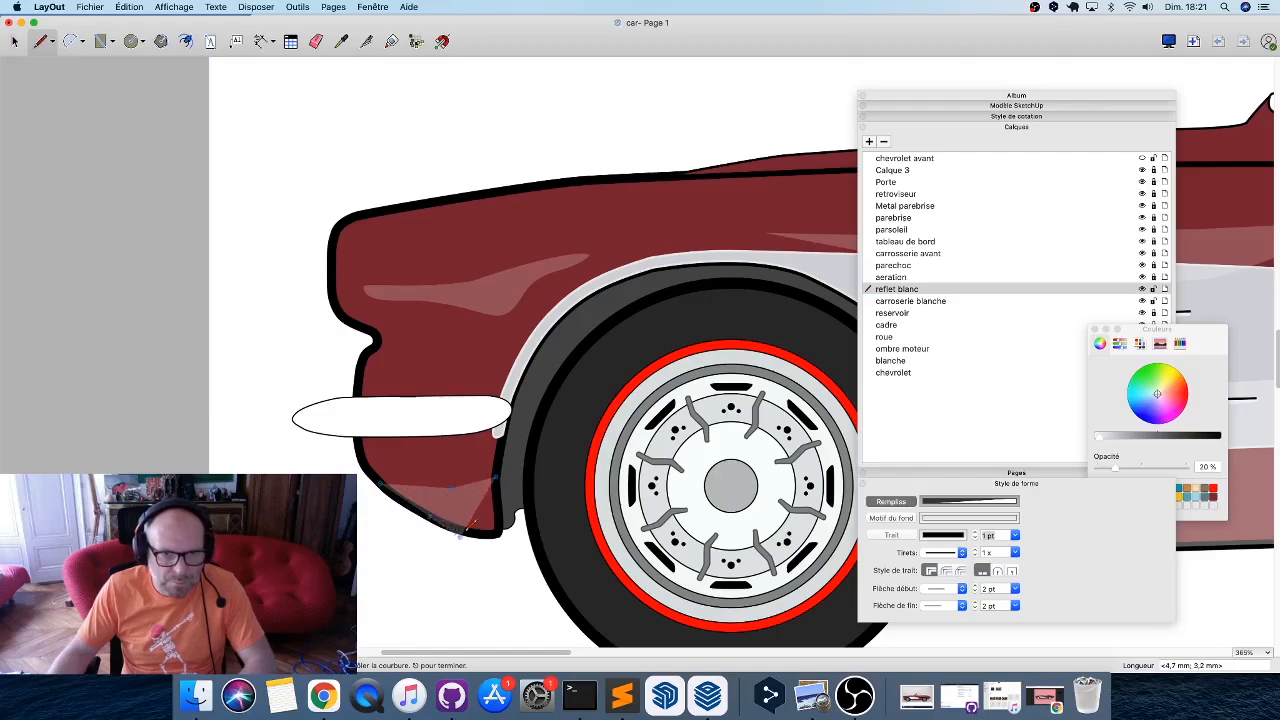
left_click(497, 533)
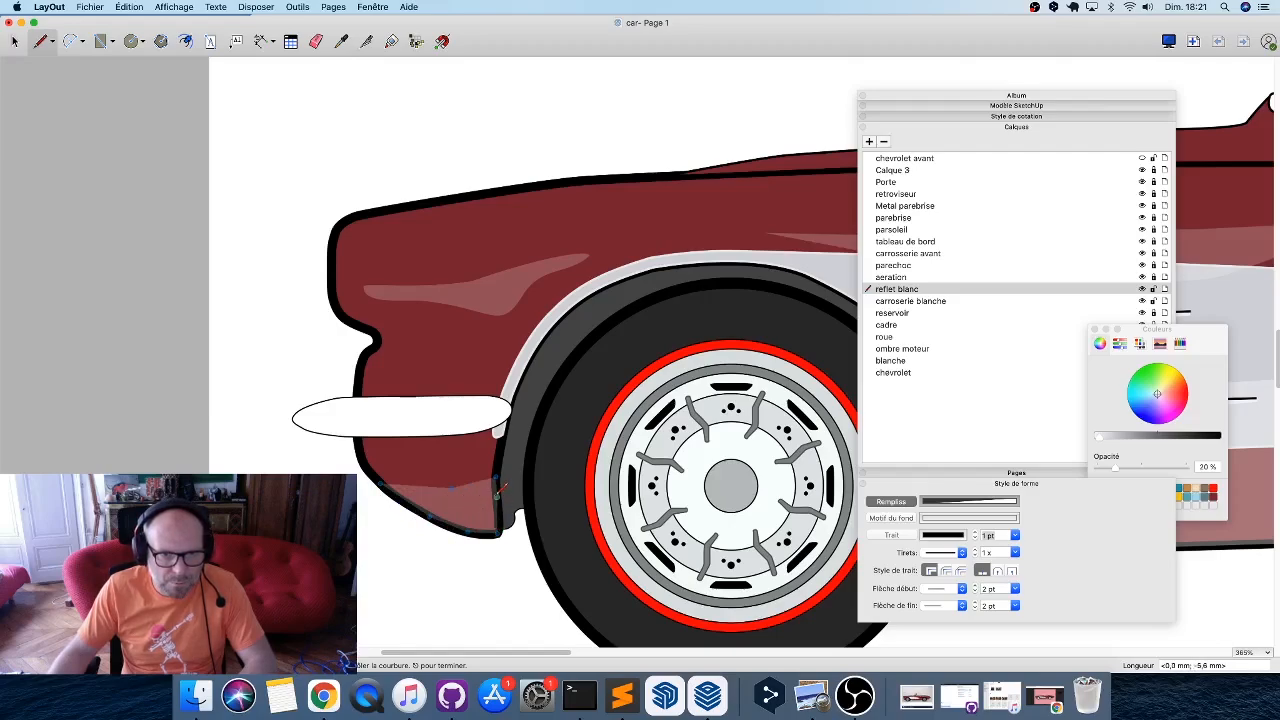
left_click(497, 477)
key("space")
scroll(290, 495, "down", 10)
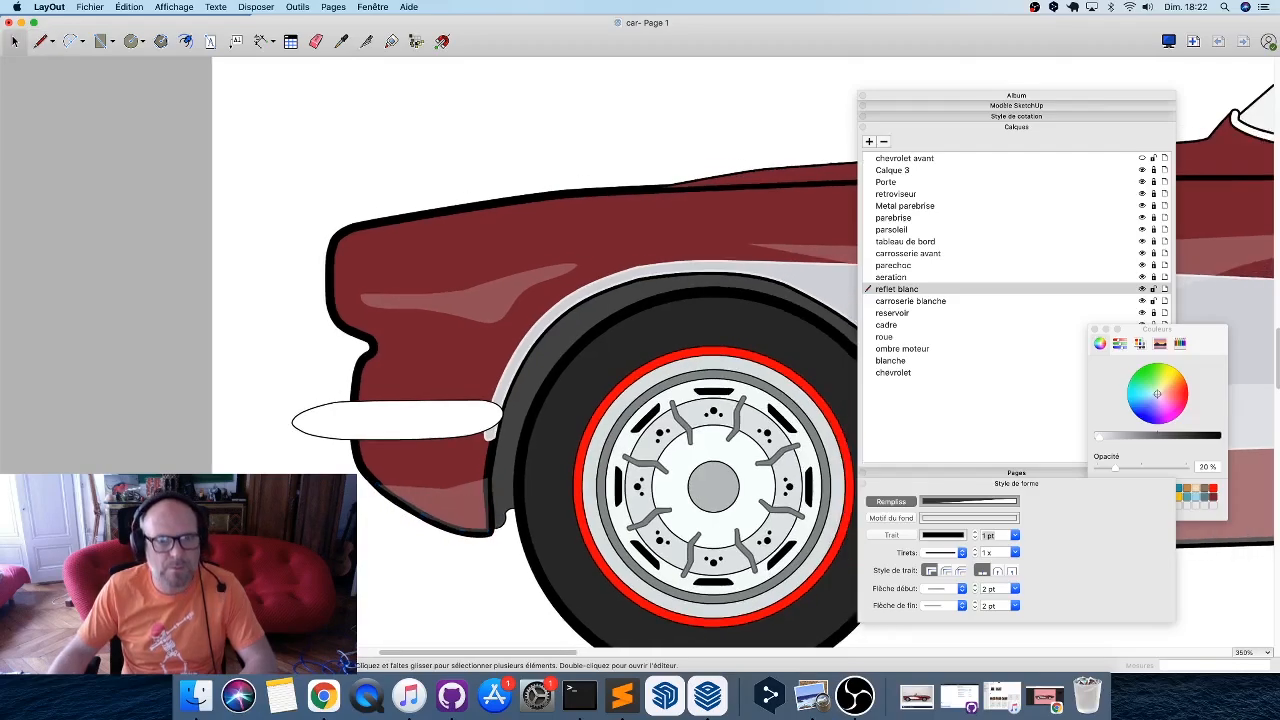
scroll(486, 506, "up", 6)
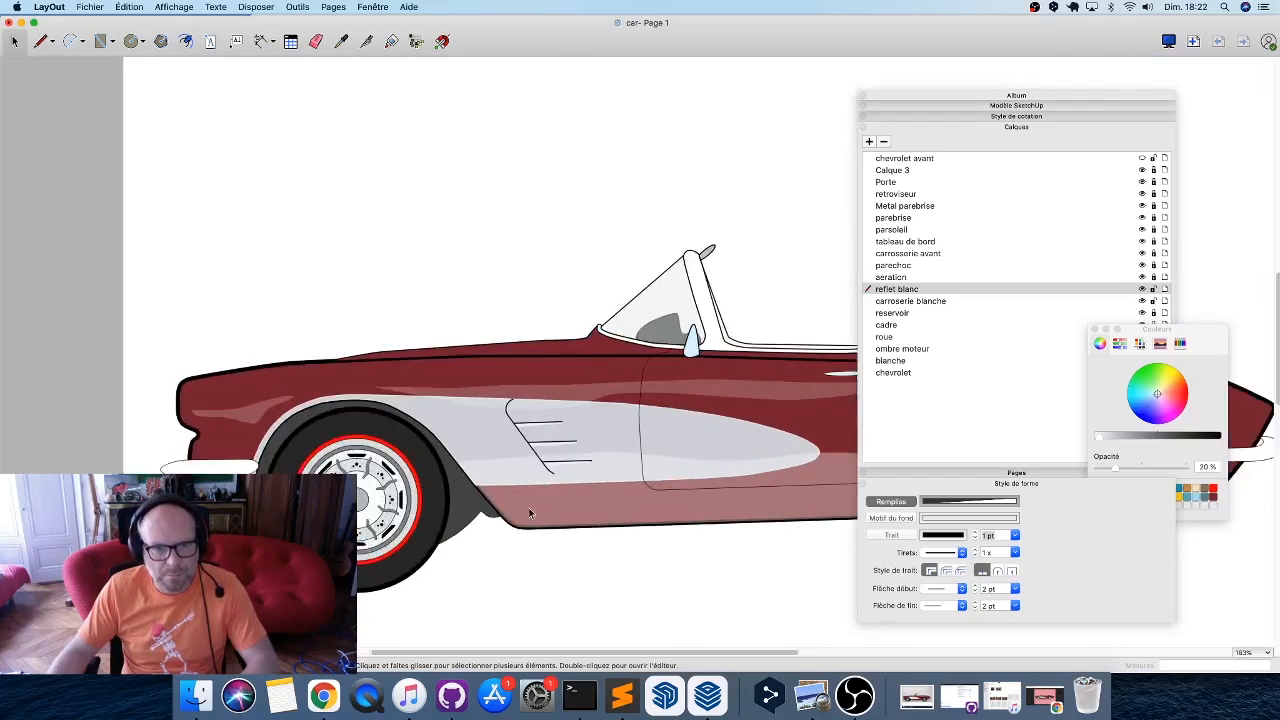
scroll(486, 506, "down", 5)
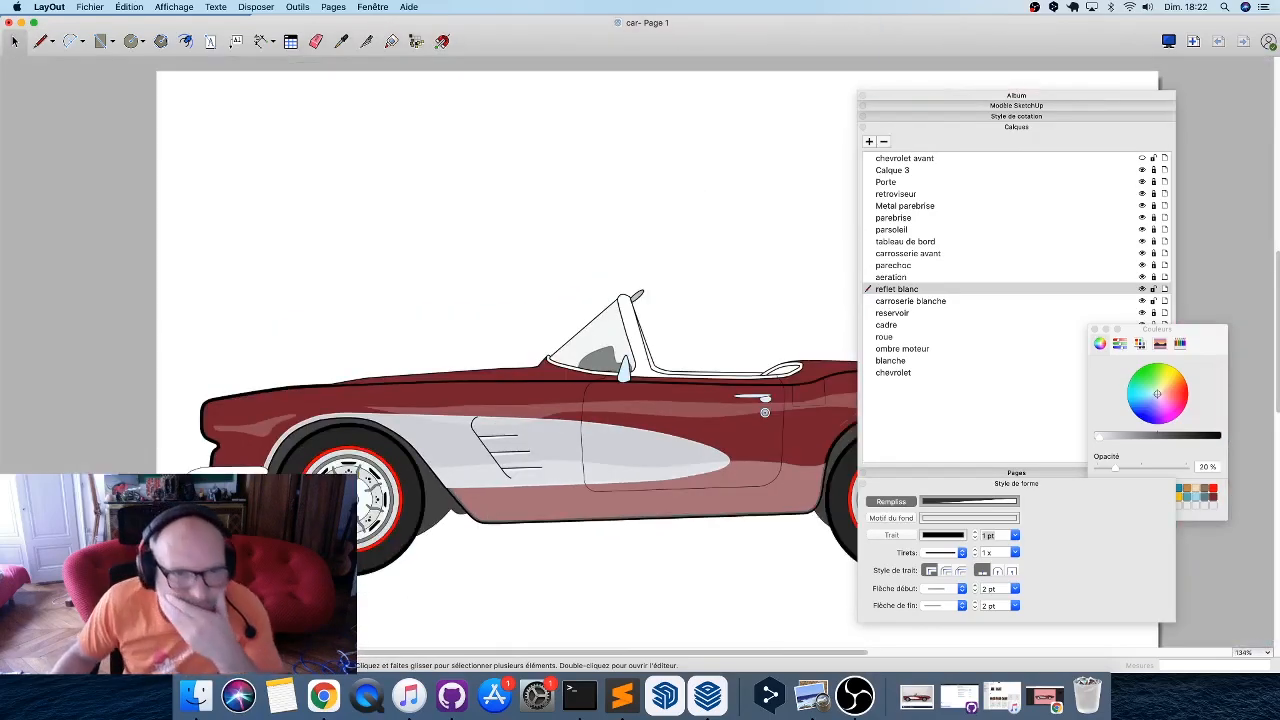
Unlock the cadre layer and make it active, with the reflet blanc and carroserie blanche layers locked.
scroll(245, 505, "up", 5)
scroll(235, 495, "down", 5)
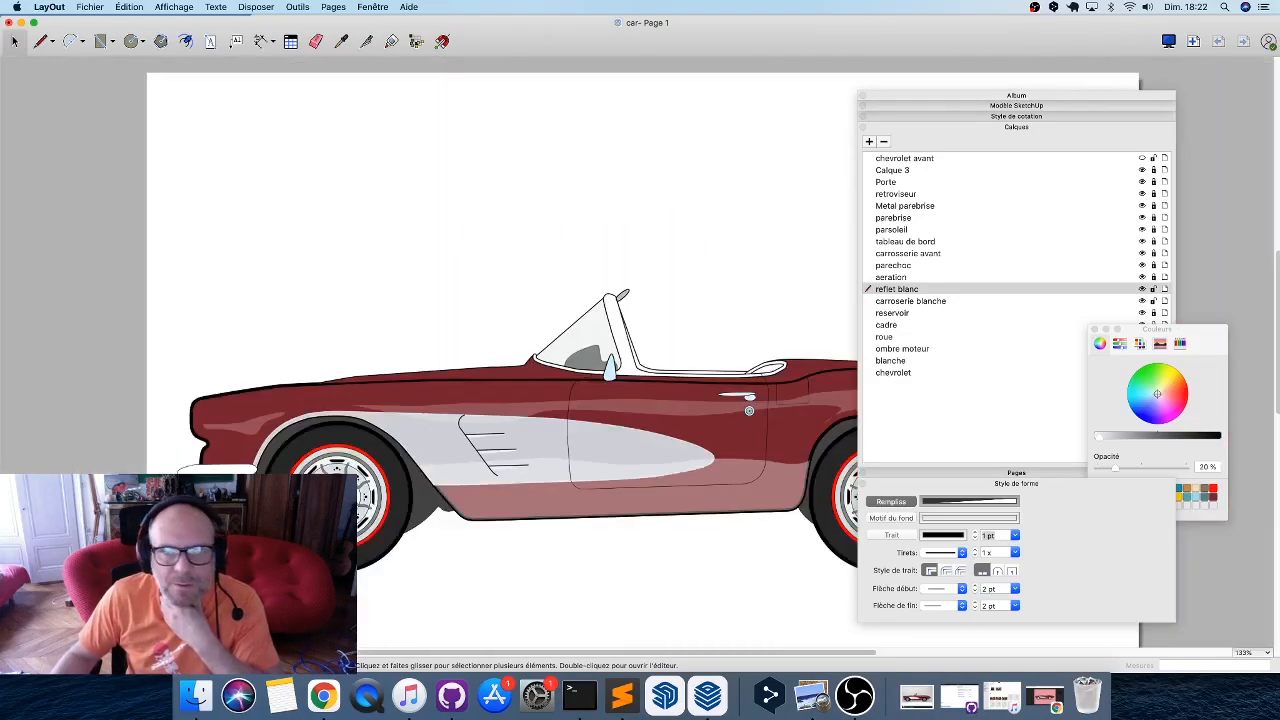
left_click(912, 324)
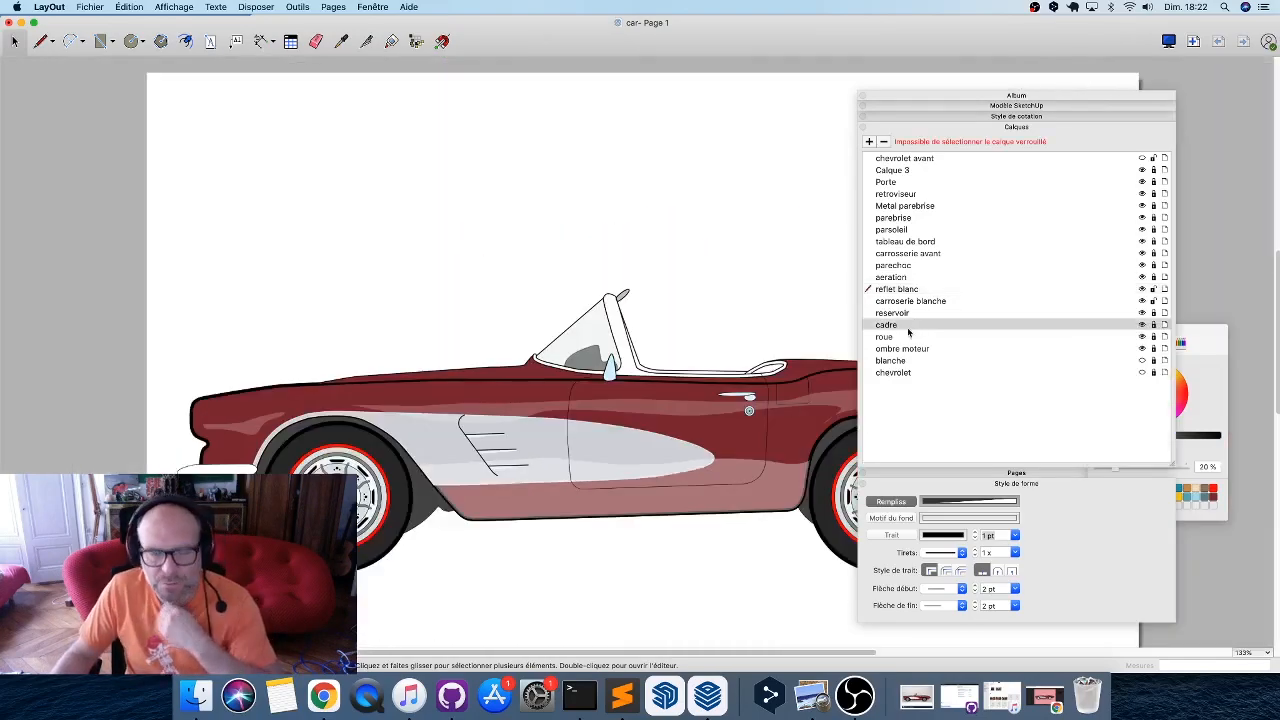
left_click(1154, 325)
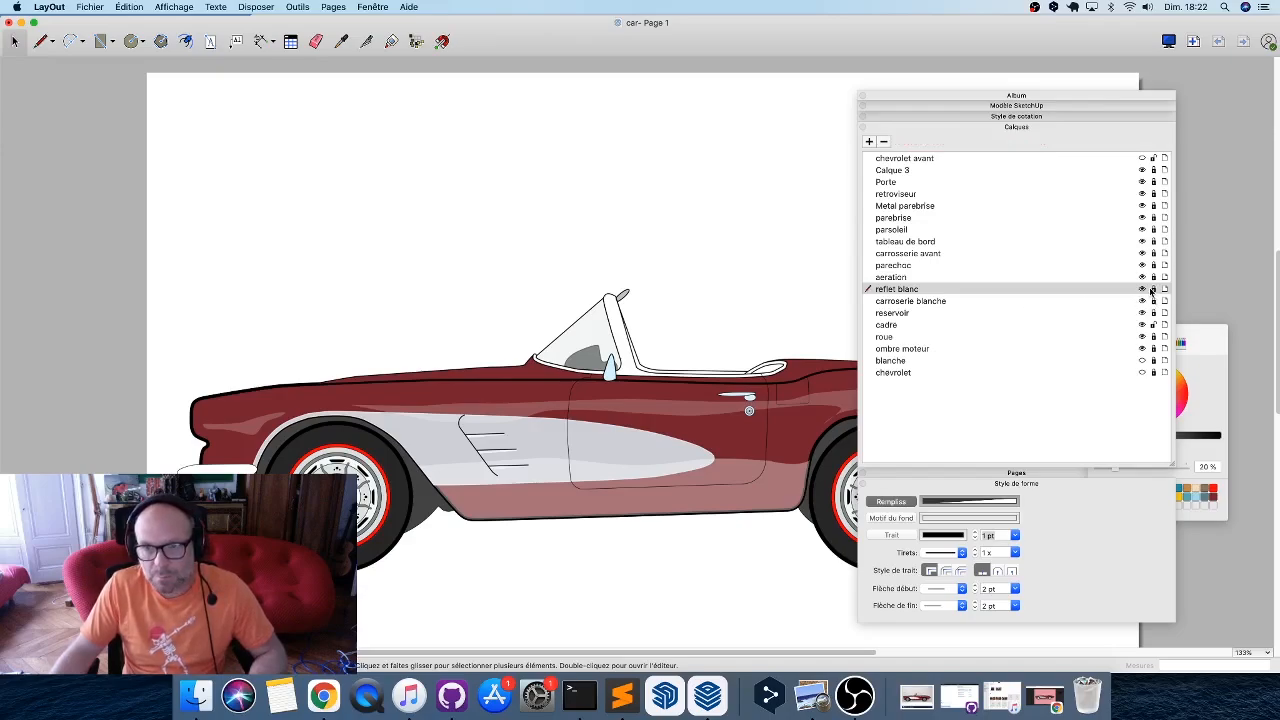
left_click(1125, 325)
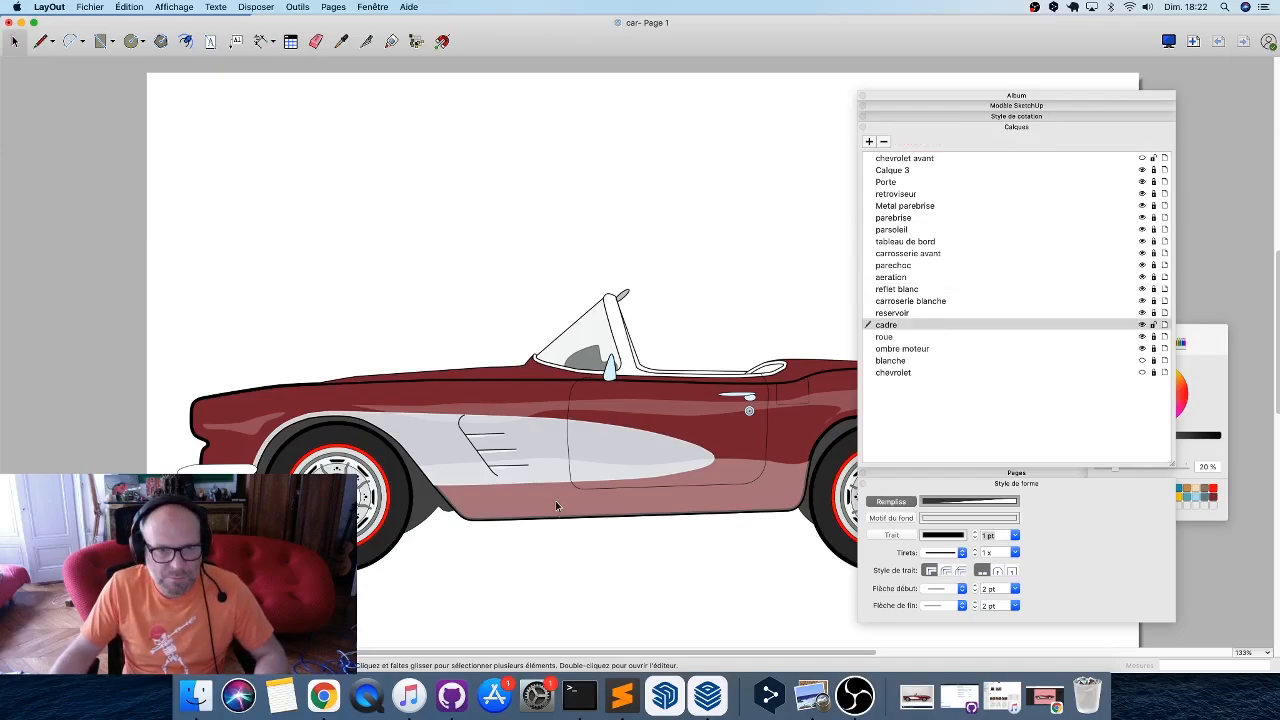
Select the red body shape and add a layer named contour du cadre directly above the cadre layer.
left_click(333, 383)
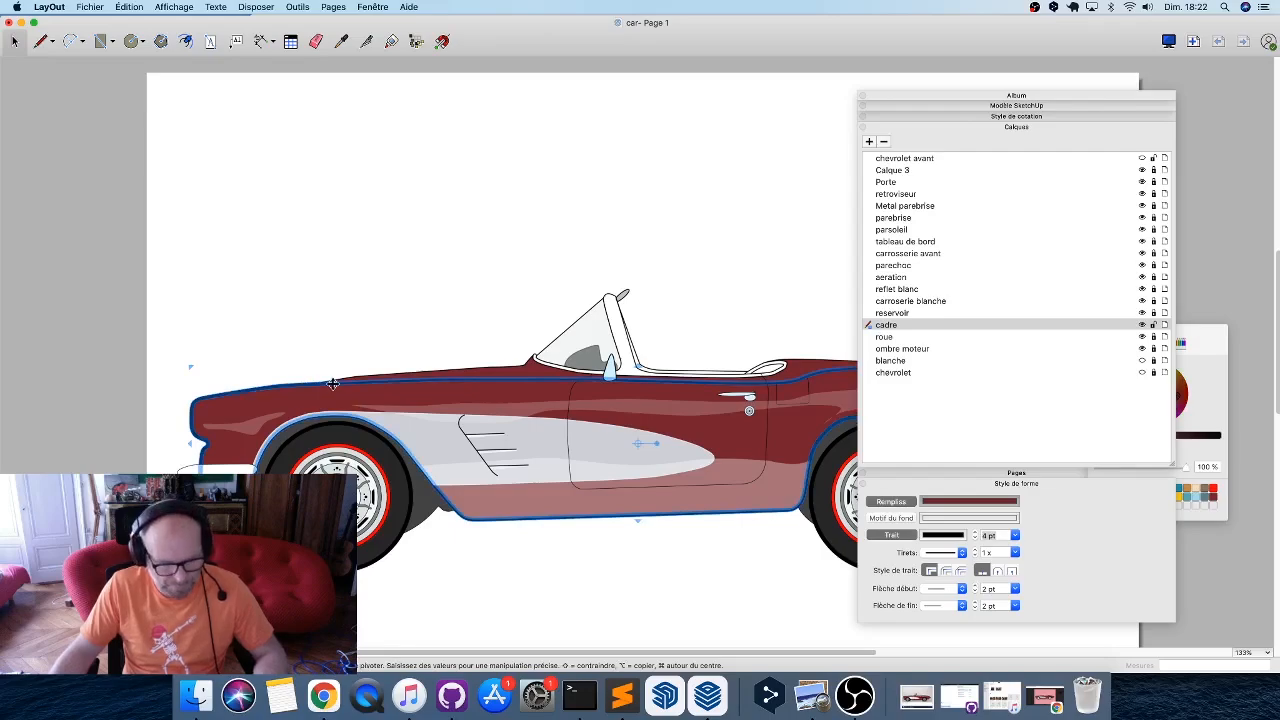
left_click(869, 142)
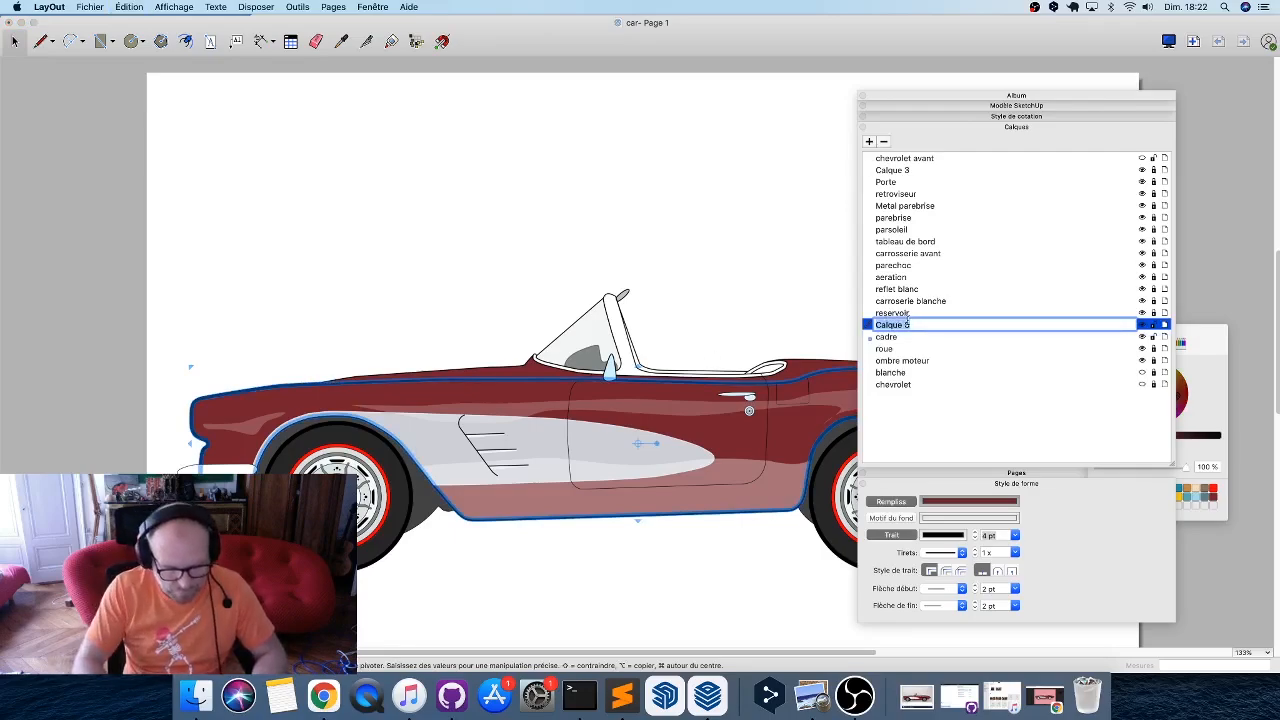
type("cou")
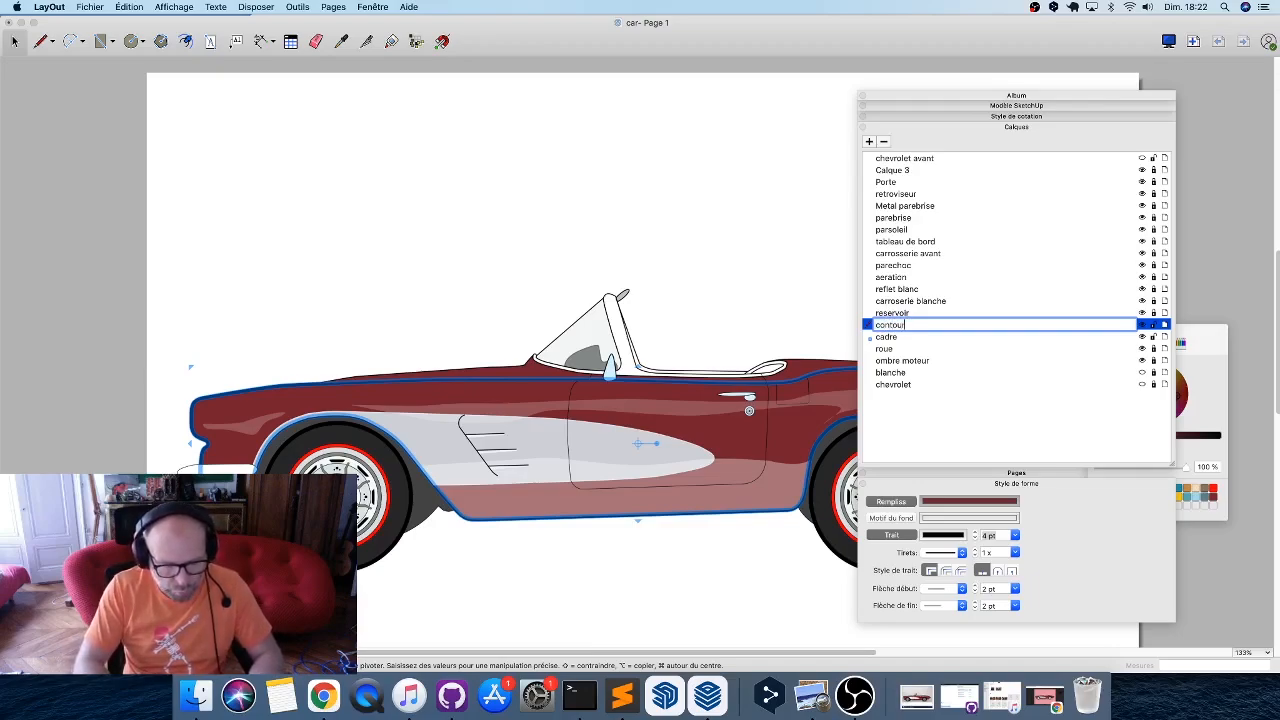
type("ntour du cadre")
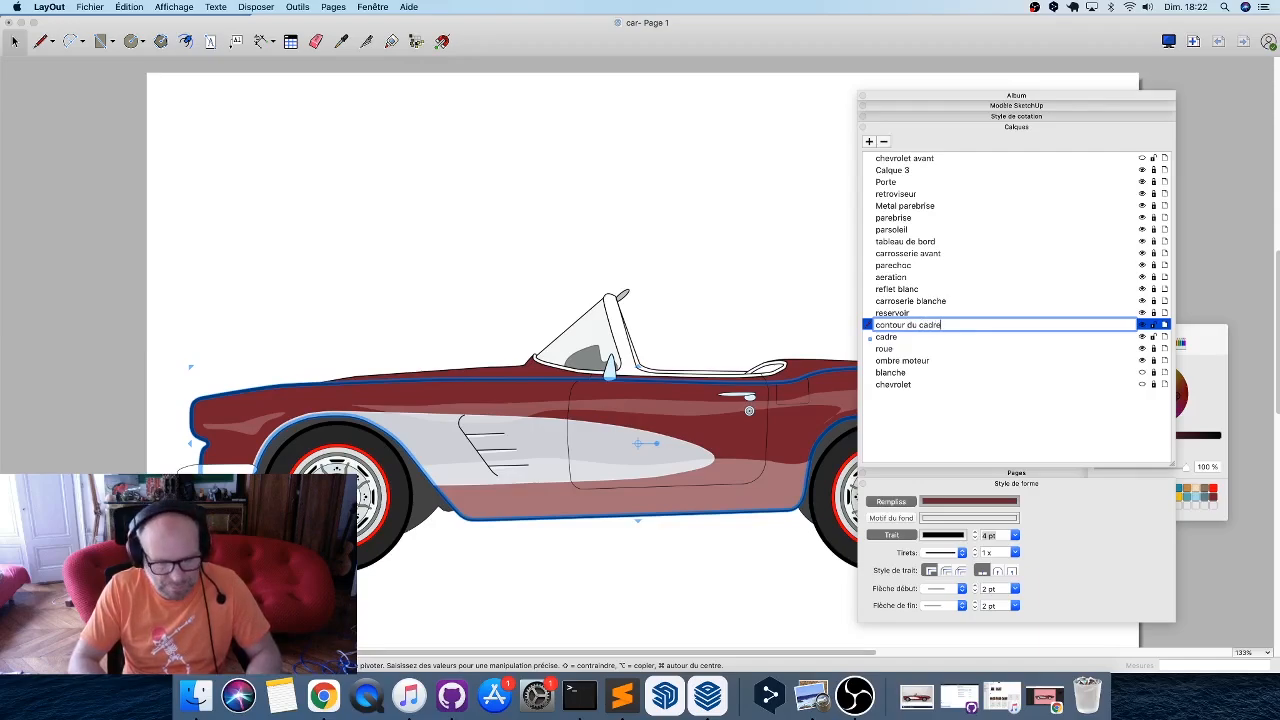
key("Return")
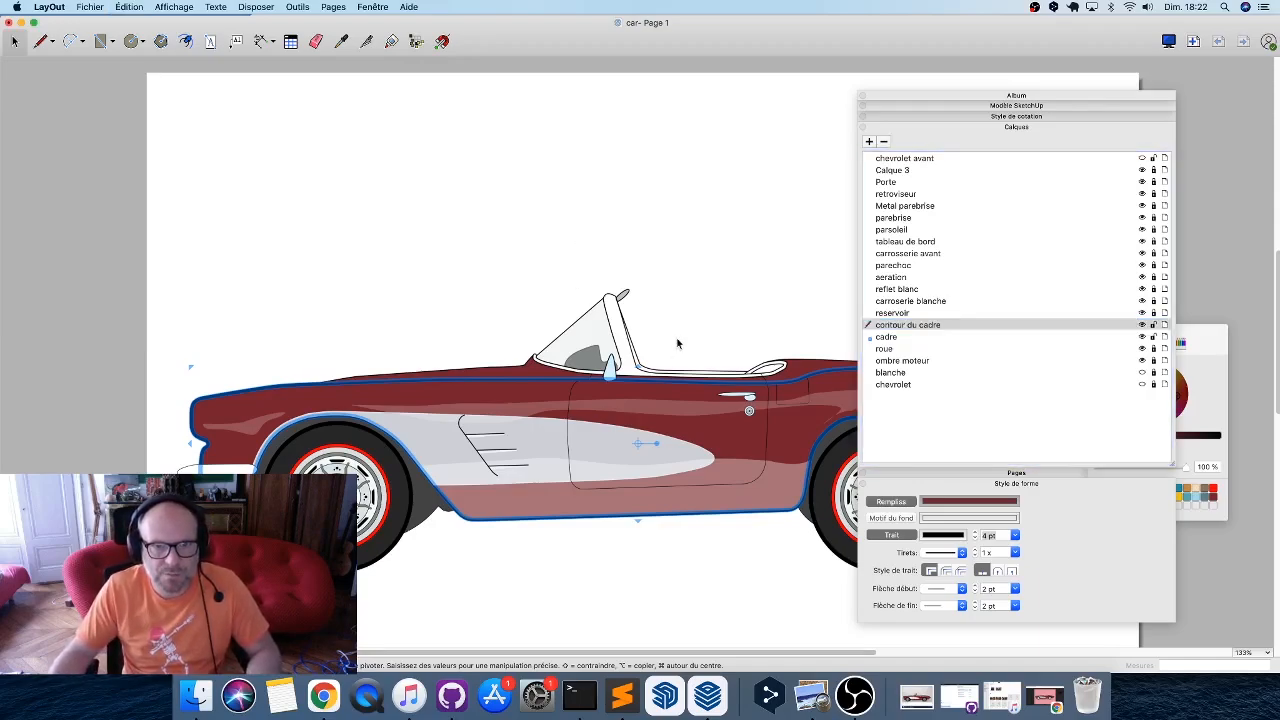
Move the red body shape up off the car and undo the move.
left_click(796, 292)
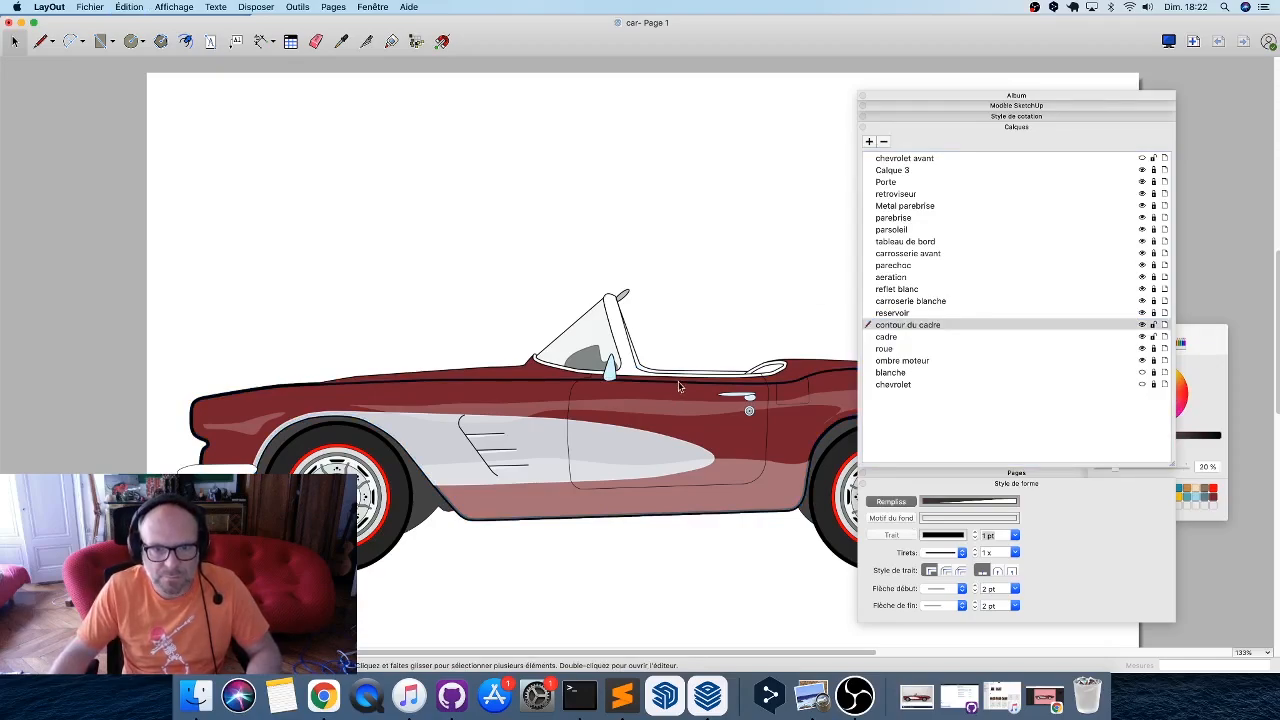
left_click(697, 449)
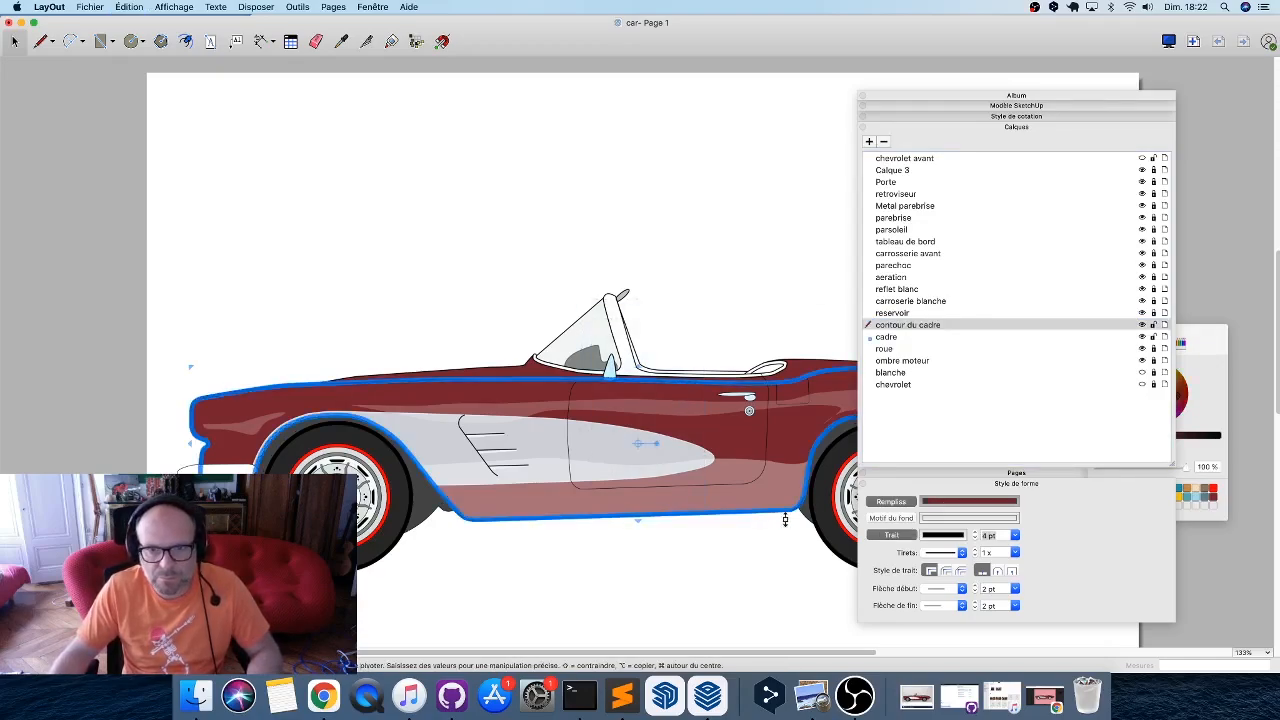
left_click_drag(782, 511, 685, 281)
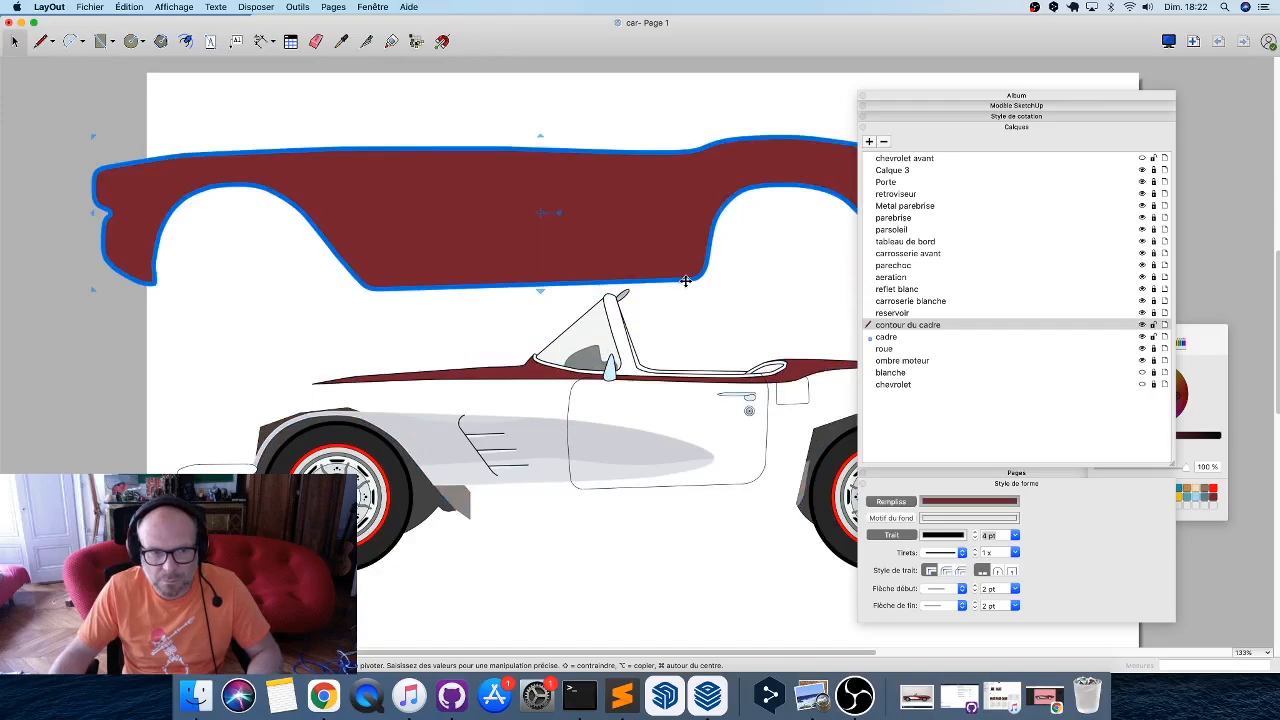
key("super+z")
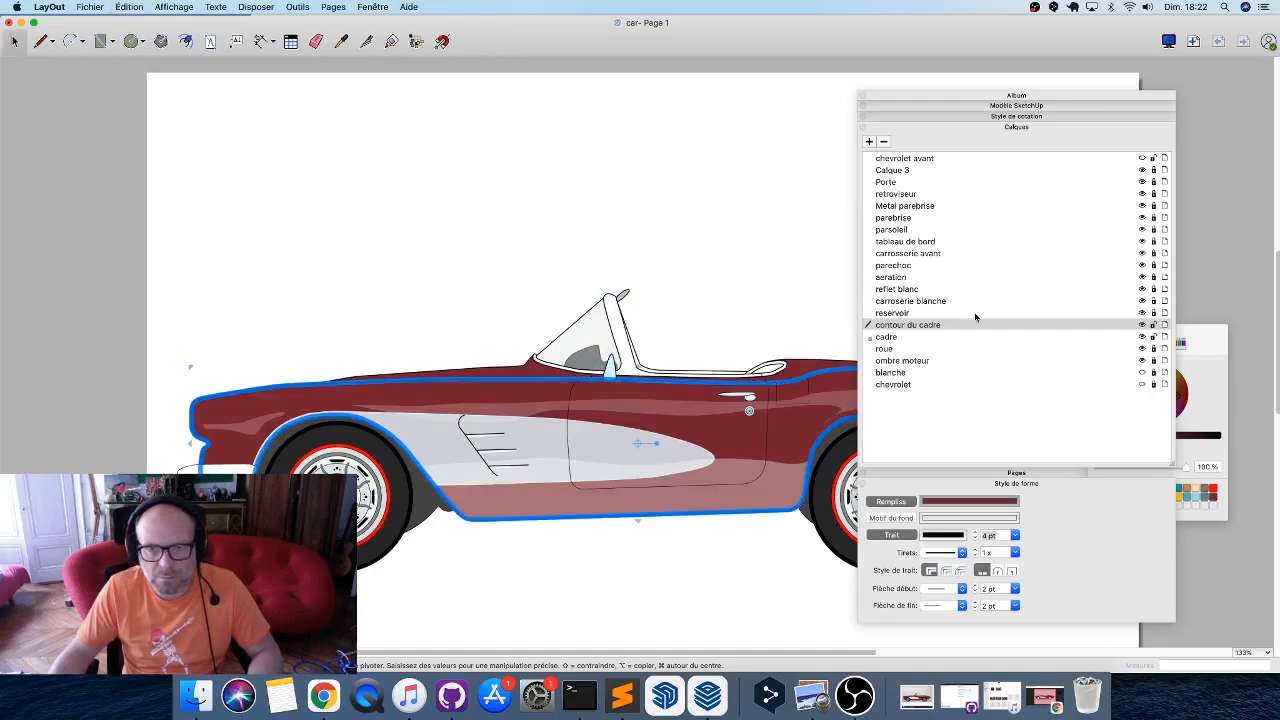
Copy the red body shape from the cadre layer and paste it in place on the contour du cadre layer, with cadre locked.
left_click(921, 341)
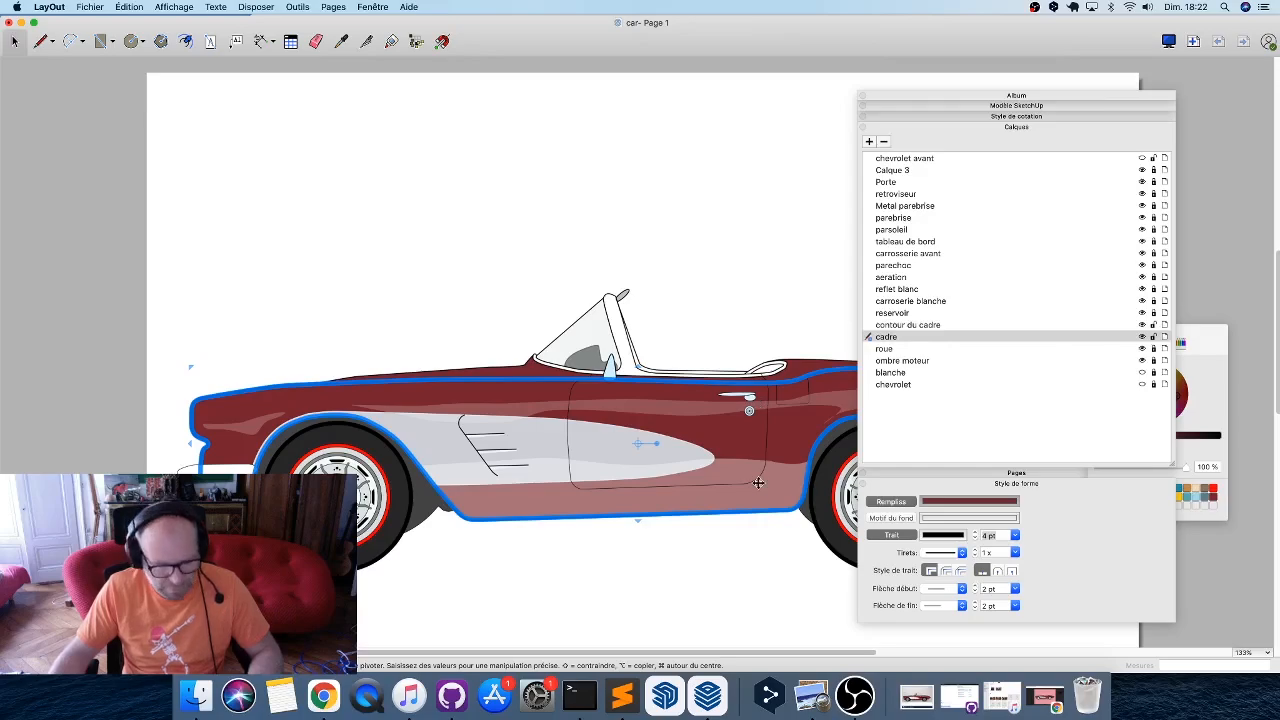
left_click(1140, 325)
key("super+v")
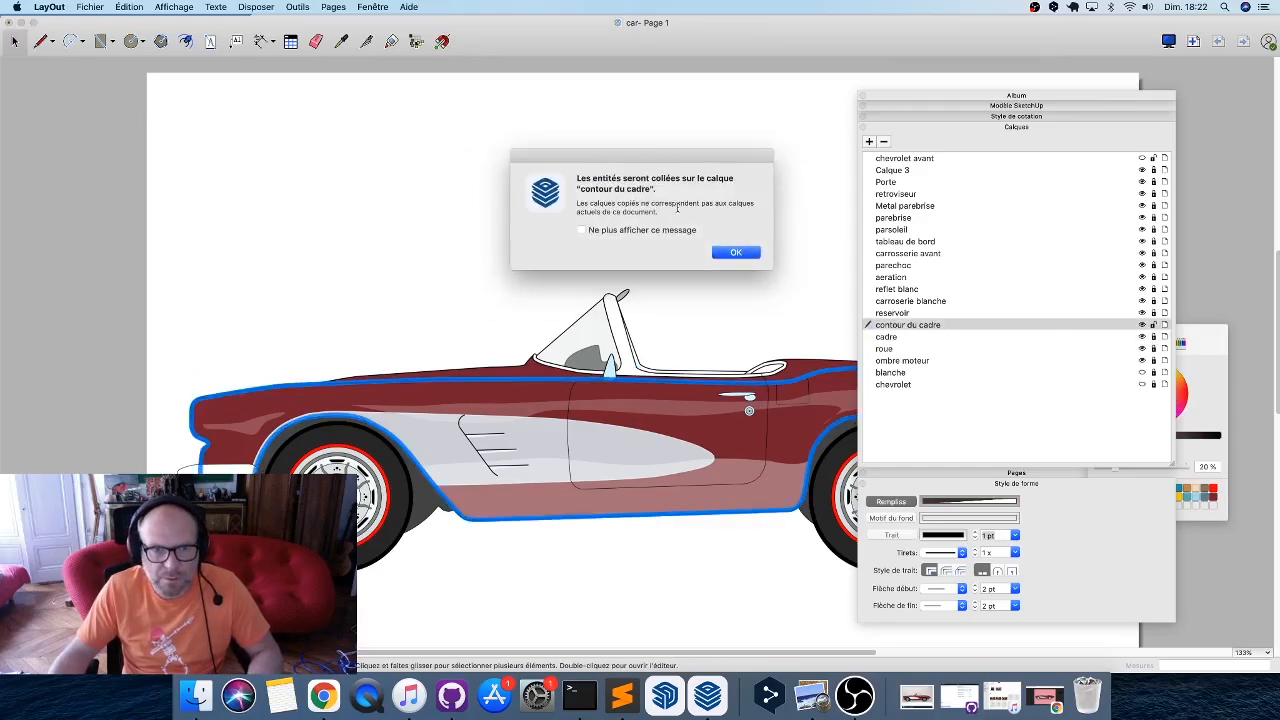
left_click(735, 253)
left_click(731, 266)
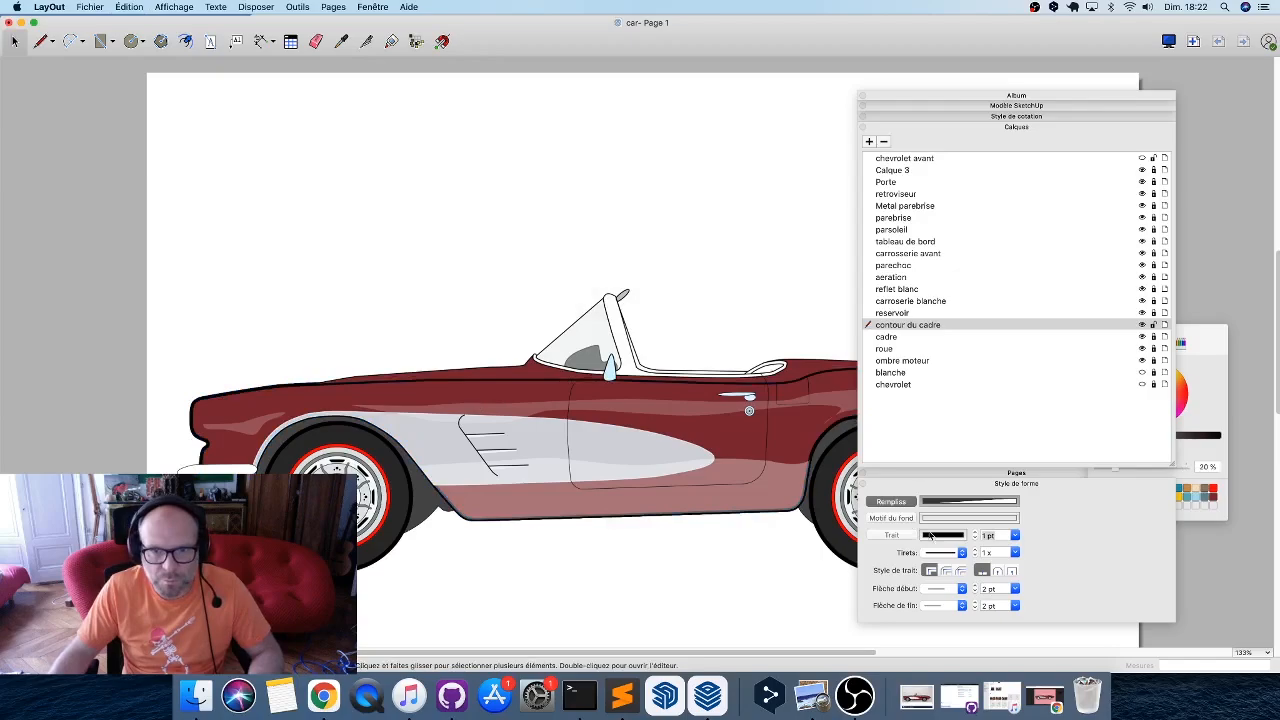
Turn off the fill of the pasted body outline and move the contour du cadre layer above the reservoir layer.
left_click(662, 382)
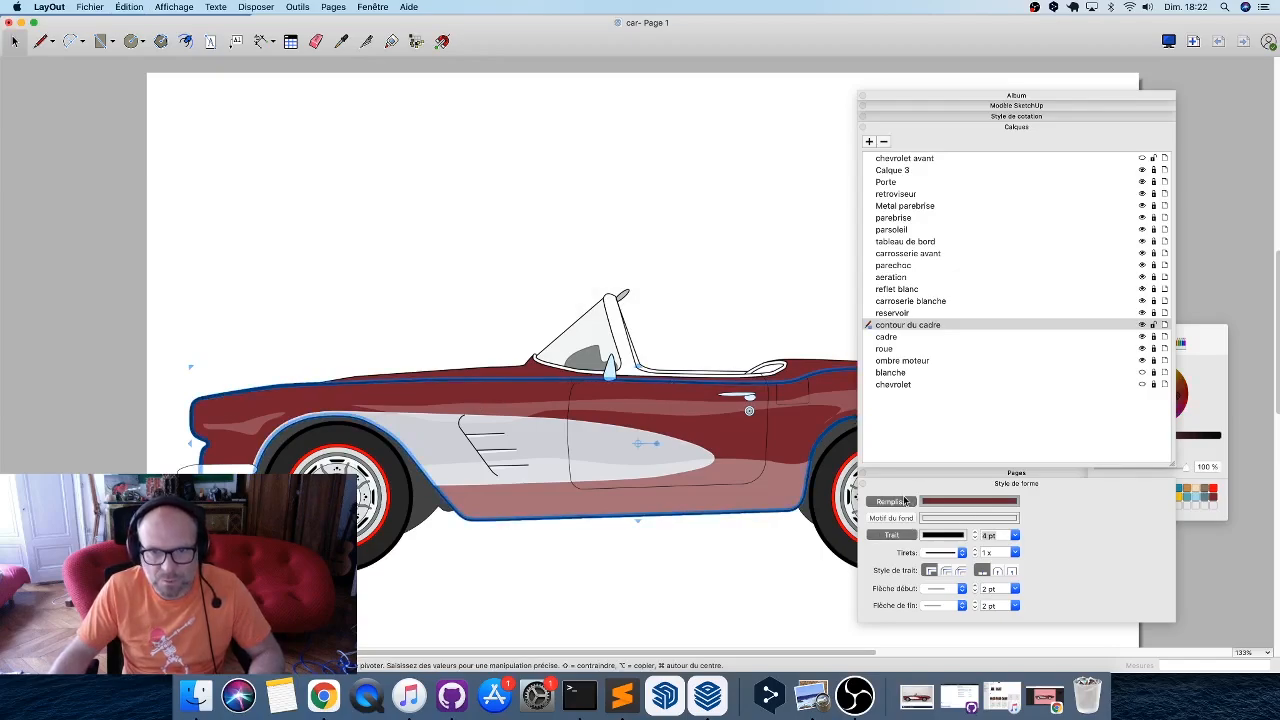
mouse_move(923, 326)
left_mouse_down()
mouse_move(933, 241)
mouse_move(904, 275)
mouse_move(906, 319)
left_mouse_up()
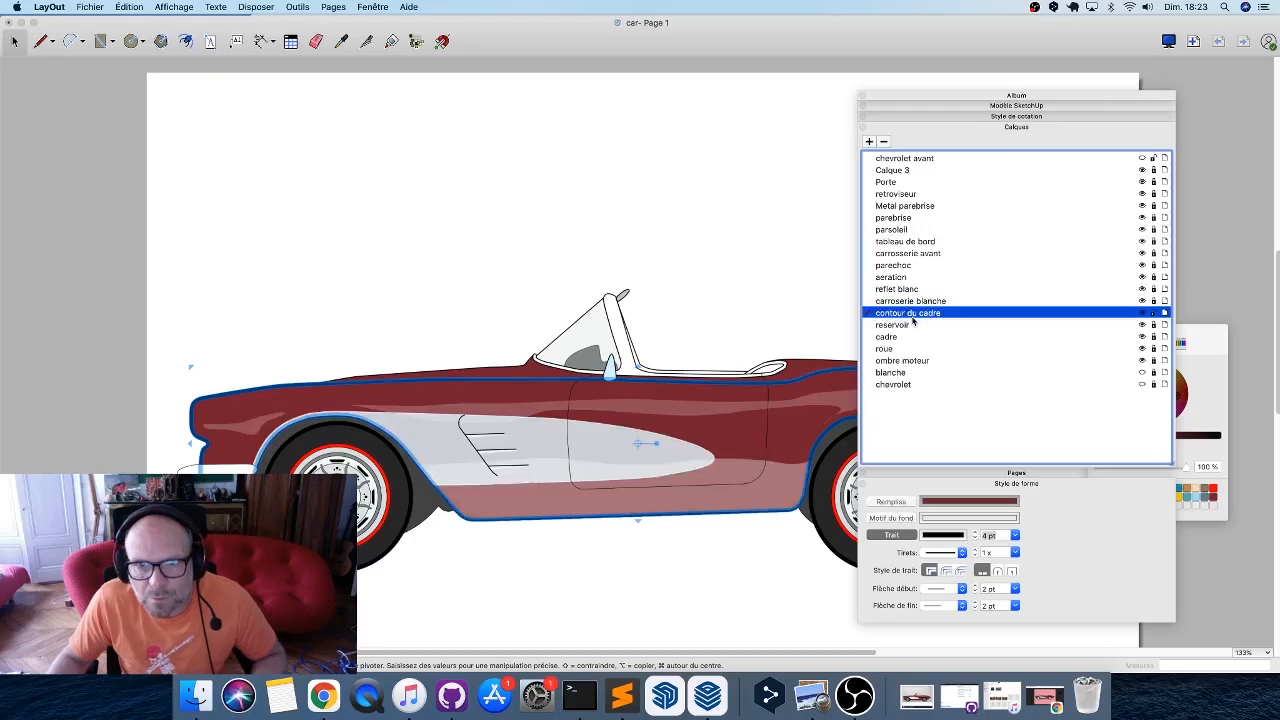
left_click(308, 288)
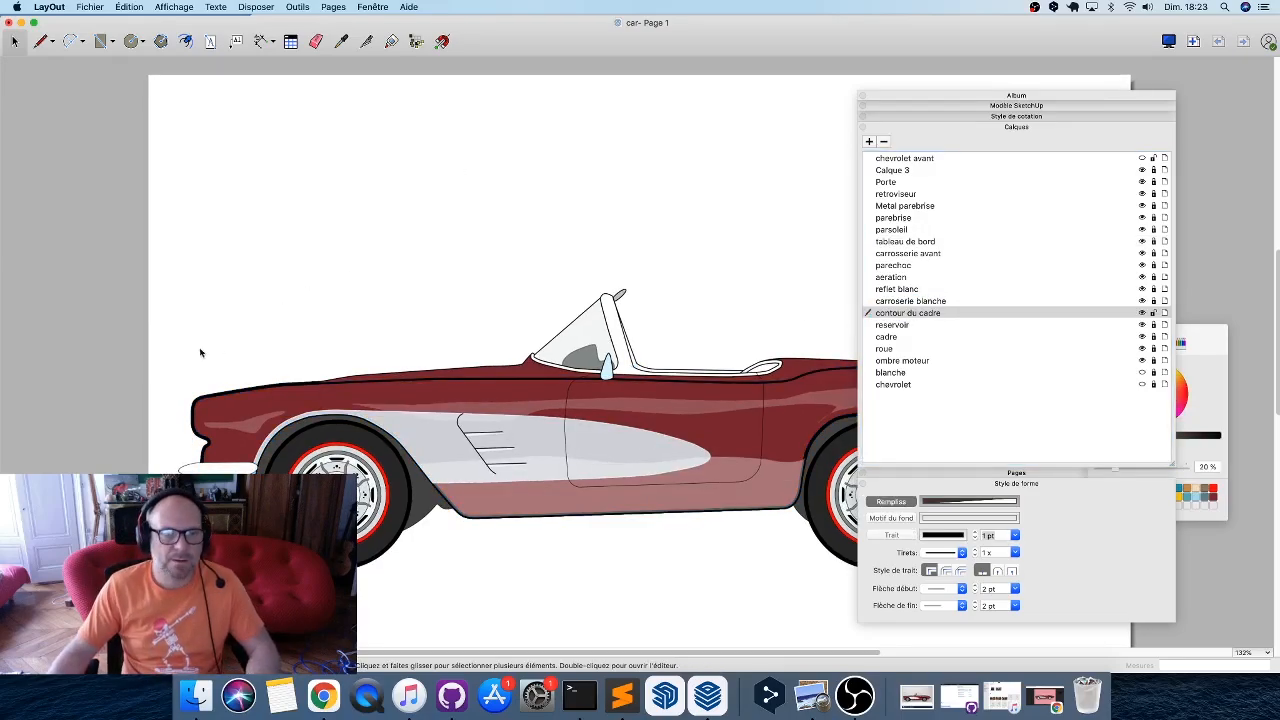
Try to delete the contour du cadre layer together with the entities it contains.
scroll(230, 410, "down", 1)
scroll(239, 432, "up", 5)
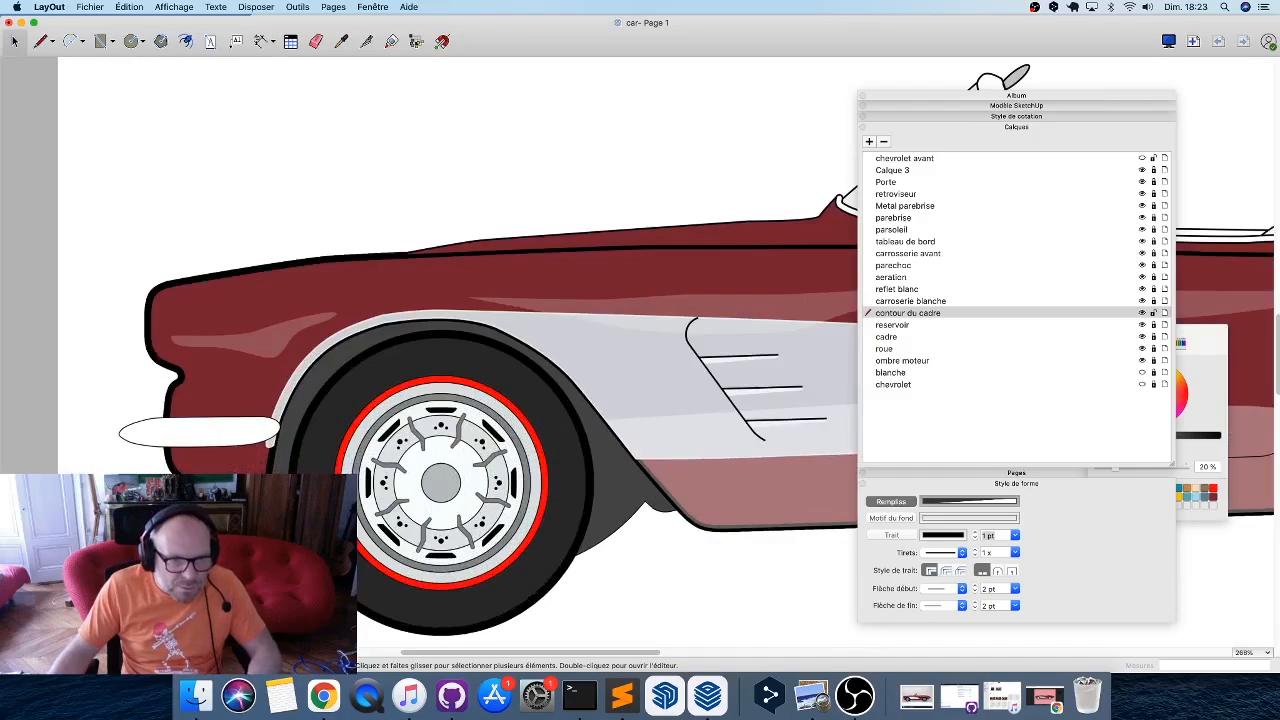
scroll(254, 483, "up", 3)
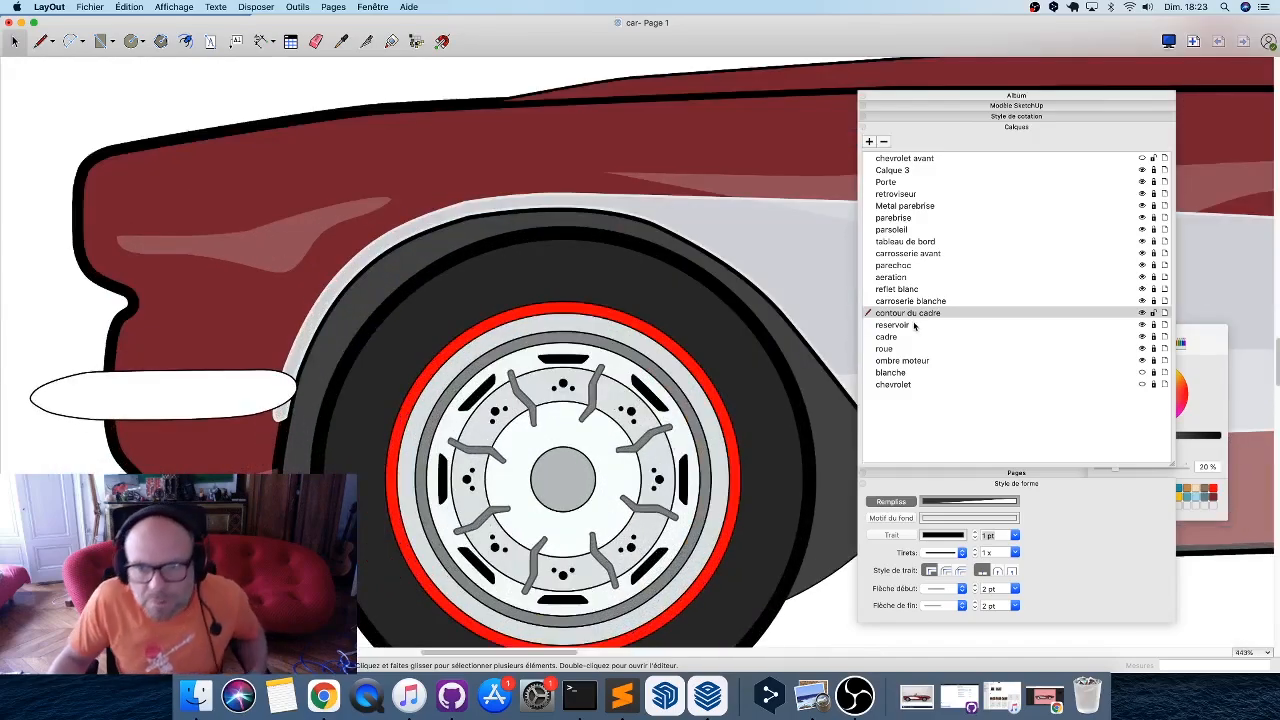
left_click(908, 290)
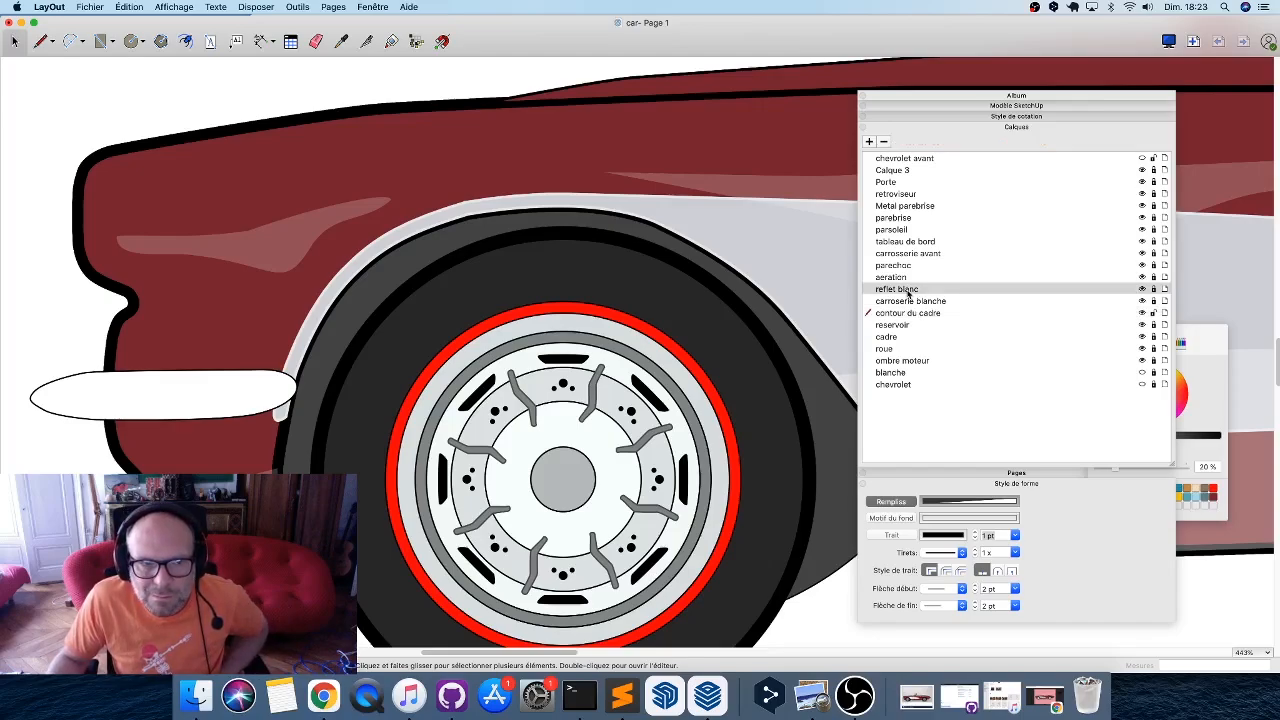
left_click(908, 313)
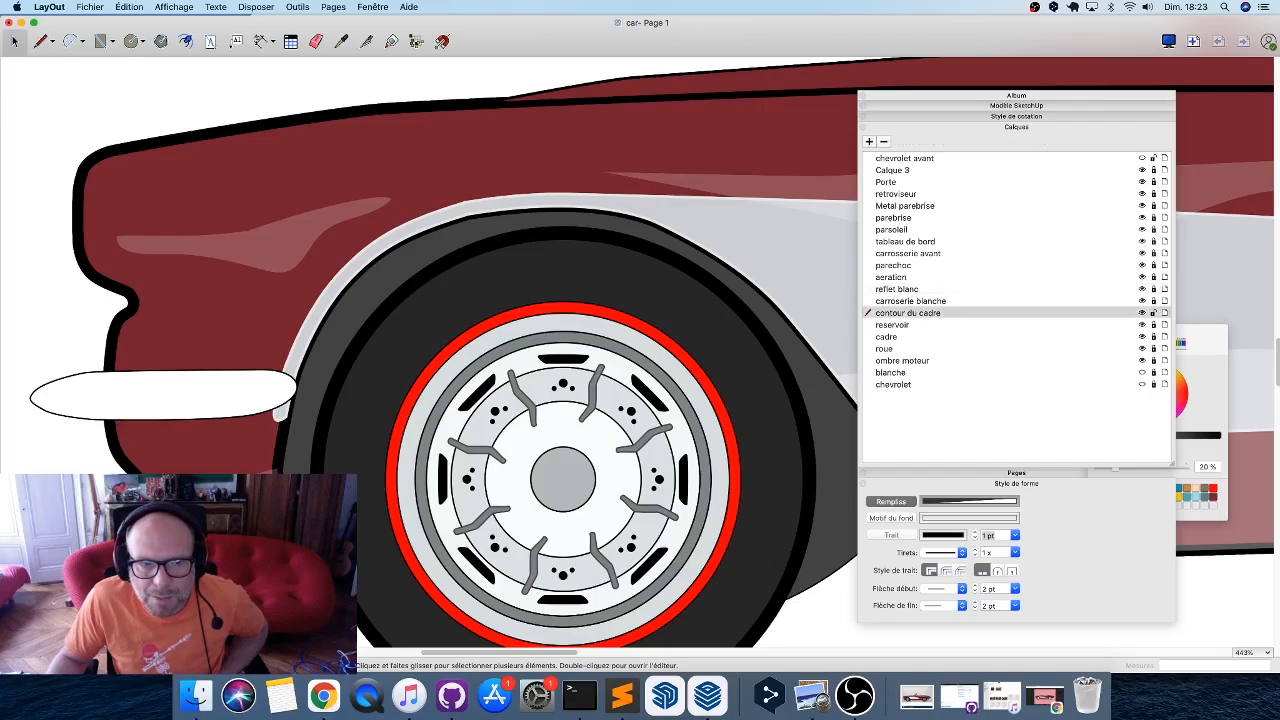
scroll(188, 468, "down", 5)
right_click(915, 316)
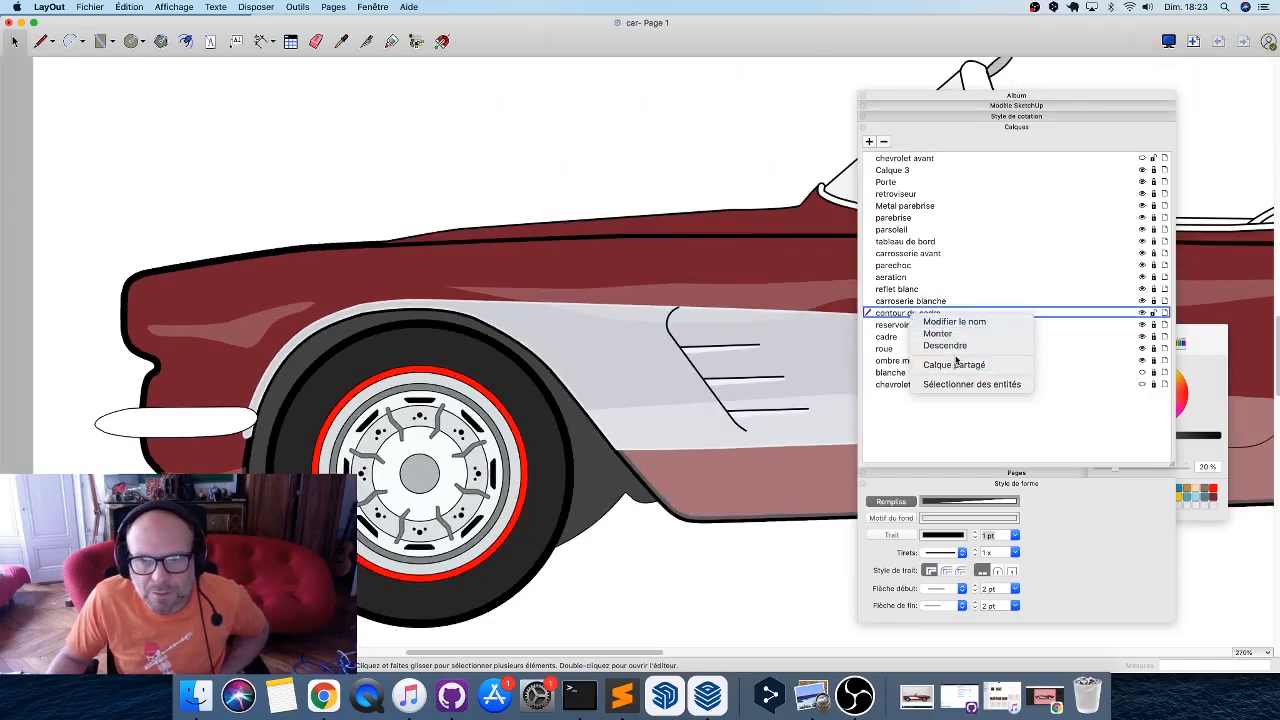
left_click(893, 317)
left_click(883, 141)
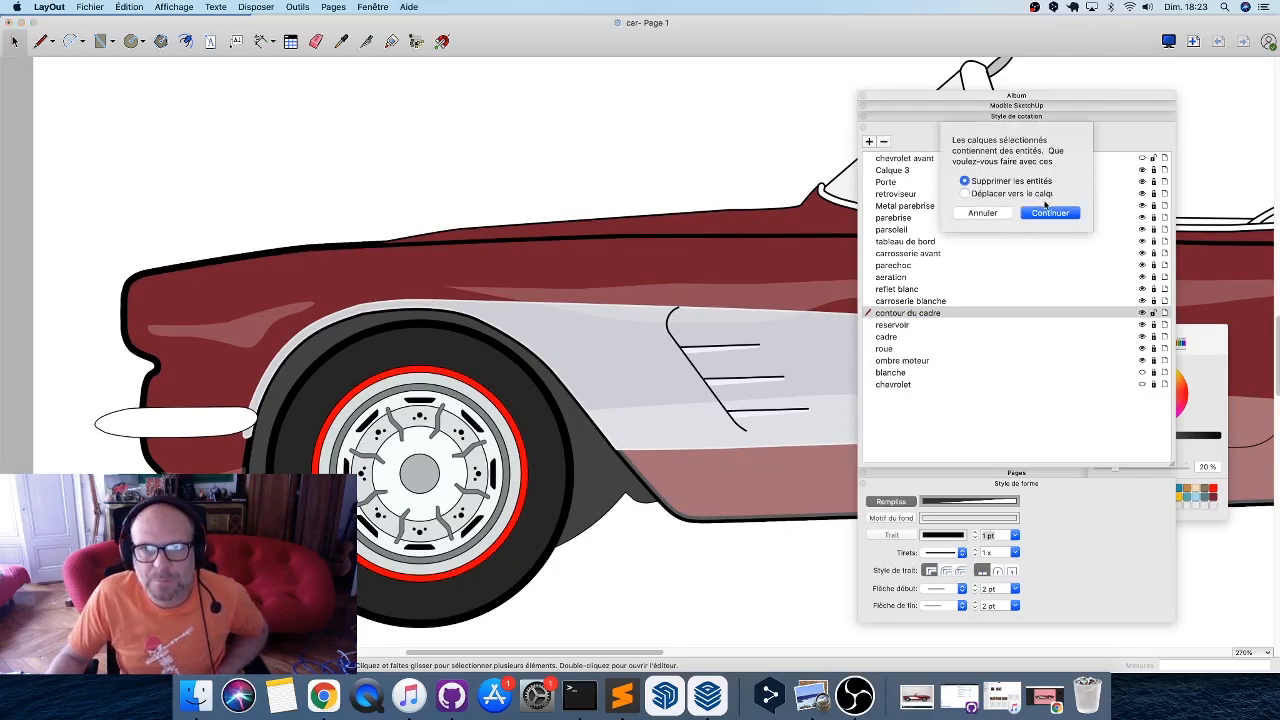
left_click(1050, 212)
scroll(58, 485, "down", 10)
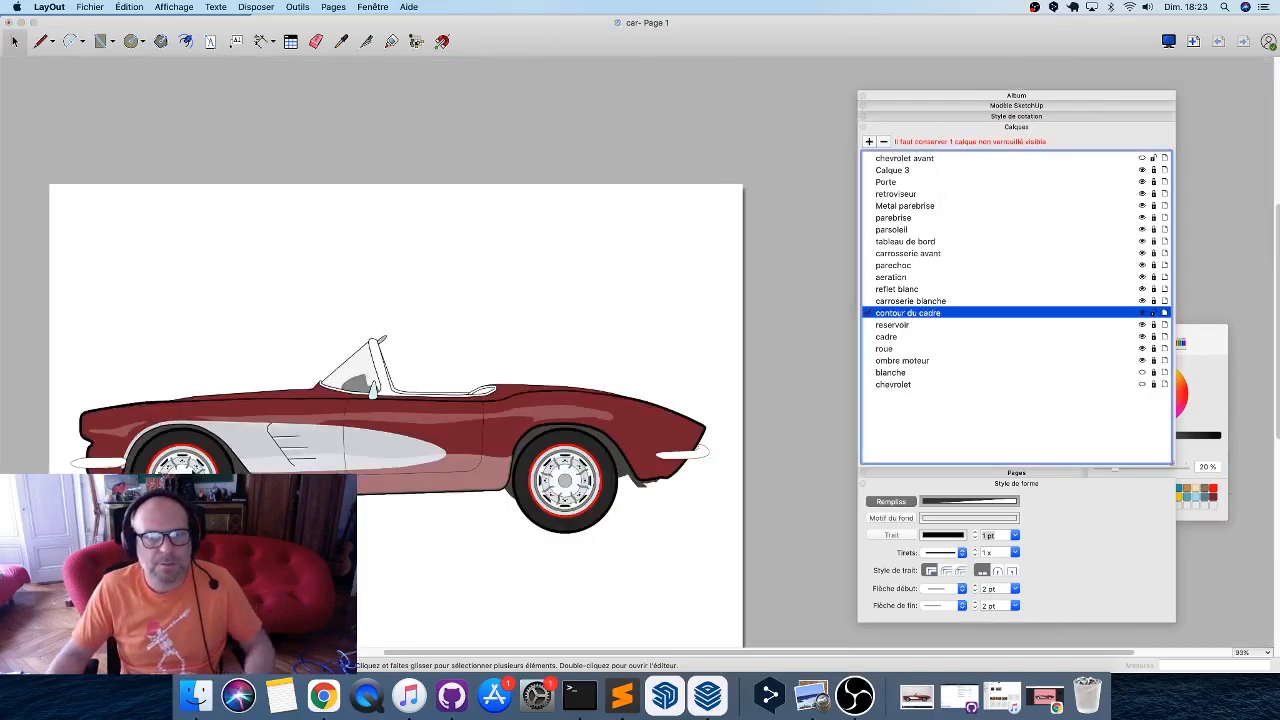
scroll(668, 474, "up", 1)
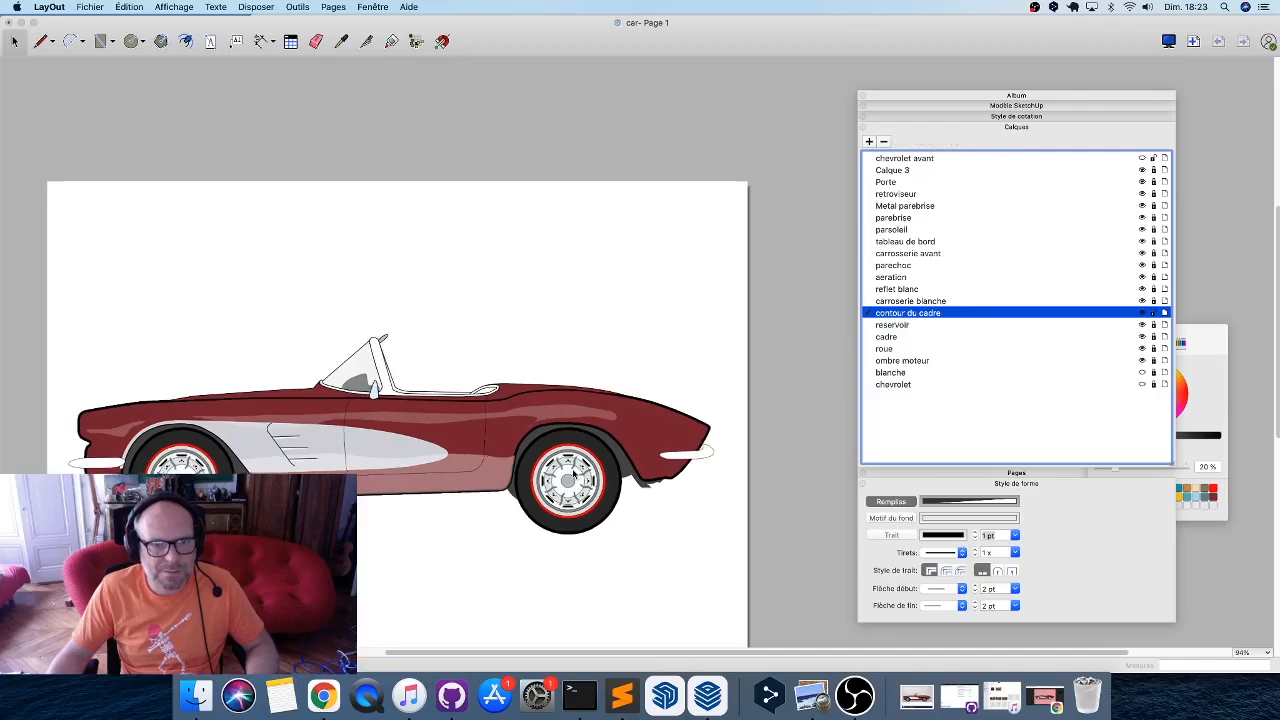
middle_click_drag(668, 474, 767, 476)
scroll(646, 474, "up", 1)
middle_click_drag(646, 474, 703, 449)
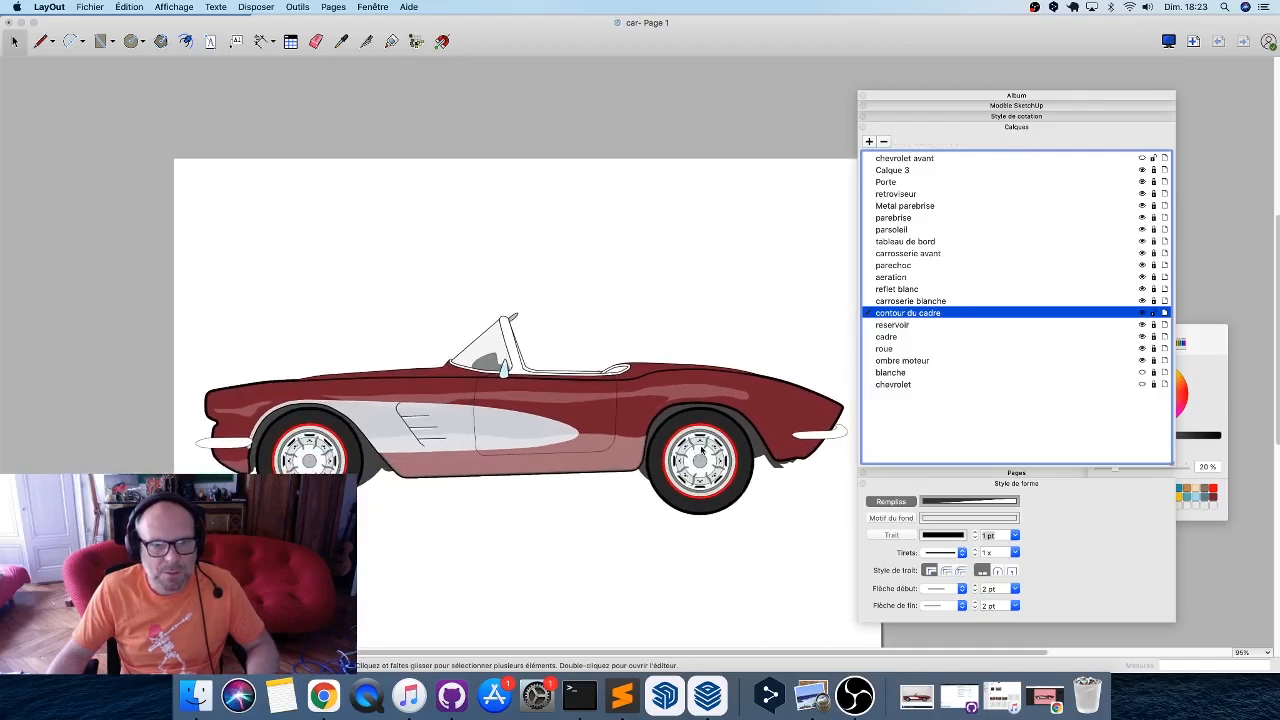
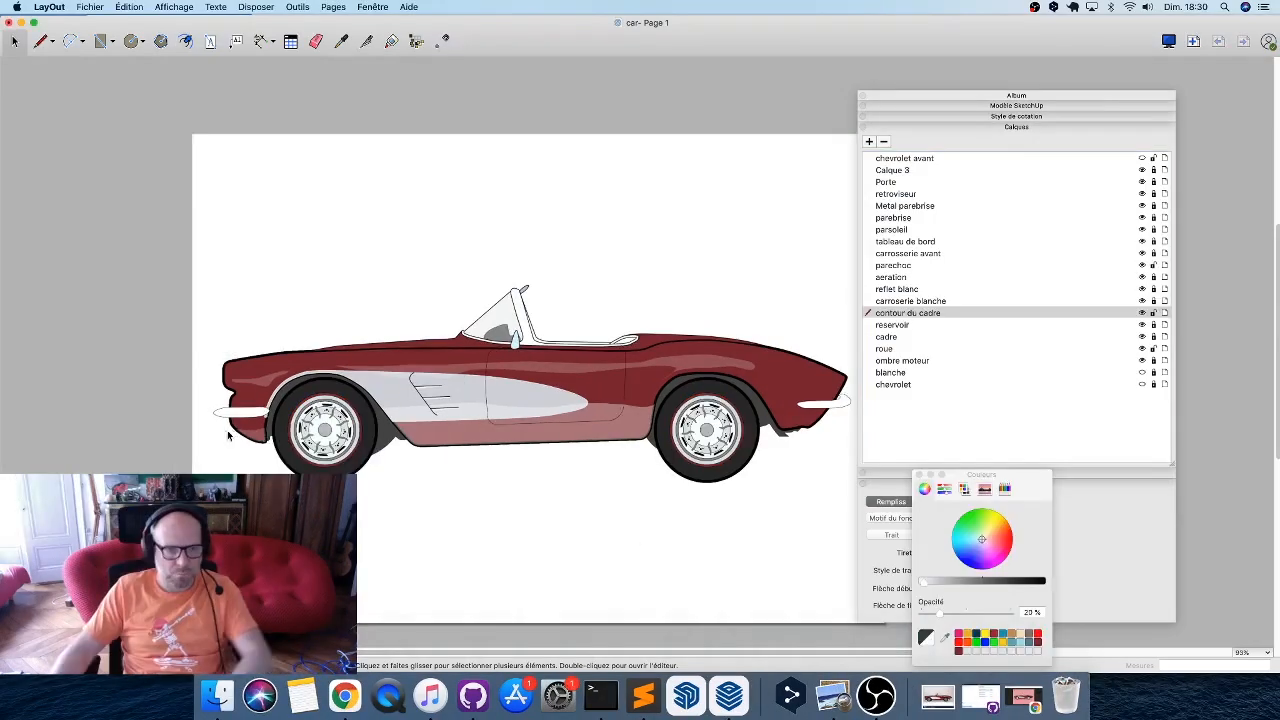
Select the white front bumper shape.
scroll(209, 423, "up", 10)
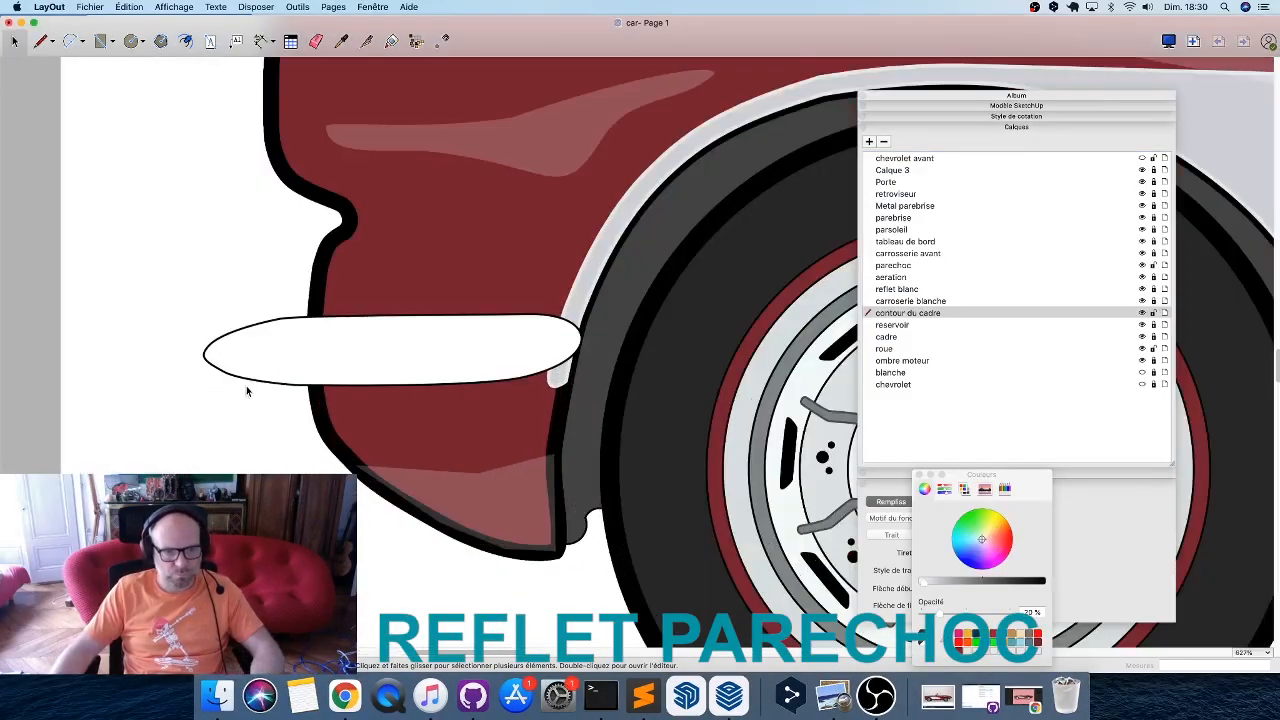
scroll(247, 390, "up", 3)
key("l")
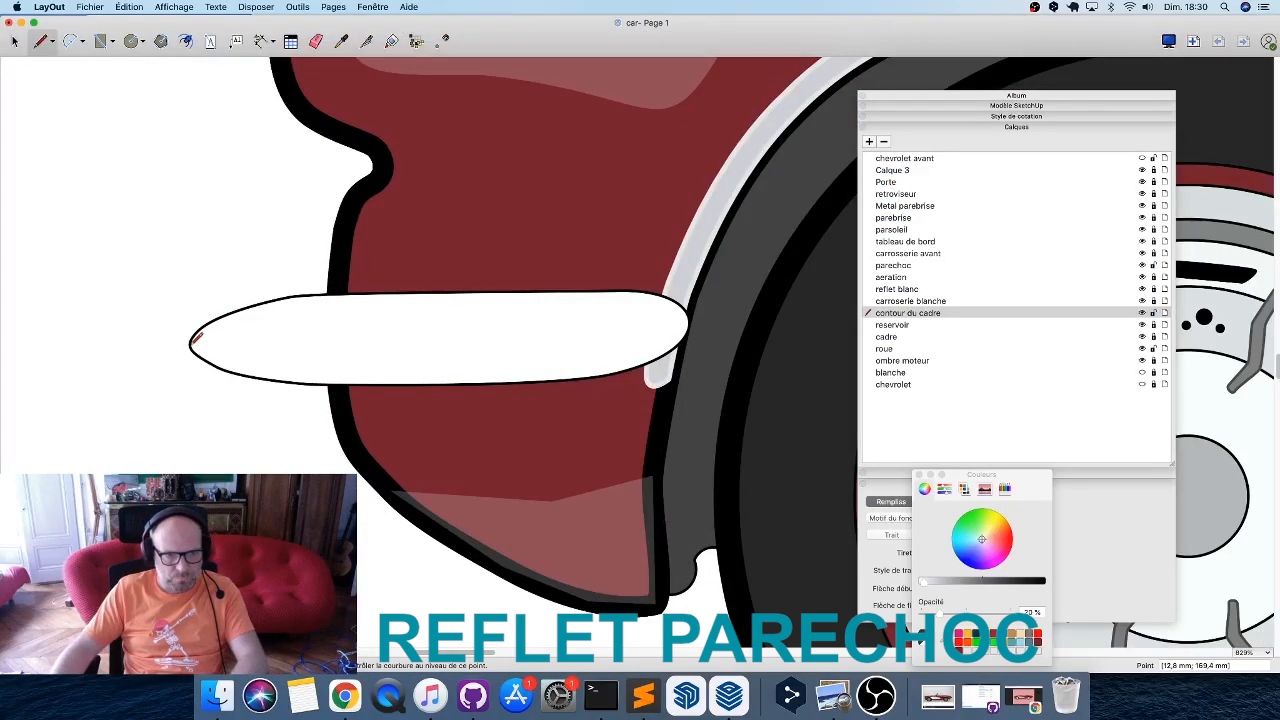
key("space")
left_click(229, 354)
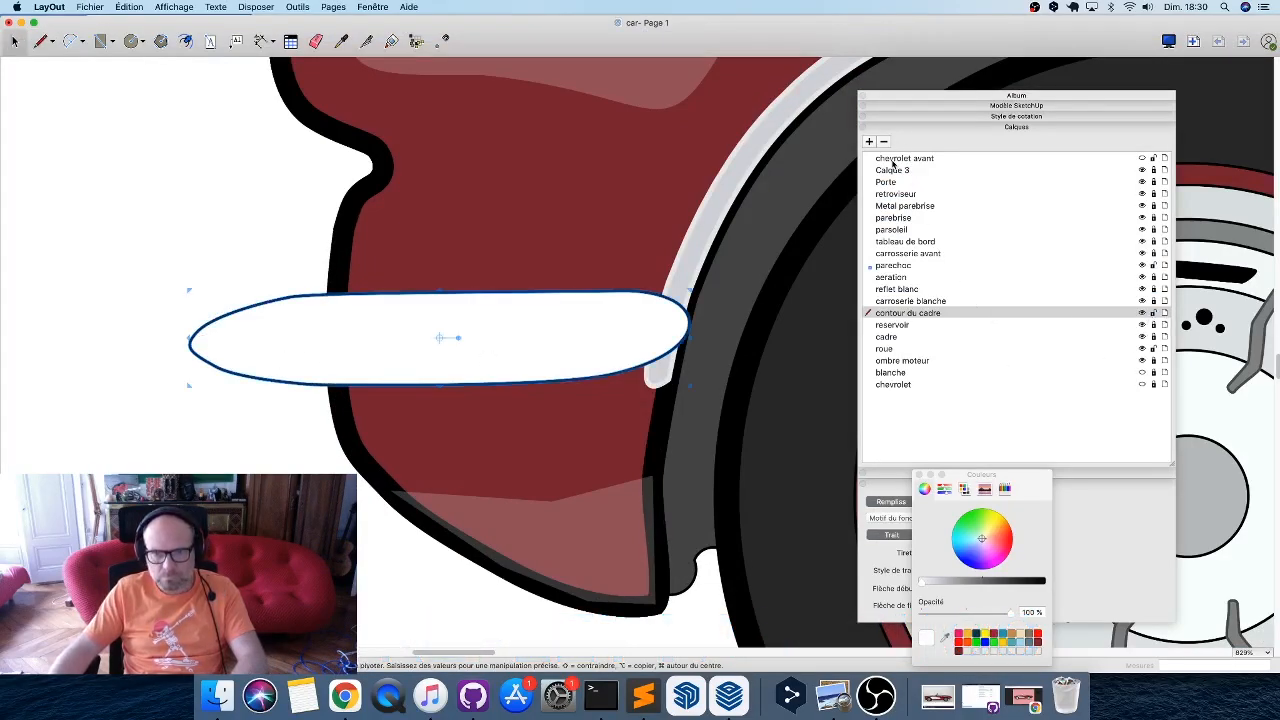
Lock the contour du cadre layer and add a layer named reflet parechoc above the parechoc layer.
left_click(1153, 316)
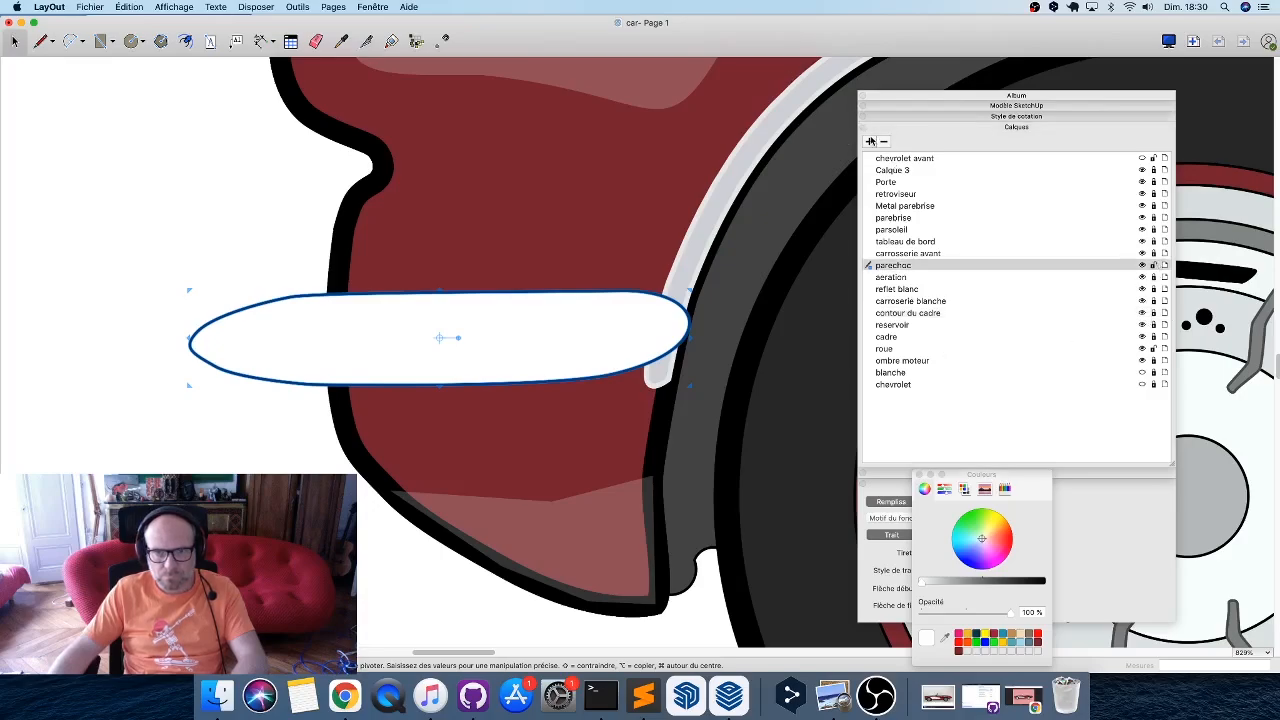
left_click(869, 143)
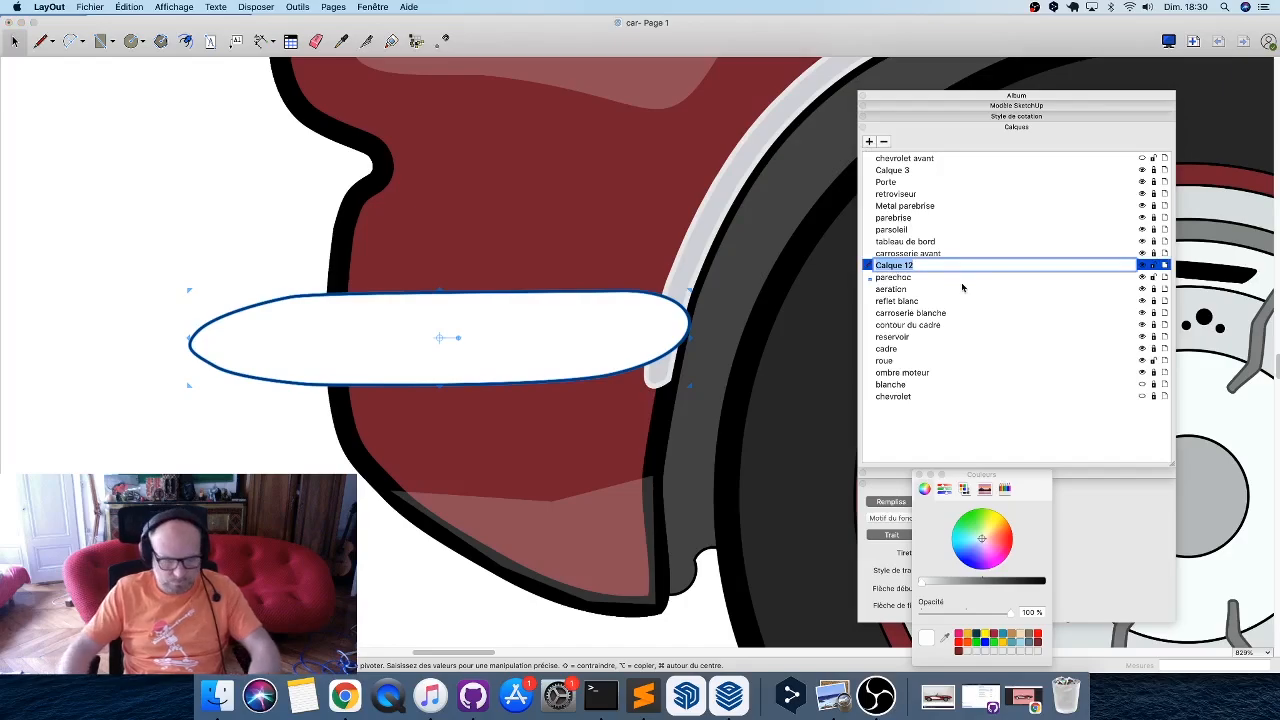
type("reflet parechoc")
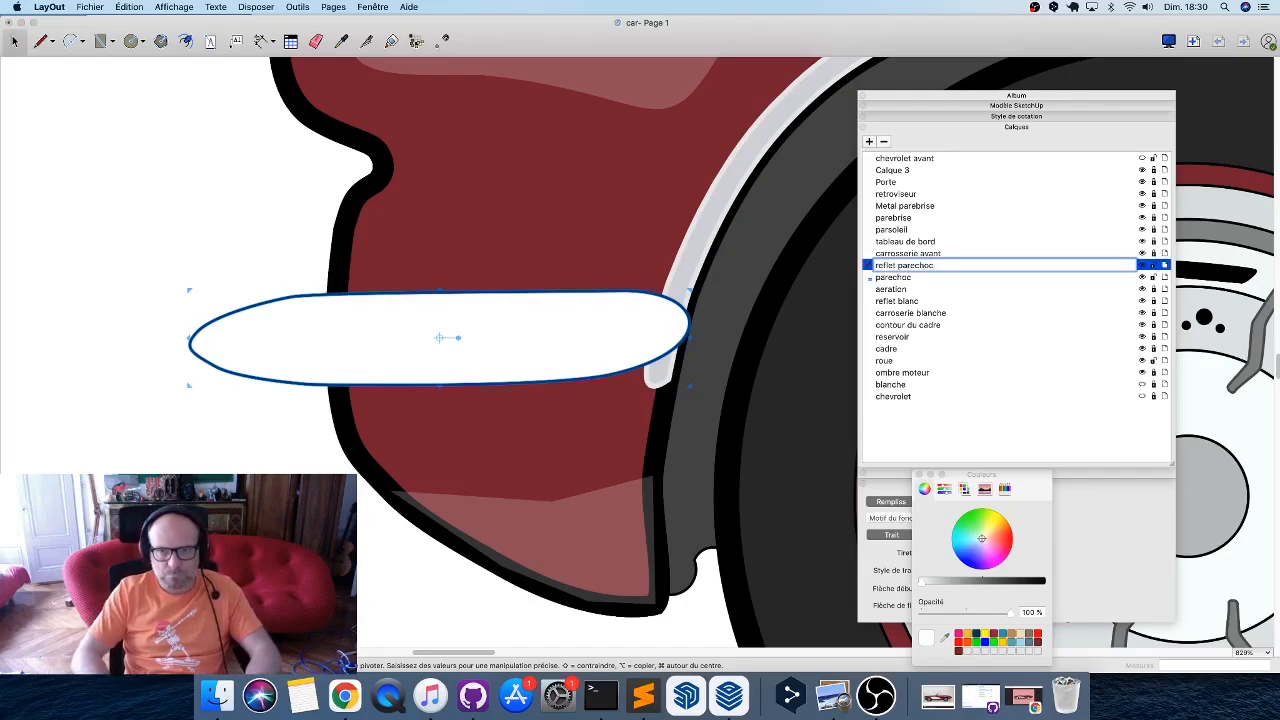
key("Return")
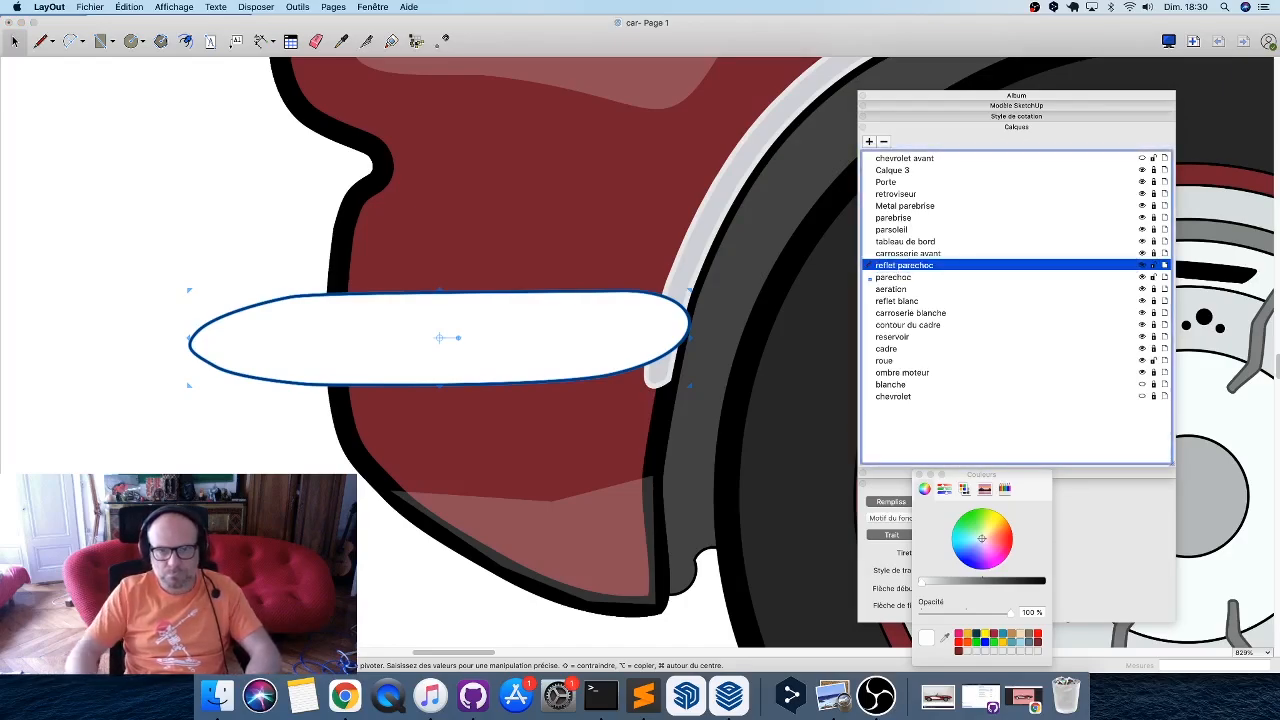
Fill the front bumper with light grey and paste a copy of it in place on the reflet parechoc layer.
left_click(562, 330)
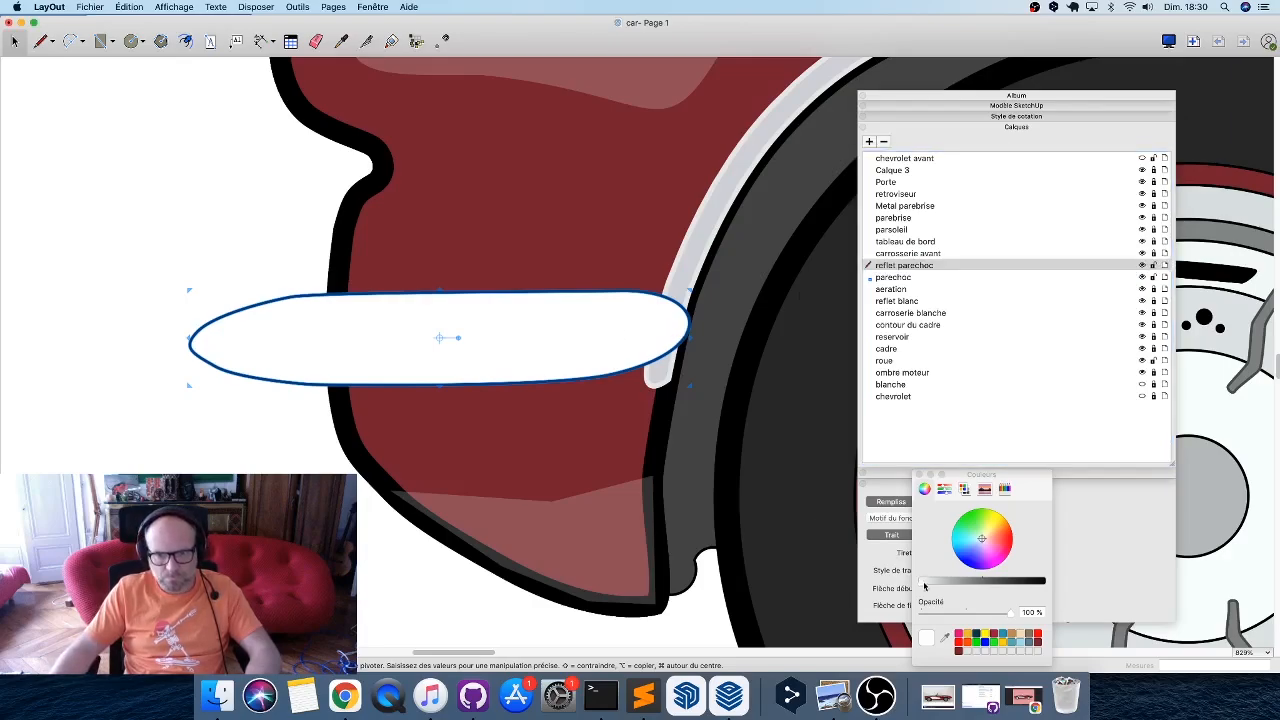
left_click_drag(924, 586, 954, 583)
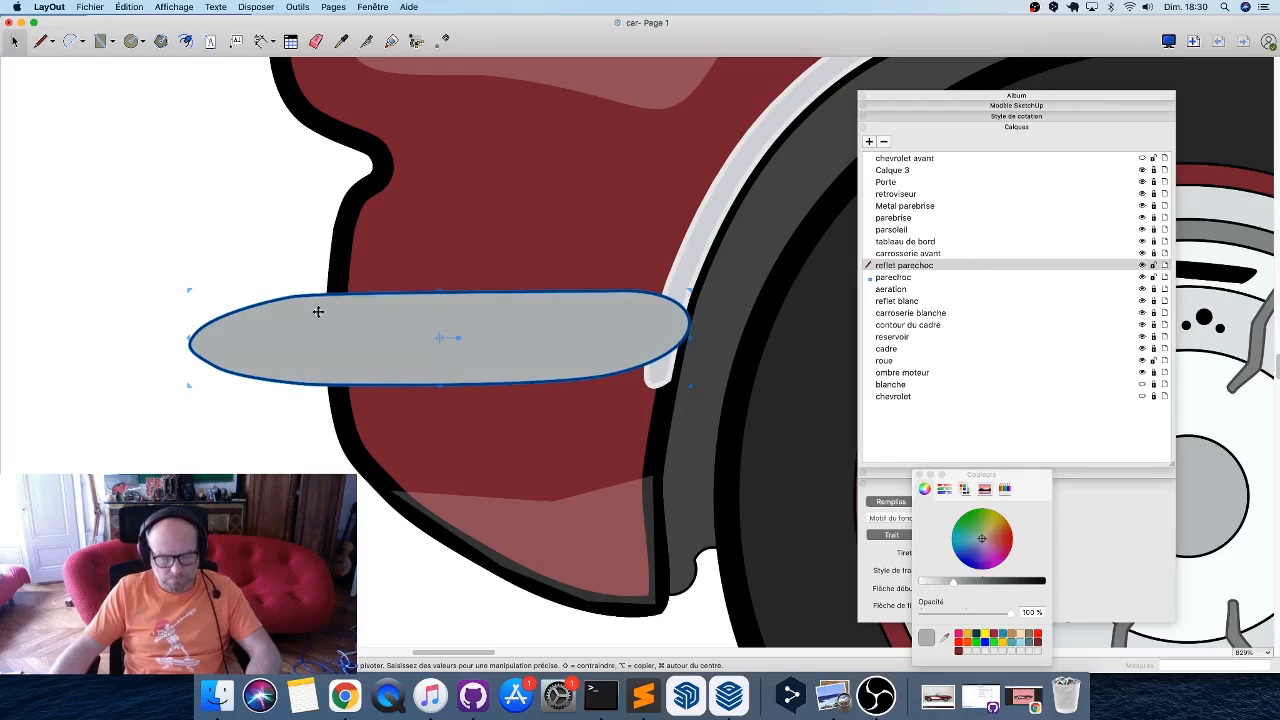
left_click(928, 279)
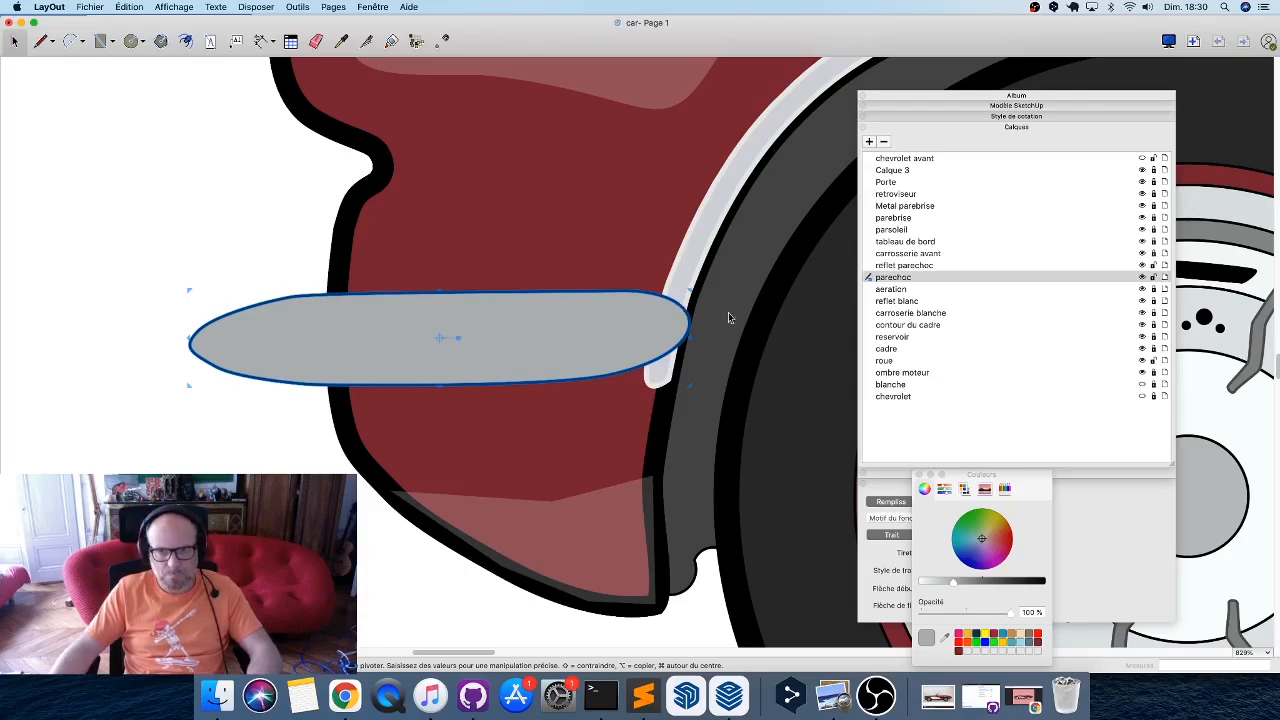
left_click(911, 266)
key("super+x")
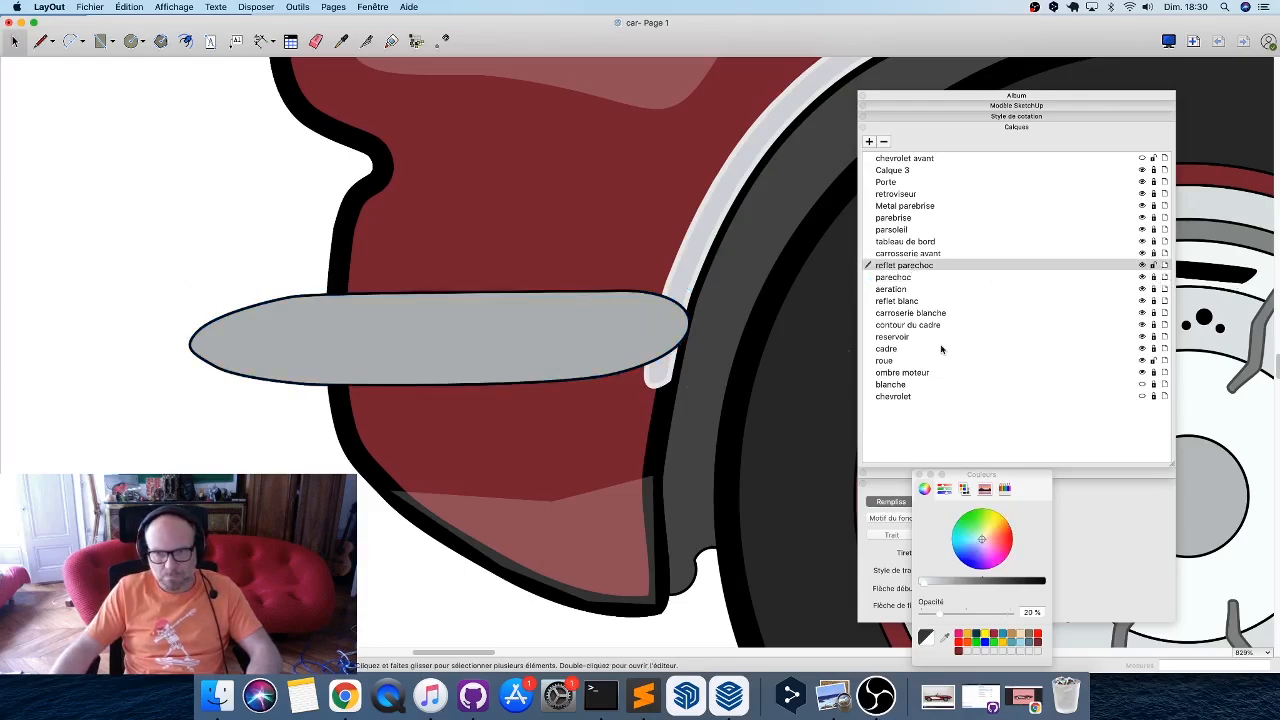
key("super+v")
left_click(745, 258)
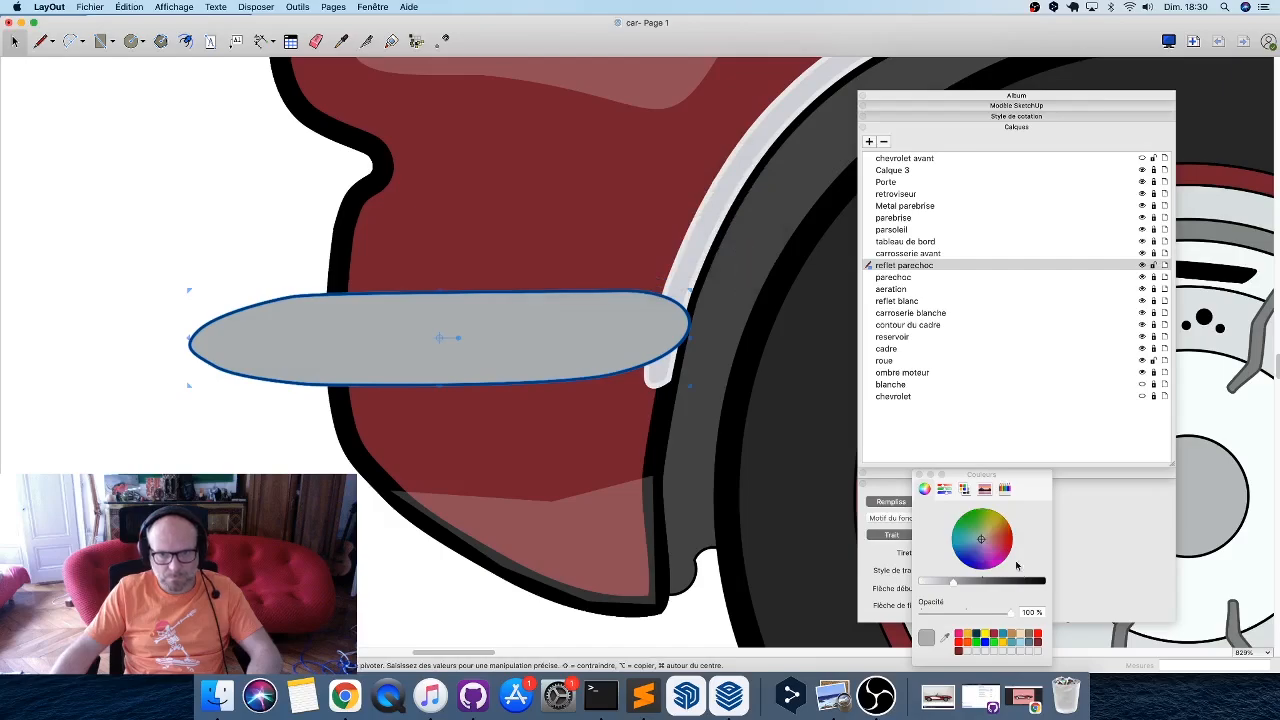
Turn off the fill of the bumper copy on the reflet parechoc layer.
left_click_drag(1029, 479, 1165, 479)
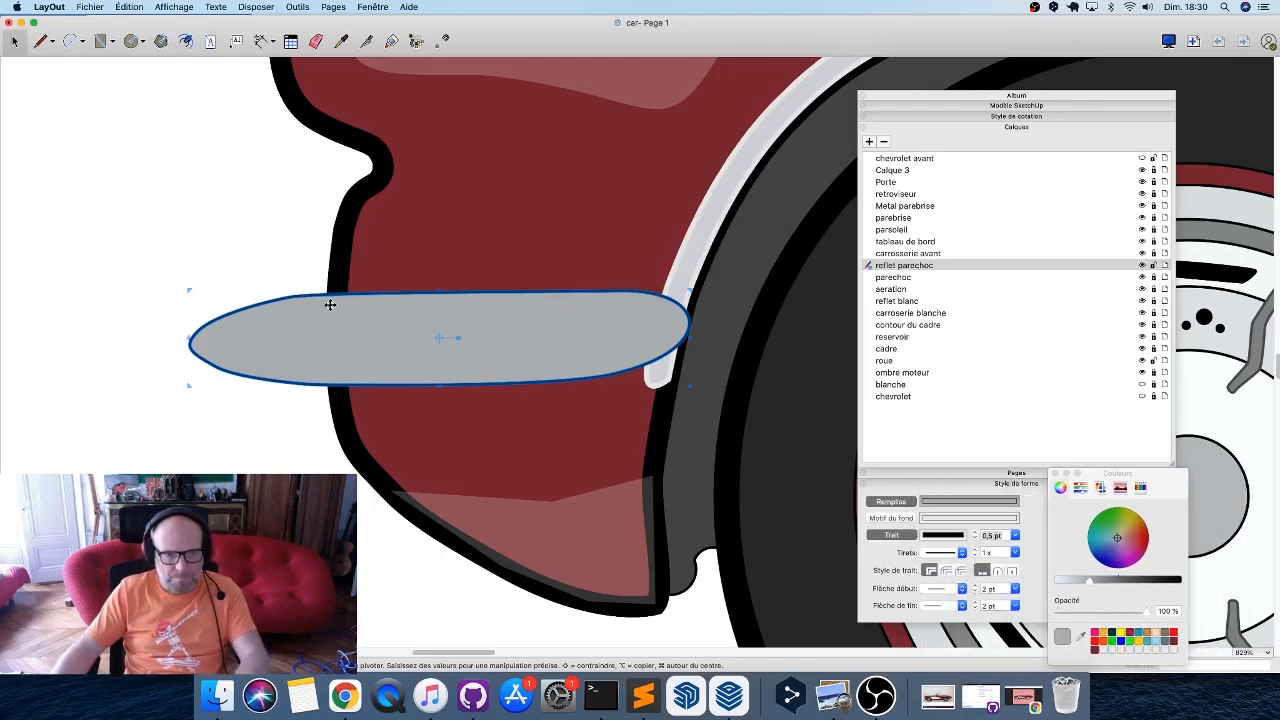
left_click(899, 504)
left_click(351, 340)
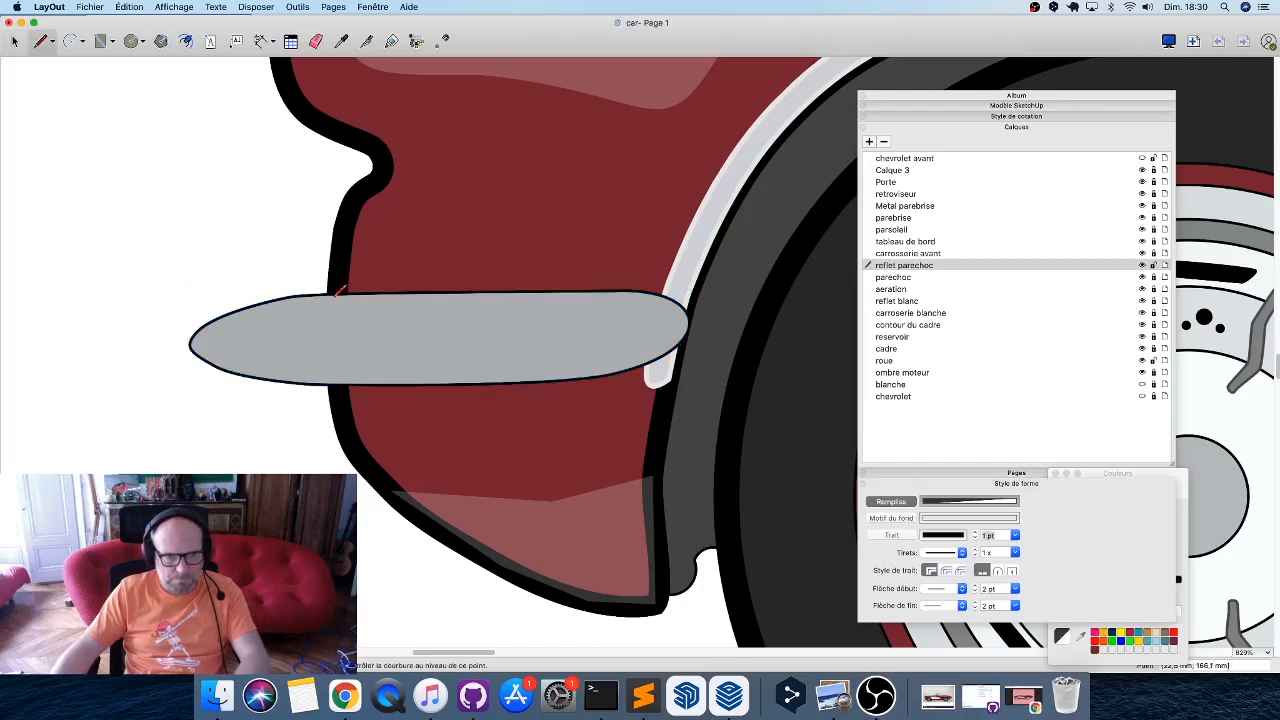
left_click(268, 303)
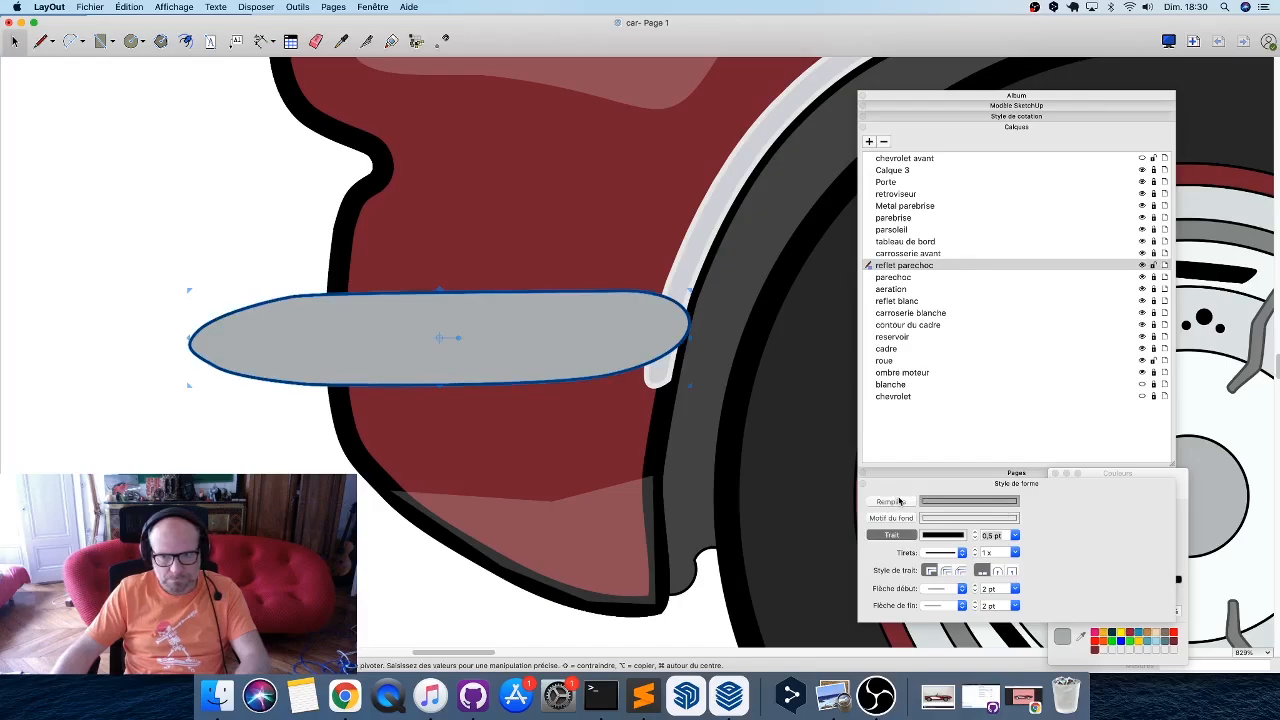
Draw the lower edge of a translucent, strokeless reflection across the upper half of the front bumper, ending on its outline at both ends.
key("l")
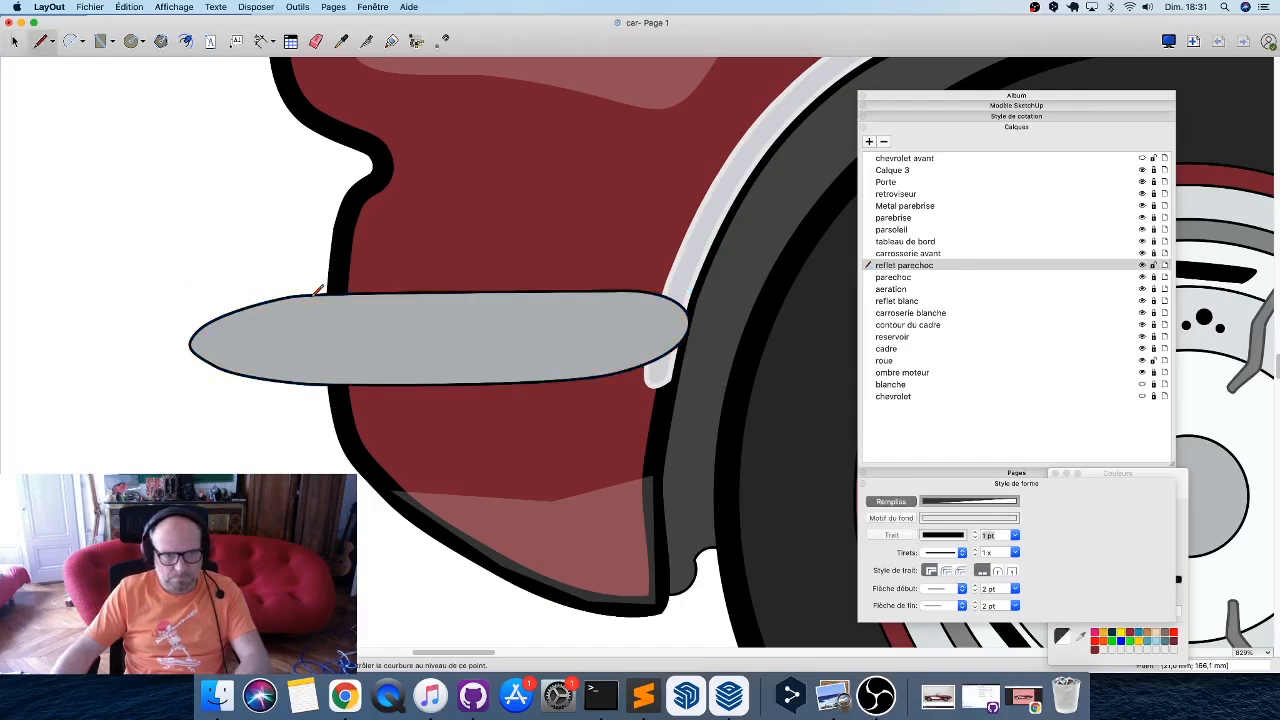
left_click(442, 42)
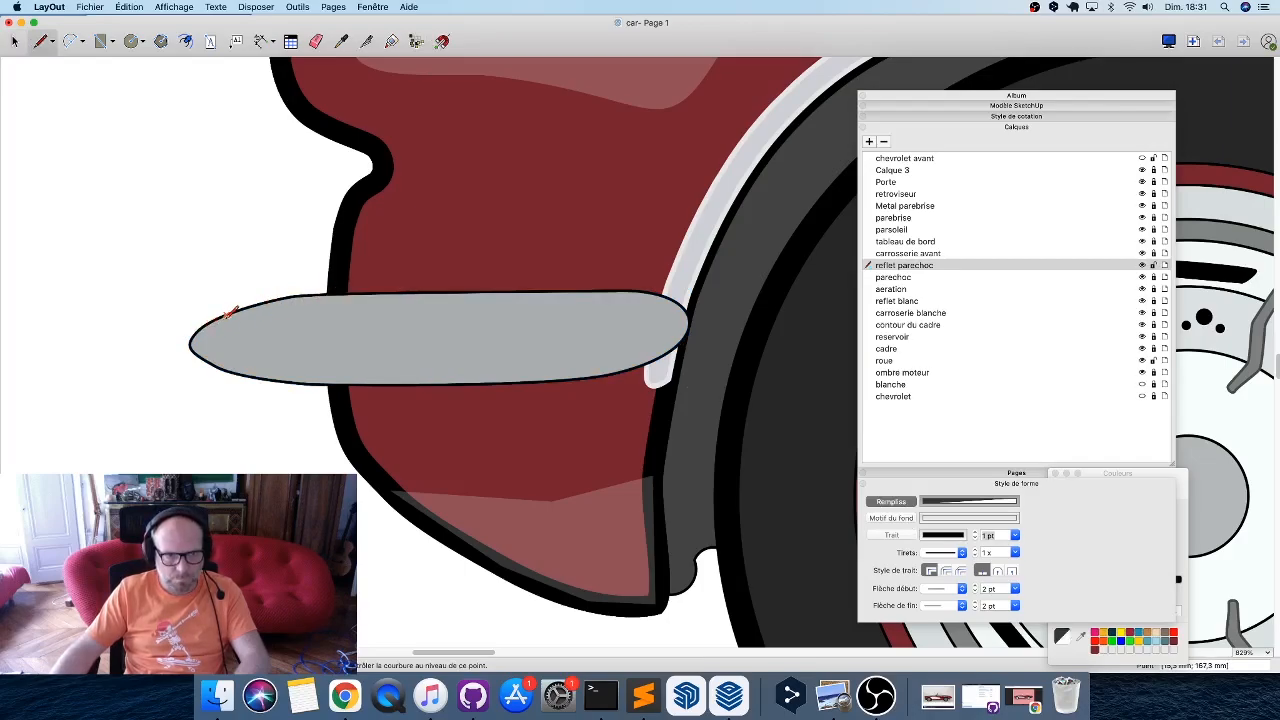
left_click(227, 315)
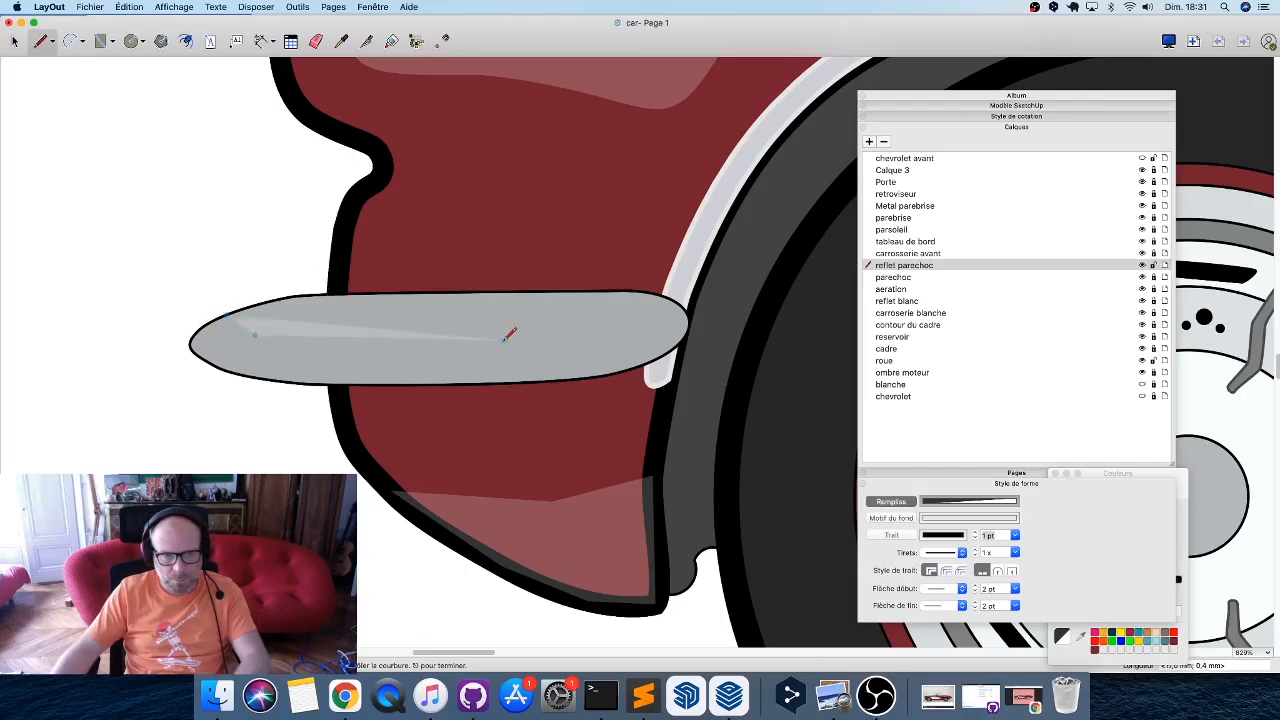
left_click(416, 340)
left_click(597, 333)
left_click(657, 306)
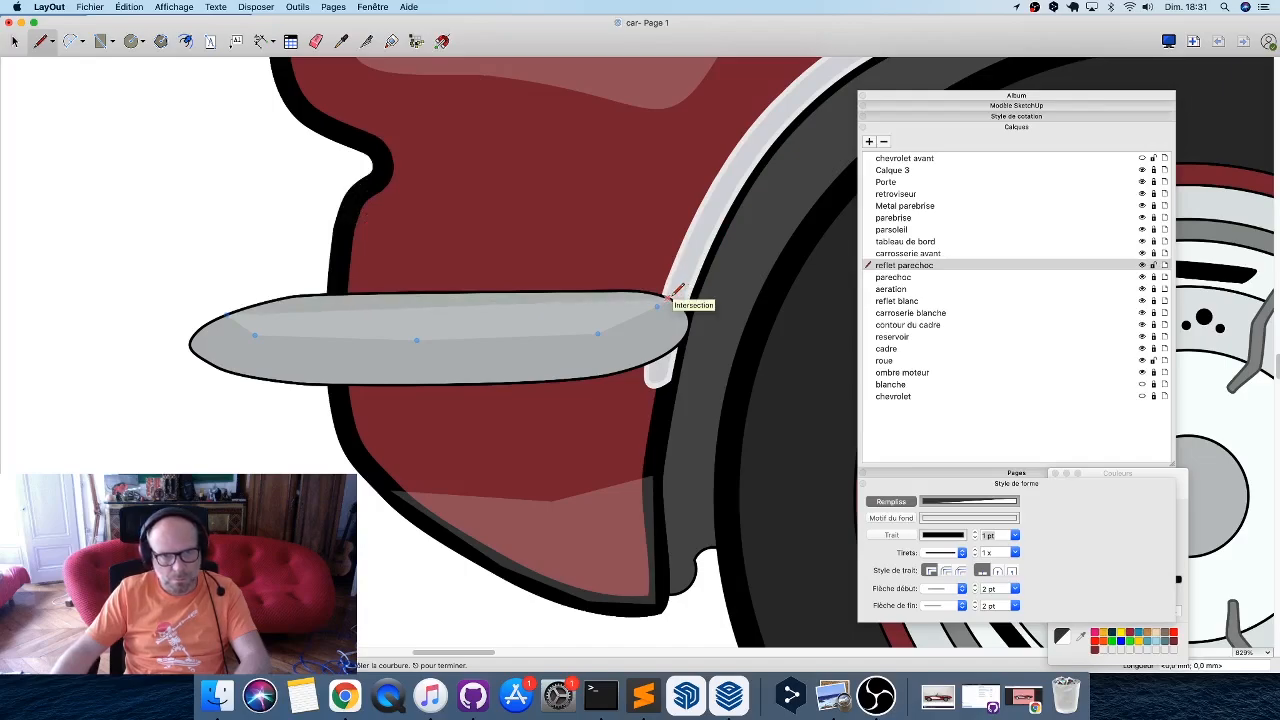
key("Return")
key("space")
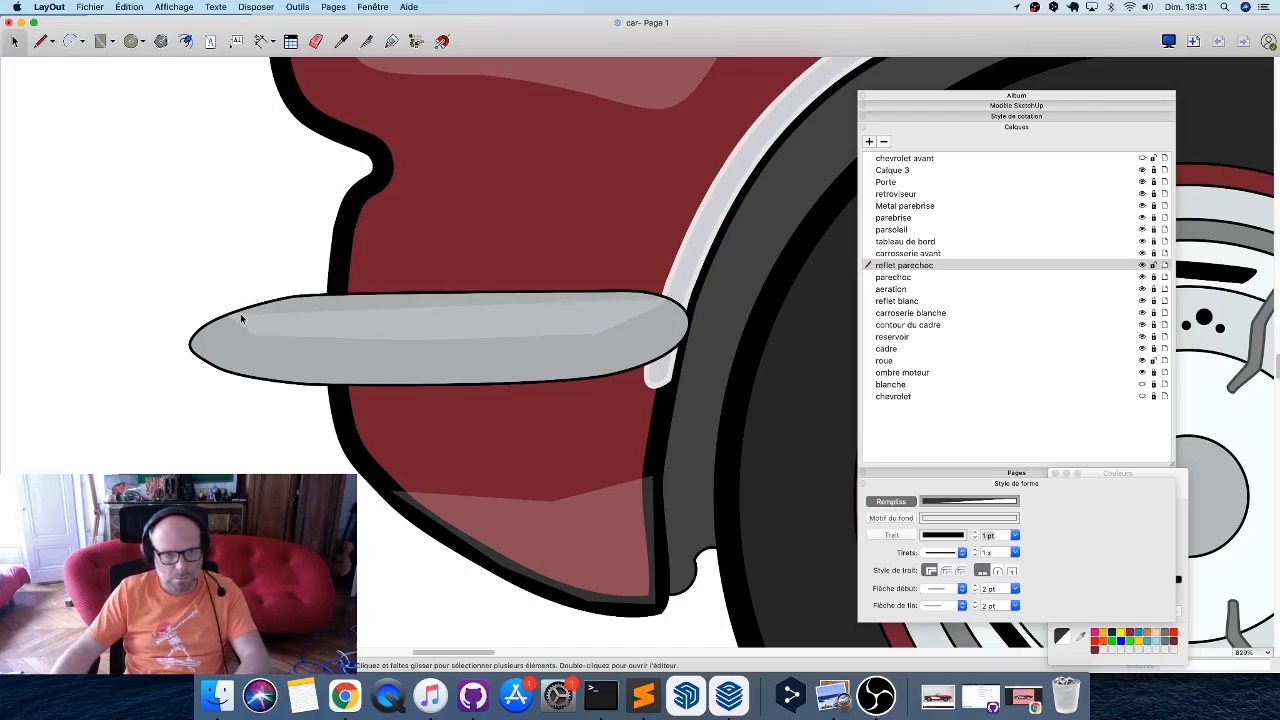
Split the copied bumper outline at both ends of the reflection line and join the line to the upper outline section.
left_click(367, 44)
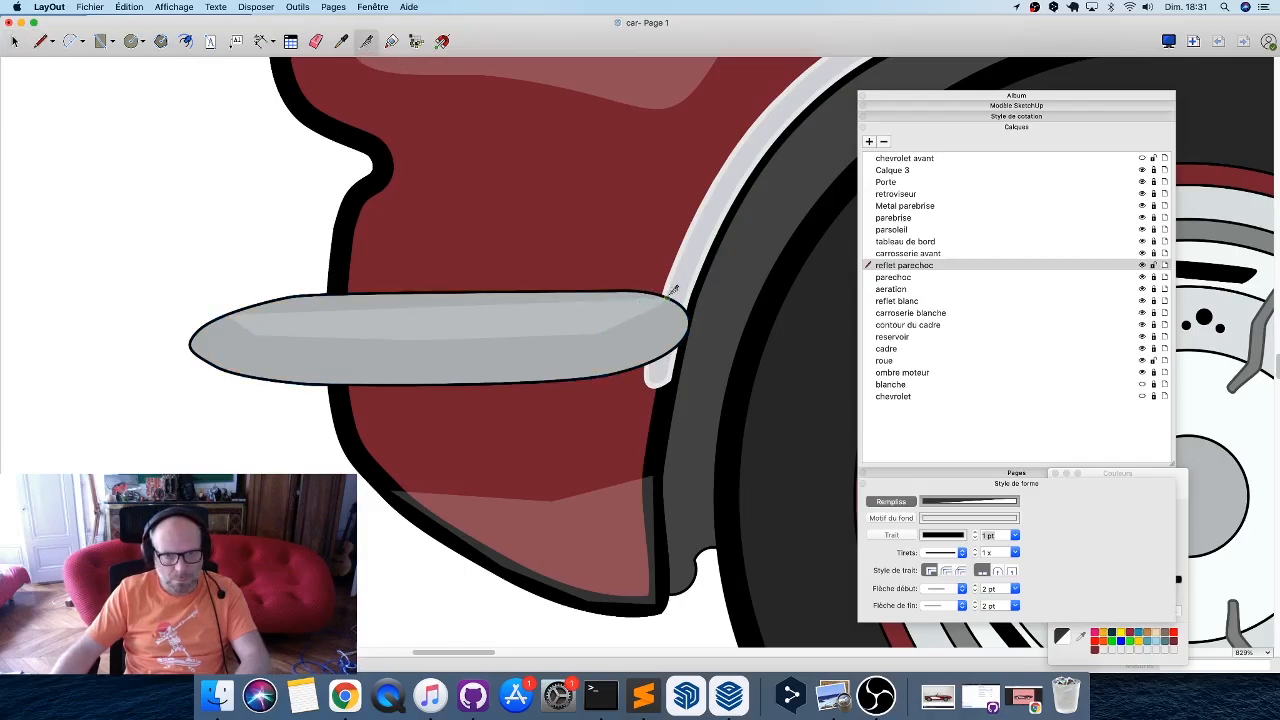
key("space")
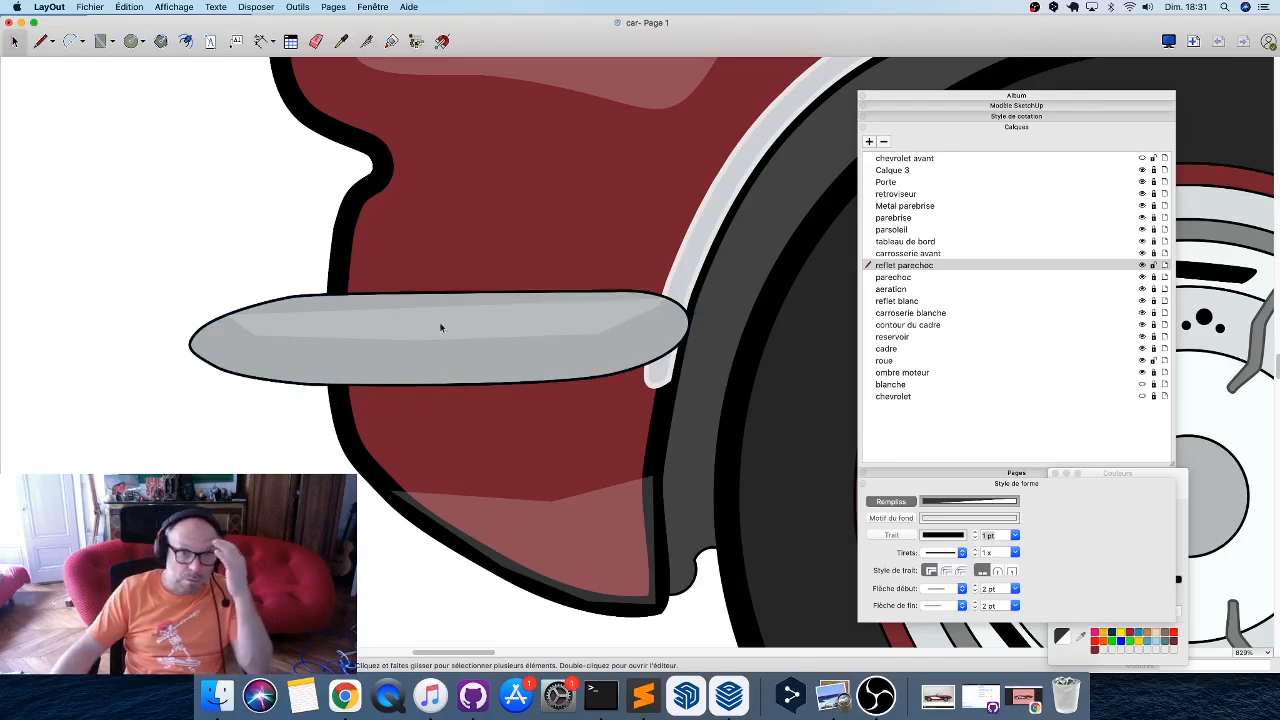
key("b")
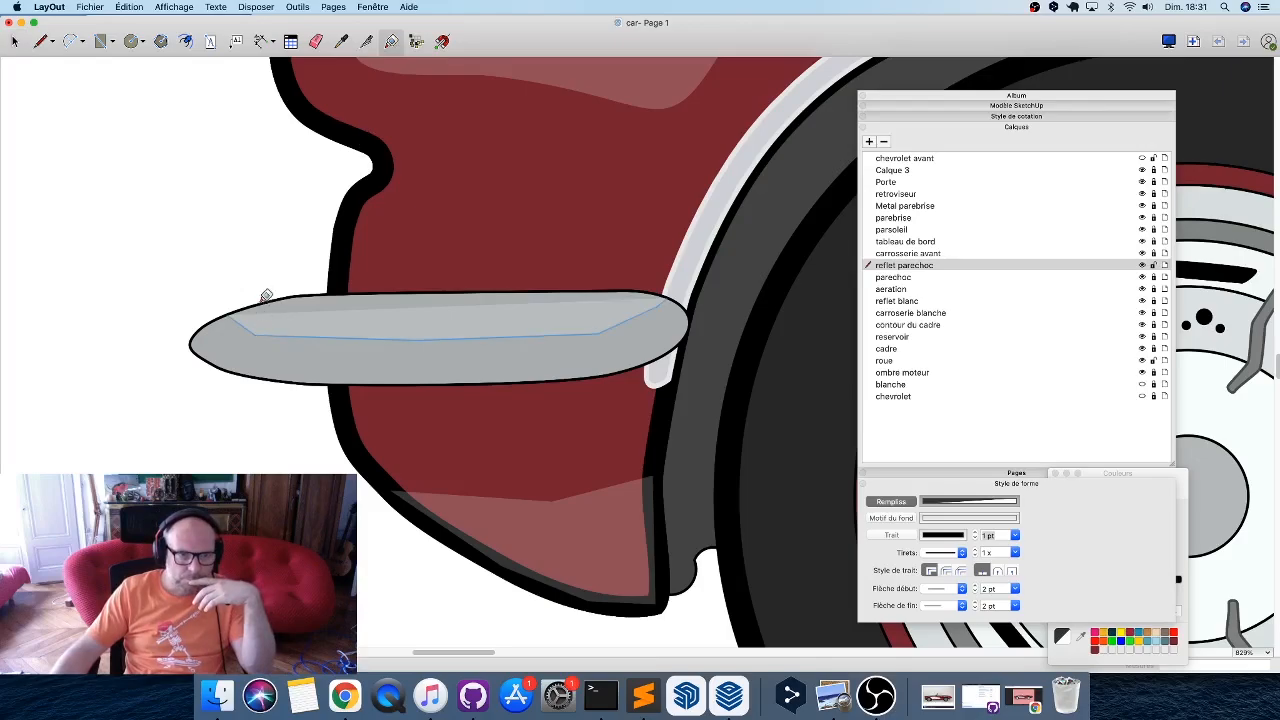
left_click(267, 298)
key("super+z")
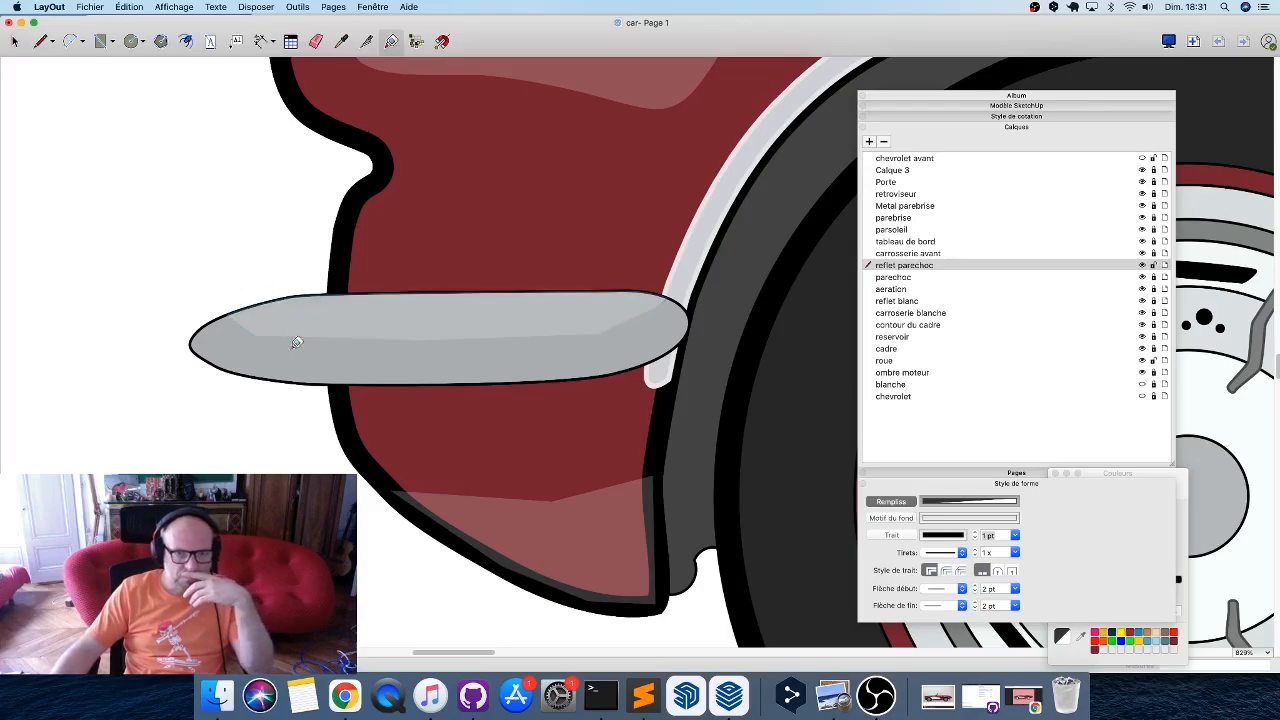
scroll(243, 343, "down", 1)
scroll(243, 343, "down", 10)
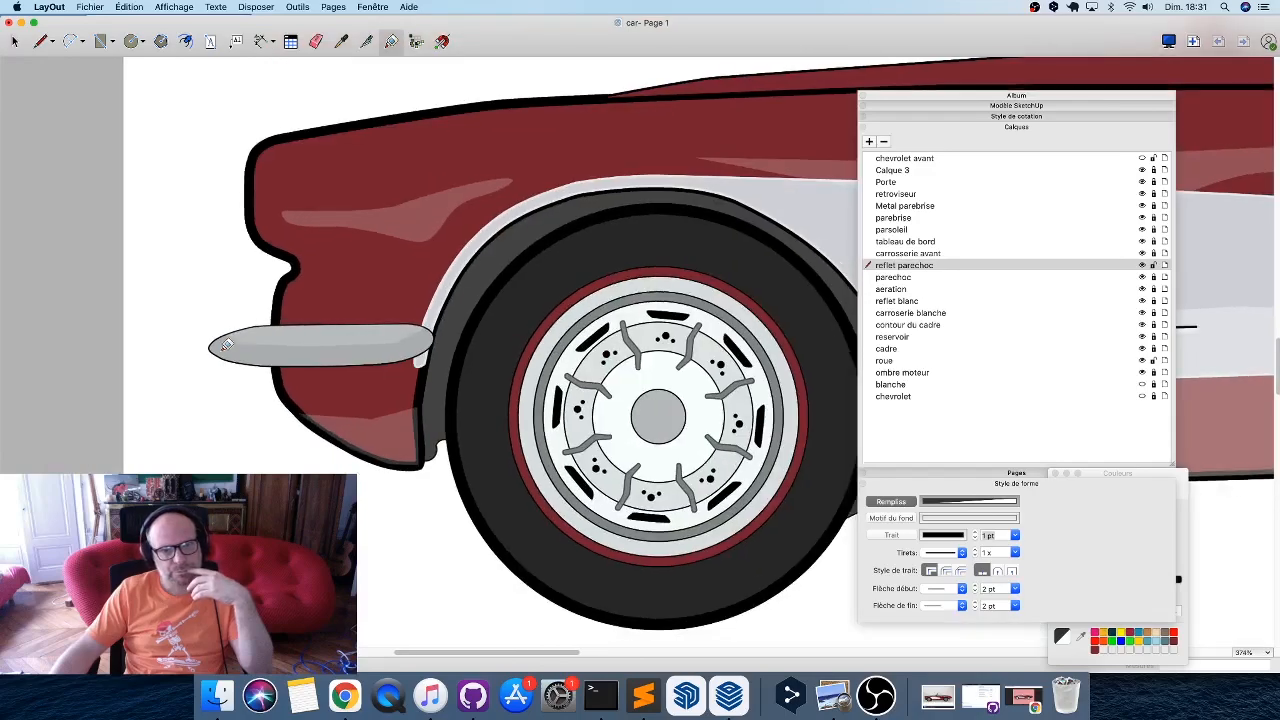
scroll(197, 353, "down", 6)
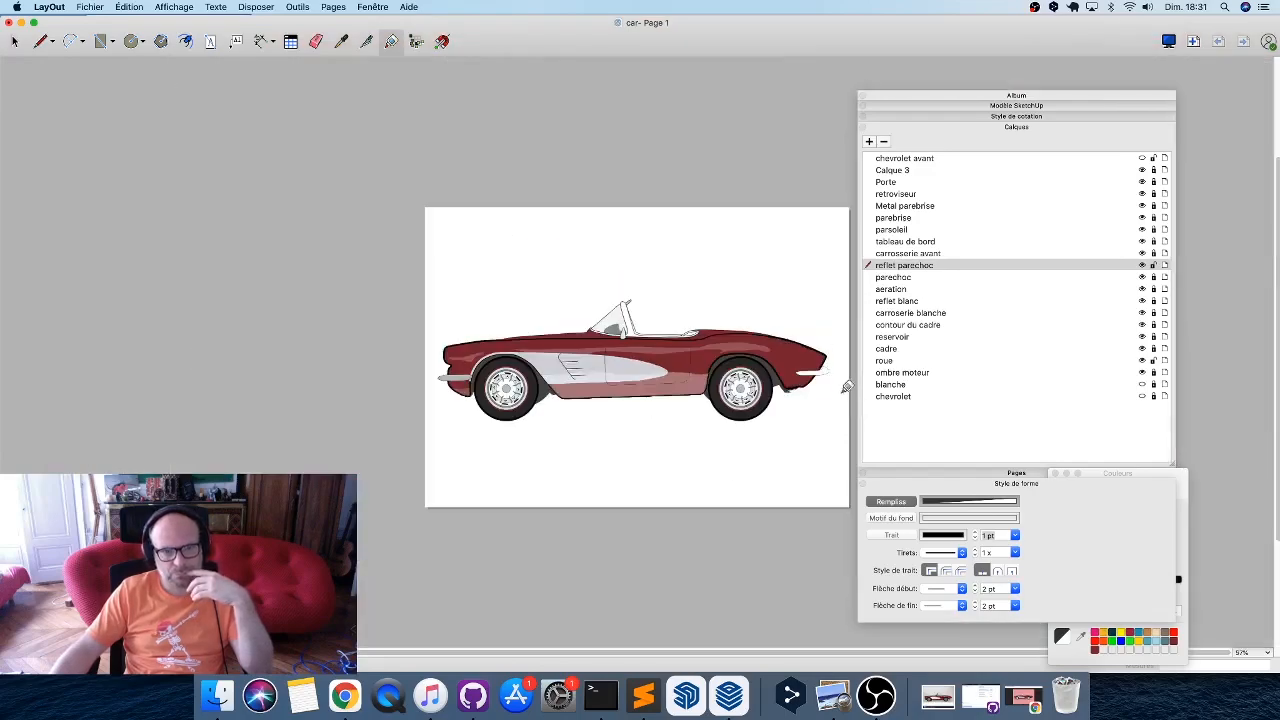
Set the stroke width of the leftover lower outline section of the bumper copy to 1 pt.
scroll(423, 363, "up", 8)
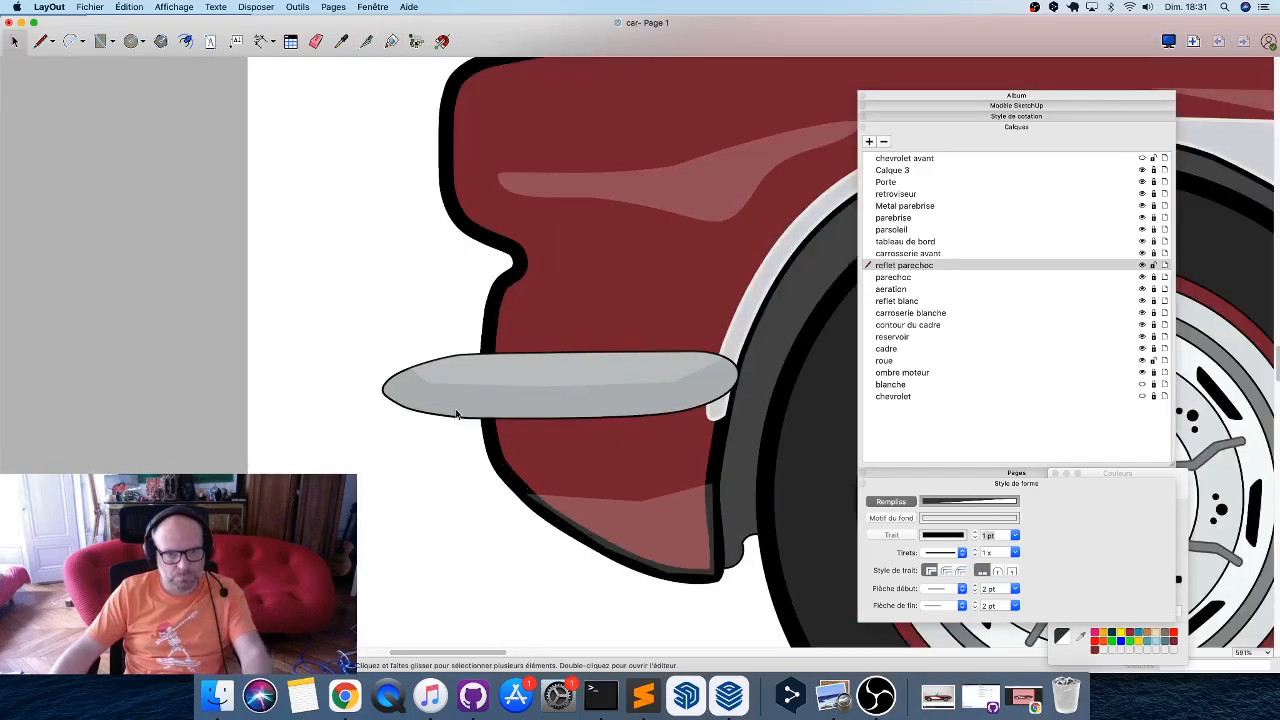
left_click(456, 414)
double_click(984, 536)
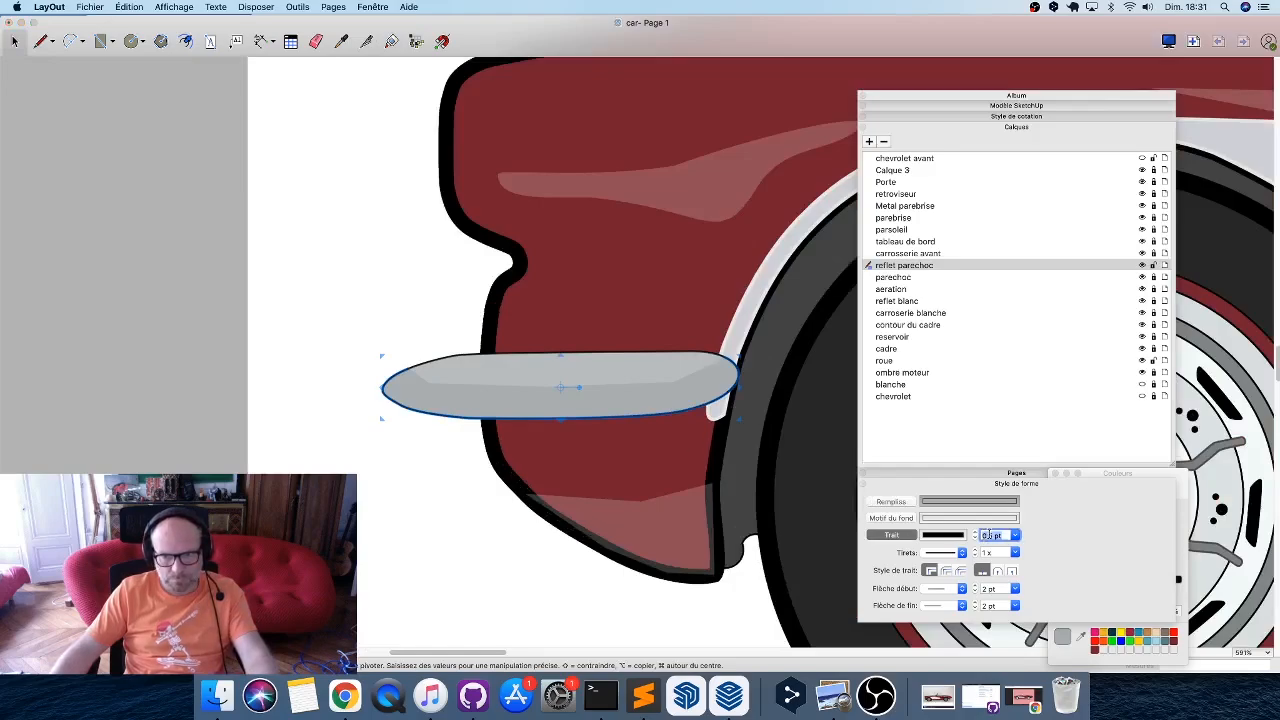
type("1")
key("Return")
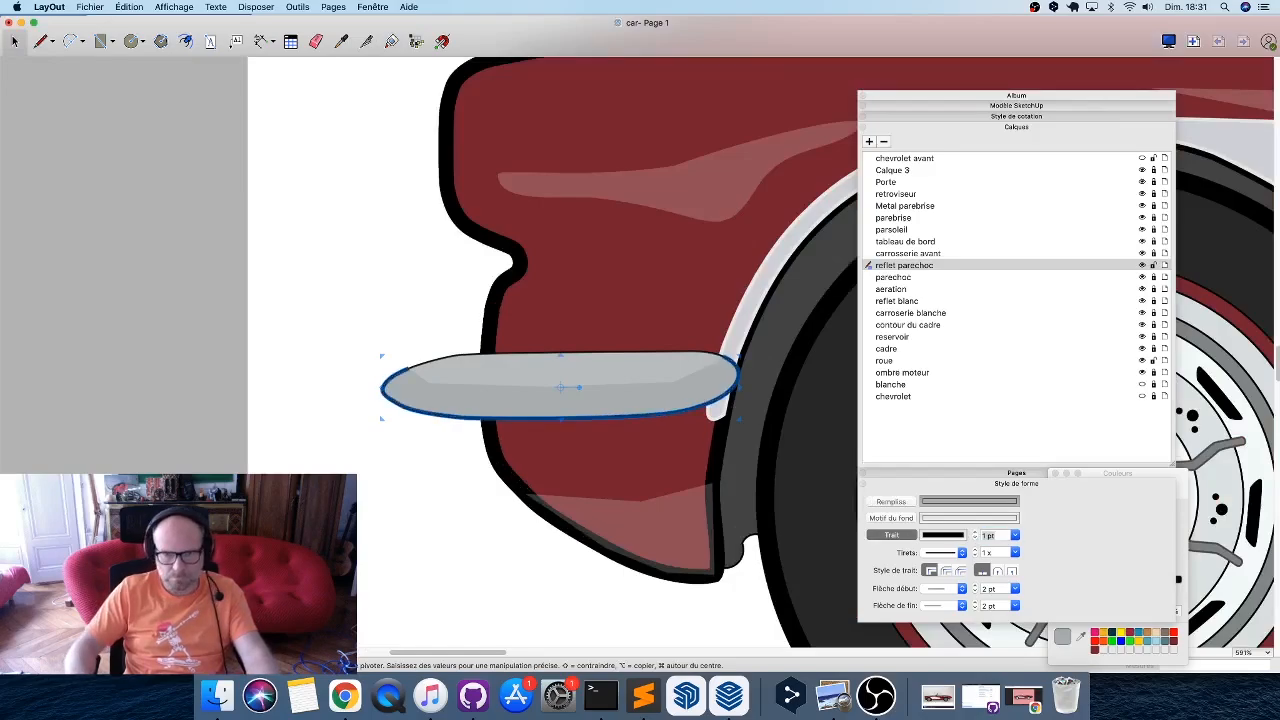
left_click(420, 486)
Remove the leftover lower outline section of the bumper copy and set the front bumper's stroke on the parechoc layer to 1 pt.
left_click(440, 362)
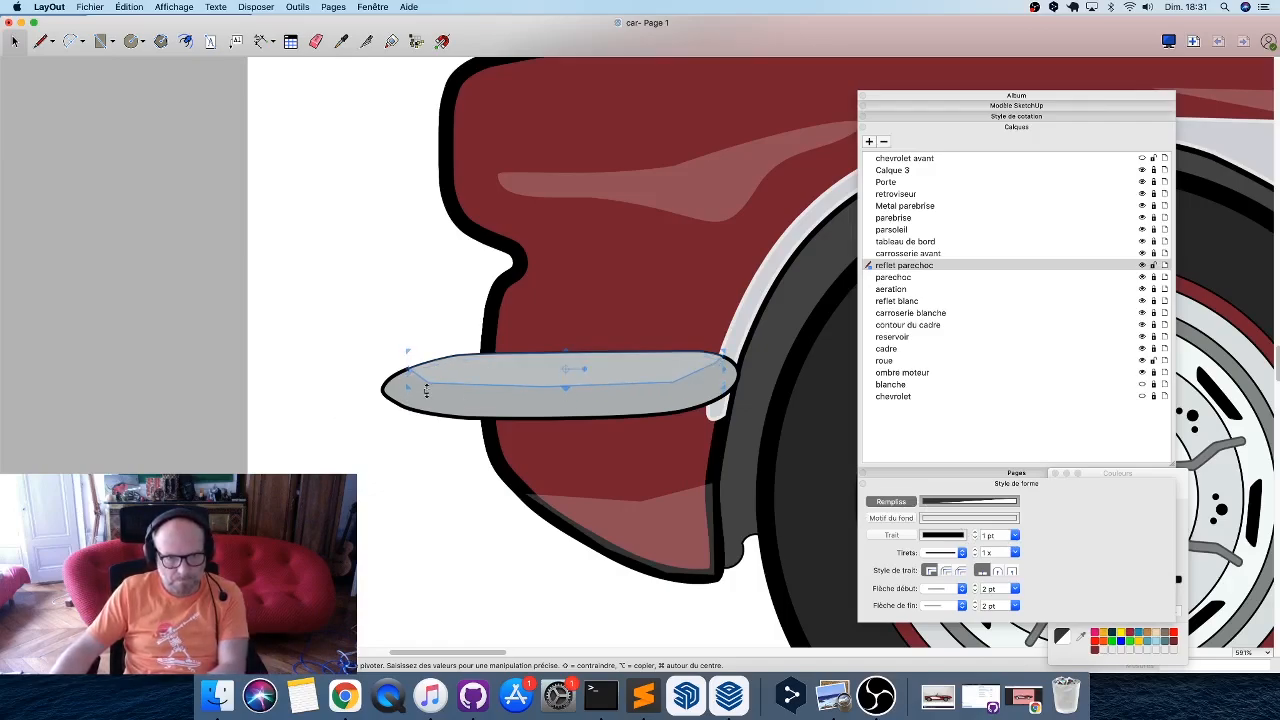
left_click(395, 400)
left_click(399, 407)
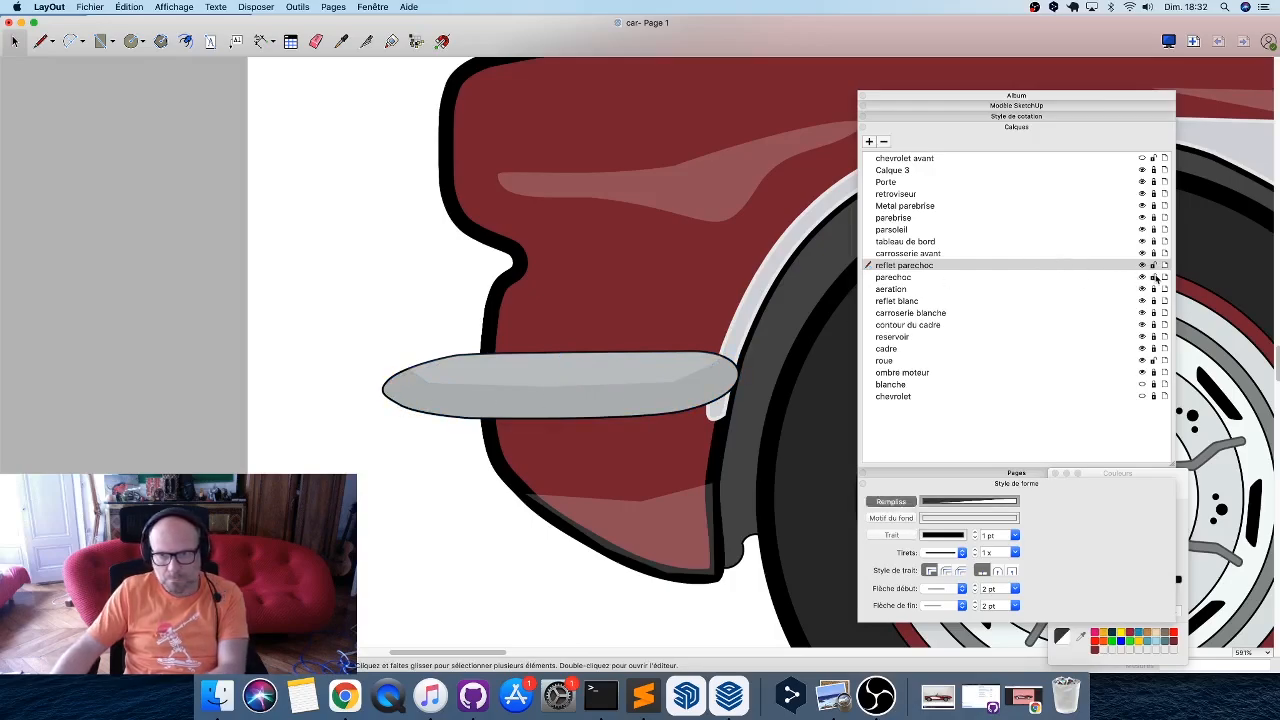
left_click(397, 386)
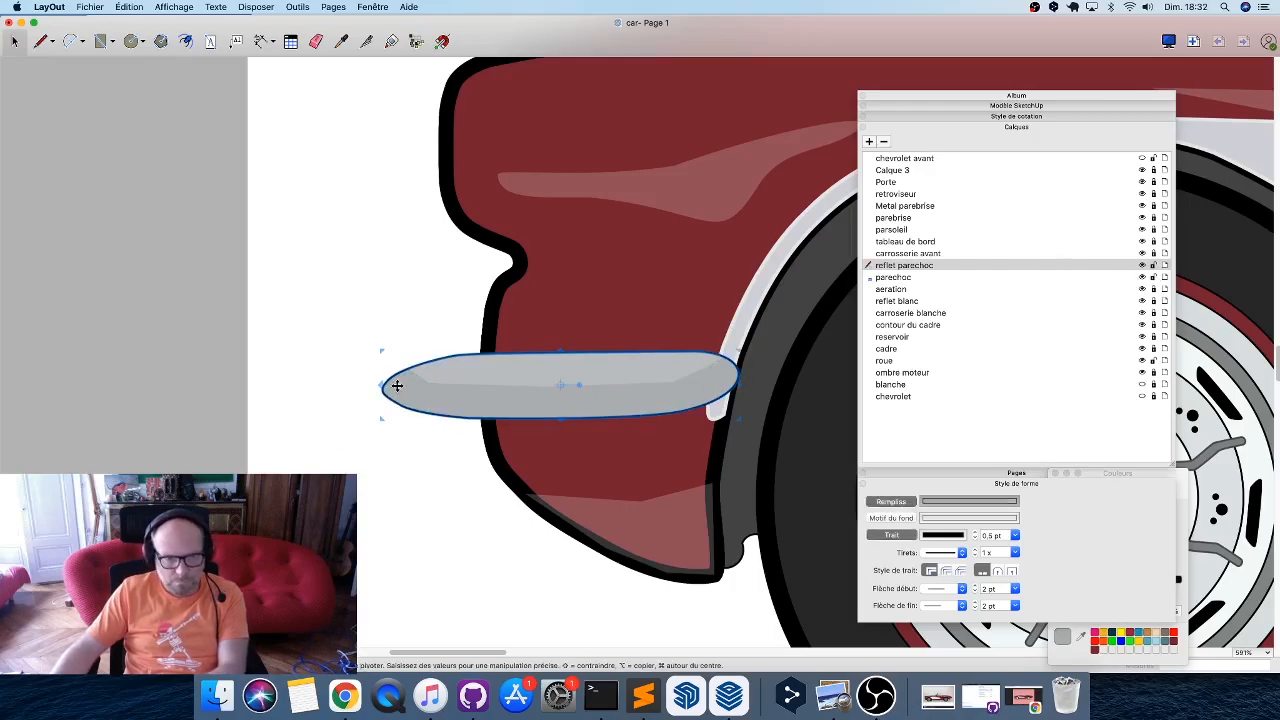
left_click(995, 536)
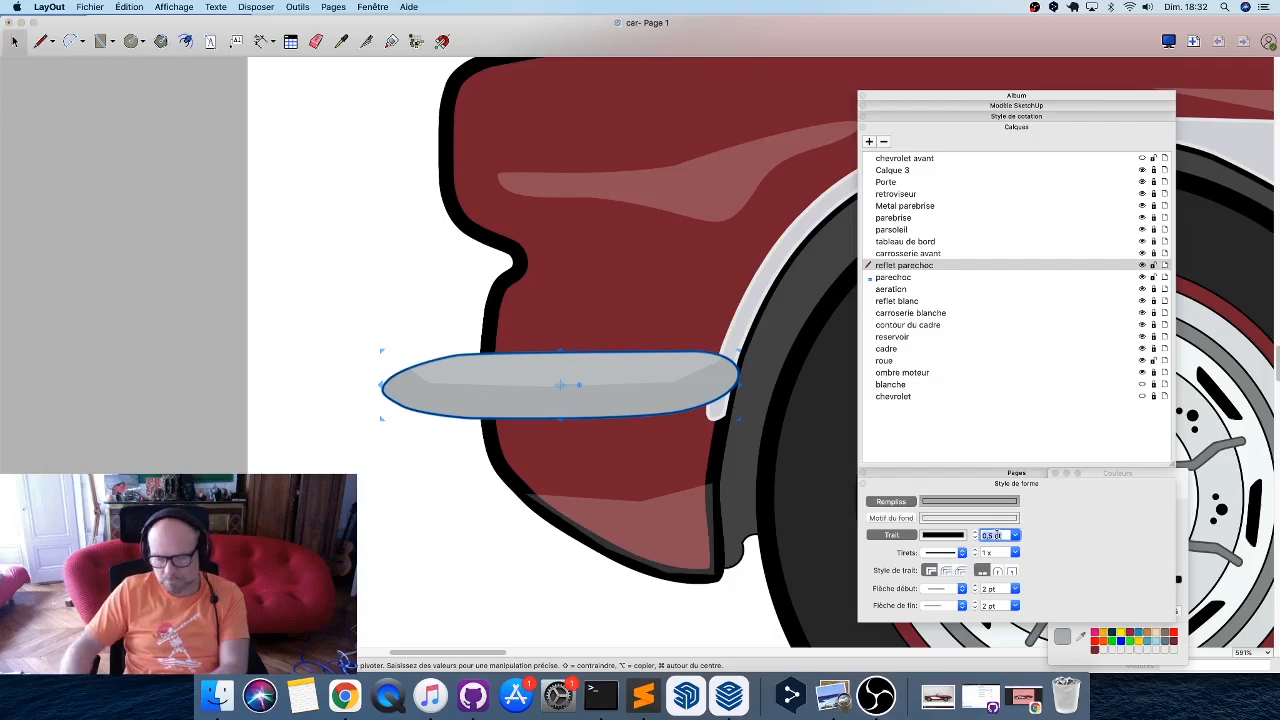
type("1")
key("Return")
left_click(376, 528)
Copy the front bumper's grey fill and 1 pt outline onto the rear bumper.
scroll(420, 530, "down", 10)
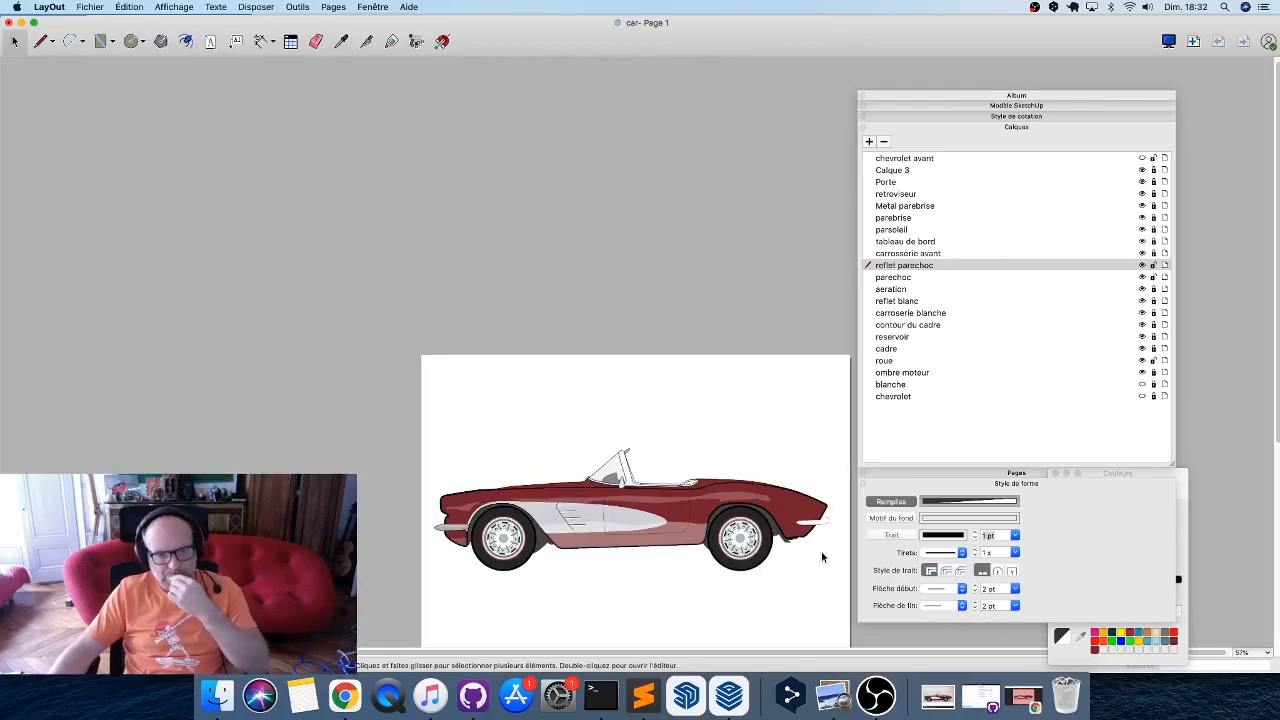
scroll(815, 515, "up", 6)
left_click(810, 484)
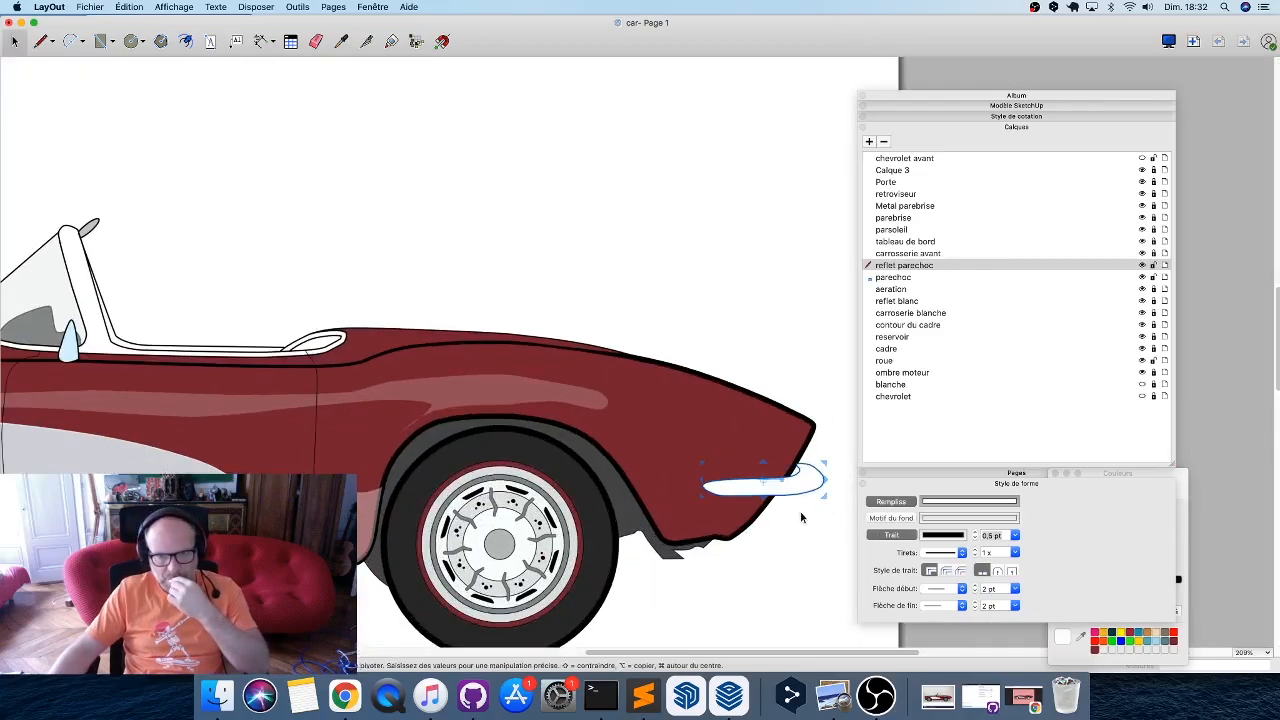
scroll(800, 511, "down", 4)
scroll(335, 533, "up", 4)
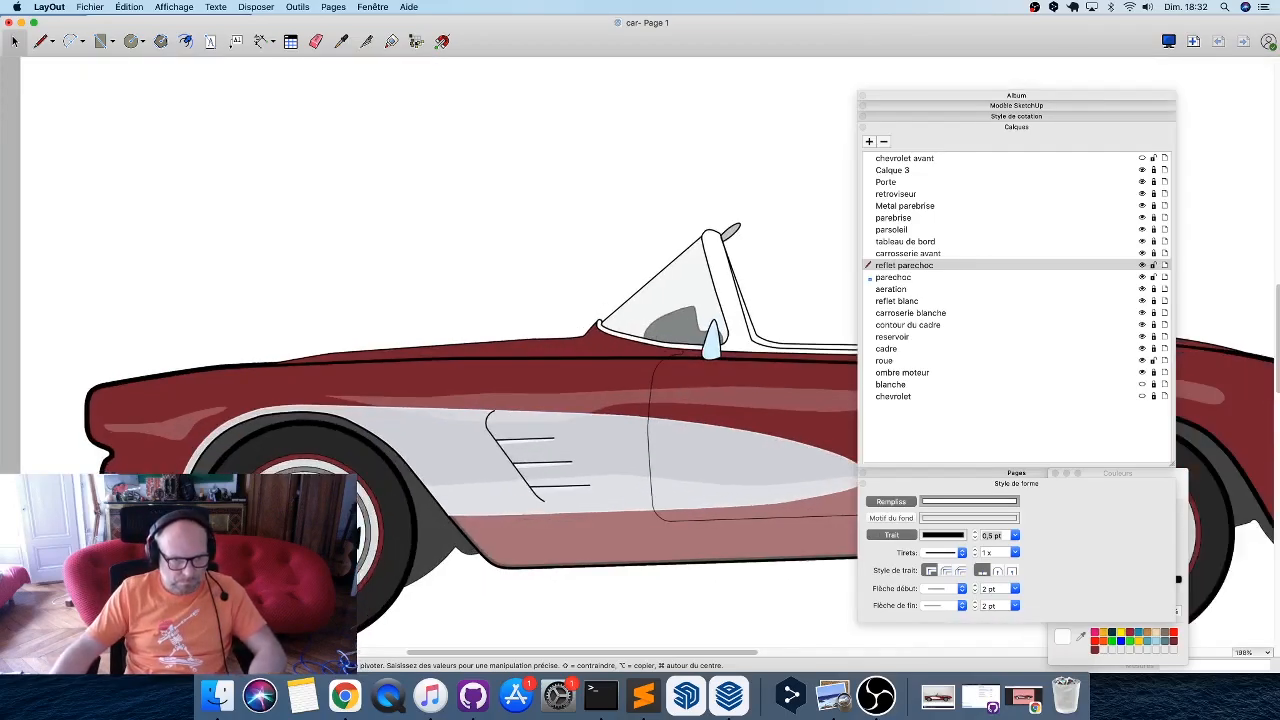
key("i")
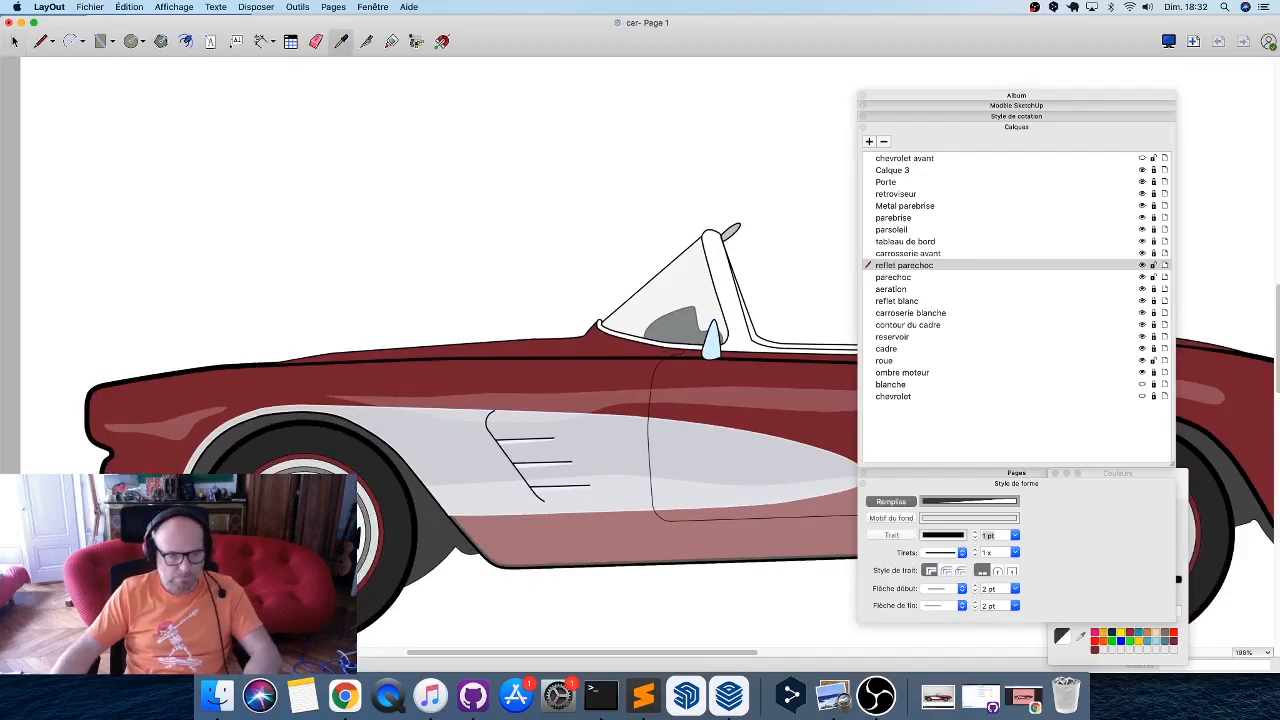
scroll(689, 461, "right", 10)
scroll(689, 461, "up", 3)
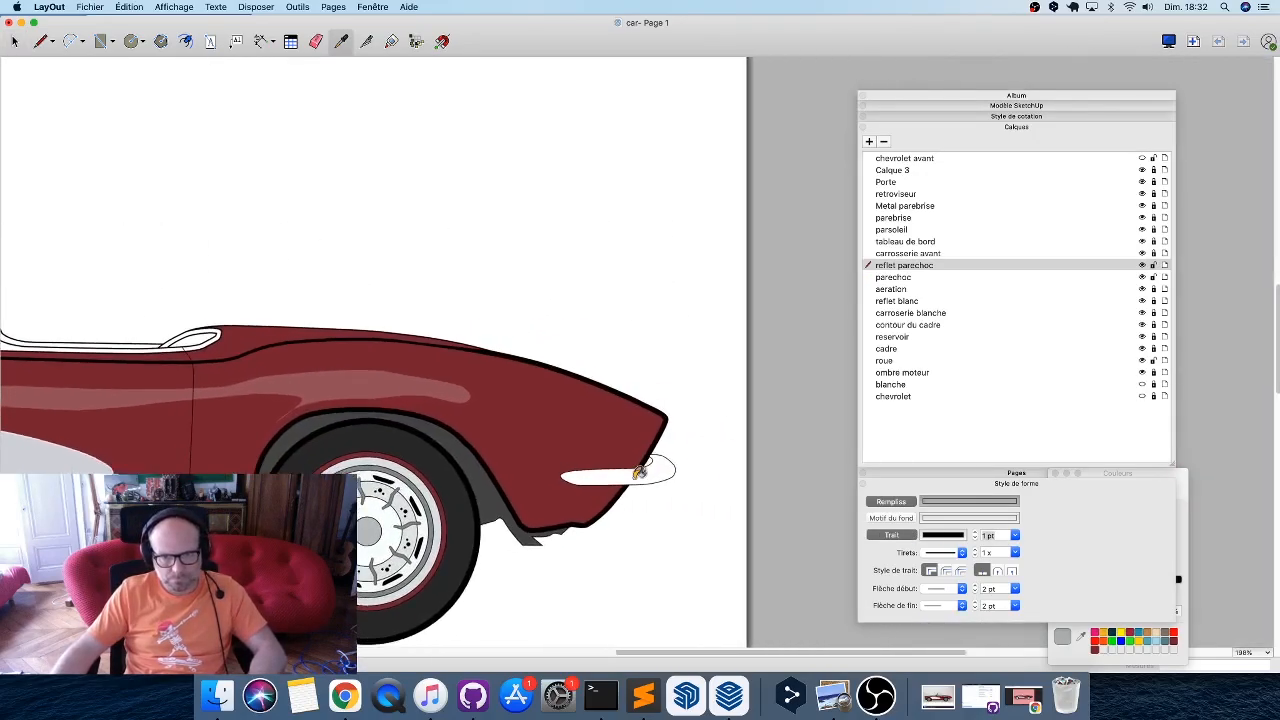
left_click(689, 461)
scroll(690, 462, "up", 10)
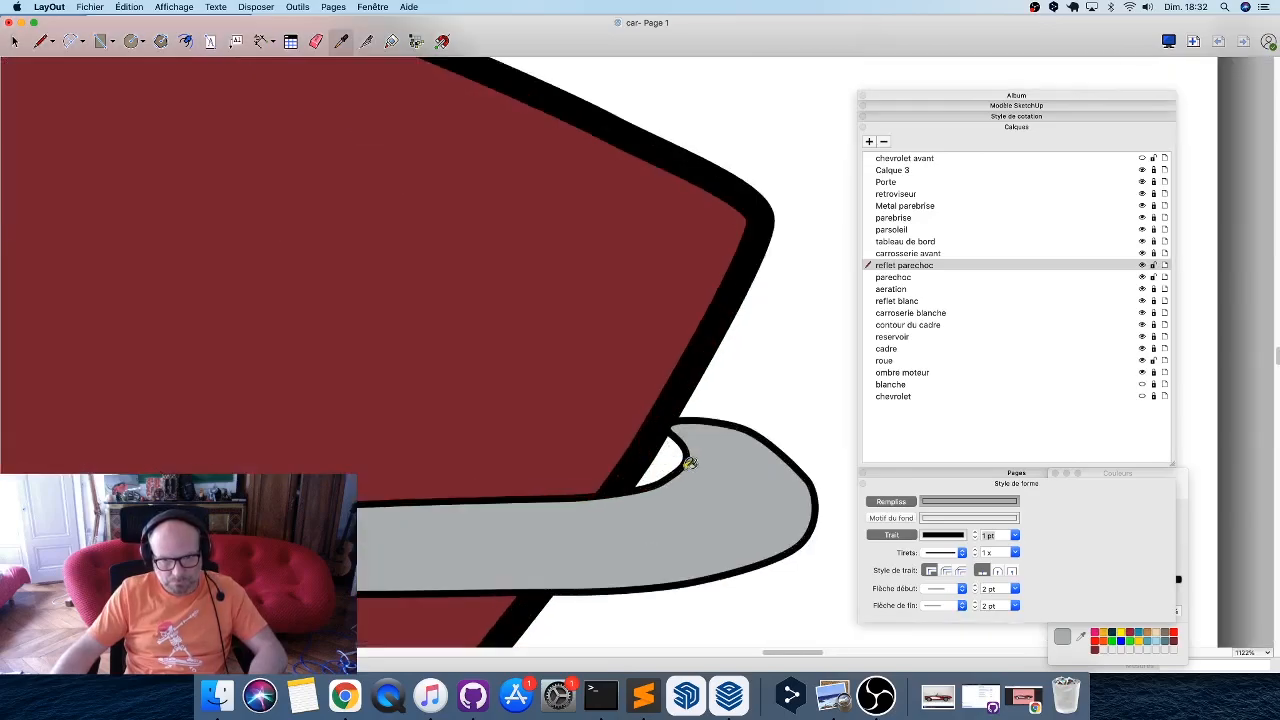
Paste a copy of the rear bumper onto the reflet parechoc layer and lock the parechoc layer.
middle_click_drag(702, 469, 735, 418)
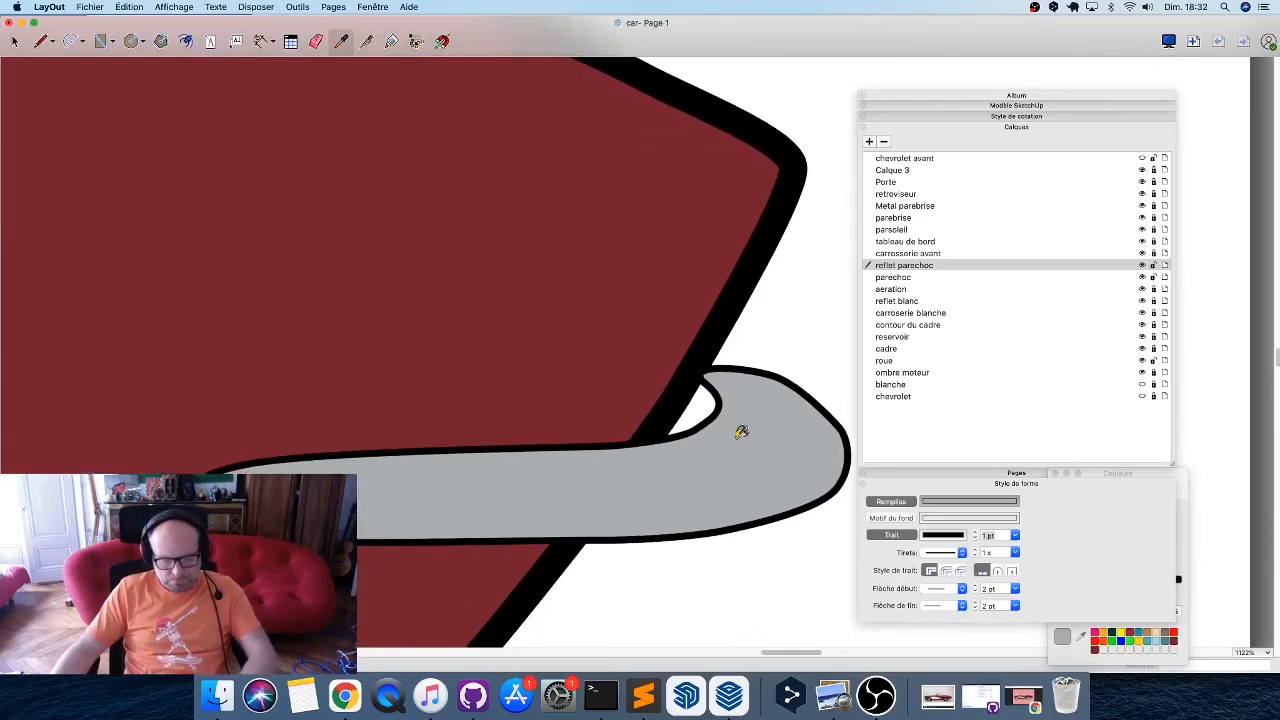
key("space")
left_click(811, 449)
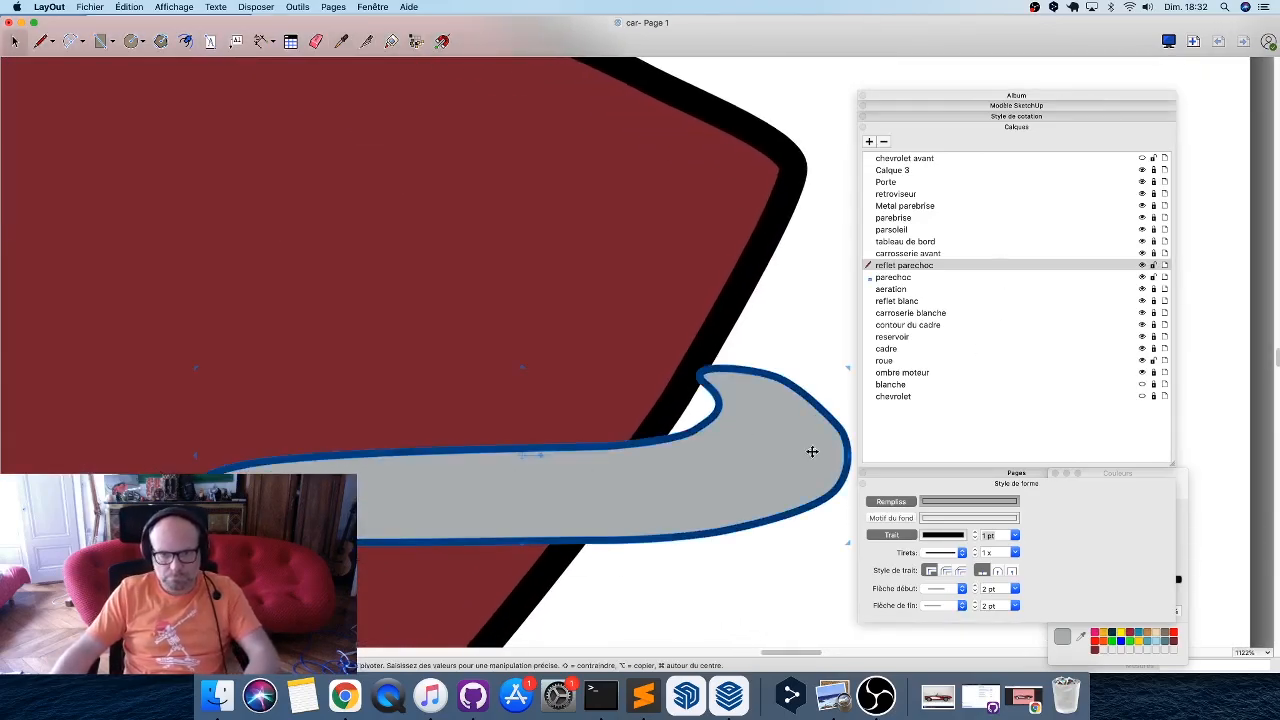
key("super+c")
left_click(1155, 265)
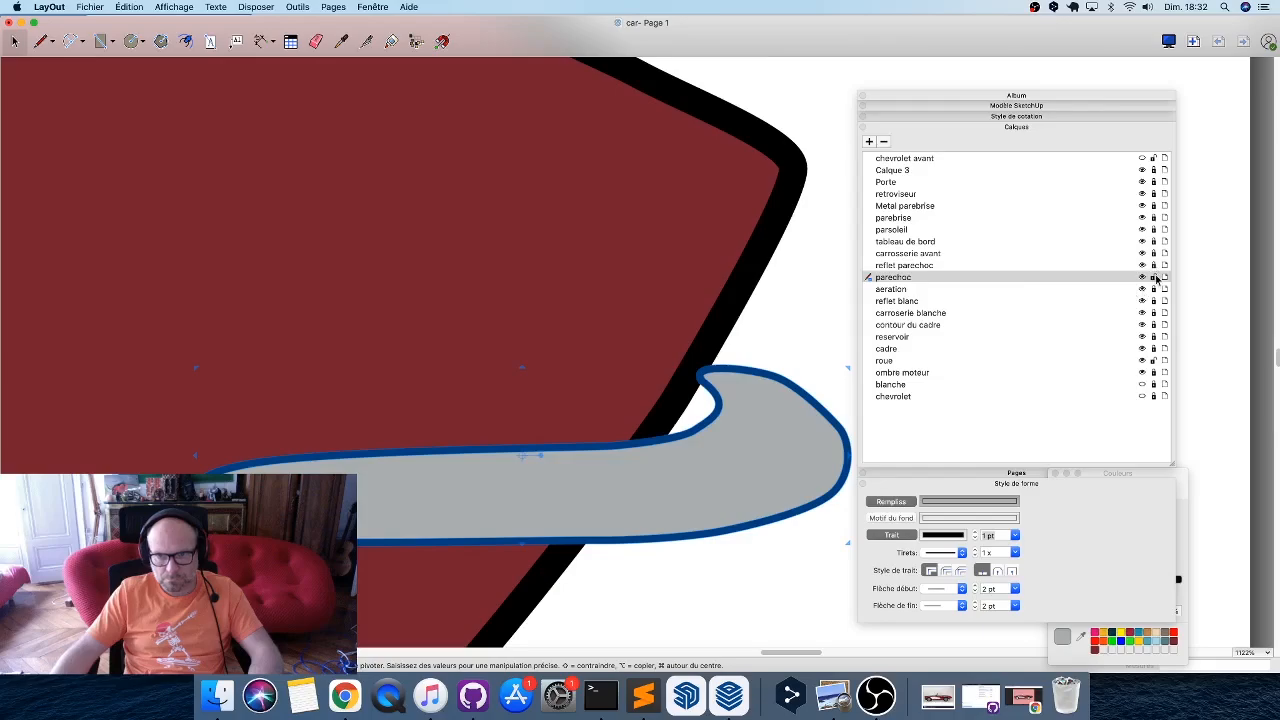
left_click(1152, 266)
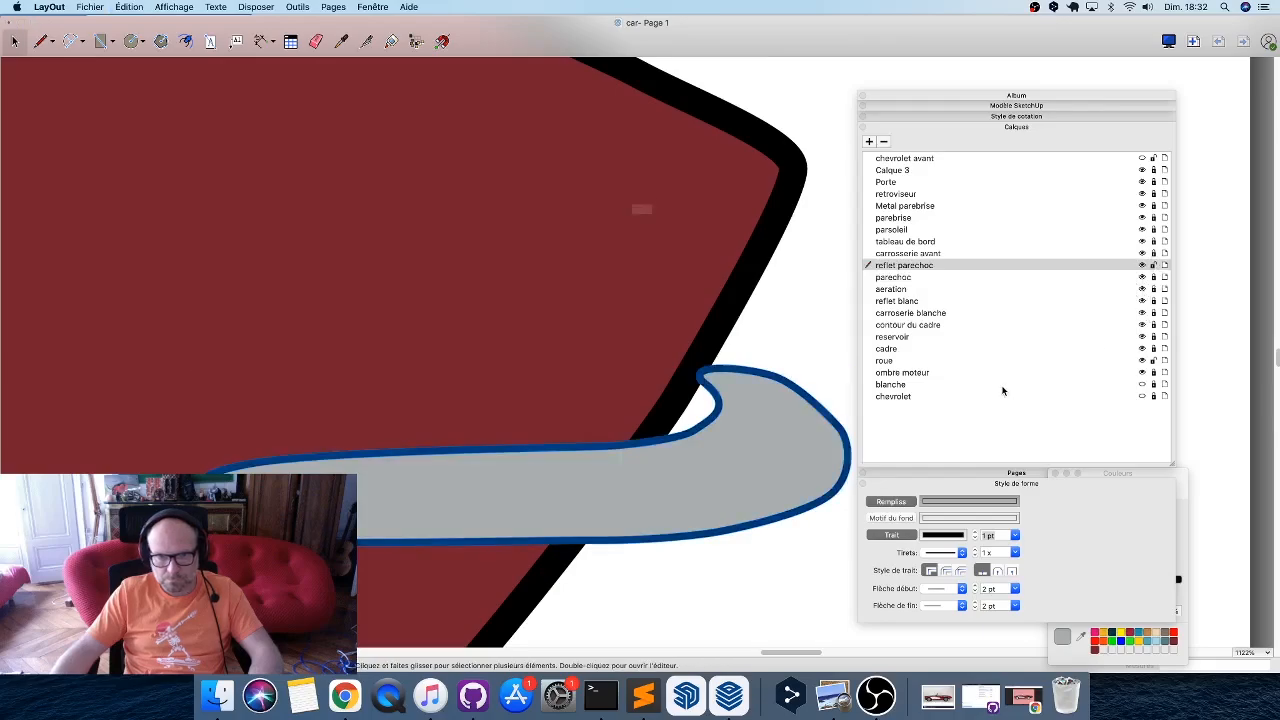
key("super+v")
left_click(758, 256)
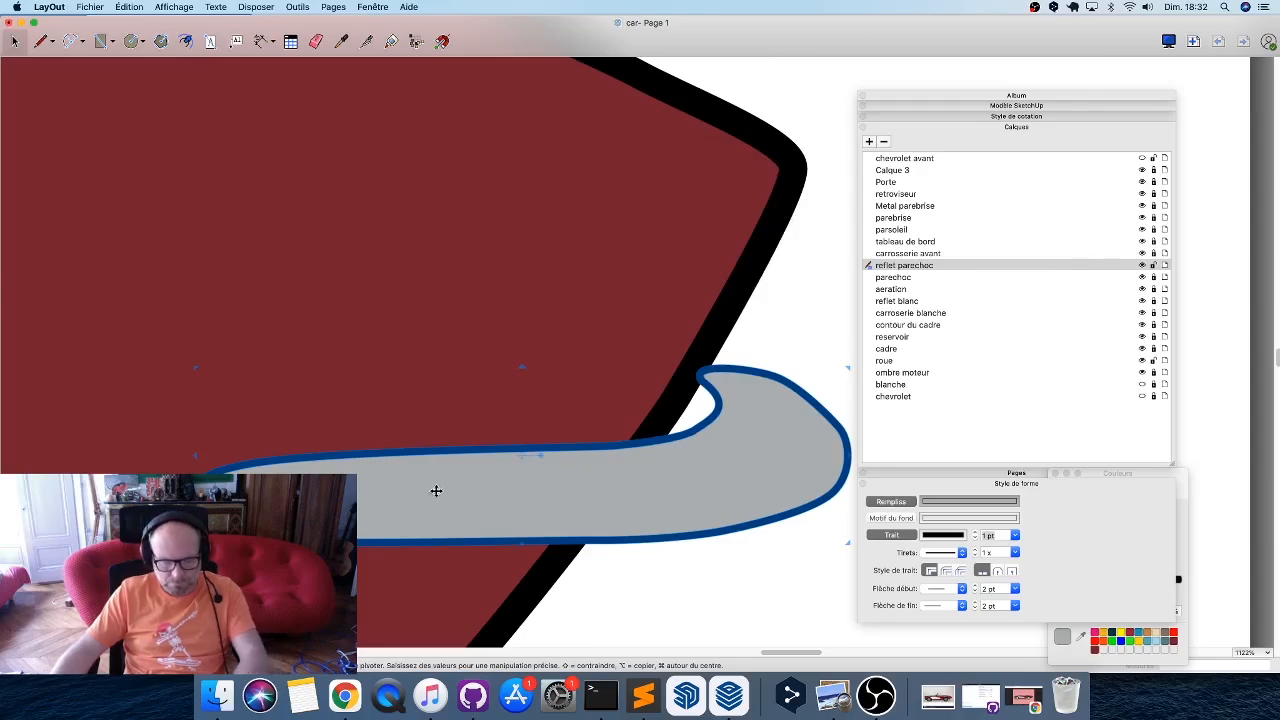
Draw an unfilled angular line along the rear bumper as the reflection's lower edge, ending on its upper outline at both ends.
key("l")
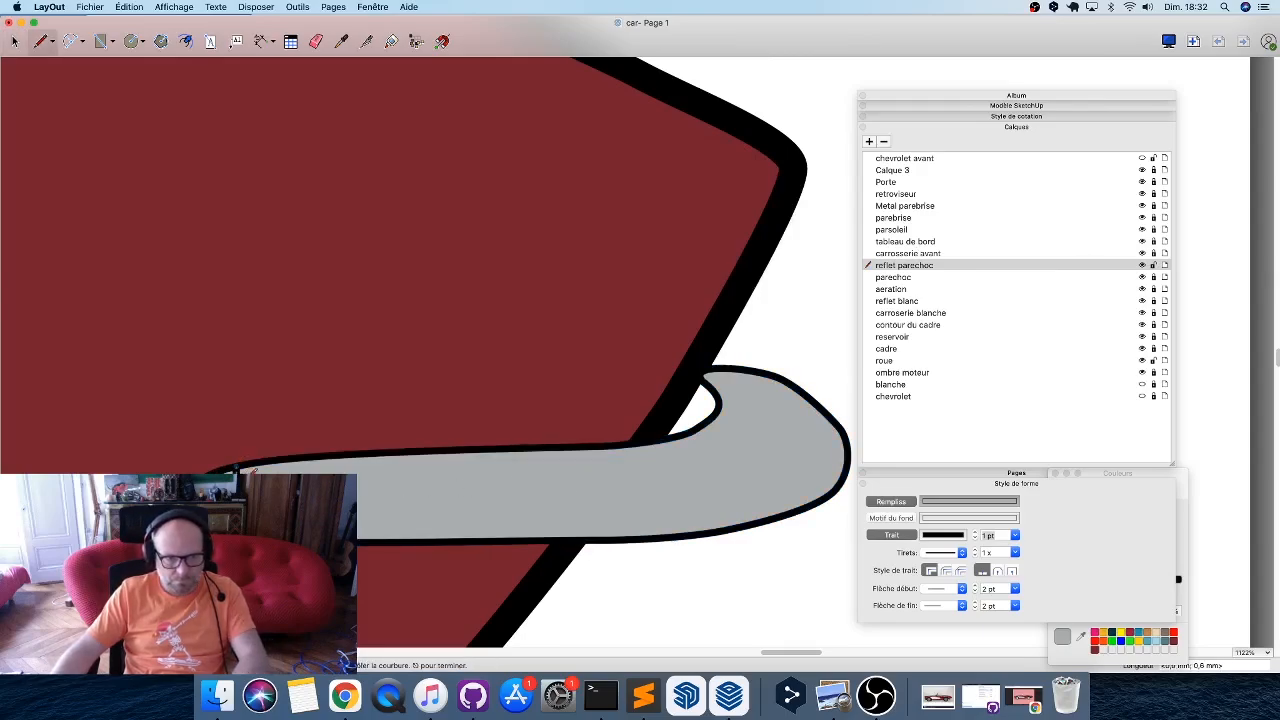
left_click(695, 466)
left_click(746, 419)
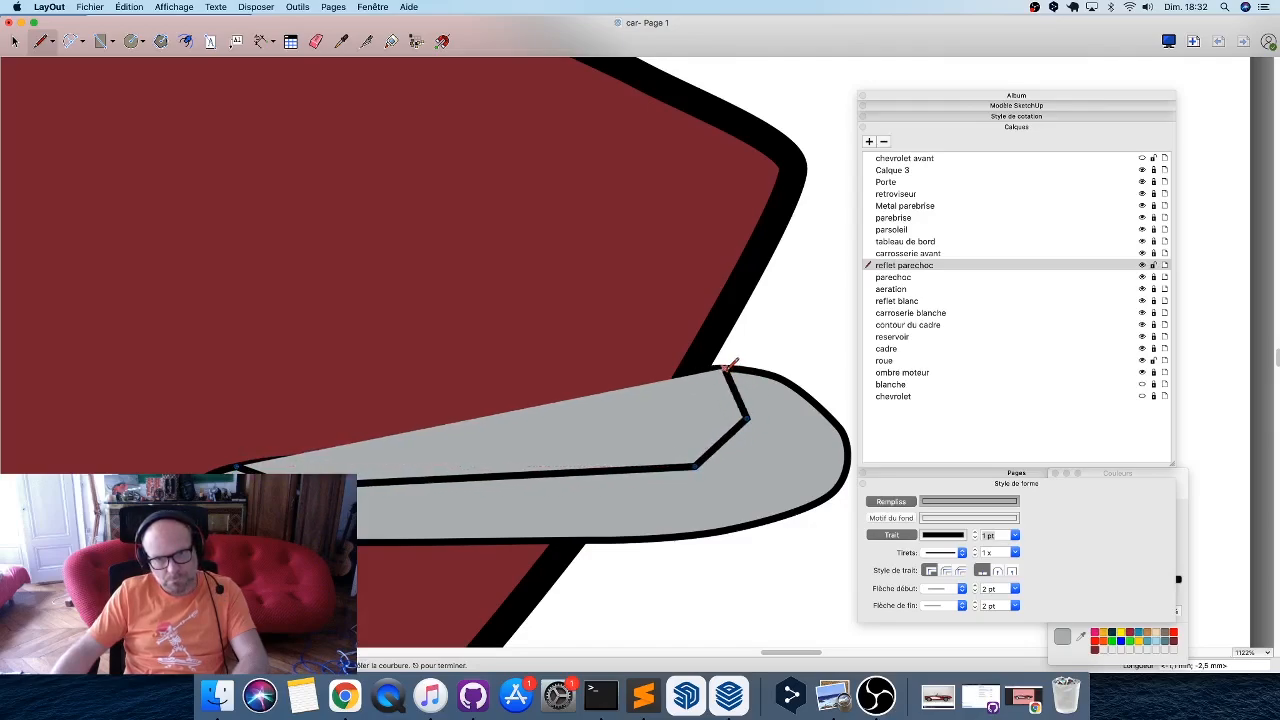
left_click(726, 368)
key("space")
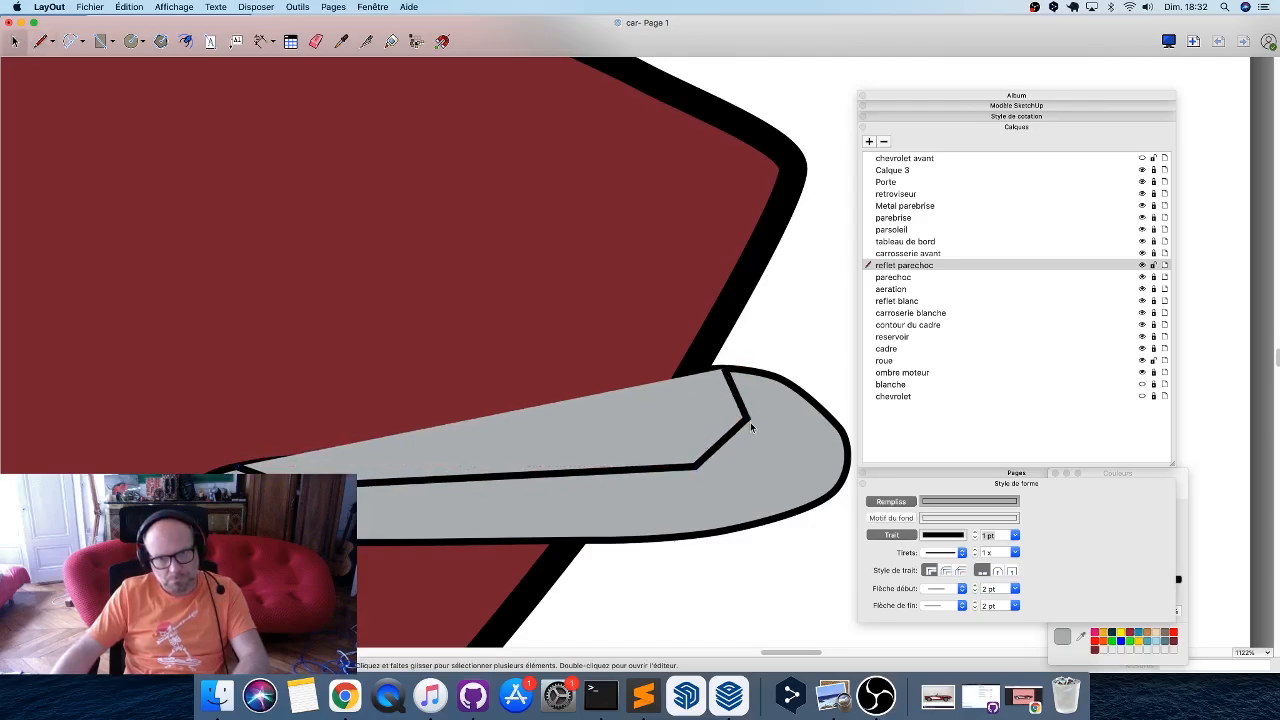
left_click(736, 431)
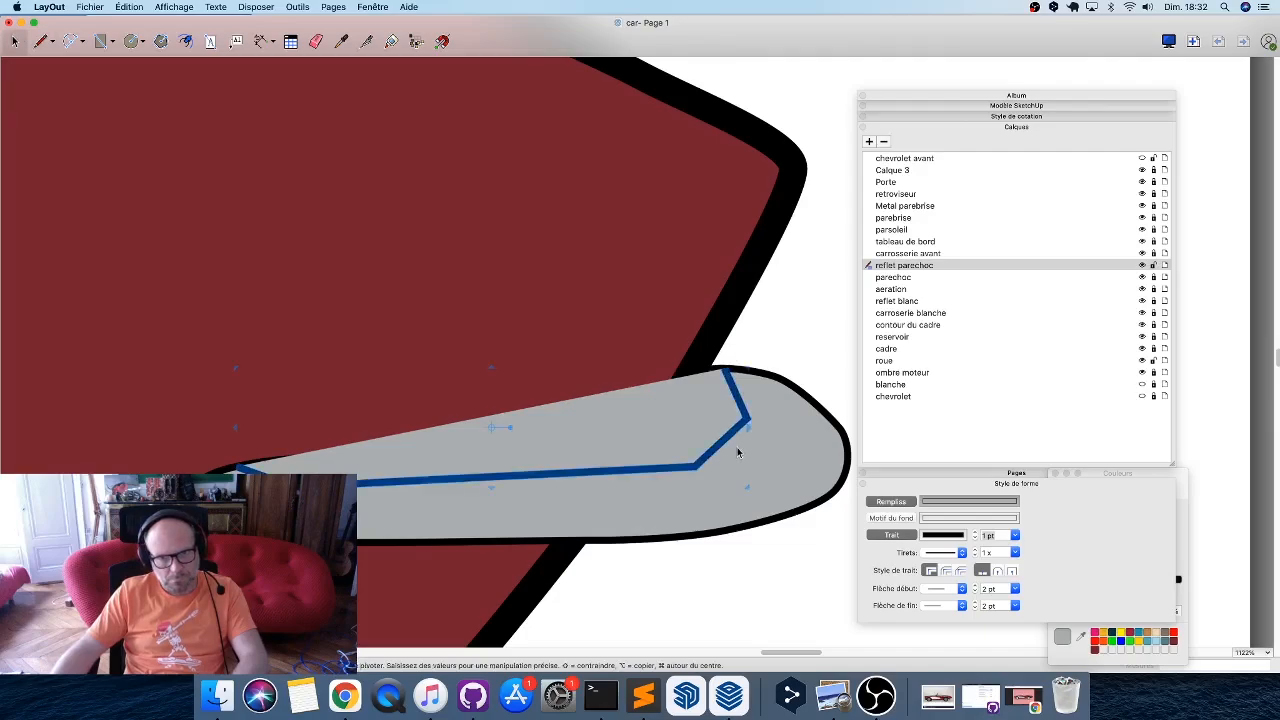
left_click(891, 501)
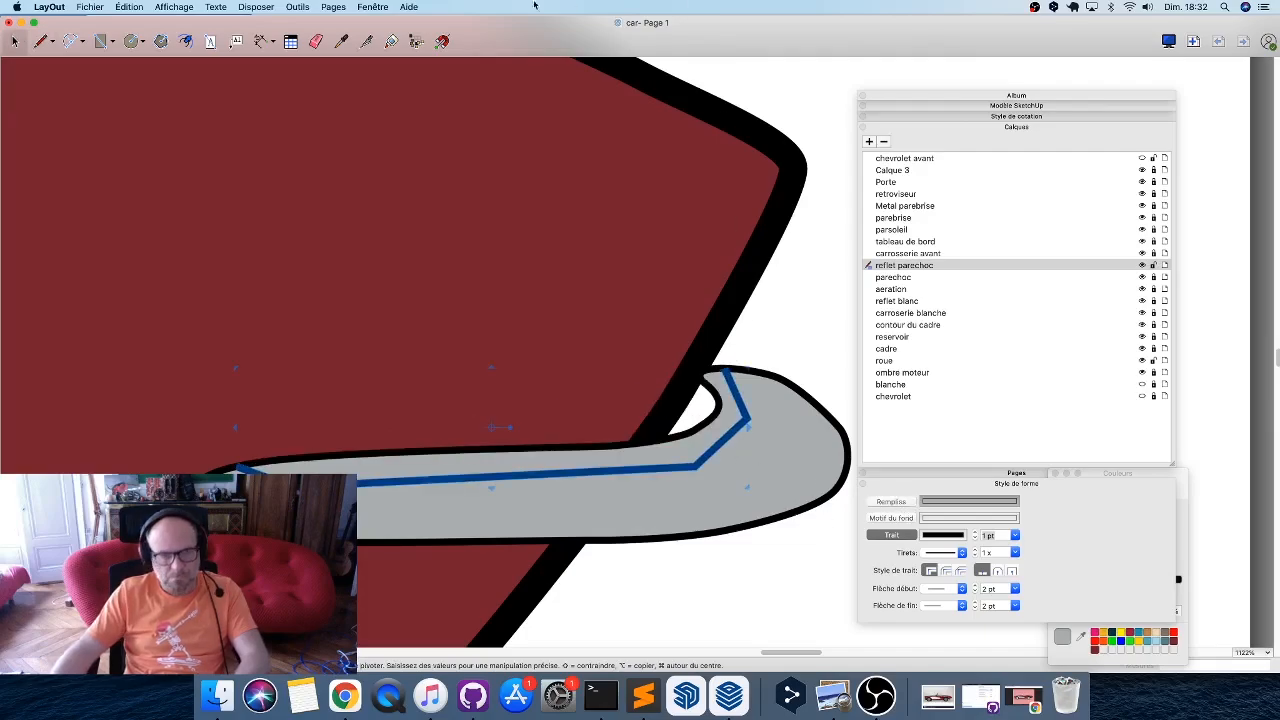
Split the copied rear bumper outline at the ends of the reflection line and join the line to the upper outline section.
left_click(367, 41)
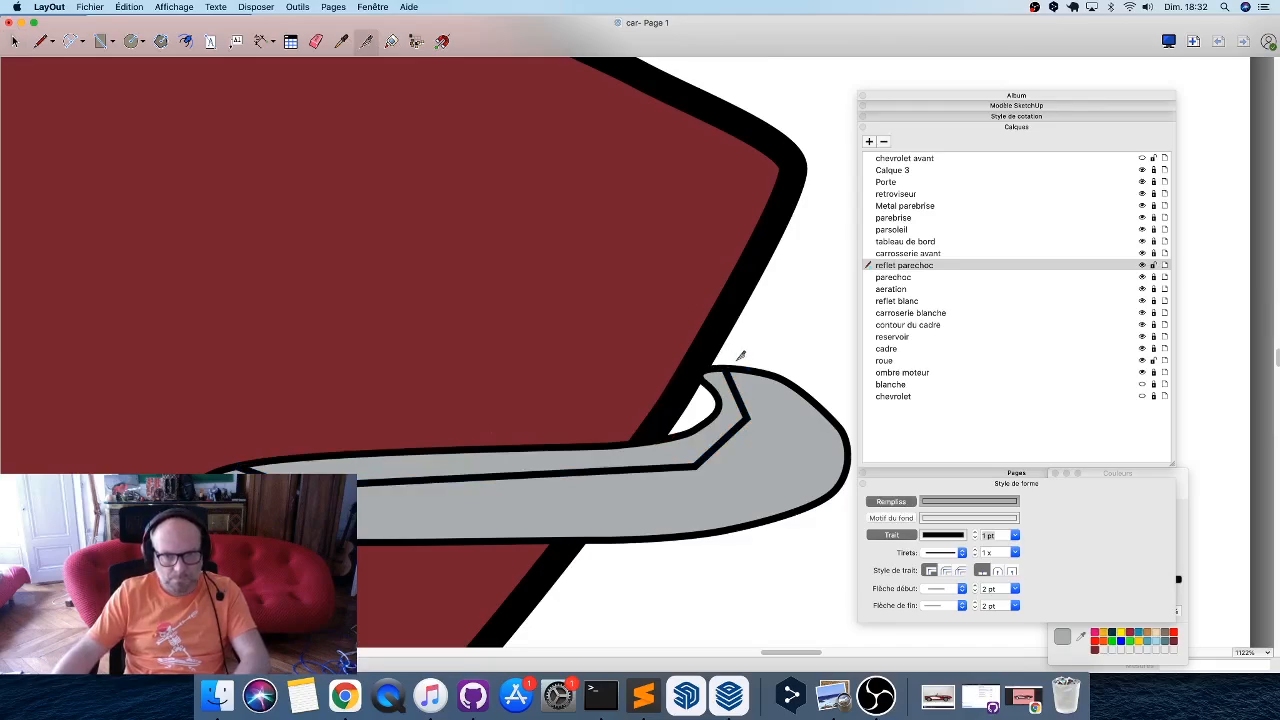
left_click(245, 462)
key("space")
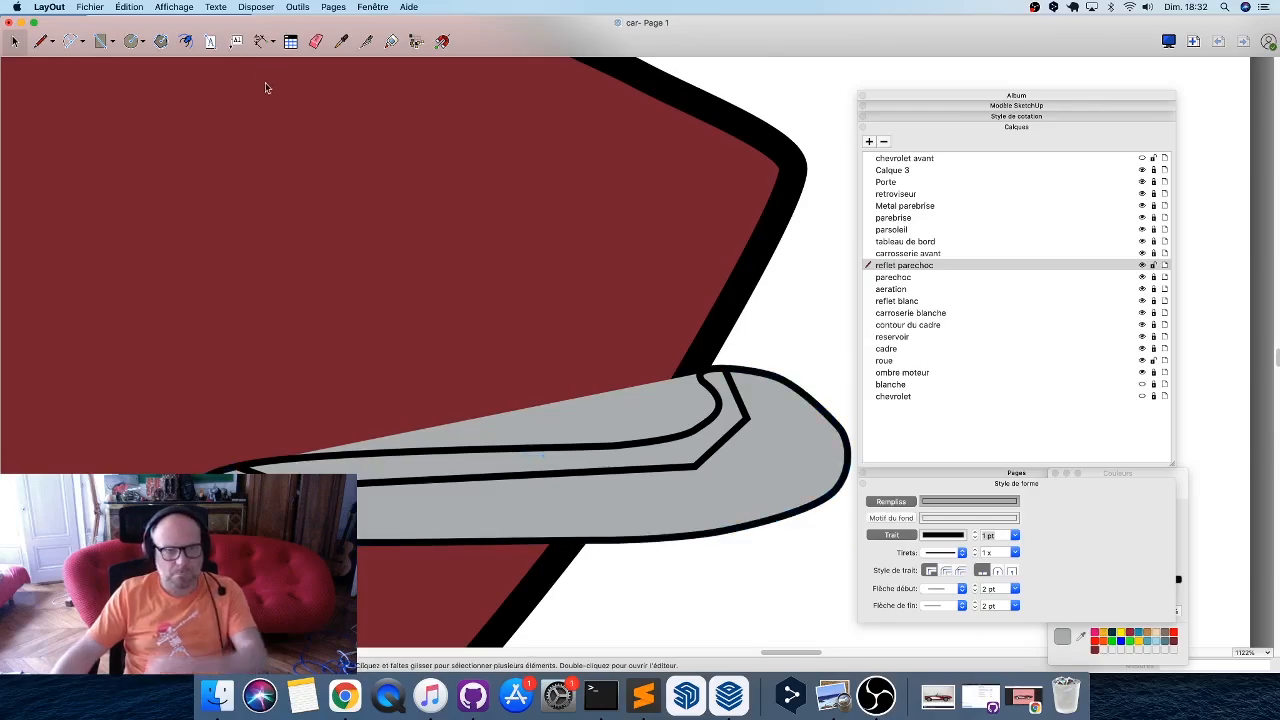
left_click(397, 42)
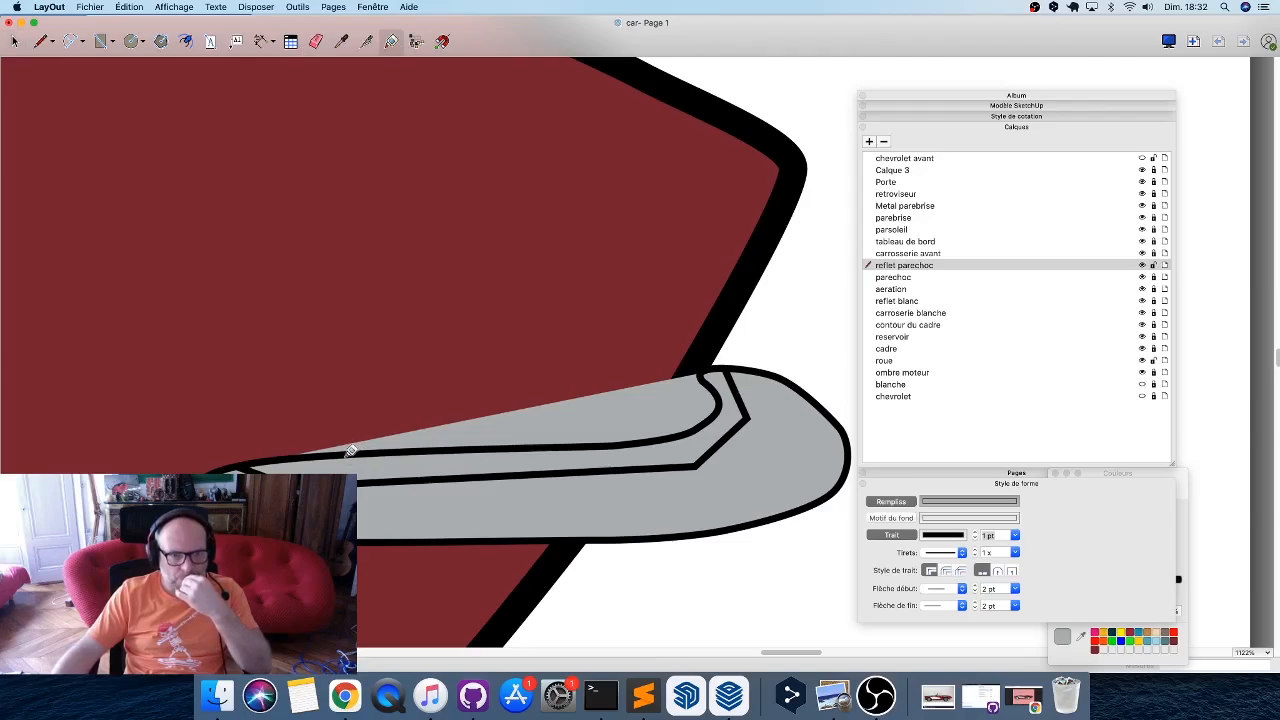
left_click(660, 468)
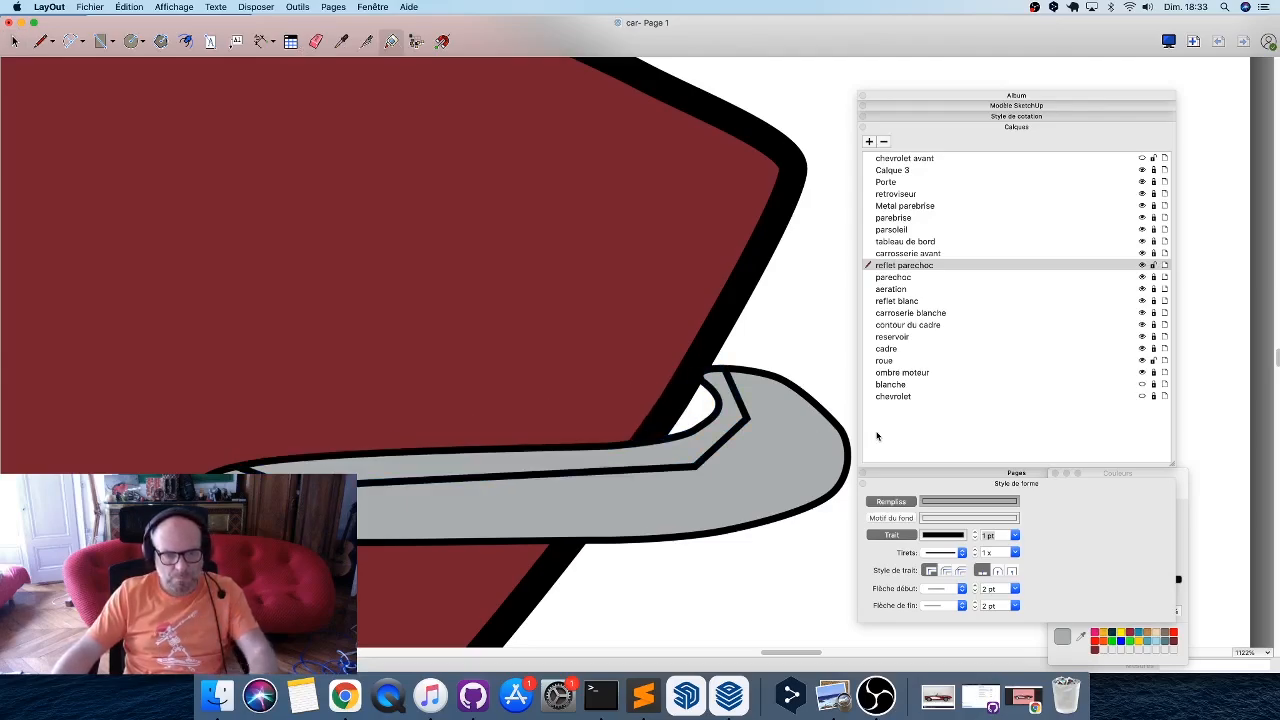
Apply the front bumper reflection's translucent, strokeless style to the rear bumper reflection.
scroll(760, 440, "down", 5)
scroll(764, 443, "down", 10)
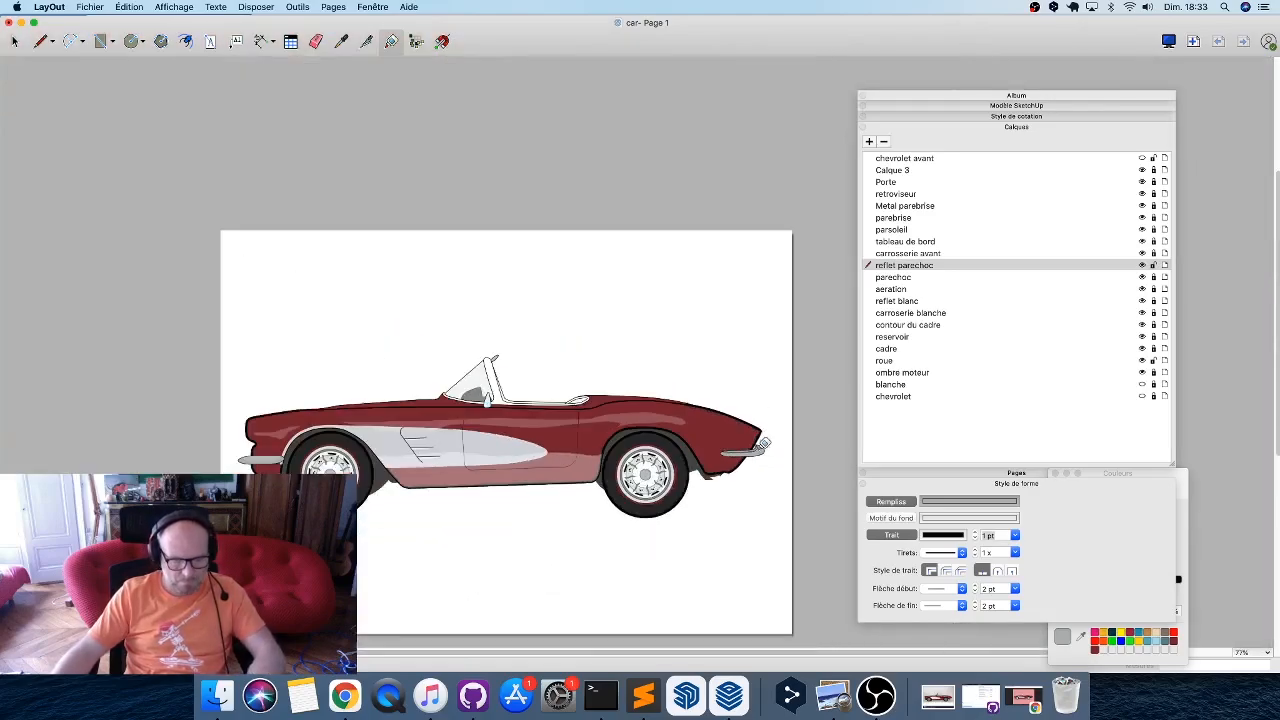
scroll(265, 455, "up", 6)
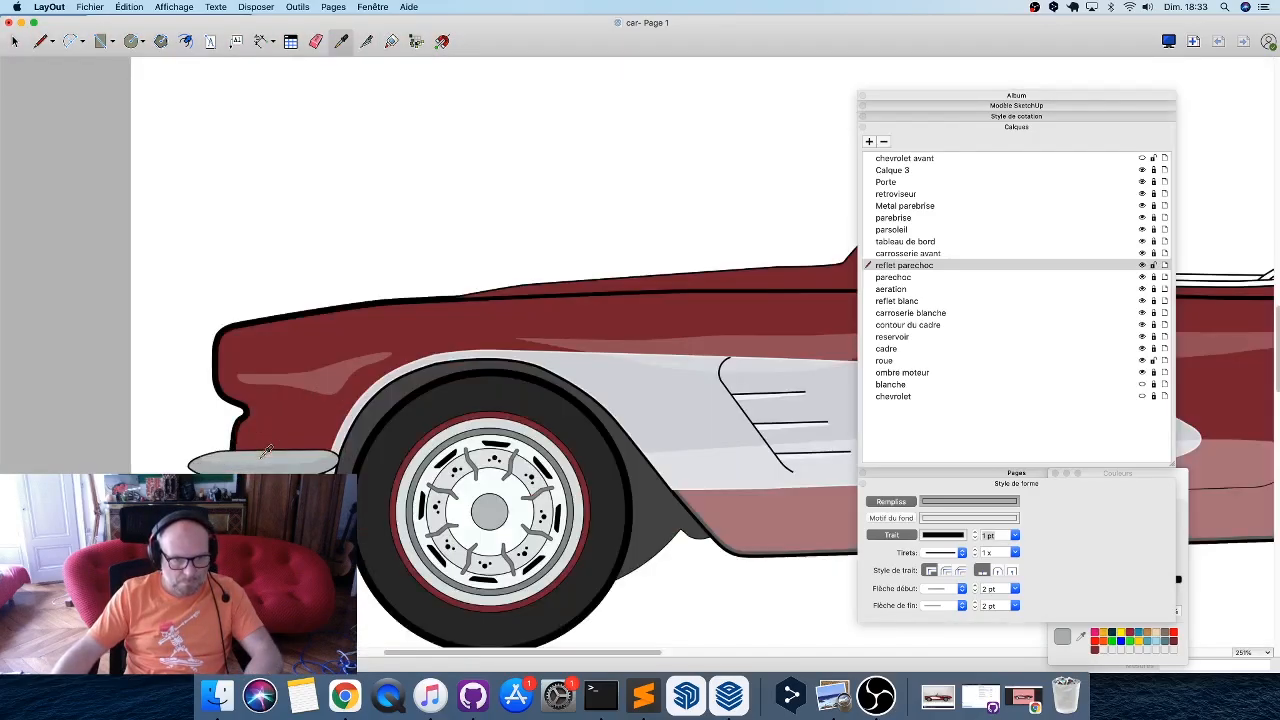
left_click(256, 455)
scroll(256, 454, "down", 8)
scroll(849, 532, "up", 8)
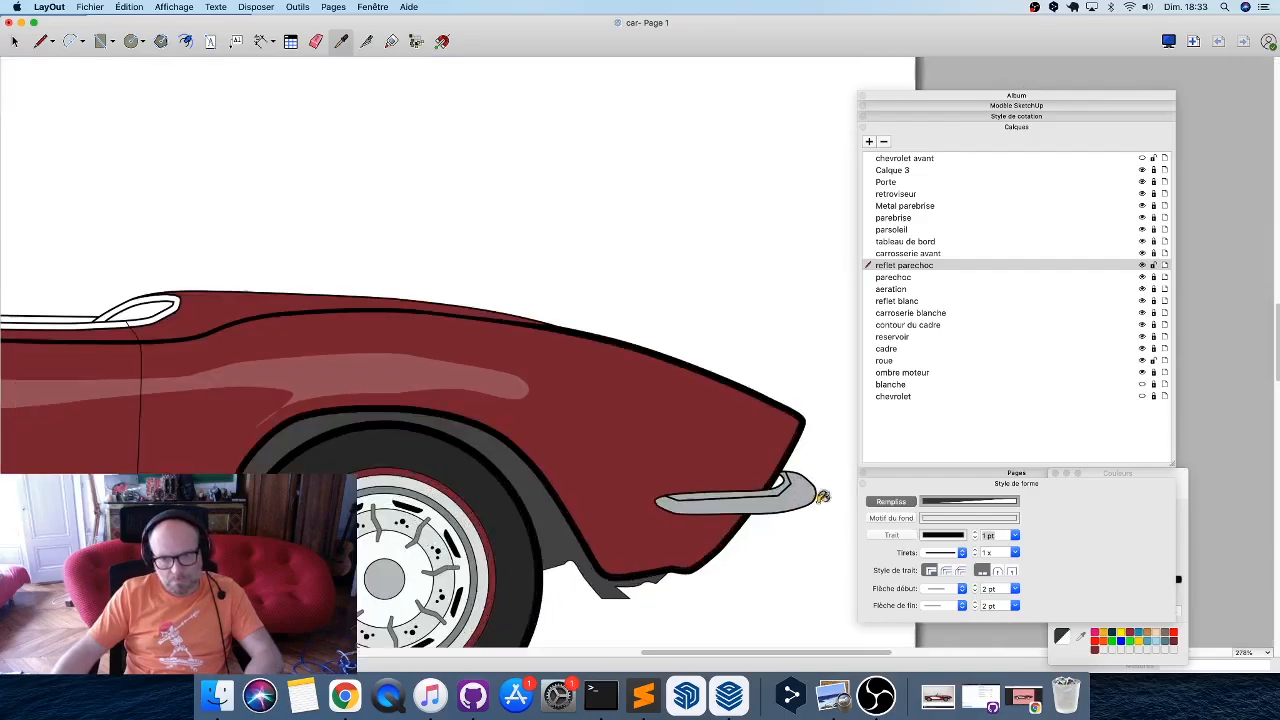
left_click(760, 482)
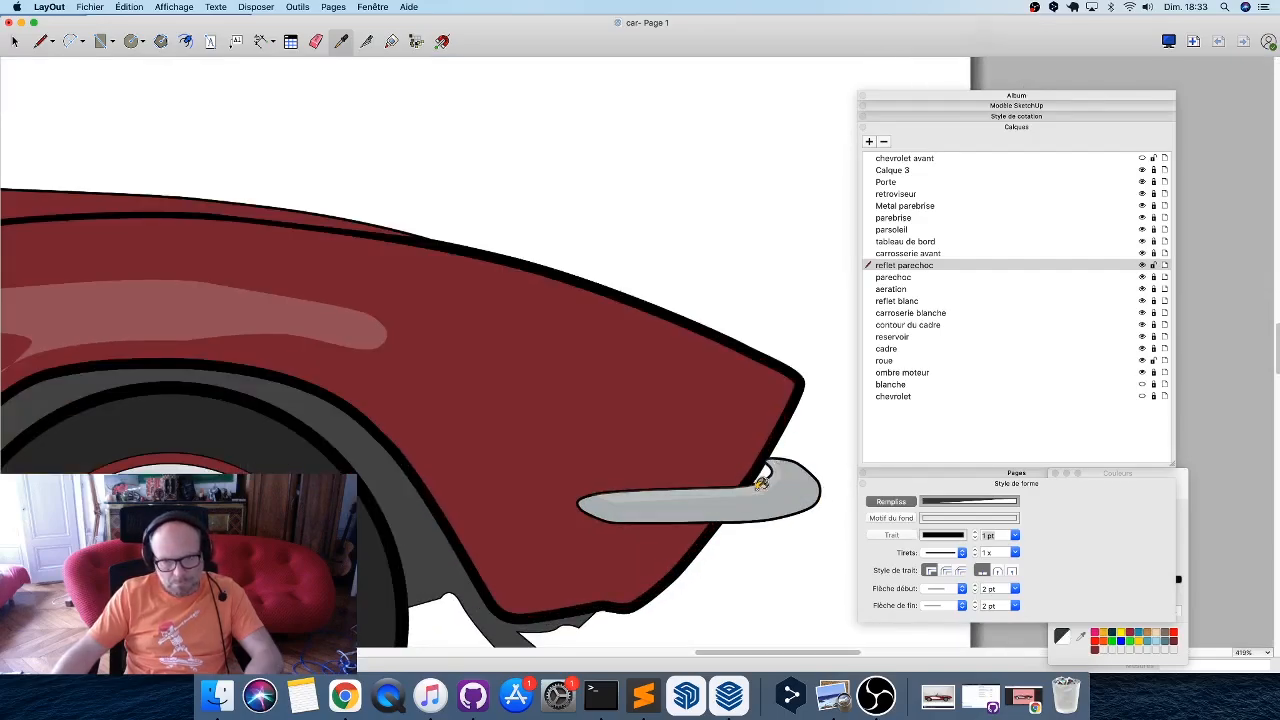
Round the two lower-edge corners of the rear bumper reflection into smooth curves that follow the bumper's bend.
scroll(760, 482, "up", 5)
key("space")
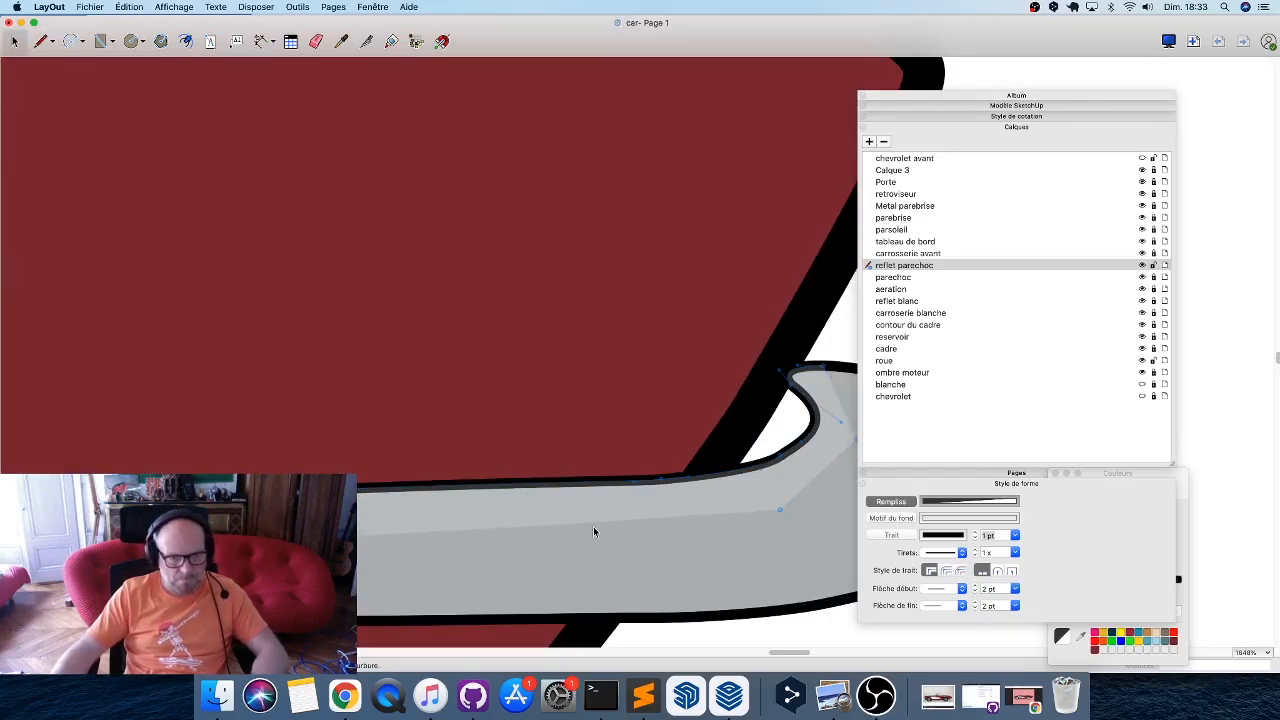
left_click_drag(781, 510, 733, 524, "shift")
middle_click_drag(795, 493, 620, 544)
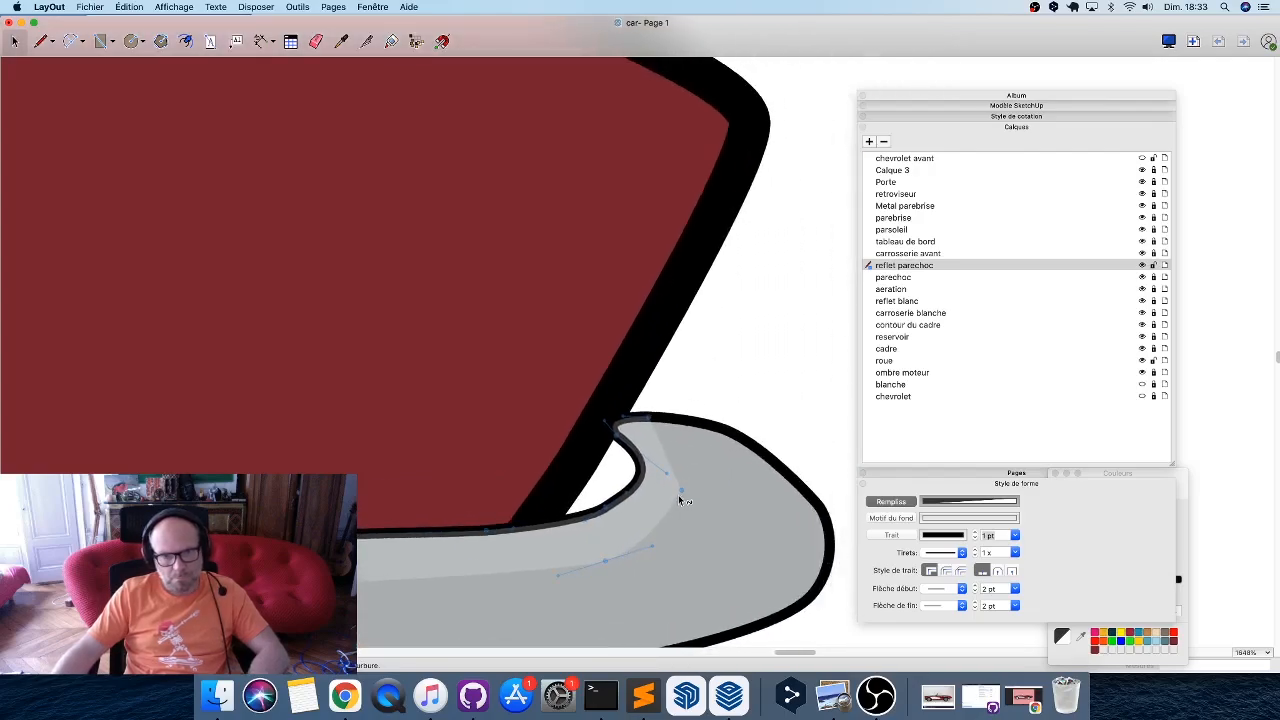
left_click_drag(681, 491, 680, 512, "shift")
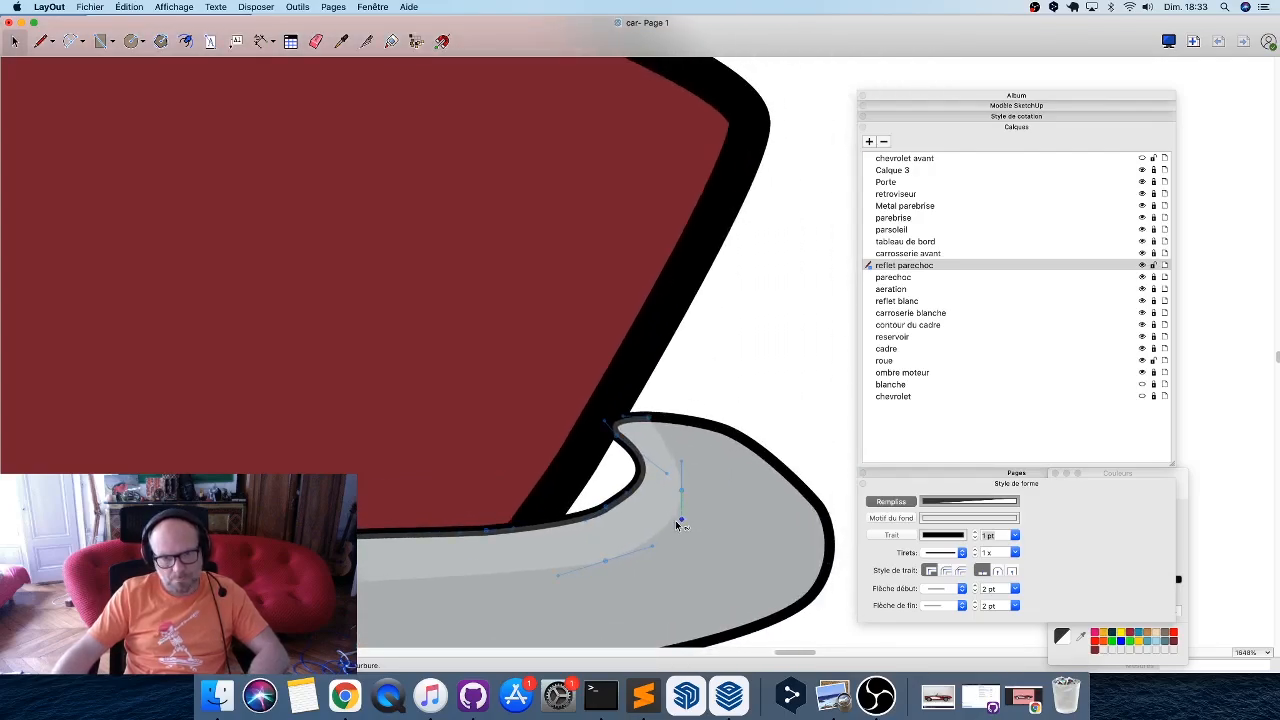
scroll(715, 438, "down", 3)
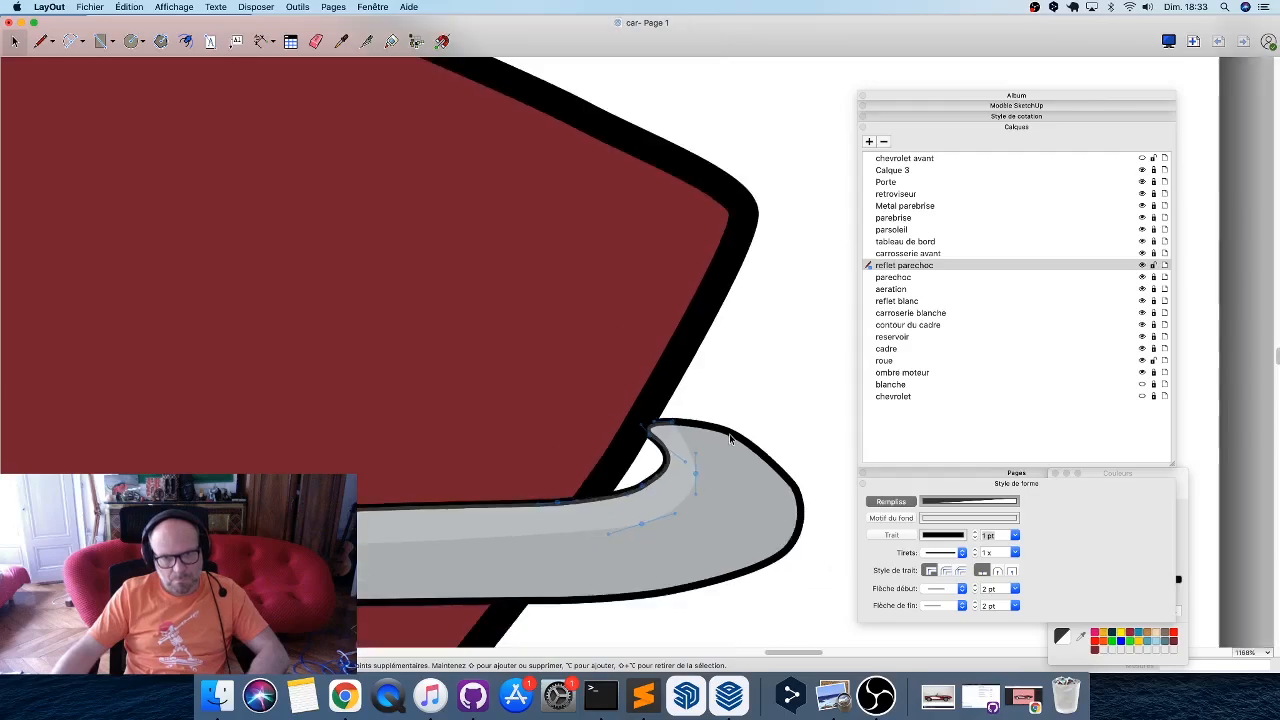
left_click(803, 408)
scroll(798, 415, "down", 5)
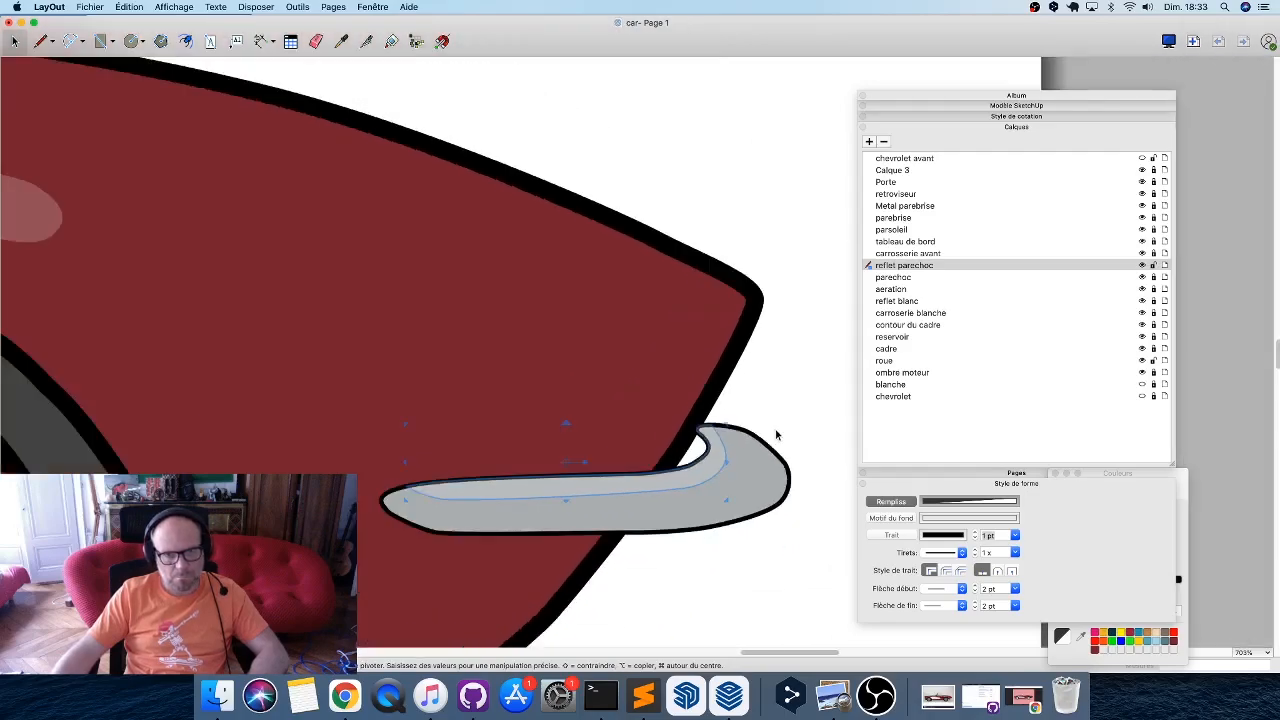
scroll(794, 424, "down", 8)
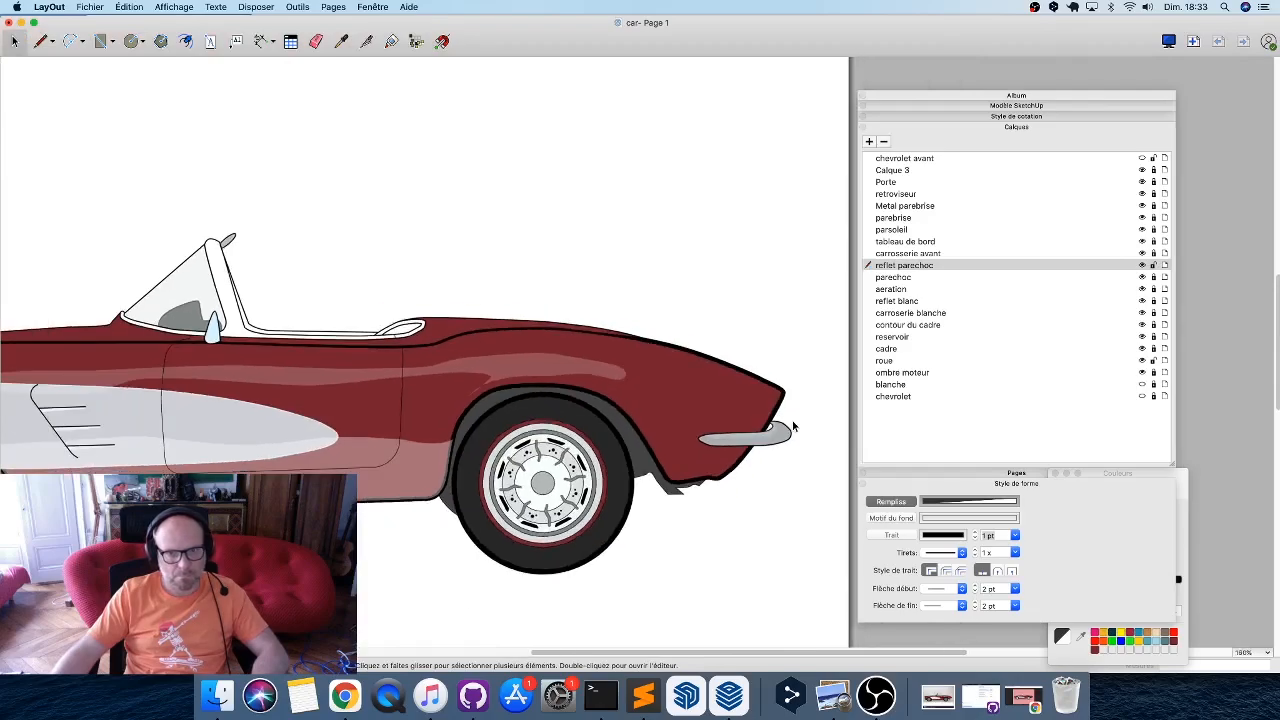
scroll(786, 430, "up", 4)
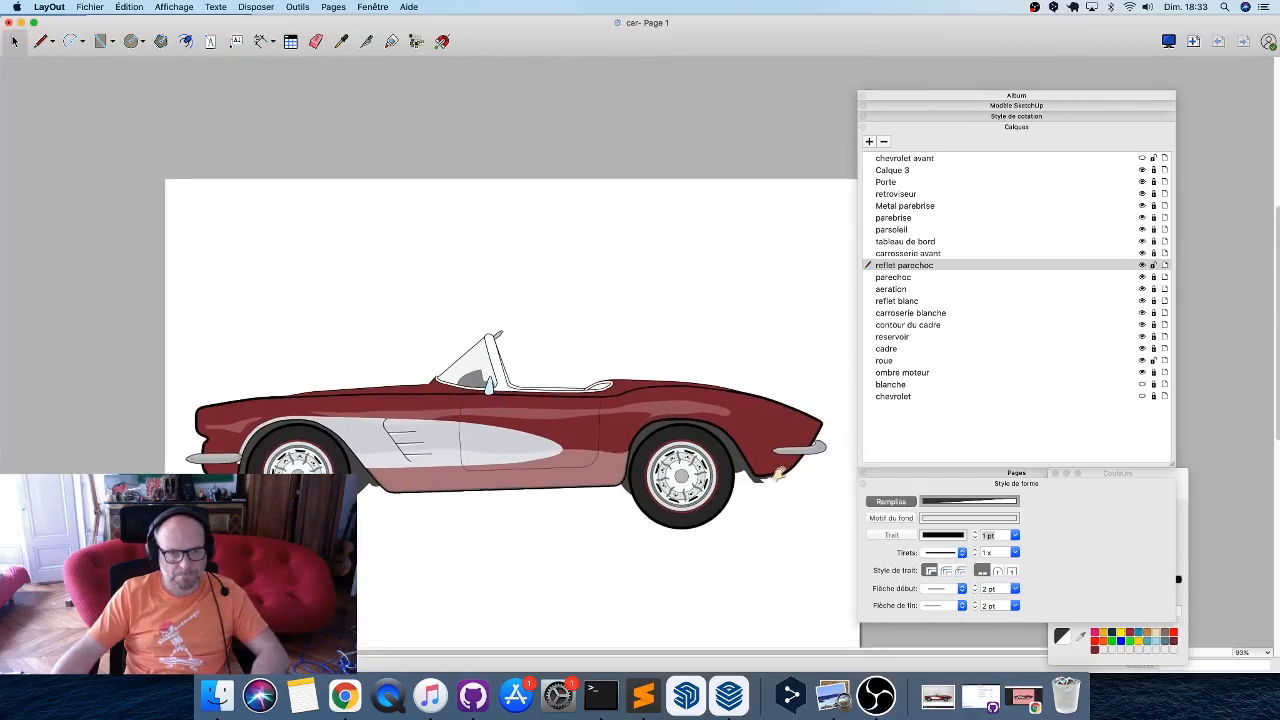
scroll(617, 456, "up", 2)
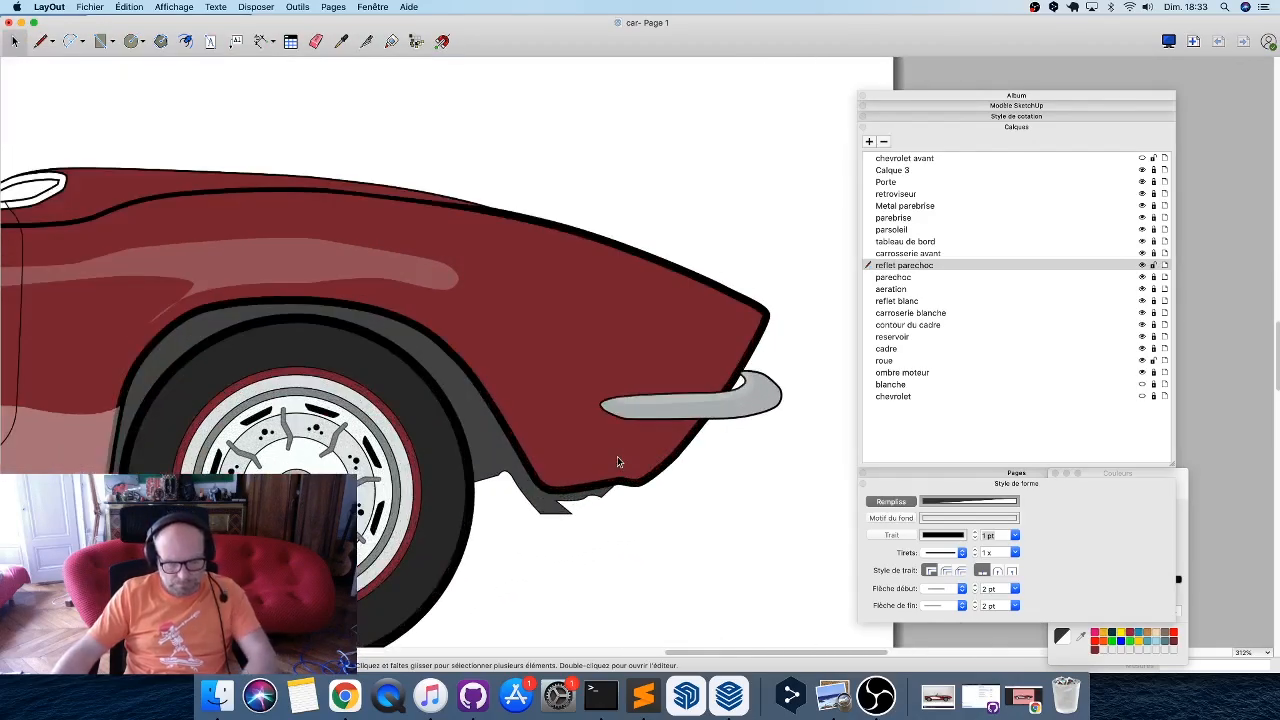
Unlock the layer reservoir and move it between reflet parechoc and parechoc in the layer order.
scroll(659, 471, "down", 4)
scroll(595, 469, "left", 3)
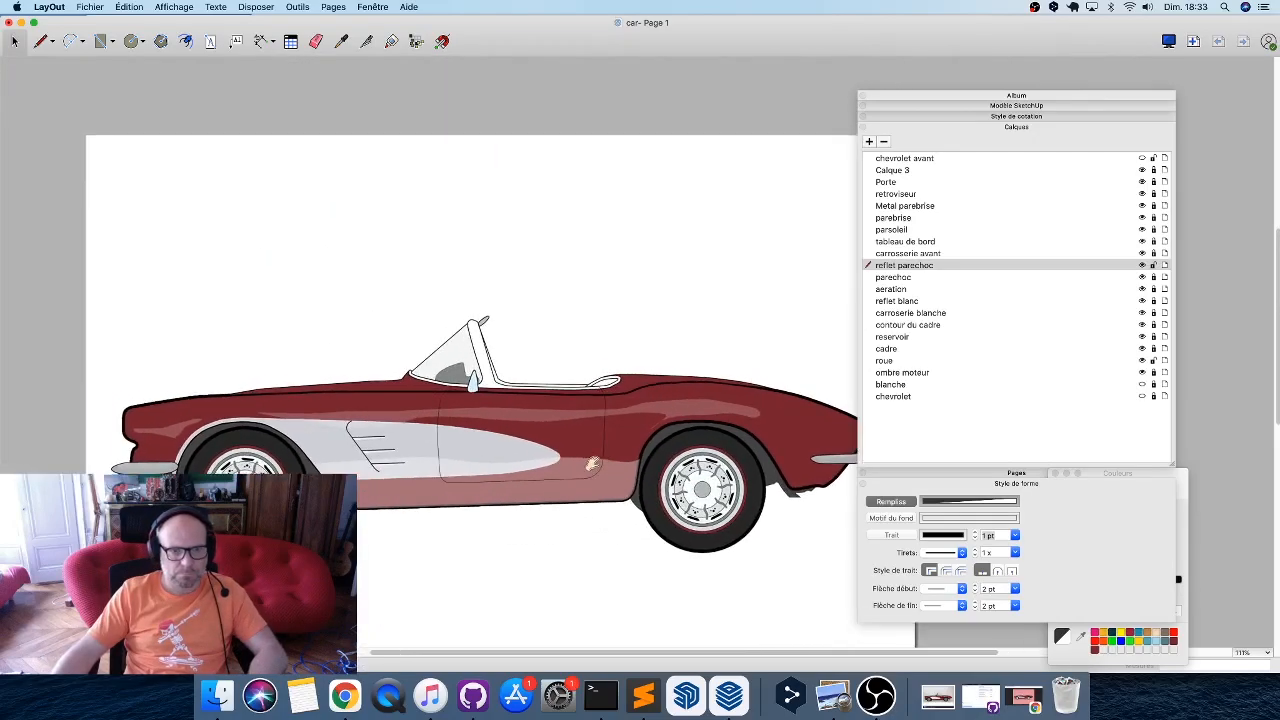
left_click(918, 290)
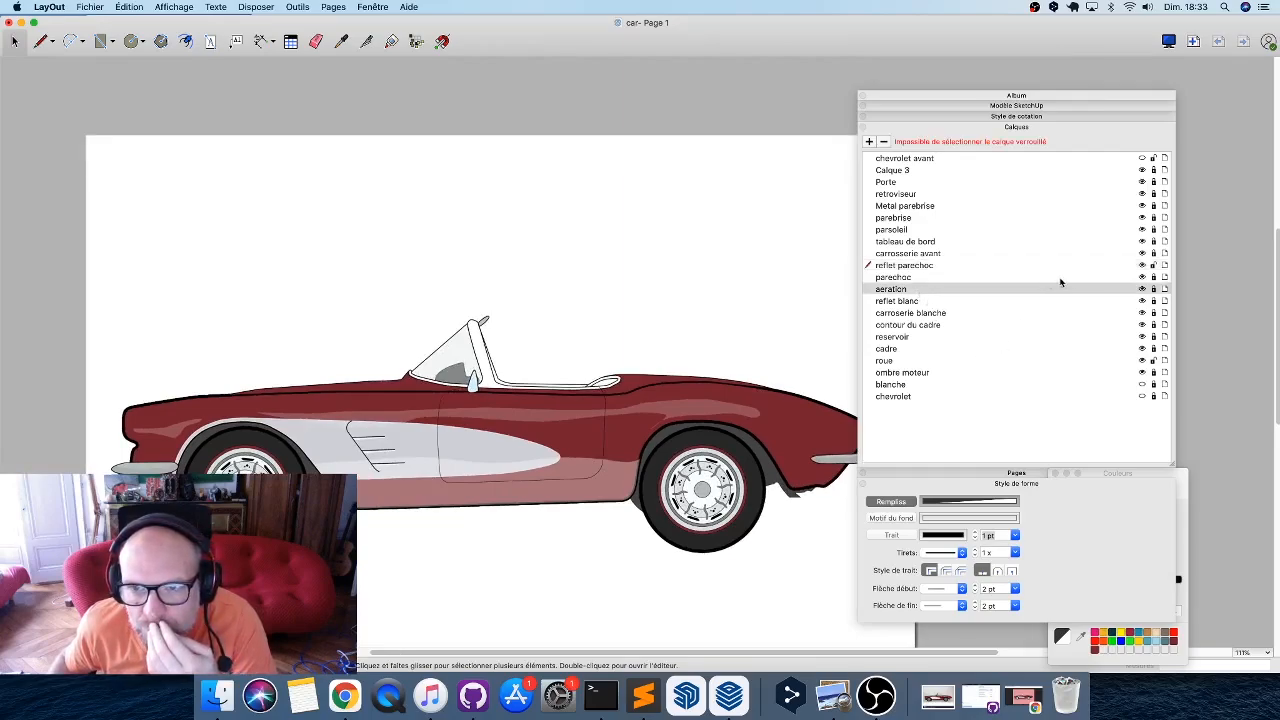
left_click(1022, 267)
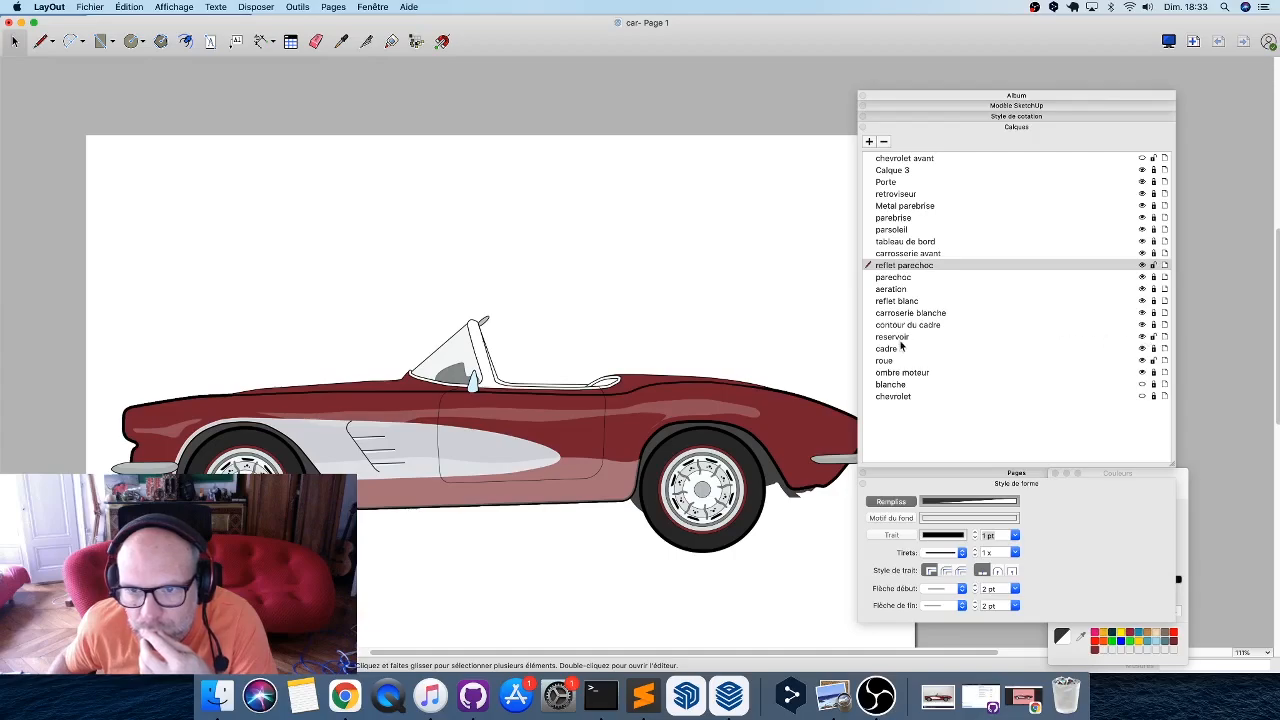
left_click_drag(903, 346, 908, 281)
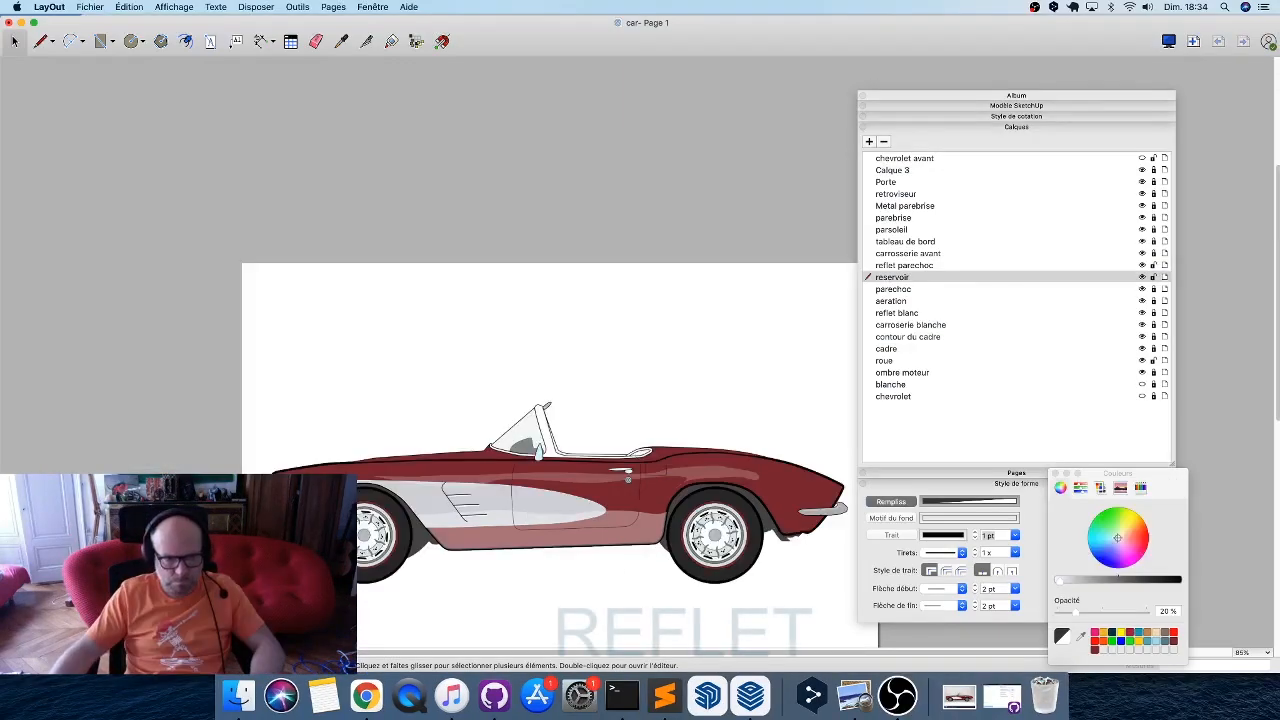
Unlock the layer reflet blanc.
middle_click_drag(649, 535, 560, 431)
scroll(774, 478, "up", 5)
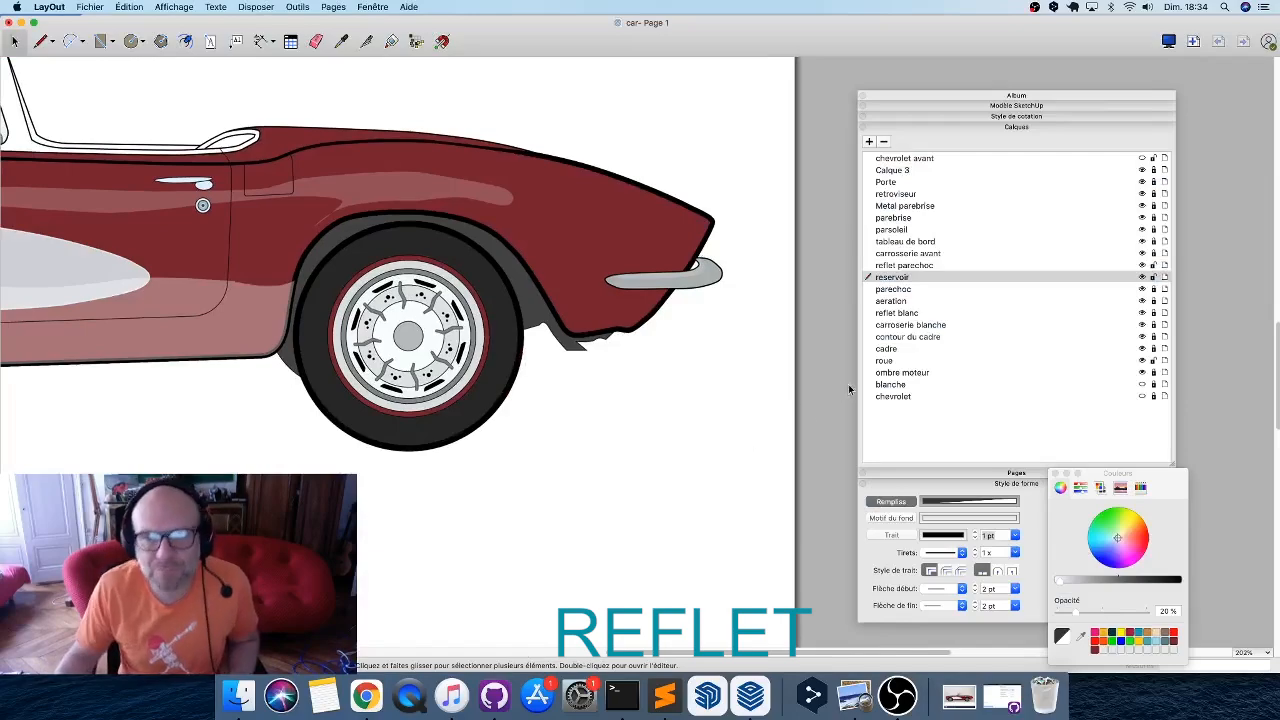
left_click(949, 326)
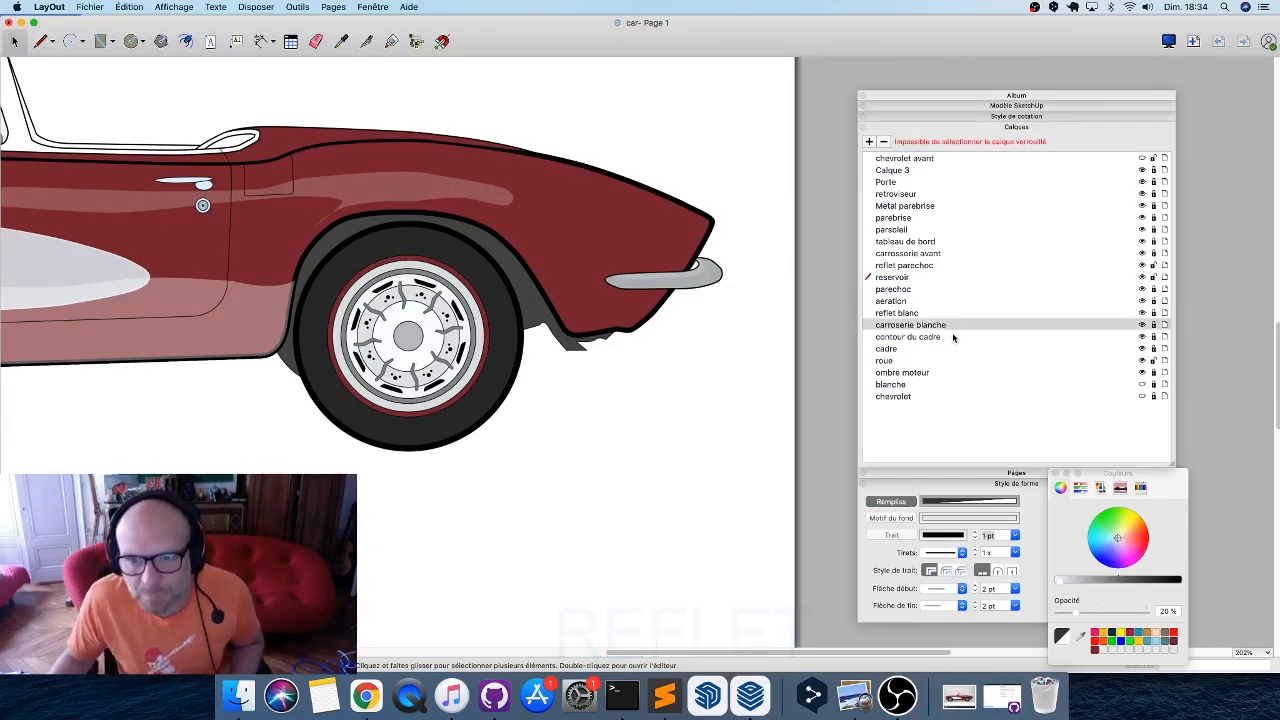
left_click(954, 315)
left_click(1154, 313)
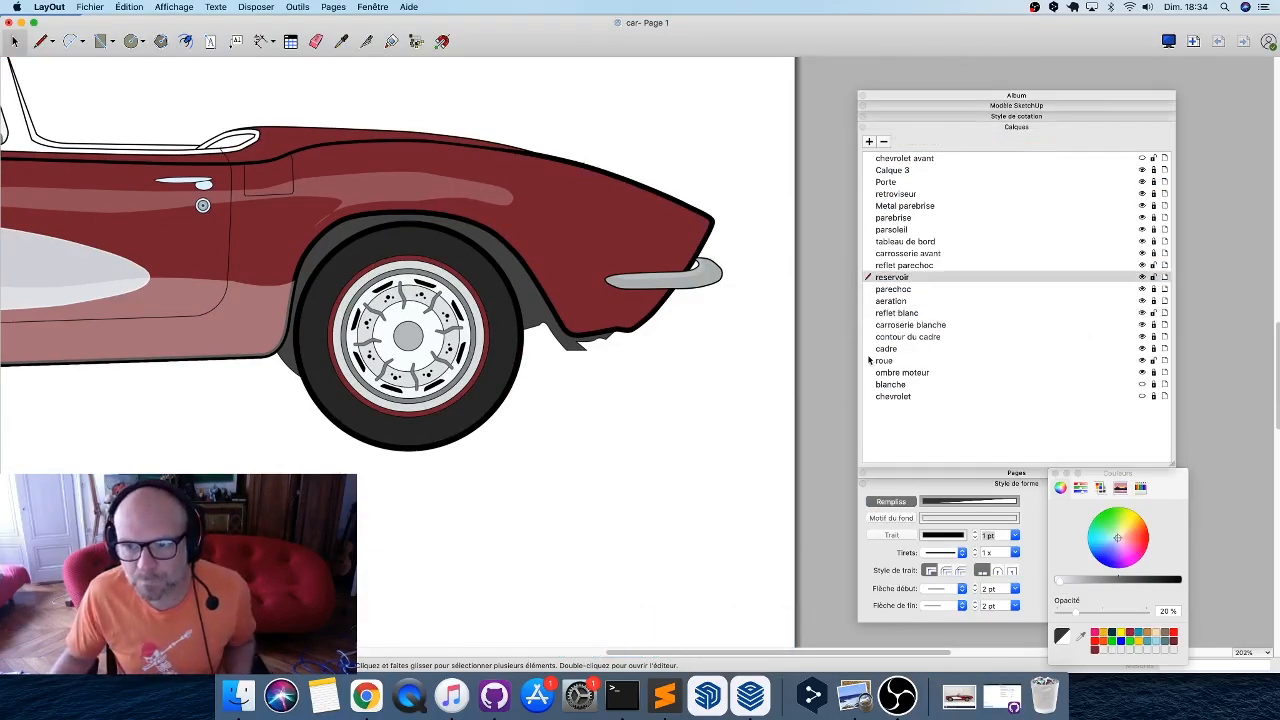
Sample the style of the lower body's pale reflection and draw the curved upper edge of a new reflection below the rear bumper.
scroll(589, 304, "up", 2)
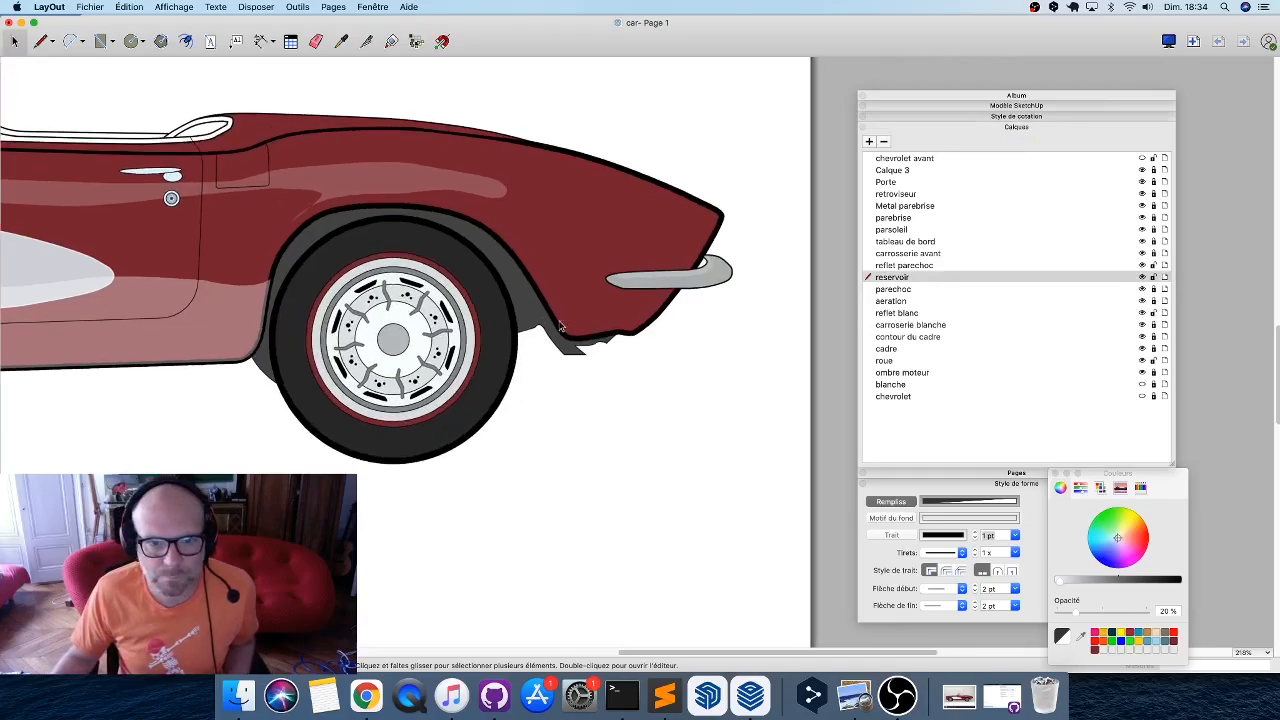
key("s")
left_click(220, 312)
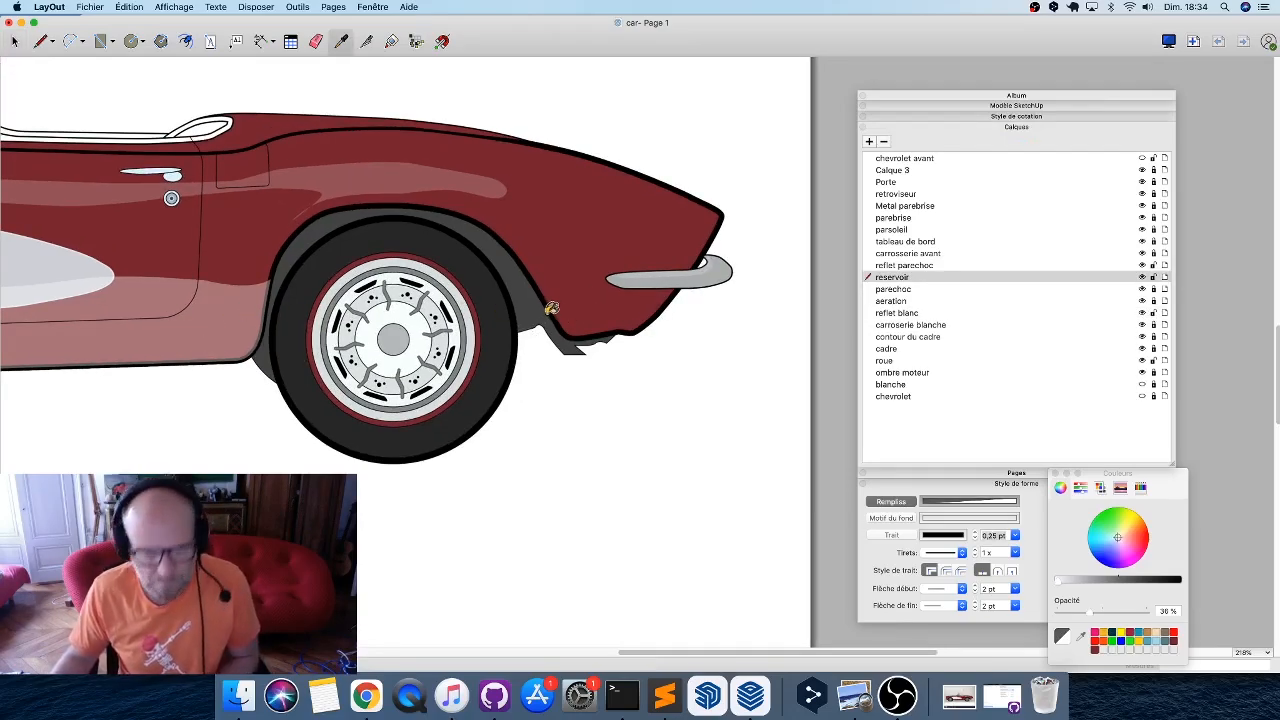
key("l")
left_click(539, 291)
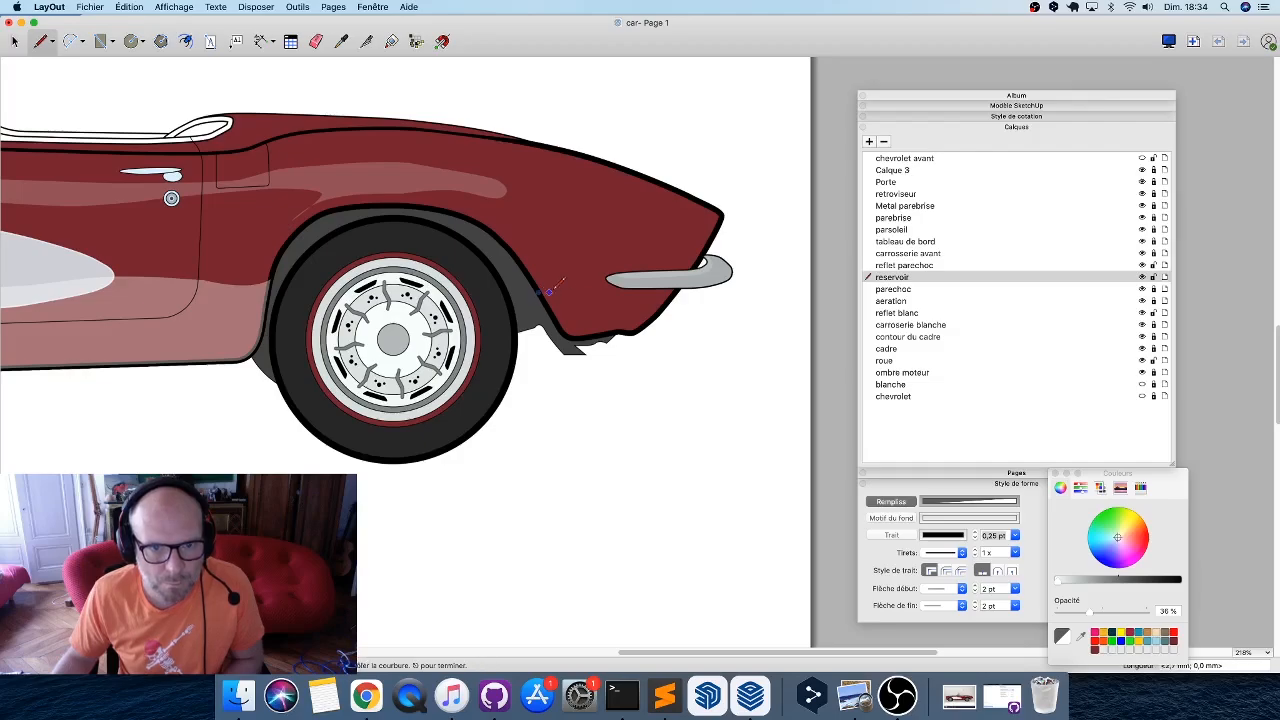
scroll(569, 299, "up", 5)
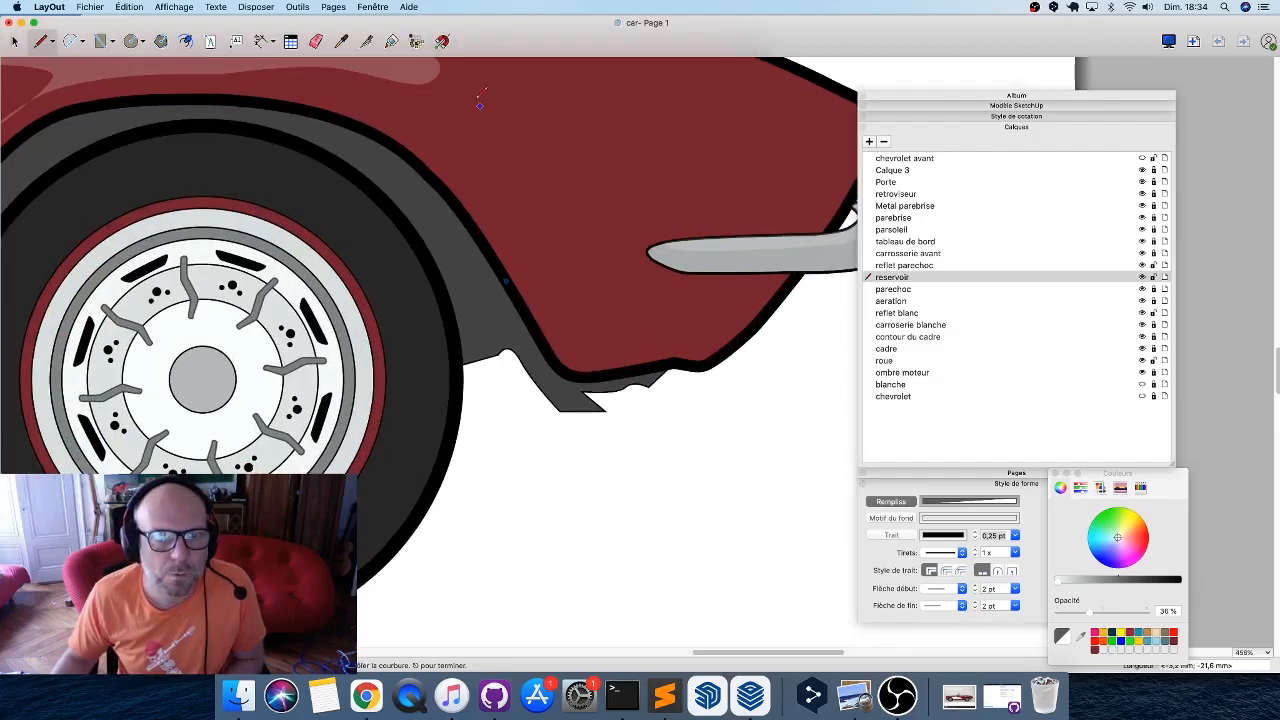
left_click(568, 297)
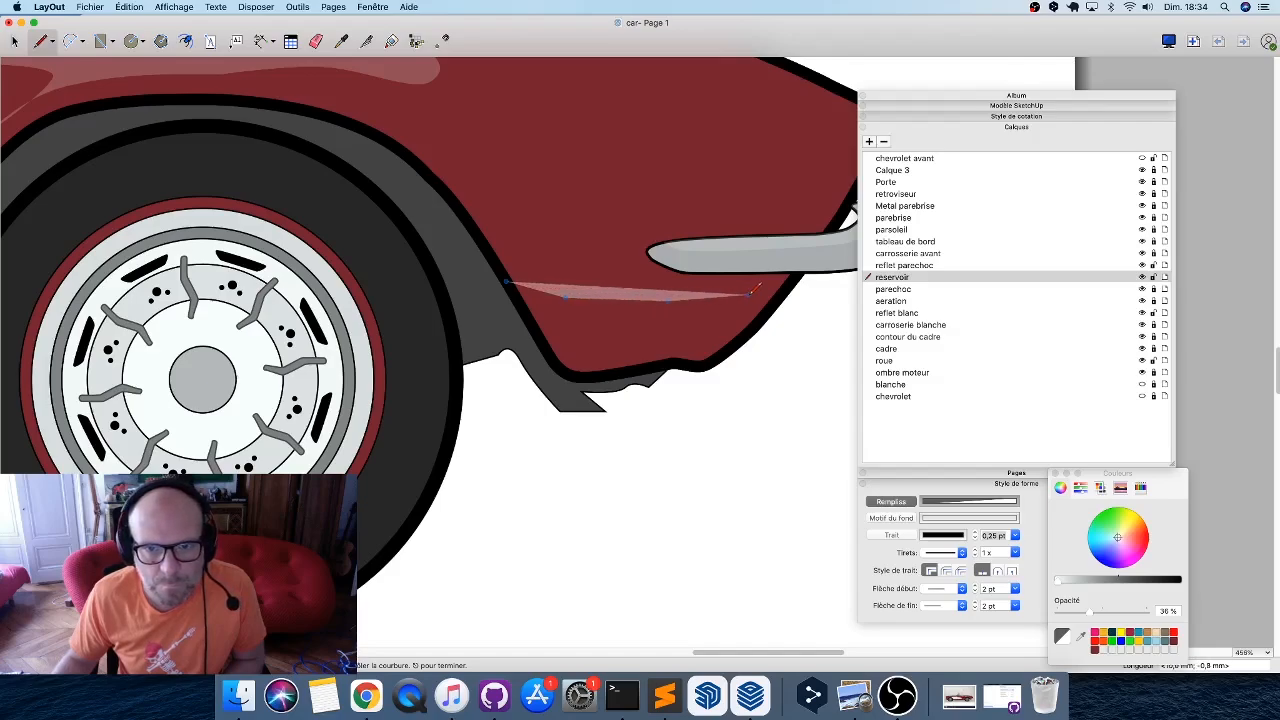
left_click(749, 295)
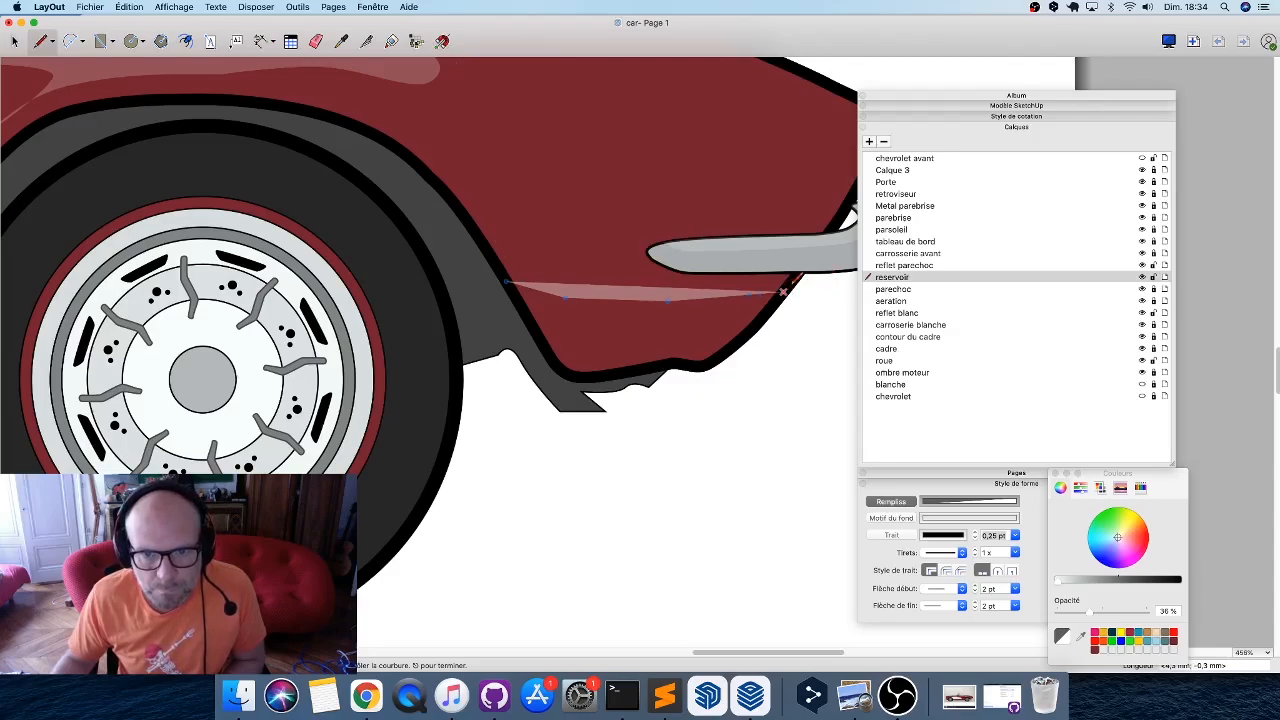
left_click(789, 282)
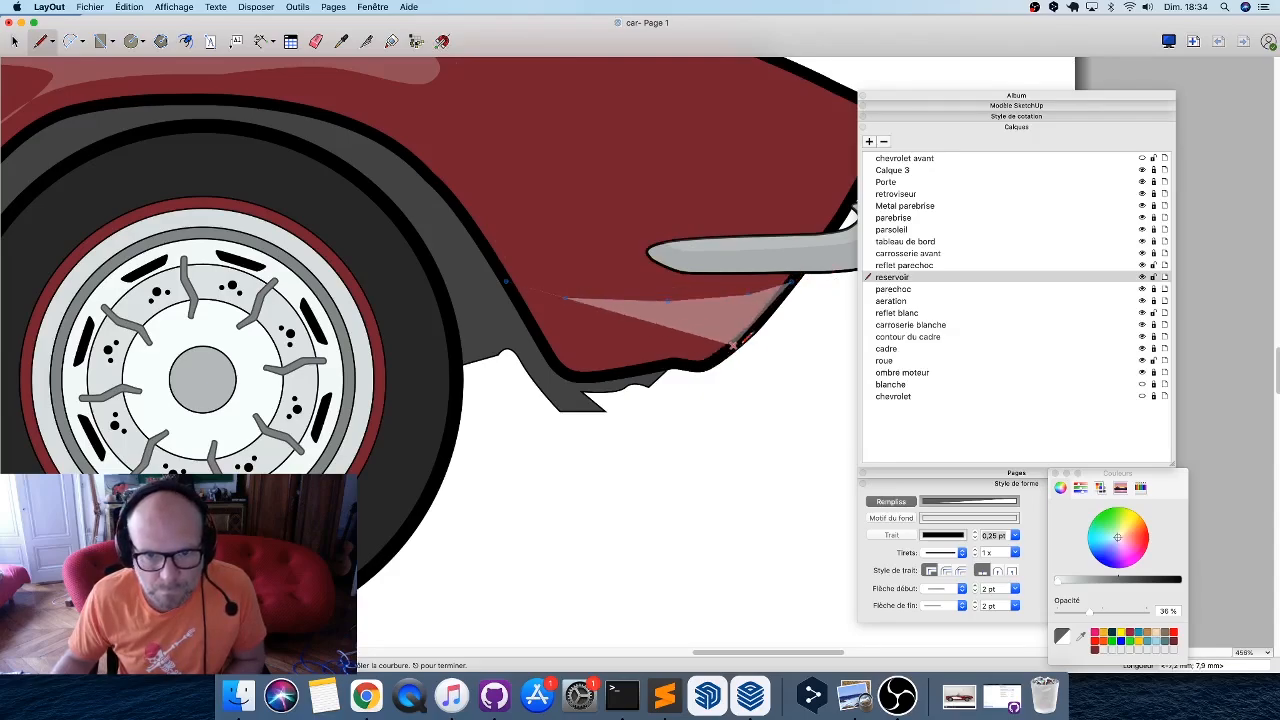
Trace the new reflection's remaining edges along the black outline of the rear bodywork and close the shape at its starting point.
left_click(751, 328)
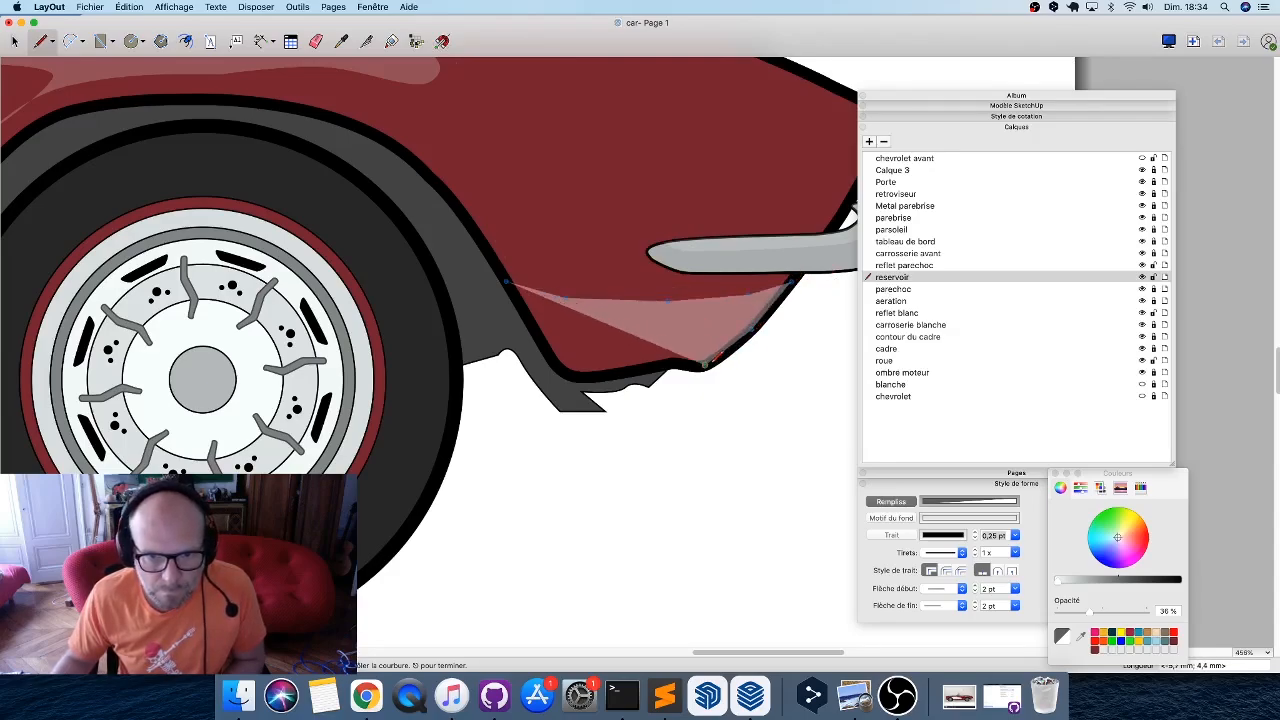
left_click(705, 366)
left_click(671, 363)
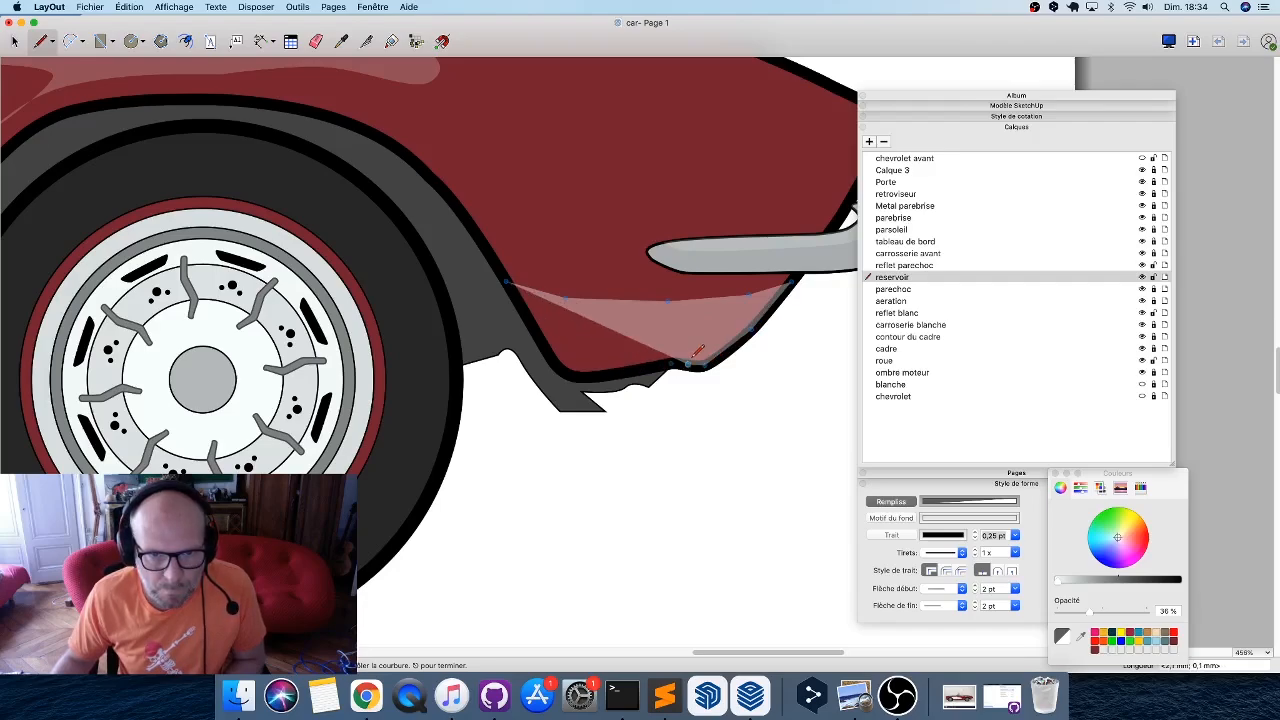
left_click(569, 372)
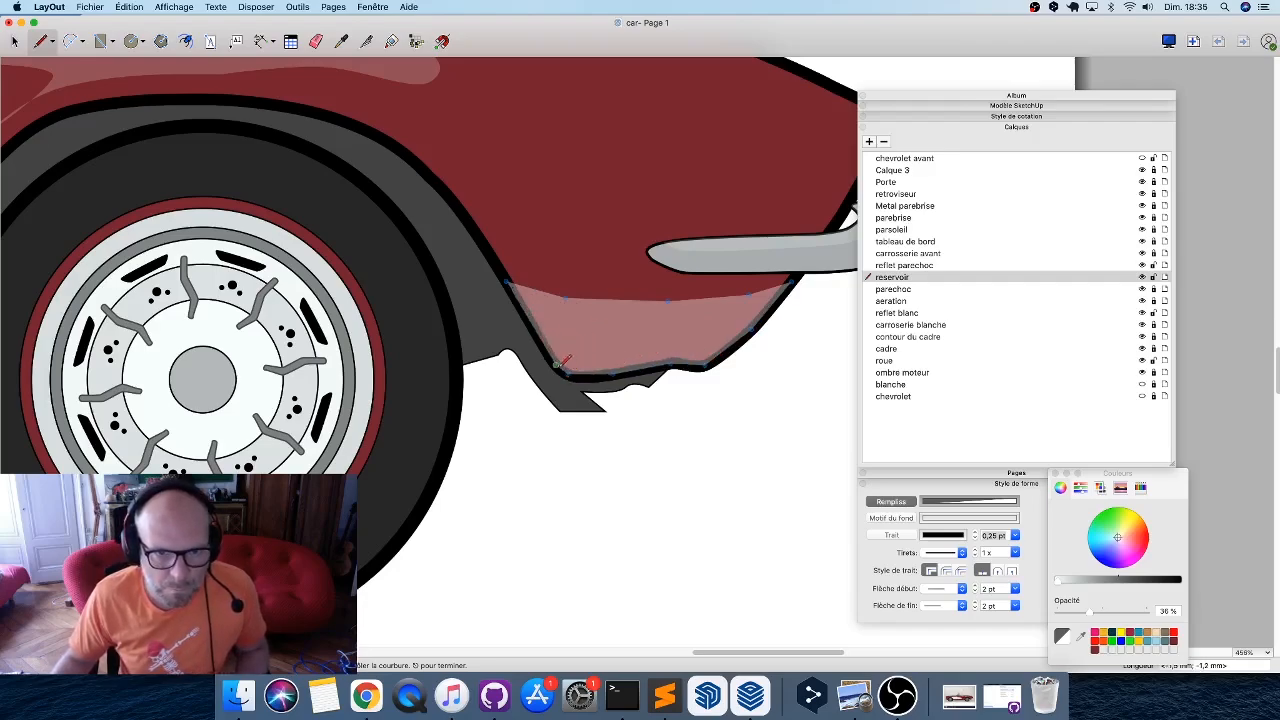
left_click(549, 346)
left_click(507, 281)
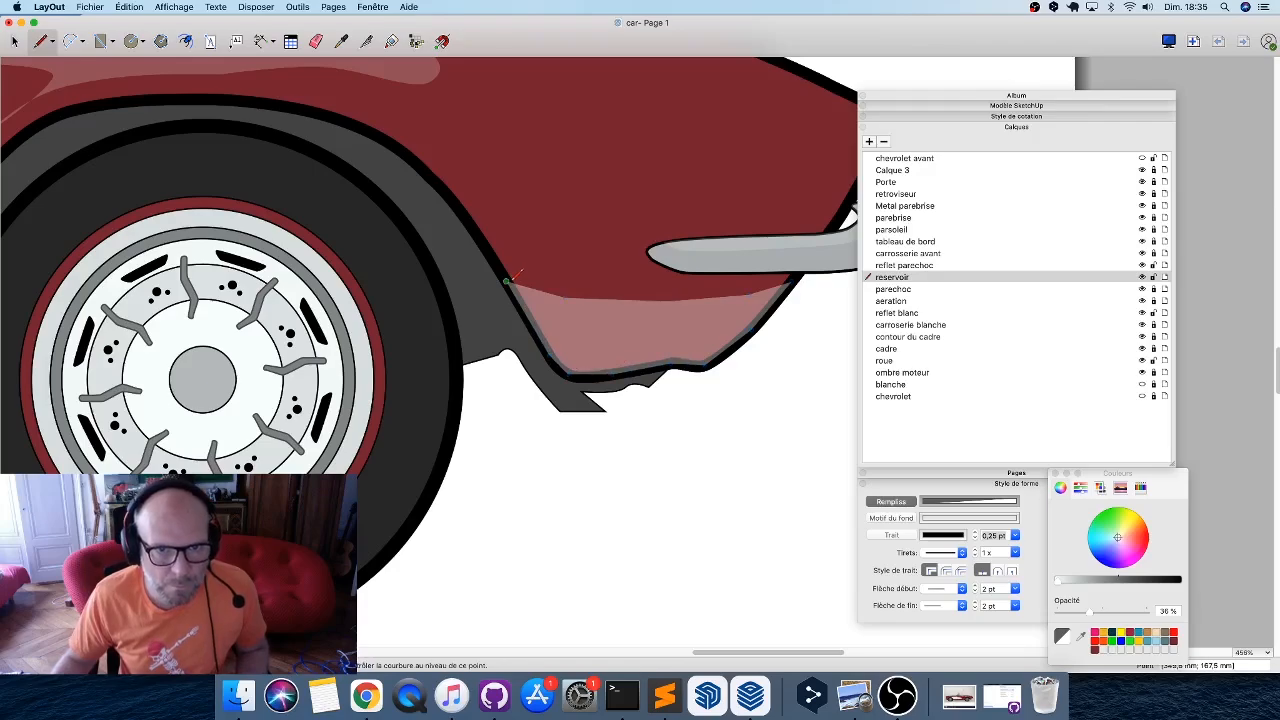
Edit the reflection shape's points, smoothing the front part of its upper curve and moving the rear-edge point inside the black outline.
key("space")
double_click(598, 335)
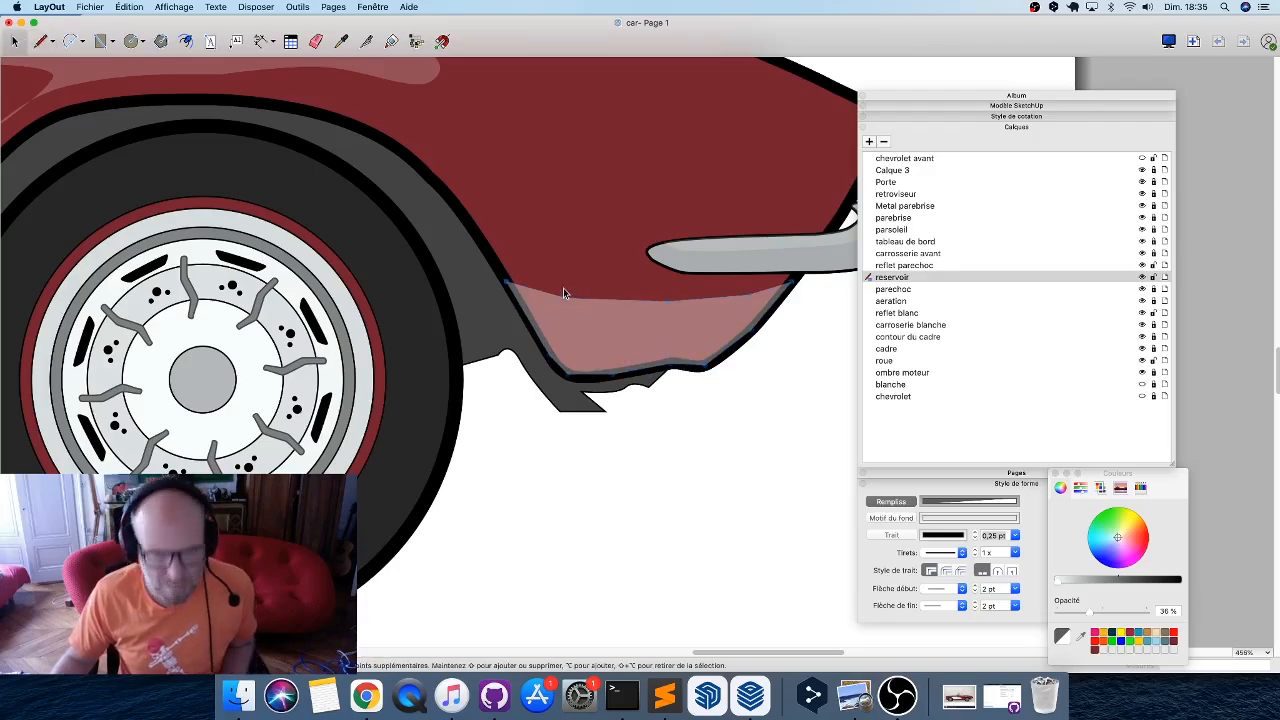
left_click_drag(565, 298, 591, 305, "alt")
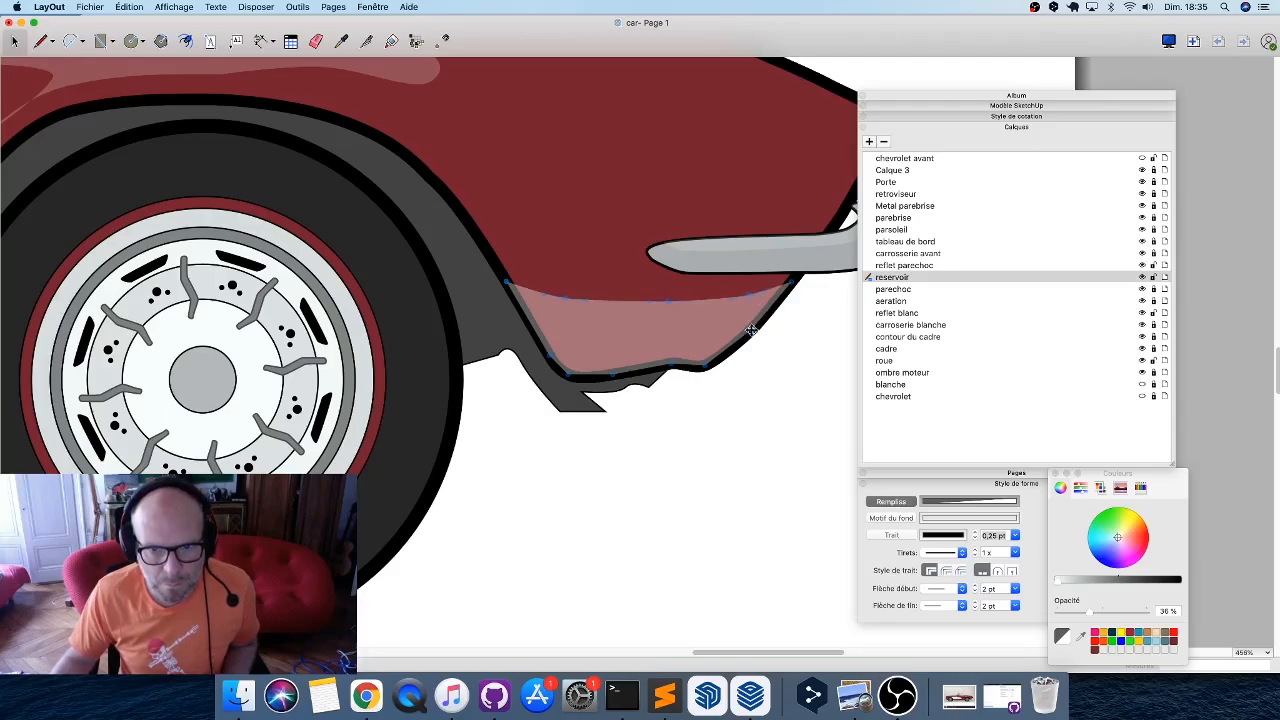
left_click_drag(751, 330, 747, 326)
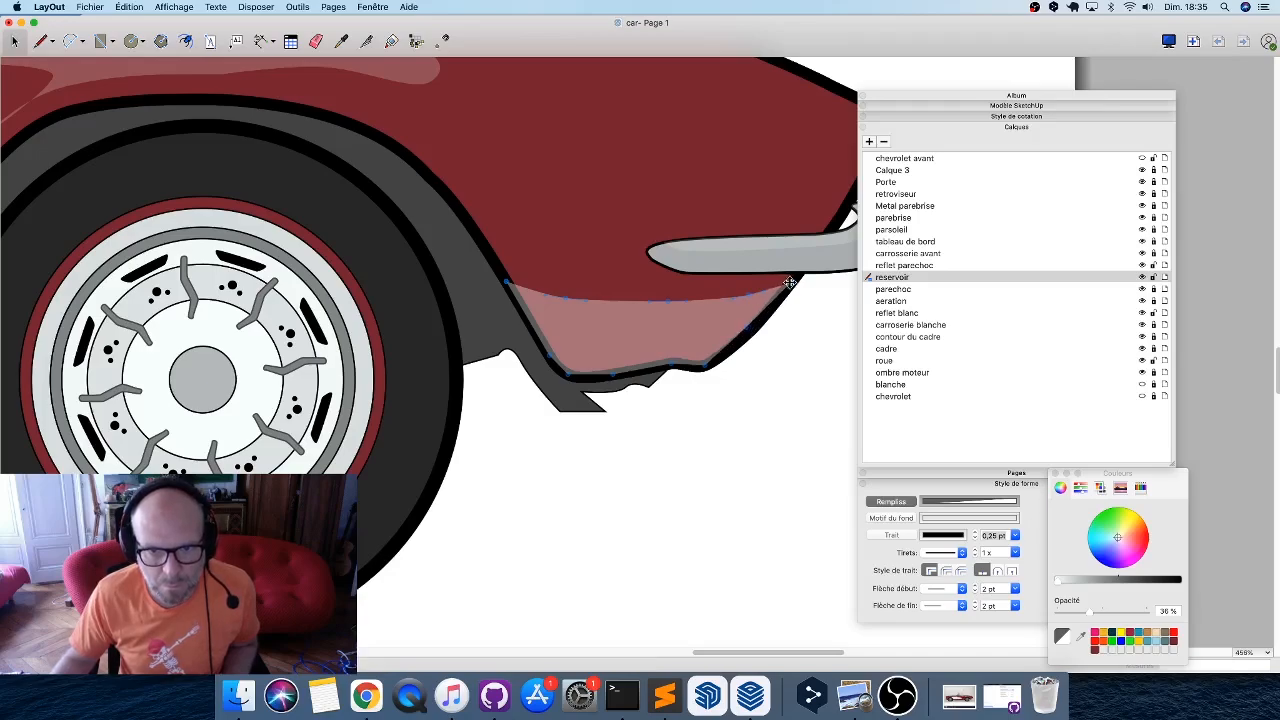
Fit the points of the reflection's bottom edge to the inner side of the black outline, from the rear corner forward.
scroll(730, 368, "up", 5)
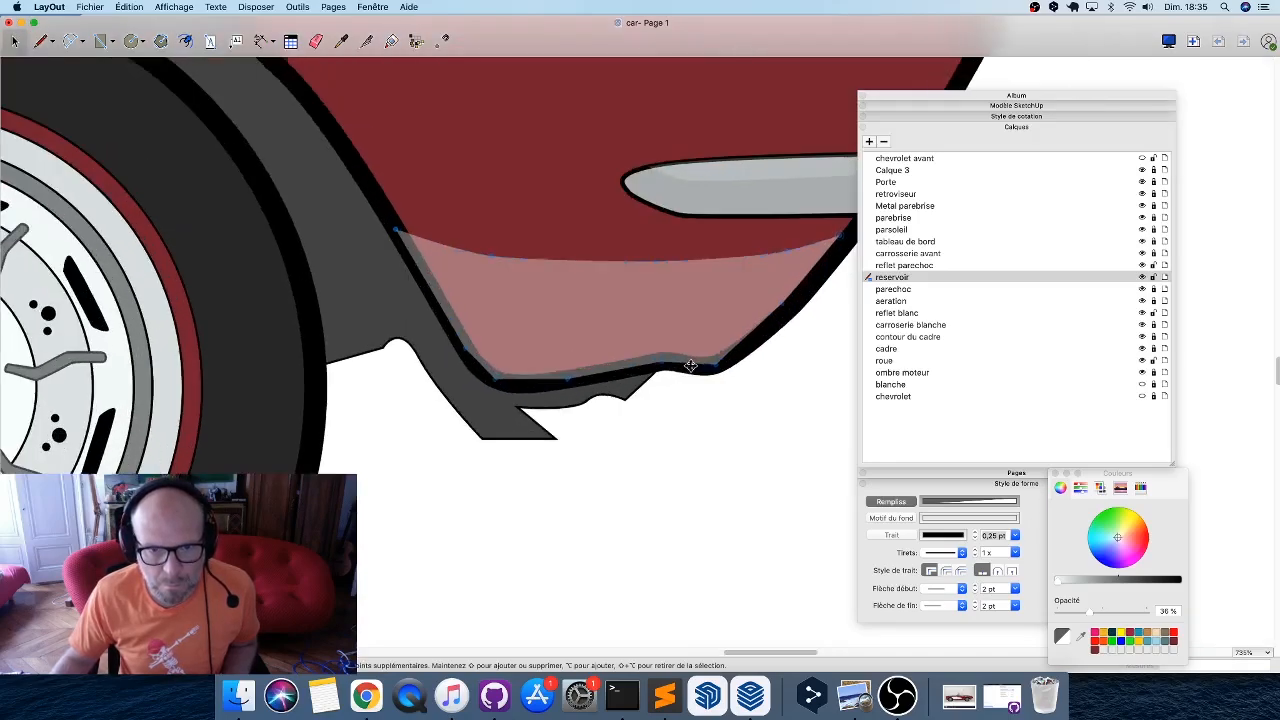
left_click_drag(730, 368, 737, 343)
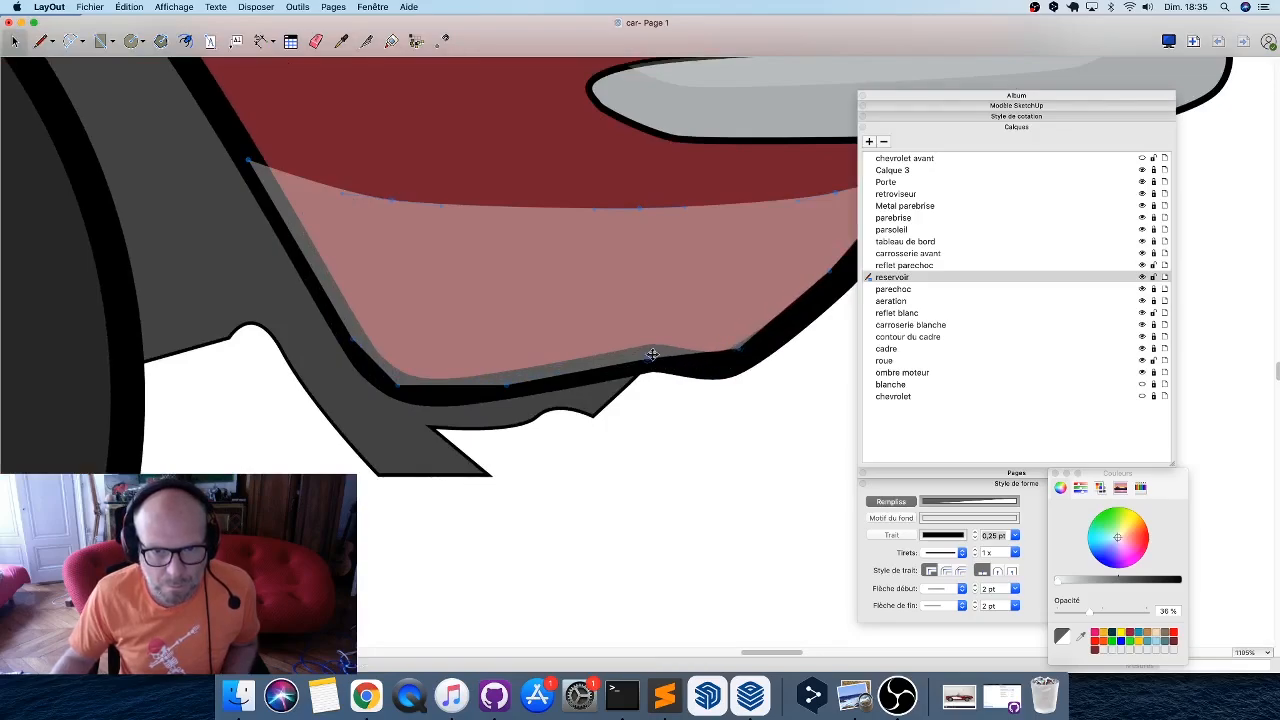
left_click_drag(654, 354, 652, 343)
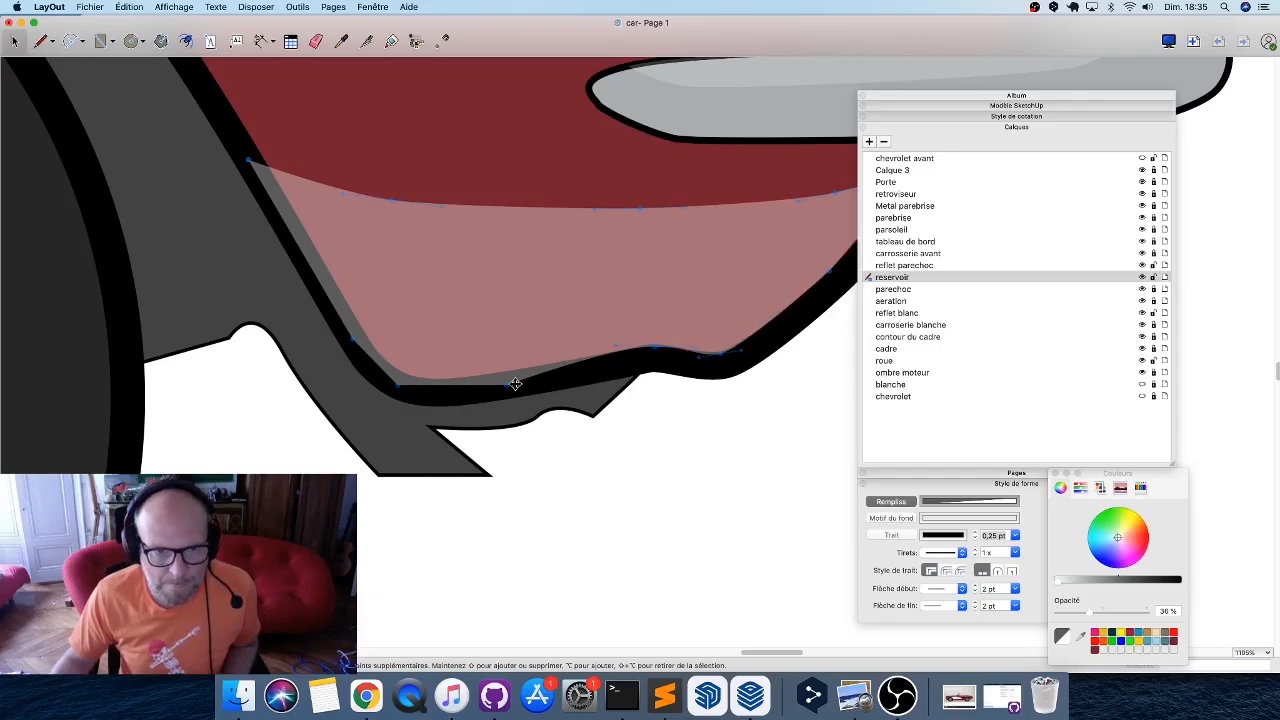
left_click_drag(508, 385, 504, 374)
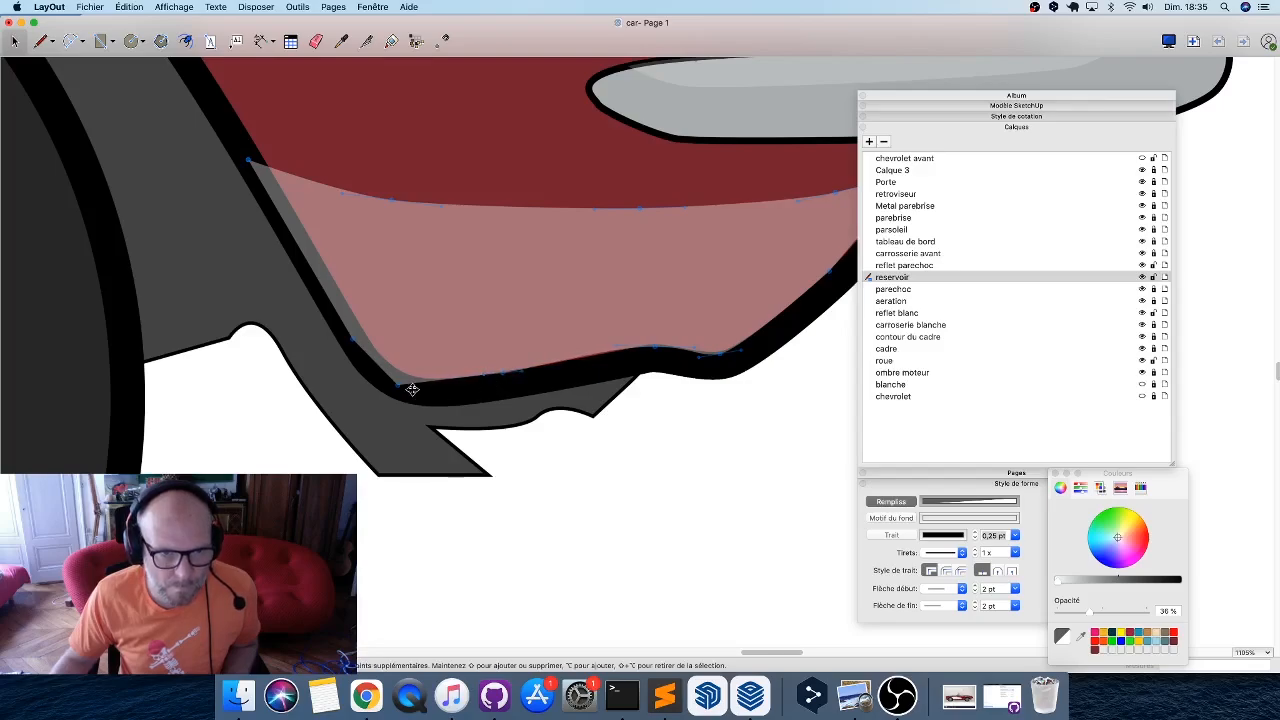
Fit the reflection's lower front corner and front edge to the inner side of the black outline and finish editing the shape.
mouse_move(400, 385)
left_mouse_down()
mouse_move(441, 381)
mouse_move(406, 378)
left_mouse_up()
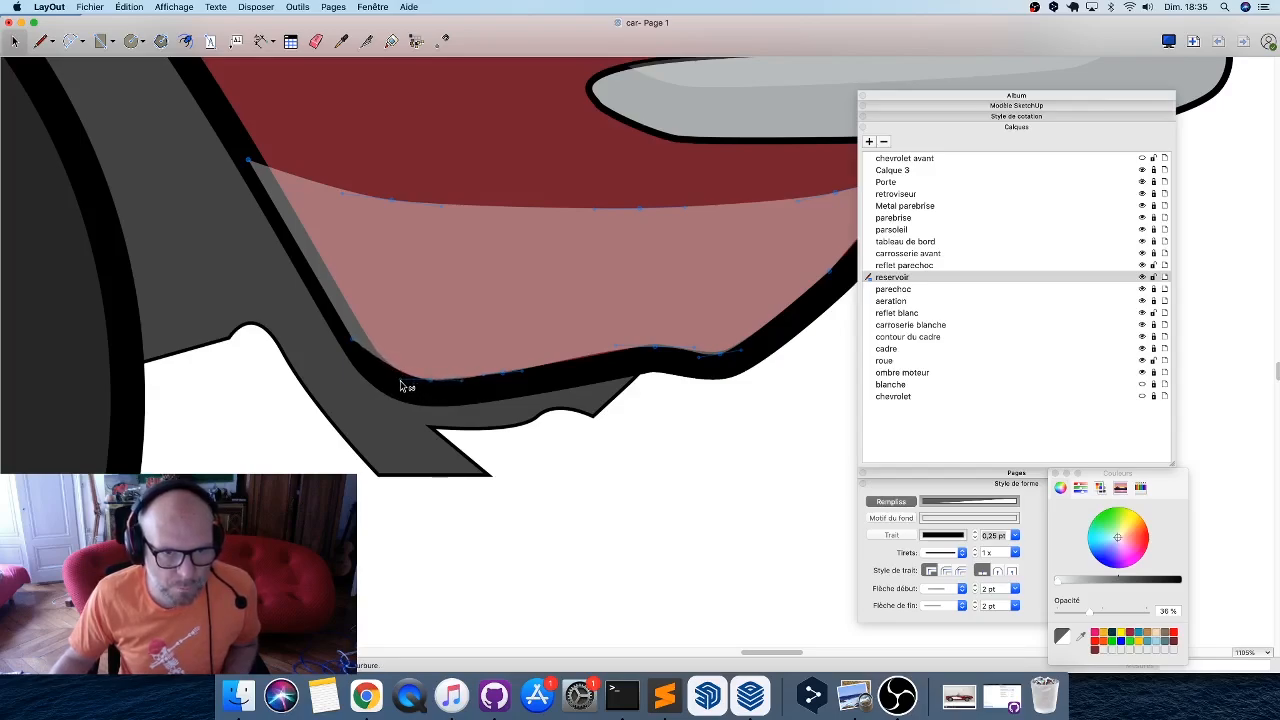
left_click_drag(354, 340, 347, 303)
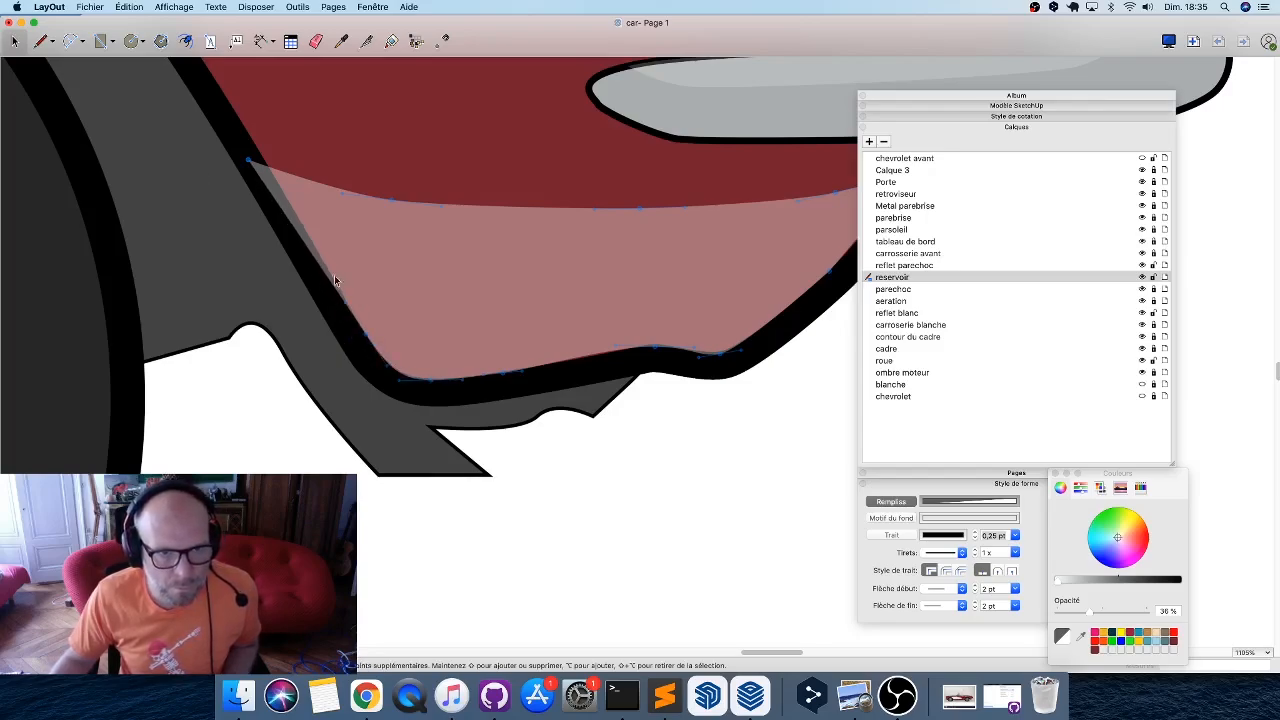
mouse_move(249, 159)
left_mouse_down("super")
mouse_move(242, 148)
mouse_move(266, 163)
left_mouse_up("super")
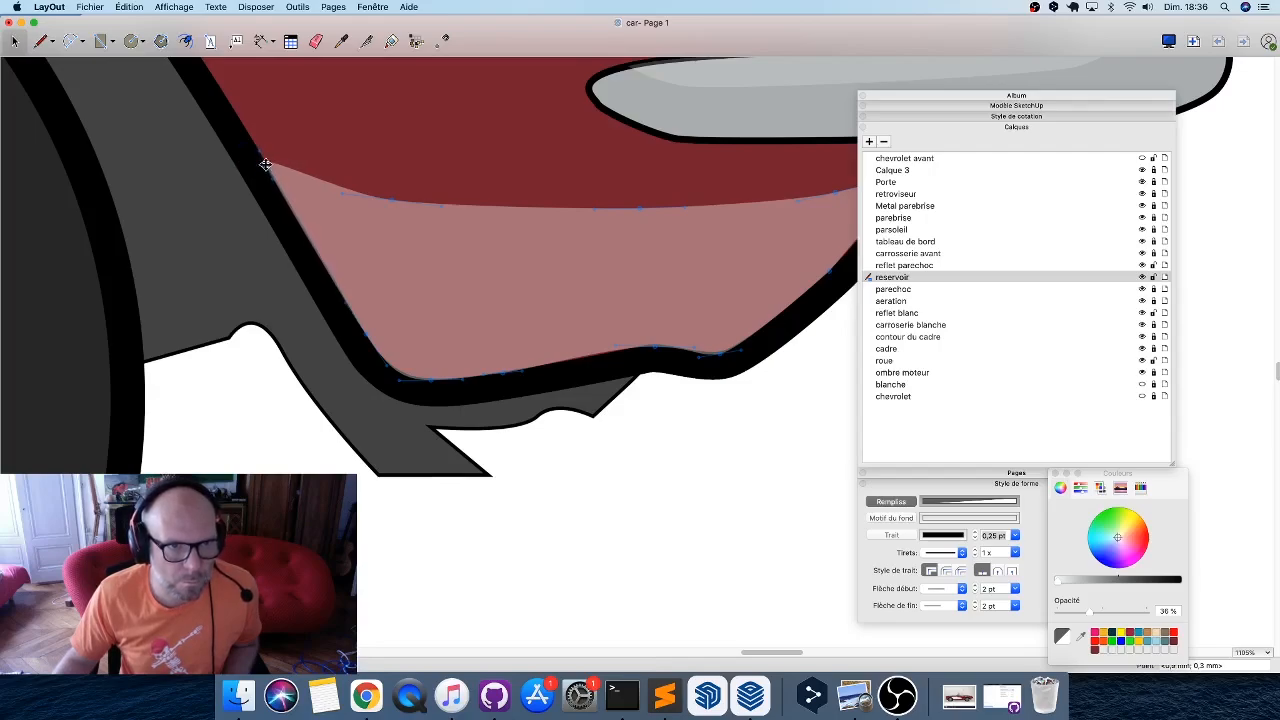
scroll(475, 358, "down", 5)
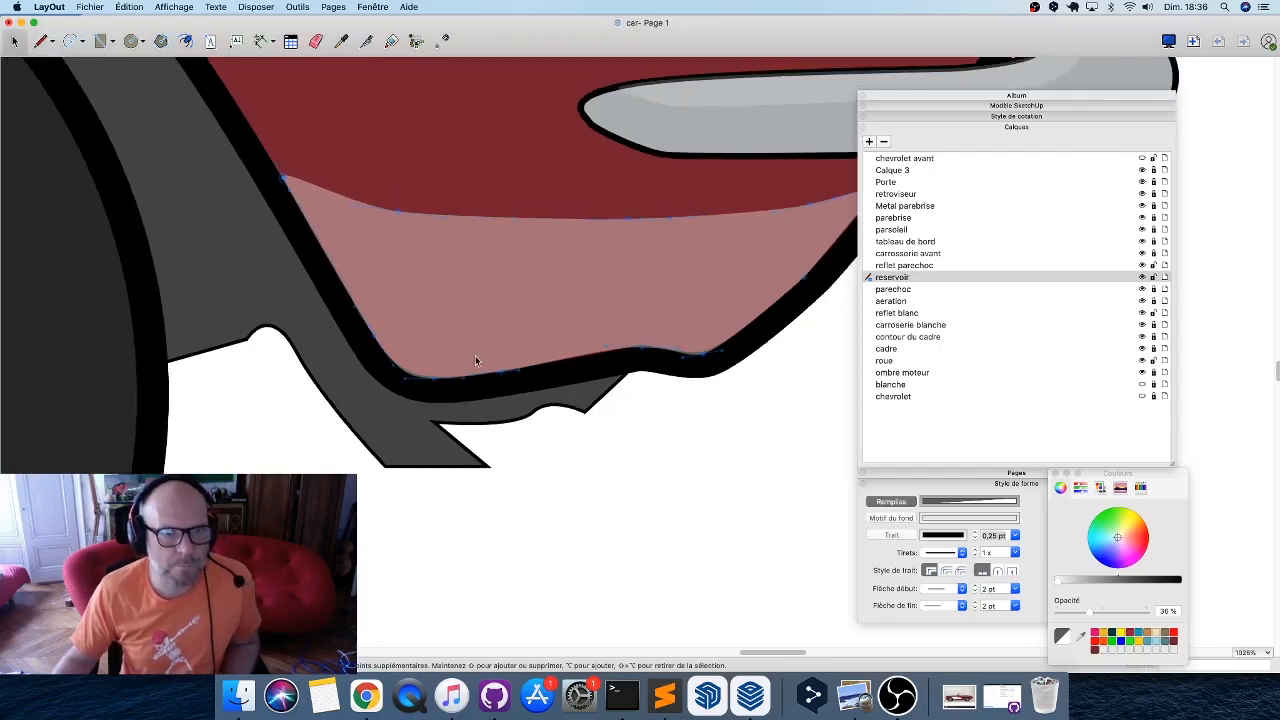
scroll(475, 361, "down", 10)
left_click(753, 447)
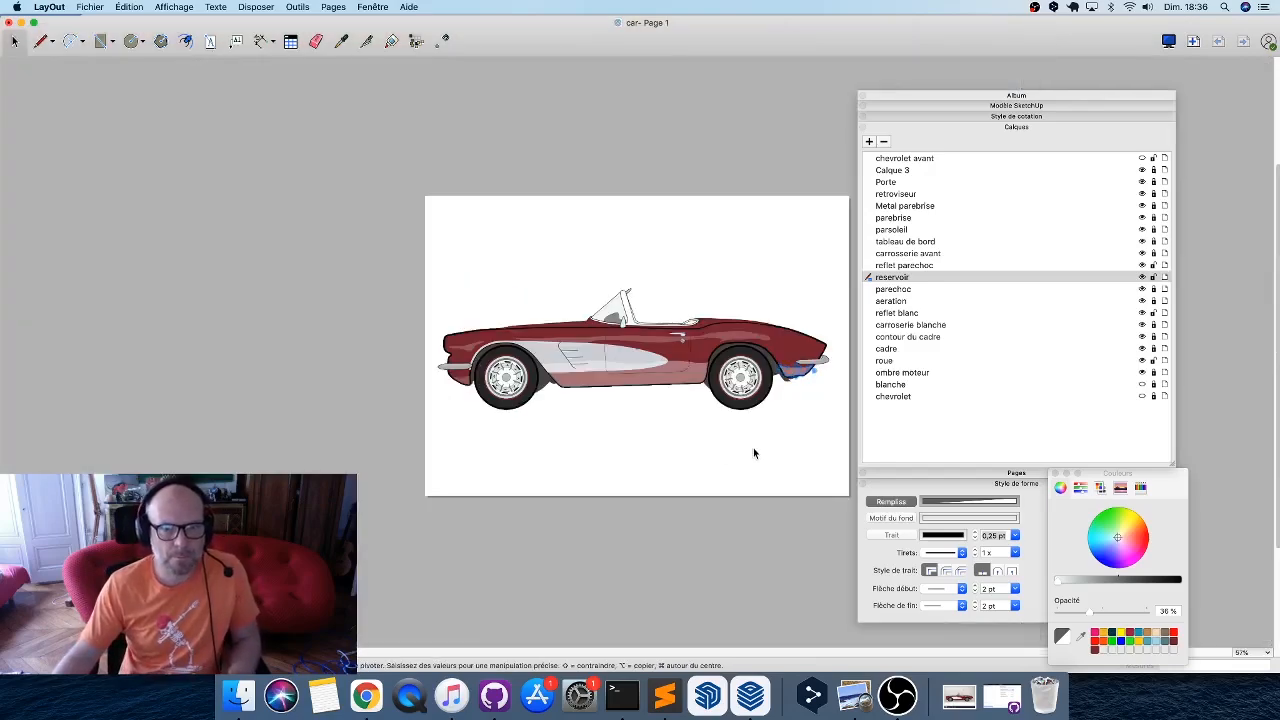
Move the new rear reflection shape to the layer reflet parechoc.
scroll(786, 316, "up", 3)
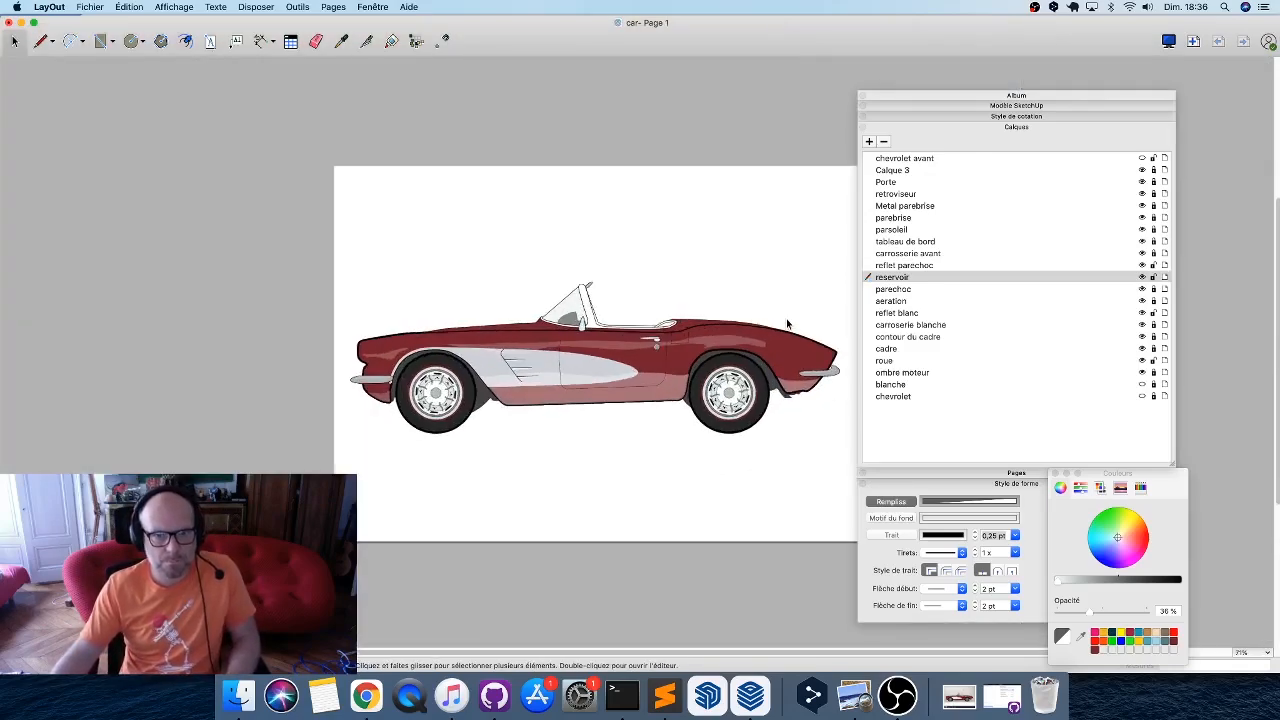
scroll(786, 321, "up", 2)
scroll(773, 353, "up", 1)
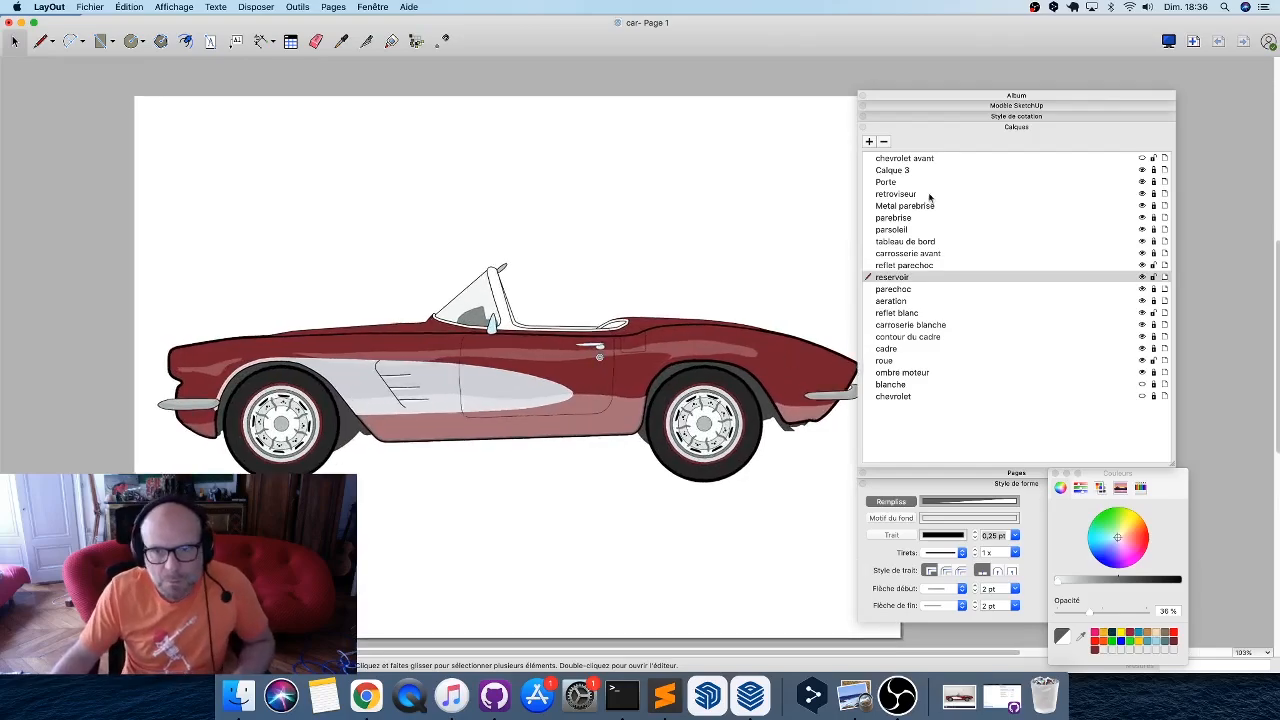
left_click(808, 420)
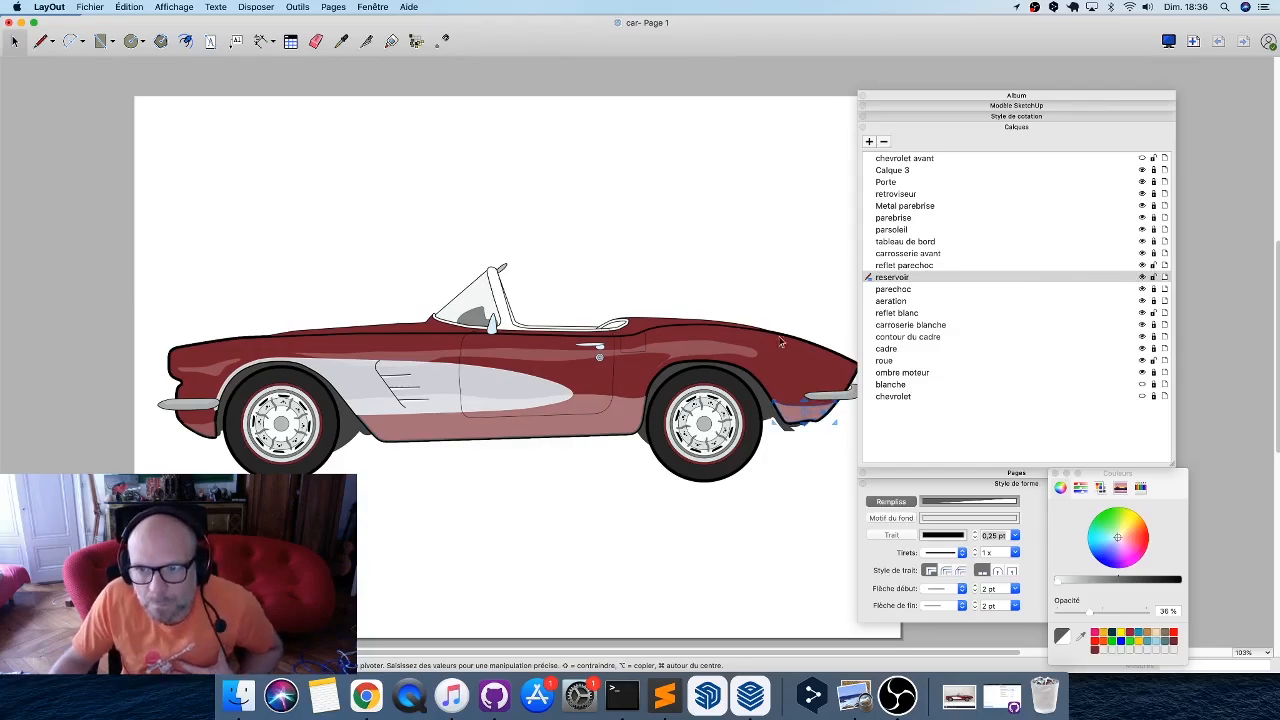
right_click(788, 414)
mouse_move(905, 508)
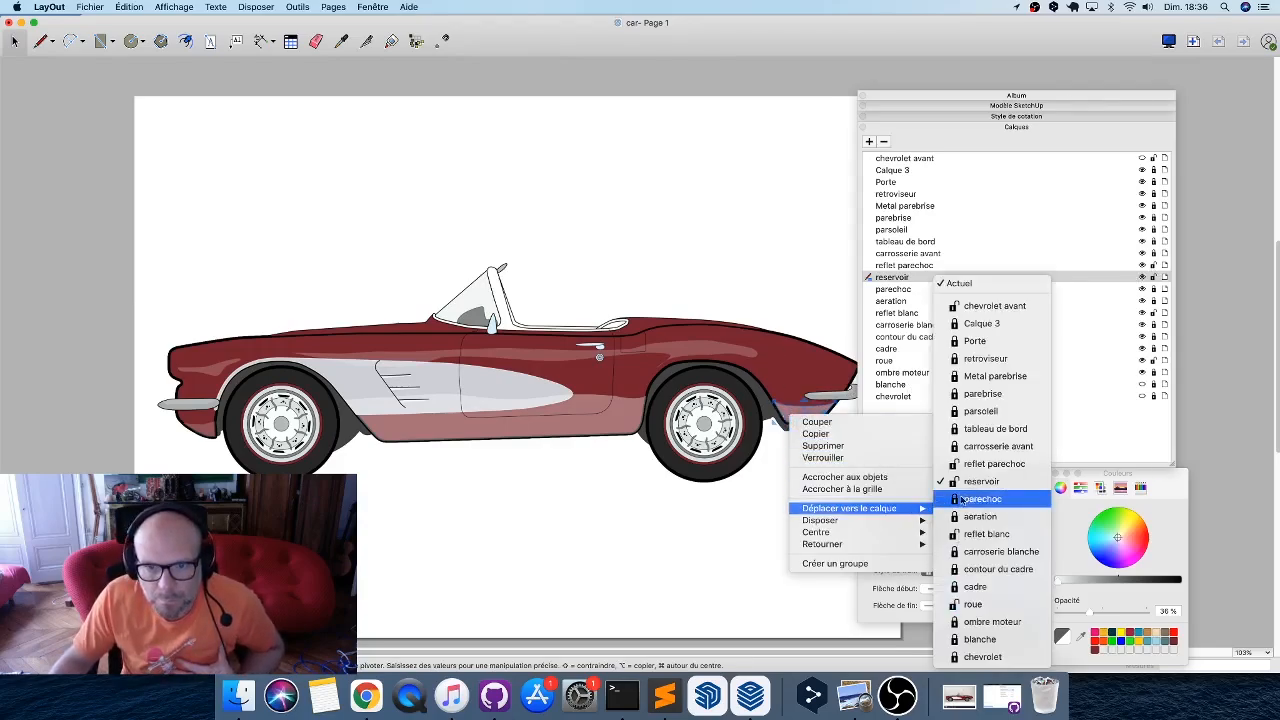
left_click(1000, 446)
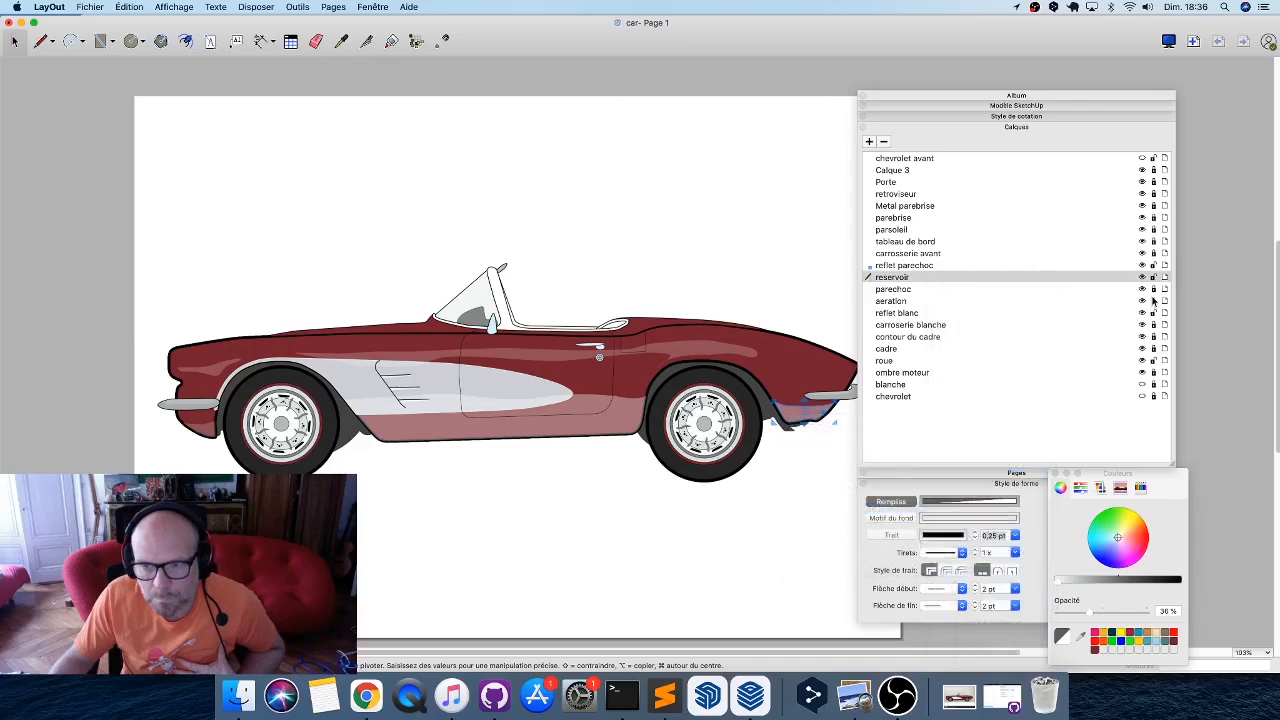
Add a new layer named reflet blanc directly above the reflet parechoc layer.
left_click(778, 510)
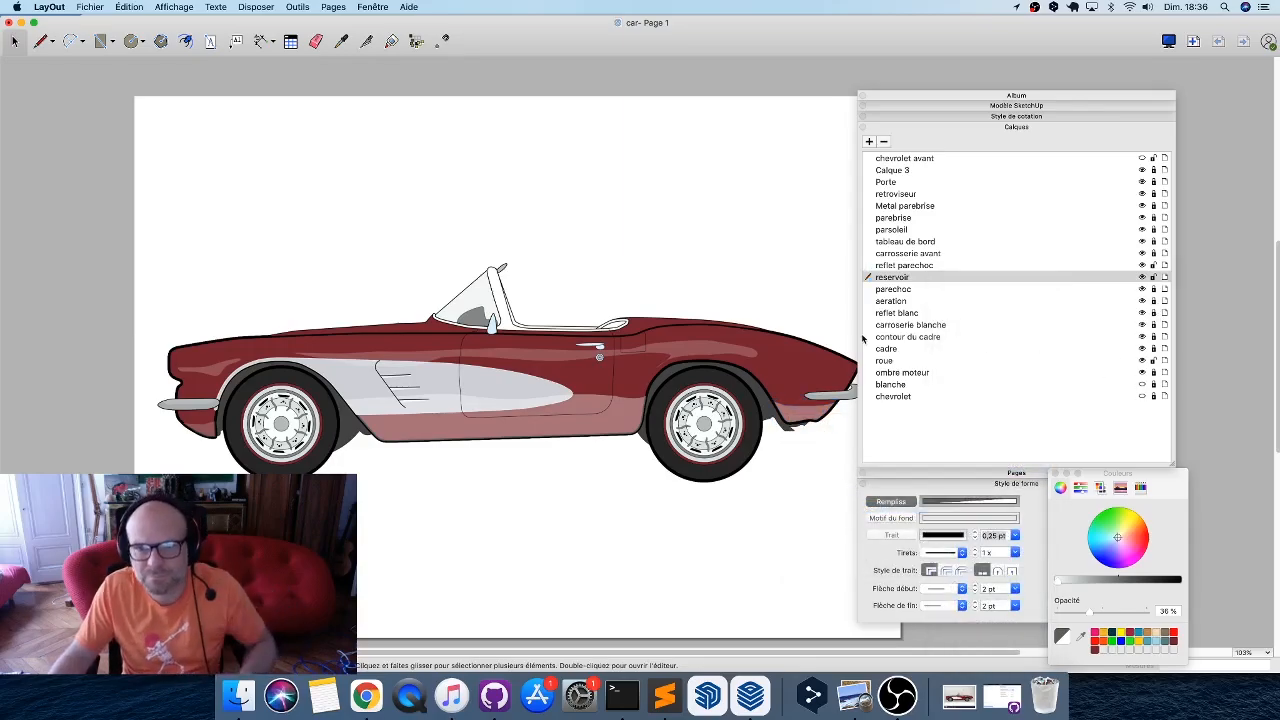
left_click(925, 265)
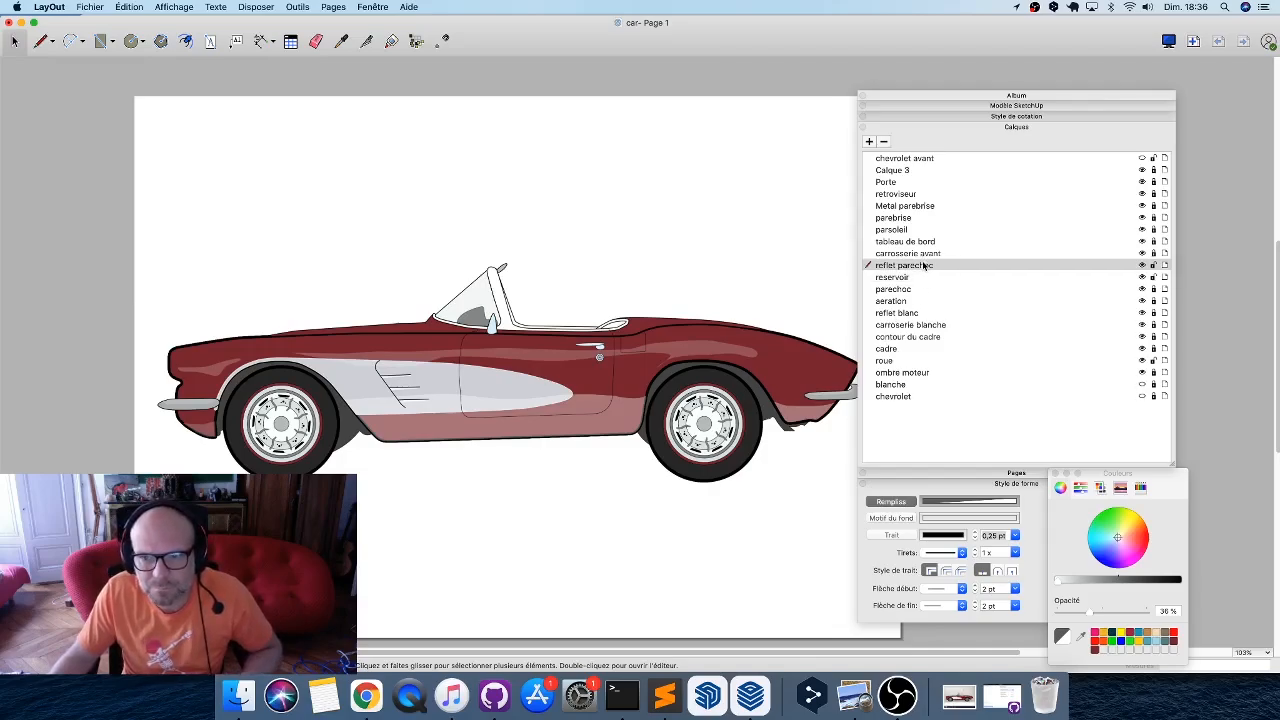
left_click(870, 142)
type("reflet blanc")
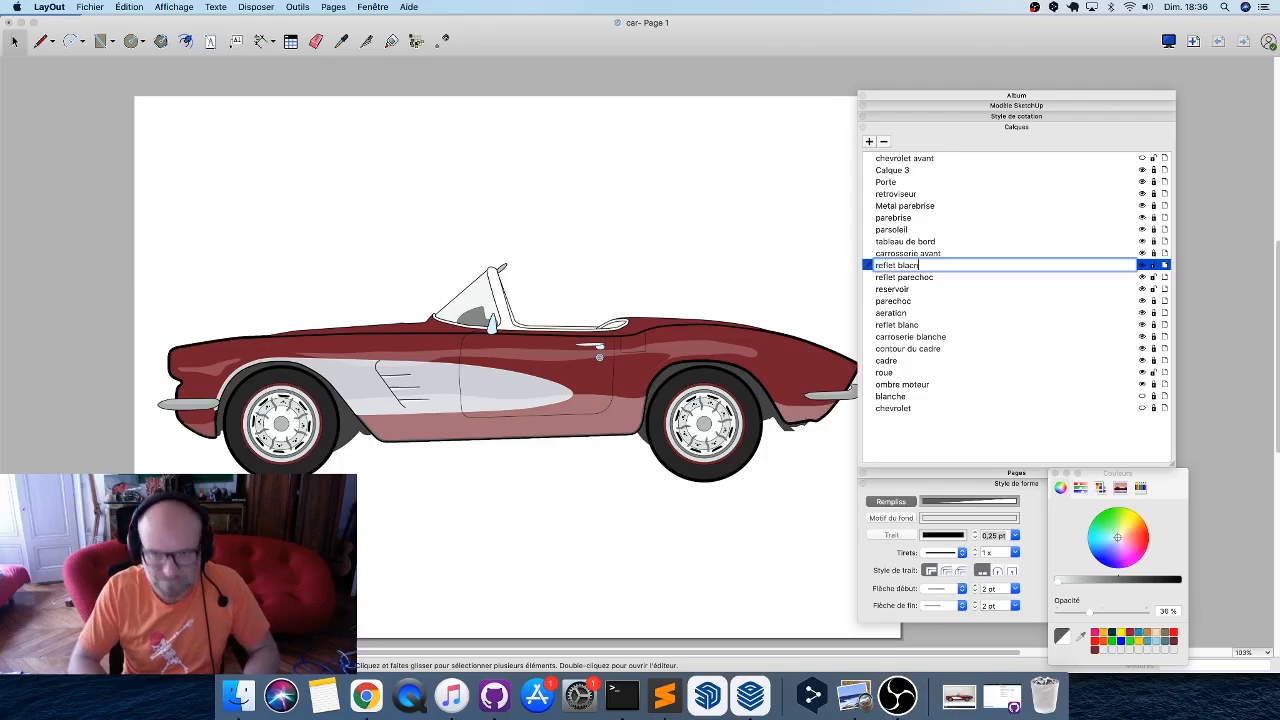
key("Return")
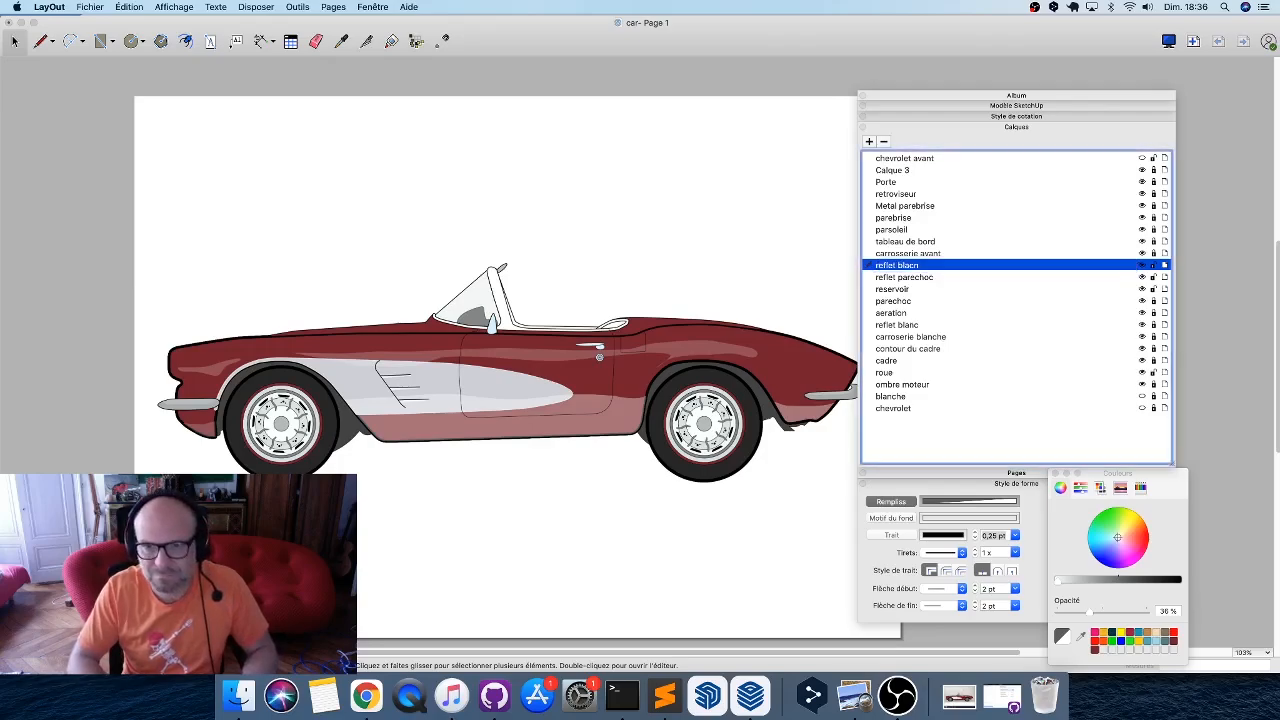
key("Return")
key("Right")
key("BackSpace")
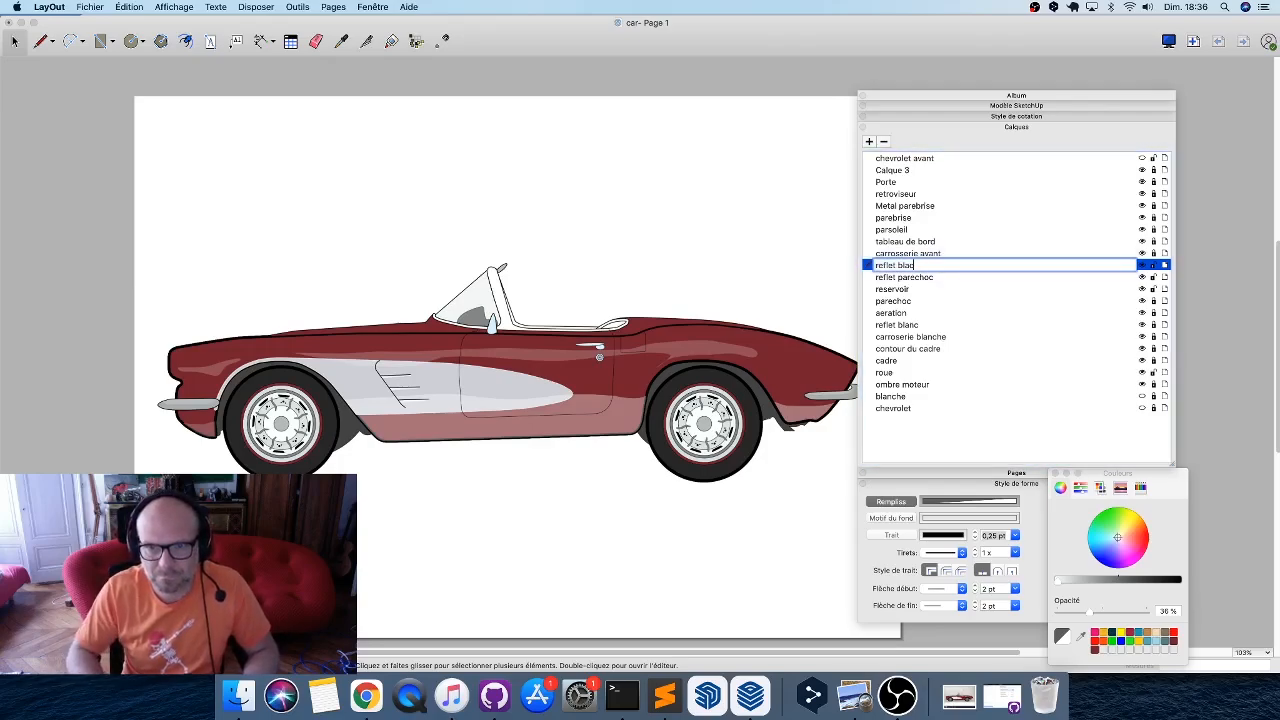
type("nc")
key("Return")
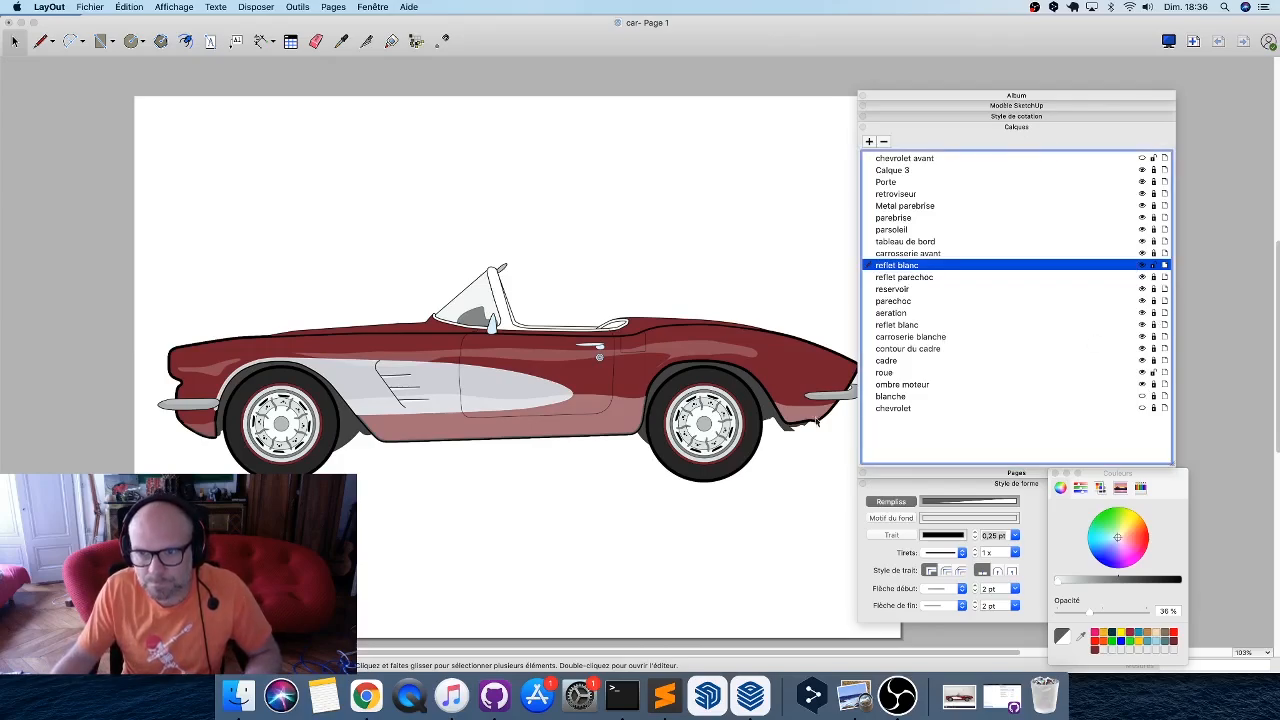
Draw a closed white forked shape at 100% opacity over the reflection's fork above the rear wheel arch, and remove its outline.
scroll(690, 360, "up", 10)
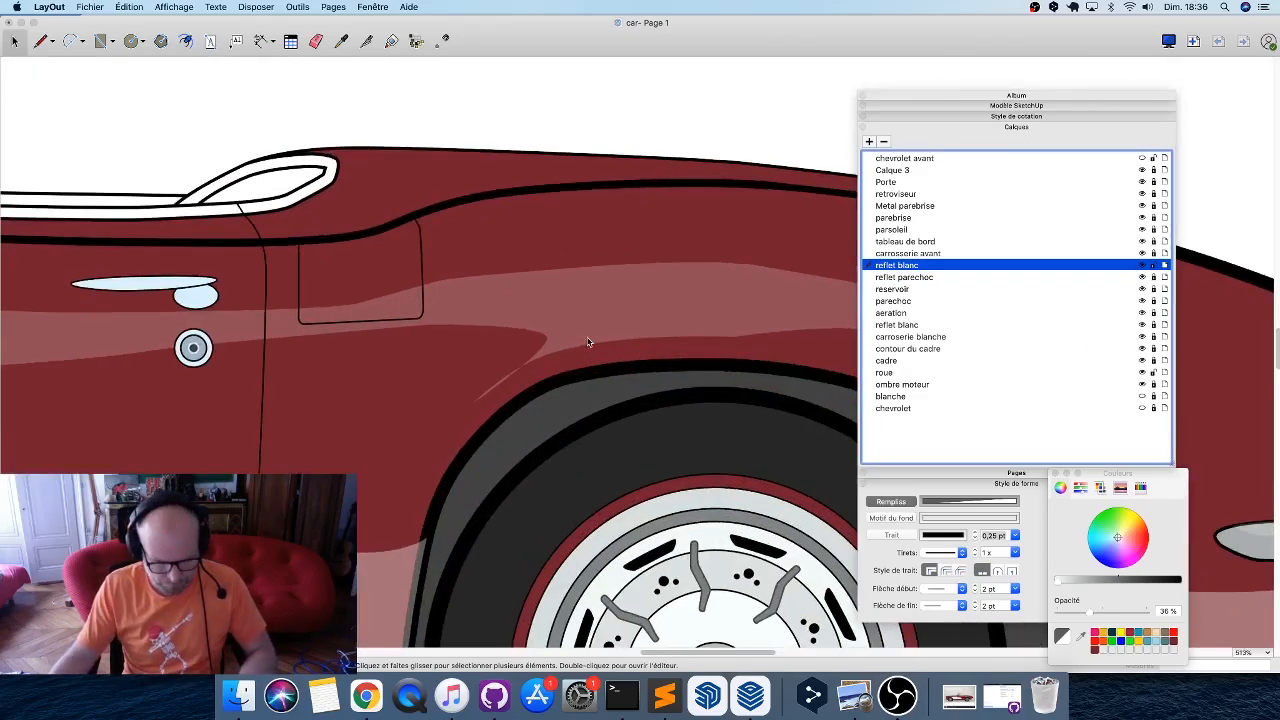
key("l")
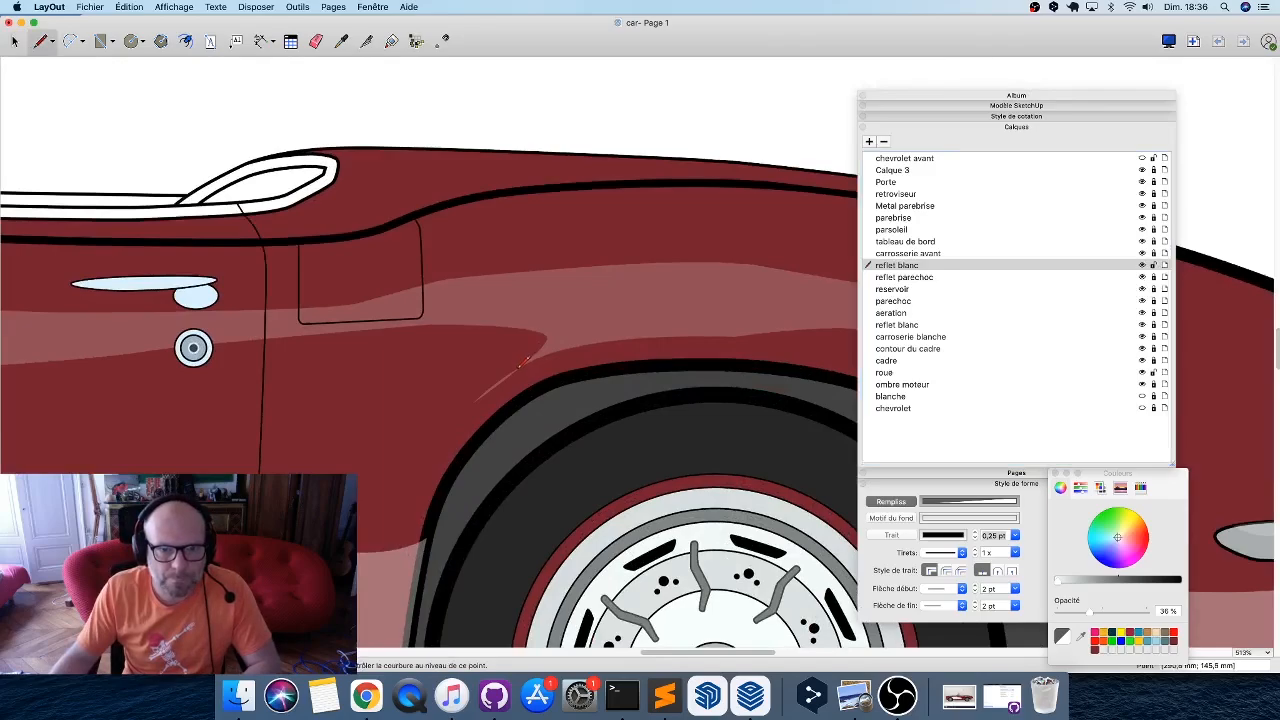
left_click(516, 369)
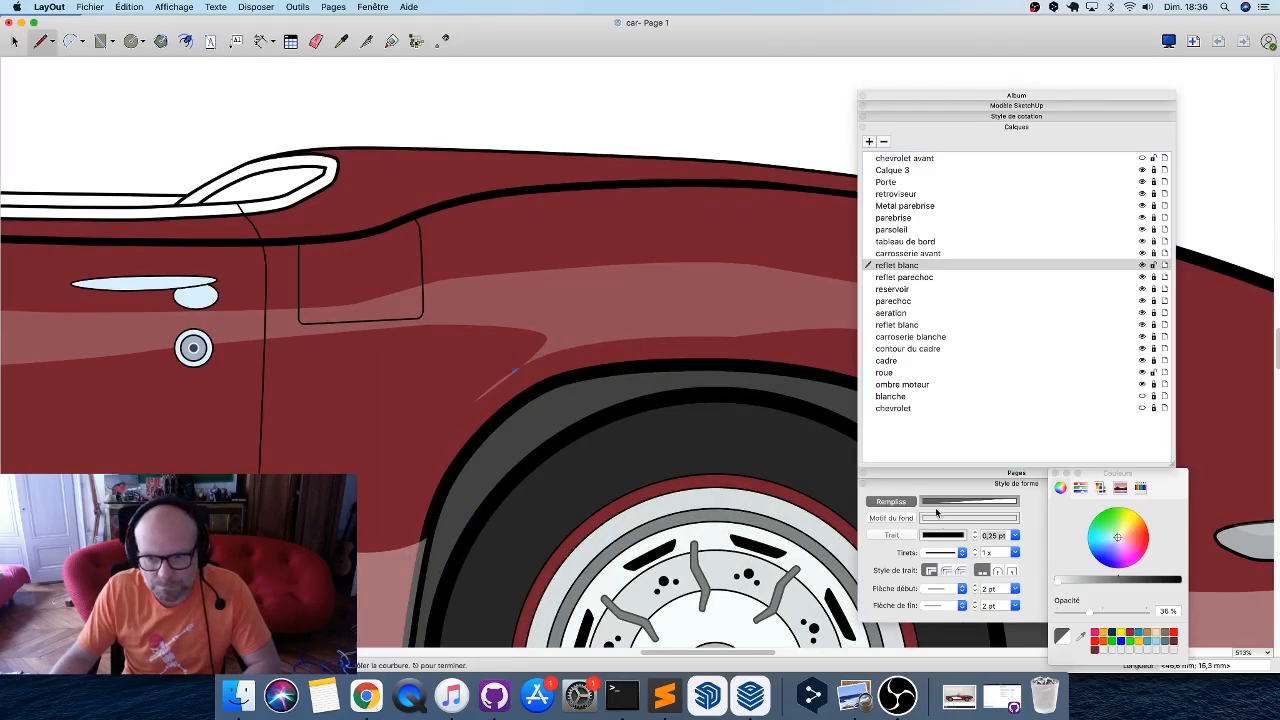
left_click_drag(1090, 615, 1210, 614)
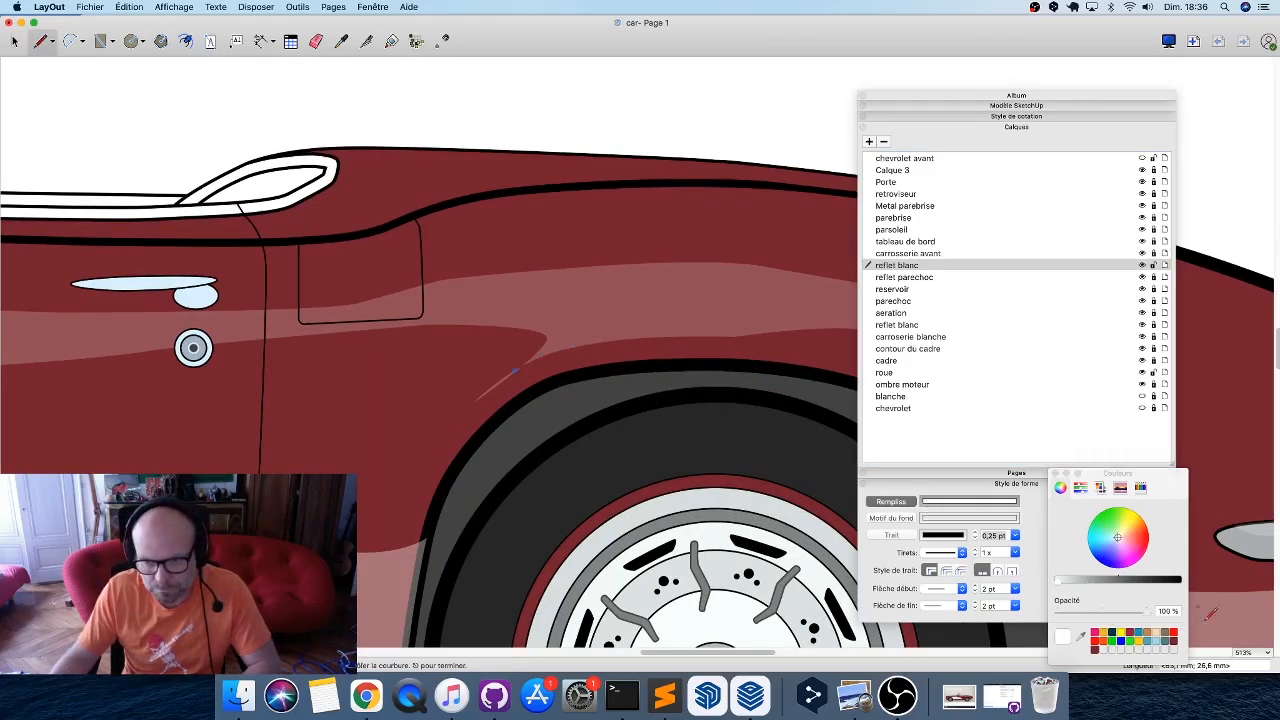
left_click(897, 537)
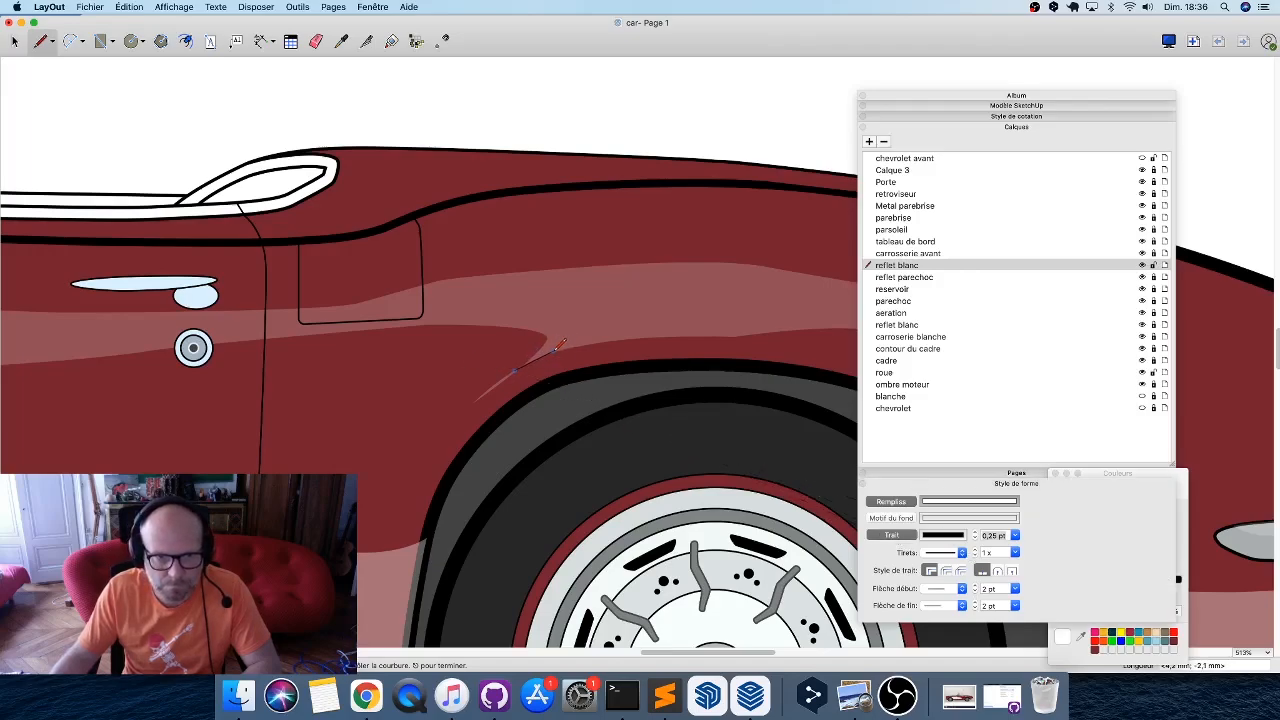
left_click(552, 353)
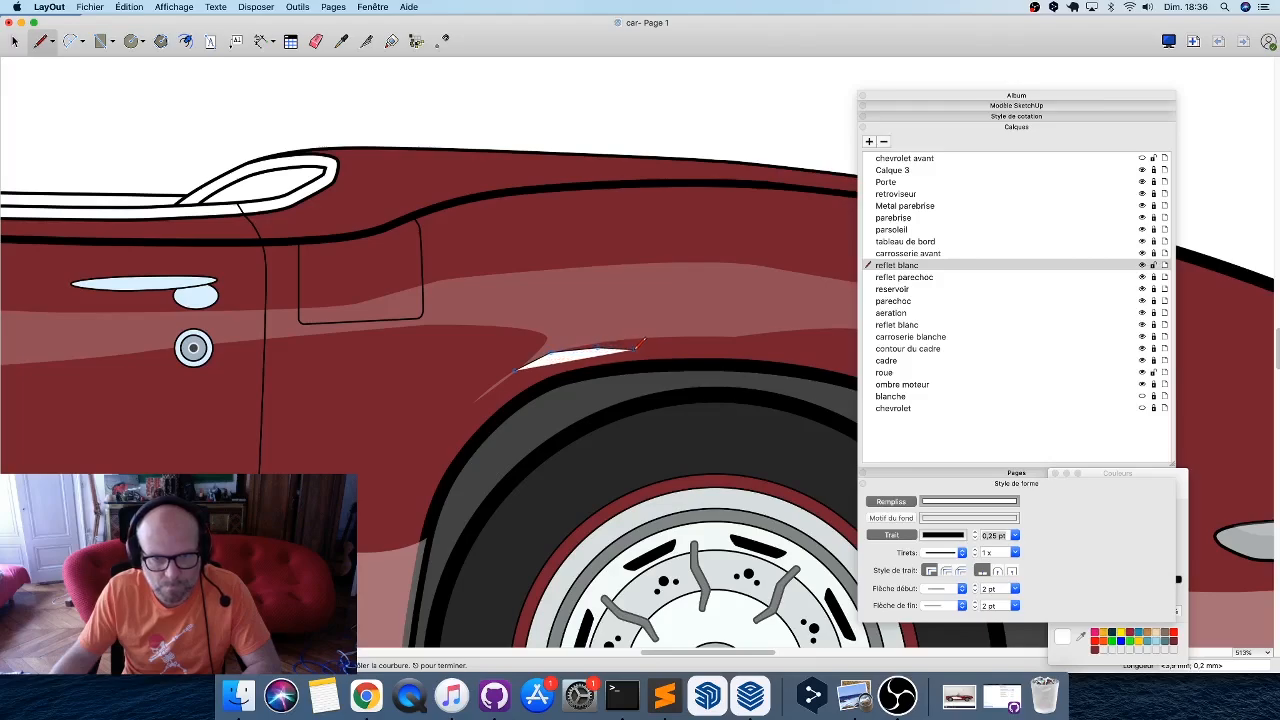
left_click(632, 345)
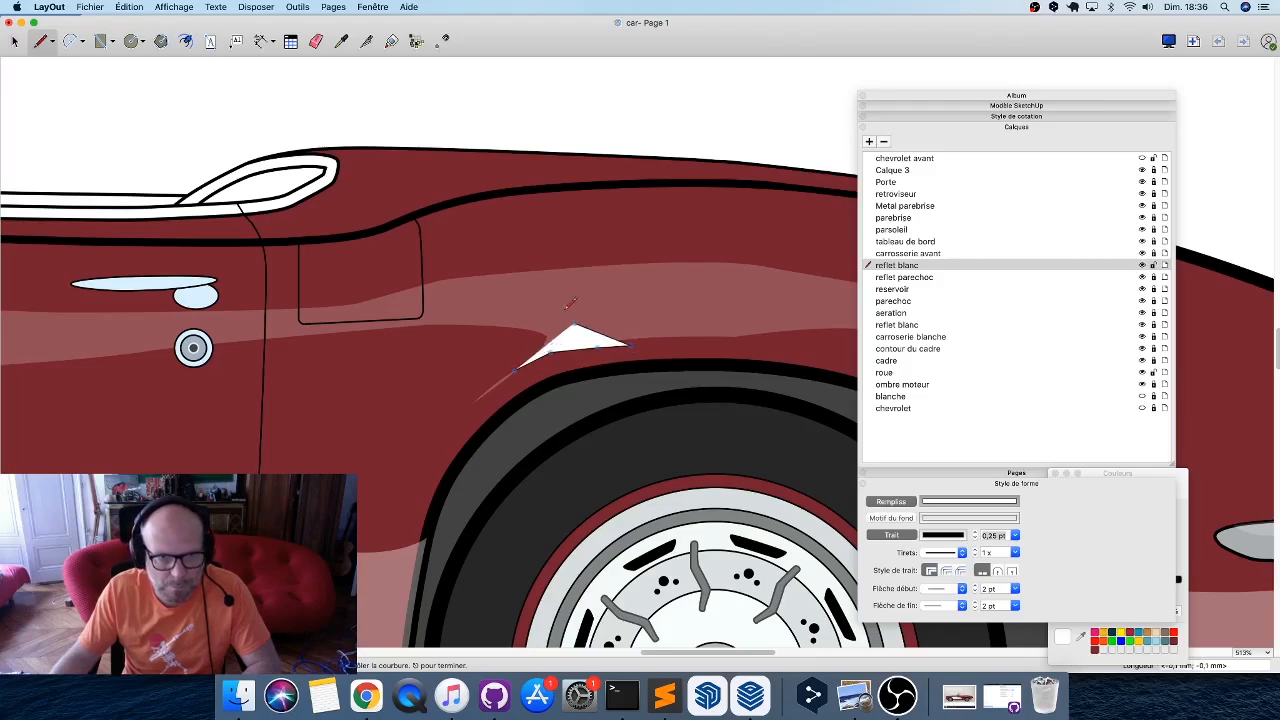
left_click(460, 308)
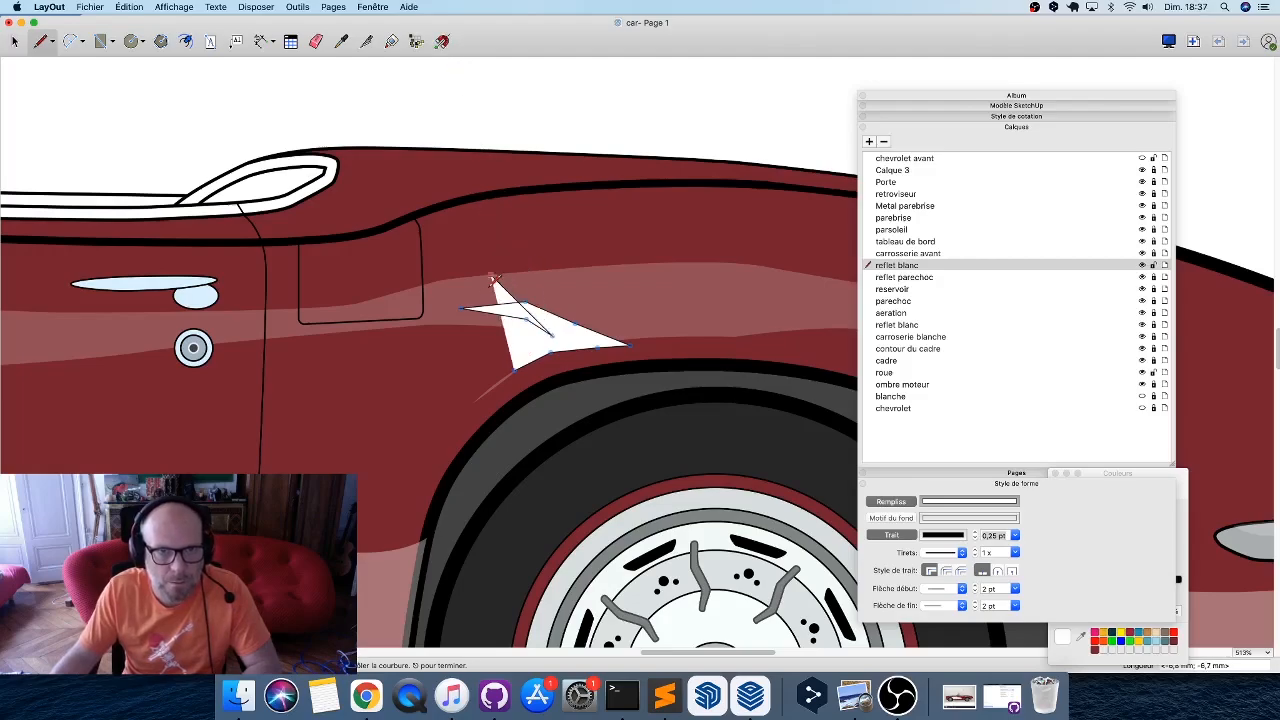
left_click_drag(515, 374, 516, 376)
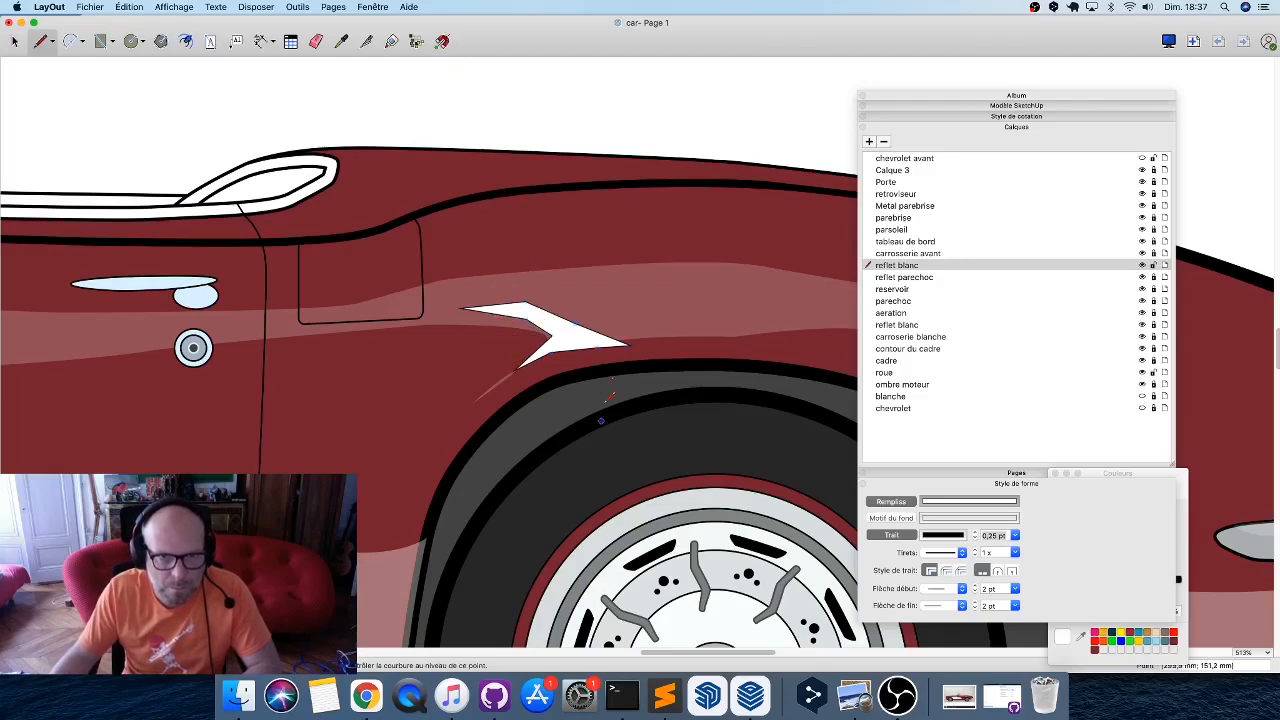
key("space")
left_click(893, 538)
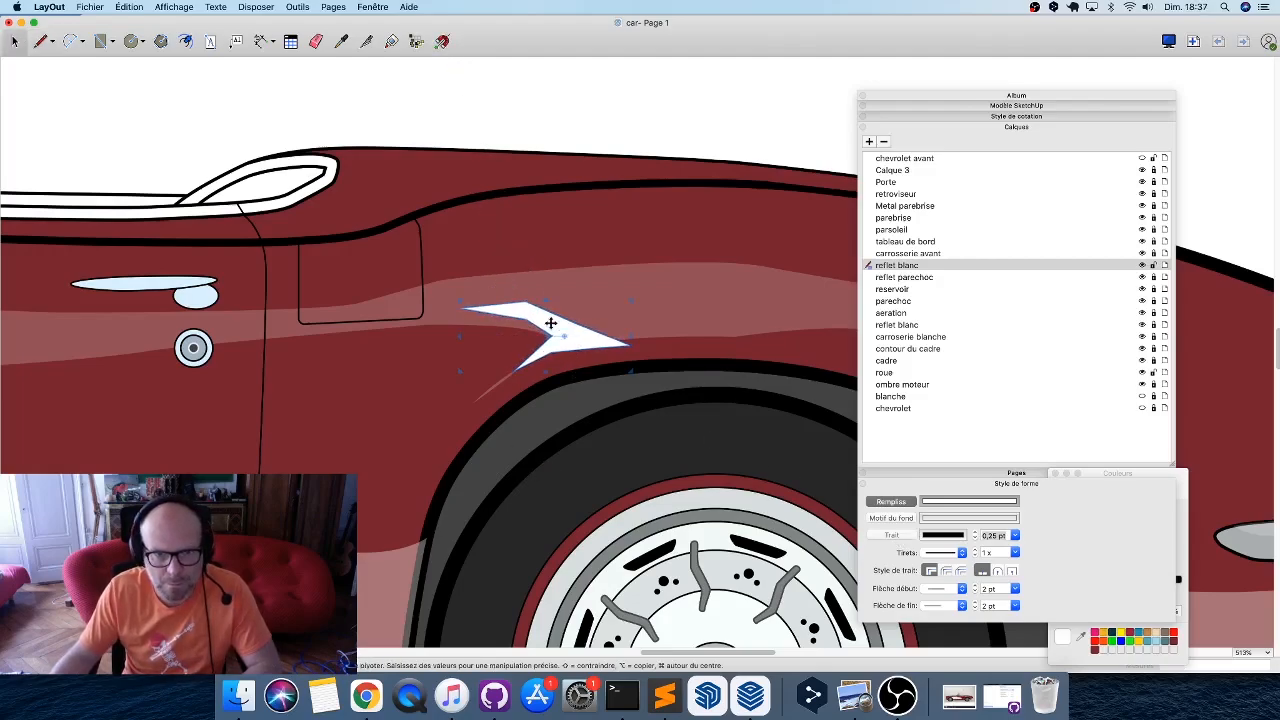
Curve the edges of the white forked highlight into a smooth shape with pointed tips and finish editing it.
scroll(550, 323, "up", 2)
double_click(626, 349)
scroll(578, 351, "up", 5)
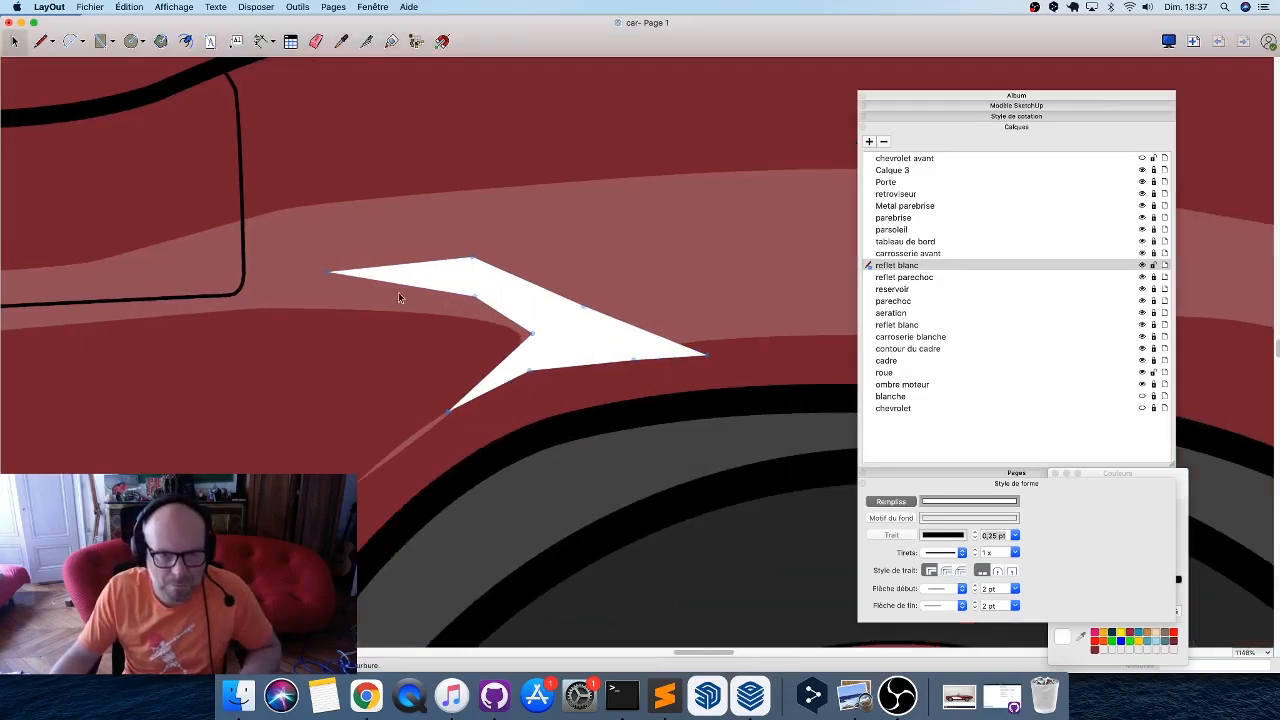
left_click_drag(475, 300, 542, 319)
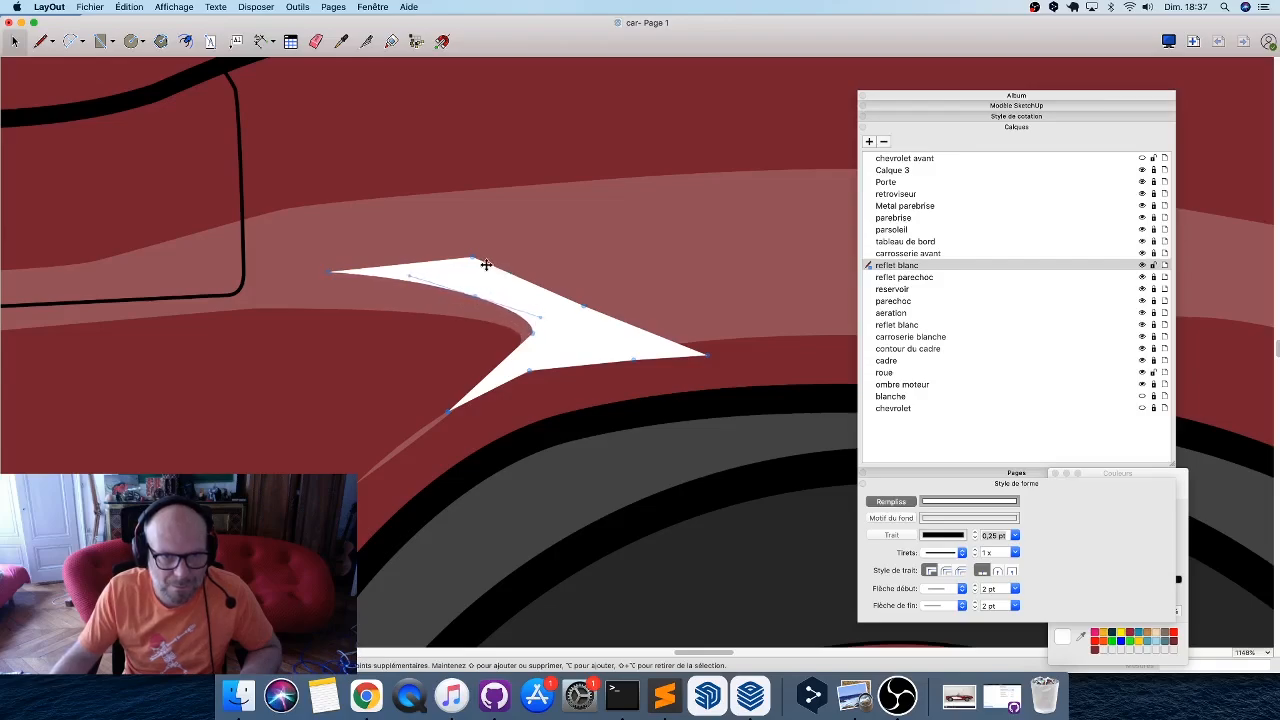
mouse_move(473, 258)
left_mouse_down()
mouse_move(554, 279)
mouse_move(383, 246)
mouse_move(488, 274)
left_mouse_up()
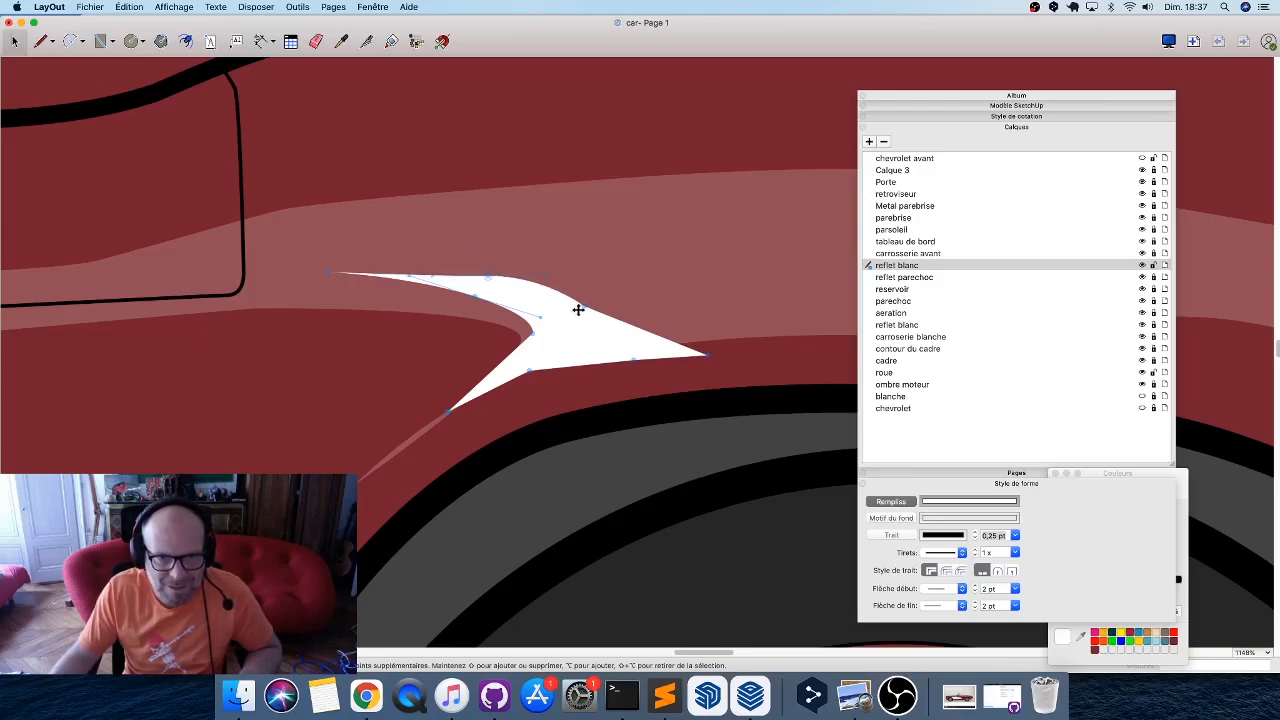
left_click_drag(583, 306, 673, 362)
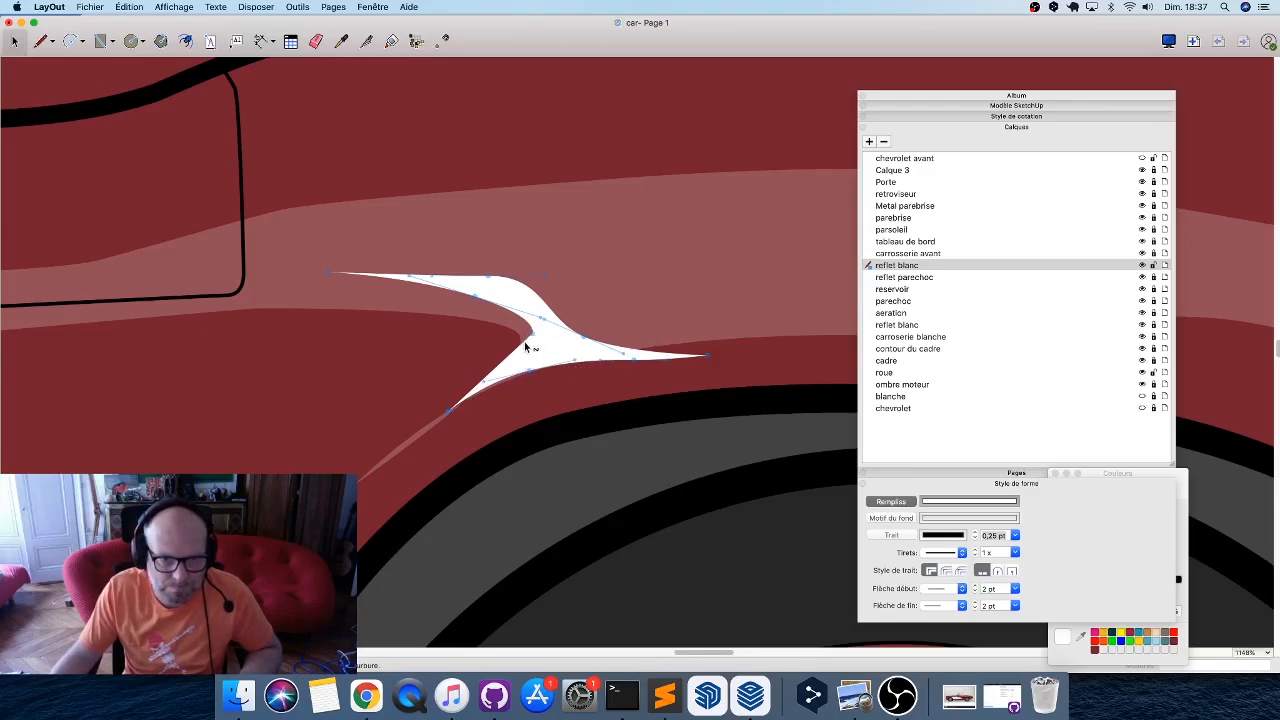
mouse_move(525, 343)
left_mouse_down()
mouse_move(523, 360)
mouse_move(503, 353)
mouse_move(514, 351)
left_mouse_up()
scroll(531, 363, "down", 10)
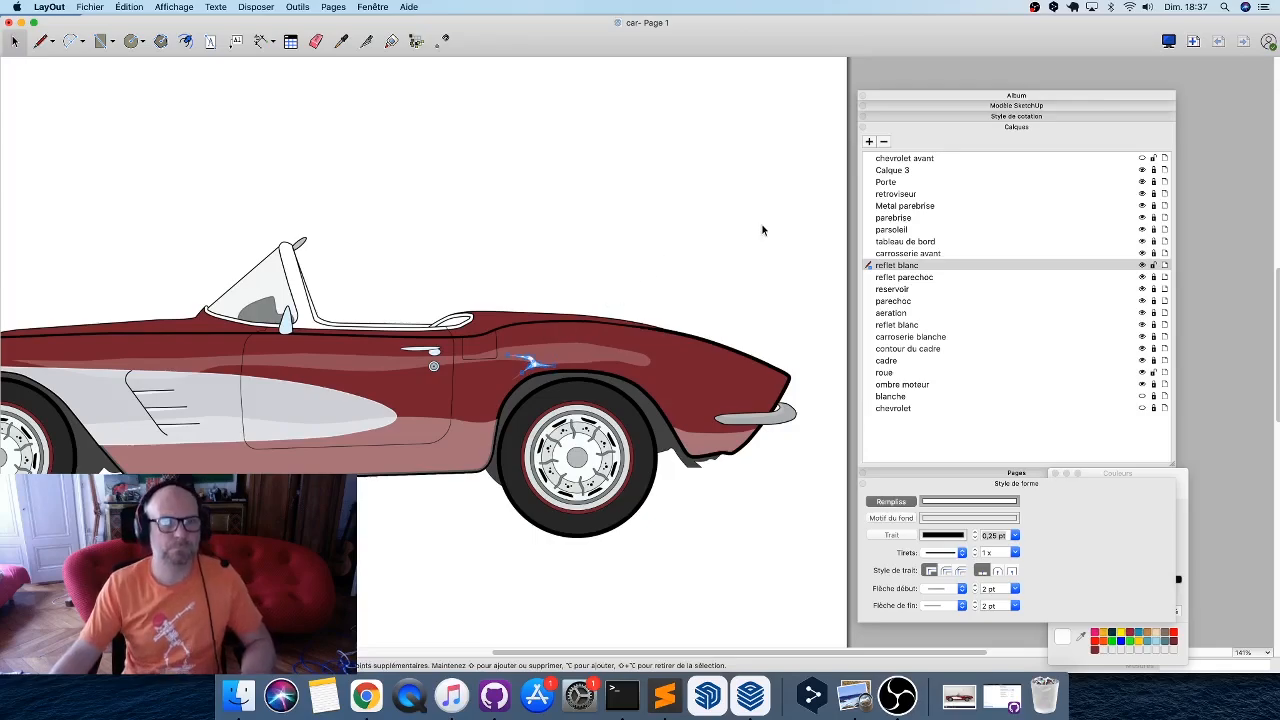
left_click(707, 244)
Move the white highlight's front tip onto the translucent band's lower edge and reshape its front lower edge and upper curve to match.
scroll(660, 280, "up", 5)
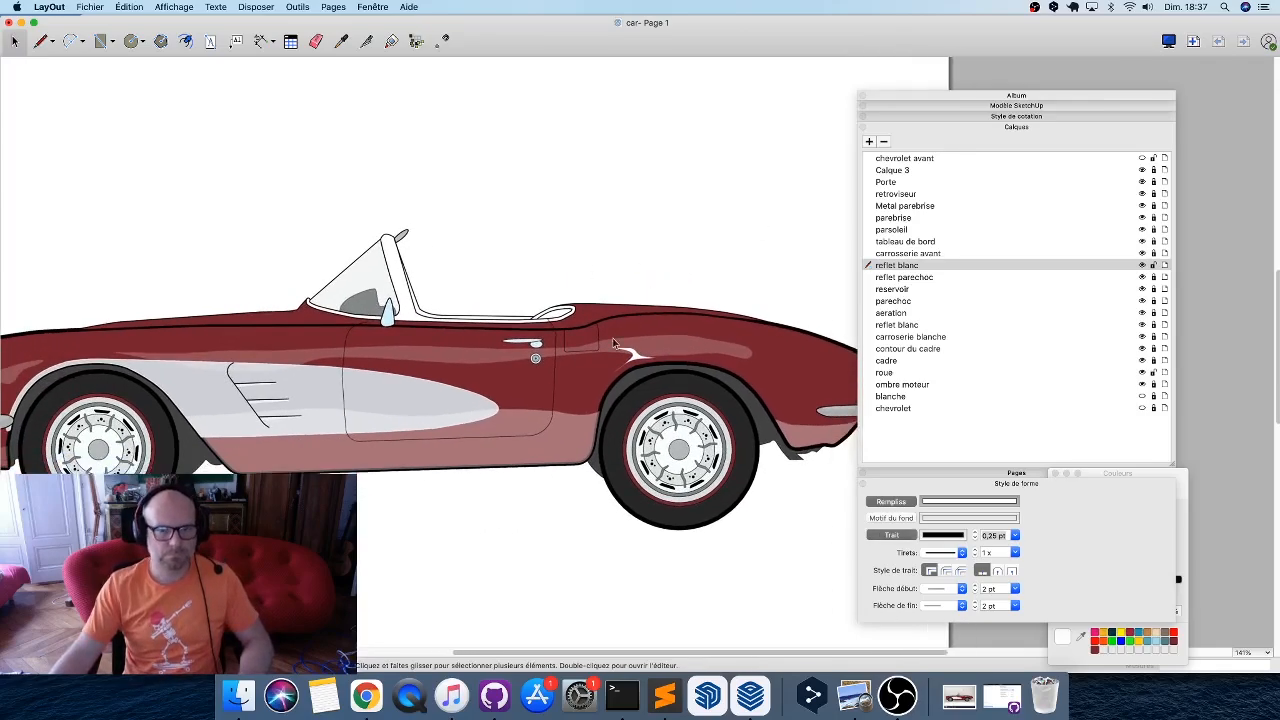
double_click(647, 352)
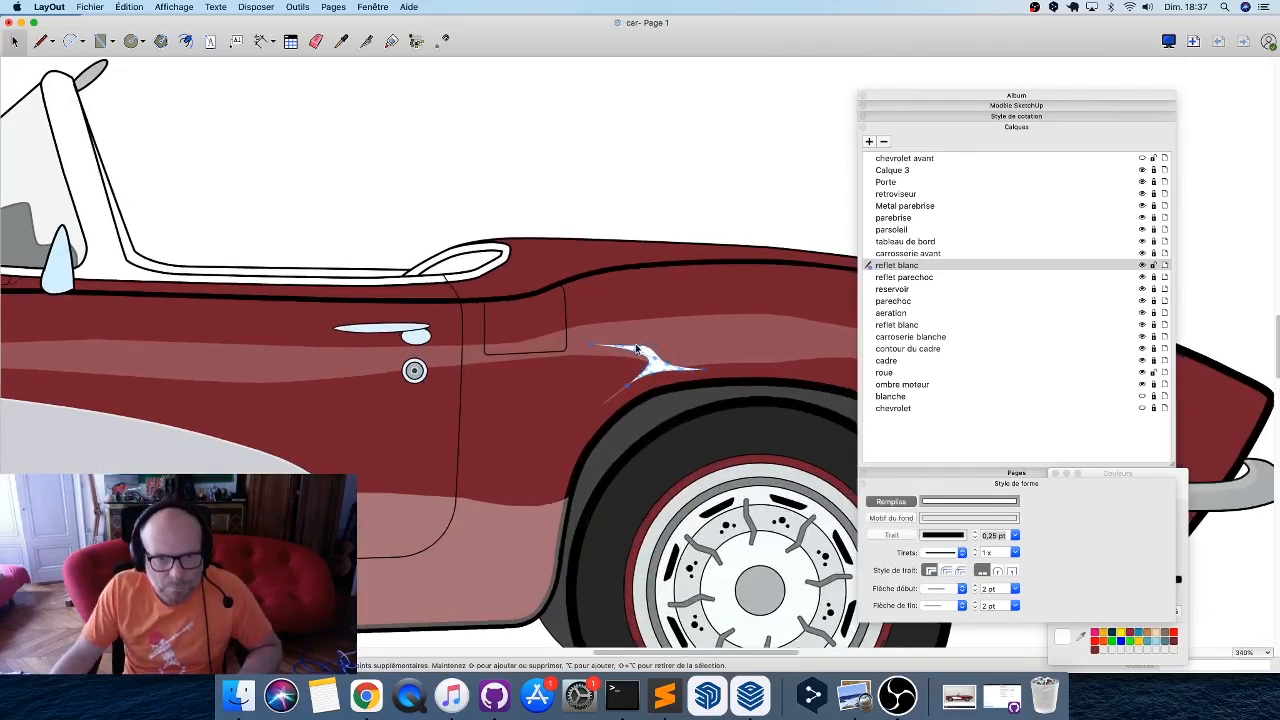
scroll(650, 350, "up", 6)
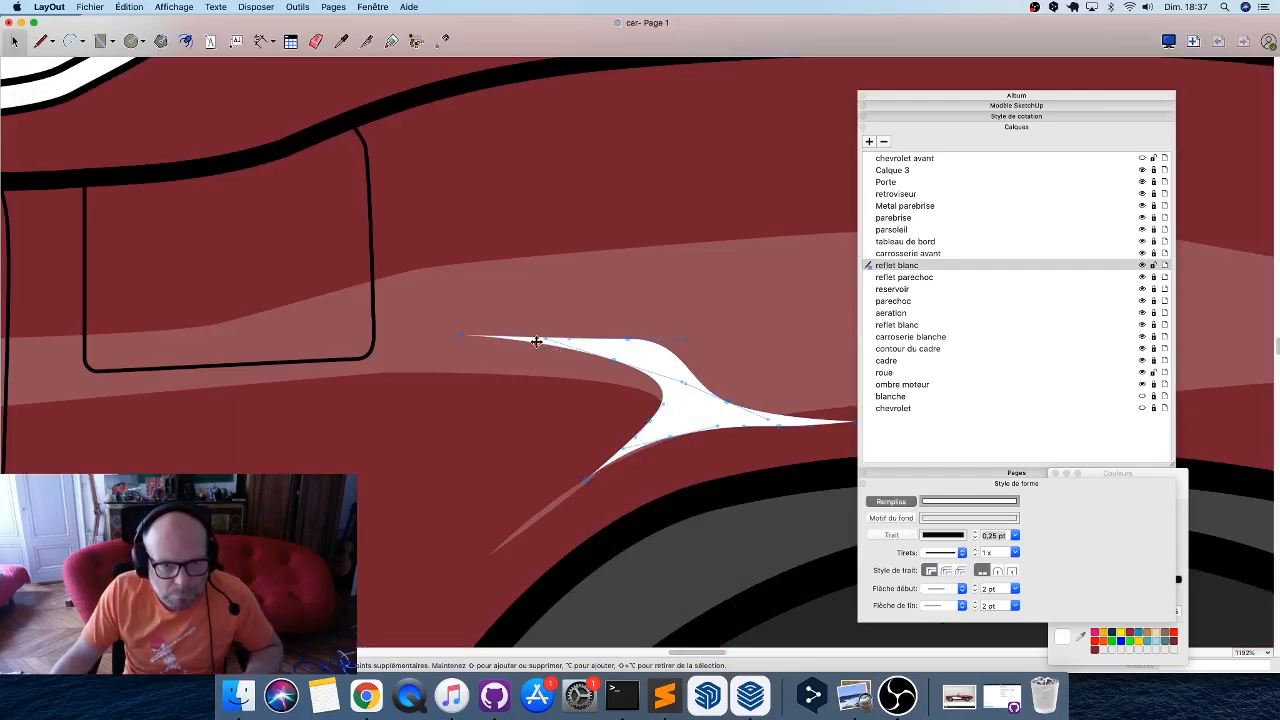
mouse_move(534, 346)
left_mouse_down()
mouse_move(514, 374)
mouse_move(538, 358)
left_mouse_up()
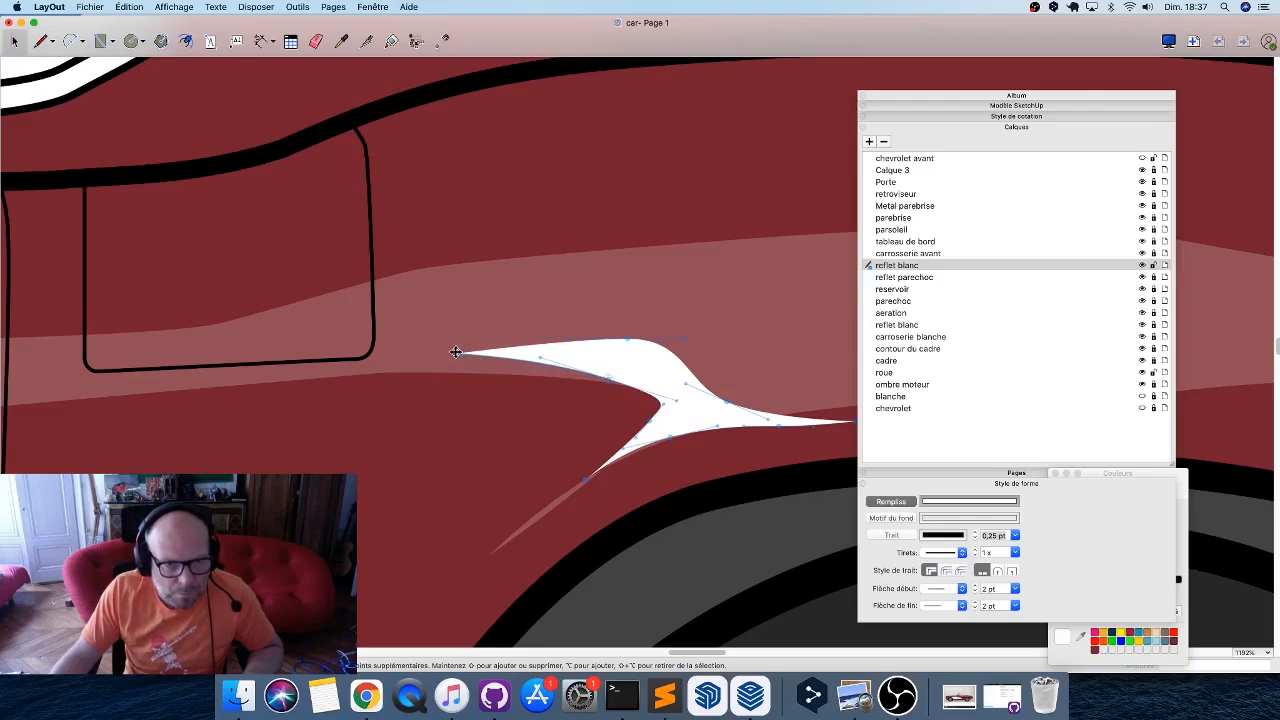
left_click_drag(455, 352, 435, 371)
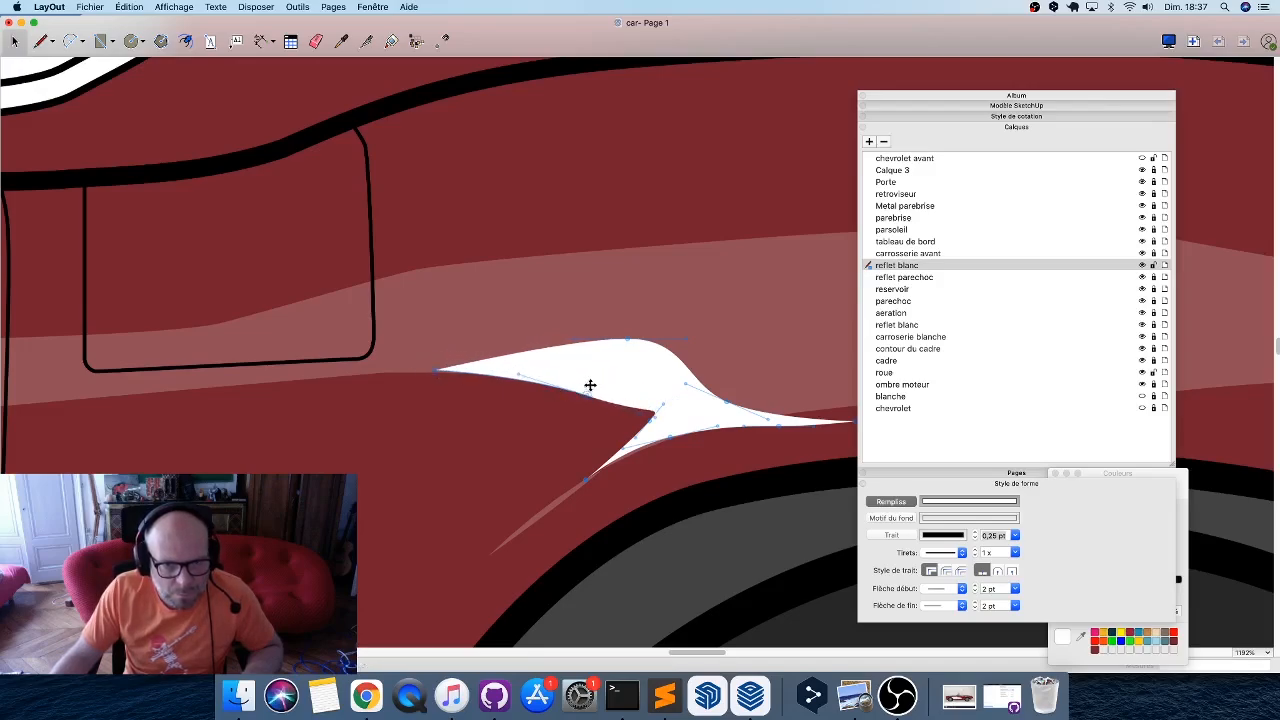
left_click_drag(590, 385, 526, 360)
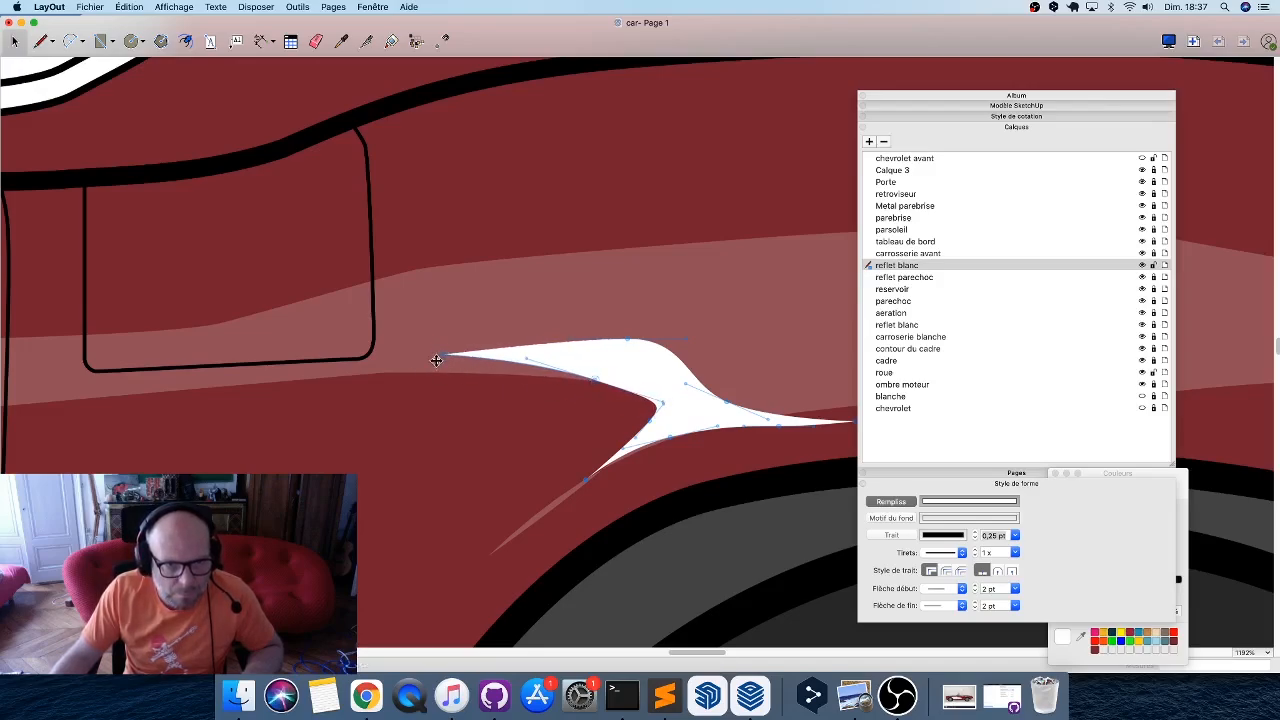
left_click_drag(436, 360, 436, 372)
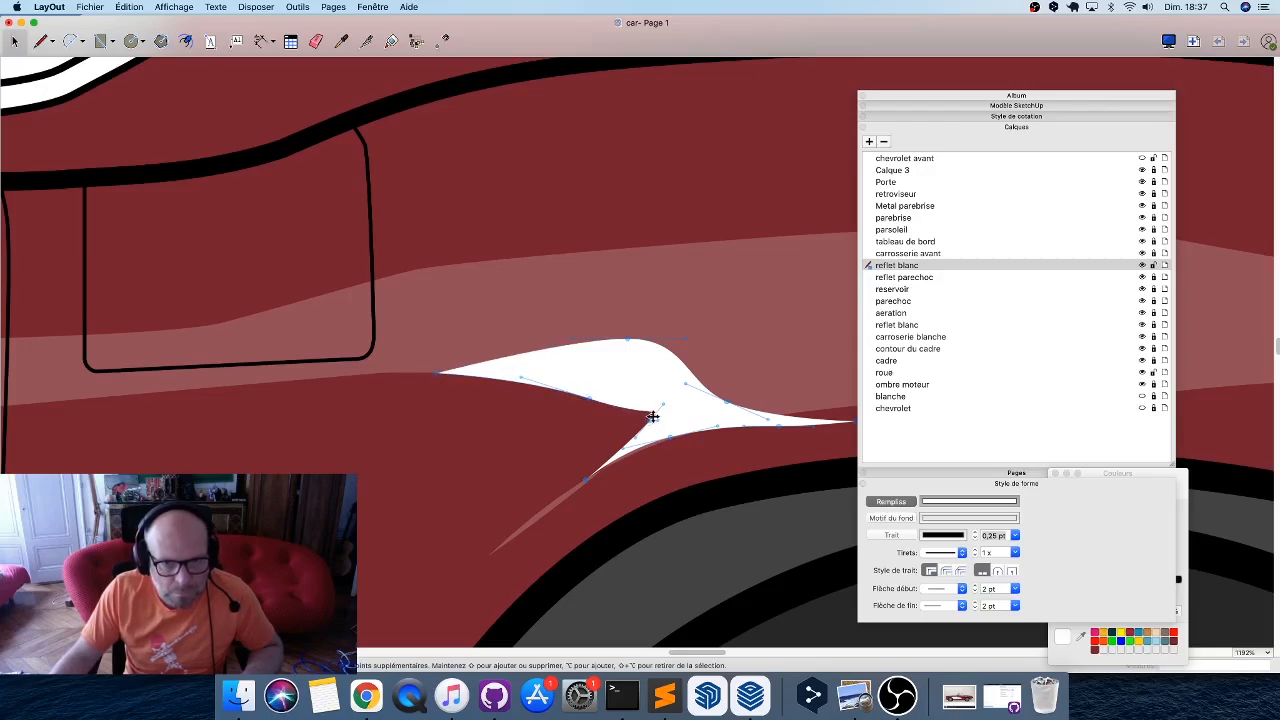
left_click_drag(590, 400, 572, 356)
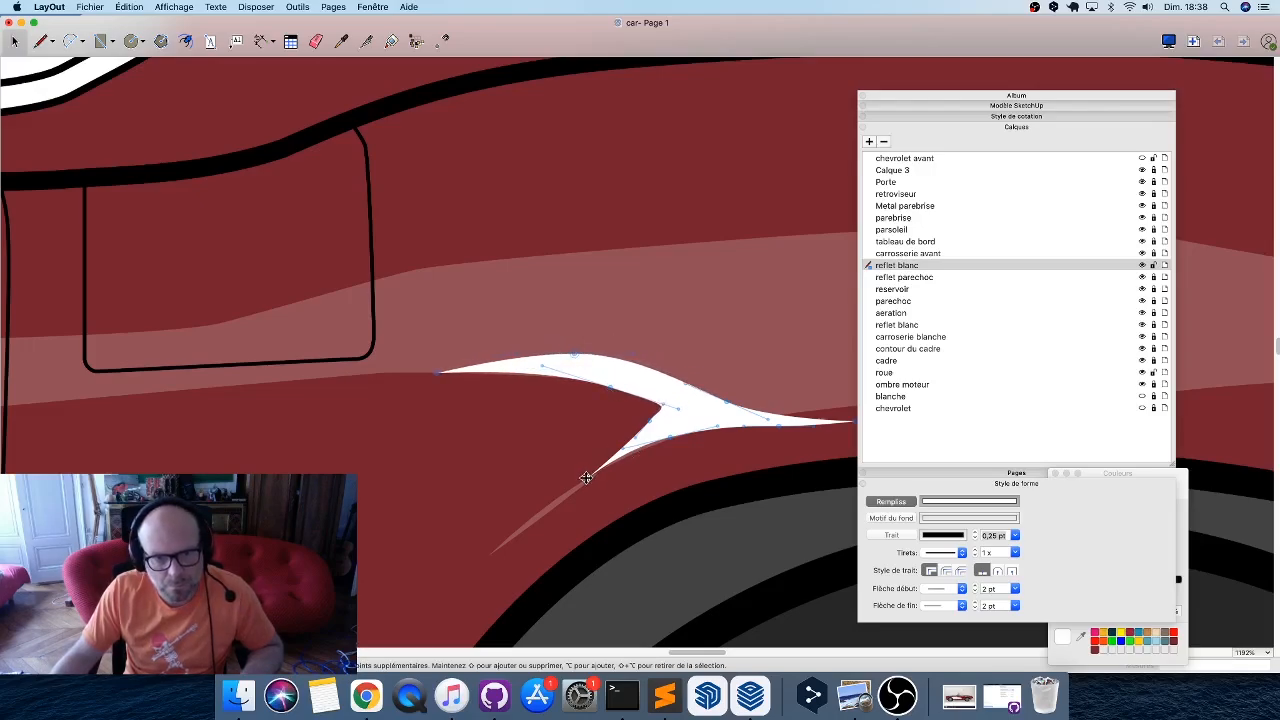
Extend the white highlight's lower tip along the translucent streak and adjust the inner curve of the fork.
left_click_drag(586, 478, 567, 497)
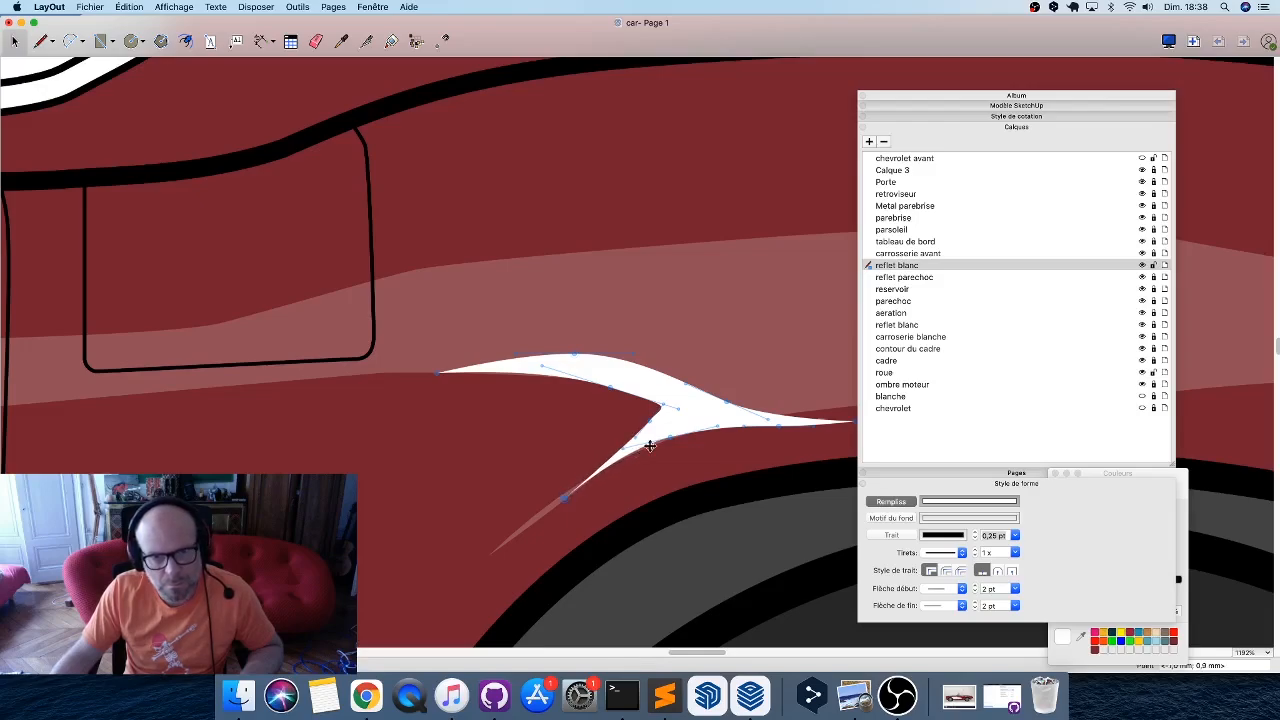
left_click_drag(649, 424, 595, 426)
scroll(595, 426, "down", 5)
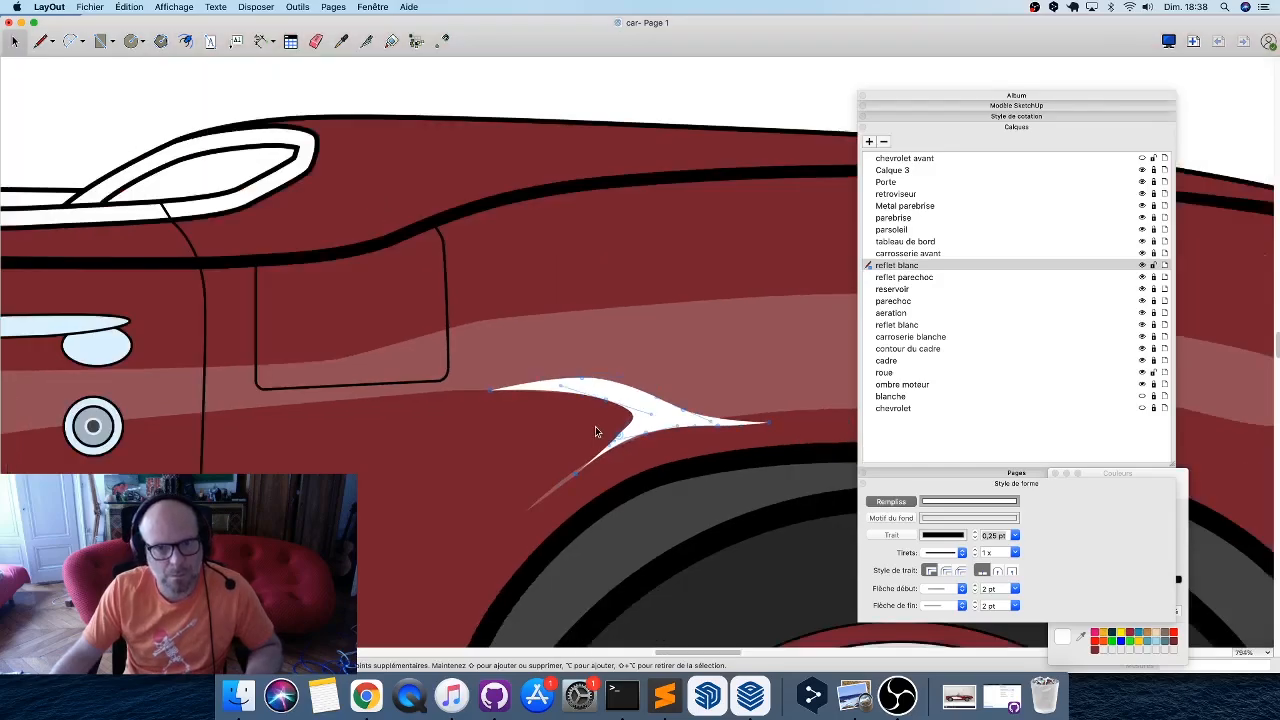
Draw a closed, slender white highlight over the translucent reflection on the front fender, ahead of the wheel arch, and remove its outline.
scroll(595, 426, "down", 15)
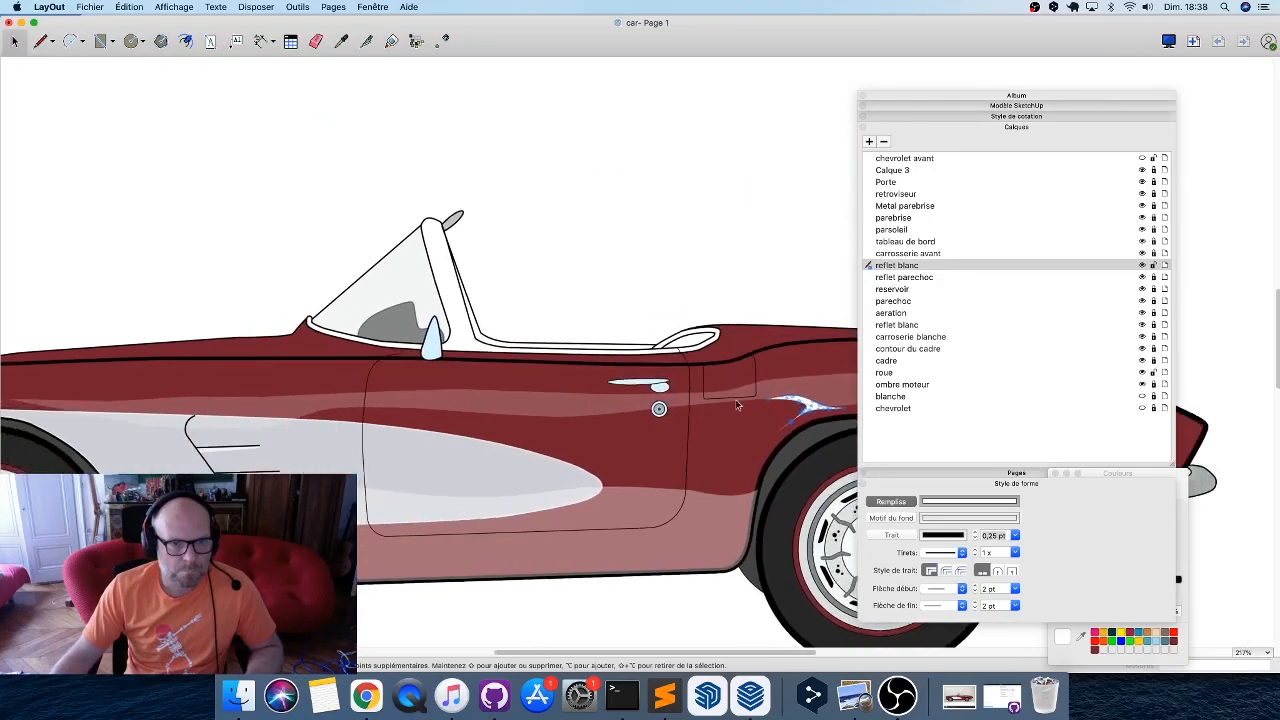
scroll(627, 407, "down", 5)
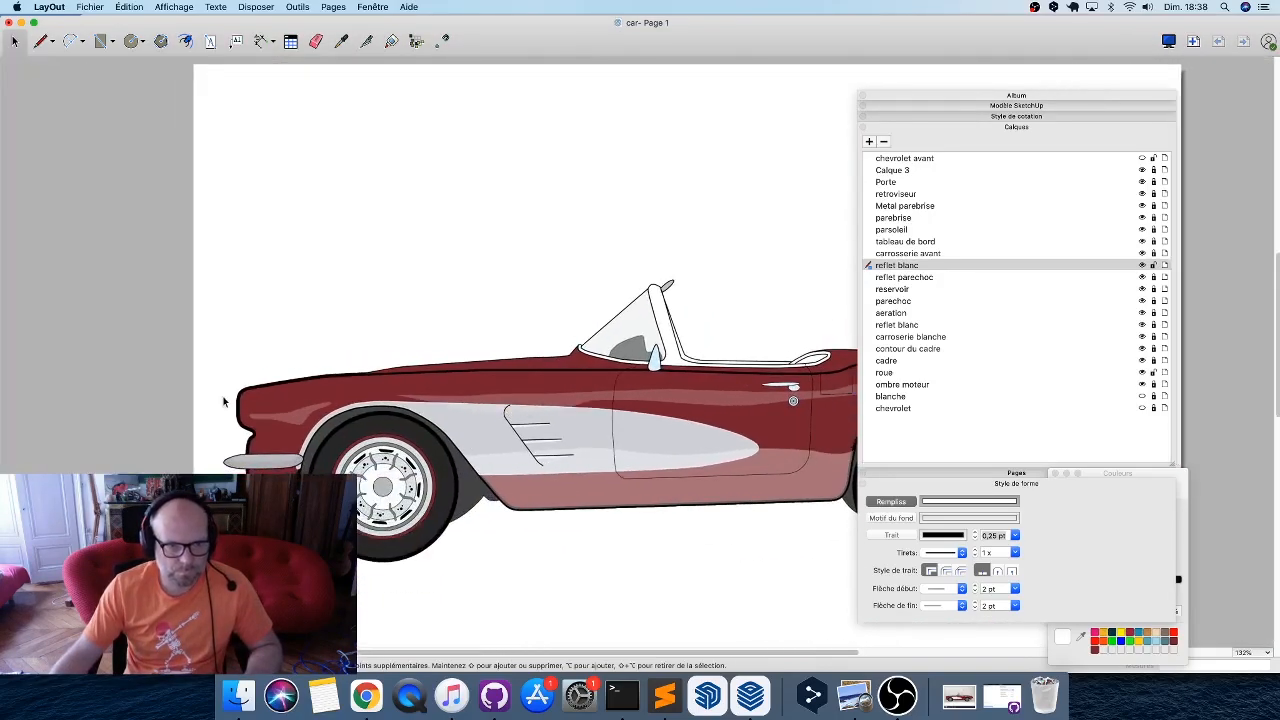
scroll(449, 466, "up", 10)
scroll(450, 456, "up", 10)
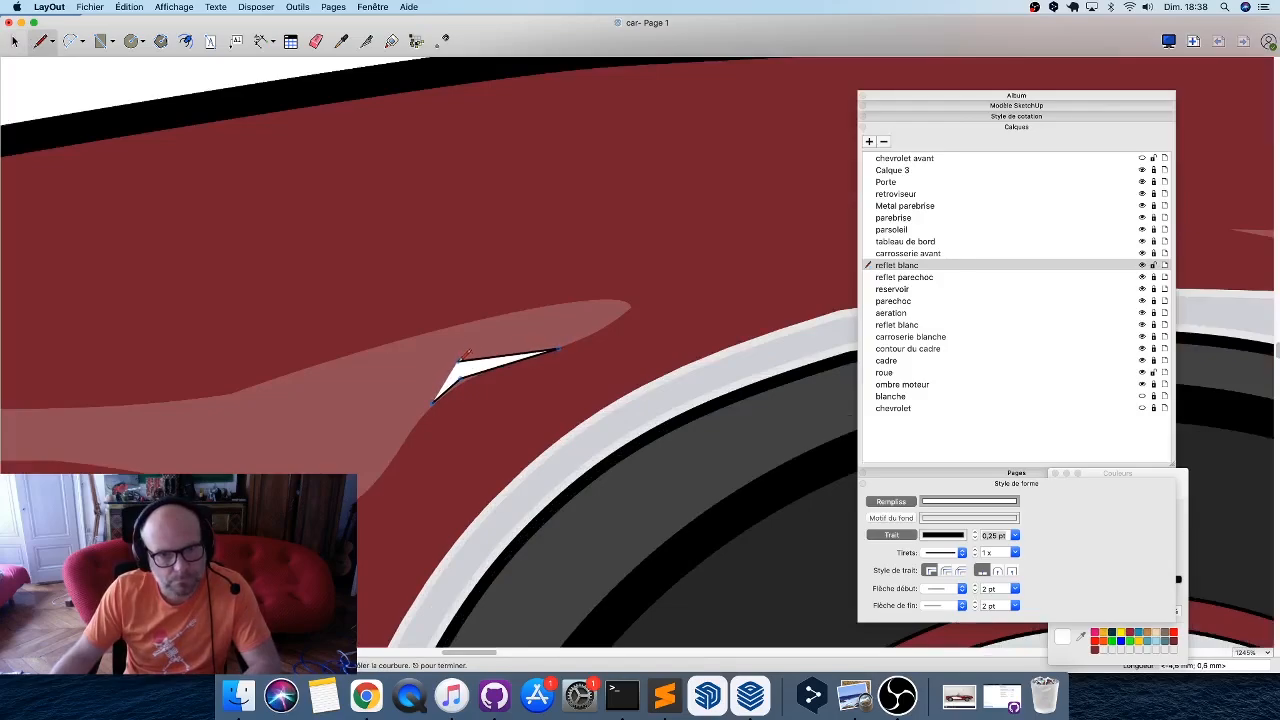
left_click(452, 362)
left_click(302, 396)
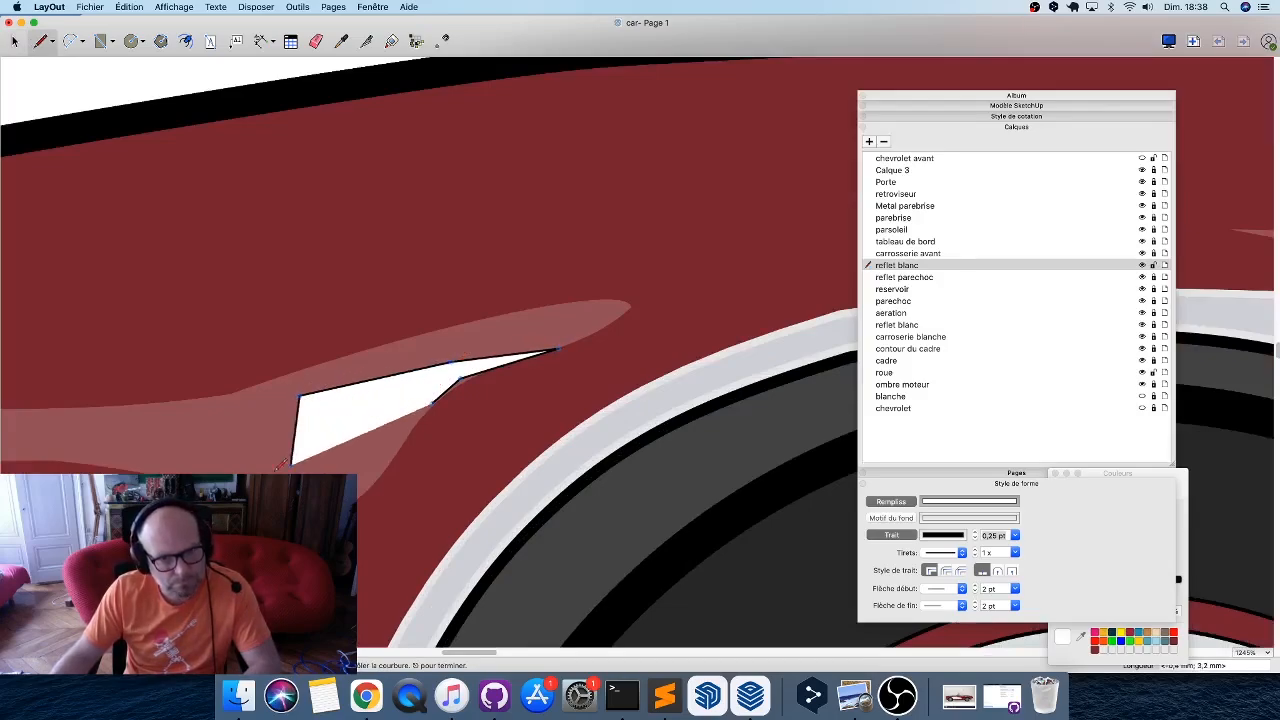
left_click(207, 440)
left_click(432, 399)
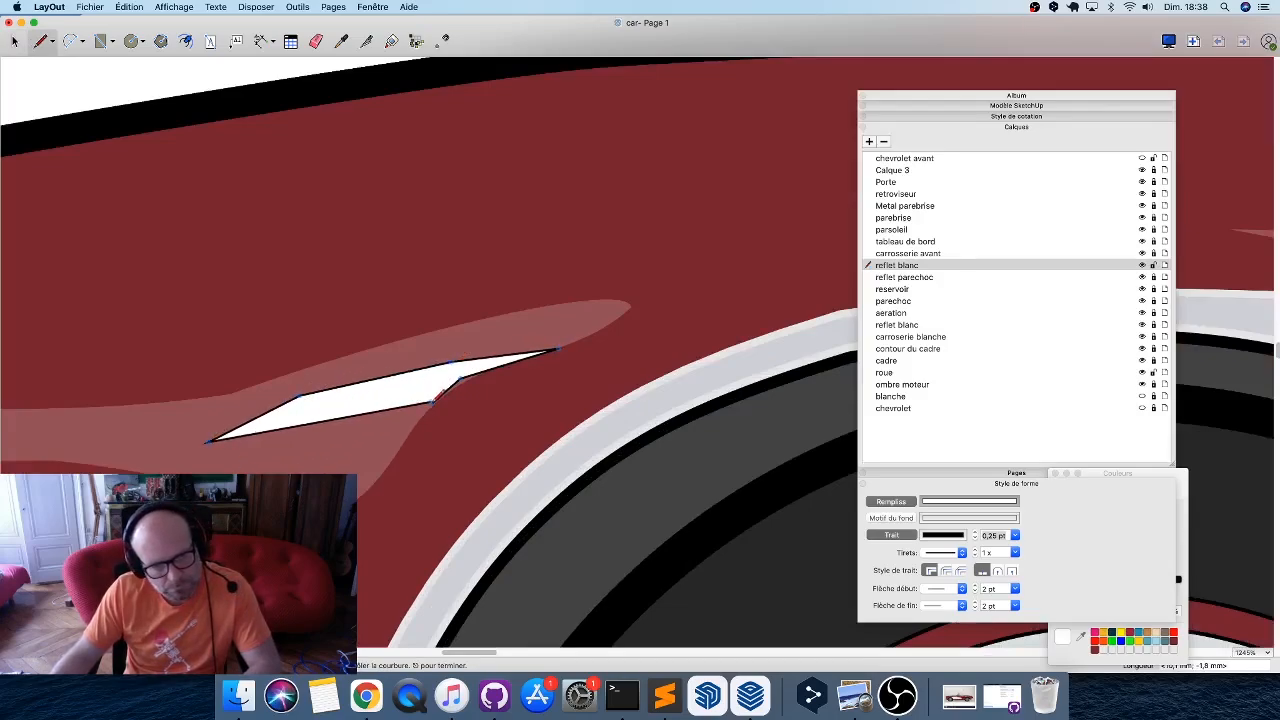
double_click(432, 400)
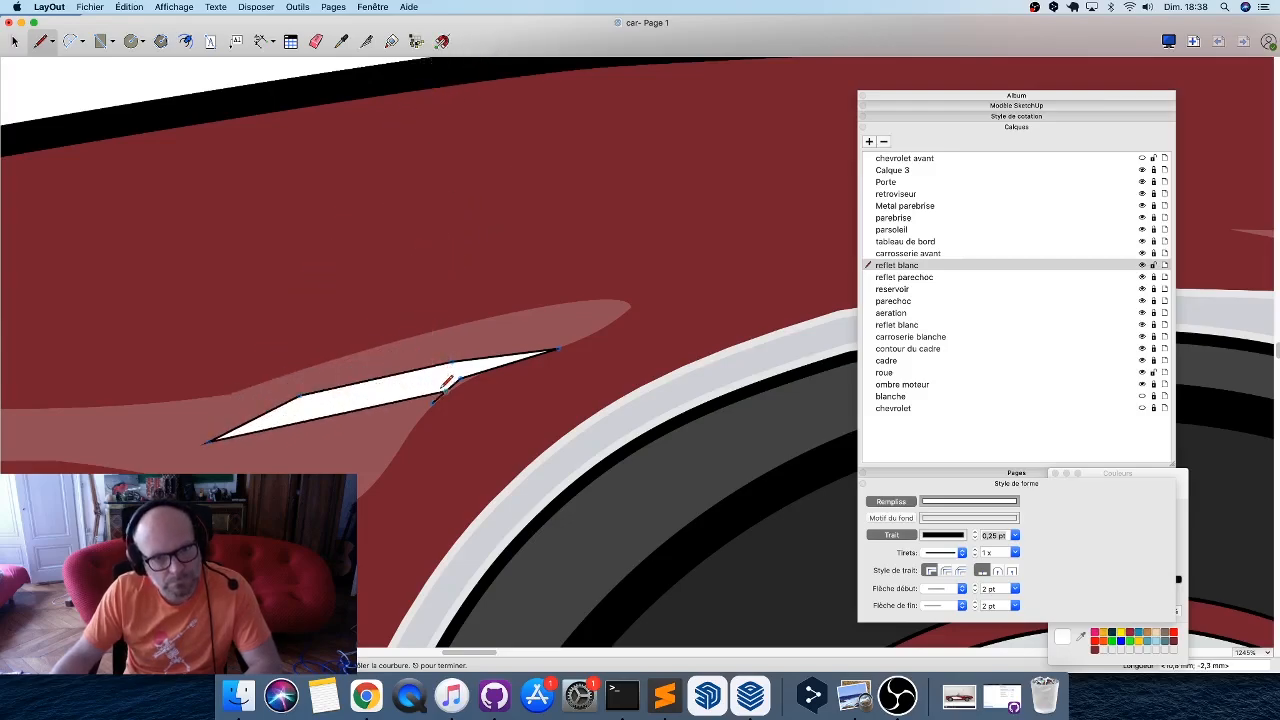
key("space")
left_click(430, 402)
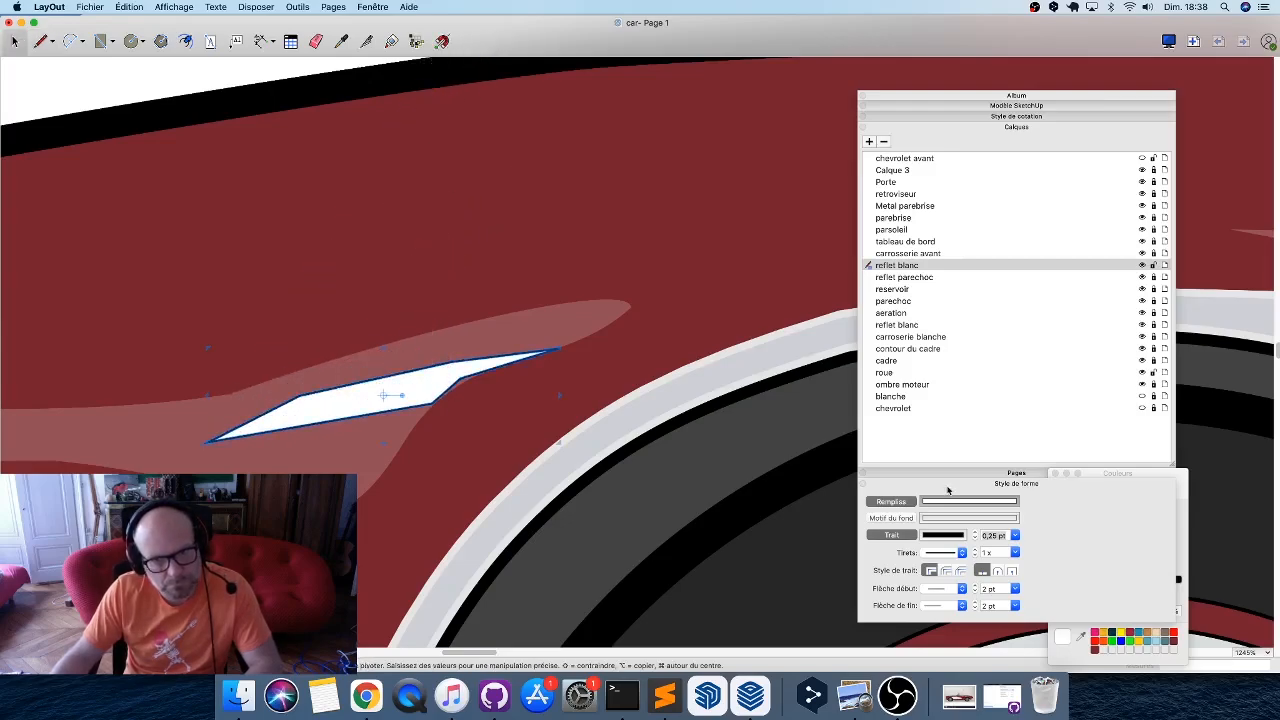
left_click(893, 536)
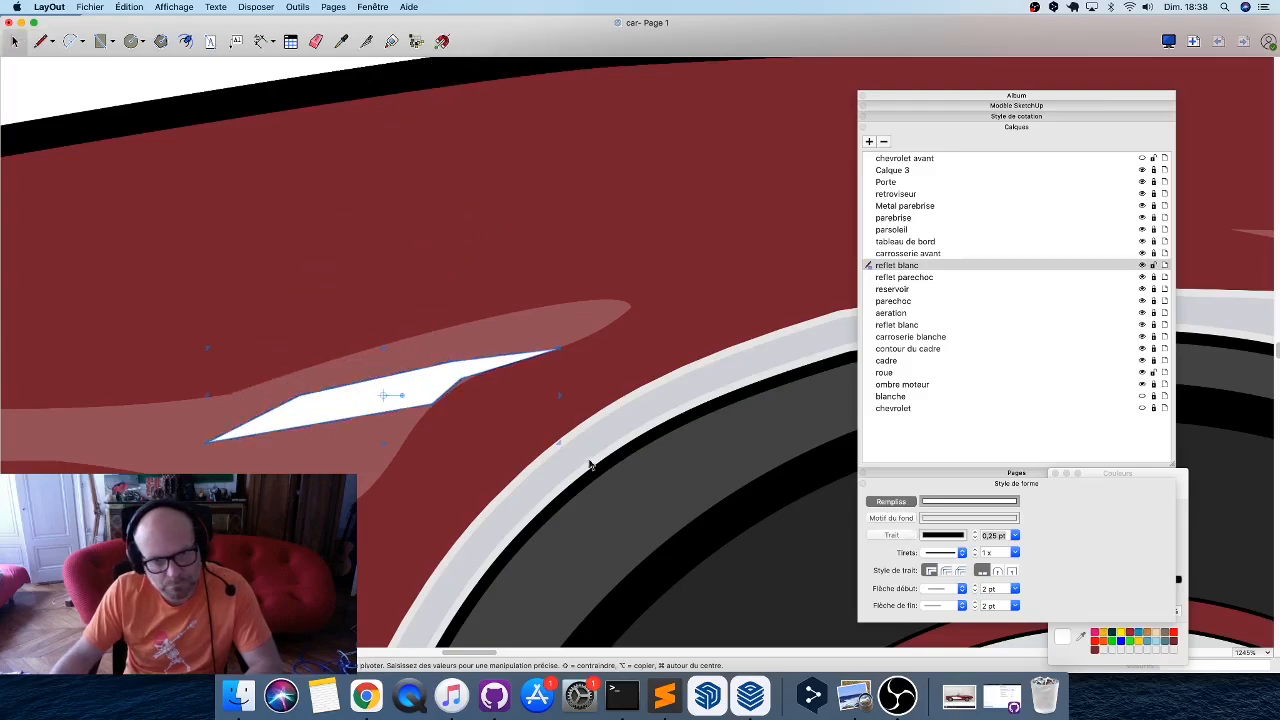
Curve the upper and lower edges of the front fender's white highlight into a smooth shape with pointed ends.
double_click(434, 393)
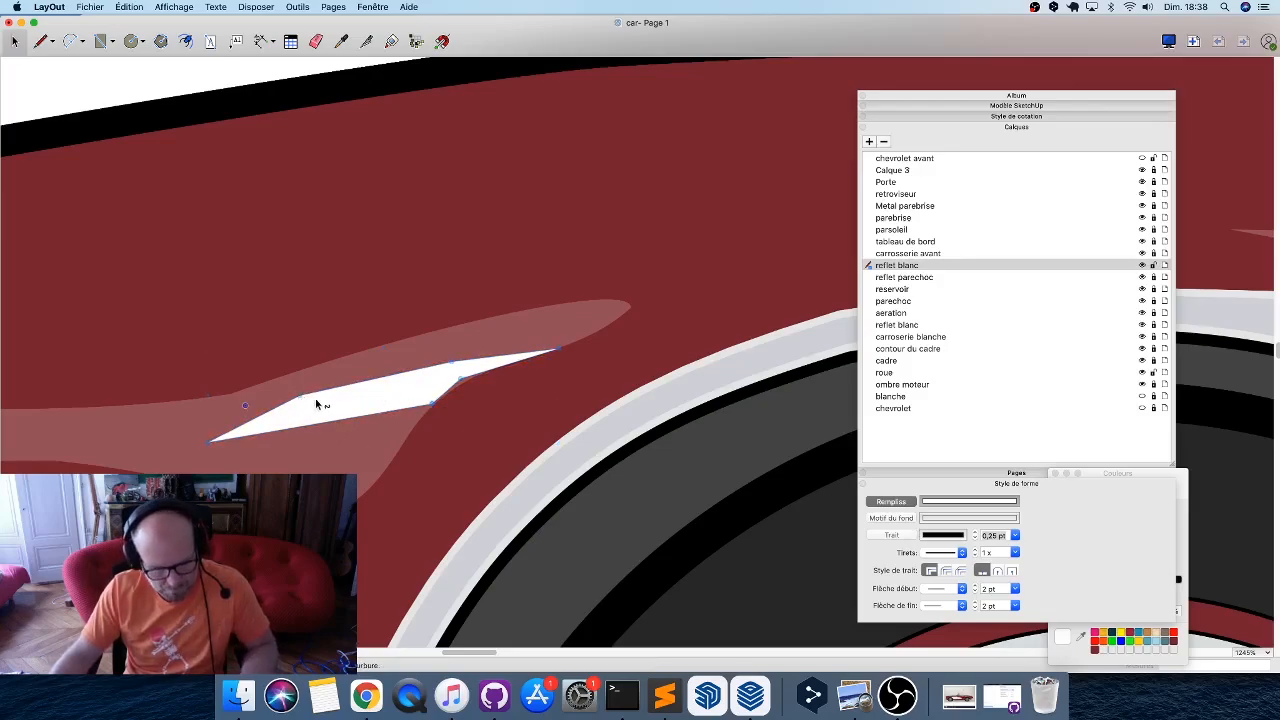
left_click_drag(316, 404, 251, 417)
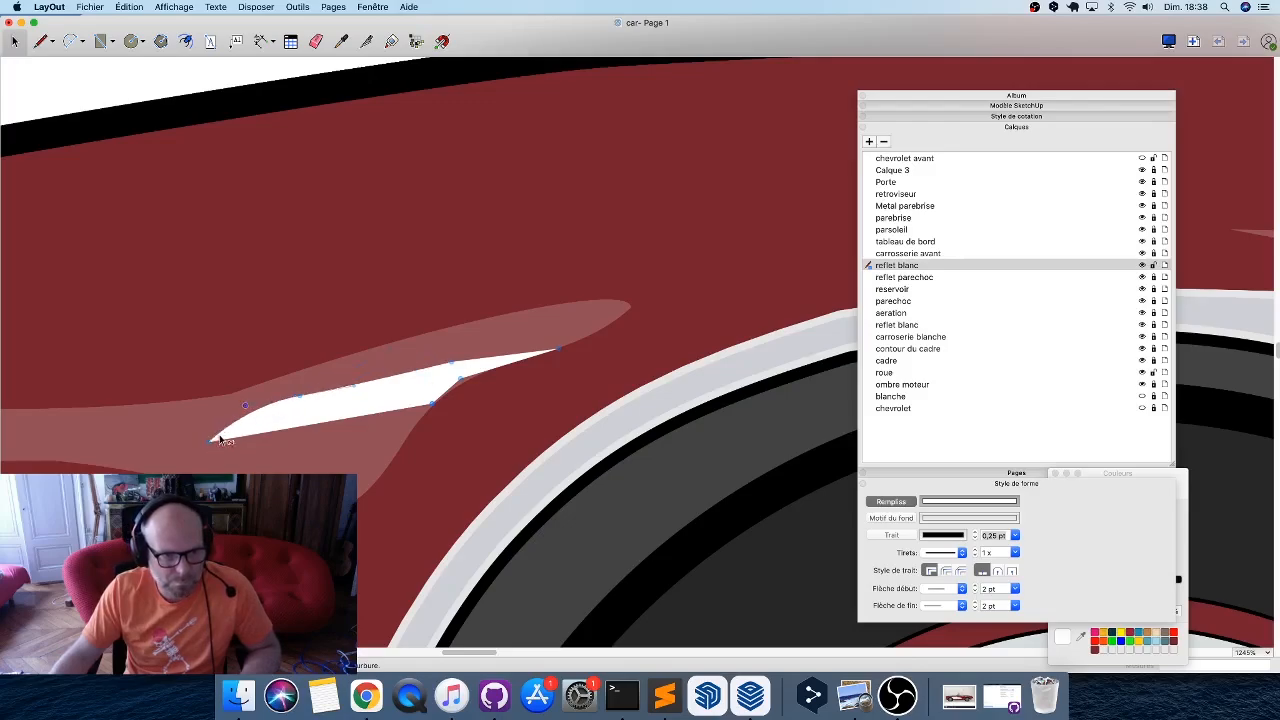
key("super+z")
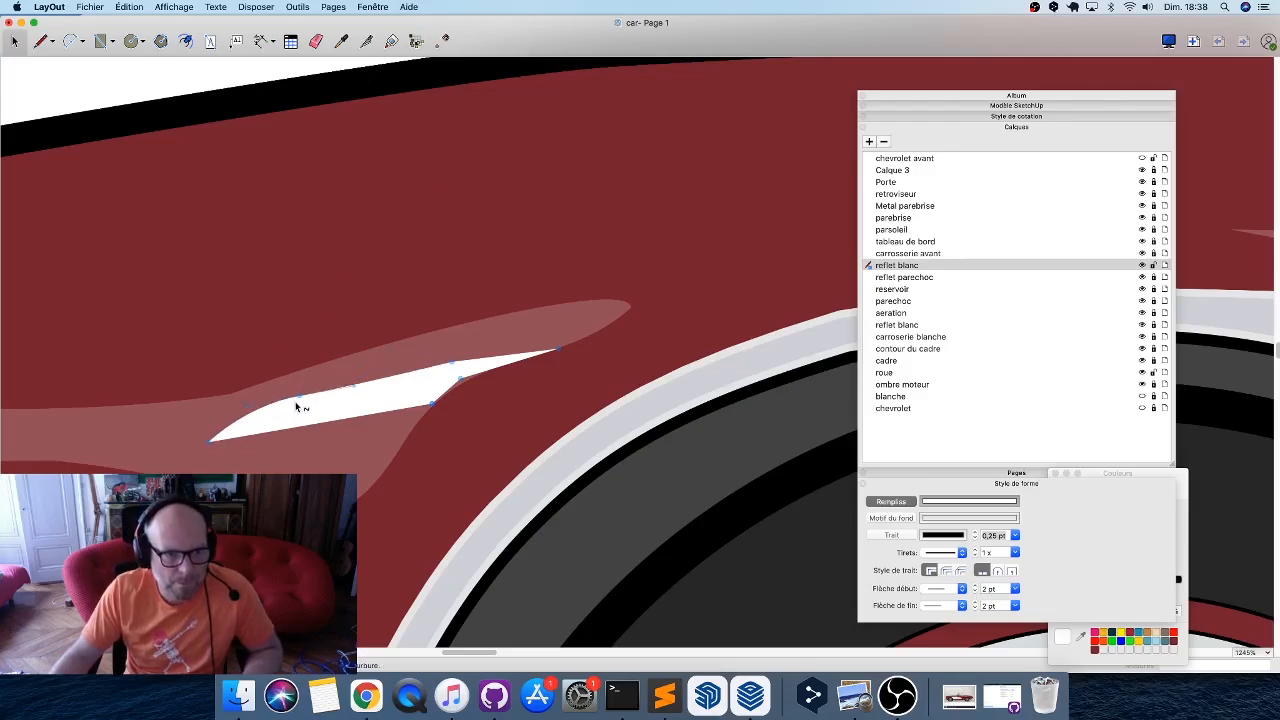
left_click_drag(296, 400, 249, 415, "super")
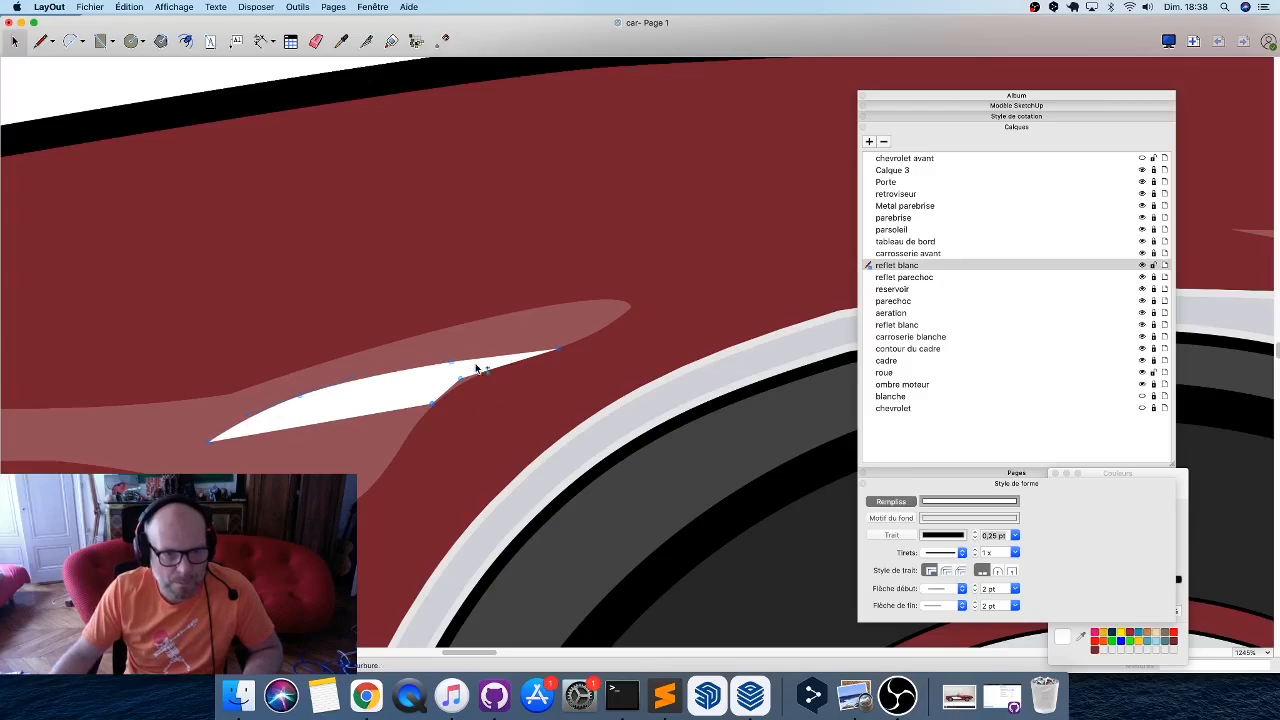
left_click_drag(444, 390, 502, 367)
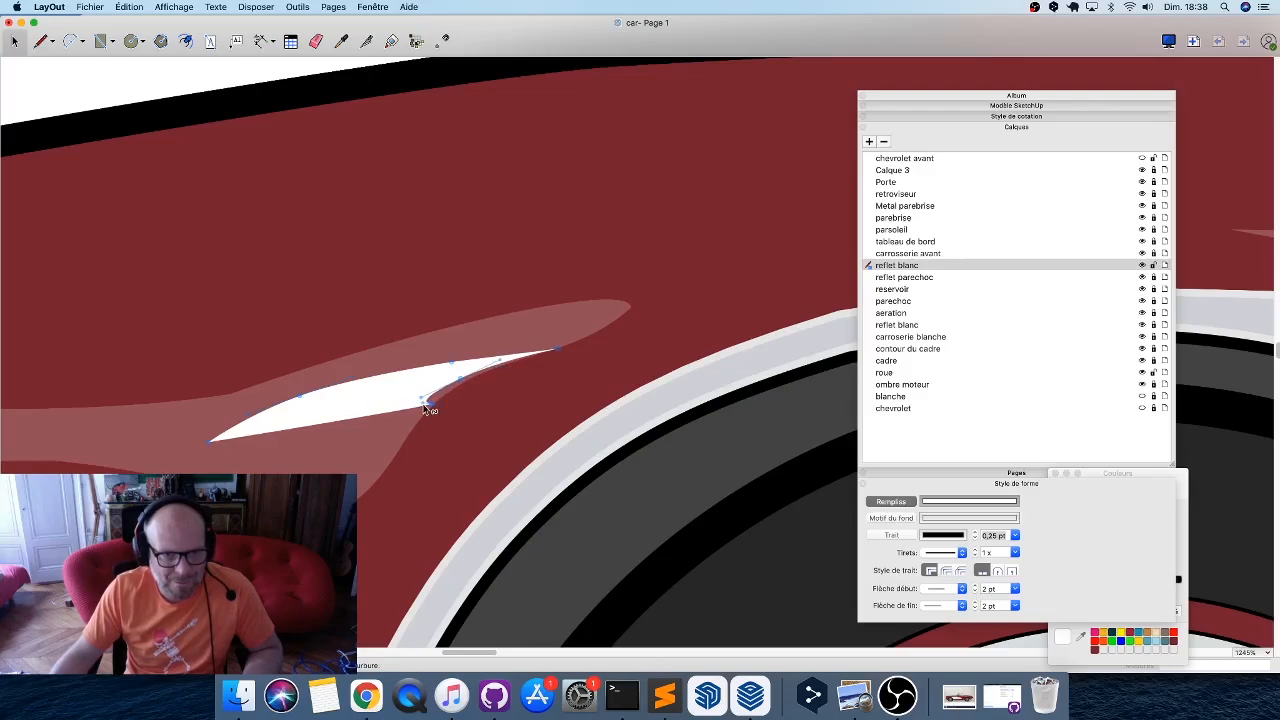
left_click_drag(210, 443, 312, 400)
scroll(389, 446, "down", 10)
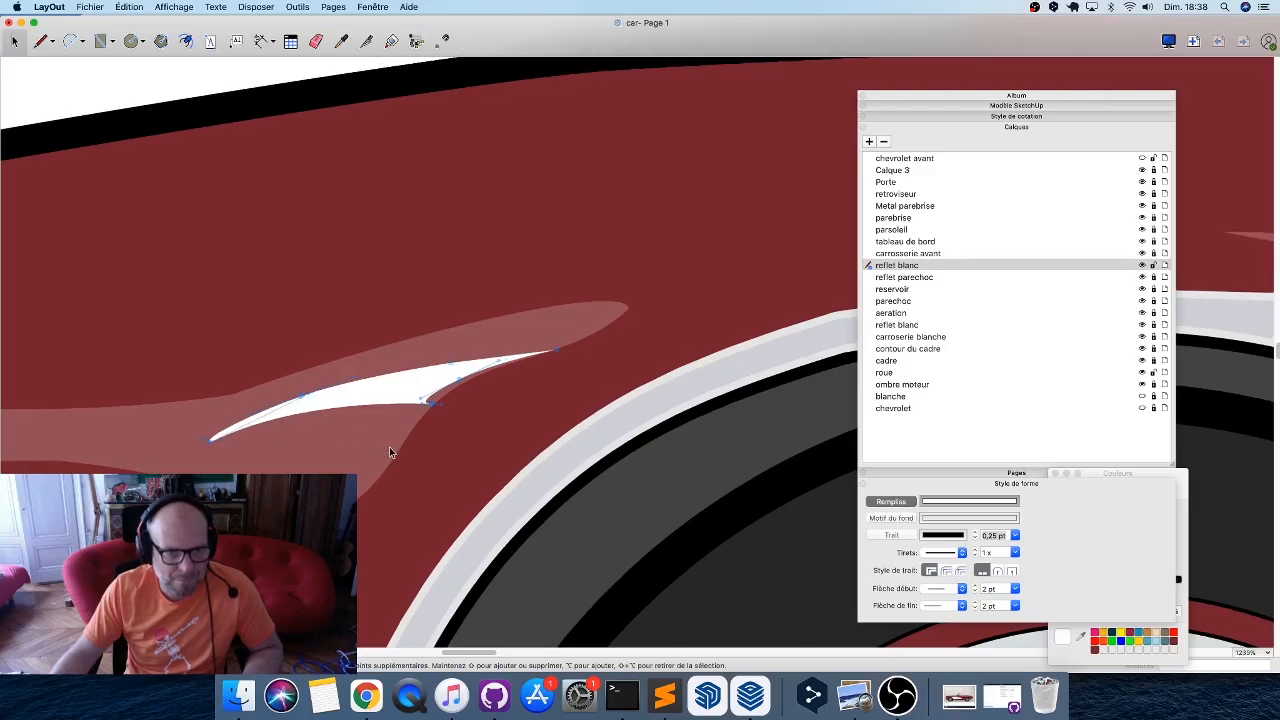
Refine the upper curve of the front fender's white highlight near its front tip and finish editing the shape.
scroll(389, 441, "up", 7)
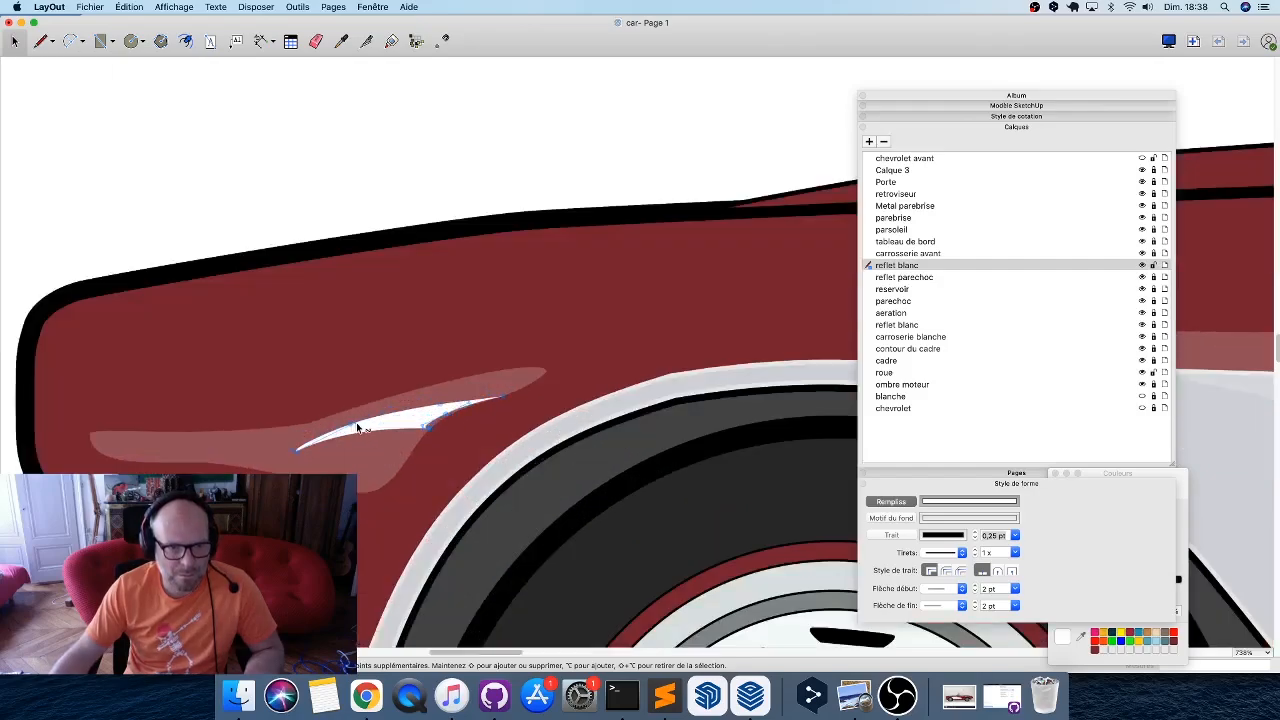
scroll(352, 434, "up", 4)
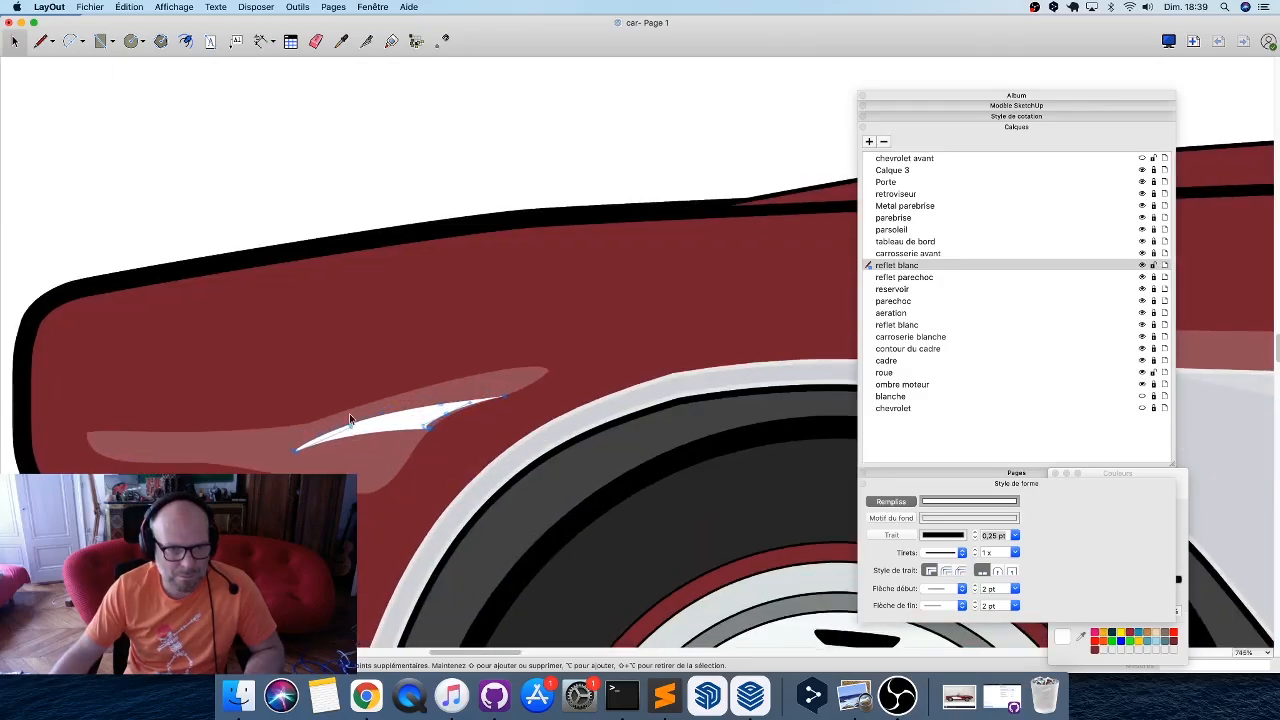
left_click_drag(344, 422, 338, 414)
scroll(242, 428, "down", 10)
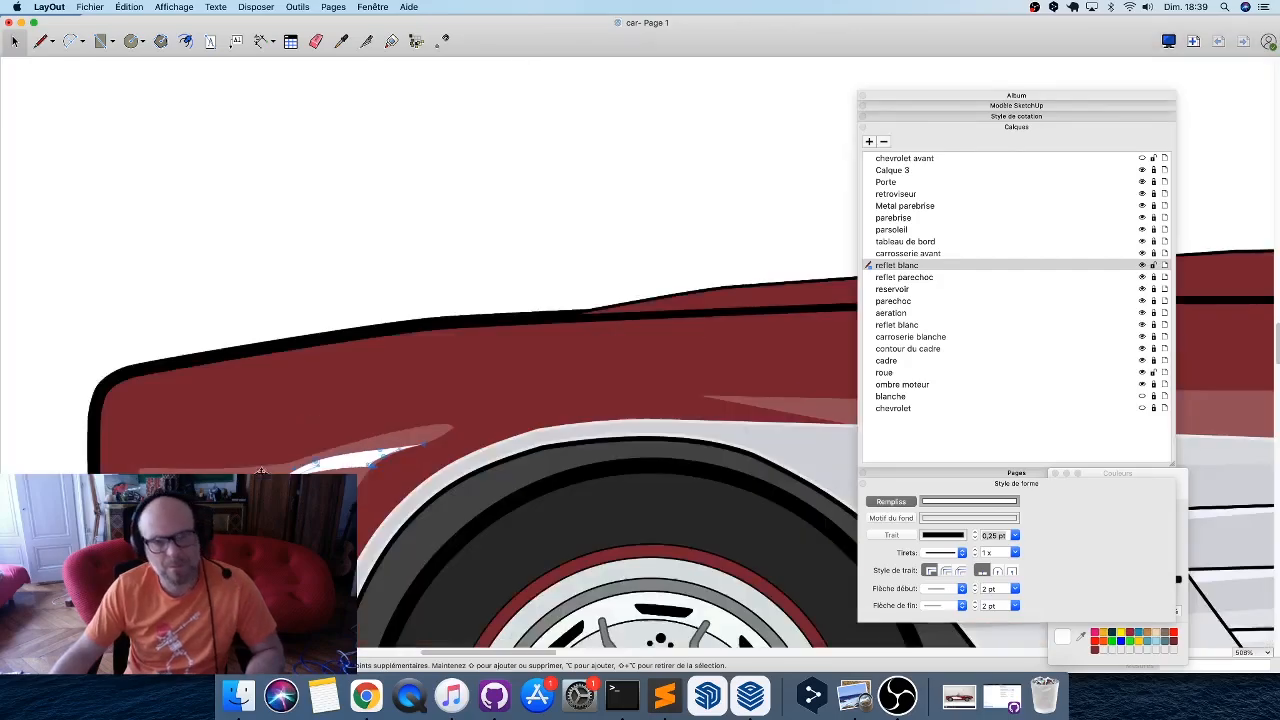
scroll(242, 428, "down", 4)
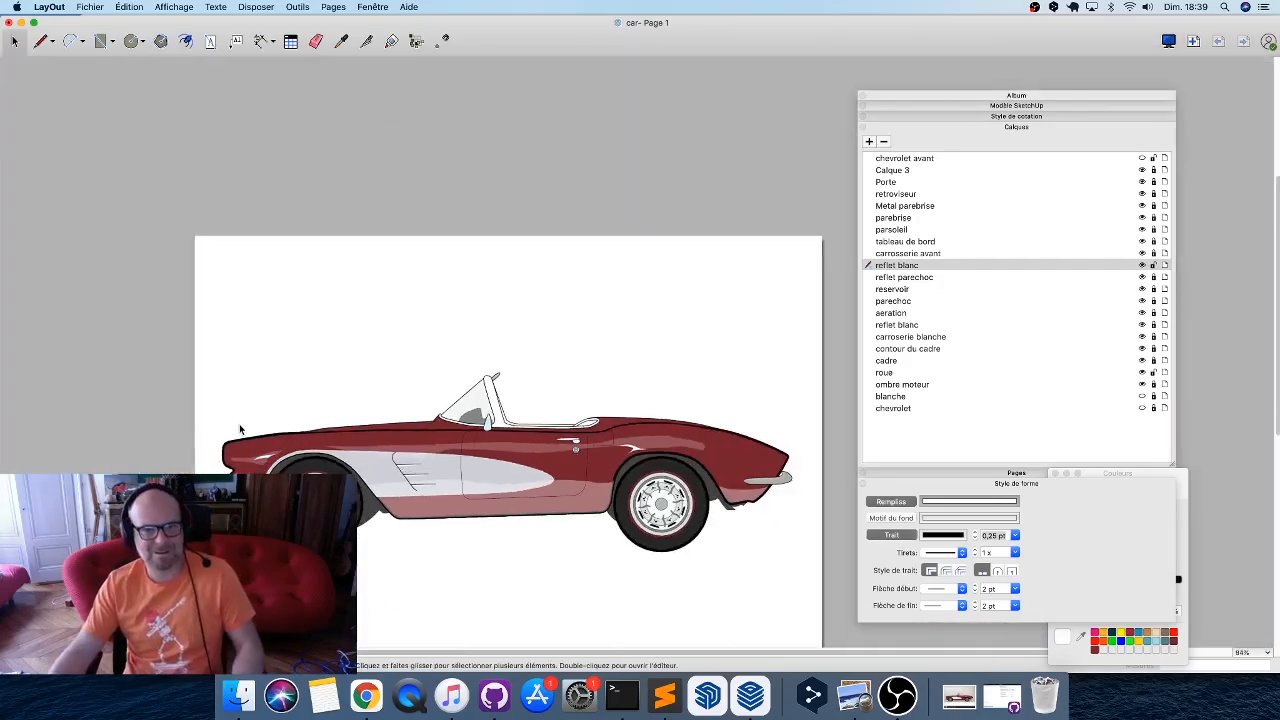
Draw a thin white highlight on the grey front bumper and remove its outline.
scroll(852, 530, "up", 5)
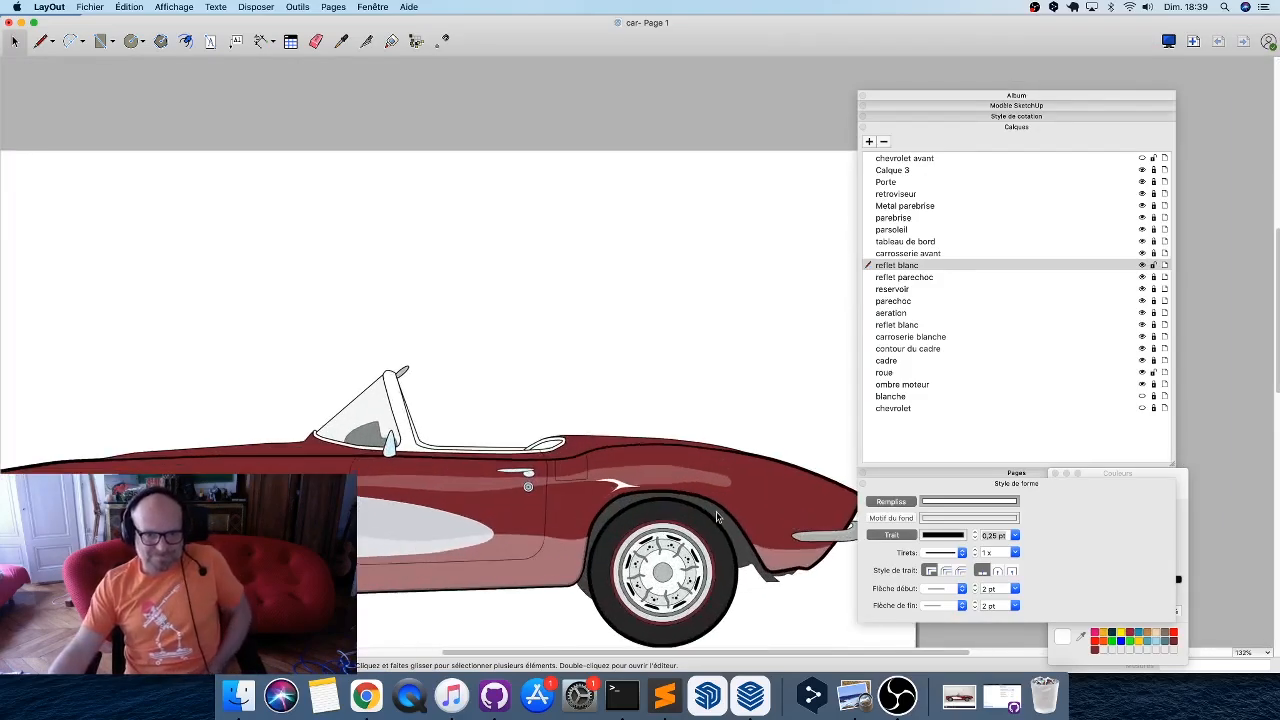
scroll(720, 516, "down", 3)
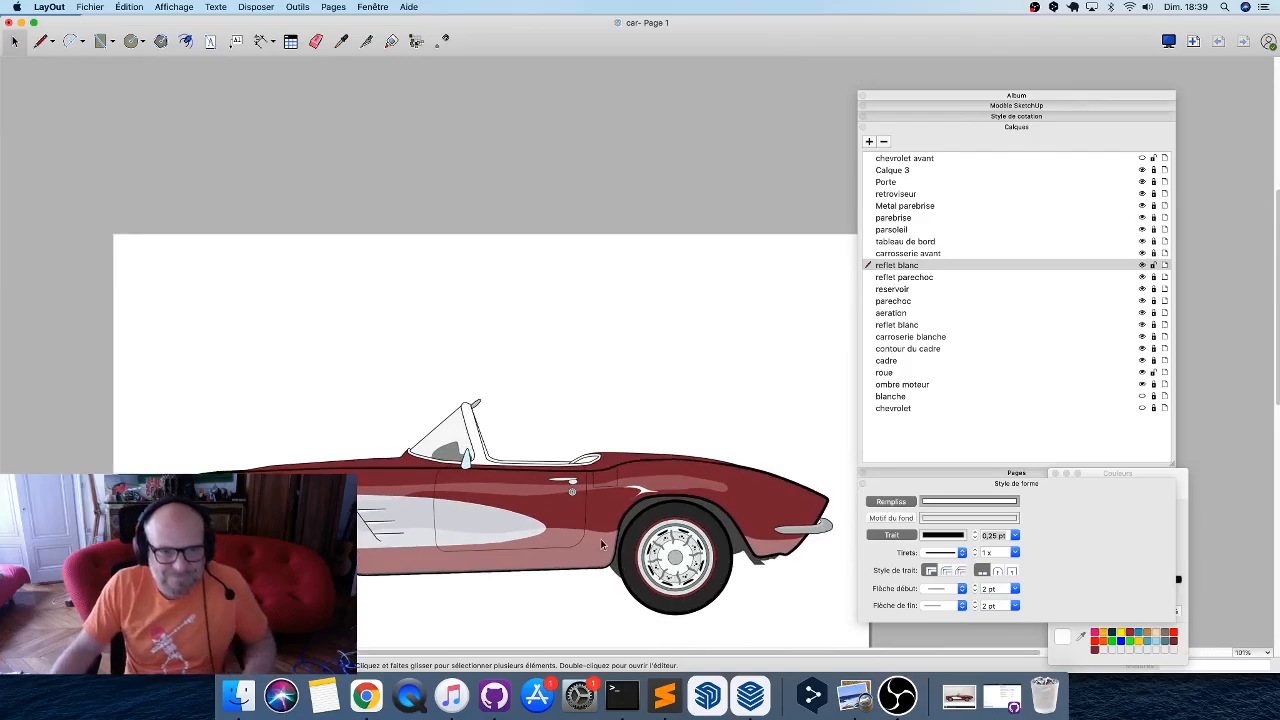
middle_click_drag(603, 543, 659, 486)
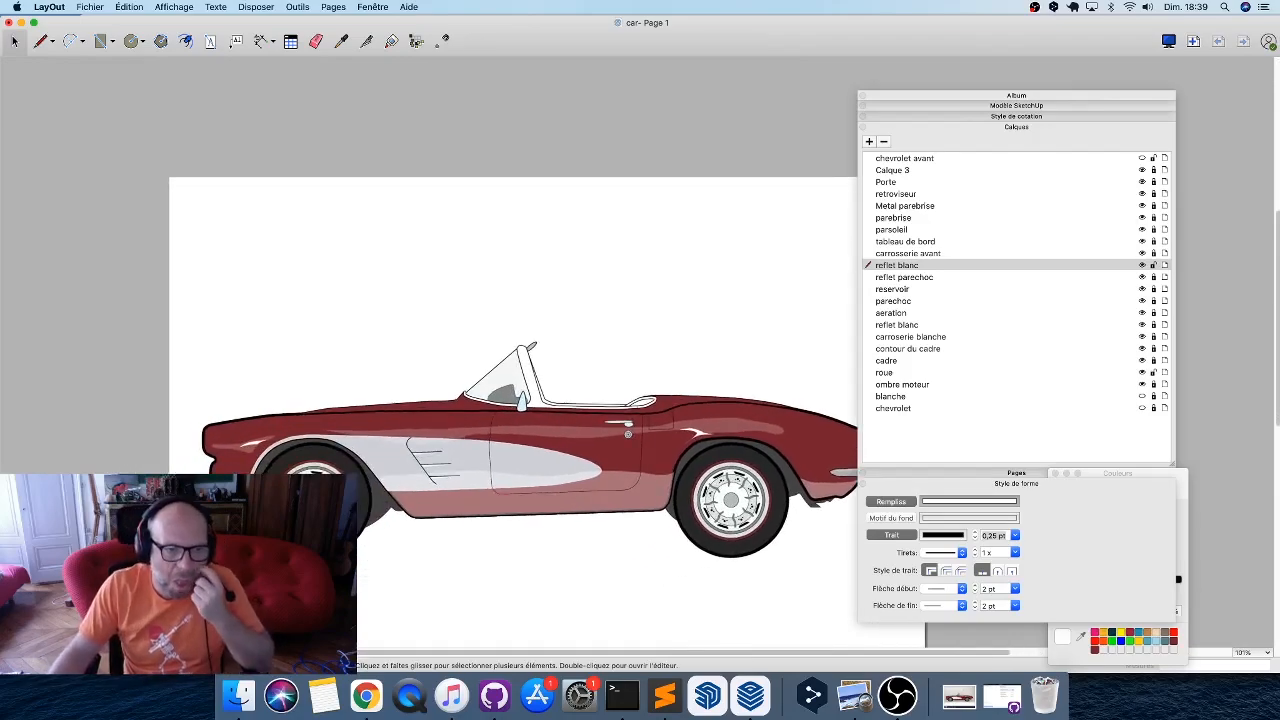
scroll(700, 460, "up", 10)
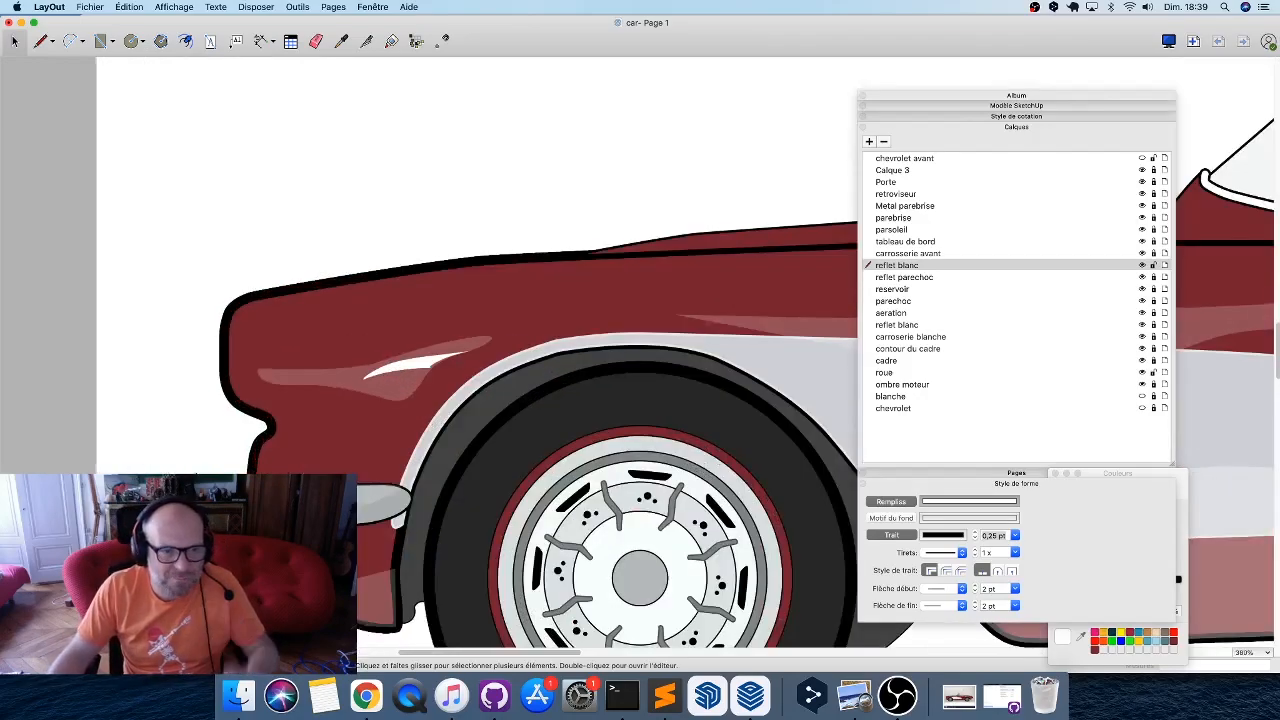
key("l")
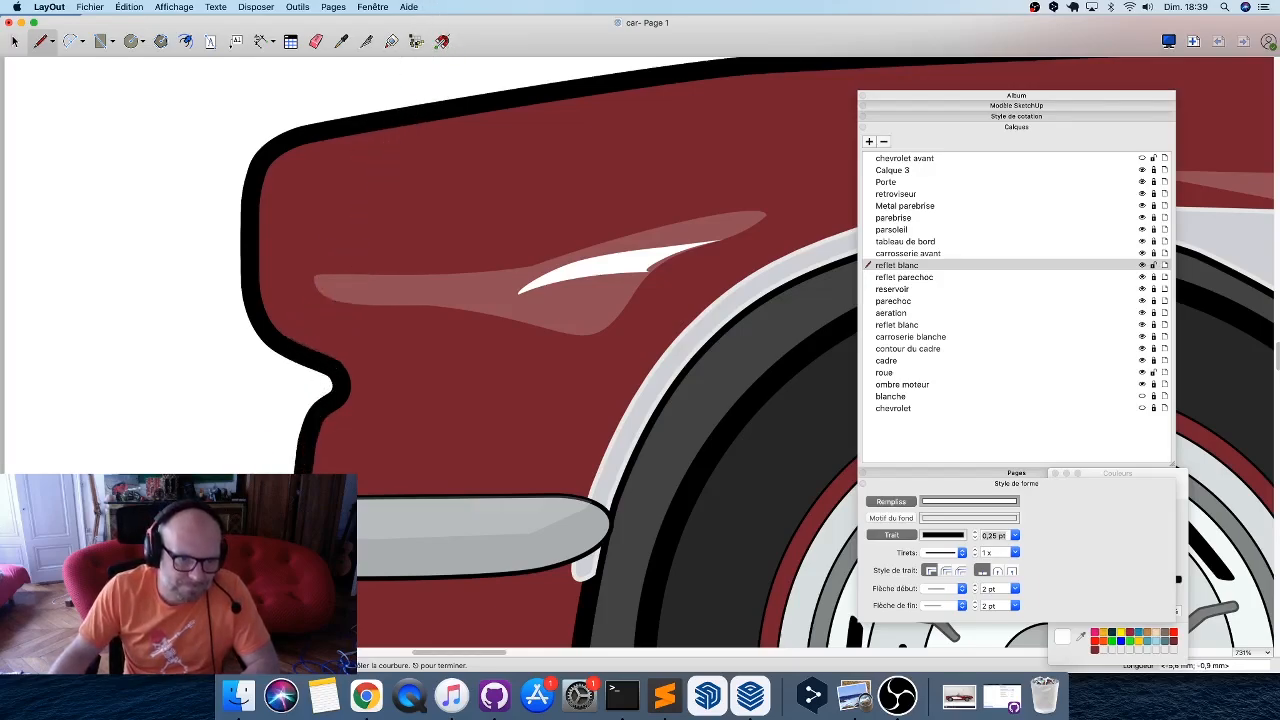
key("space")
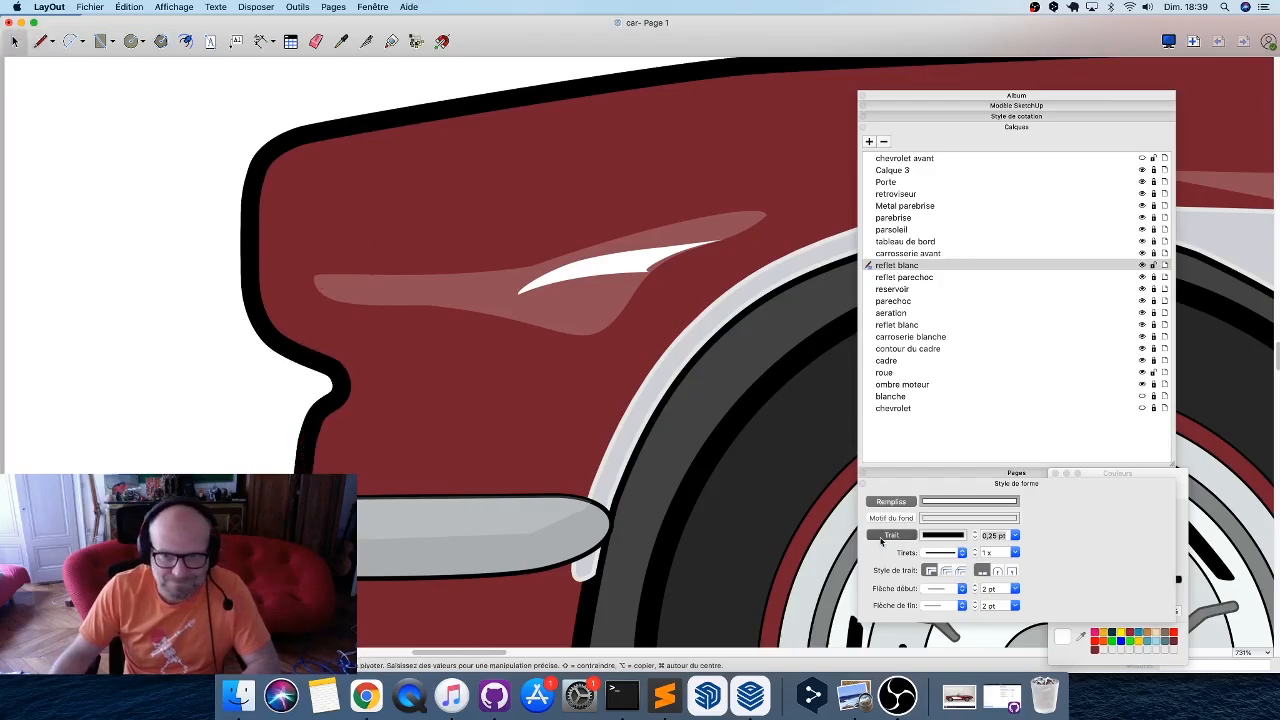
scroll(395, 520, "up", 5)
Curve the edges of the white bumper highlight towards its pointed rear tip and finish editing it.
double_click(350, 528)
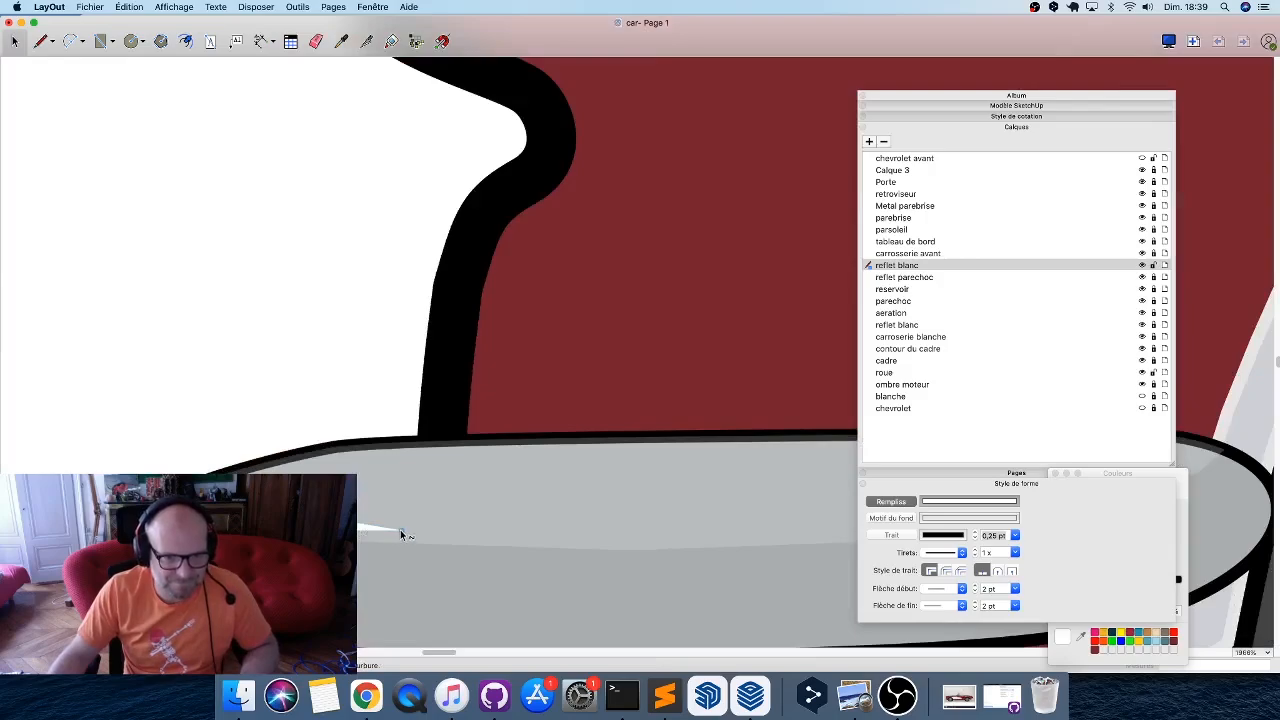
left_click_drag(401, 535, 348, 524)
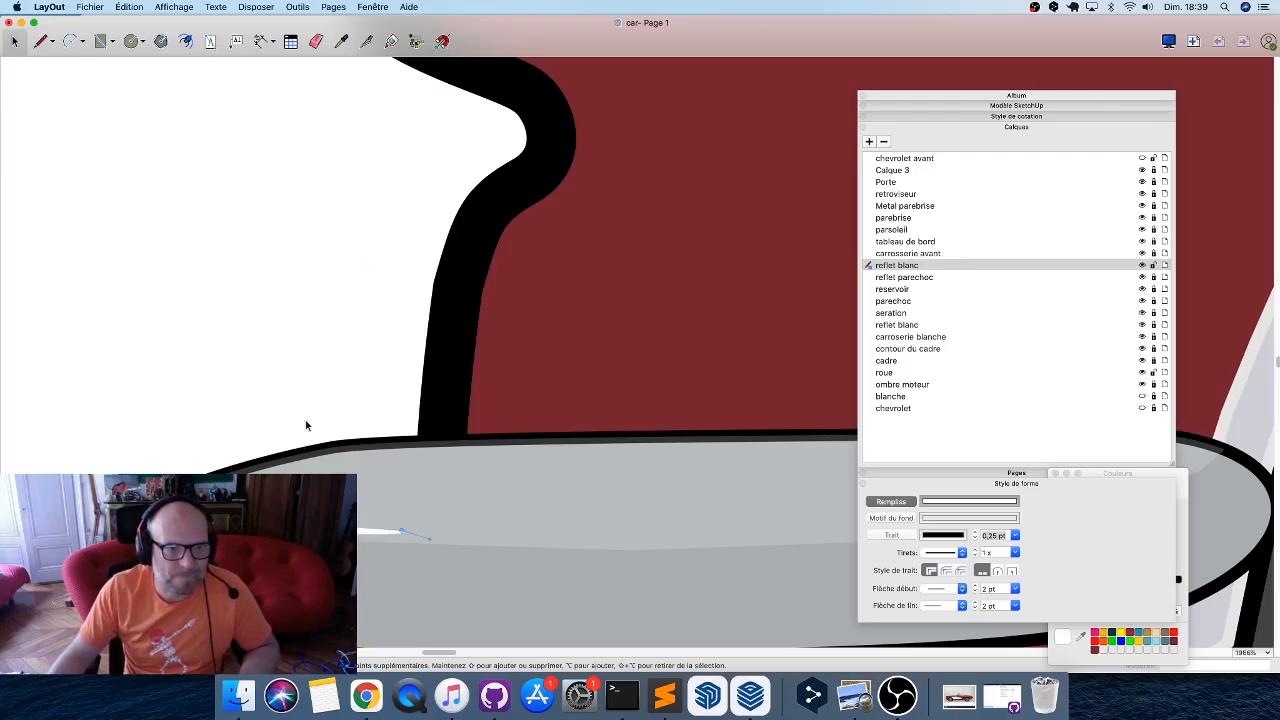
scroll(306, 425, "up", 3)
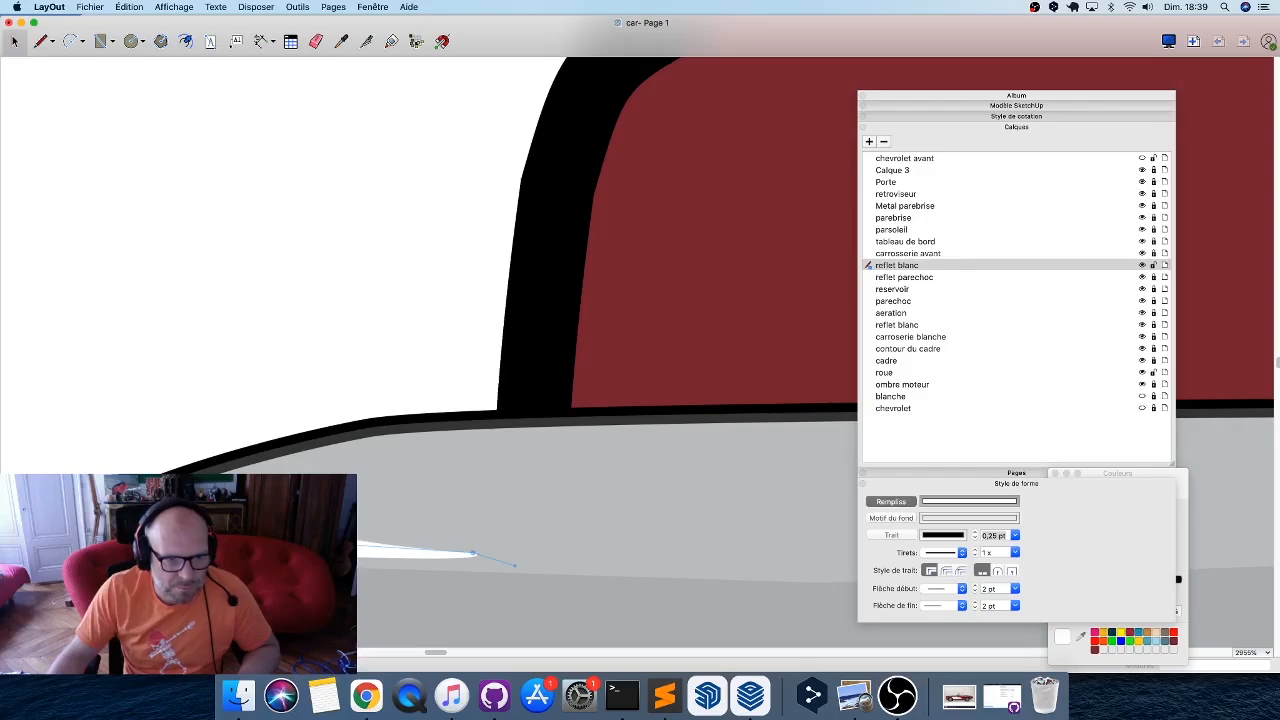
scroll(164, 492, "down", 10)
left_click(164, 492)
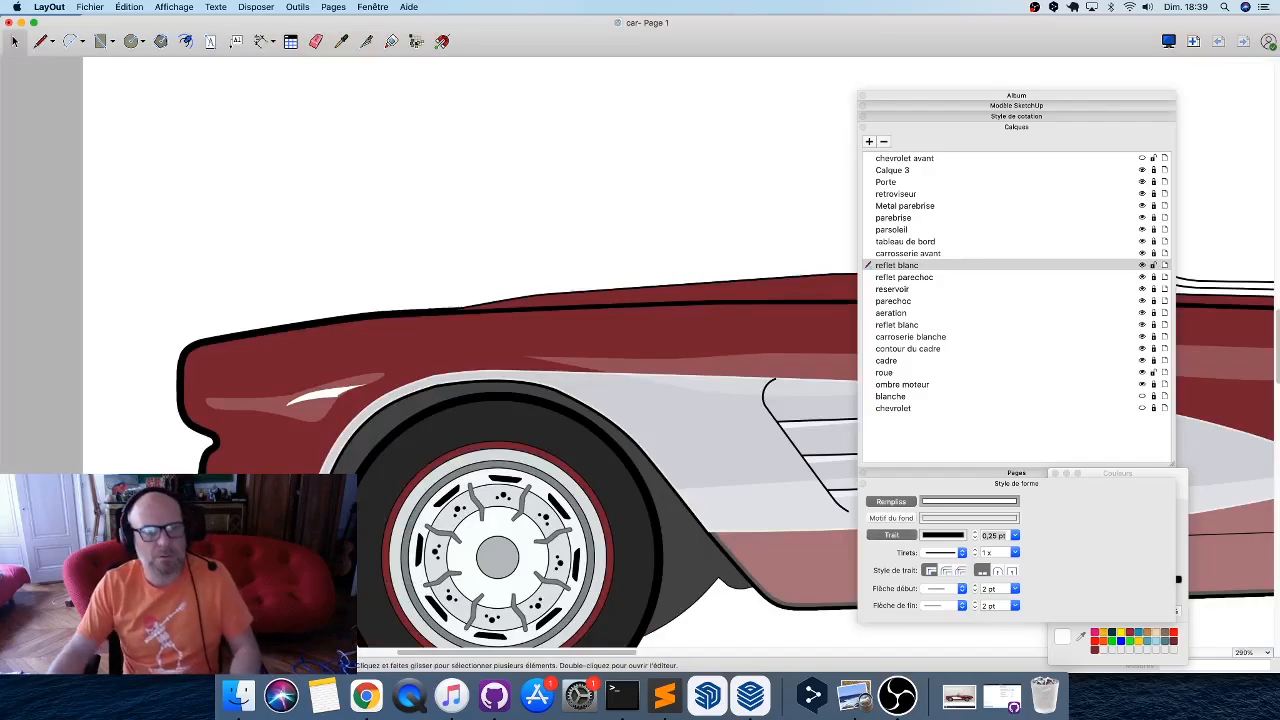
Unlock the "carrosserie avant" layer and darken the red fill of the upper body strip running from the hood past the cockpit.
scroll(164, 492, "down", 5)
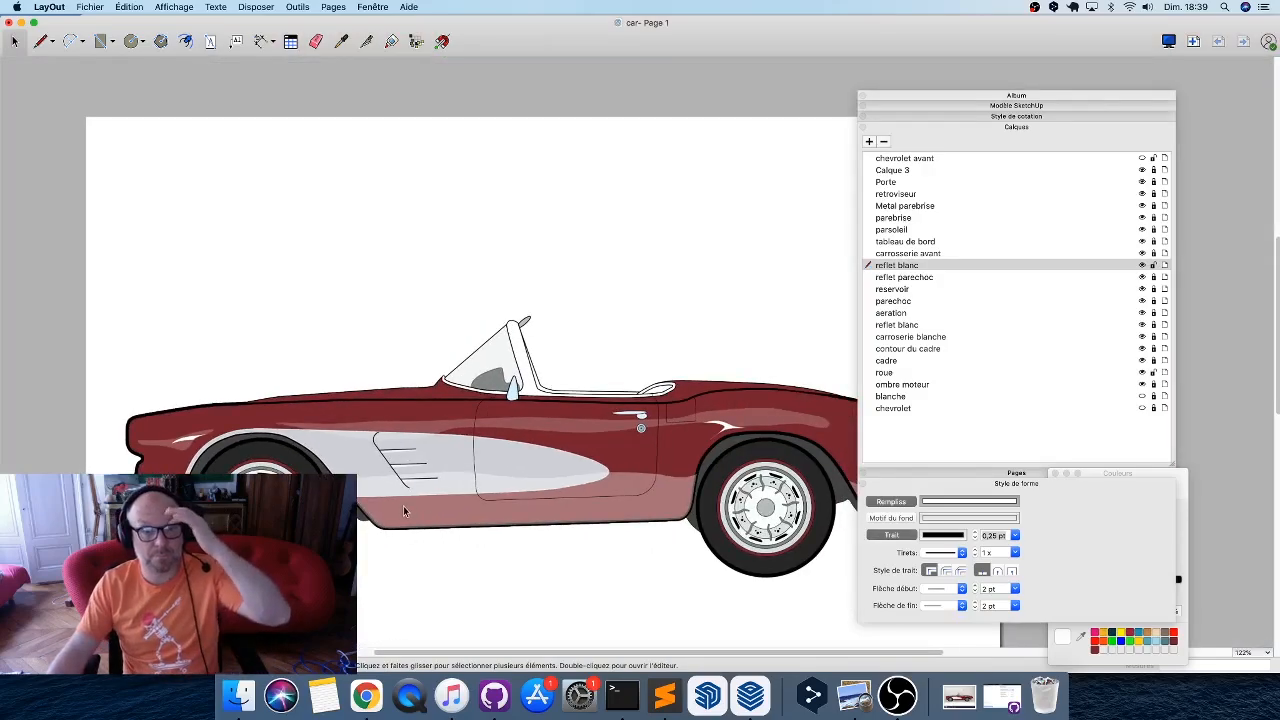
scroll(404, 512, "down", 3)
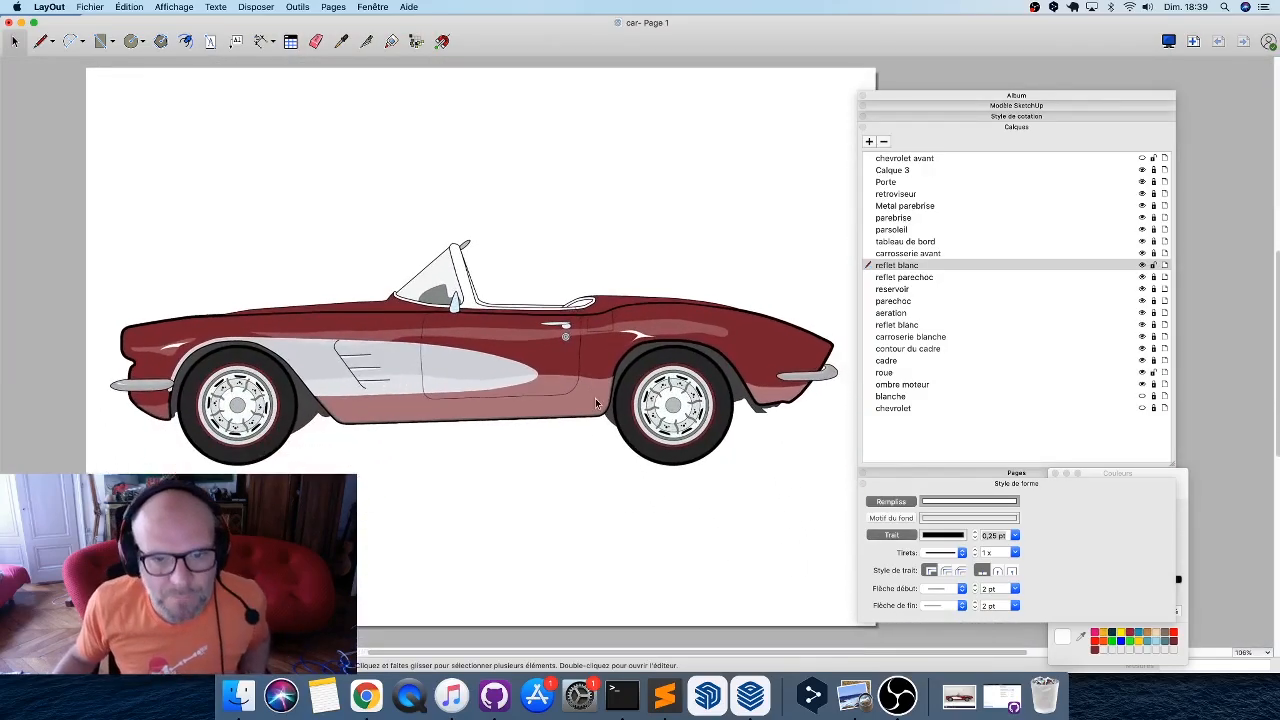
scroll(389, 301, "up", 3)
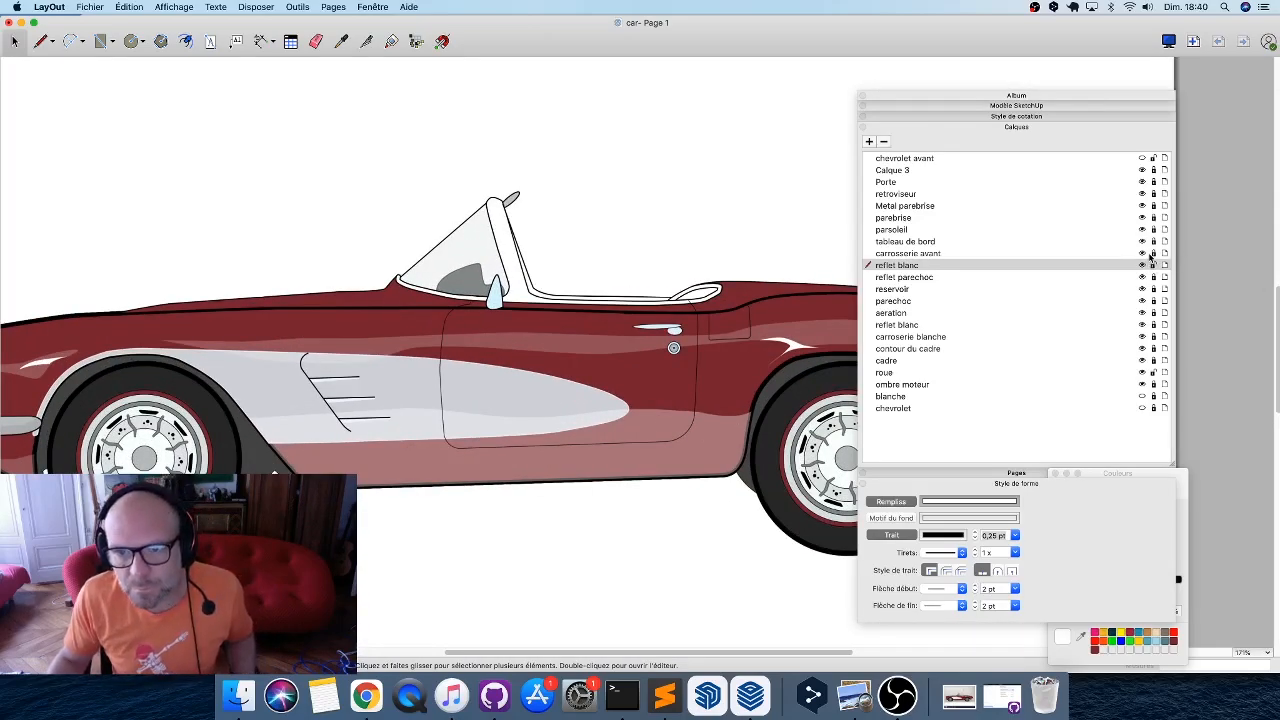
left_click(1148, 254)
left_click(376, 305)
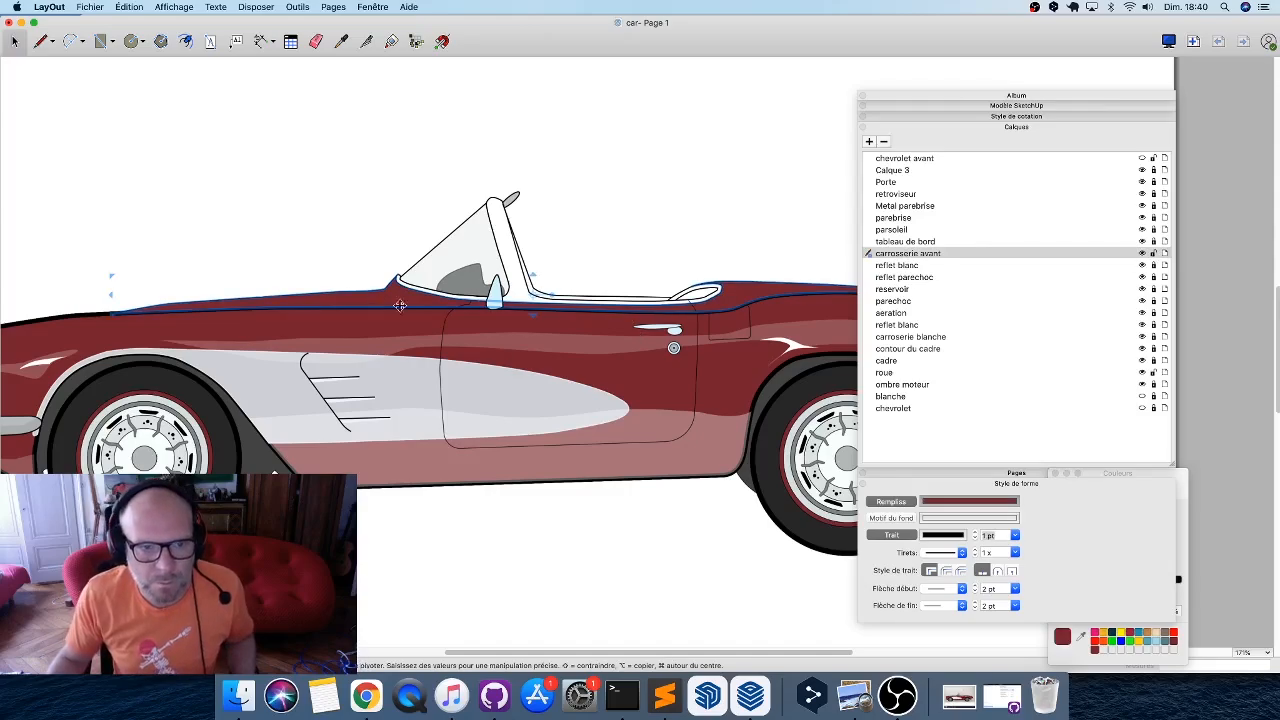
left_click(954, 505)
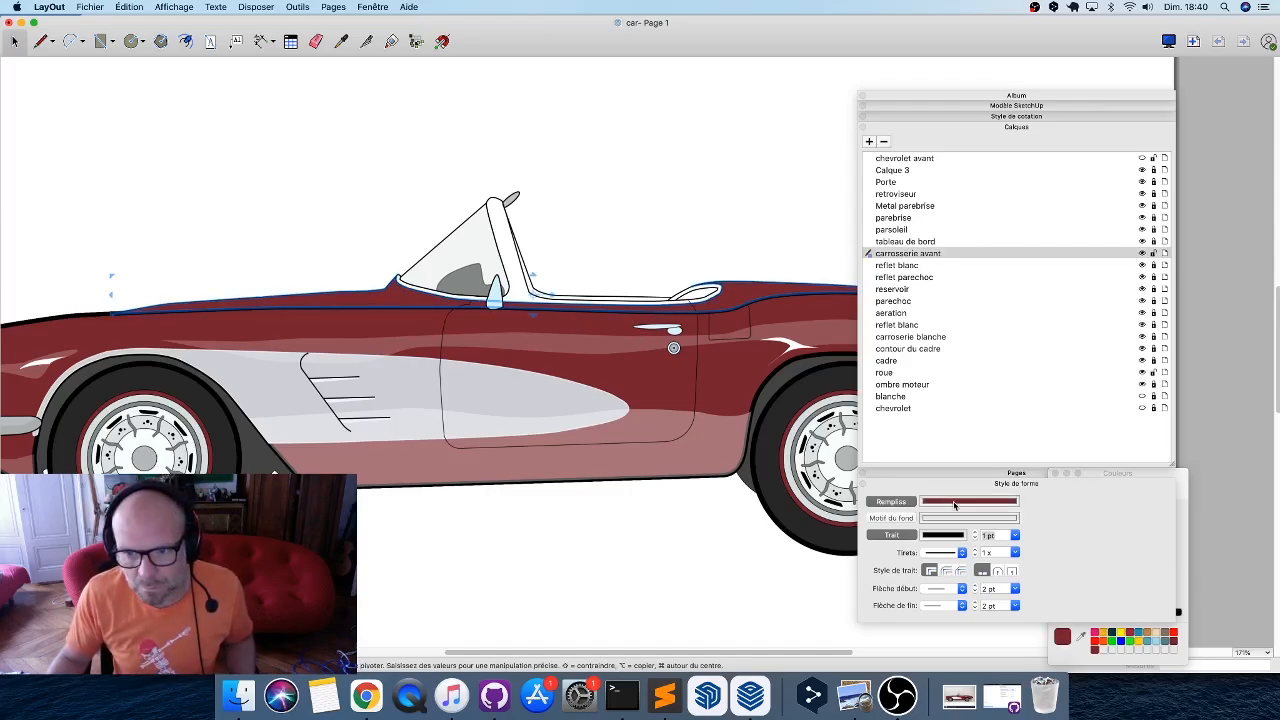
left_click_drag(1116, 582, 1137, 584)
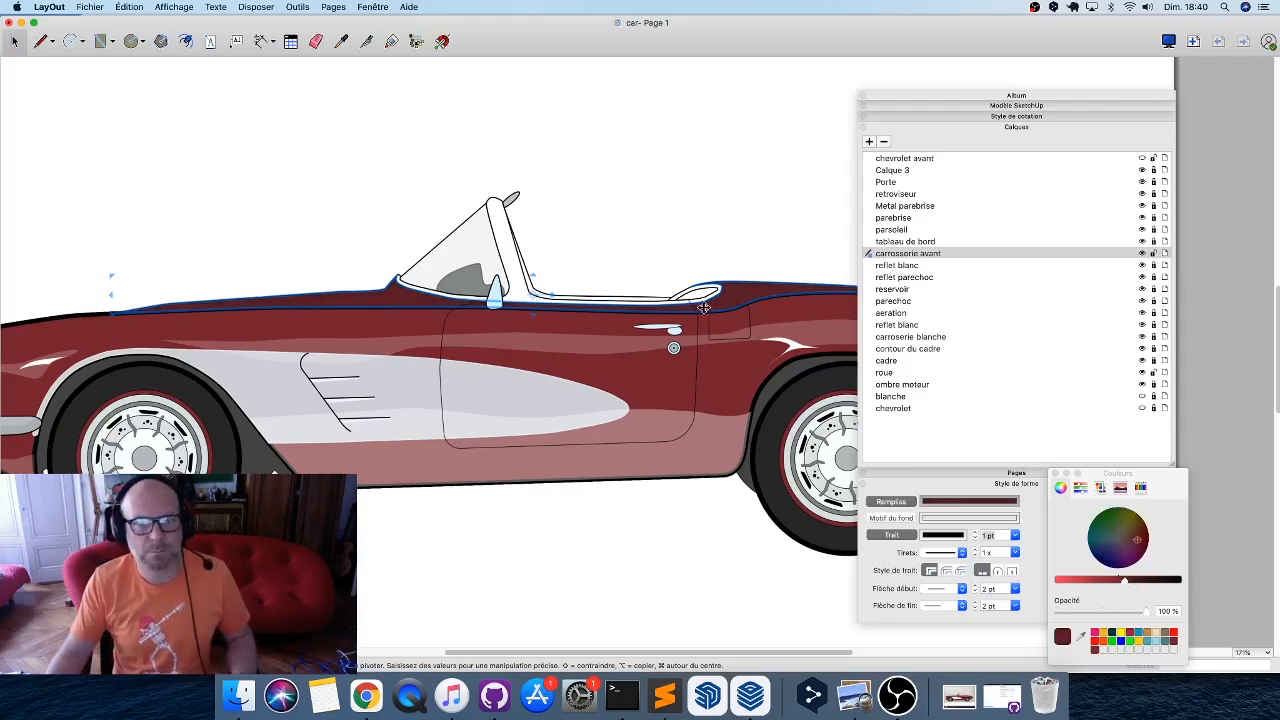
middle_click_drag(268, 391, 380, 382)
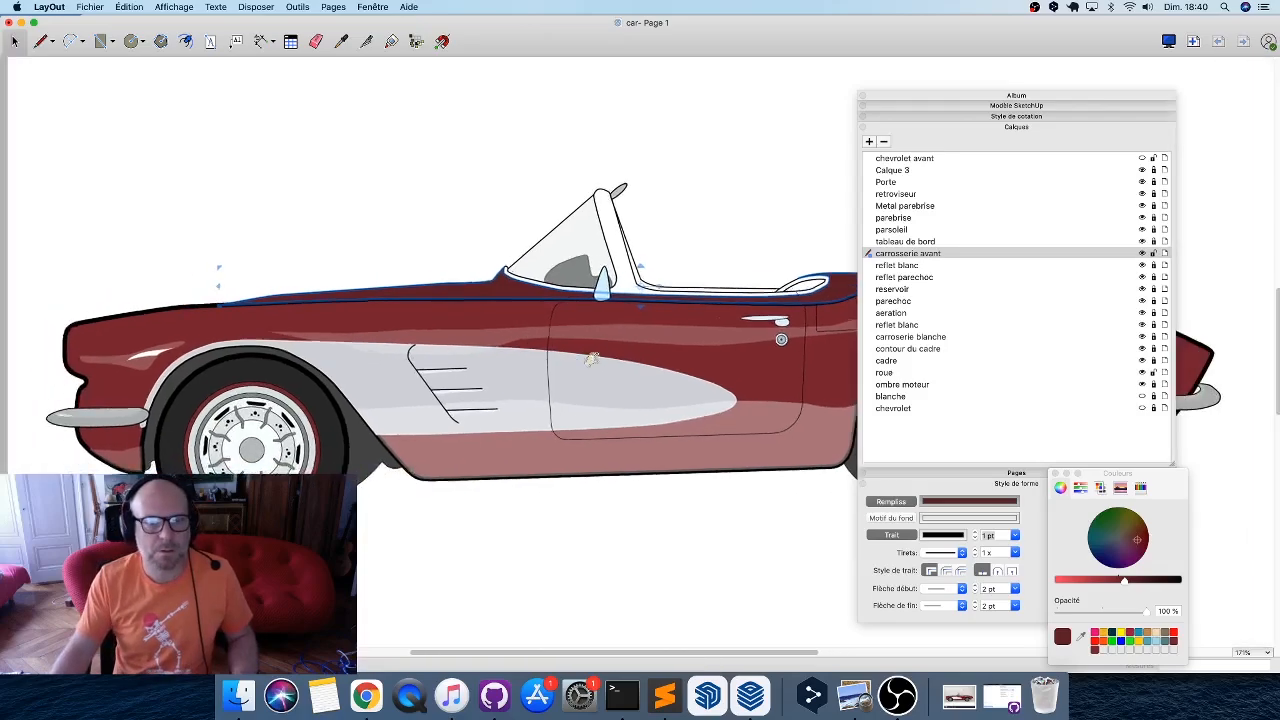
Darken the red fill of the upper body strip slightly more and deselect it.
scroll(381, 382, "down", 1)
scroll(381, 382, "down", 3)
left_click(558, 180)
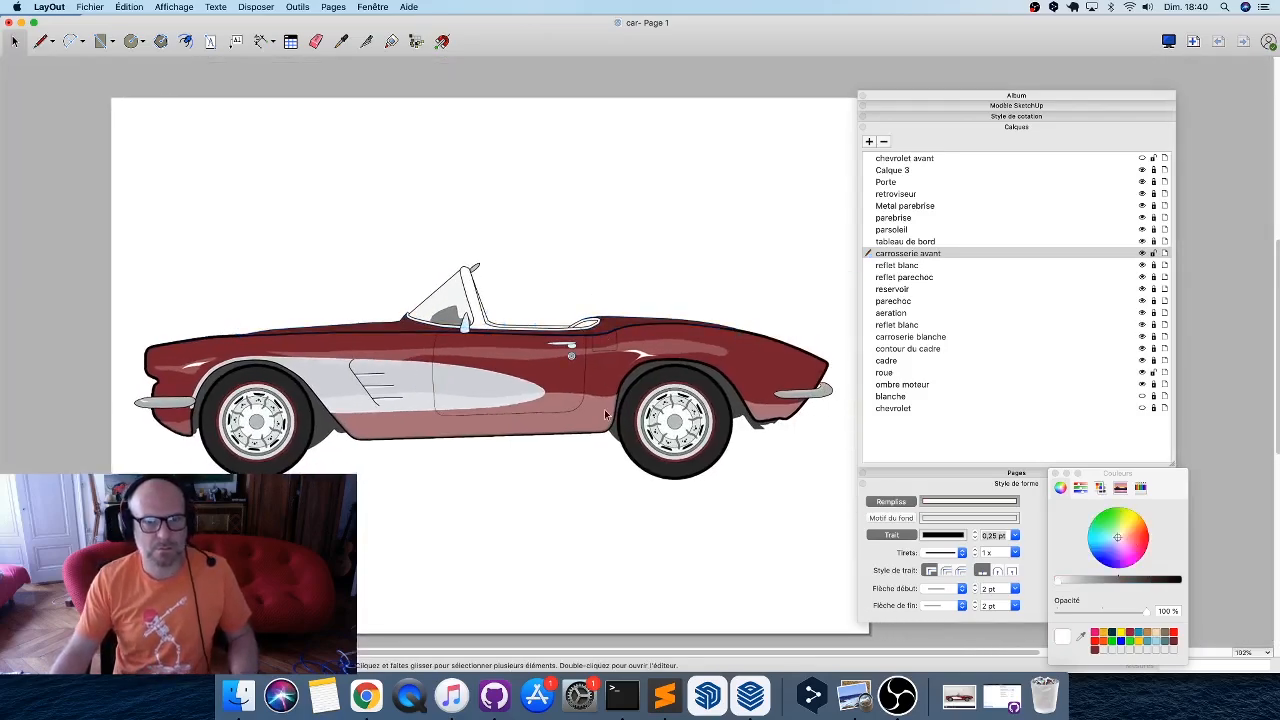
scroll(349, 325, "up", 1)
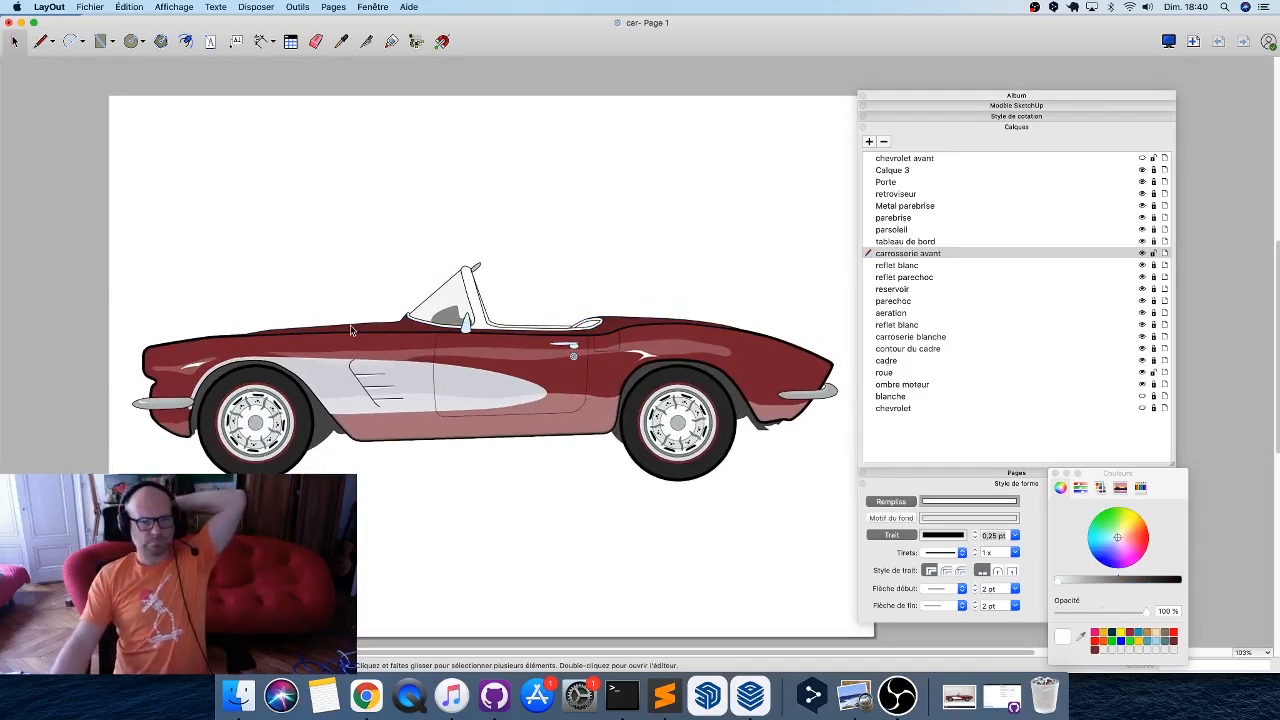
left_click(615, 324)
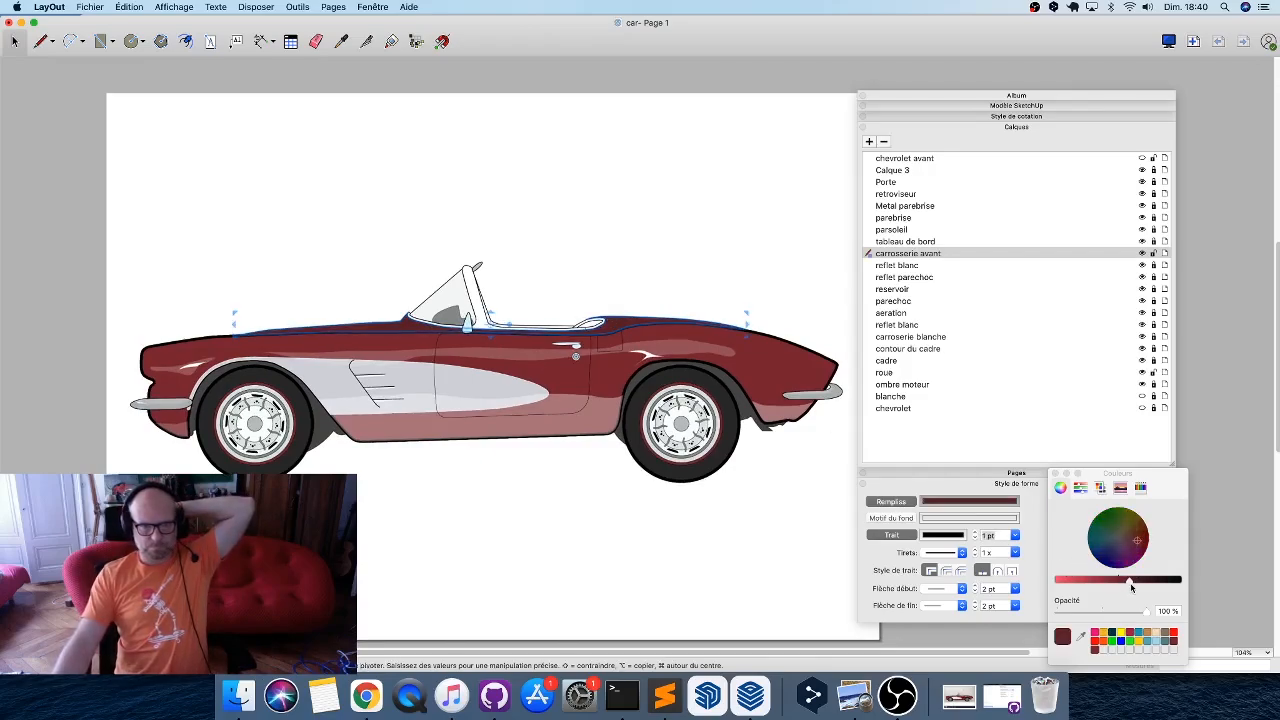
left_click(712, 568)
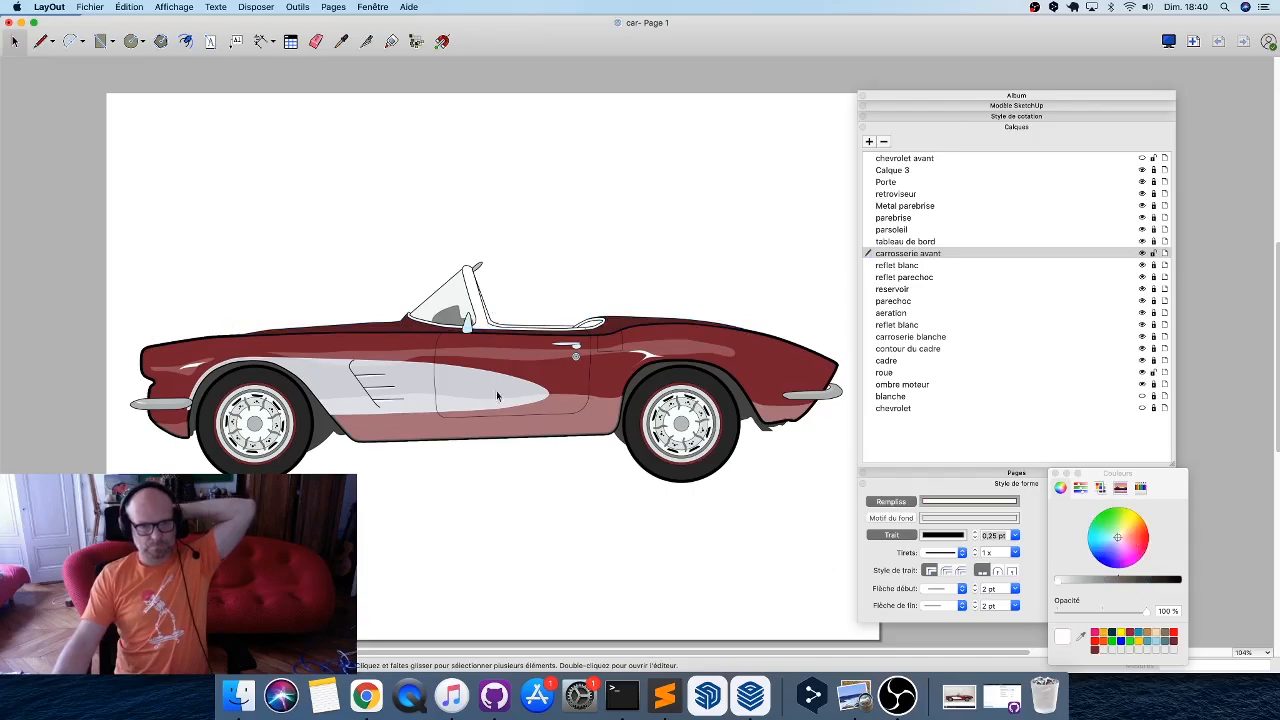
Reorder the layers so the lower "reflet blanc" layer sits directly above "carrosserie avant".
scroll(495, 394, "up", 3)
scroll(450, 345, "left", 3)
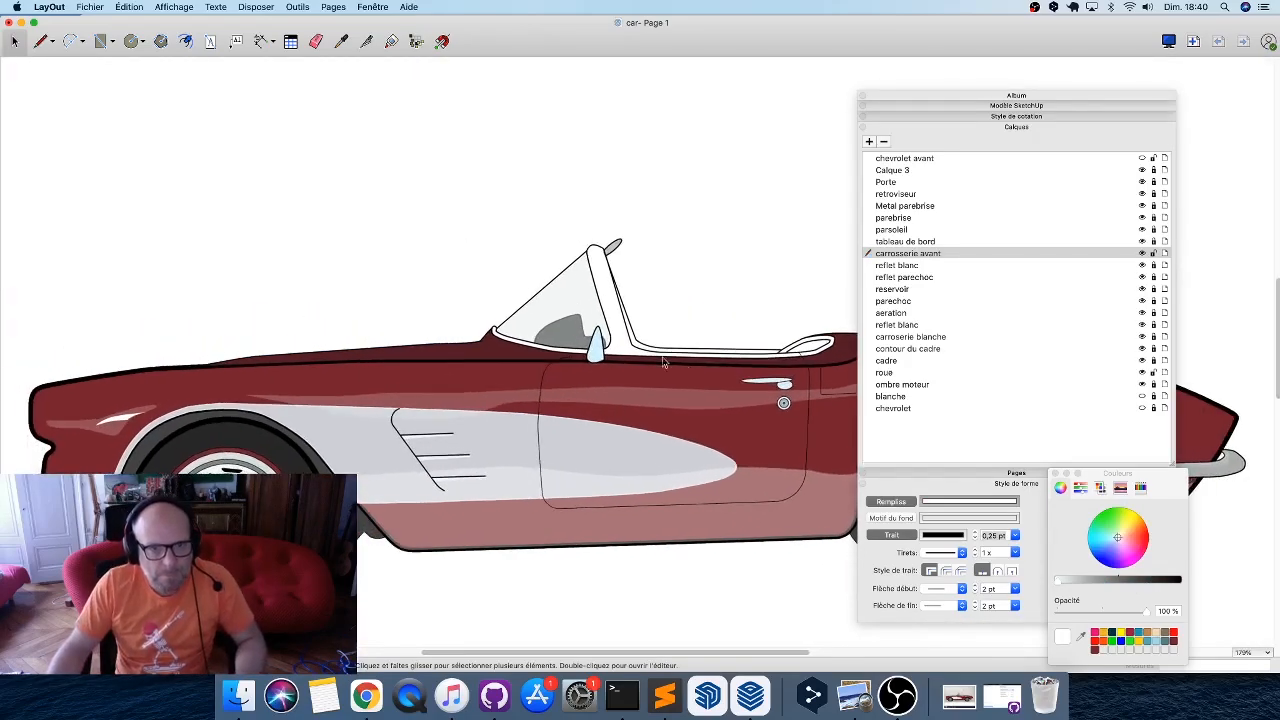
left_click(909, 325)
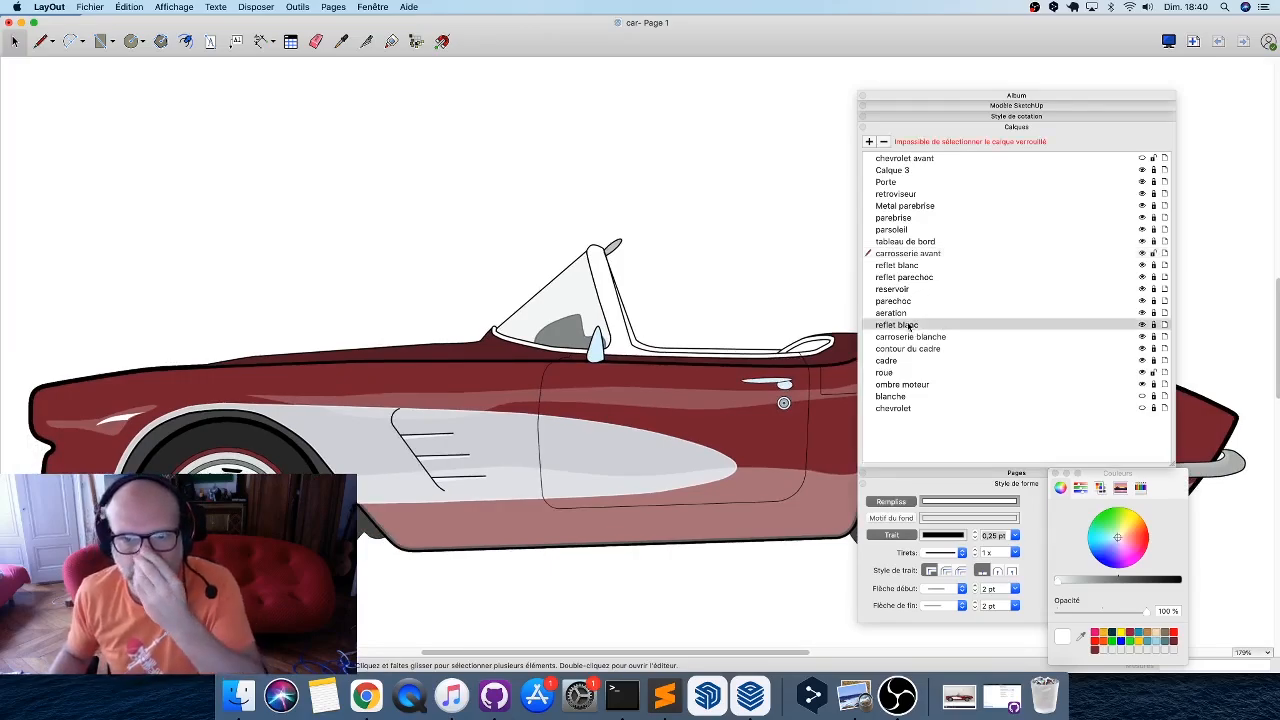
left_click_drag(909, 325, 911, 254)
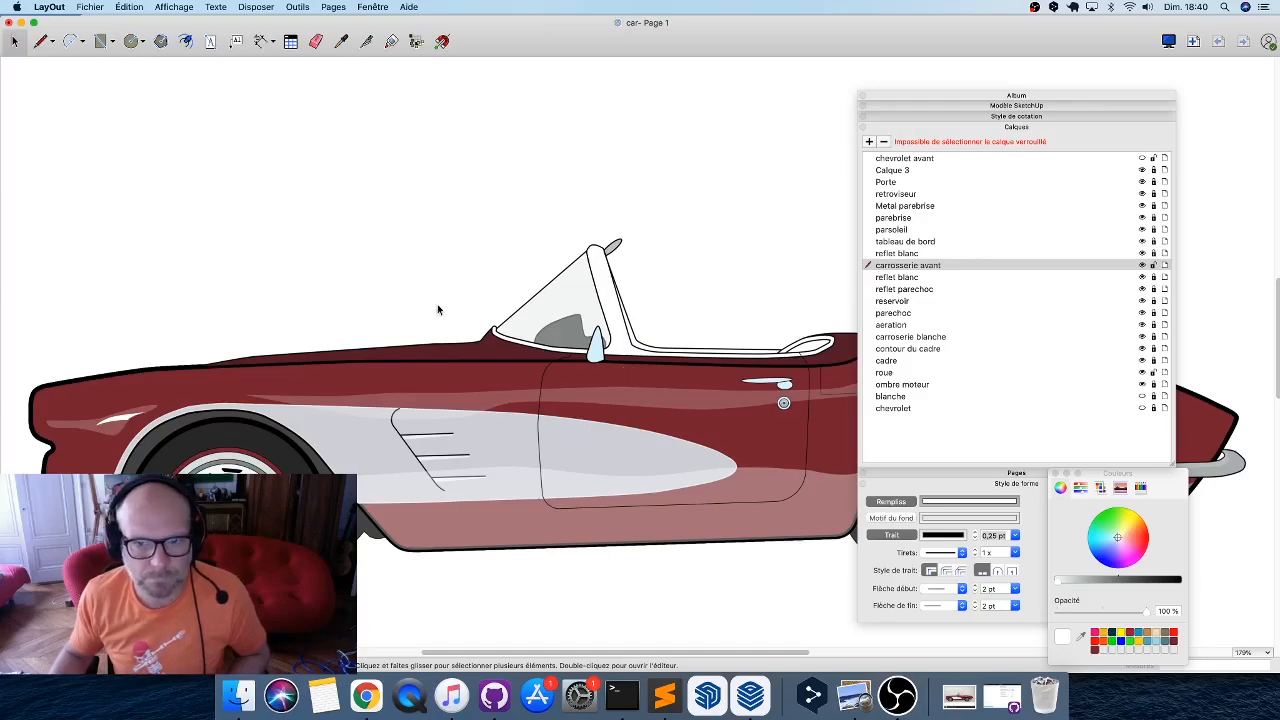
Draw a pointed white highlight on the dark upper body strip at the windshield's front base and remove its outline.
scroll(372, 347, "down", 3)
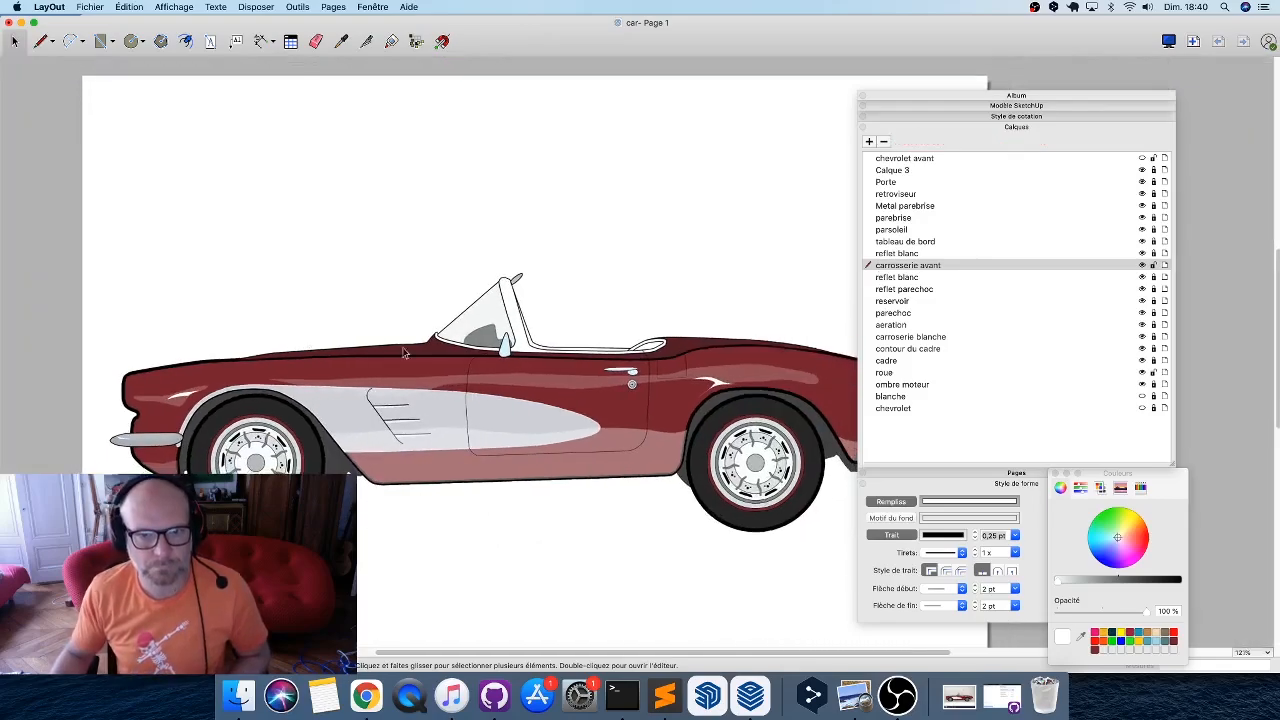
scroll(380, 350, "up", 5)
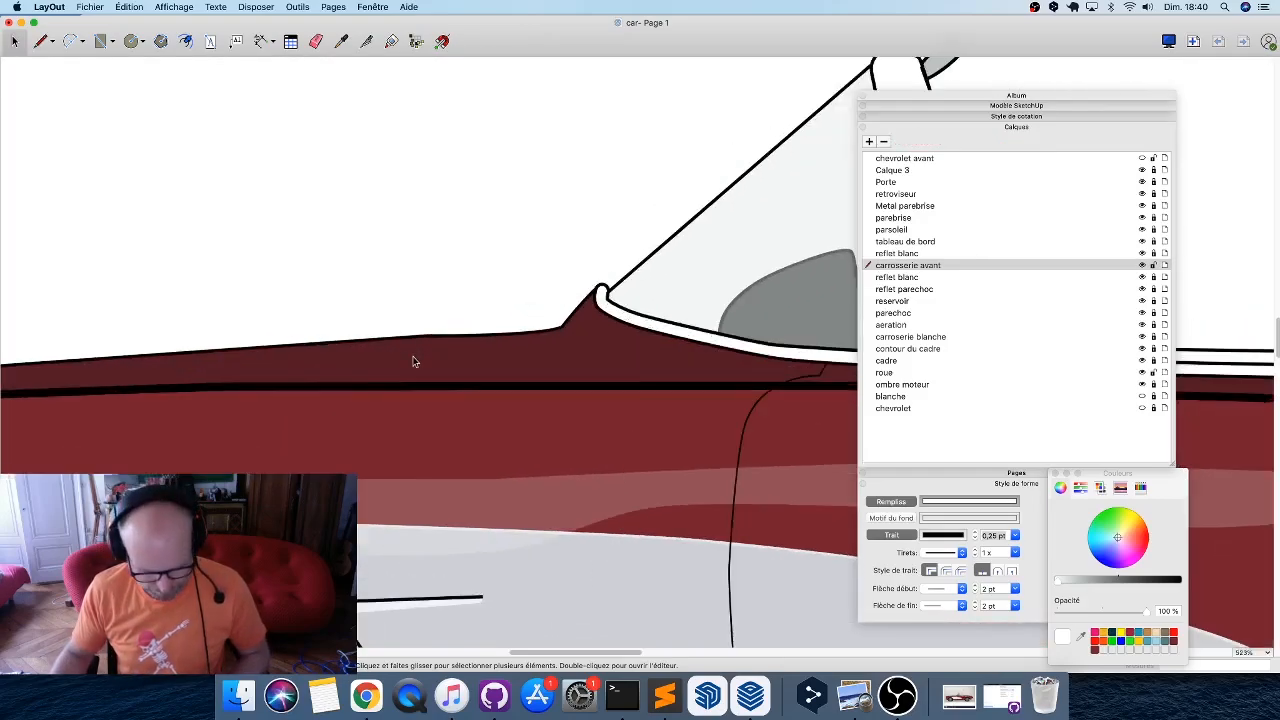
key("l")
key("space")
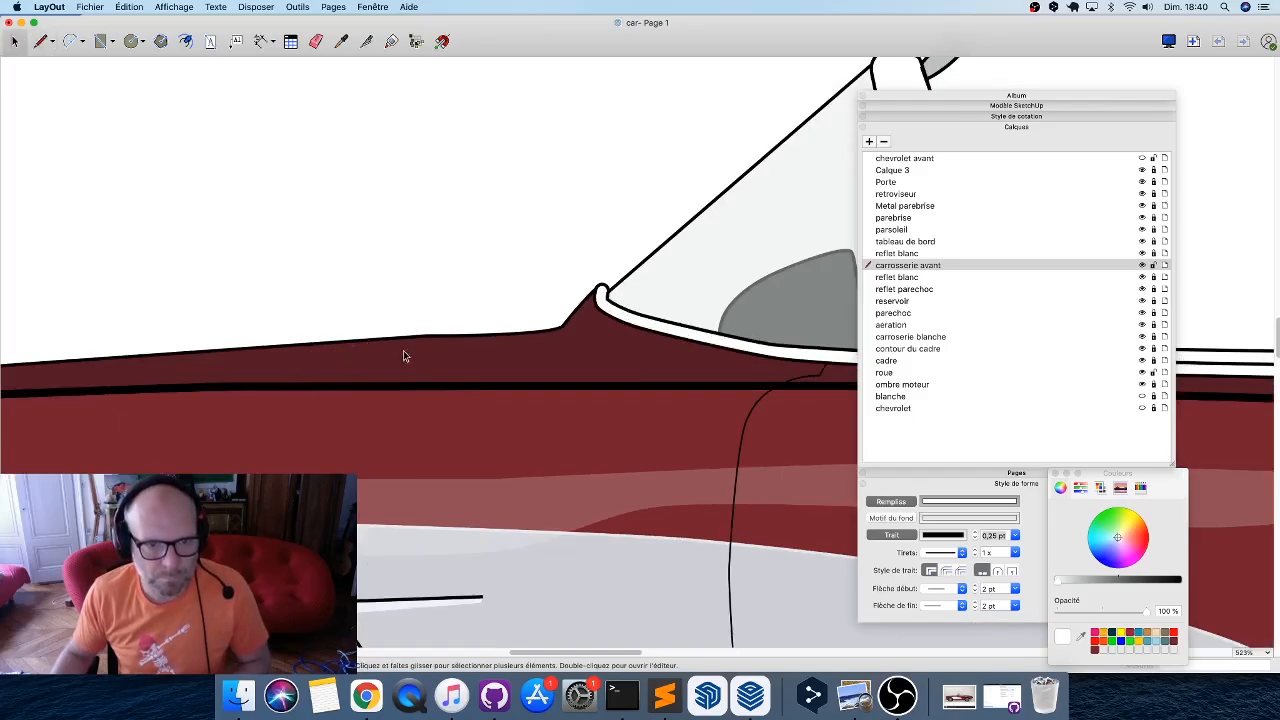
key("l")
left_click(262, 364)
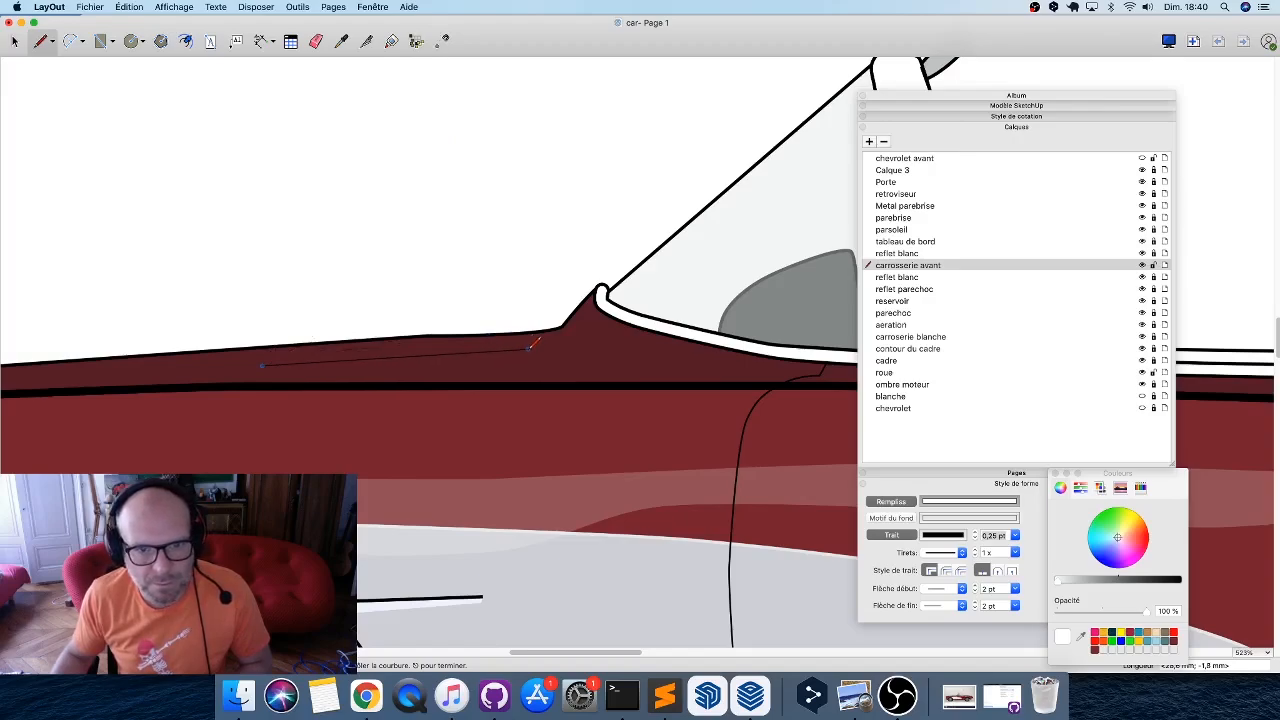
left_click(529, 348)
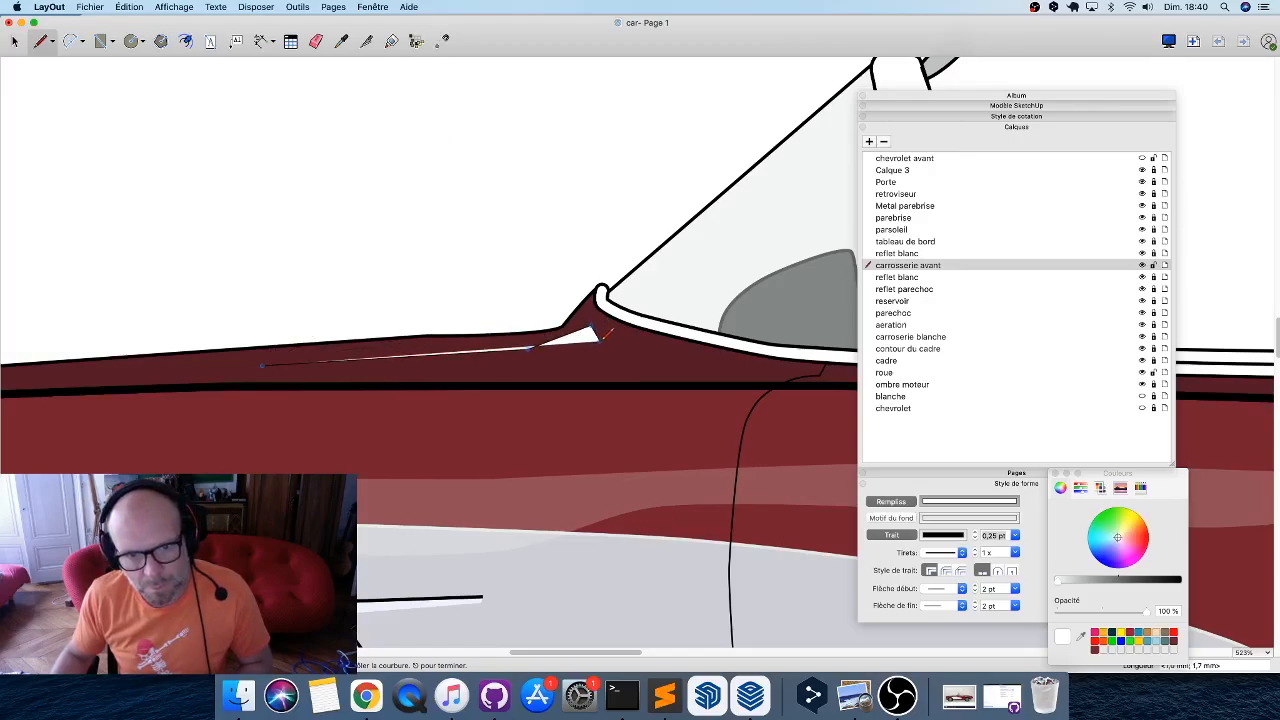
left_click(600, 333)
left_click(757, 370)
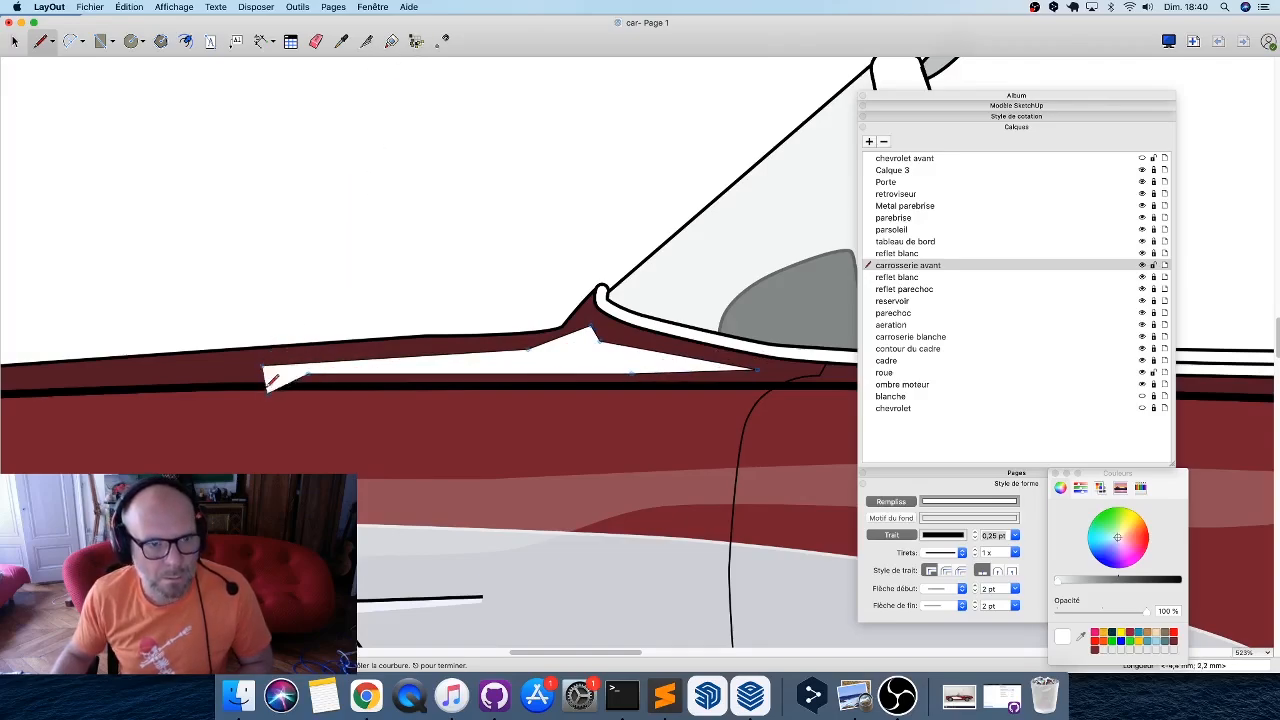
left_click(263, 364)
key("space")
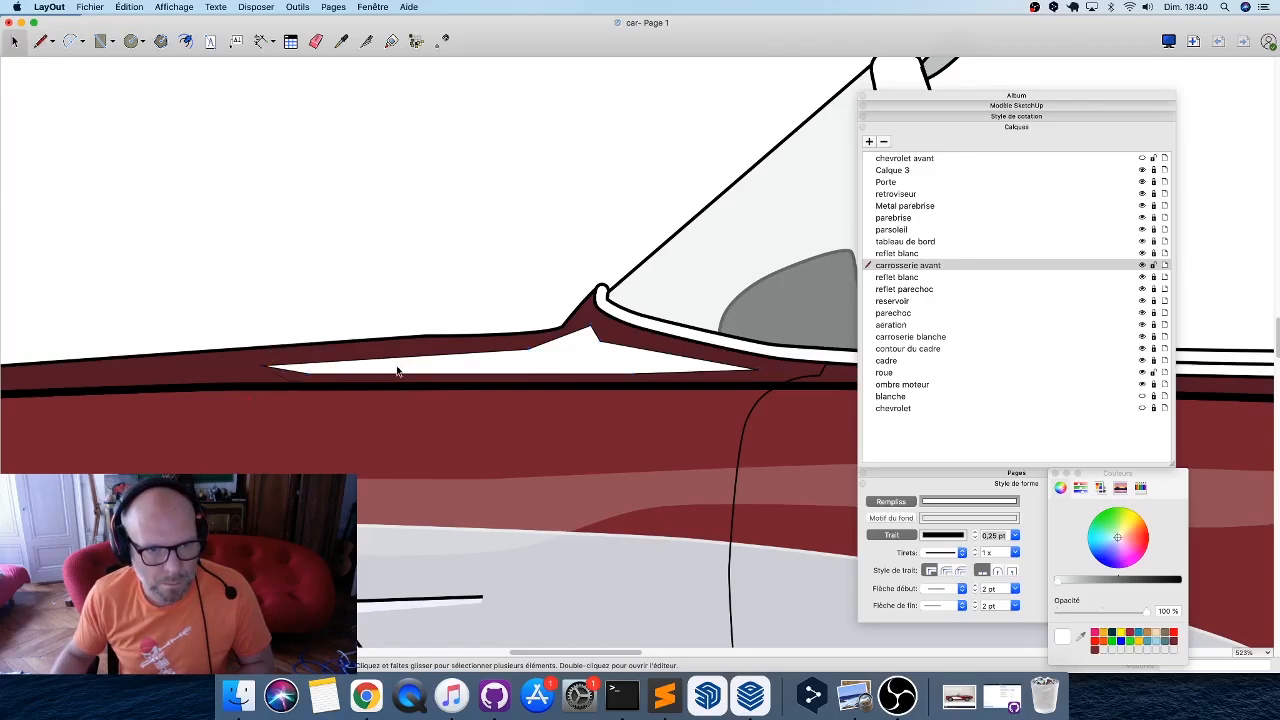
left_click(398, 371)
left_click(891, 536)
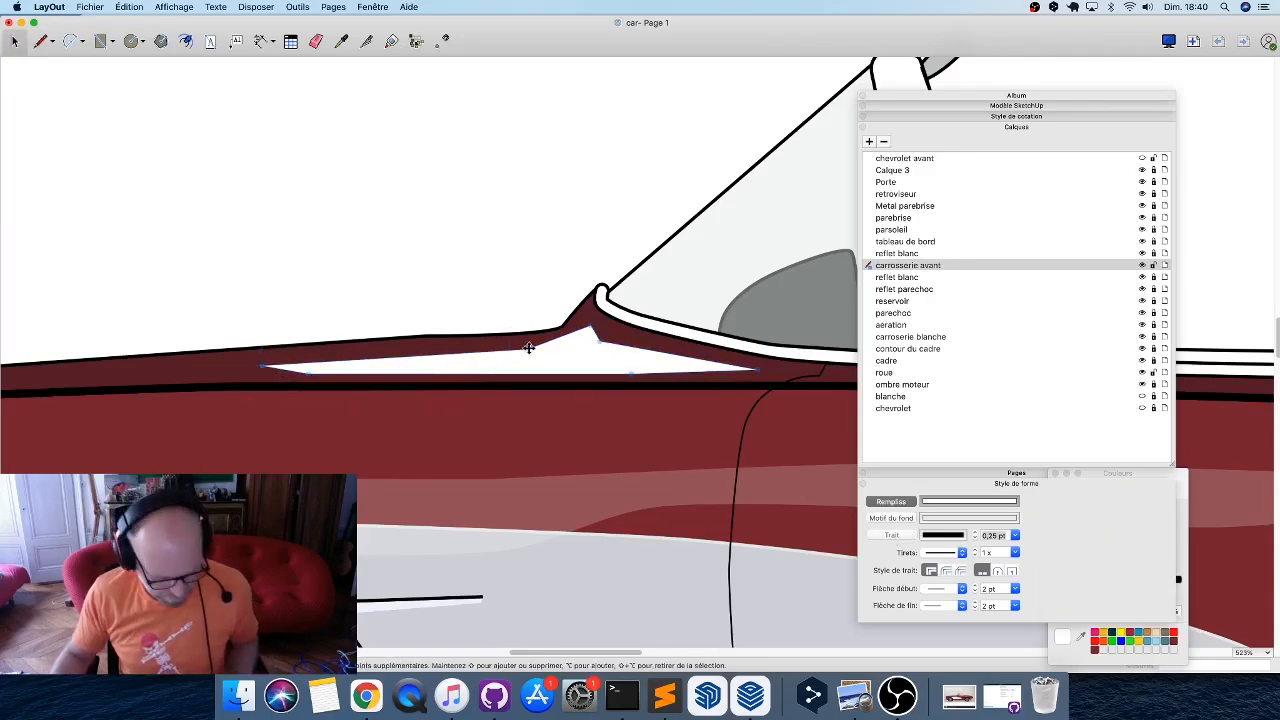
Curve the edges of the windshield-base highlight towards its upper peak and pointed ends, and finish editing the shape.
left_click_drag(528, 349, 590, 326)
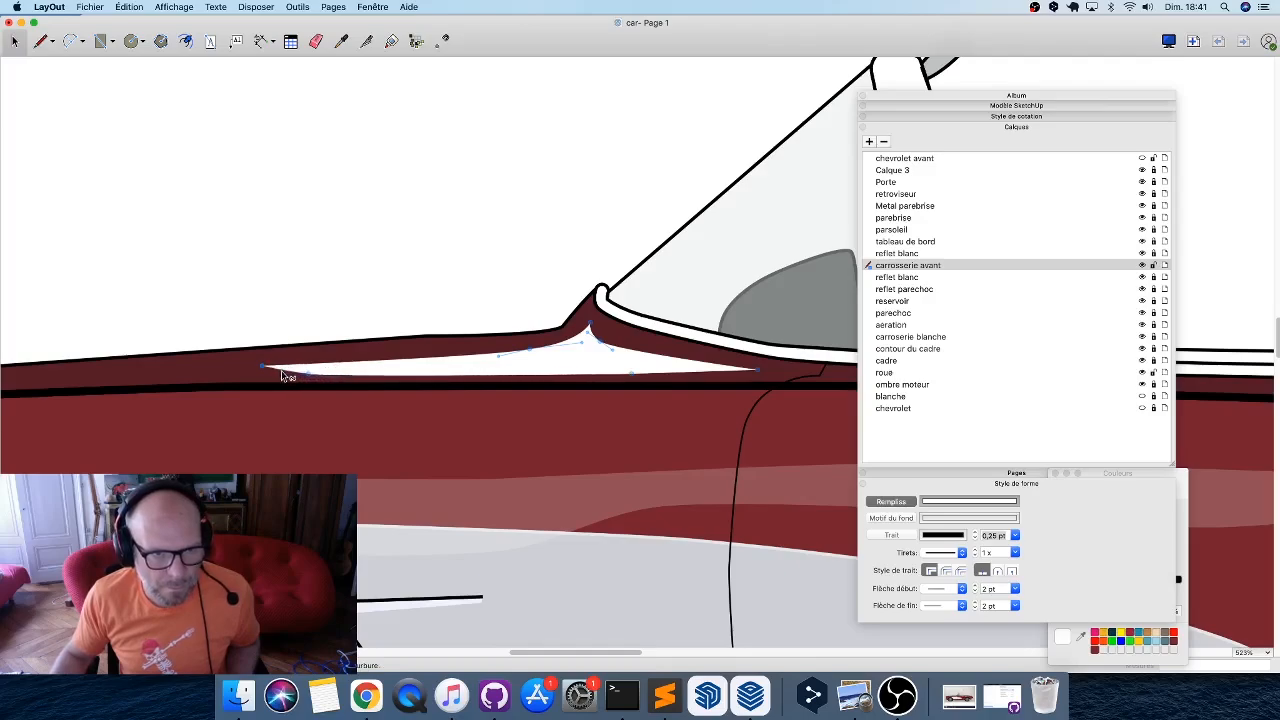
scroll(397, 370, "down", 3)
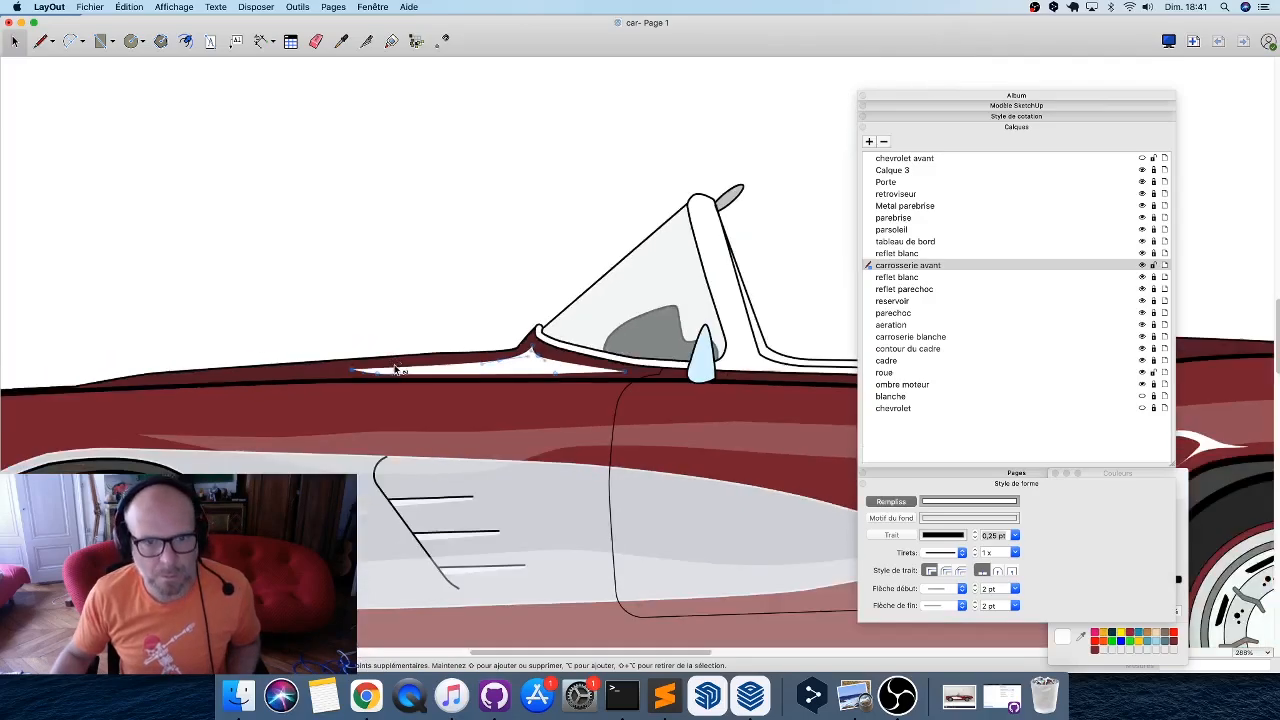
scroll(397, 370, "down", 4)
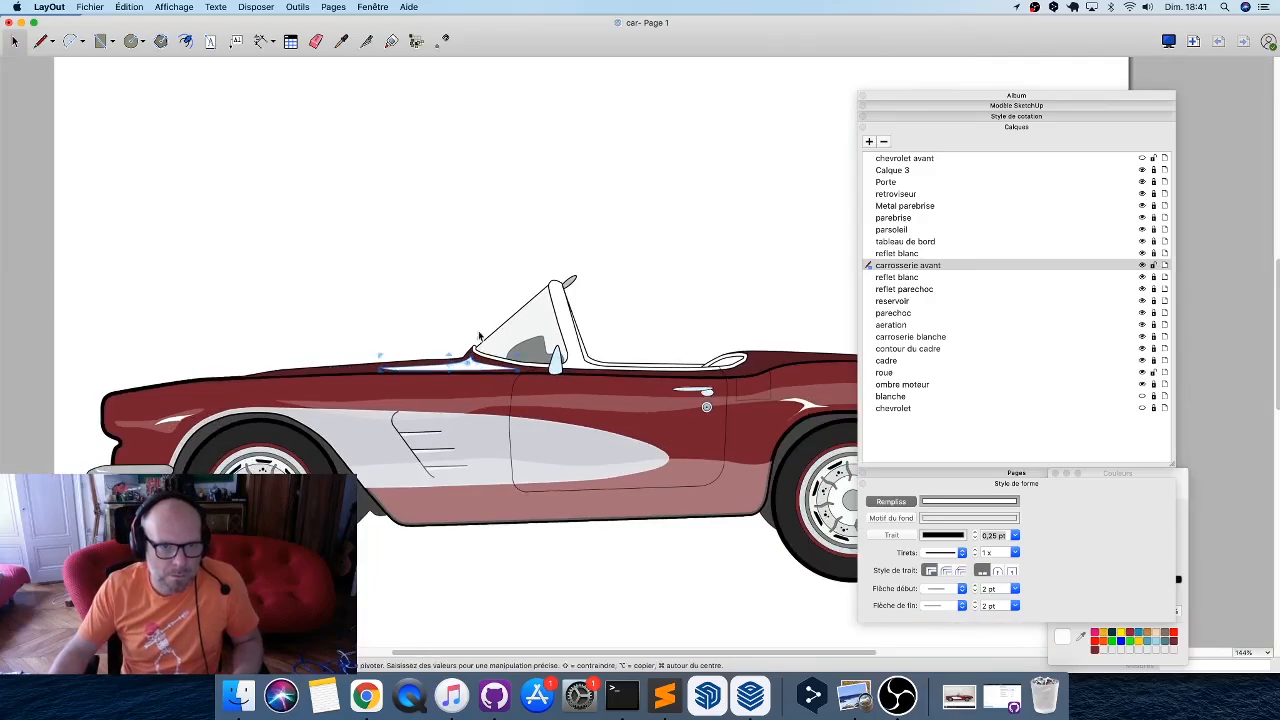
left_click(178, 422)
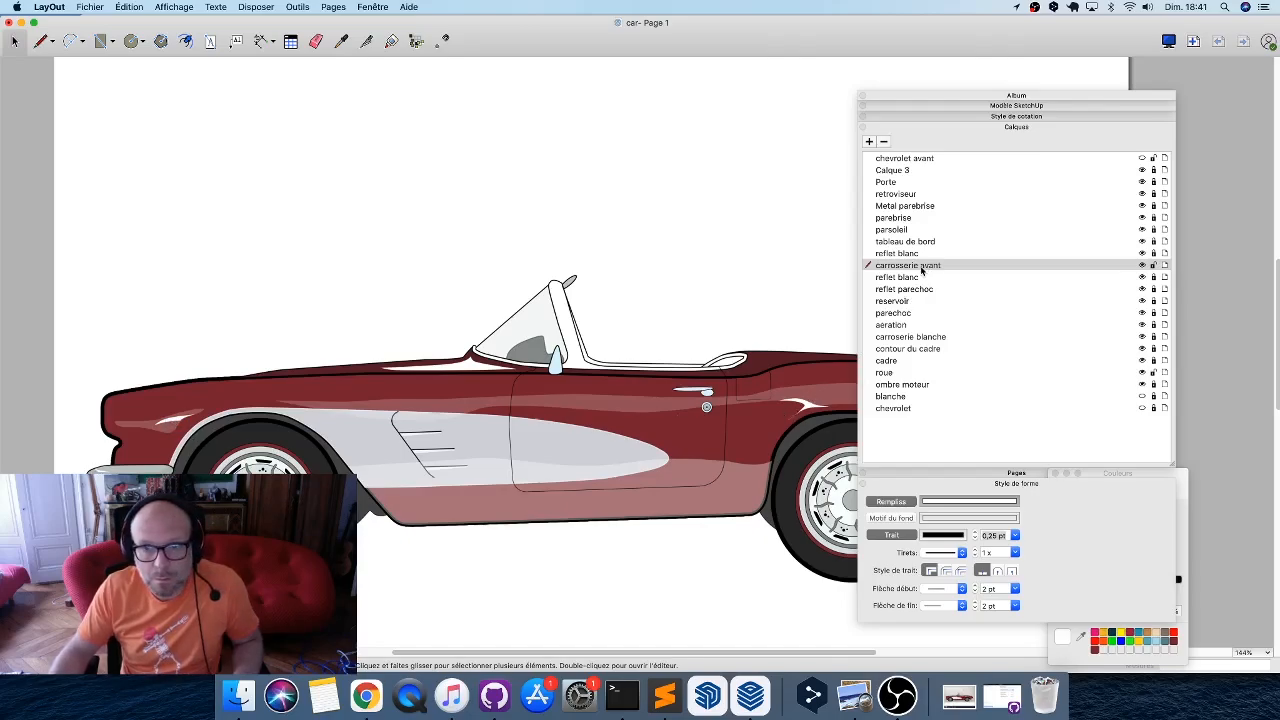
Move the windshield-base highlight to the "reflet blanc" layer above "carrosserie avant" and make that unlocked layer active.
left_click(470, 363)
right_click(470, 363)
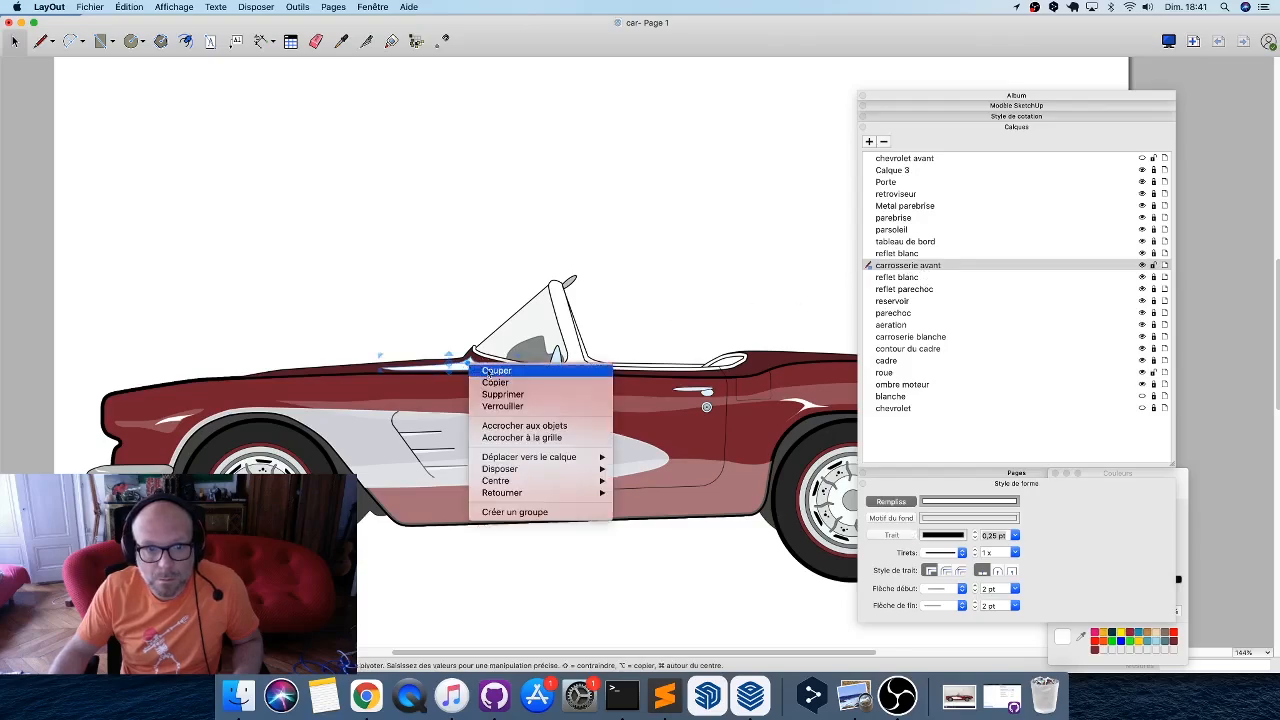
mouse_move(586, 457)
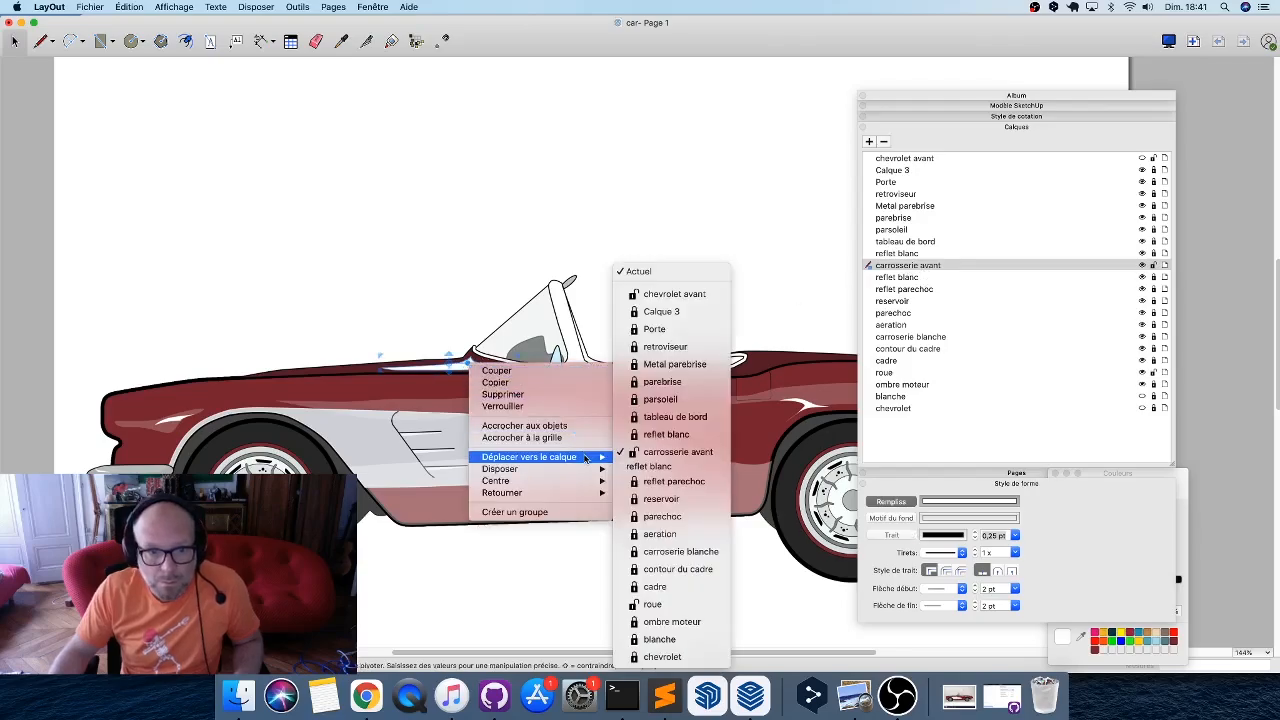
left_click(666, 434)
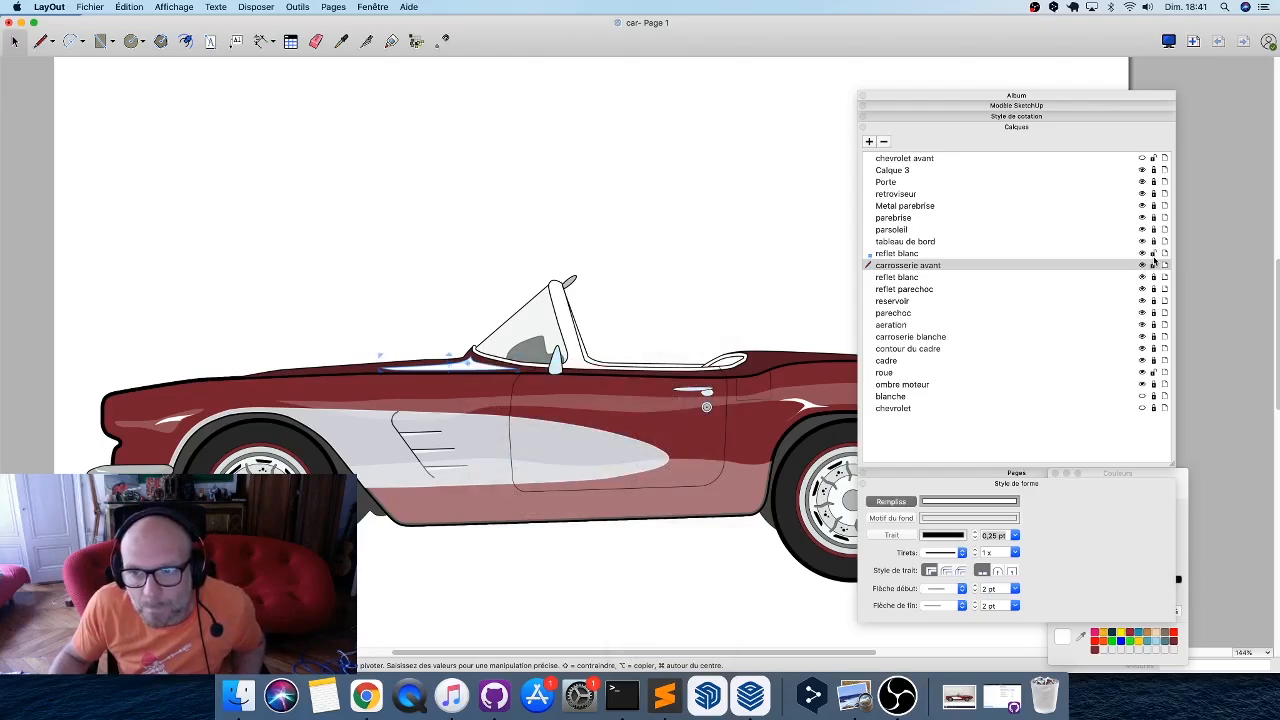
left_click(1150, 254)
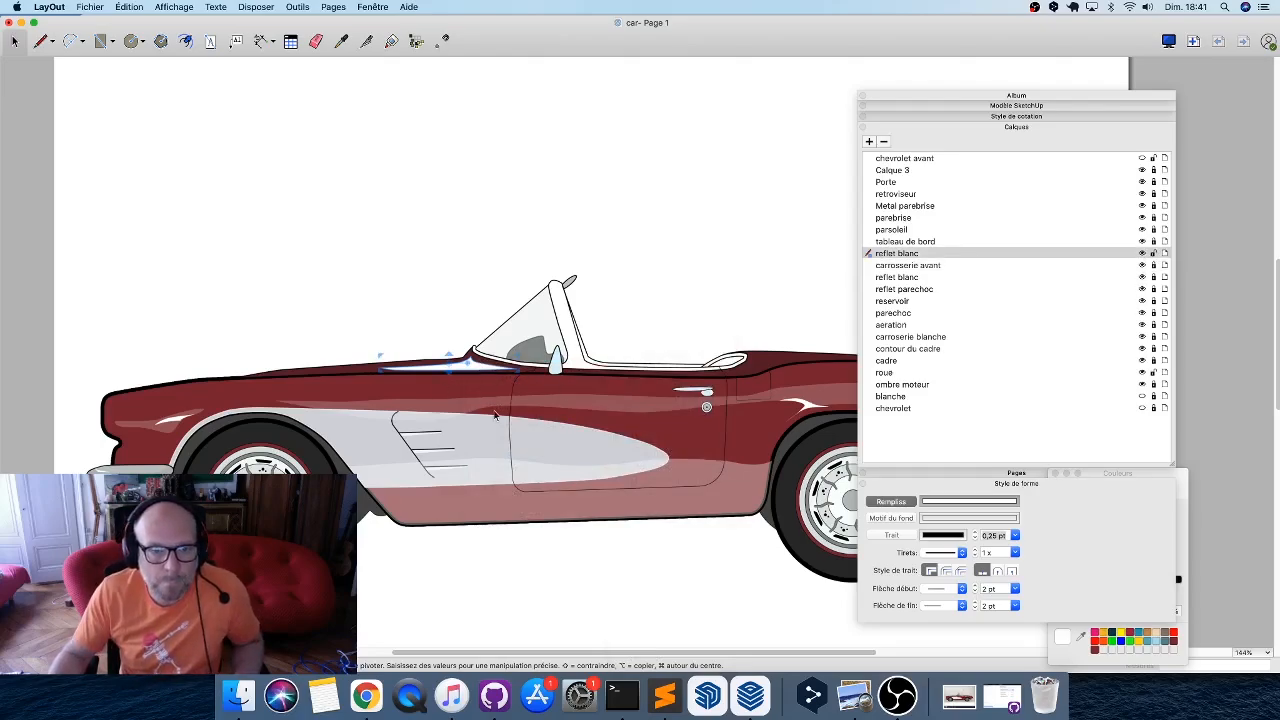
Inspect the fill style of the translucent reflection on the front fender.
left_click(182, 424)
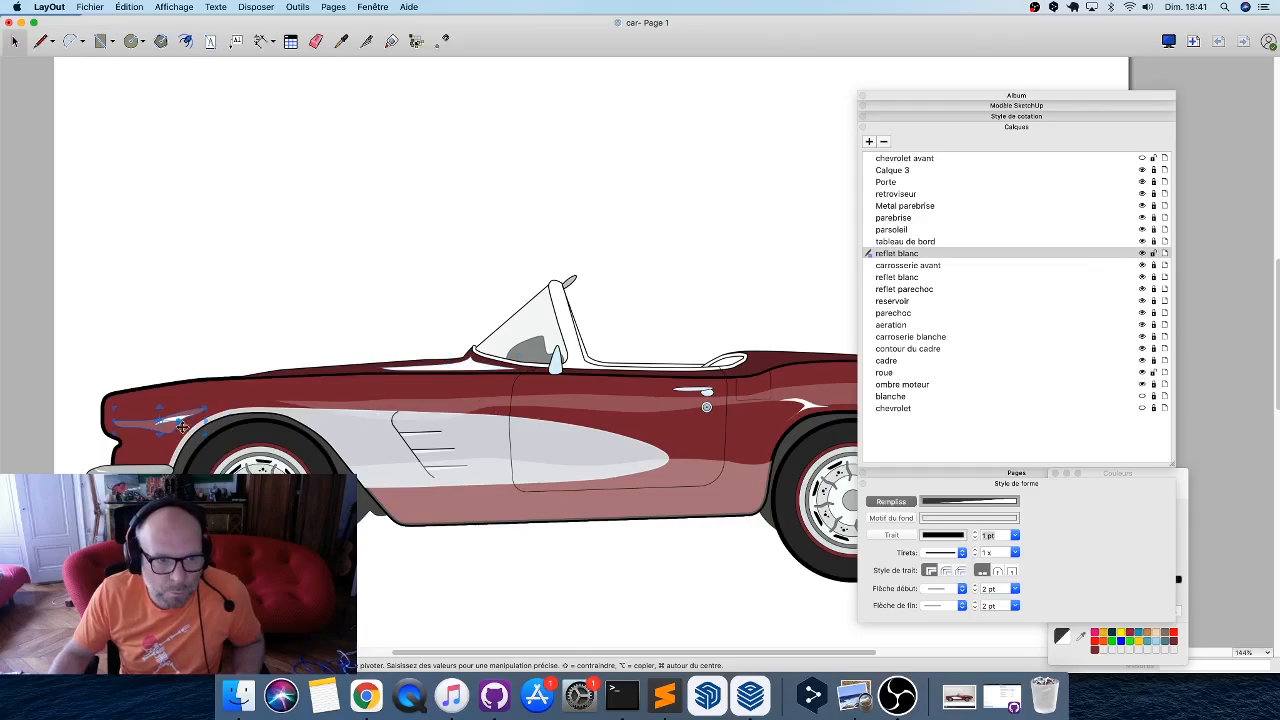
left_click(202, 330)
left_click(172, 424)
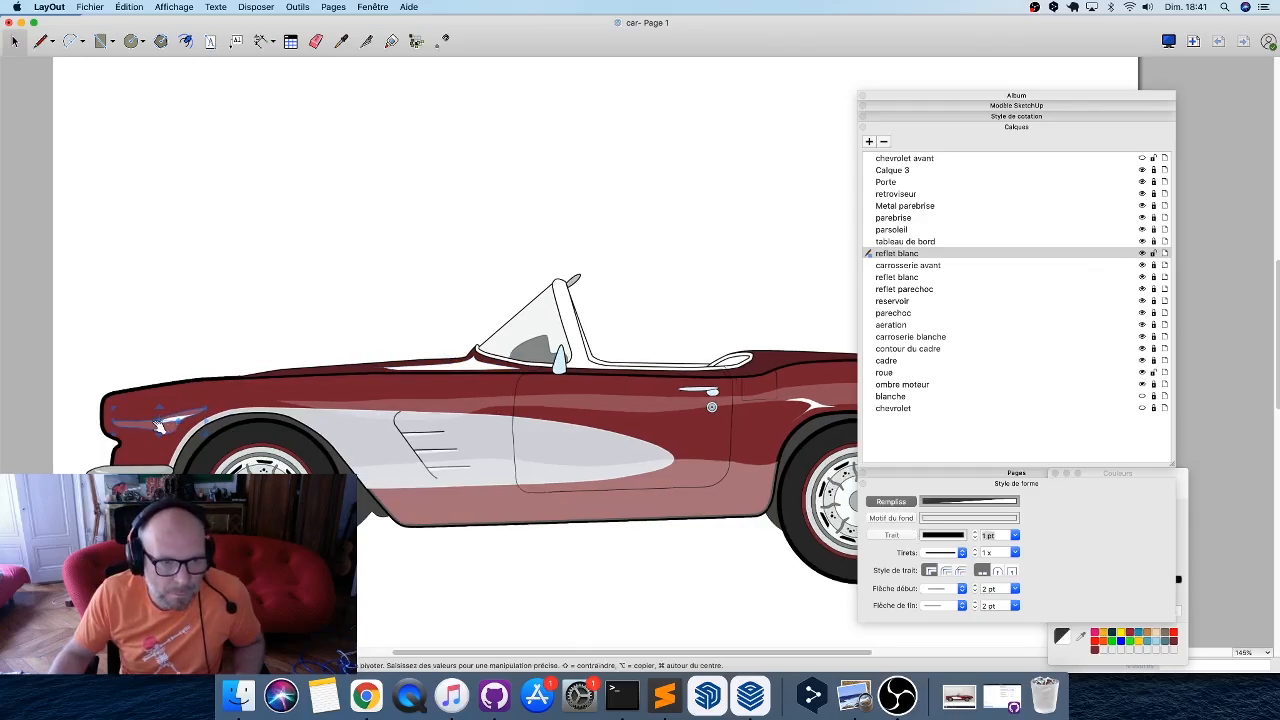
scroll(175, 422, "up", 5)
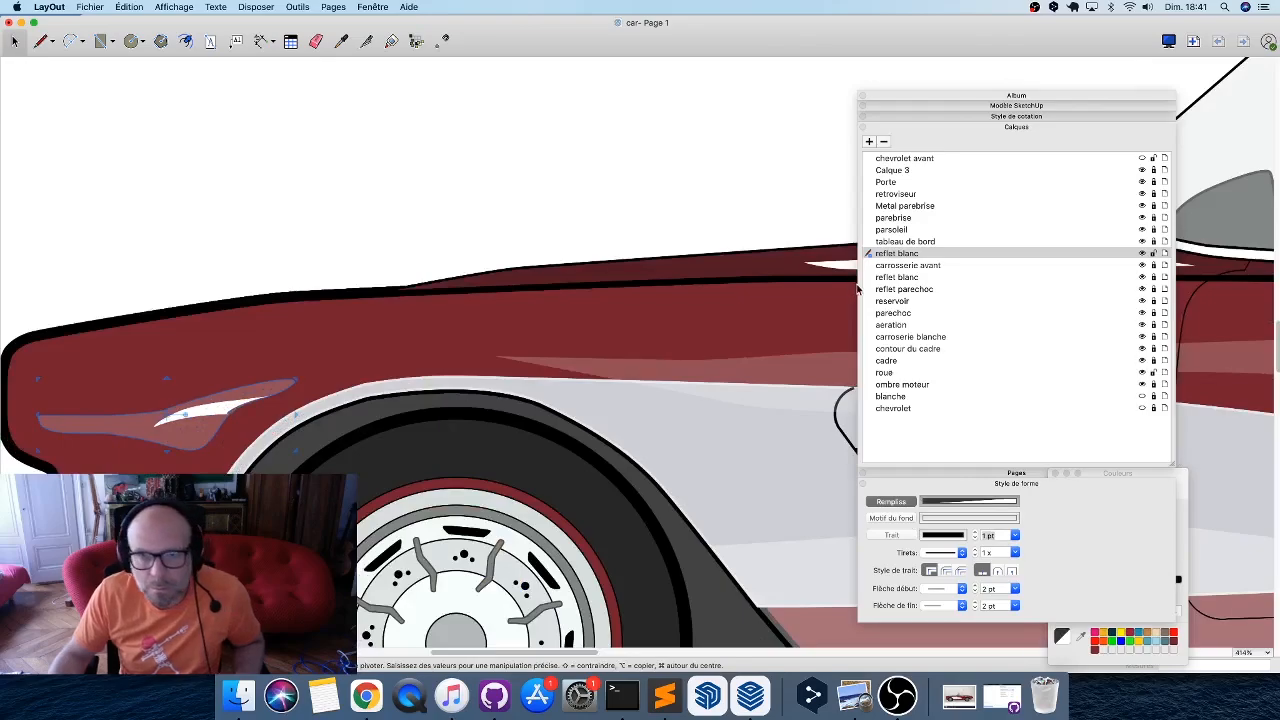
left_click(451, 131)
scroll(258, 242, "down", 5)
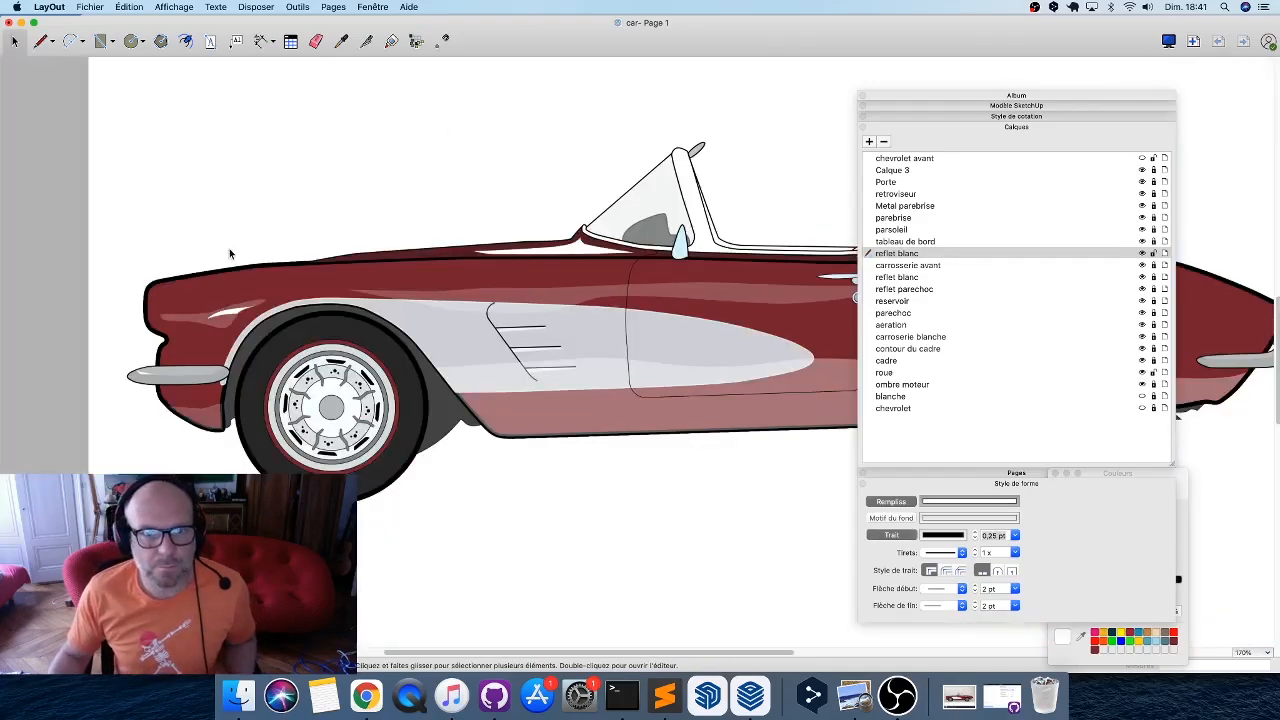
Lower the fill opacity of the white highlight at the windshield base to 25%.
scroll(229, 254, "down", 2)
left_click(535, 253)
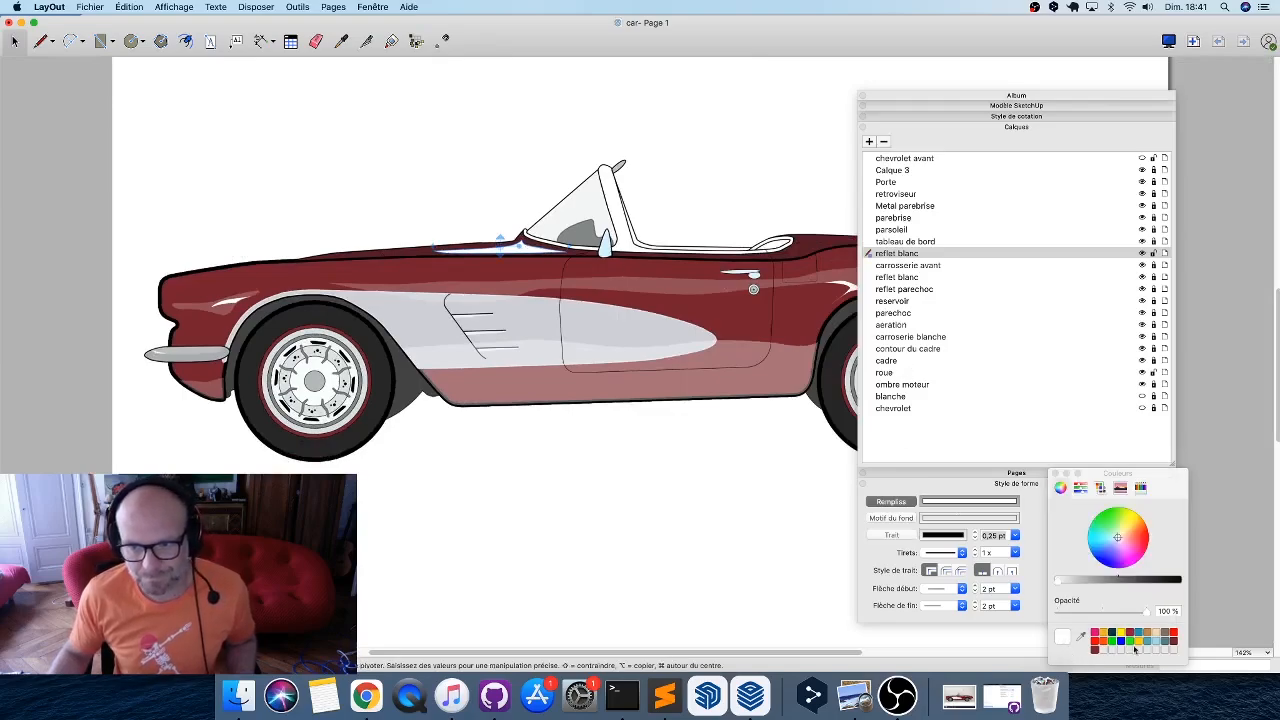
left_click_drag(1150, 612, 1120, 613)
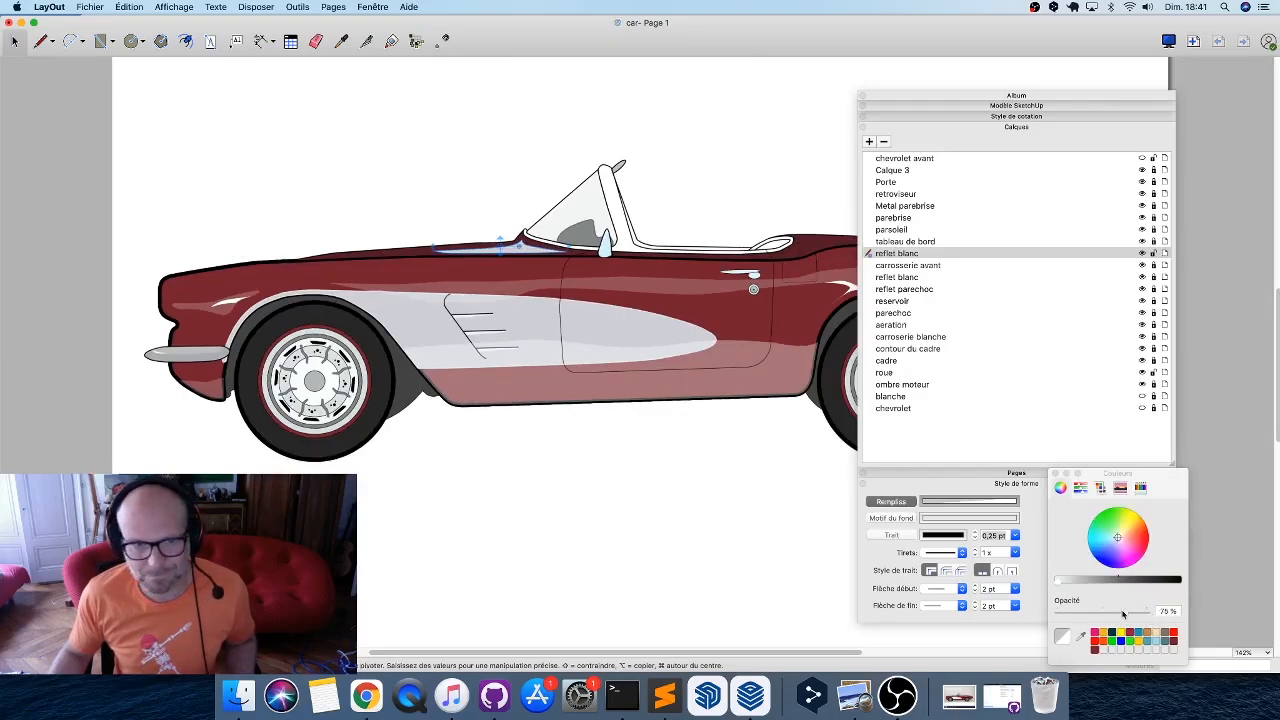
left_click(455, 230)
scroll(197, 368, "down", 3)
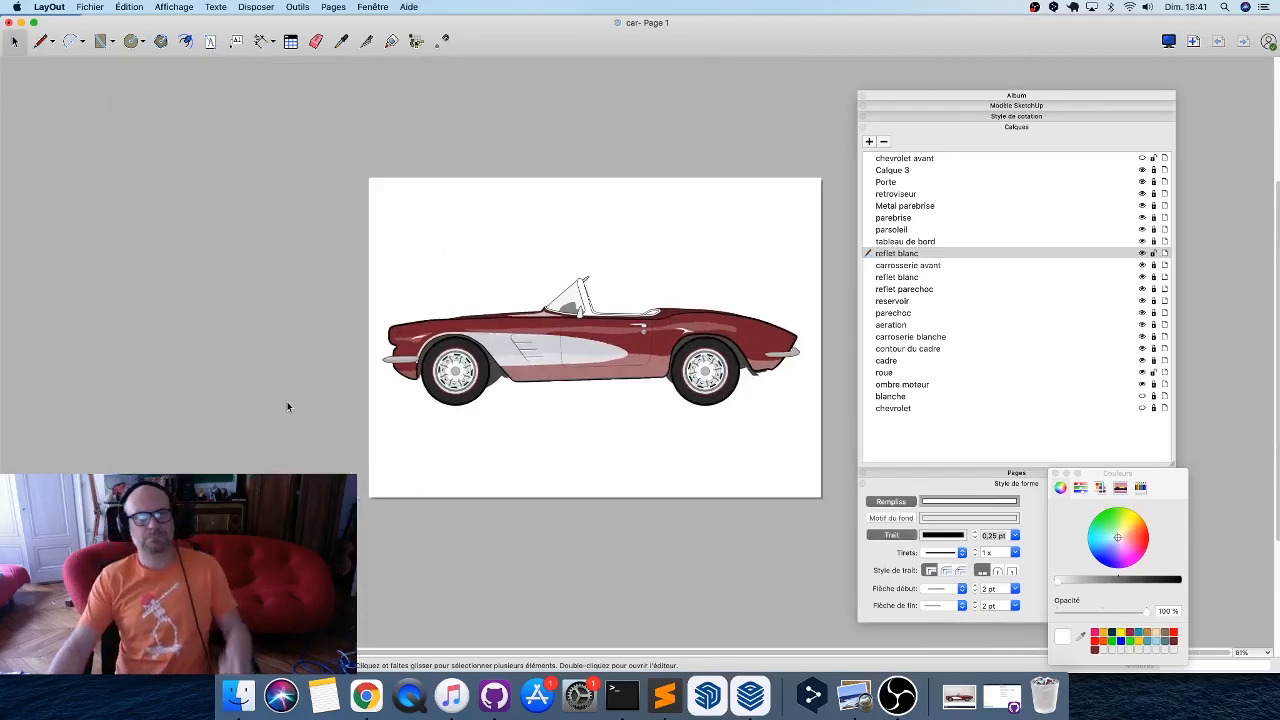
scroll(538, 333, "up", 3)
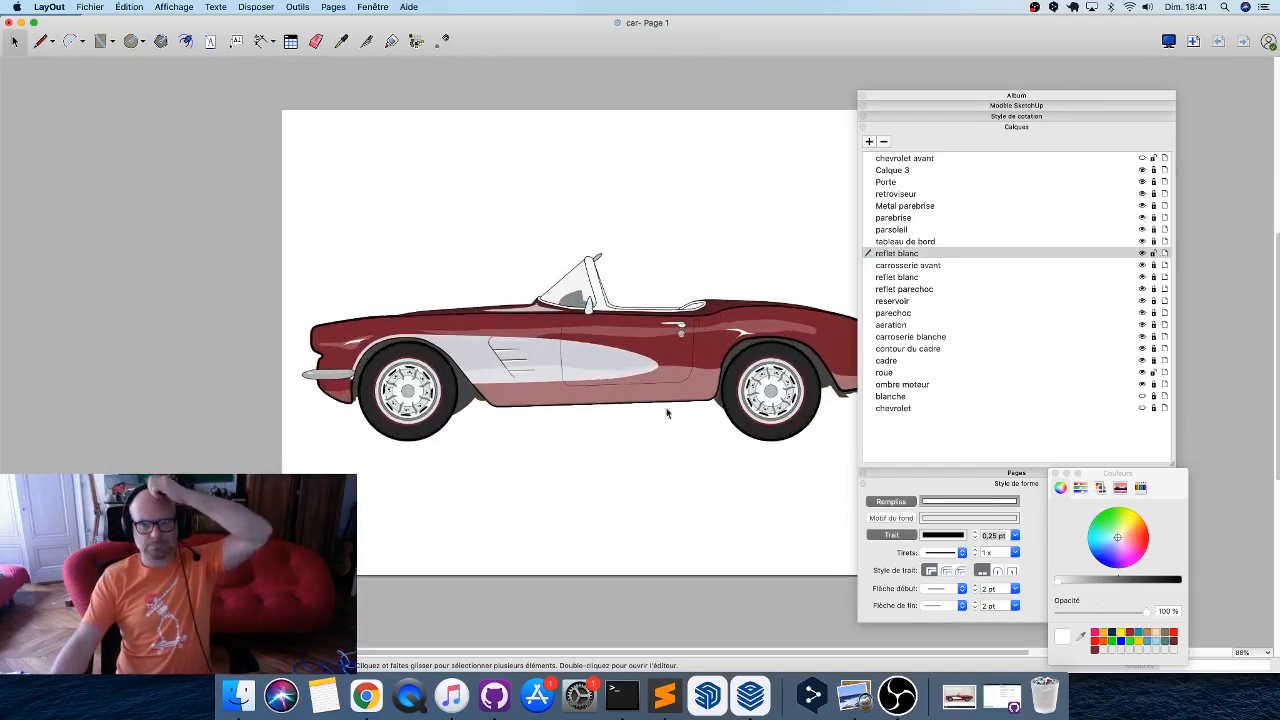
left_click(541, 312)
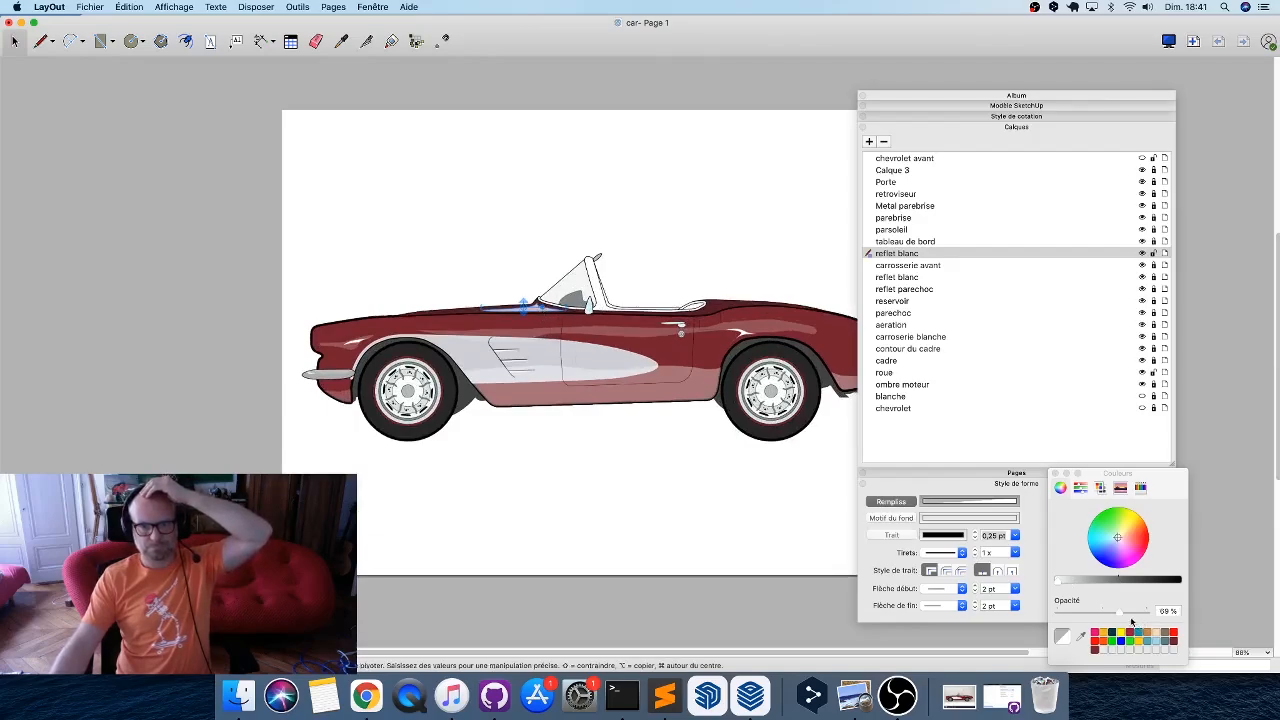
left_click(435, 500)
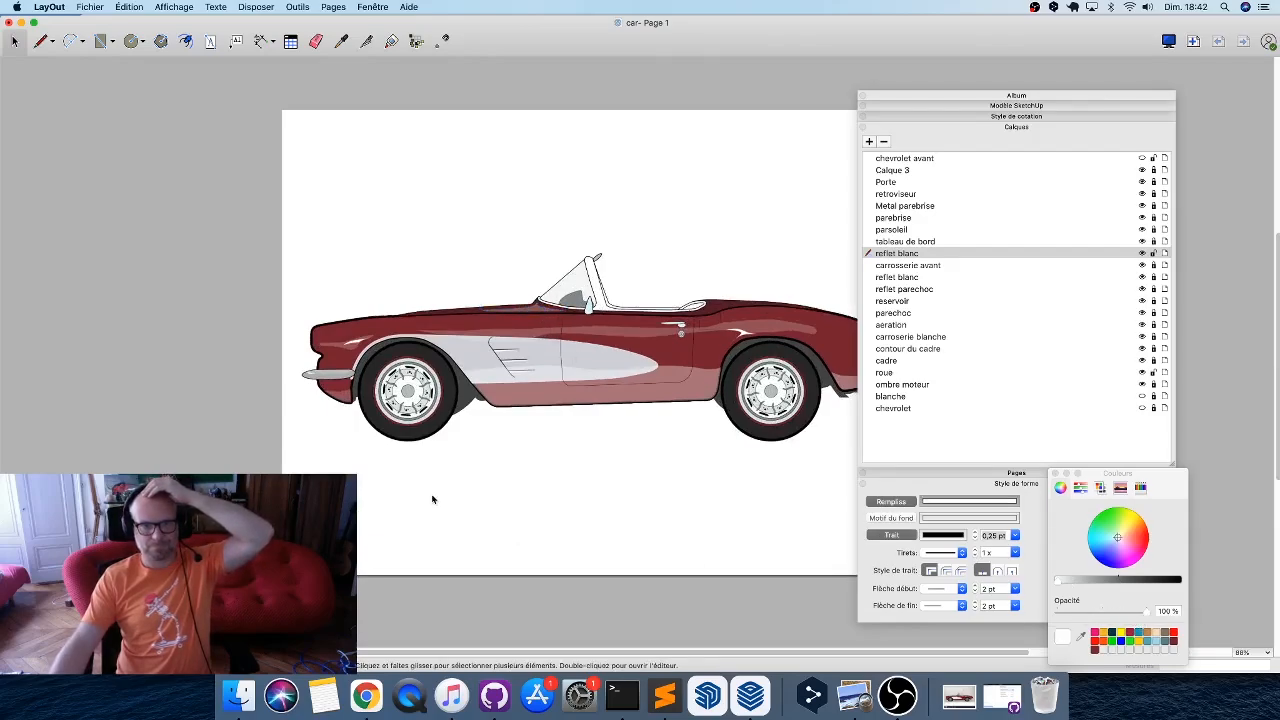
scroll(435, 500, "down", 1)
scroll(617, 338, "up", 5)
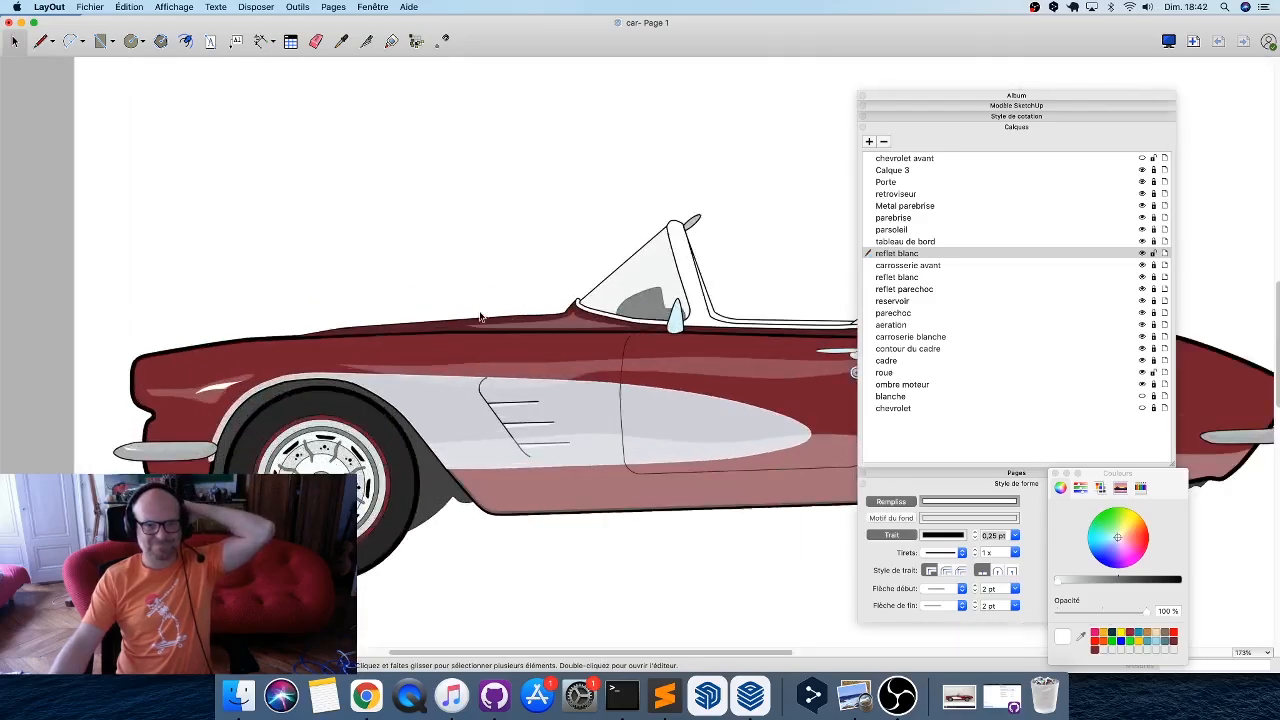
left_click(617, 338)
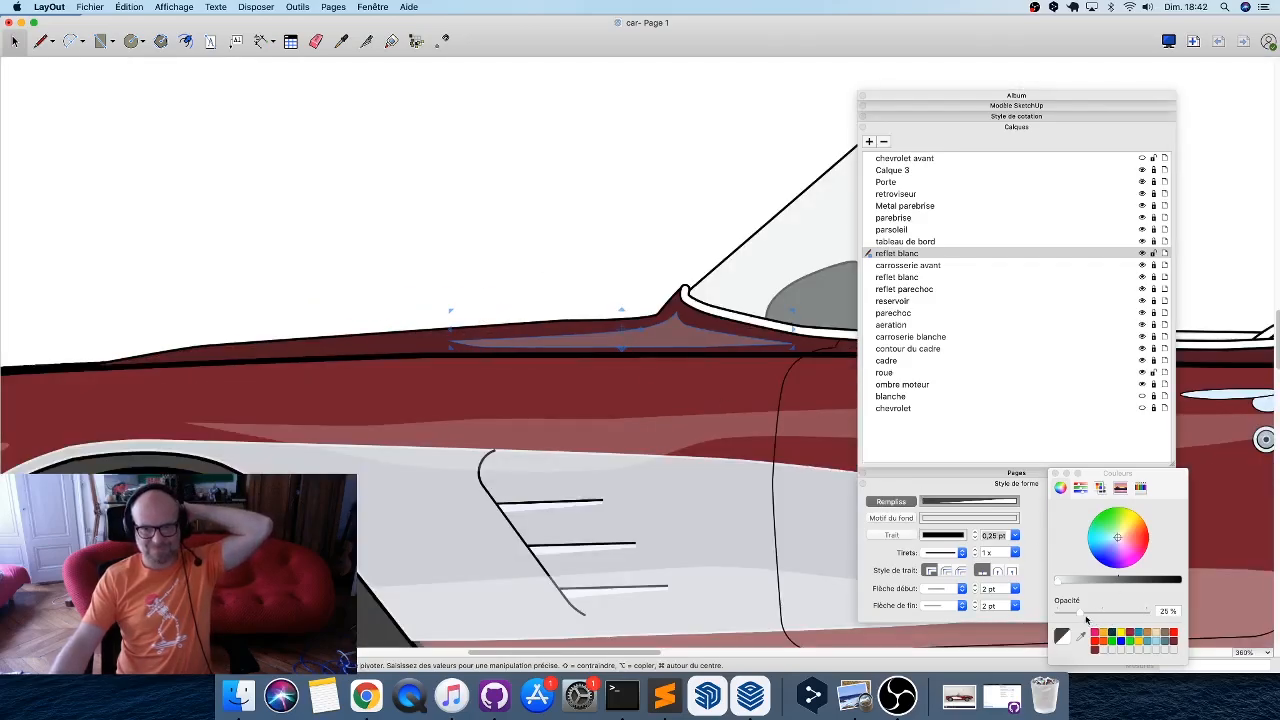
Lower the fill opacity of the translucent reflection along the lower body sill to 16% and sample its style.
left_click(314, 309)
scroll(254, 335, "down", 6)
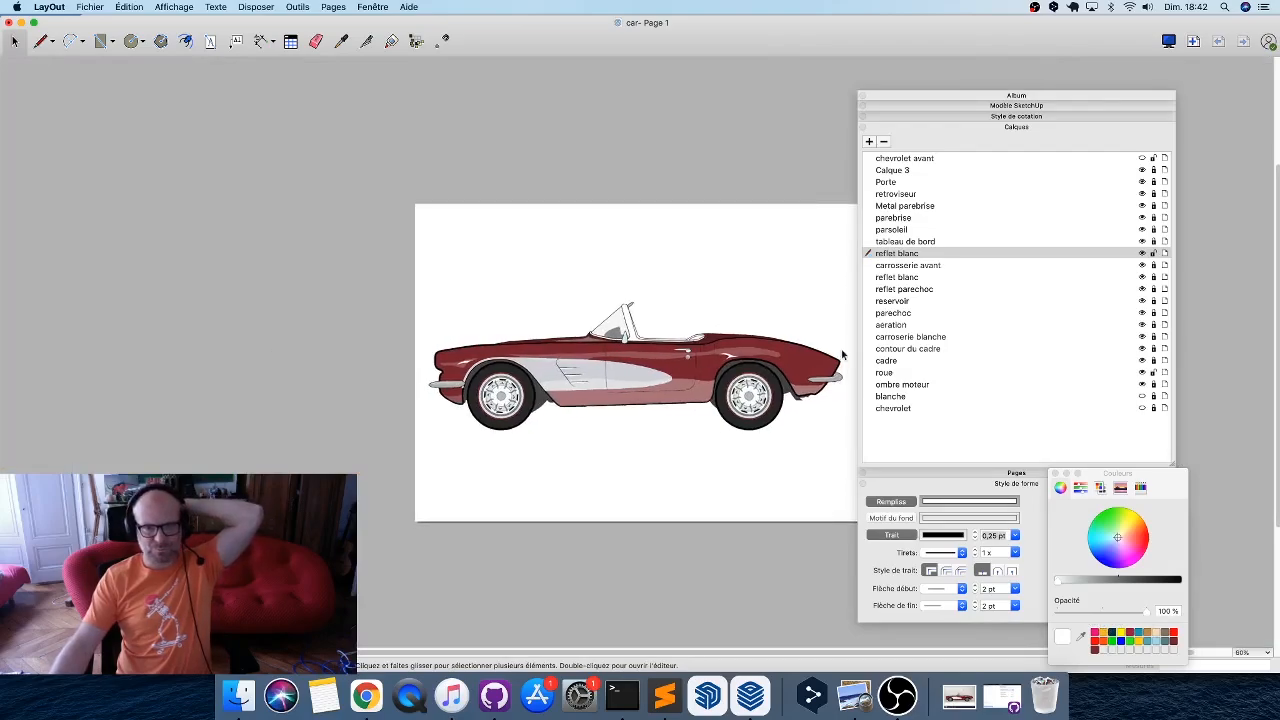
scroll(830, 360, "up", 3)
scroll(830, 360, "up", 1)
left_click(615, 410)
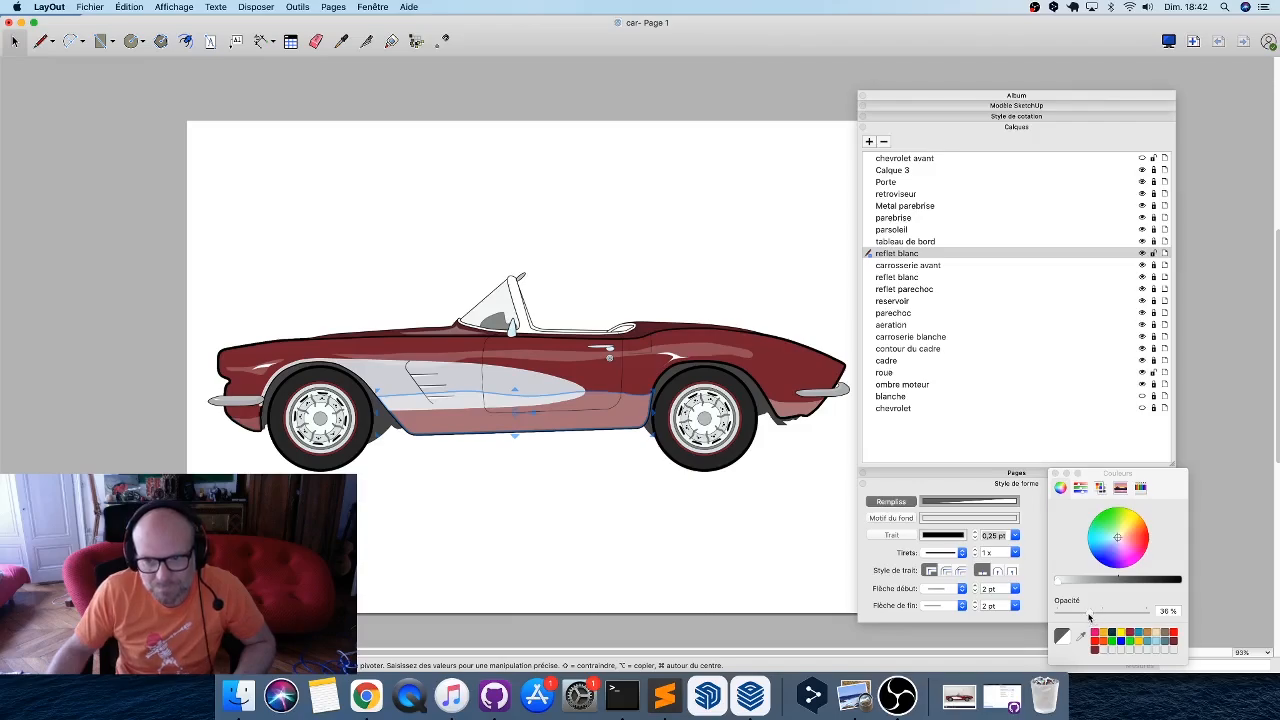
left_click_drag(1089, 617, 1074, 617)
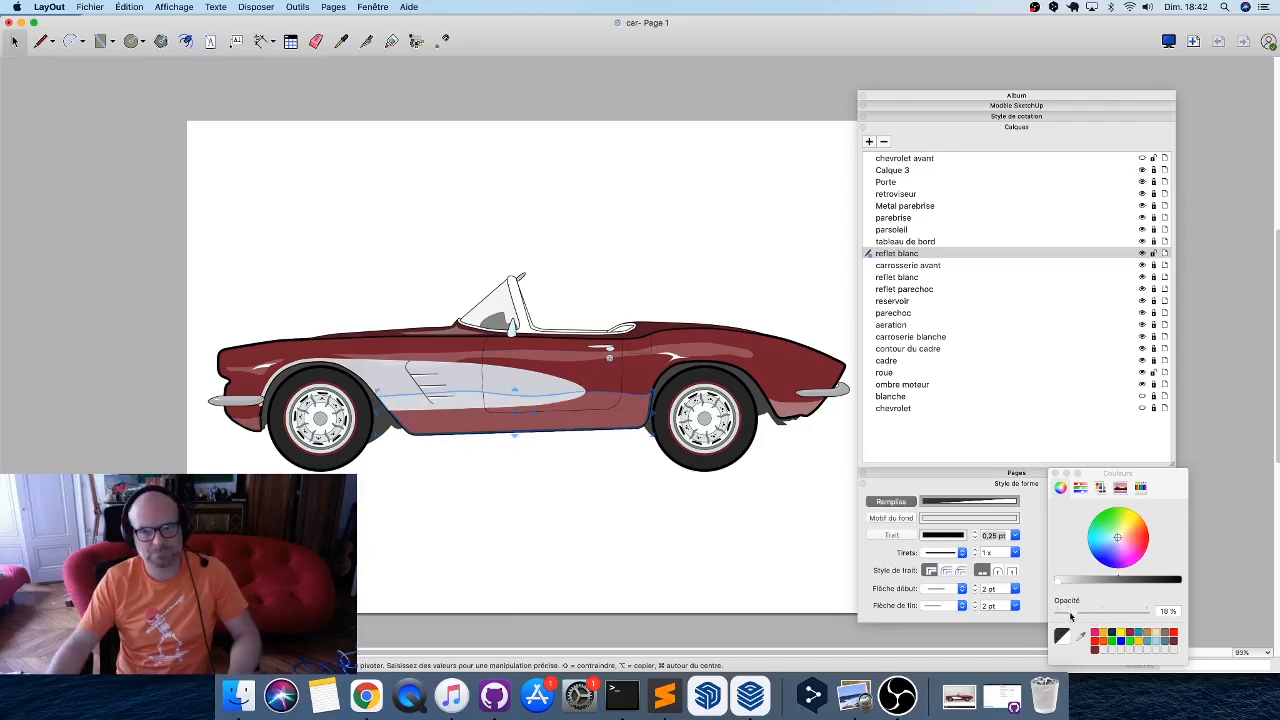
left_click_drag(1071, 617, 1065, 617)
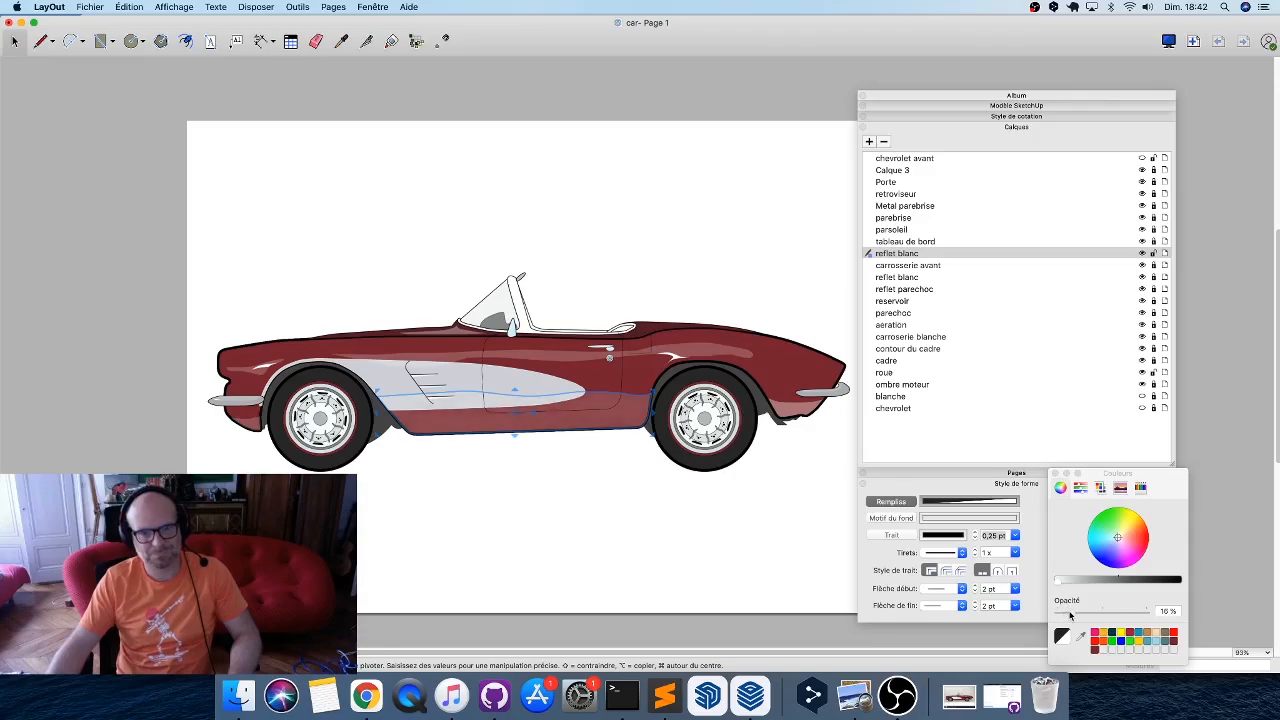
left_click(770, 462)
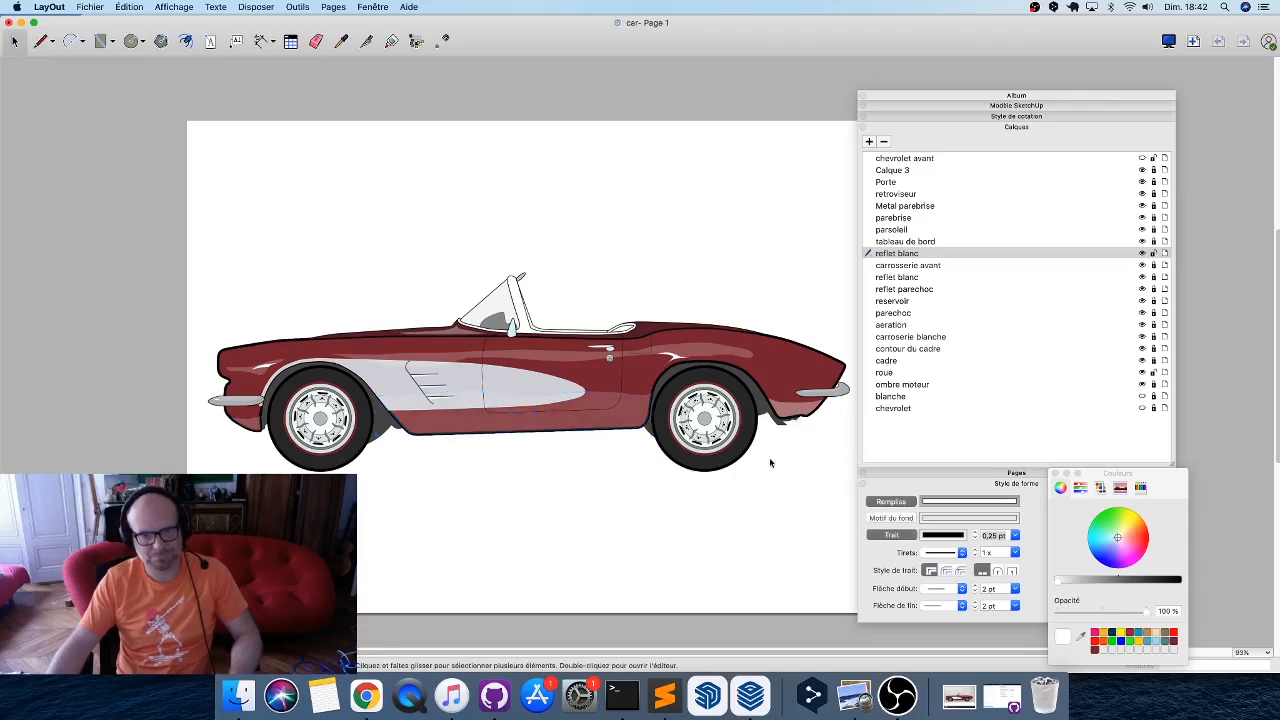
key("s")
left_click(627, 405)
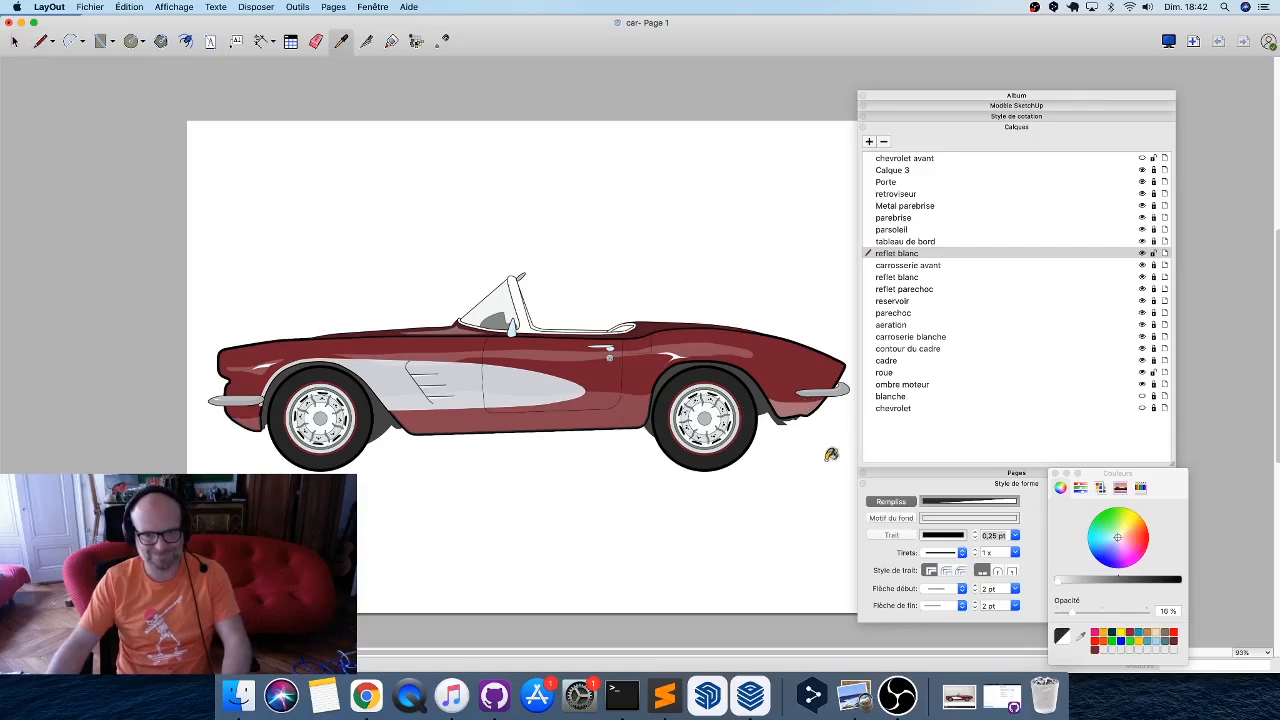
key("space")
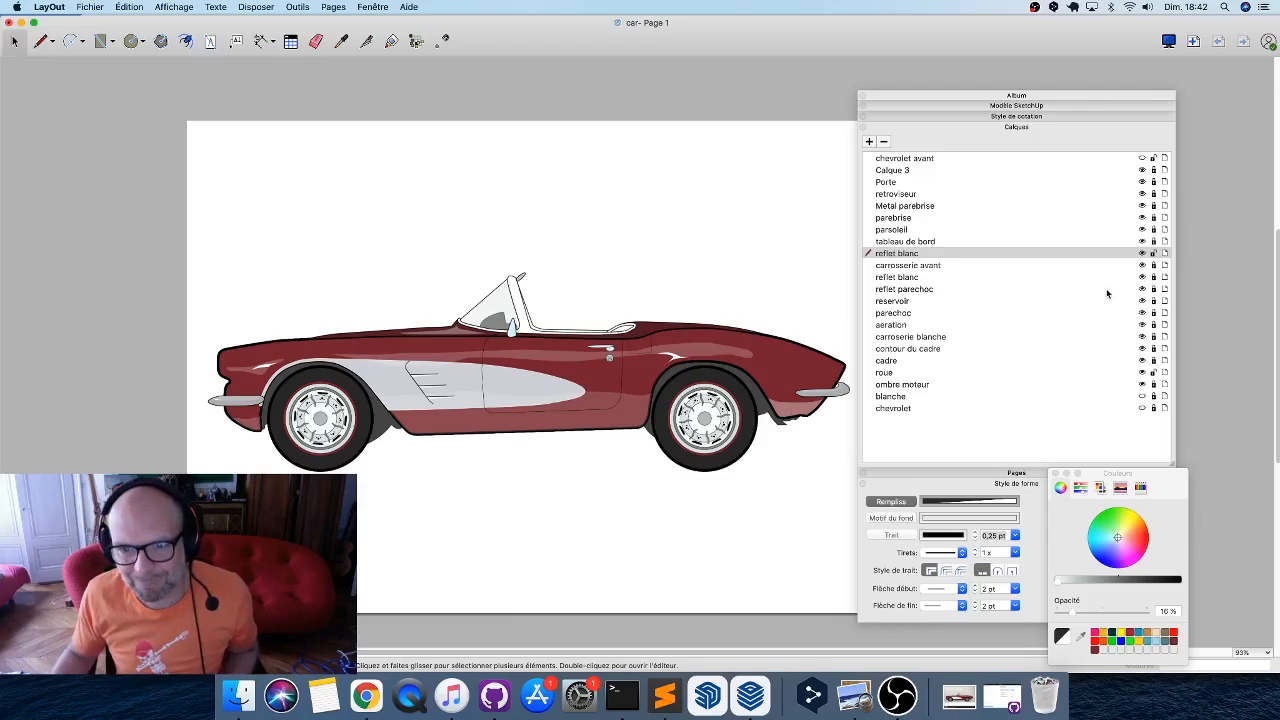
Unlock the layers from "carrosserie avant" down to "ombre moteur" and lower the opacity of the reflection below the rear bumper to 16%.
left_click(1154, 337)
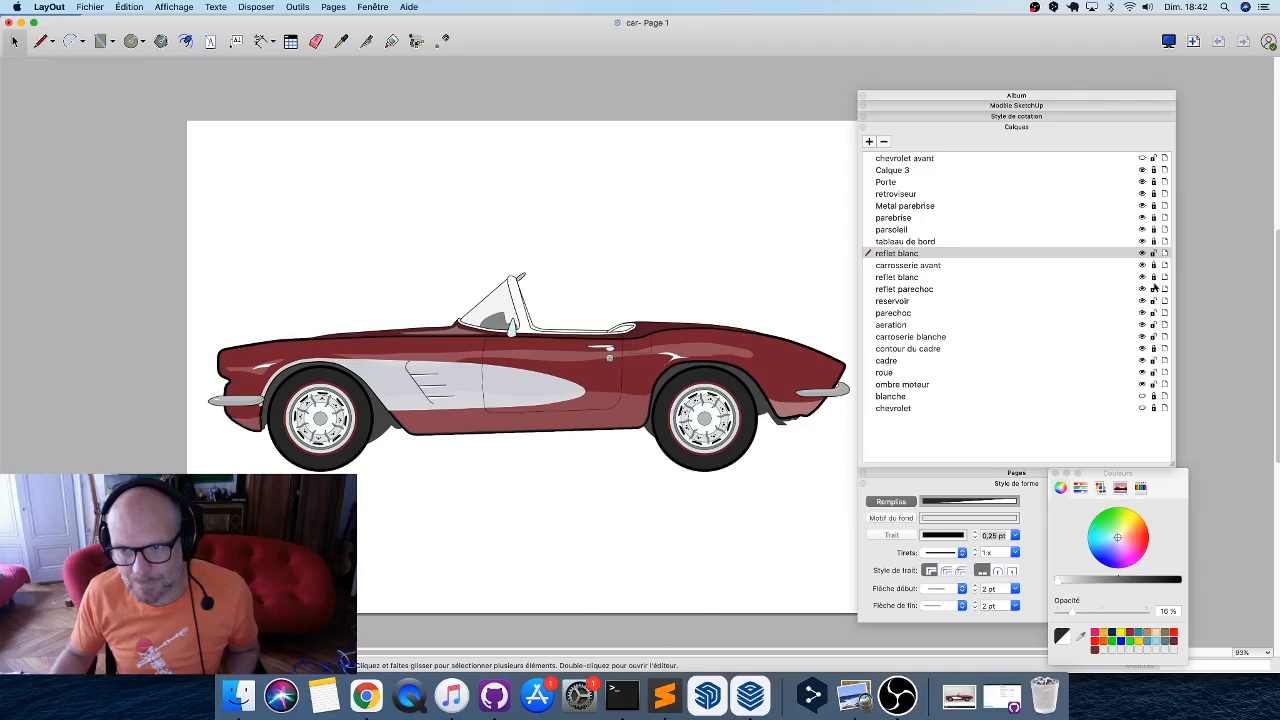
left_click(790, 405)
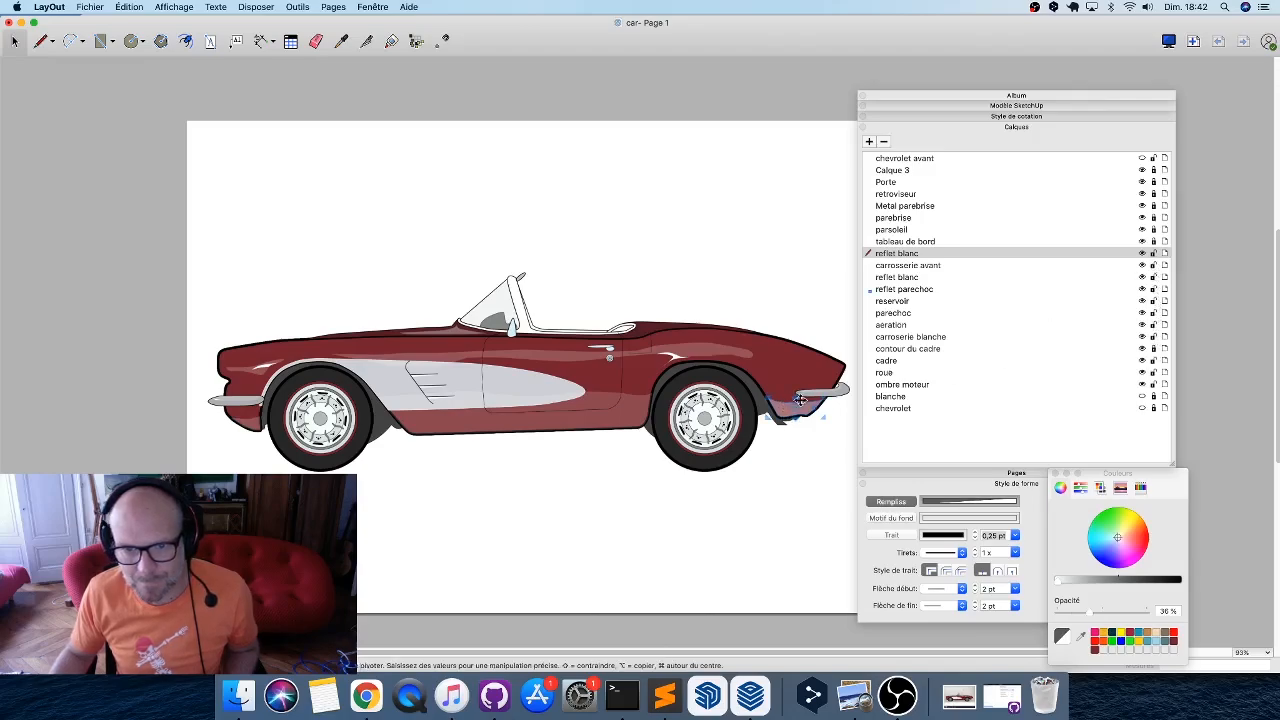
left_click_drag(1088, 614, 1070, 616)
key("s")
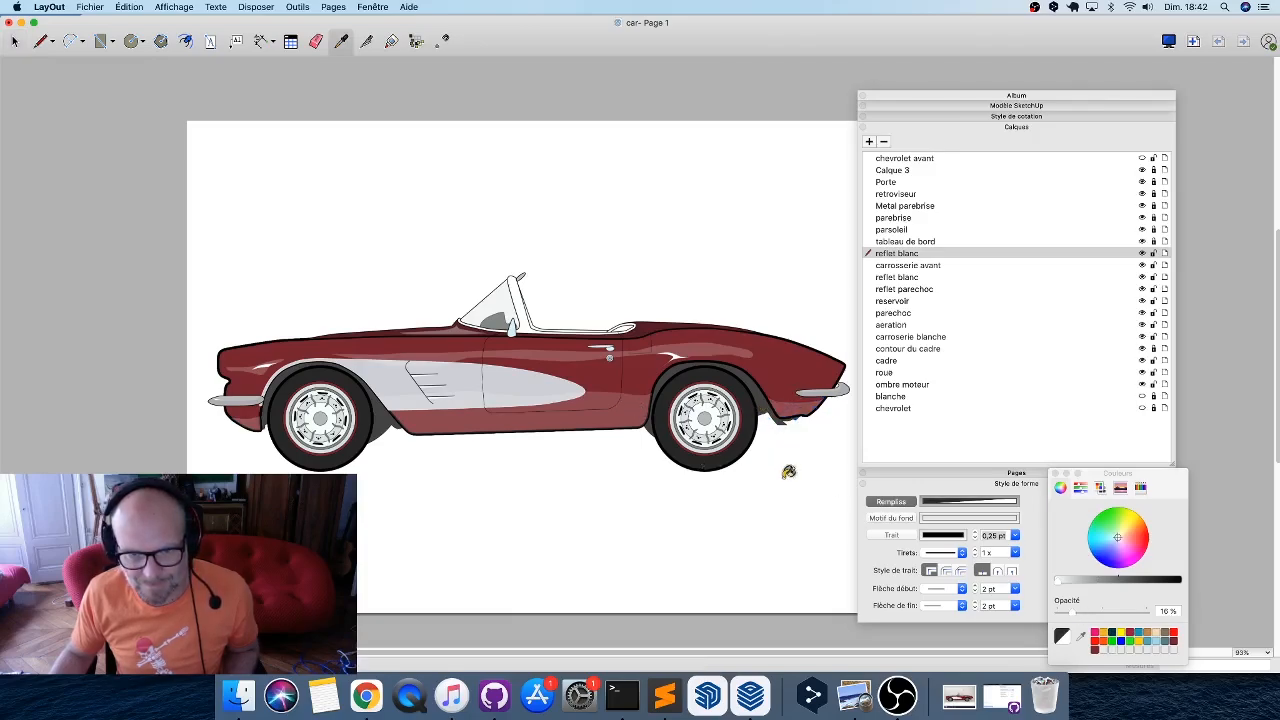
key("space")
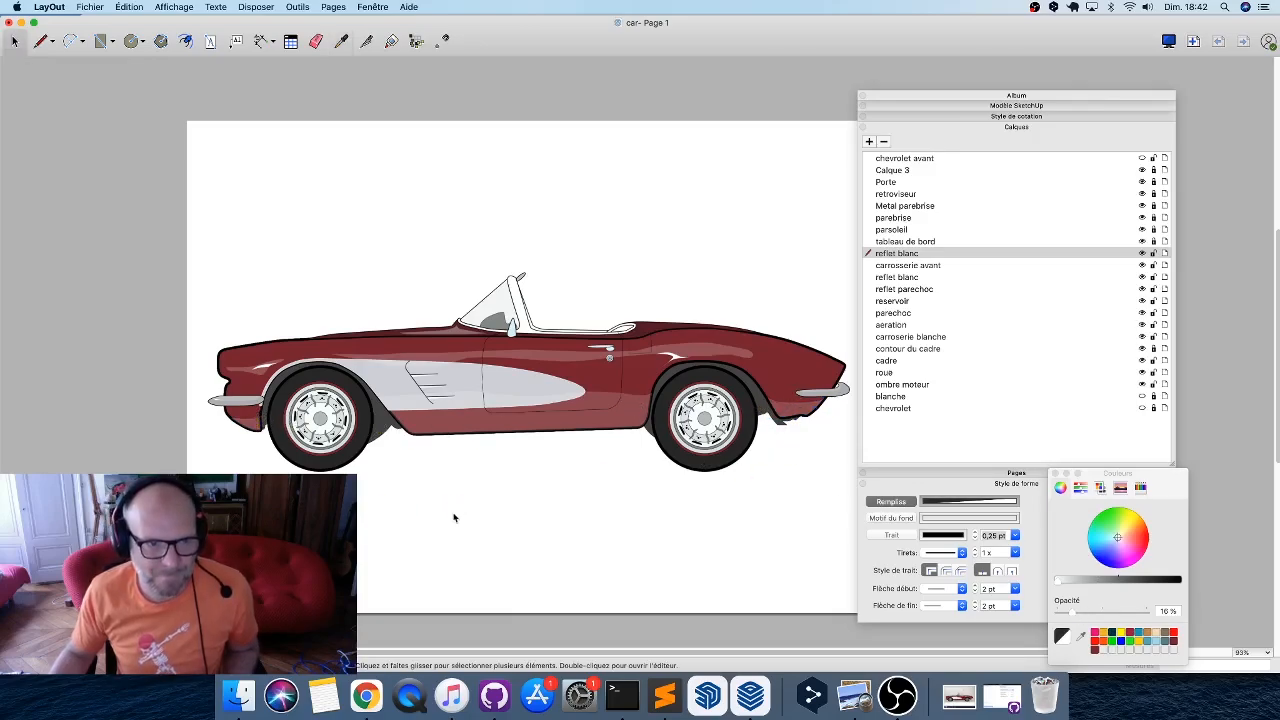
Draw a closed, straight-edged translucent reflection on the dark rear deck behind the cockpit and open the shape for point editing.
scroll(421, 508, "down", 3)
scroll(741, 448, "up", 2)
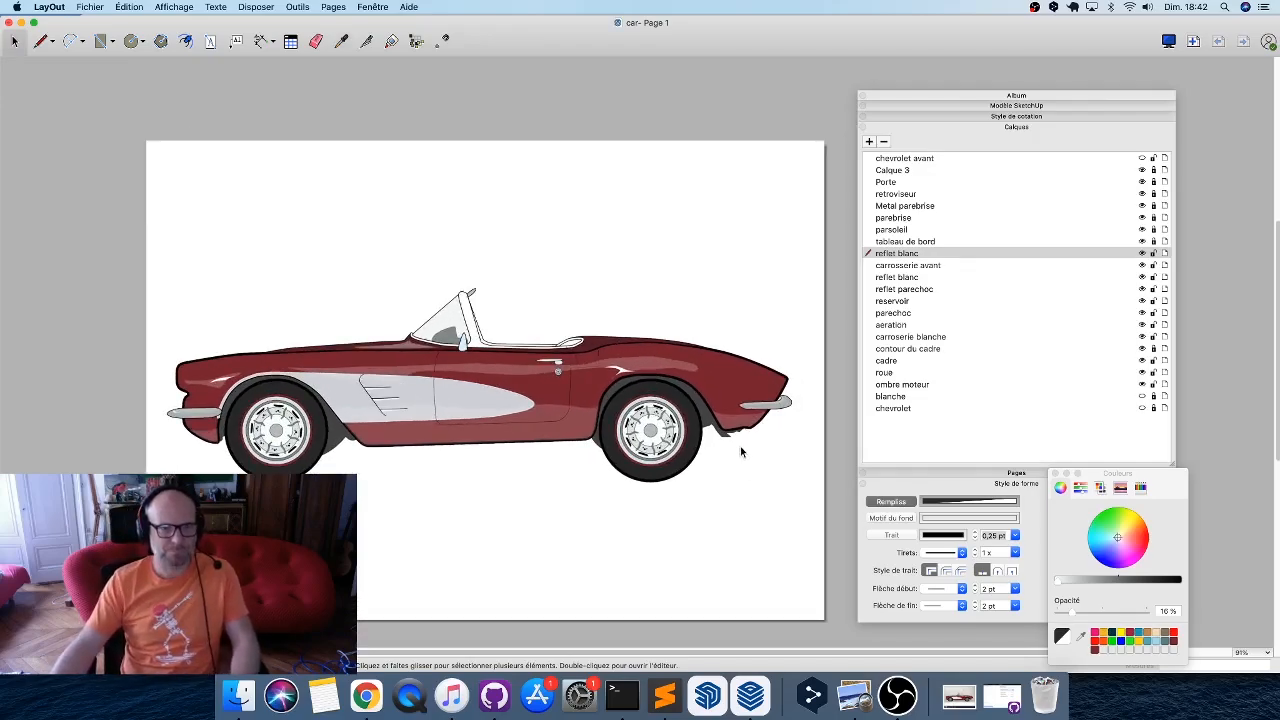
scroll(748, 583, "down", 1)
scroll(519, 326, "up", 5)
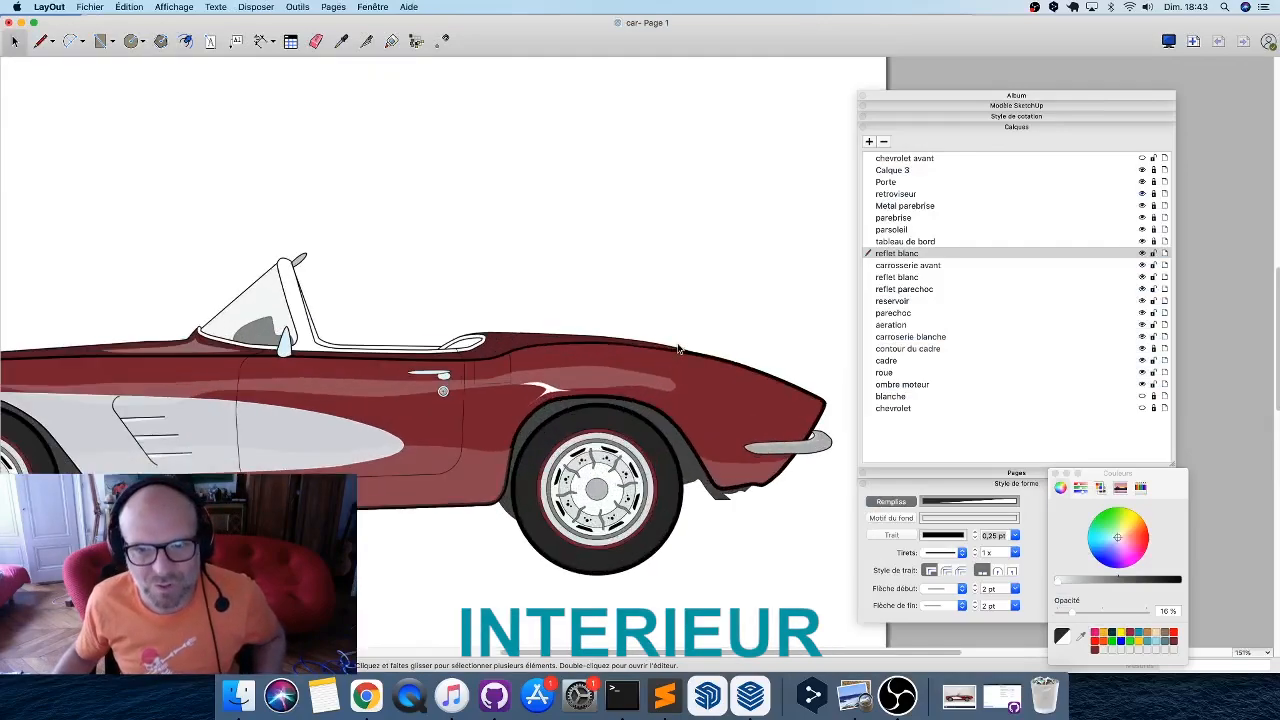
scroll(511, 327, "up", 3)
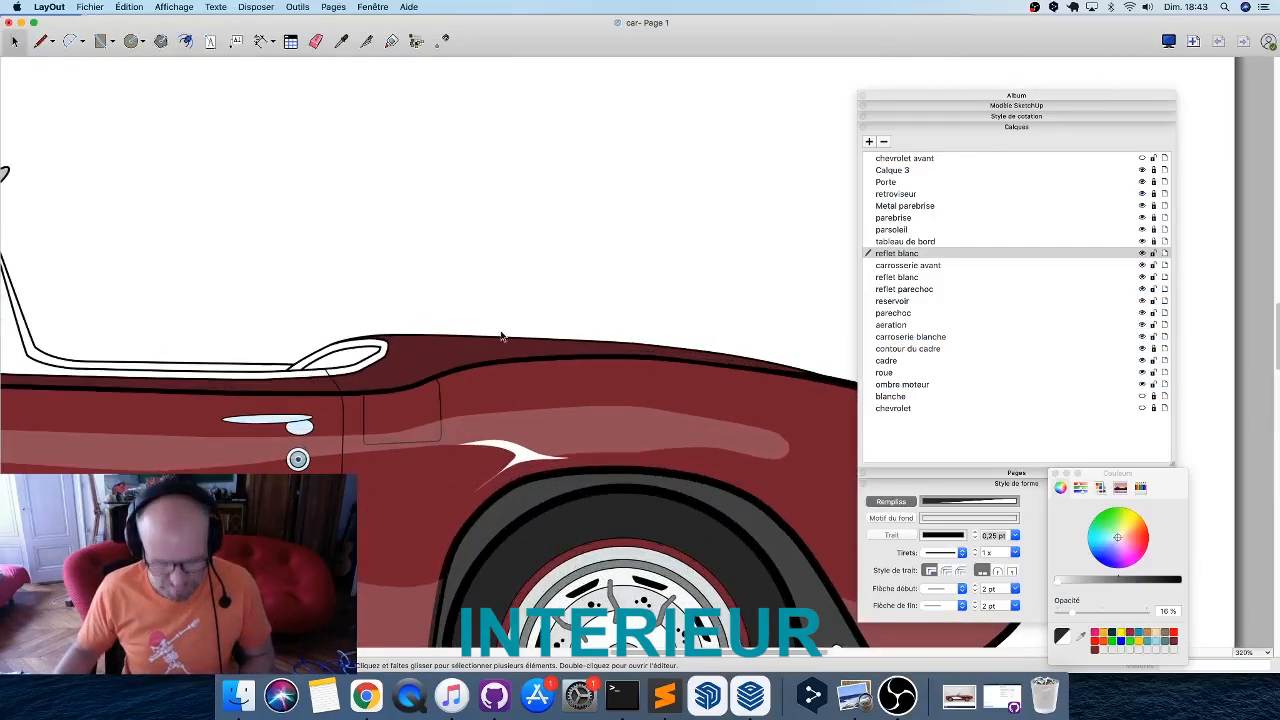
key("l")
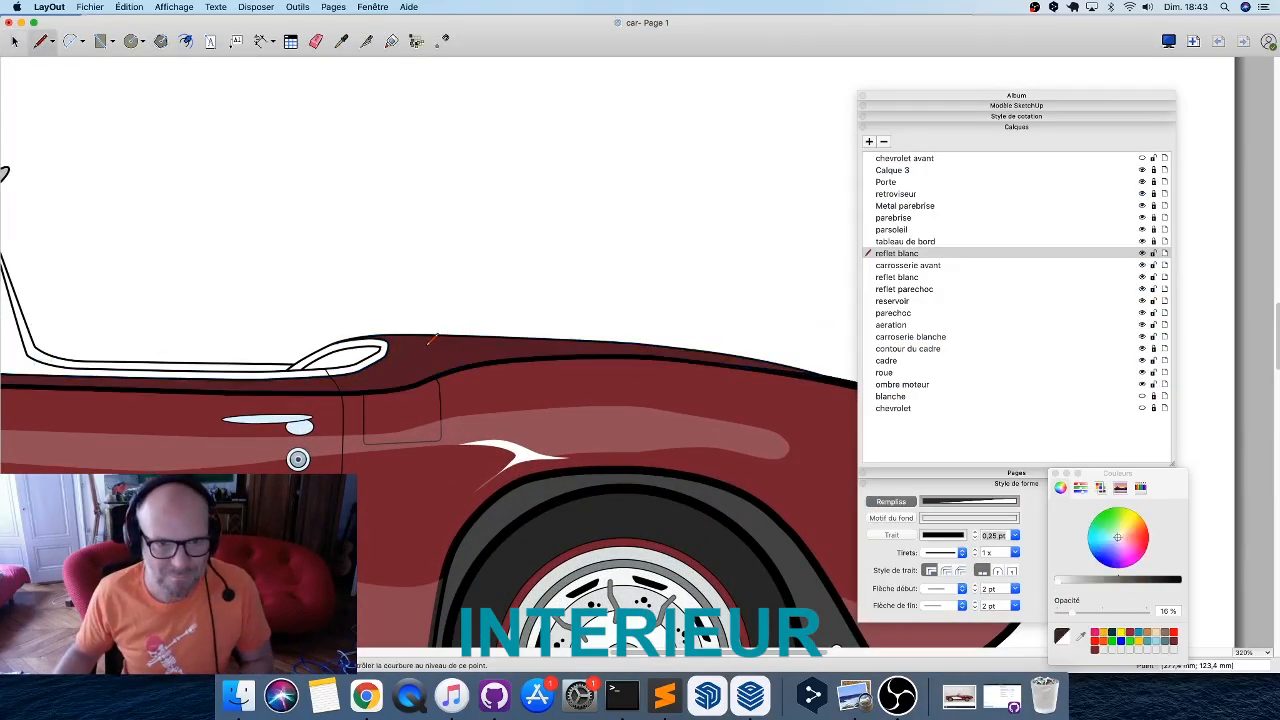
left_click(425, 347)
scroll(404, 351, "up", 3)
left_click(402, 380)
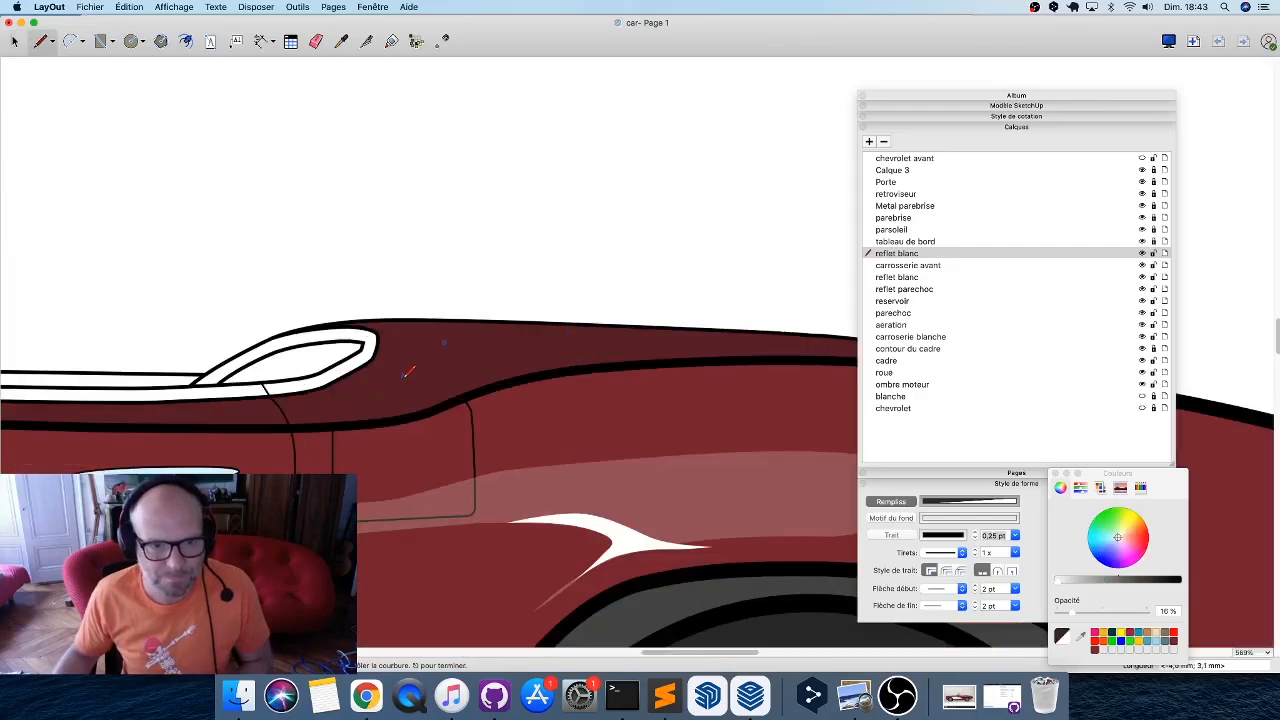
left_click(709, 346)
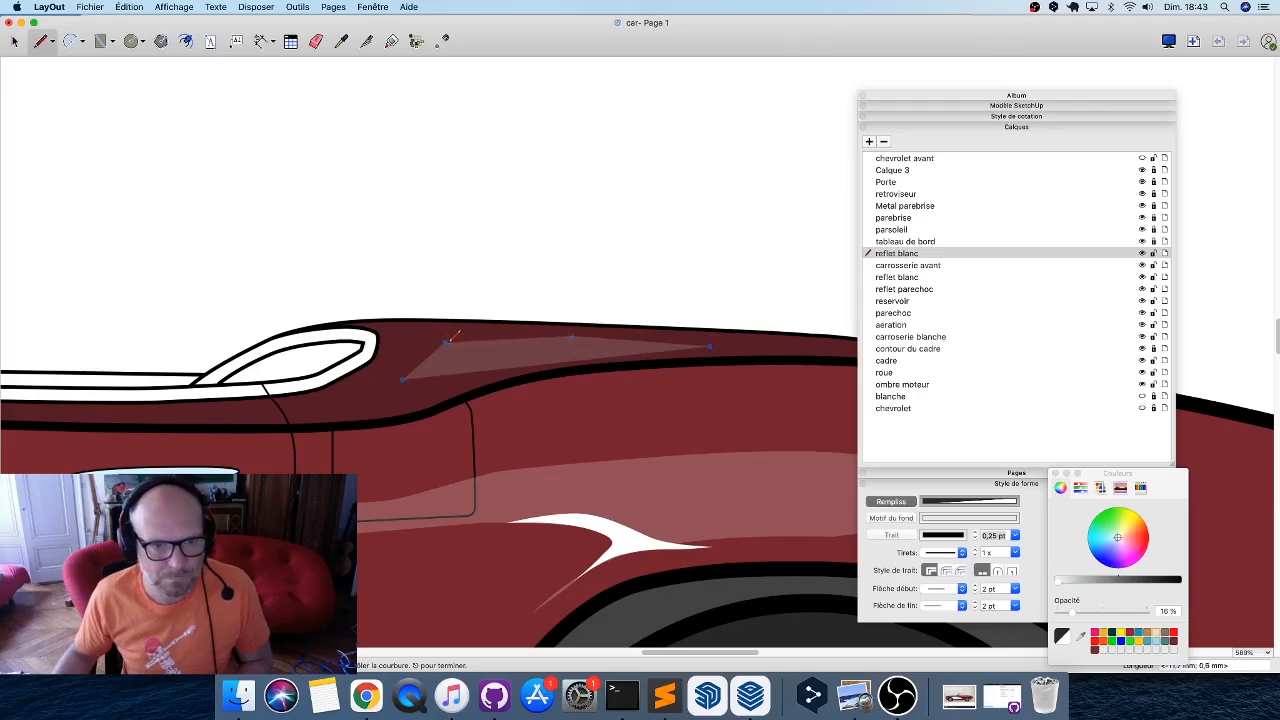
left_click(445, 343)
key("space")
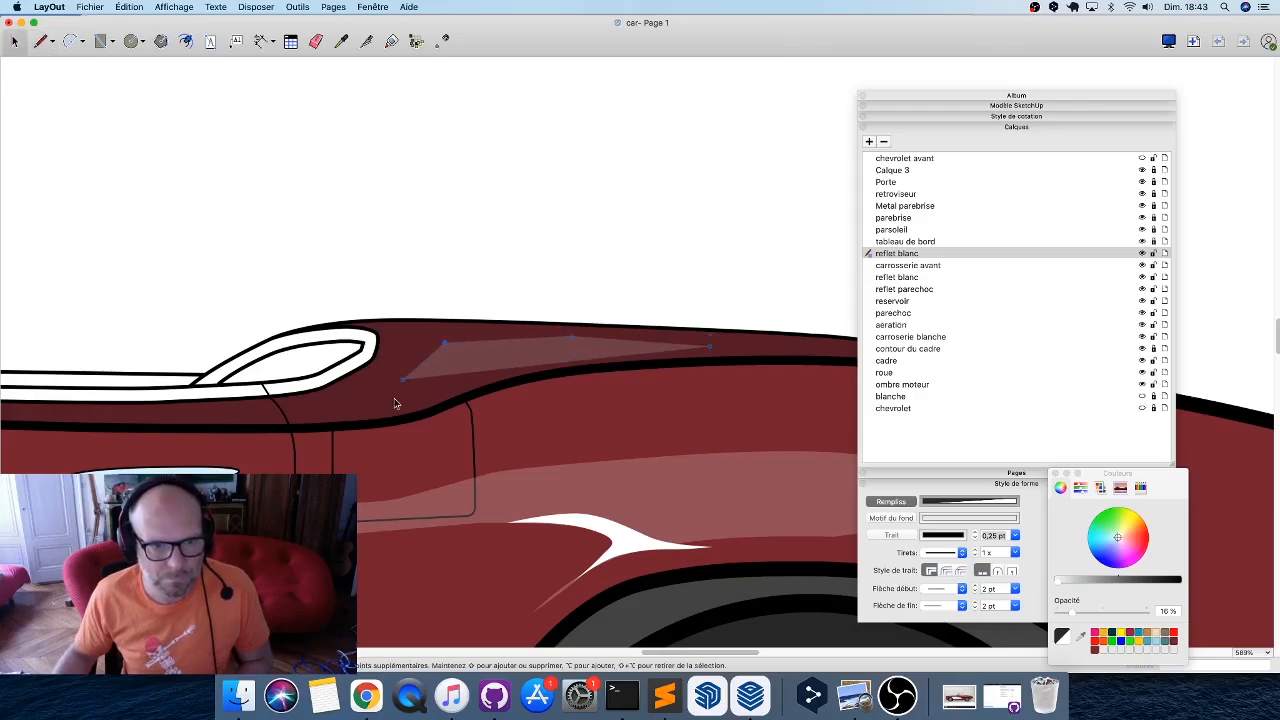
Turn on the rear-deck reflection's stroke and reposition its lower front corner nearer the cockpit.
left_click_drag(402, 377, 371, 407)
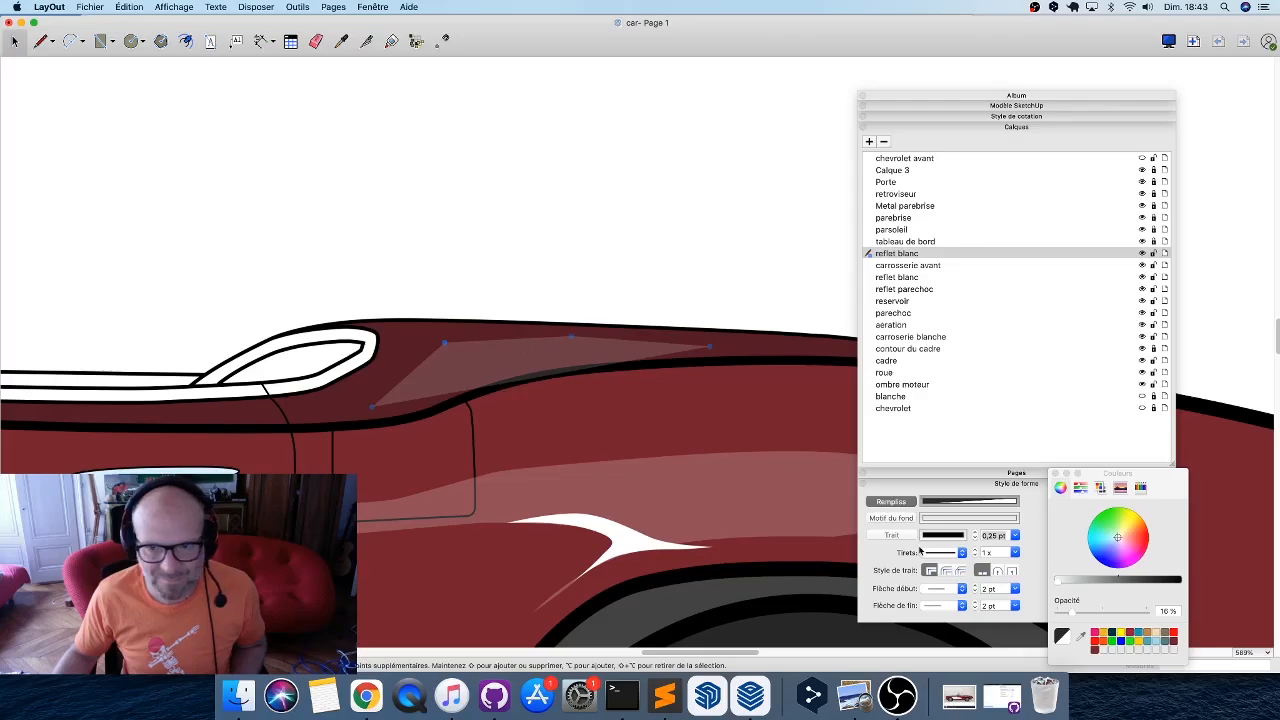
left_click(891, 535)
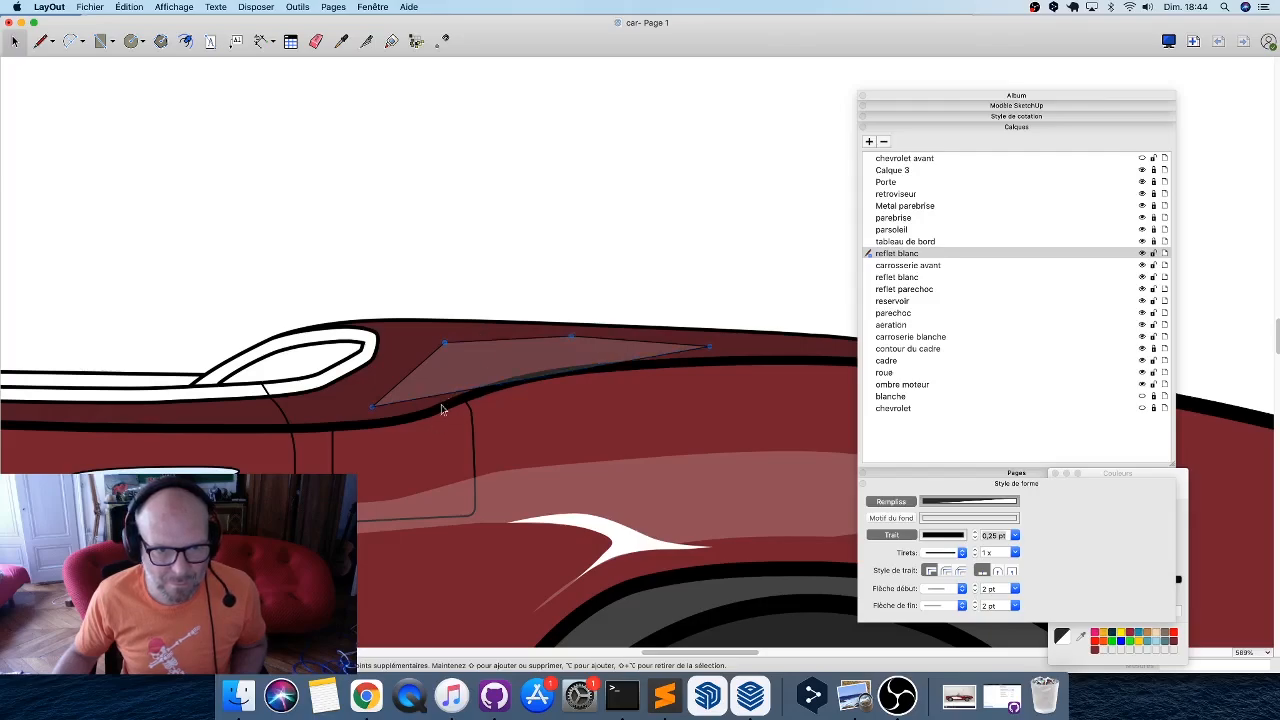
left_click(518, 253)
left_click(476, 353)
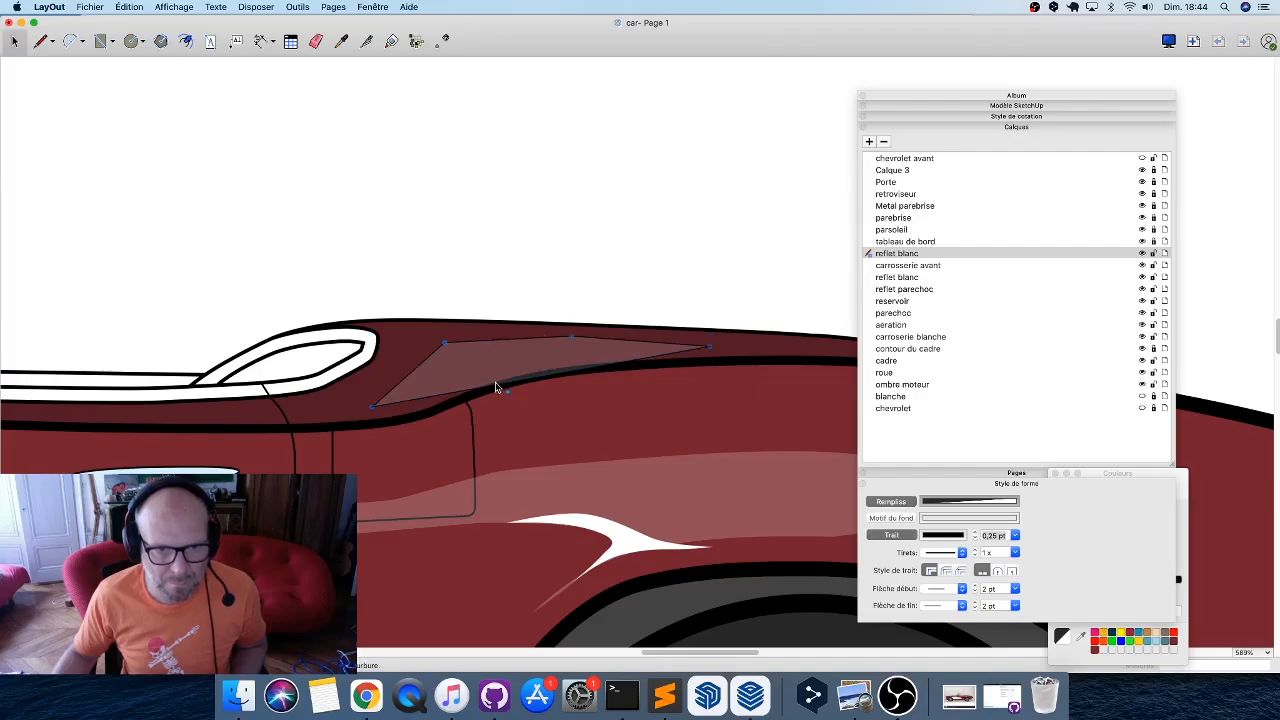
left_click_drag(371, 406, 372, 384)
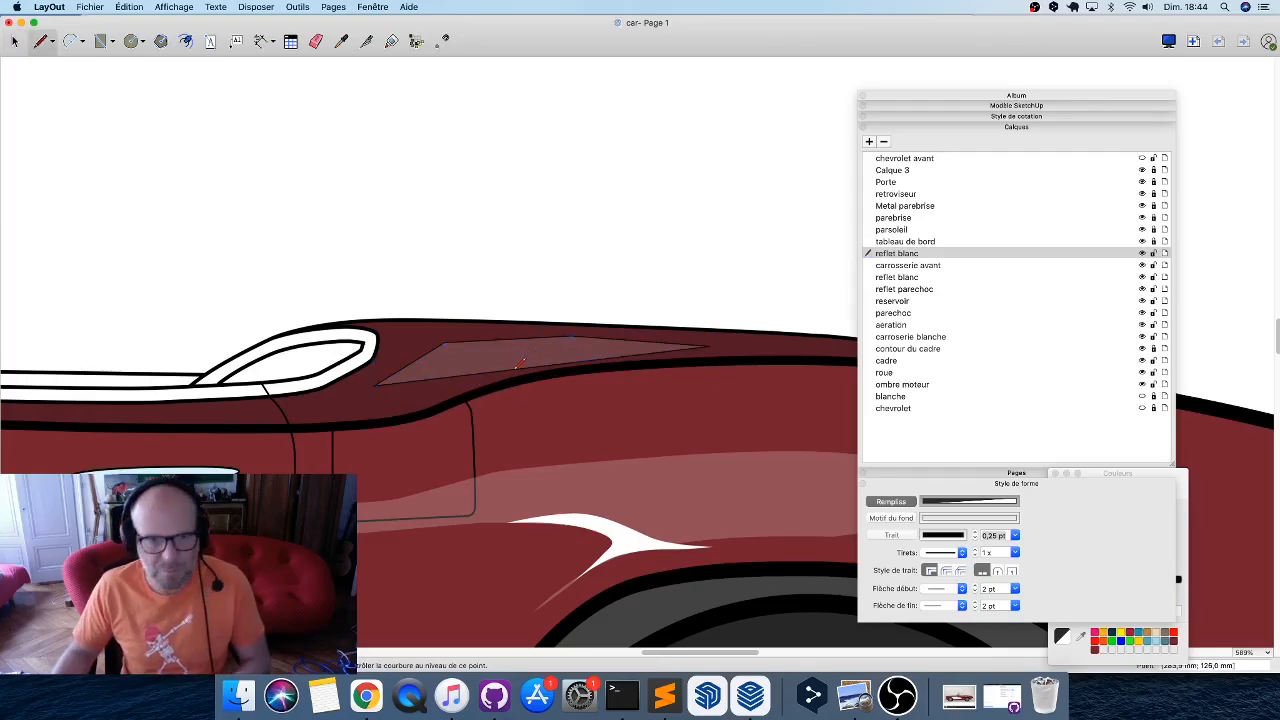
Add points to the rear-deck reflection's front and lower edges and reposition its front corners to follow the deck's contour.
key("l")
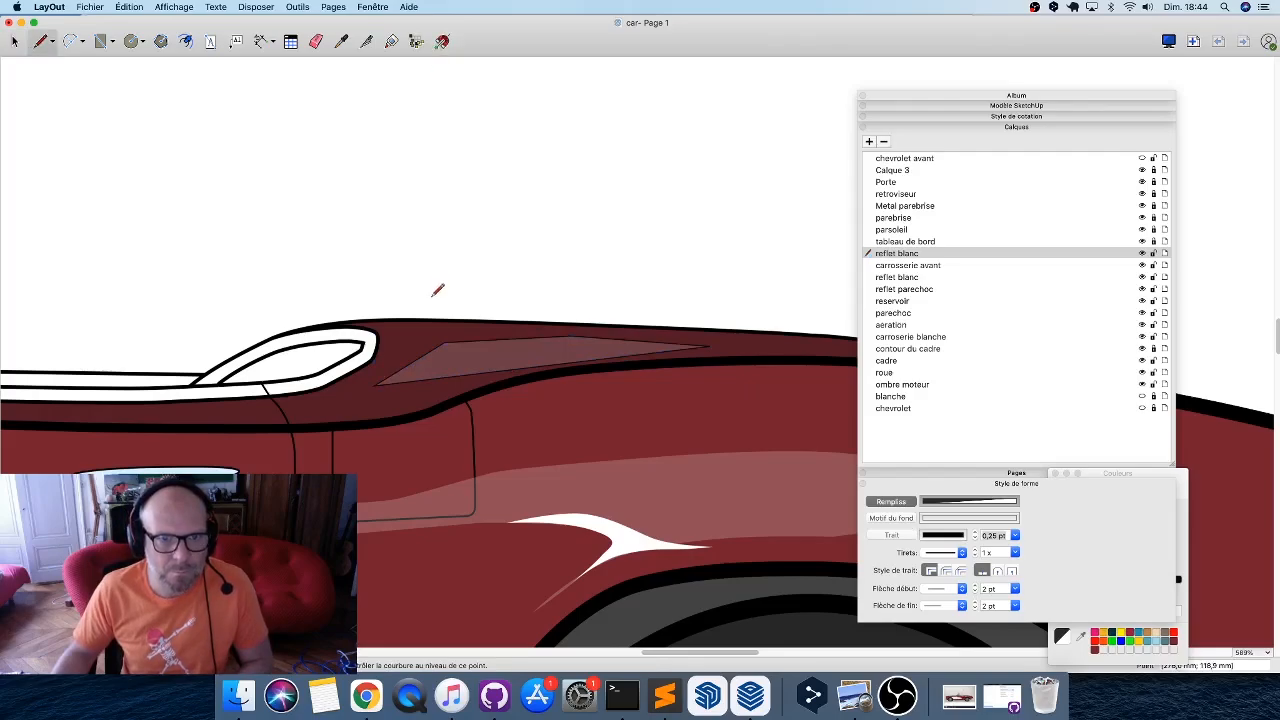
key("space")
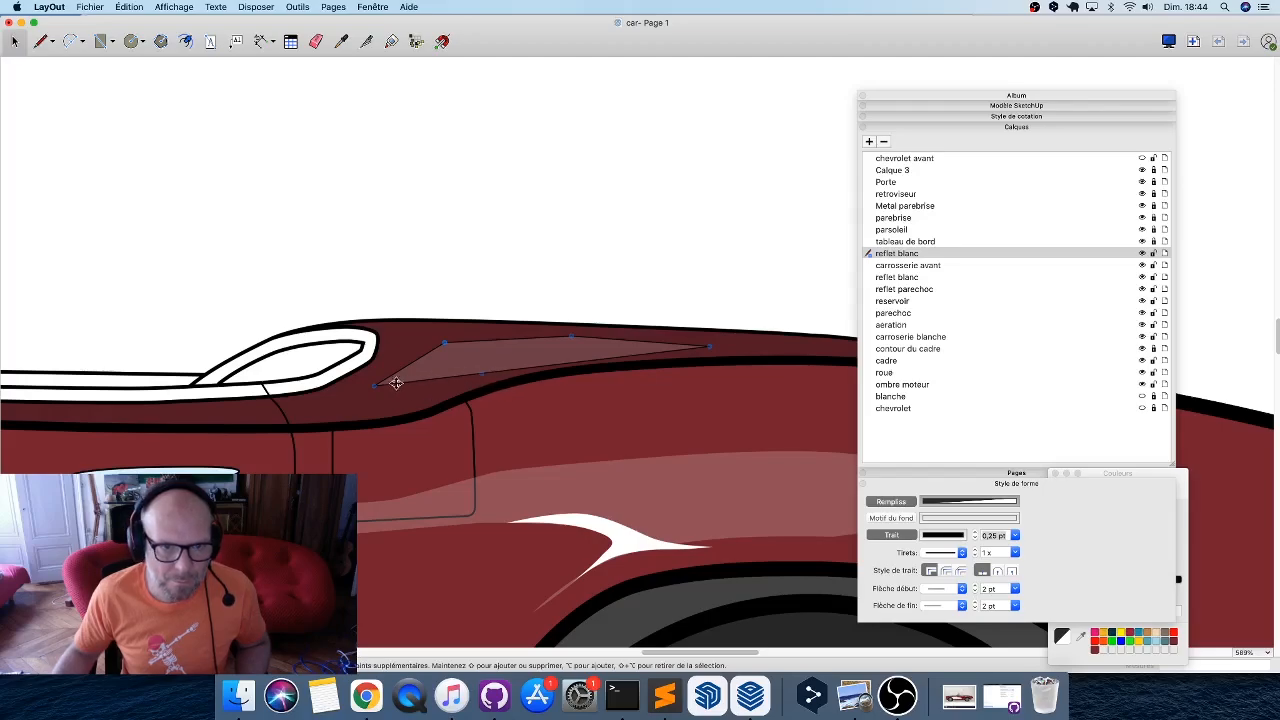
left_click_drag(378, 386, 395, 394)
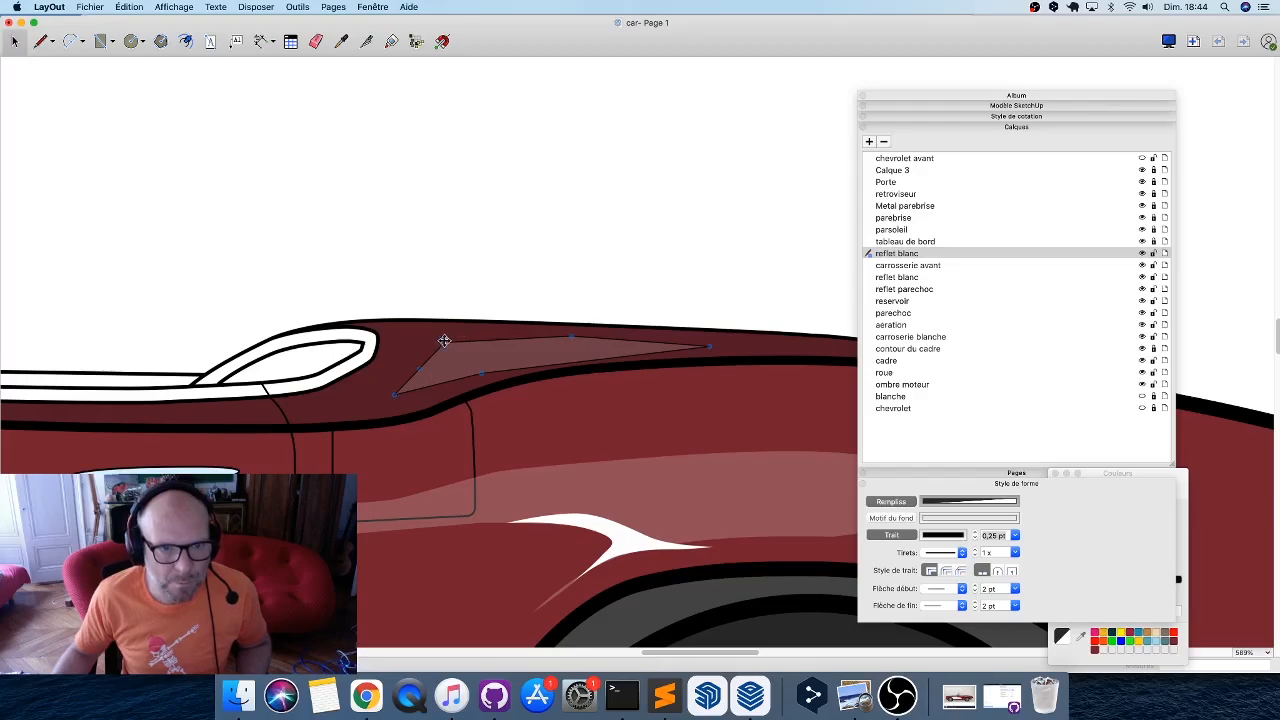
left_click_drag(445, 342, 506, 366)
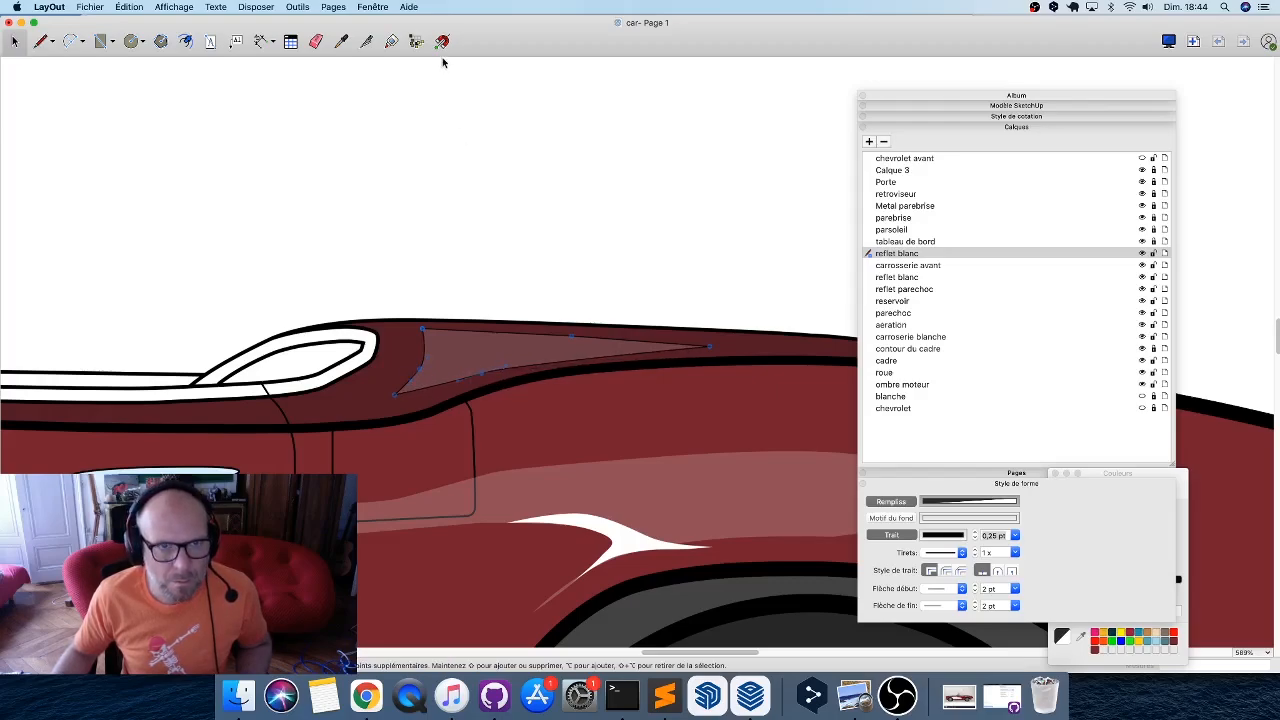
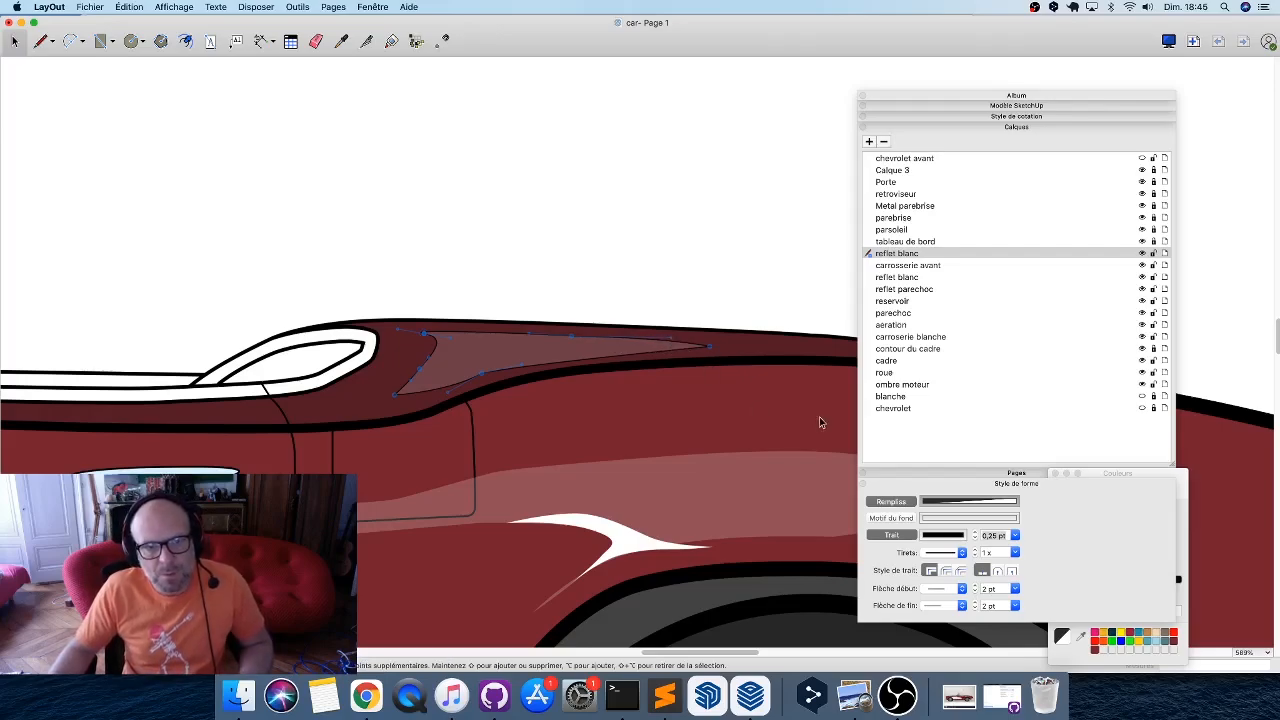
Turn off the rear-deck reflection's stroke and move its upper front point closer to the deck's top edge.
left_click(891, 535)
scroll(495, 335, "down", 5)
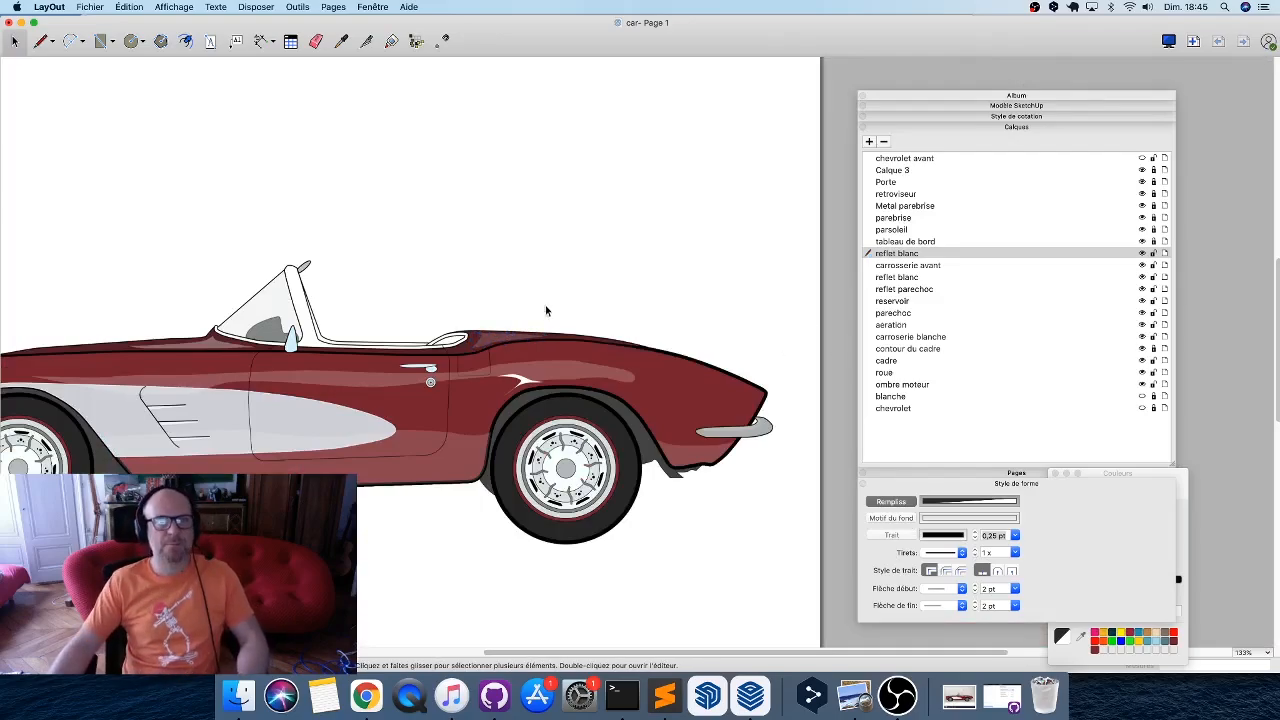
scroll(500, 322, "up", 2)
scroll(497, 324, "up", 3)
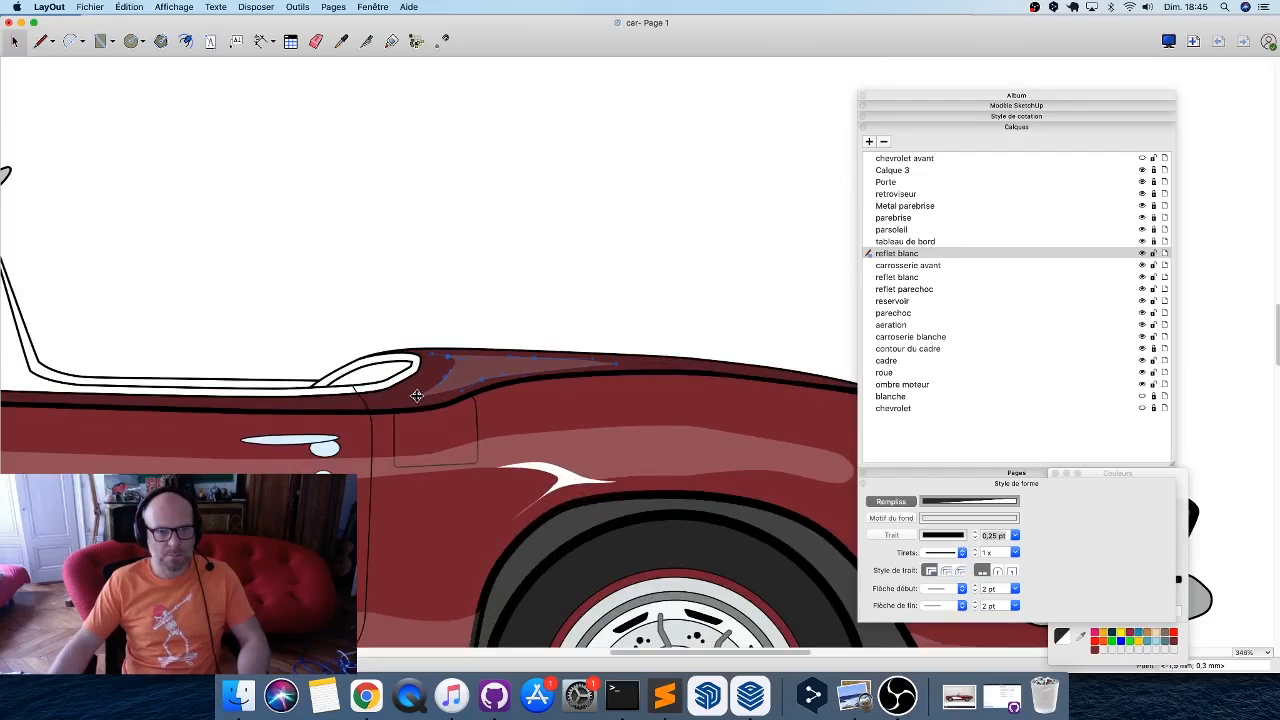
scroll(447, 360, "up", 5)
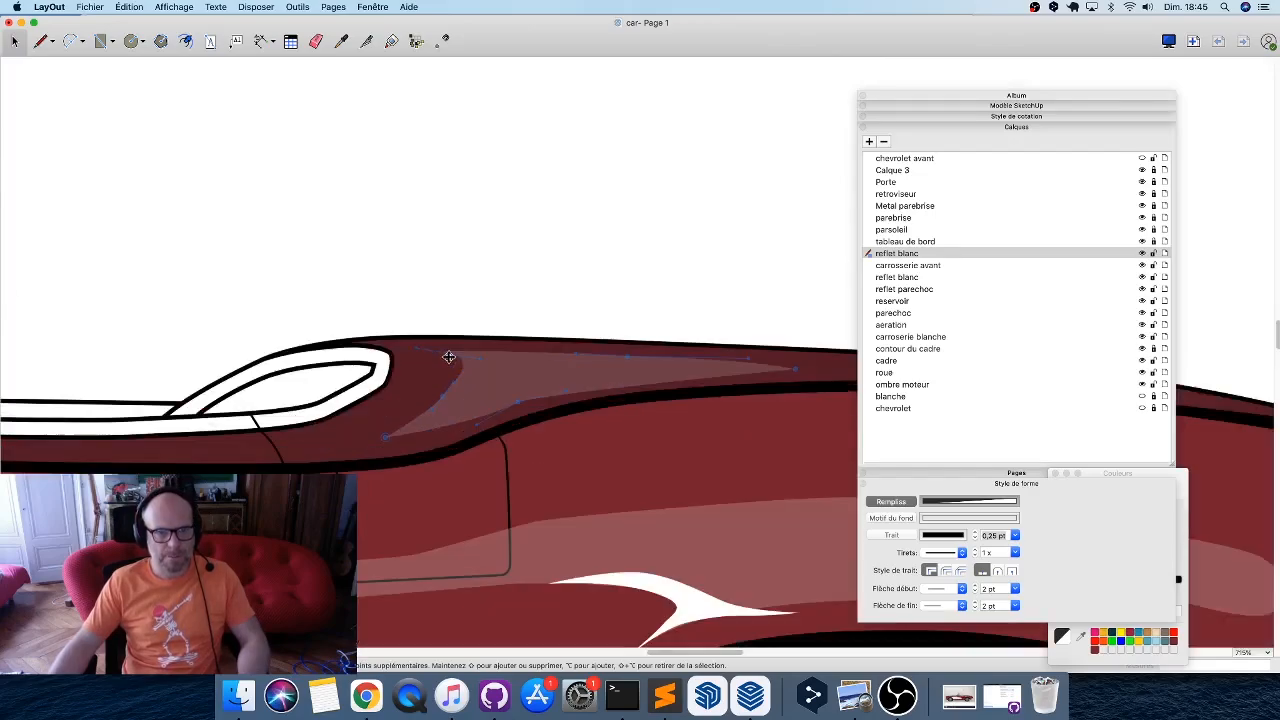
left_click_drag(446, 349, 427, 343)
scroll(395, 368, "down", 5)
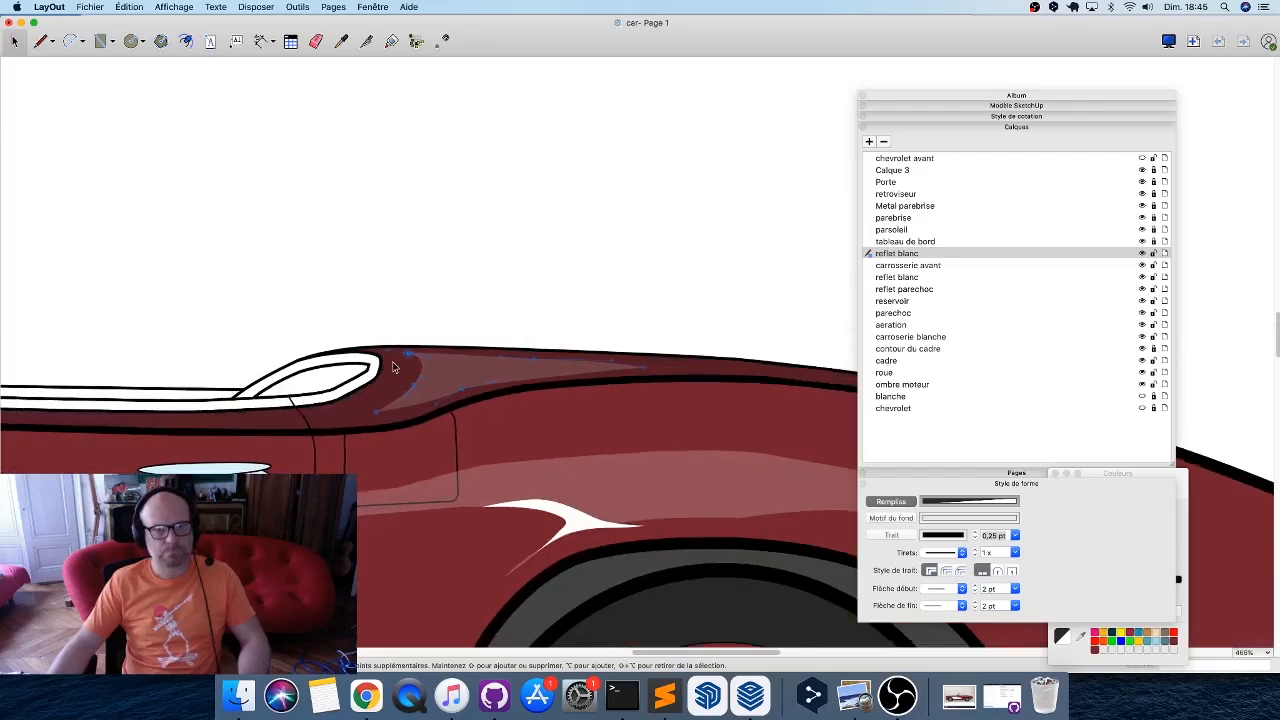
left_click(592, 292)
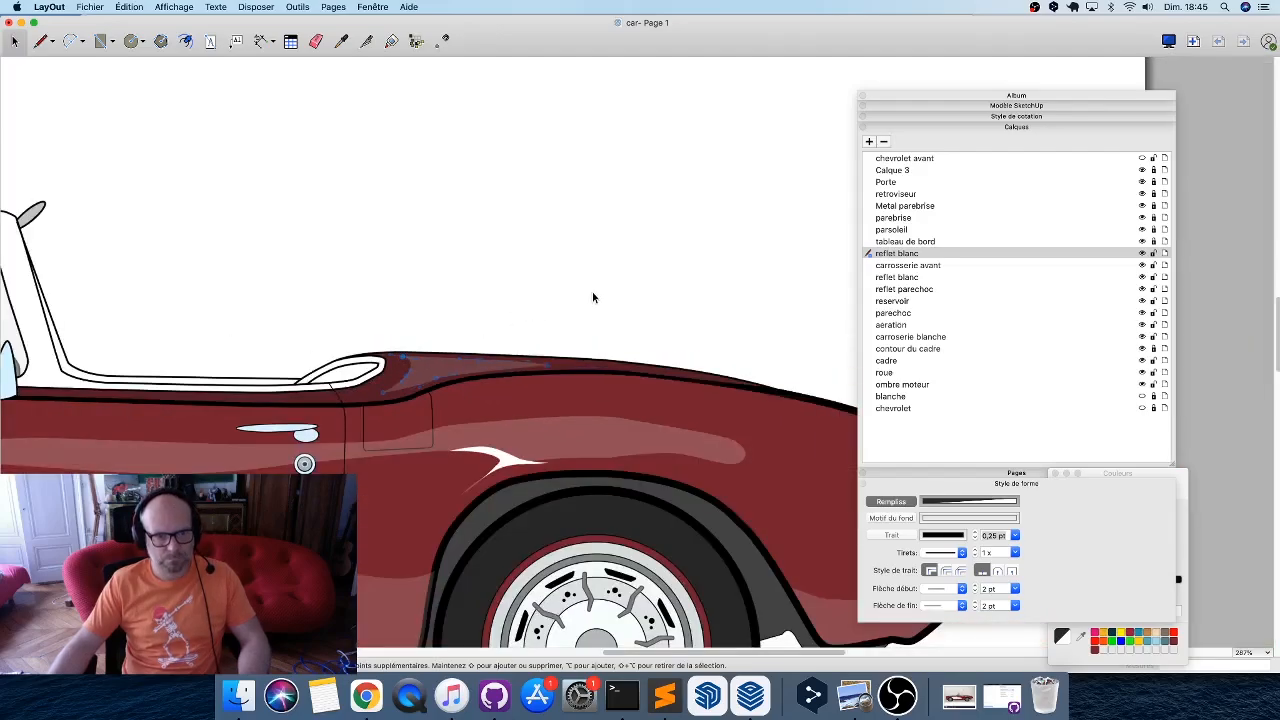
Sample the translucent reflection's style from the rear fender and draw a small triangular highlight inside the rear-deck reflection.
left_click(512, 468)
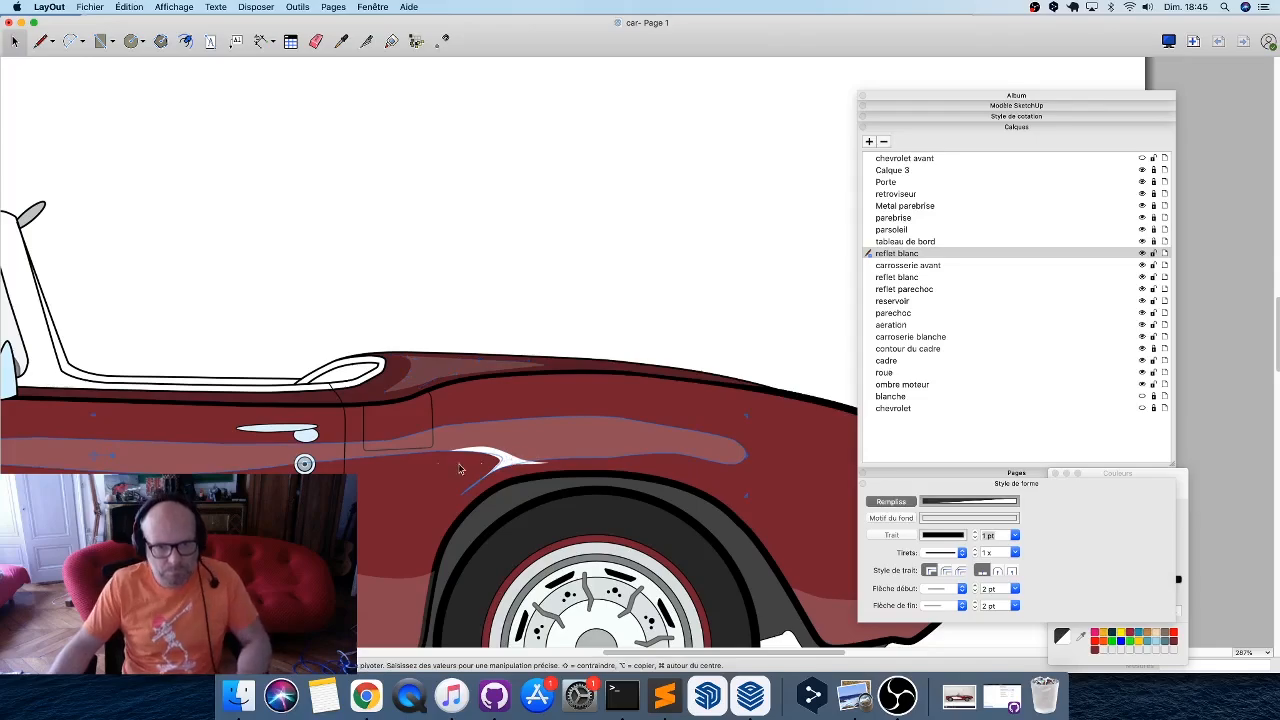
left_click(526, 462)
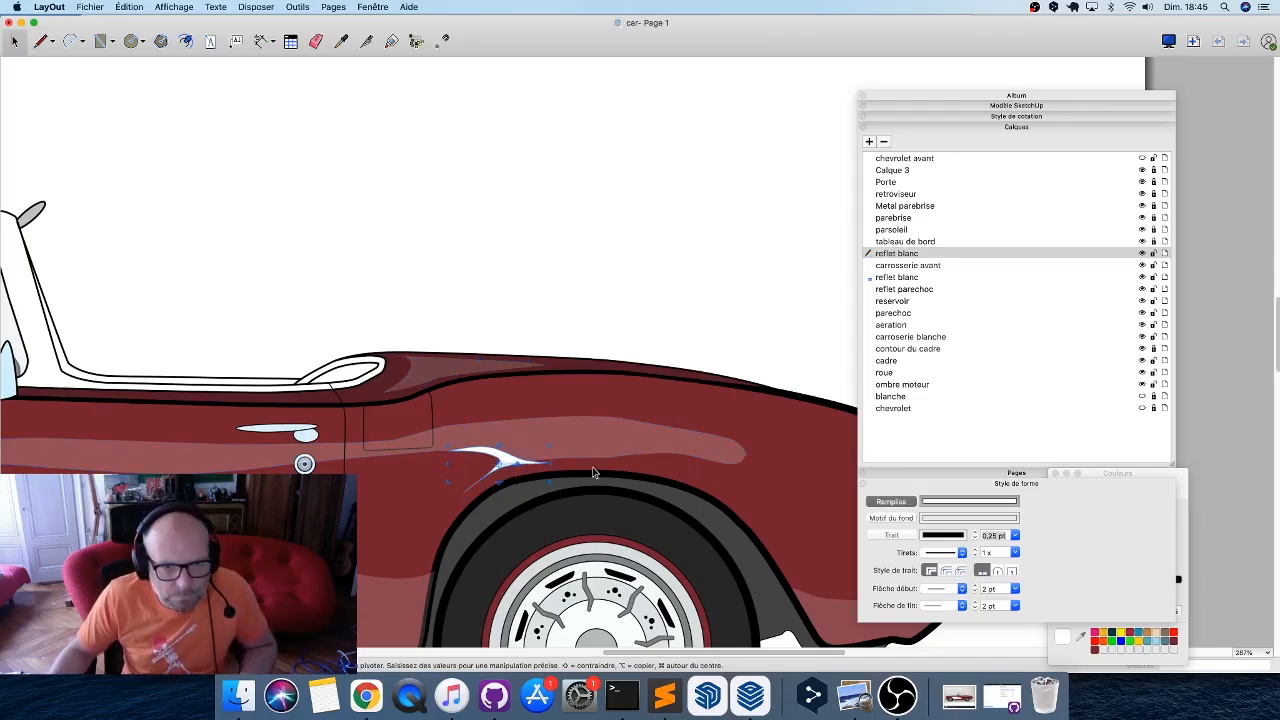
scroll(421, 375, "down", 1)
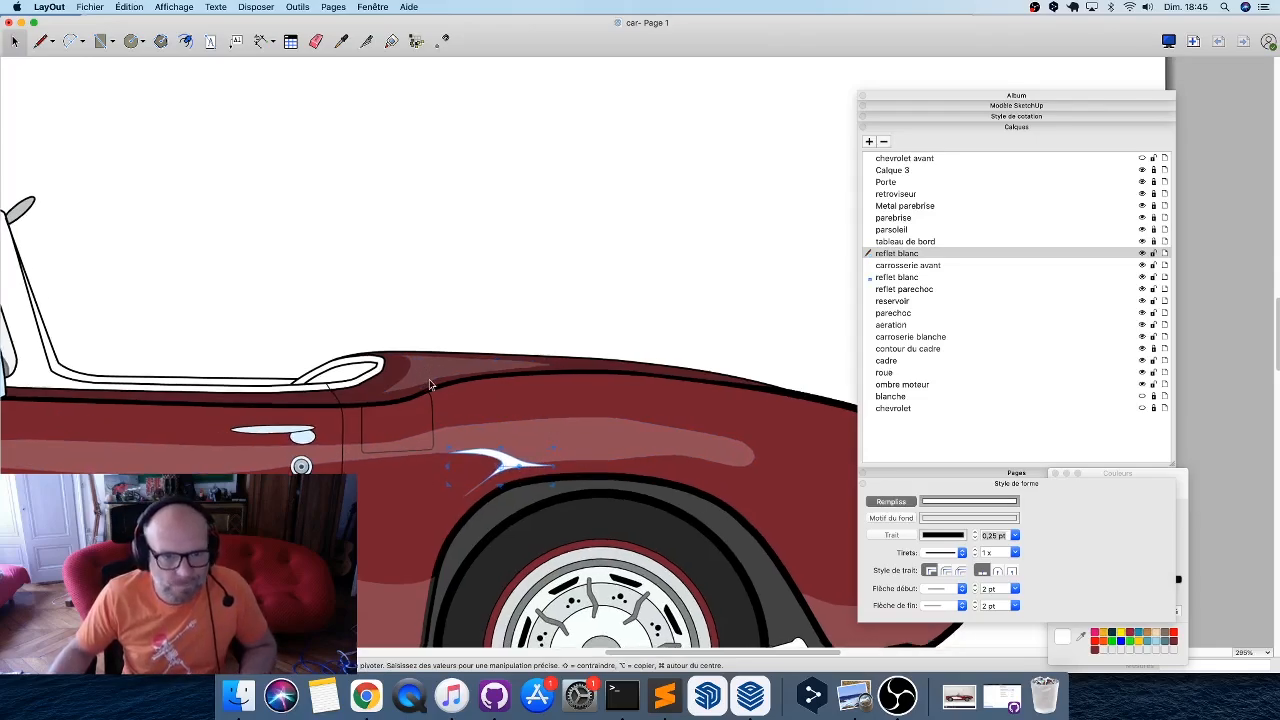
key("b")
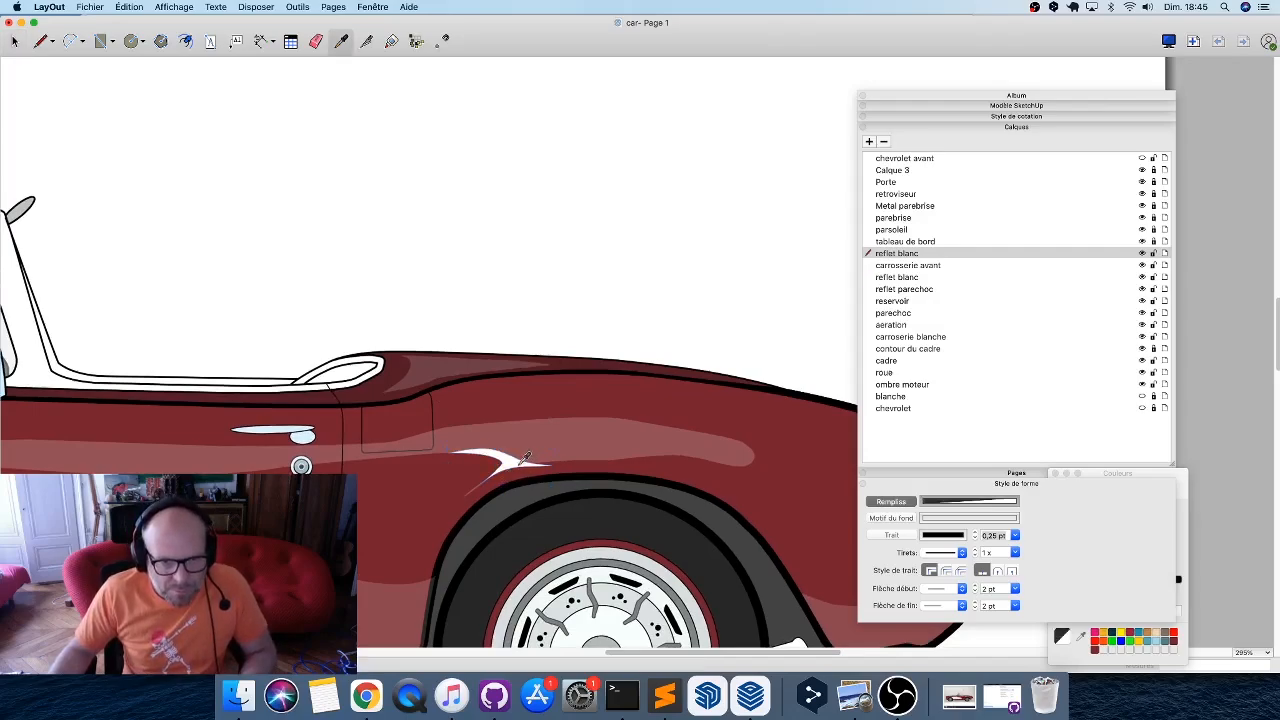
left_click(525, 459)
scroll(446, 344, "up", 5)
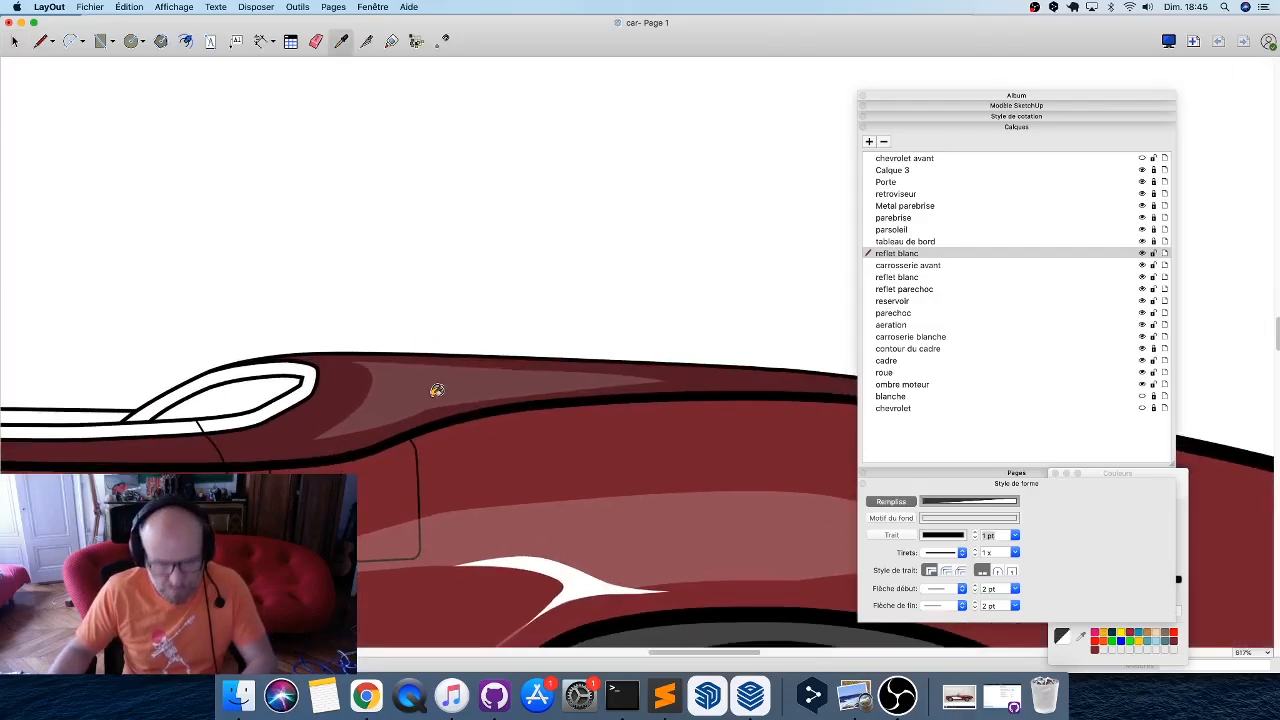
key("l")
left_click(484, 373)
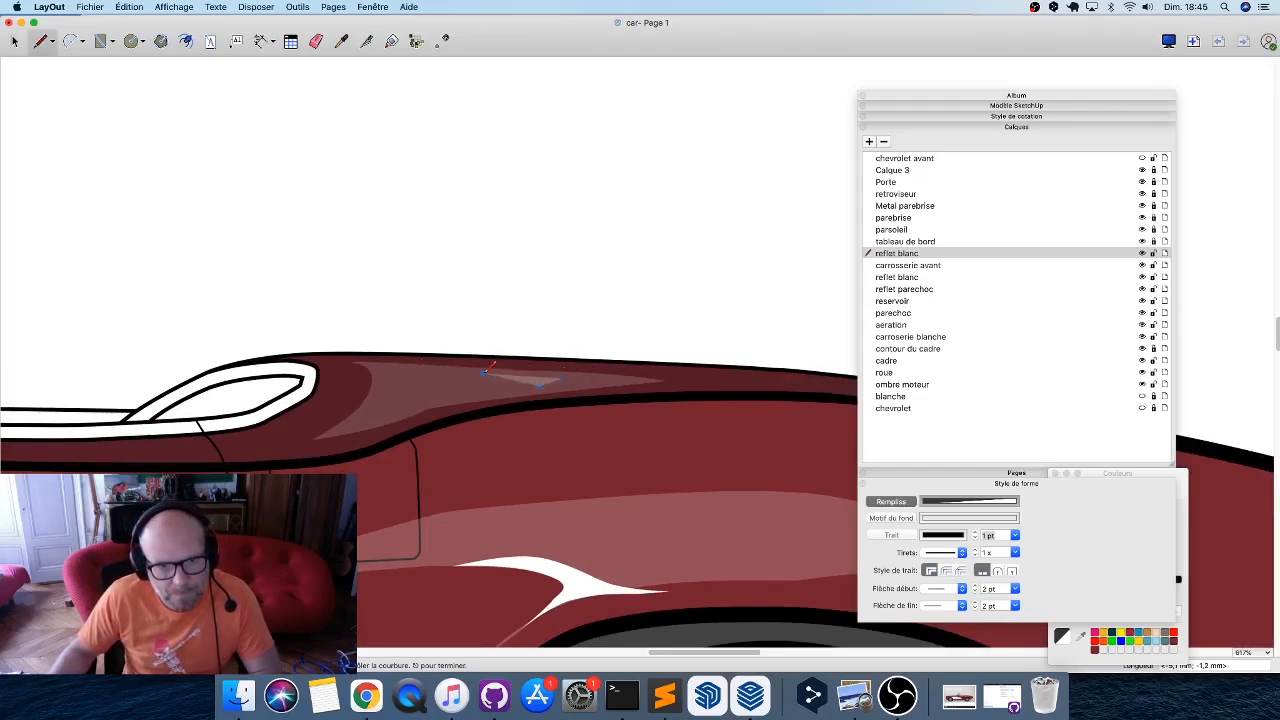
key("space")
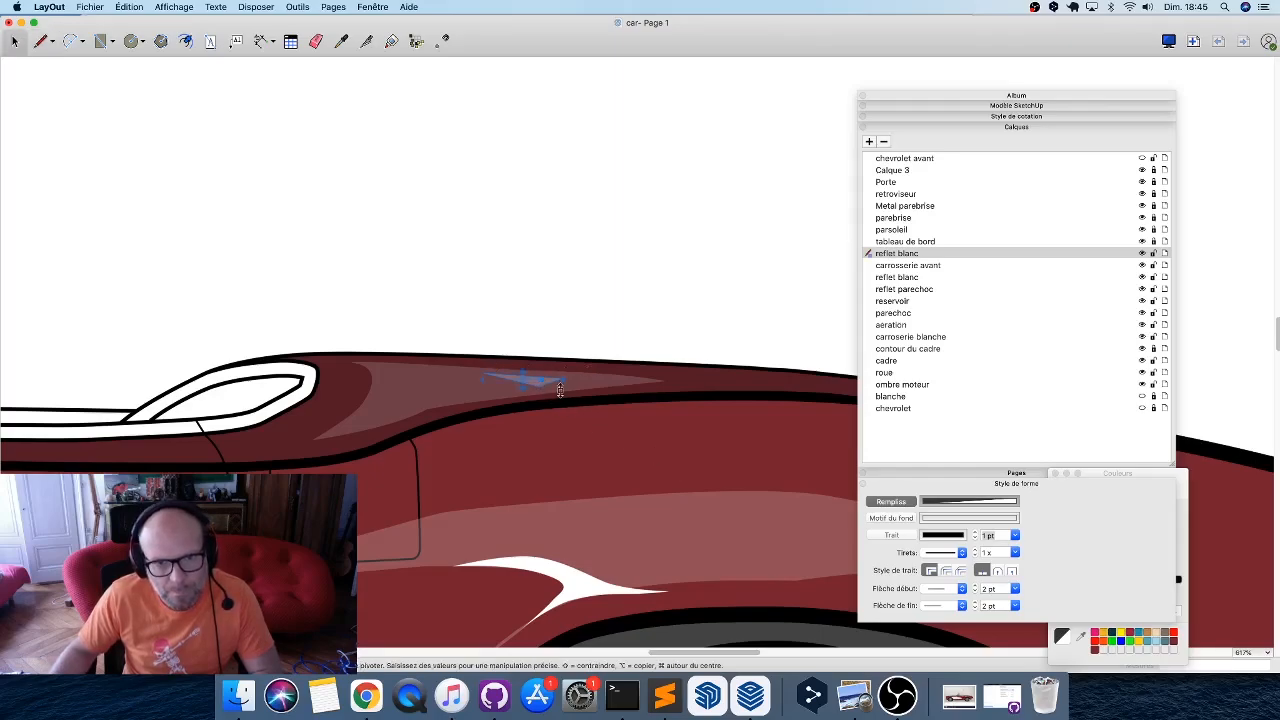
Bring the small rear-deck highlight to the front and raise its fill opacity to 53%.
right_click(543, 380)
mouse_move(656, 484)
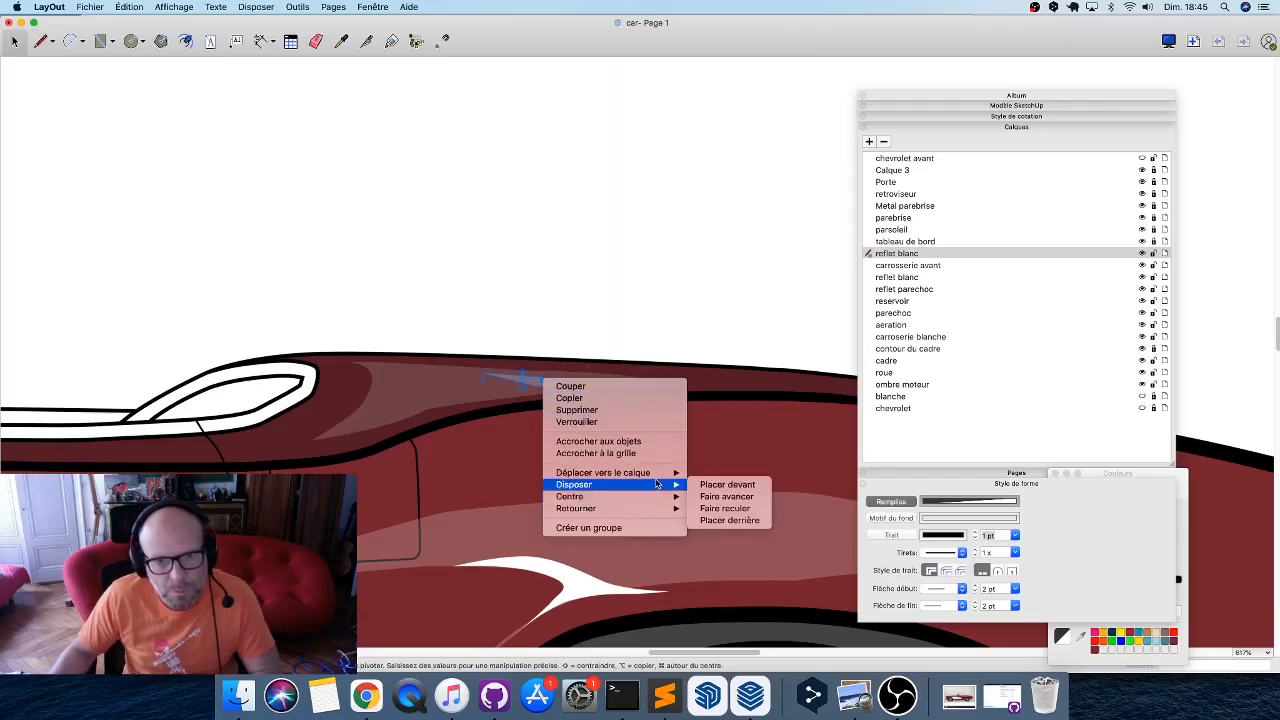
left_click(728, 484)
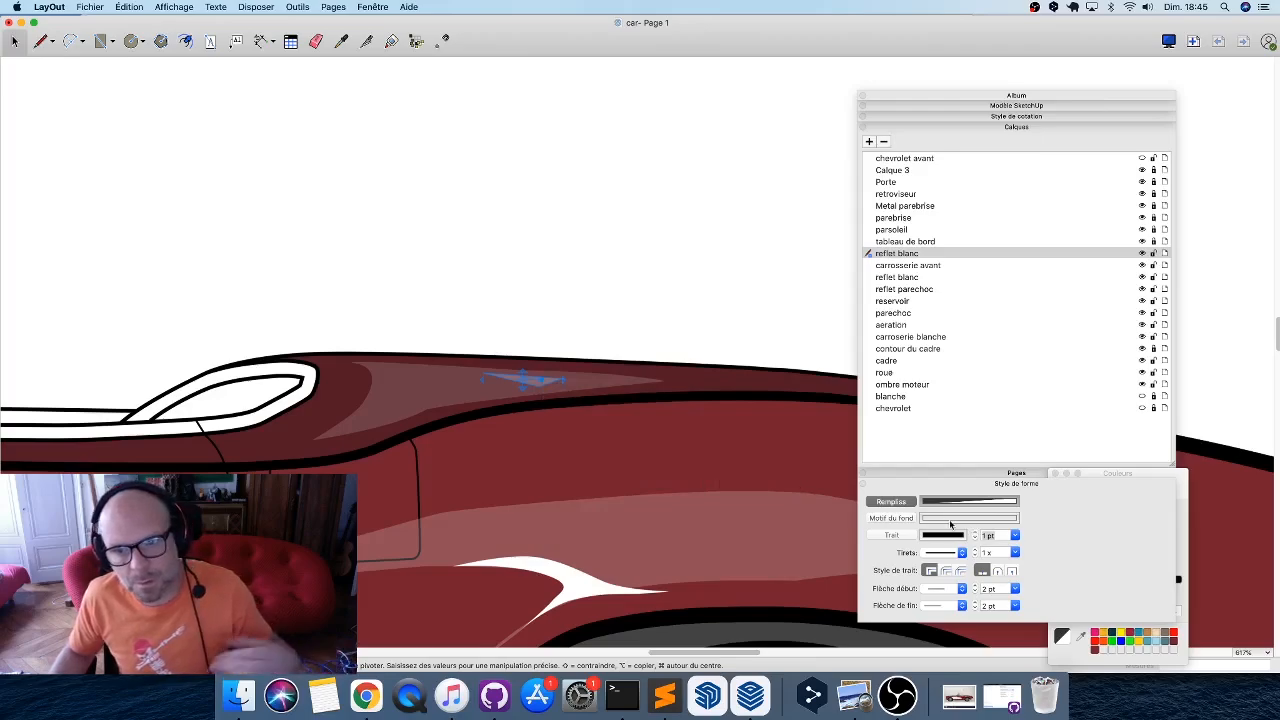
left_click(1182, 476)
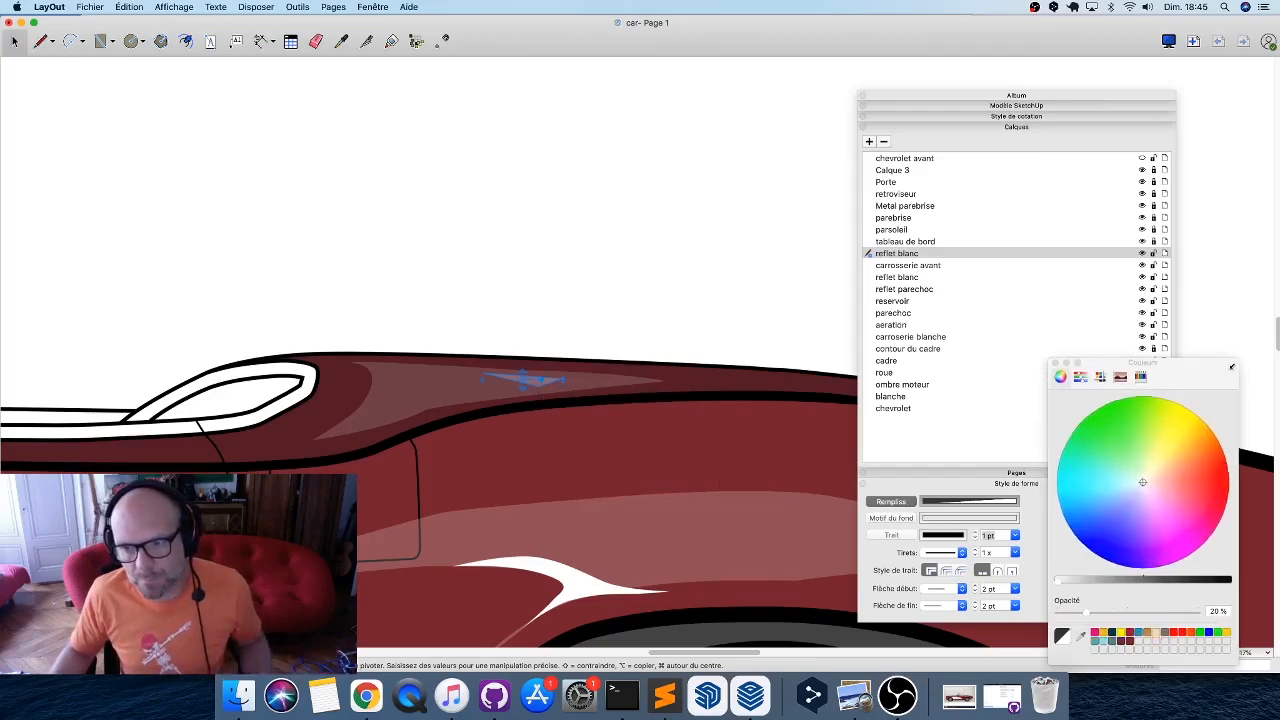
left_click_drag(1091, 617, 1139, 615)
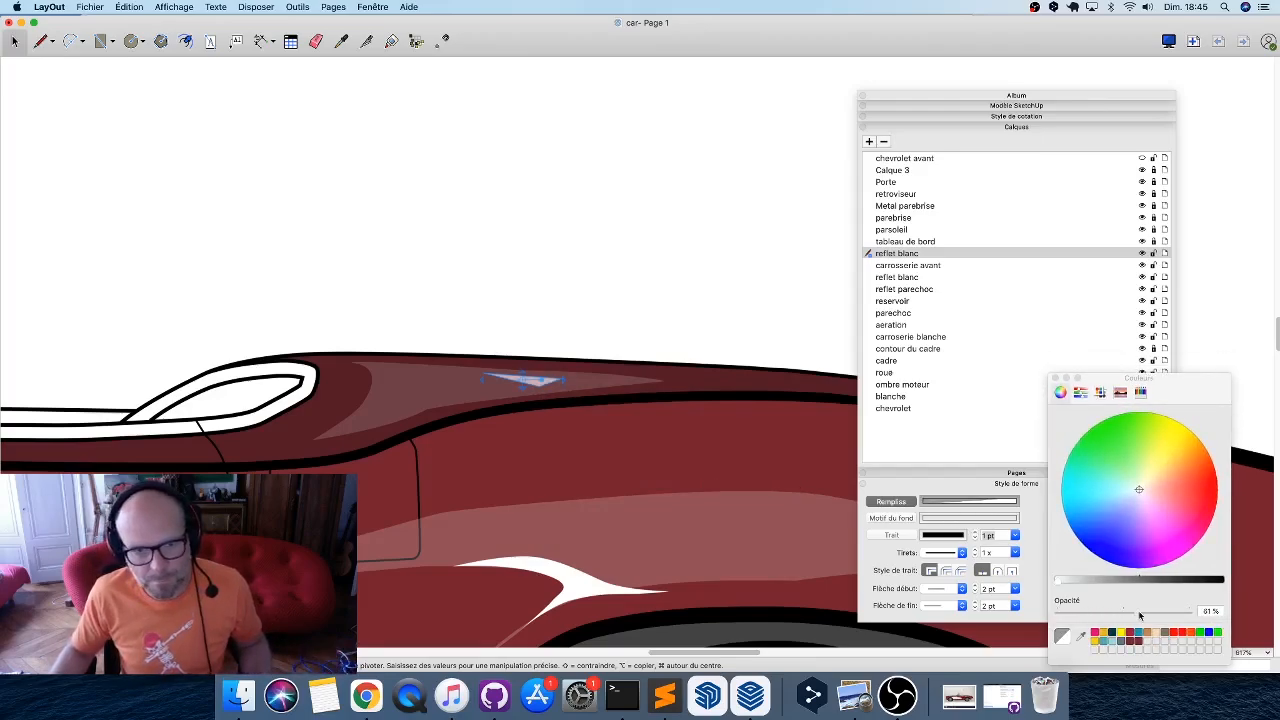
Curve the lower front edge of the small rear-deck highlight inward so it tapers to a point toward the cockpit.
scroll(540, 380, "up", 5)
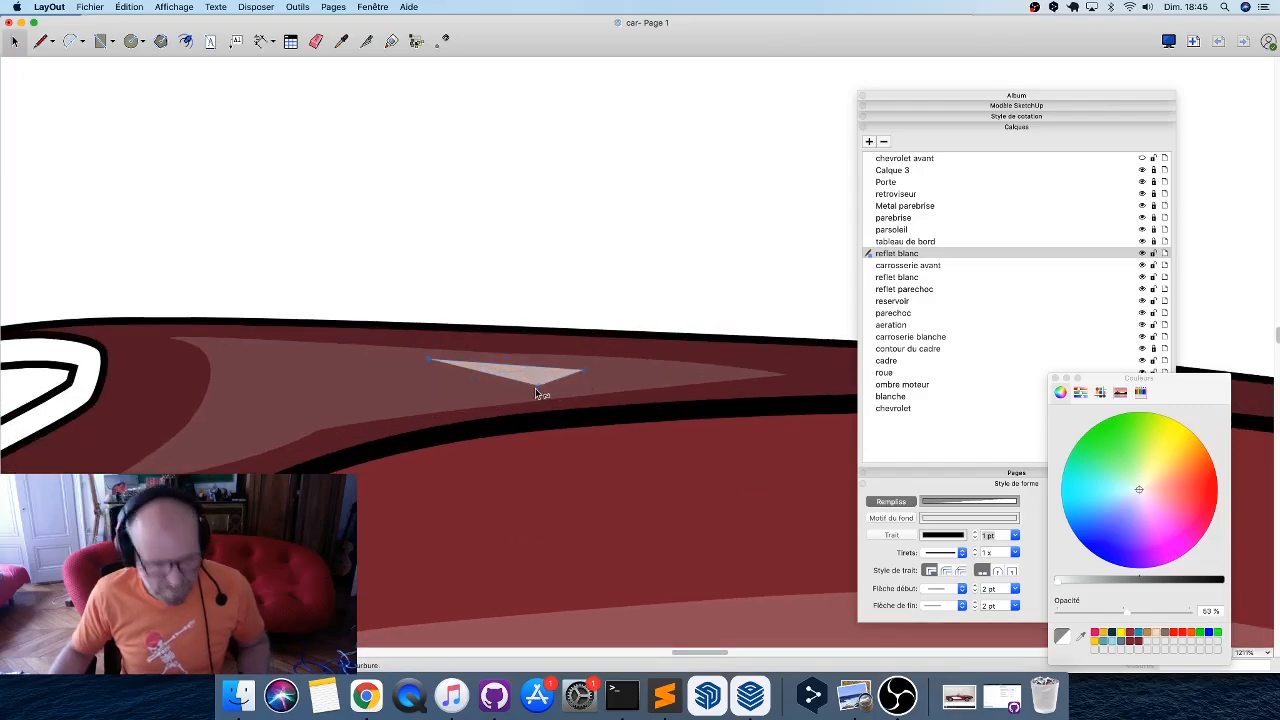
left_click_drag(557, 387, 571, 379)
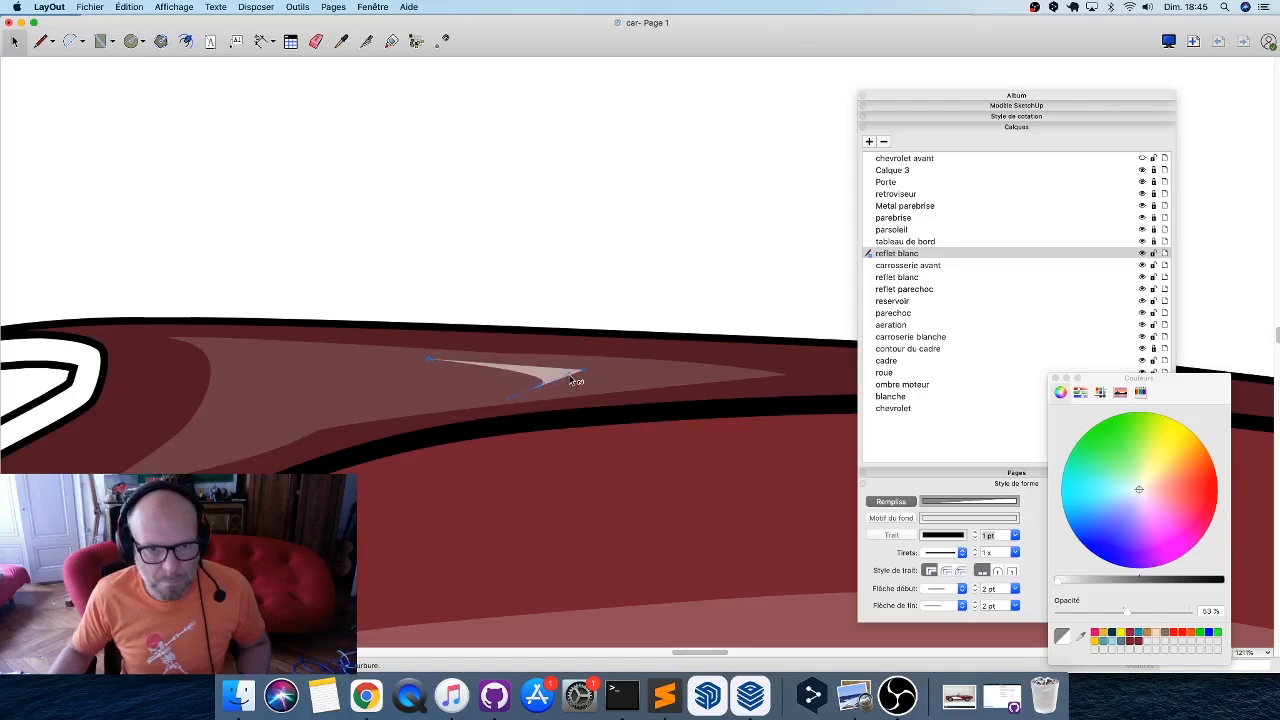
key("space")
scroll(501, 309, "down", 3)
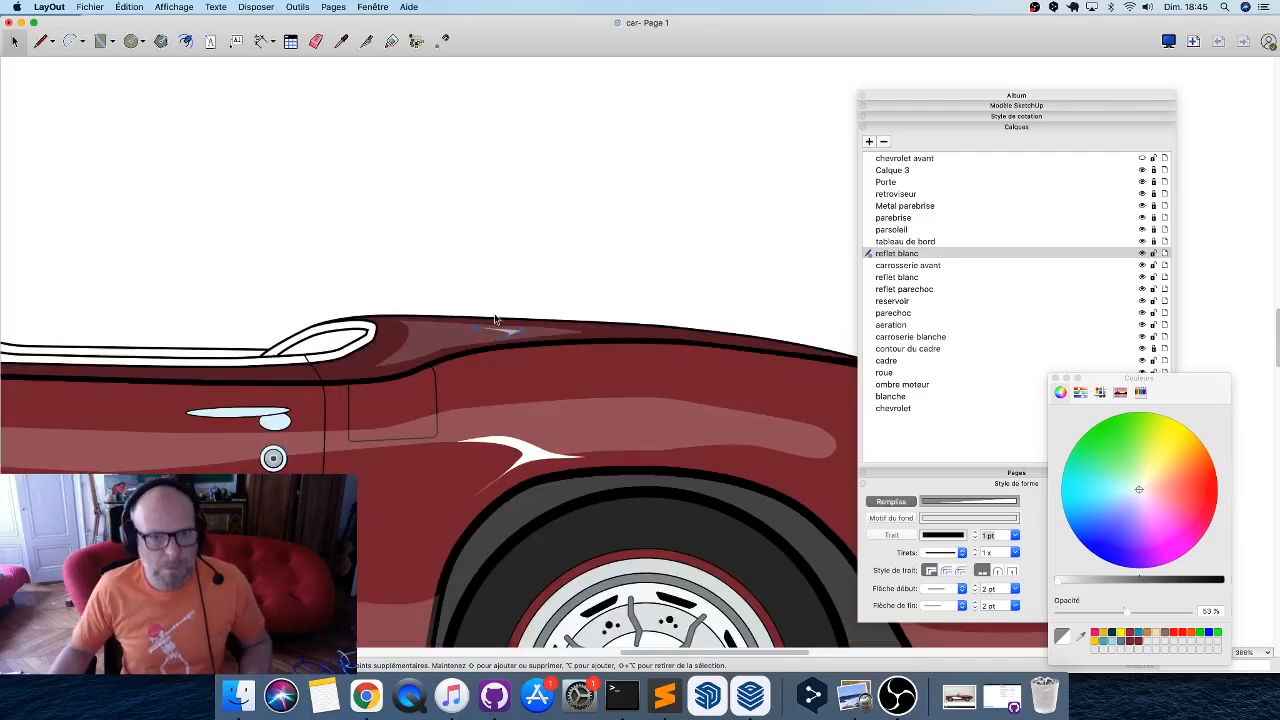
scroll(540, 252, "down", 5)
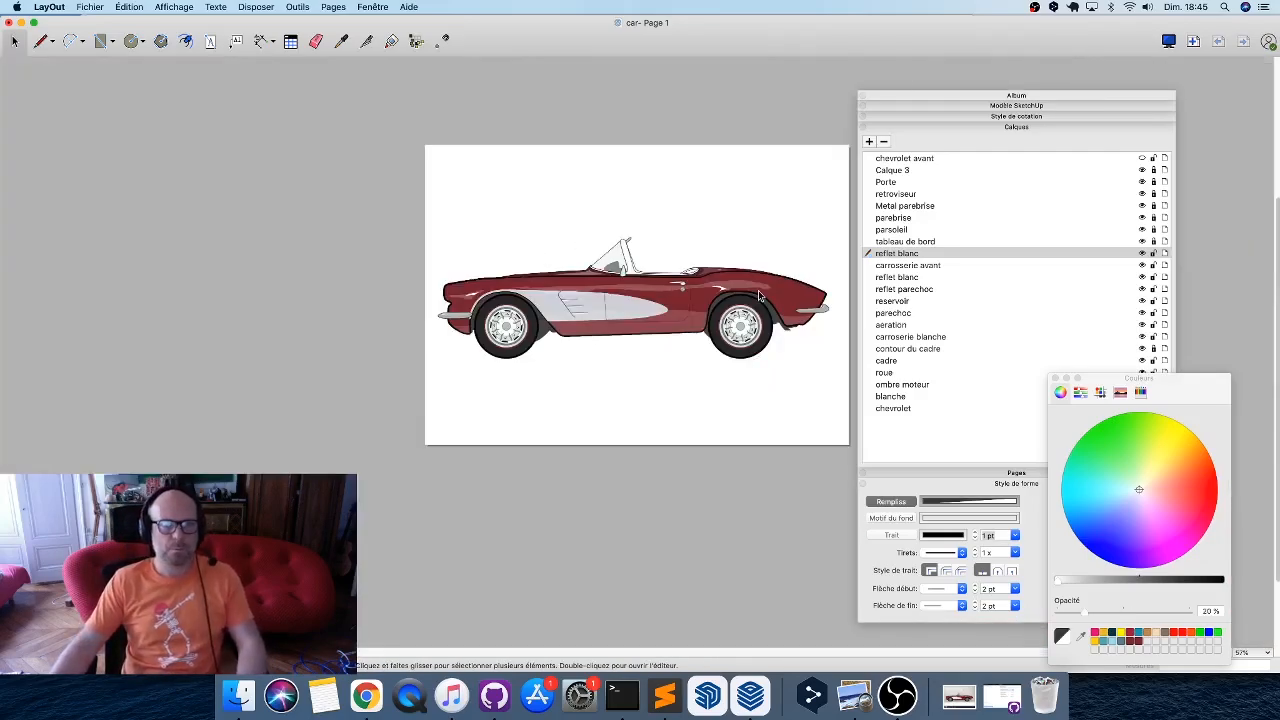
Set the small rear-deck highlight's fill opacity to 100%.
scroll(740, 307, "up", 8)
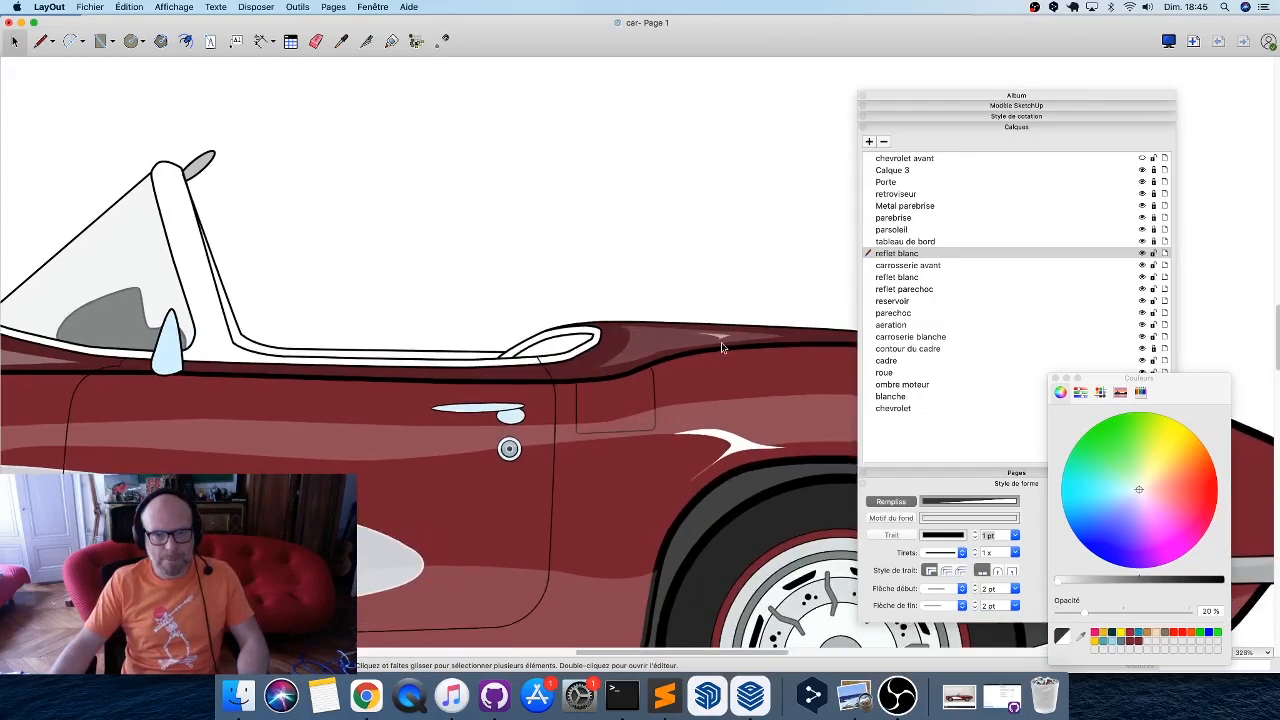
scroll(677, 345, "down", 3)
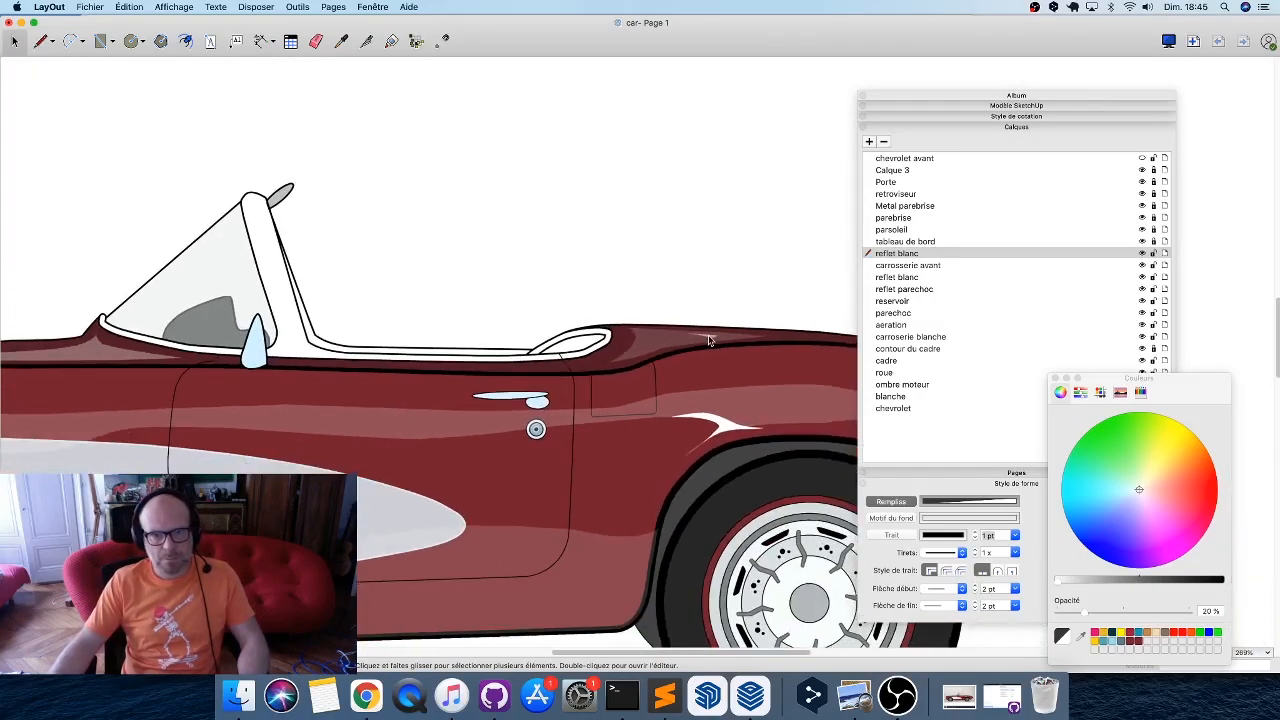
scroll(711, 338, "up", 5)
left_click(711, 340)
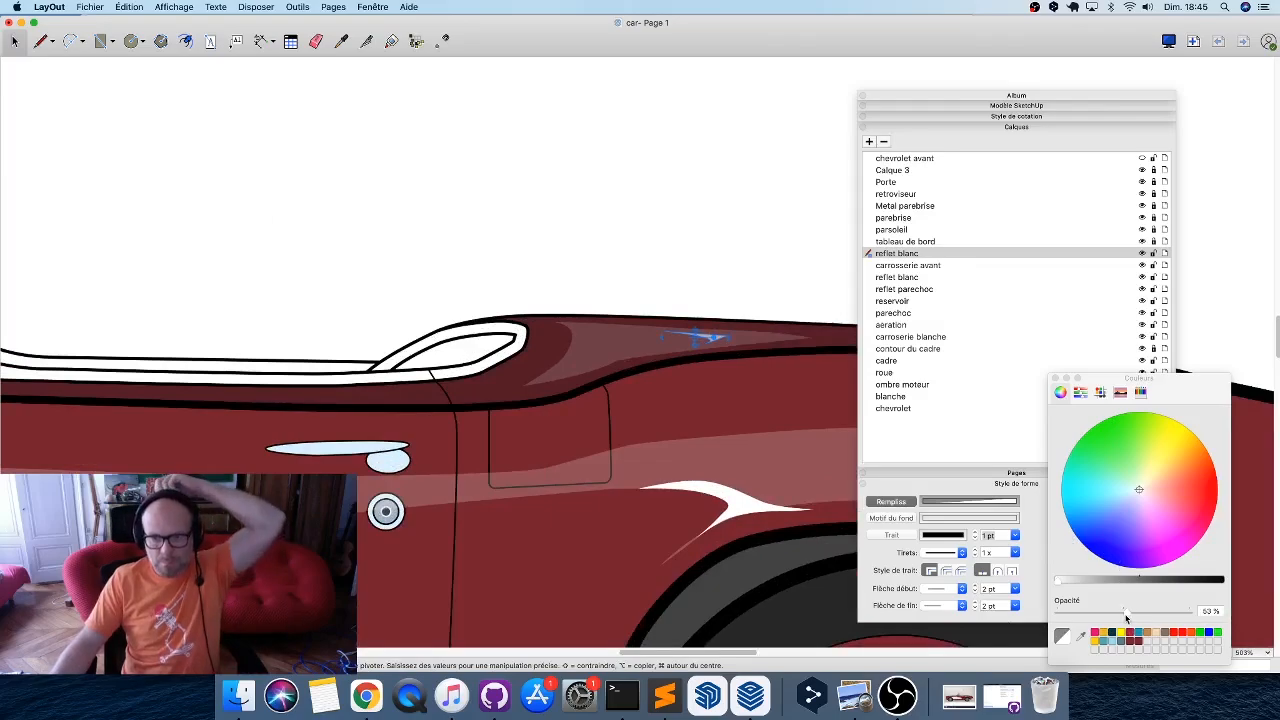
left_click_drag(1125, 611, 1192, 612)
scroll(473, 253, "down", 10)
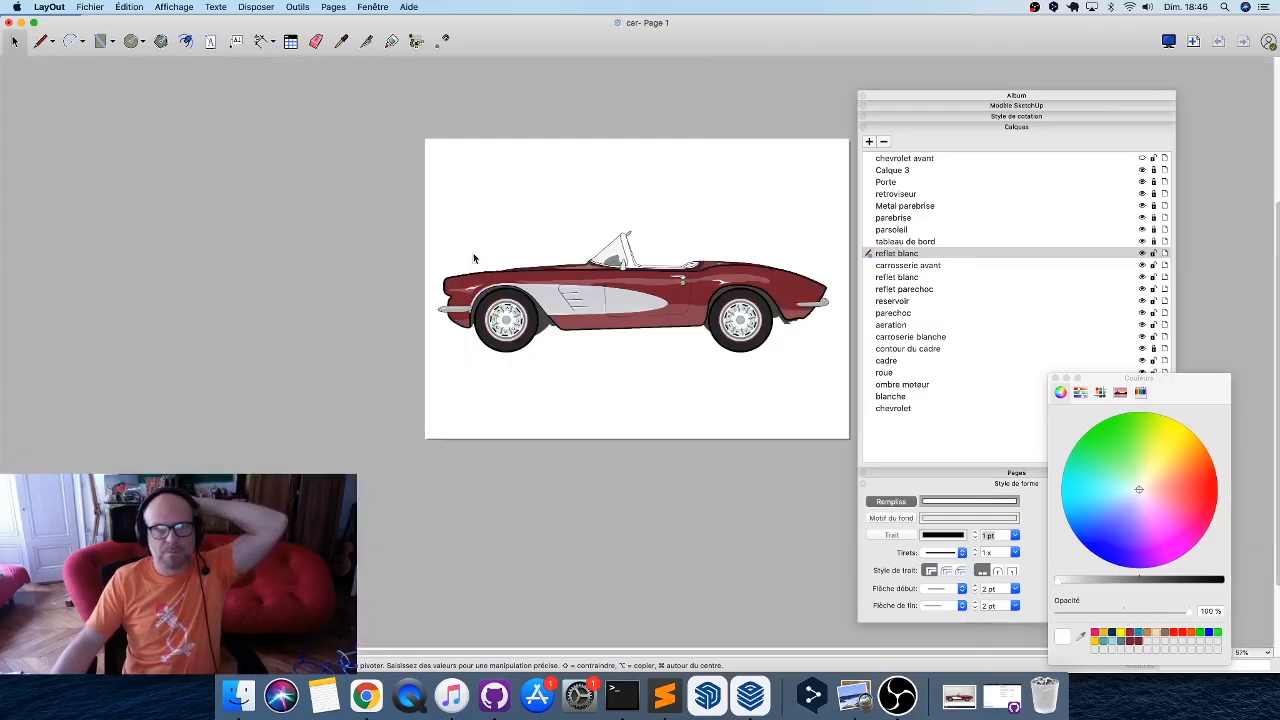
Create a new layer named OMBRE and move it between the ombre moteur and blanche layers.
scroll(657, 262, "up", 1)
scroll(620, 300, "right", 5)
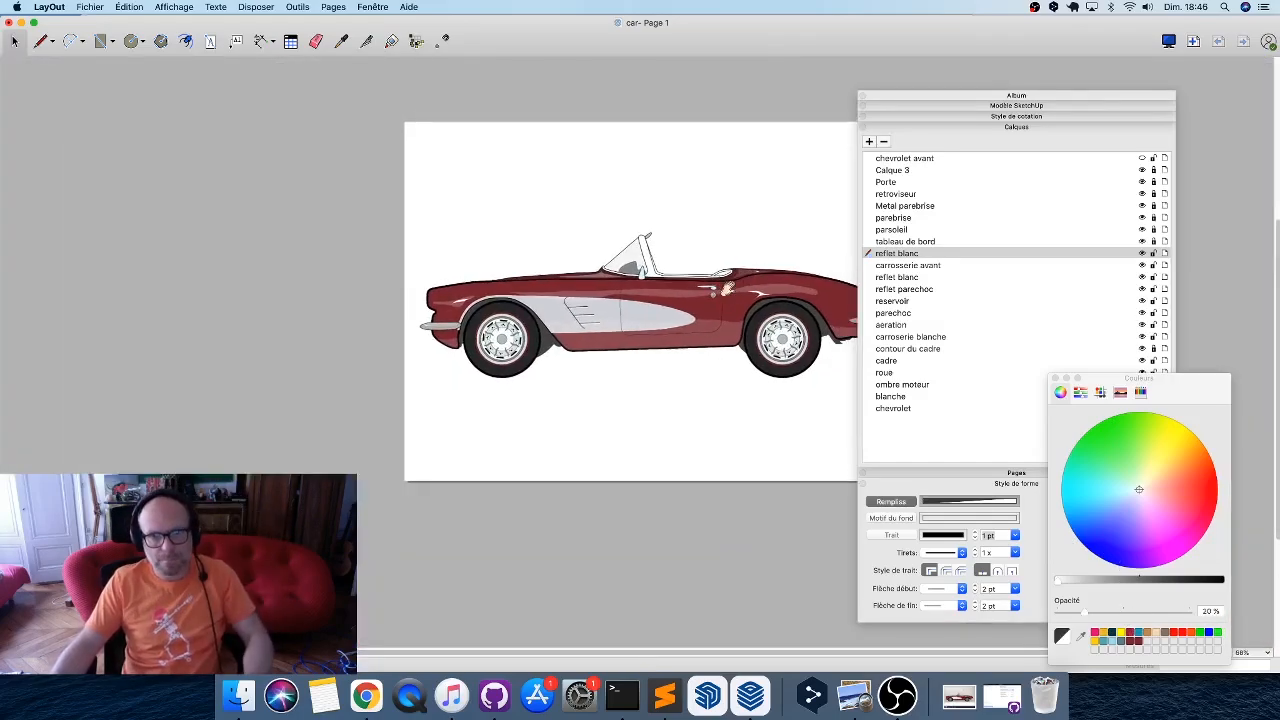
scroll(557, 428, "up", 2)
left_click(869, 142)
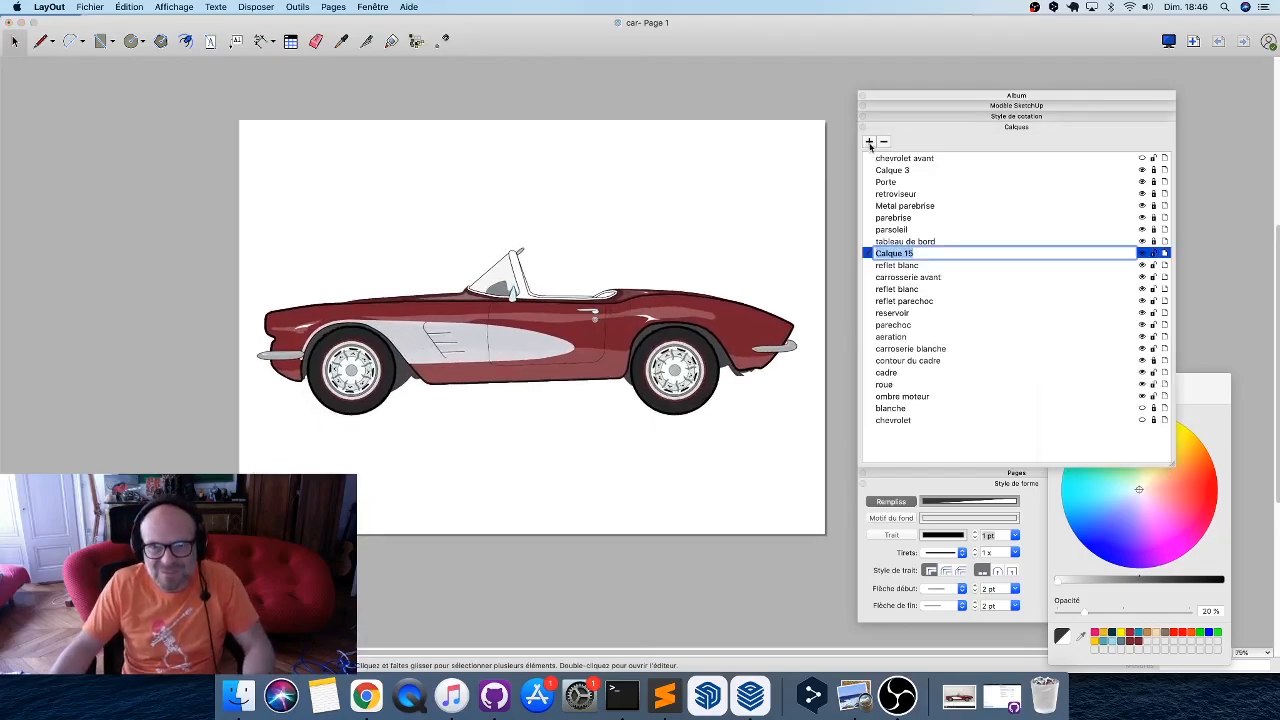
type("OMBRE")
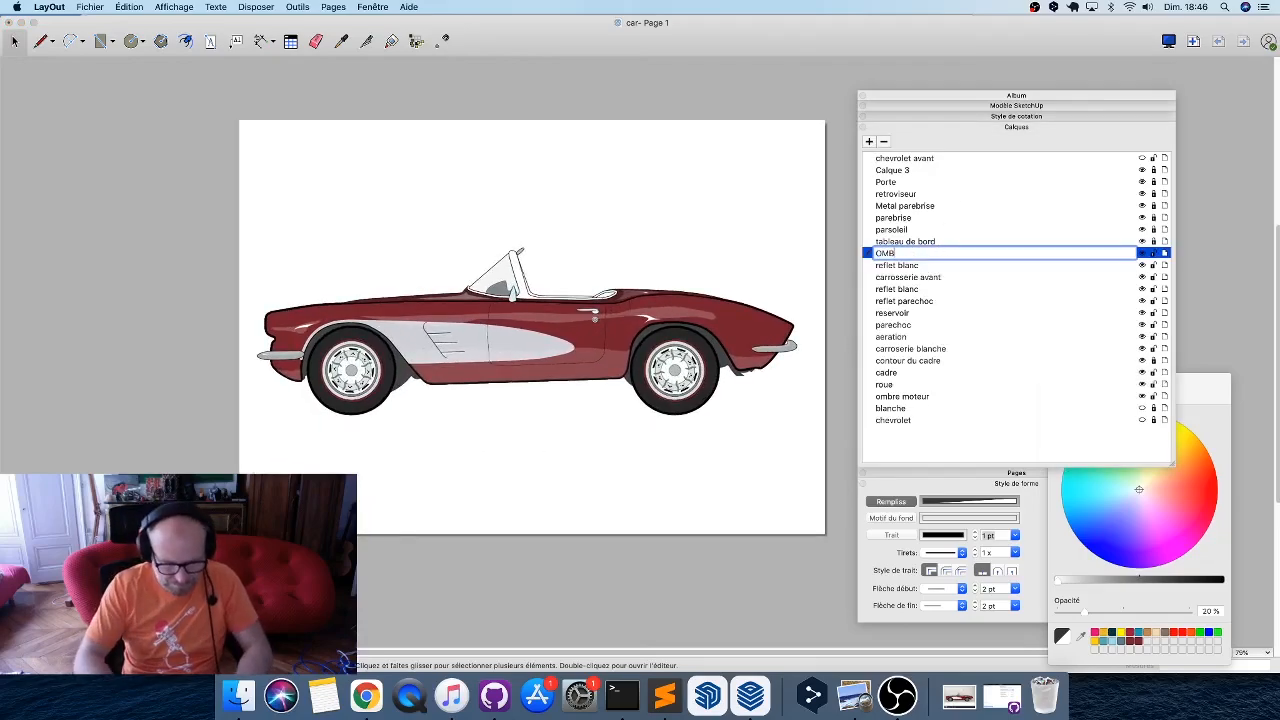
key("Return")
left_click_drag(911, 252, 931, 403)
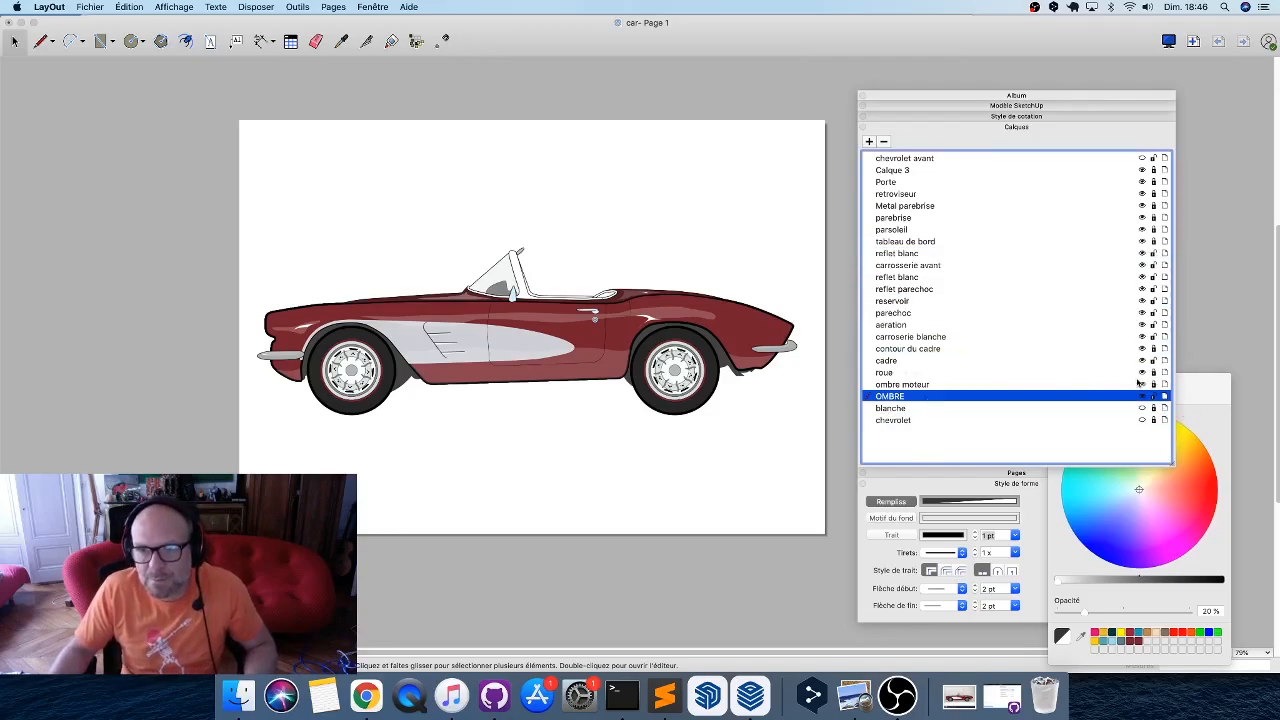
Lock all the layers above OMBRE and make the blanche layer visible.
left_click(1074, 385)
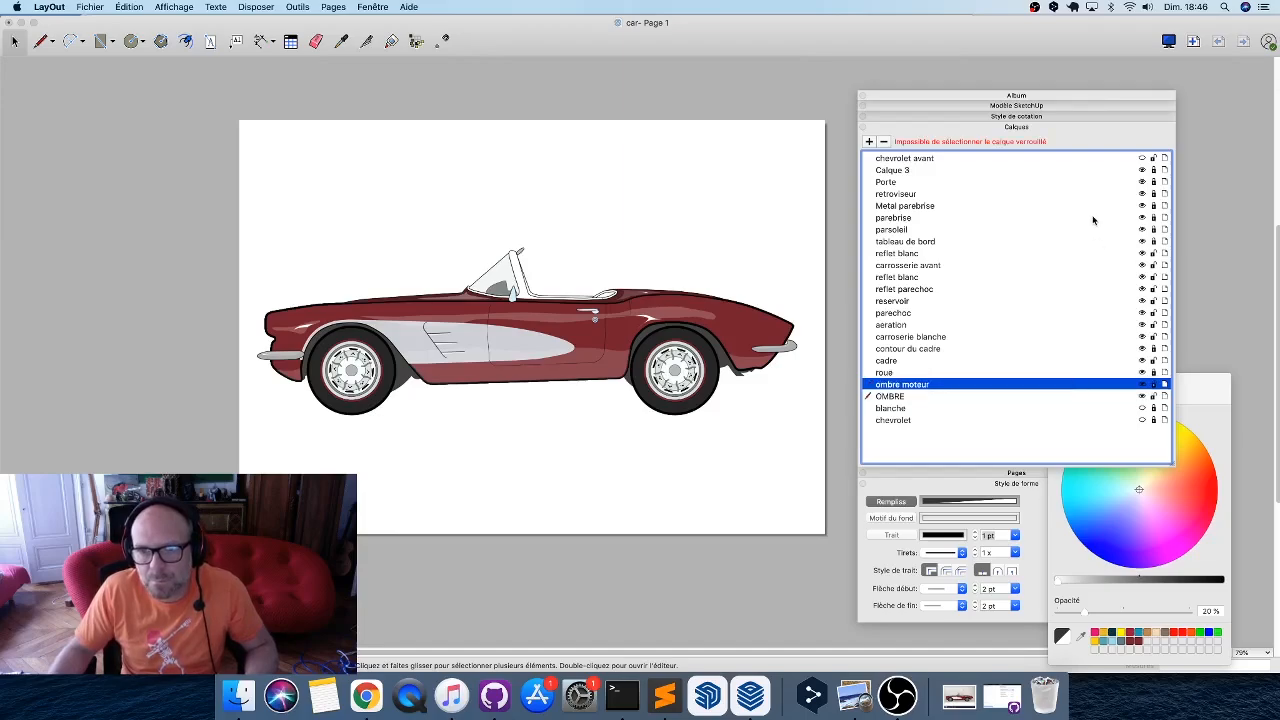
left_click(1093, 160, "shift")
left_click(1155, 158)
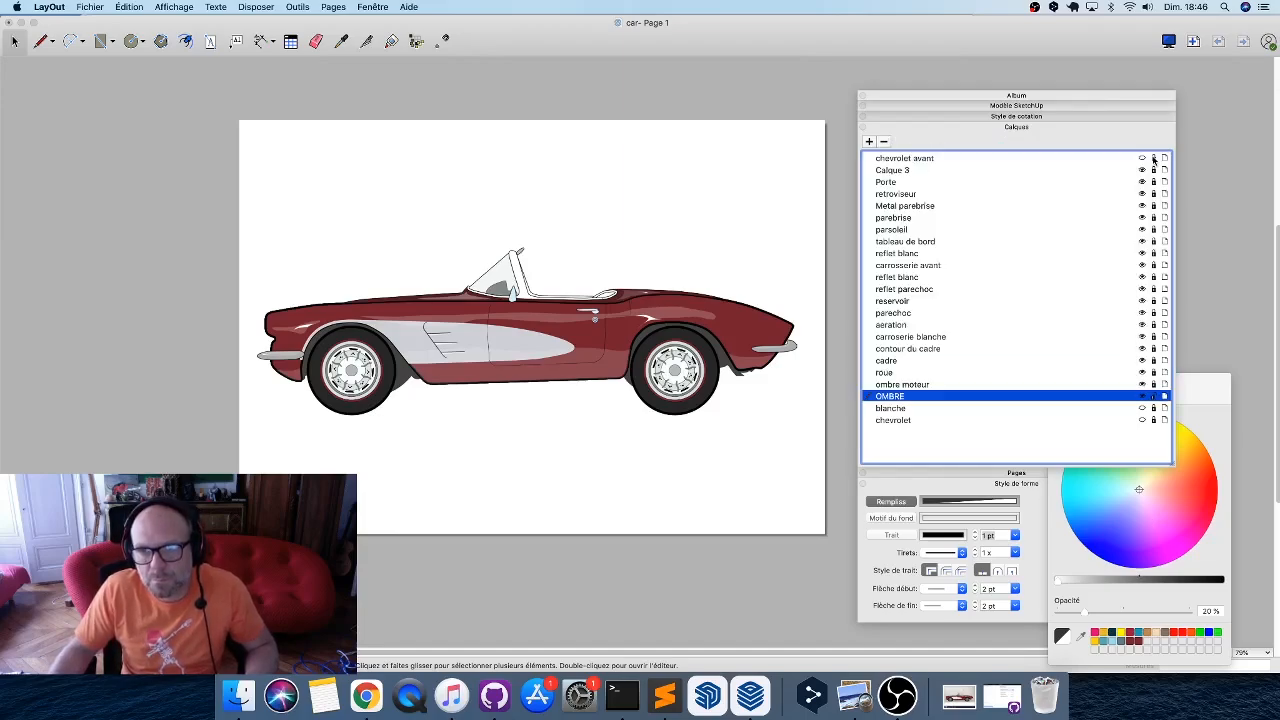
left_click(1155, 408)
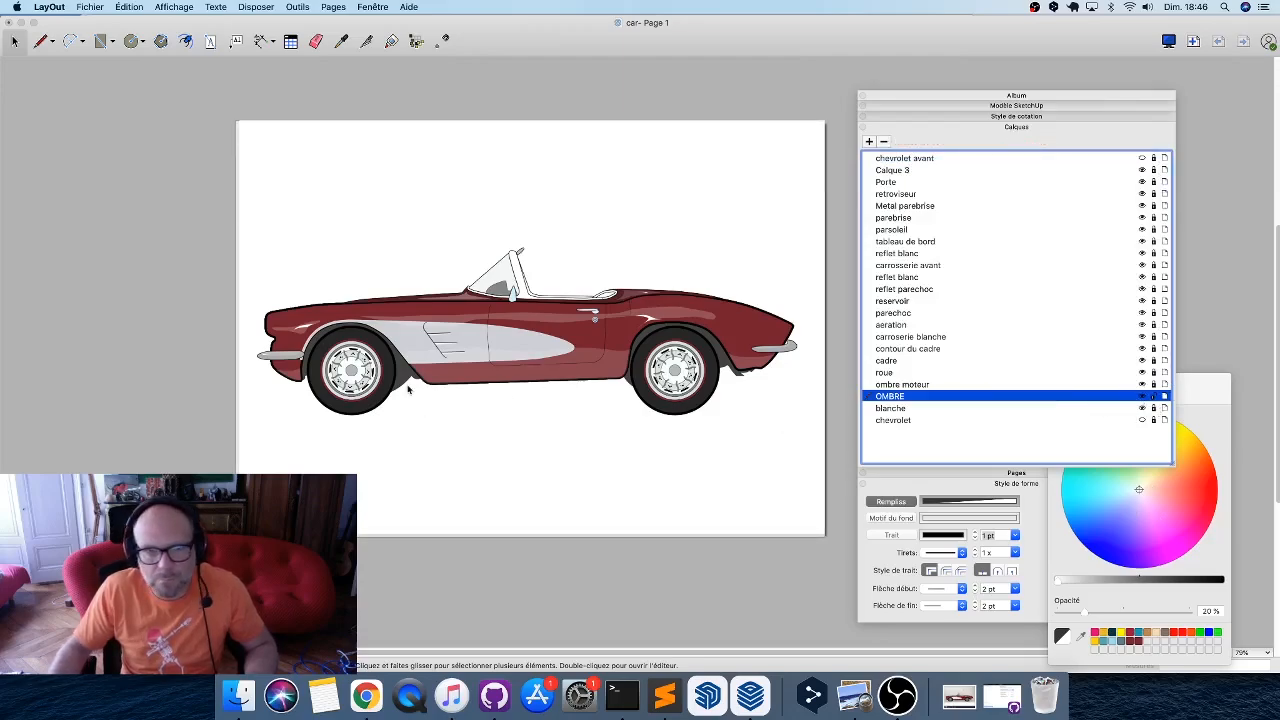
Draw a translucent circle around the ground below the front wheel on the OMBRE layer and darken its fill to near black.
left_click(403, 416)
key("c")
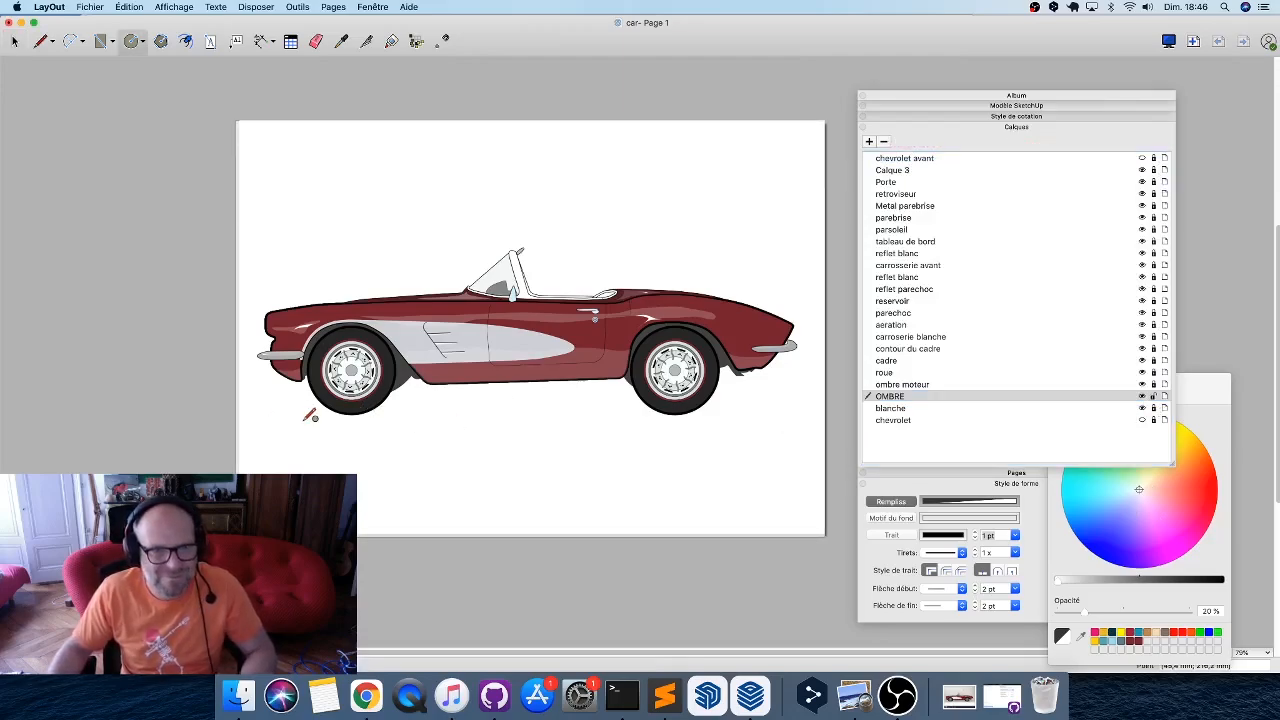
key("space")
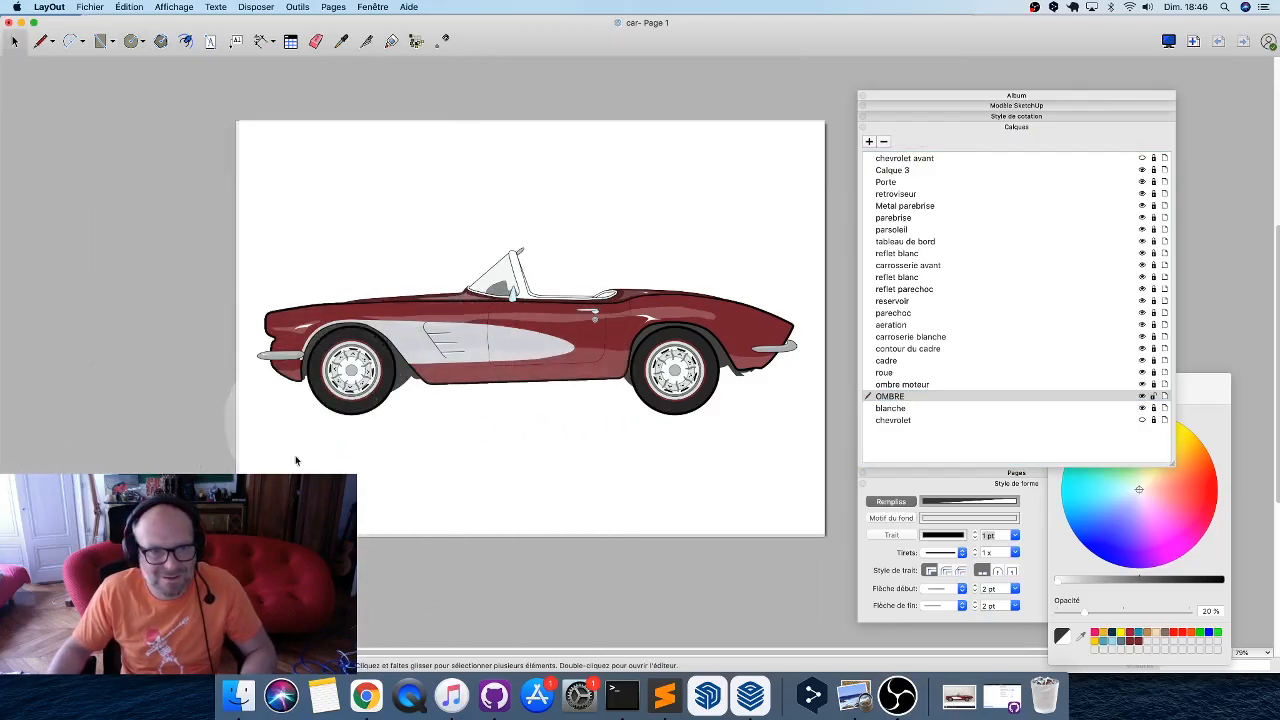
left_click(296, 459)
left_click_drag(1140, 580, 1197, 580)
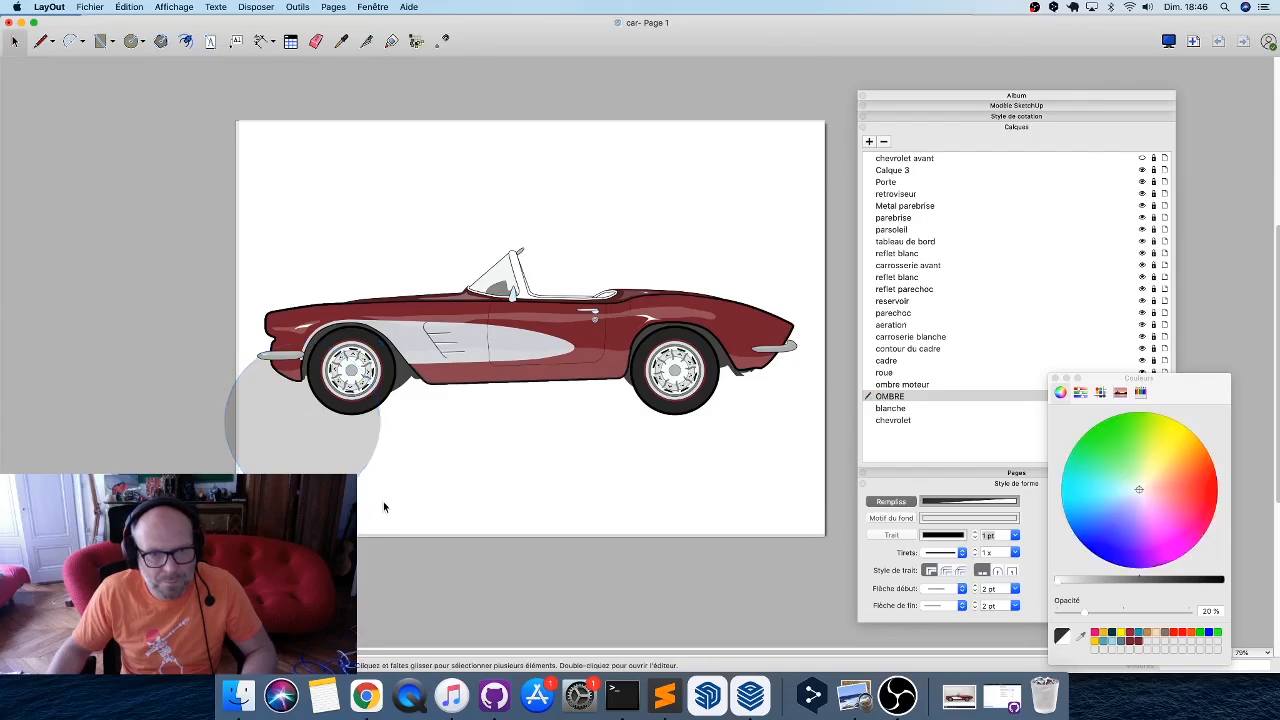
Stretch the circle into a flat ellipse about as long as the car and position it as a ground shadow under both wheels.
left_click_drag(380, 421, 790, 430)
left_click_drag(507, 500, 507, 435)
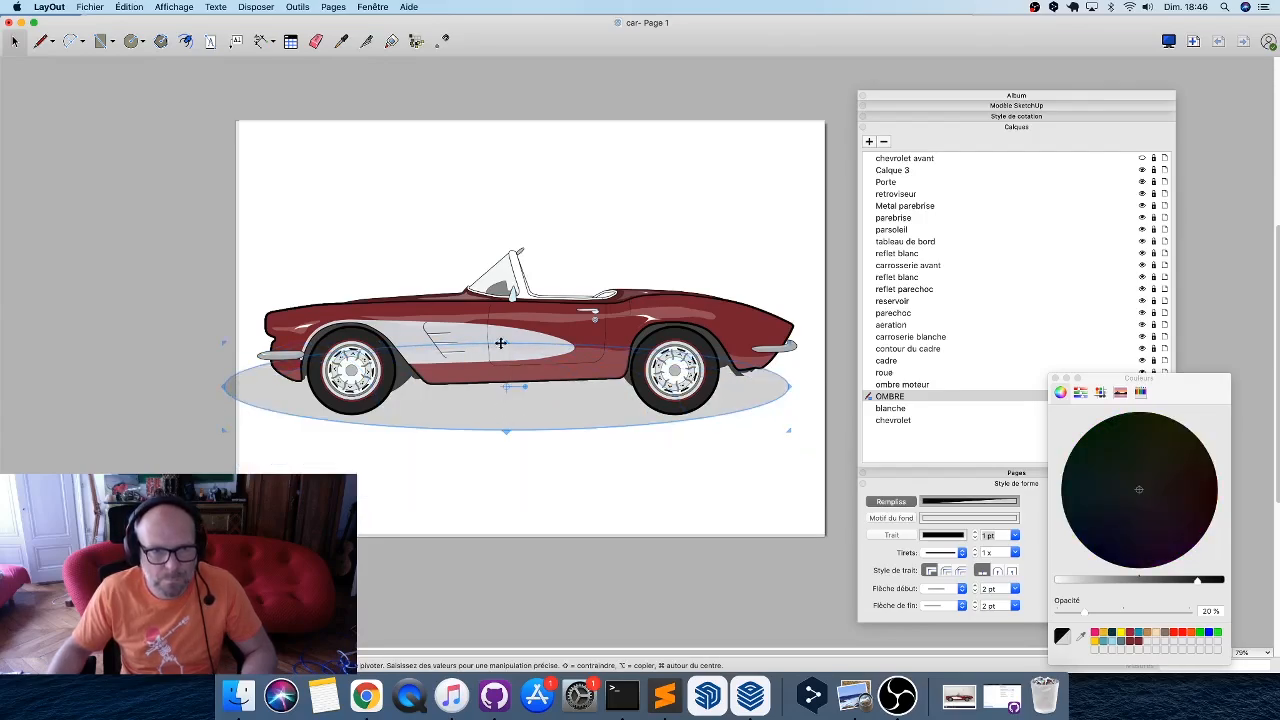
left_click_drag(500, 343, 533, 372)
mouse_move(533, 418)
left_mouse_down()
mouse_move(557, 406)
mouse_move(537, 443)
mouse_move(538, 393)
left_mouse_up()
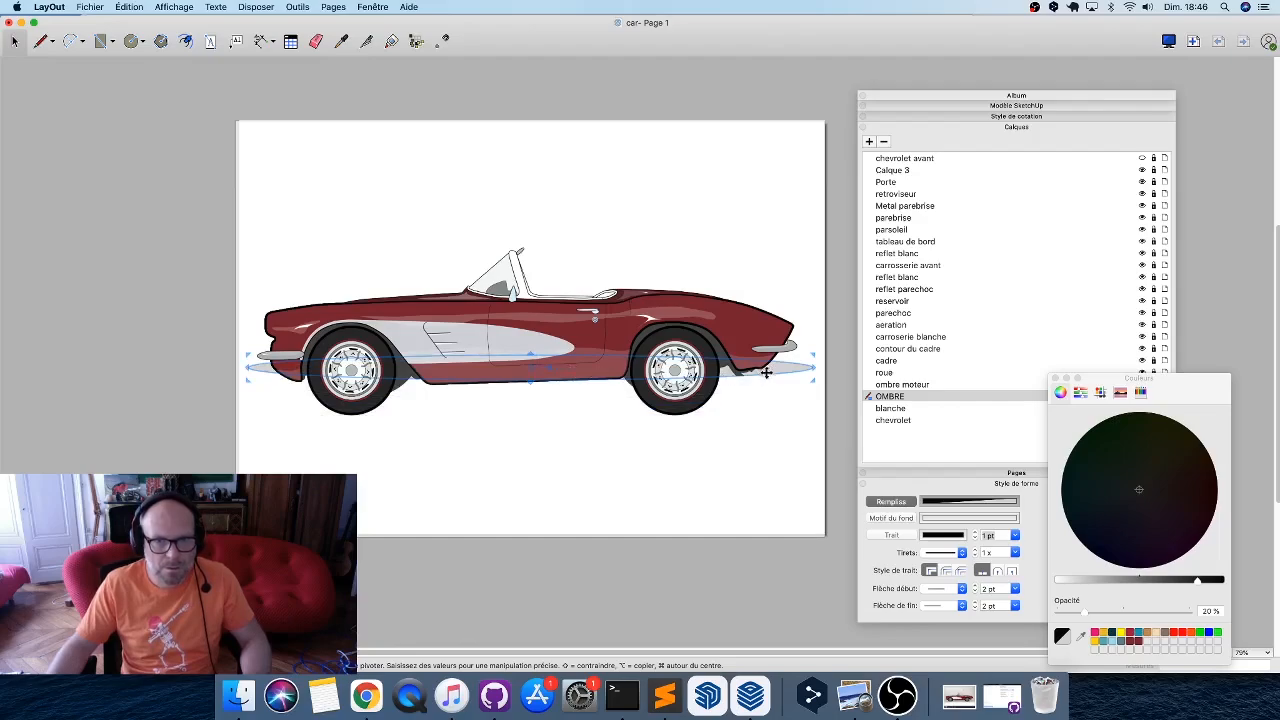
left_click_drag(766, 372, 769, 420)
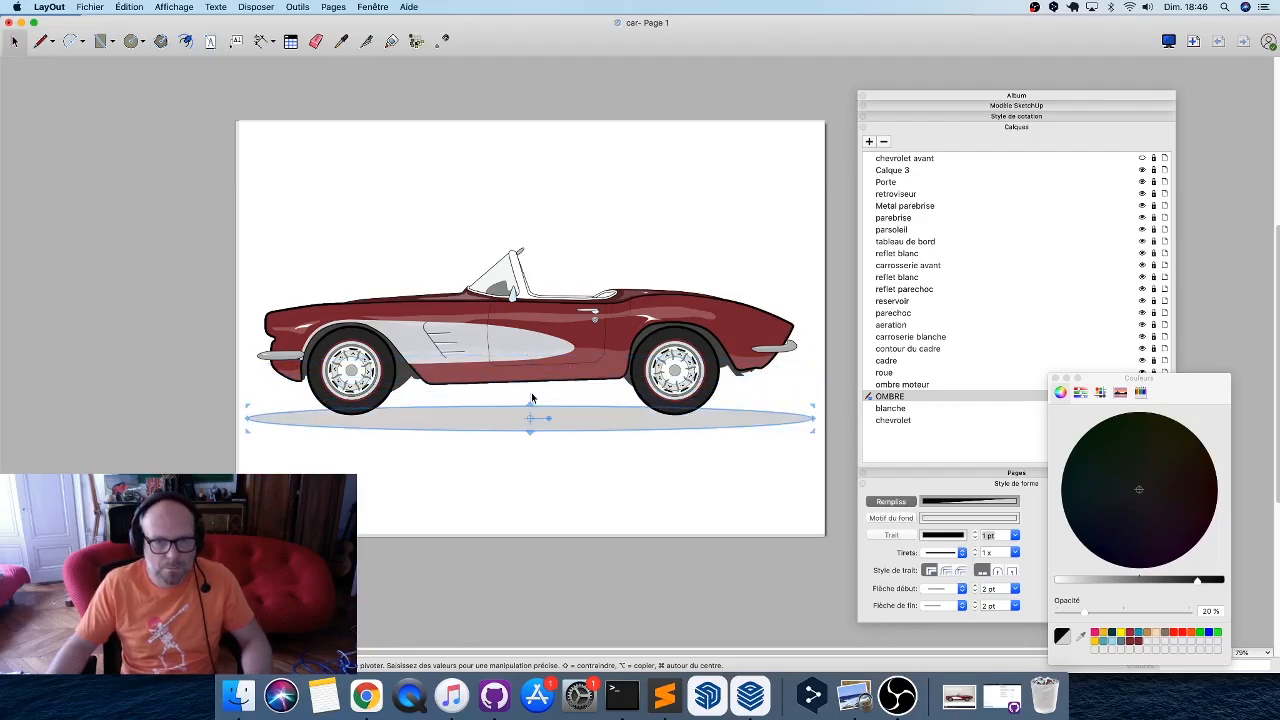
left_click_drag(531, 418, 557, 411)
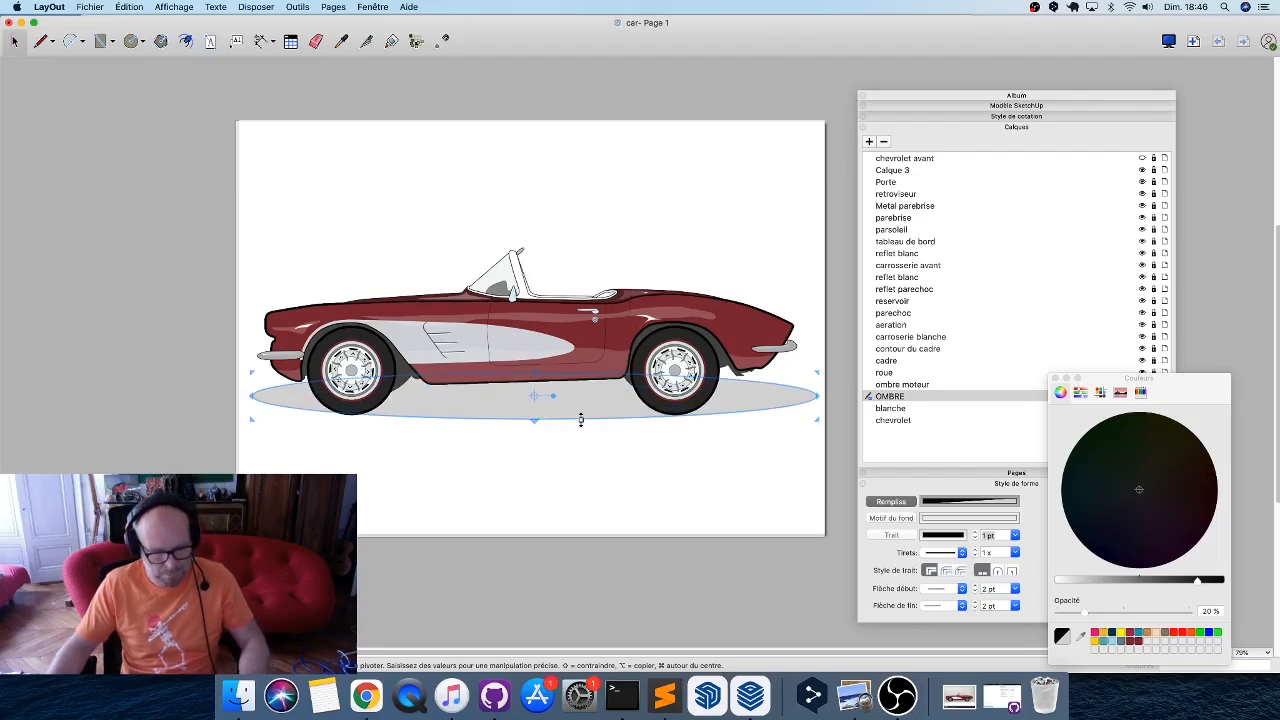
Duplicate the shadow ellipse twice, shifting each copy slightly lower to build up a layered ground shadow.
key("Down")
key("Down")
key("Down")
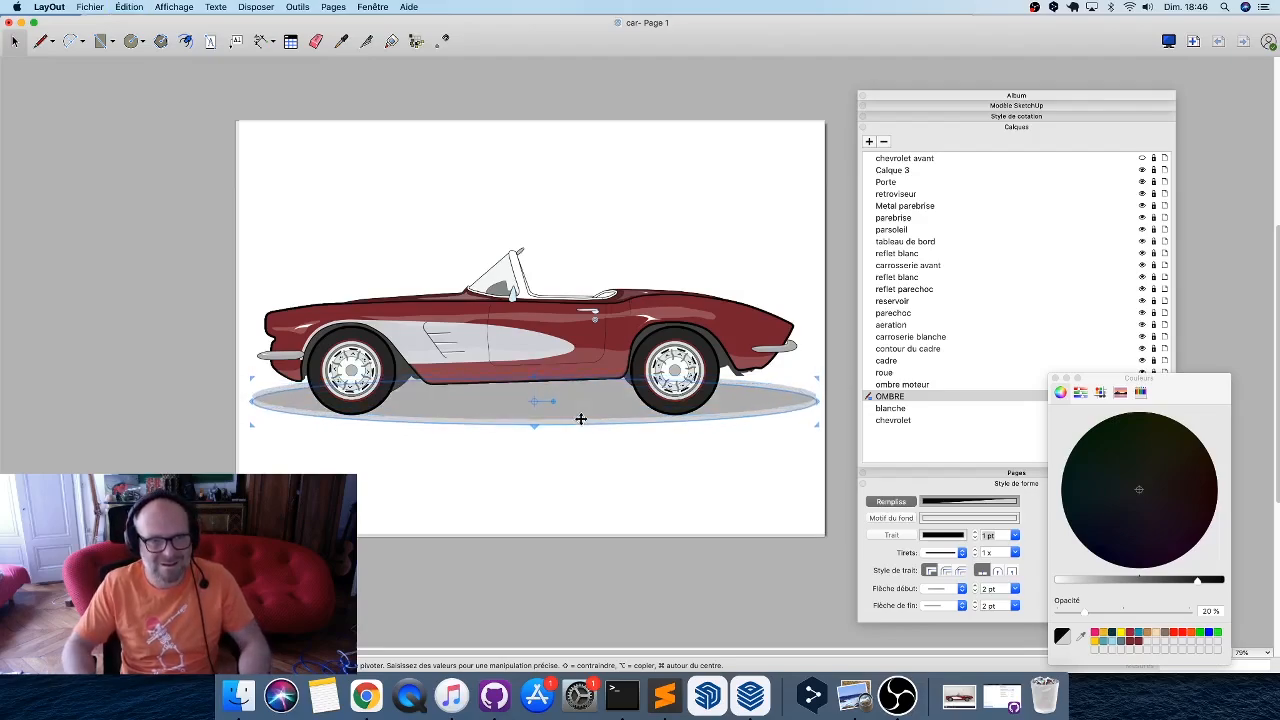
key("Down")
key("Down")
key("Down")
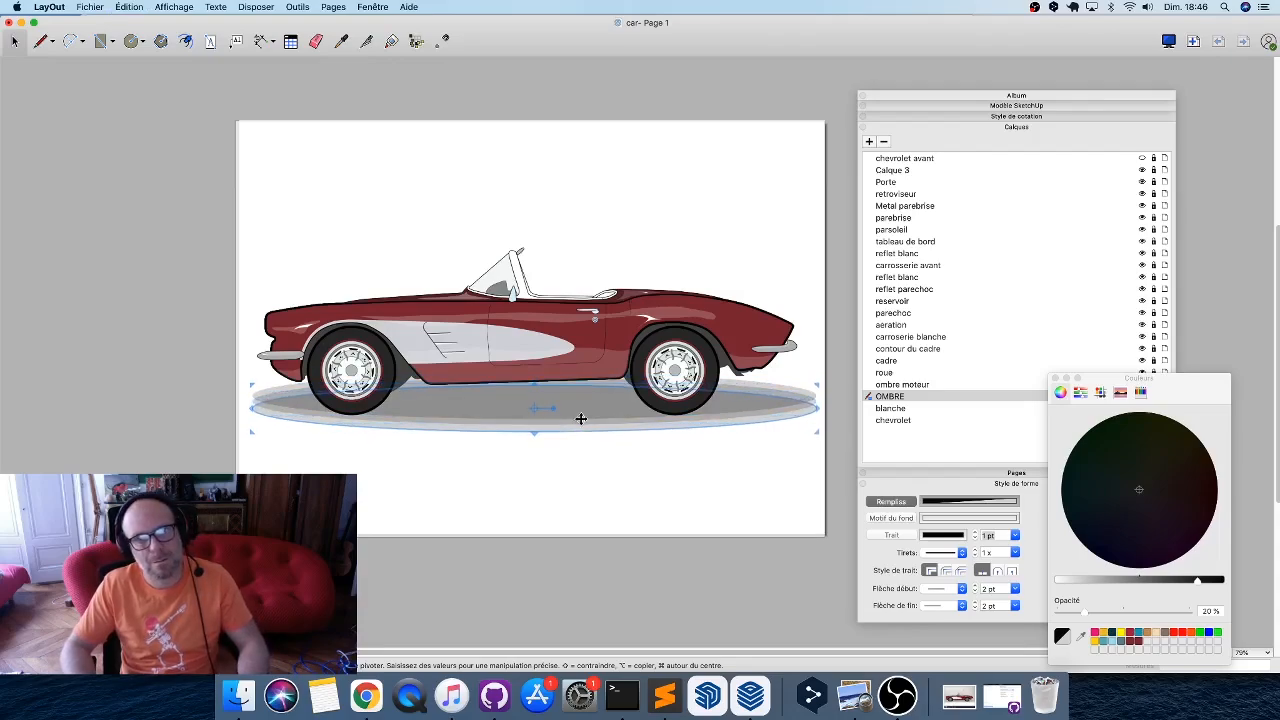
Add a layer named "arriere plan" and place it directly beneath the OMBRE layer.
left_click(698, 532)
scroll(654, 499, "down", 2)
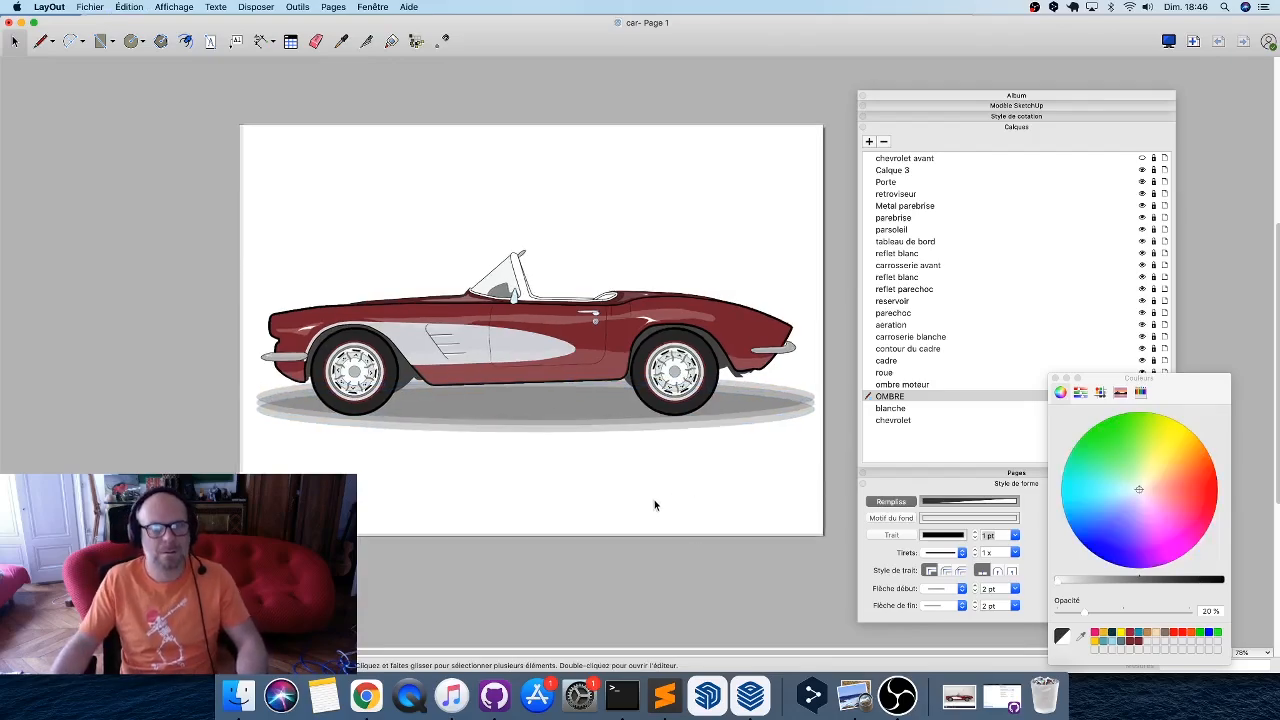
left_click(601, 429)
left_click(869, 141)
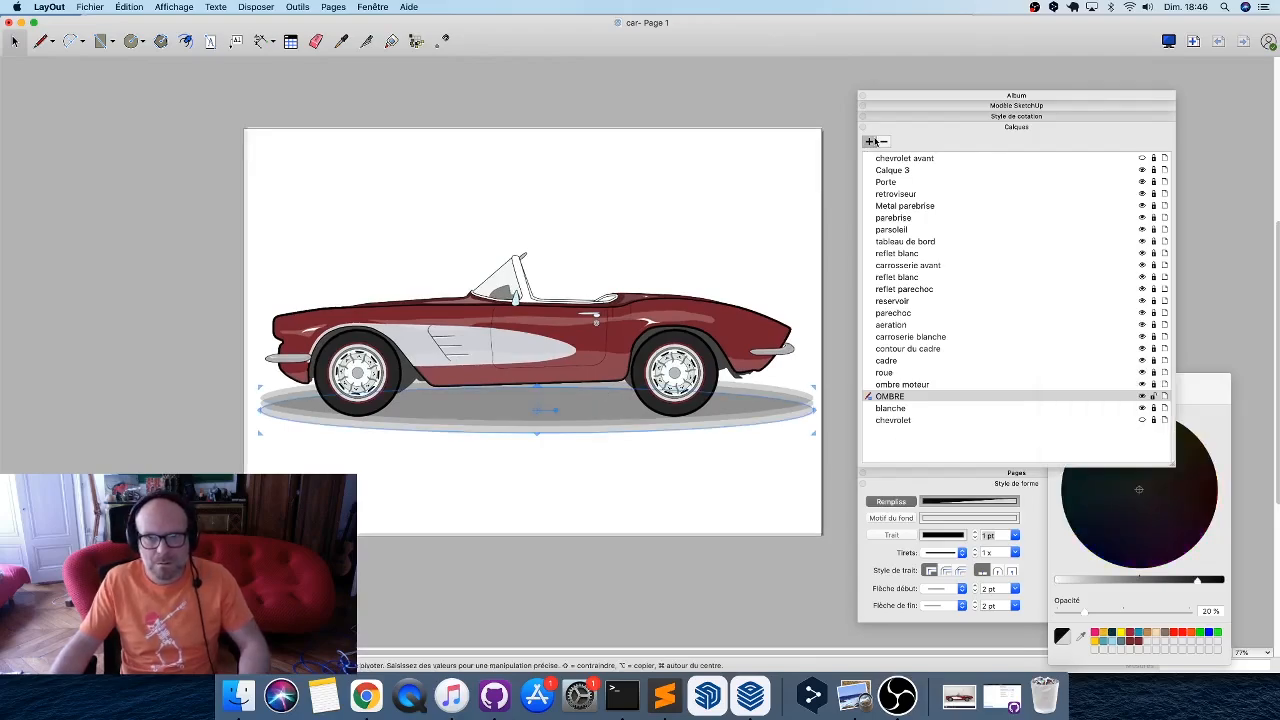
type("arriere plan")
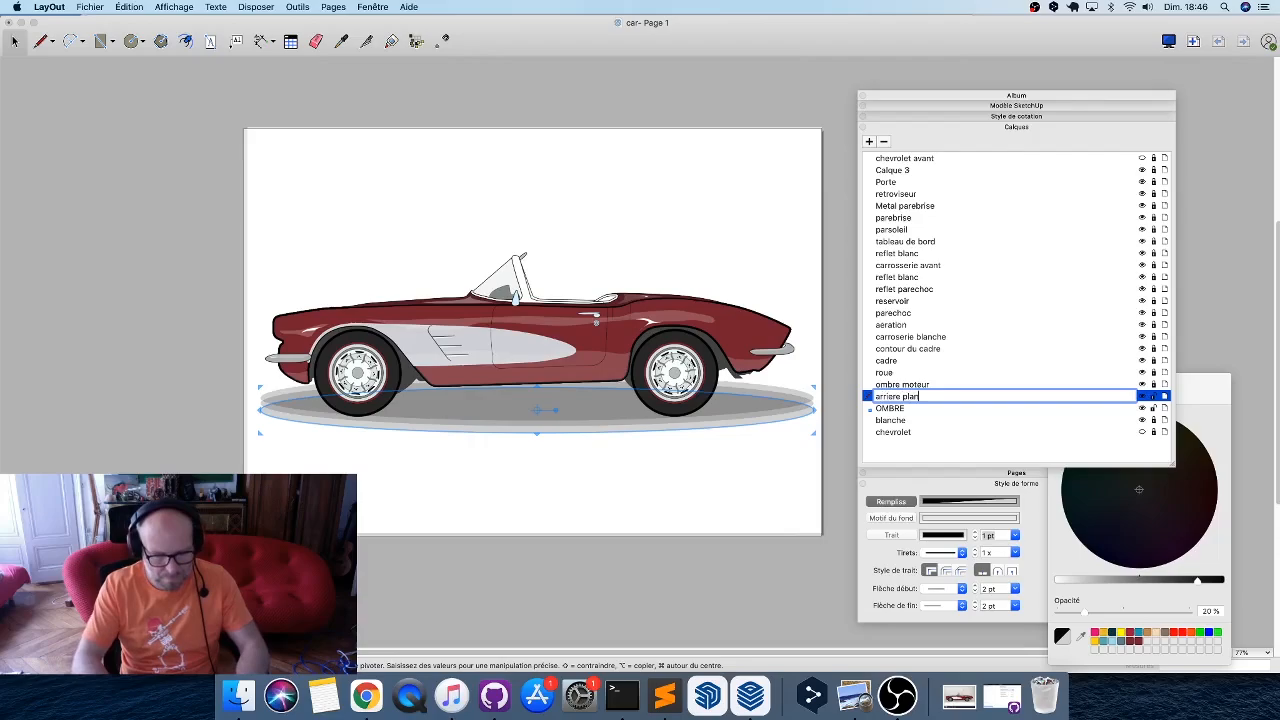
key("Return")
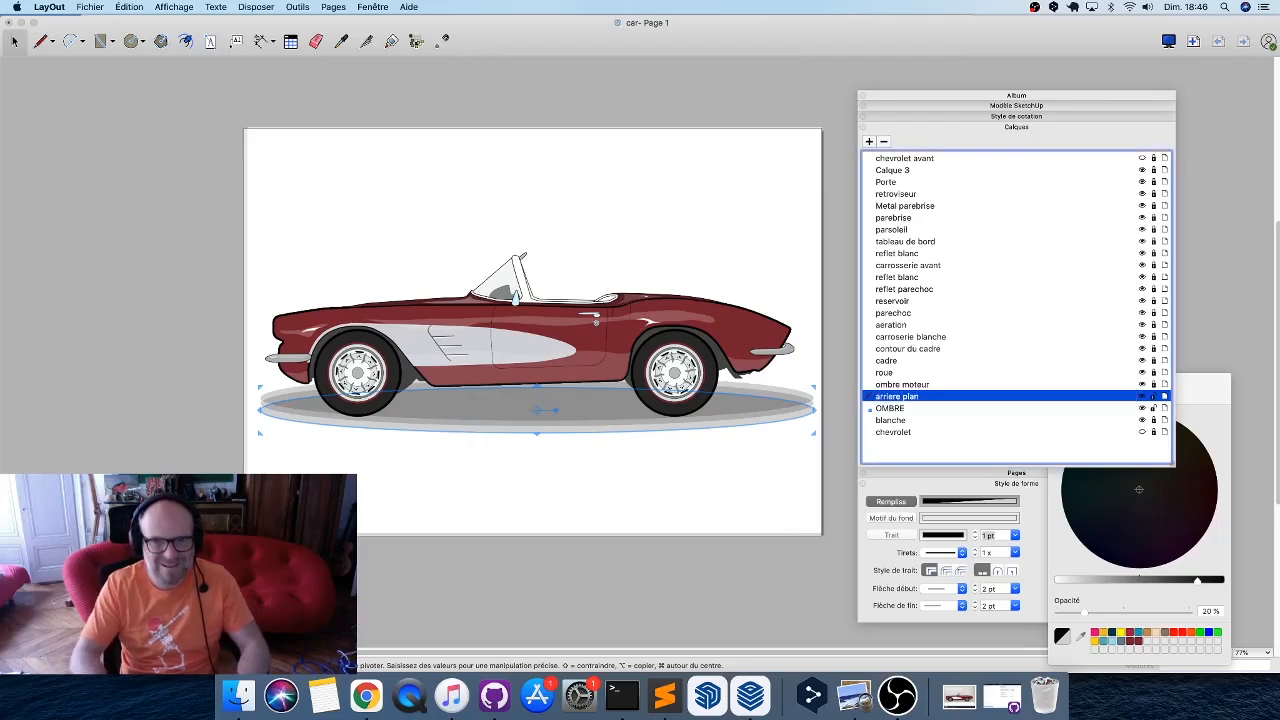
left_click_drag(911, 400, 913, 412)
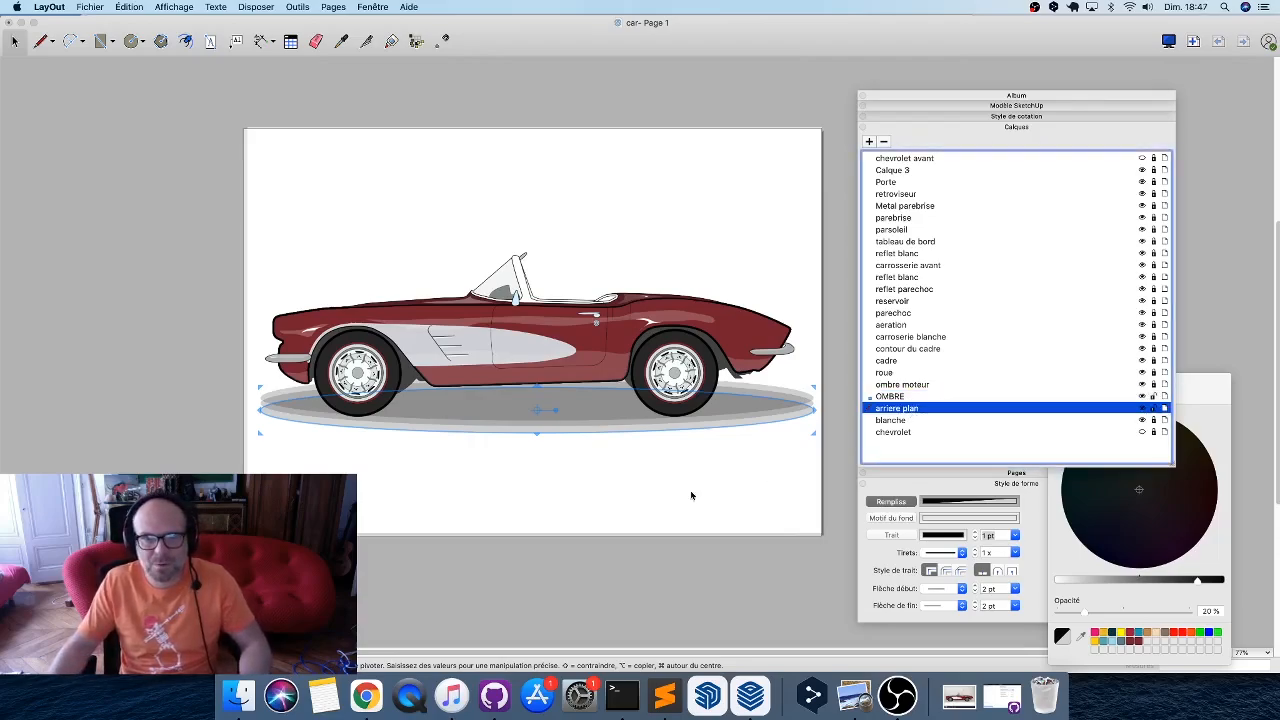
Draw a rectangle covering the whole page on the arriere plan layer and change its translucent fill to pink.
left_click(237, 262)
key("r")
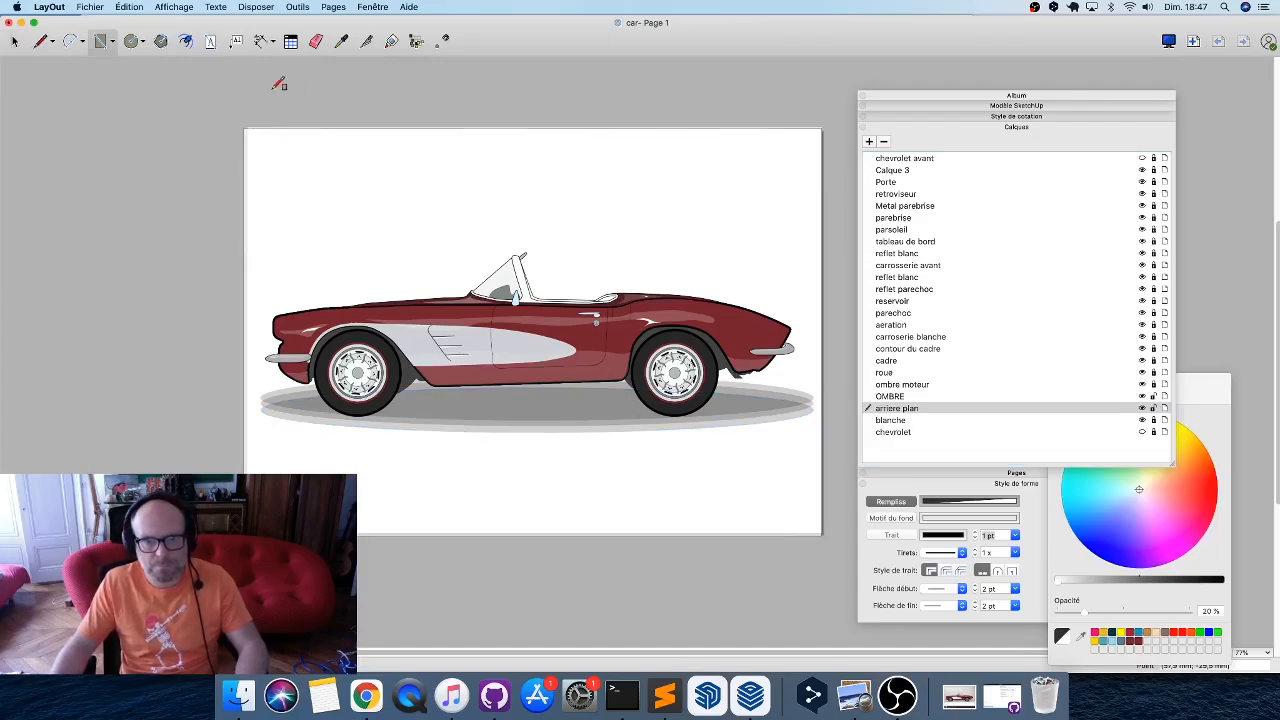
left_click_drag(222, 116, 828, 538)
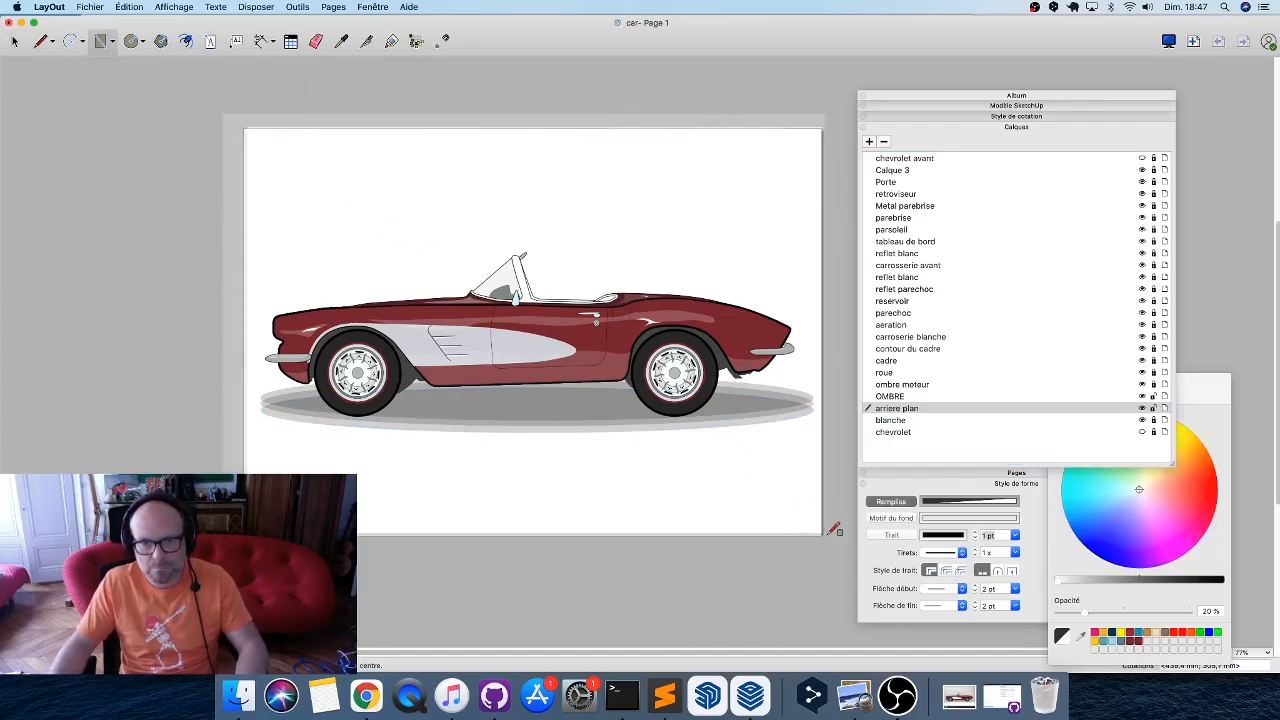
key("space")
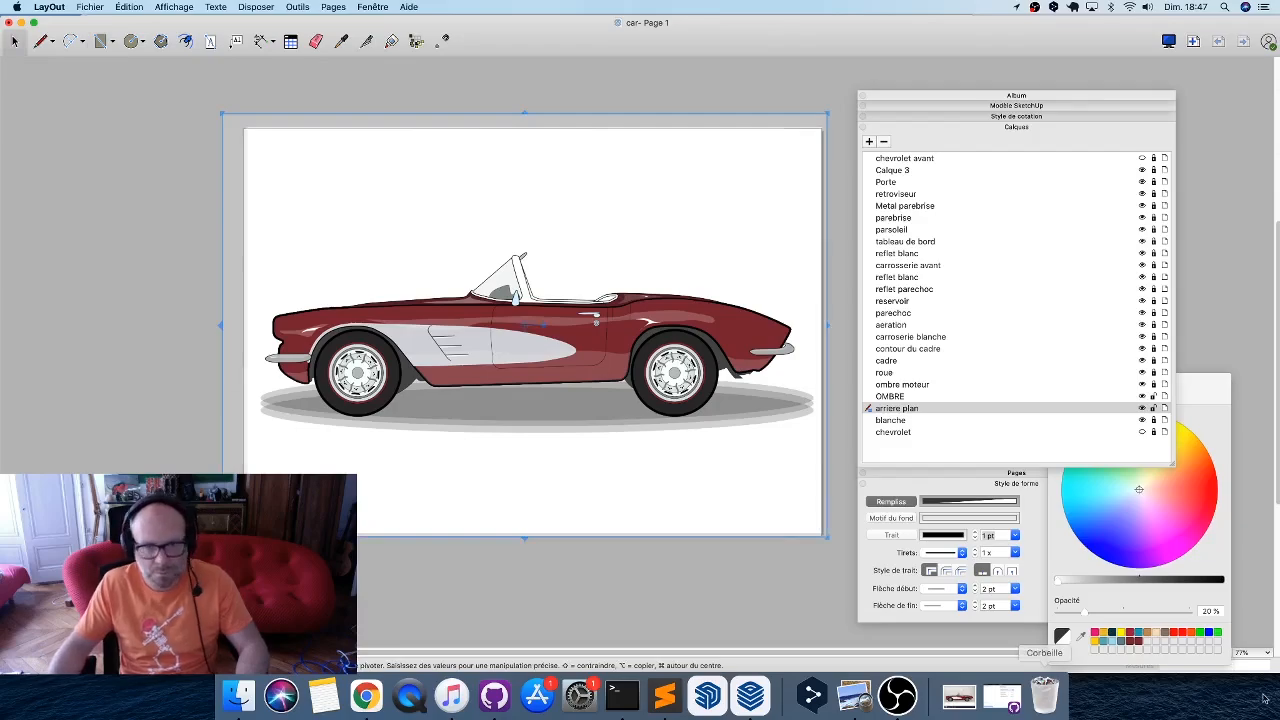
left_click(1196, 518)
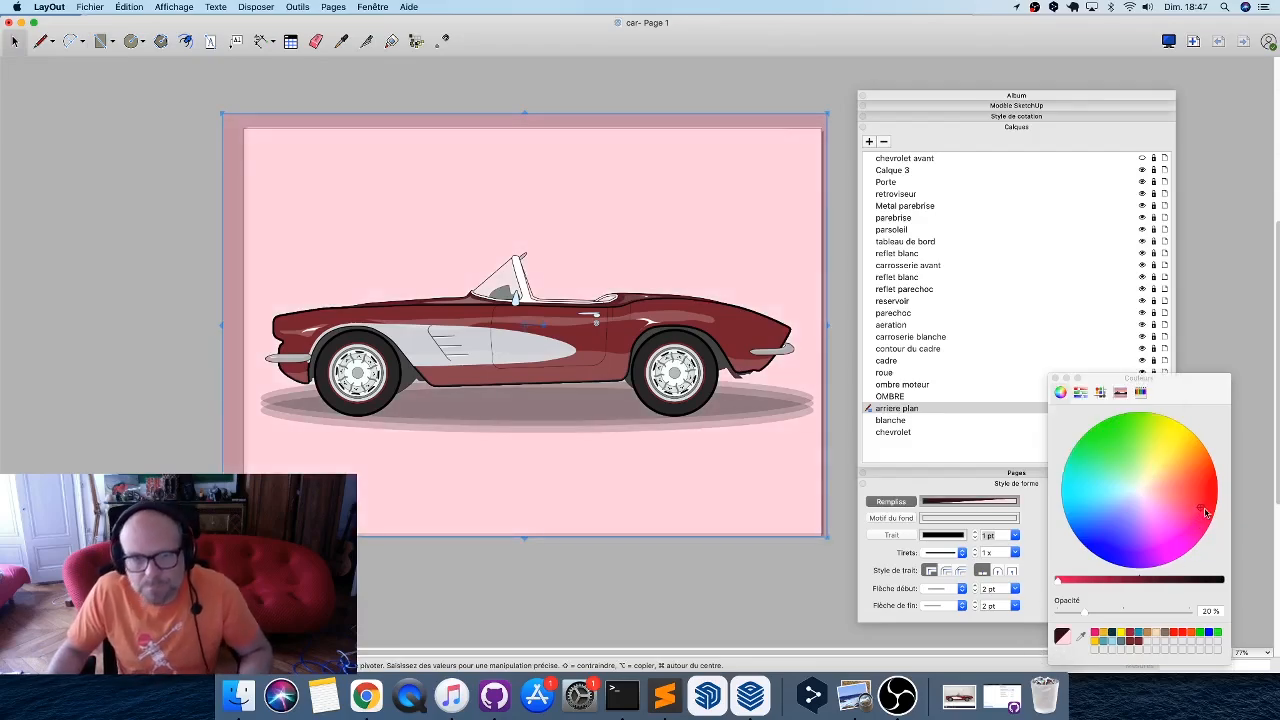
left_click_drag(1204, 509, 1205, 508)
Resize the pink background rectangle on all four sides to fit it to the page edges.
mouse_move(221, 323)
left_mouse_down()
mouse_move(262, 327)
mouse_move(244, 324)
left_mouse_up()
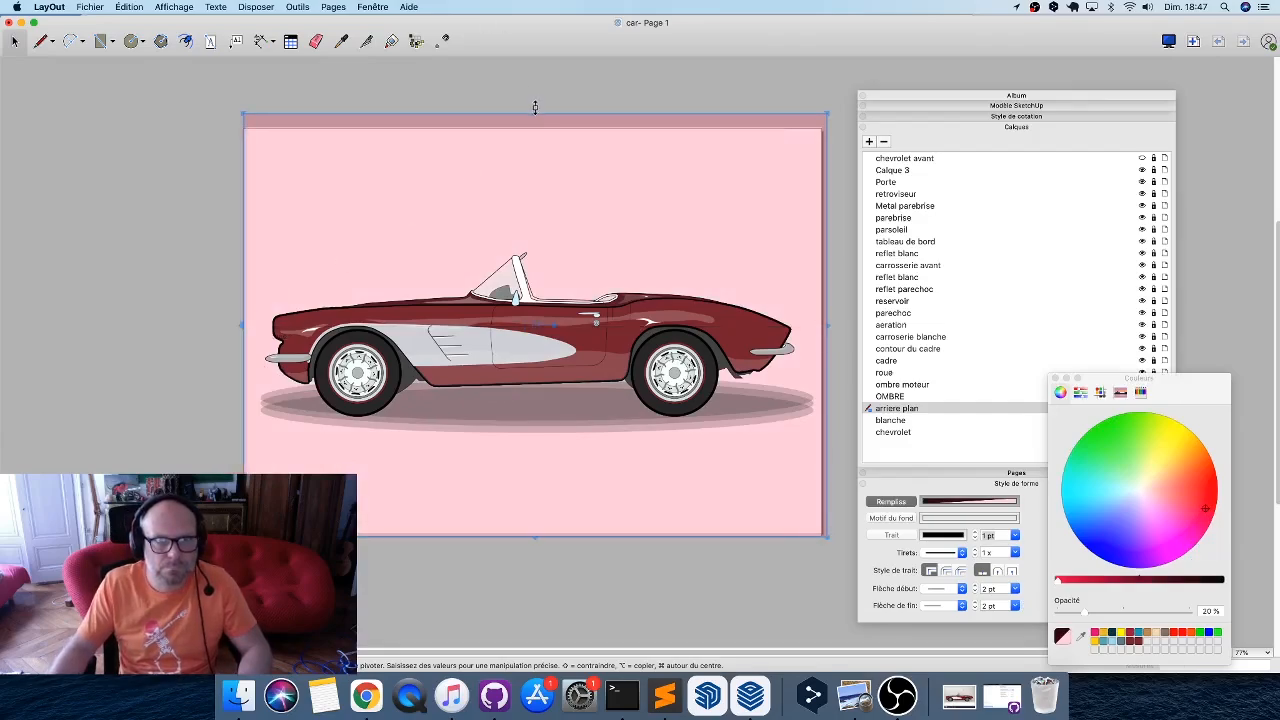
left_click_drag(535, 107, 536, 128)
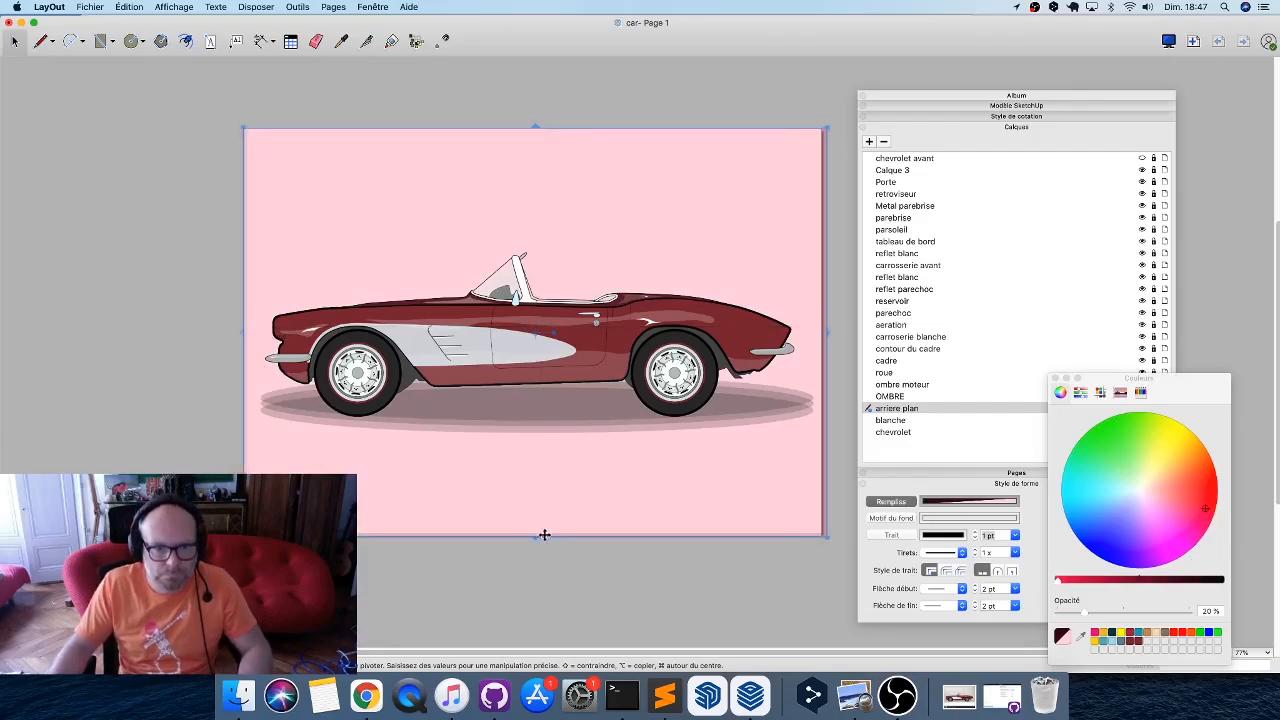
left_click_drag(544, 535, 537, 535)
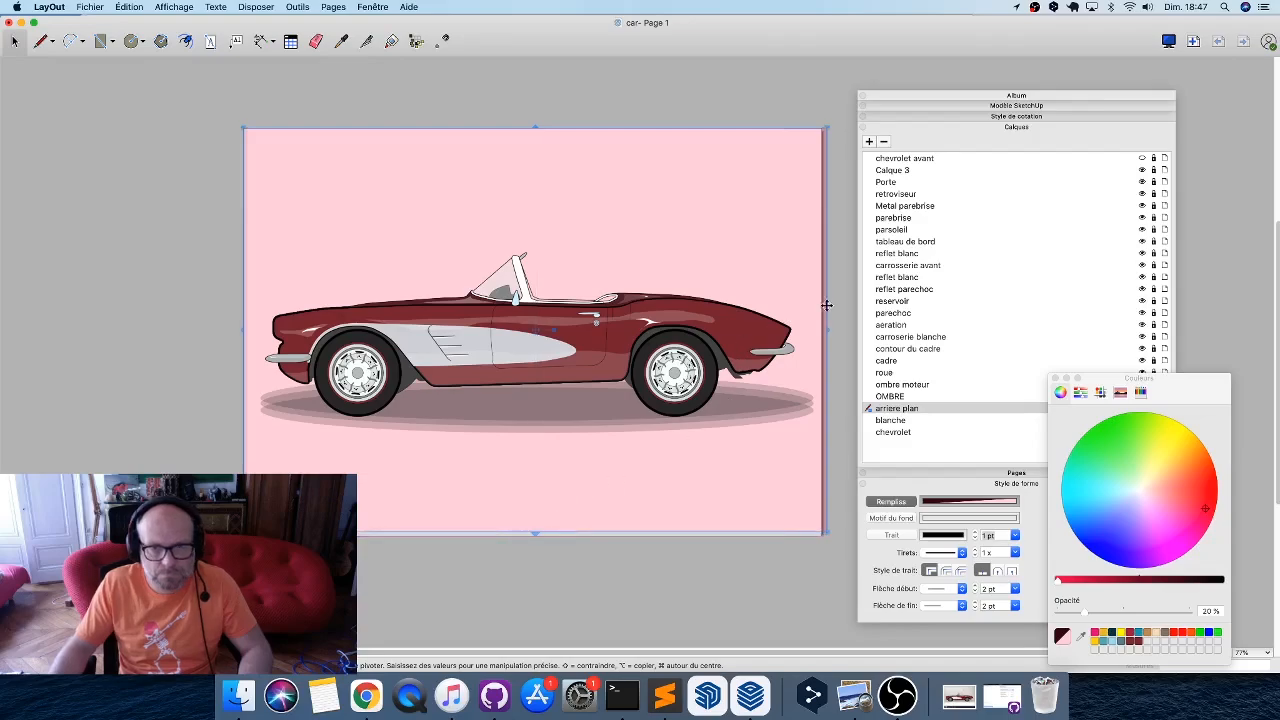
left_click_drag(828, 333, 821, 334)
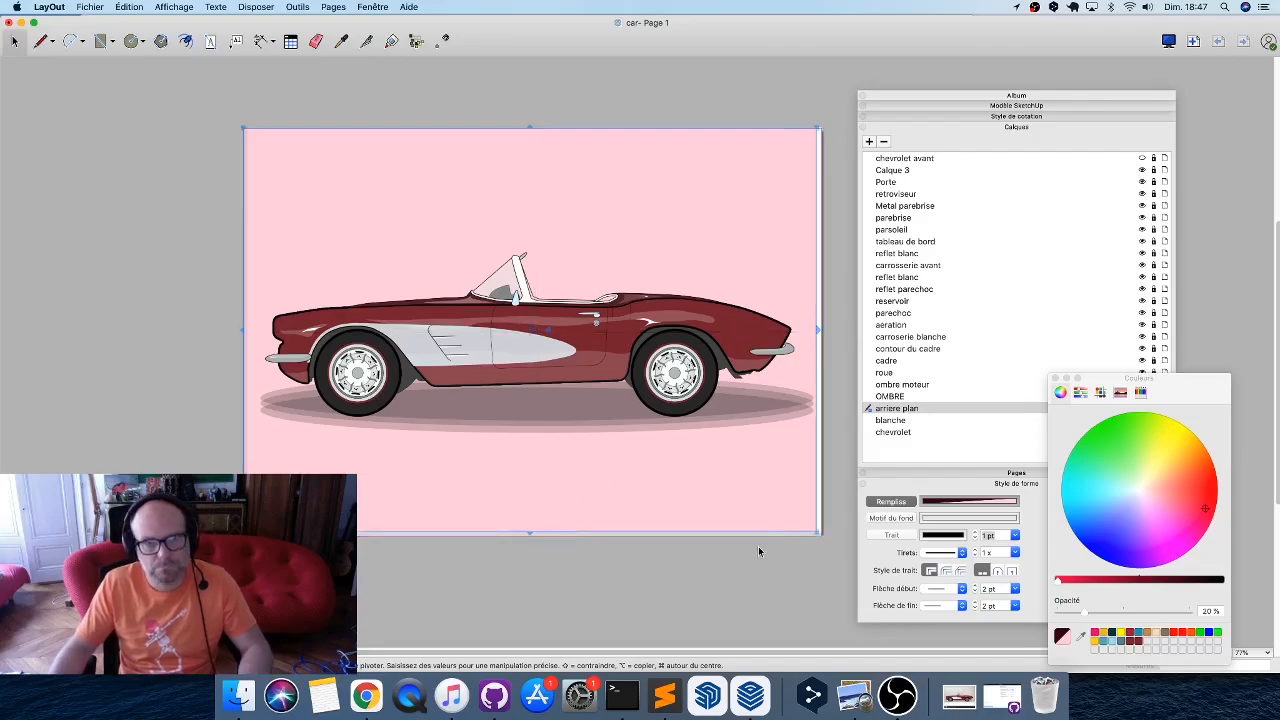
Shift the shadow ellipses vertically so they overlap more closely beneath the car's wheels.
left_click(766, 562)
scroll(786, 403, "up", 2)
left_click(749, 409)
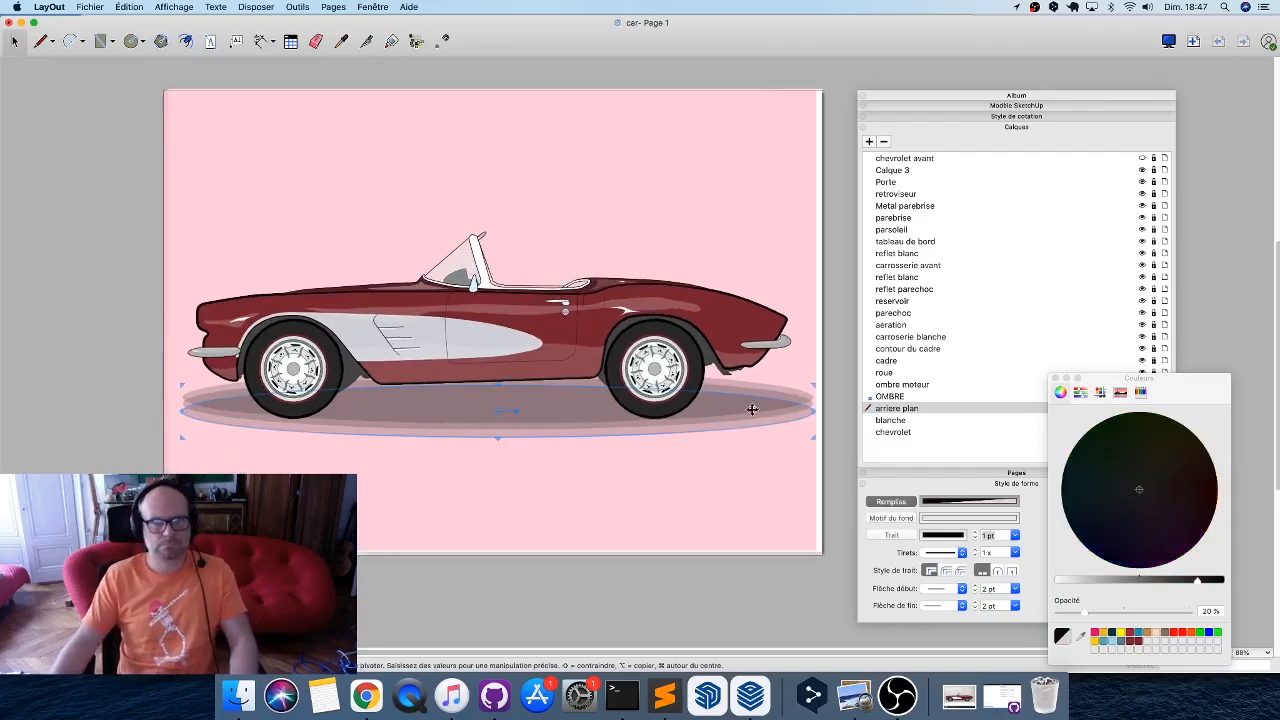
left_click_drag(759, 429, 758, 426)
key("Up")
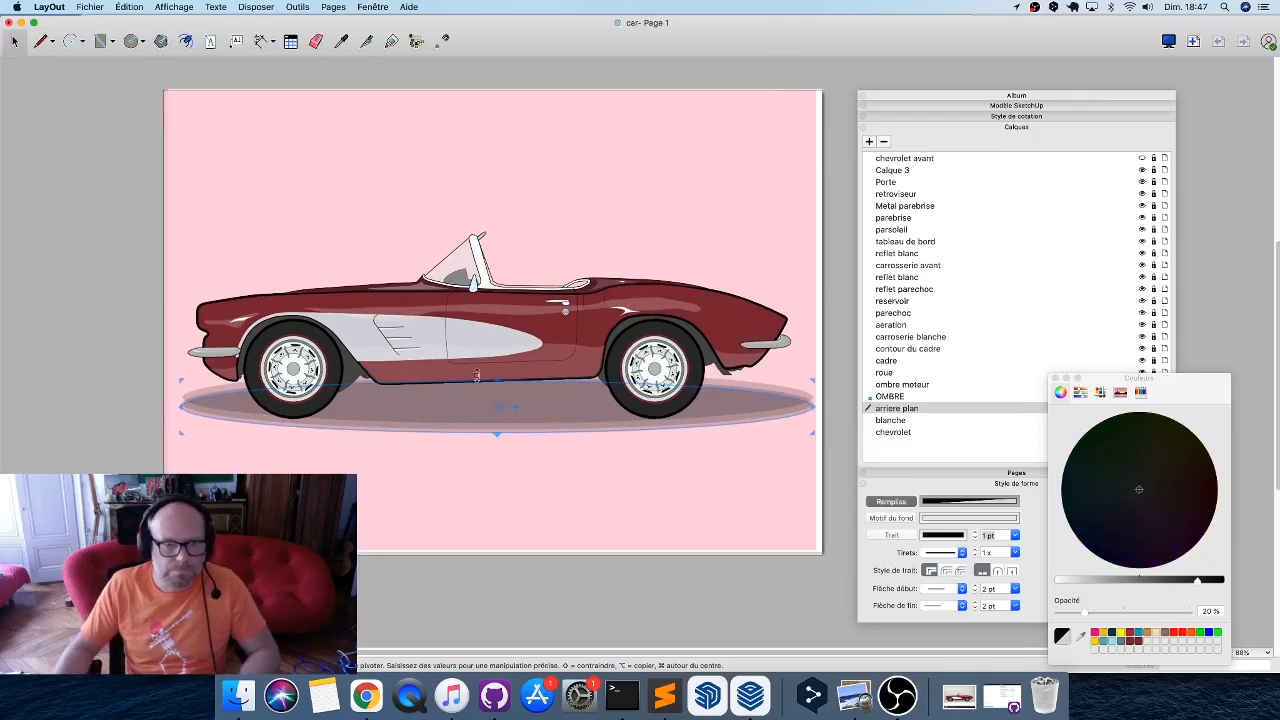
left_click_drag(223, 391, 224, 384)
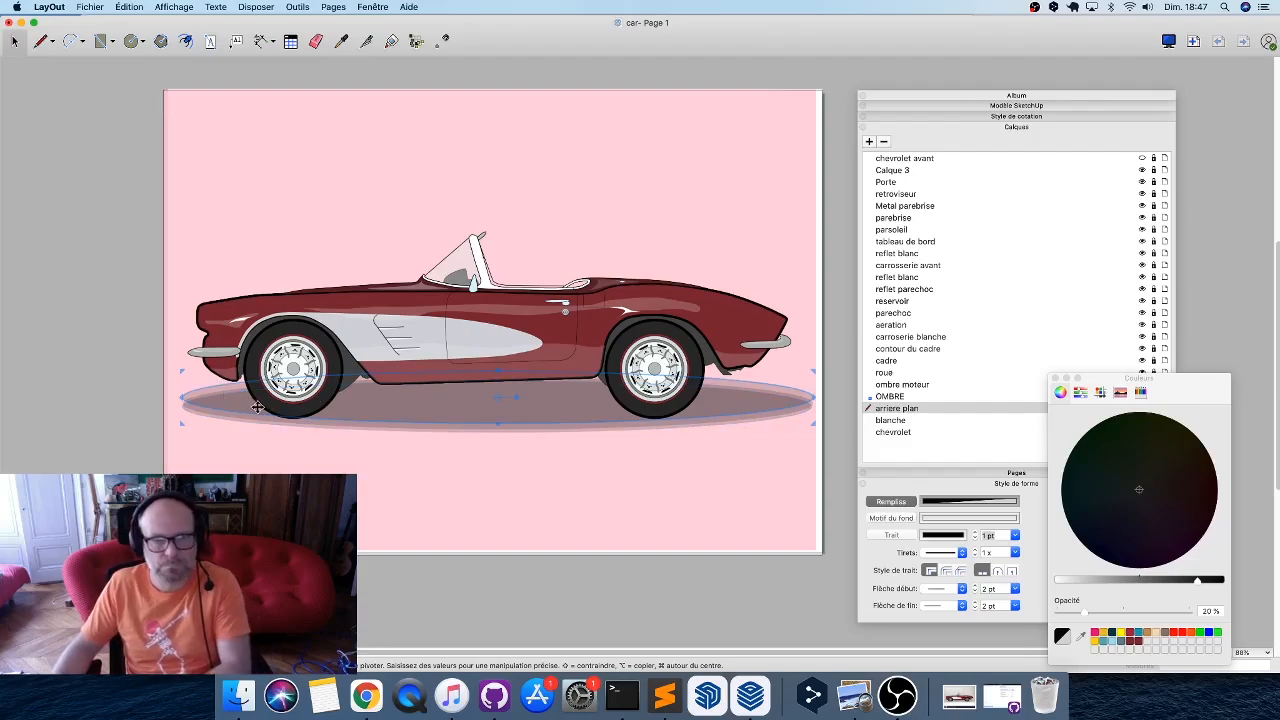
left_click(620, 590)
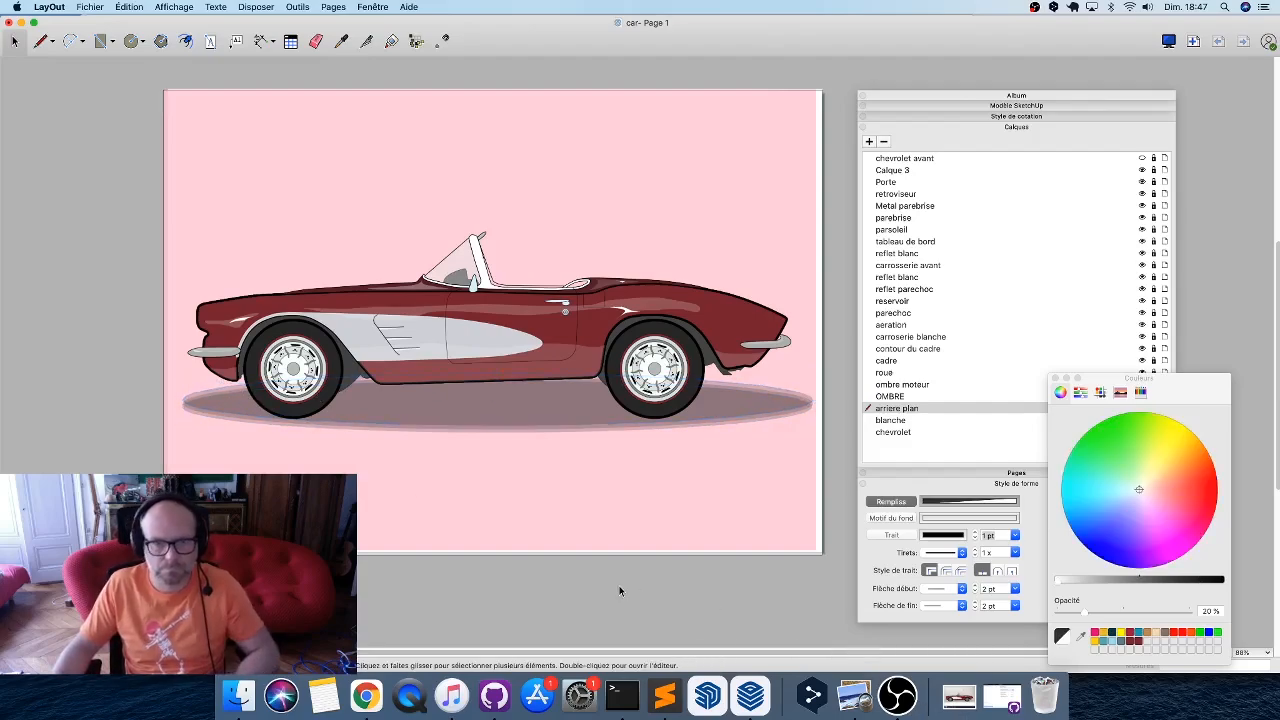
Unlock the reflet parechoc layer and the reflet blanc layer above it, and make that reflet blanc layer active.
scroll(474, 560, "down", 1)
scroll(474, 560, "down", 1)
scroll(742, 397, "down", 2)
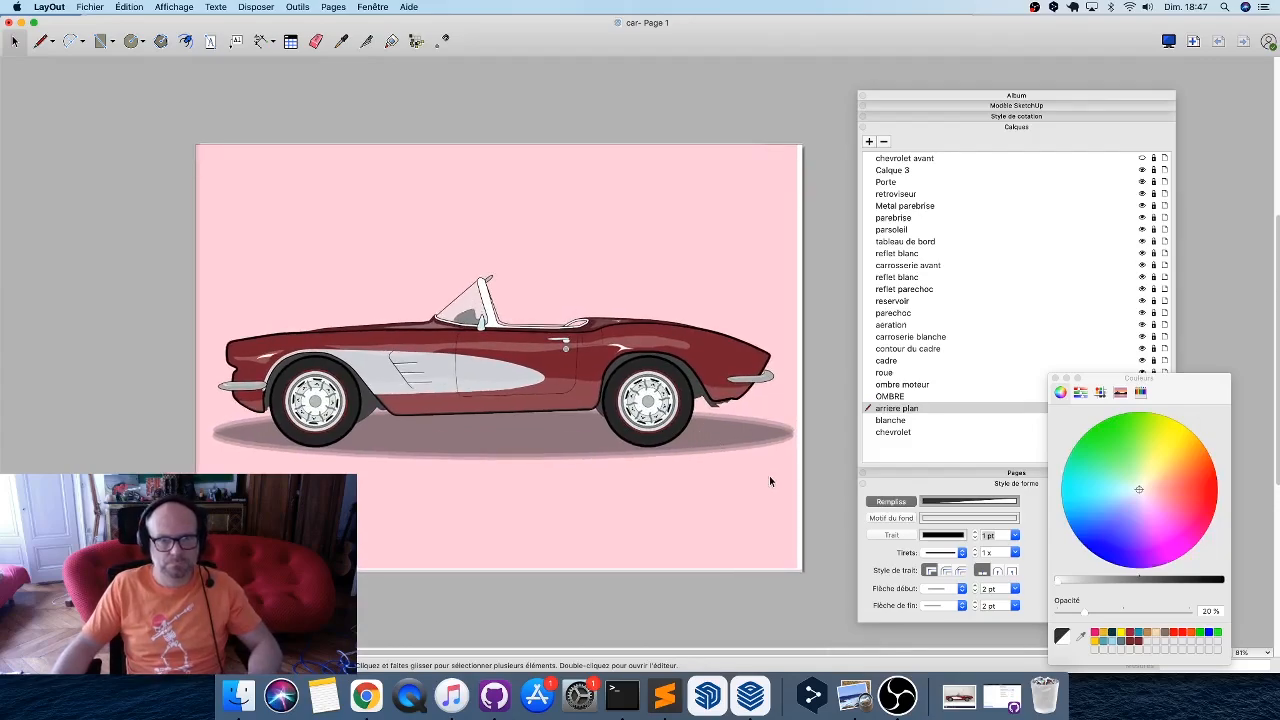
scroll(471, 321, "up", 10)
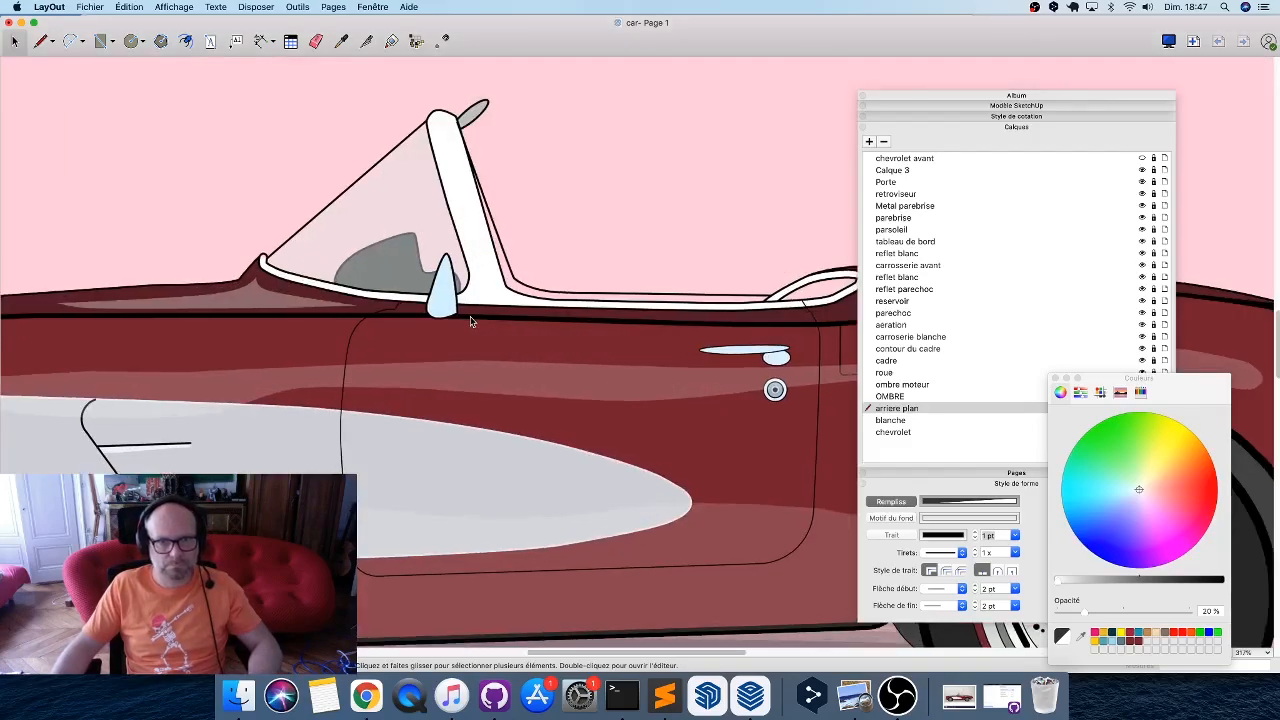
scroll(471, 321, "up", 2)
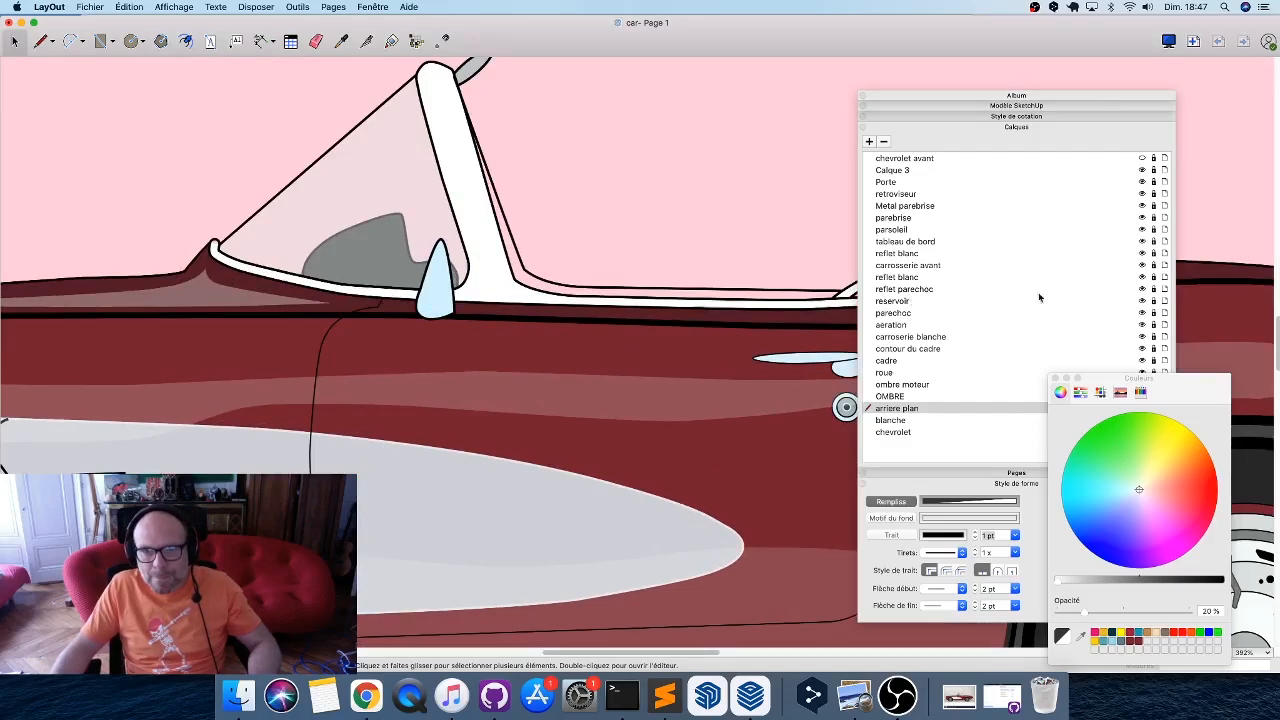
left_click(1154, 289)
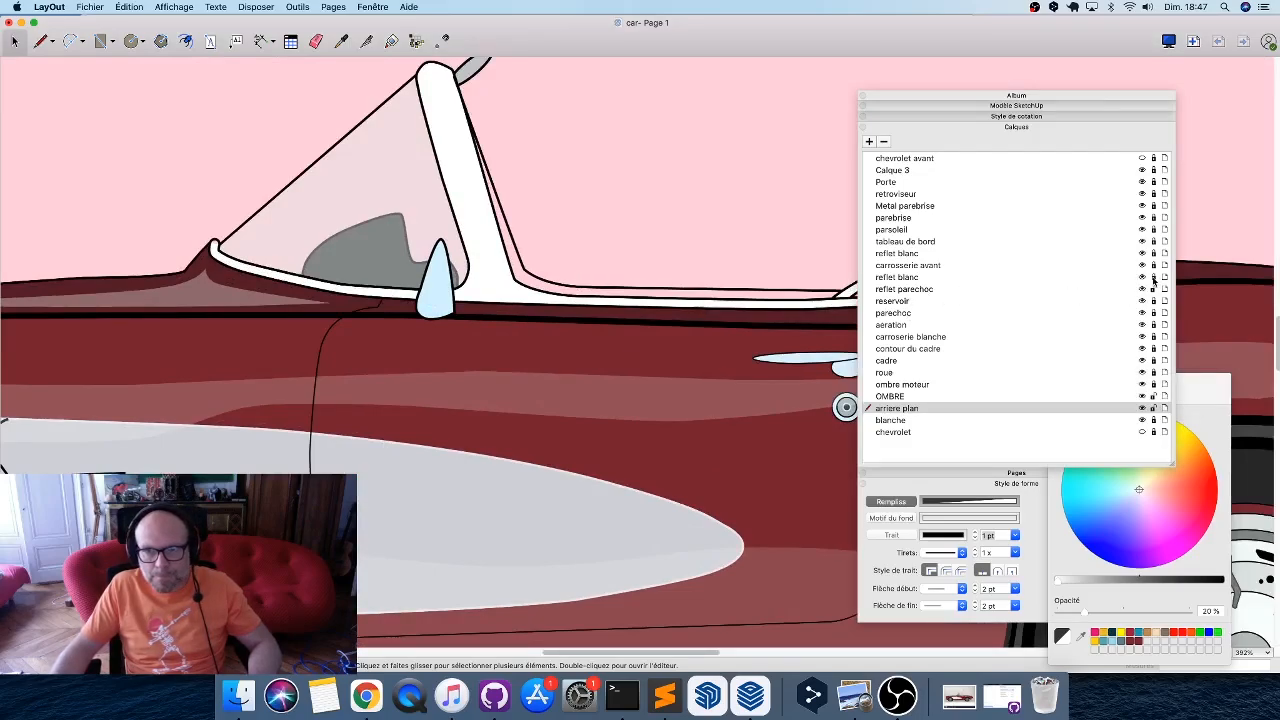
scroll(580, 298, "up", 3)
key("l")
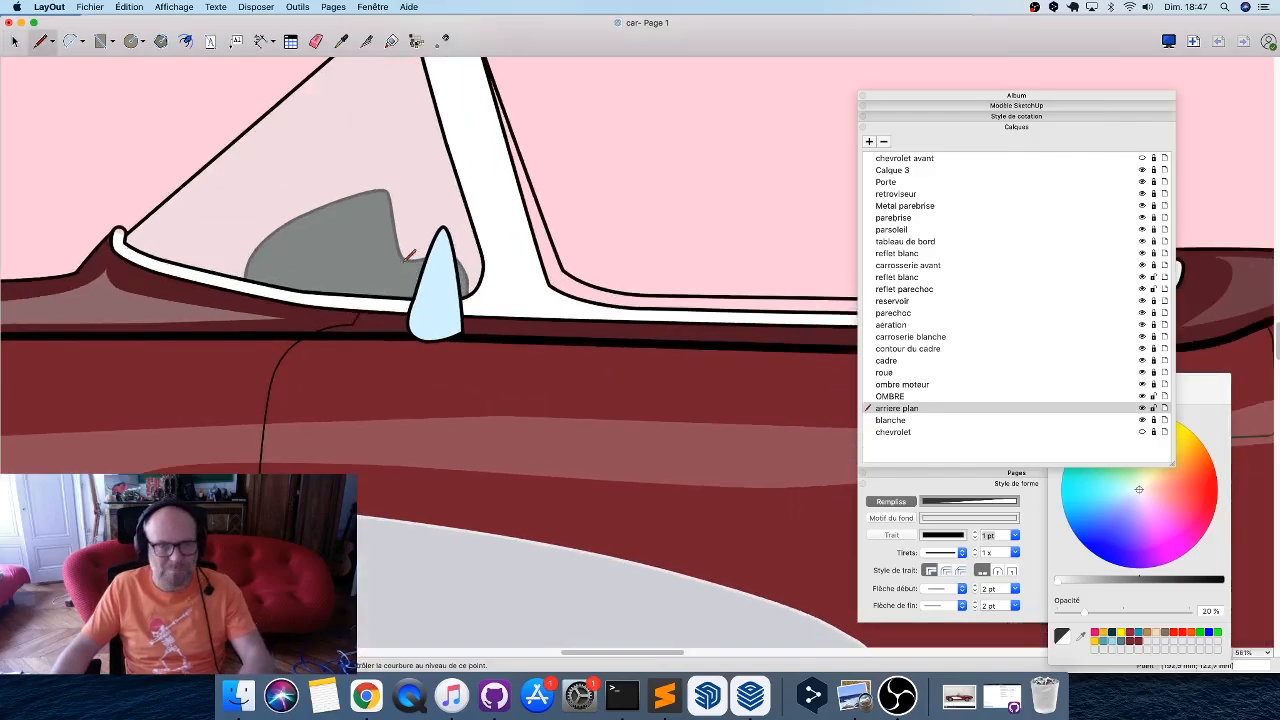
left_click(905, 289)
left_click(897, 277)
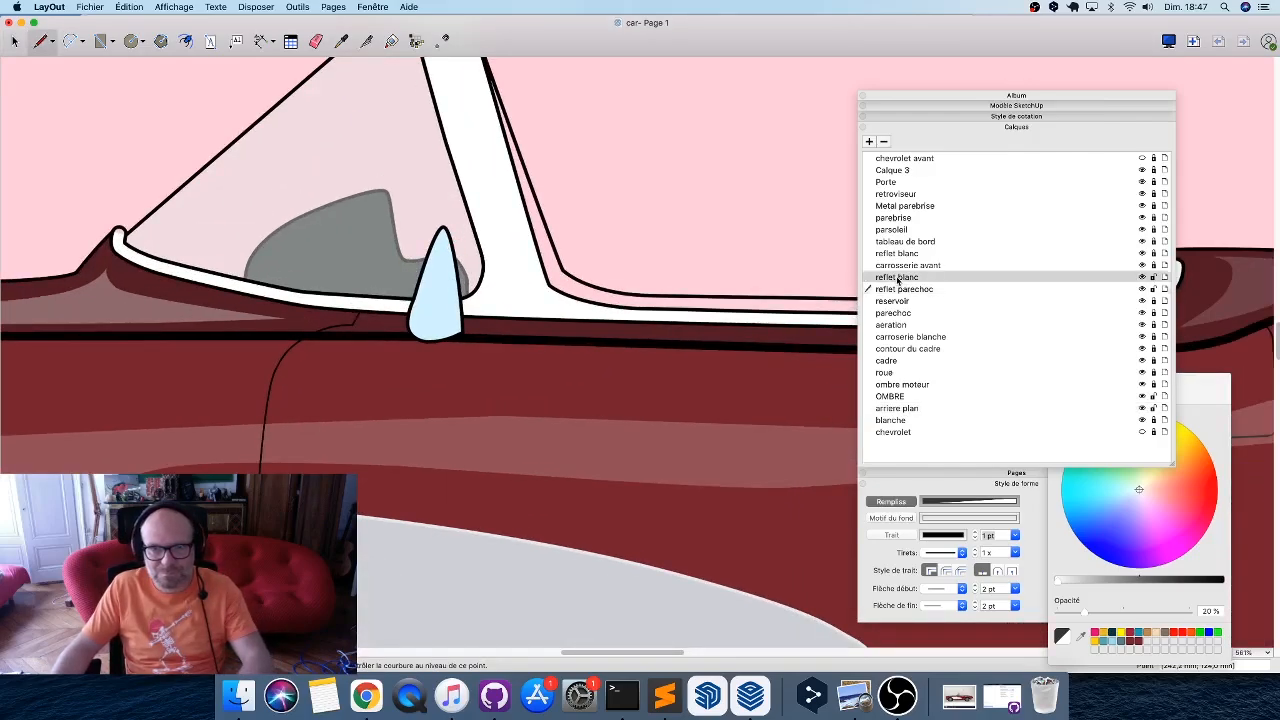
Draw a narrow triangular reflection with the Line tool inside the light-blue side mirror.
scroll(371, 353, "down", 7)
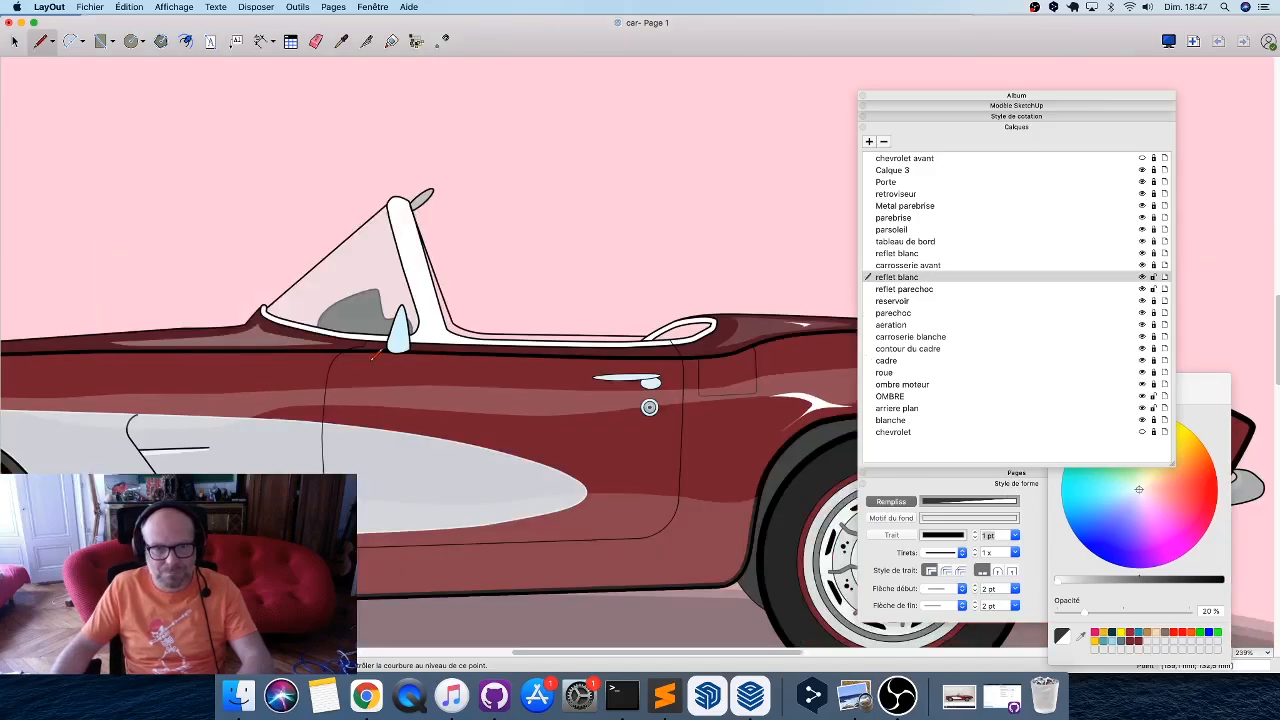
scroll(596, 346, "up", 2)
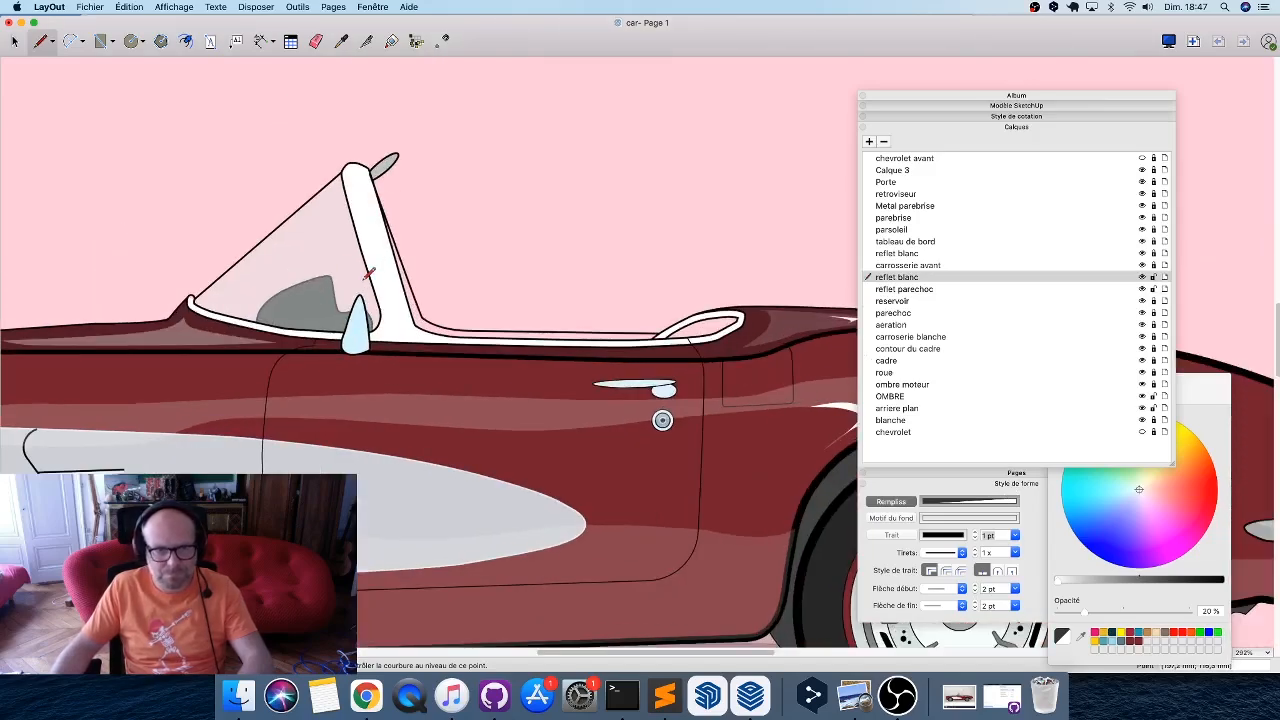
scroll(368, 274, "up", 3)
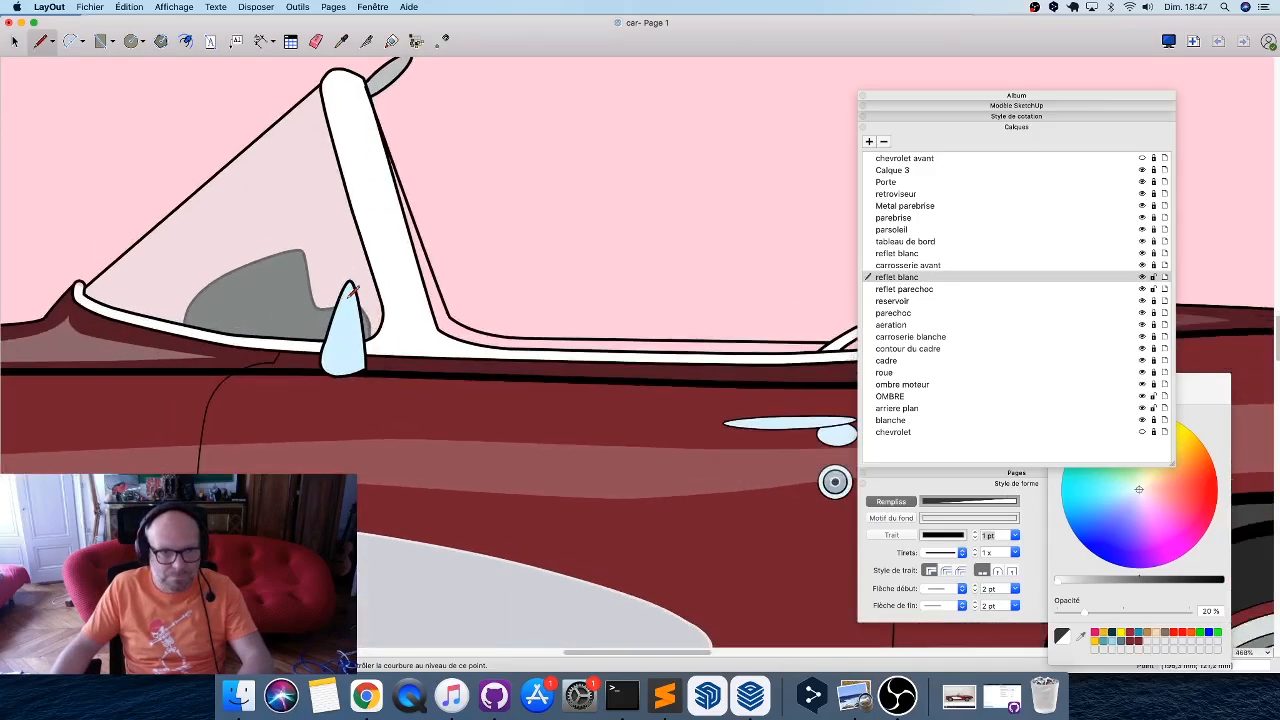
left_click(346, 297)
left_click(361, 367)
left_click(346, 370)
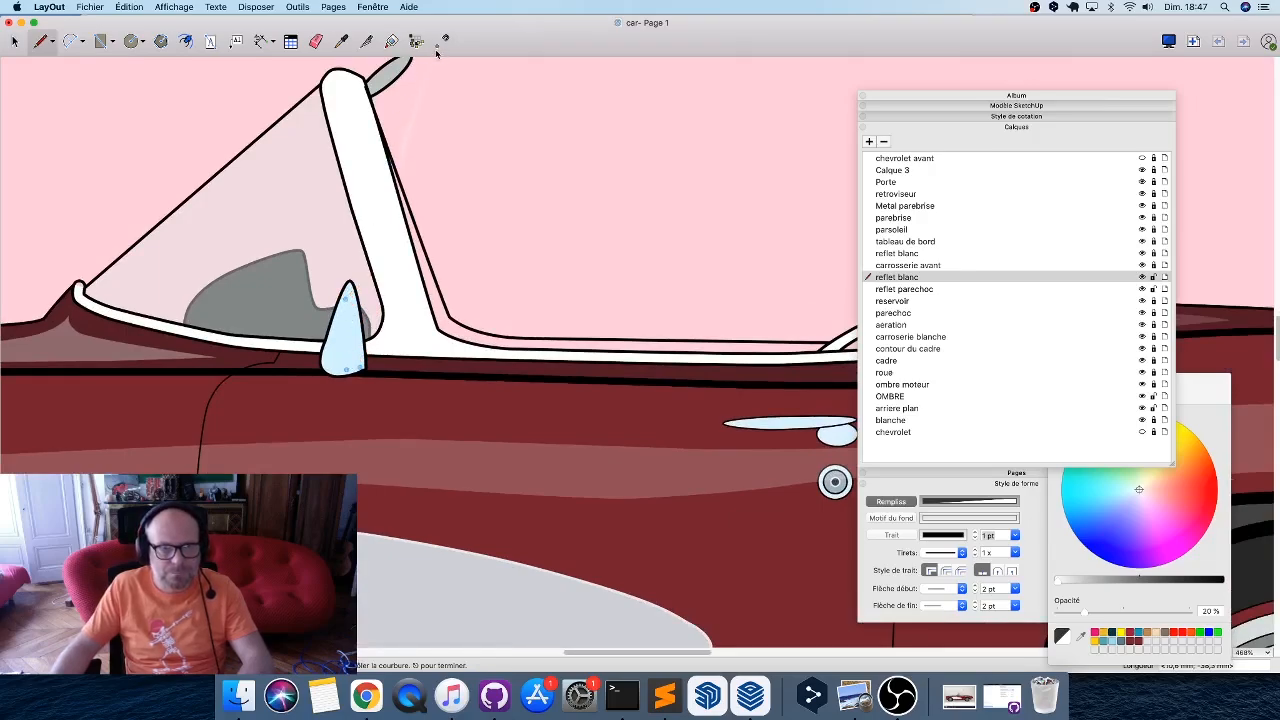
scroll(346, 296, "up", 5)
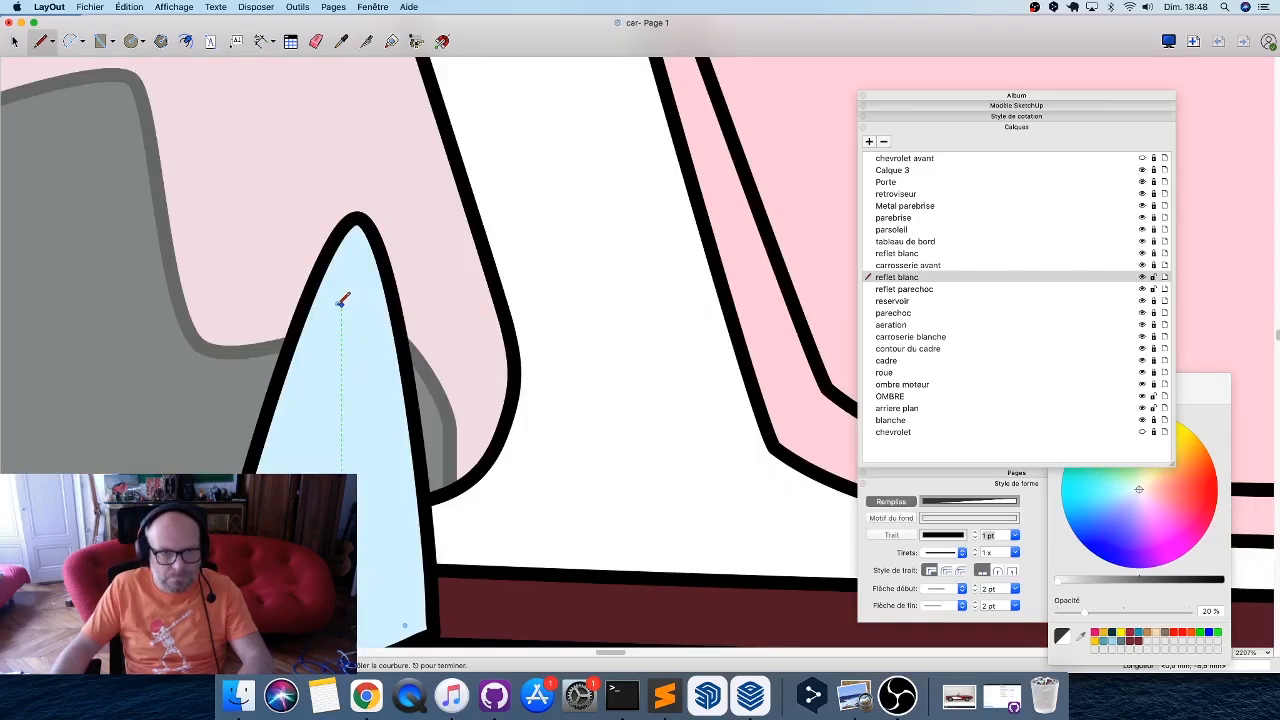
key("space")
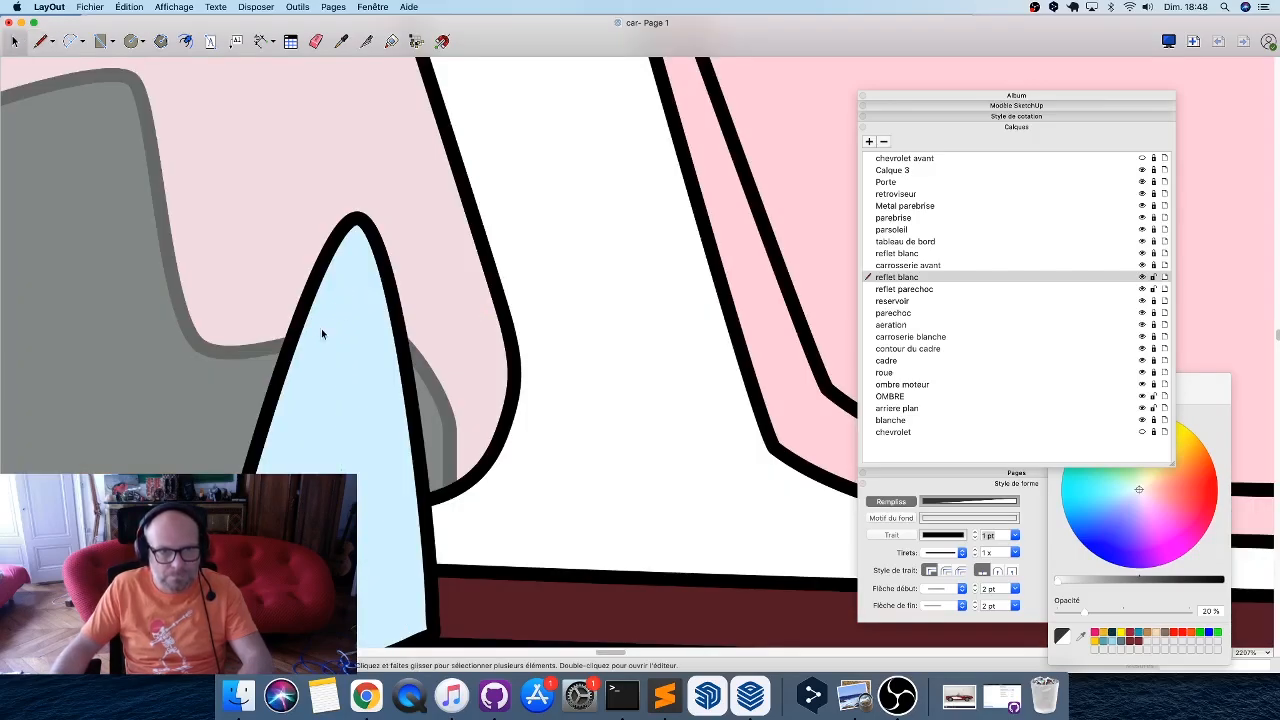
Try to raise the fill opacity of the side mirror's triangular reflection to 100%.
left_click(365, 478)
left_click_drag(1077, 614, 1081, 616)
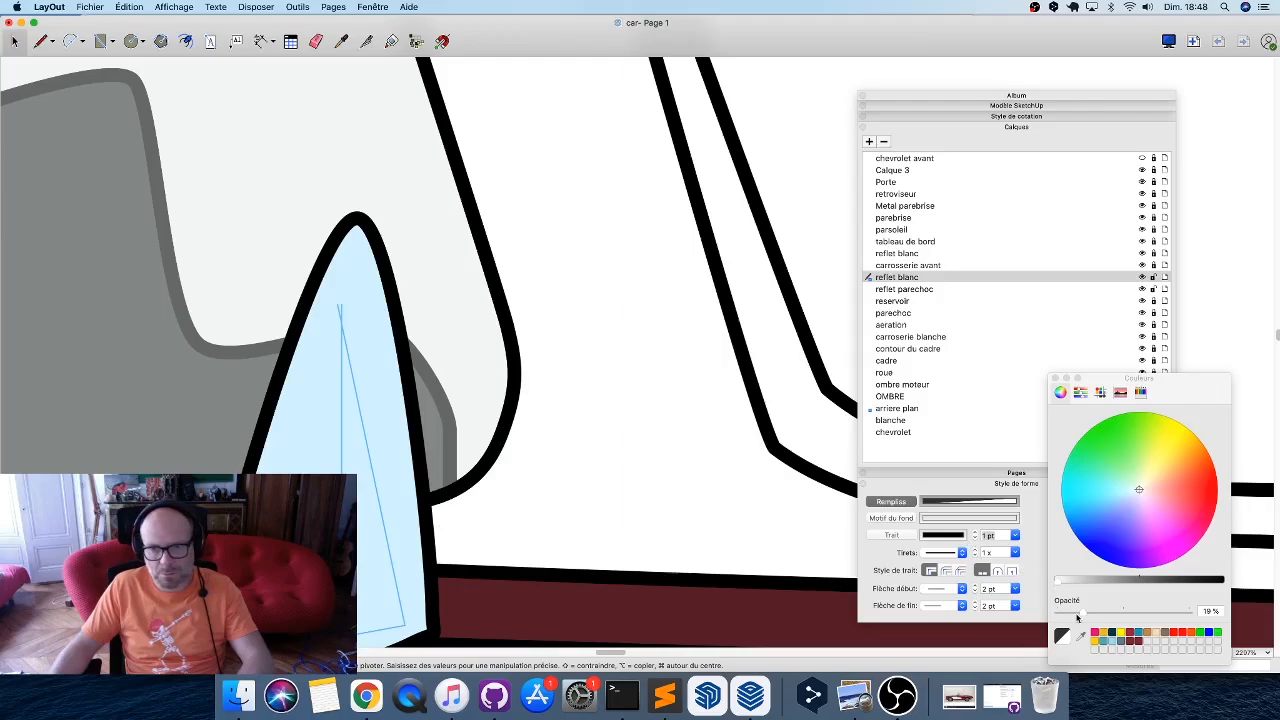
left_click_drag(1097, 614, 1191, 619)
scroll(458, 421, "down", 10)
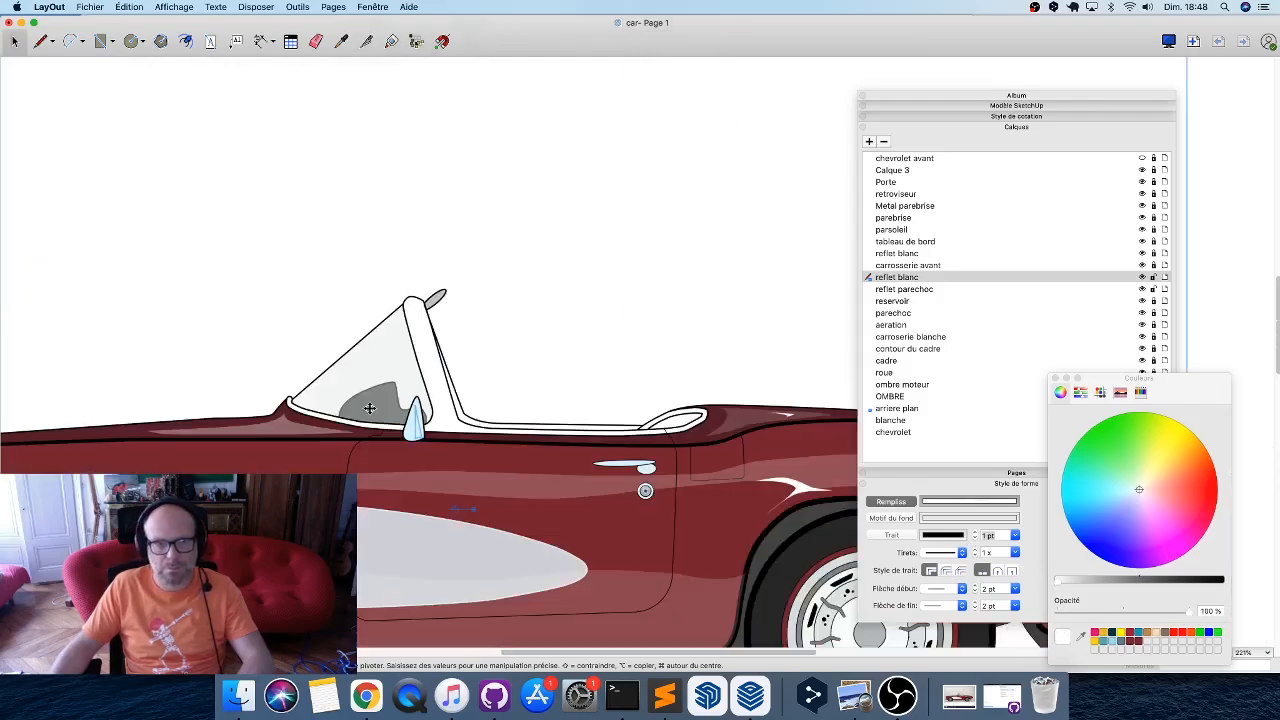
Undo the fill opacity changes and restore the pink background at 20% opacity.
key("super+z")
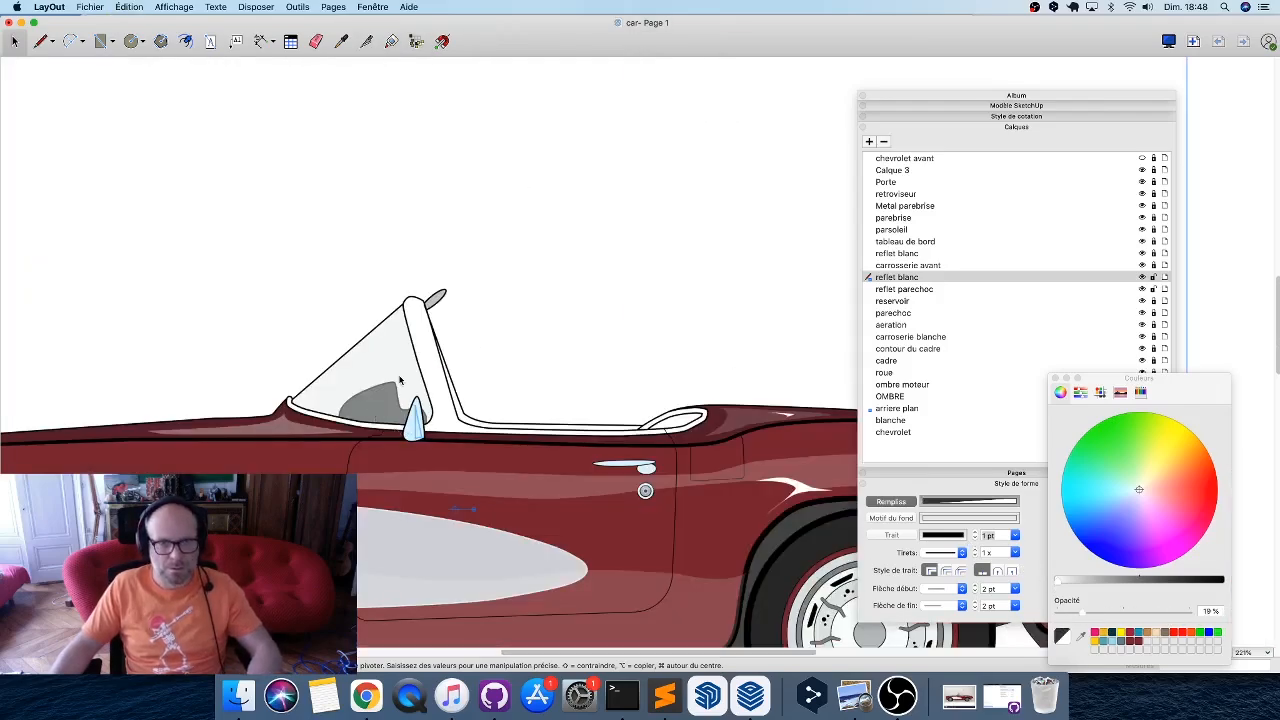
key("super+z")
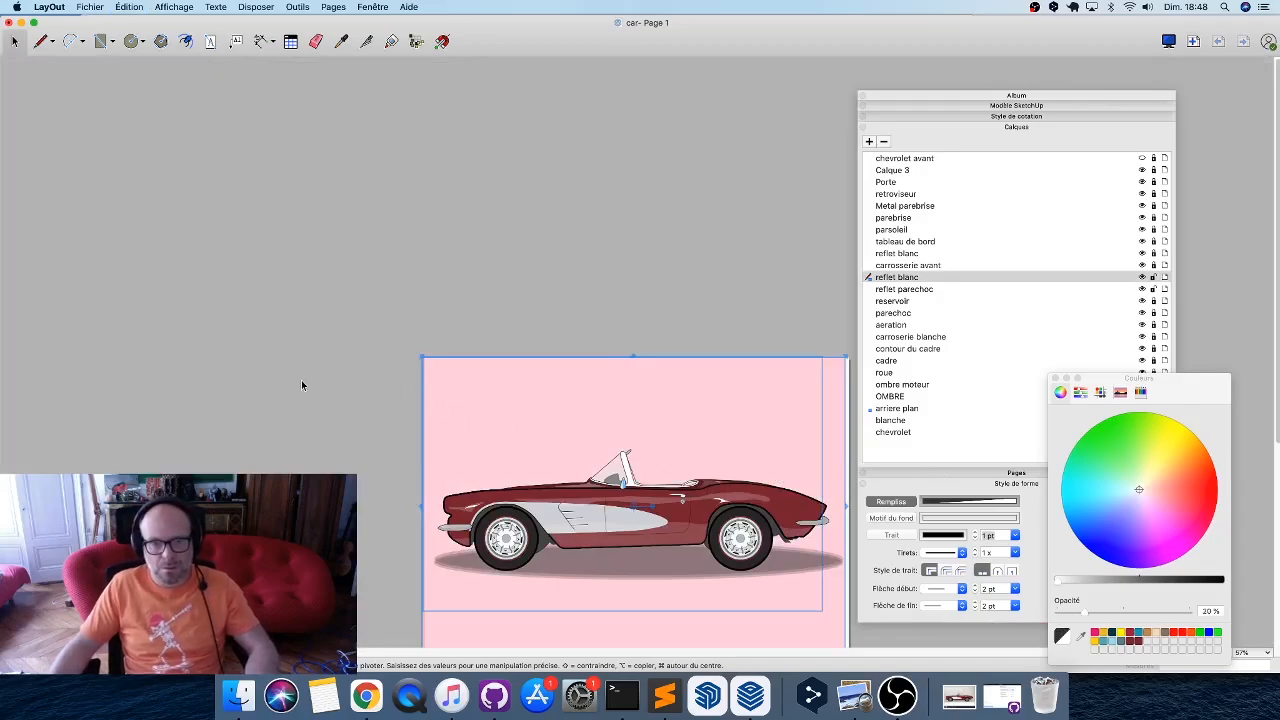
key("super+z")
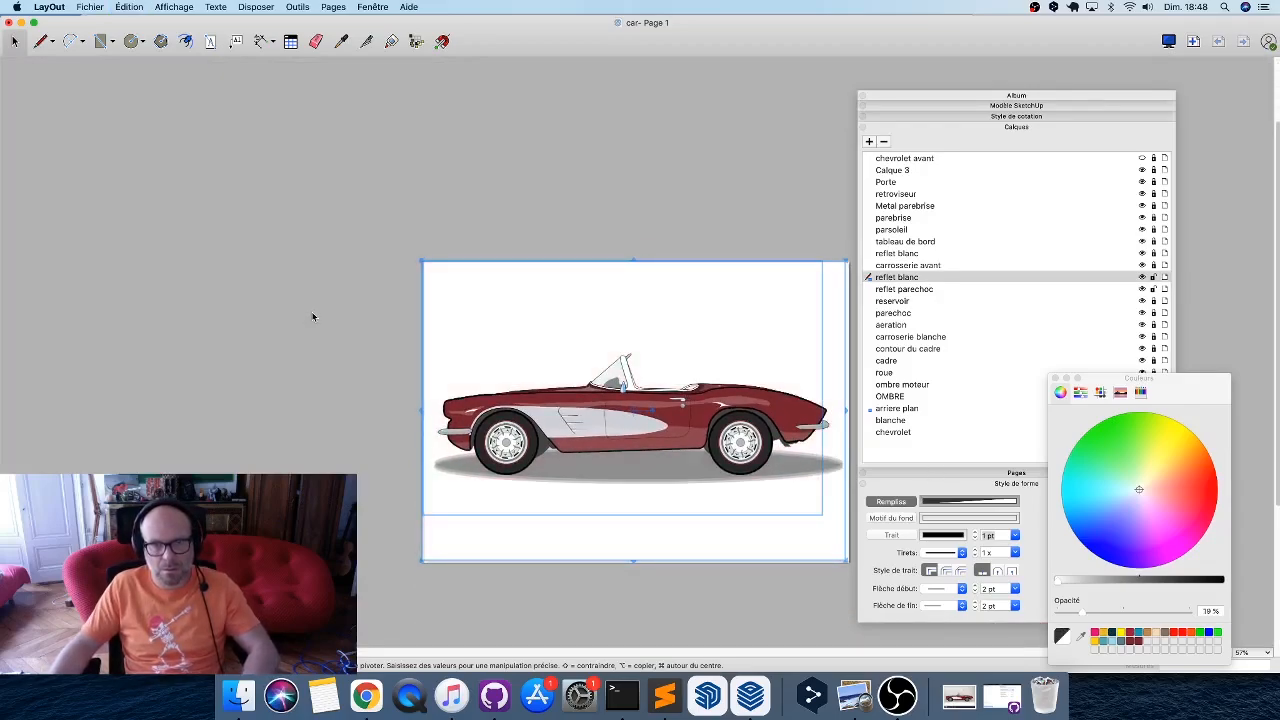
key("super+shift+z")
scroll(632, 398, "up", 10)
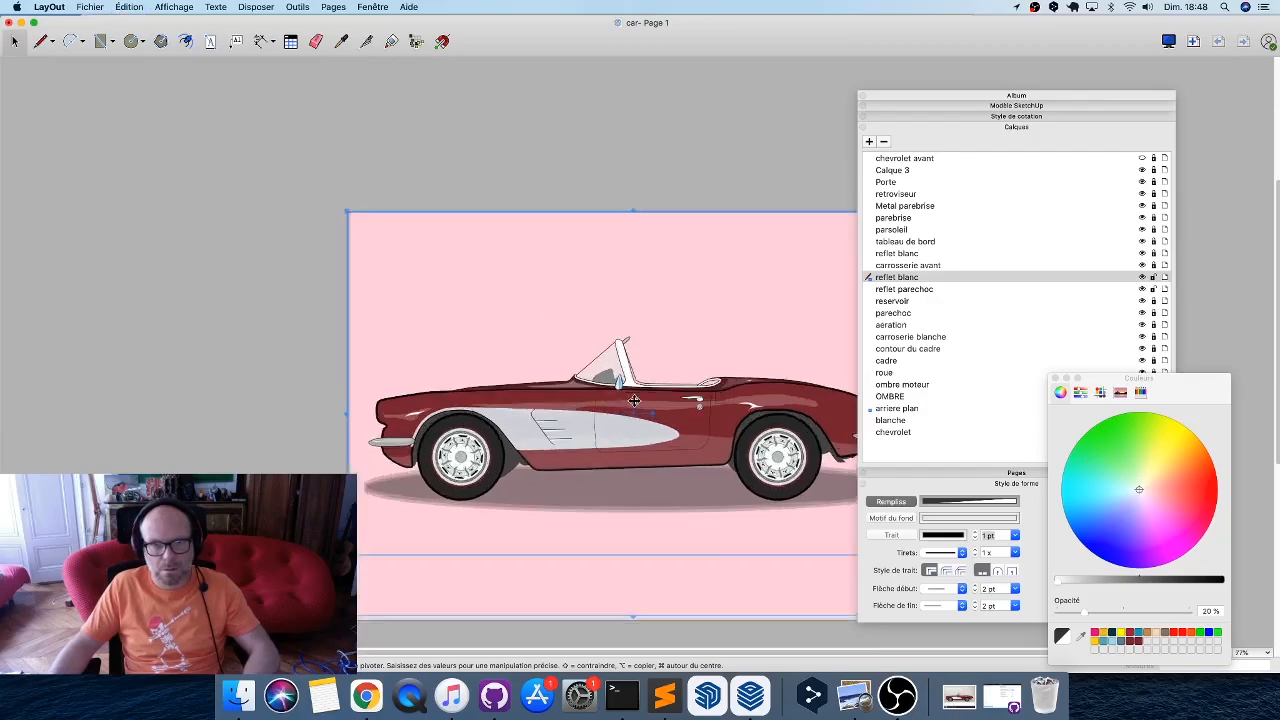
Try moving the selected pink background to the reflet parechoc layer.
scroll(426, 358, "down", 5)
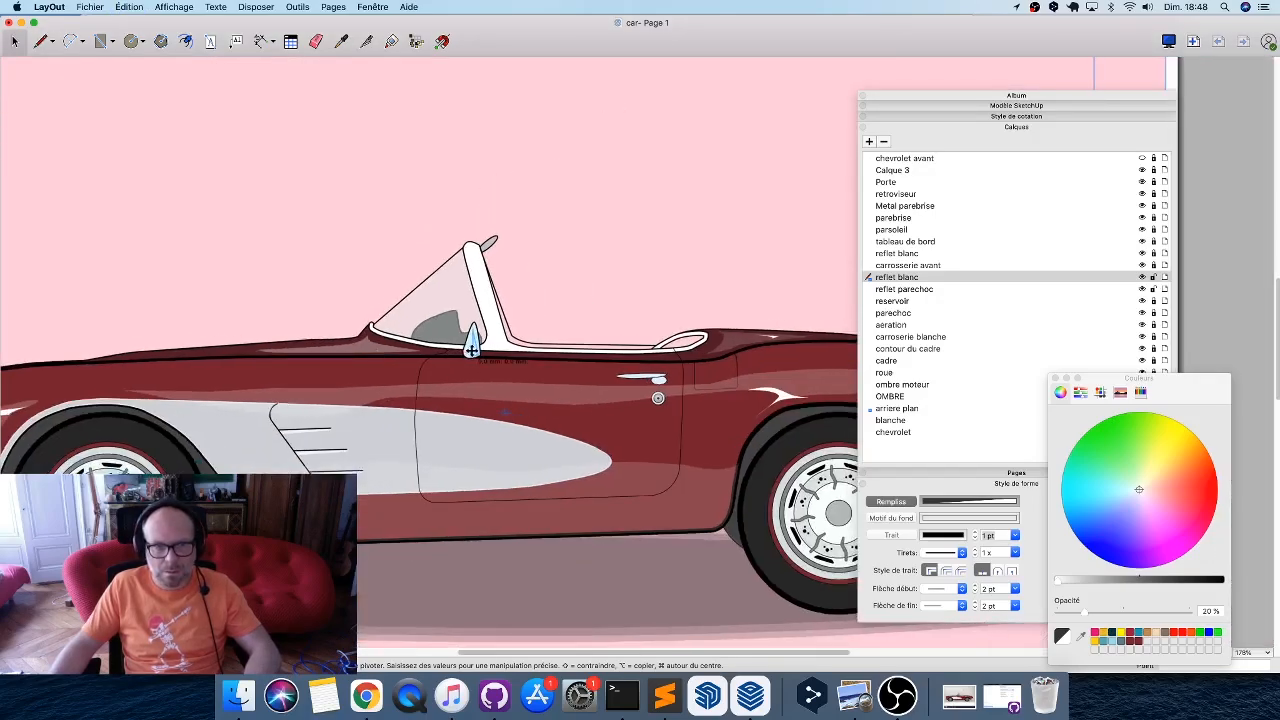
right_click(472, 348)
mouse_move(598, 444)
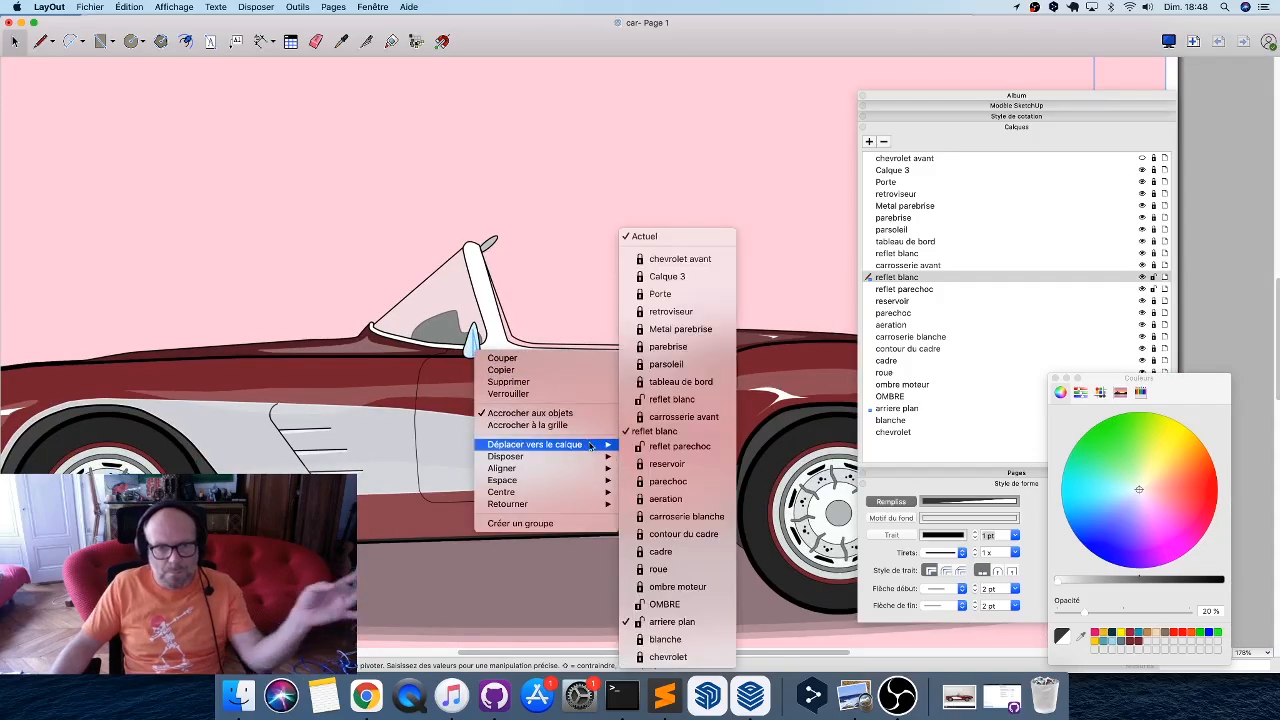
left_click(727, 448)
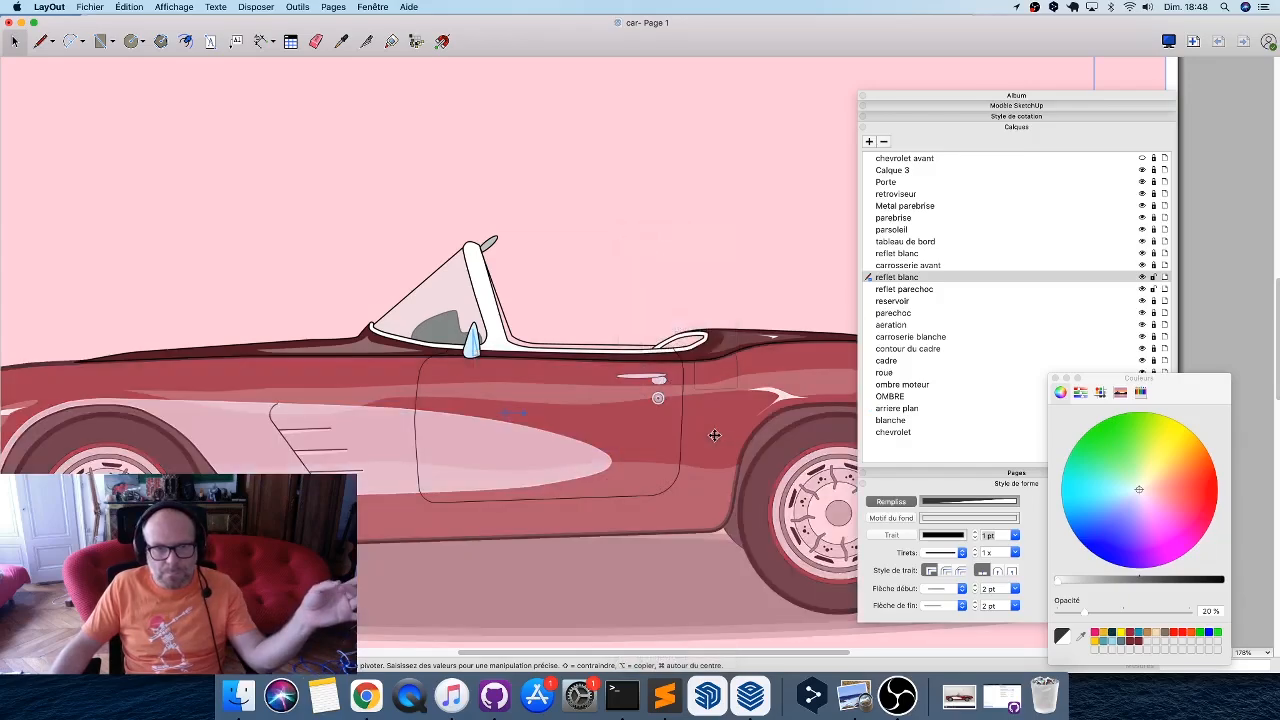
scroll(399, 372, "down", 5)
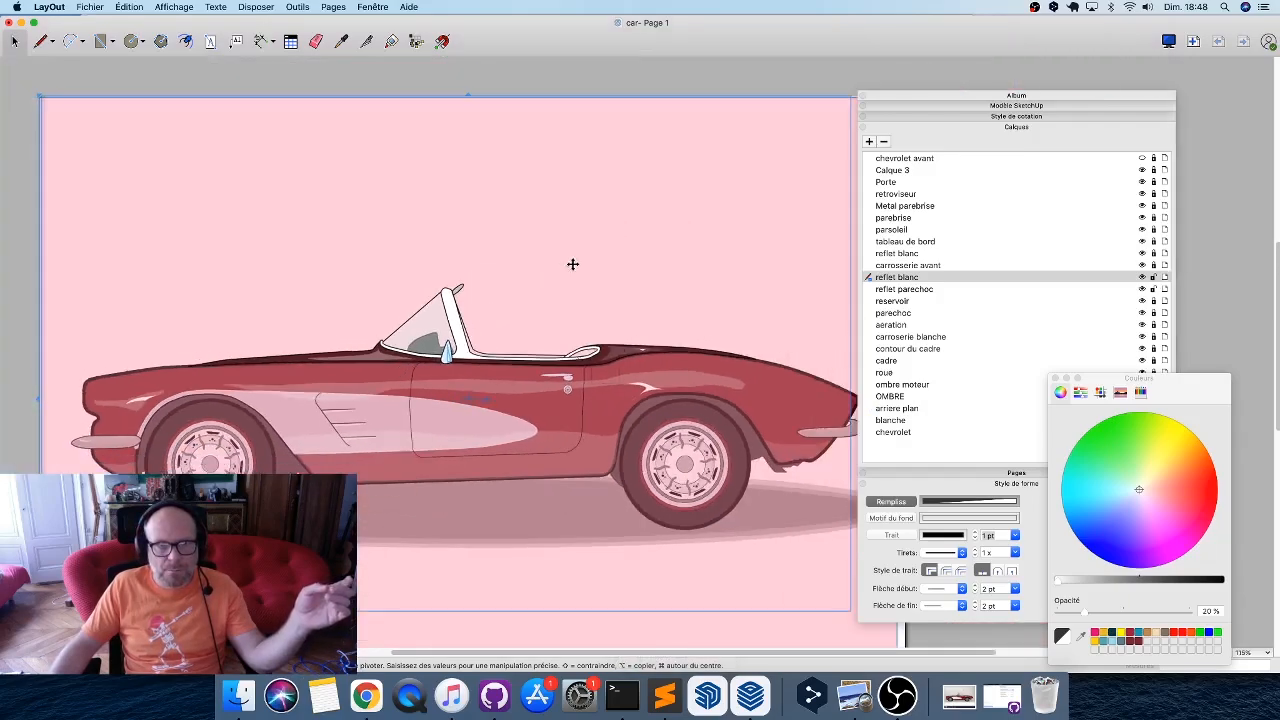
Move the pink background rectangle to the arriere plan layer and lock that layer.
right_click(413, 177)
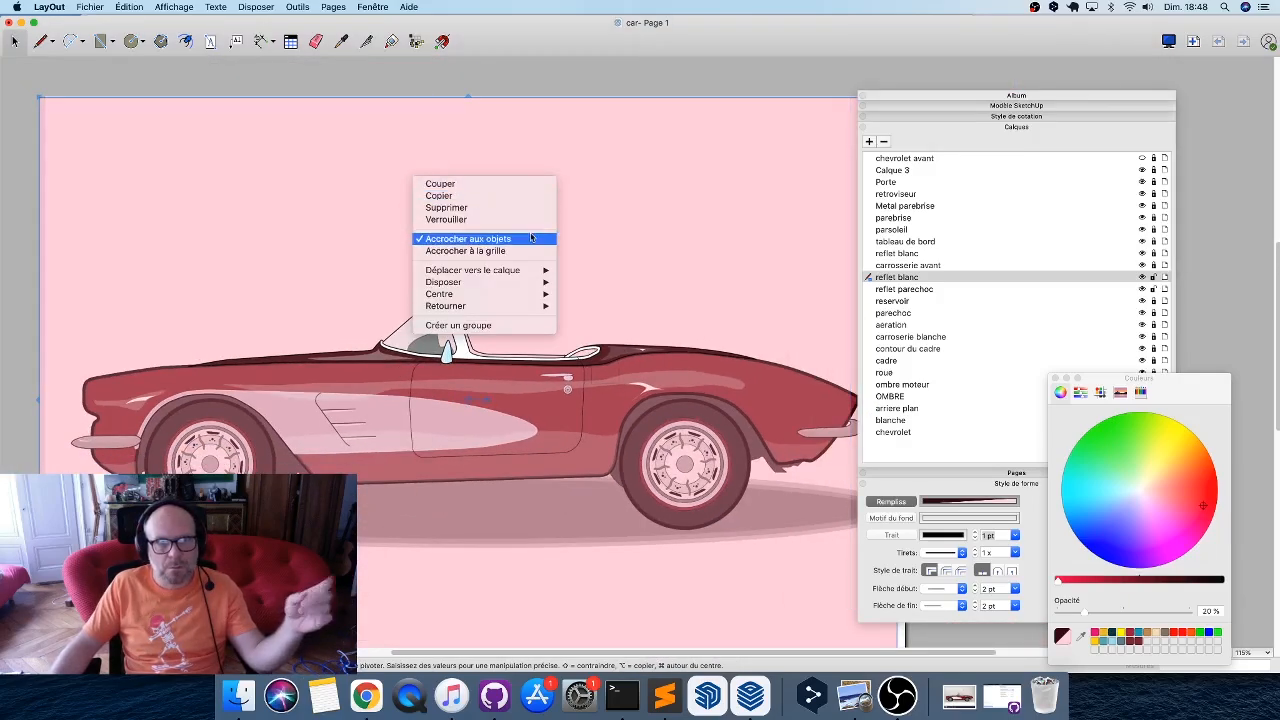
mouse_move(542, 270)
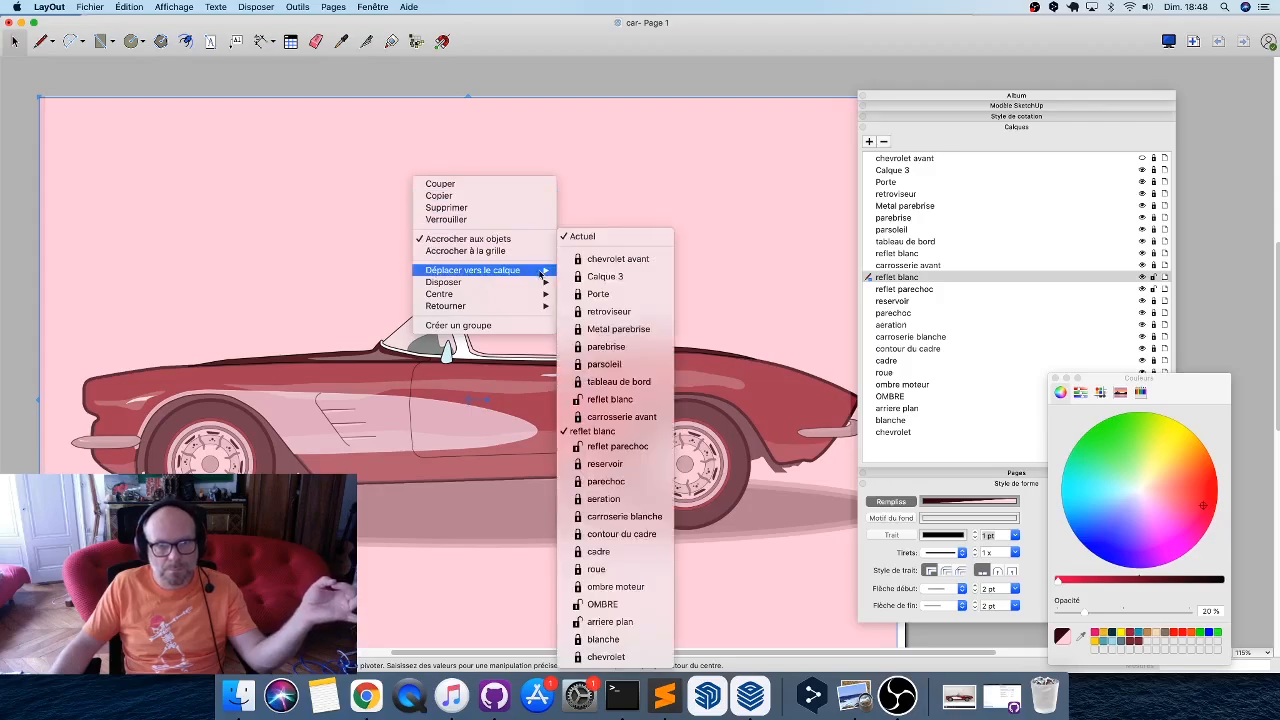
left_click(613, 622)
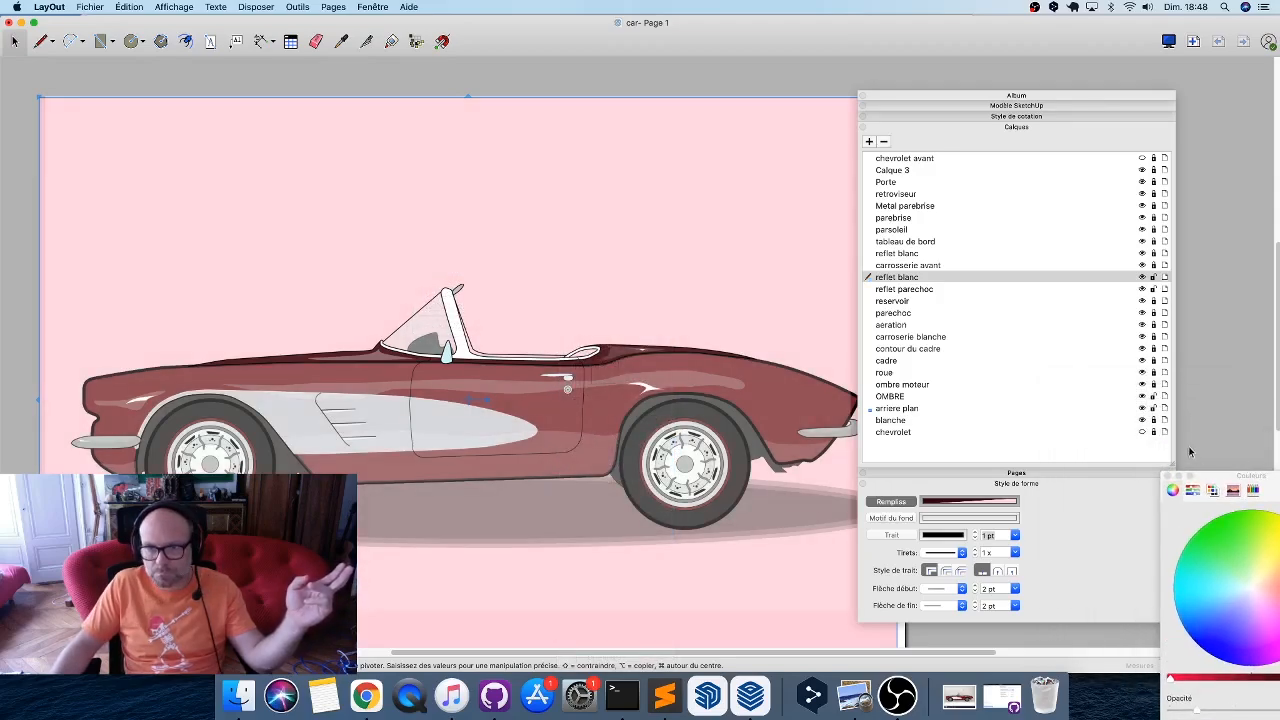
left_click(1153, 408)
Delete the leftover translucent white rectangle that covers the car.
left_click(298, 437)
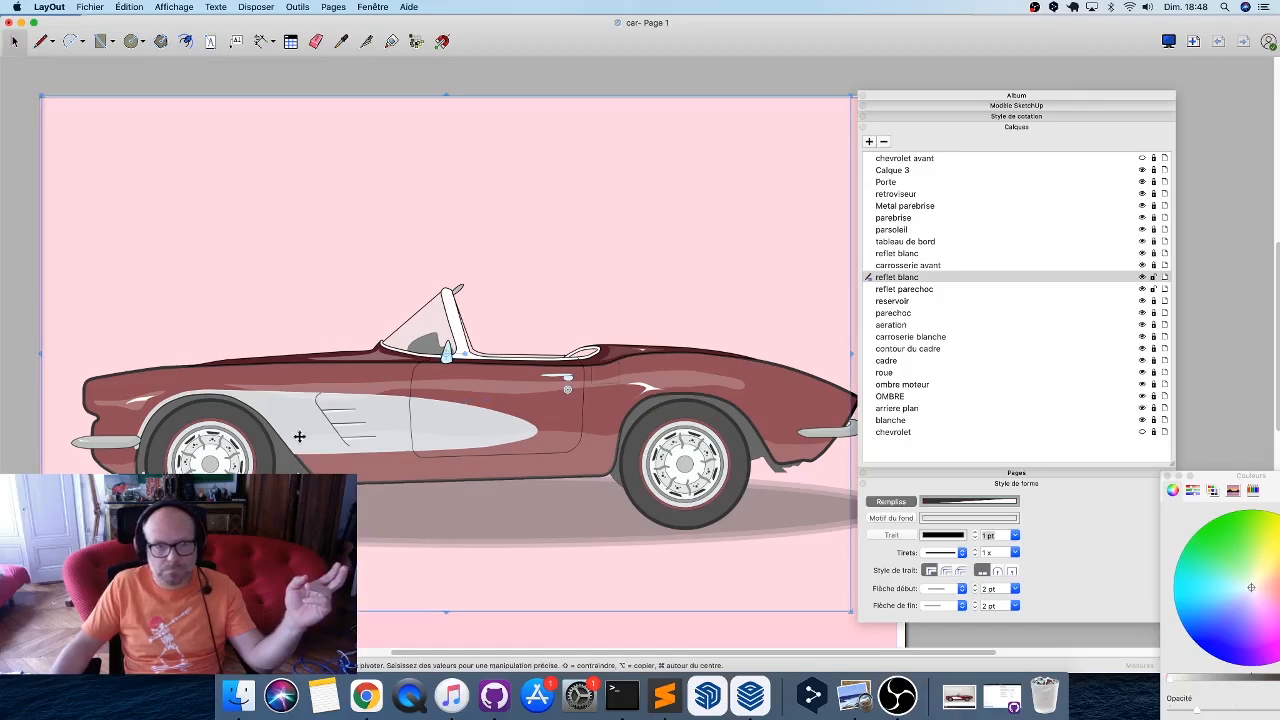
scroll(314, 417, "down", 3)
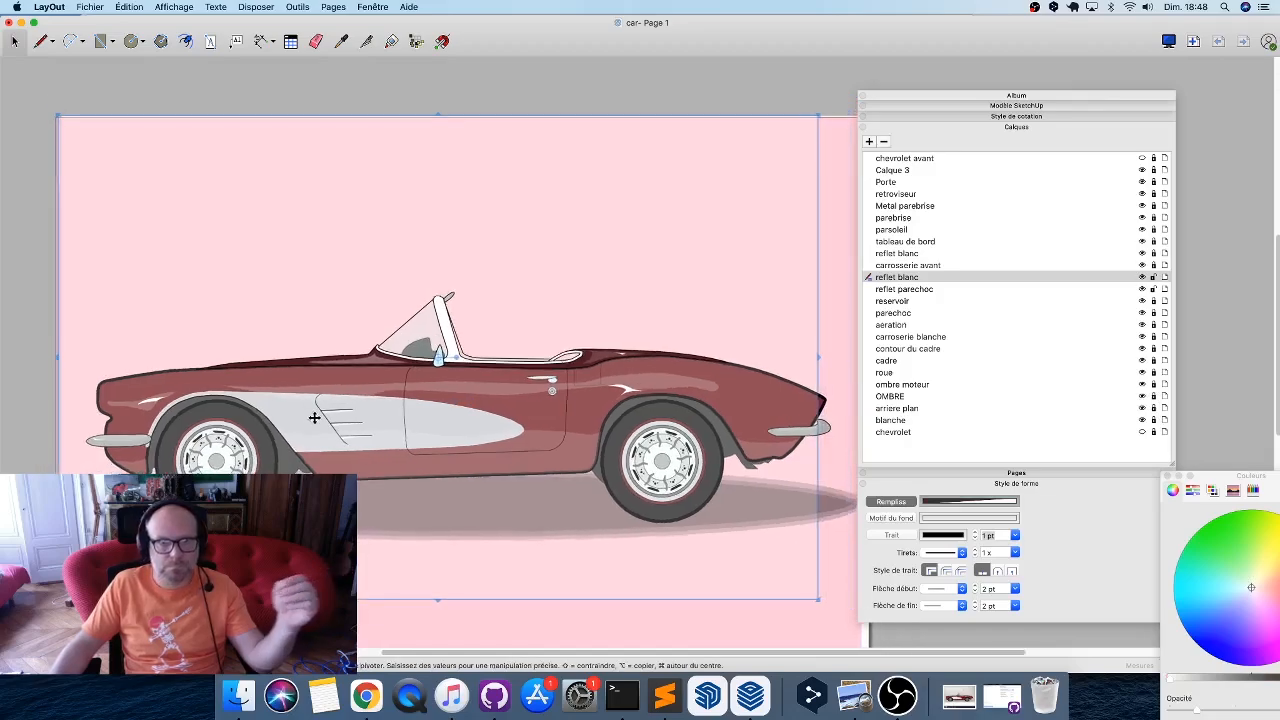
left_click(399, 543)
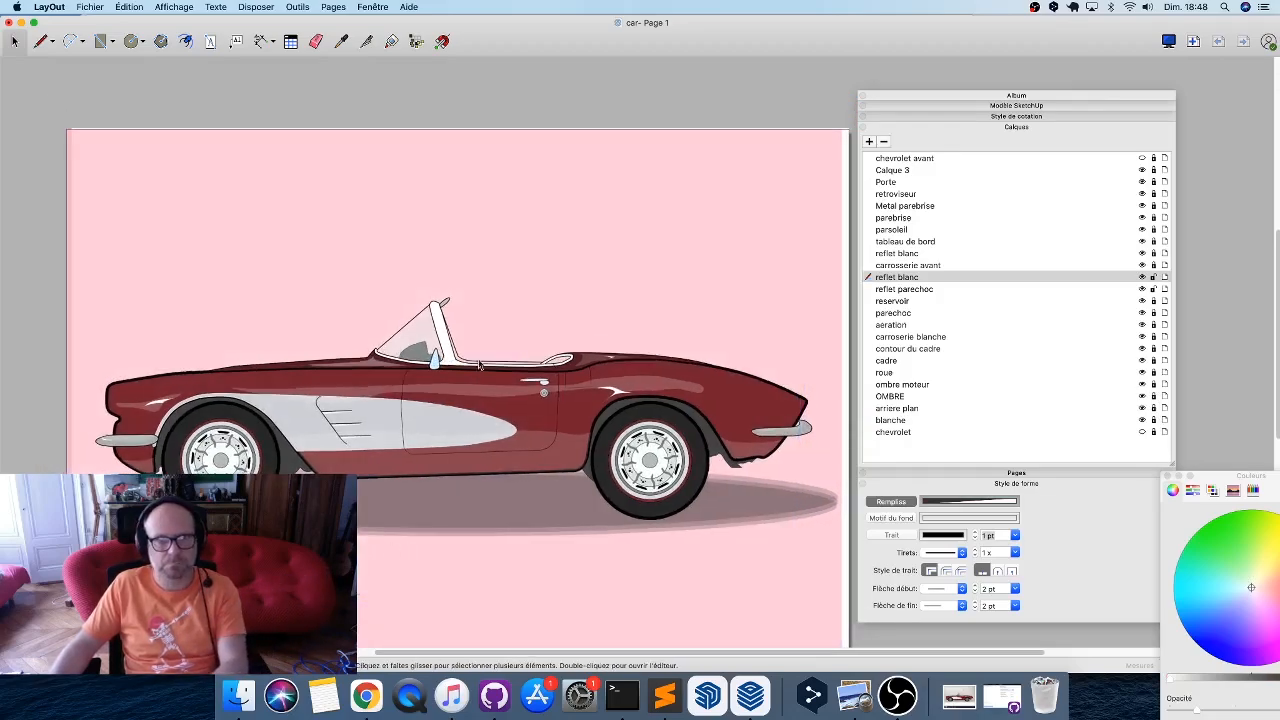
Trace the inside of the pink almond-shaped opening behind the cockpit as a closed shape with the Line tool.
scroll(446, 357, "up", 3)
scroll(446, 357, "up", 5)
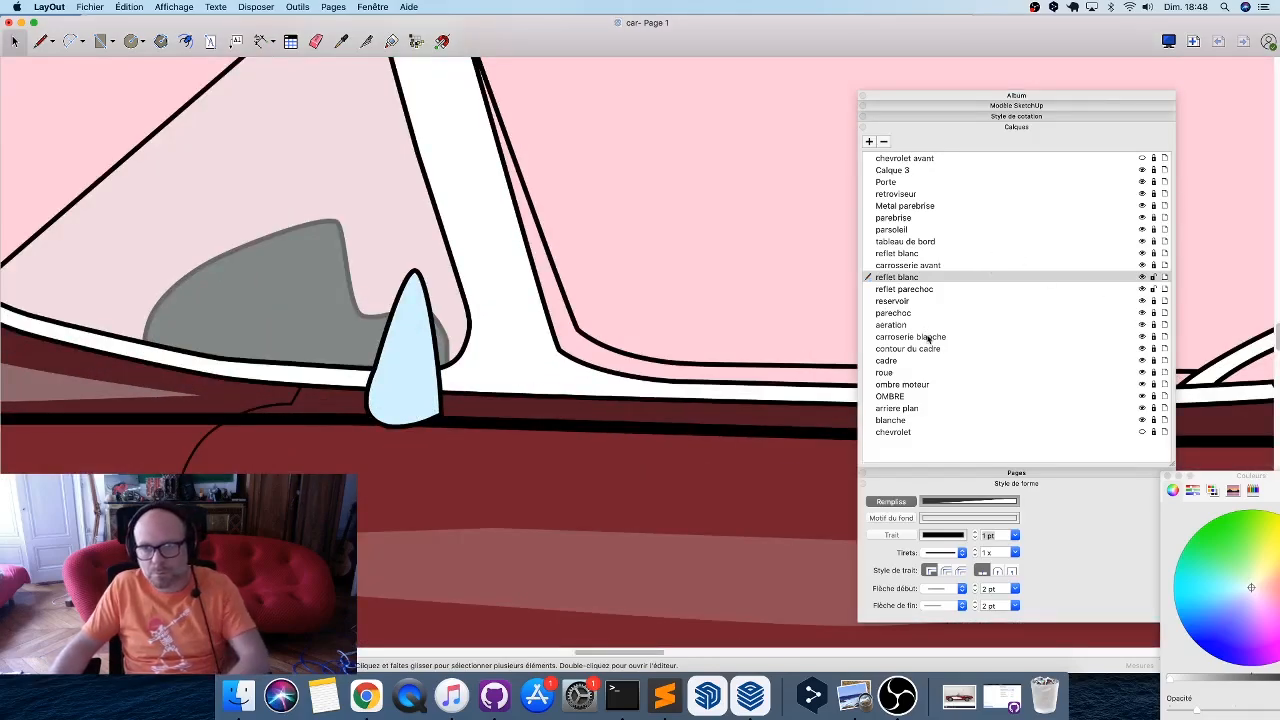
scroll(481, 338, "down", 8)
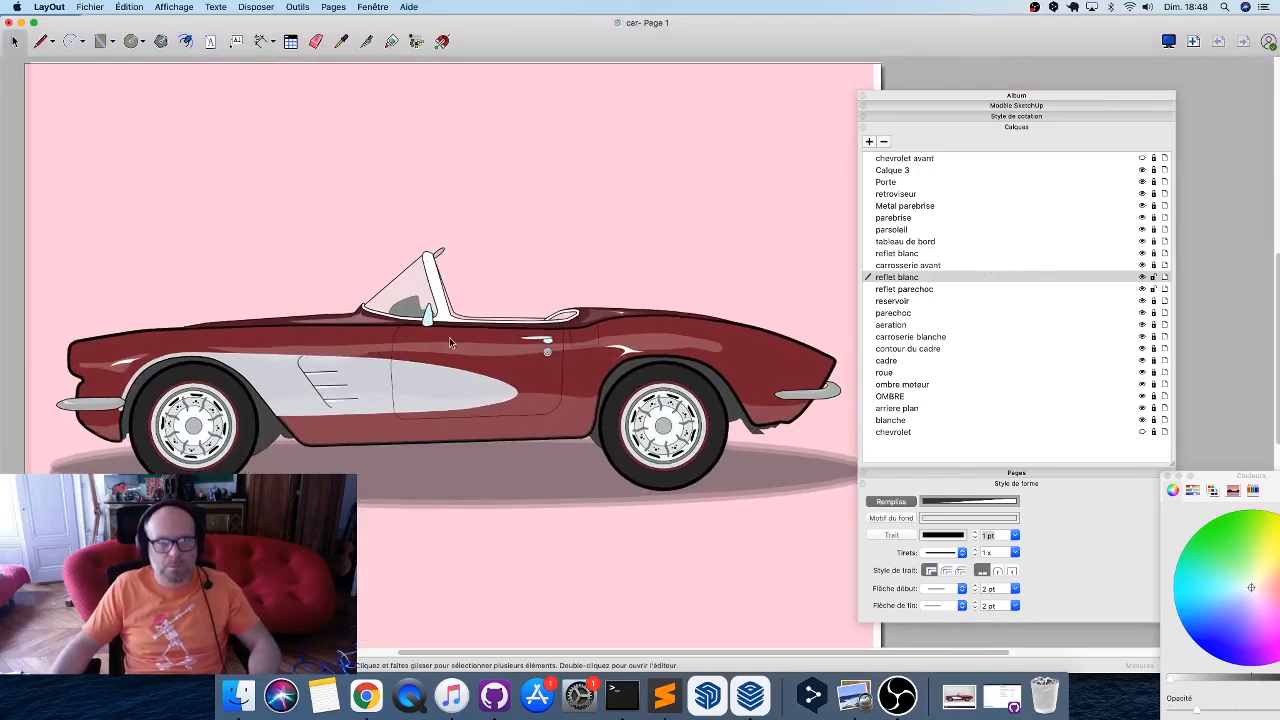
scroll(545, 305, "up", 5)
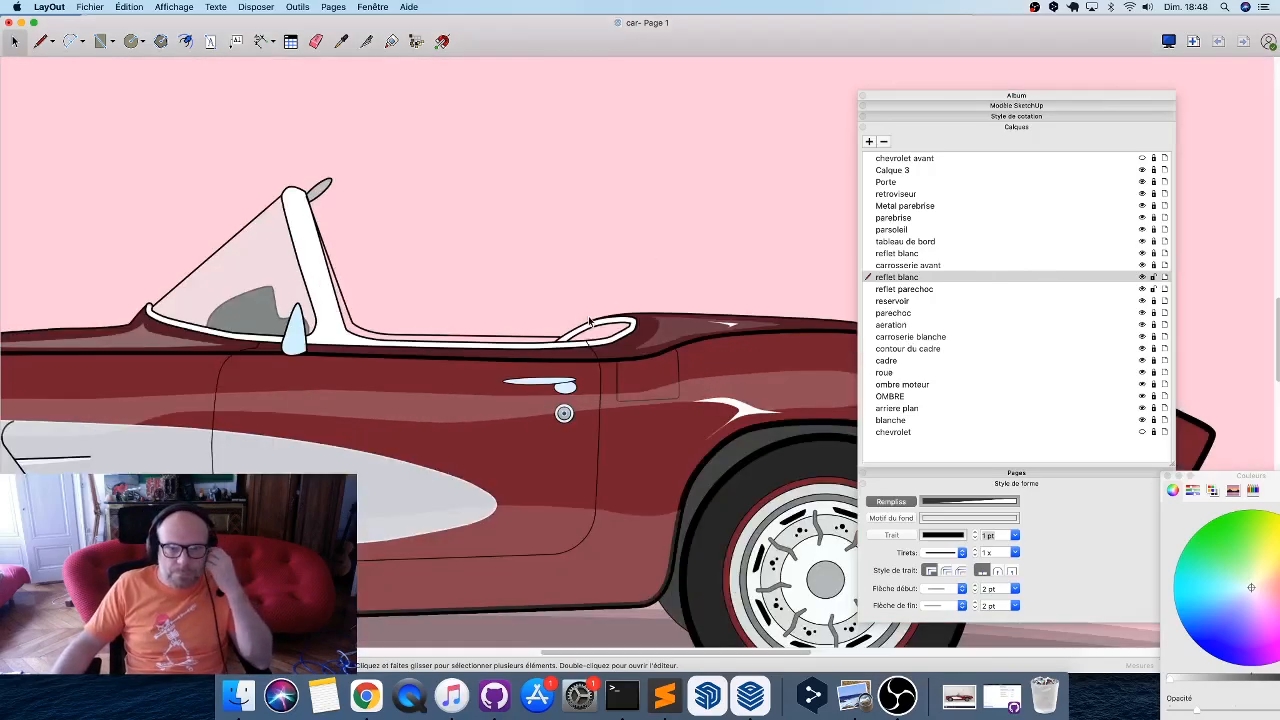
scroll(638, 328, "up", 3)
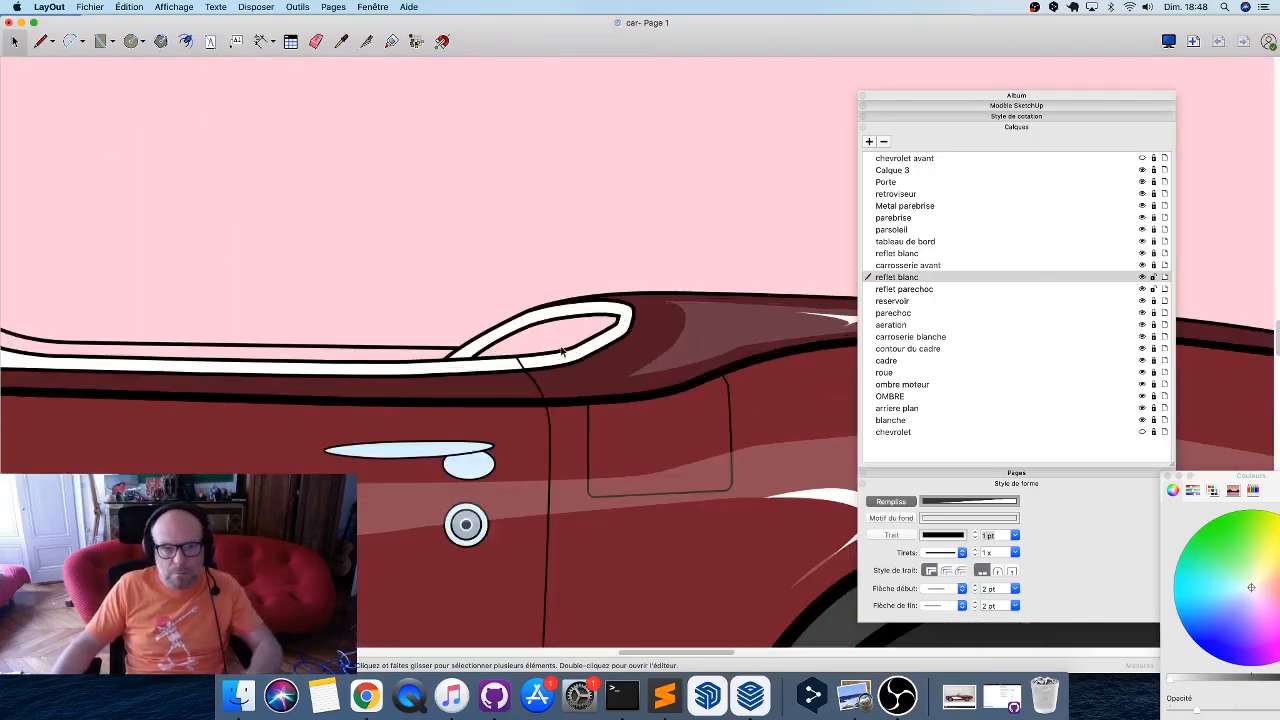
key("l")
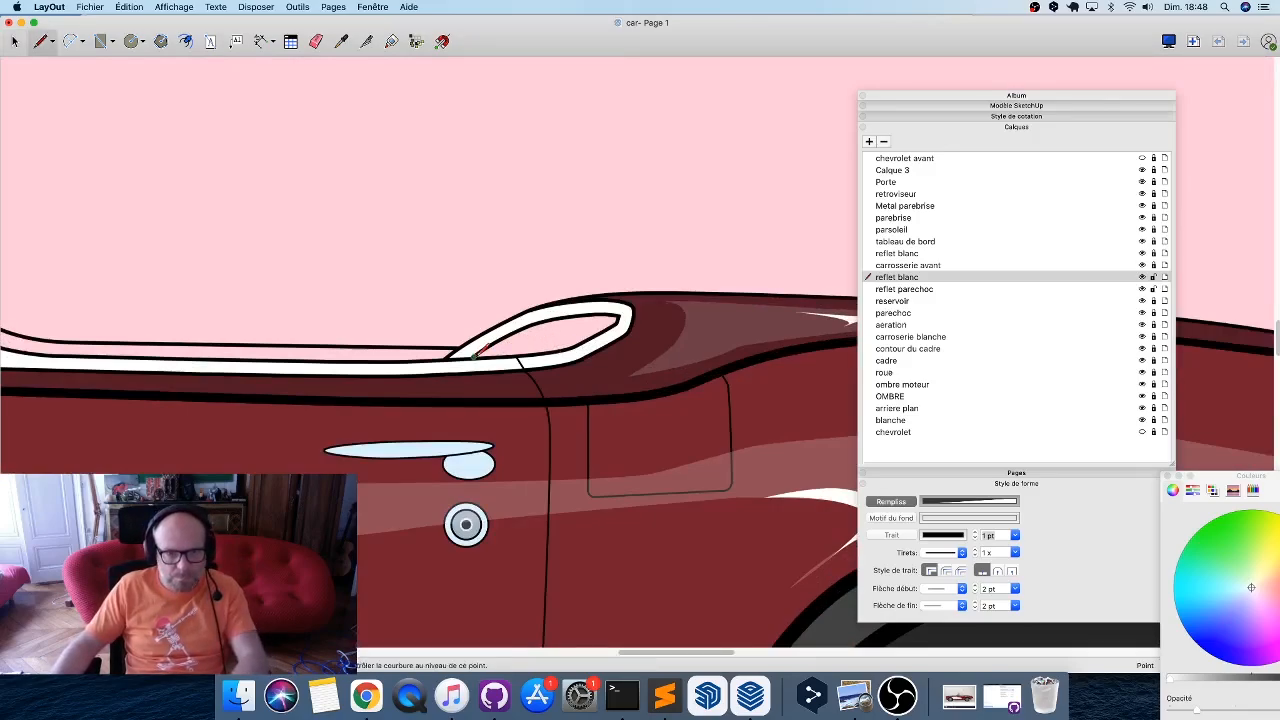
left_click(474, 351)
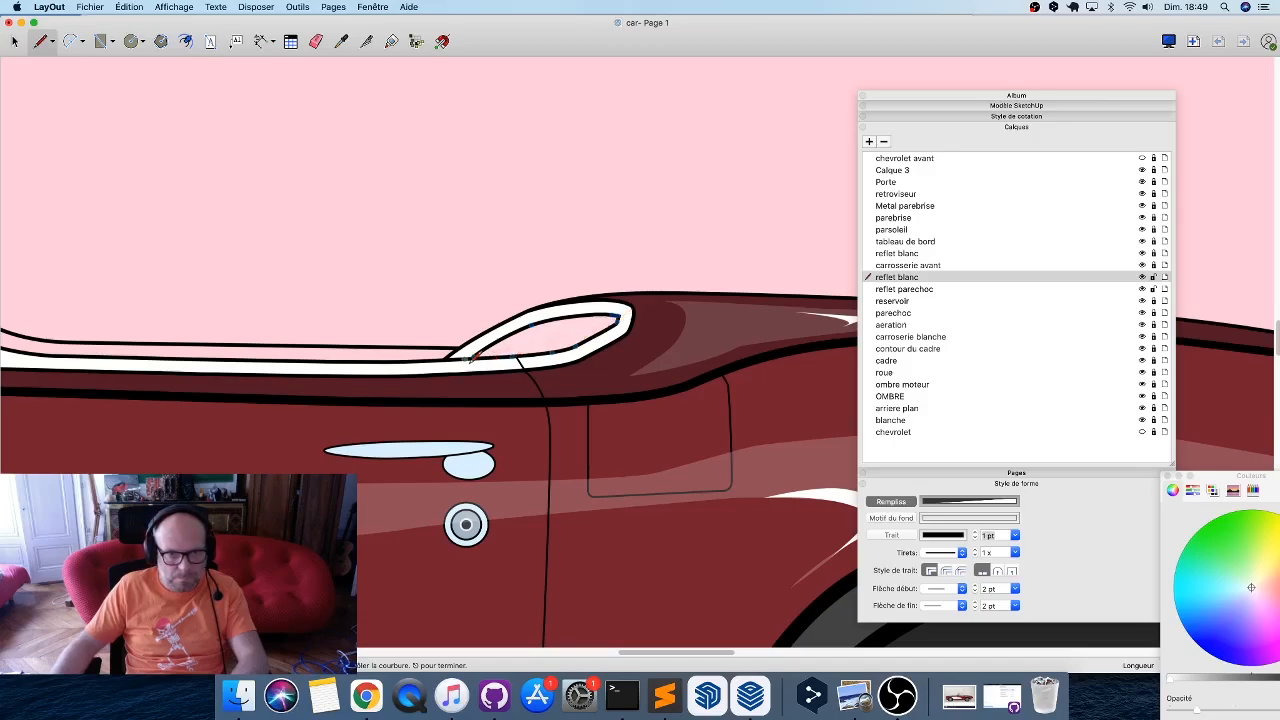
key("space")
Fill the traced shape behind the cockpit with black at 100% opacity.
left_click(551, 347)
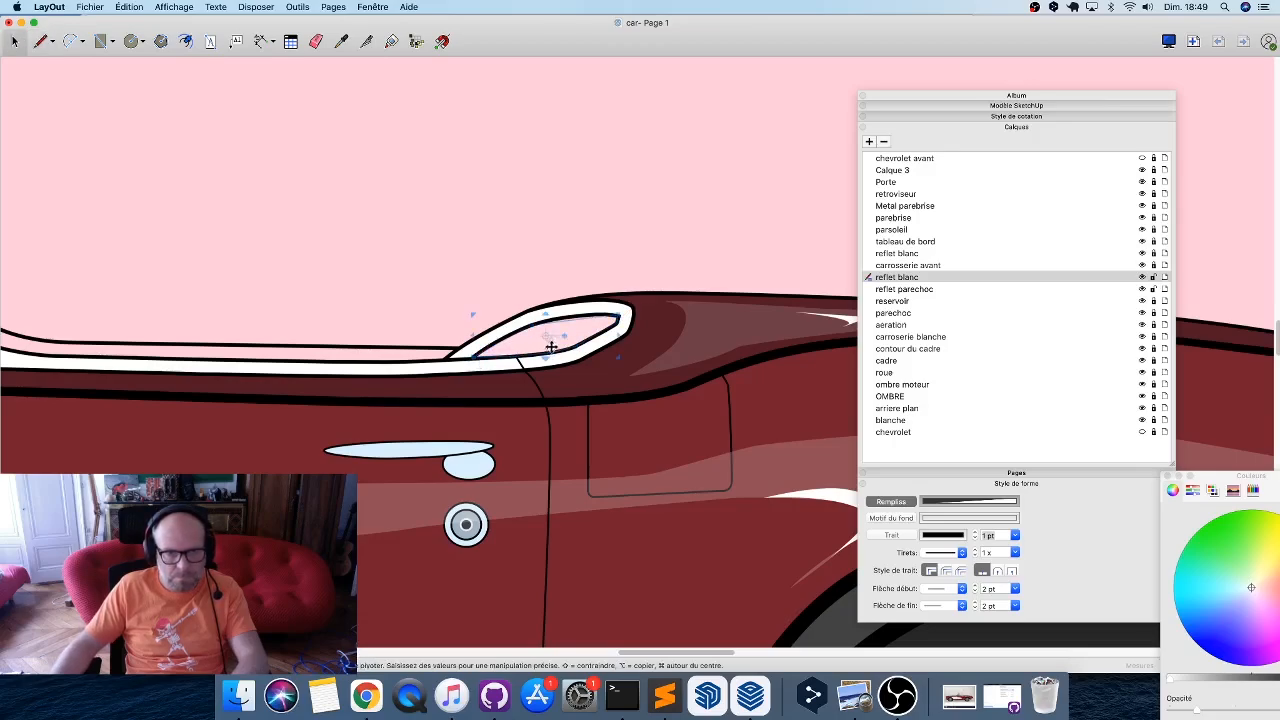
left_click_drag(1250, 476, 1002, 318)
left_click_drag(1016, 521, 1112, 528)
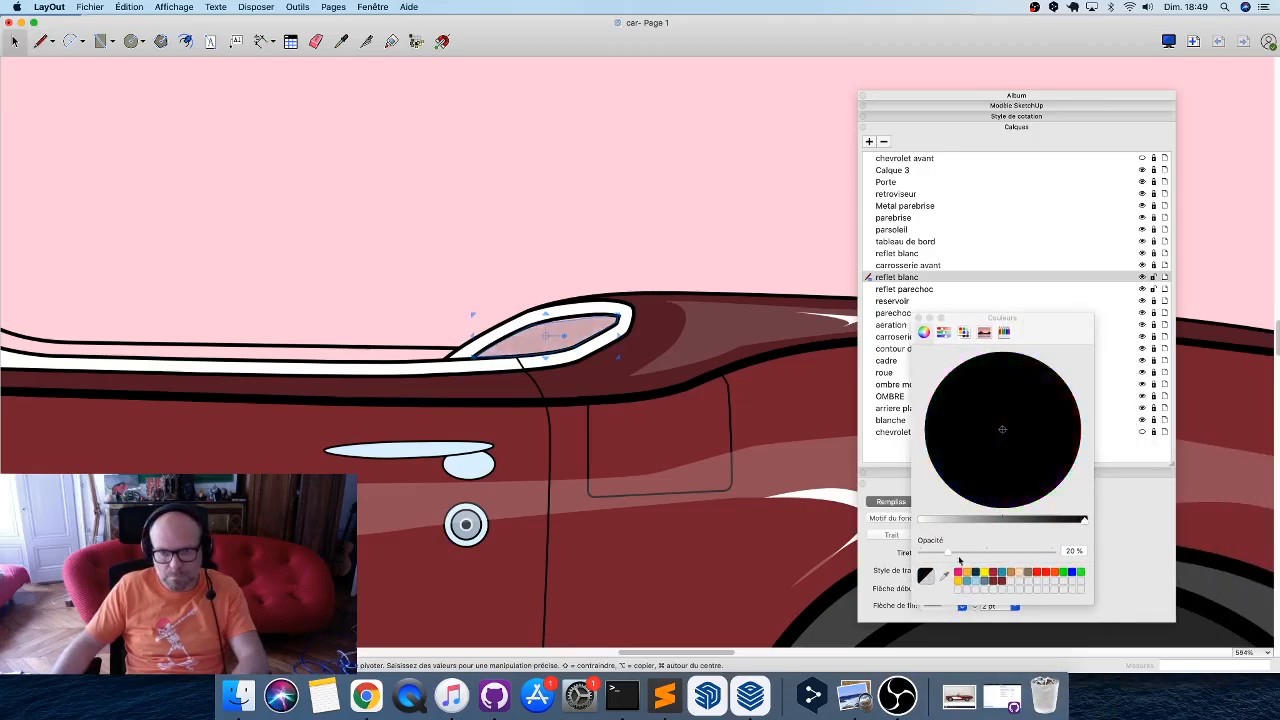
left_click_drag(959, 558, 1077, 553)
Adjust the black shape's curve points to follow the opening's upper edge and lighten its fill to dark grey.
scroll(518, 363, "up", 5)
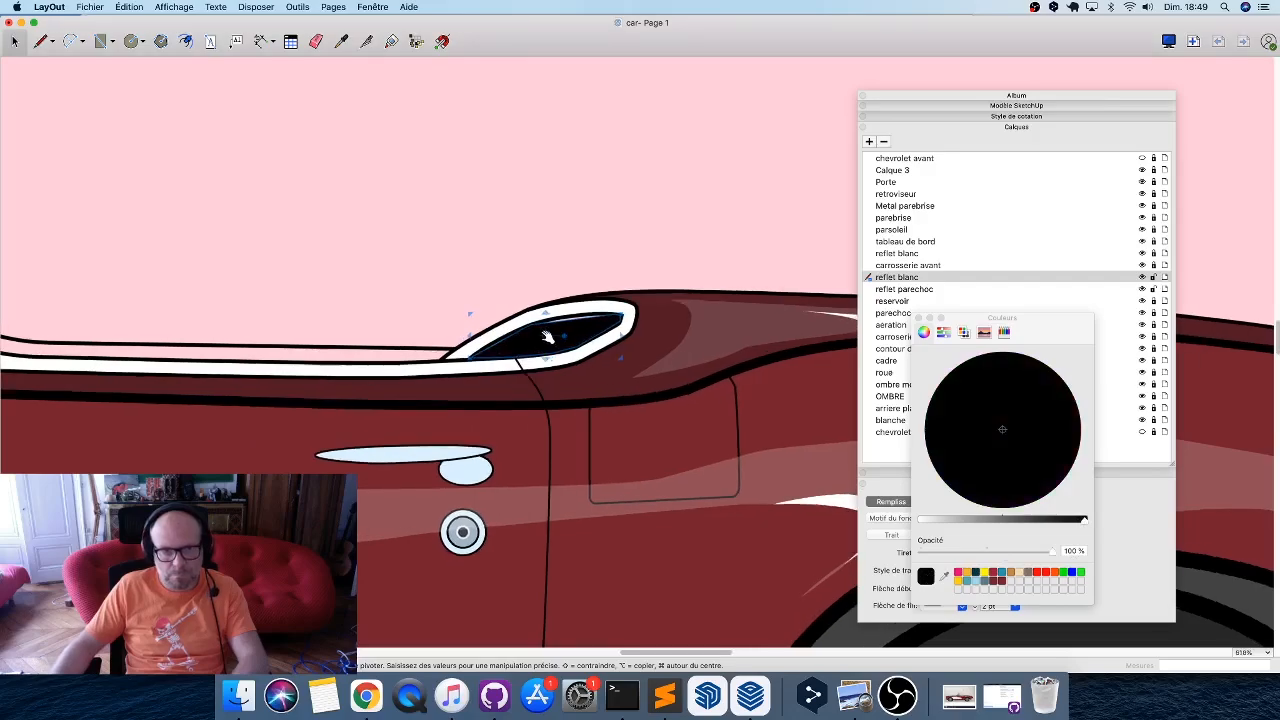
double_click(549, 329)
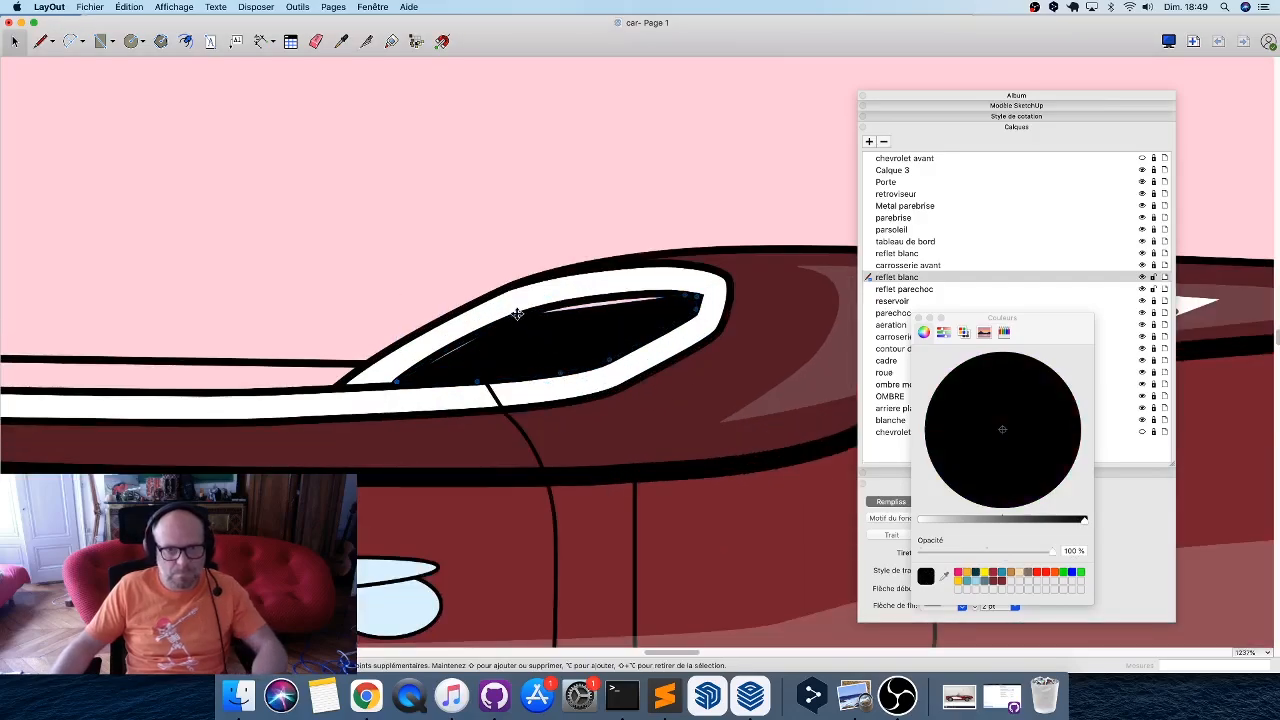
left_click_drag(557, 309, 570, 307)
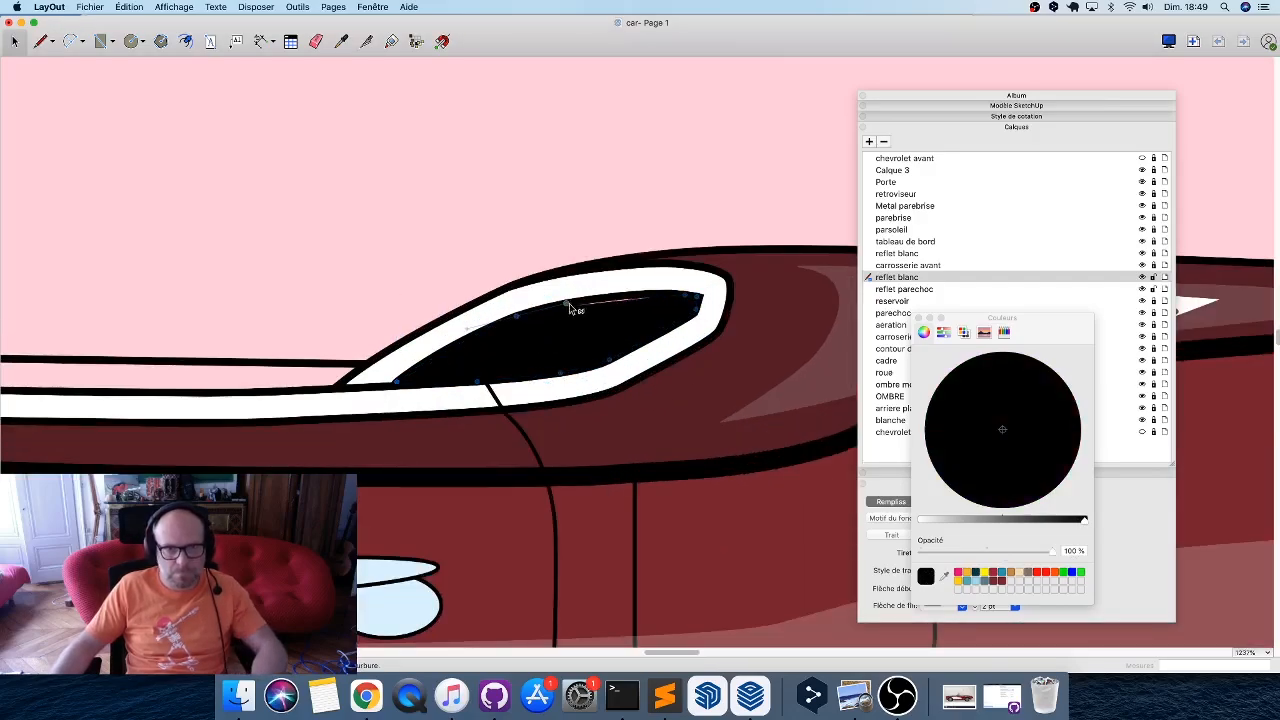
mouse_move(686, 295)
left_mouse_down()
mouse_move(663, 295)
mouse_move(679, 293)
mouse_move(671, 285)
mouse_move(716, 304)
left_mouse_up()
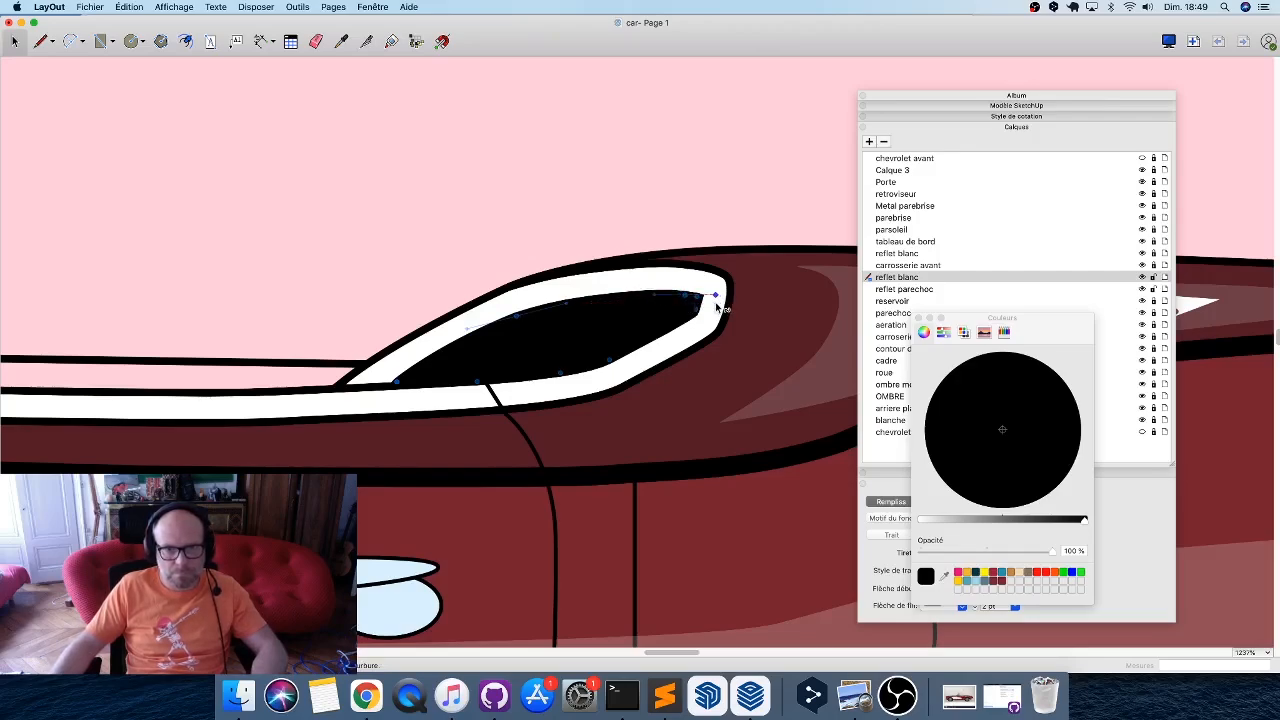
key("Escape")
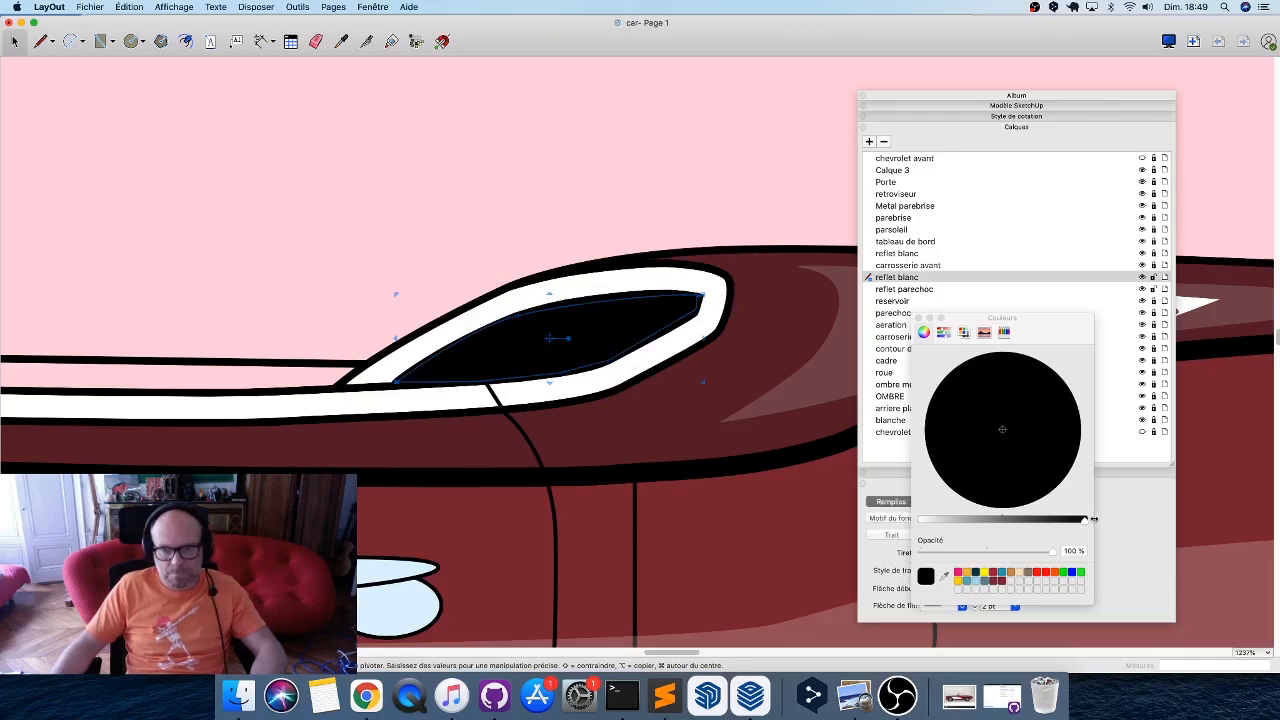
left_click_drag(1083, 521, 948, 551)
left_click_drag(1008, 521, 921, 521)
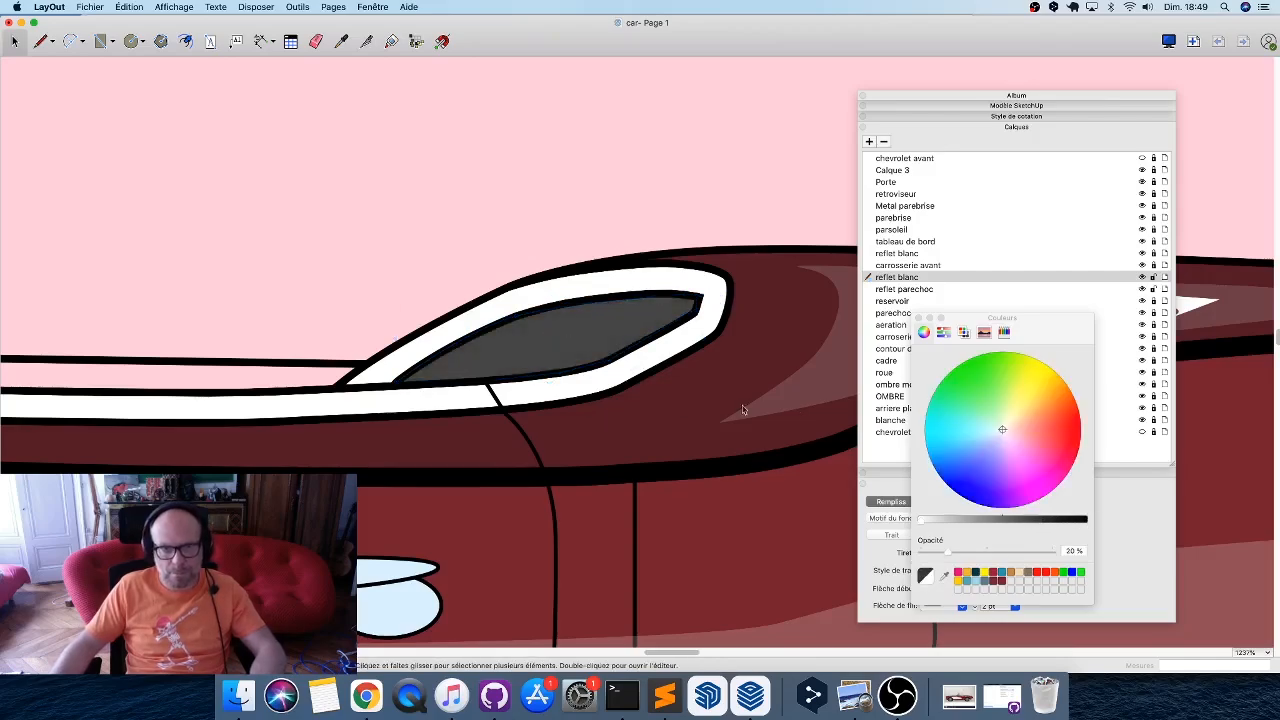
Draw a narrow four-sided reflection inside the light-blue side mirror on the reflet blanc layer with the Line tool.
scroll(748, 424, "down", 10)
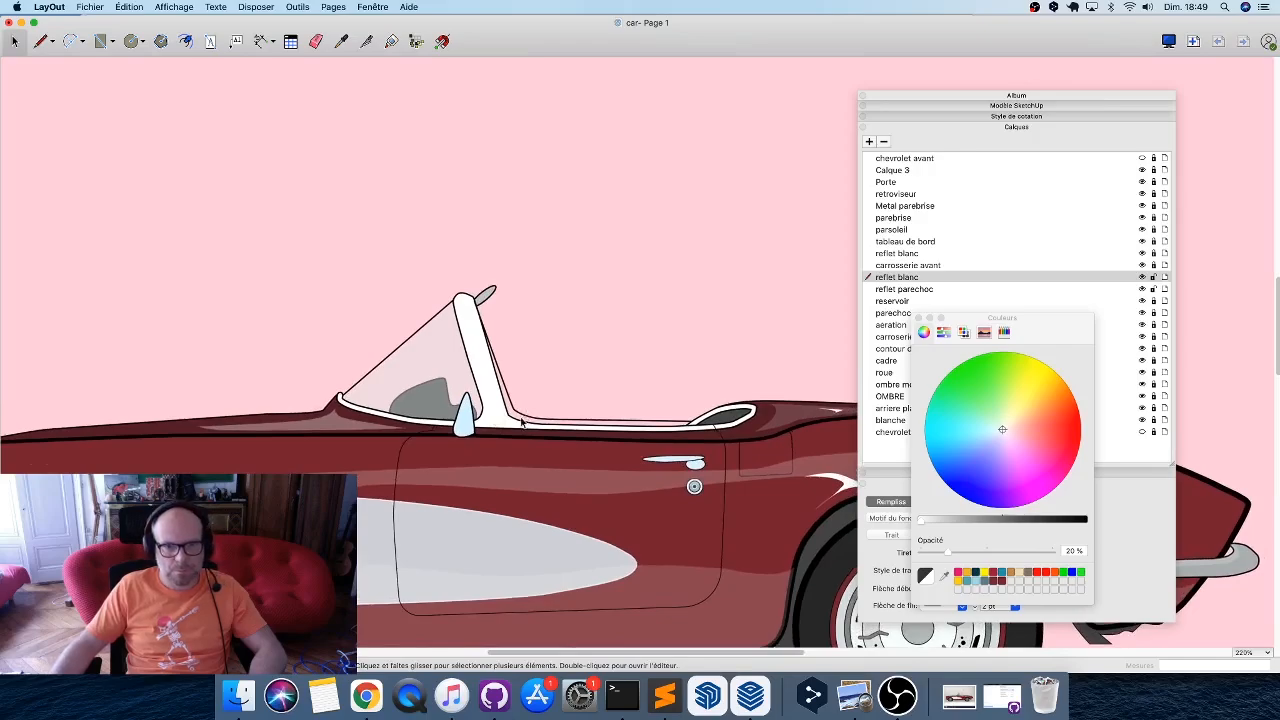
scroll(521, 423, "up", 5)
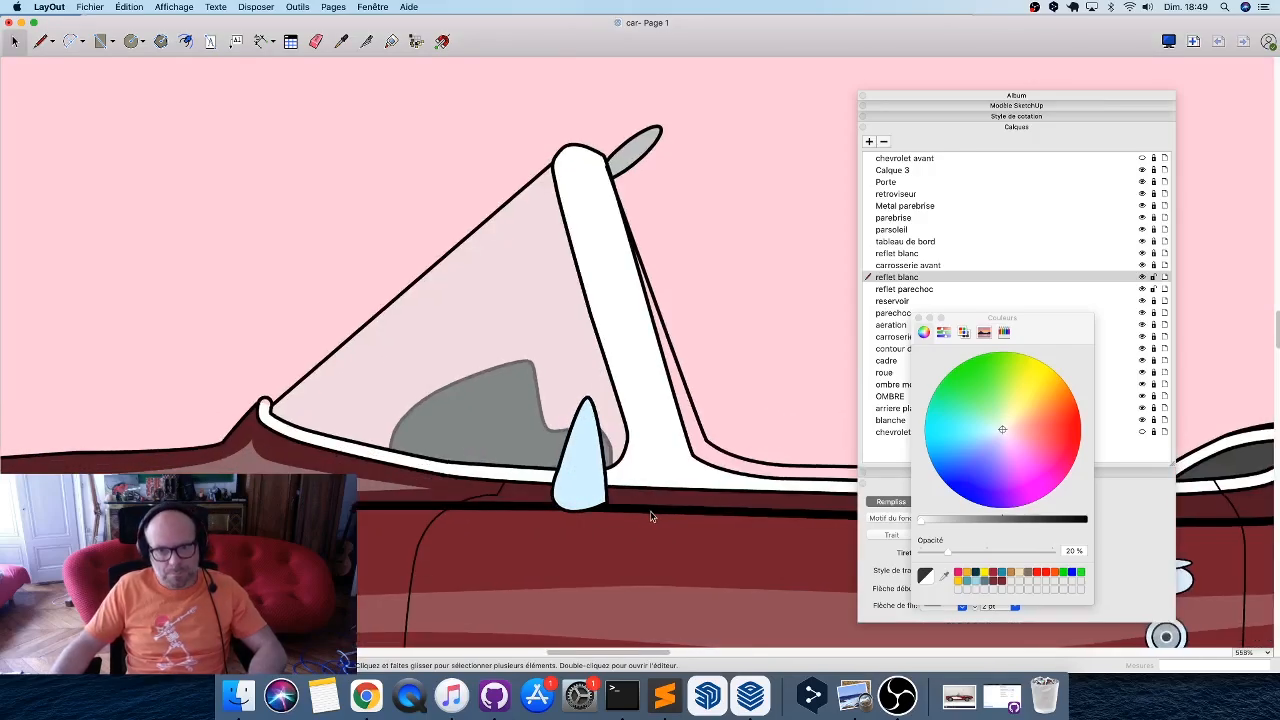
scroll(650, 516, "up", 4)
key("l")
left_click(530, 331)
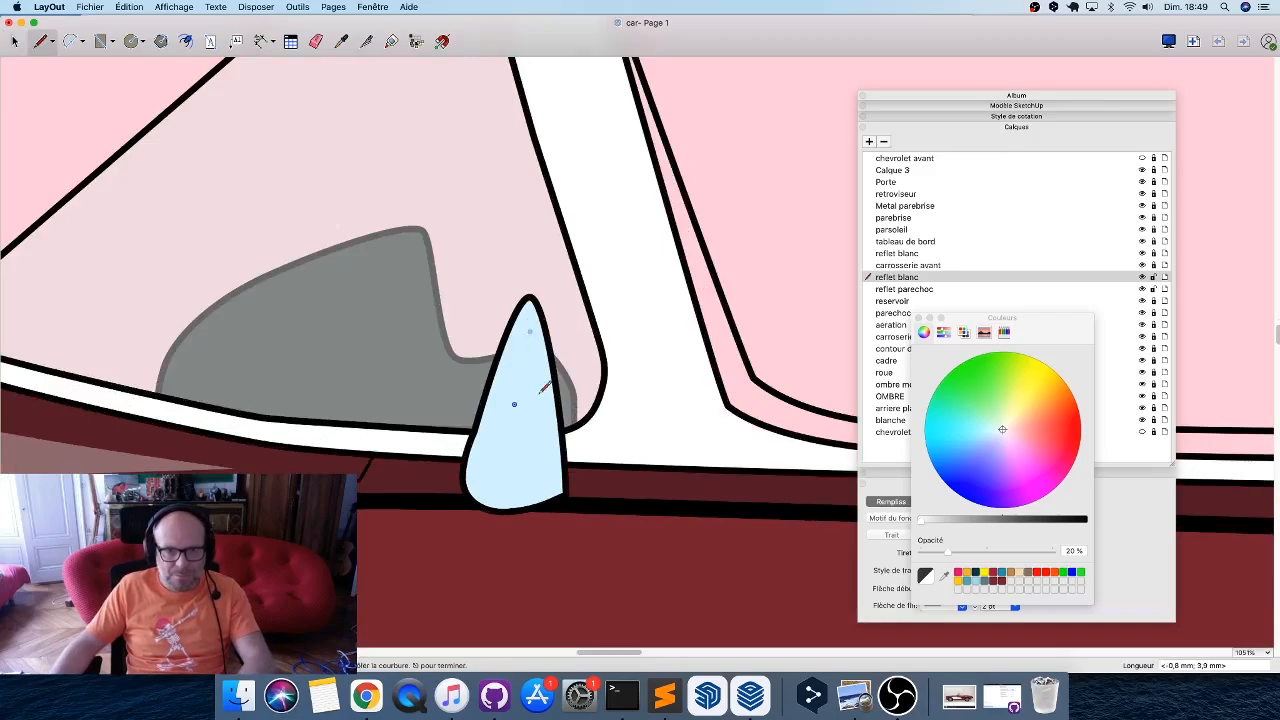
left_click(548, 477)
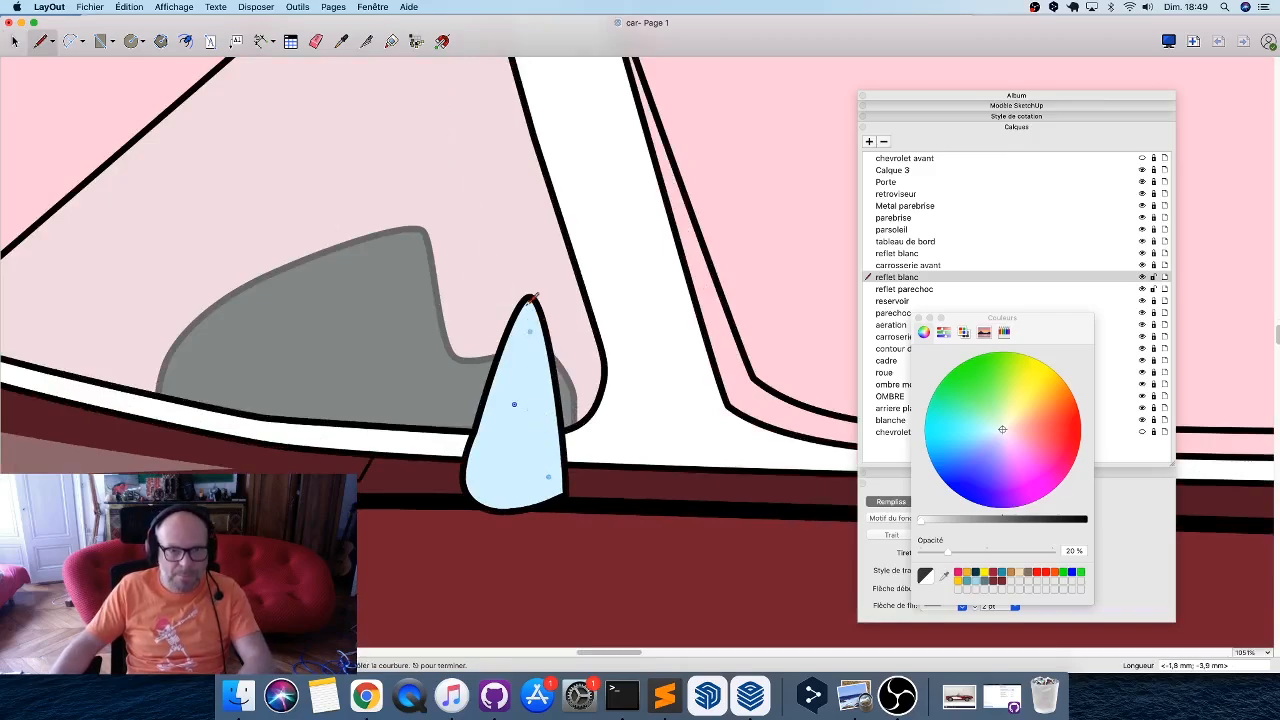
left_click(521, 468)
left_click(514, 404)
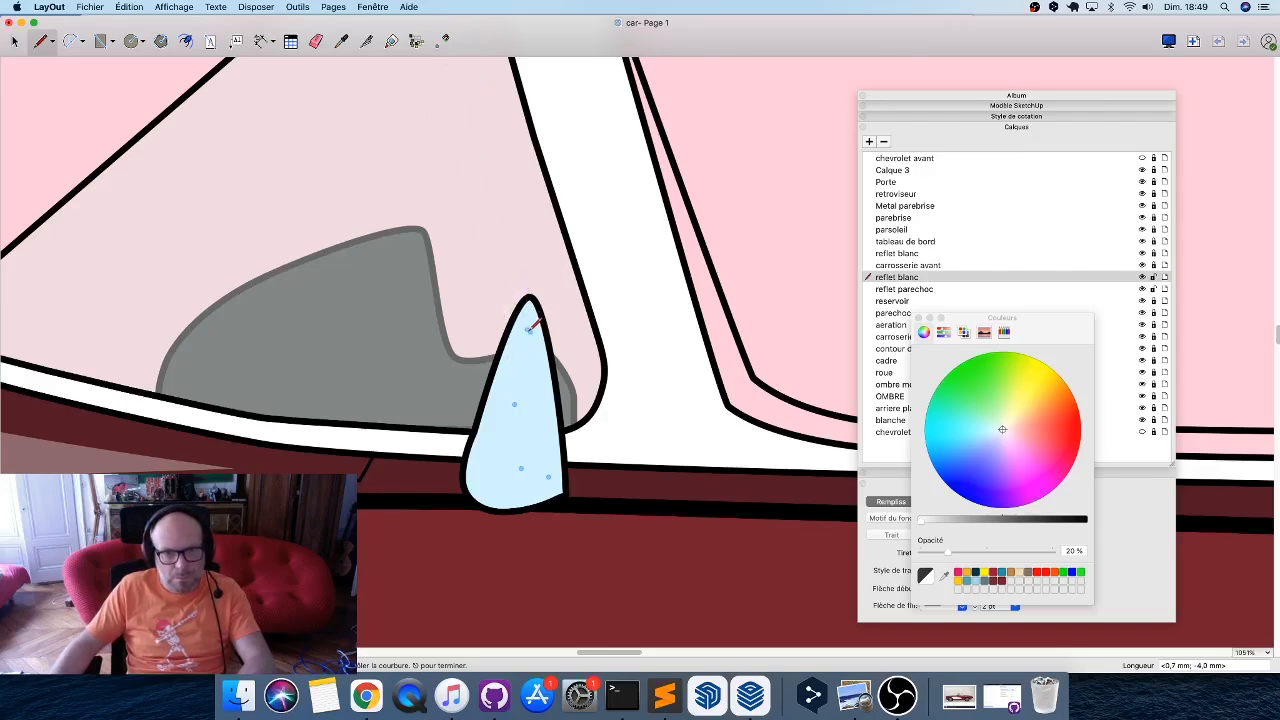
left_click(534, 325)
key("space")
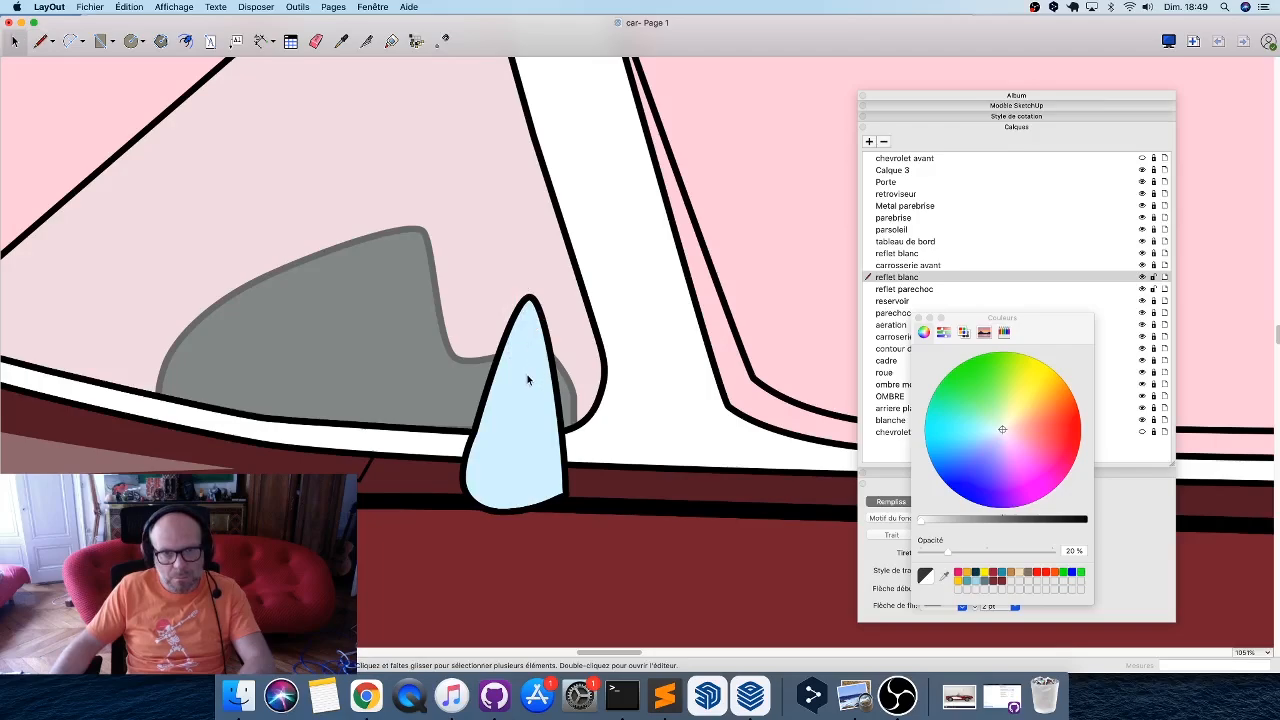
left_click_drag(498, 308, 600, 540)
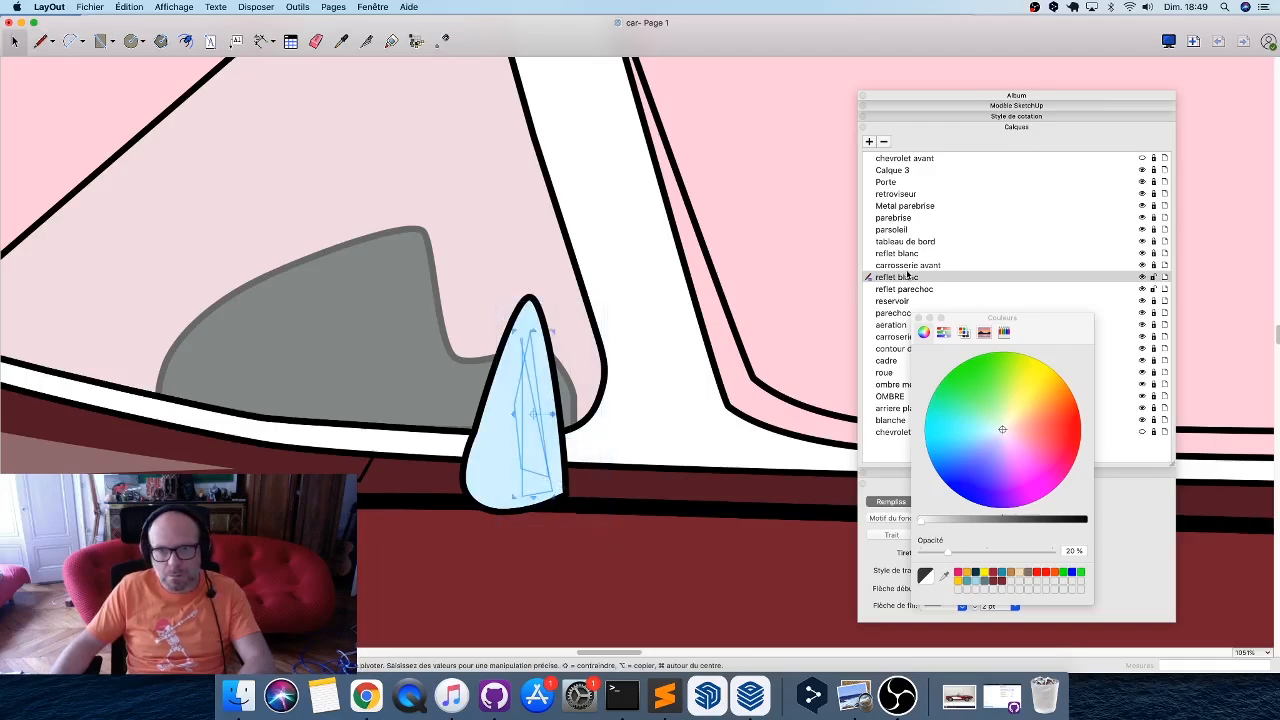
left_click(655, 399)
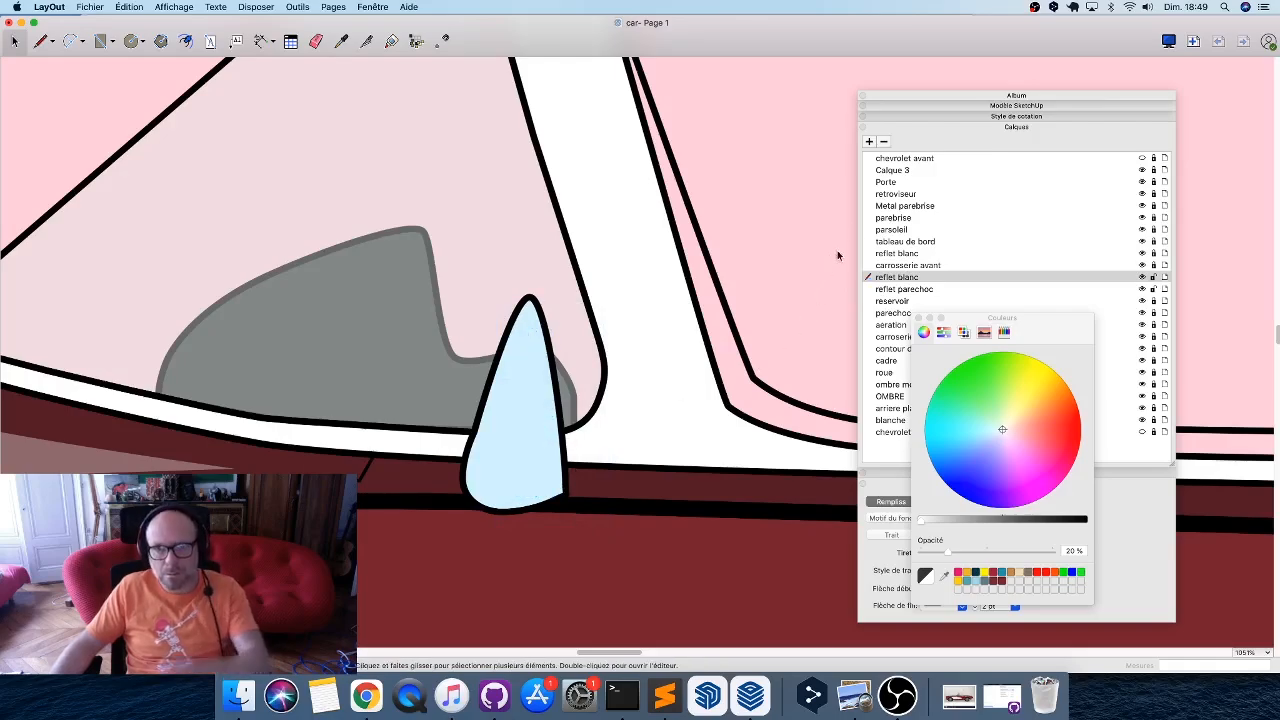
Unlock the retroviseur layer, make it current and draw a narrow triangular reflection inside the light-blue side mirror with the Line tool.
left_click(909, 195)
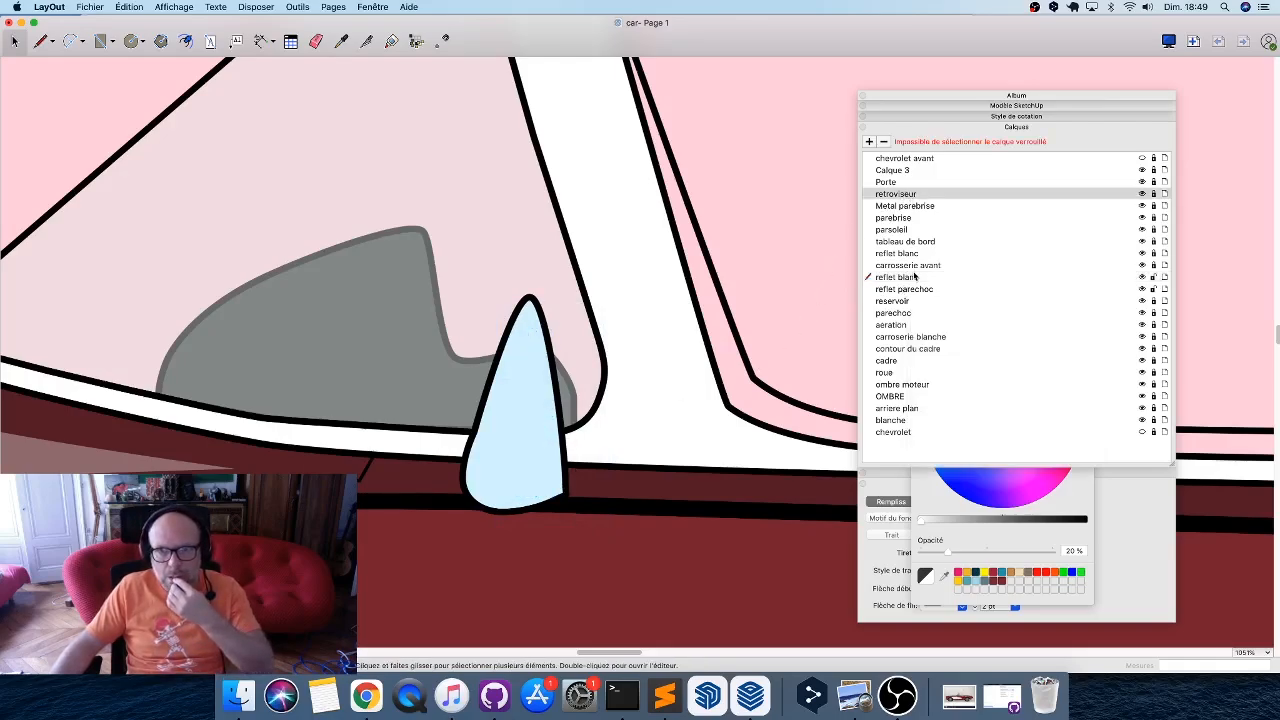
left_click(1152, 193)
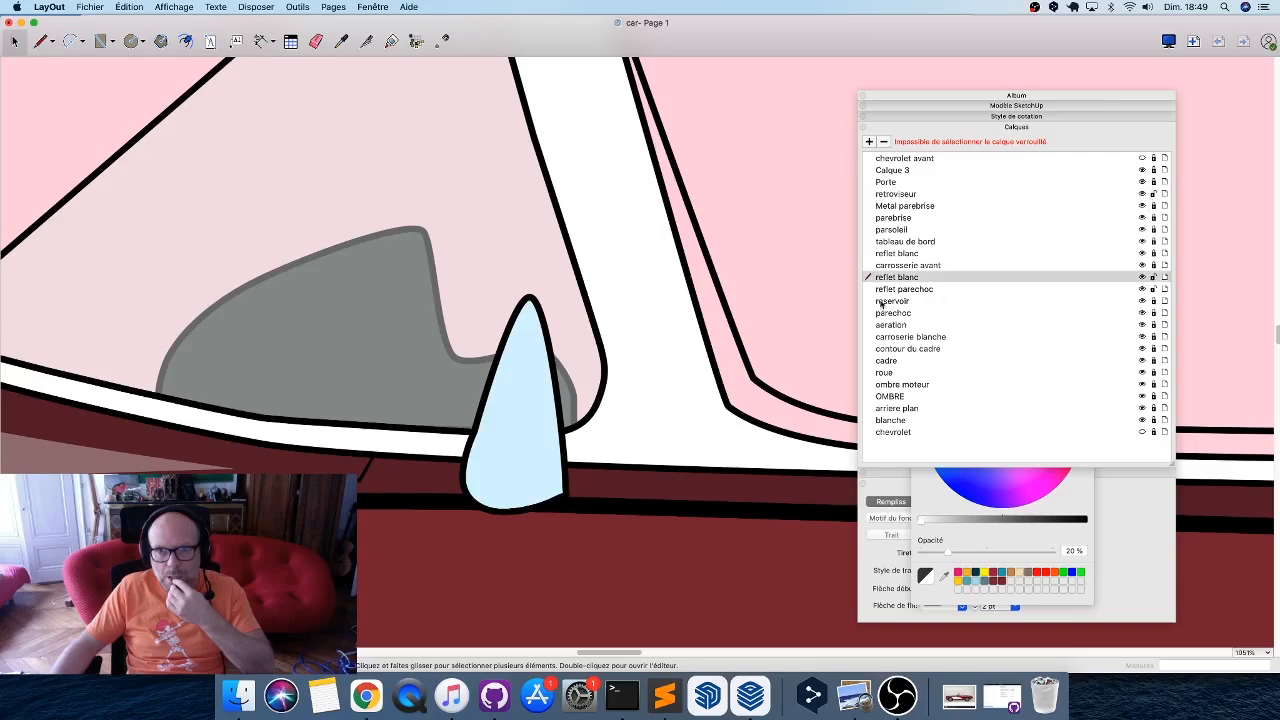
left_click_drag(458, 283, 592, 516)
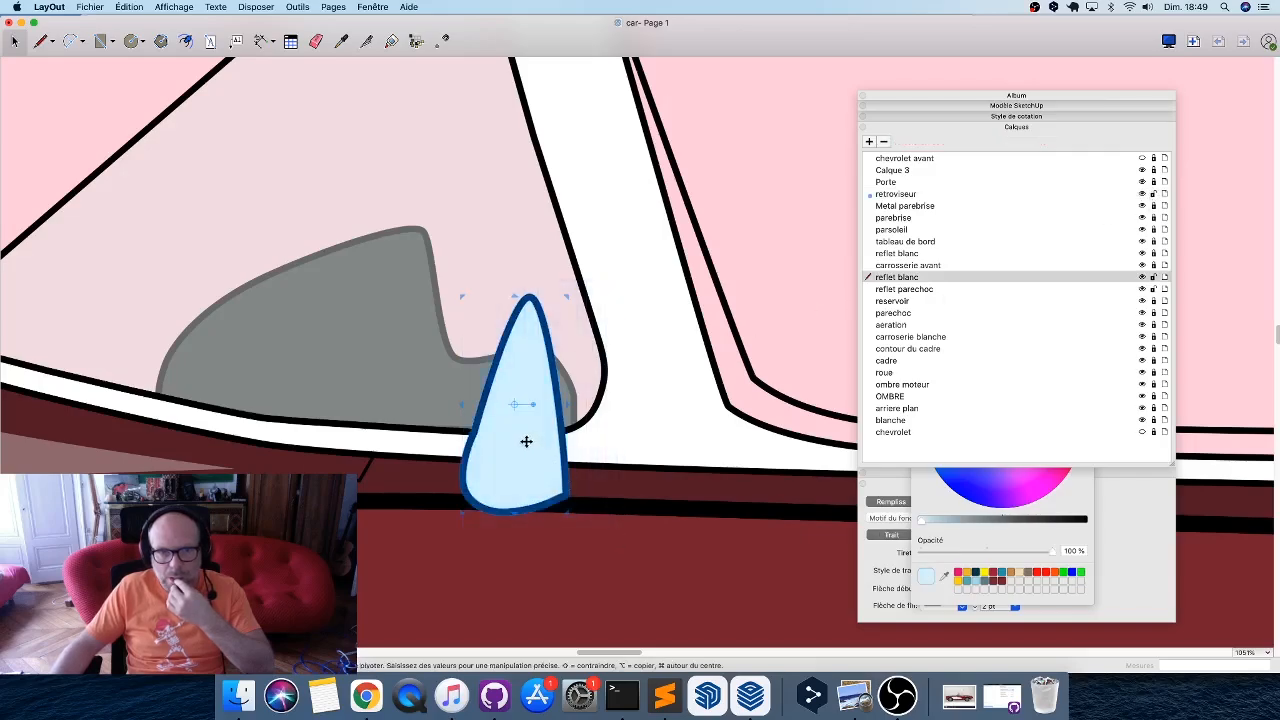
left_click(909, 194)
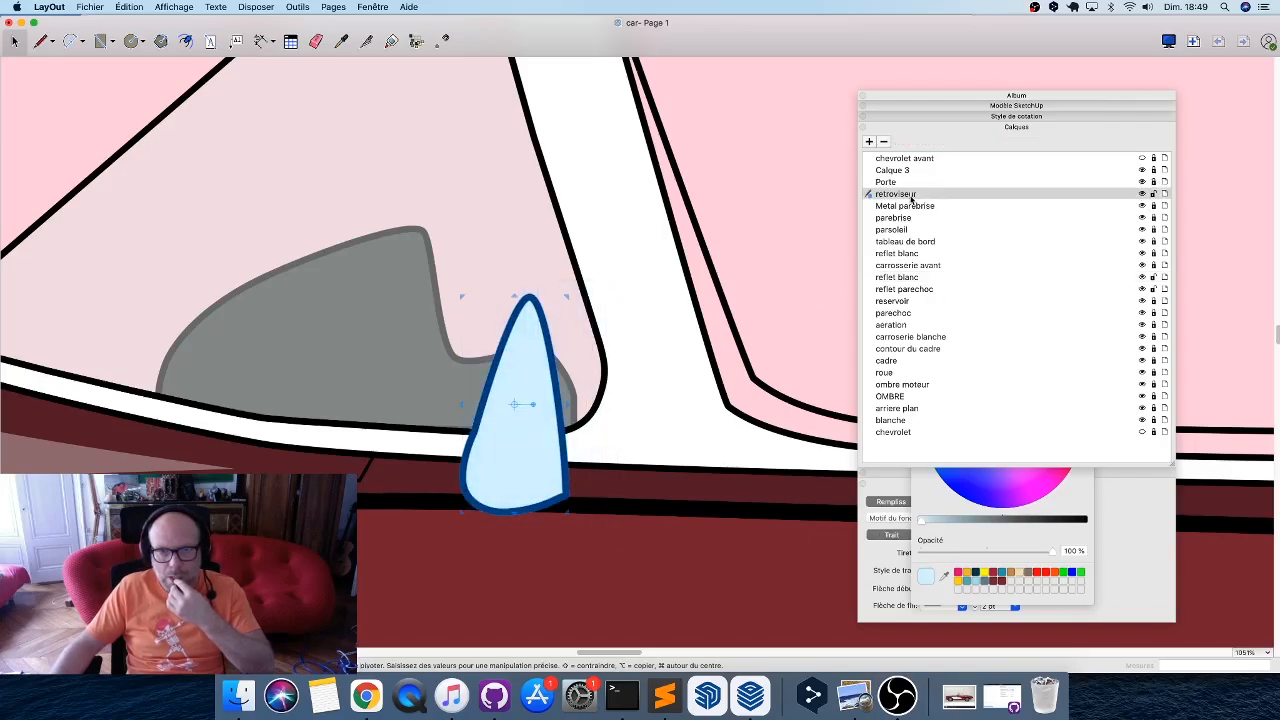
key("l")
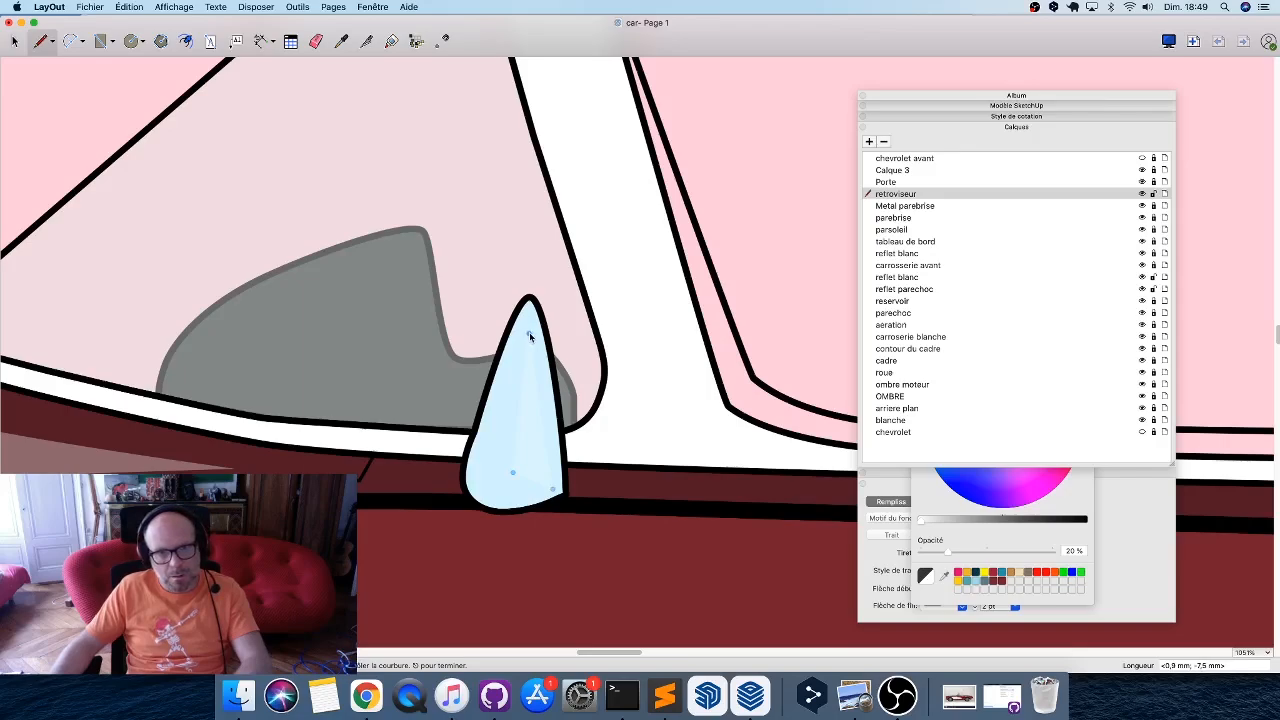
key("space")
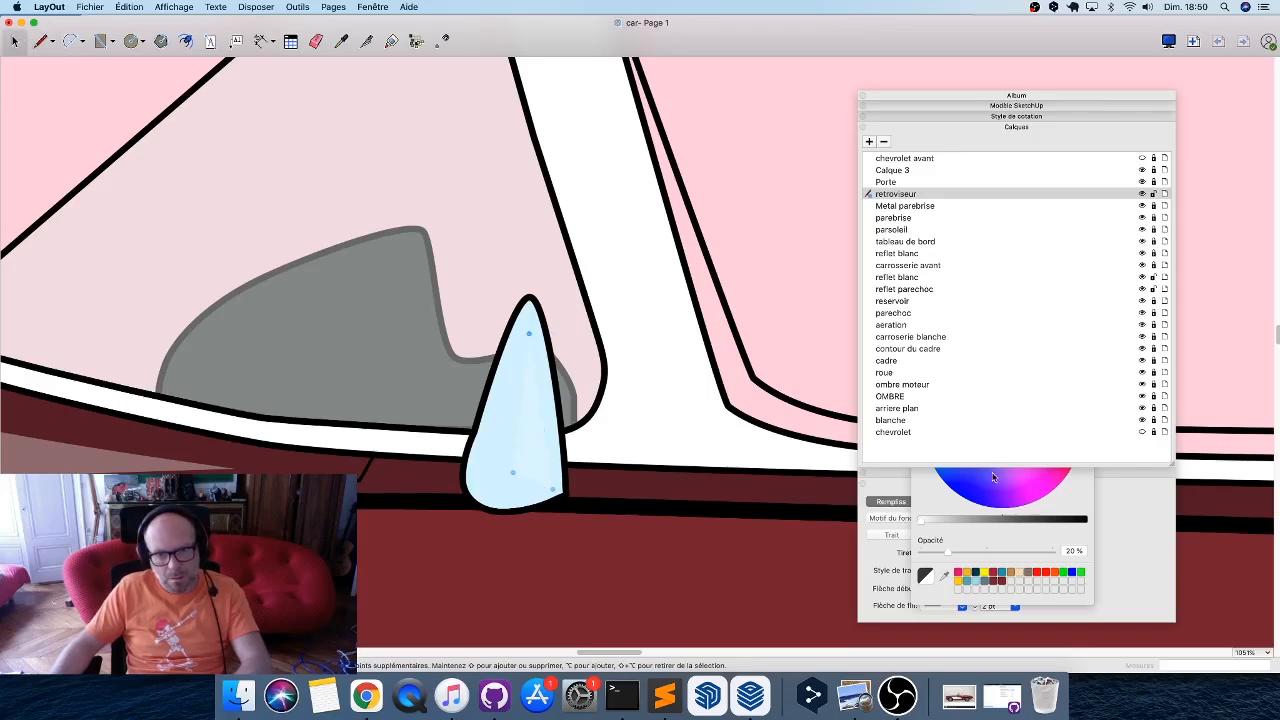
Set the mirror reflection's white fill to 76% opacity and bend its edges into curves that follow the mirror's outline.
left_click_drag(966, 551, 1020, 553)
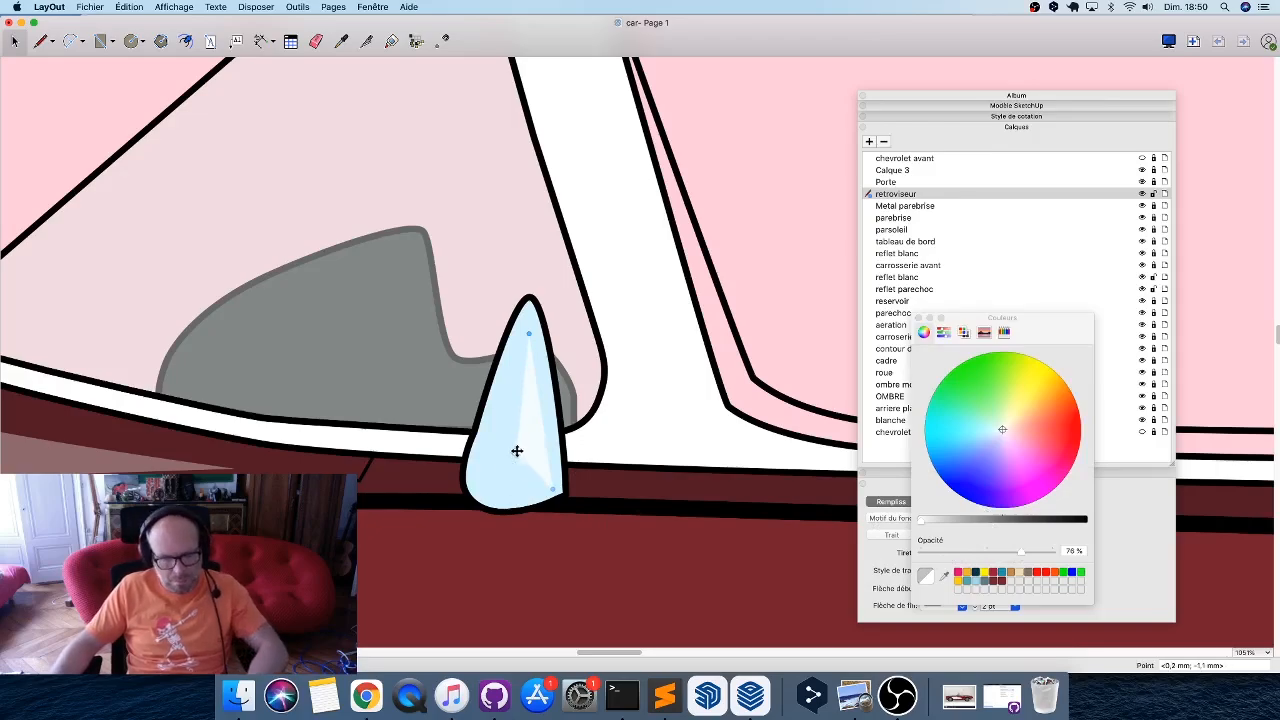
mouse_move(516, 481)
left_mouse_down()
mouse_move(534, 452)
mouse_move(549, 484)
left_mouse_up()
scroll(500, 422, "down", 5)
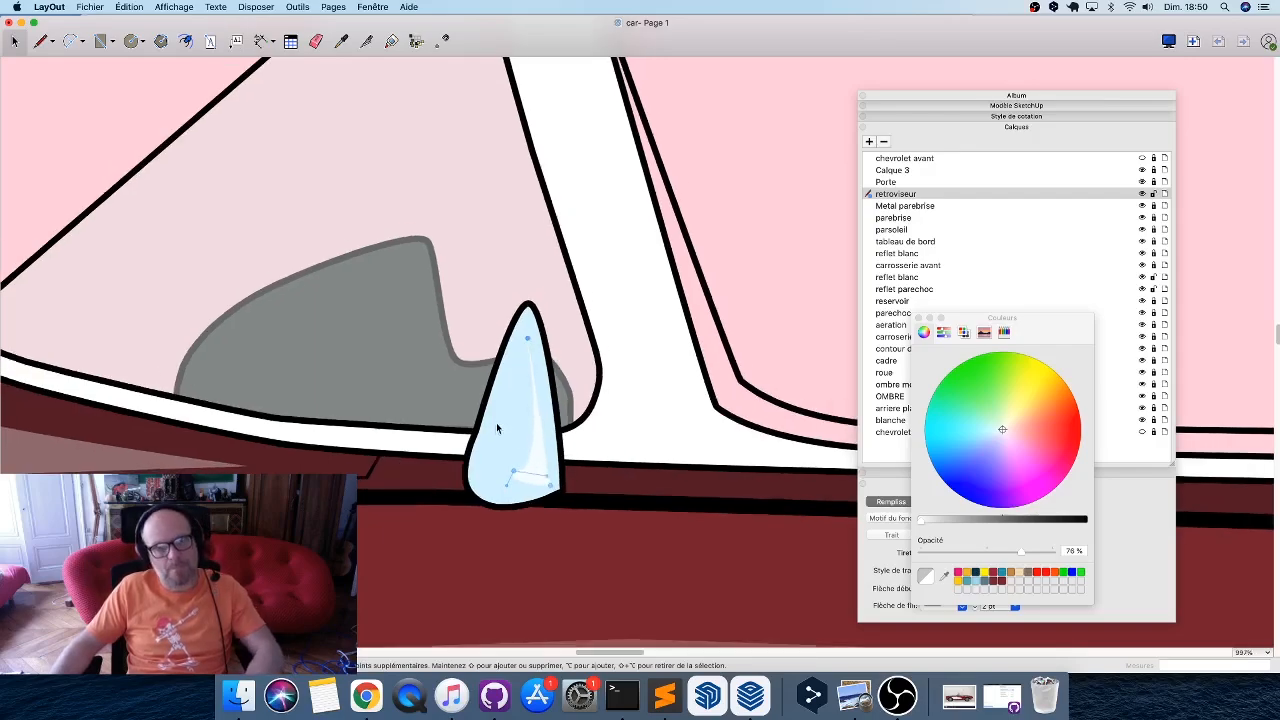
scroll(259, 430, "down", 10)
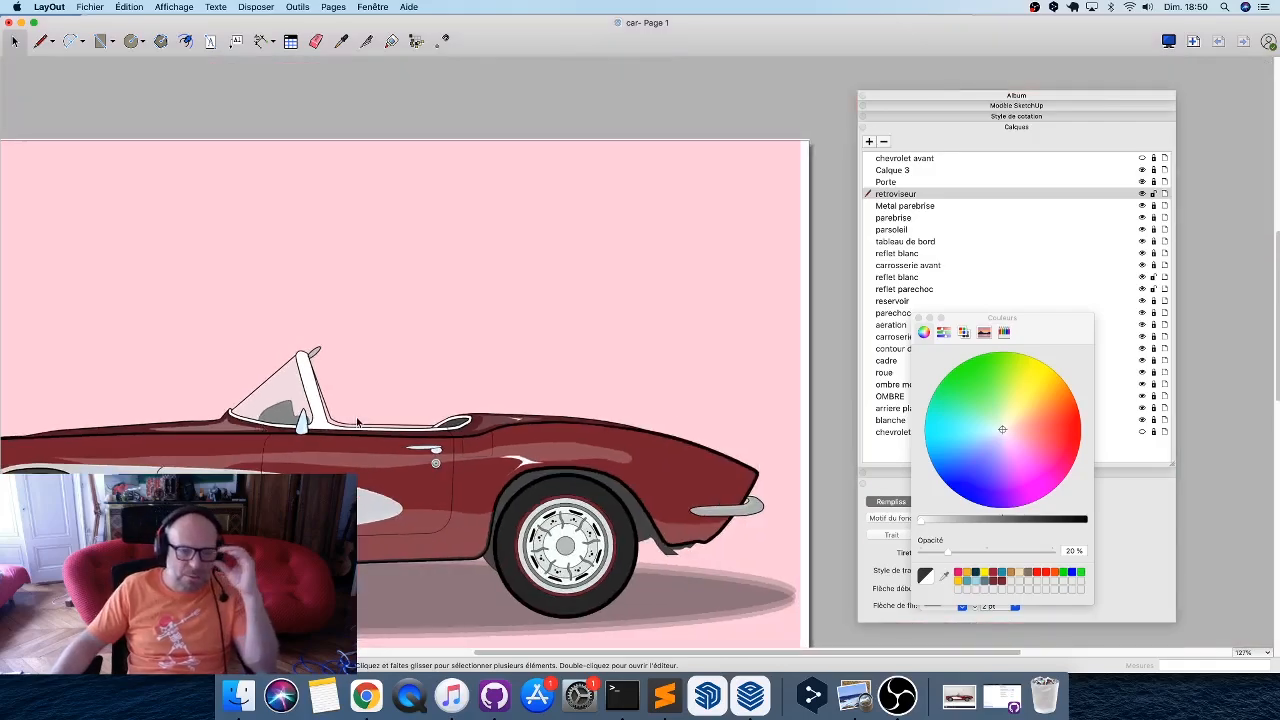
Trace the outer edge of the pink cockpit strip from the windscreen pillar's top to the rear opening with the Line tool.
scroll(356, 420, "up", 8)
scroll(350, 419, "down", 2)
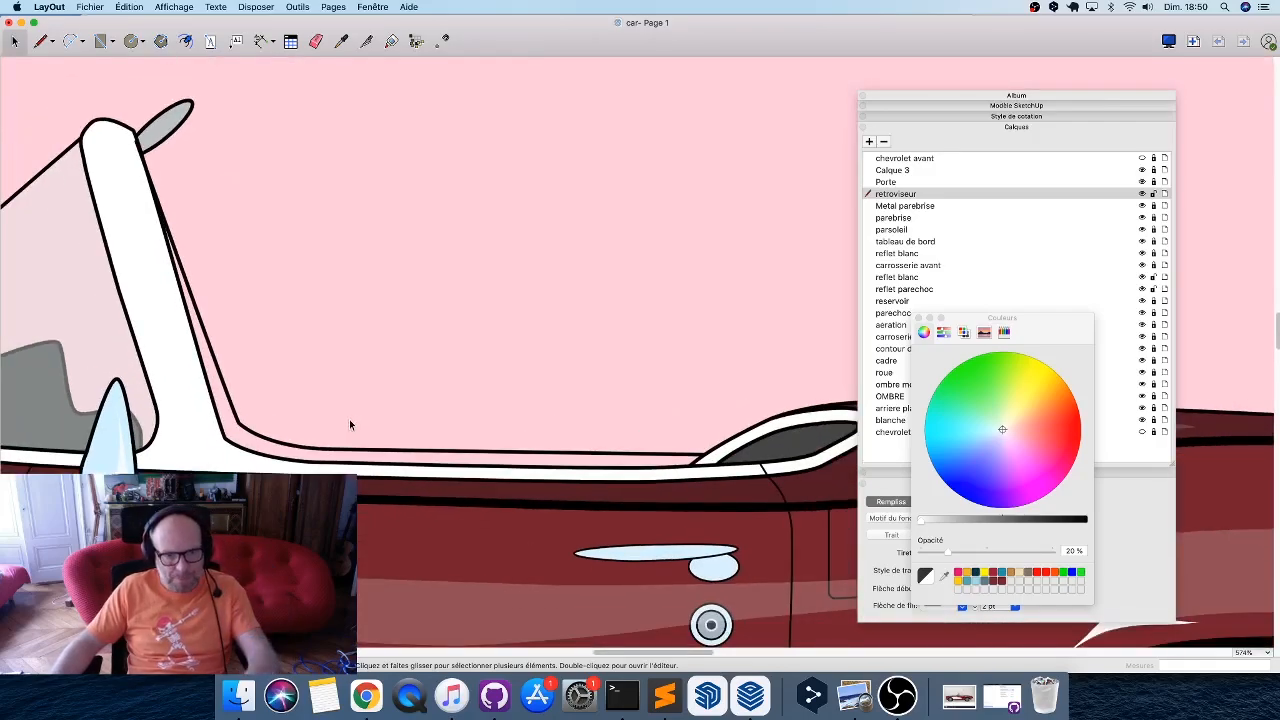
key("l")
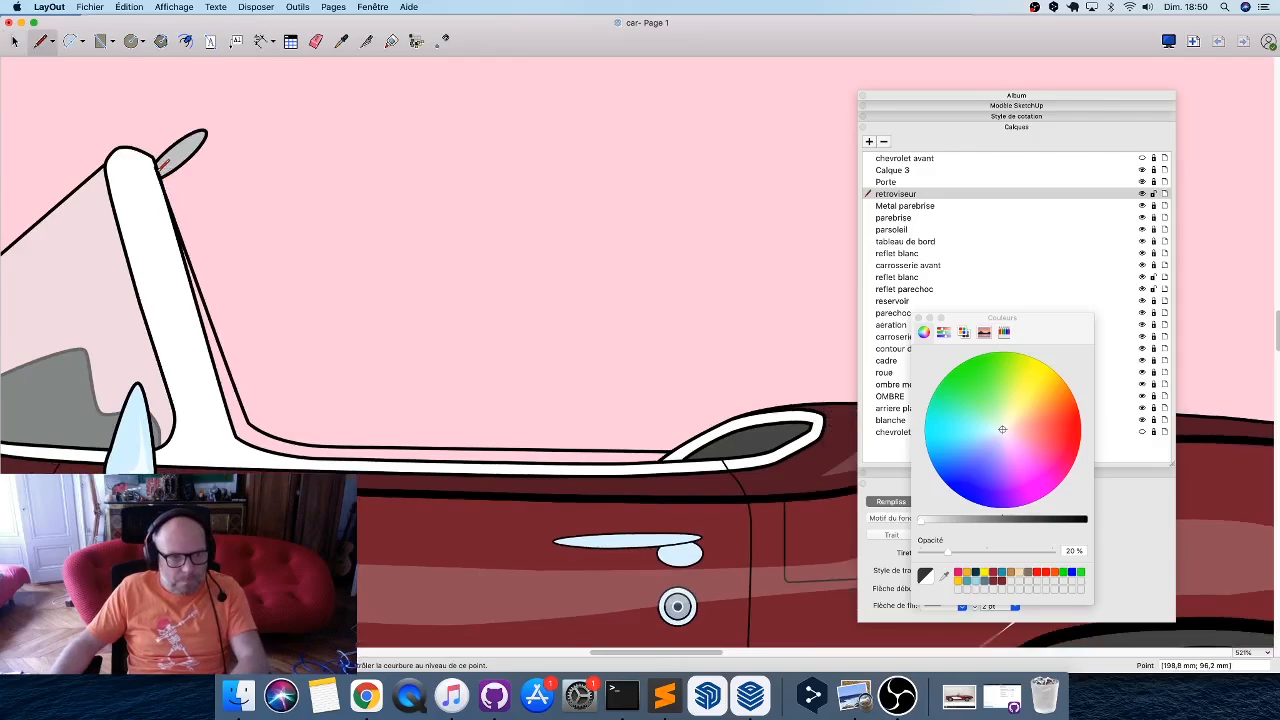
left_click(164, 169)
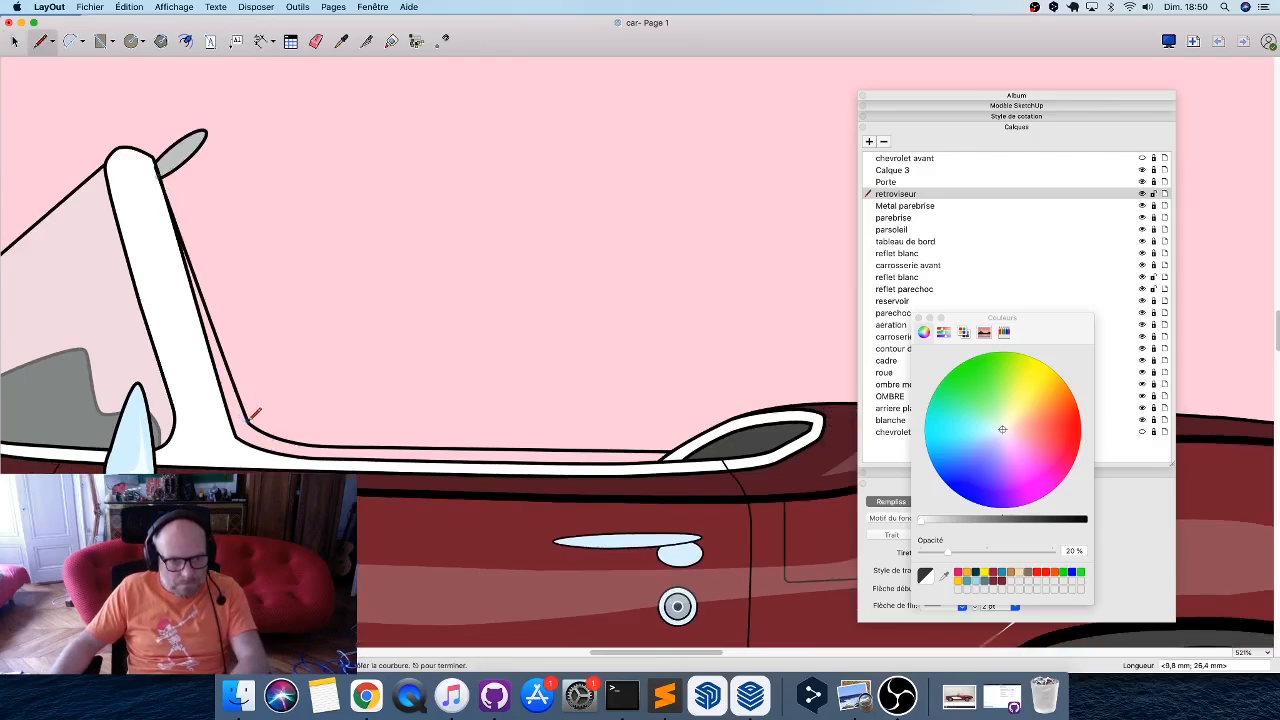
left_click(254, 419)
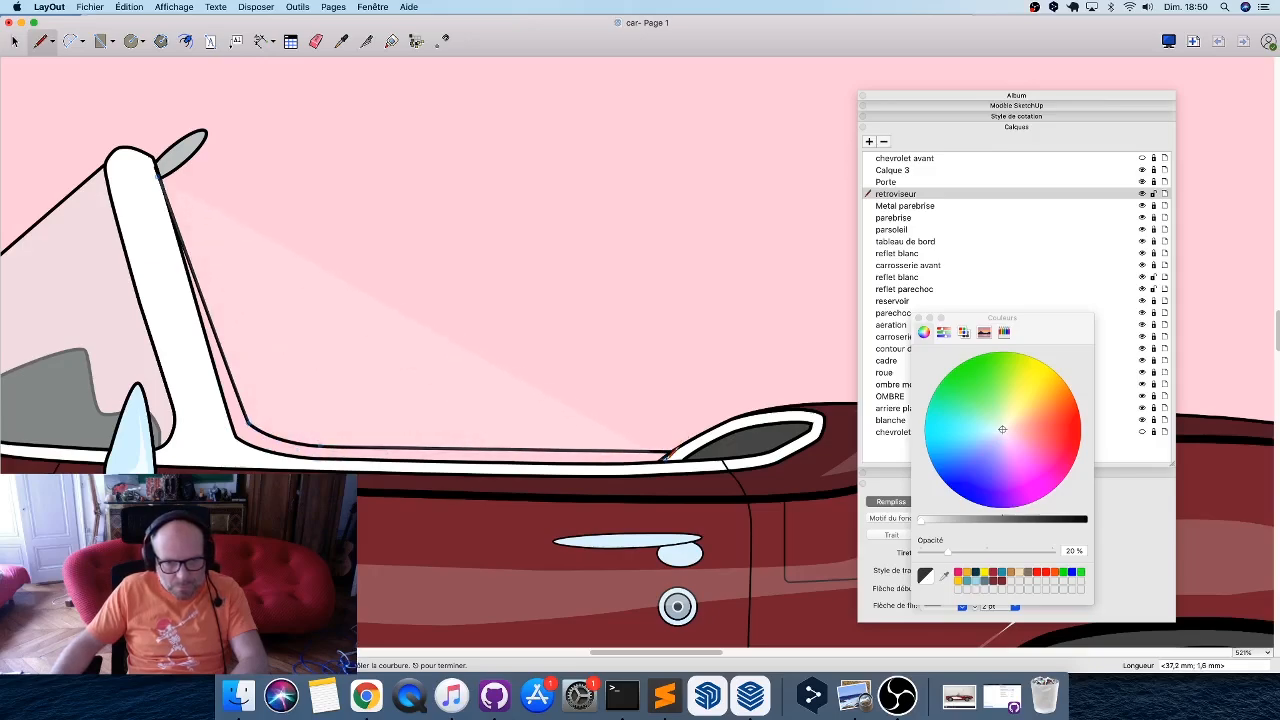
scroll(668, 452, "up", 3)
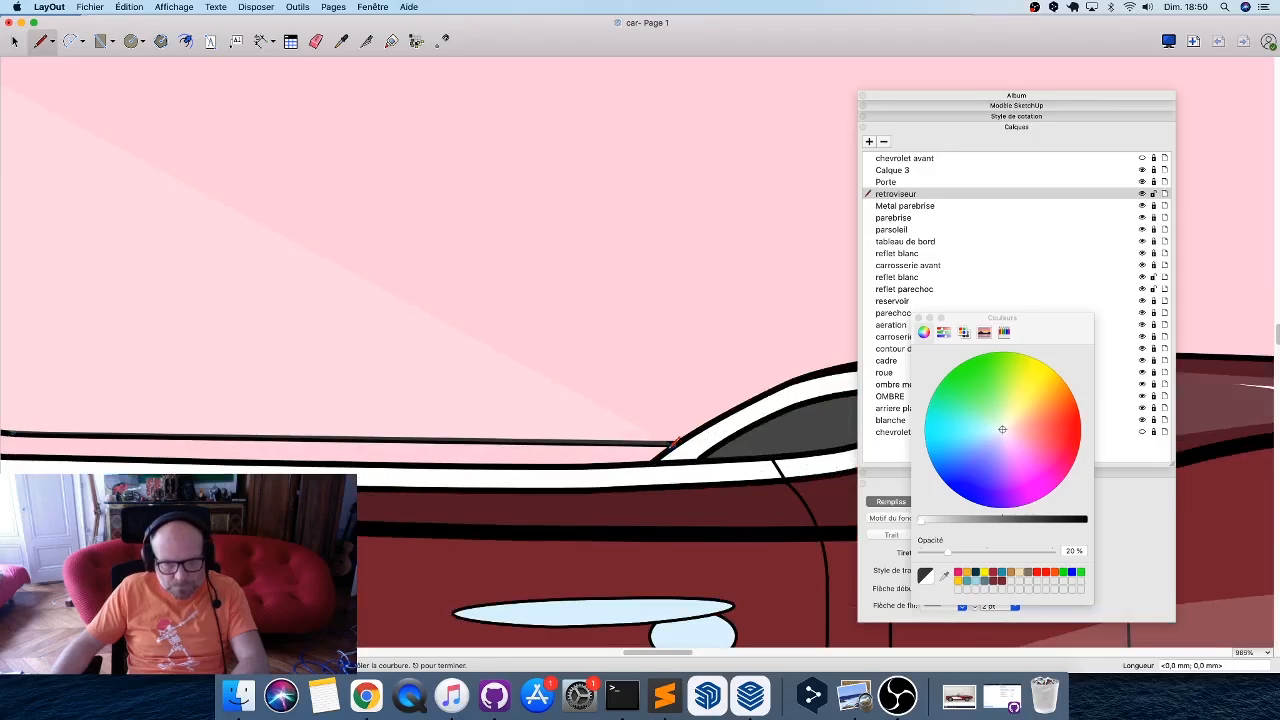
Close the traced cockpit shape by following the strip's lower edge forward and back up the windscreen pillar.
scroll(503, 436, "left", 5)
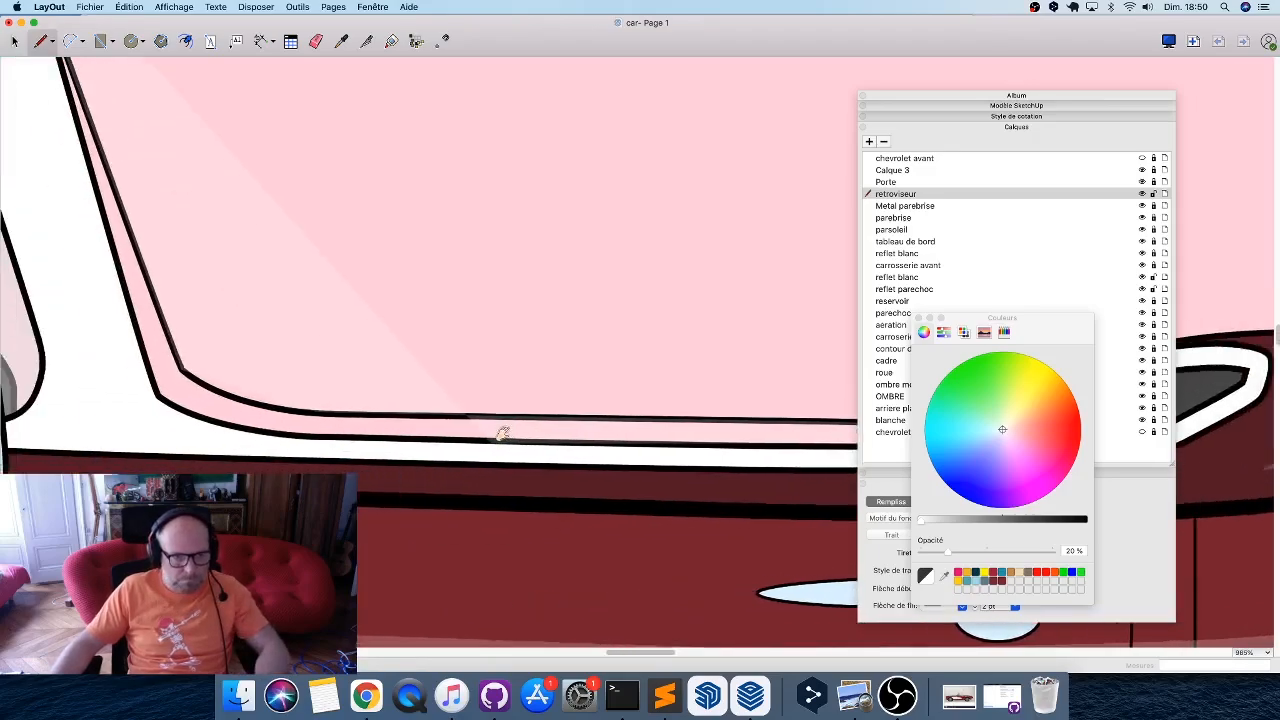
left_click_drag(360, 437, 283, 424)
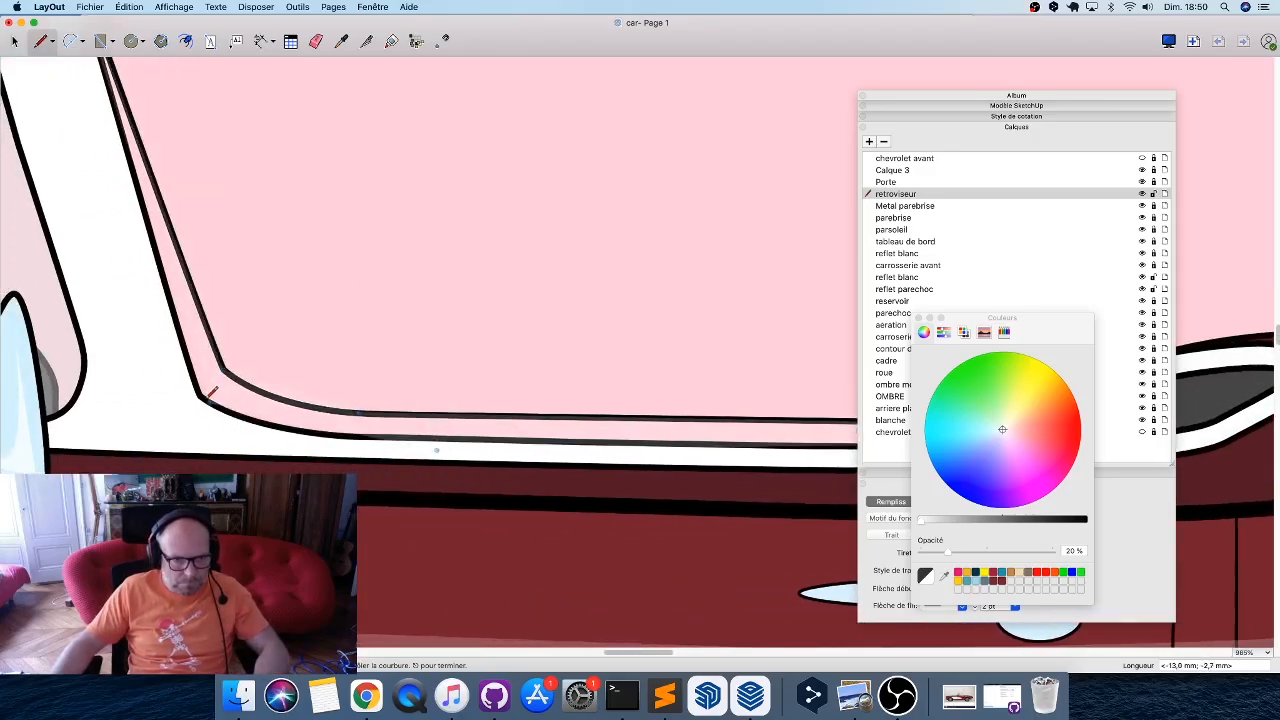
left_click_drag(198, 393, 170, 291)
scroll(170, 291, "up", 4)
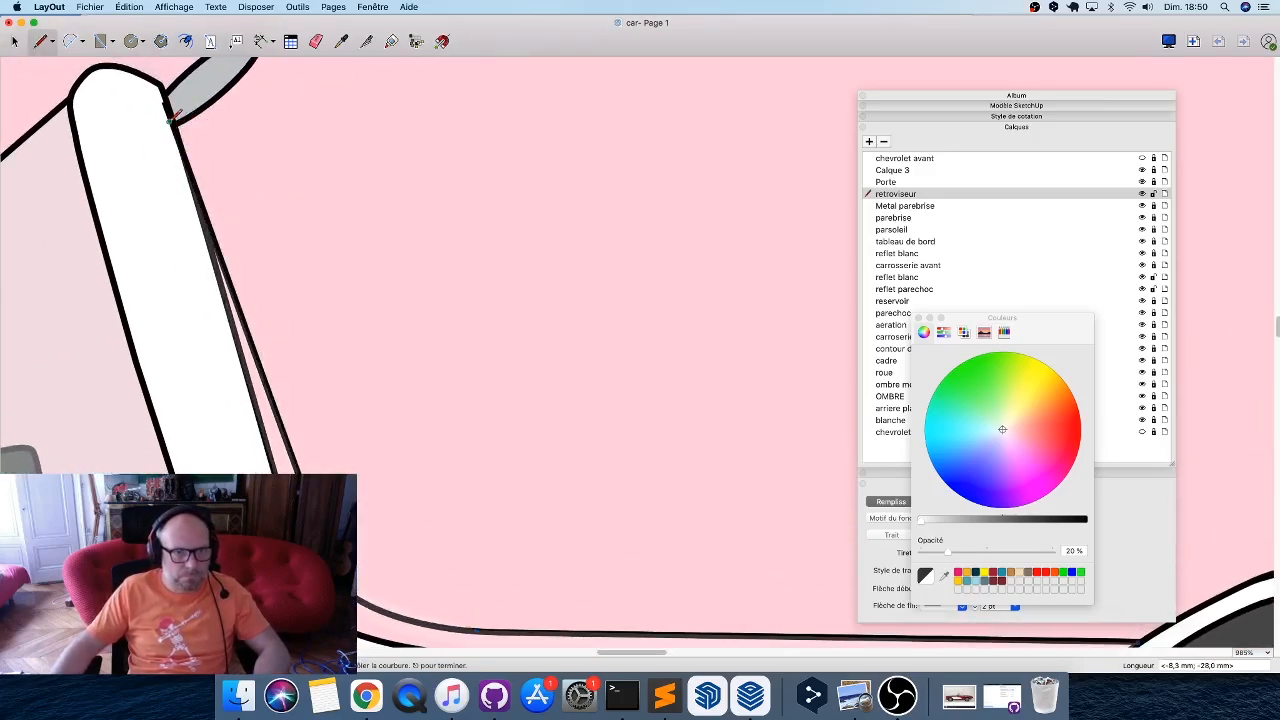
left_click(172, 117)
scroll(172, 117, "down", 2)
key("space")
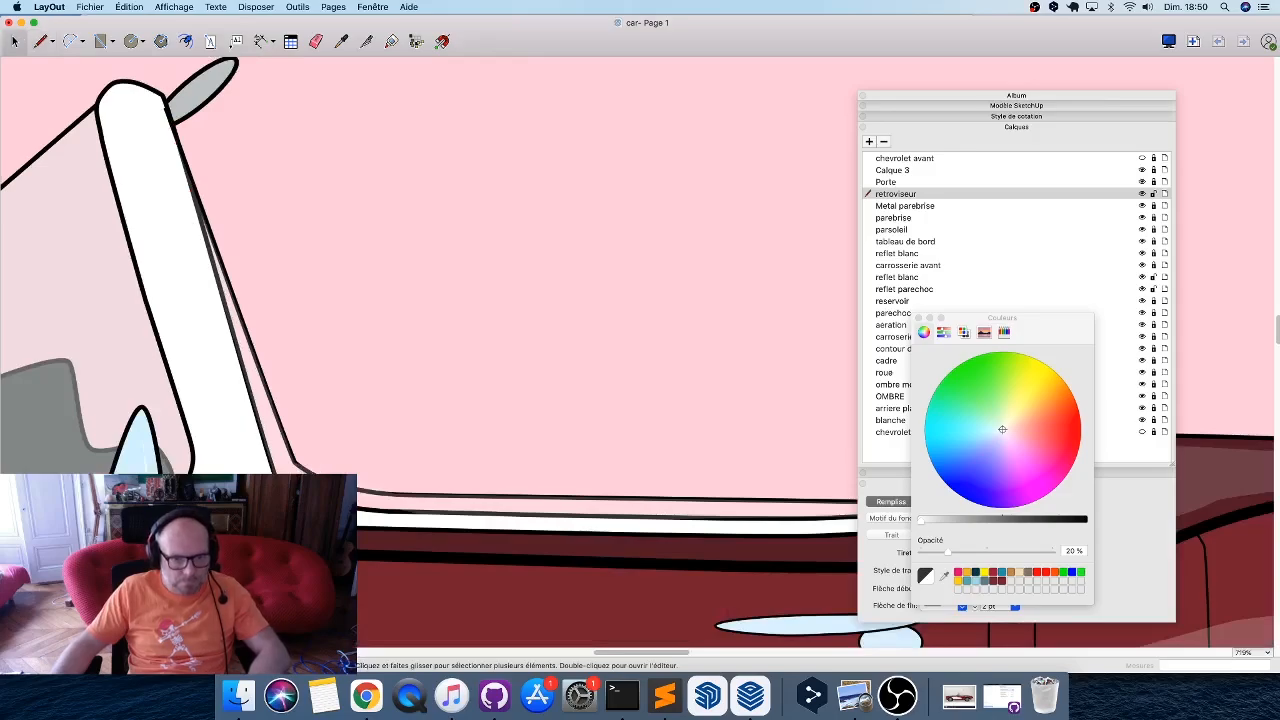
Adjust the curve point on the cockpit shape's lower edge and fill the shape with dark grey at 100% opacity.
double_click(366, 497)
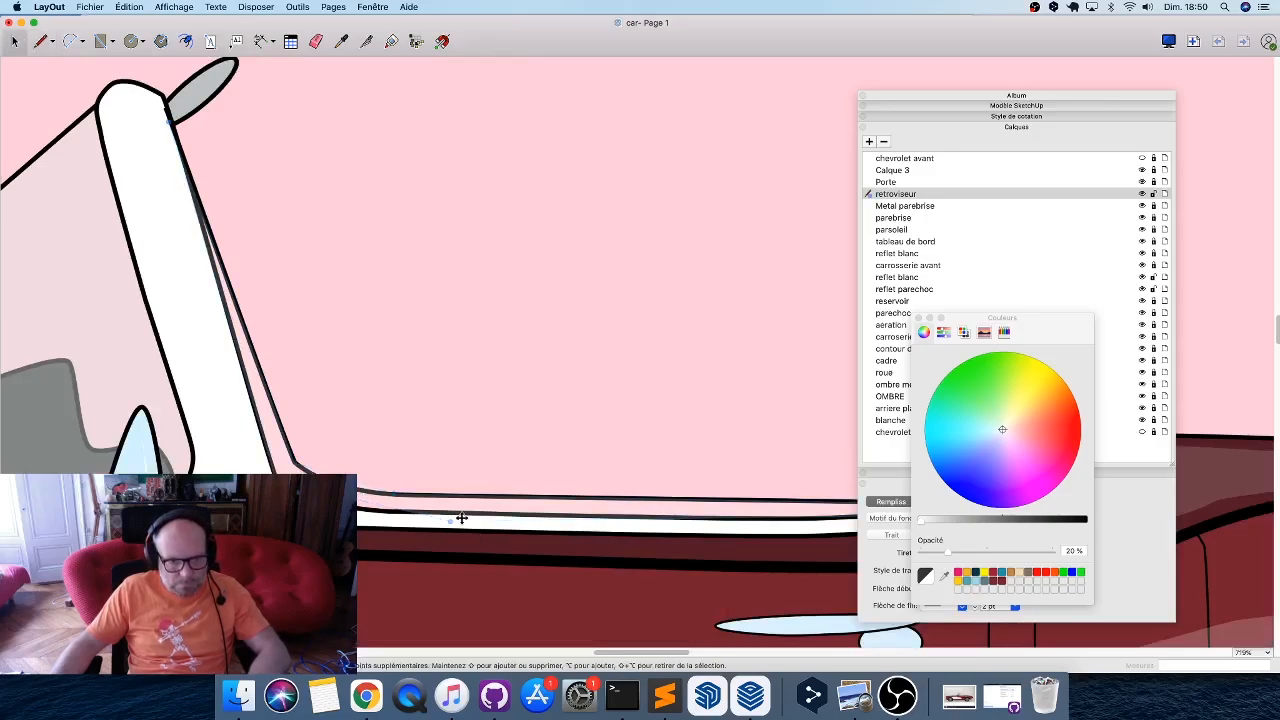
left_click_drag(451, 523, 605, 528)
left_click_drag(922, 519, 1085, 519)
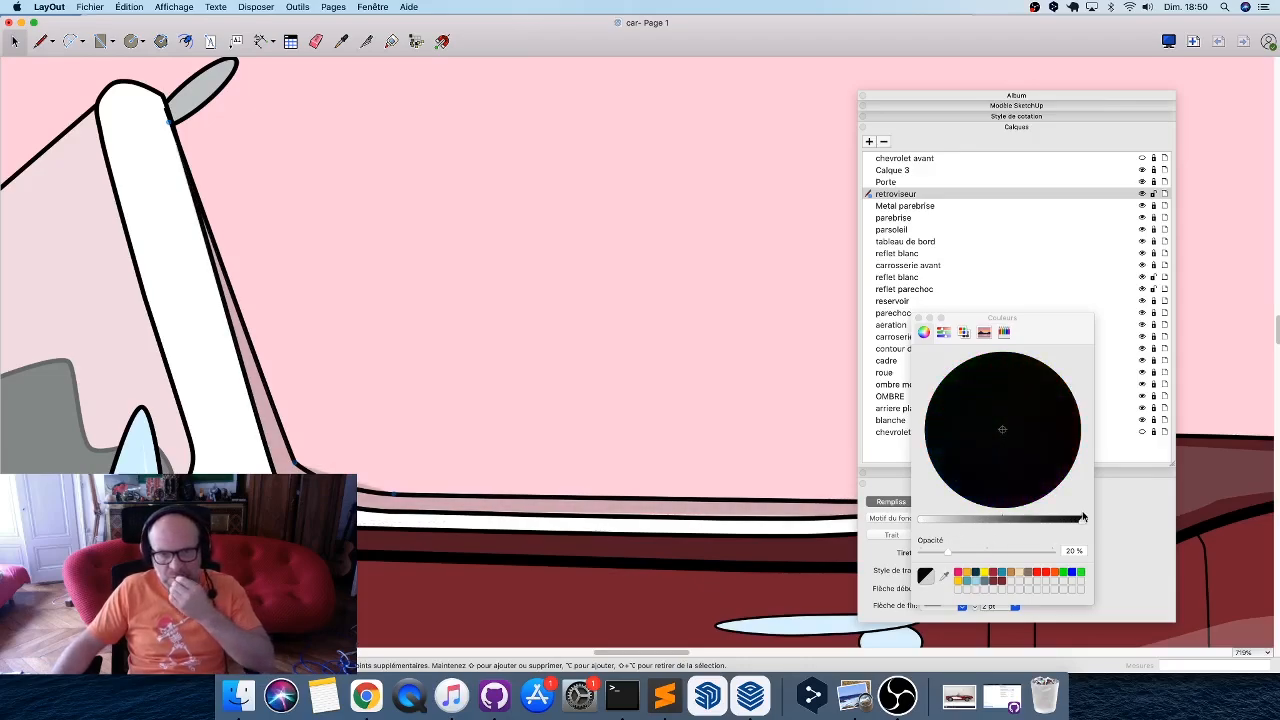
left_click_drag(1037, 553, 1022, 522)
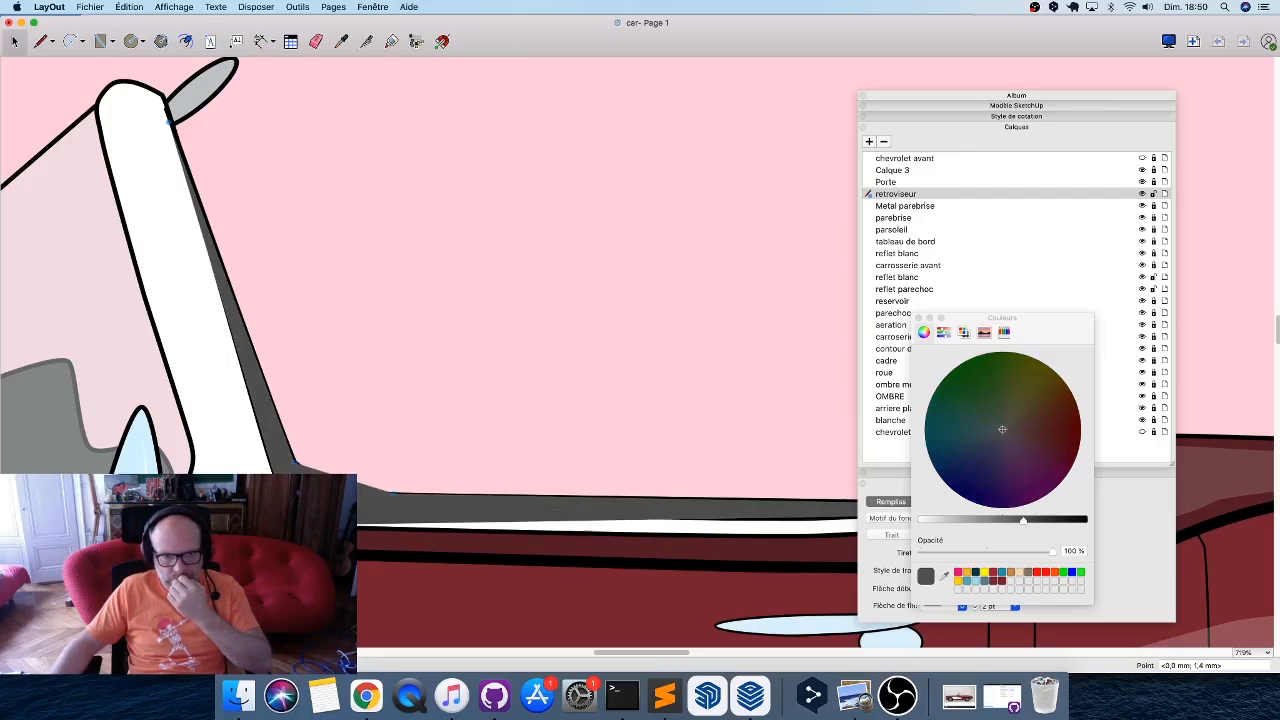
scroll(178, 462, "down", 2)
scroll(178, 462, "down", 1)
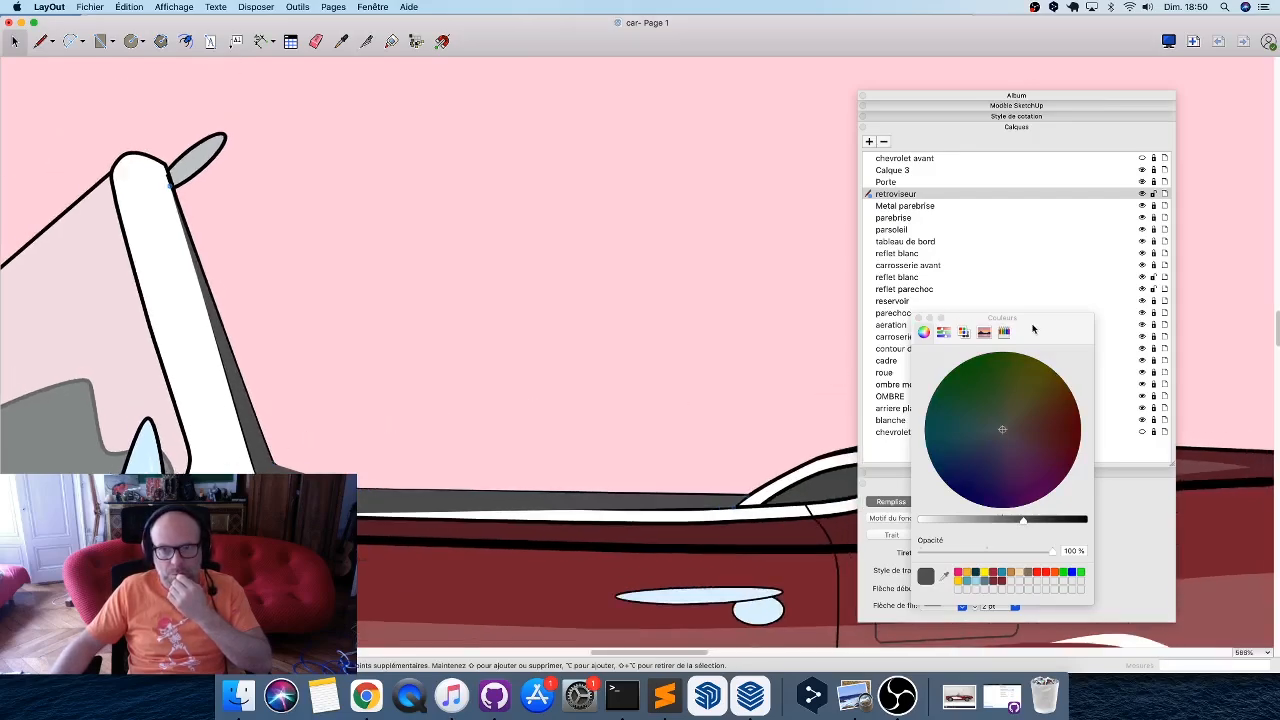
Add a new layer named interieur and place it directly below the reservoir layer.
left_click_drag(1033, 330, 1279, 357)
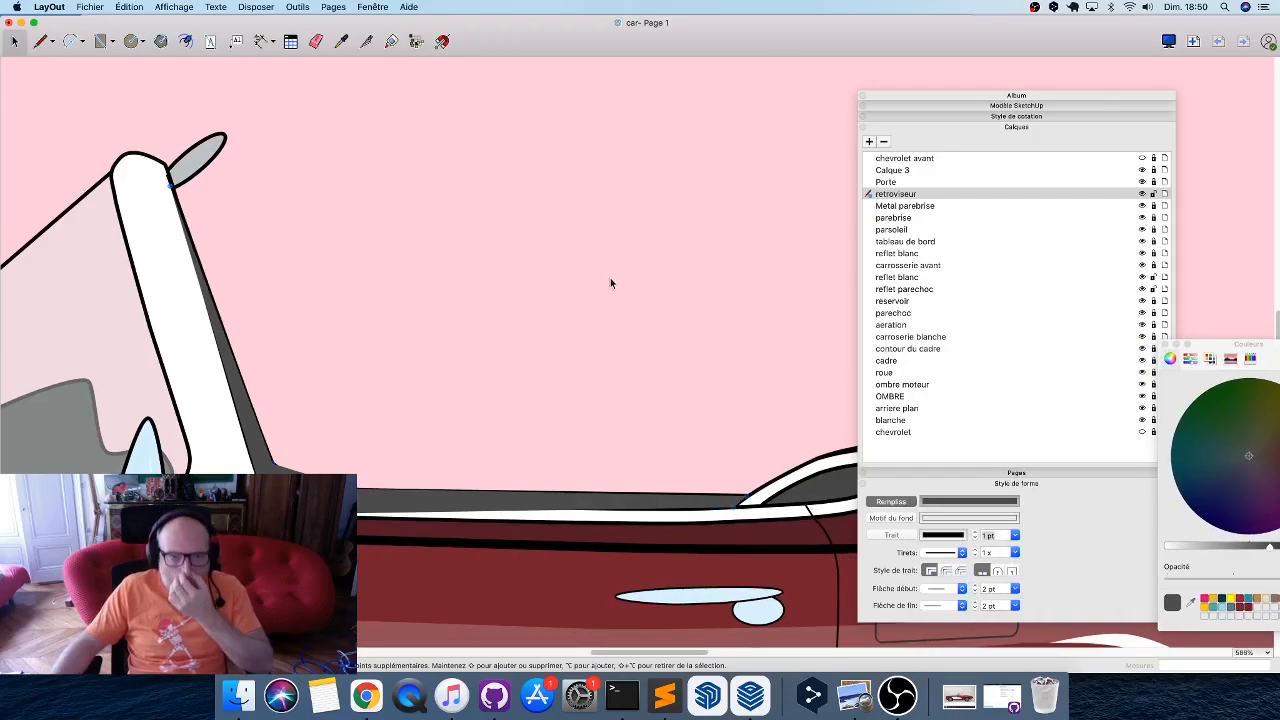
scroll(497, 337, "down", 2)
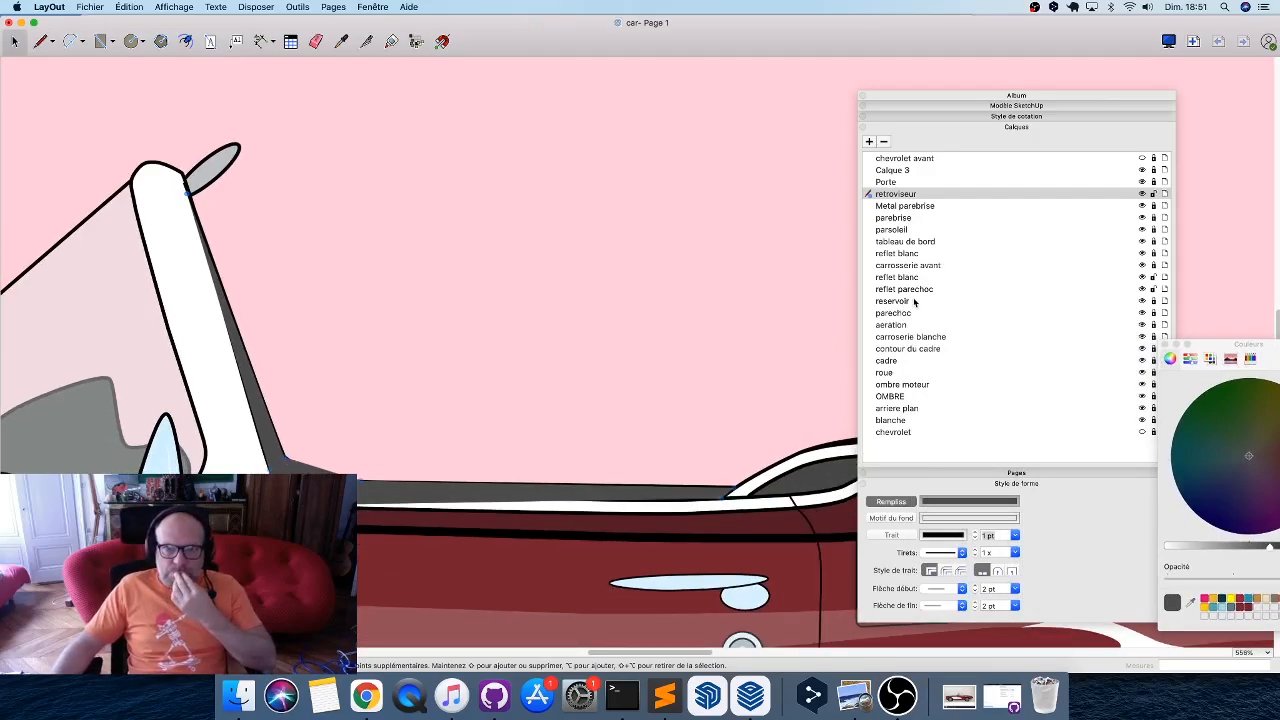
left_click(913, 301)
left_click(869, 141)
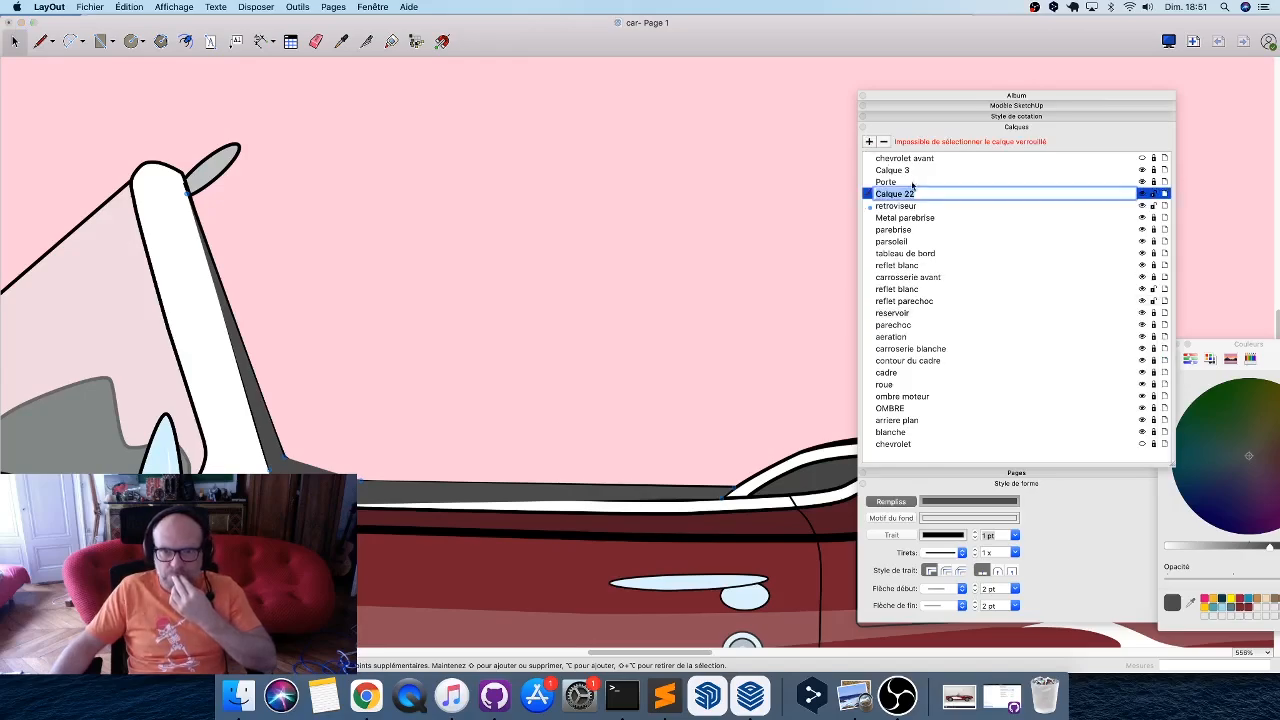
type("int")
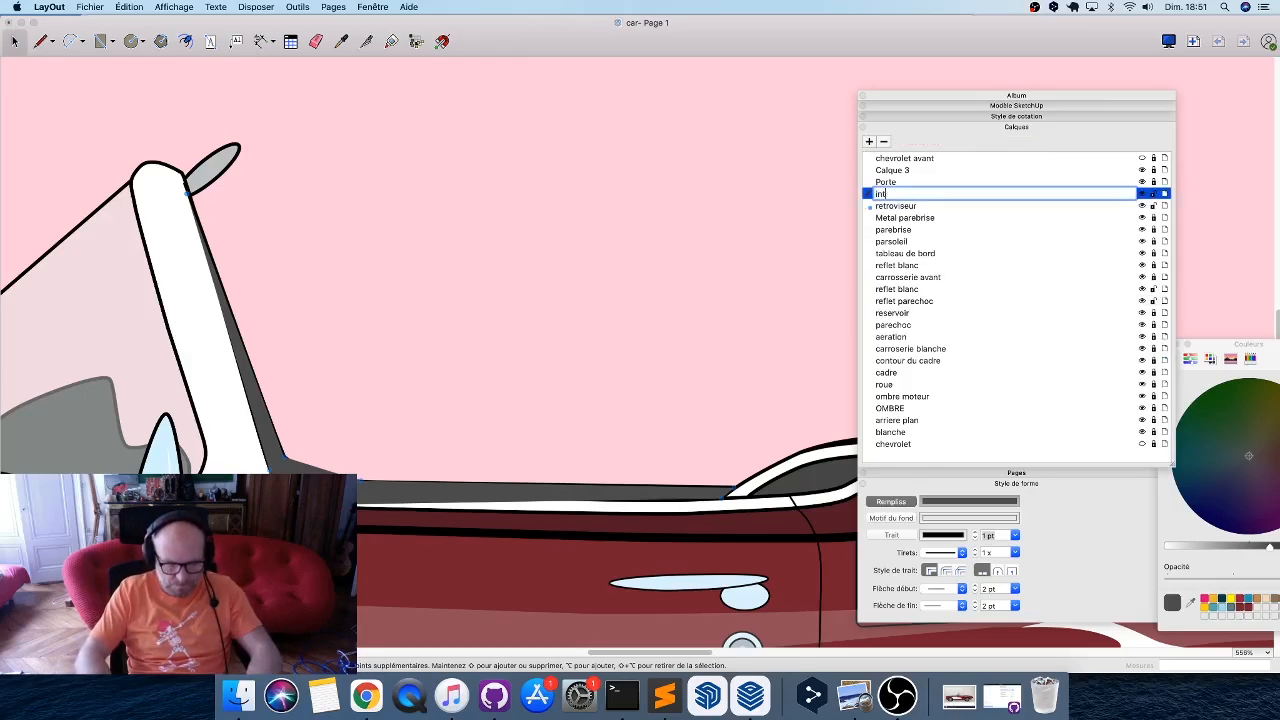
type("erieur")
key("Return")
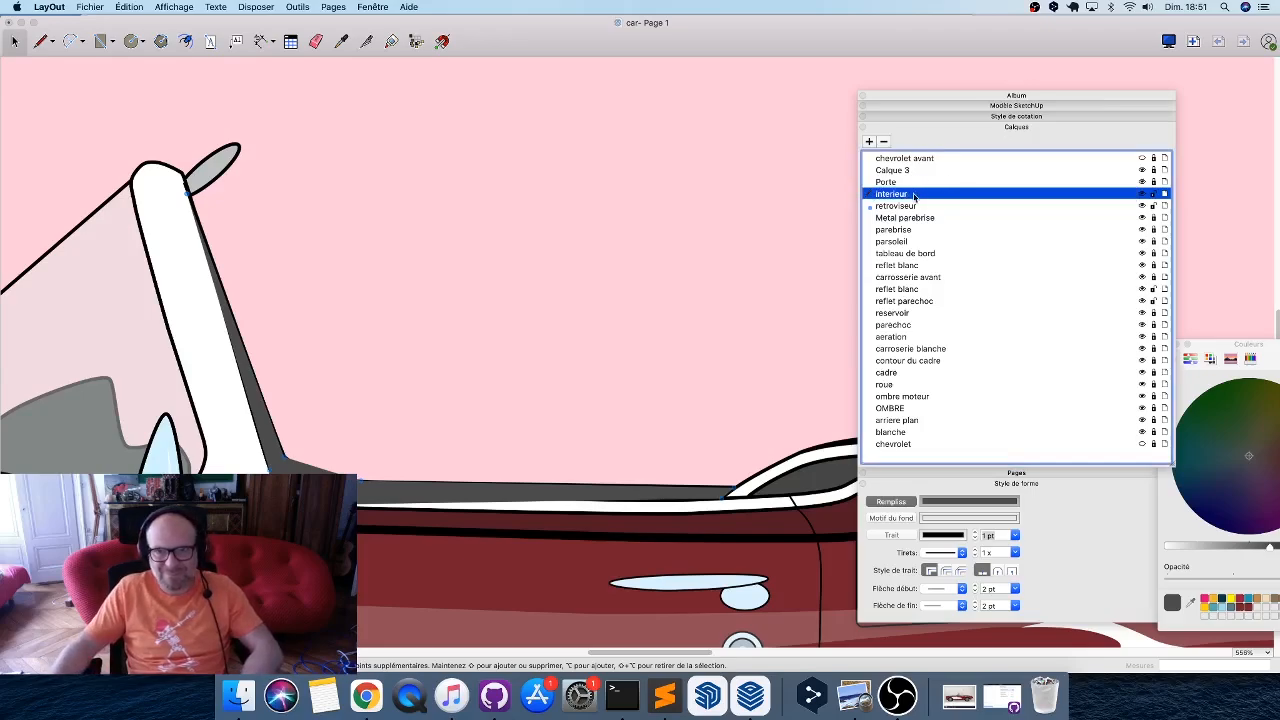
left_click_drag(910, 194, 926, 326)
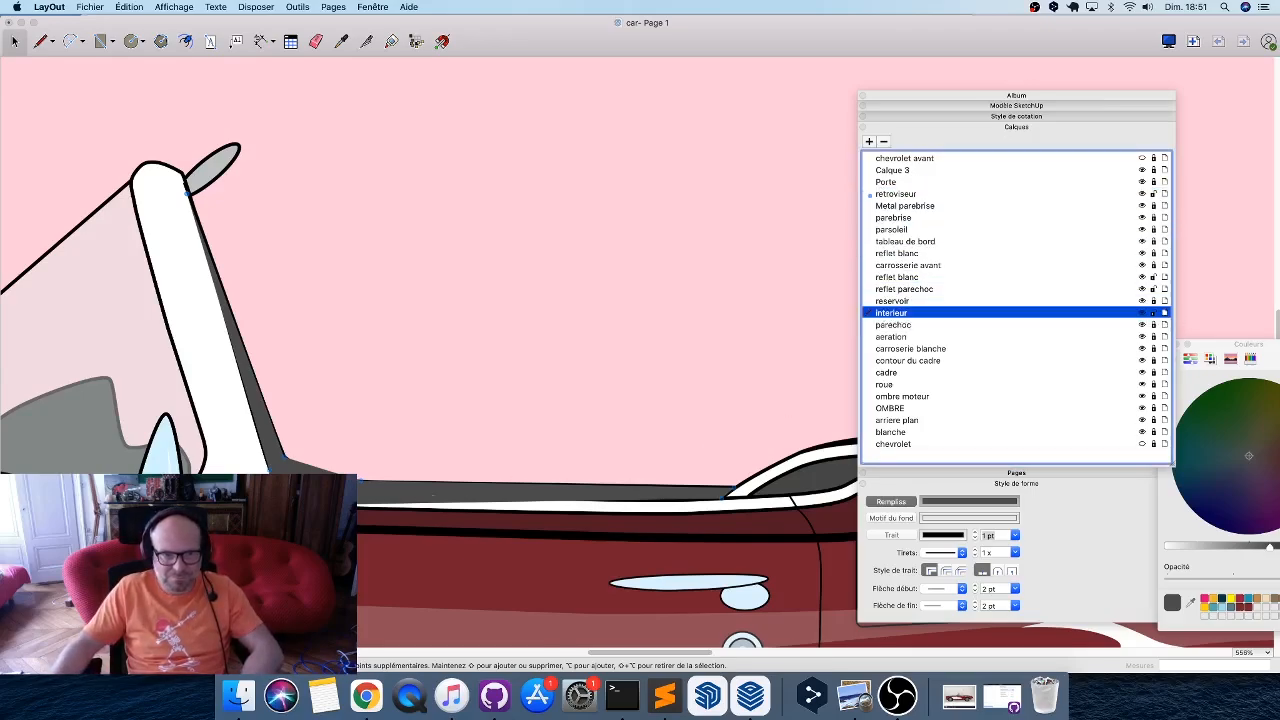
Move the dark-grey cockpit shape to the reservoir layer.
right_click(300, 491)
left_click(398, 423)
left_click(398, 423)
left_click(345, 446)
left_click(340, 484)
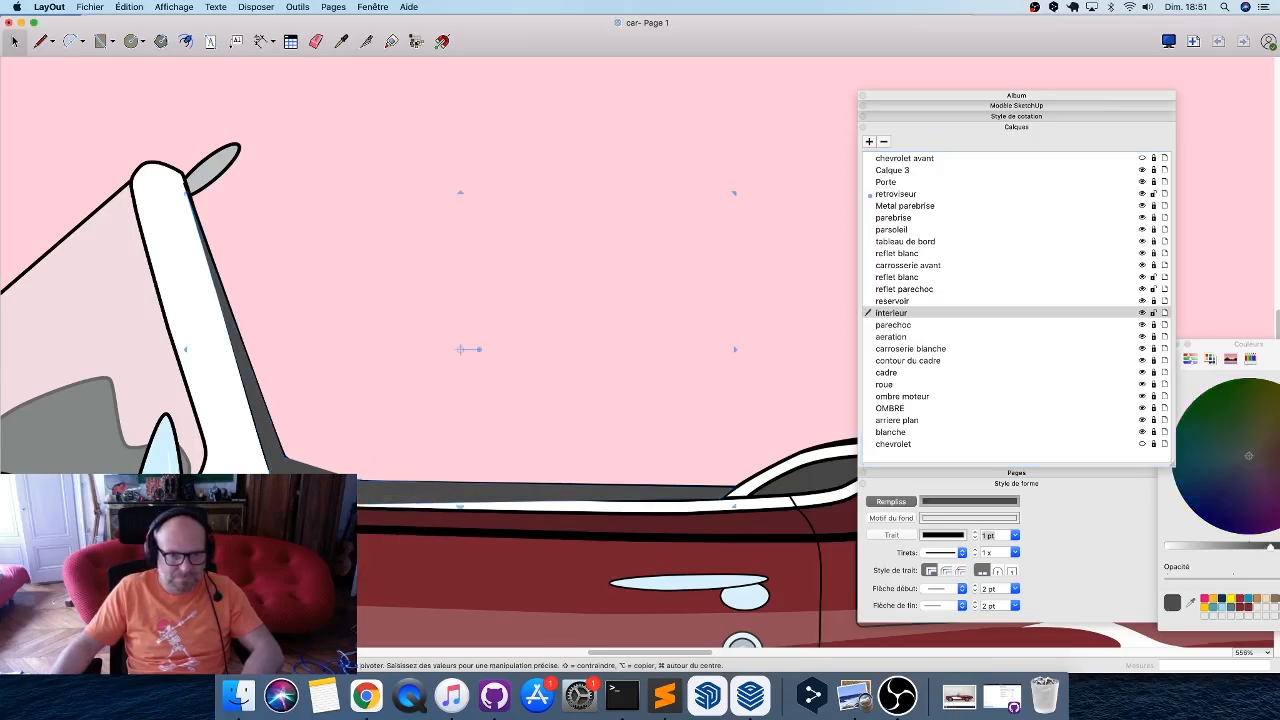
right_click(310, 484)
mouse_move(400, 580)
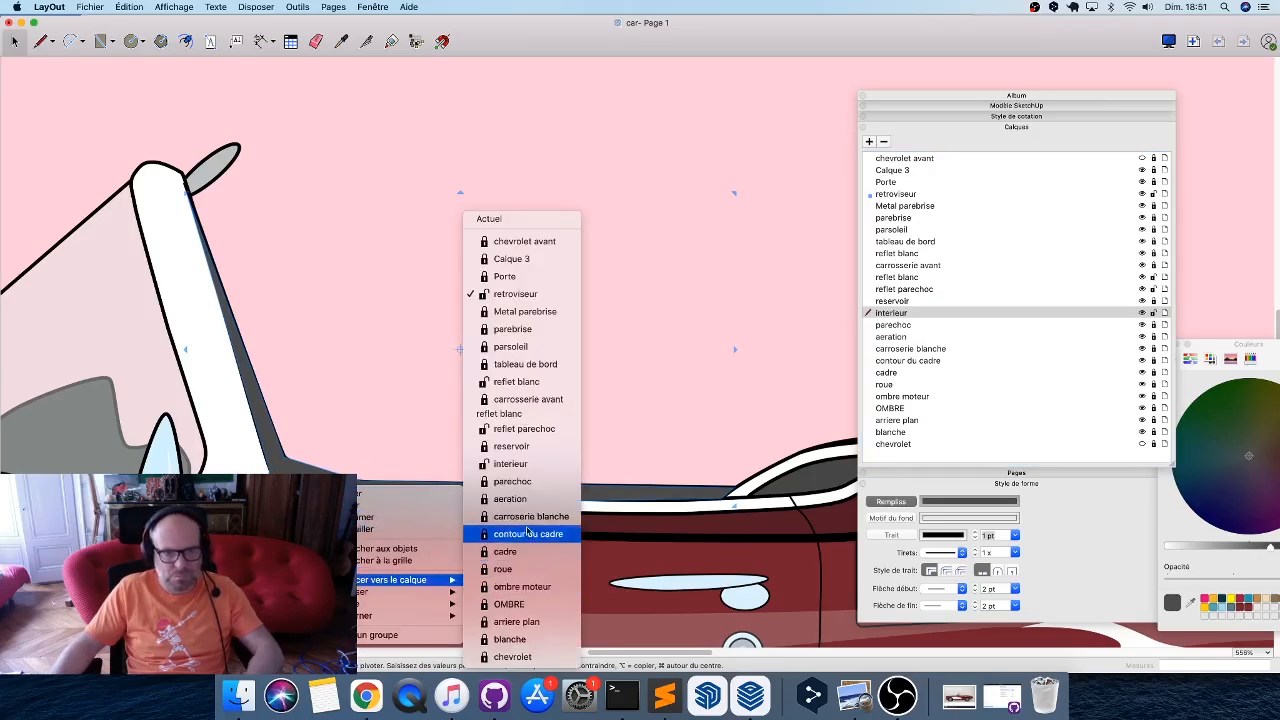
left_click(528, 447)
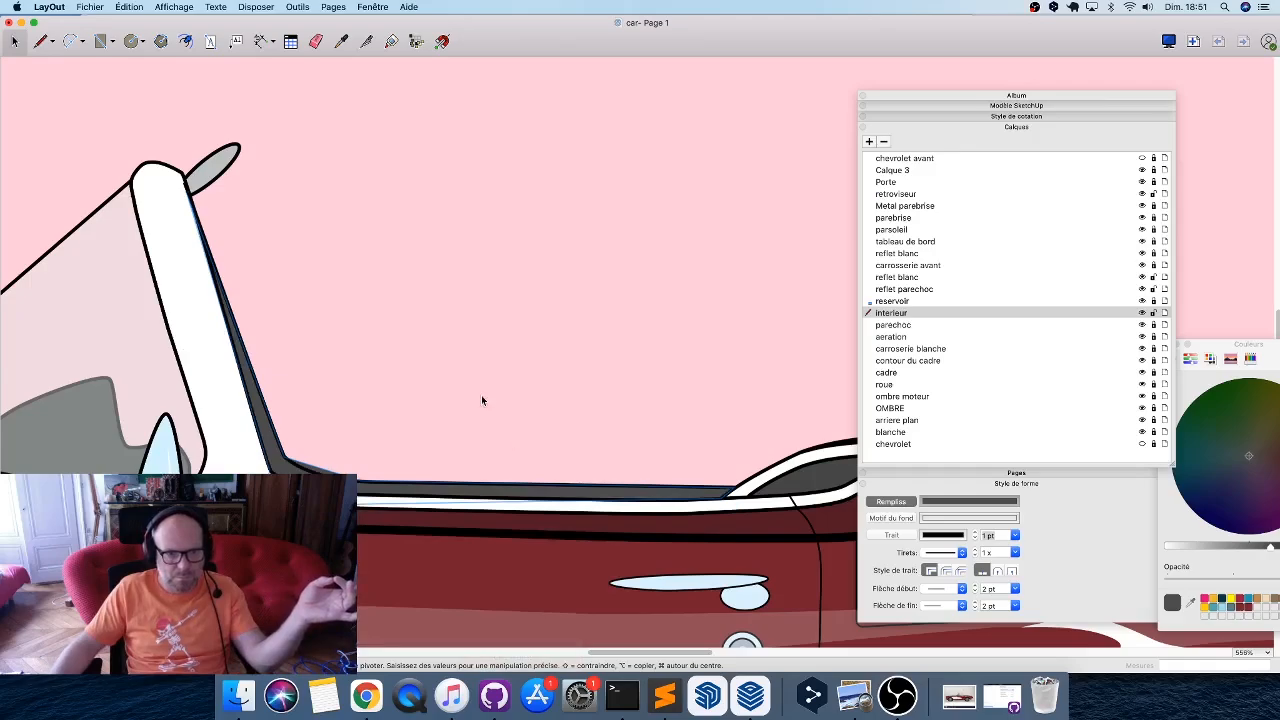
Lock the reflet parechoc layer.
scroll(481, 400, "up", 5)
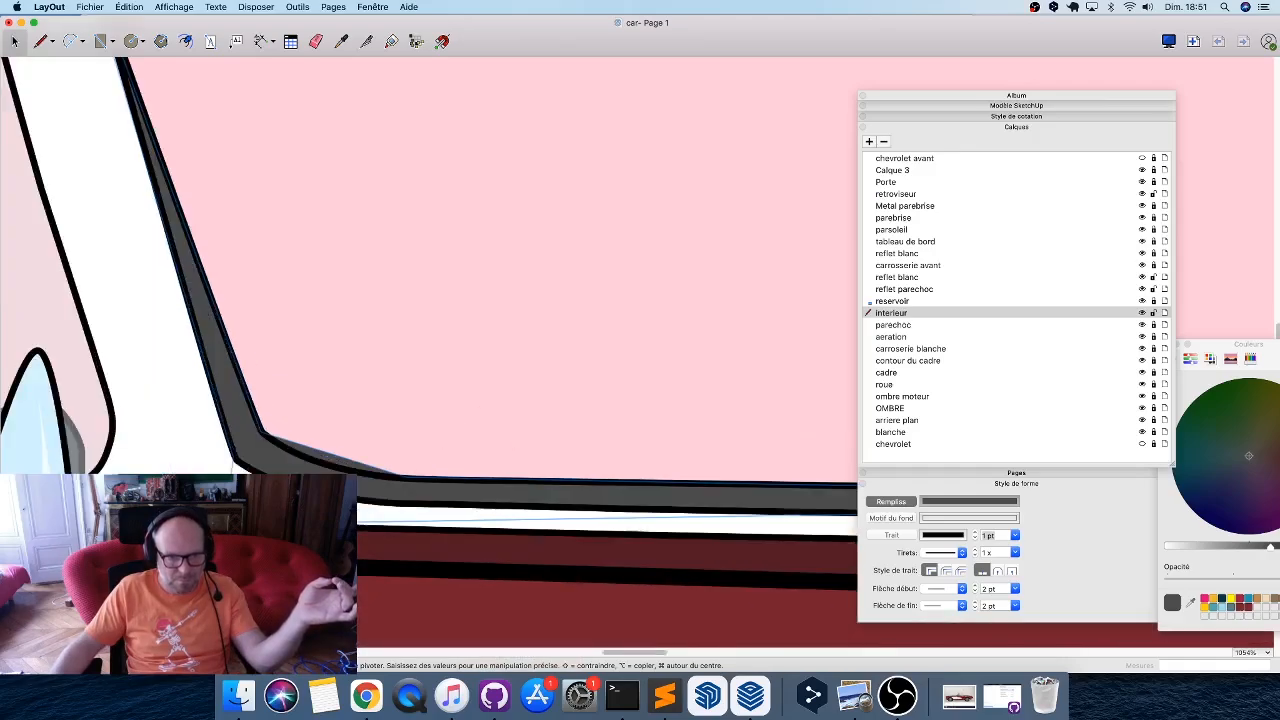
scroll(390, 461, "up", 4)
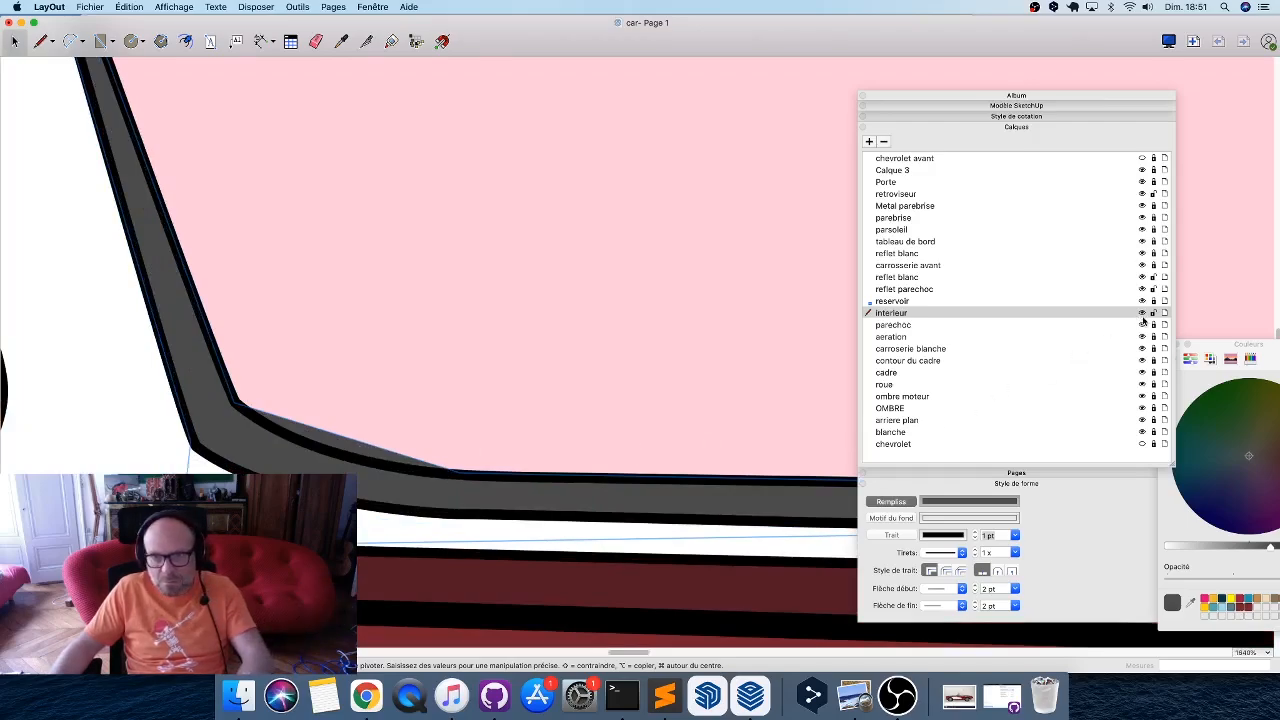
left_click(377, 433)
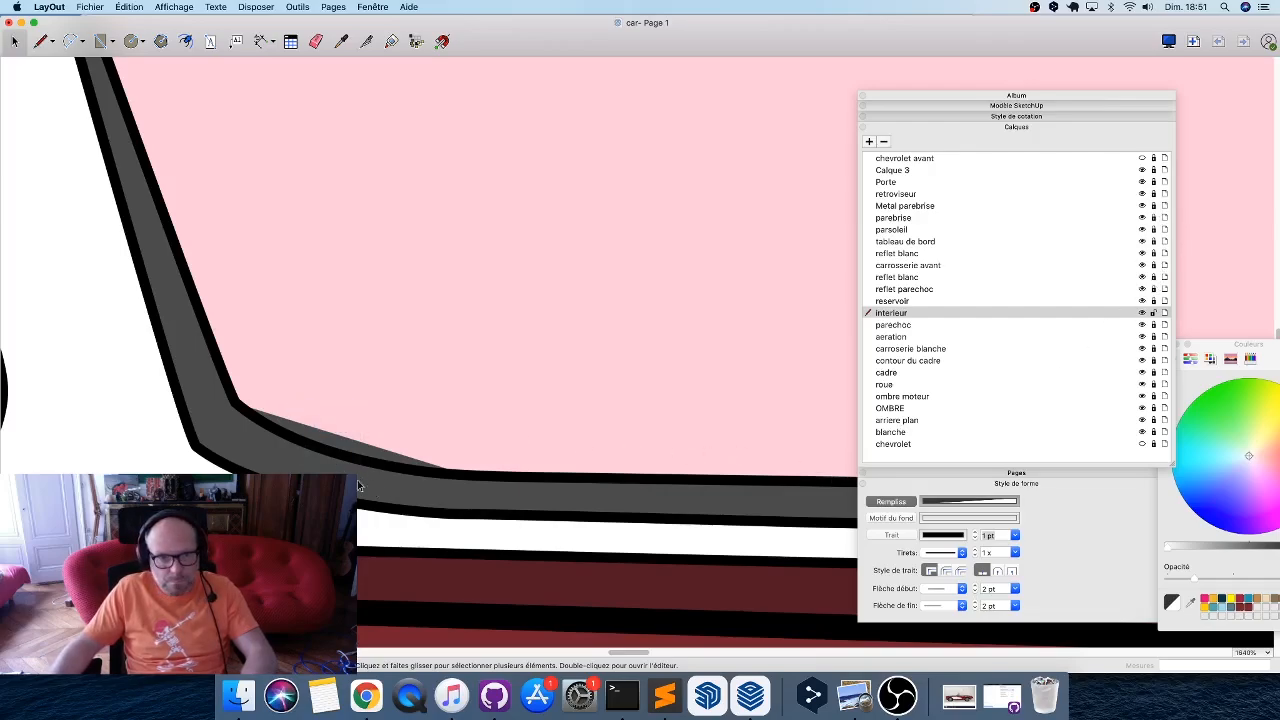
left_click(324, 386)
scroll(333, 388, "down", 3)
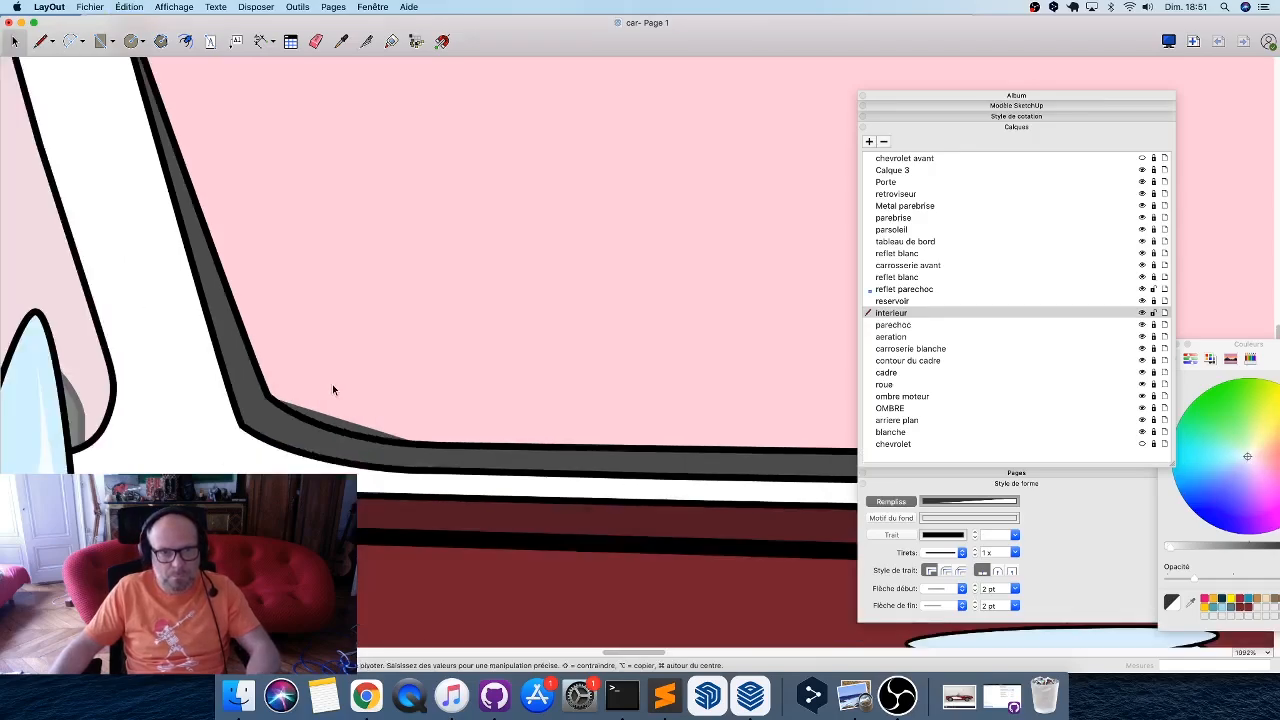
scroll(333, 389, "down", 2)
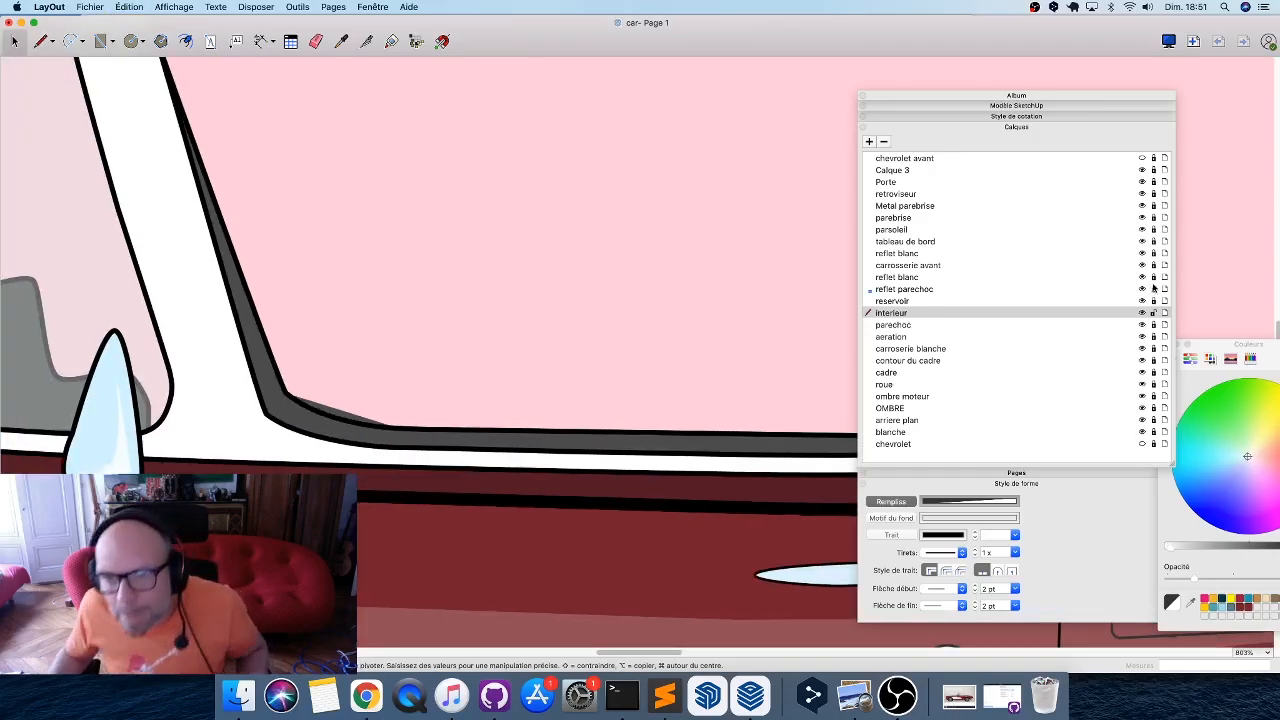
left_click(1153, 289)
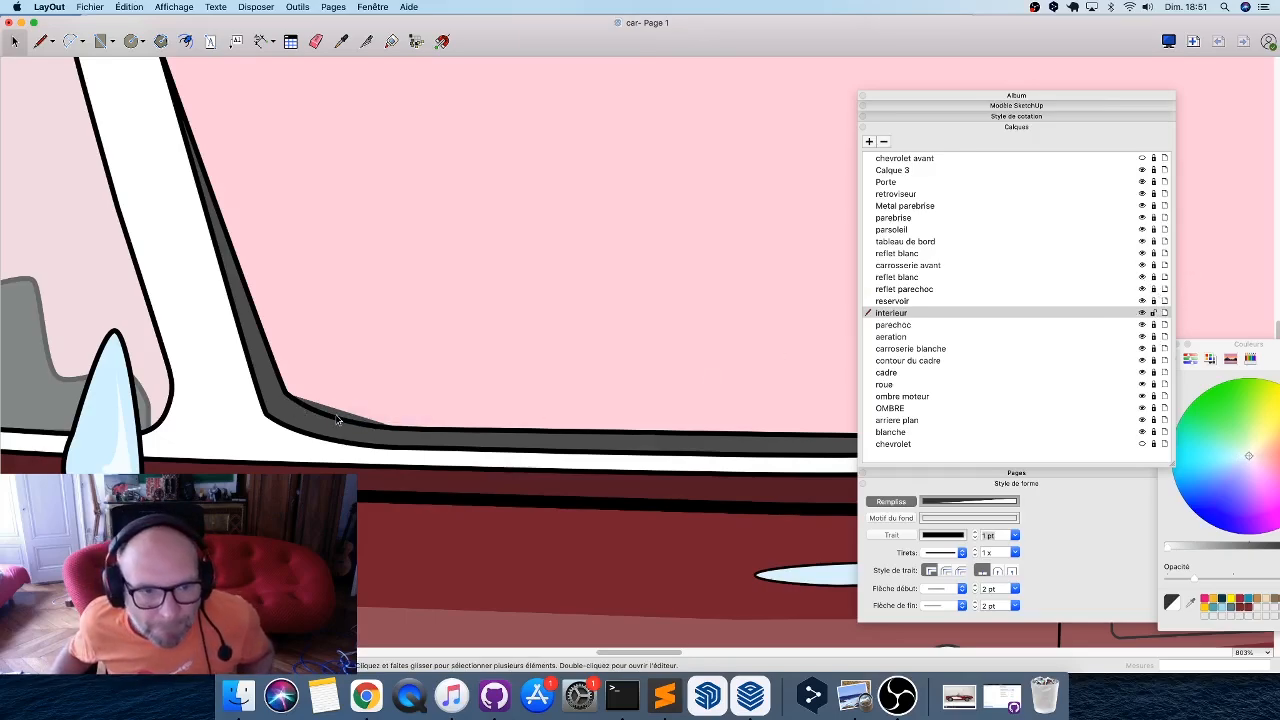
Unlock all the layers from Porte down to reservoir.
left_click(1150, 182)
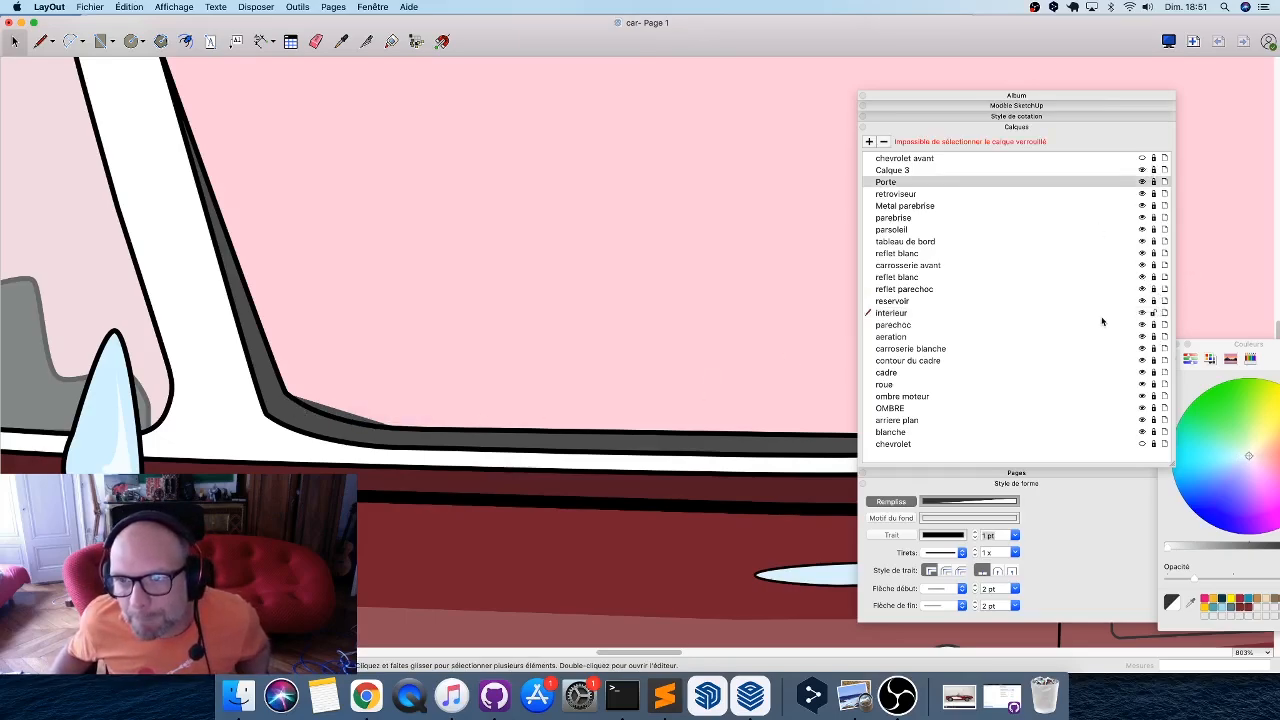
left_click(1115, 302, "shift")
left_click(1153, 301)
left_click(429, 439)
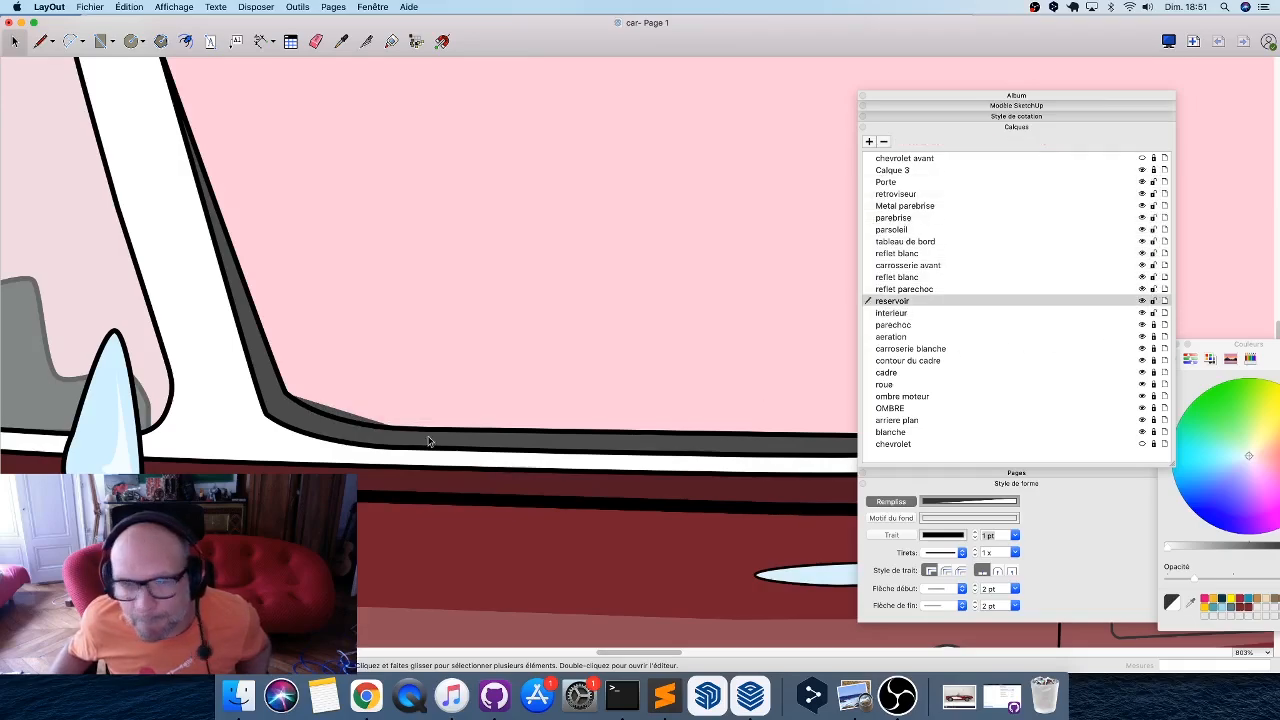
Move the dark-grey cockpit shape to the interieur layer and relock the layers from Porte down to reservoir.
left_click(339, 429, "shift")
left_click(318, 435)
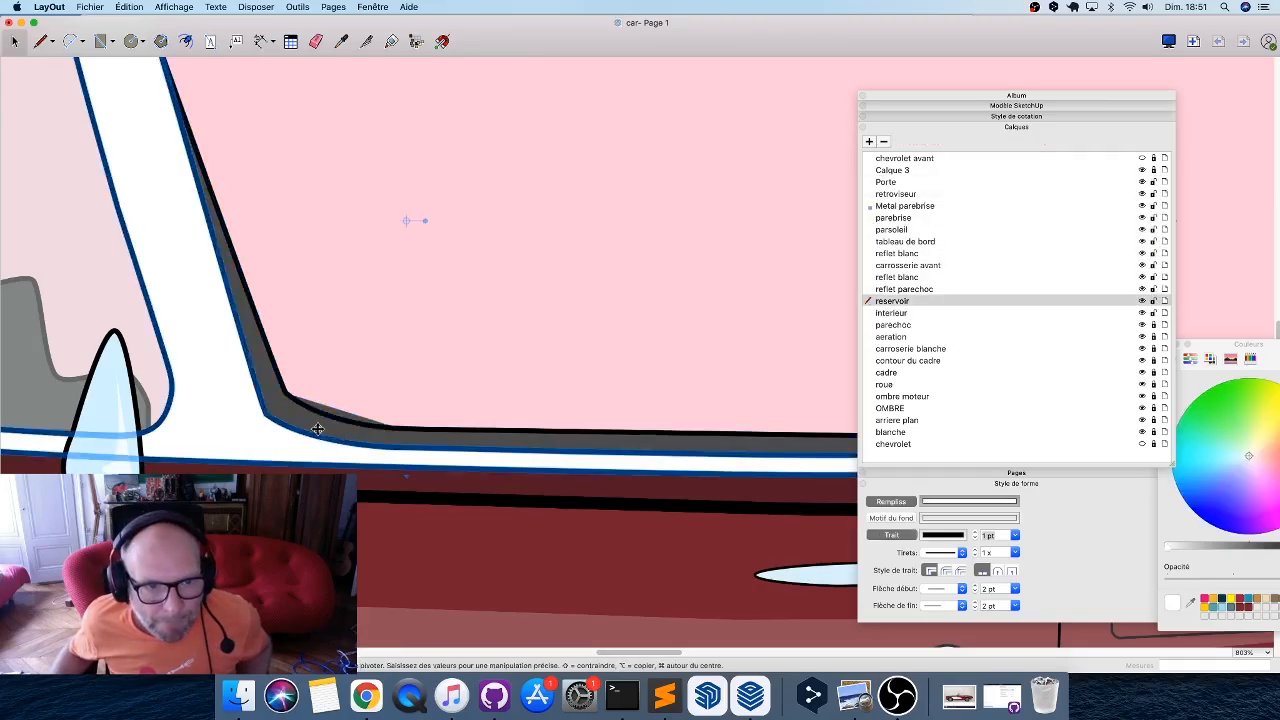
left_click(341, 411)
scroll(341, 411, "up", 3)
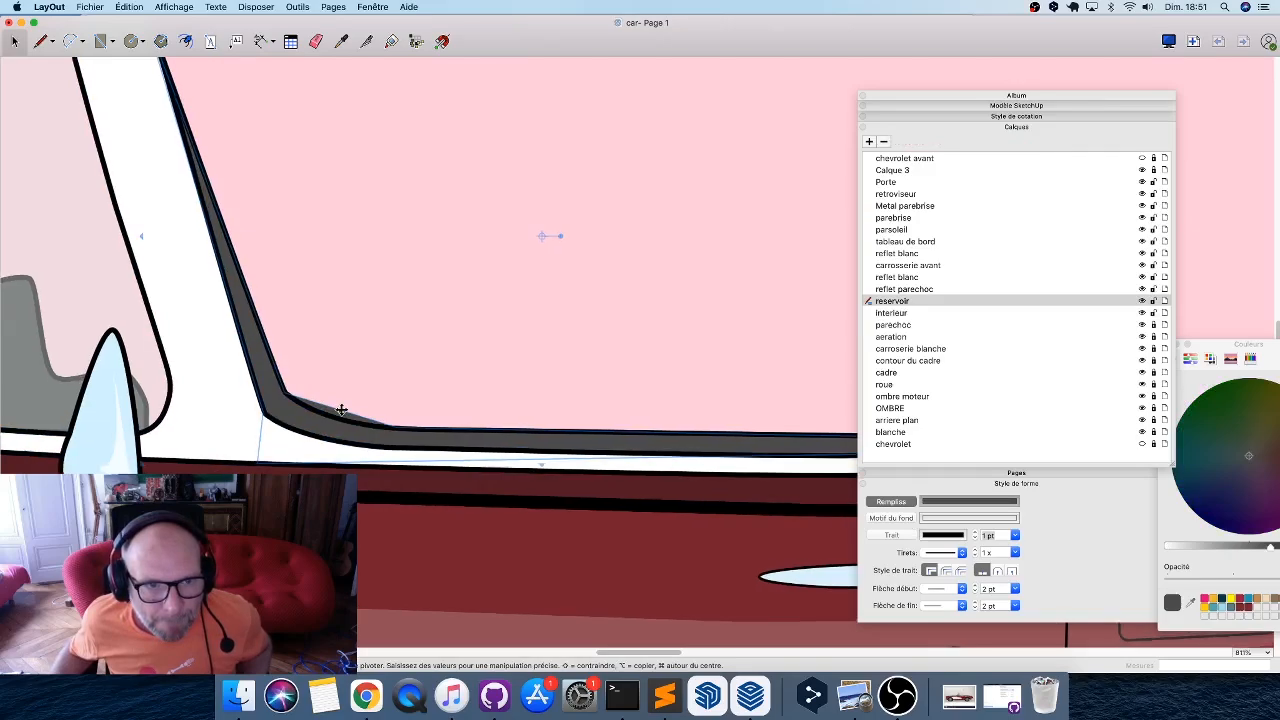
right_click(343, 410)
mouse_move(449, 504)
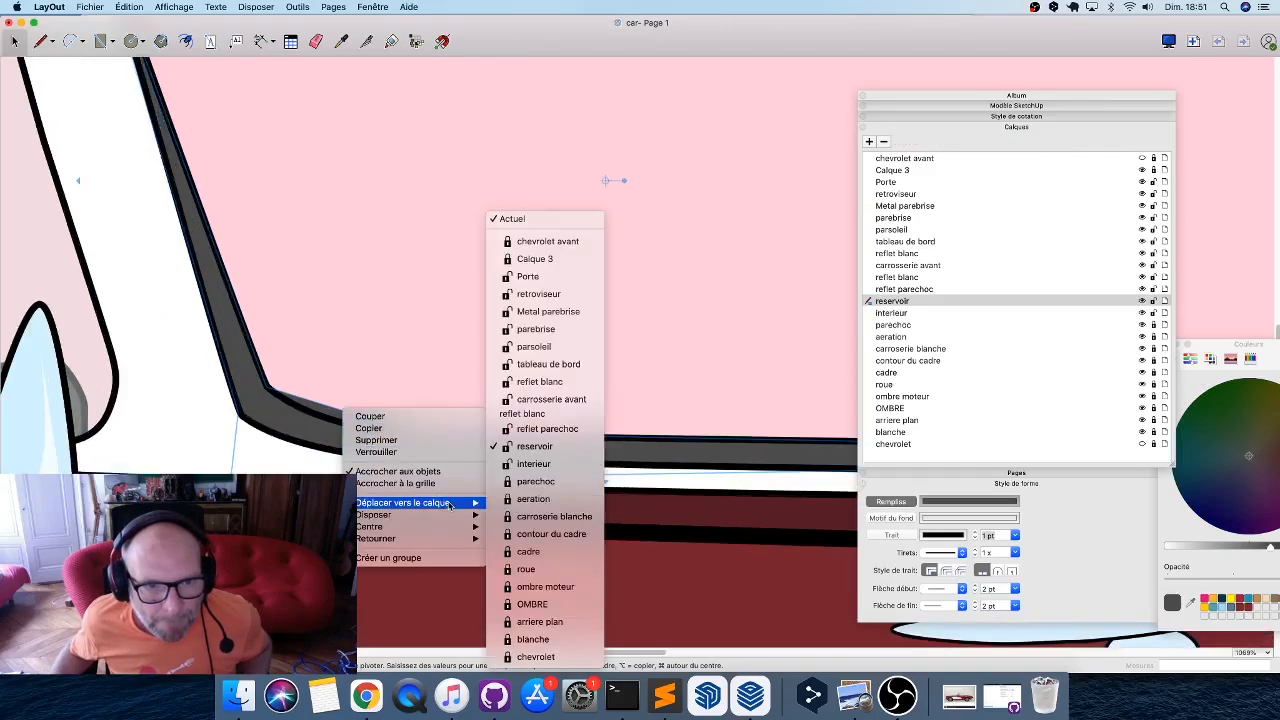
left_click(561, 466)
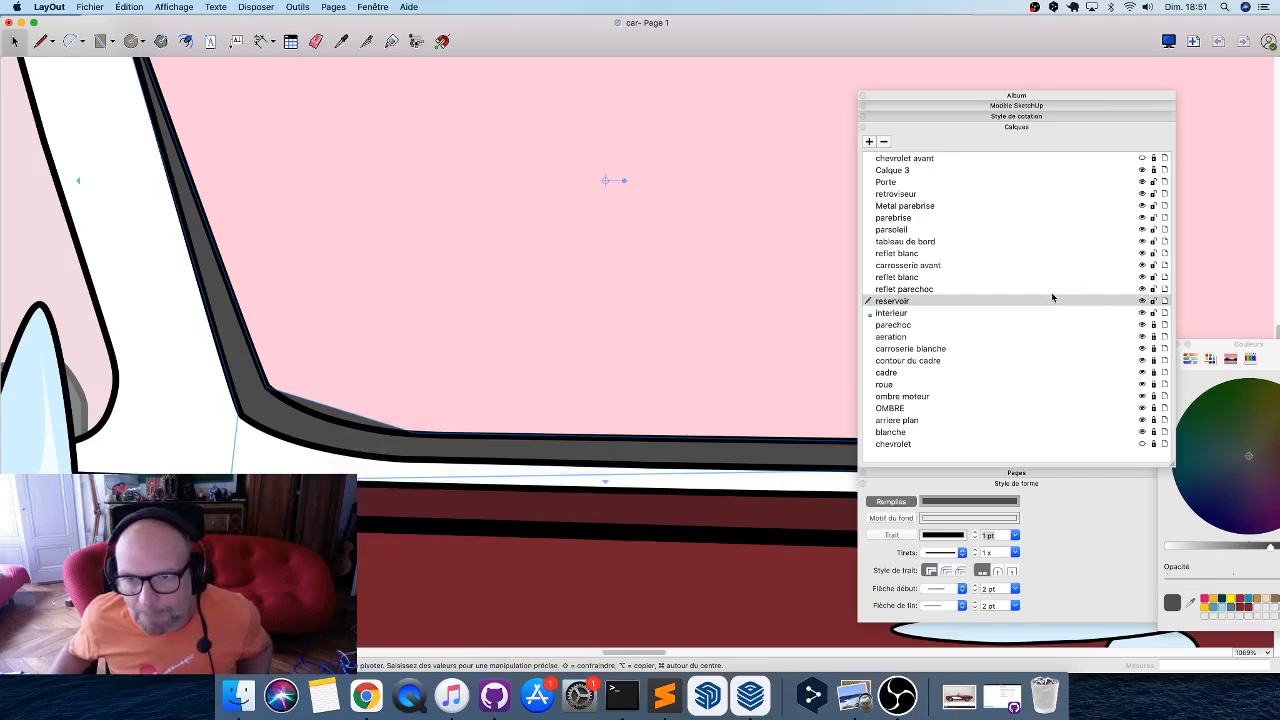
left_click(1025, 185, "shift")
left_click(1152, 182)
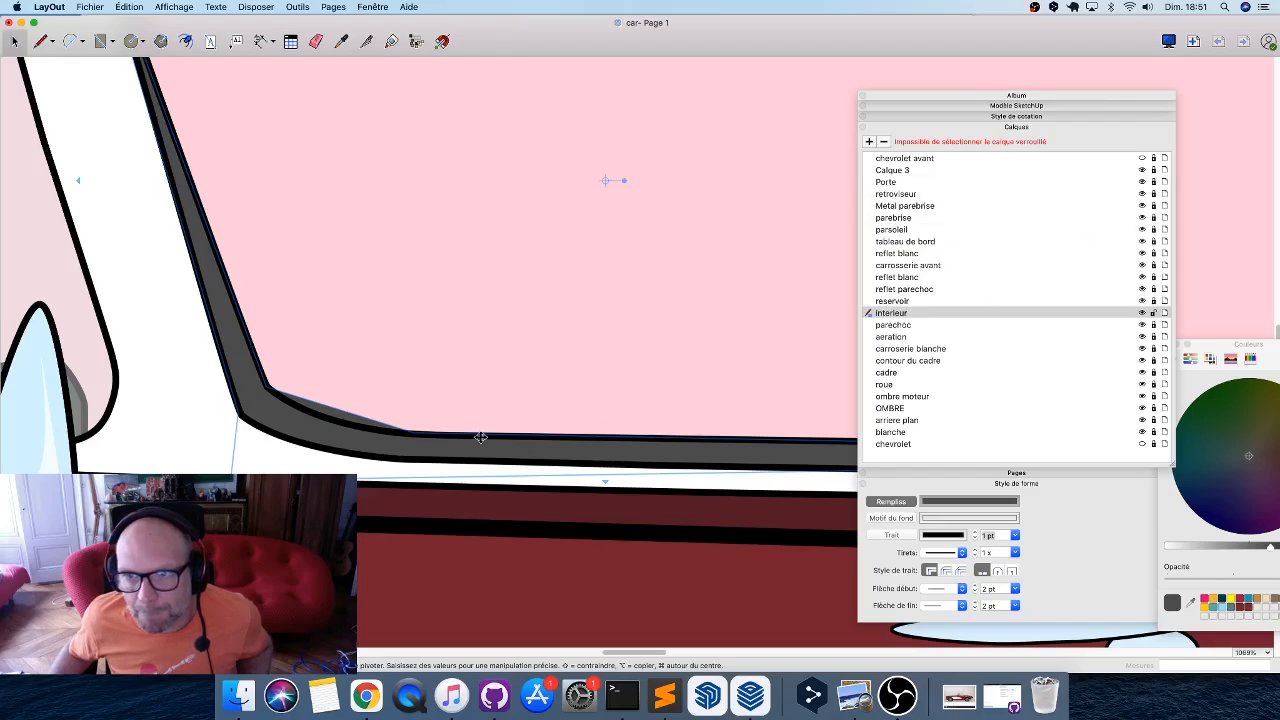
Reshape the cockpit shape's upper edge so its corner behind the windscreen pillar follows the curved black outline.
left_click(310, 433)
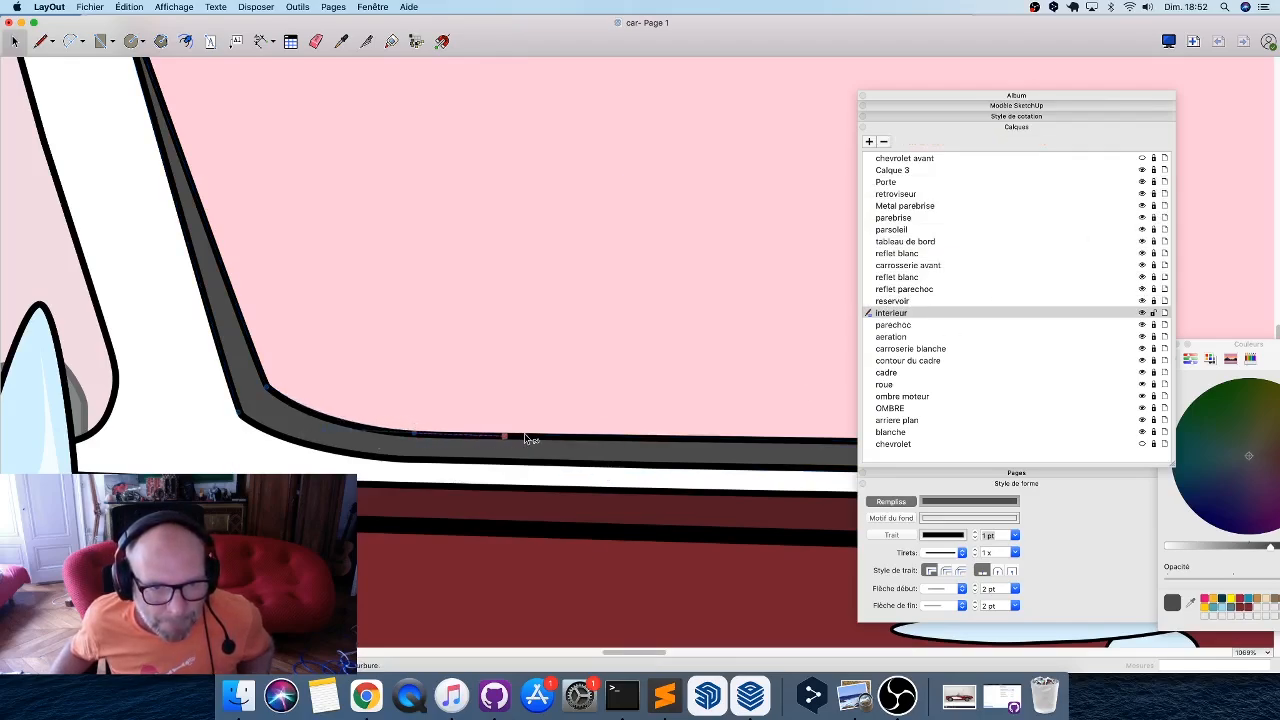
scroll(98, 422, "down", 5)
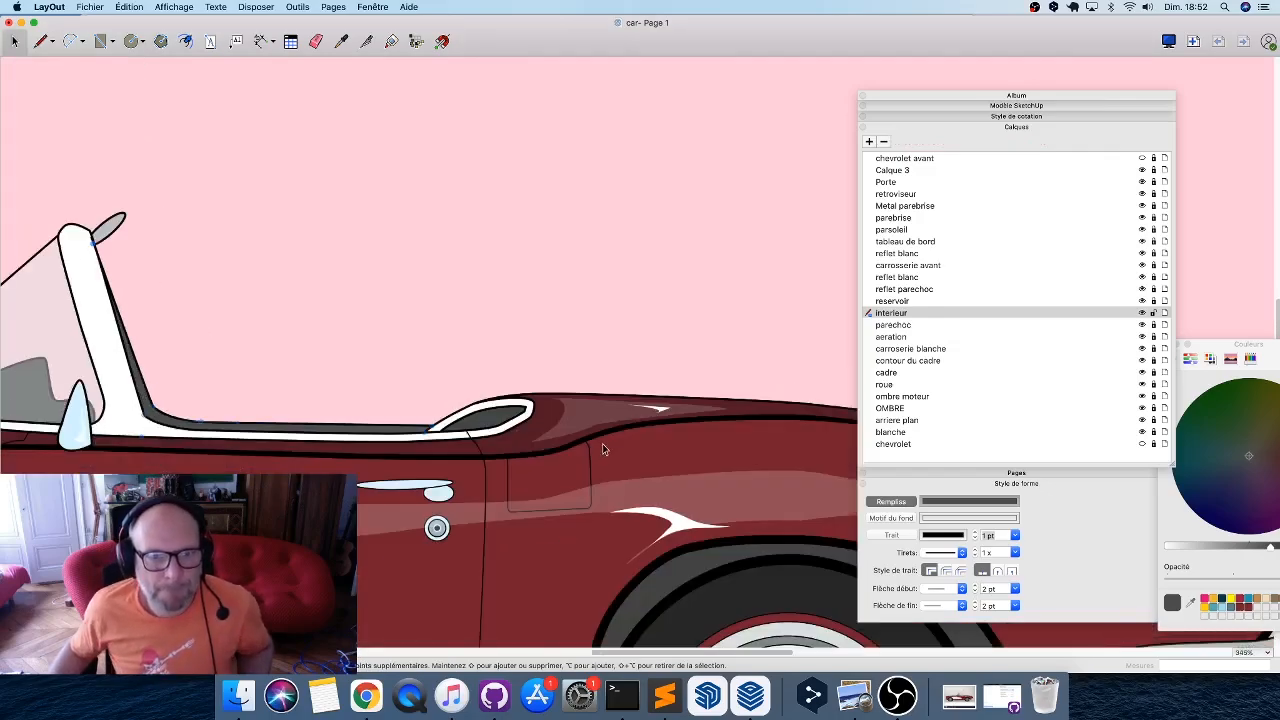
middle_click_drag(512, 329, 542, 309)
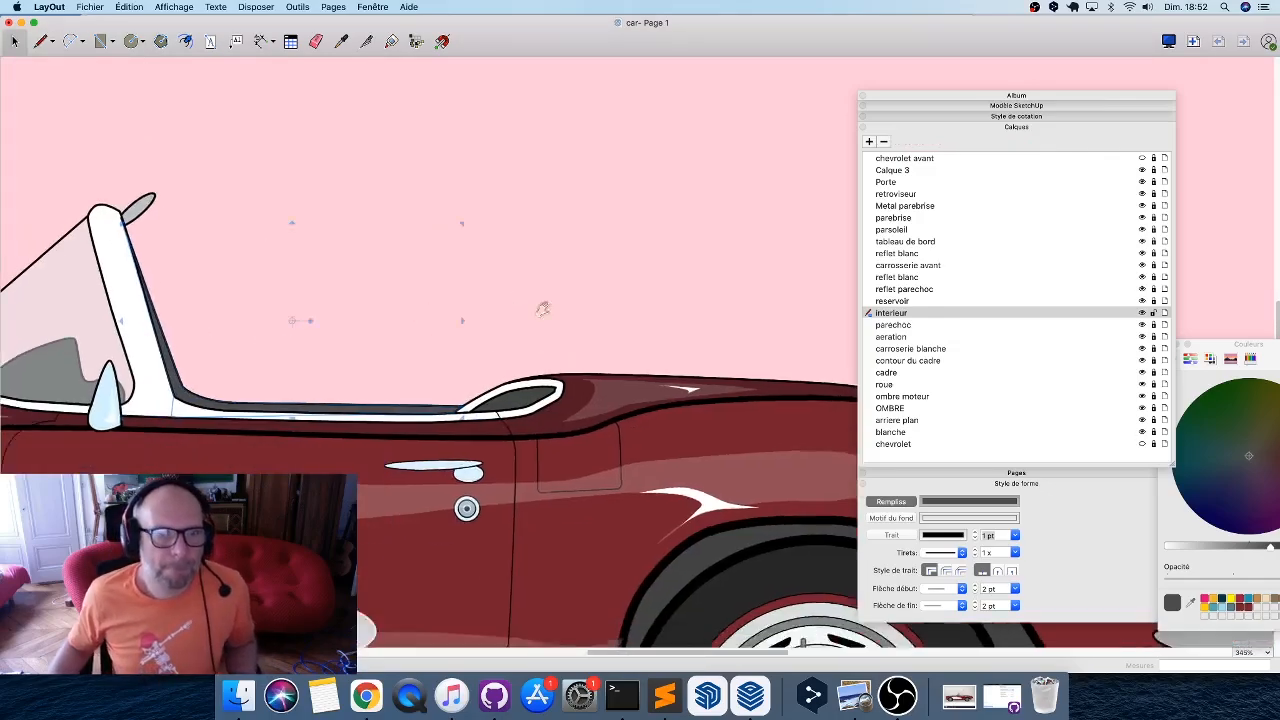
scroll(560, 300, "down", 5)
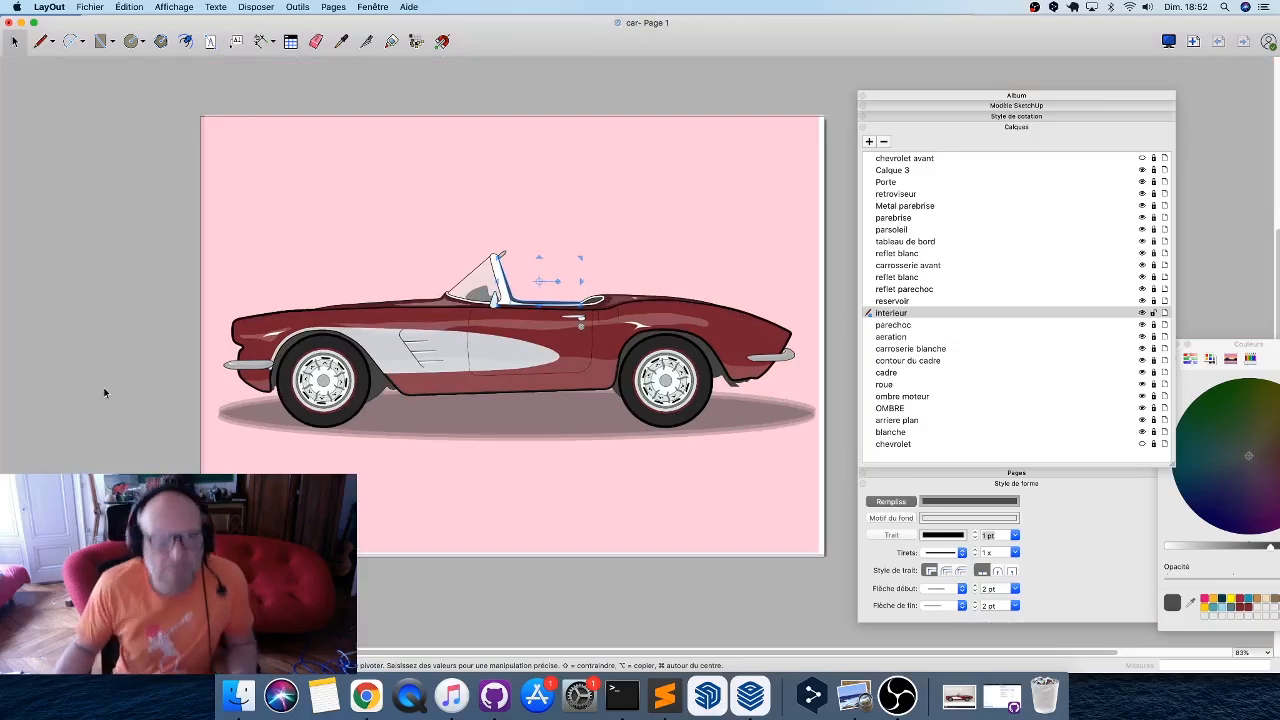
left_click(838, 552)
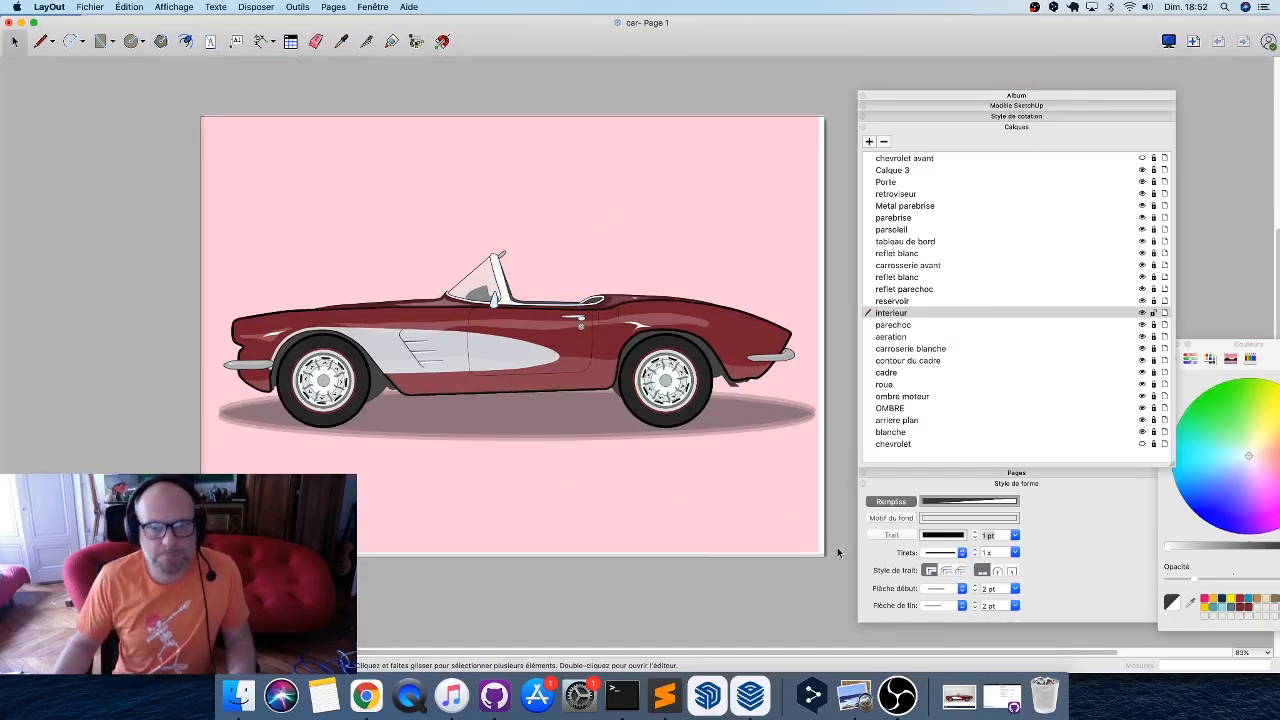
Unlock the arriere plan layer and enlarge the pink background rectangle to cover the page's lower and right edges.
left_click(918, 422)
left_click(1155, 421)
left_click(756, 537)
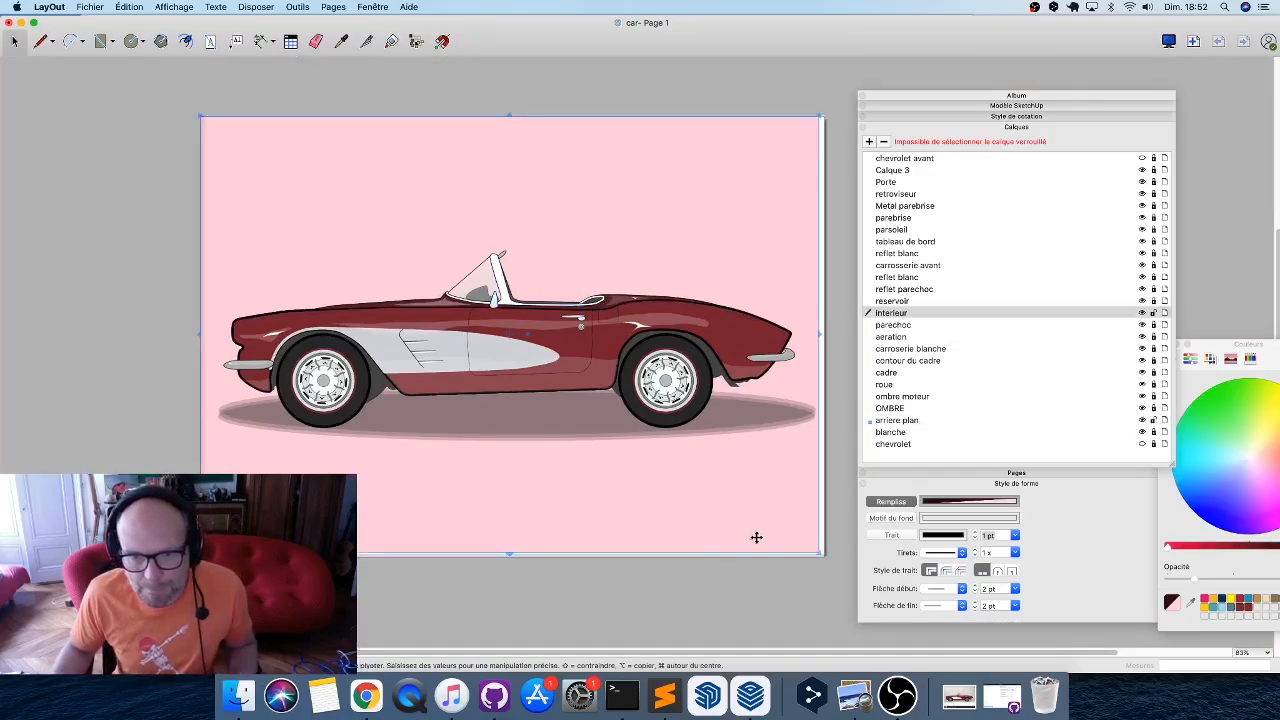
left_click_drag(817, 554, 828, 561)
left_click(727, 587)
Collapse the layer list and inspect the whole car illustration up close.
scroll(783, 391, "up", 3)
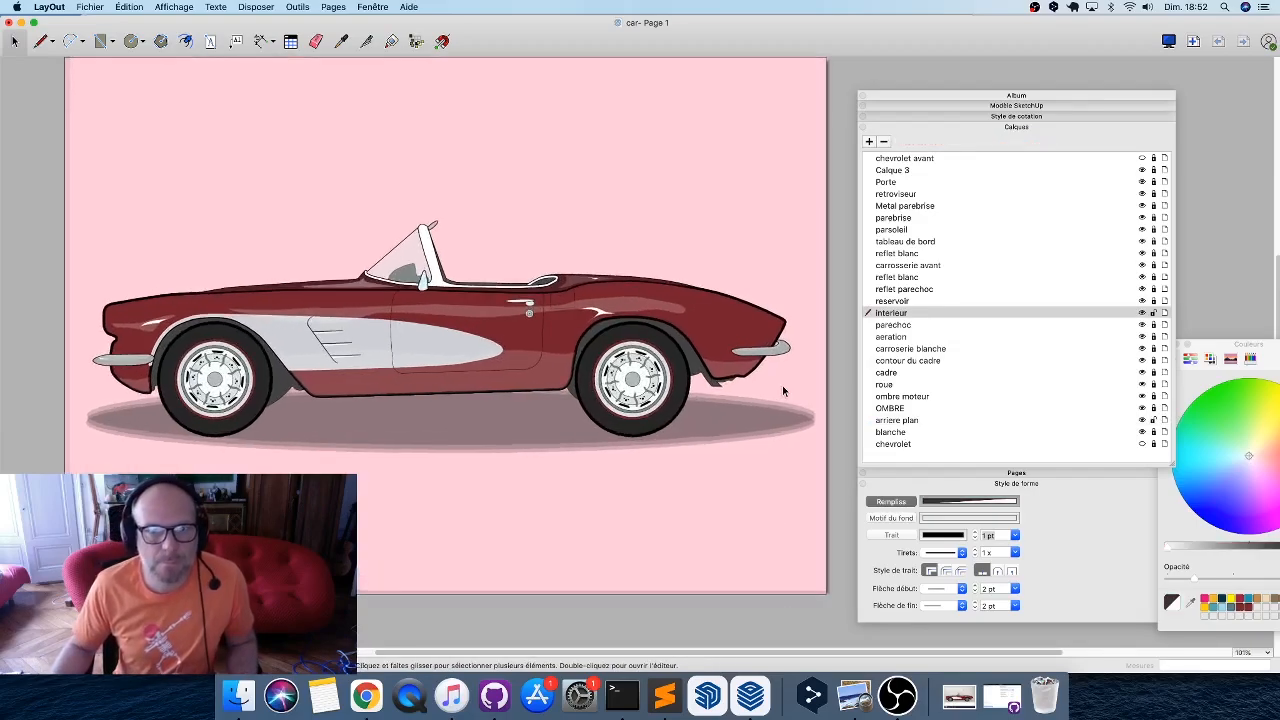
middle_click_drag(674, 384, 682, 388)
scroll(685, 350, "up", 1)
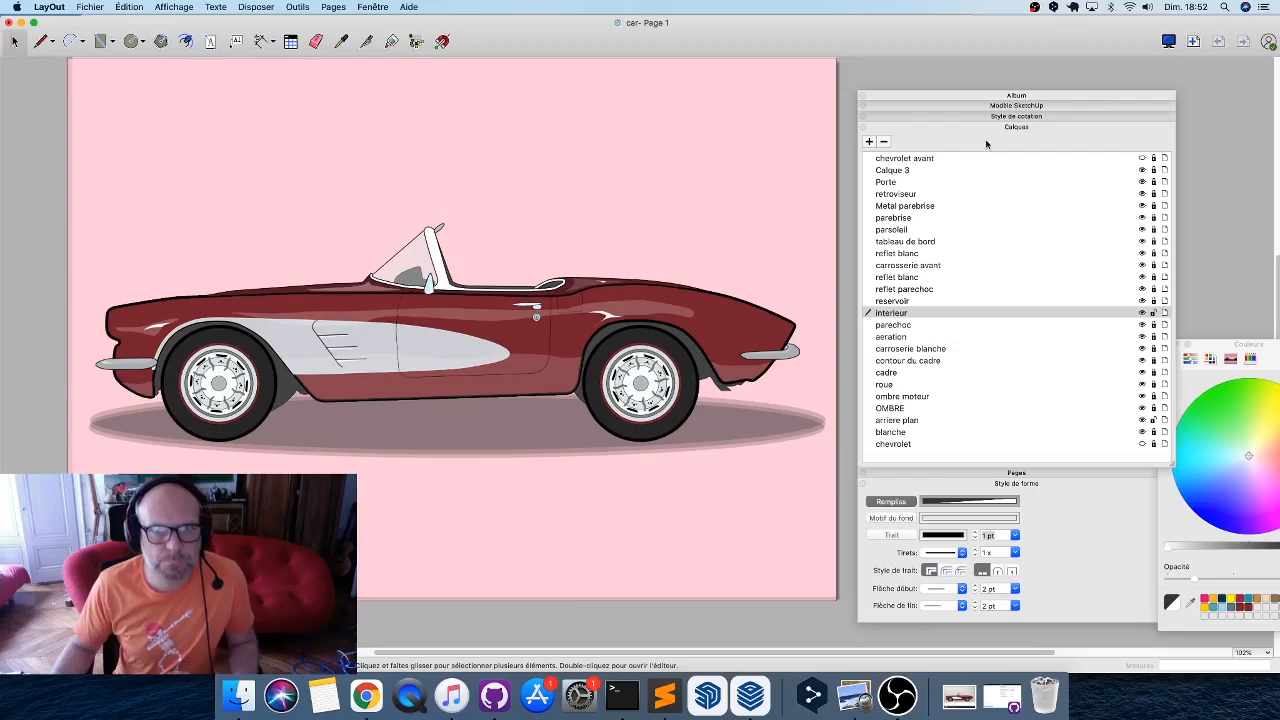
left_click(1040, 128)
scroll(590, 305, "up", 5)
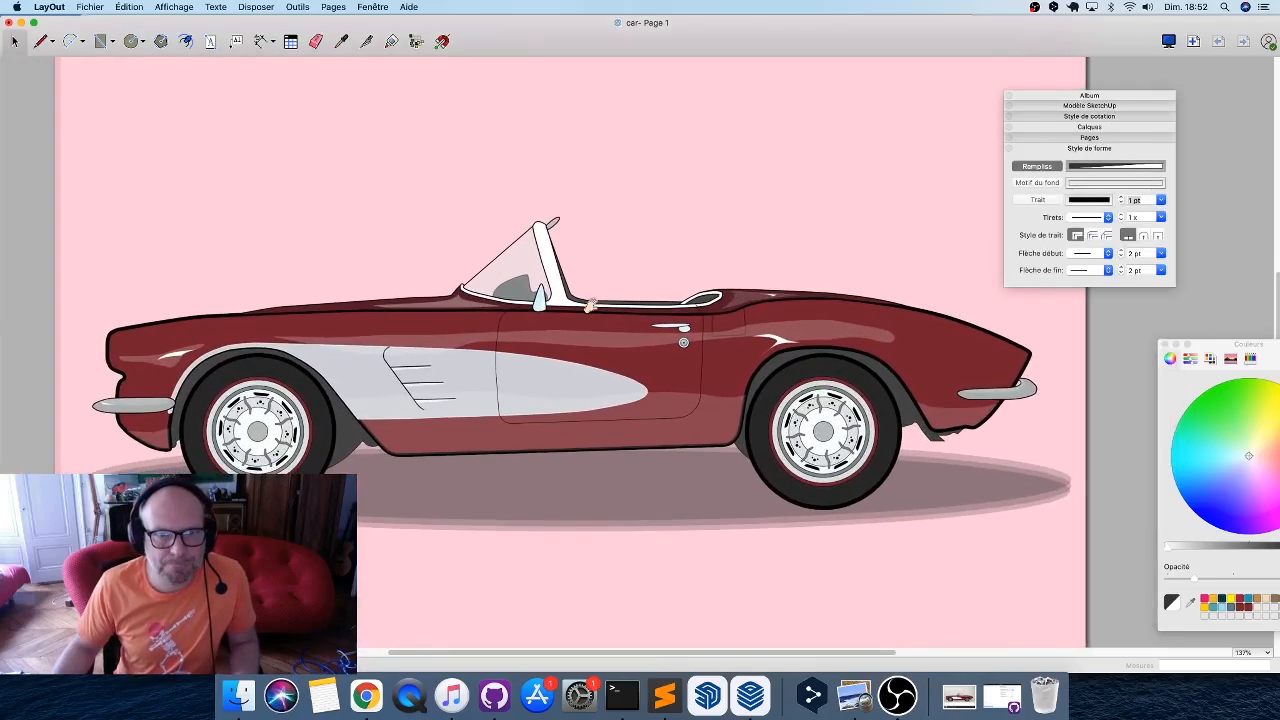
scroll(575, 326, "up", 1)
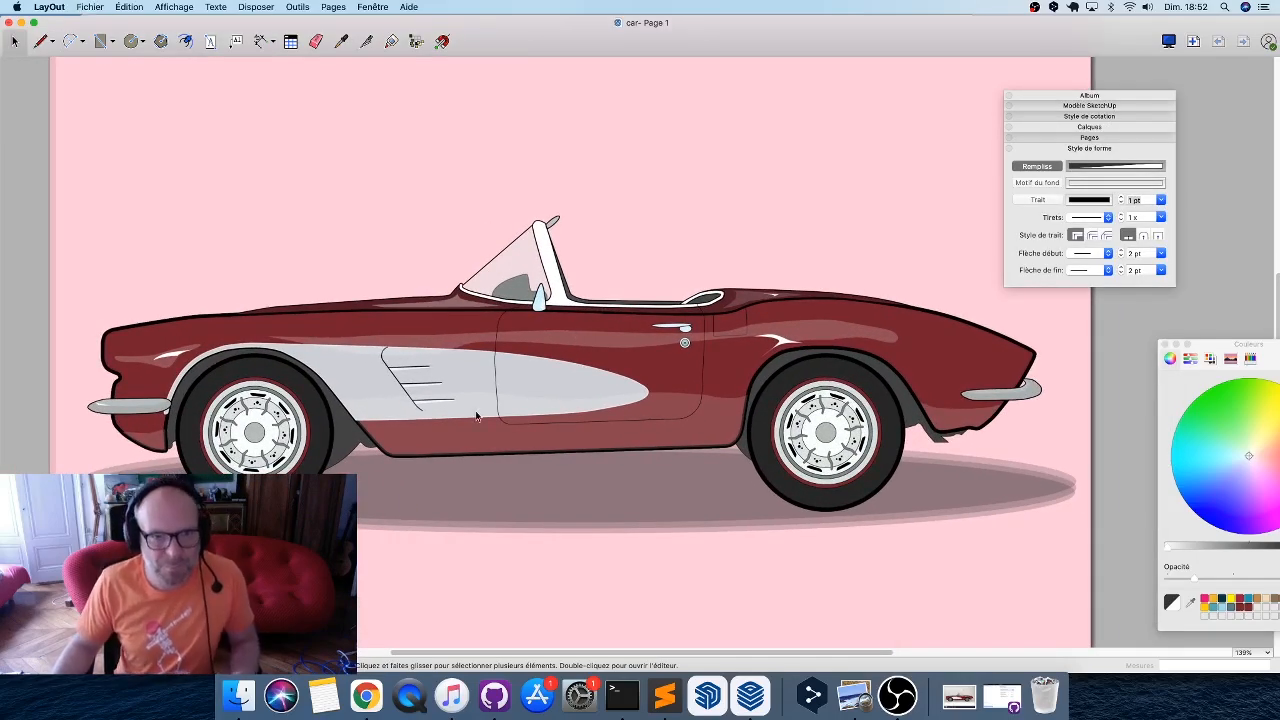